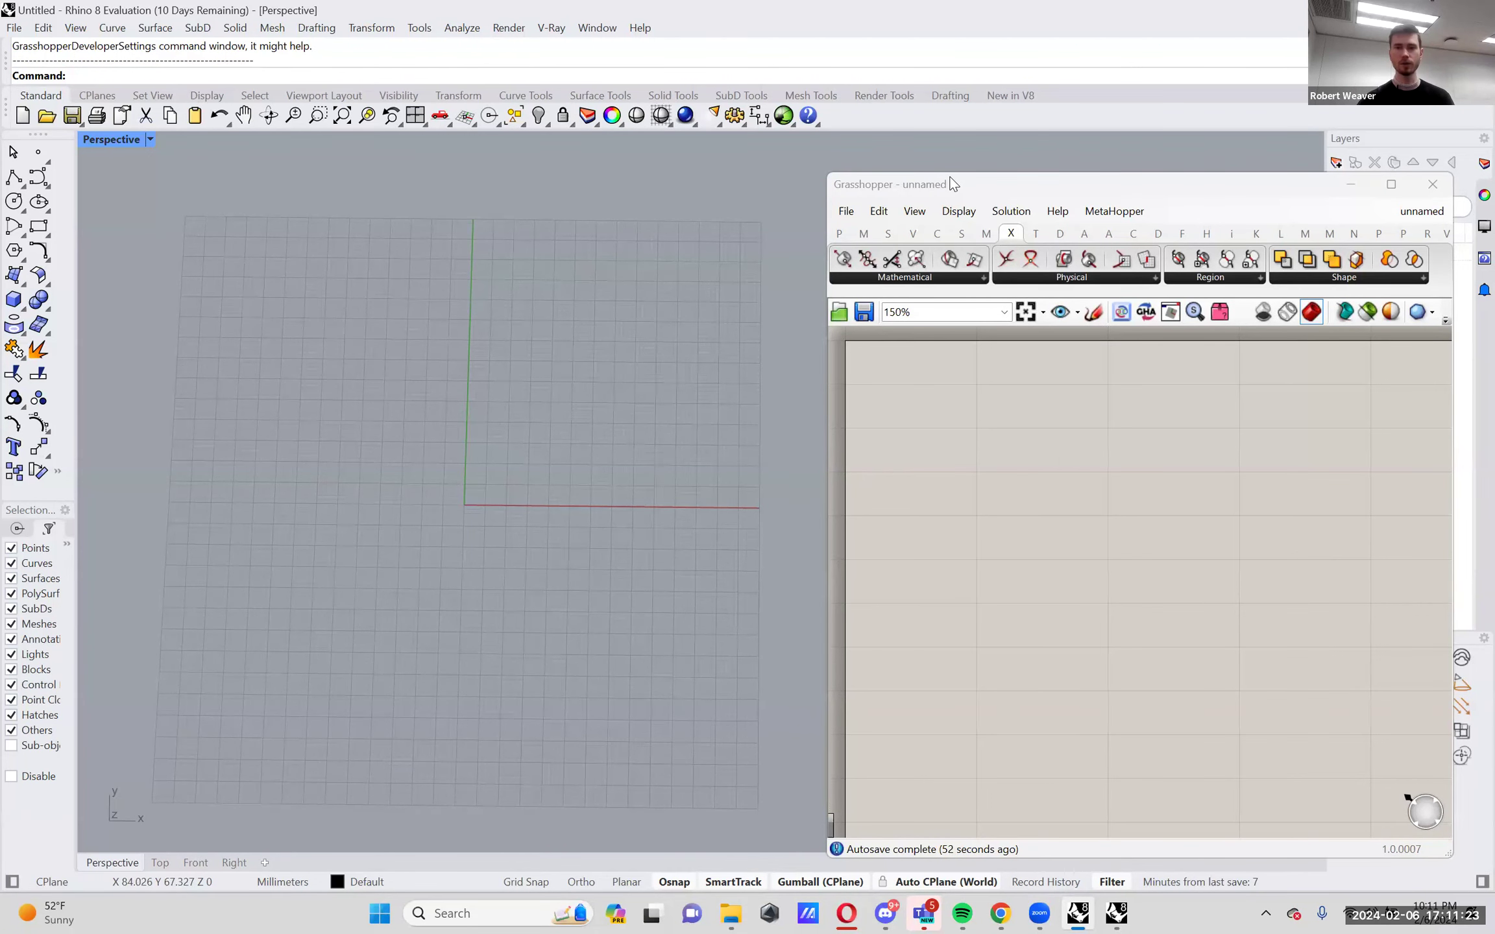
Arrange the Grasshopper window higher and wider beside the maximized Perspective viewport, leaving the modelling grid in view.
left_click_drag(951, 174, 943, 56)
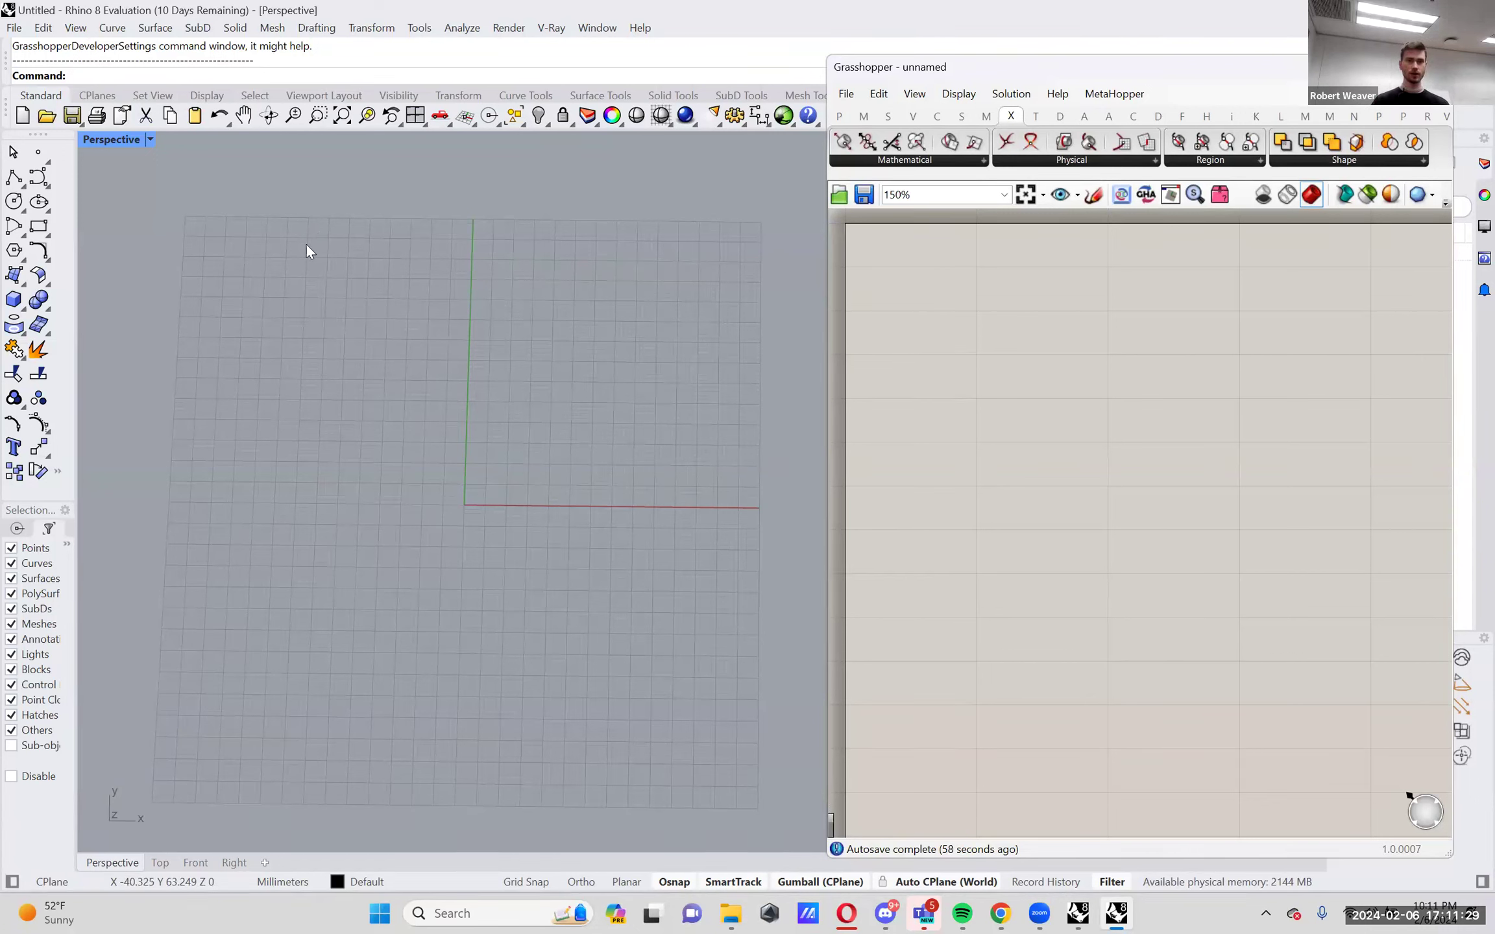
double_click(114, 139)
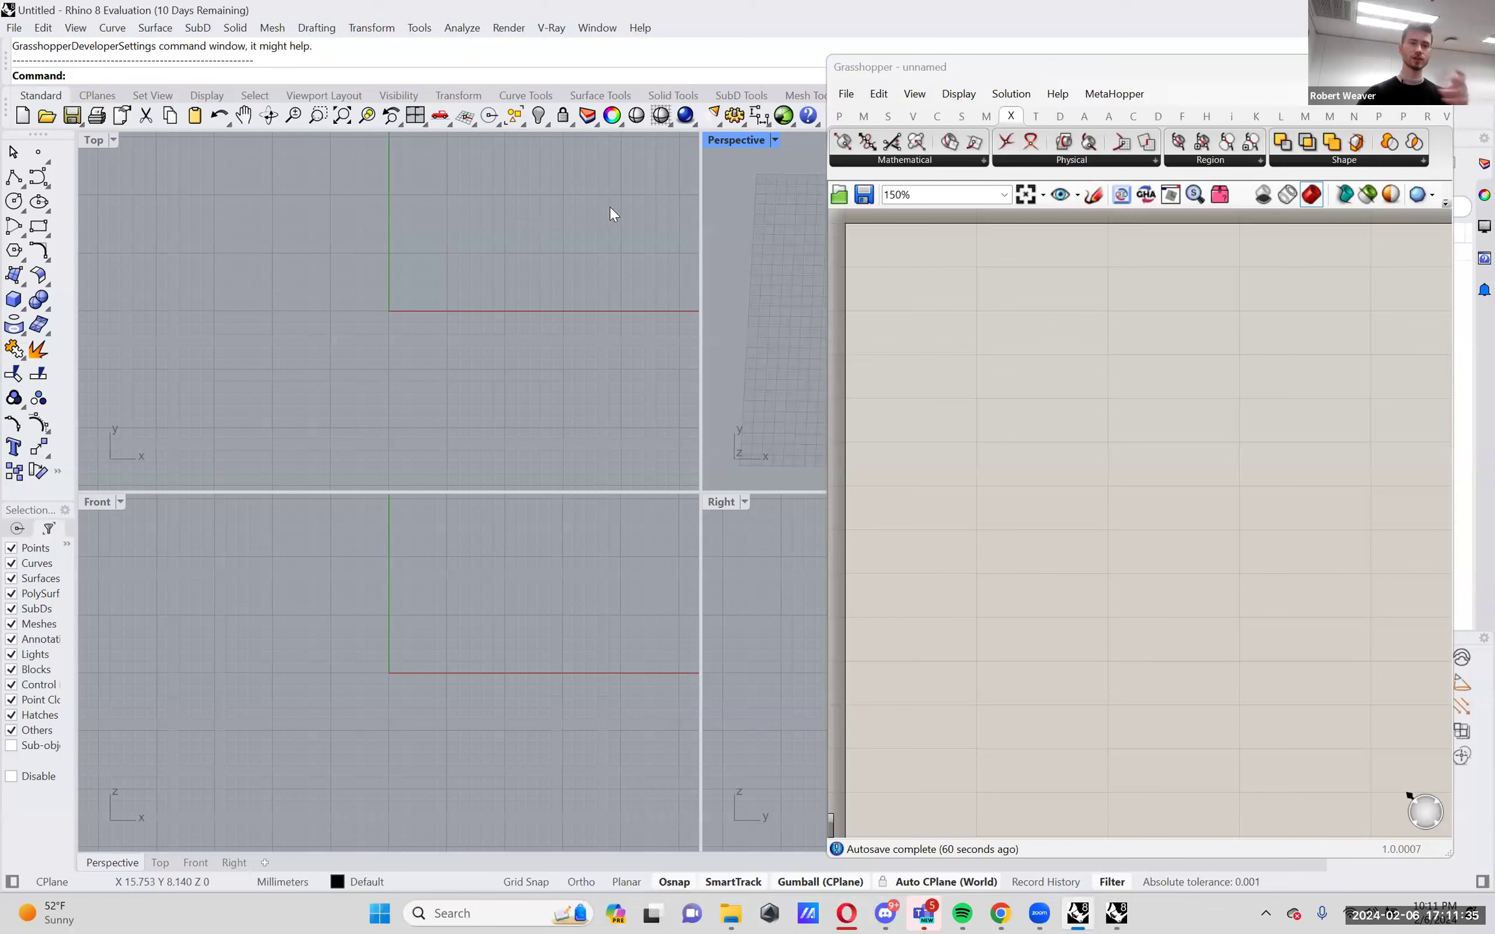
double_click(731, 143)
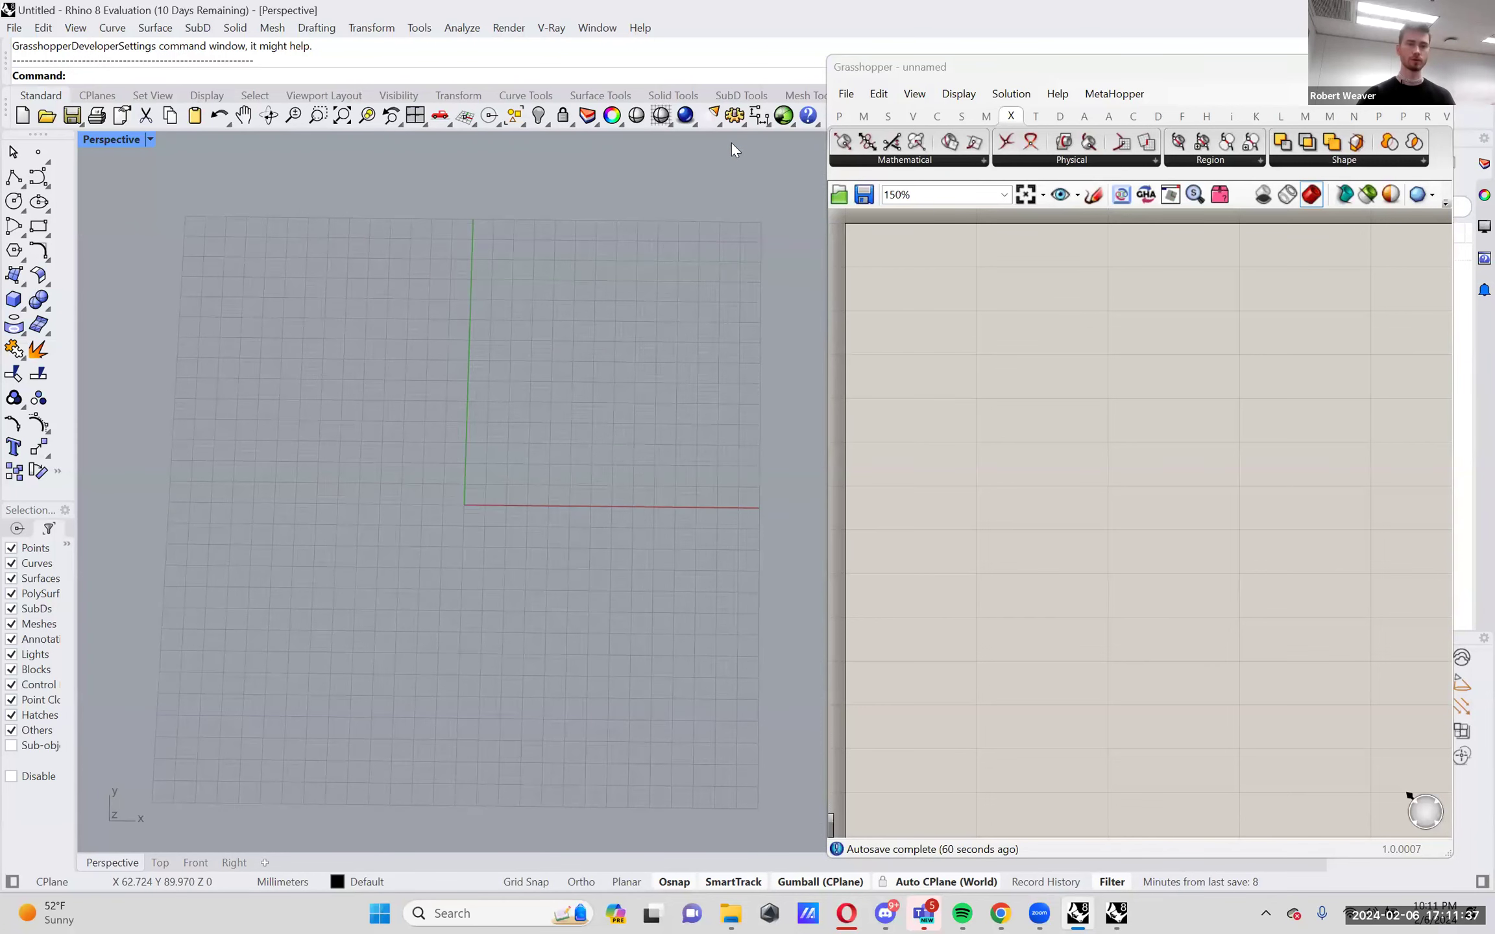
double_click(95, 143)
left_click(95, 142)
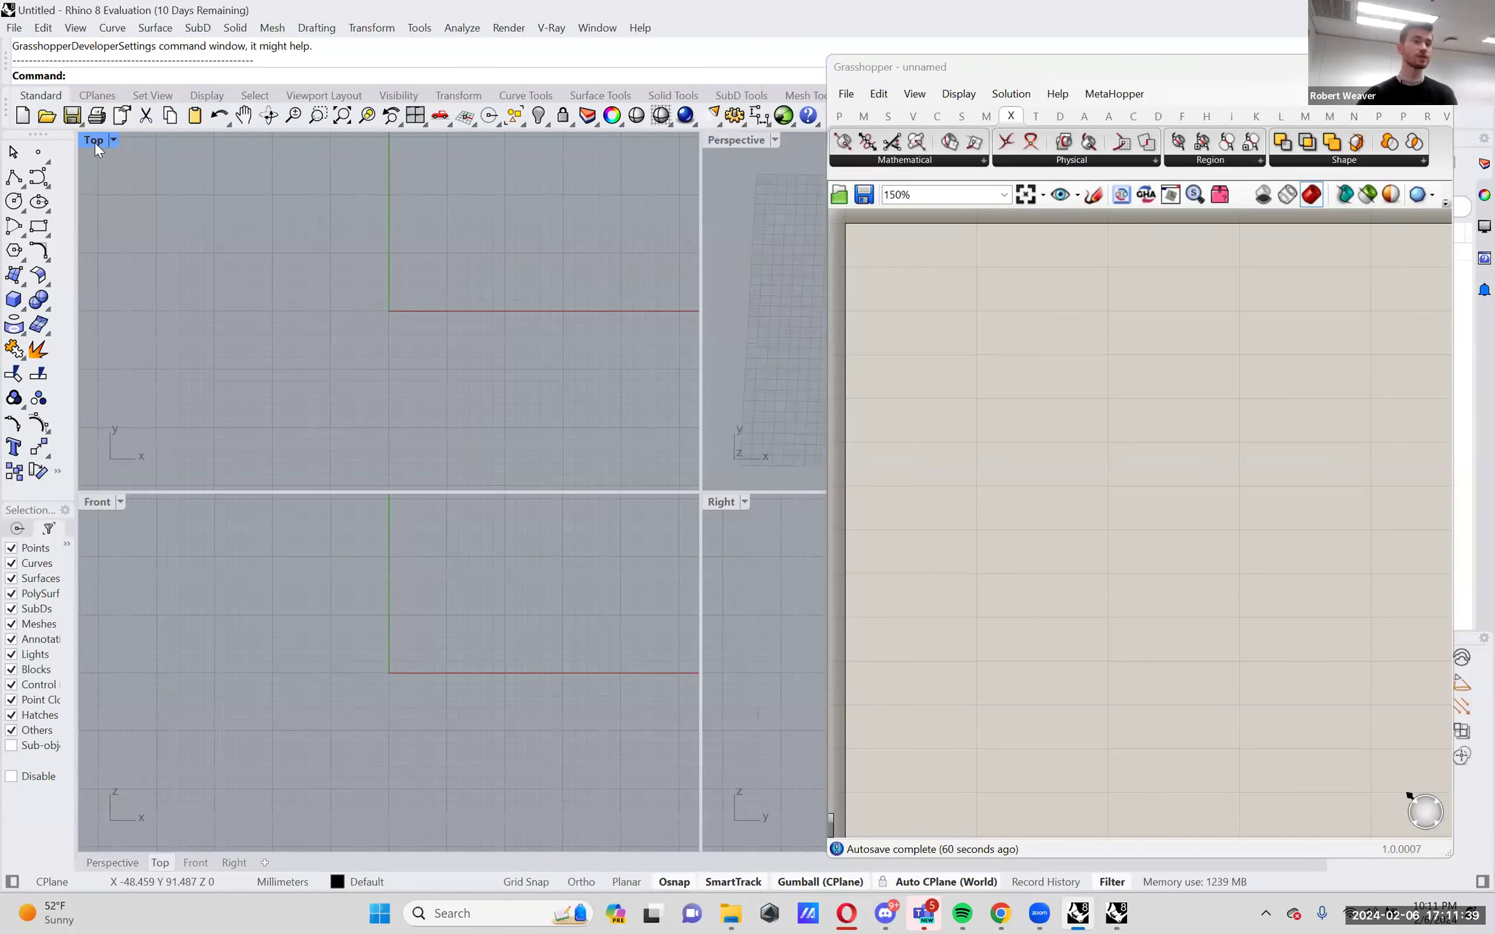
double_click(95, 143)
double_click(92, 142)
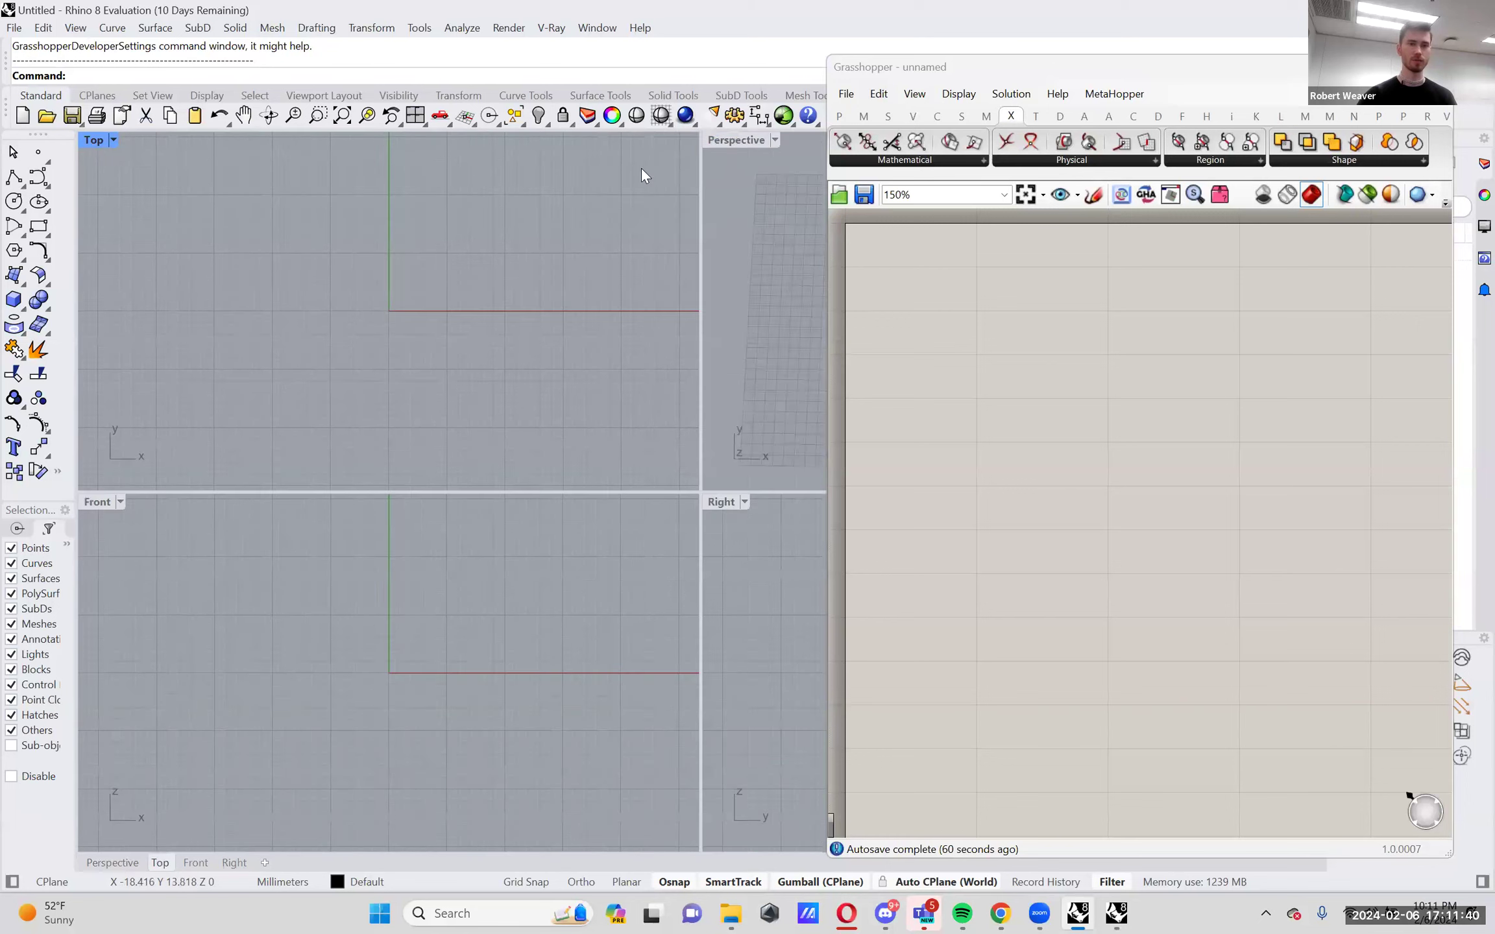
double_click(737, 142)
right_click_drag(492, 314, 470, 289, "shift")
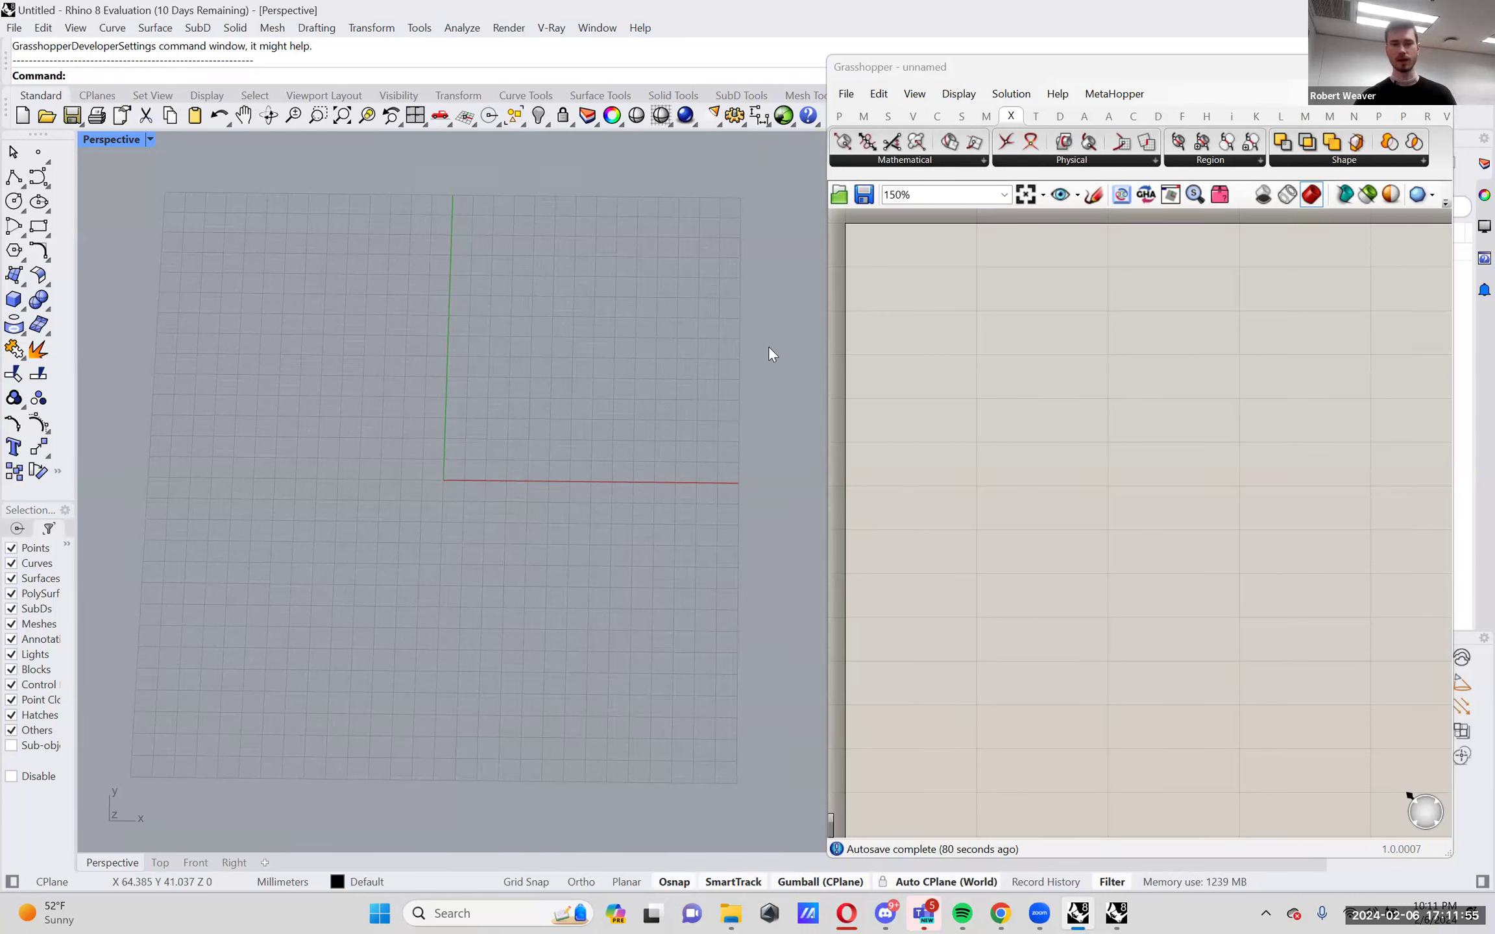
left_click_drag(821, 368, 762, 368)
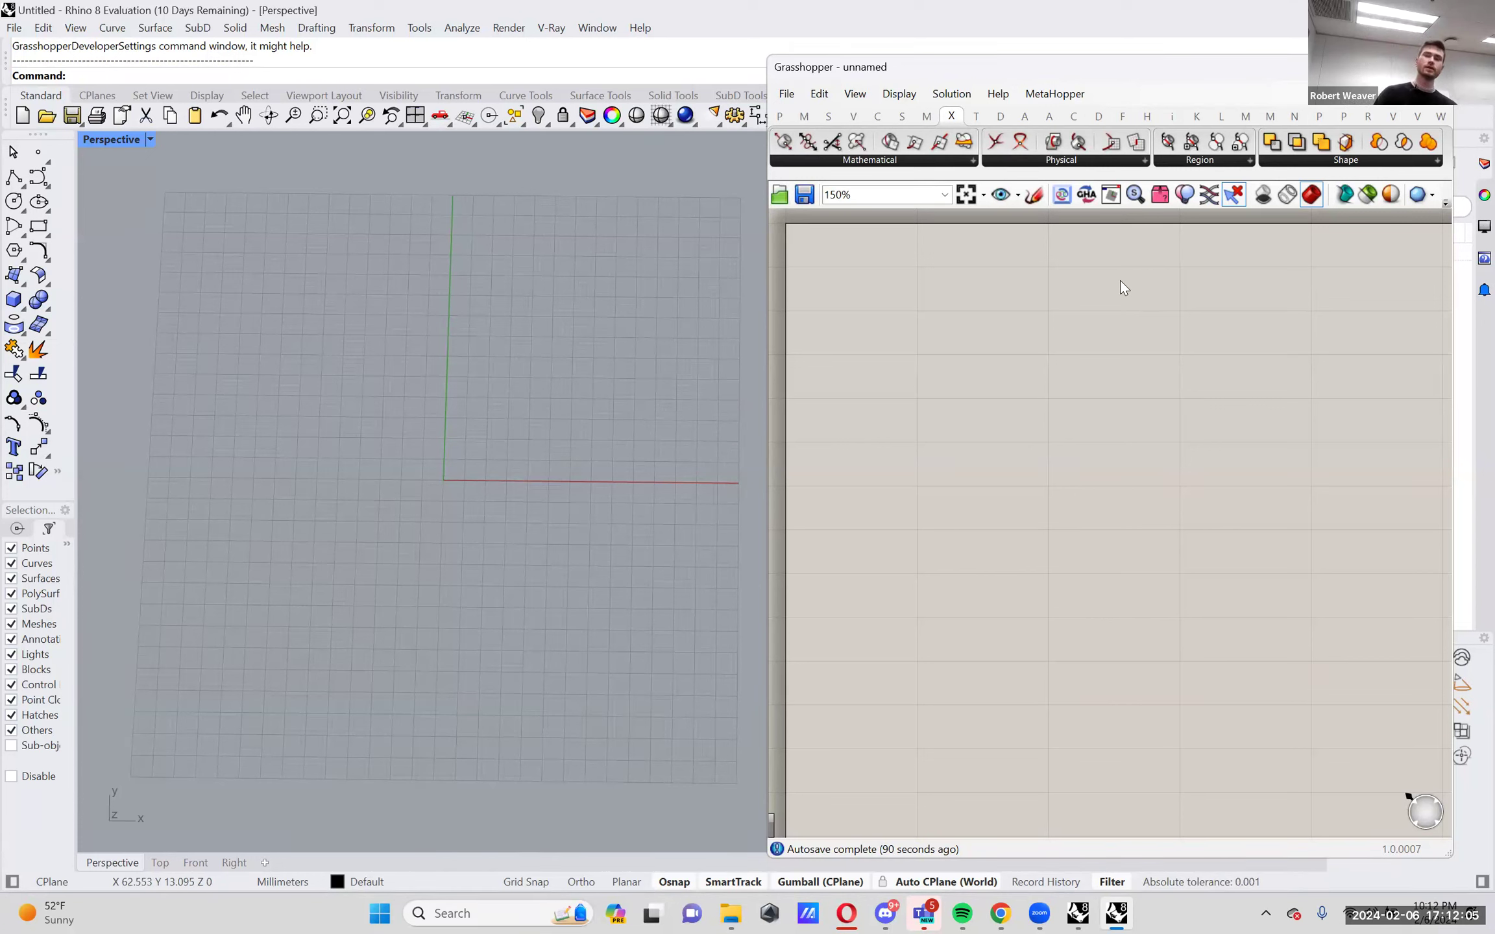
Try placing the planar Voronoi mesh triangulation component on the Grasshopper canvas, and delete it again.
left_click(928, 122)
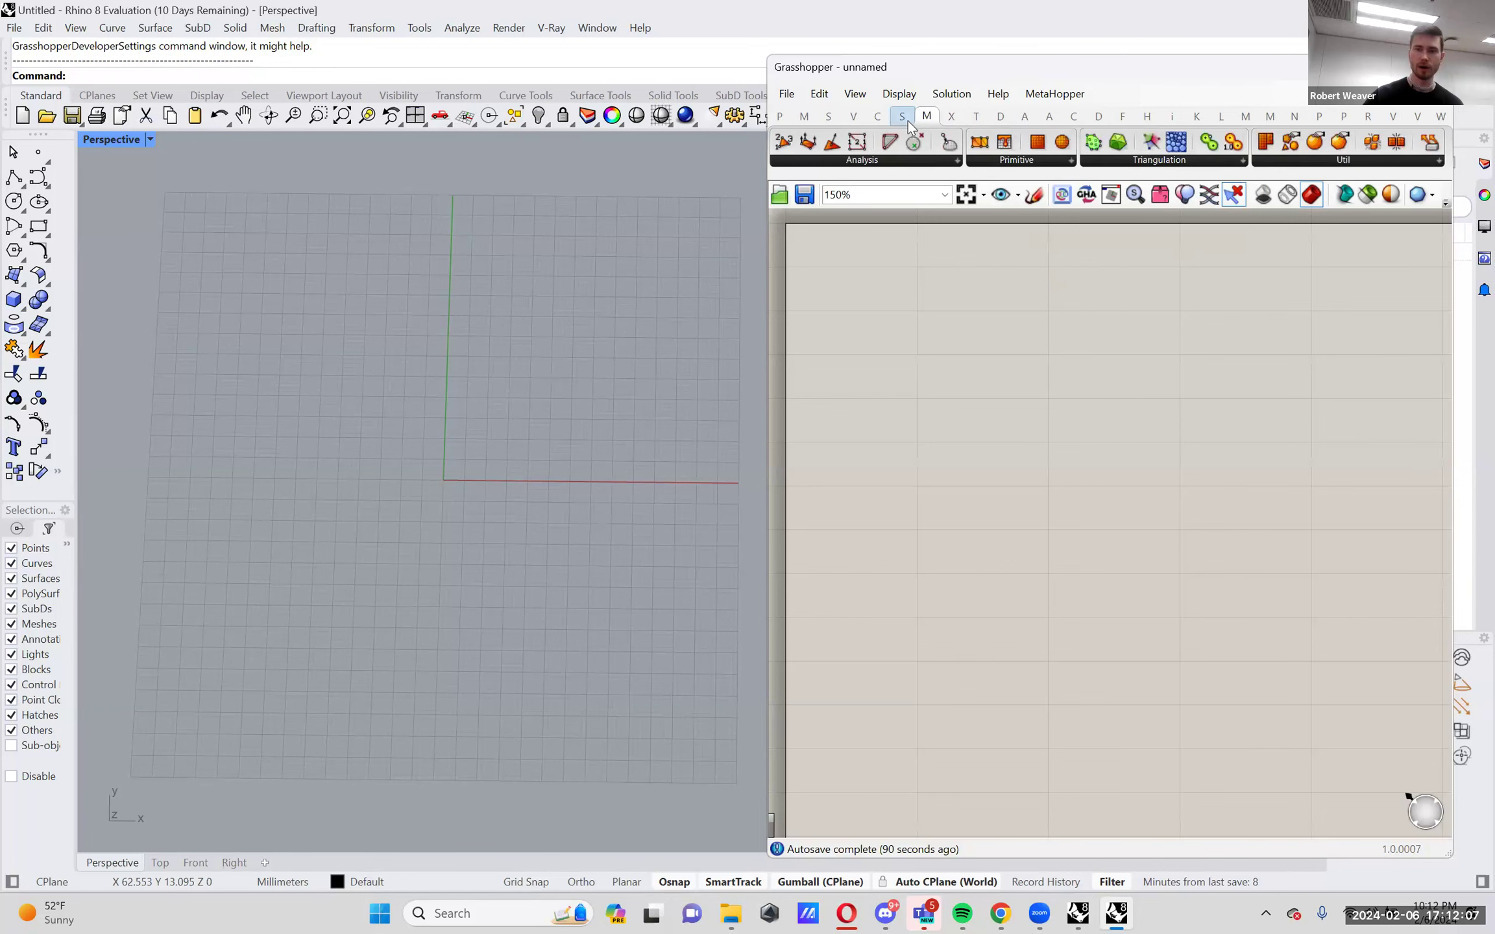
left_click(1115, 161)
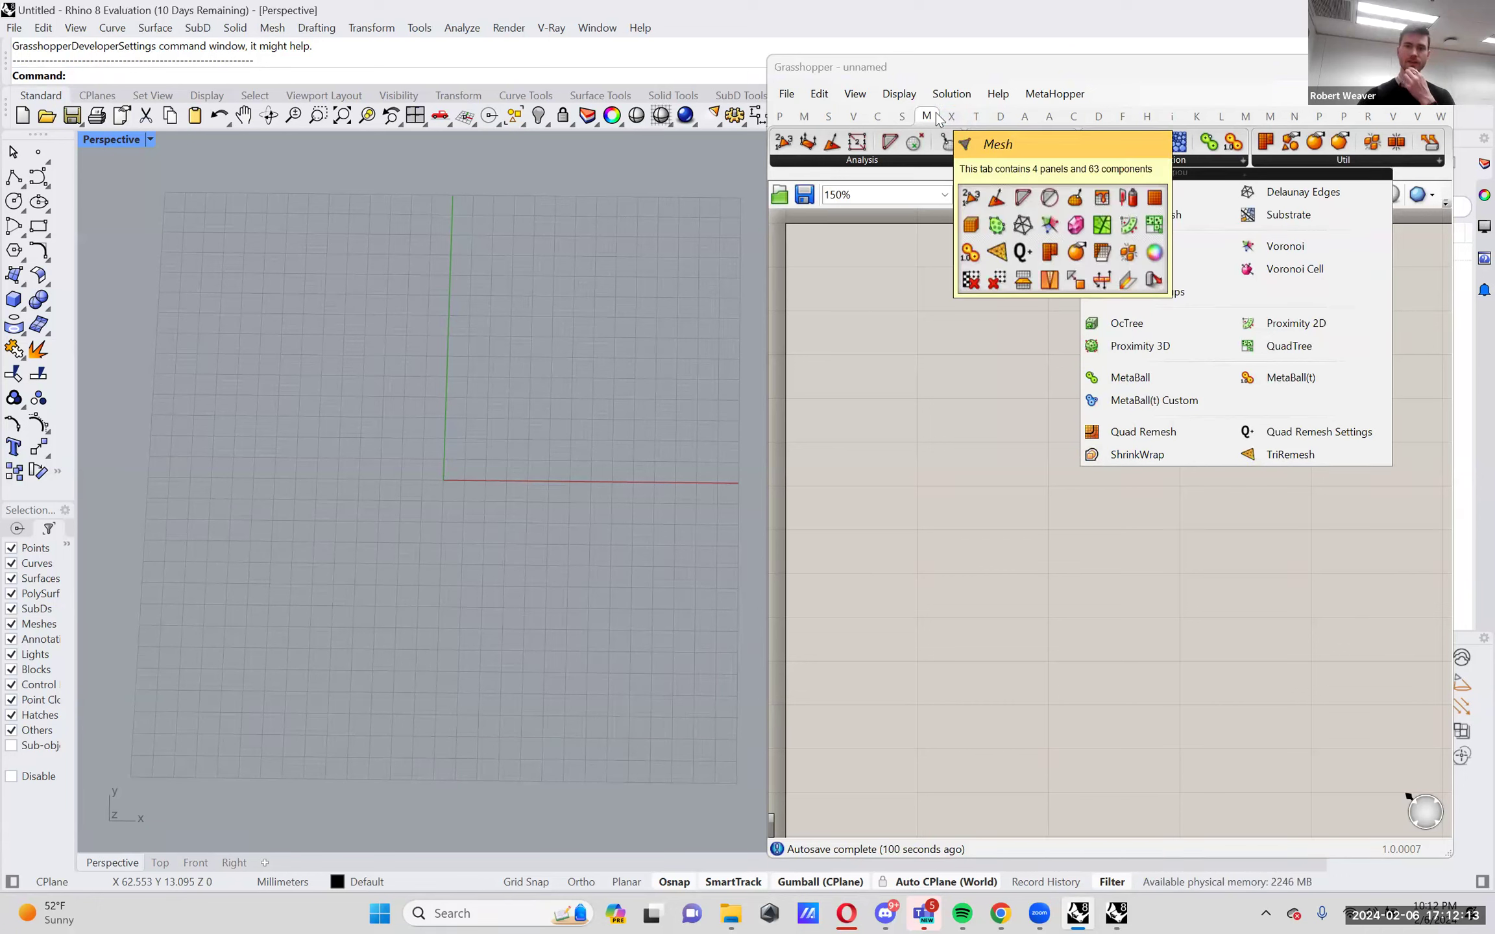
left_click(1282, 253)
left_click(1209, 342)
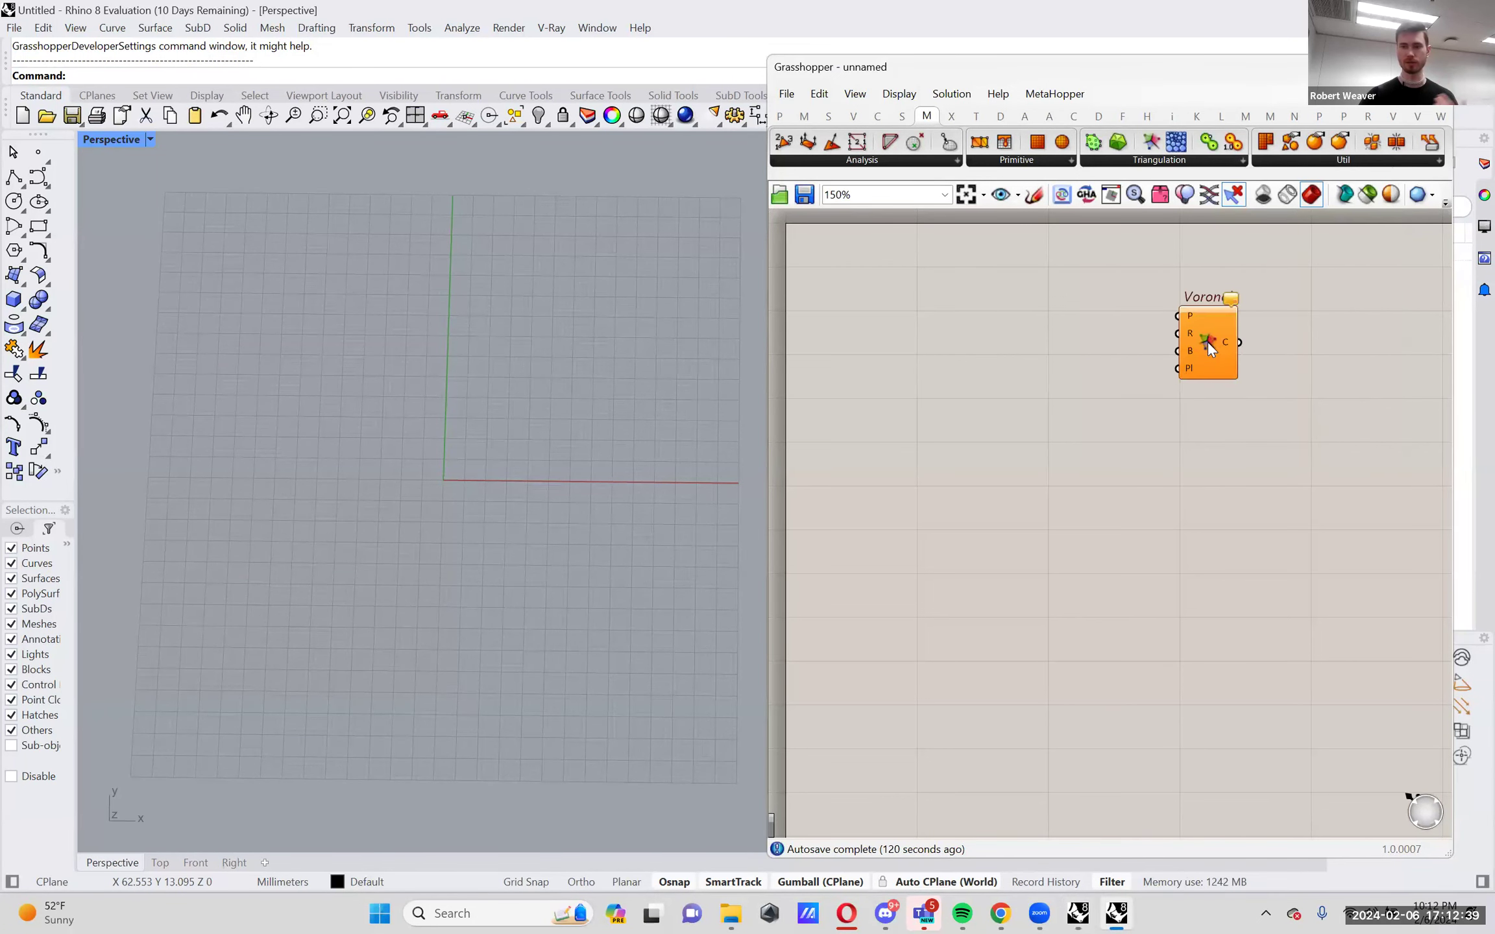
scroll(1207, 342, "up", 3)
left_click_drag(1211, 341, 1214, 350)
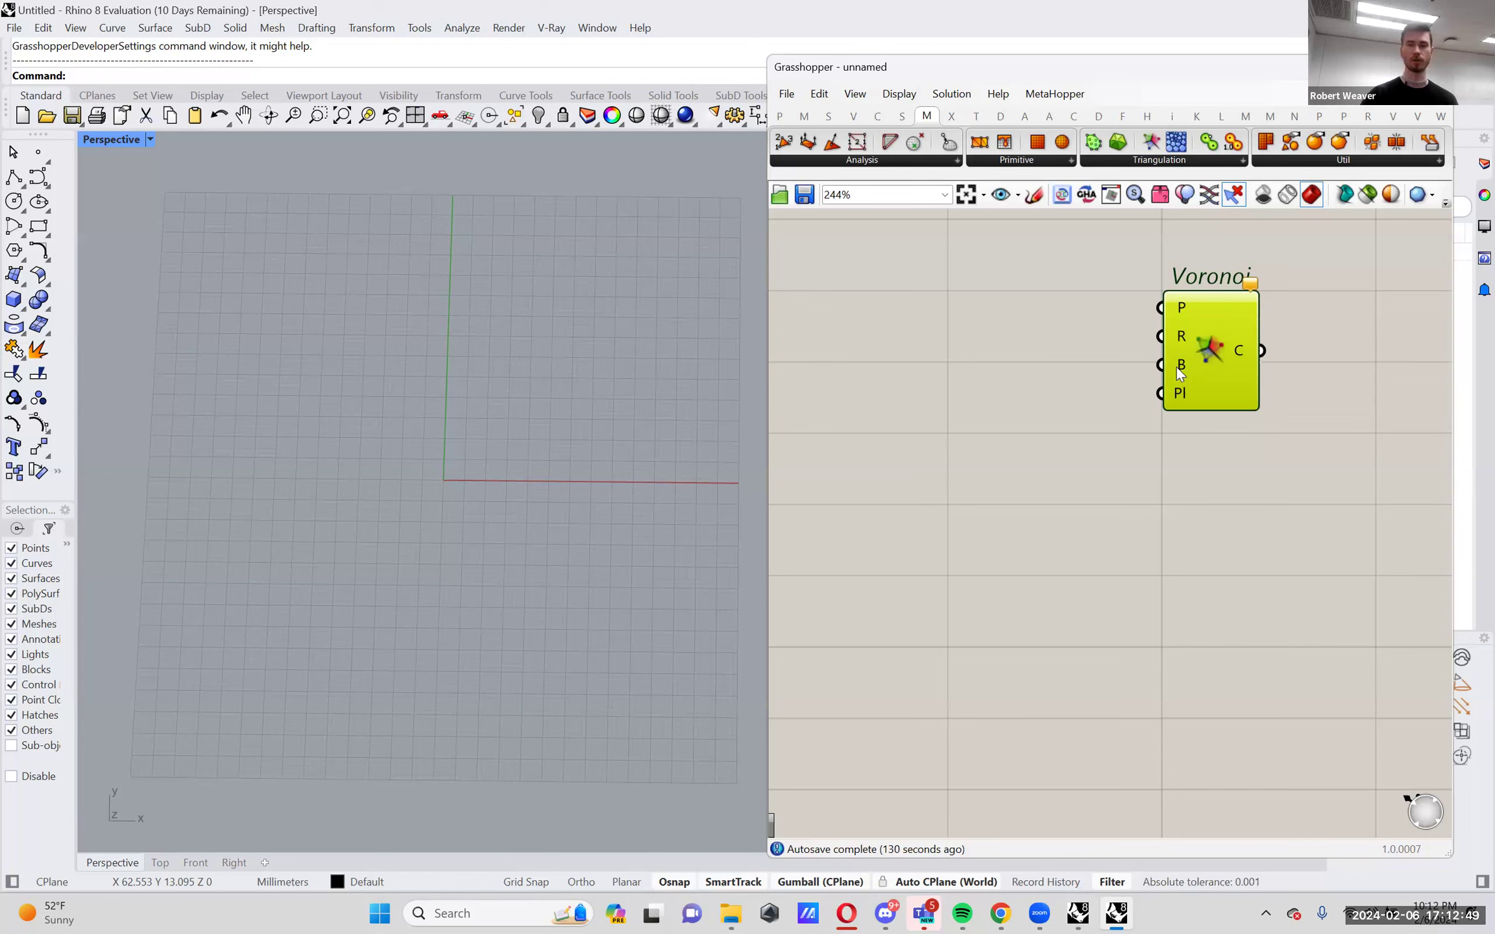
key("Delete")
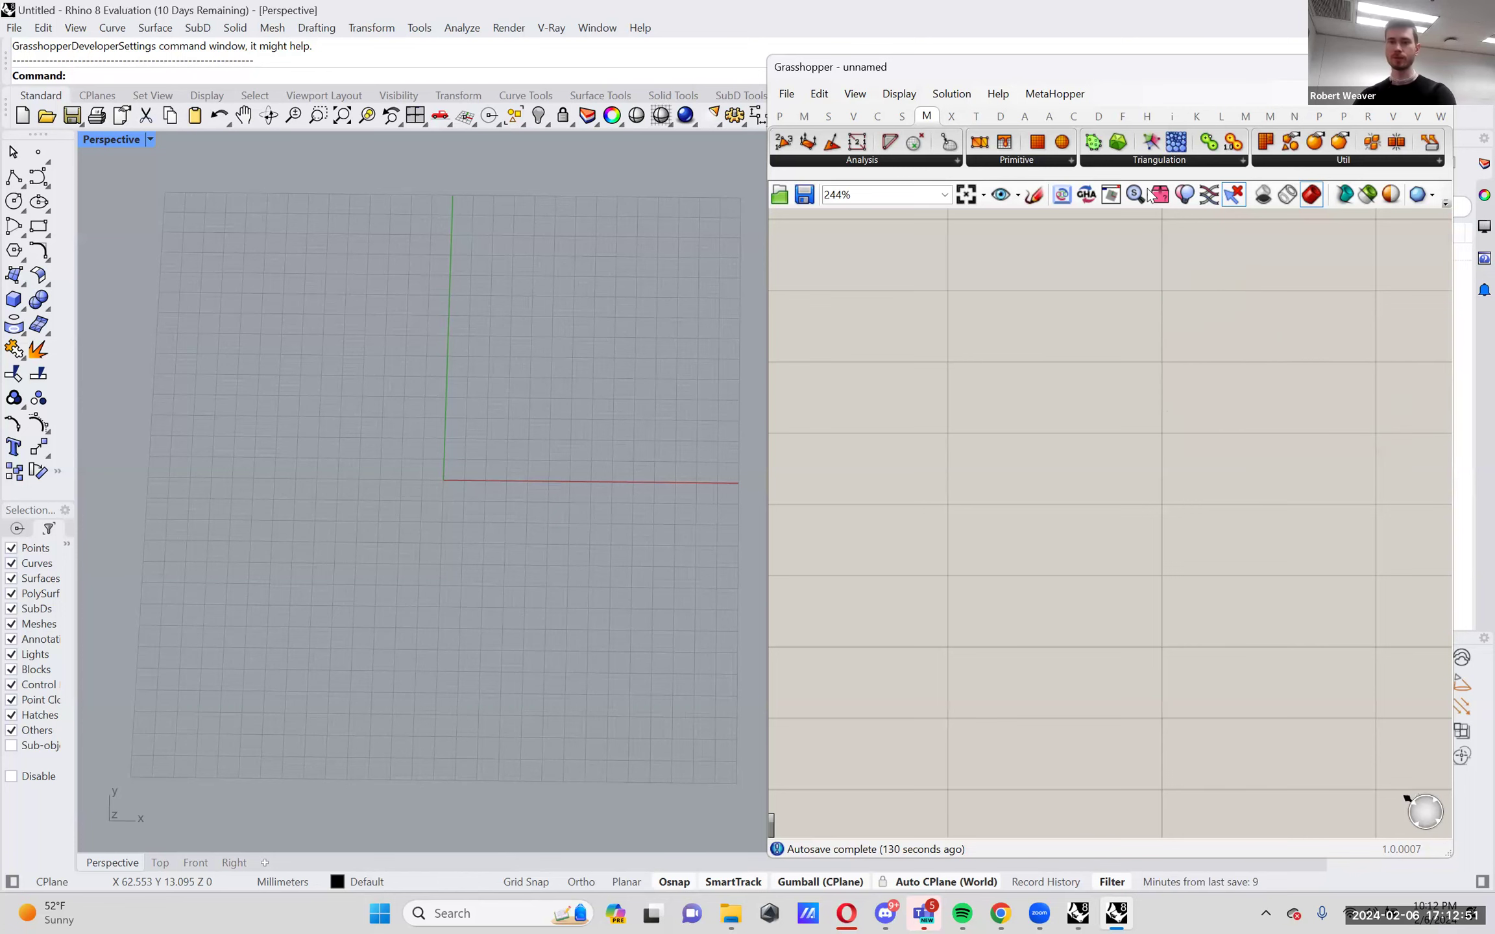
Add the planar Voronoi triangulation component to the Grasshopper canvas and position it near the middle.
left_click(1159, 160)
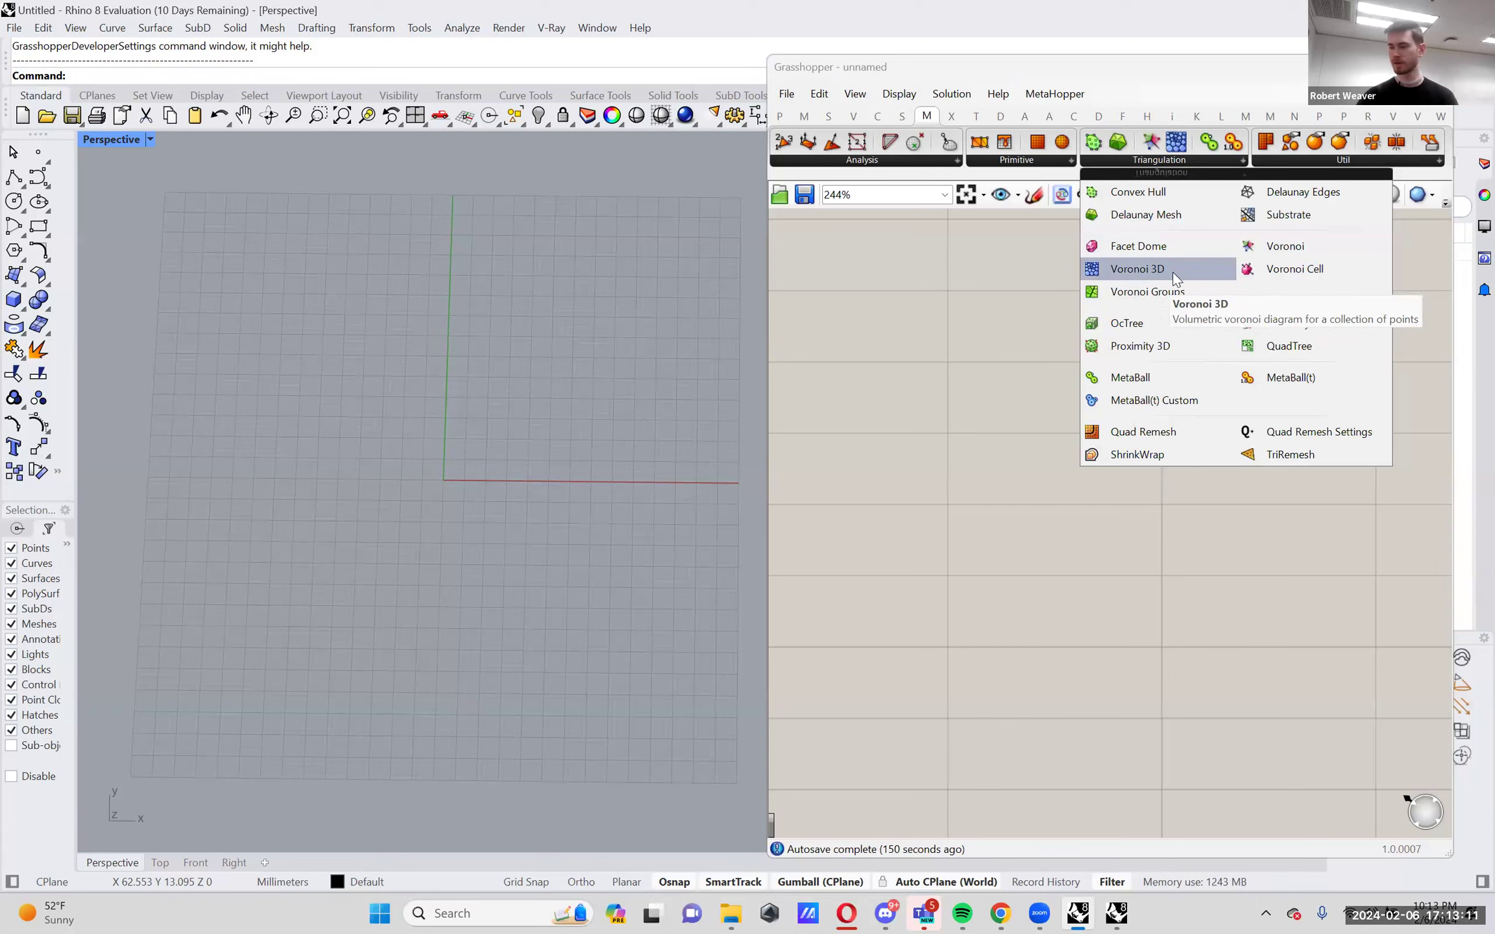
left_click(1254, 254)
left_click(1135, 464)
left_click_drag(1124, 453, 1123, 492)
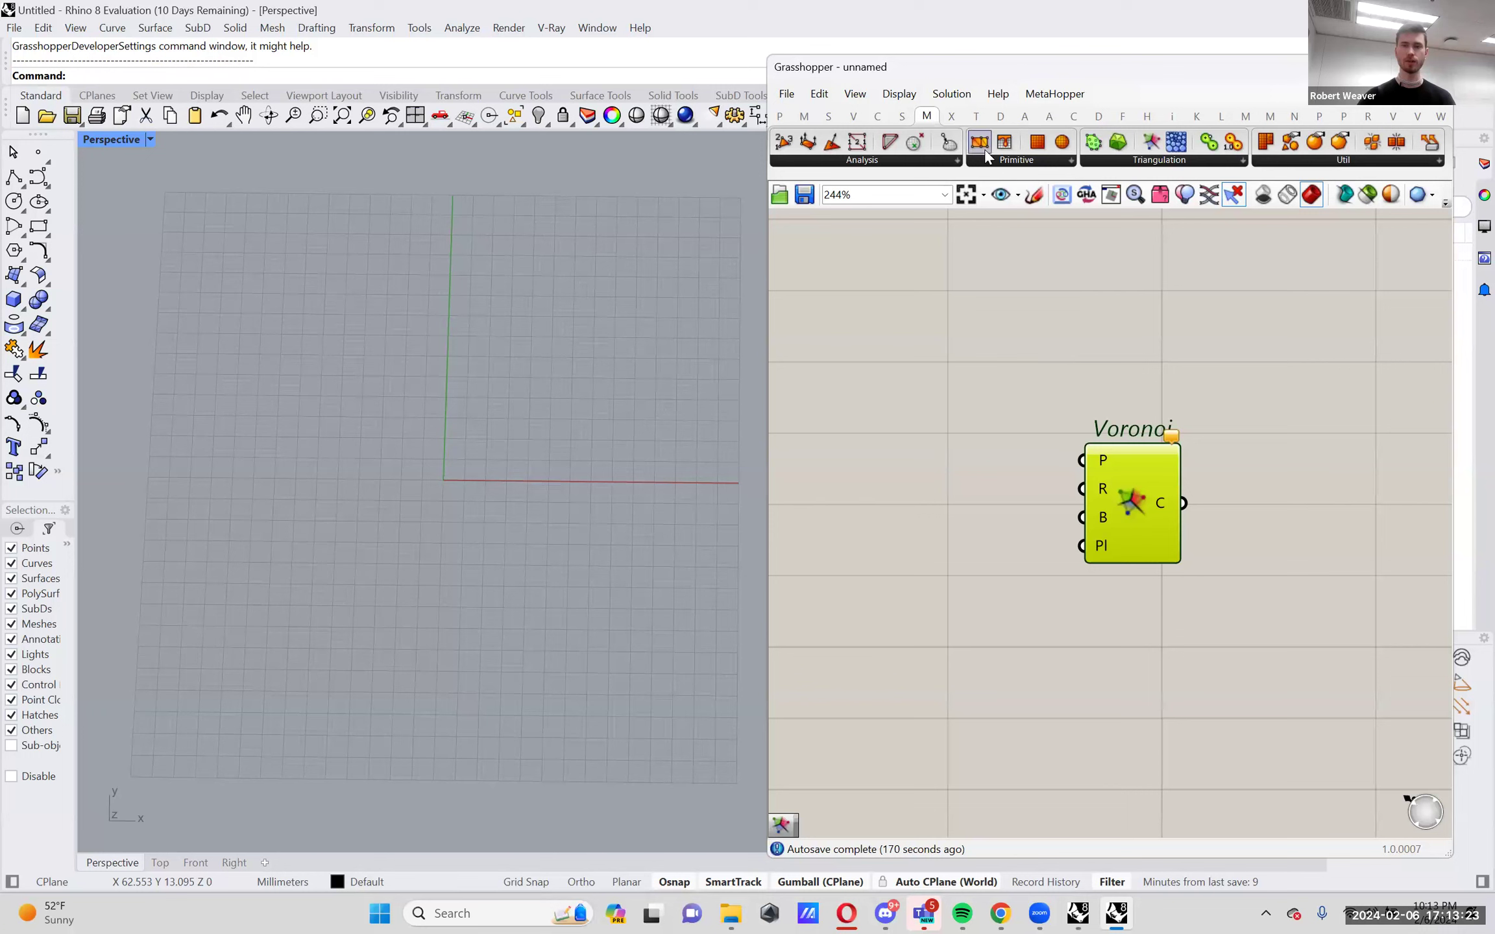
Try adding a second Voronoi component through the canvas component search with "voro", and delete that duplicate.
double_click(987, 352)
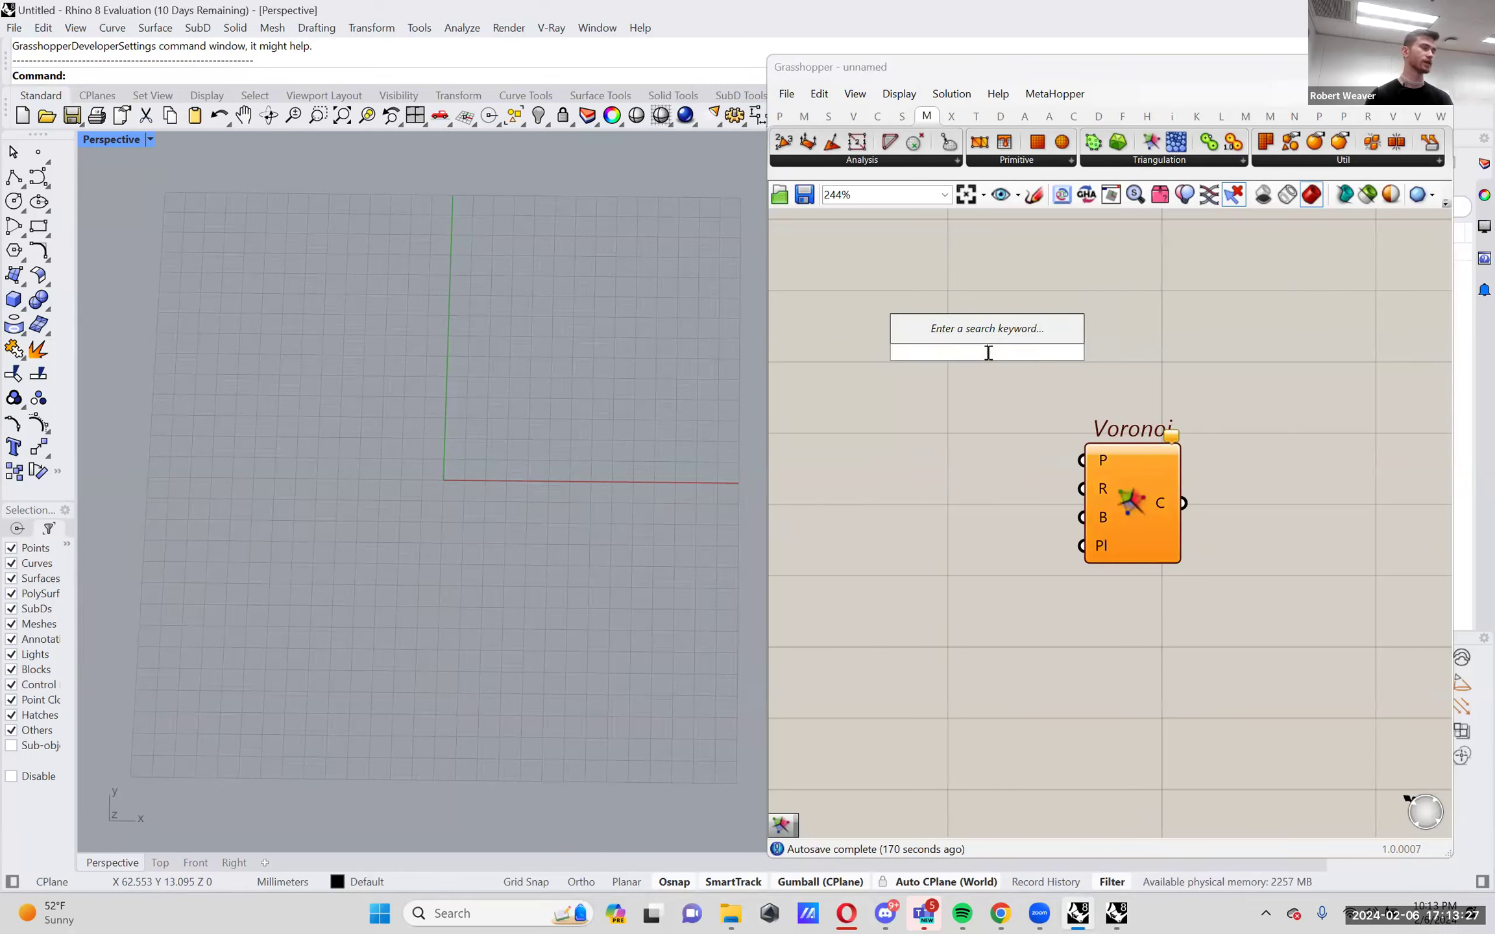
type("voro")
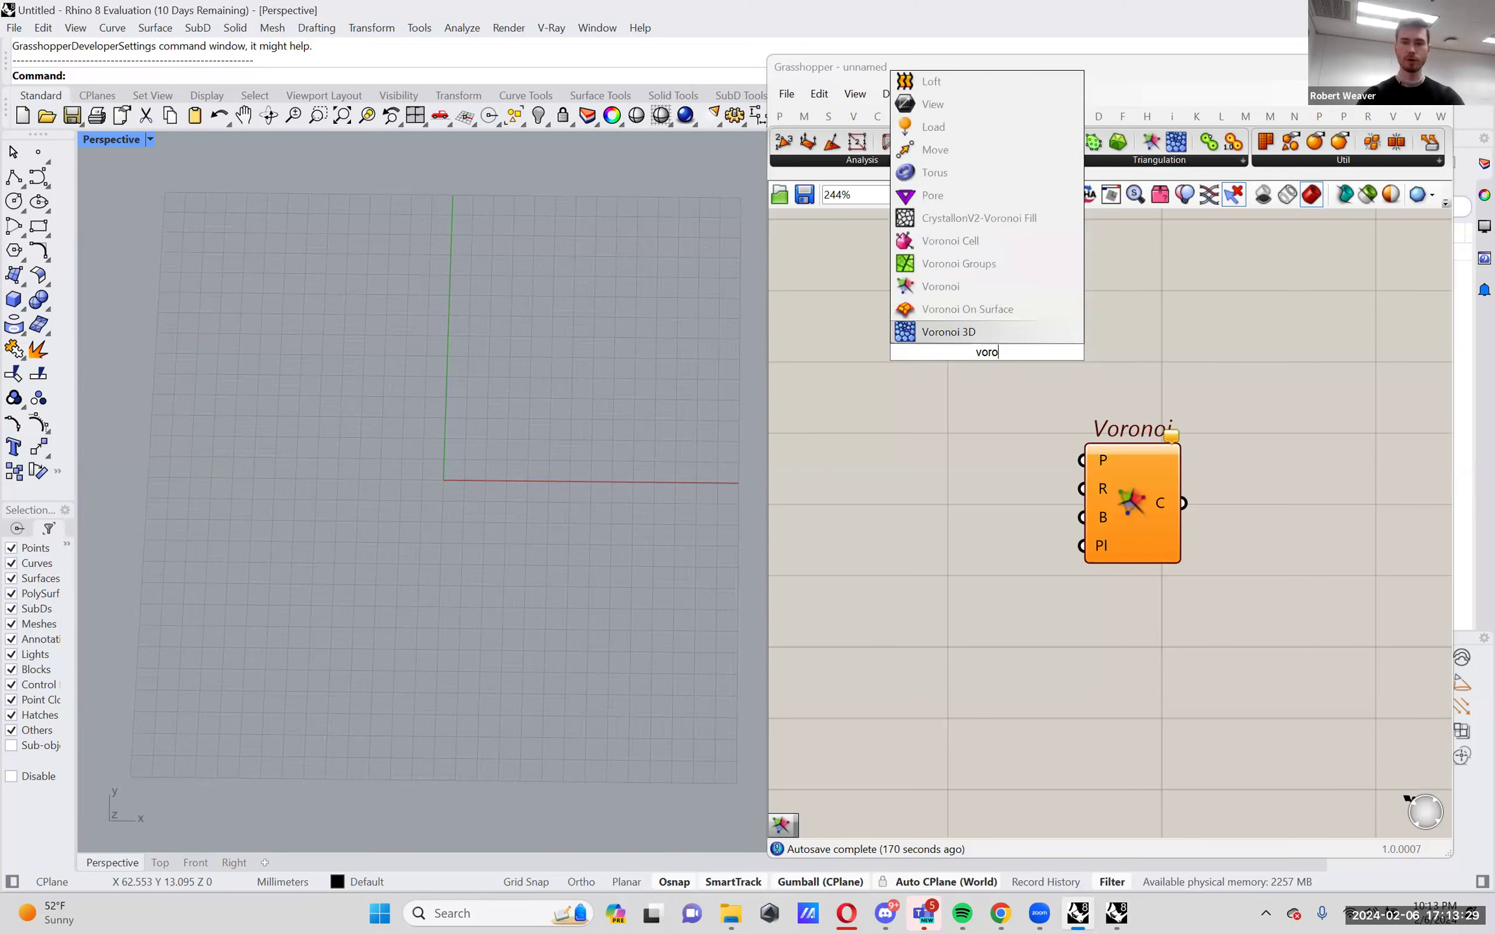
key("Up")
key("Up")
key("Up")
key("Up")
key("Up")
key("Down")
key("Down")
key("Down")
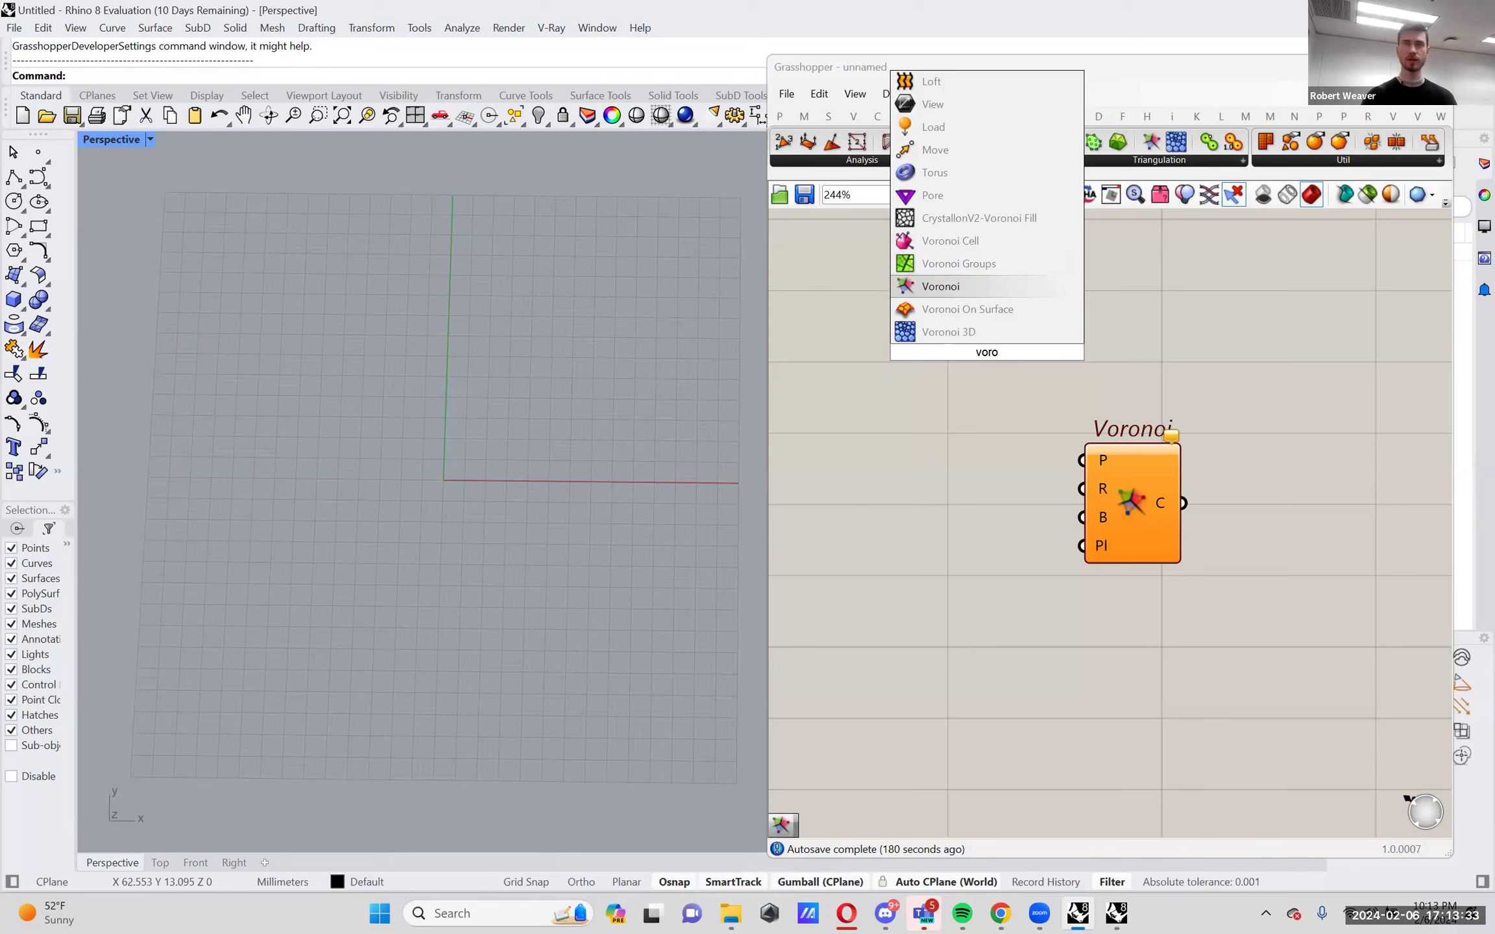
key("Return")
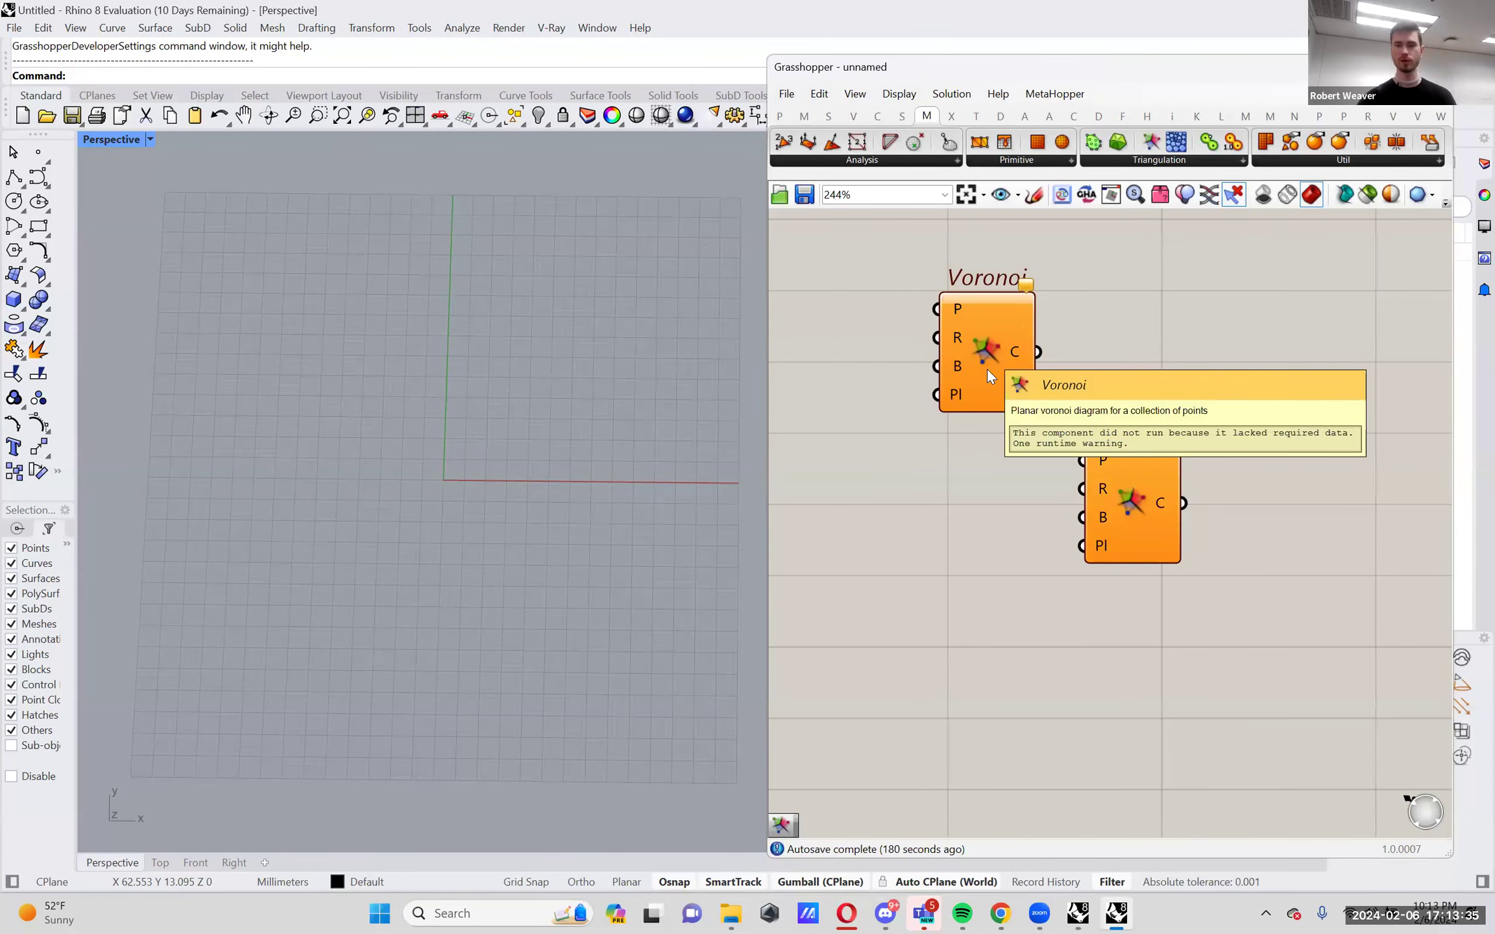
left_click_drag(986, 357, 988, 412)
key("Delete")
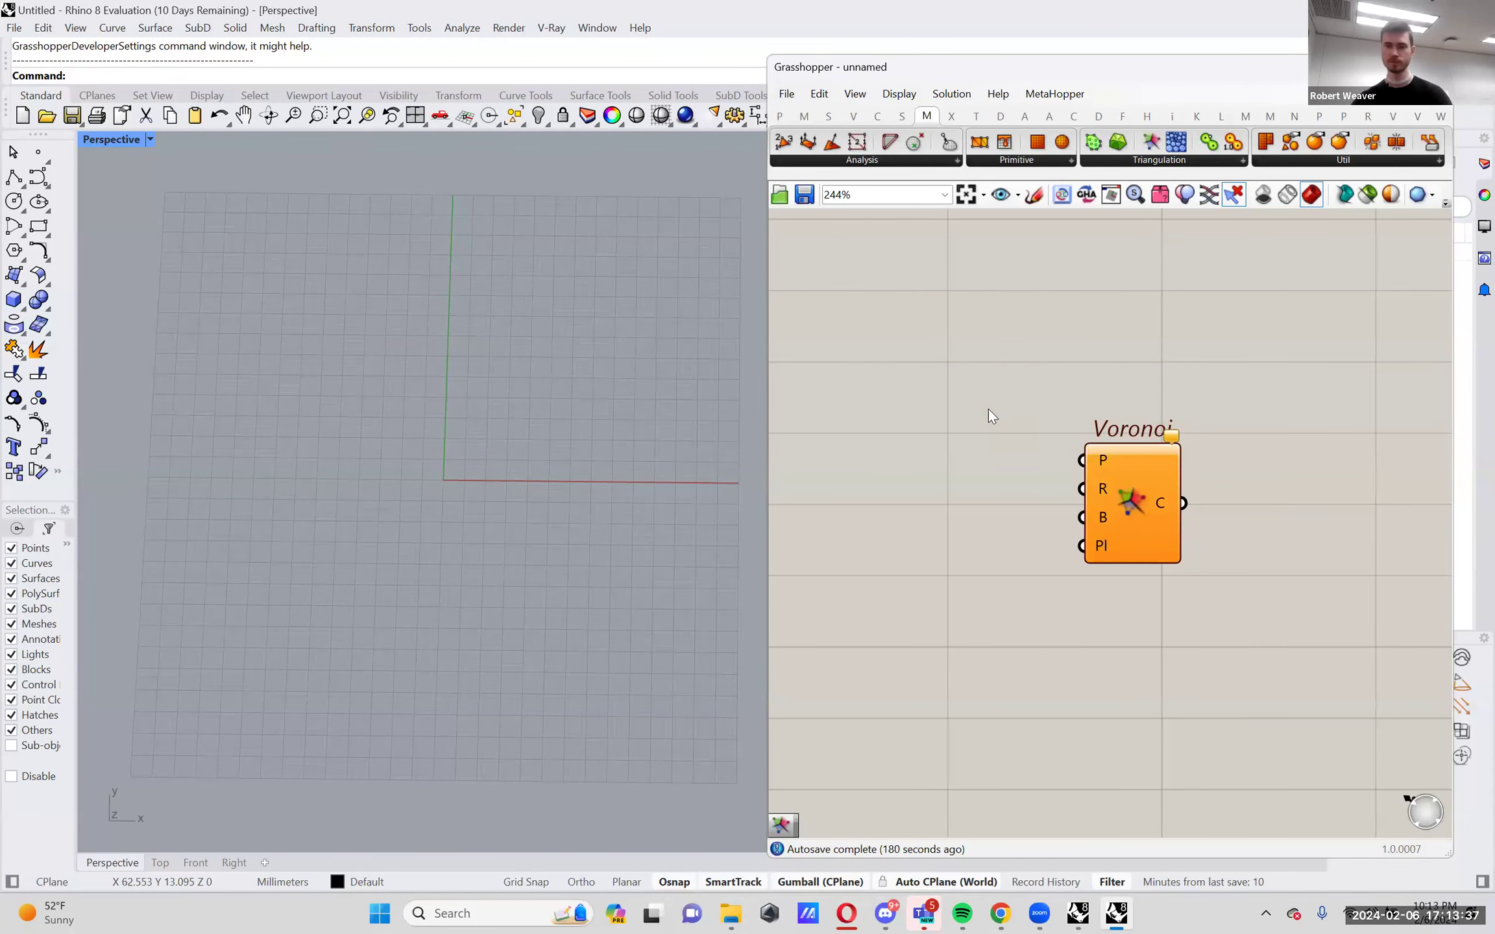
Try adding a Construct Point component through a canvas search for "con poi", and delete it again.
right_click_drag(988, 408, 1069, 391)
double_click(1041, 411)
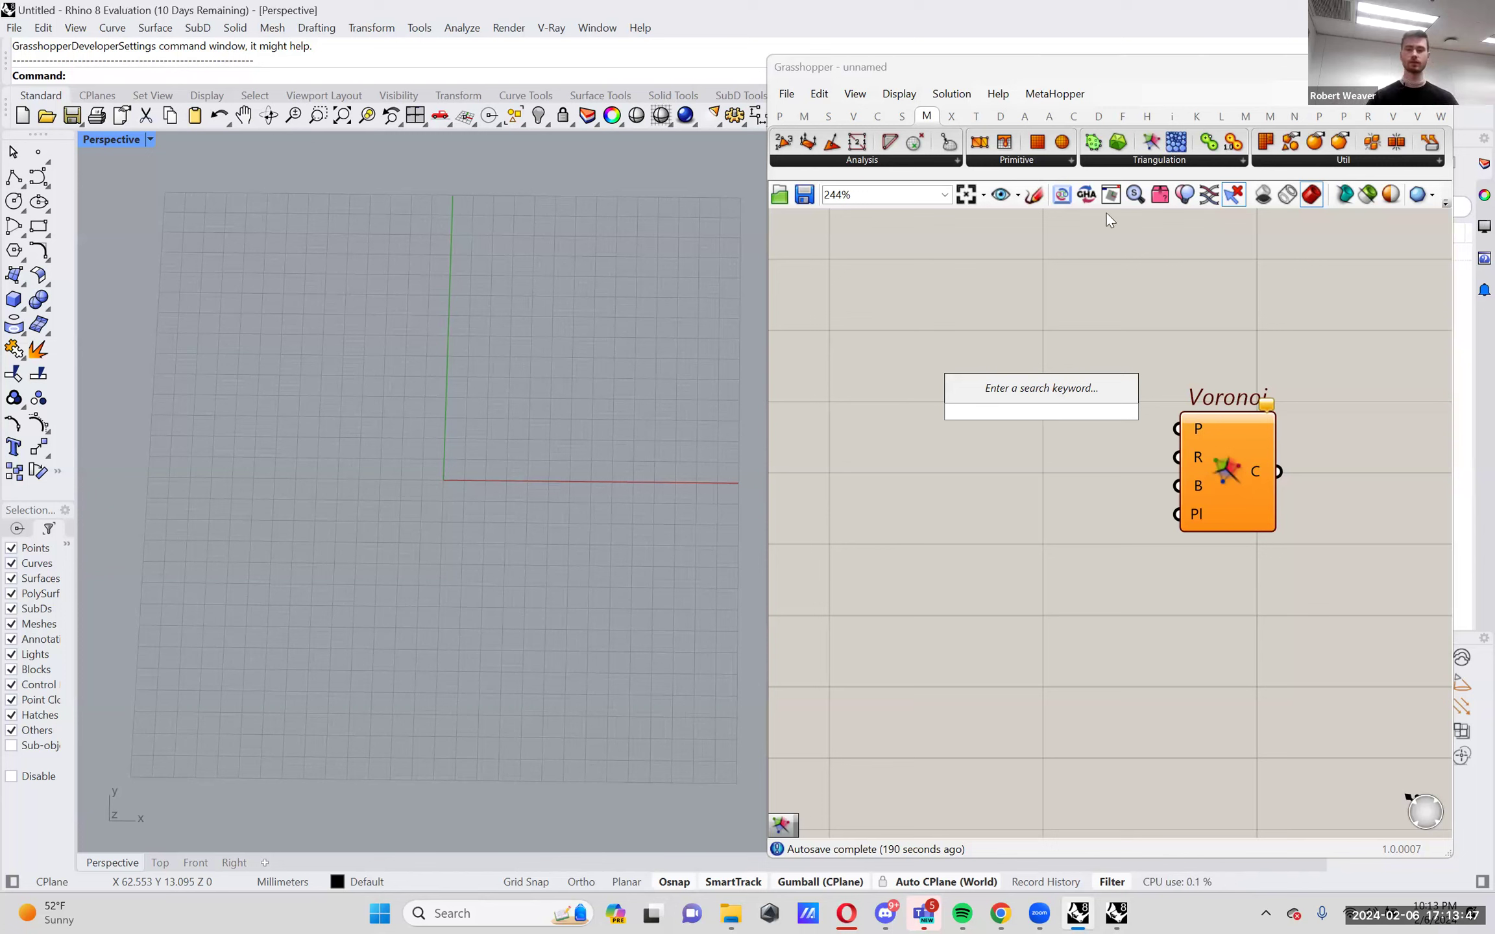
type("con poi")
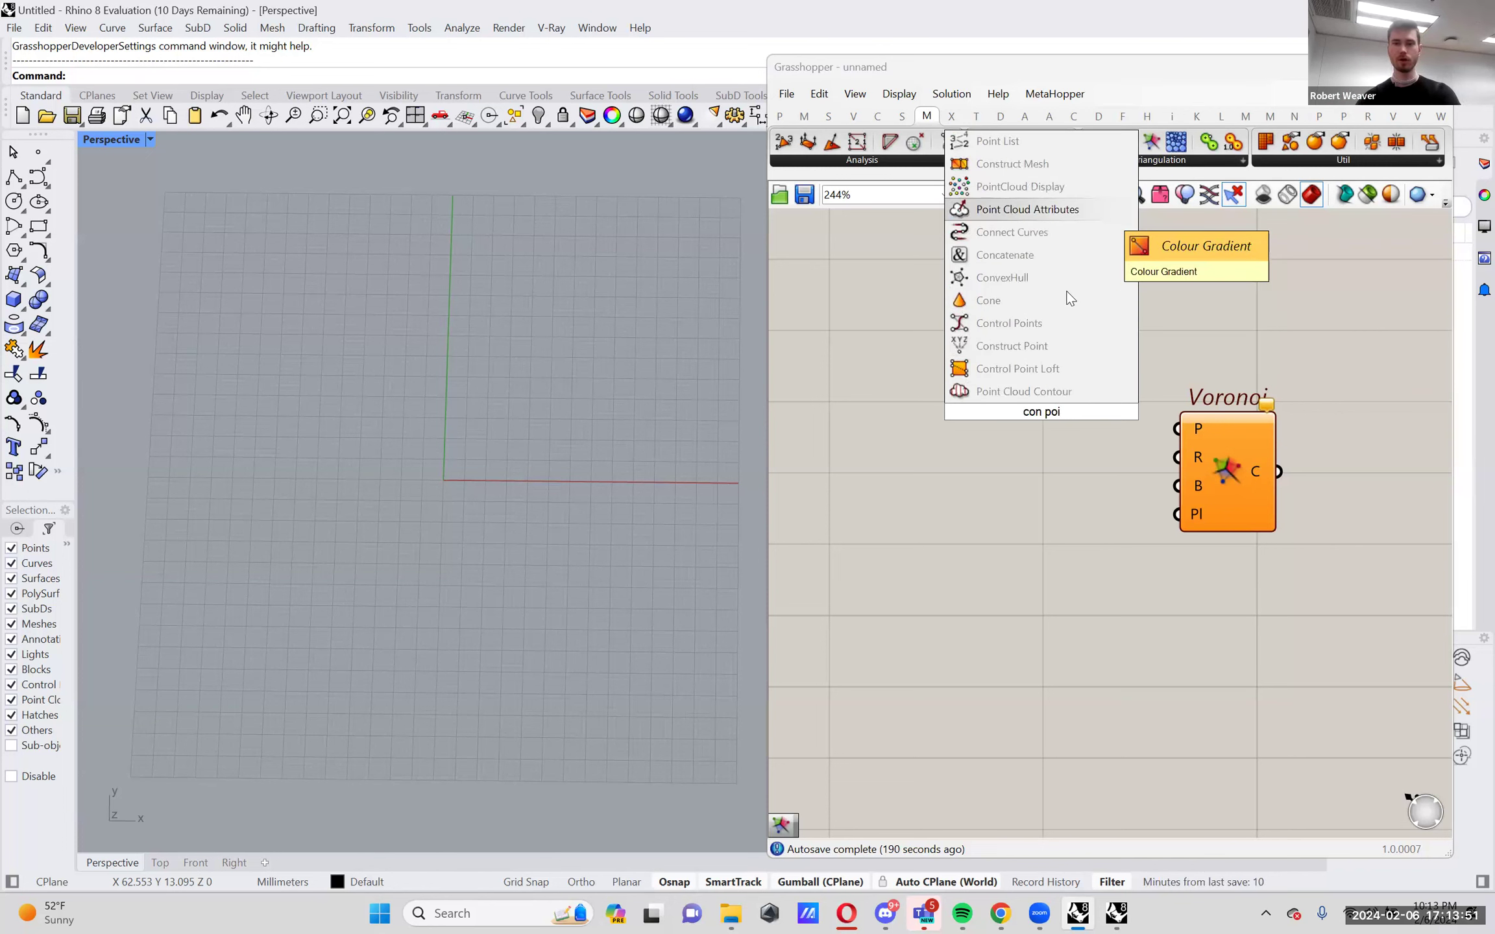
left_click(1053, 344)
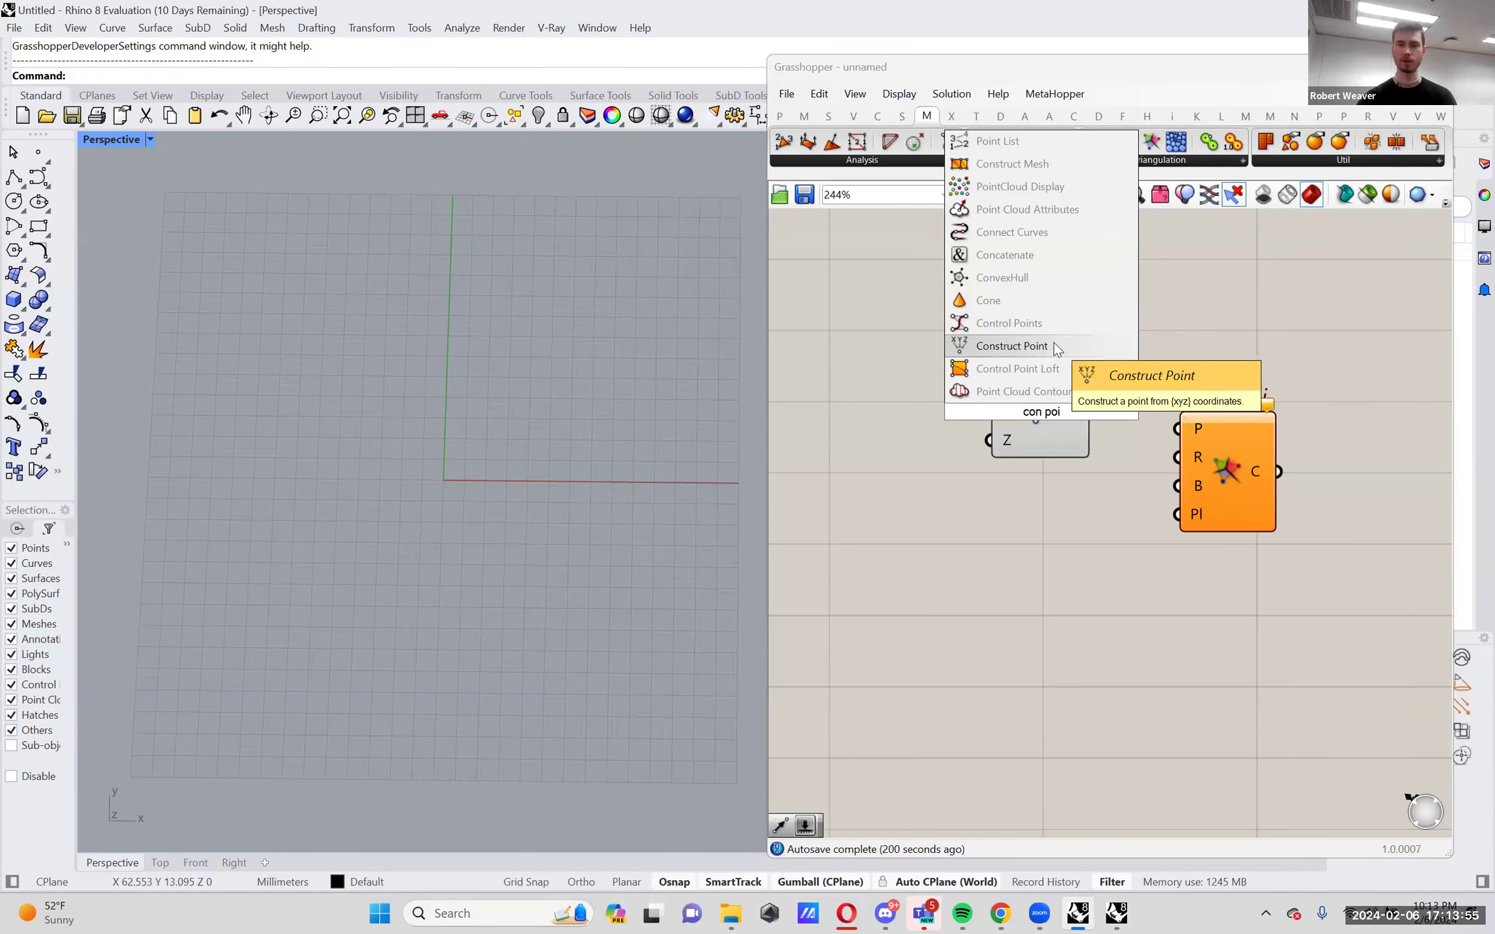
left_click_drag(1033, 407, 1025, 394)
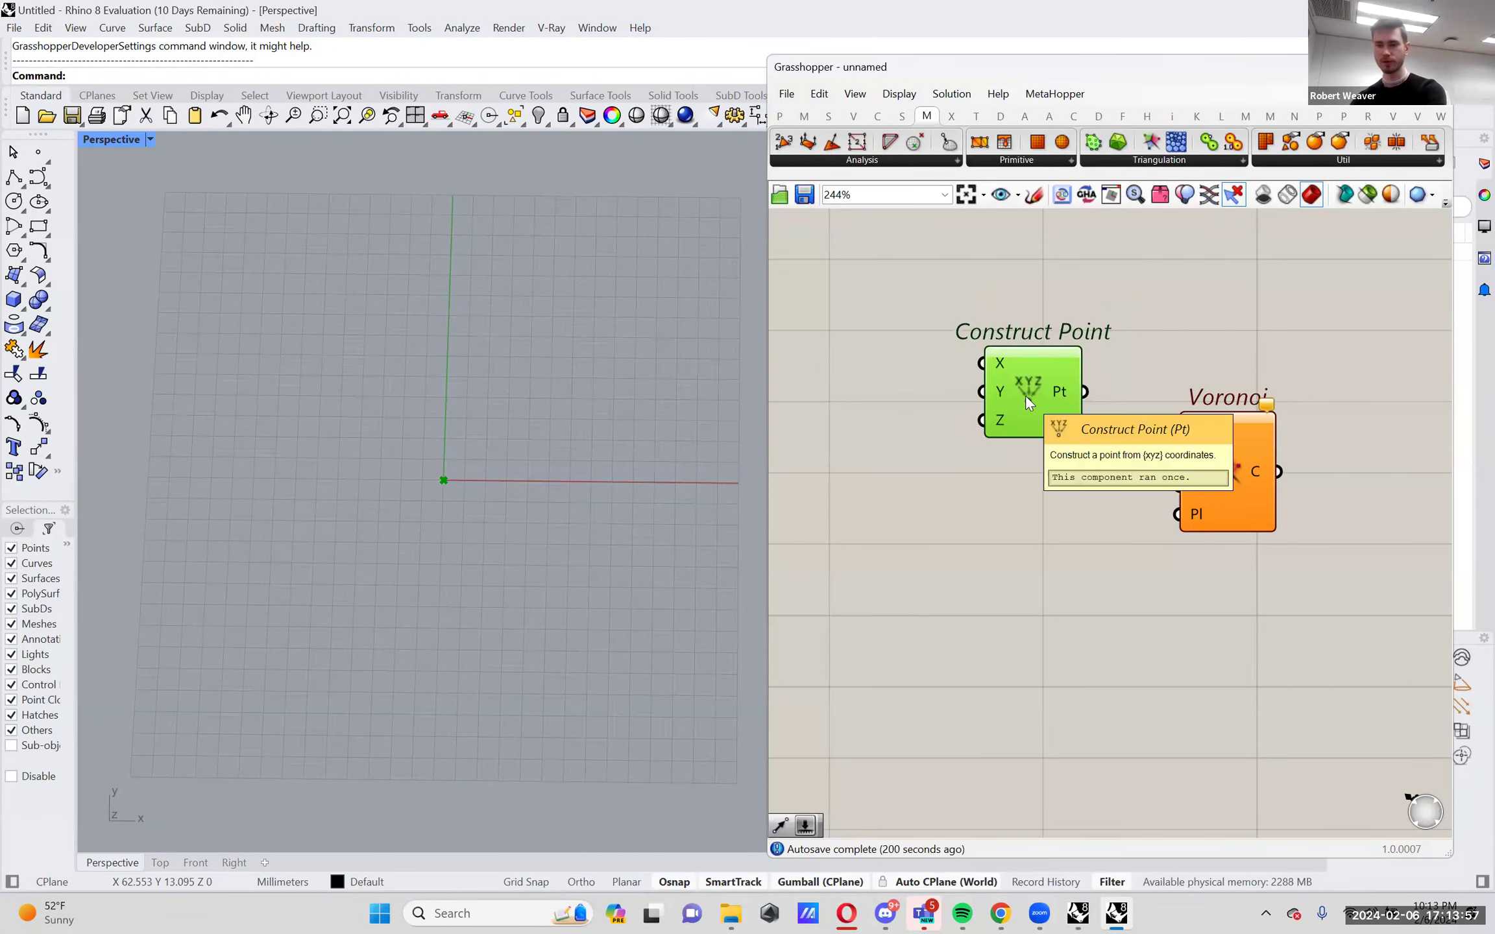
key("Delete")
Examine the Voronoi component's points and boundary inputs together with its runtime warning.
scroll(1099, 357, "down", 3)
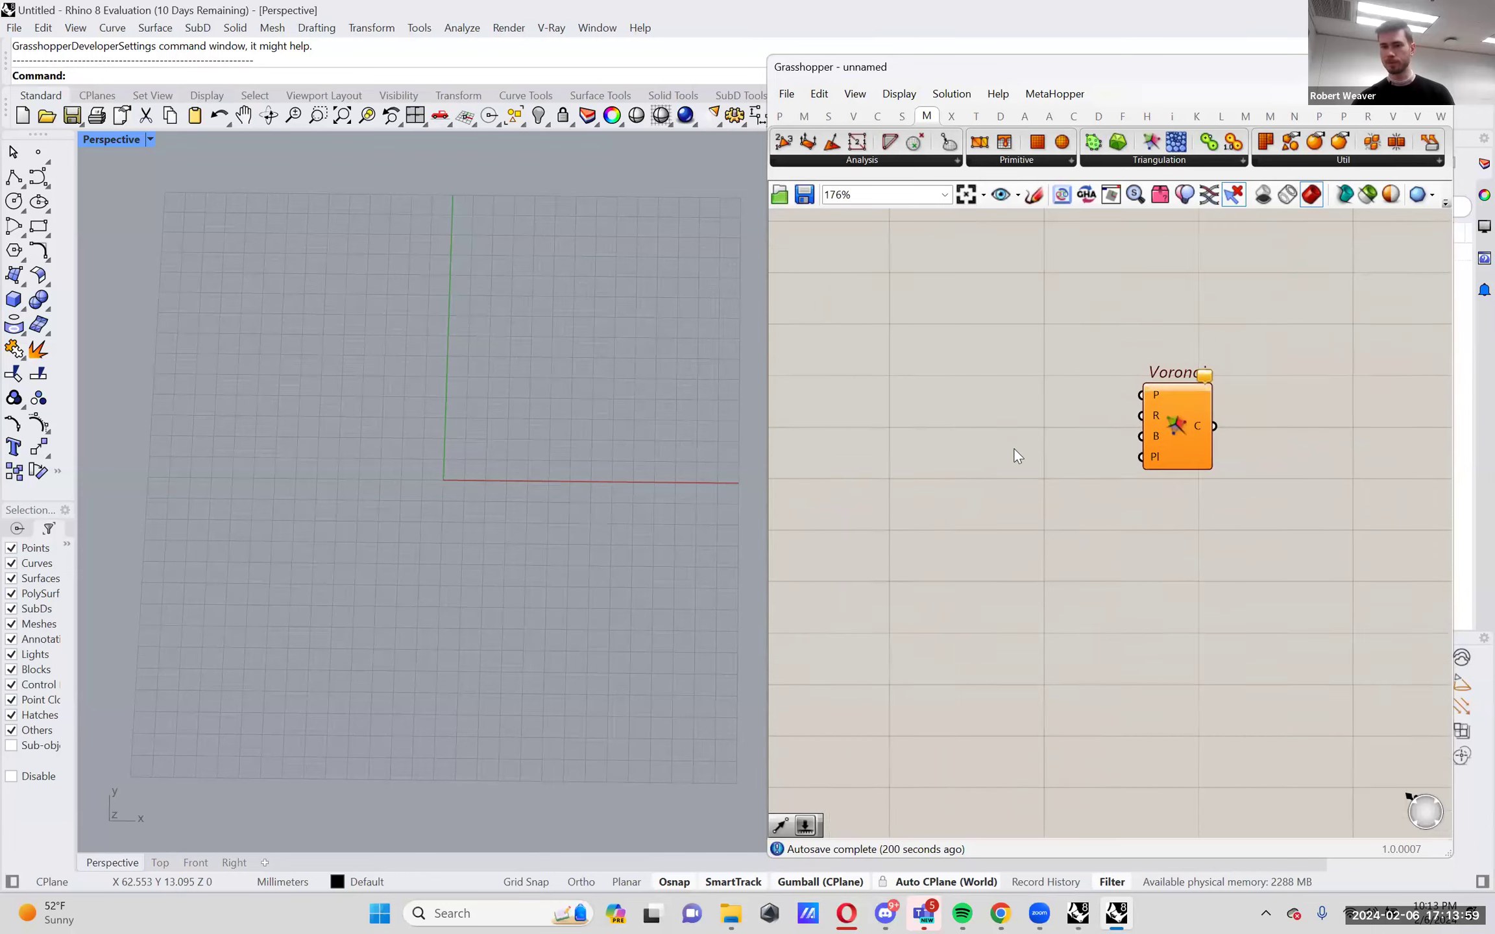
scroll(1017, 456, "up", 3)
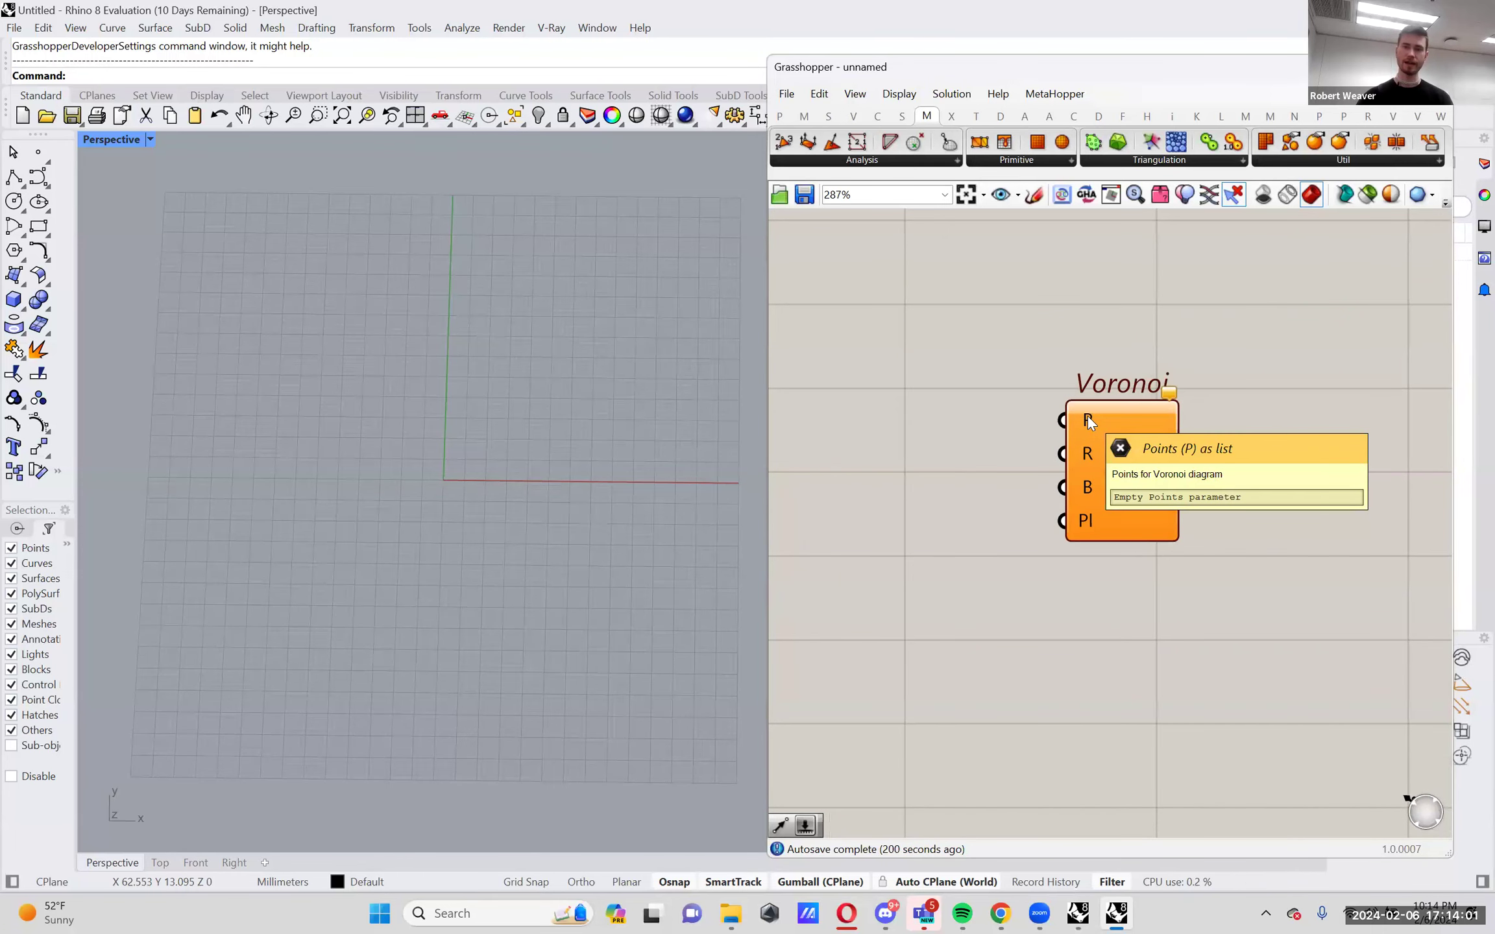
mouse_move(1168, 393)
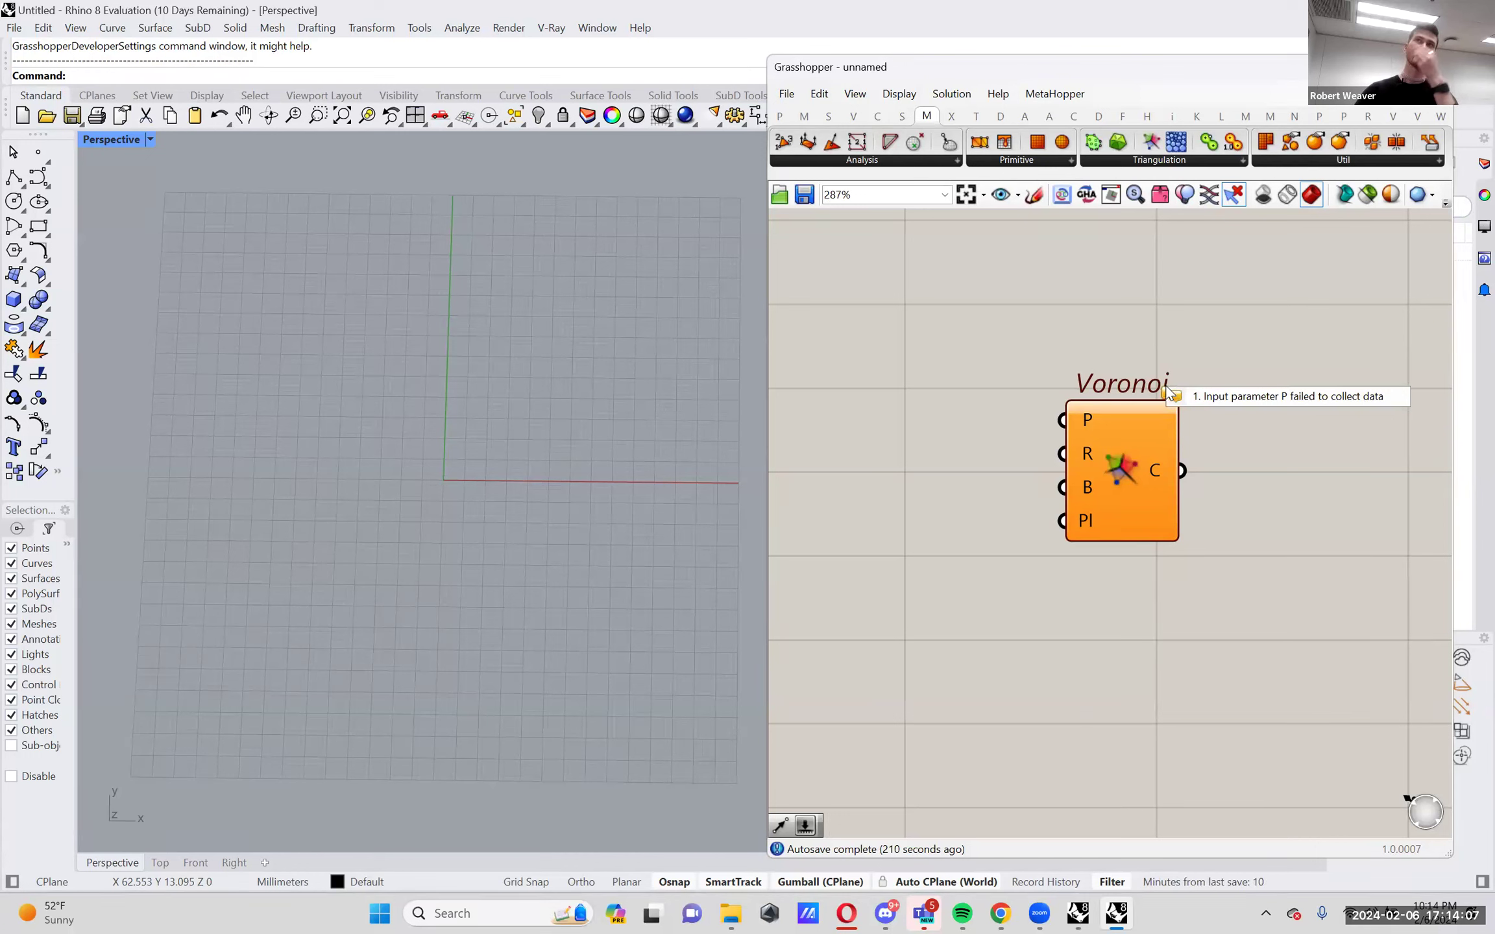
right_click_drag(1046, 462, 1074, 433)
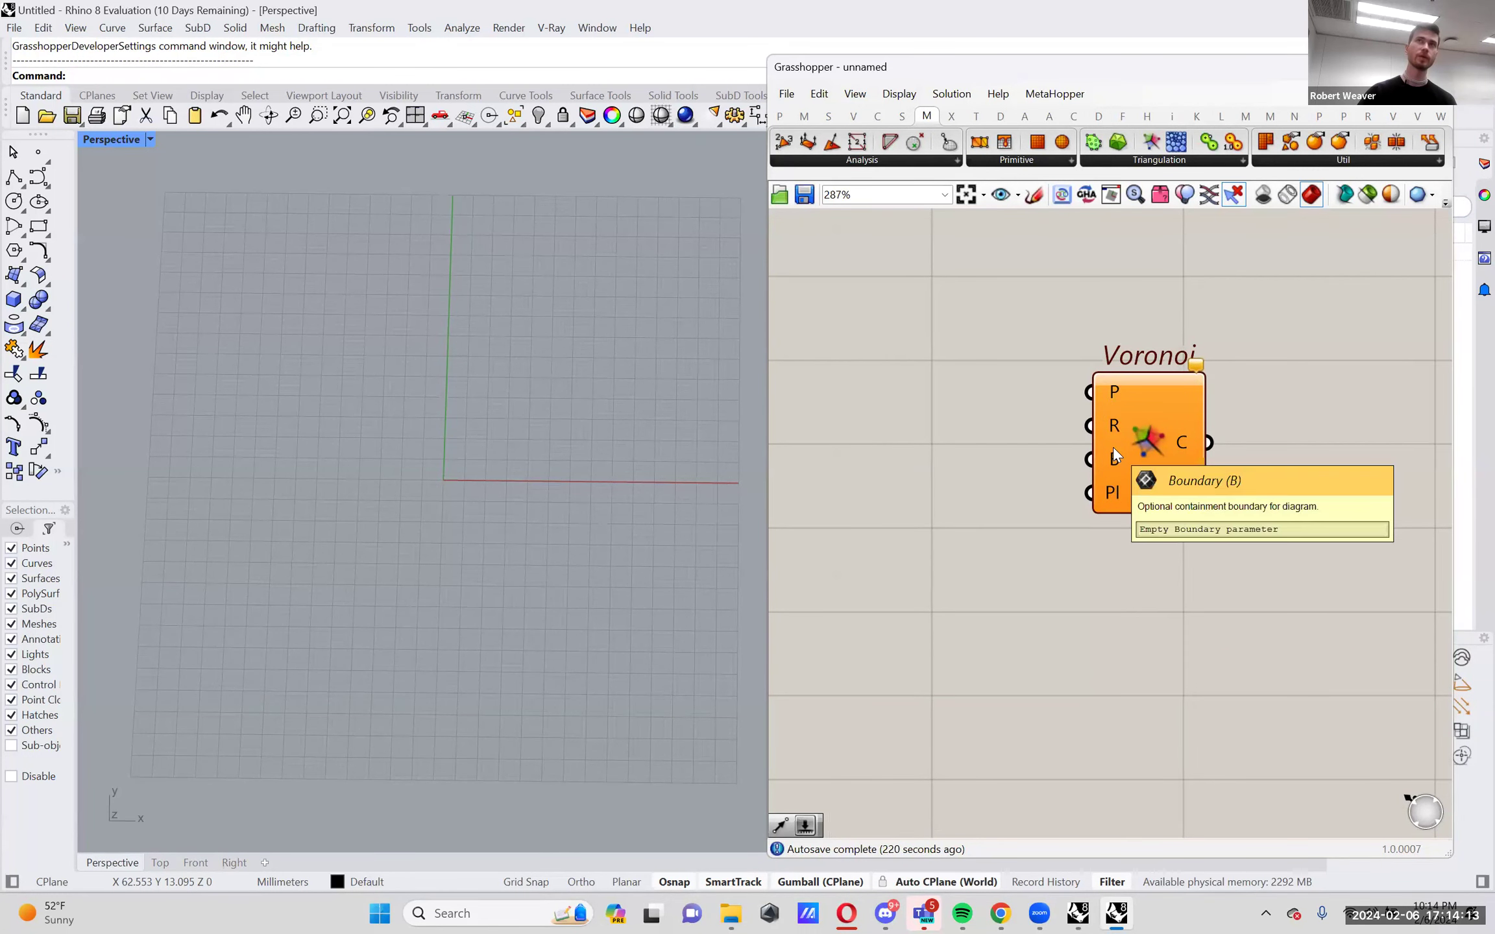
mouse_move(1115, 391)
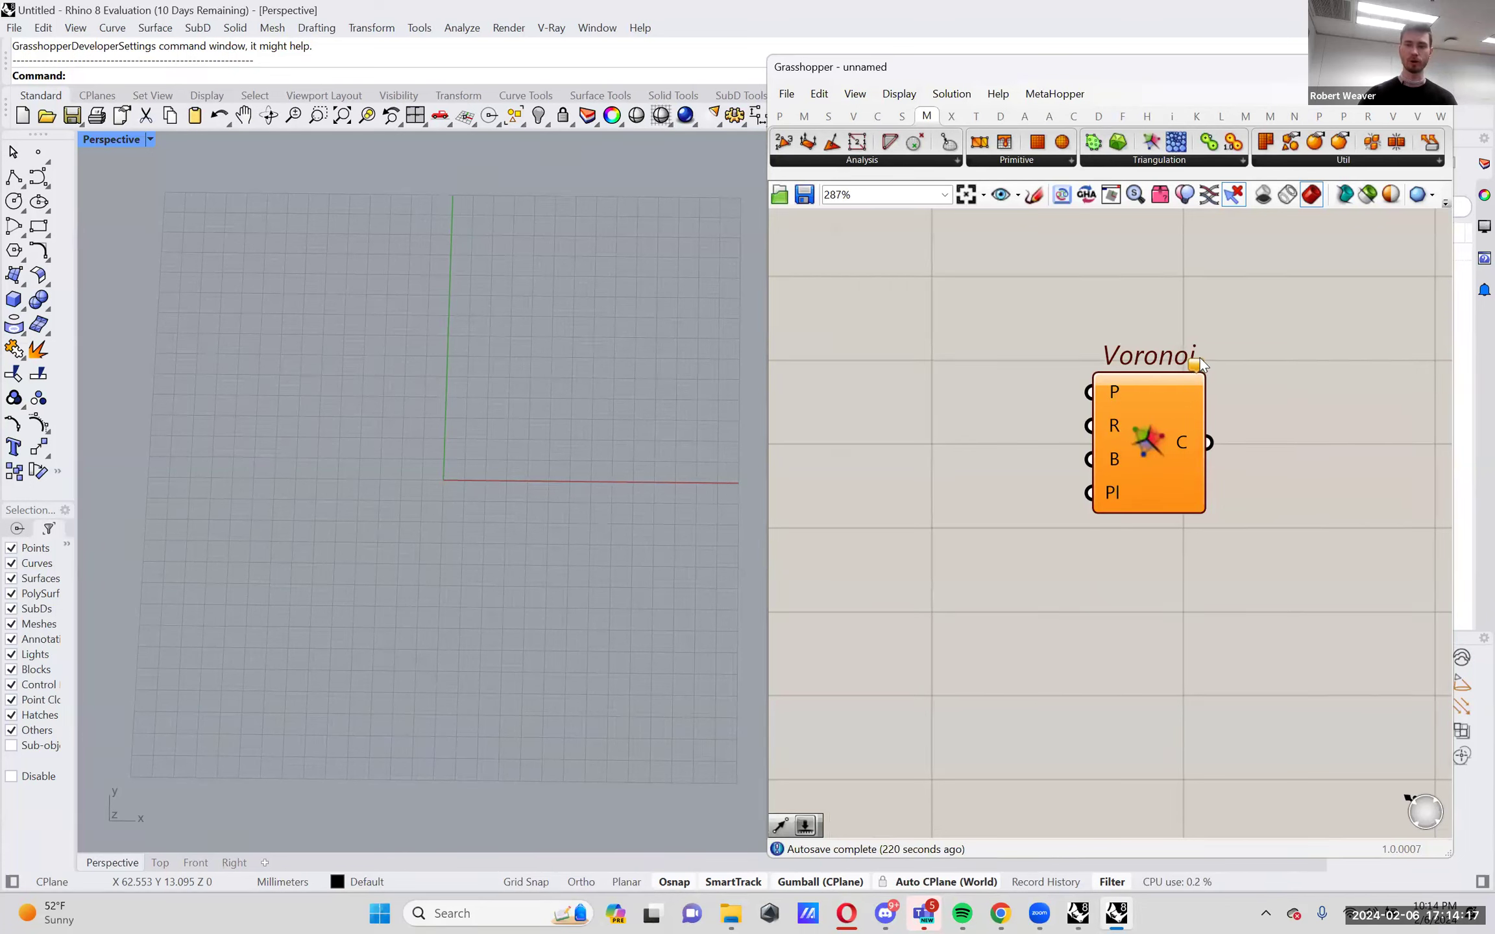
mouse_move(1193, 365)
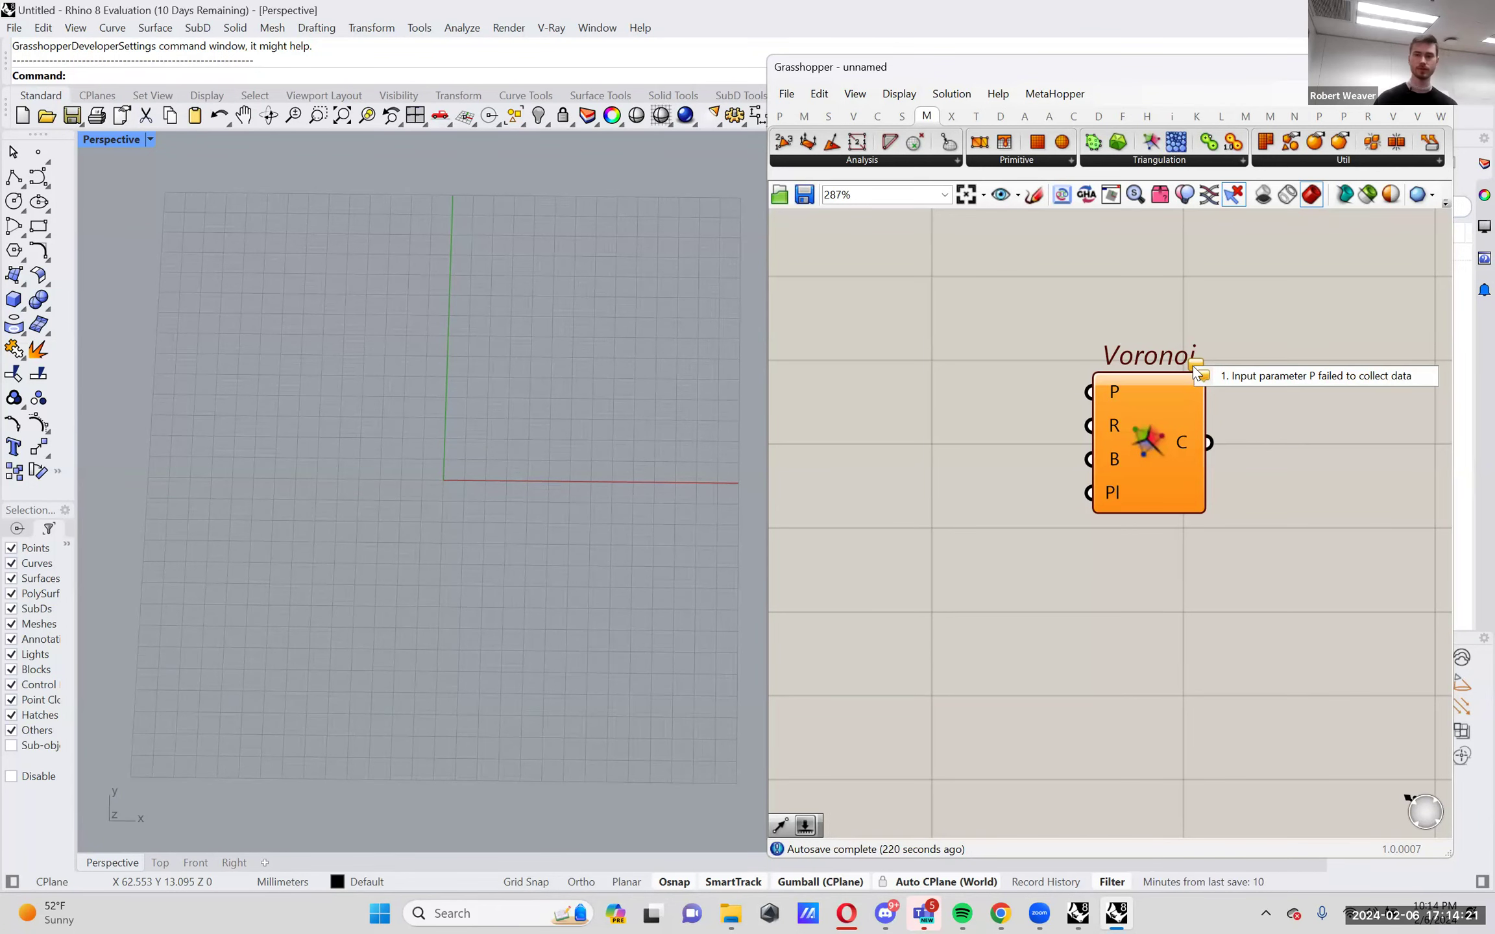
Add a Populate 2D component to the canvas beside Voronoi and inspect its population output, count and seed inputs.
right_click_drag(1018, 393, 1086, 398)
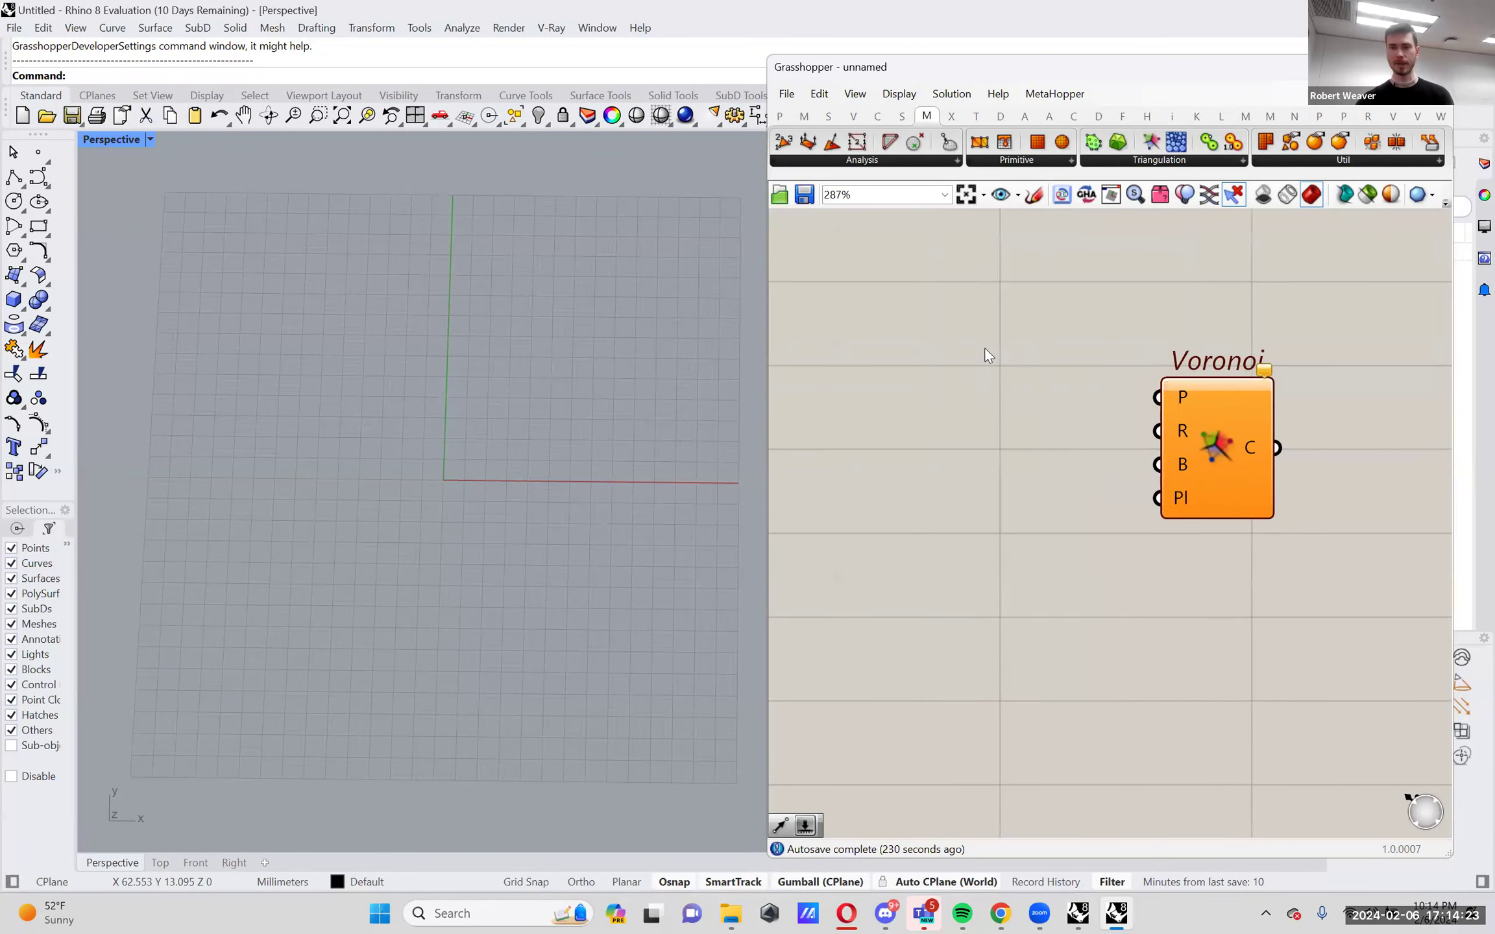
double_click(958, 350)
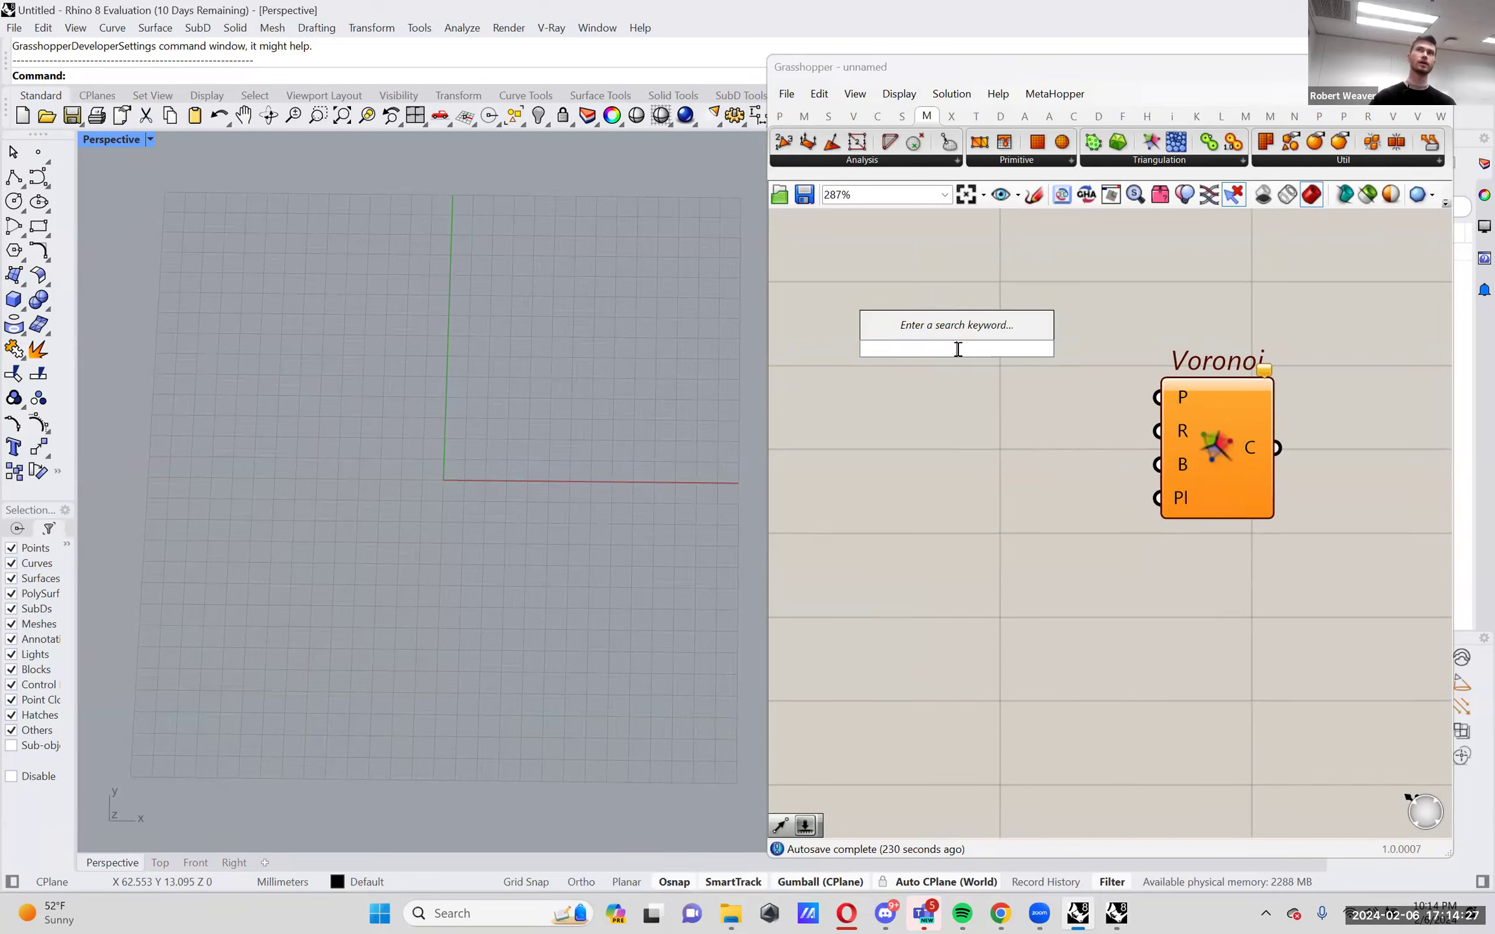
type("pop")
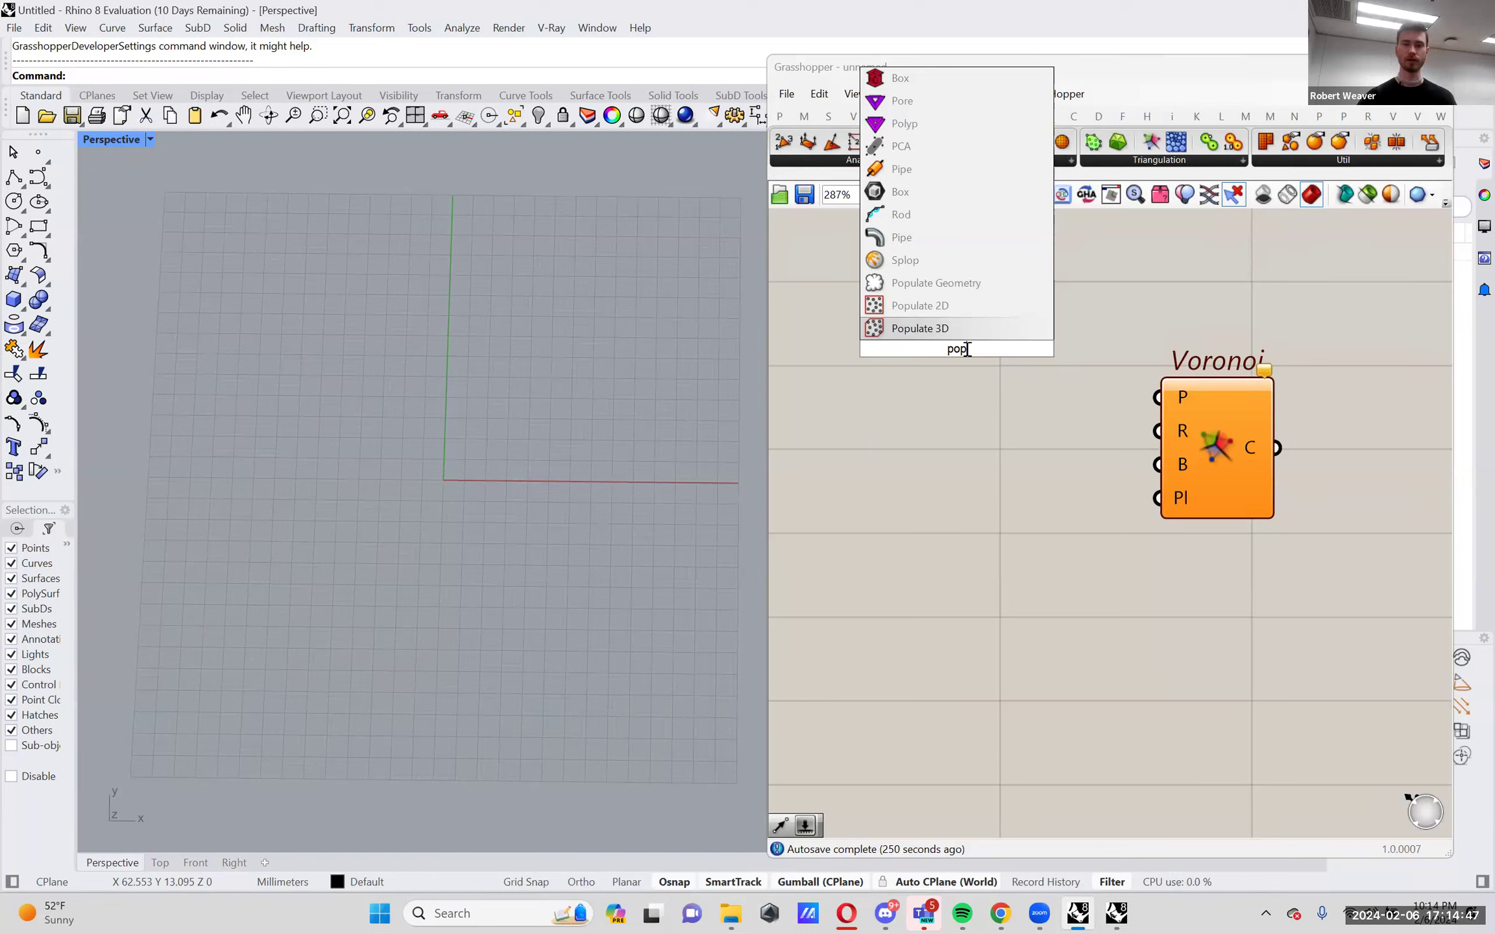
left_click(957, 308)
scroll(508, 454, "up", 5)
mouse_move(984, 380)
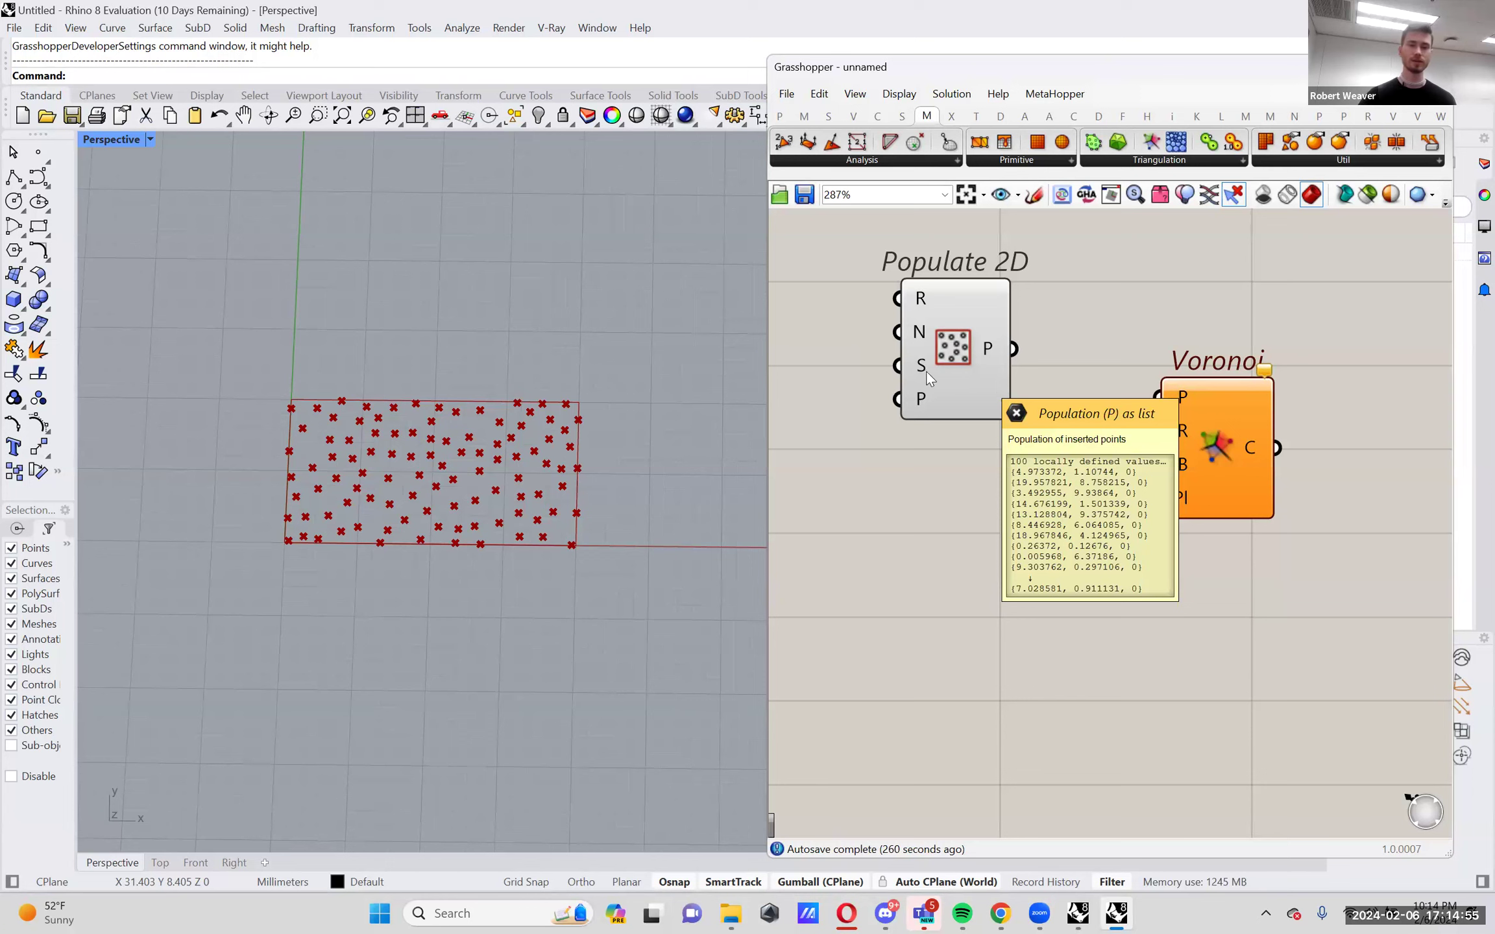
mouse_move(919, 333)
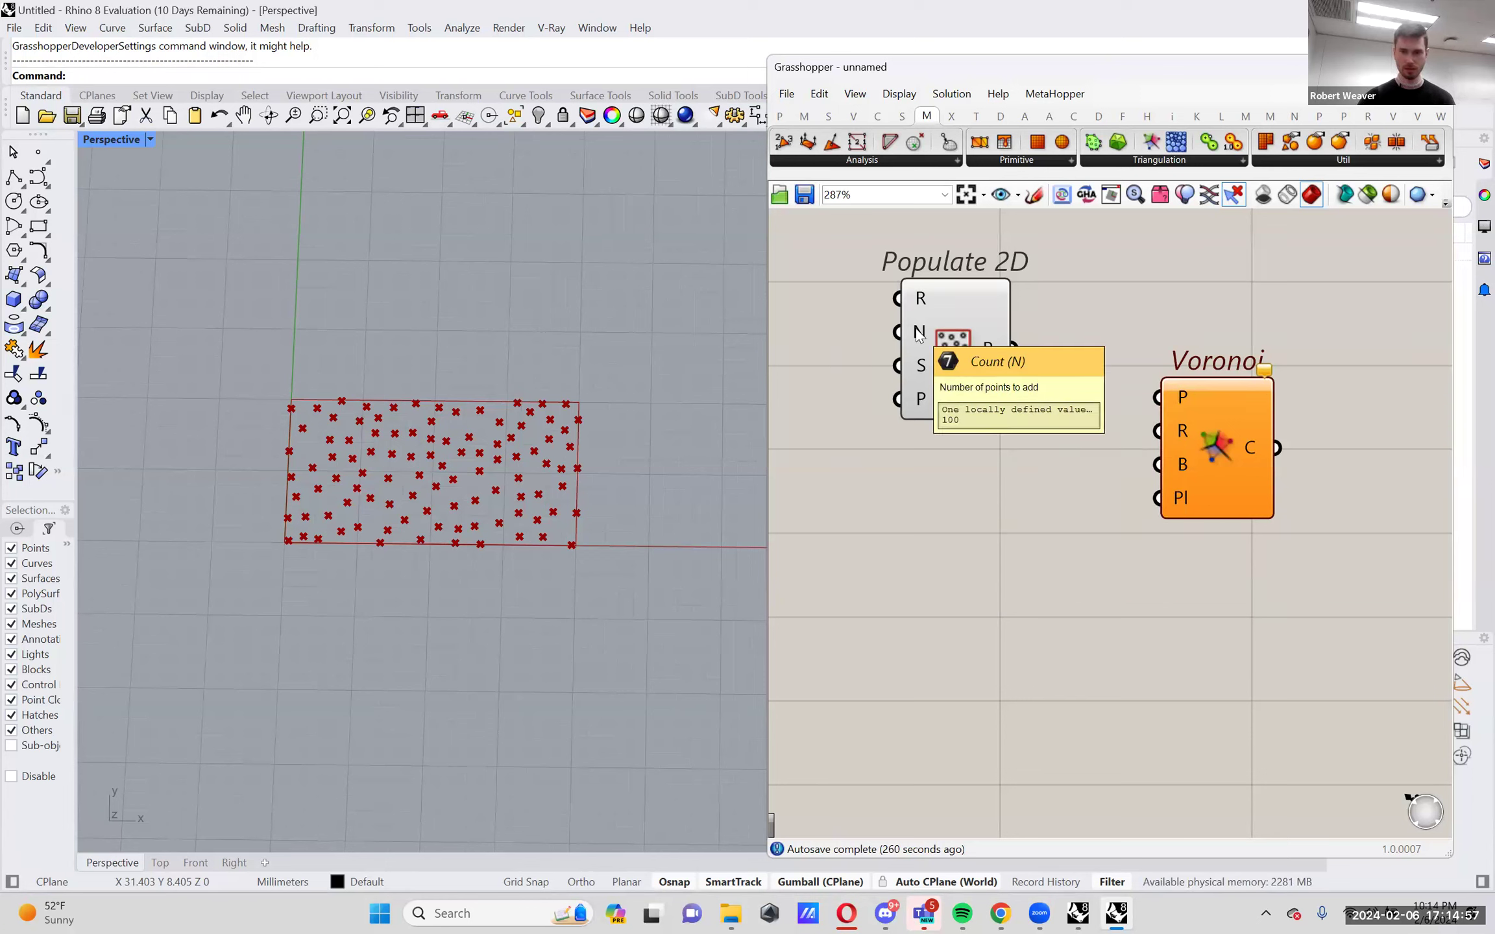
mouse_move(921, 368)
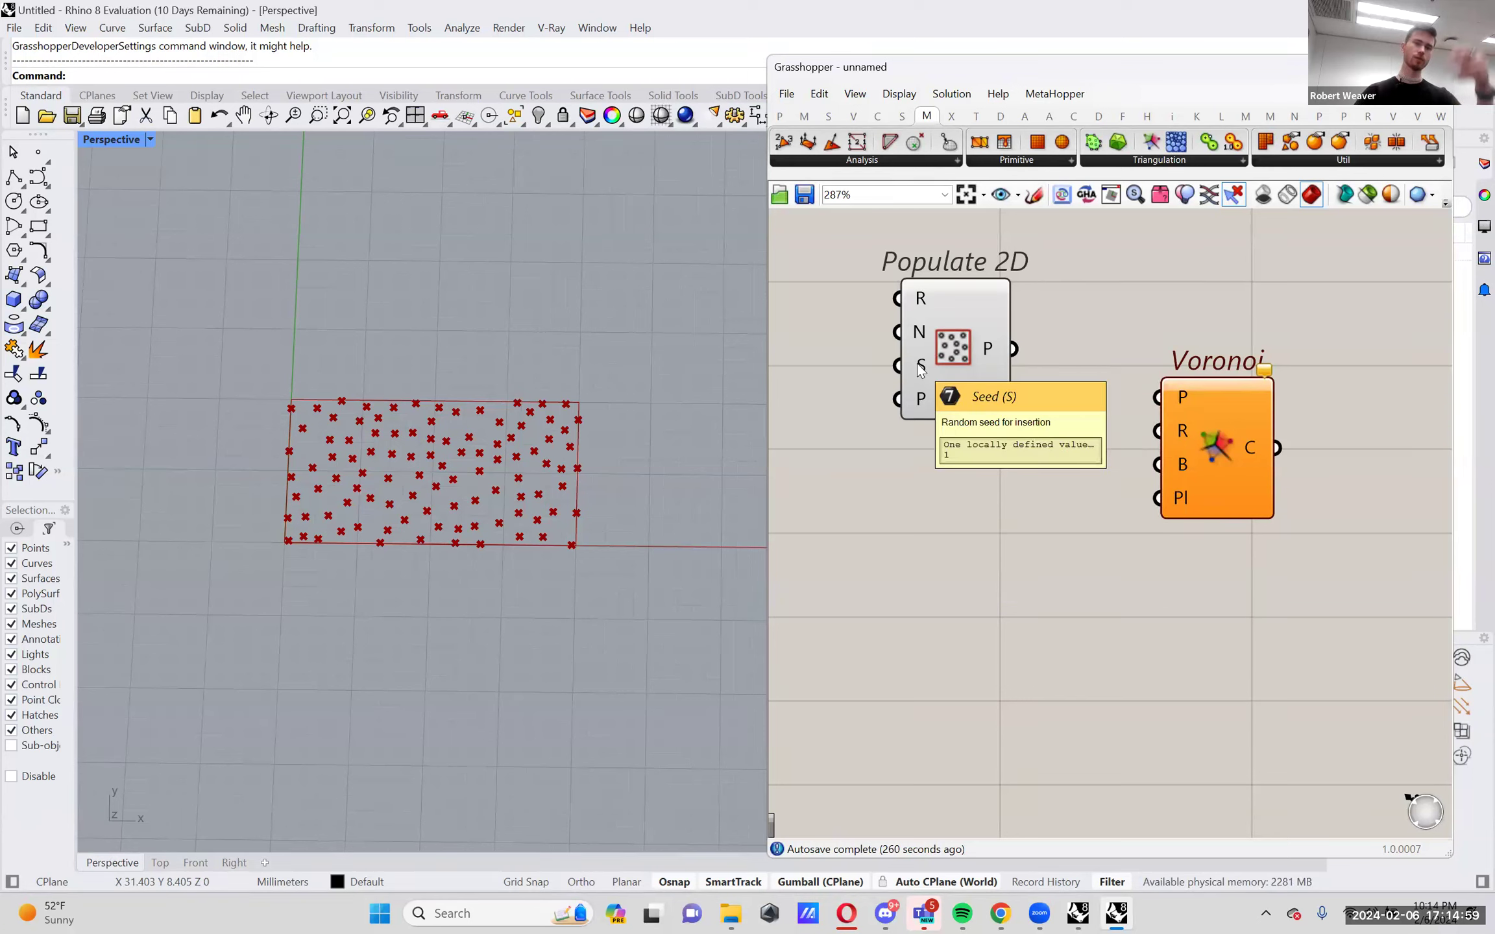
Connect the Populate 2D population output to the Voronoi points input and highlight the resulting cells in the viewport.
left_click(951, 350)
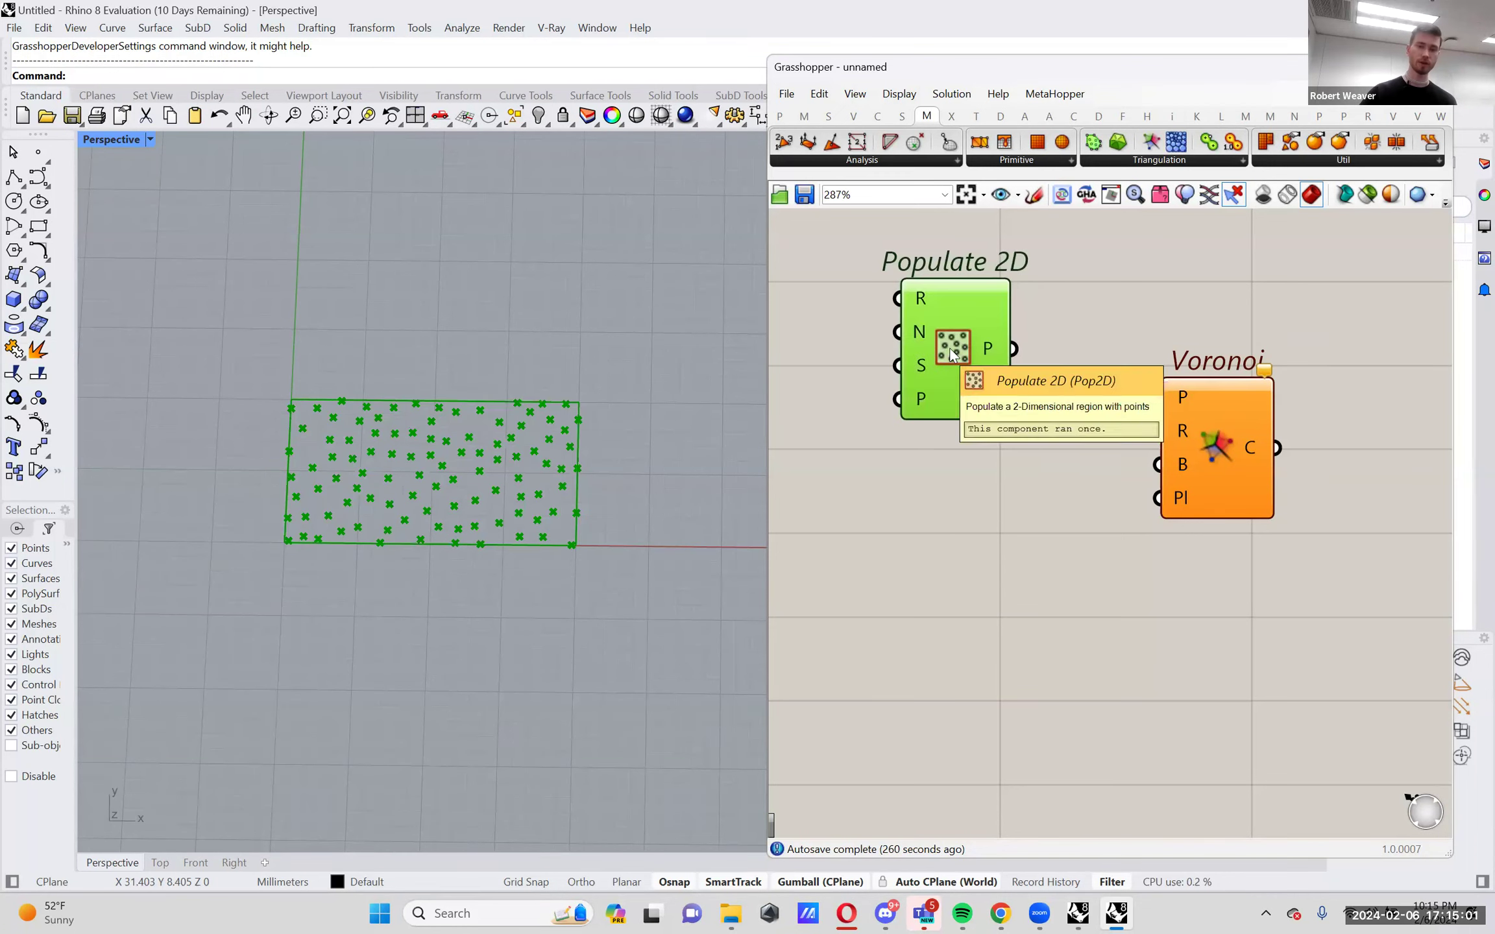
left_click(1058, 337)
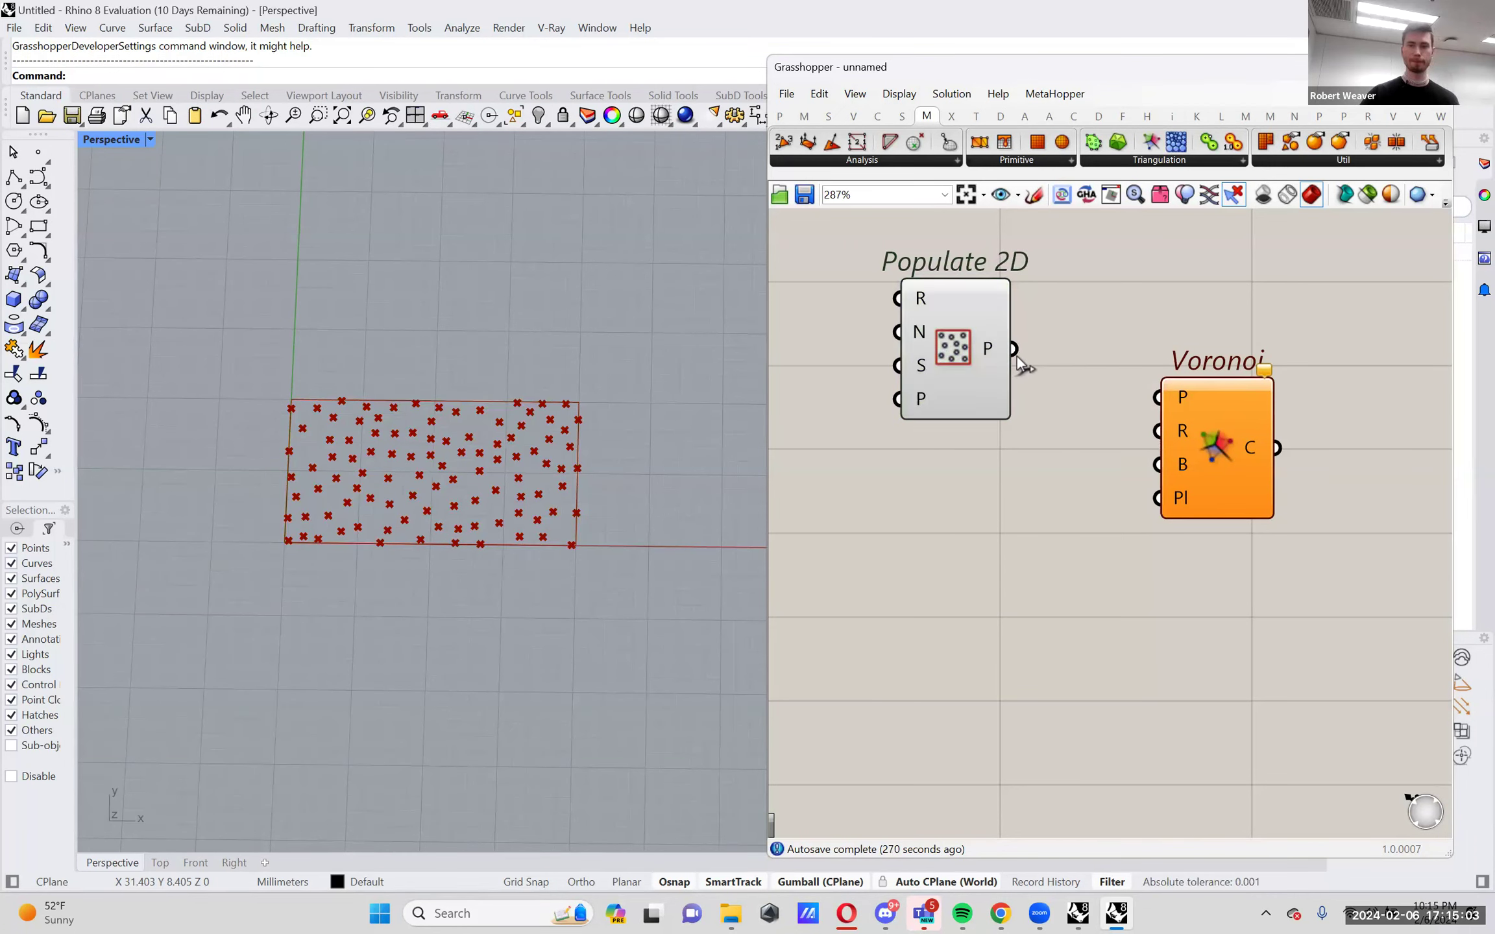
left_click_drag(977, 369, 984, 385)
mouse_move(923, 320)
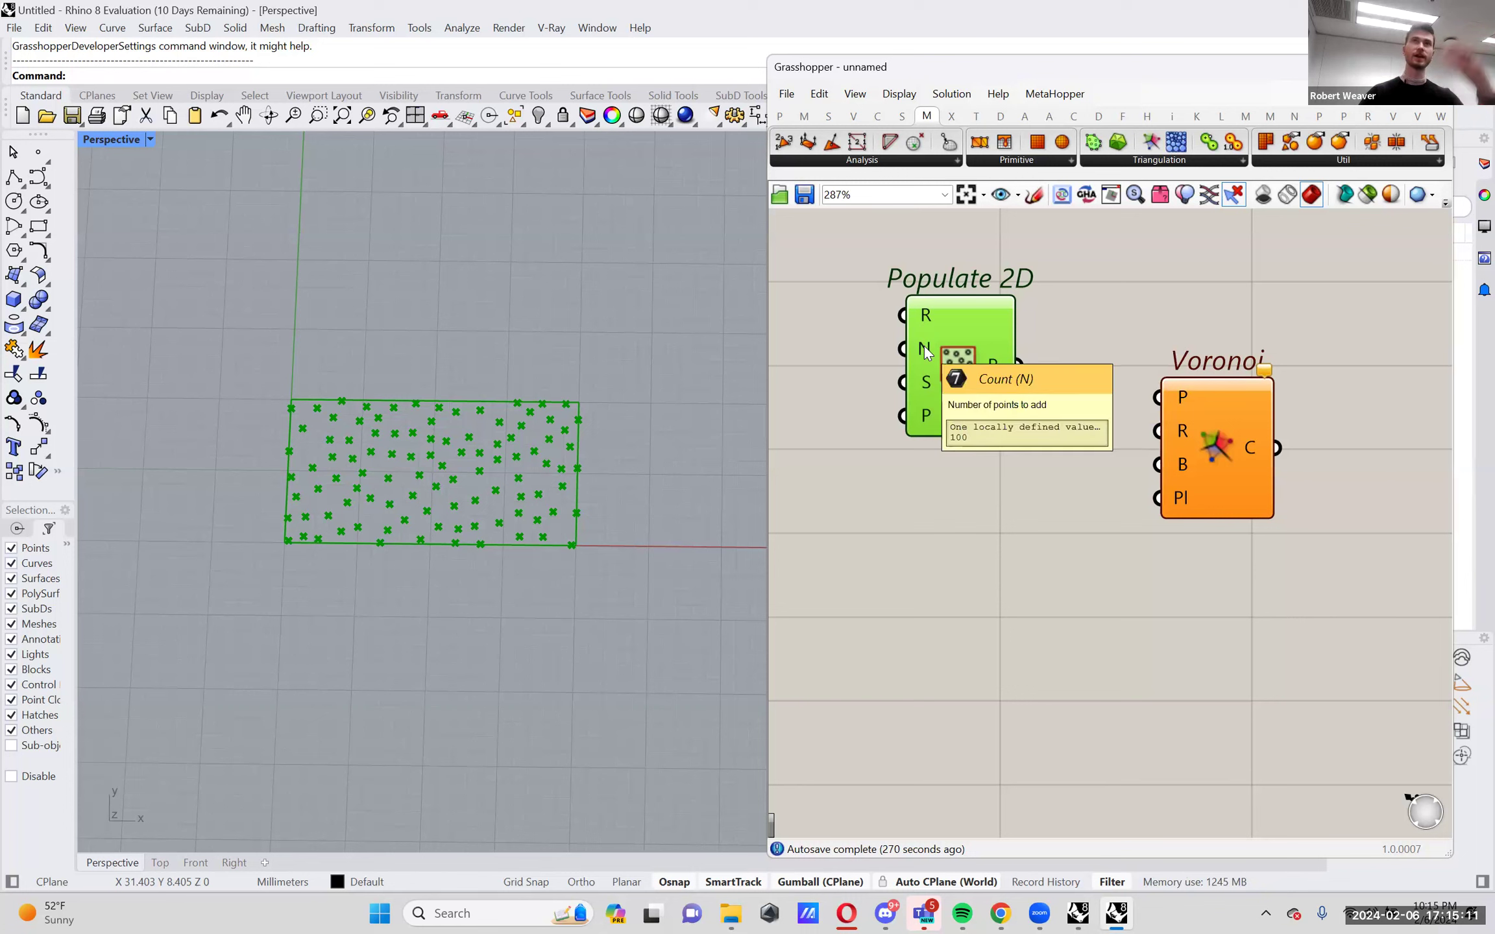
mouse_move(1017, 368)
left_mouse_down()
mouse_move(1130, 365)
mouse_move(1094, 342)
mouse_move(1011, 353)
mouse_move(1153, 375)
mouse_move(1156, 394)
left_mouse_up()
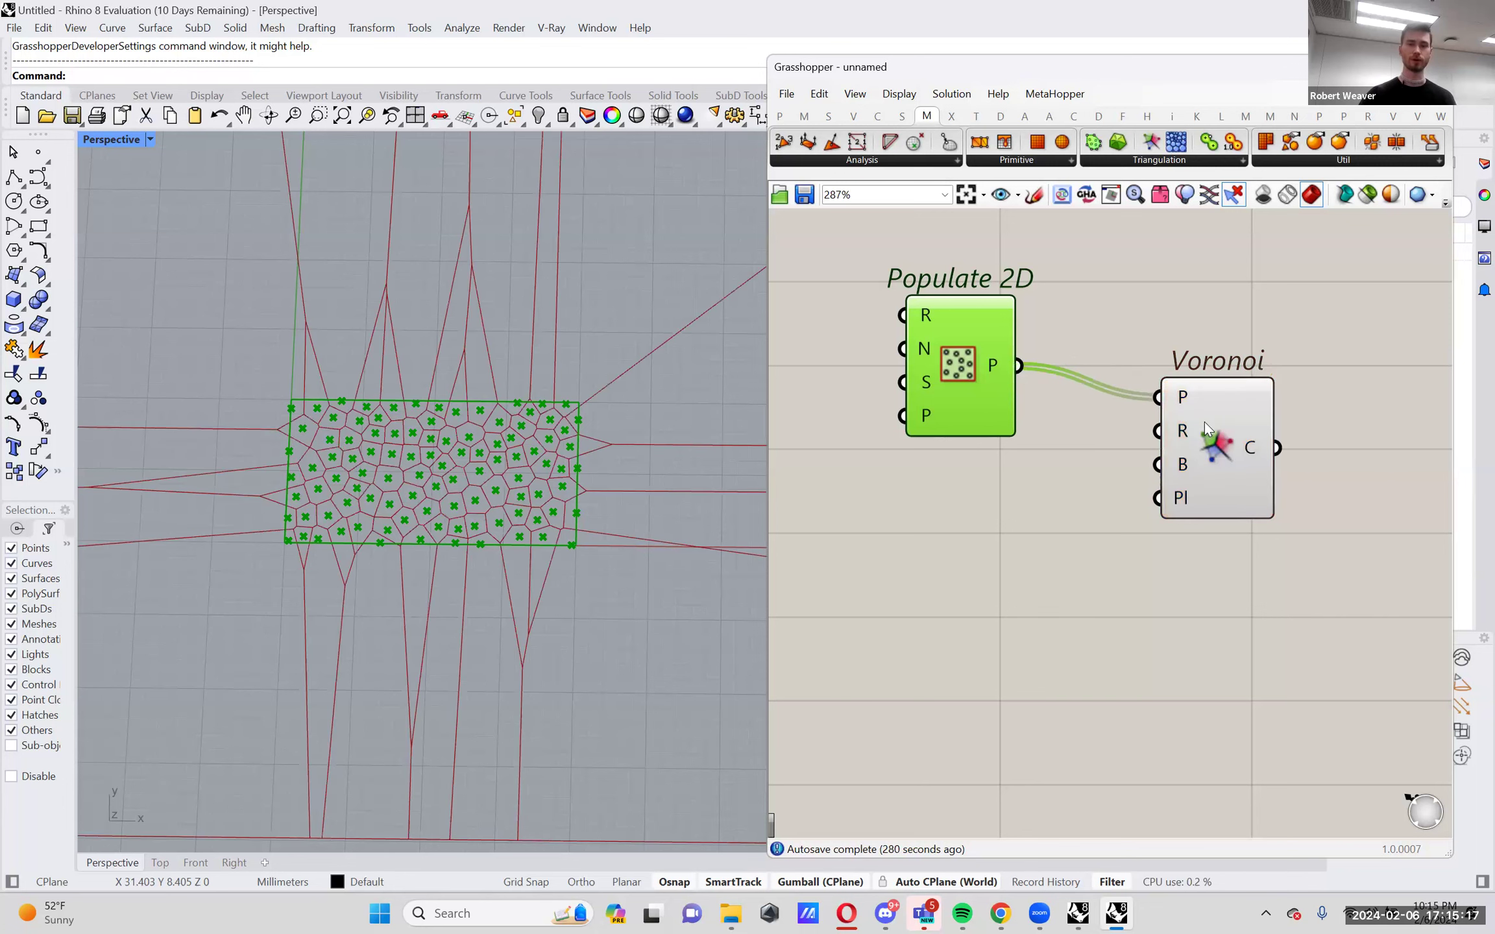
left_click(1204, 422)
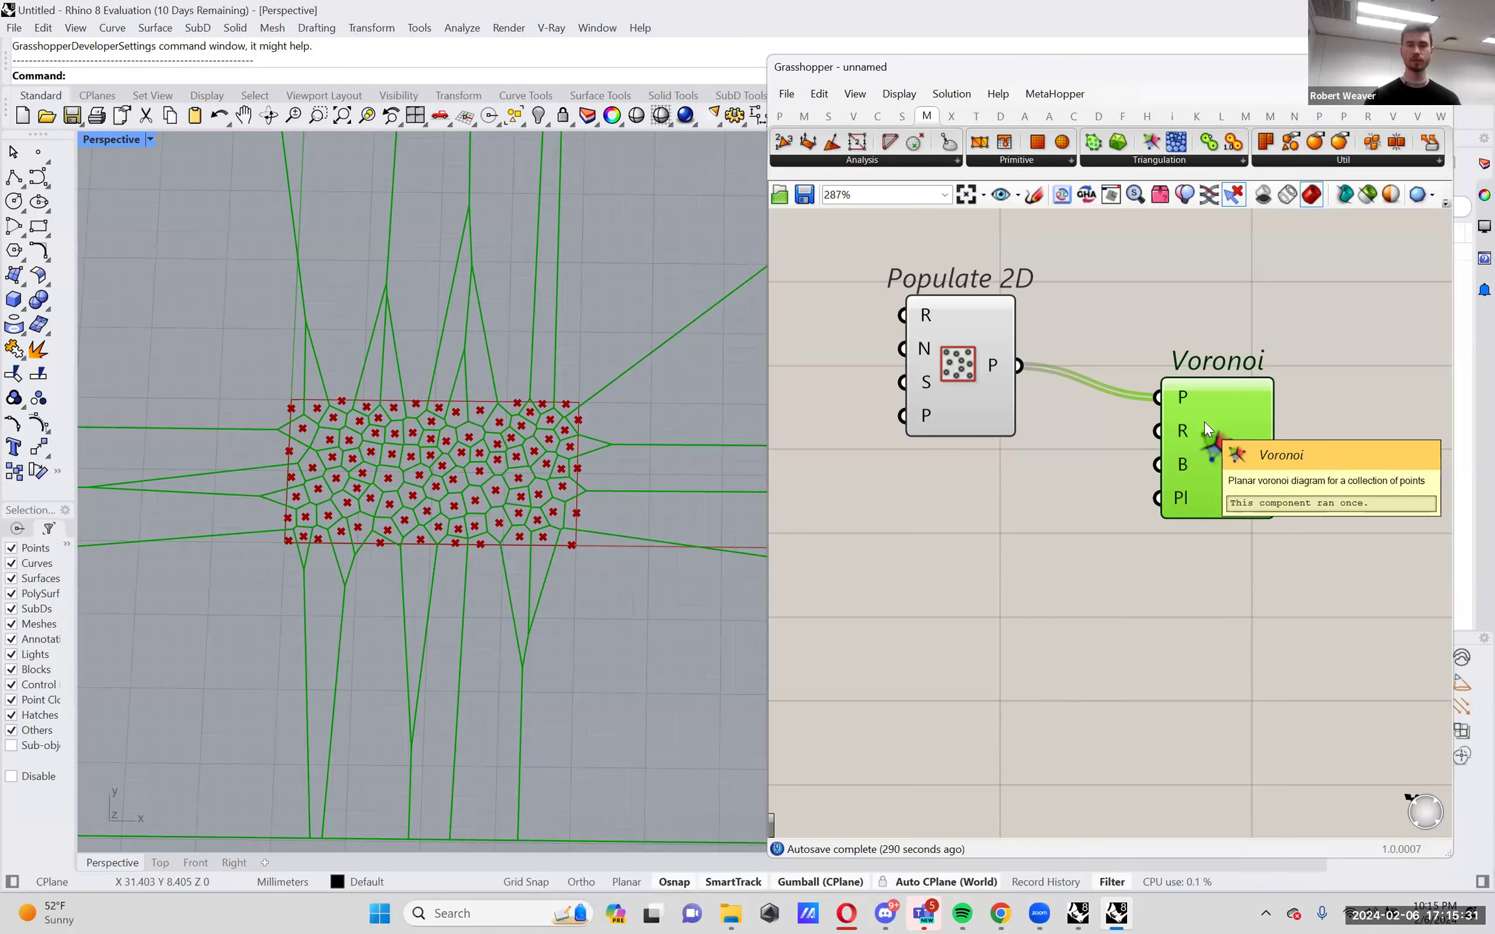
Look over the finished VoronoiDualAttractorPoints2023 definition, examining its component network and model preview.
scroll(1177, 431, "down", 2)
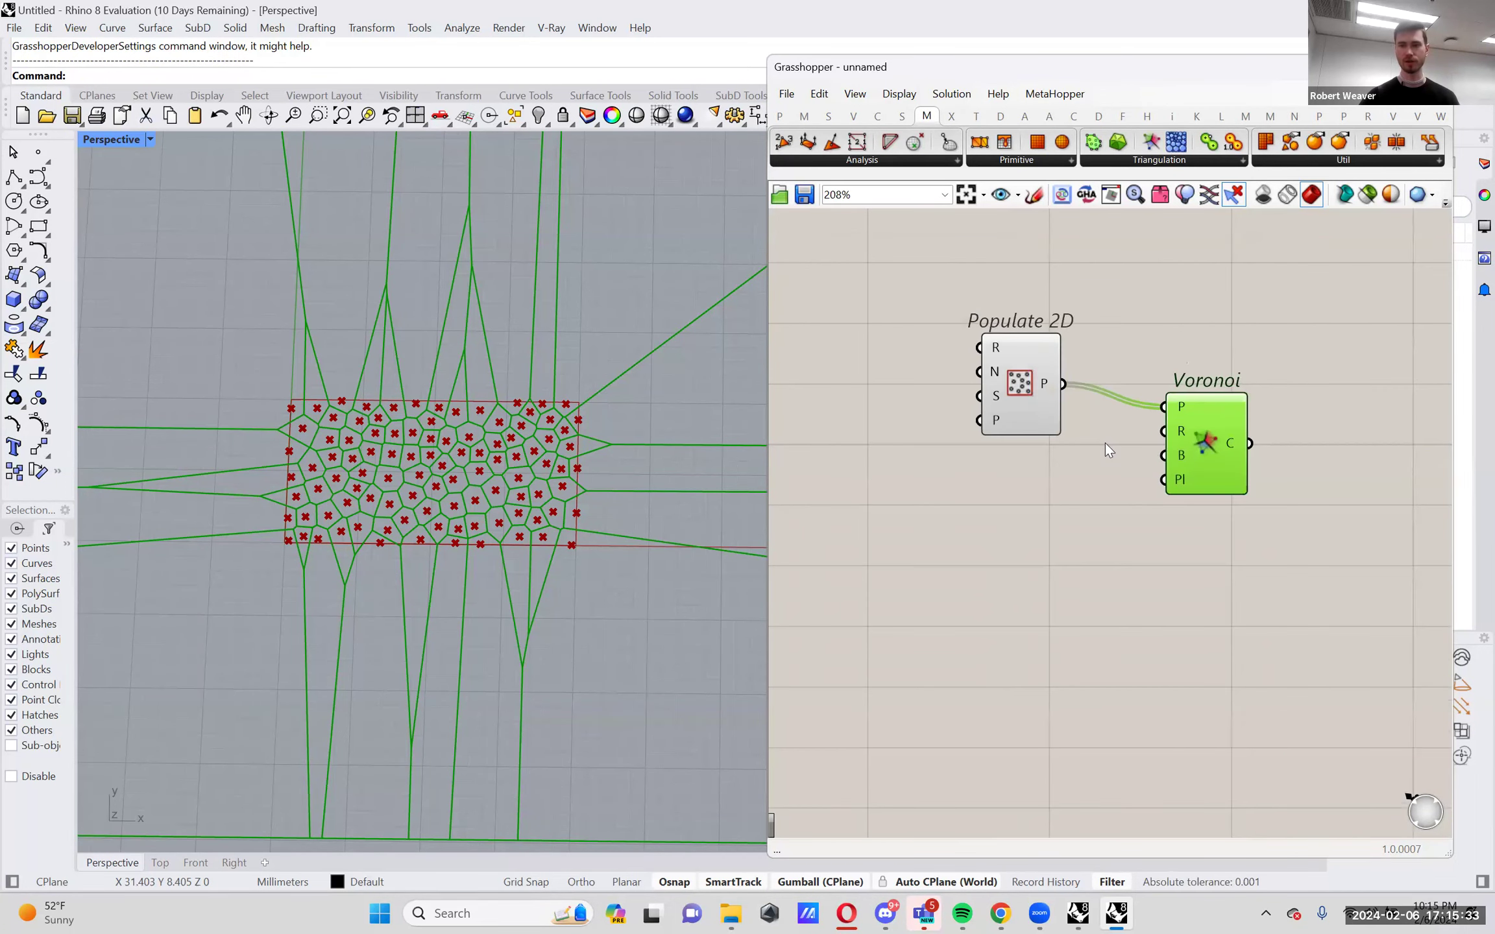
scroll(1105, 449, "down", 4)
left_click_drag(1277, 481, 1150, 377)
right_click_drag(1149, 377, 1220, 433)
left_click(1157, 404)
scroll(1073, 456, "up", 1)
right_click_drag(1074, 456, 1142, 458)
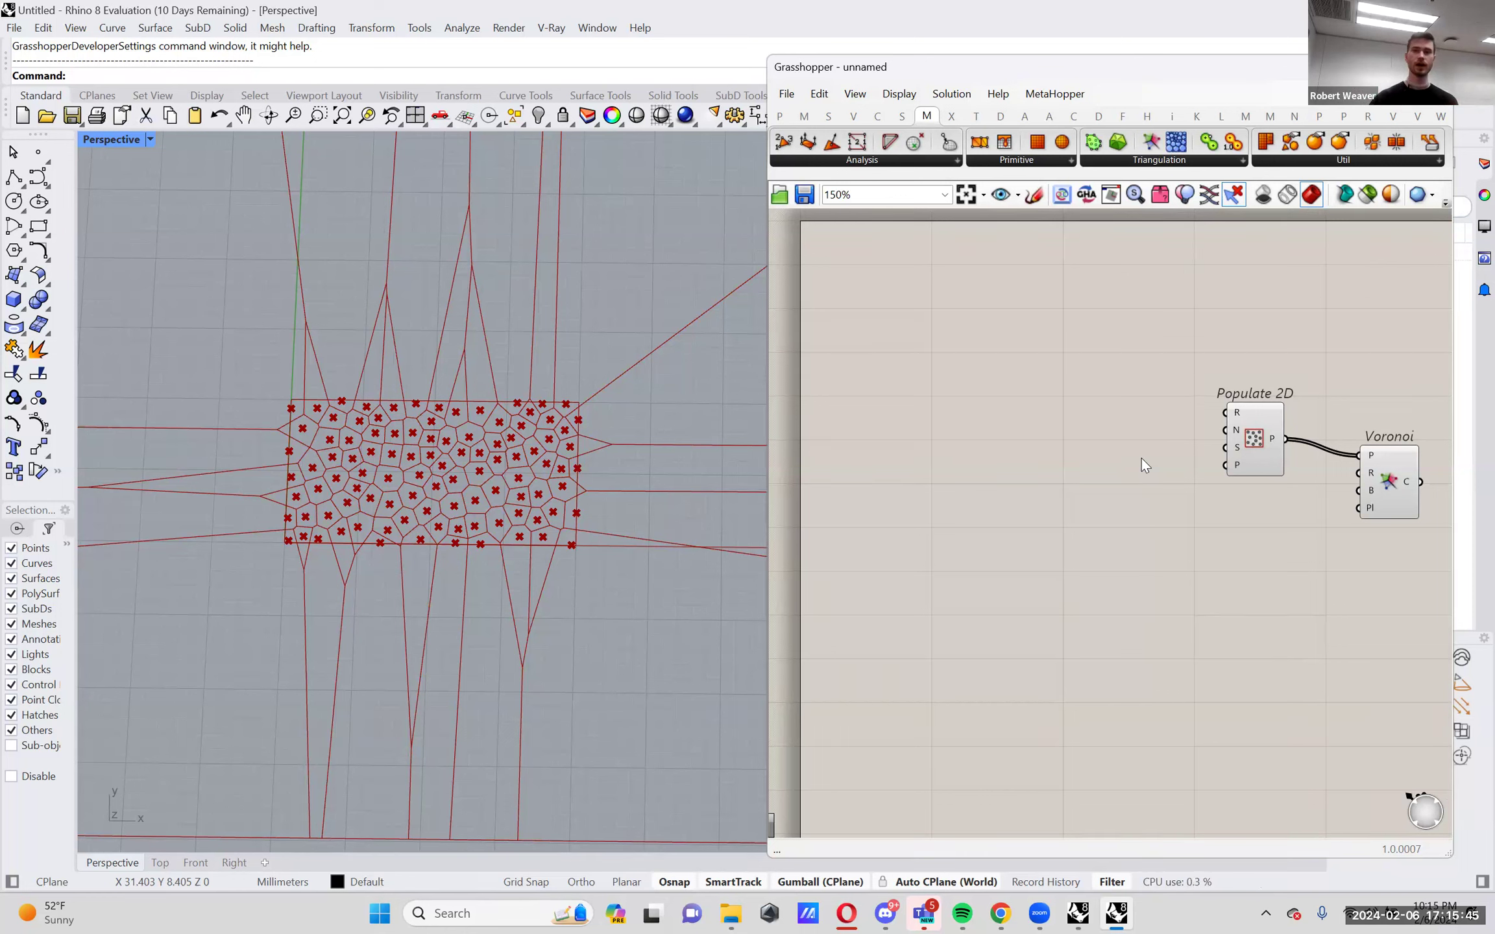
left_click(1420, 111)
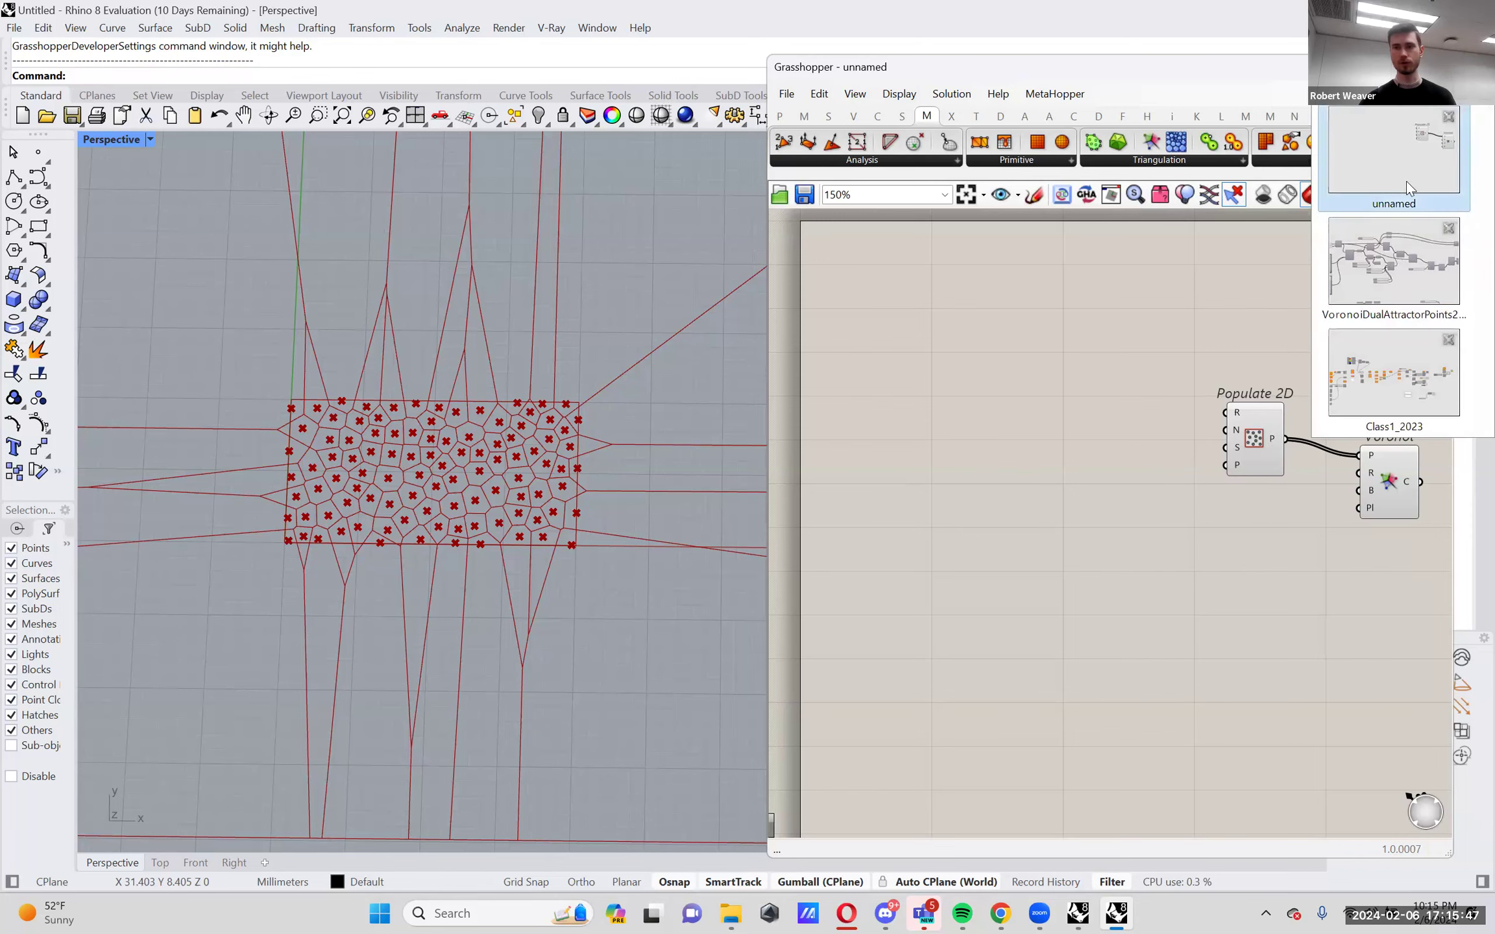
left_click(1394, 253)
scroll(422, 399, "down", 3)
scroll(431, 410, "up", 5)
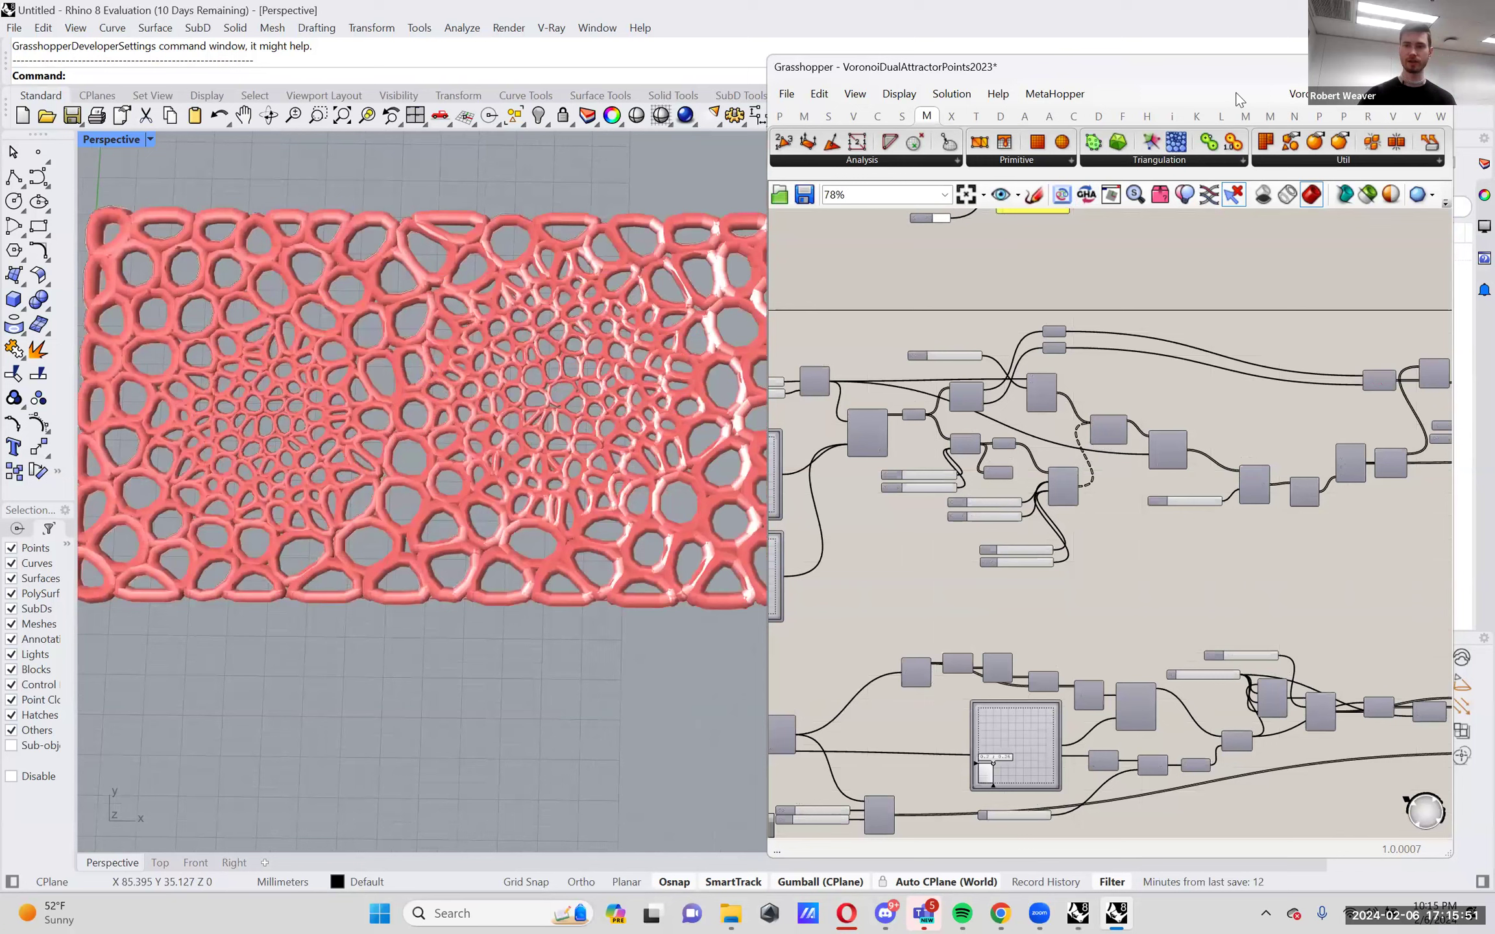
Return to the unnamed definition, try deleting the Populate 2D component, and undo the deletion.
left_click(1251, 444)
right_click_drag(1229, 459, 1195, 419)
key("Delete")
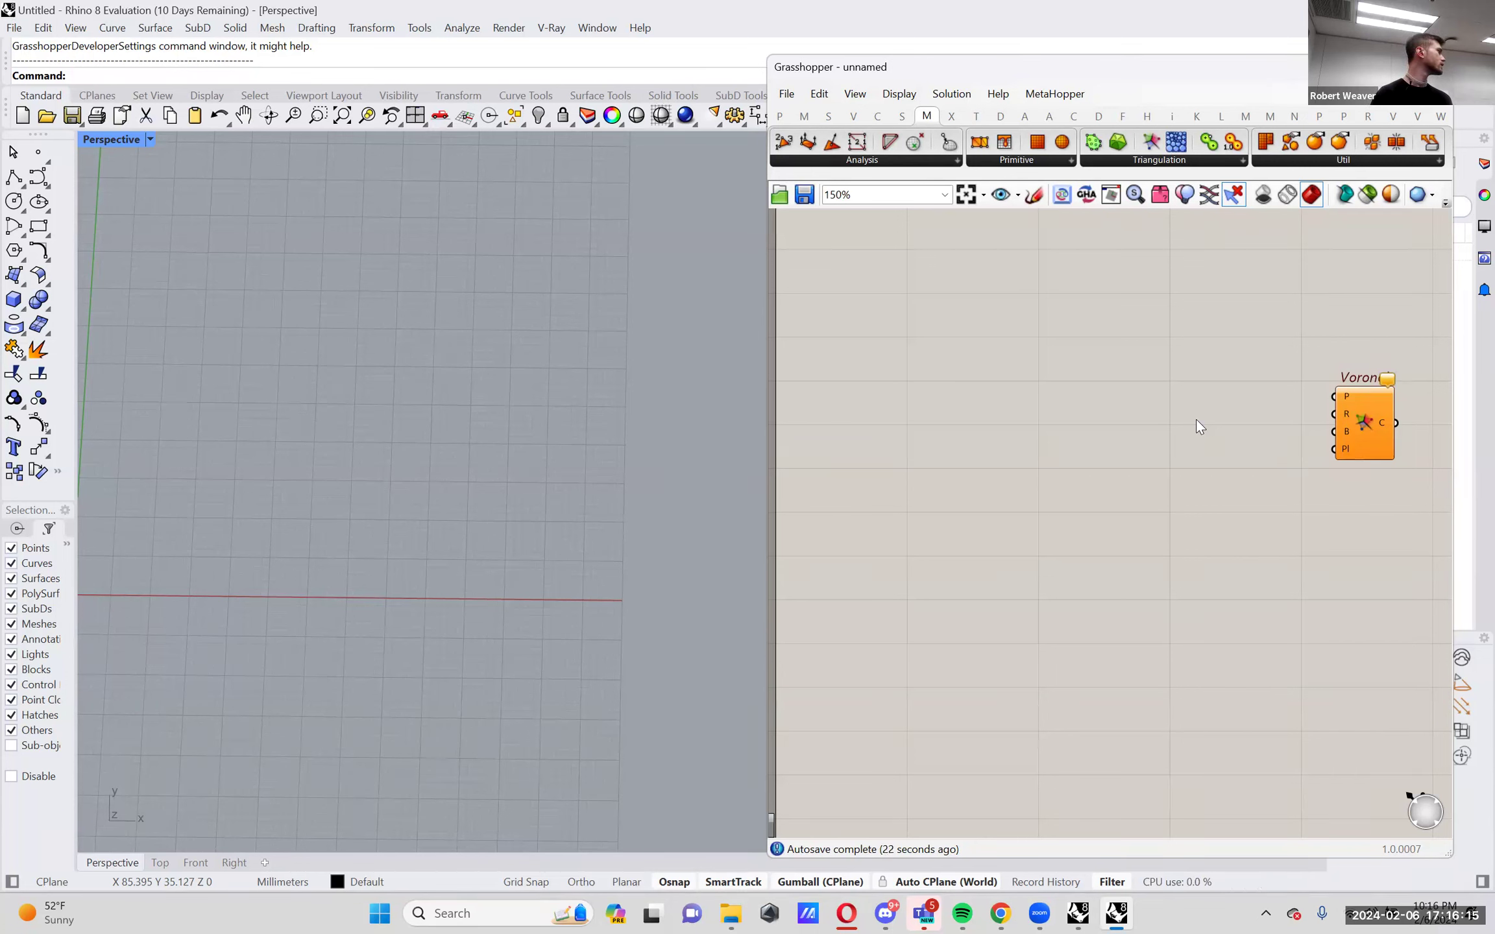
key("ctrl+z")
left_click(1359, 329)
scroll(1388, 380, "up", 3)
Inspect Voronoi's radius input and delete the Populate 2D component from the canvas.
mouse_move(1308, 446)
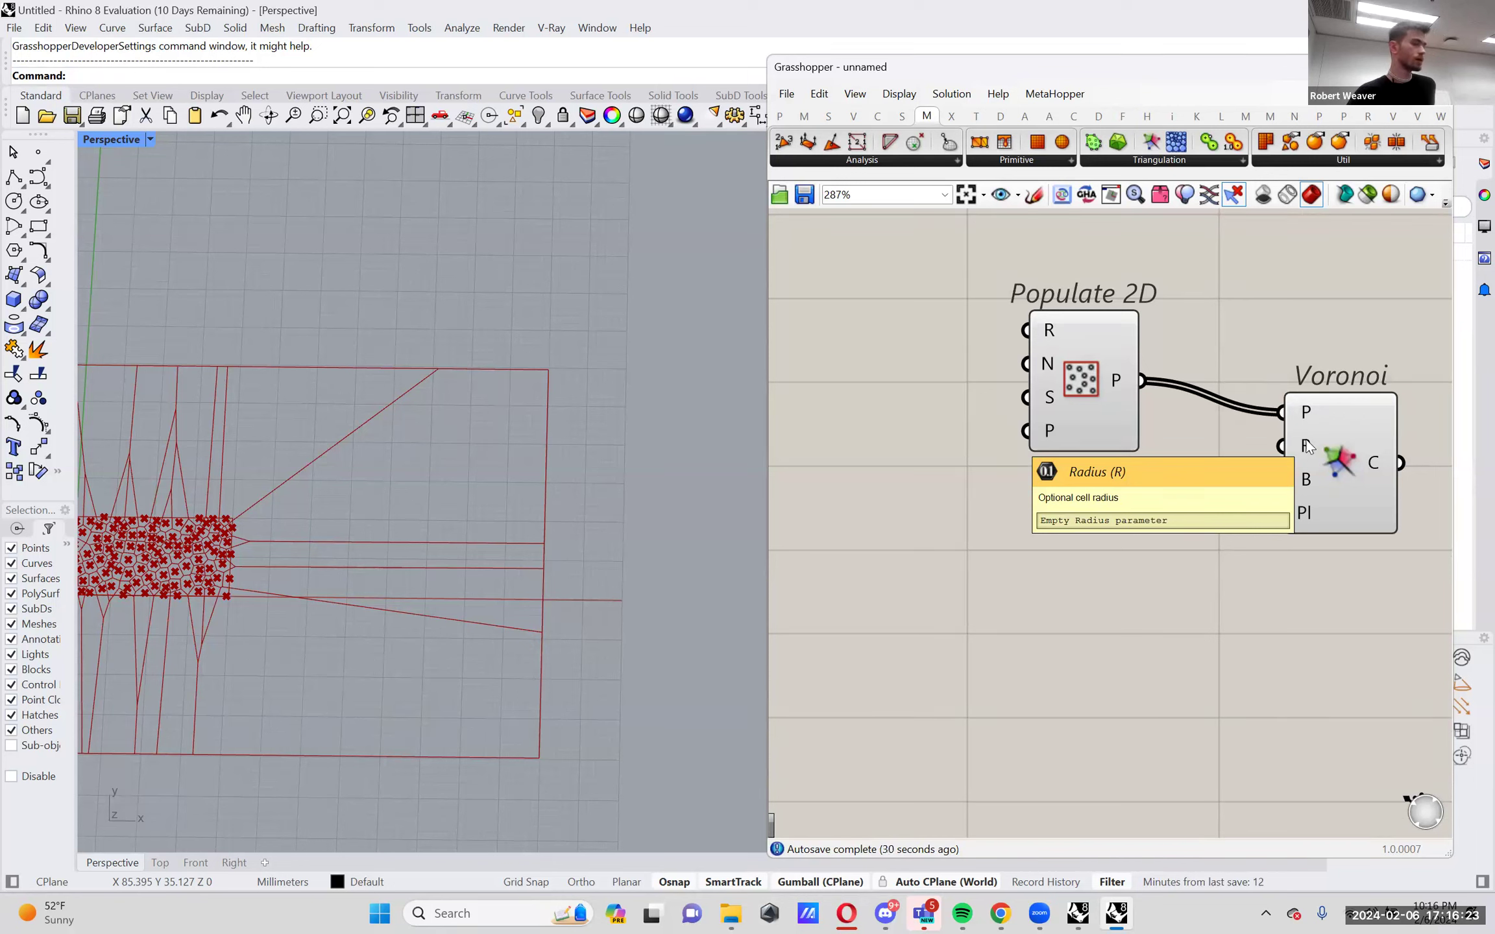
left_click_drag(1088, 380, 1090, 389)
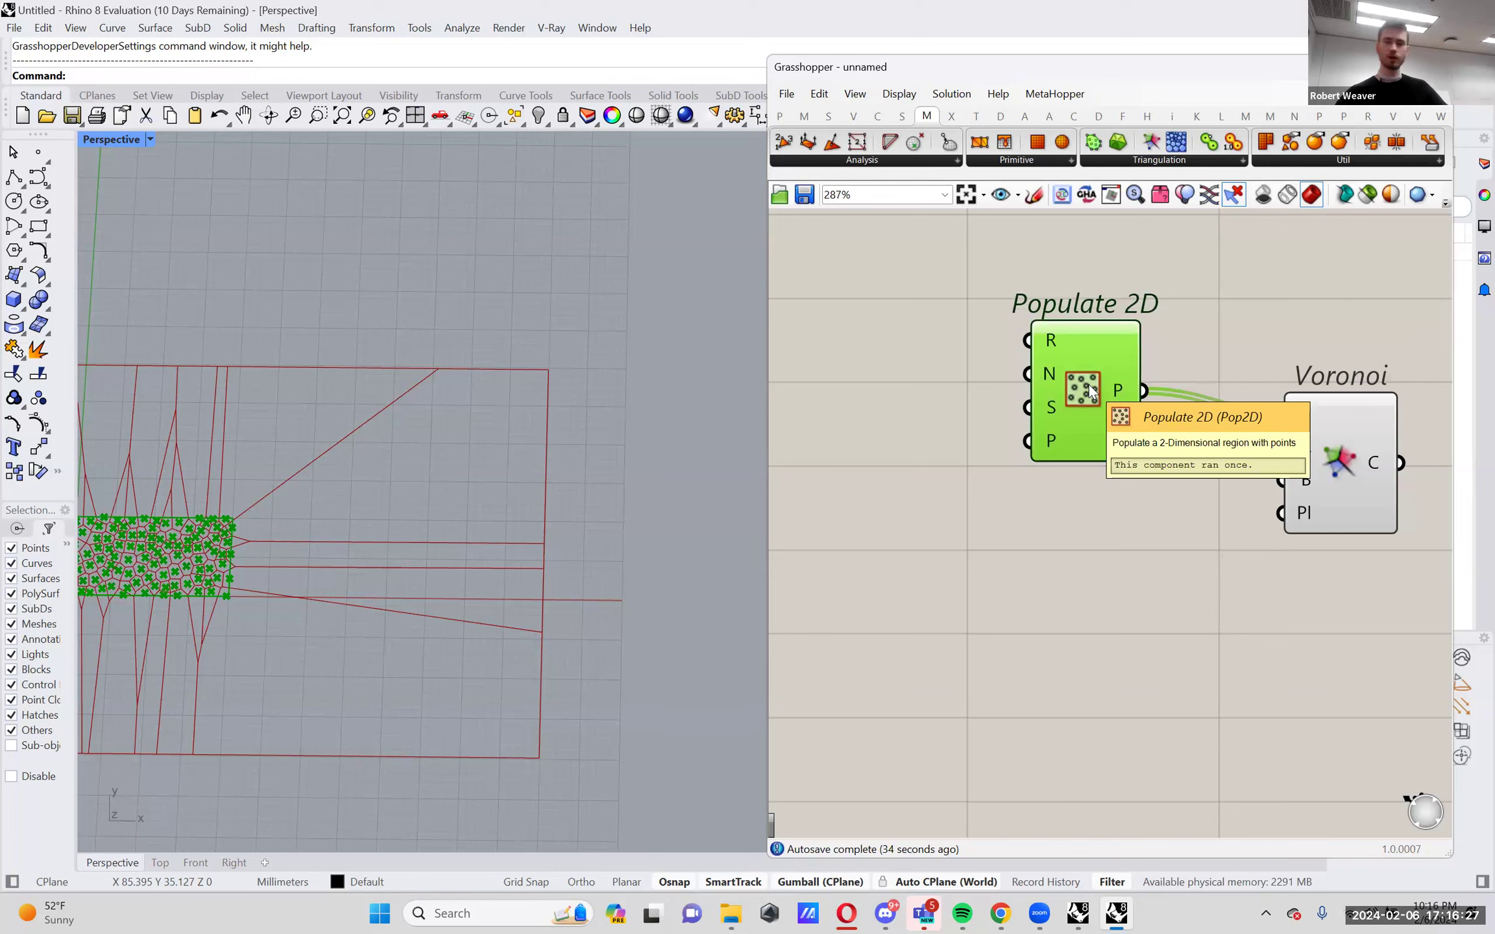
key("Delete")
Try adding a Populate Geometry component through a canvas search for "pop", inspect its geometry input, and delete it again.
double_click(1089, 384)
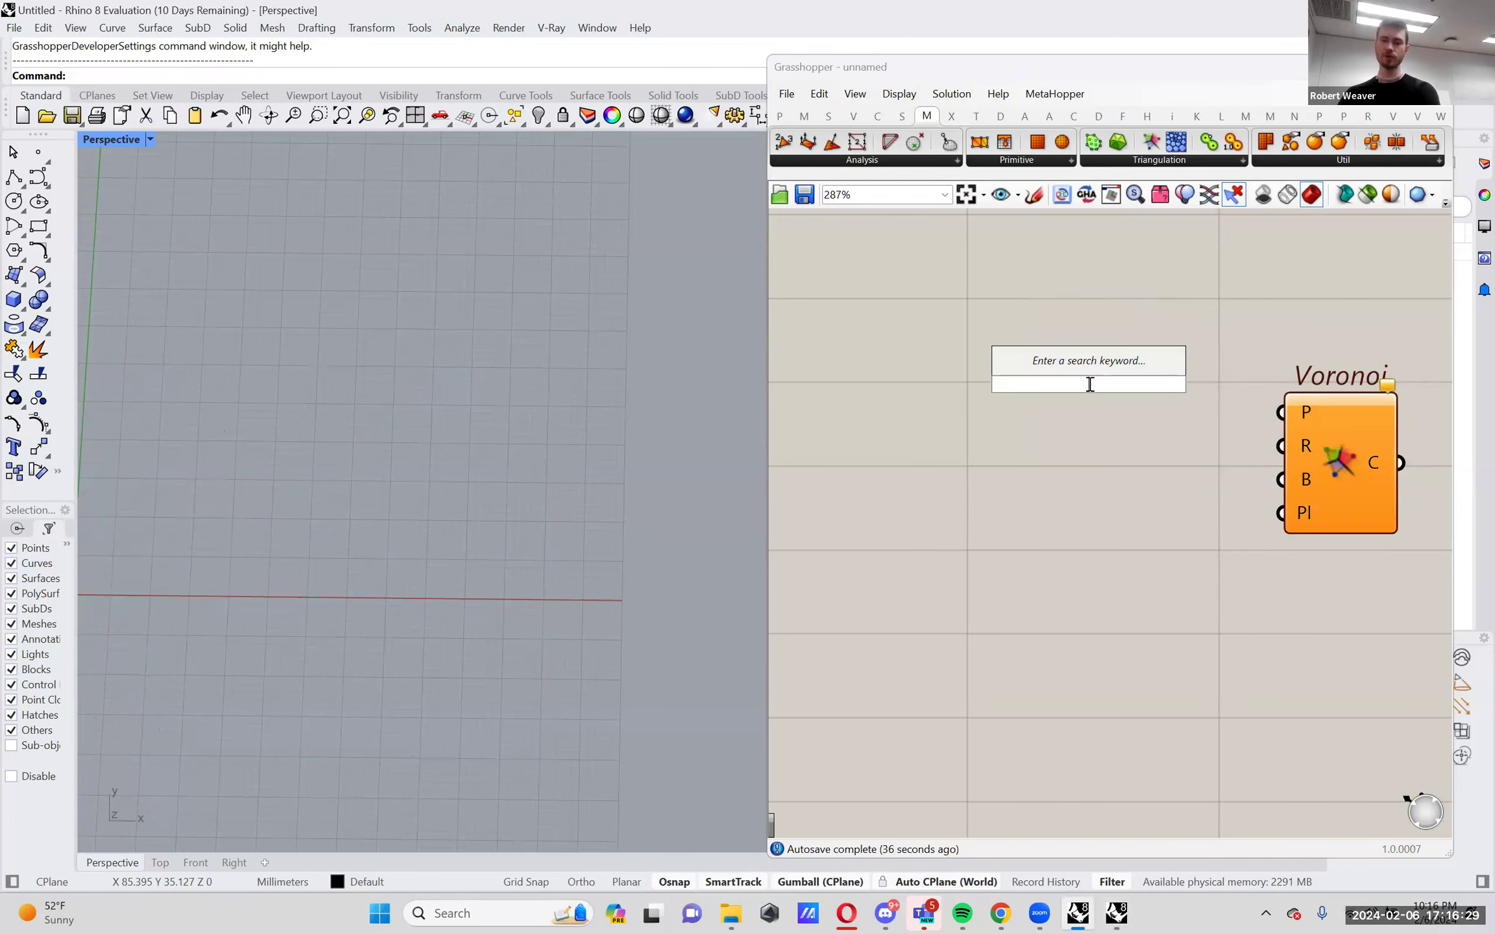
type("pop")
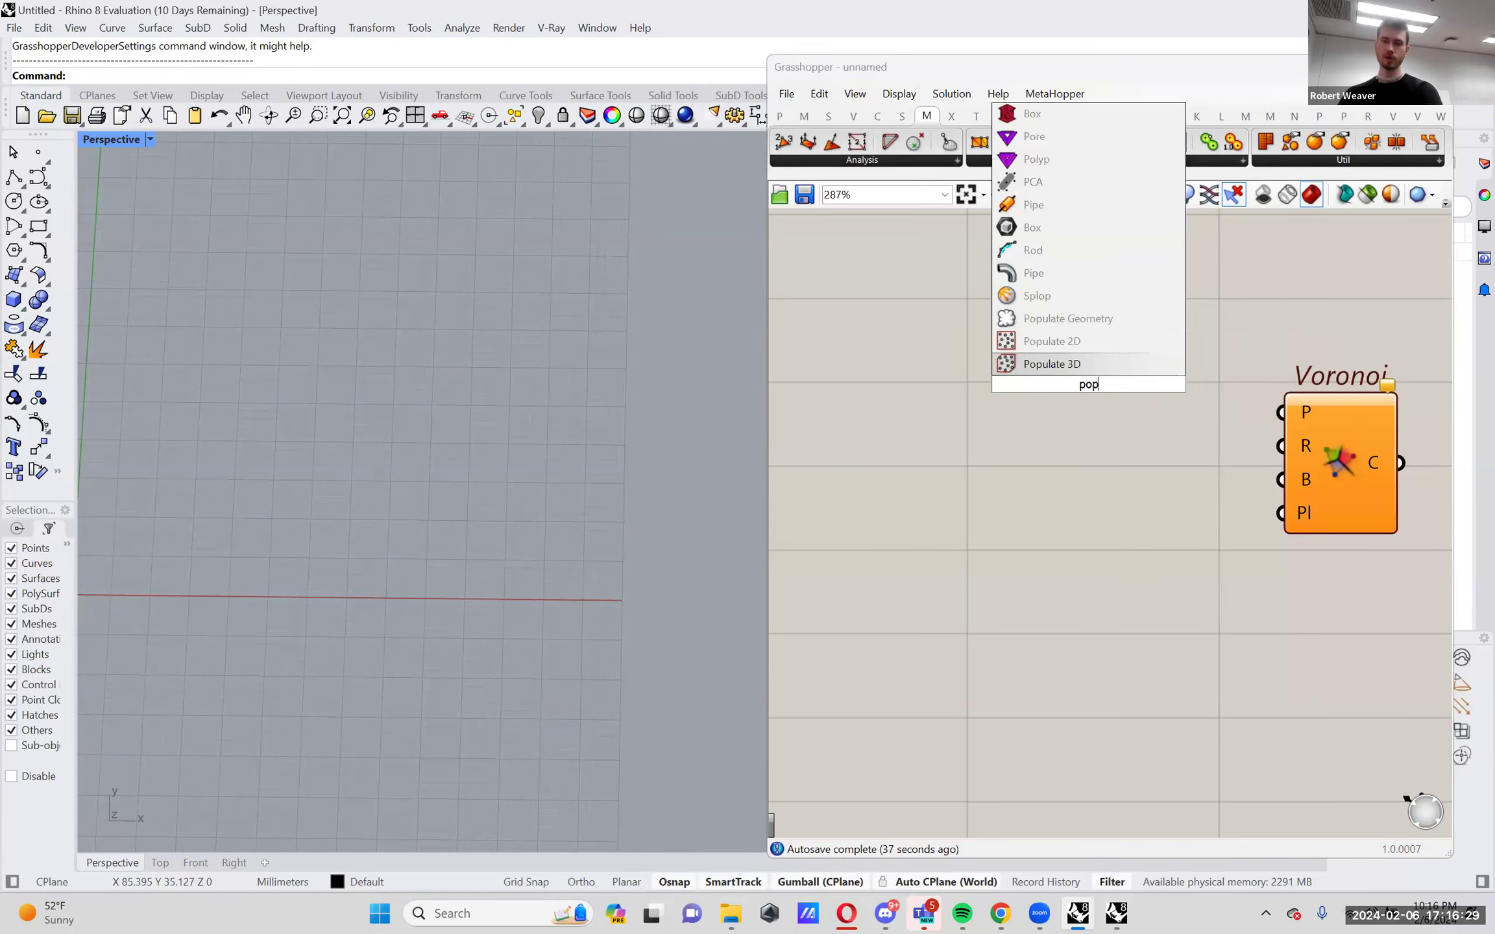
left_click(1103, 316)
left_click(1096, 366)
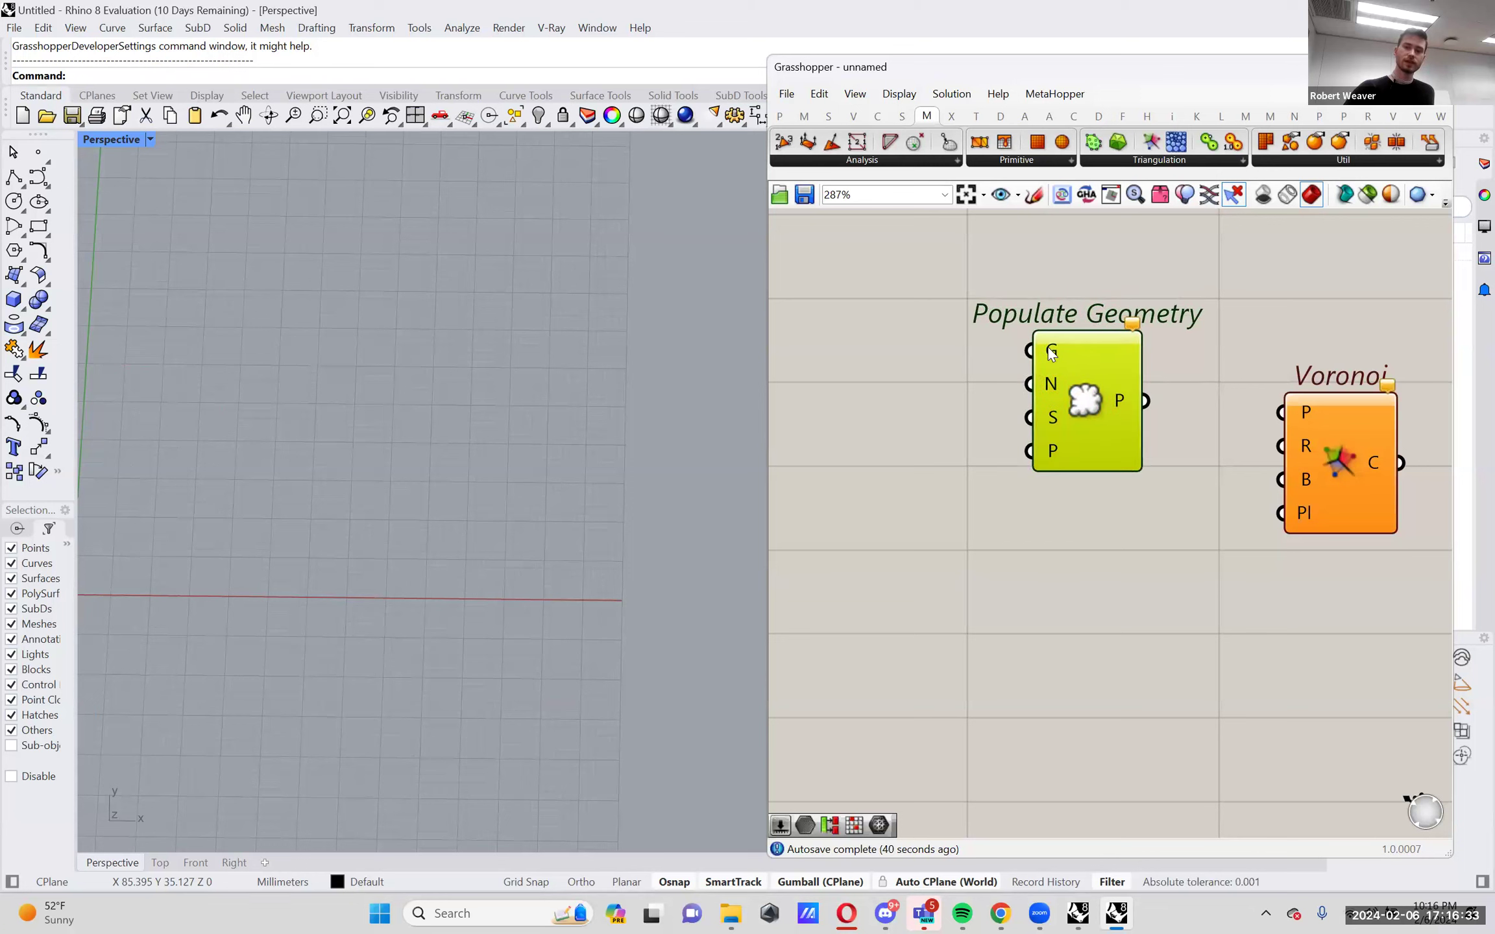
mouse_move(1052, 353)
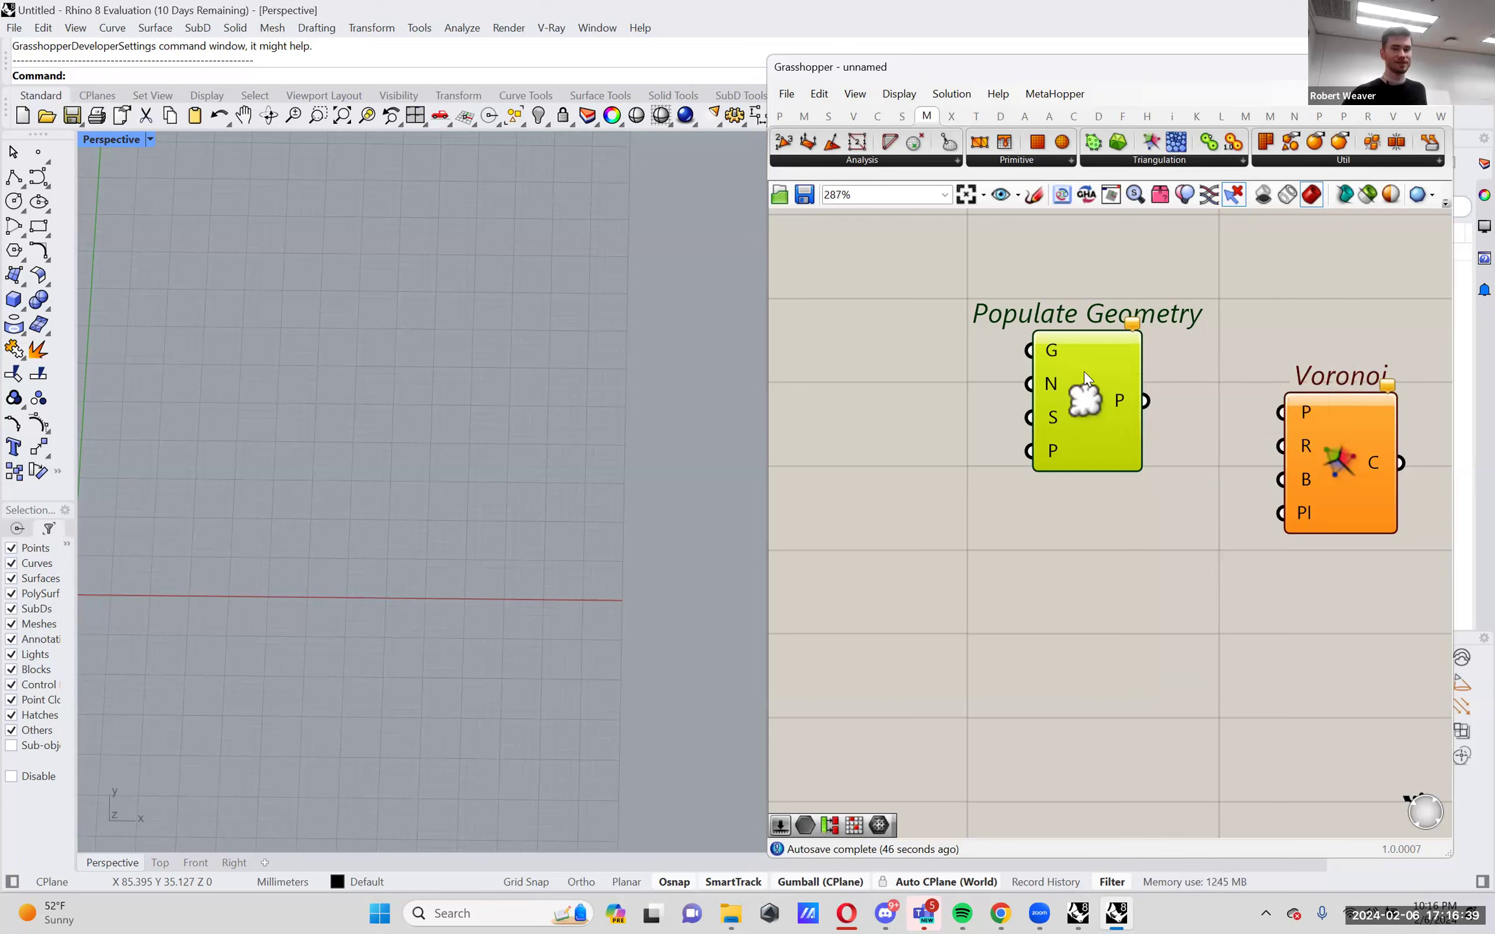
left_click_drag(1096, 381, 1136, 388)
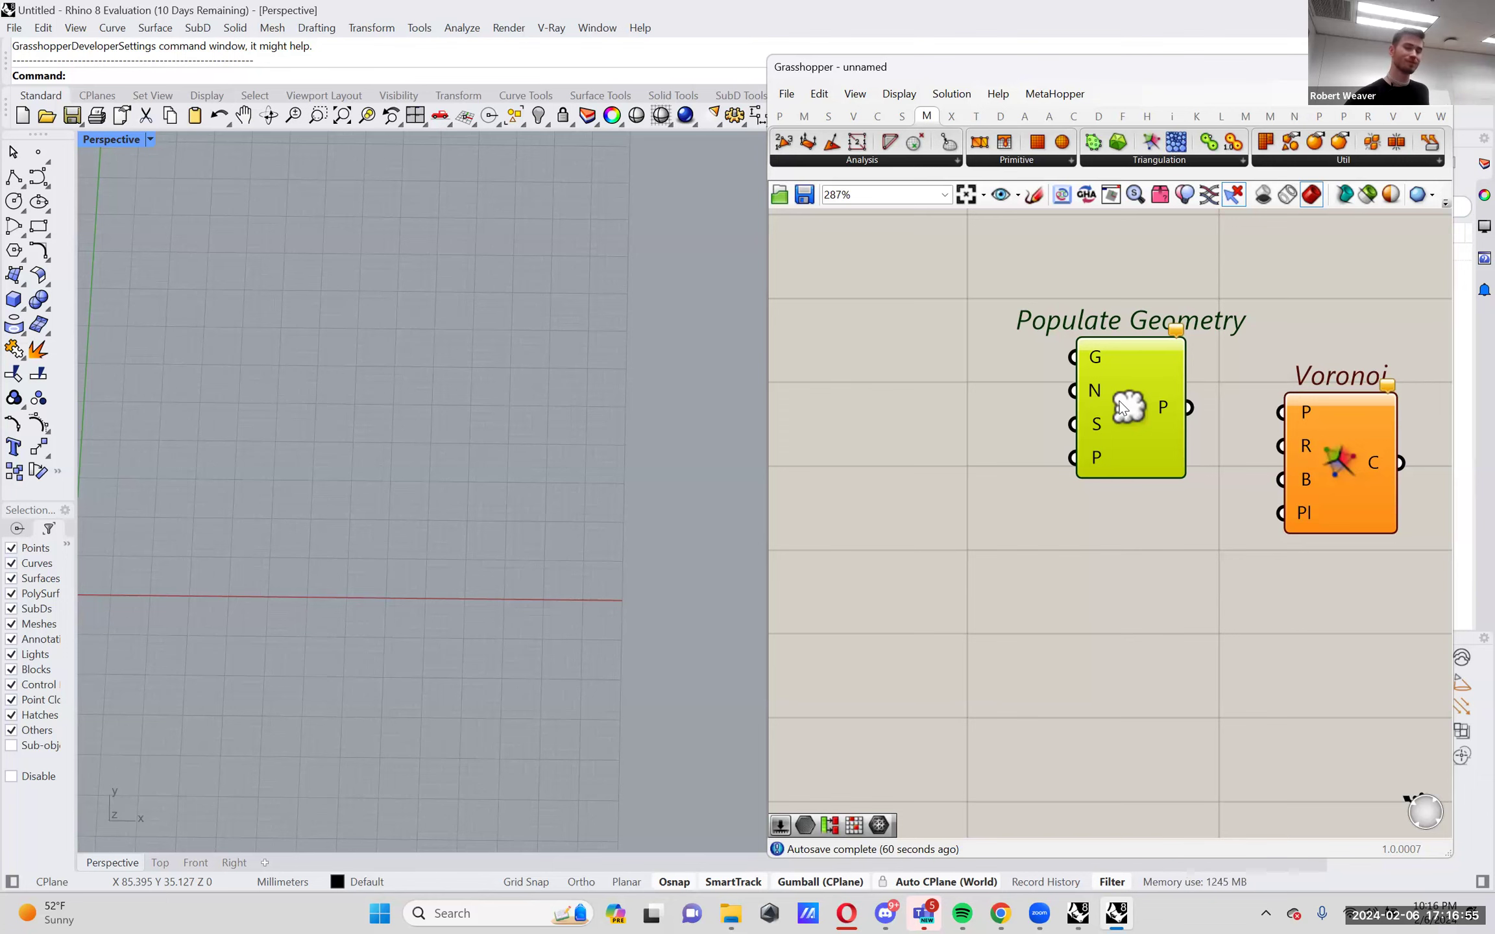
left_click_drag(1120, 401, 1127, 411)
key("Delete")
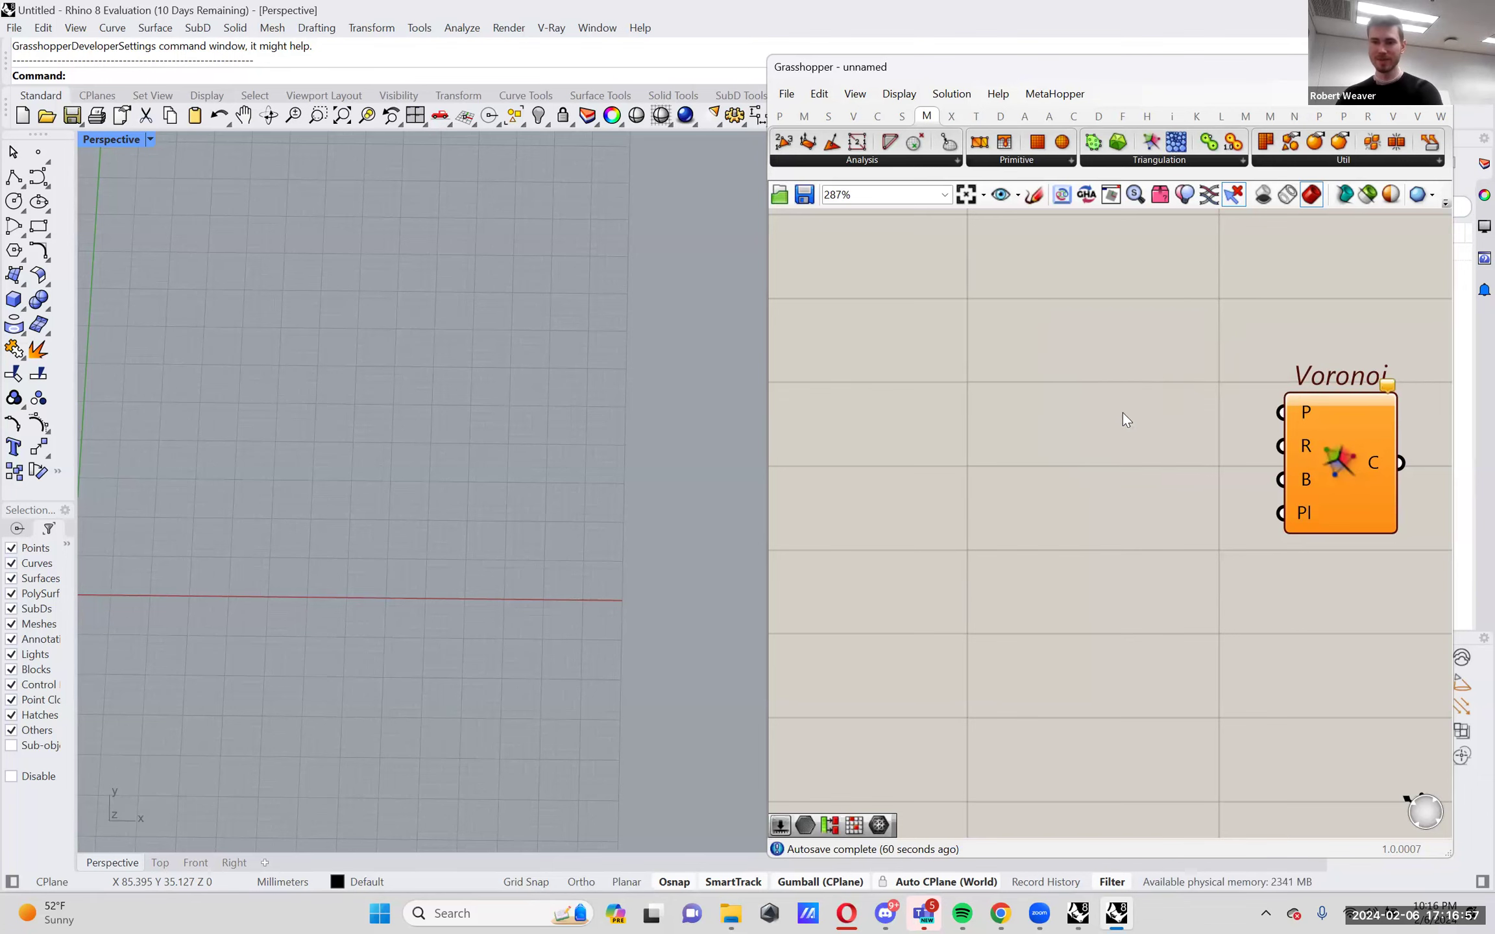
Add a Plane Surface component in an empty area near the canvas edge by searching for "plan sur".
right_click_drag(1156, 403, 1206, 384)
scroll(1206, 385, "down", 4)
scroll(1160, 450, "up", 1)
right_click_drag(1161, 449, 1006, 454)
left_click_drag(1186, 417, 1278, 416)
right_click_drag(967, 464, 1252, 453)
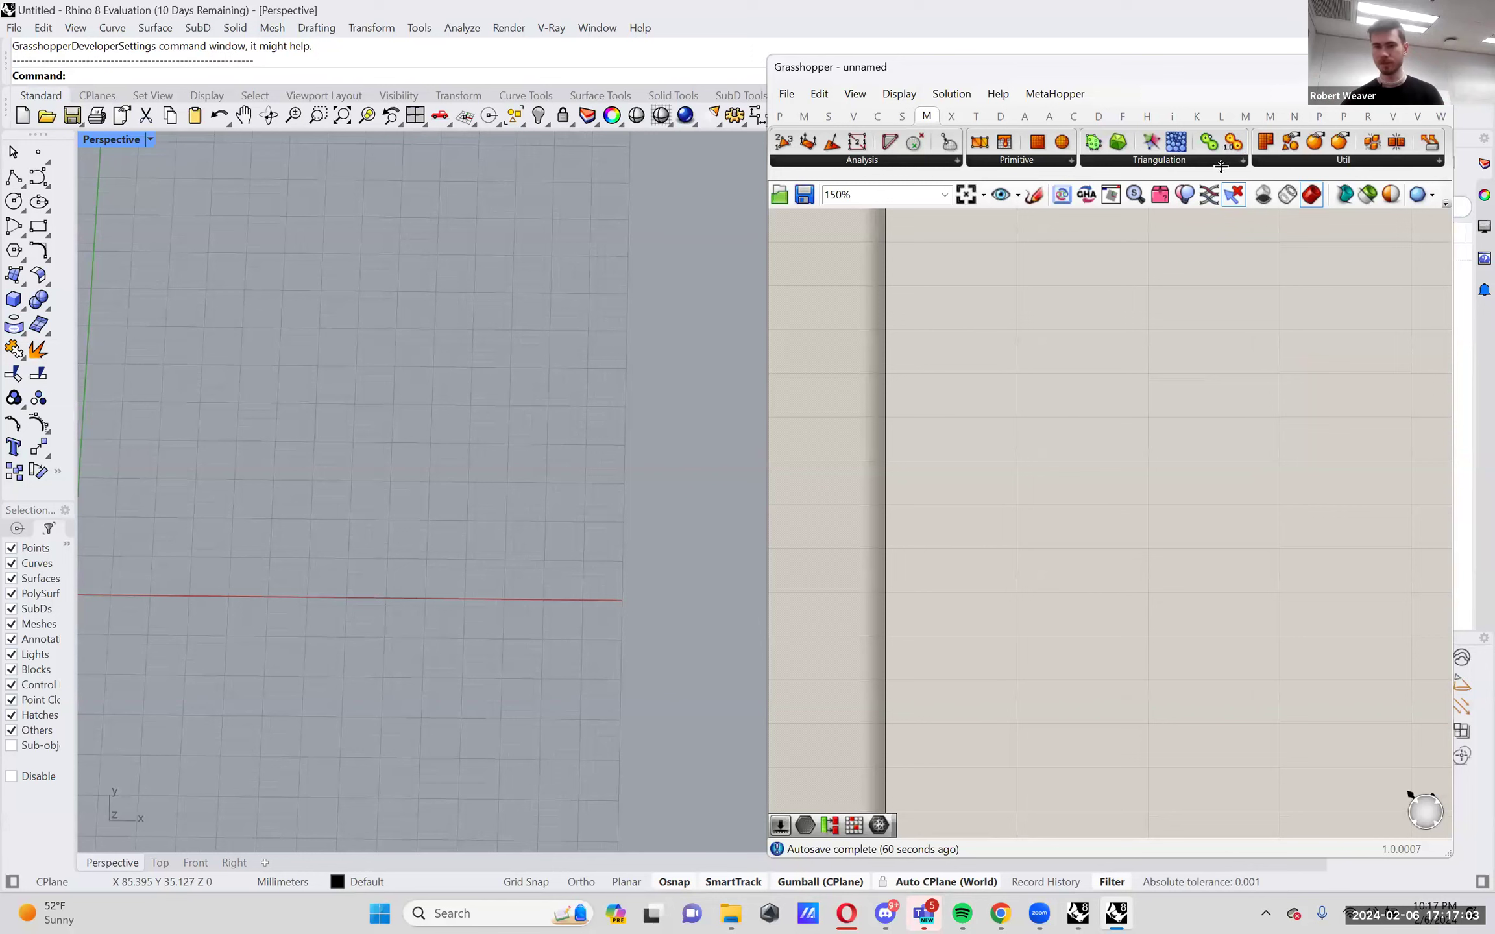
double_click(1039, 360)
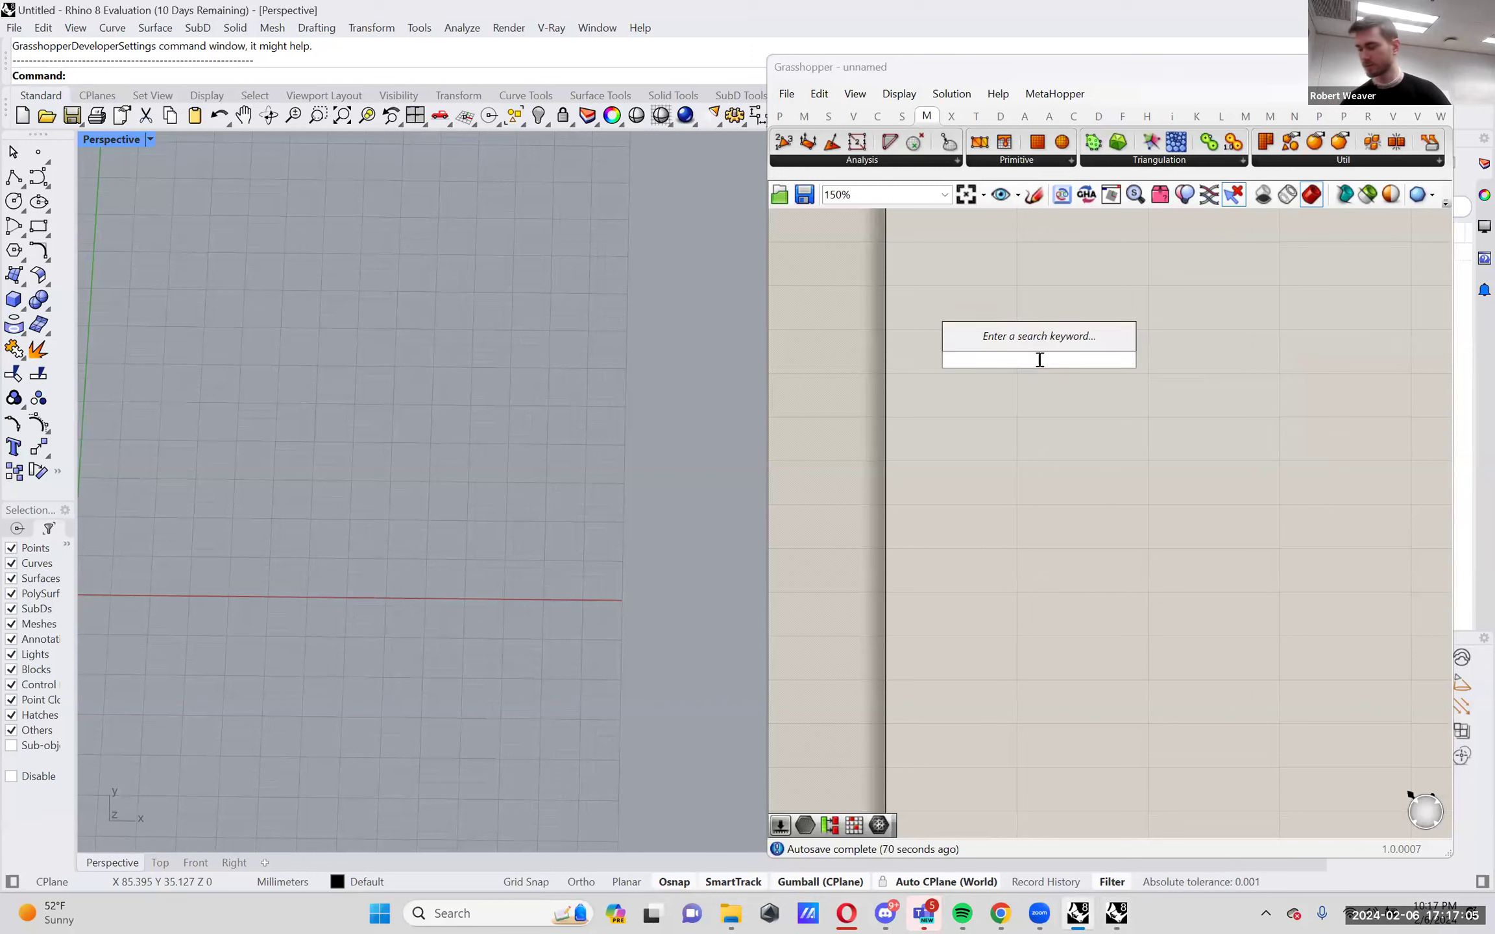
type("plan sur")
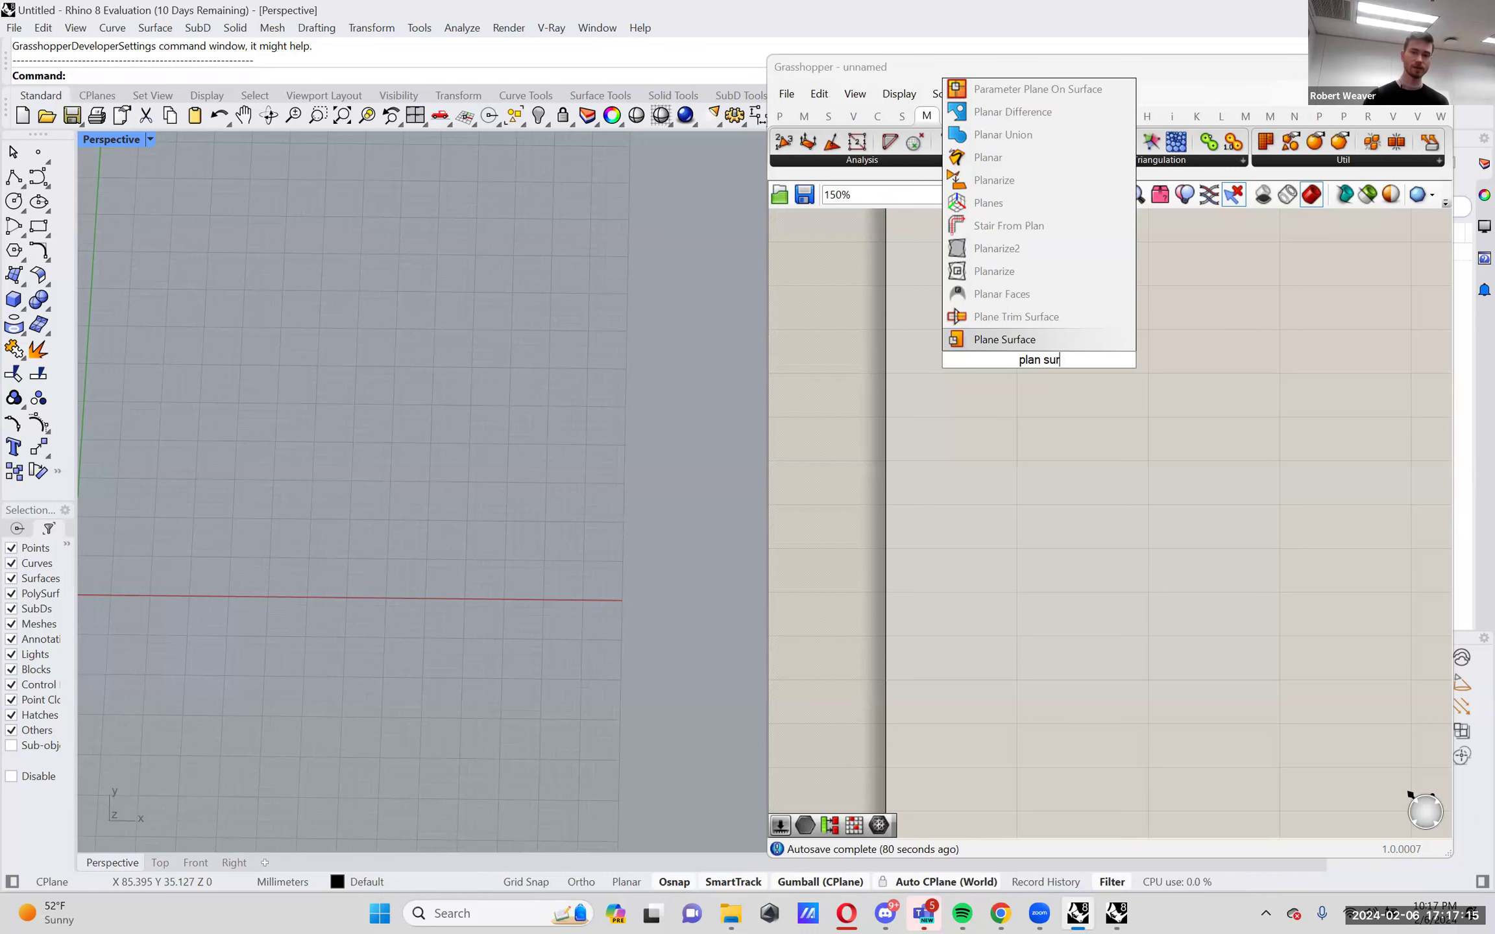
key("Return")
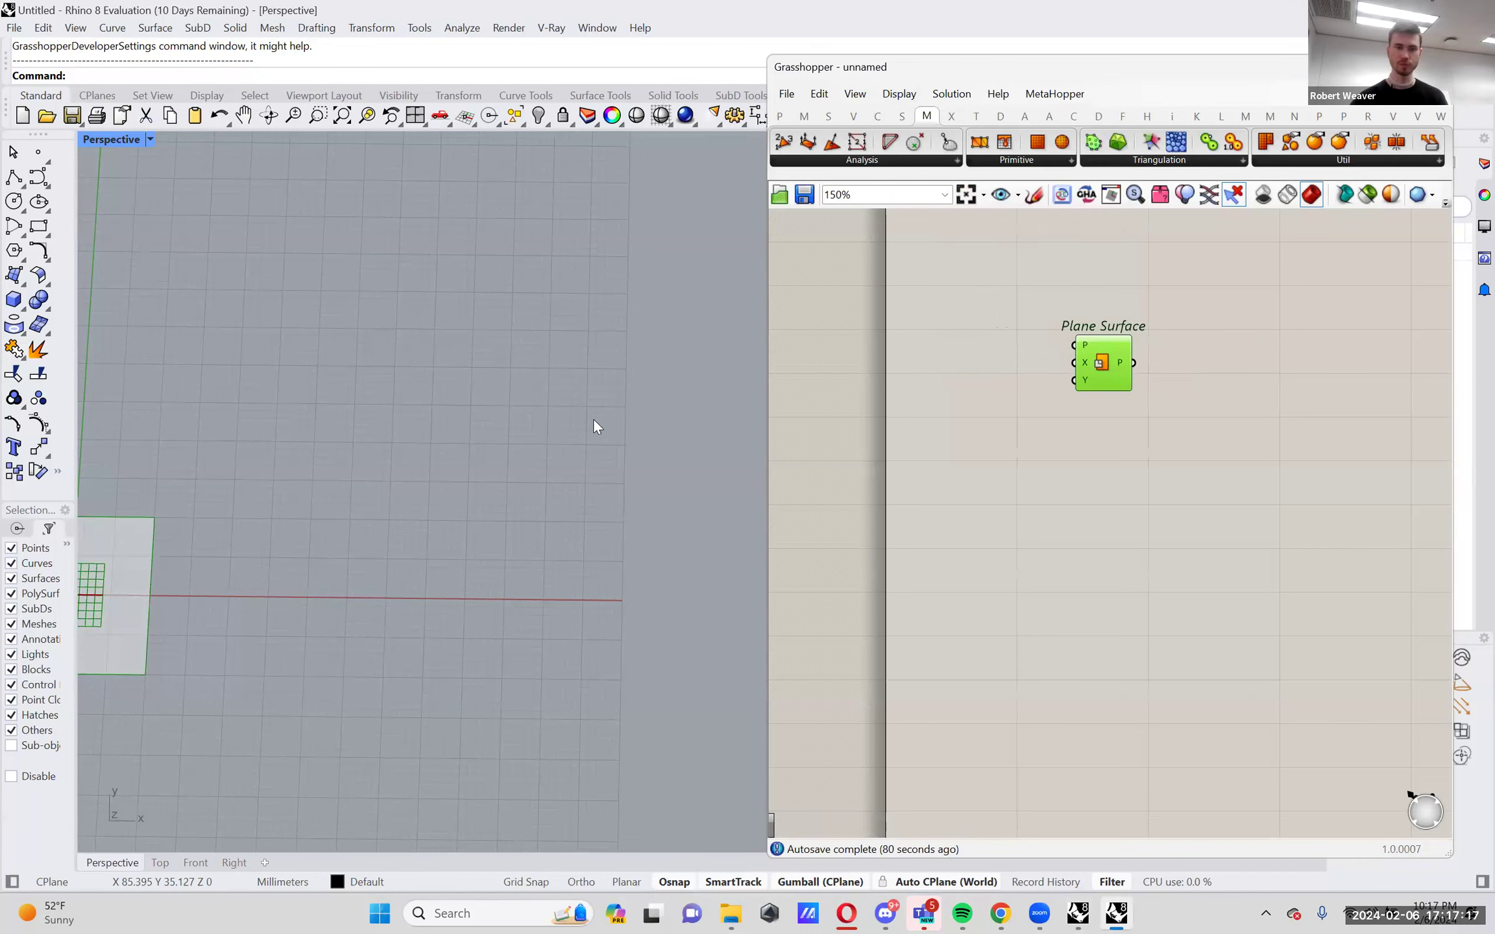
Move the Plane Surface component away from the canvas edge and inspect its inputs, including Y Size.
scroll(620, 435, "down", 2)
scroll(303, 524, "up", 4)
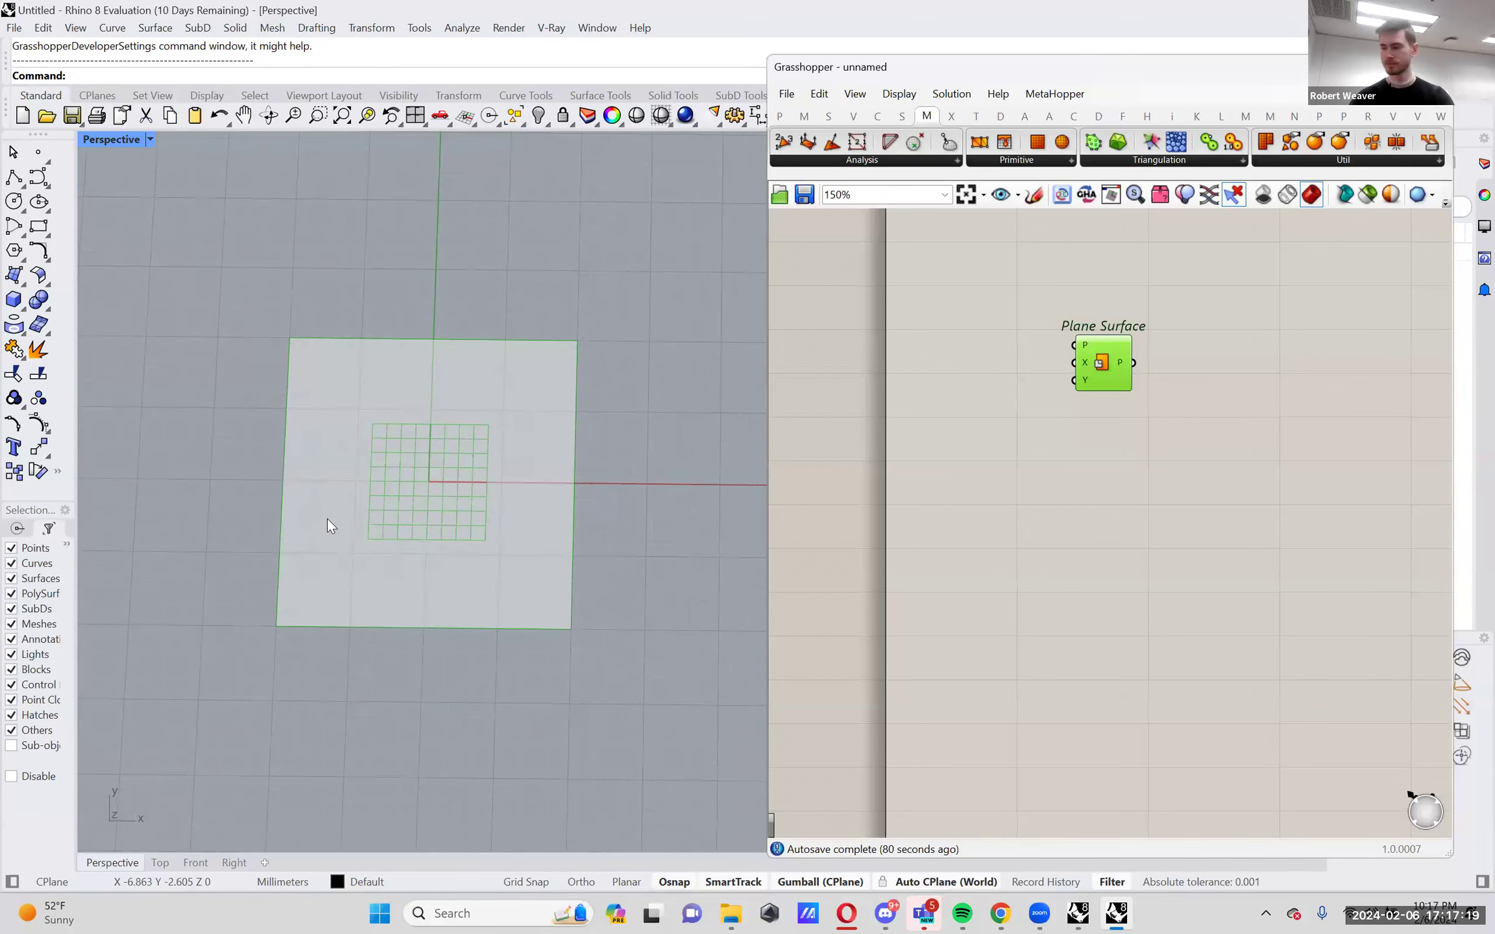
left_click_drag(1099, 367, 1169, 370)
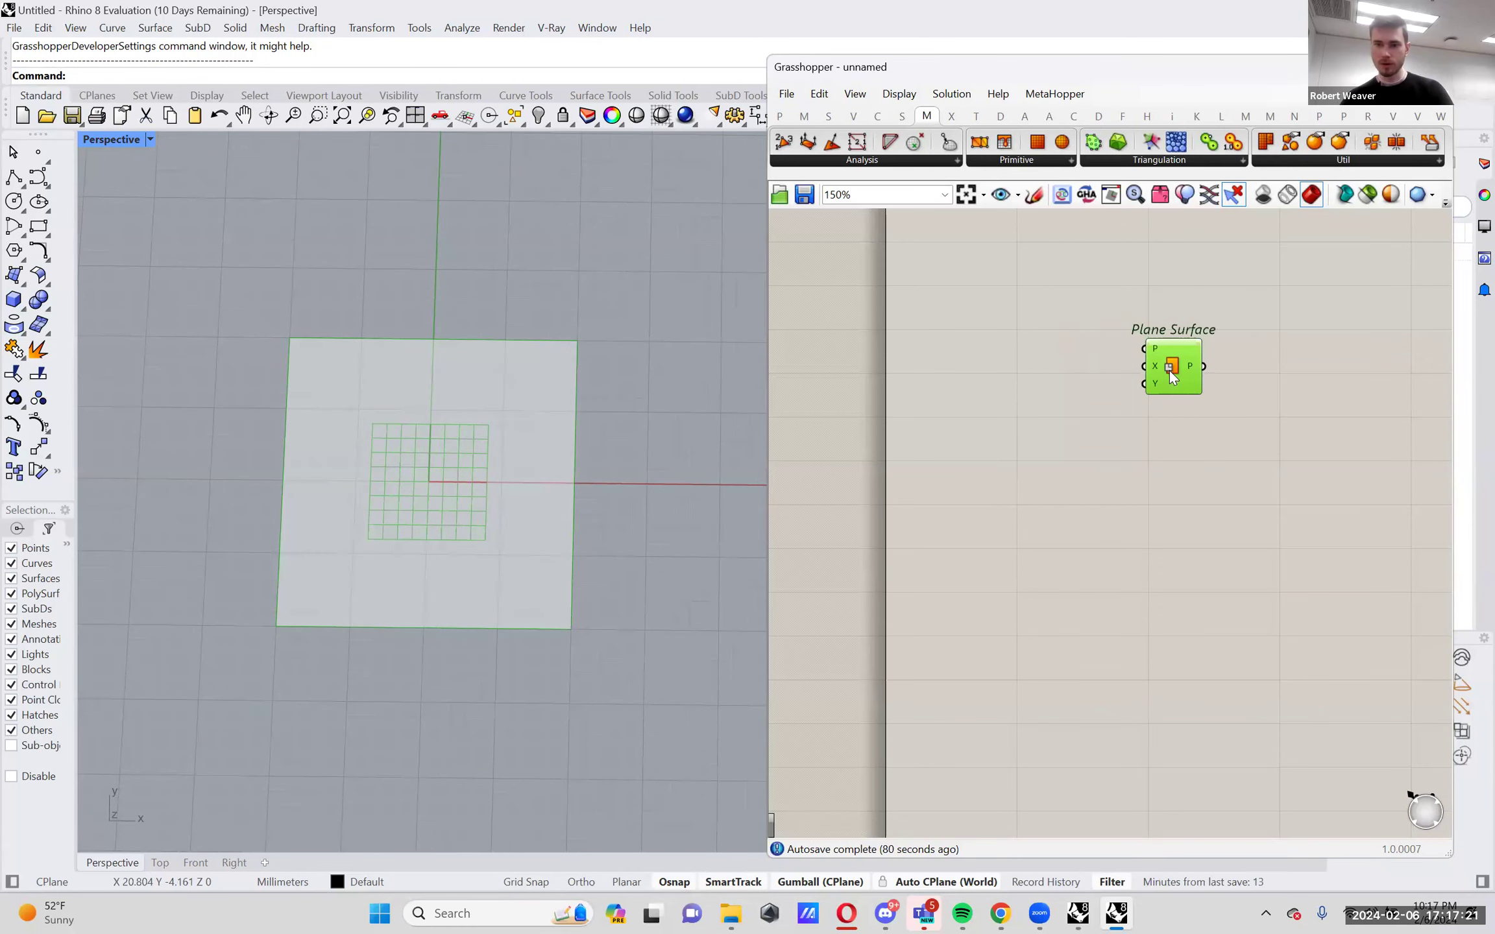
mouse_move(1159, 348)
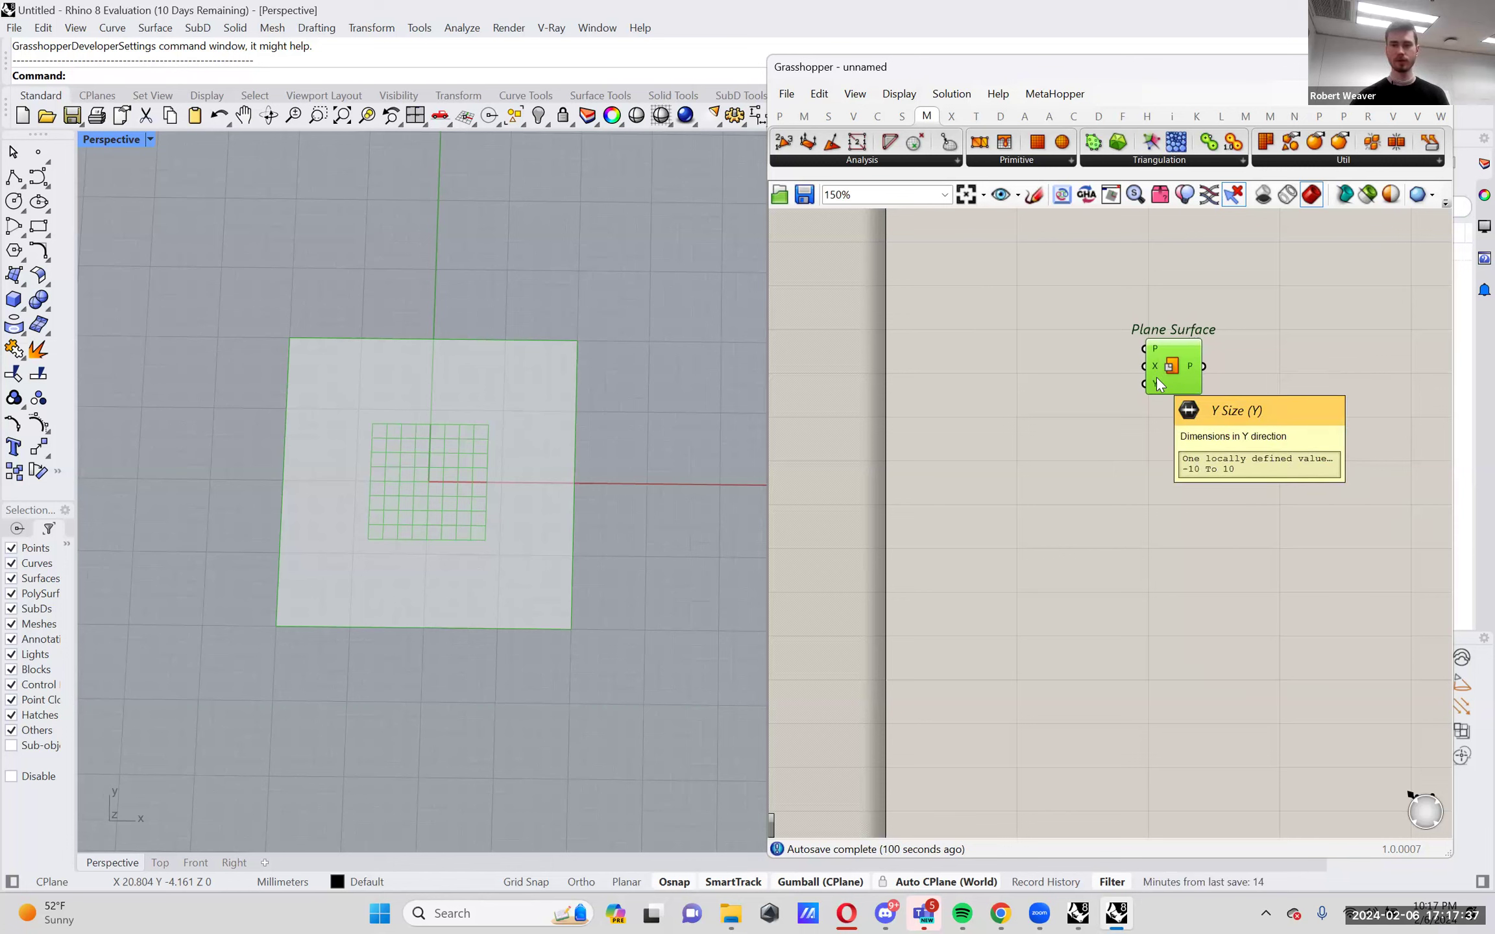
Add an integer number slider ranging from 1 to 50 beside Plane Surface and set it to 43.
left_click(1003, 383)
double_click(1003, 383)
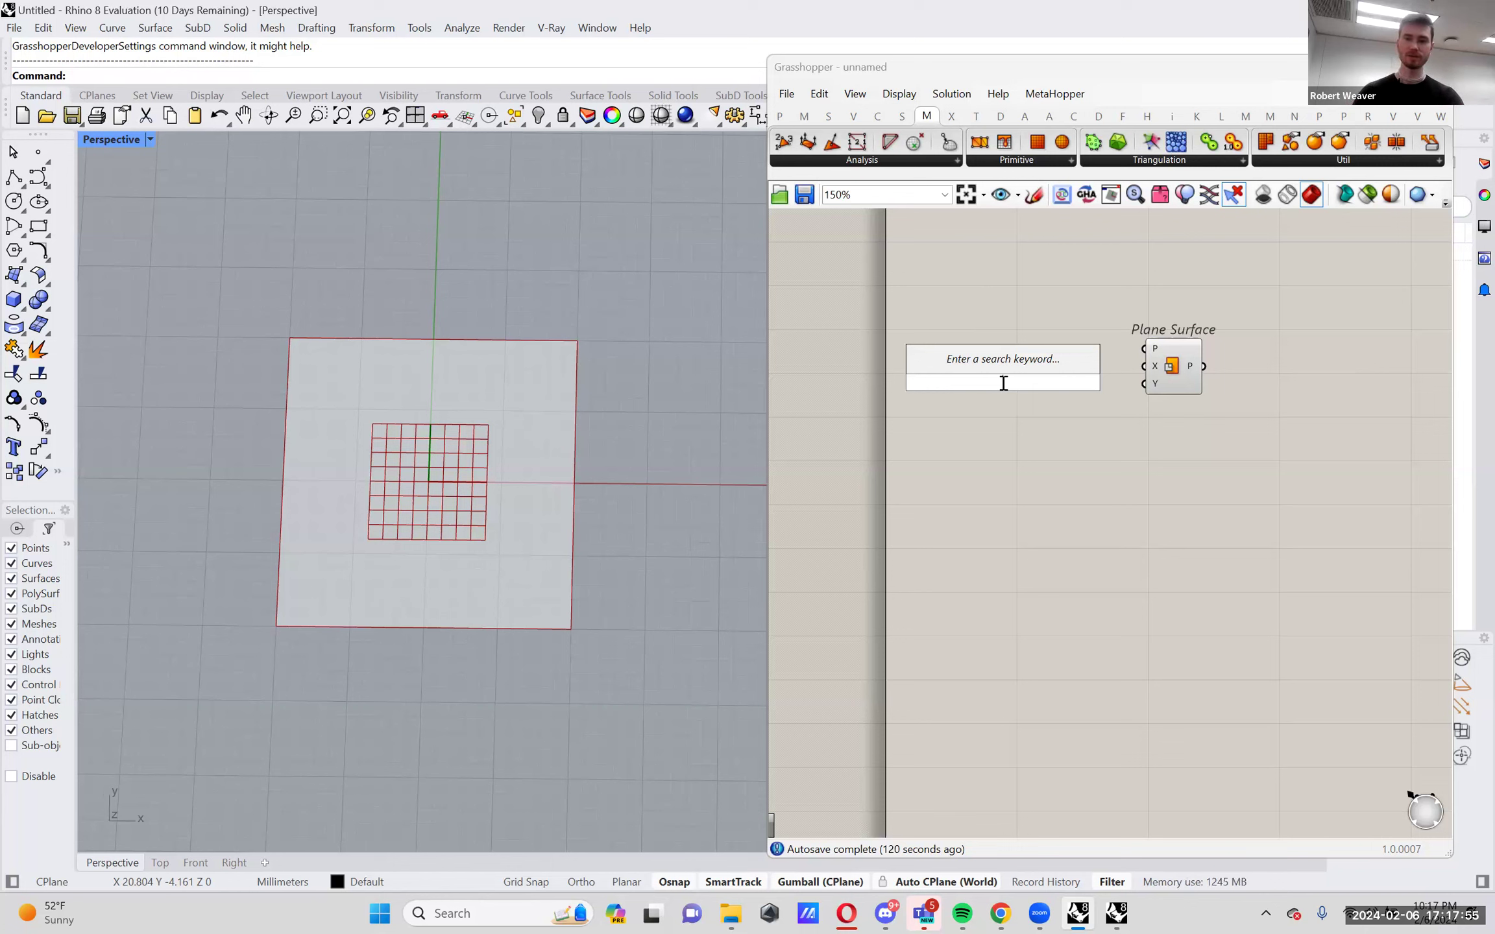
type("1")
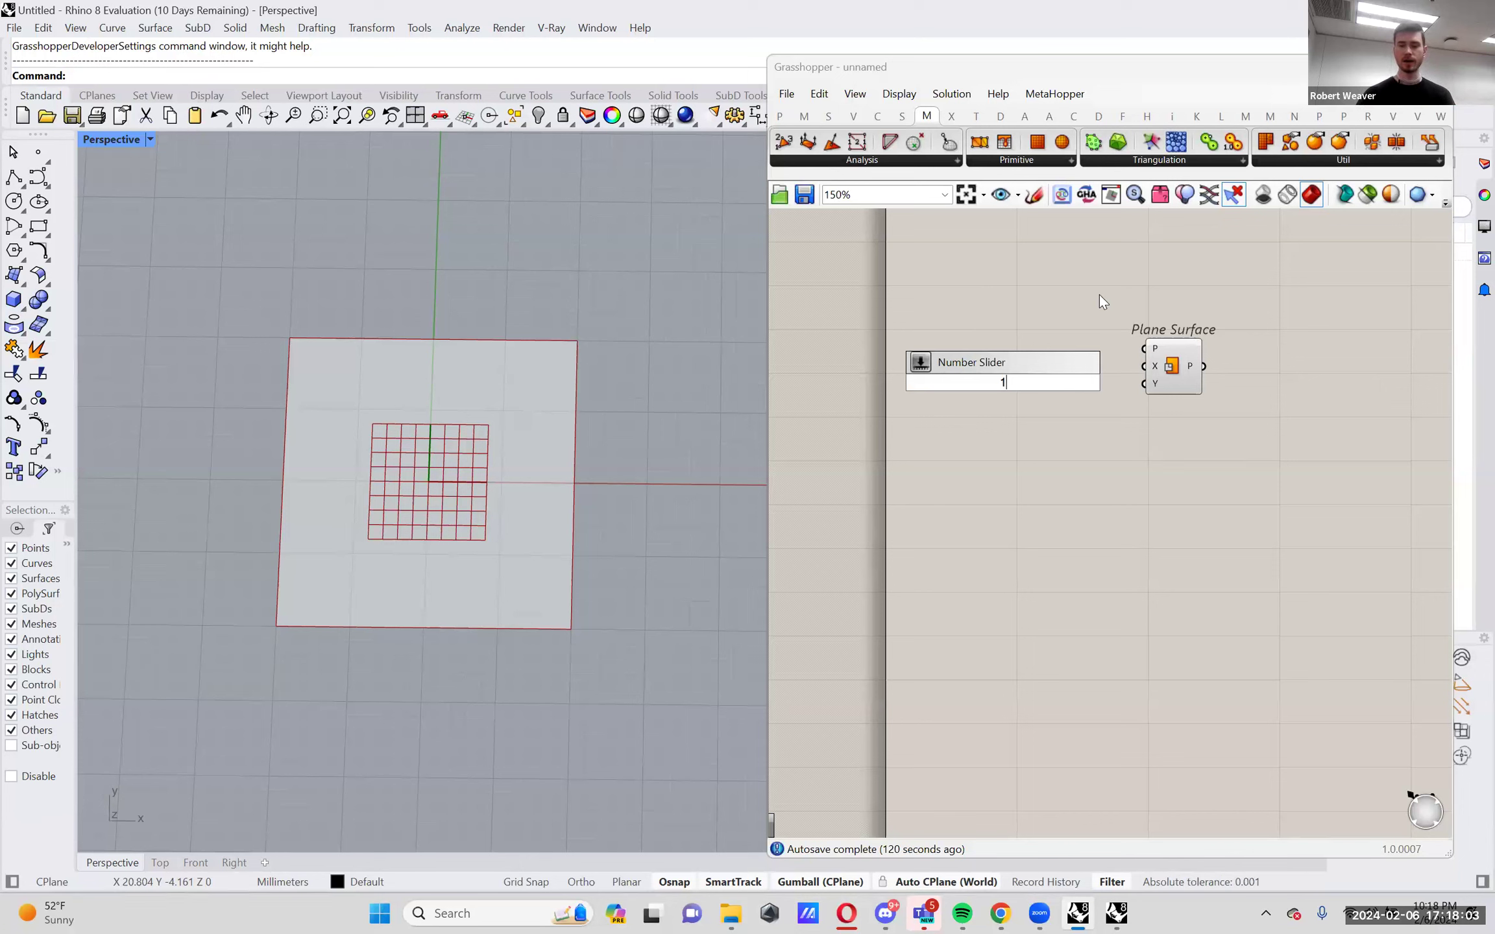
type("..")
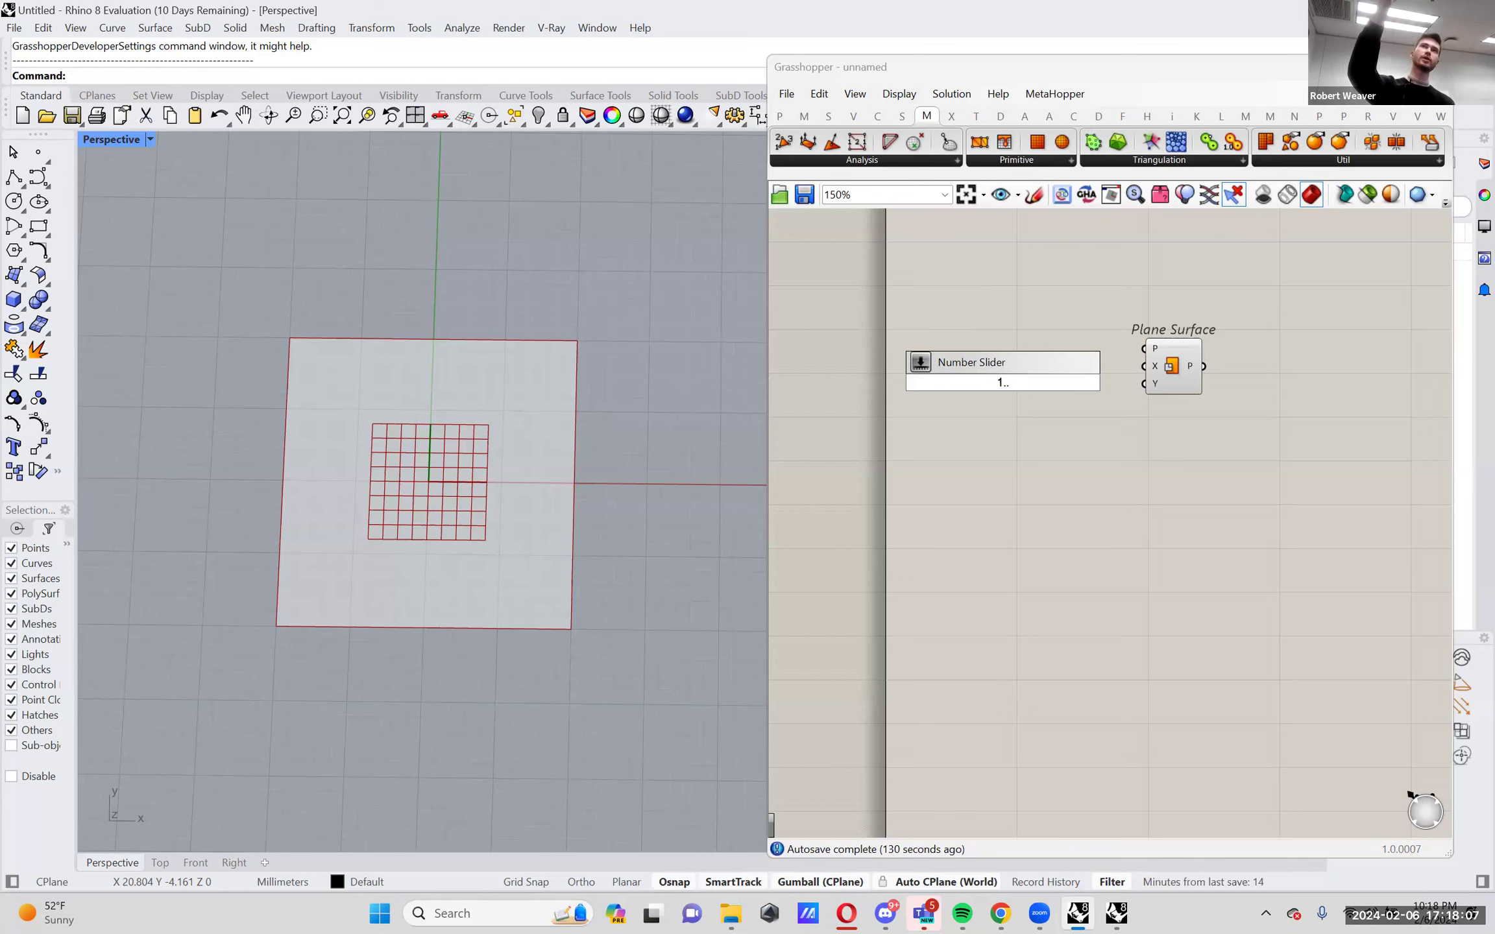
type("50")
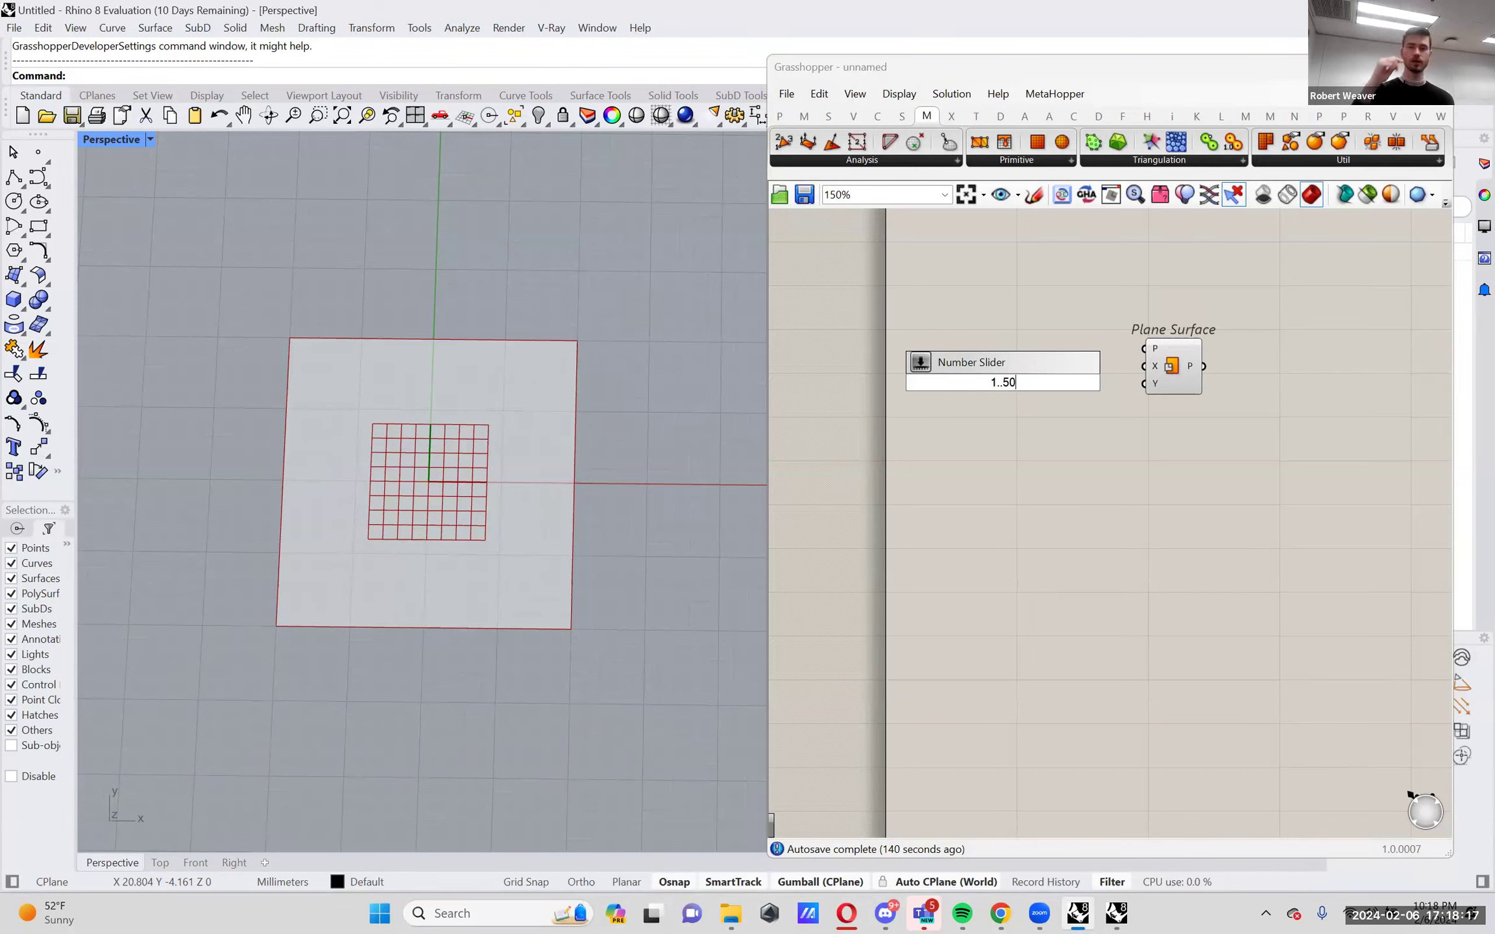
key("Return")
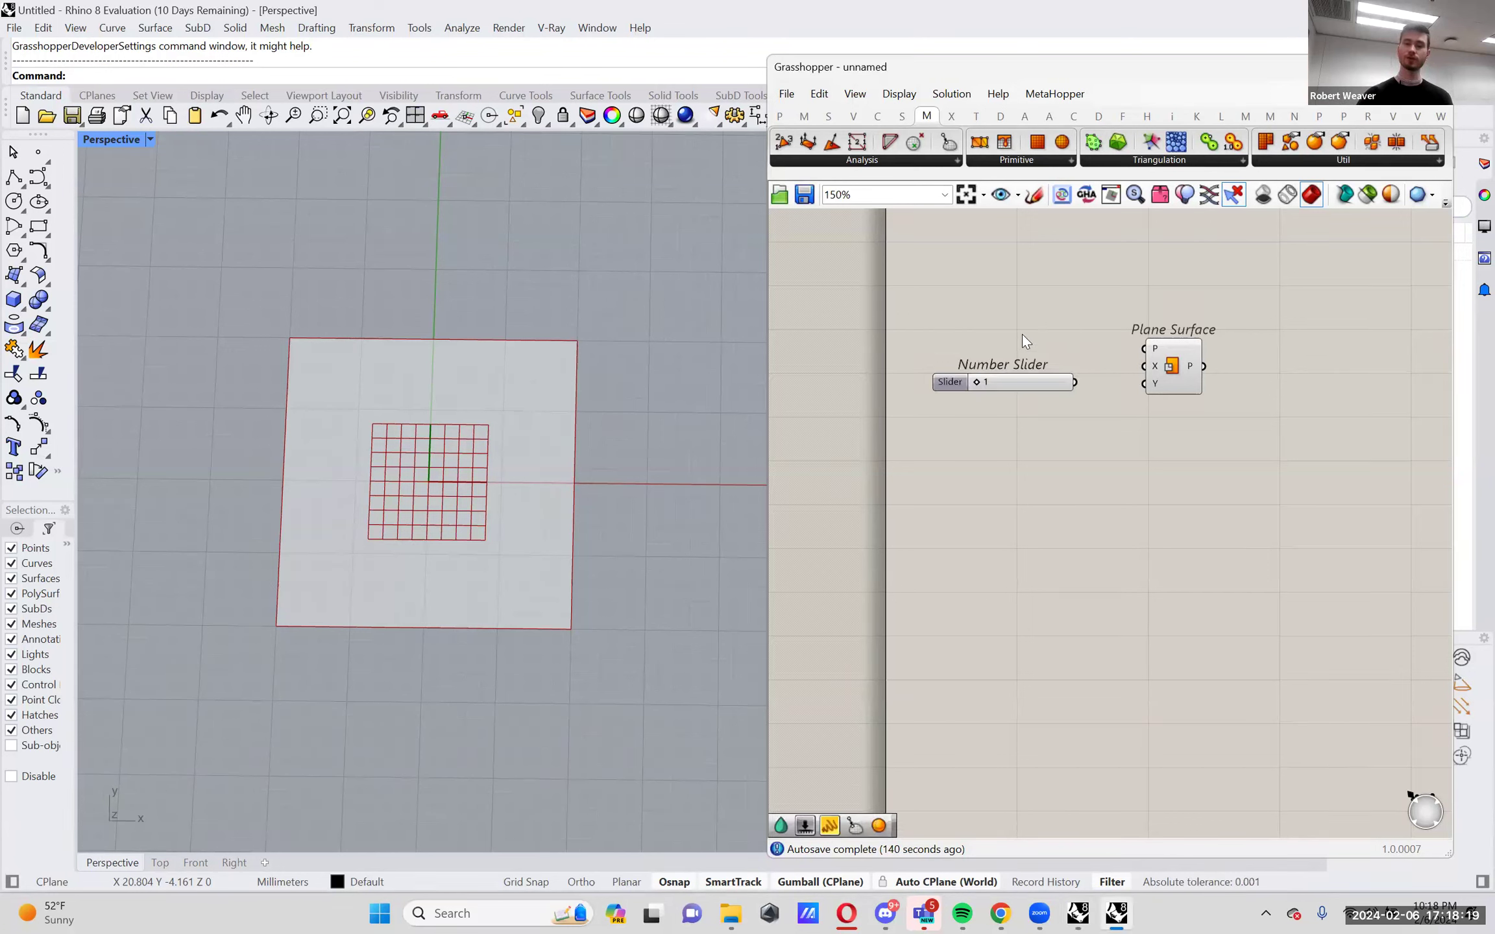
left_click_drag(974, 382, 1023, 358)
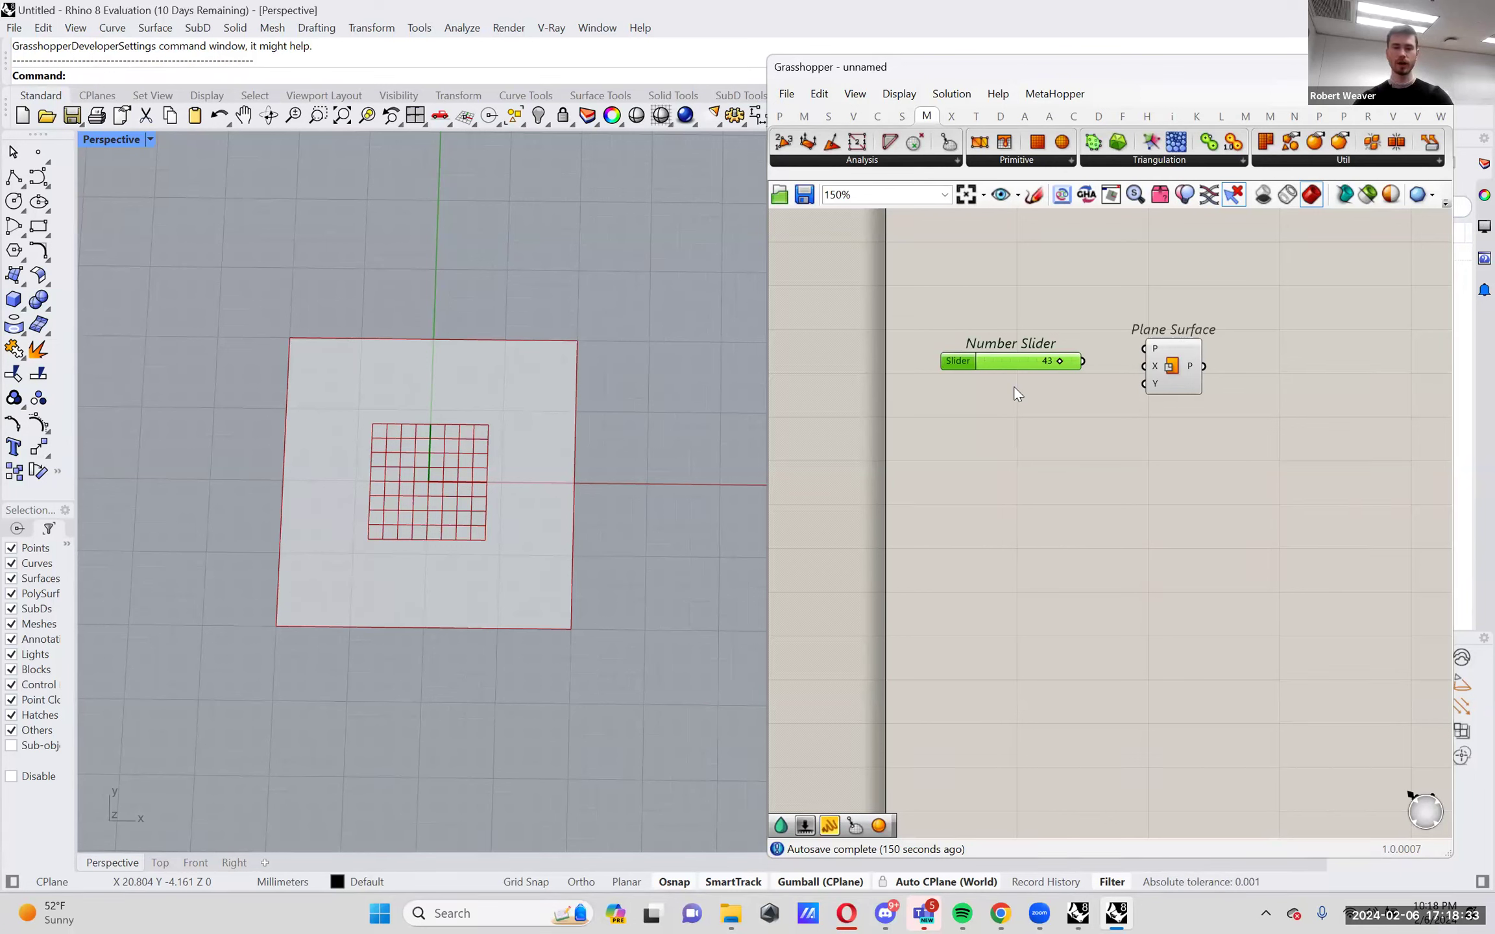
Duplicate the number slider and place the copy directly below the original, beside the Plane Surface inputs.
key("ctrl+c")
key("ctrl+v")
left_click_drag(1022, 373, 1013, 389)
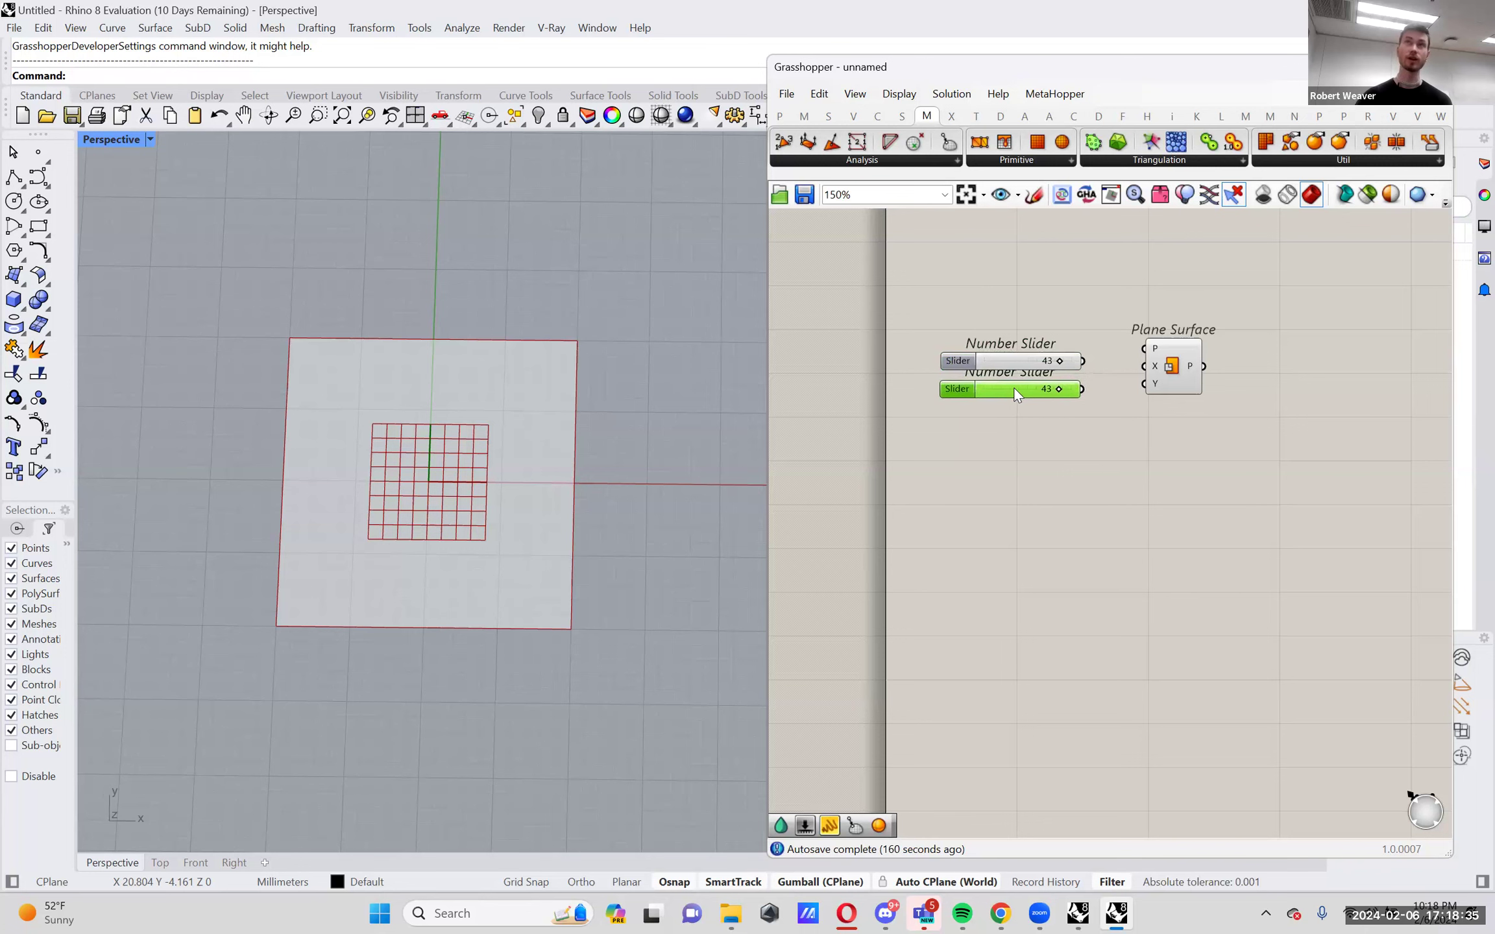
Add a third integer number slider ranging from 1 to 100 below the other two and set it to 33.
double_click(1044, 447)
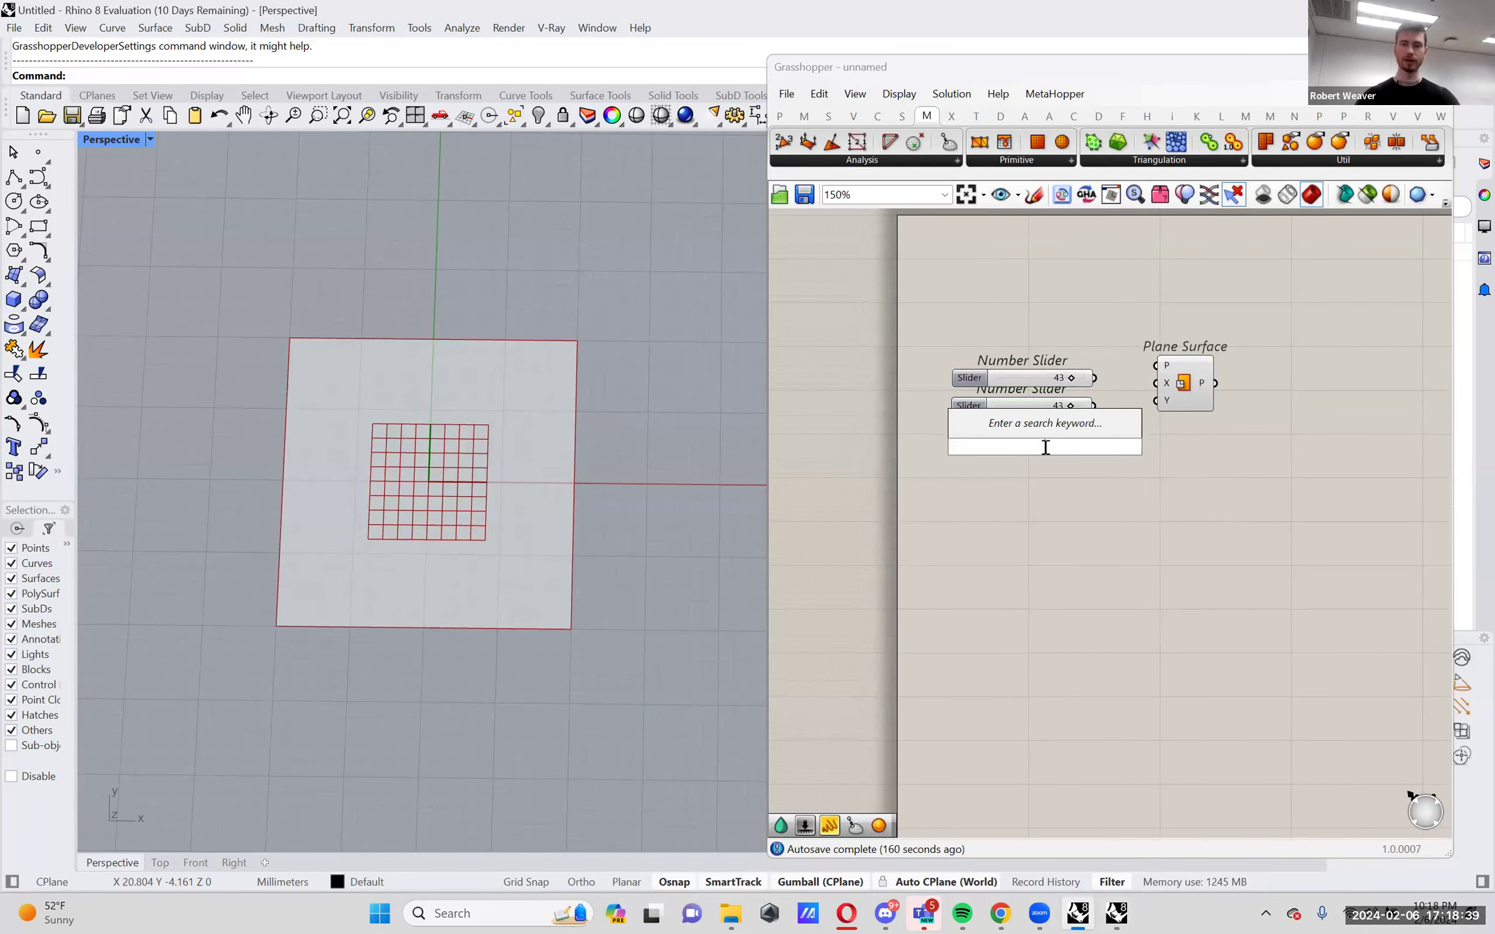
type("1..100")
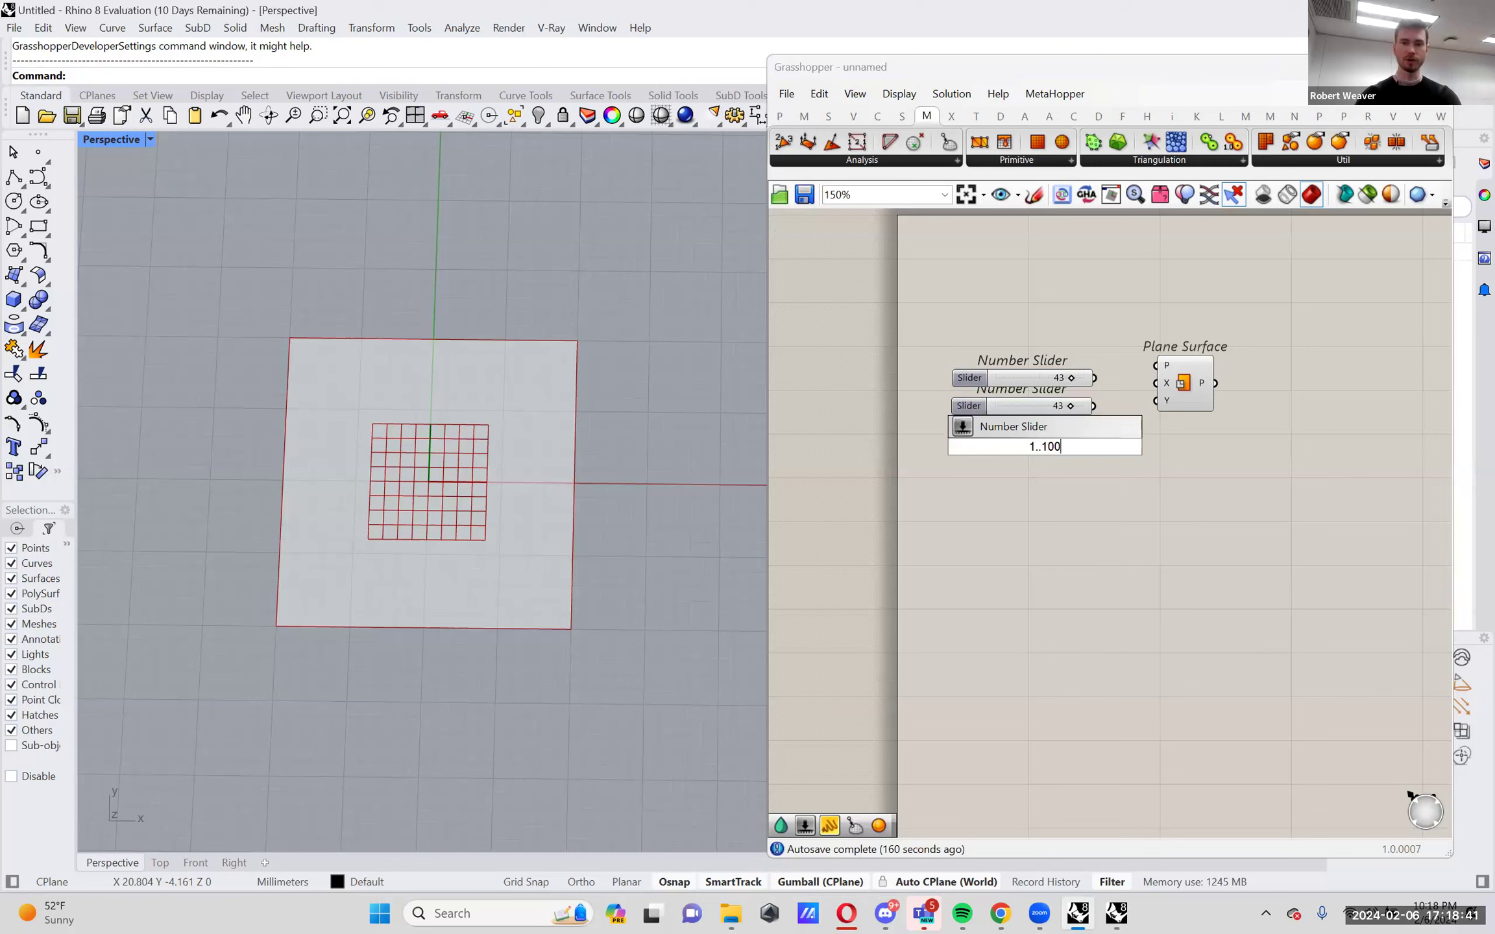
key("Return")
mouse_move(1018, 446)
left_mouse_down()
mouse_move(1096, 447)
mouse_move(1046, 446)
left_mouse_up()
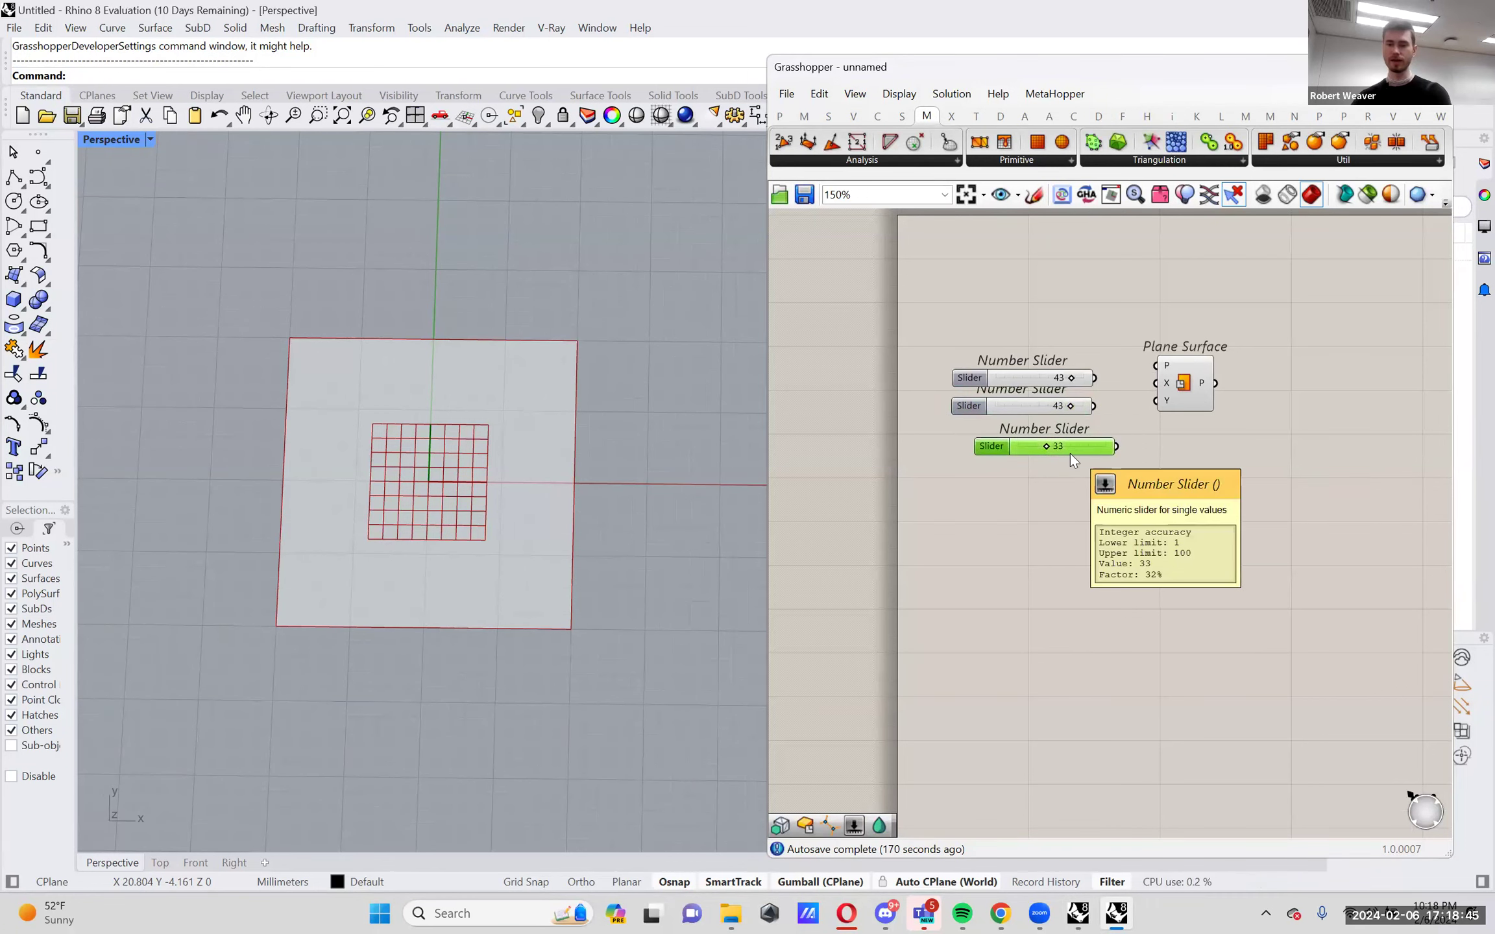
Delete the third number slider and wire the remaining two to Plane Surface's X Size and Y Size inputs.
key("Delete")
left_click_drag(1166, 386, 1161, 384)
left_click_drag(1094, 406, 1157, 401)
scroll(299, 498, "down", 5)
scroll(551, 356, "up", 4)
scroll(546, 347, "down", 3)
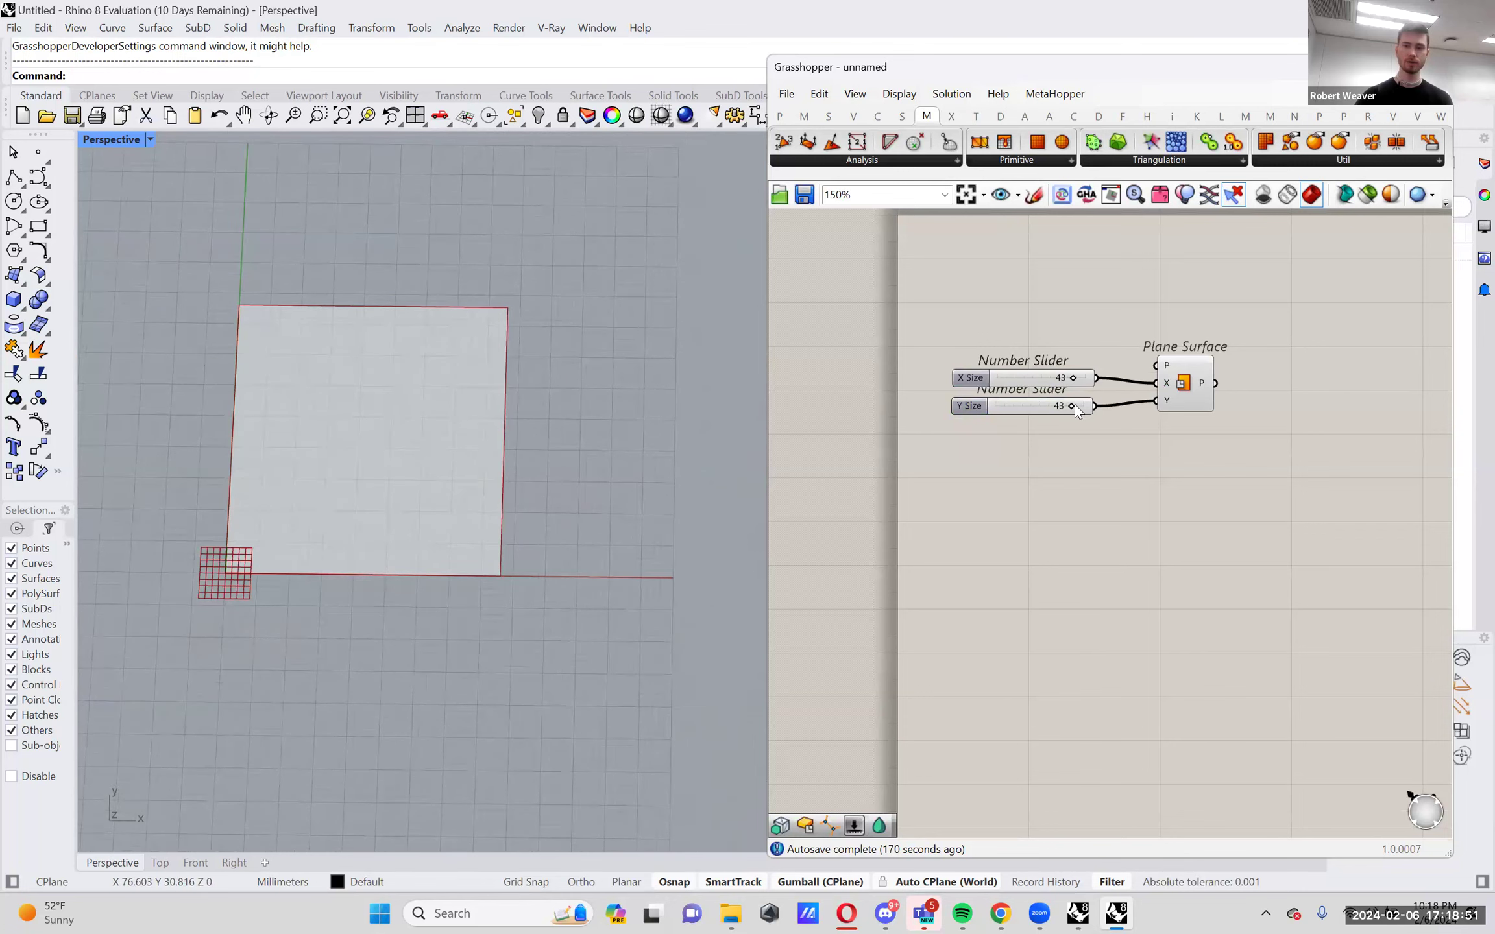
Set the X Size slider to 50 and the Y Size slider to 27, and inspect Plane Surface's output.
scroll(1071, 406, "up", 1)
mouse_move(1071, 406)
left_mouse_down()
mouse_move(1049, 406)
mouse_move(1024, 370)
mouse_move(1091, 369)
mouse_move(1012, 408)
mouse_move(1059, 402)
mouse_move(1055, 371)
mouse_move(1101, 375)
mouse_move(1024, 407)
mouse_move(1074, 400)
mouse_move(1058, 384)
left_mouse_up()
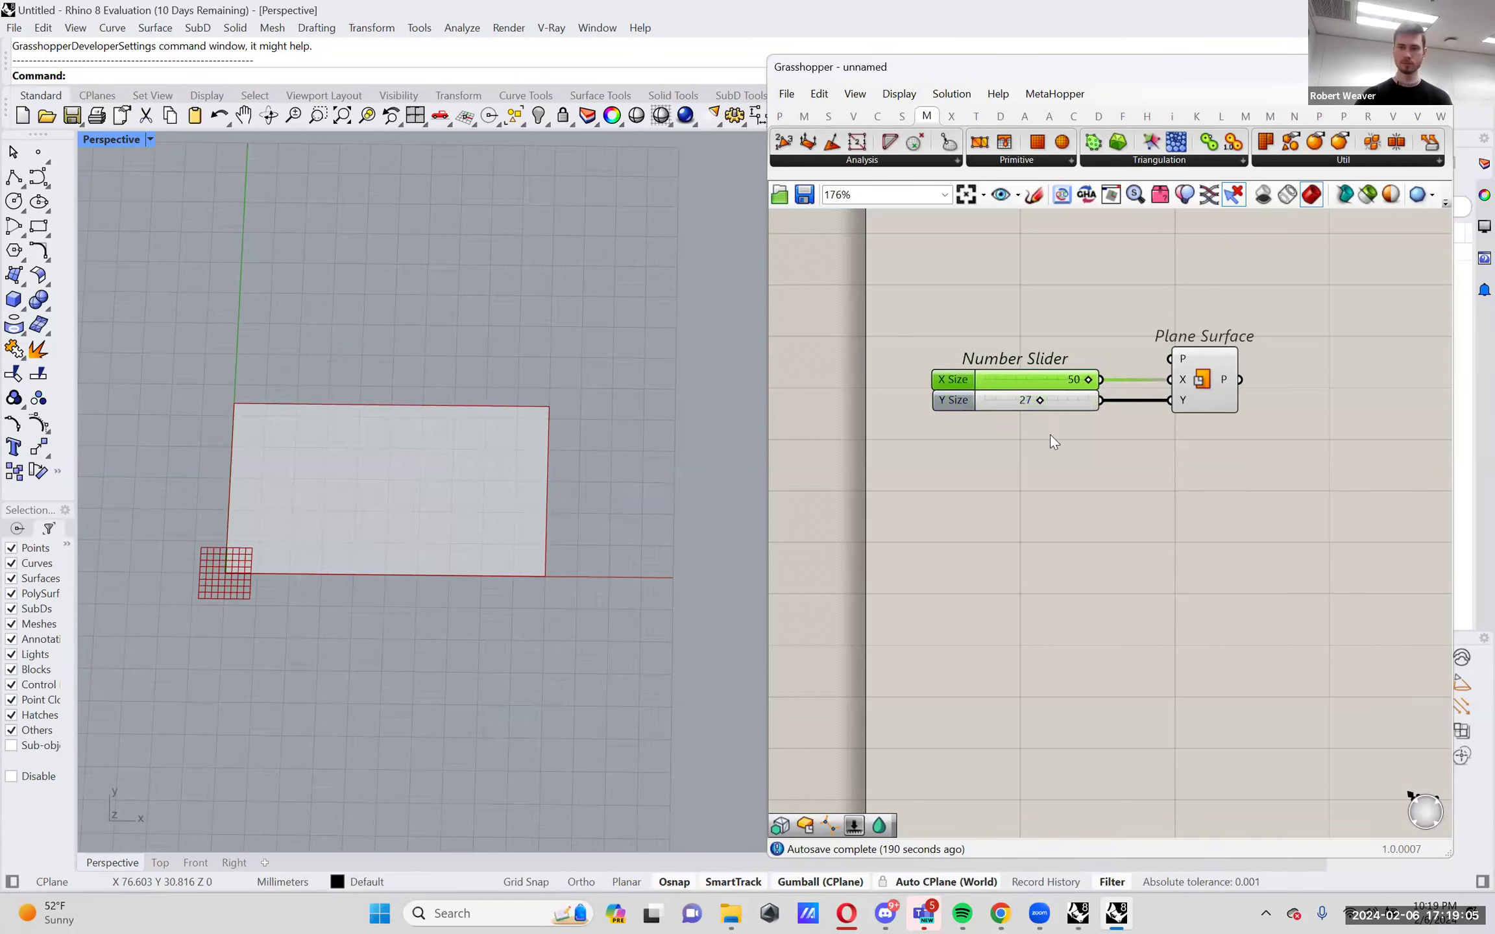
left_click(1052, 452)
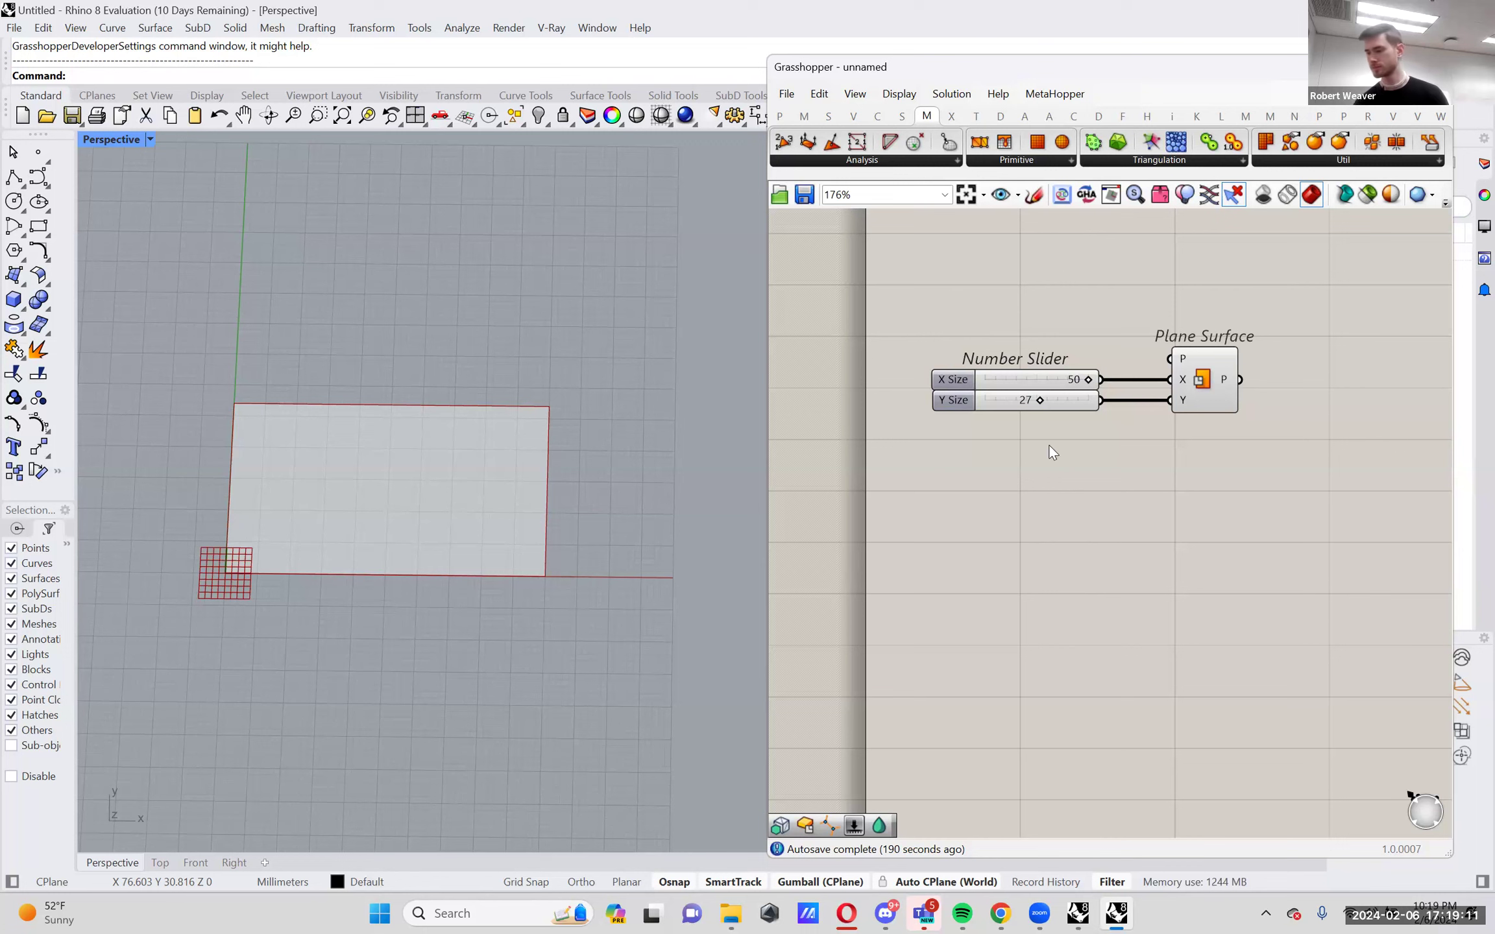
left_click(1206, 383)
right_click_drag(1210, 472, 1207, 379)
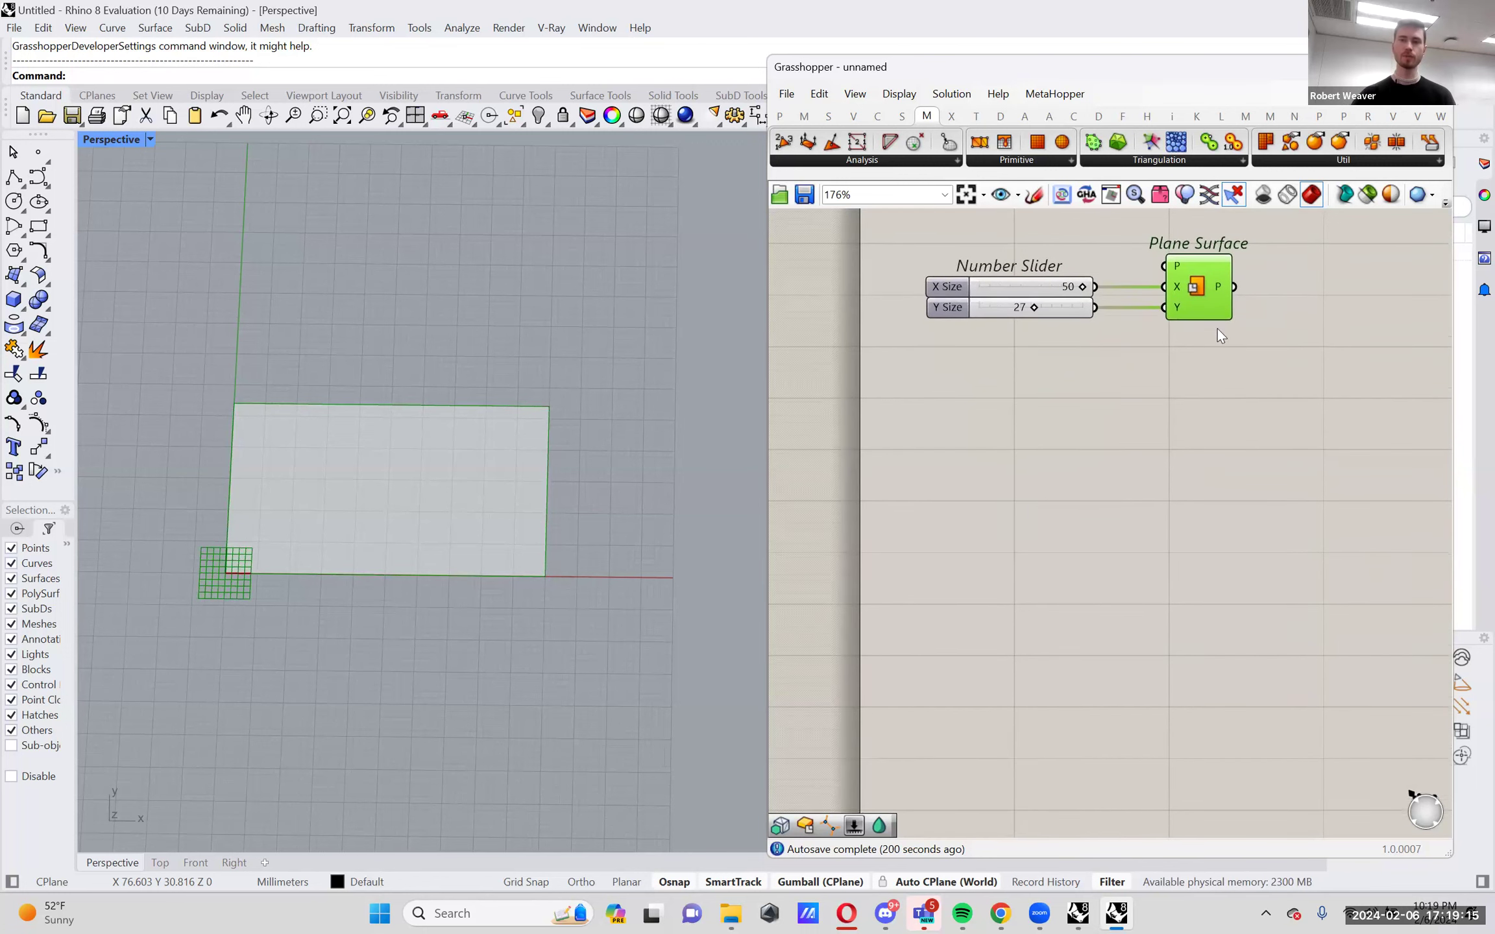
mouse_move(1216, 287)
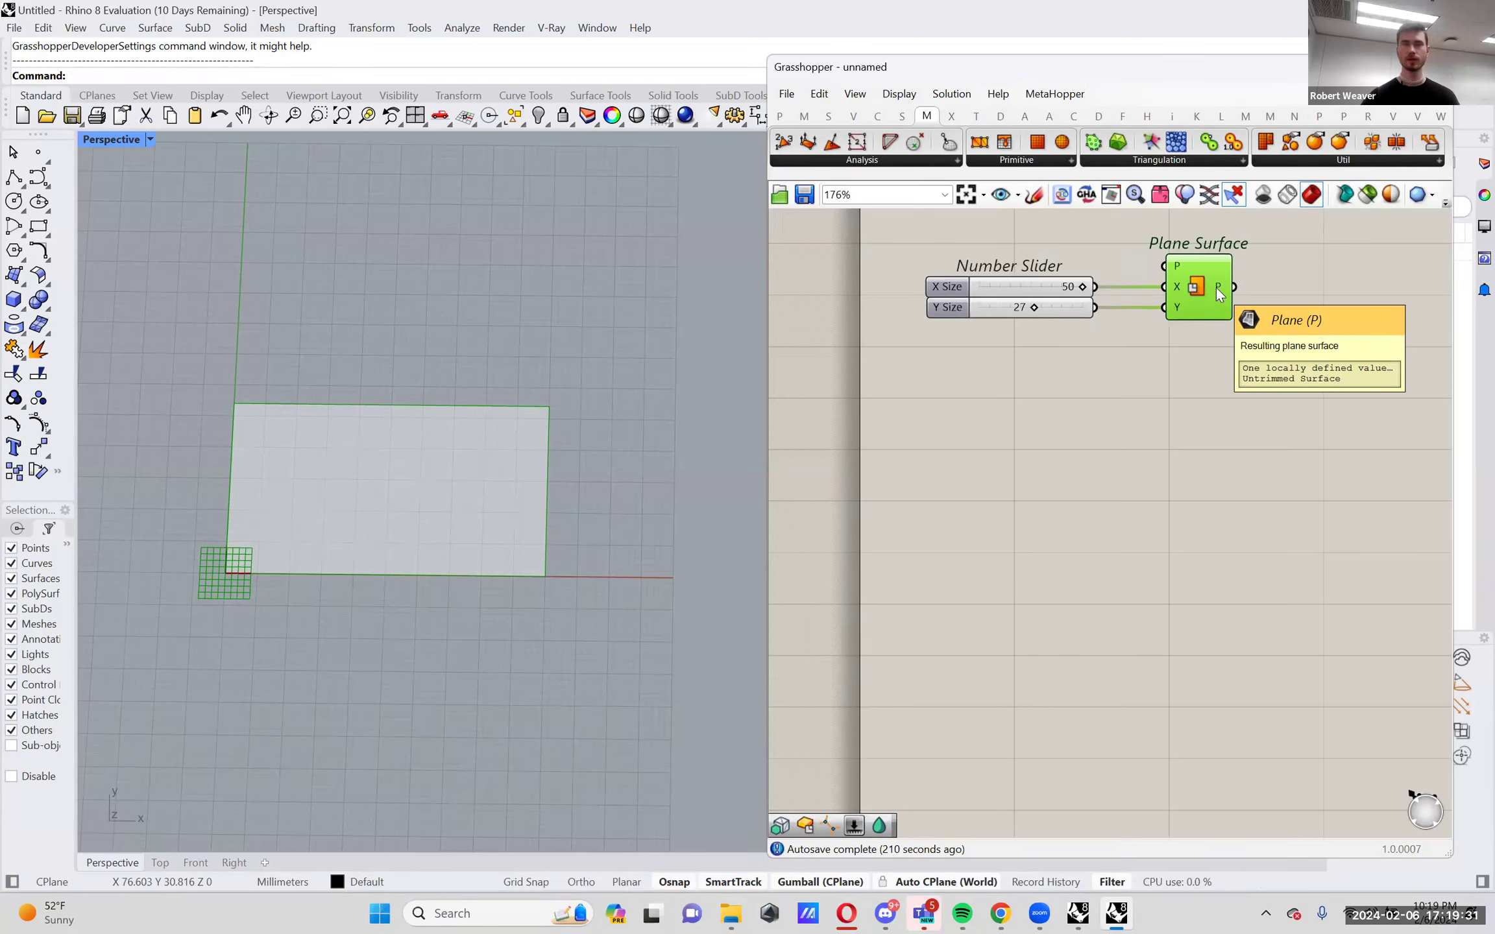
right_click_drag(1247, 336, 1236, 366)
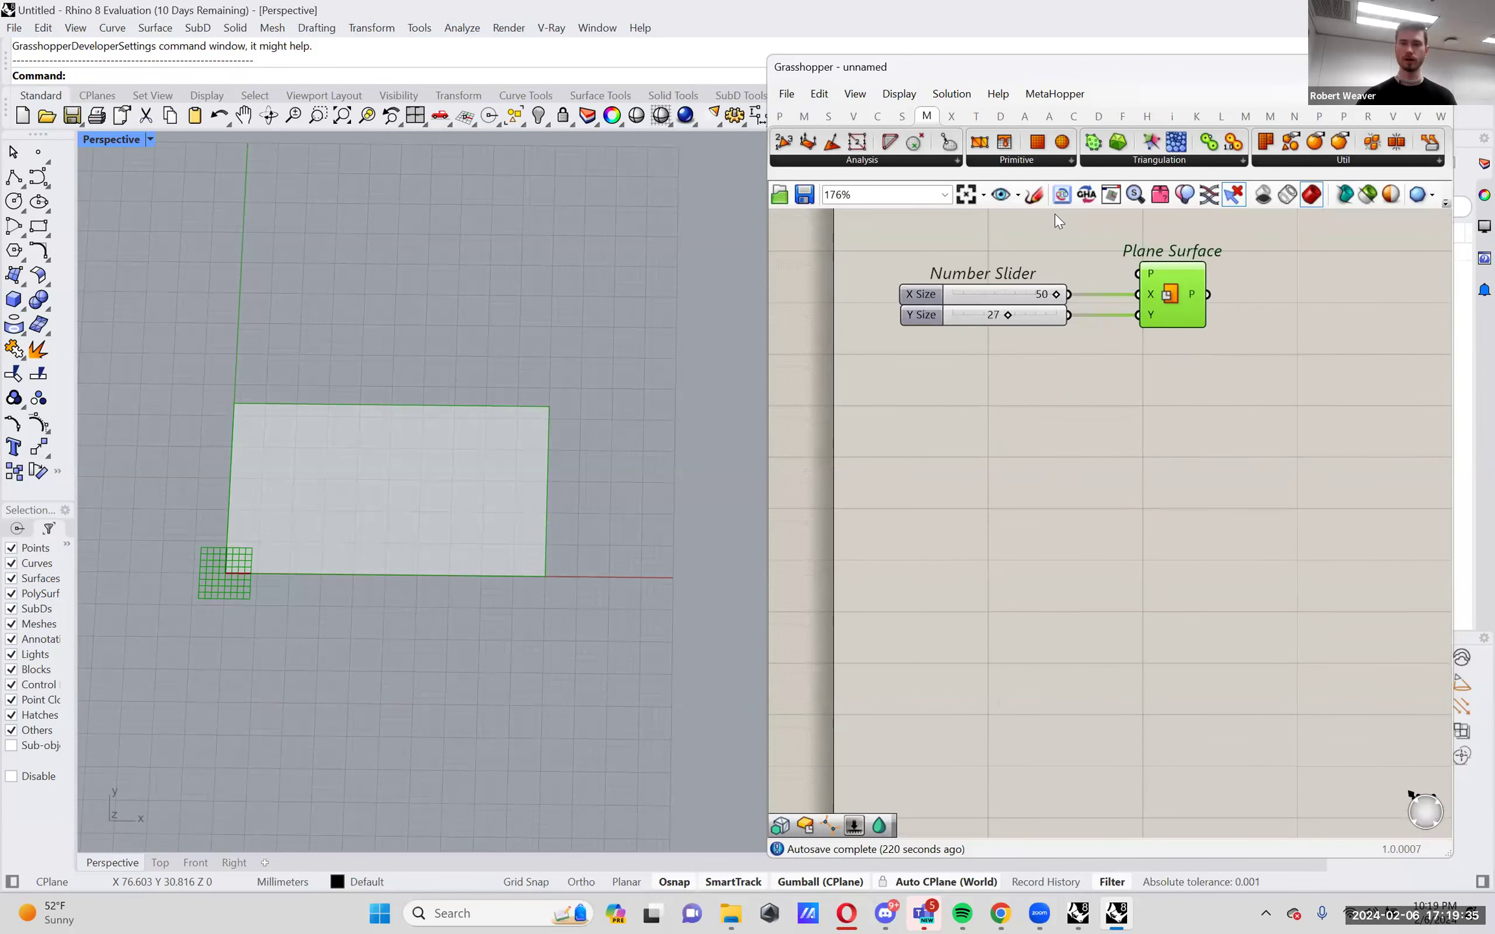
Sketch a rough four-sided surface with two circled cross marks below the components and discard the sketch.
left_click(1033, 194)
mouse_move(970, 449)
left_mouse_down()
mouse_move(1215, 560)
mouse_move(1017, 468)
left_mouse_up()
left_click_drag(999, 538, 1027, 520)
mouse_move(1155, 483)
left_mouse_down()
mouse_move(1170, 500)
mouse_move(1140, 505)
left_mouse_up()
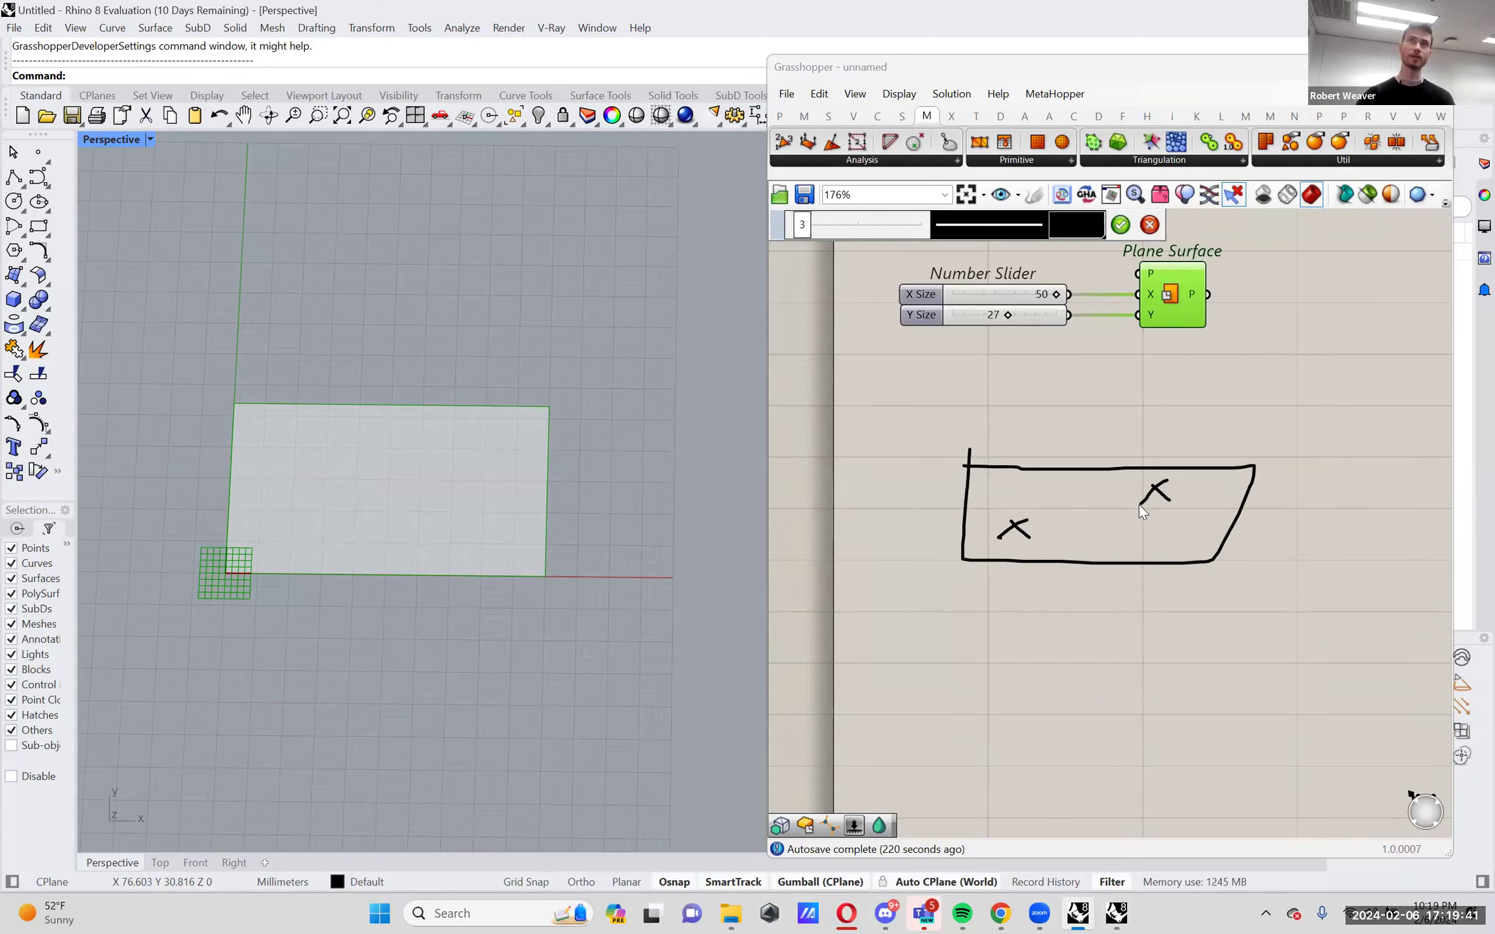
left_click_drag(1028, 516, 1021, 513)
mouse_move(1164, 482)
left_mouse_down()
mouse_move(1147, 494)
mouse_move(1168, 483)
left_mouse_up()
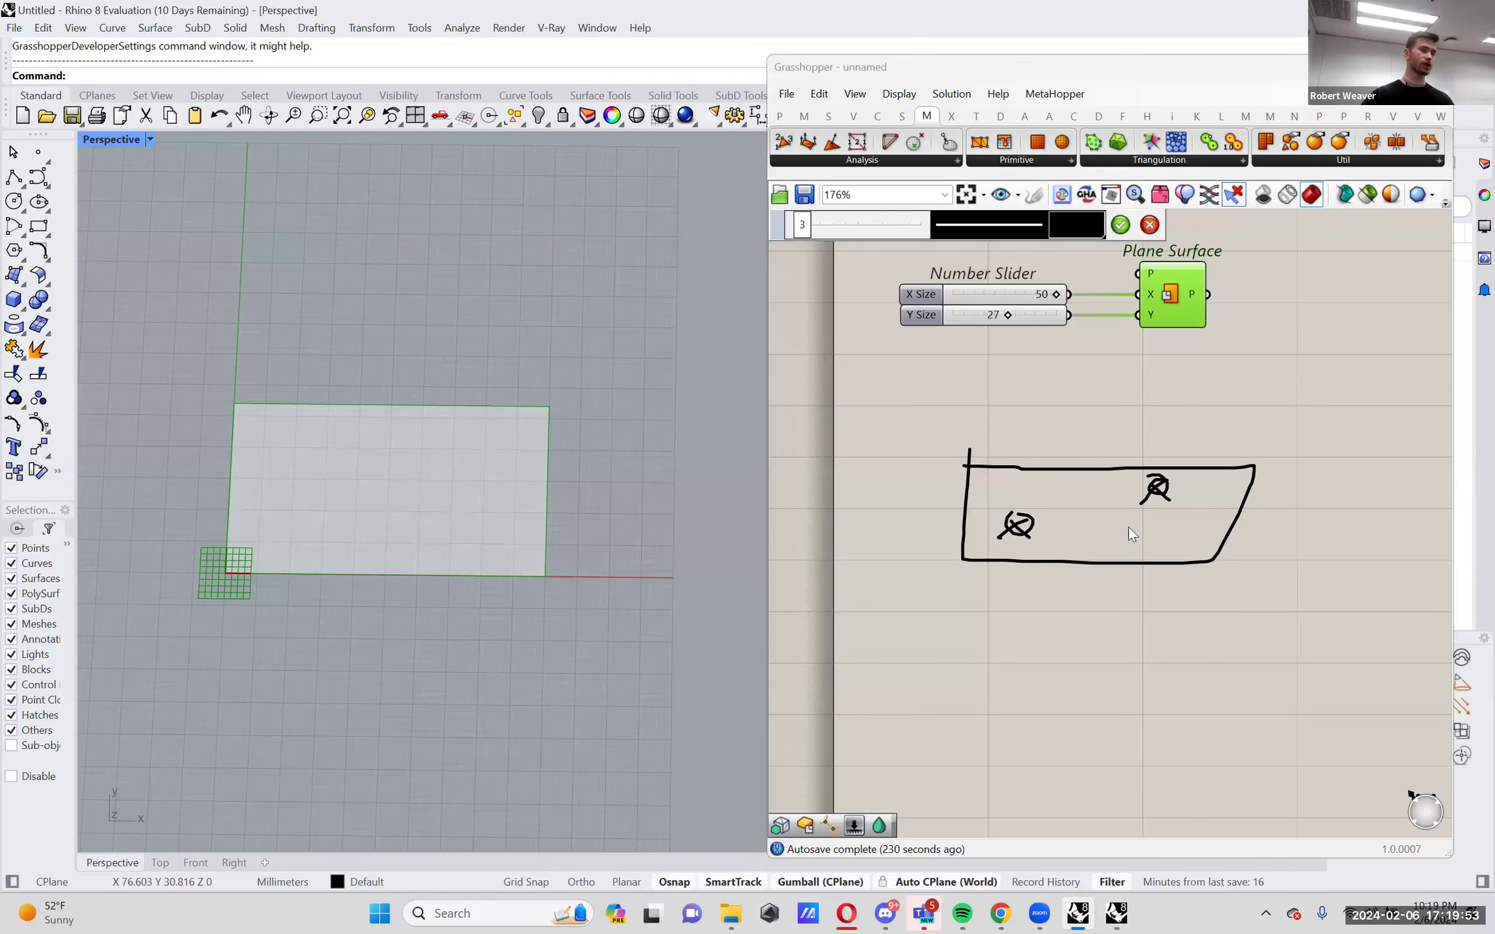
left_click(1150, 225)
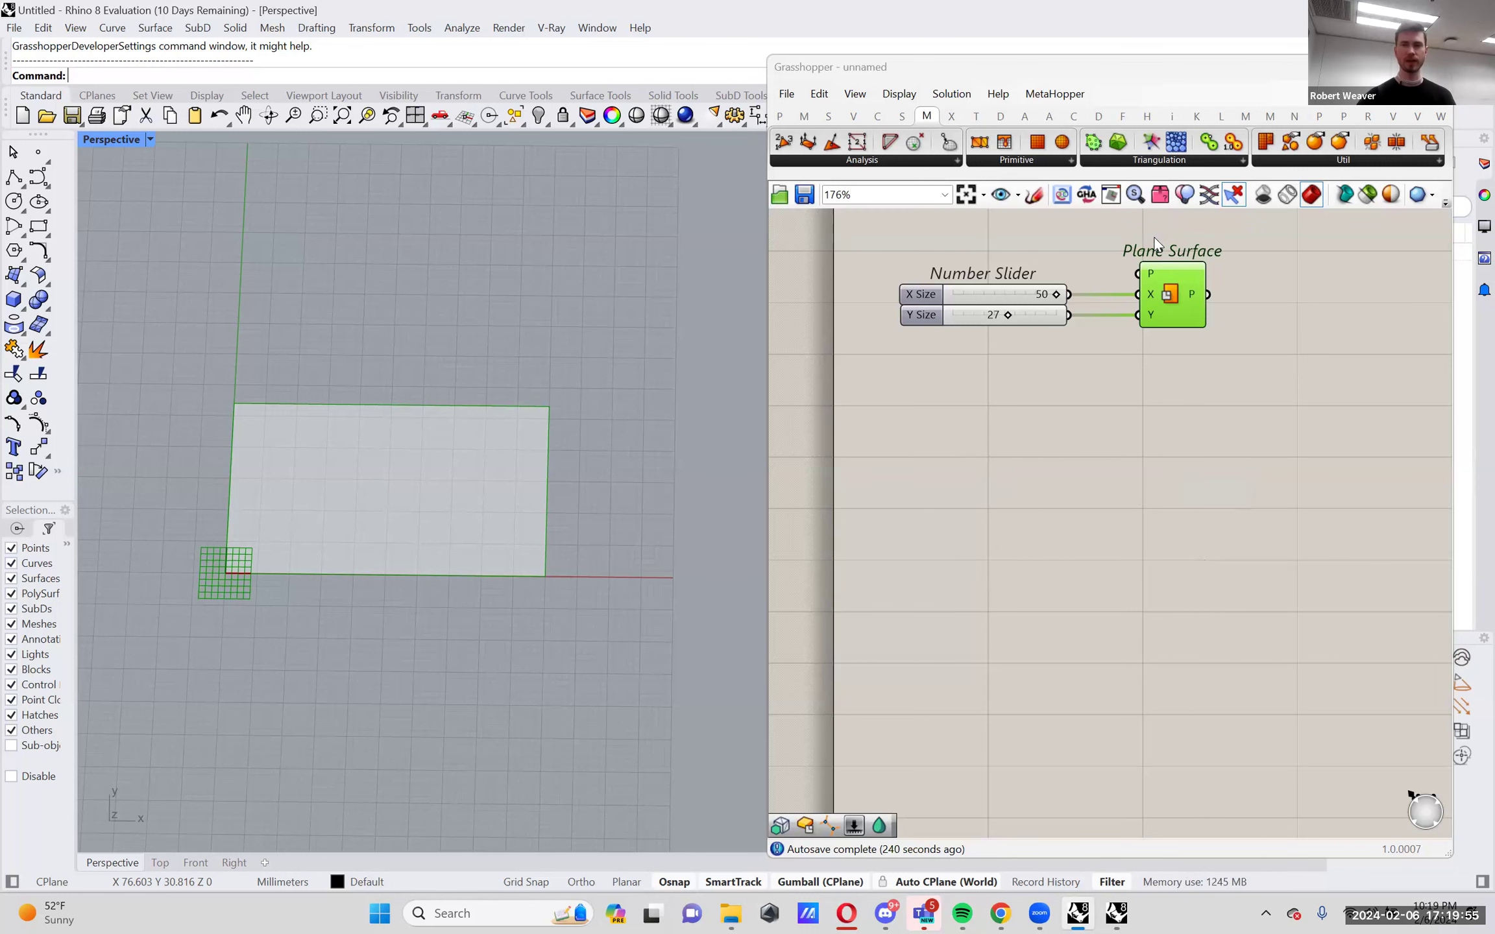
Add an Evaluate Surface component below and beside Plane Surface, and inspect its uv input.
right_click_drag(1132, 460, 1036, 504)
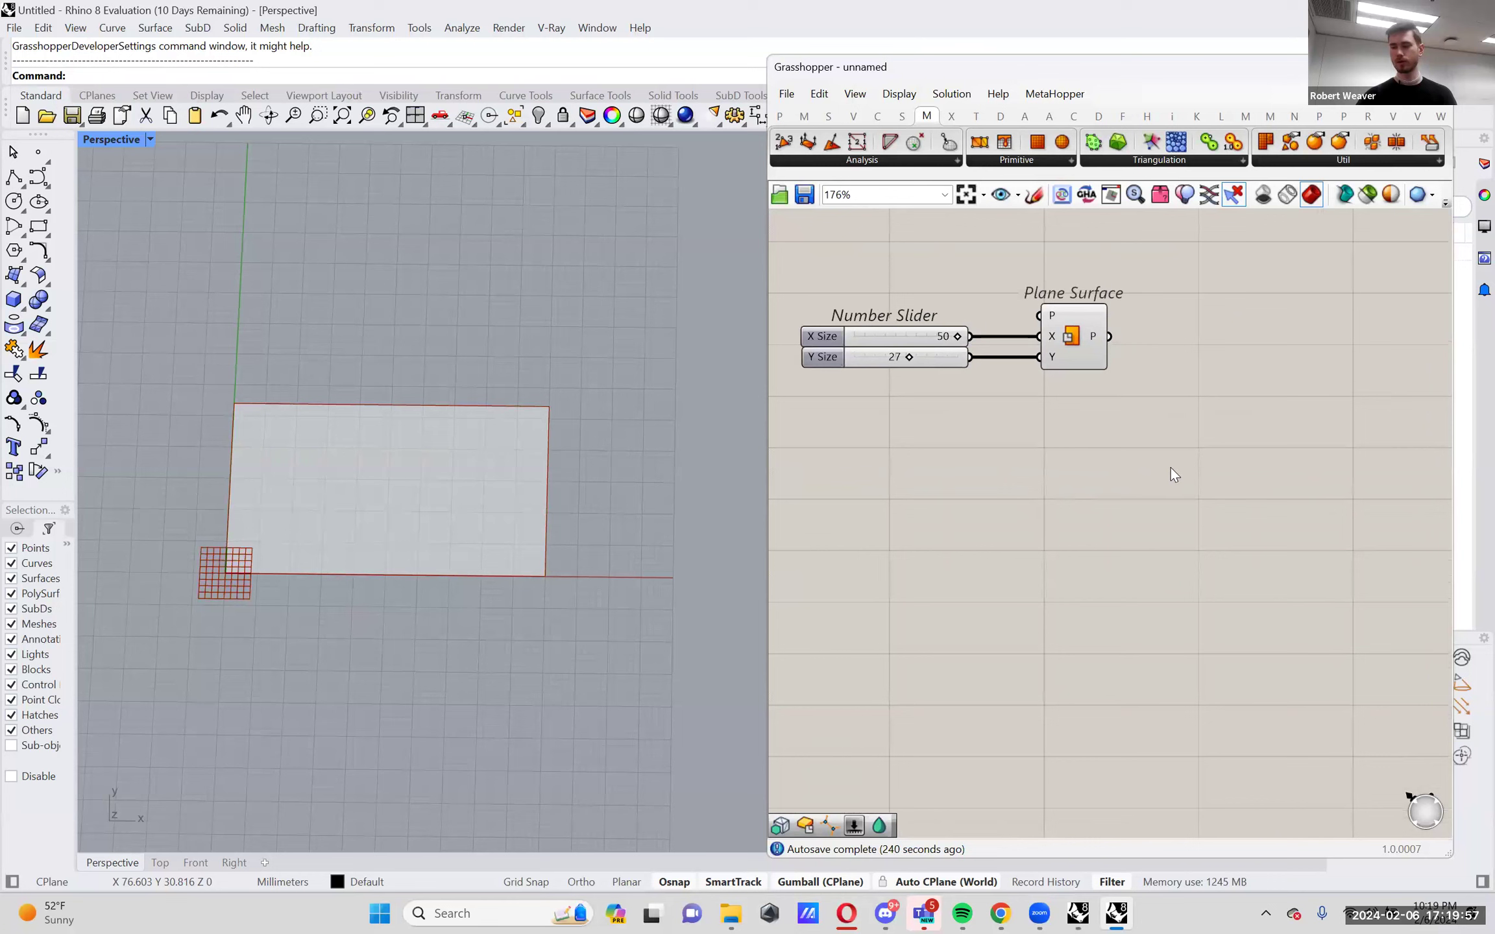
left_click(901, 117)
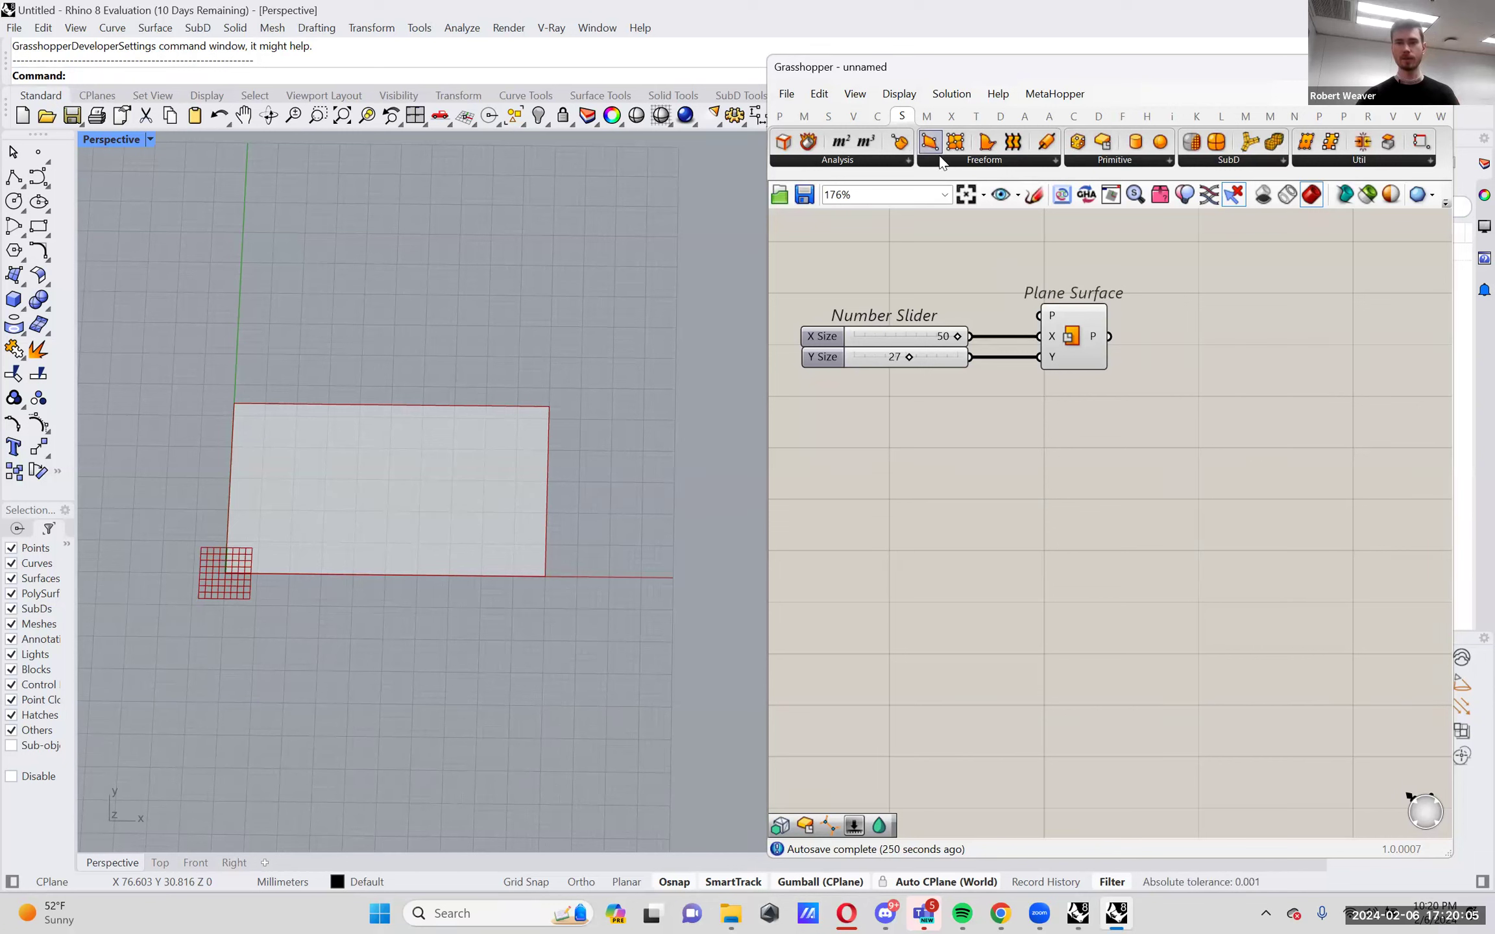
left_click(908, 161)
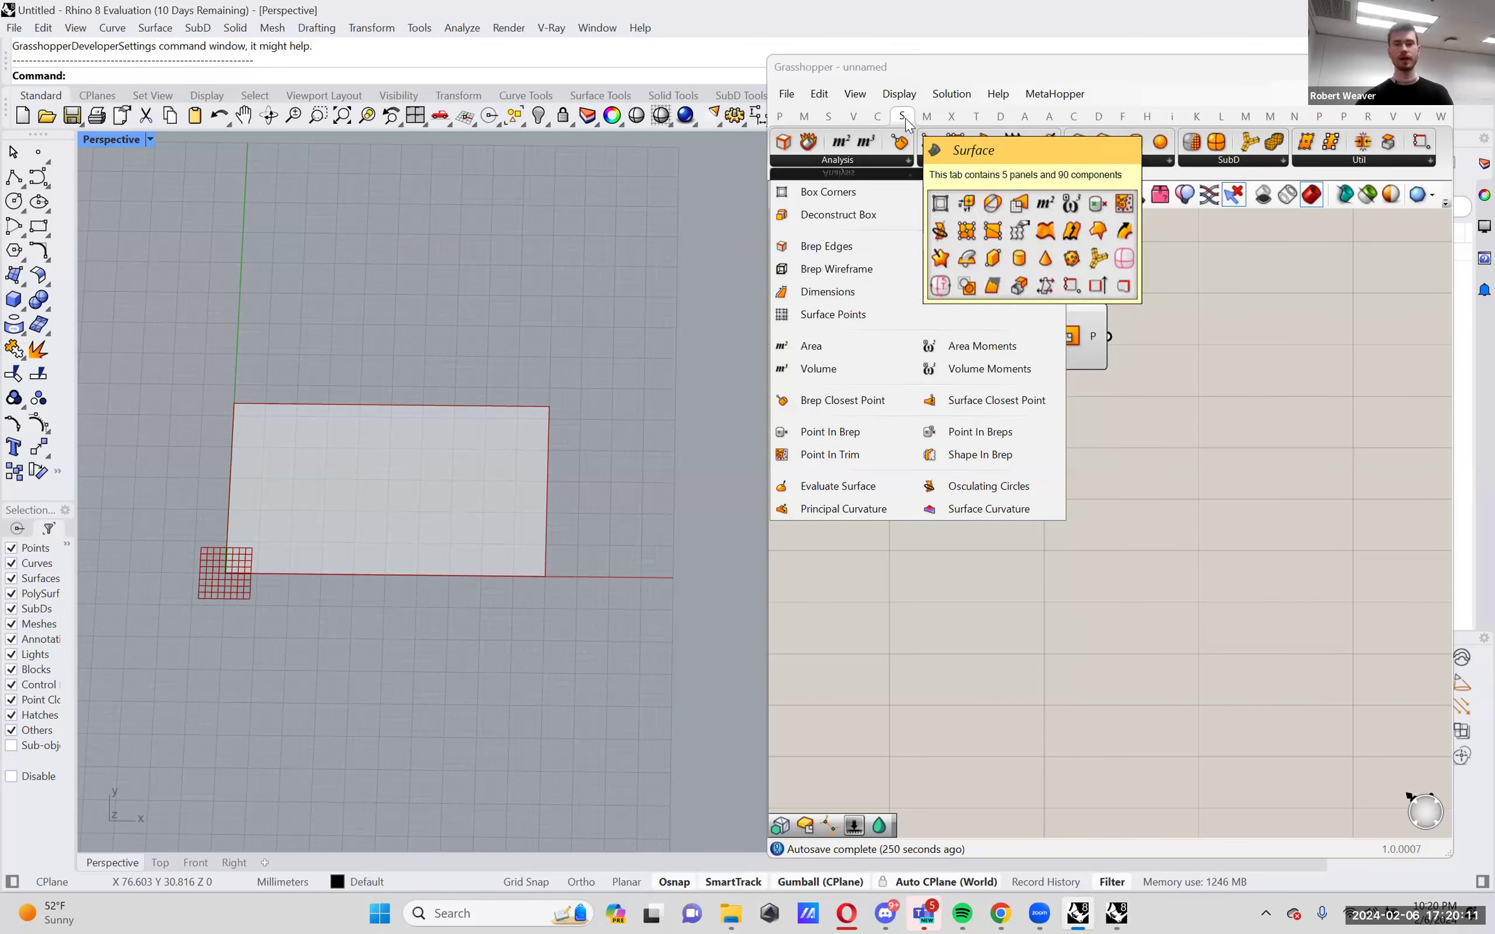
left_click(875, 491)
left_click(925, 485)
left_click_drag(925, 484, 1205, 492)
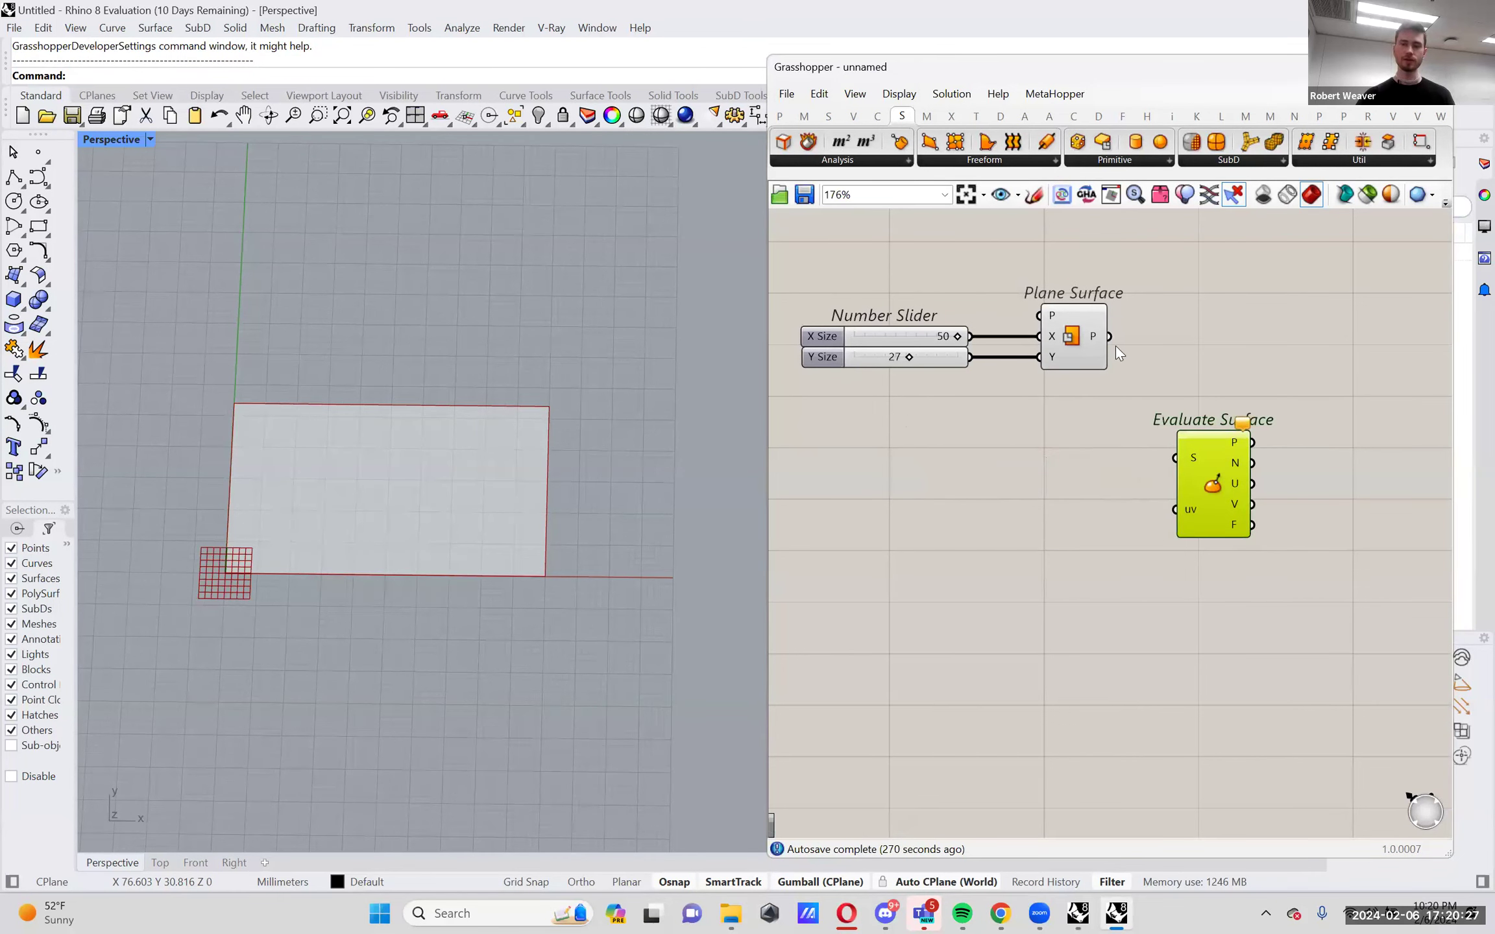
mouse_move(1189, 510)
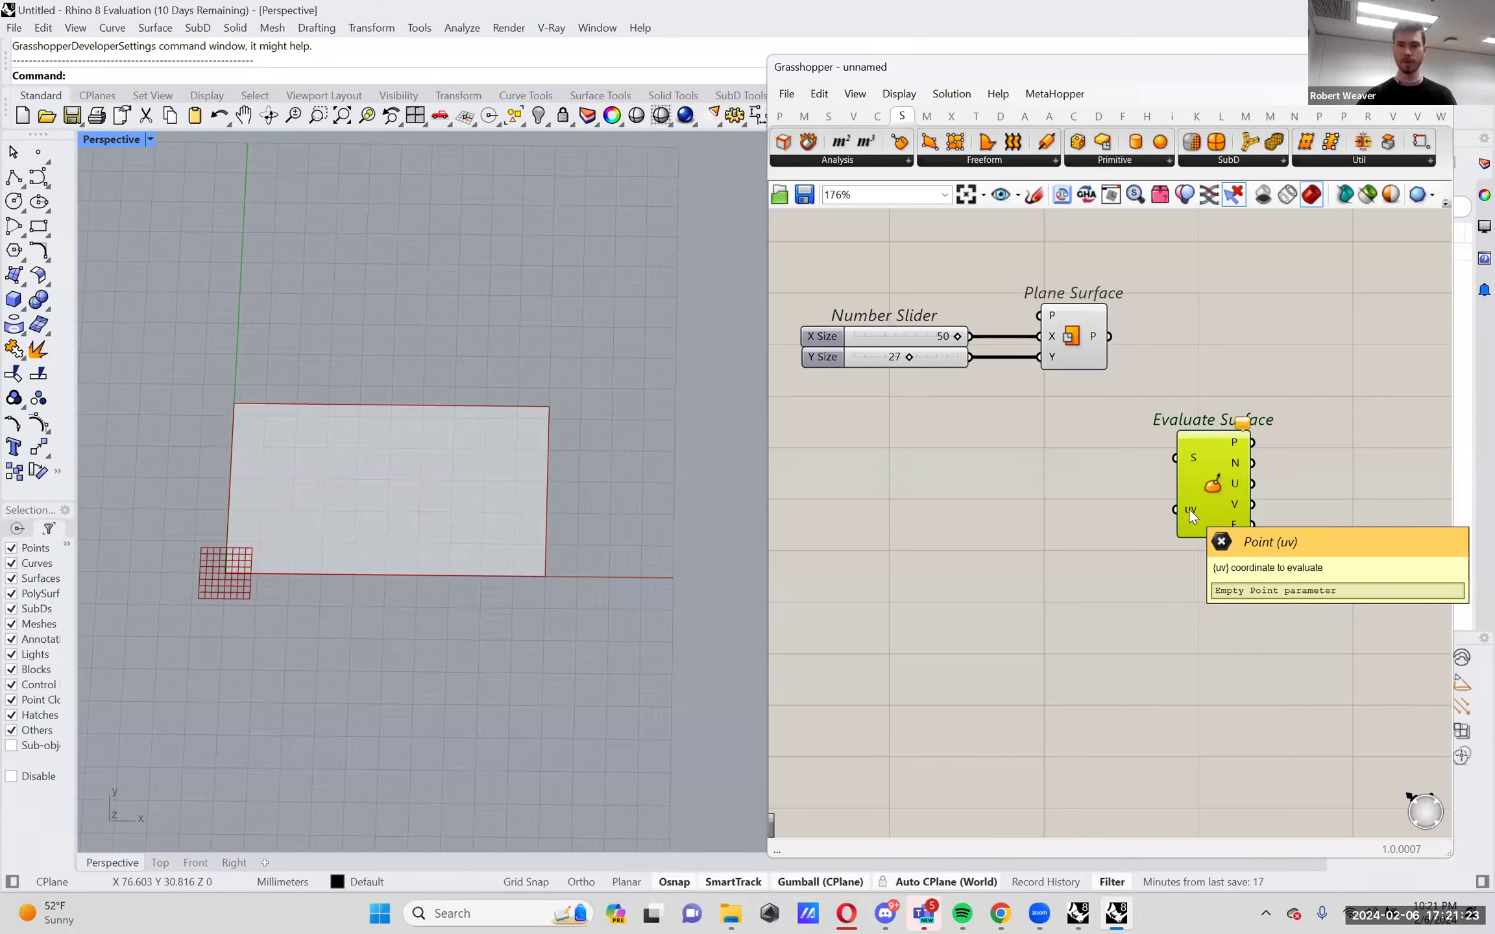
right_click_drag(1189, 510, 1220, 490)
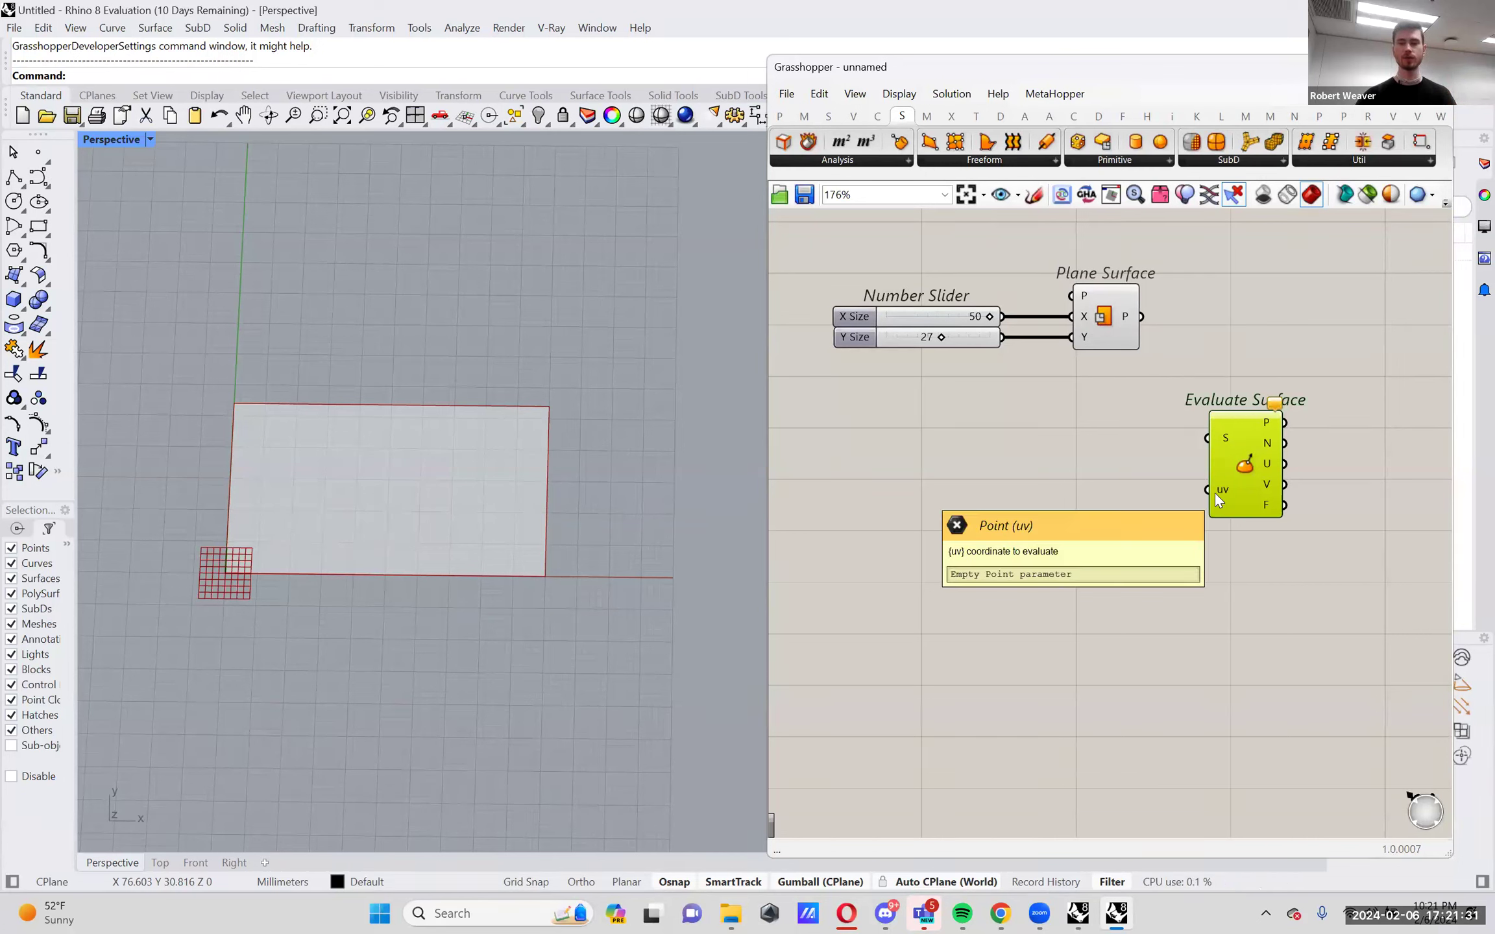
Sketch a rectangle with U and V direction arrows, corner coordinates and crossing diagonals on the canvas, and discard the sketch.
double_click(945, 478)
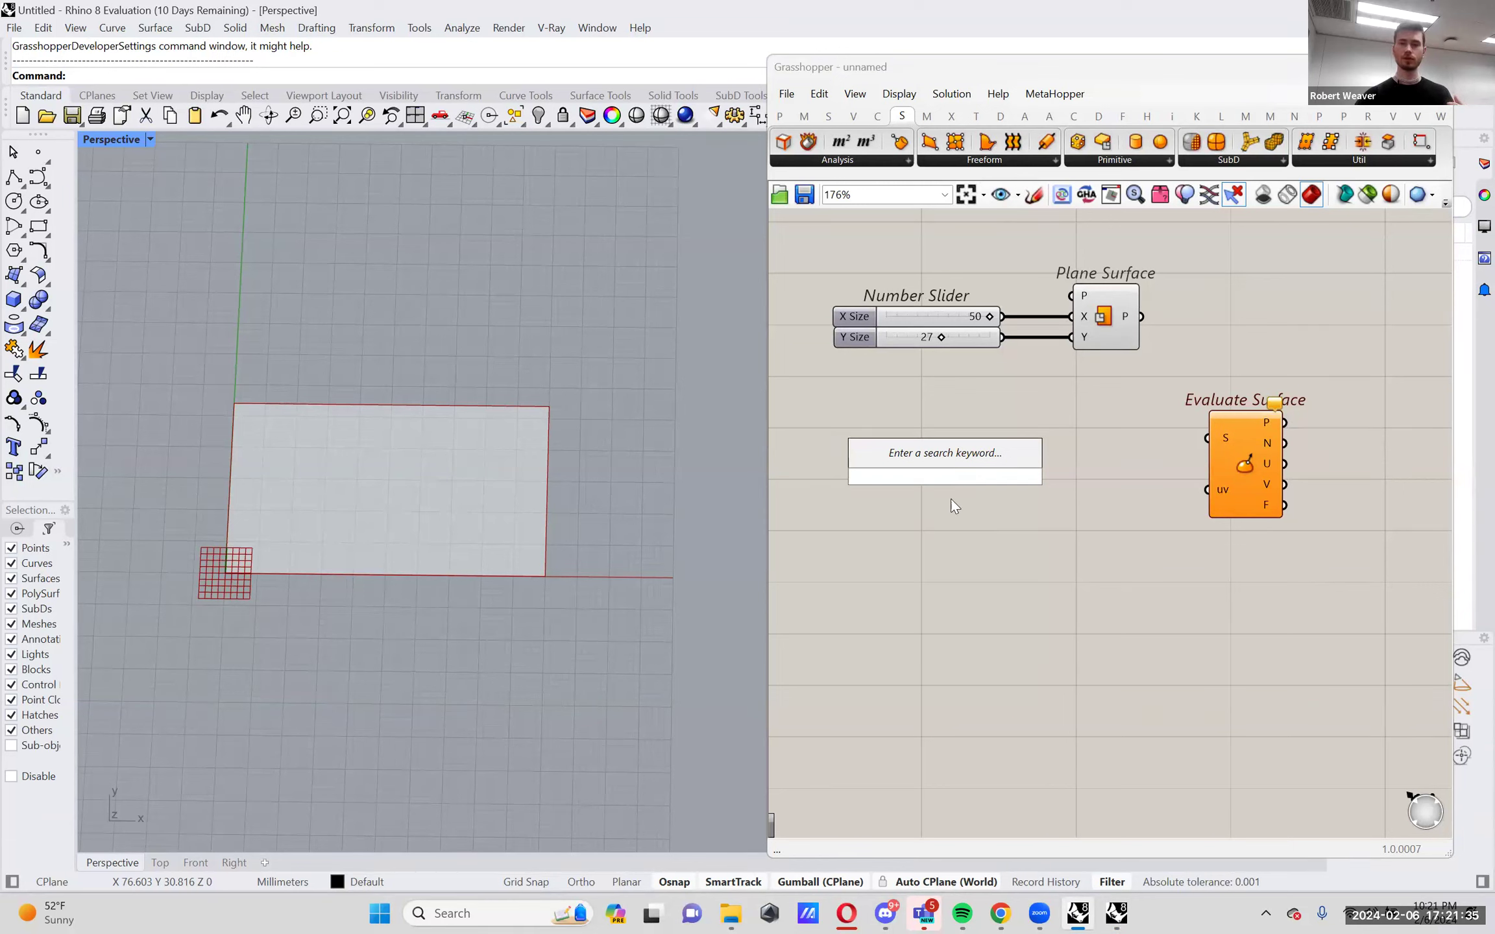
left_click(1033, 194)
left_click_drag(851, 521, 848, 630)
mouse_move(961, 631)
left_mouse_down()
mouse_move(1089, 506)
mouse_move(867, 506)
left_mouse_up()
mouse_move(820, 642)
left_mouse_down()
mouse_move(833, 649)
mouse_move(816, 648)
mouse_move(823, 513)
mouse_move(832, 536)
left_mouse_up()
mouse_move(781, 577)
left_mouse_down()
mouse_move(794, 595)
mouse_move(804, 577)
left_mouse_up()
left_click_drag(869, 656, 1046, 656)
mouse_move(913, 680)
left_mouse_down()
mouse_move(929, 698)
mouse_move(960, 672)
left_mouse_up()
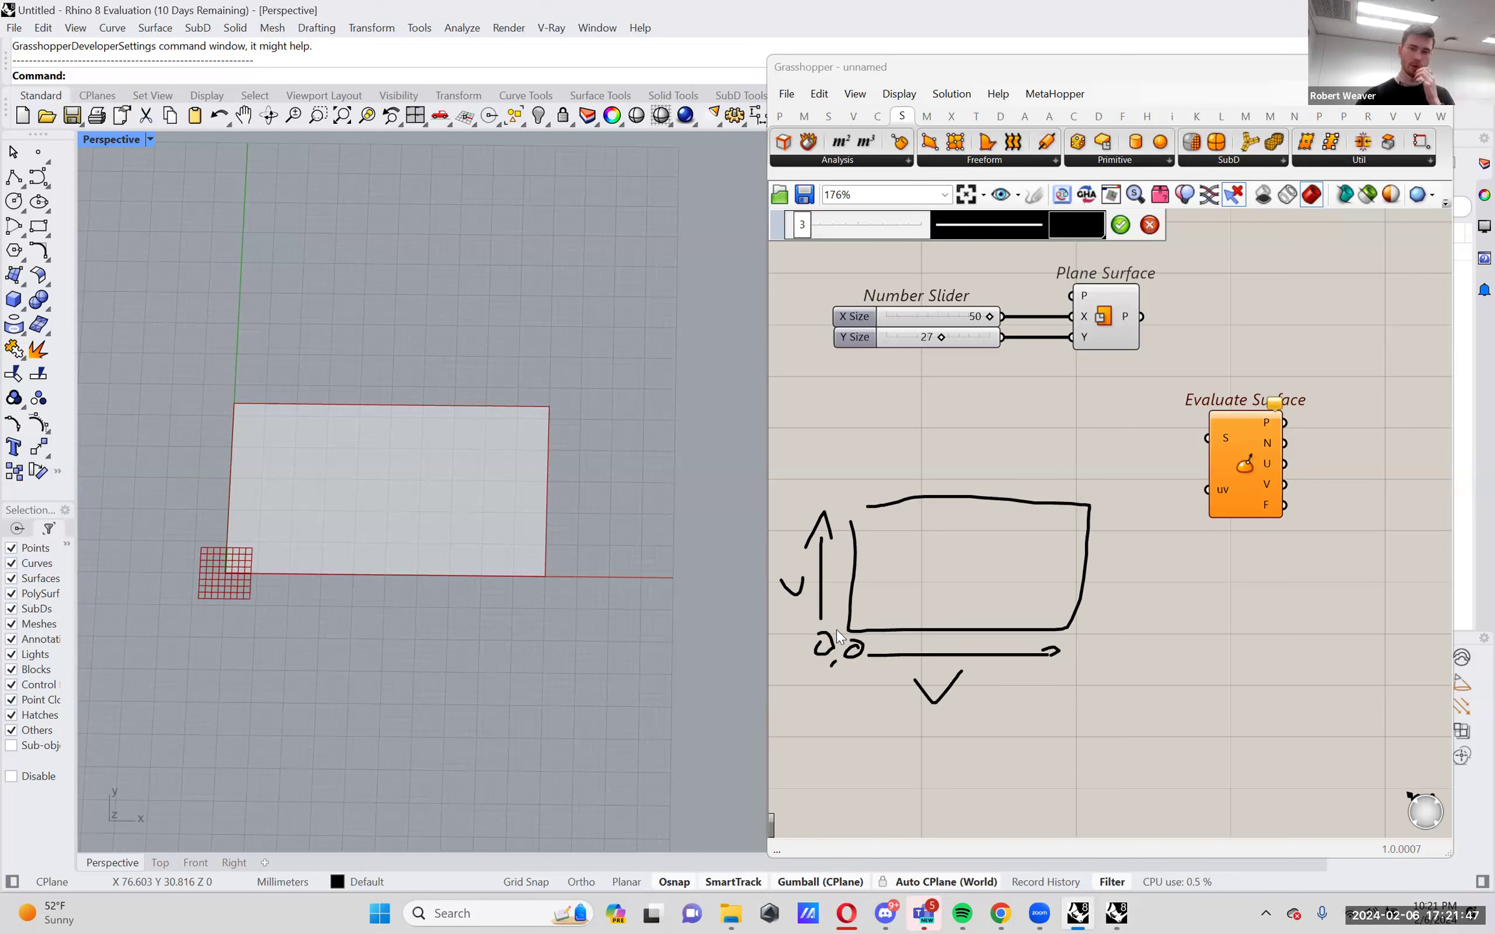
left_click_drag(1135, 442, 1135, 466)
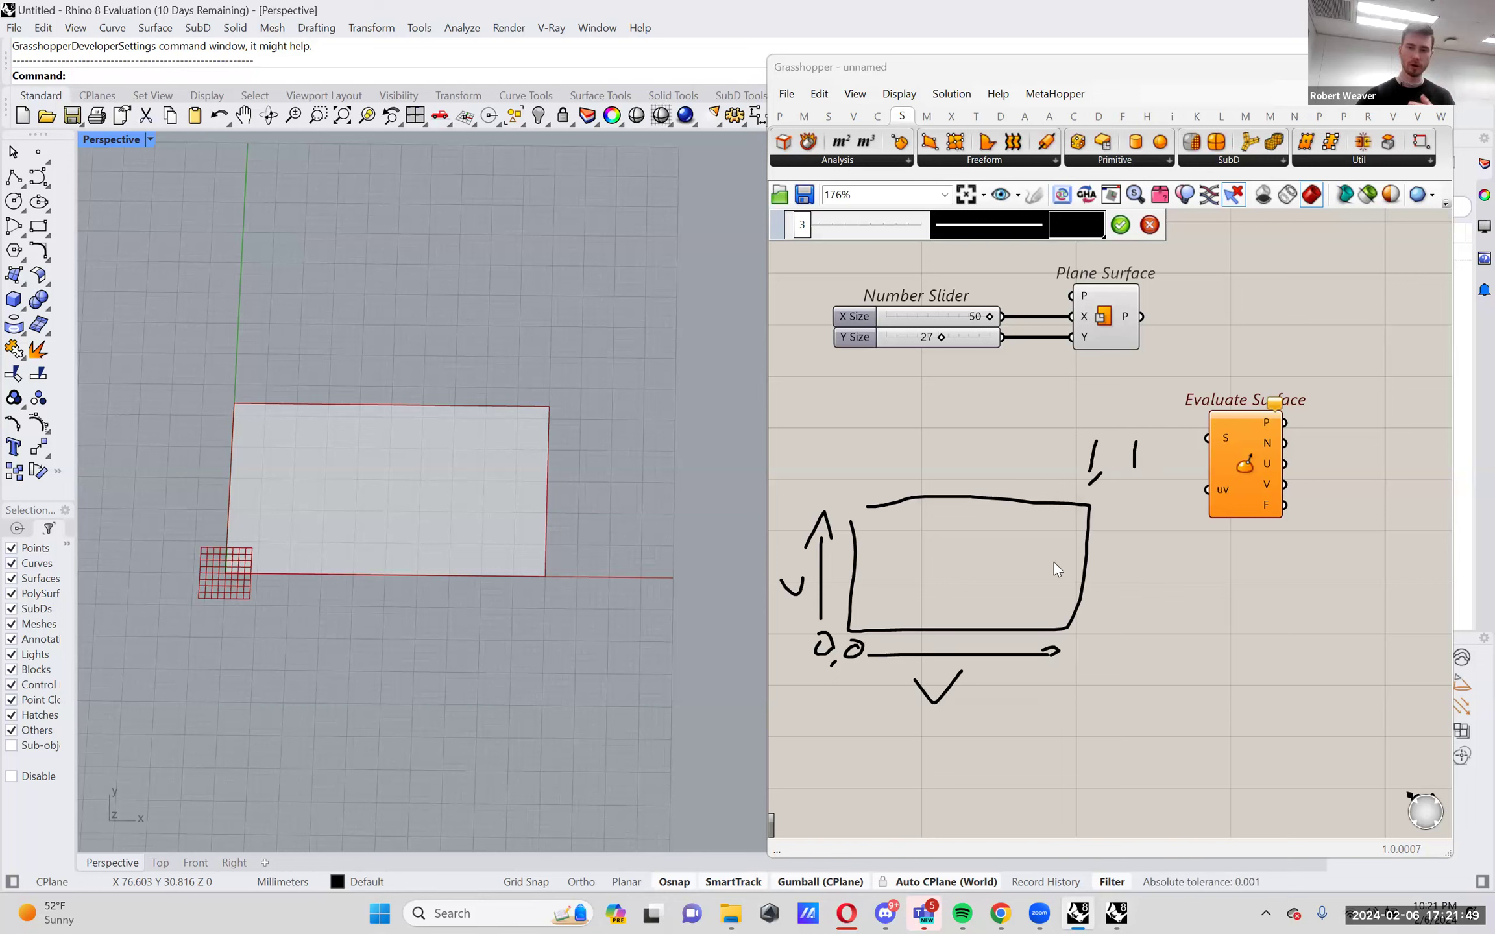
mouse_move(911, 581)
left_mouse_down()
mouse_move(901, 597)
mouse_move(938, 559)
mouse_move(982, 575)
mouse_move(943, 569)
mouse_move(1105, 484)
left_mouse_up()
left_click_drag(852, 491, 1054, 609)
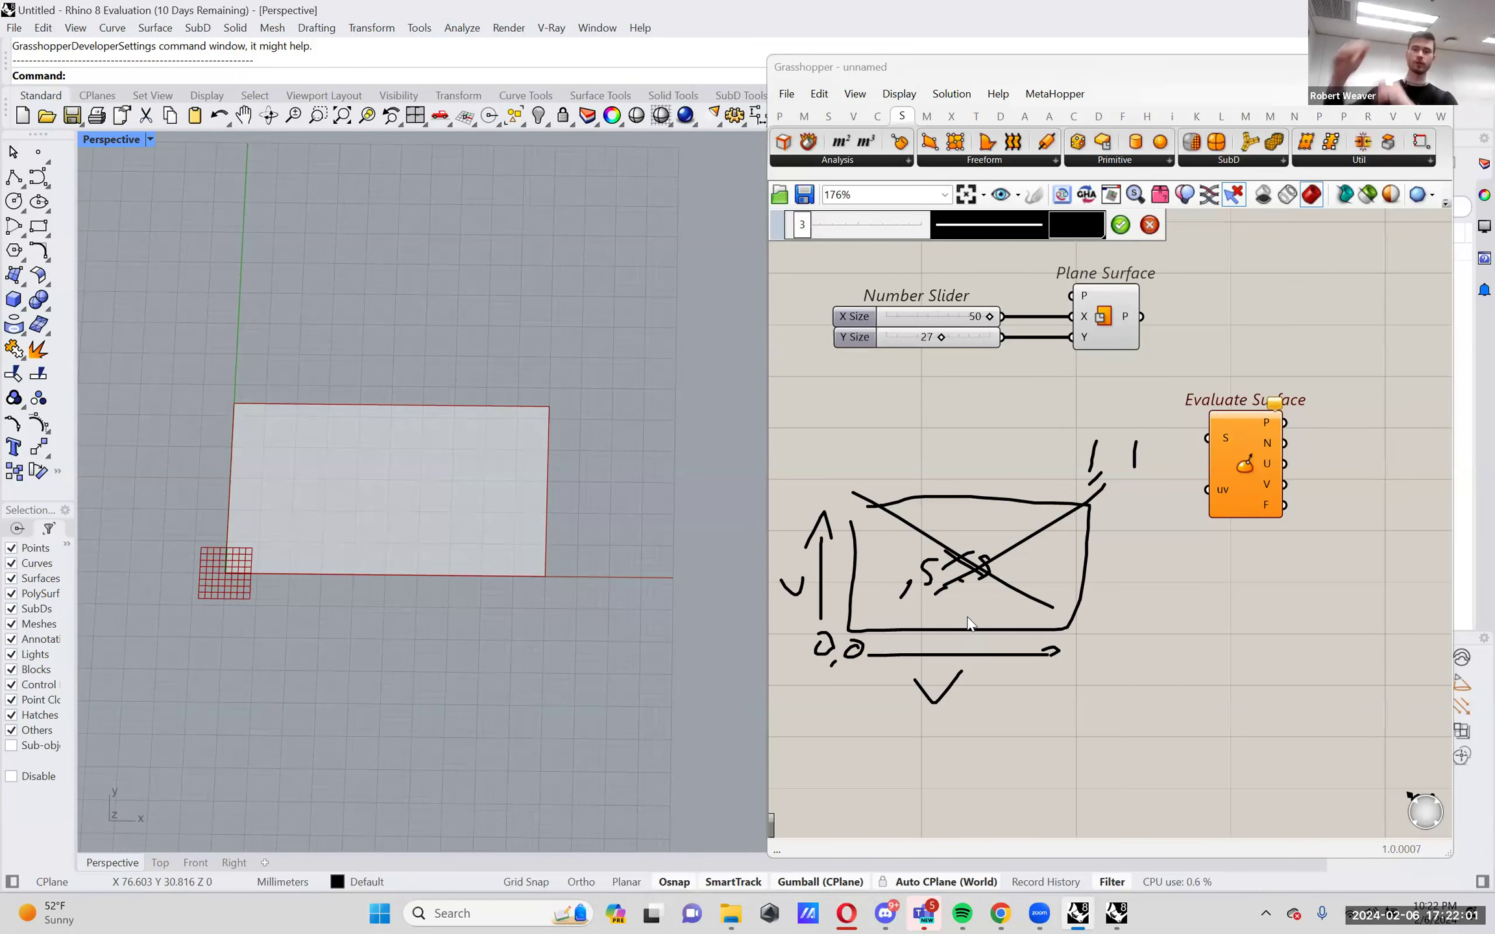
left_click(1149, 225)
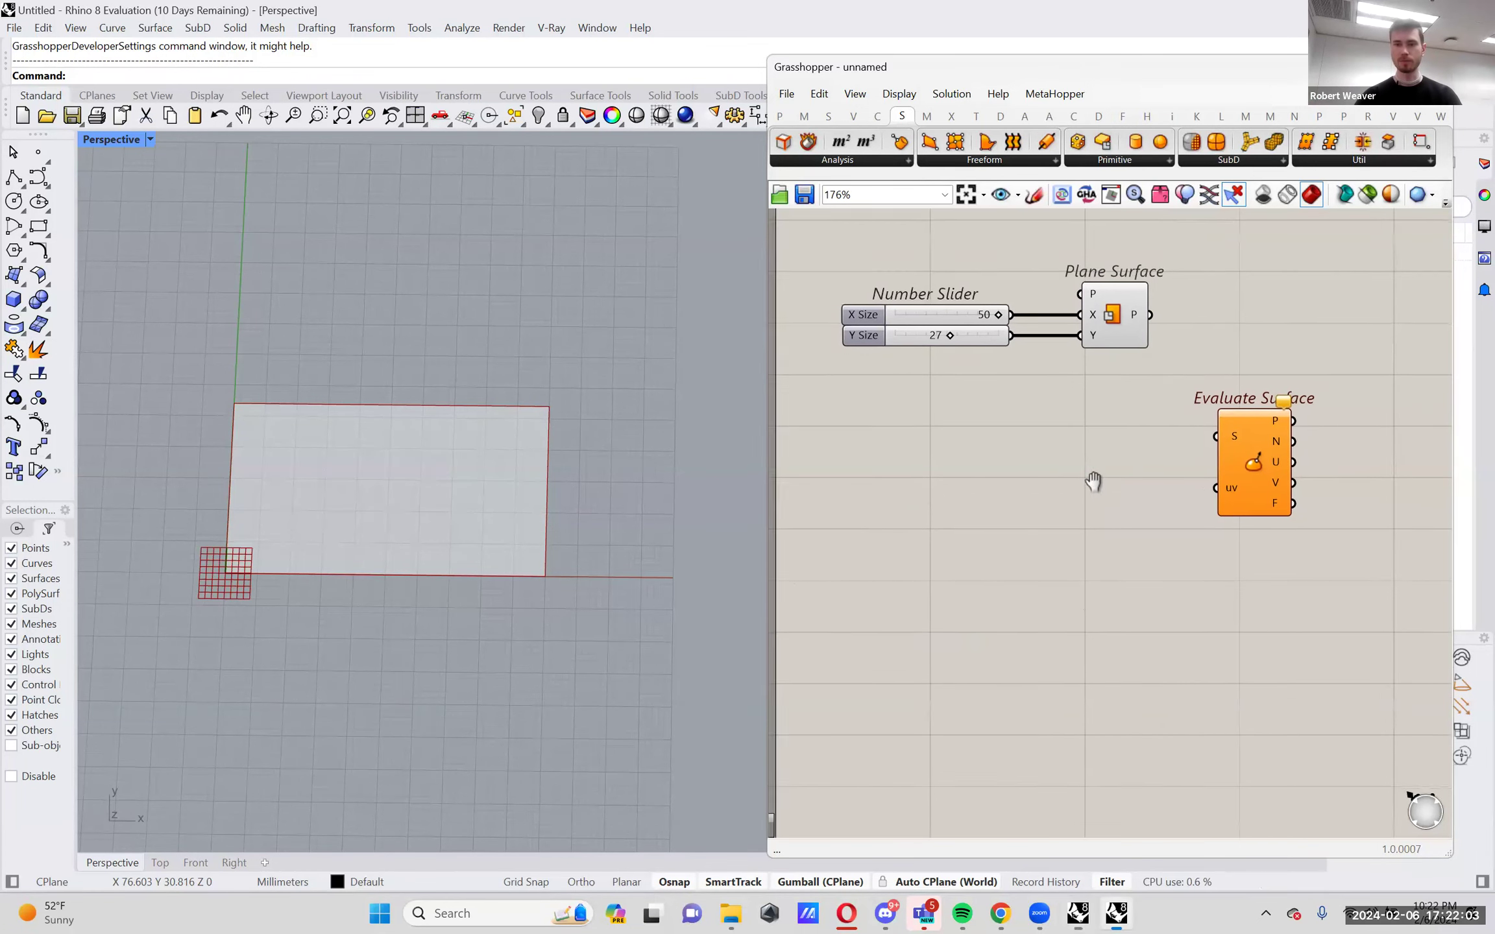
Add an MD Slider below the number sliders, set it to 0.67 ; 0.59 and place it closer to Evaluate Surface.
double_click(994, 511)
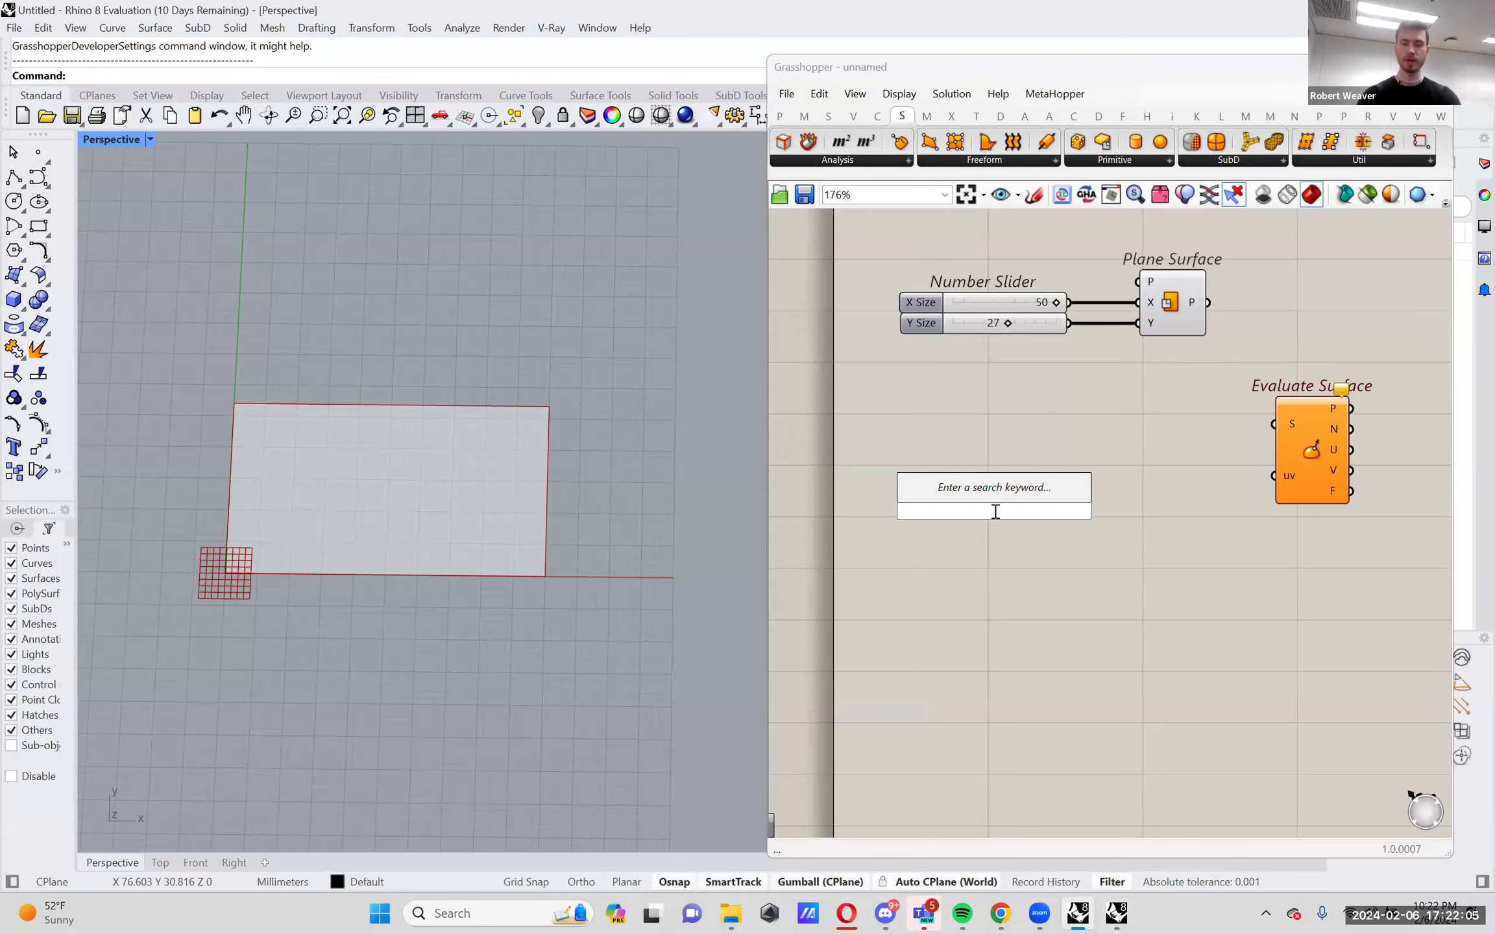
type("md")
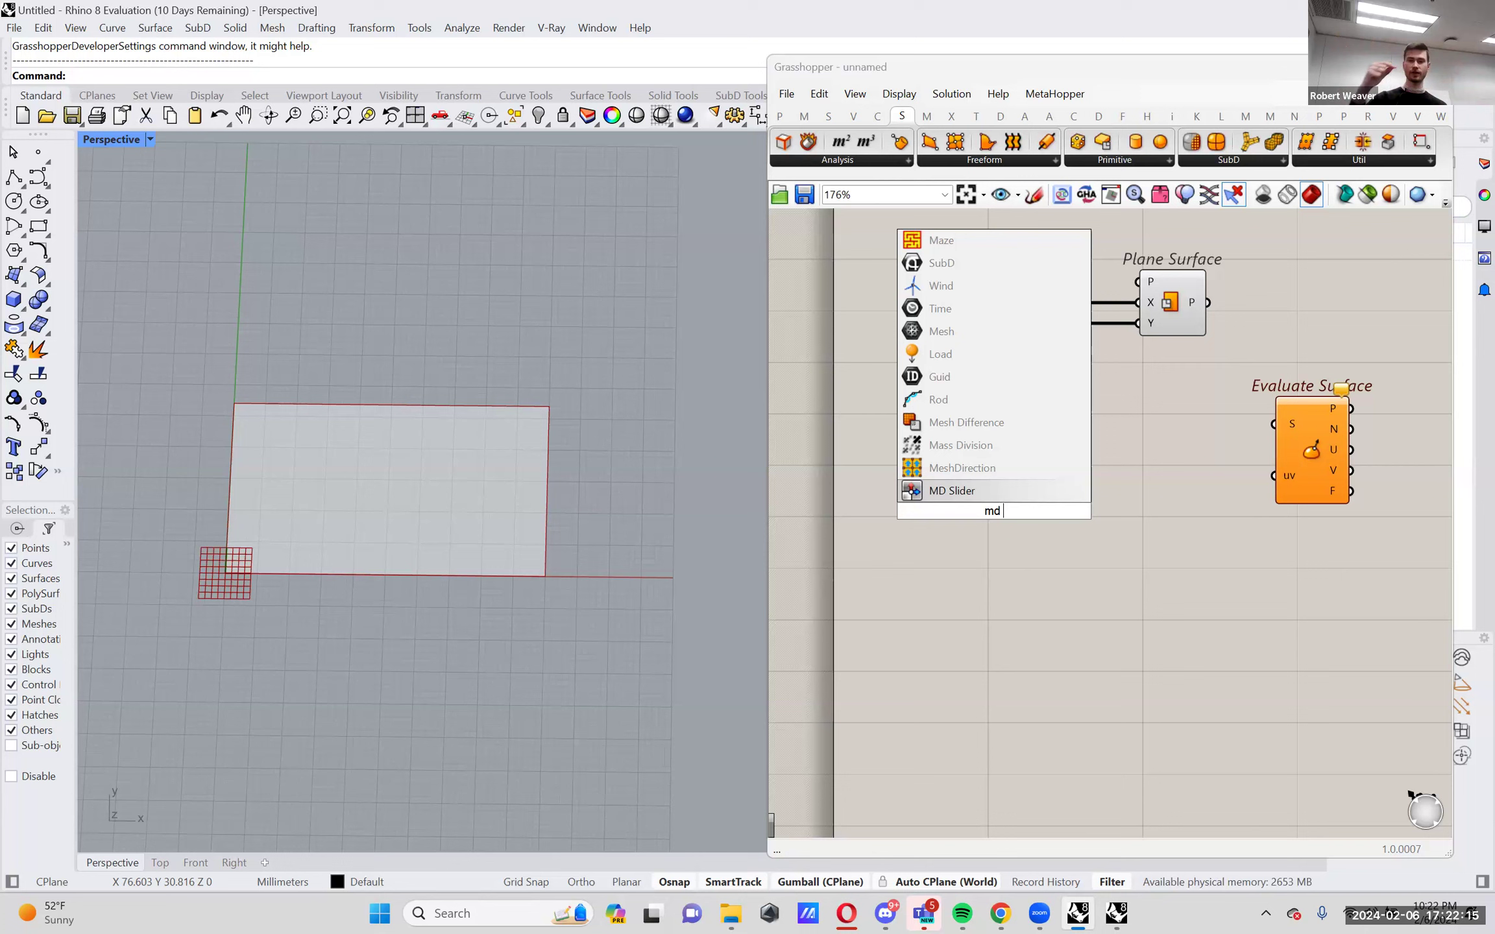
key("Return")
left_click(1032, 538)
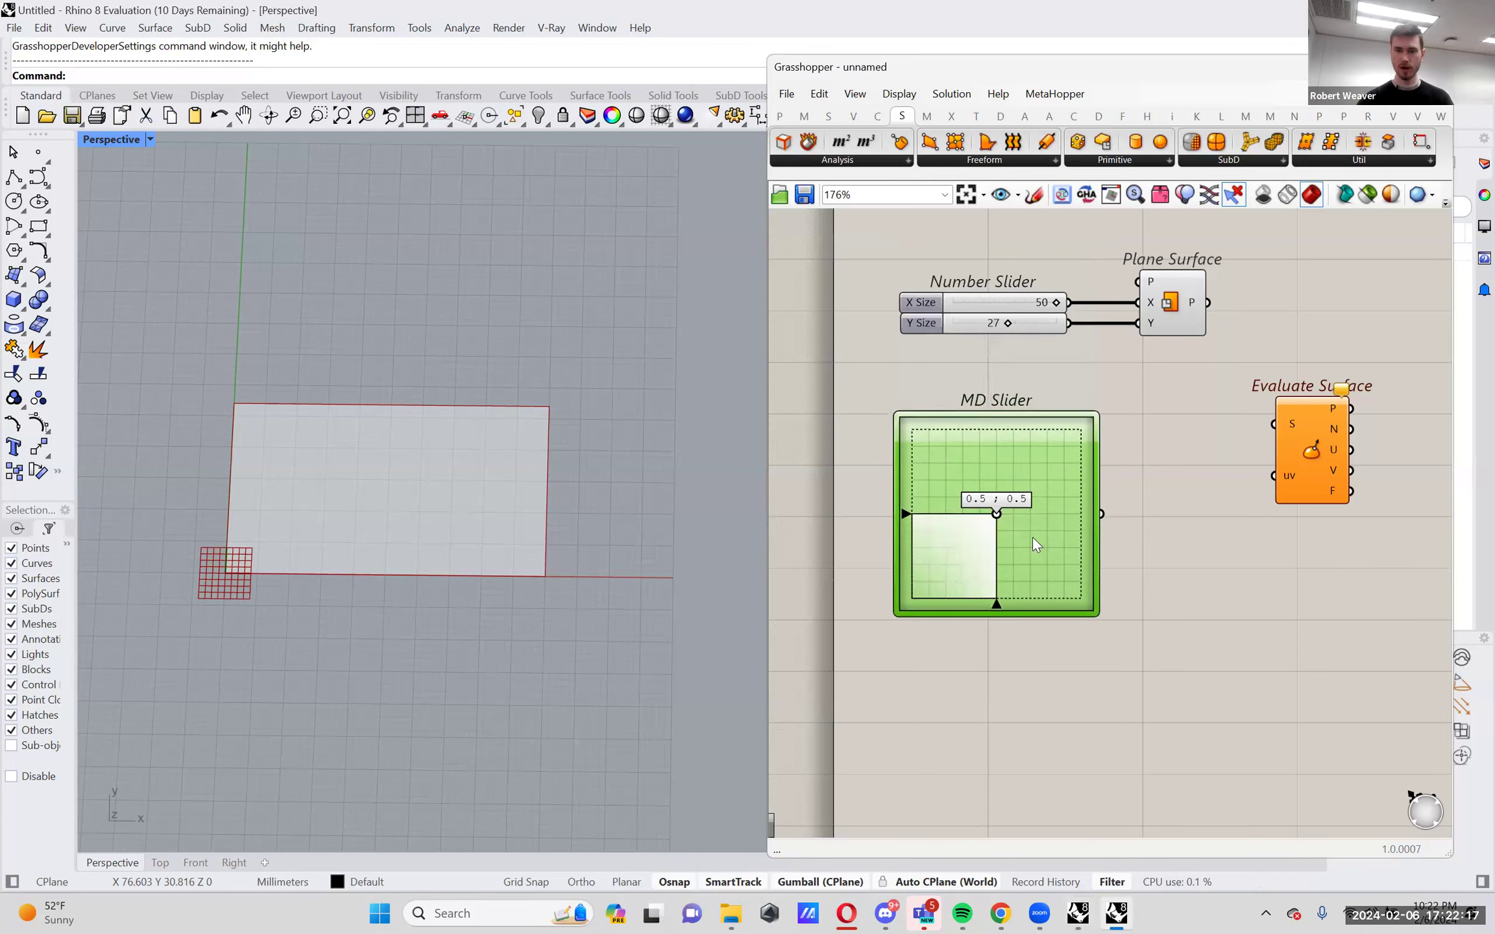
mouse_move(997, 523)
left_mouse_down()
mouse_move(959, 552)
mouse_move(978, 562)
mouse_move(978, 519)
mouse_move(912, 601)
mouse_move(942, 591)
mouse_move(1065, 458)
mouse_move(972, 546)
mouse_move(1010, 523)
left_mouse_up()
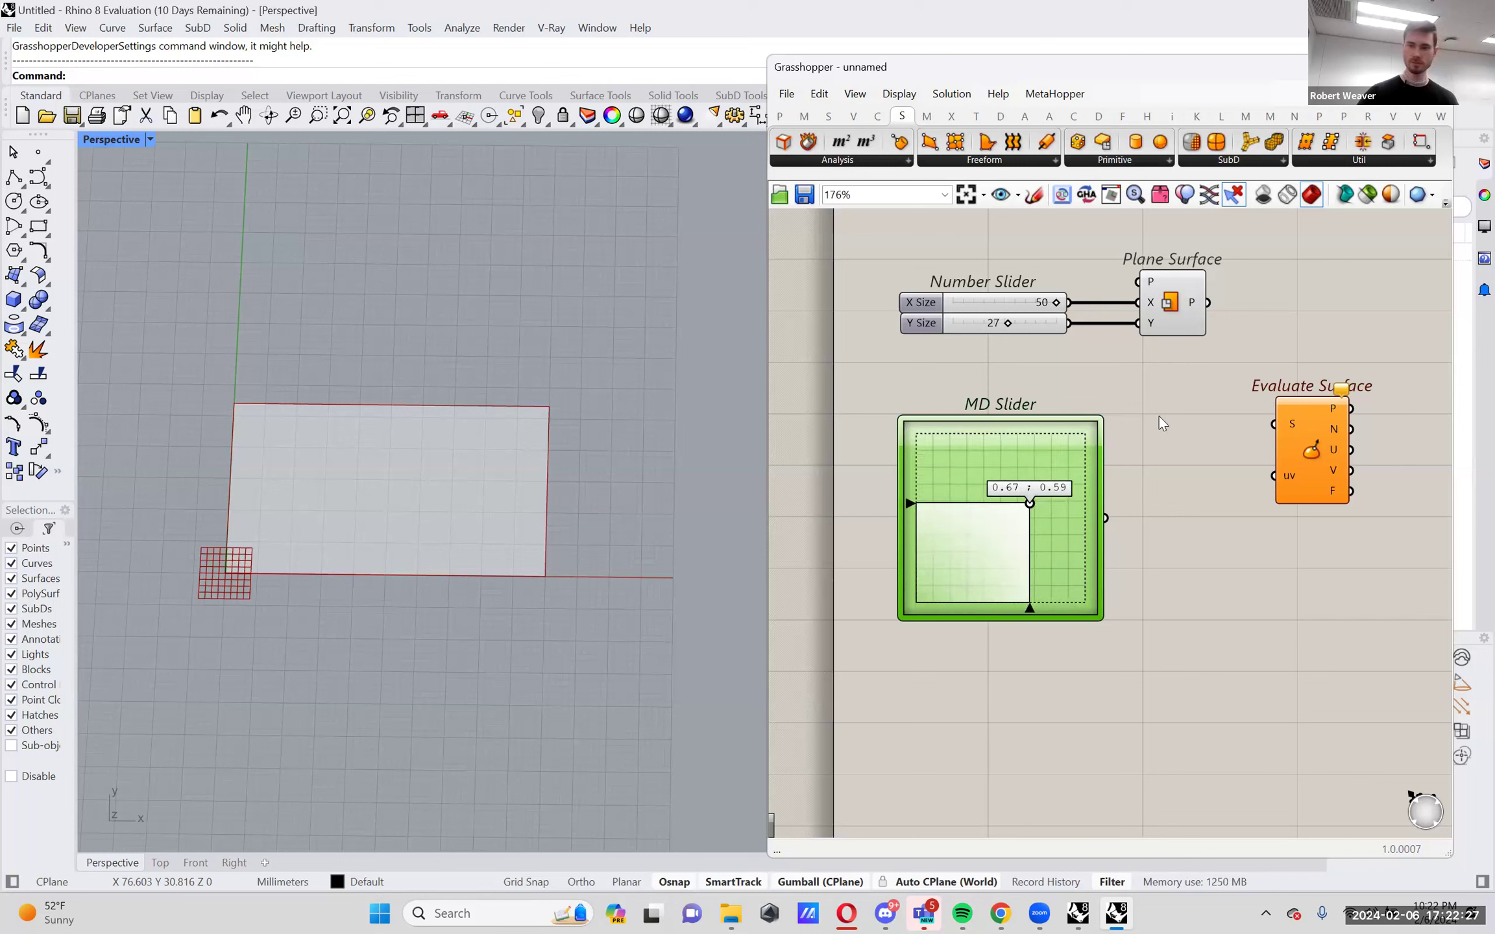
left_click_drag(1042, 448, 1140, 449)
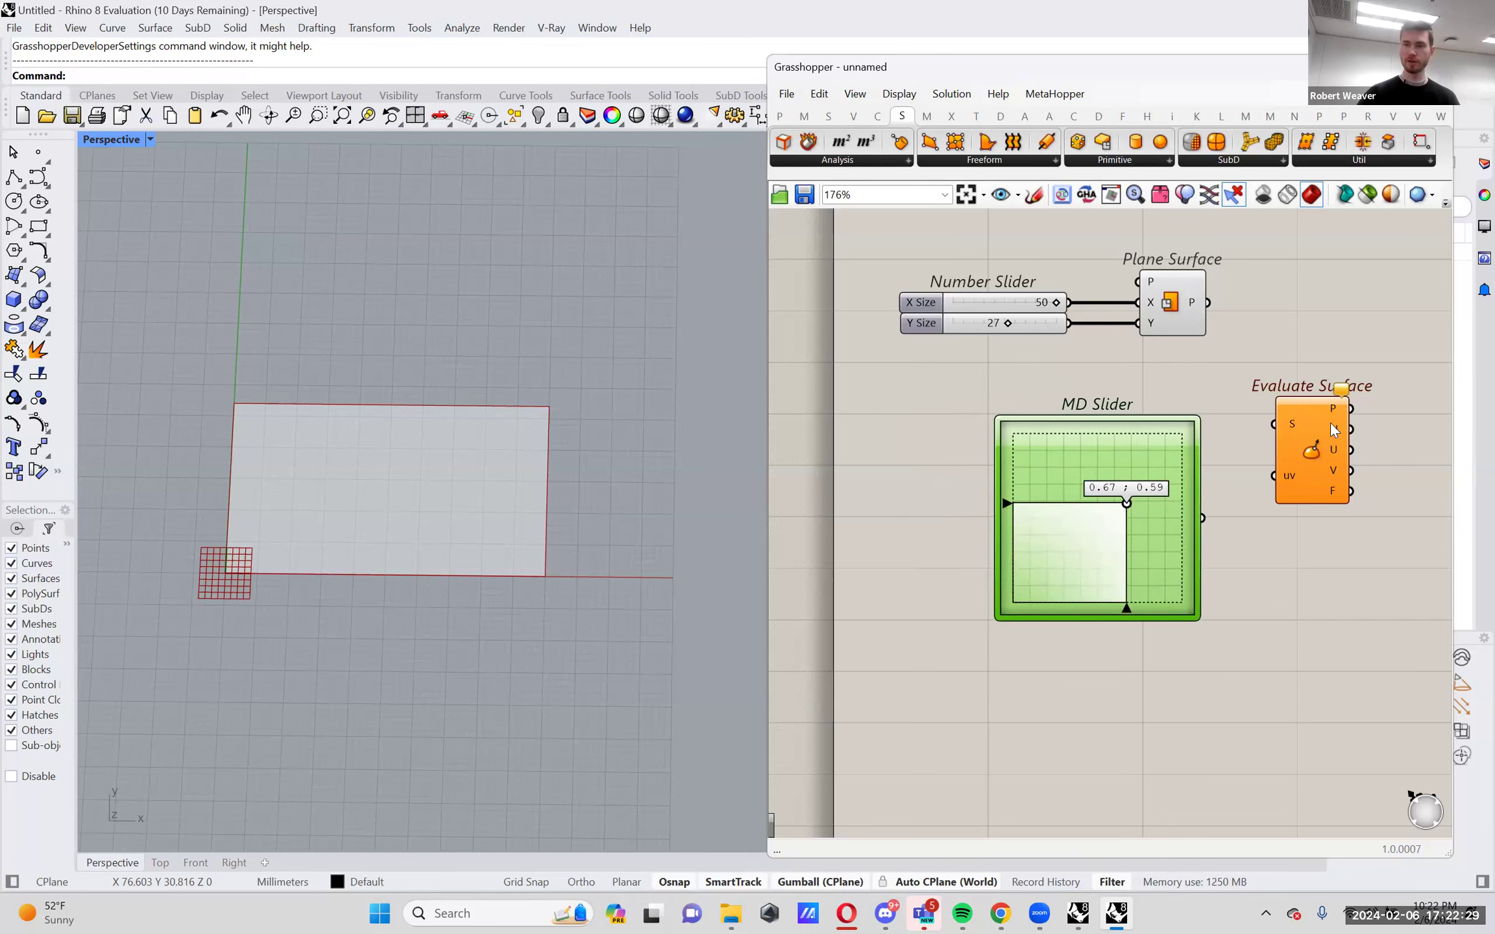
Reposition Evaluate Surface and wire Plane Surface's output to its S input and the MD Slider to its uv input.
left_click_drag(1330, 423, 1359, 370)
left_click(1237, 347)
left_click_drag(1207, 302, 1301, 369)
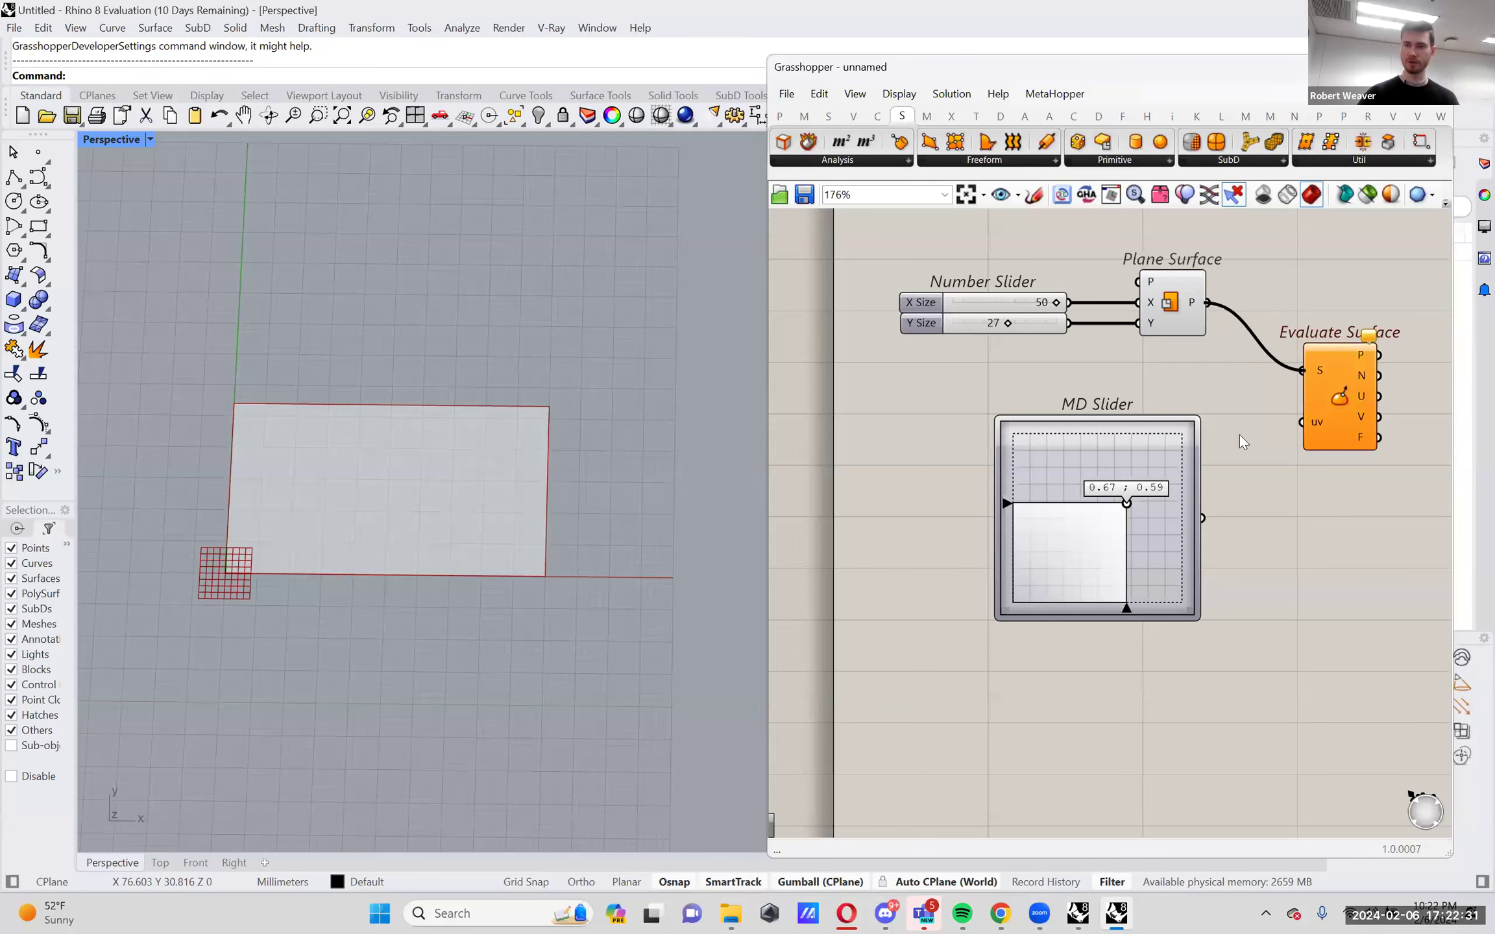
left_click_drag(1203, 517, 1301, 422)
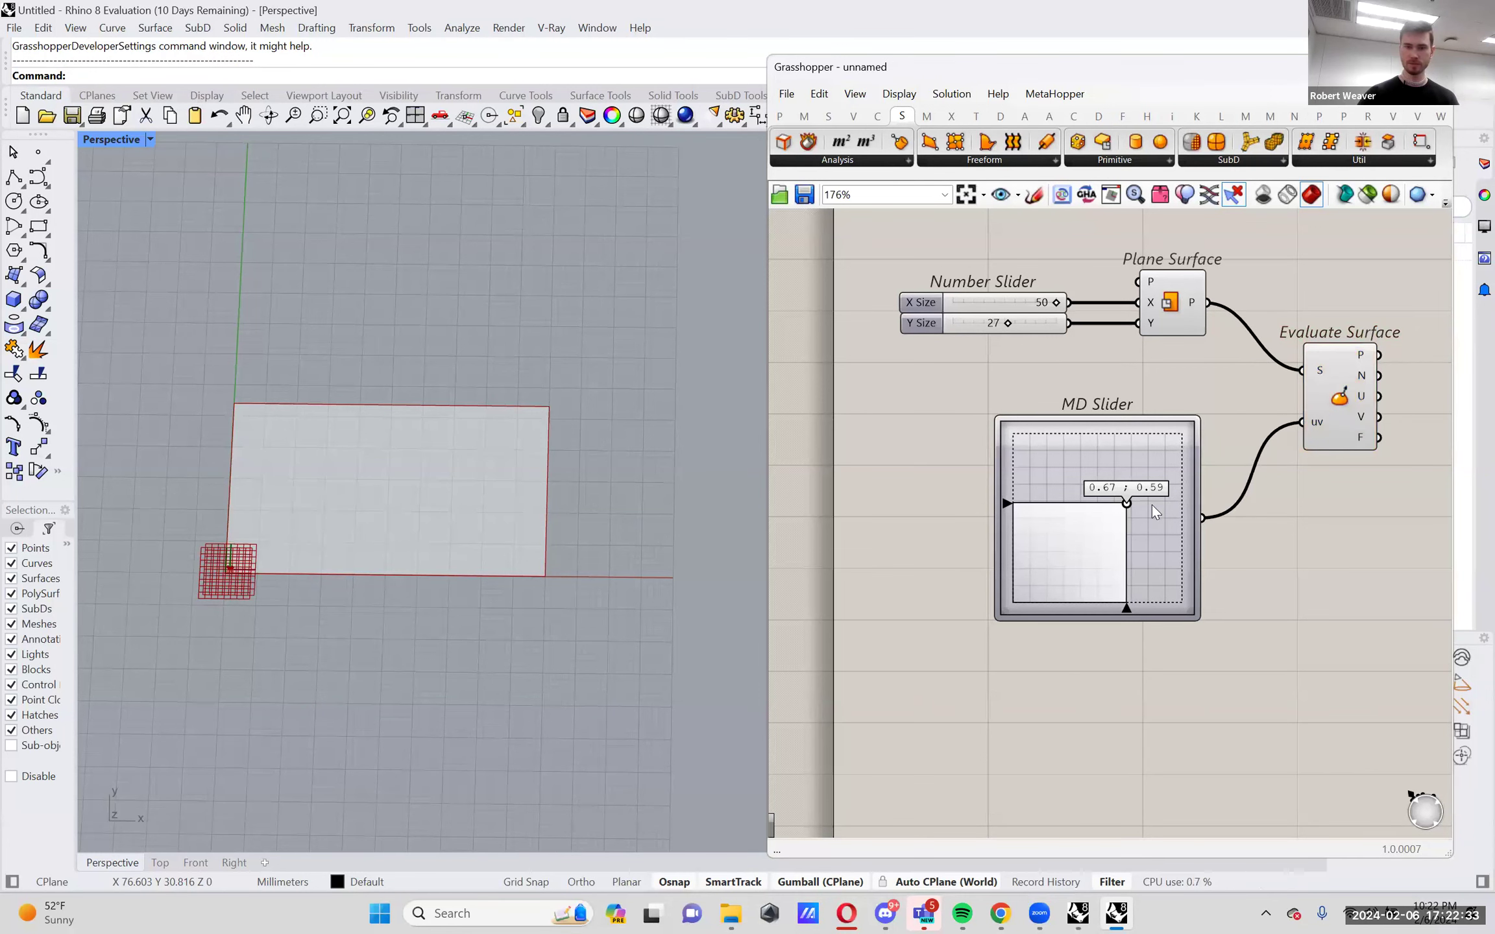
Test the MD Slider at 0.0 ; 0.0 and set it to 1.0 ; 1.0, checking the evaluated point in the viewport.
scroll(328, 541, "up", 3)
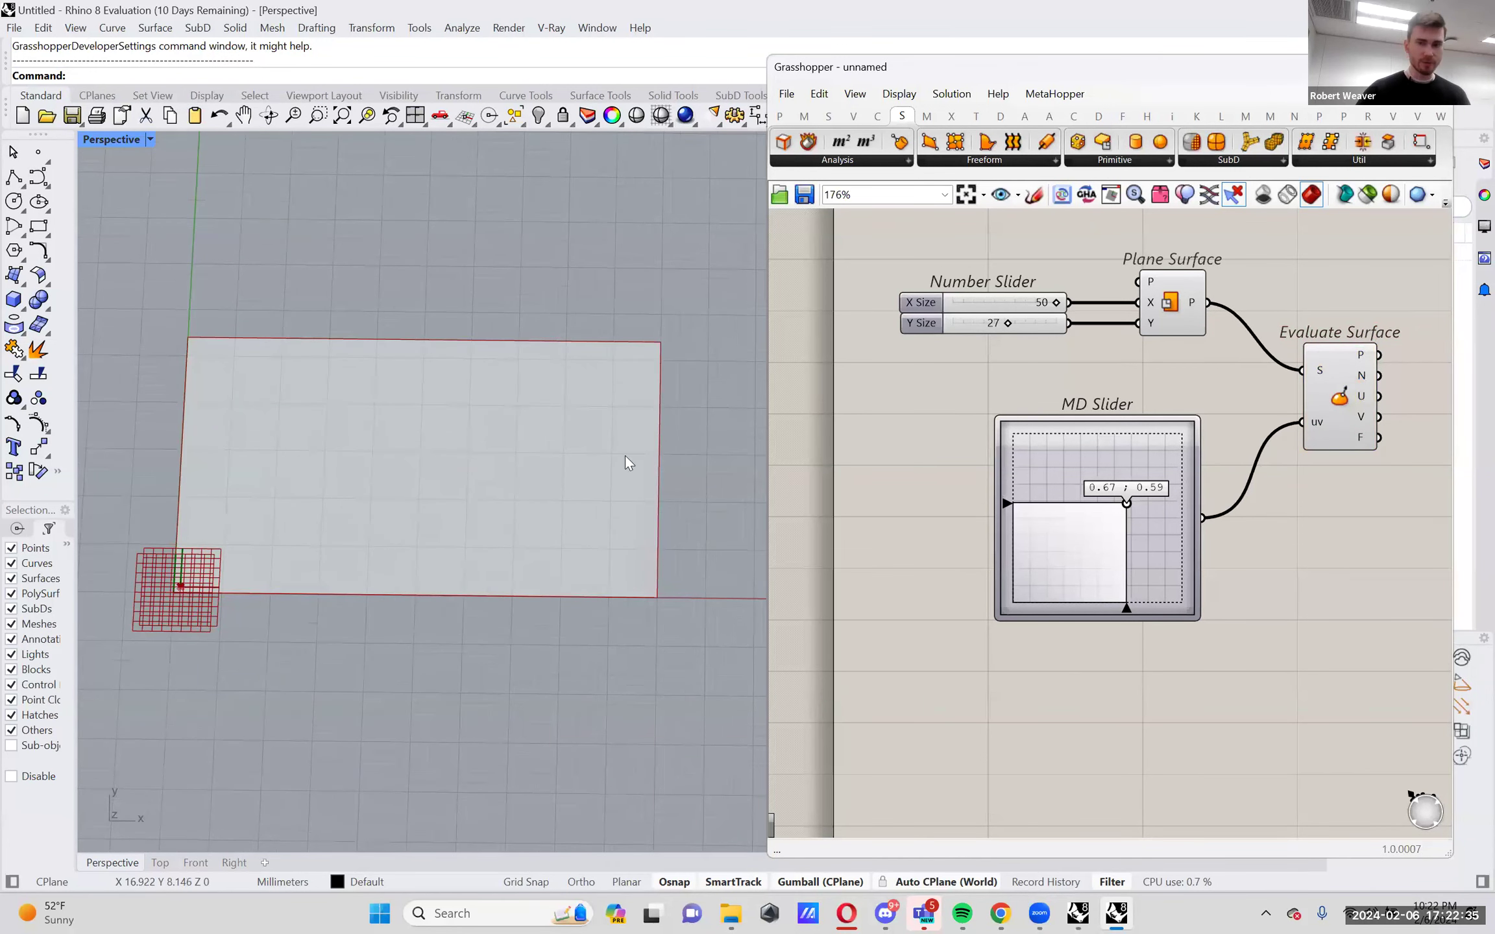
left_click_drag(1126, 505, 1182, 434)
left_click_drag(1110, 283, 1004, 610)
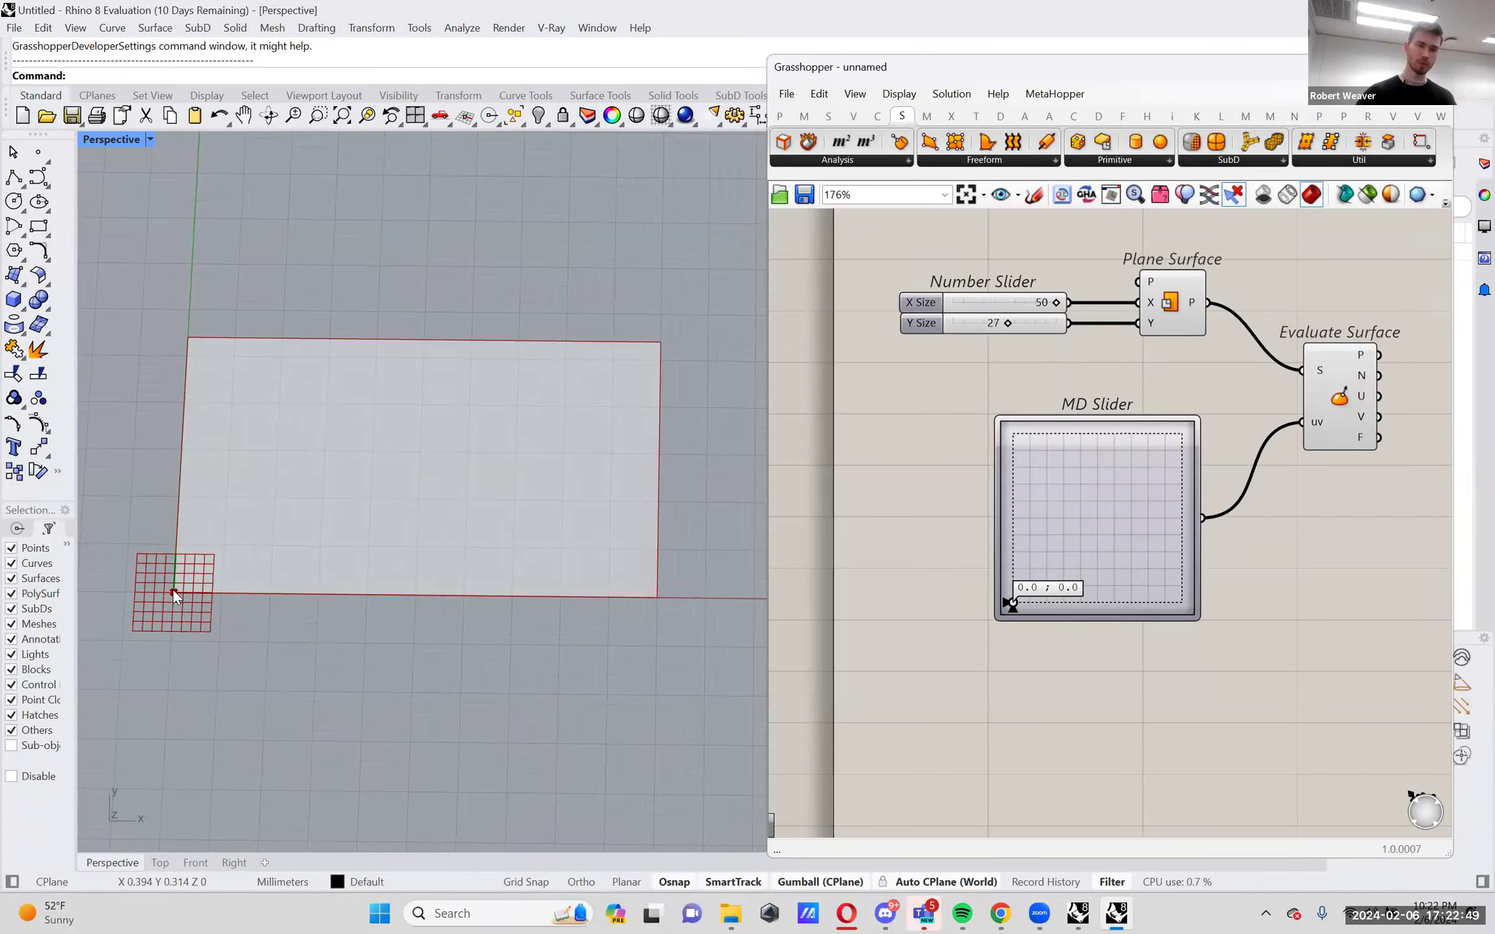
left_click_drag(1058, 522, 1140, 455)
scroll(188, 574, "up", 18)
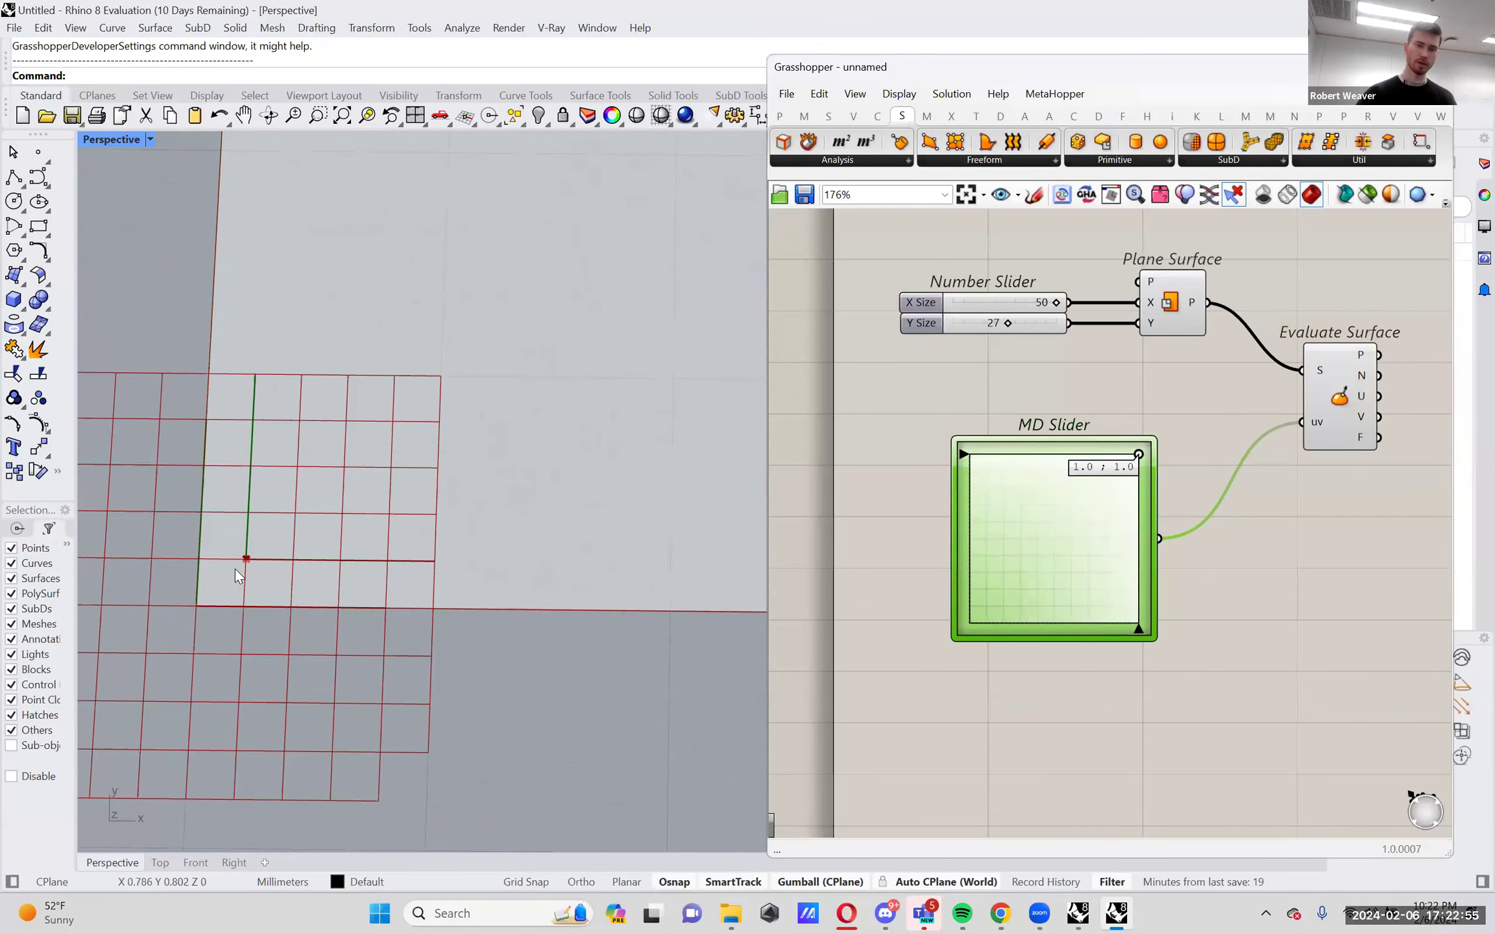
scroll(205, 573, "down", 15)
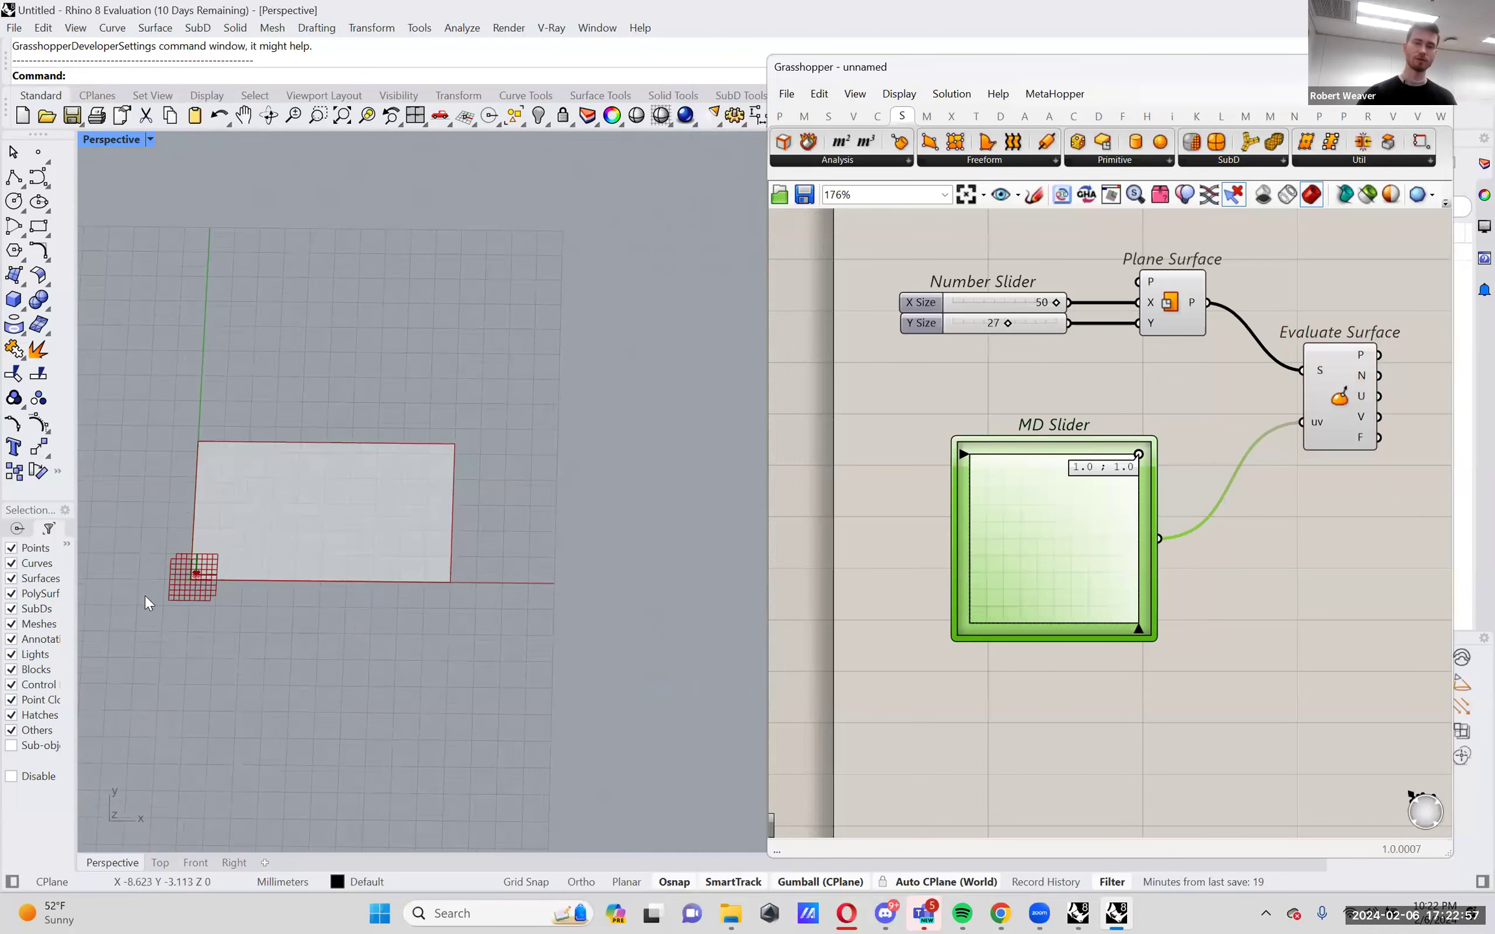
scroll(241, 550, "up", 3)
scroll(238, 552, "up", 2)
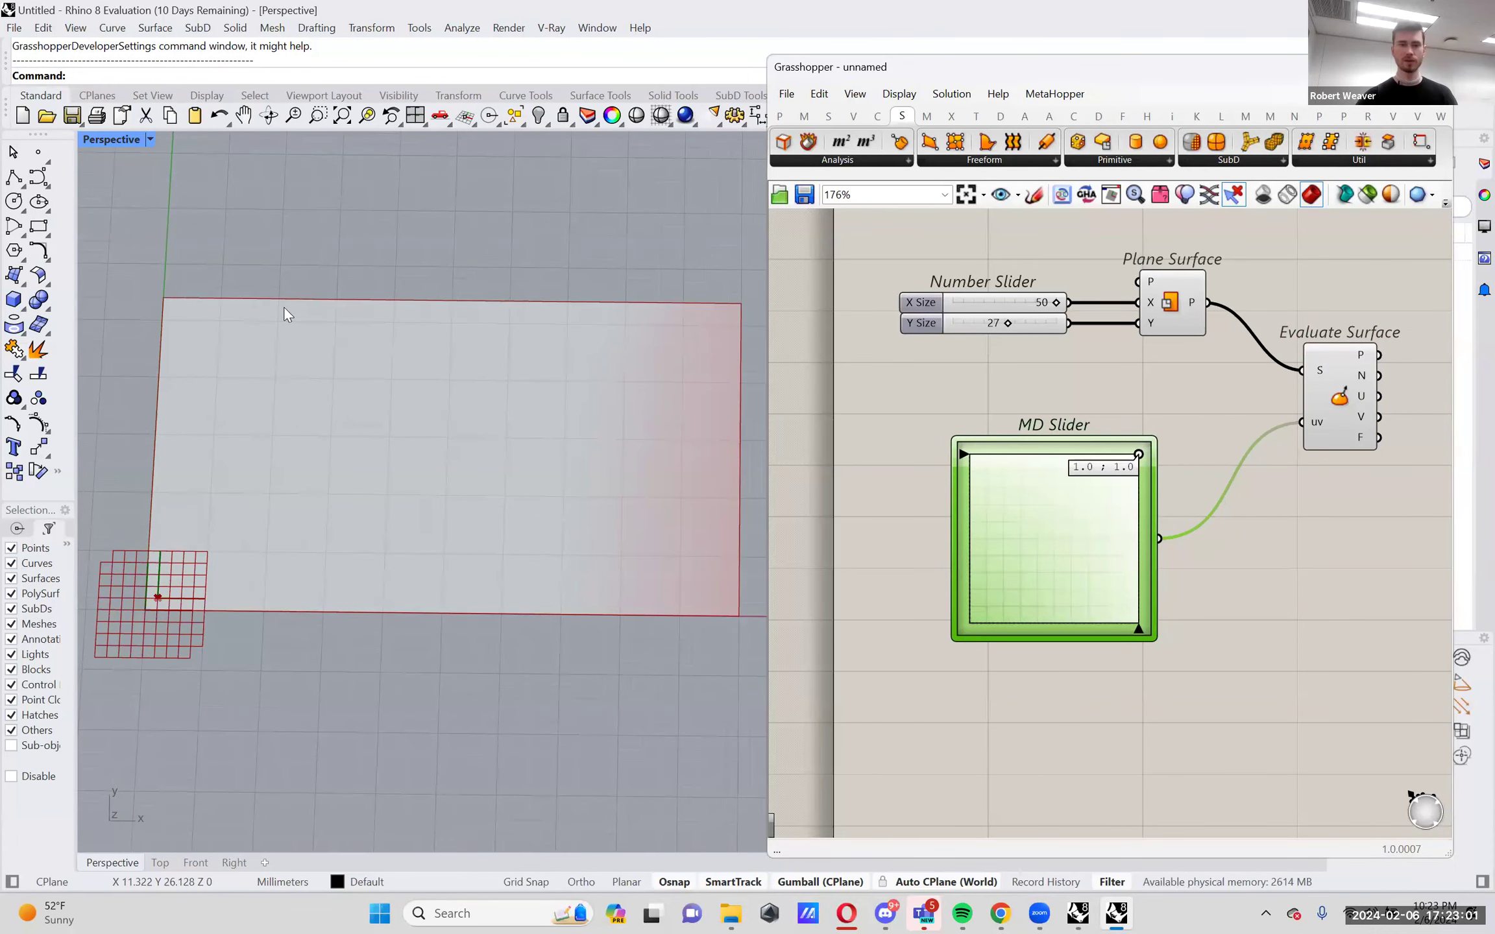
Set the X Size slider of Plane Surface to 19.
right_click(1067, 516)
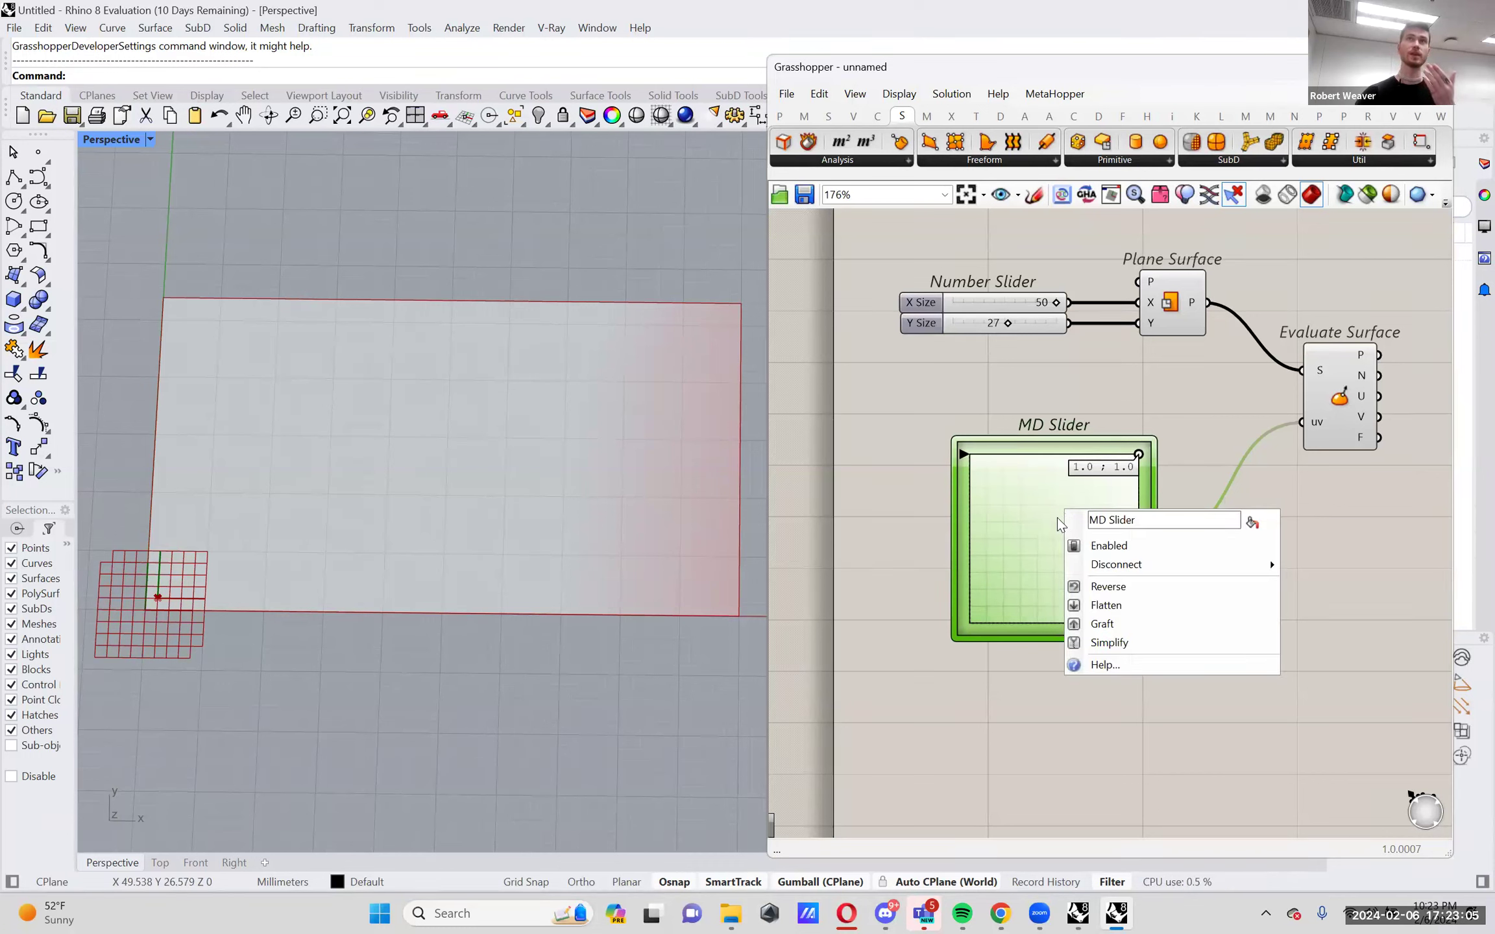
left_click(1136, 452)
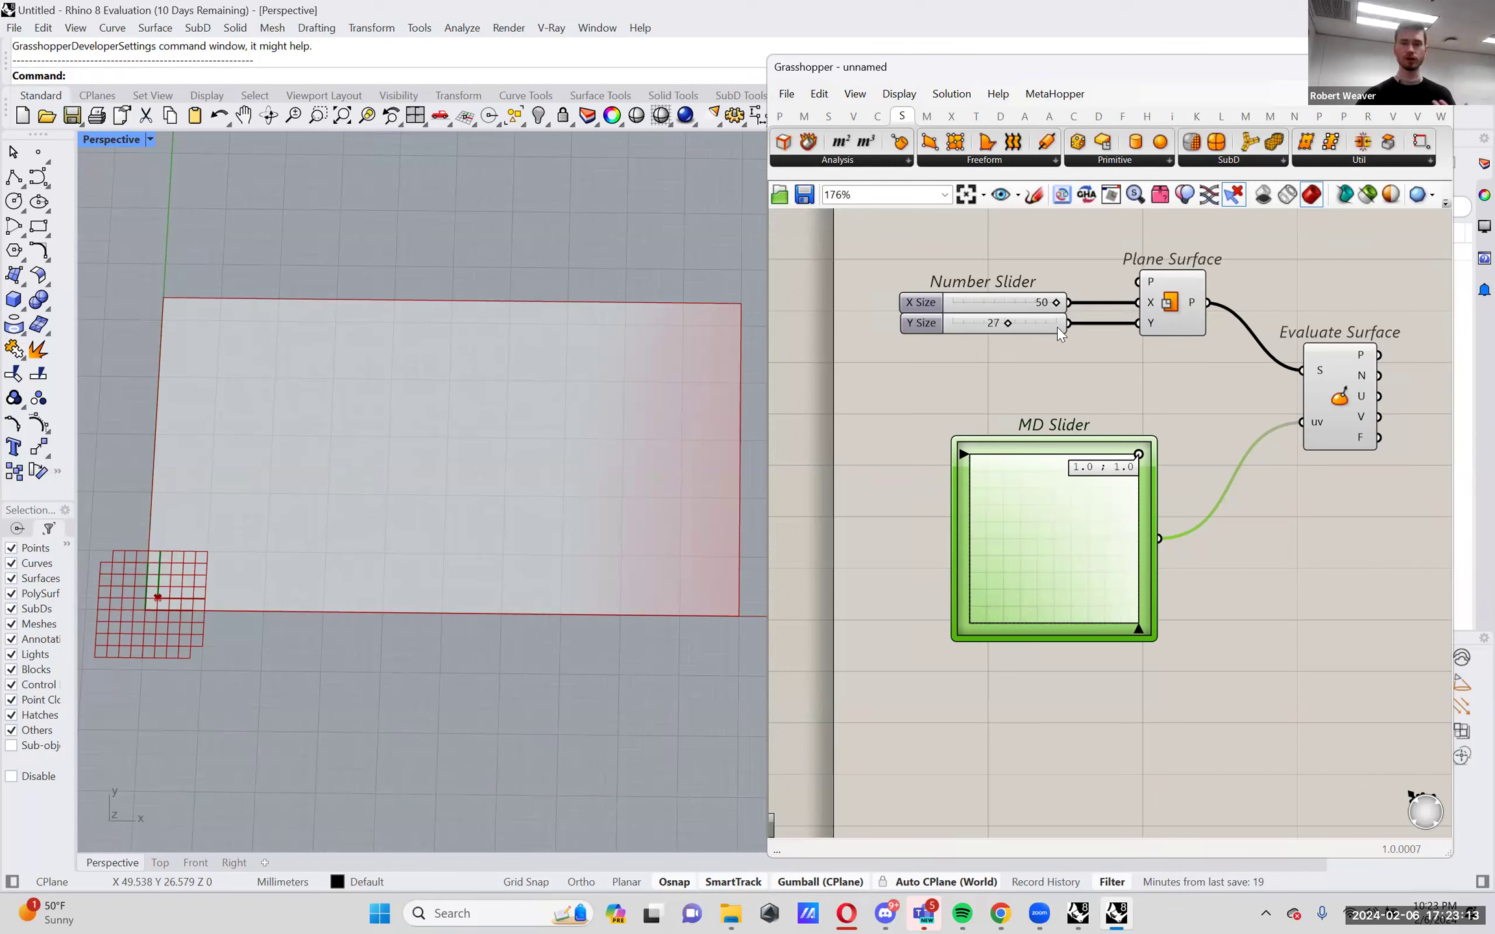
left_click_drag(1054, 305, 990, 303)
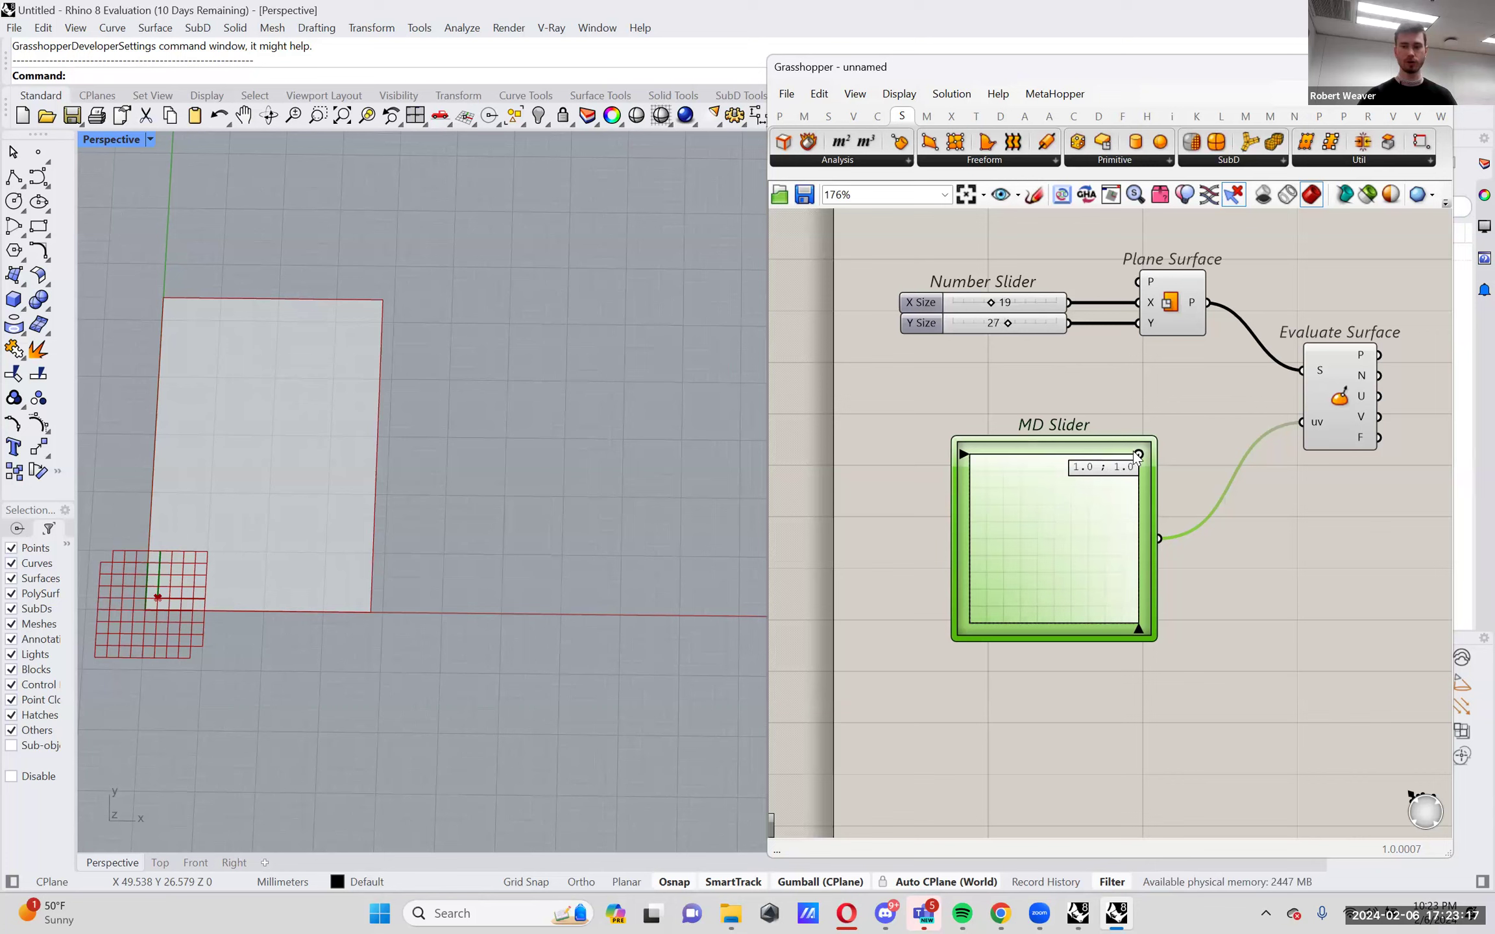
Set the X Size slider to 50 and reparameterize the S input of Evaluate Surface.
left_click_drag(990, 303, 1077, 303)
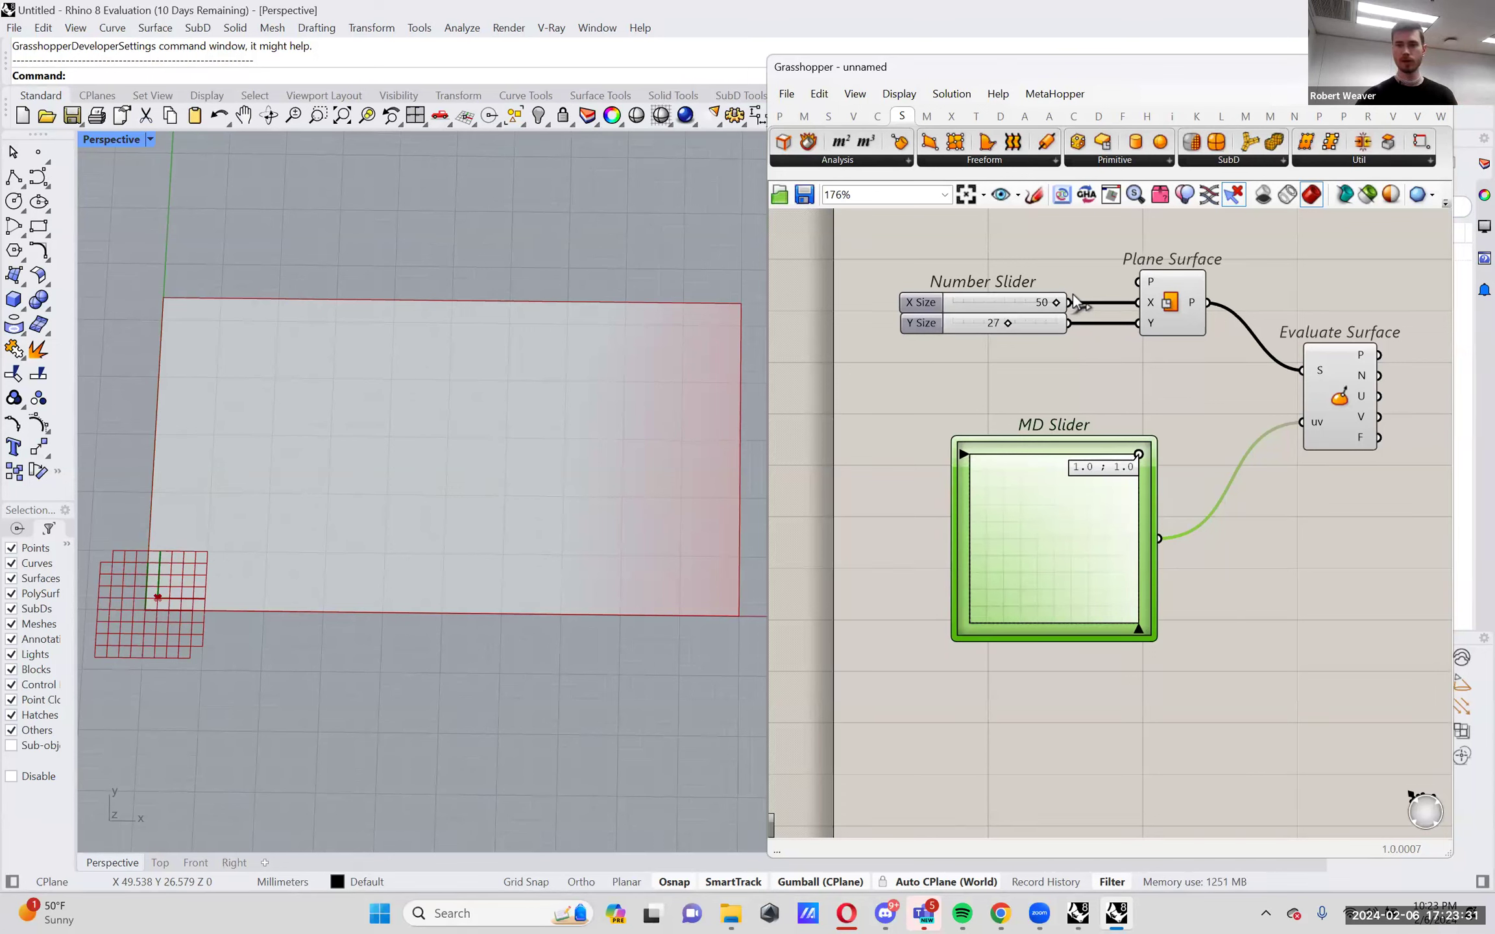
right_click_drag(1281, 376, 1247, 394)
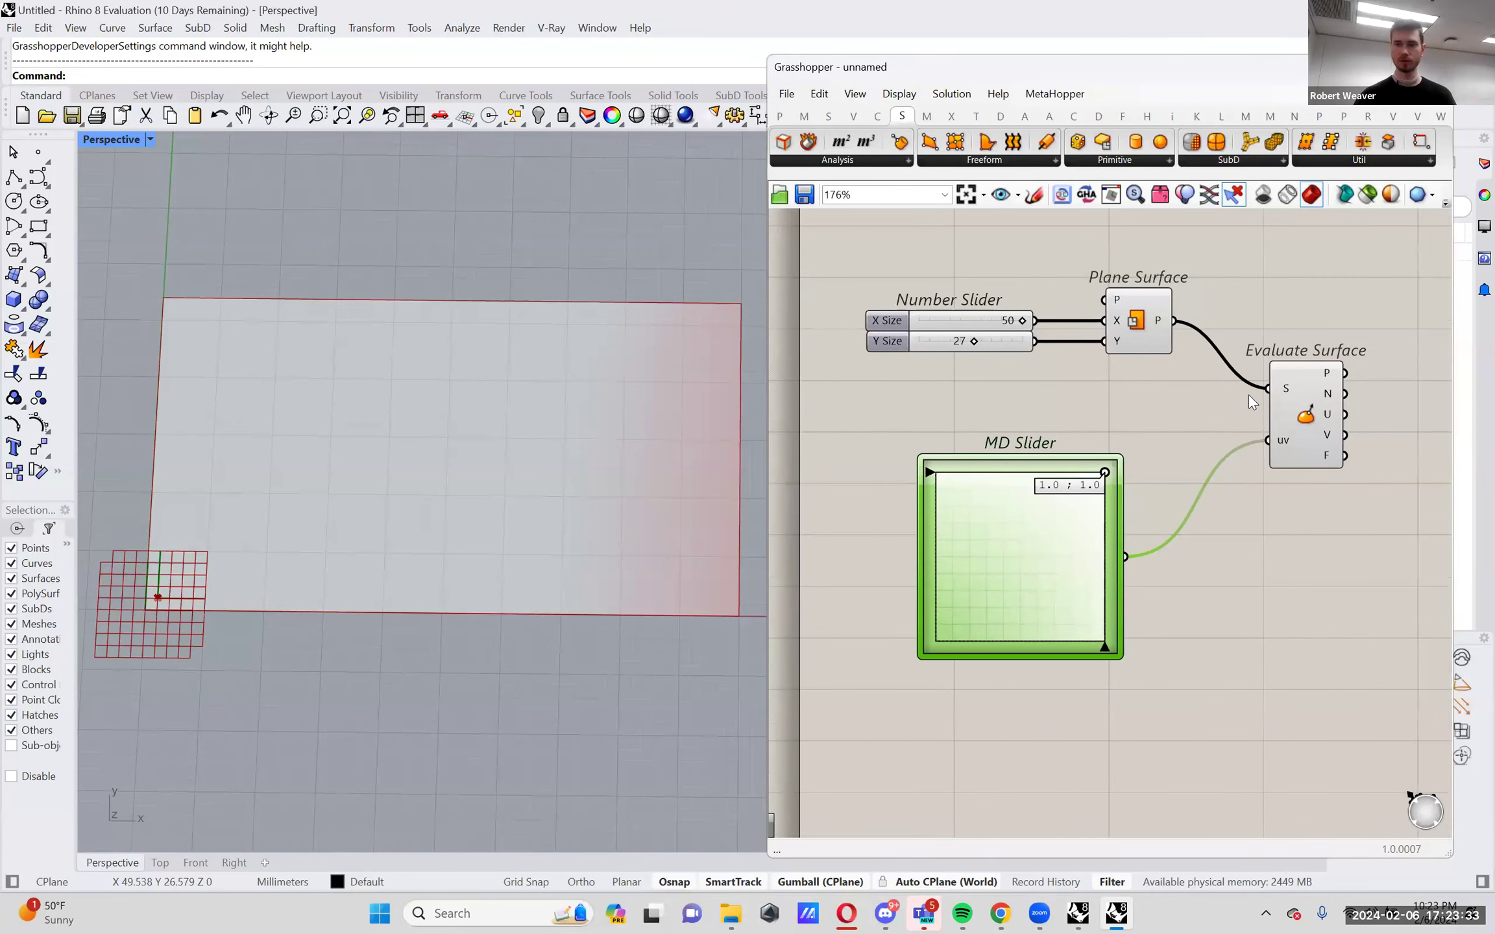
mouse_move(1284, 392)
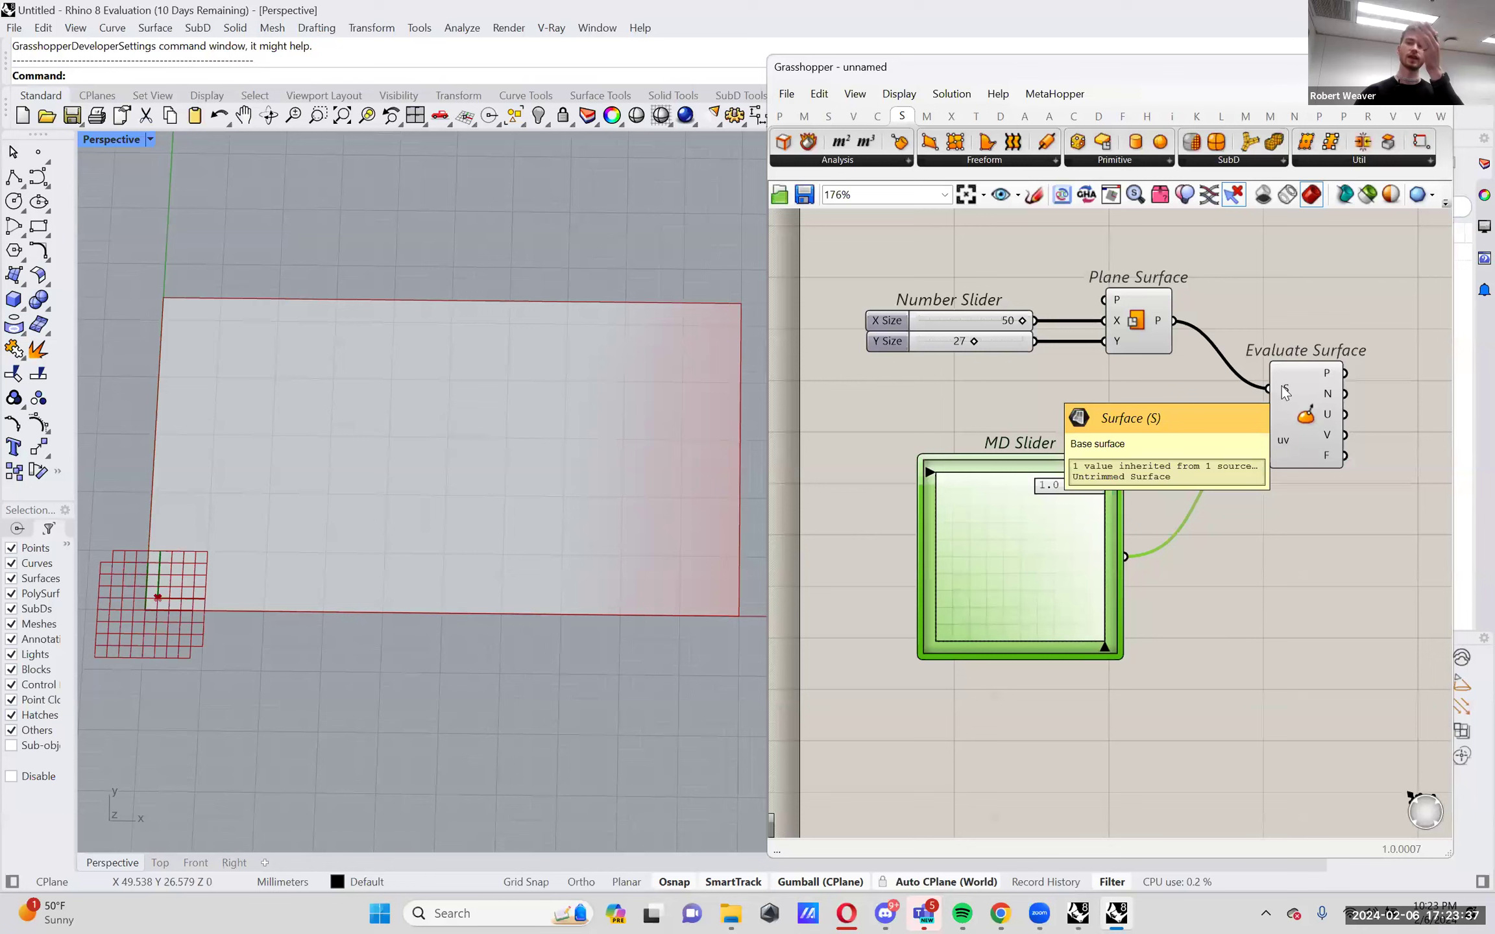
right_click(1286, 392)
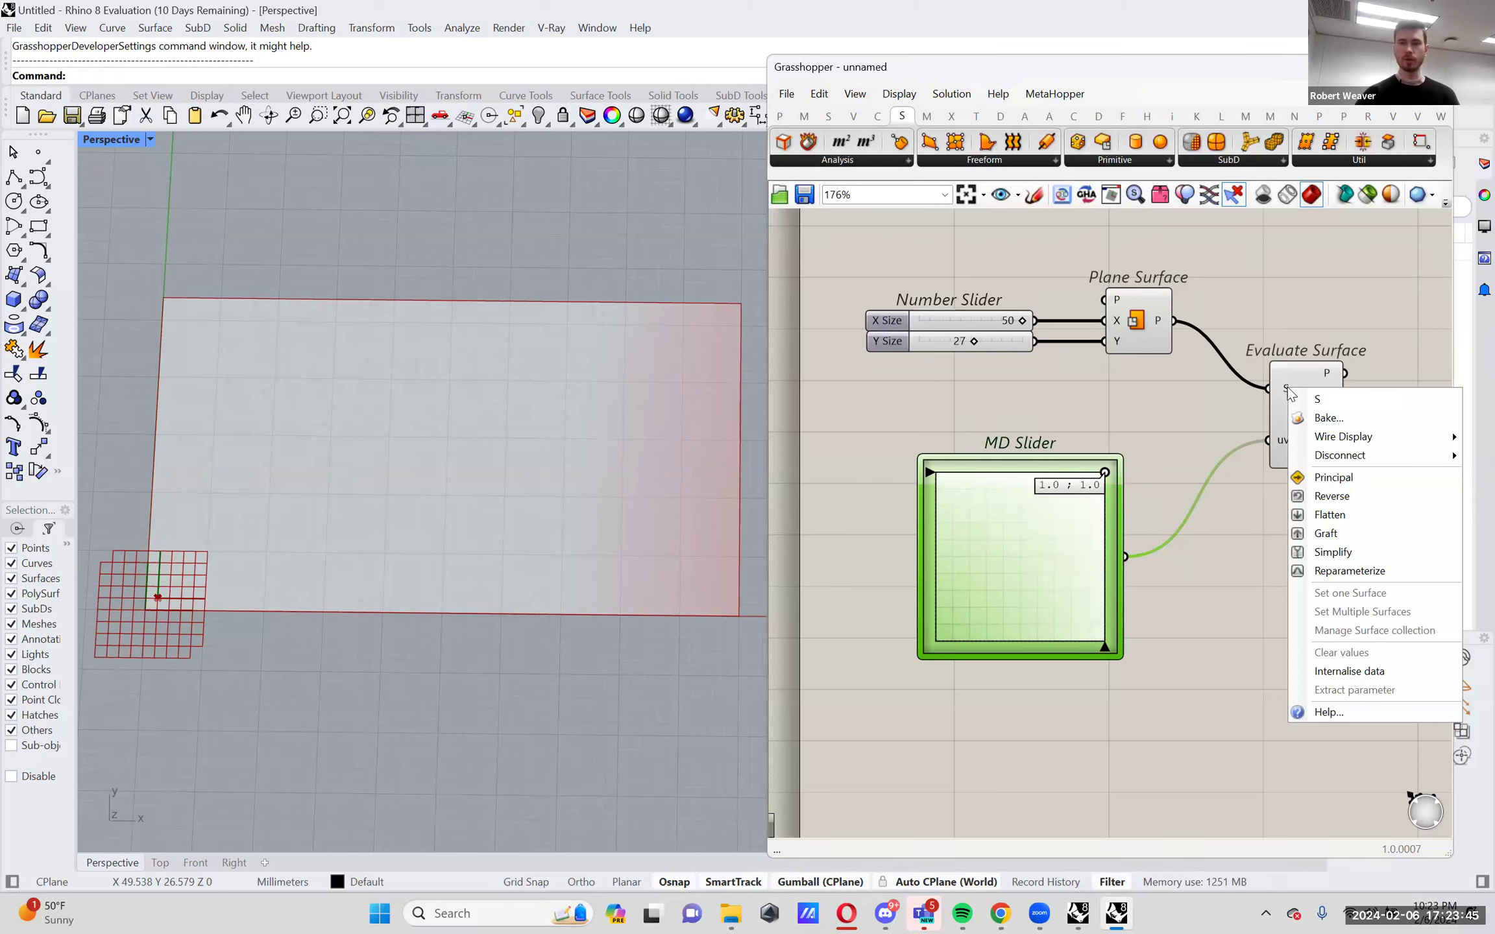
left_click(1222, 420)
right_click(1284, 437)
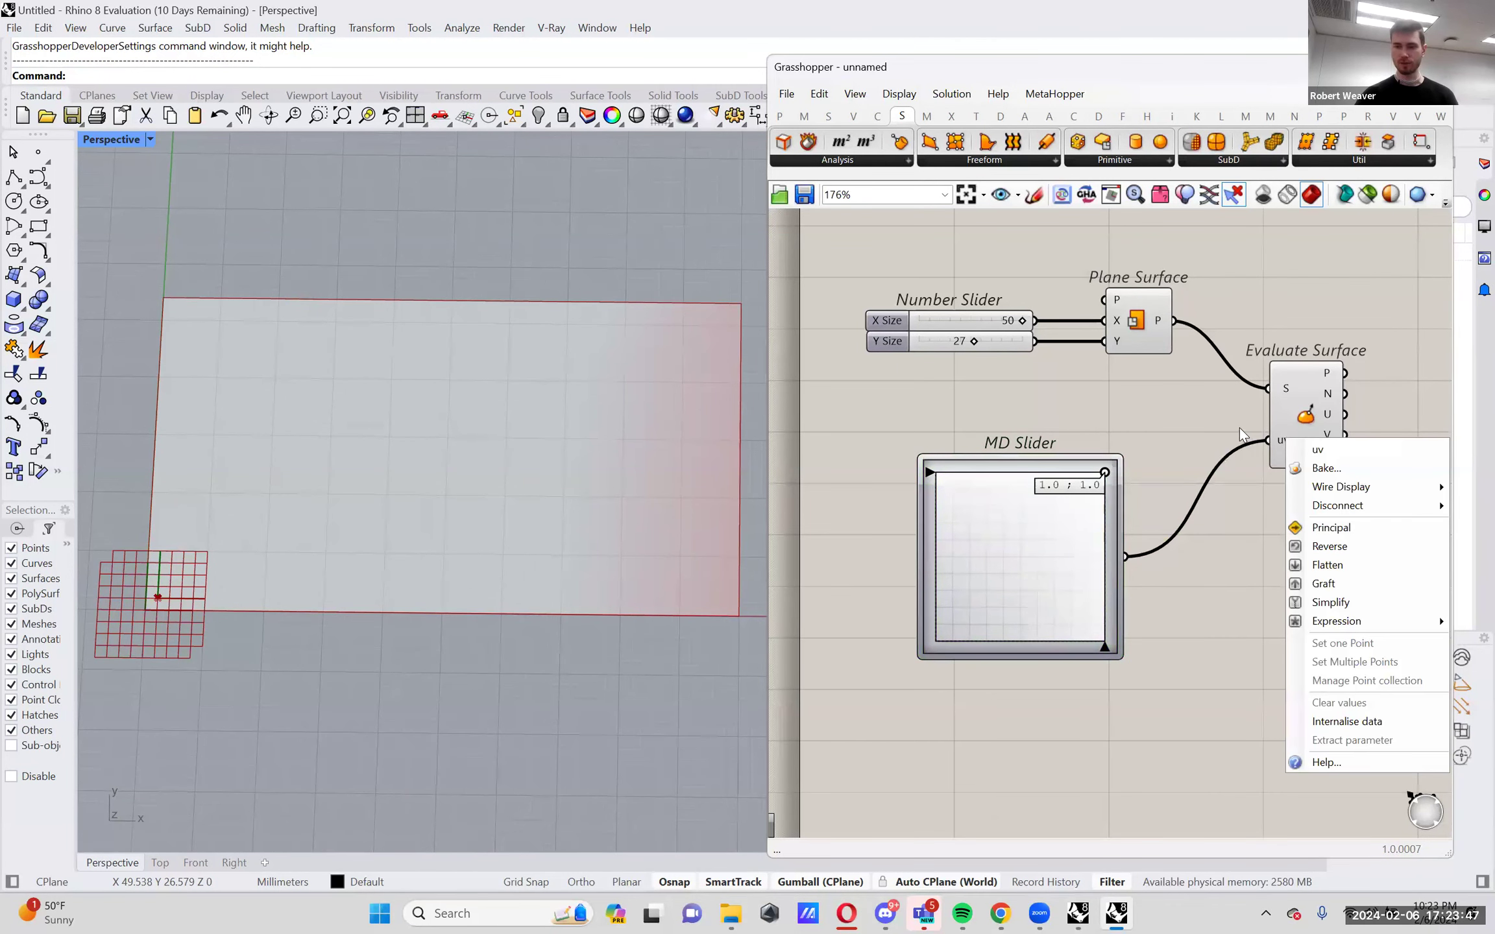
left_click(1240, 427)
right_click(1284, 384)
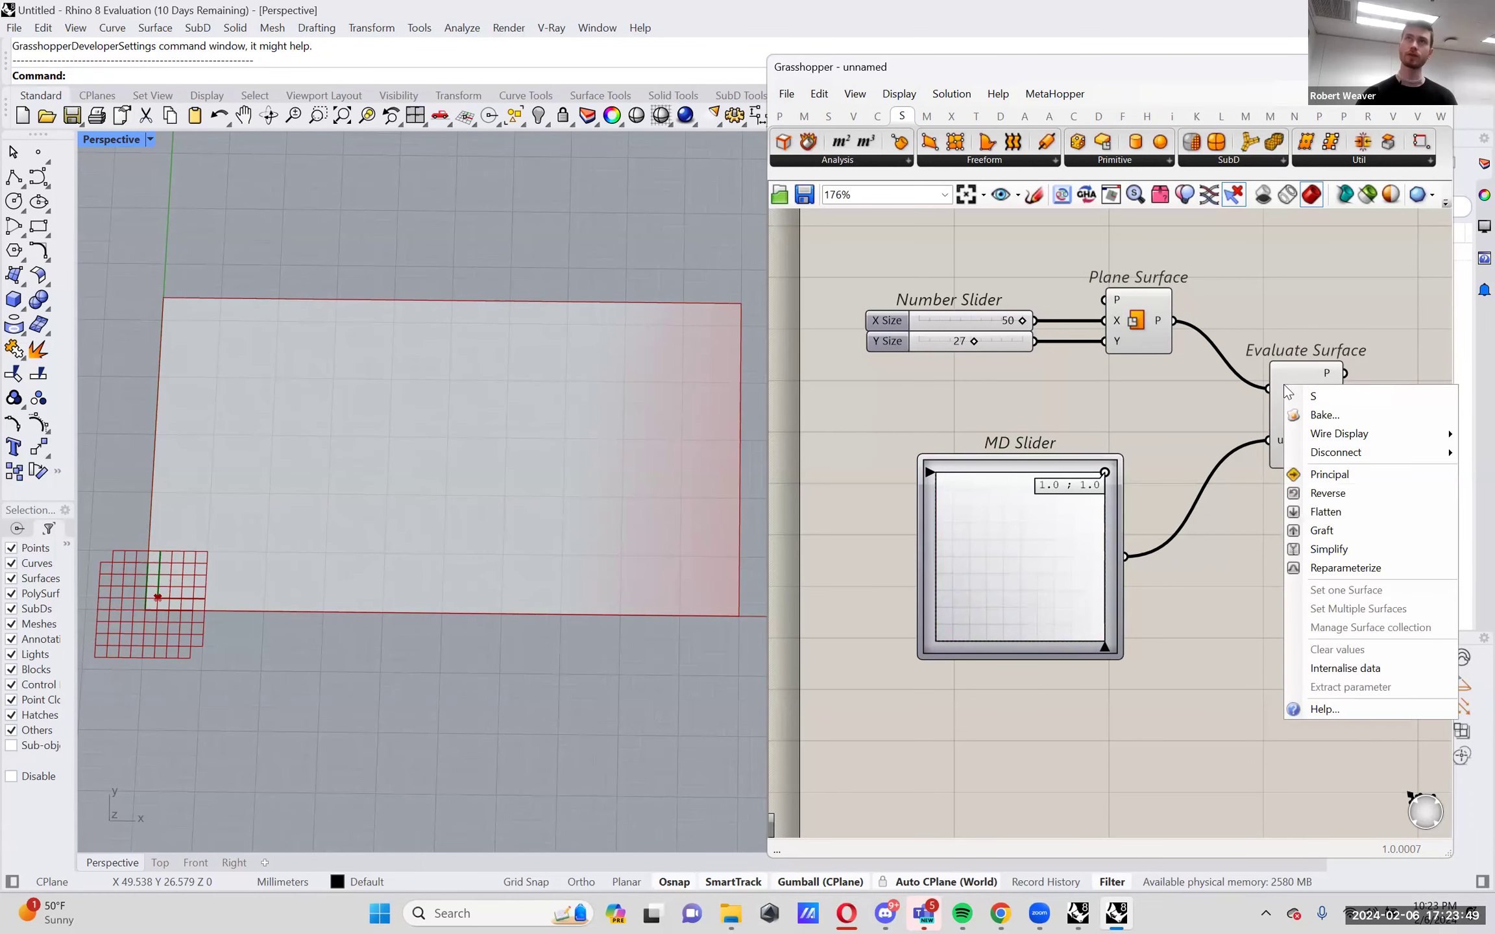
left_click(1373, 567)
scroll(1273, 384, "up", 5)
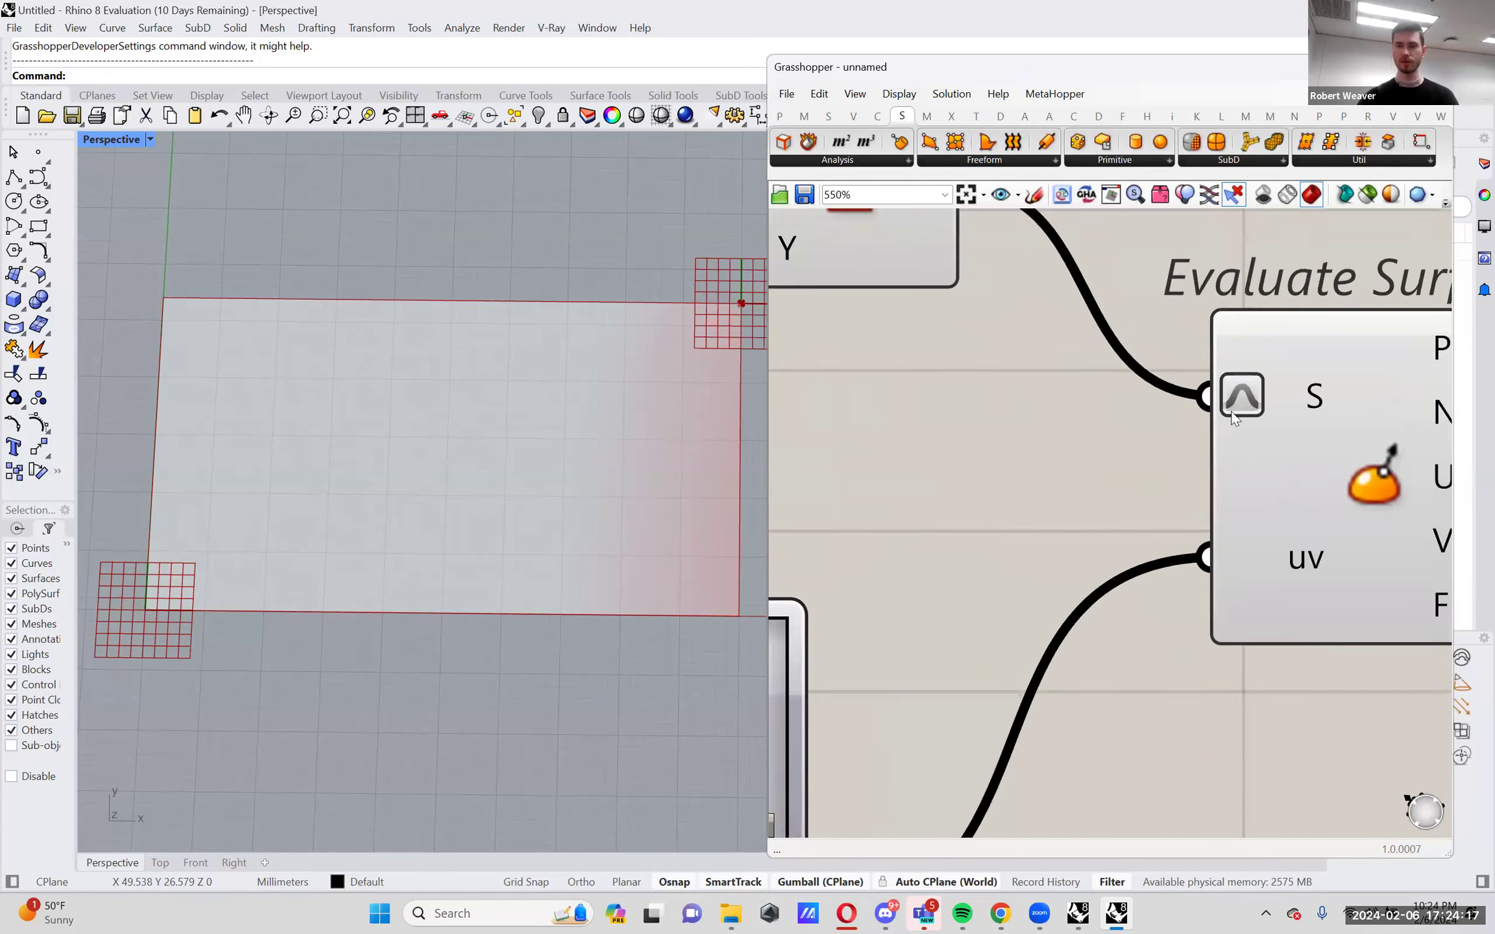
scroll(1233, 418, "up", 2)
scroll(1273, 409, "down", 7)
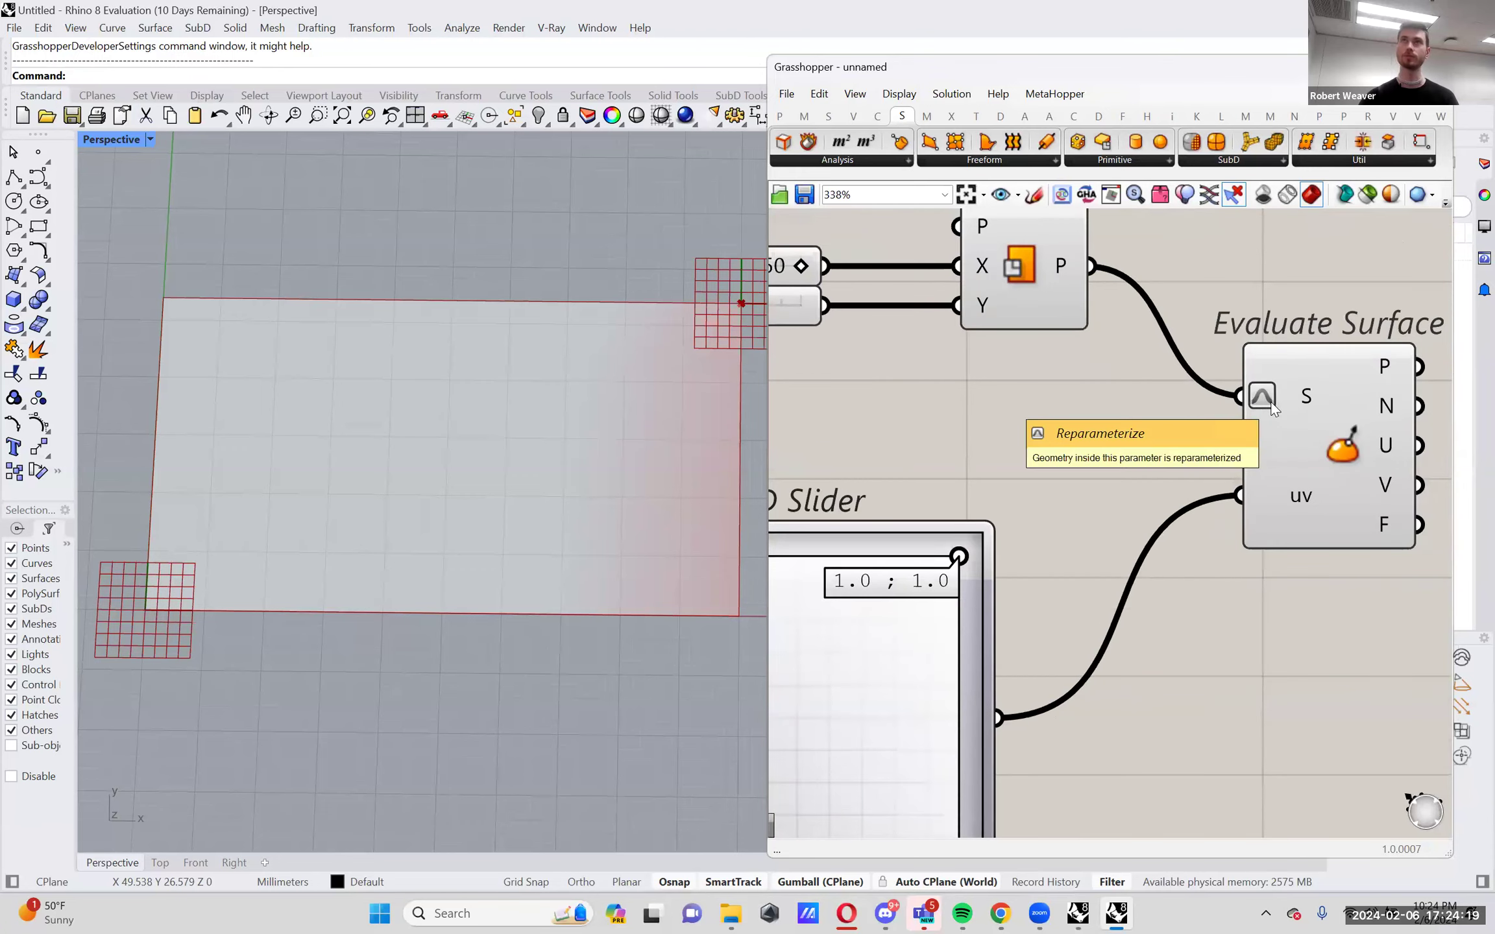
Test the evaluated point with the MD Slider at 0.63 ; 0.63, 0.51 ; 0.49 and 0.65 ; 0.49.
left_click(1301, 424)
left_click_drag(1108, 483, 1138, 539)
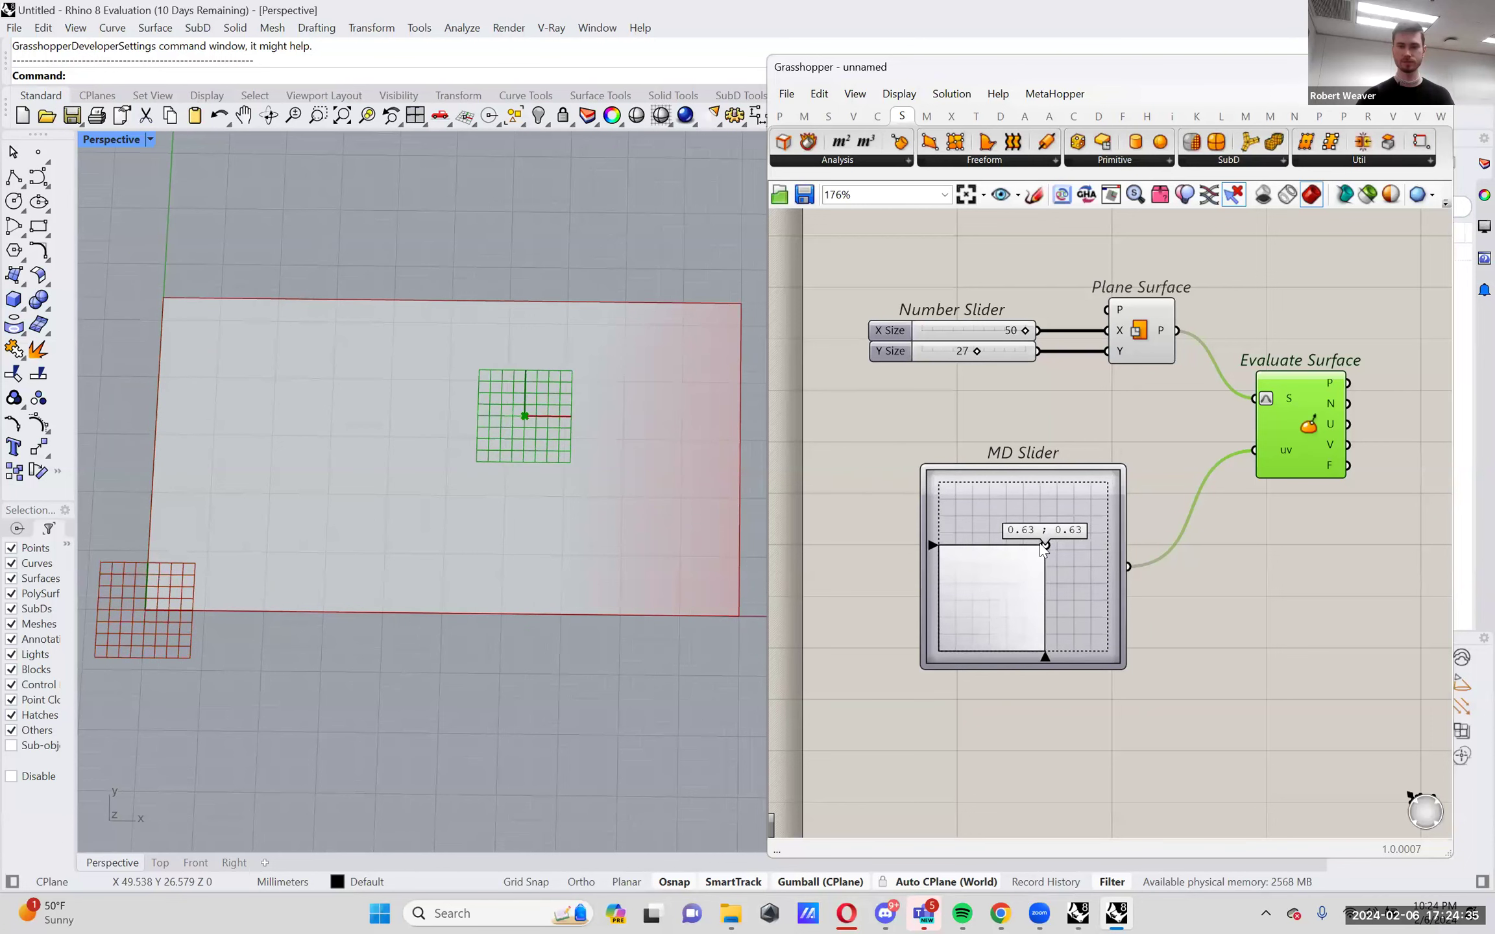
left_click_drag(1046, 546, 1028, 574)
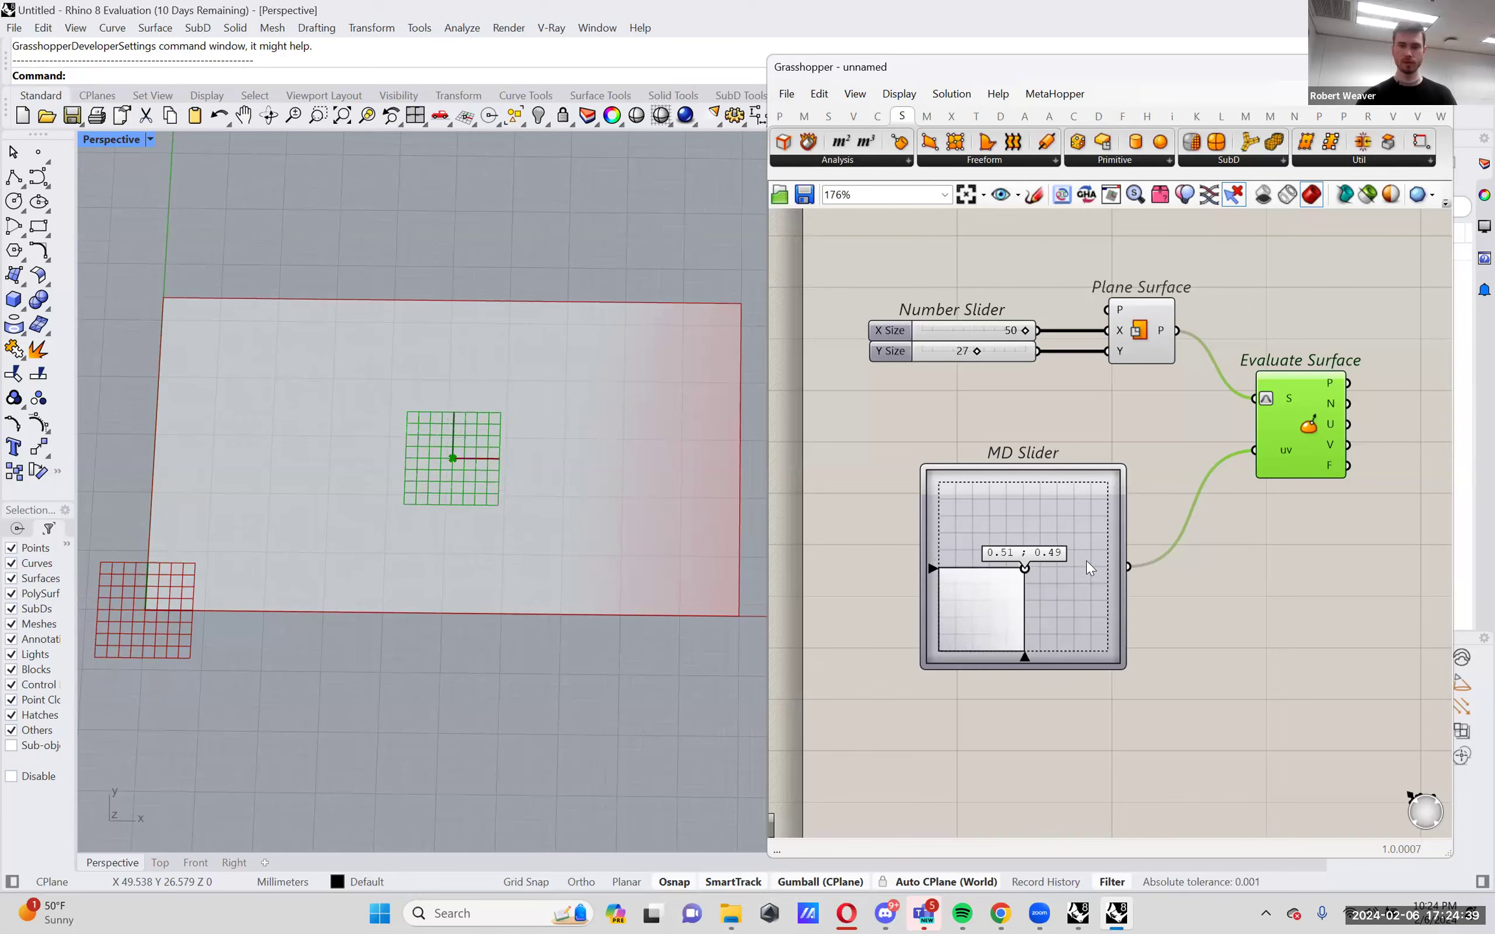
scroll(1086, 561, "down", 3)
scroll(1066, 567, "up", 3)
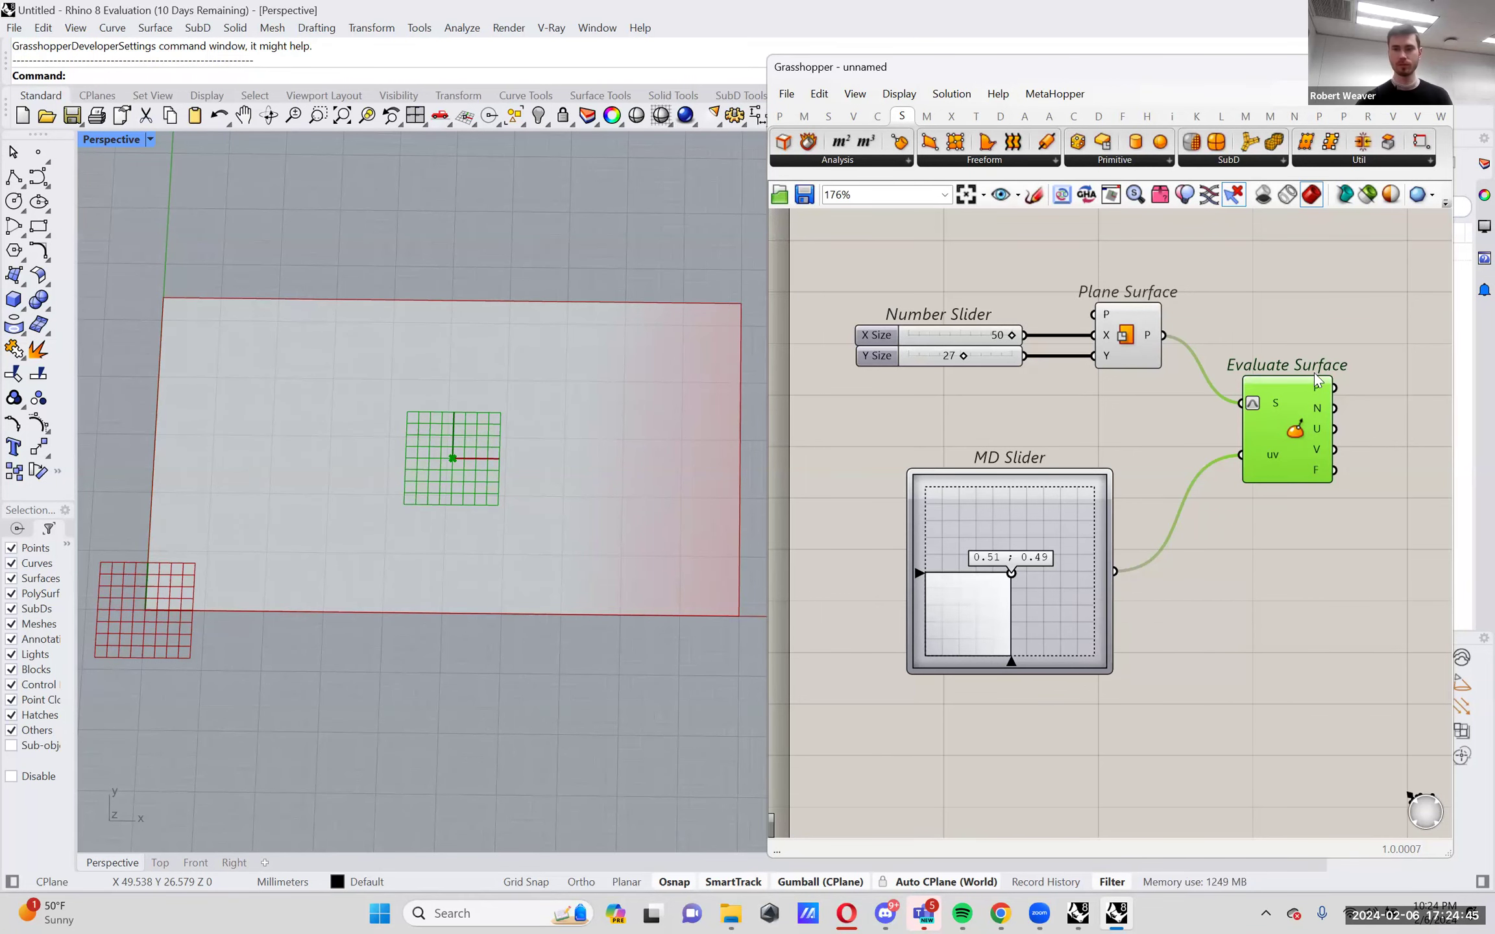
scroll(1259, 402, "up", 2)
left_click_drag(920, 636, 953, 636)
Review the options of Evaluate Surface's S input and set the MD Slider to 0.54 ; 0.58.
right_click(1280, 407)
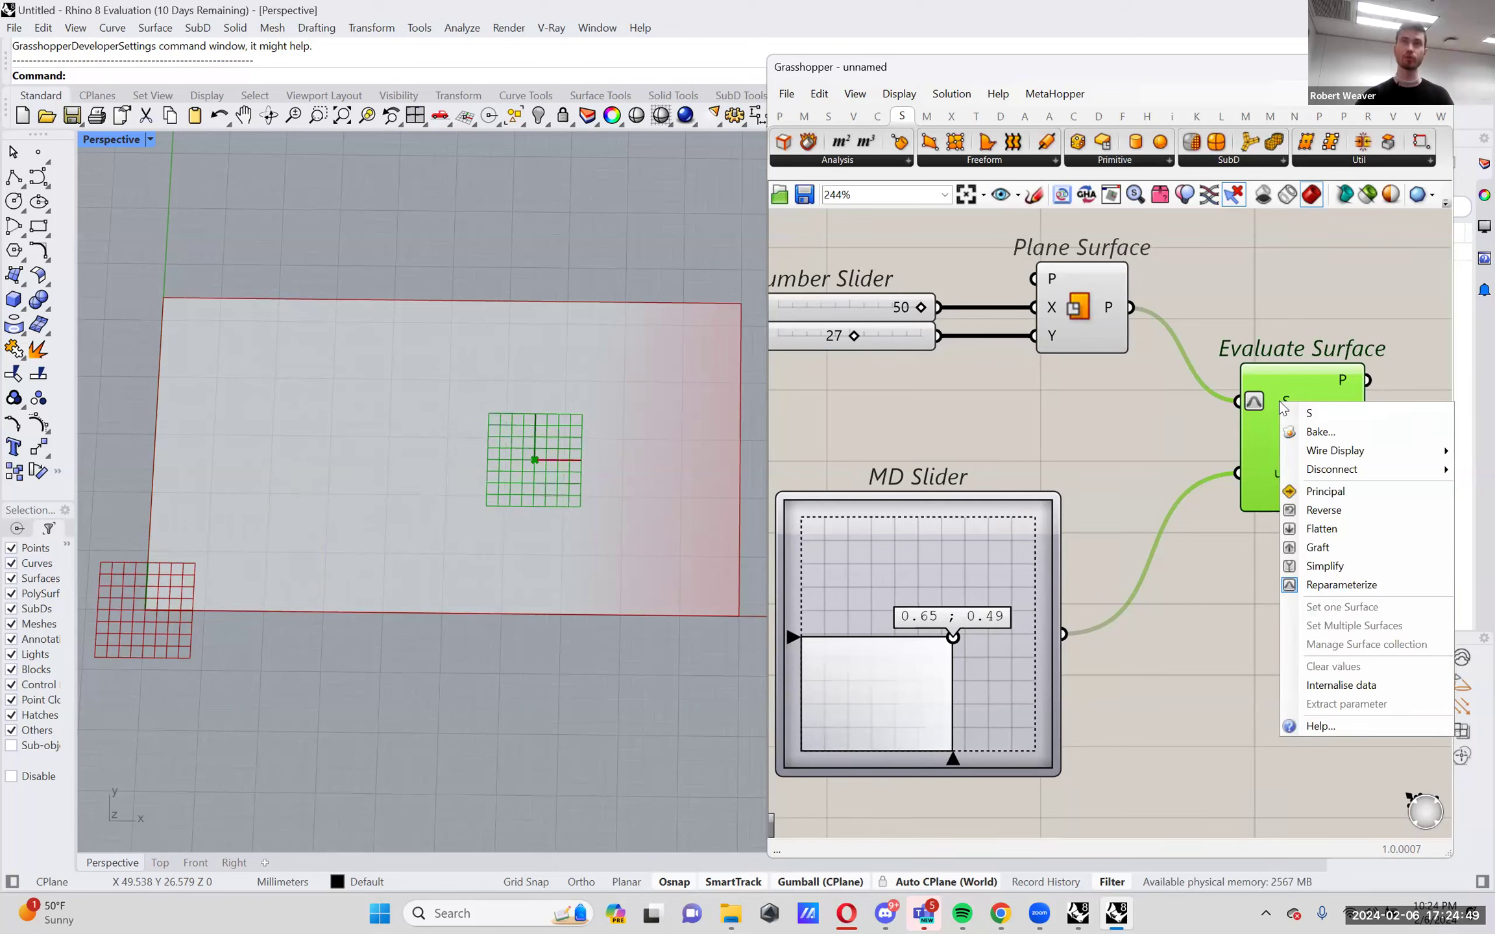
left_click(1159, 459)
right_click_drag(1159, 459, 1208, 421)
left_click_drag(1002, 599, 977, 579)
scroll(954, 539, "down", 5)
left_click(1131, 484)
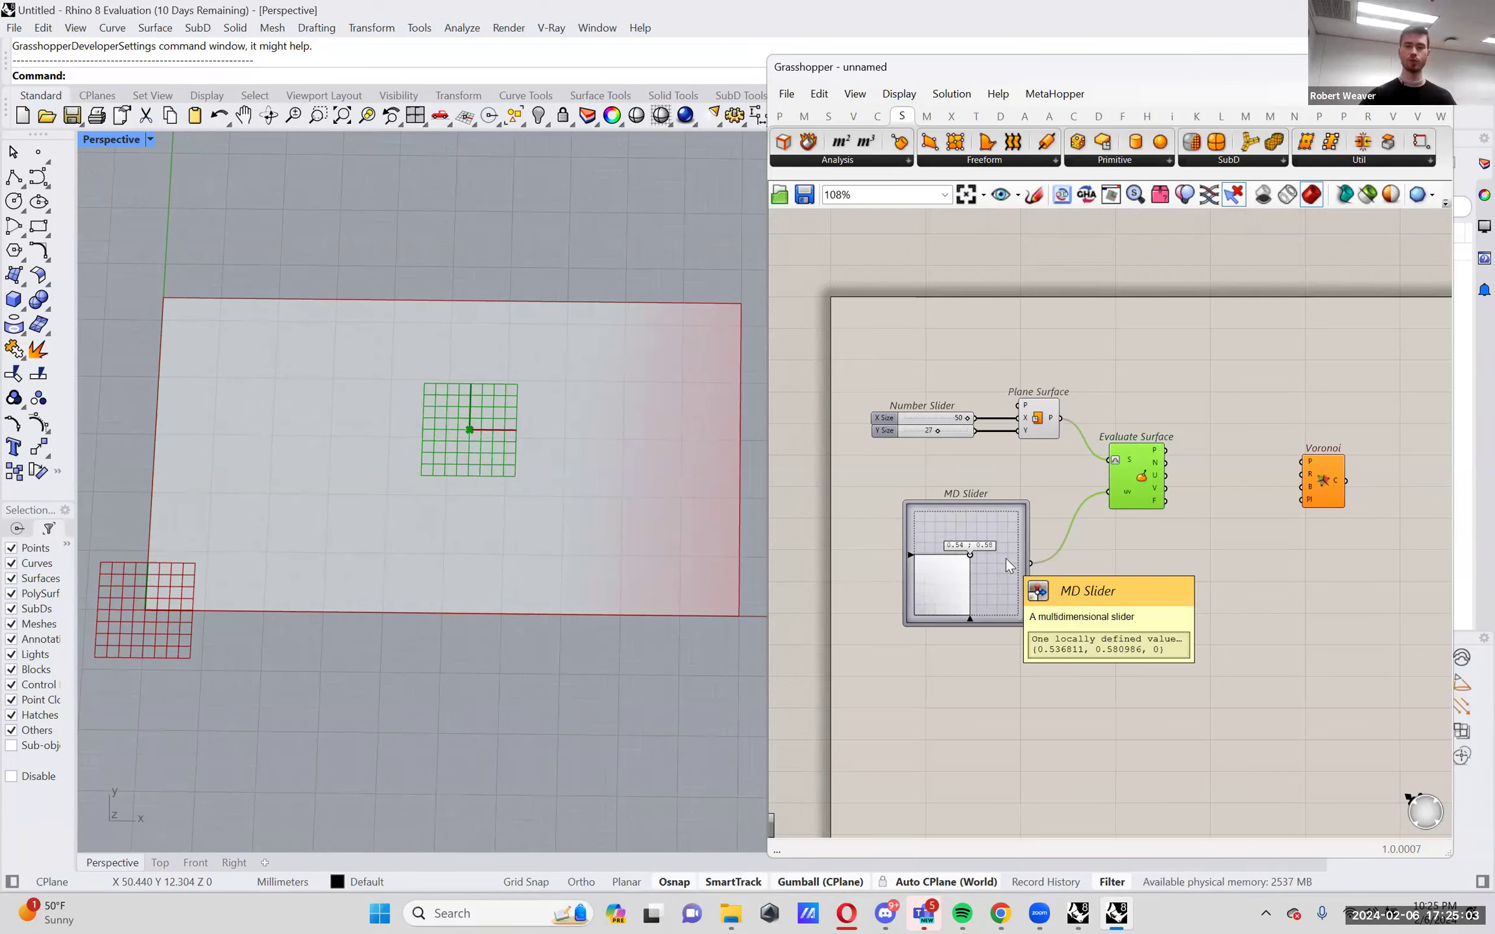
Set the MD Slider to 0.31 ; 0.34 and place a copy of it directly below.
left_click(1018, 505)
right_click_drag(1018, 505, 1022, 479)
left_click_drag(965, 533, 996, 644)
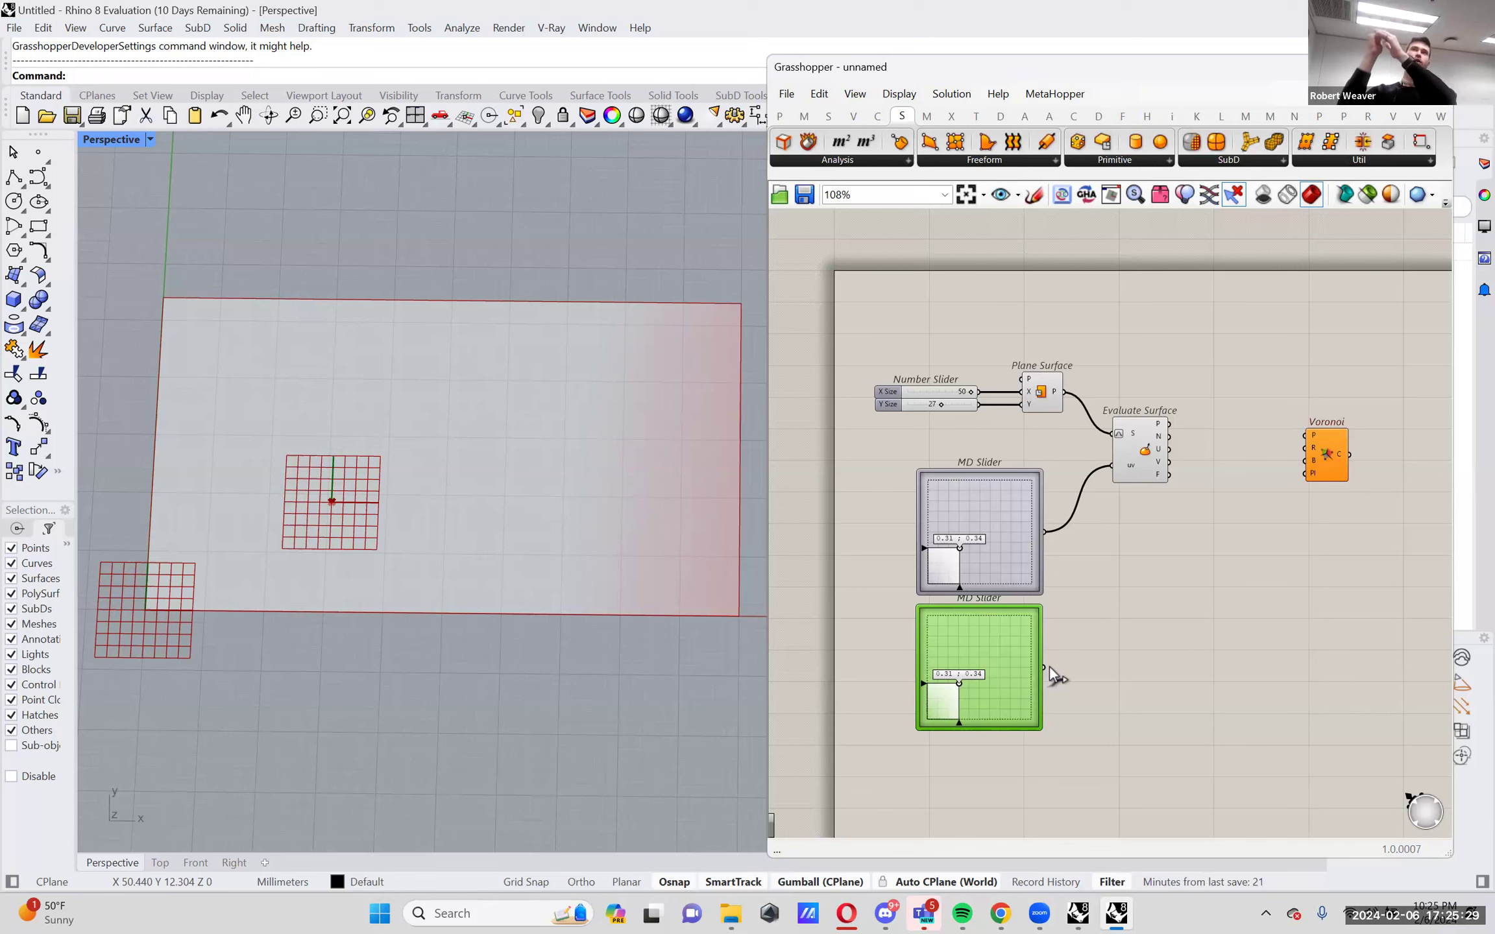
Set the copied MD Slider to 0.71 ; 0.65, align it below the original, and restore the original's wire to Evaluate Surface's uv input.
left_click_drag(1051, 667, 1123, 461)
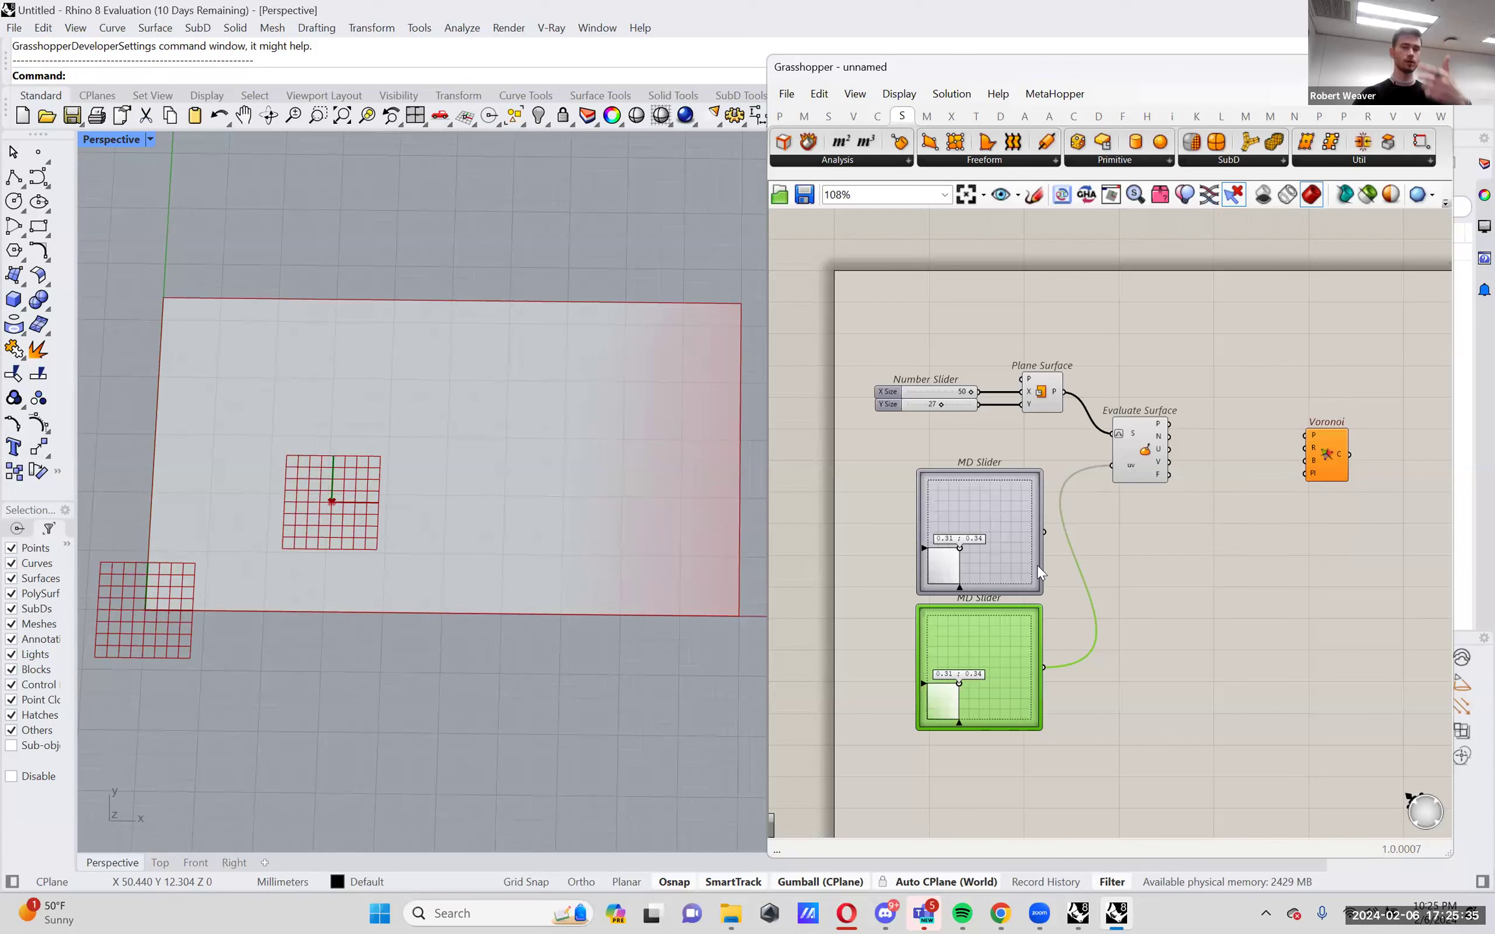
left_click_drag(954, 682, 990, 668)
left_click_drag(1103, 472, 1106, 469)
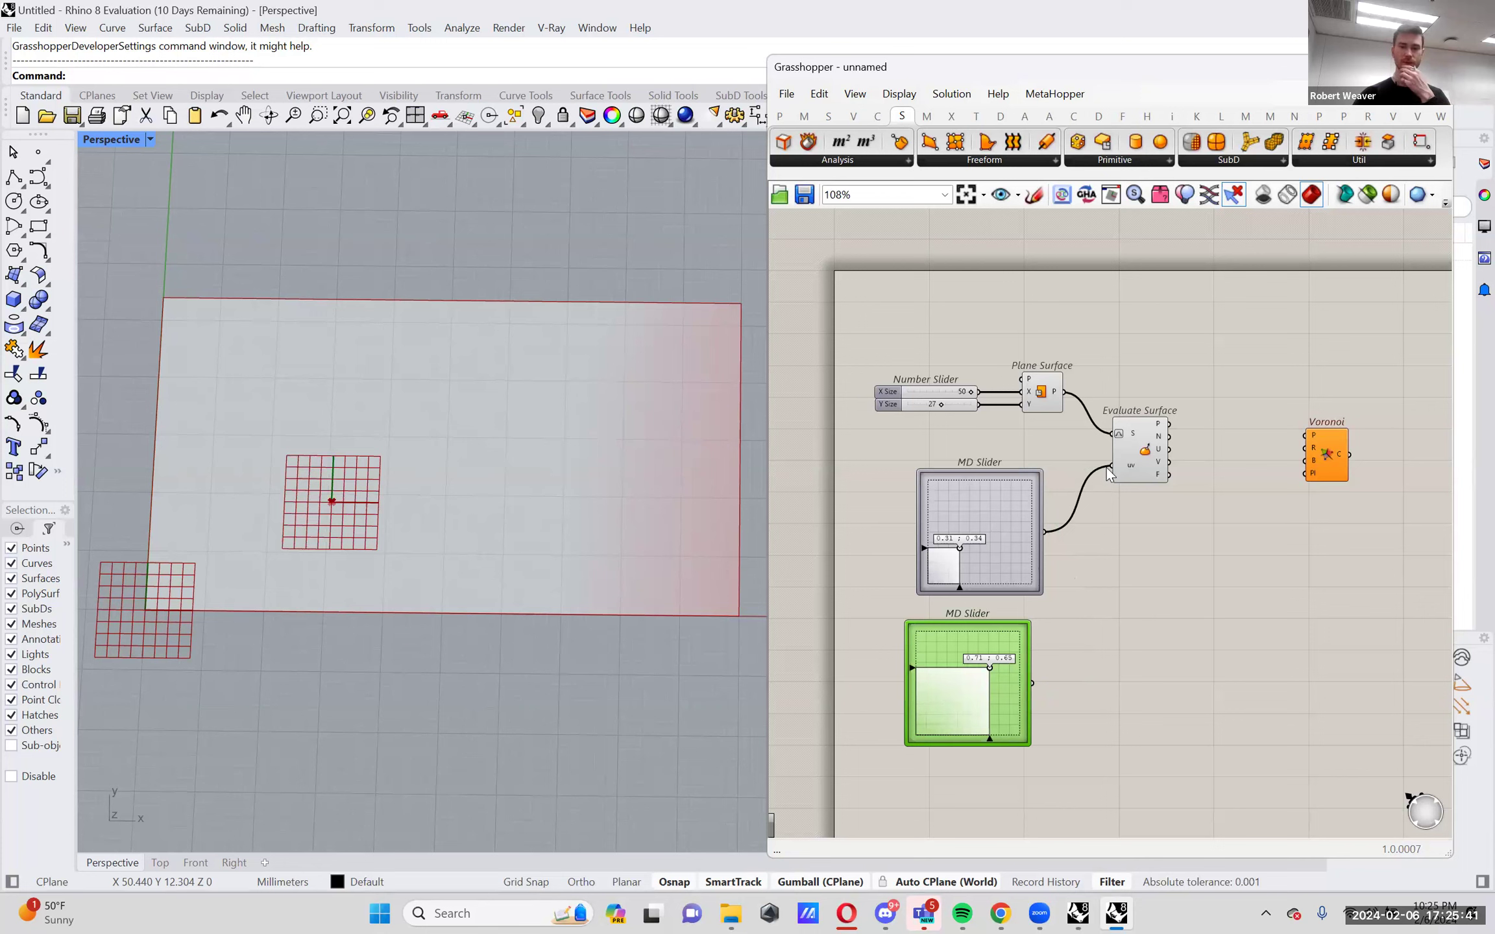
left_click_drag(1004, 629, 1015, 626)
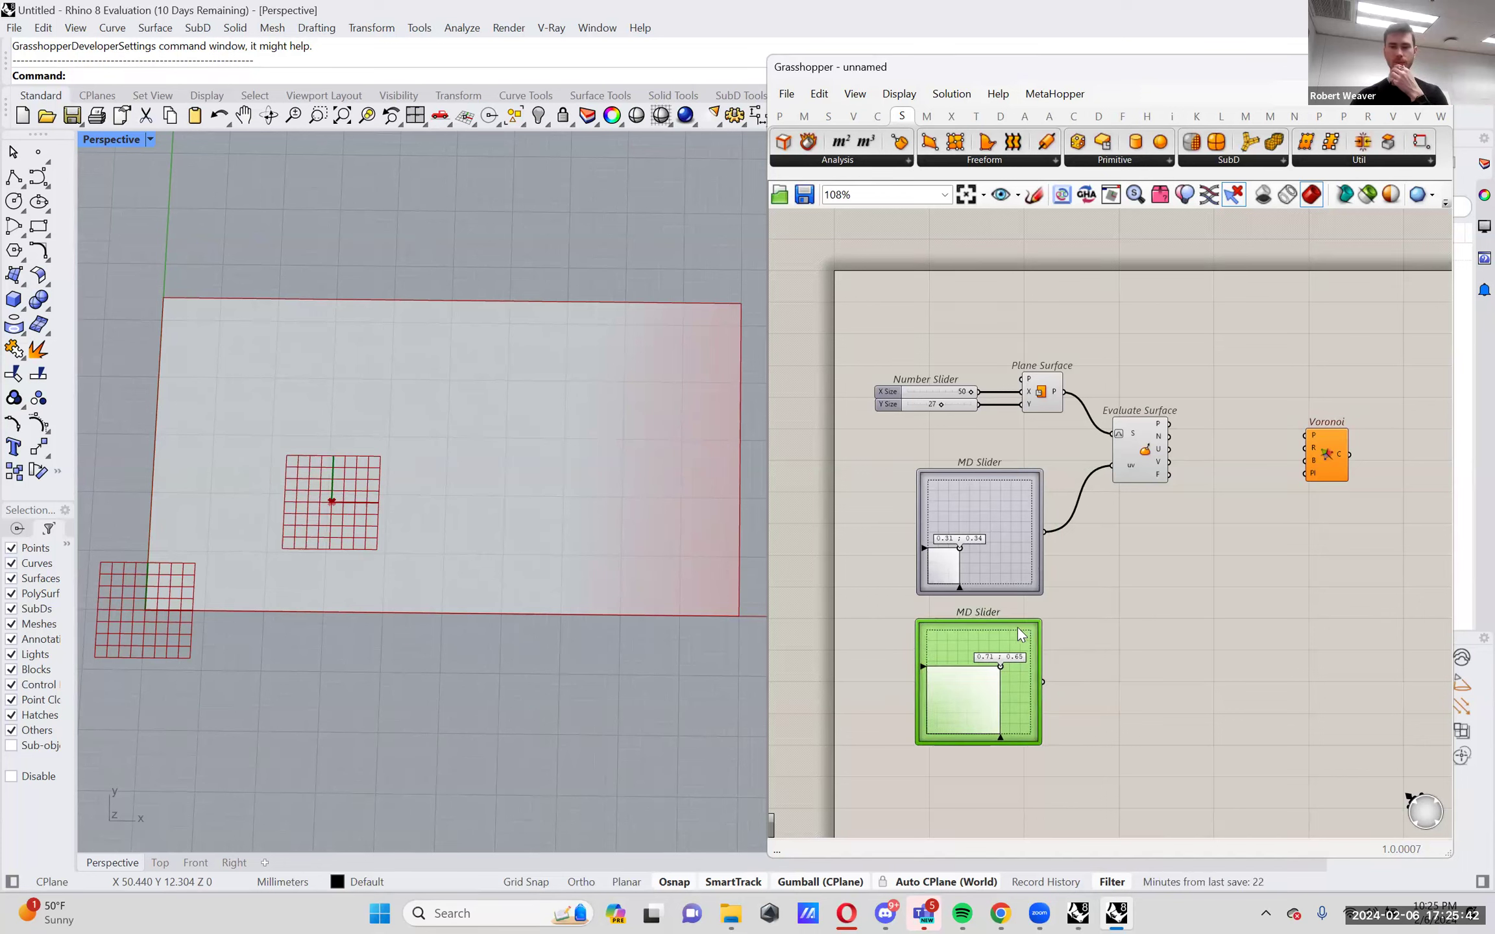
Add a Merge component and wire the upper MD Slider to D1 and the lower one to D2.
double_click(1127, 560)
type("merge")
key("Return")
left_click(1125, 553)
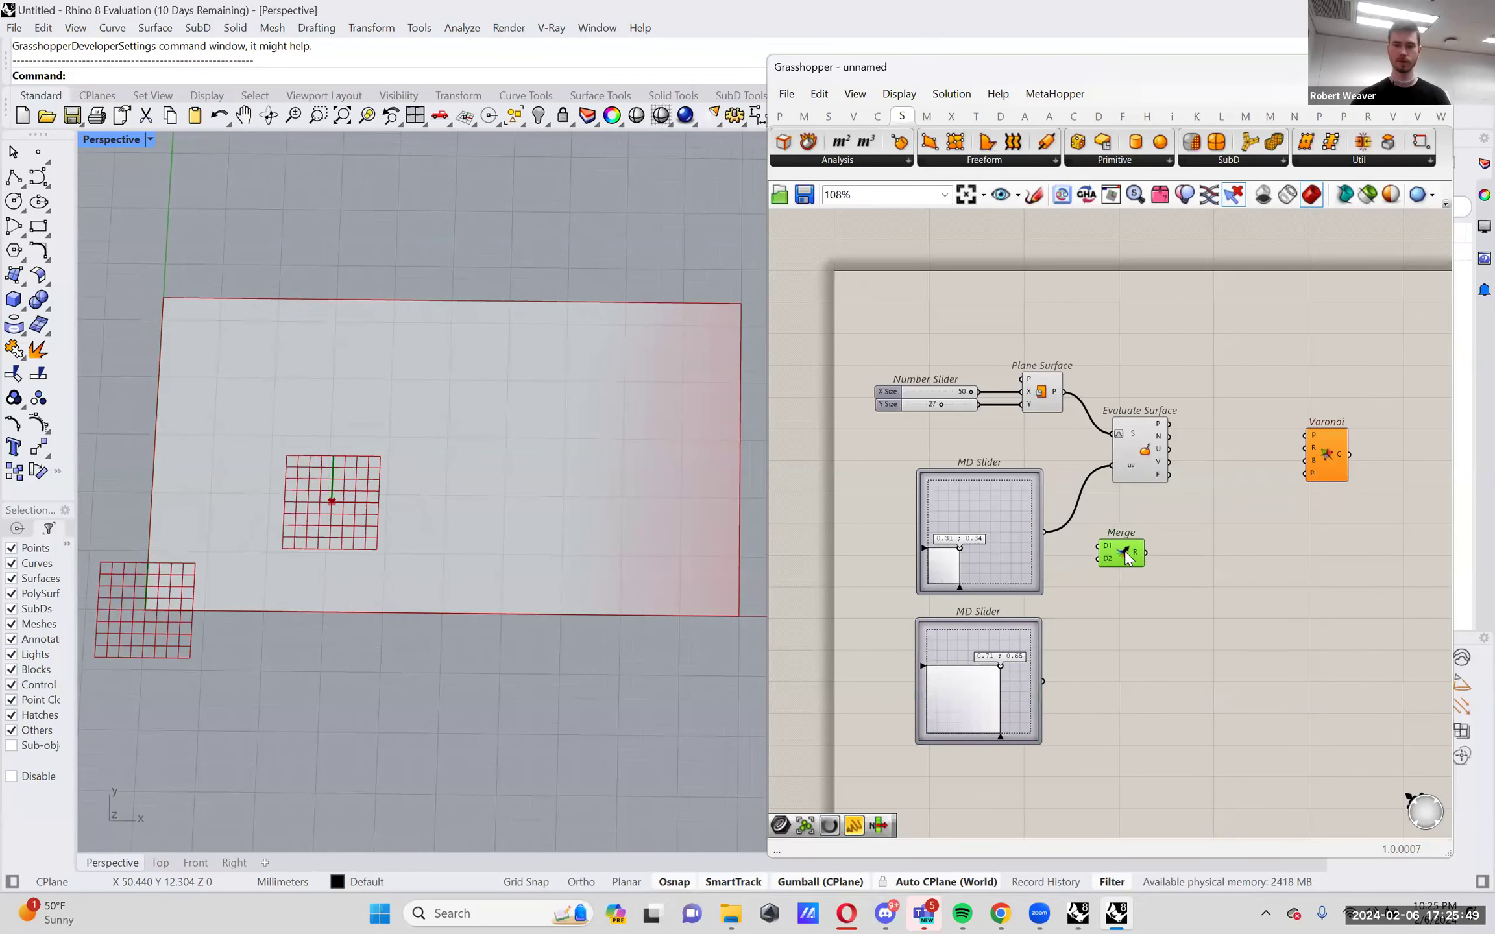
scroll(1077, 635, "up", 5)
left_click_drag(1027, 471, 1111, 490)
left_click_drag(1021, 709, 1118, 517)
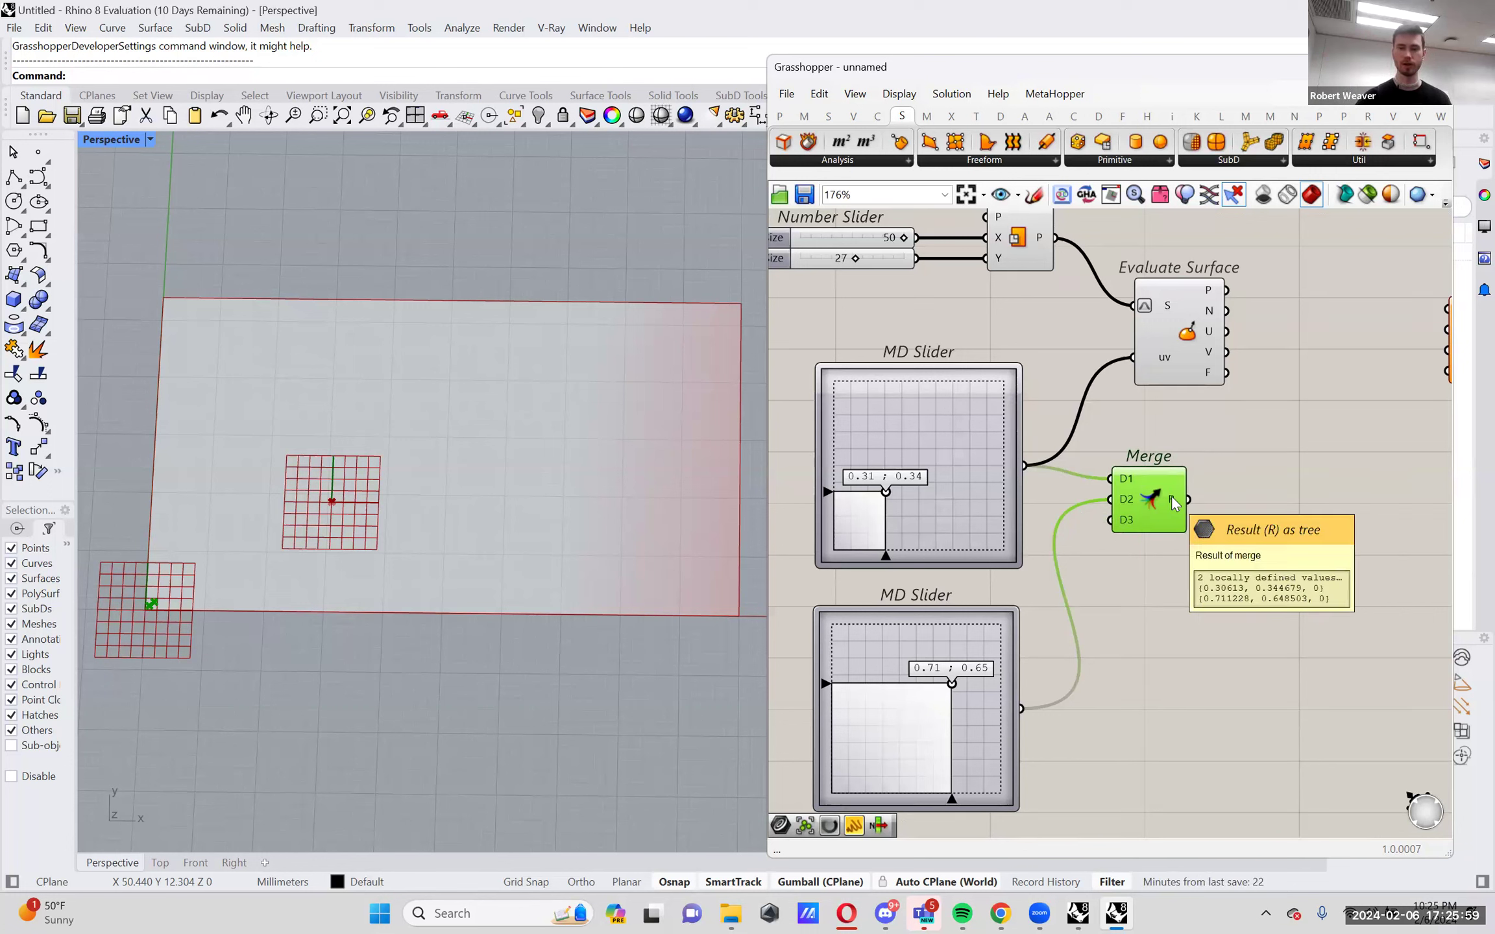
Wire Merge's result to a new Data parameter and Evaluate Surface's uv input, with the MD Sliders at 0.17 ; 0.29 and 0.79 ; 0.66.
double_click(1273, 482)
type("dat")
key("Return")
left_click_drag(1189, 499, 1152, 369)
mouse_move(951, 683)
left_mouse_down()
mouse_move(913, 711)
mouse_move(965, 681)
left_mouse_up()
left_click_drag(885, 492, 862, 501)
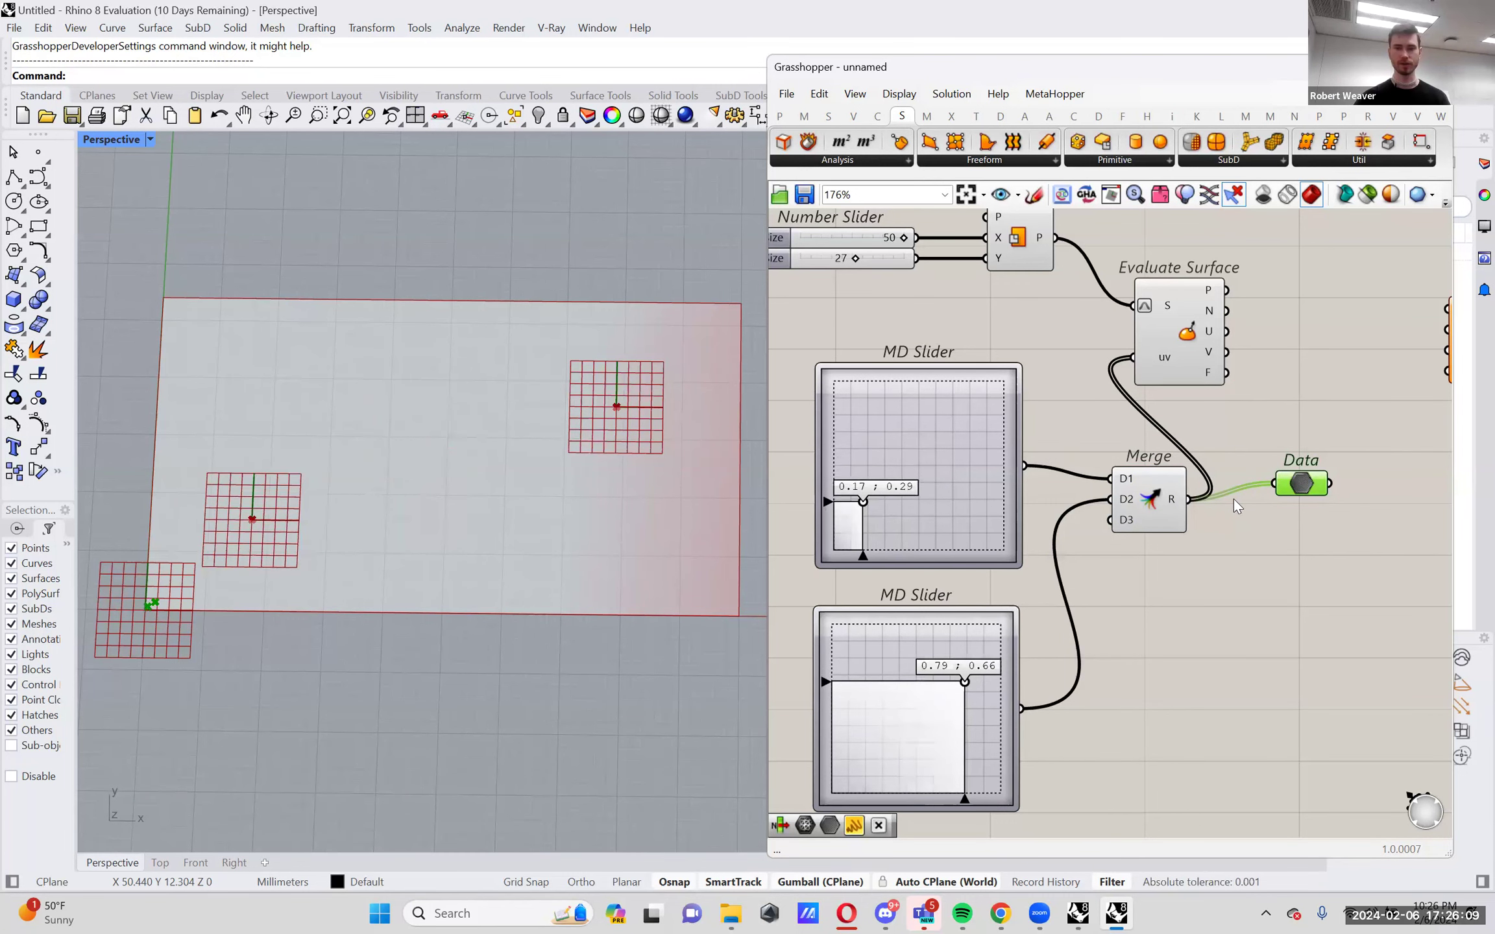
left_click_drag(1301, 488, 1268, 505)
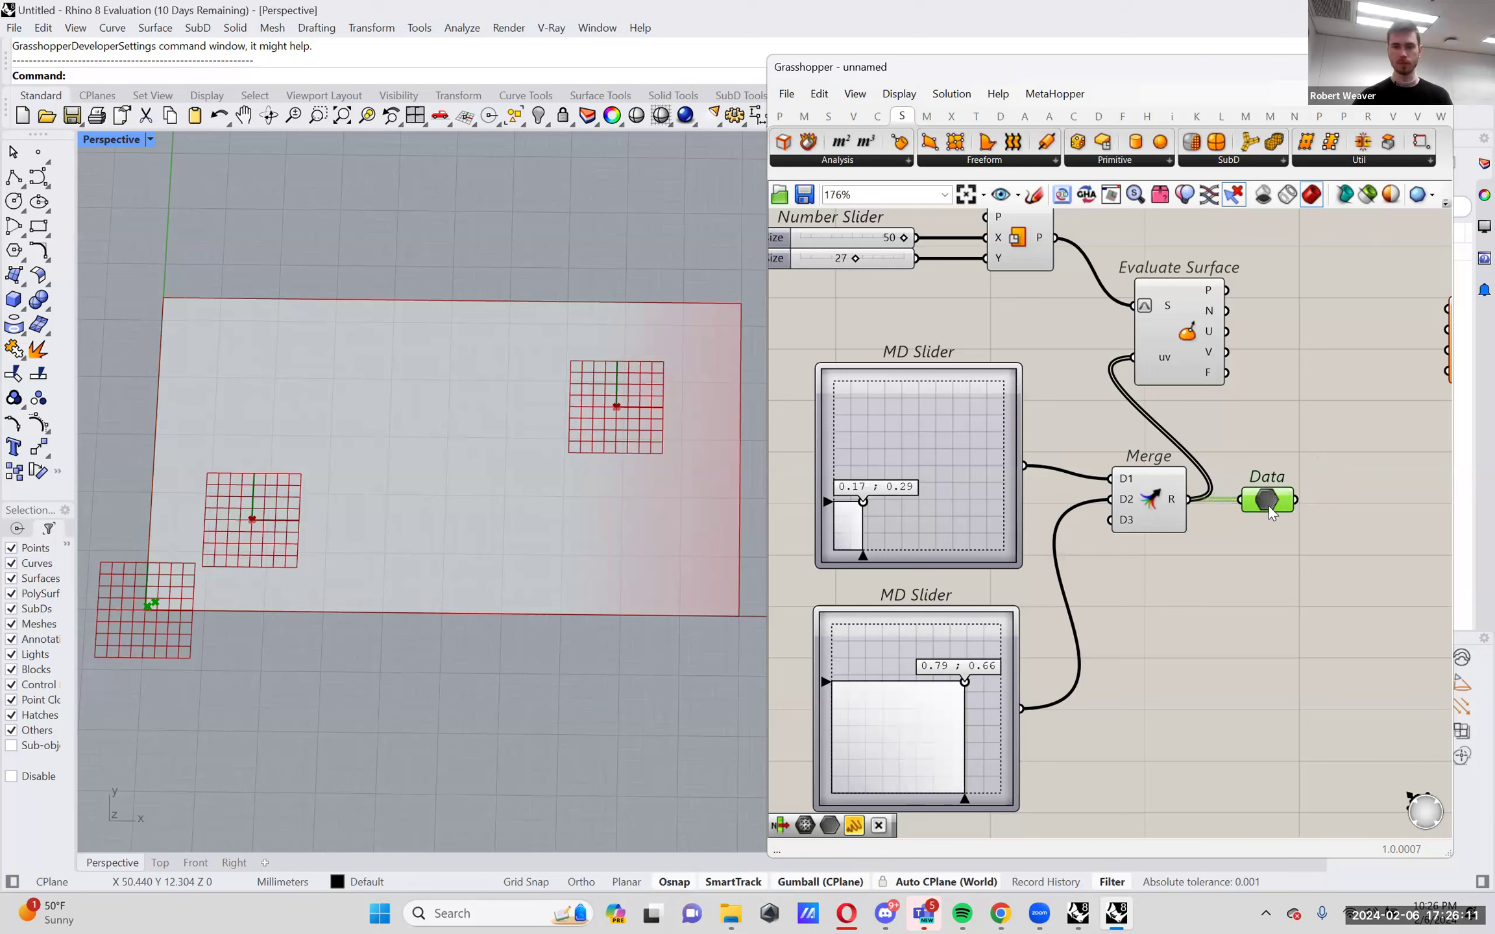
Delete the Merge and Data components and wire both MD Sliders directly to Evaluate Surface's uv input.
left_click_drag(1303, 558, 1123, 459)
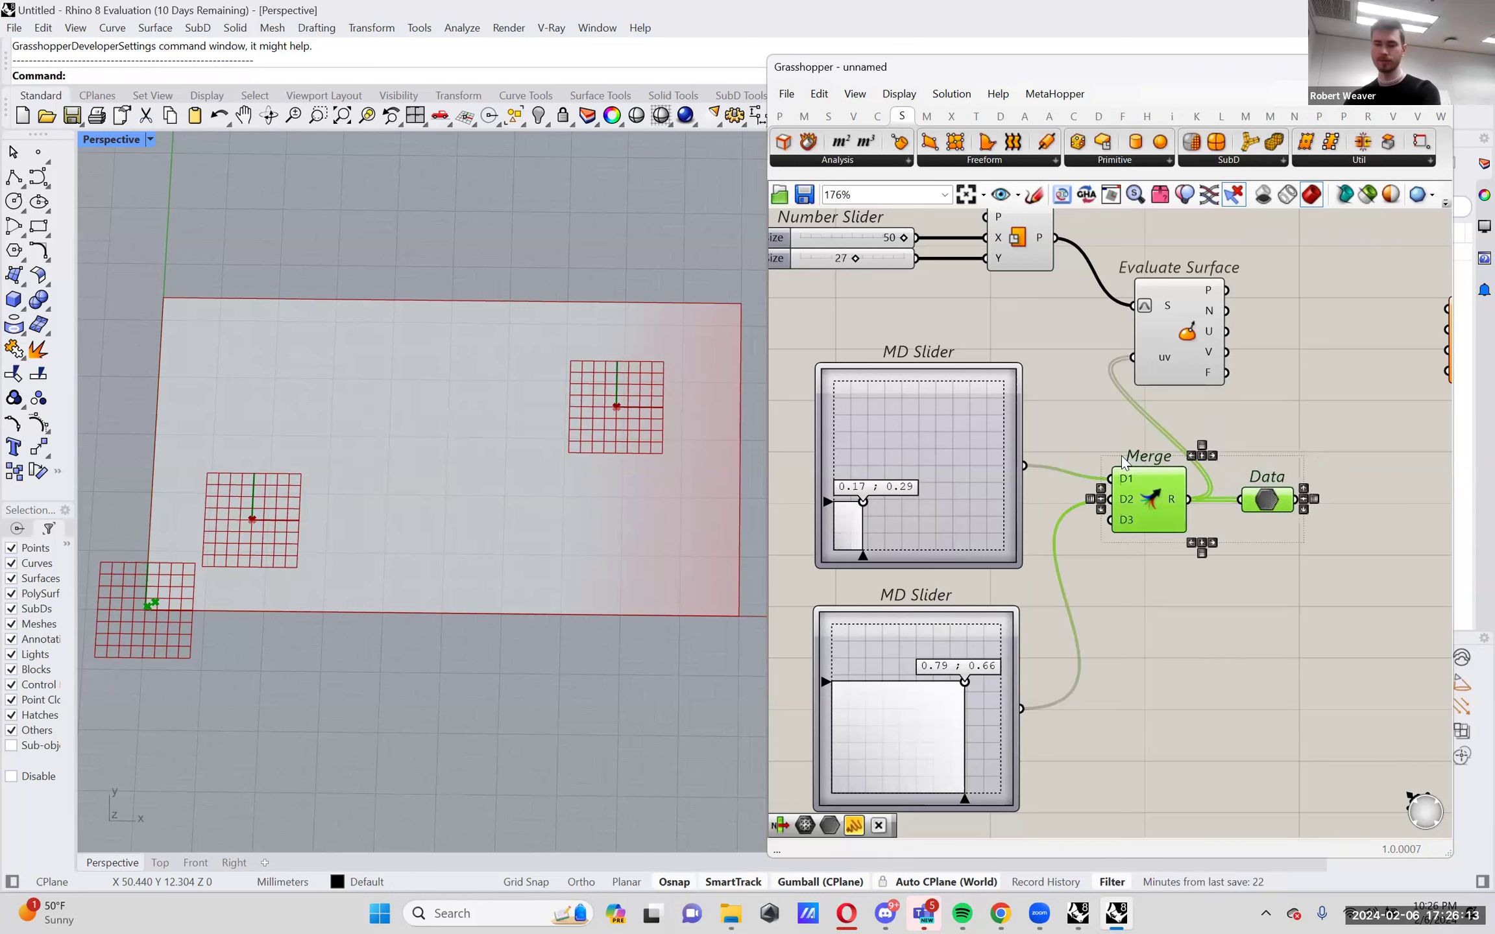
key("Delete")
left_click_drag(1024, 466, 1132, 367)
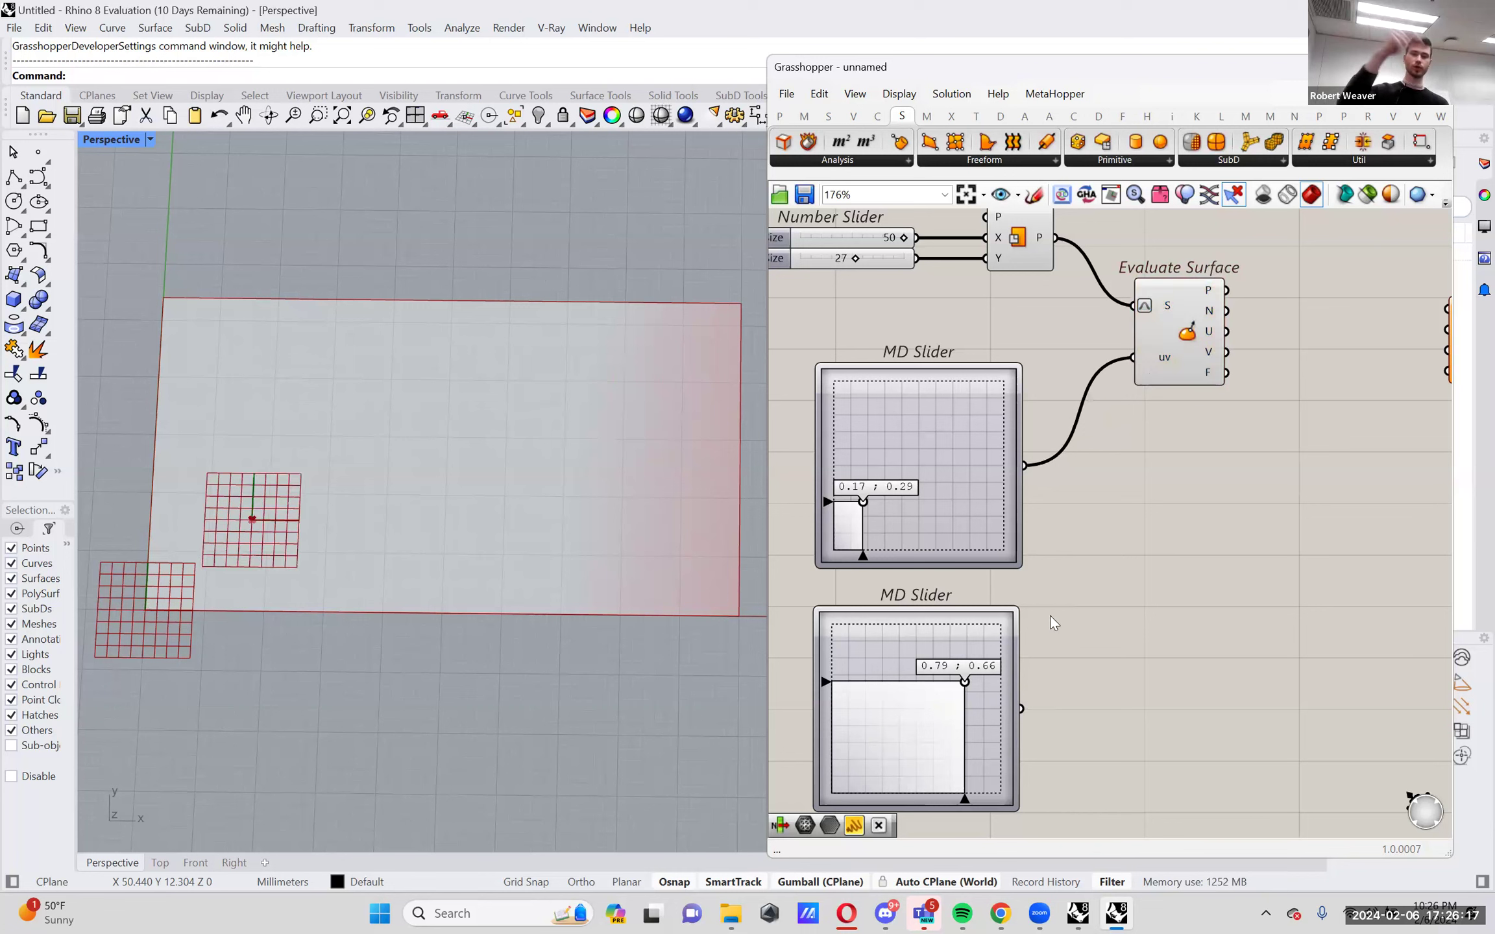
left_click_drag(1020, 707, 1134, 369)
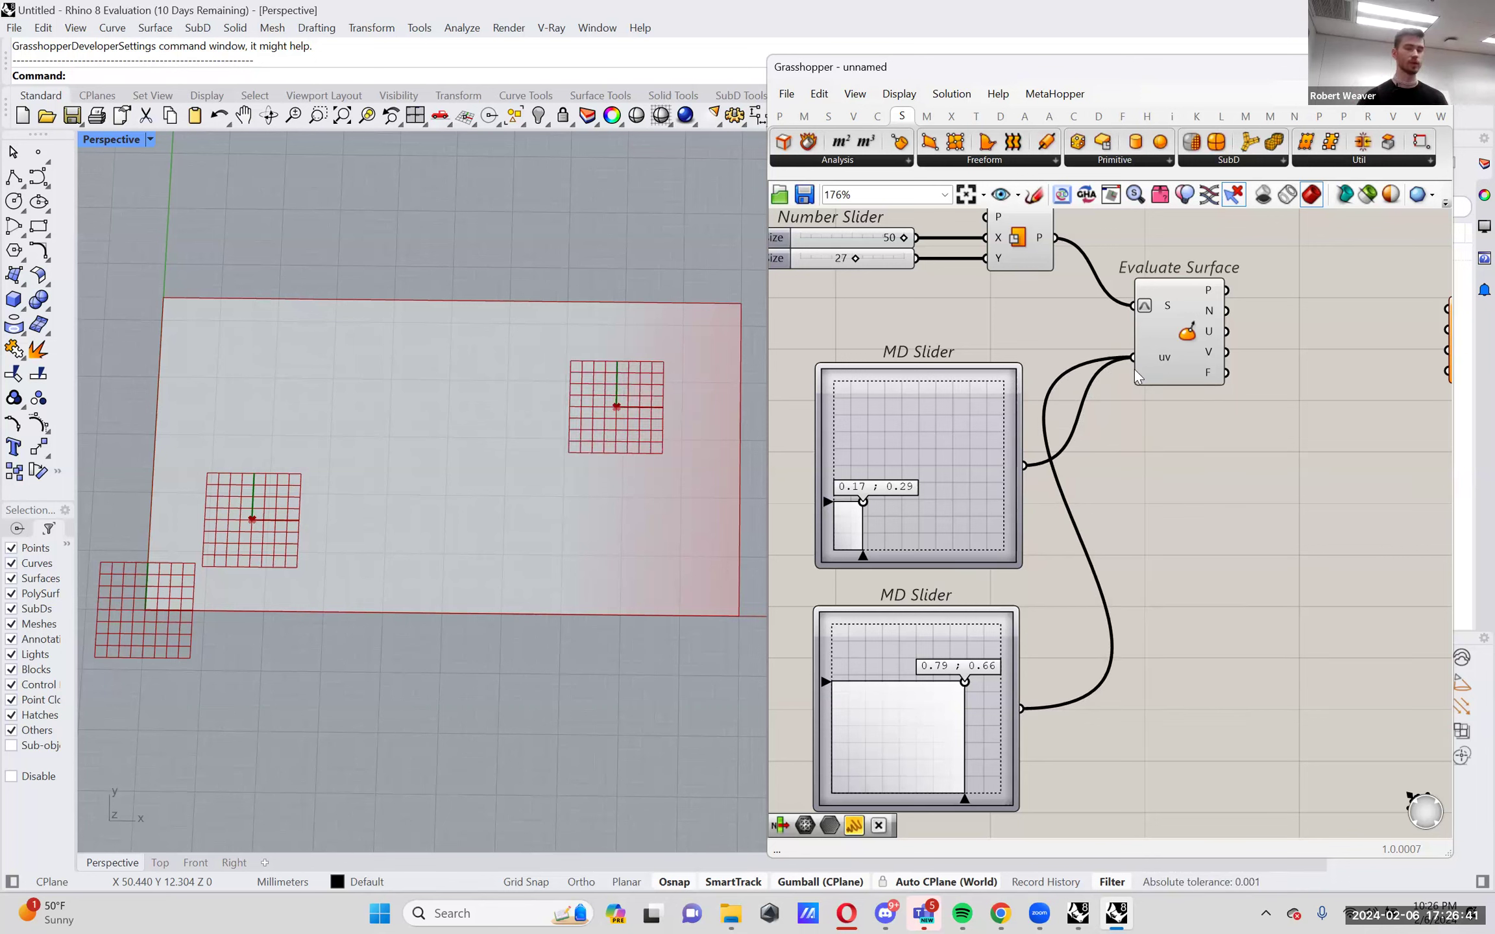
Set the upper MD Slider to 0.22 ; 0.24 and the lower one to 0.78 ; 0.71.
left_click_drag(965, 682, 956, 677)
left_click_drag(863, 503, 871, 508)
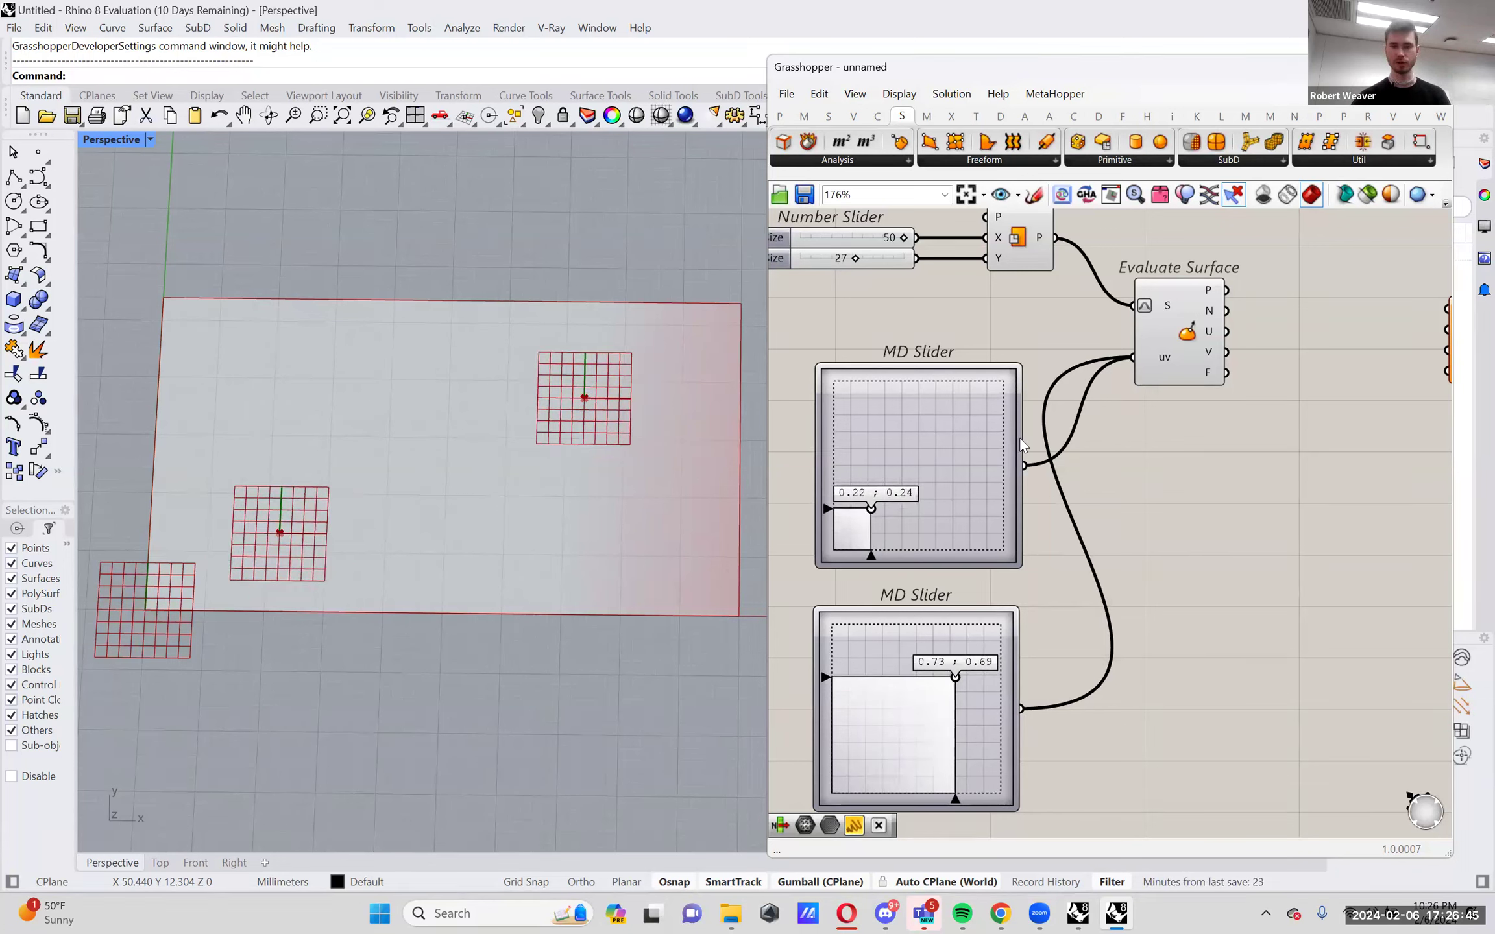
left_click_drag(965, 677, 963, 674)
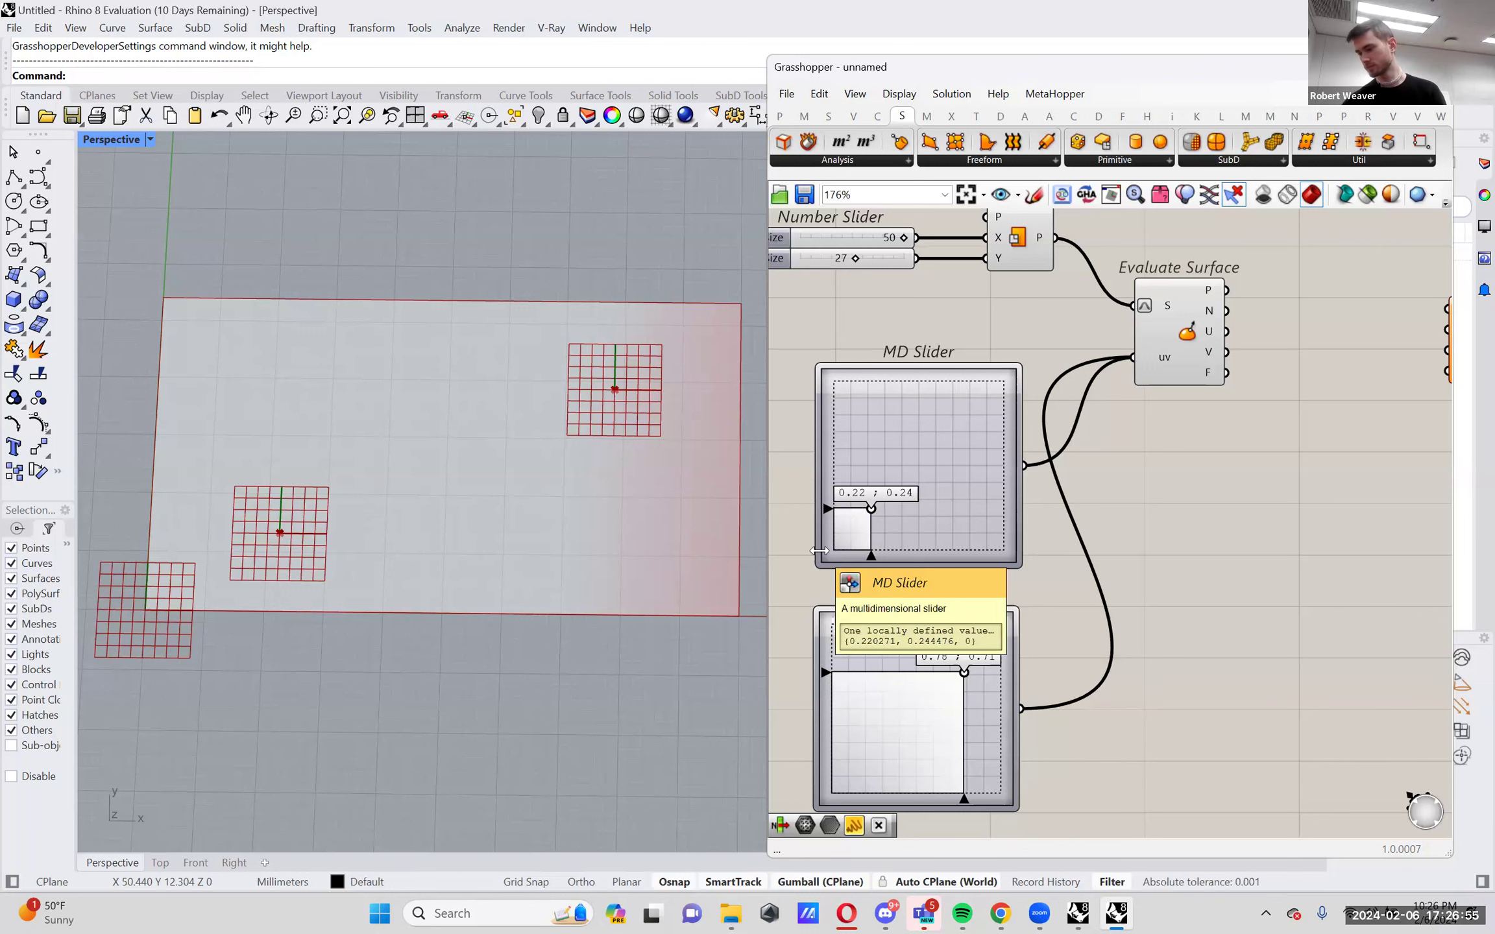
Add a Circle component between Evaluate Surface and Voronoi and wire Evaluate Surface's P output to its P input.
right_click_drag(1101, 506, 957, 536)
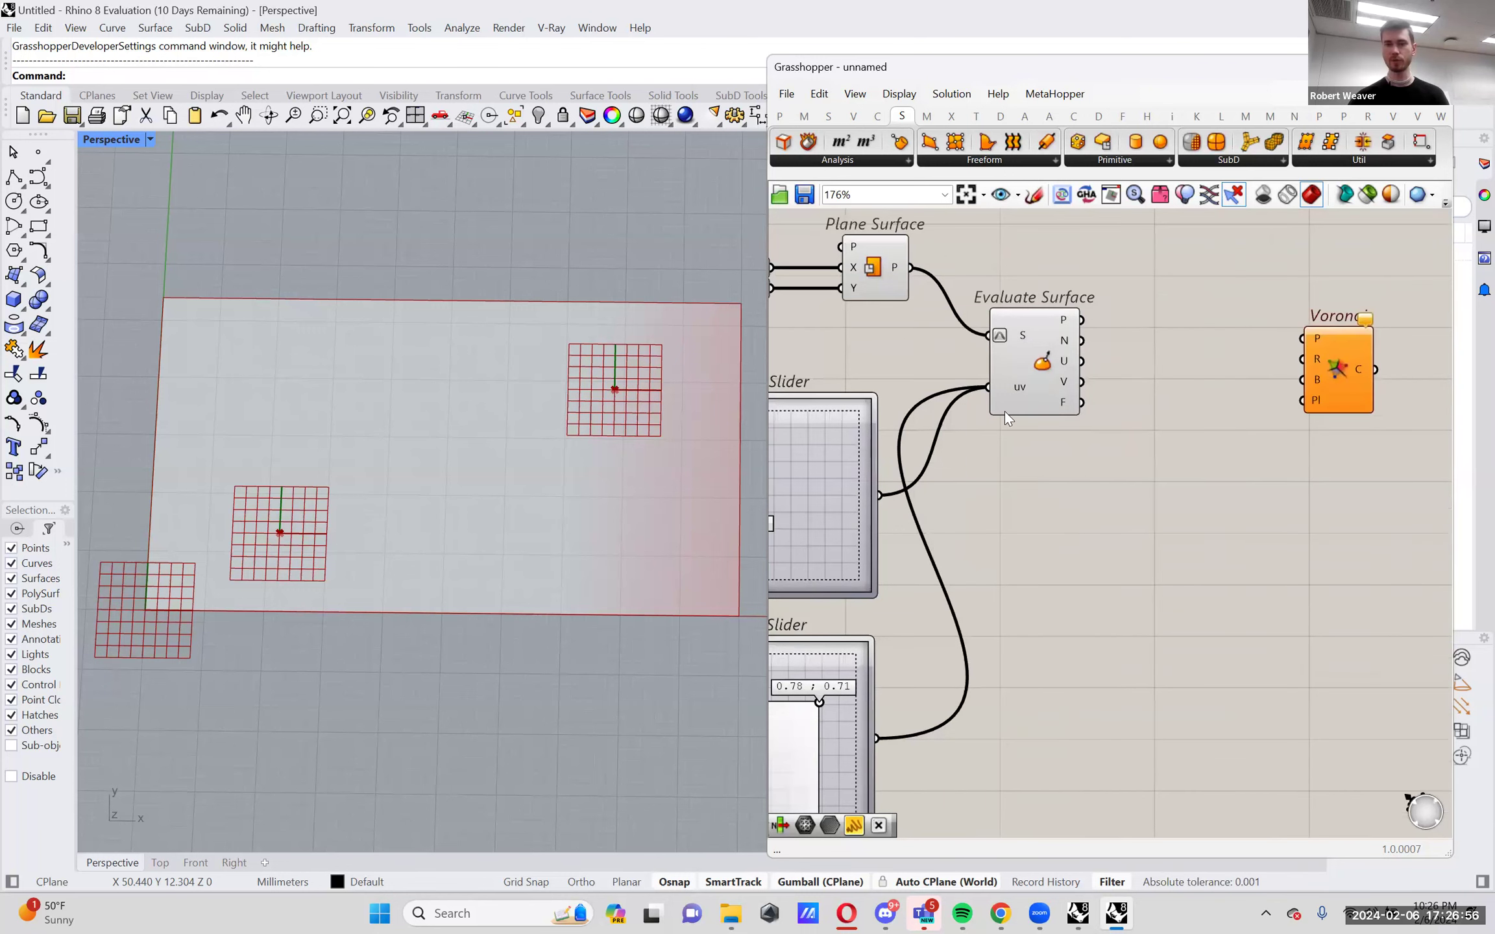
left_click(1040, 364)
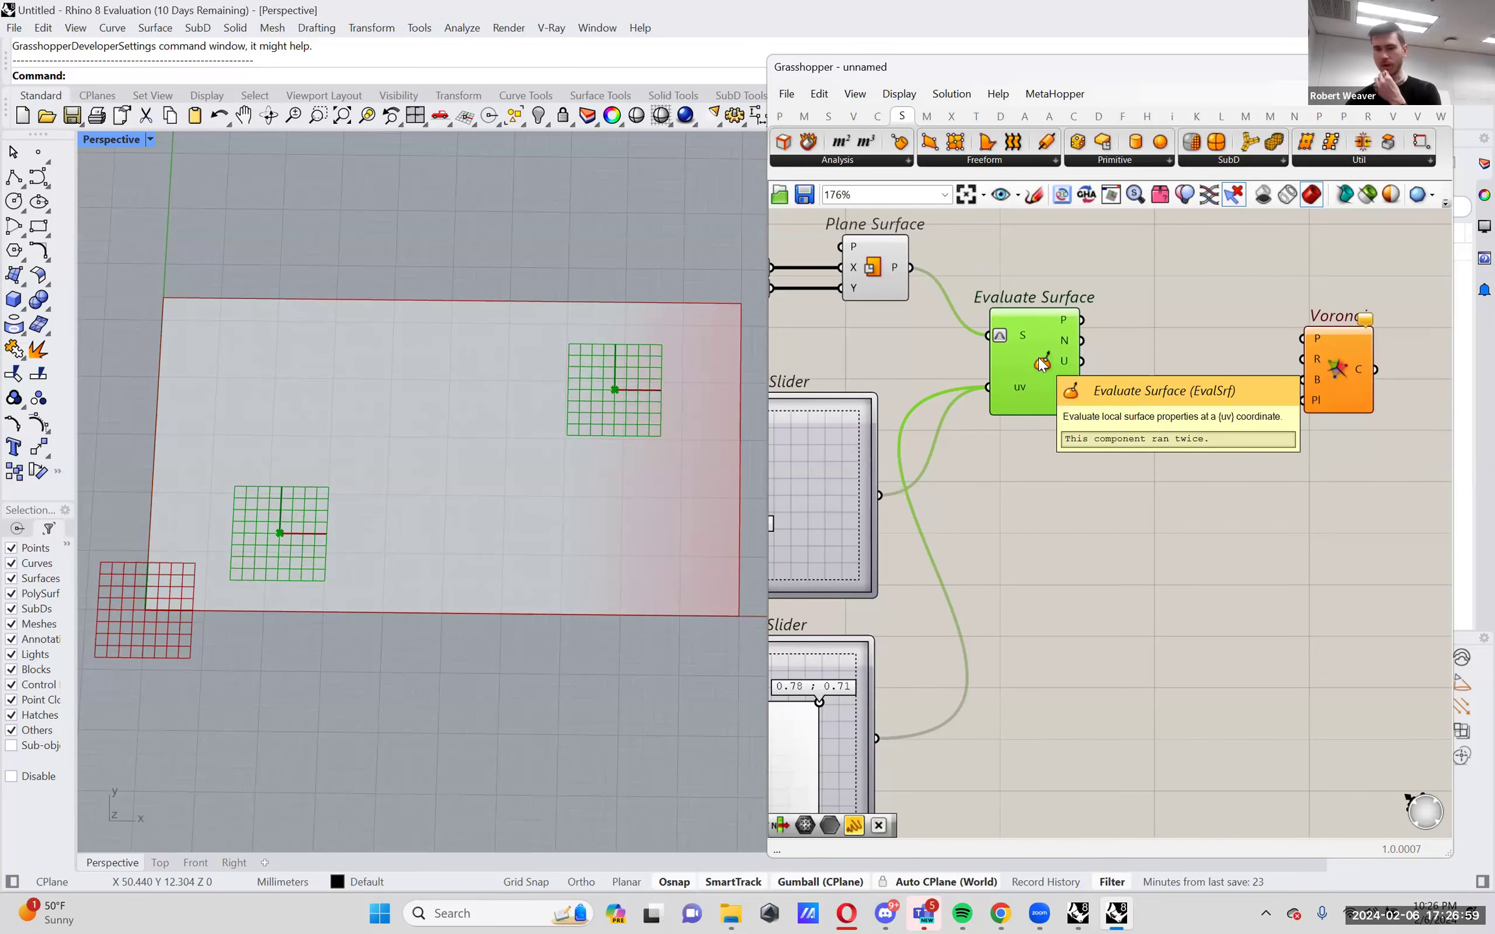
right_click_drag(1060, 335, 1081, 362)
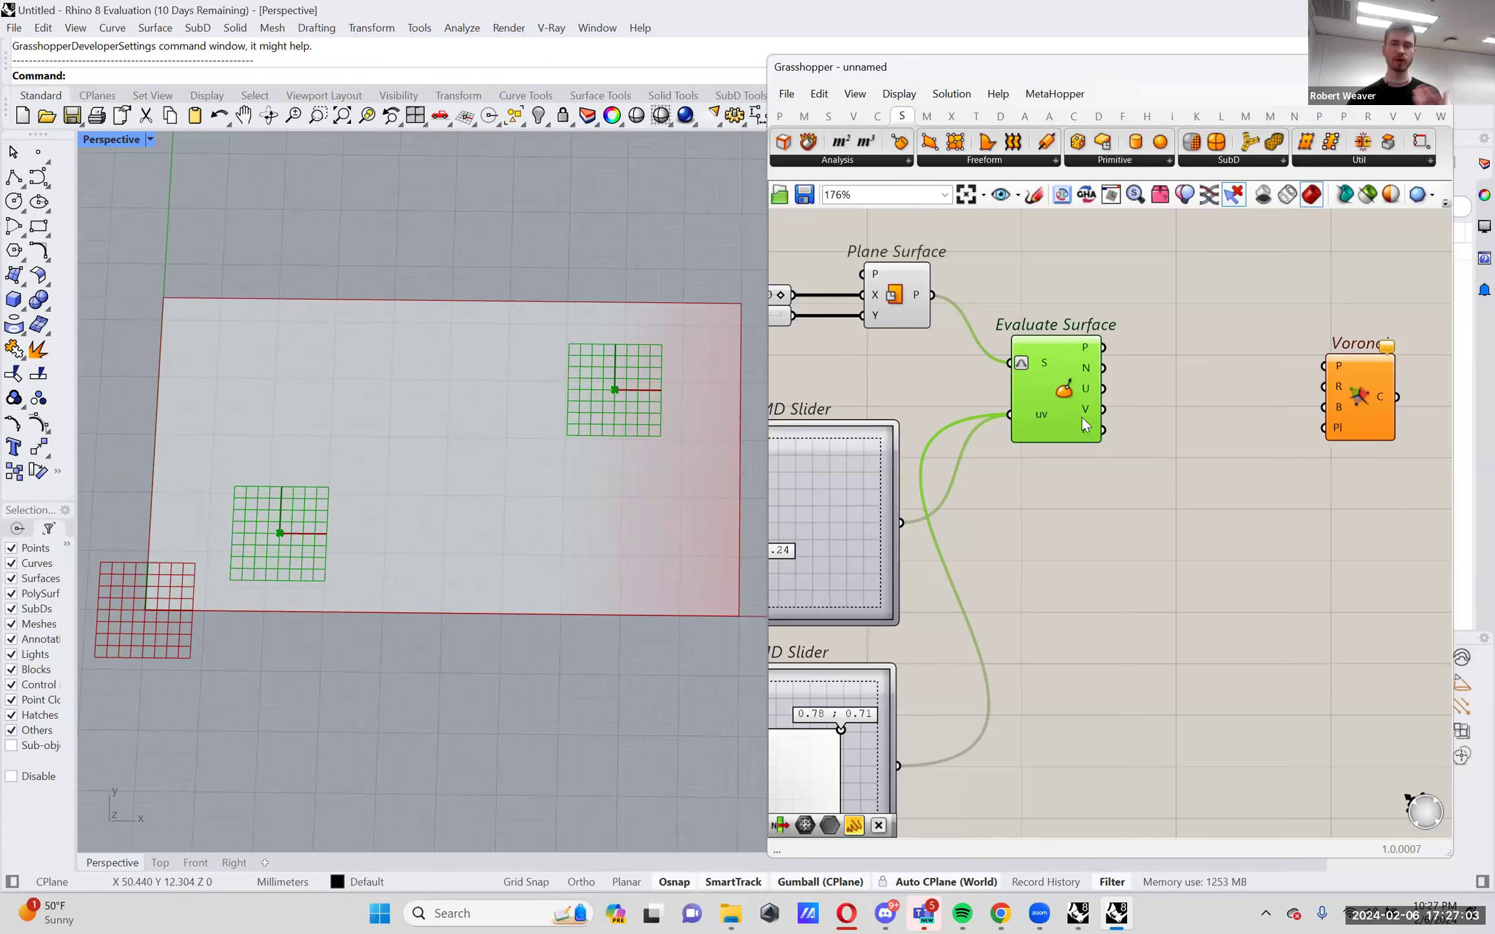
mouse_move(1089, 352)
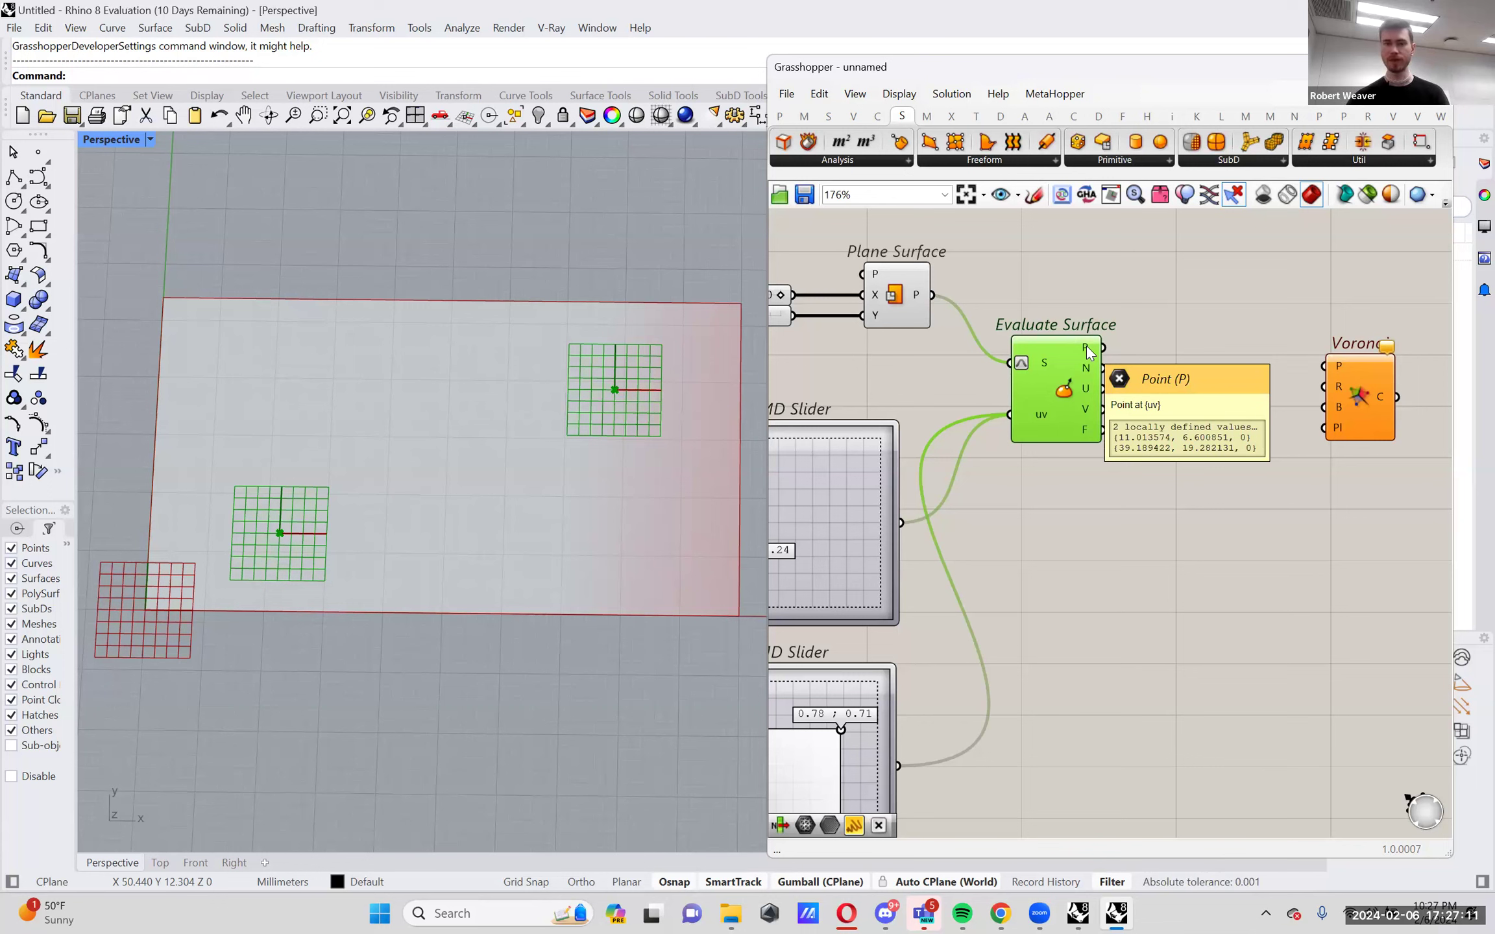
double_click(1187, 485)
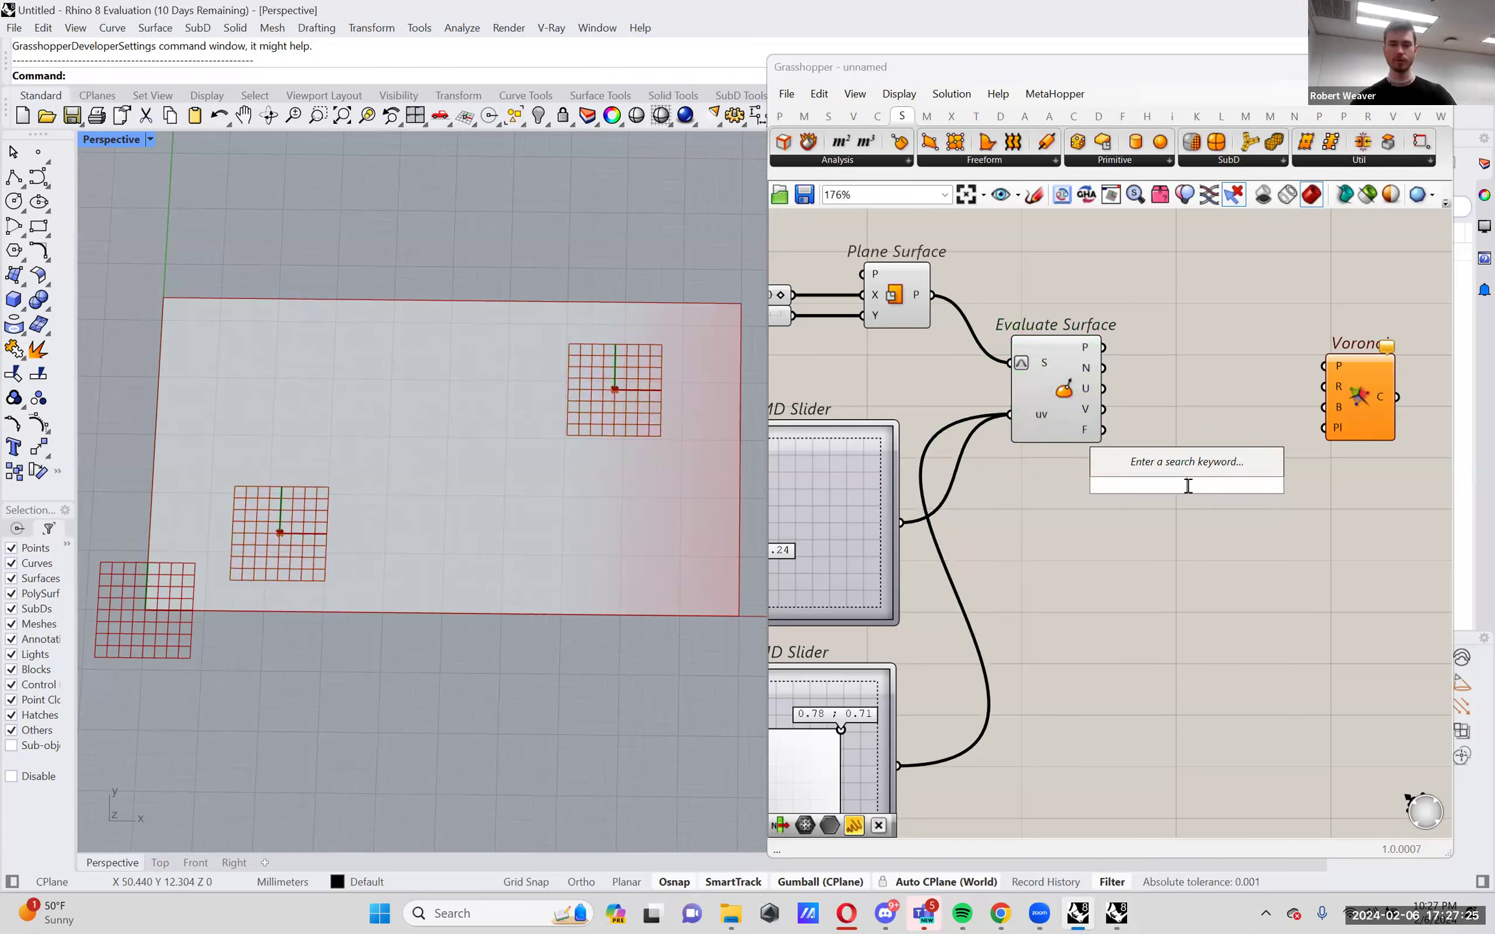
type("circ")
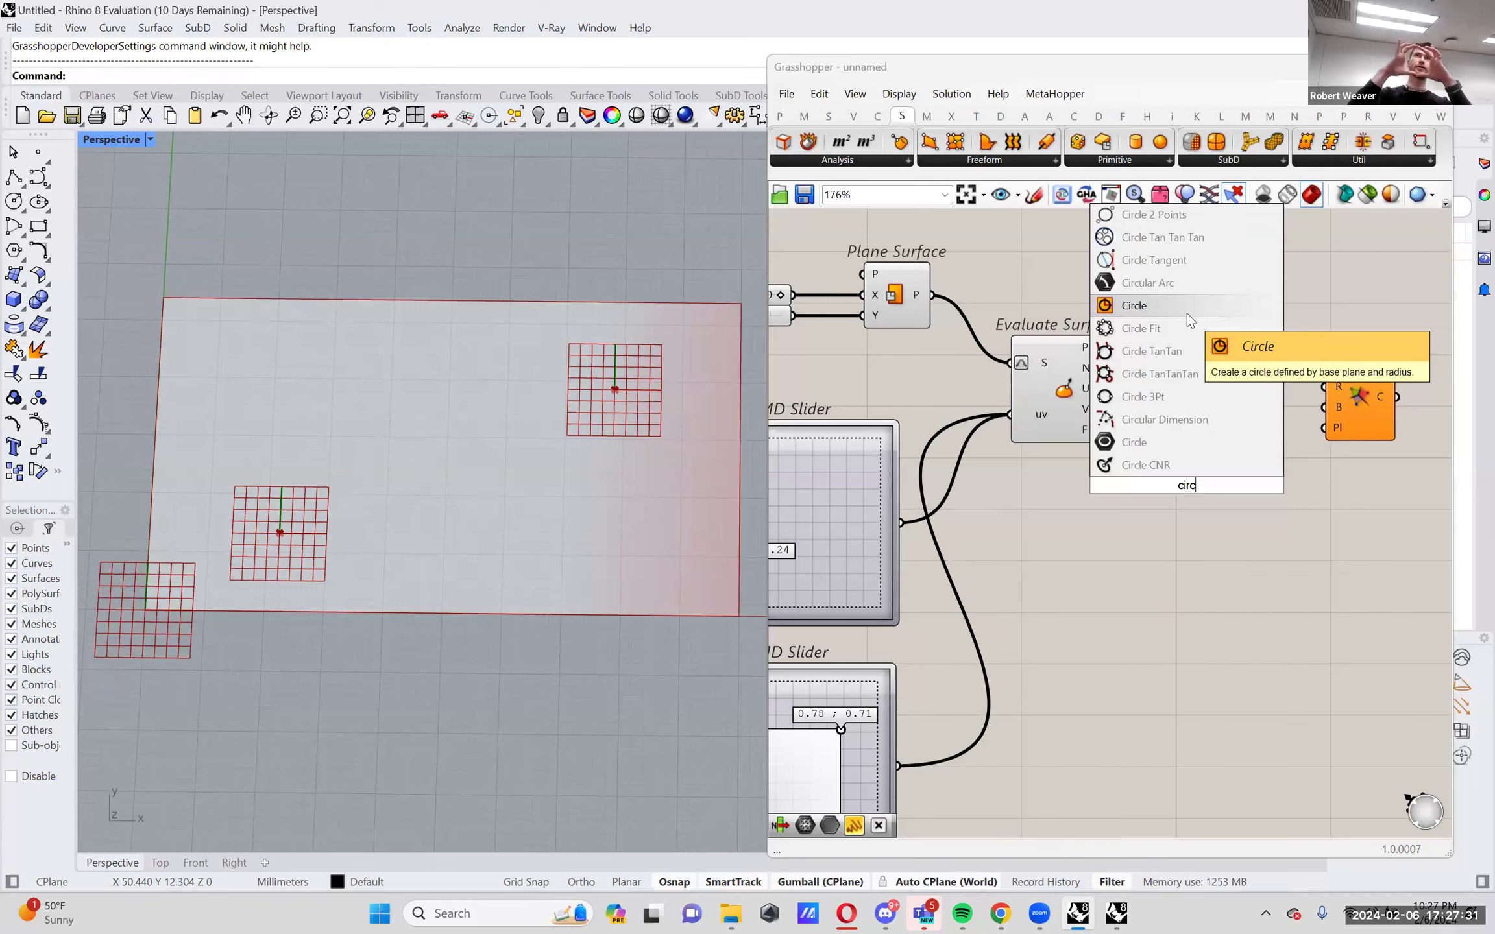
left_click(1187, 313)
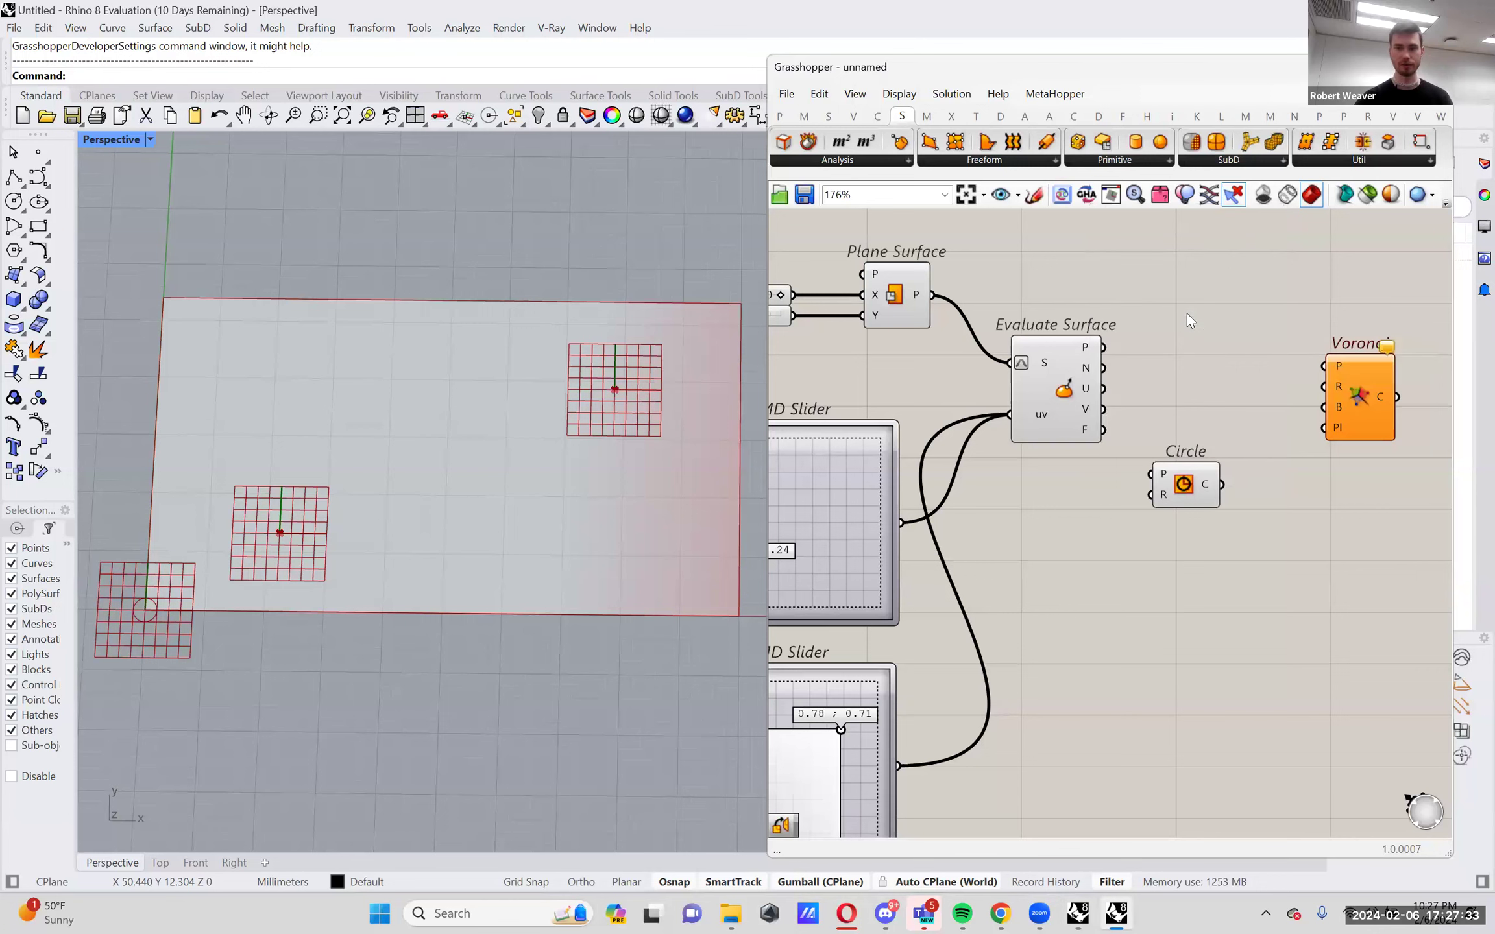
mouse_move(1107, 347)
left_mouse_down()
mouse_move(1164, 413)
mouse_move(1089, 346)
left_mouse_up()
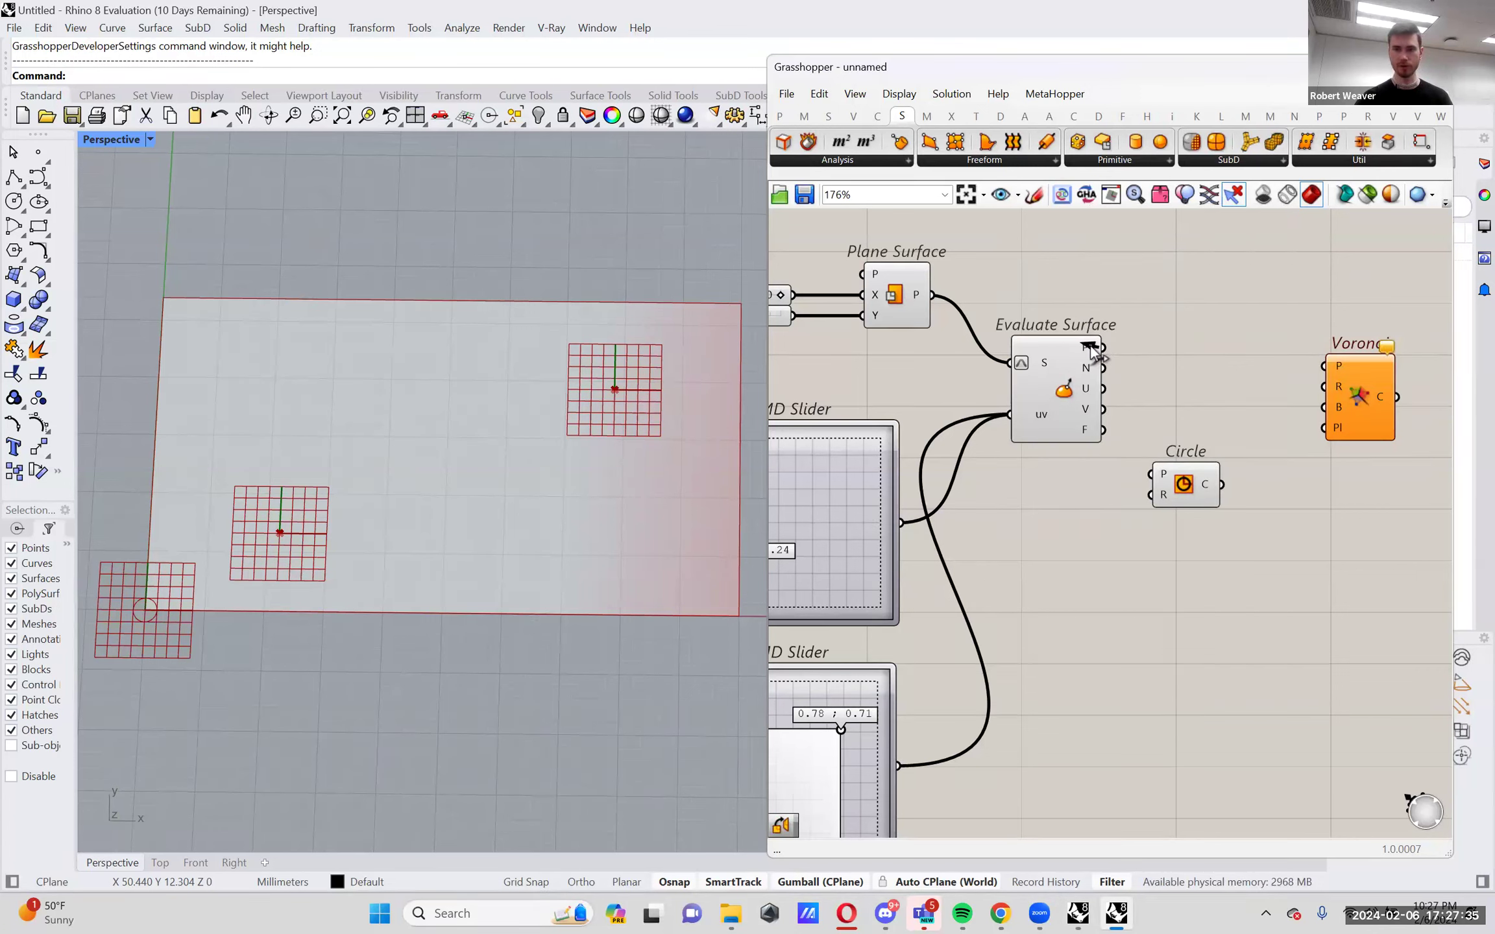
mouse_move(1179, 439)
left_mouse_down()
mouse_move(1164, 471)
mouse_move(1189, 463)
left_mouse_up()
Turn off the preview of Evaluate Surface and shift the Circle component slightly.
right_click(1072, 384)
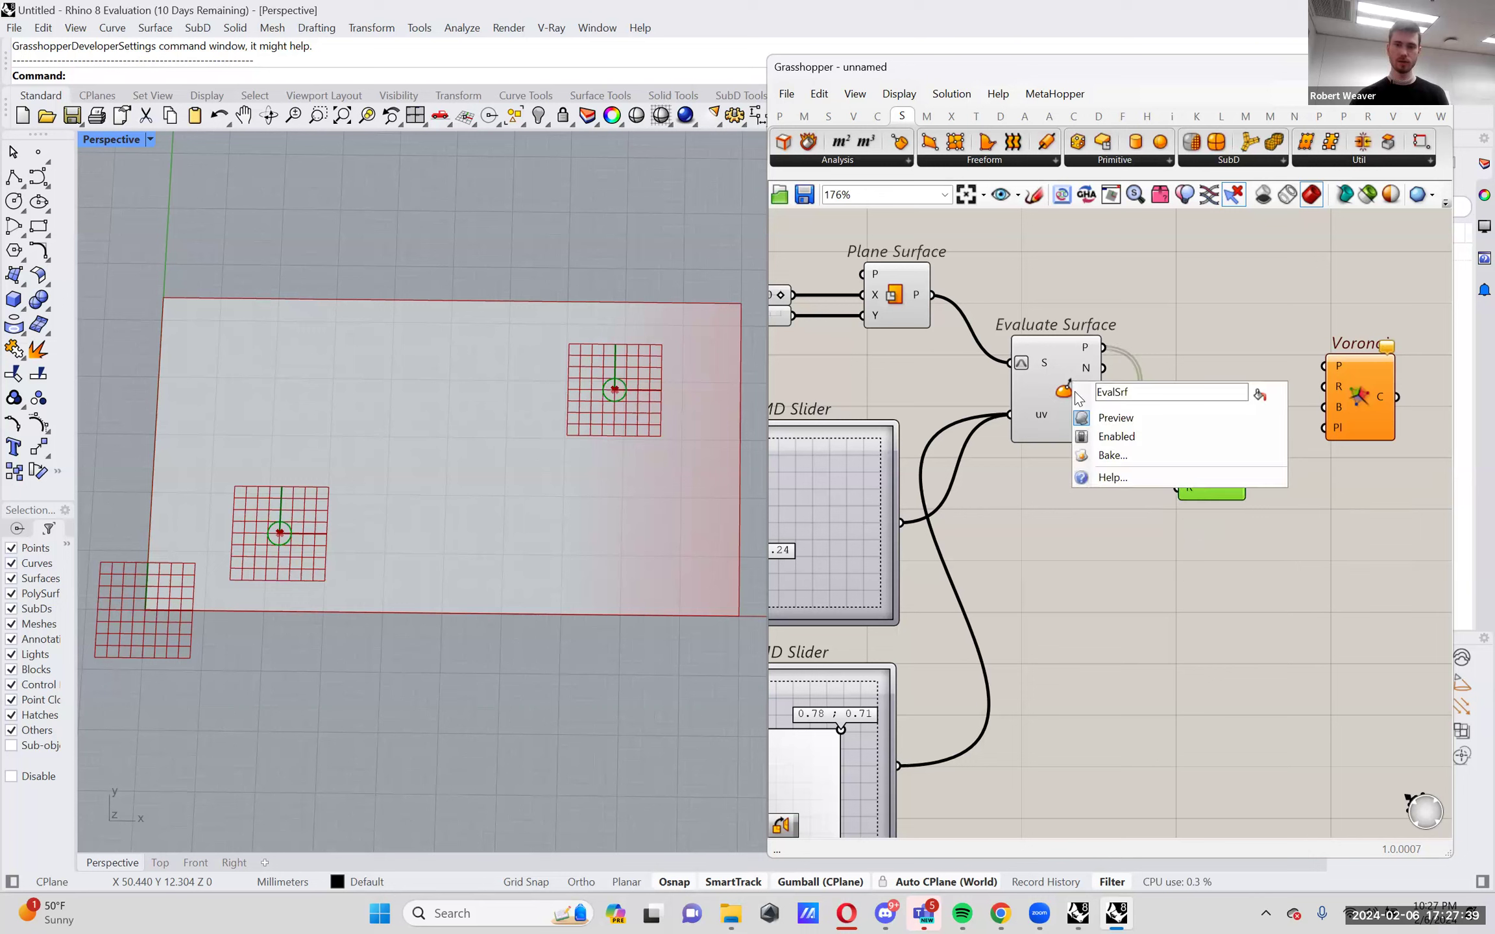
left_click(1085, 418)
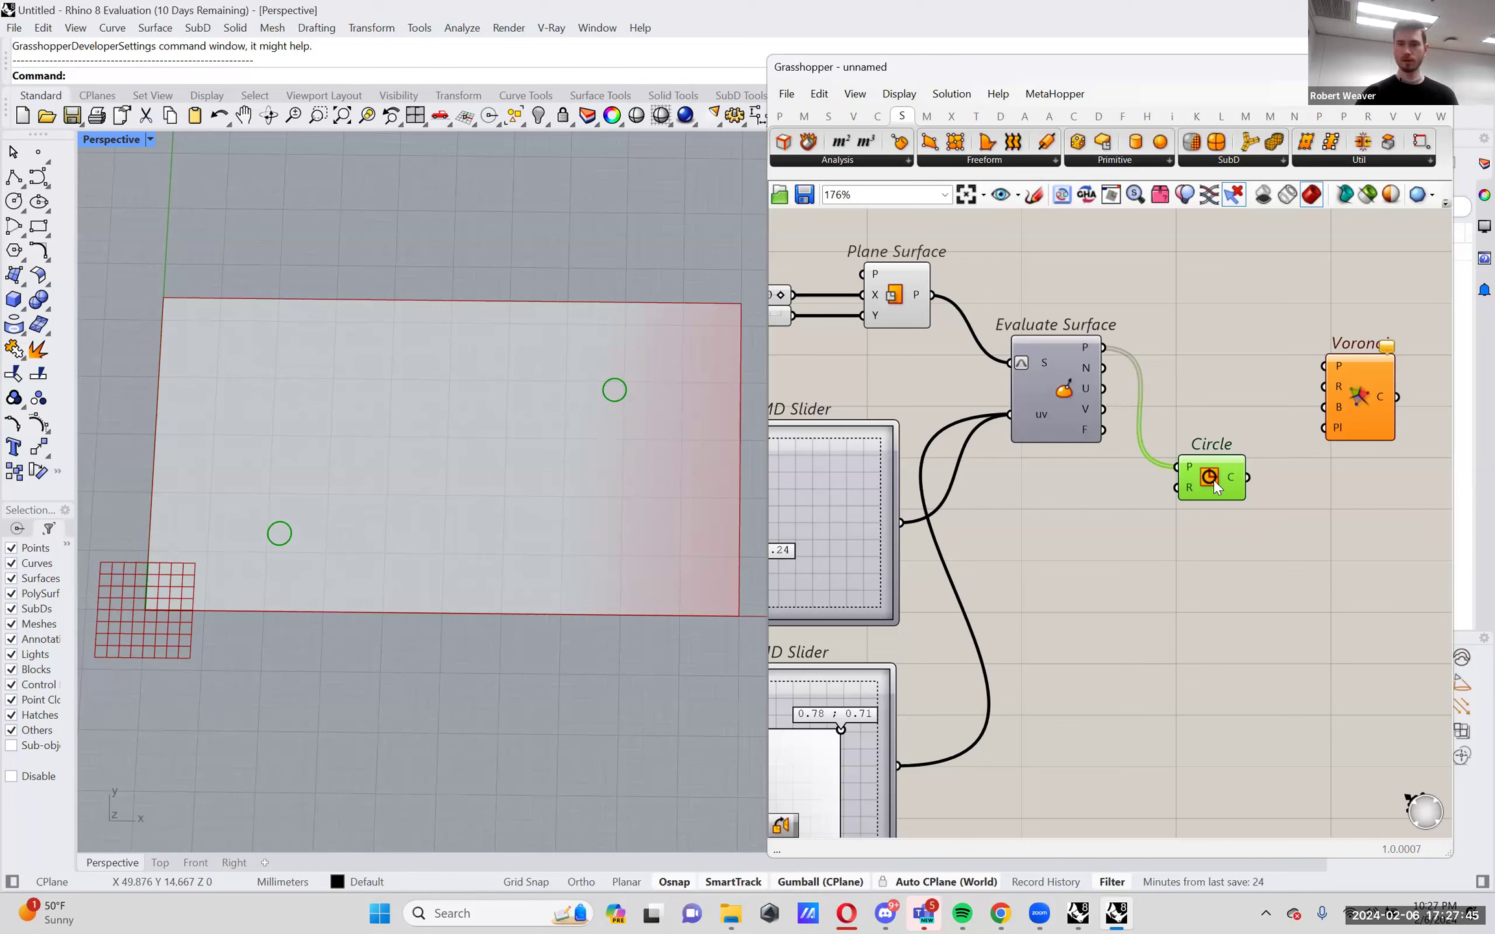
left_click_drag(1228, 474, 1246, 466)
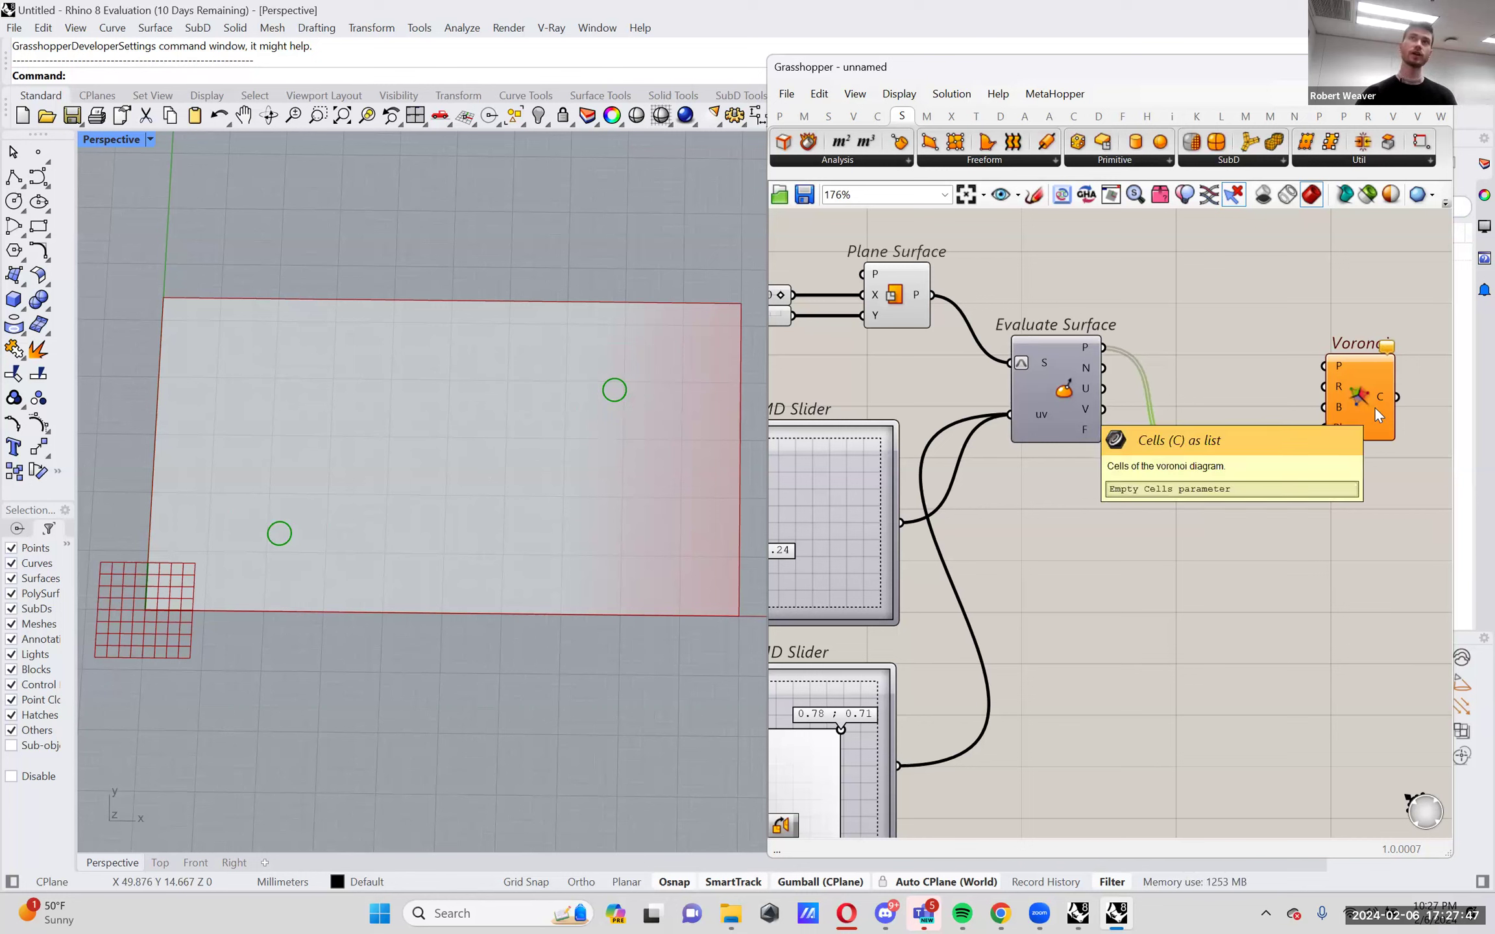
Turn Evaluate Surface's preview back on to compare the viewport display and switch it off again.
right_click(1064, 393)
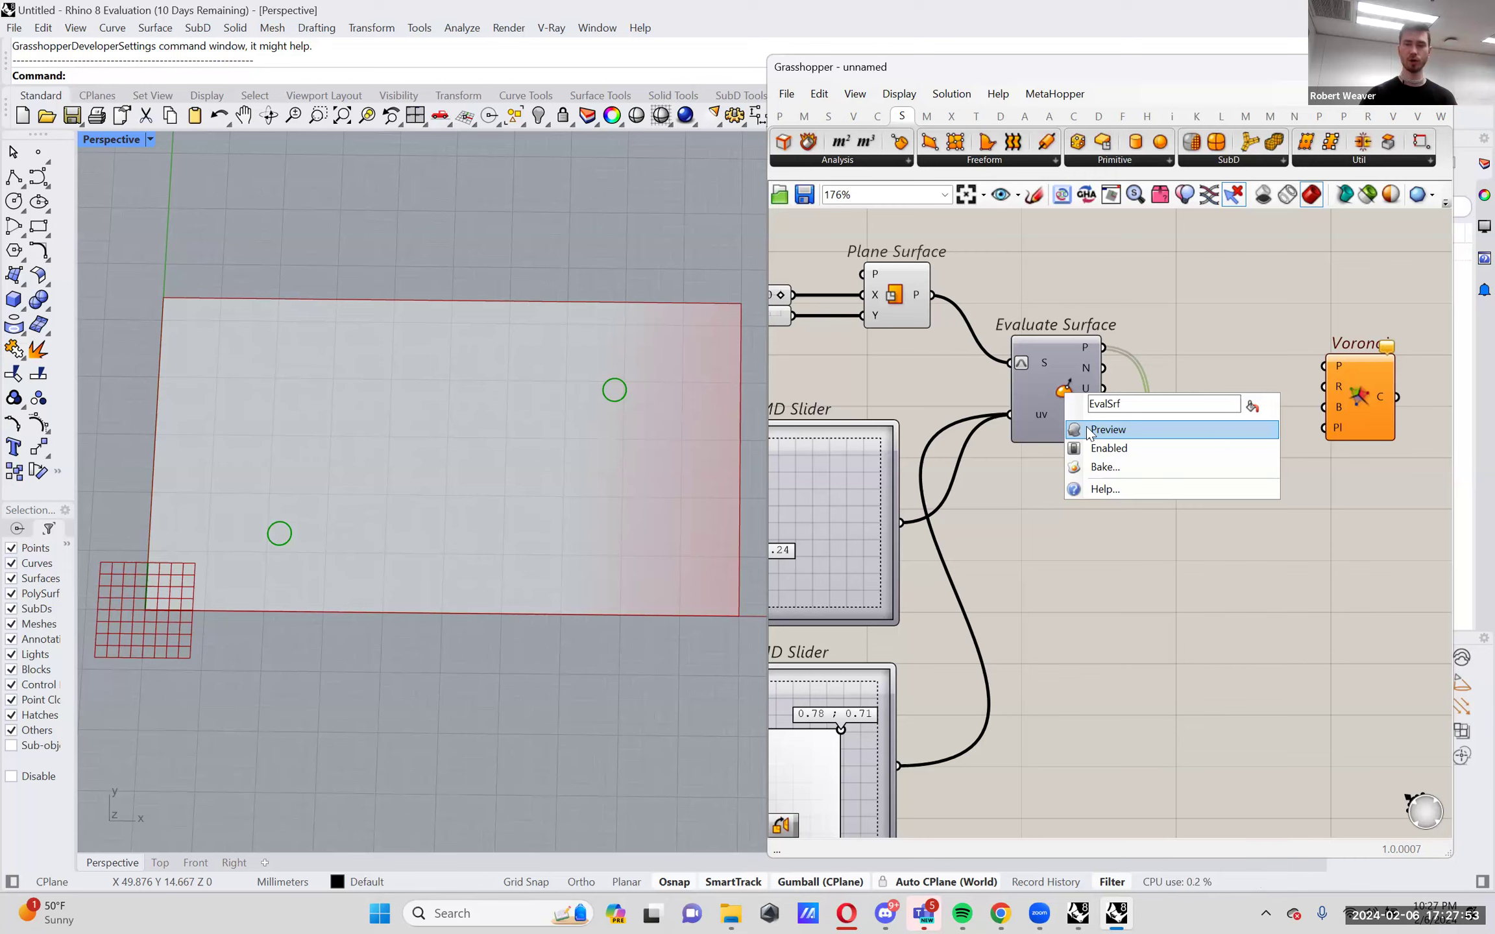
right_click_drag(1049, 318, 1105, 341)
right_click(1118, 396)
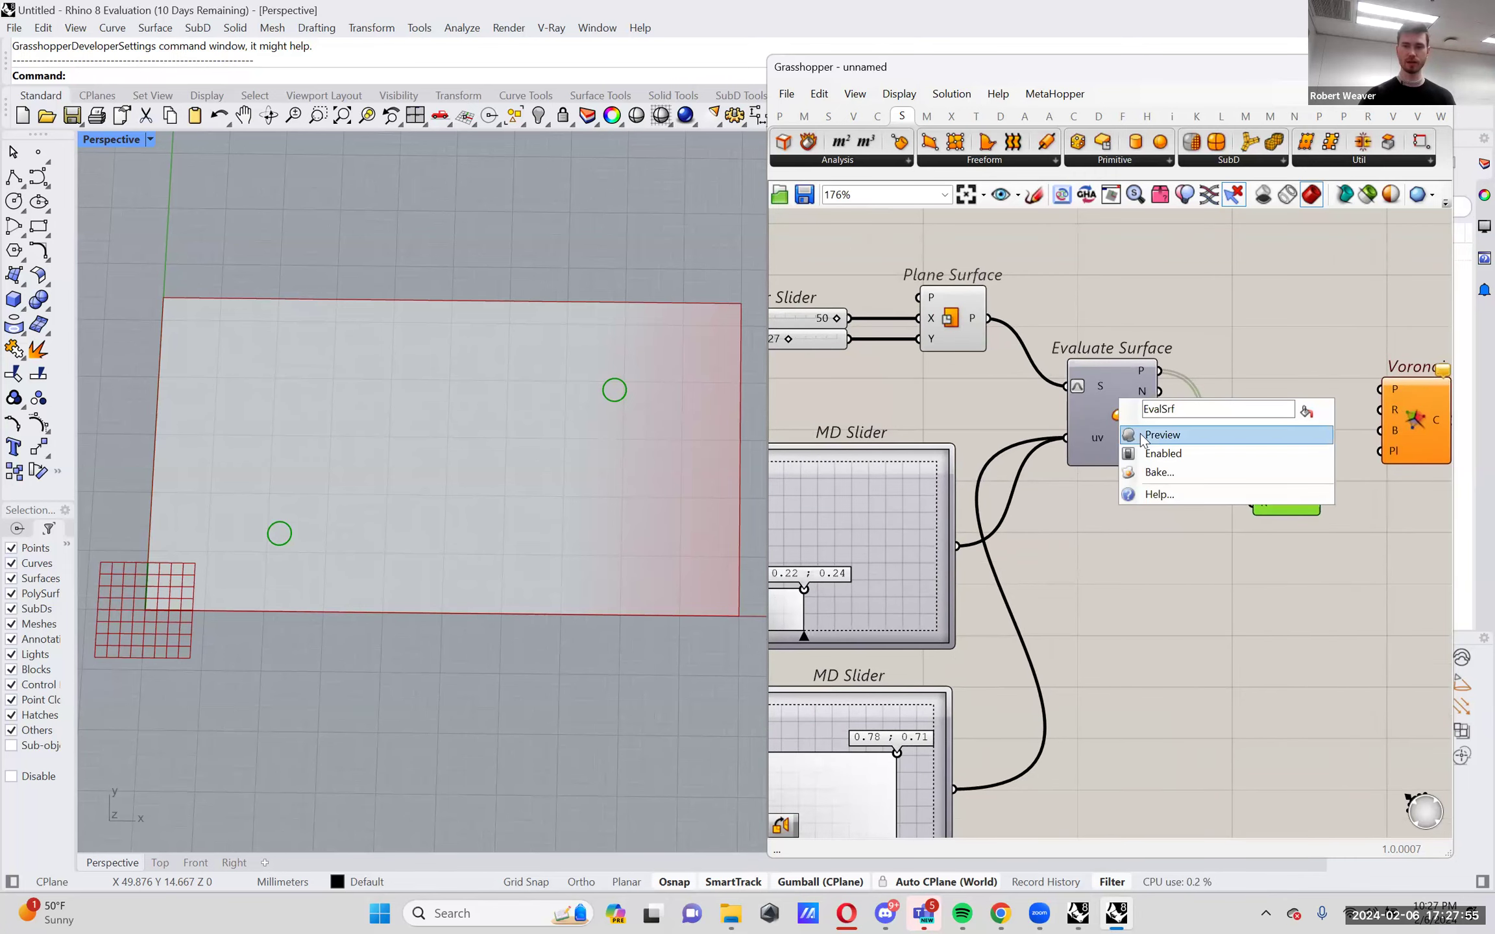
left_click(1129, 421)
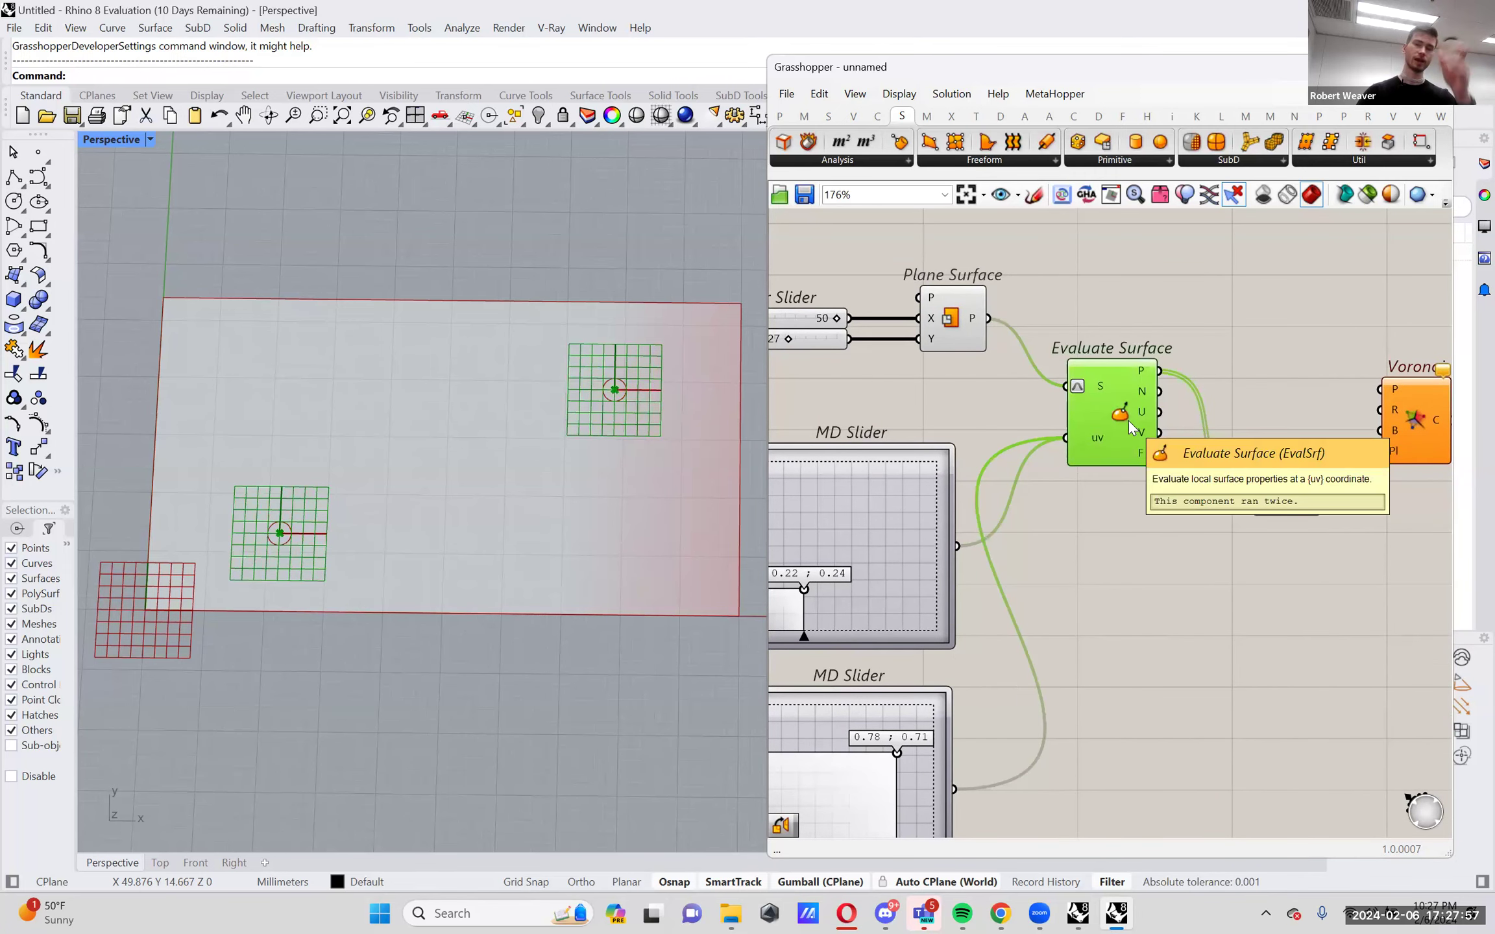
right_click(1128, 420)
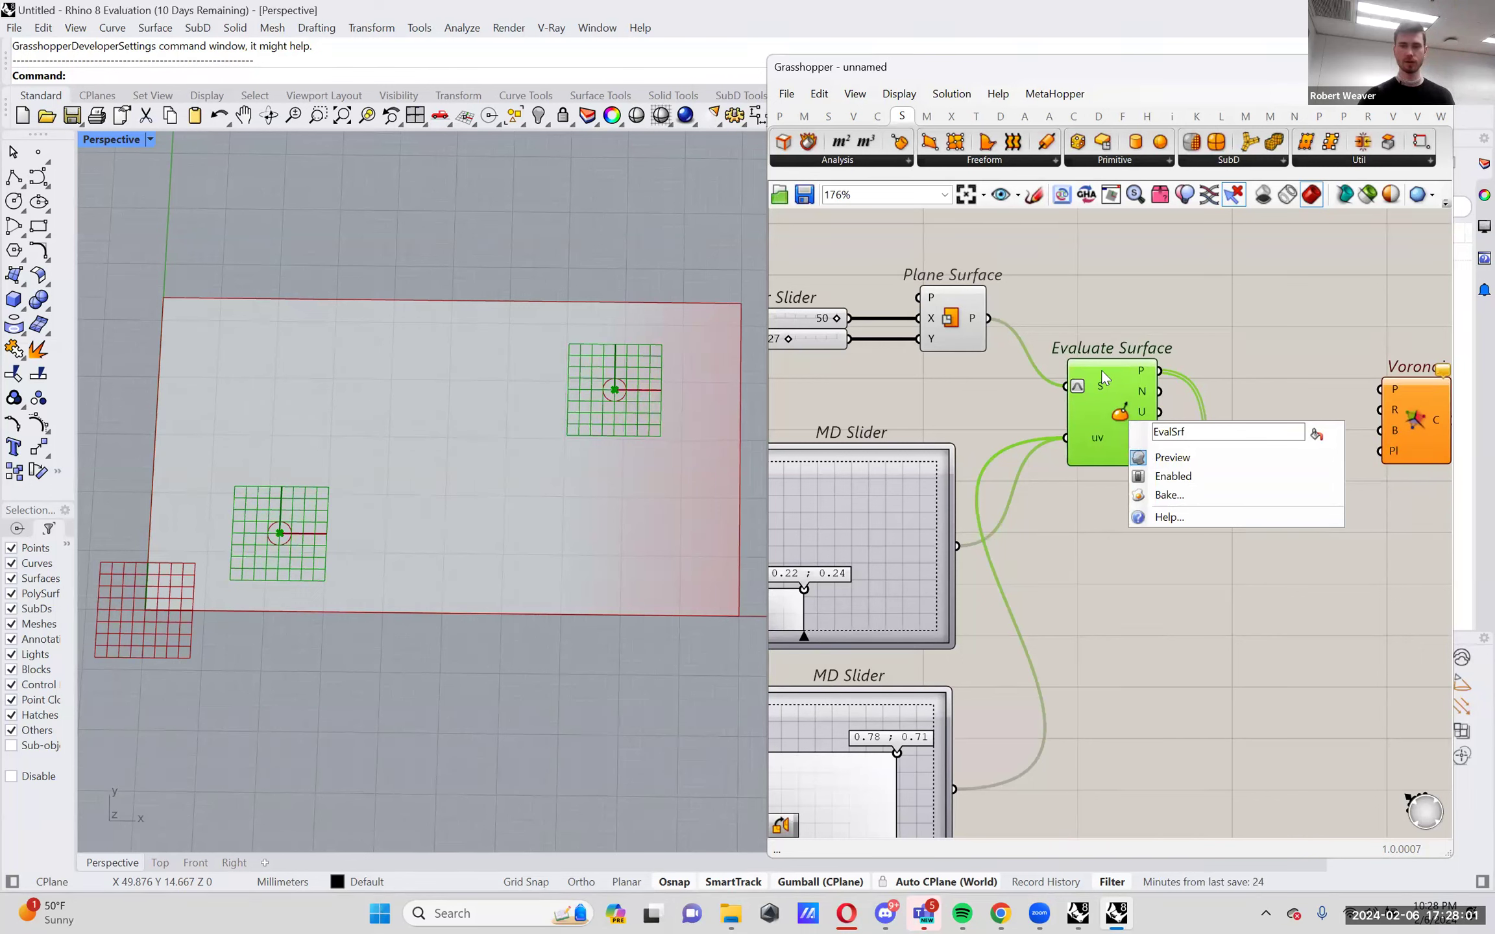
right_click(1123, 408)
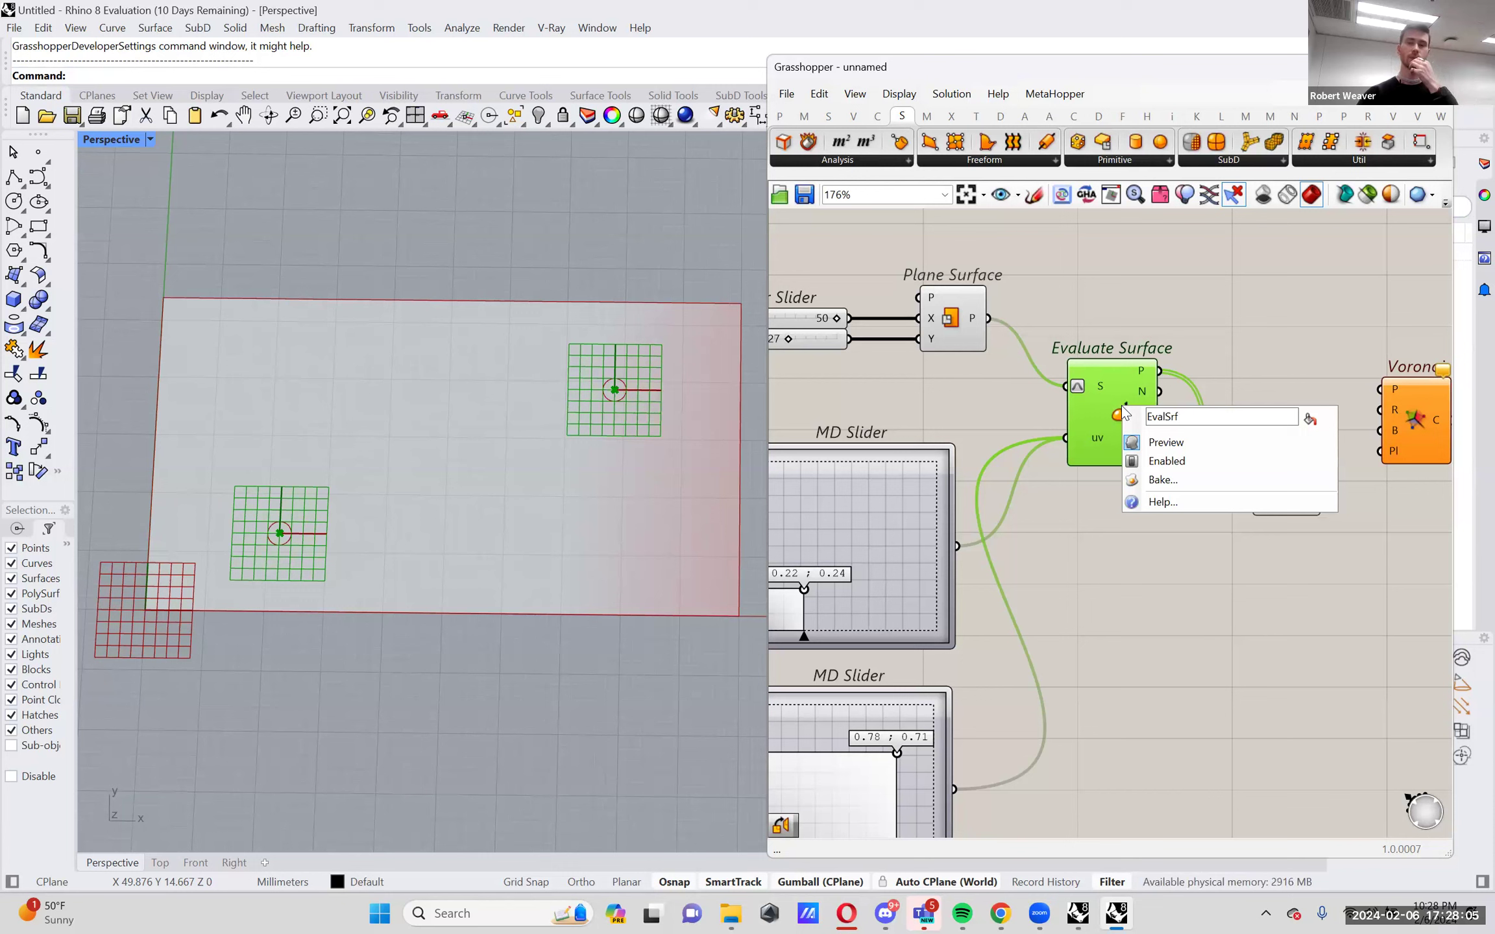
left_click(1188, 447)
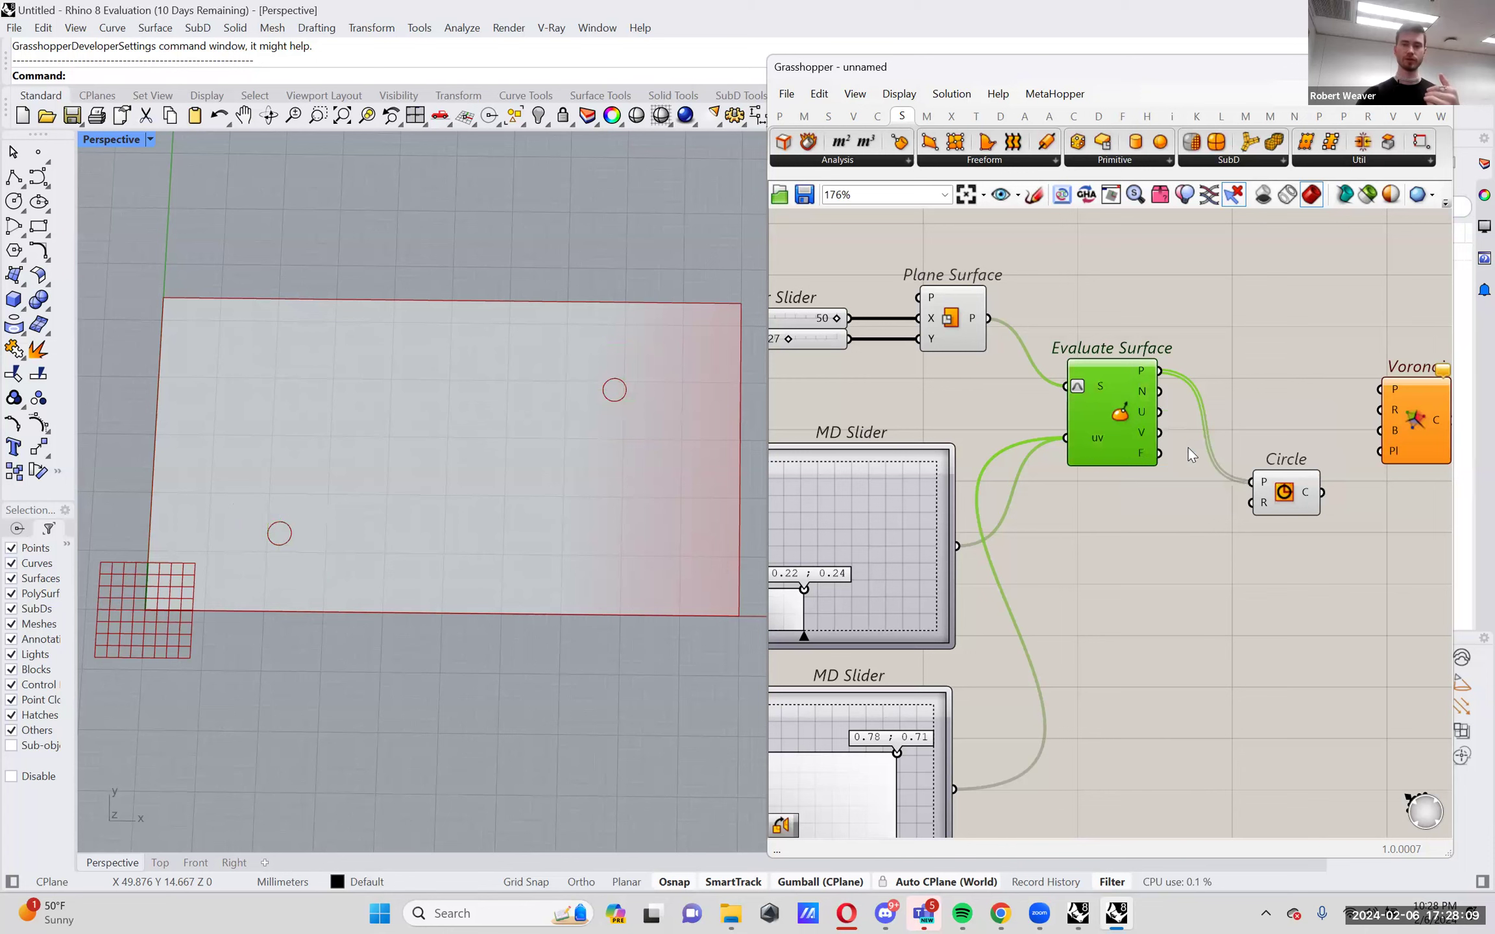
Deselect Evaluate Surface and move the lower MD Slider up closer beneath the upper one.
left_click(1201, 358)
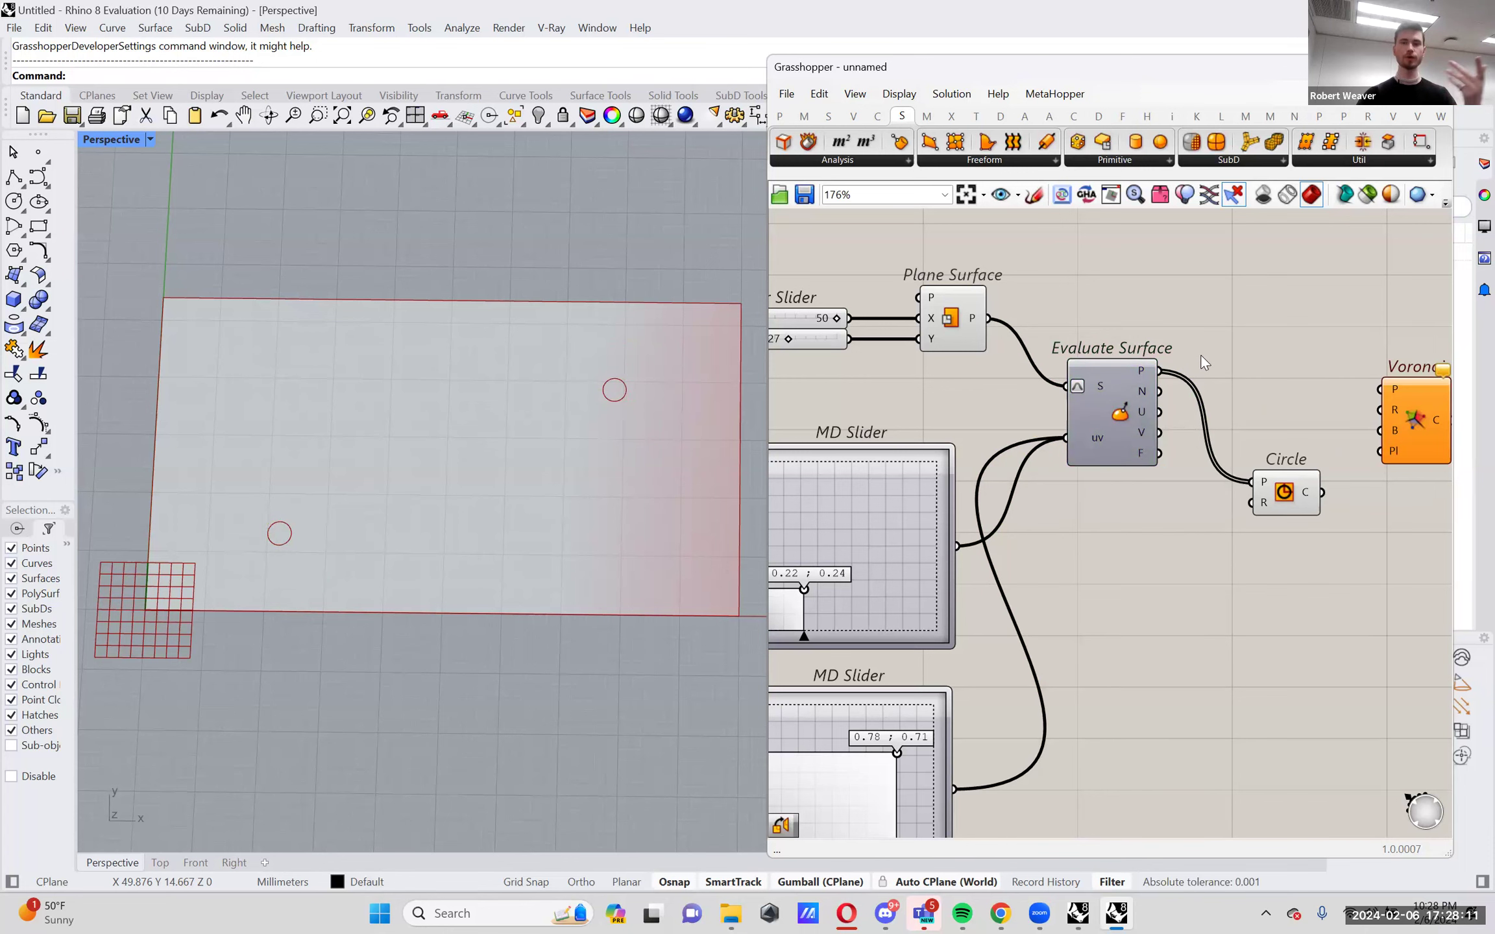
right_click_drag(1020, 359, 1095, 342)
left_click_drag(972, 669, 971, 657)
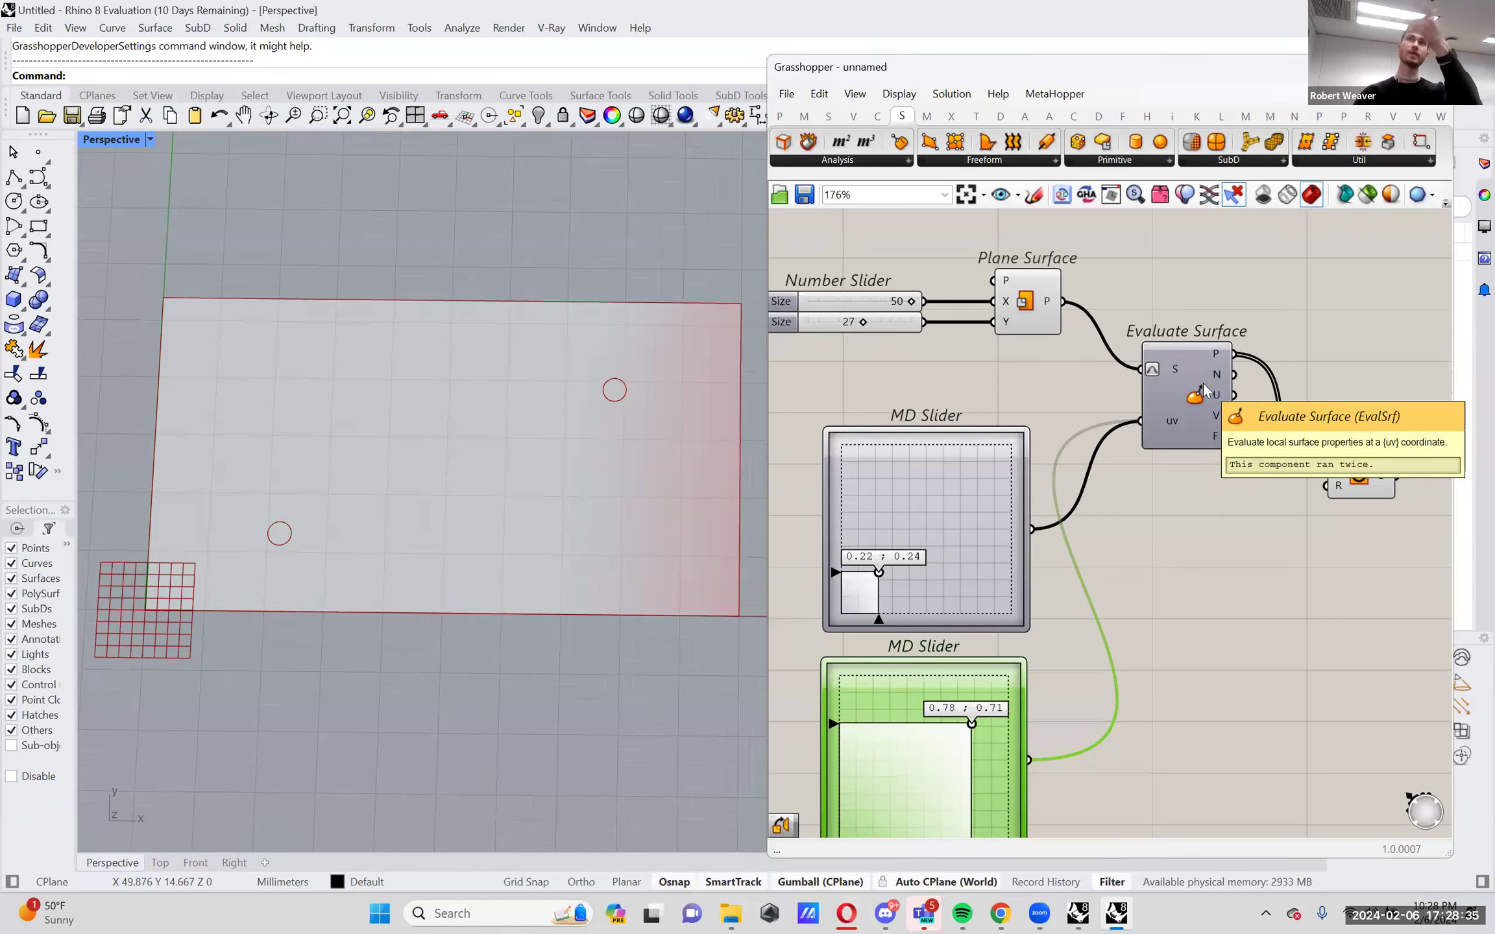
Switch the component labels from icons to names and back twice with the Draw Icons display option.
left_click(899, 94)
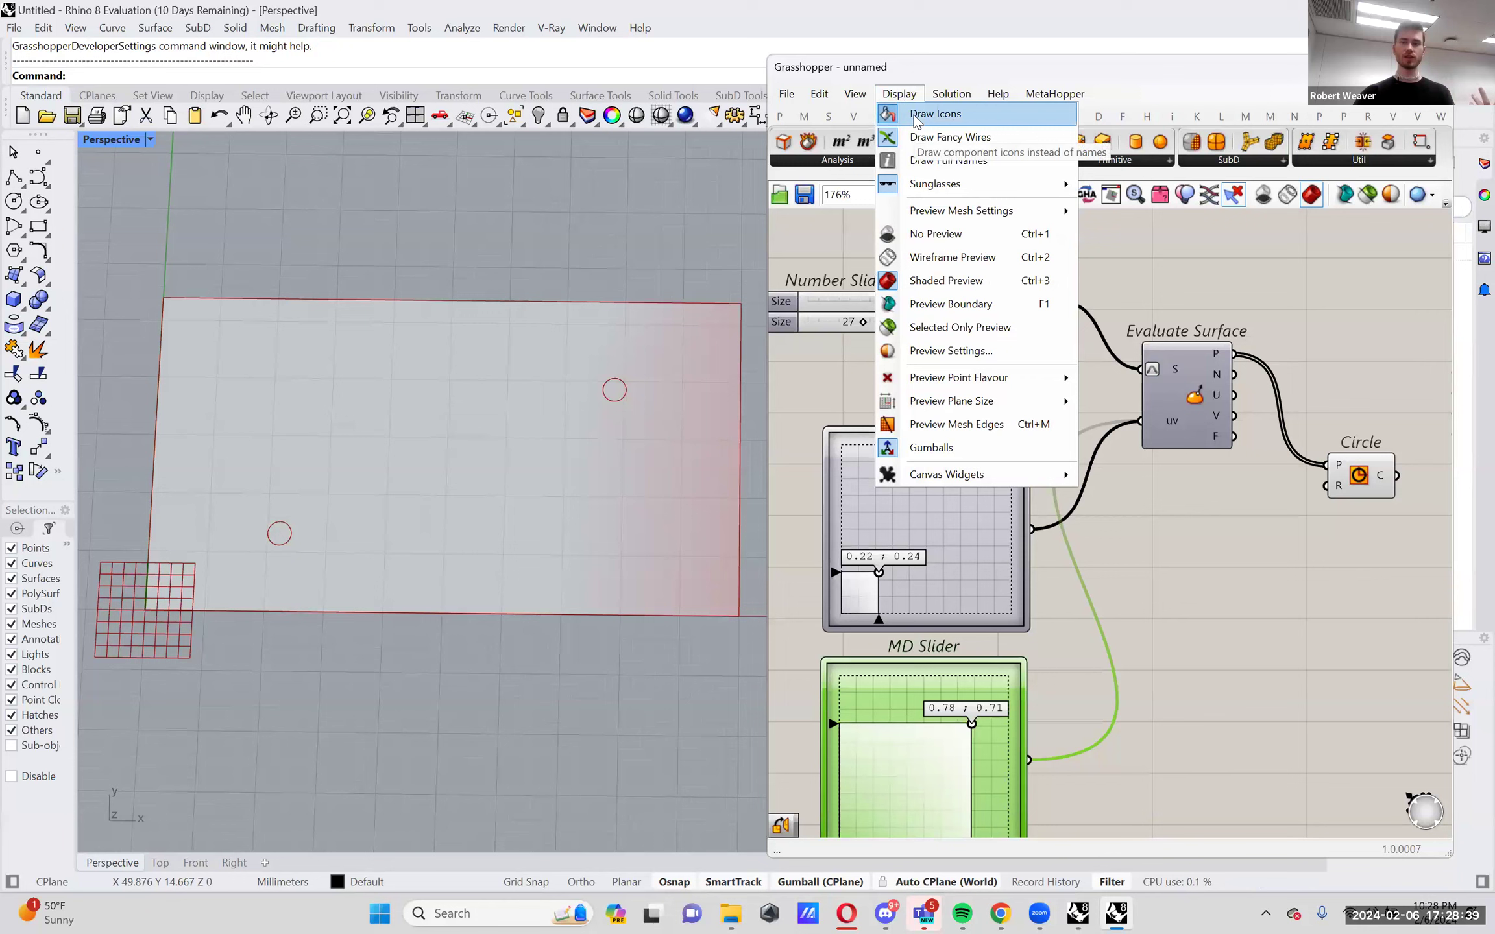
left_click(934, 114)
left_click(899, 94)
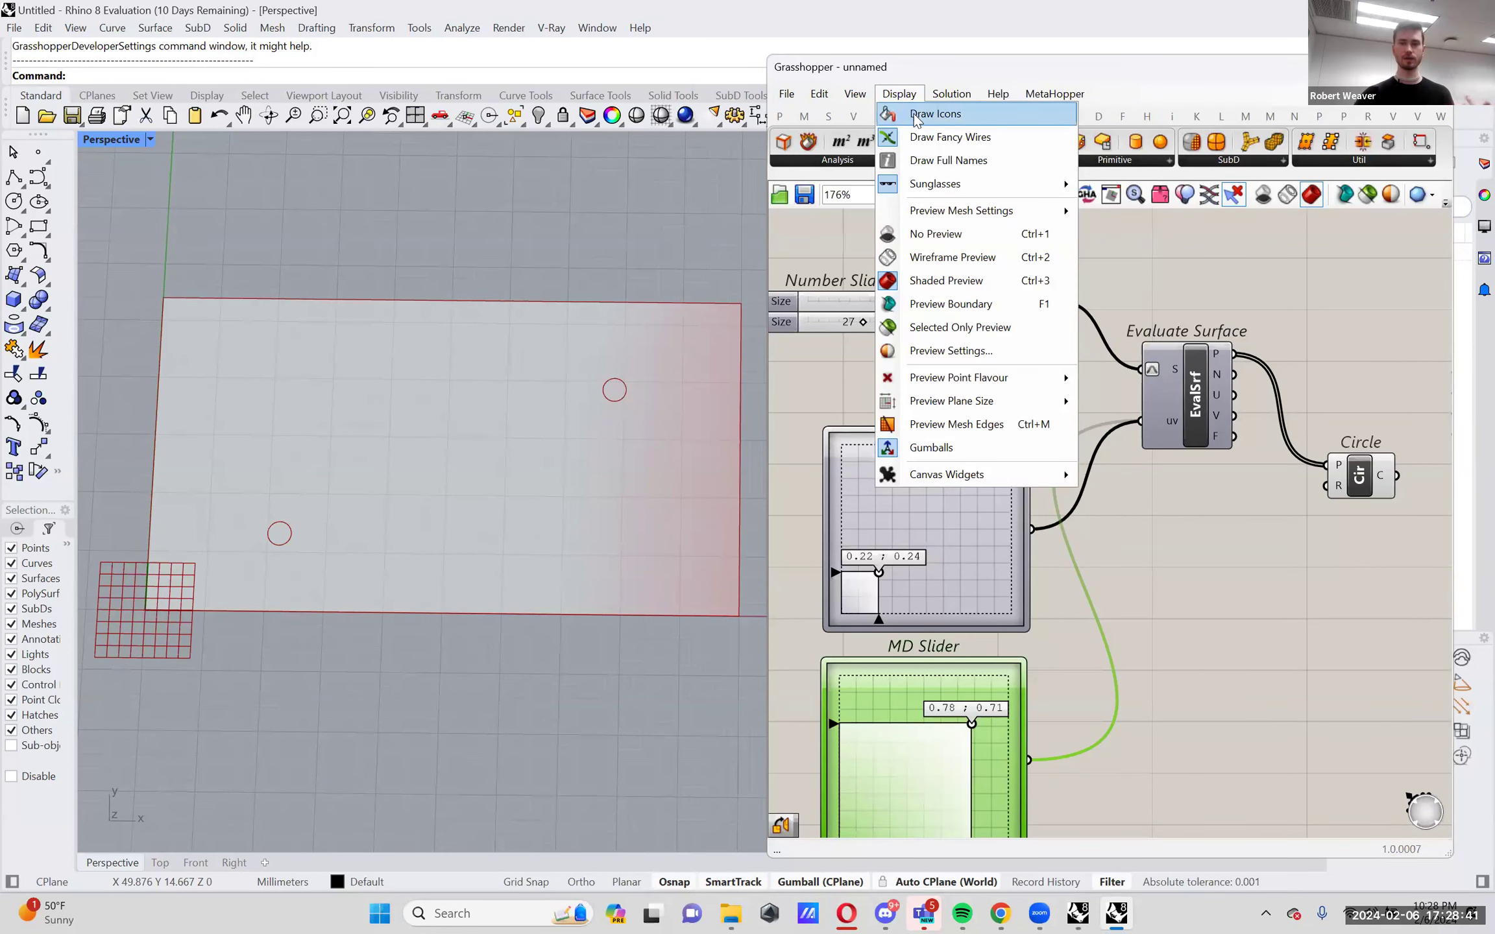
left_click(916, 117)
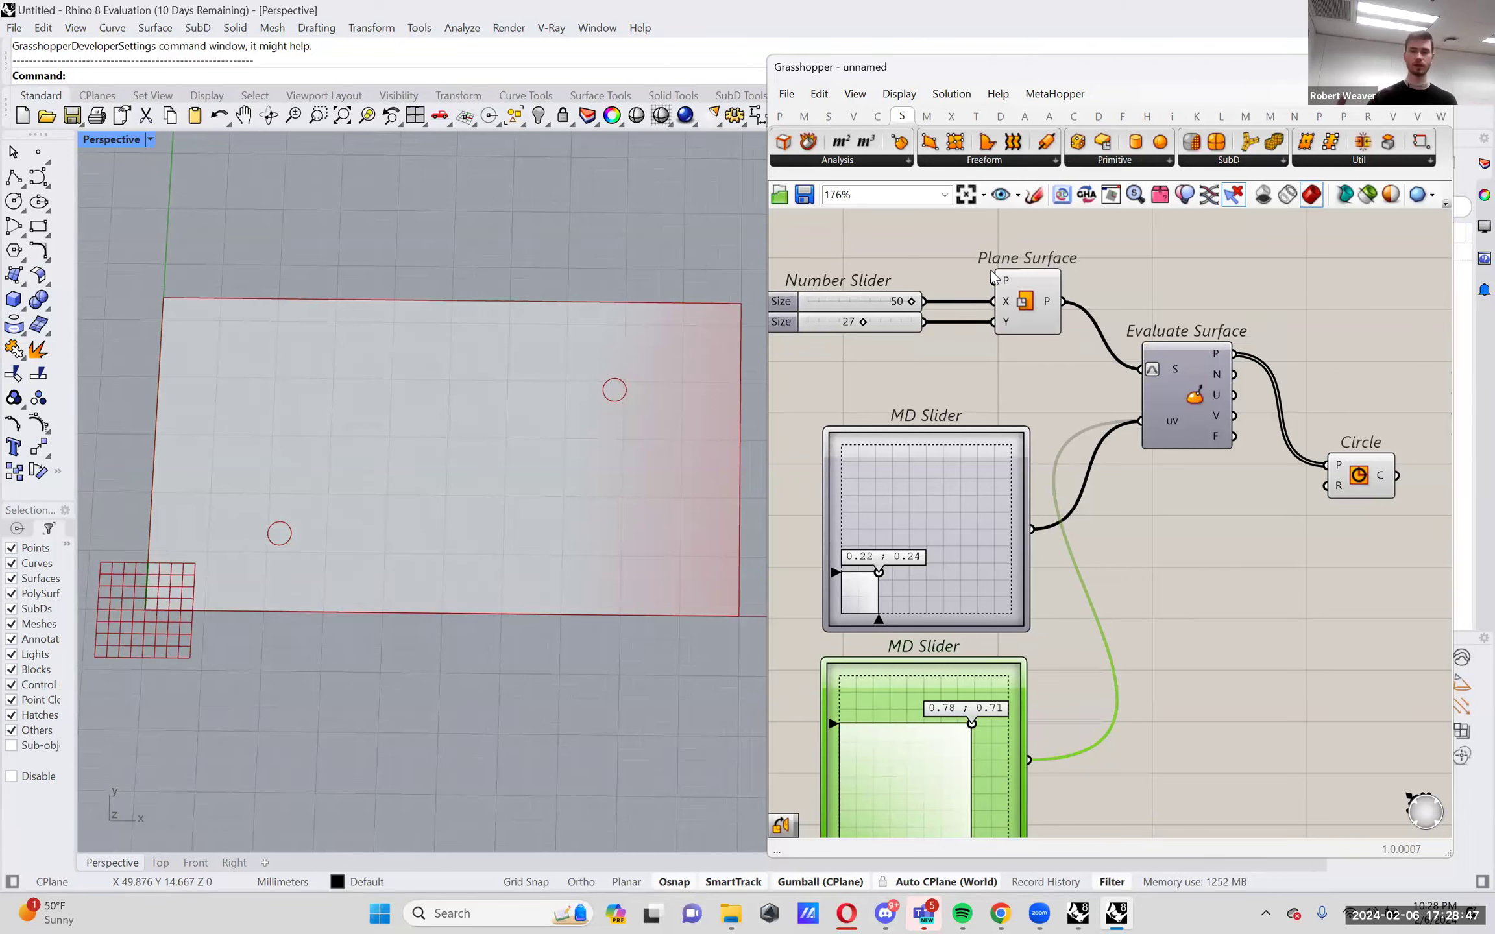
left_click(899, 93)
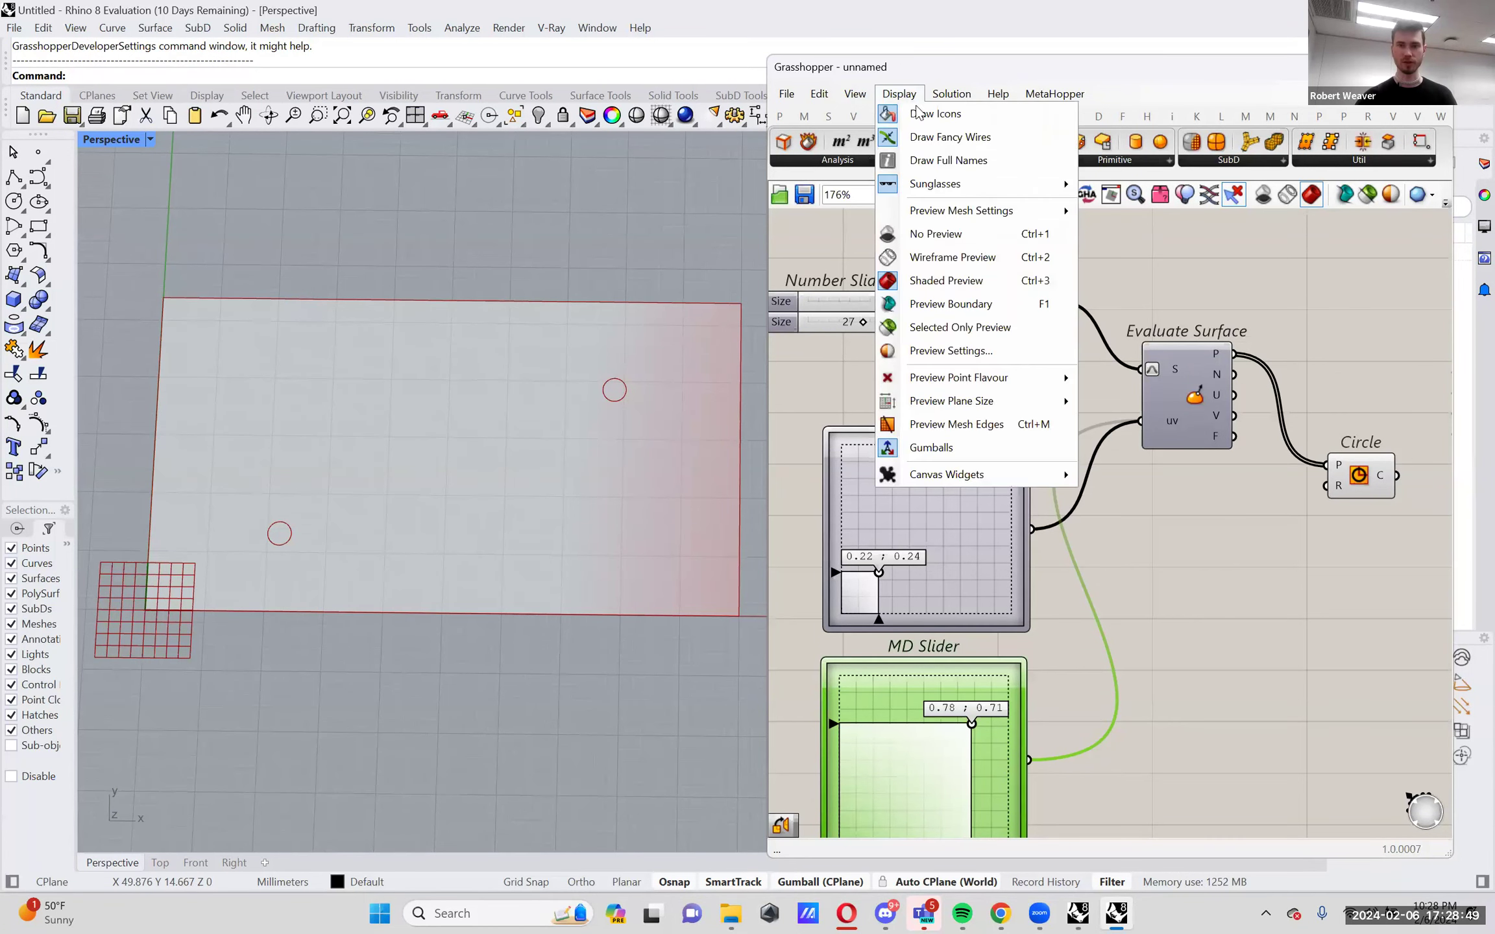
left_click(923, 116)
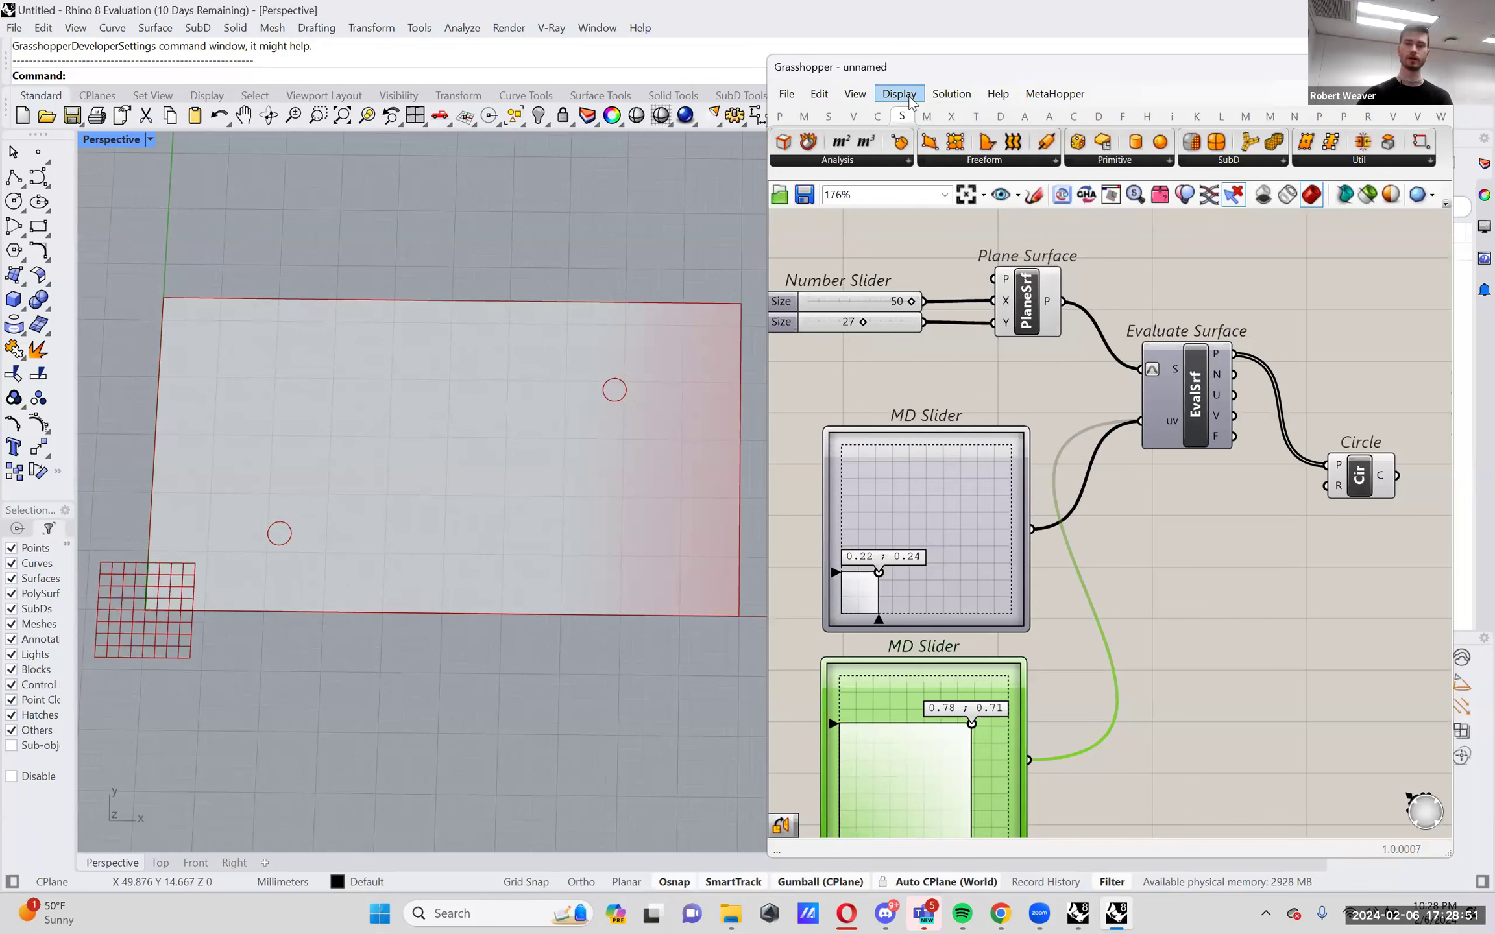
left_click(899, 93)
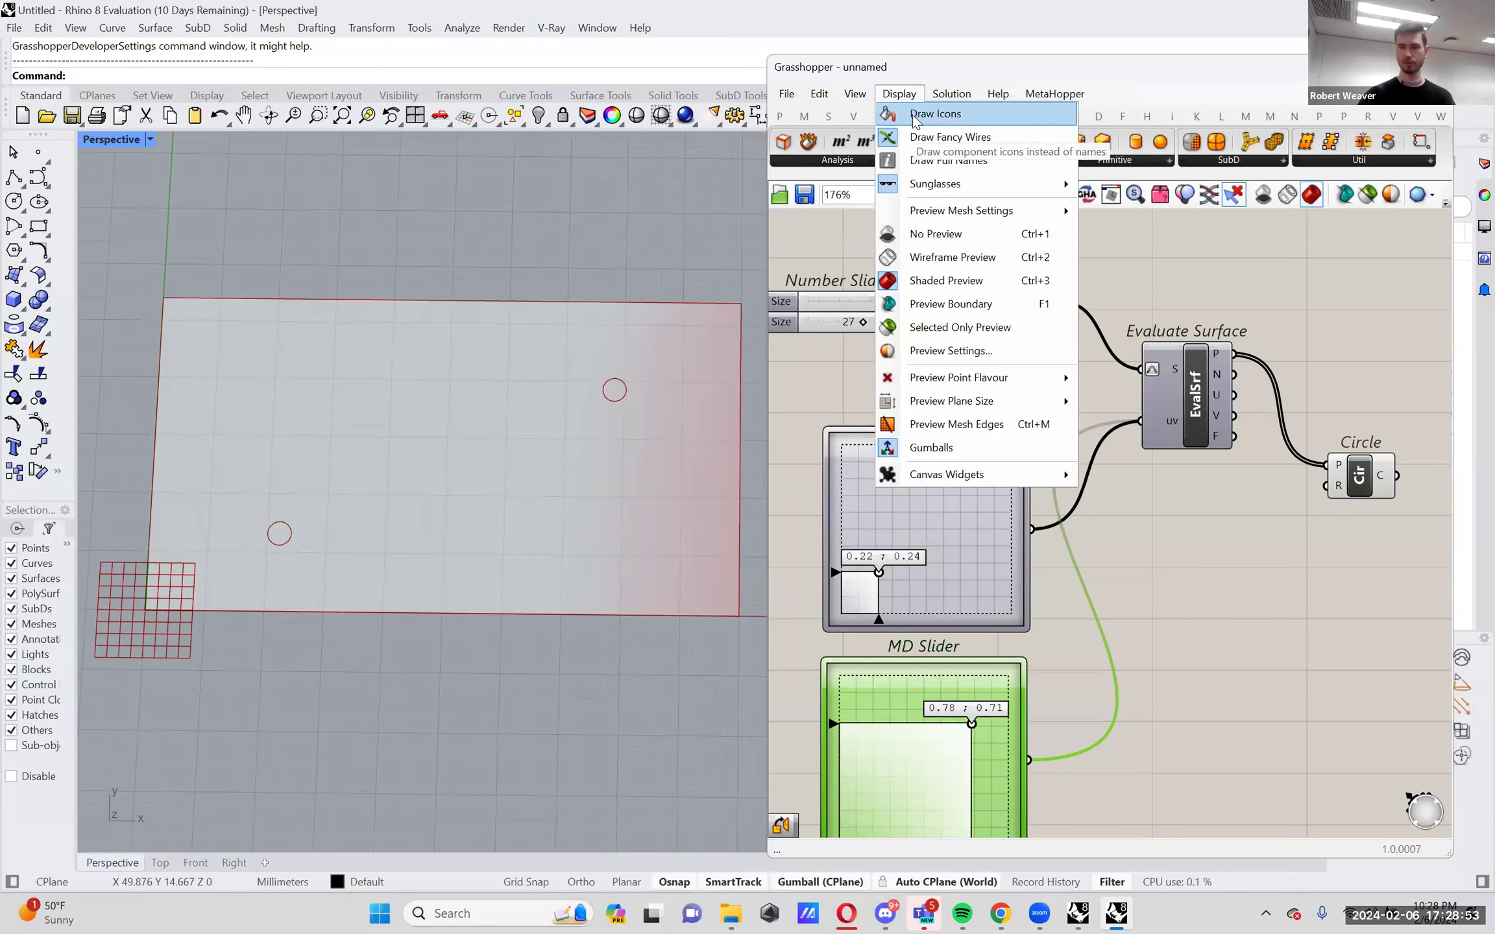
left_click(916, 117)
Spread the Circle and Voronoi components farther away from Evaluate Surface.
scroll(1079, 356, "right", 5)
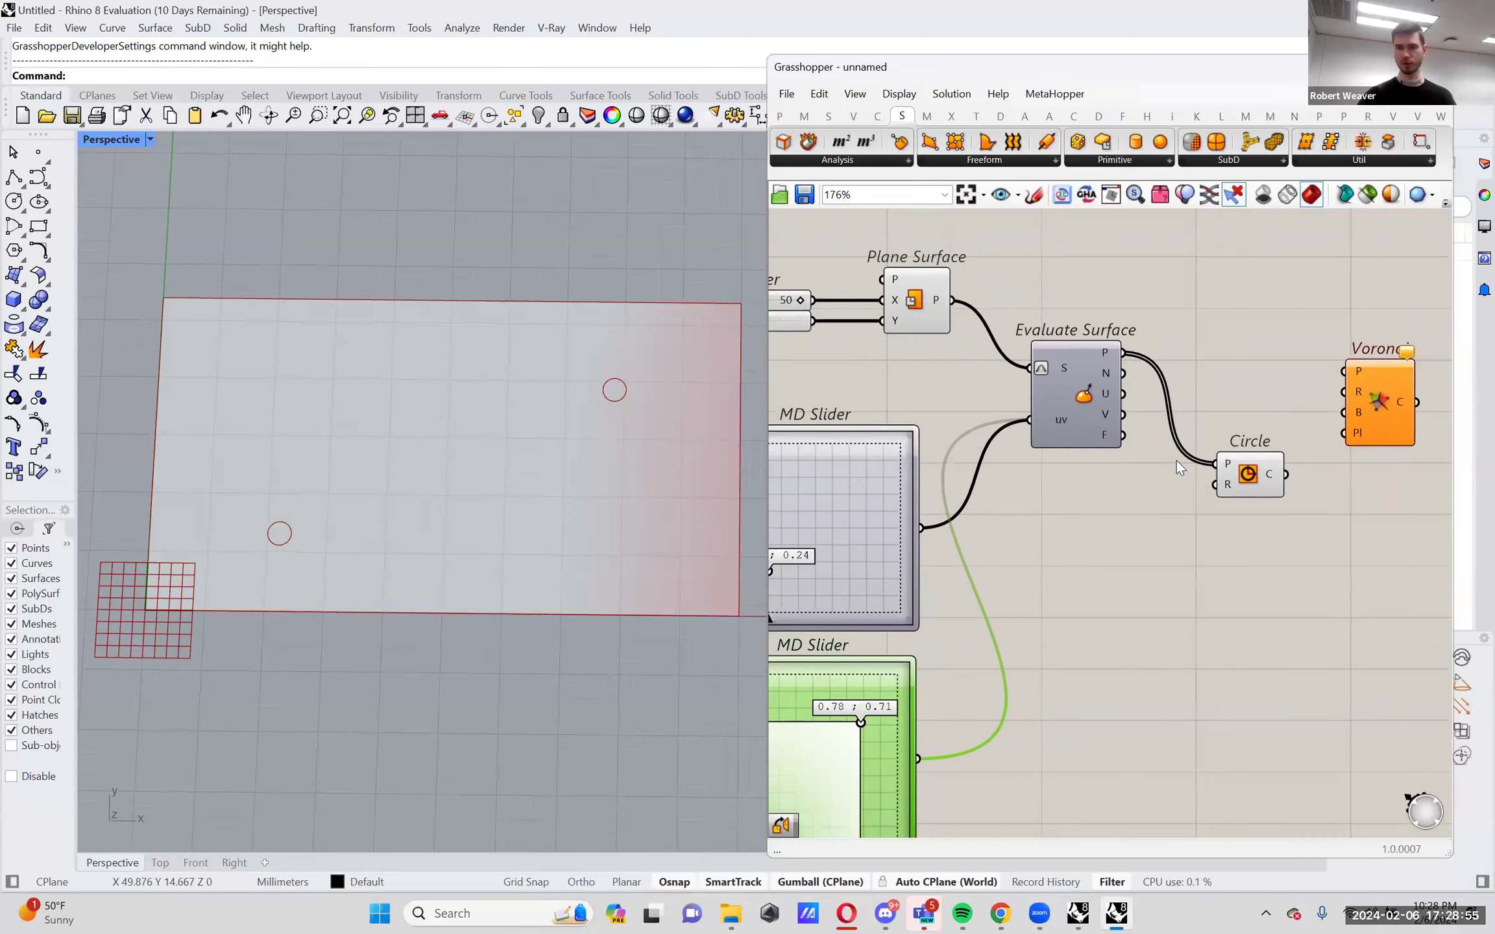
left_click_drag(1251, 480, 1285, 509)
right_click_drag(1285, 510, 1276, 475)
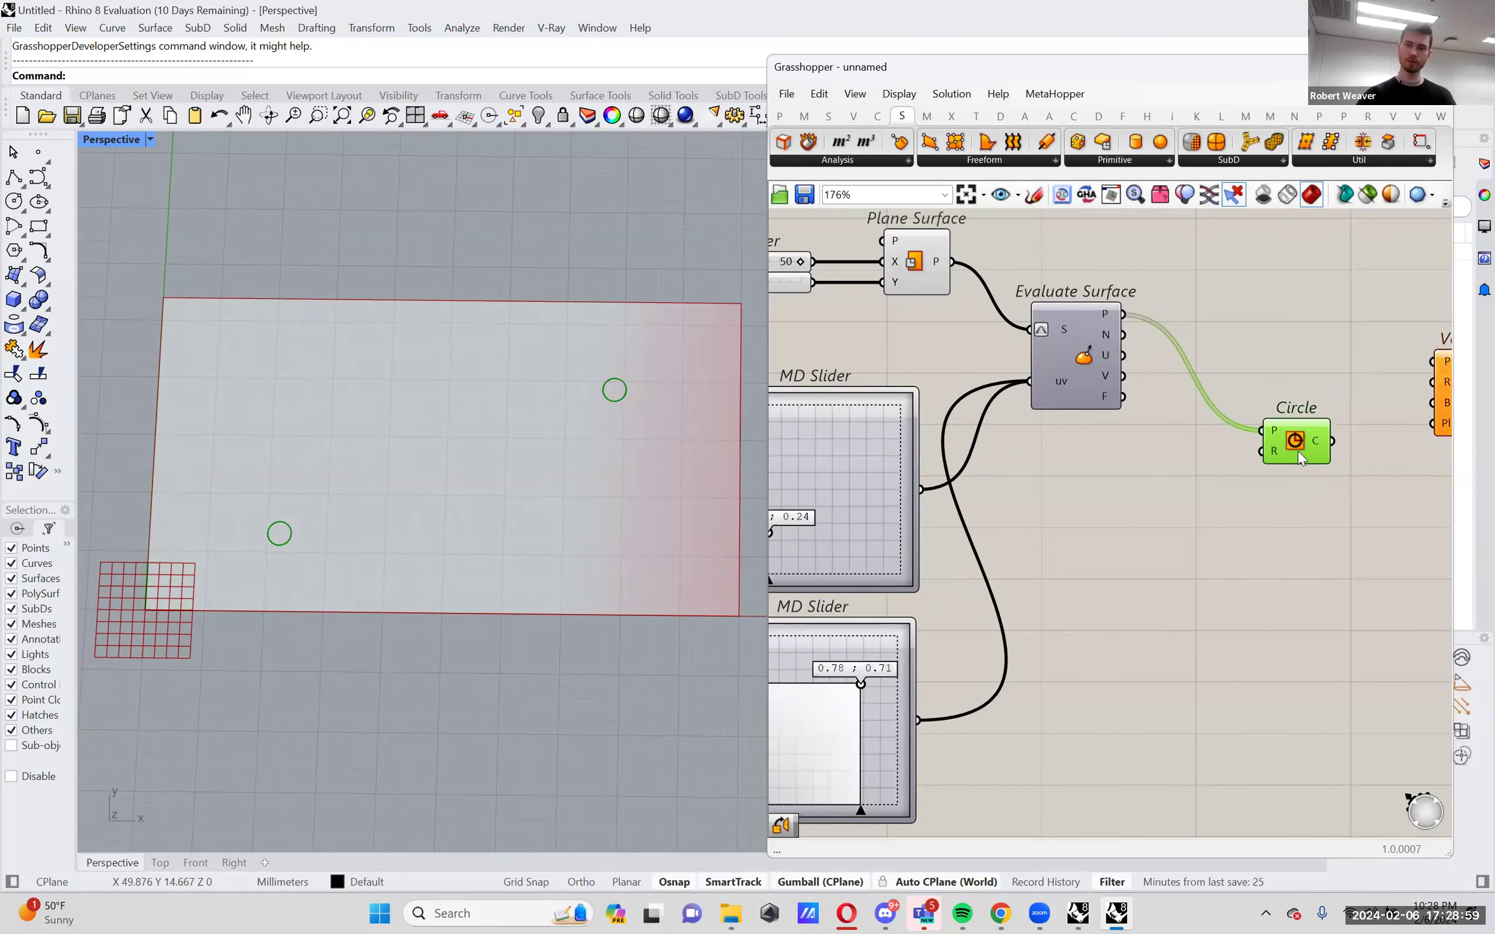
left_click_drag(1279, 465, 1241, 505)
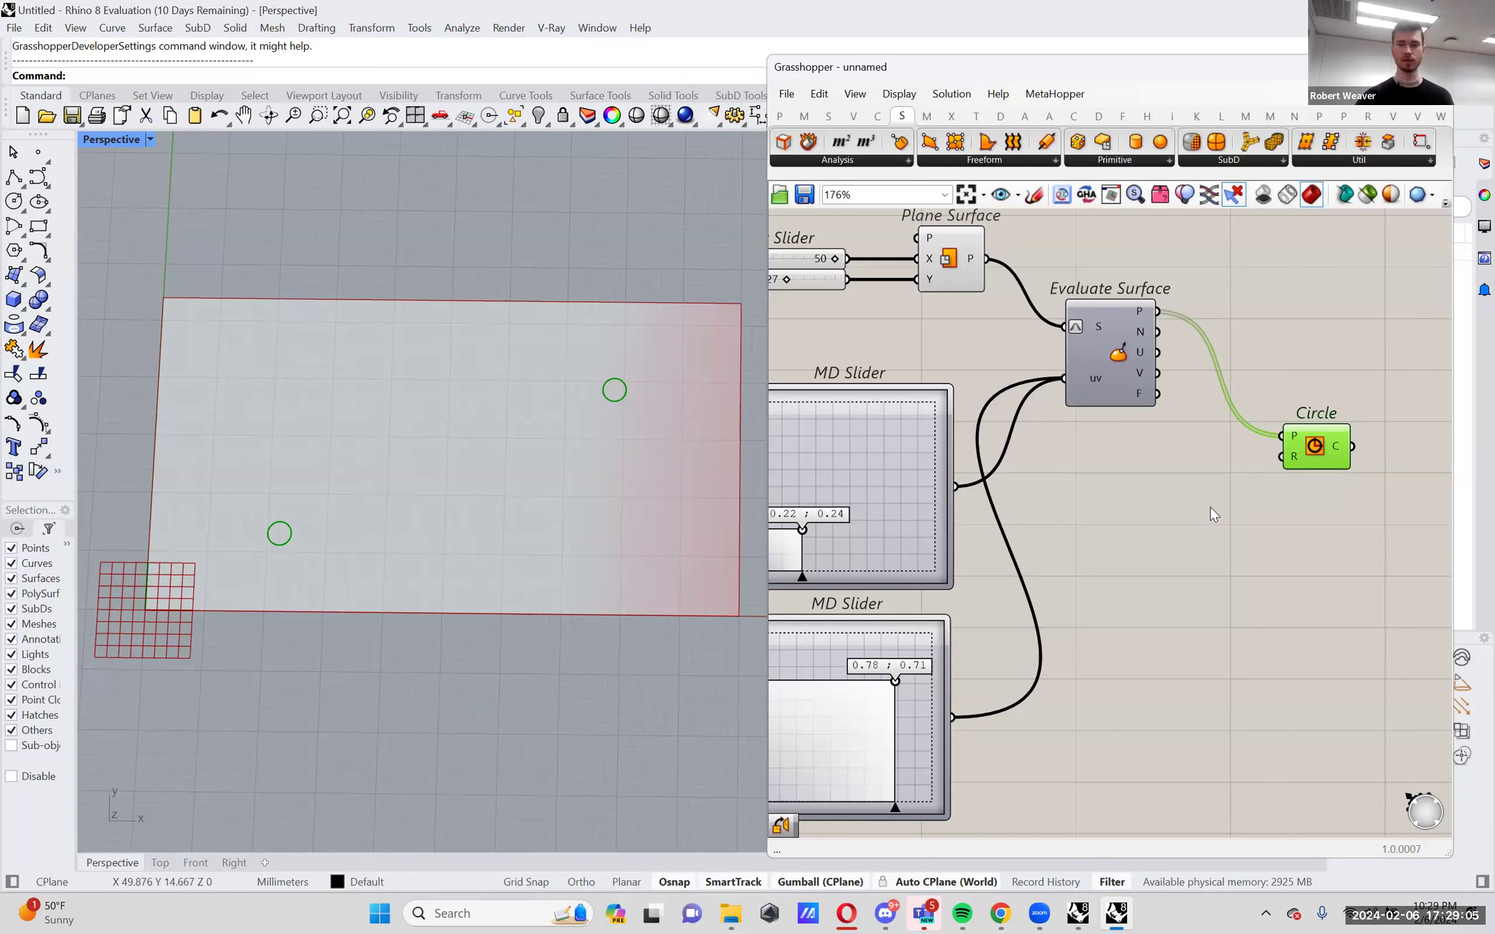
Add a Number Slider ranging from 1 to 20 below Evaluate Surface and undo a trial connection to Circle's R input.
double_click(1140, 501)
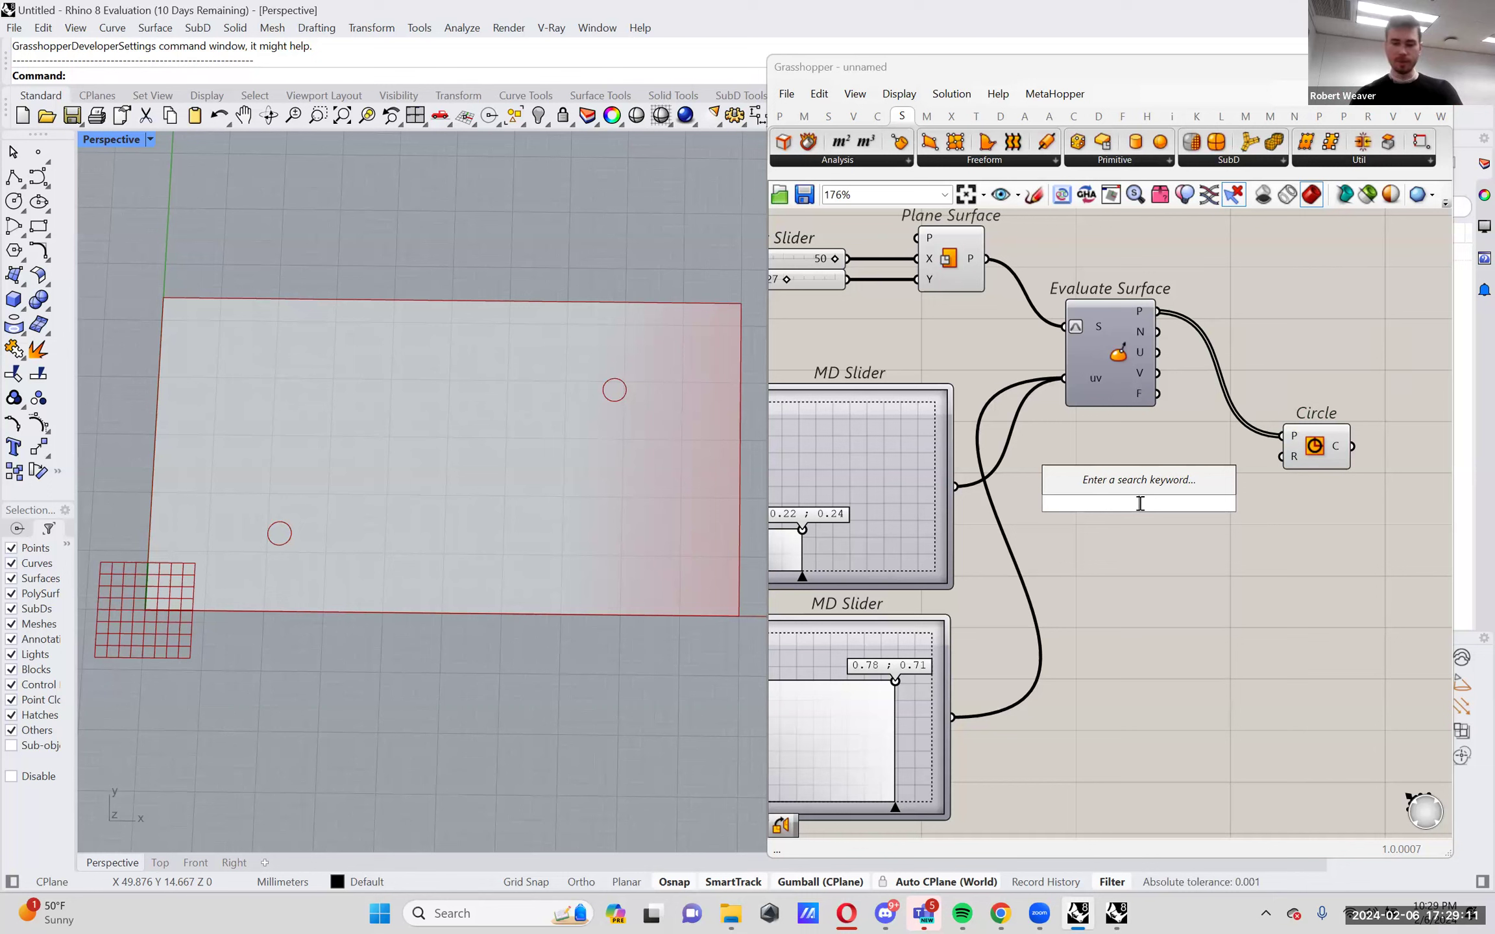
type("1..")
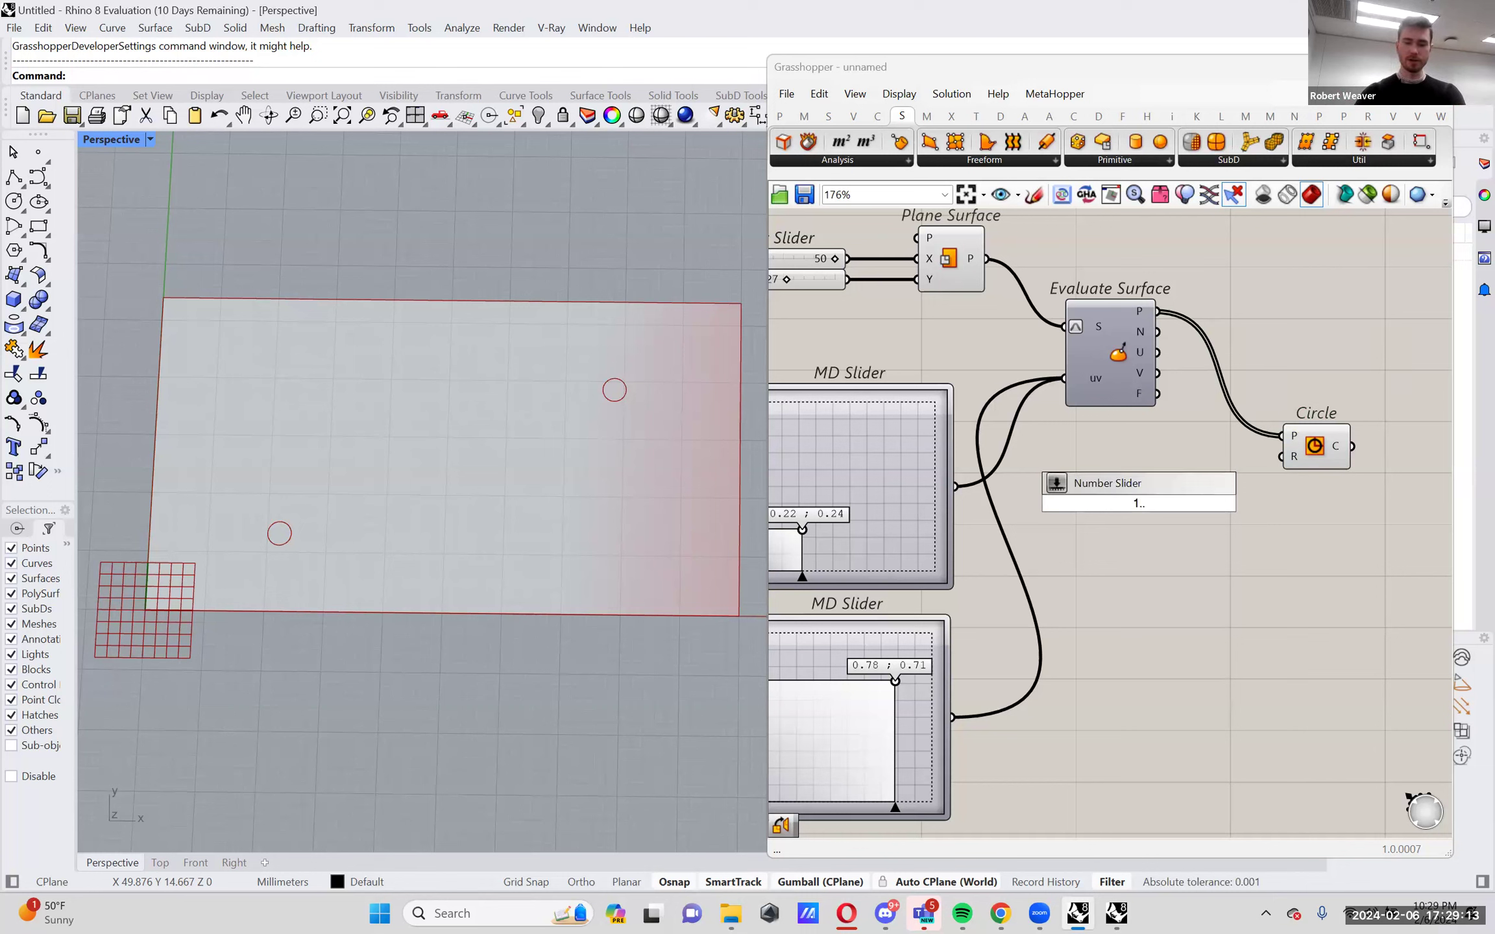
type("20")
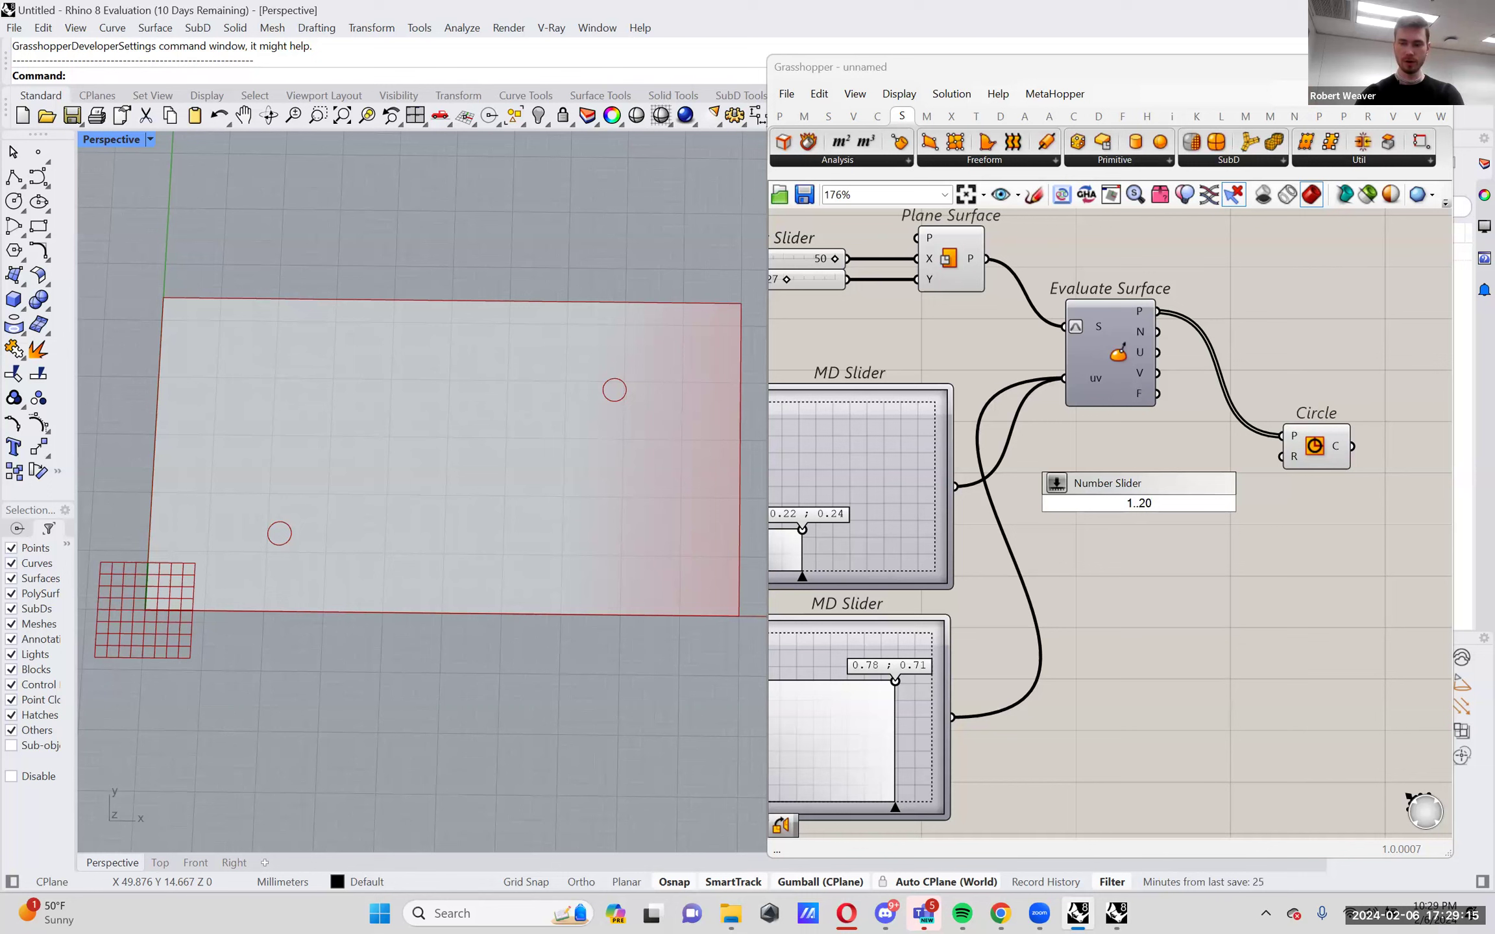
key("Return")
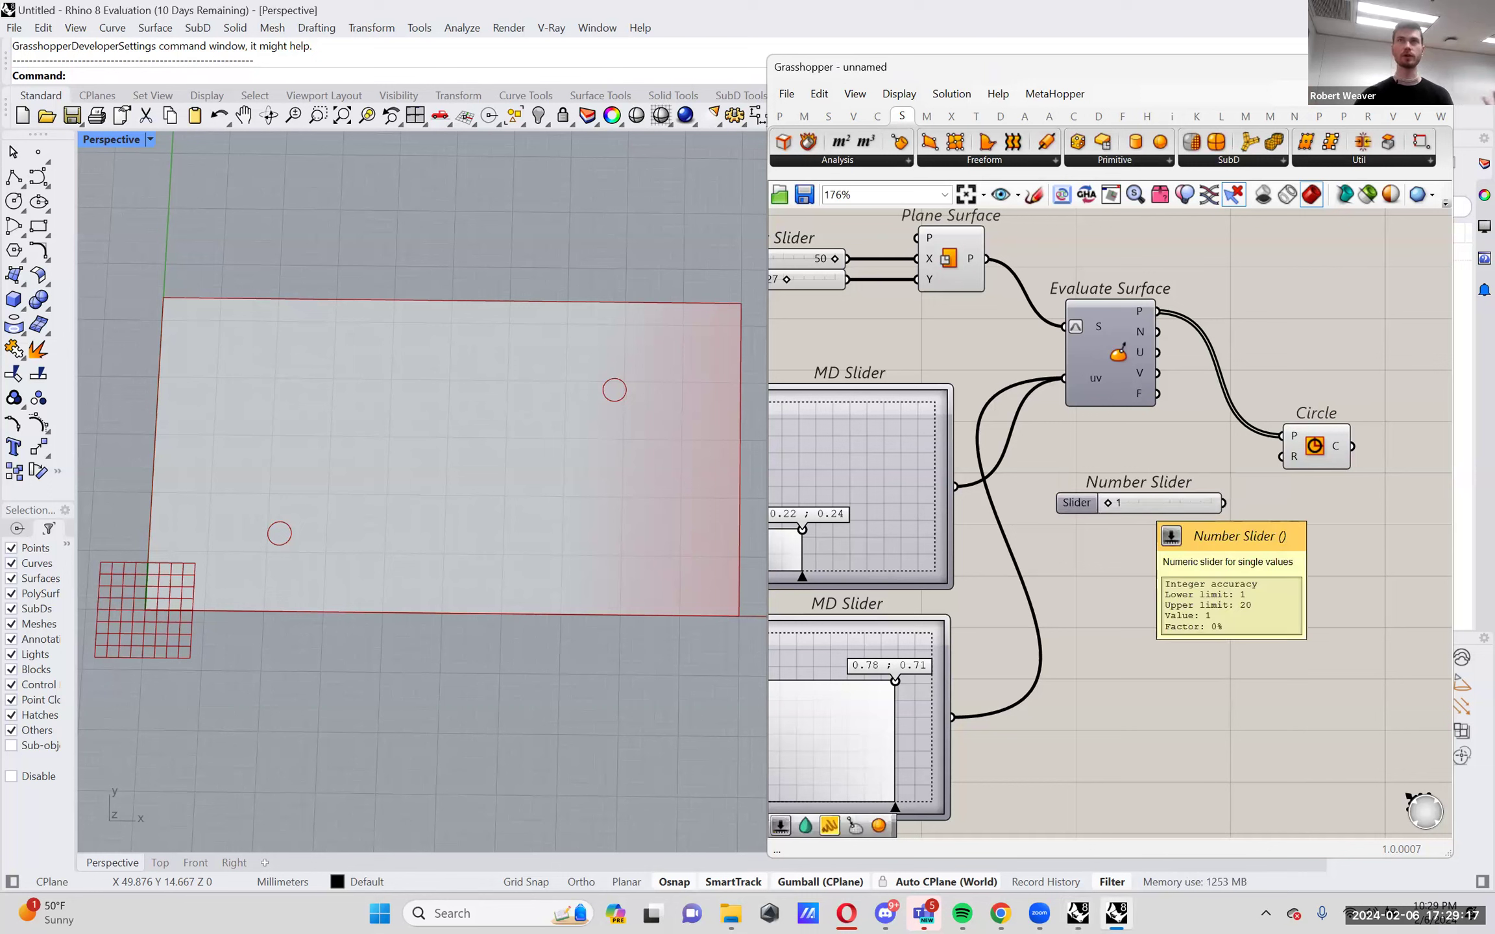
mouse_move(1111, 504)
left_mouse_down()
mouse_move(1183, 505)
mouse_move(1107, 501)
left_mouse_up()
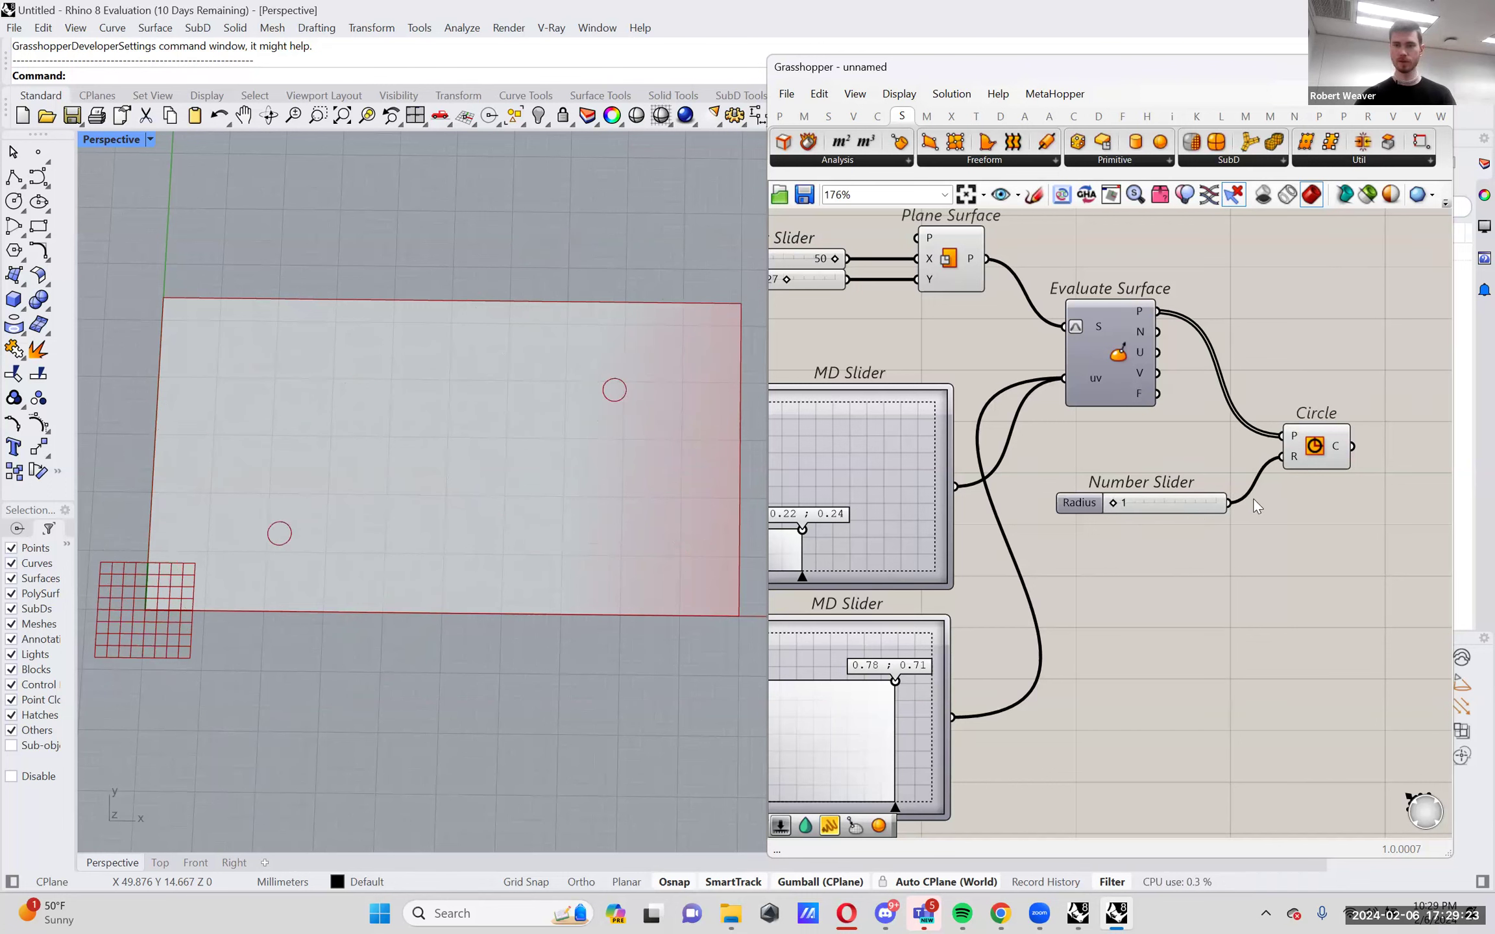
key("ctrl+z")
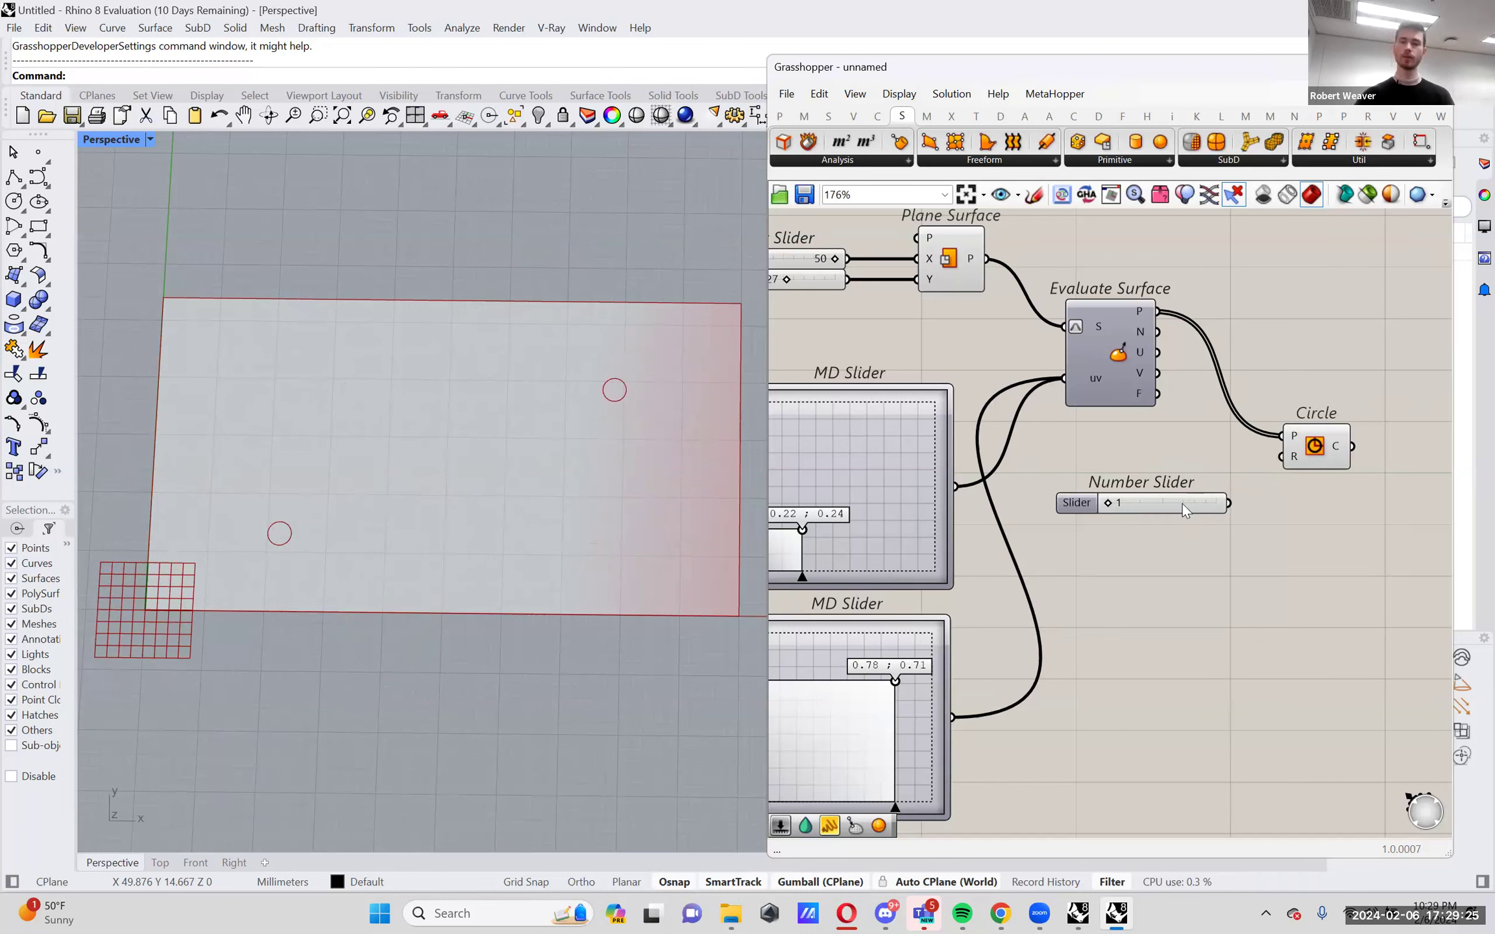
Nudge the Number Slider toward the Circle component and duplicate it directly beneath.
left_click_drag(1182, 503, 1192, 495)
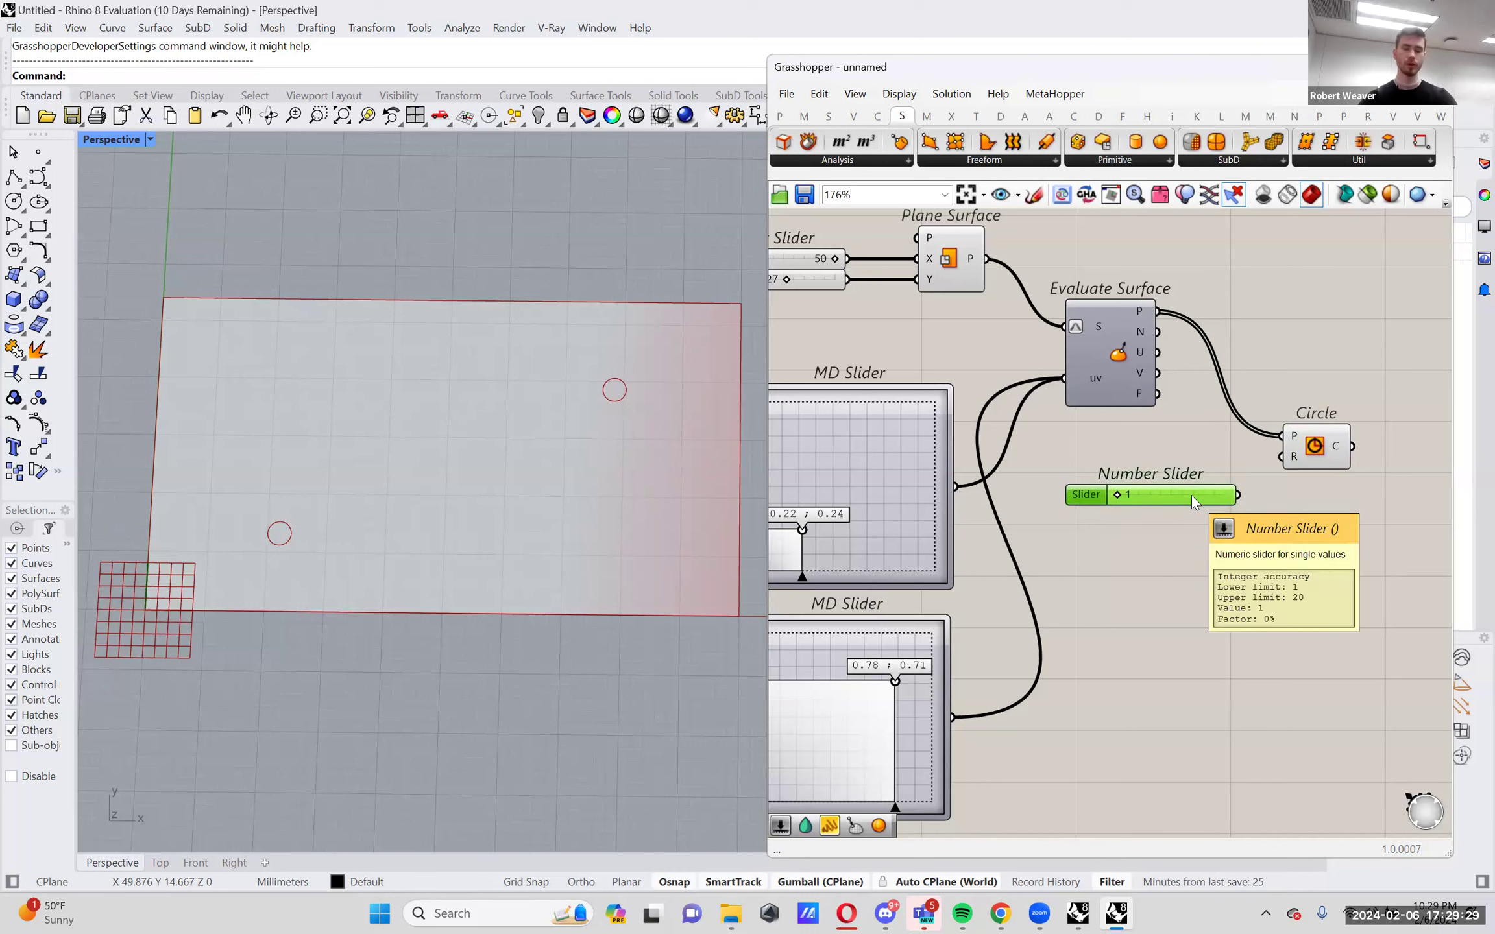
left_click_drag(1192, 495, 1184, 543, "alt")
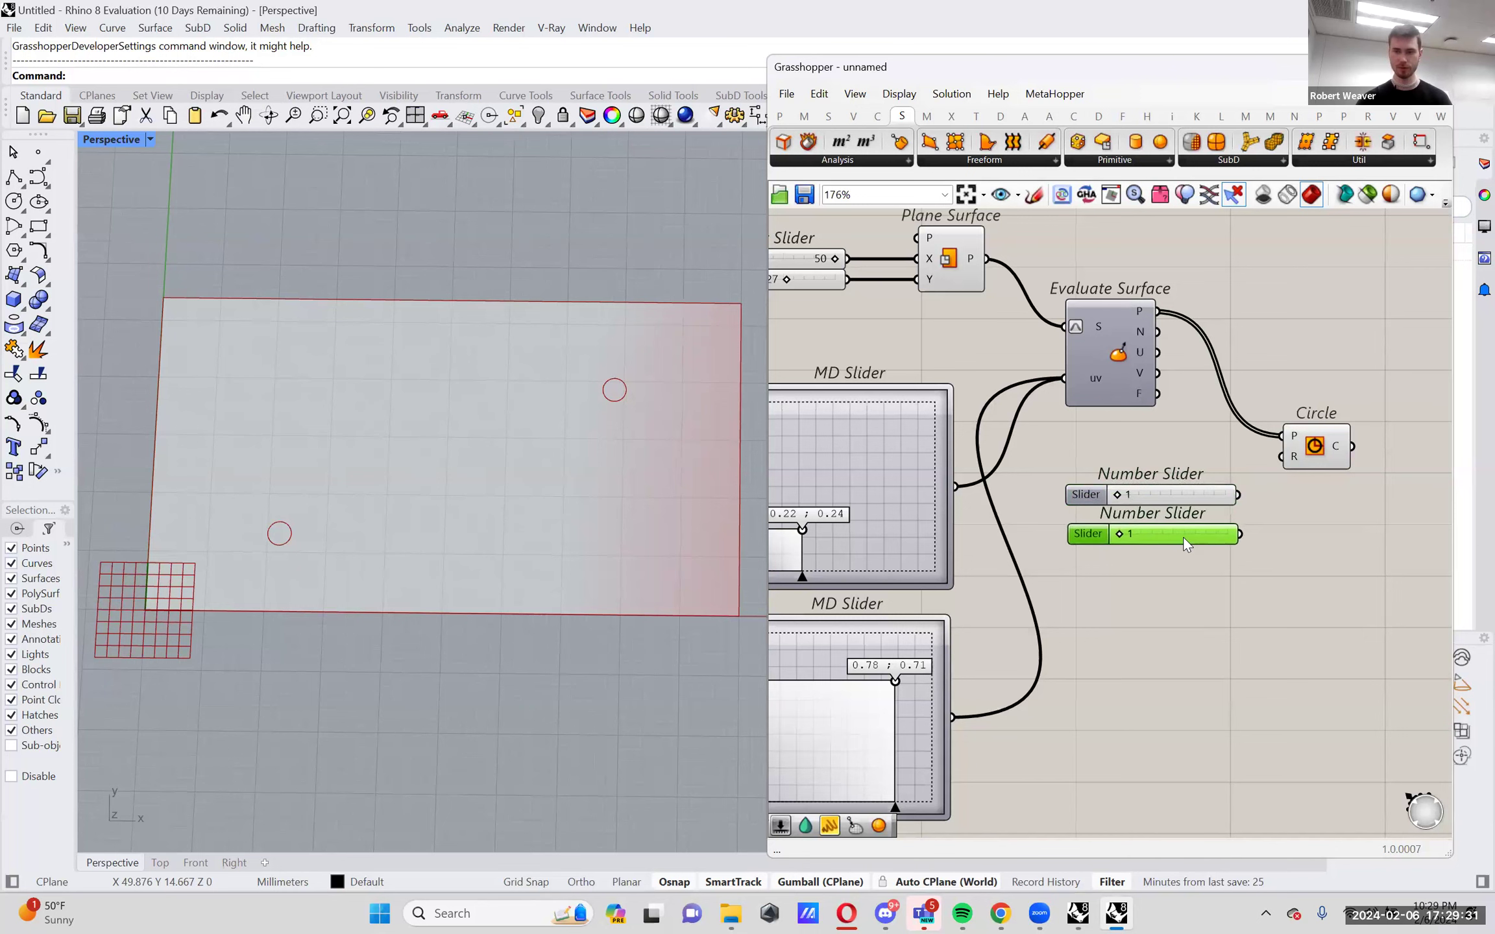
left_click(1294, 527)
right_click_drag(1293, 544, 1310, 568)
Wire both Number Sliders to the Circle component's R input.
left_click(1215, 519)
left_click_drag(1213, 519, 1218, 520)
left_click(952, 510)
left_click(1238, 497)
left_click_drag(1298, 485, 1293, 488)
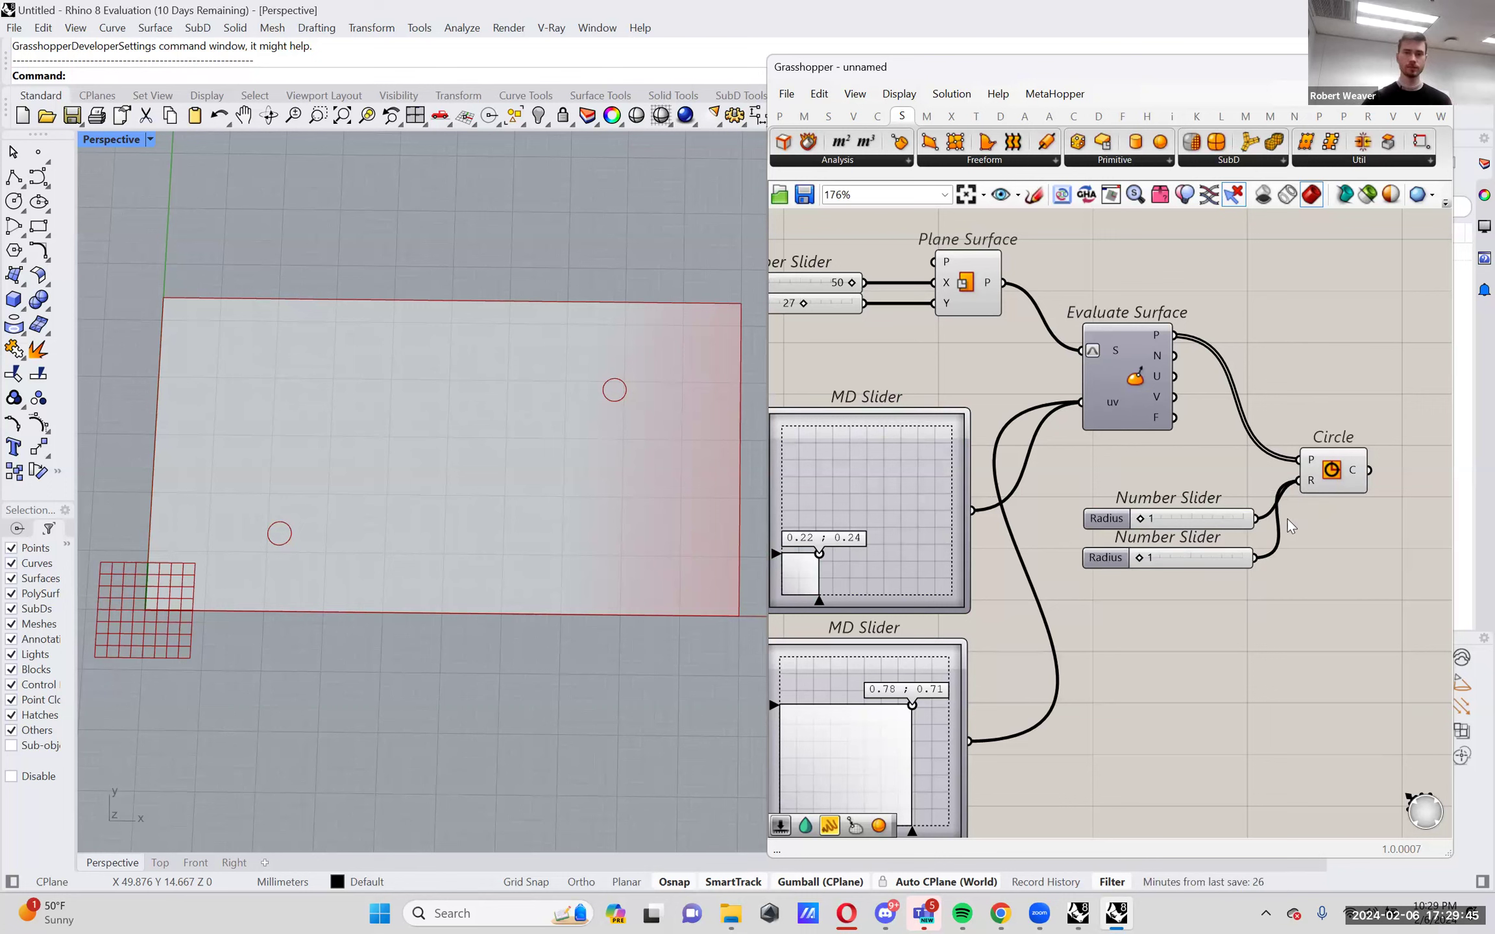
Select each MD Slider in turn and move the upper radius slider slightly up from the lower one.
left_click(937, 495)
right_click_drag(941, 464, 994, 421)
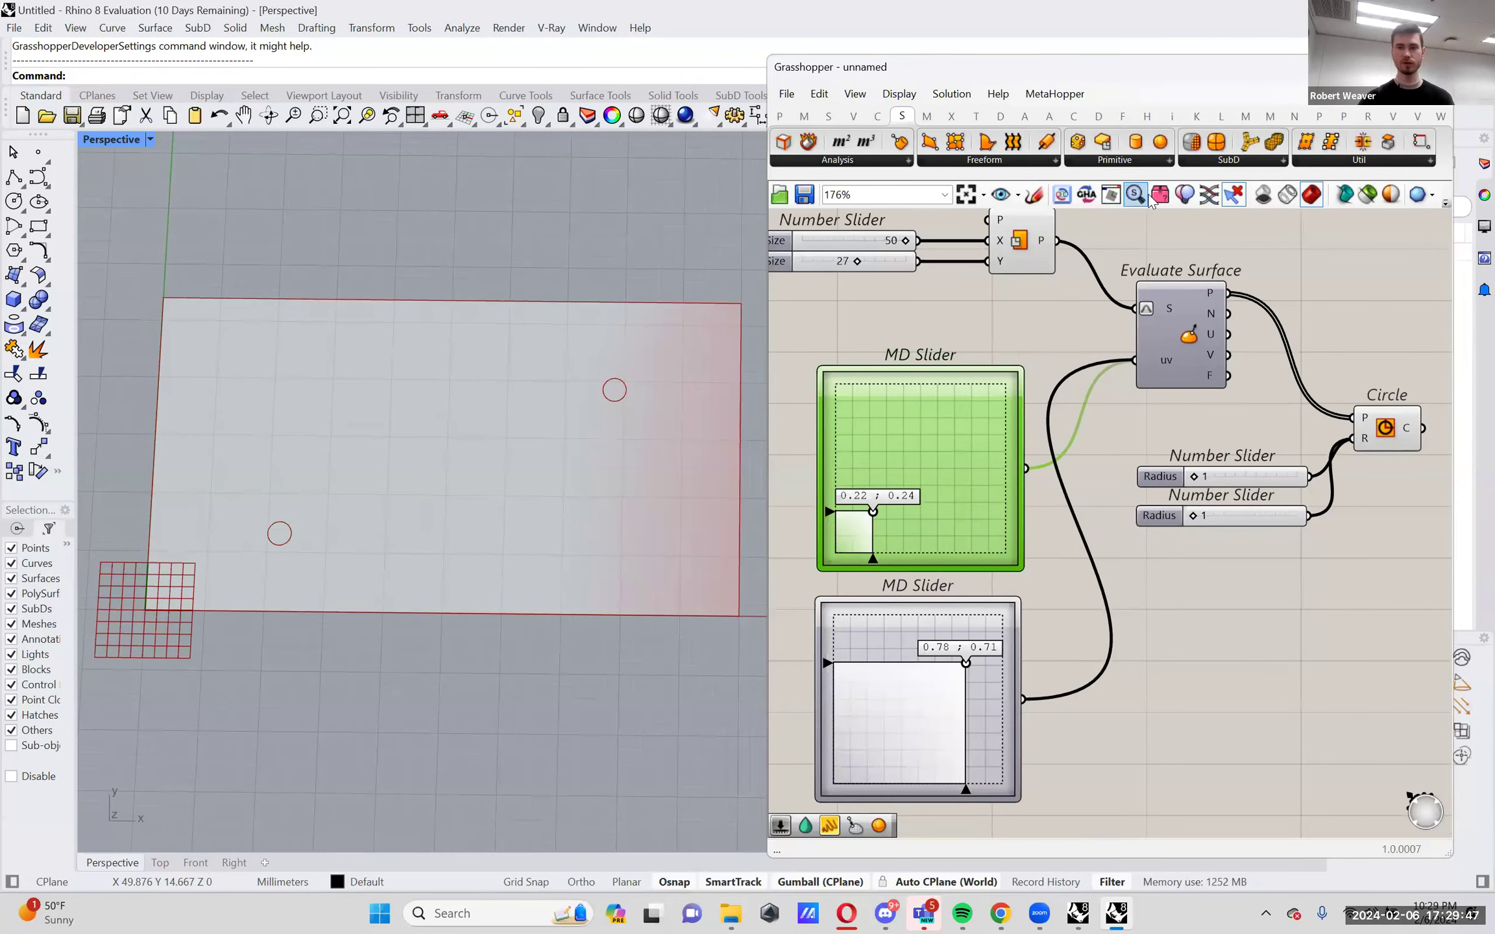
left_click(985, 615)
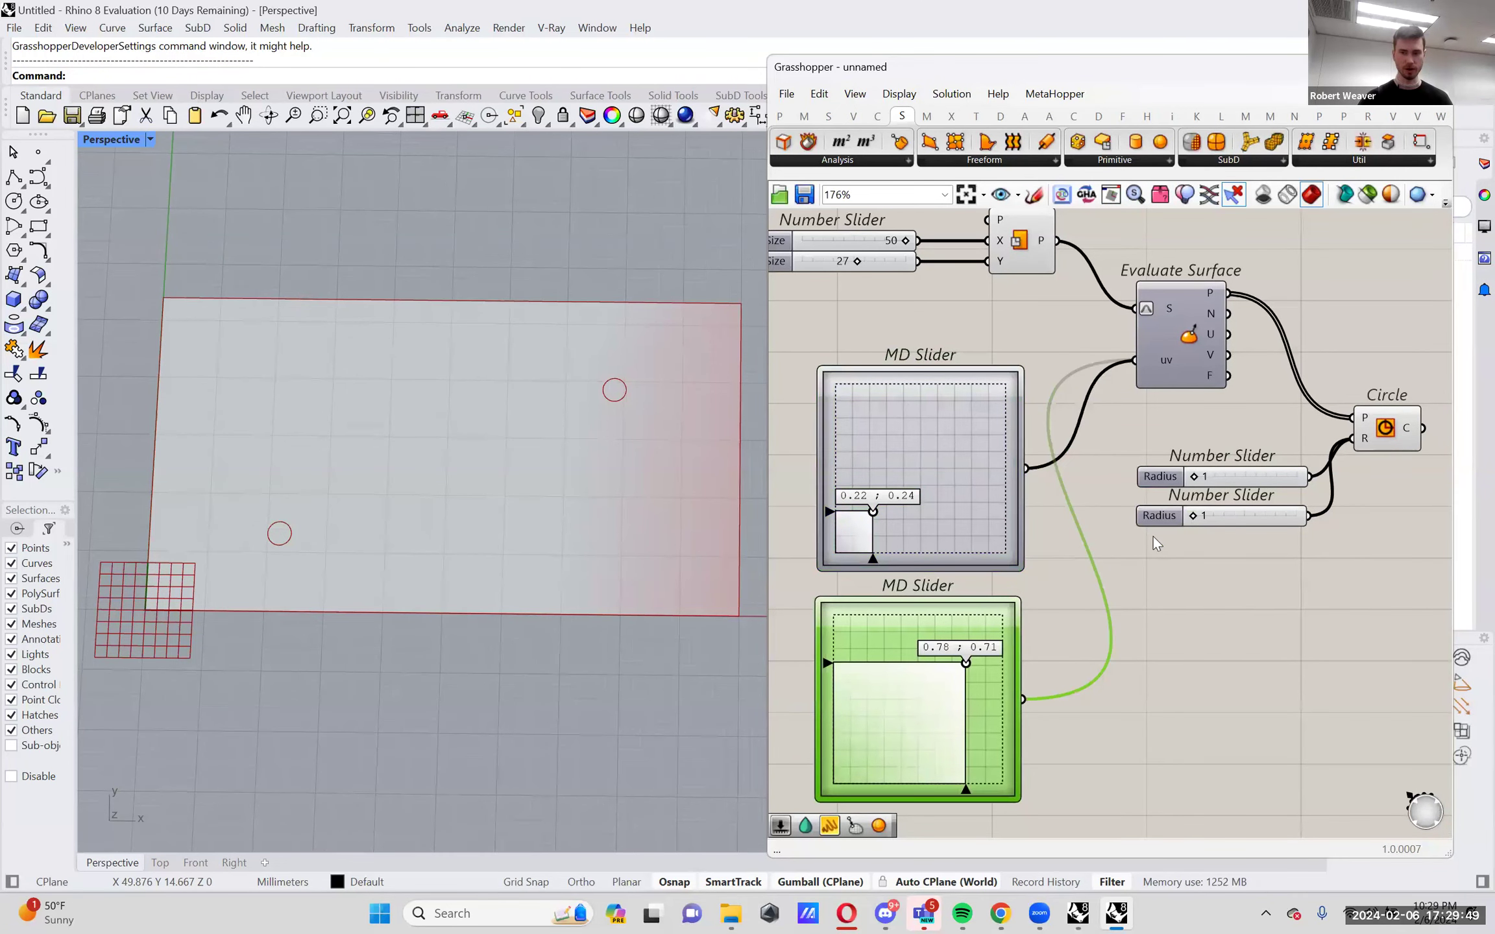
left_click_drag(1264, 480, 1260, 467)
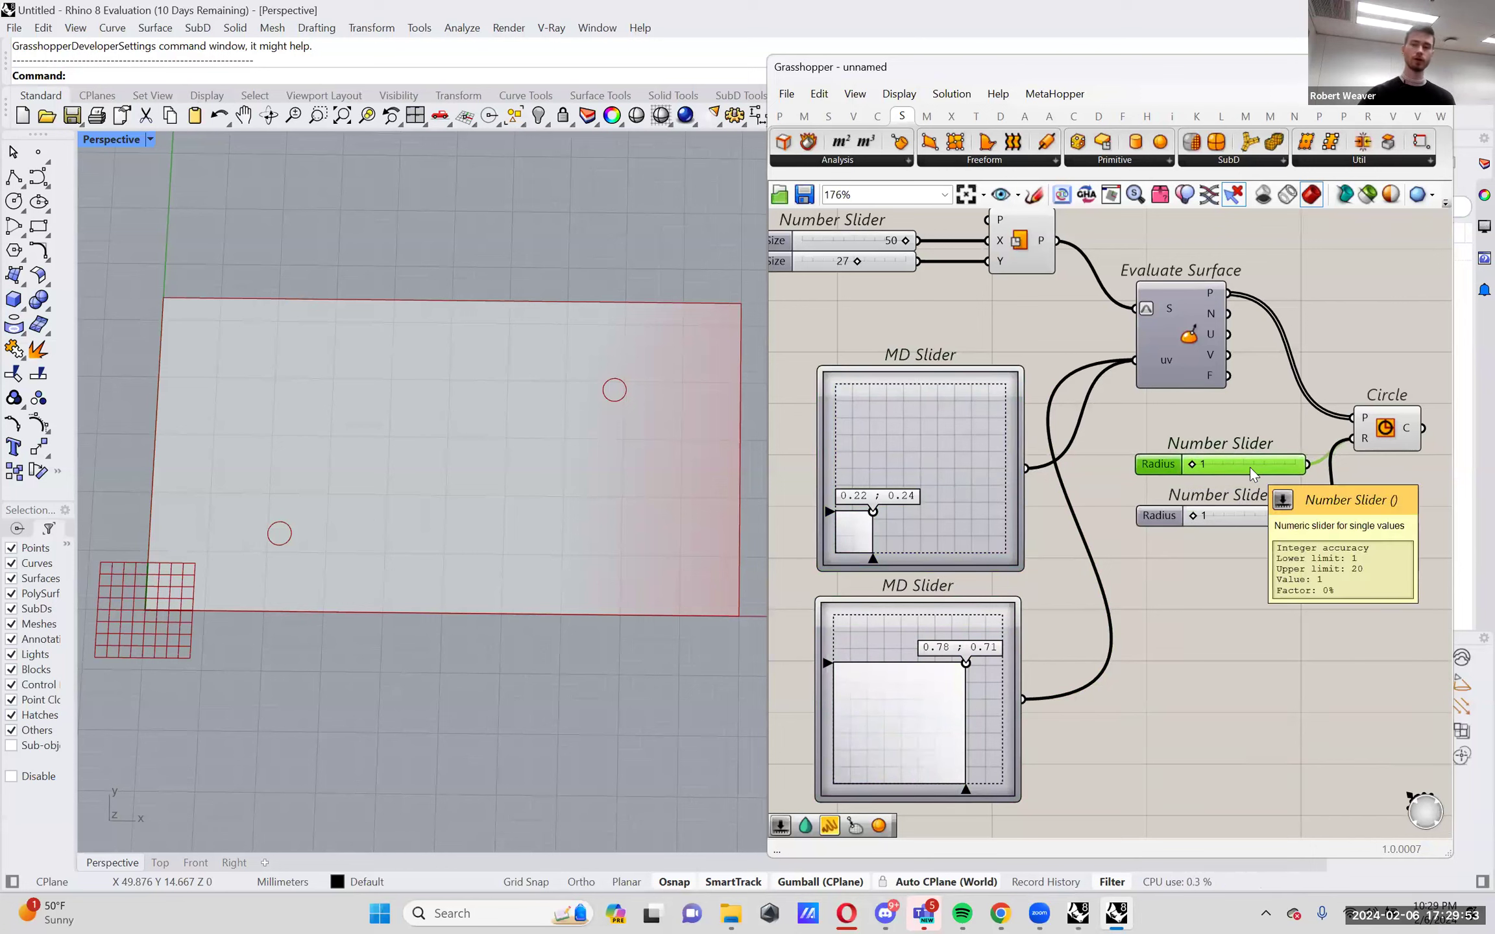
left_click_drag(1317, 466, 1355, 449)
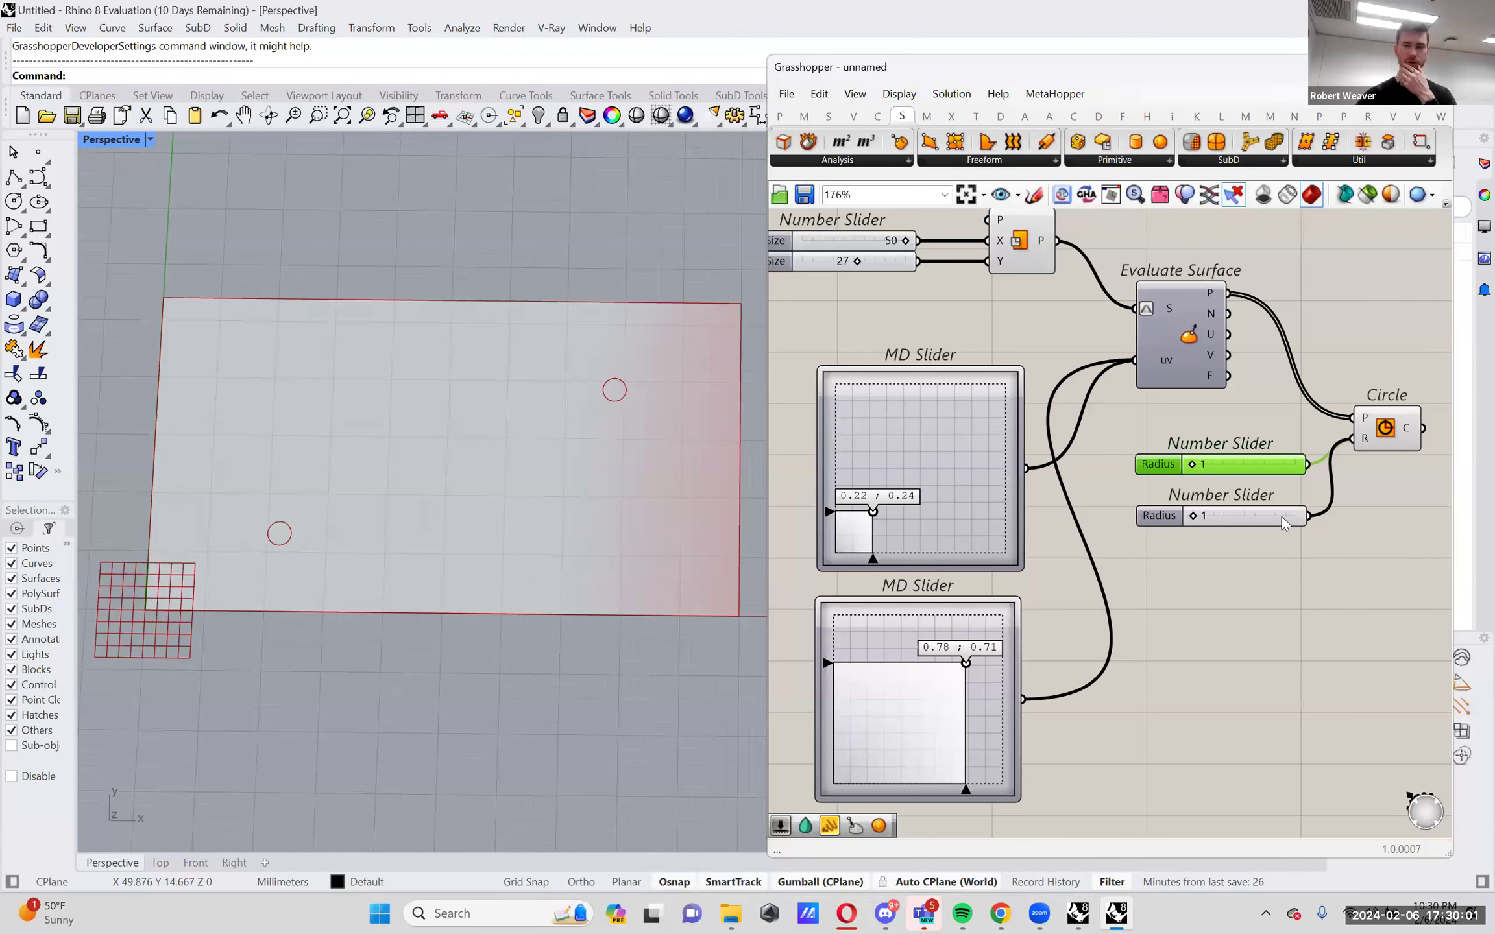
Set the upper radius slider to 5 and the lower one to 12, and move the Circle component down beside them.
mouse_move(1281, 516)
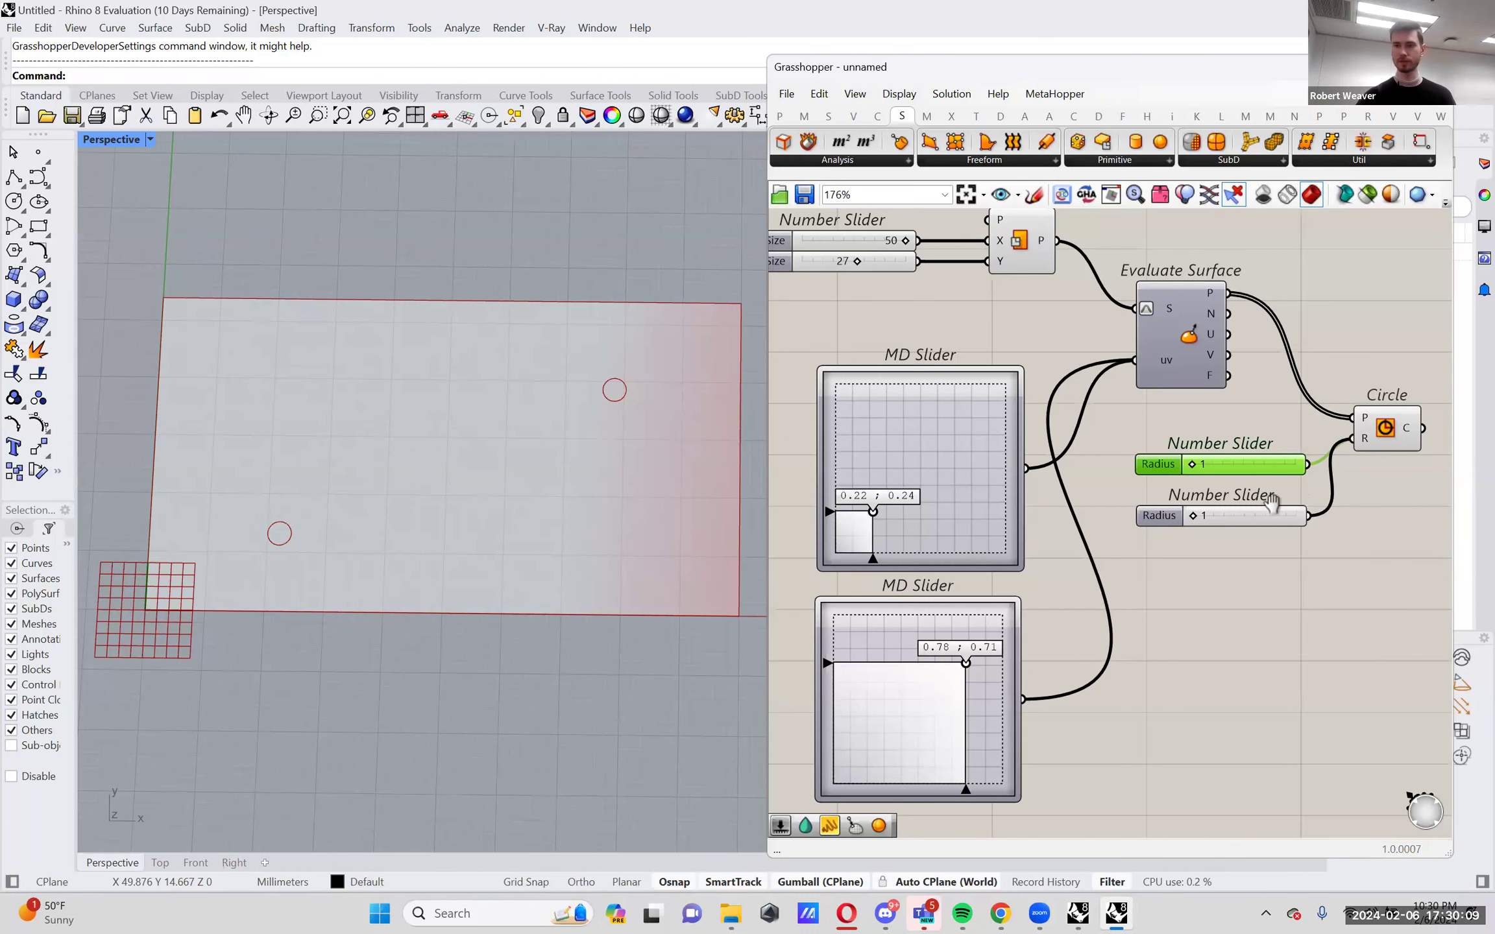
right_click_drag(1166, 465, 1067, 480)
left_click_drag(1099, 479, 1127, 475)
left_click_drag(1095, 530, 1183, 516)
right_click_drag(1286, 454, 1158, 490)
left_click_drag(1157, 489, 1154, 512)
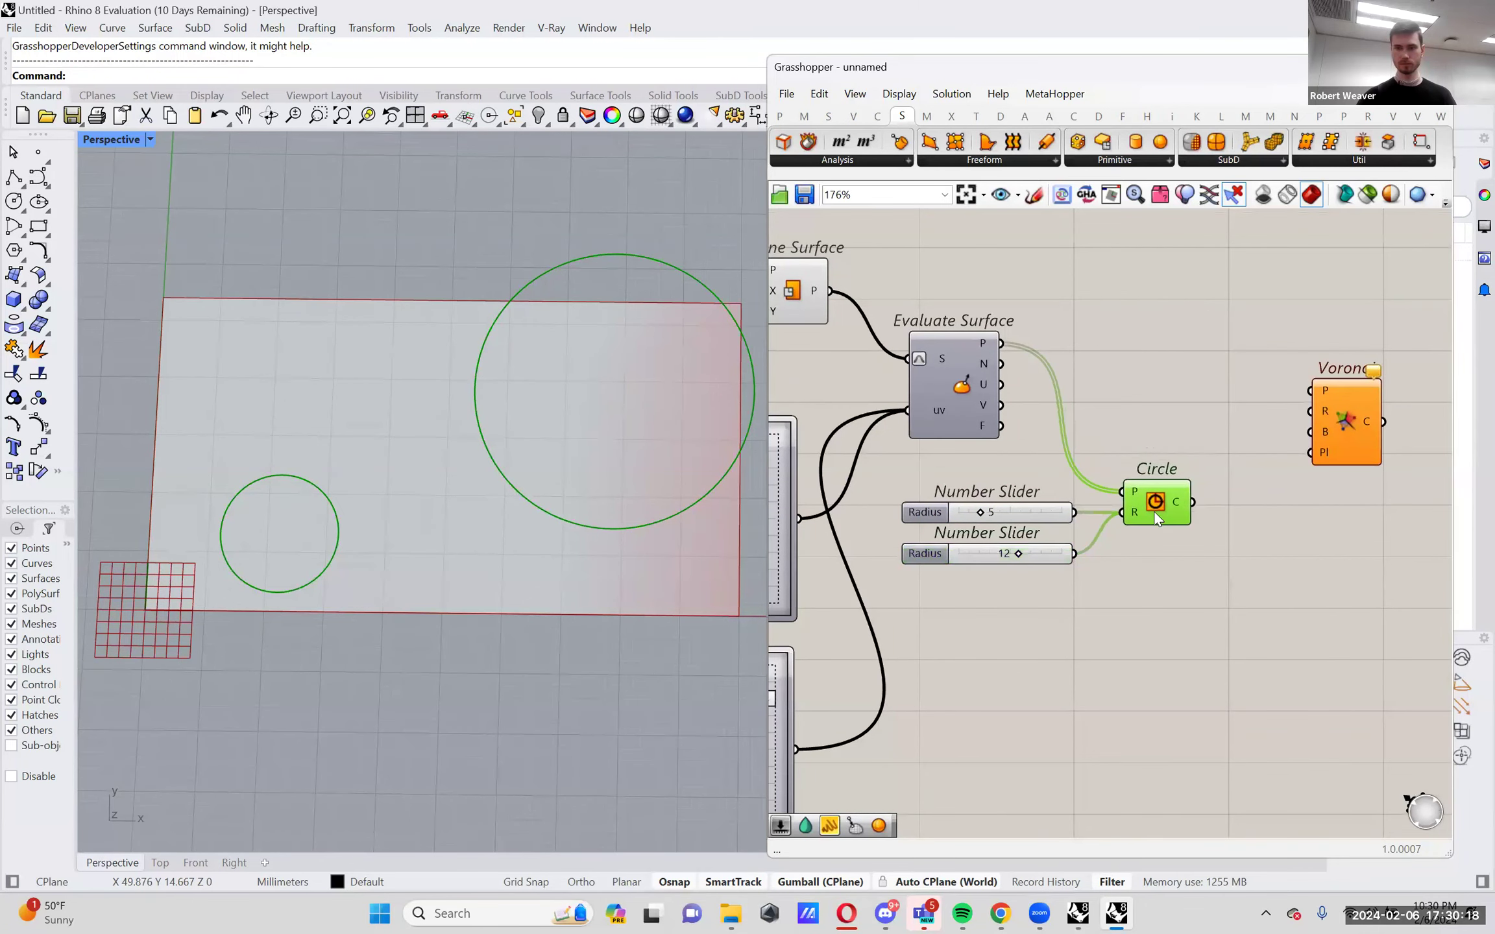
Move the Voronoi component farther from the Circle component to make room between them.
left_click(1172, 552)
left_click_drag(1342, 441, 1419, 460)
right_click_drag(1323, 494, 1257, 490)
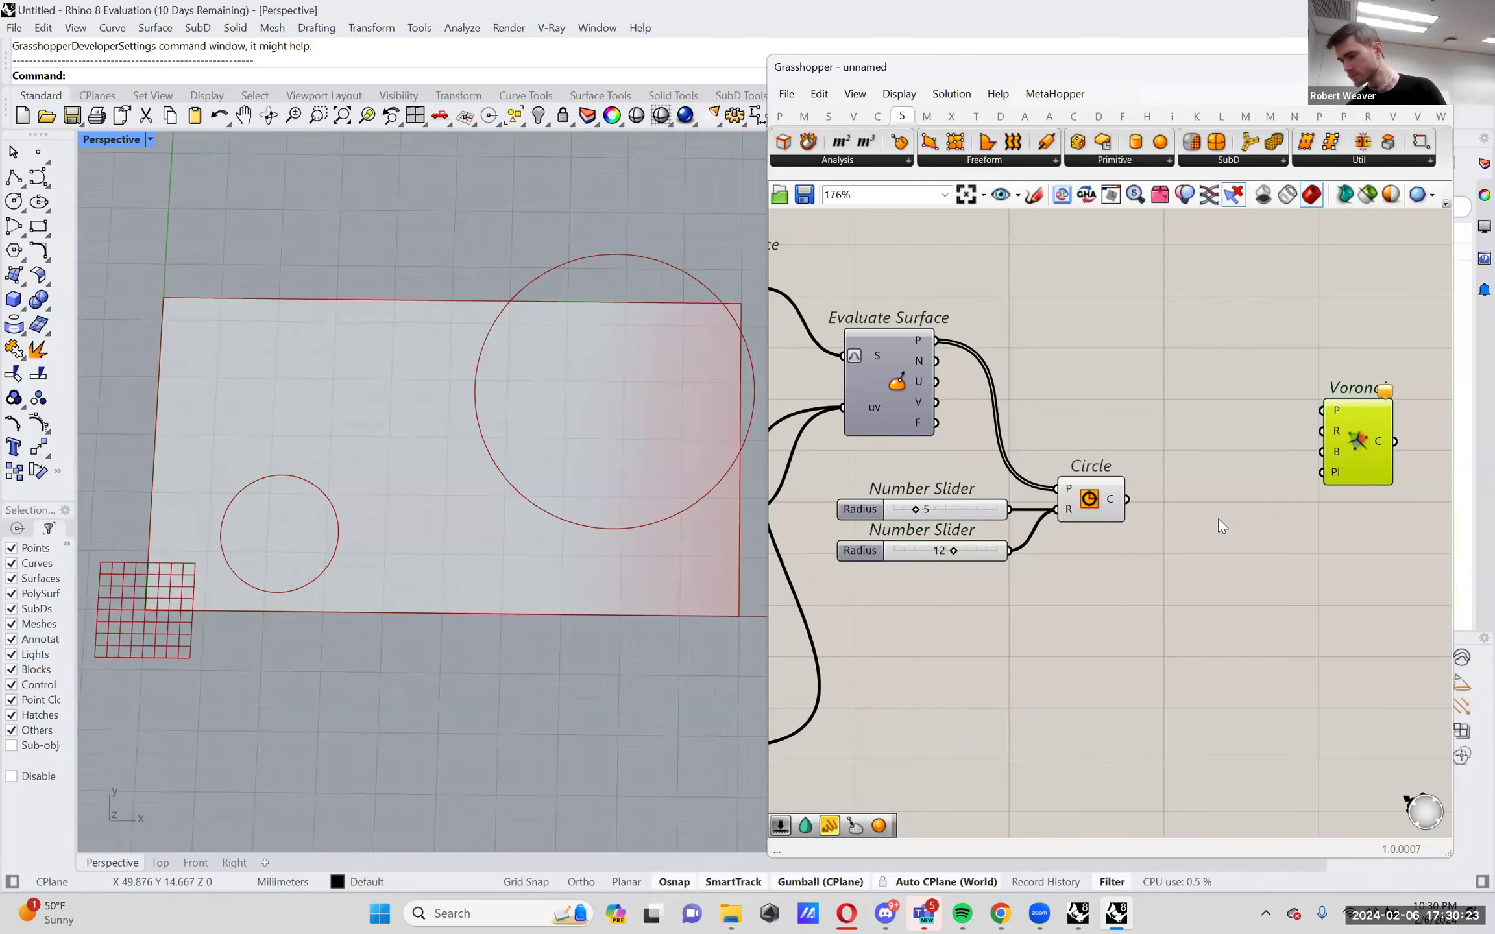
right_click_drag(1219, 523, 1192, 475)
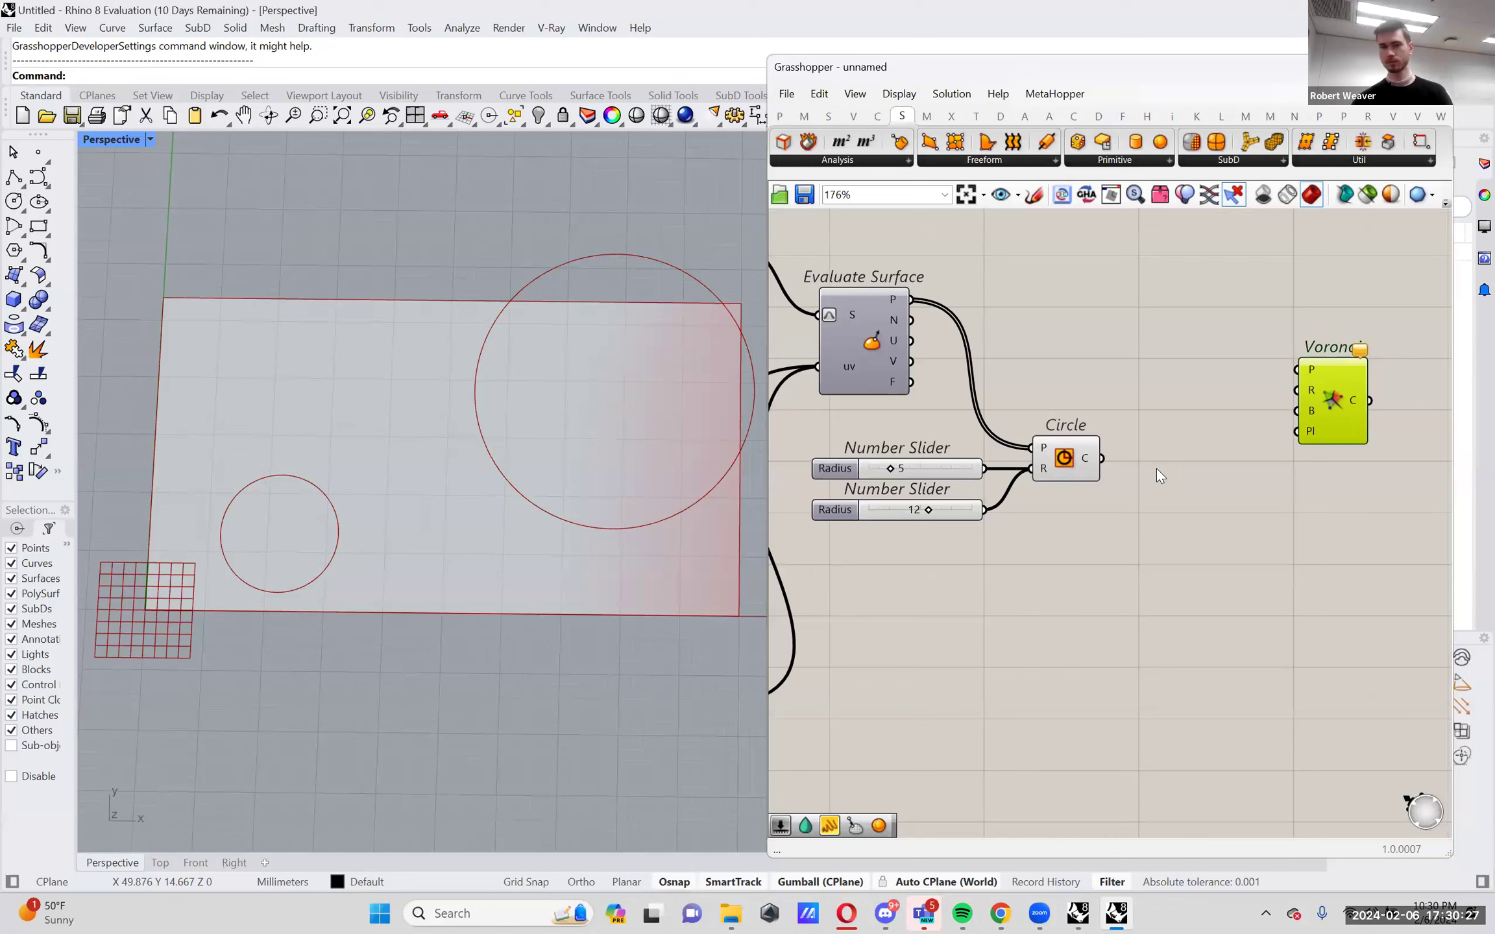
right_click_drag(1168, 508, 1170, 523)
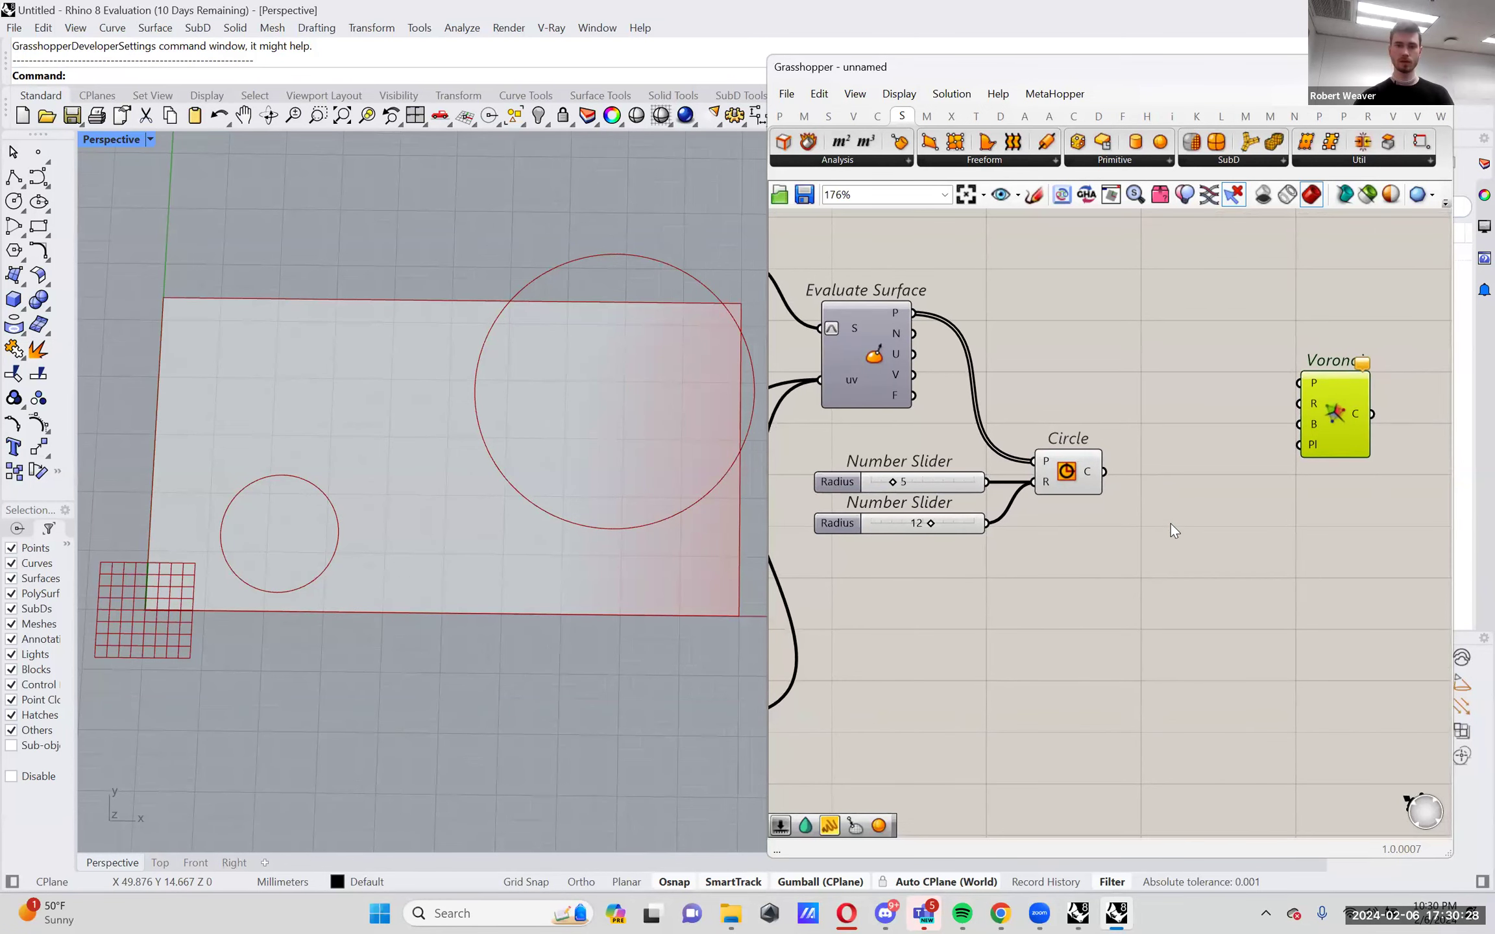
Add a Surface parameter beside the Circle component and wire Circle's C output into it.
left_click(1072, 478)
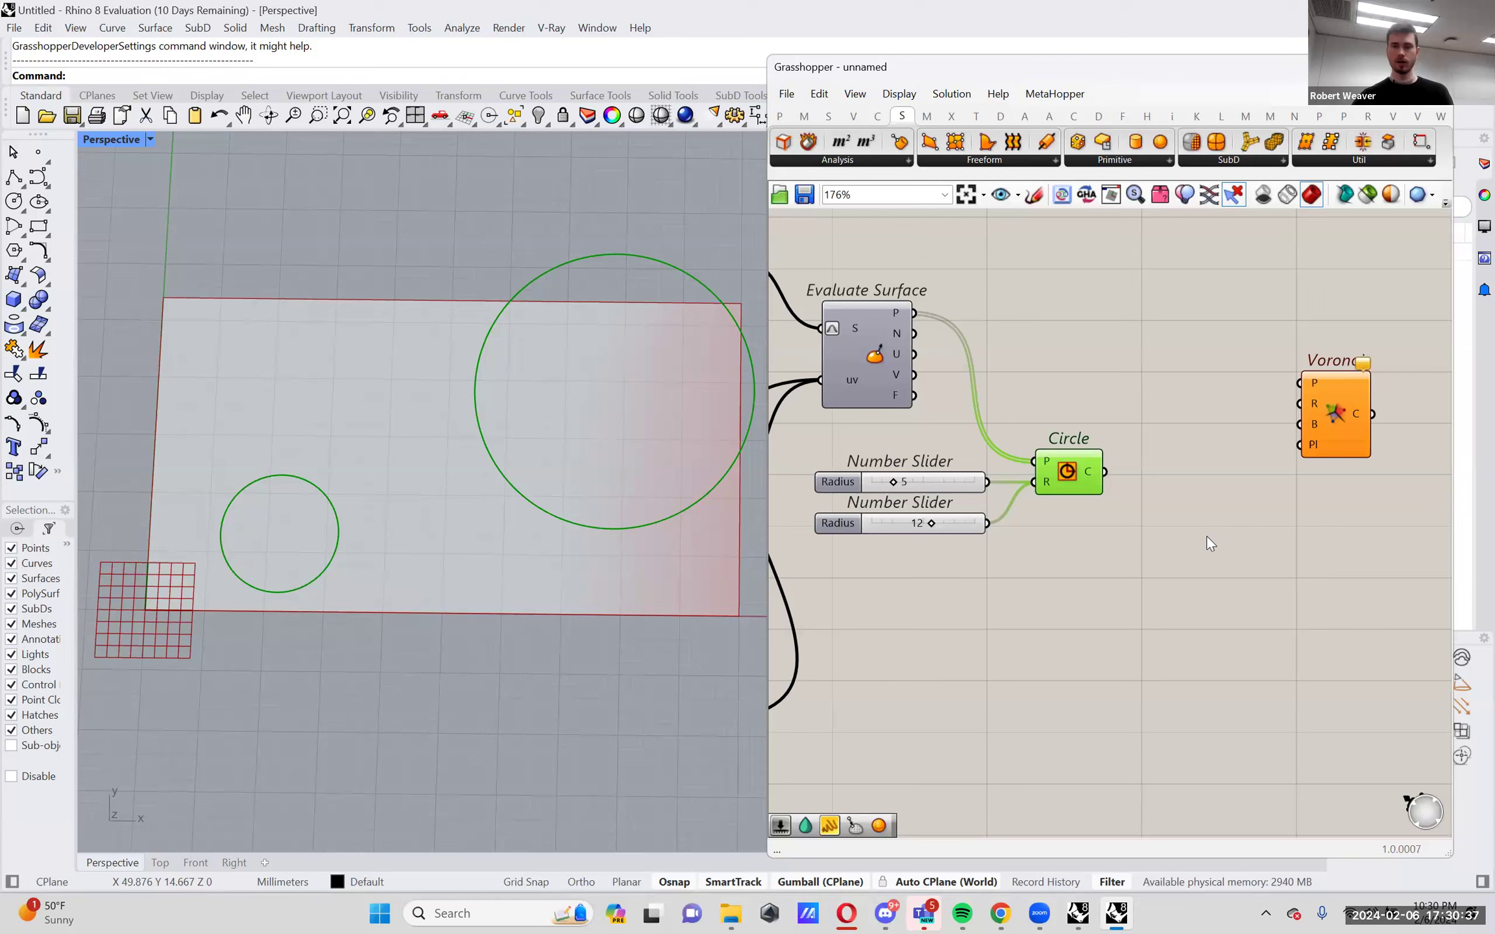
double_click(1206, 536)
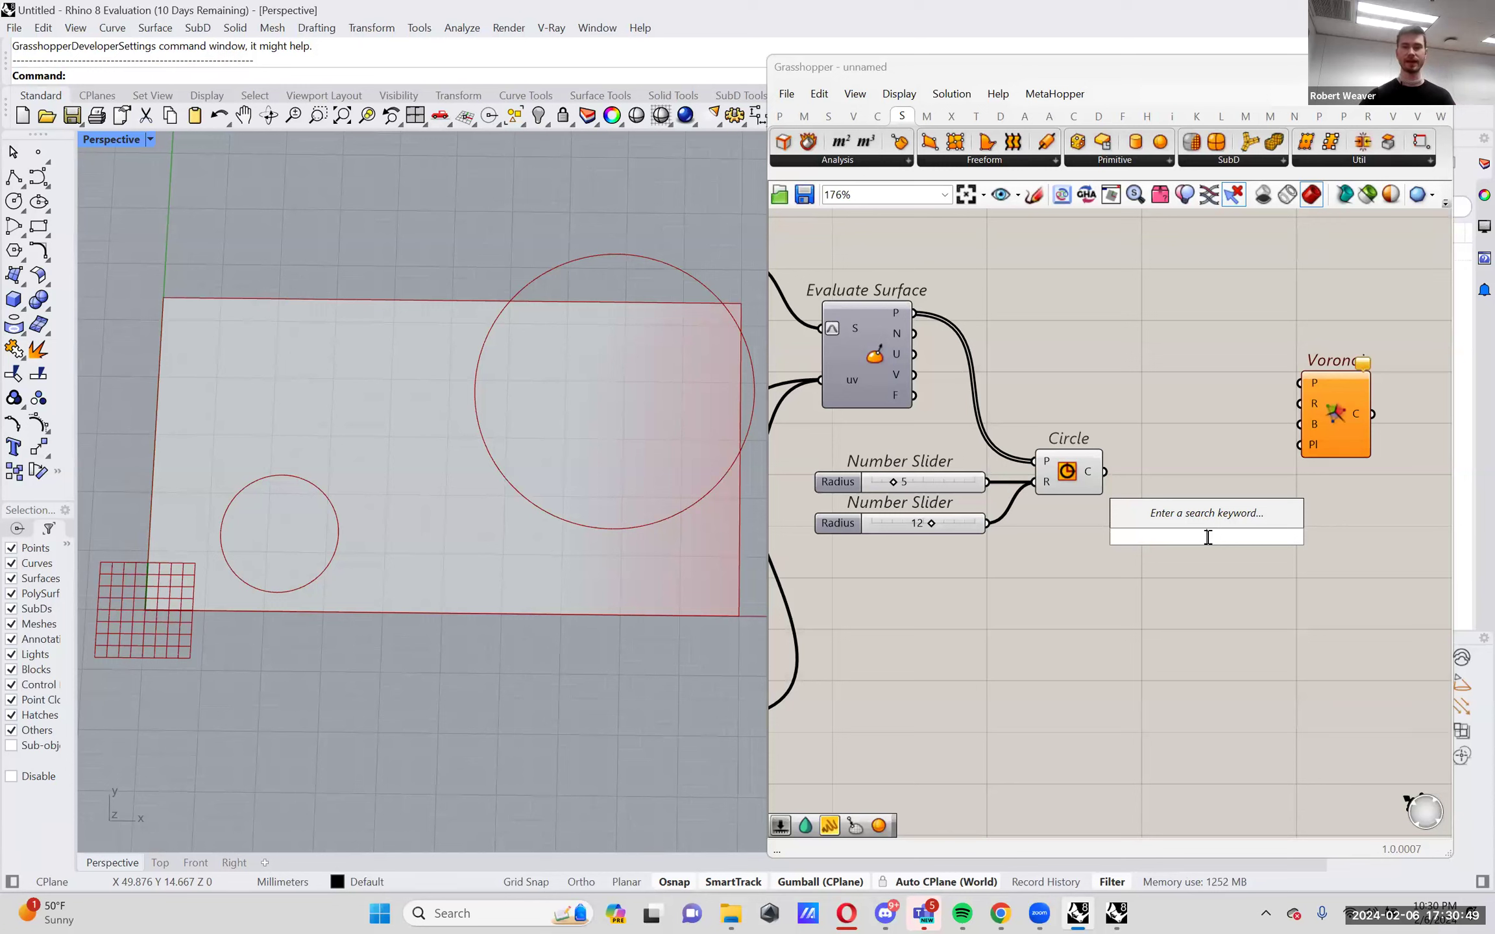
type("srf")
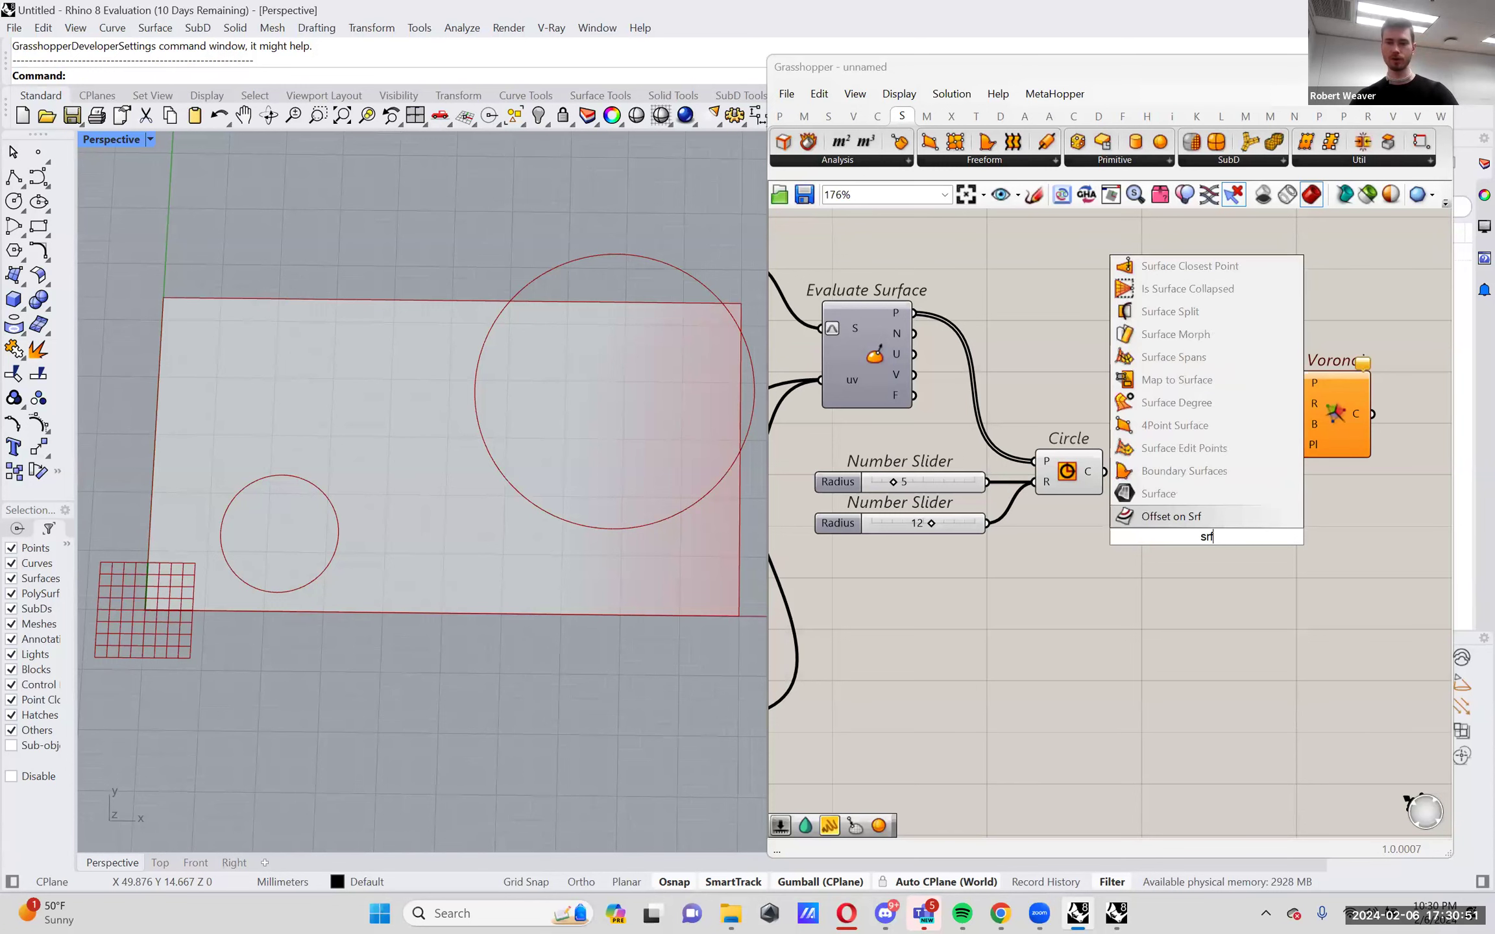
left_click(1199, 496)
left_click_drag(1105, 472, 1154, 501)
Add a duplicate Surface parameter beneath the existing one and delete it.
double_click(1146, 556)
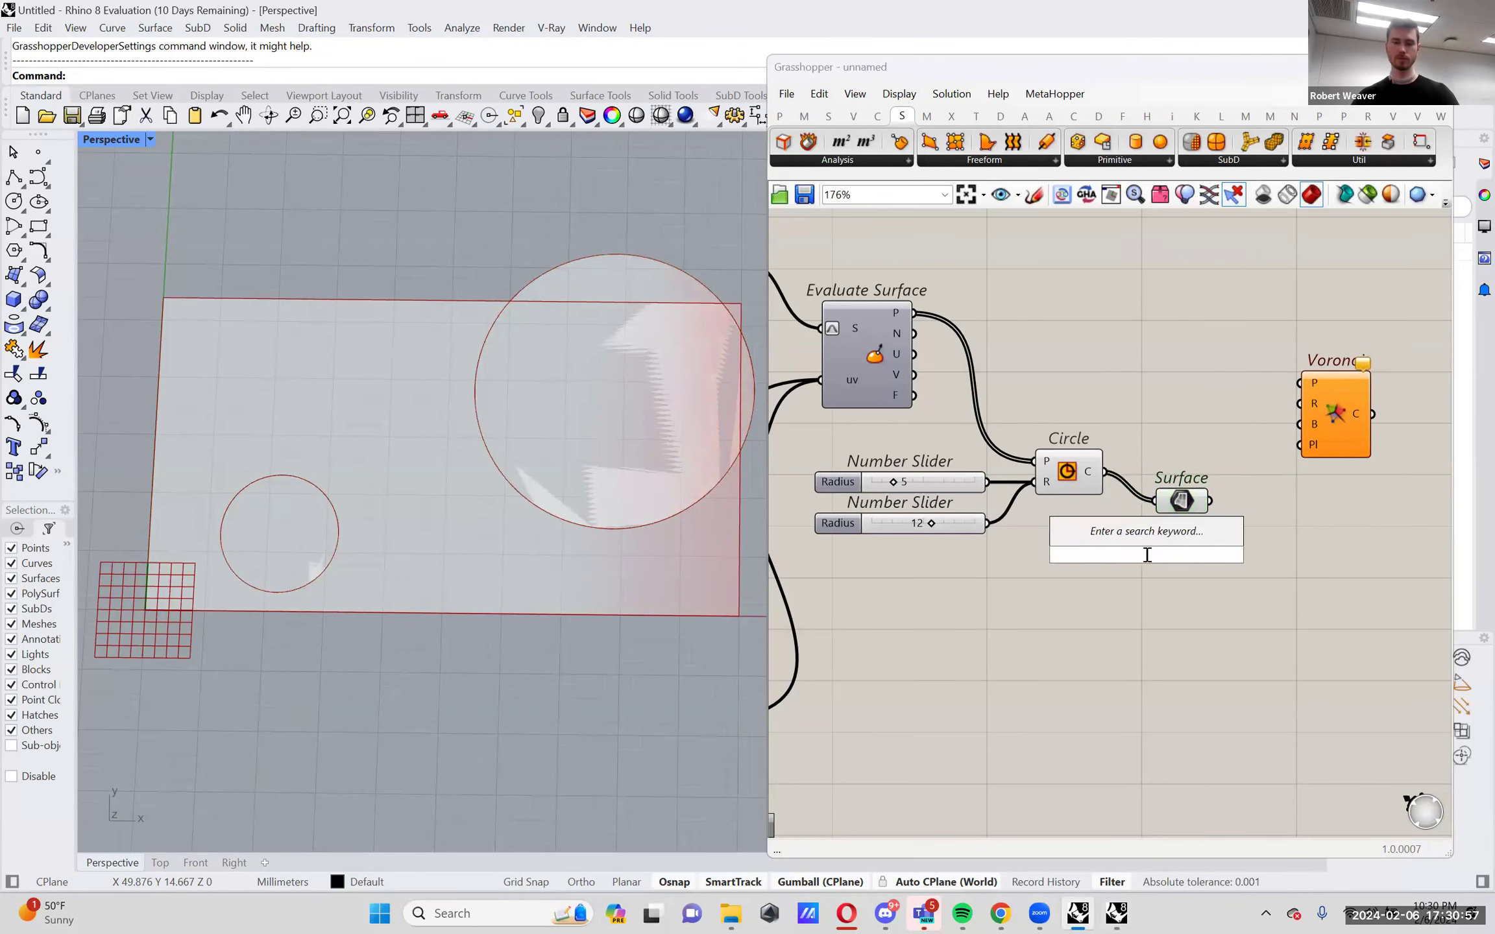
type("surf")
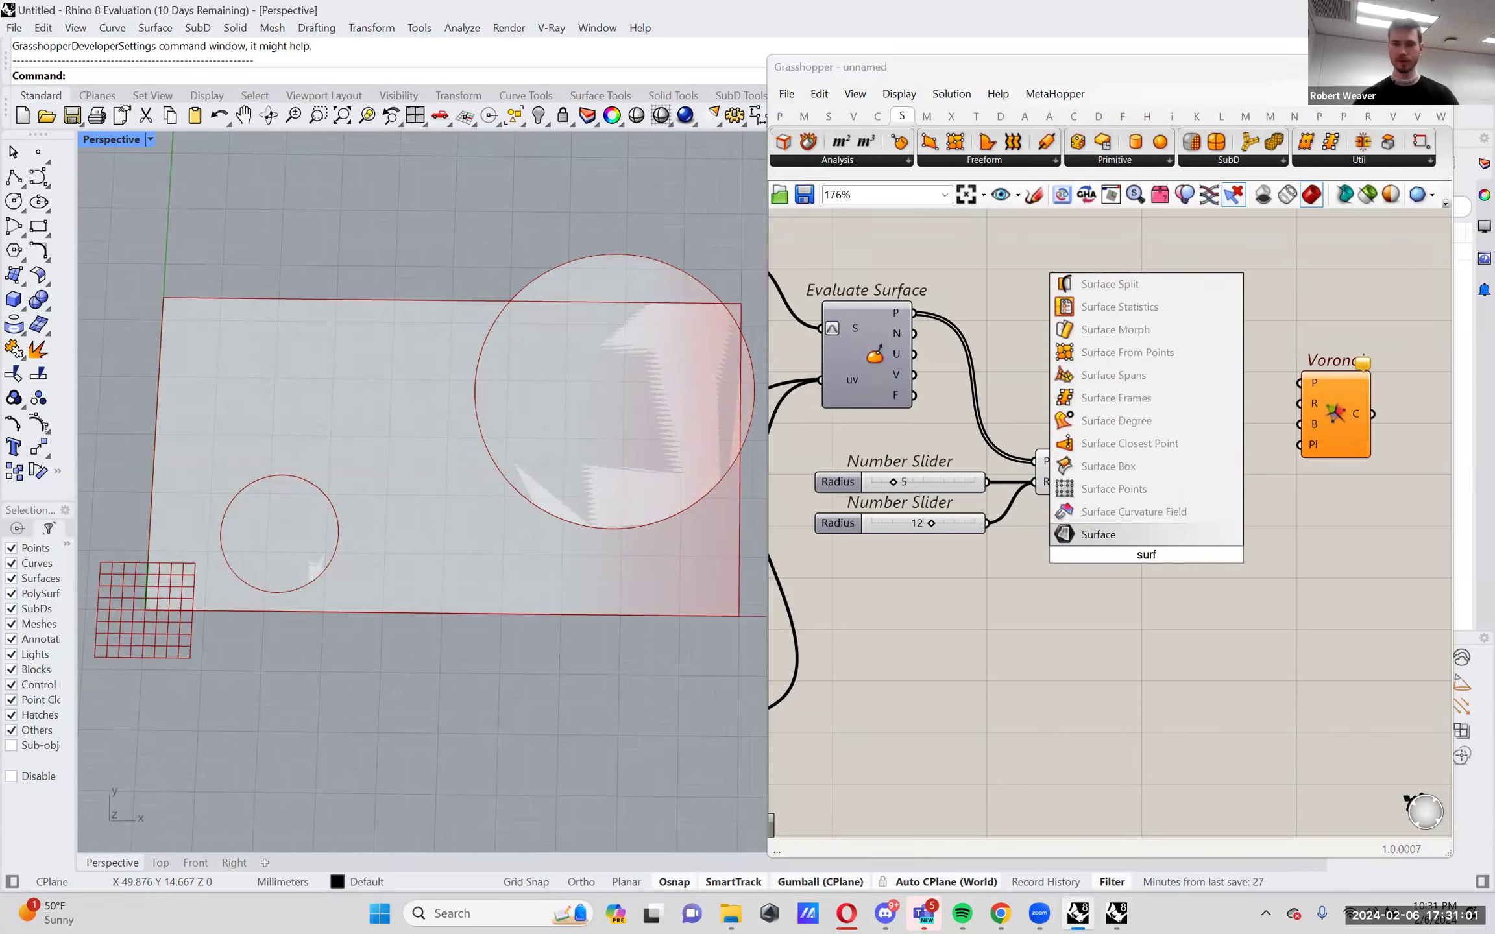
left_click(1077, 535)
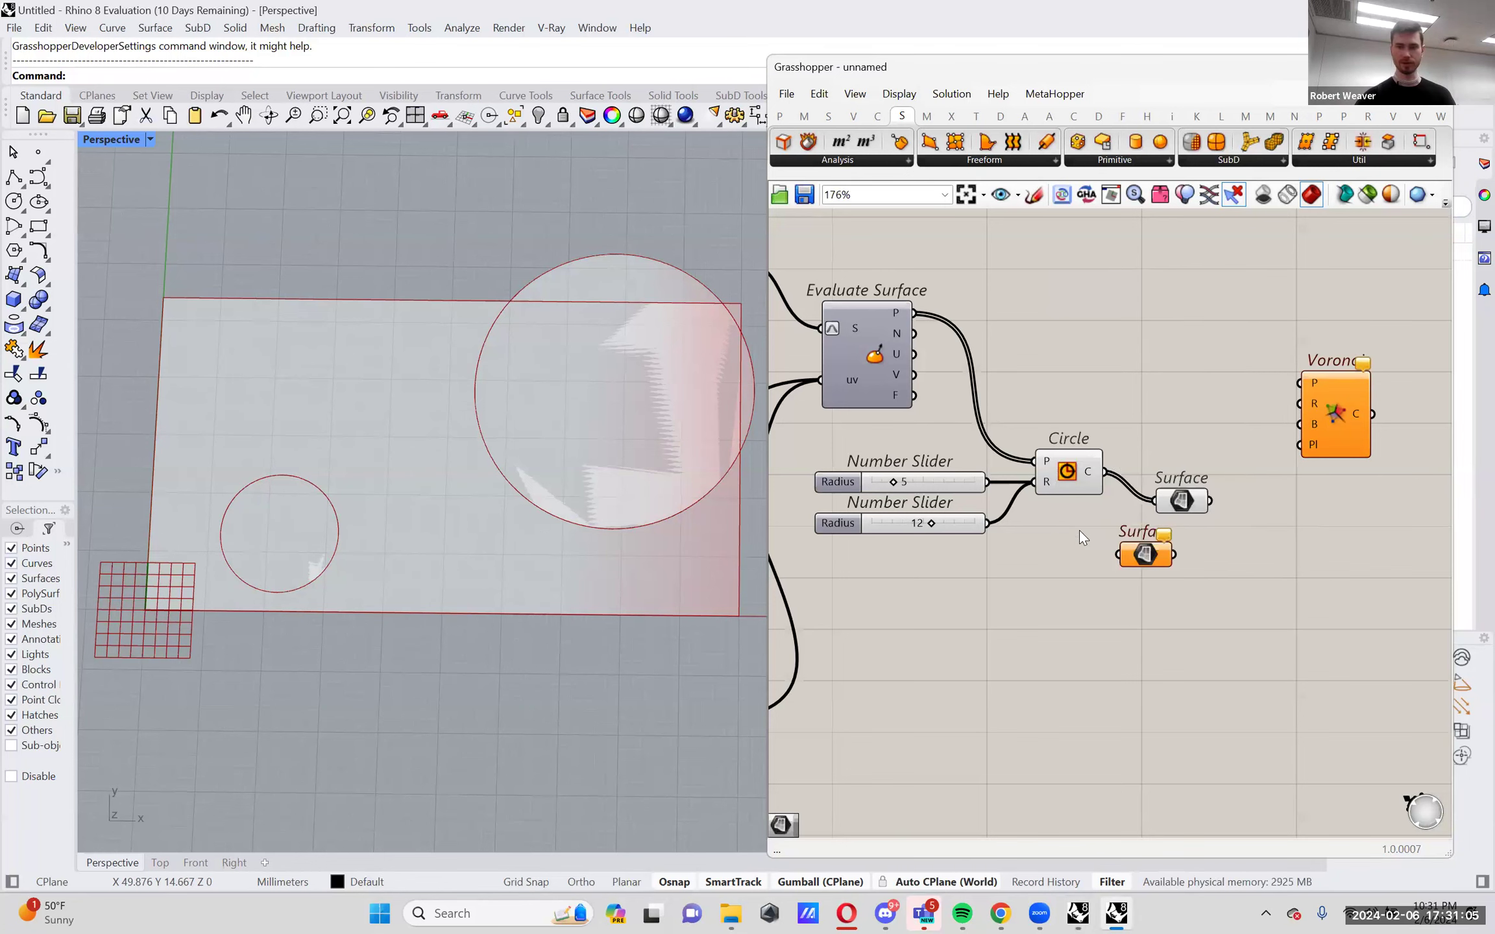
left_click(1145, 554)
key("Delete")
Align the Surface parameter level with the Circle component and select it to inspect the filled circles in the Rhino viewport.
left_click_drag(1179, 495, 1156, 463)
left_click(1092, 475)
left_click(1160, 473)
right_click_drag(378, 542, 382, 502)
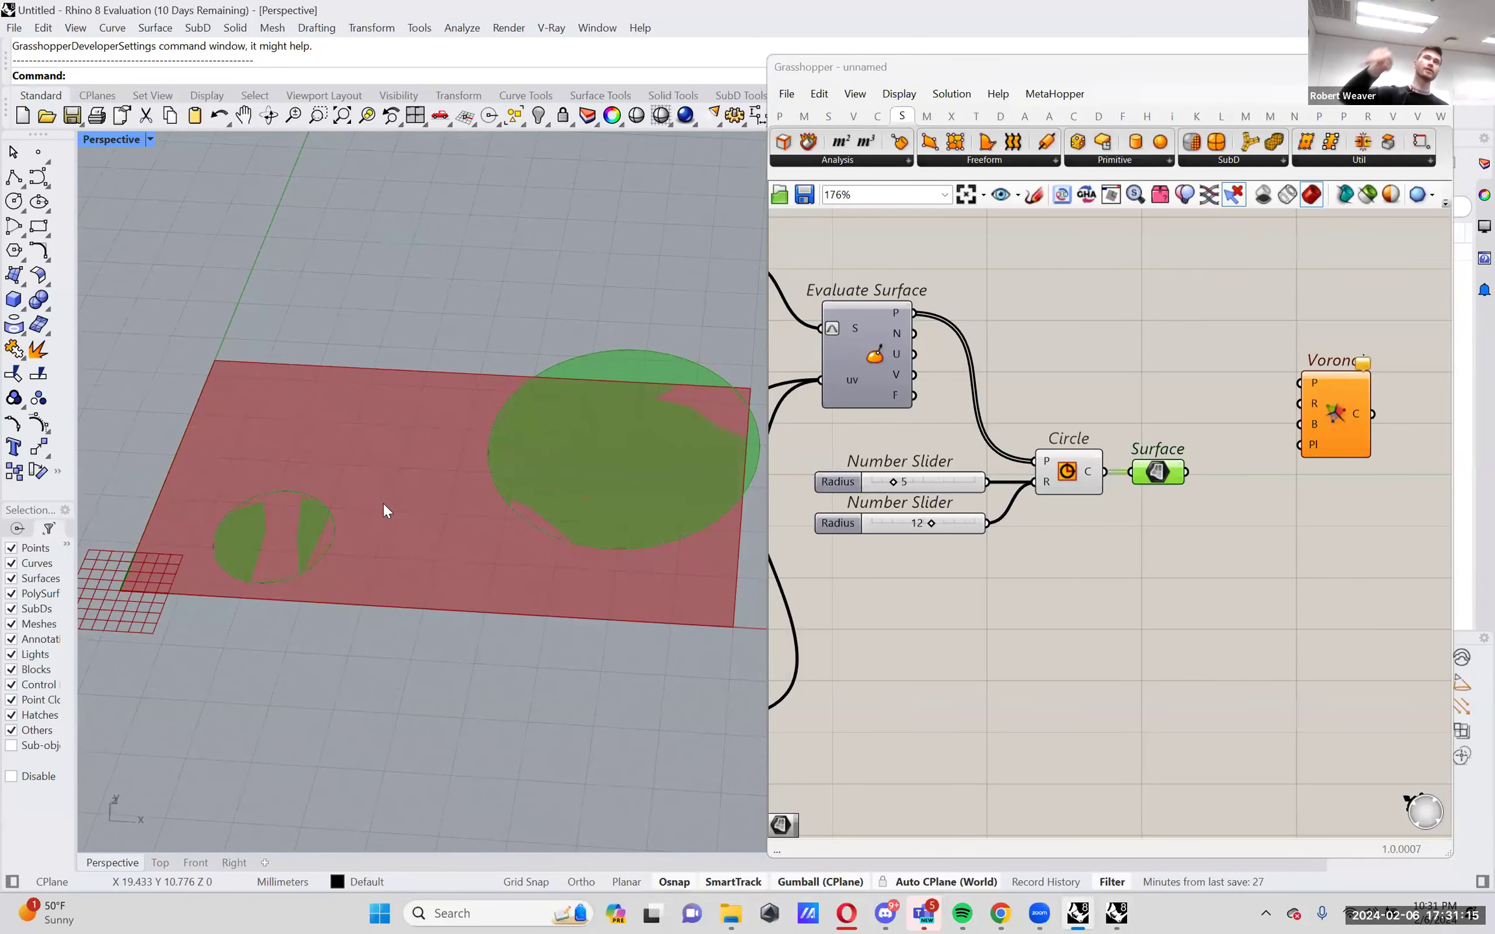
mouse_move(570, 480)
right_mouse_down()
mouse_move(598, 488)
mouse_move(571, 504)
right_mouse_up()
Move the Voronoi component farther out and slightly up, leaving space after the Surface parameter.
left_click_drag(1336, 401, 1470, 456)
right_click_drag(1288, 489, 1282, 498)
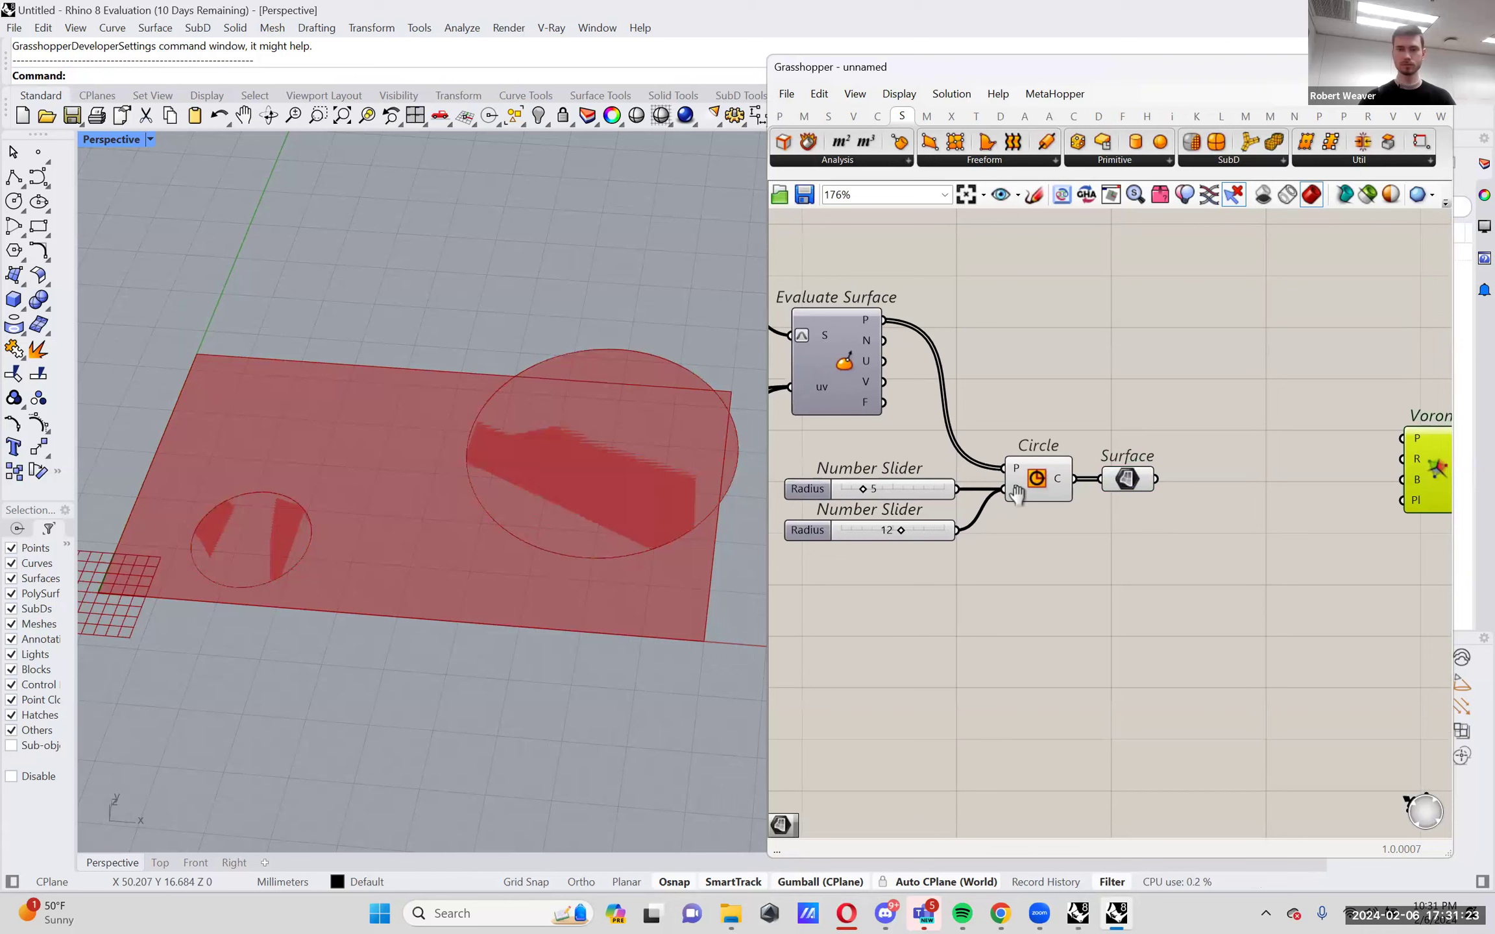
right_click_drag(1014, 497, 1064, 493)
left_click(1177, 477)
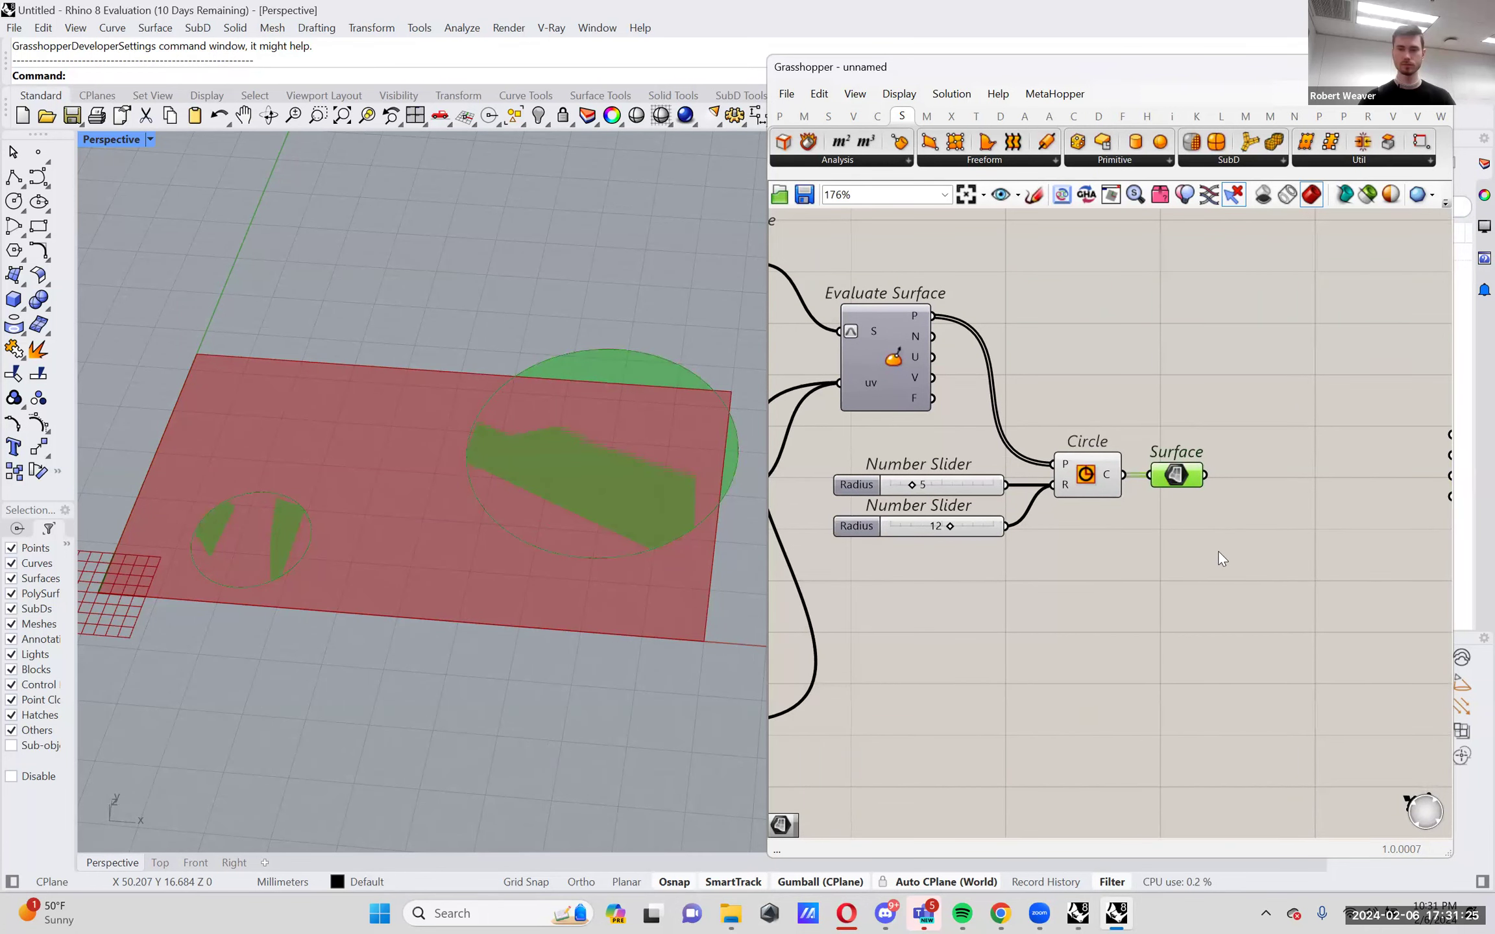
scroll(1220, 551, "down", 2)
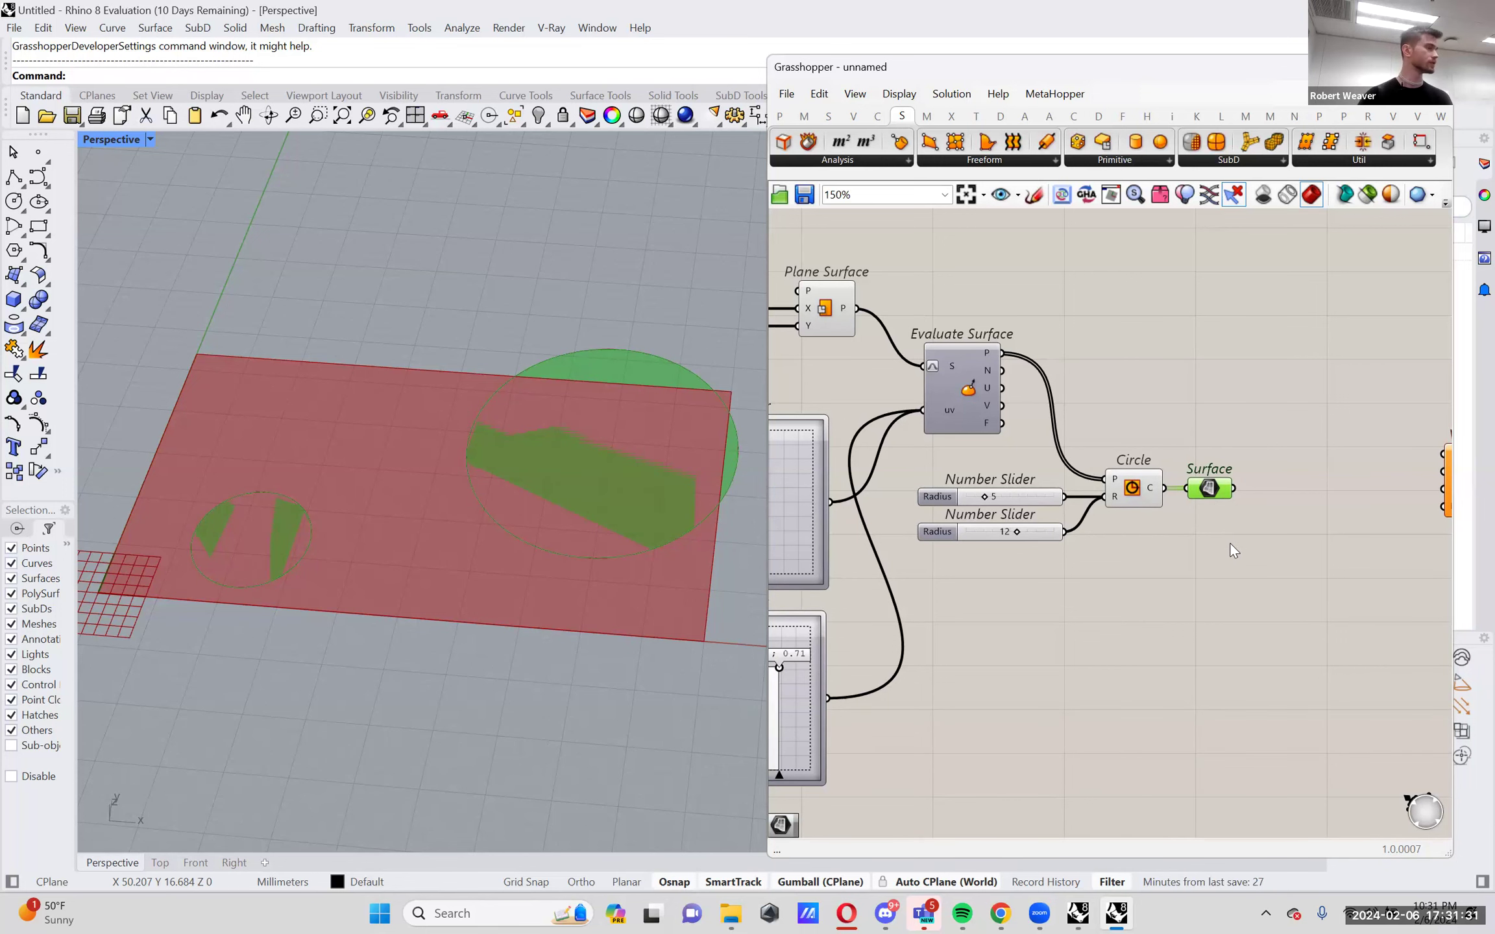
right_click_drag(1230, 544, 1169, 541)
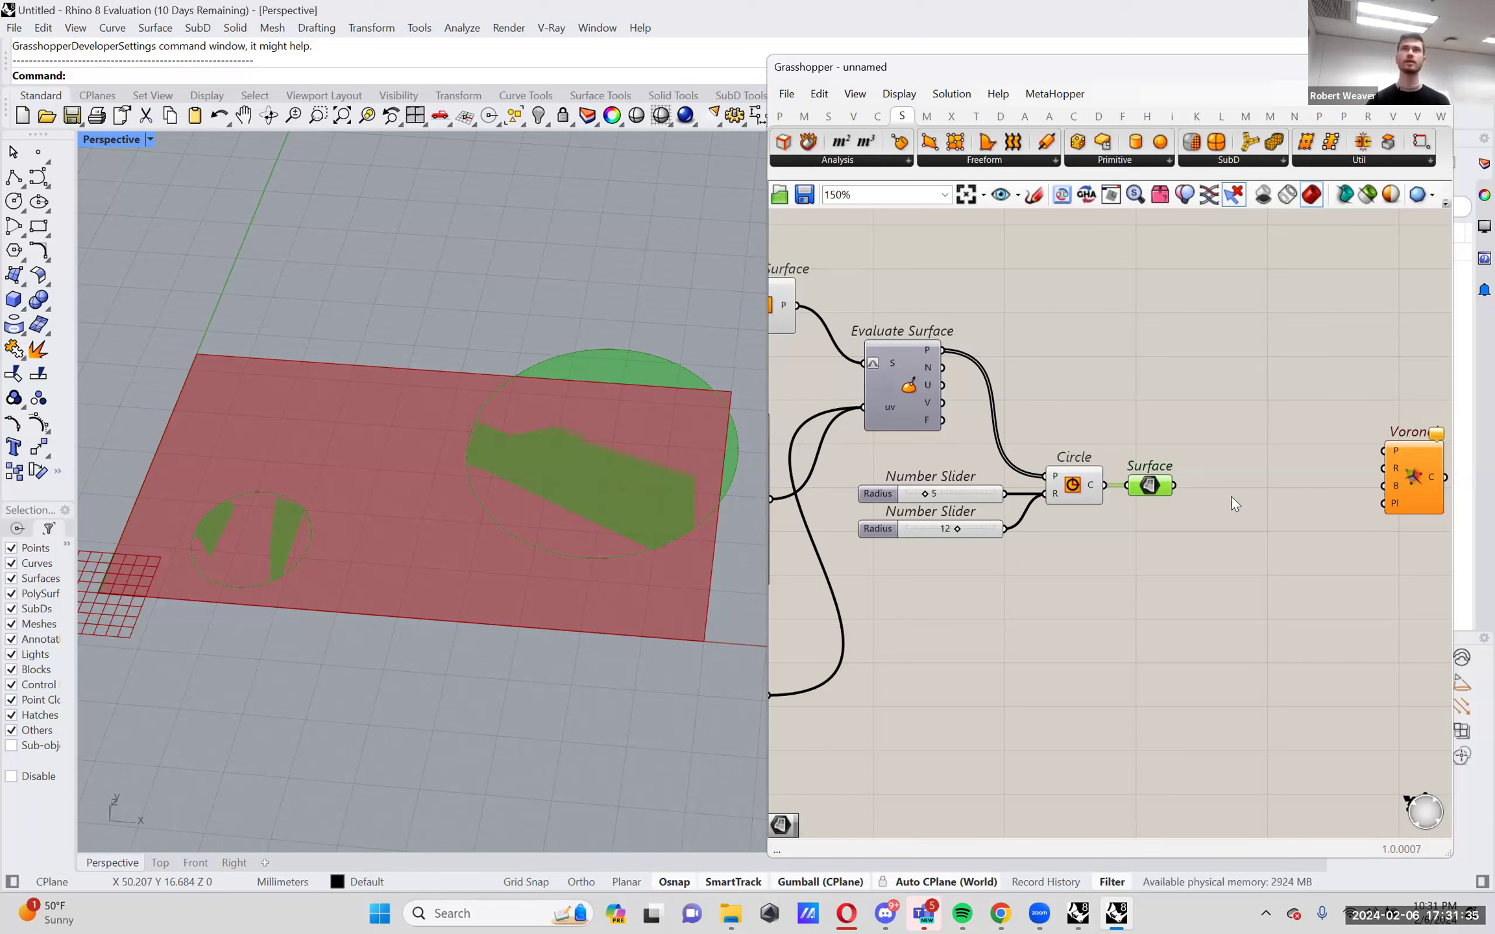
left_click_drag(1408, 473, 1404, 442)
right_click_drag(1206, 523, 1194, 511)
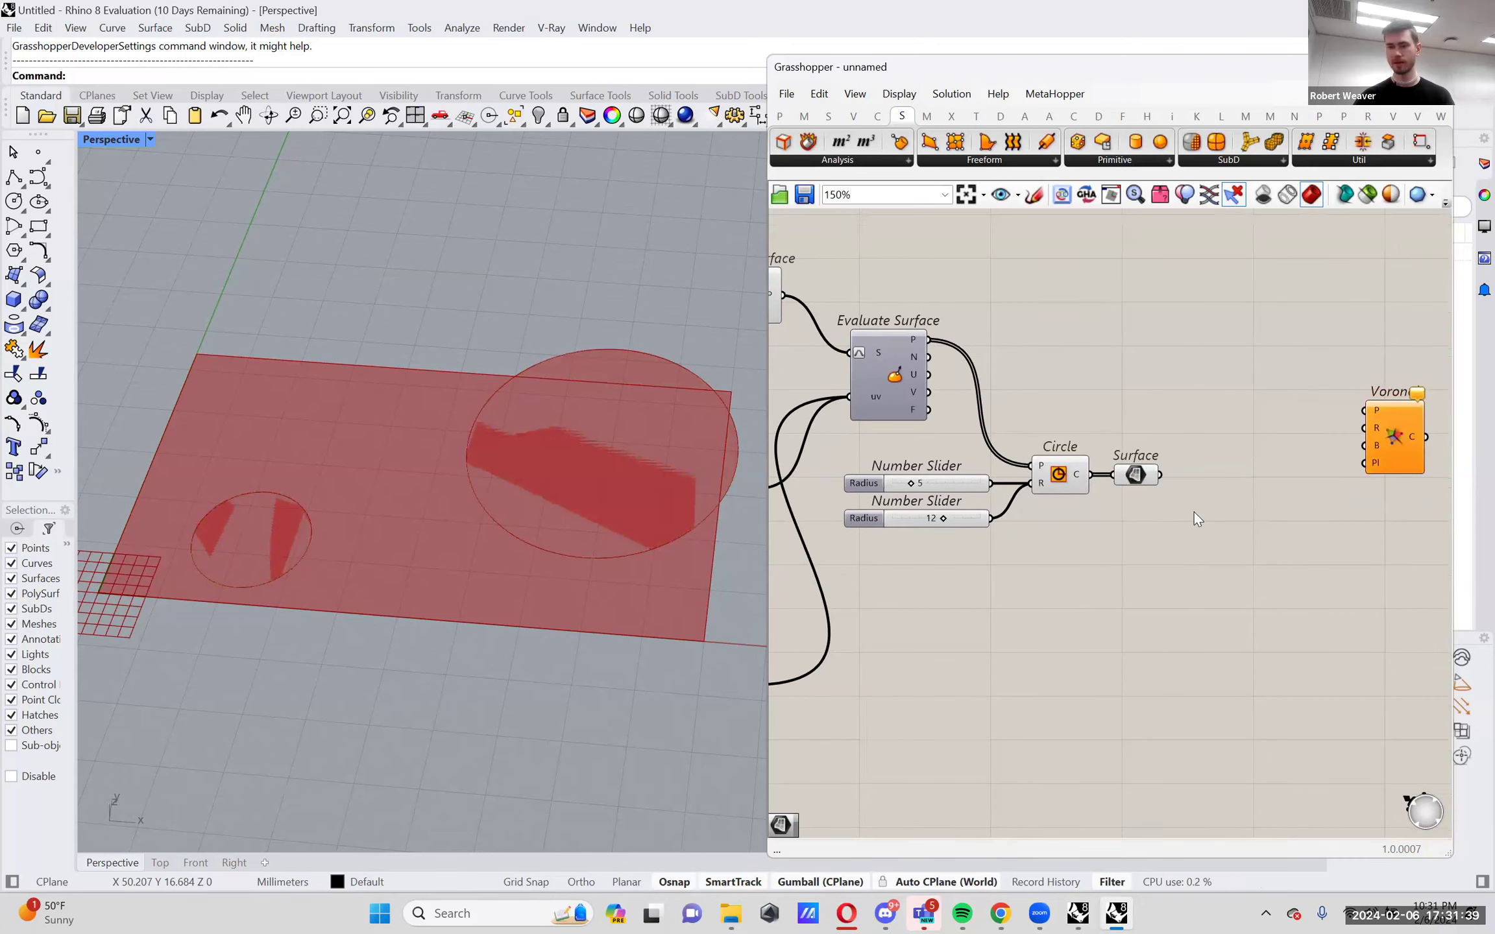
Add a Populate Geometry component after the Surface parameter and wire Surface into its G input.
double_click(1194, 512)
type("pop")
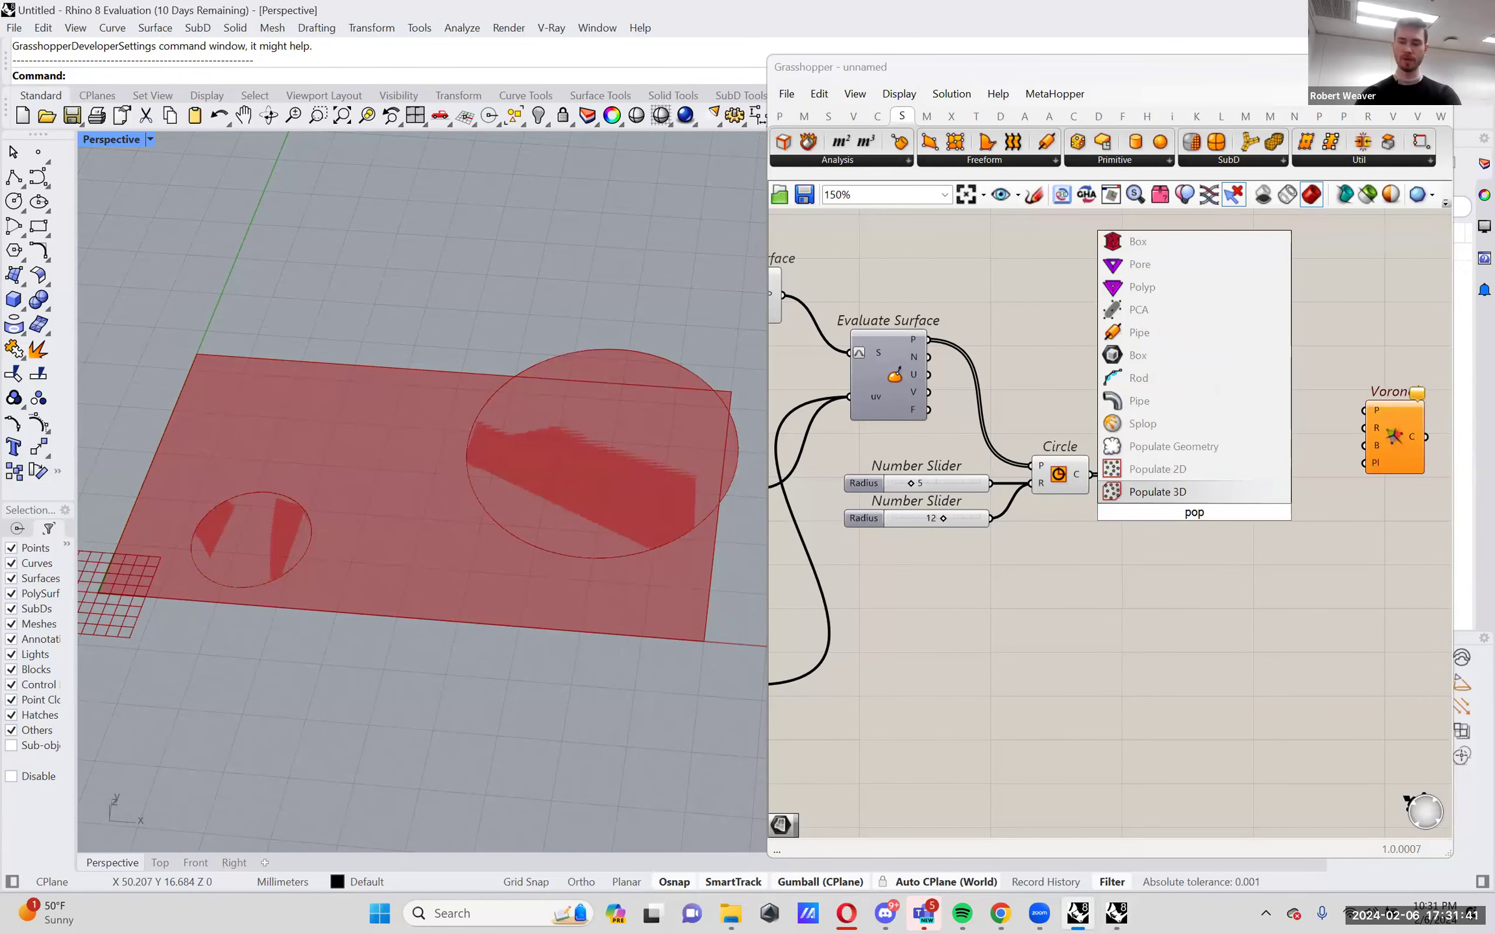
key("Up")
key("Up")
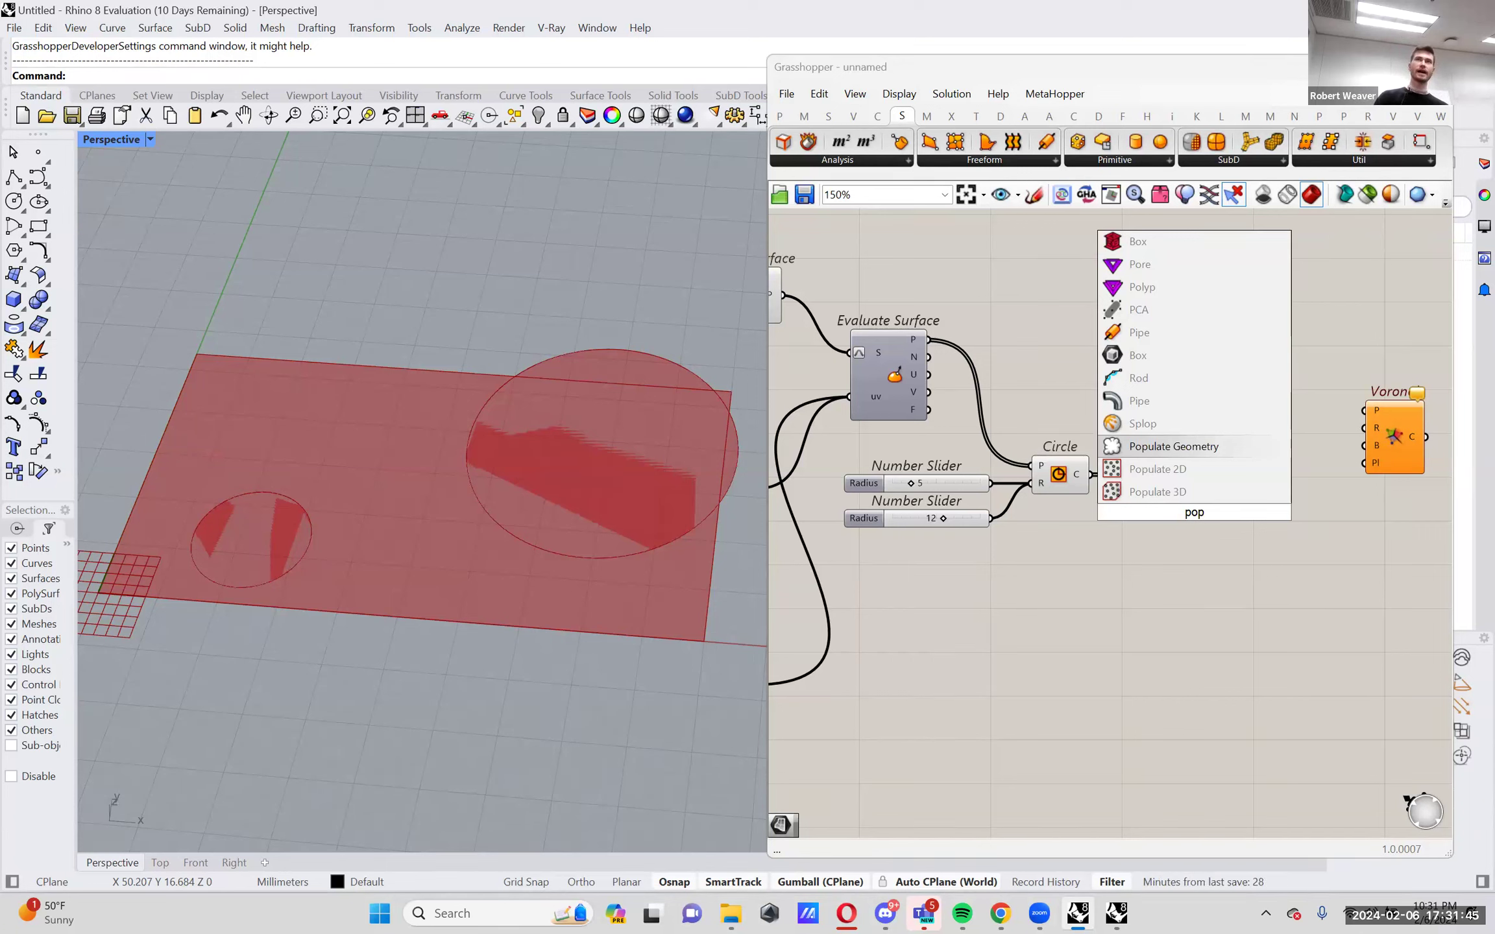
key("Return")
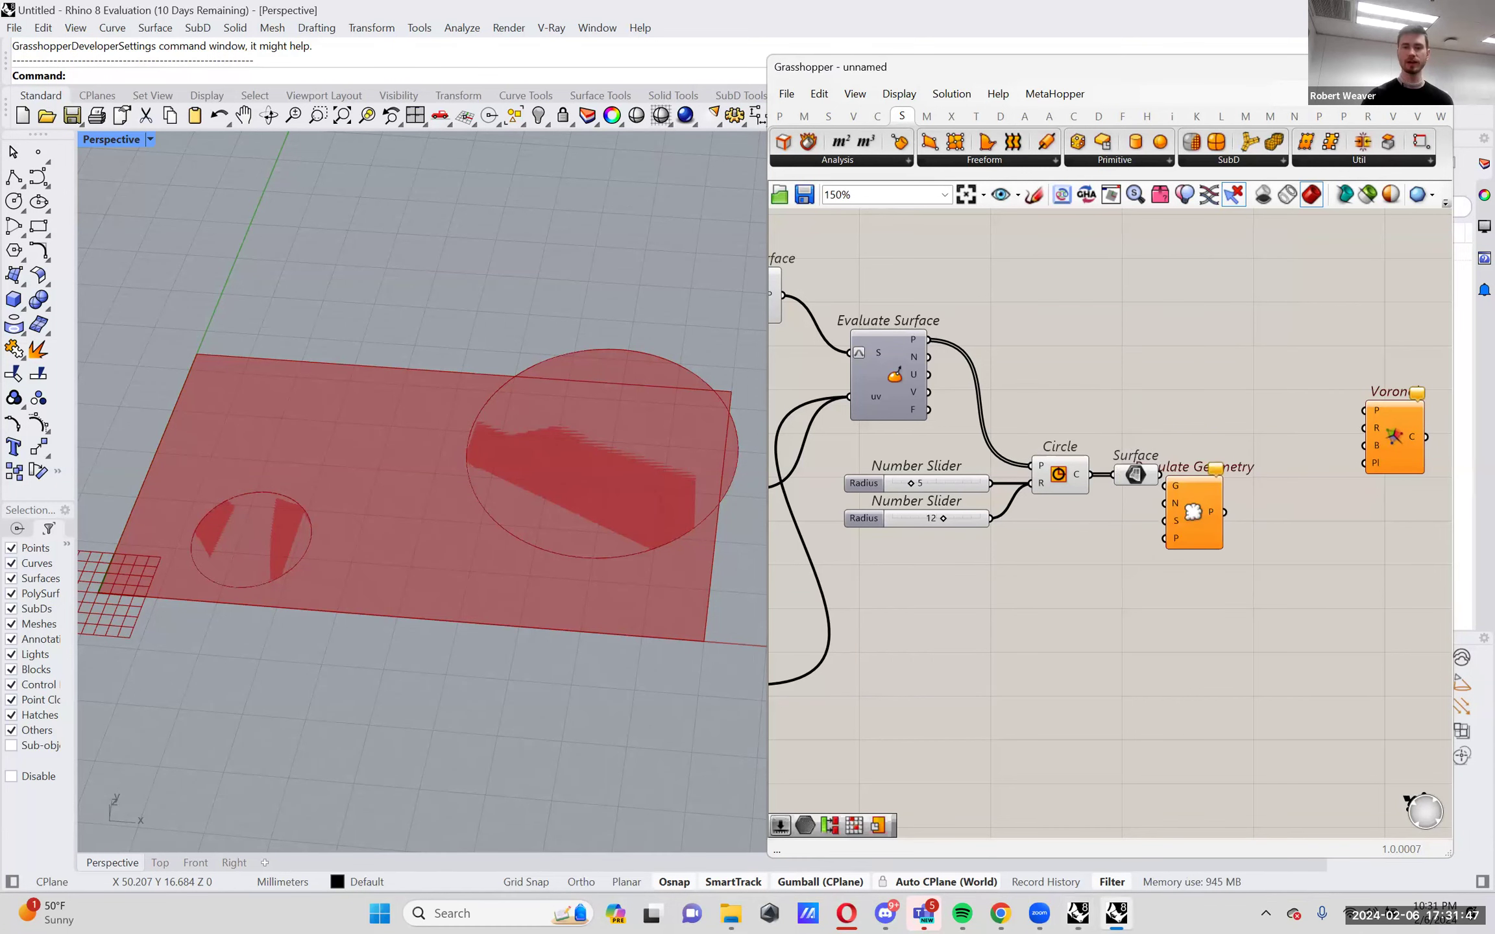
left_click_drag(1199, 511, 1229, 519)
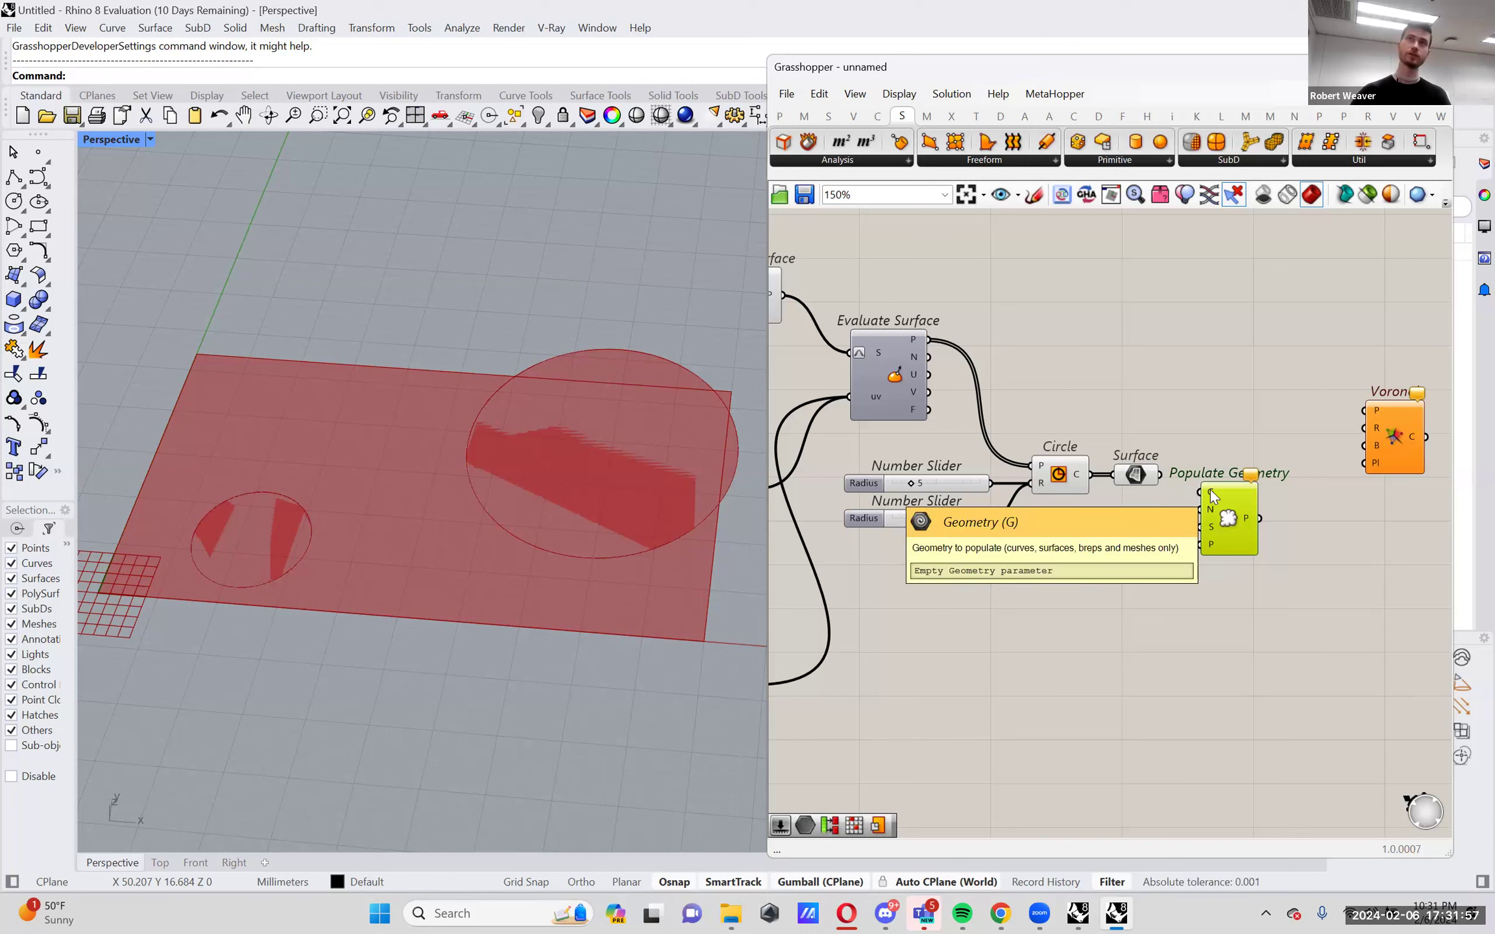
left_click_drag(1209, 488, 1202, 491)
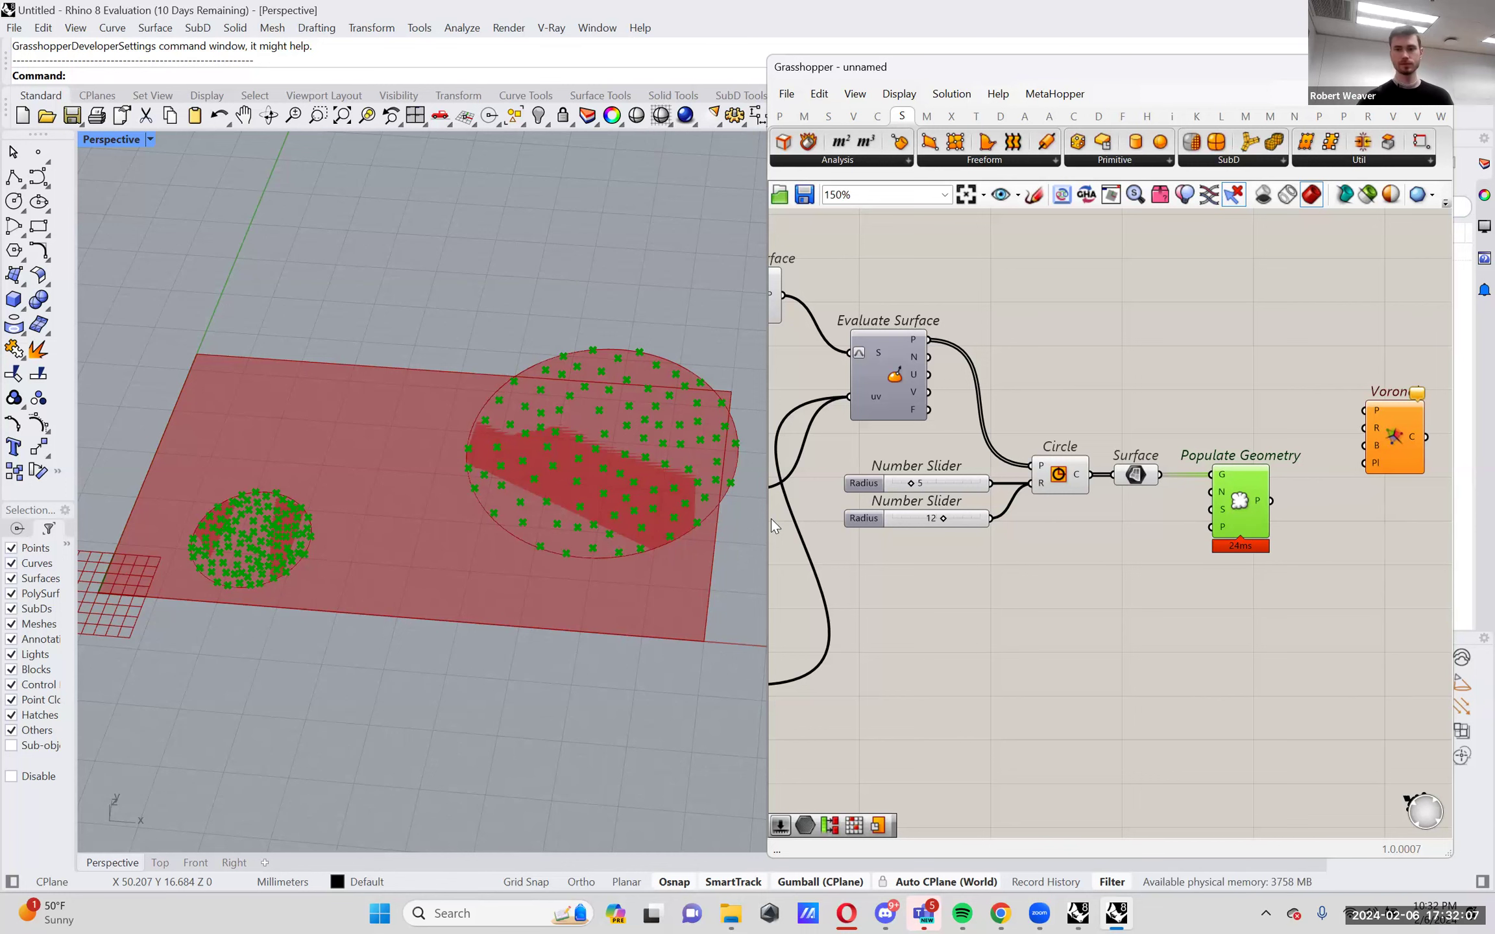
Shift the Populate Geometry component slightly closer to the Surface parameter.
scroll(1130, 512, "up", 1)
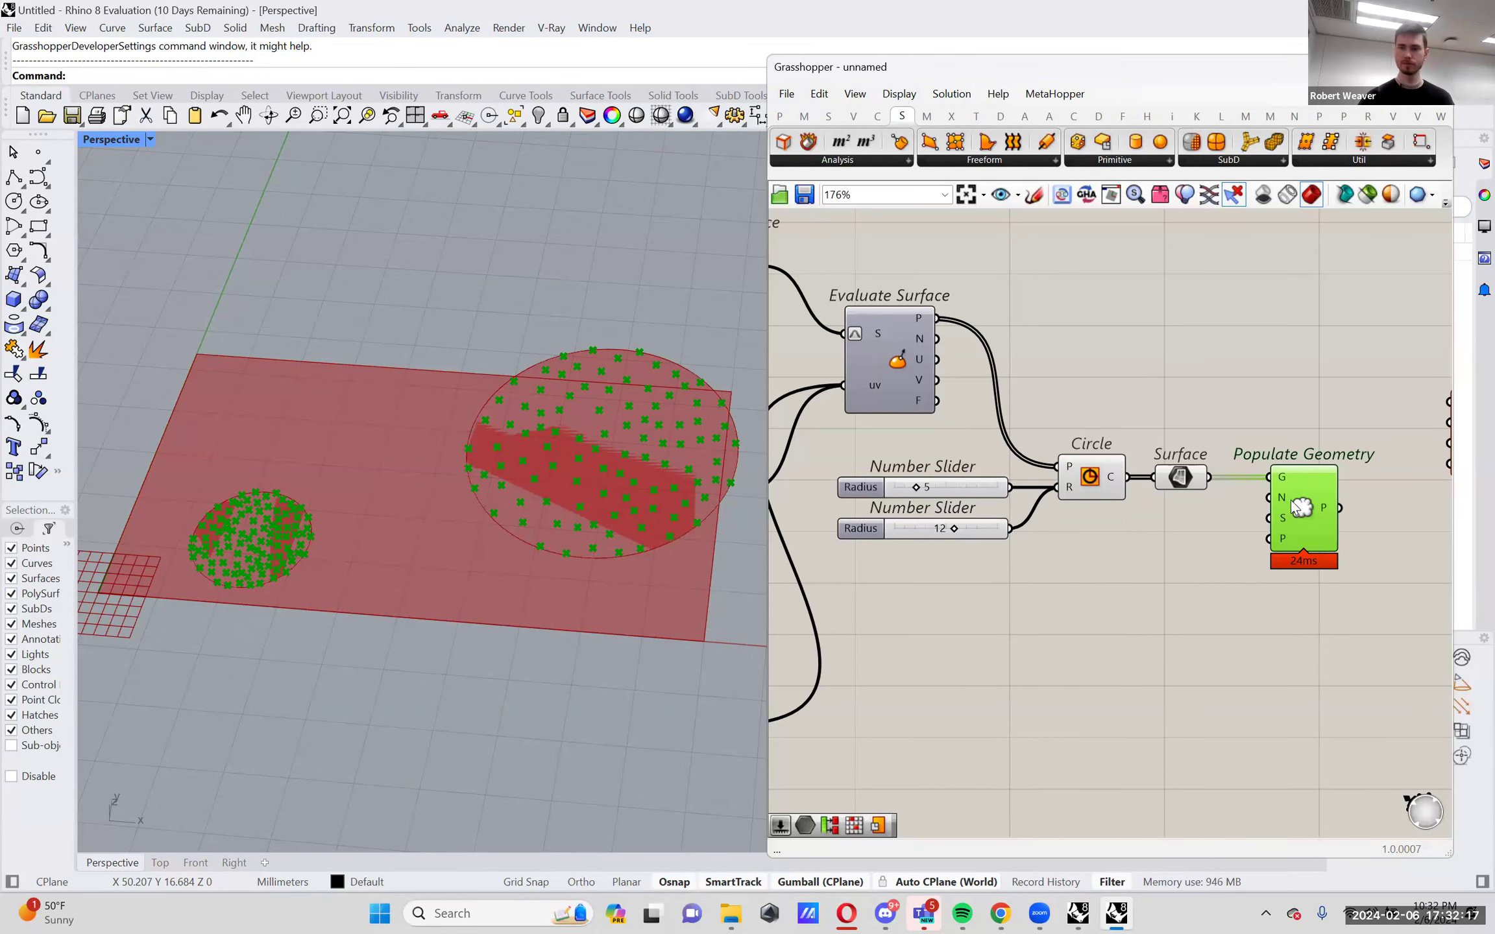
left_click_drag(1282, 510, 1270, 510)
right_click_drag(1226, 519, 1206, 549)
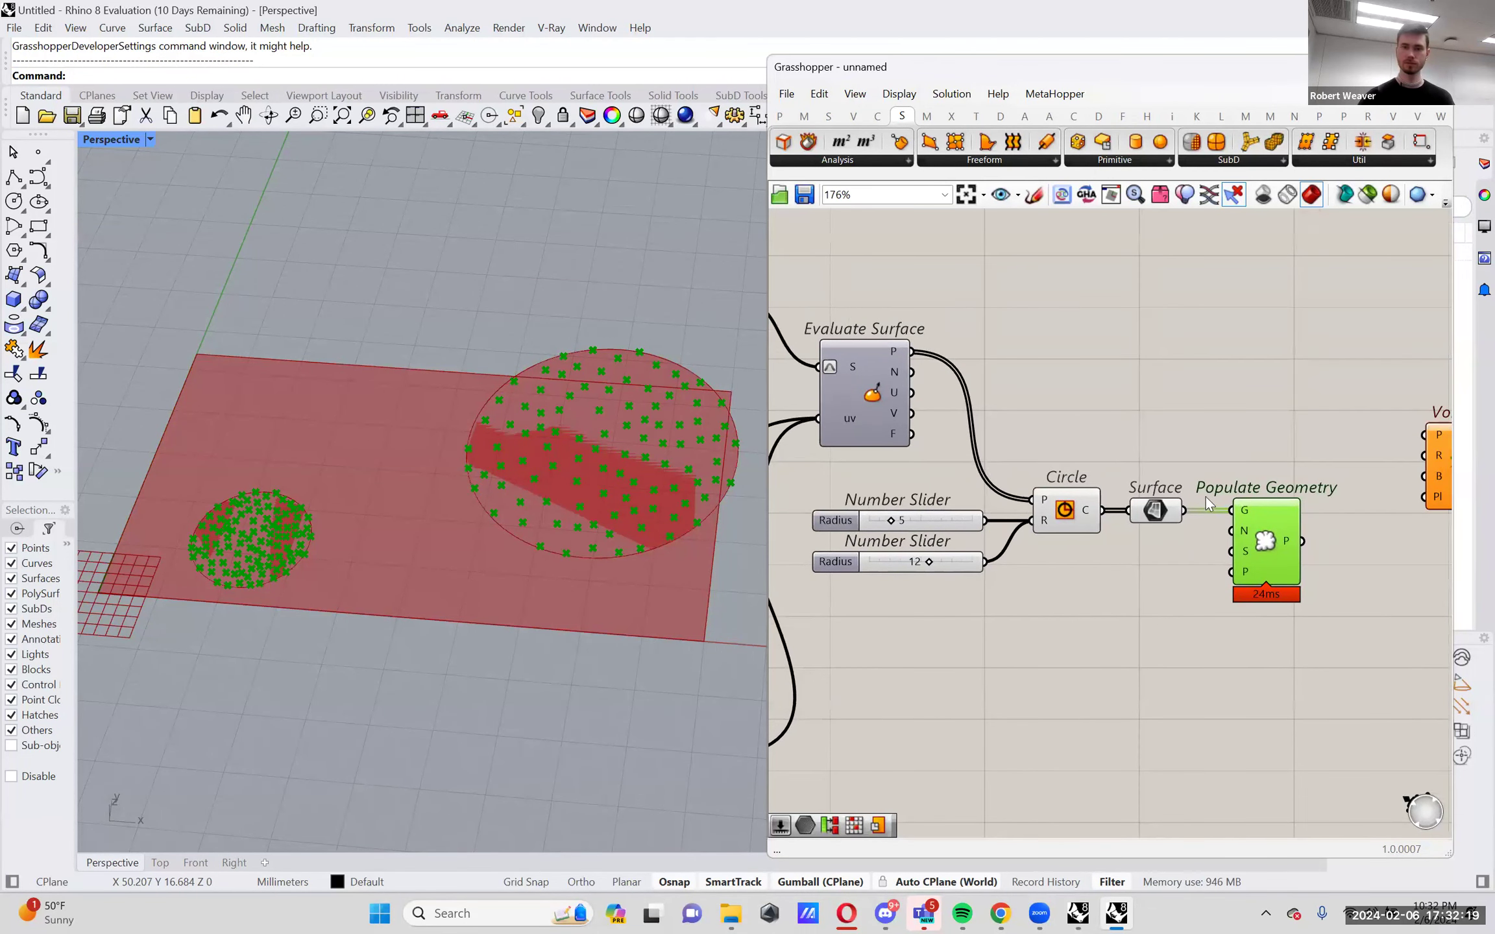
right_click_drag(1207, 492, 1197, 519)
left_click_drag(1268, 557, 1263, 558)
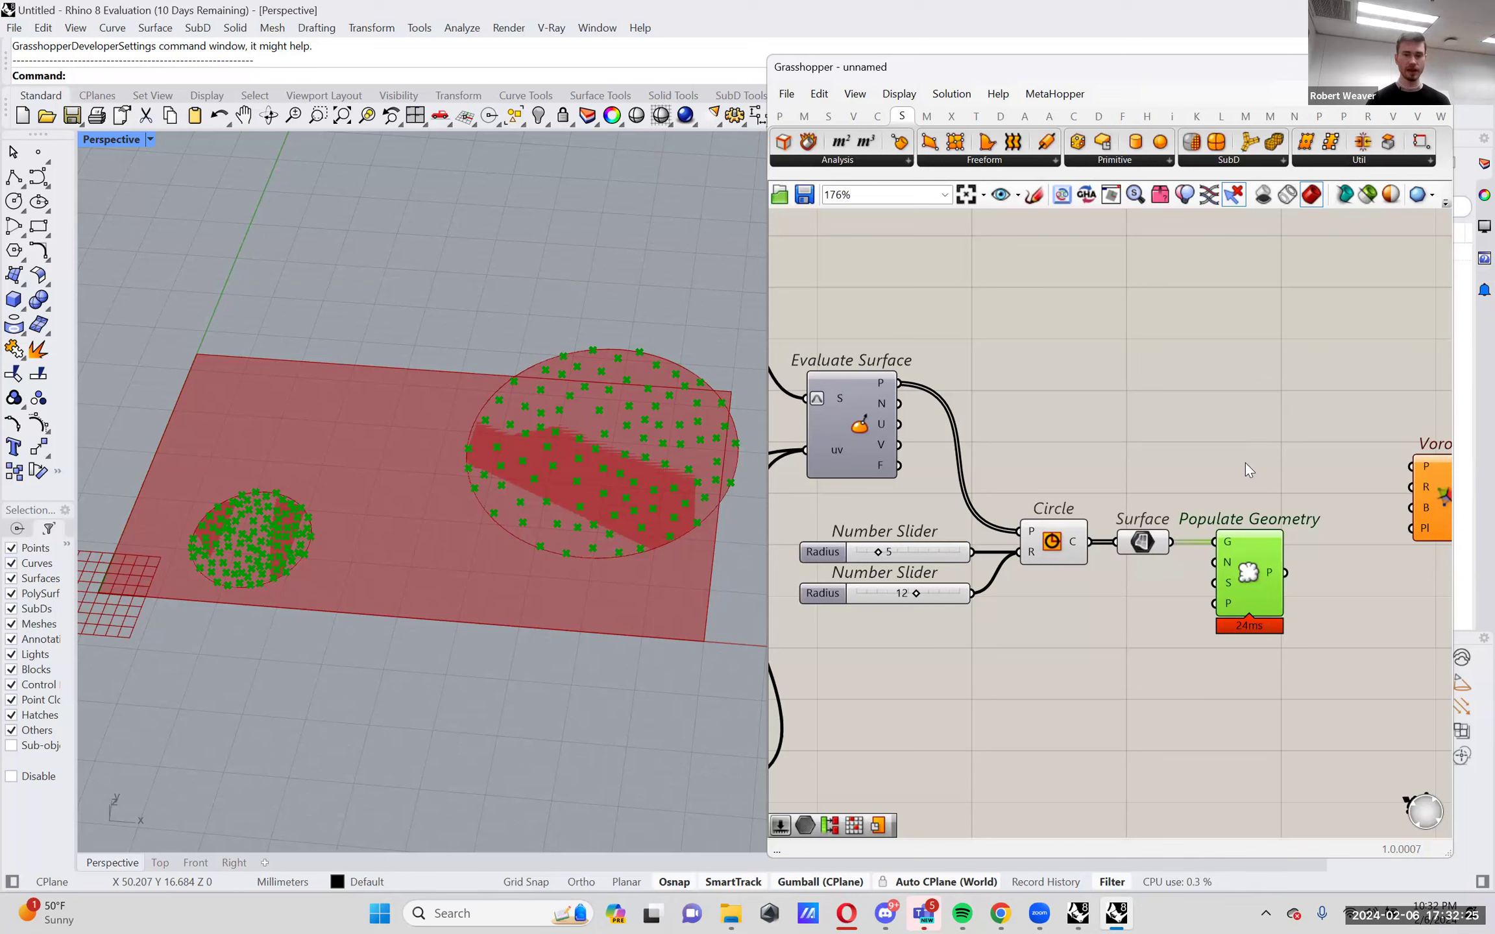
Add a Populate 2D component above Populate Geometry and check what its Region (R) input requires.
double_click(1228, 399)
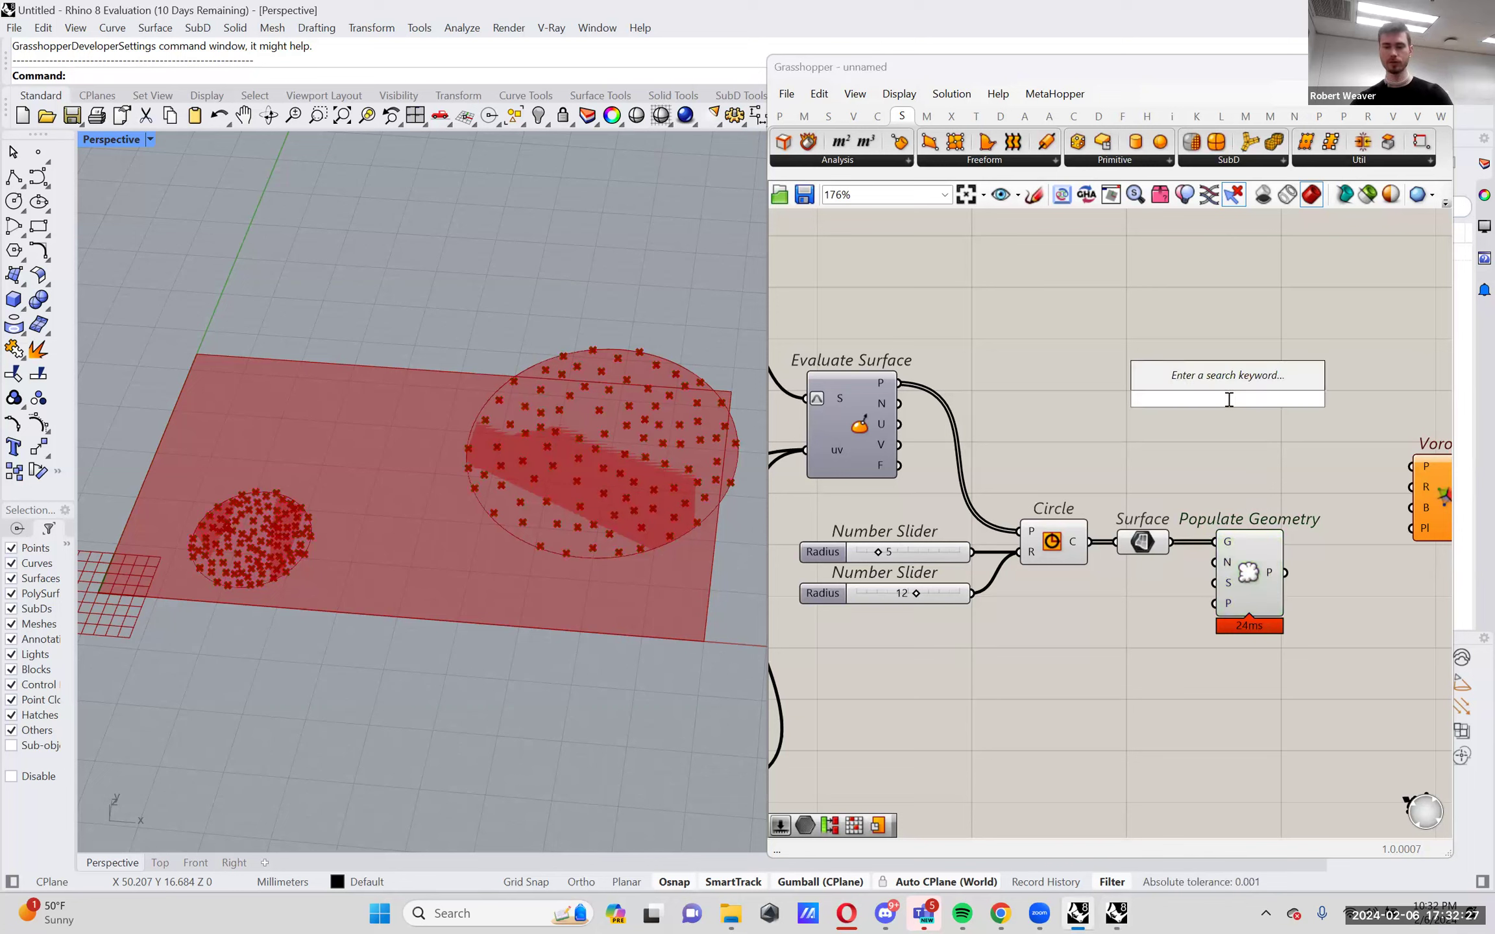
type("pop")
left_click(1233, 356)
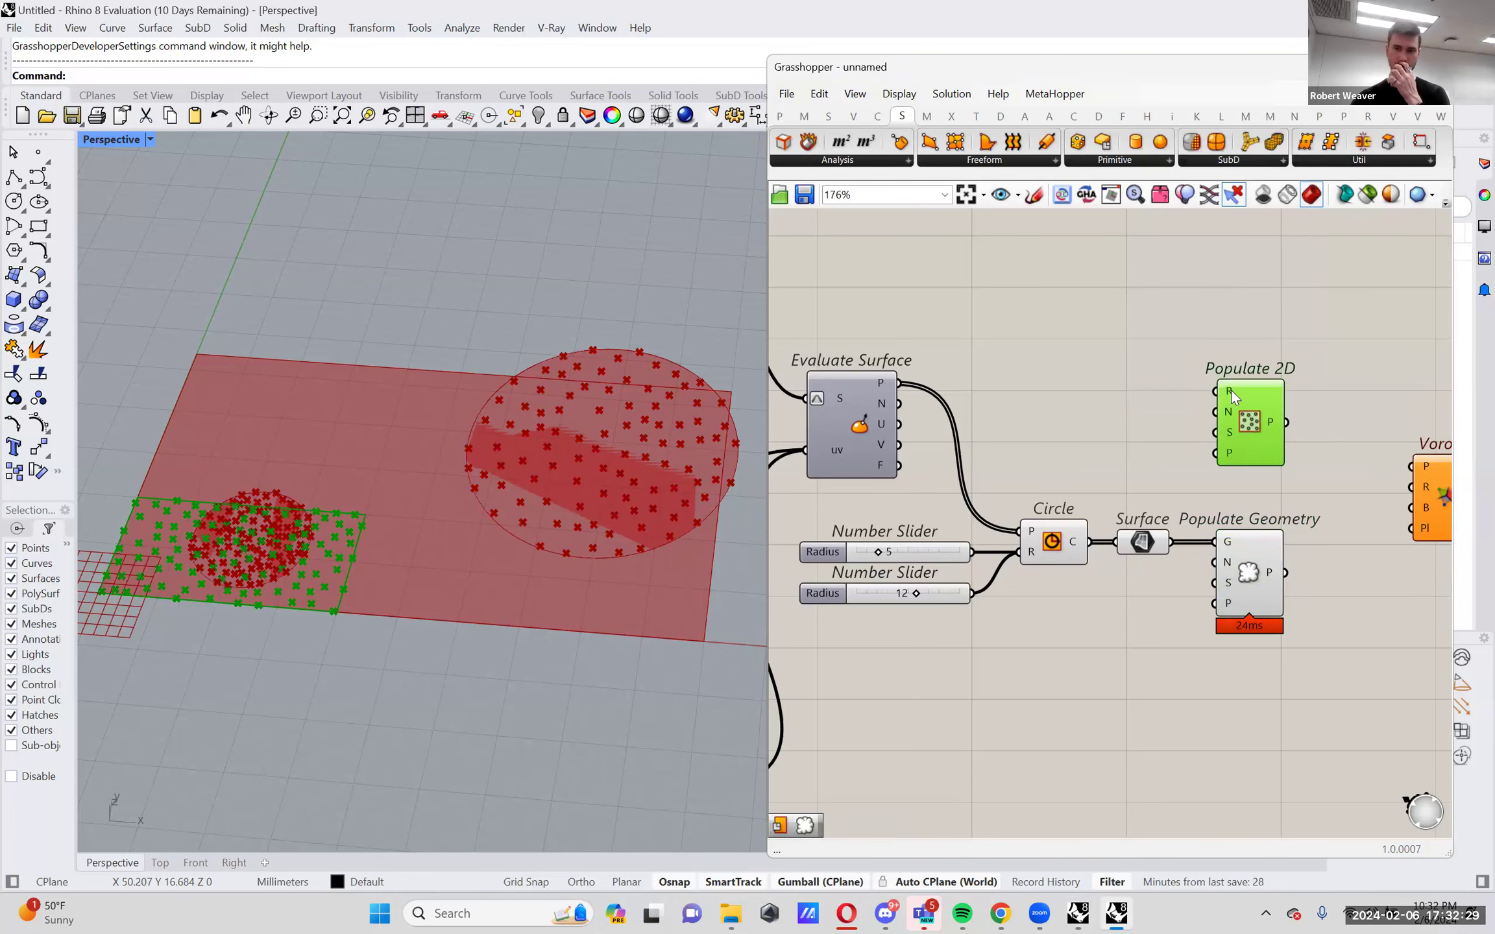
mouse_move(1228, 389)
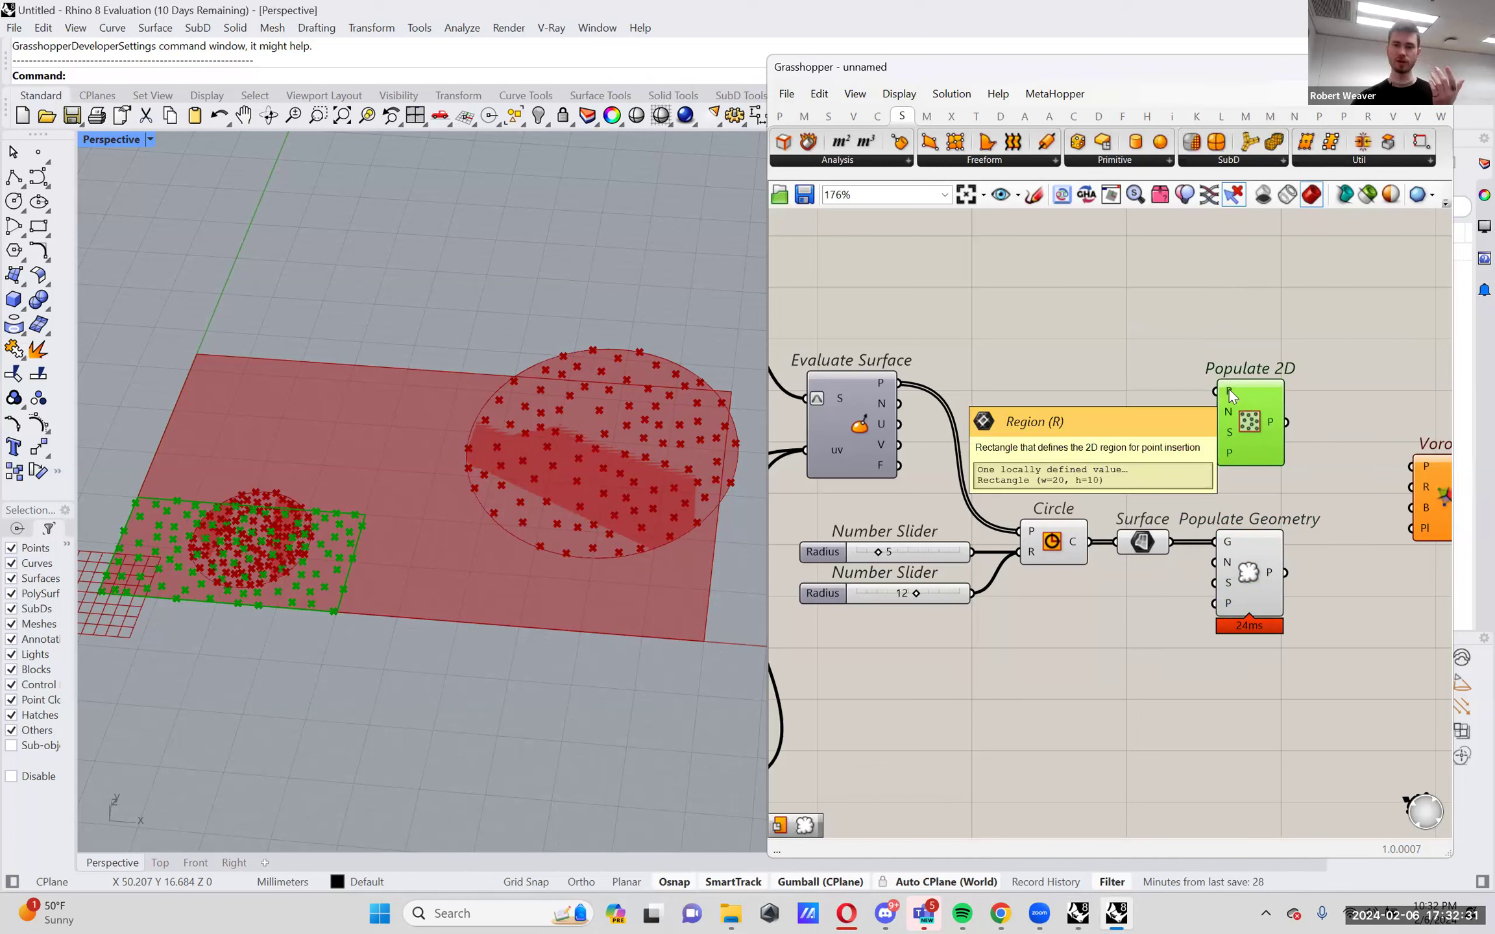
Try wiring the Circle component's C output to Populate 2D's R input, and delete the Populate 2D component.
left_click(1053, 553)
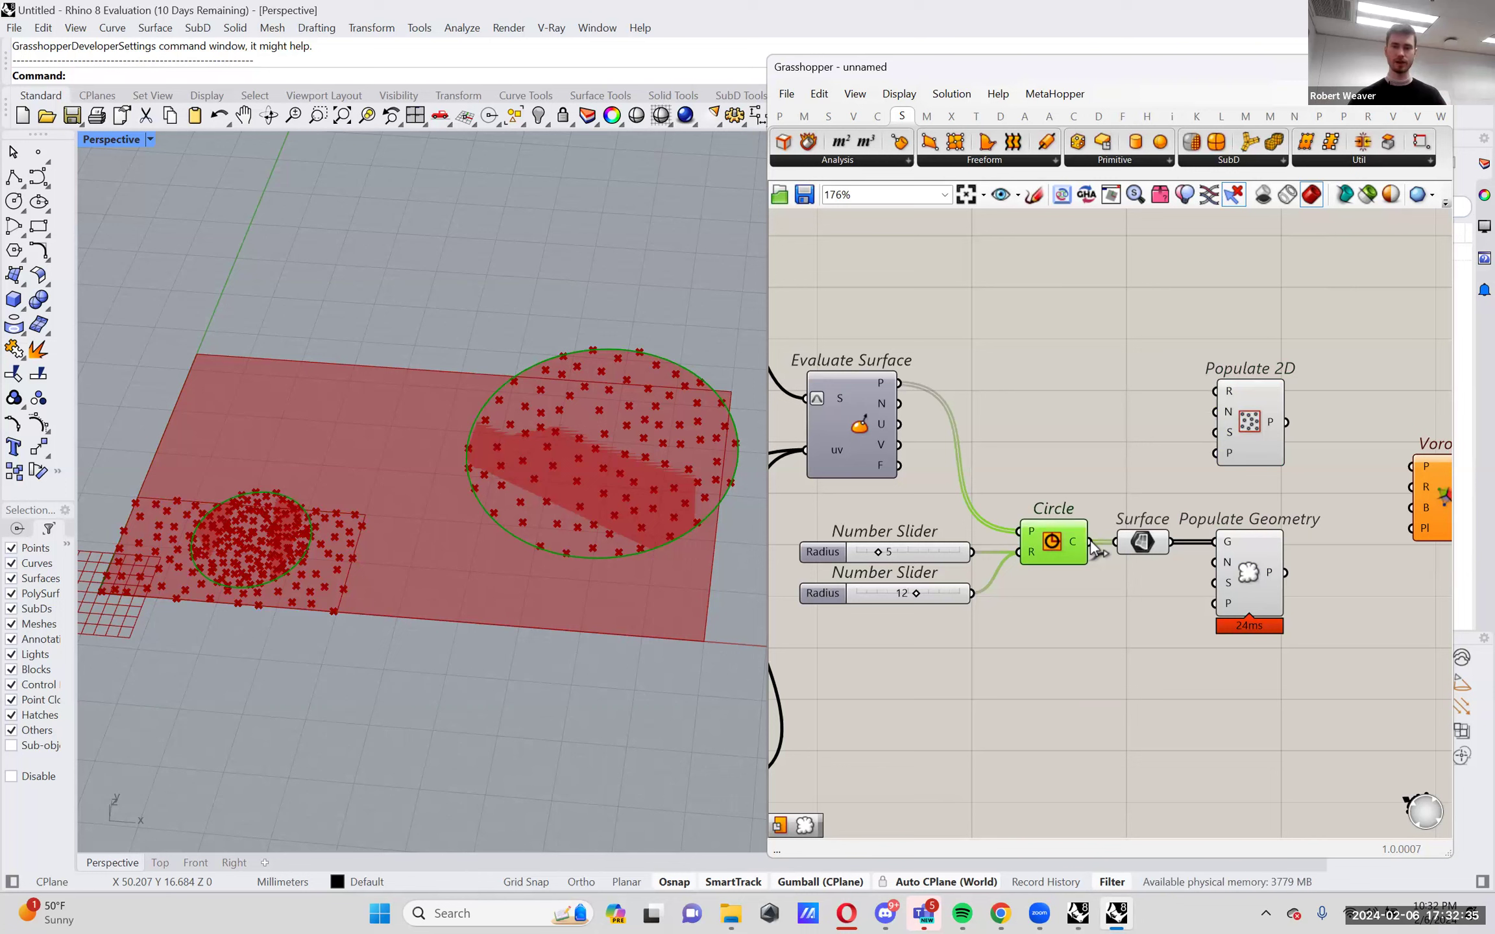
left_click_drag(1090, 542, 1246, 432)
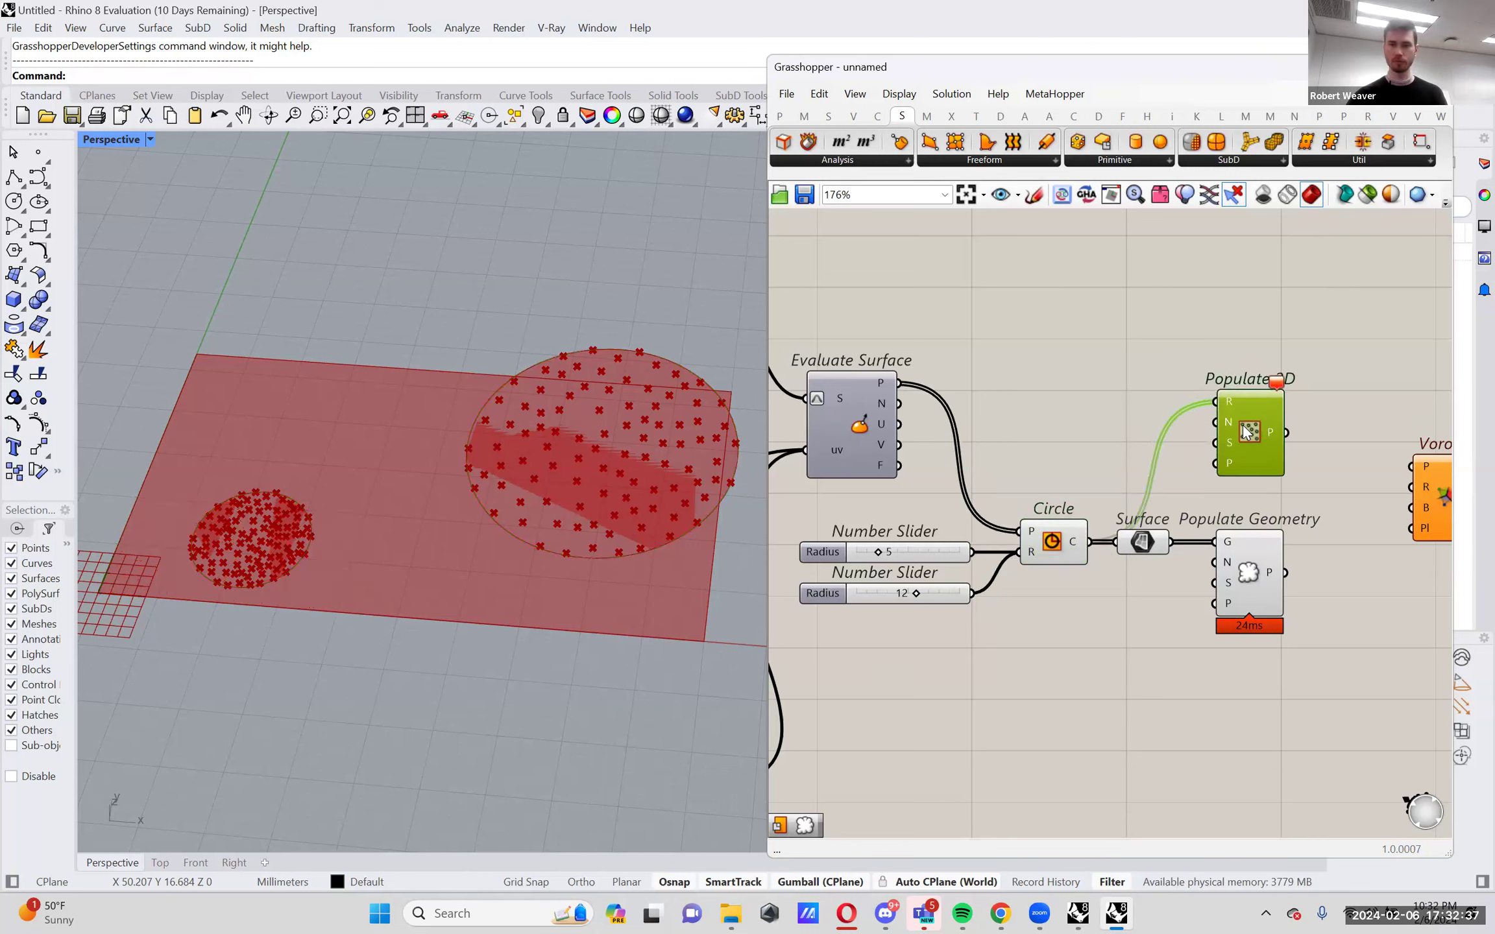
mouse_move(1269, 383)
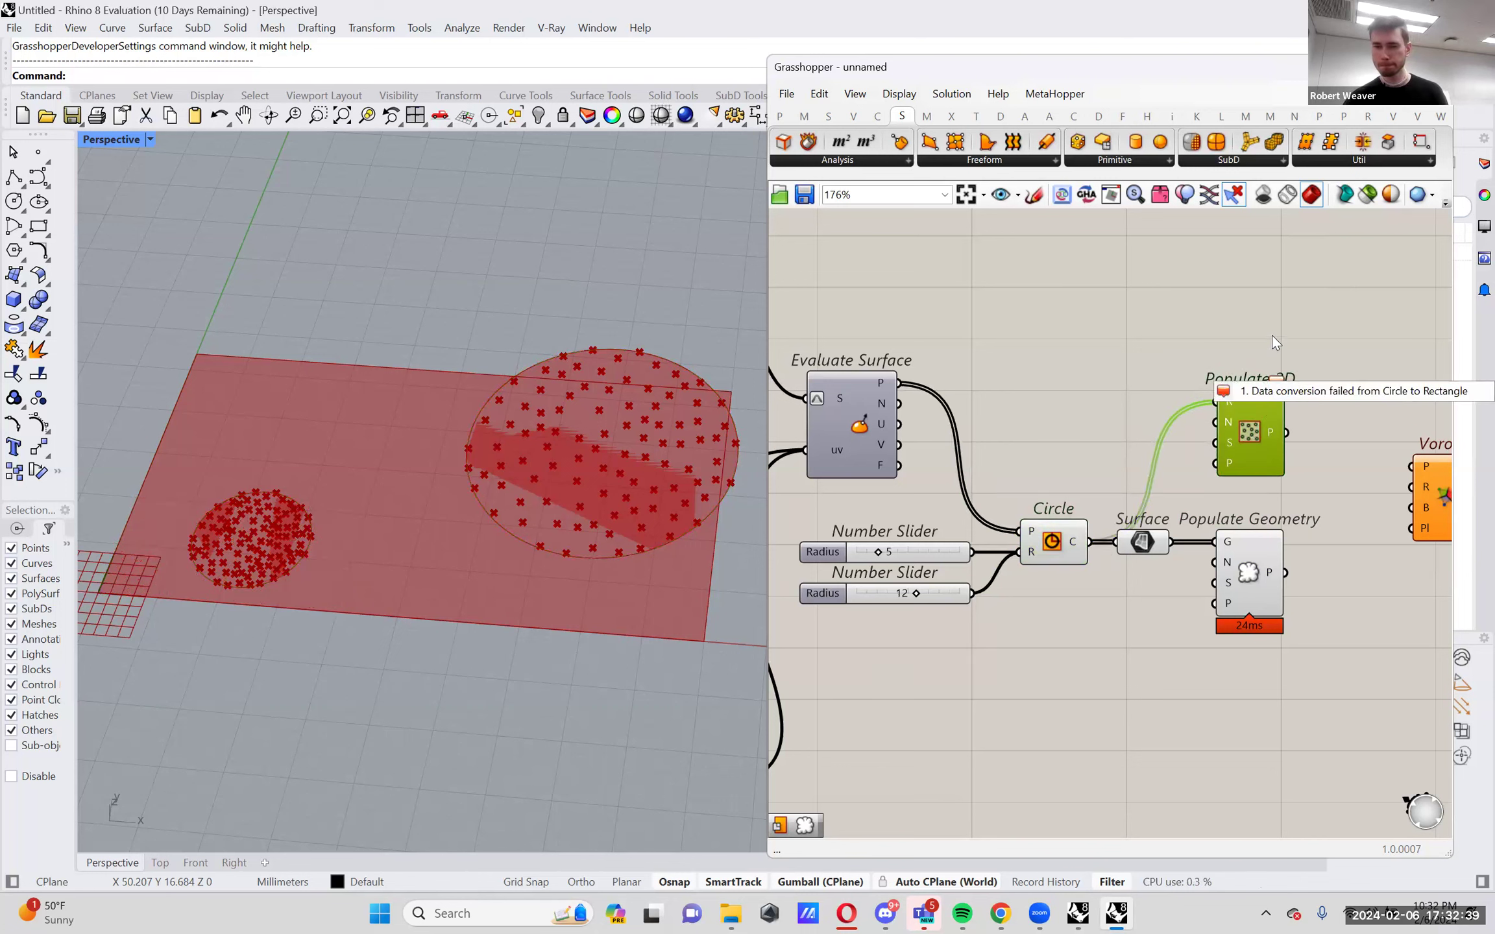
left_click_drag(1257, 431, 1256, 457)
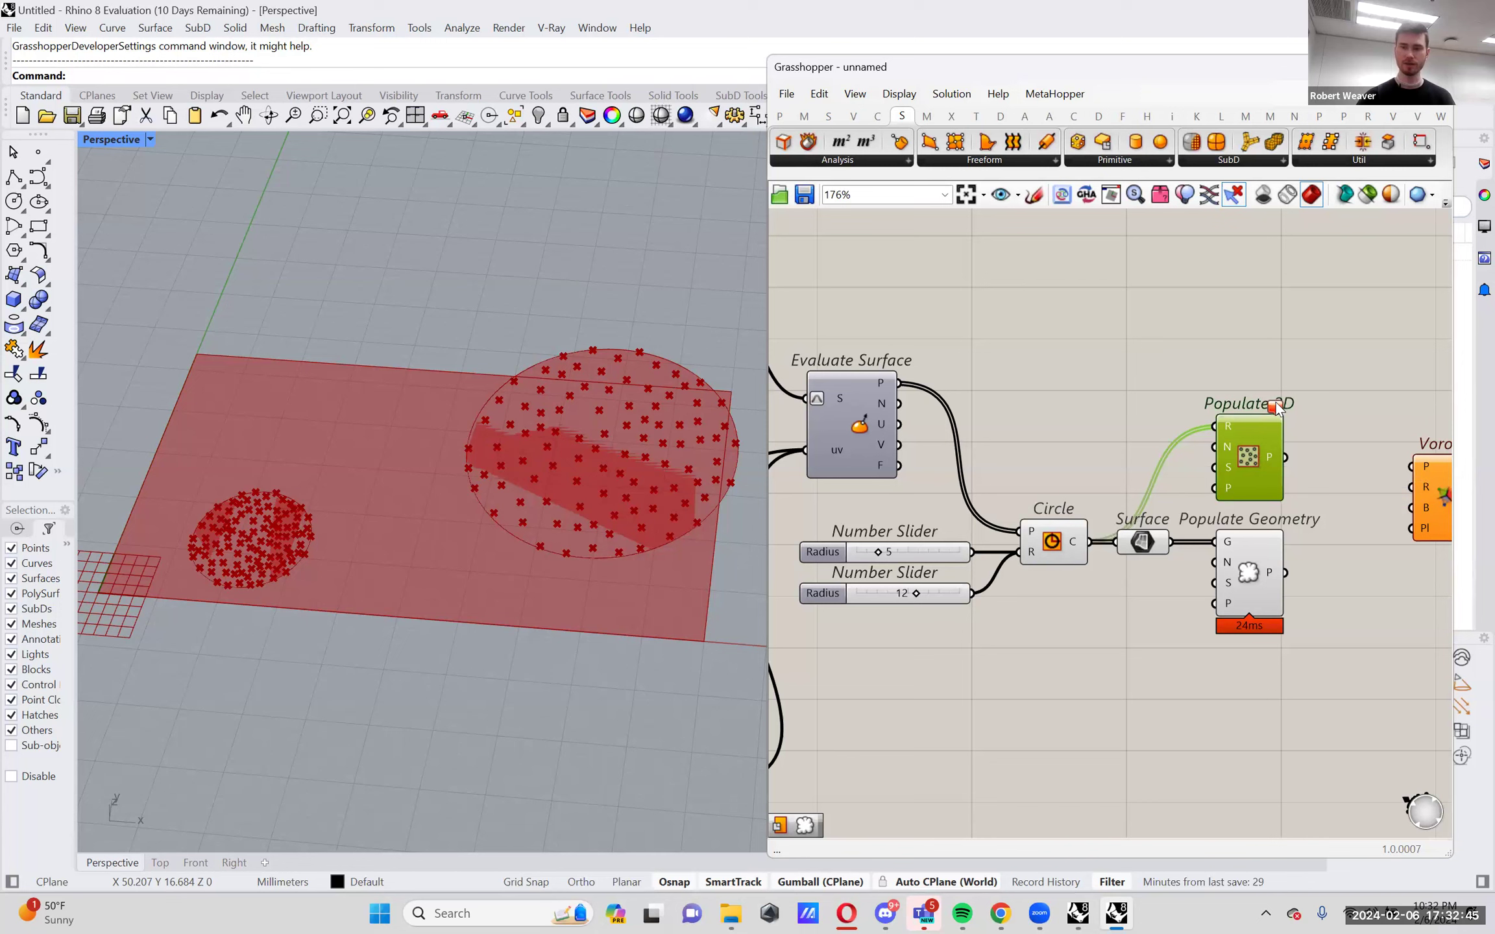
mouse_move(1276, 411)
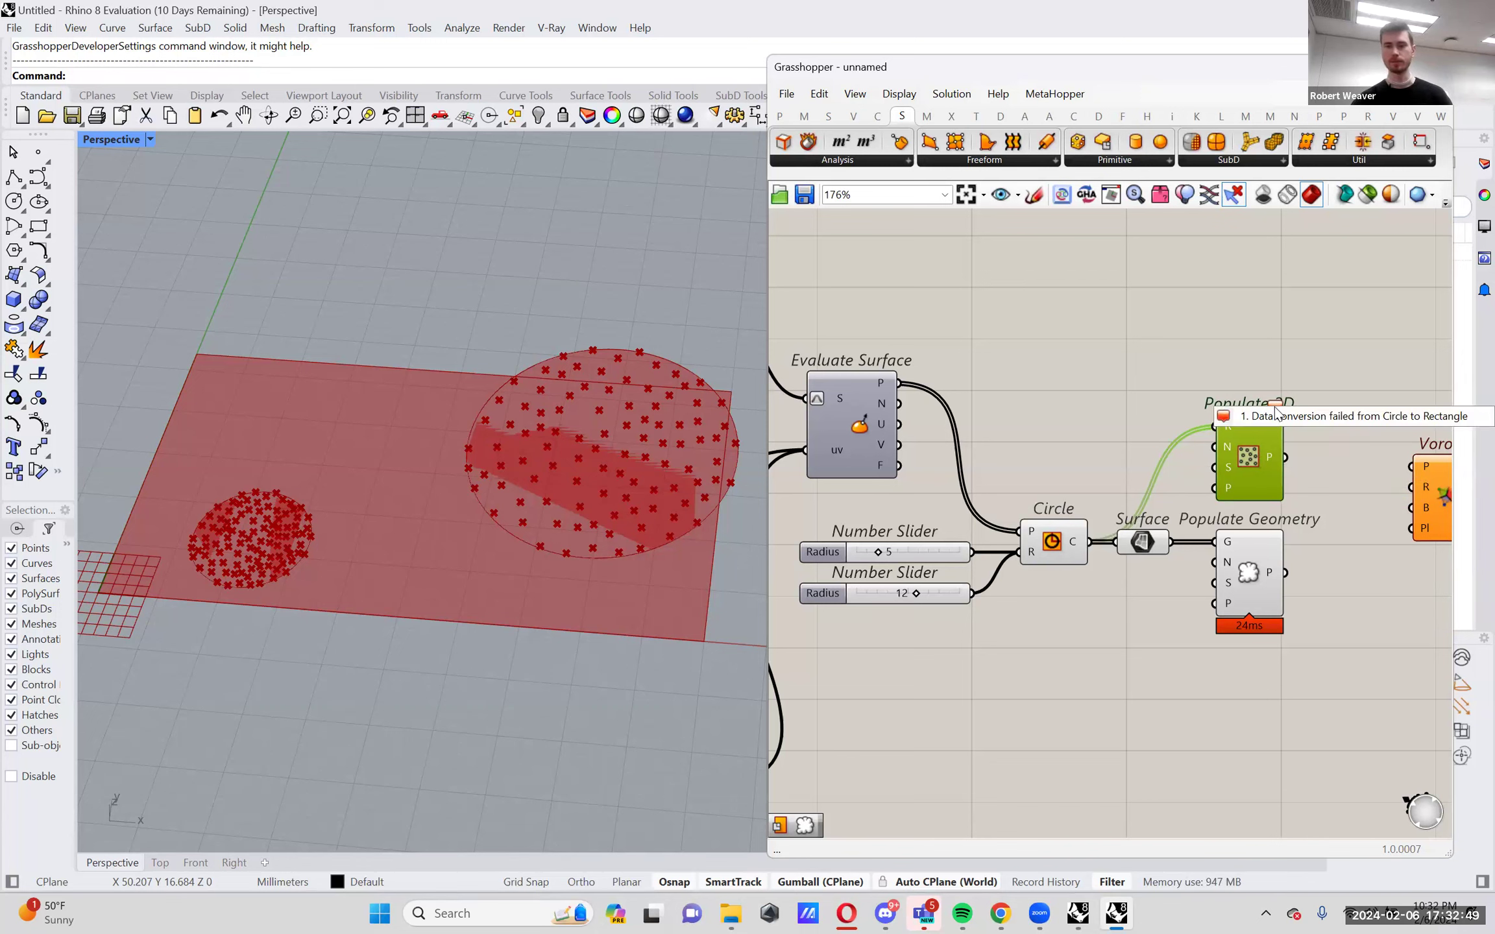
key("Delete")
Select the Populate Geometry component and examine its Count (N) input.
left_click(1249, 571)
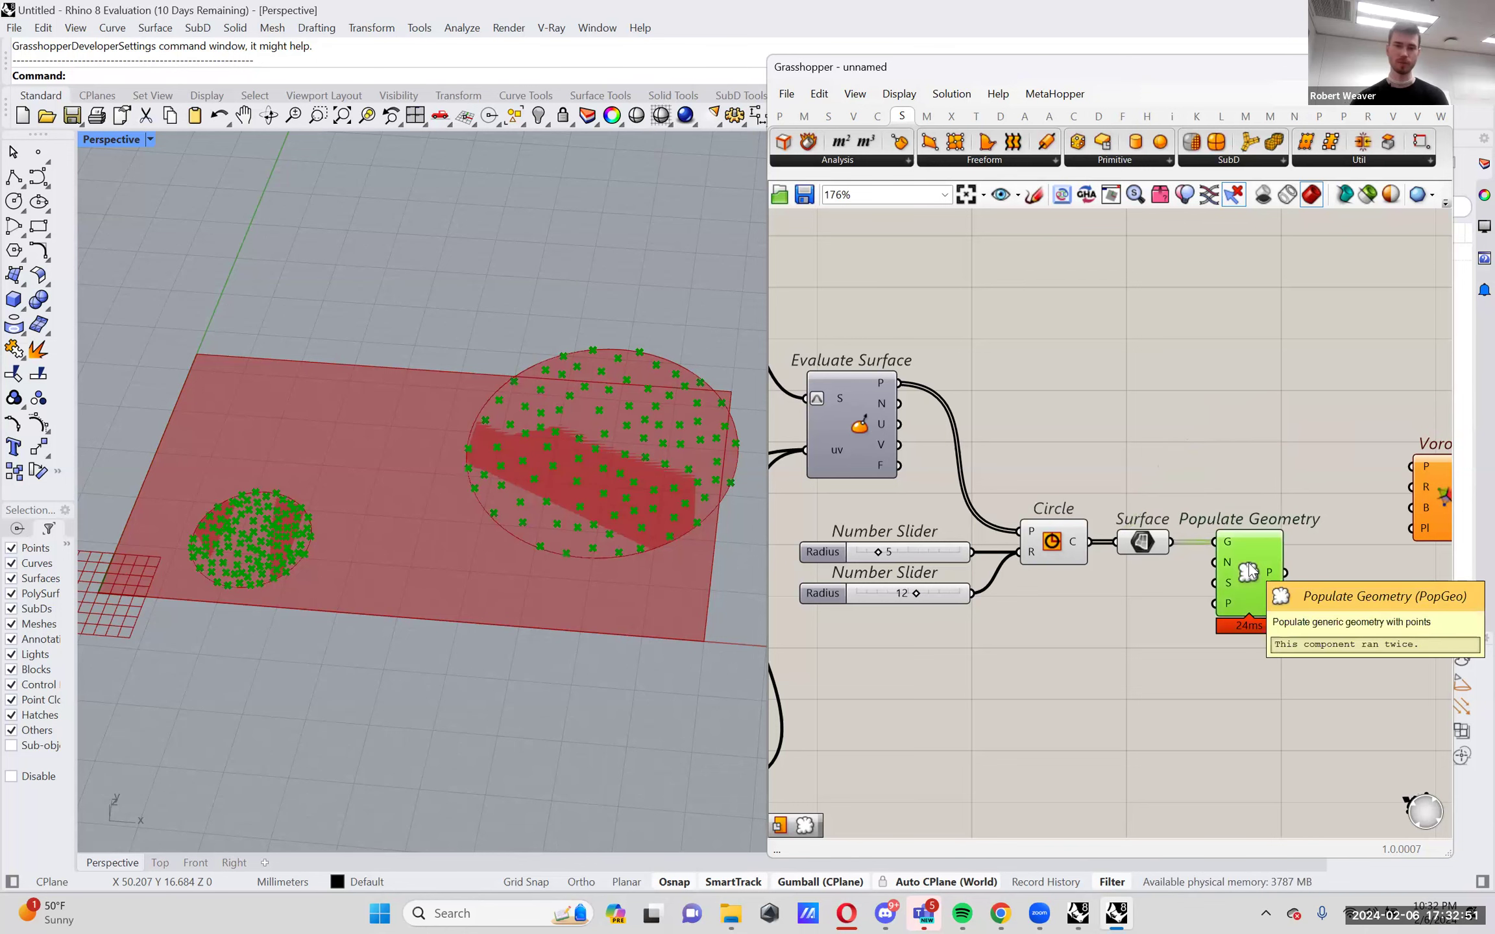
right_click_drag(1267, 561, 1299, 524)
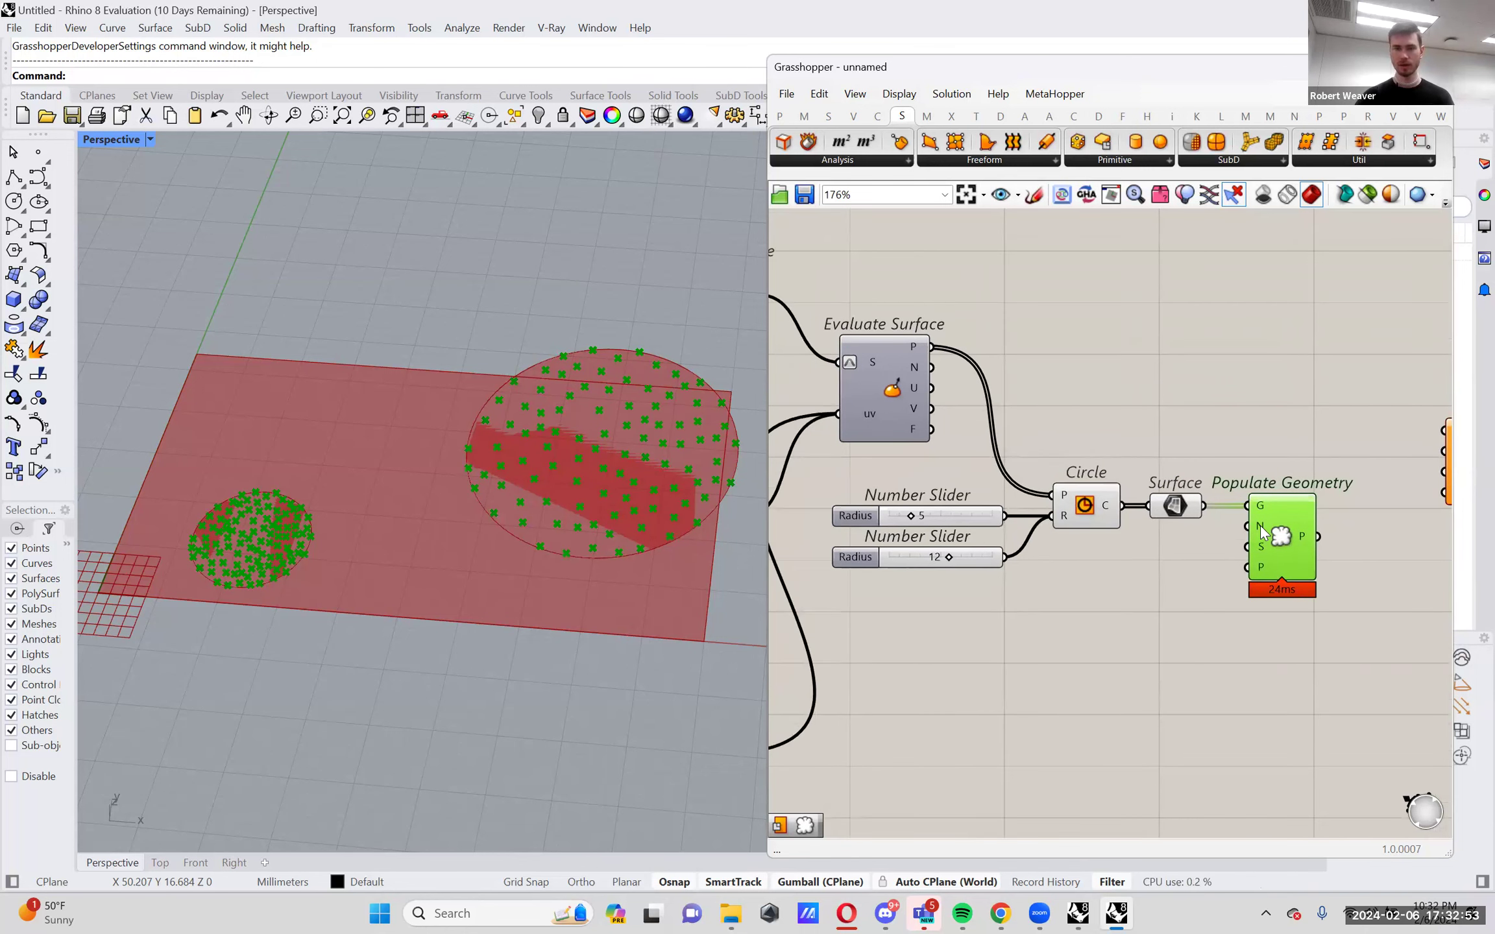
mouse_move(1260, 526)
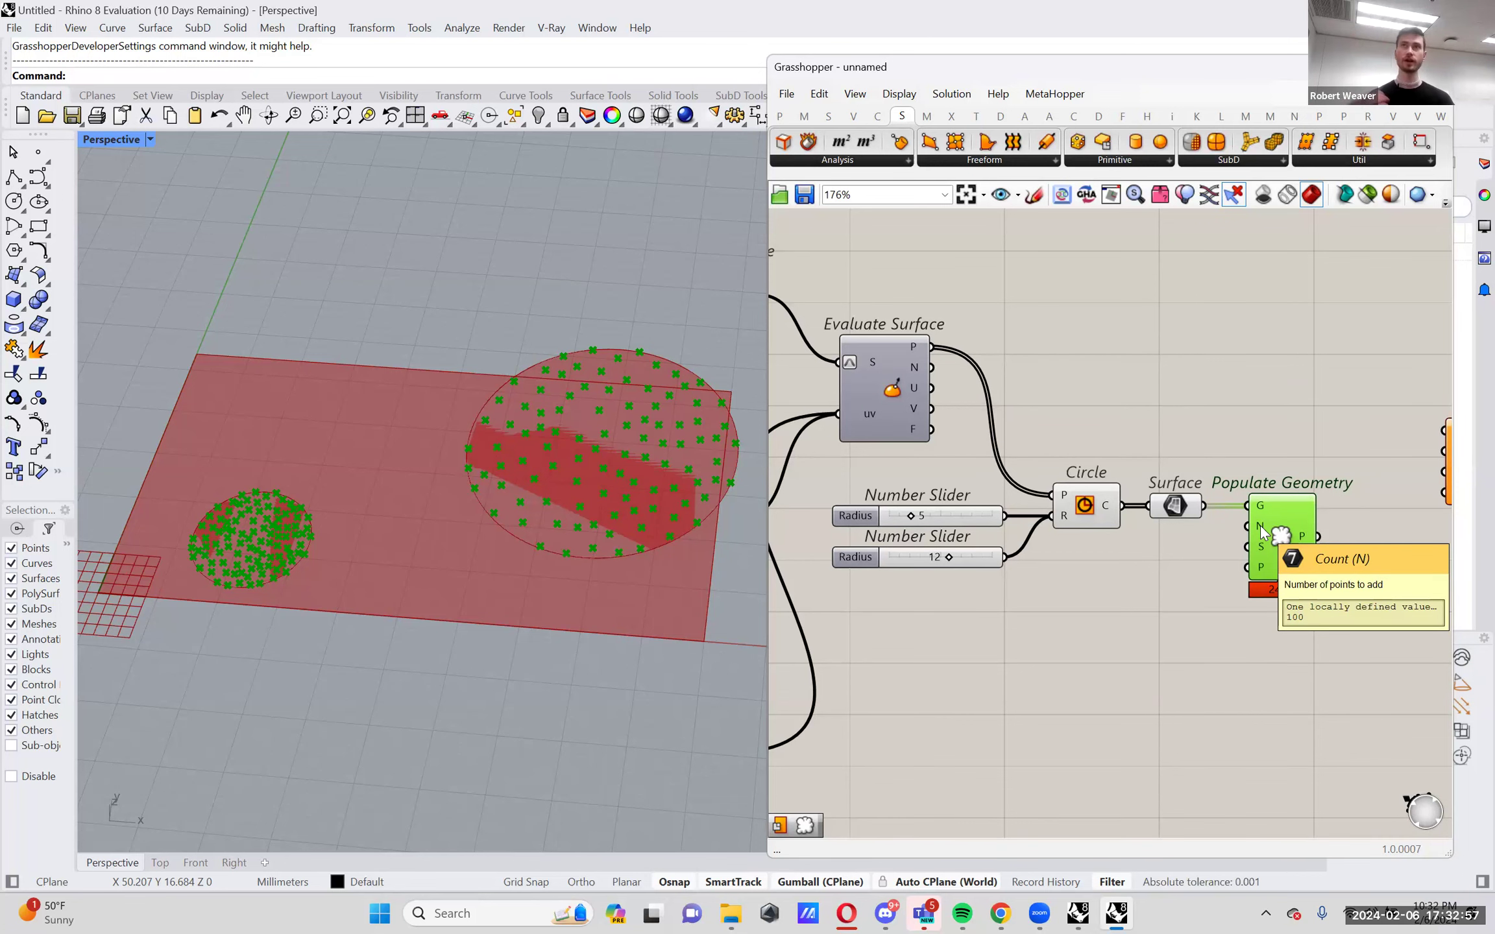
right_click_drag(1123, 625, 1137, 611)
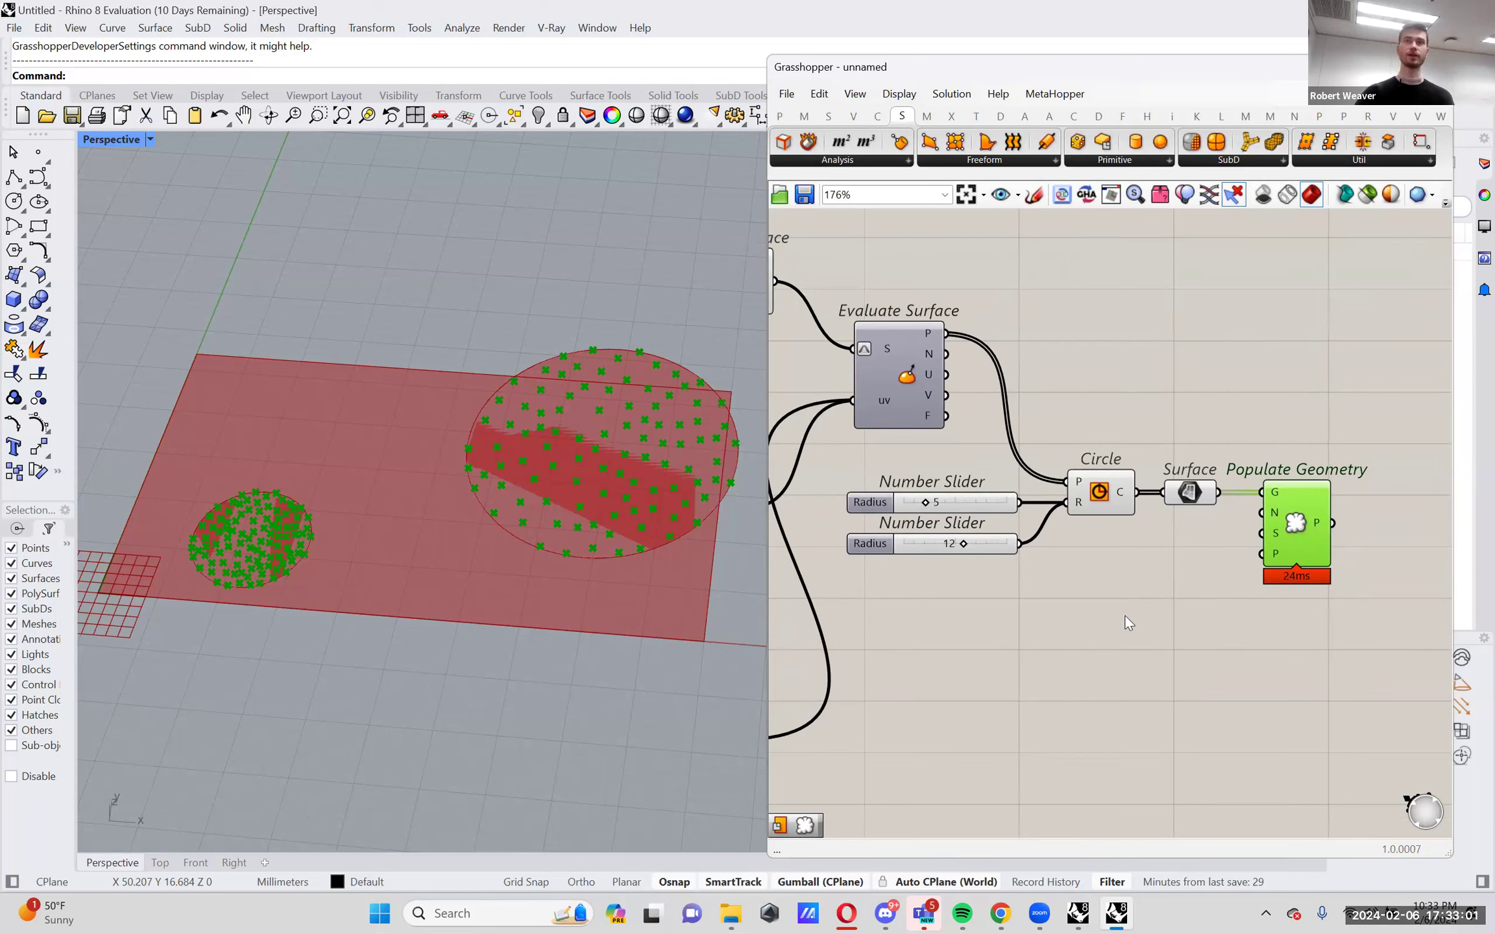
Add an integer Number Slider ranging 10 to 200 below the Surface parameter, set it to 96, and duplicate it directly underneath.
mouse_move(1270, 515)
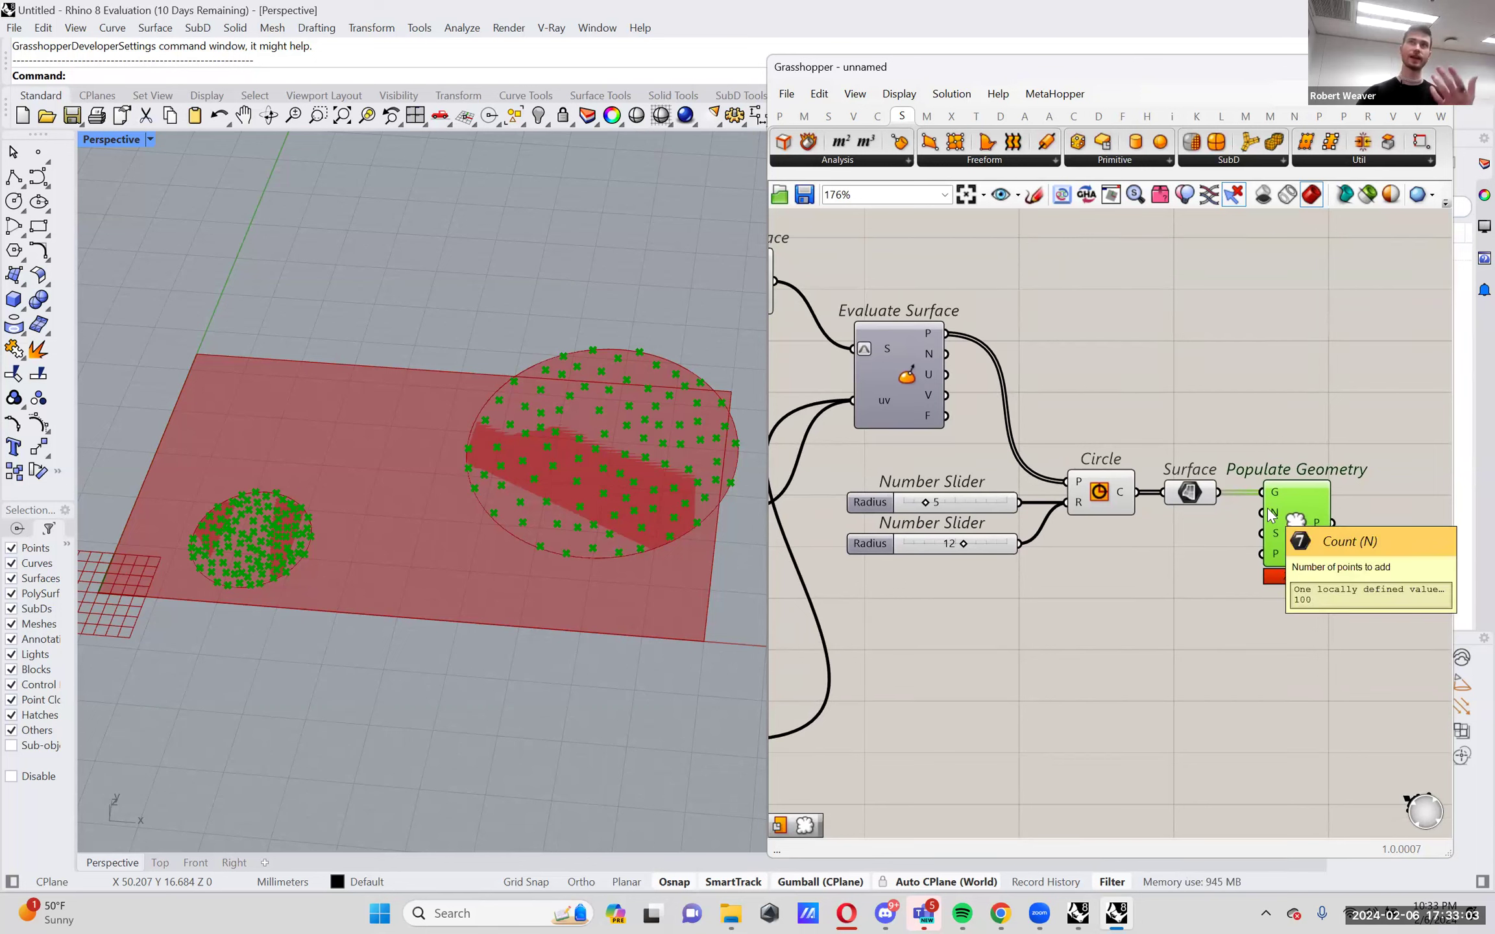
double_click(1110, 621)
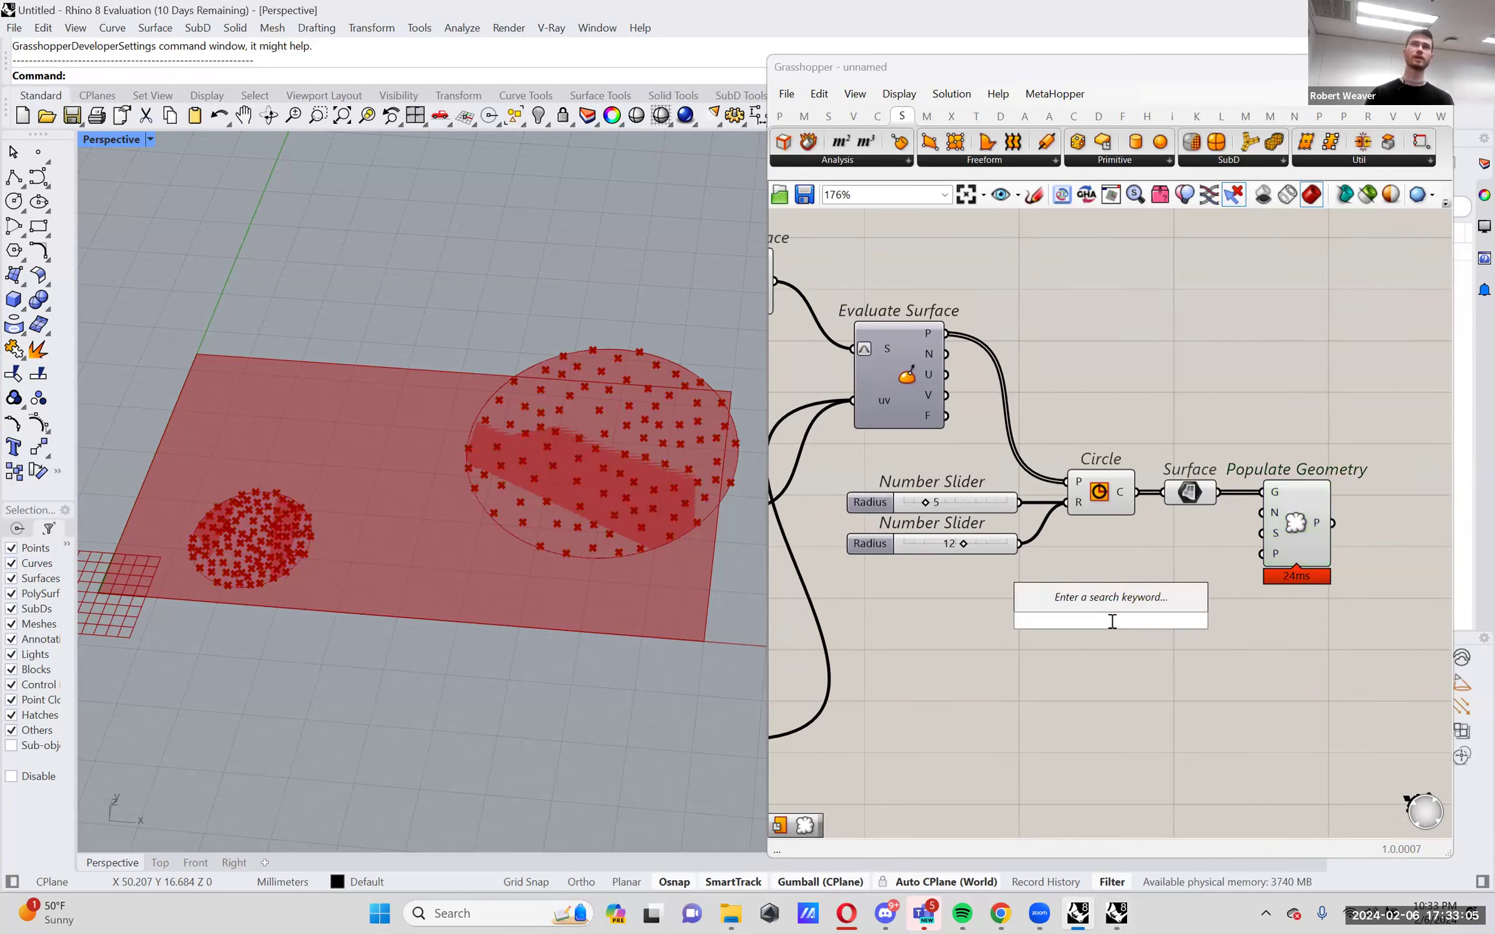
type("10..200")
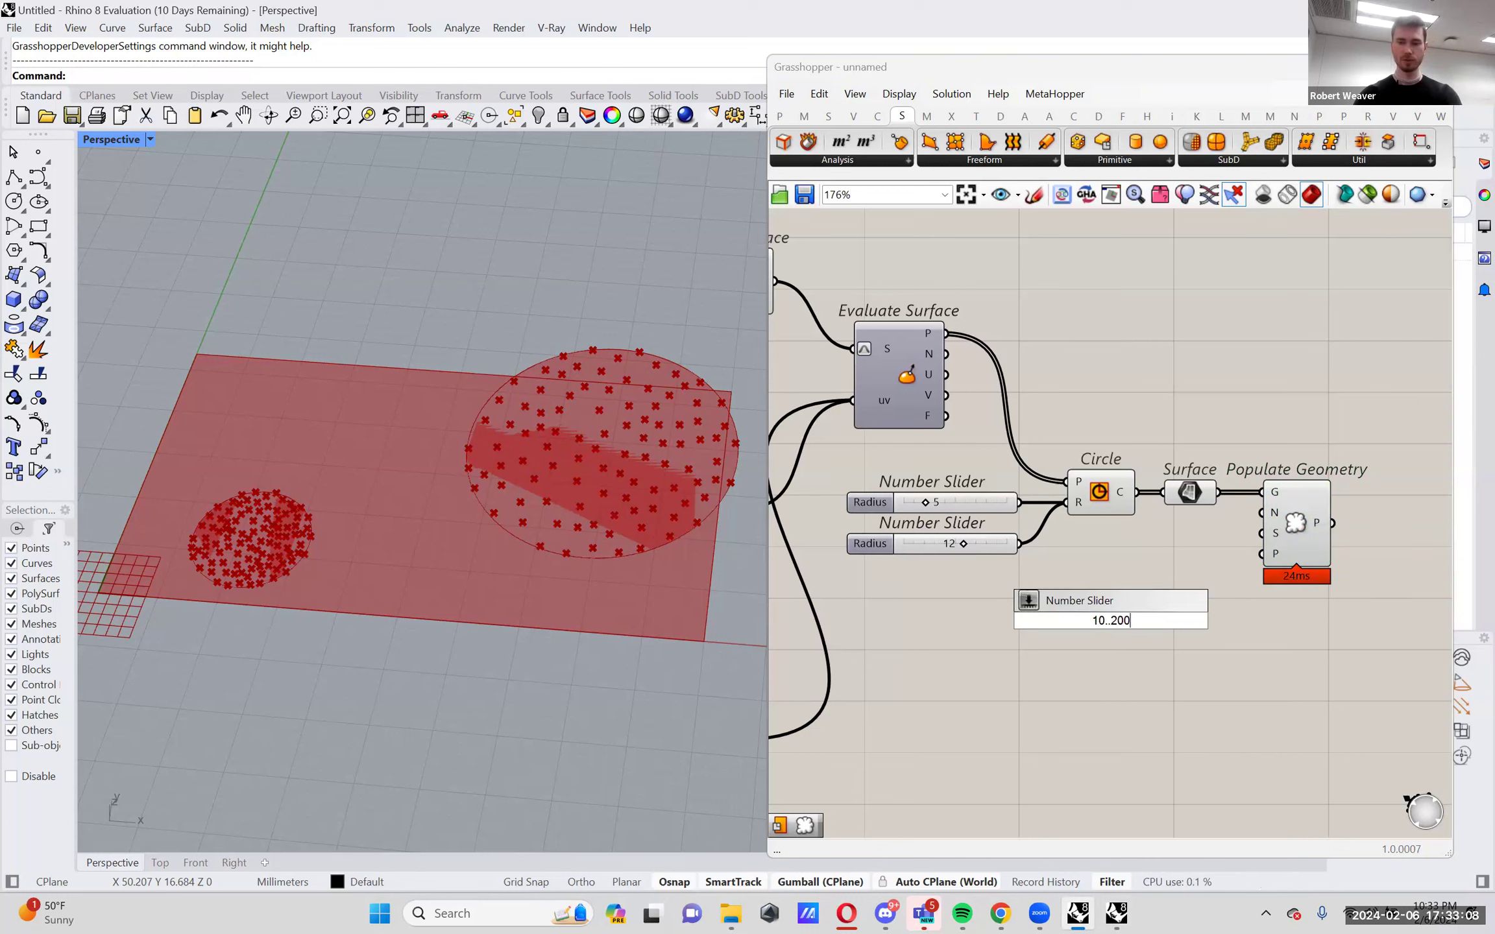
key("Return")
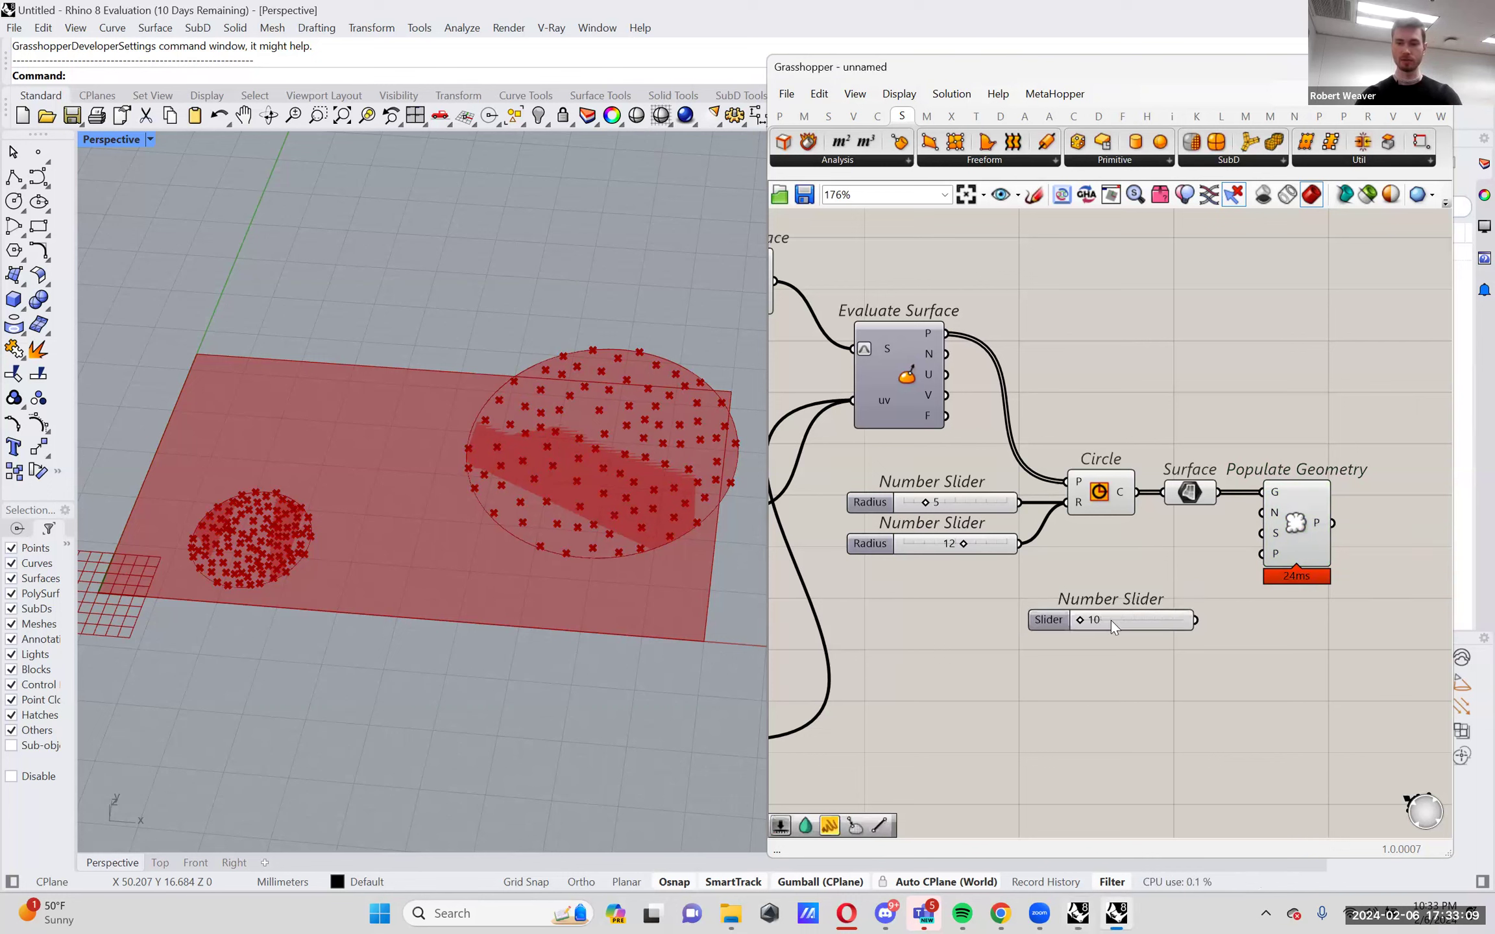
left_click_drag(1083, 621, 1181, 587)
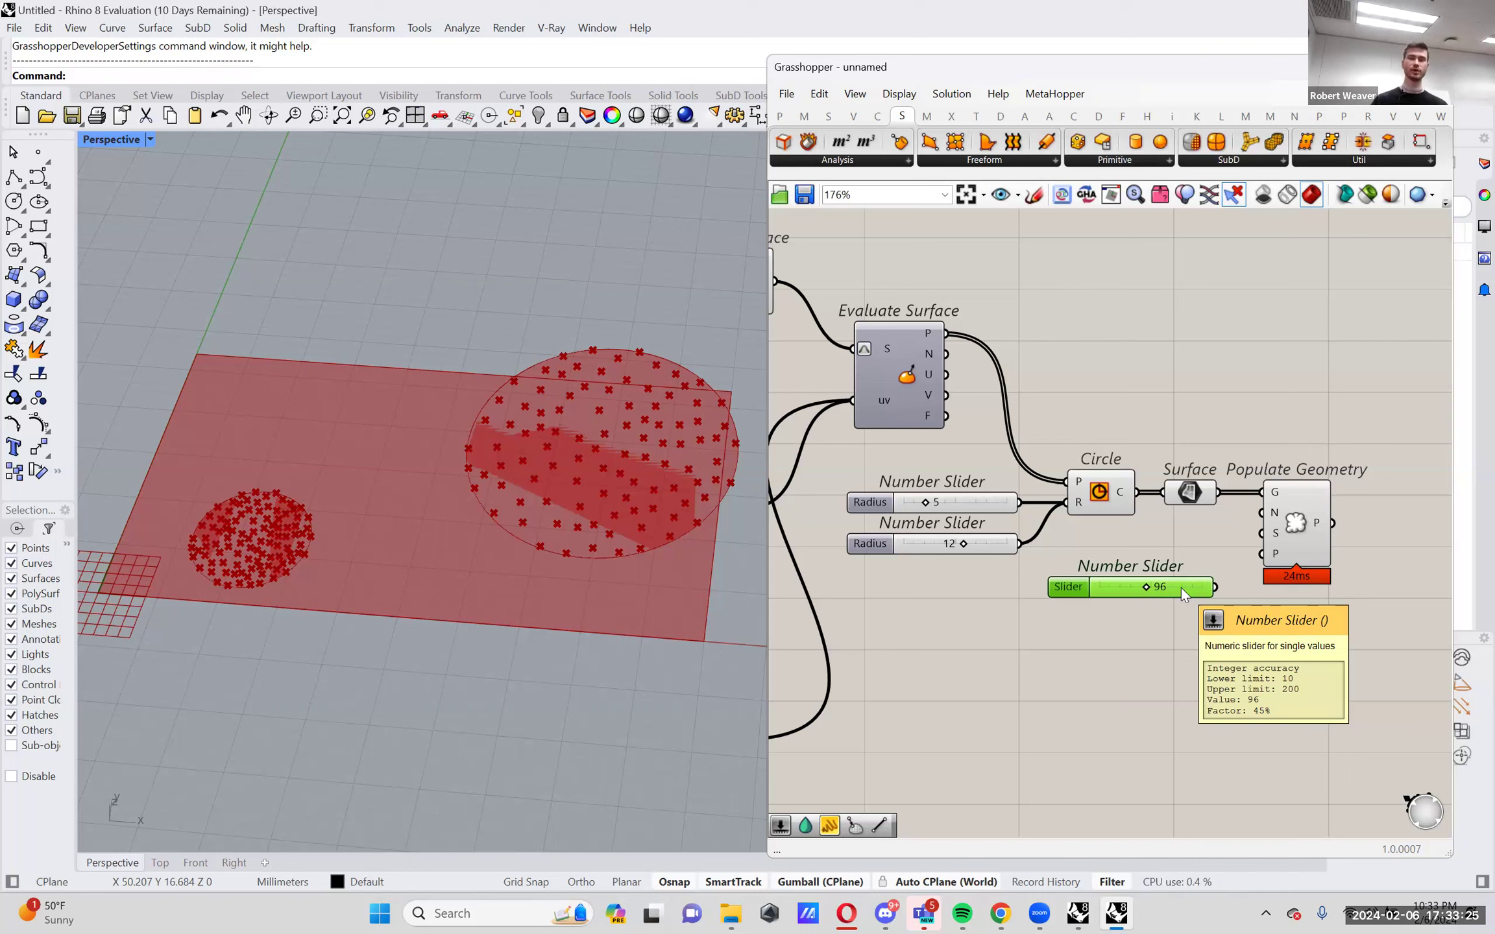
left_click_drag(1181, 587, 1178, 611, "alt")
Shift Populate Geometry away from the Surface parameter and wire both new sliders into its Count (N) input.
left_click_drag(1304, 523, 1345, 524)
right_click_drag(1306, 646, 1337, 652)
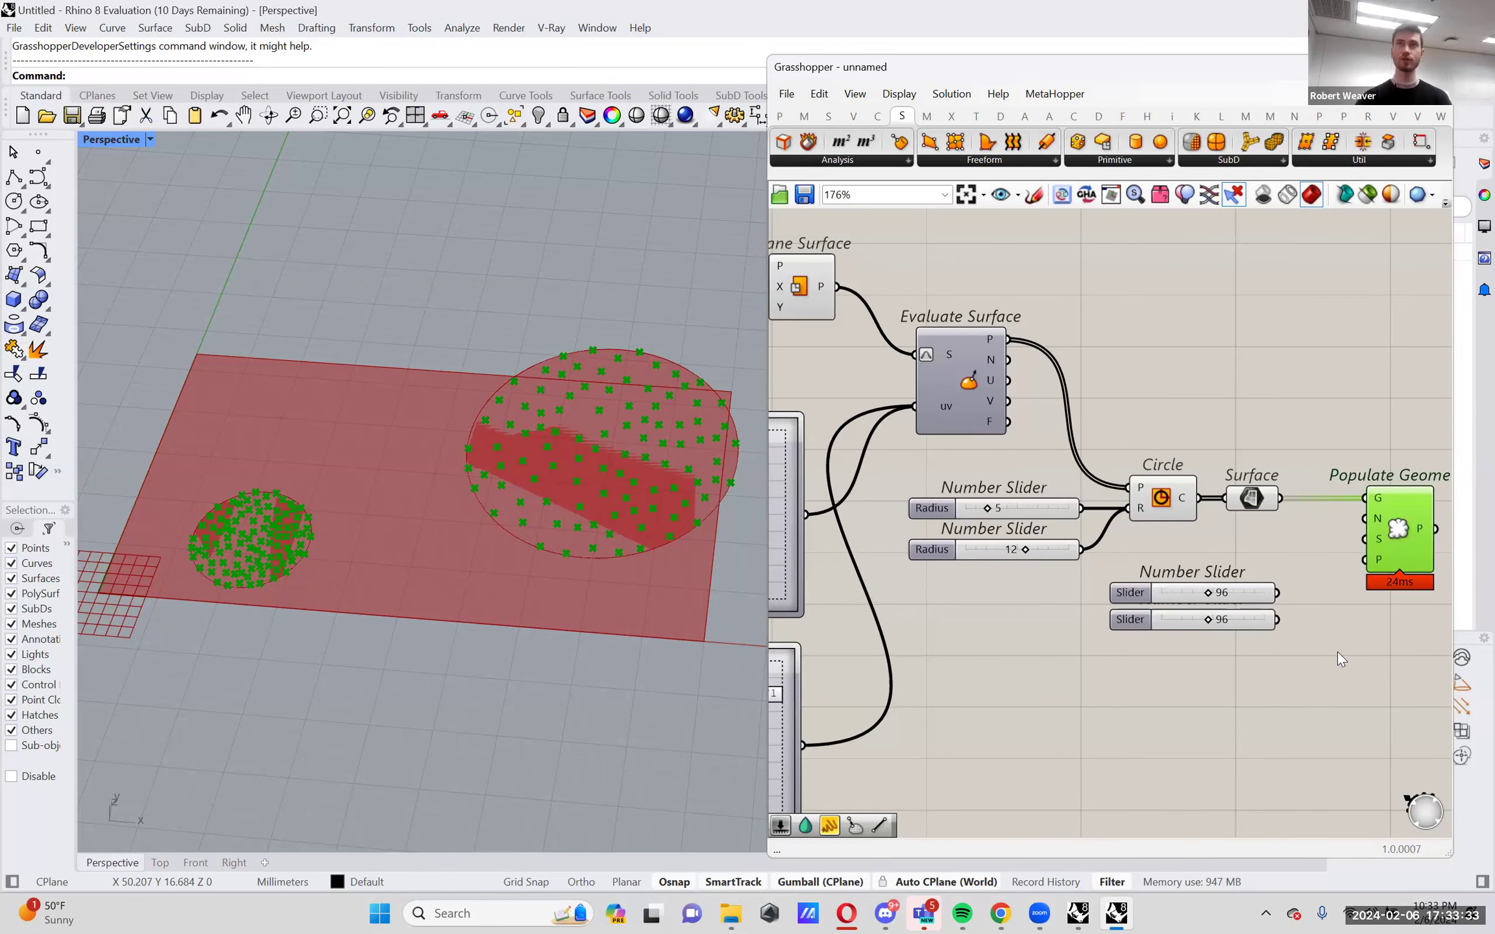
right_click_drag(1334, 651, 1191, 581)
left_click_drag(1180, 562, 1267, 487)
left_click_drag(1178, 588, 1268, 488, "shift")
Set the upper Count slider to 28 and move the two Count sliders slightly up together.
left_click_drag(1110, 588, 1081, 559)
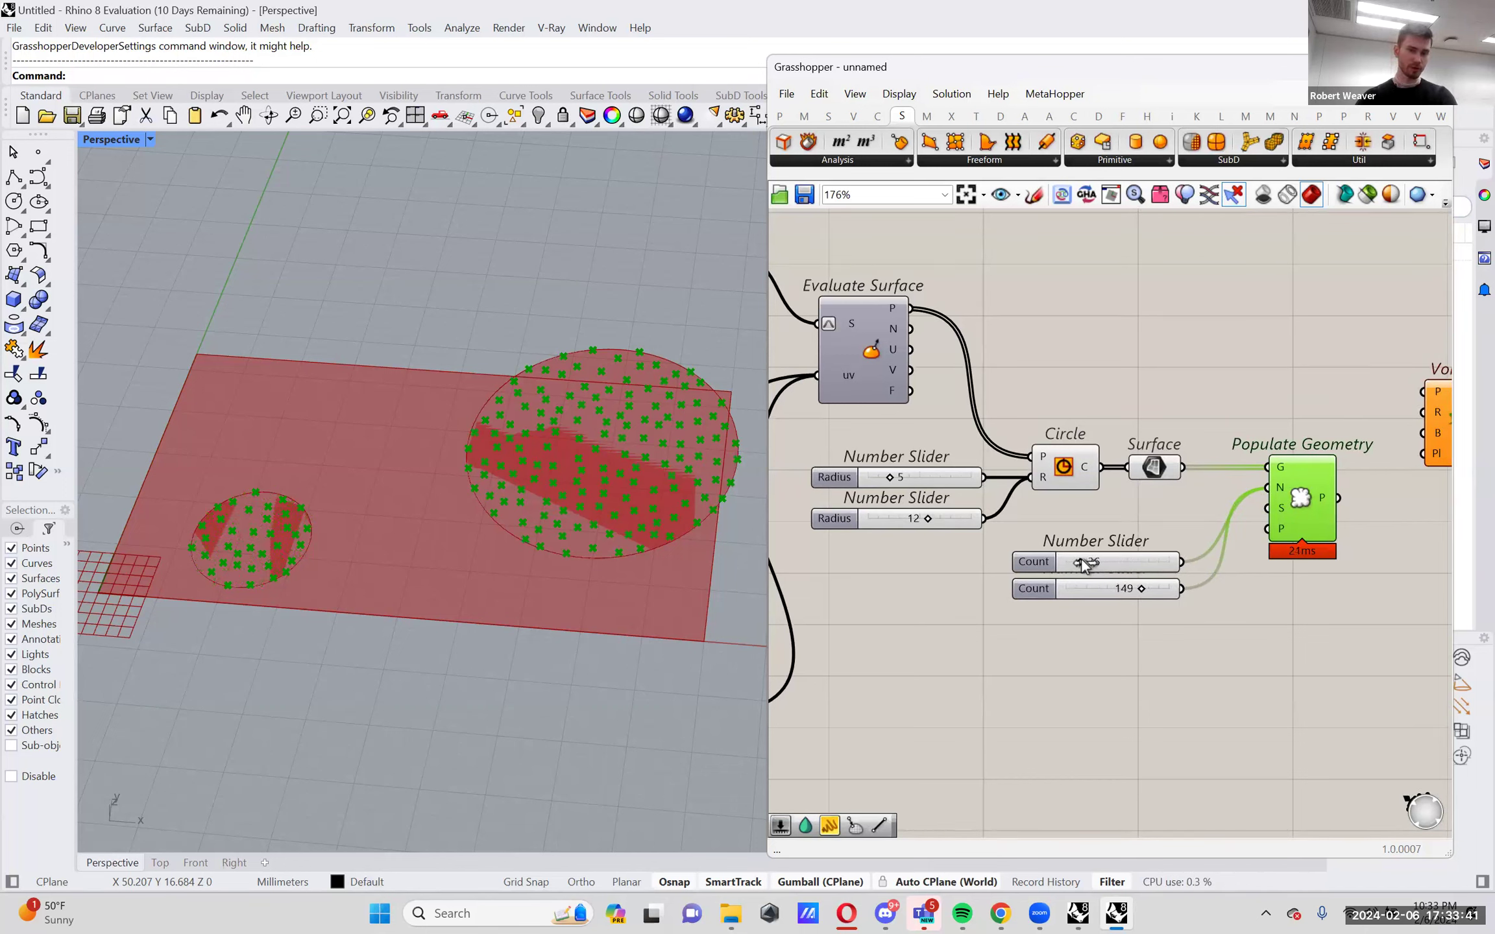
left_click_drag(1168, 630, 1121, 544)
left_click(1147, 608)
left_click(1289, 505)
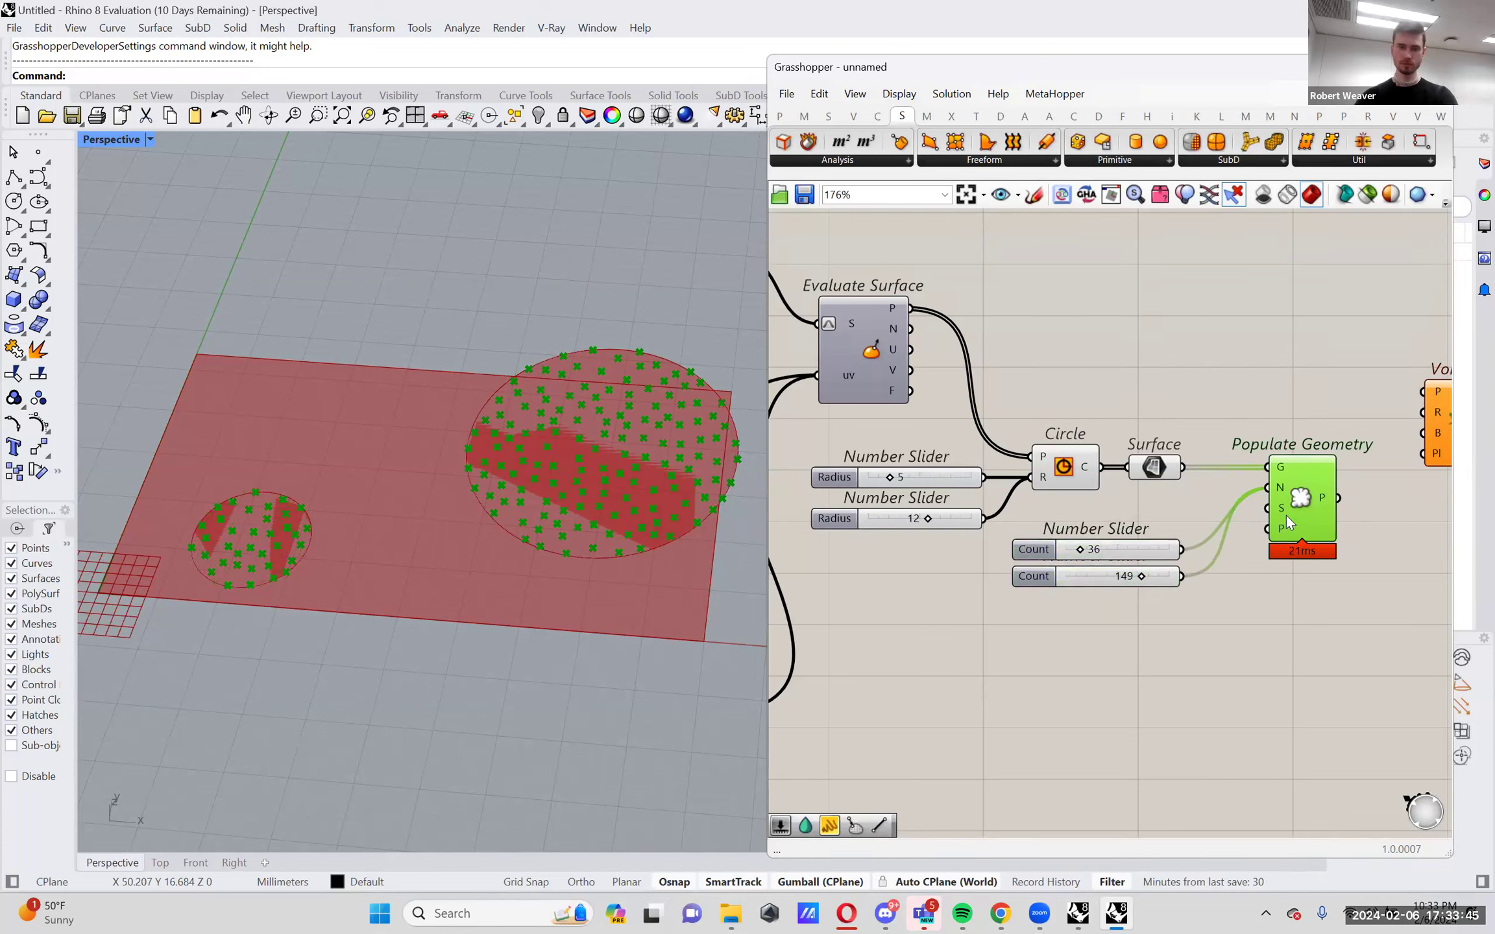
left_click_drag(1079, 548, 1078, 548)
Duplicate a Count slider below the pair, wire the copy into Populate Geometry's Seed (S) input, and set it to 93.
right_click_drag(1107, 626, 1102, 615)
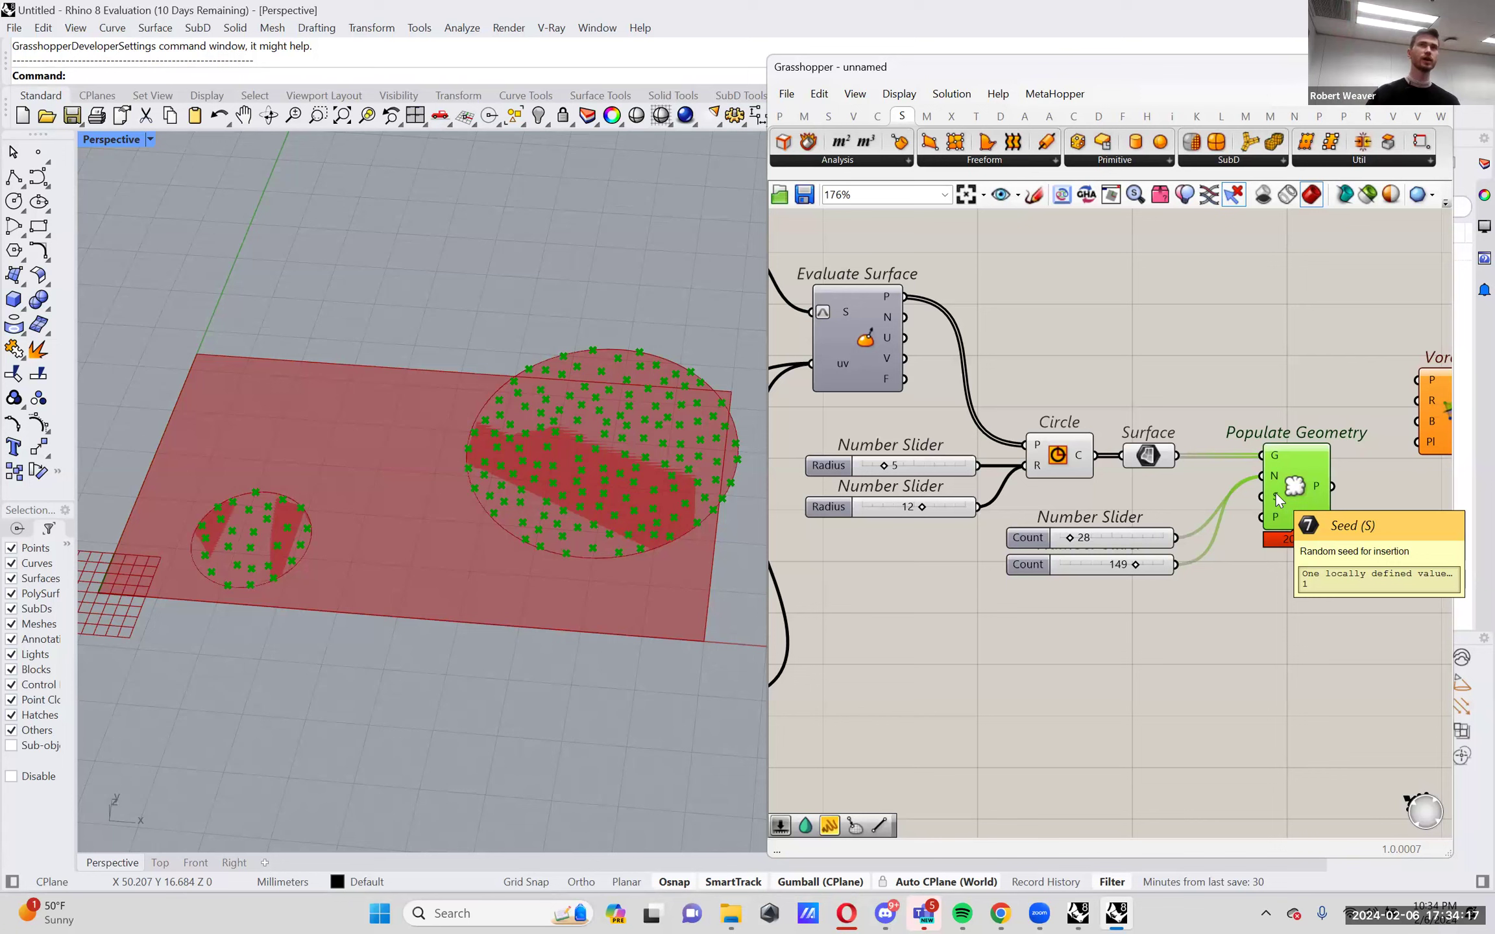
left_click_drag(1101, 544, 1136, 635, "alt")
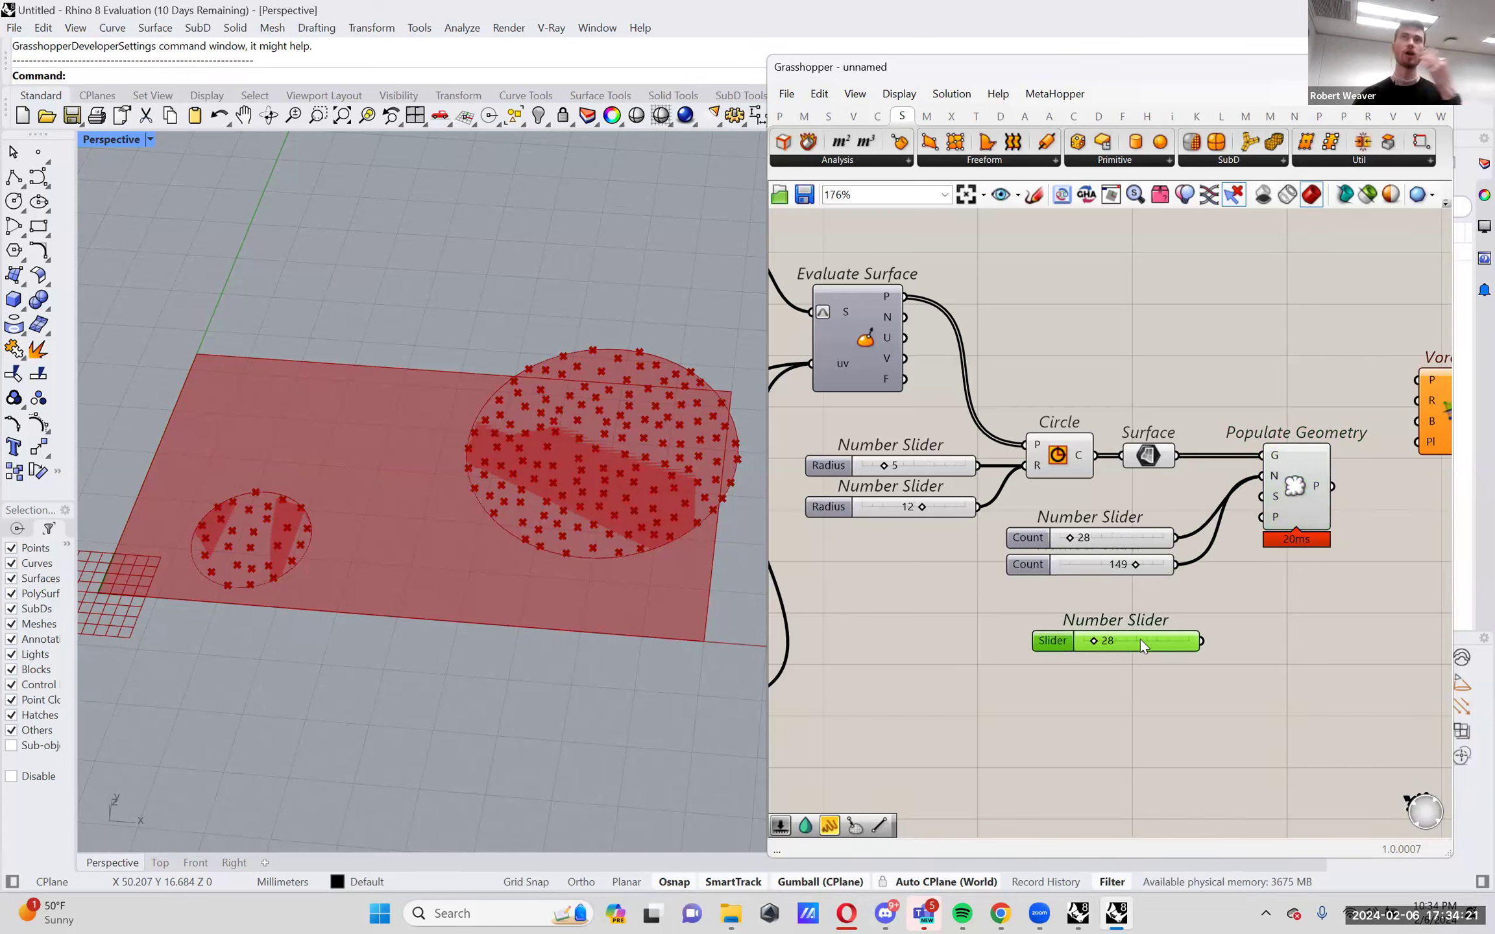
left_click_drag(1094, 641, 1084, 639)
left_click_drag(1201, 641, 1261, 496)
left_click(1305, 495)
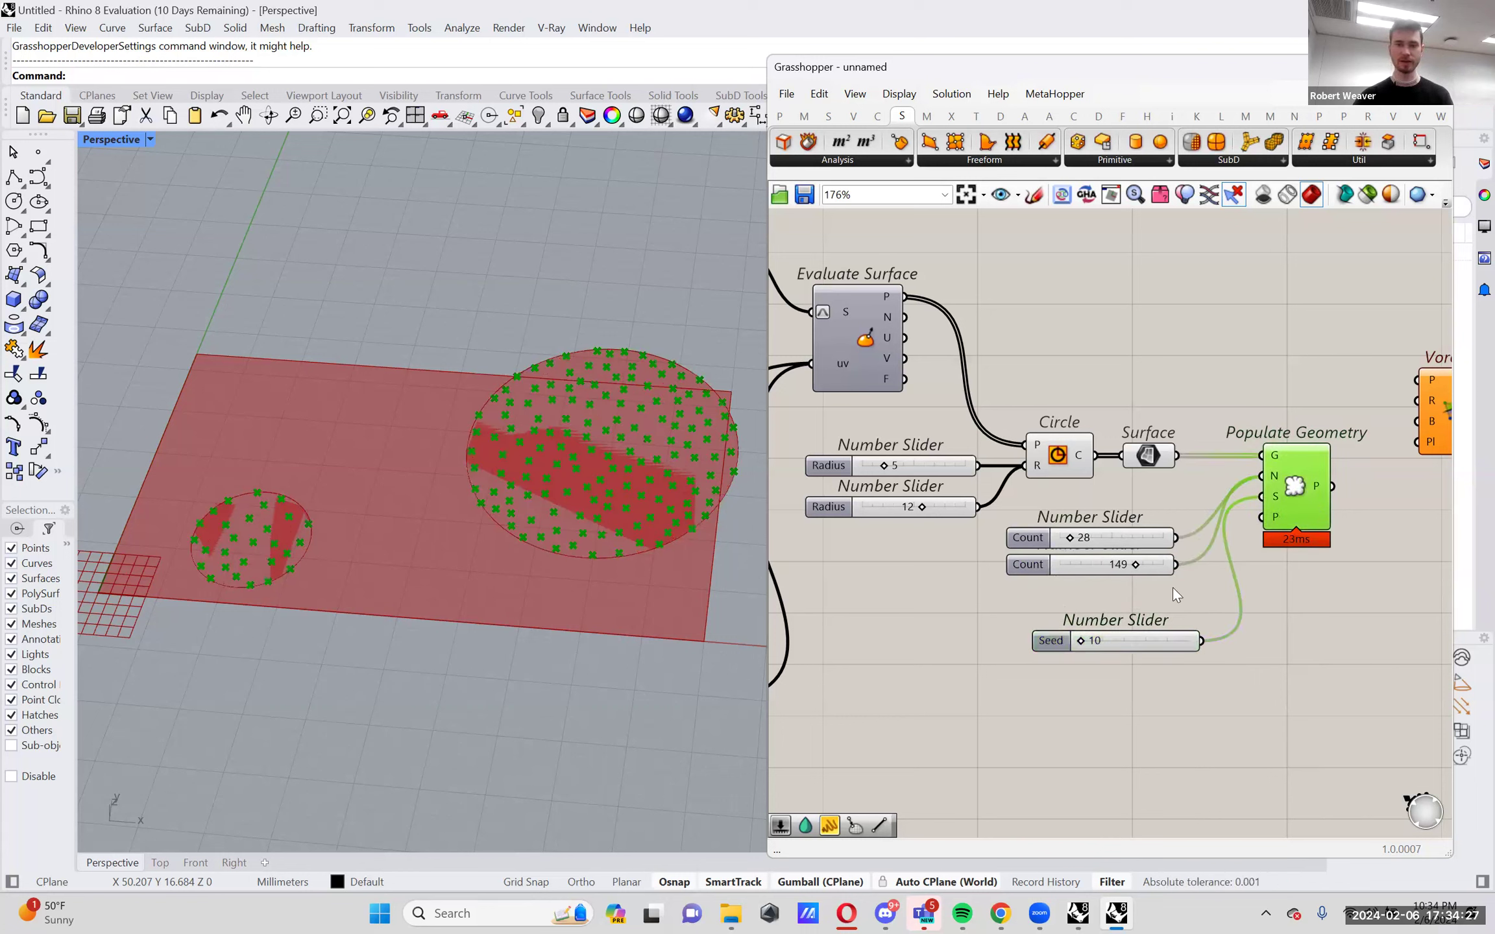
left_click_drag(1081, 644, 1158, 643)
mouse_move(1149, 645)
left_mouse_down()
mouse_move(1089, 640)
mouse_move(1142, 639)
mouse_move(1128, 641)
left_mouse_up()
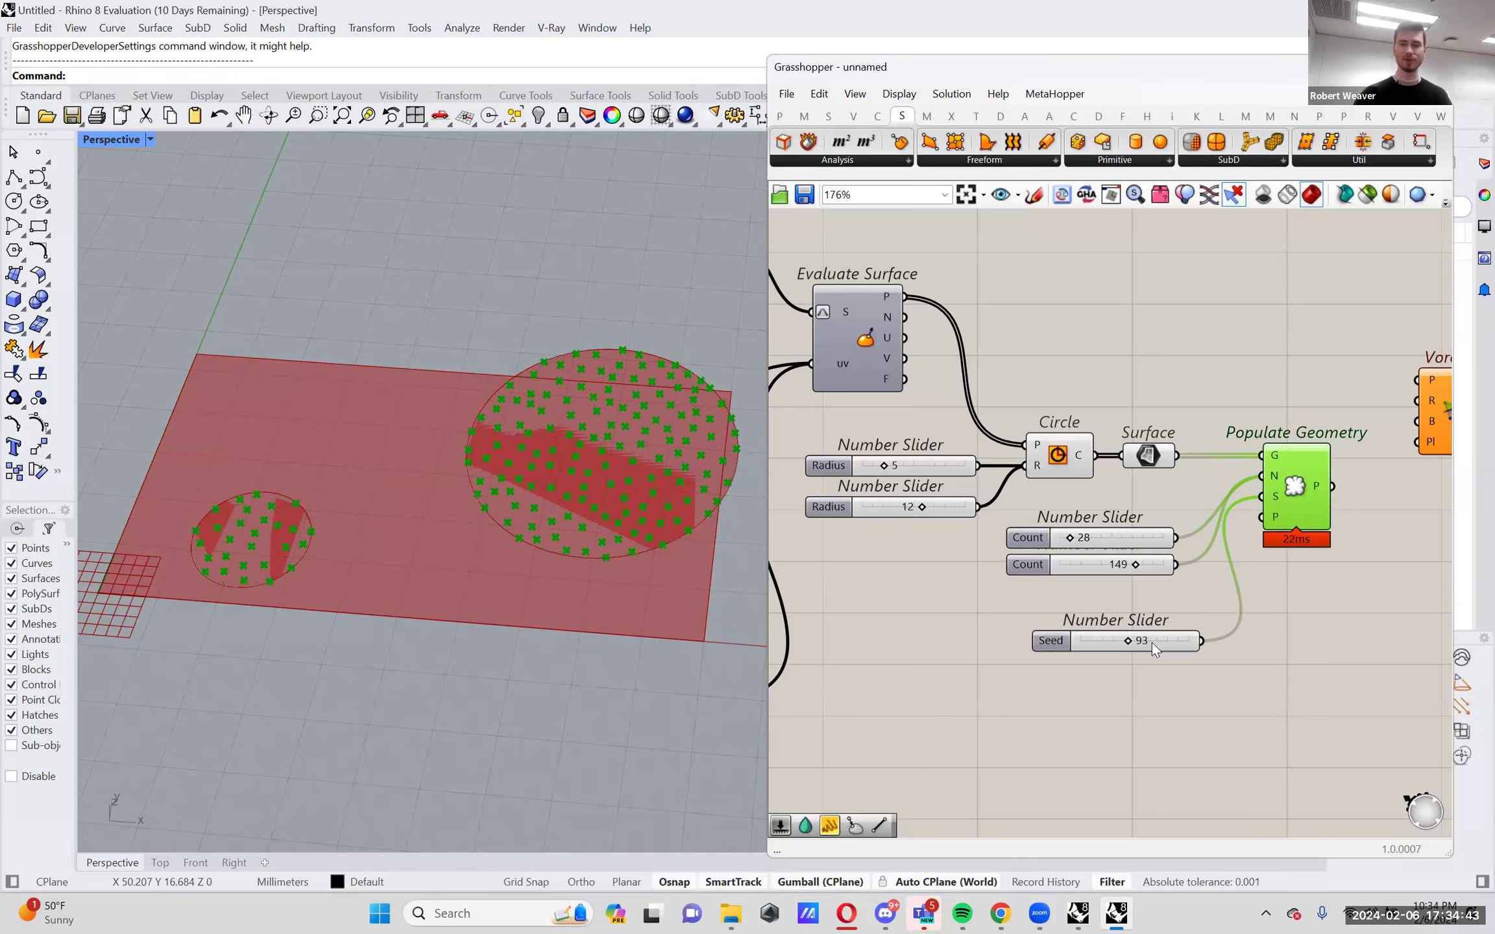
left_click(1152, 642)
Reposition the unconnected Voronoi component near Populate Geometry's output.
right_click_drag(1295, 489, 1132, 555)
mouse_move(1292, 495)
left_mouse_down()
mouse_move(1386, 504)
mouse_move(1303, 491)
left_mouse_up()
right_click_drag(1225, 500, 1159, 521)
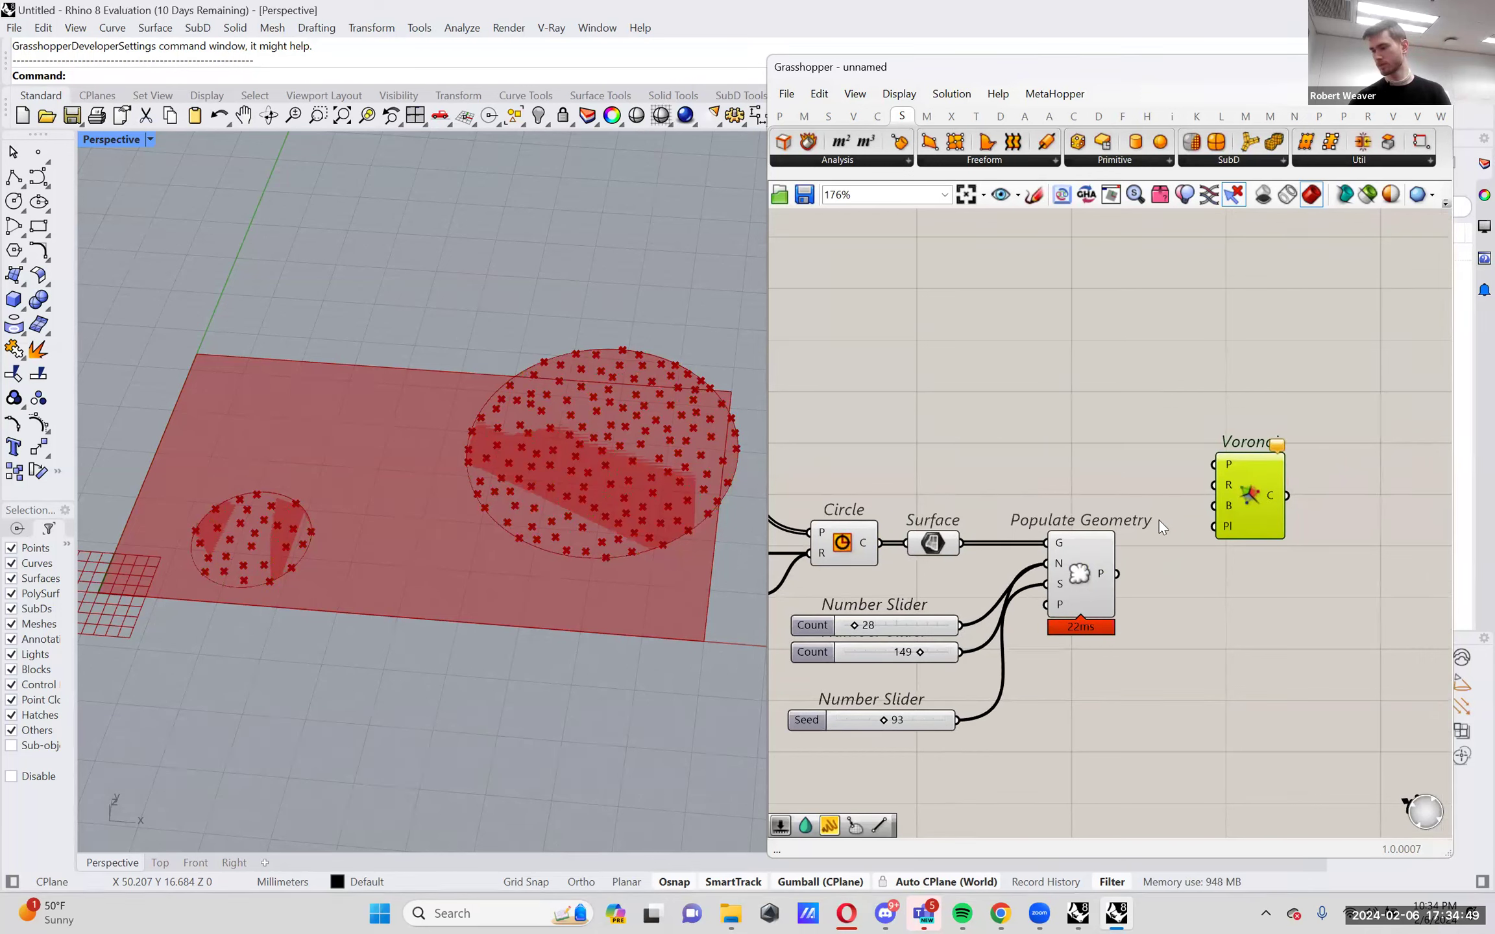
key("Up")
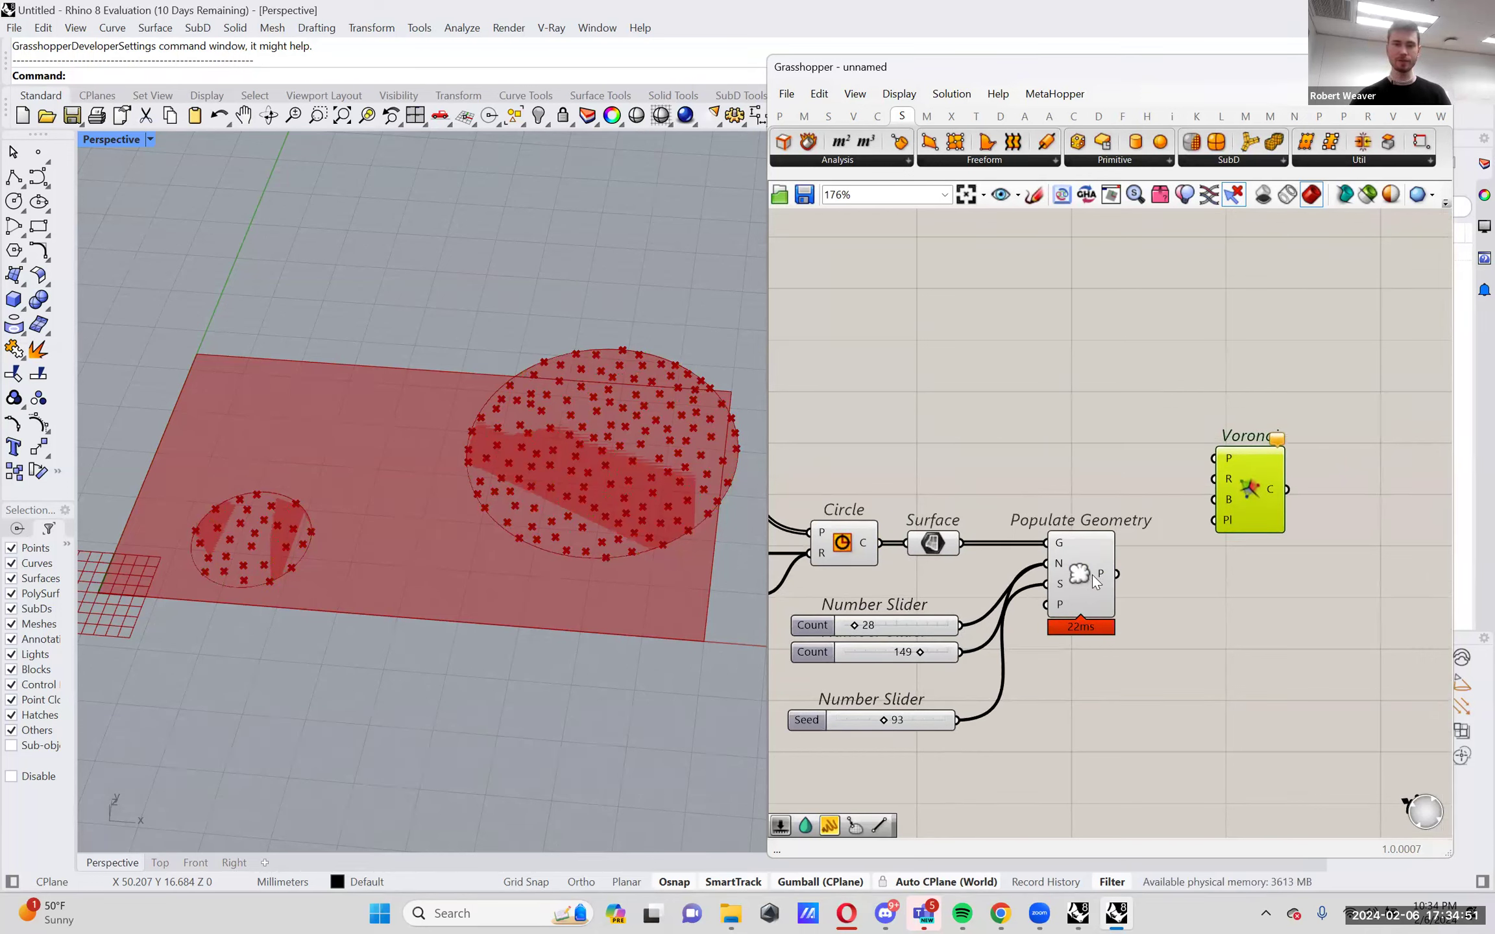
Wire Populate Geometry's P output into Voronoi's Points (P) input and inspect the cells around both circles.
left_click(1092, 575)
left_click_drag(1118, 575, 1212, 462)
left_click(1247, 492)
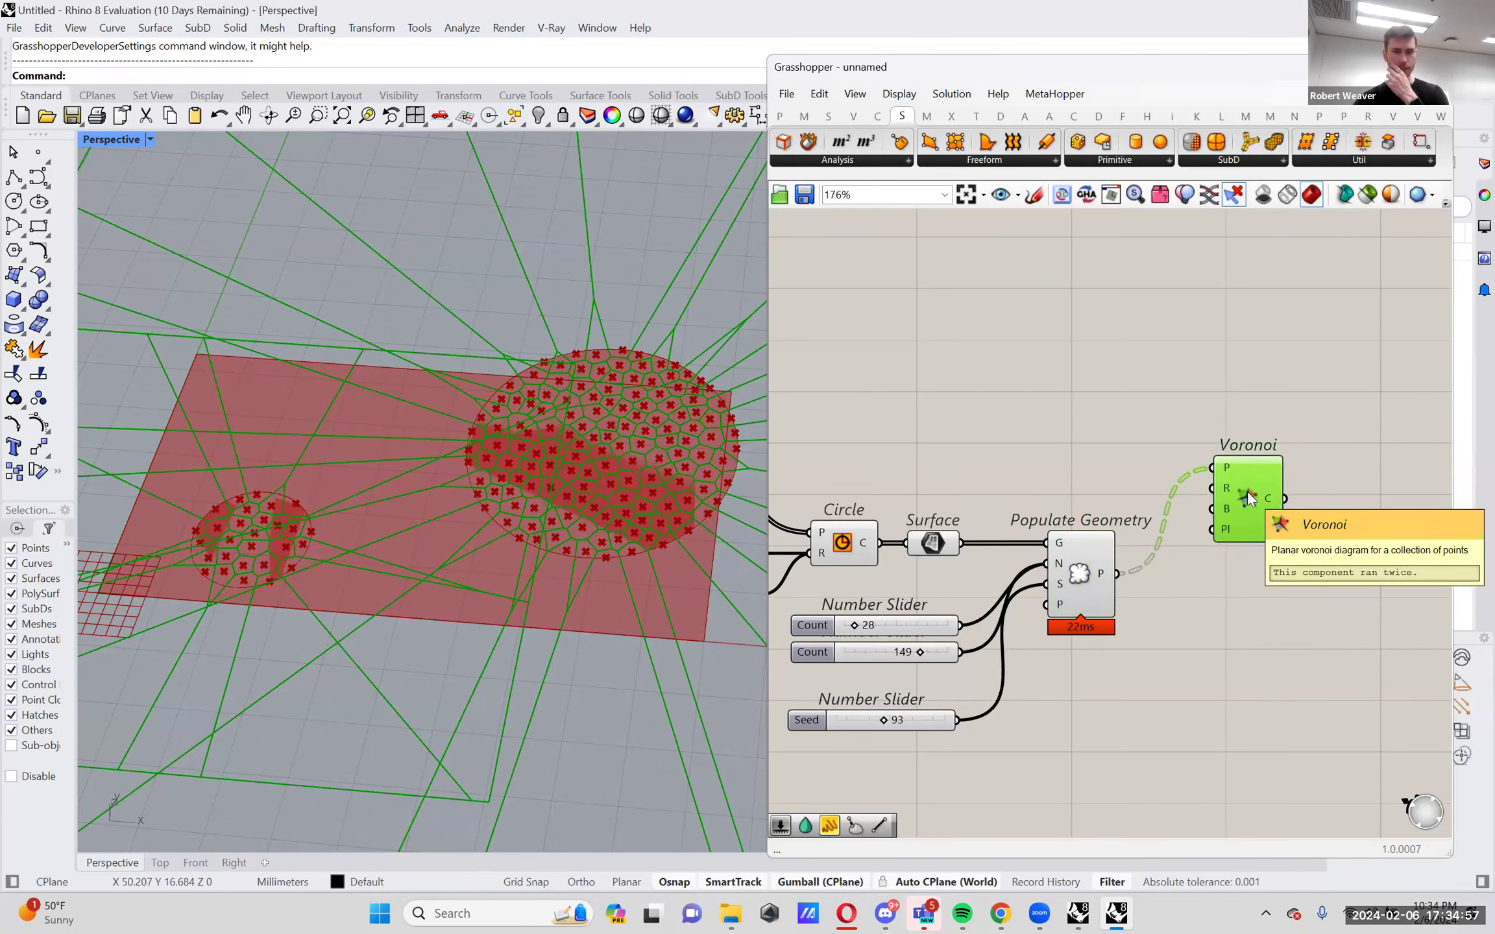
right_click_drag(360, 586, 588, 664)
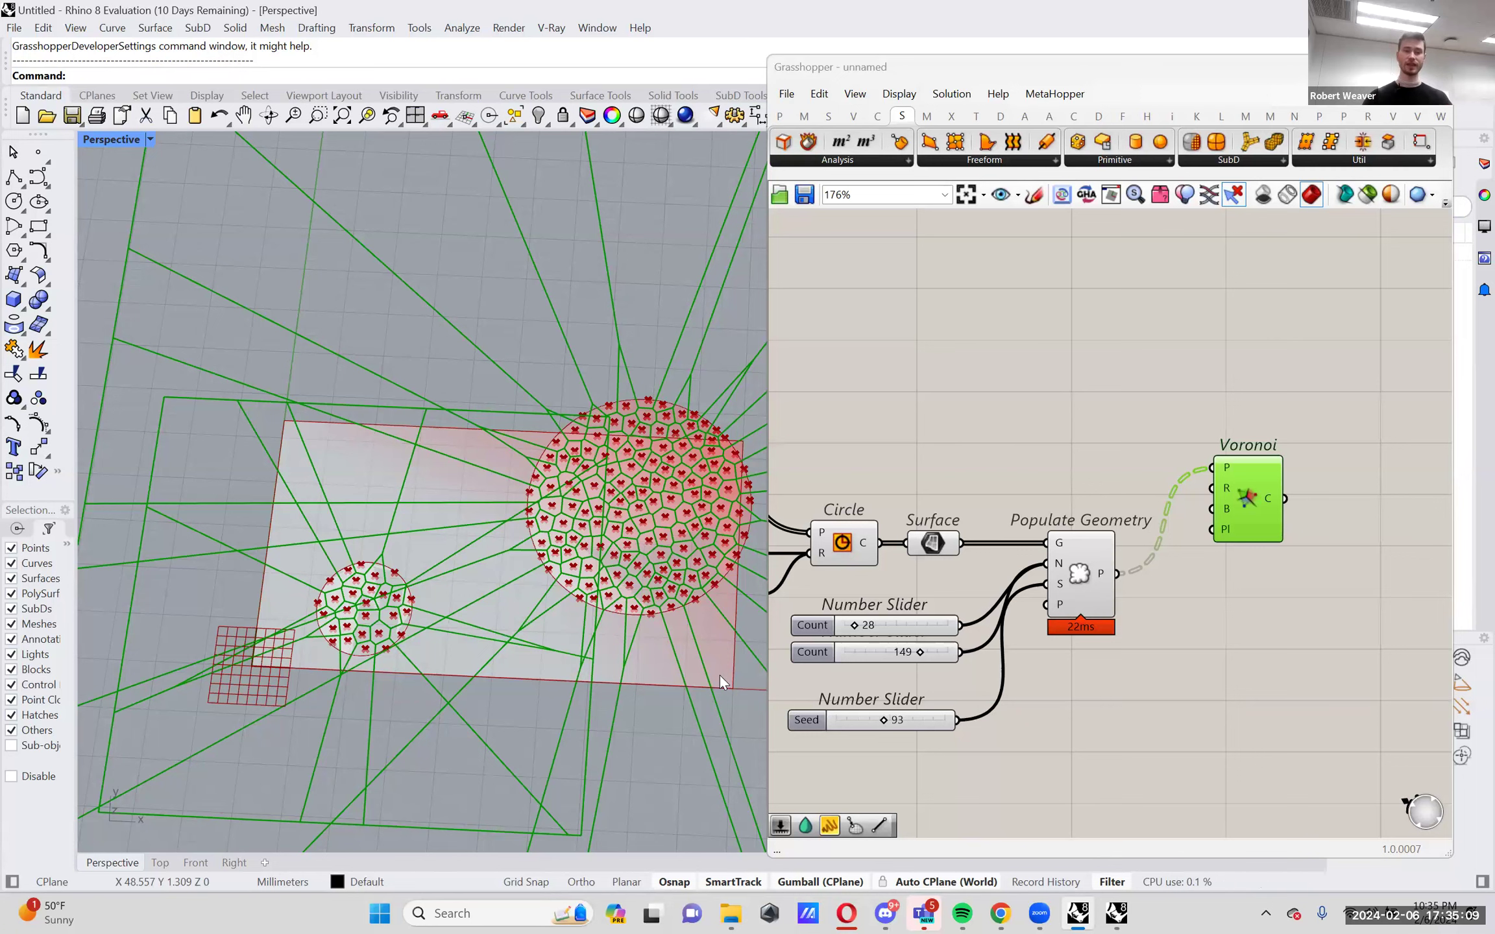
scroll(489, 619, "down", 5)
scroll(429, 628, "up", 1)
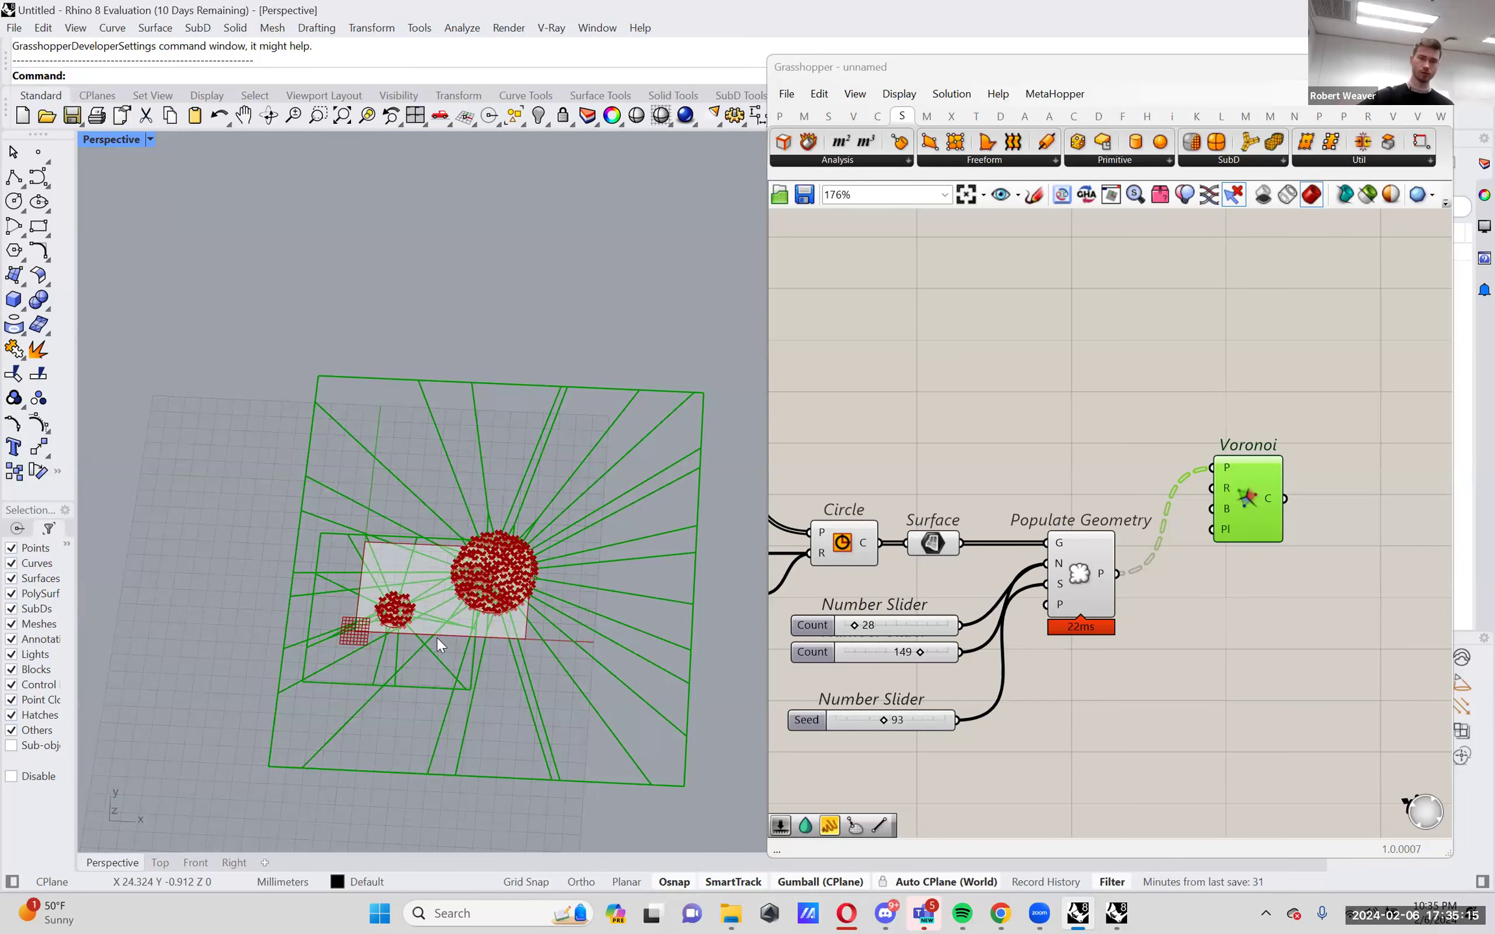
scroll(463, 617, "up", 5)
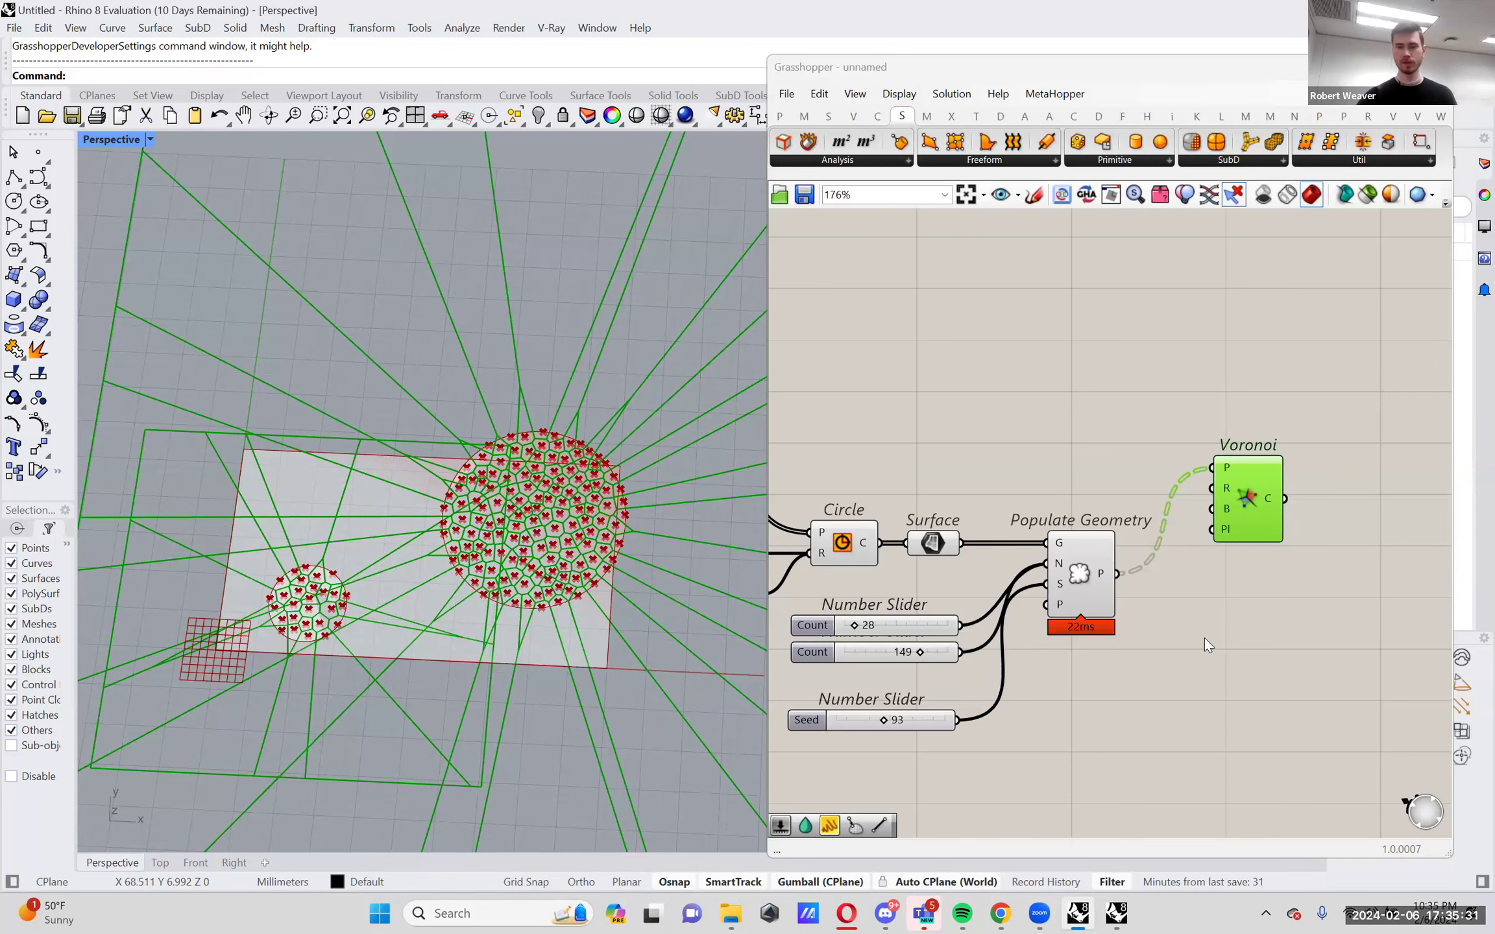
Add a Param Viewer below Voronoi, wire Populate Geometry's P output into it, and examine the point data's branches.
right_click_drag(1204, 638, 1199, 568)
double_click(1199, 568)
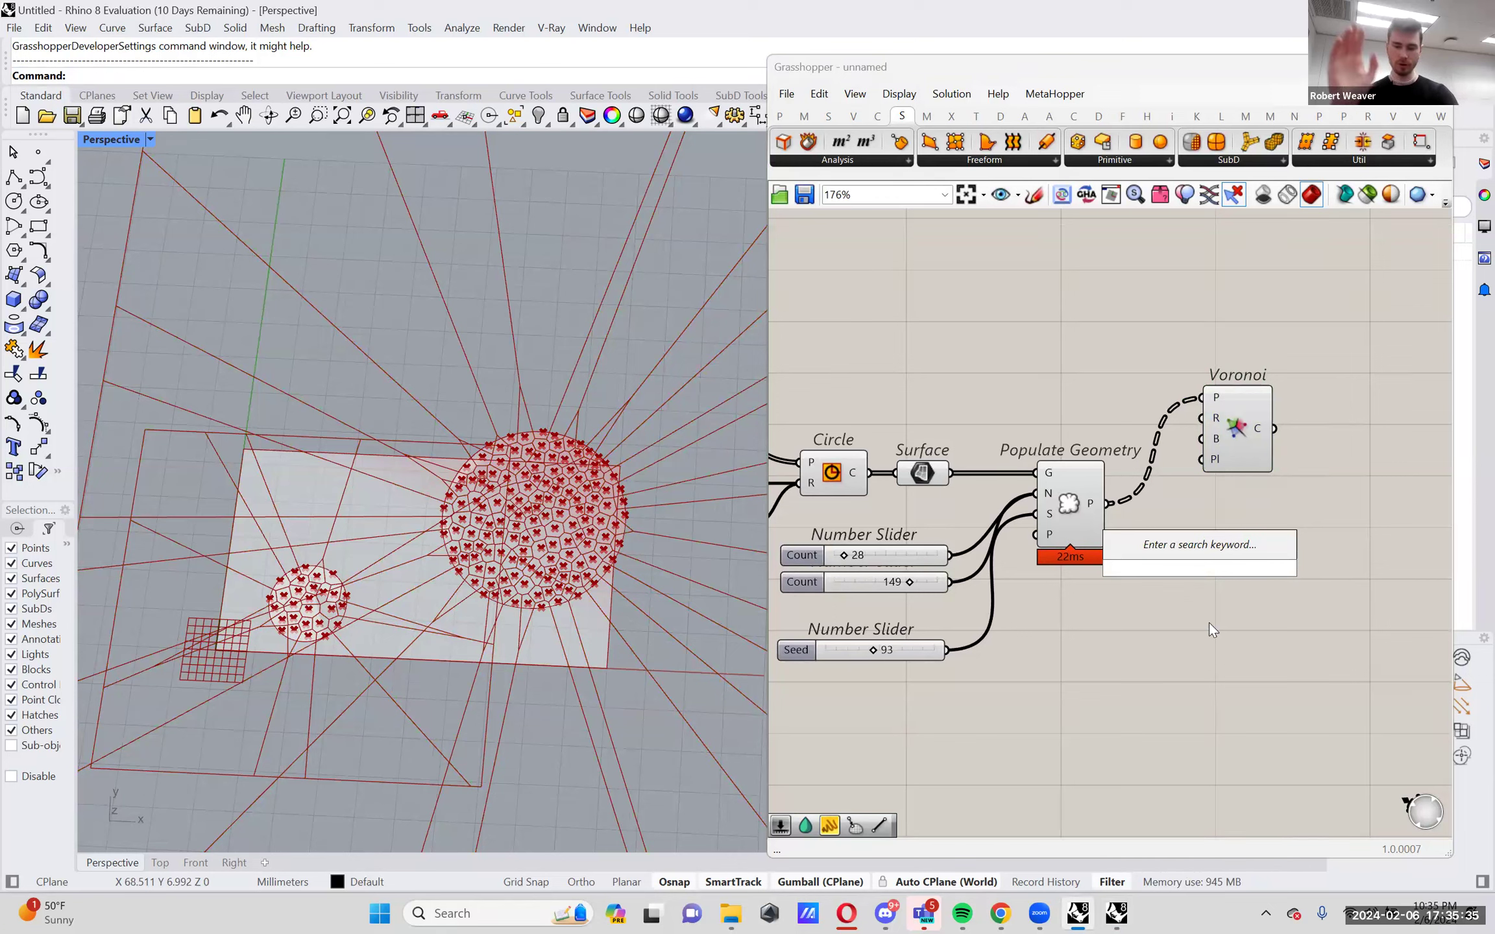
type("param vi")
key("Return")
left_click(1245, 603)
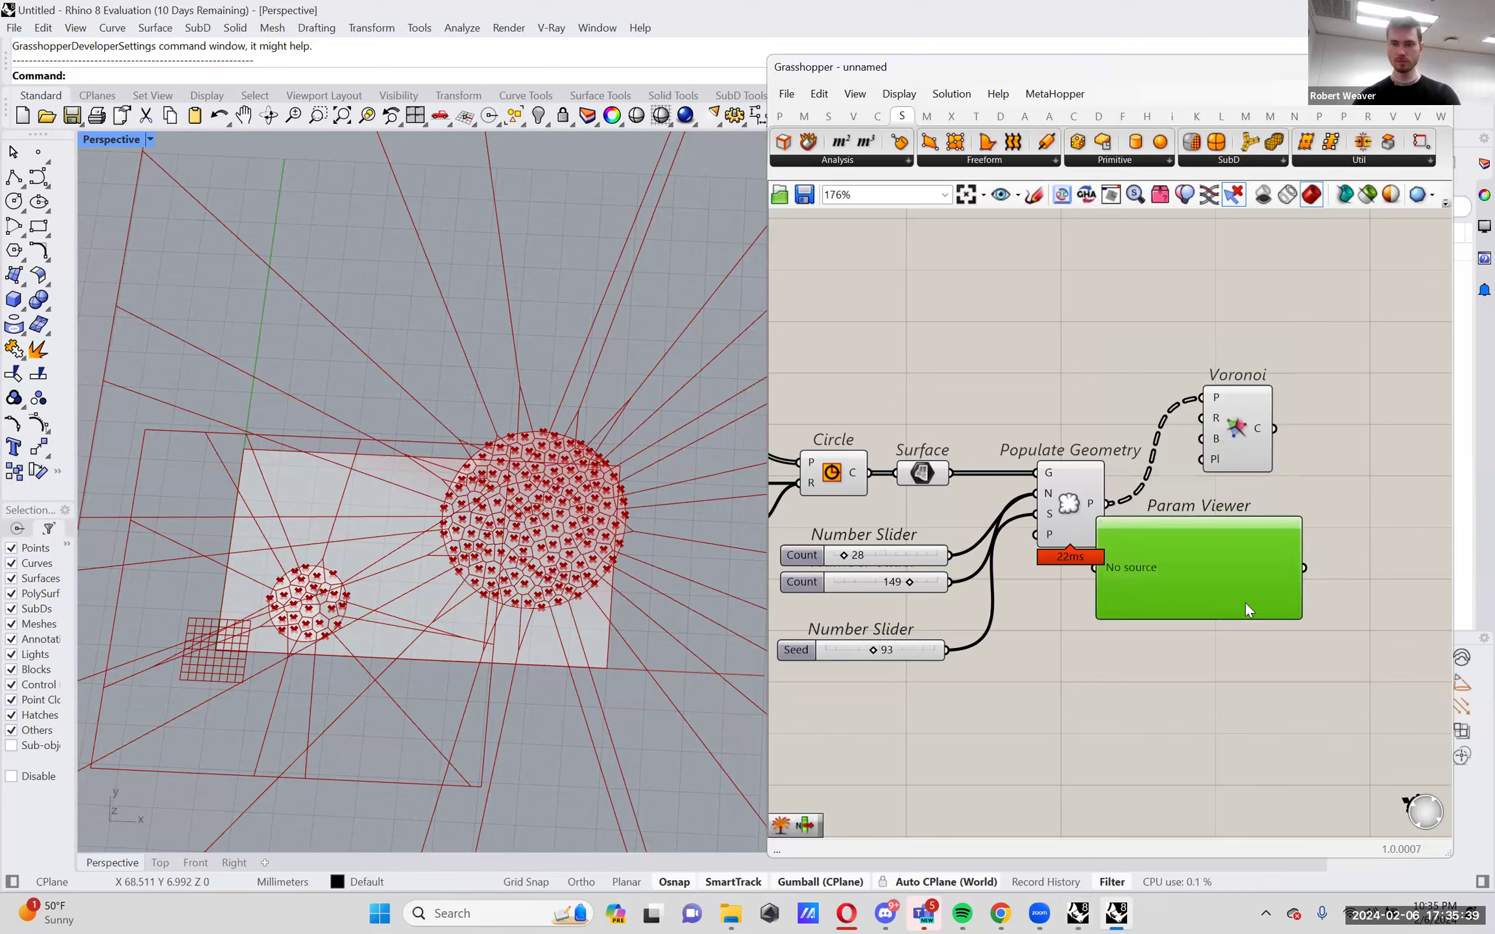
left_click_drag(1106, 504, 1176, 576)
scroll(1281, 570, "up", 4)
scroll(1153, 587, "down", 3)
scroll(1278, 599, "up", 1)
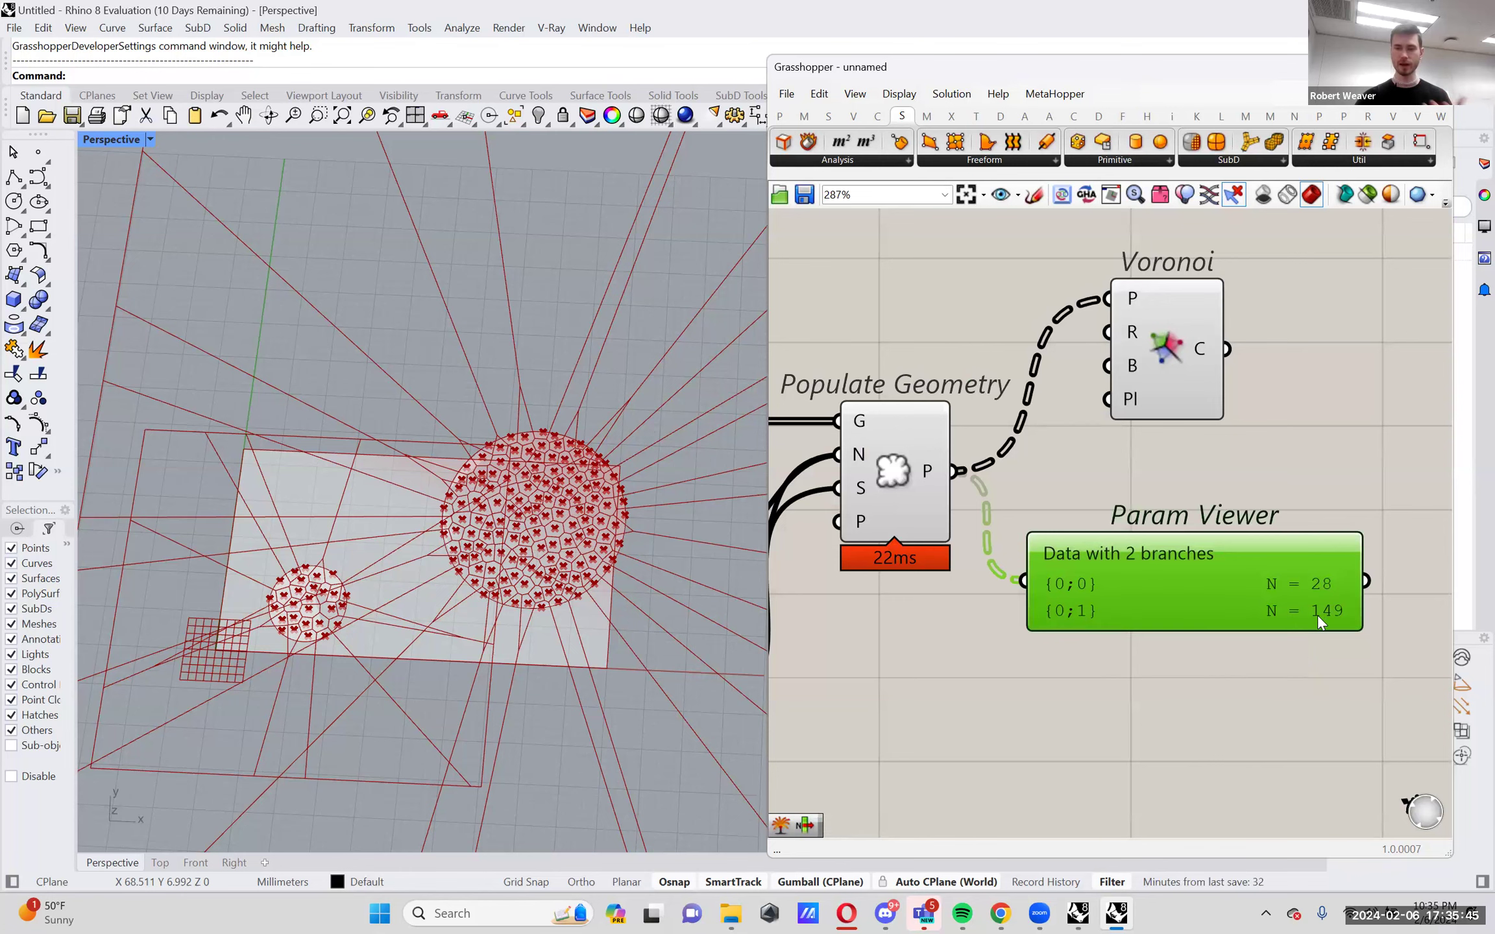
scroll(1324, 613, "down", 4)
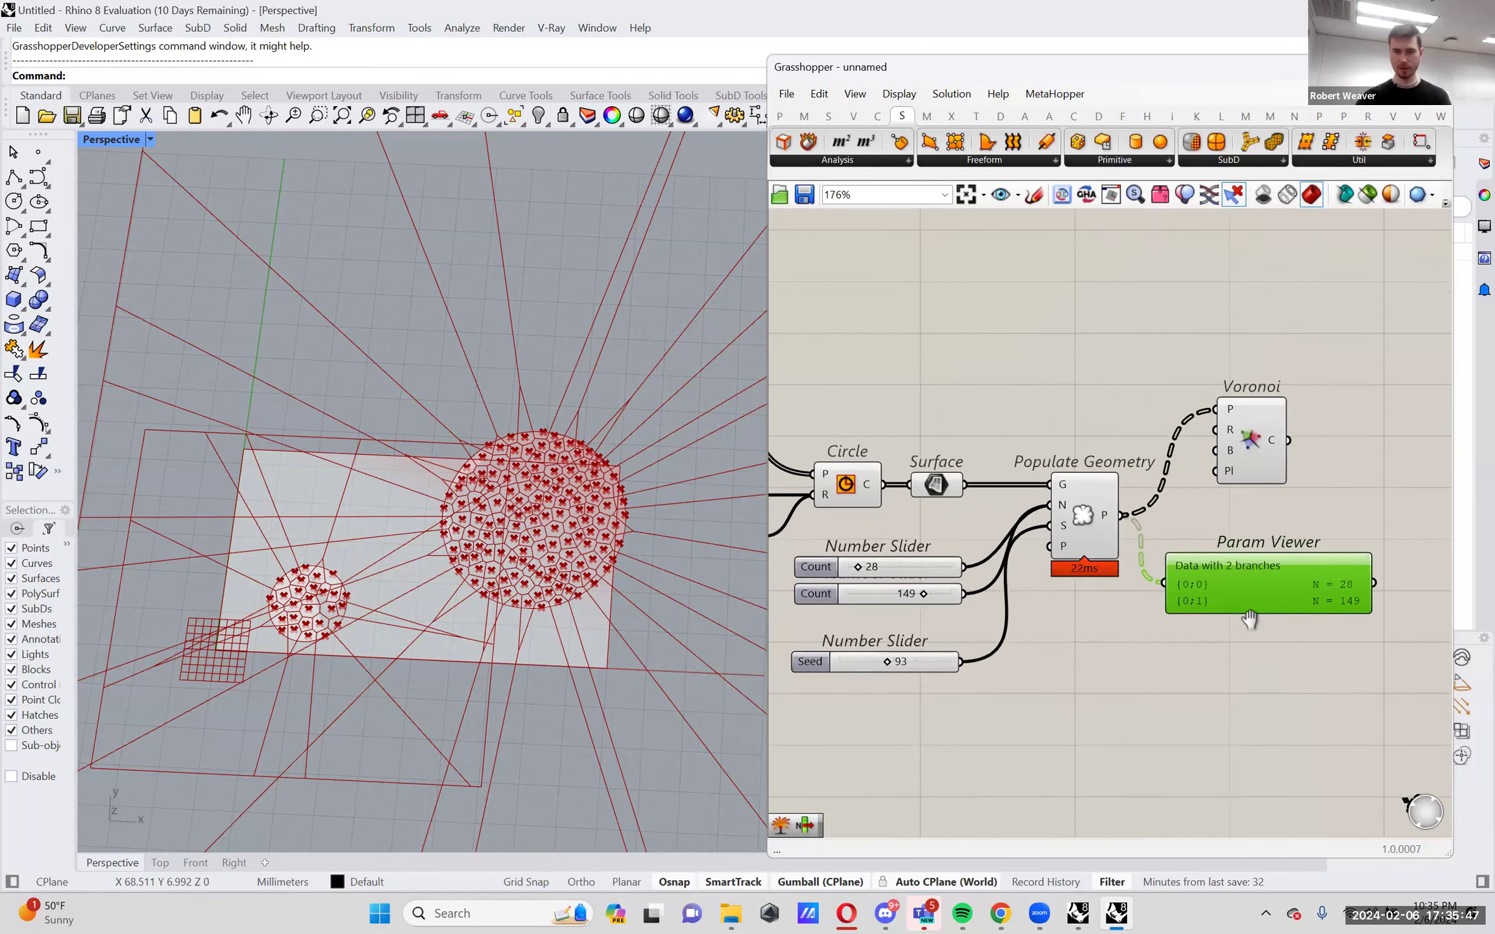
Set the lower Count slider to 153 and compare both Count values with the Param Viewer's branches.
scroll(856, 564, "up", 3)
scroll(856, 566, "up", 3)
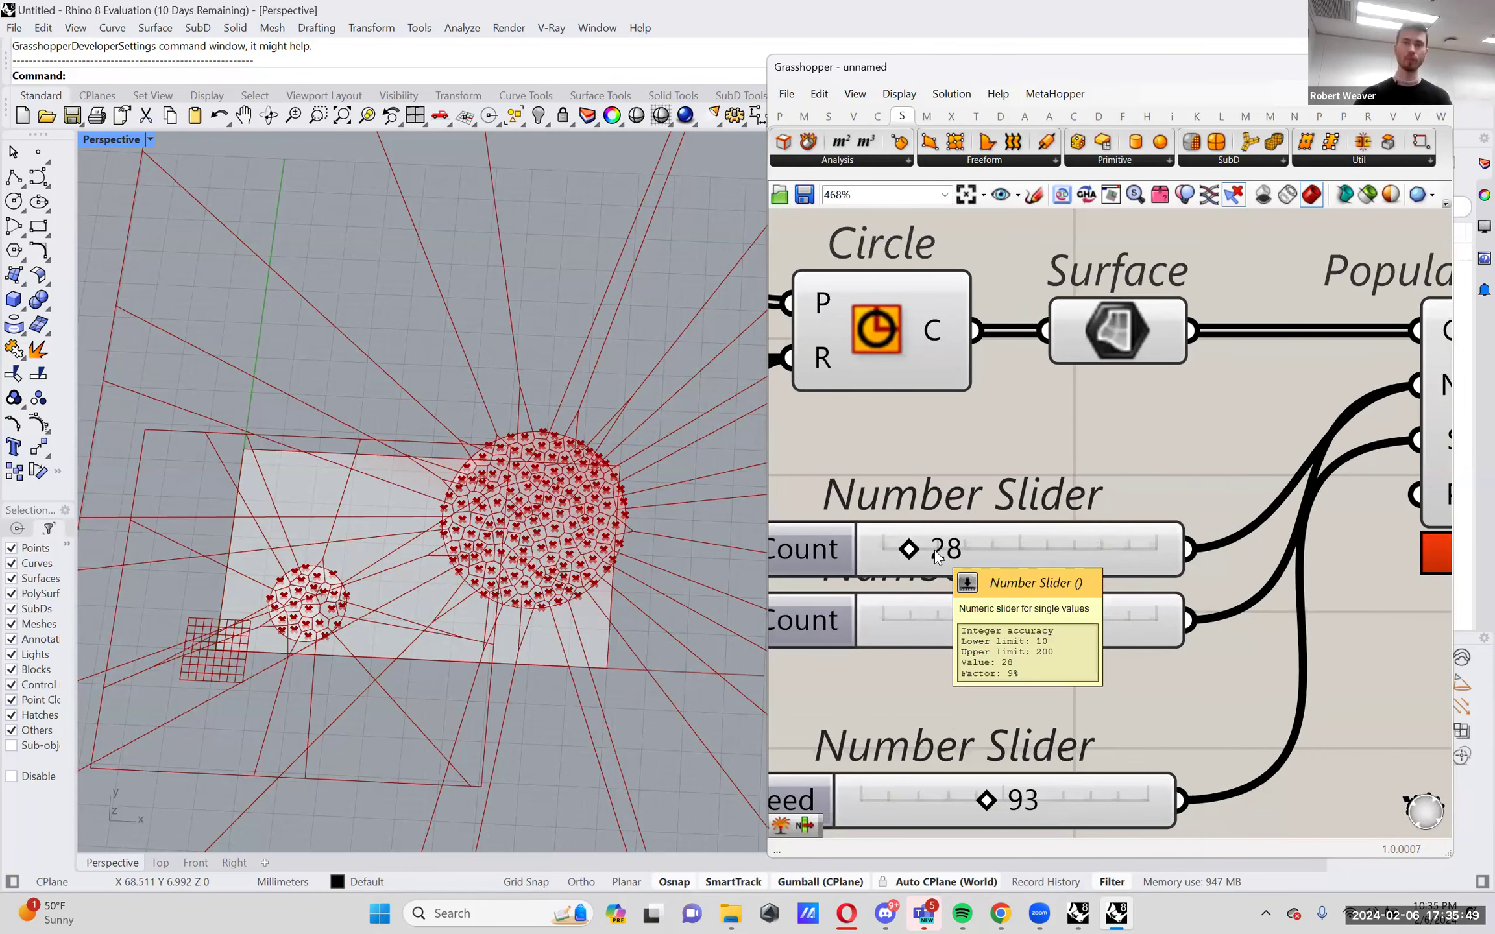
scroll(934, 550, "down", 3)
right_click_drag(1136, 570, 1062, 575)
scroll(1062, 575, "down", 1)
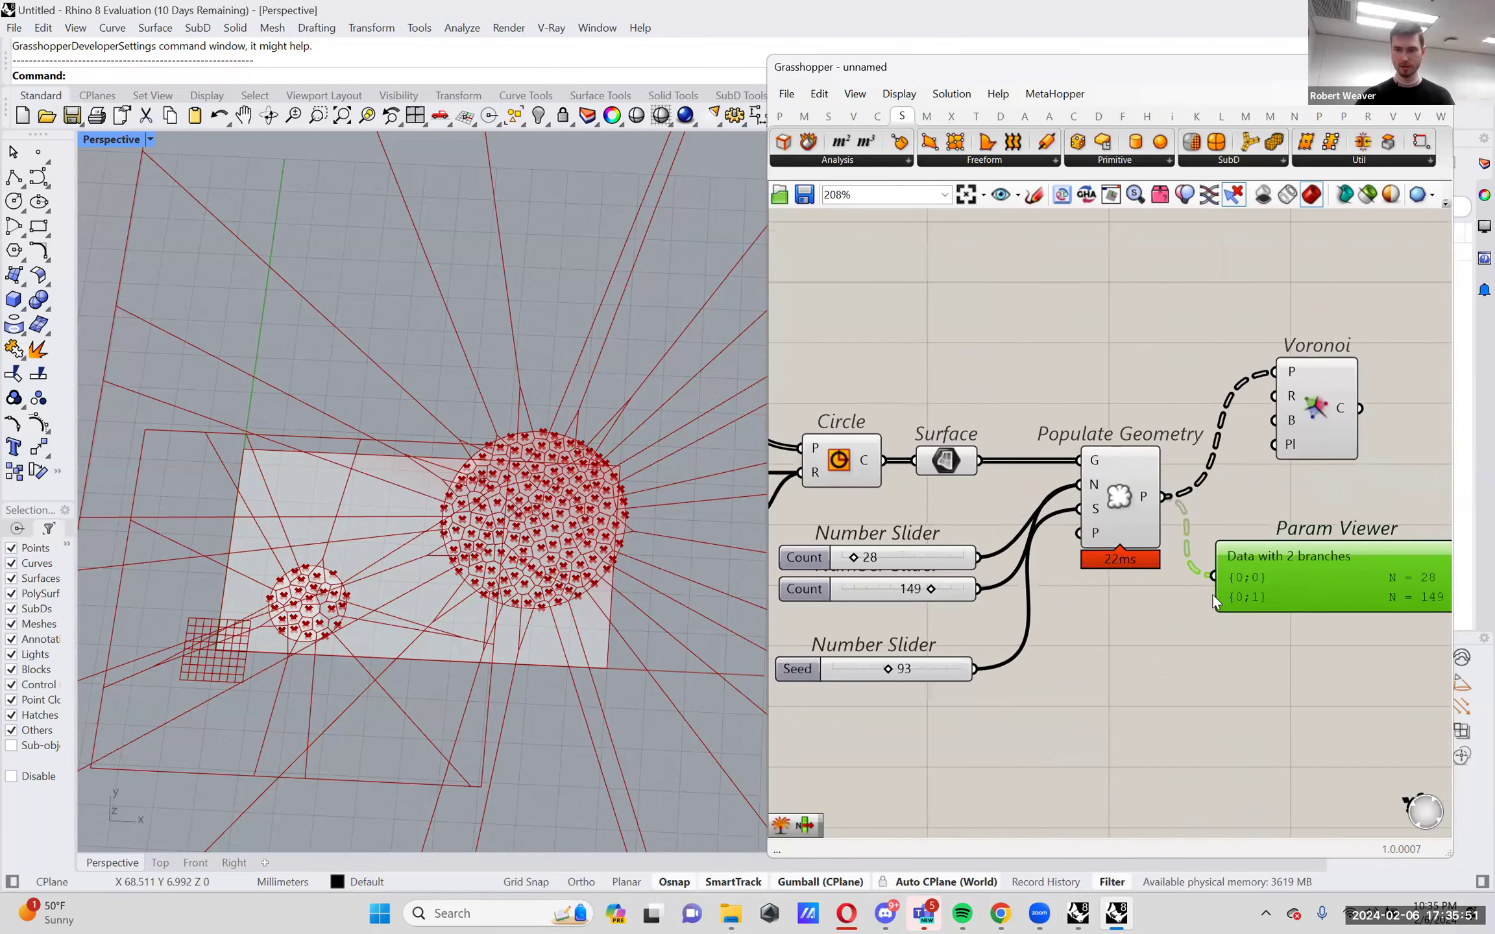
left_click_drag(1212, 595, 1033, 617)
left_click_drag(930, 590, 936, 590)
left_click_drag(1254, 624, 1426, 588)
right_click_drag(1317, 576, 1239, 601)
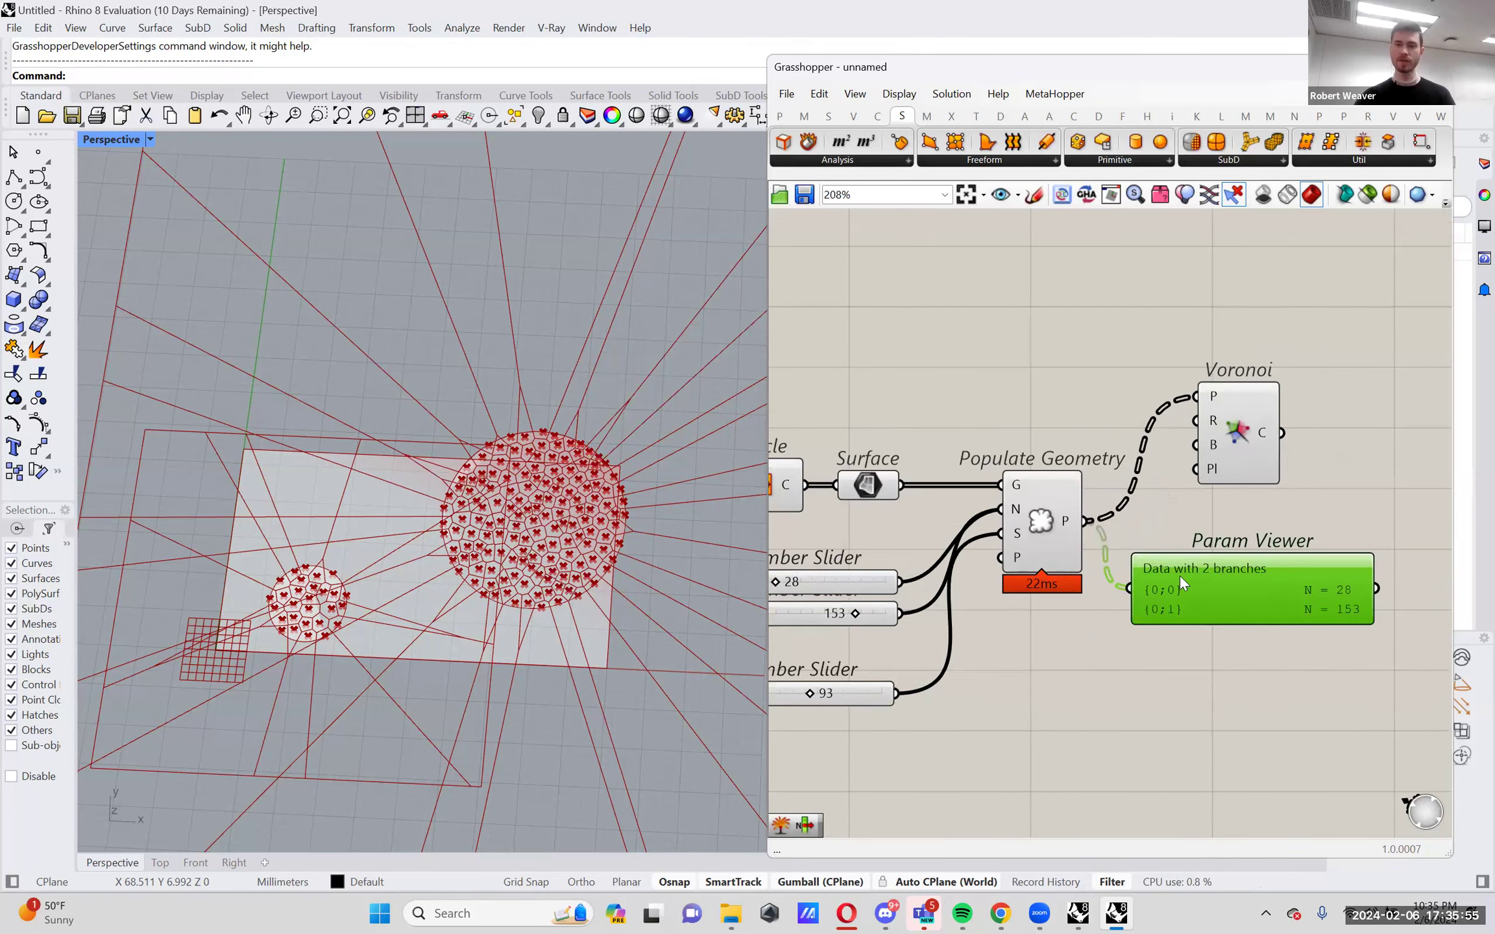
left_click_drag(1178, 575, 1263, 582)
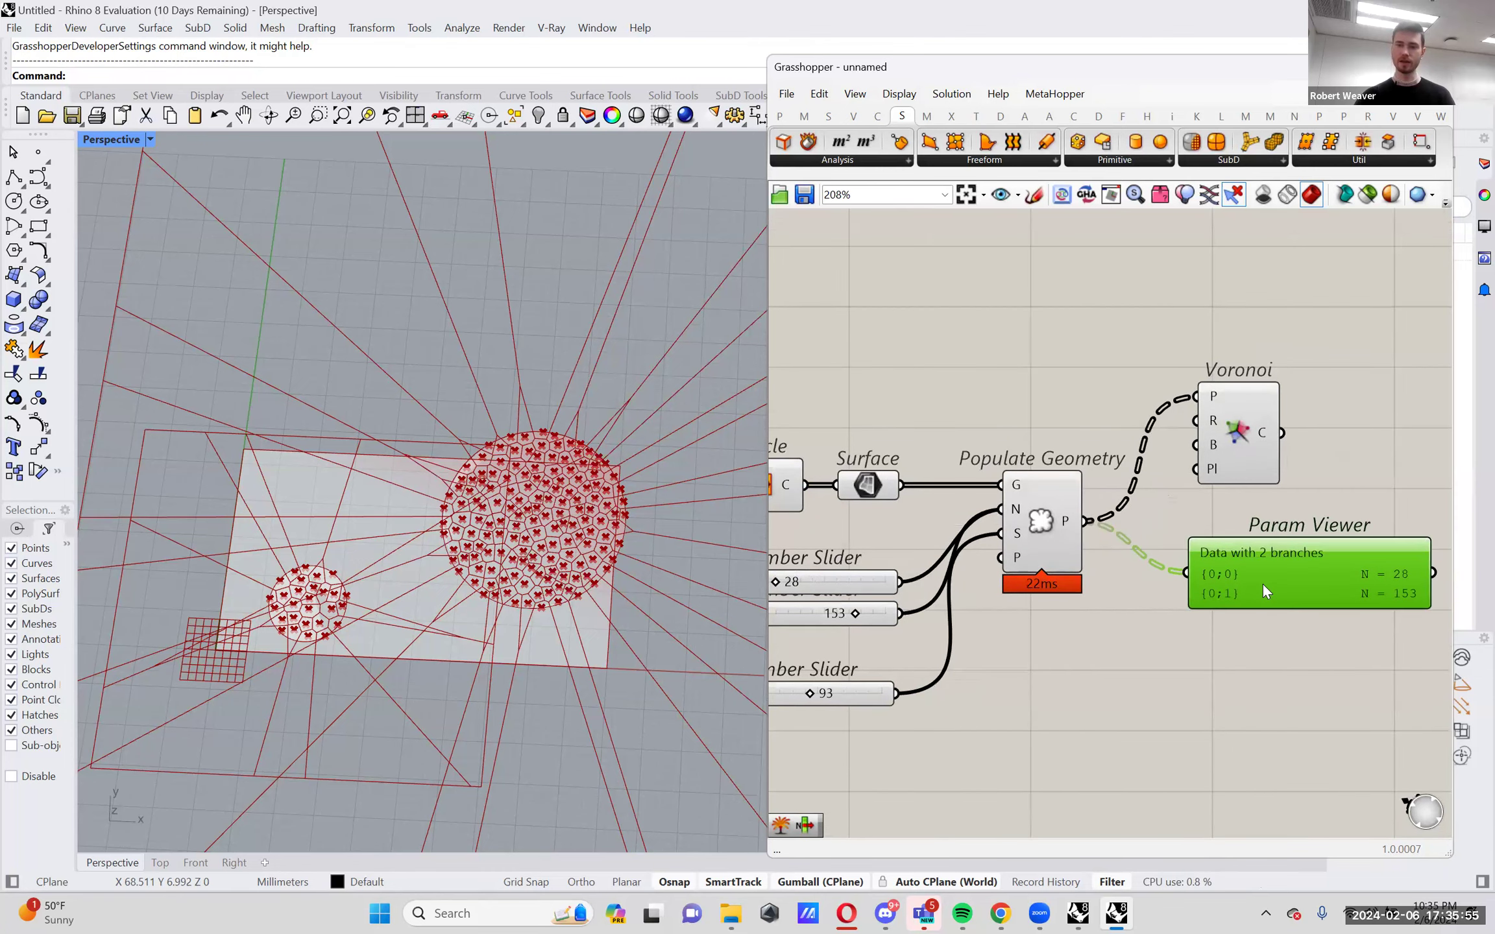
Delete the Param Viewer and nudge the Voronoi component slightly away from Populate Geometry.
left_click(1232, 434)
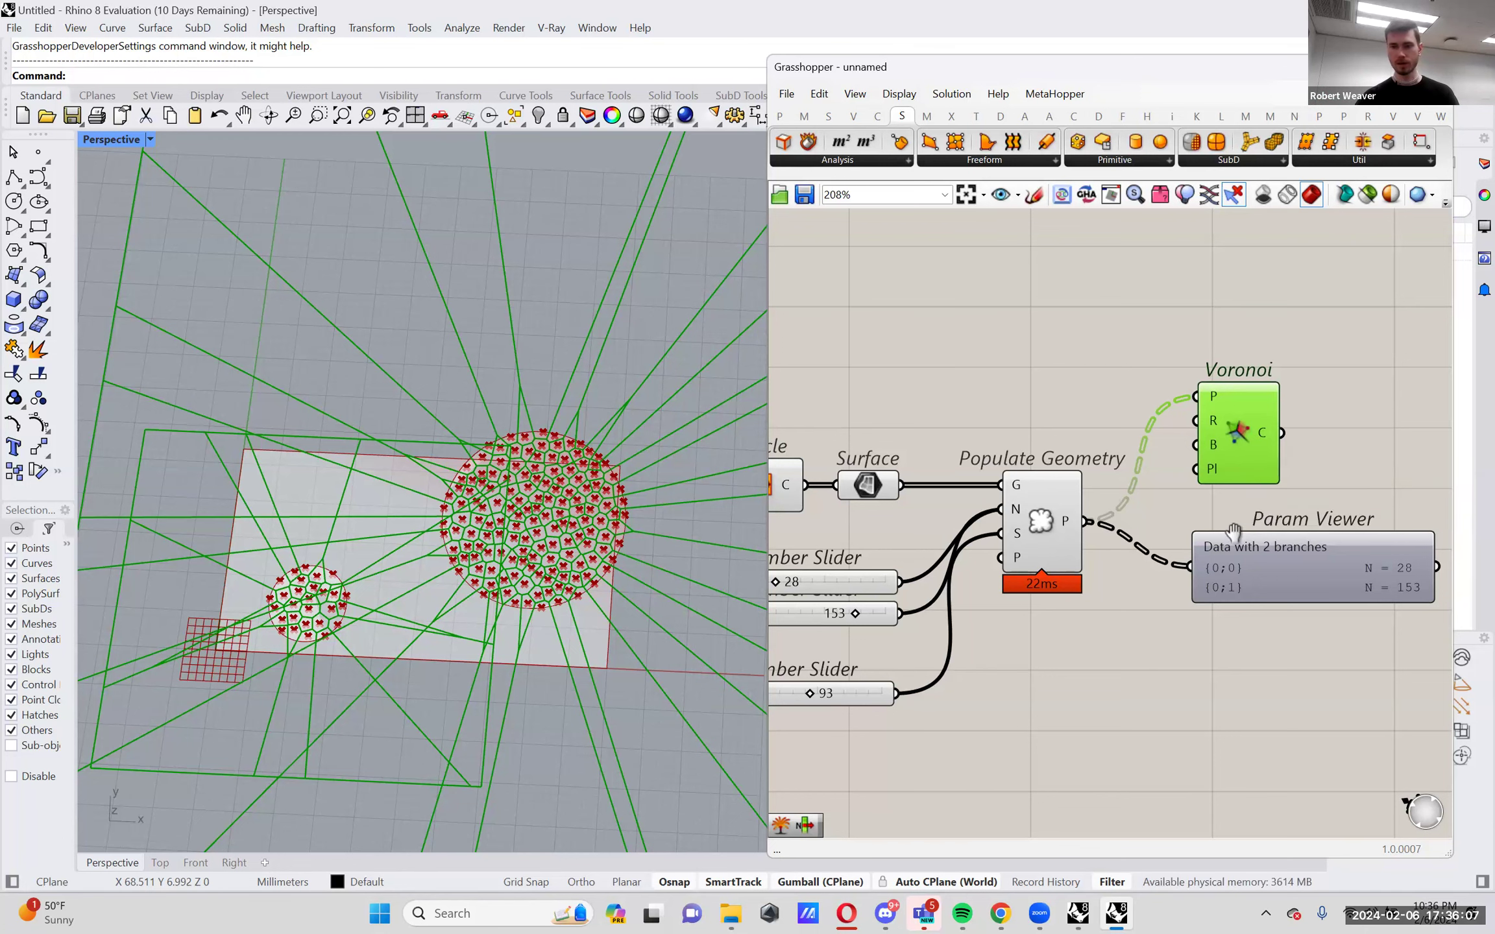
left_click(1236, 560)
left_click_drag(1237, 561, 1239, 569)
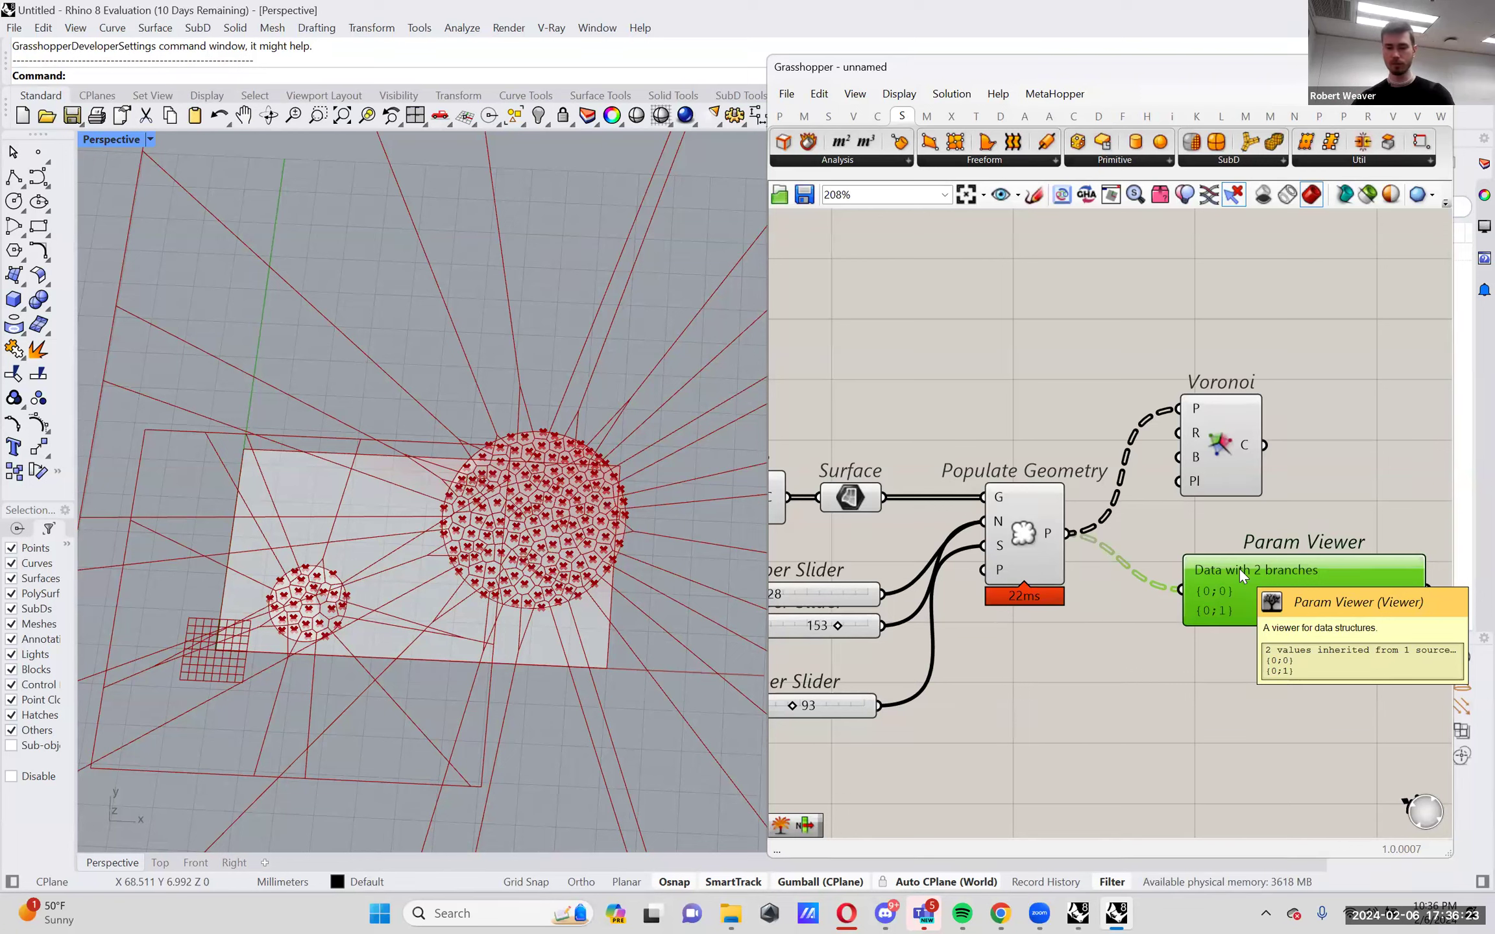
key("Delete")
left_click_drag(1237, 467, 1250, 473)
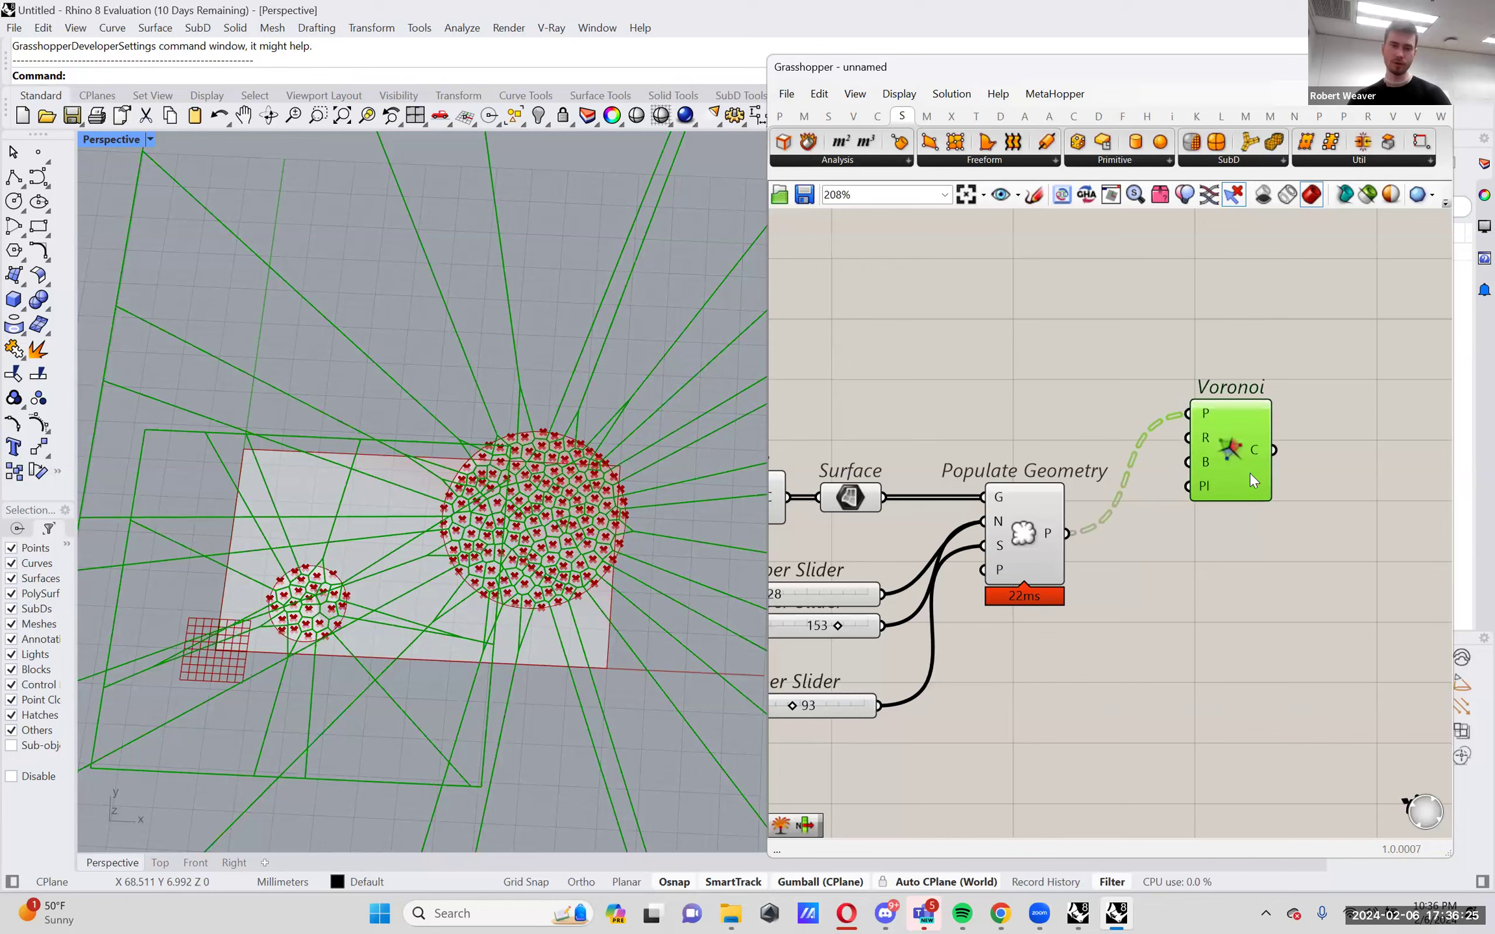
Flatten Voronoi's Points (P) input and inspect the cells between the two populated circles.
left_click(1042, 522)
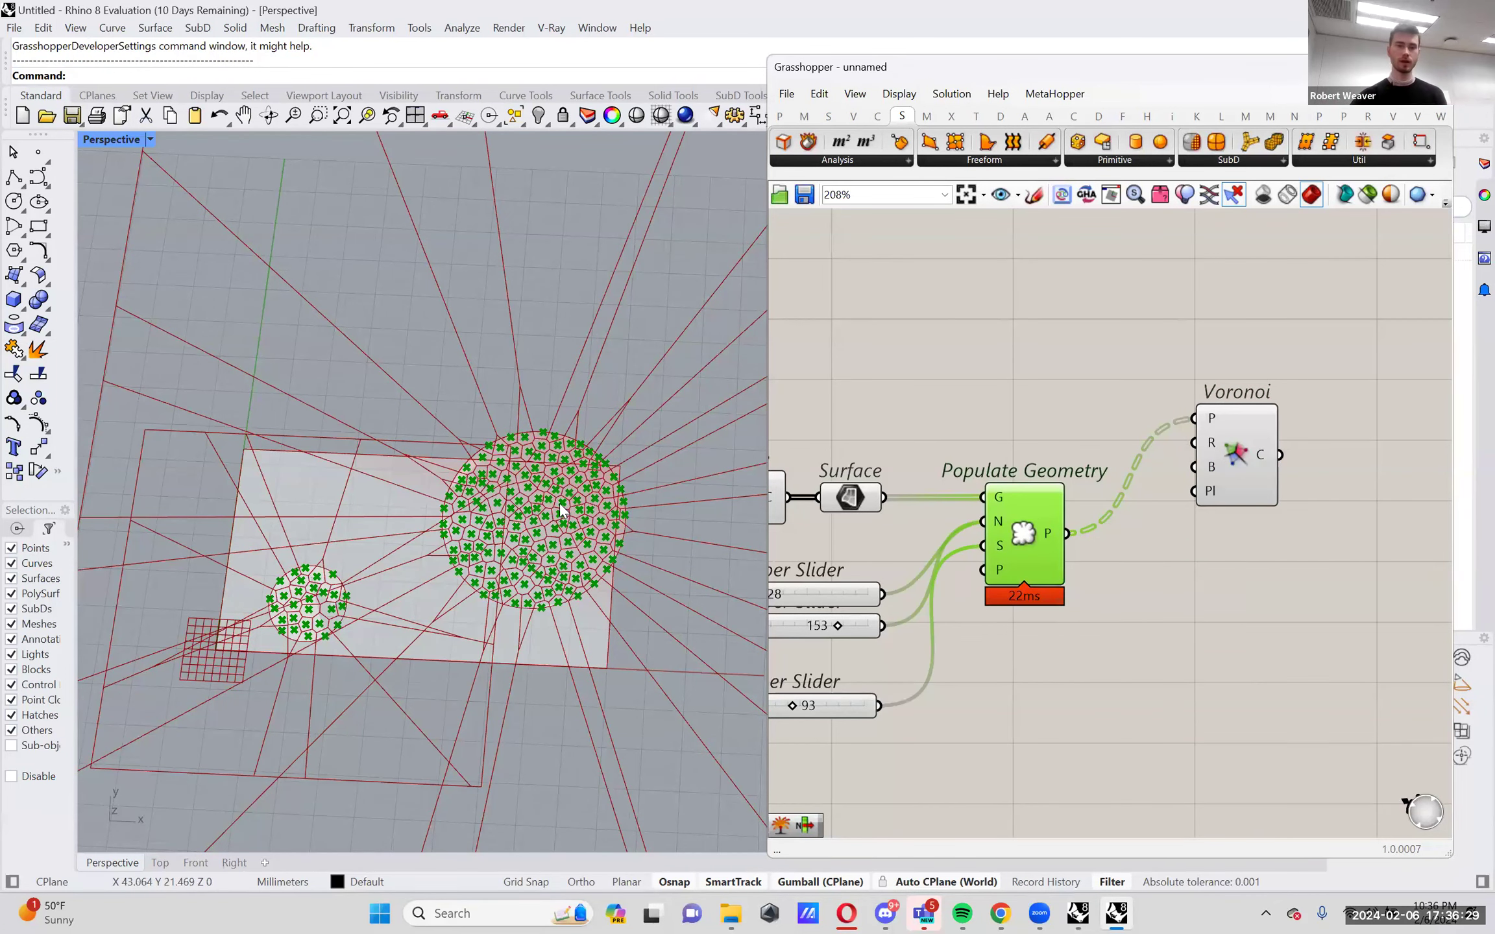
scroll(506, 503, "down", 5)
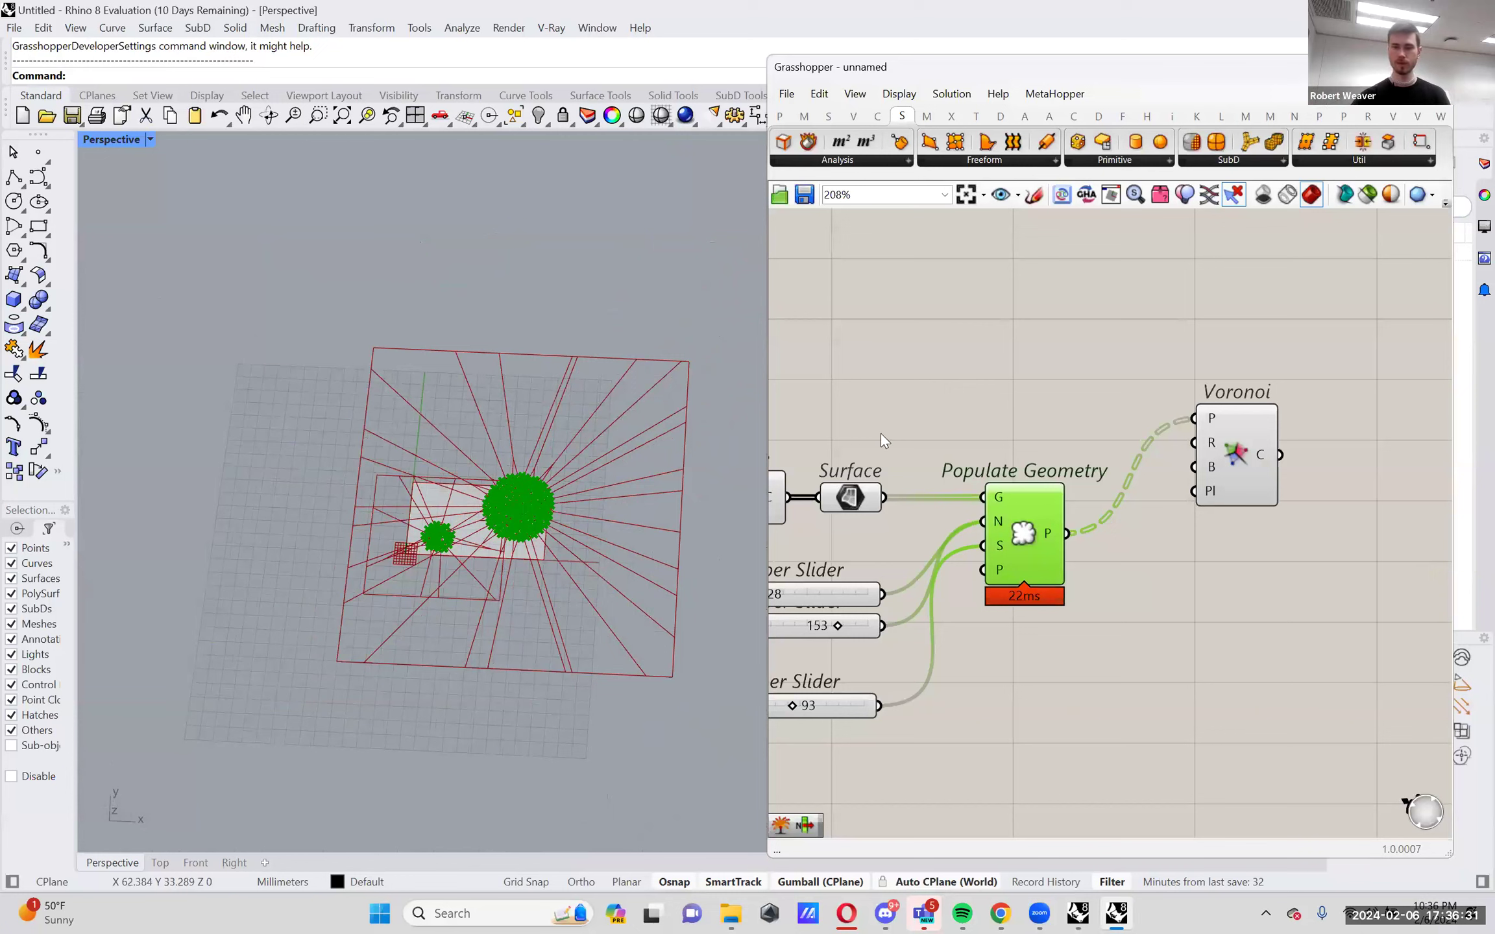
mouse_move(1208, 418)
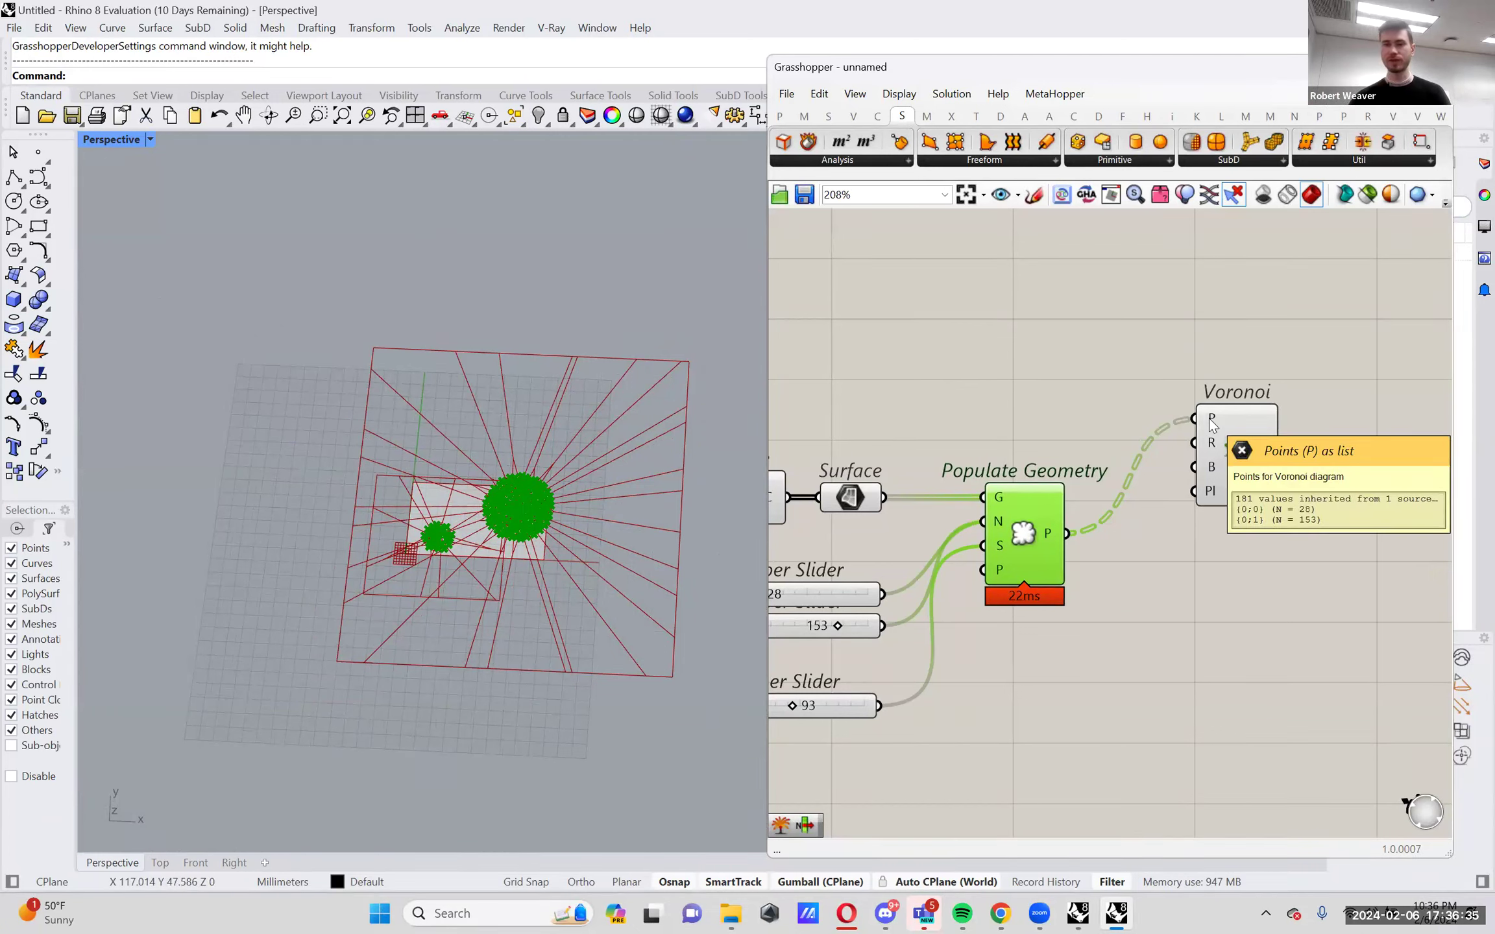
right_click(1209, 420)
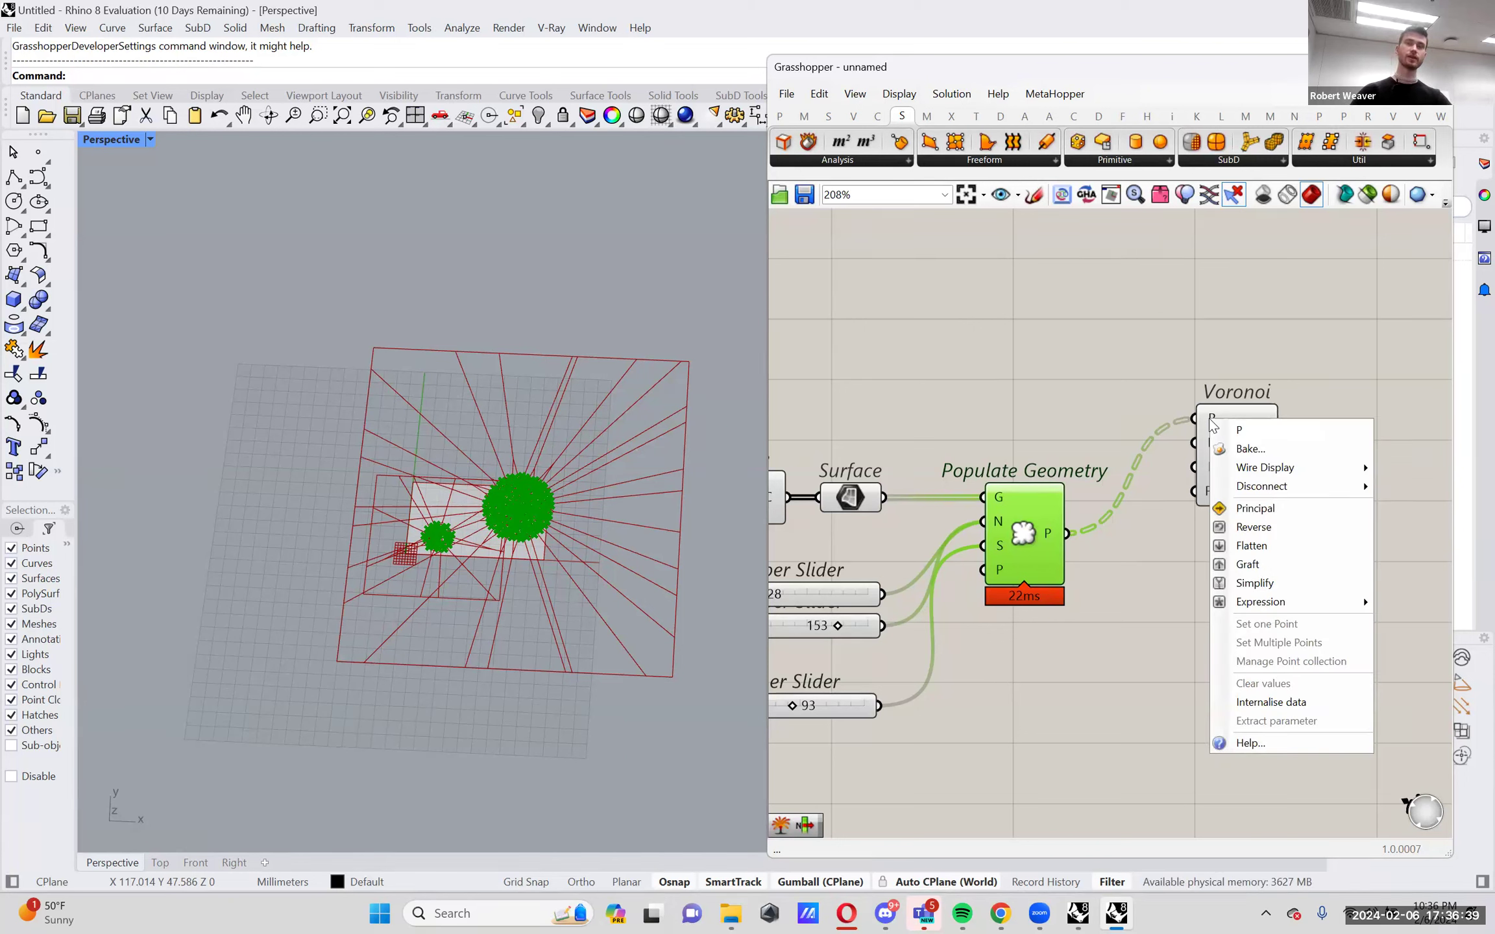
left_click(1267, 549)
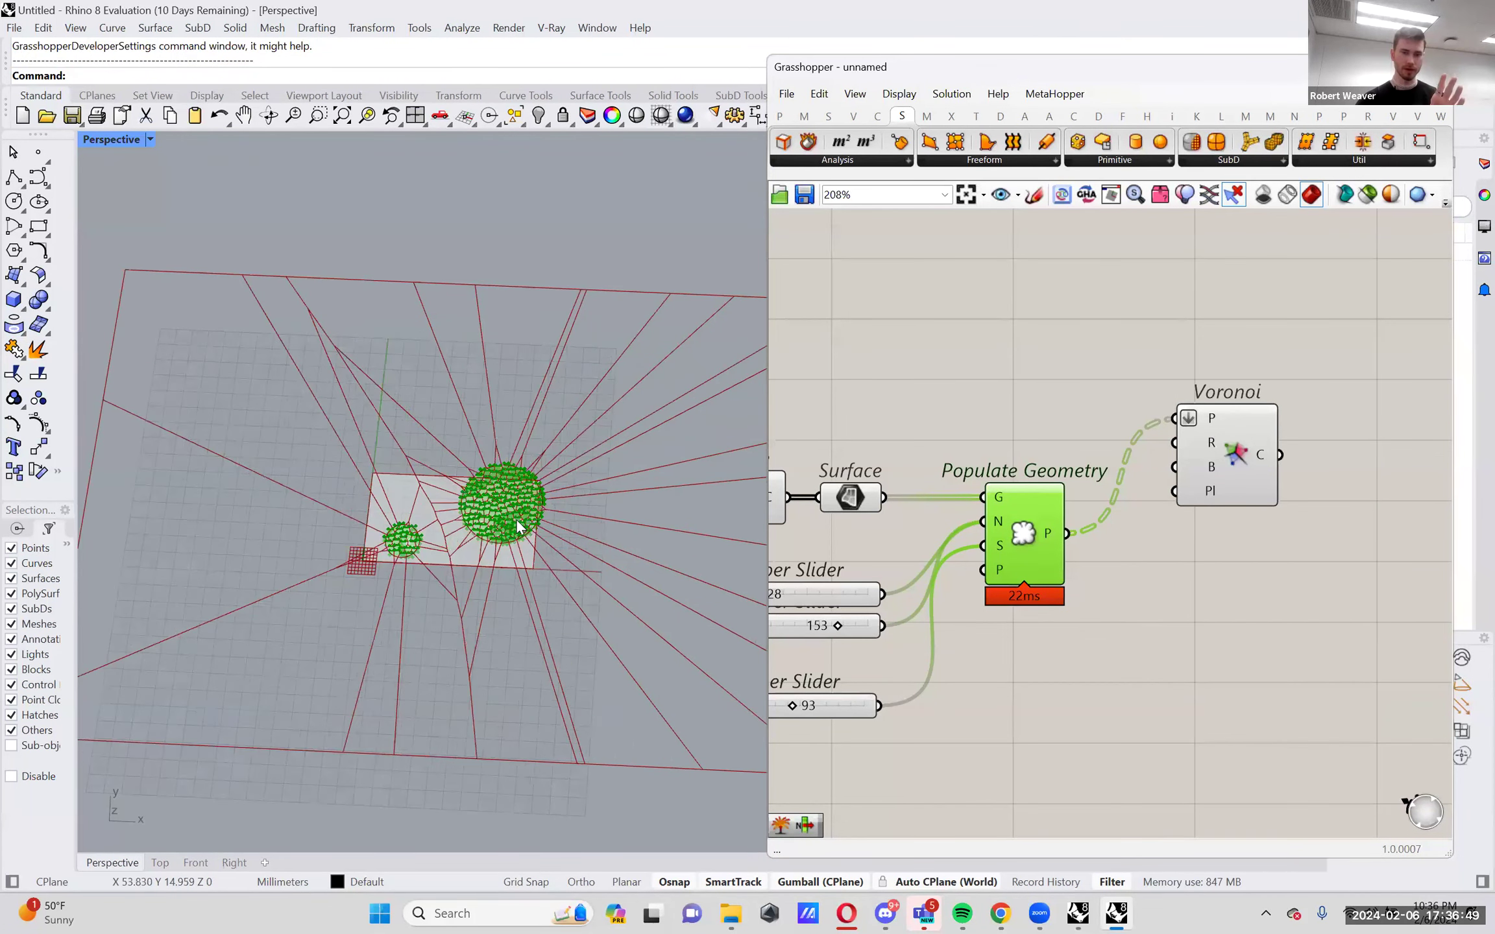
scroll(584, 510, "up", 3)
scroll(552, 526, "down", 1)
scroll(493, 538, "up", 3)
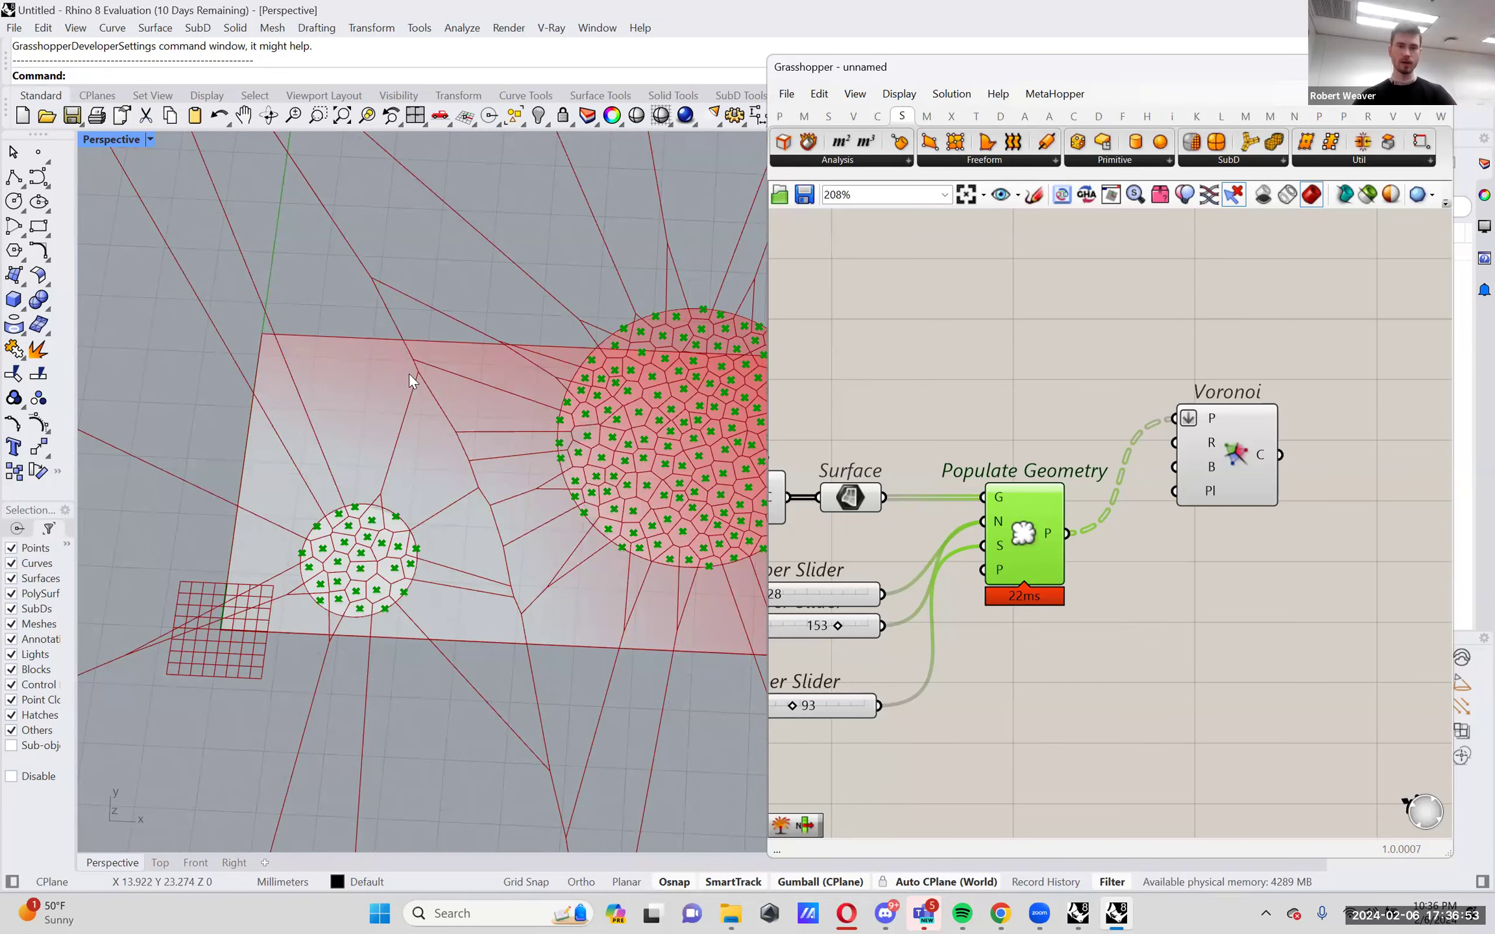
Inspect the outer extent of the Voronoi cells around both circles and move the Voronoi component further from Populate Geometry.
scroll(406, 353, "down", 3)
scroll(480, 599, "down", 3)
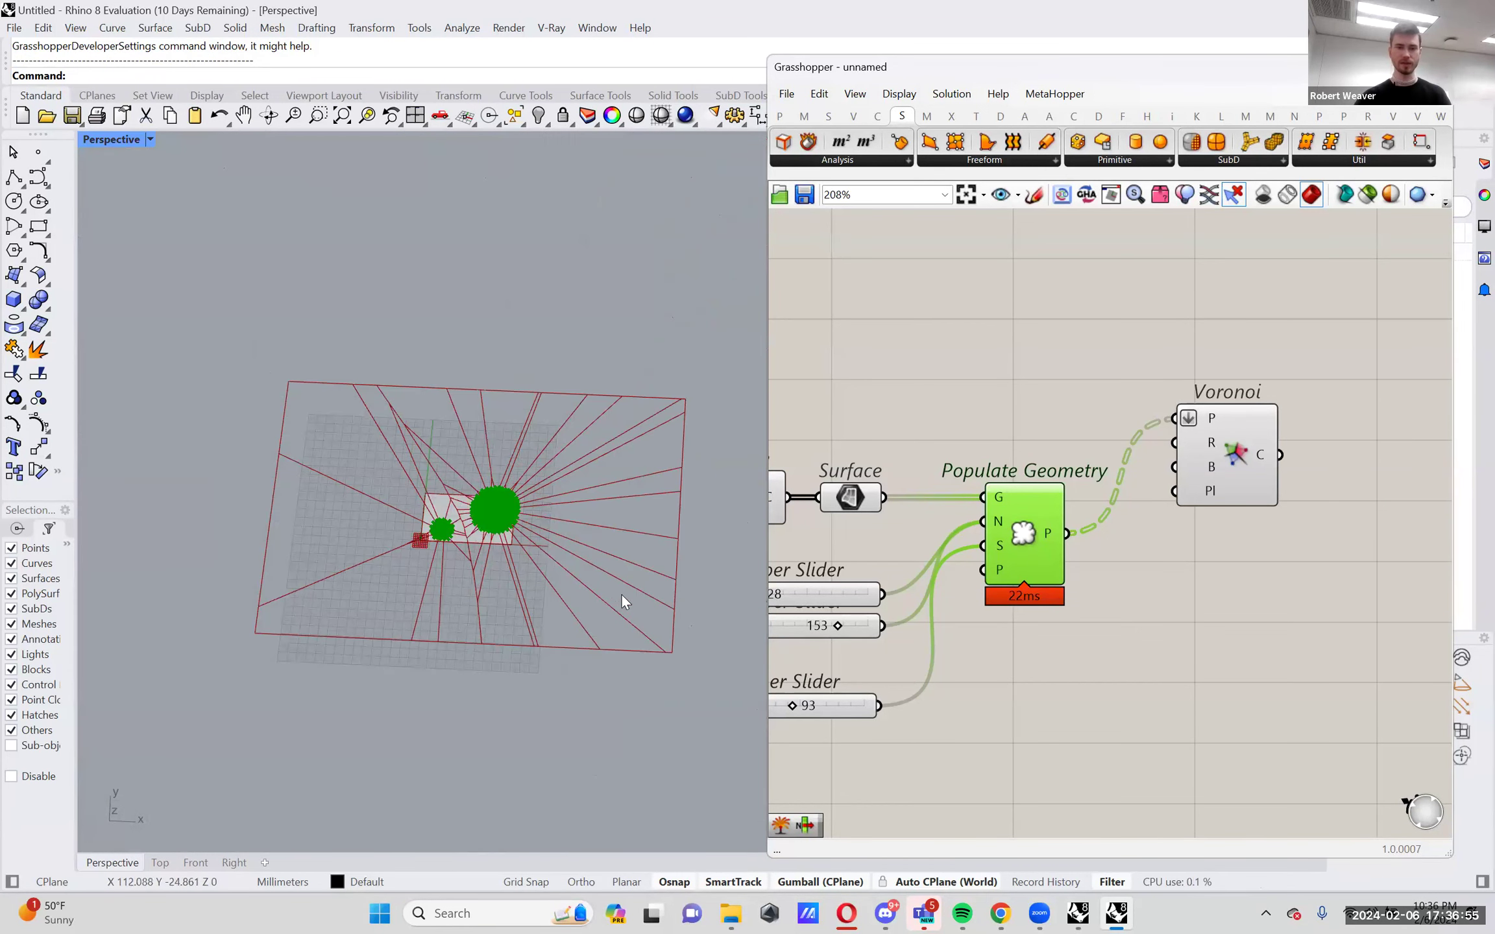
scroll(622, 596, "up", 1)
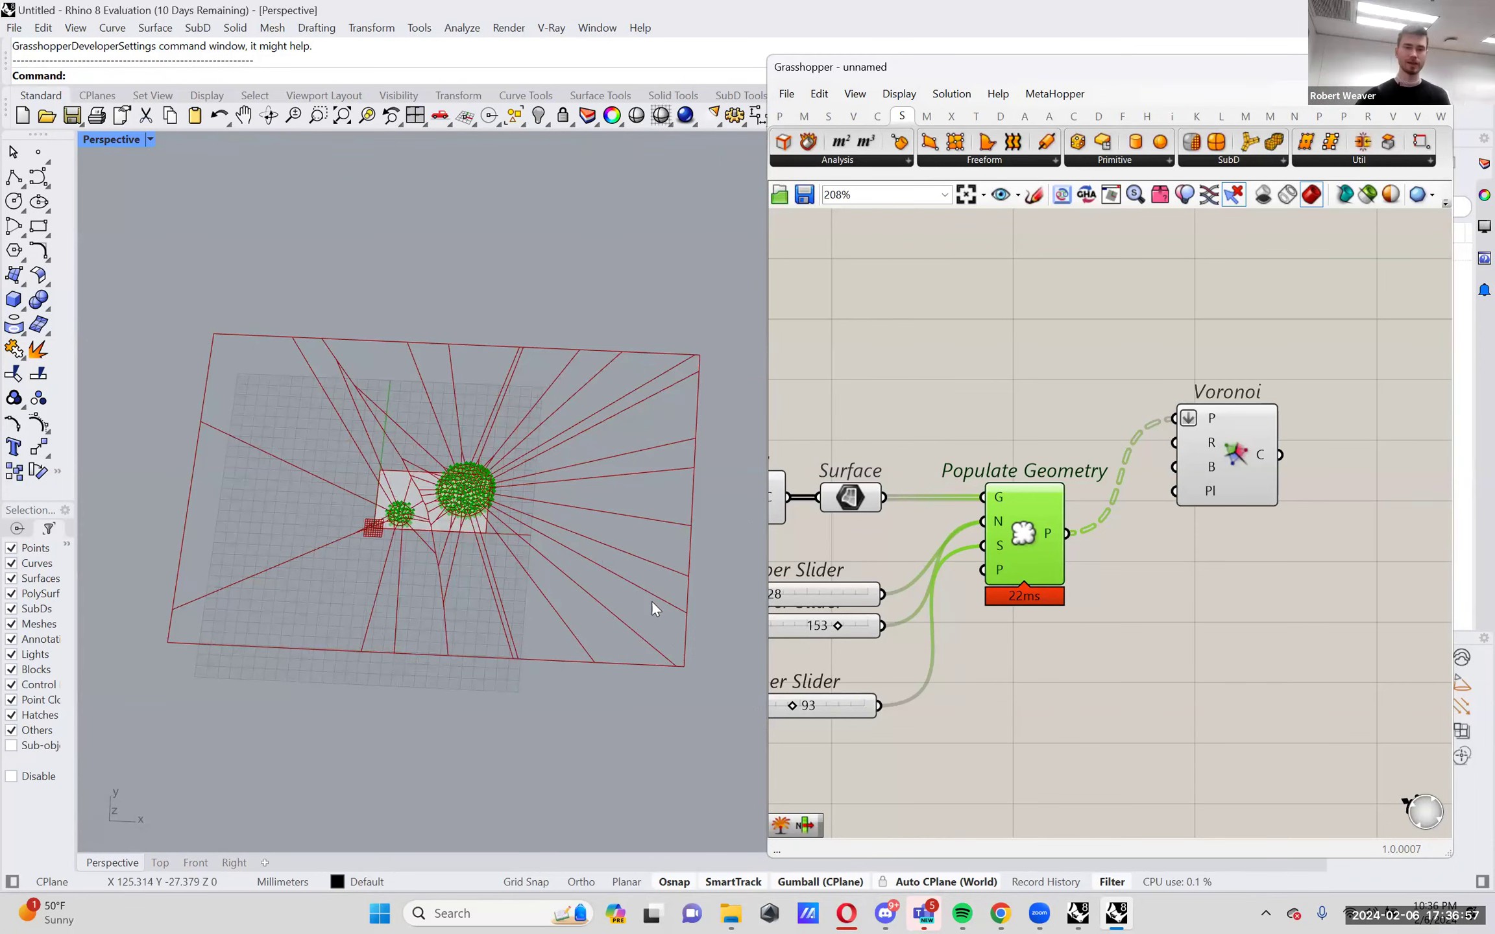
scroll(400, 528, "up", 5)
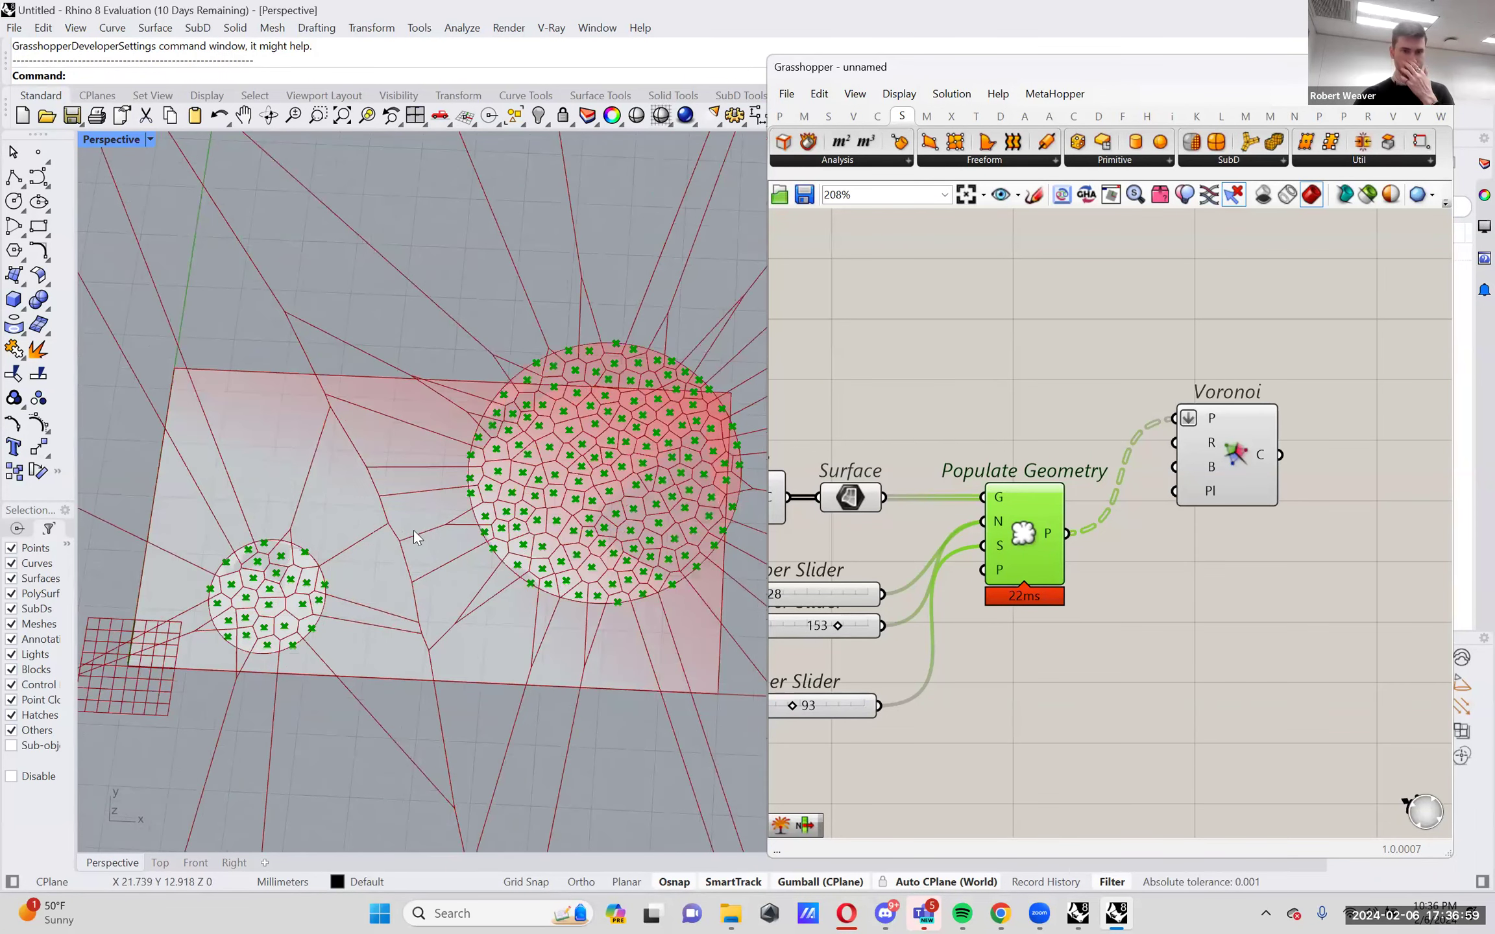
right_click_drag(1157, 544, 1210, 572)
left_click_drag(1308, 479, 1318, 497)
left_click(1129, 479)
left_click(1245, 500)
scroll(1245, 511, "down", 2)
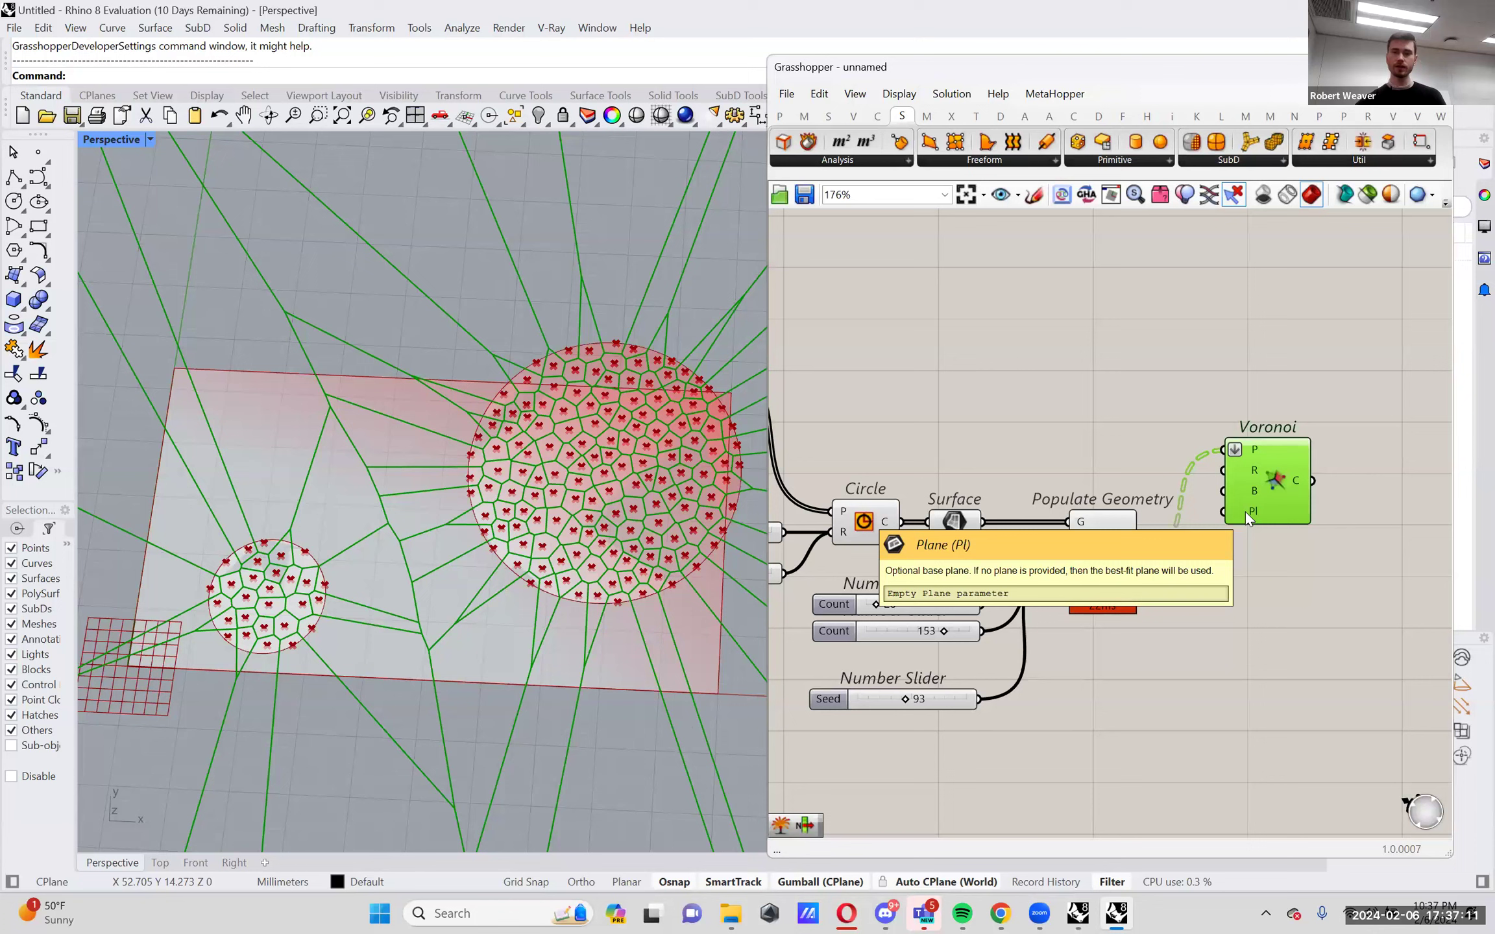
left_click_drag(1267, 469, 1305, 479)
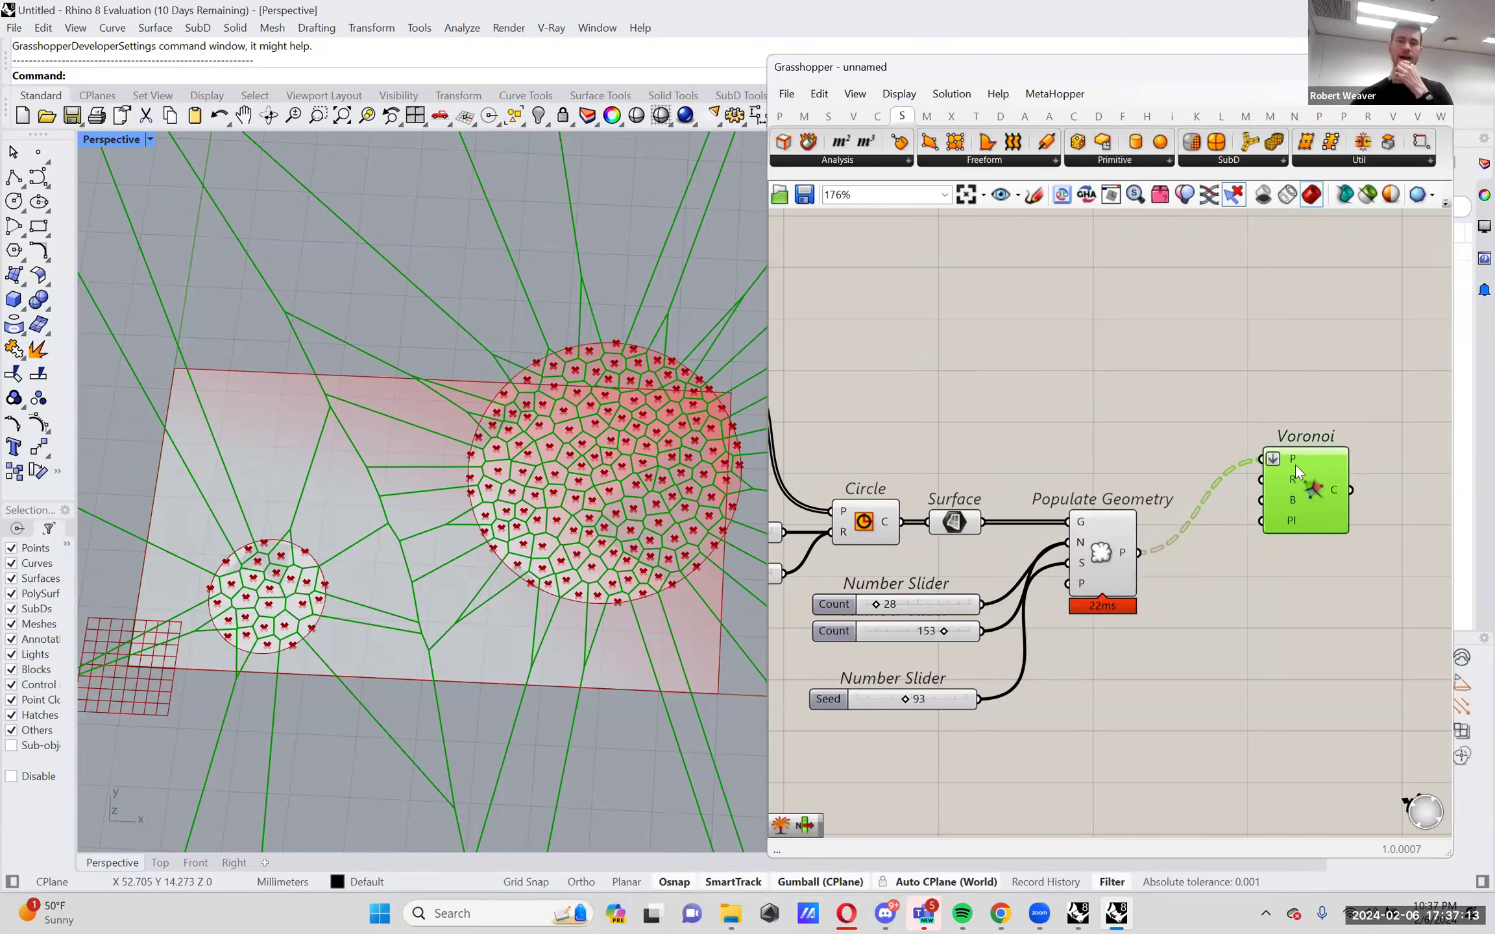
Turn off flattening on Voronoi's Points (P) input and move the component aside to make room before it.
mouse_move(1286, 458)
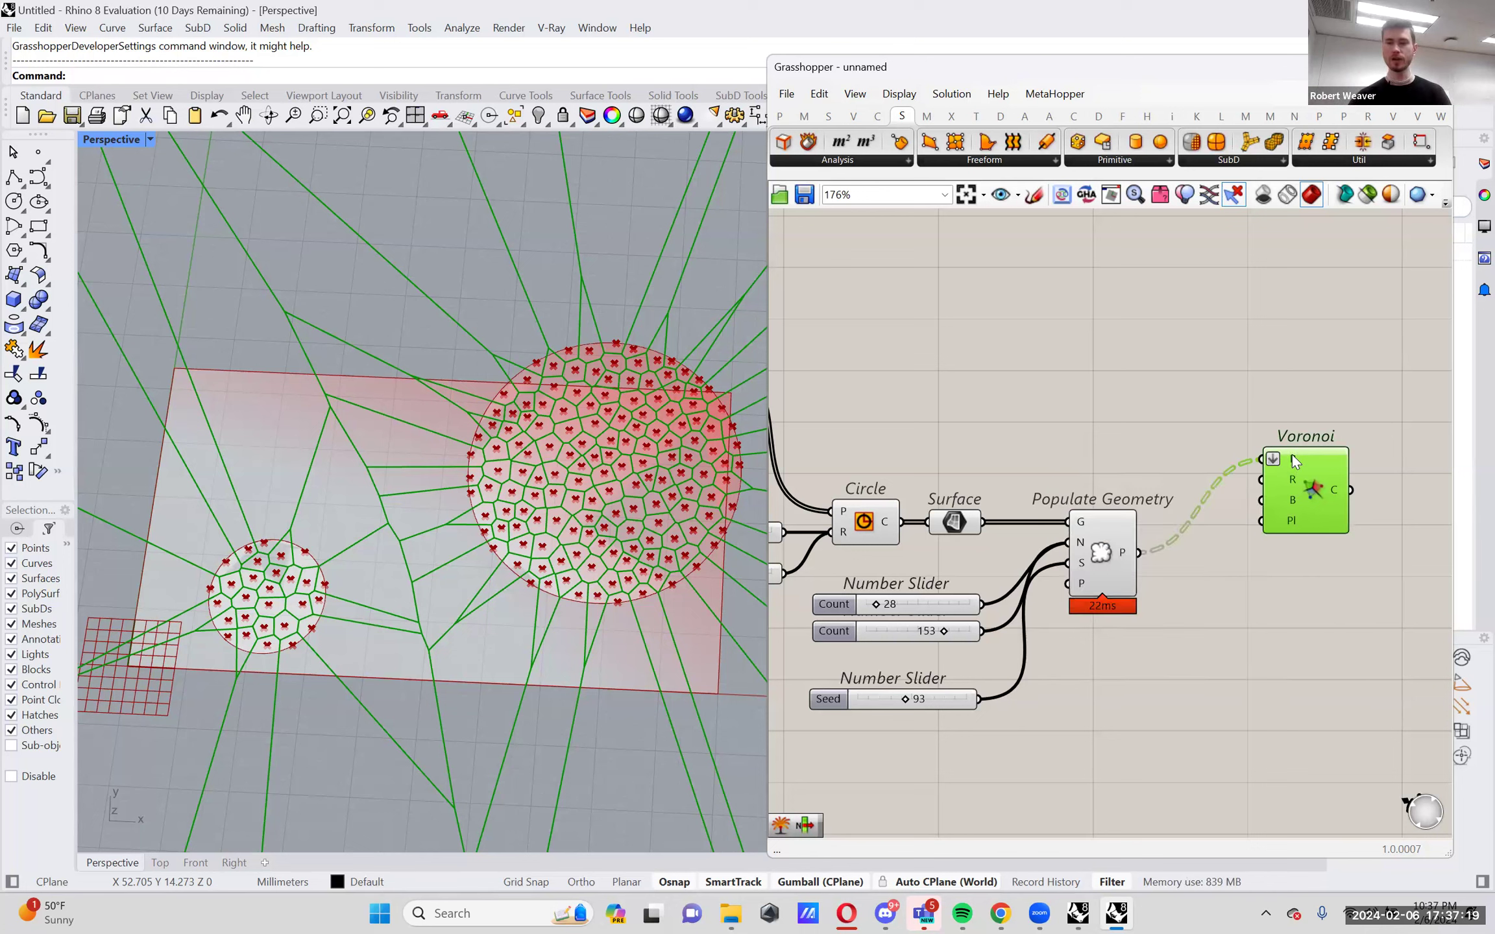
right_click(1291, 454)
left_click(1284, 441)
right_click(1286, 455)
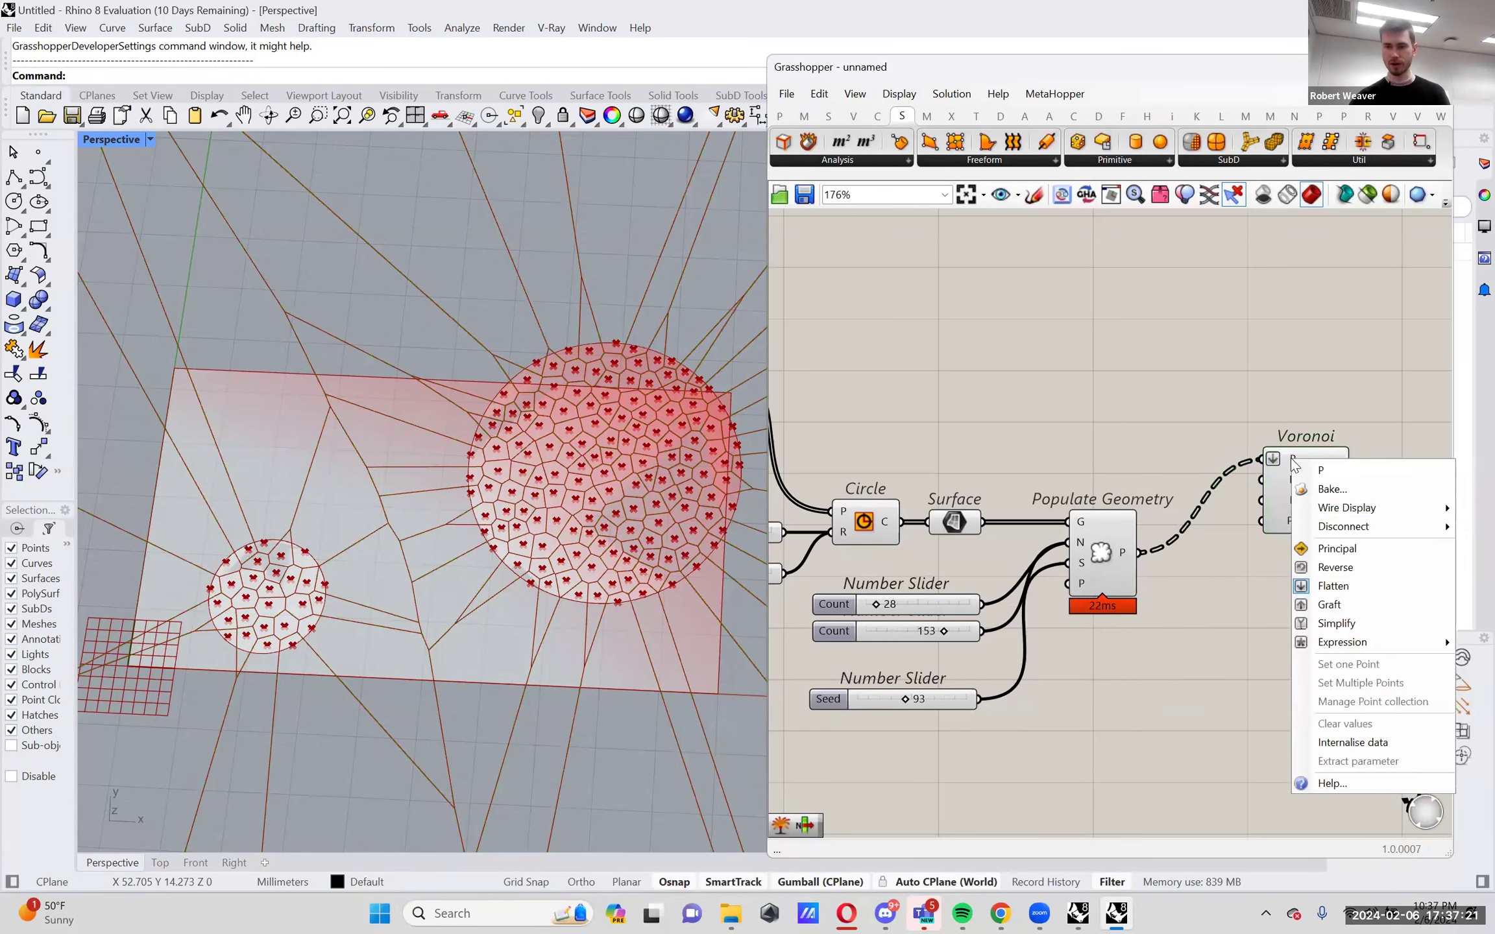
left_click(1330, 584)
left_click_drag(1343, 489, 1403, 490)
Add a Flatten Tree between Populate Geometry and Voronoi, routing the P output through it into Voronoi's Points (P) input.
double_click(1231, 442)
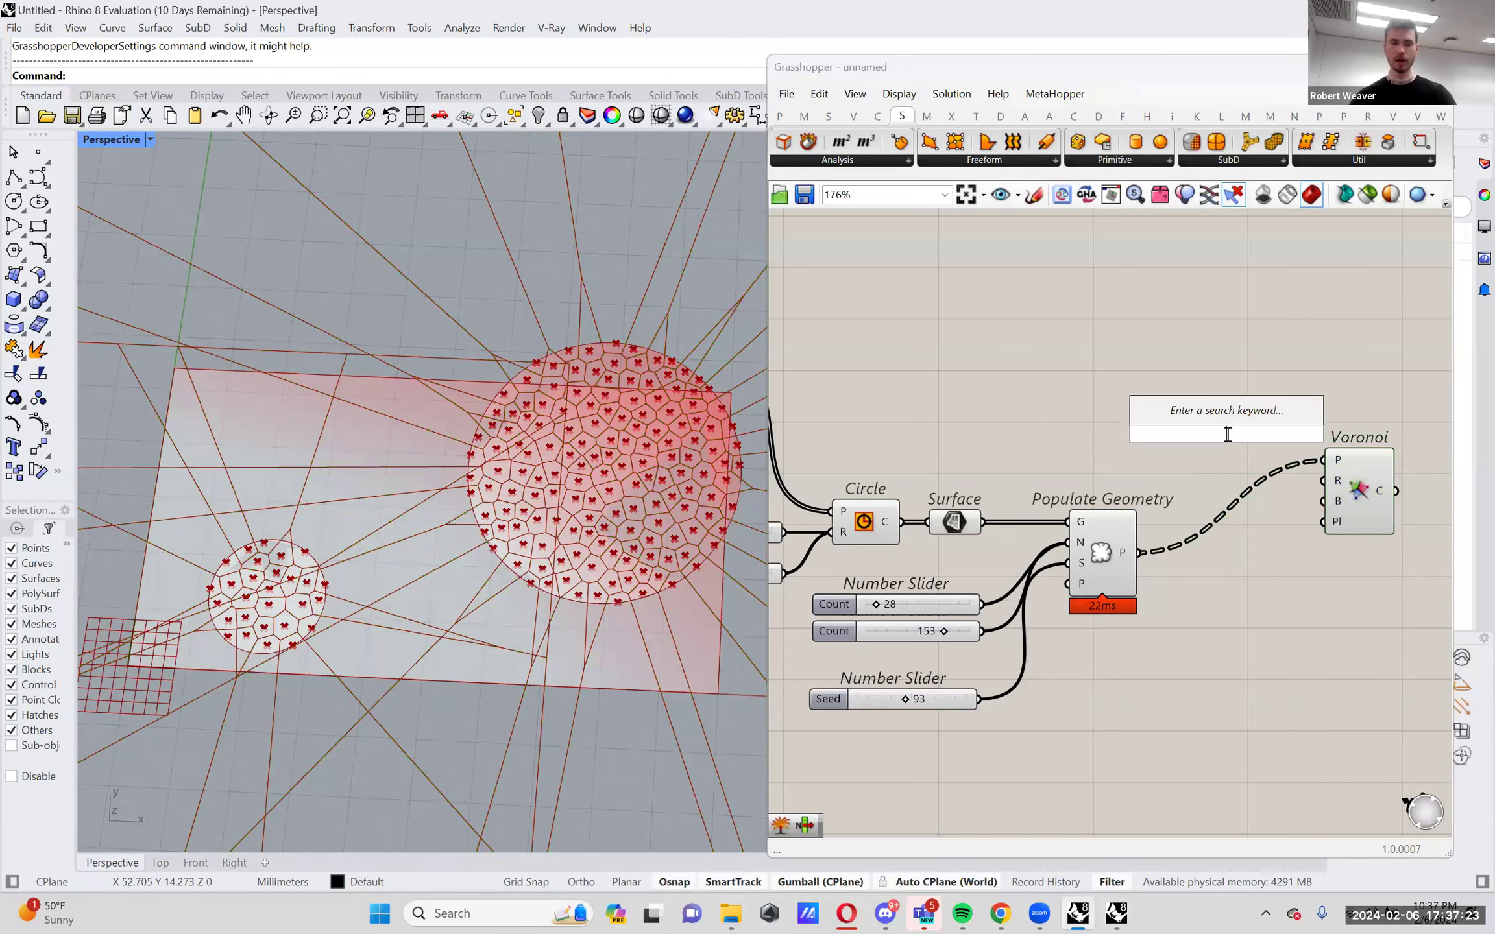
type("flat")
key("Up")
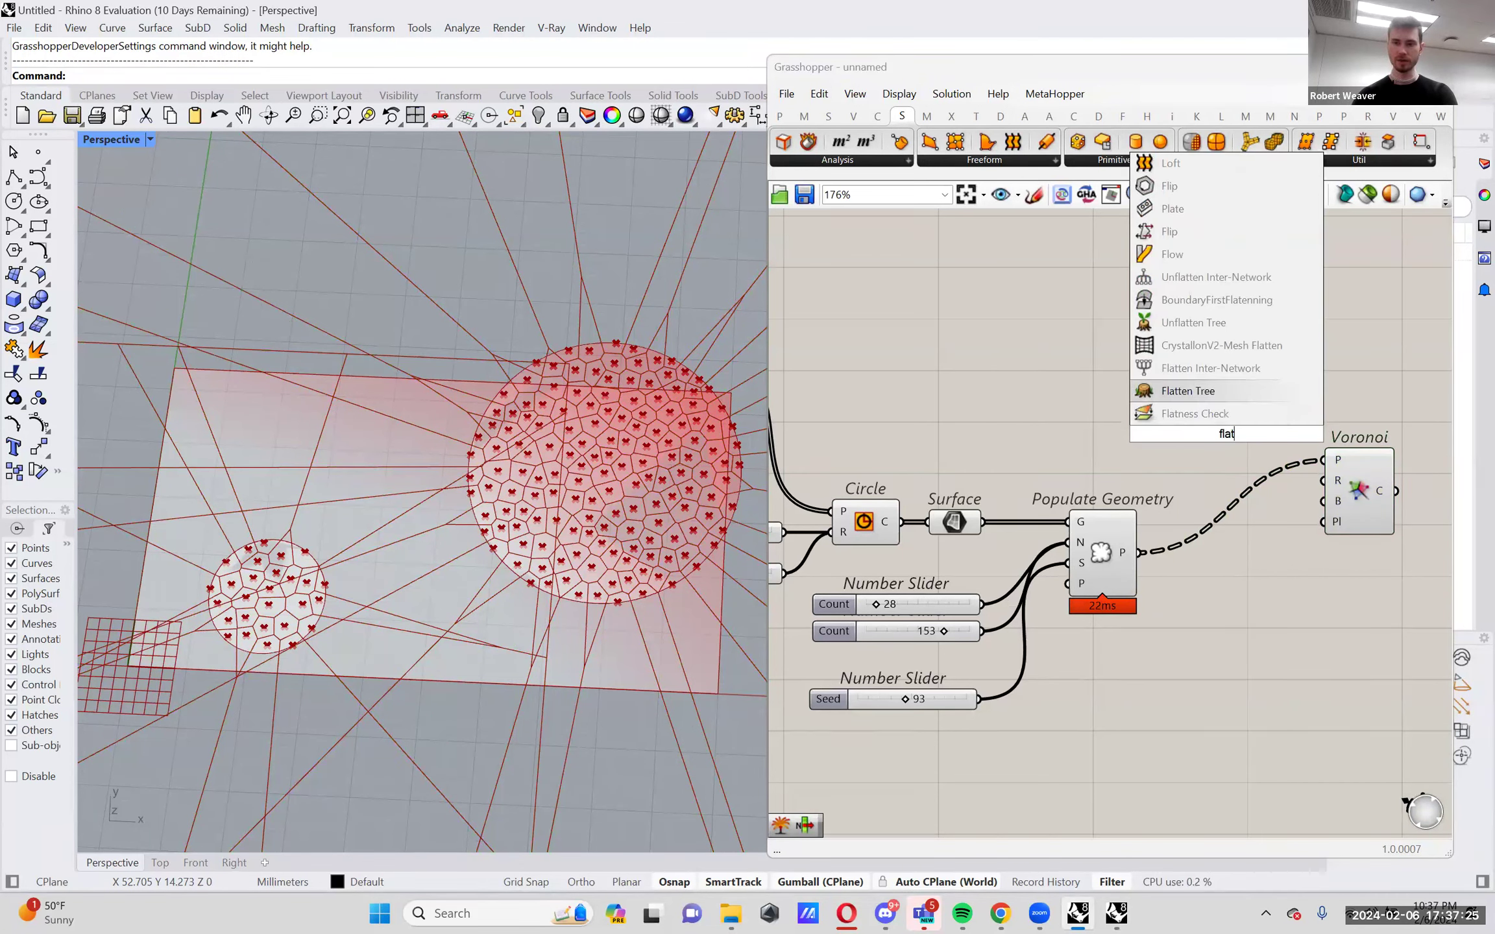
key("Return")
left_click_drag(1217, 474, 1213, 494)
left_click_drag(1137, 552, 1335, 510)
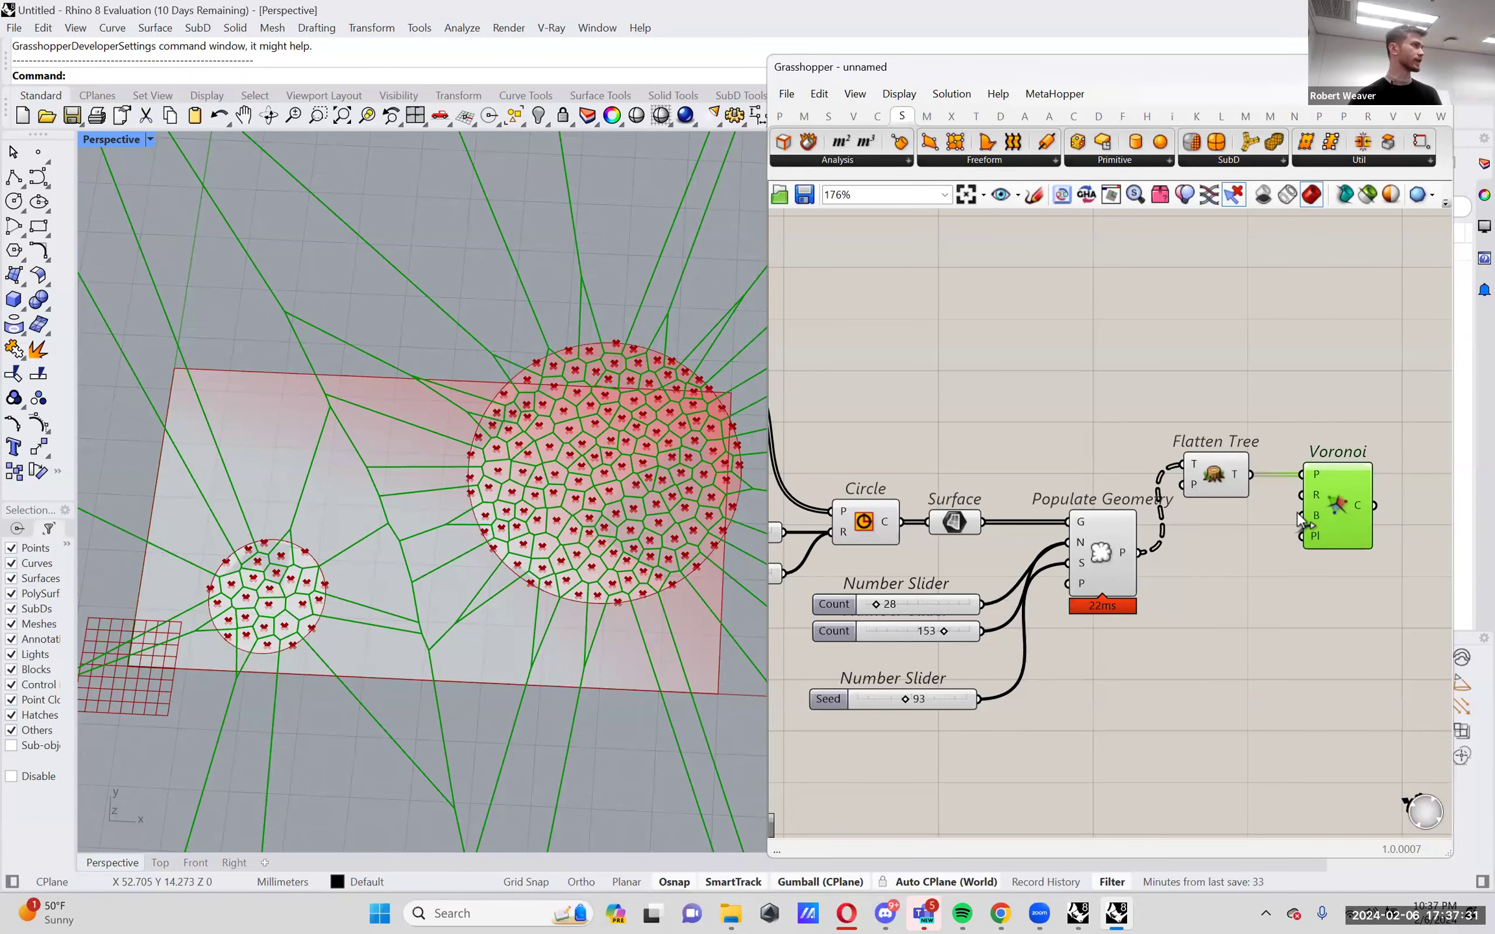
left_click_drag(1223, 483, 1241, 484)
scroll(1314, 480, "up", 2)
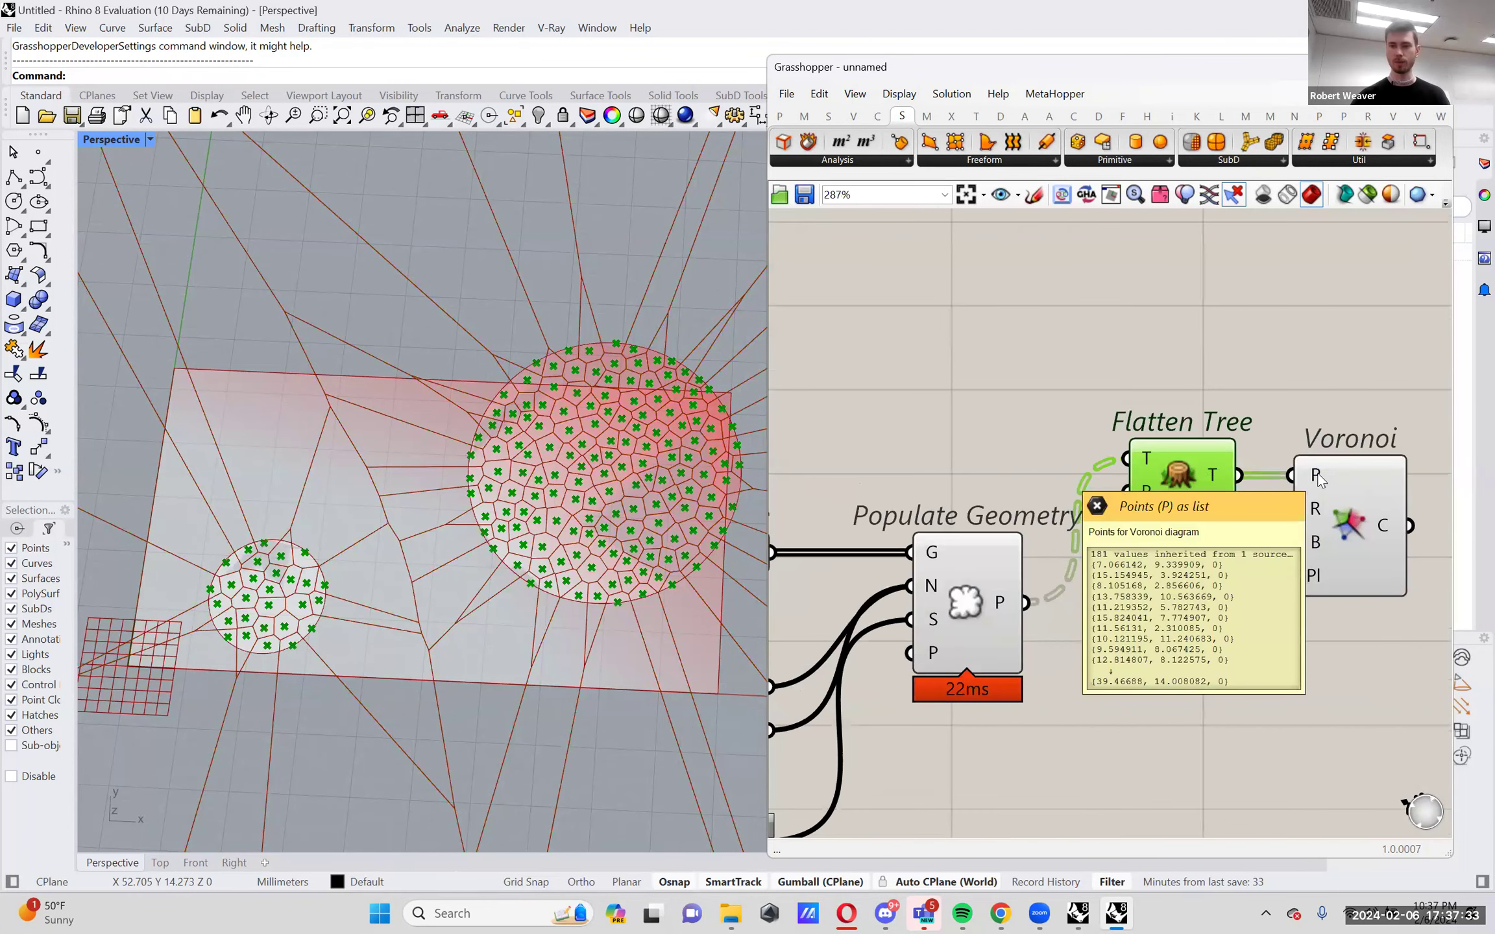
right_click(1315, 478)
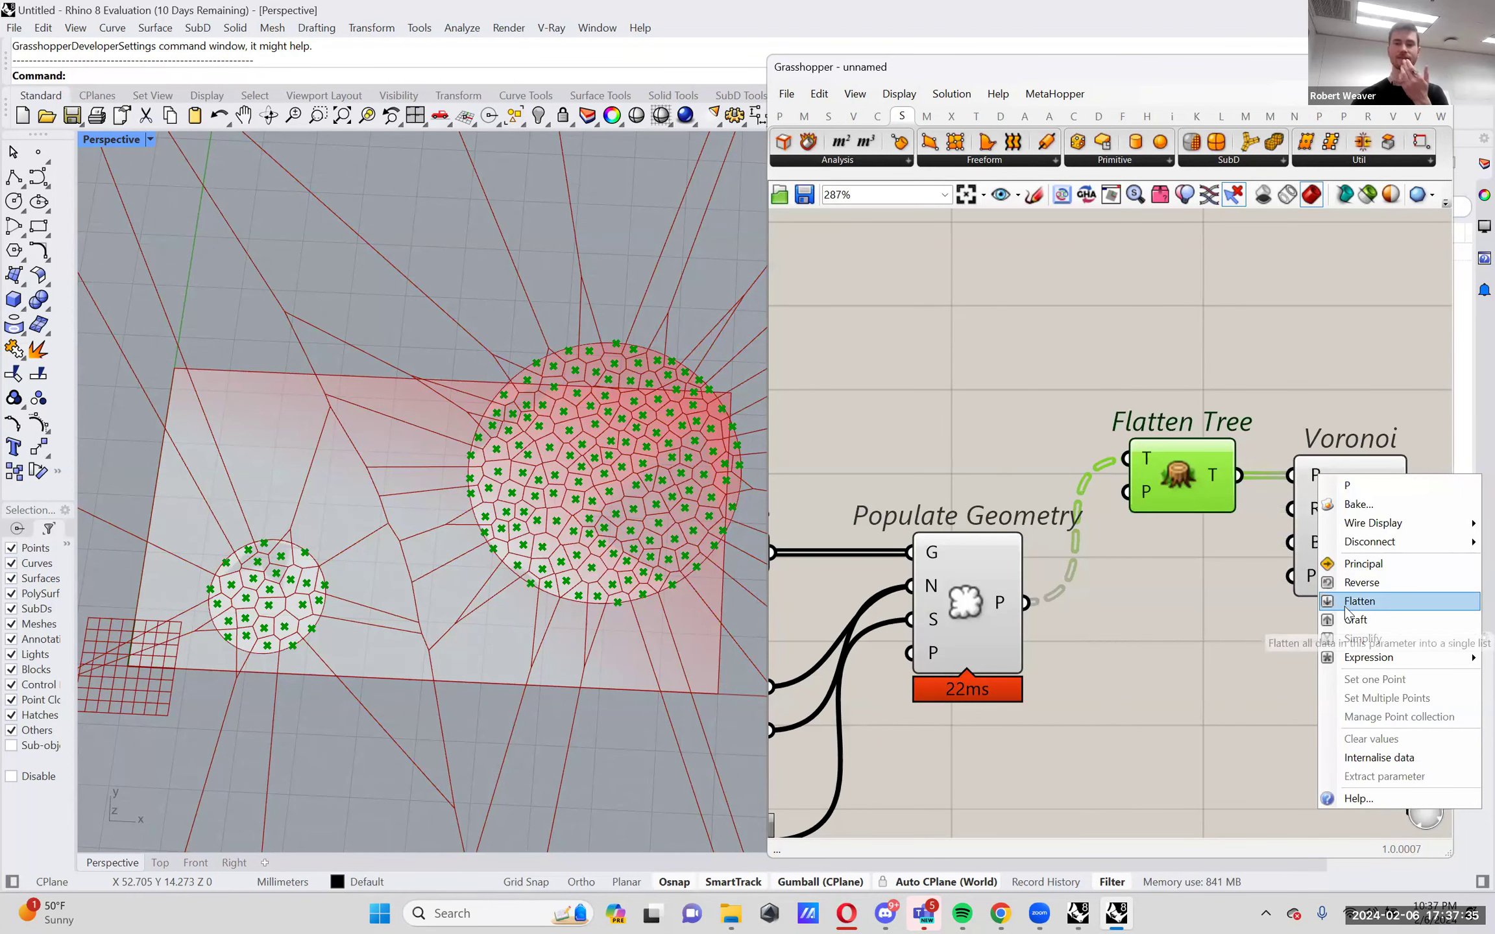
left_click(1178, 609)
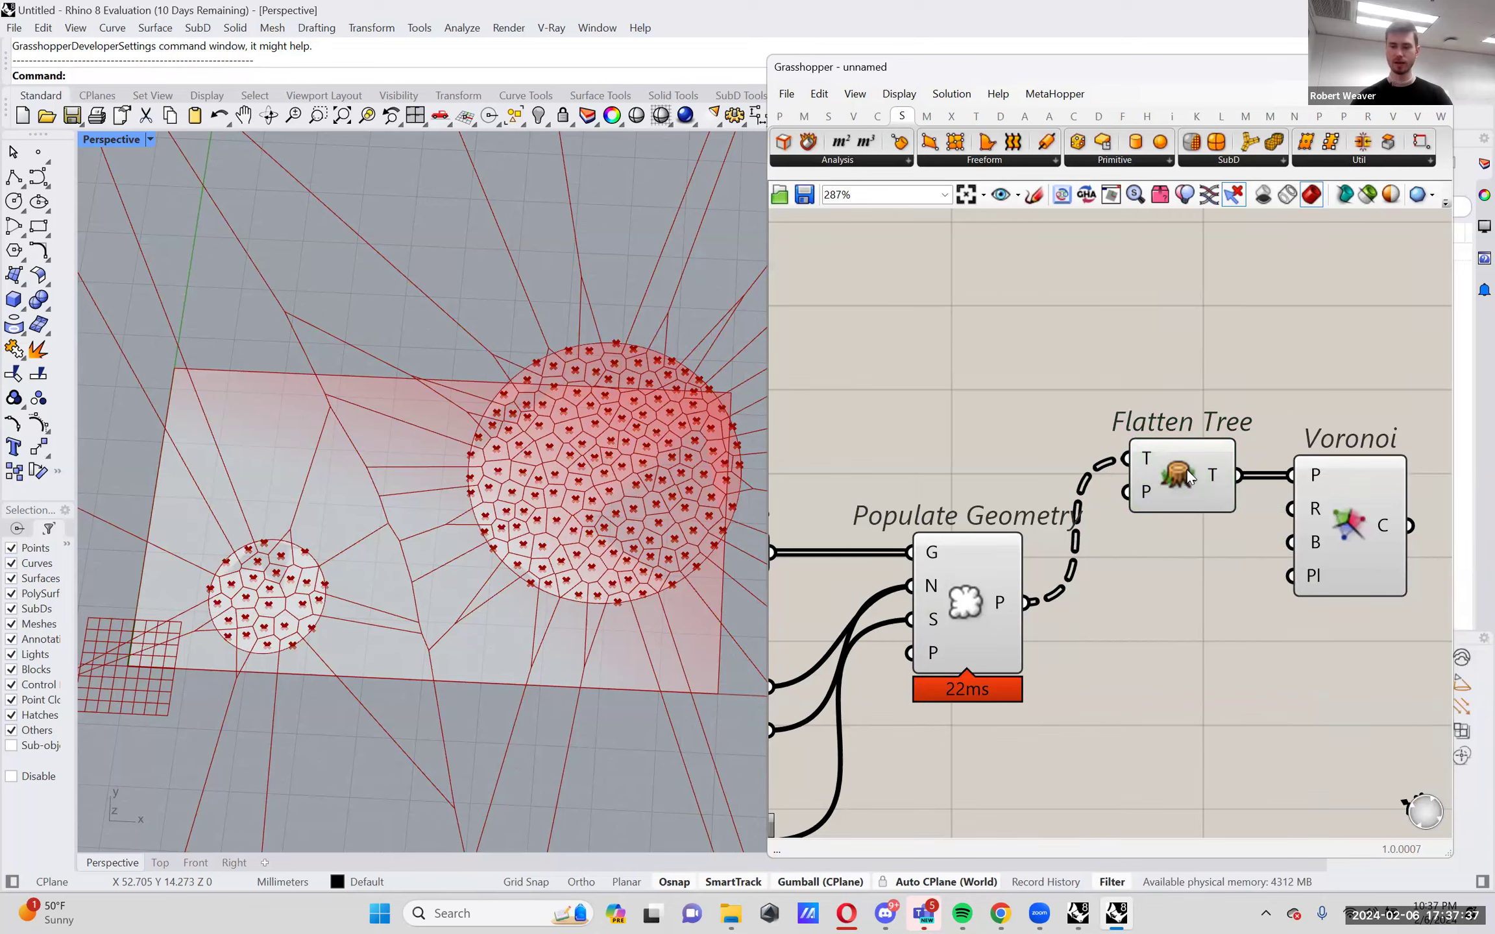
Delete Flatten Tree, wire Populate Geometry's P output directly into Voronoi's Points (P) input and flatten that input.
left_click(1188, 477)
key("Delete")
left_click_drag(1028, 602, 1277, 497)
right_click(1309, 473)
left_click(1348, 599)
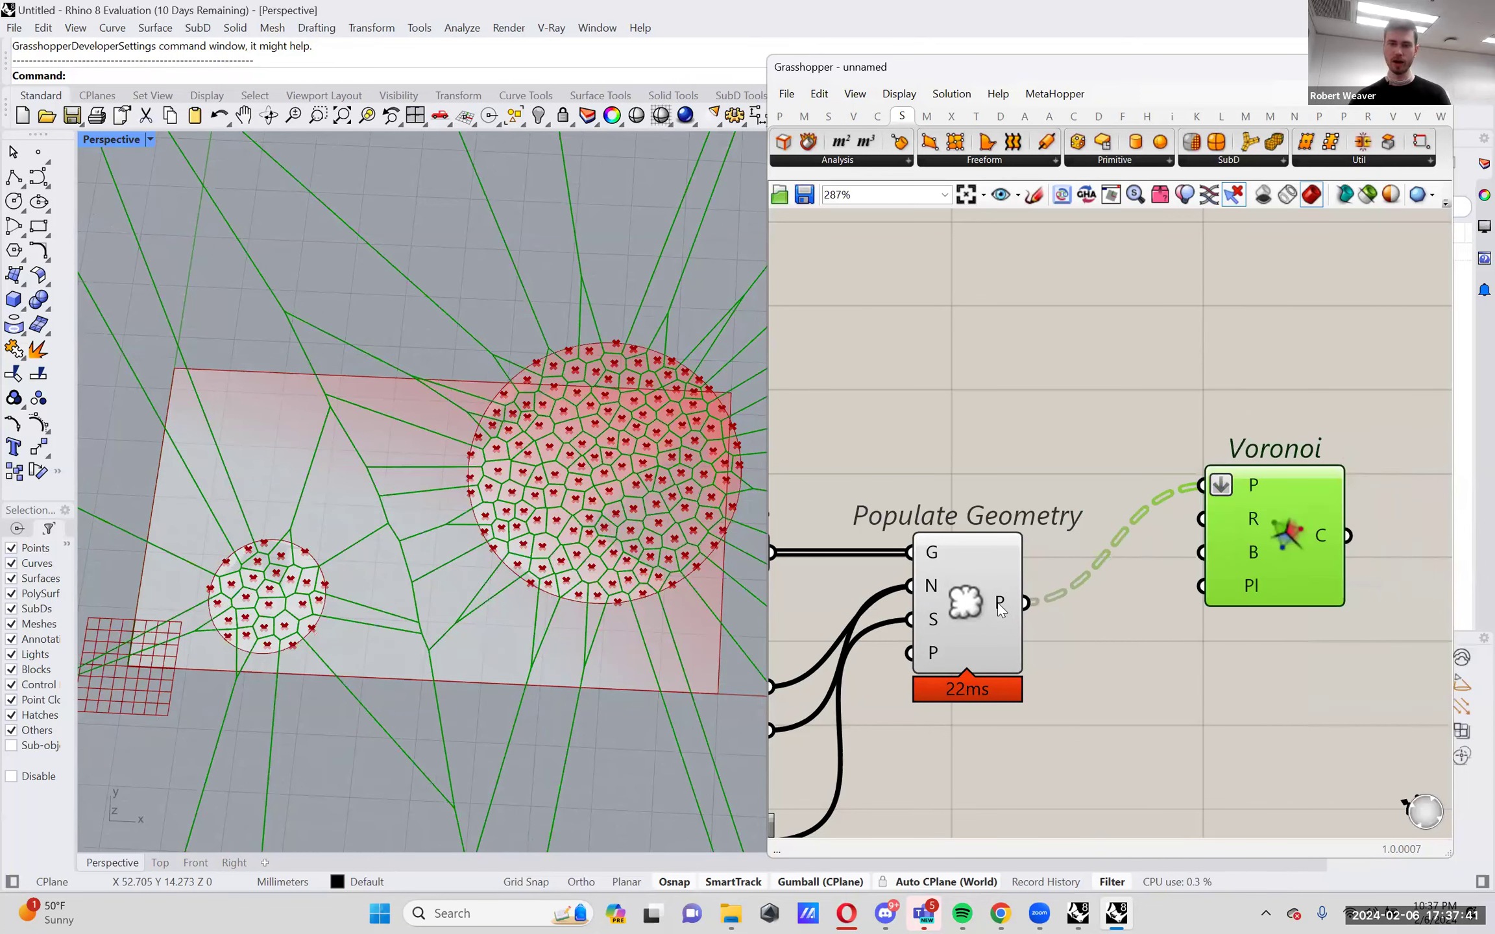
mouse_move(998, 603)
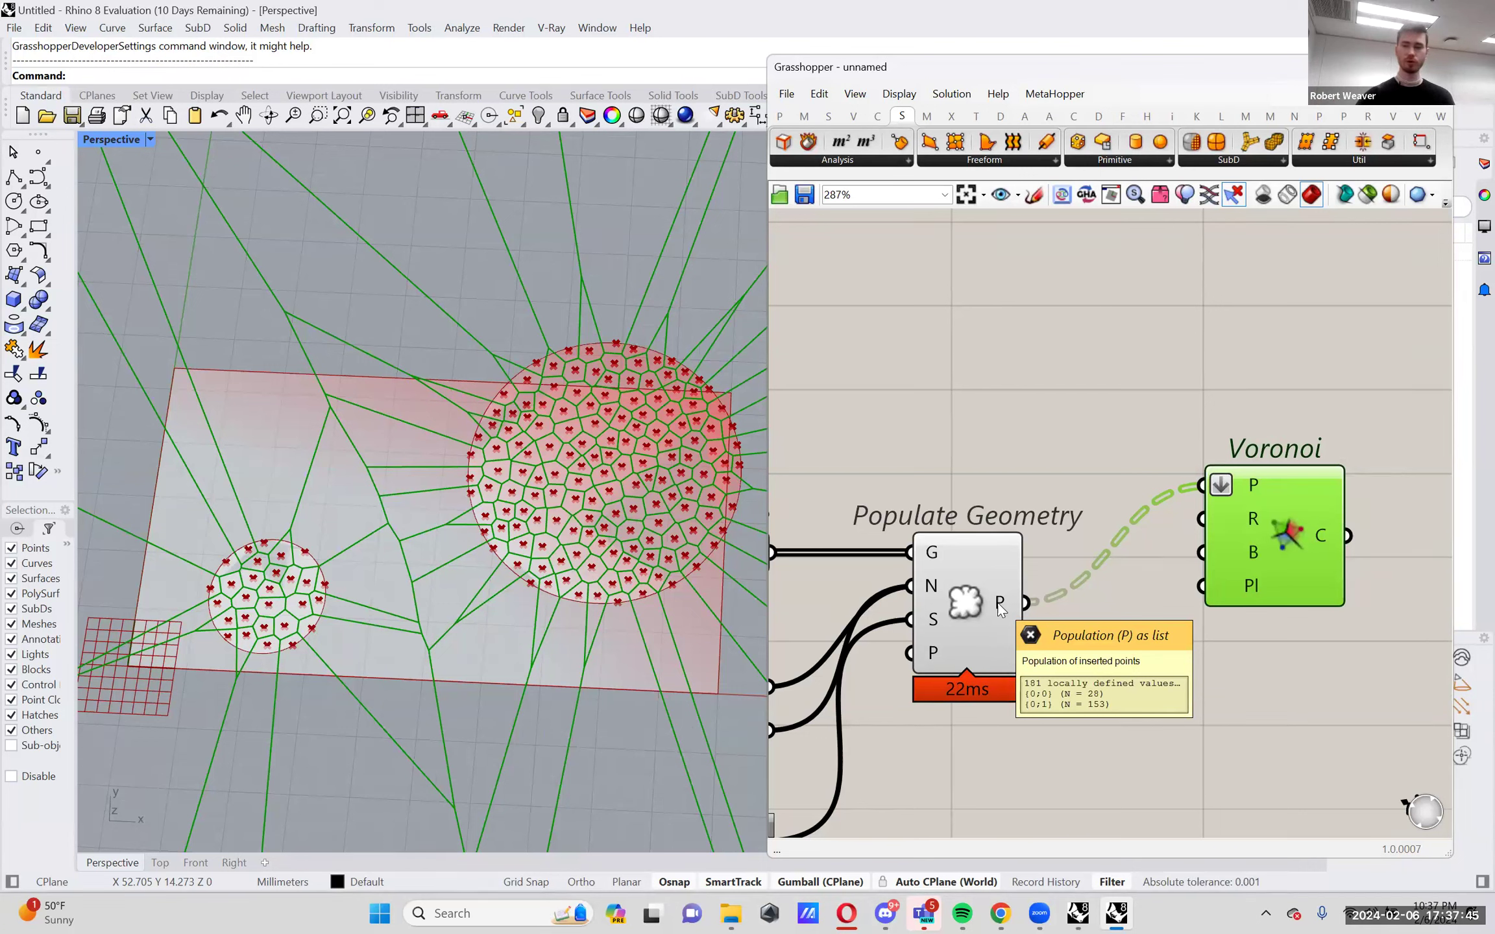
mouse_move(1249, 488)
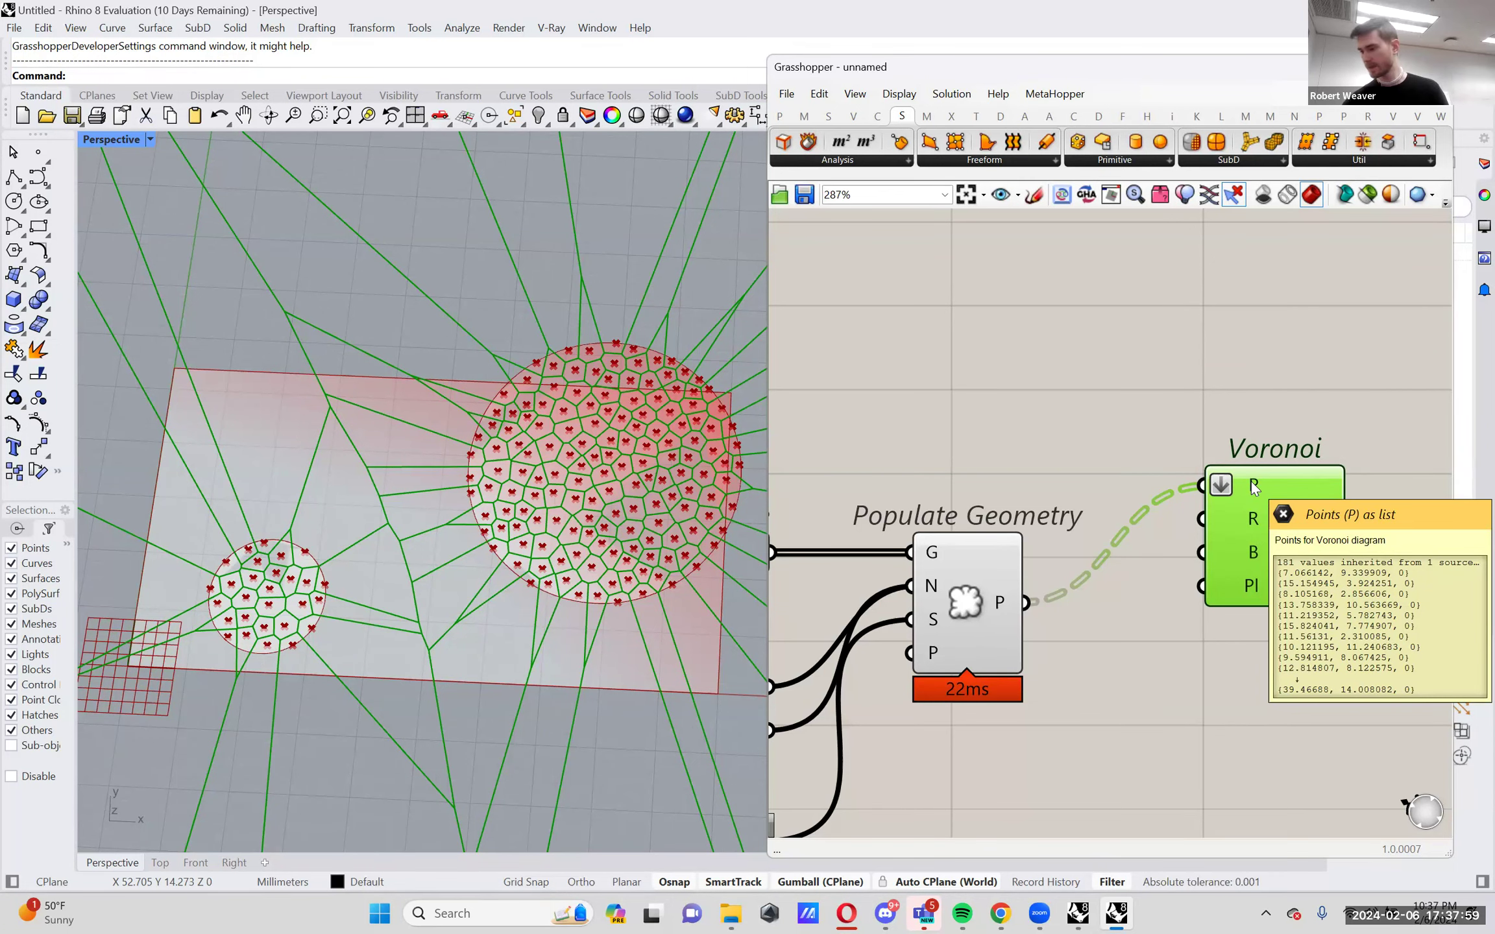
Add a second Populate Geometry component above the existing one.
scroll(1251, 482, "down", 5)
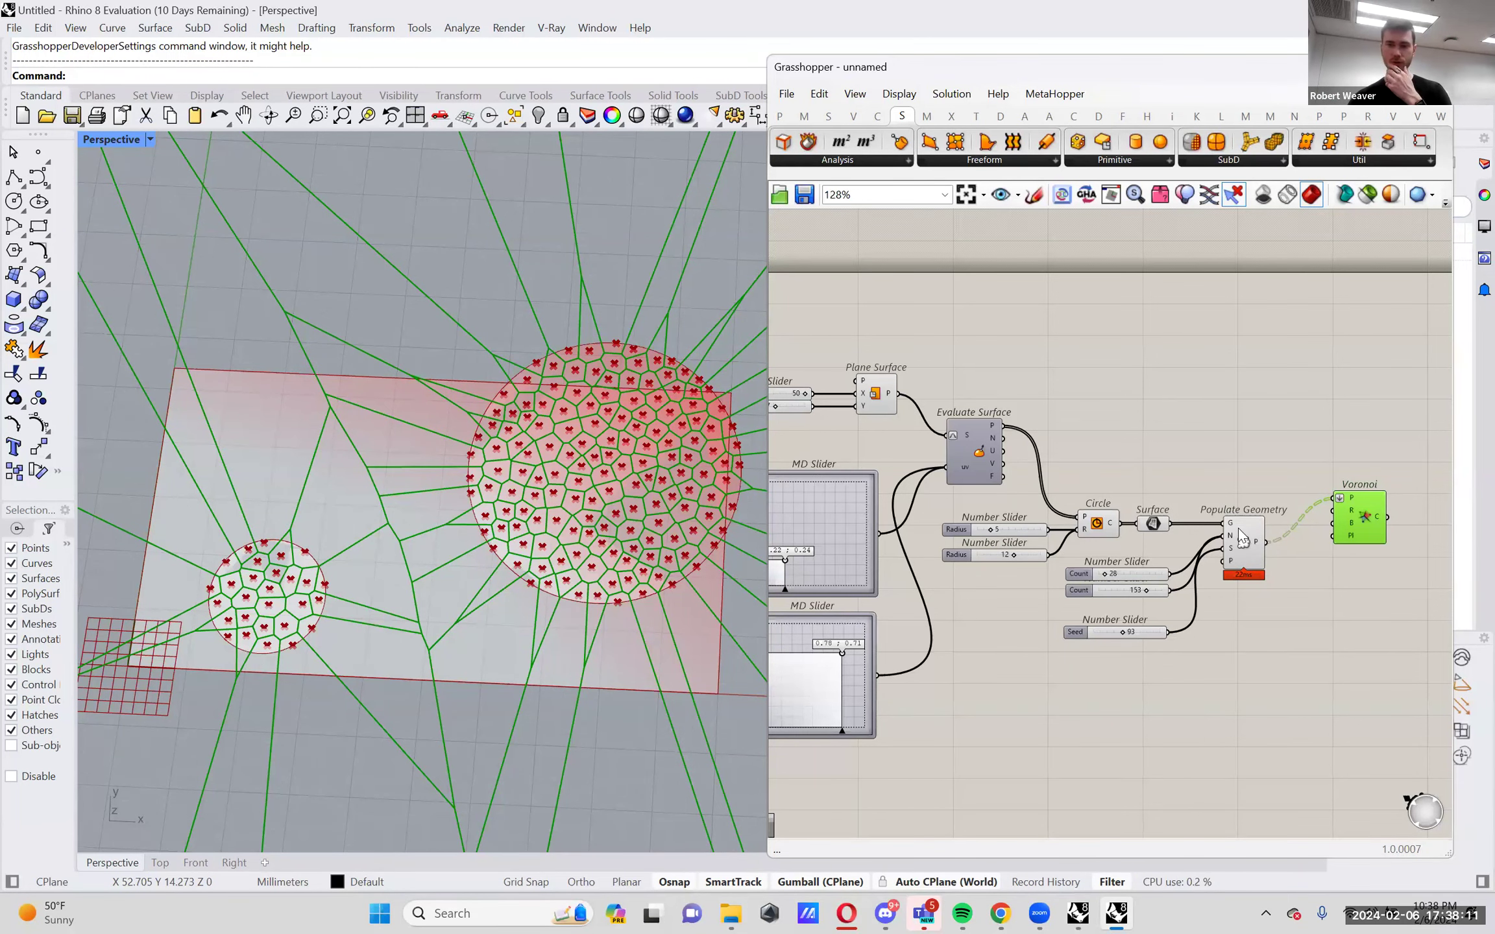
scroll(1241, 537, "up", 1)
double_click(1238, 388)
type("pop")
key("Up")
key("Up")
key("Return")
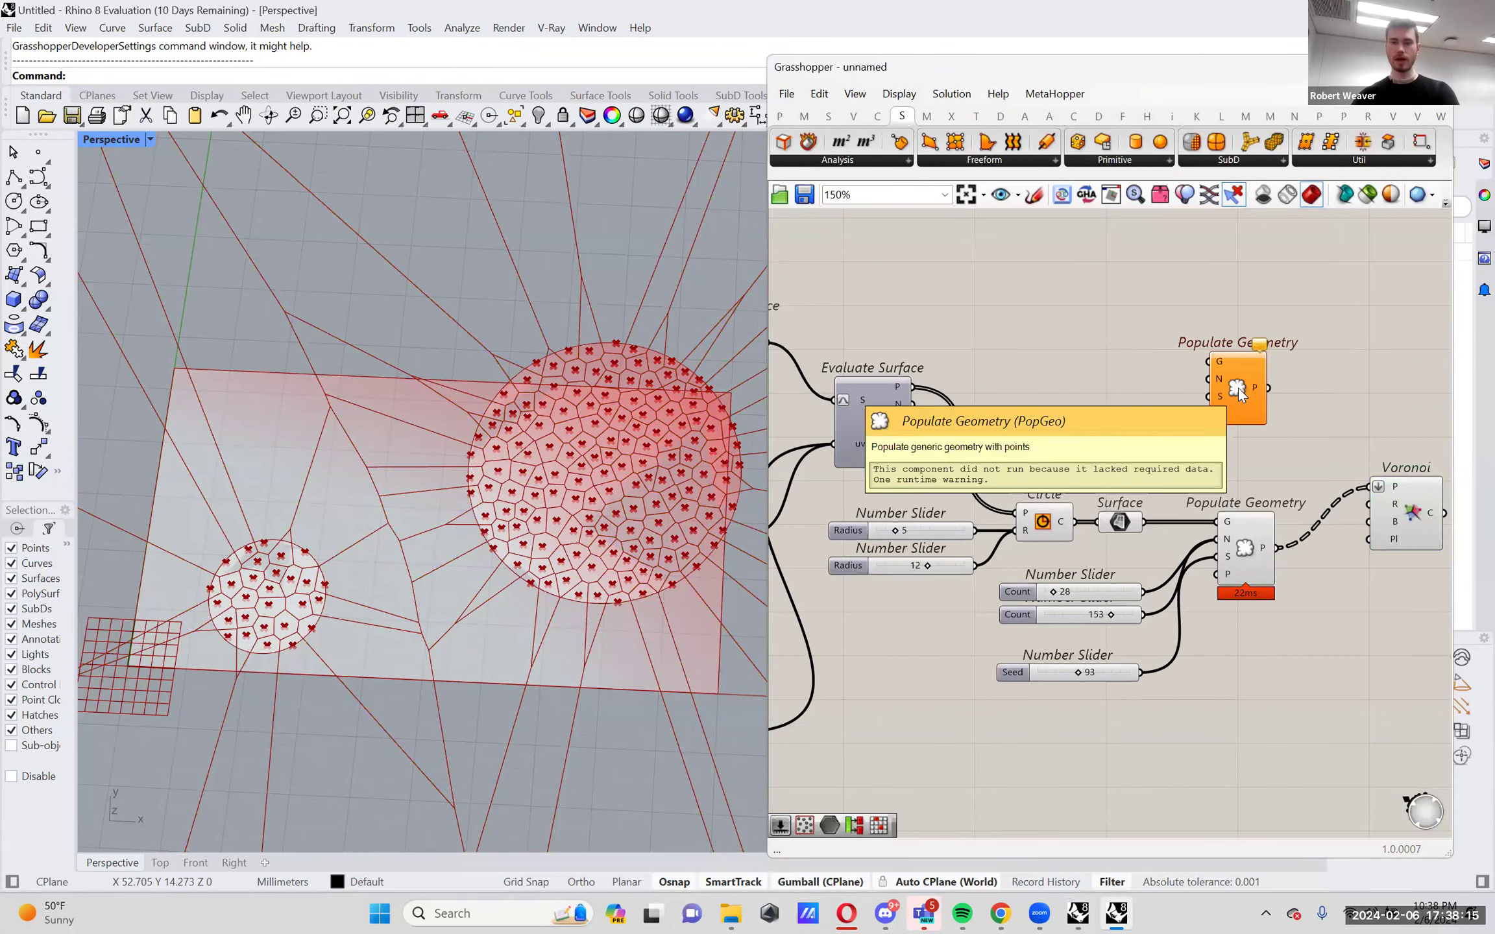
Wire Plane Surface's P output into the new Populate Geometry's G input and nudge that component slightly lower.
right_click_drag(1141, 392, 1232, 404)
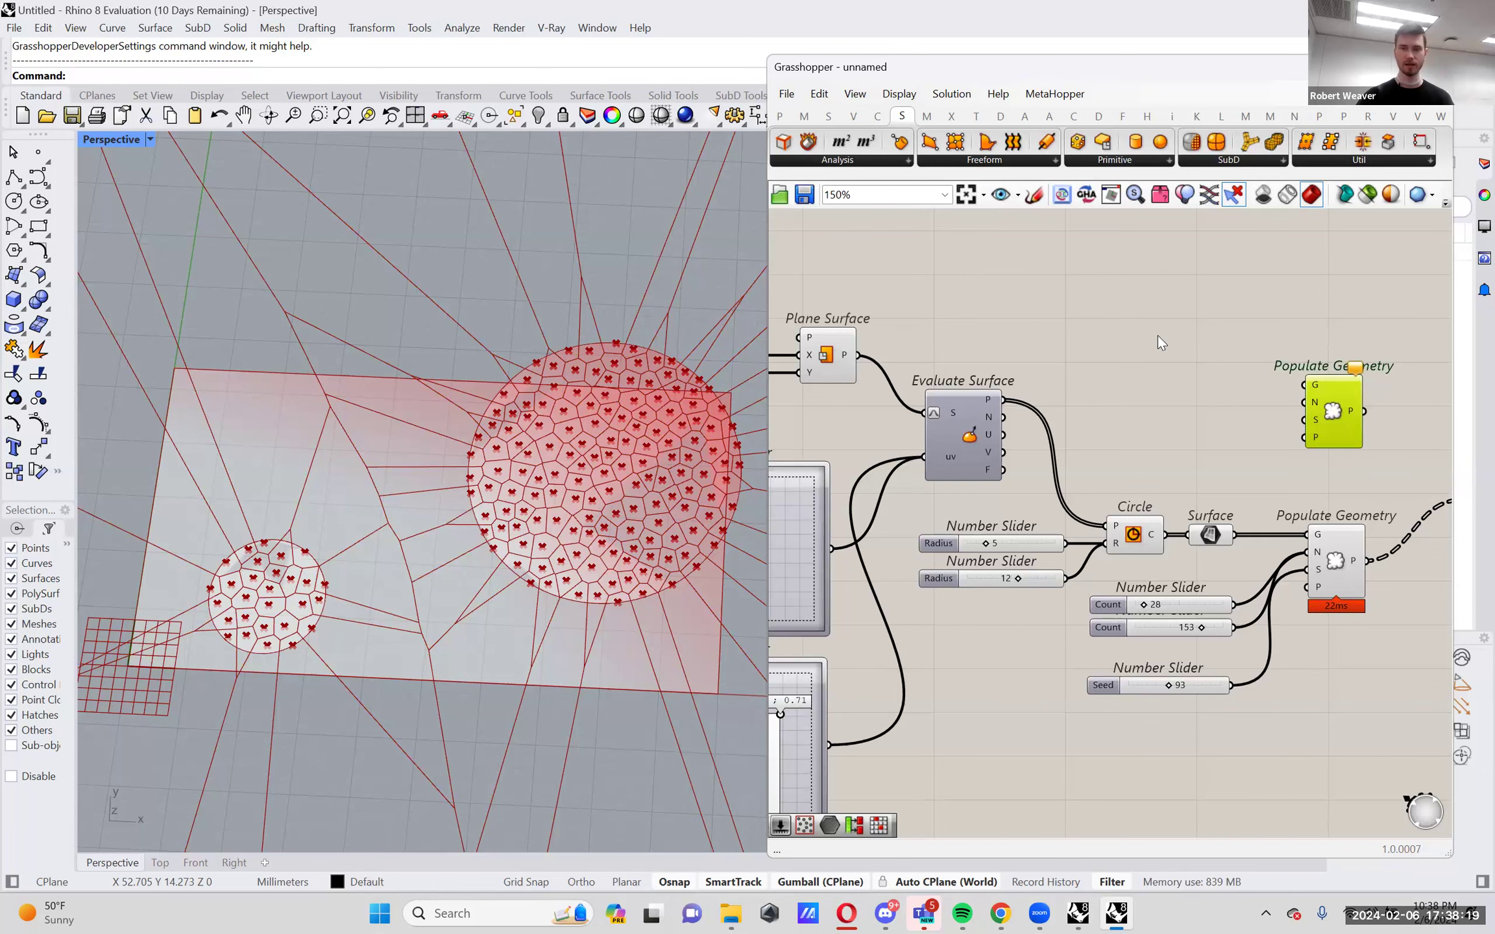
left_click_drag(858, 355, 1311, 384)
right_click_drag(1203, 409, 1235, 413)
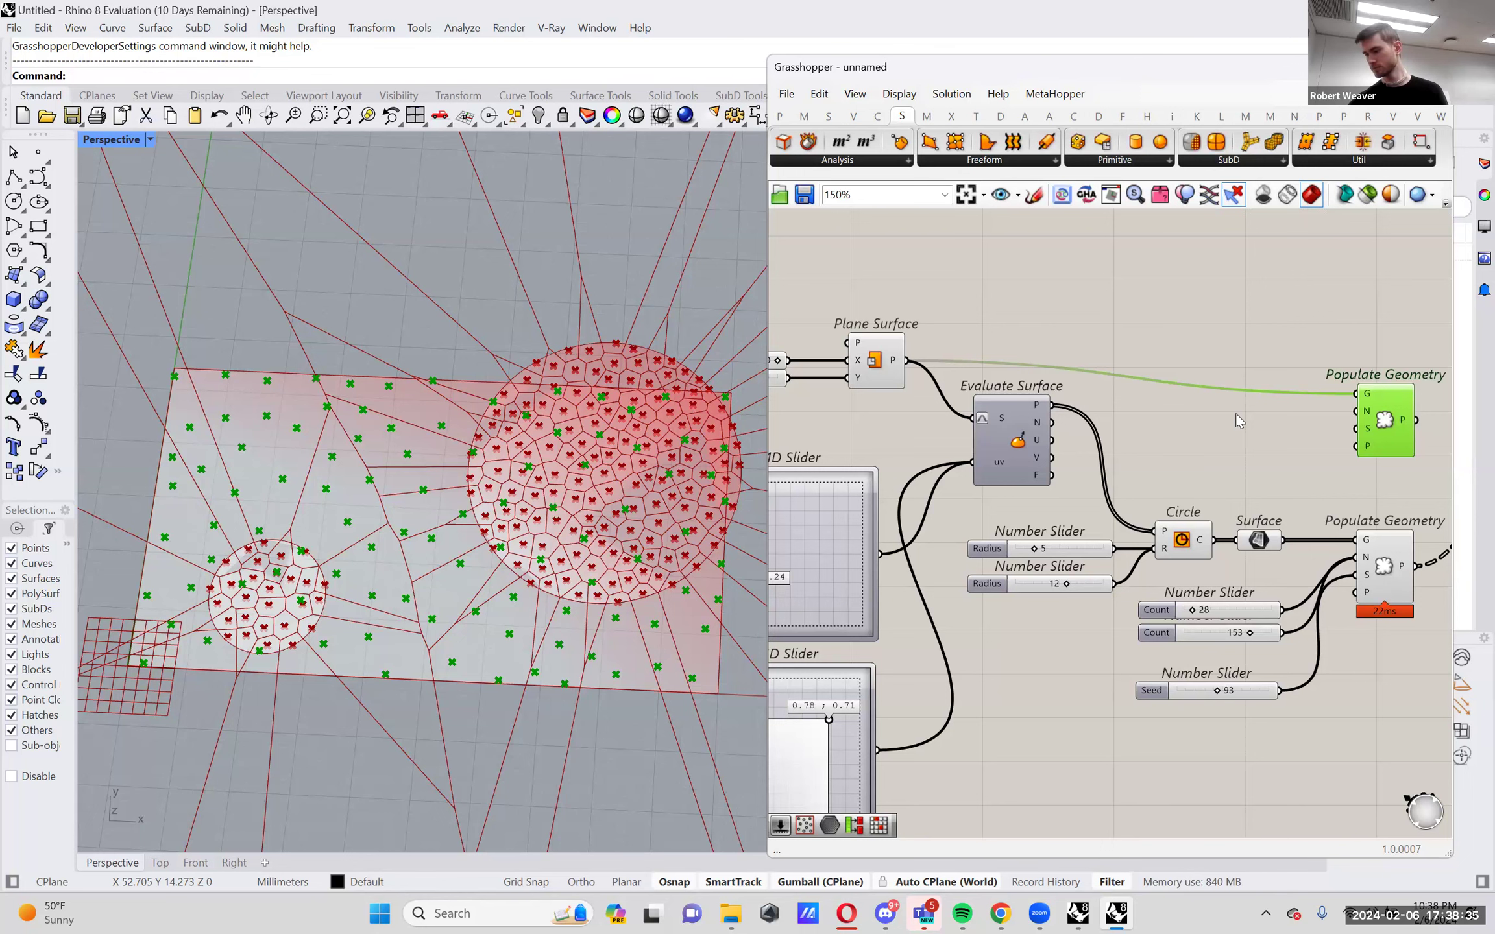
right_click_drag(1386, 441, 1109, 441)
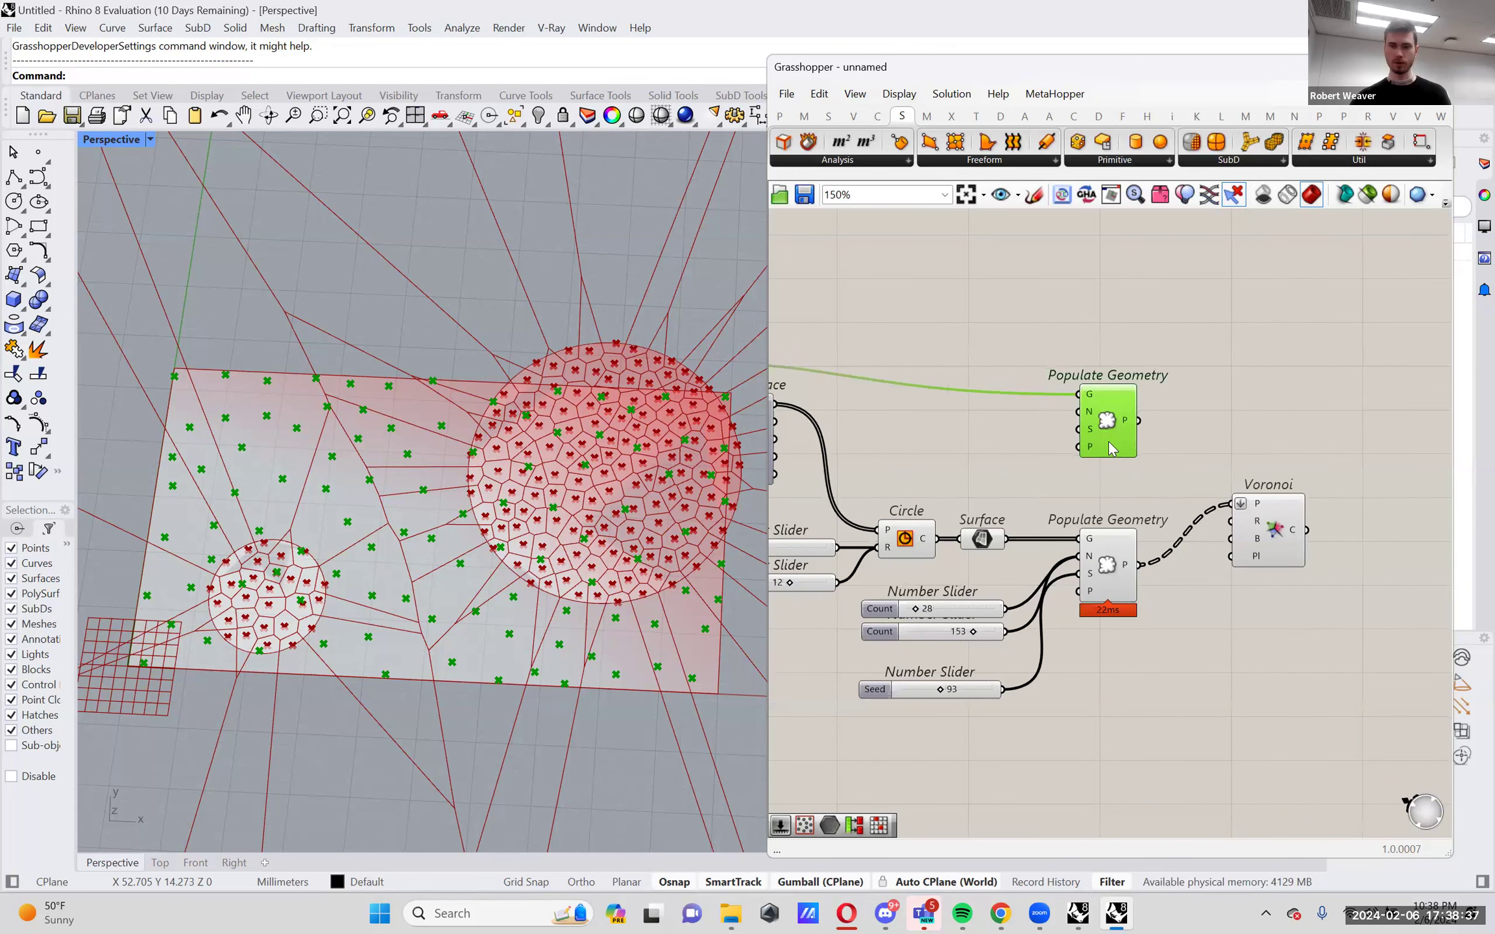
left_click_drag(1109, 441, 1107, 442)
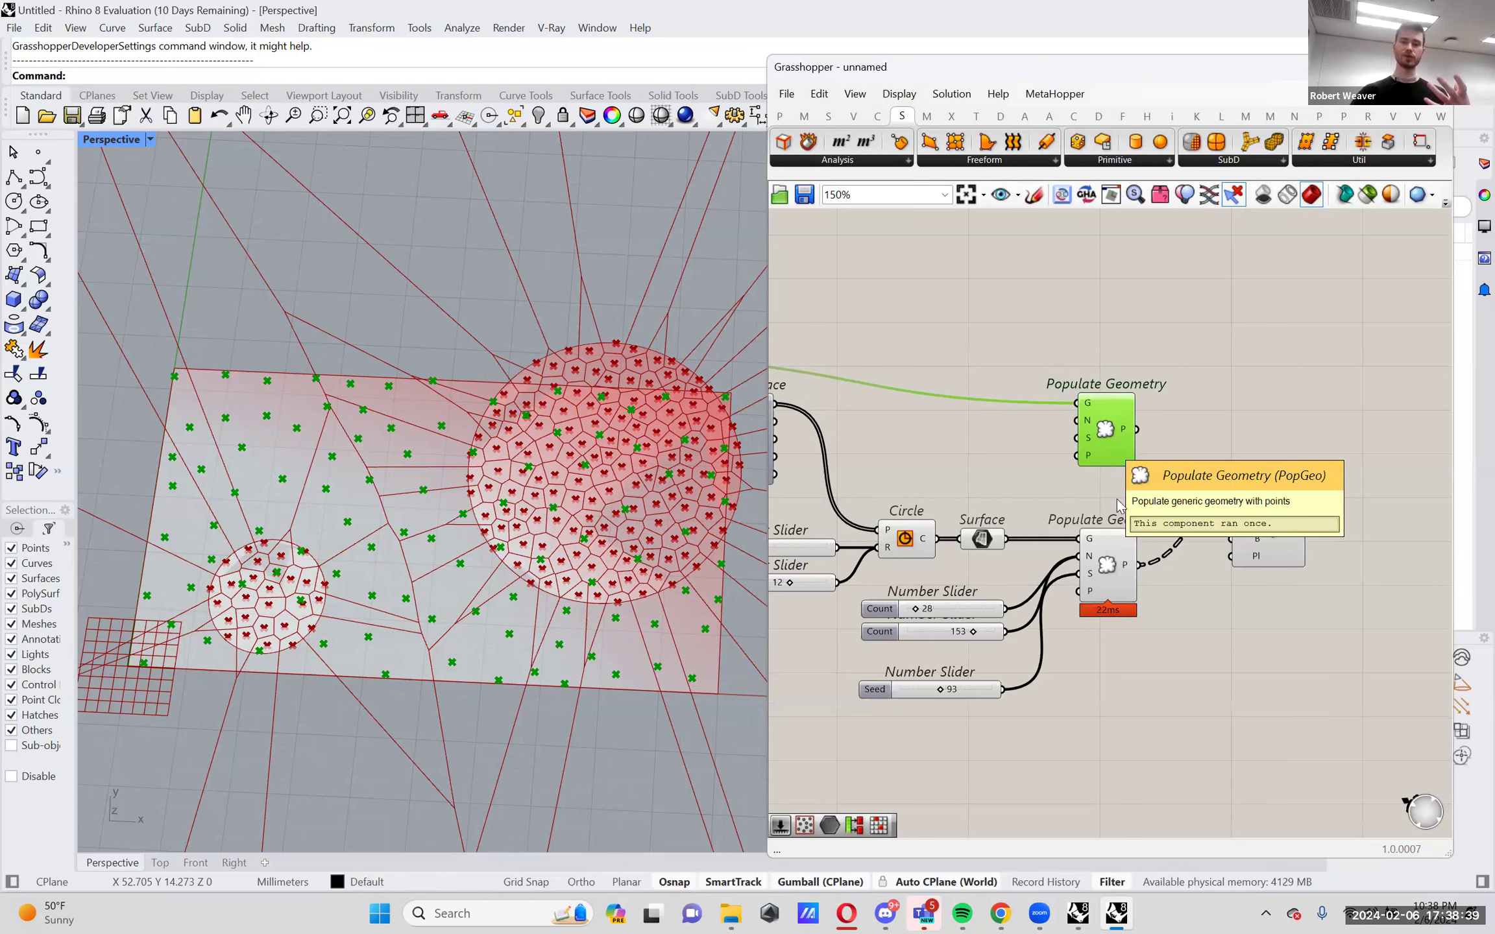
Compare the points of the two Populate Geometry components and move Voronoi further away from them.
left_click(1110, 550)
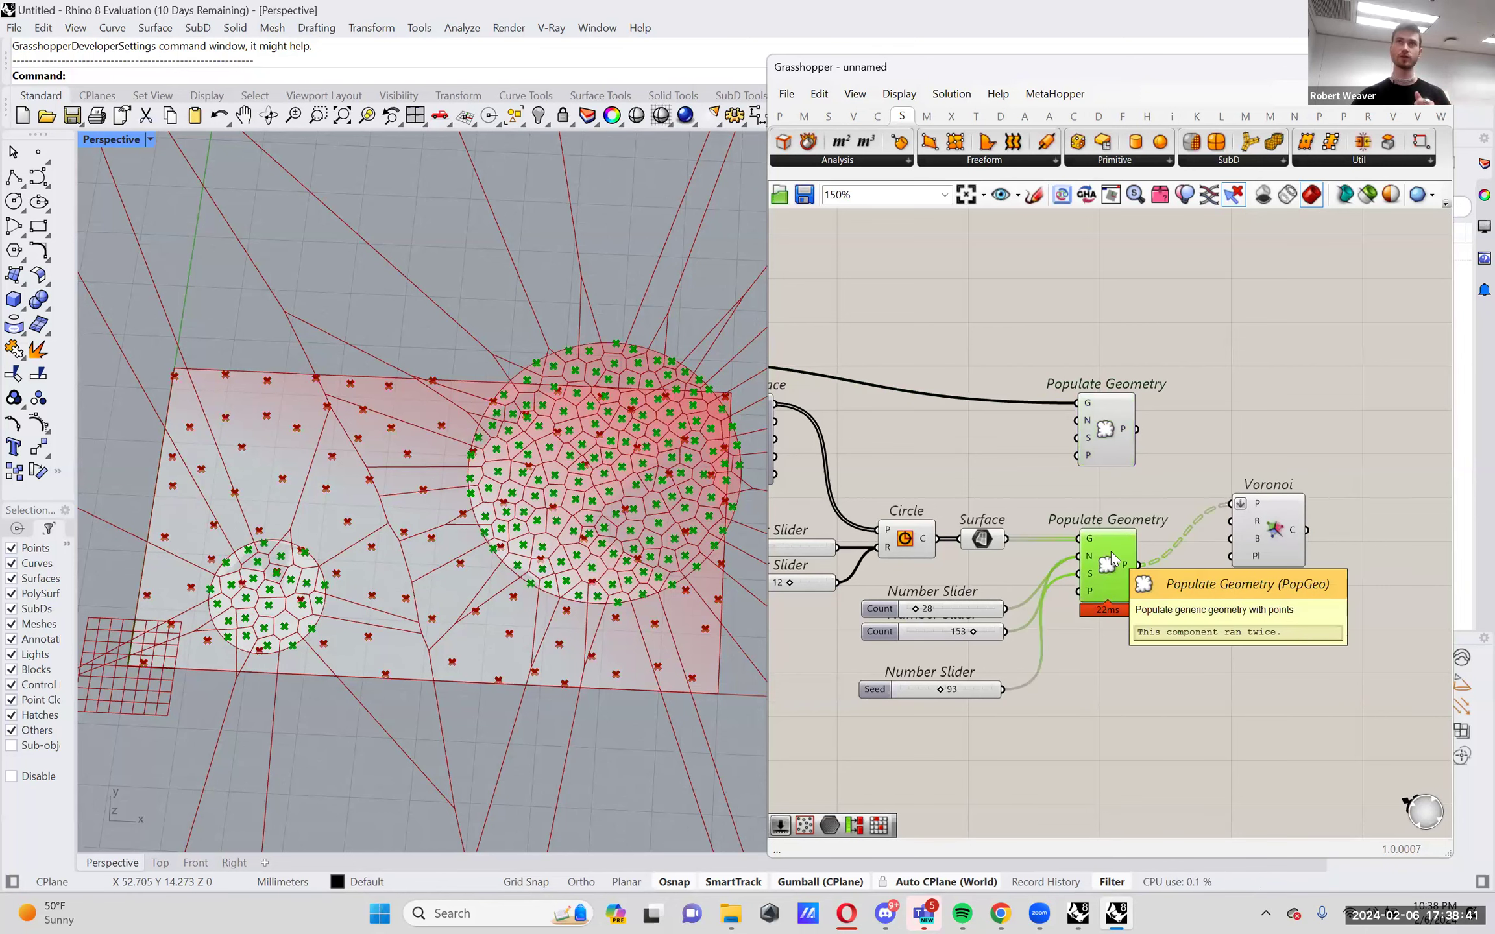
left_click(1107, 435)
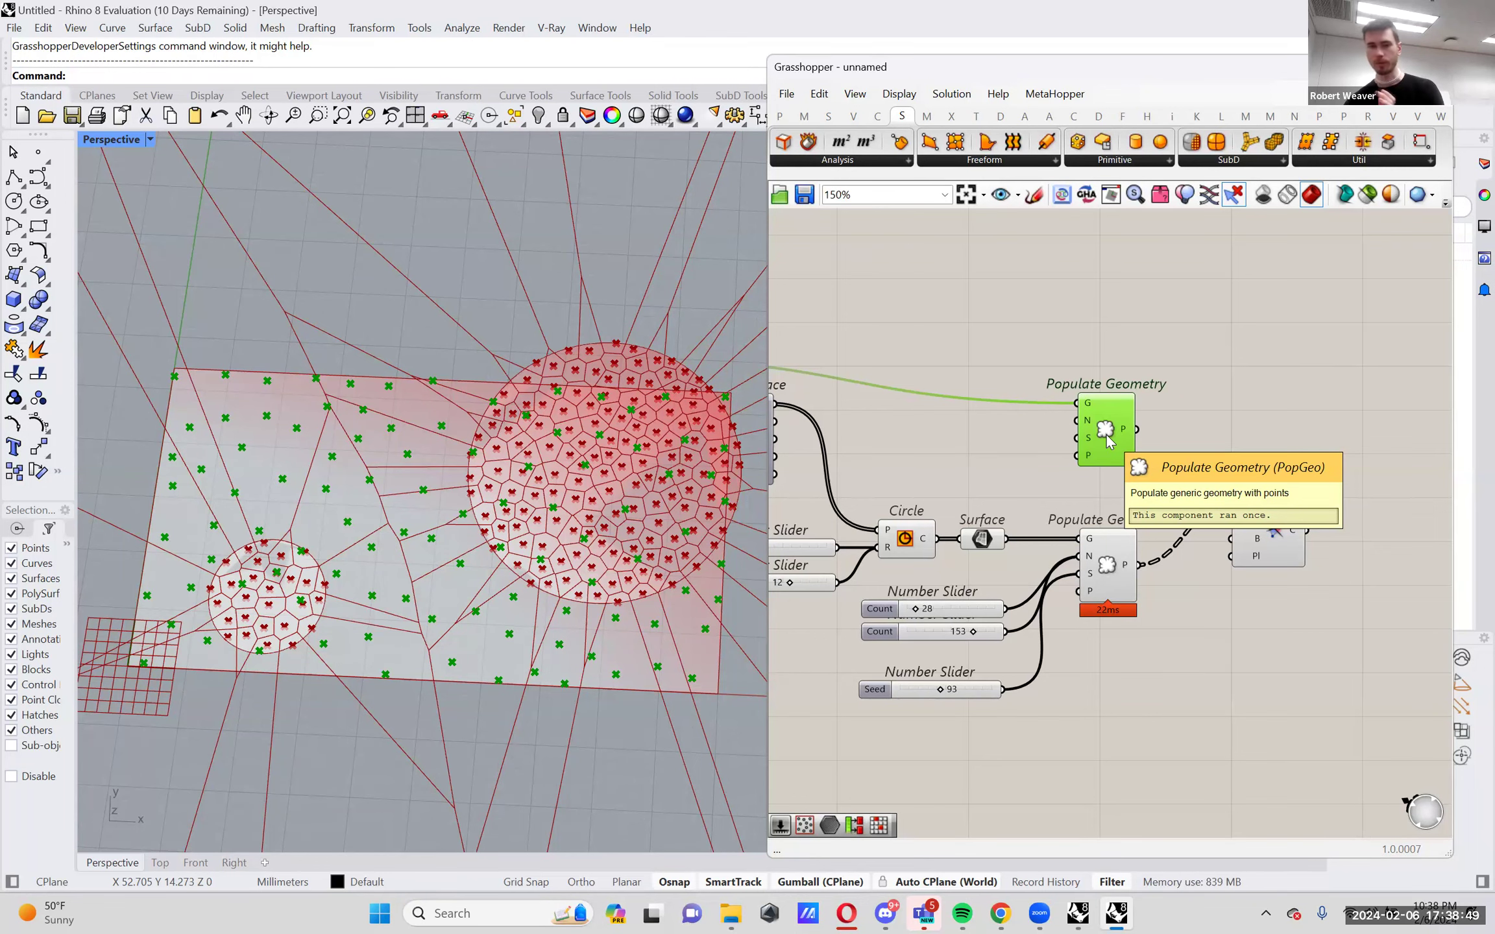
left_click_drag(1272, 545, 1384, 538)
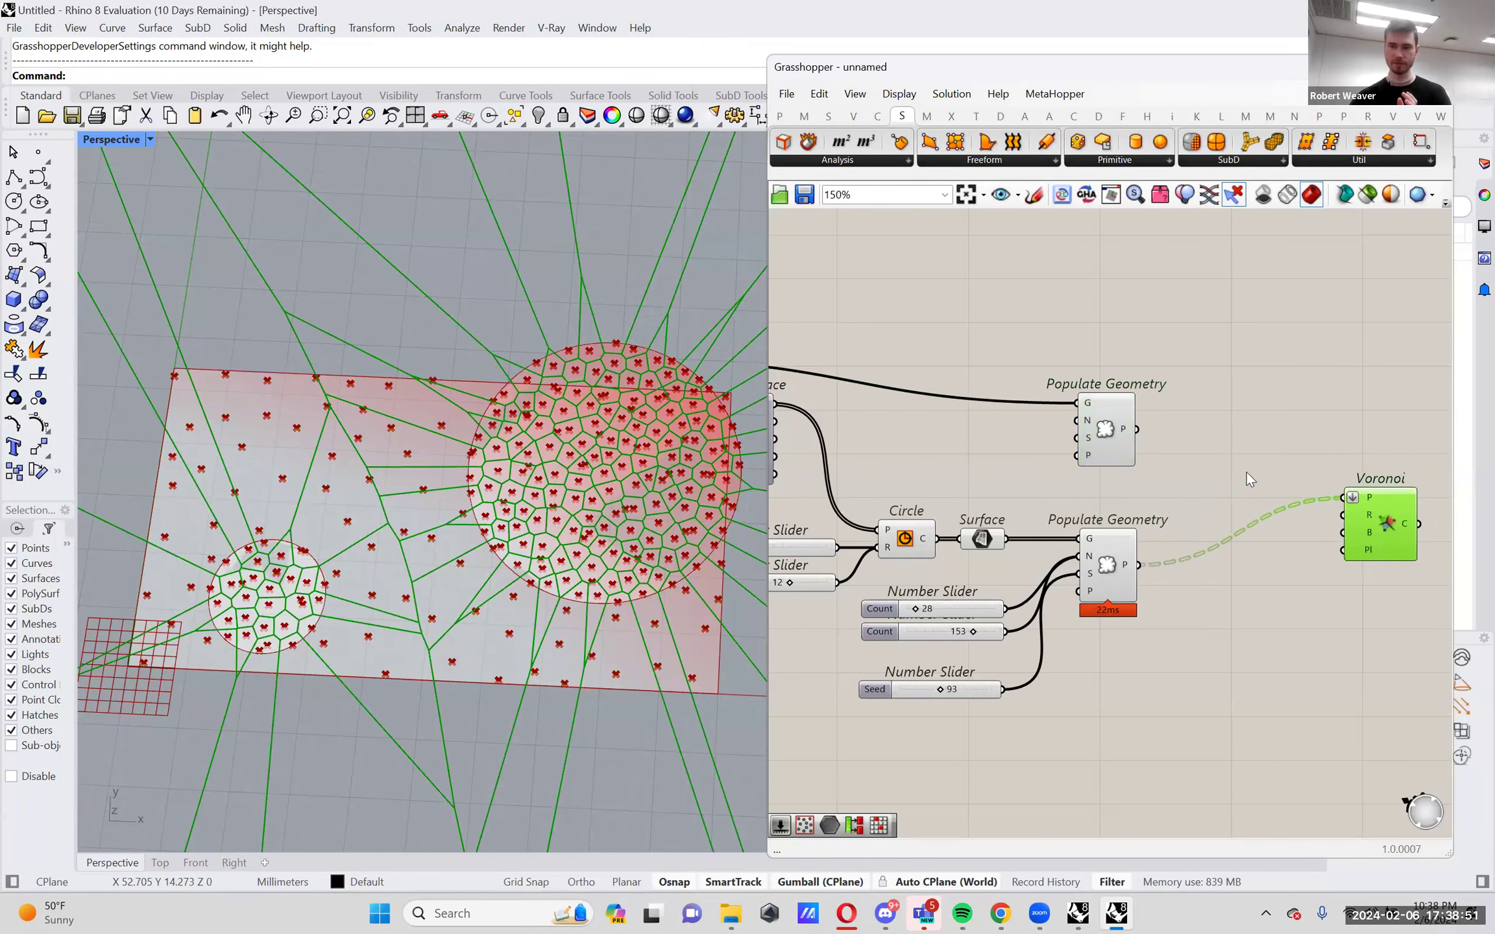
right_click_drag(1247, 478, 1191, 470)
Examine where the plane surface's populated points overlap or crowd the points inside the large and small circles.
left_click_drag(1282, 601, 1073, 446)
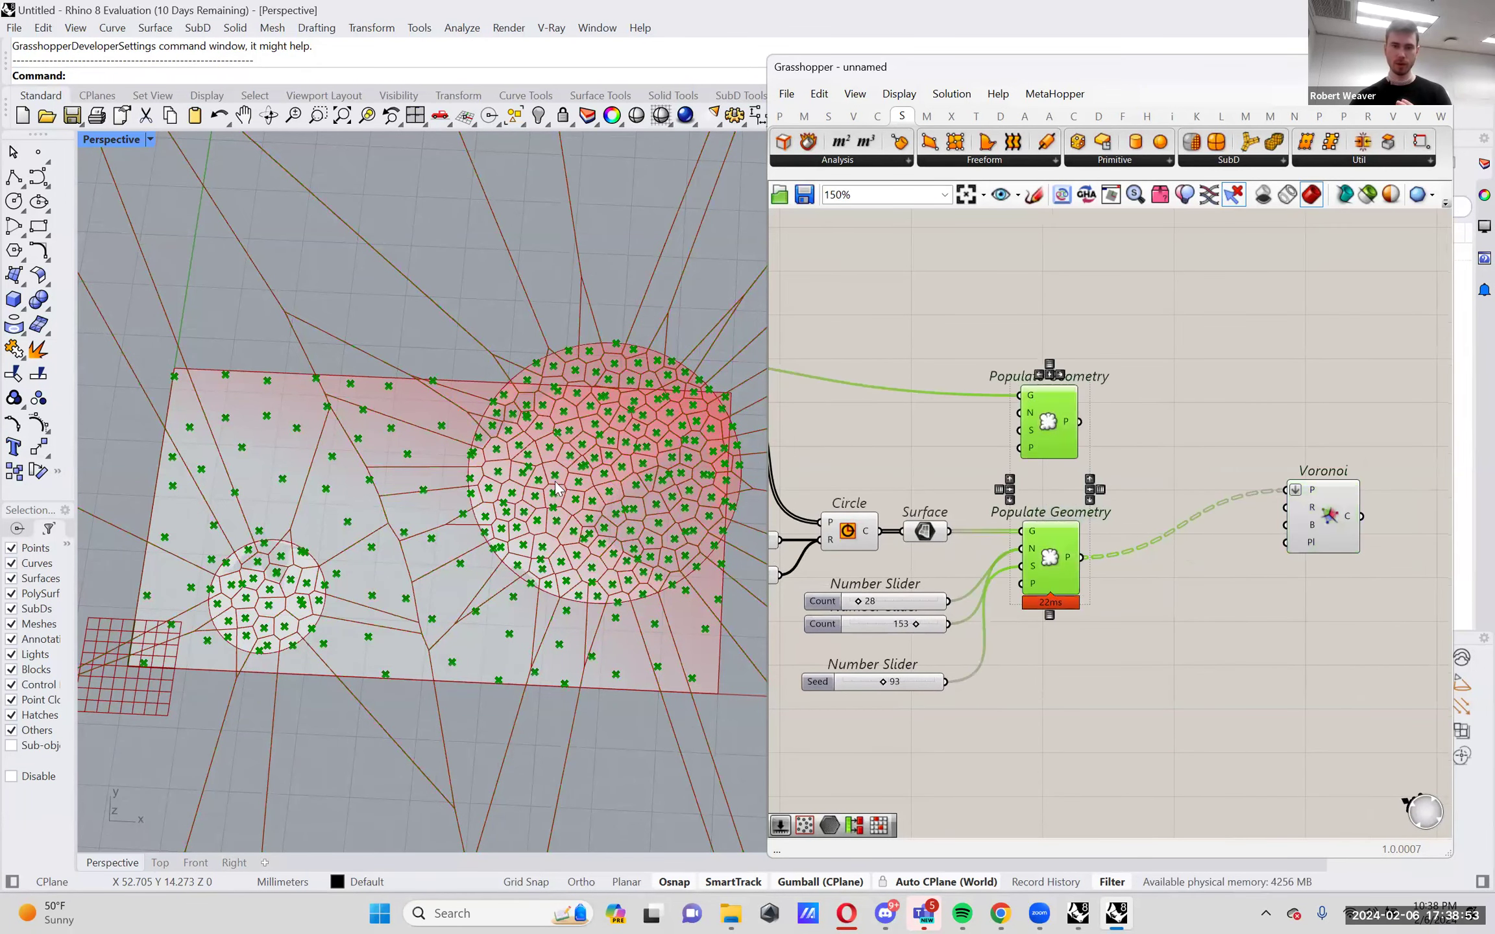
scroll(557, 490, "up", 3)
left_click(1075, 429)
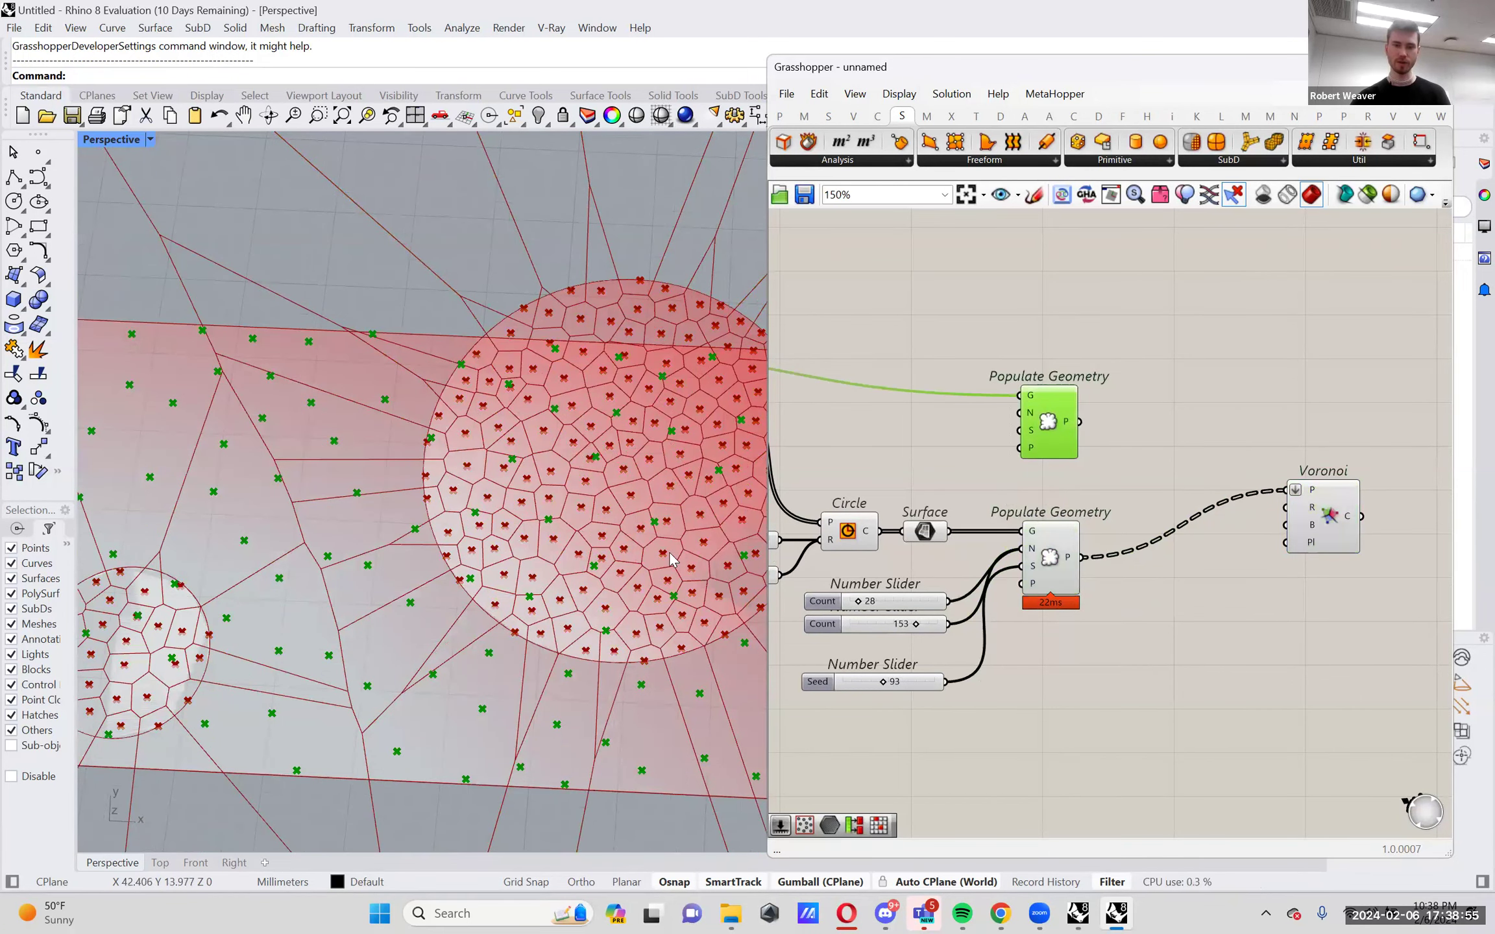
scroll(671, 558, "up", 5)
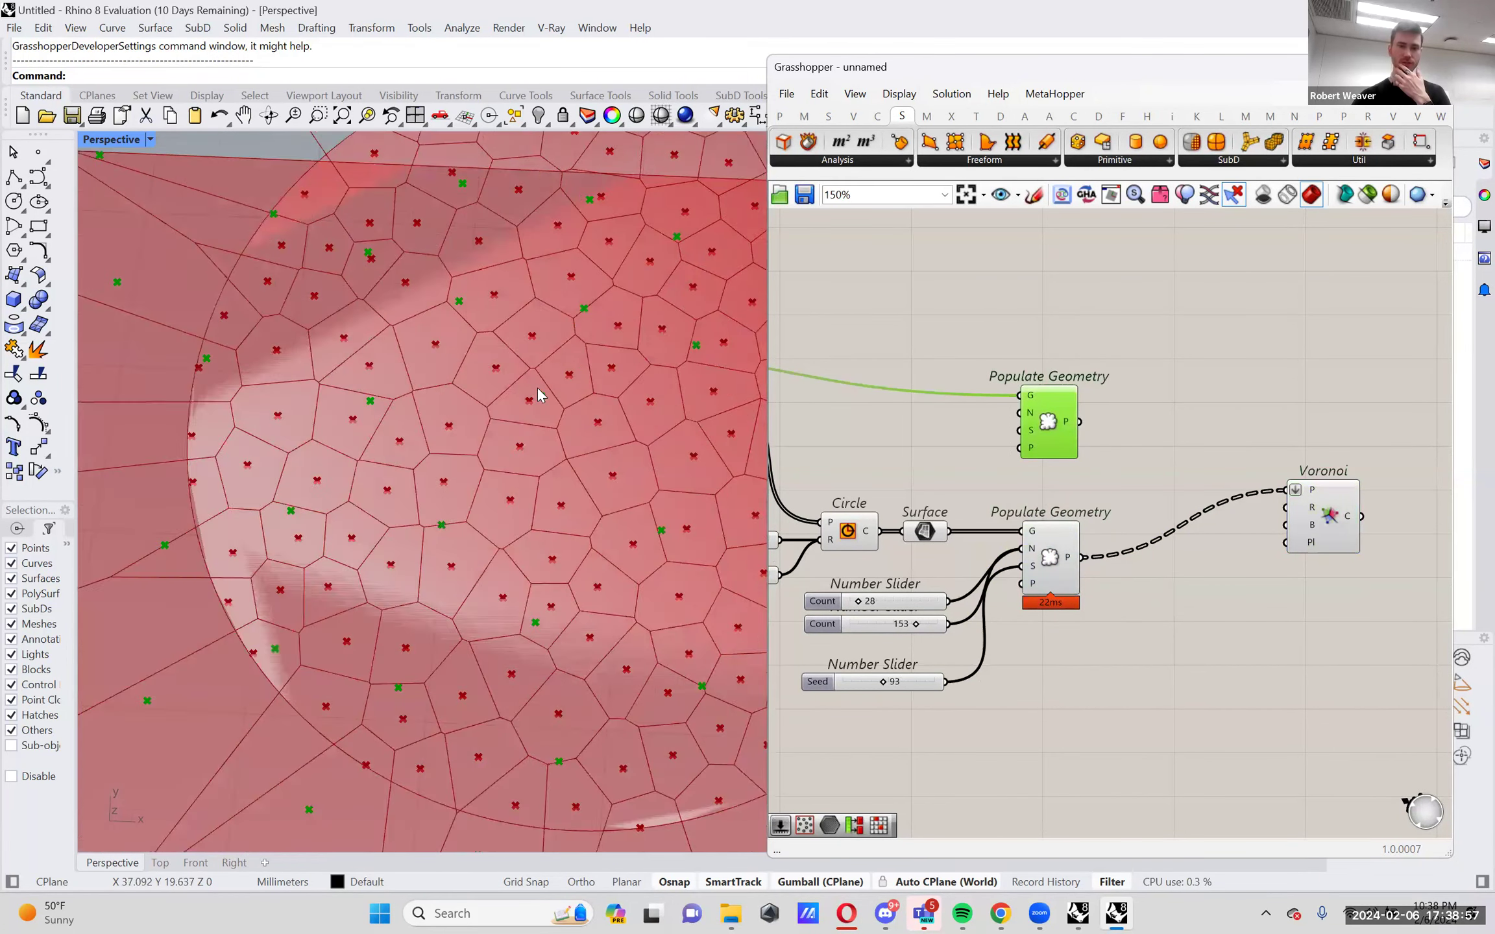
scroll(538, 392, "up", 2)
scroll(529, 404, "up", 1)
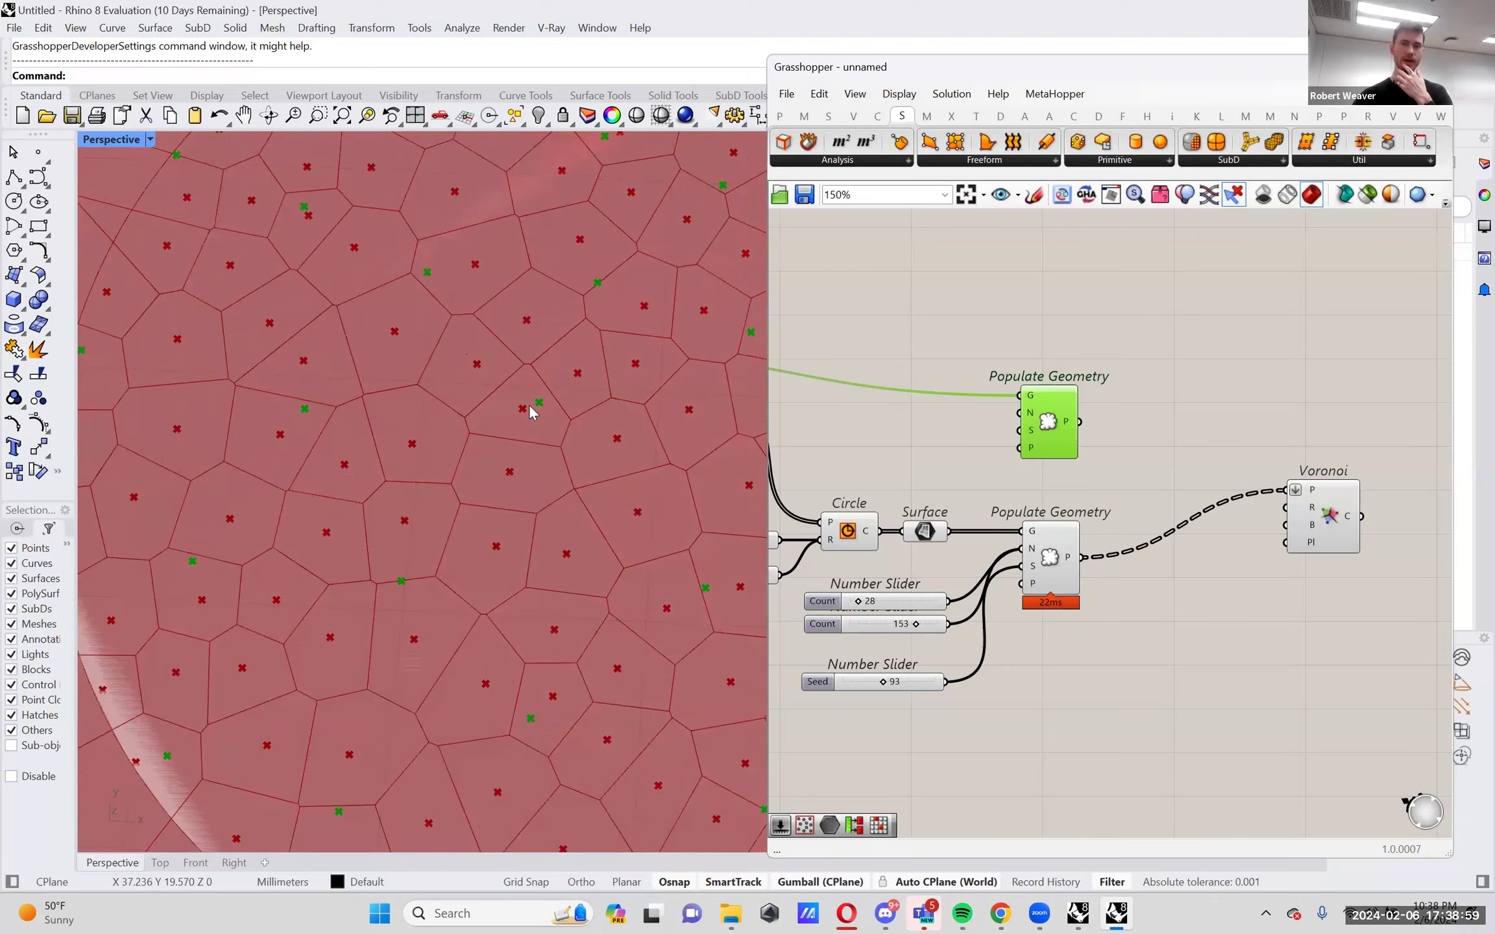
scroll(528, 404, "down", 3)
scroll(529, 404, "up", 2)
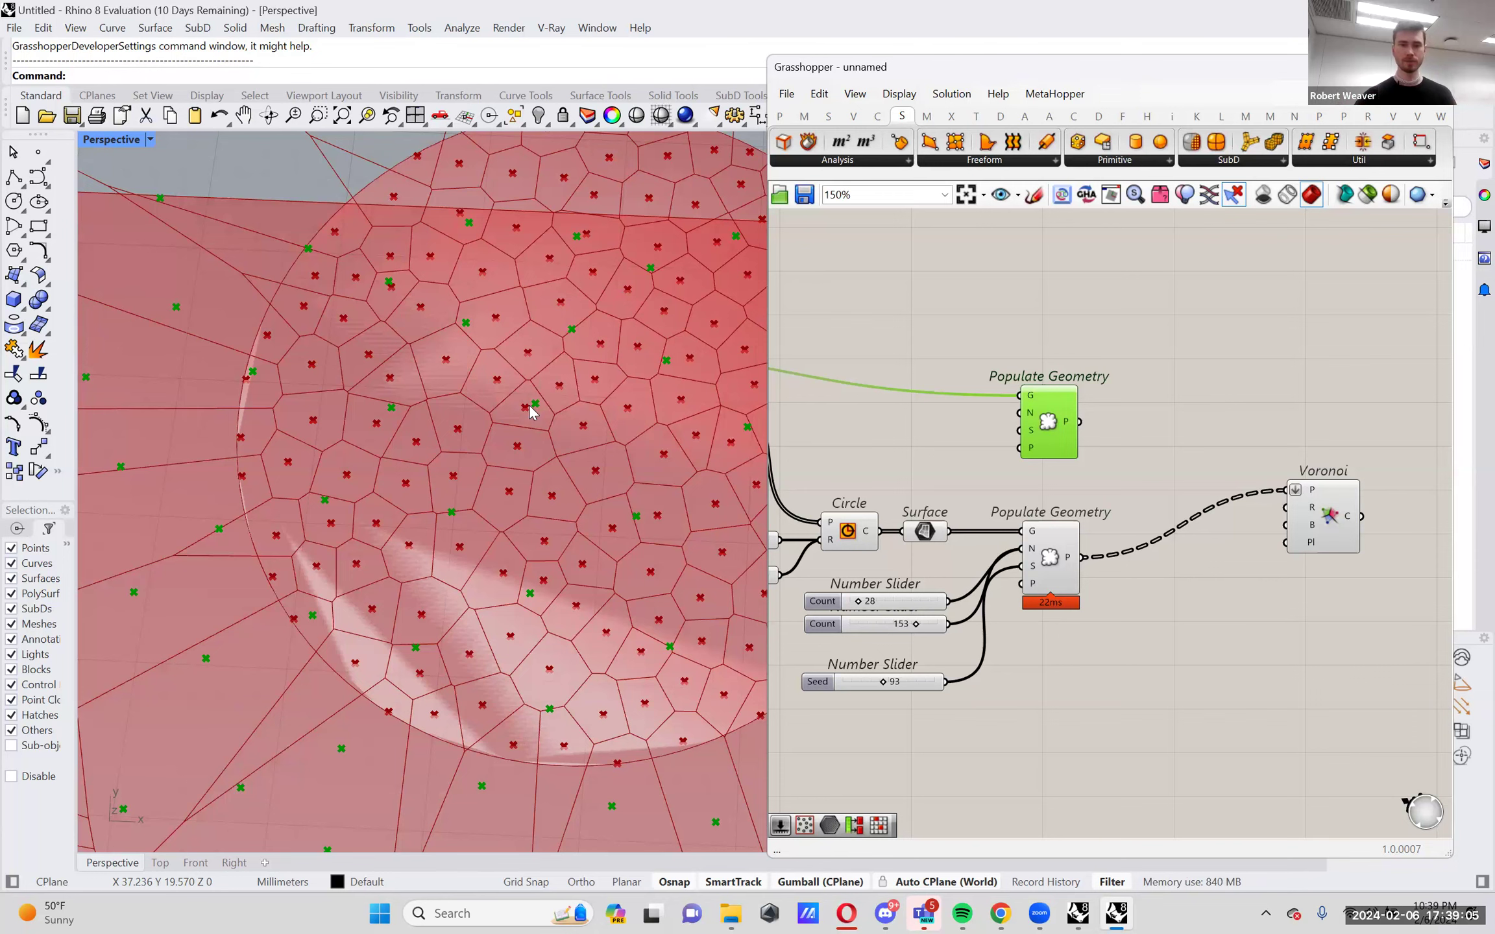
scroll(529, 408, "down", 5)
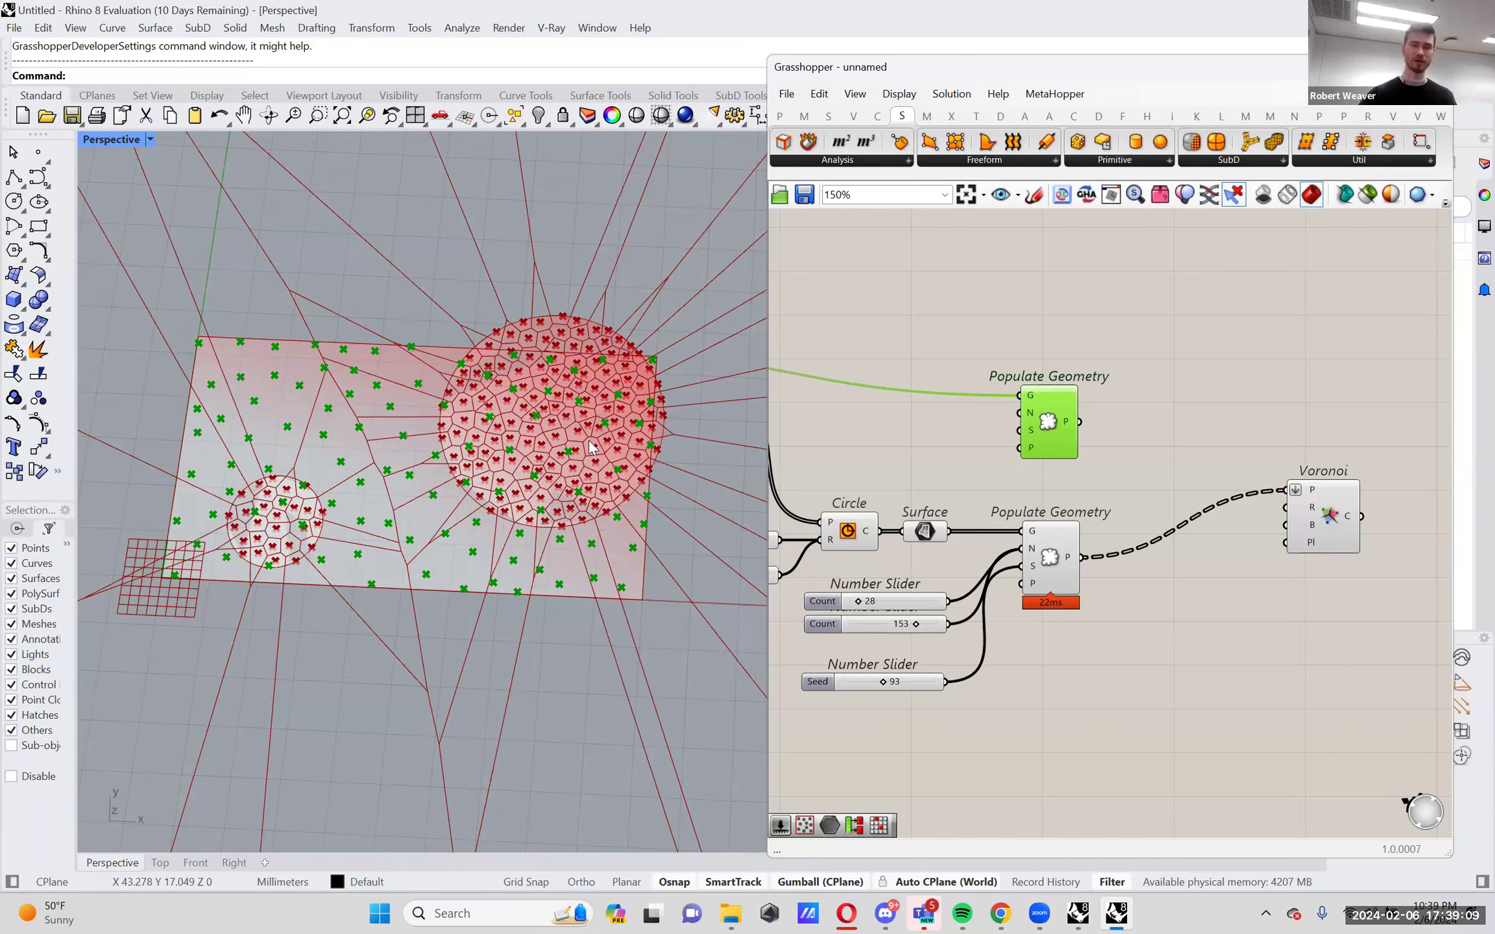
scroll(590, 448, "up", 6)
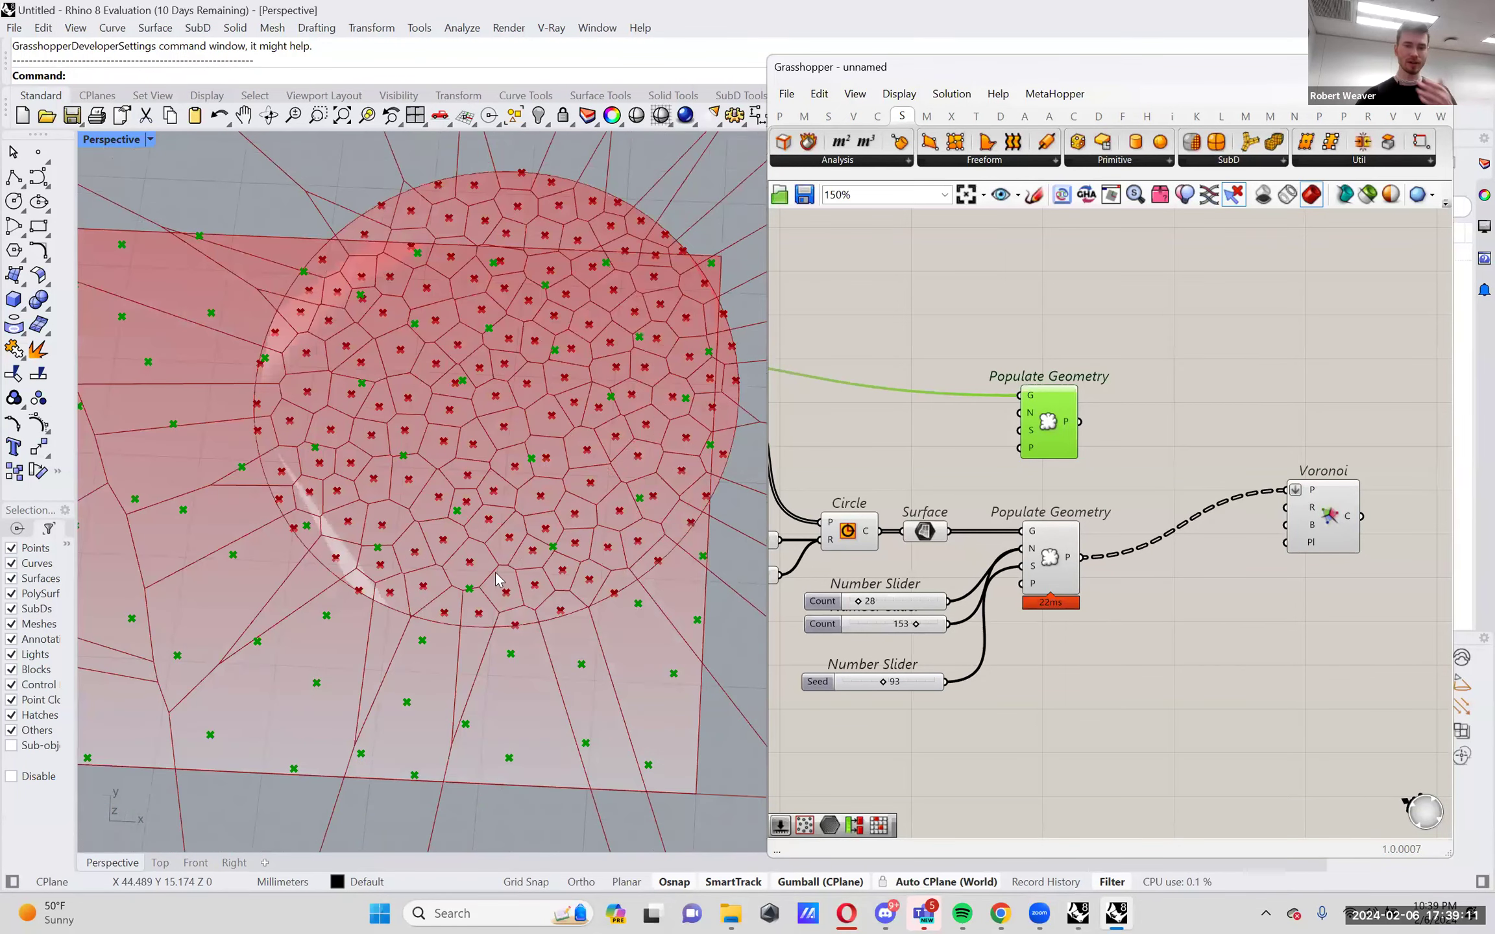
scroll(531, 602, "down", 6)
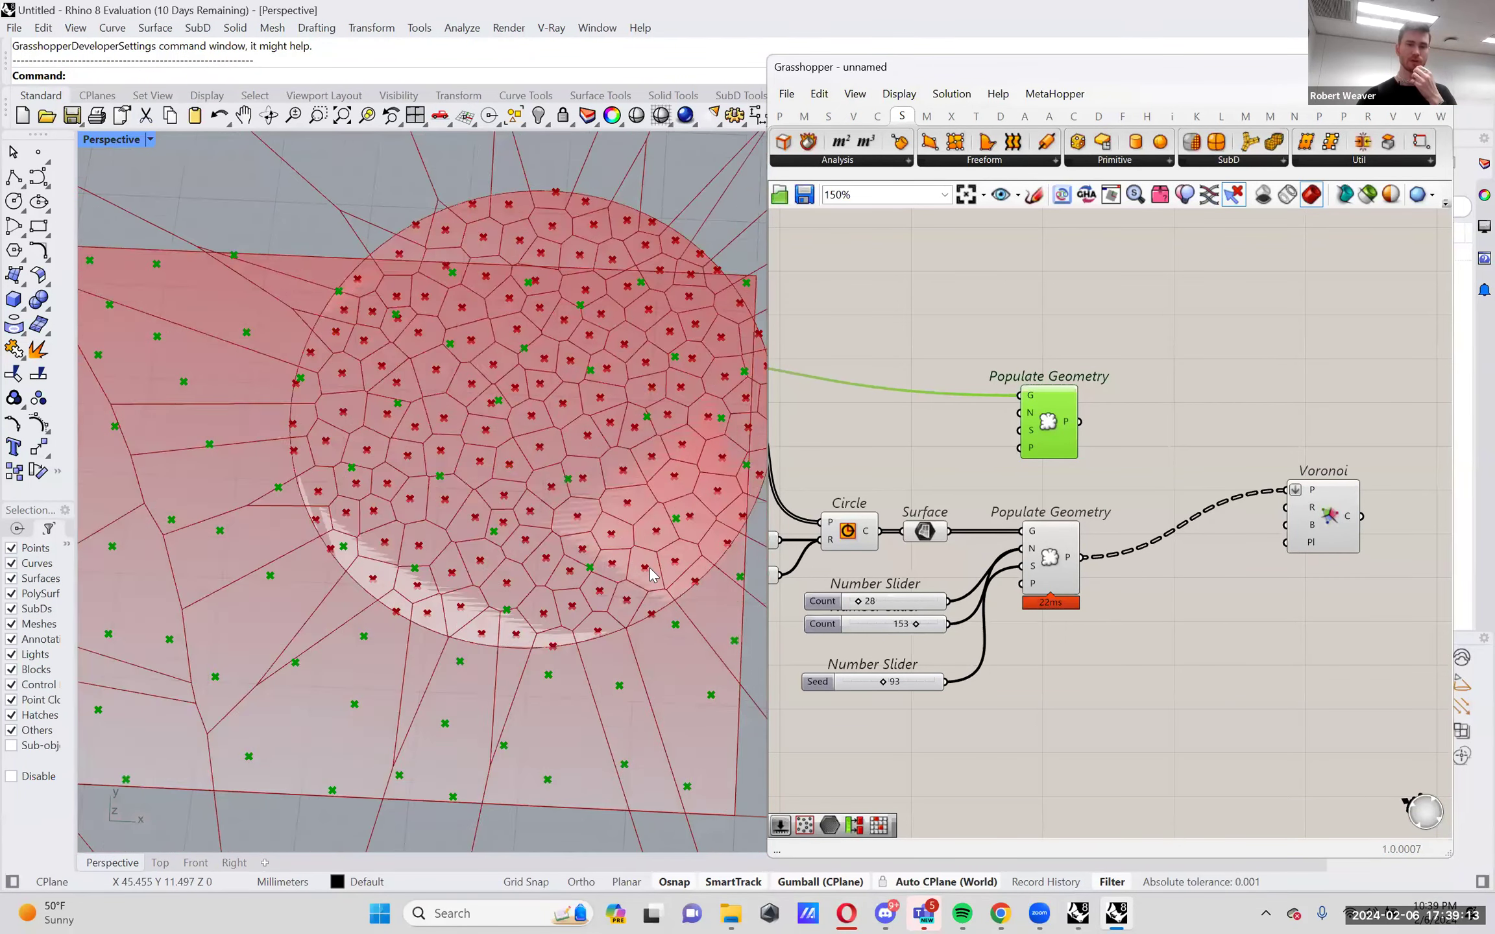
scroll(180, 639, "up", 3)
scroll(415, 582, "up", 1)
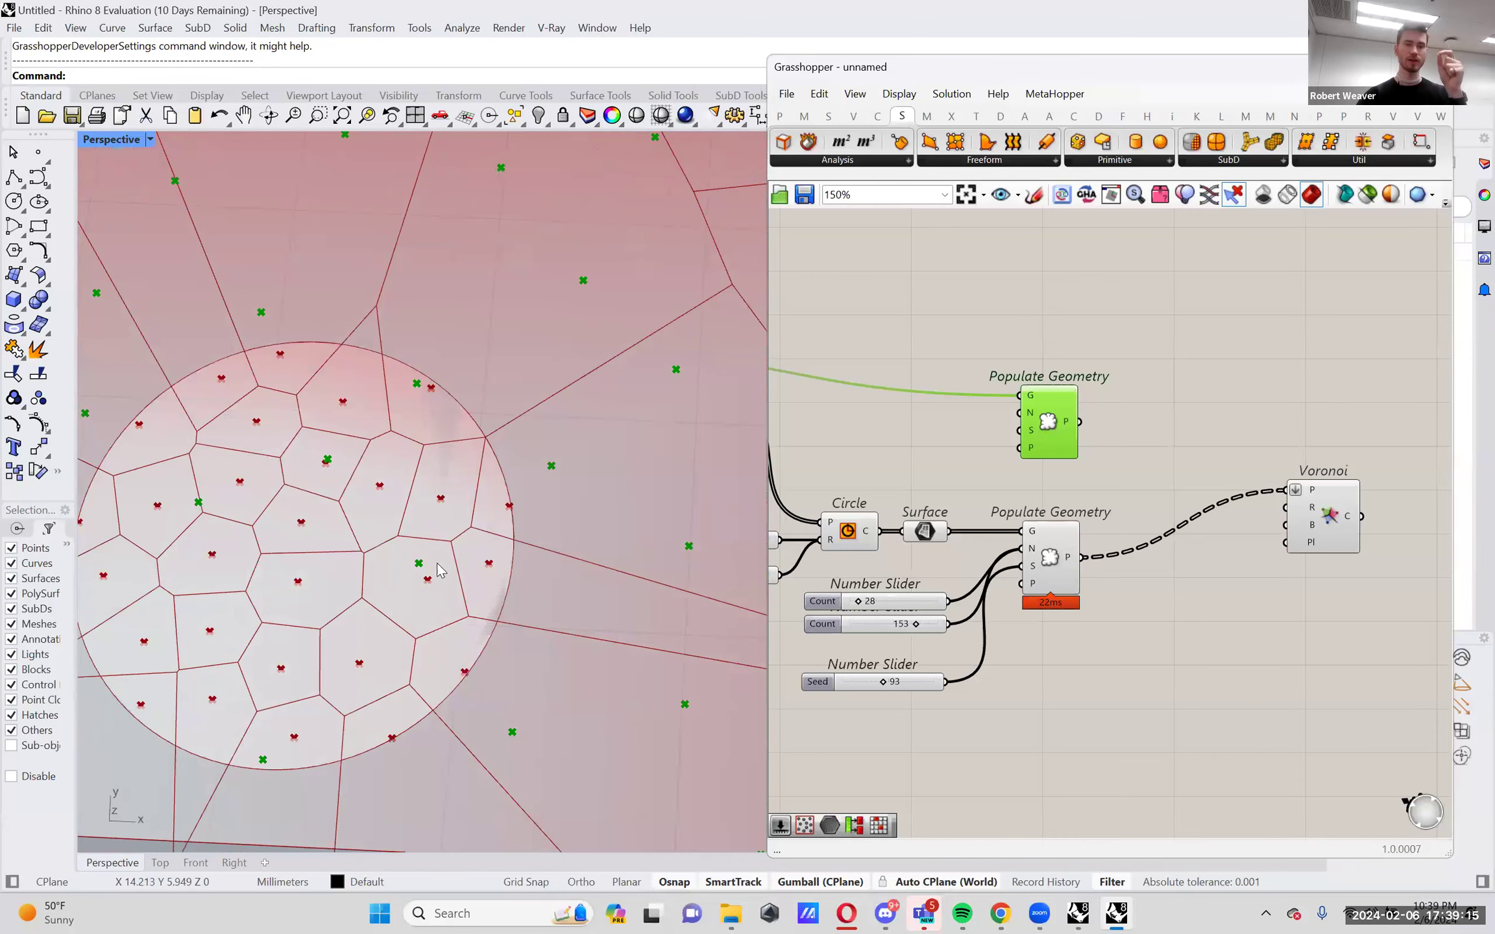
Add a Cull Duplicates component between the upper Populate Geometry and Voronoi.
double_click(1167, 447)
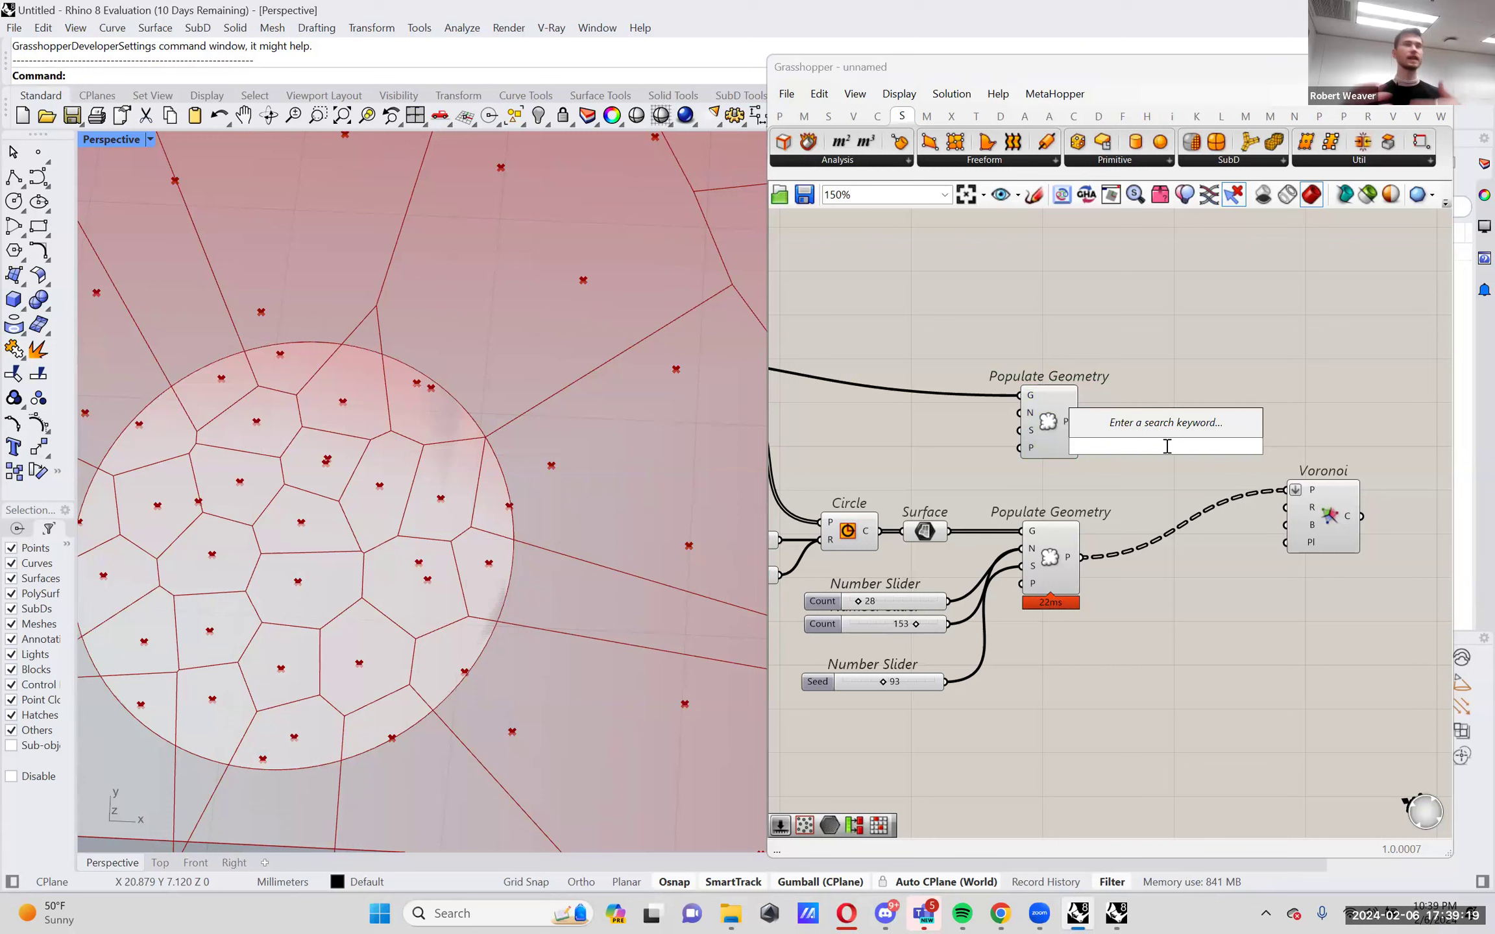
type("cull")
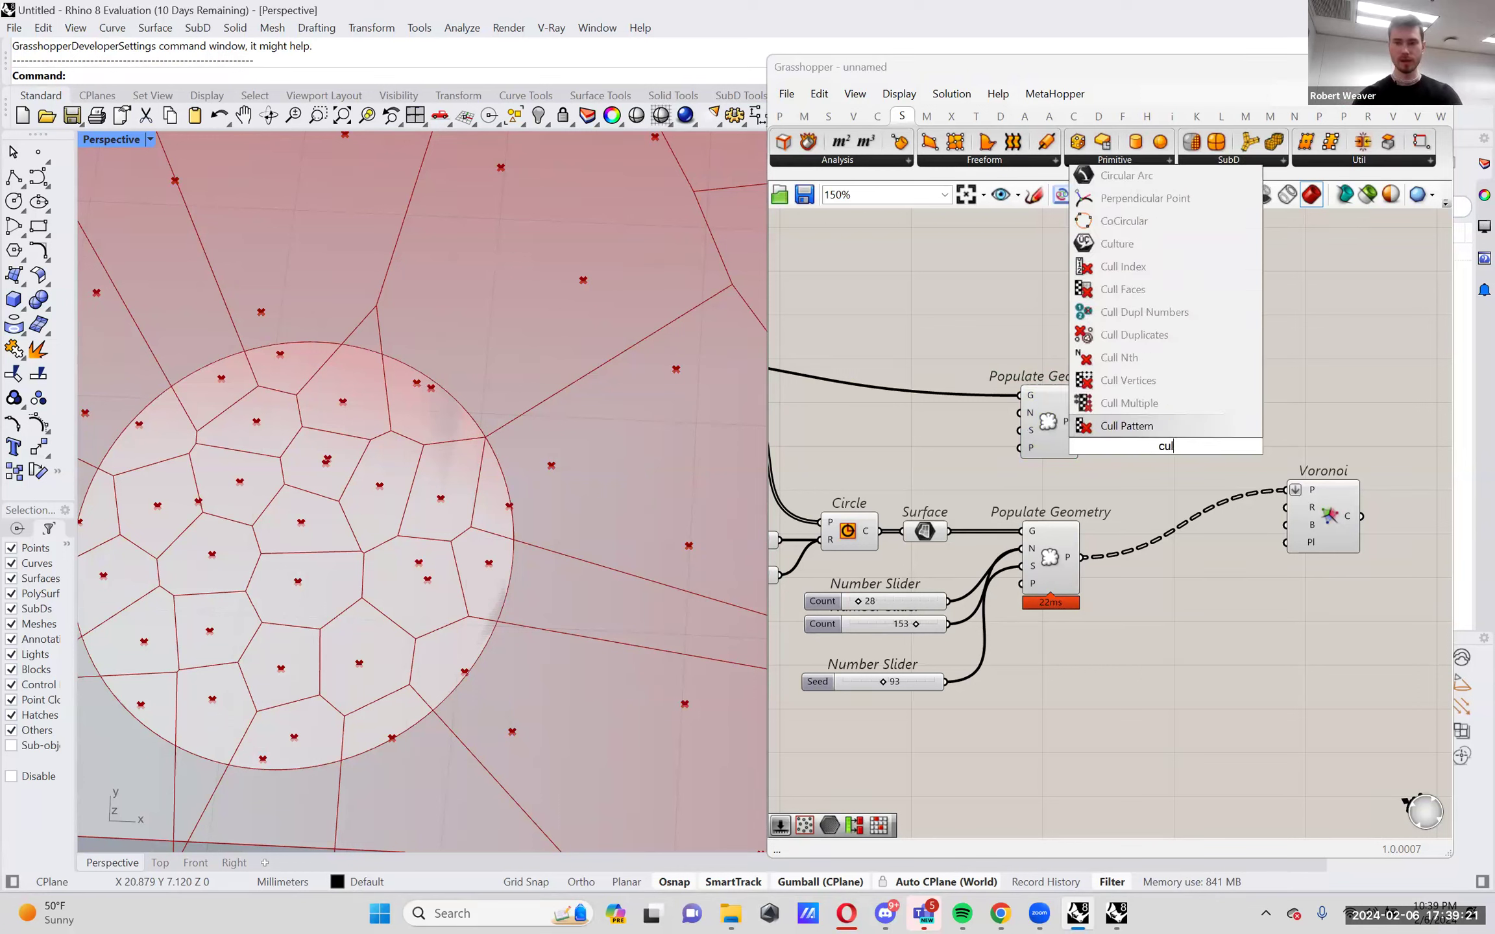
key("Up")
key("Up")
key("Up")
key("Up")
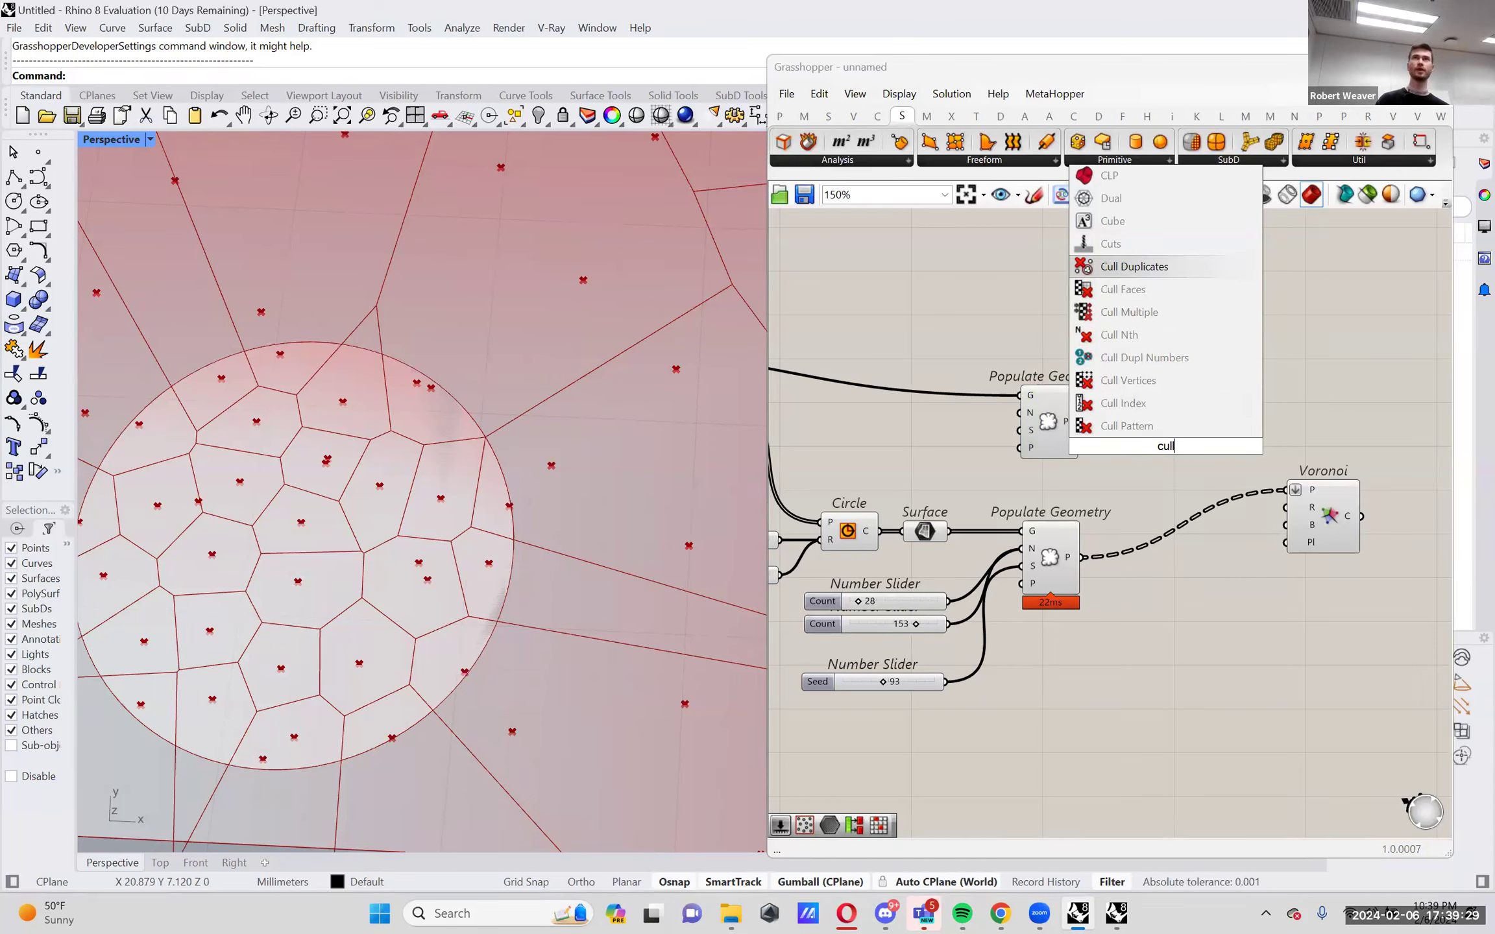
key("Return")
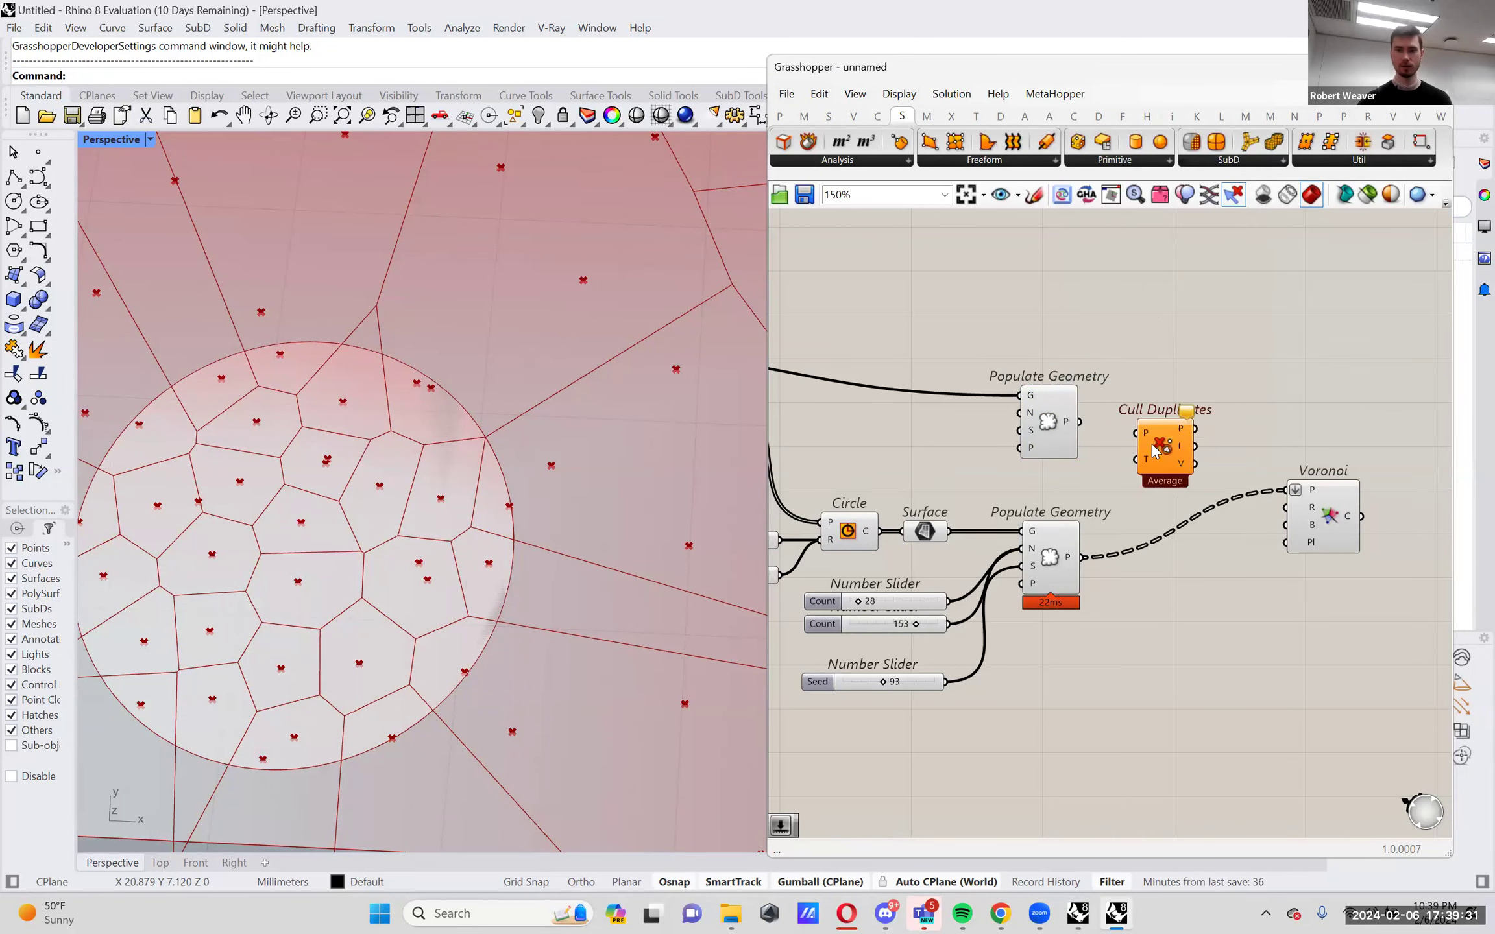
left_click_drag(1163, 458, 1158, 459)
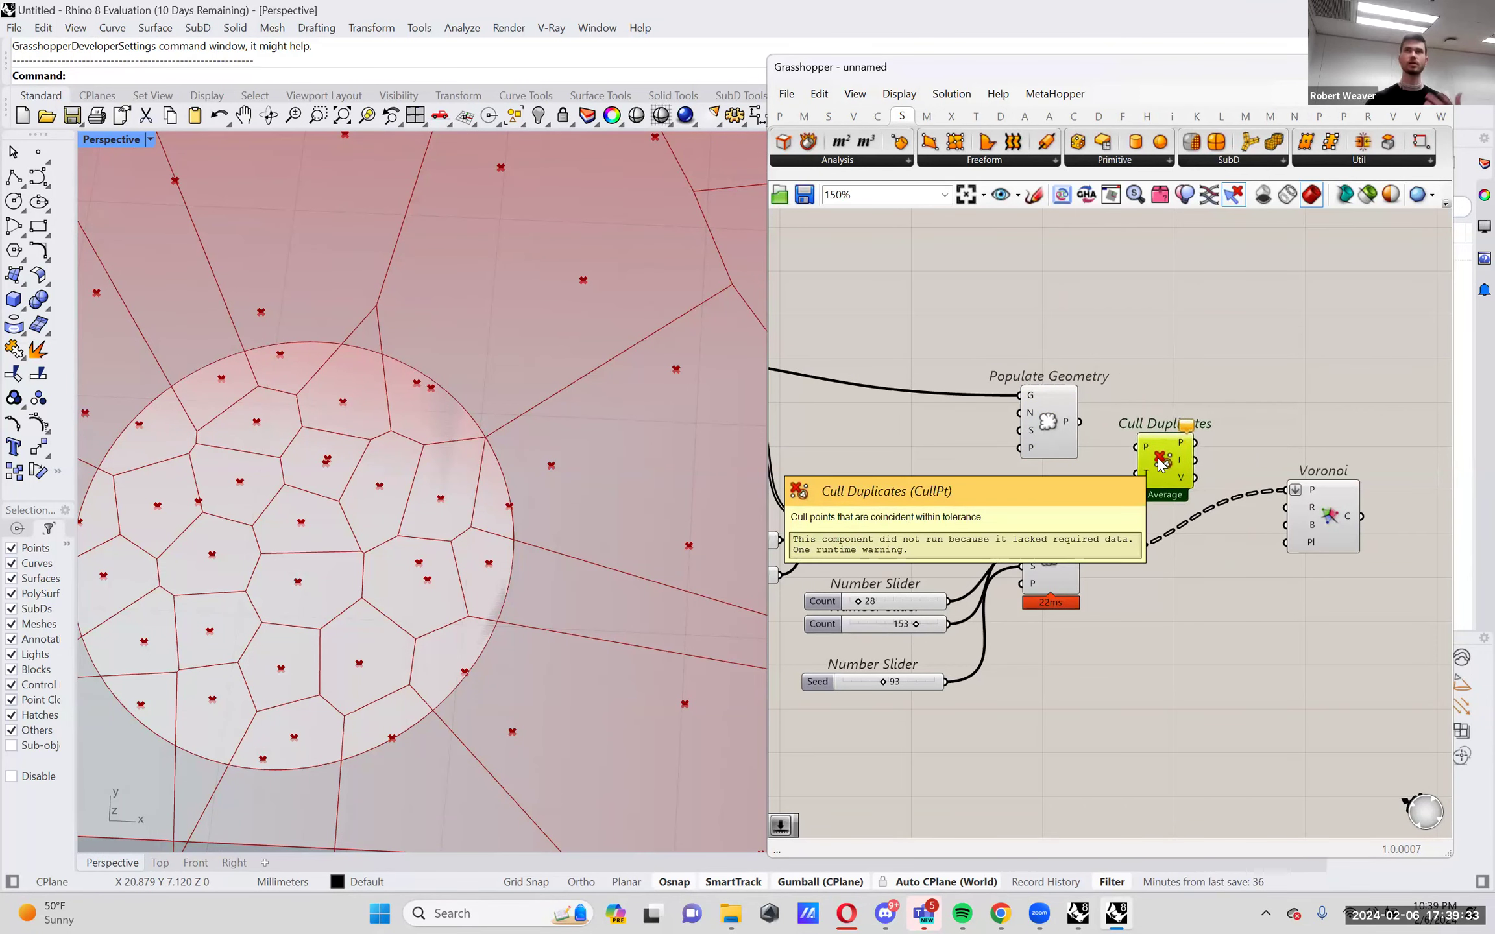
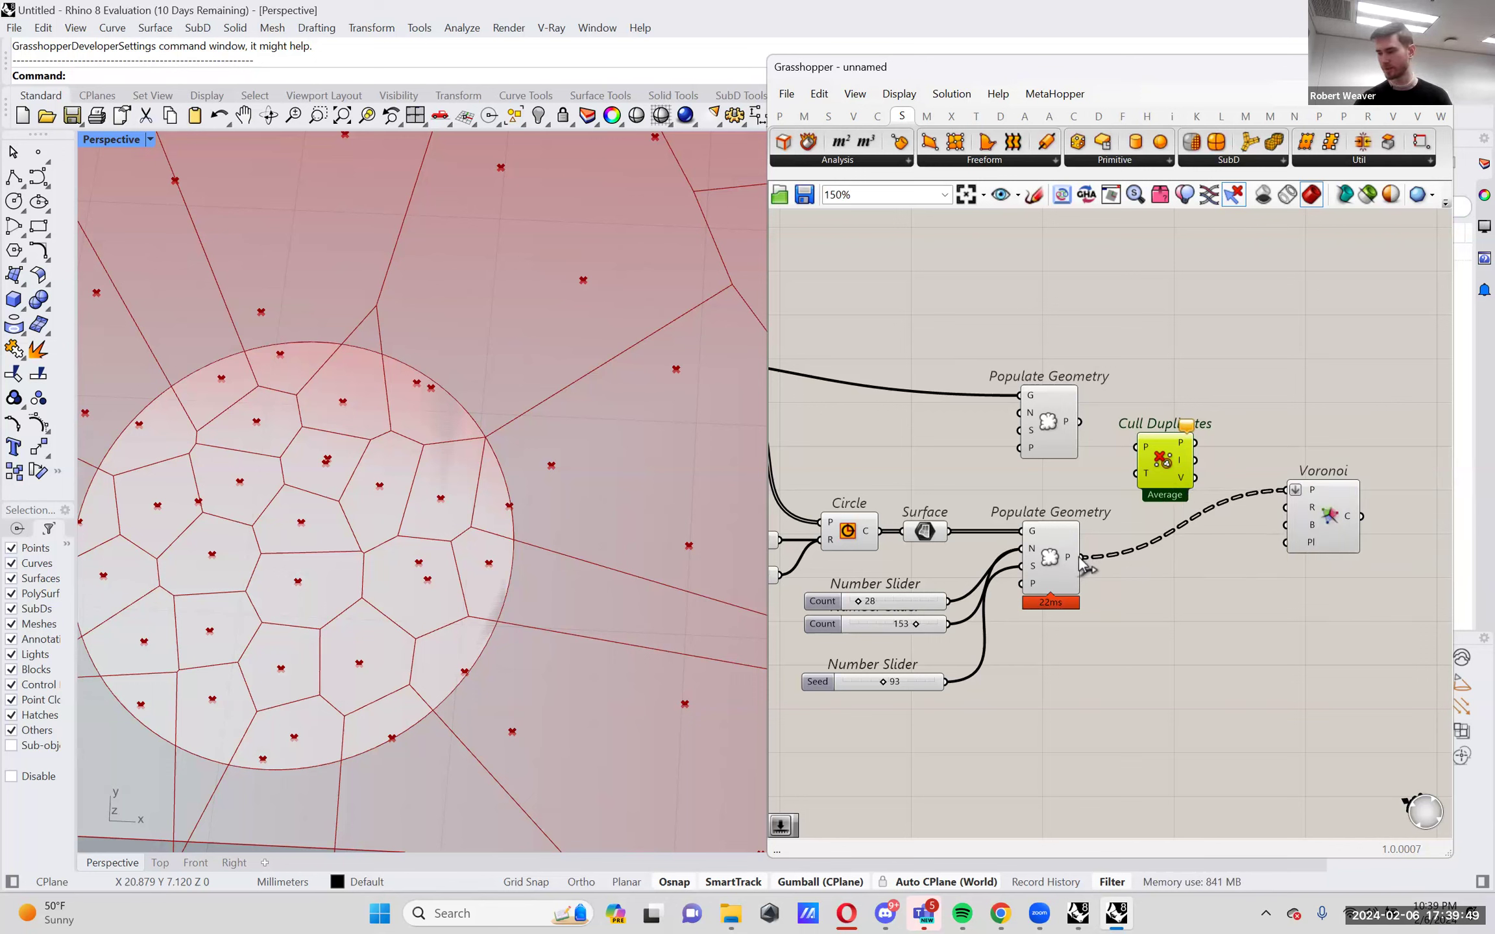
Wire the P outputs of both Populate Geometry components into Cull Duplicates' P input.
left_click_drag(1079, 422, 1137, 447)
left_click_drag(1082, 557, 1137, 447)
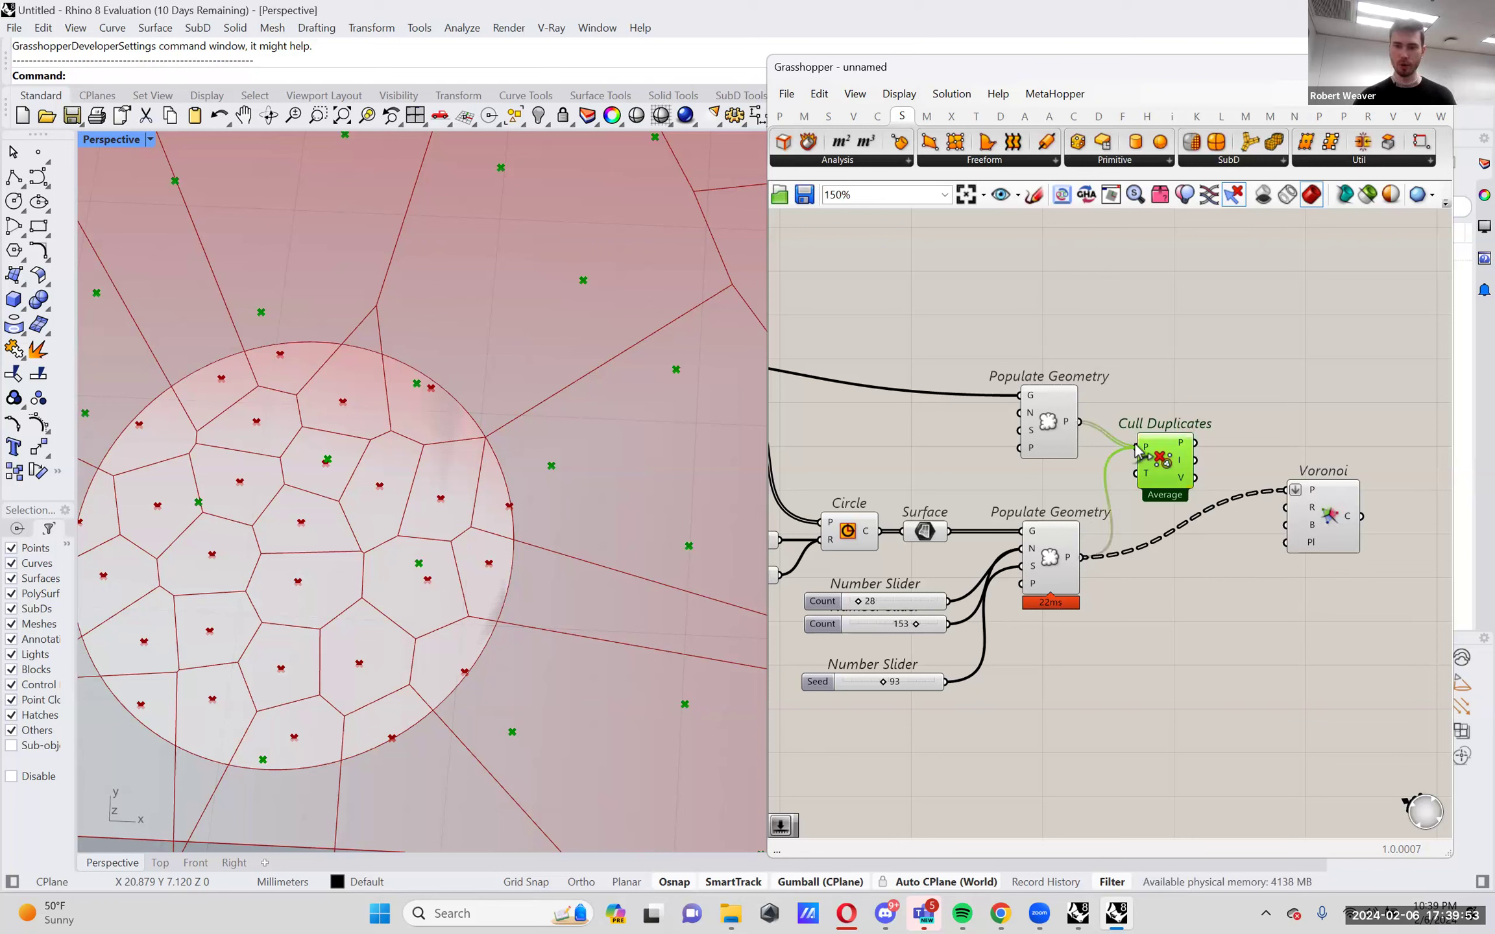
key("ctrl+z")
left_click_drag(1084, 556, 1154, 454, "shift")
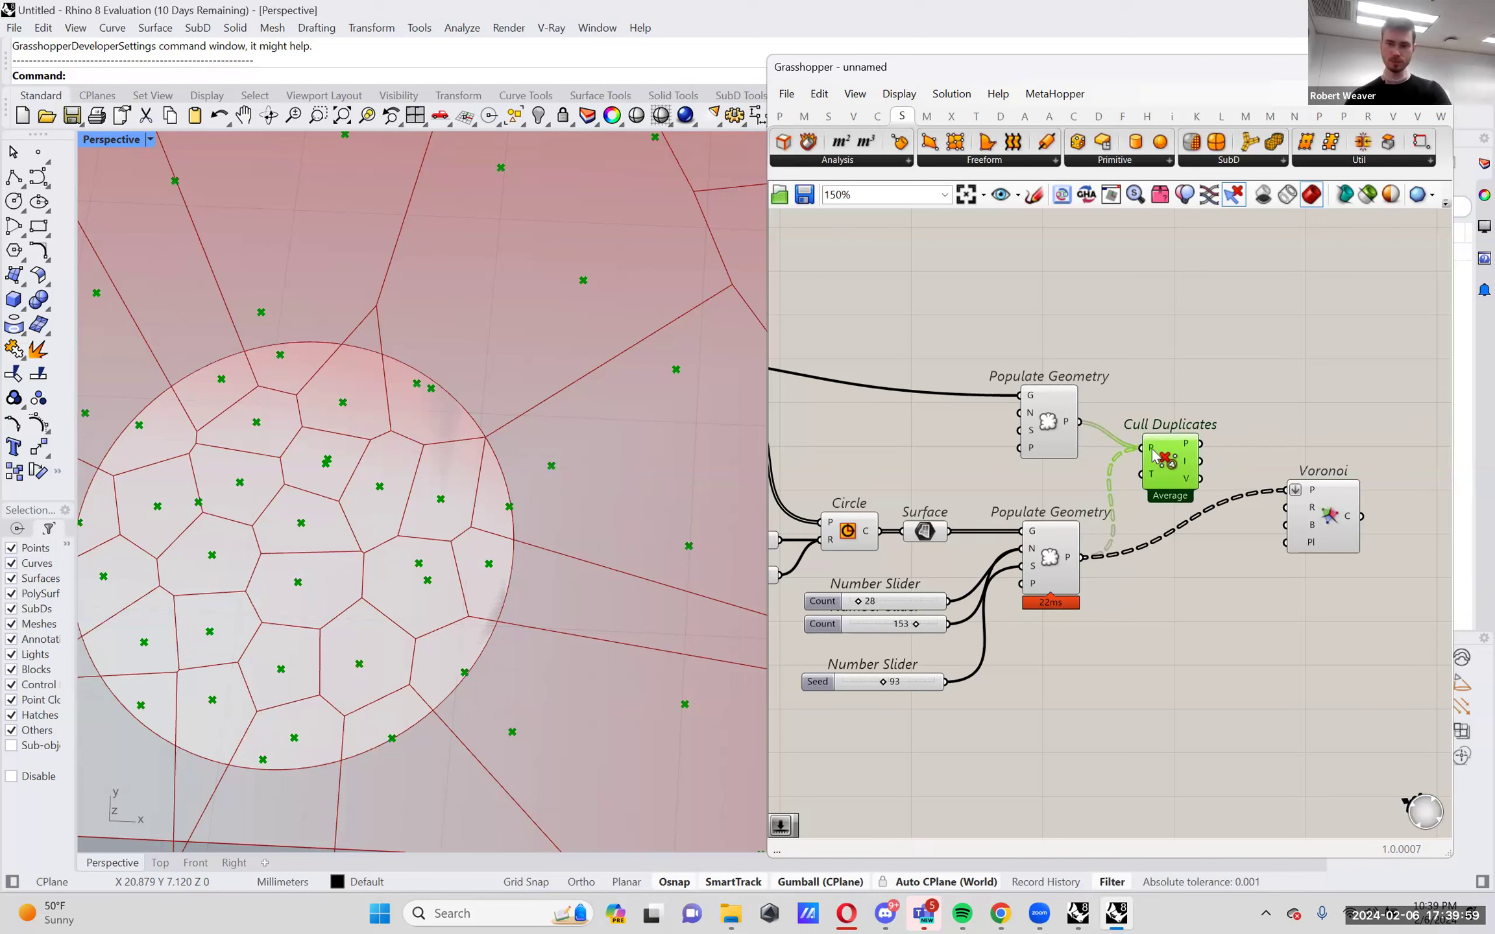
Flatten Cull Duplicates' P input and inspect the resulting point list.
mouse_move(1153, 454)
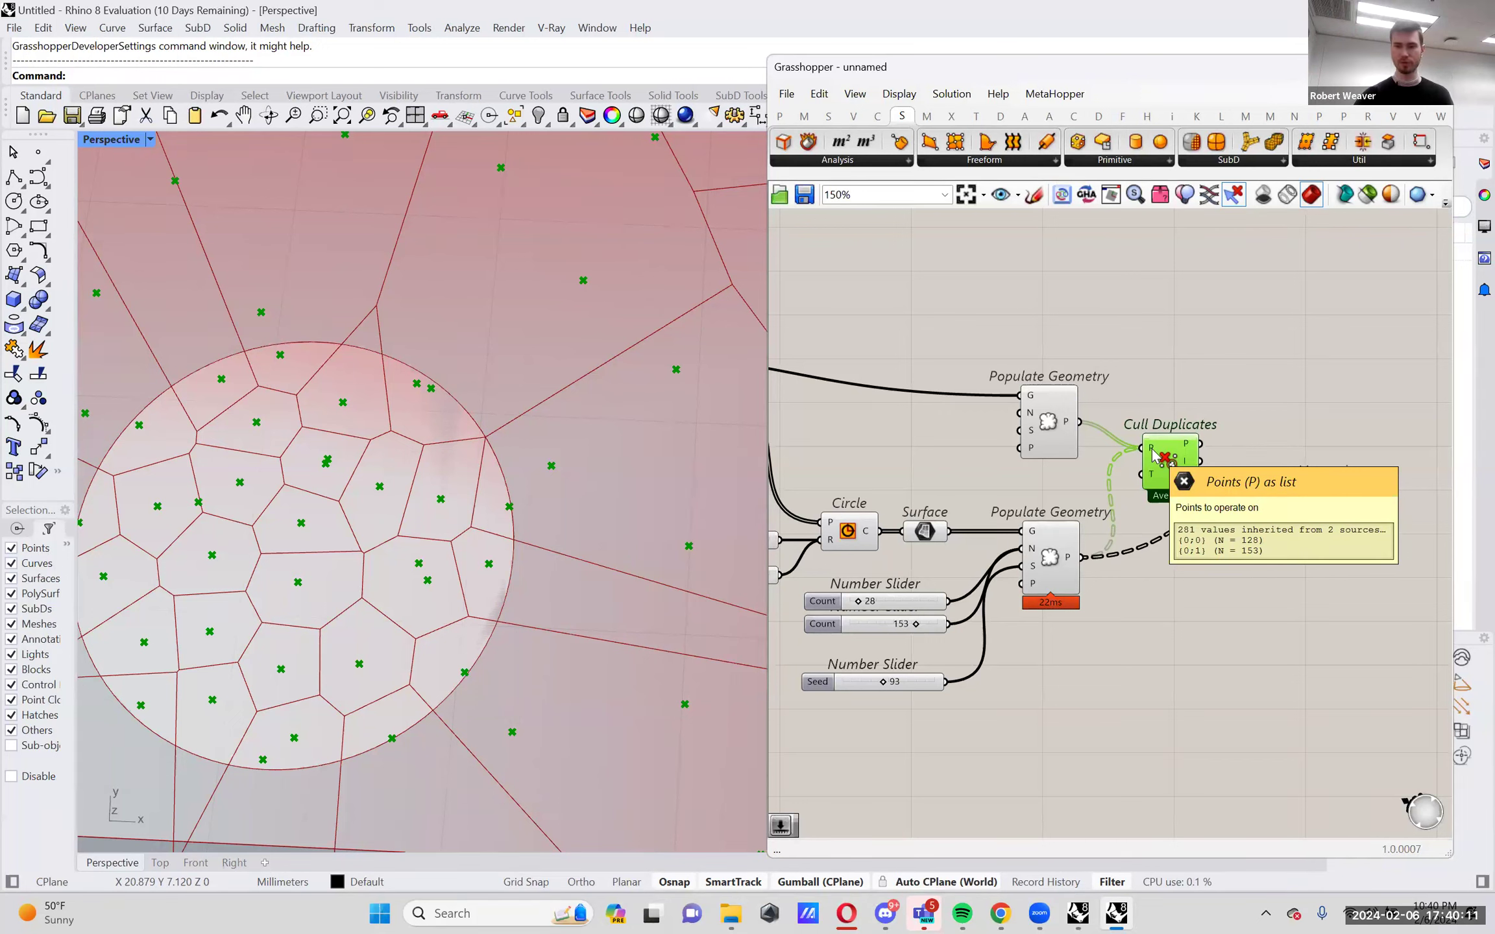
right_click(1152, 449)
left_click(1201, 574)
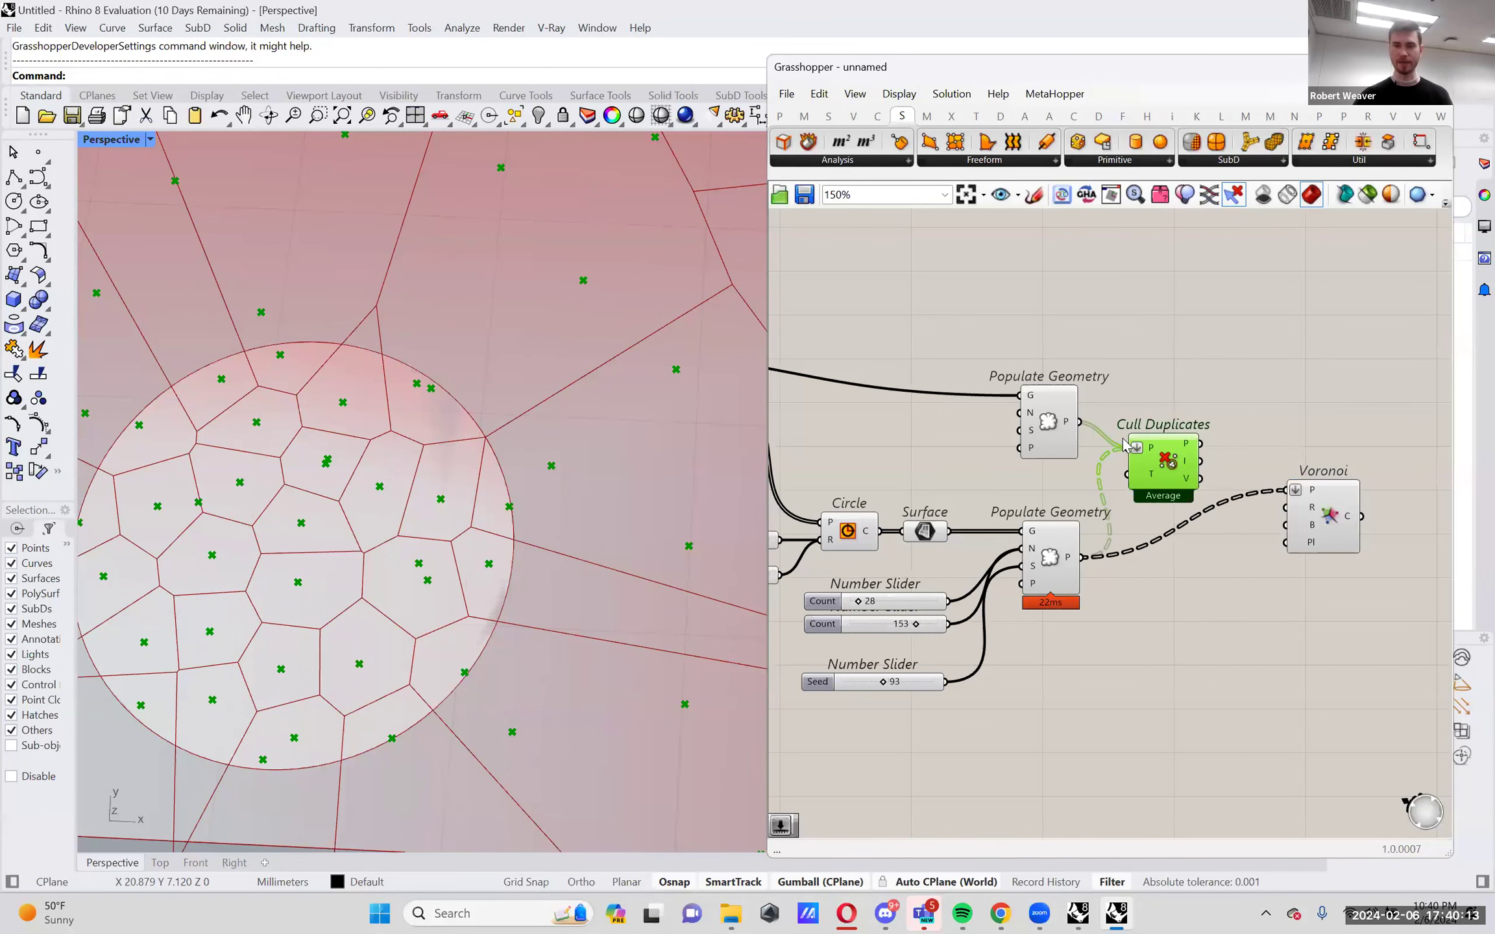
mouse_move(1154, 452)
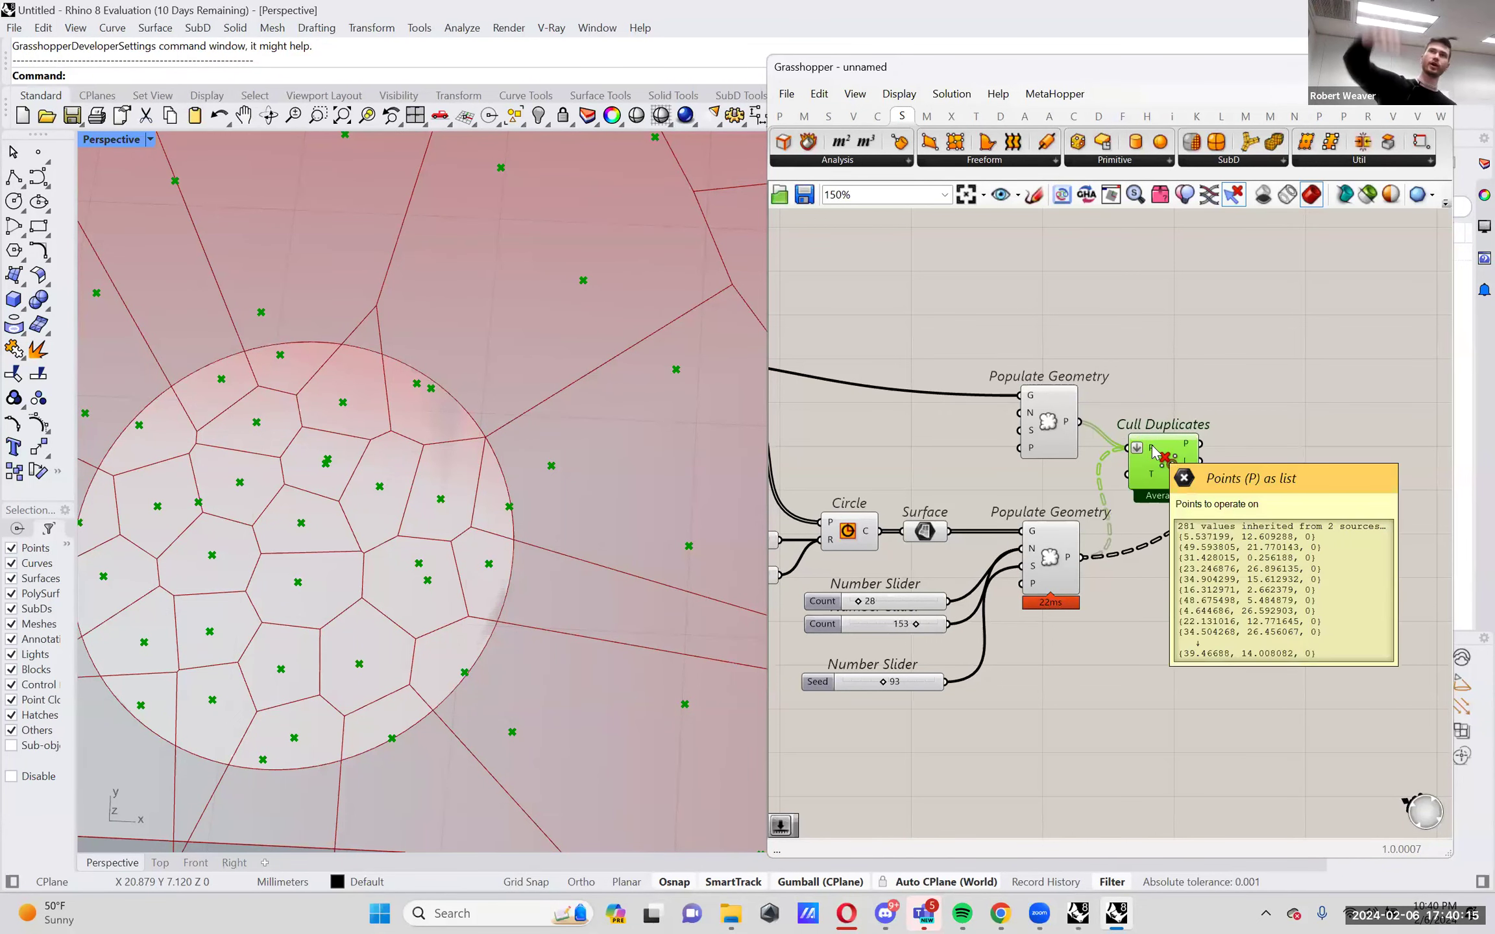
Move Cull Duplicates level with the upper Populate Geometry, leaving more space between them, and shift Voronoi farther downstream.
left_click_drag(1165, 458, 1187, 431)
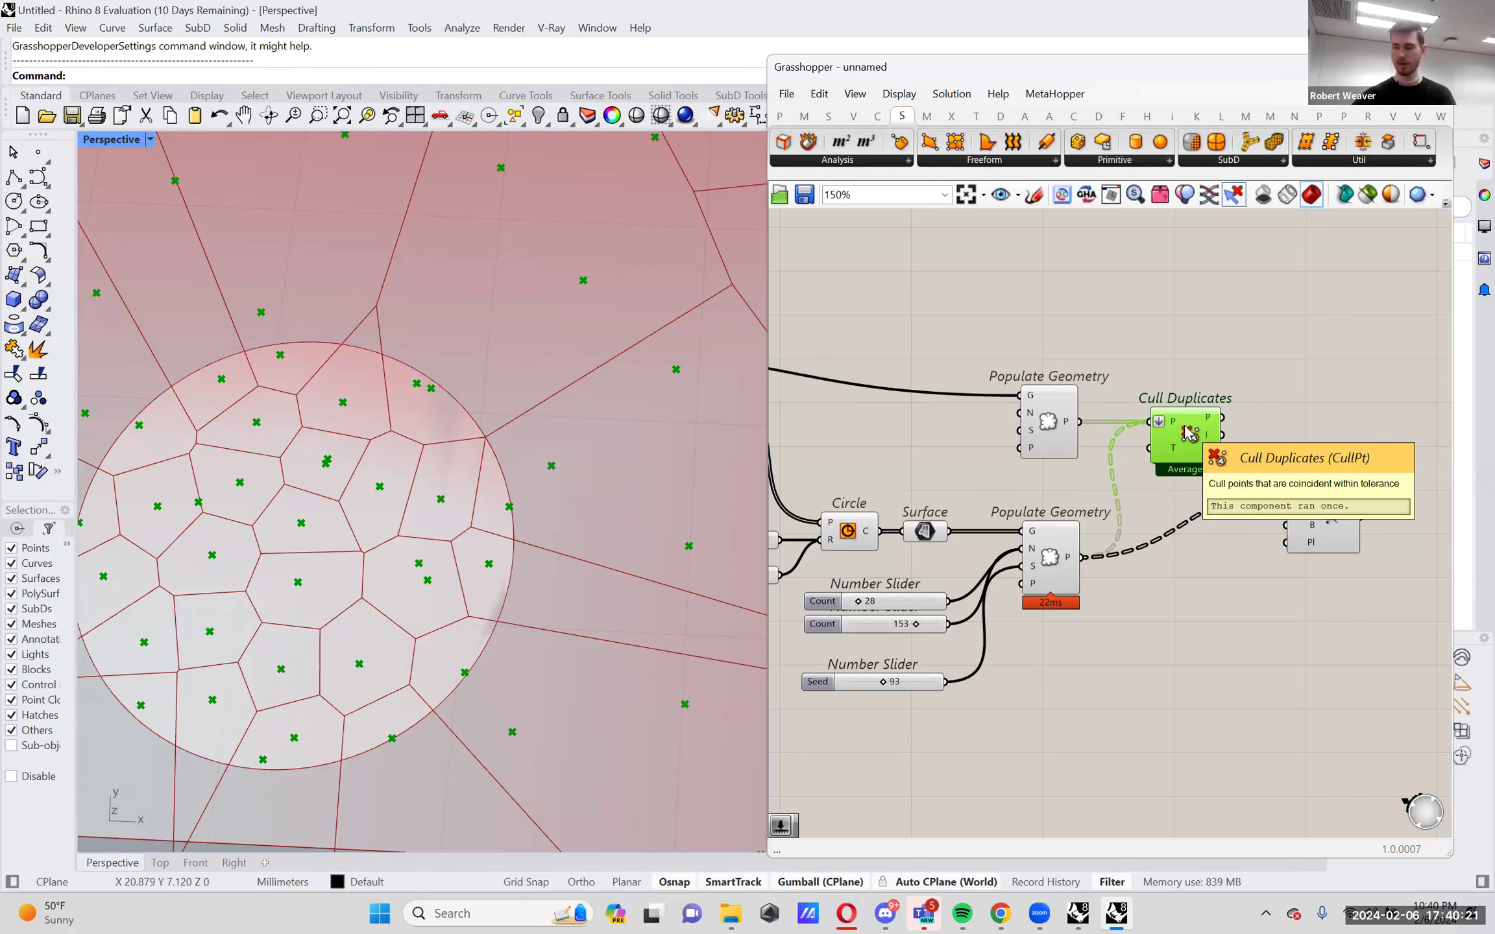
left_click_drag(1186, 427, 1216, 428)
left_click_drag(1325, 499, 1373, 522)
left_click_drag(1233, 445, 1245, 445)
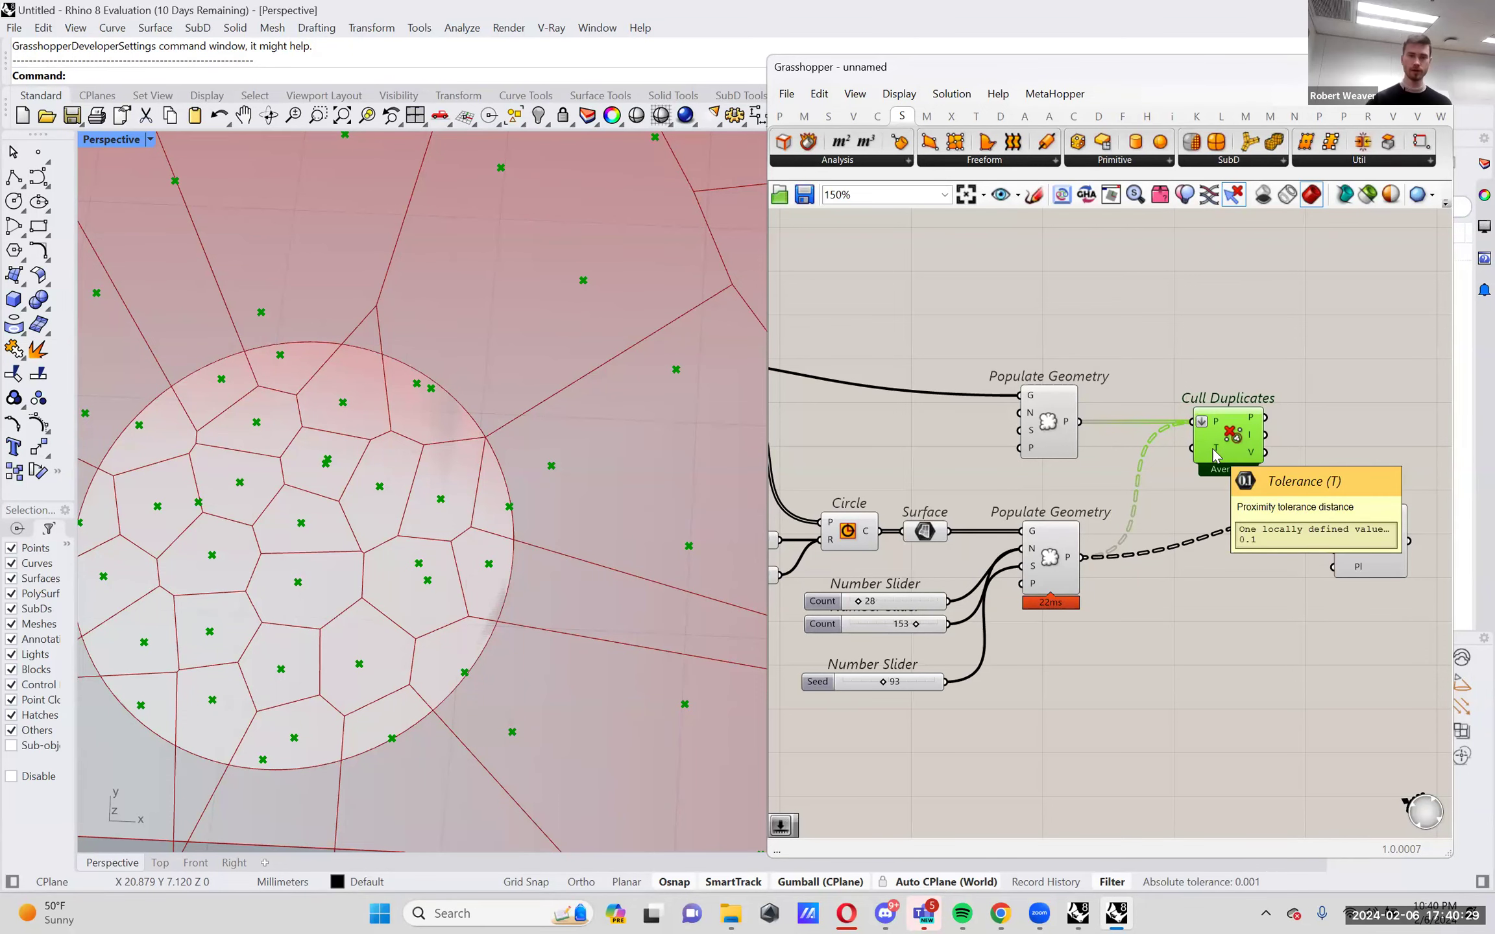
Connect a new number slider ranging from 0.1 to 10 to Cull Duplicates' T input and set it to 0.2.
scroll(542, 486, "down", 5)
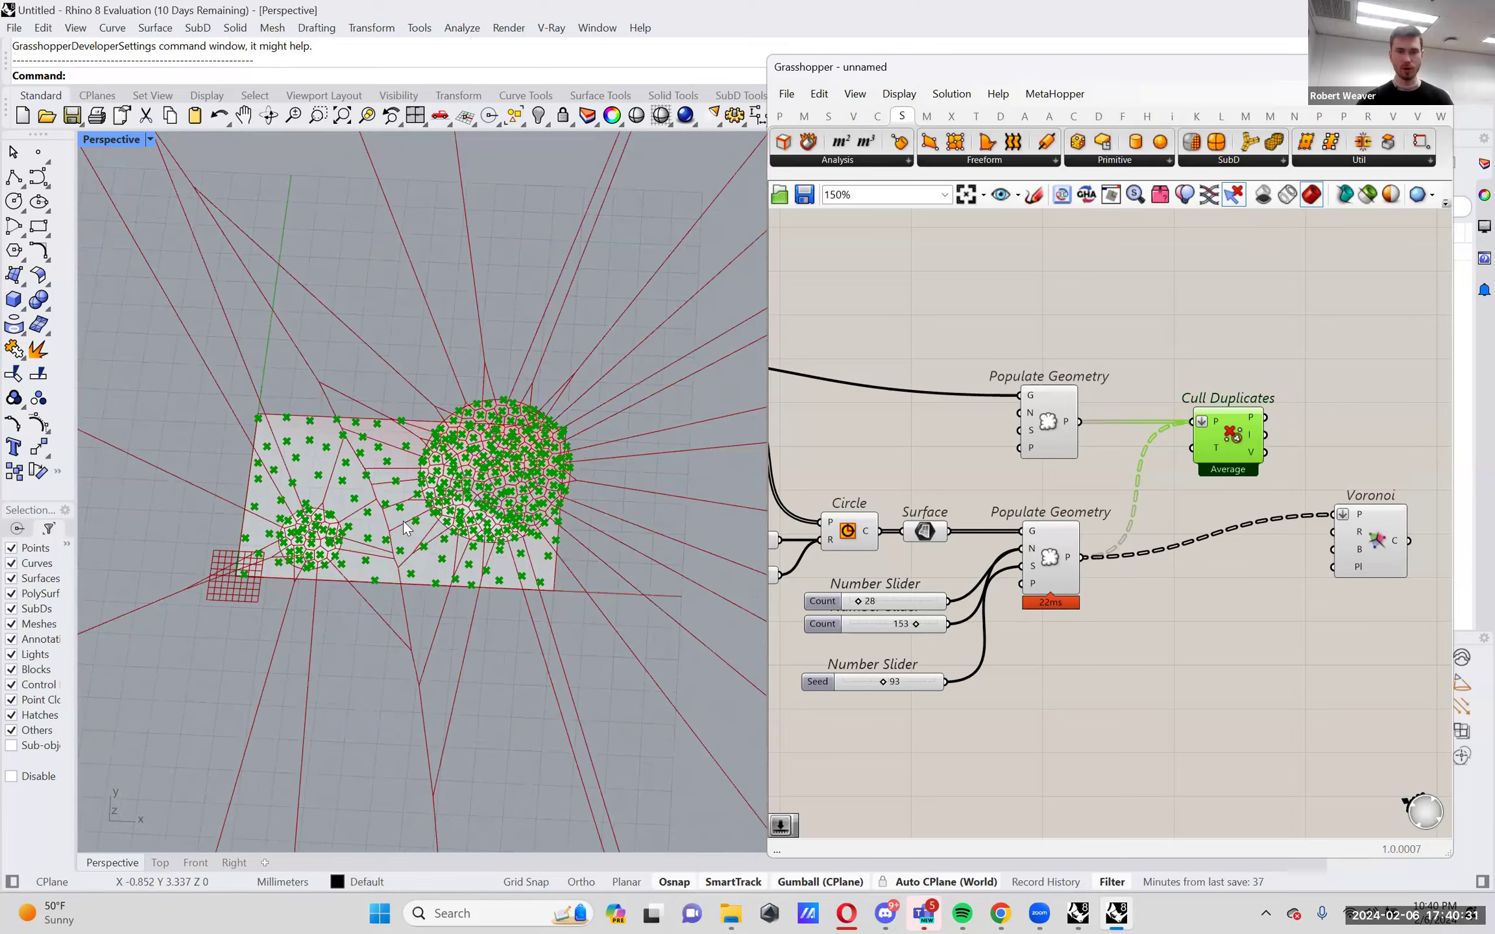
scroll(403, 521, "up", 3)
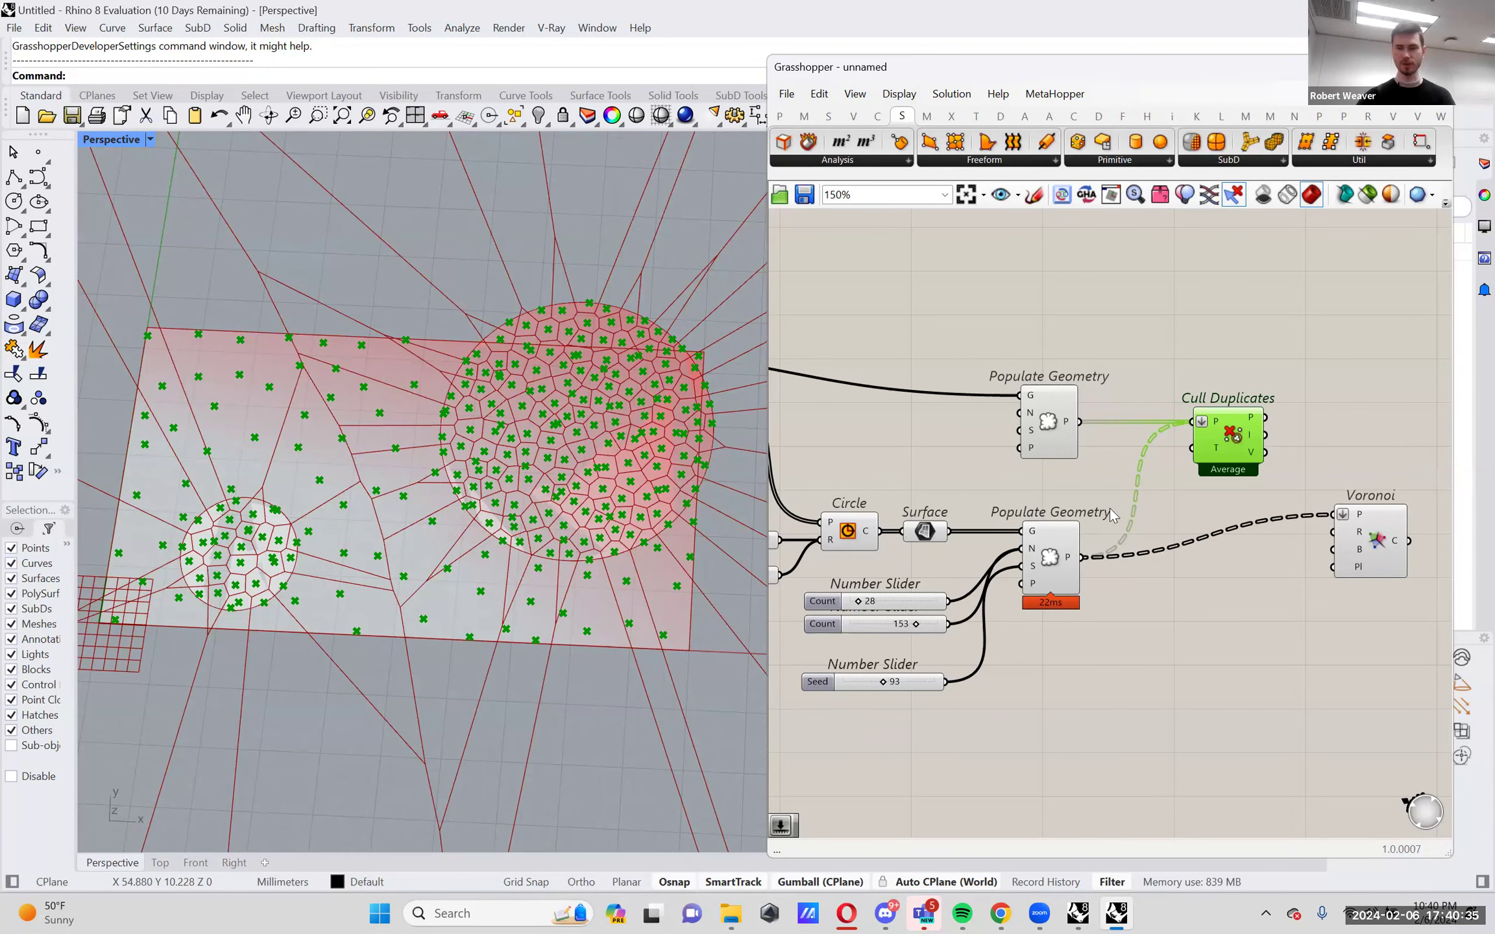
left_click(1047, 488)
double_click(1046, 488)
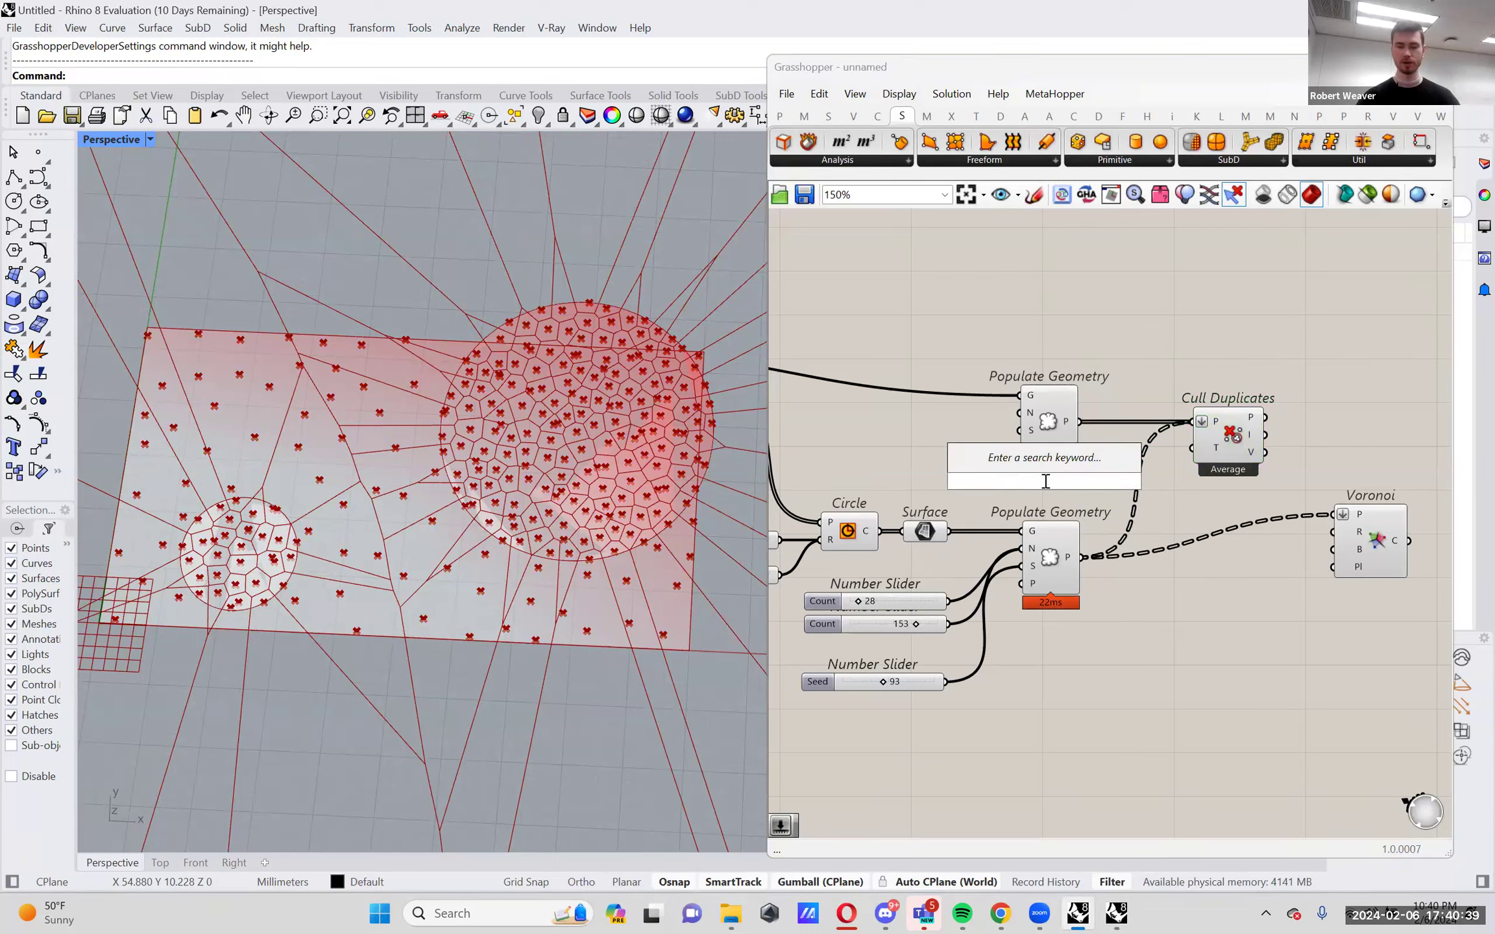
type("1")
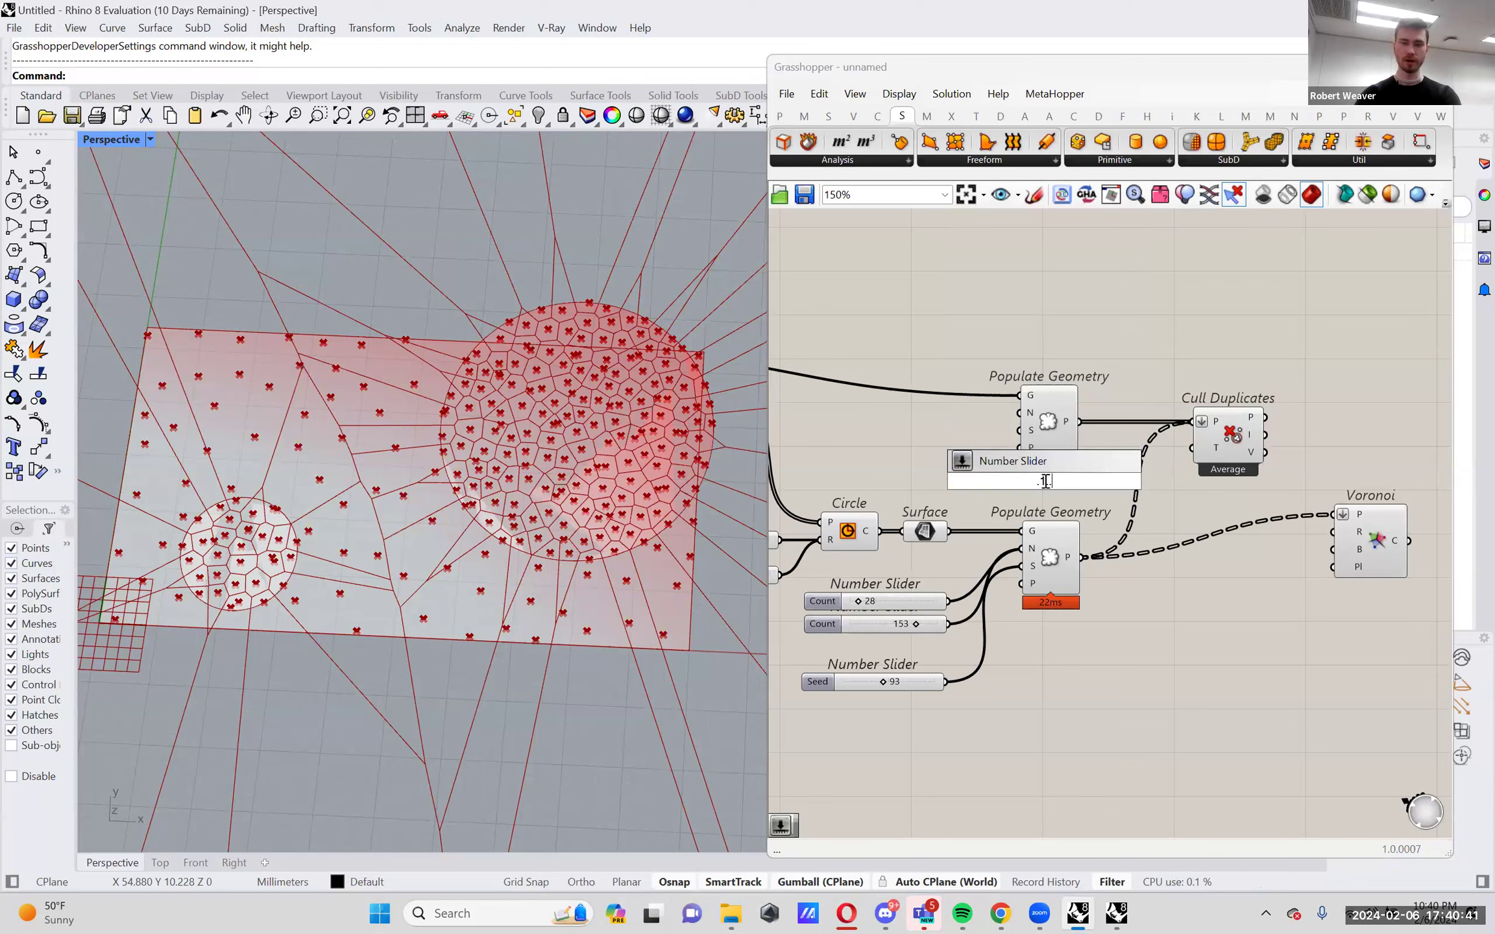
type("..10")
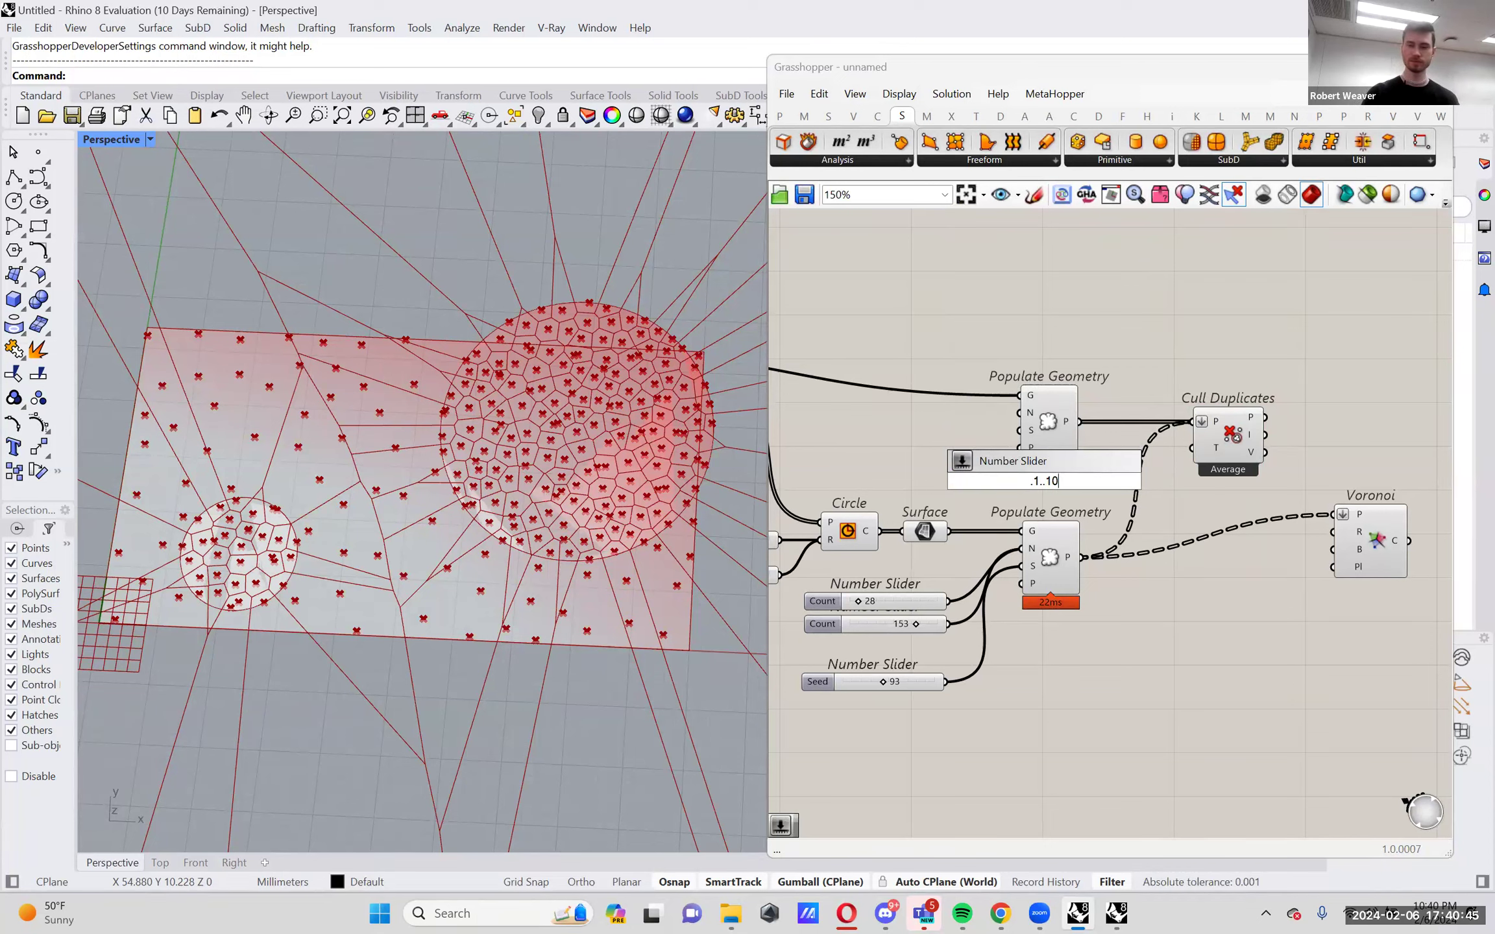
key("Return")
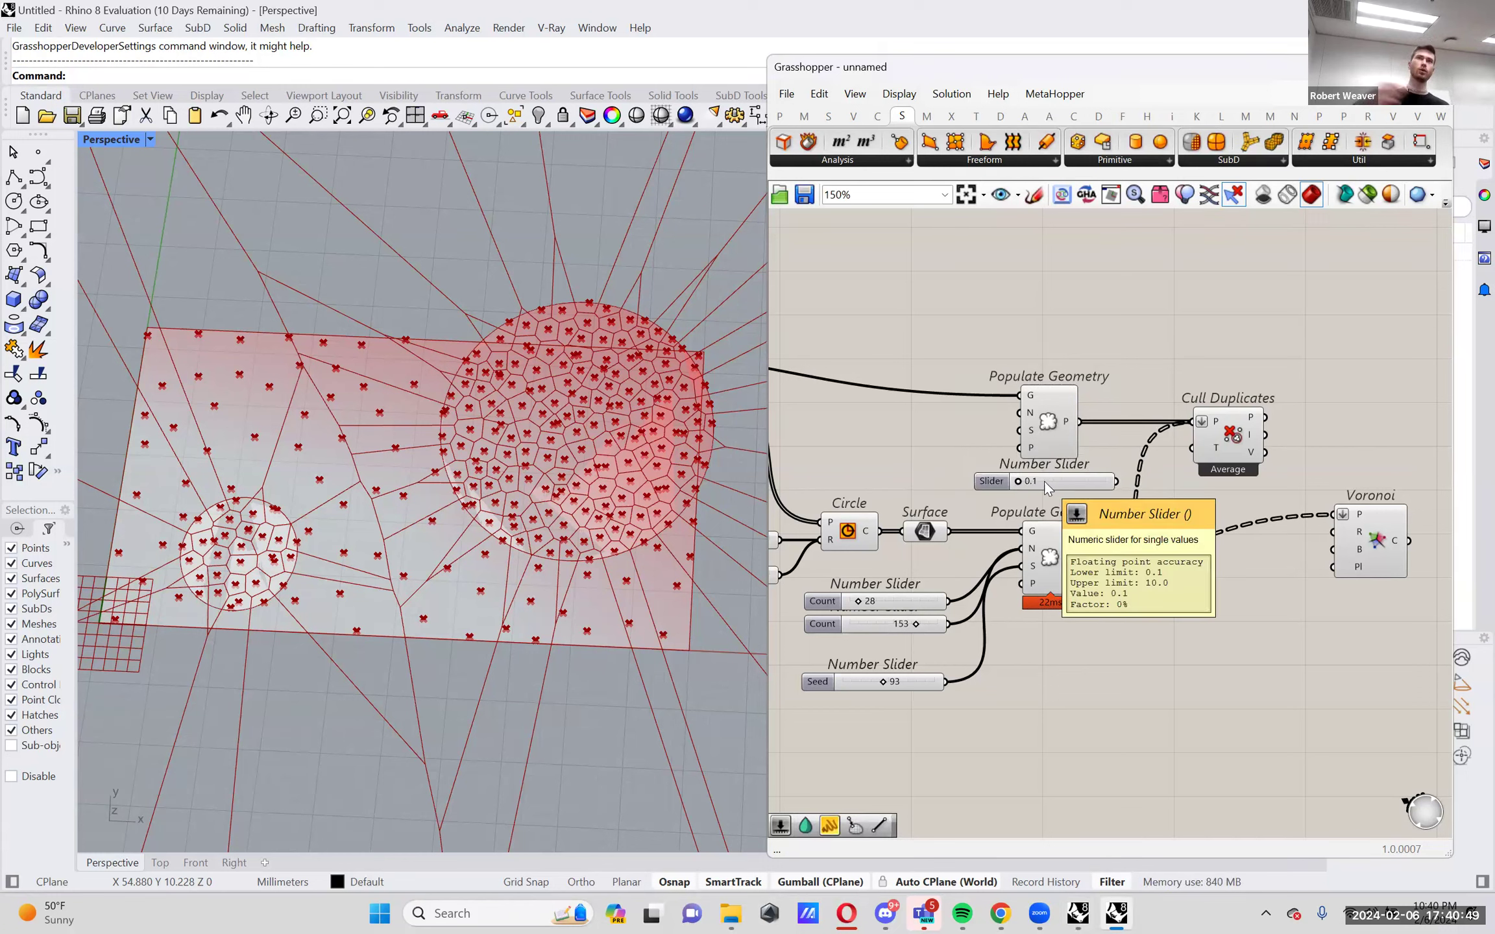
left_click_drag(1116, 481, 1193, 448)
left_click(1223, 440)
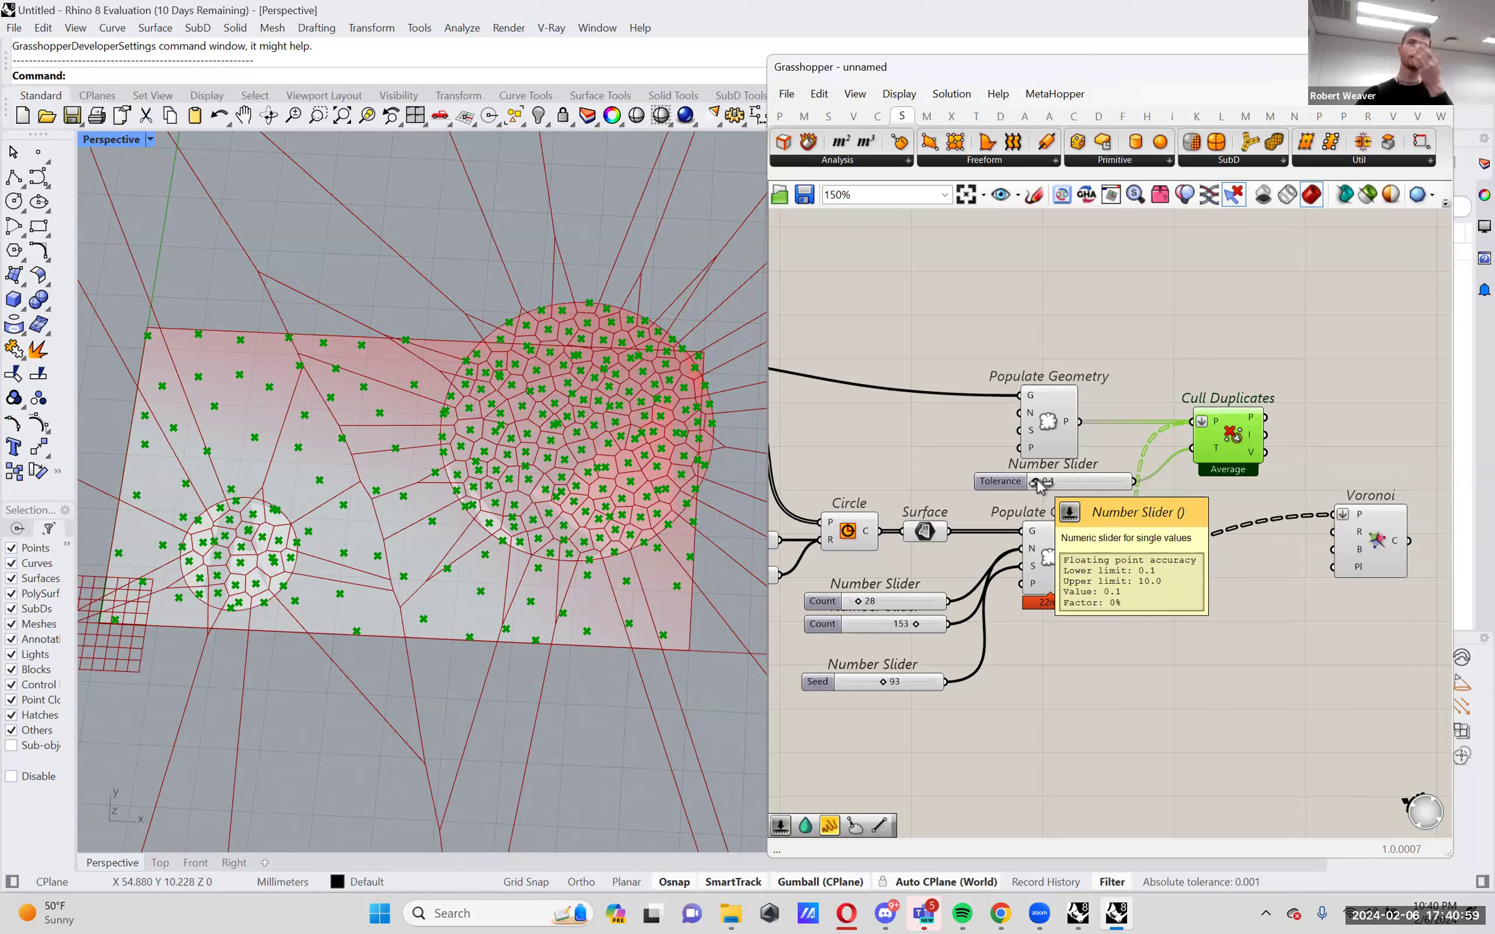
mouse_move(1037, 483)
left_mouse_down()
mouse_move(1087, 484)
mouse_move(1036, 485)
left_mouse_up()
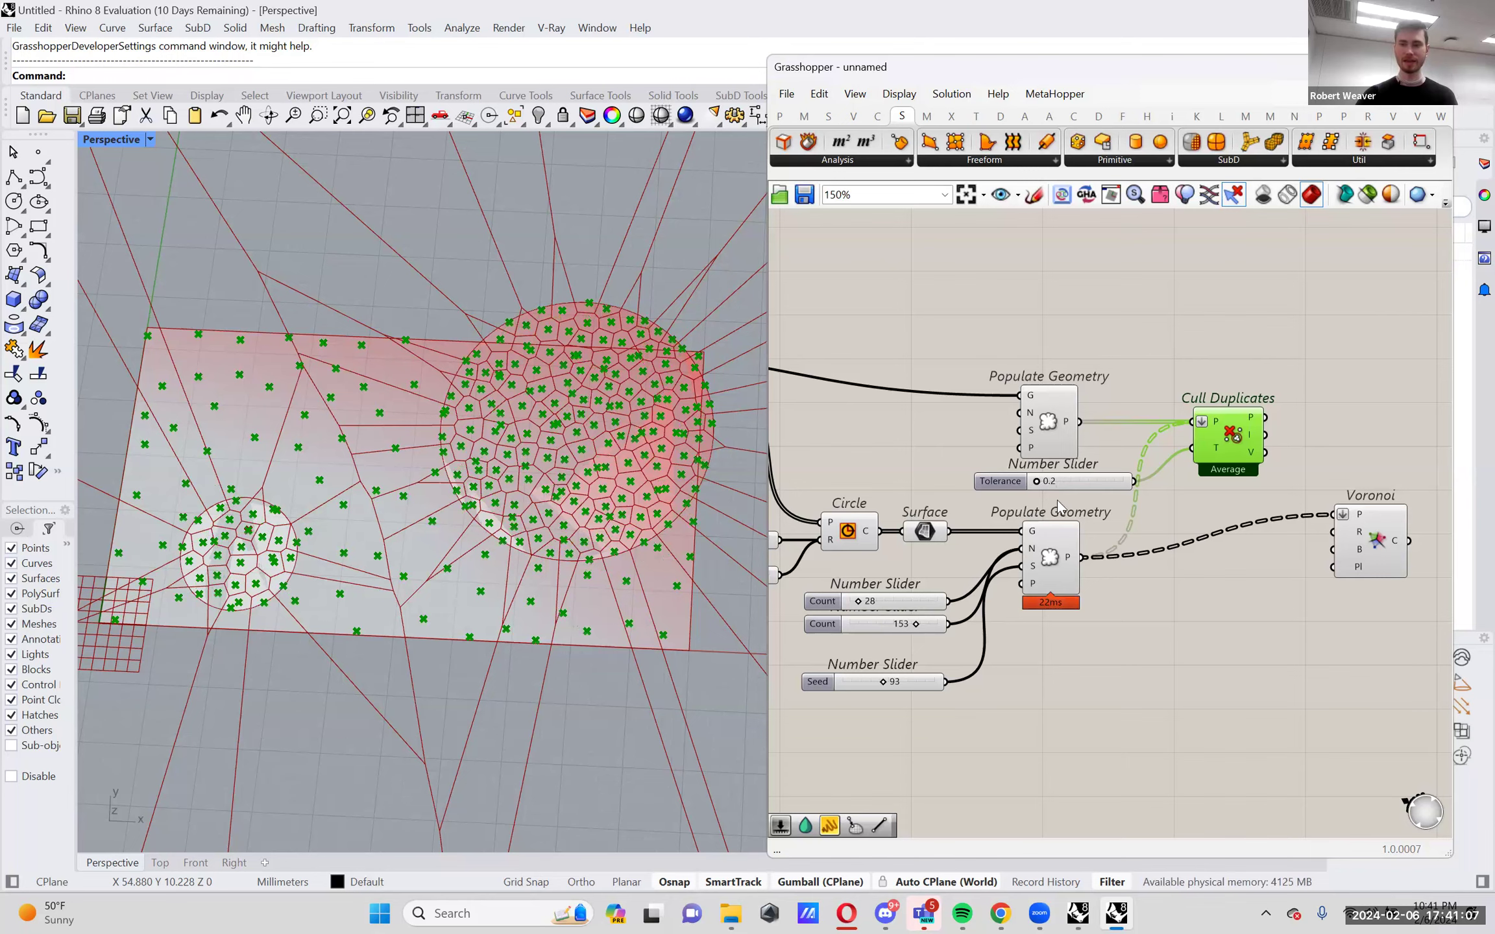
Turn off the preview of Evaluate Surface, Circle, Surface, both Populate Geometry components and Voronoi.
scroll(1149, 610, "down", 3)
left_click_drag(1207, 647, 894, 404)
right_click(891, 399)
left_click(945, 429)
left_click(980, 460)
right_click_drag(1119, 548, 1125, 541)
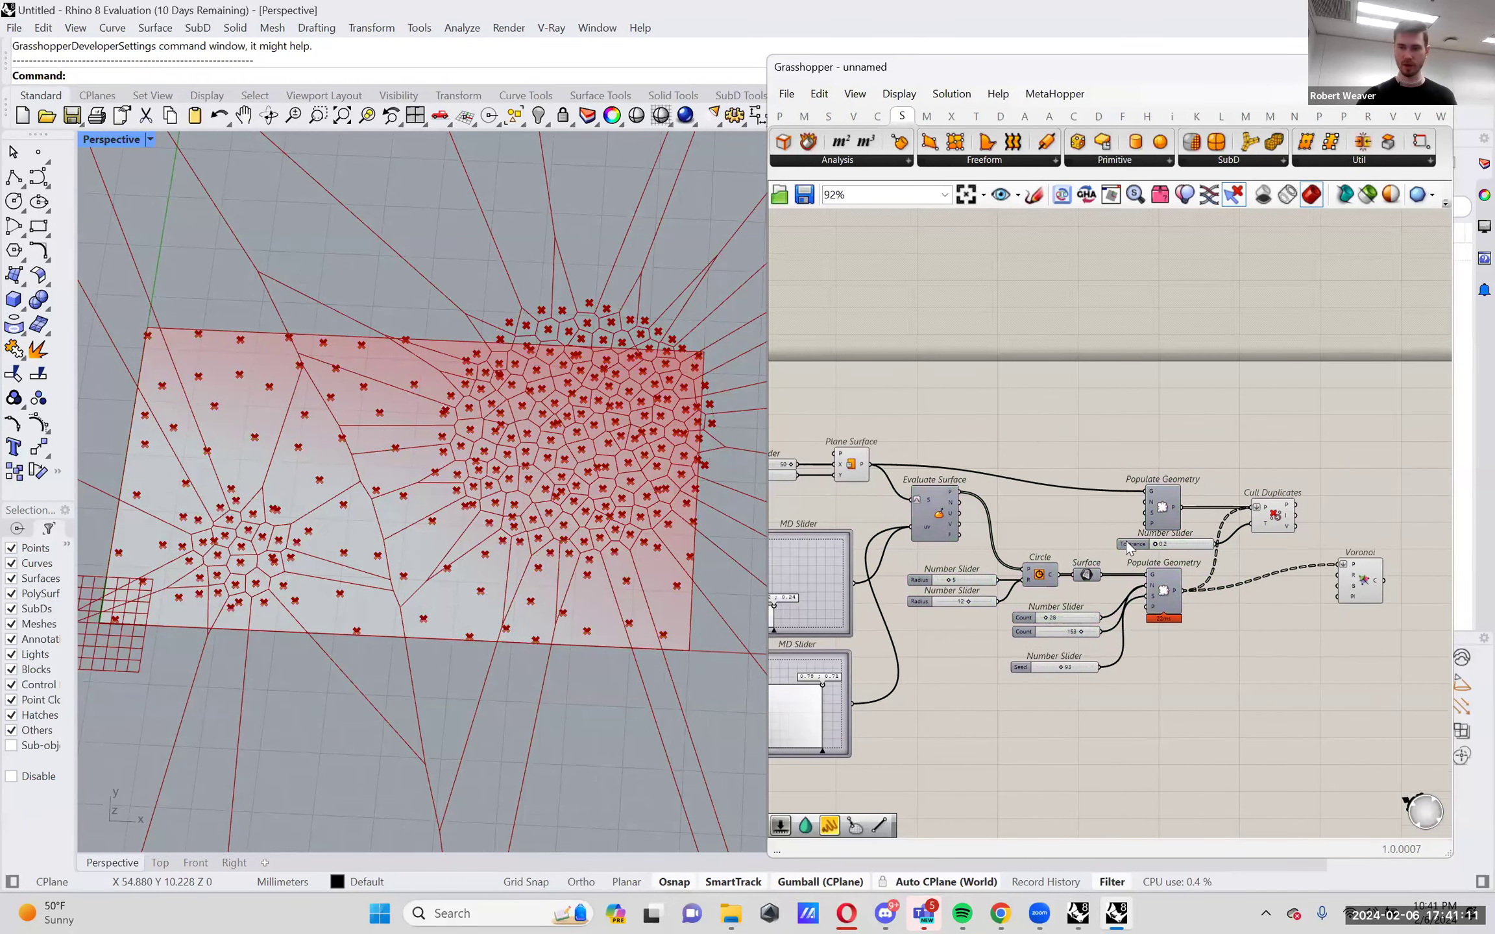
right_click(1376, 589)
left_click(1320, 614)
scroll(1237, 616, "up", 3)
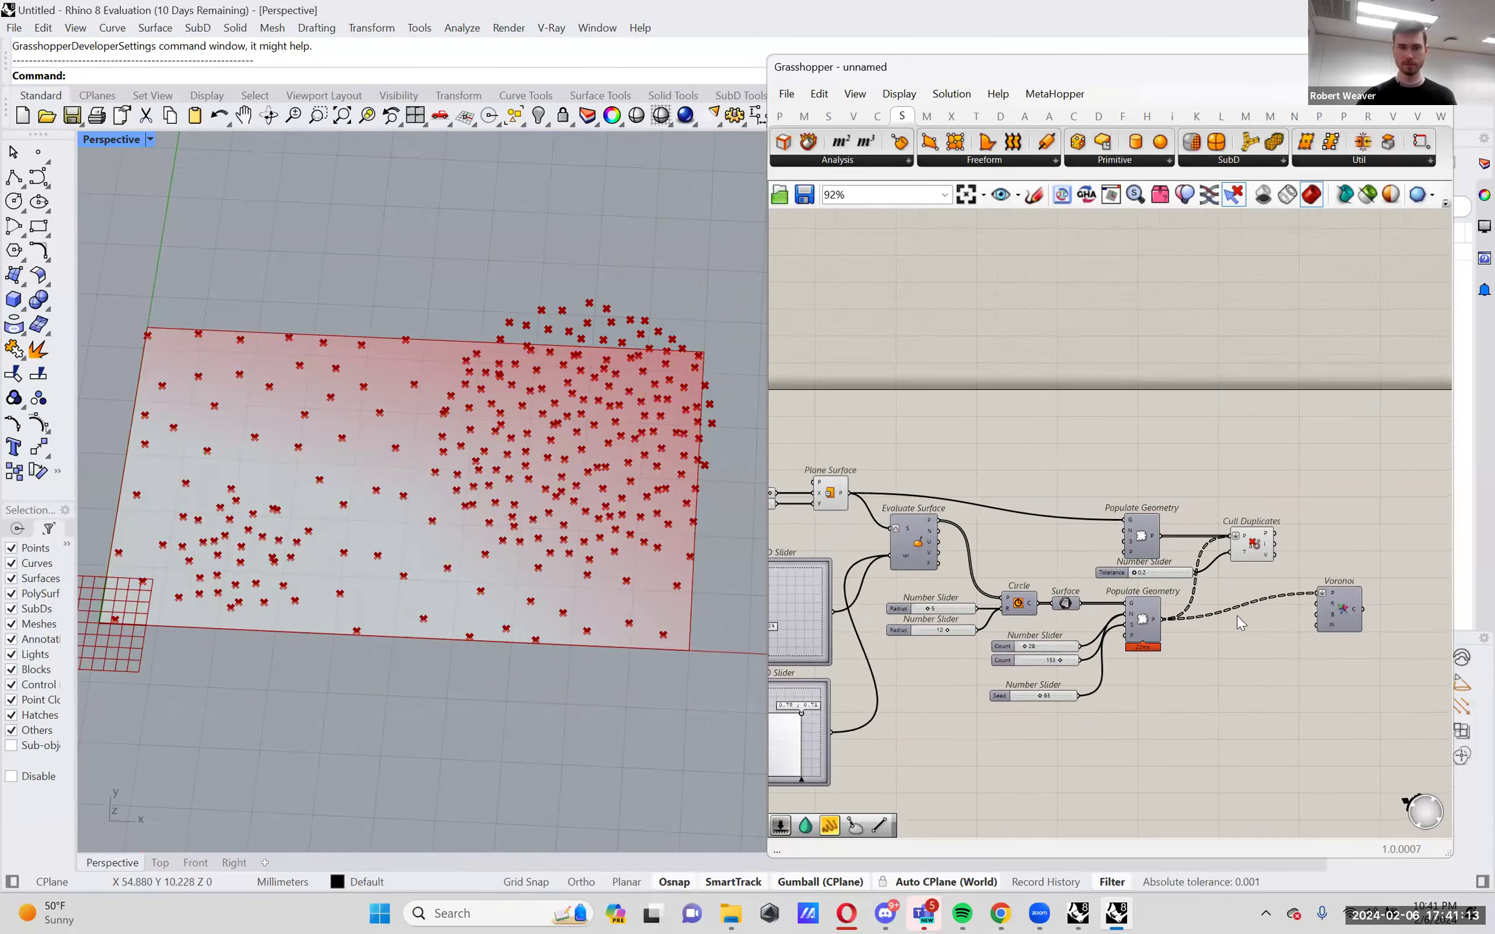
Set the Tolerance slider to 0.1 and add a second Circle component above Cull Duplicates.
left_click(1259, 540)
mouse_move(1040, 577)
left_mouse_down()
mouse_move(1089, 578)
mouse_move(1042, 577)
left_mouse_up()
right_click_drag(1157, 406, 1107, 425)
double_click(1107, 425)
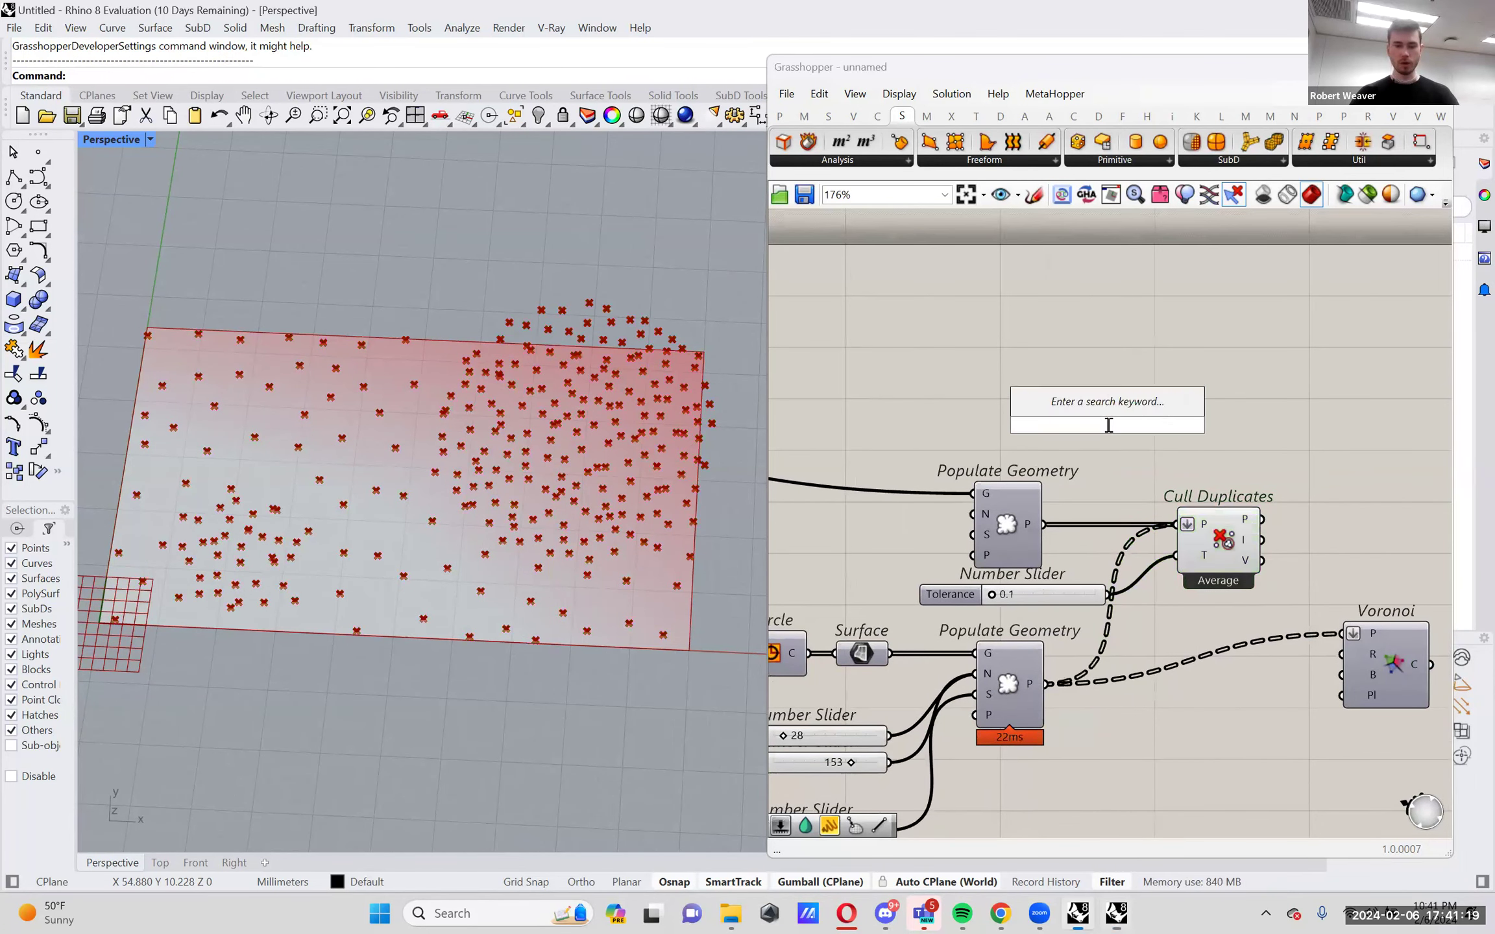
type("circ")
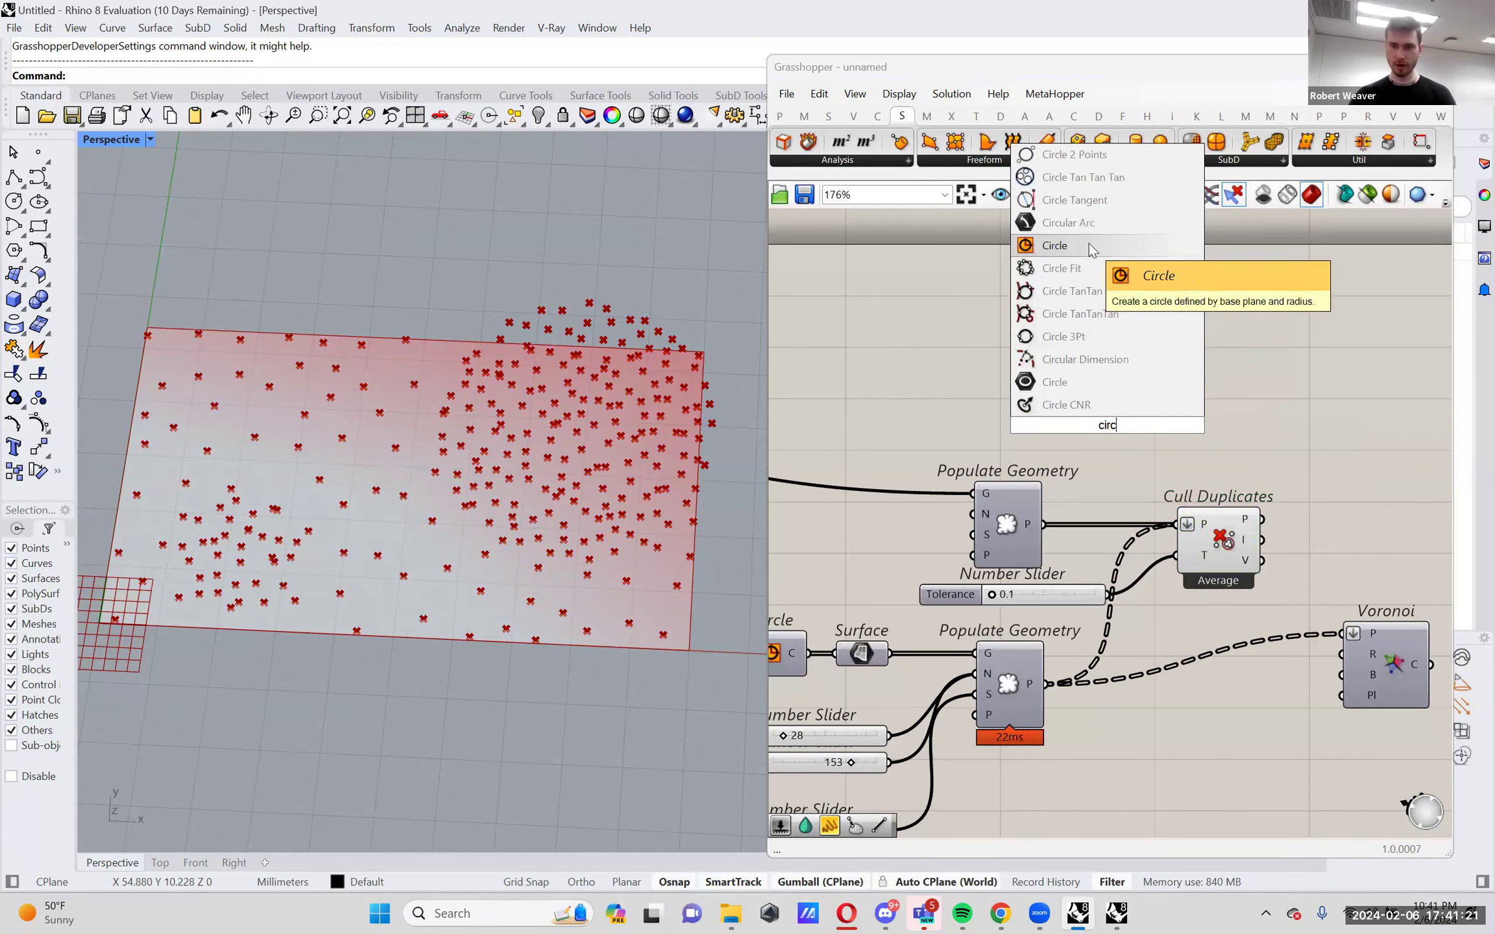
left_click(1089, 246)
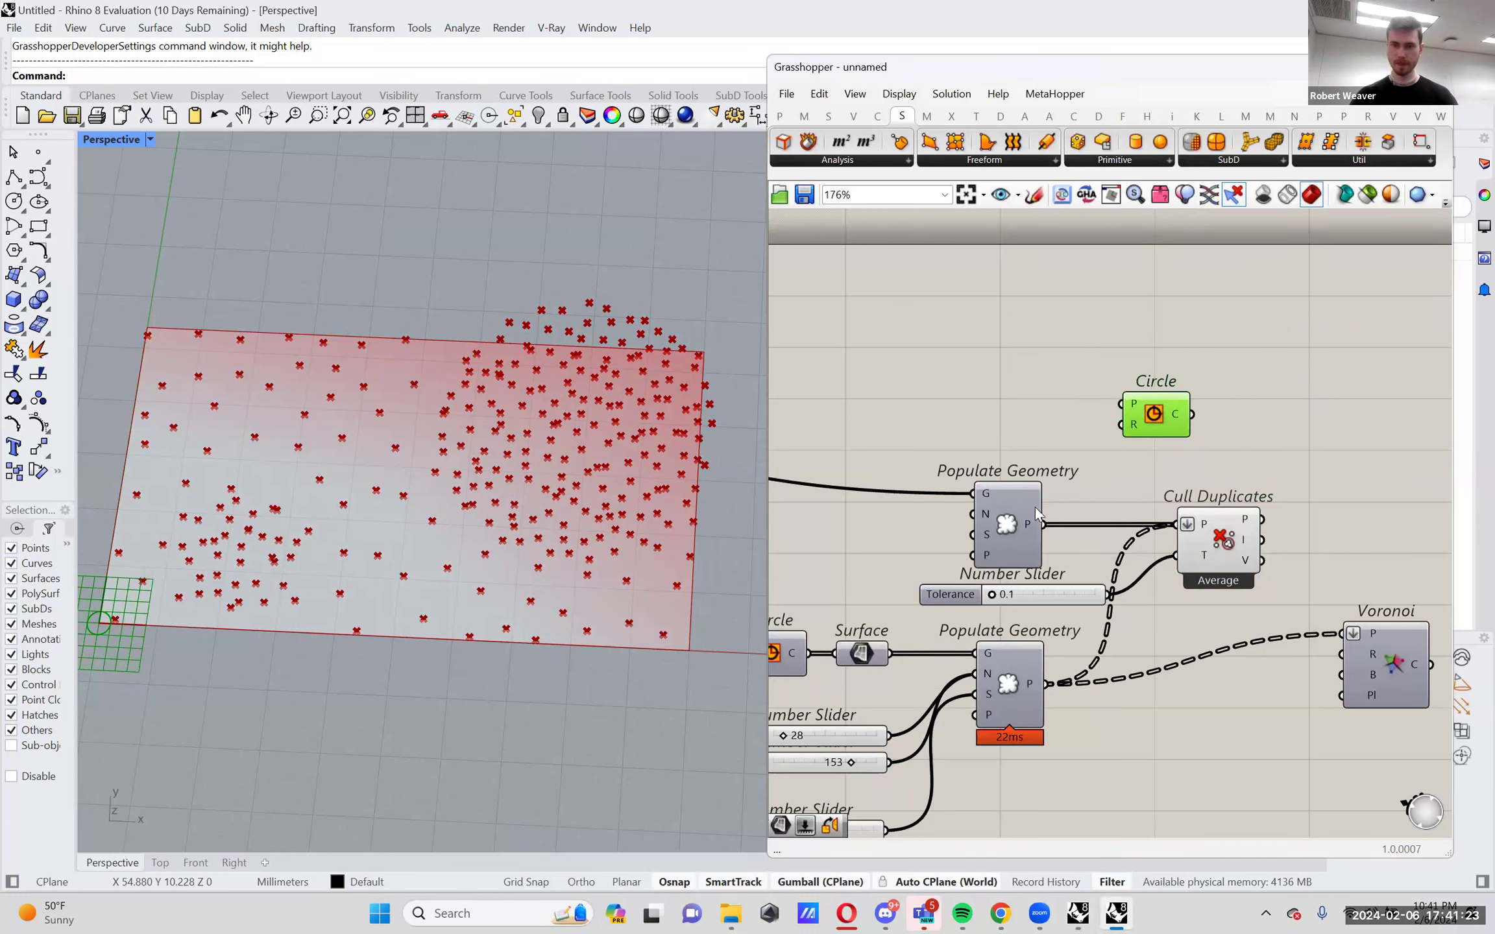
Wire both Populate Geometry P outputs into the new Circle's flattened P input and the Tolerance slider into its R input.
left_click_drag(1047, 683, 1123, 403, "shift")
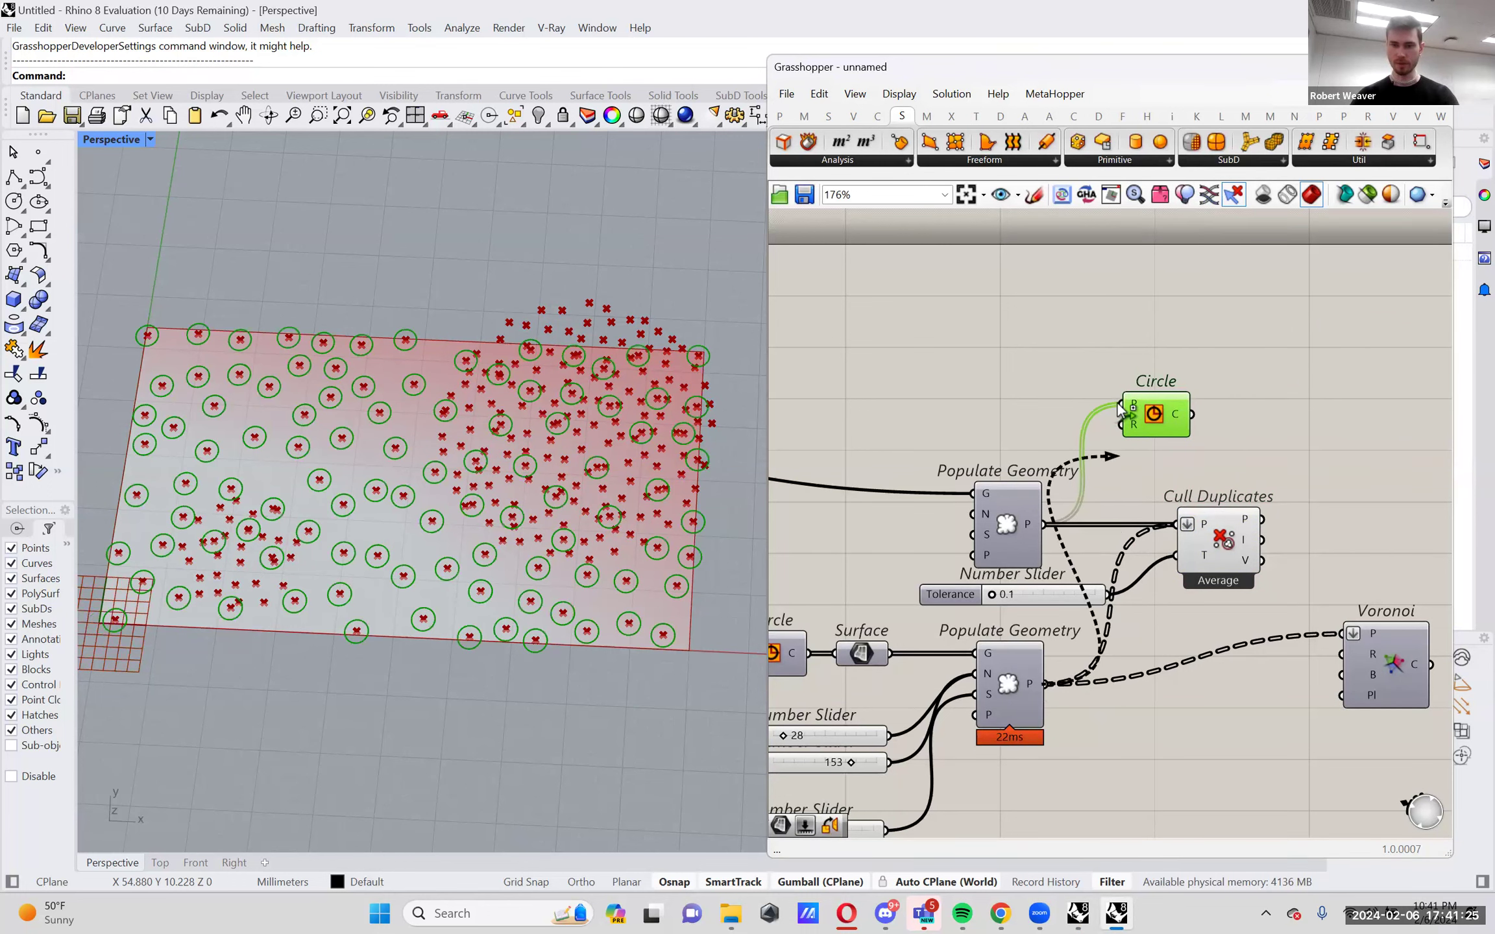
right_click(1124, 403)
left_click(1175, 530)
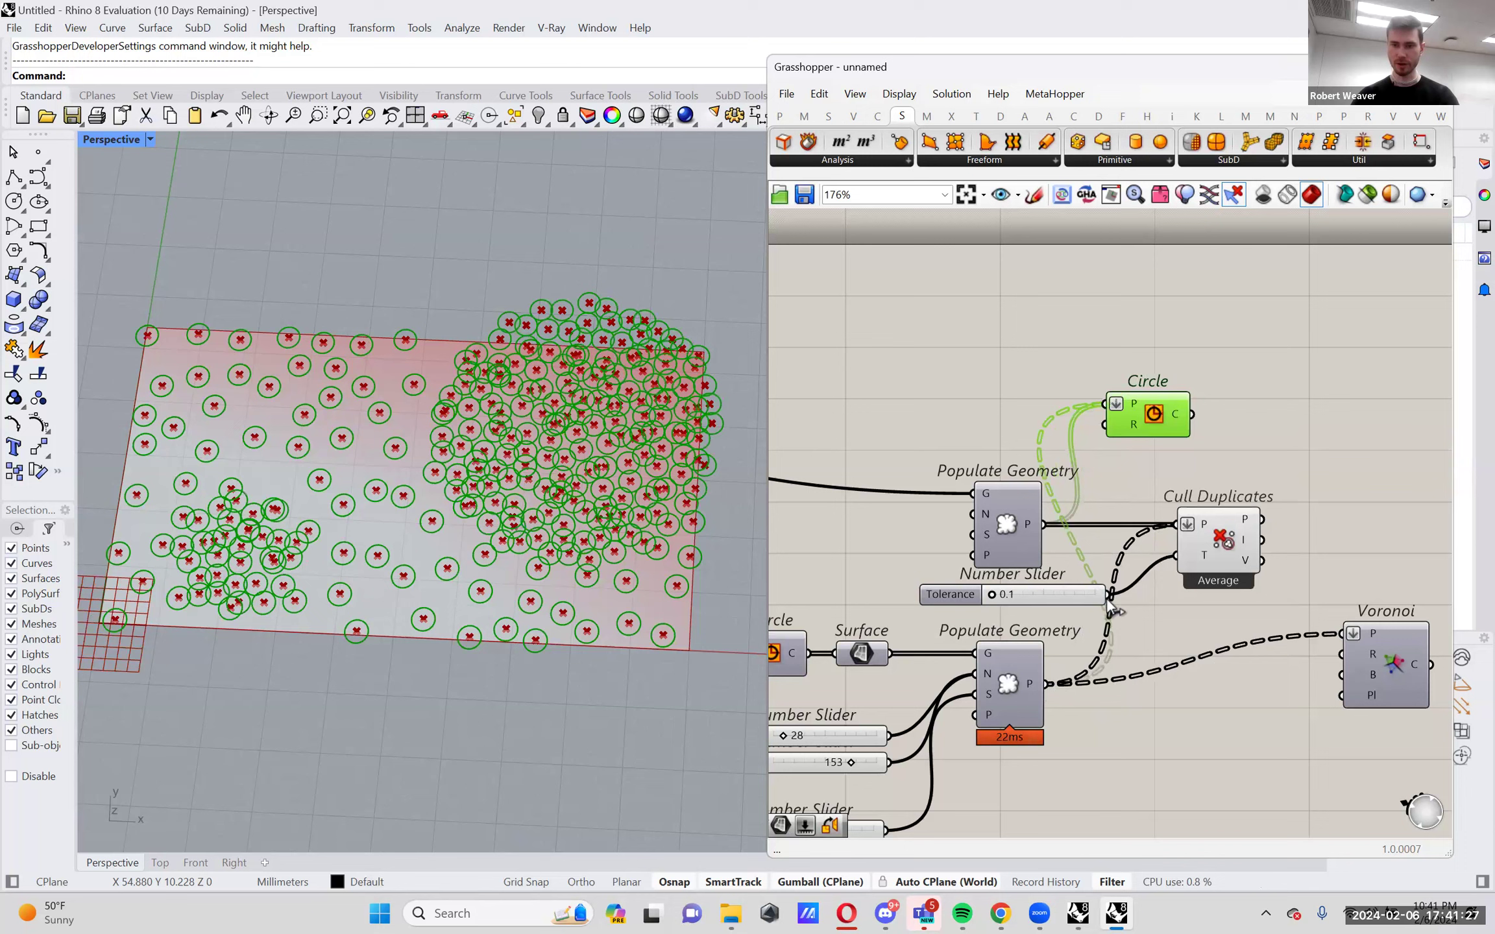
scroll(1012, 597, "up", 2)
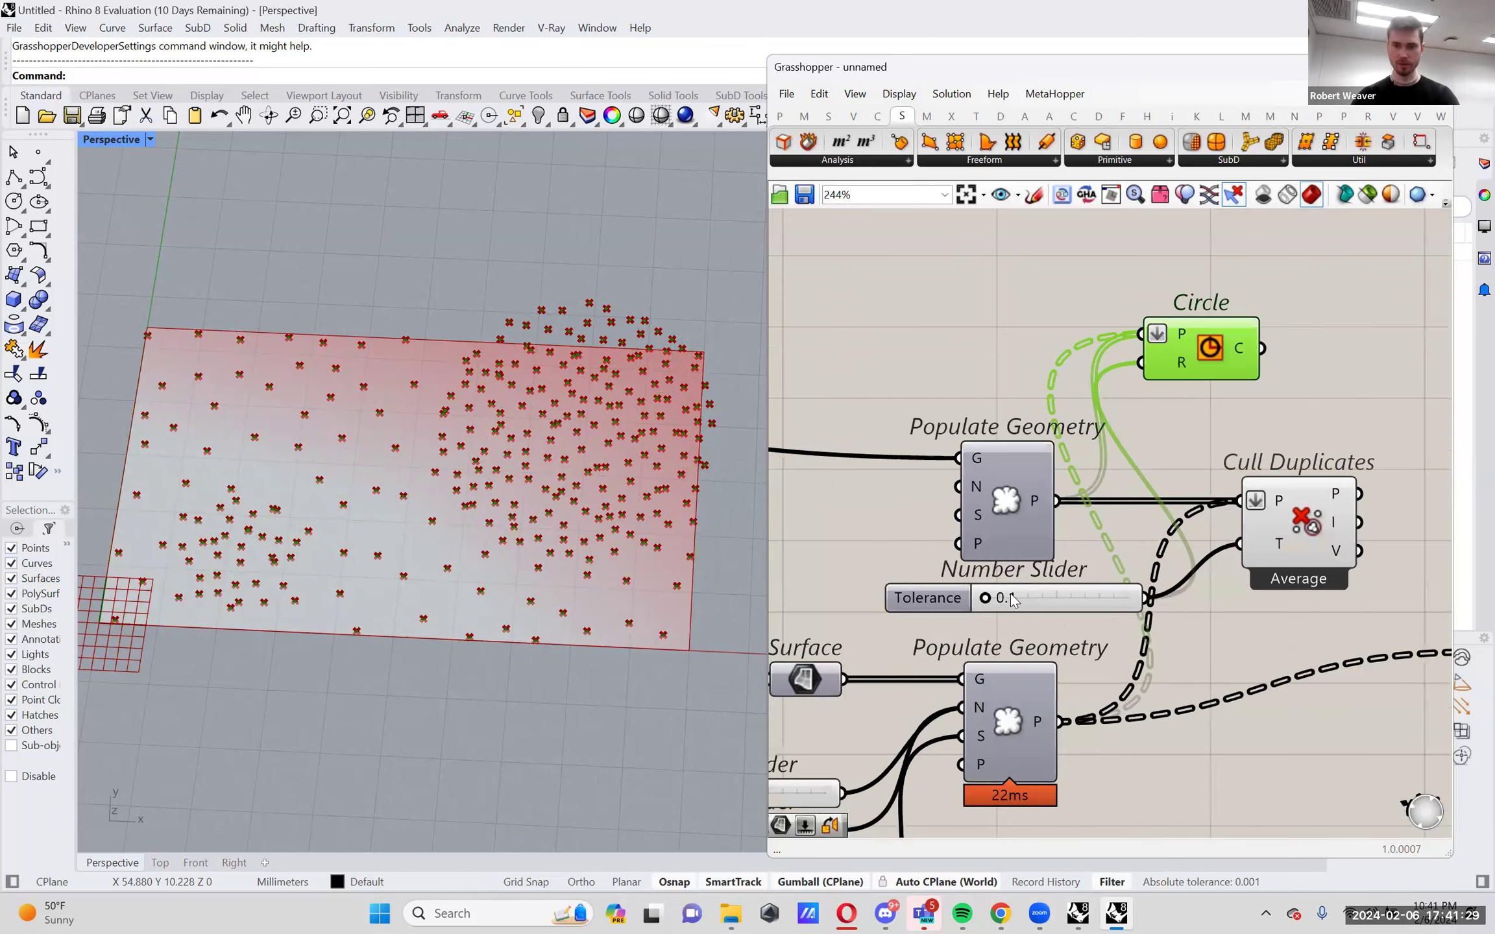
scroll(1018, 597, "up", 1)
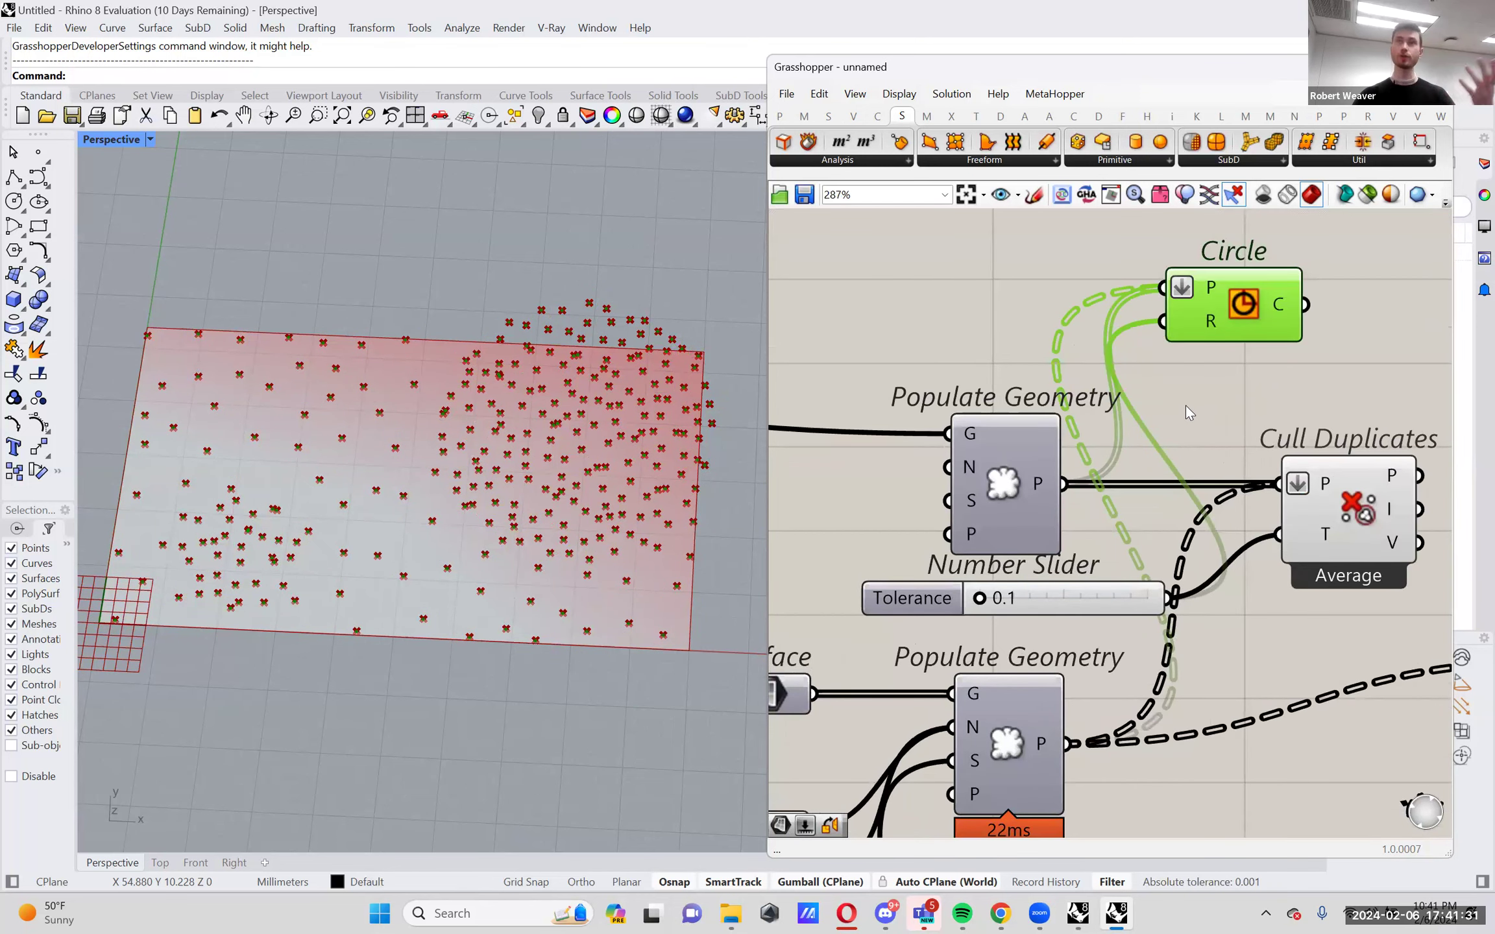
Replace the new Circle's P sources with Cull Duplicates' P output and move the Circle component beyond Cull Duplicates.
mouse_move(983, 604)
left_mouse_down()
mouse_move(967, 611)
mouse_move(990, 613)
left_mouse_up()
right_click_drag(1330, 327, 1177, 352)
left_click_drag(1096, 339, 1278, 391)
left_click_drag(1267, 501, 1194, 365)
left_click_drag(1267, 393, 1320, 393)
Raise the Tolerance slider through 3.3 to 8.8 to compare the culled points and their circles.
scroll(855, 612, "up", 1)
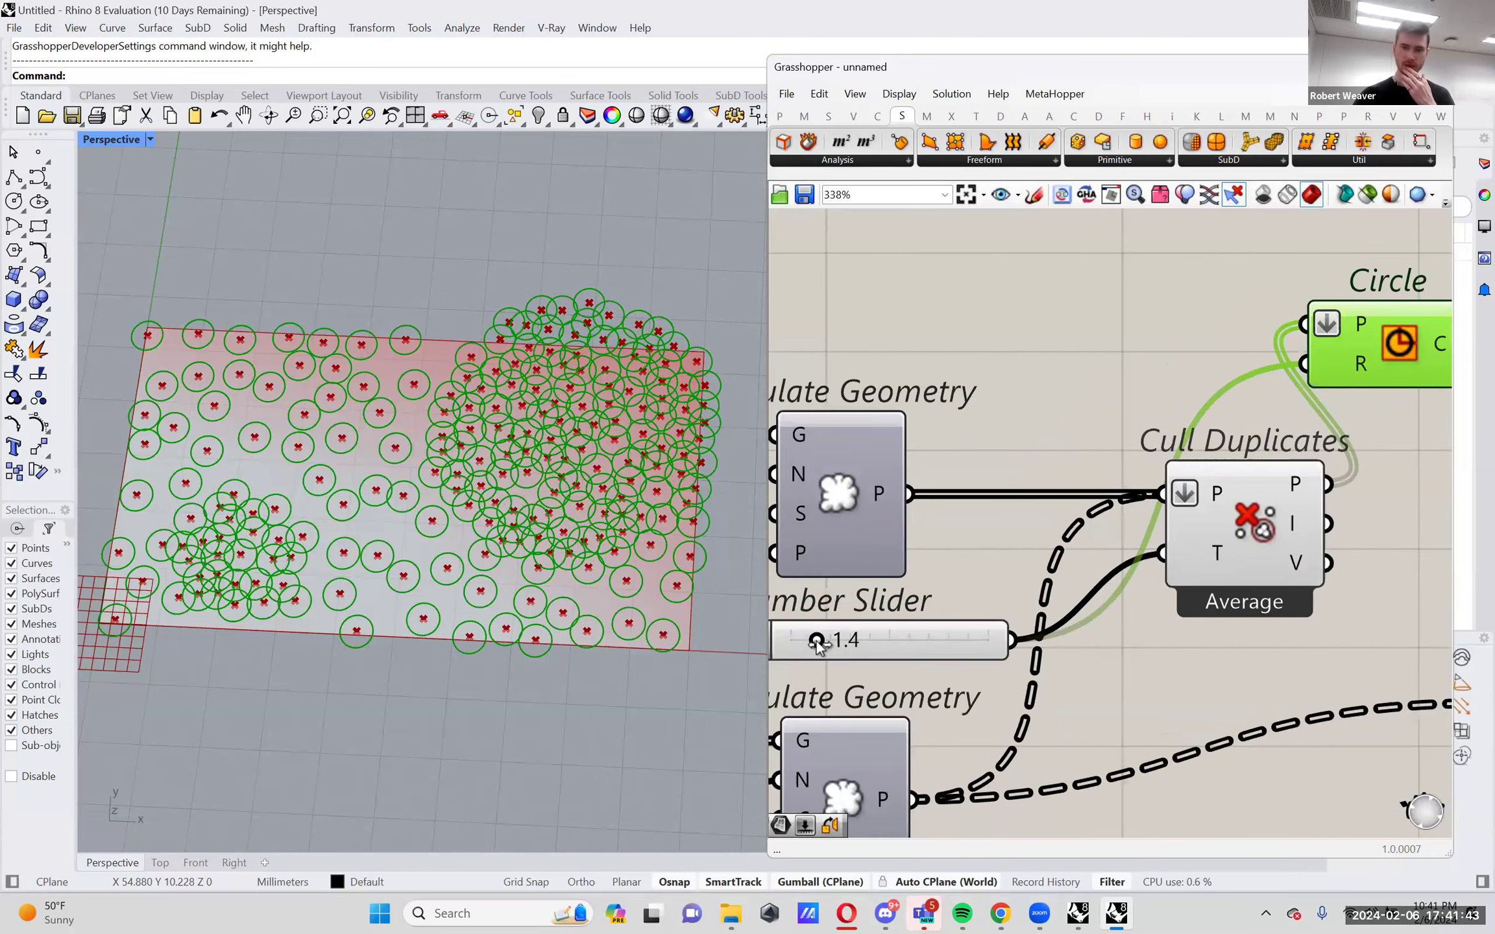
left_click_drag(824, 640, 855, 641)
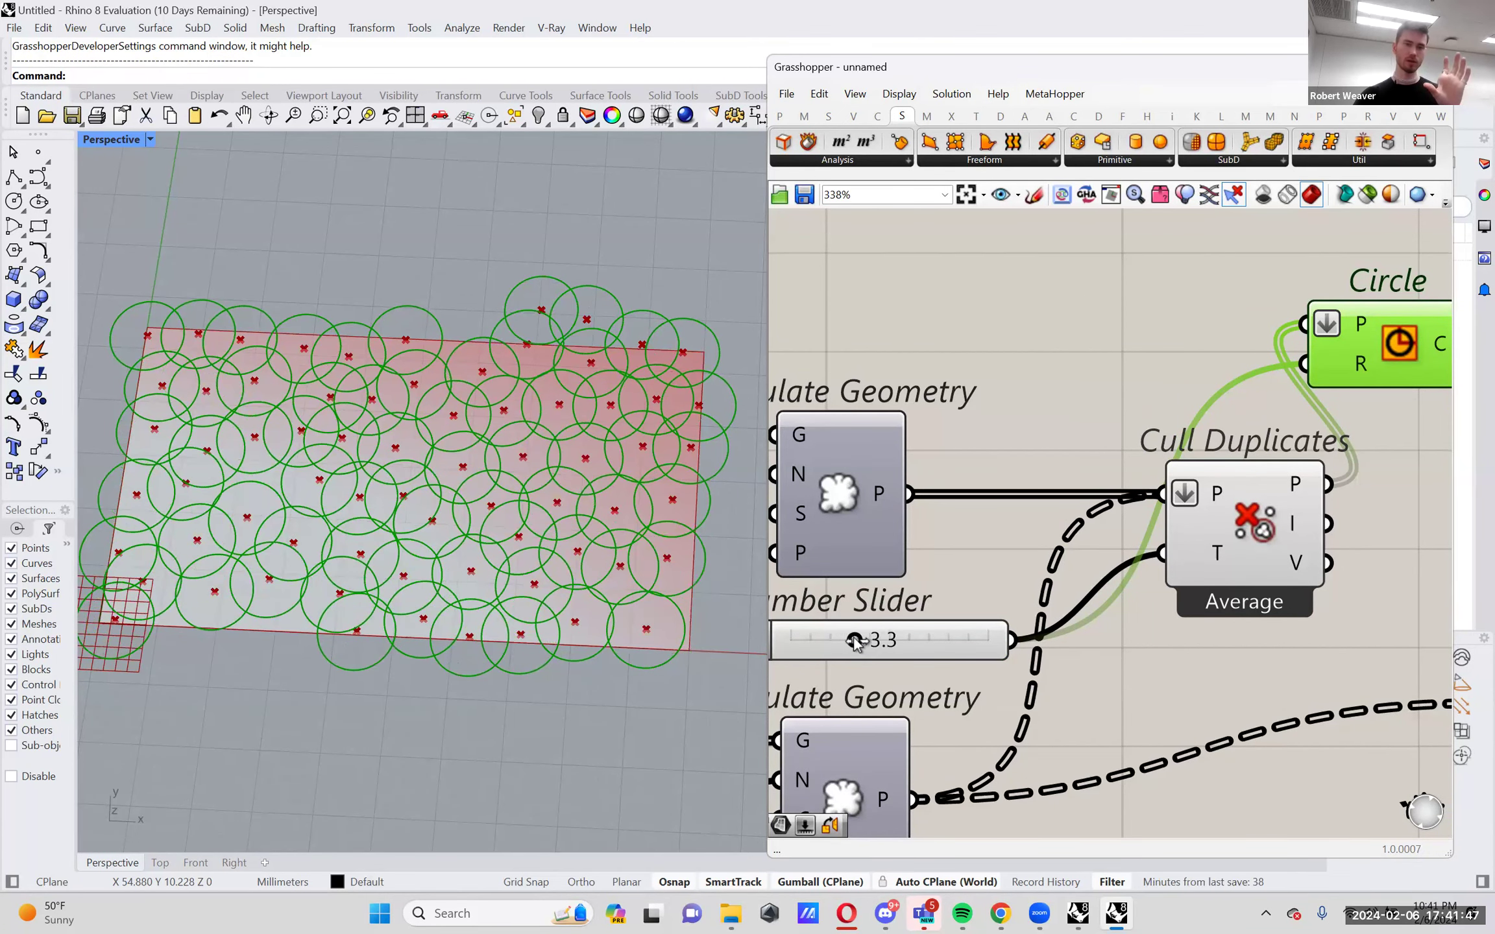
left_click_drag(855, 641, 963, 621)
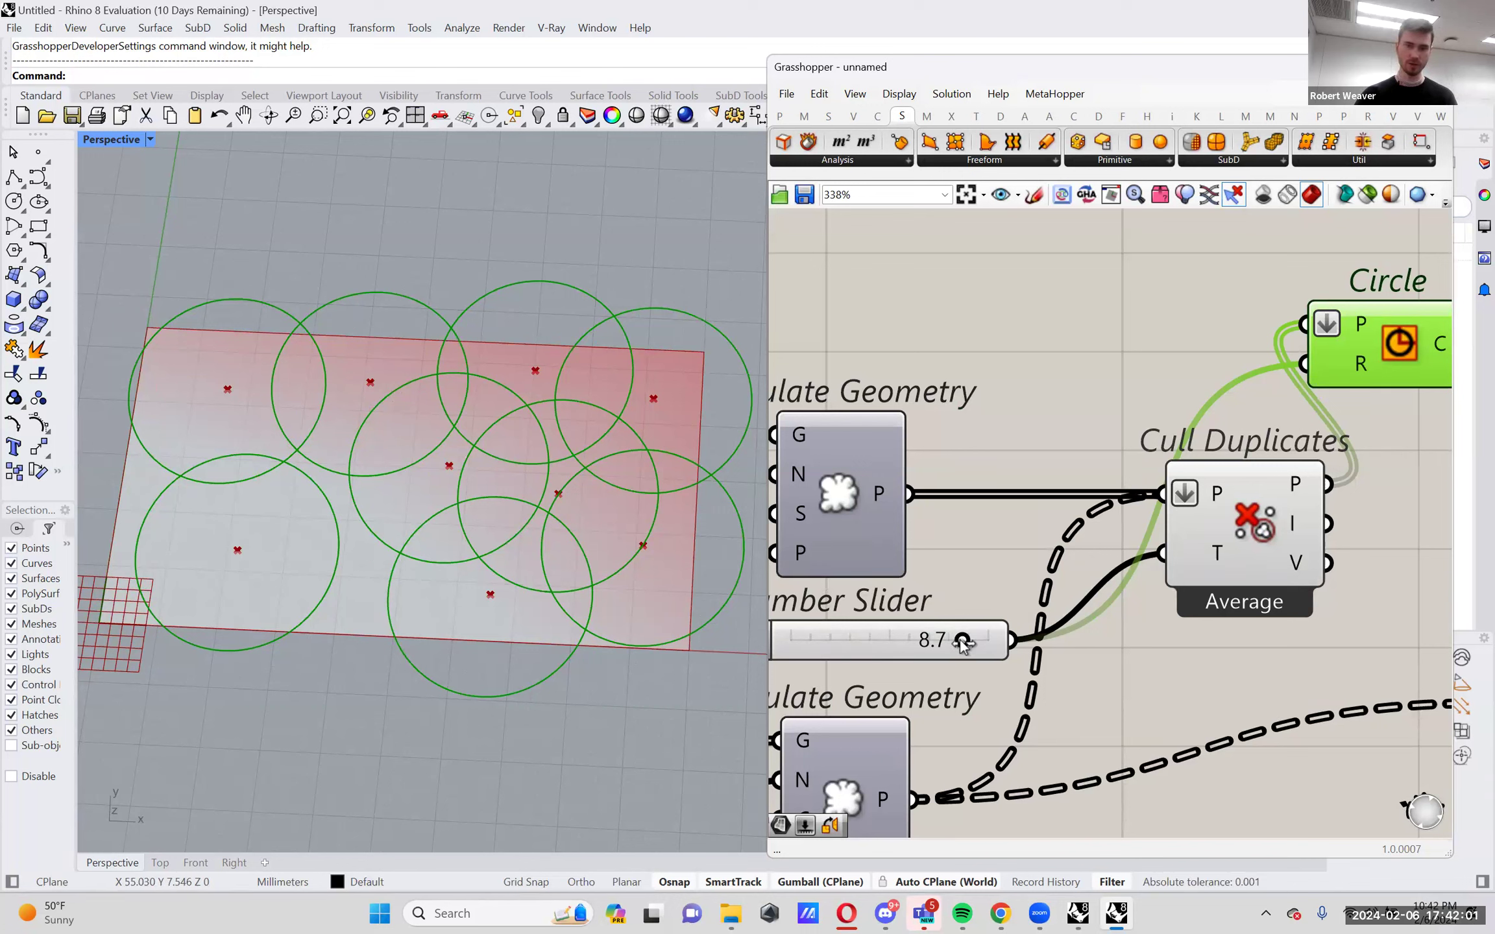
left_click_drag(962, 642, 965, 643)
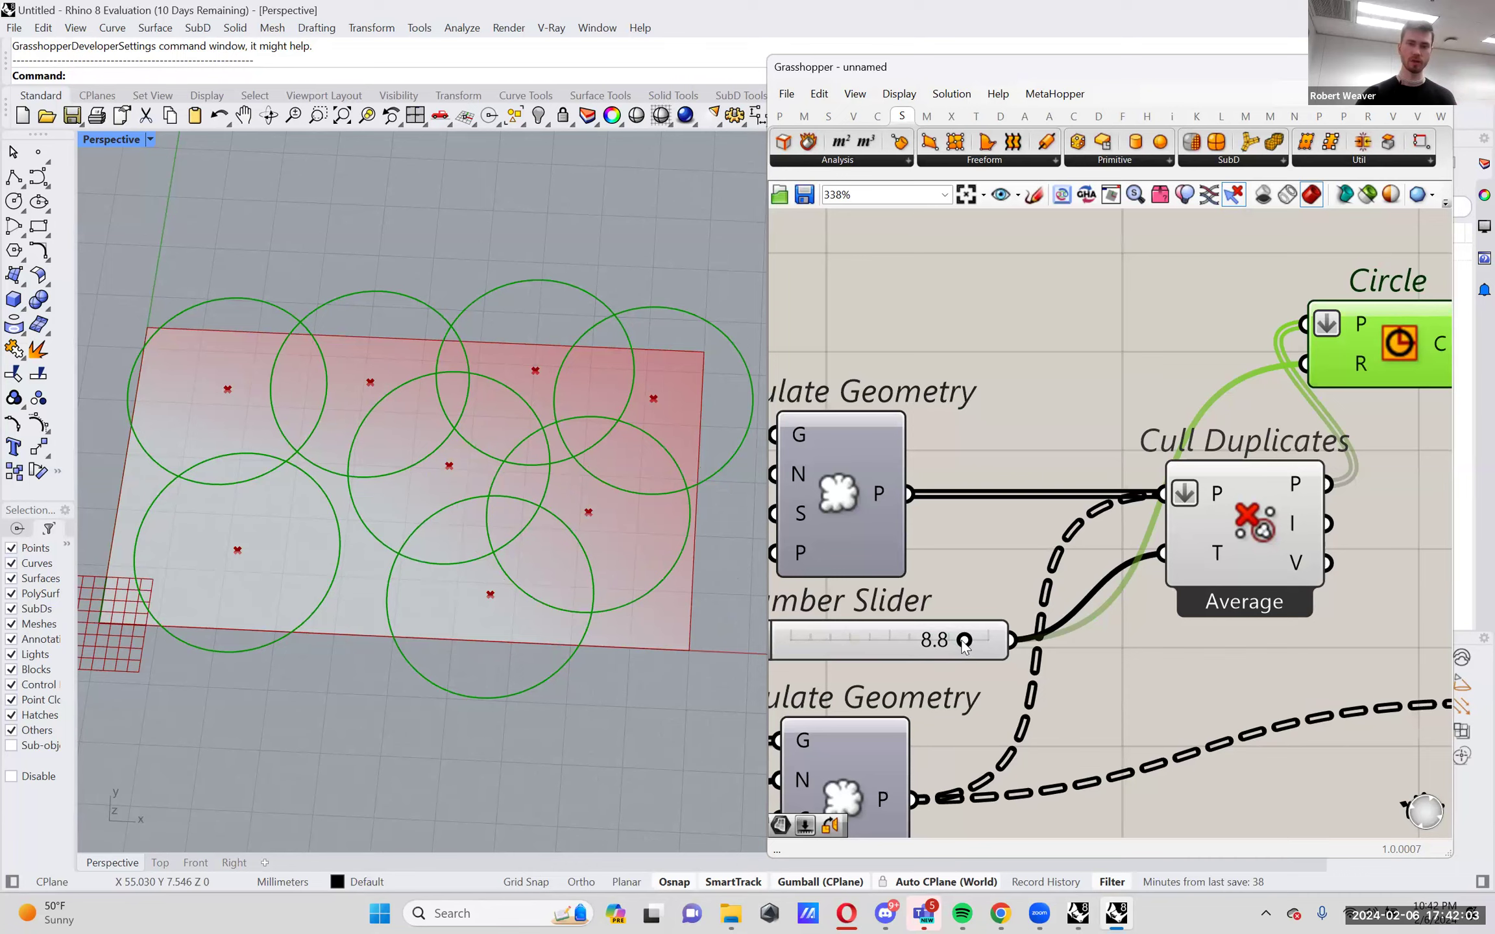
scroll(971, 574, "down", 2)
scroll(983, 569, "up", 1)
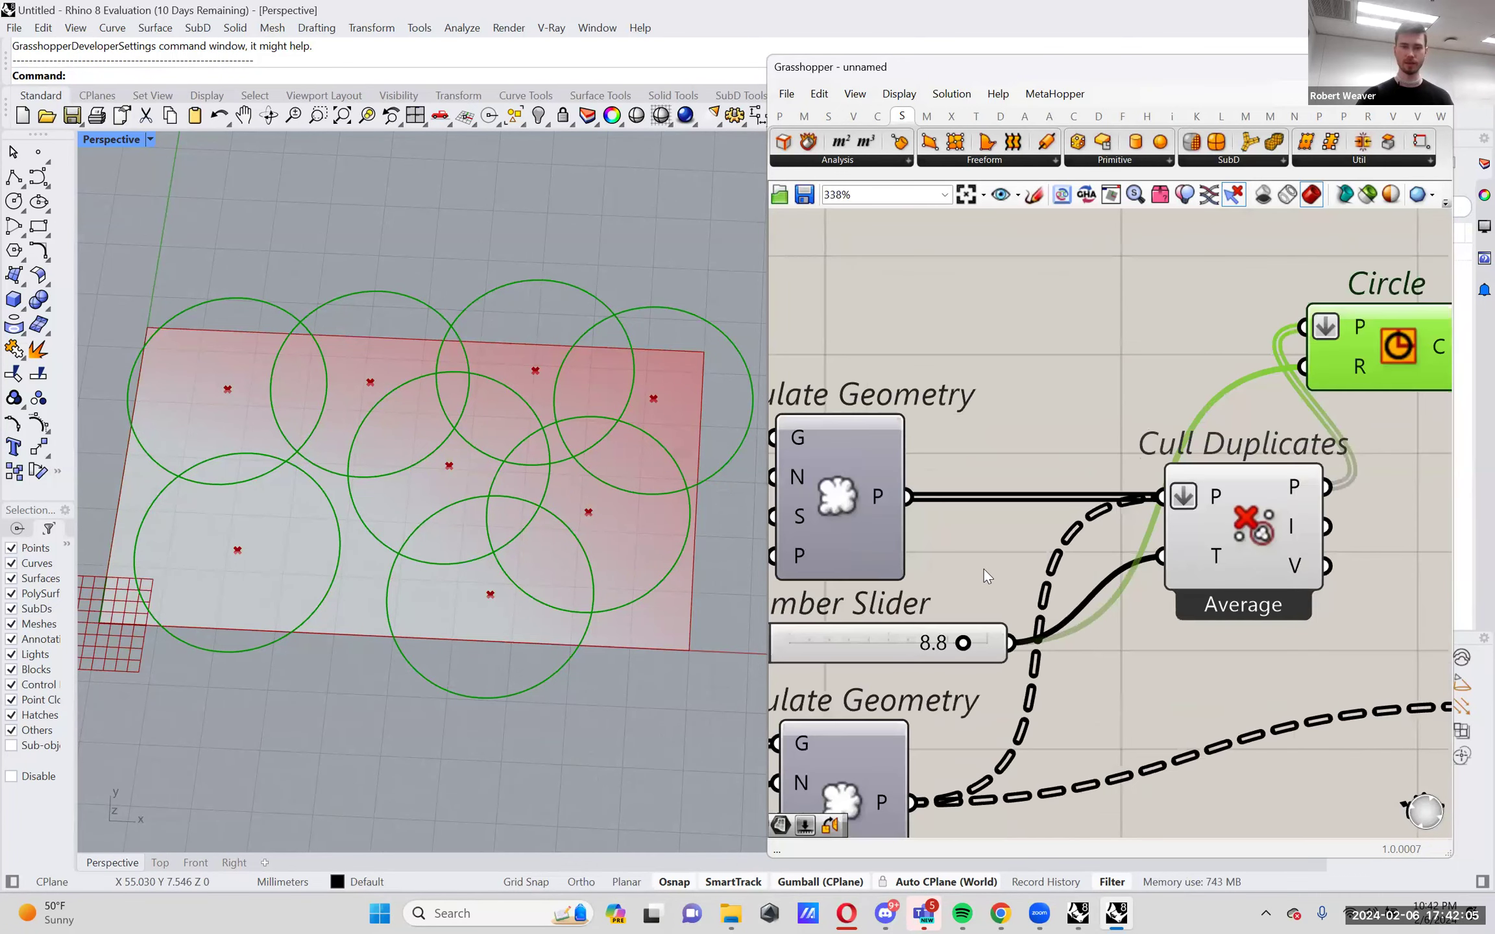
Lower the Tolerance slider to 1.5 and delete the Circle component fed by Cull Duplicates.
scroll(1015, 564, "down", 3)
scroll(1009, 607, "up", 2)
scroll(1009, 606, "up", 1)
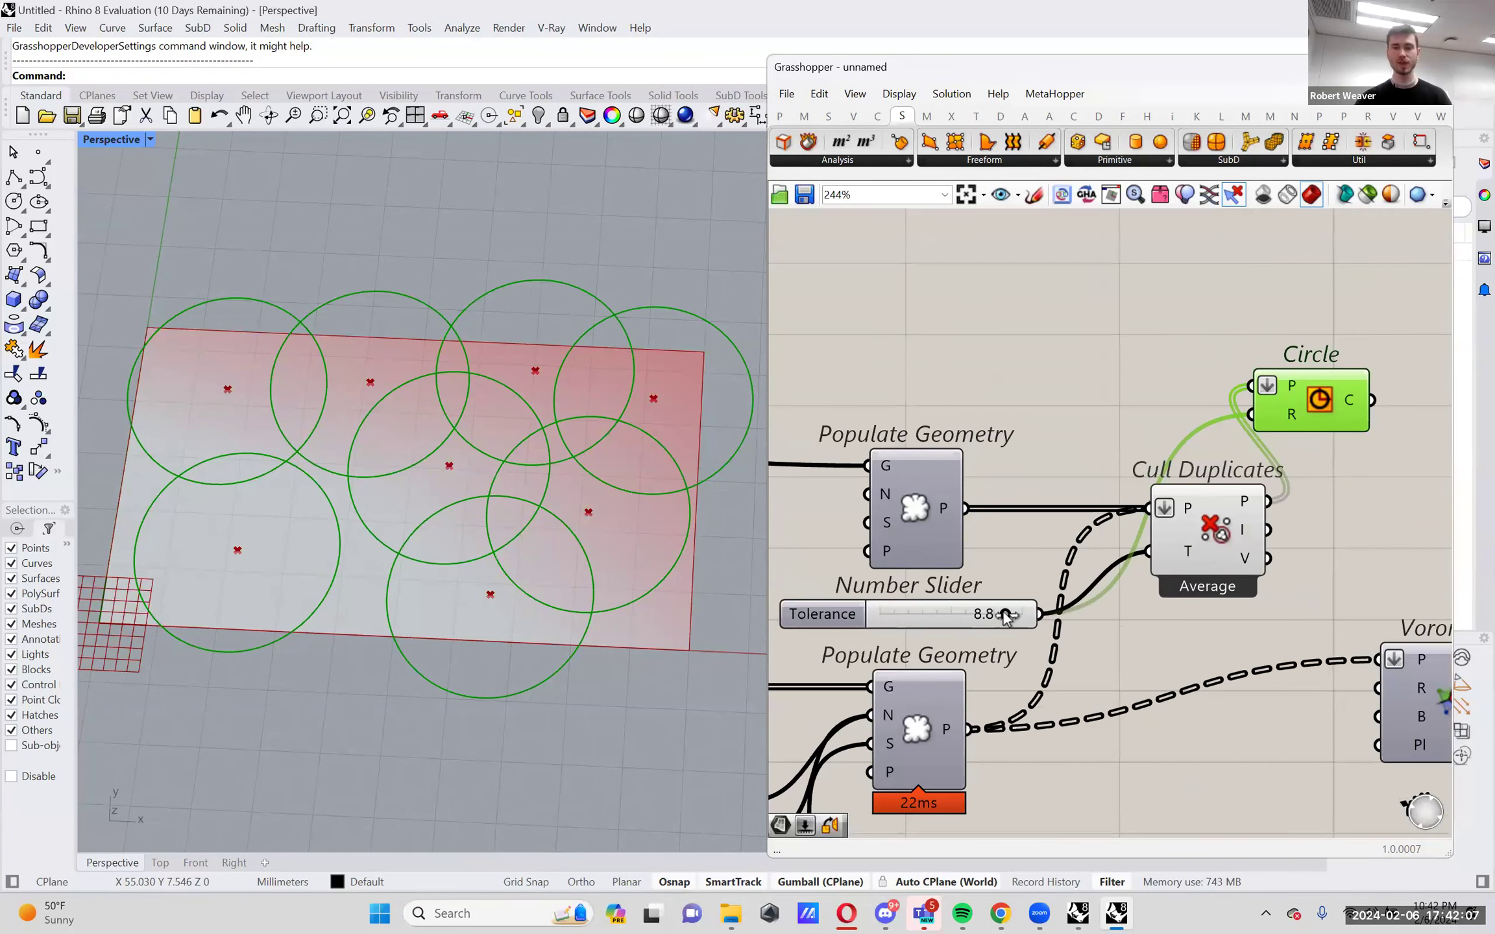
left_click_drag(1004, 615, 898, 614)
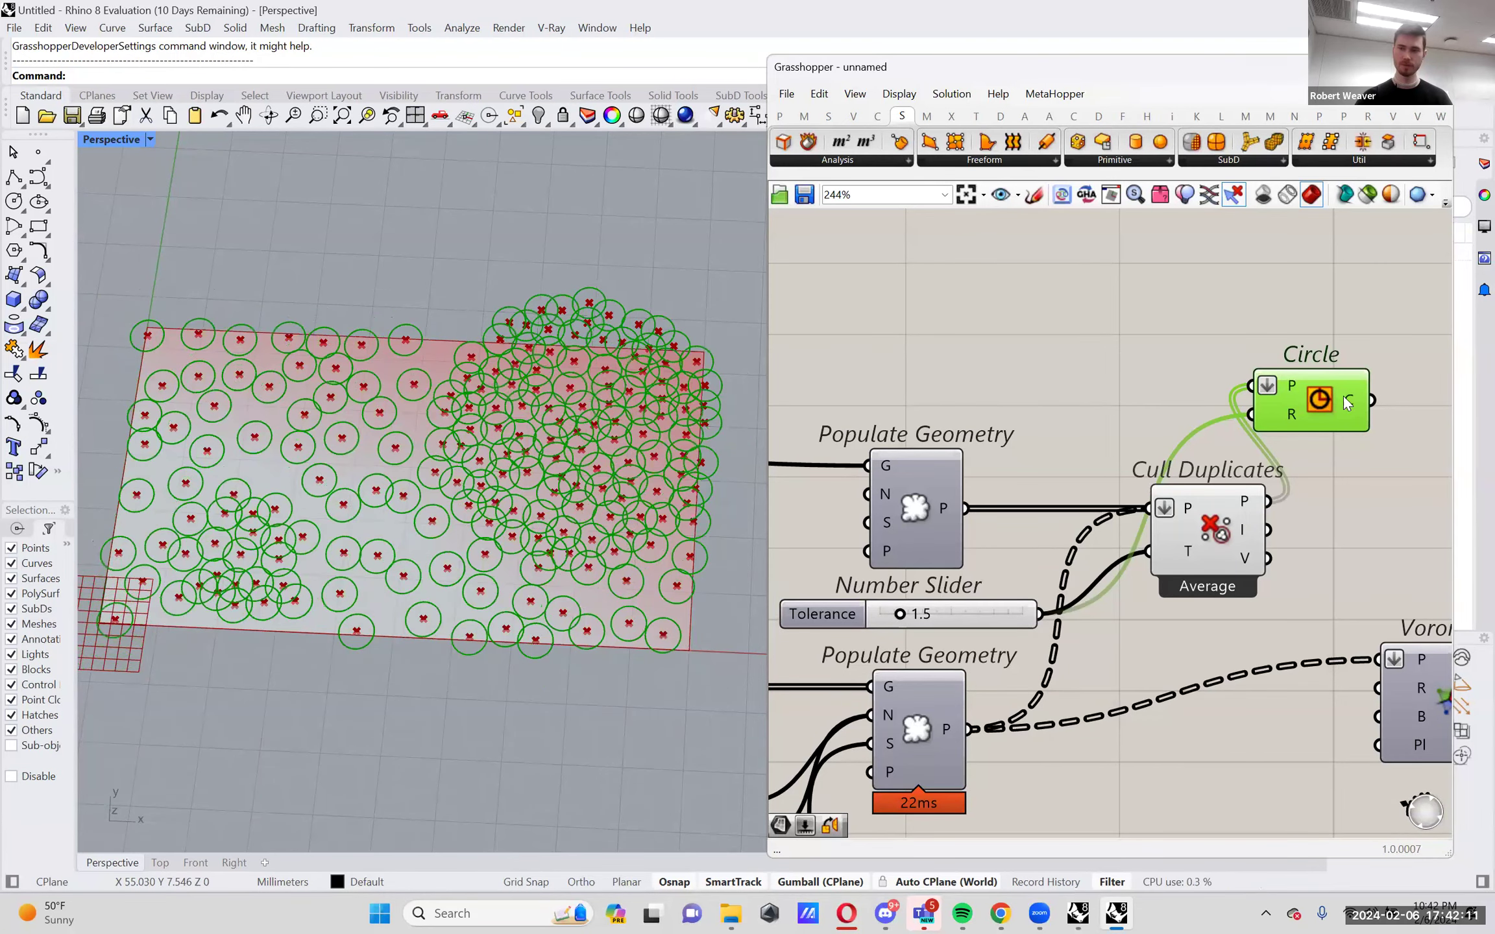
key("Delete")
Select Cull Duplicates to highlight its points and set the Tolerance slider to 0.9.
left_click_drag(1244, 477, 1140, 558)
scroll(987, 567, "up", 1)
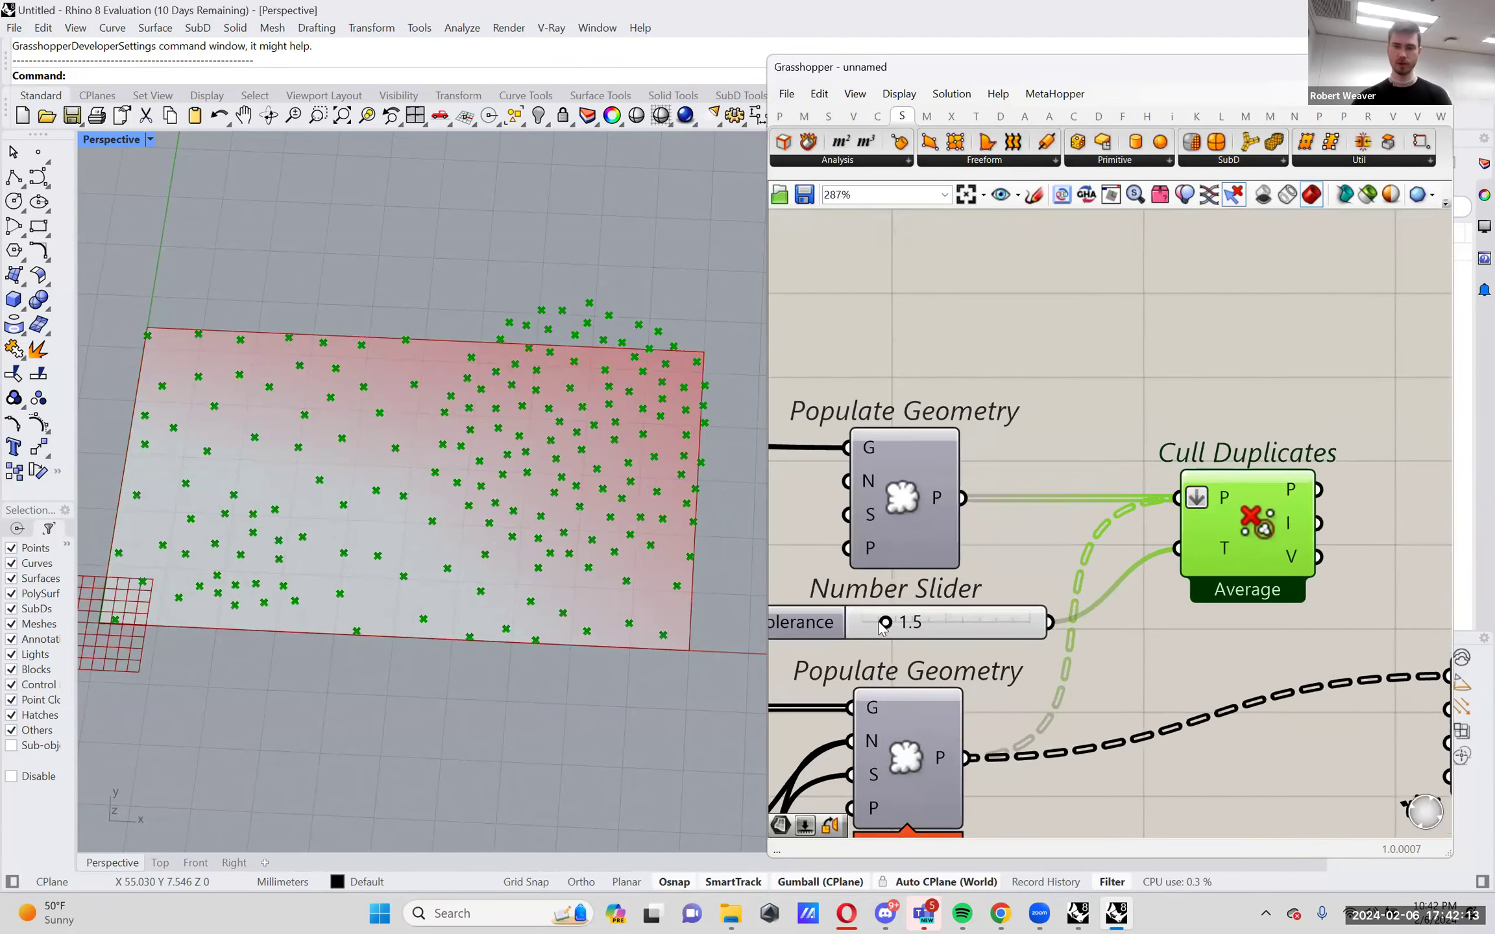
mouse_move(883, 622)
left_mouse_down()
mouse_move(868, 623)
mouse_move(881, 627)
left_mouse_up()
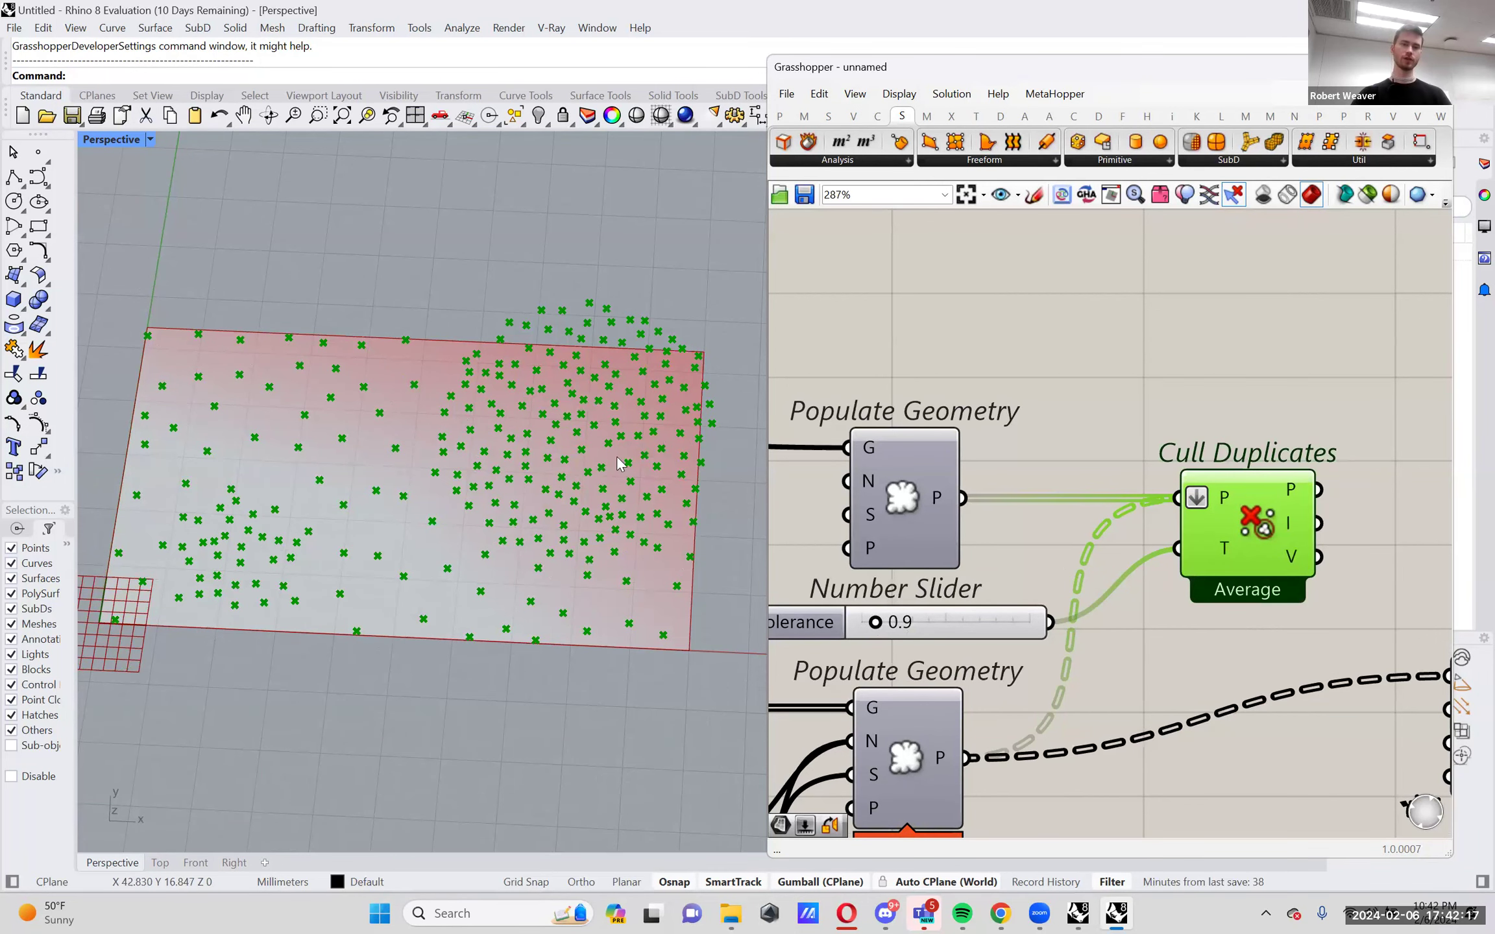
Reposition the Voronoi component and replace its P source with Cull Duplicates' P output.
right_click_drag(1104, 519, 1099, 519)
scroll(1103, 519, "down", 1)
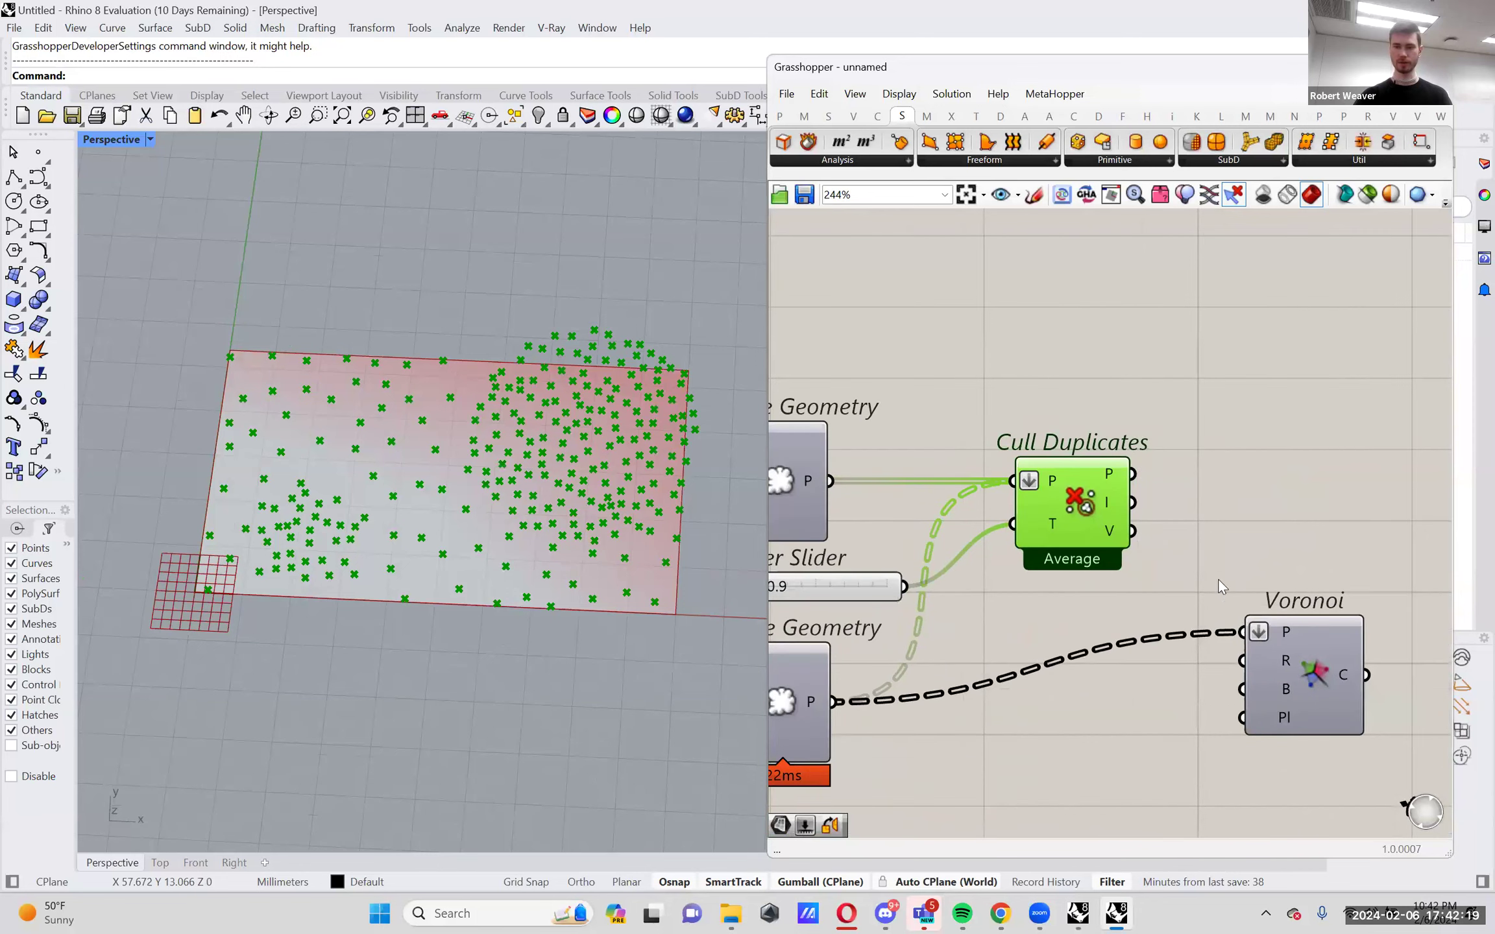
left_click_drag(1299, 640, 1319, 620)
left_click(1083, 495)
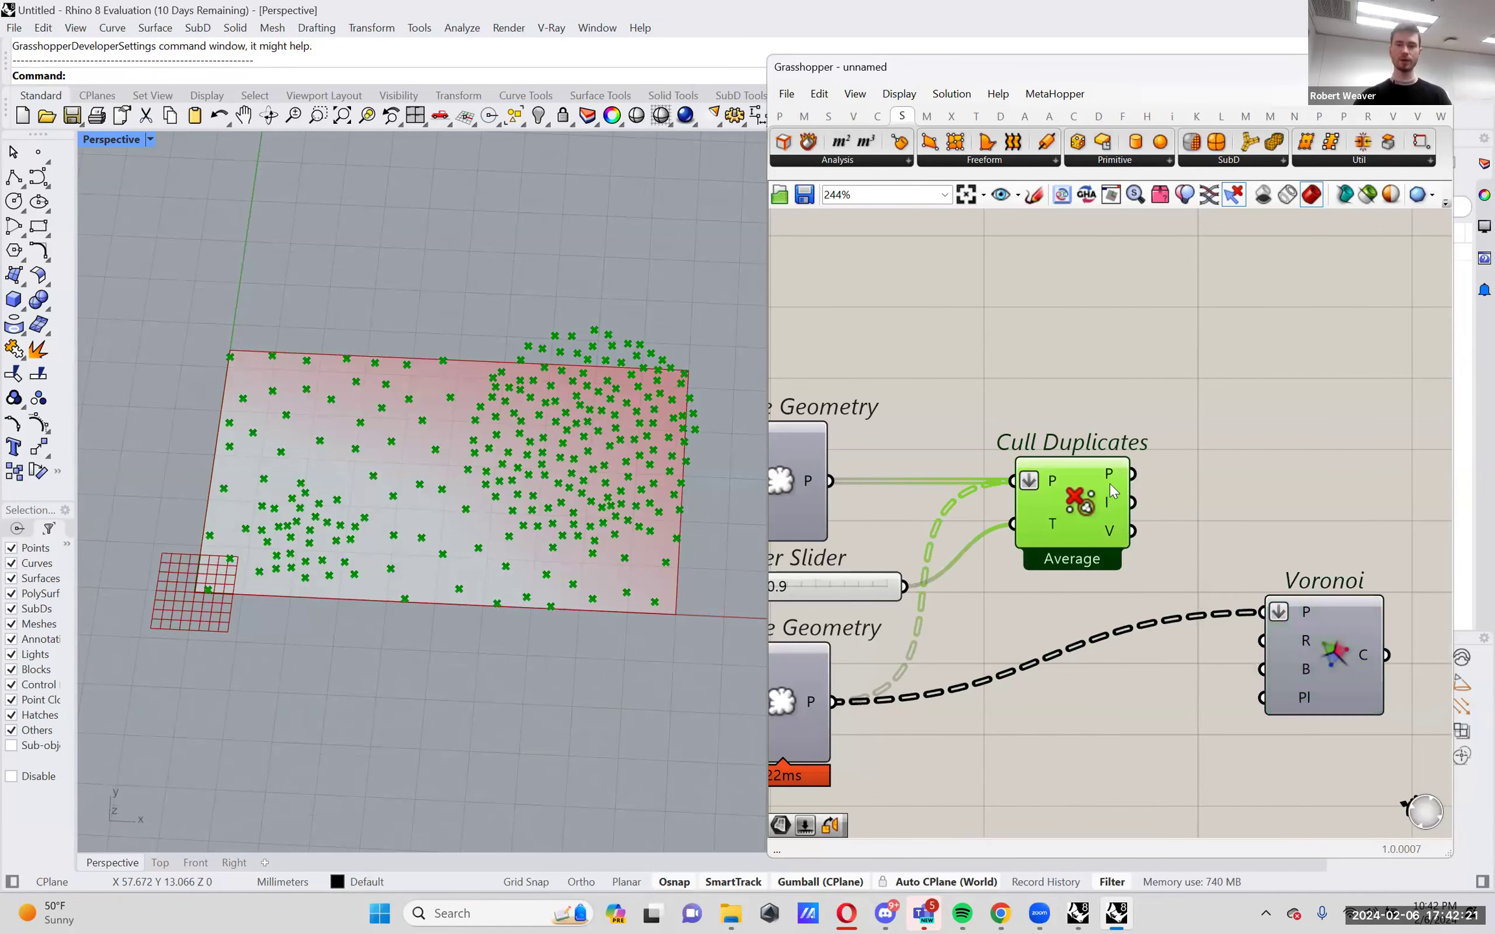
mouse_move(1110, 483)
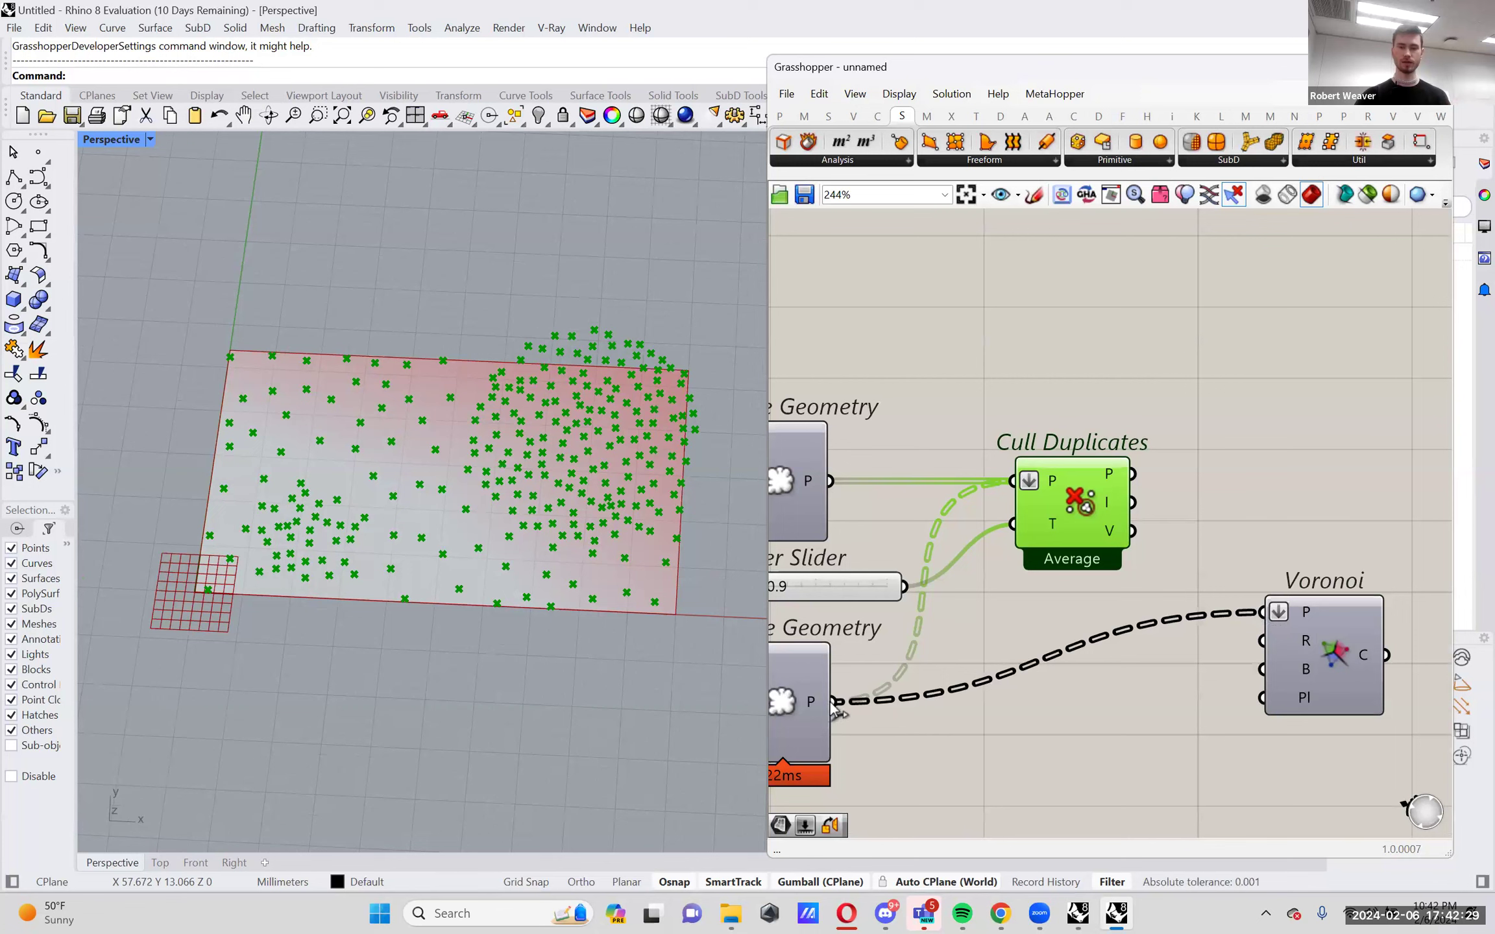
left_click_drag(1326, 643, 1327, 622)
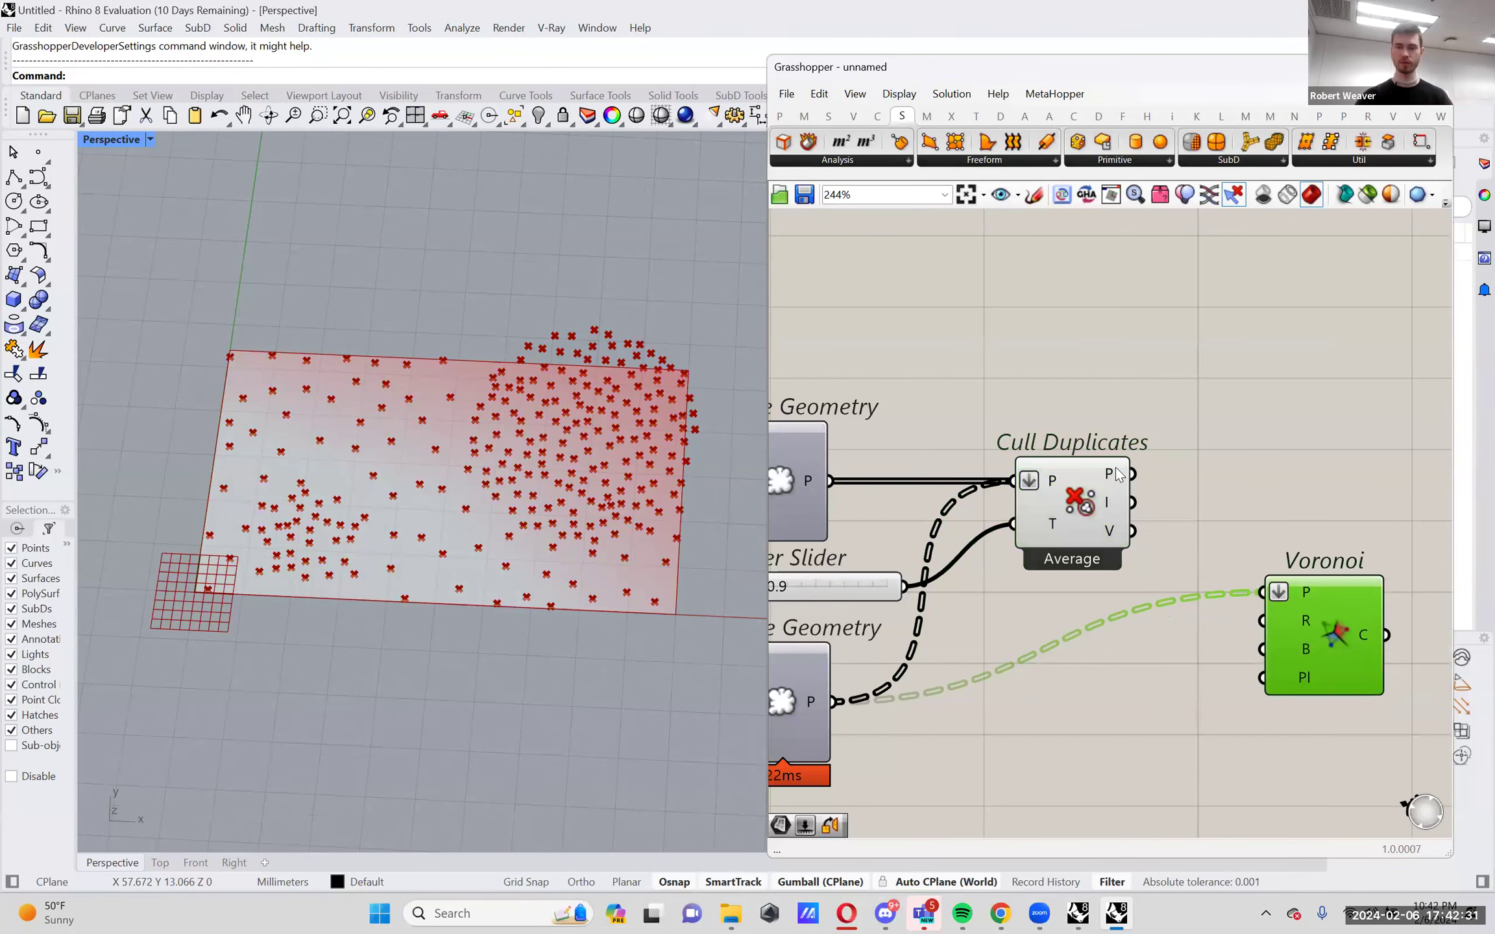
left_click_drag(1133, 477, 1299, 571)
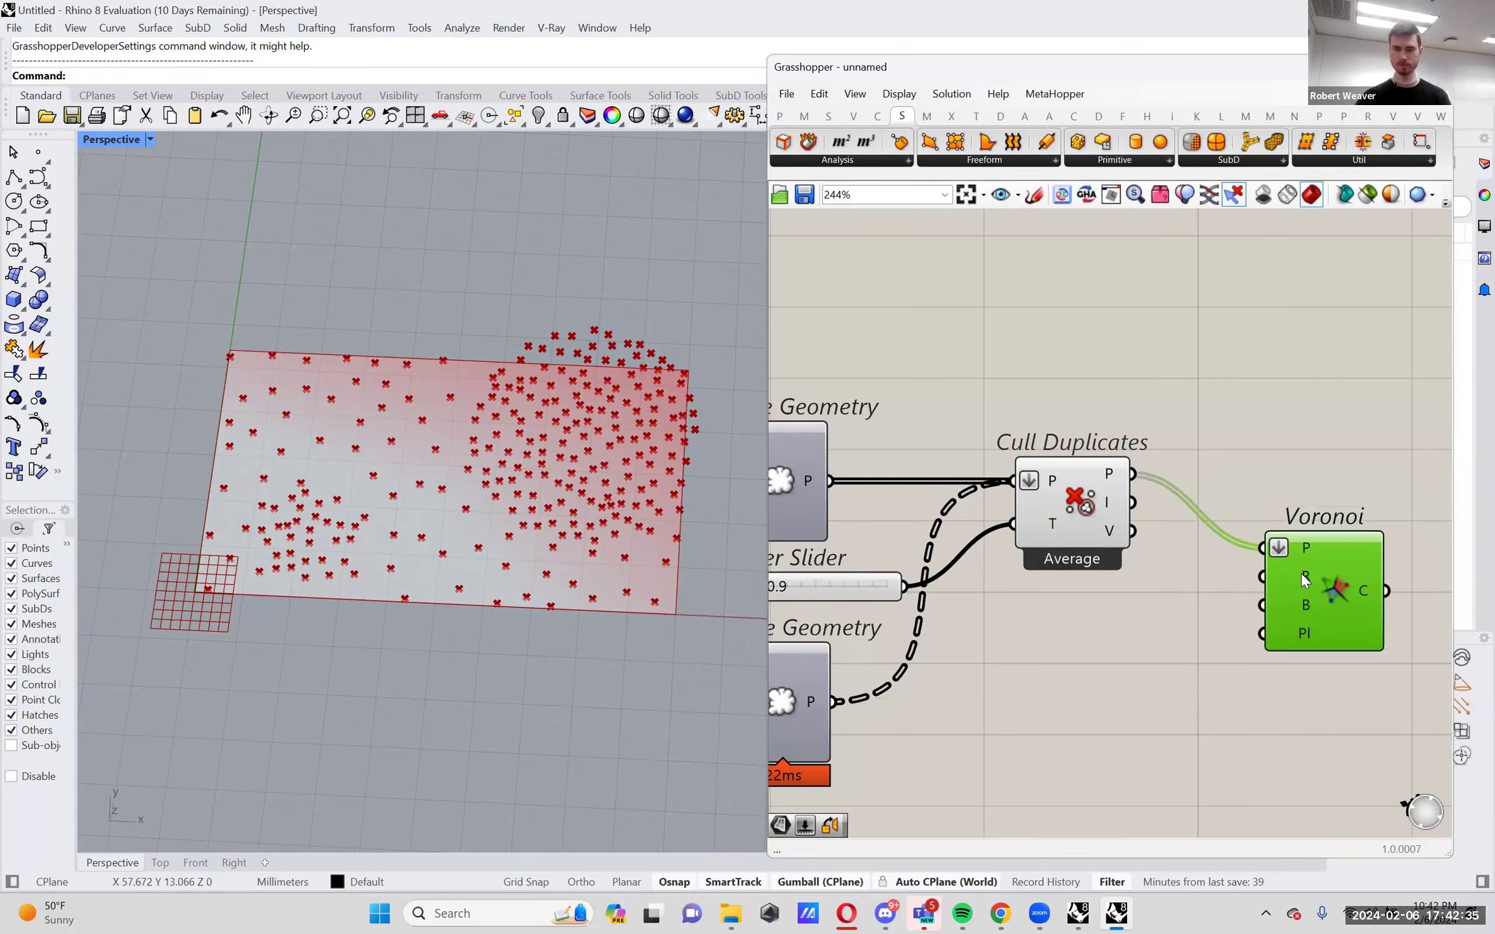
Turn on the preview of the Voronoi component and hide the preview of Cull Duplicates.
right_click(1311, 581)
left_click(1325, 619)
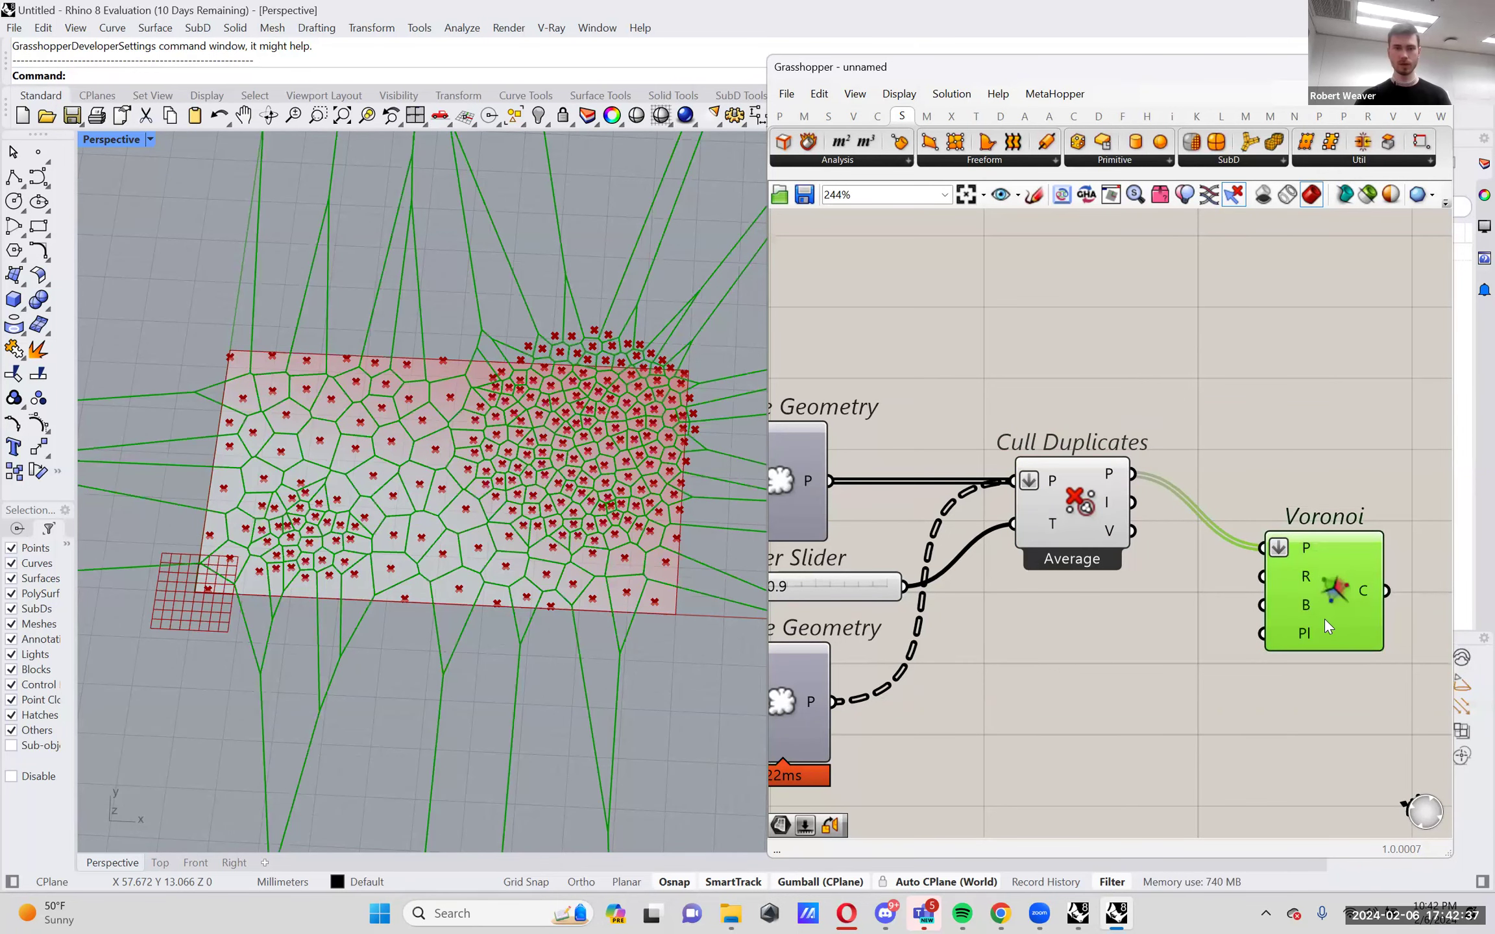
right_click(1085, 503)
left_click(1098, 533)
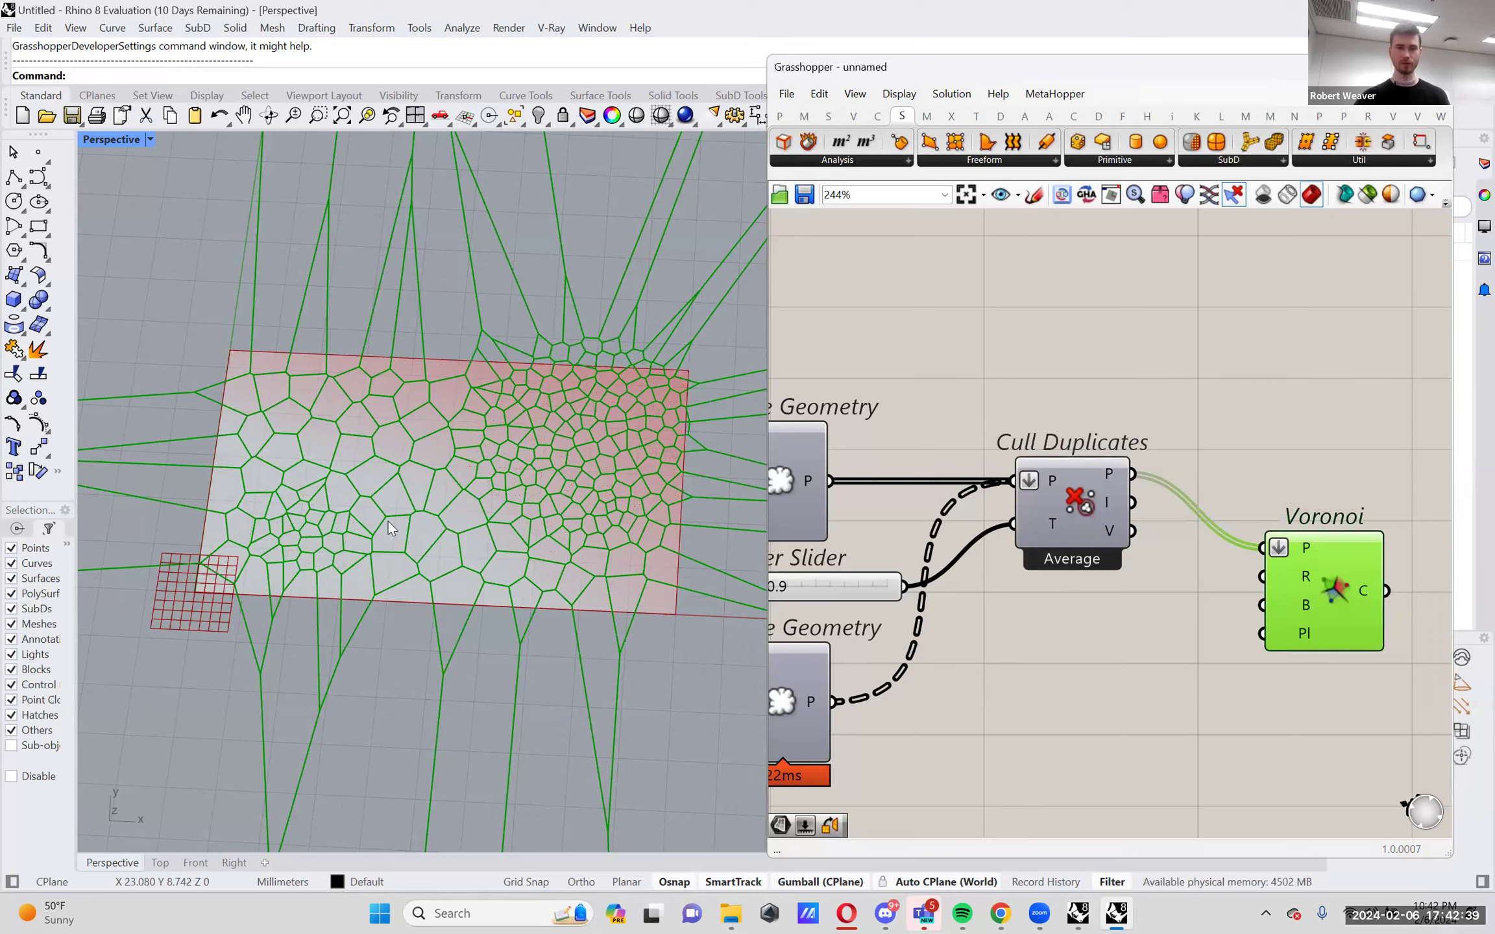
Examine how far the Voronoi cells extend beyond the edges of the Plane Surface.
scroll(388, 521, "down", 4)
scroll(547, 558, "up", 4)
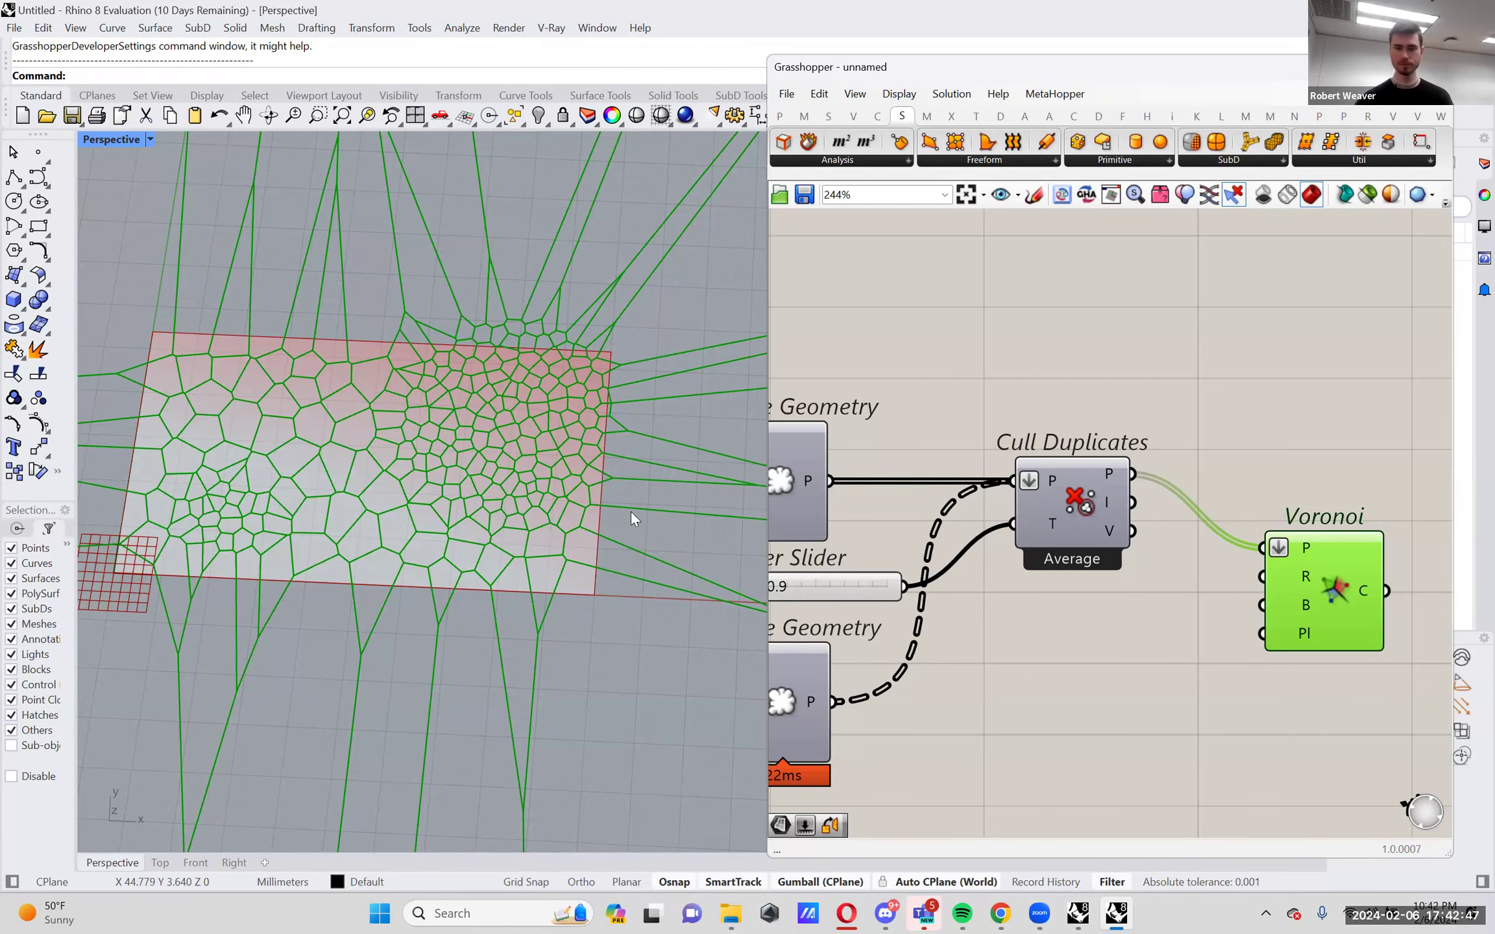
left_click_drag(1355, 565, 1369, 525)
scroll(482, 610, "down", 5)
scroll(293, 623, "down", 4)
scroll(396, 624, "up", 4)
scroll(396, 625, "down", 2)
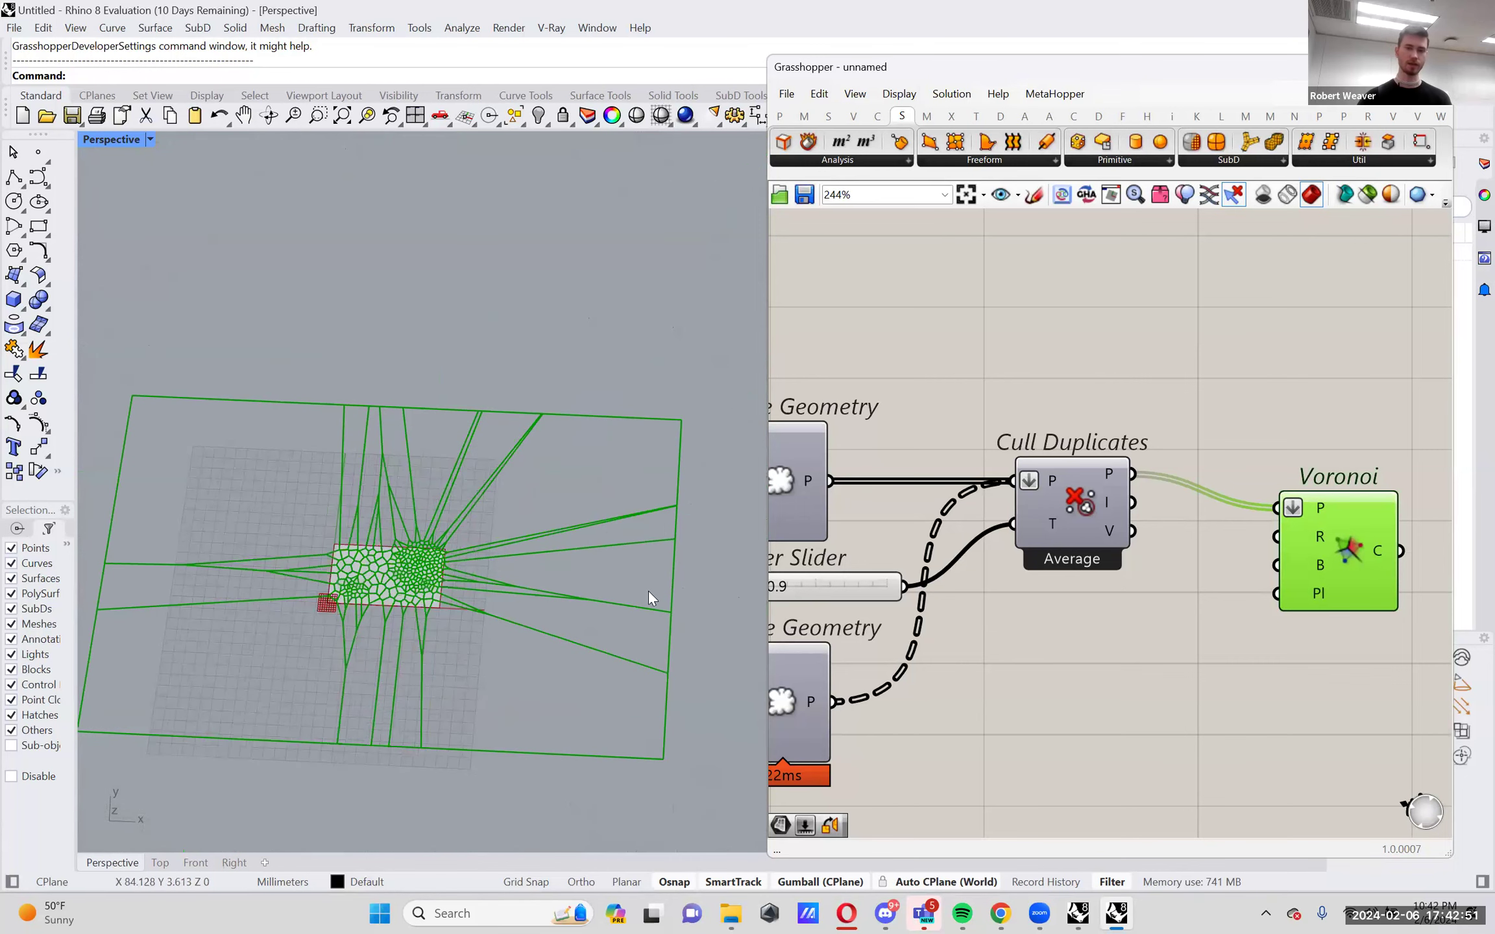
scroll(648, 593, "down", 2)
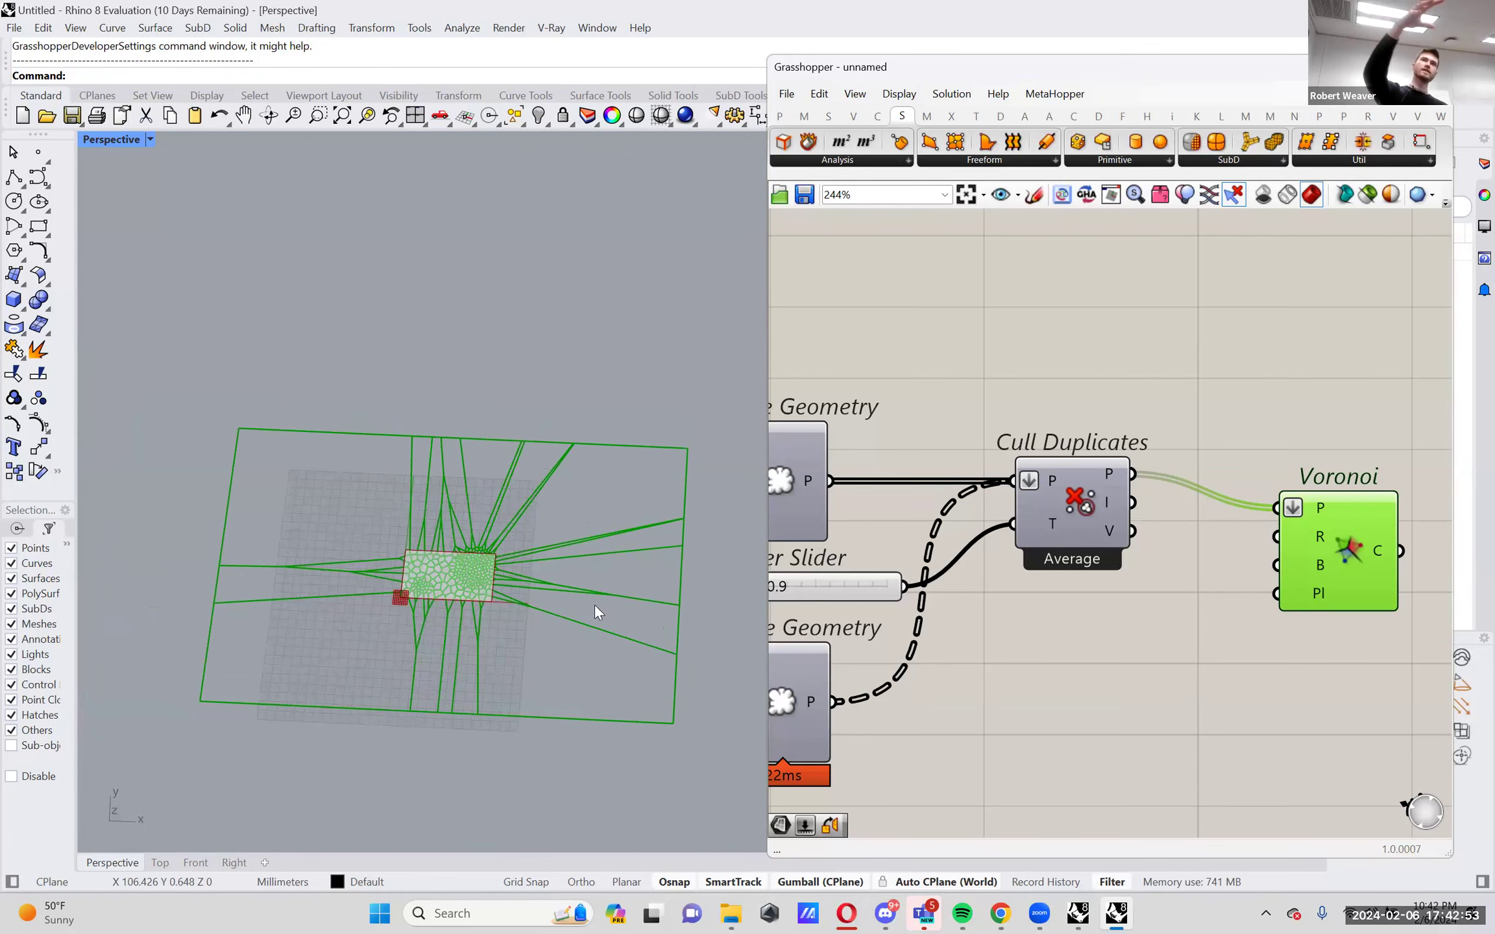
Align the Voronoi component with Cull Duplicates and check the descriptions of its Radius and Boundary inputs.
left_click(863, 546)
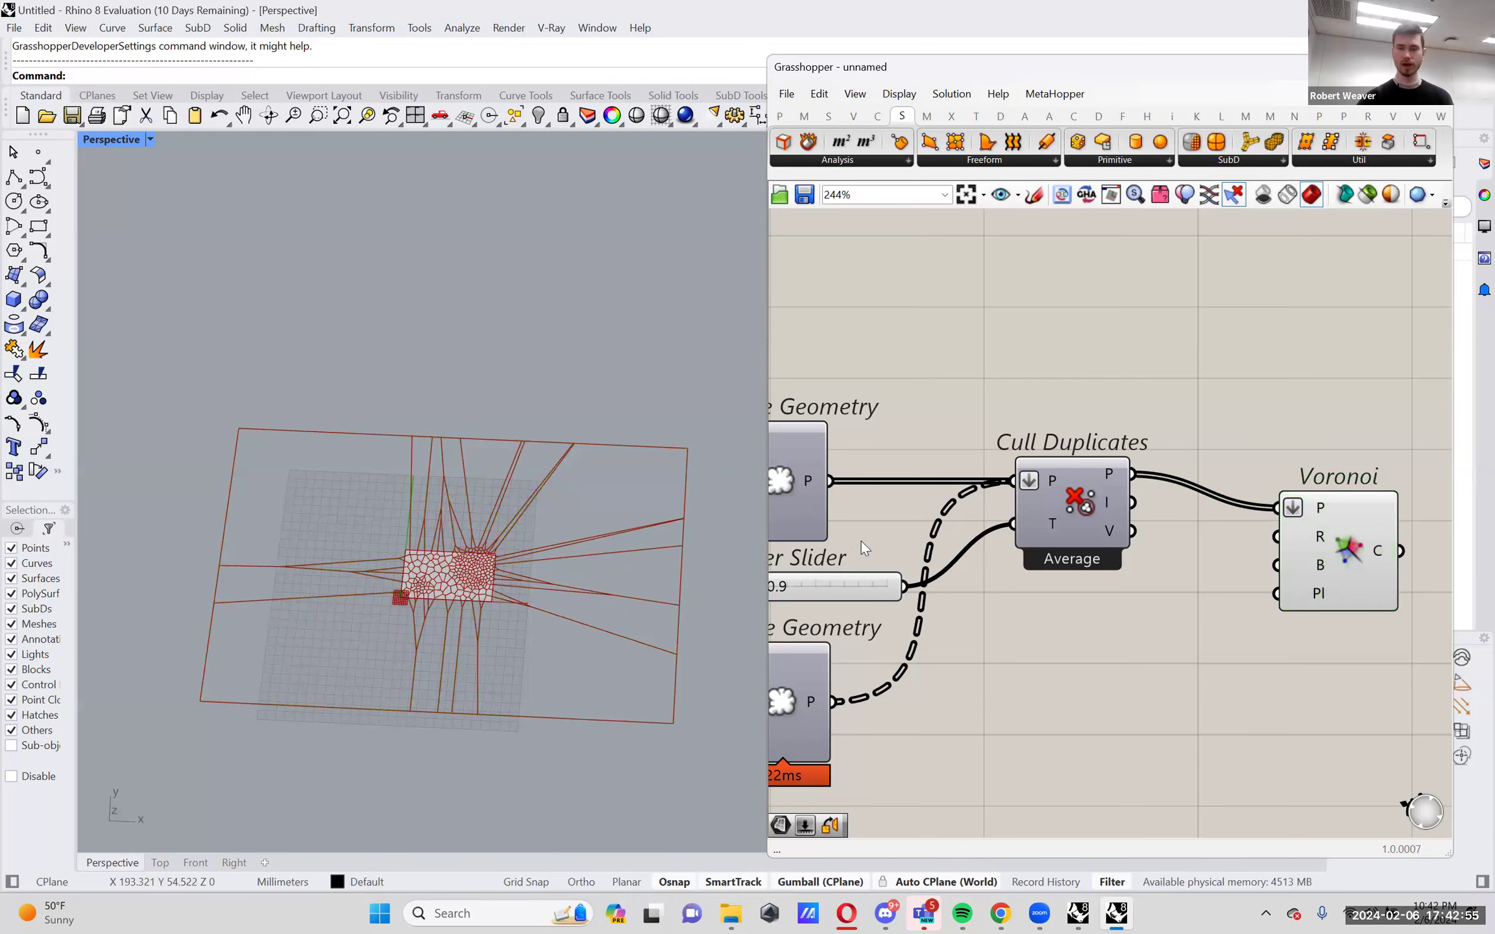
scroll(994, 546, "up", 2)
right_click_drag(1321, 575, 1023, 574)
left_click_drag(1299, 587, 1262, 532)
right_click_drag(1291, 524, 1397, 517)
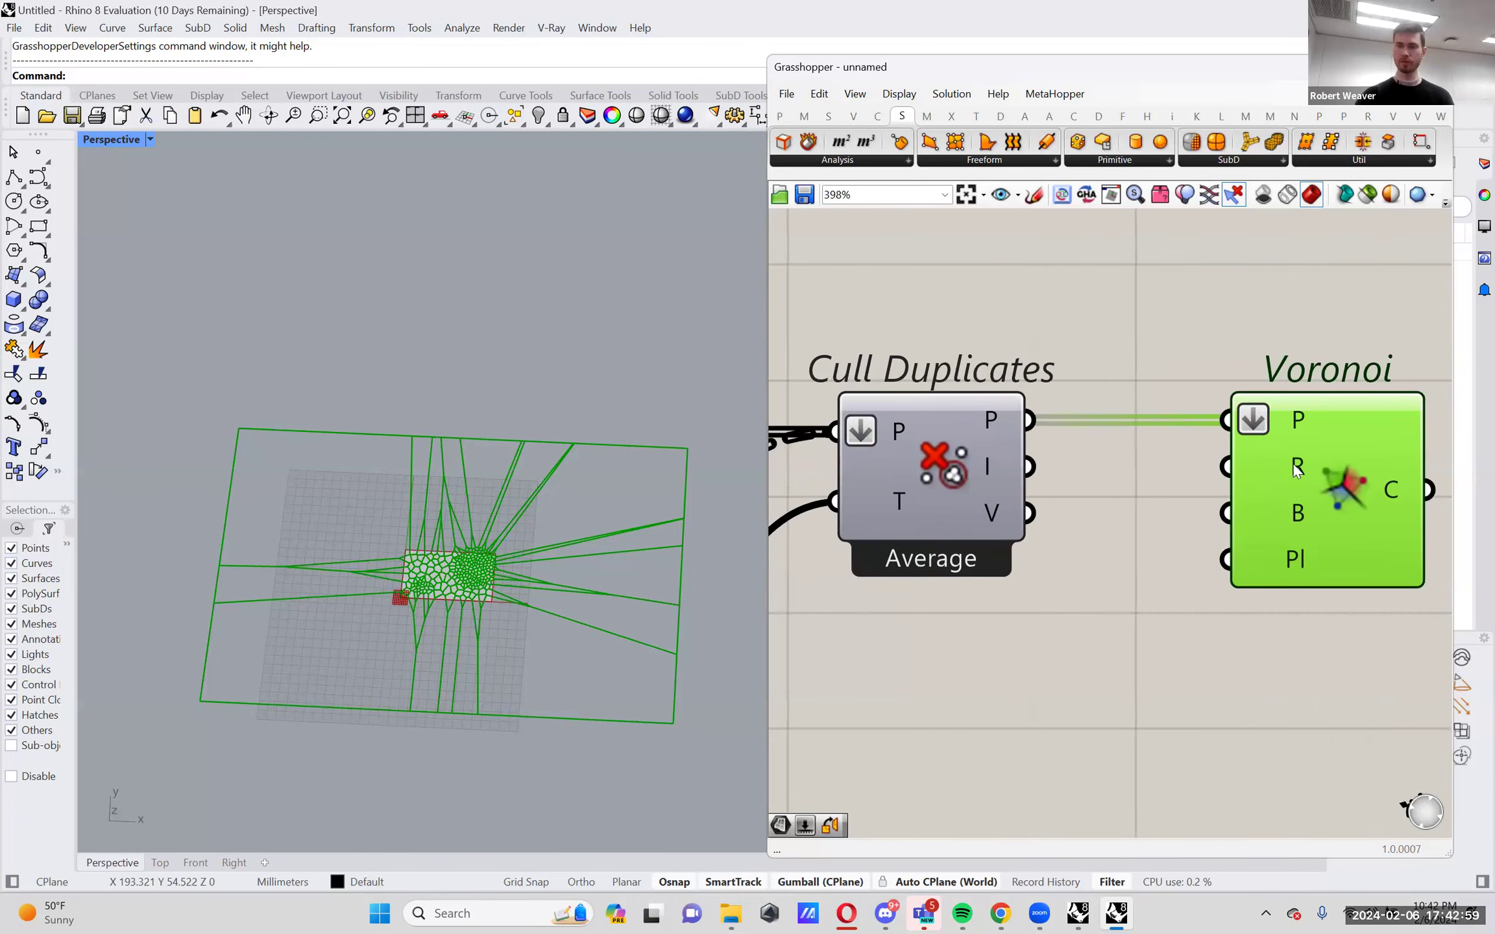
mouse_move(1293, 462)
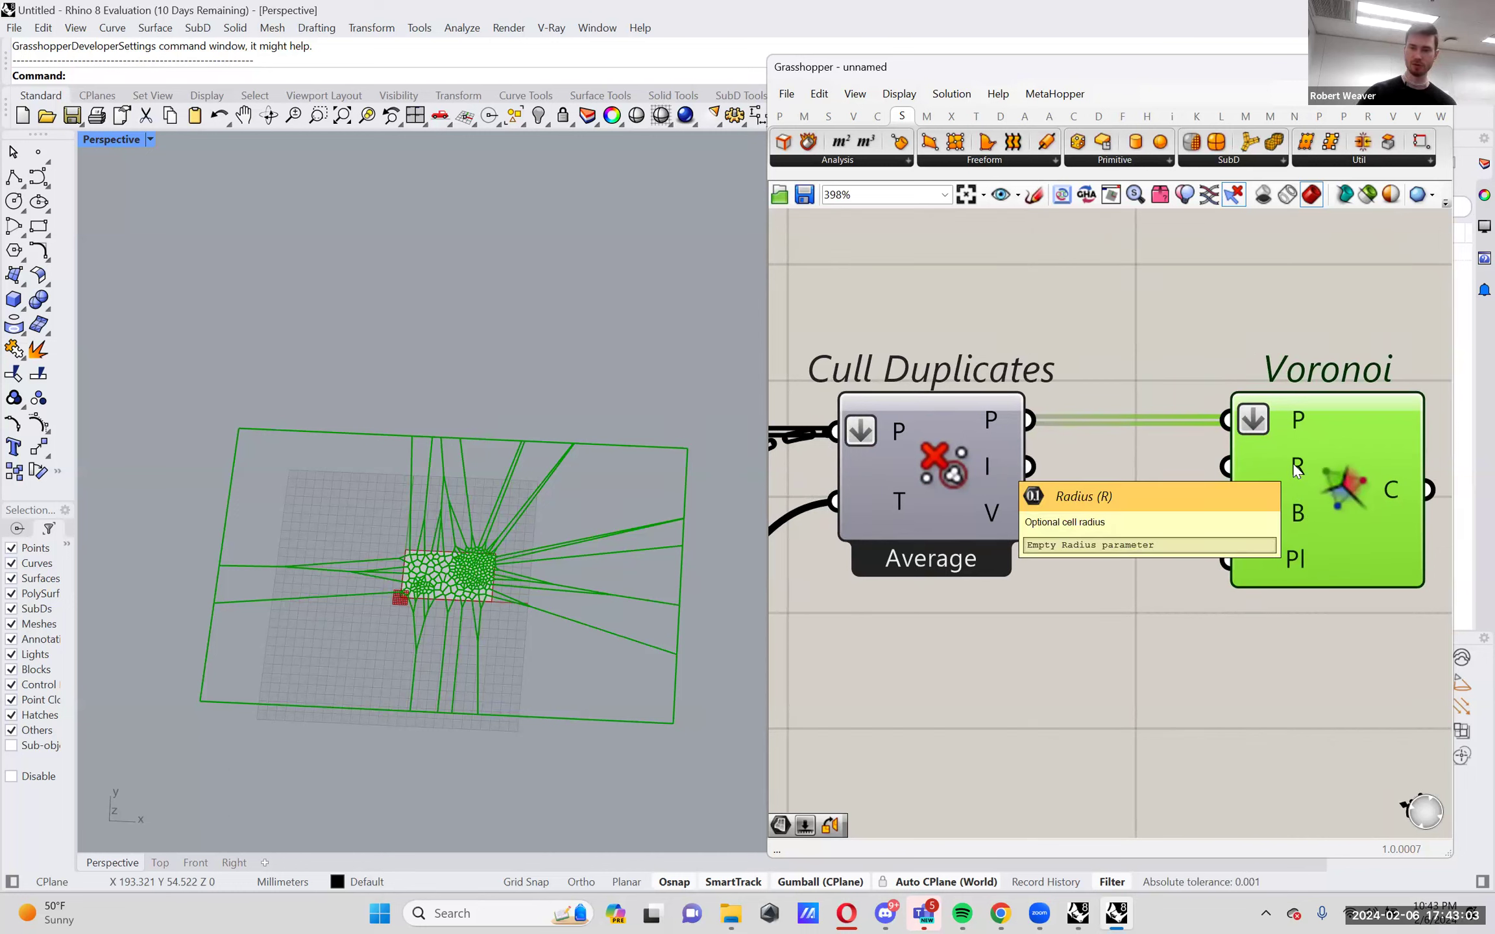
mouse_move(1292, 513)
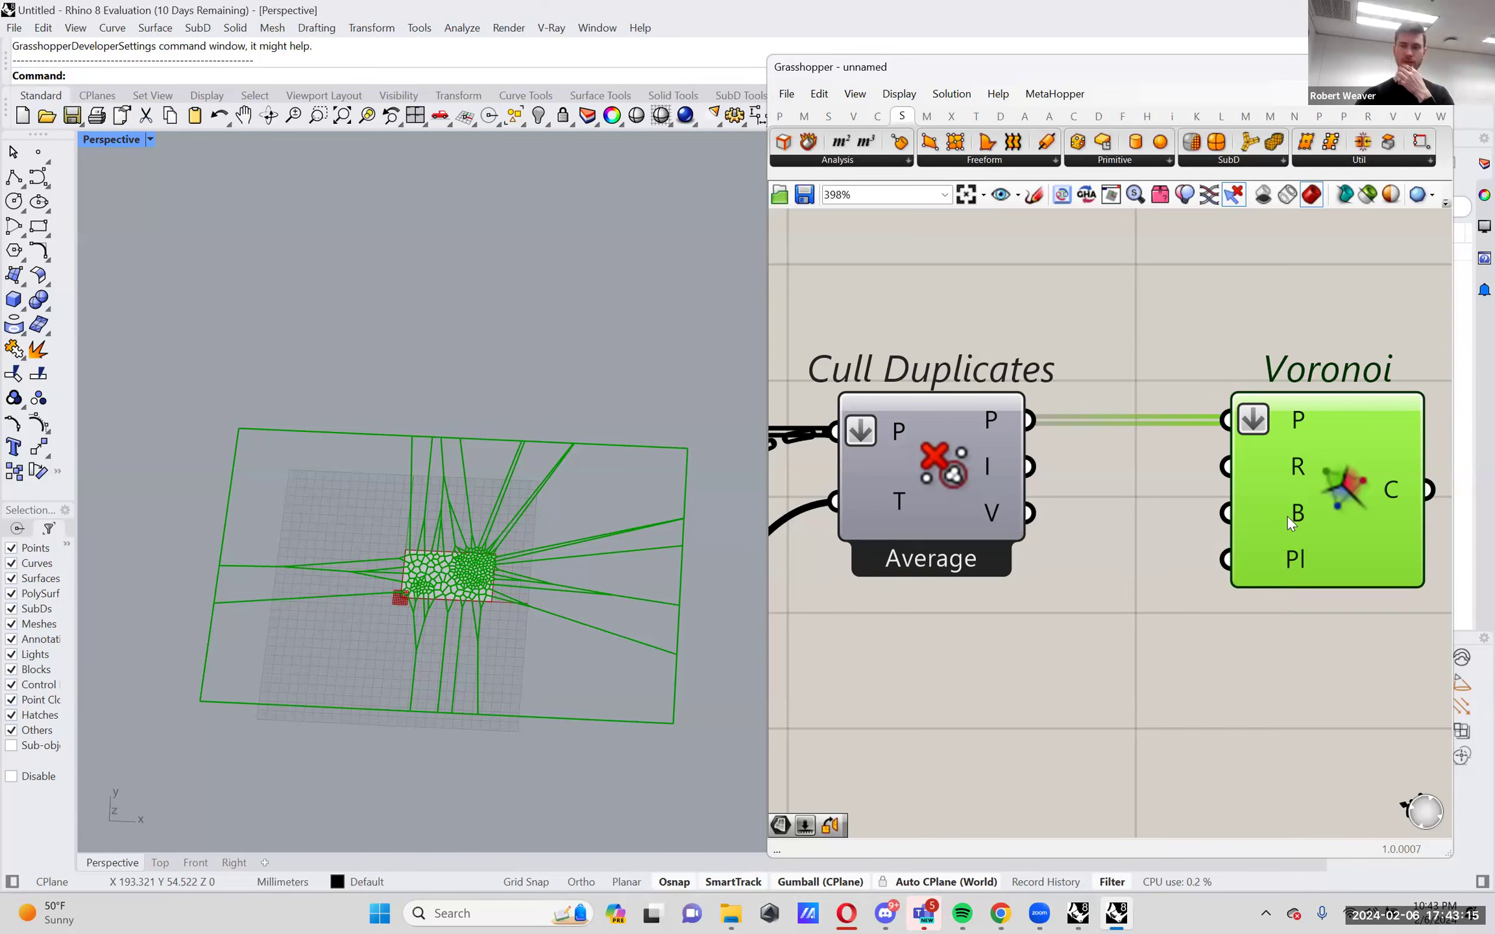
Wire the Plane Surface's P output into the Voronoi component's B input to contain the cells within the rectangle.
scroll(461, 587, "up", 4)
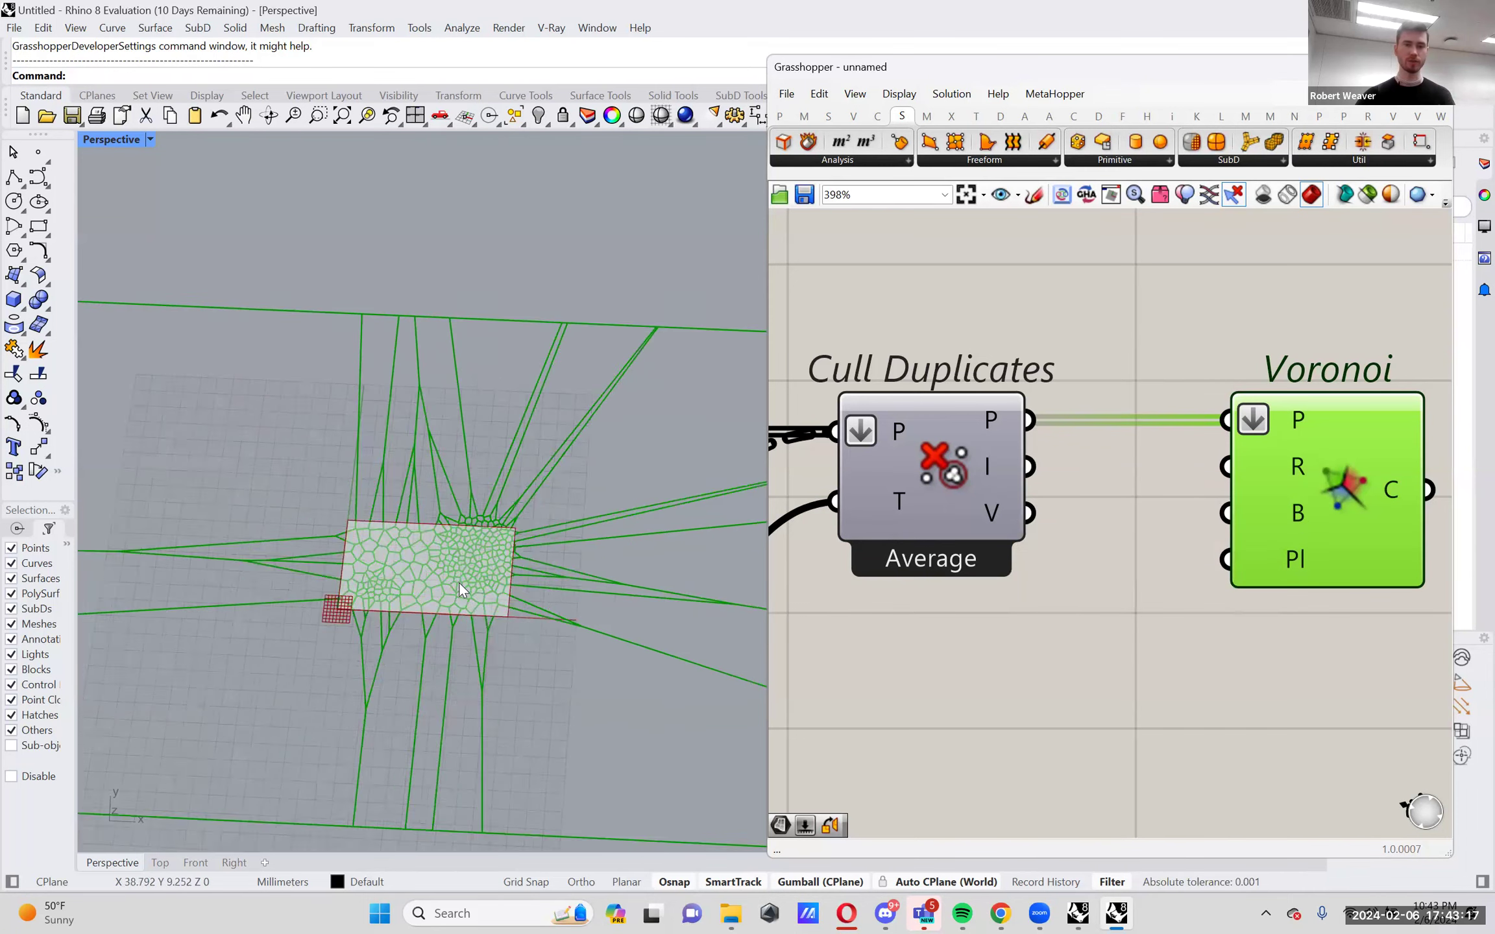
scroll(461, 587, "up", 4)
scroll(1317, 480, "down", 5)
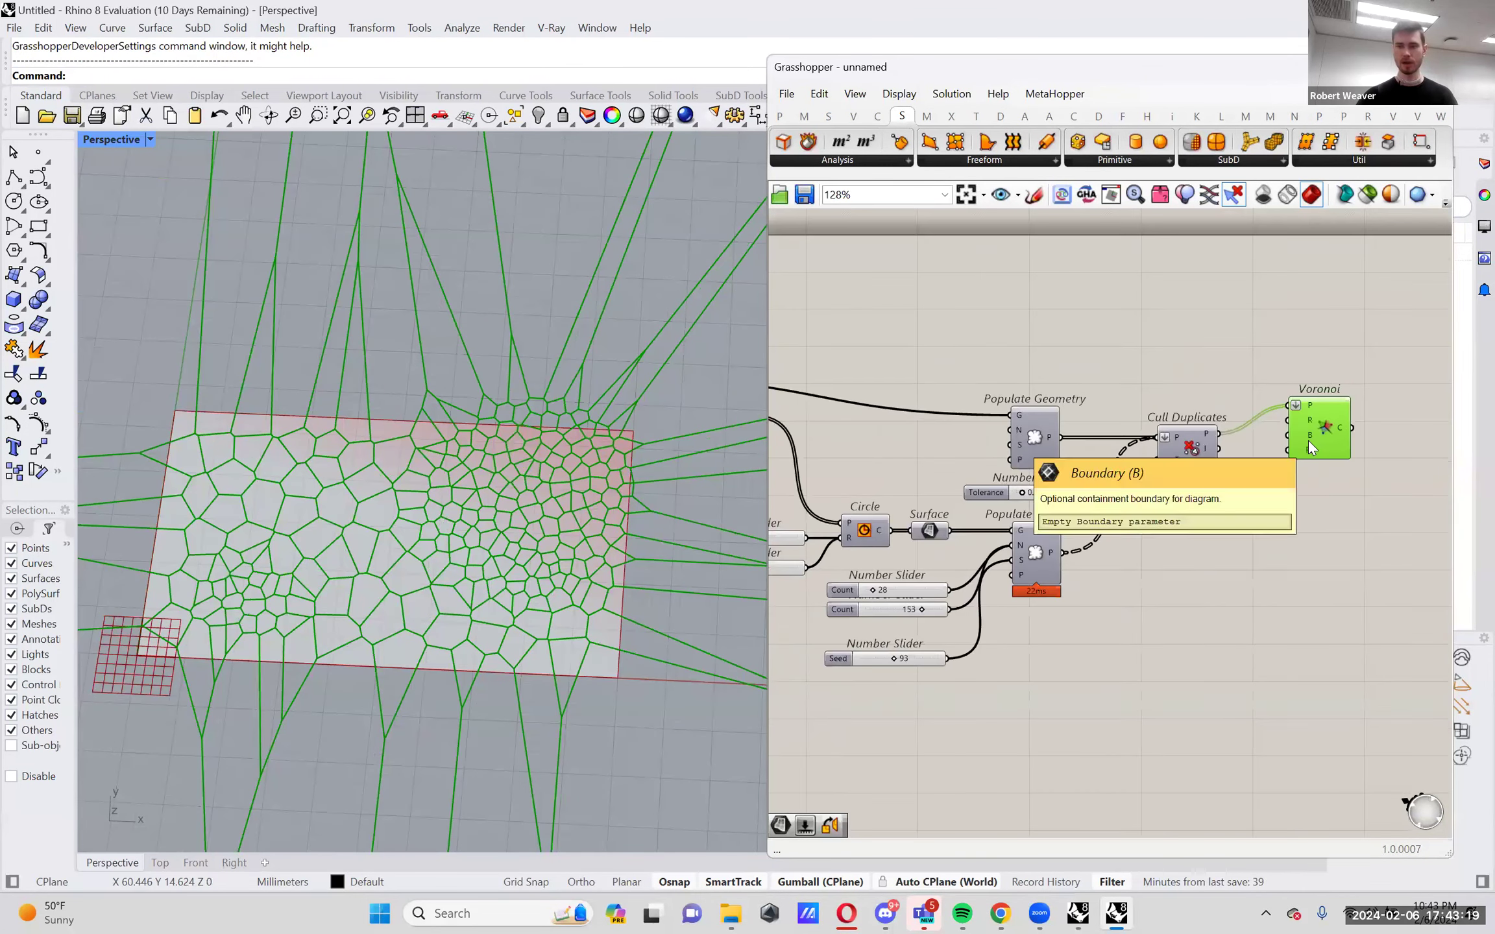
scroll(1308, 441, "down", 2)
left_click(853, 445)
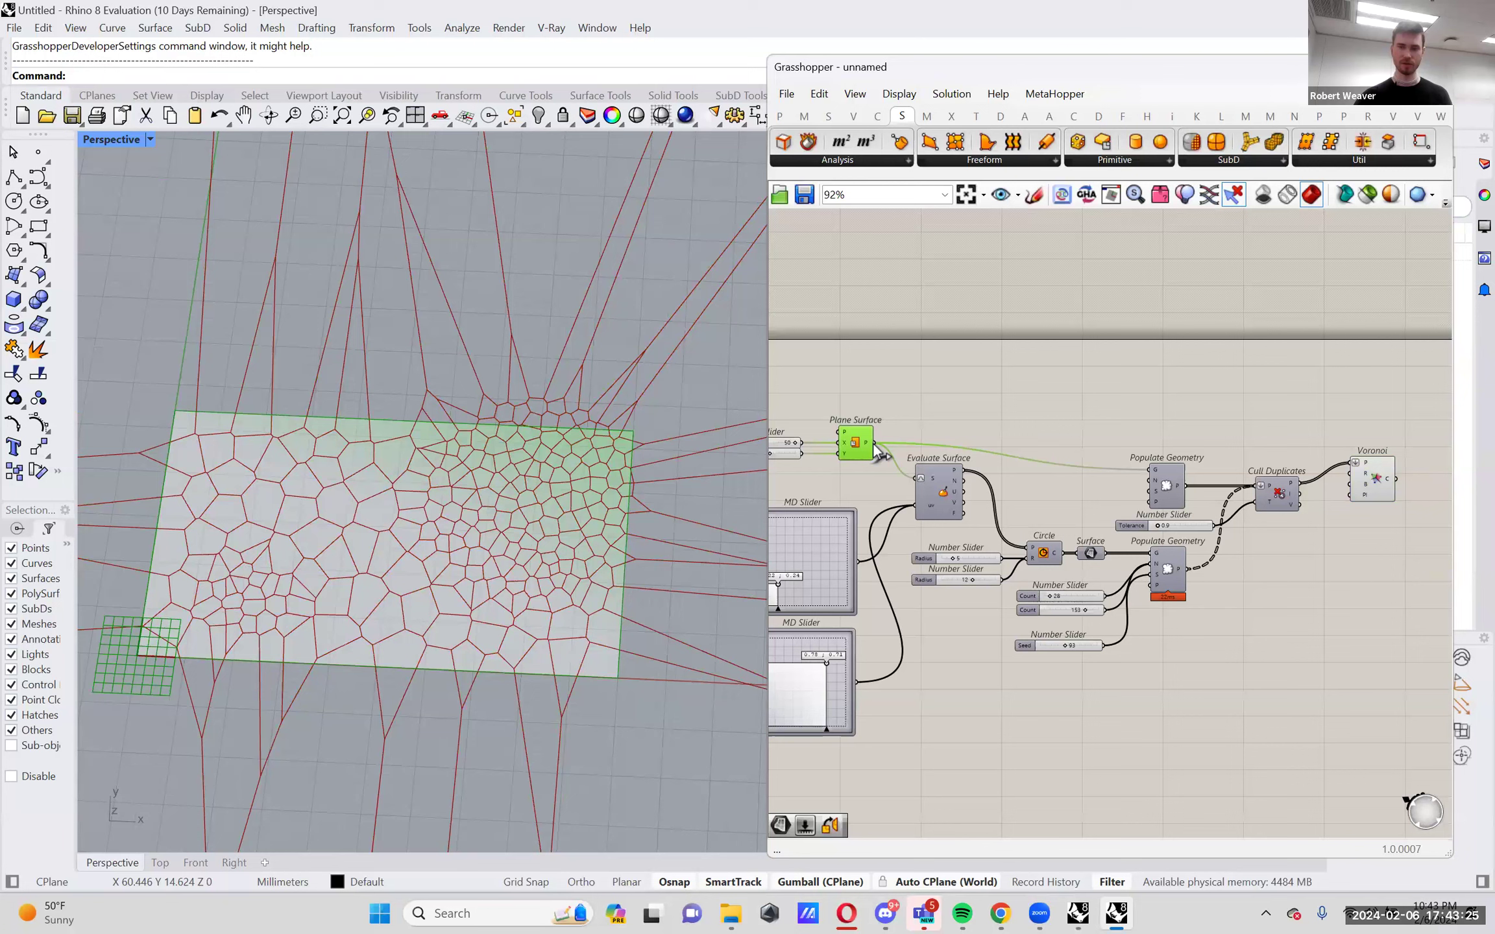
left_click_drag(1043, 323, 1340, 483)
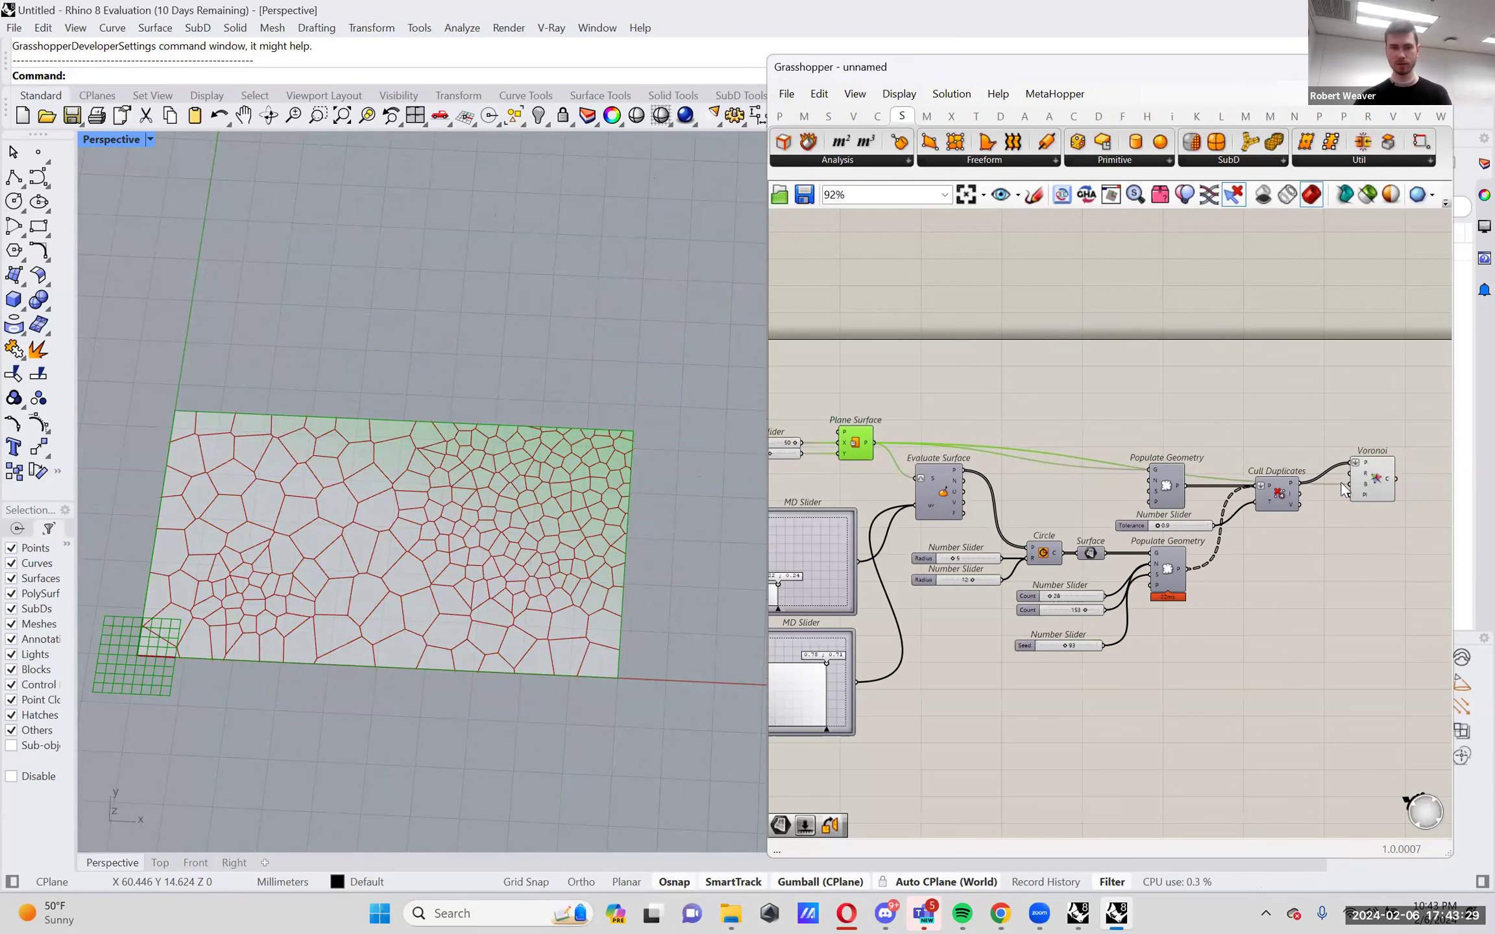
Move the Voronoi component slightly higher beyond Cull Duplicates and highlight its bounded cells.
scroll(1342, 489, "up", 2)
left_click(1368, 446)
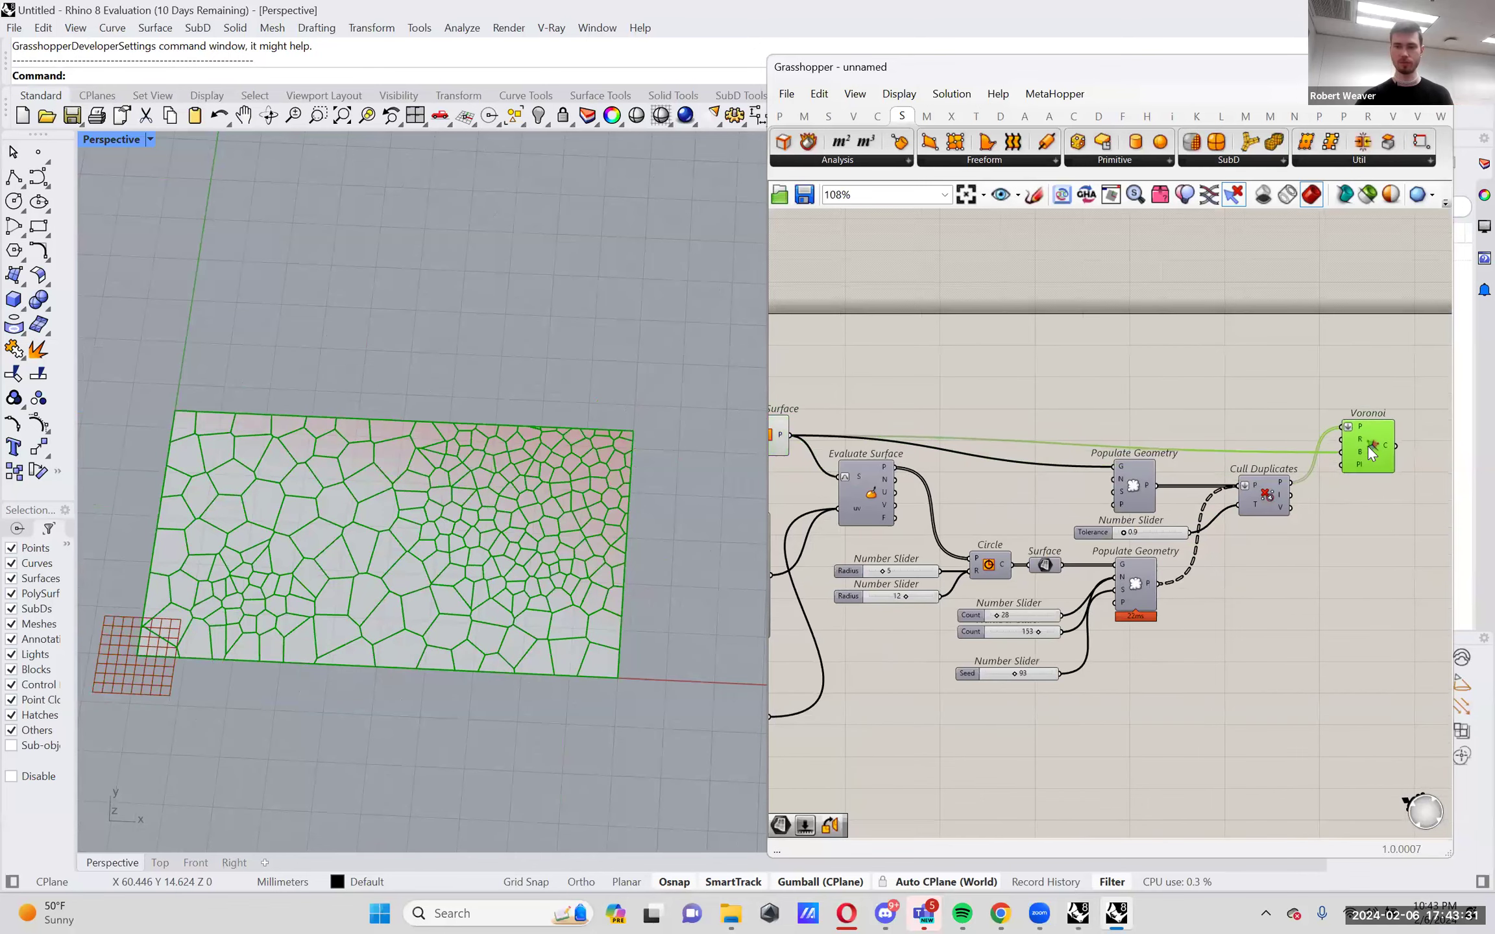
left_click_drag(1369, 444, 1369, 440)
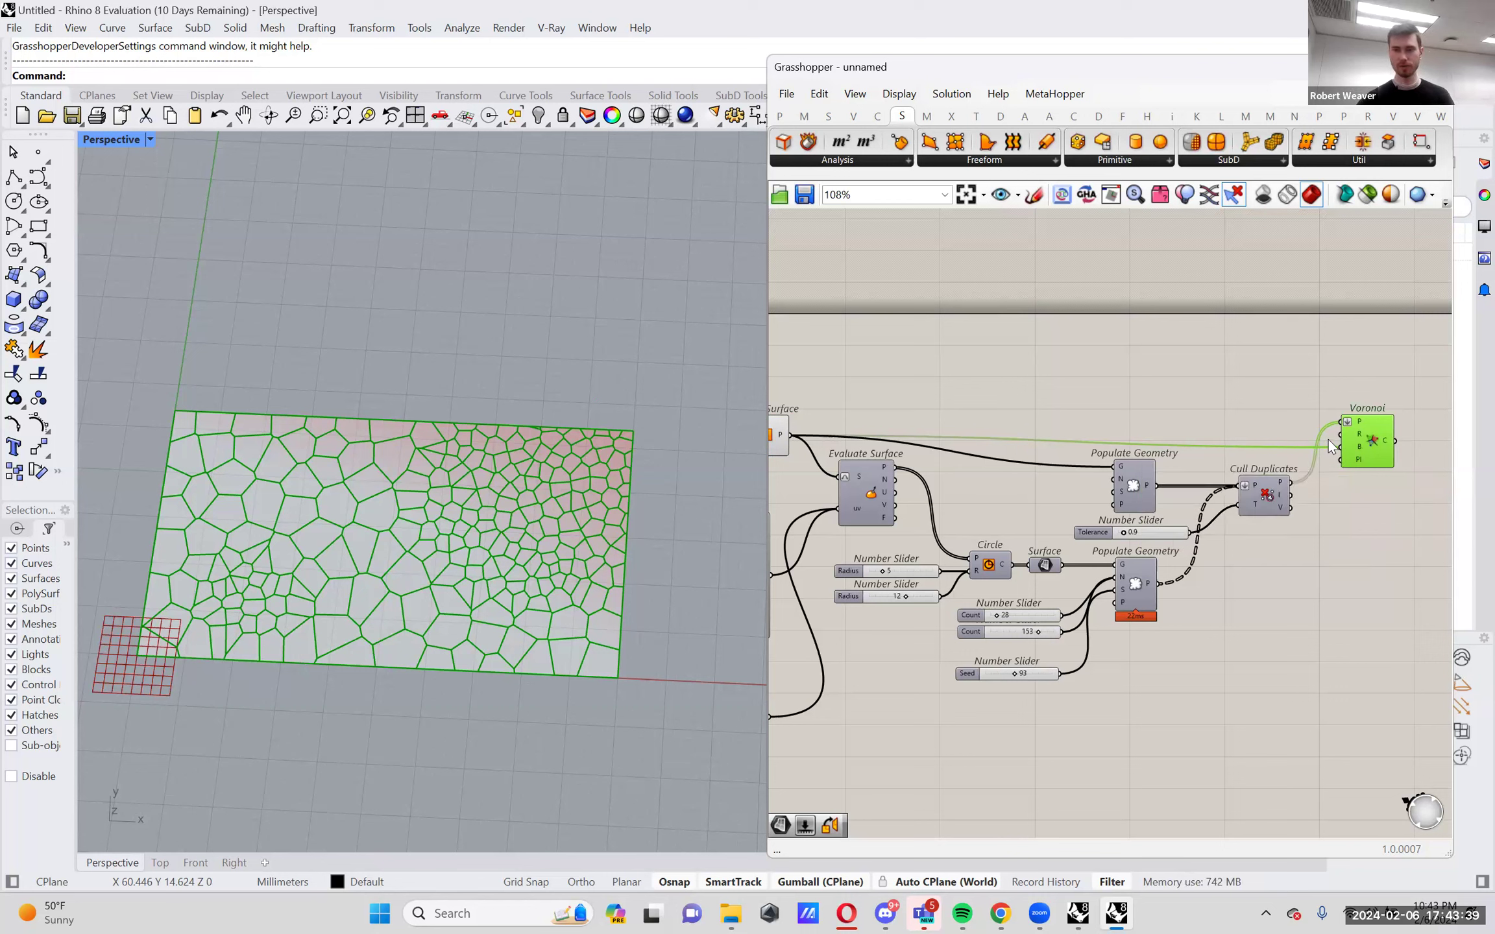
right_click_drag(1386, 482, 1295, 497)
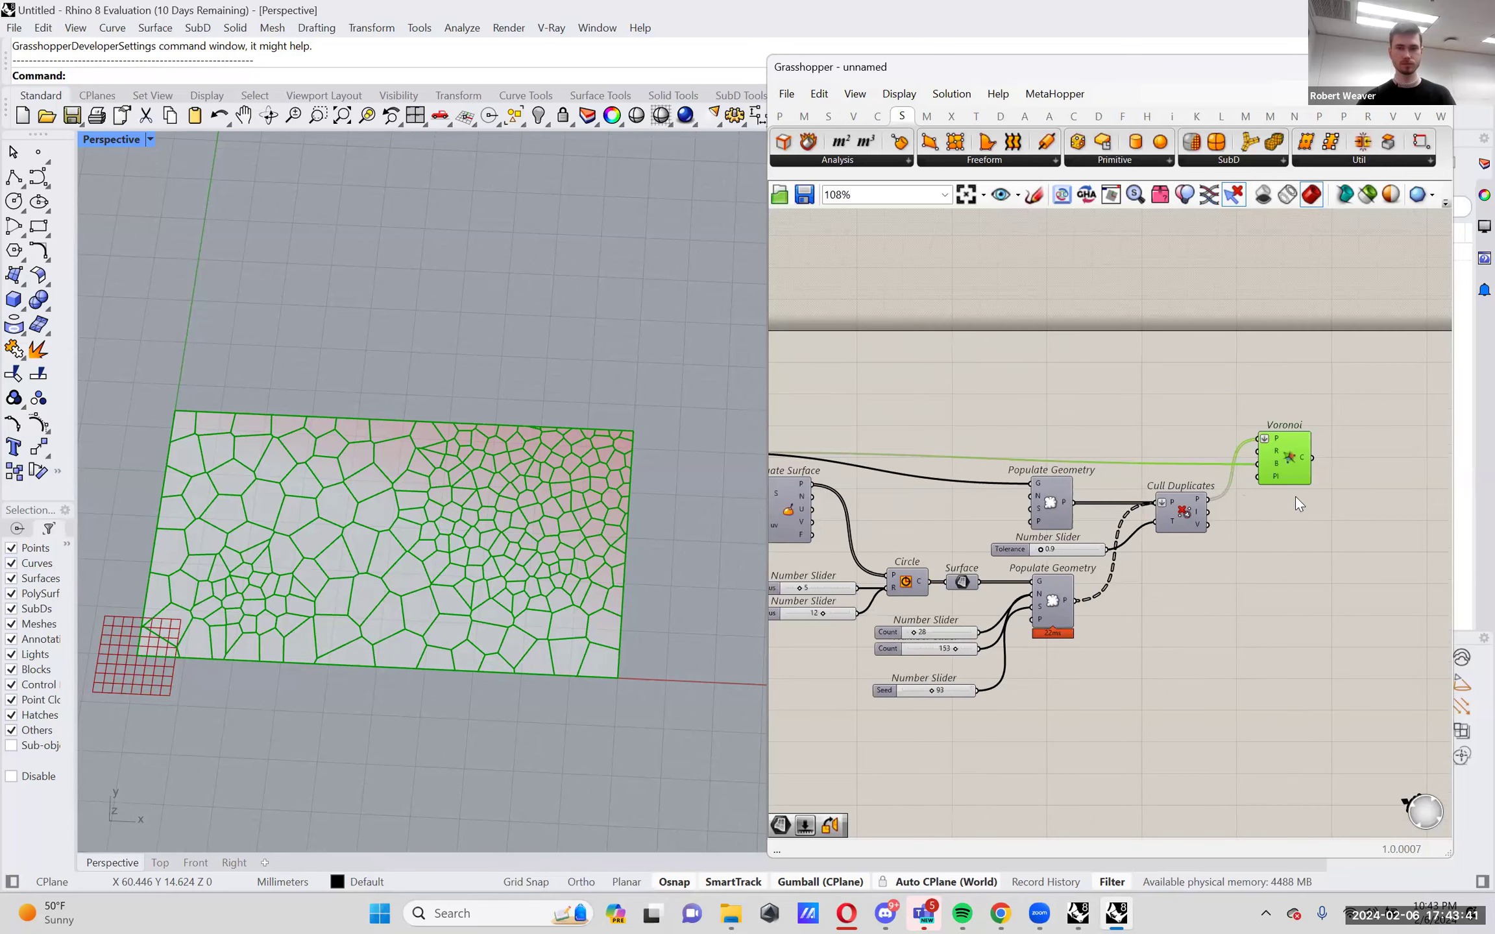
left_click_drag(1273, 454, 1283, 449)
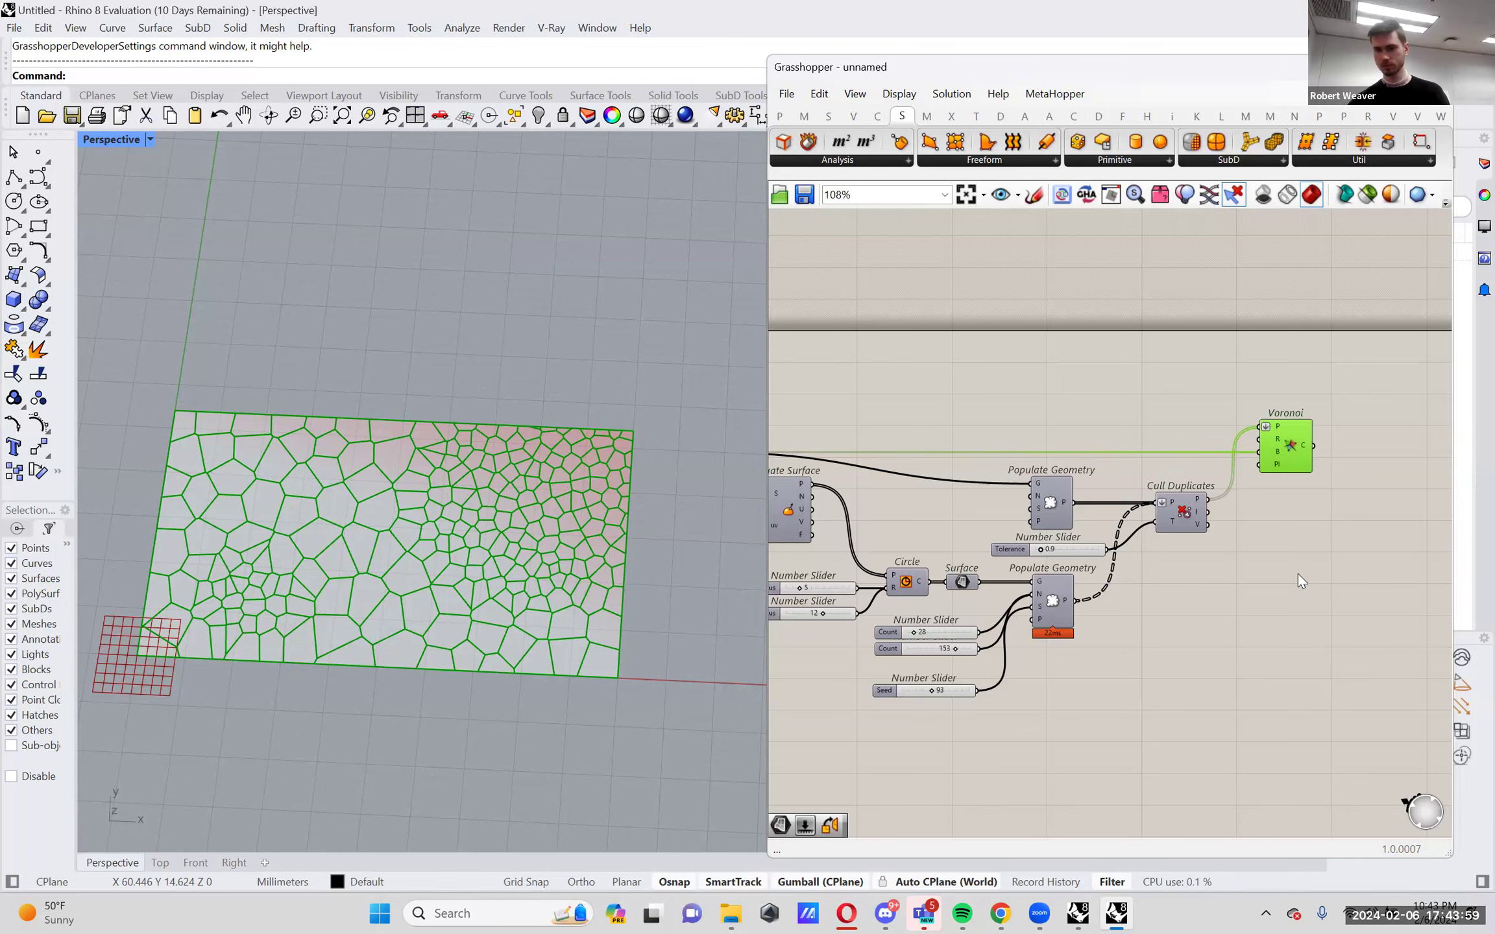
Add a List Item component below Voronoi and wire Voronoi's C output into its L input.
scroll(1291, 497, "up", 2)
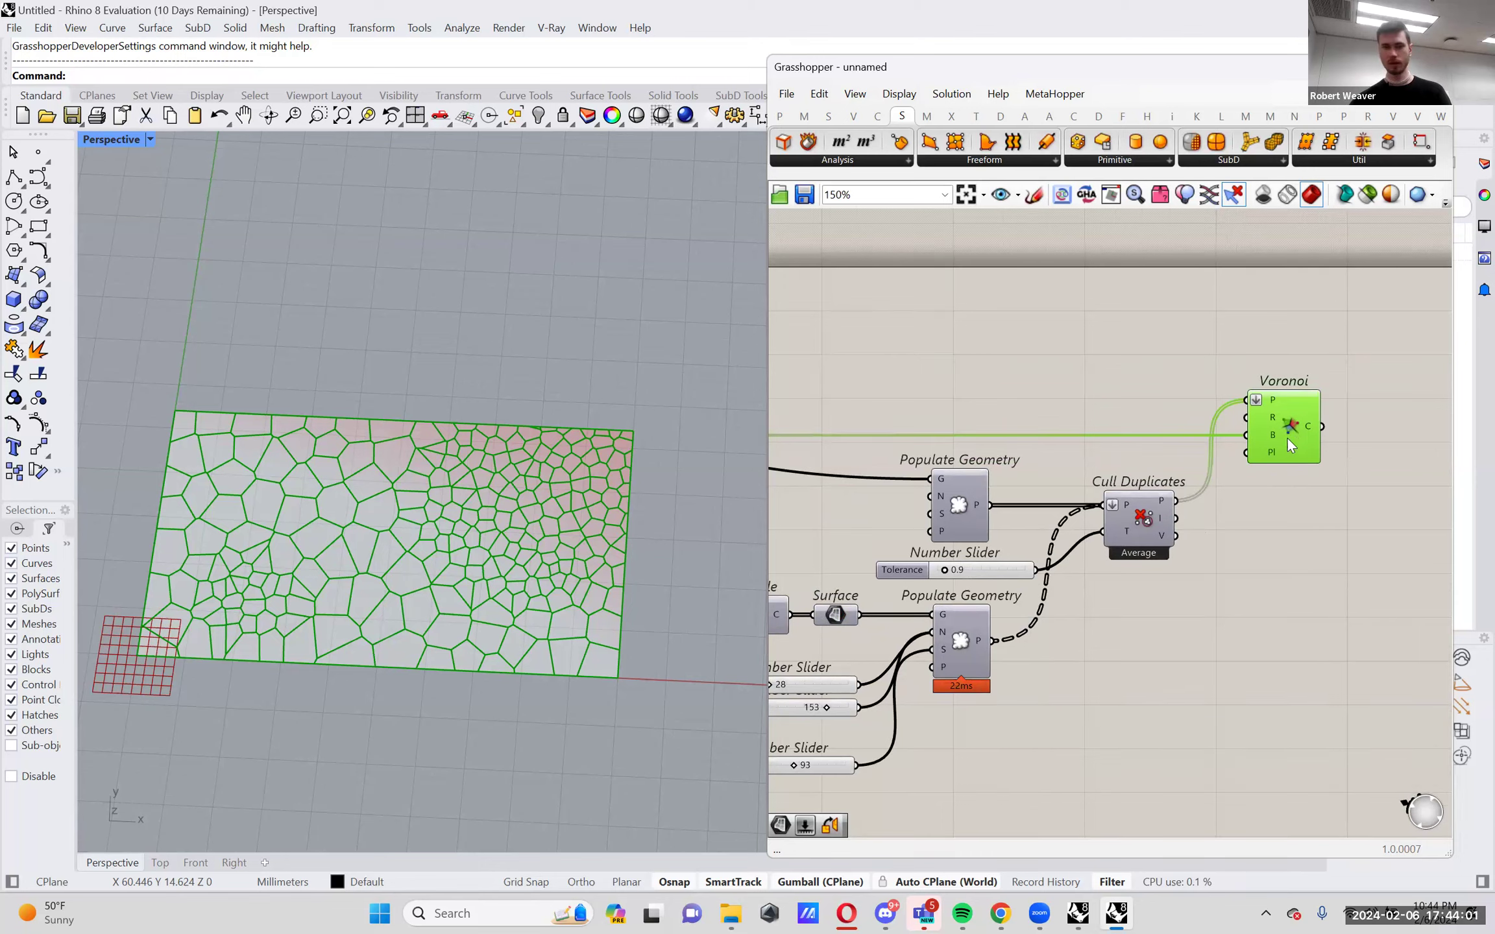
scroll(1286, 440, "up", 3)
scroll(1290, 464, "down", 1)
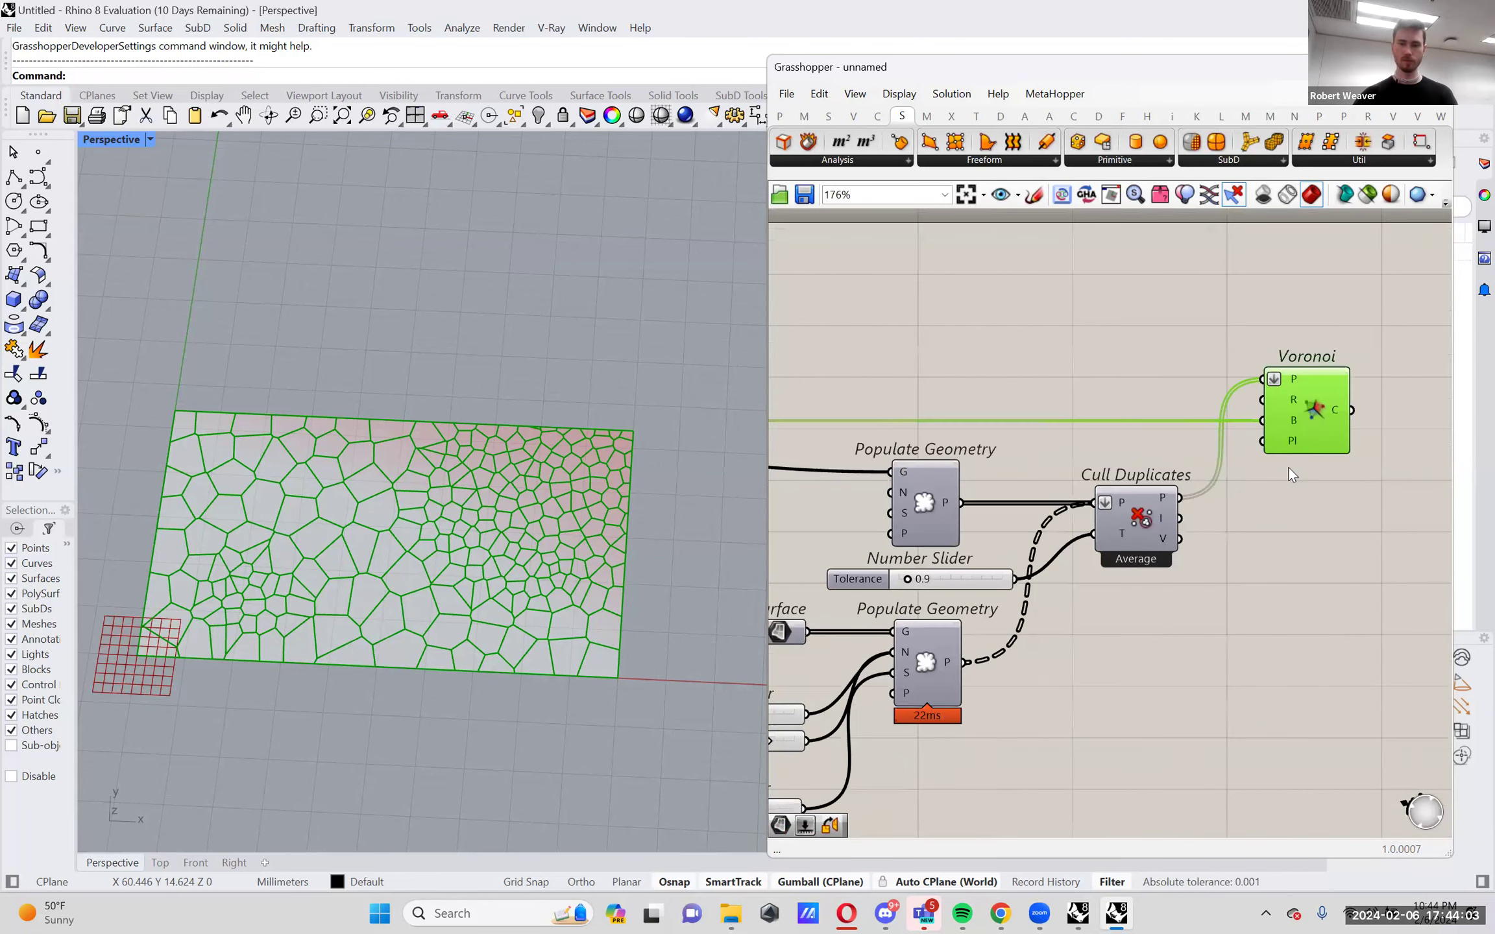
scroll(1291, 476, "down", 1)
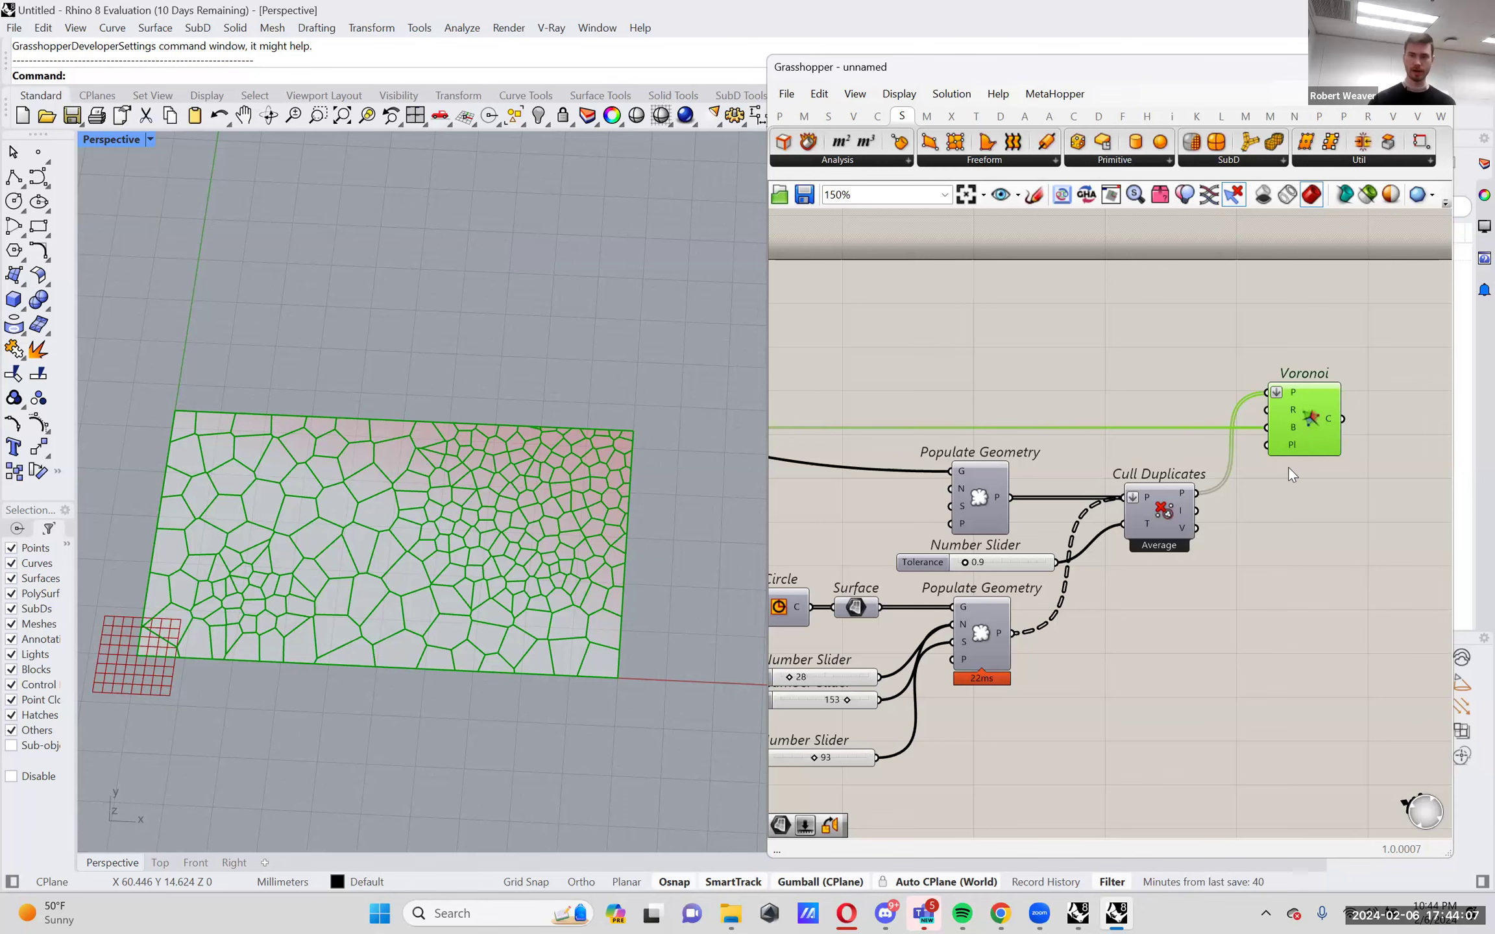
scroll(1345, 389, "up", 2)
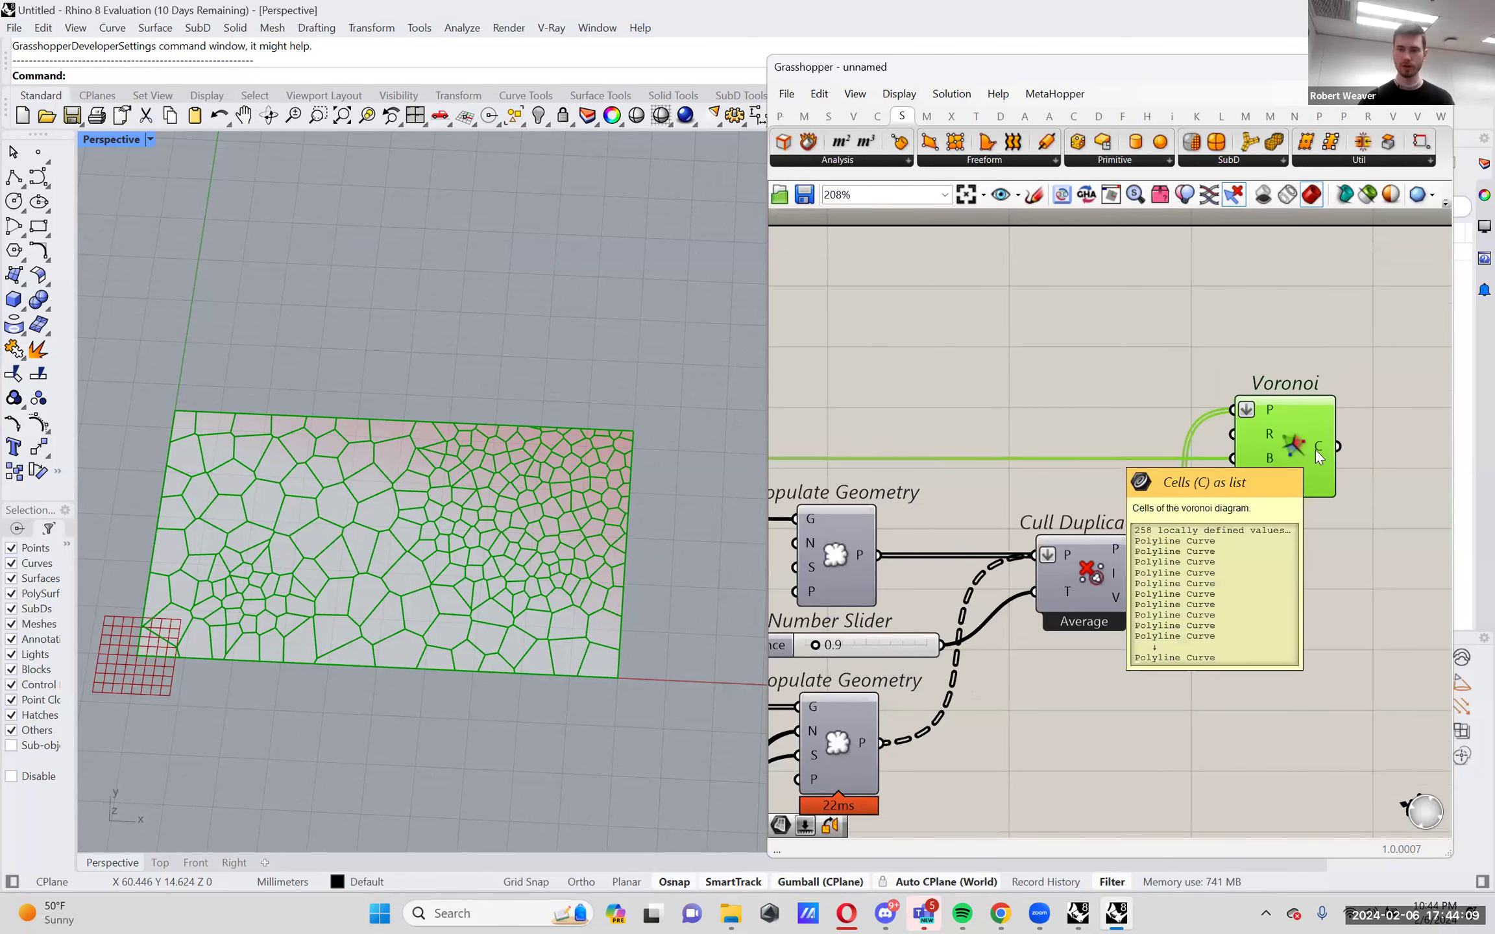
right_click_drag(1315, 449, 1108, 431)
double_click(1182, 550)
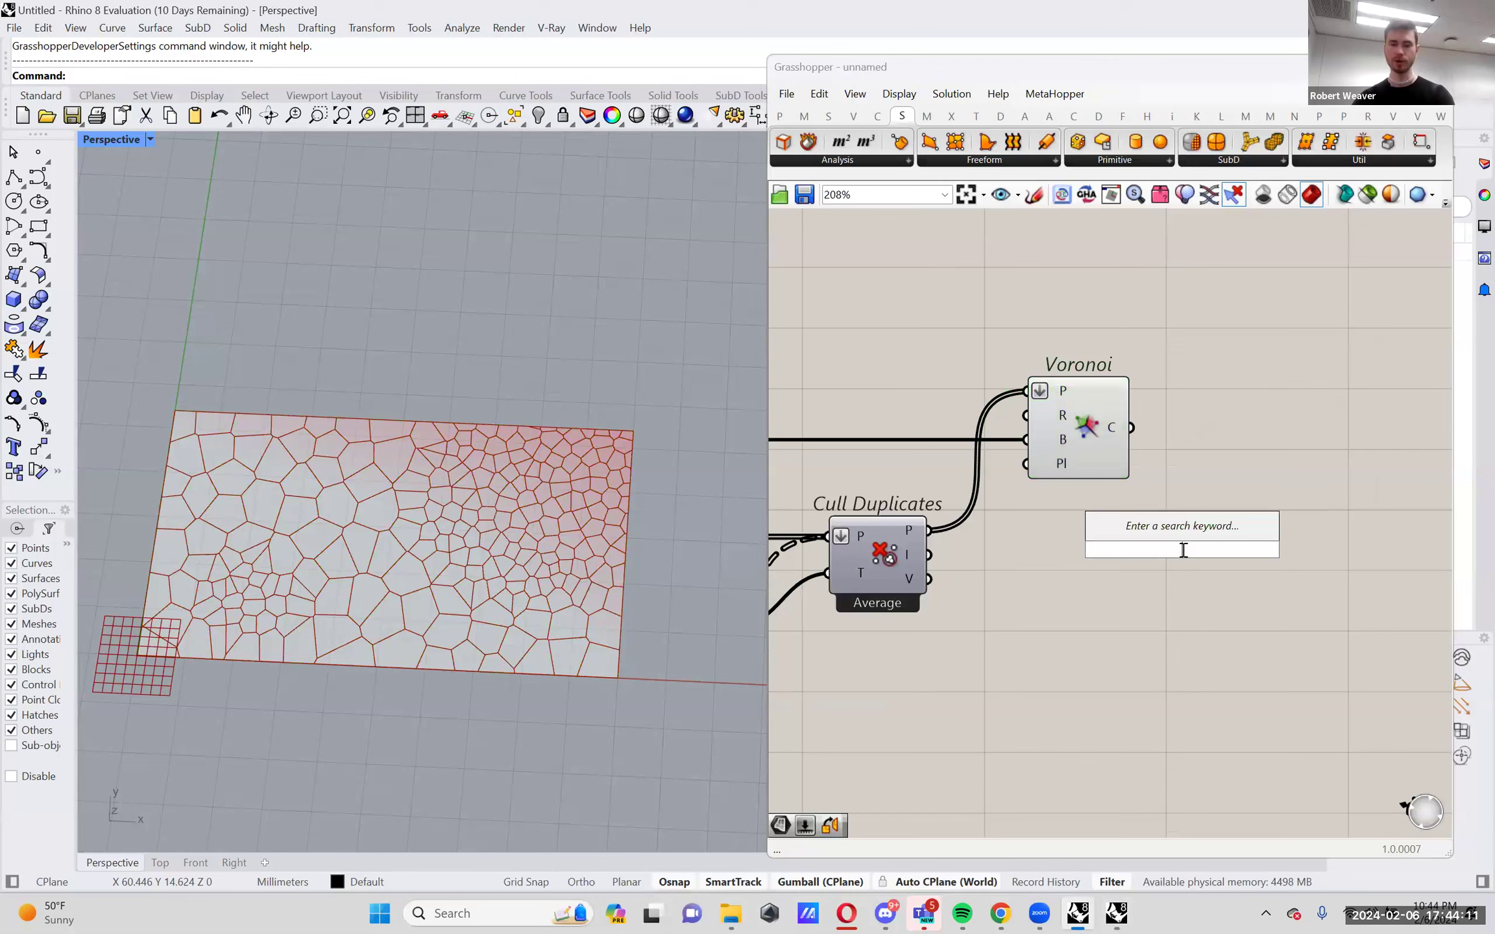
type("item")
left_click(1177, 510)
left_click(1179, 514)
left_click_drag(1130, 427, 1182, 519)
scroll(159, 534, "up", 6)
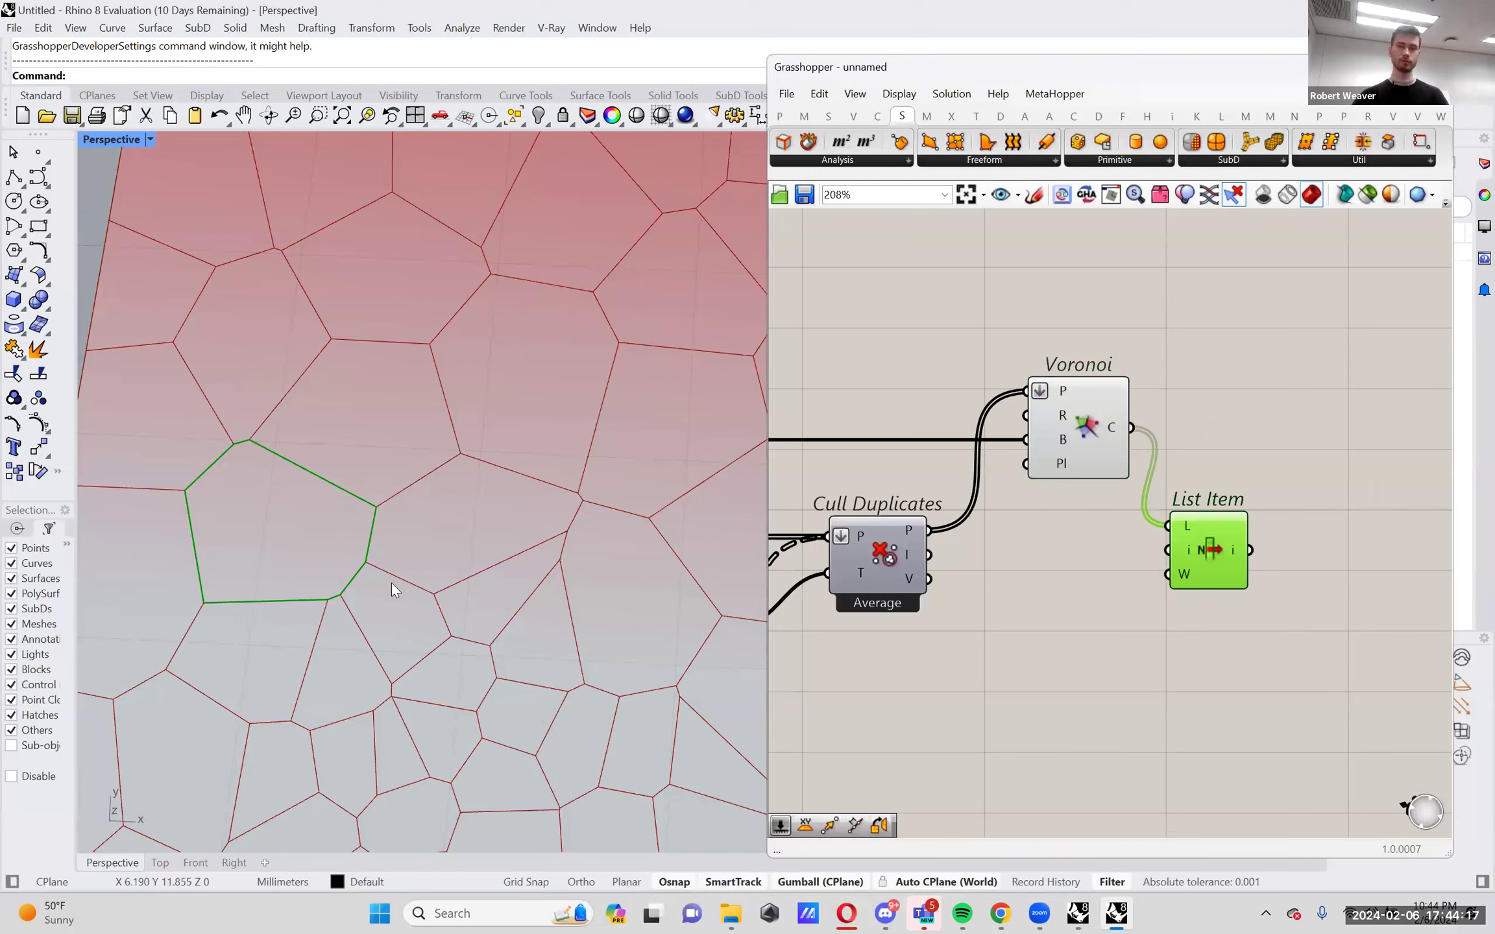
Add an integer Number Slider starting at 0 and wire it into List Item's i input.
double_click(1080, 611)
type("0..10")
key("Return")
left_click_drag(1180, 609, 1196, 560)
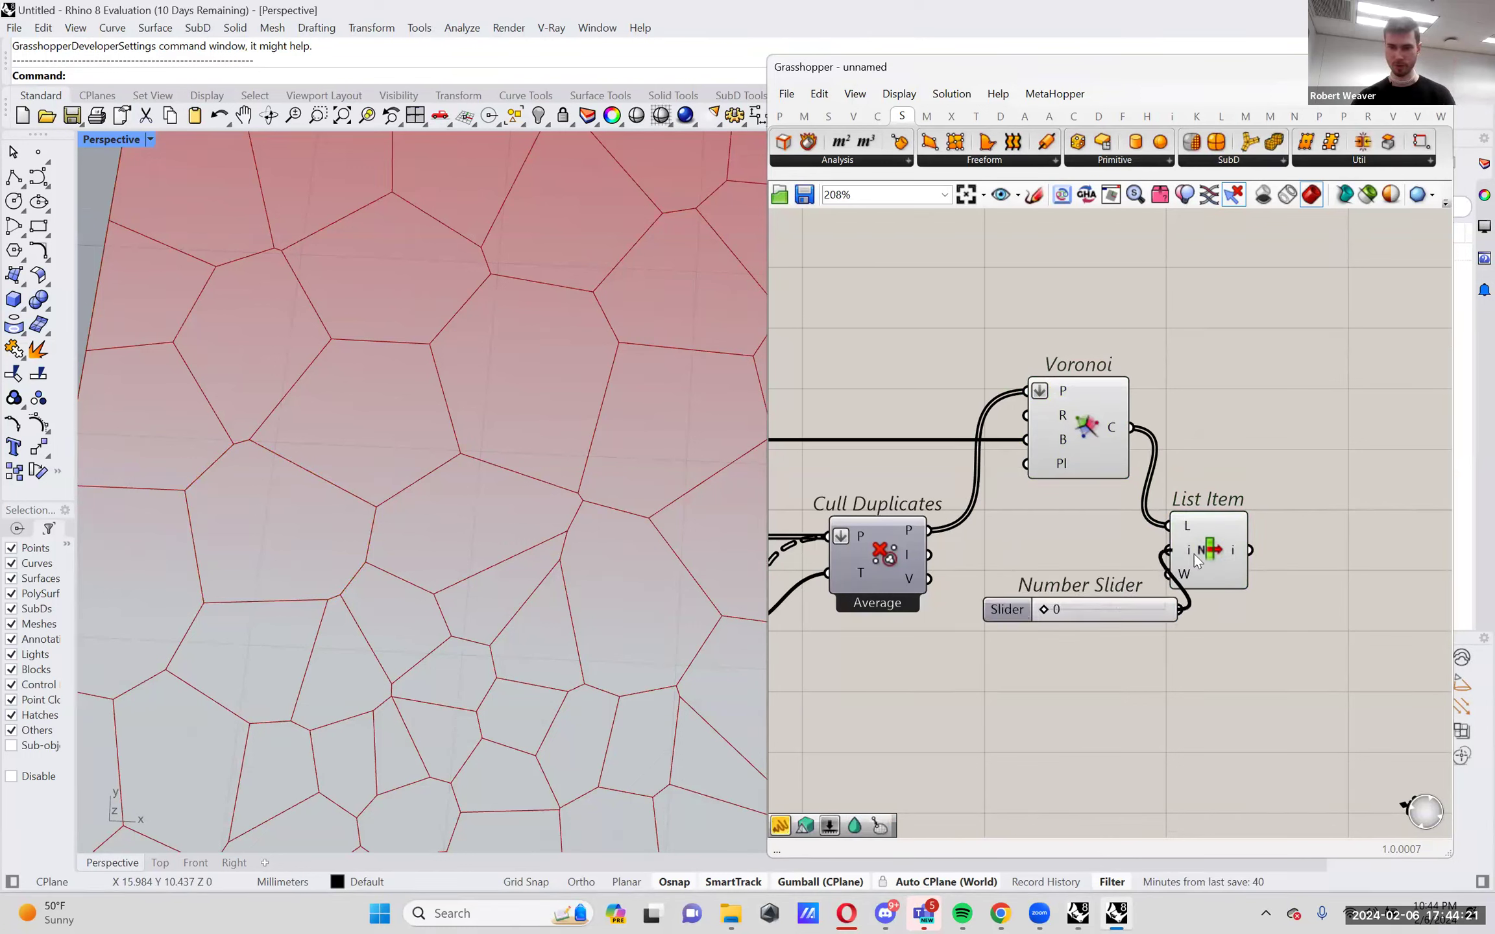
Highlight the List Item cell and raise the Index slider through 43 to 84 to inspect individual Voronoi cells.
left_click(1194, 556)
scroll(115, 580, "down", 10)
left_click_drag(1042, 608, 1052, 609)
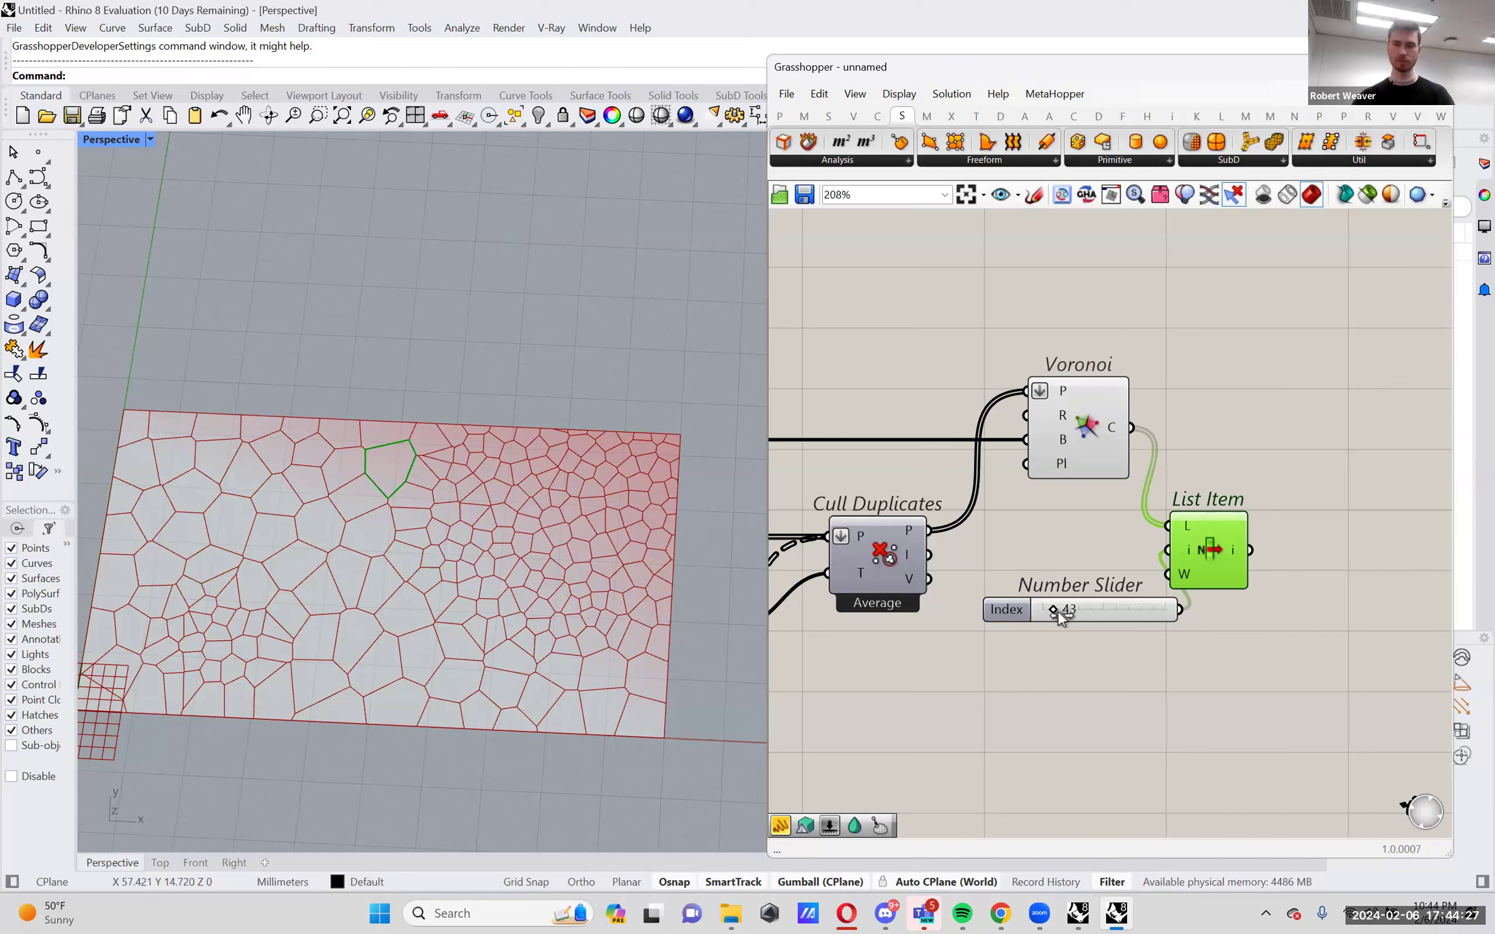
left_click_drag(1055, 609, 1065, 611)
Delete the List Item component together with its Index slider, and highlight the Voronoi component's cells.
left_click_drag(1258, 669, 1013, 513)
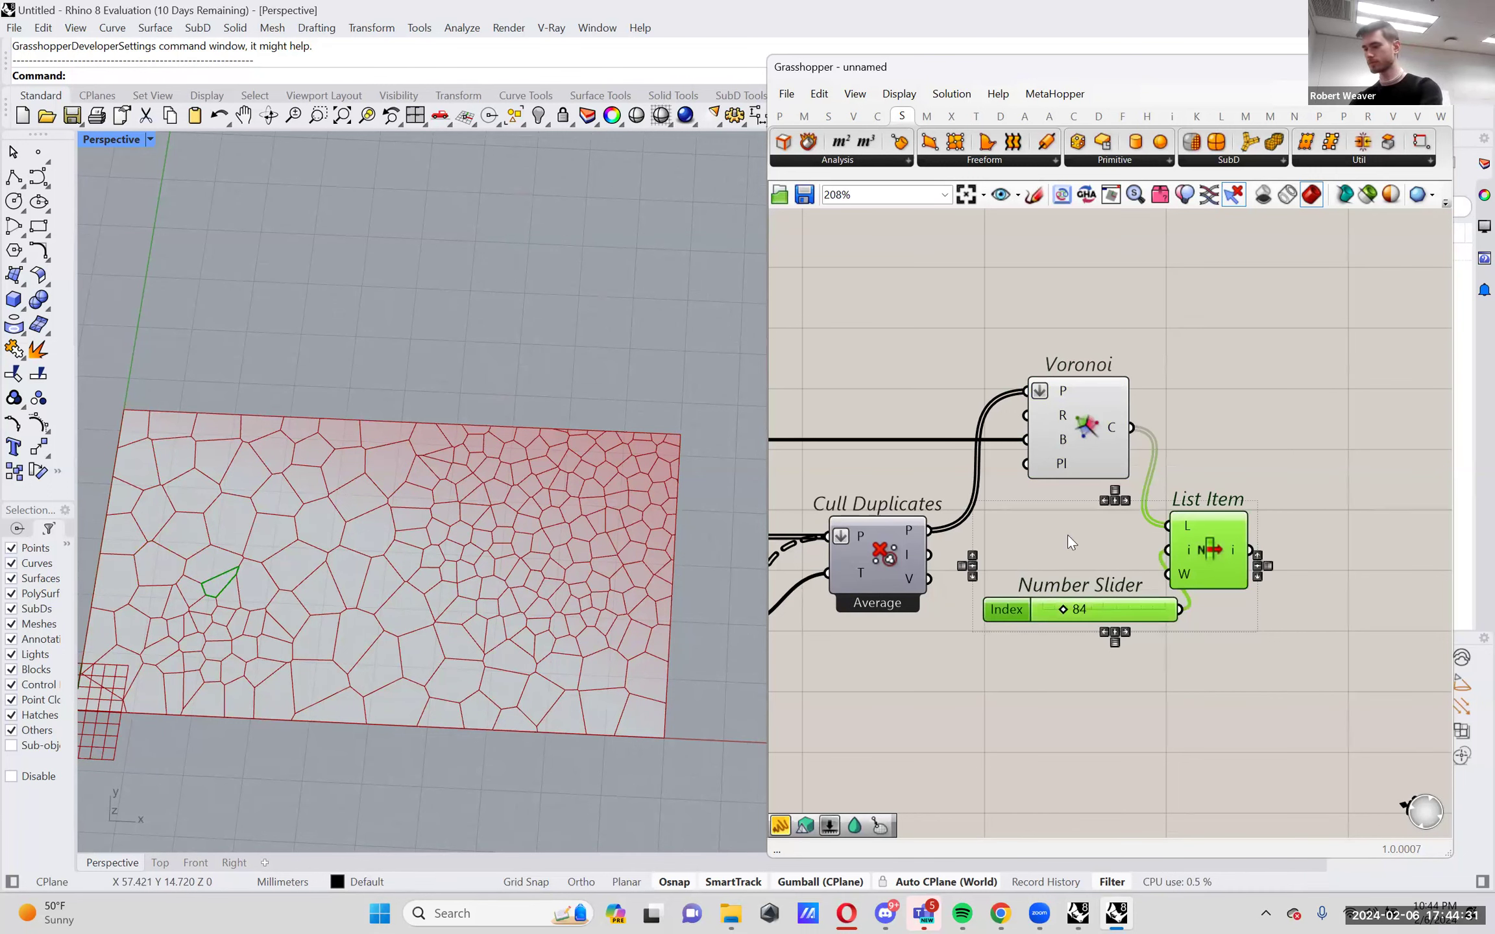
key("Delete")
left_click(1090, 458)
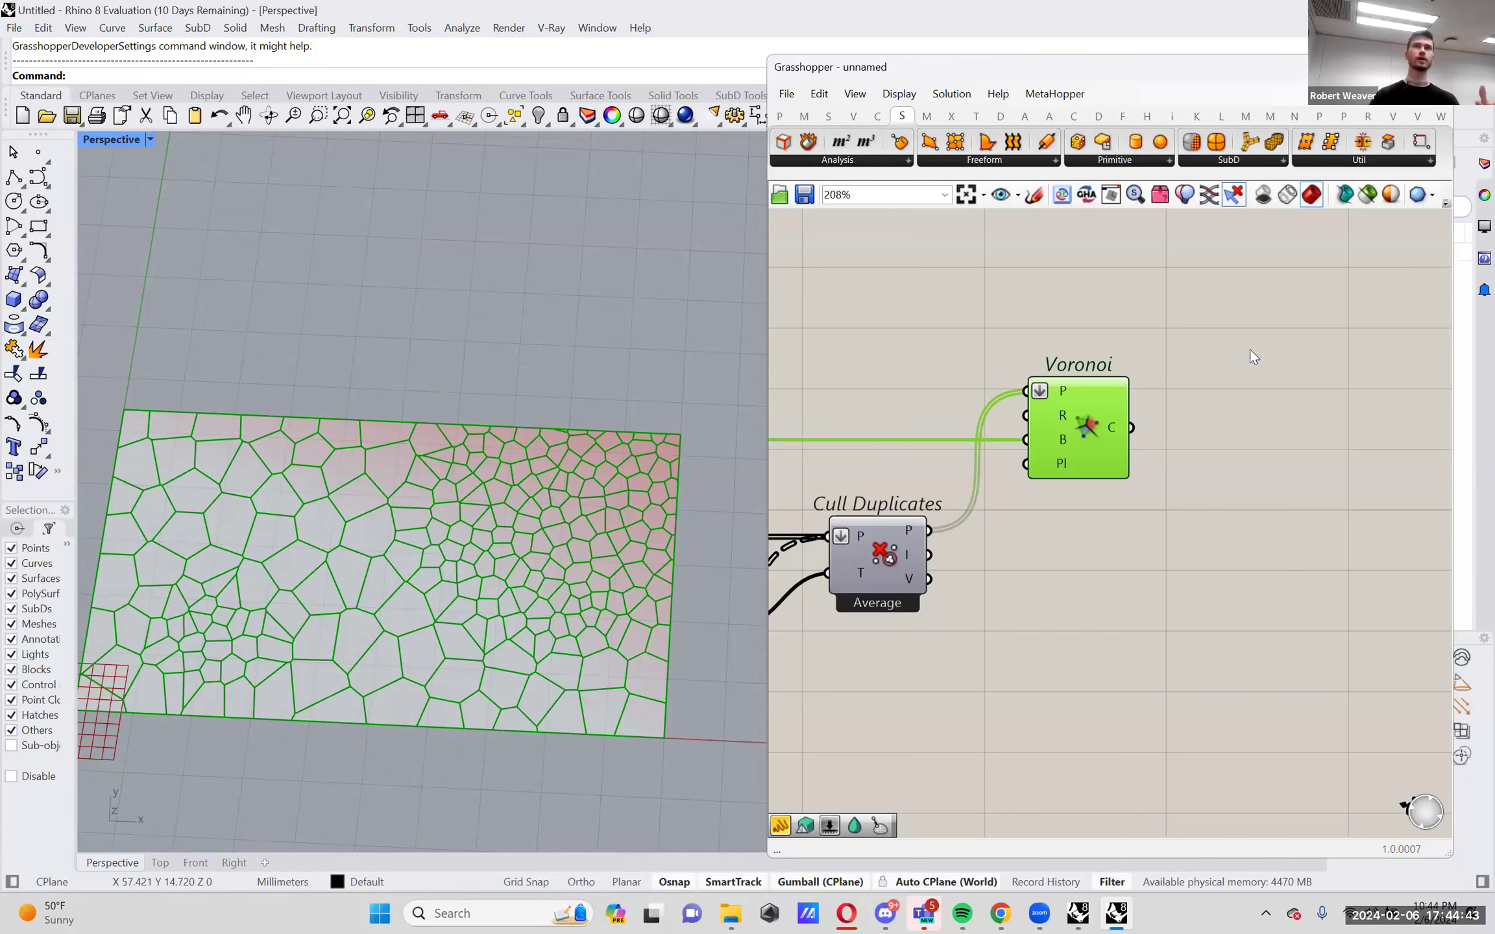
right_click_drag(1255, 416, 1245, 455)
left_click(1184, 453)
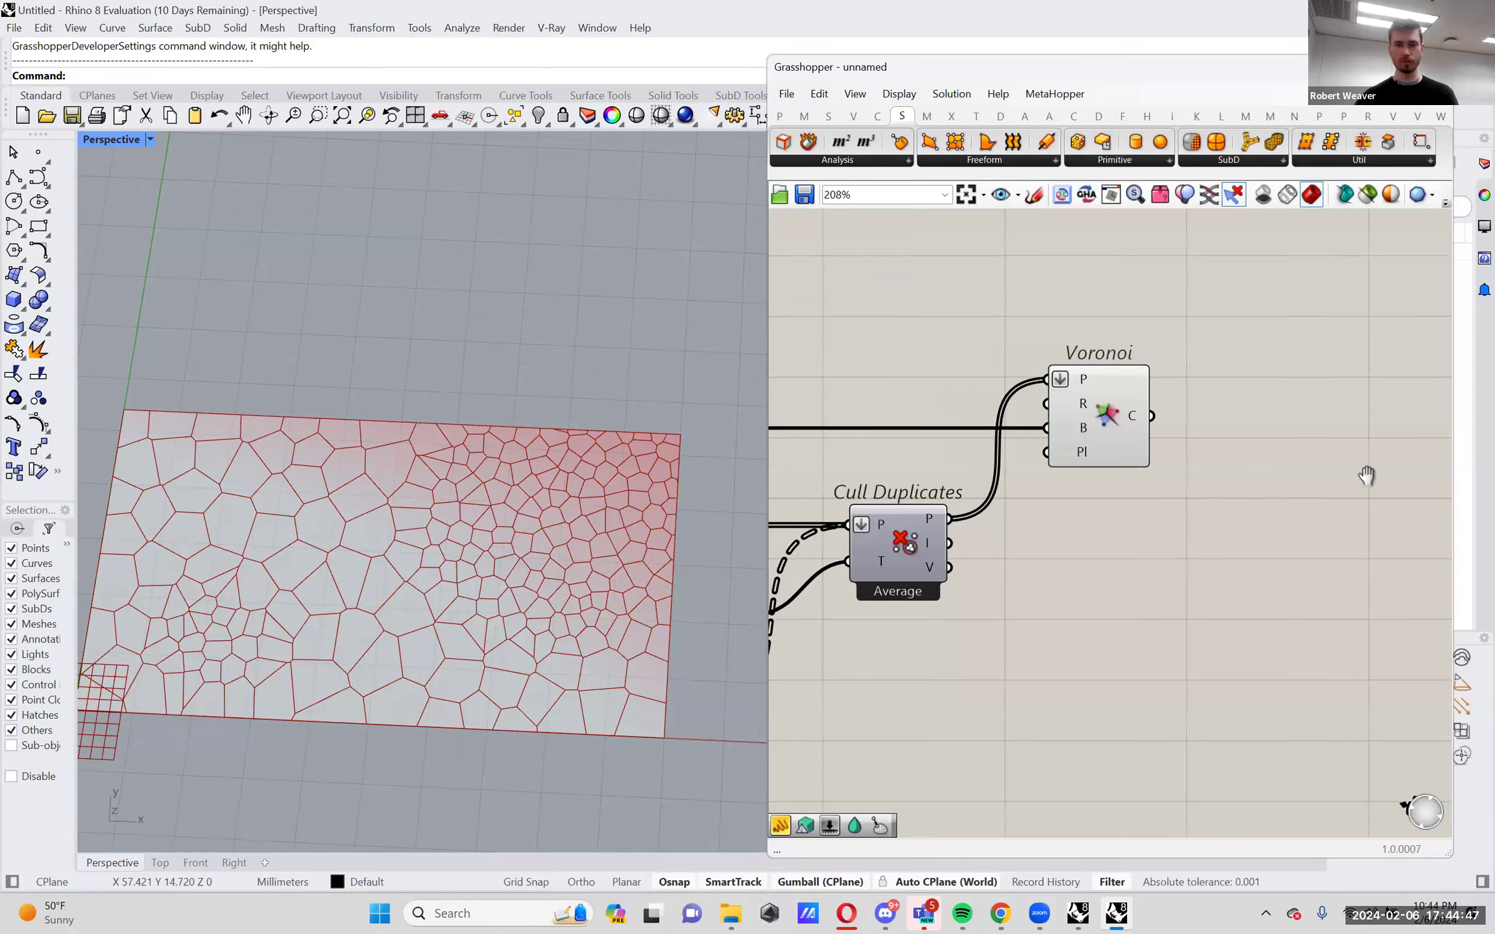
Add a Pipe component on the canvas beyond Voronoi, slightly below its level.
scroll(1296, 512, "down", 3)
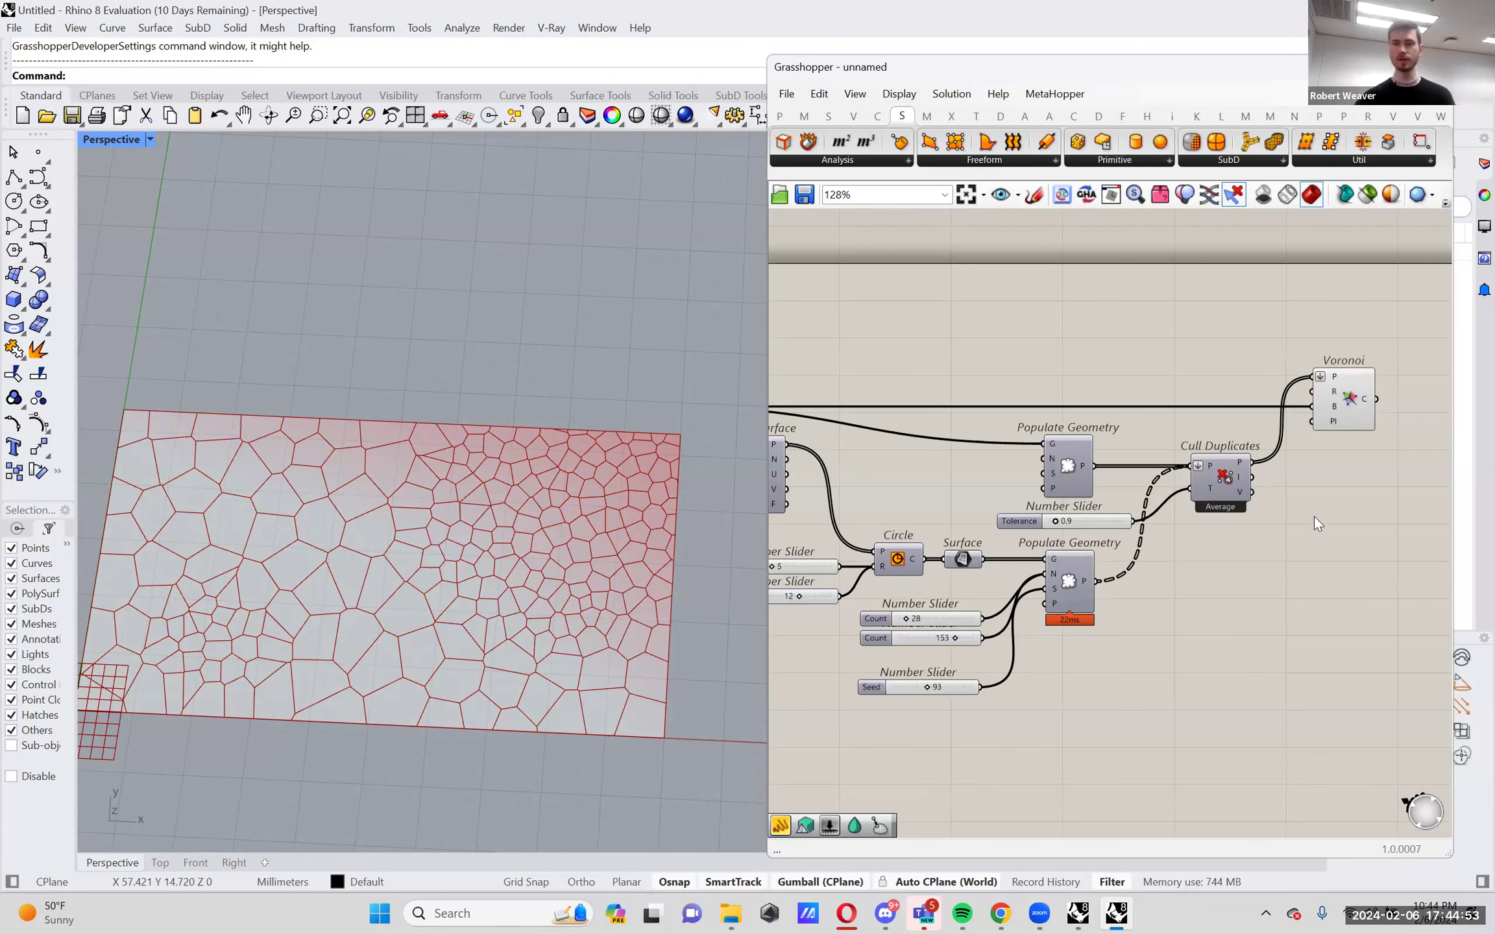
right_click_drag(1367, 547, 1205, 562)
double_click(1209, 562)
type("pip")
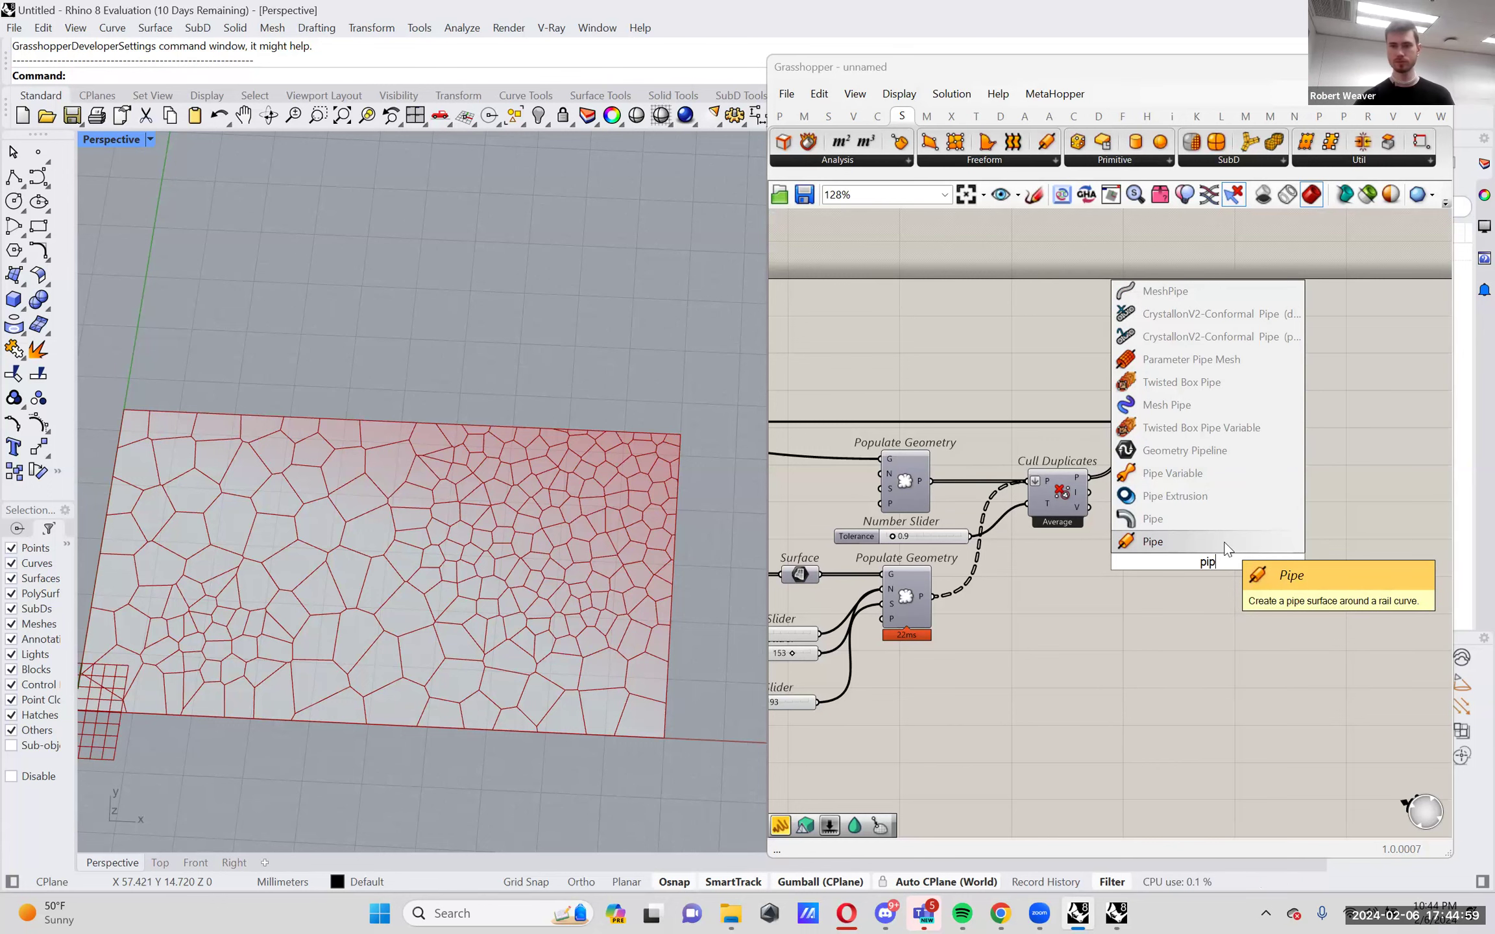
left_click(1225, 544)
left_click_drag(1217, 553, 1286, 541)
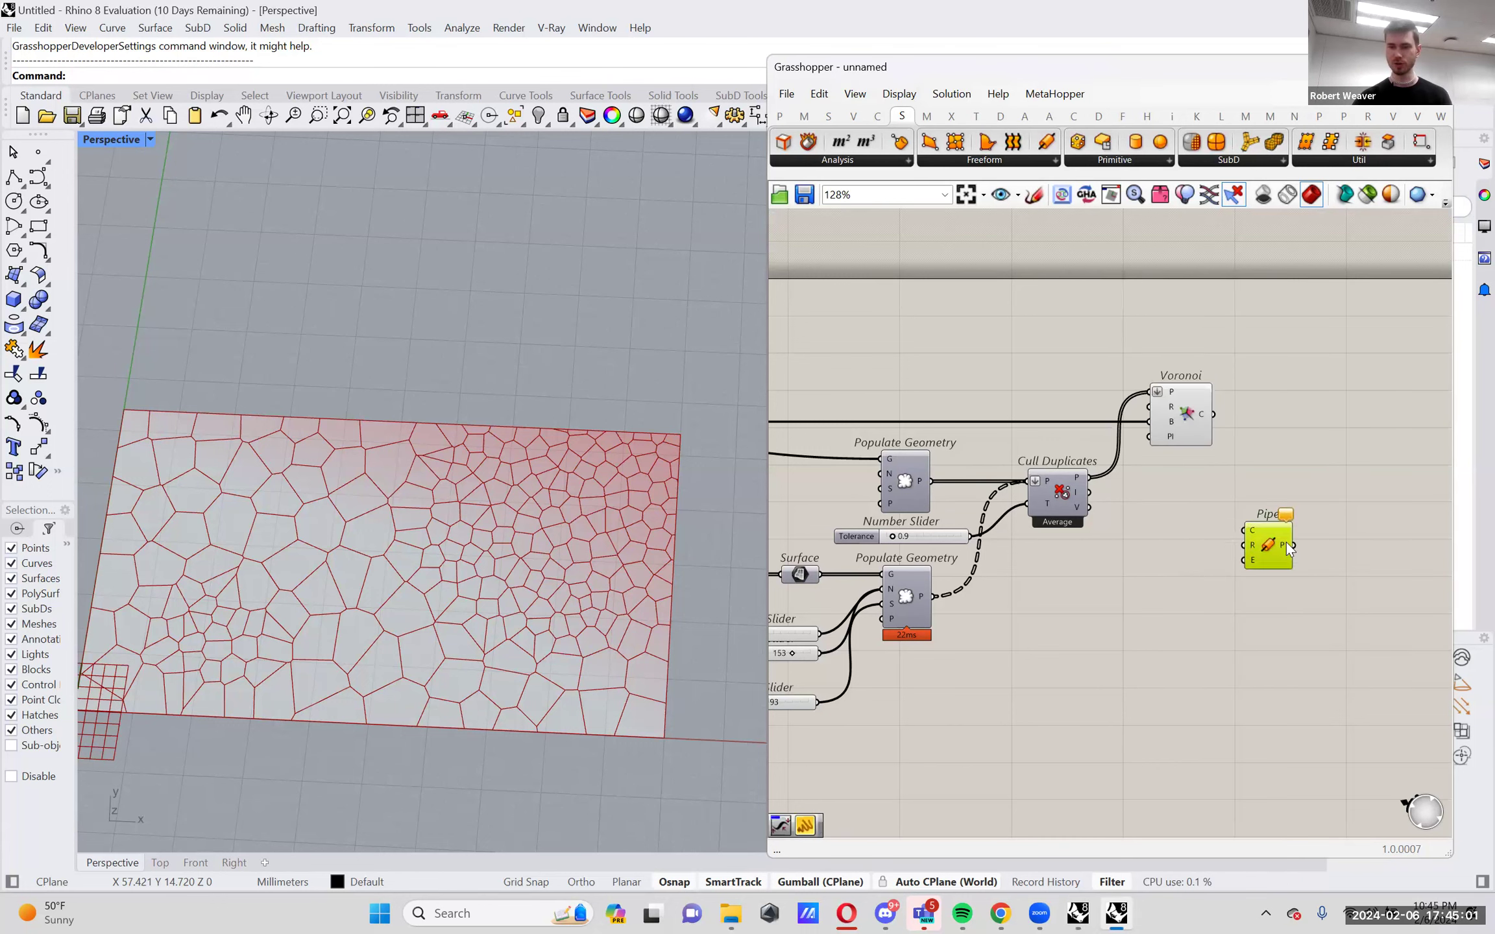
right_click_drag(1173, 576, 1213, 576)
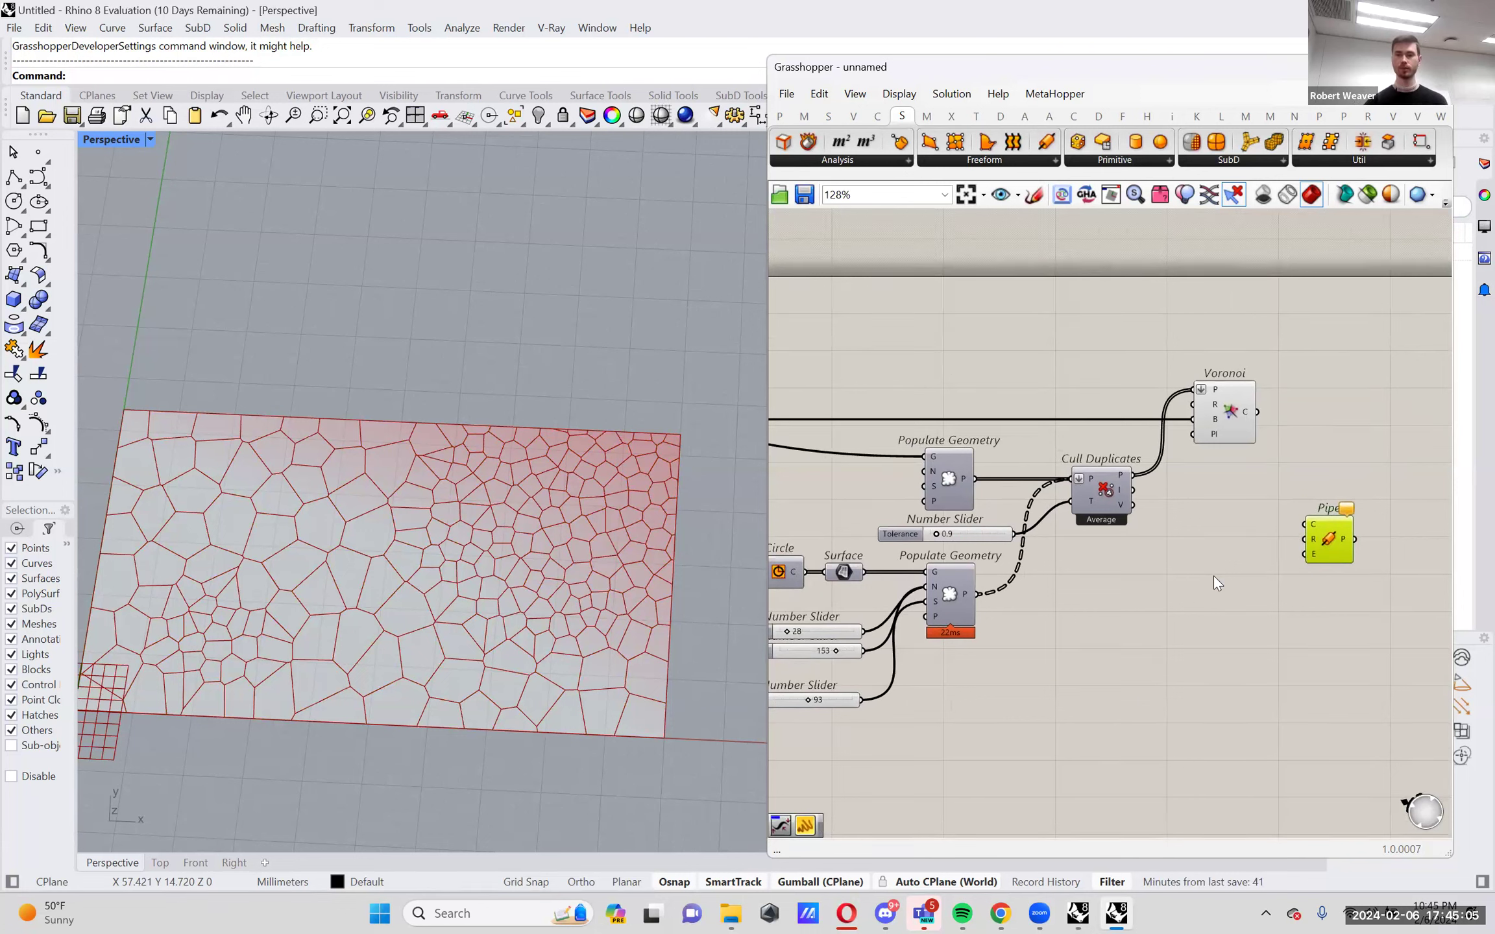
left_click_drag(1332, 528, 1345, 506)
Set the two Count sliders feeding the circle-based Populate Geometry to 31 and 87.
right_click_drag(1212, 540, 1243, 541)
right_click_drag(1143, 558, 1287, 552)
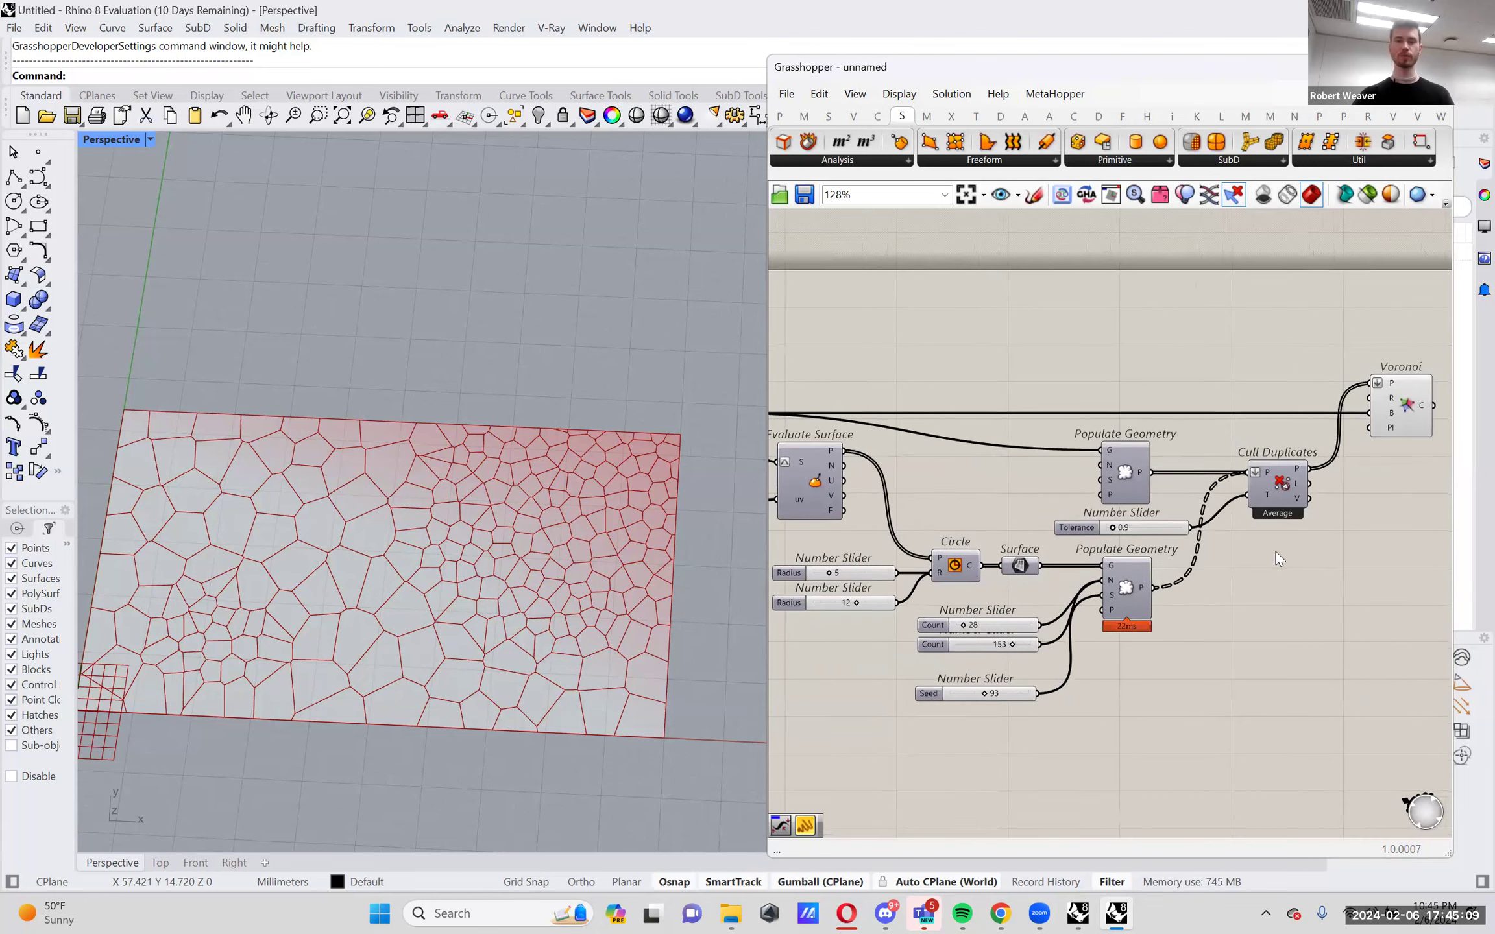
right_click_drag(1034, 590, 1097, 583)
scroll(1036, 600, "up", 1)
right_click_drag(958, 571, 1008, 571)
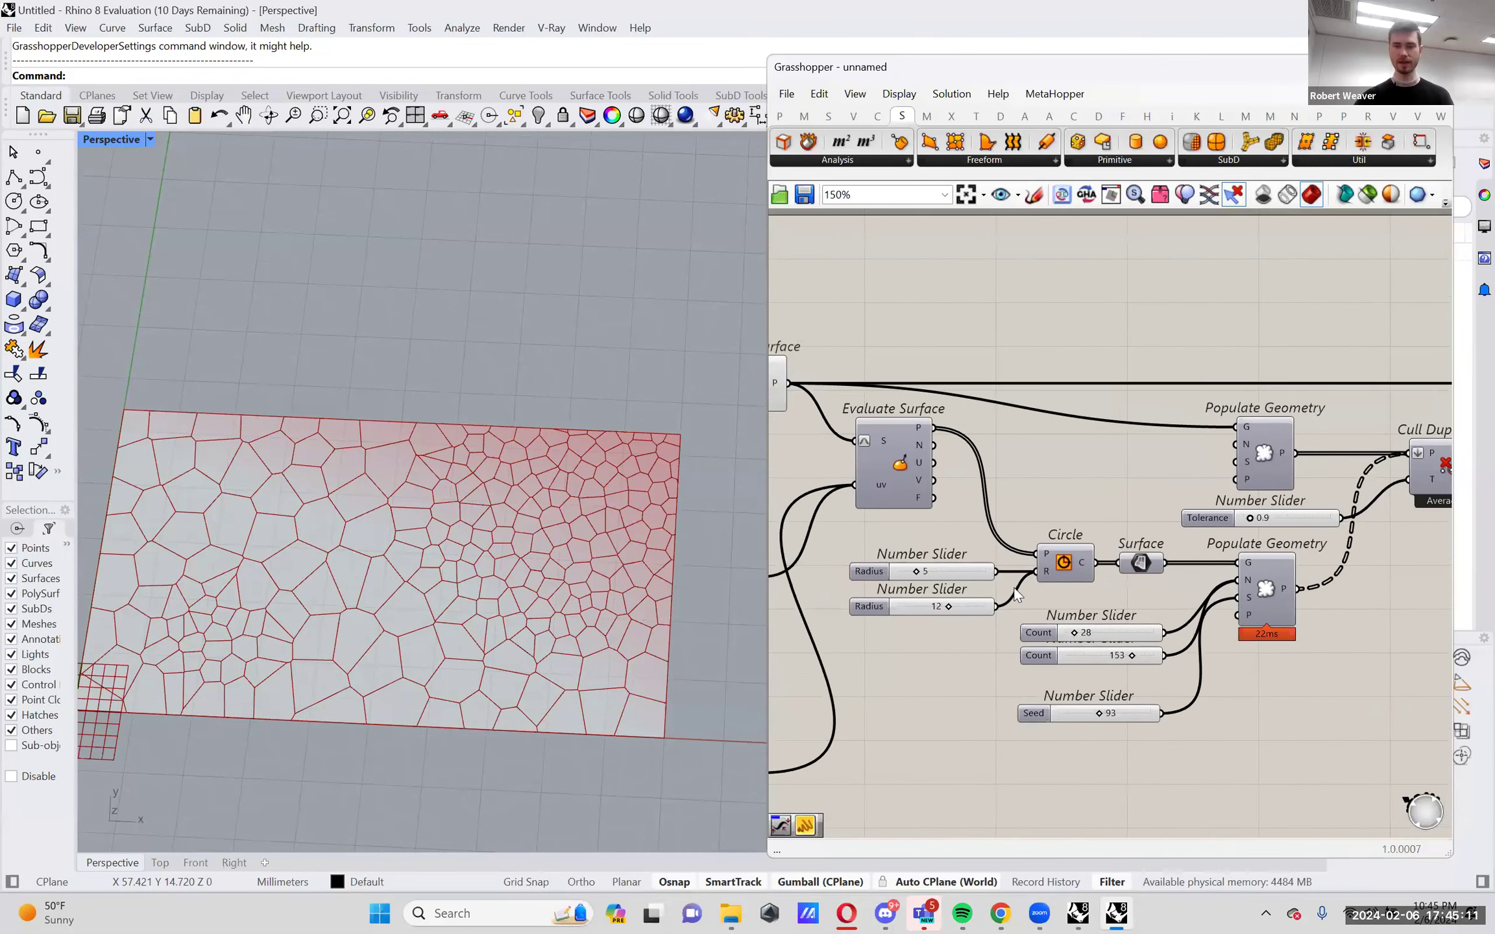
scroll(1116, 662, "up", 5)
left_click_drag(1129, 690, 1038, 692)
left_click_drag(979, 633, 967, 632)
left_click_drag(1038, 692, 993, 660)
Copy the Count slider set to 31 and wire the copy into the upper Populate Geometry's N input.
scroll(1023, 696, "down", 3)
left_click(1038, 658)
key("ctrl+c")
key("ctrl+v")
left_click_drag(1079, 642, 1230, 400)
left_click(1252, 410)
scroll(1252, 411, "down", 3)
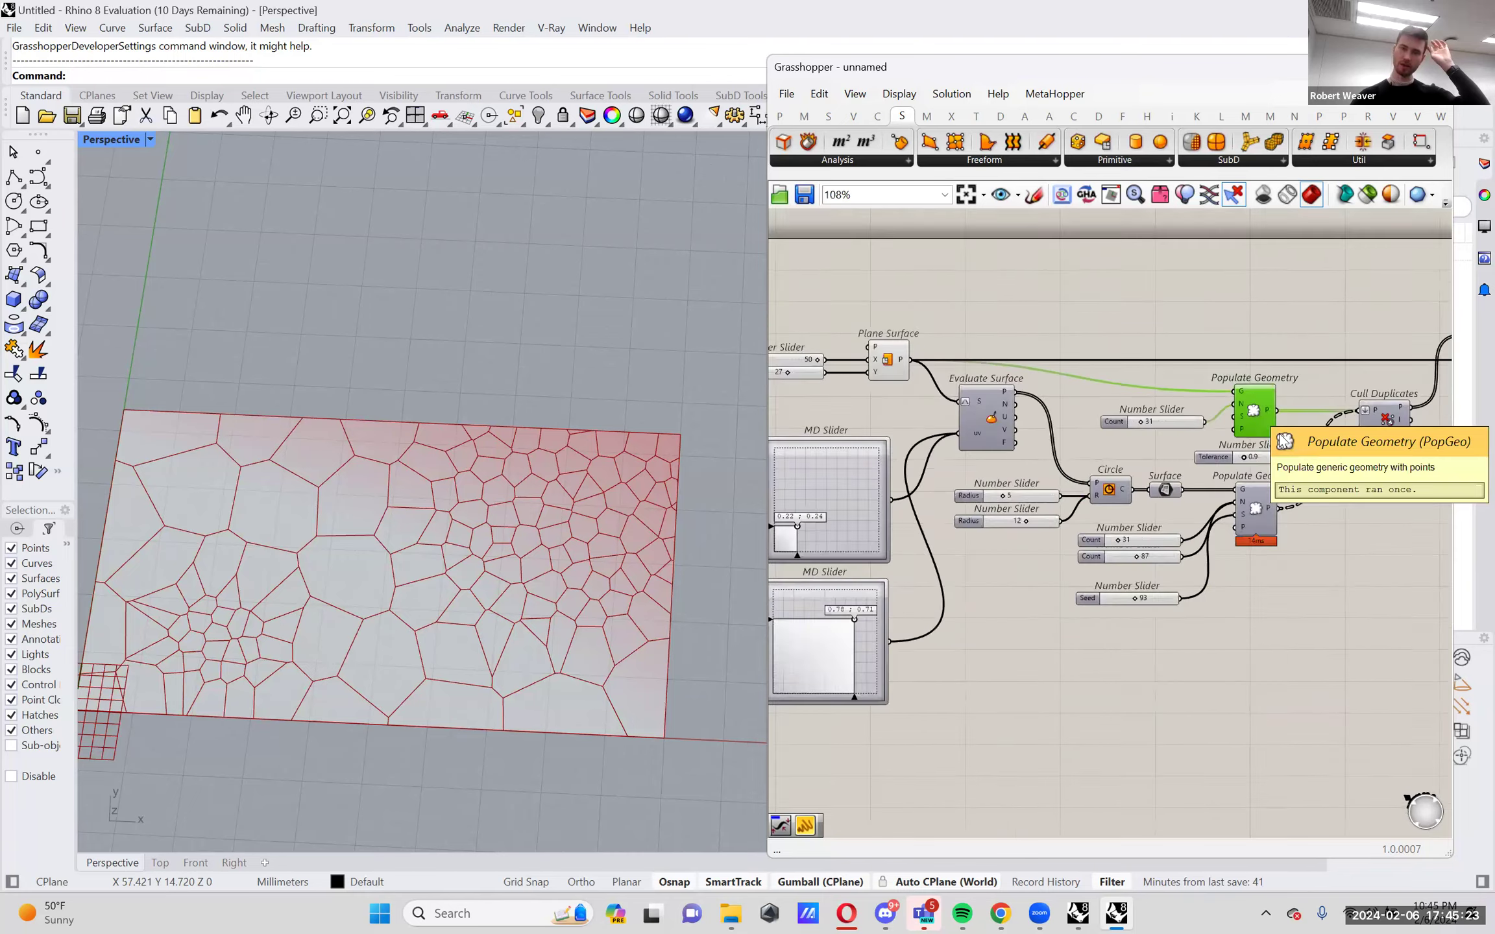
Move Pipe closer to Voronoi's level and wire Voronoi's C output into Pipe's C input.
right_click_drag(1348, 460, 960, 512)
scroll(1048, 511, "up", 3)
right_click_drag(1052, 507, 1248, 513)
scroll(1215, 512, "down", 1)
scroll(1216, 512, "down", 1)
scroll(1229, 512, "up", 1)
scroll(1298, 511, "up", 1)
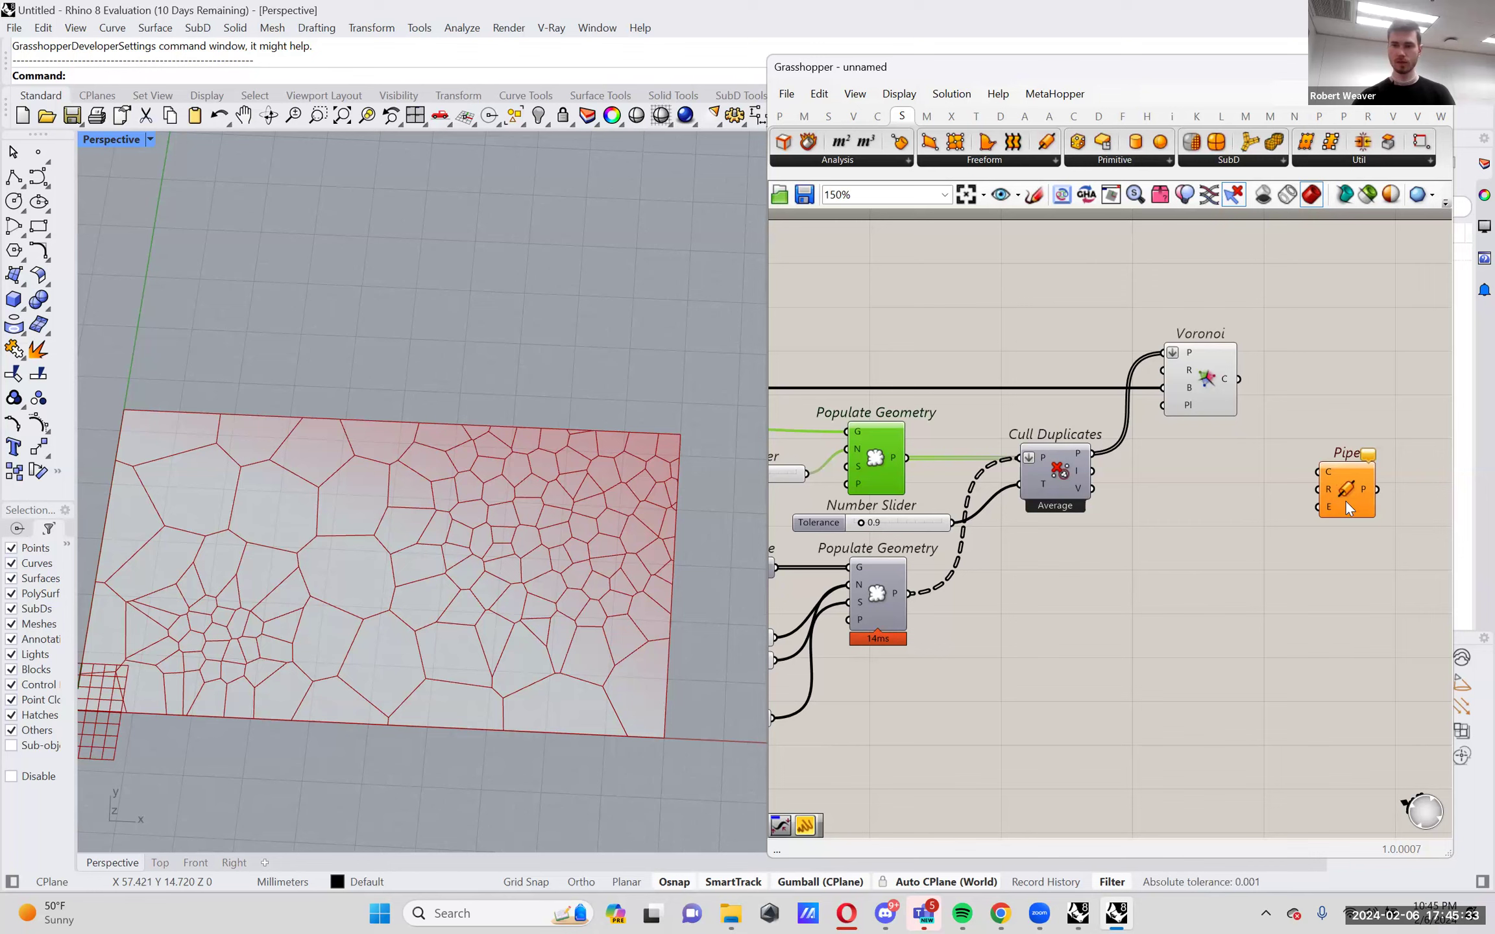
left_click_drag(1346, 500, 1382, 440)
left_click(1188, 388)
left_click_drag(1223, 382, 1344, 417)
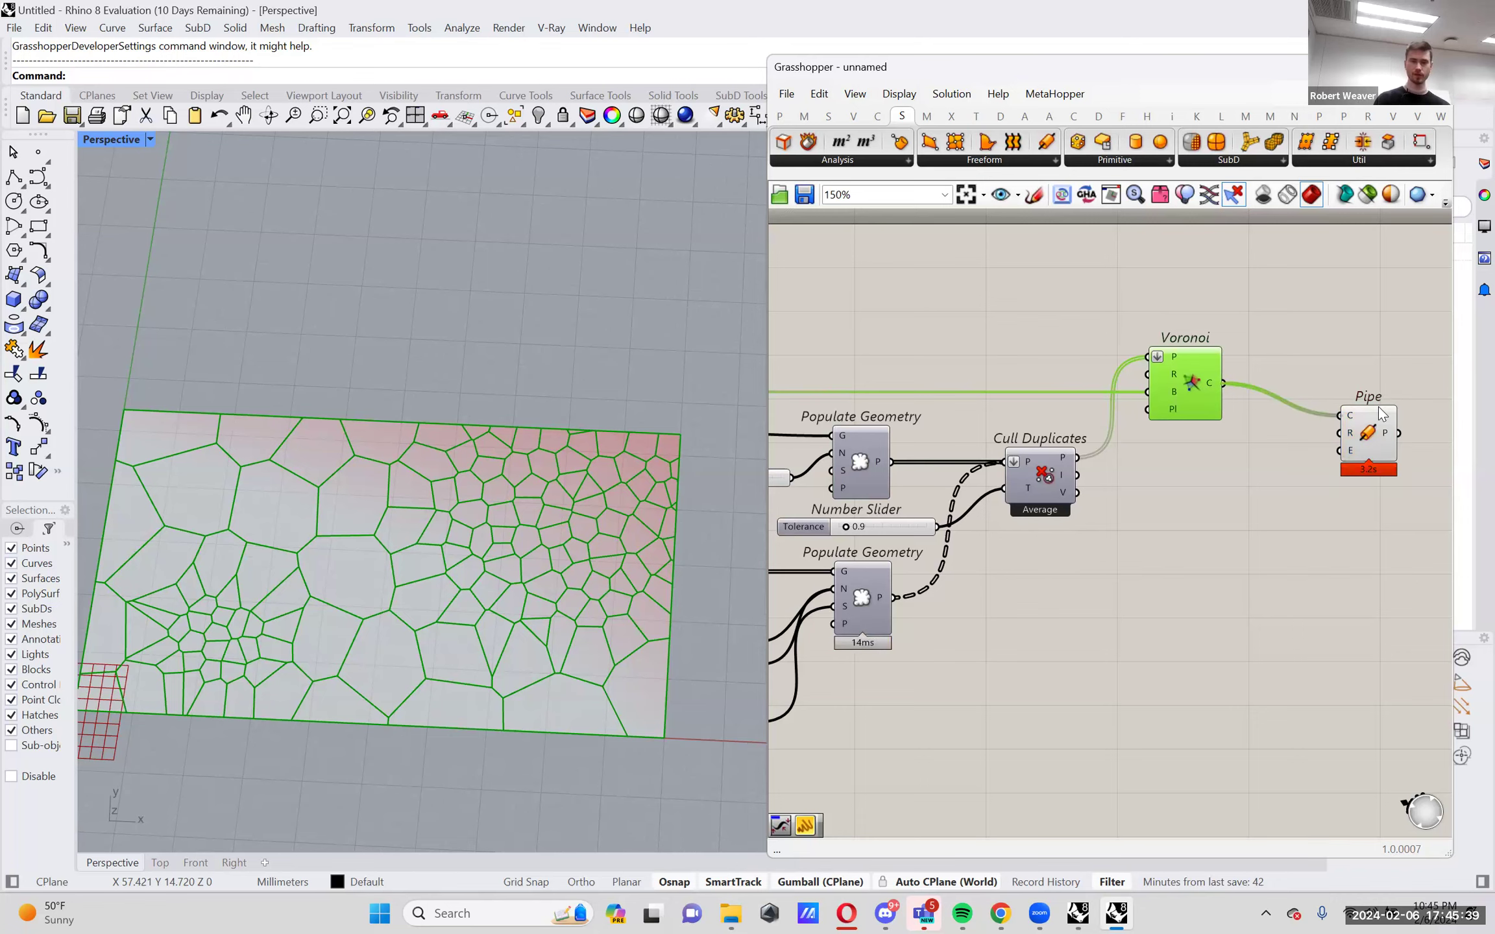
left_click_drag(1376, 429, 1388, 408)
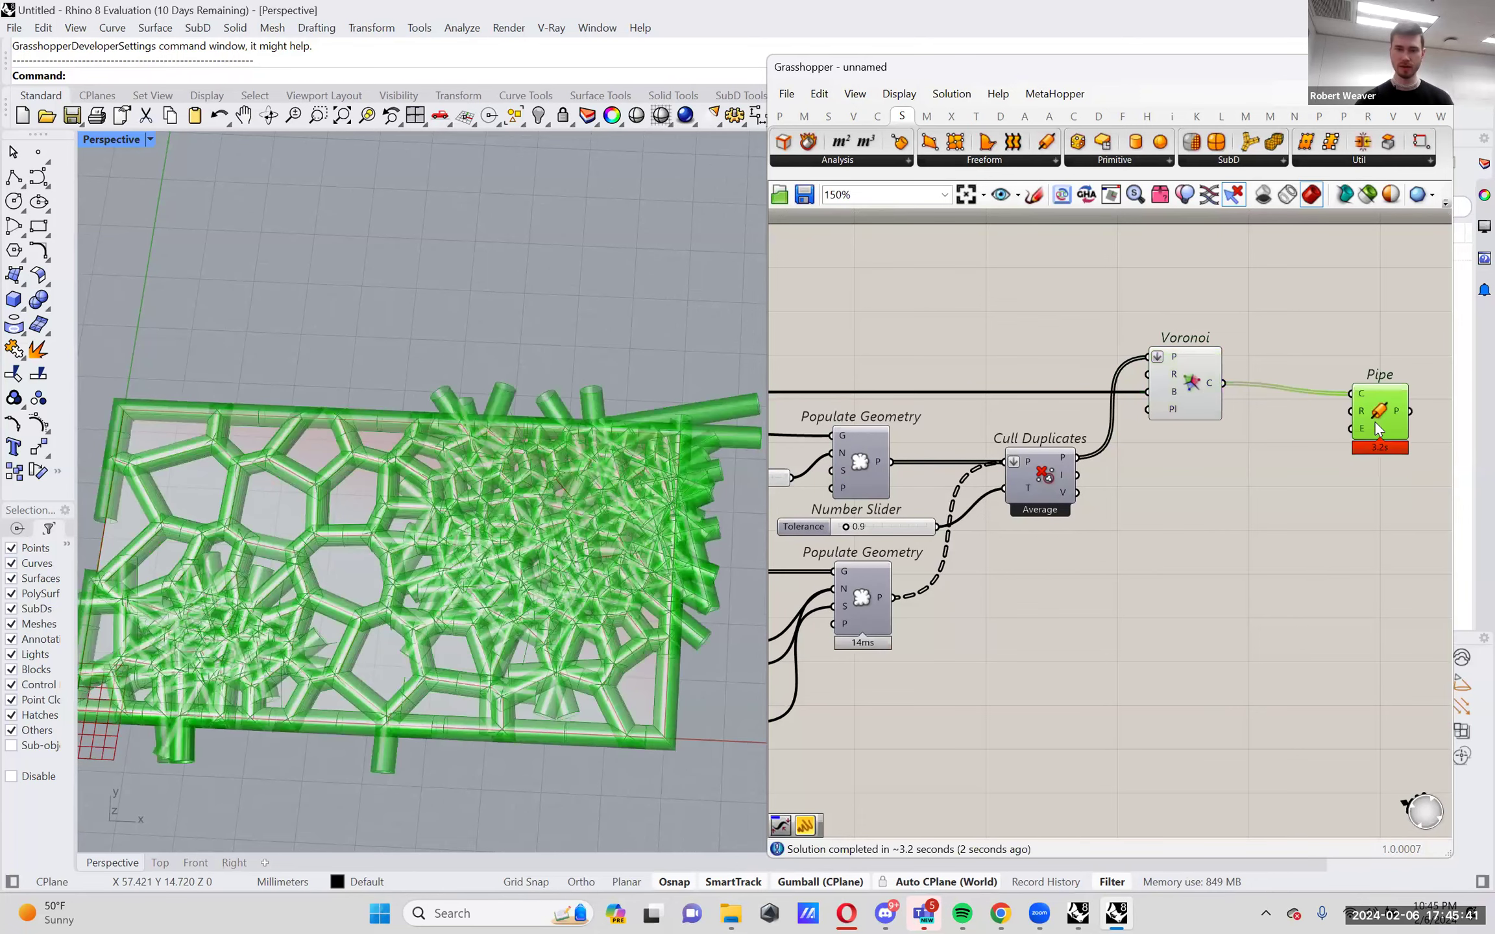
Examine the piped cells in the Rhino viewport, turn off Pipe's preview and highlight the Voronoi cells.
right_click_drag(324, 571, 284, 582)
scroll(302, 577, "up", 5)
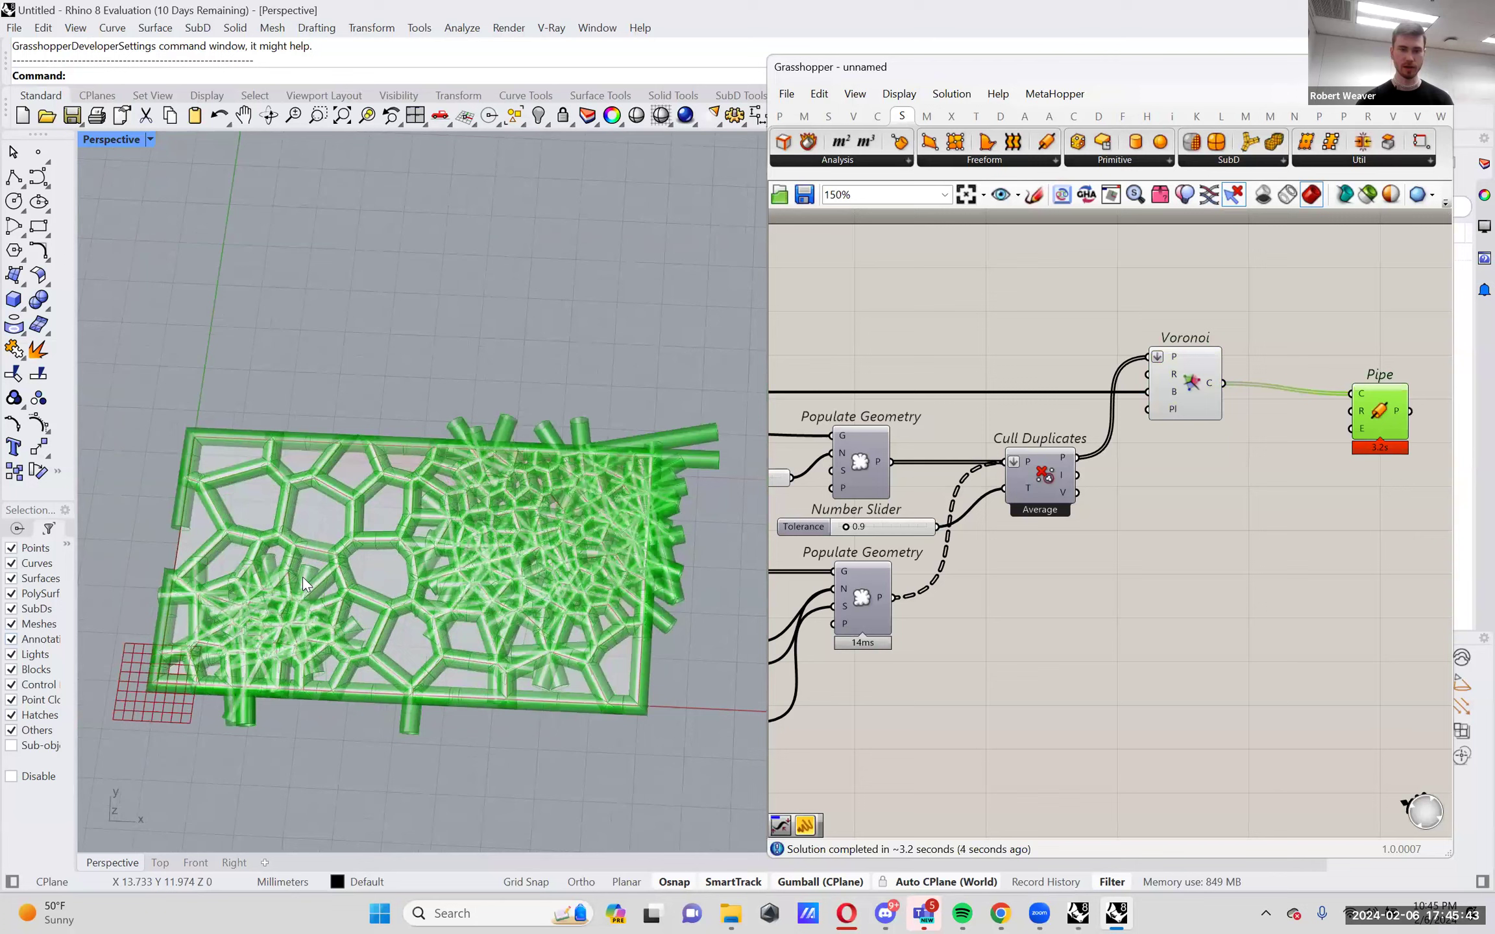
scroll(377, 609, "down", 7)
scroll(377, 609, "up", 7)
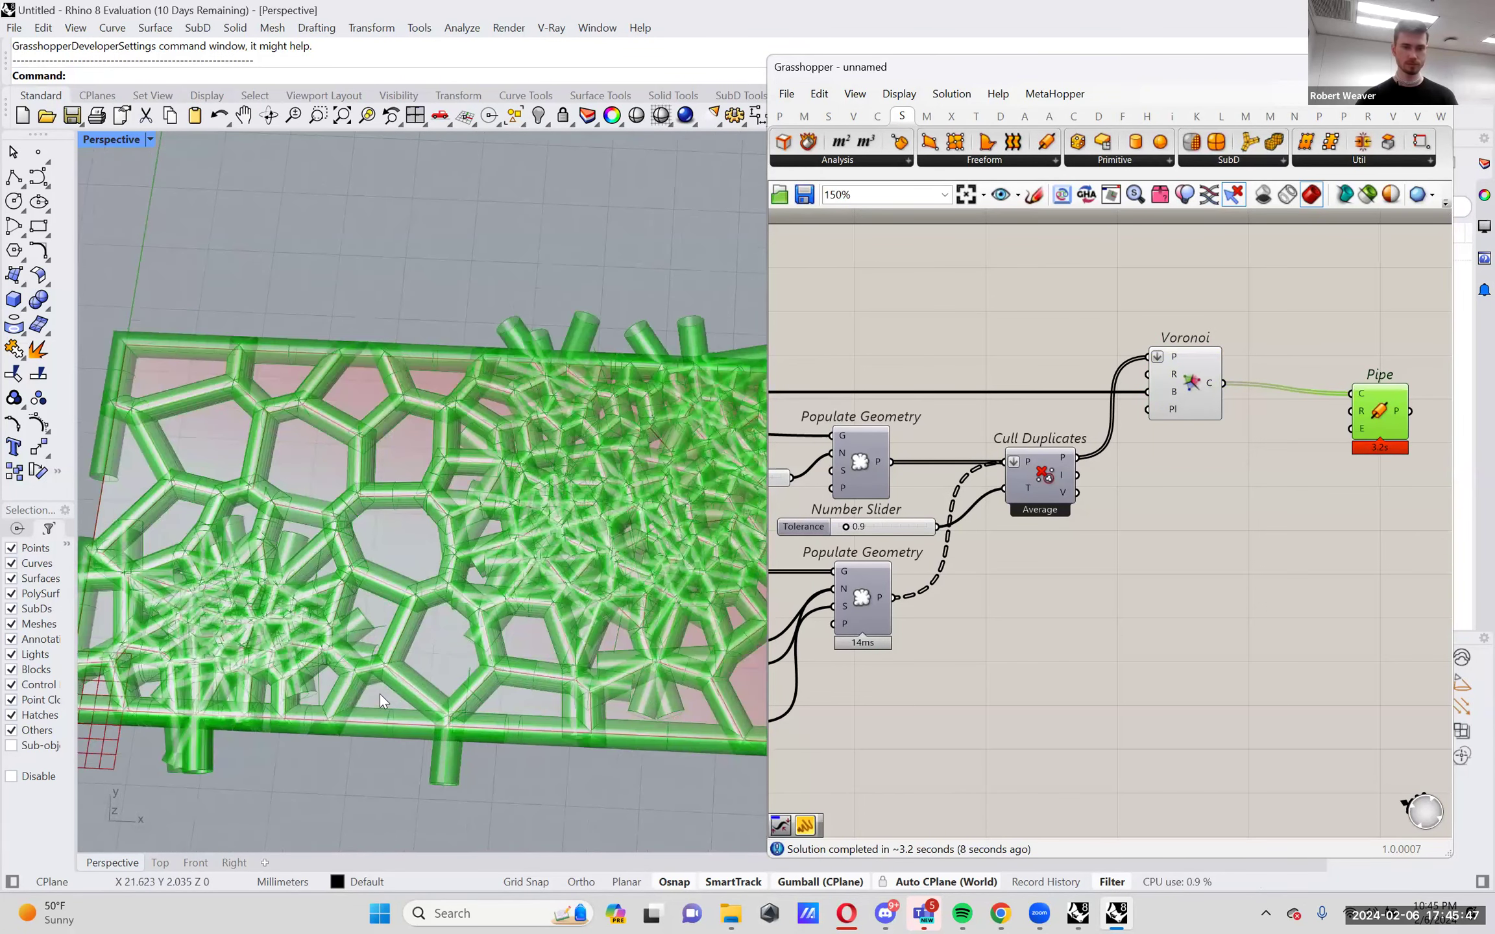
scroll(375, 693, "down", 2)
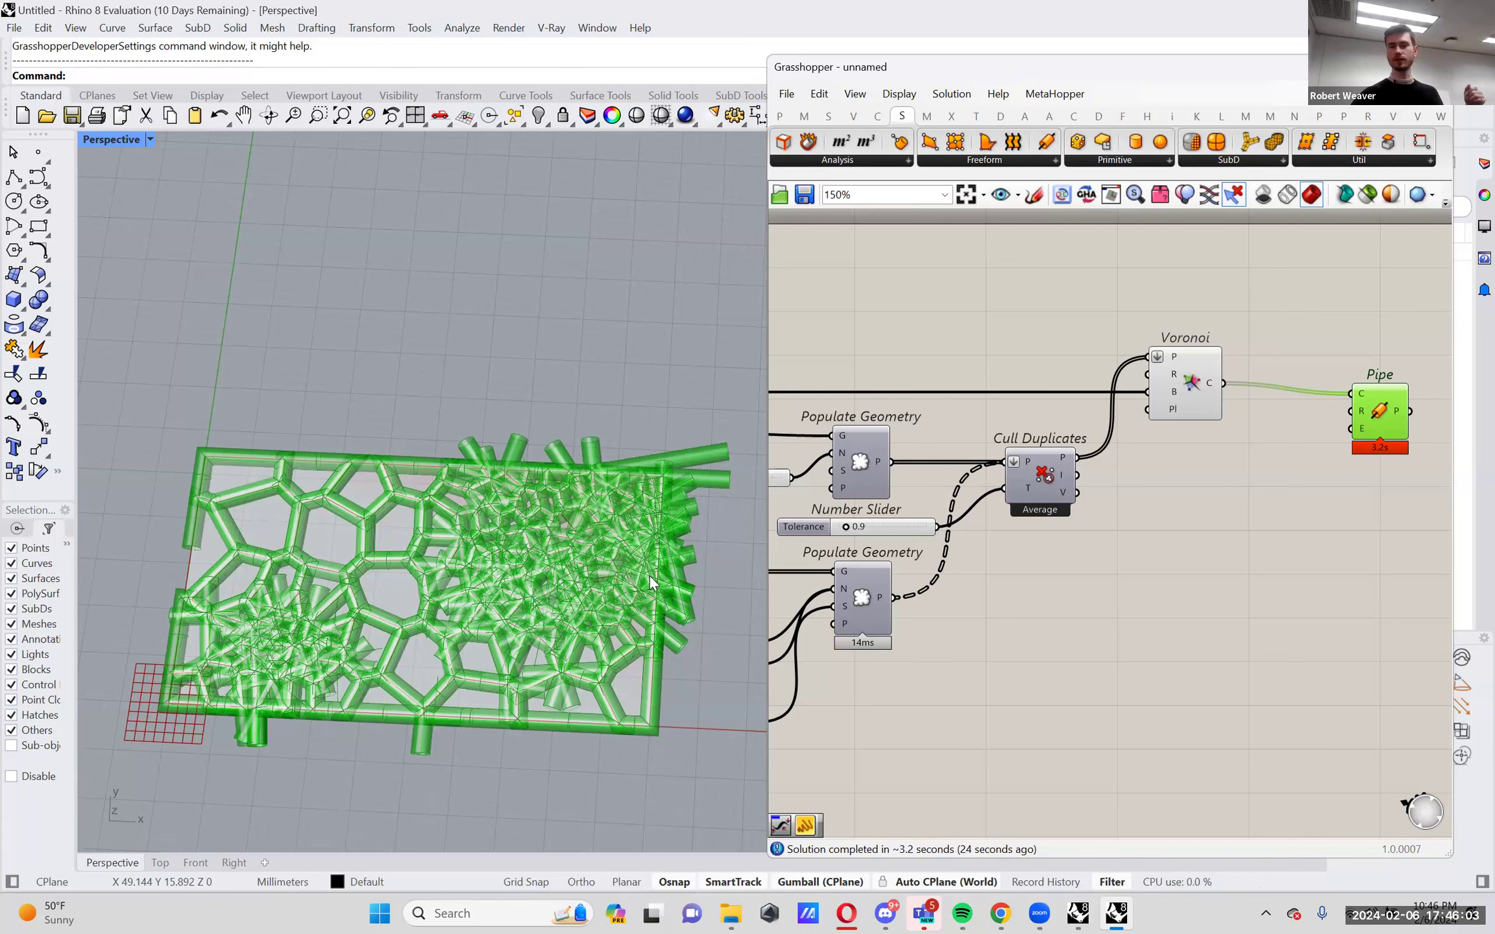
left_click(1198, 394)
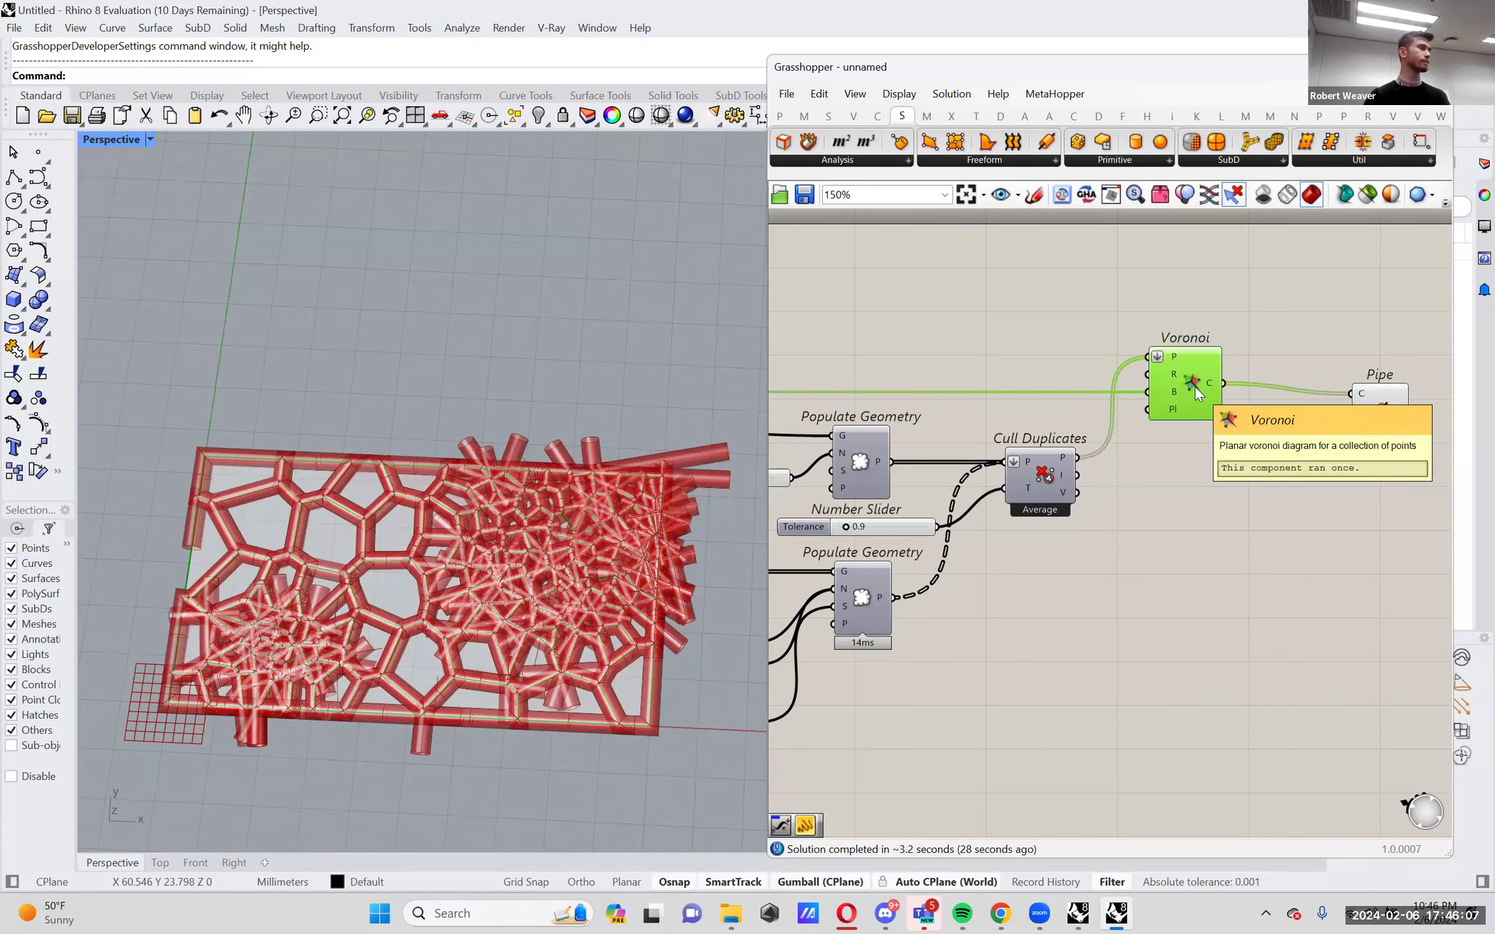
right_click(1376, 399)
left_click(1384, 436)
mouse_move(1175, 378)
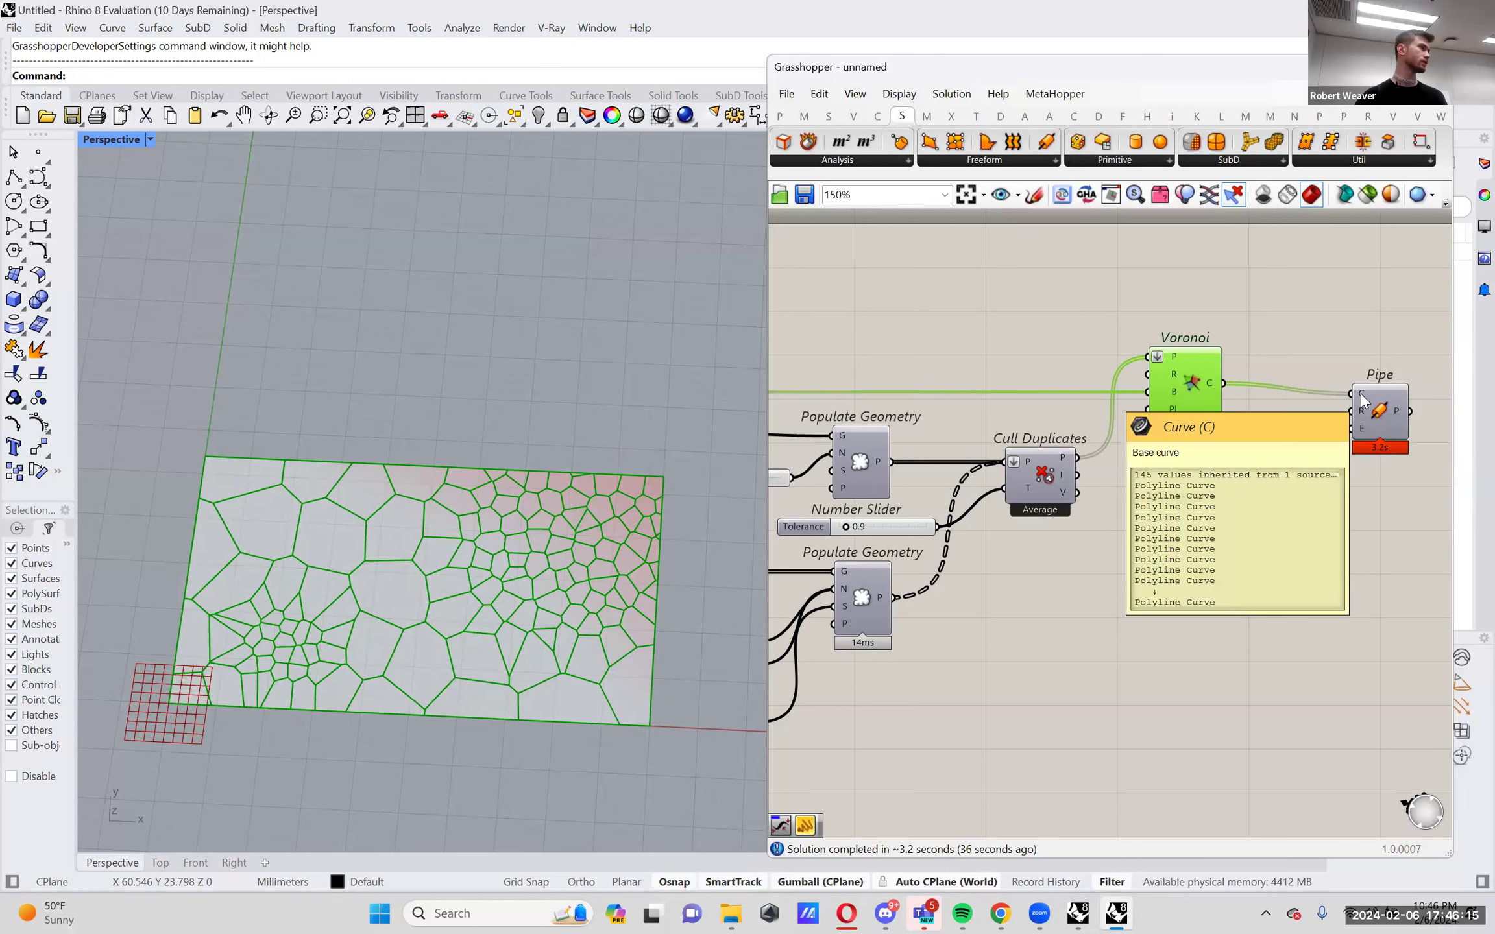
Delete the Pipe component connected to Voronoi.
right_click_drag(1361, 394, 1189, 432)
left_click(1210, 441)
left_click_drag(1212, 440, 1221, 441)
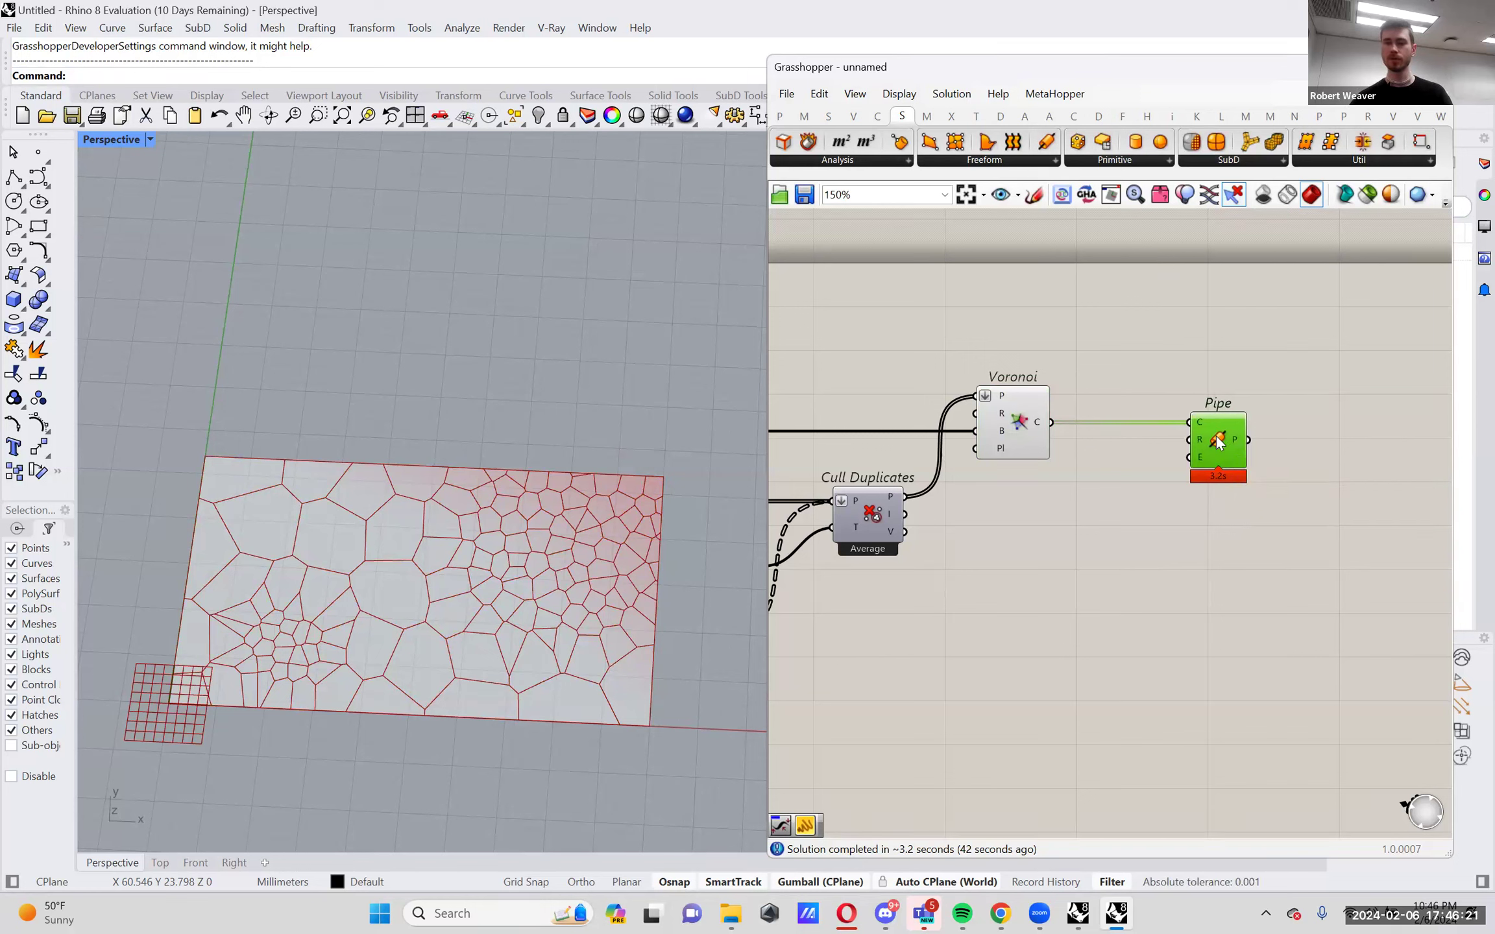
key("Delete")
Add a MultiPipe component beyond Voronoi and wire Voronoi's C output into its Curves input.
double_click(1208, 453)
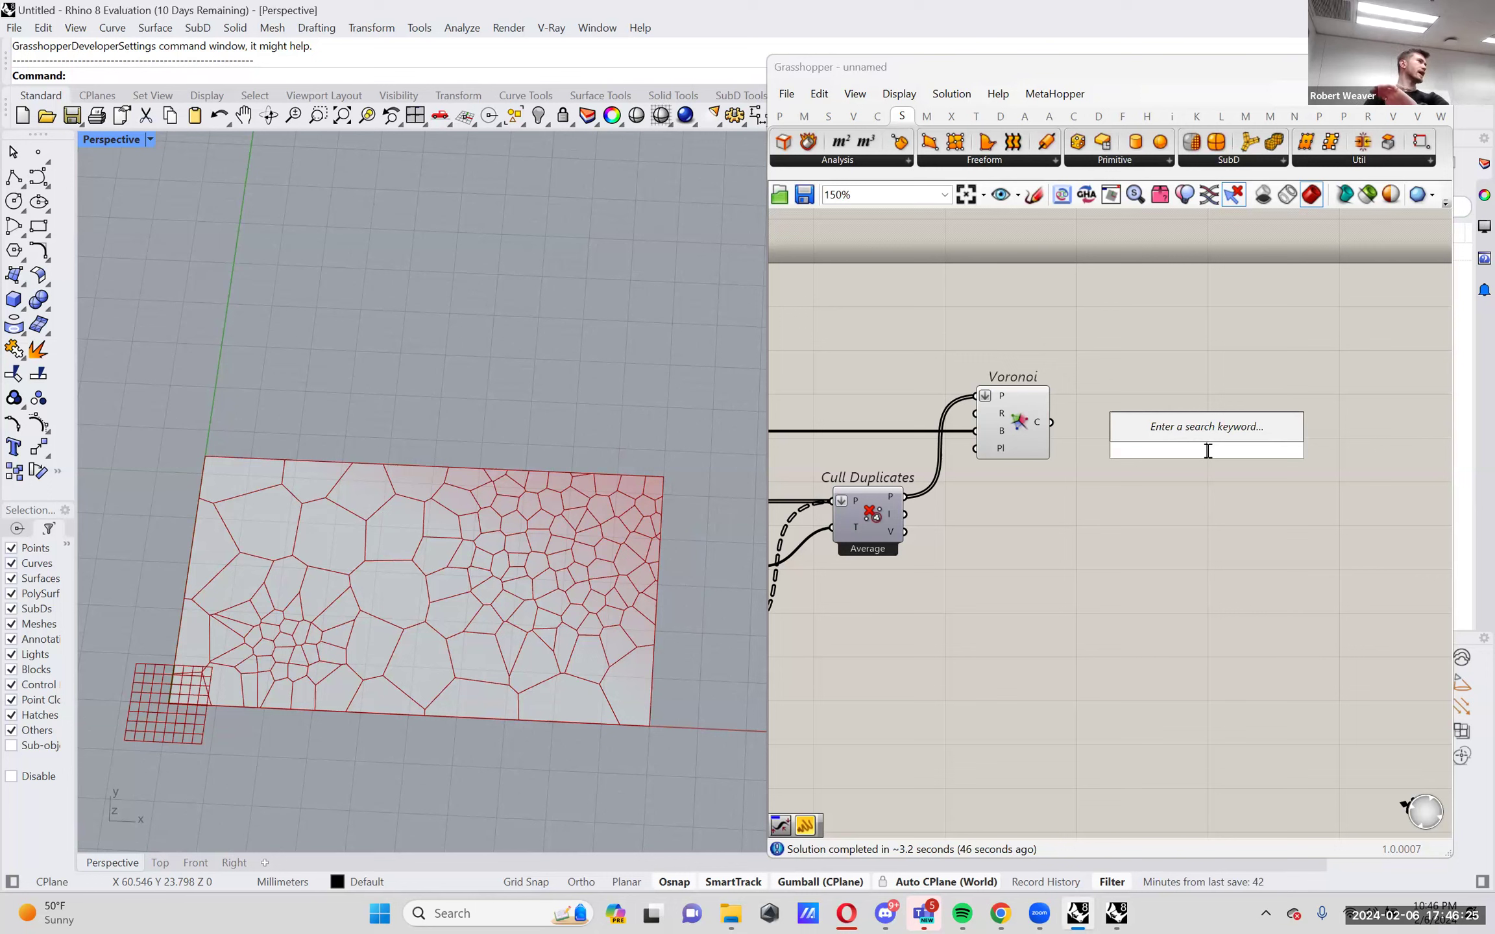
type("multi")
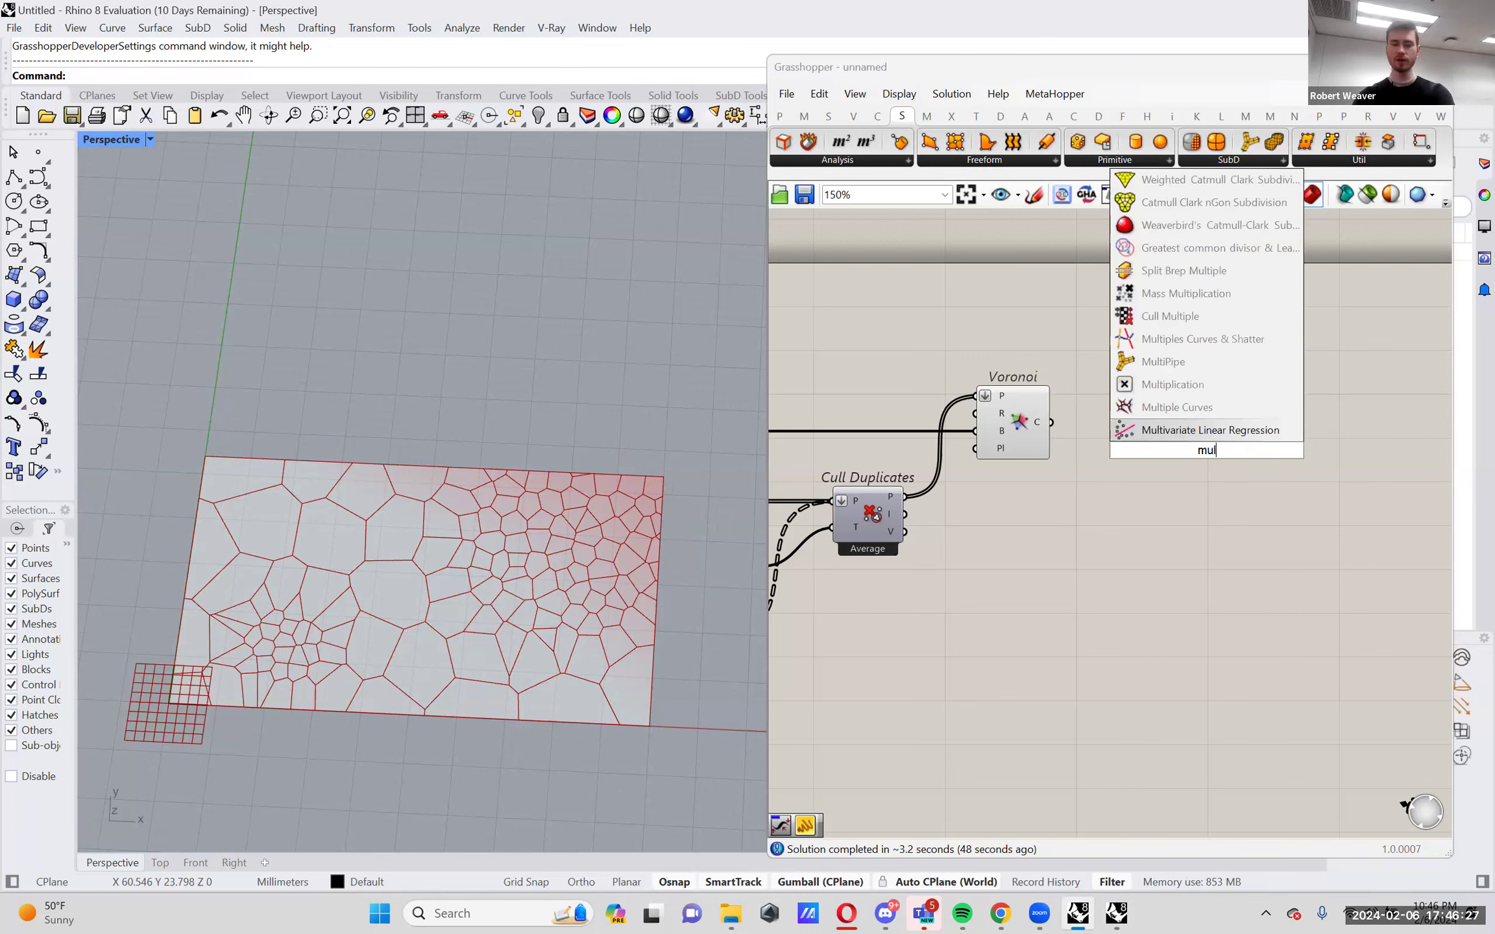
key("Up")
key("Up")
key("Up")
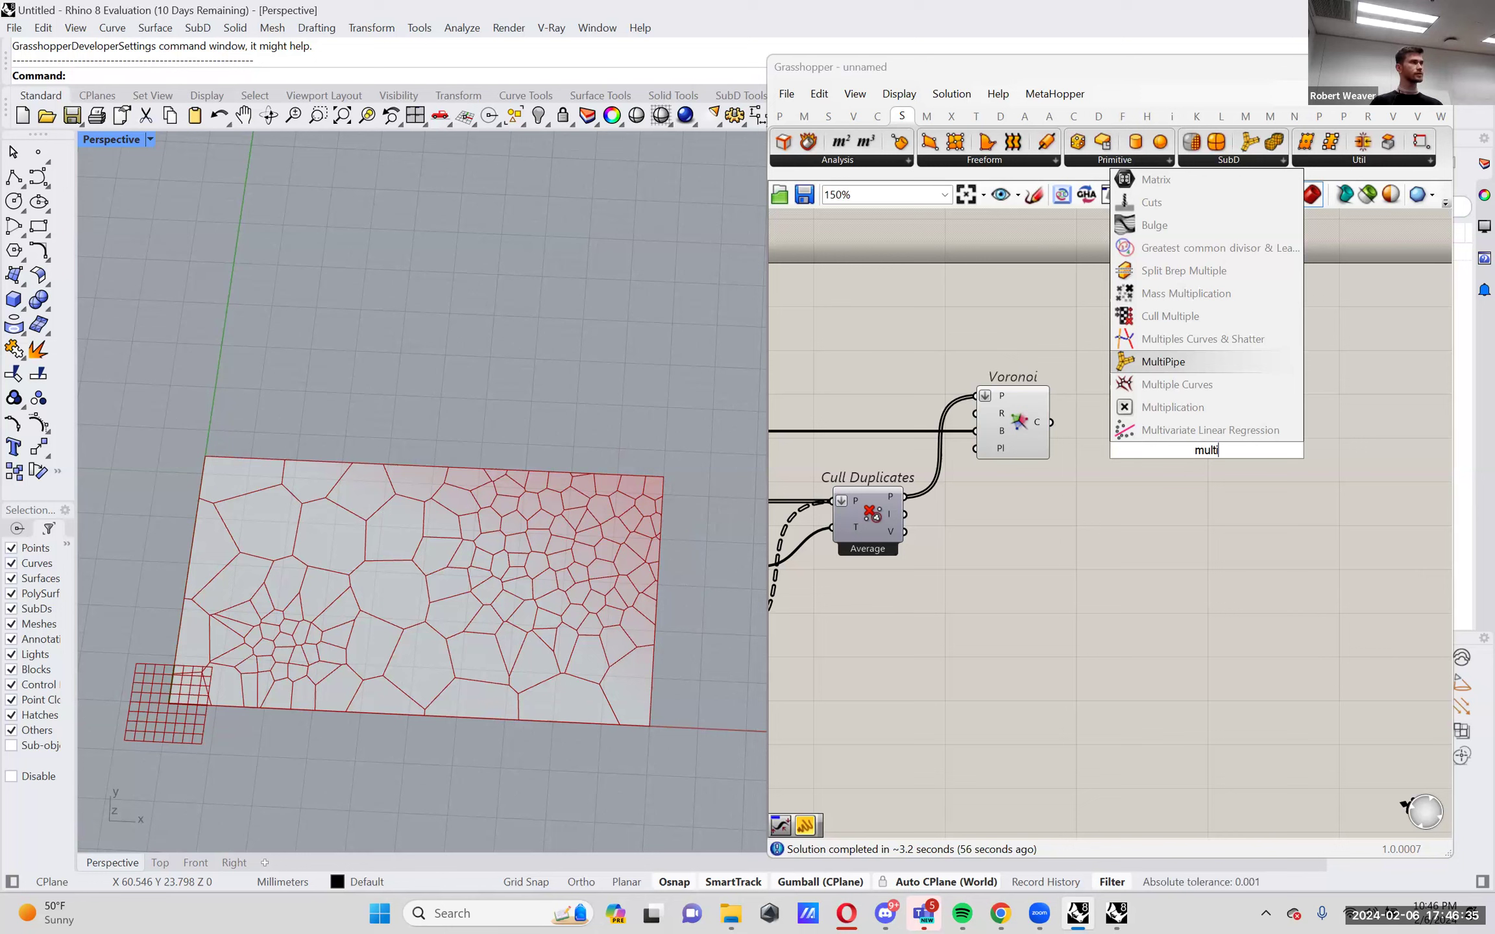
key("Return")
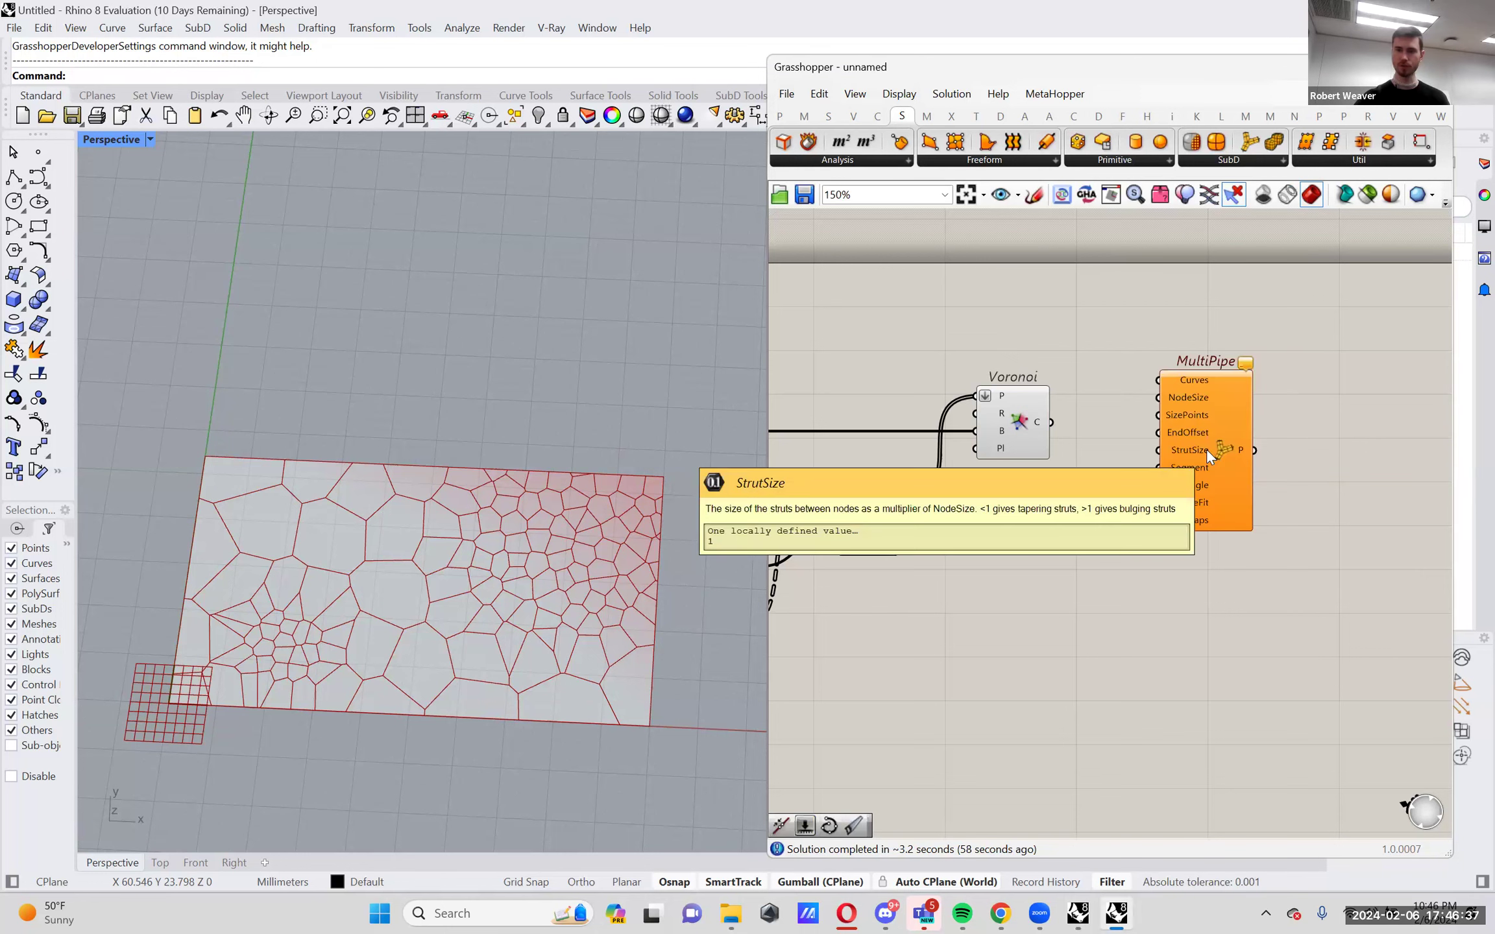
left_click_drag(1052, 421, 1207, 452)
left_click(1066, 499)
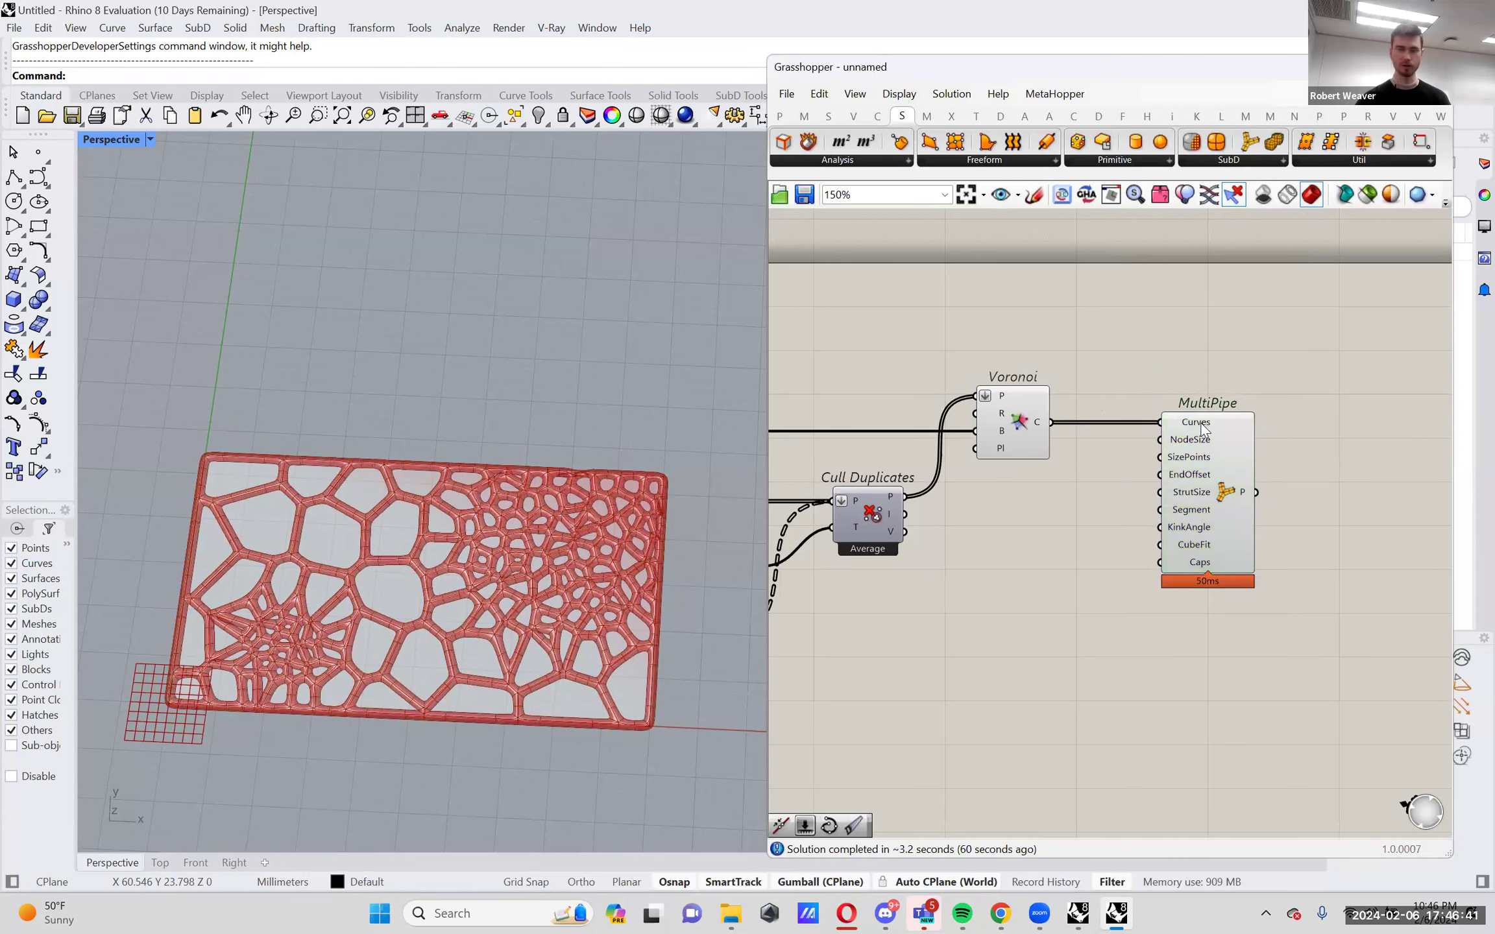
Inspect MultiPipe's NodeSize input and the point list feeding Voronoi's P input.
left_click(1206, 447)
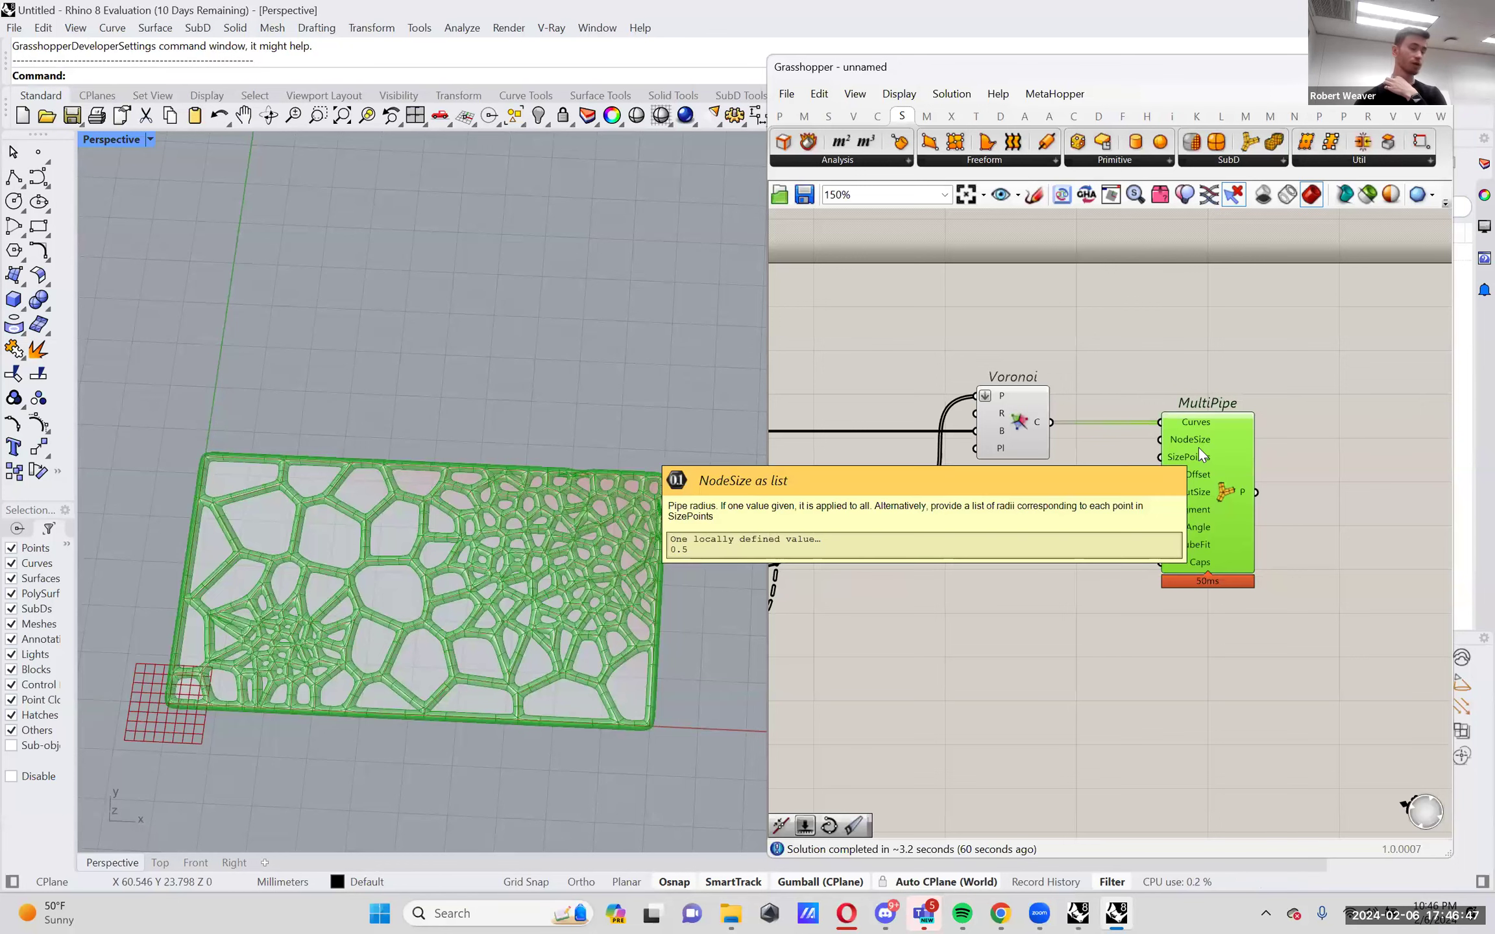
left_click(1015, 487)
right_click_drag(1029, 486, 1049, 495)
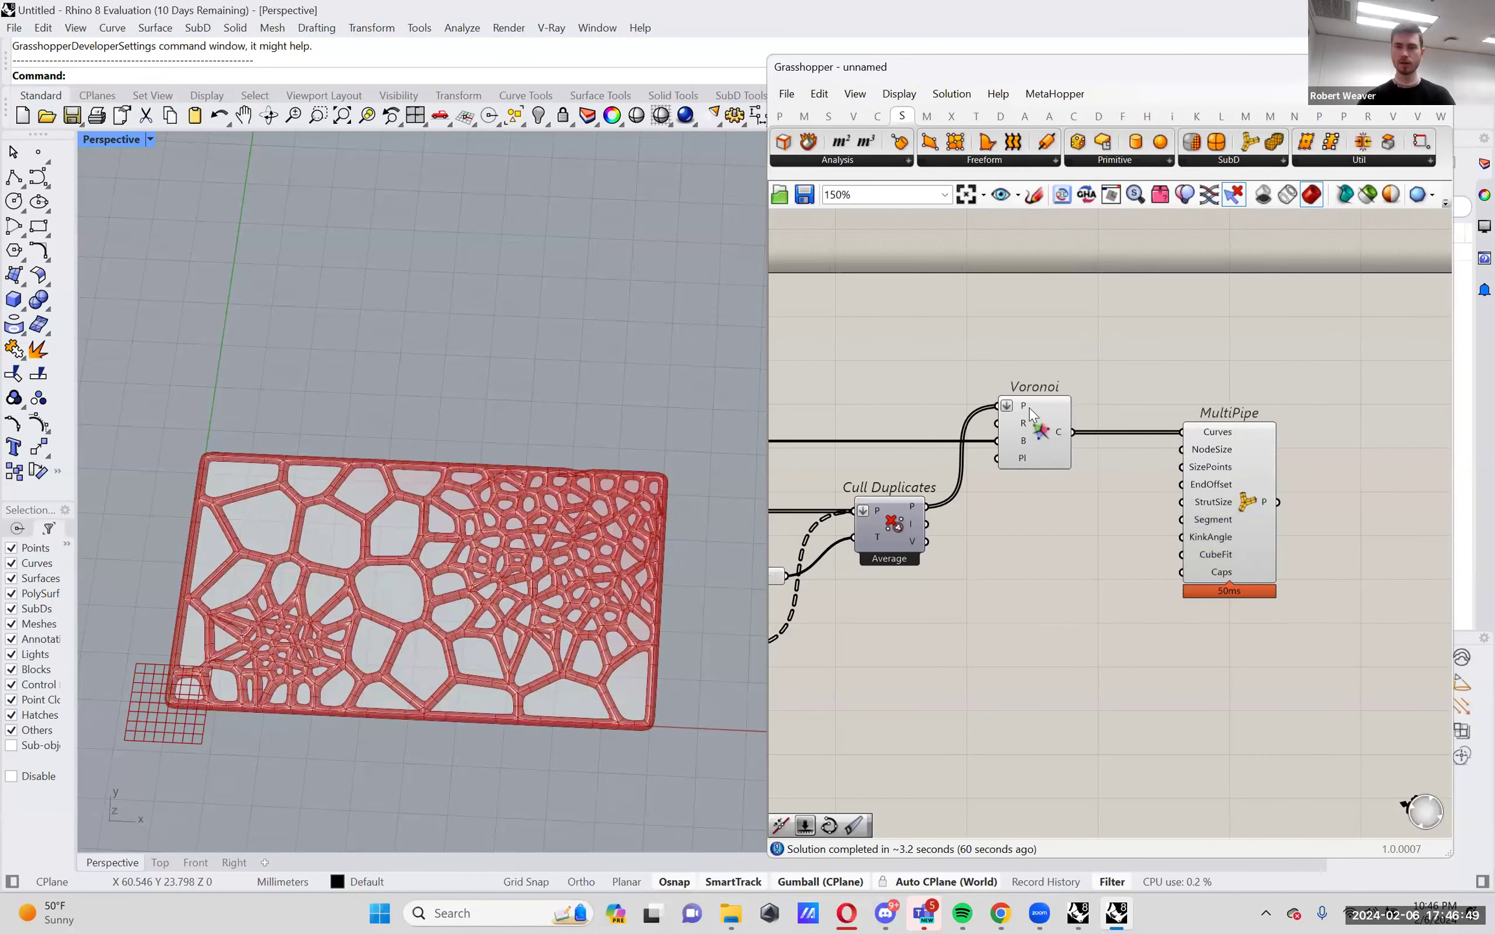
mouse_move(1022, 407)
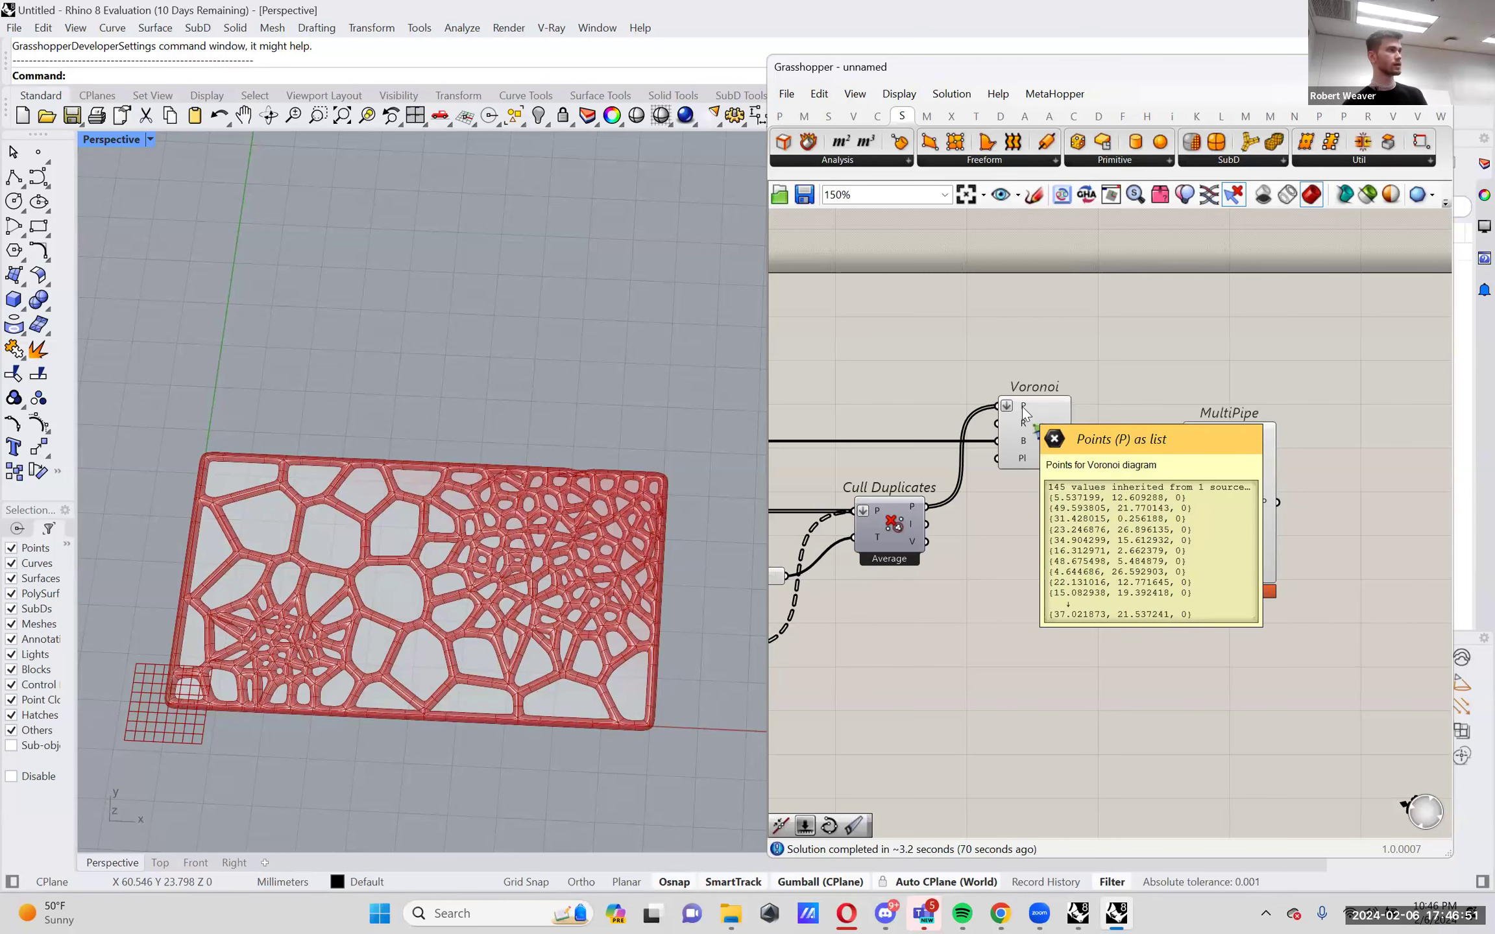
Widen the Grasshopper window across the Rhino viewport so the whole definition fits on the canvas.
scroll(990, 464, "down", 2)
right_click_drag(990, 465, 1209, 445)
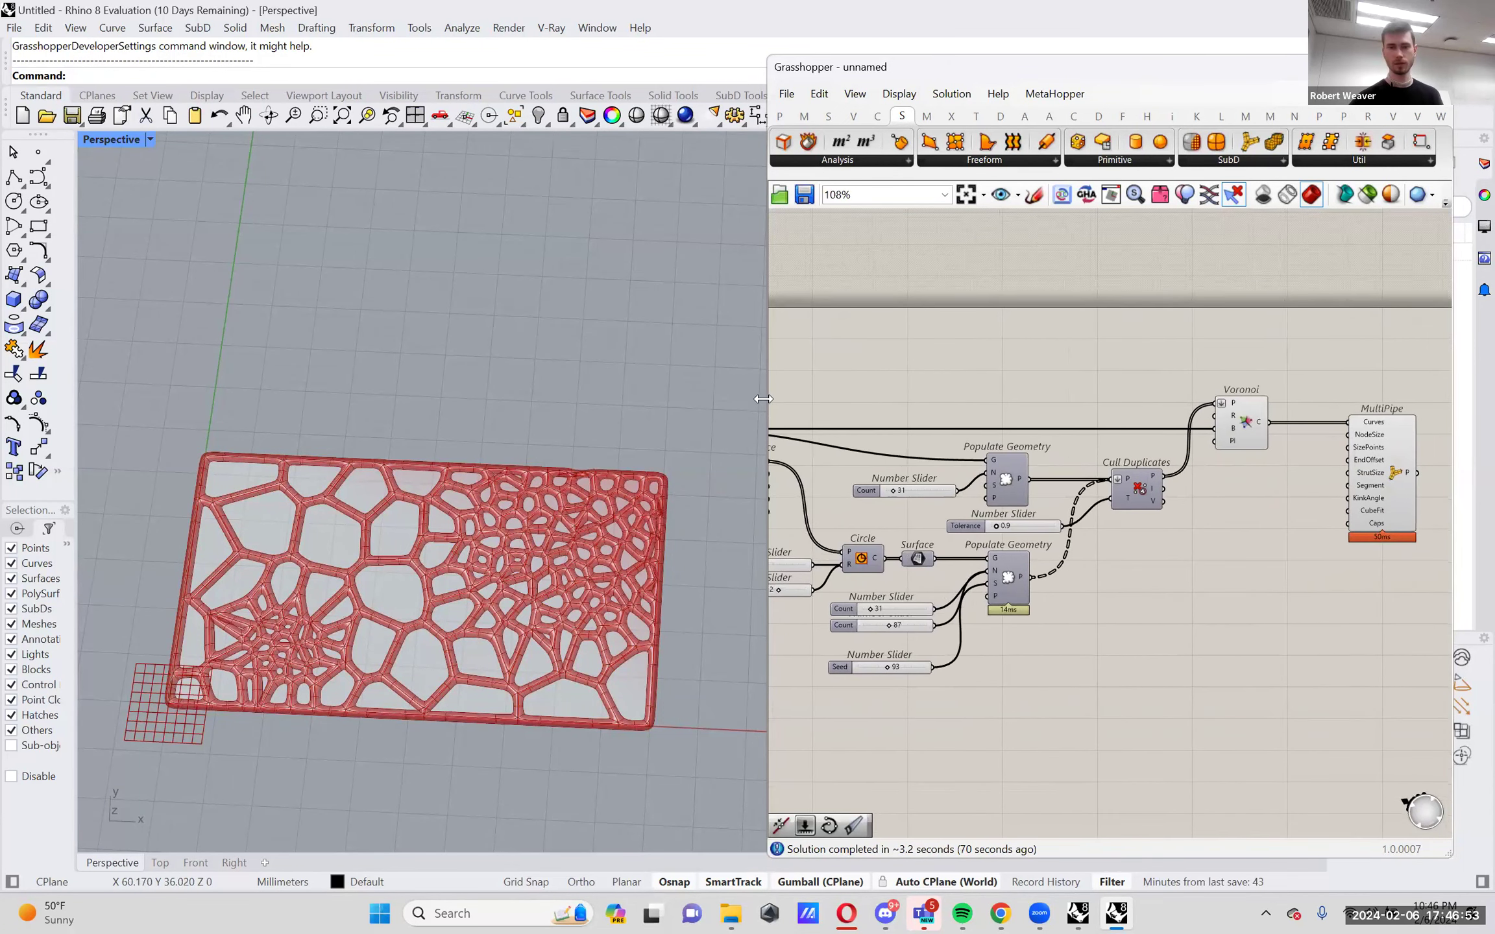
left_click_drag(768, 428, 348, 415)
right_click_drag(564, 396, 963, 321)
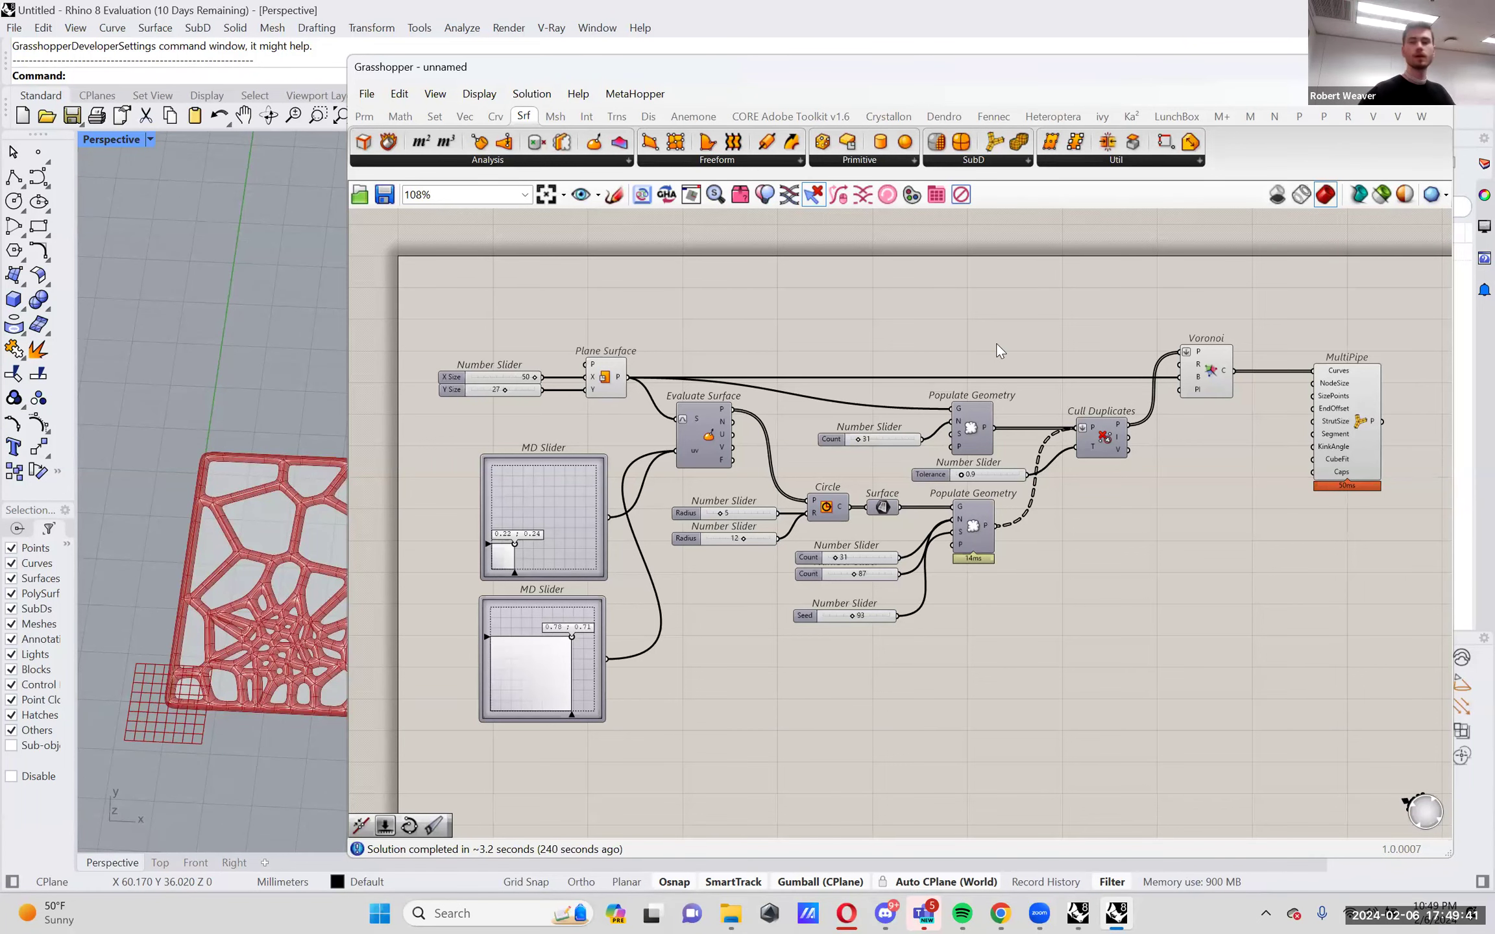
scroll(1106, 568, "down", 2)
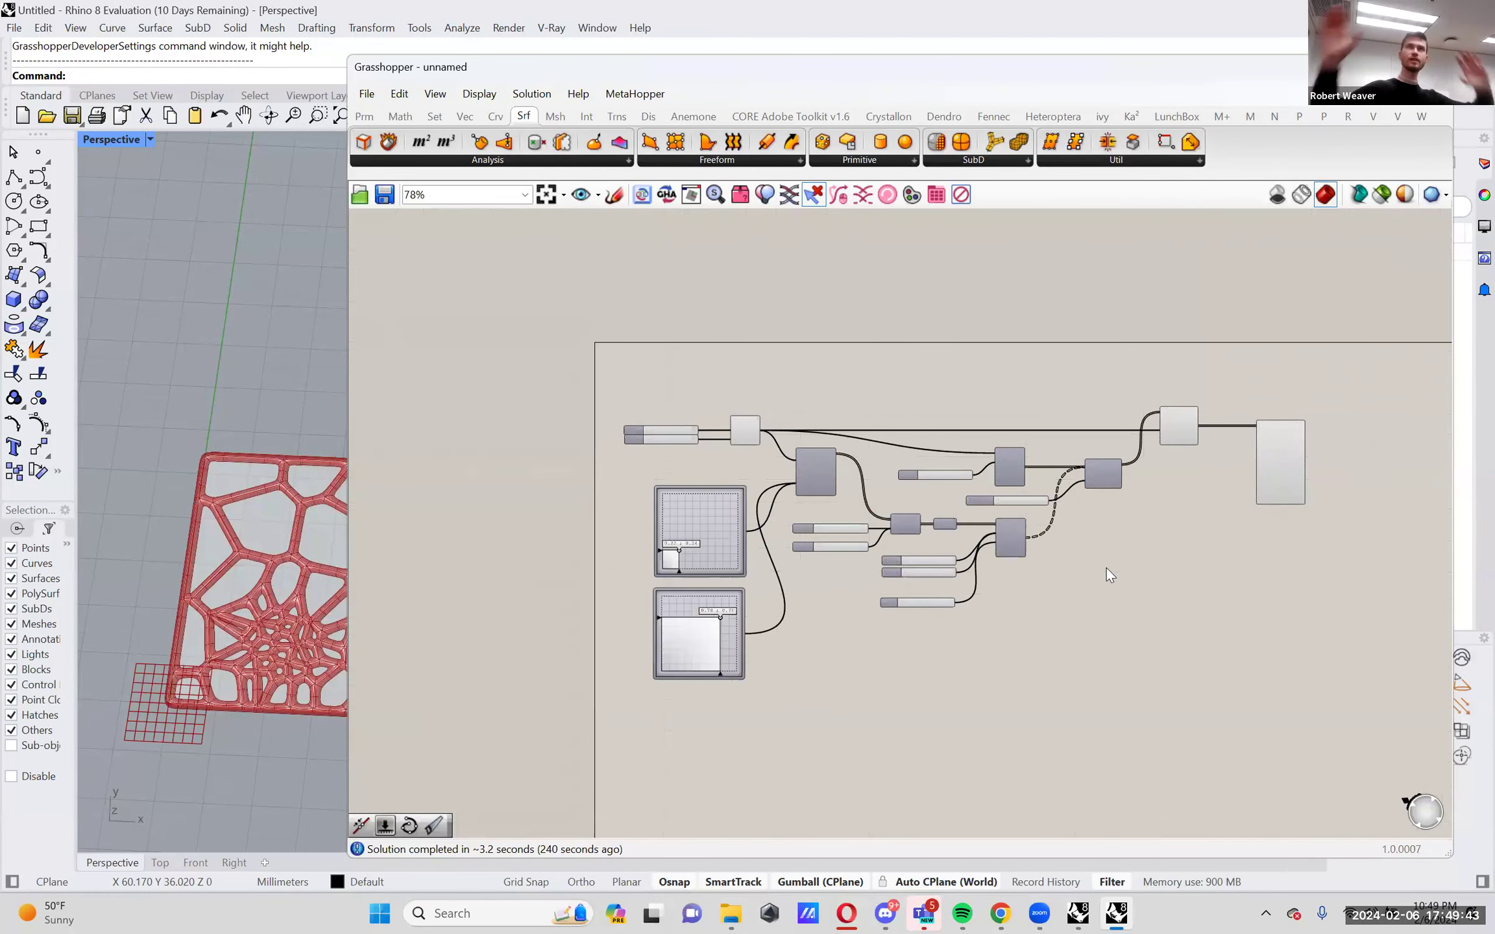
scroll(1106, 567, "up", 1)
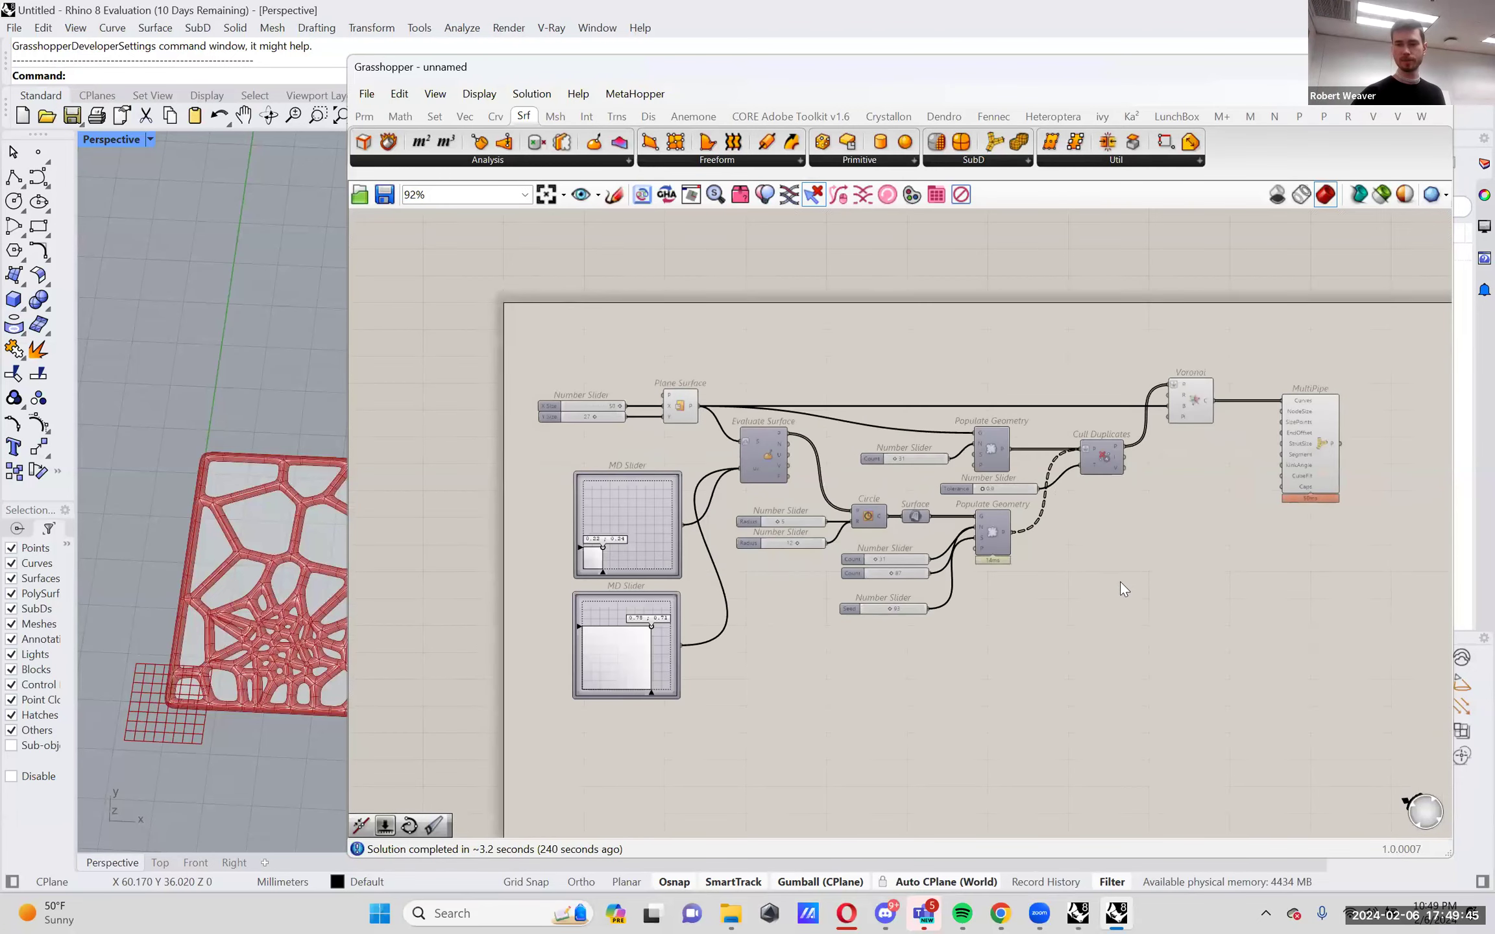
Turn off the preview of all components from the Plane Surface through Voronoi, leaving MultiPipe's preview on.
left_click_drag(1241, 694, 600, 348)
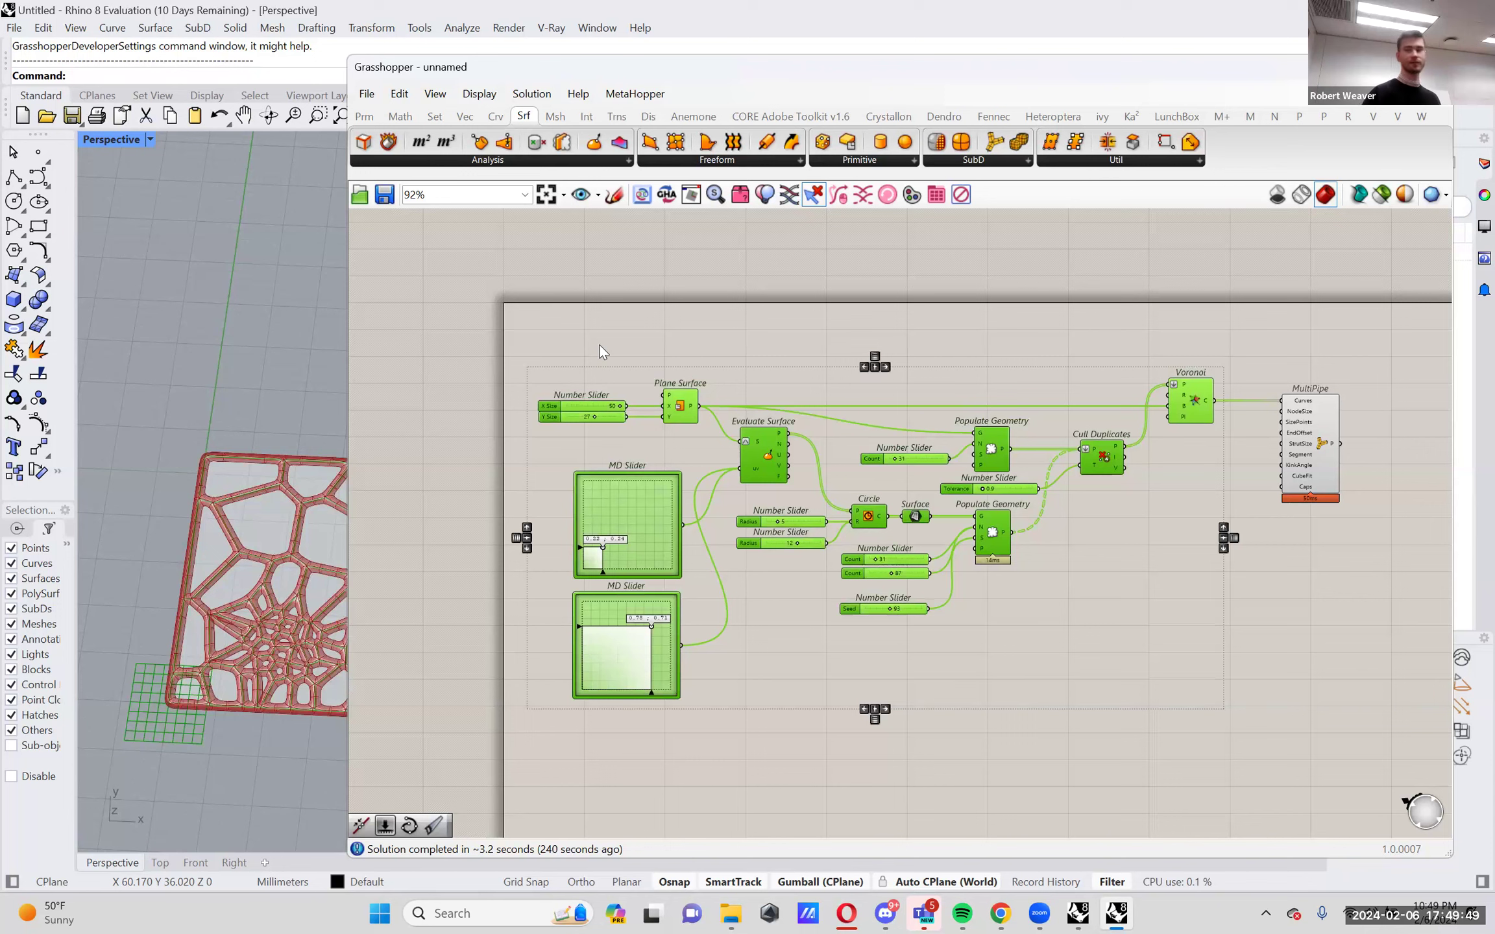
right_click(1324, 686)
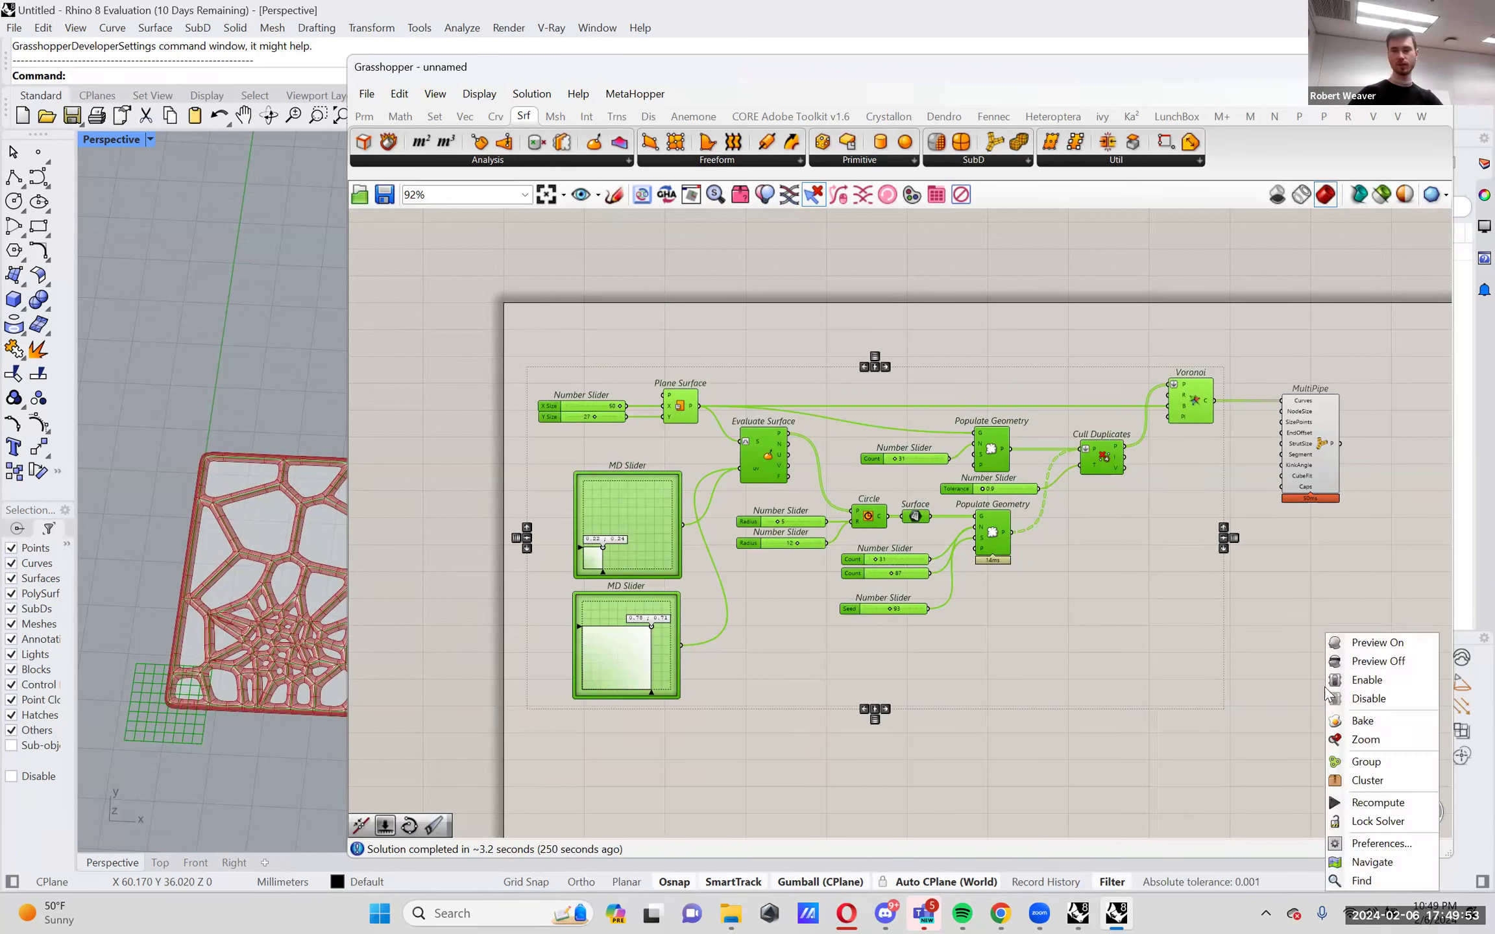
left_click(1376, 661)
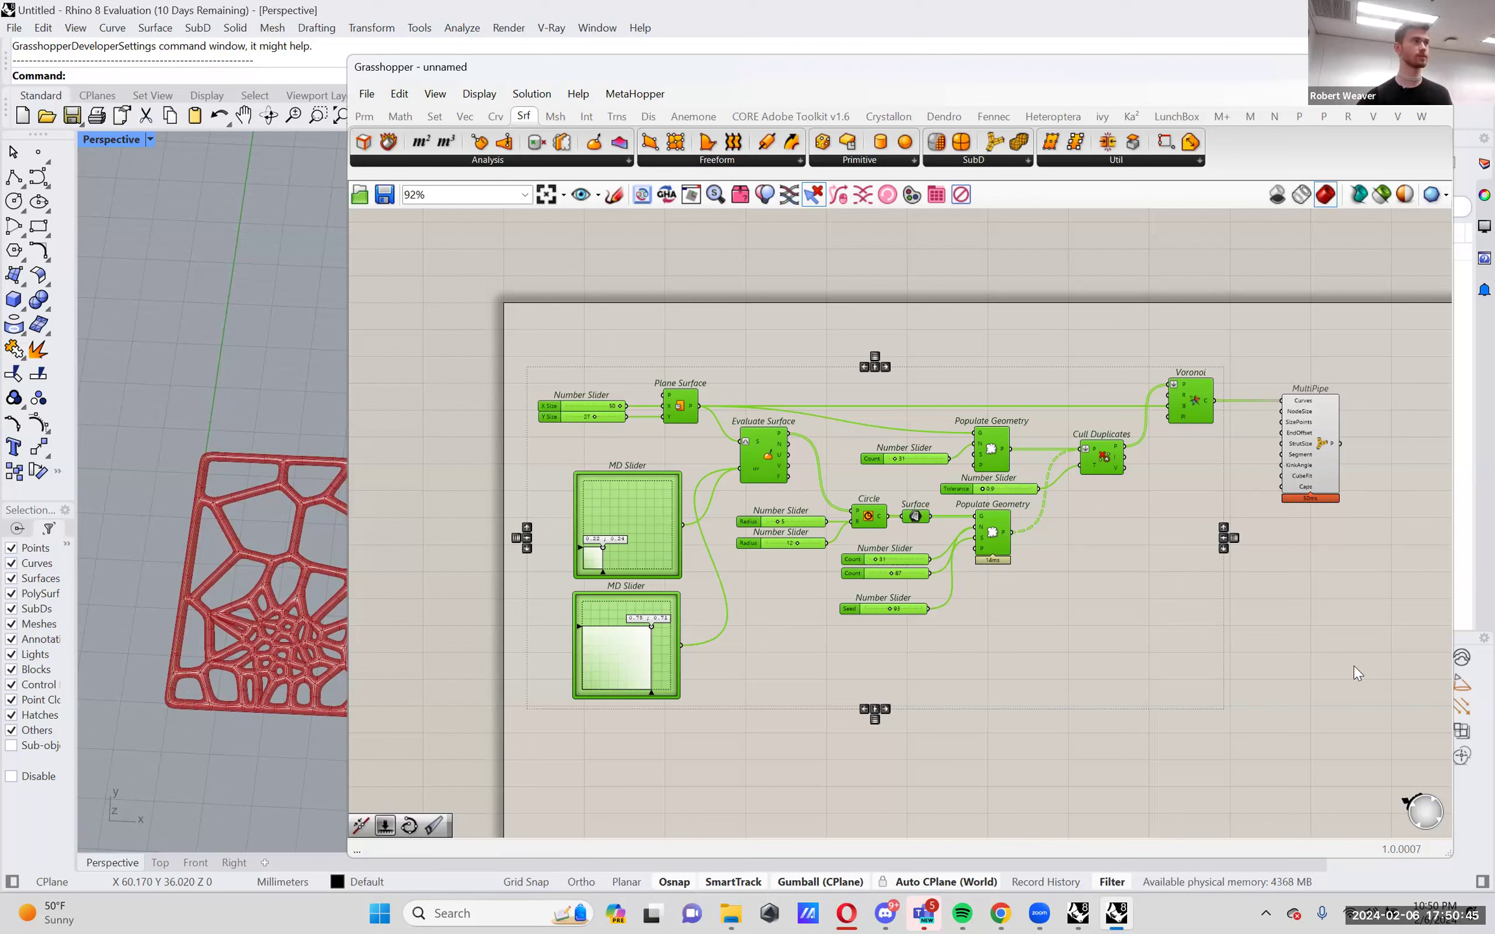
Deselect all components and narrow the Grasshopper window so the full Voronoi model beside it is uncovered.
left_click(1345, 616)
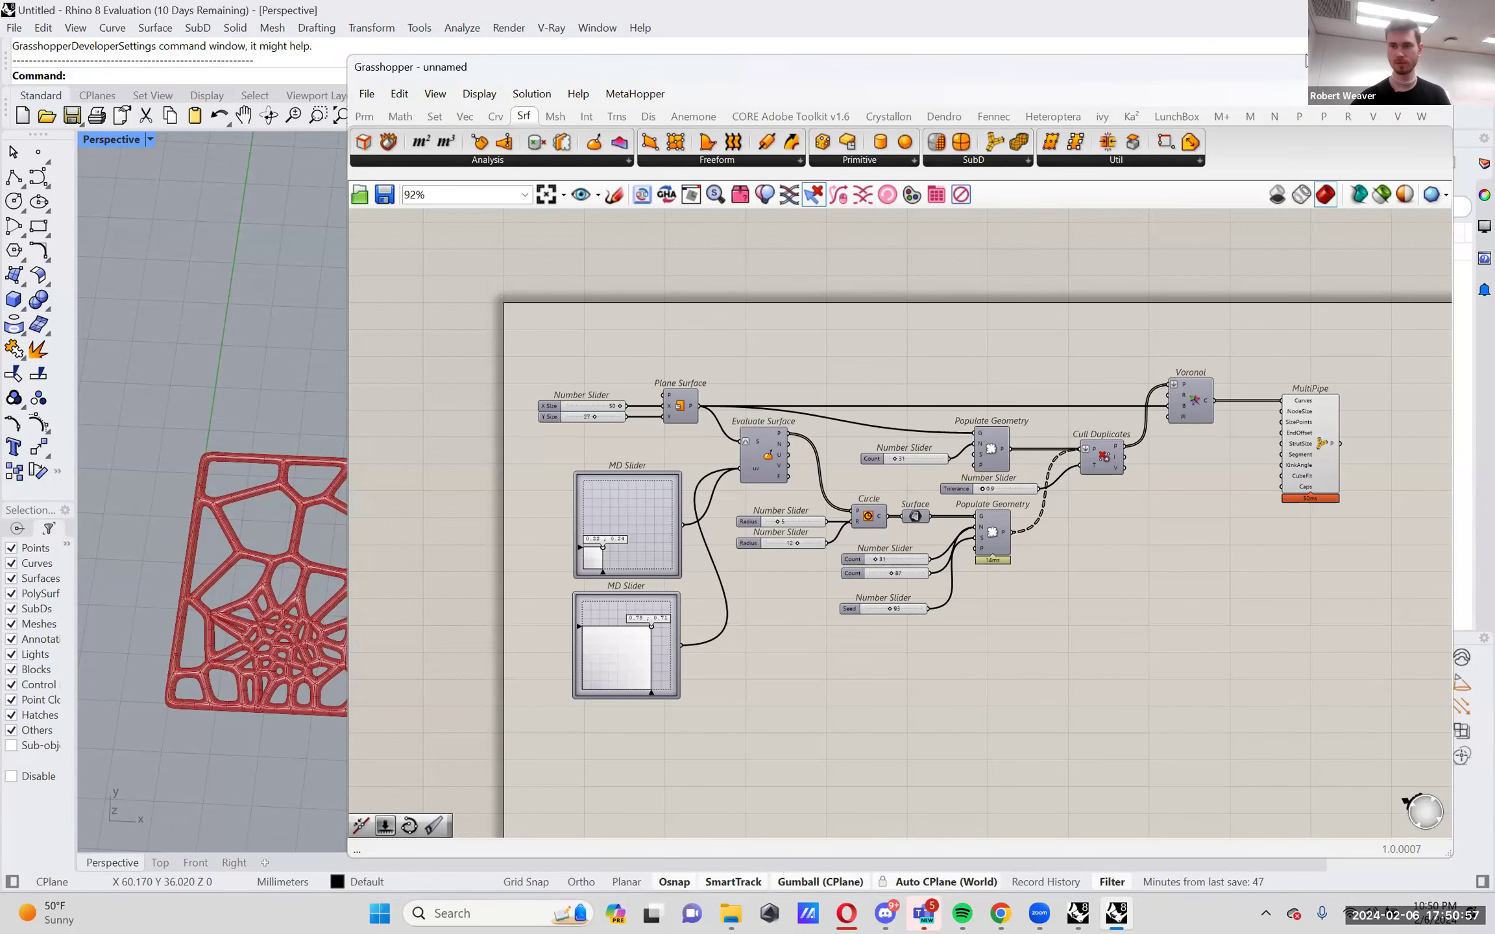
right_click_drag(1083, 536, 1065, 569)
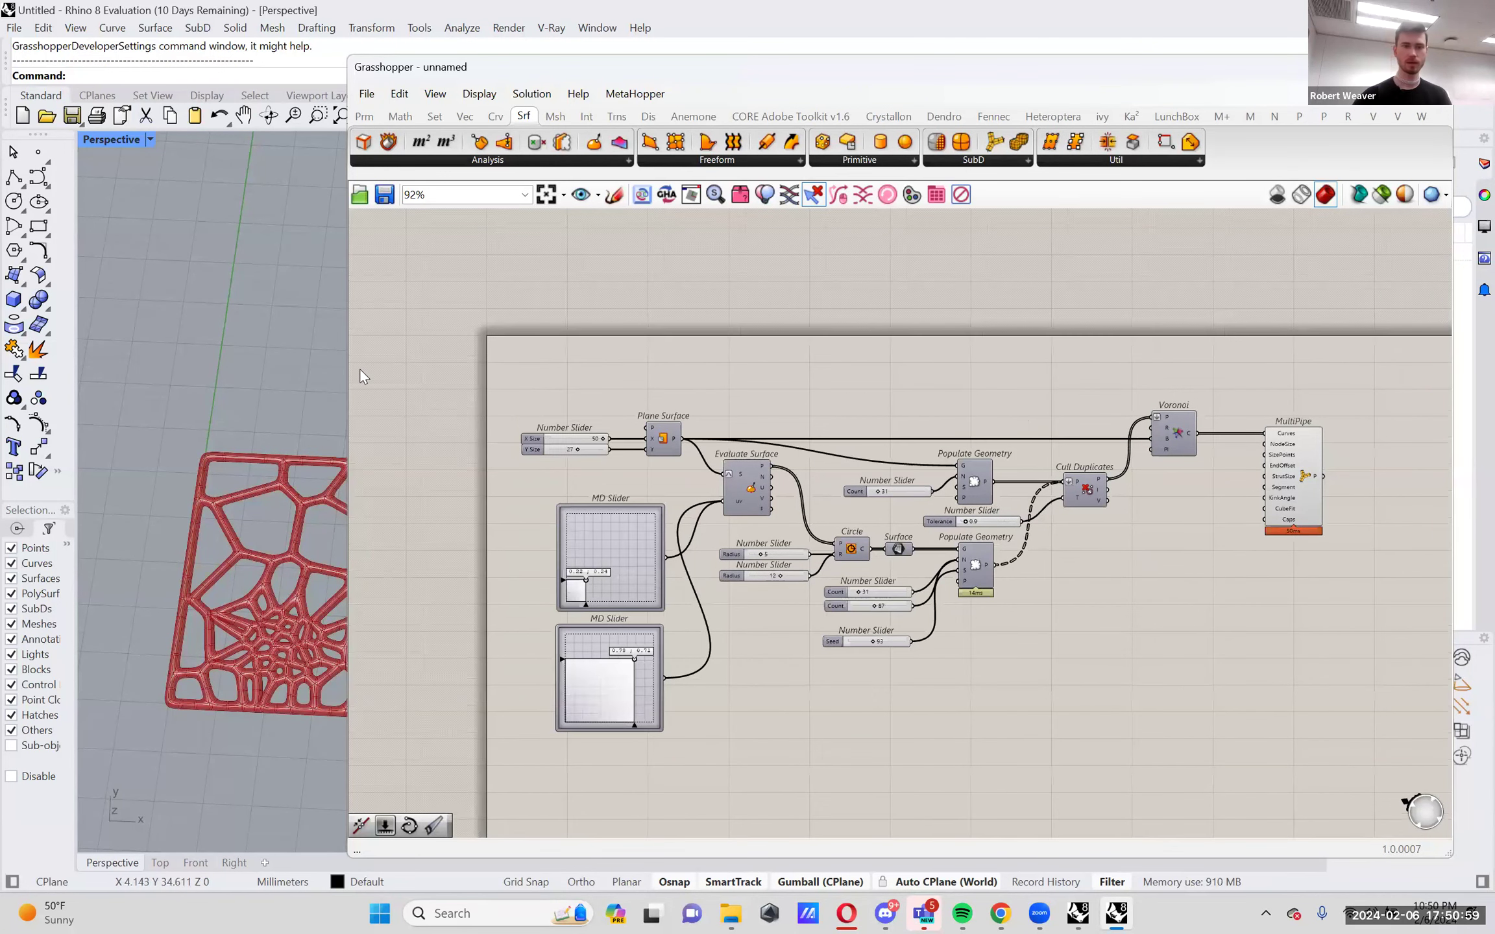
left_click_drag(343, 370, 866, 373)
right_click_drag(1443, 413, 918, 427)
scroll(1200, 530, "up", 4)
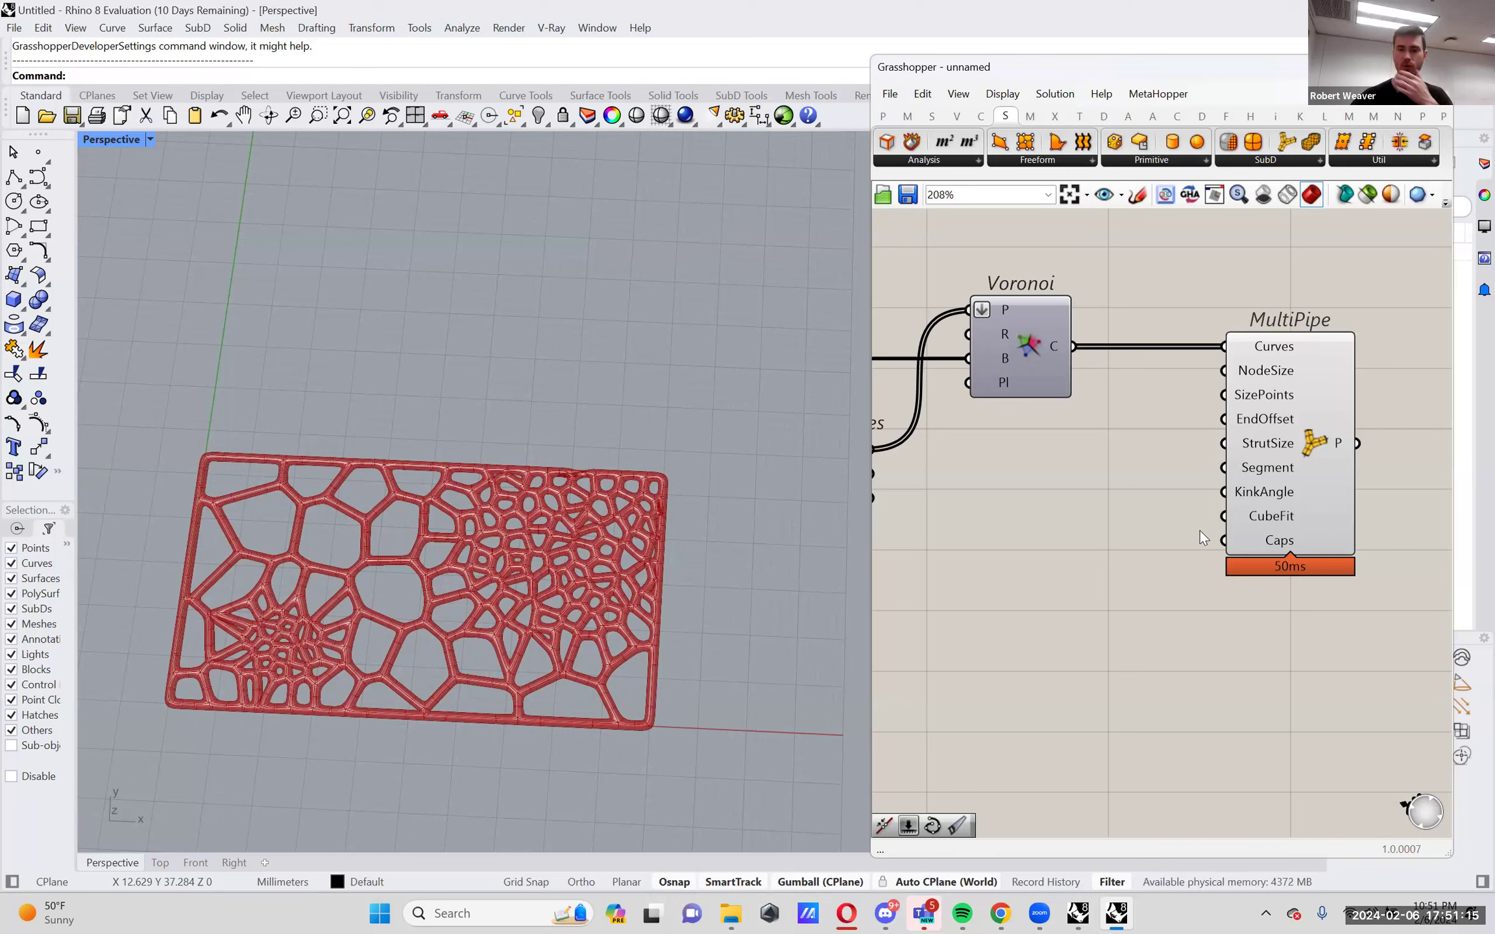
Turn on the preview of the Evaluate Surface component.
scroll(1200, 530, "down", 6)
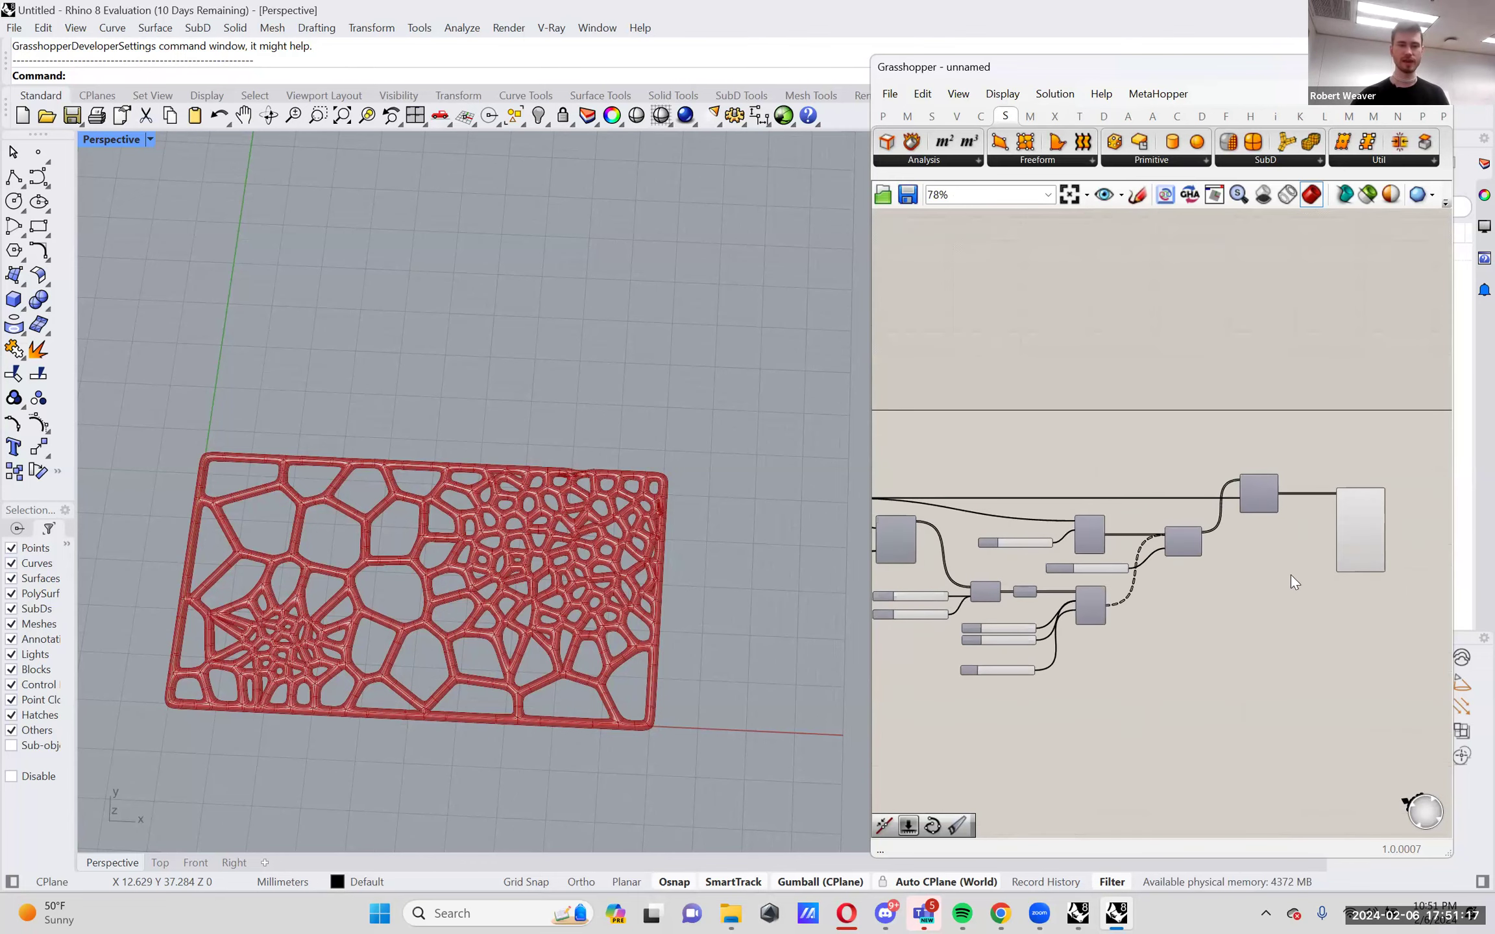
scroll(1290, 575, "up", 1)
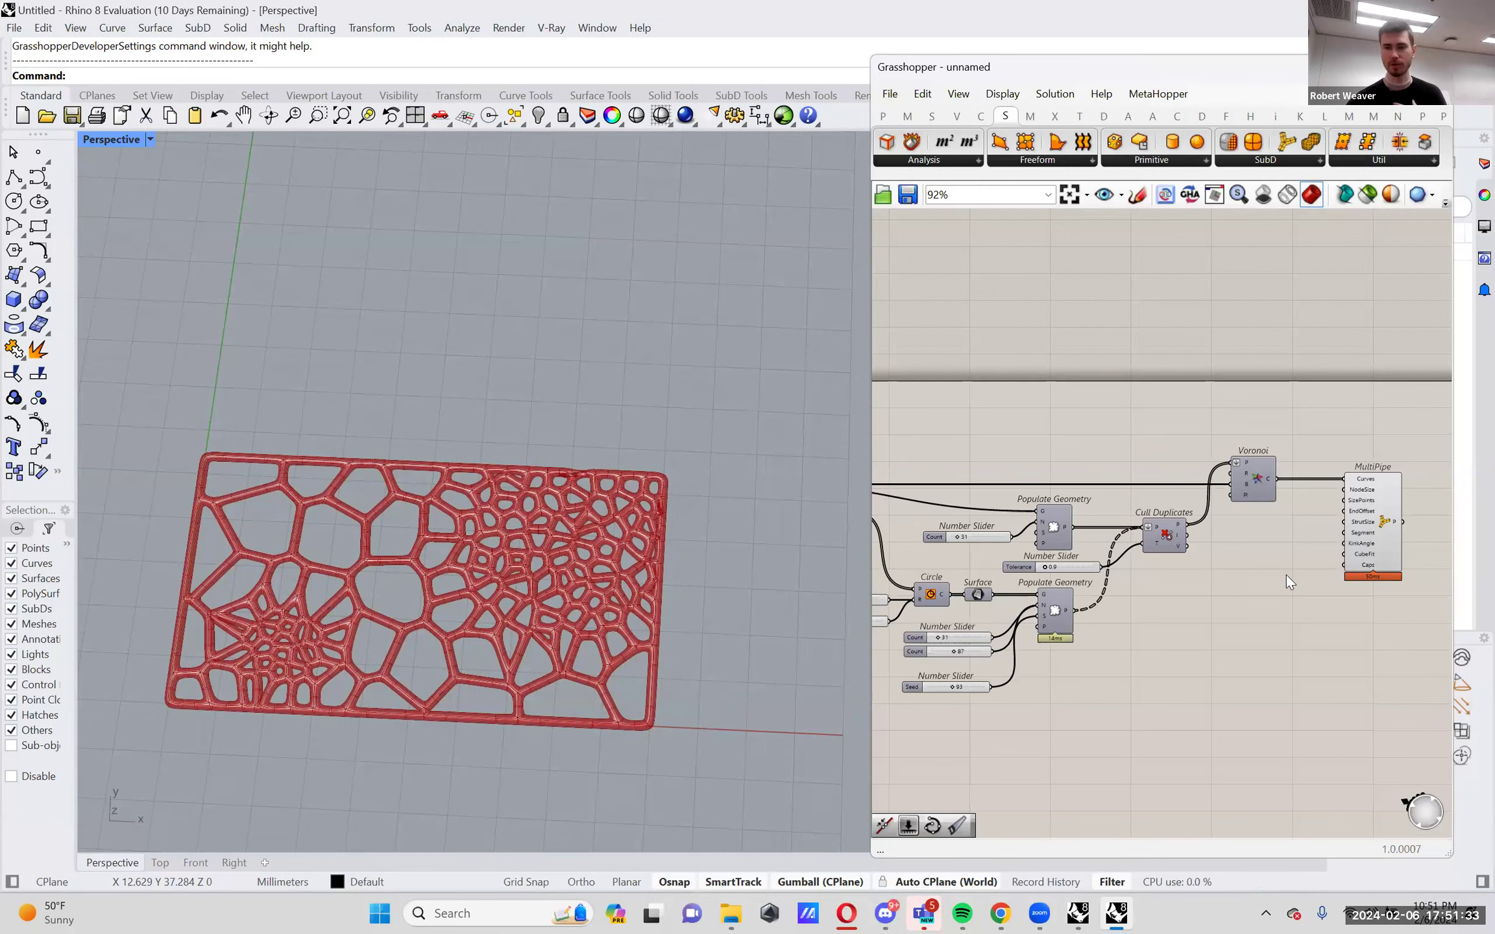
right_click_drag(1255, 573, 1371, 598)
right_click_drag(1176, 604, 1219, 627)
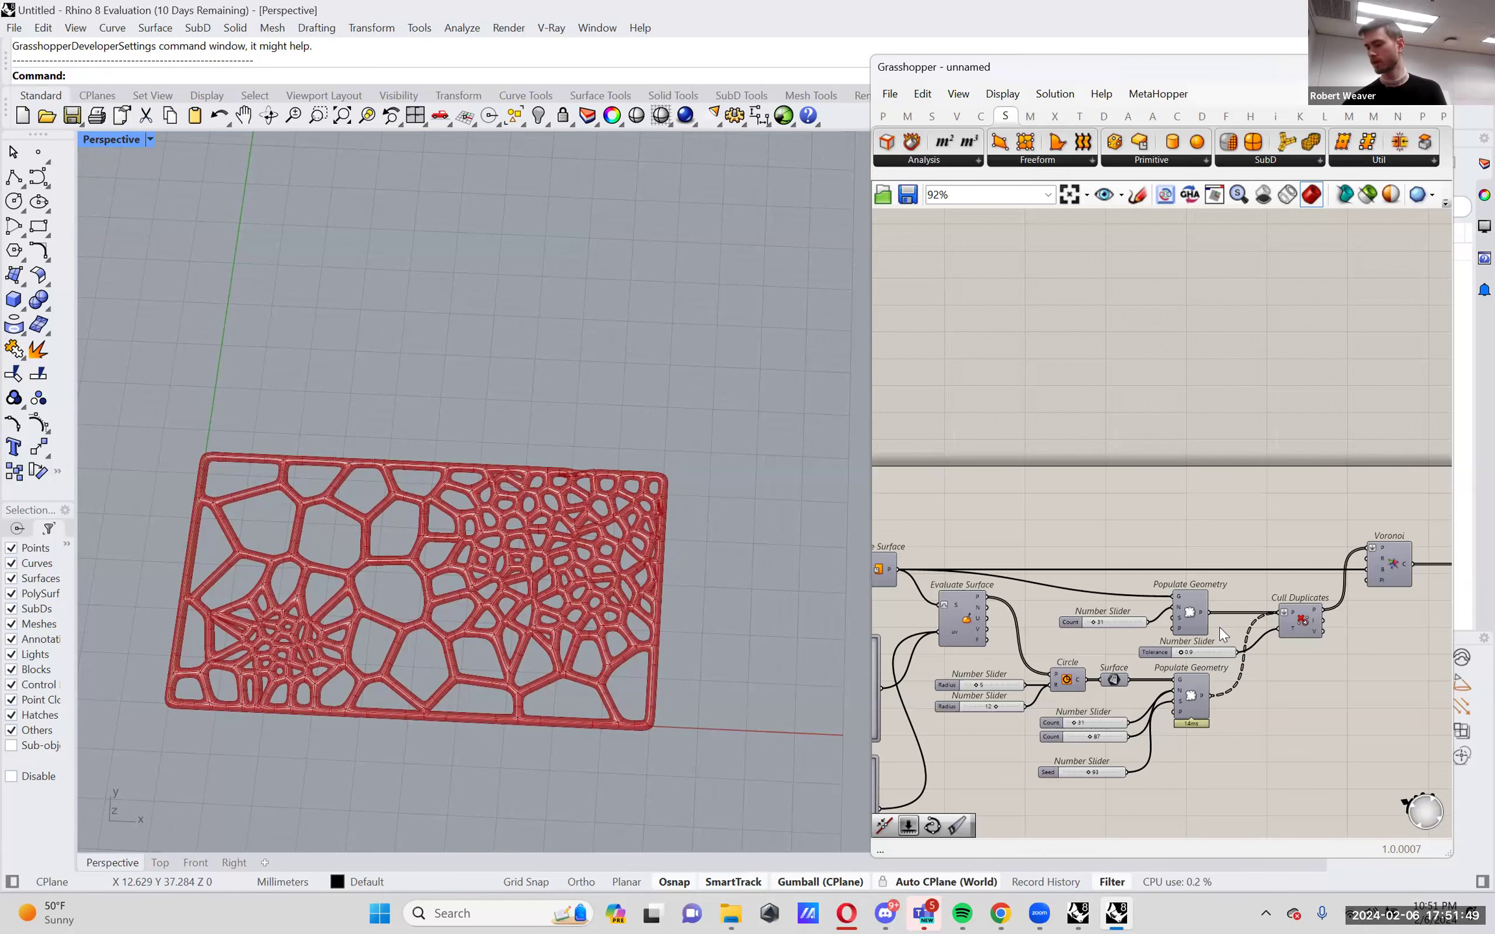
right_click_drag(1007, 504, 1079, 497)
scroll(1084, 475, "down", 2)
scroll(1083, 475, "up", 1)
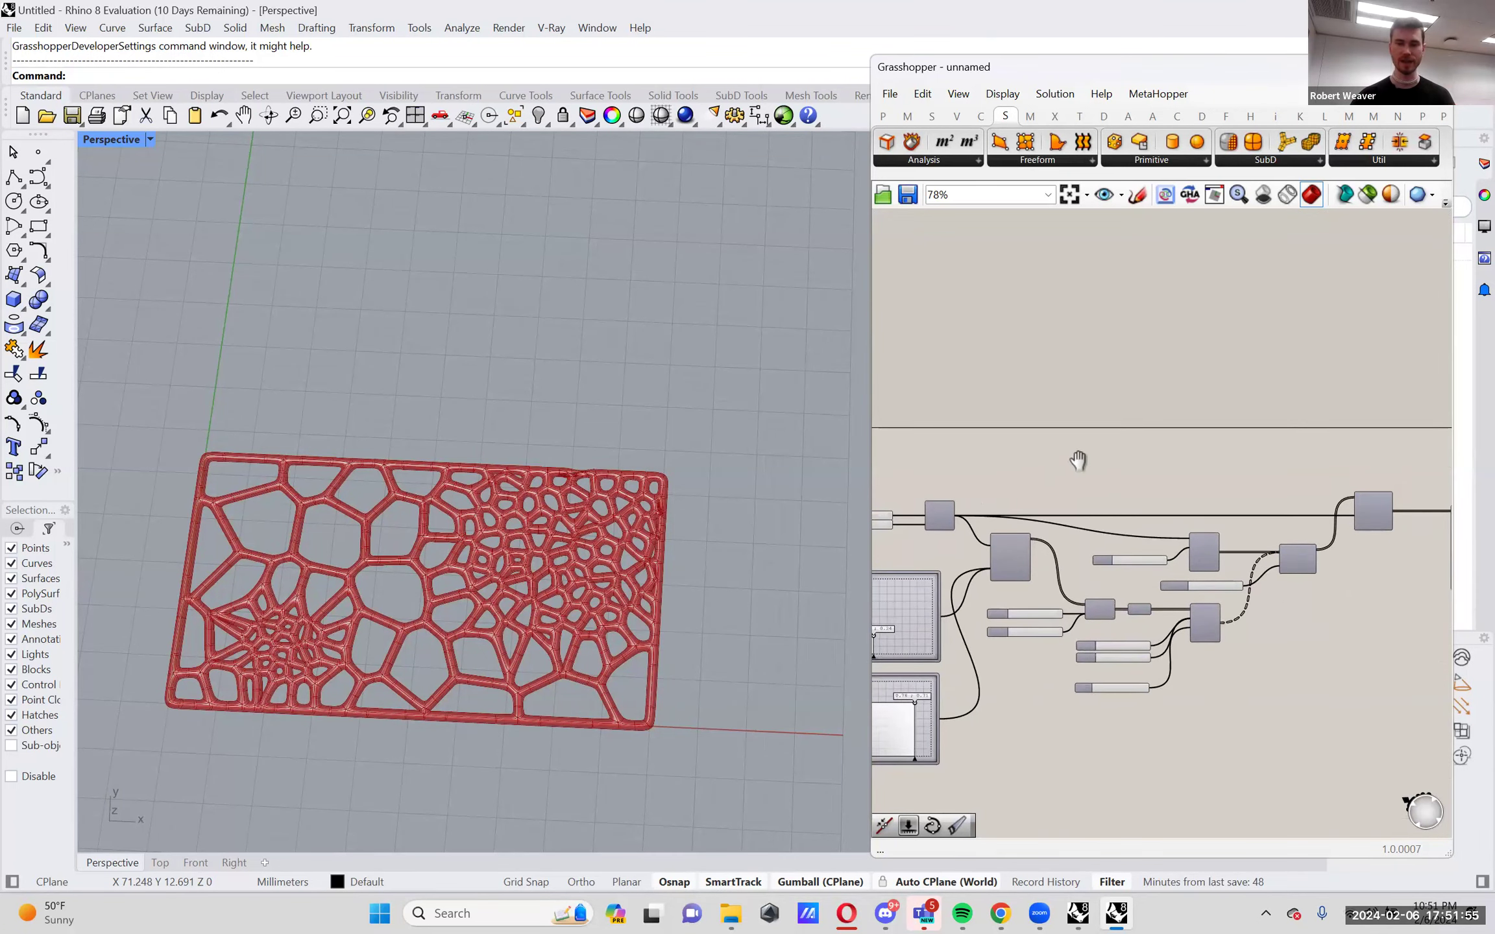
scroll(1048, 511, "up", 3)
right_click_drag(1027, 574, 1085, 513)
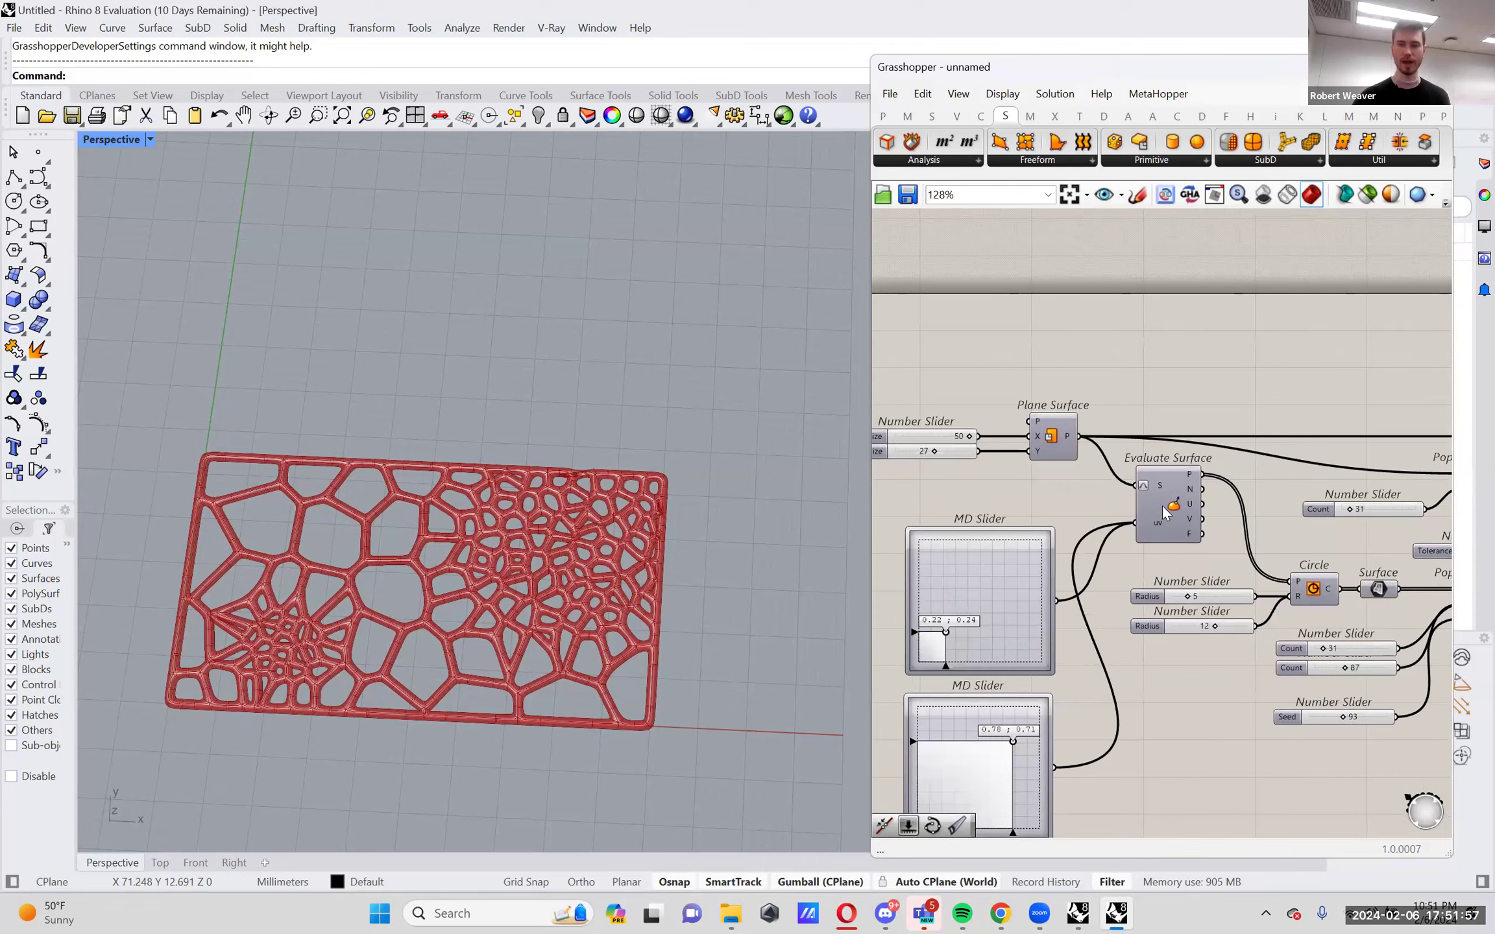
right_click(1176, 511)
left_click(1213, 542)
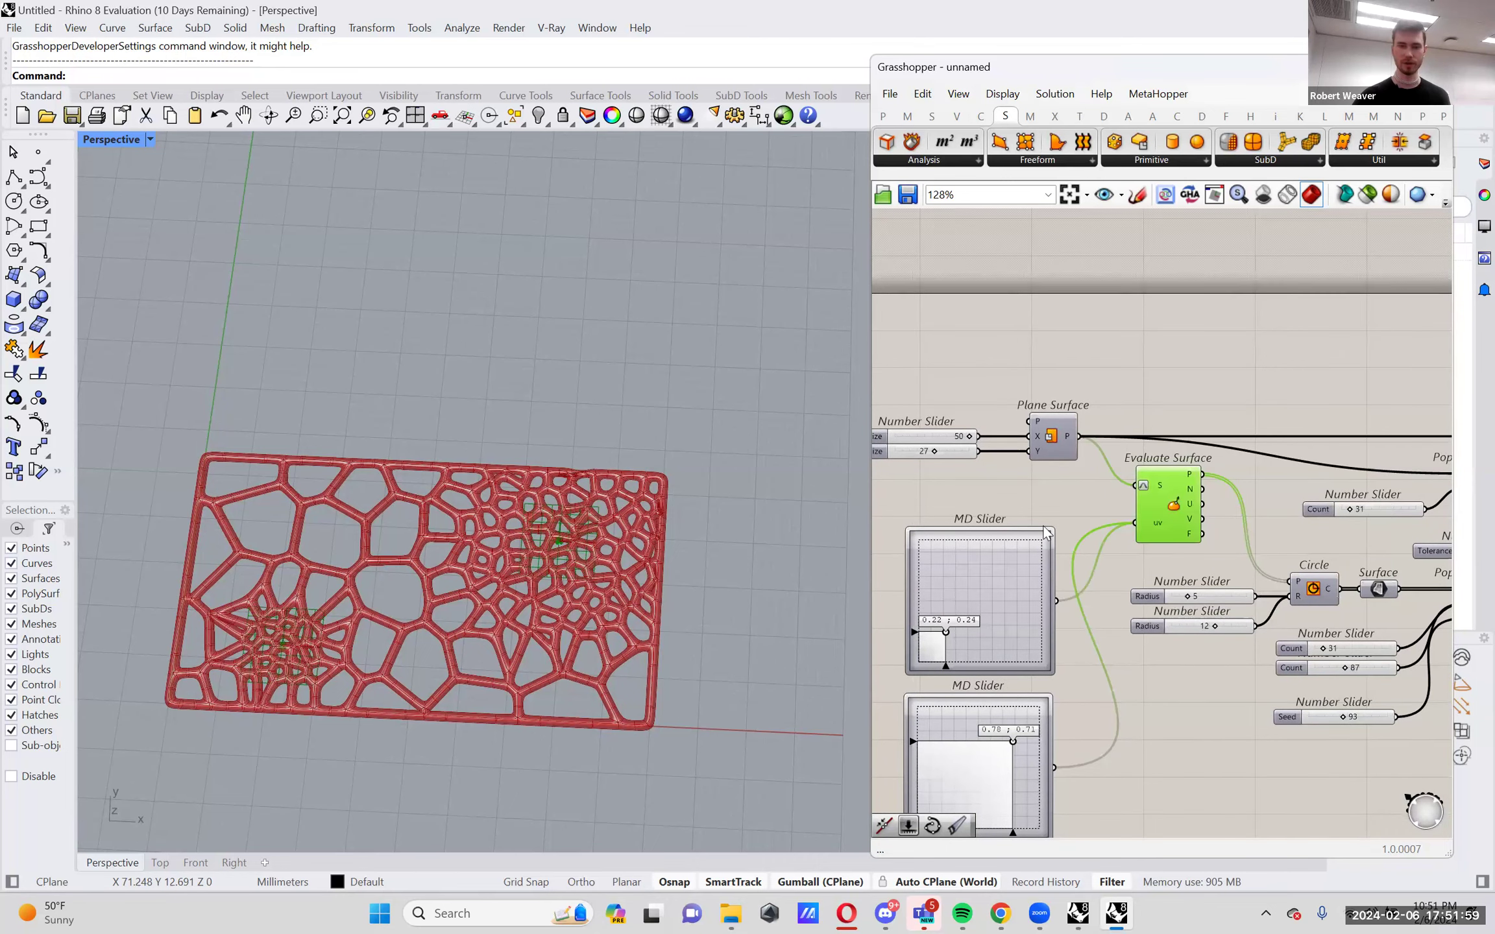
Inspect the evaluated points on the model and the data at the Point output of Evaluate Surface.
scroll(603, 564, "up", 5)
scroll(603, 565, "down", 6)
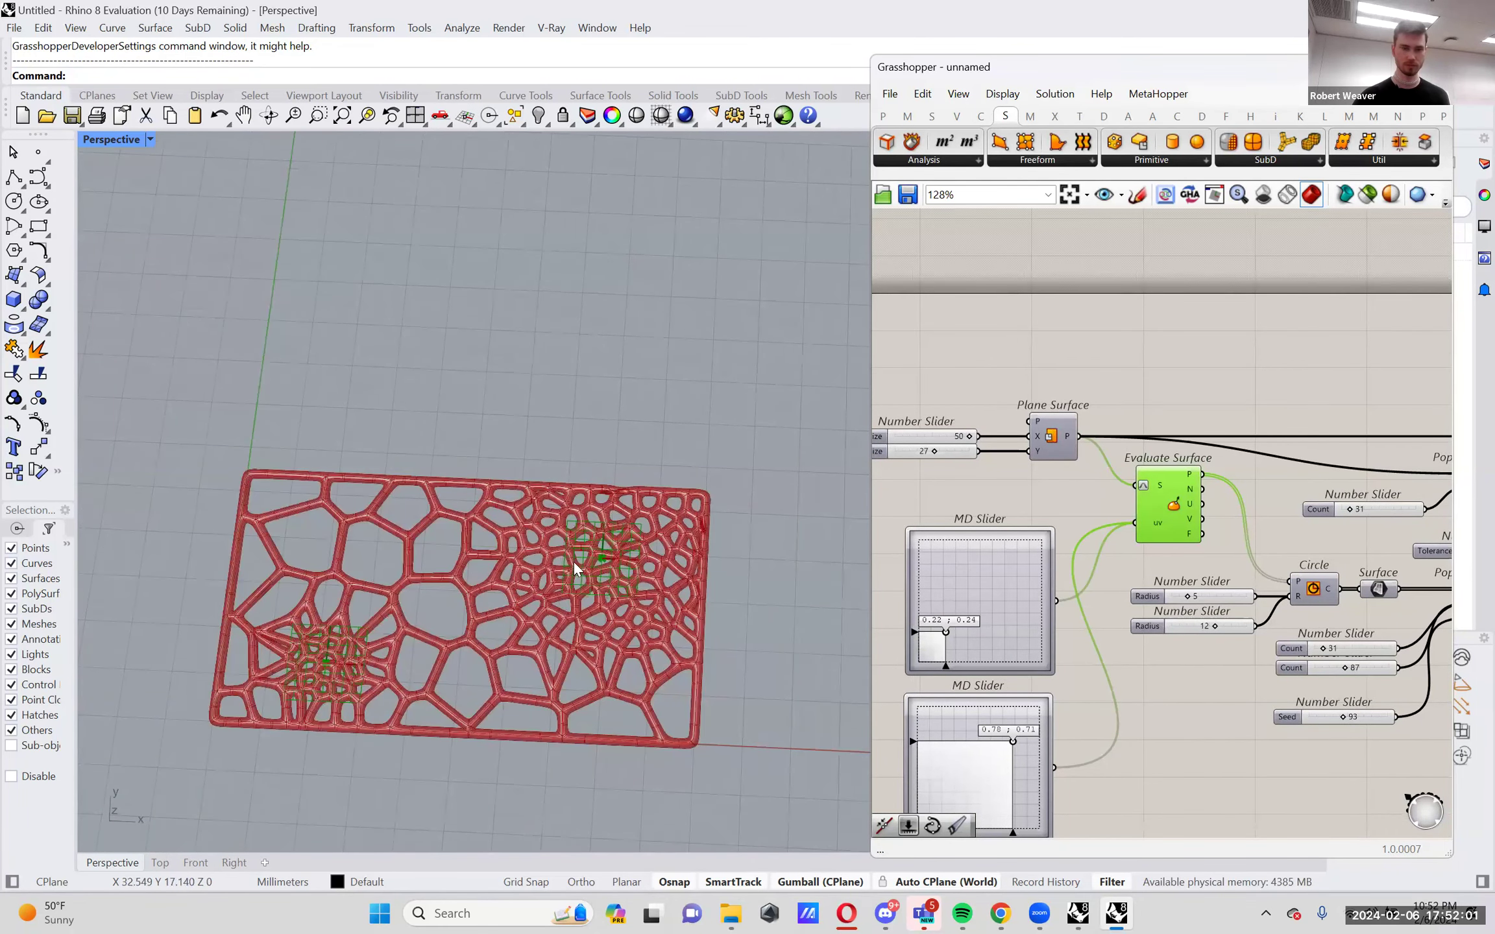
right_click_drag(1171, 515, 1042, 541)
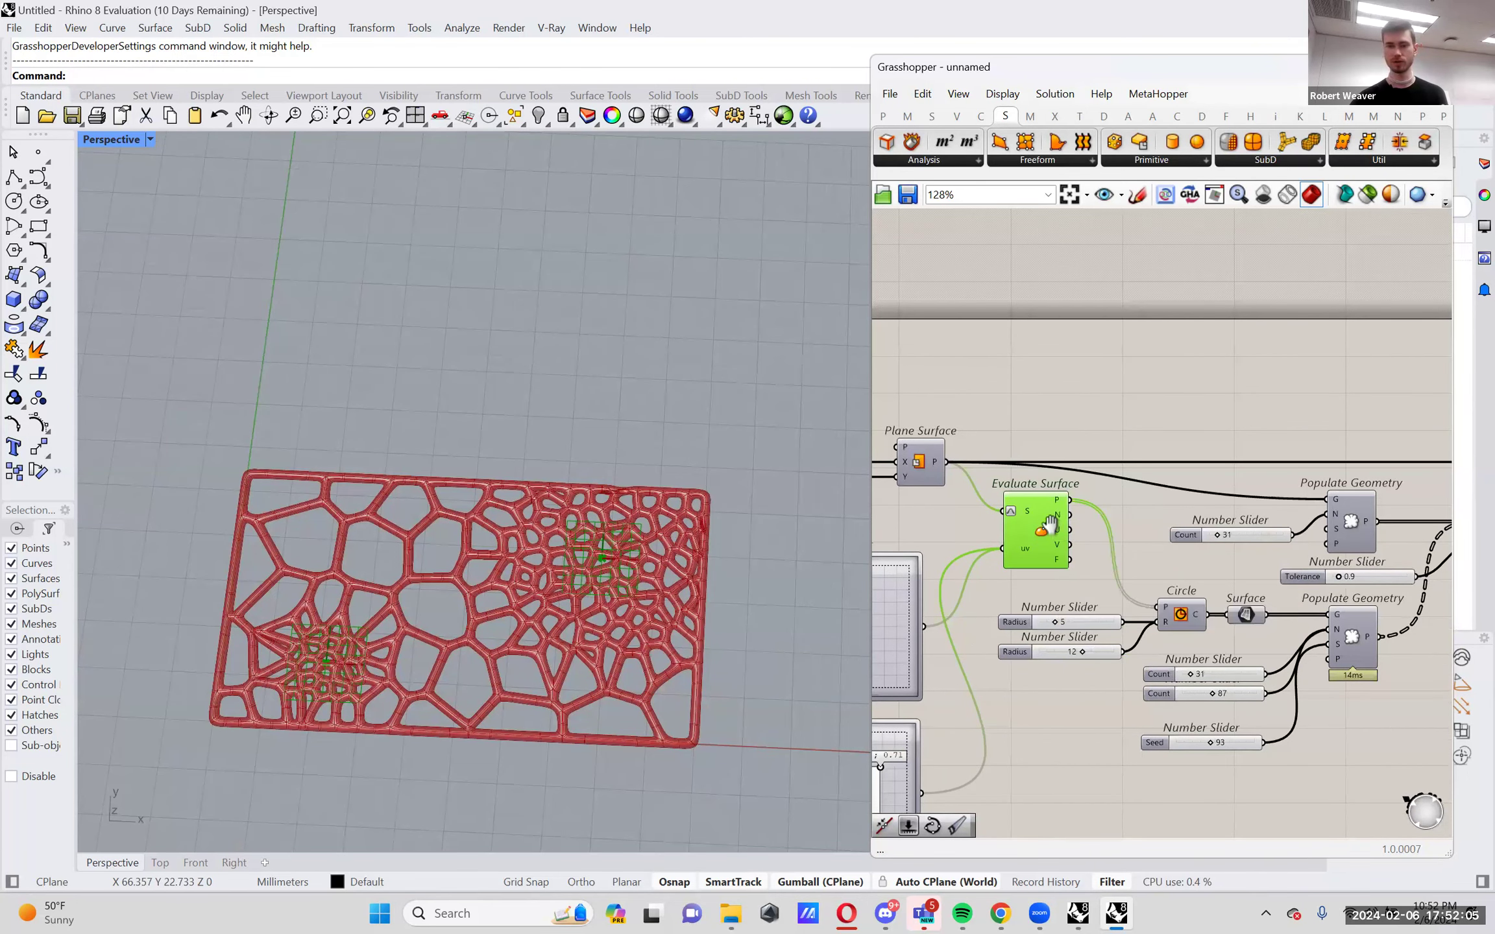
right_click_drag(1042, 536, 1036, 535)
mouse_move(1028, 509)
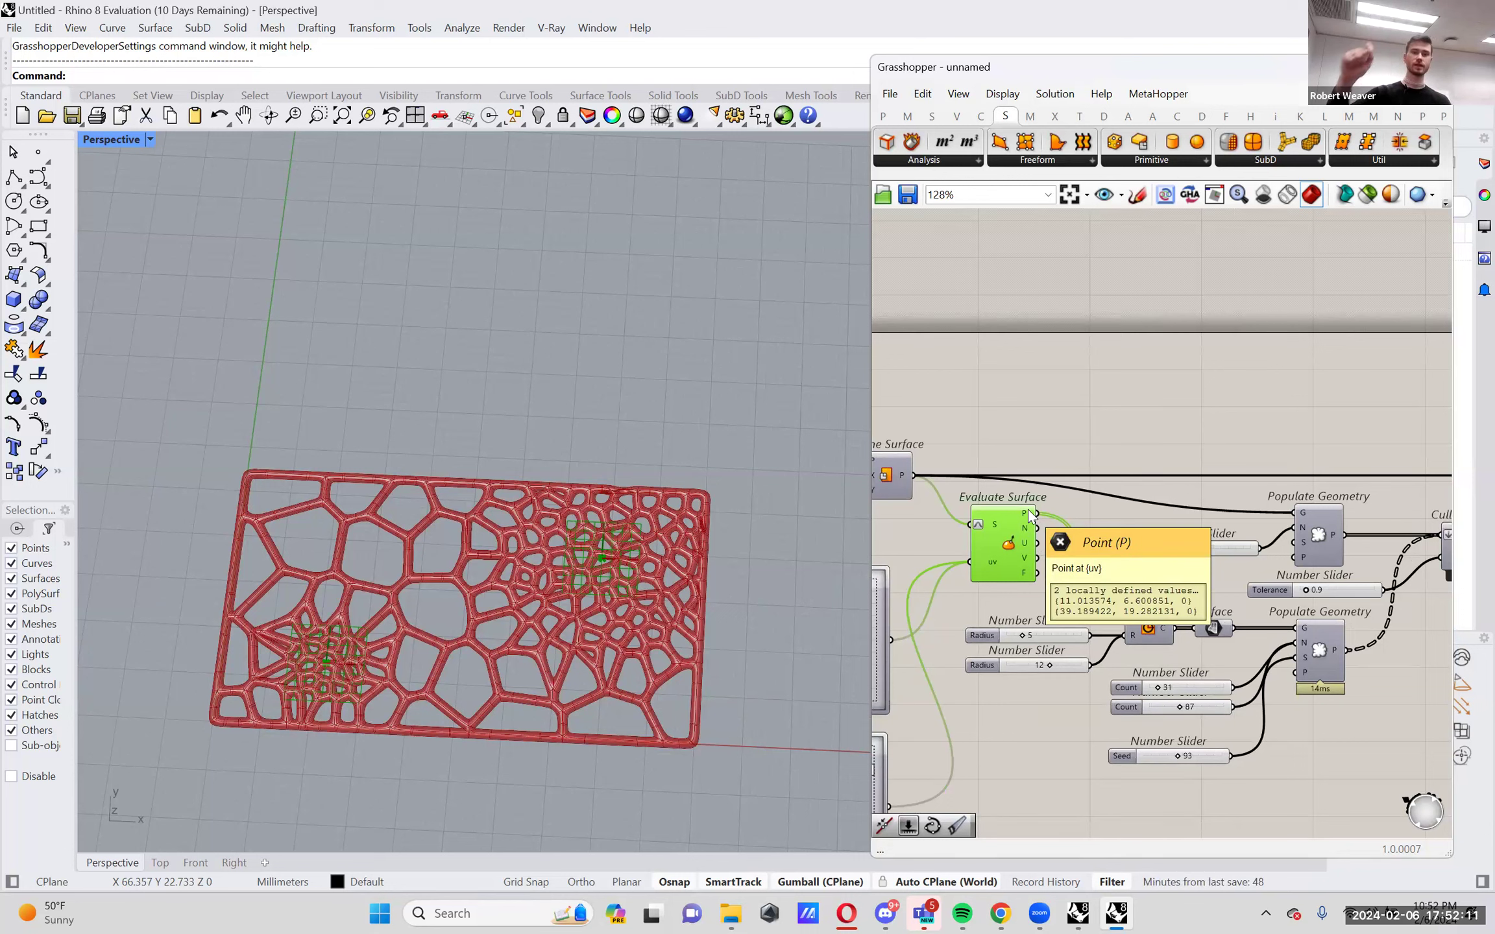
Add a List Item component above Evaluate Surface and connect the Point output of Evaluate Surface to its List input.
double_click(1135, 424)
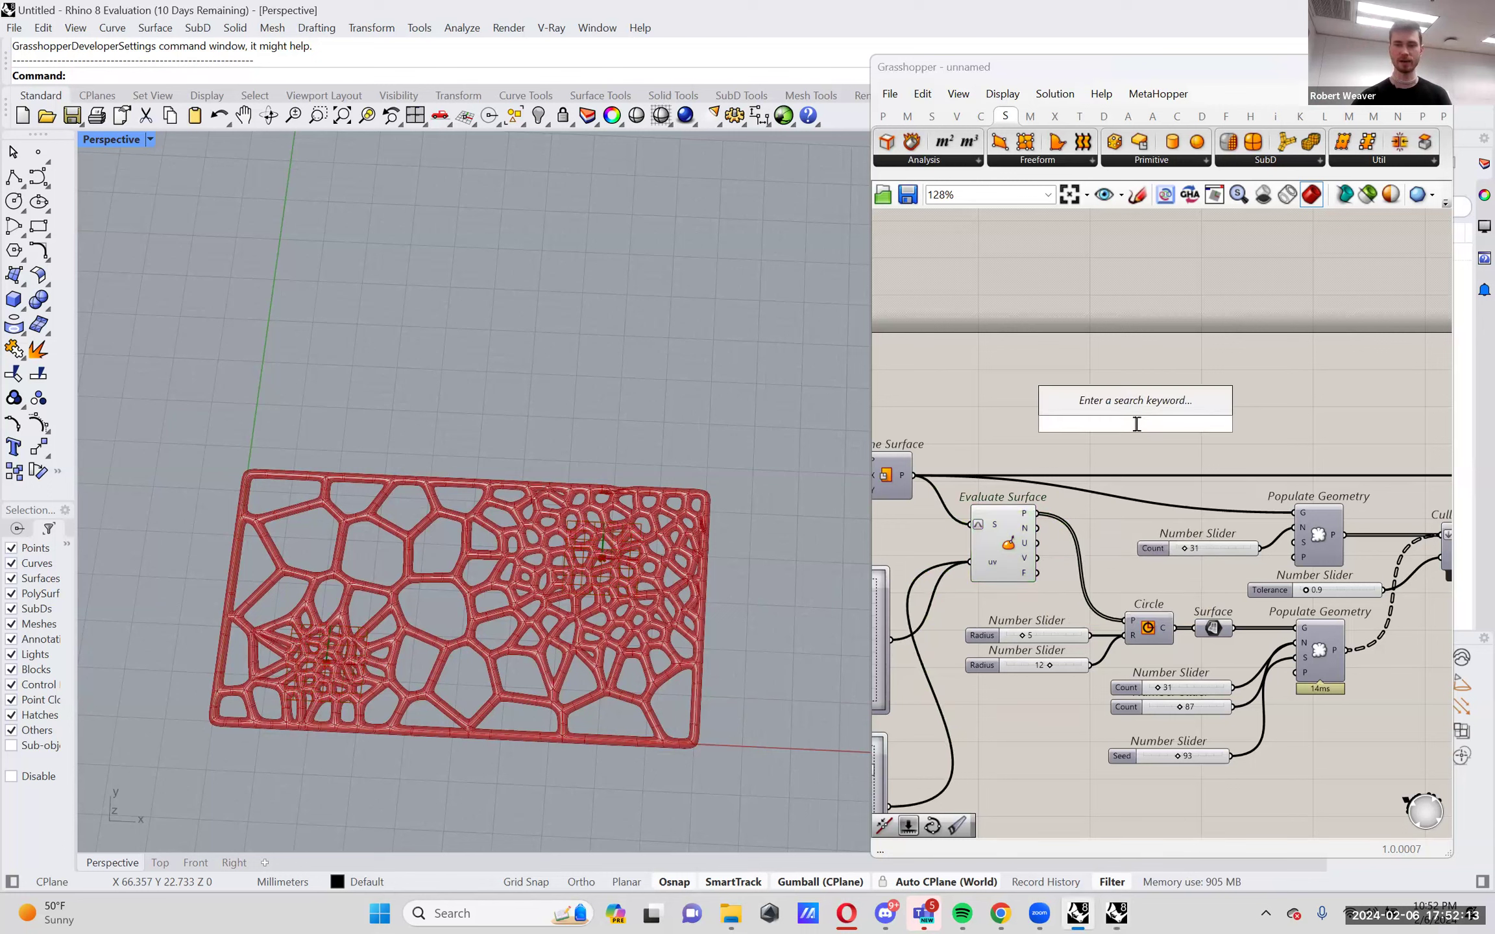
type("item")
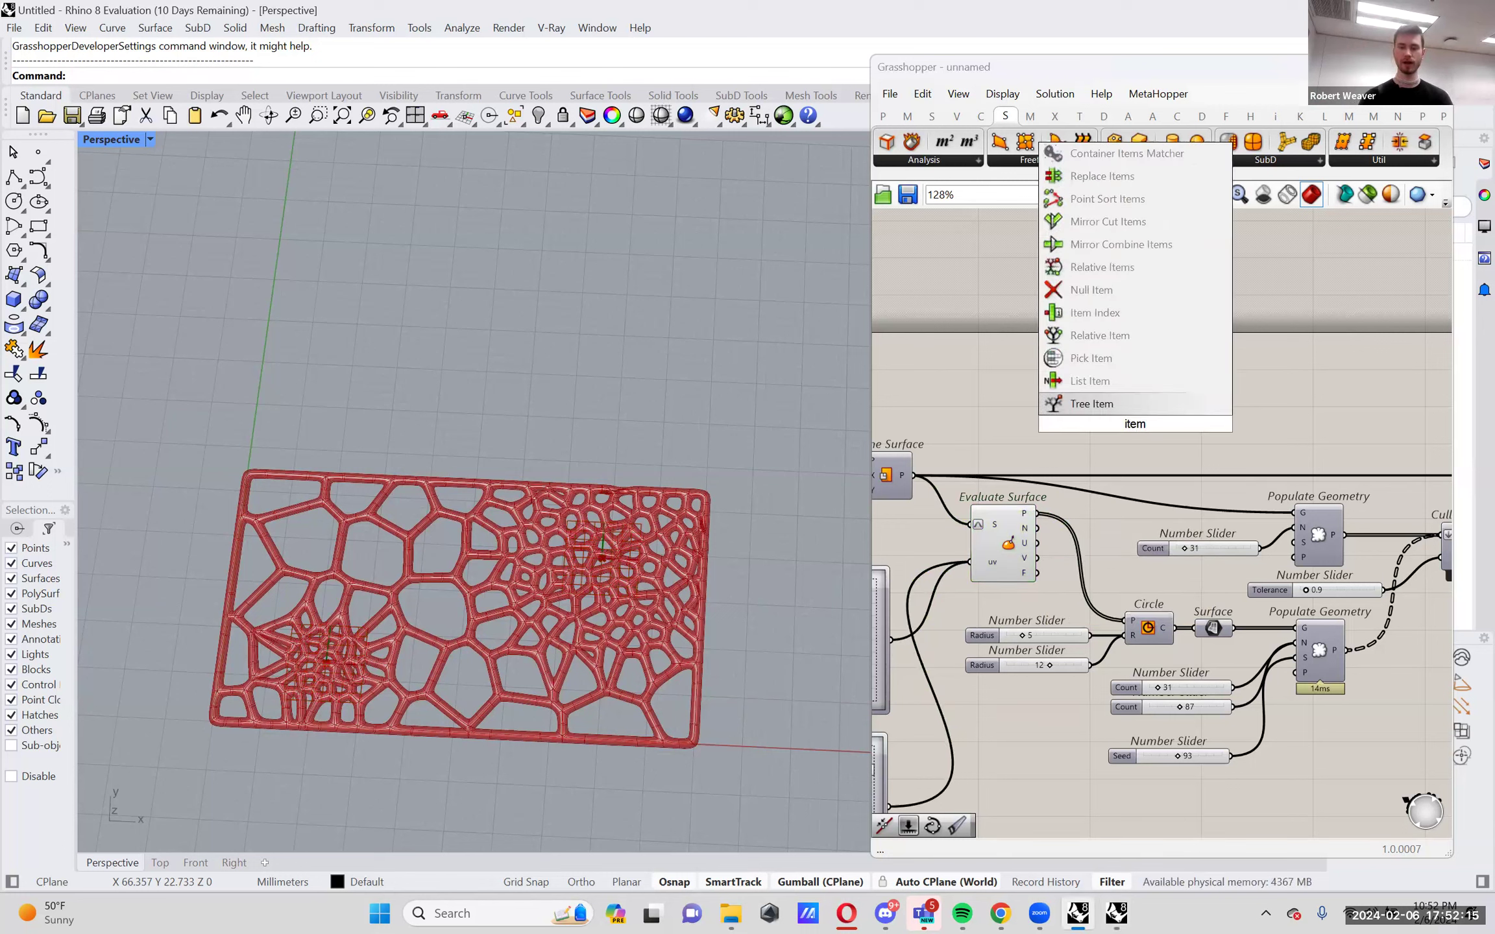
key("Up")
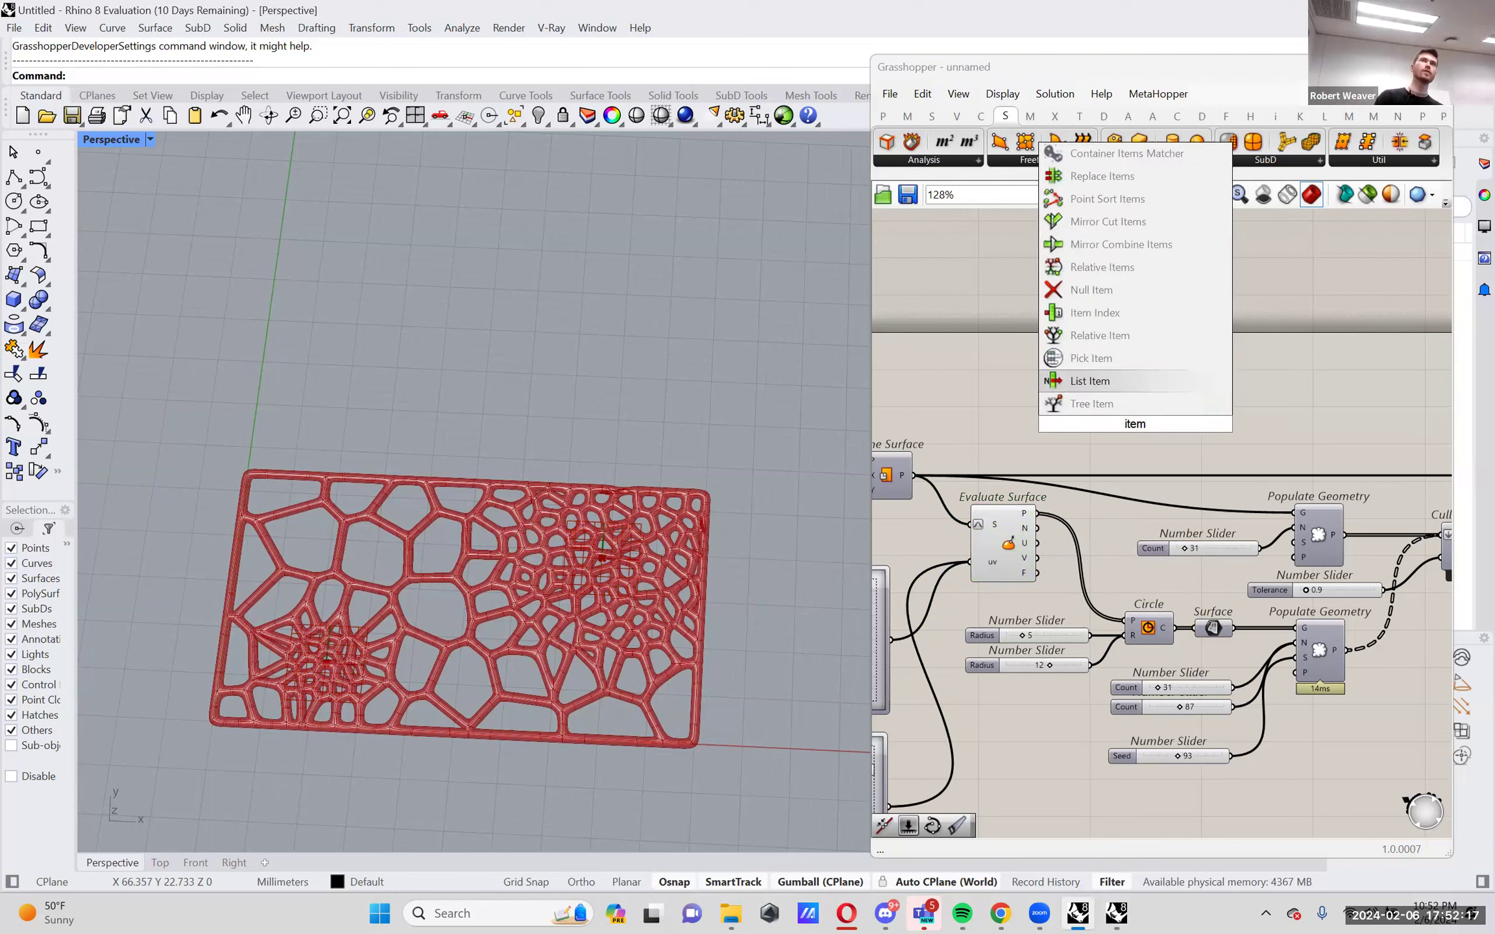
key("Return")
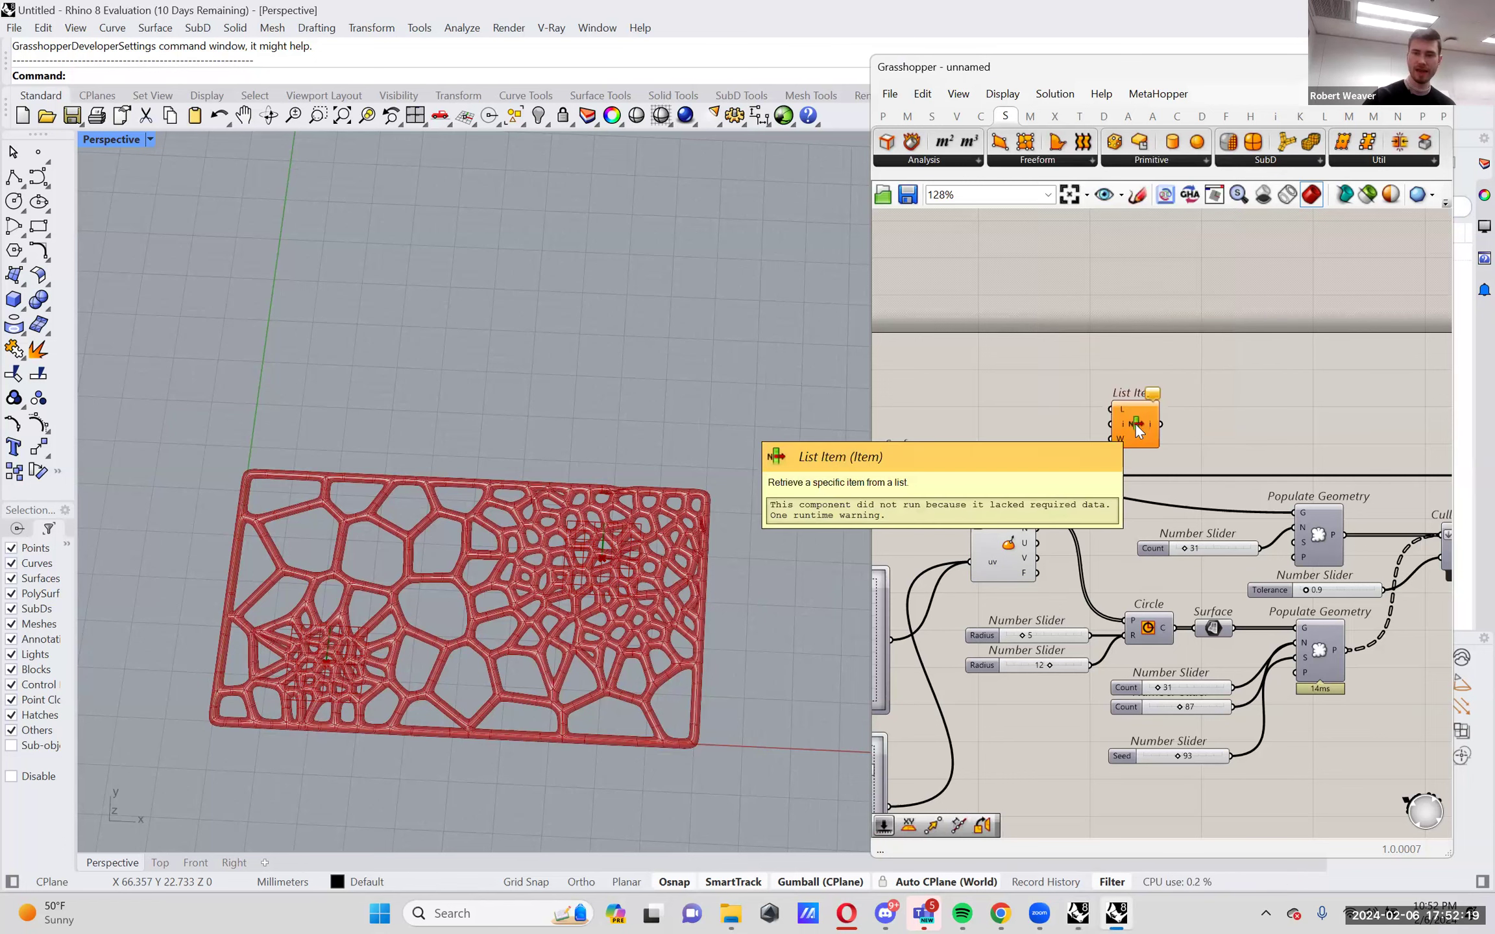
left_click_drag(1135, 424, 1140, 434)
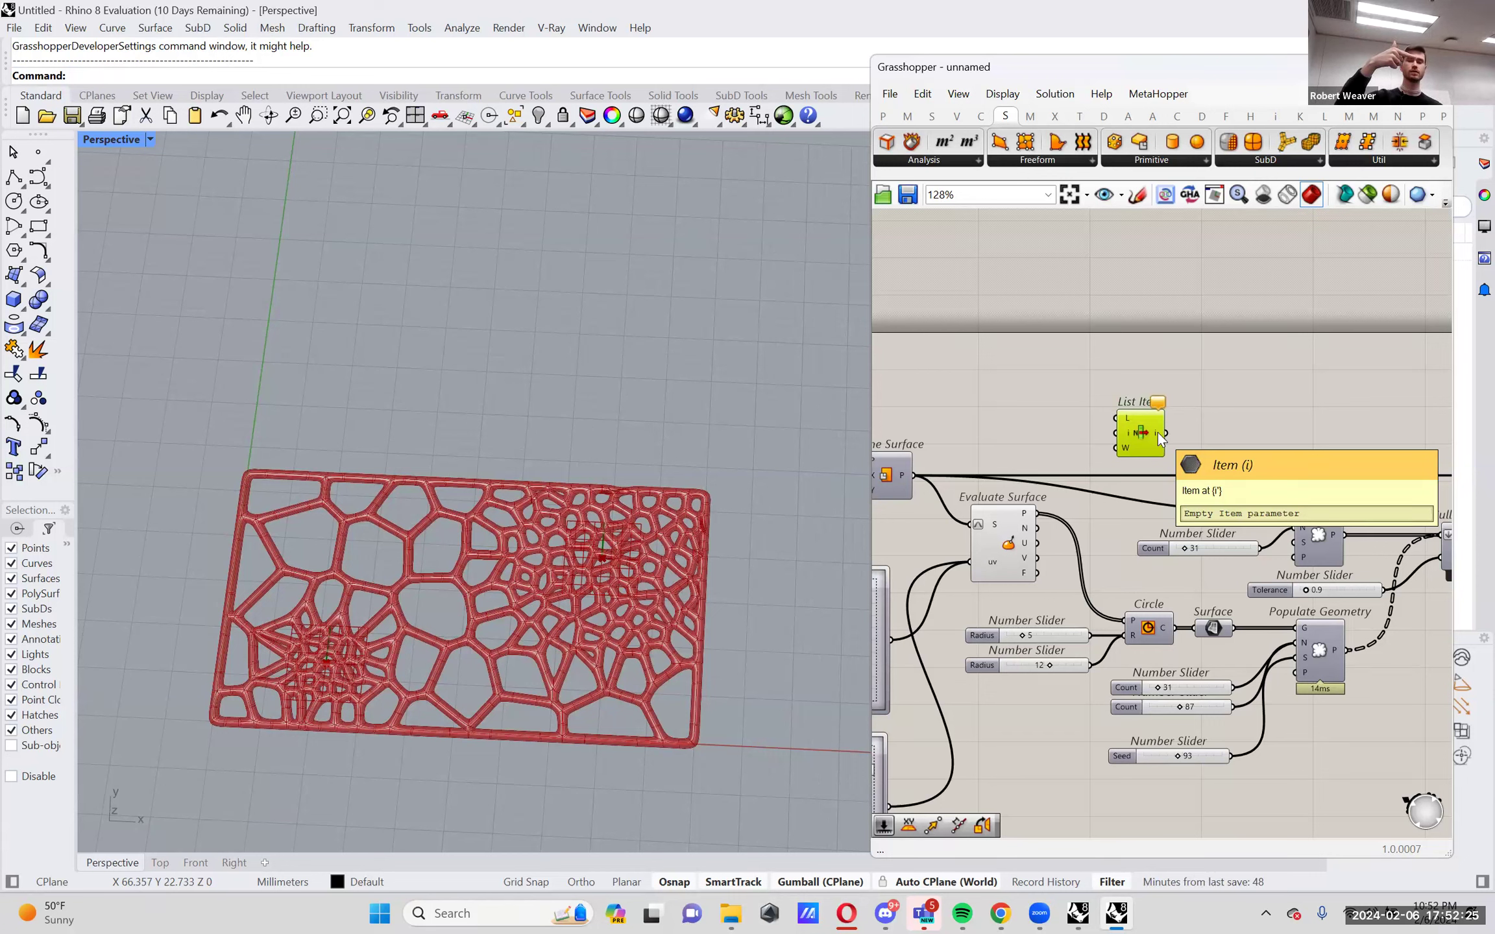
left_click_drag(1036, 513, 1114, 419)
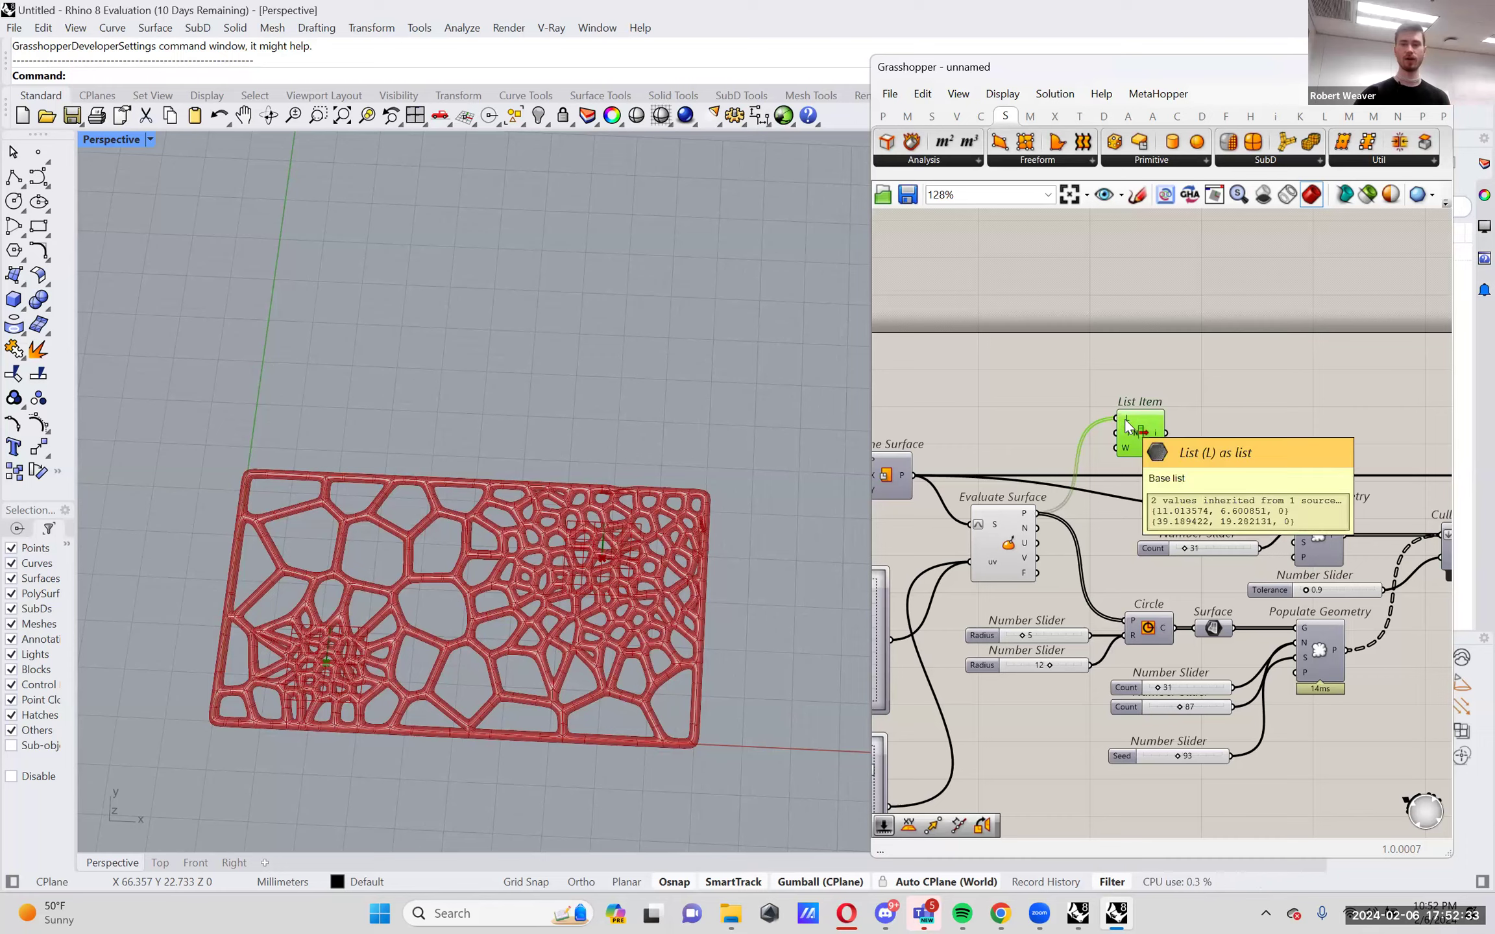
Examine the link from the Point output to List Item's List input and the point within the dense cell area.
scroll(1116, 421, "up", 4)
right_click_drag(1157, 409, 1258, 382)
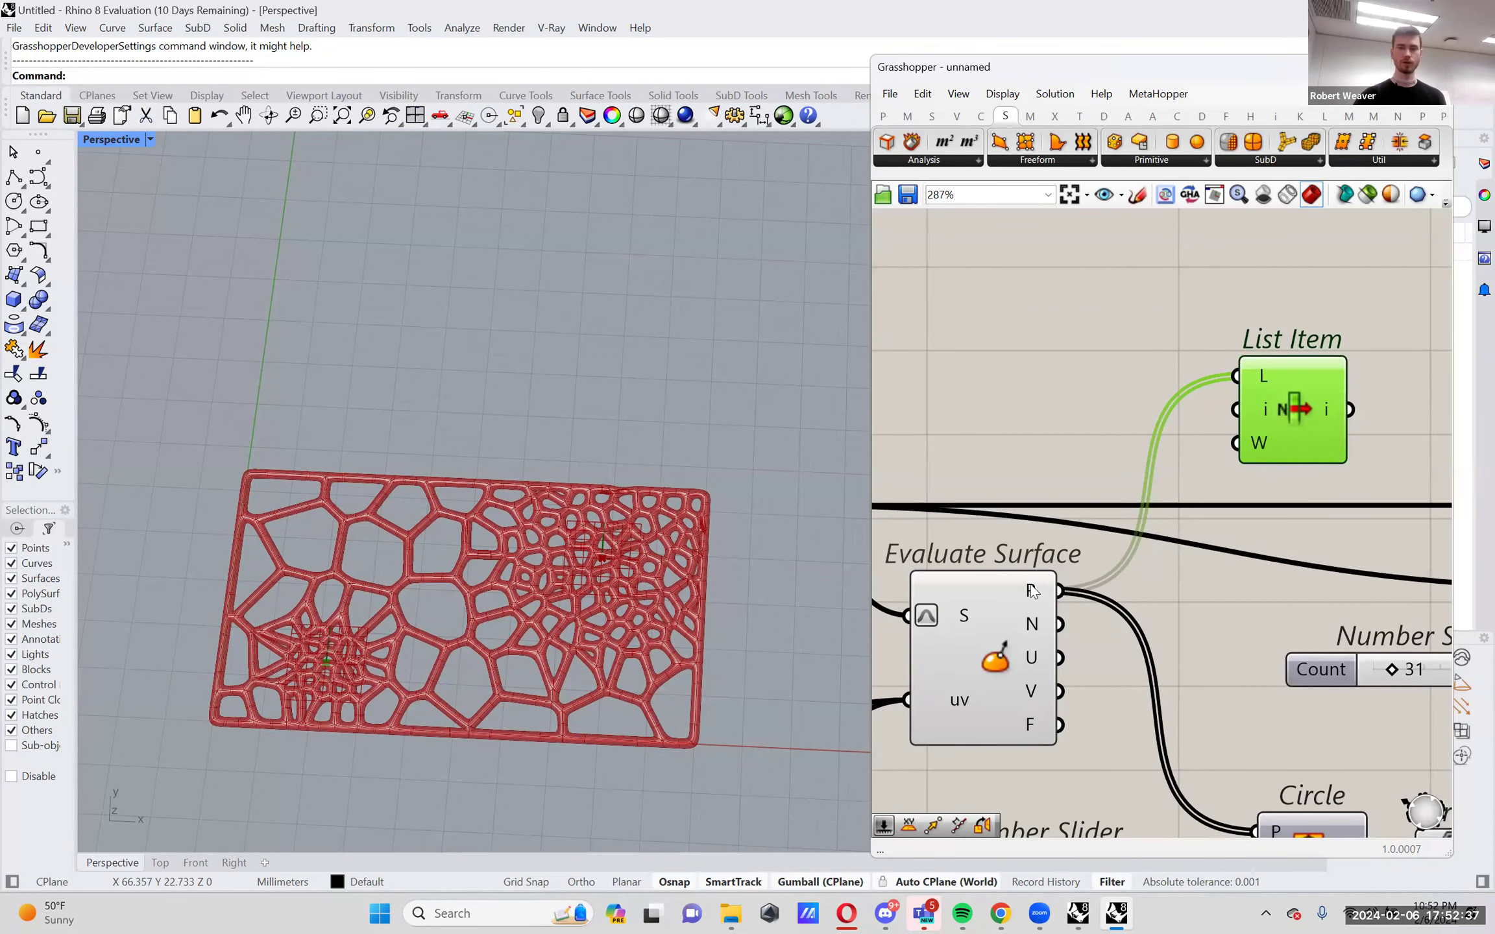
mouse_move(1032, 591)
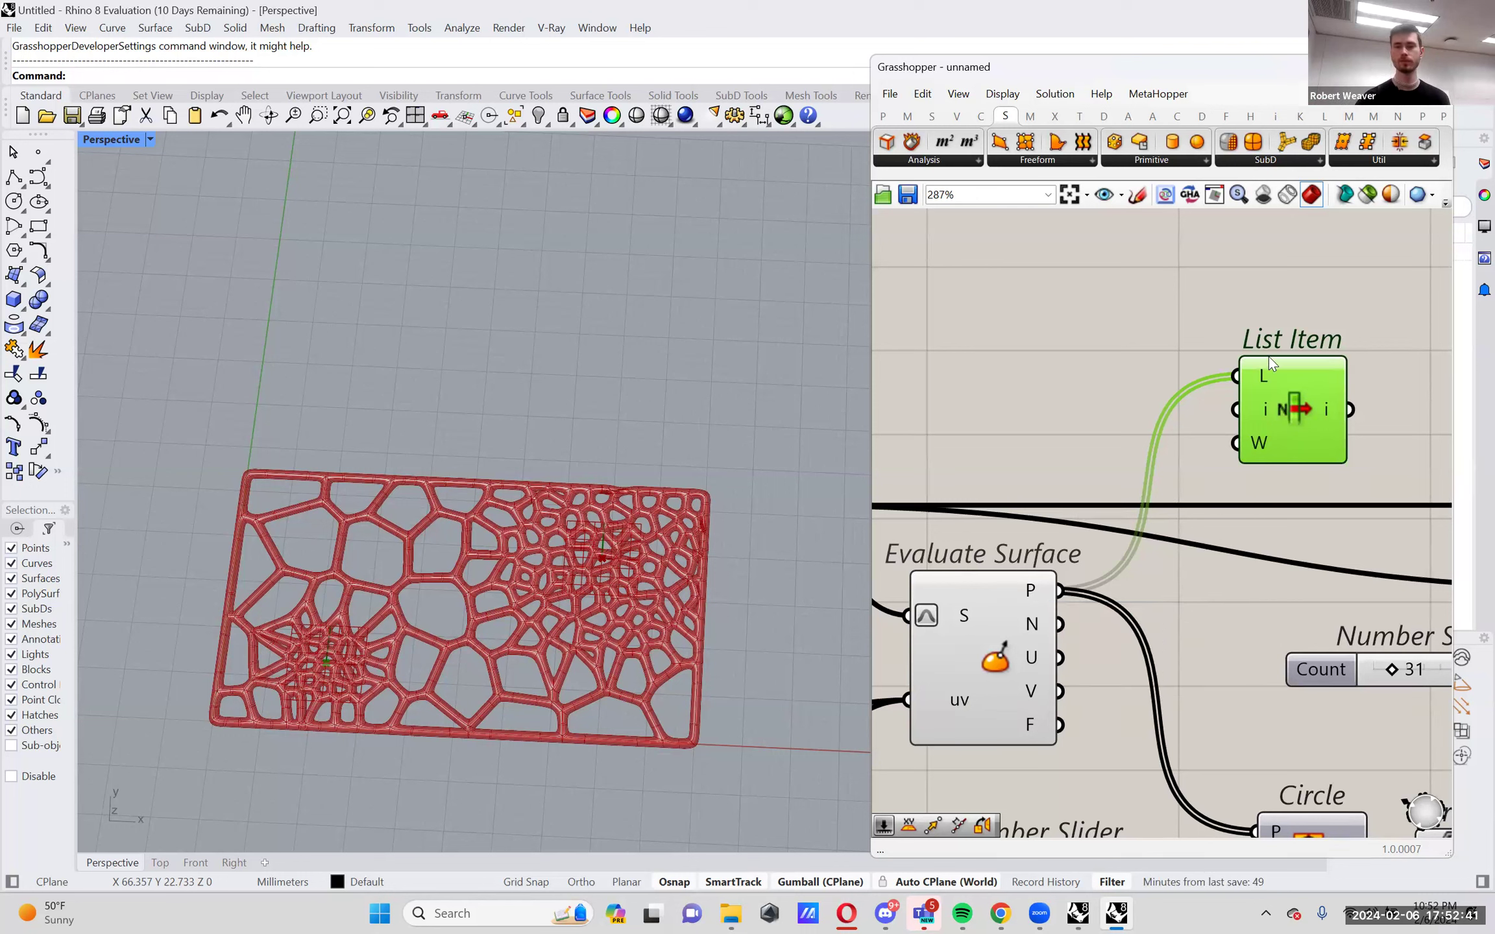
mouse_move(1266, 369)
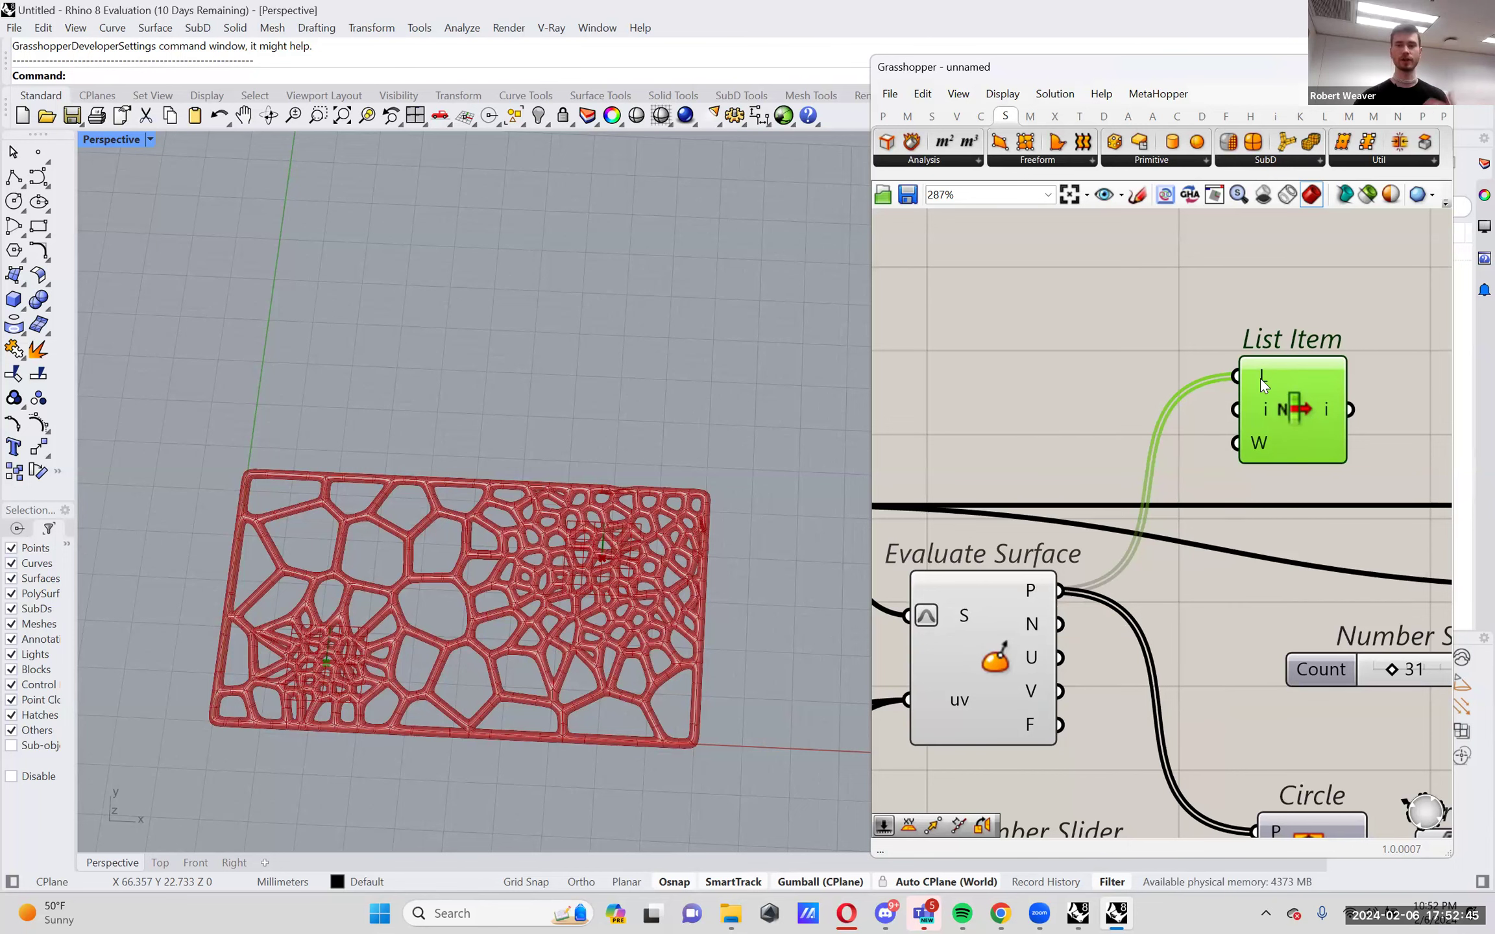
mouse_move(1035, 584)
right_mouse_down()
mouse_move(1041, 536)
mouse_move(1033, 555)
right_mouse_up()
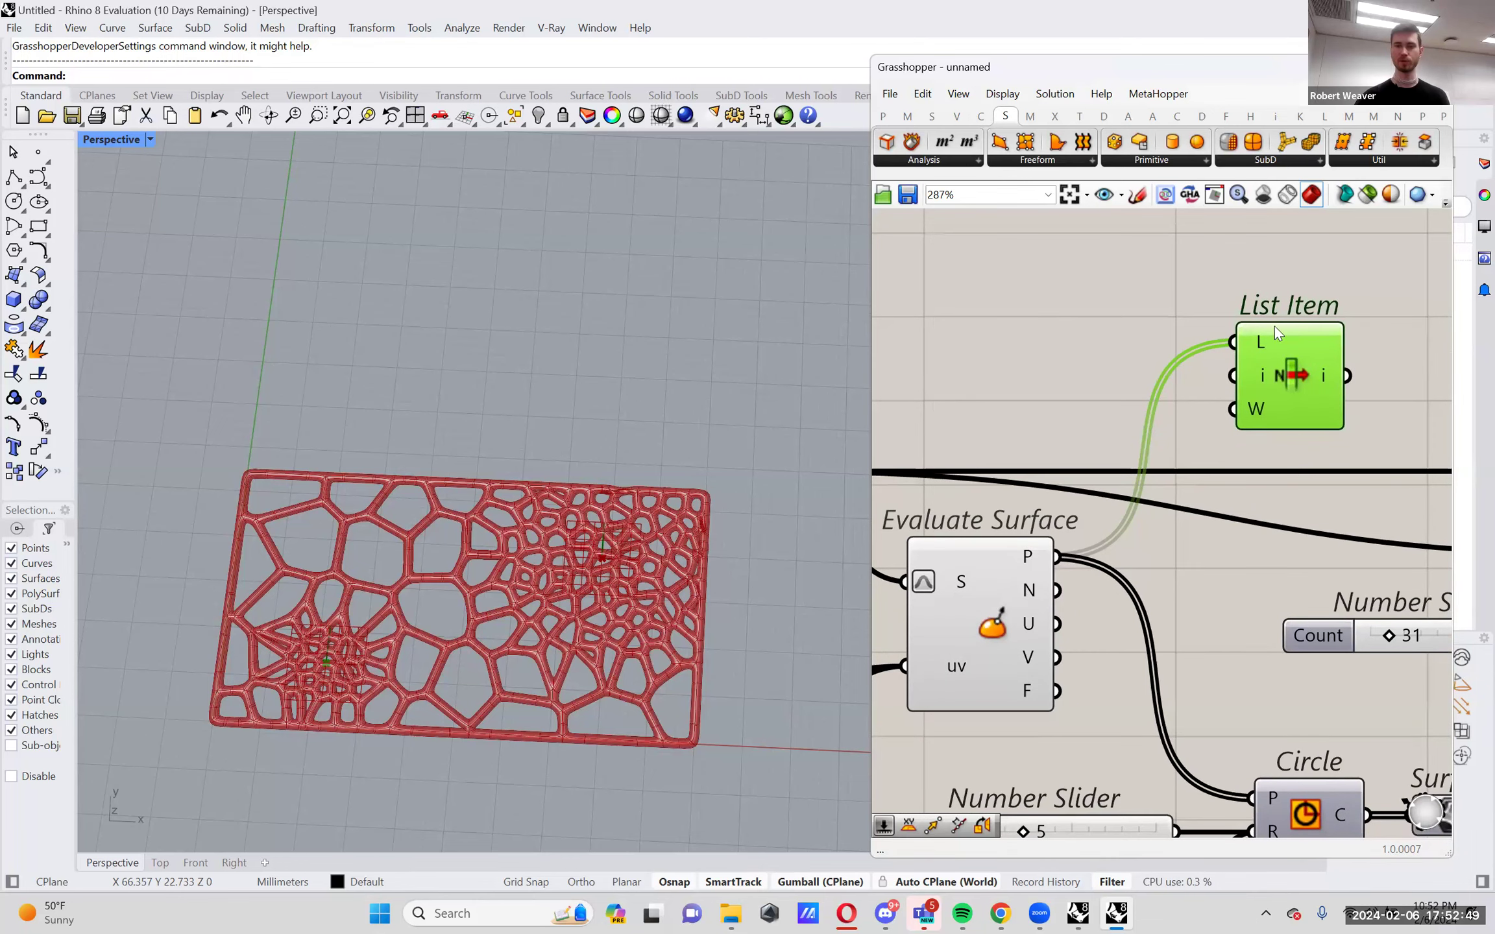
scroll(1255, 344, "up", 2)
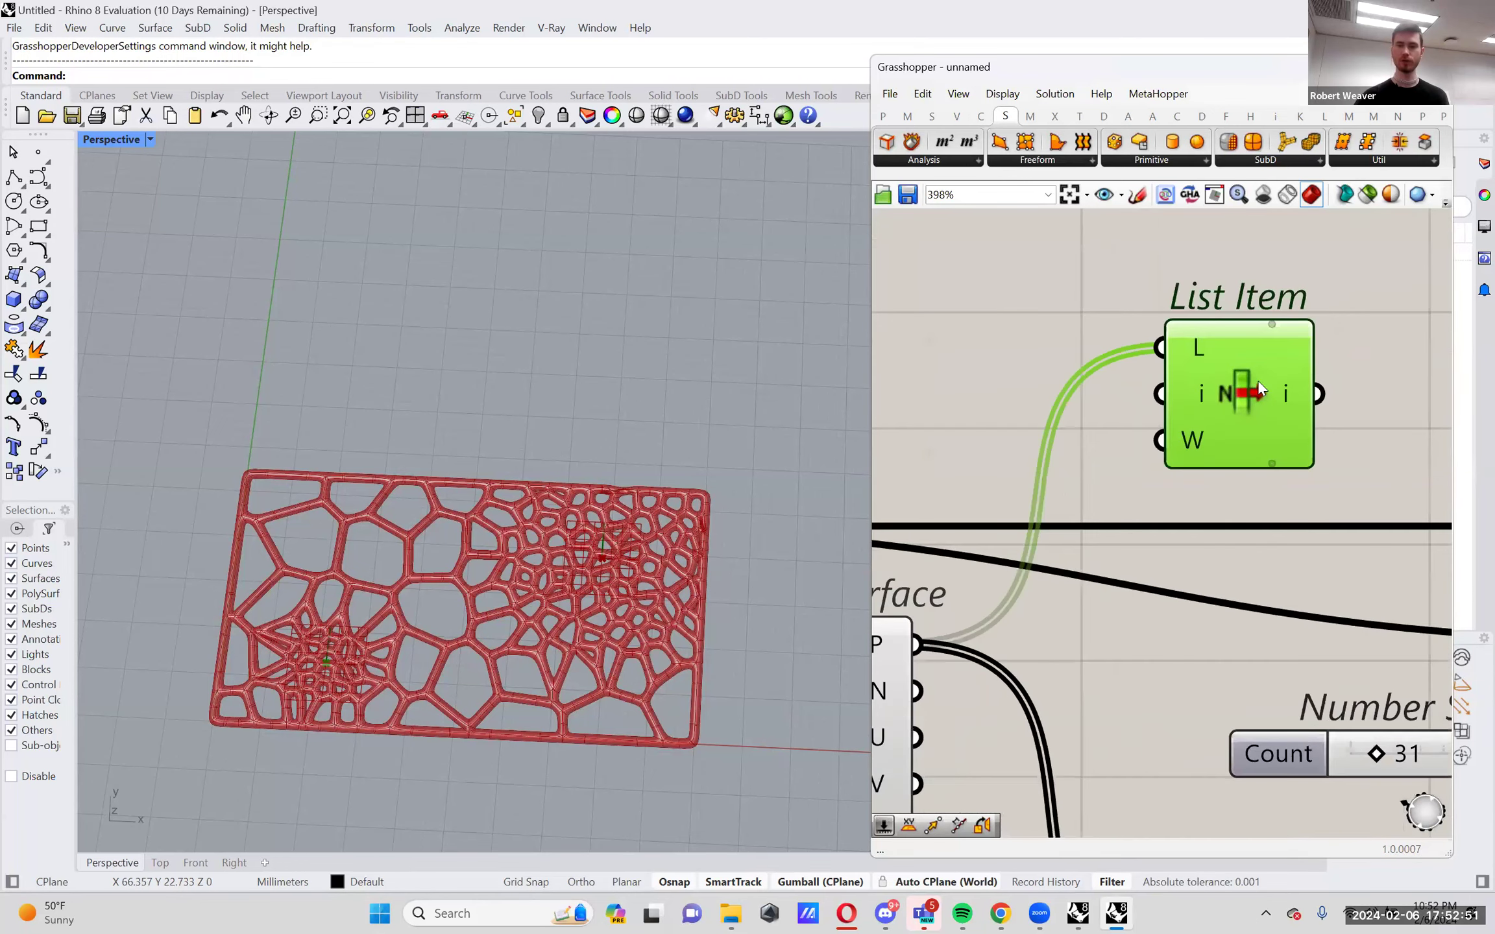
scroll(321, 678, "up", 4)
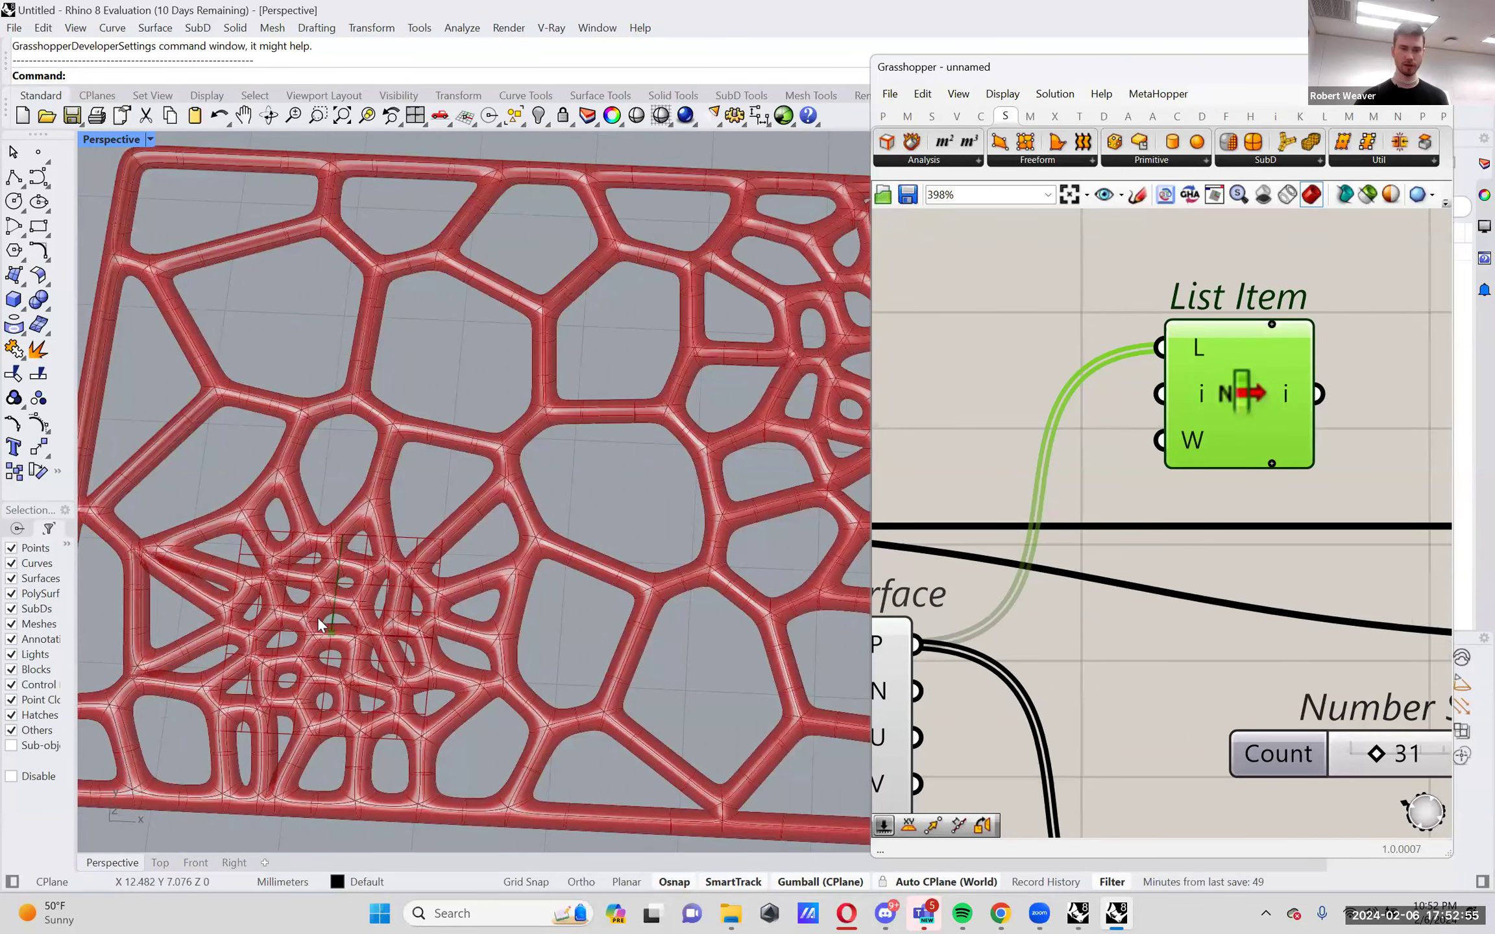
Turn off the preview of the MultiPipe component.
scroll(1278, 575, "down", 5)
scroll(1253, 499, "up", 2)
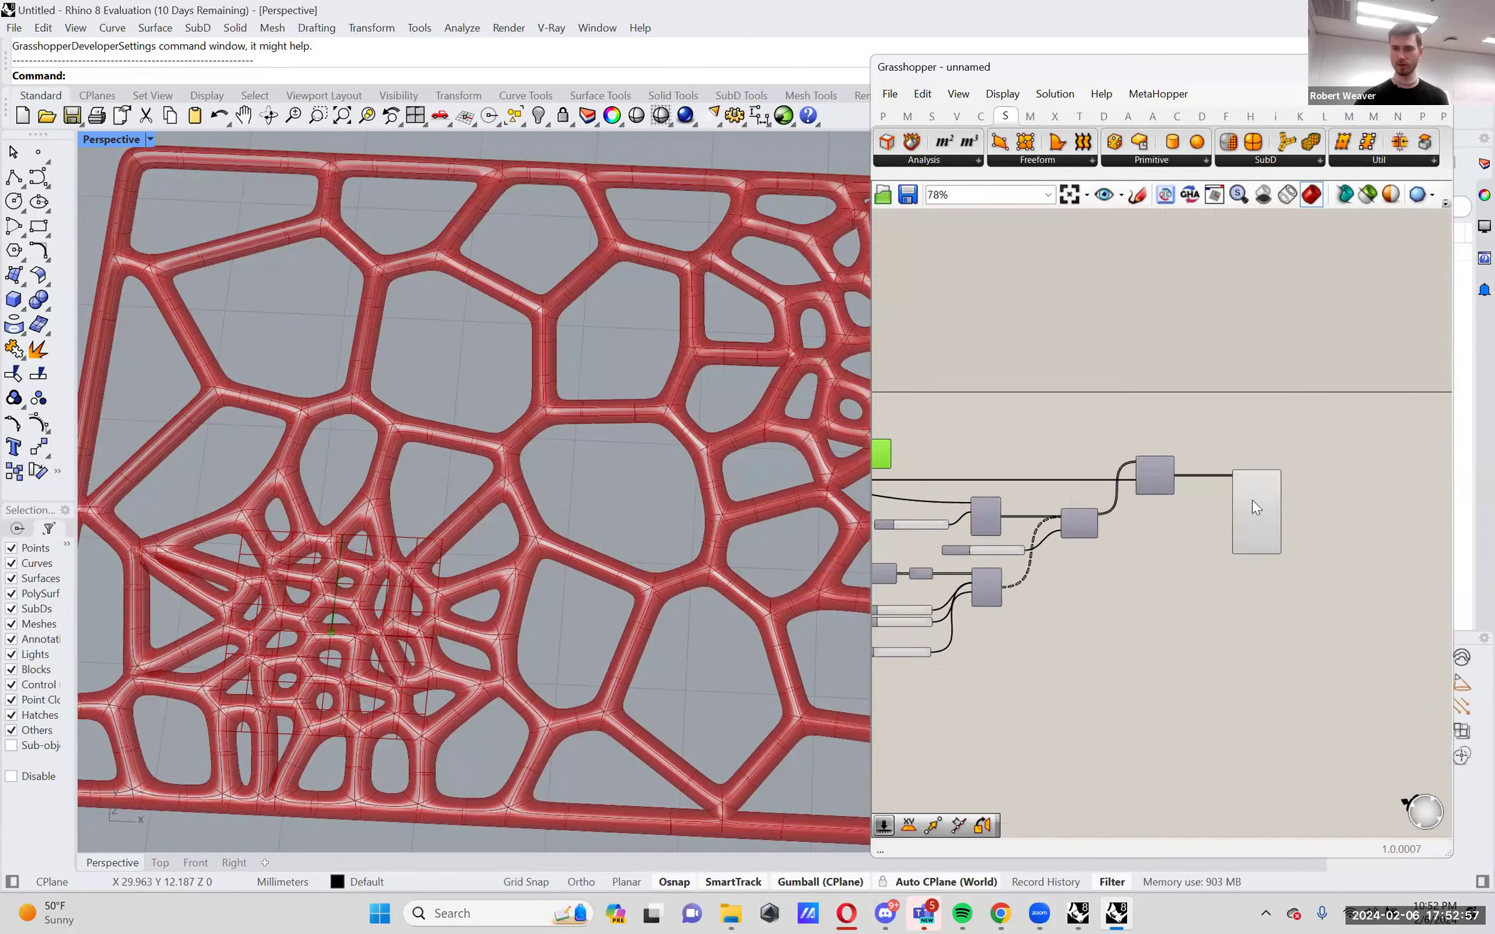
right_click(1268, 506)
left_click(1288, 541)
Deselect List Item and select Evaluate Surface to highlight its preview in the viewport.
right_click_drag(960, 485, 1314, 526)
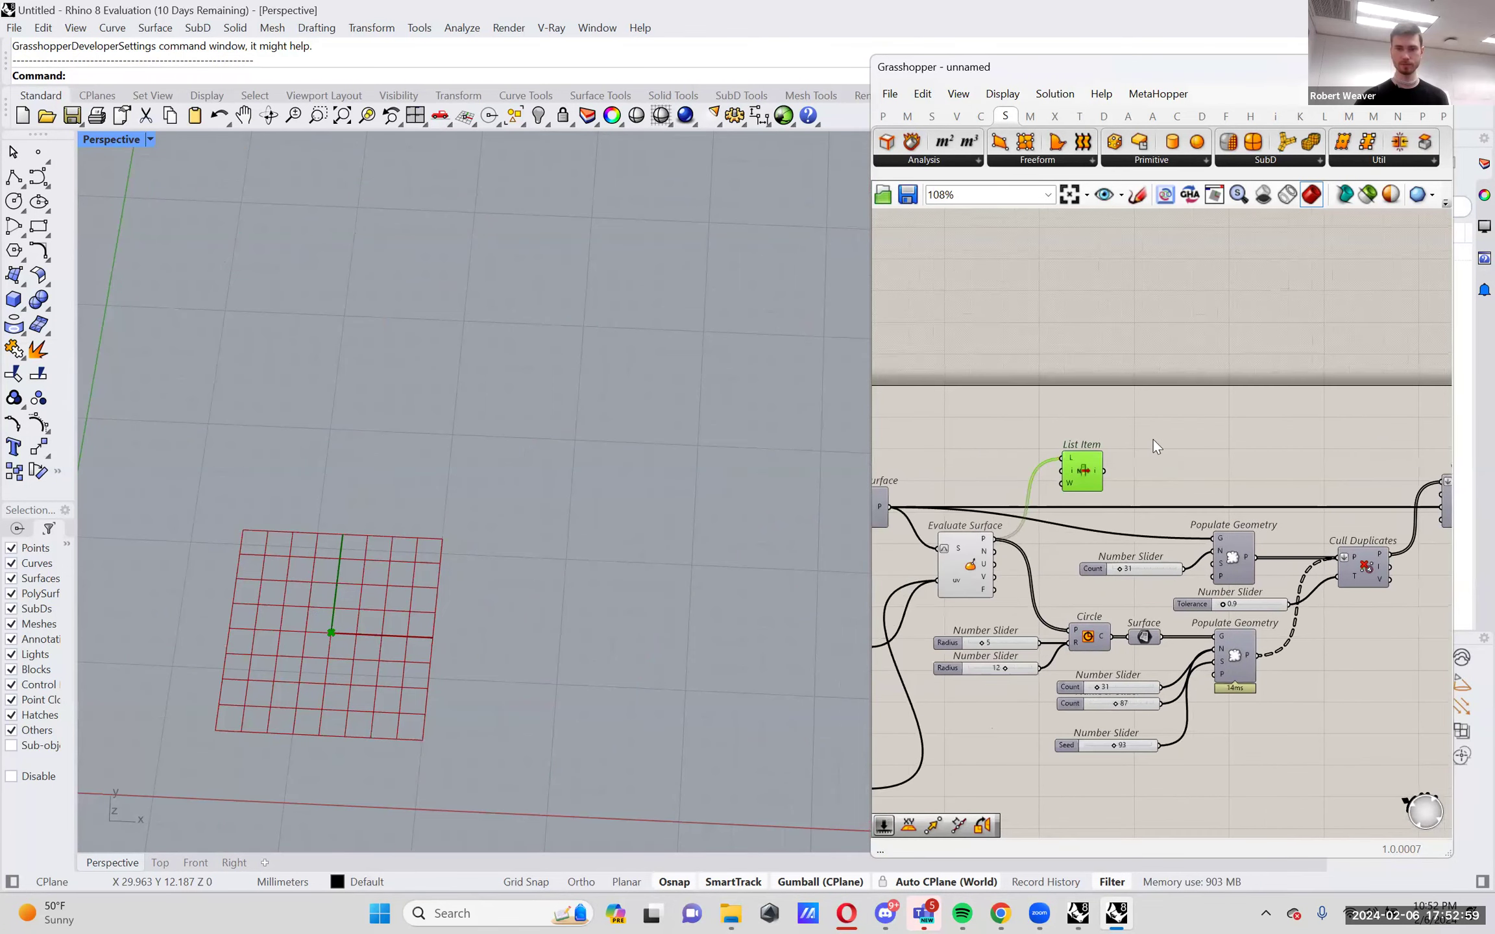
left_click(1054, 465)
scroll(1064, 468, "up", 1)
scroll(1218, 433, "up", 3)
scroll(1270, 429, "down", 1)
left_click(1271, 429)
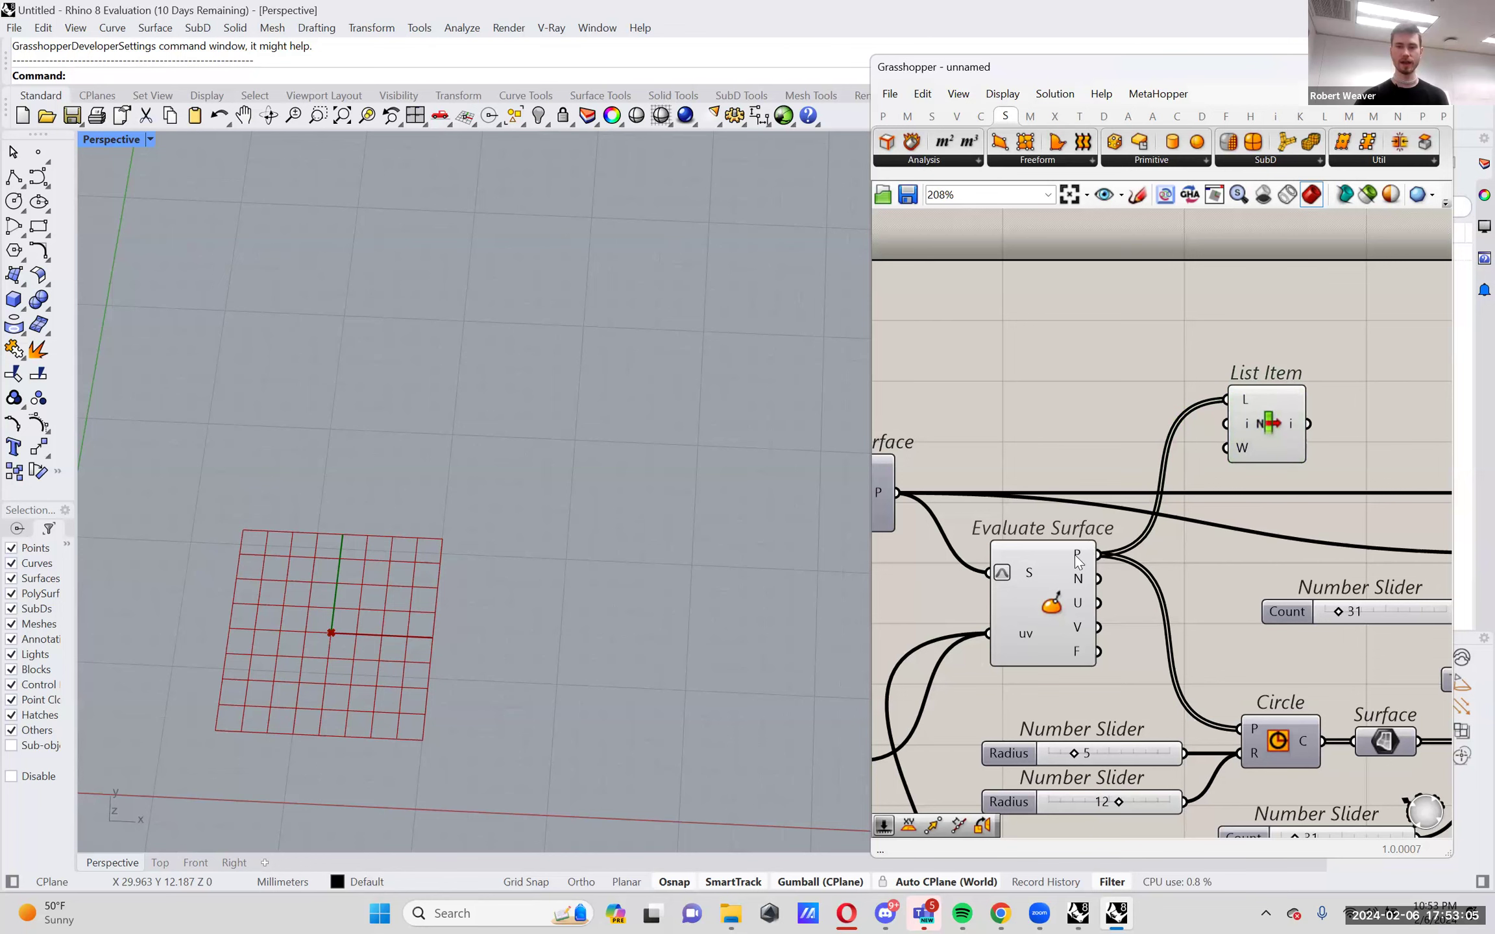
left_click(1086, 577)
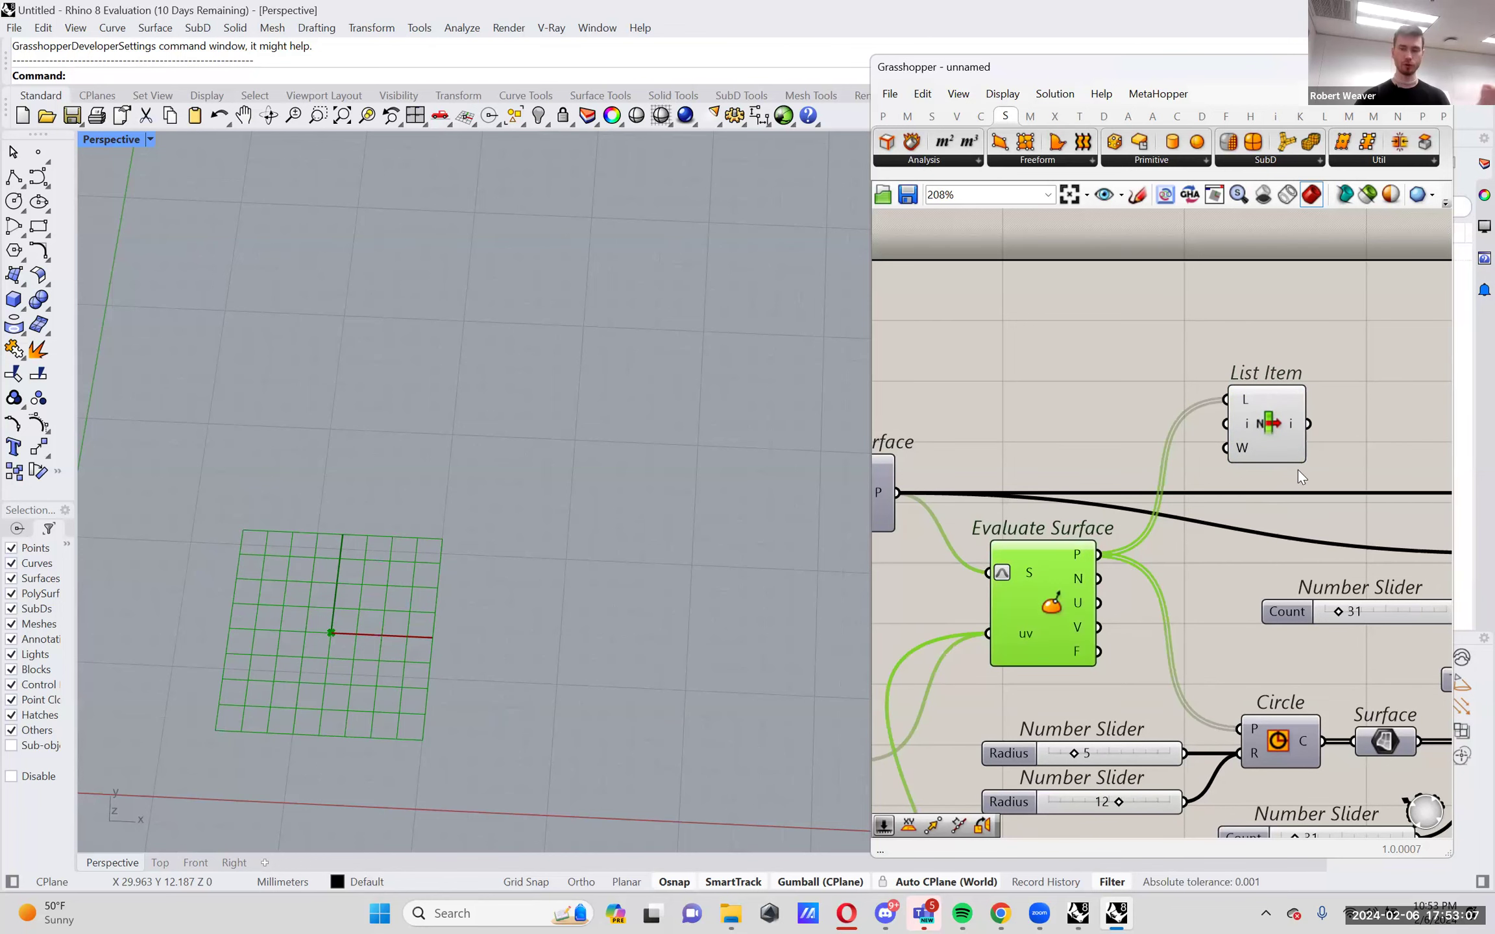
Examine the default value of List Item's Index input.
scroll(1268, 433, "up", 1)
right_click_drag(1266, 427, 1304, 401)
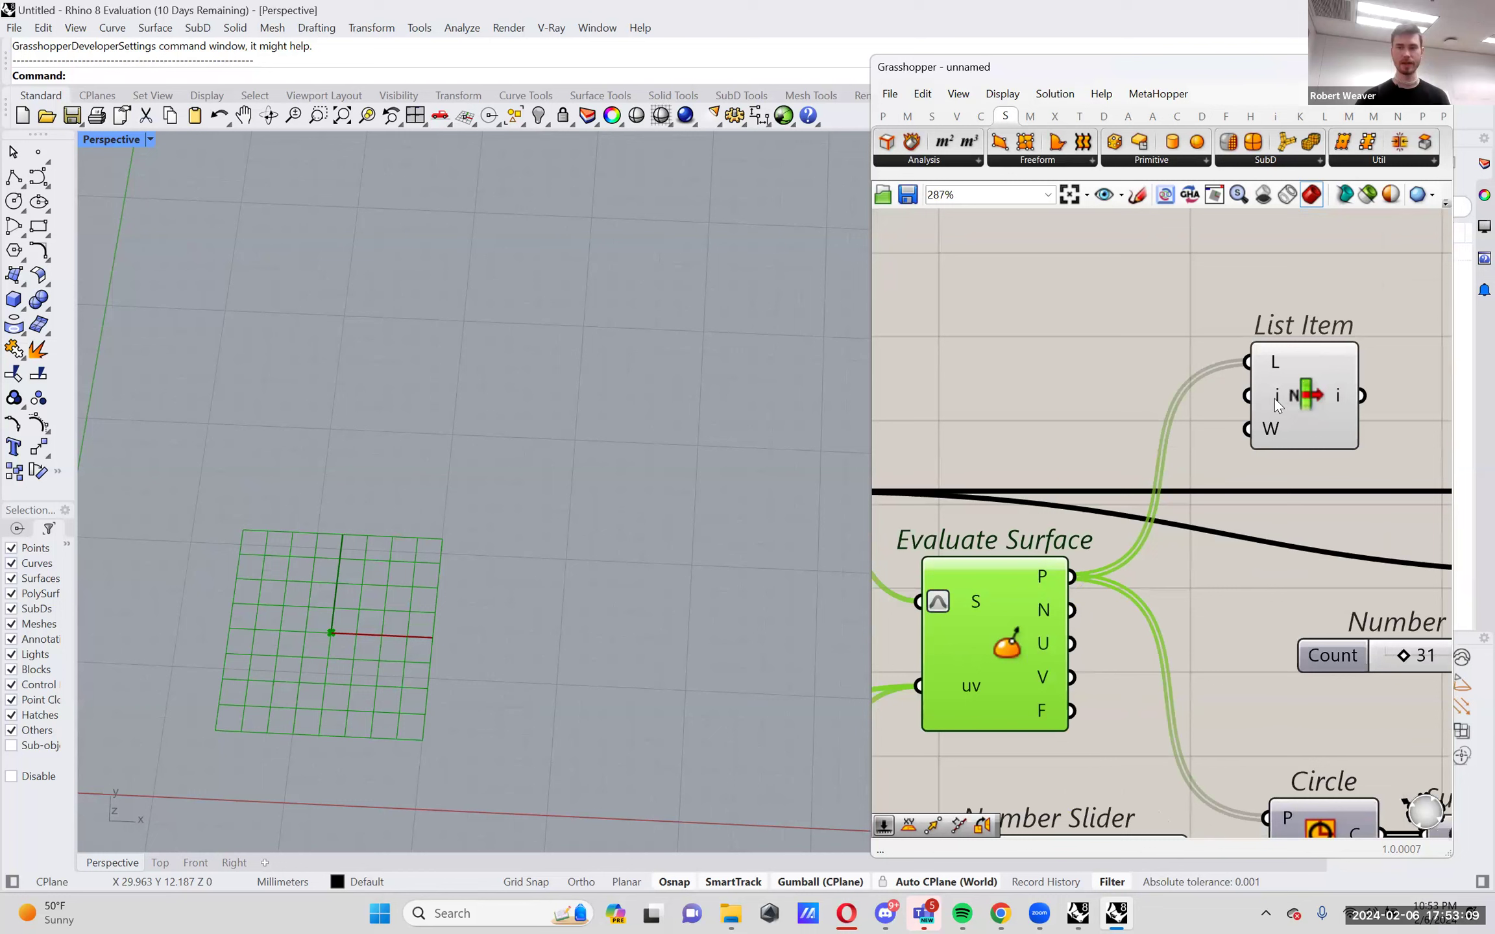
mouse_move(1274, 399)
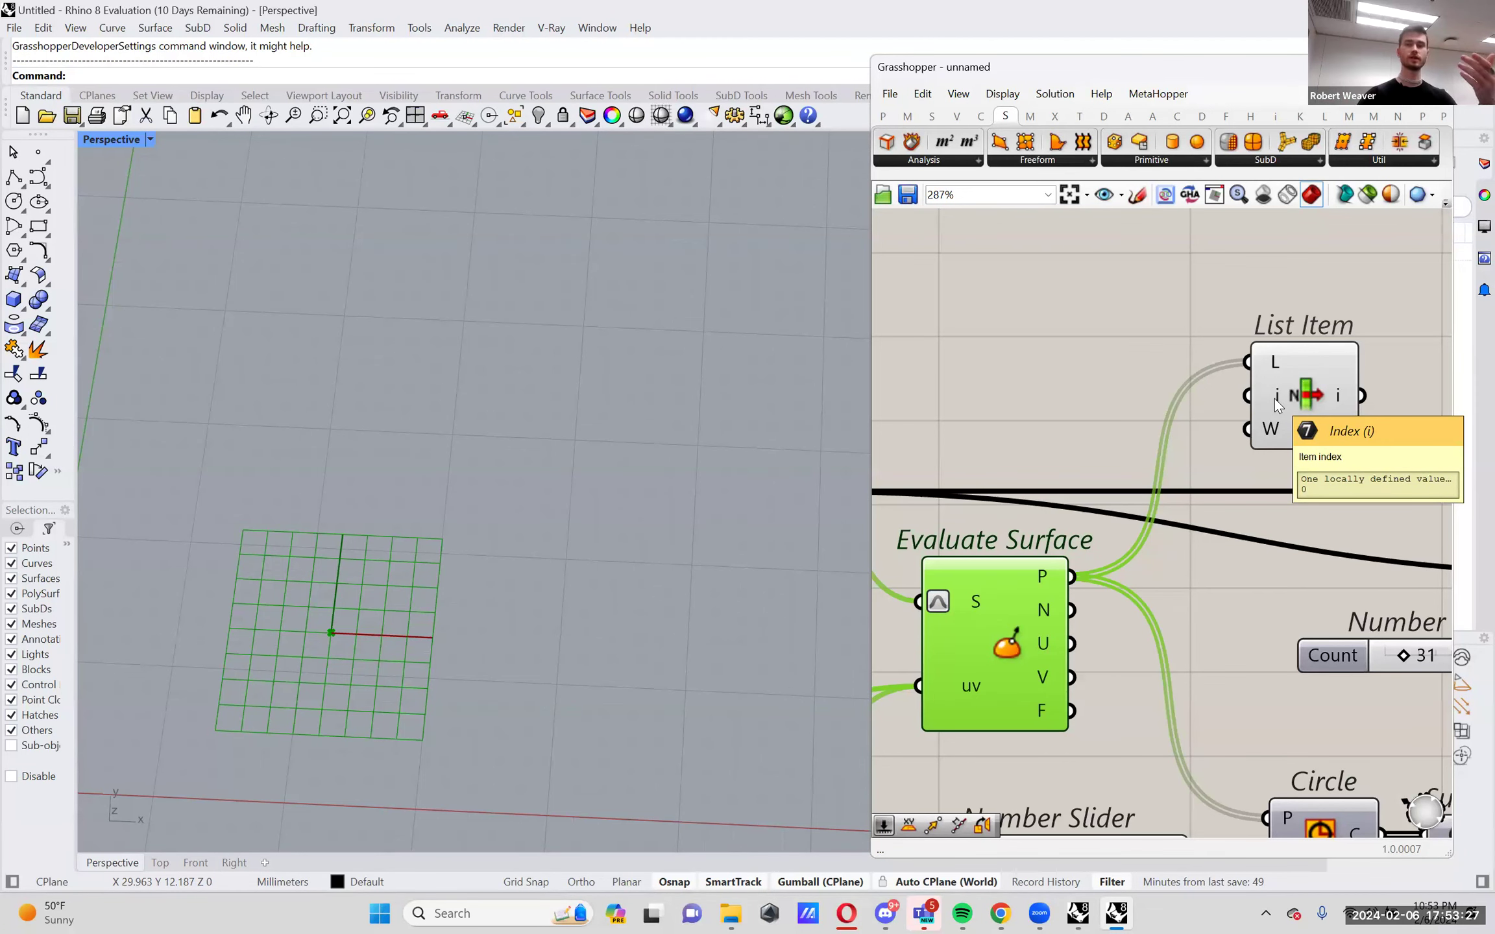
scroll(1274, 399, "up", 2)
right_click_drag(1274, 399, 1205, 446)
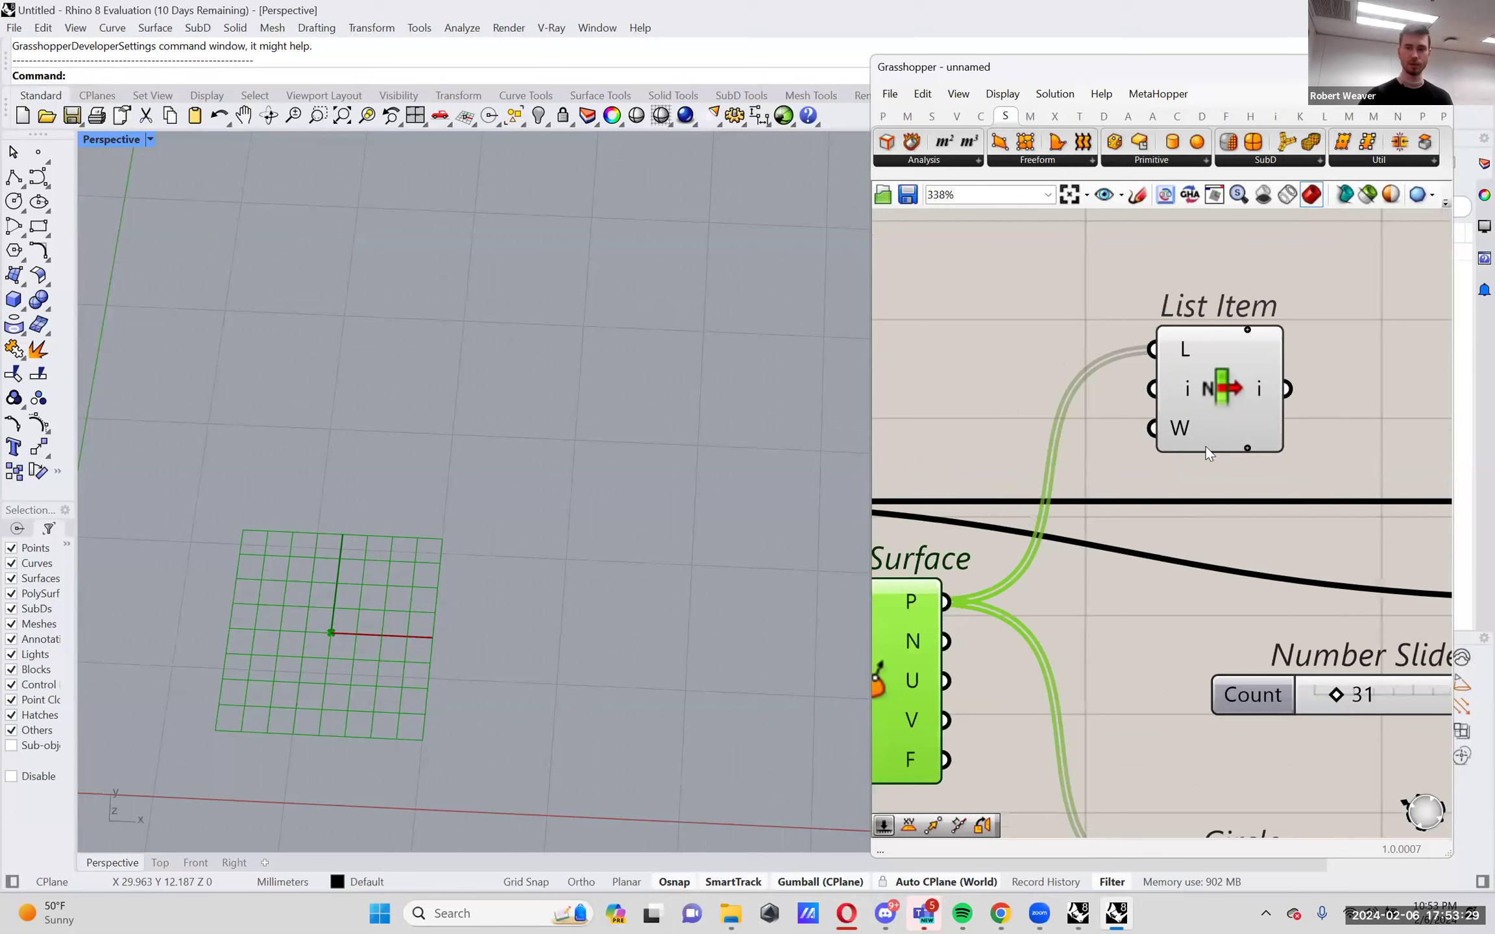
scroll(1196, 379, "up", 3)
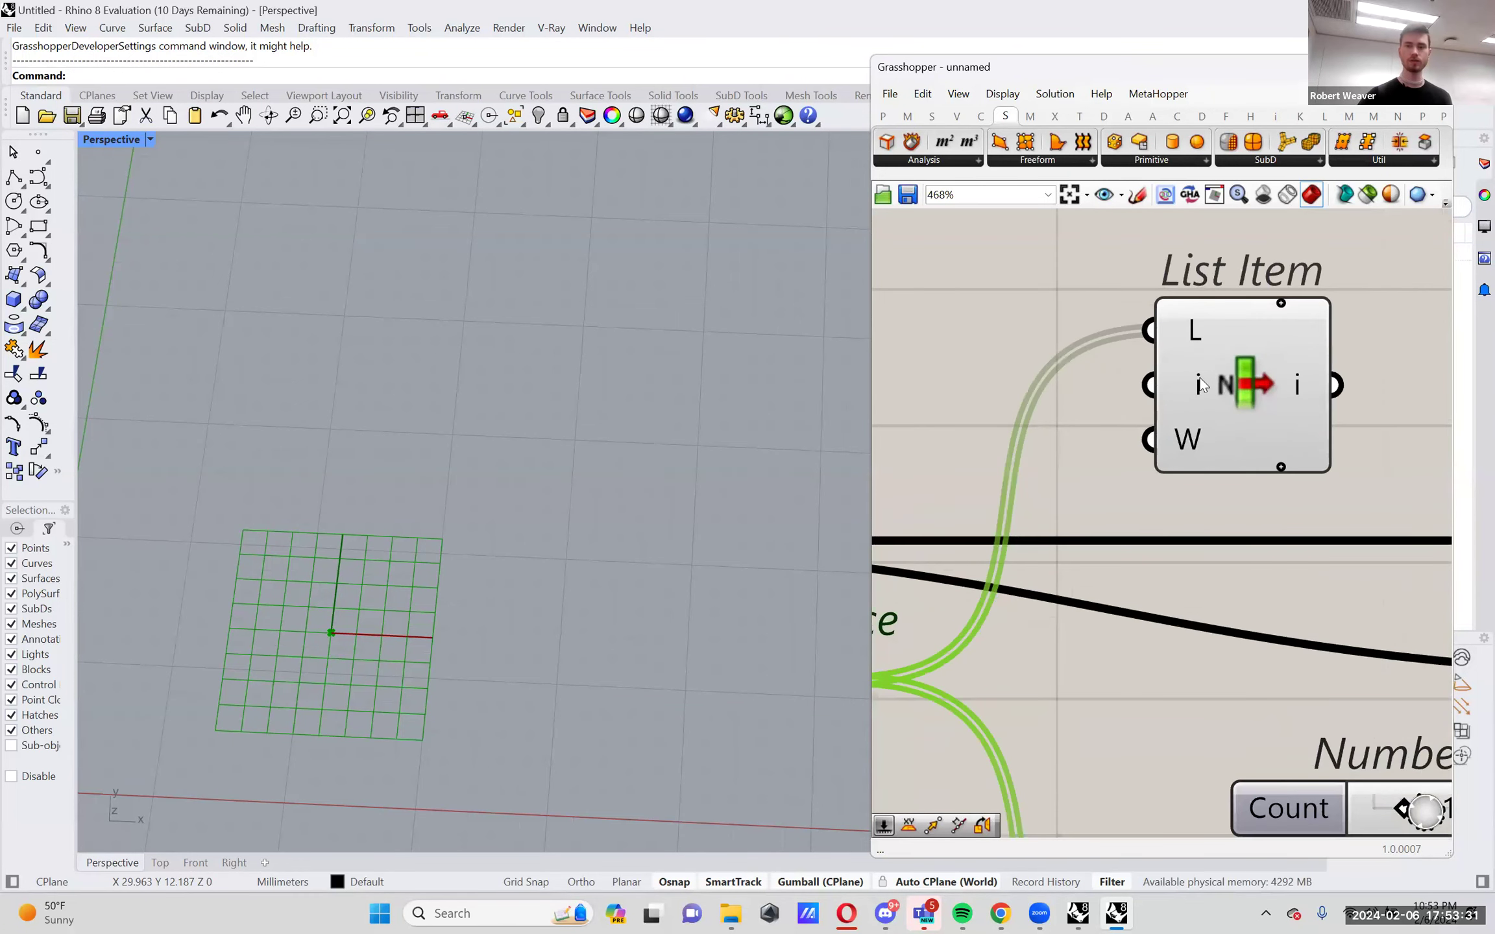
mouse_move(1200, 384)
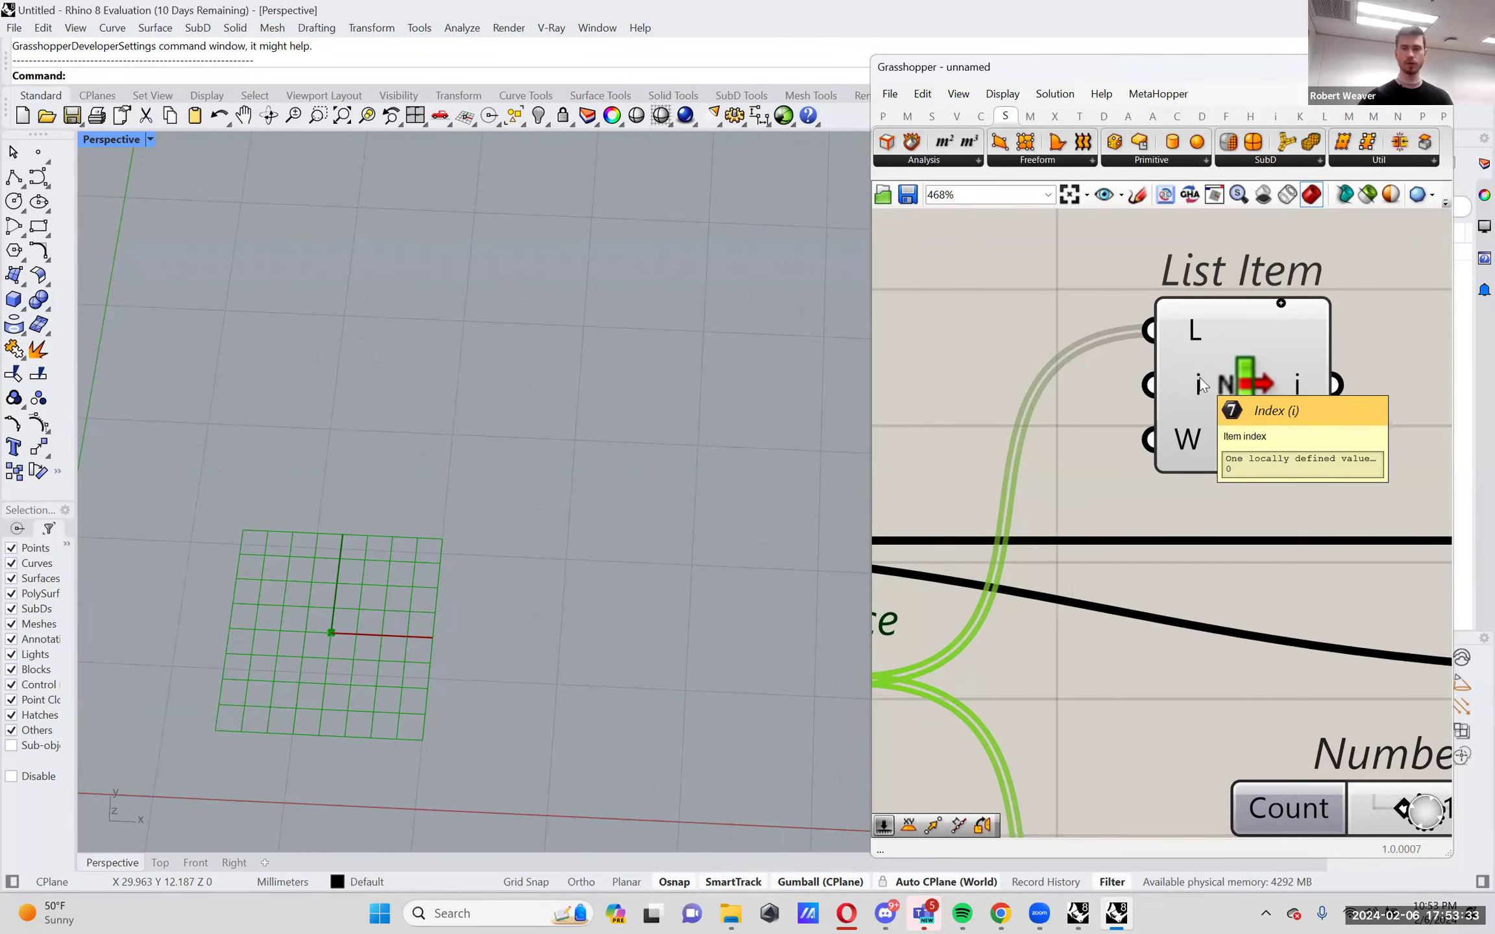
Deselect Evaluate Surface and examine the List, Index, Wrap and Item data inside the List Item component.
scroll(1262, 394, "down", 5)
left_click(1270, 395)
scroll(1269, 397, "up", 4)
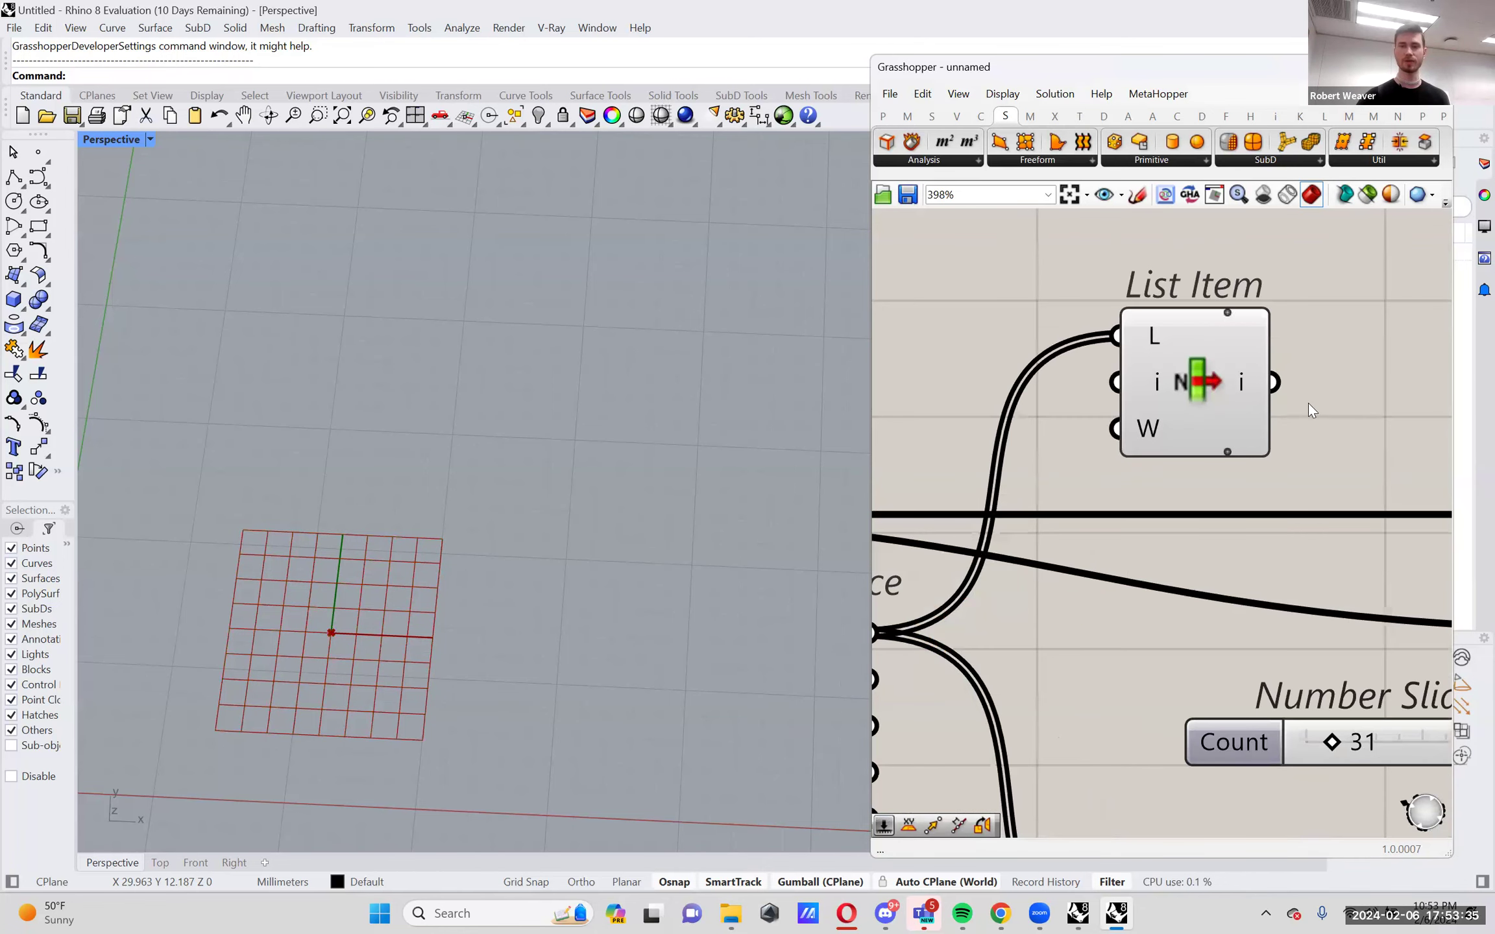
right_click_drag(1317, 406, 1299, 429)
scroll(1275, 432, "up", 2)
scroll(1268, 444, "up", 4)
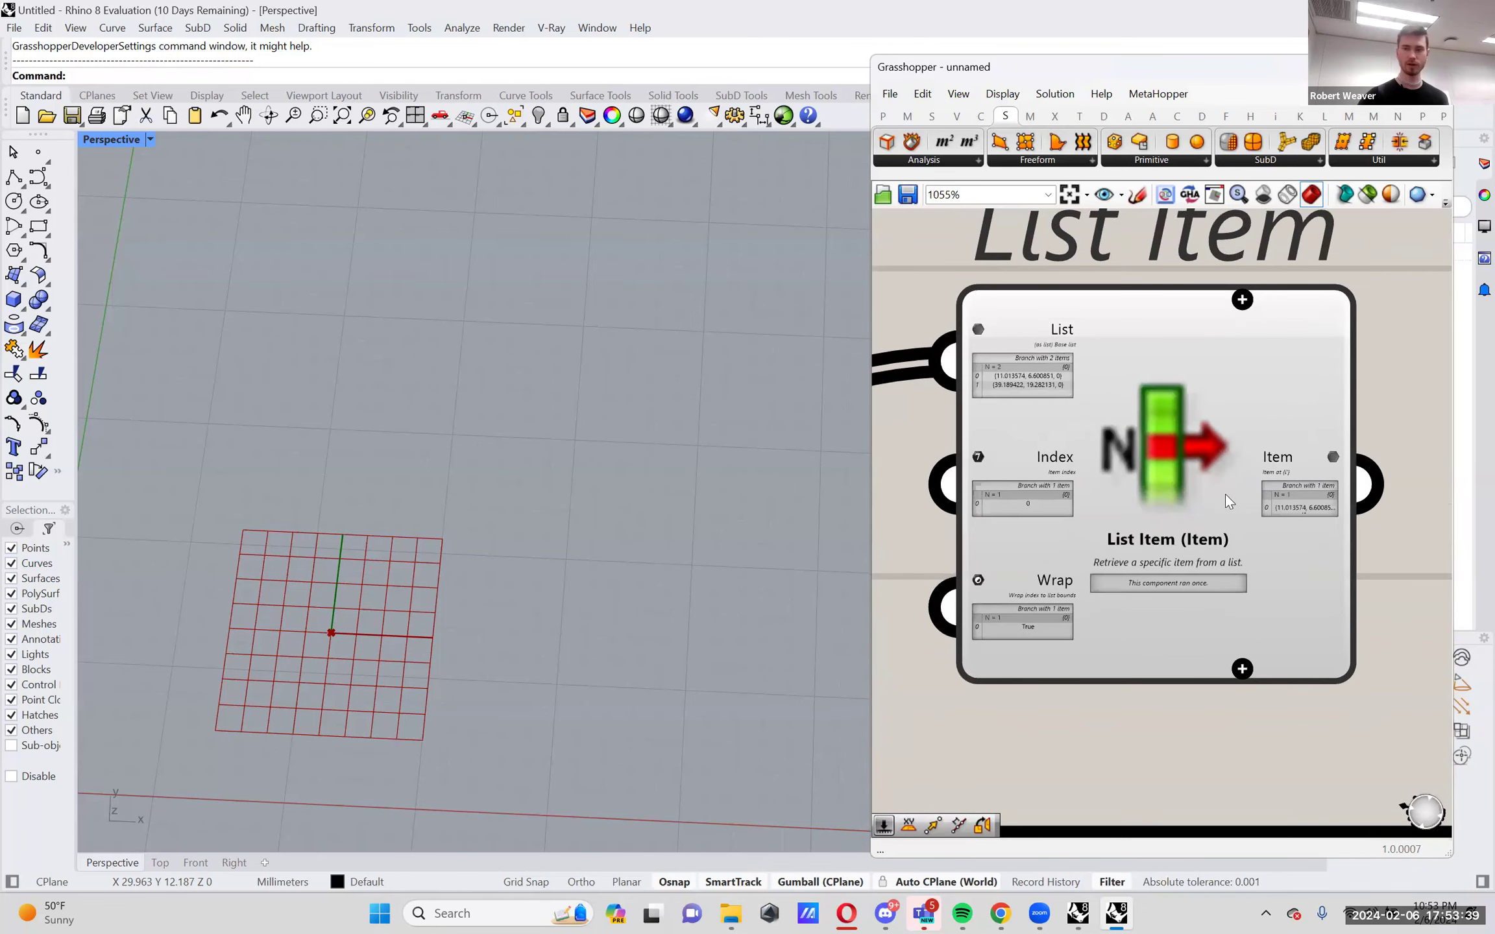
Add a second item output, +1, to the List Item component.
scroll(1225, 494, "down", 2)
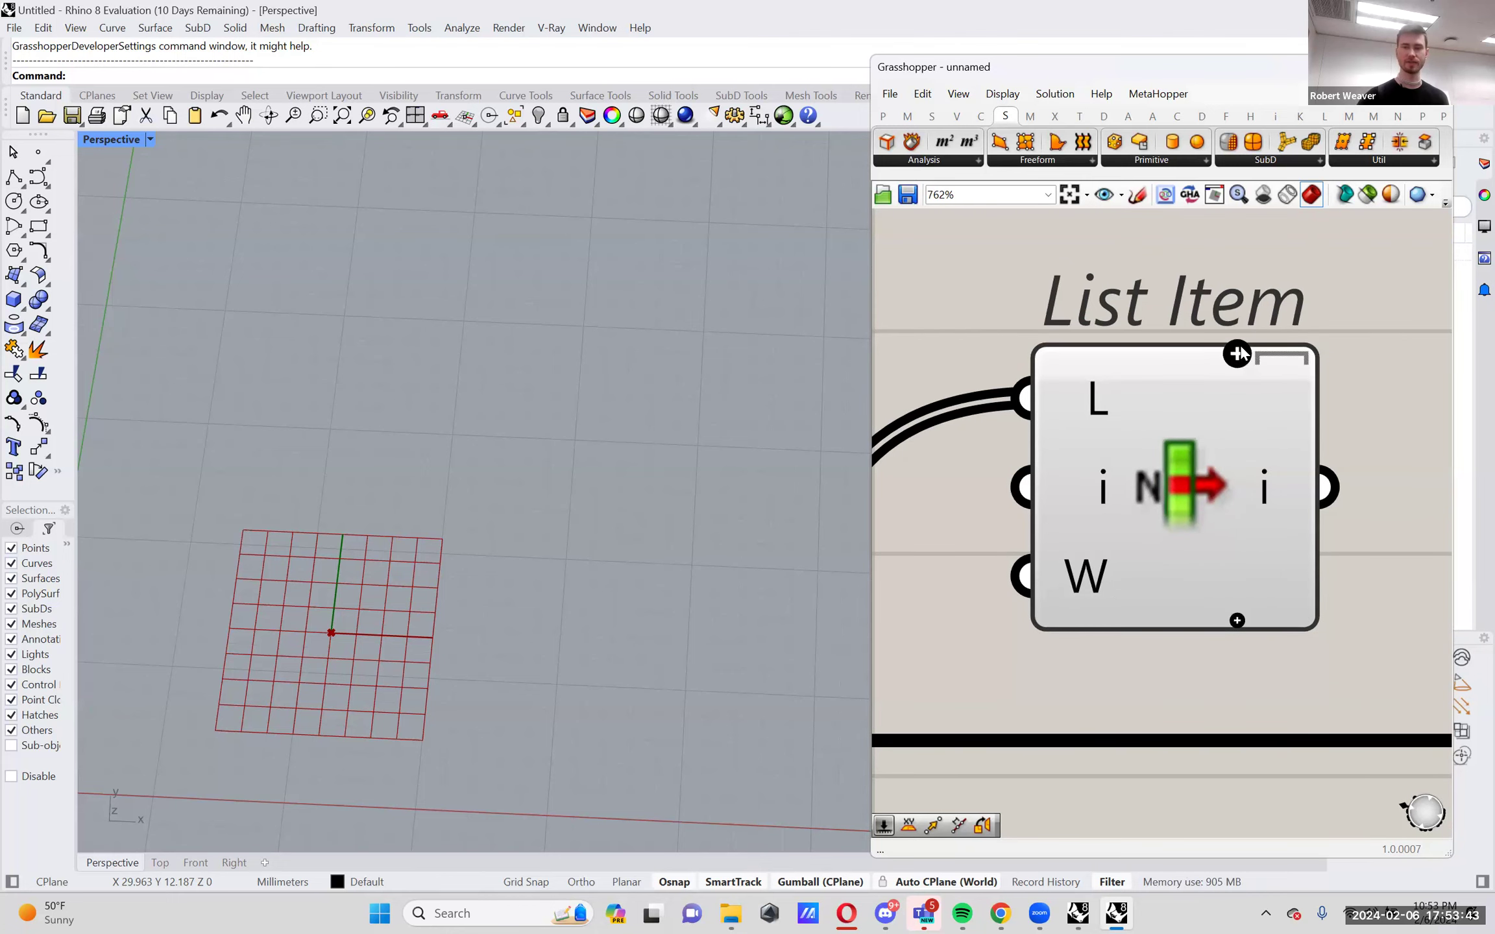
left_click(1241, 625)
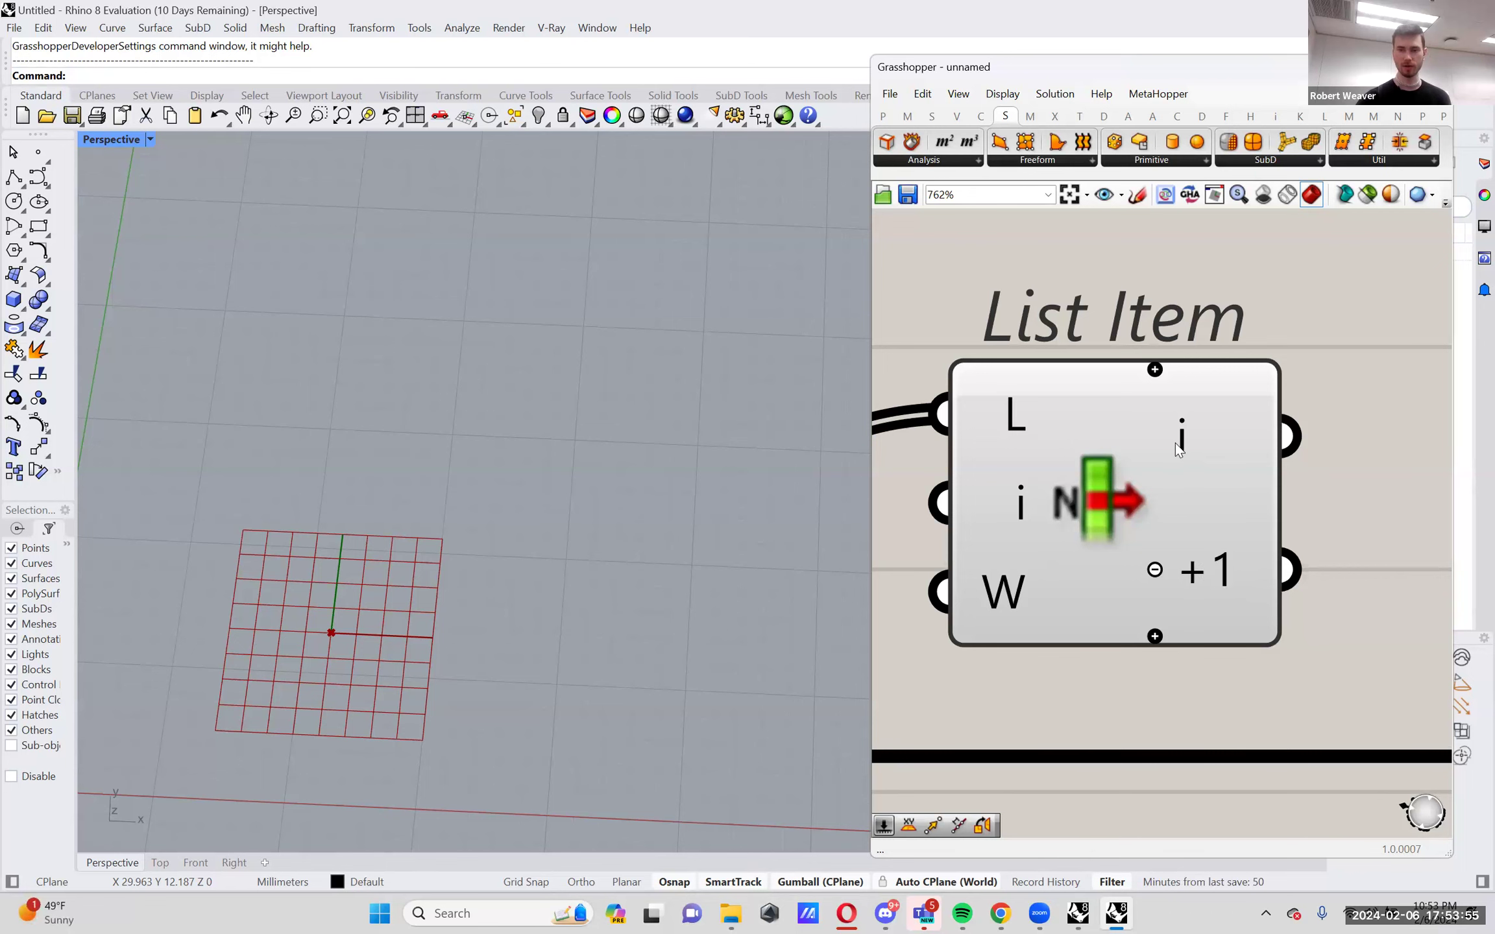
scroll(1162, 454, "down", 2)
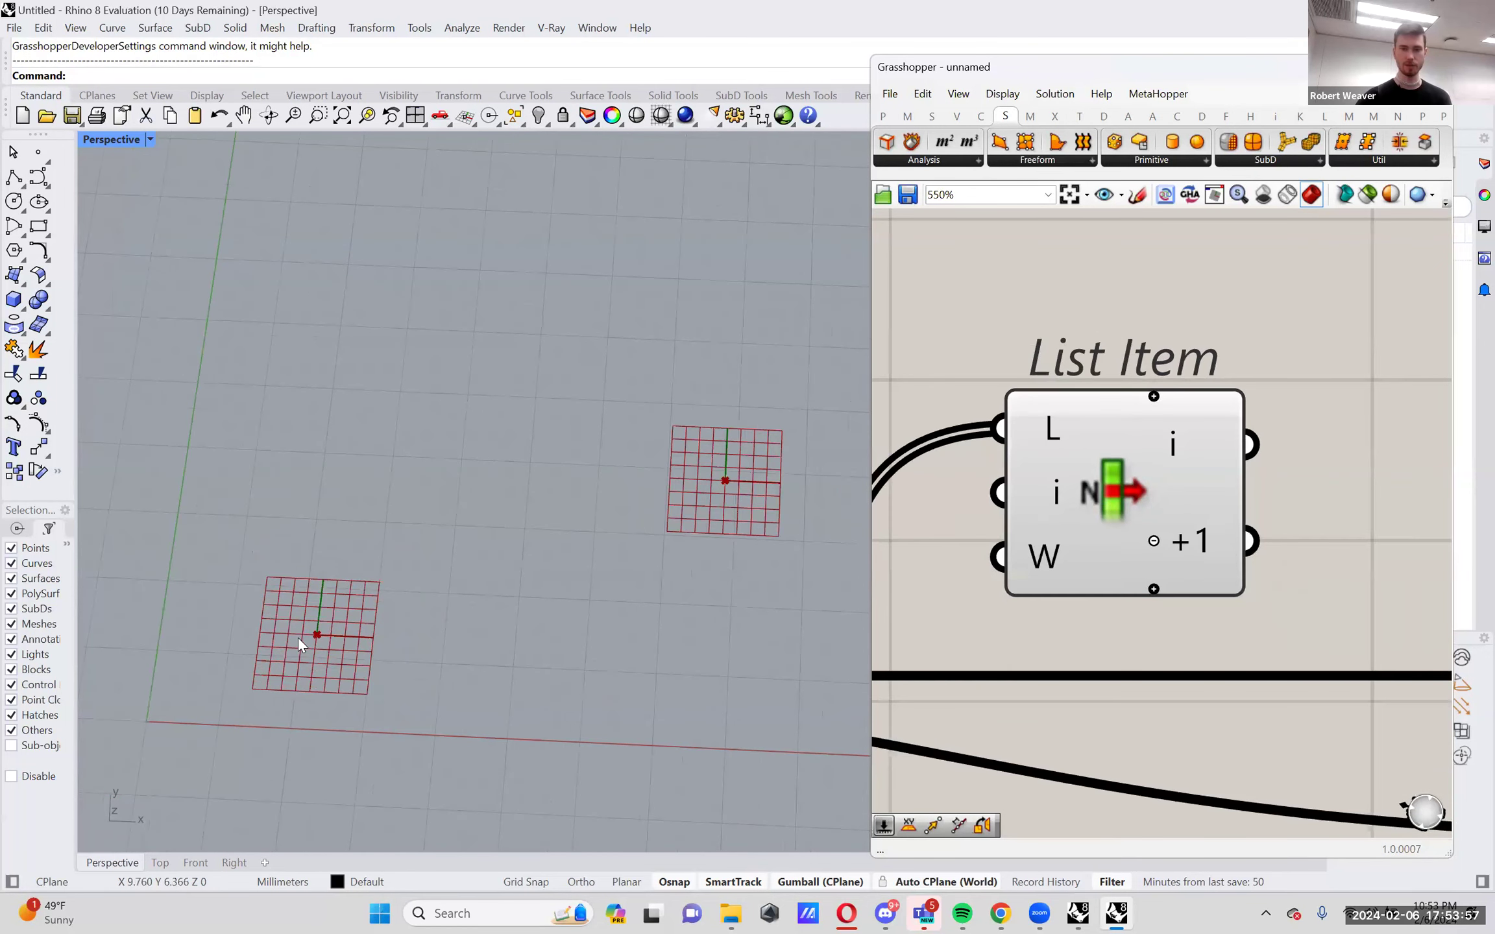
Remove List Item's +1 output and add it back, comparing the highlighted points in the viewport.
left_click(1107, 486)
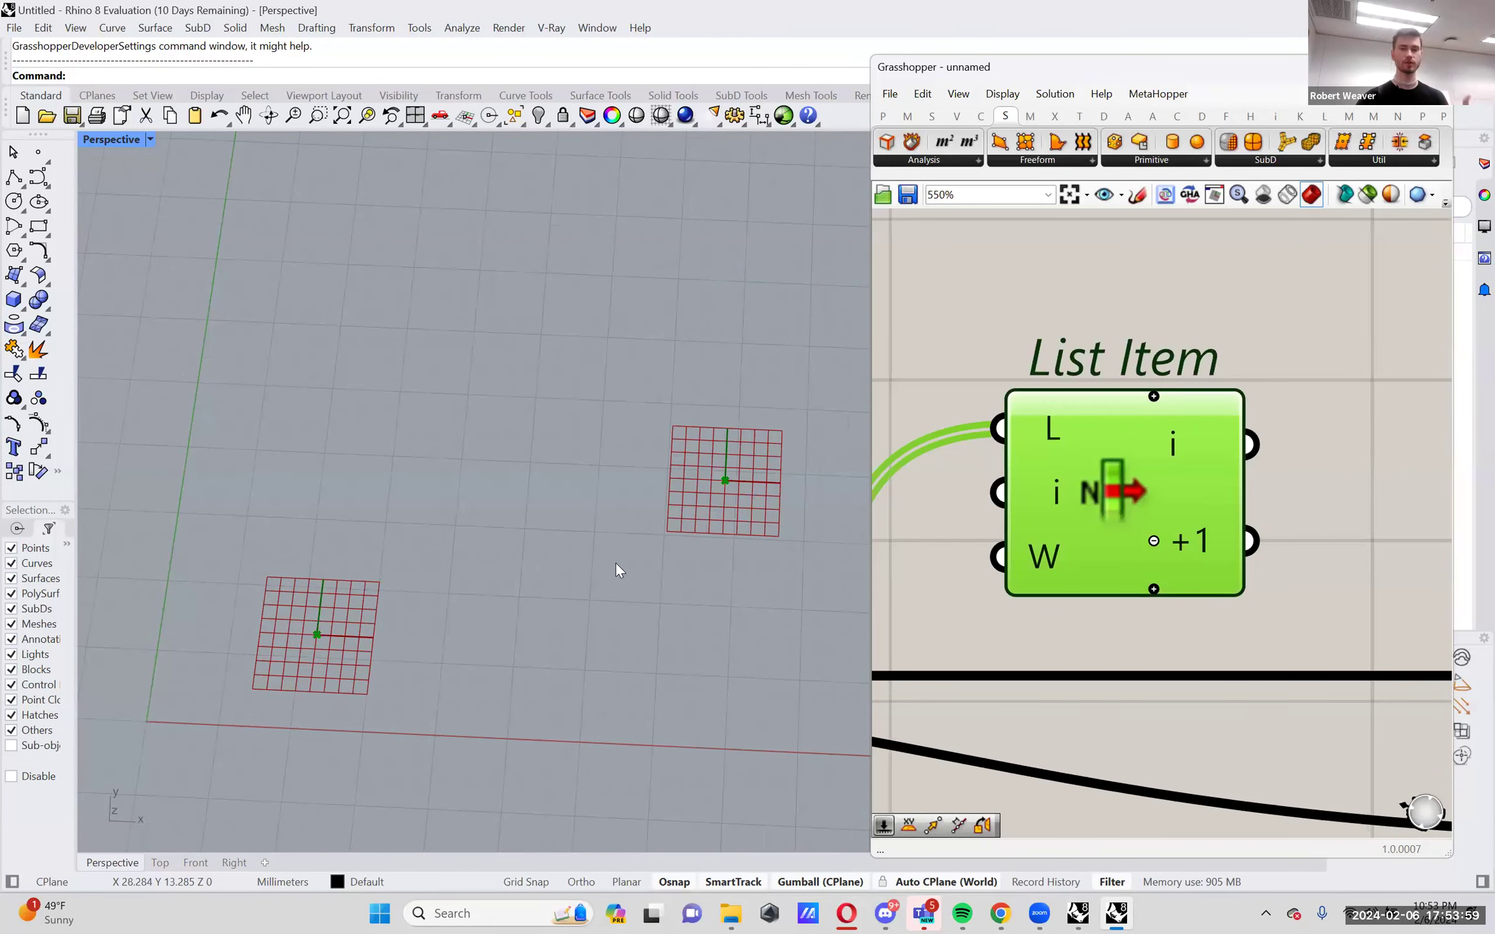
left_click(1154, 540)
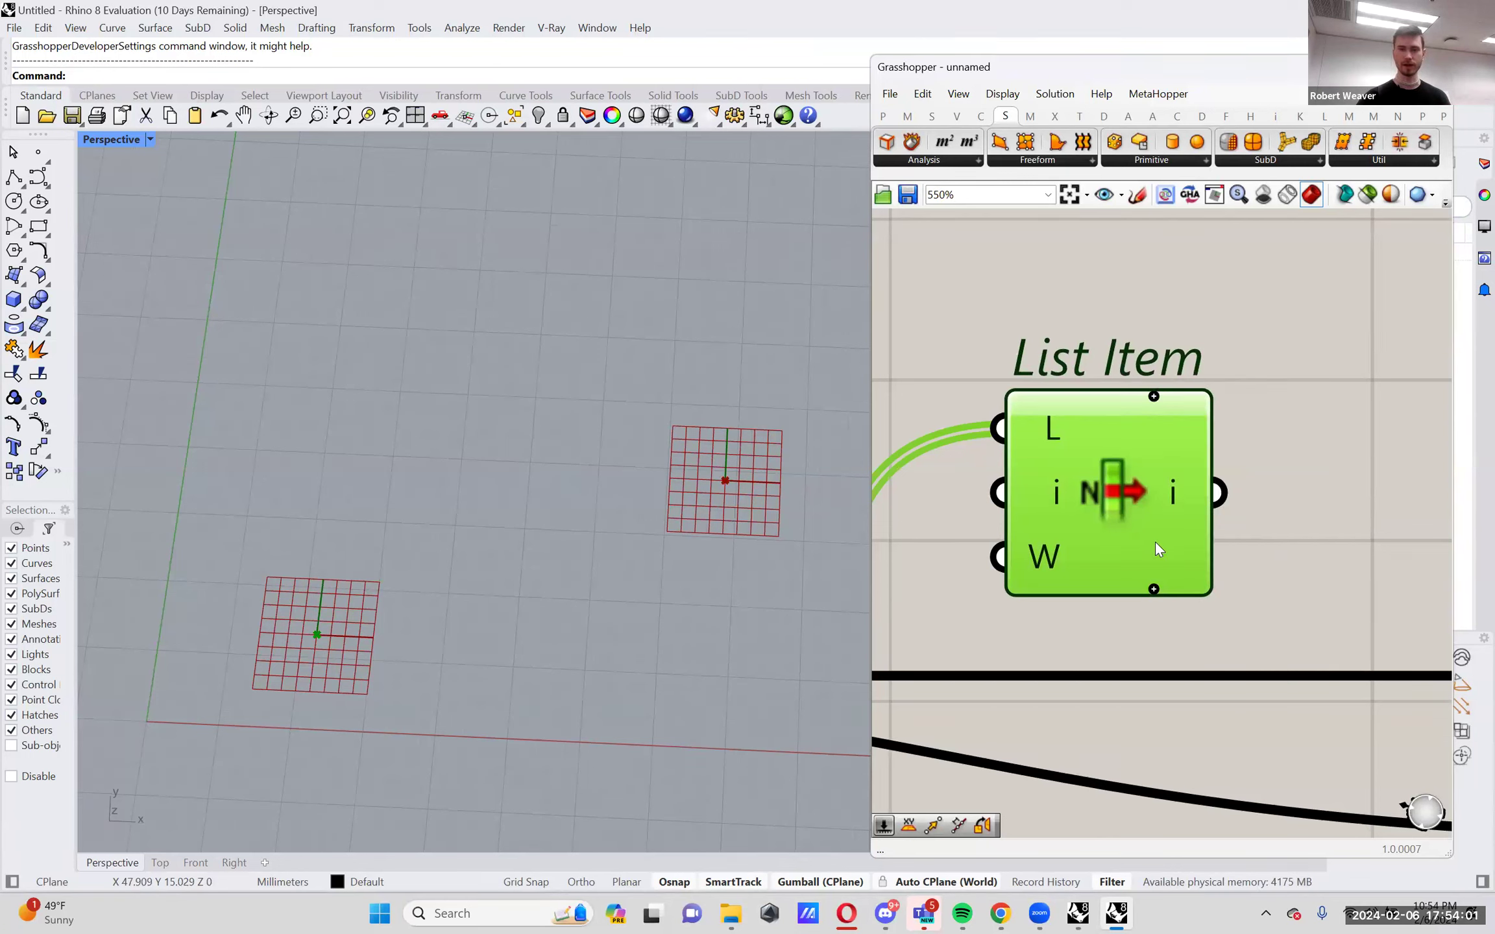
left_click(1155, 589)
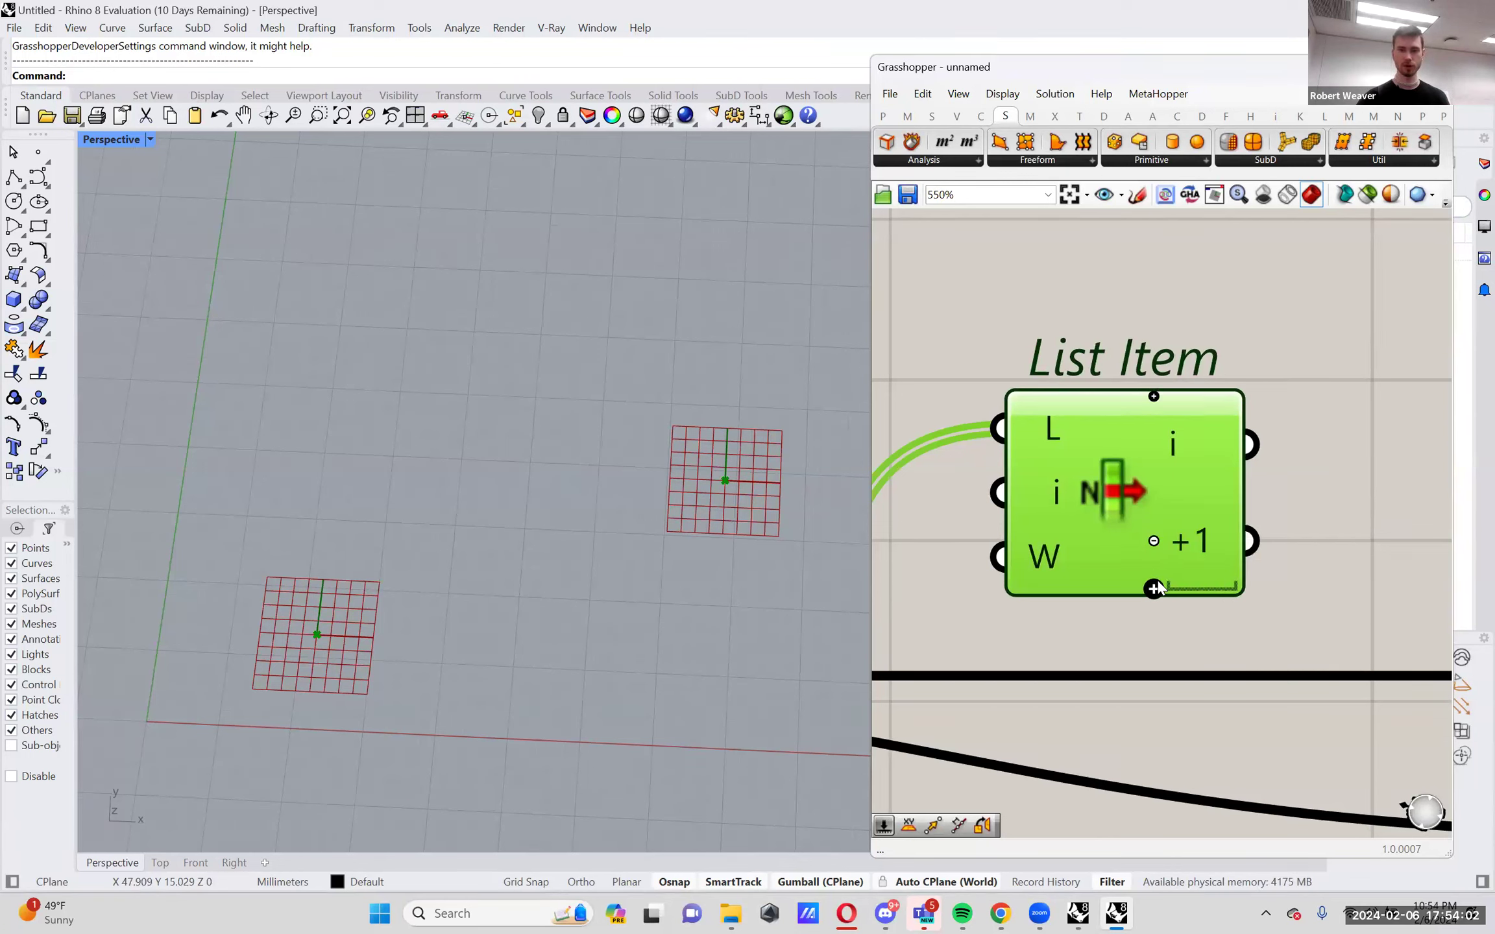
left_click(1316, 482)
right_click_drag(1315, 482, 1241, 495)
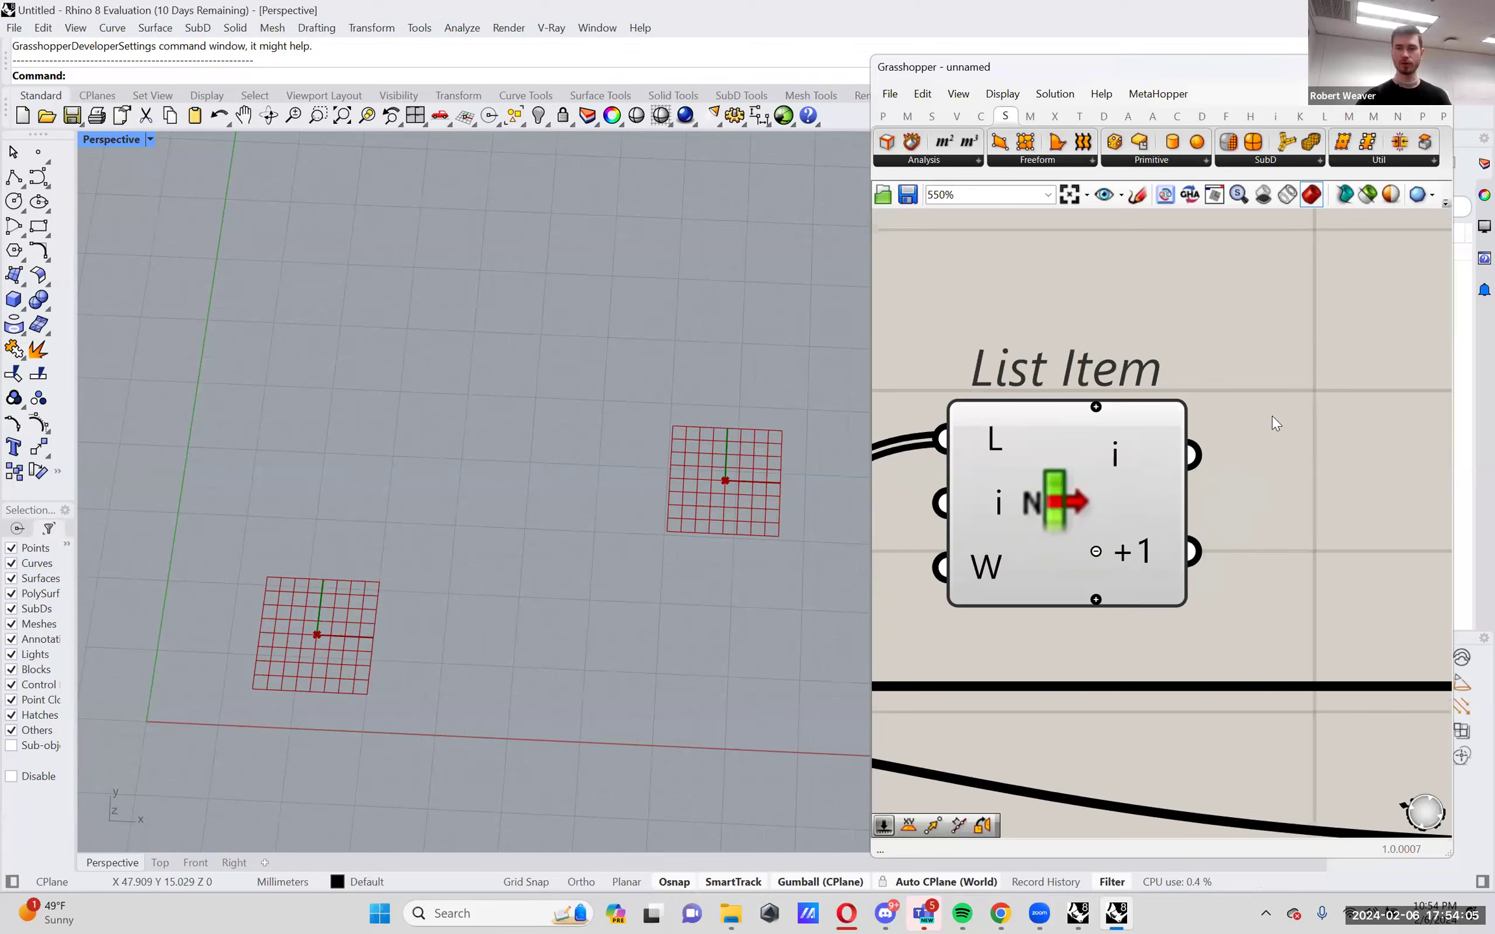
Sketch curves from List Item's two outputs on the canvas, label them 0 and 1, and discard the sketch.
right_click_drag(1146, 462, 1091, 480)
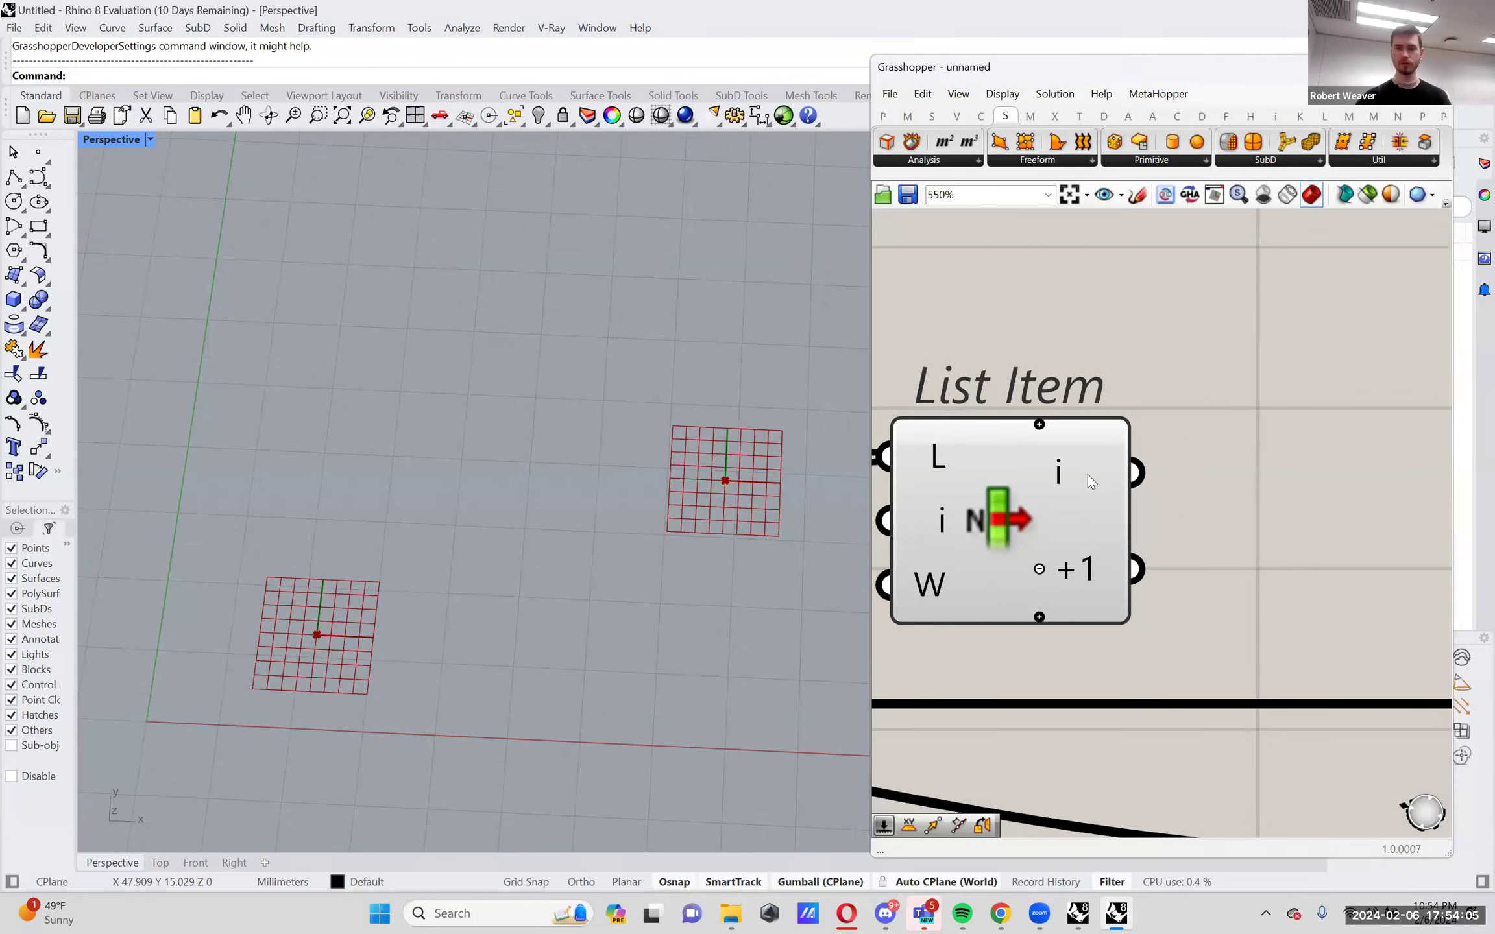
left_click(1136, 195)
left_click_drag(1158, 468, 1239, 418)
left_click_drag(1262, 361, 1312, 316)
left_click_drag(1173, 566, 1213, 563)
left_click_drag(1344, 646, 1379, 636)
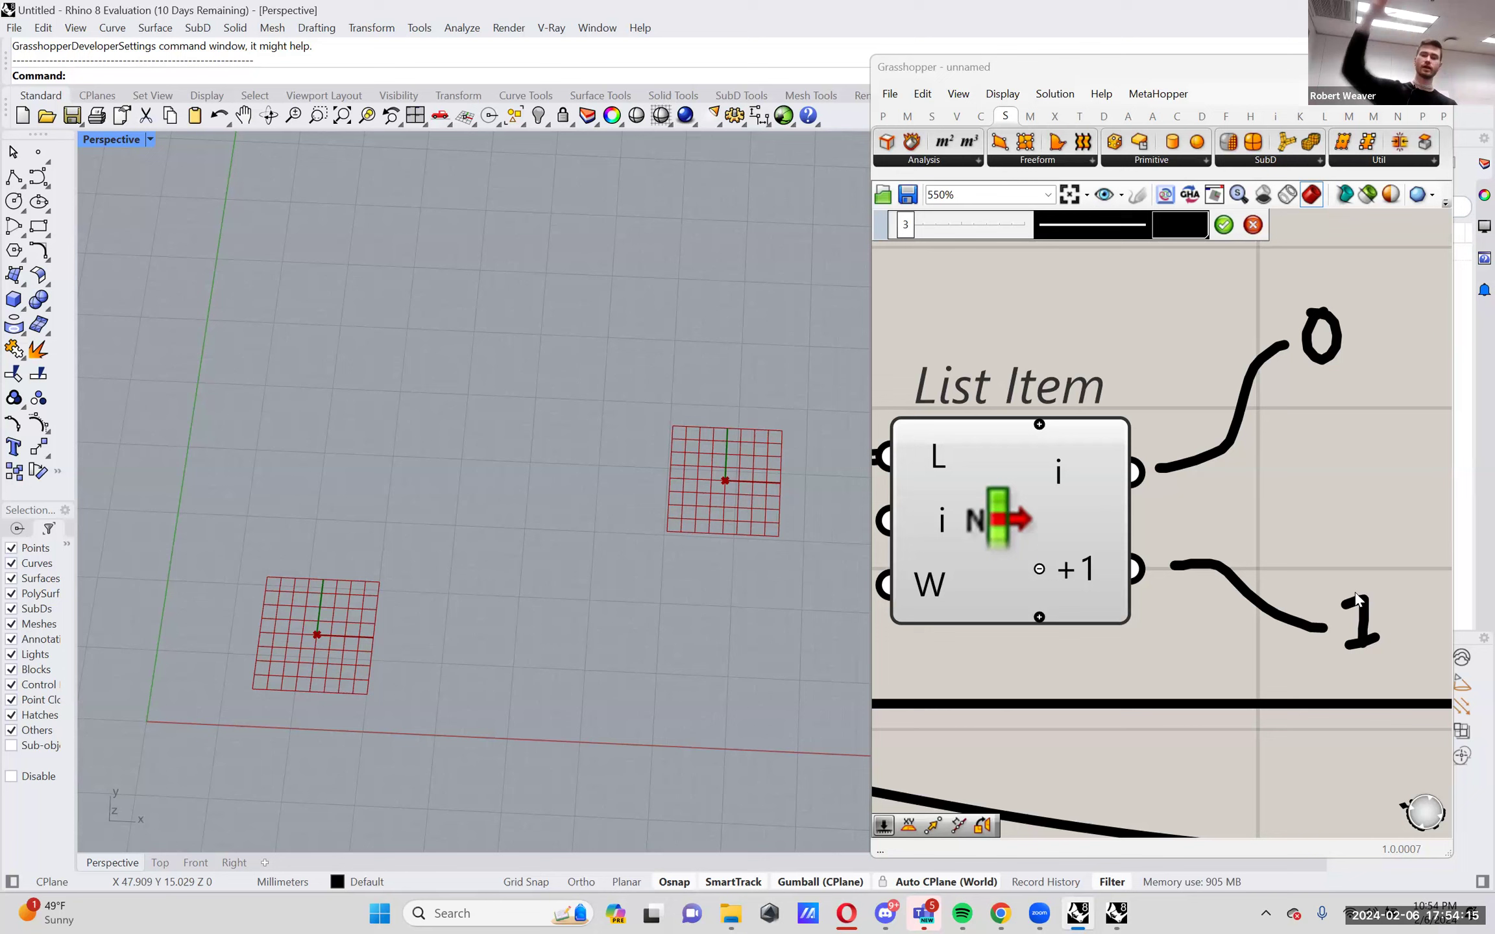
left_click(1253, 224)
Widen the Grasshopper window and turn on the preview of the Cull Duplicates component.
scroll(1149, 429, "down", 4)
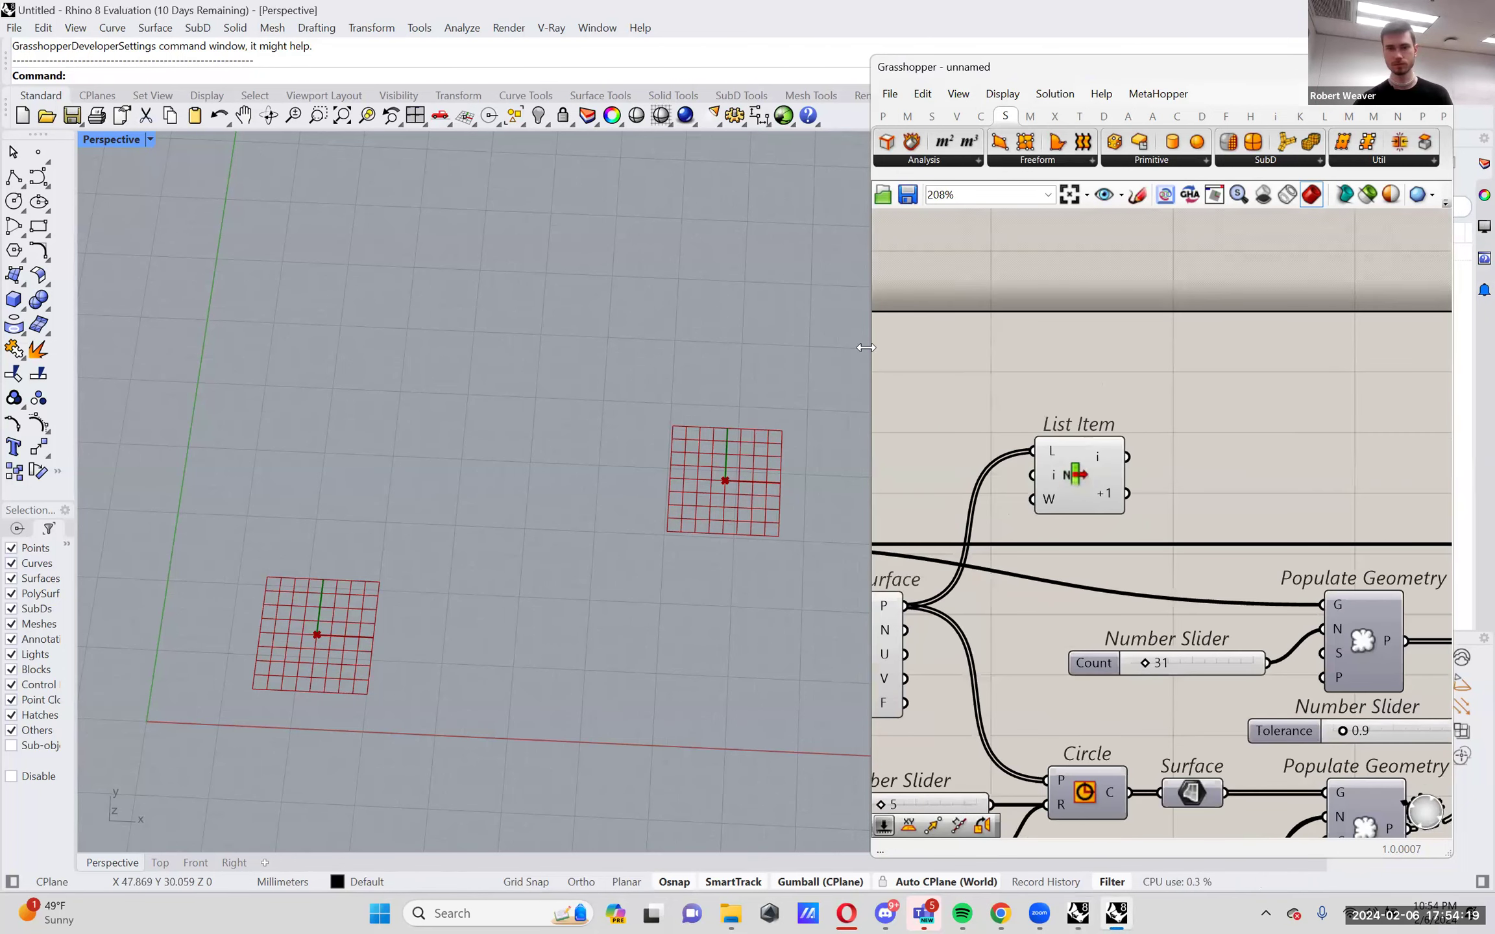
left_click_drag(866, 347, 804, 350)
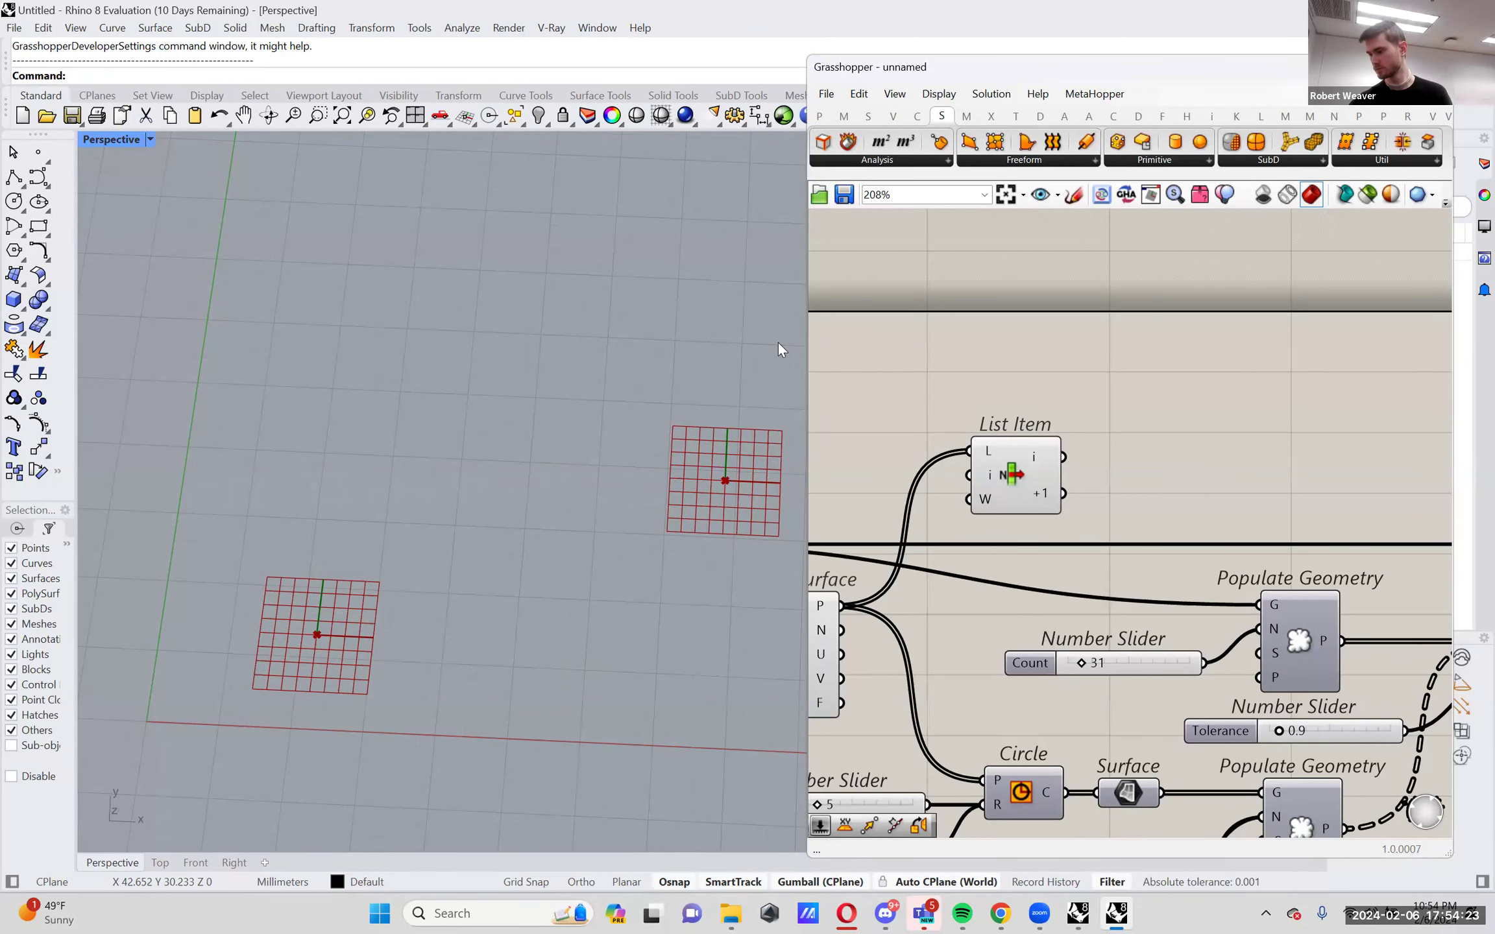
scroll(1039, 455, "down", 3)
scroll(1040, 455, "down", 3)
right_click_drag(1067, 544, 1091, 523)
right_click_drag(1328, 529, 1232, 533)
scroll(1202, 545, "up", 3)
right_click(1204, 552)
left_click(1249, 679)
left_click(1220, 552)
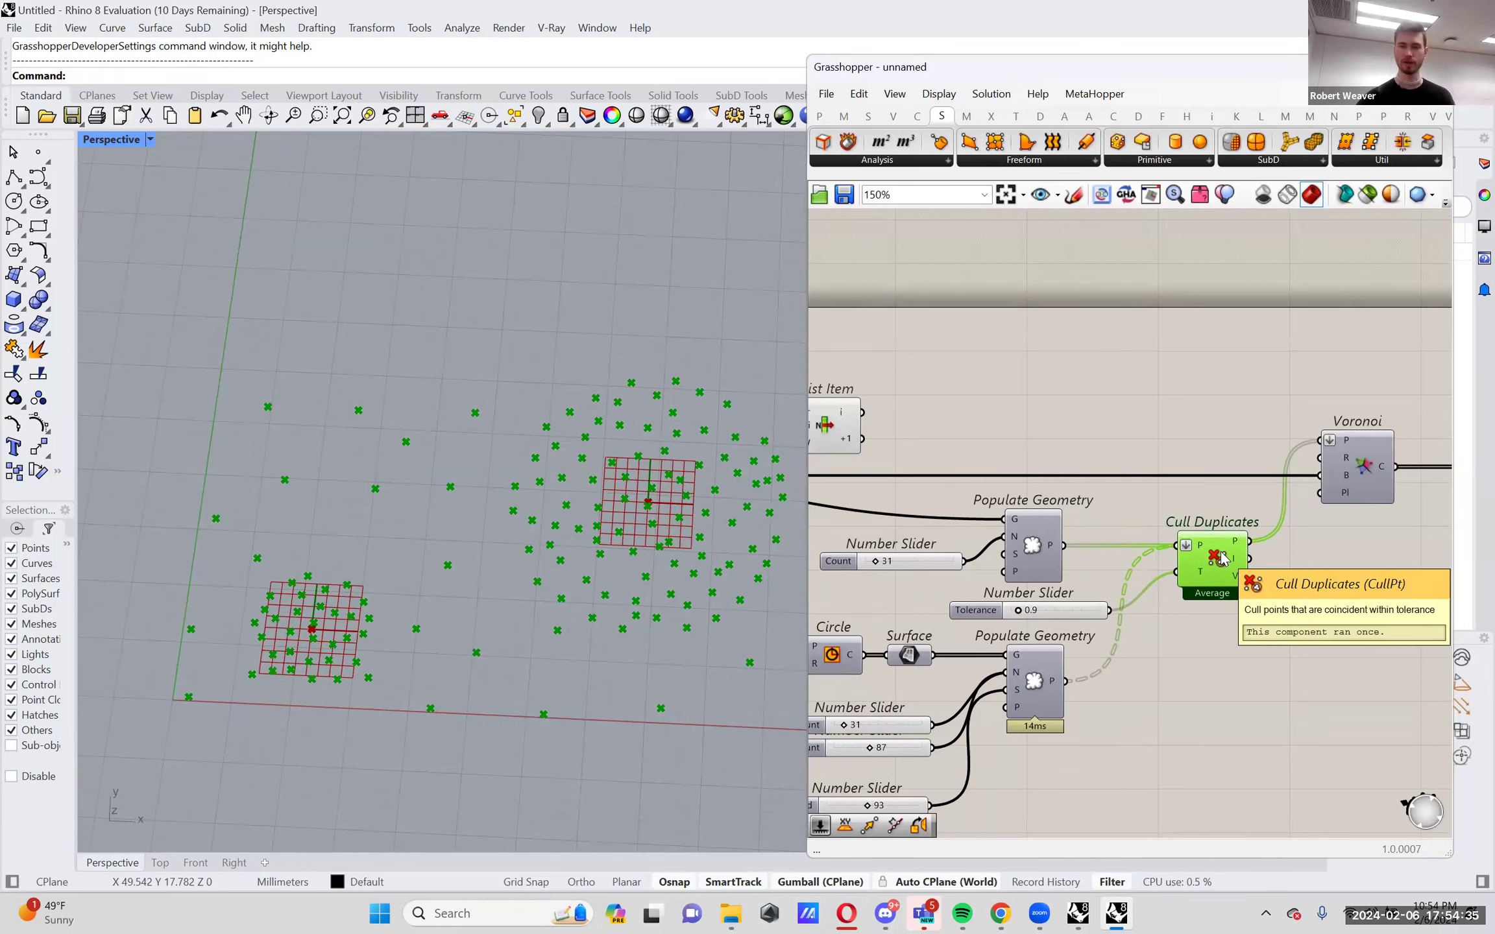
Move the List Item component to the free space above Cull Duplicates.
right_click_drag(892, 338, 998, 304)
left_click_drag(938, 388, 1267, 349)
right_click_drag(1267, 349, 1038, 421)
scroll(1127, 406, "up", 2)
scroll(1038, 422, "down", 2)
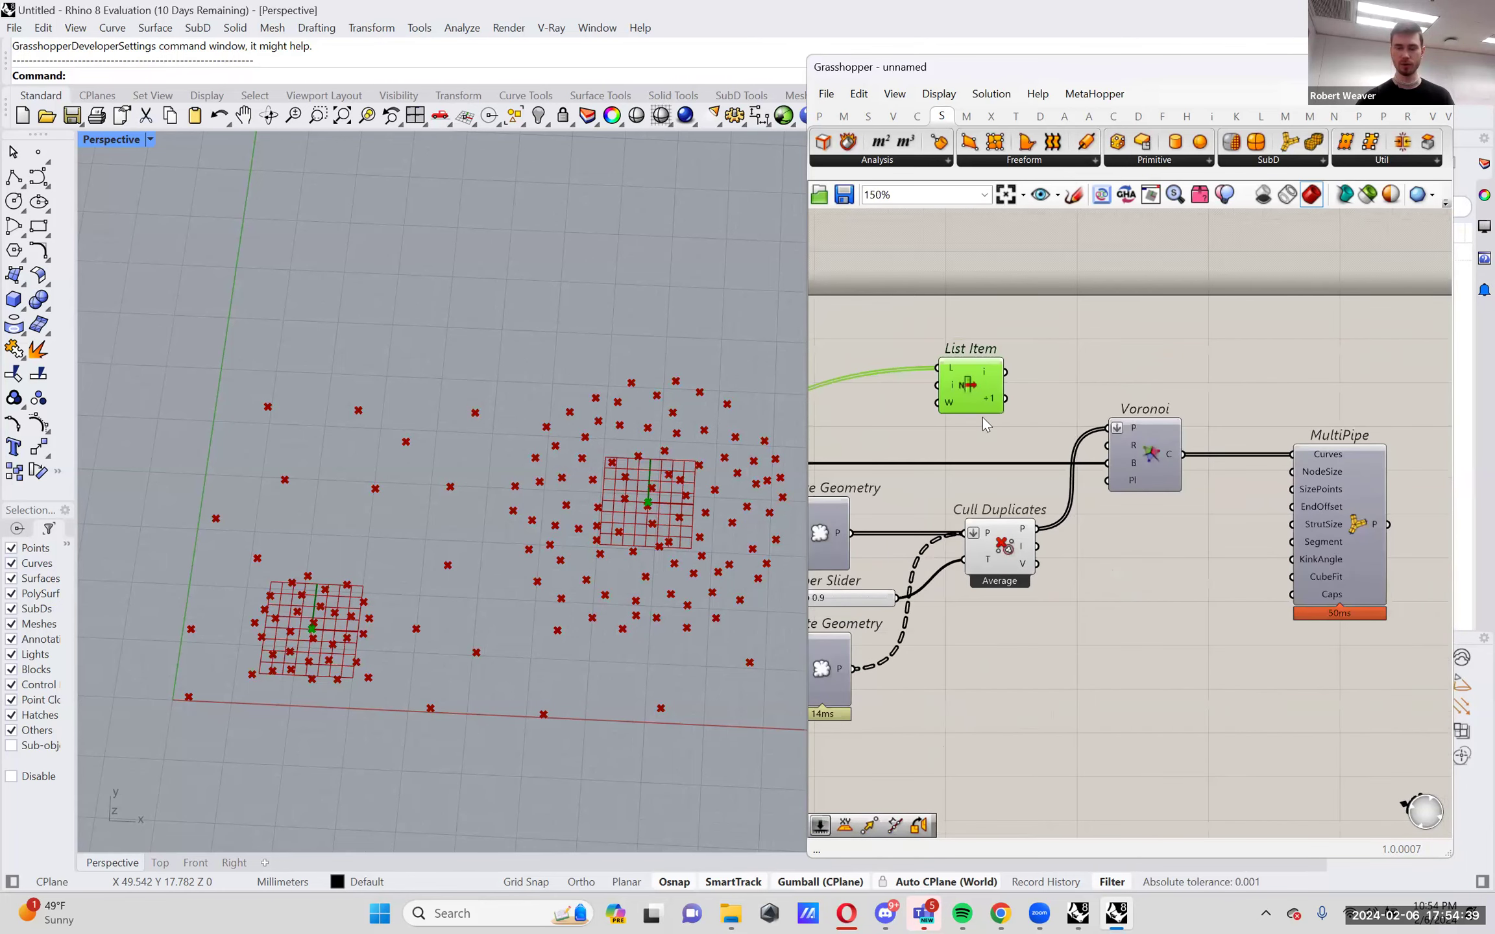
Select Cull Duplicates and List Item alternately to compare their highlighted points in the viewport.
left_click(1002, 527)
left_click(1014, 391)
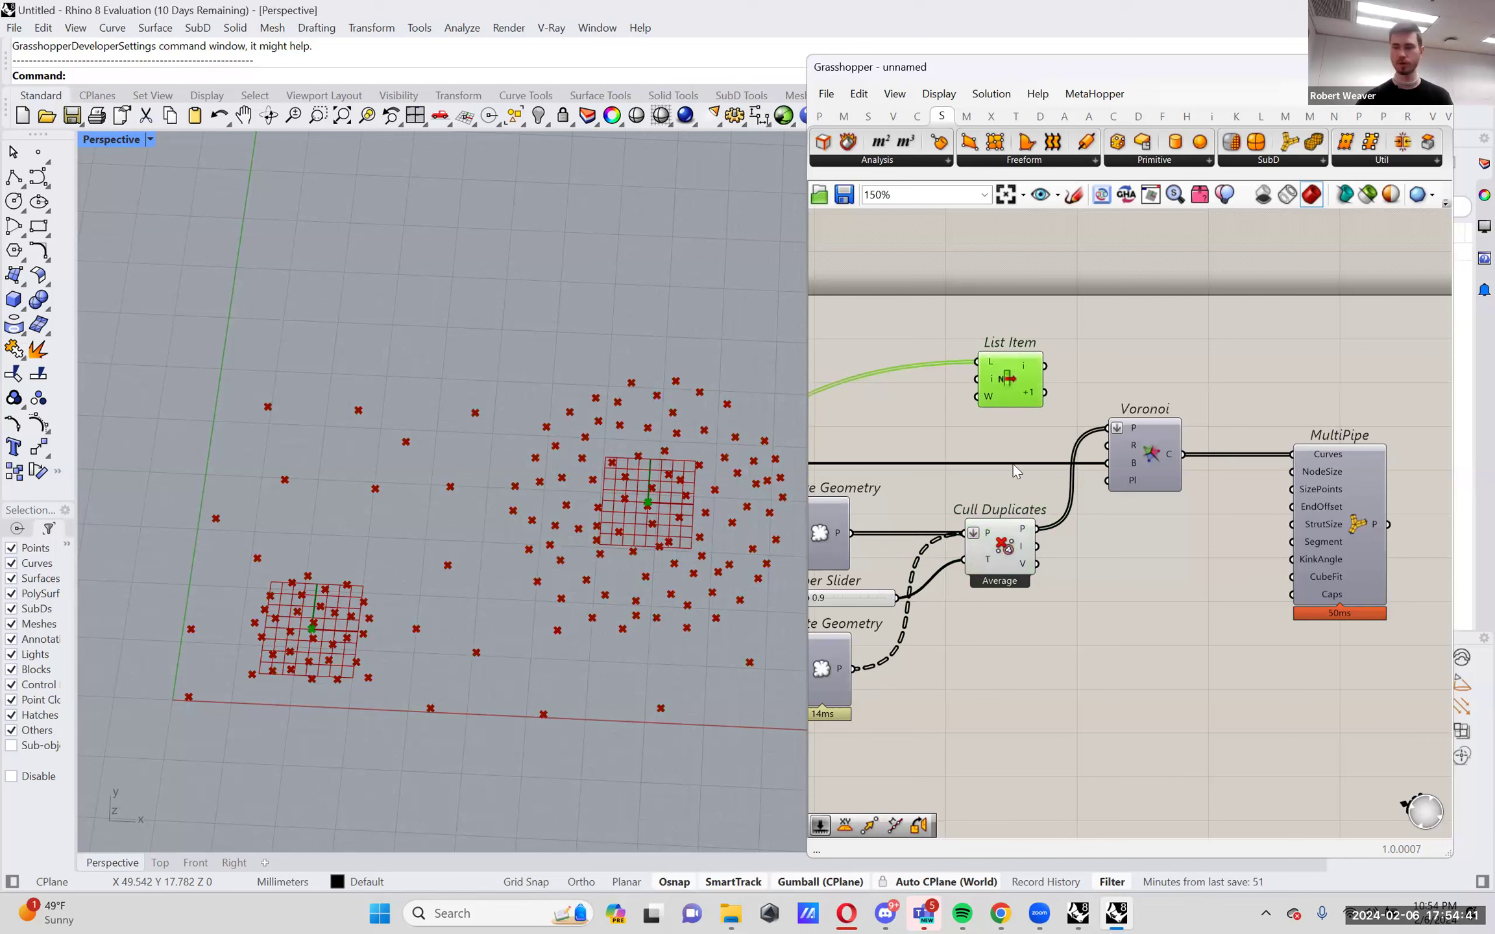
left_click(1012, 547)
left_click_drag(1013, 367, 940, 389)
left_click(1007, 532)
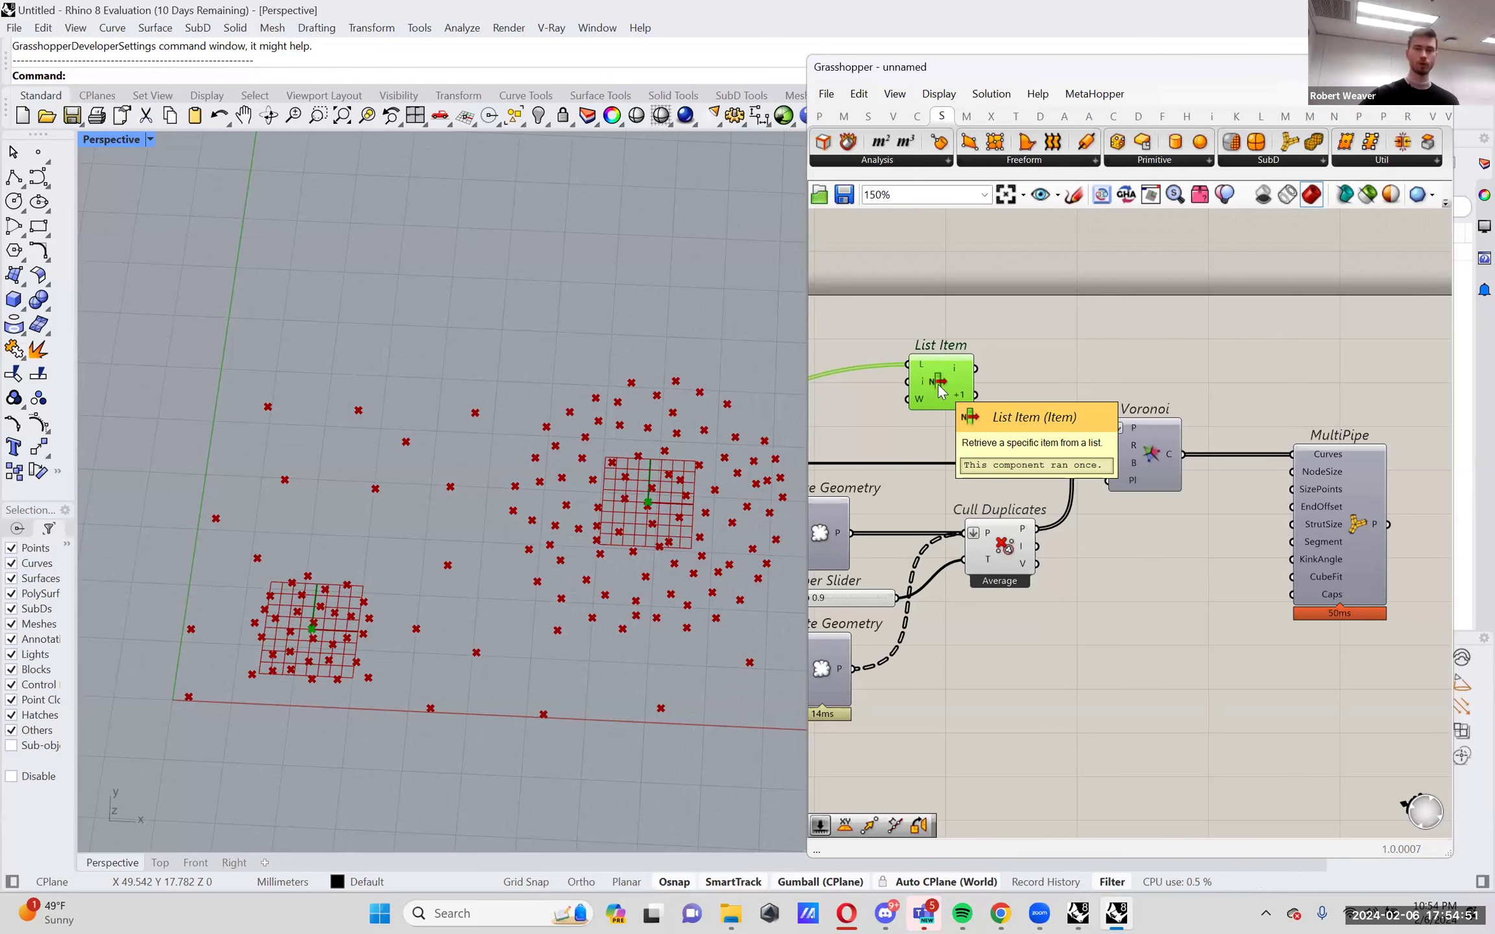
Sketch two crosses surrounded by several small point marks on an empty area of the canvas.
right_click_drag(1106, 348, 1100, 377)
left_click(1074, 204)
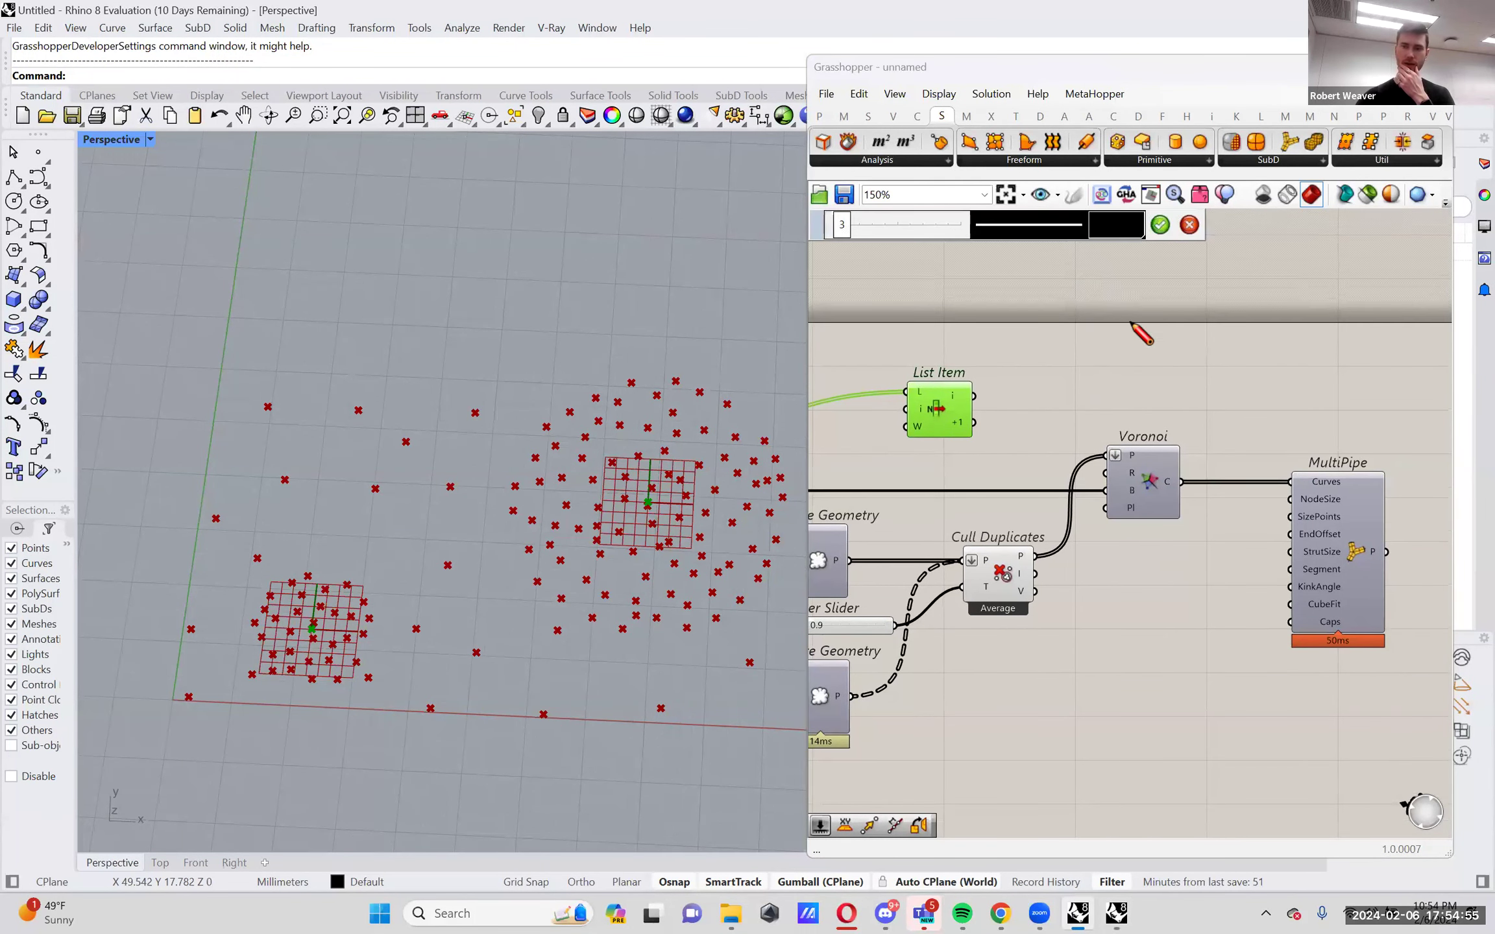
left_click(1180, 233)
right_click_drag(1178, 243, 1147, 584)
scroll(1088, 454, "up", 3)
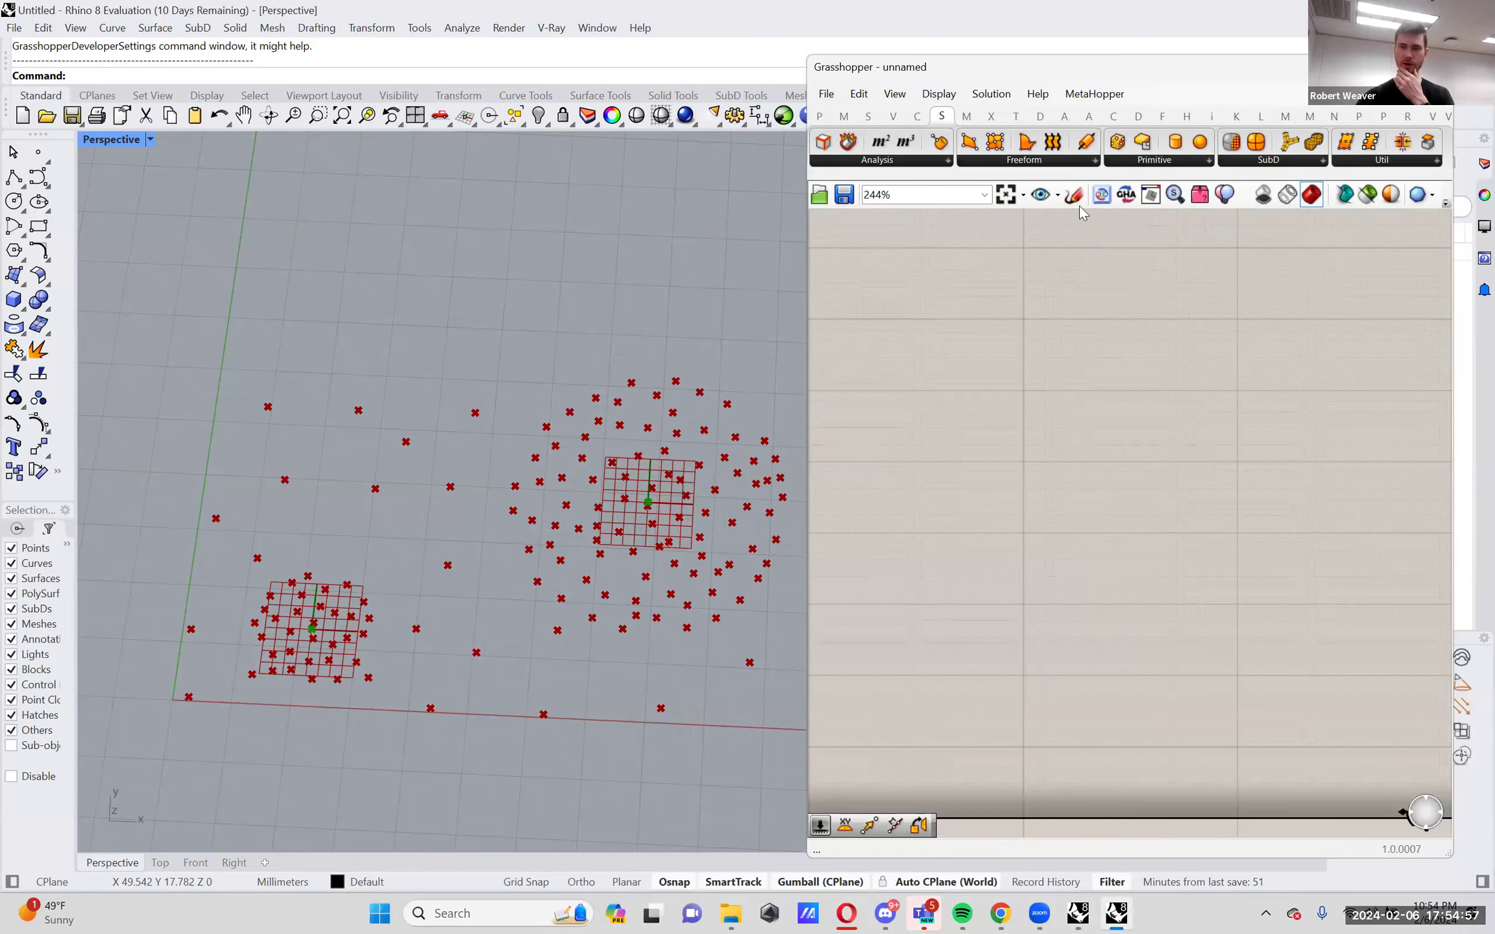
left_click(1074, 195)
mouse_move(1046, 488)
left_mouse_down()
mouse_move(1060, 513)
mouse_move(1077, 483)
left_mouse_up()
left_click_drag(1276, 388, 1224, 363)
left_click_drag(1277, 354, 1223, 396)
left_click_drag(1278, 493, 1306, 476)
left_click_drag(963, 332, 974, 337)
left_click_drag(1160, 600, 1171, 623)
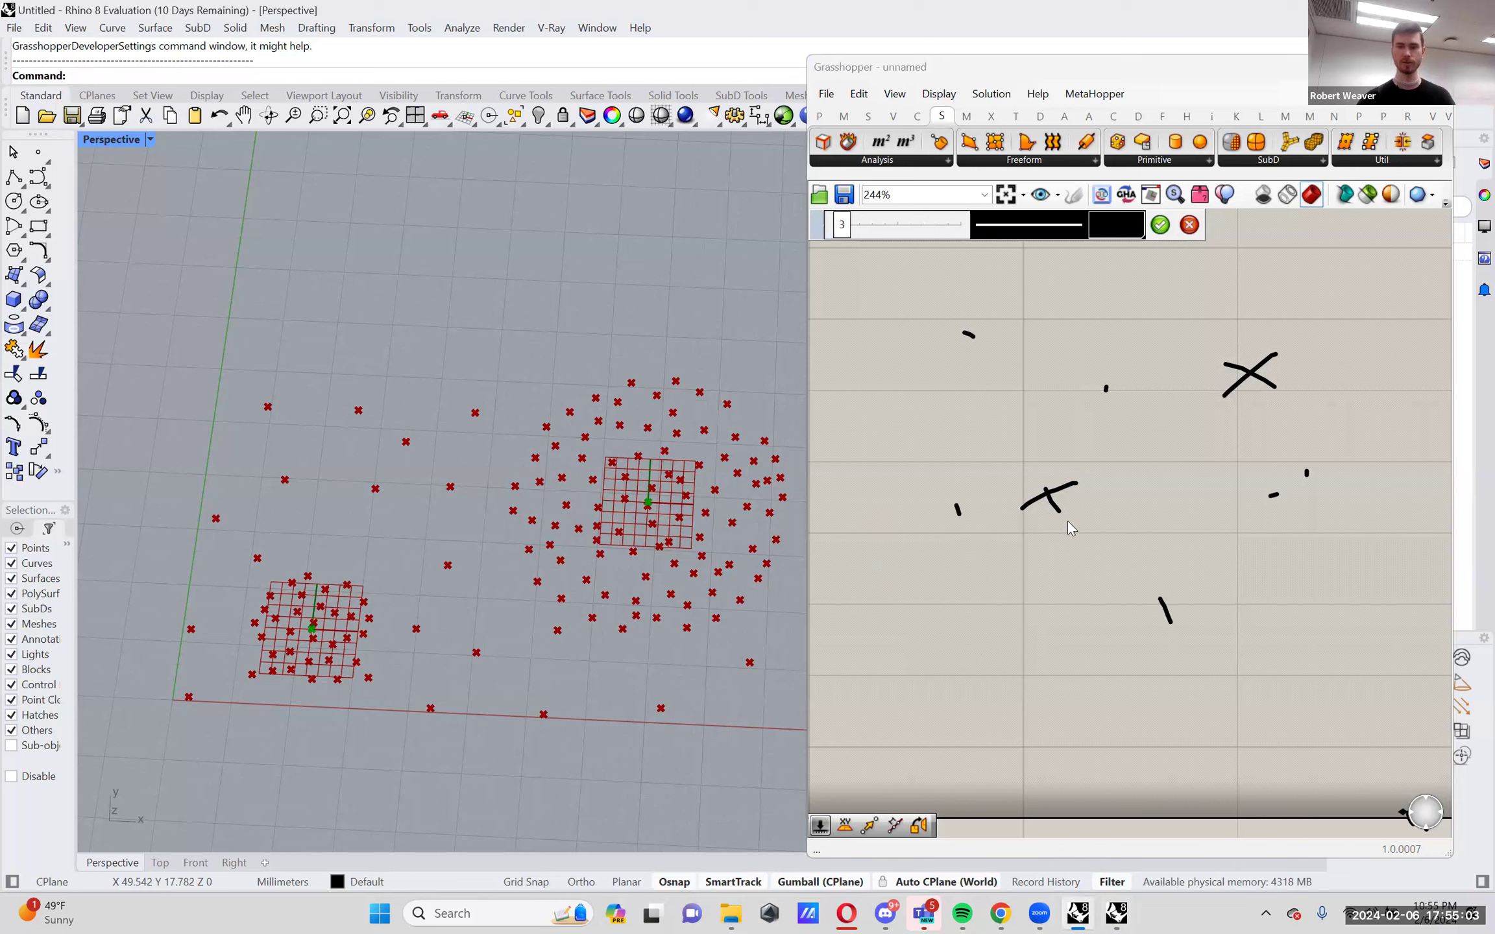
Draw lines linking the sketched point marks to the two crosses, and discard the sketch.
left_click_drag(1168, 610, 1057, 498)
left_click_drag(971, 522, 1051, 483)
left_click_drag(983, 360, 1060, 462)
left_click_drag(1101, 388, 1052, 480)
left_click_drag(1259, 500, 1052, 505)
mouse_move(1307, 466)
left_mouse_down()
mouse_move(1045, 463)
mouse_move(1243, 369)
left_mouse_up()
left_click_drag(1268, 495, 1253, 415)
left_click_drag(1187, 613, 1224, 381)
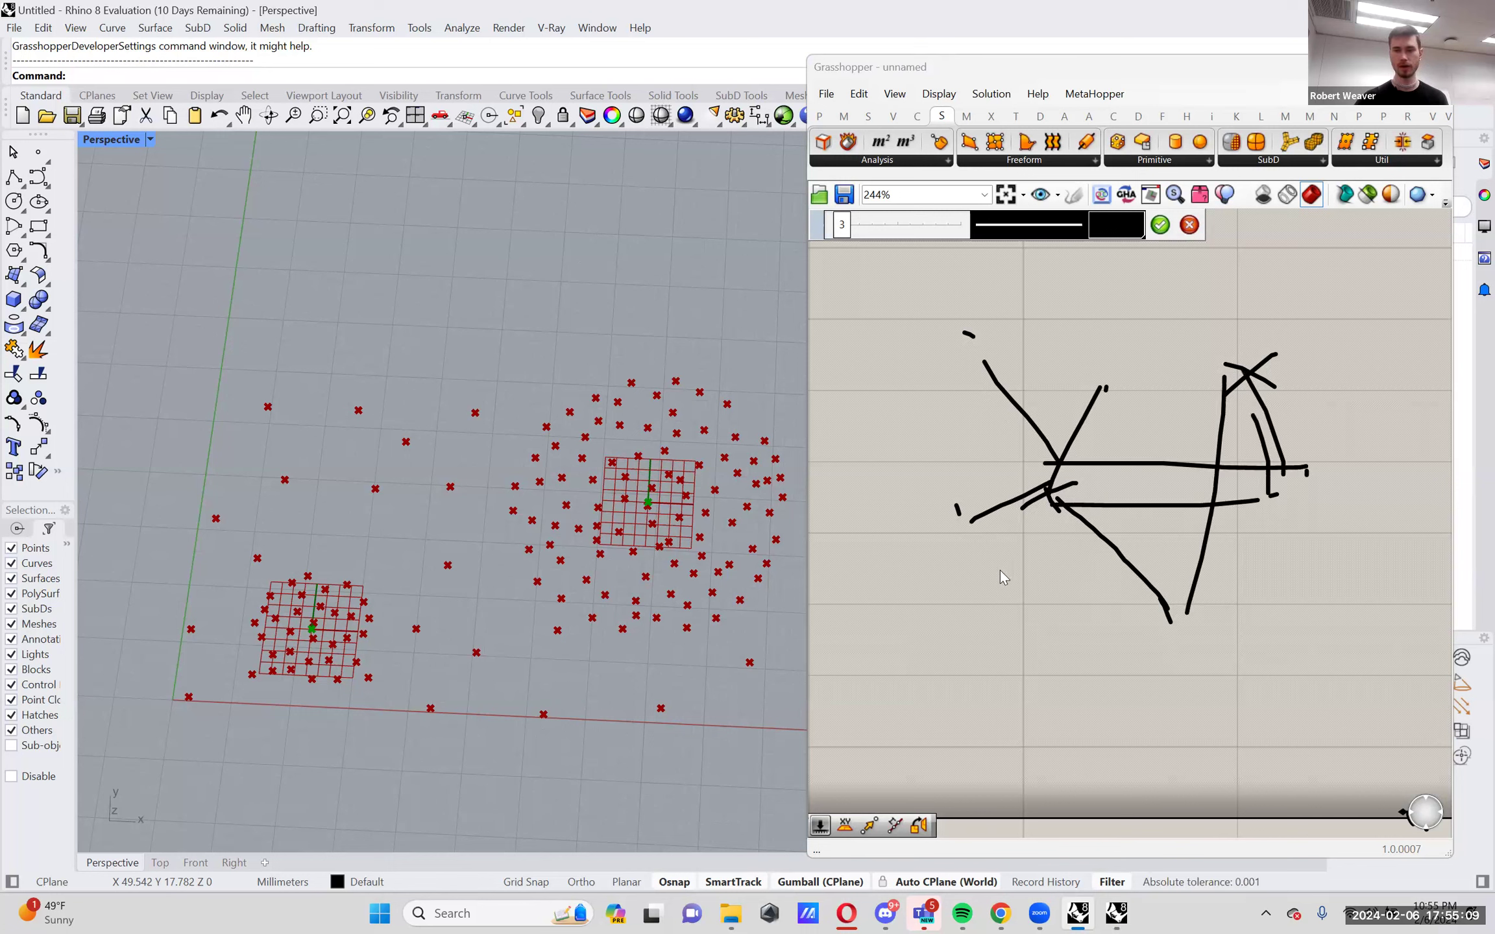
left_click_drag(952, 501, 1281, 350)
left_click_drag(1138, 381, 1205, 381)
left_click_drag(1007, 340, 1271, 341)
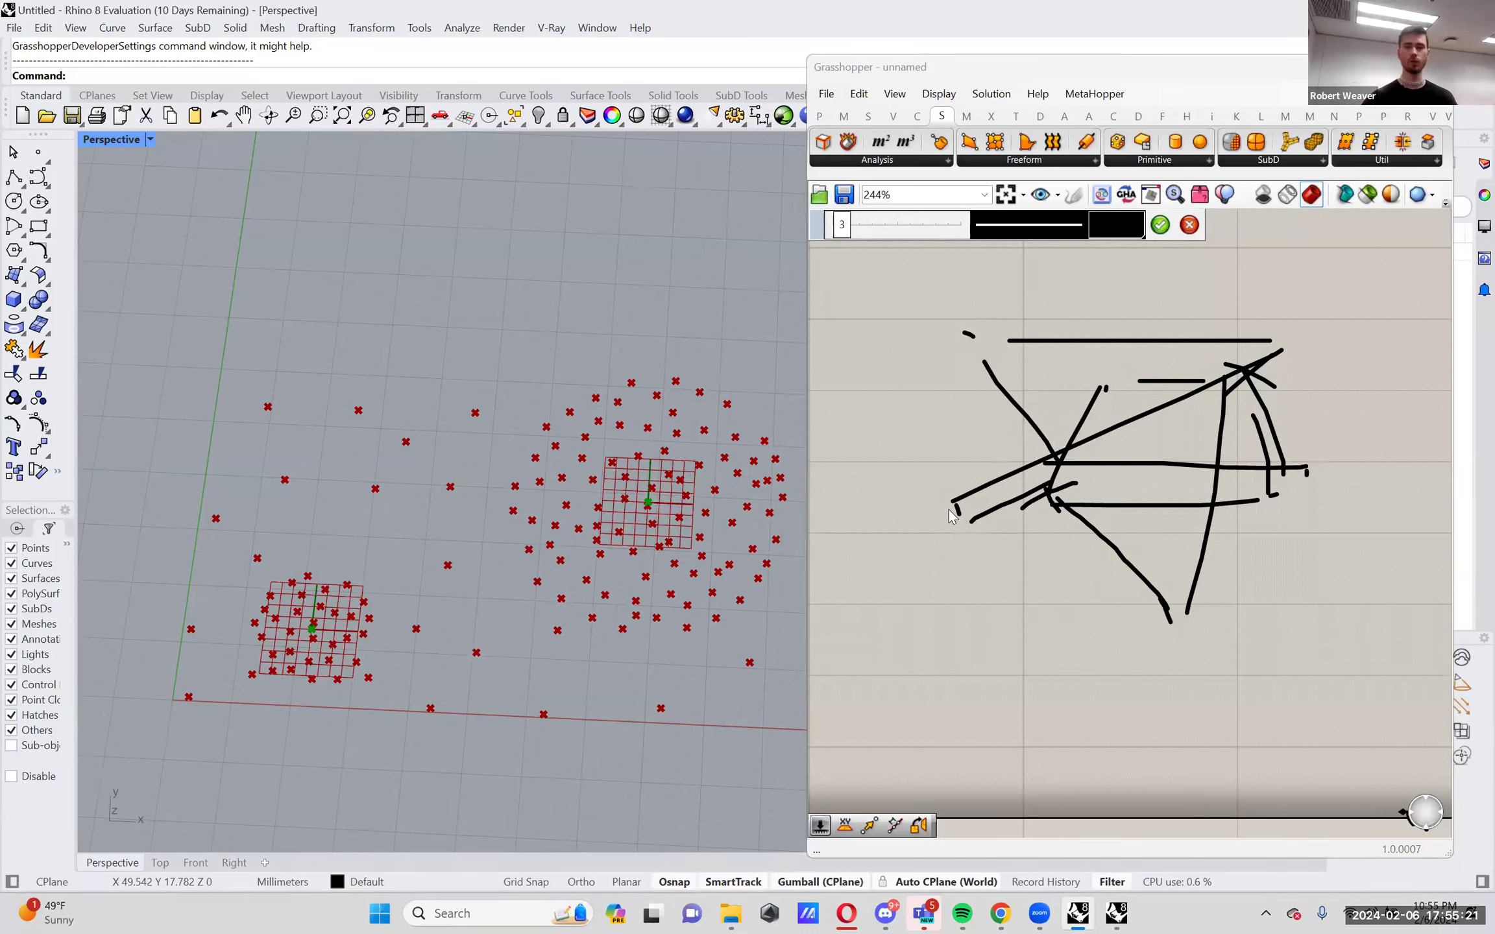
left_click(1189, 225)
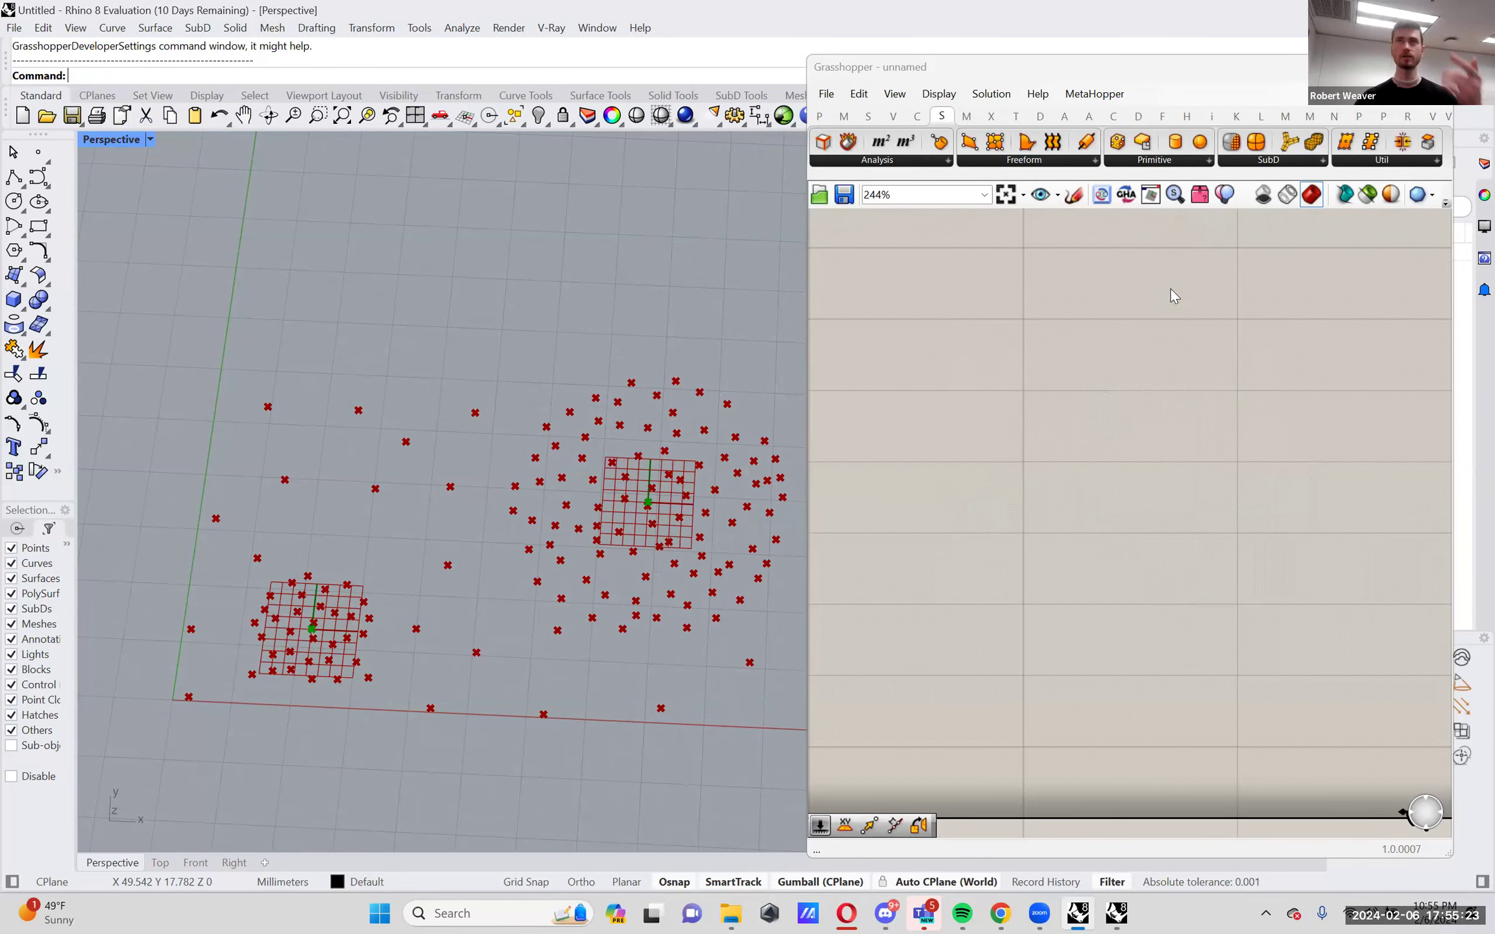
Reposition List Item above Cull Duplicates, leaving room between it and the Voronoi component.
scroll(1171, 288, "down", 5)
right_click_drag(1170, 289, 1166, 443)
scroll(1094, 506, "up", 3)
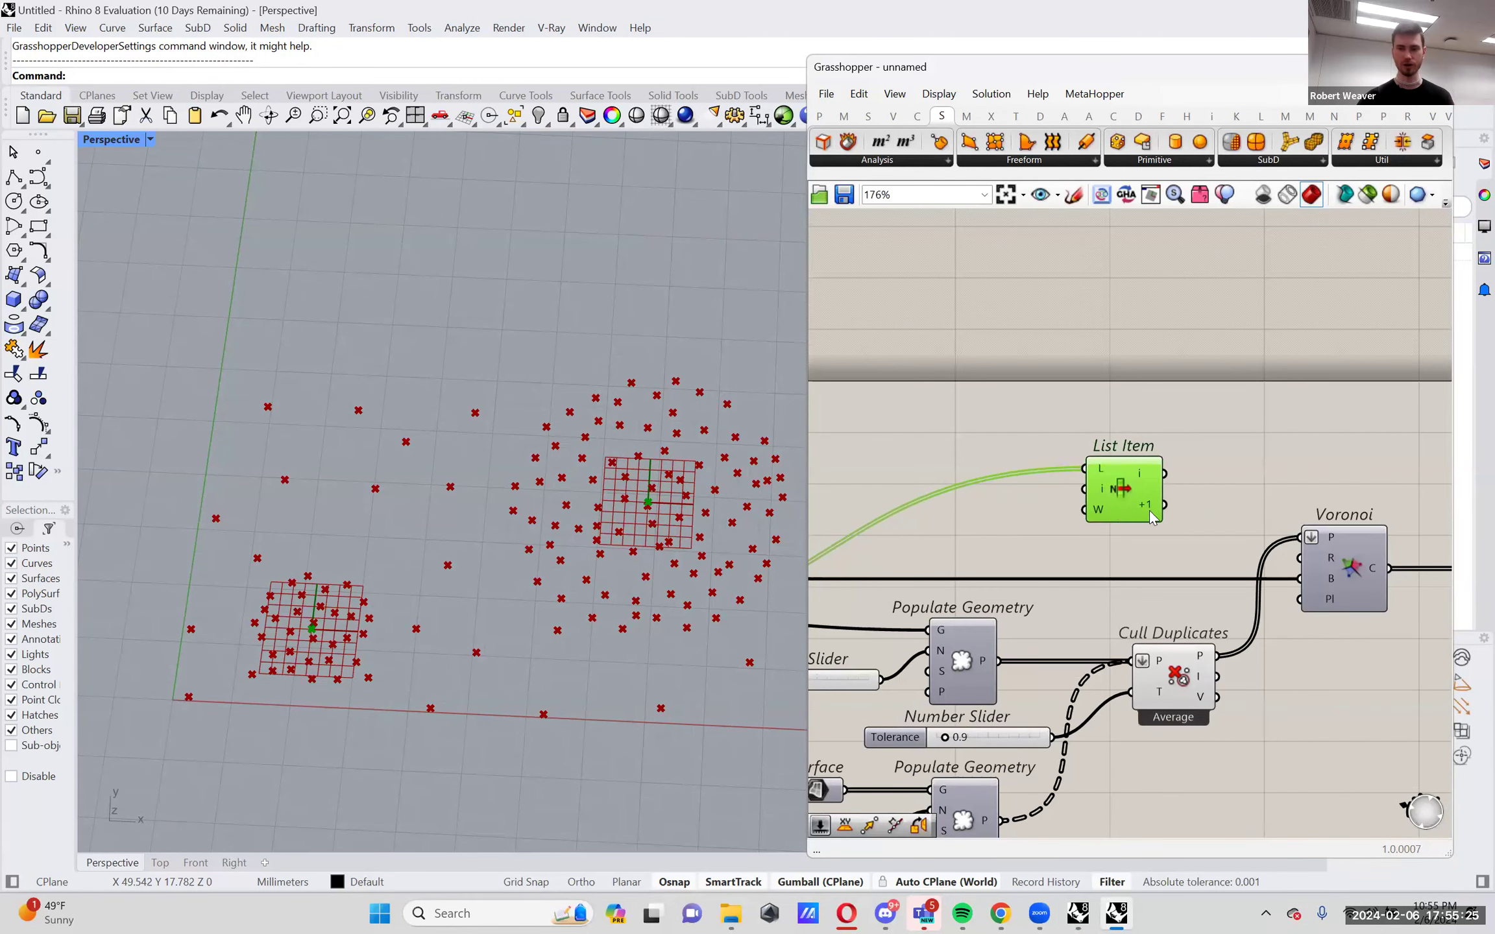
right_click_drag(1120, 494, 1045, 516)
mouse_move(1045, 516)
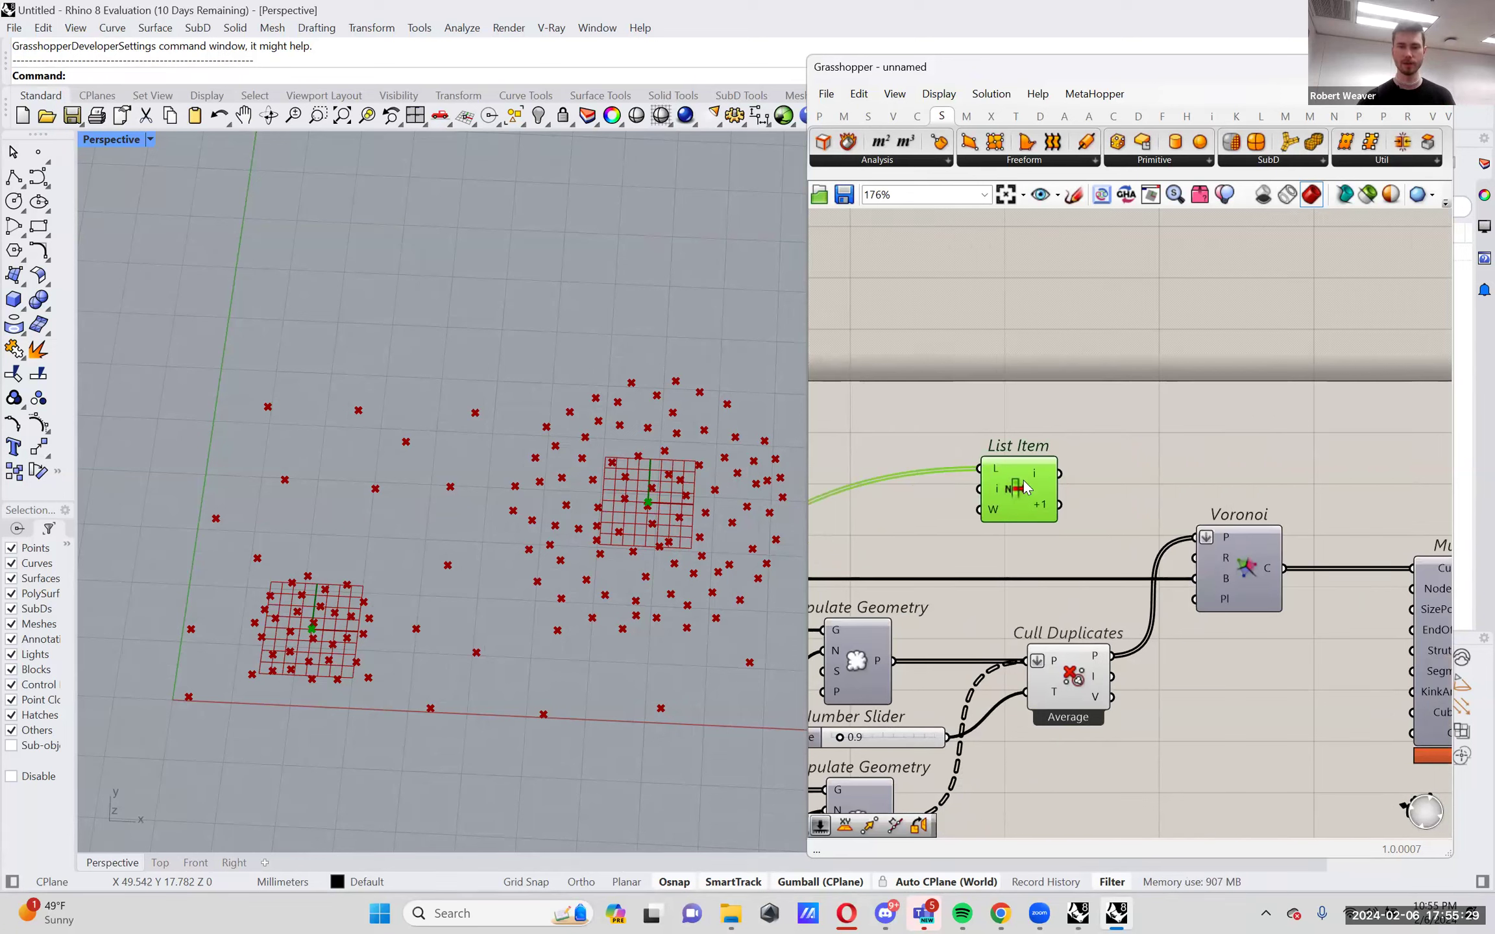
left_click_drag(1024, 486, 990, 464)
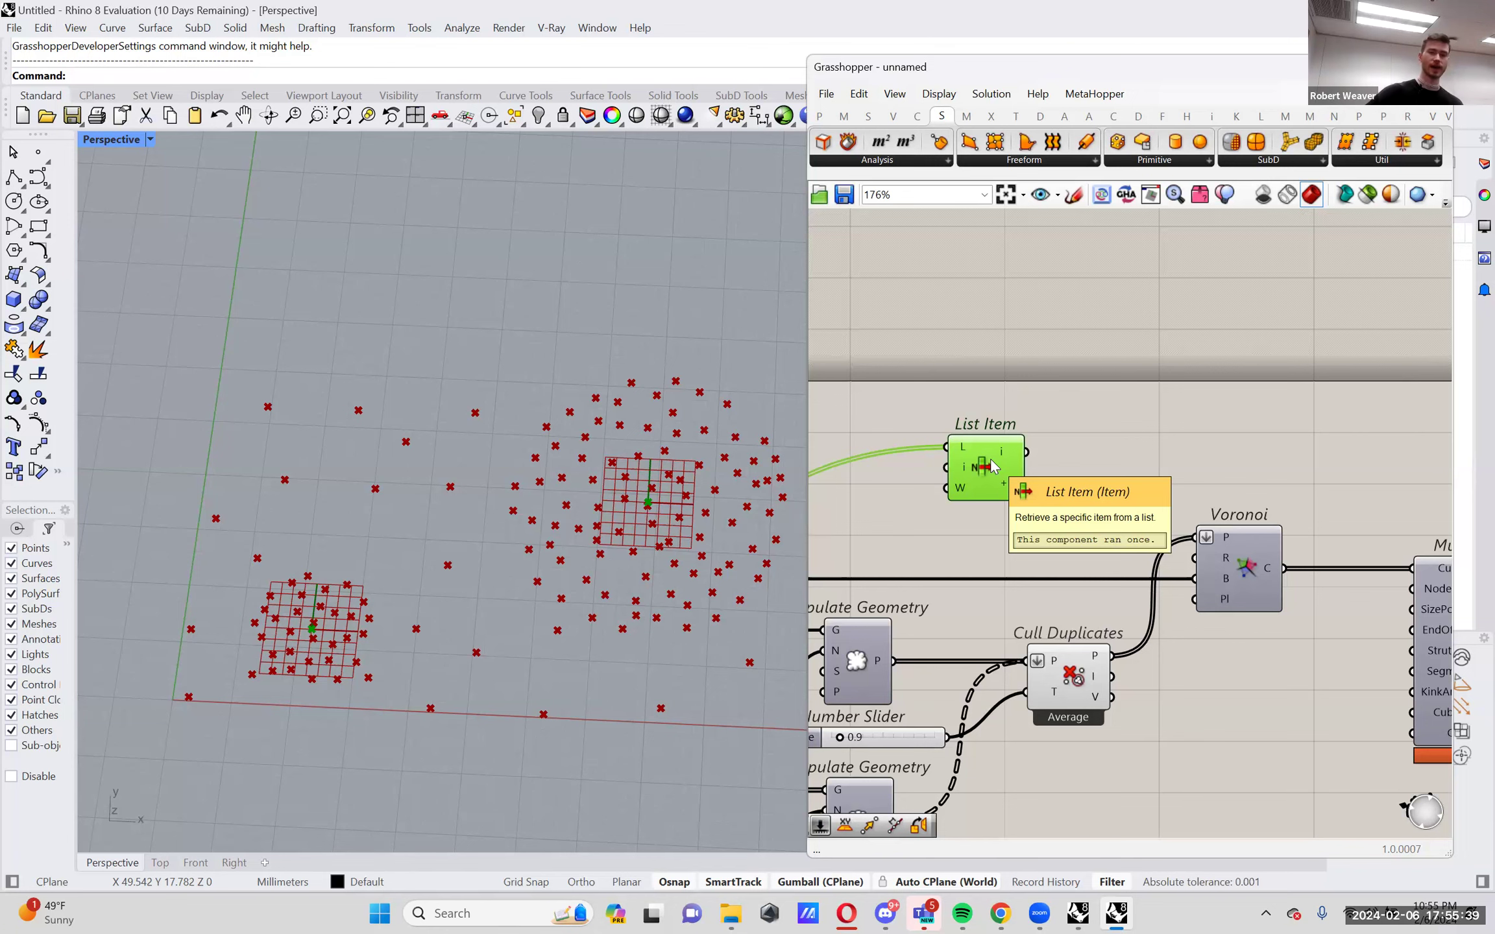
scroll(990, 466, "down", 1)
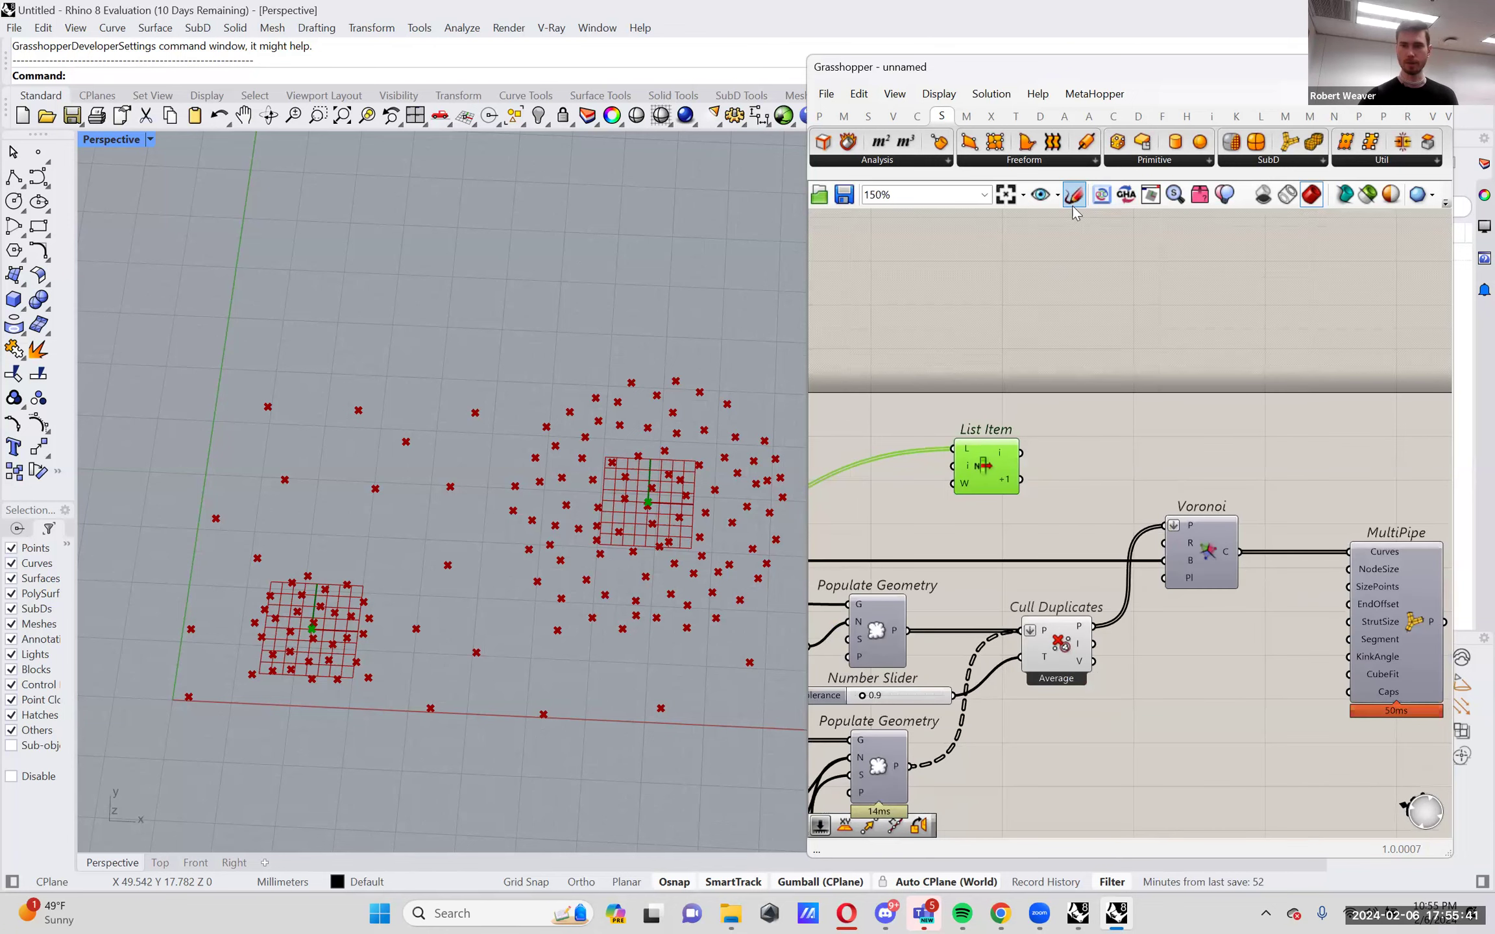
scroll(1097, 315, "up", 1)
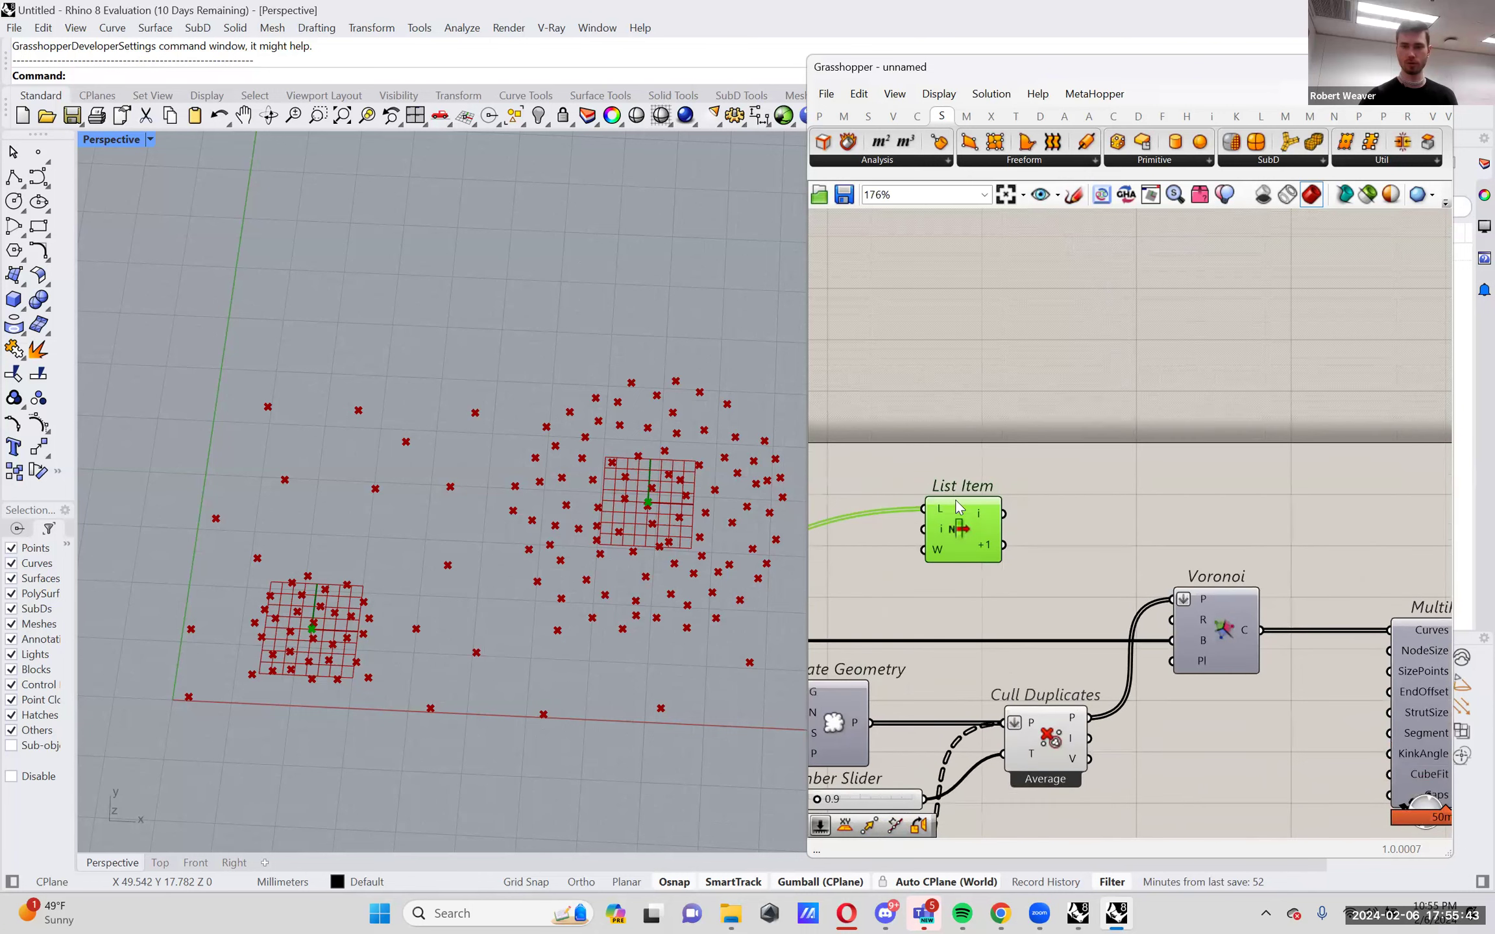
left_click_drag(966, 487, 972, 460)
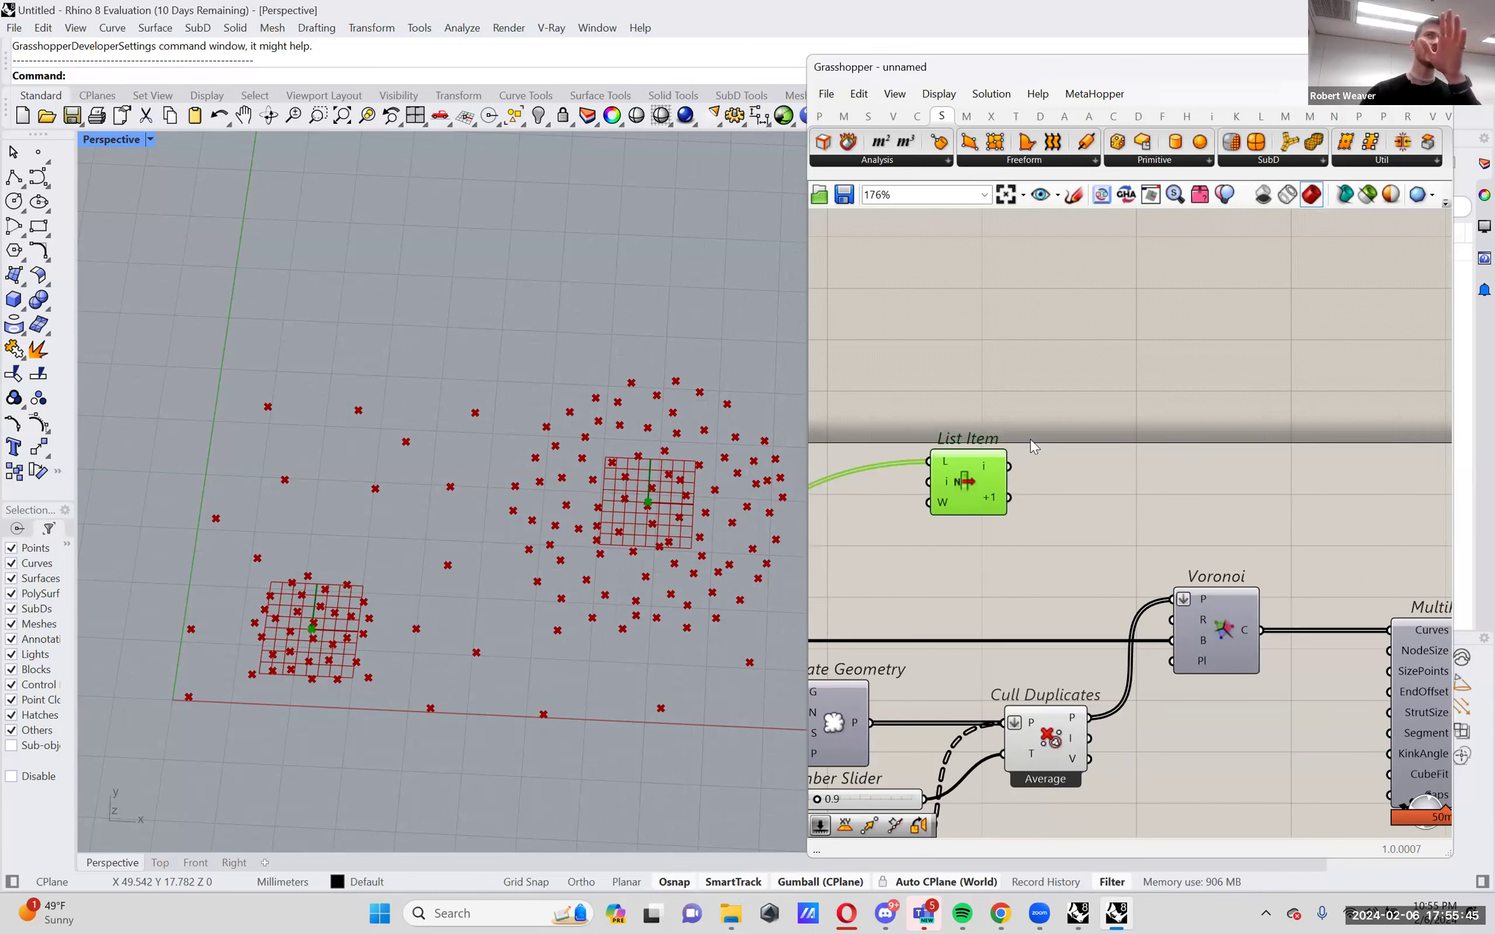
Add a Closest Point component and align it beside List Item's outputs.
double_click(1111, 456)
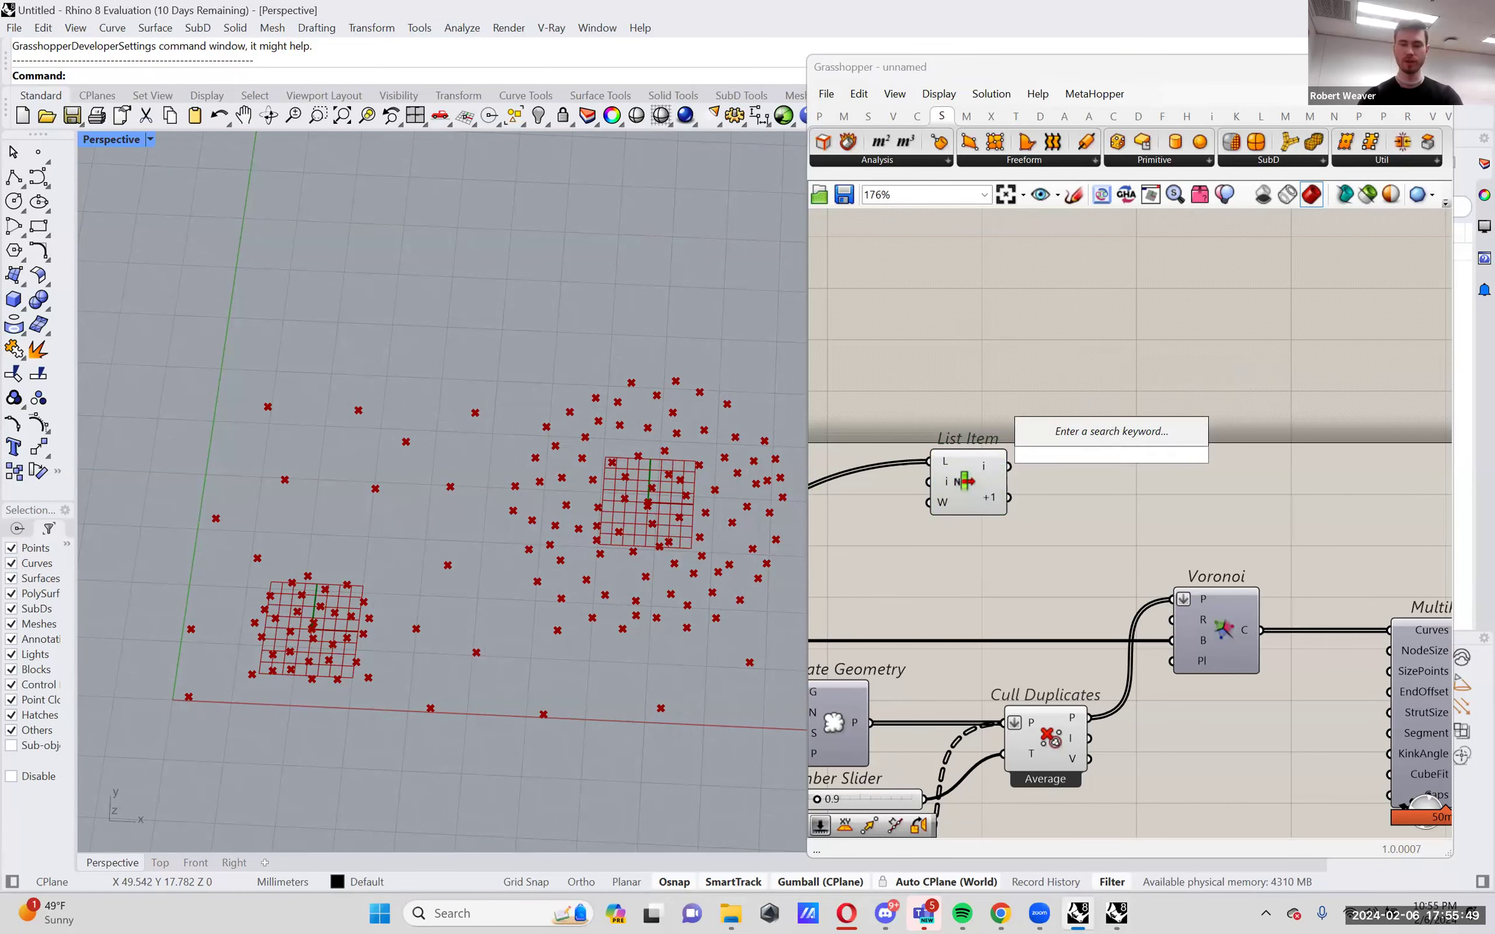
type("close poi")
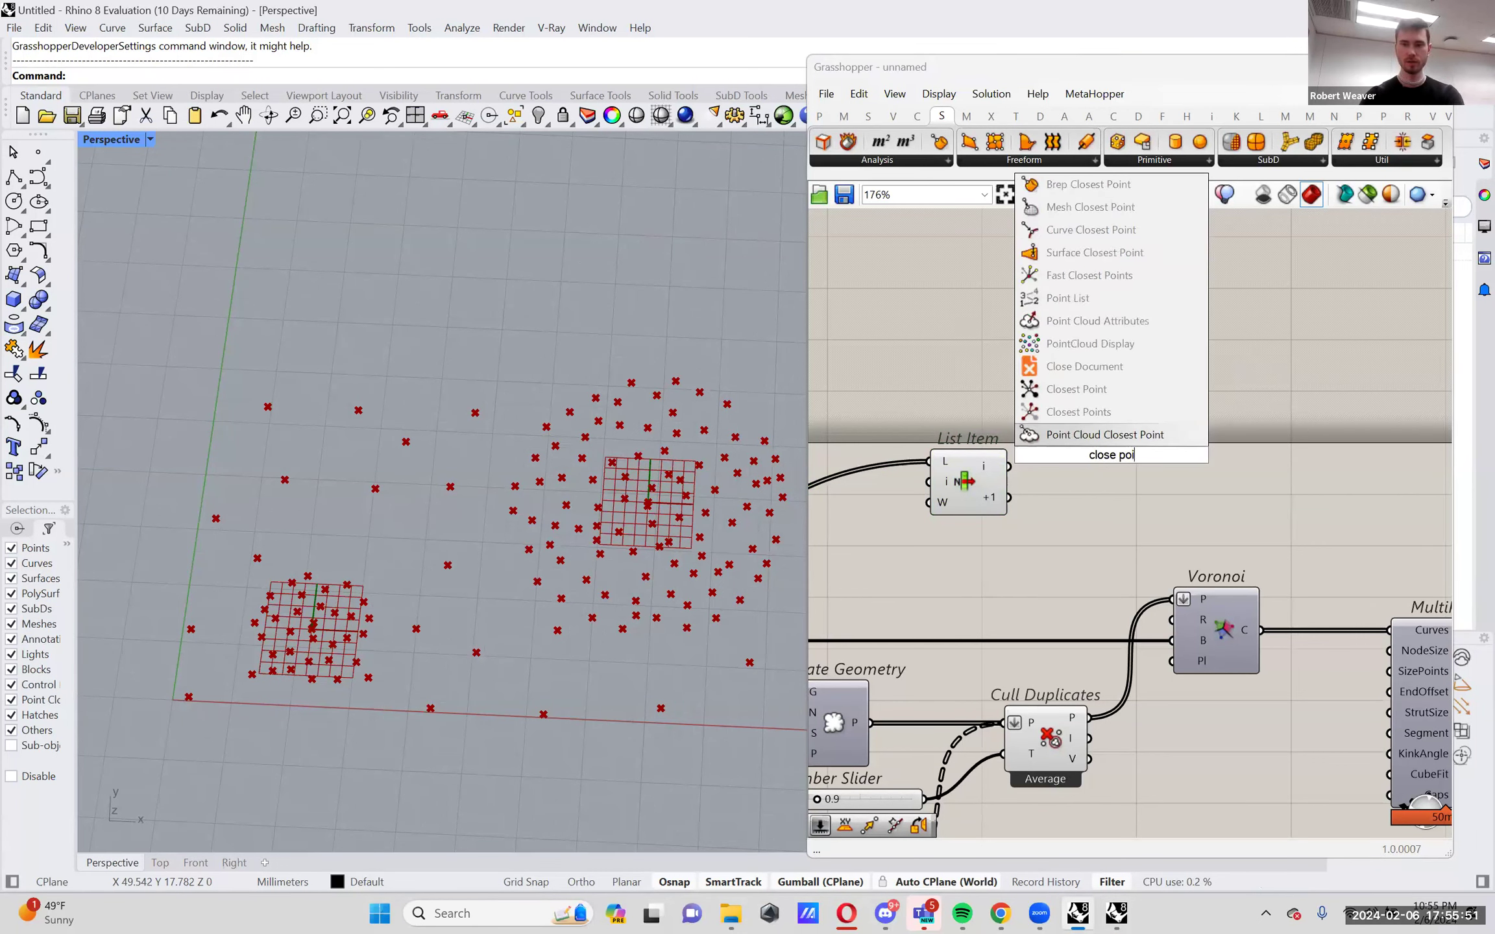
key("Up")
key("Up")
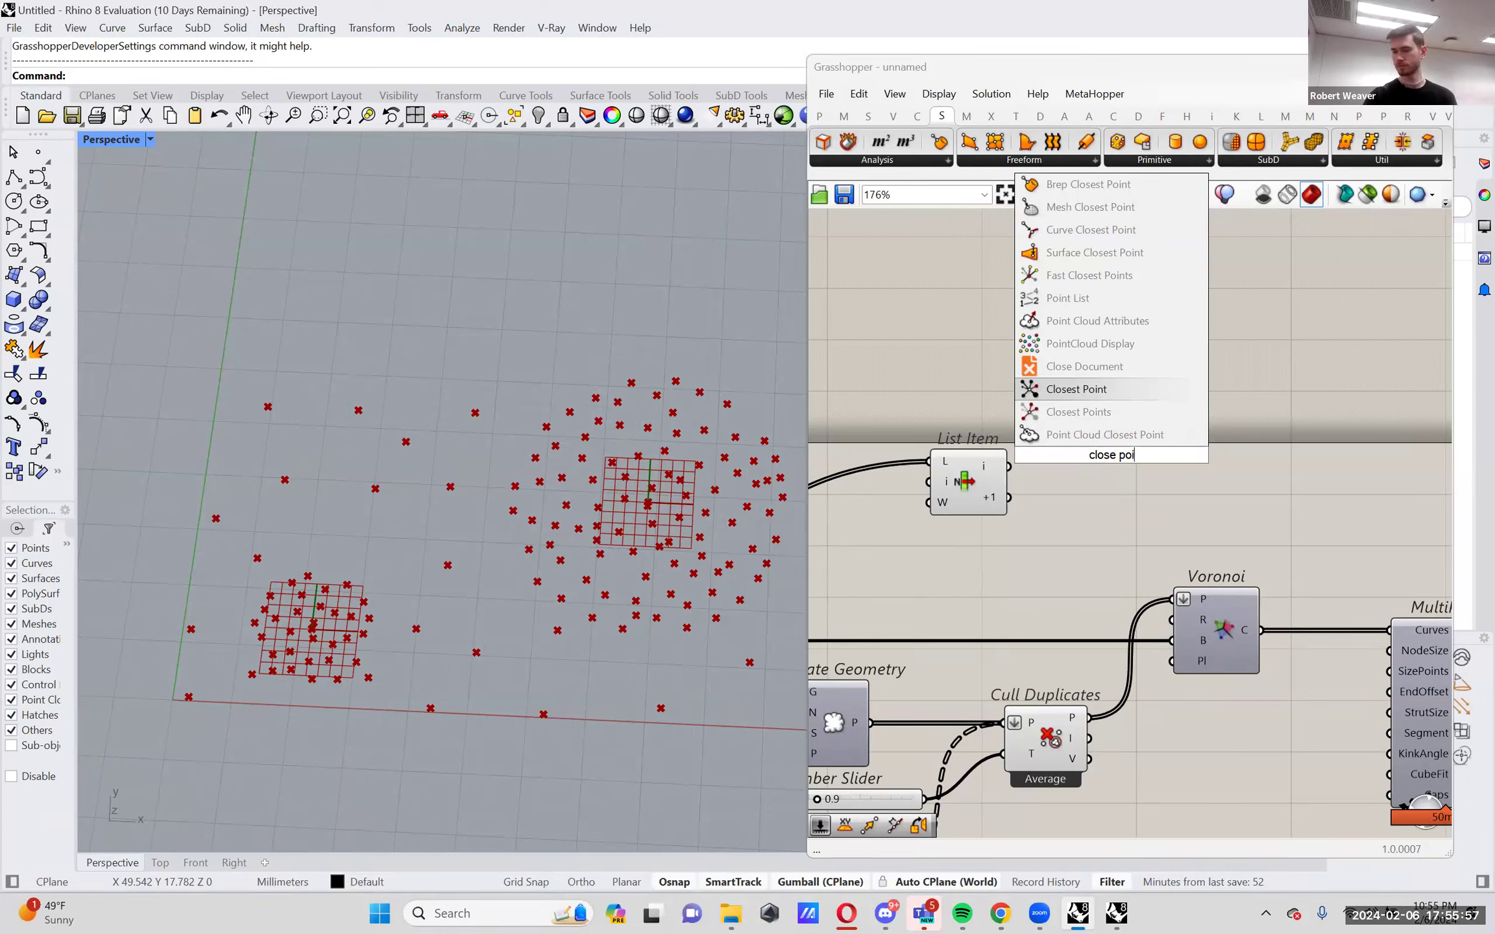
key("Return")
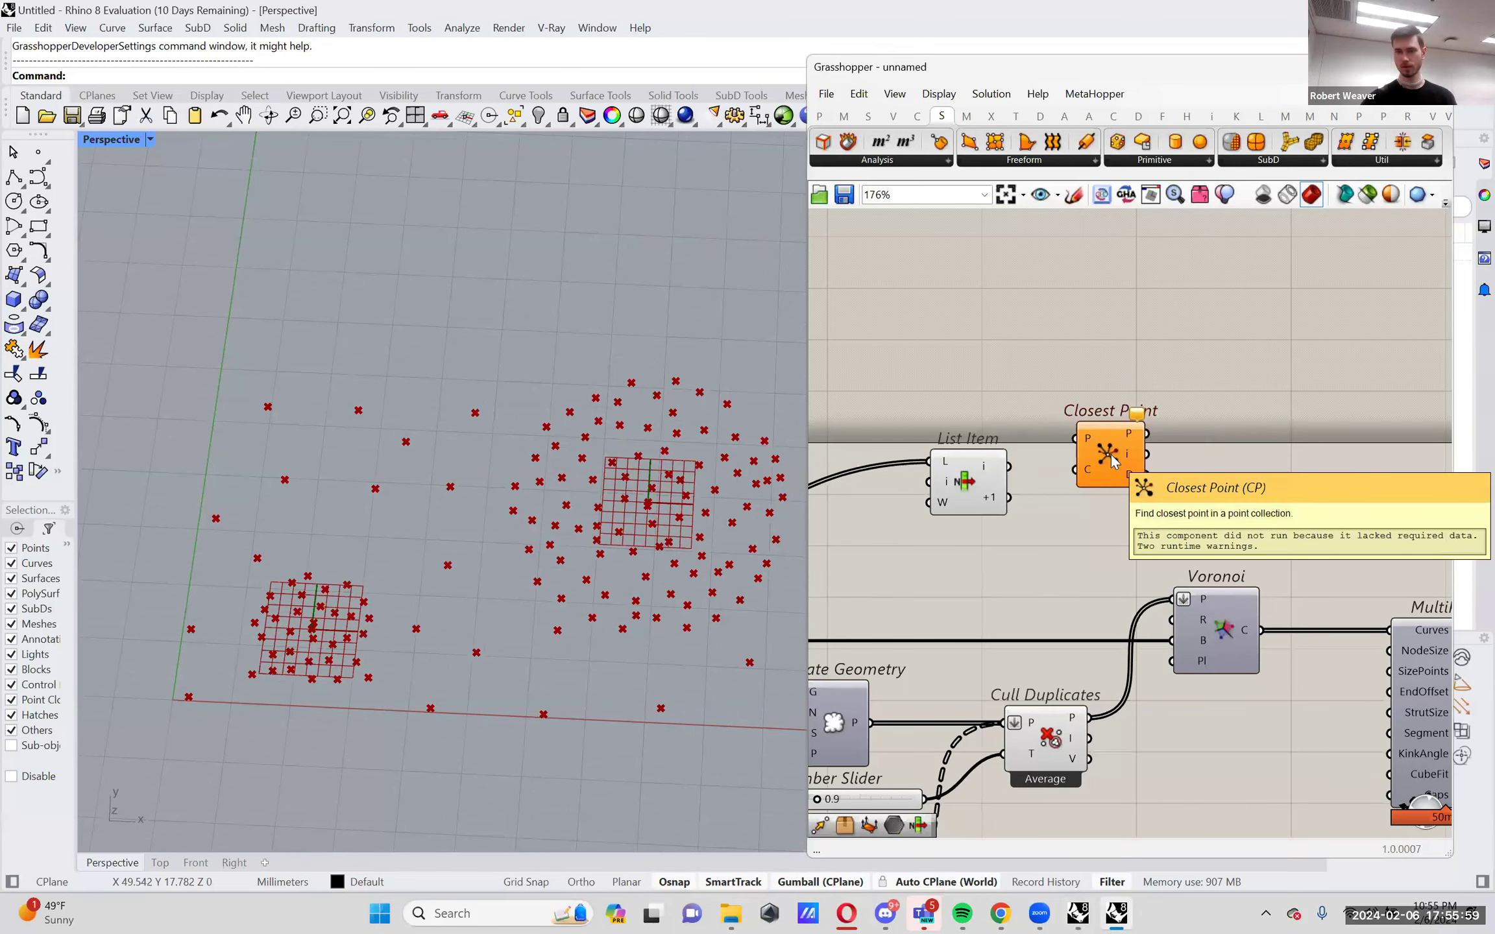
left_click_drag(1111, 459, 1119, 503)
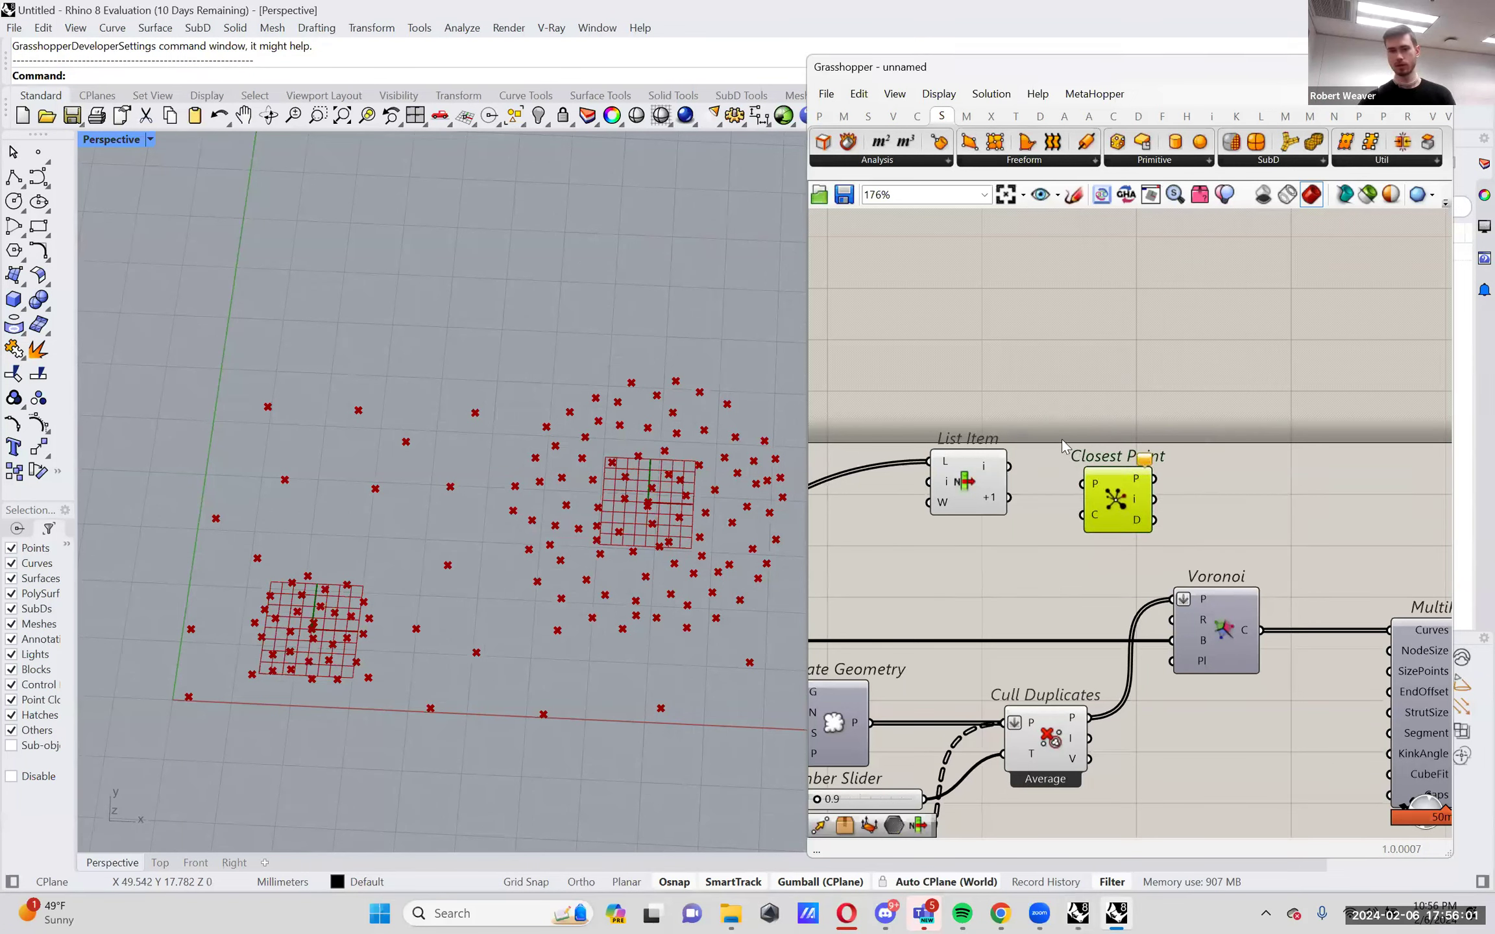
left_click_drag(981, 482, 980, 488)
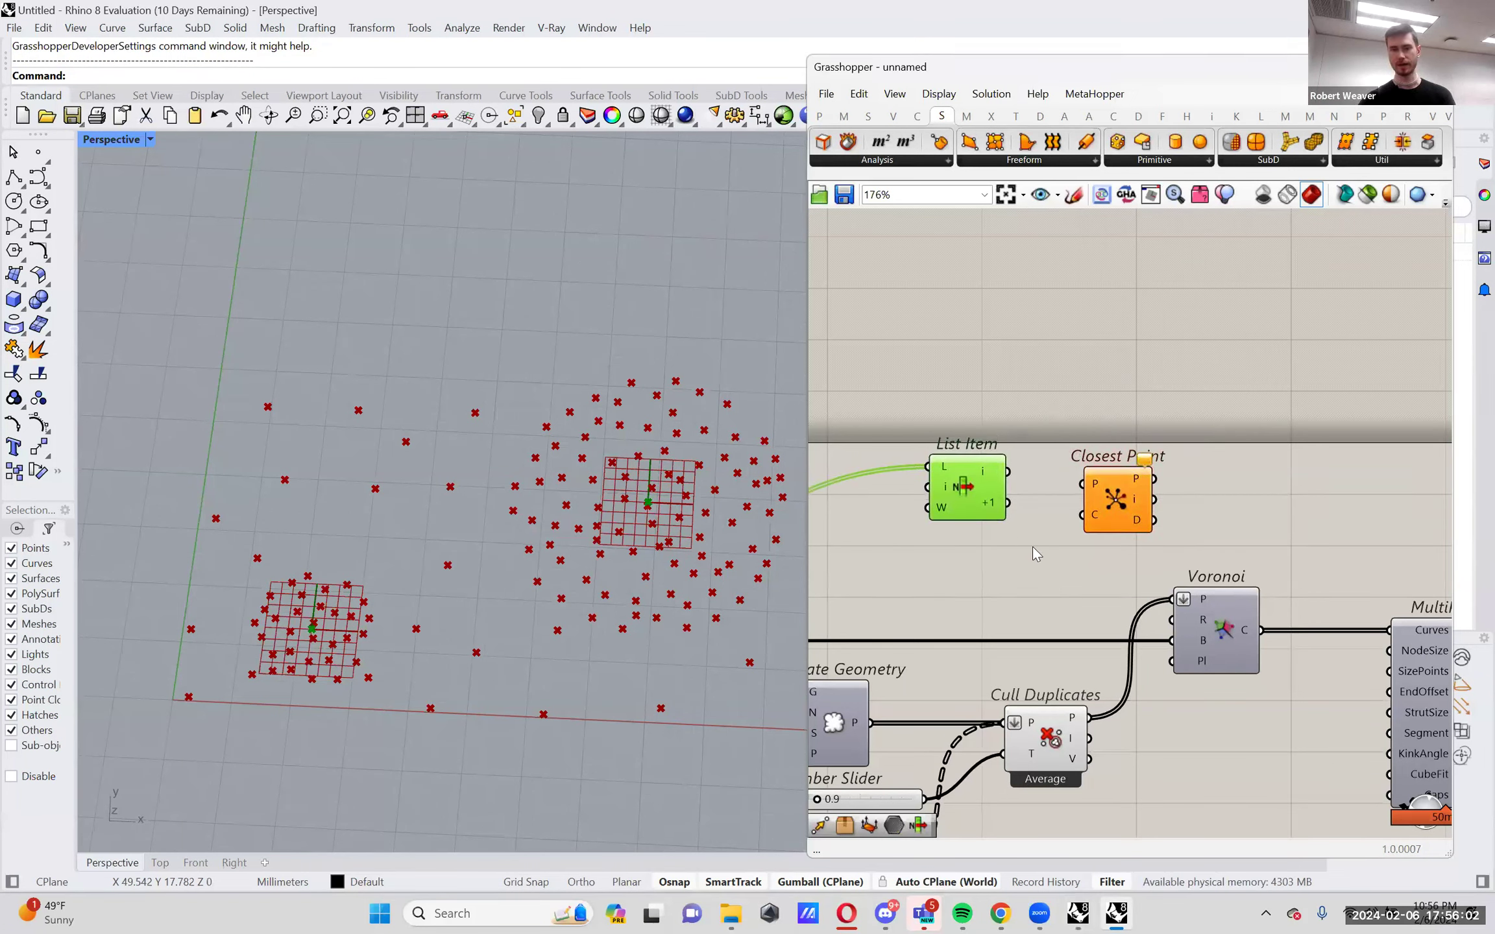
Connect the Points output of Cull Duplicates to the Point input of Closest Point.
left_click(1044, 727)
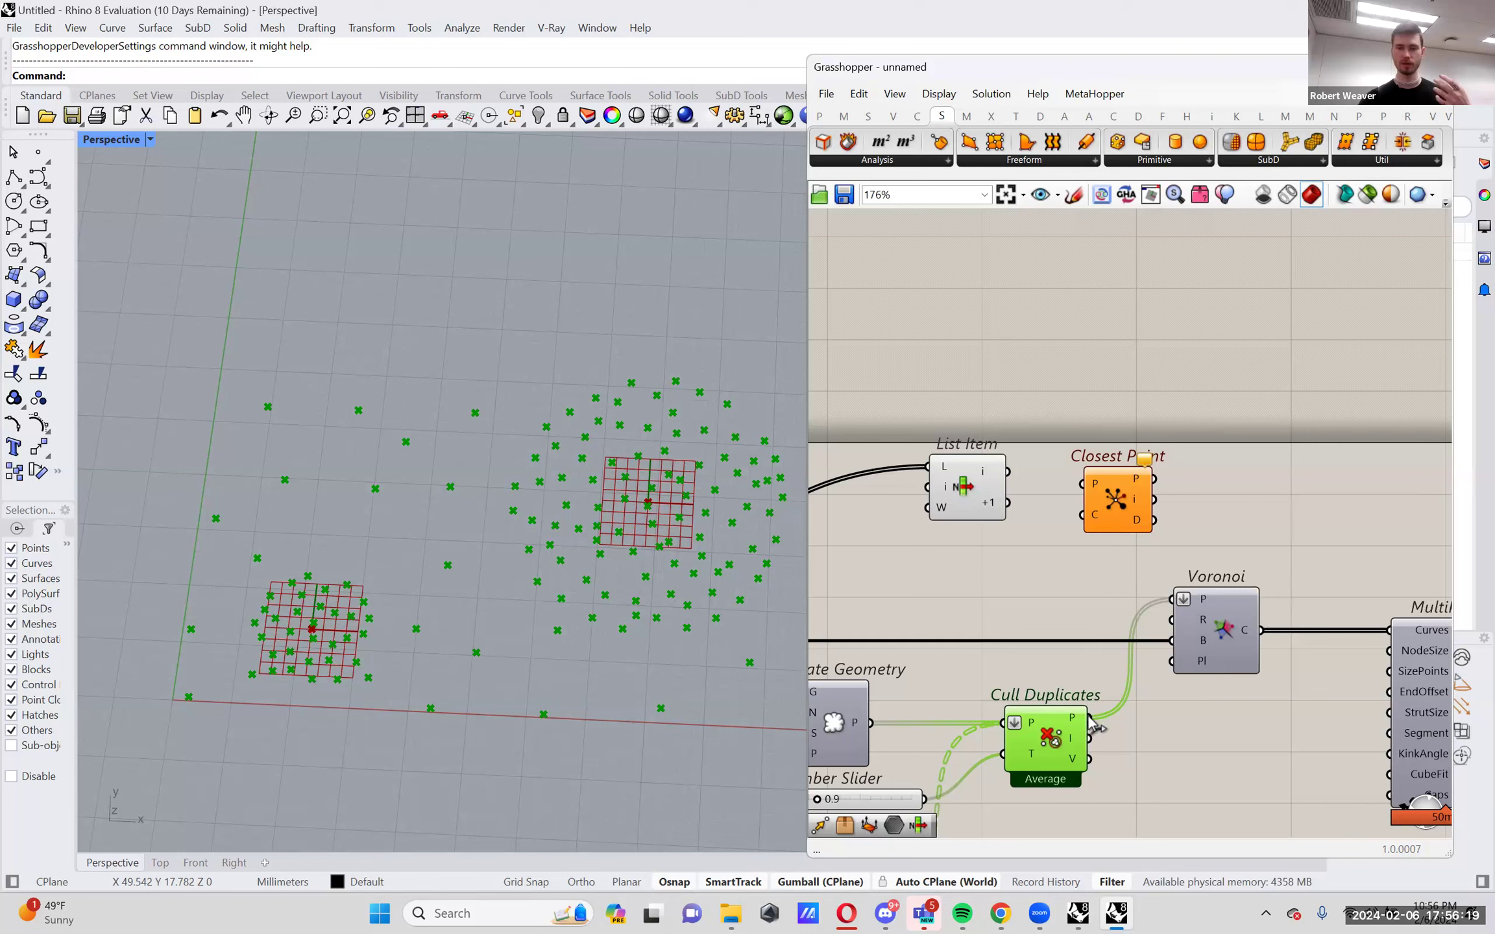
left_click_drag(1088, 715, 1125, 475)
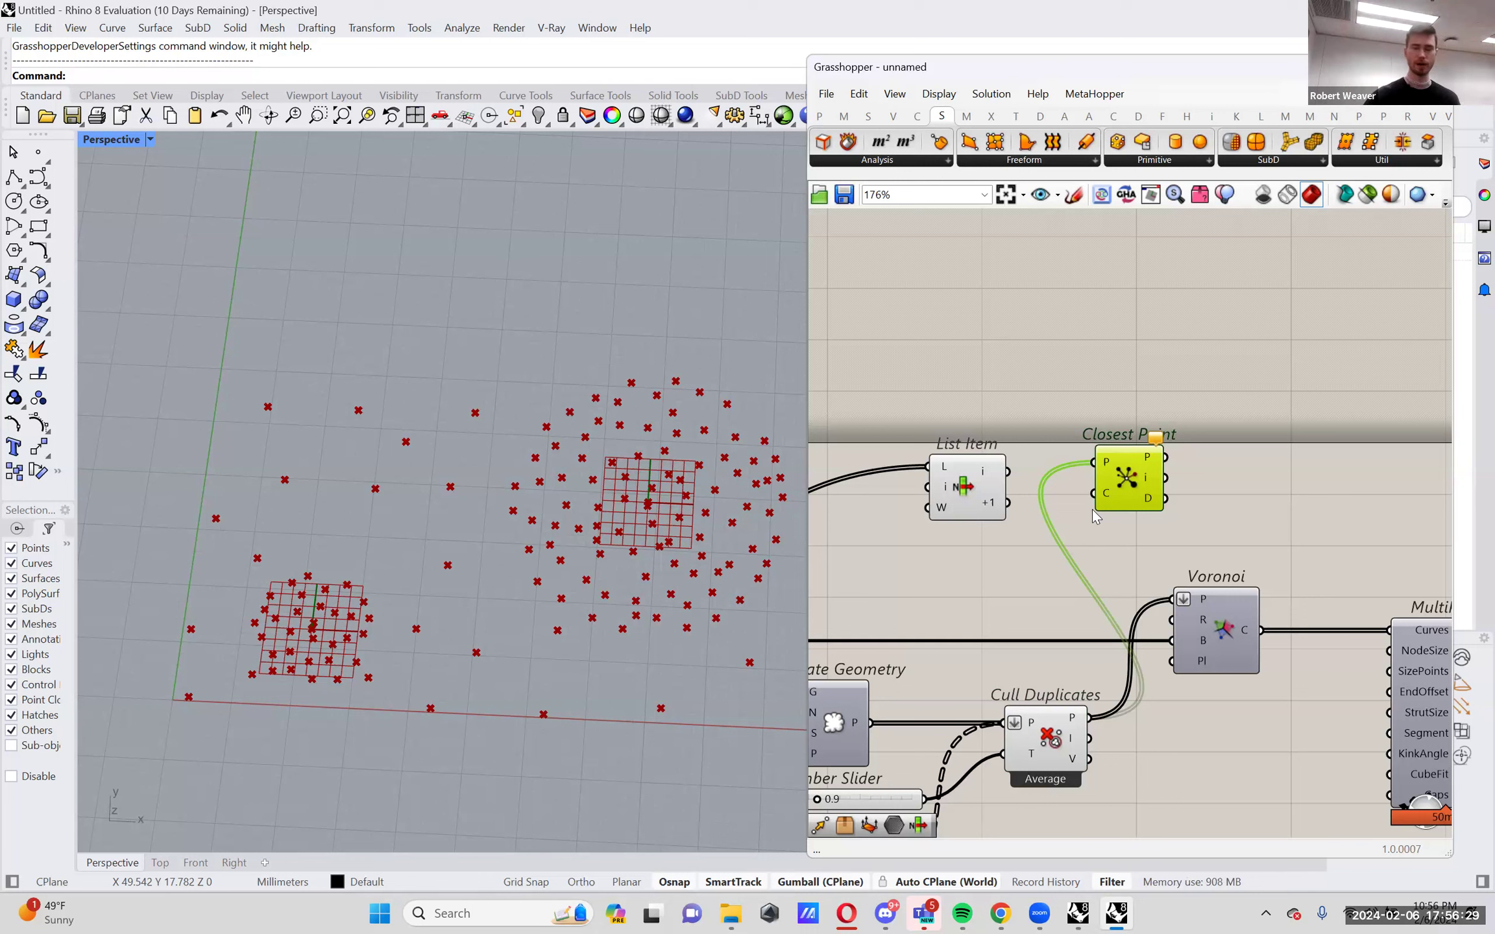
Connect both List Item outputs to Closest Point's C input, and nudge List Item slightly lower beside it.
left_click_drag(1012, 473, 1088, 493)
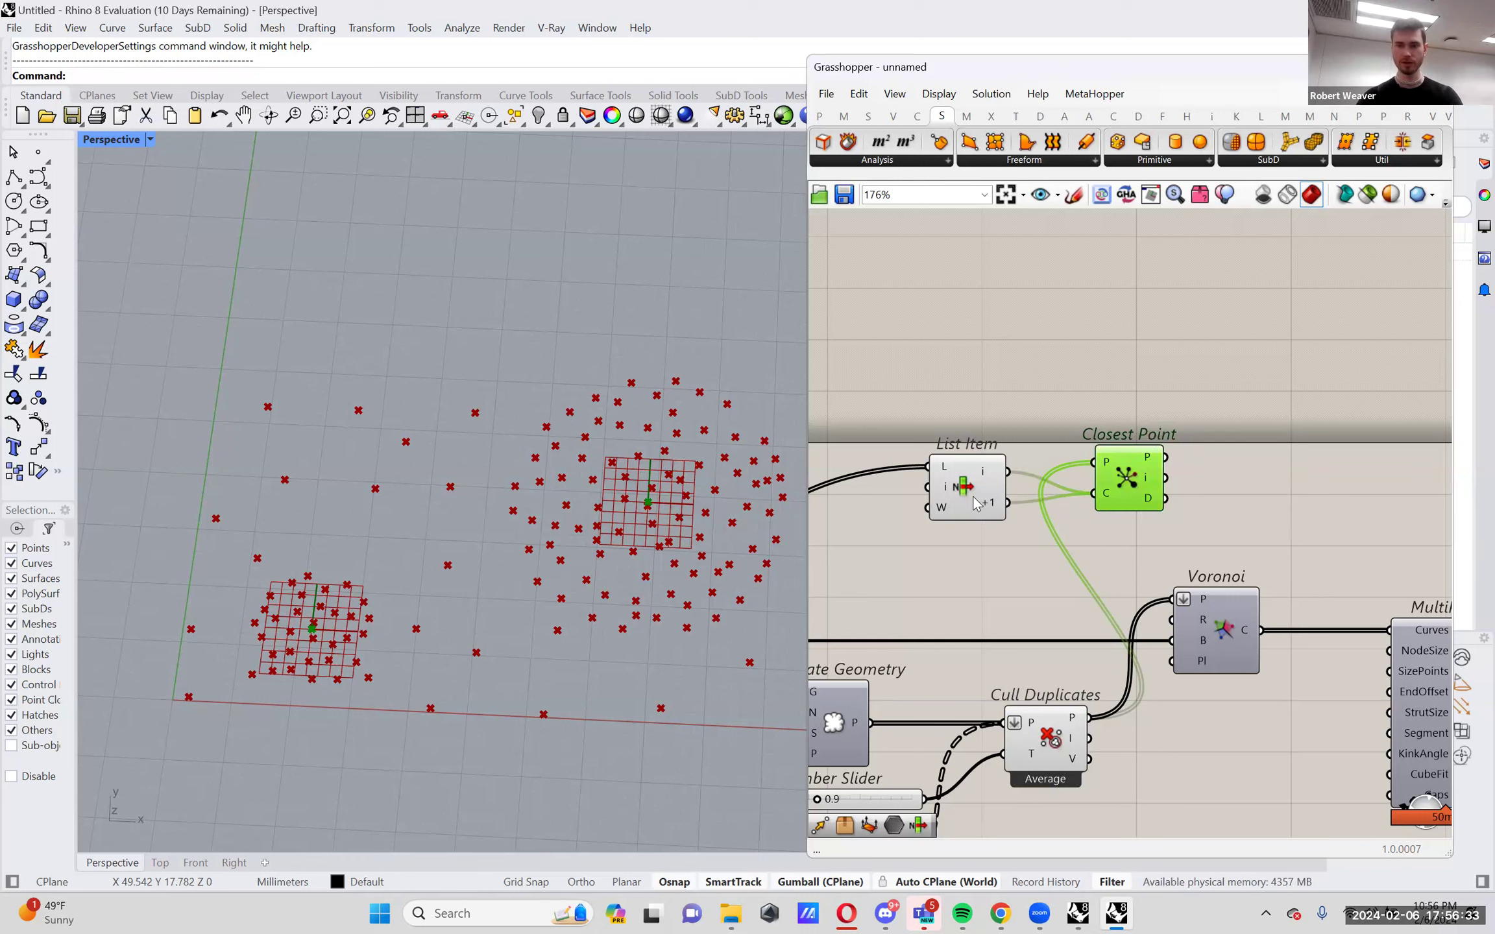
left_click_drag(976, 505, 981, 513)
mouse_move(1108, 496)
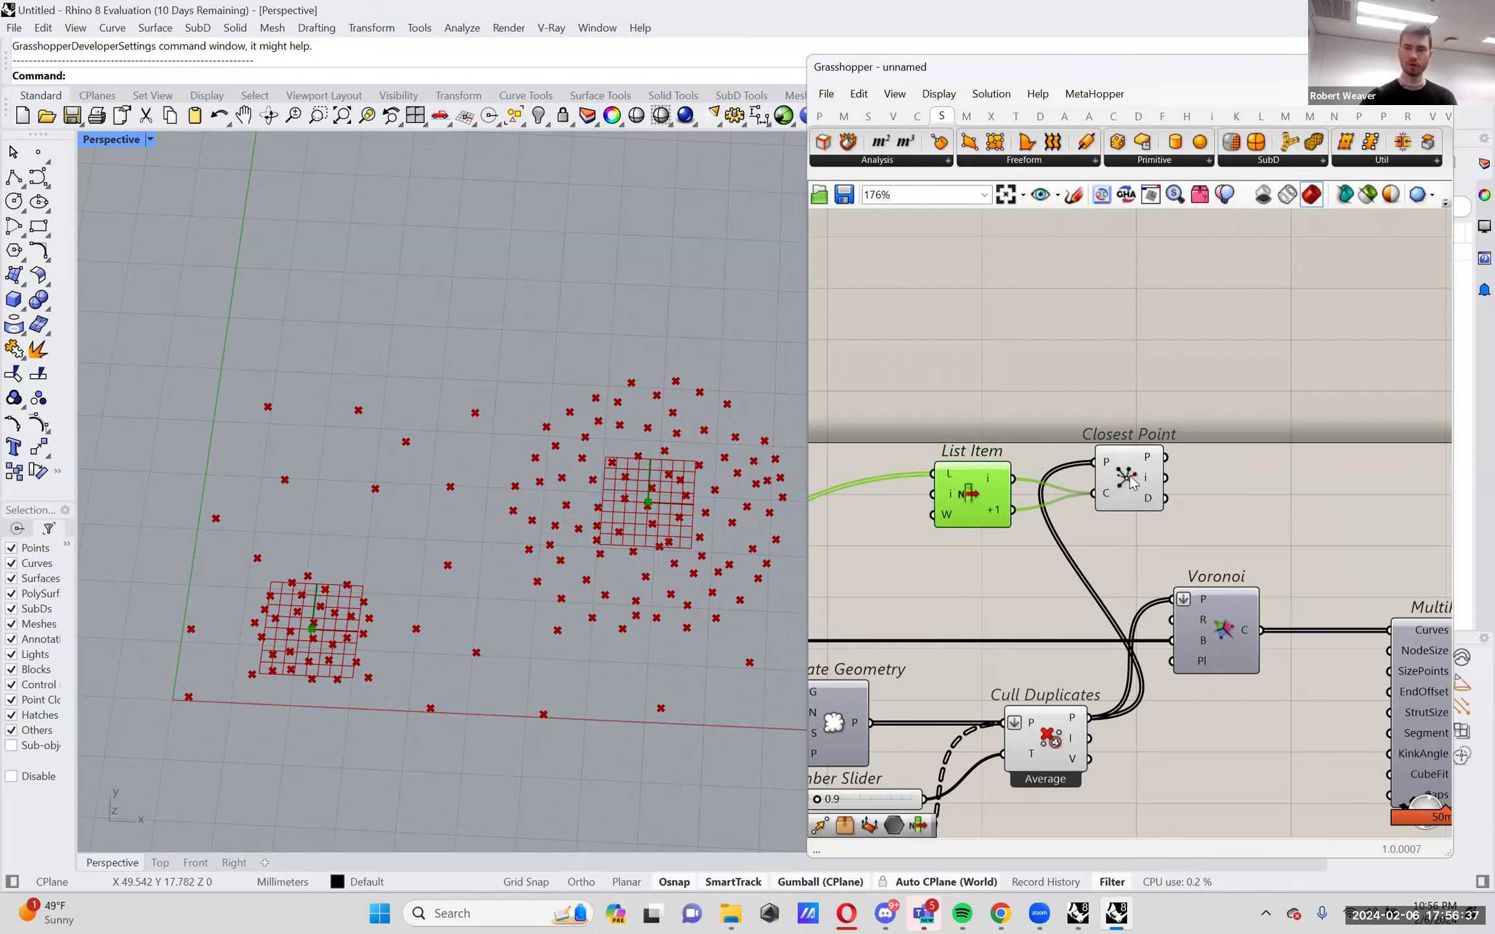
left_click(1132, 480)
mouse_move(1150, 462)
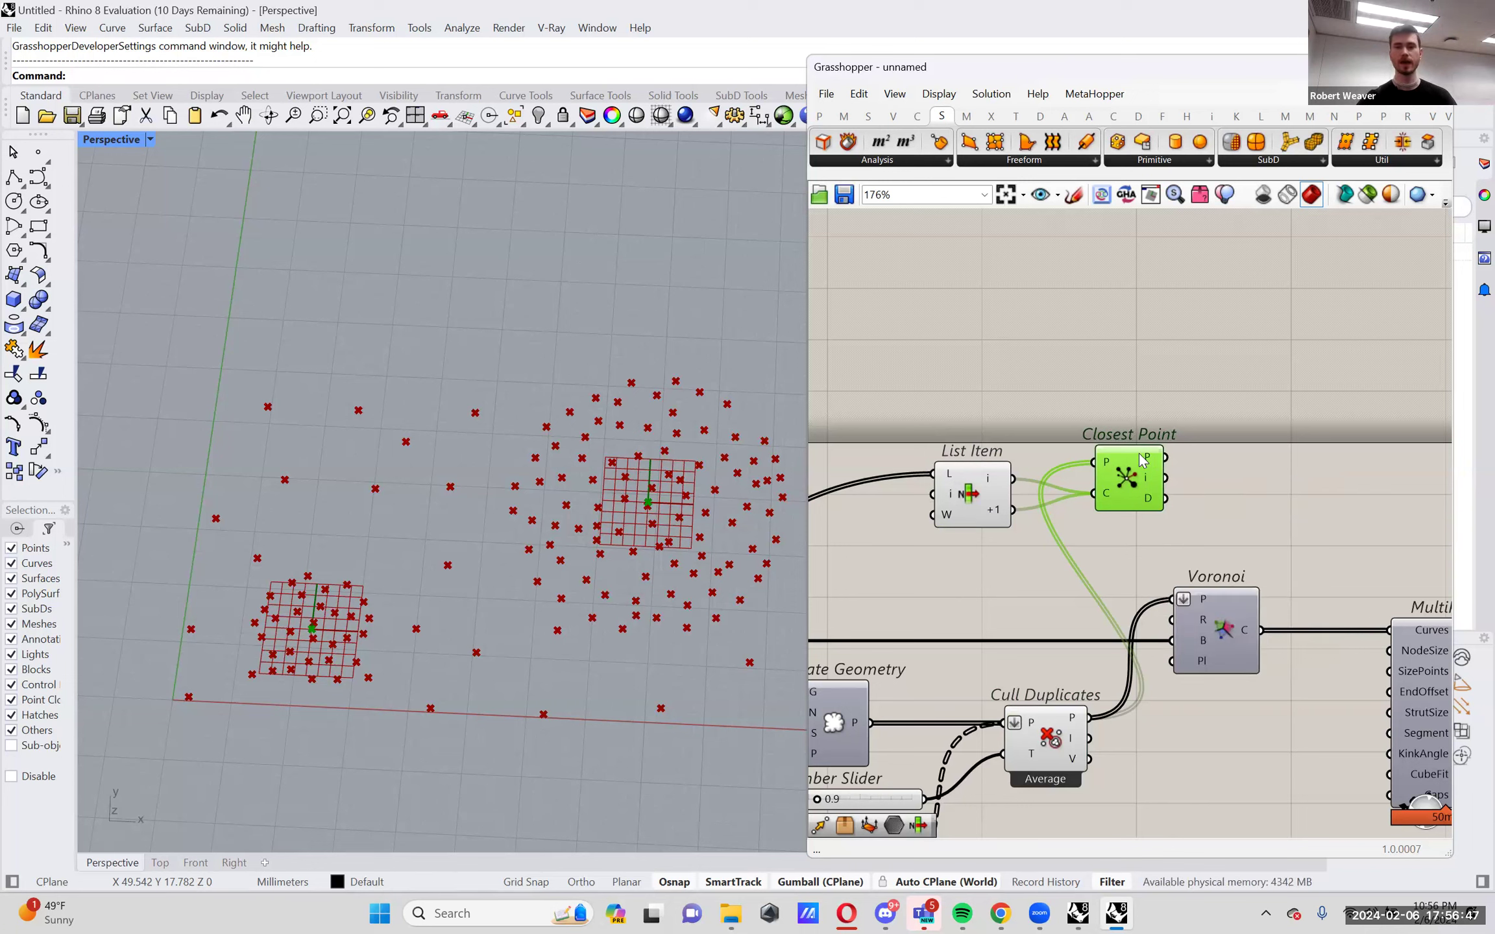
Add a Line component running from Closest Point's P output to the Points output of Cull Duplicates, and highlight its preview.
double_click(1269, 424)
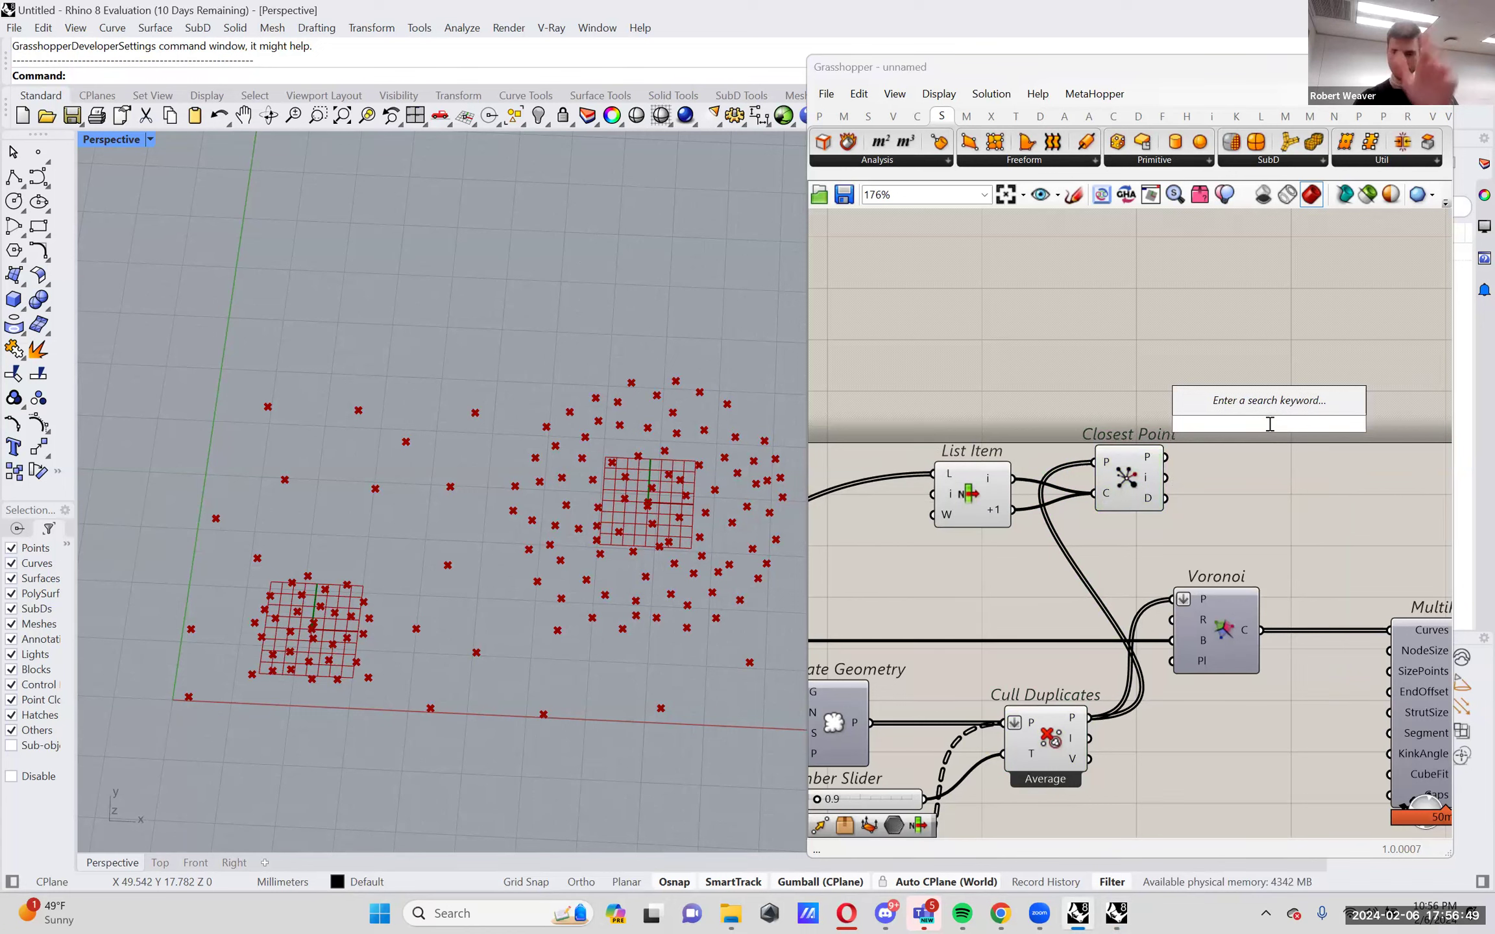
type("line")
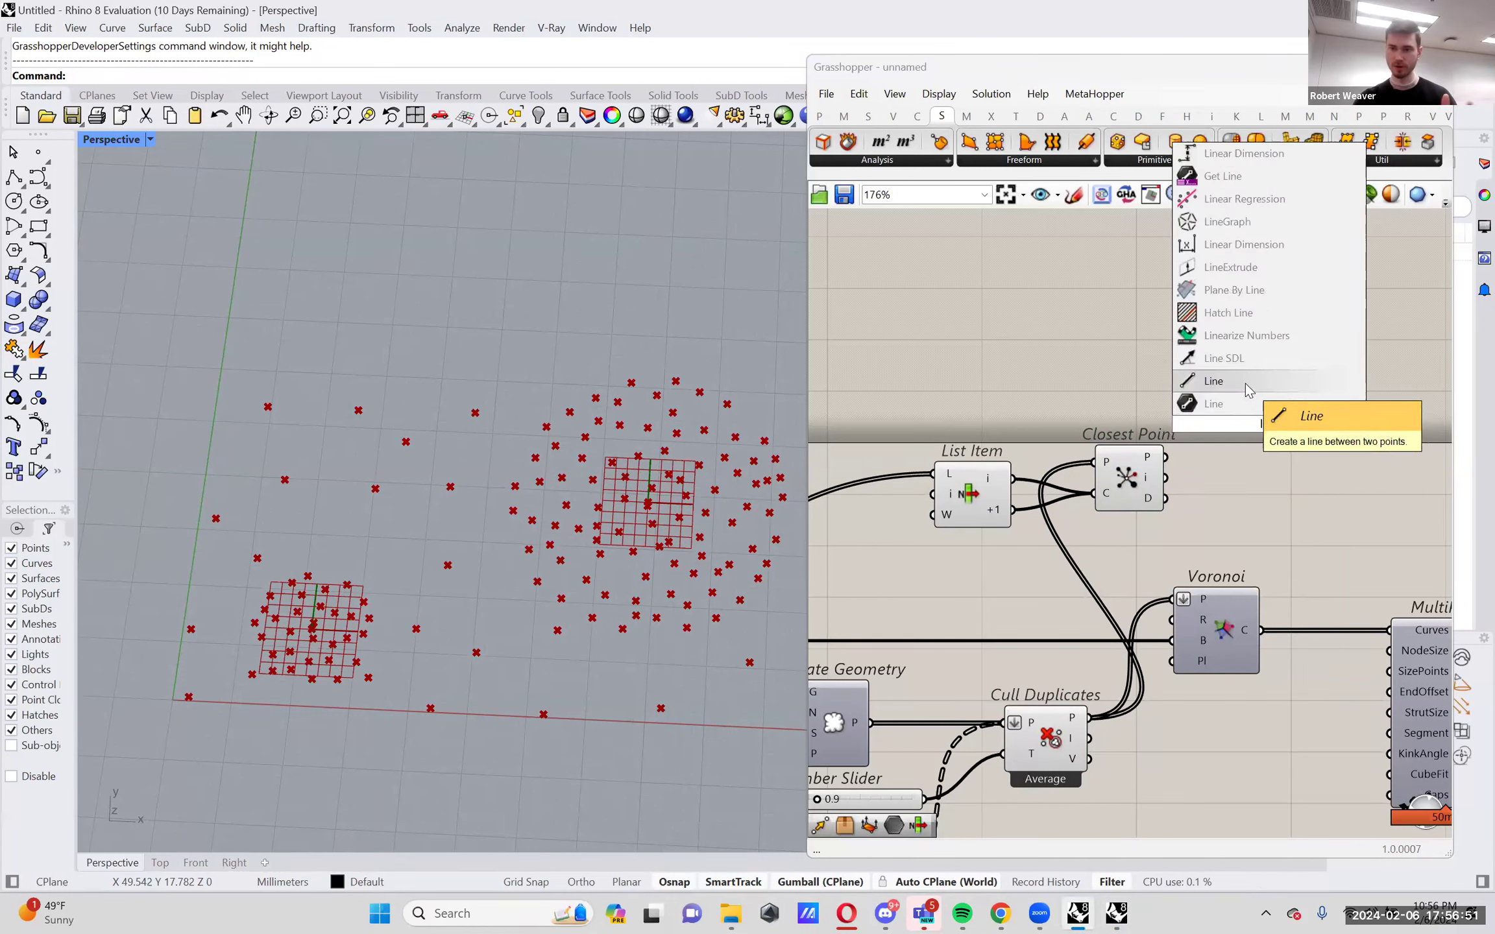
left_click(1245, 383)
left_click_drag(1165, 457, 1234, 430)
left_click_drag(1090, 717, 1245, 504)
mouse_move(1150, 464)
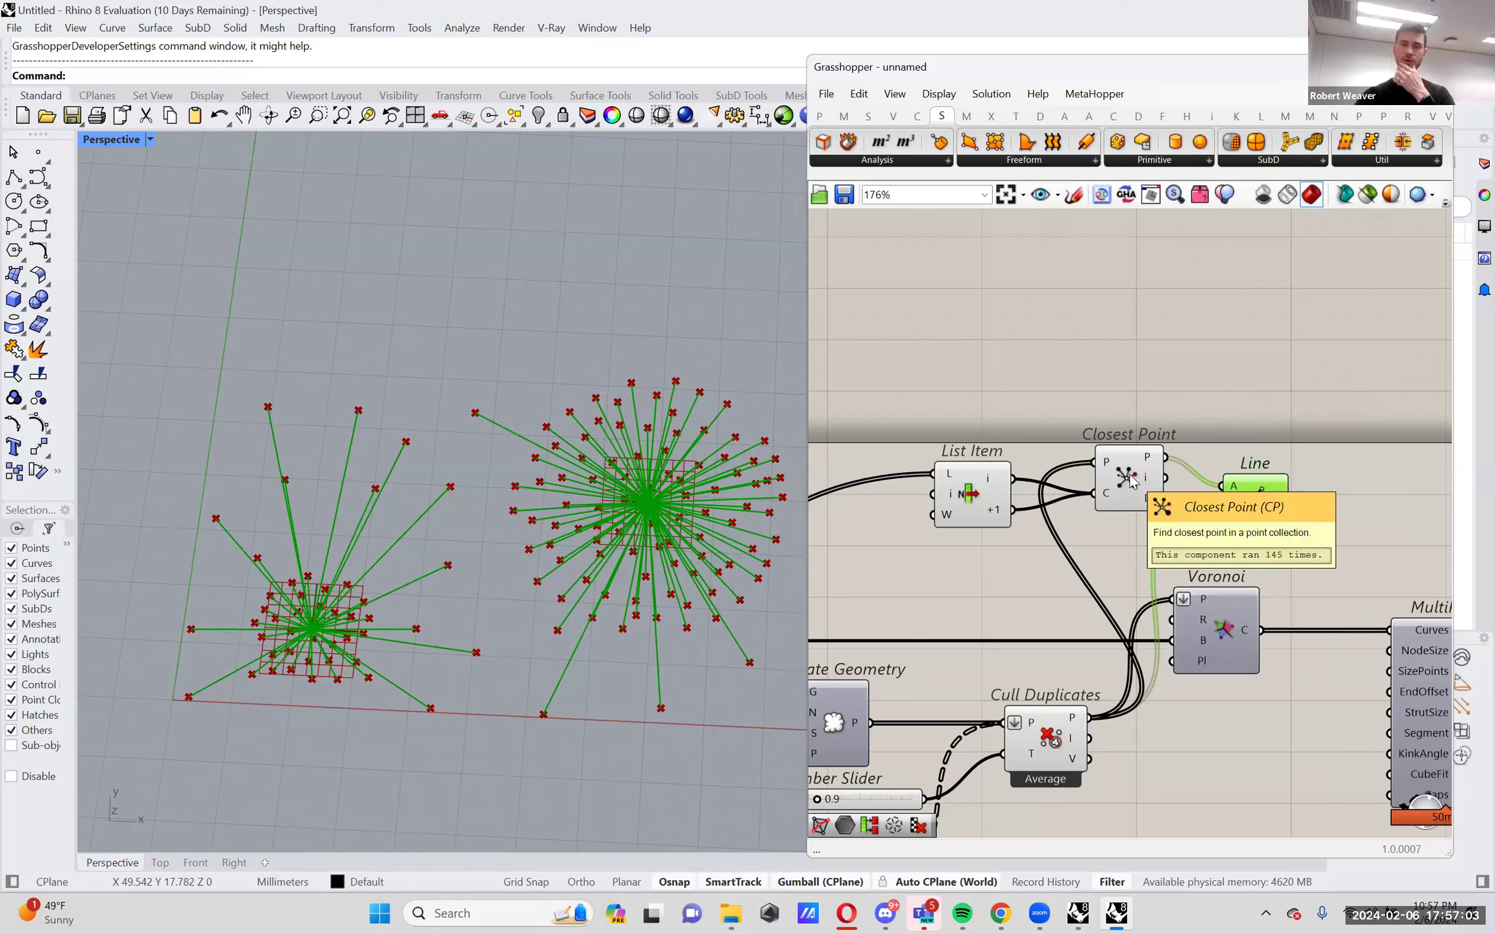
left_click(1047, 745)
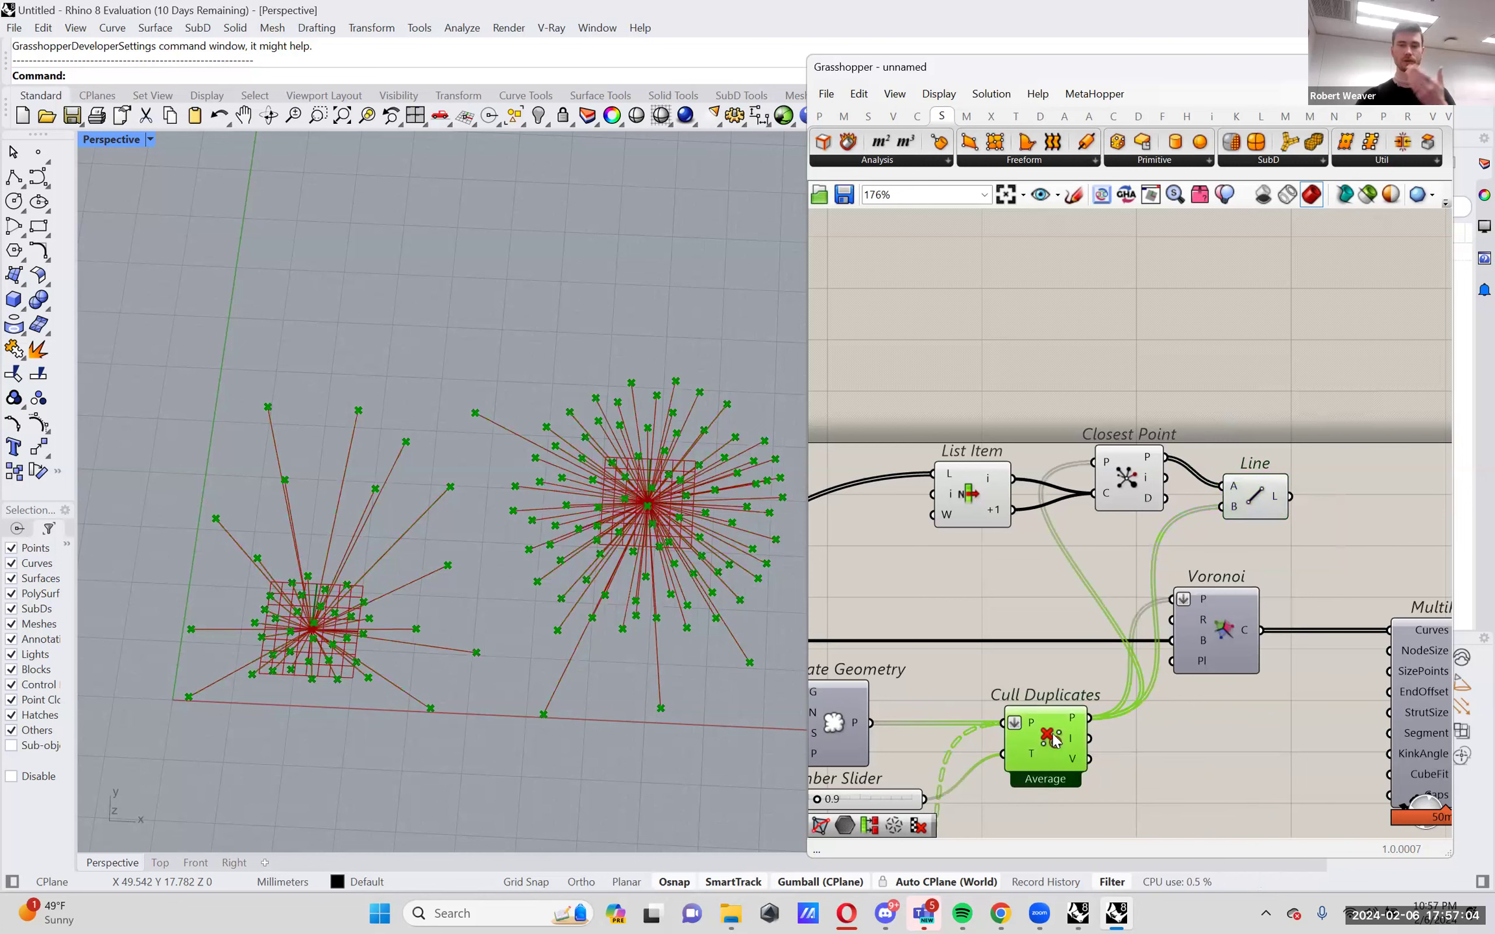
left_click(1246, 506)
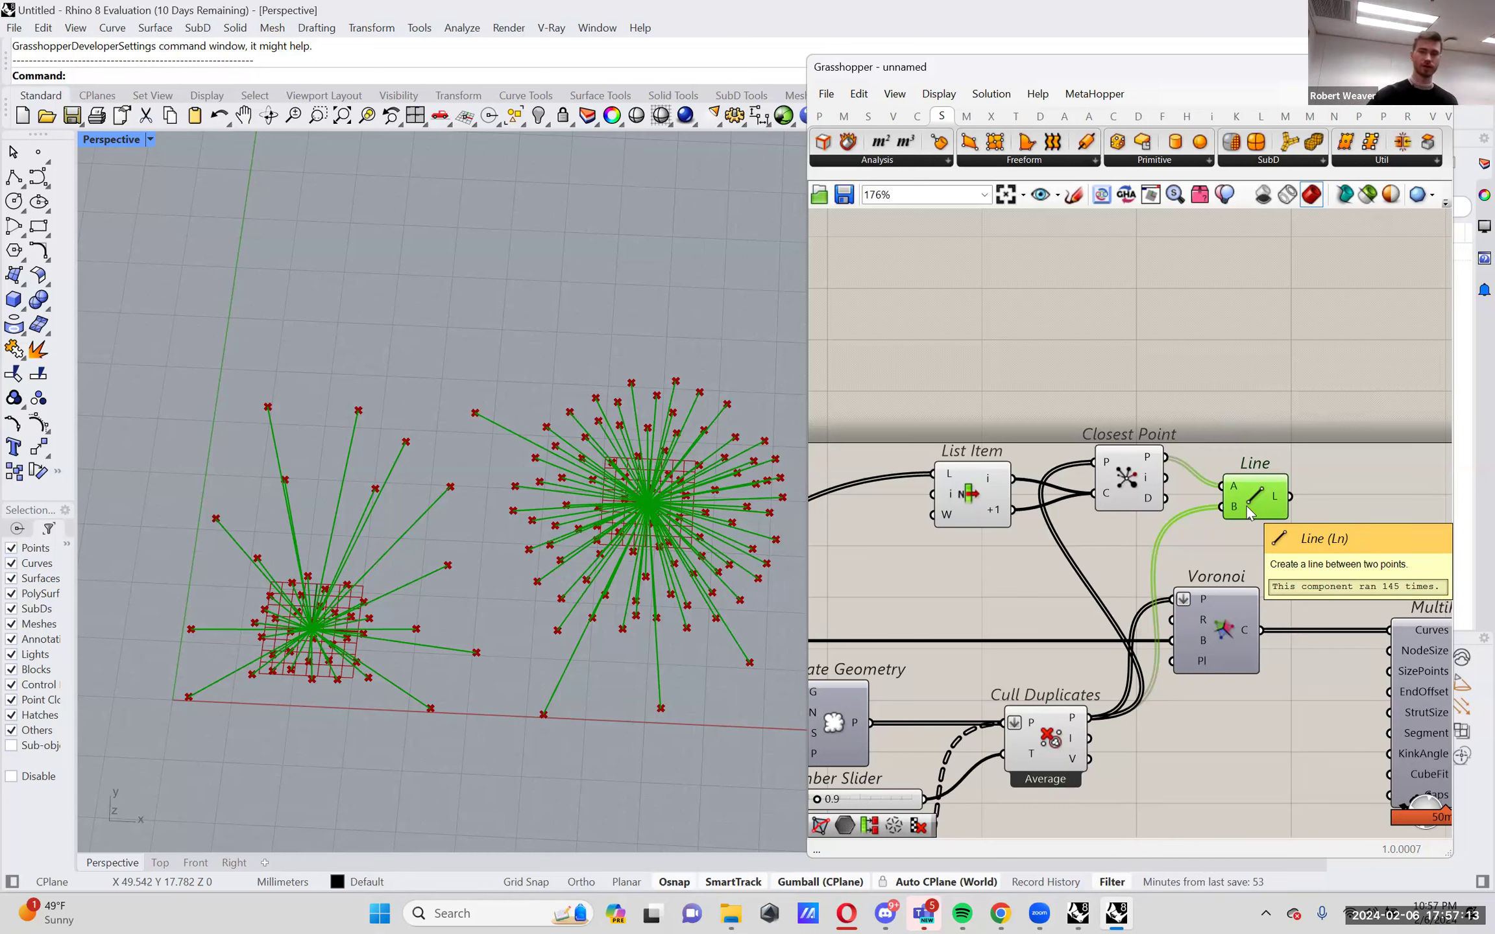
Add a second Line above Closest Point, with the culled points feeding A and both List Item outputs feeding B.
left_click(1152, 353)
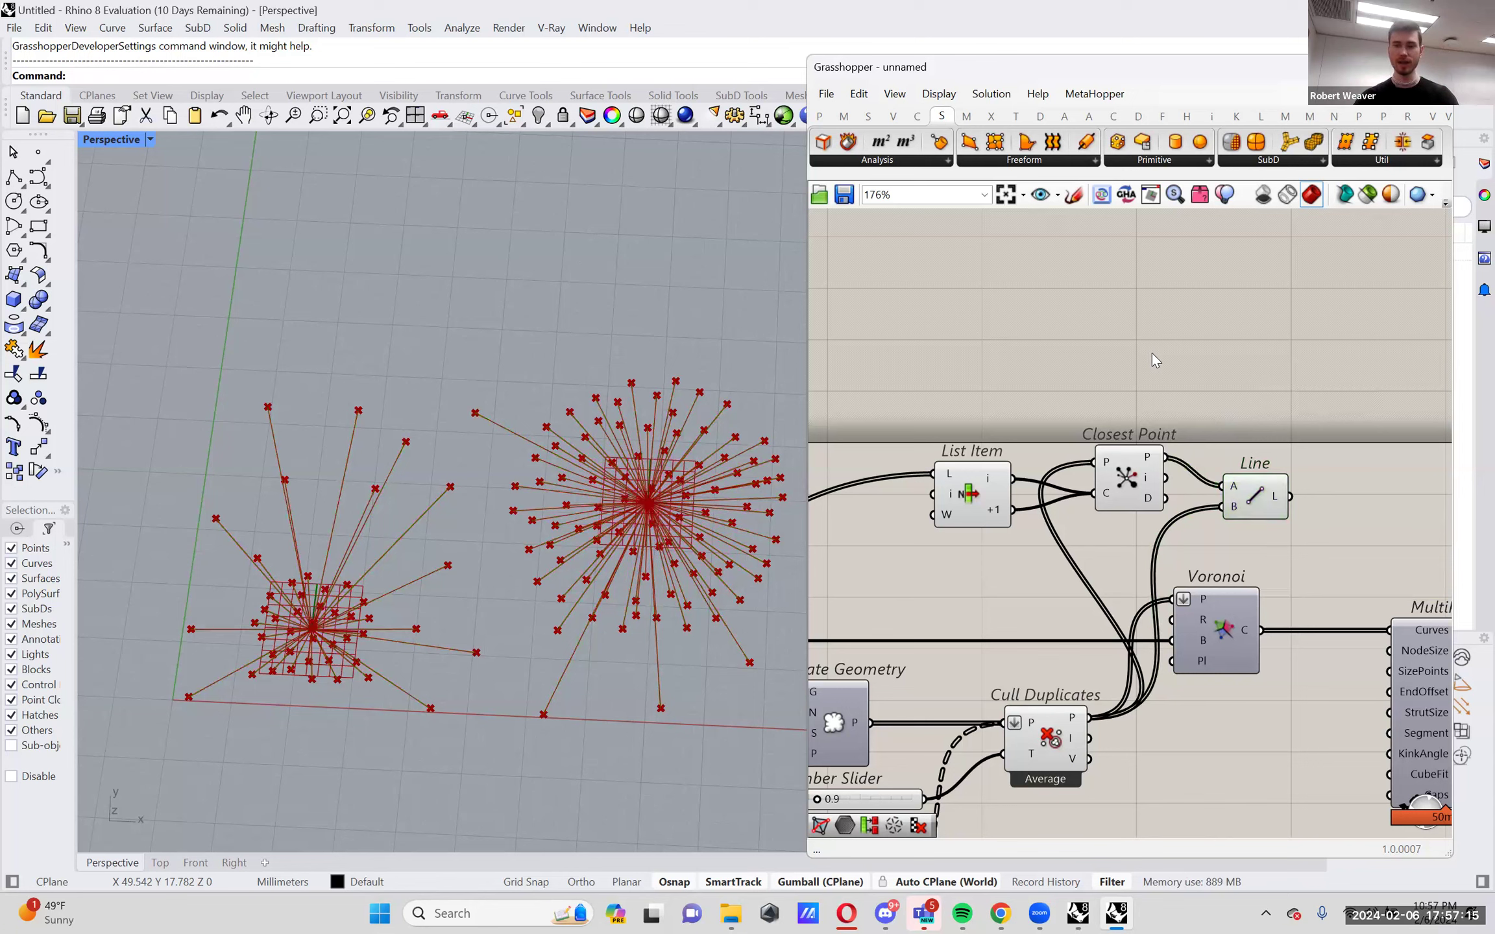
double_click(1151, 353)
type("line")
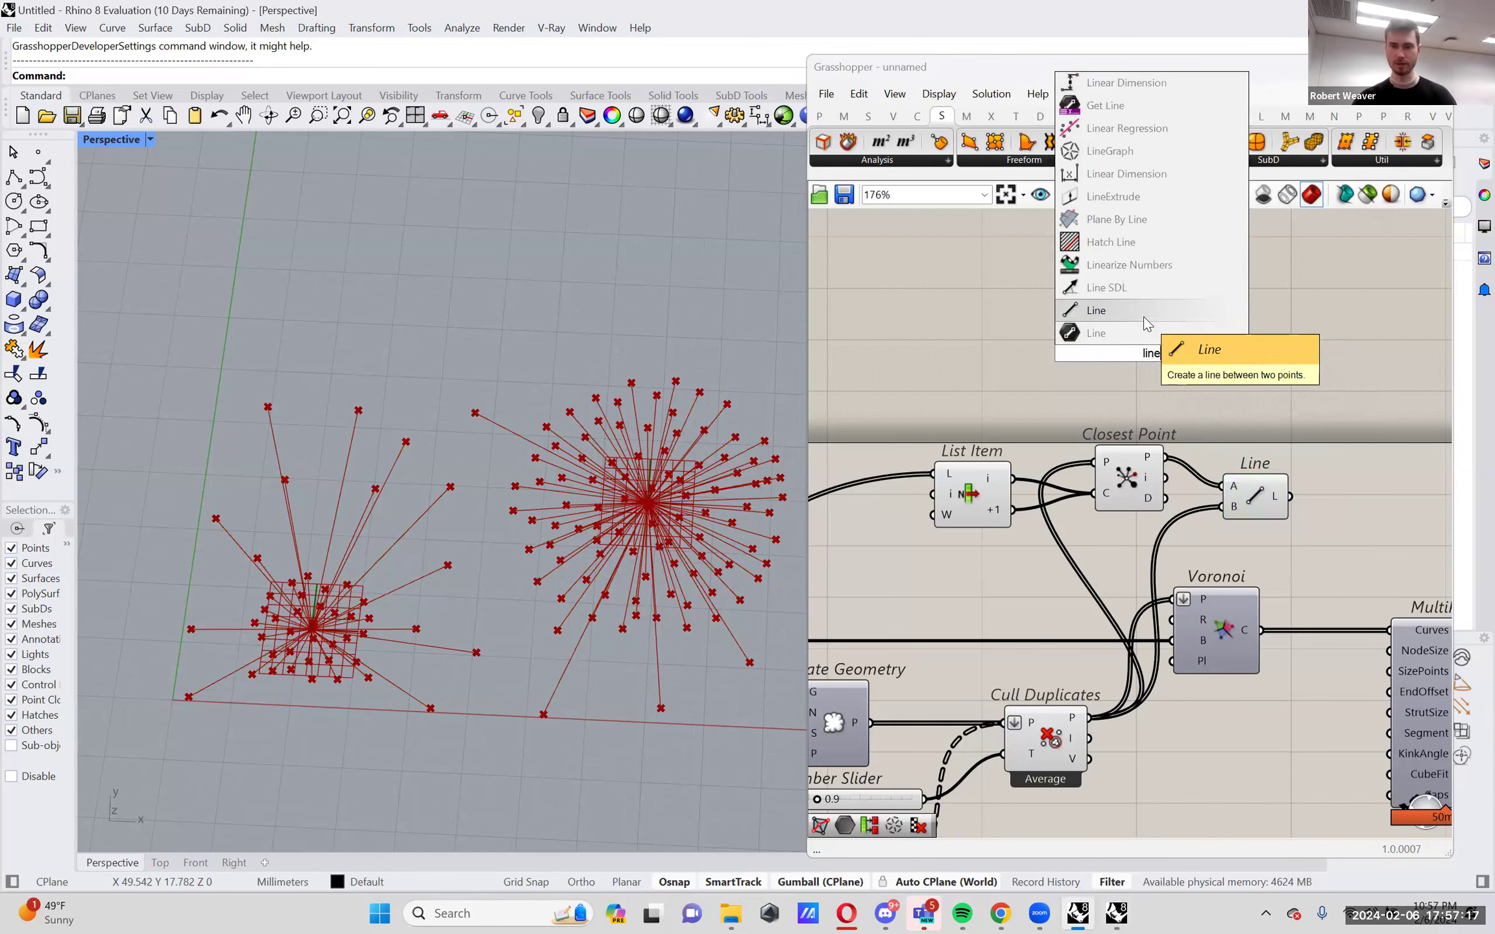
left_click(1145, 320)
left_click_drag(1091, 718, 1119, 344)
left_click_drag(1023, 486, 1120, 364)
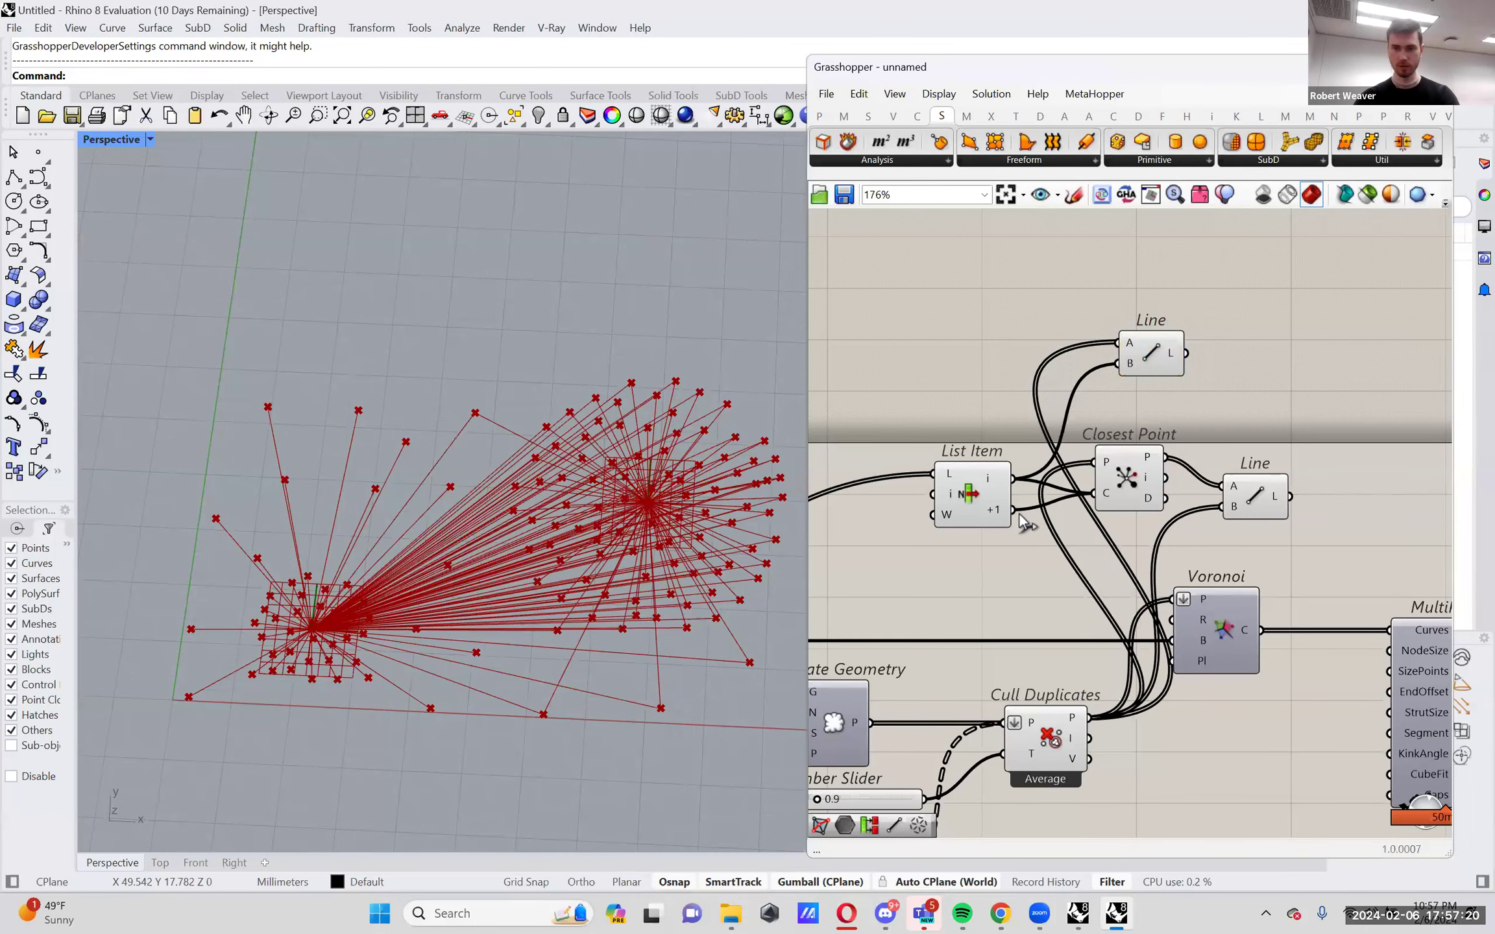
Highlight the upper Line component to examine its direct point connections in the viewport, and delete it.
left_click(1137, 364)
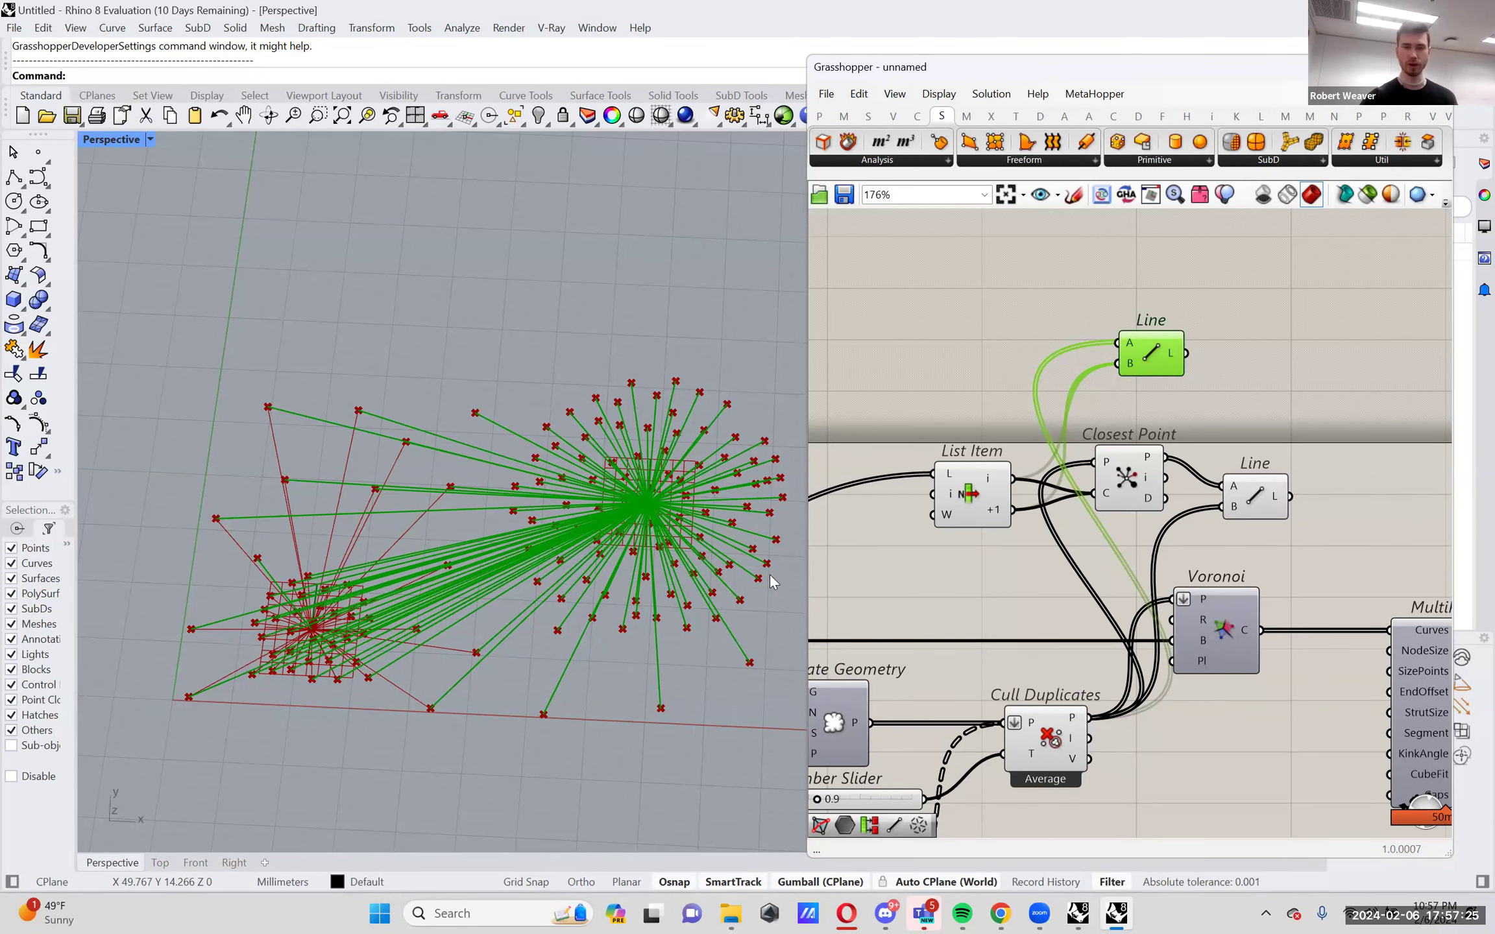
right_click_drag(1114, 375, 1109, 437)
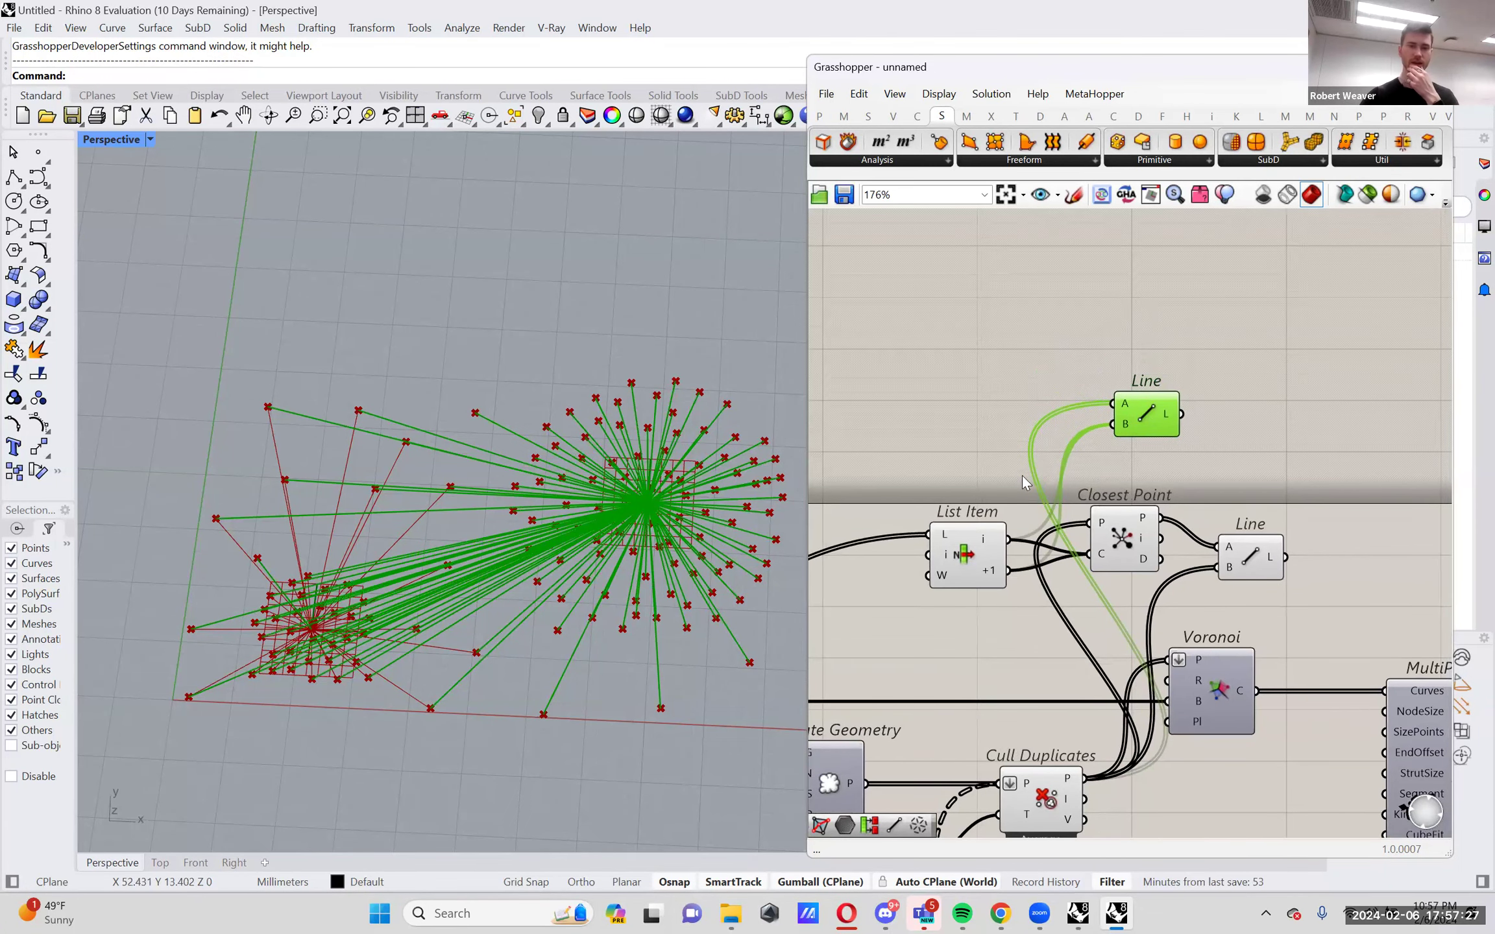
scroll(482, 594, "up", 2)
scroll(501, 594, "down", 2)
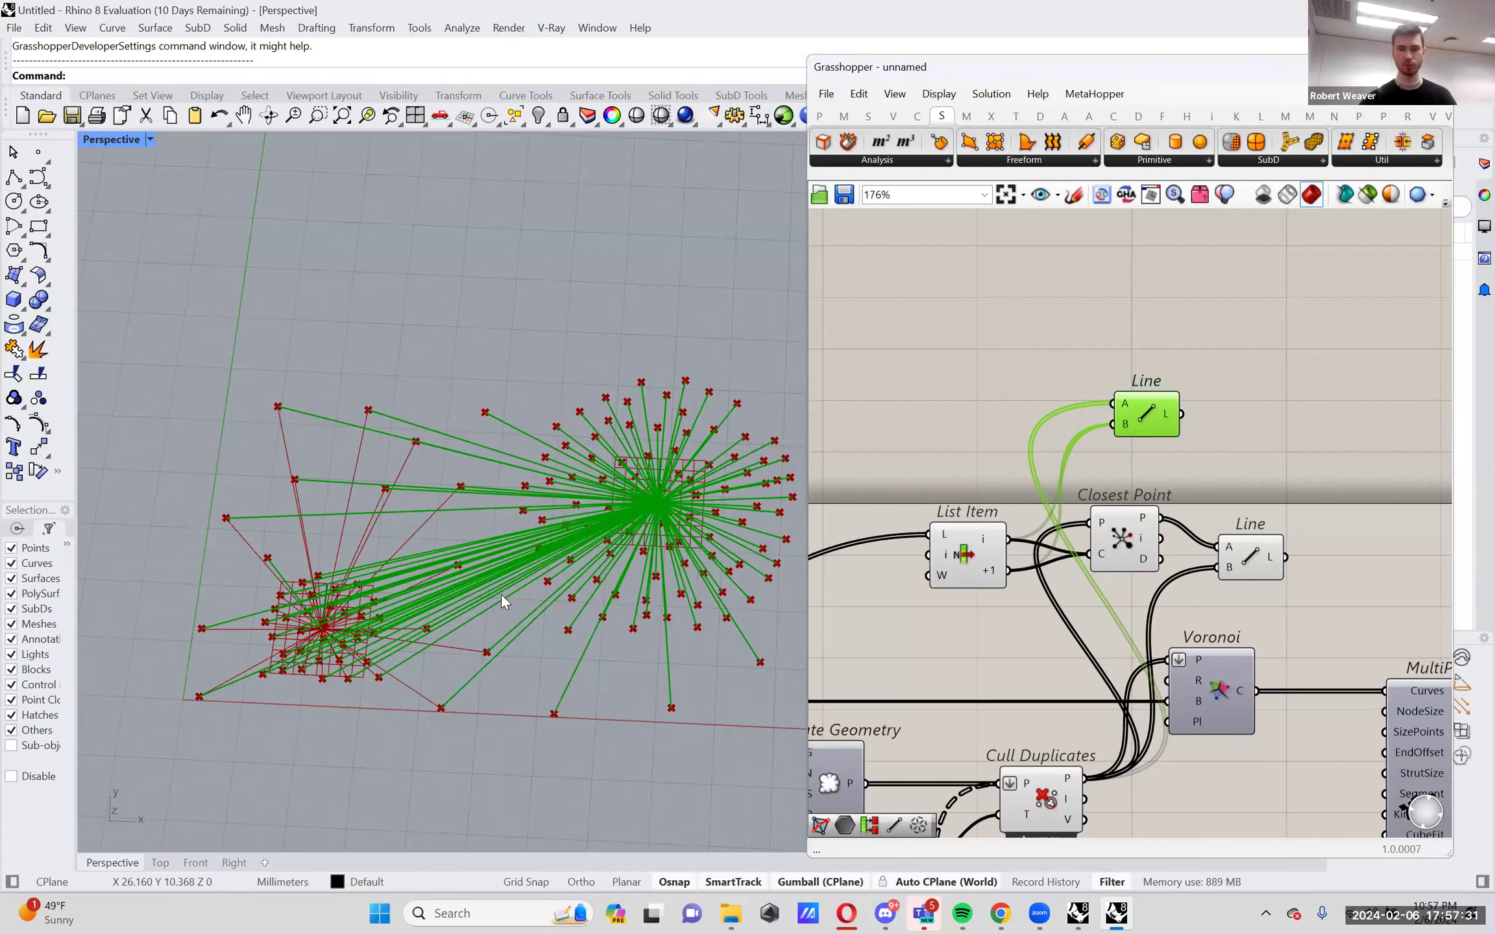
key("Delete")
Align the remaining Line component beside Closest Point's outputs, examine its connections, and delete it.
left_click(1257, 552)
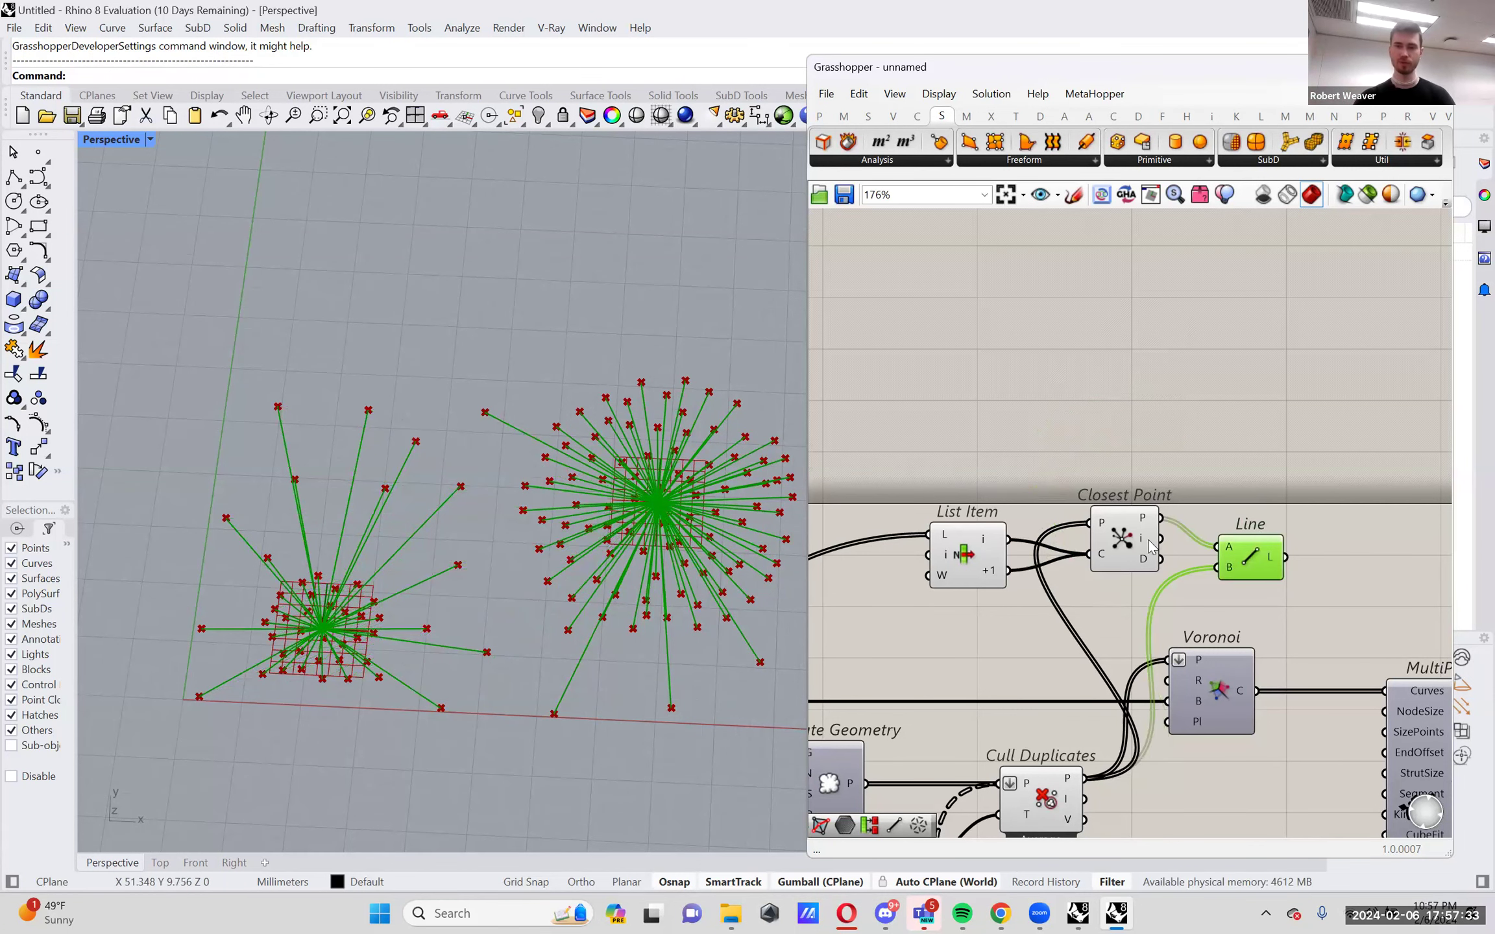
left_click_drag(1259, 561, 1239, 535)
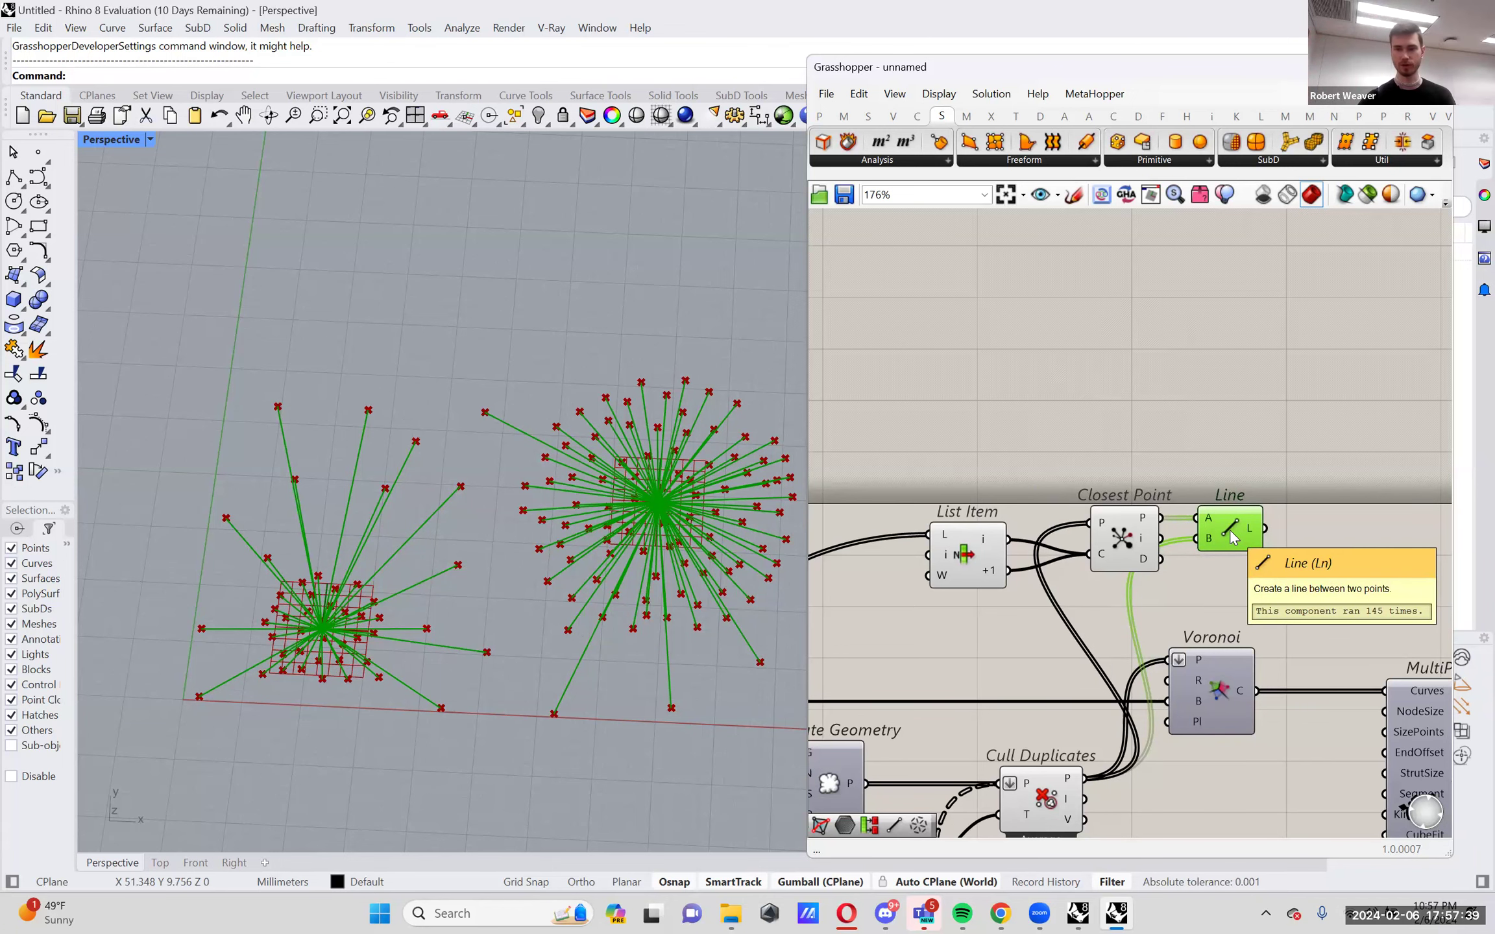
right_click_drag(1232, 537, 1163, 492)
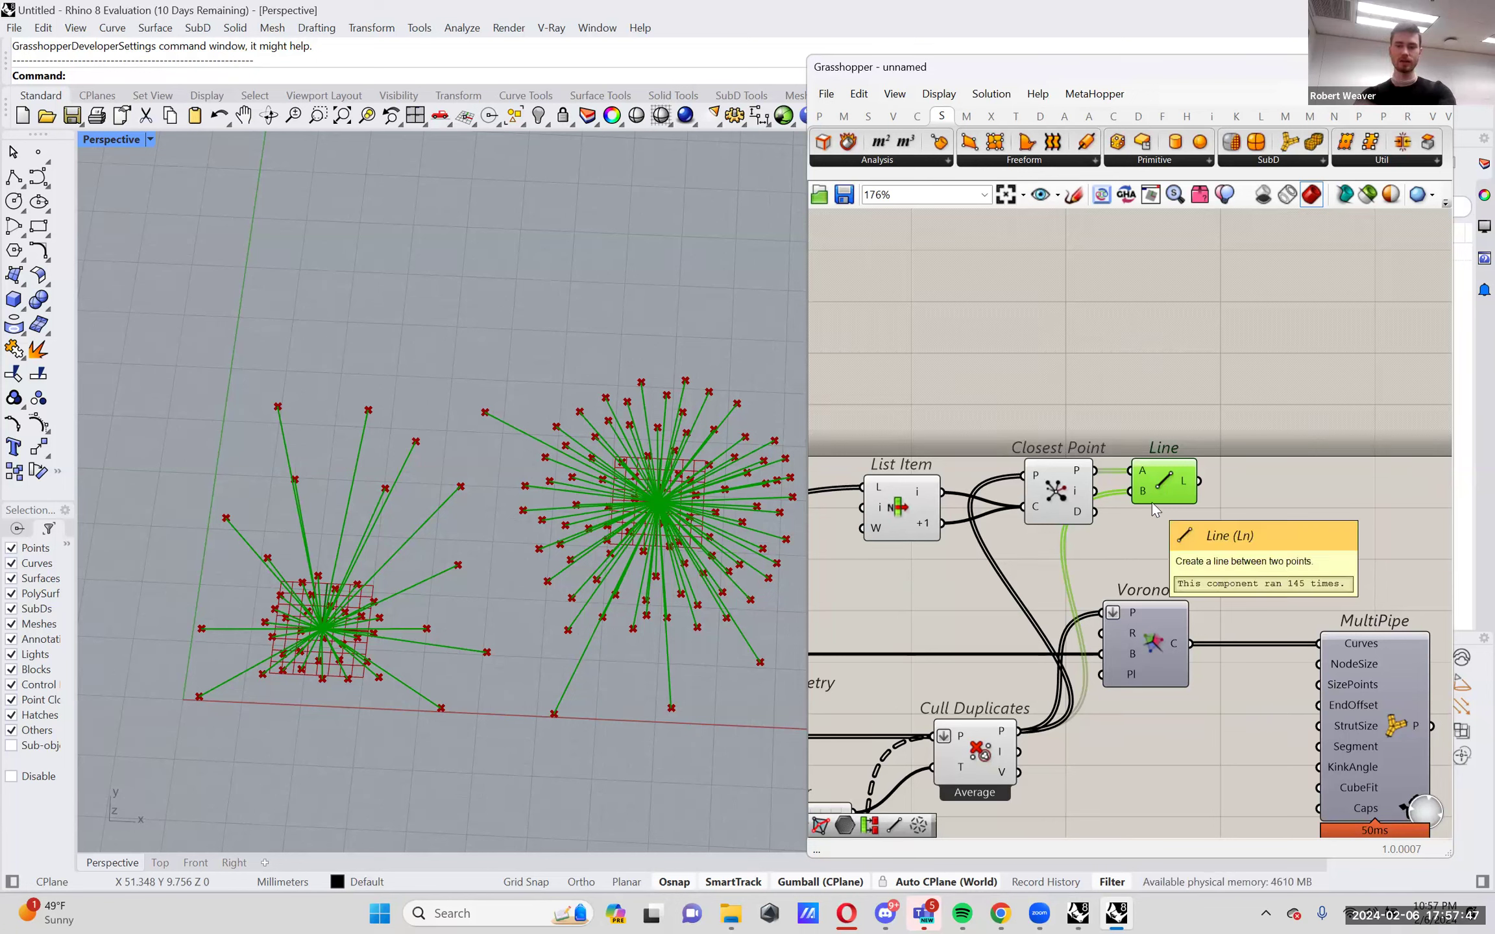
key("Delete")
mouse_move(1079, 517)
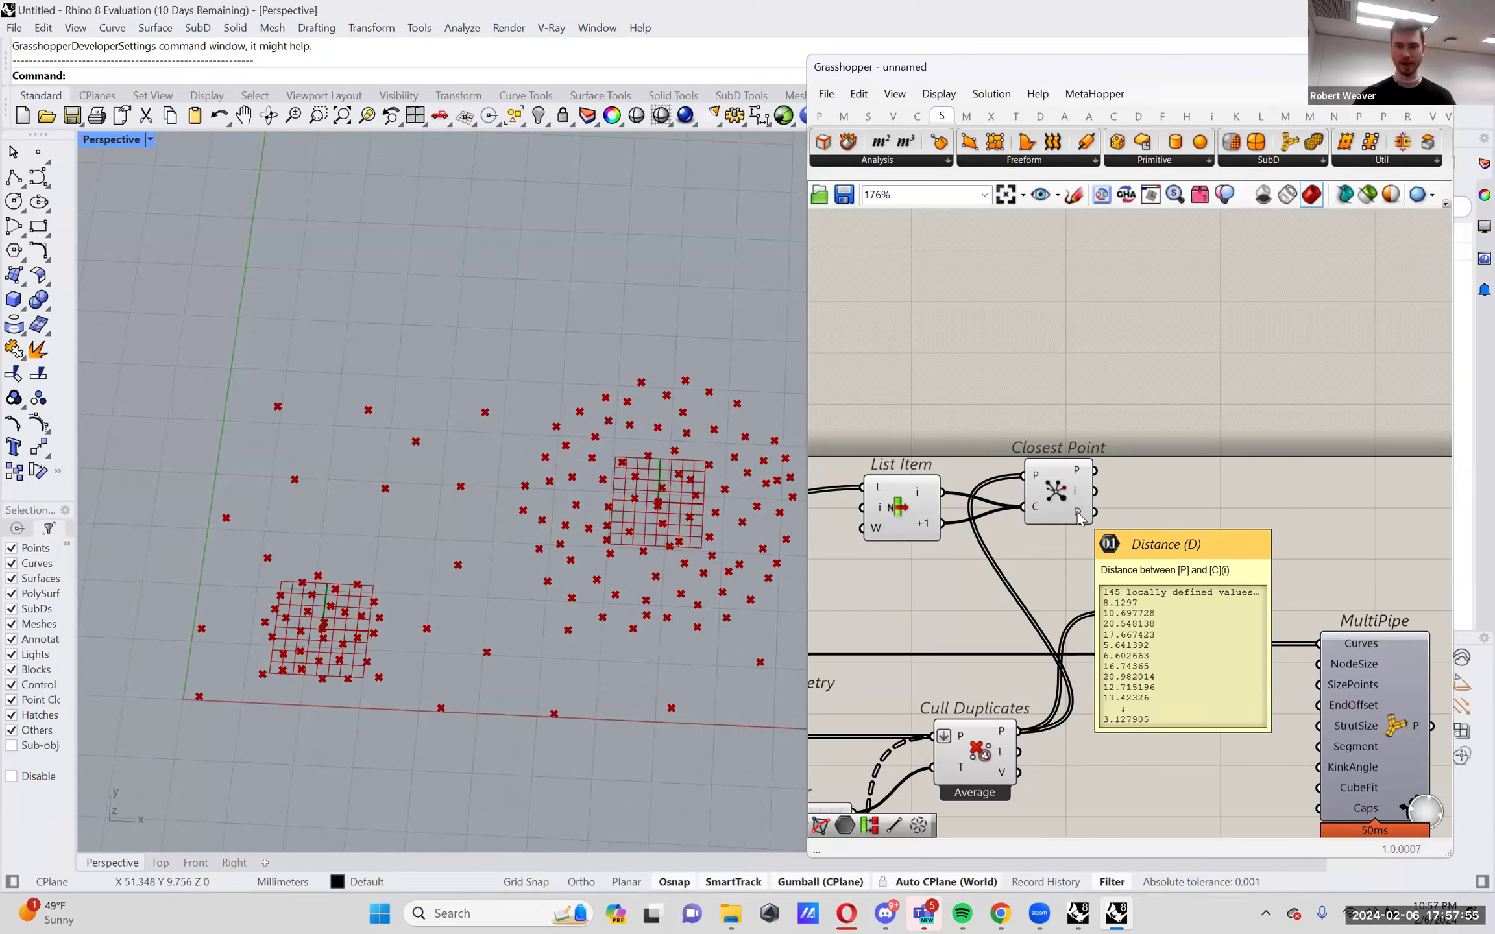
Try moving Voronoi and MultiPipe farther from Cull Duplicates, and undo both that move and the deletion of Line.
right_click_drag(1129, 564, 1008, 507)
left_click_drag(1397, 731, 1316, 581)
left_click(1006, 479)
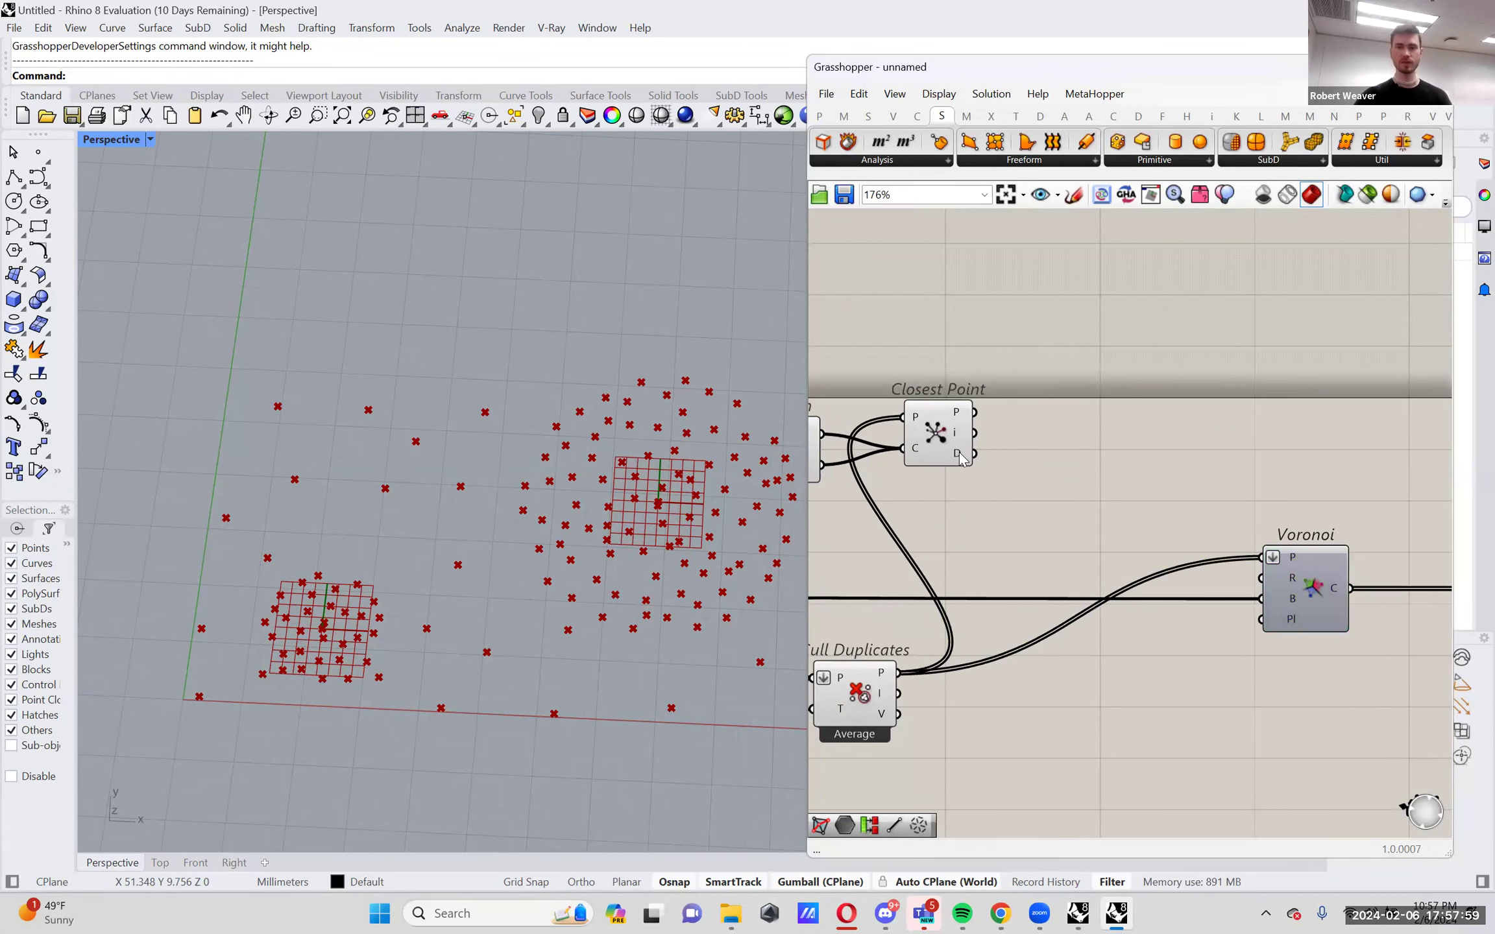
mouse_move(959, 452)
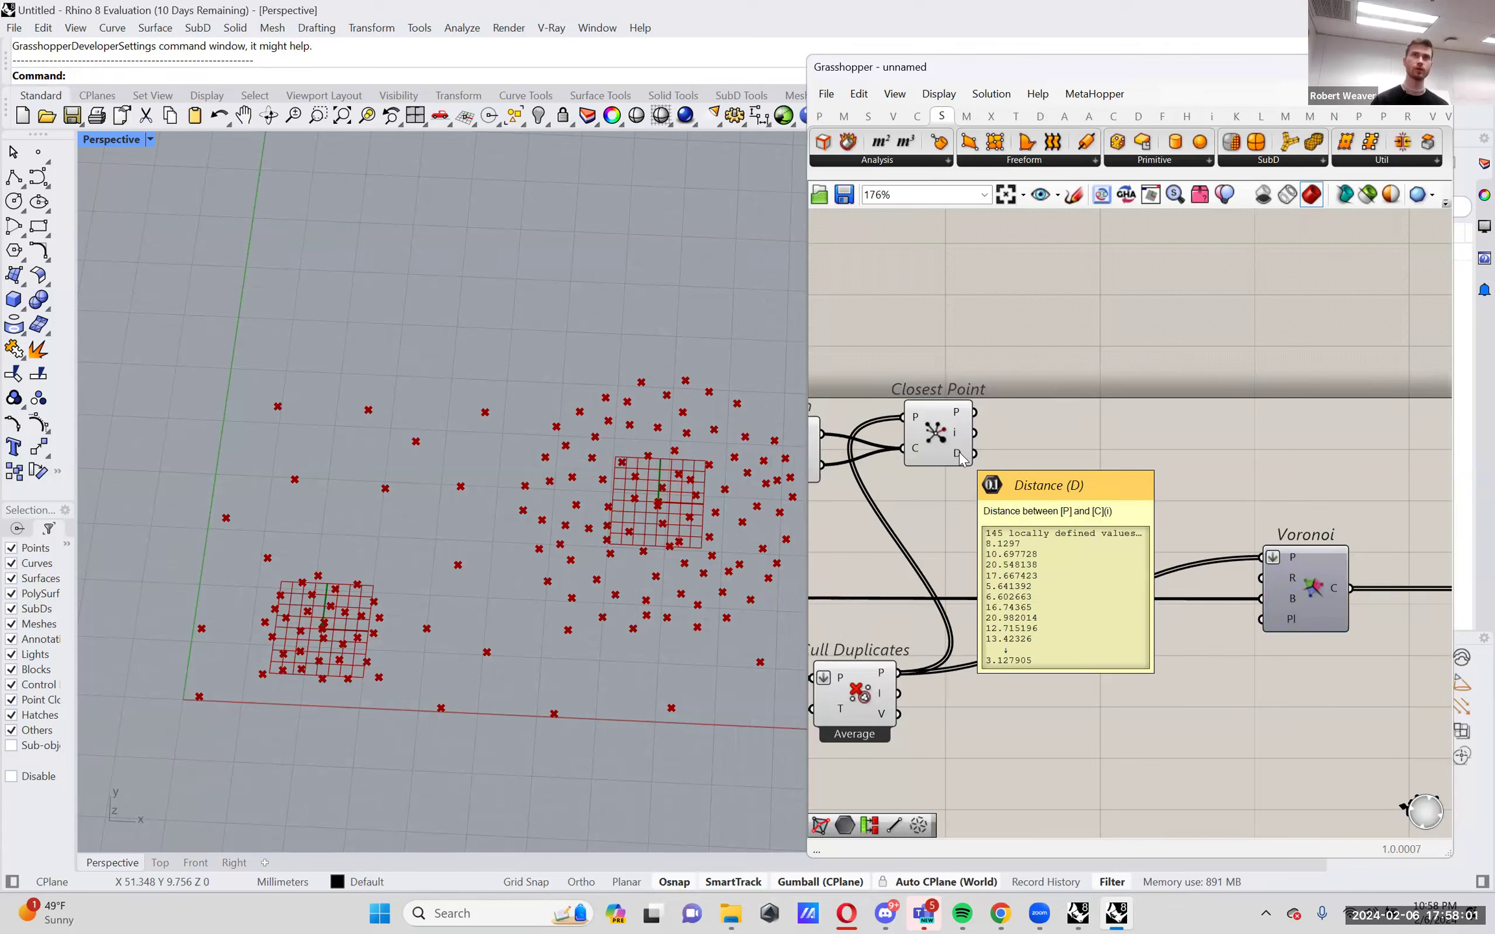
key("ctrl+z")
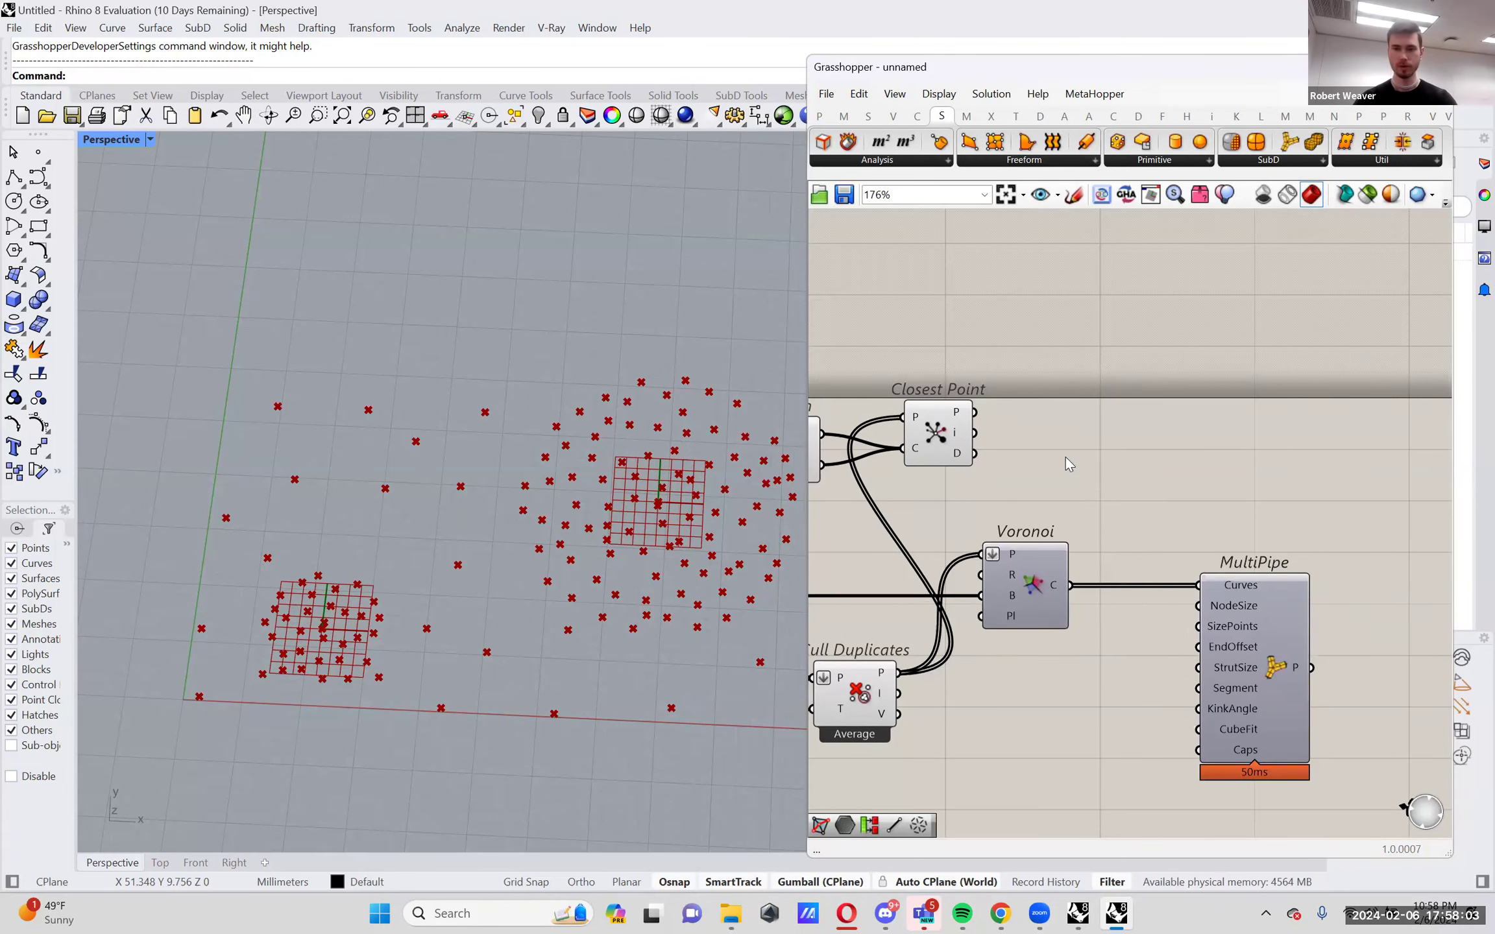
key("ctrl+z")
Move Voronoi and MultiPipe farther from Cull Duplicates, clearing space beyond Closest Point.
left_click_drag(1320, 512, 1355, 613)
left_click(1168, 506)
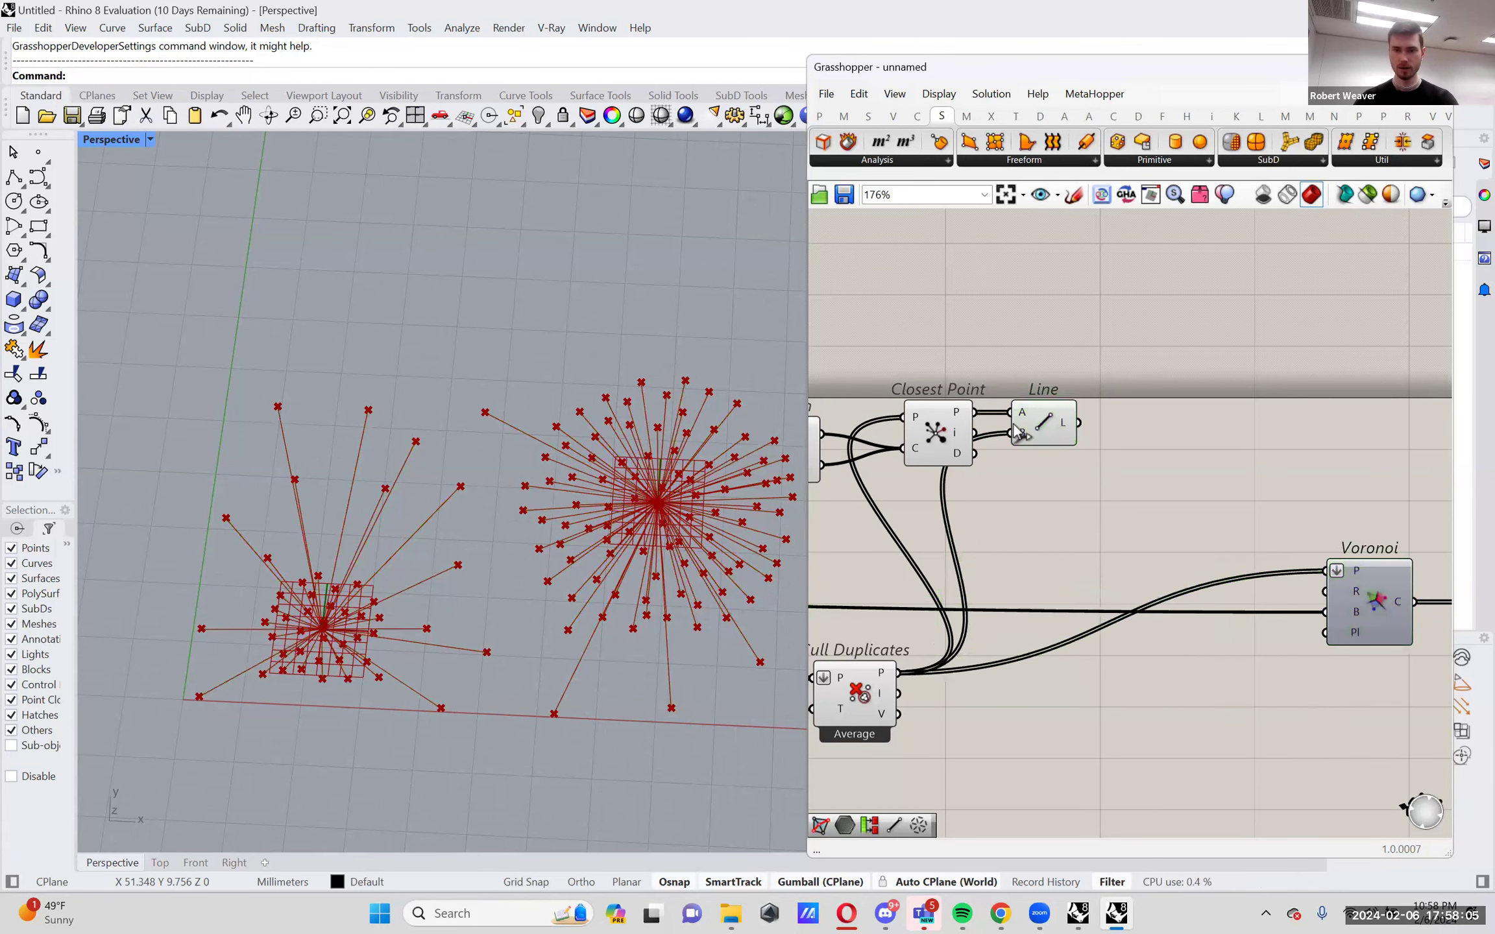
Highlight the Line component and examine up close how its lines converge on the denser cluster's central point.
left_click(1043, 423)
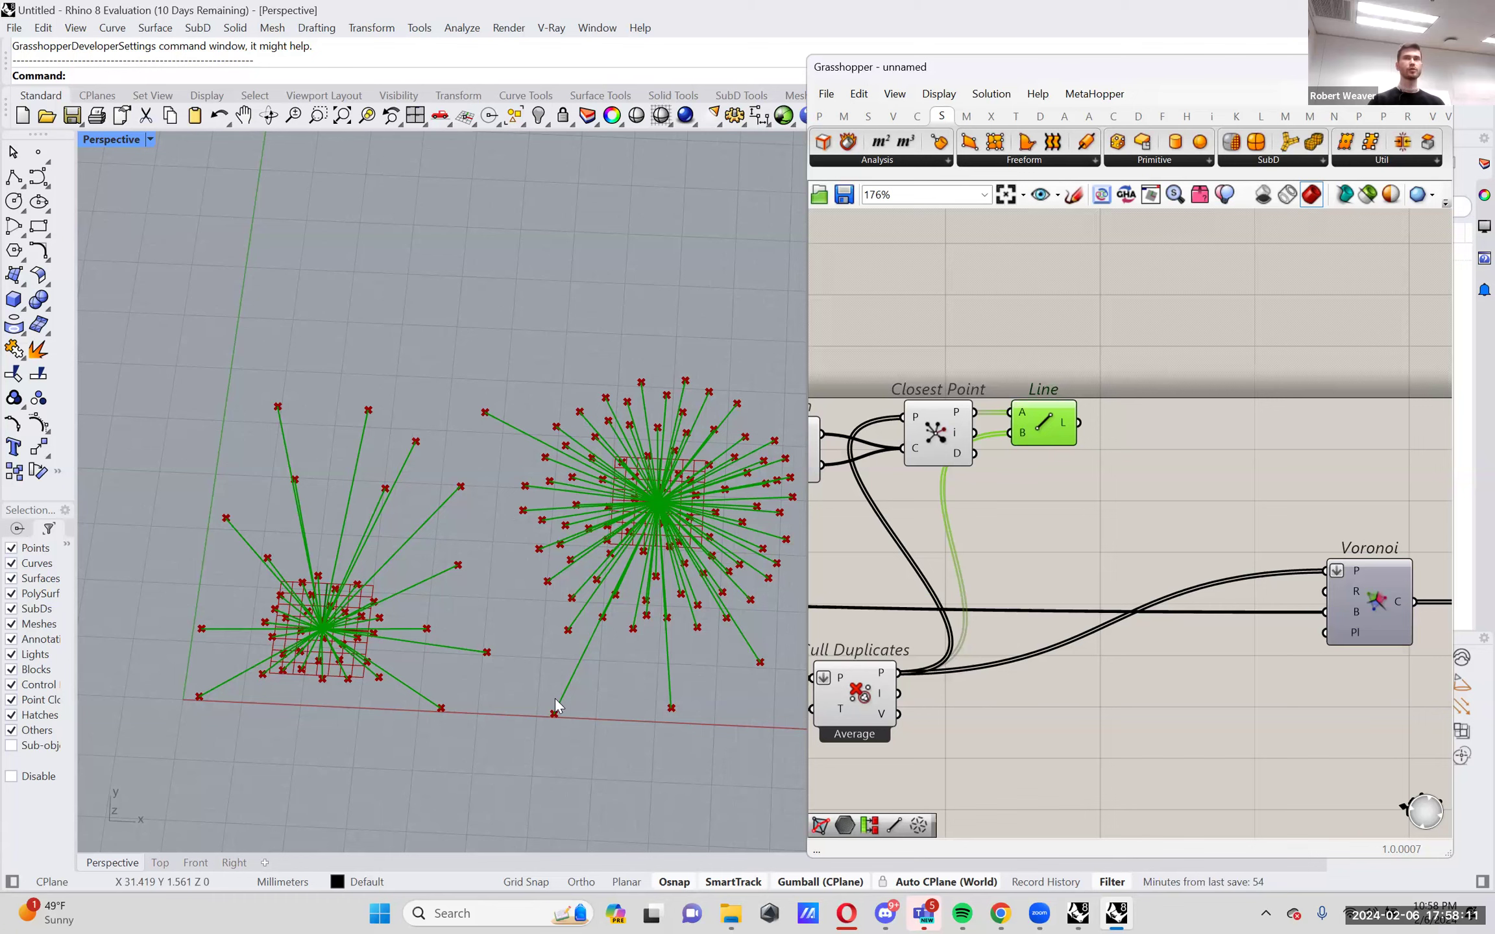
scroll(677, 540, "up", 8)
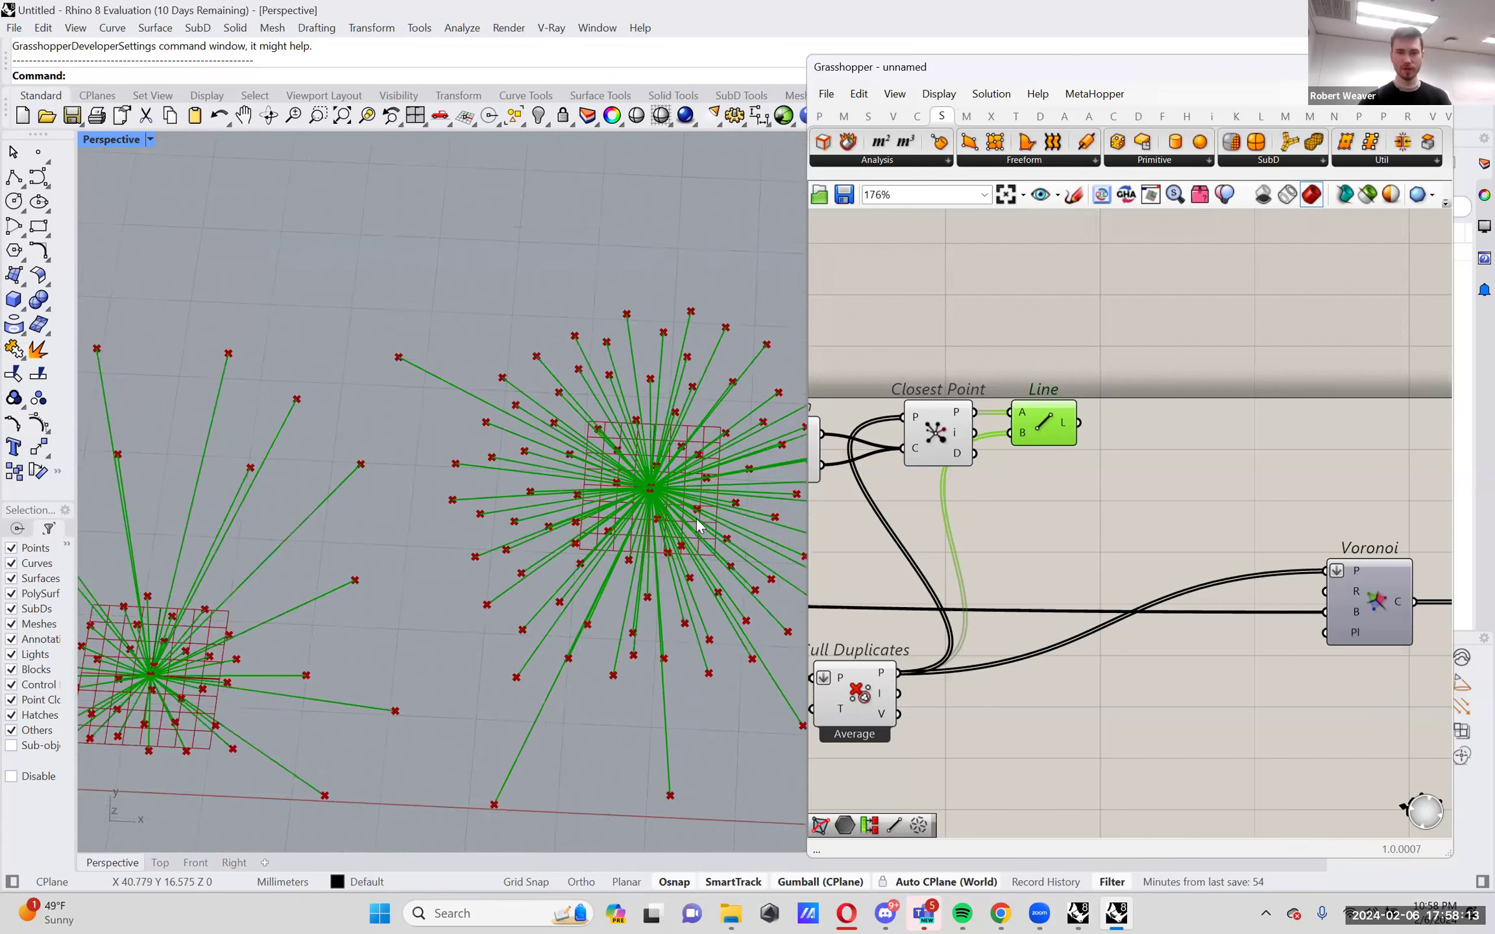
scroll(708, 501, "up", 3)
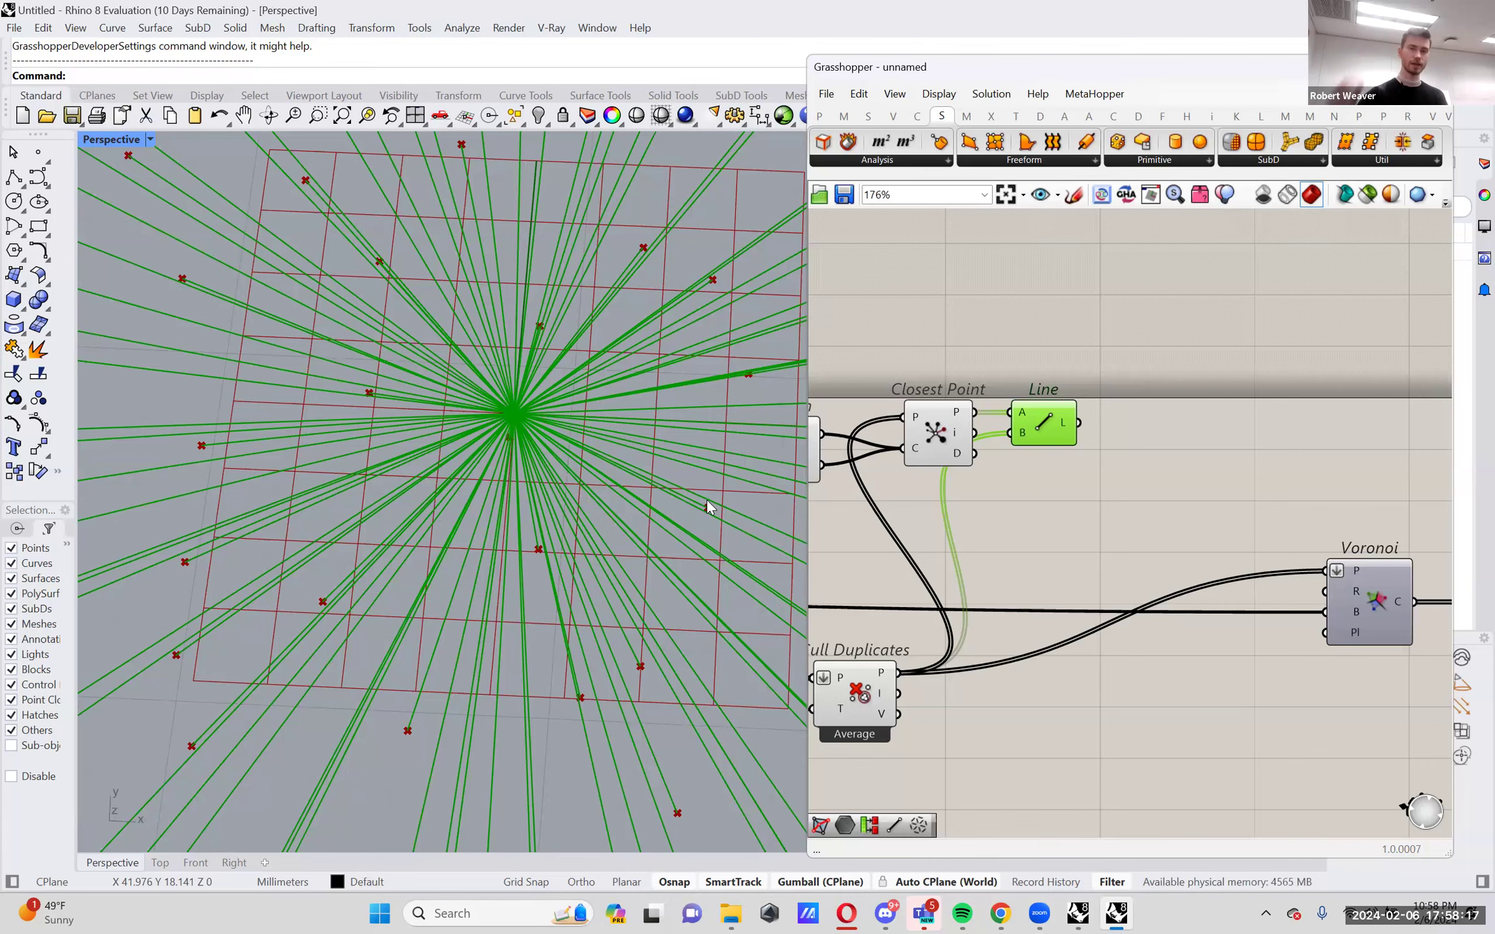
scroll(1219, 587, "down", 2)
Show MultiPipe's preview to compare the pipe pattern with the connecting lines, and hide the preview again.
right_click_drag(1219, 587, 995, 551)
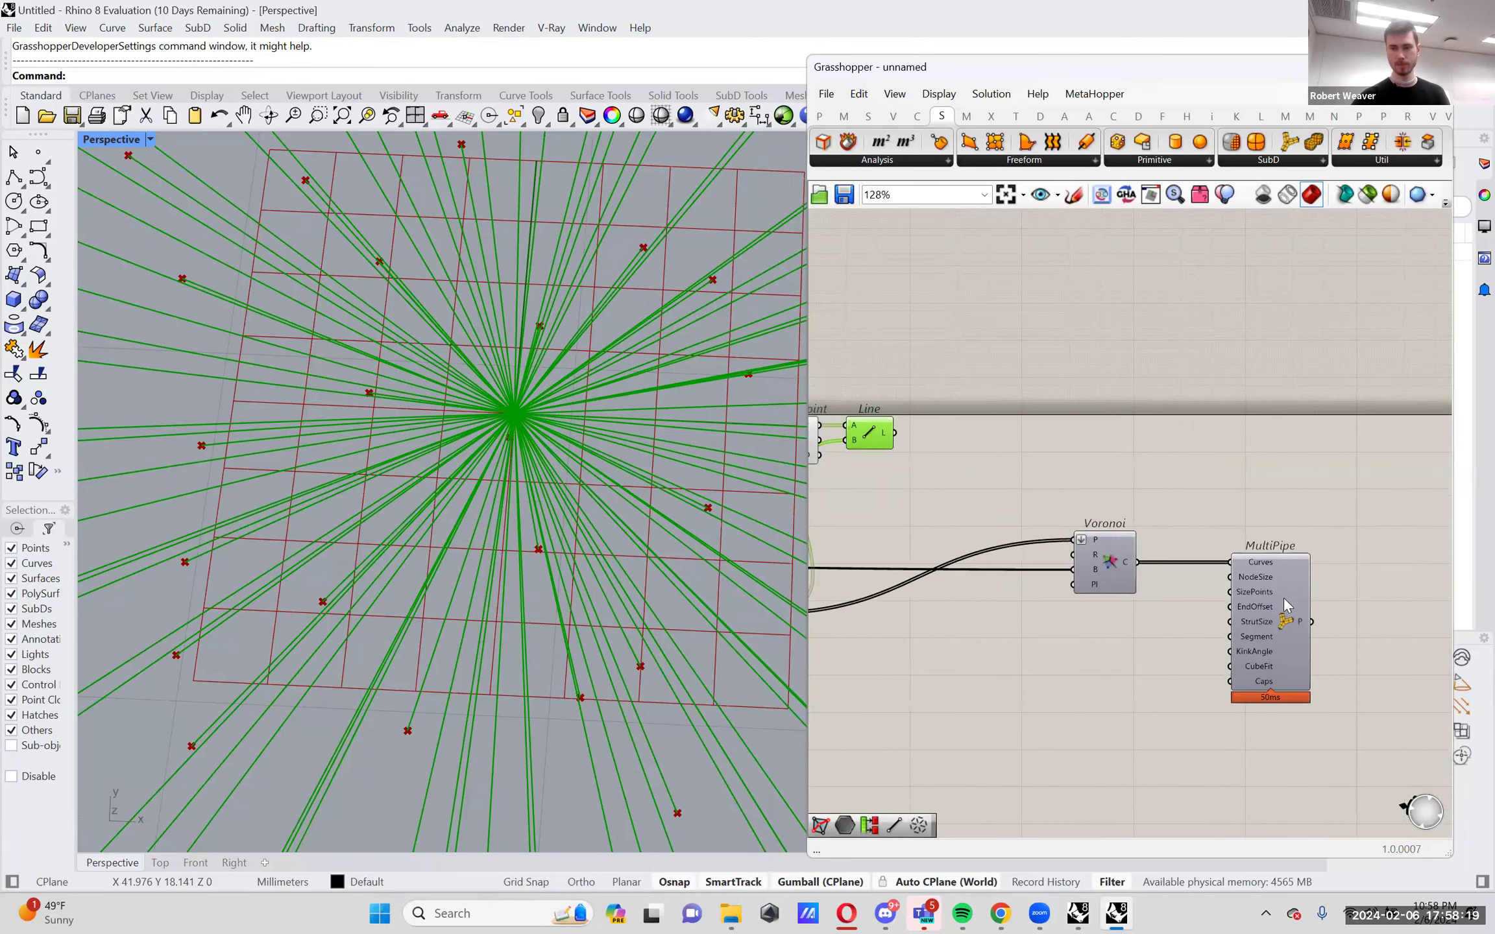
right_click(1279, 599)
left_click(1301, 635)
scroll(705, 499, "down", 5)
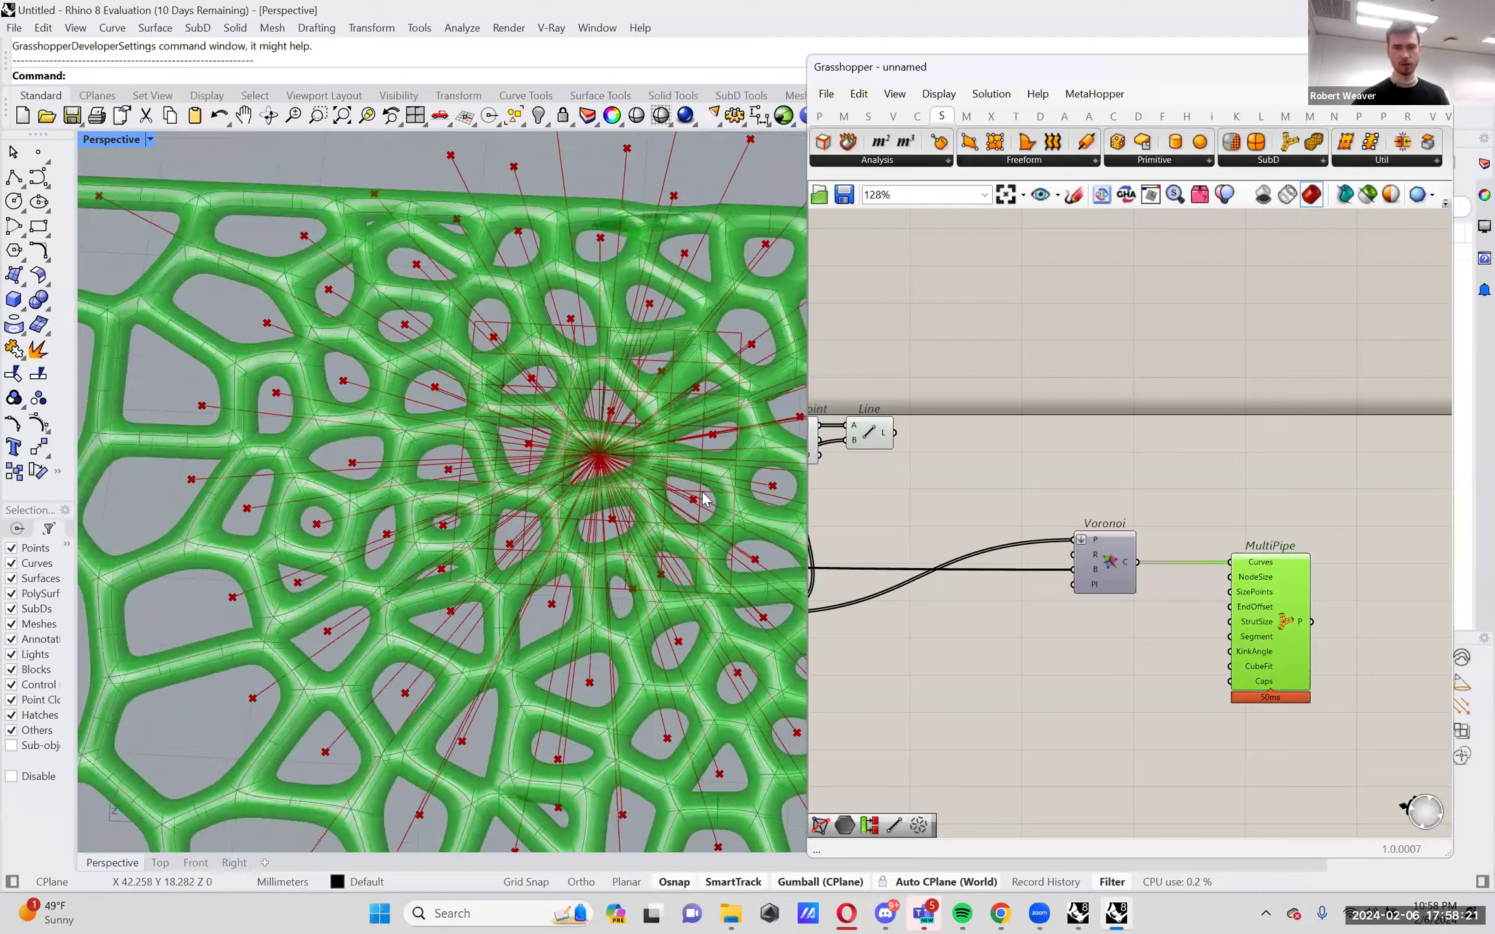
scroll(705, 500, "down", 2)
scroll(706, 499, "up", 6)
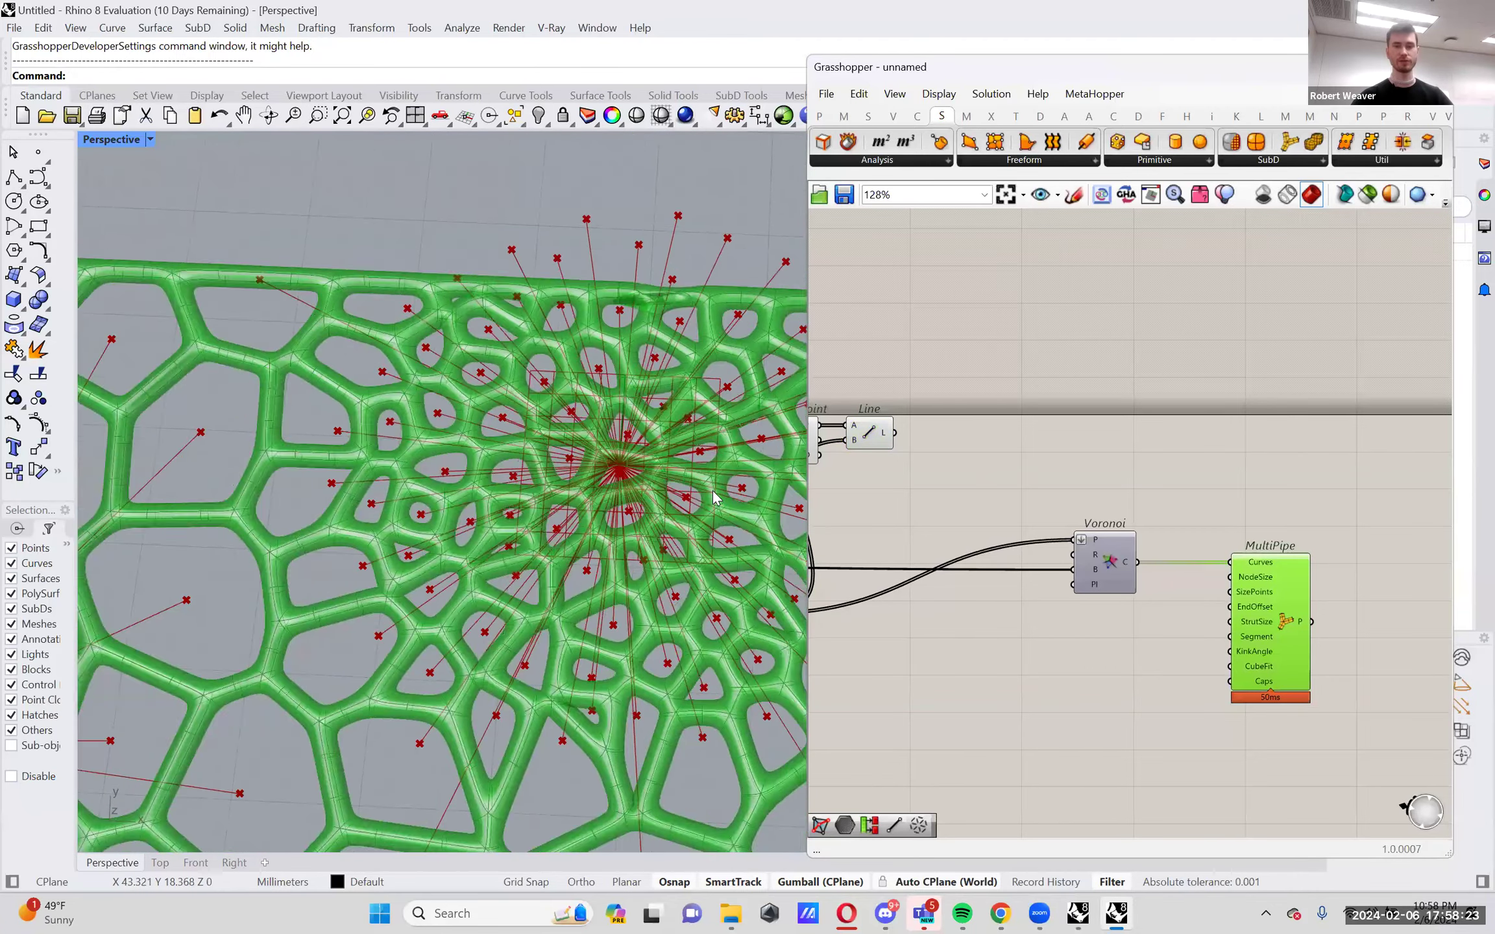
scroll(597, 551, "down", 5)
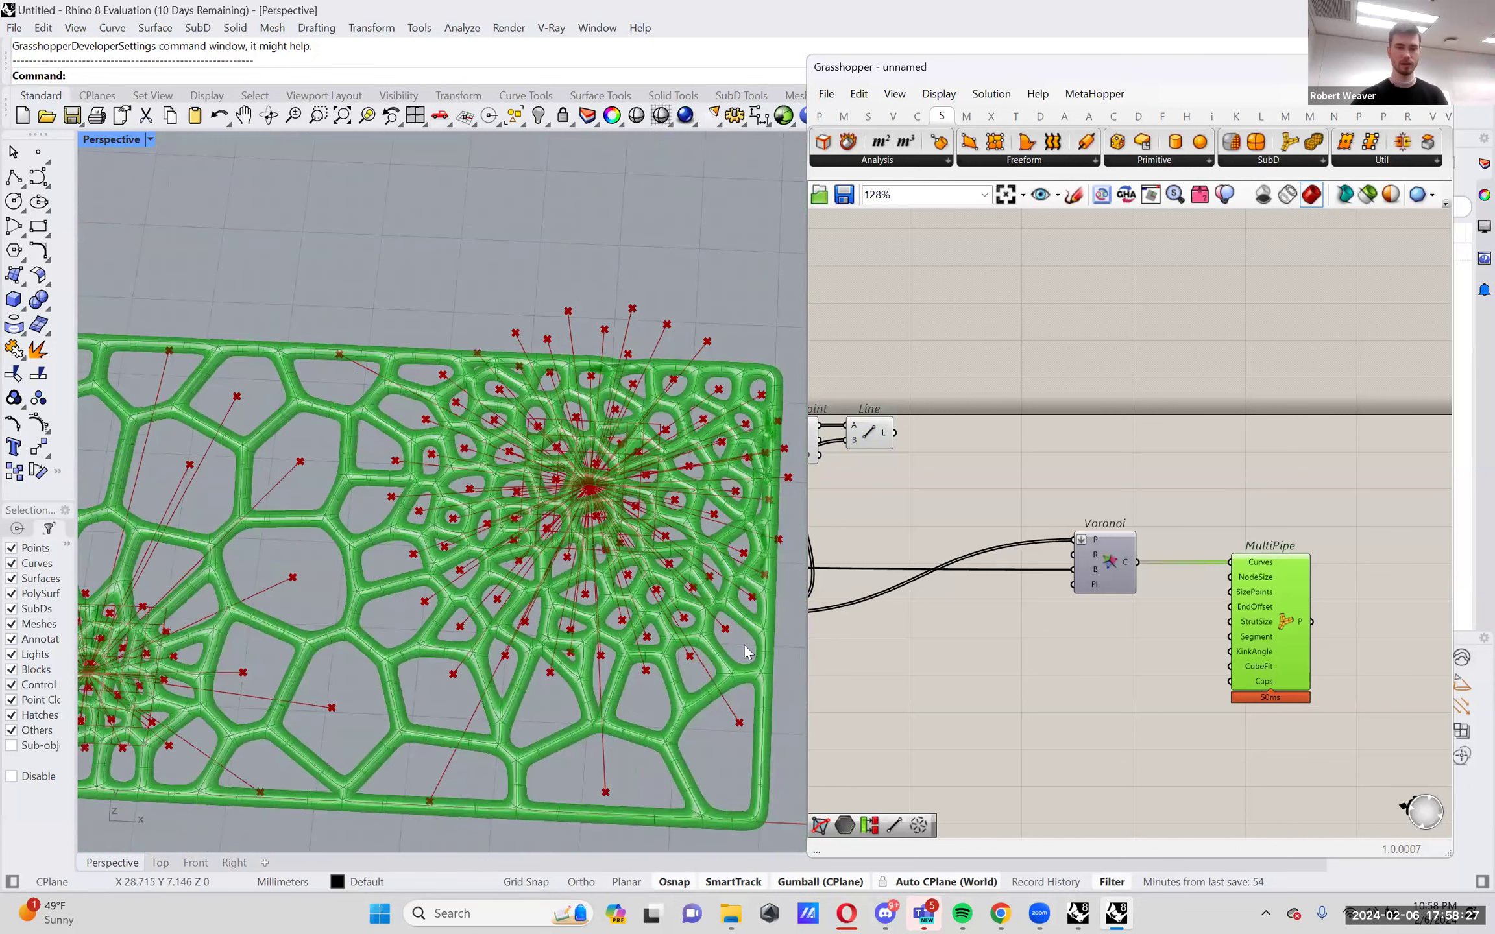
right_click(1286, 616)
left_click(1294, 652)
Delete the Line component attached to Closest Point, and check the Distance output's values.
right_click_drag(851, 449, 981, 469)
left_click(995, 456)
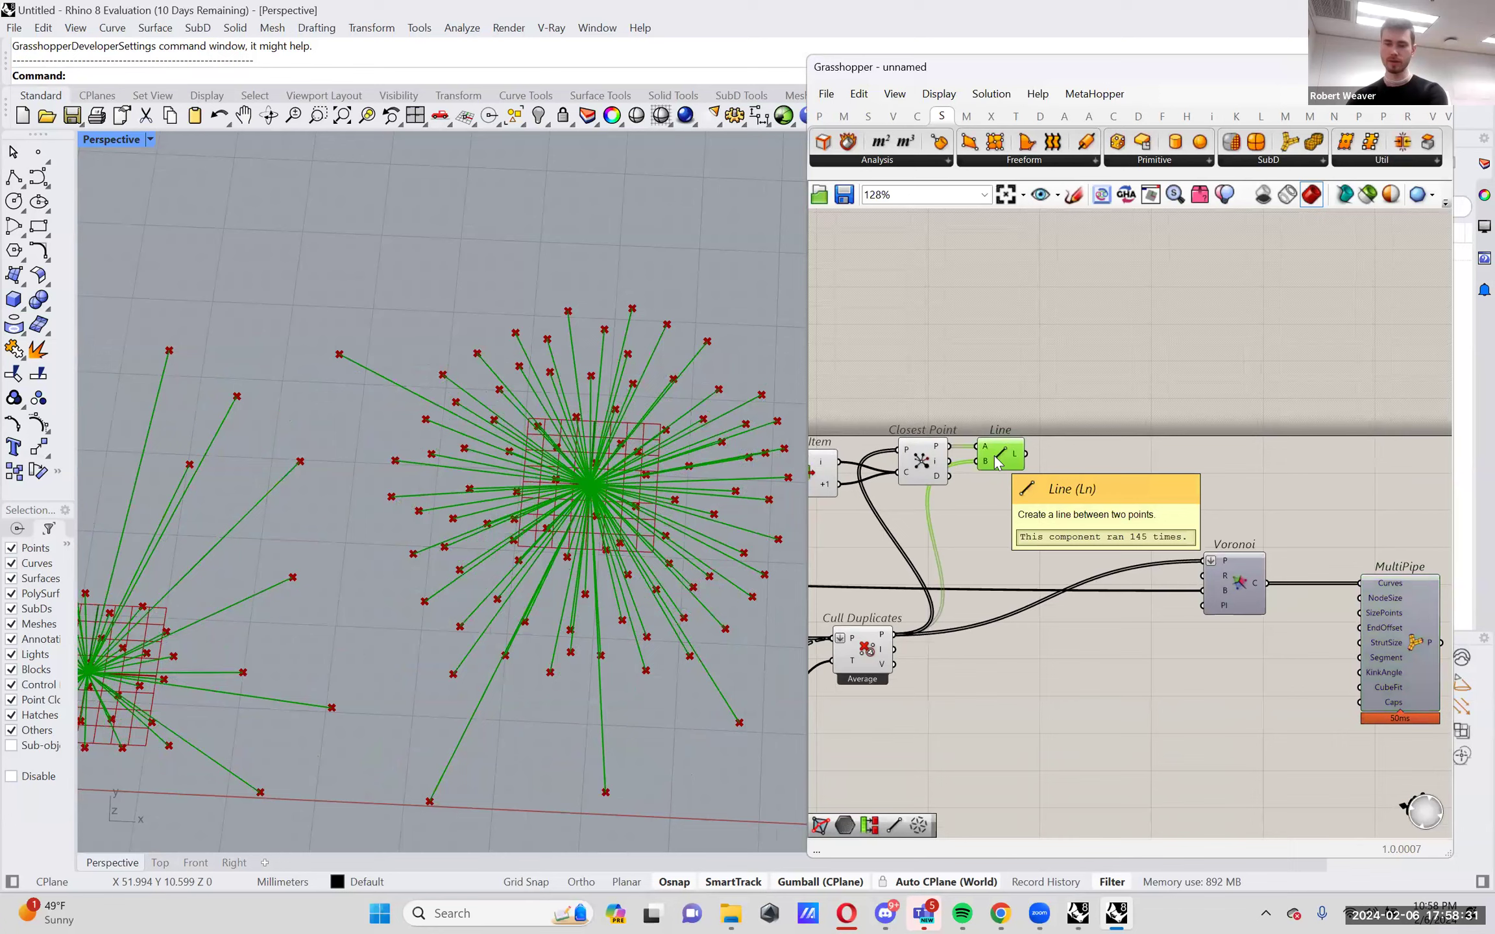
scroll(998, 472, "up", 2)
key("Delete")
mouse_move(915, 480)
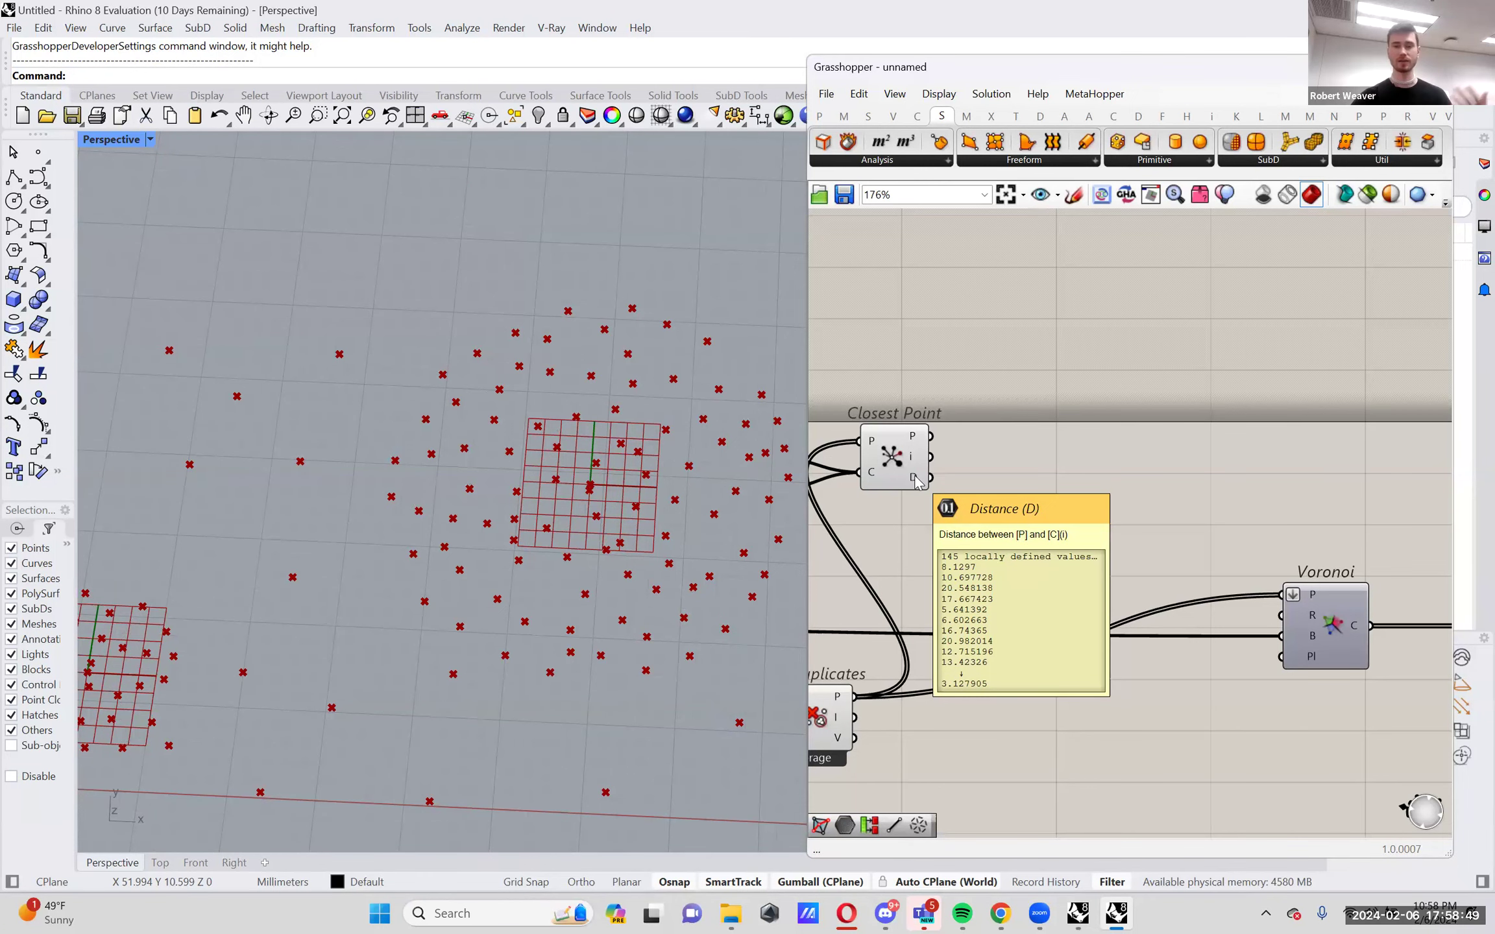
Delete the MultiPipe component connected to Voronoi.
scroll(1187, 509, "down", 4)
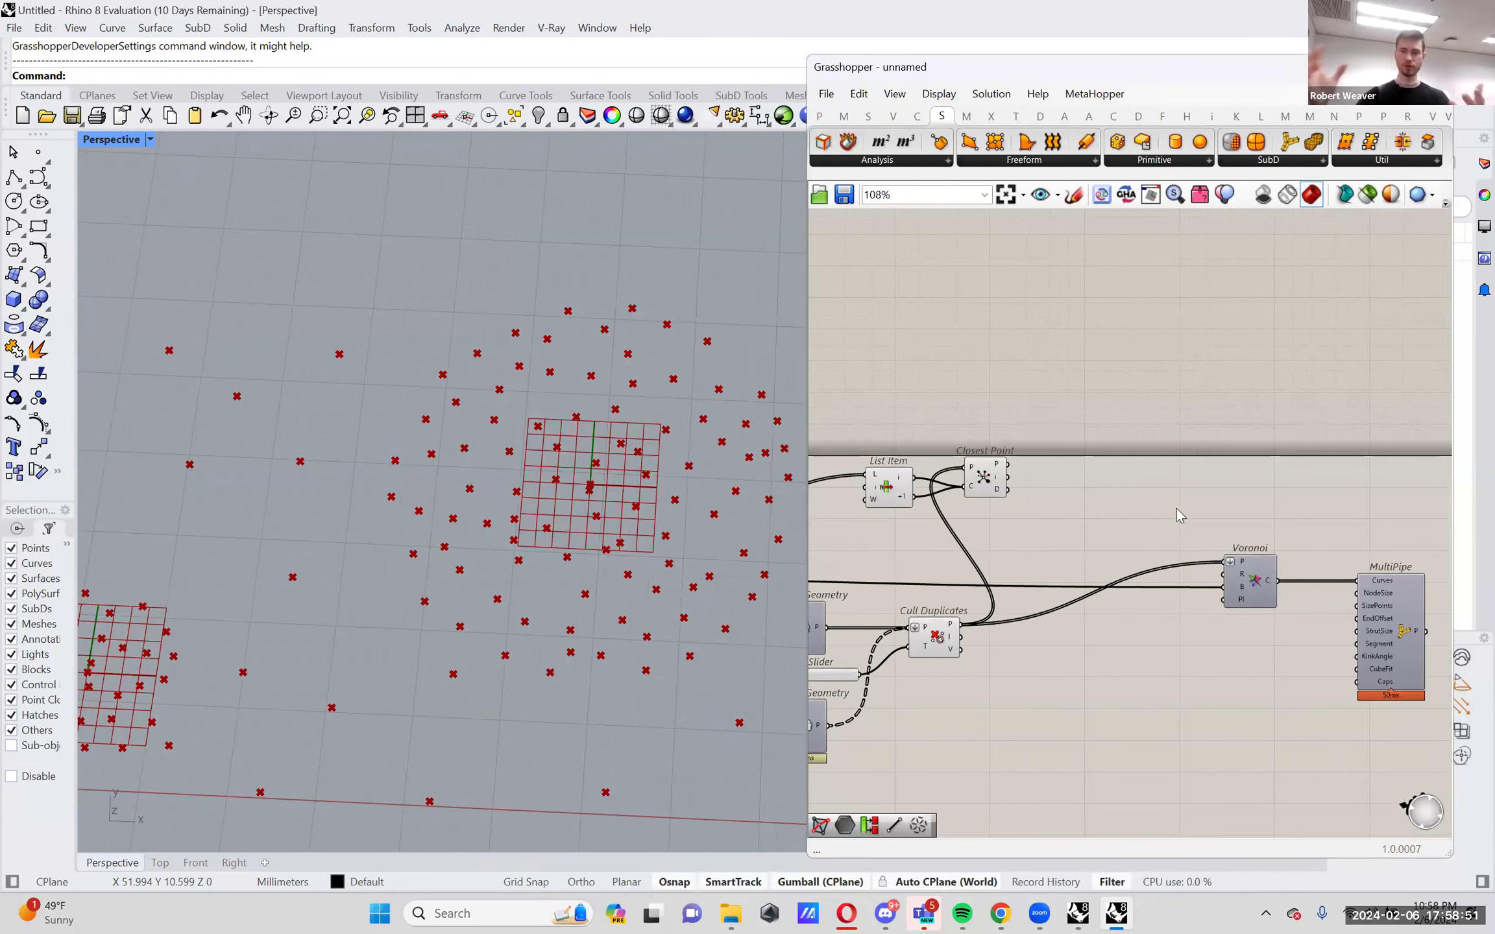
right_click_drag(1423, 624, 1319, 623)
left_click(1292, 633)
key("Delete")
Add a MeshPipe beside Voronoi, feeding Voronoi's cells into its C input and Closest Point's distances into its R input.
double_click(1267, 525)
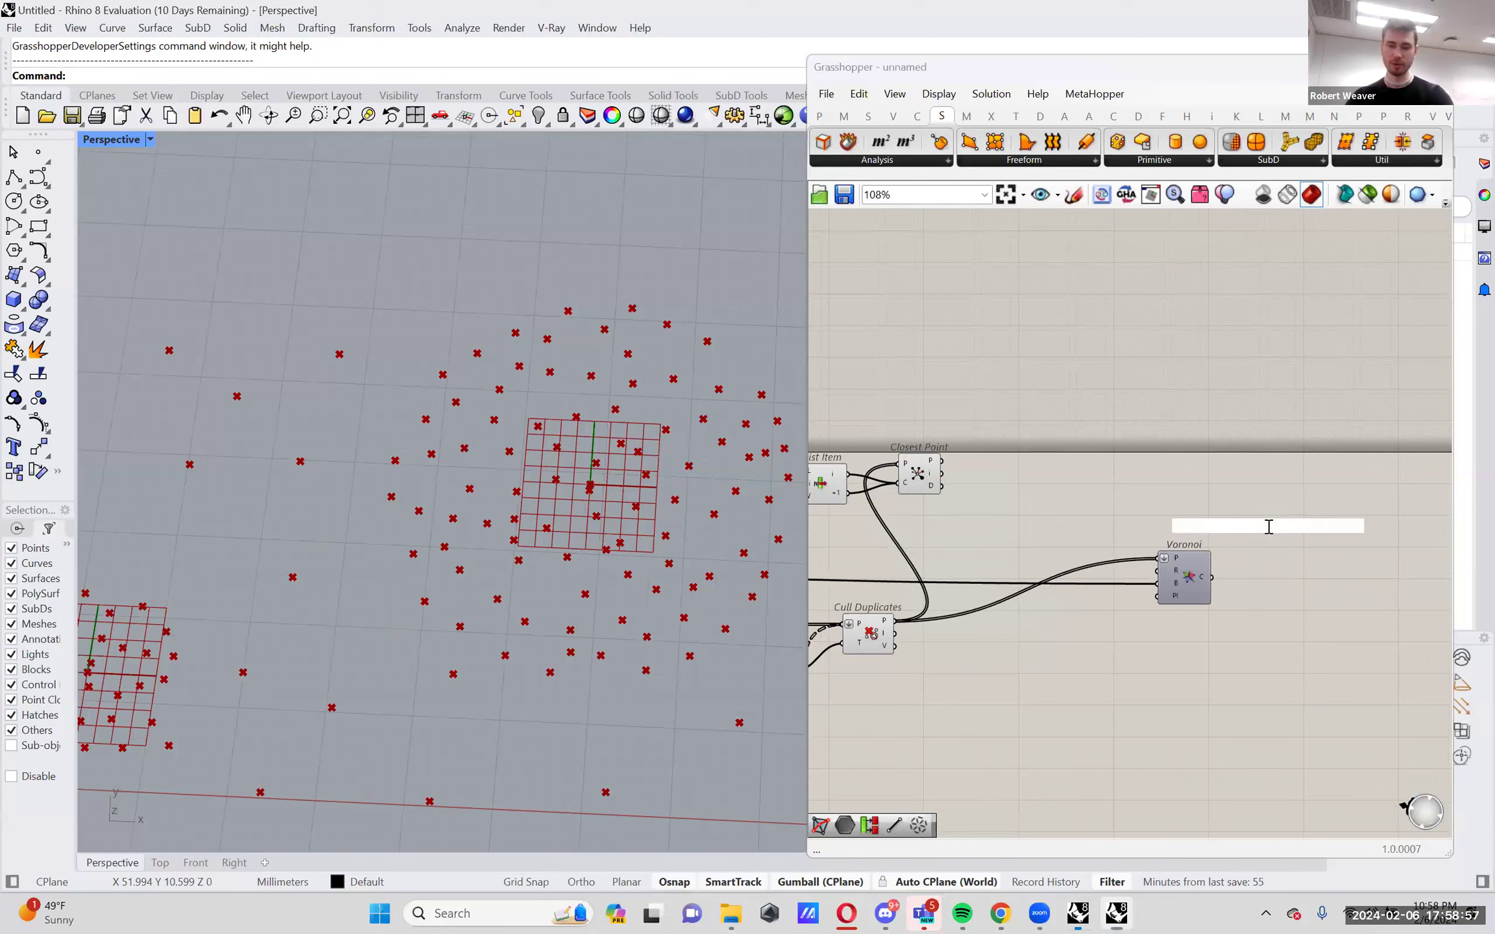
type("mesh pi")
left_click(1285, 464)
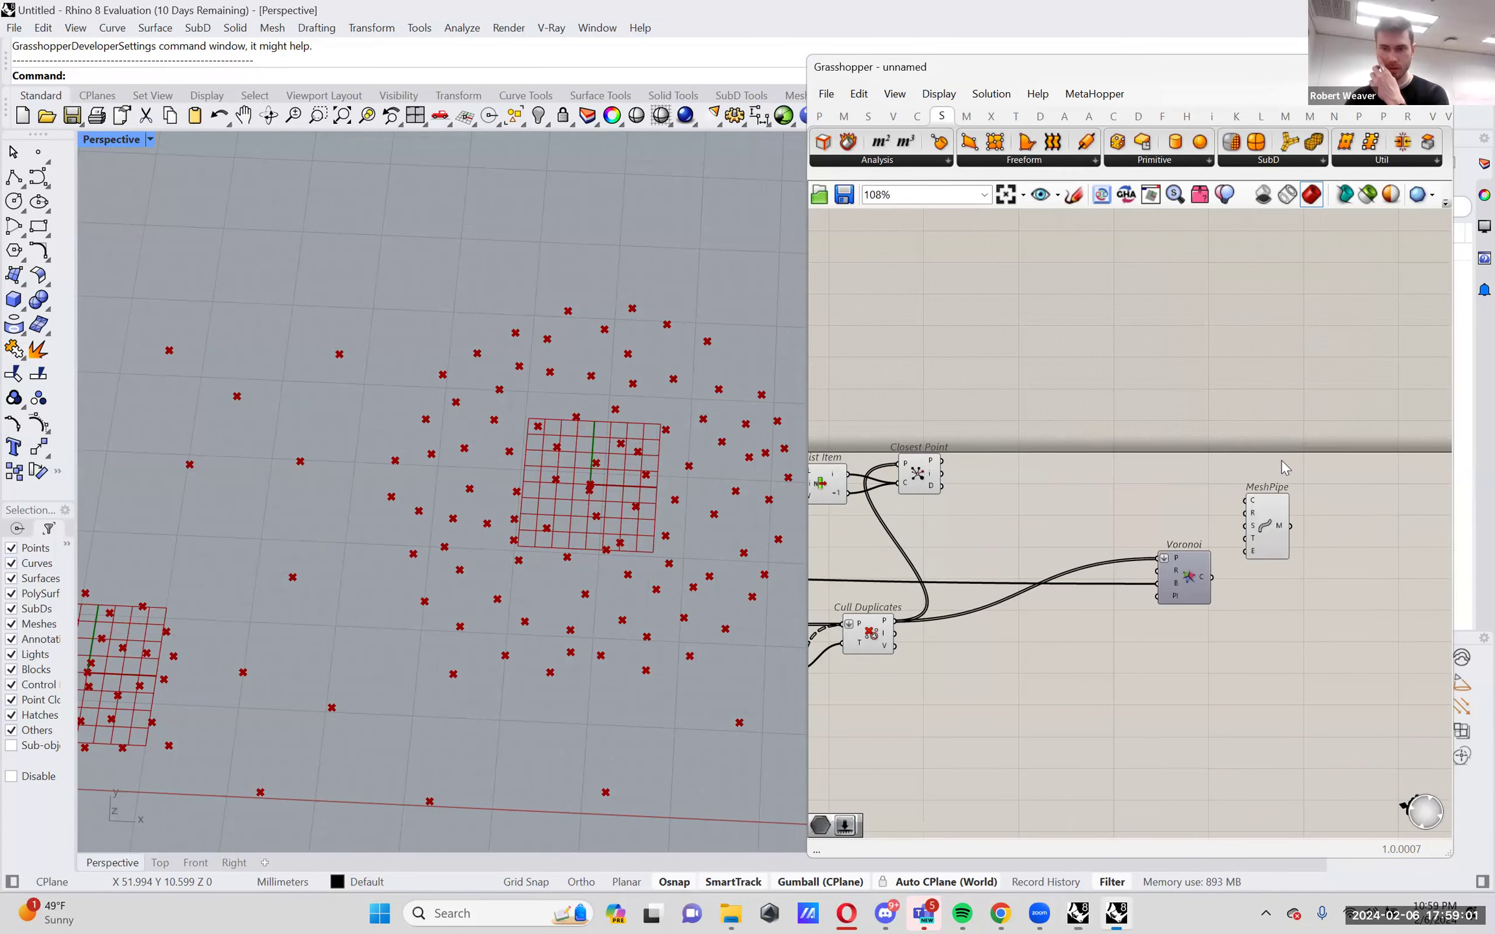
left_click_drag(1274, 552, 1328, 591)
left_click_drag(1211, 577, 1327, 573)
left_click(1198, 504)
left_click_drag(941, 486, 1336, 590)
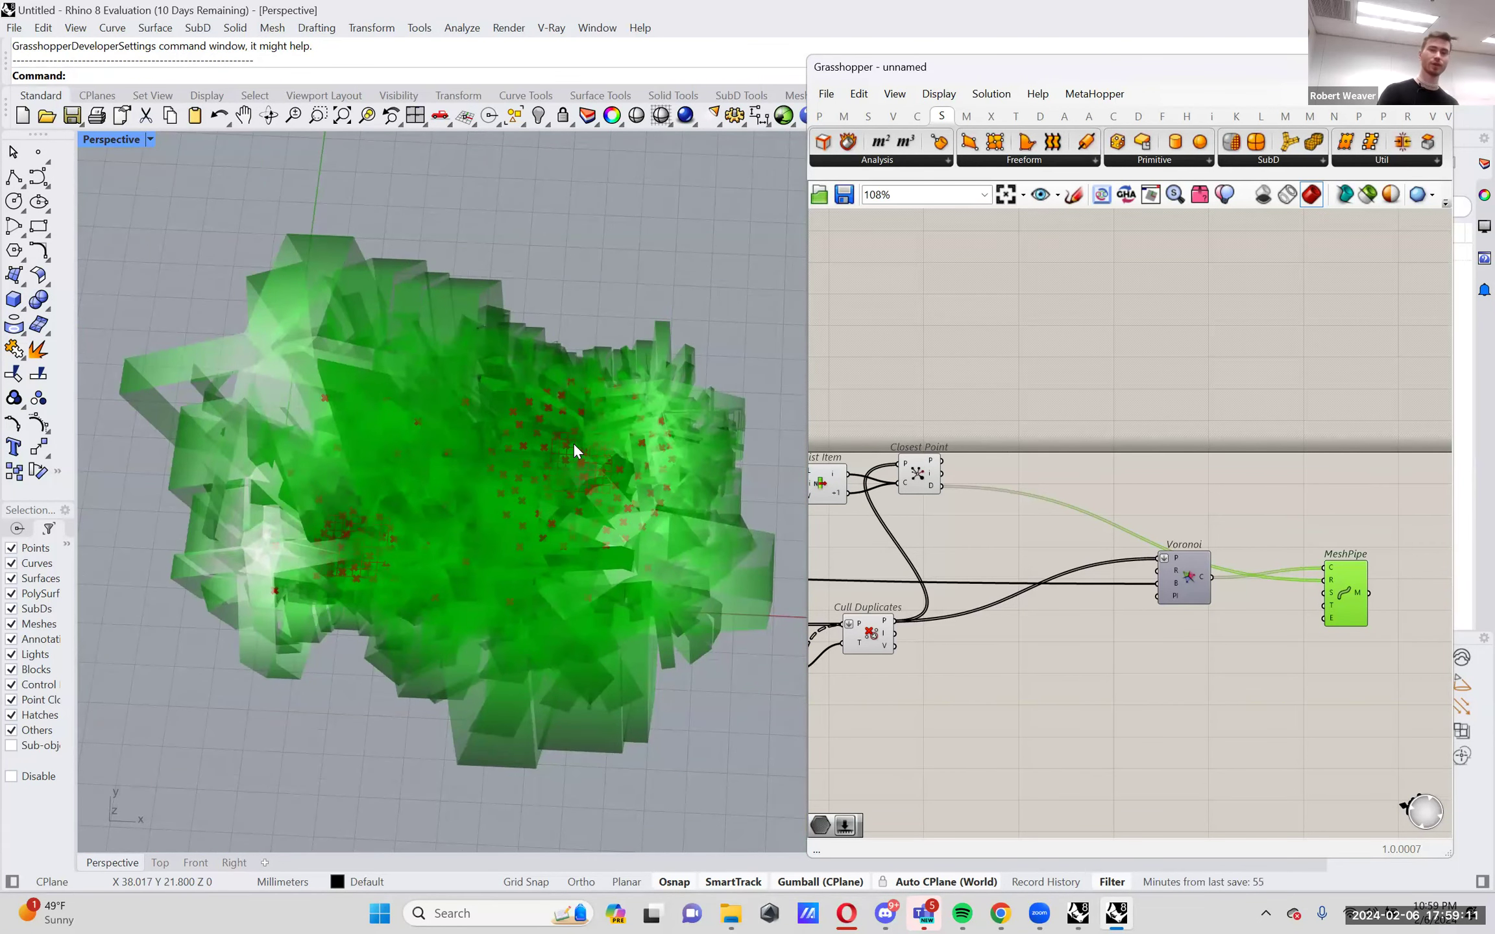
Examine the MeshPipe preview from several angles and check the values in Closest Point's Distance output.
right_click_drag(118, 363, 319, 370)
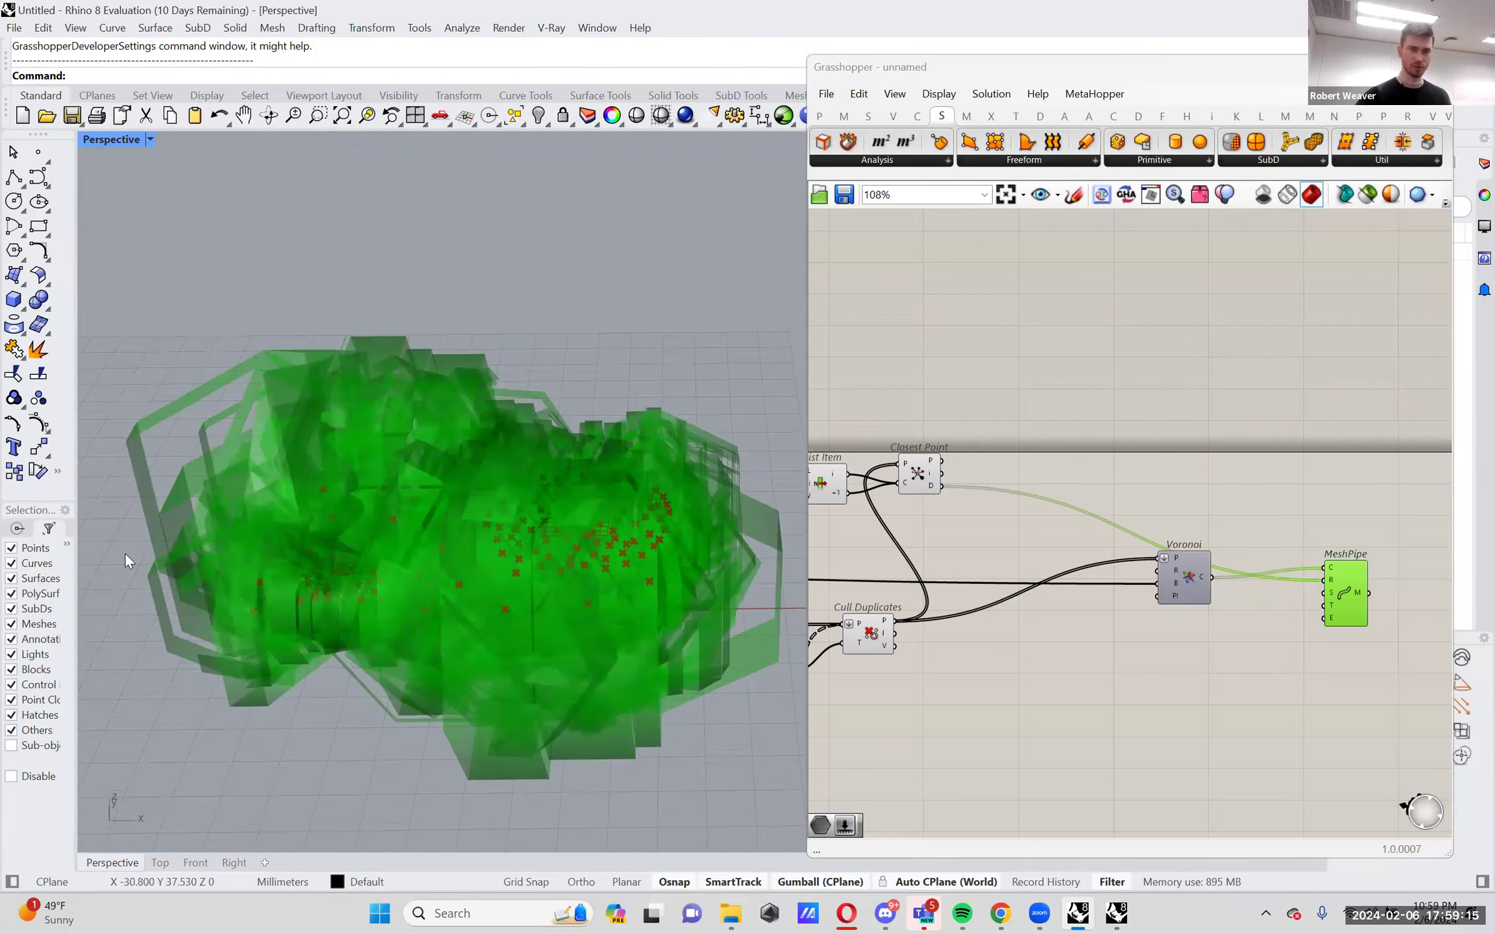
right_click_drag(447, 357, 533, 530)
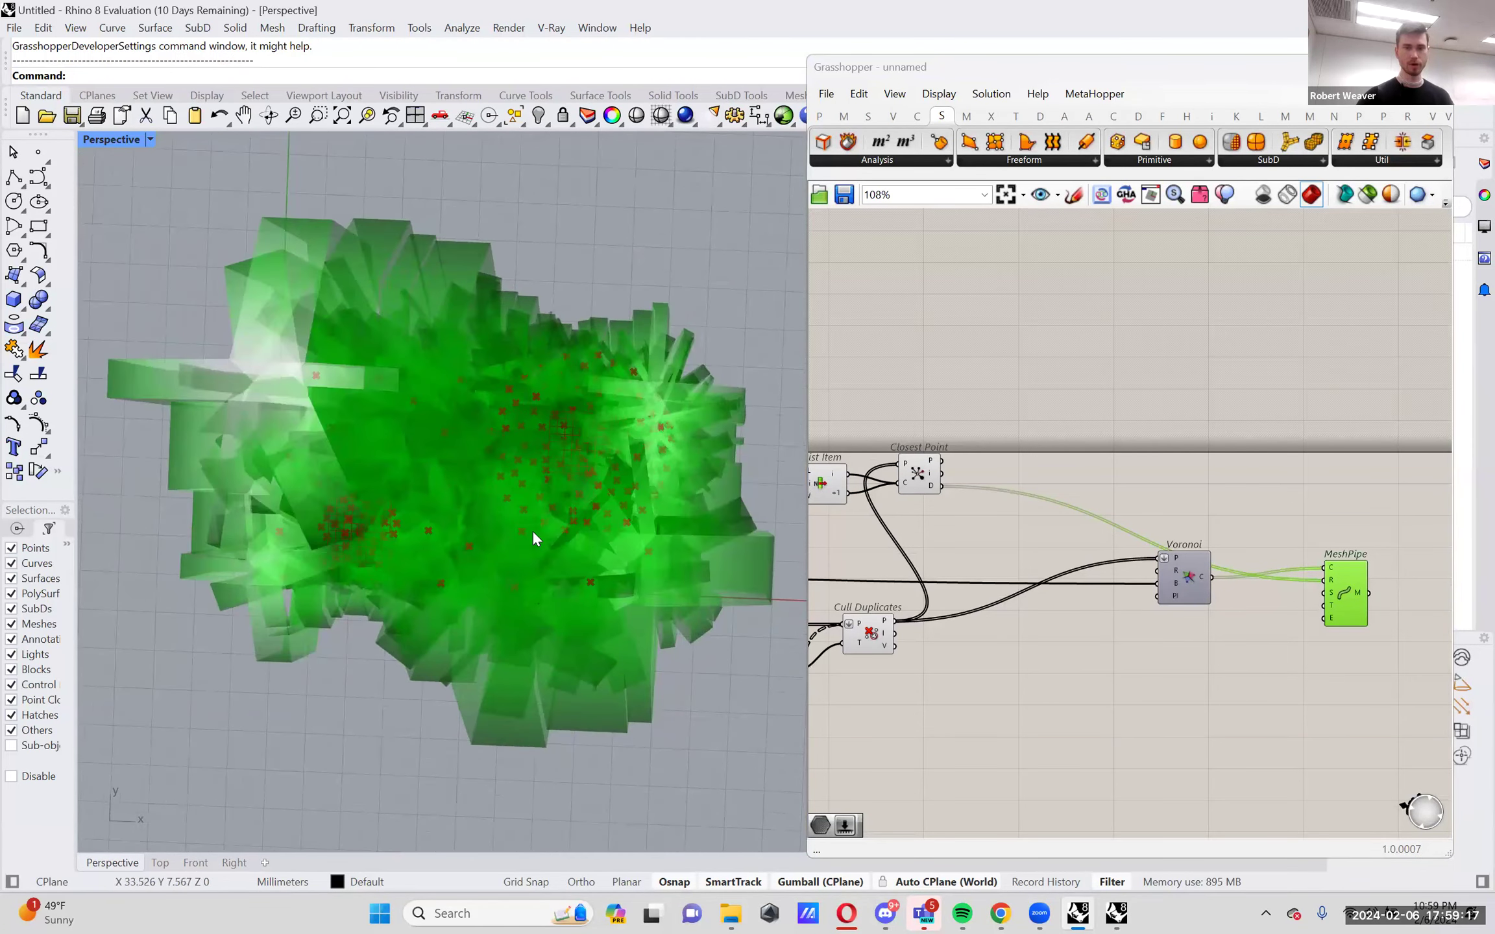
scroll(533, 531, "up", 4)
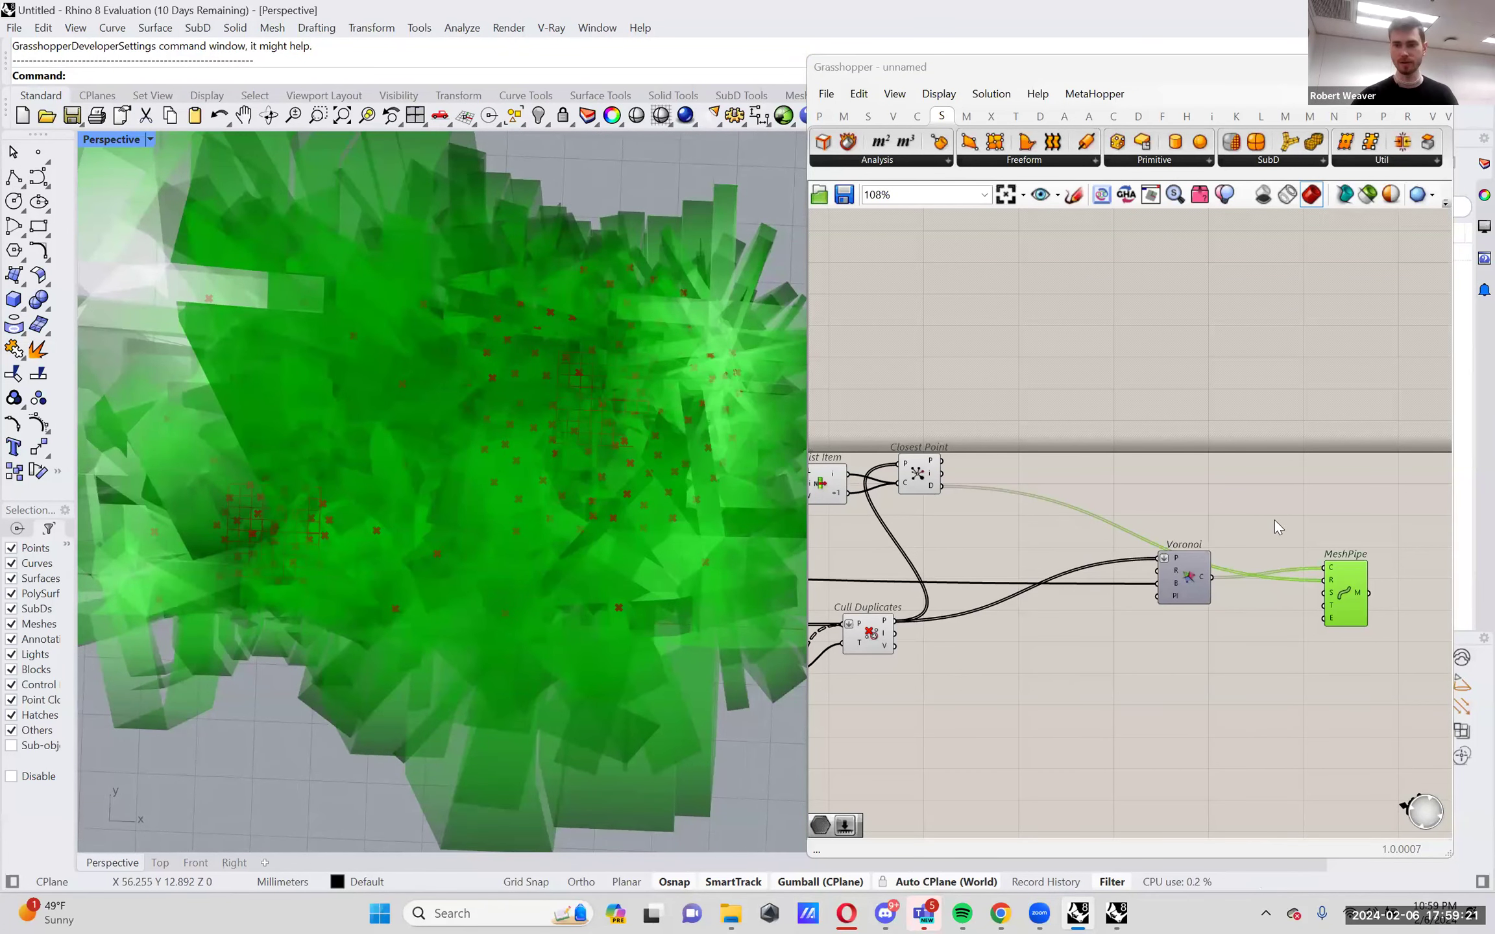
left_click(937, 534)
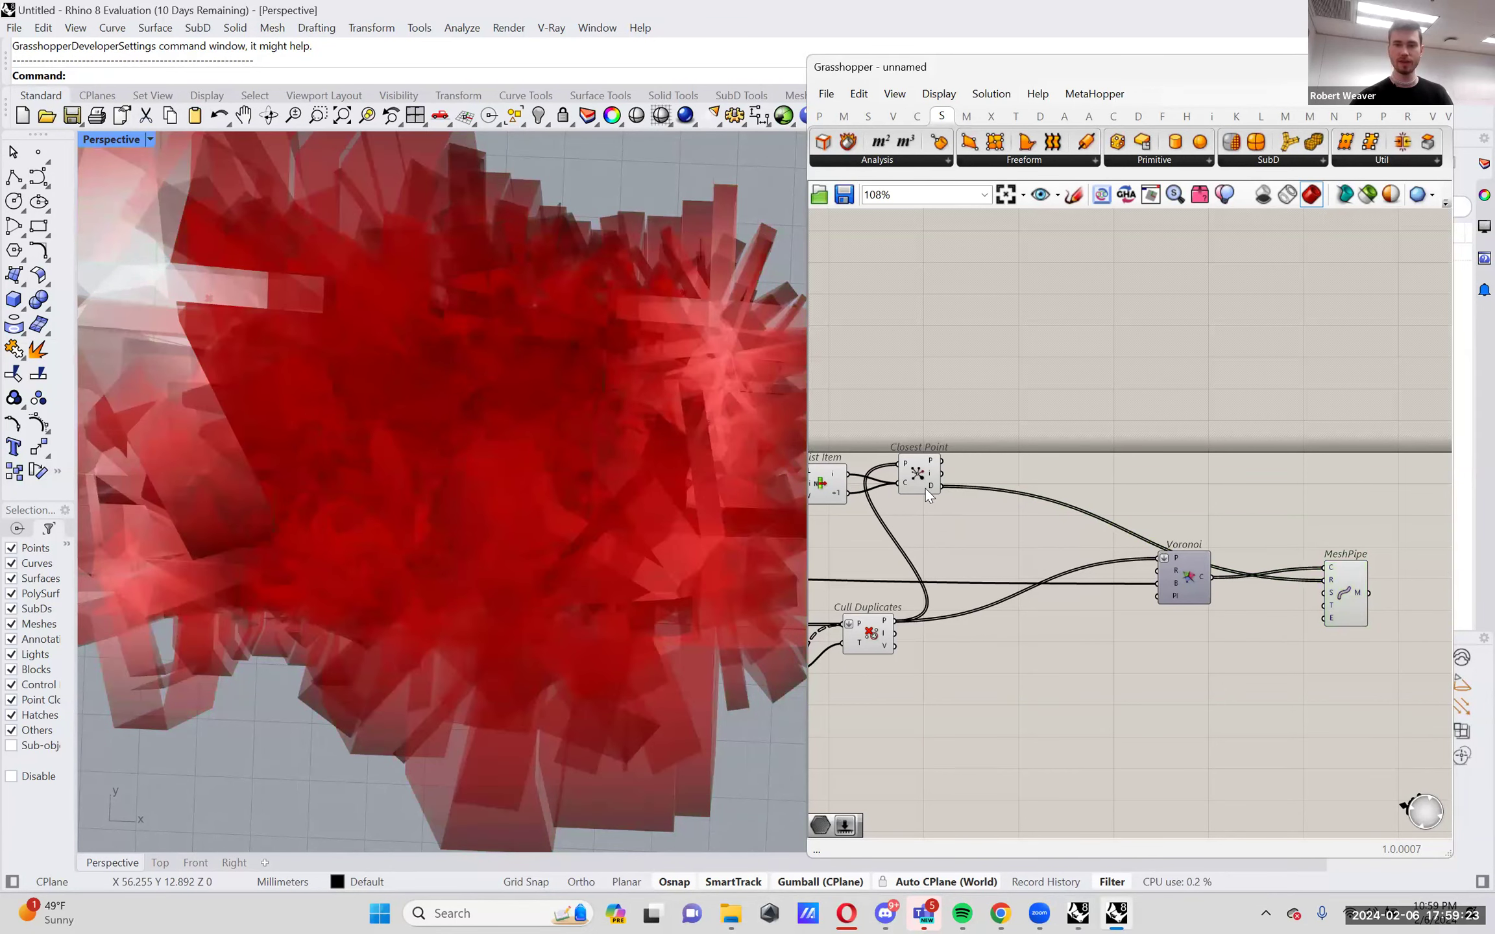
mouse_move(929, 489)
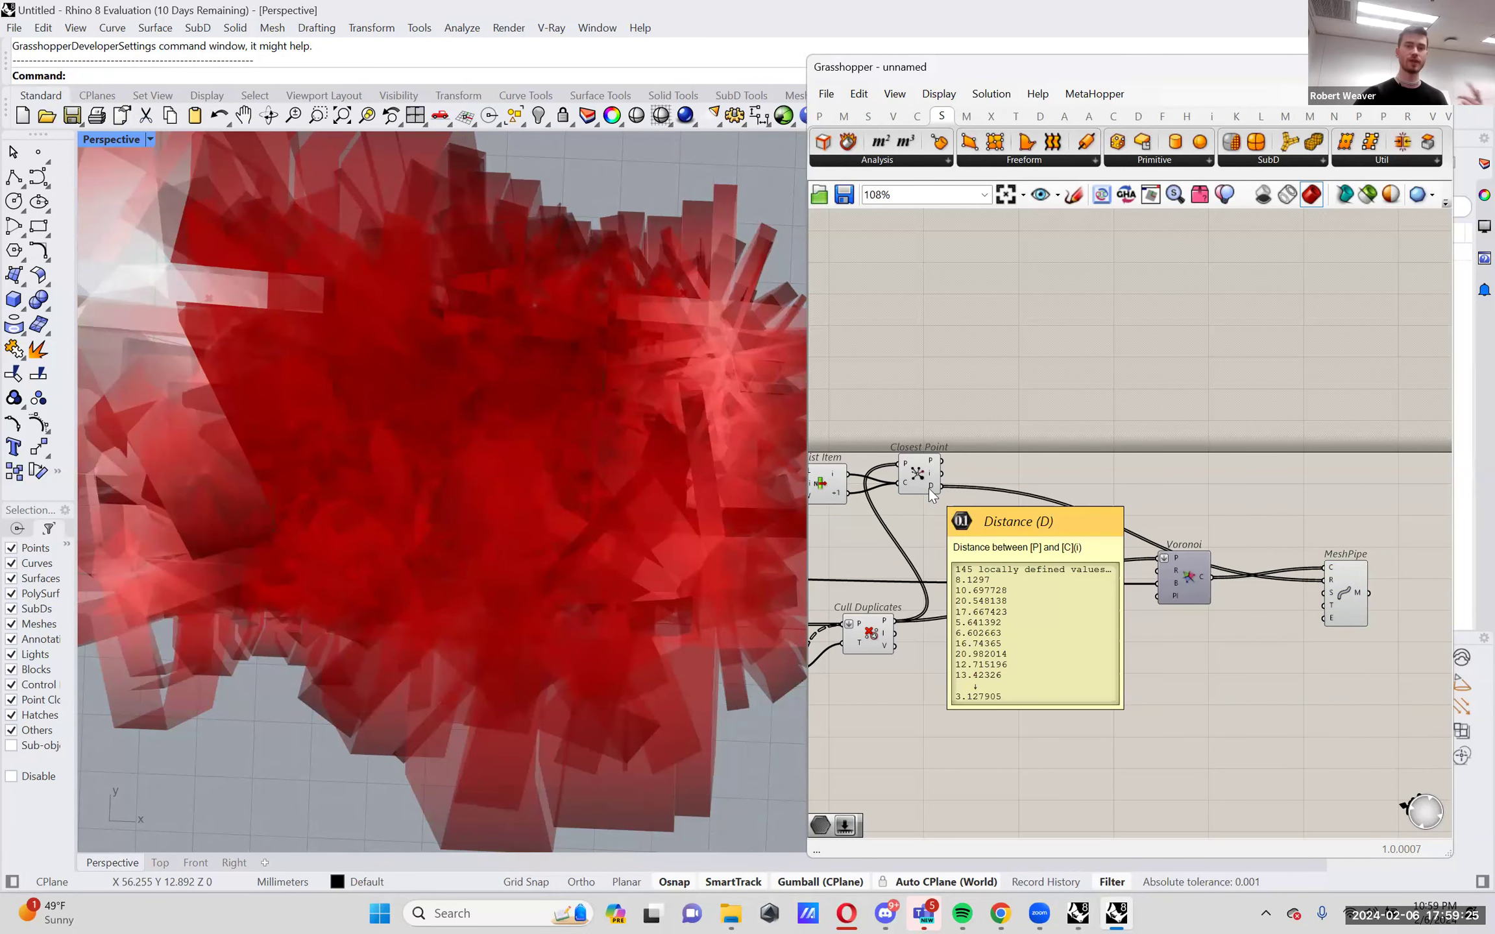
Add a Remap Numbers component between Closest Point and MeshPipe, above Voronoi.
scroll(1003, 529, "up", 1)
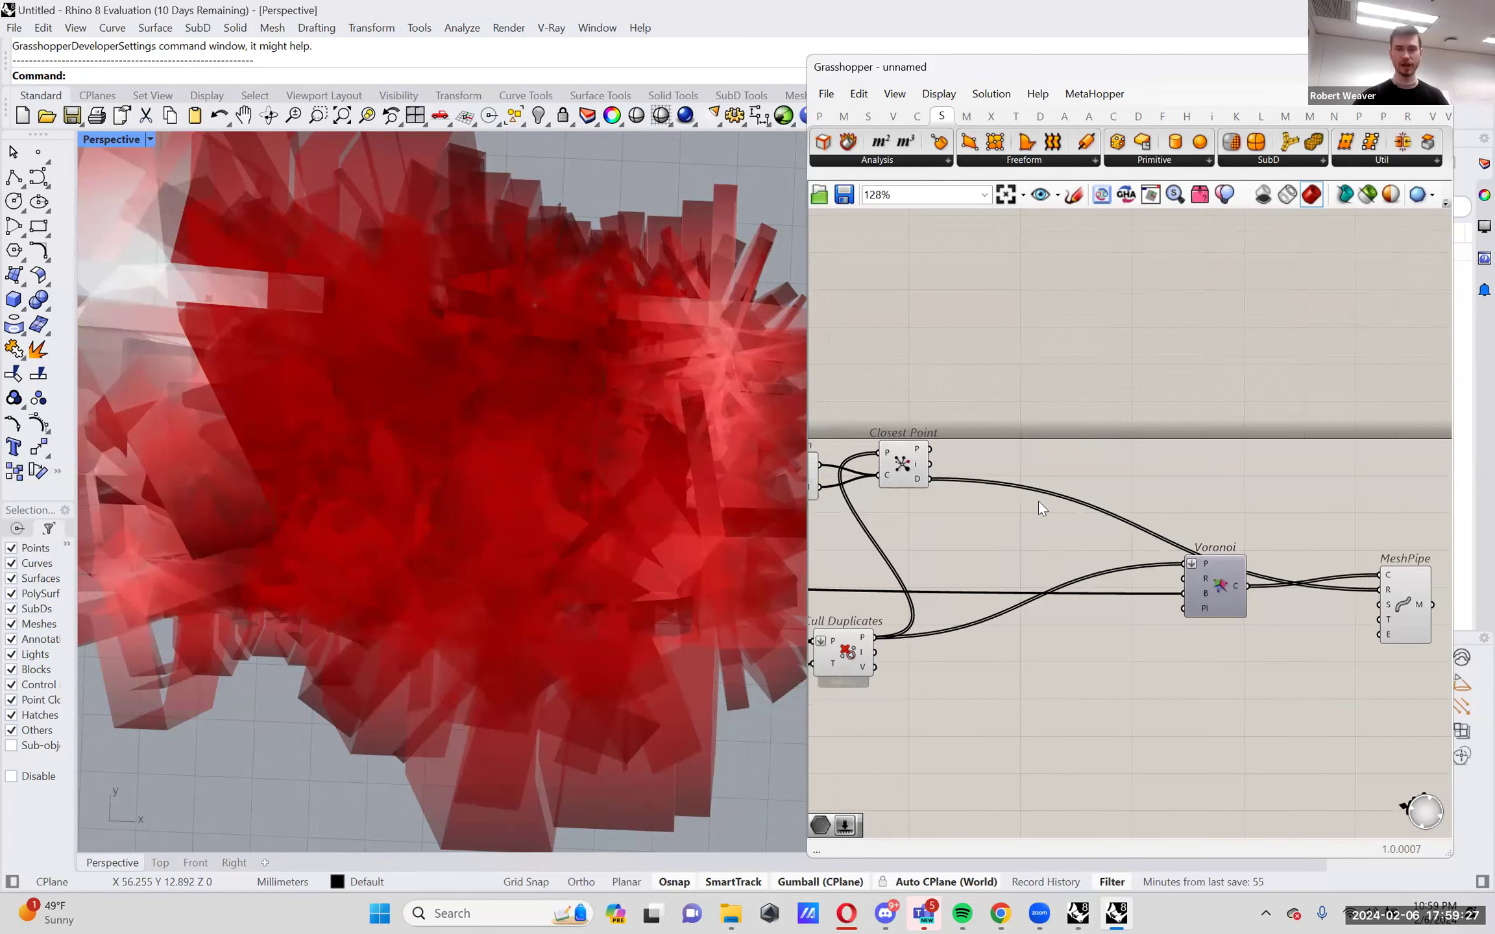
double_click(1097, 459)
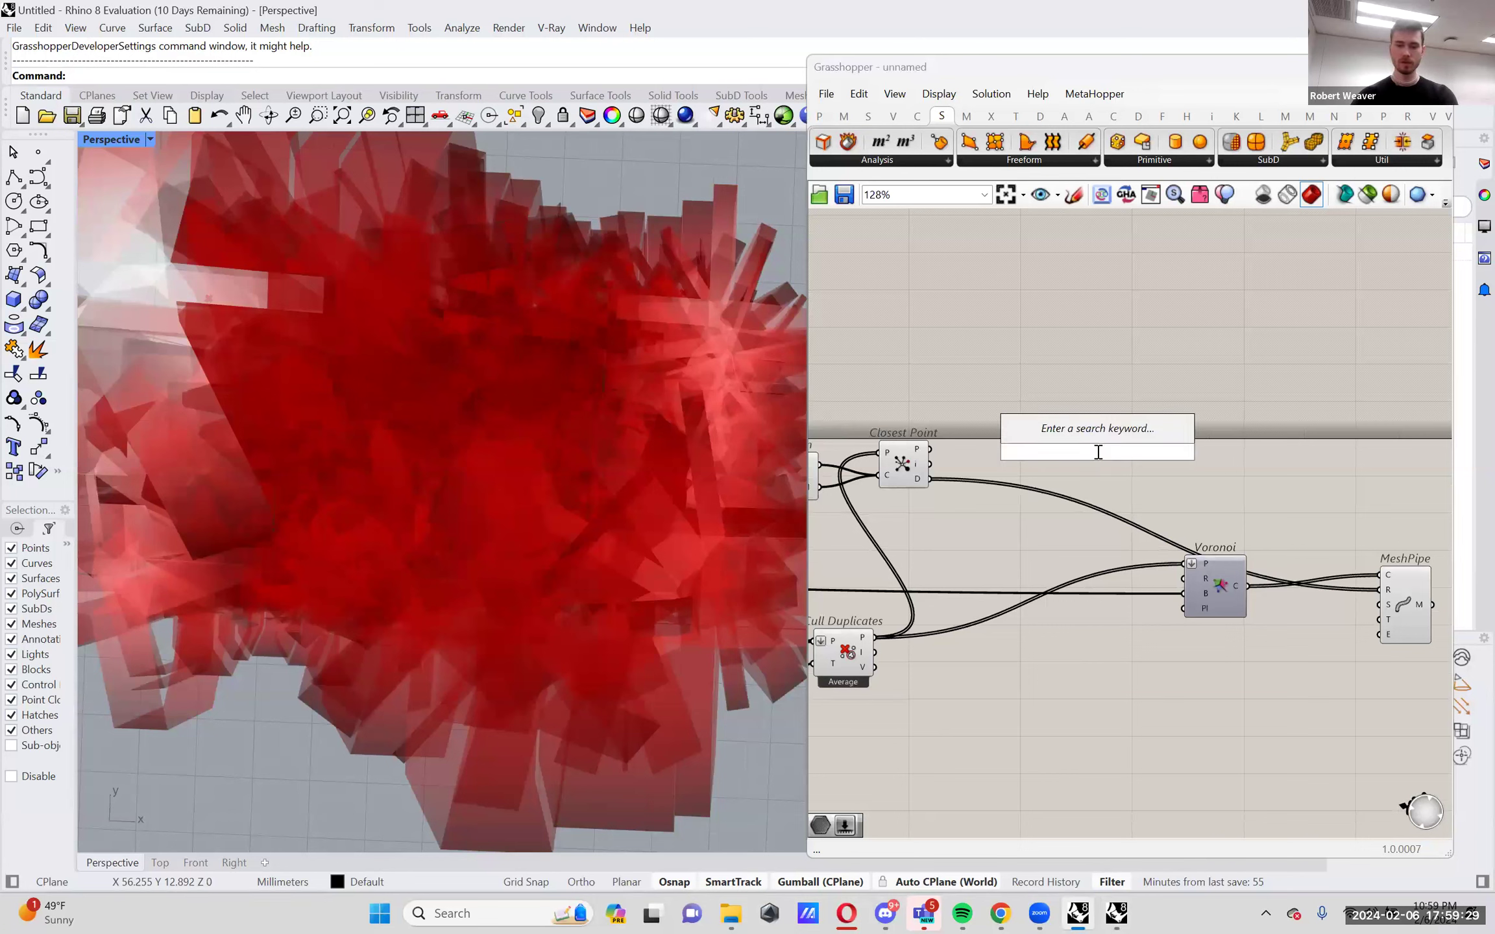
type("remap")
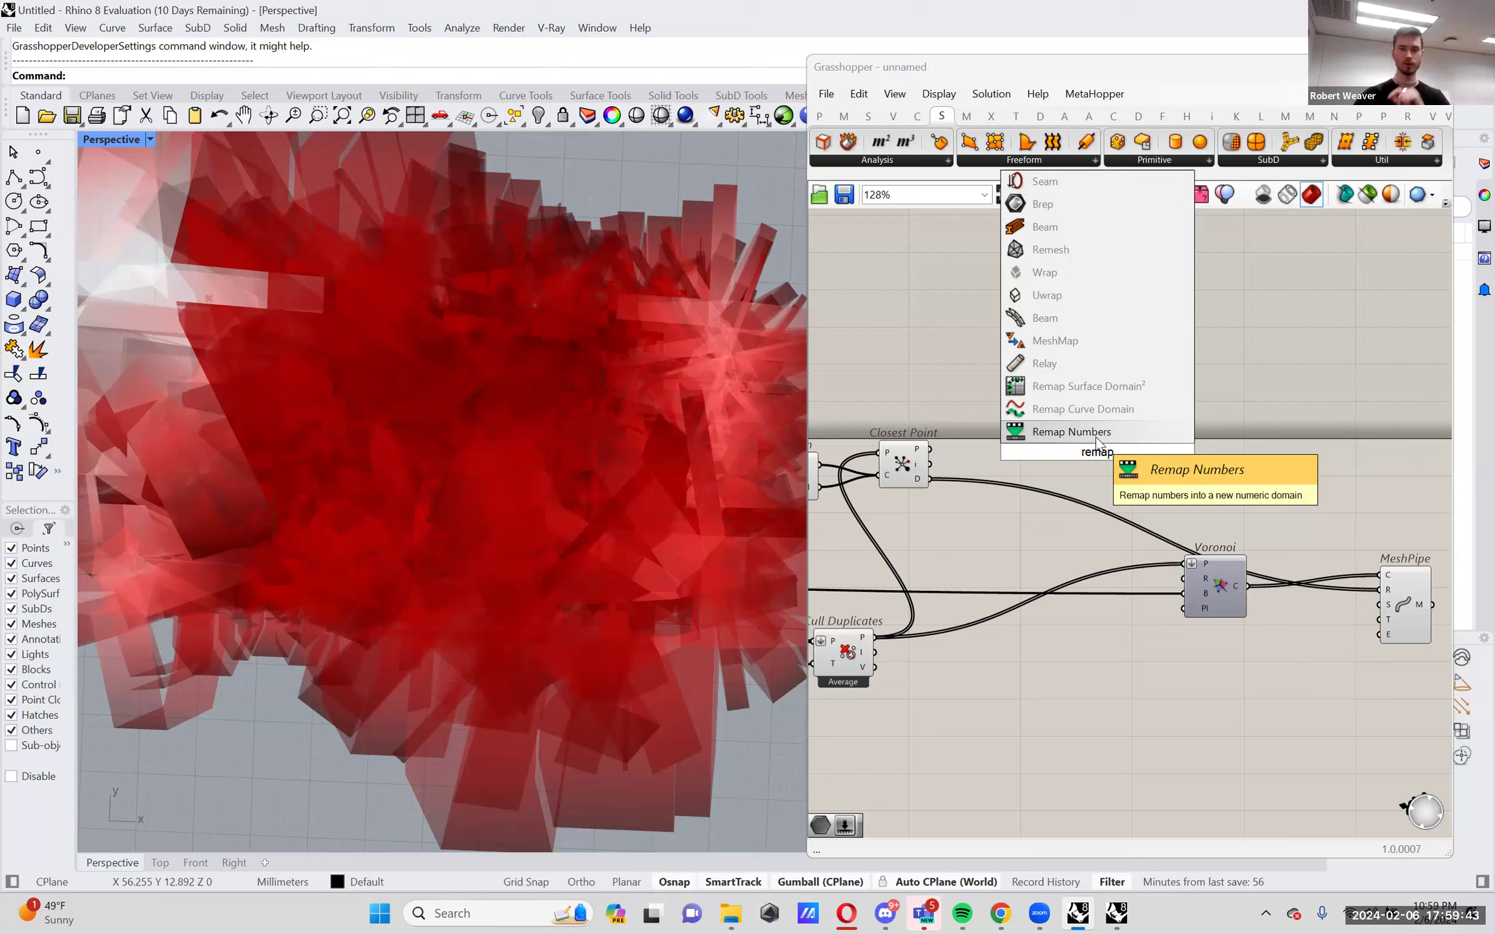
left_click(1072, 432)
left_click_drag(1101, 454, 1130, 476)
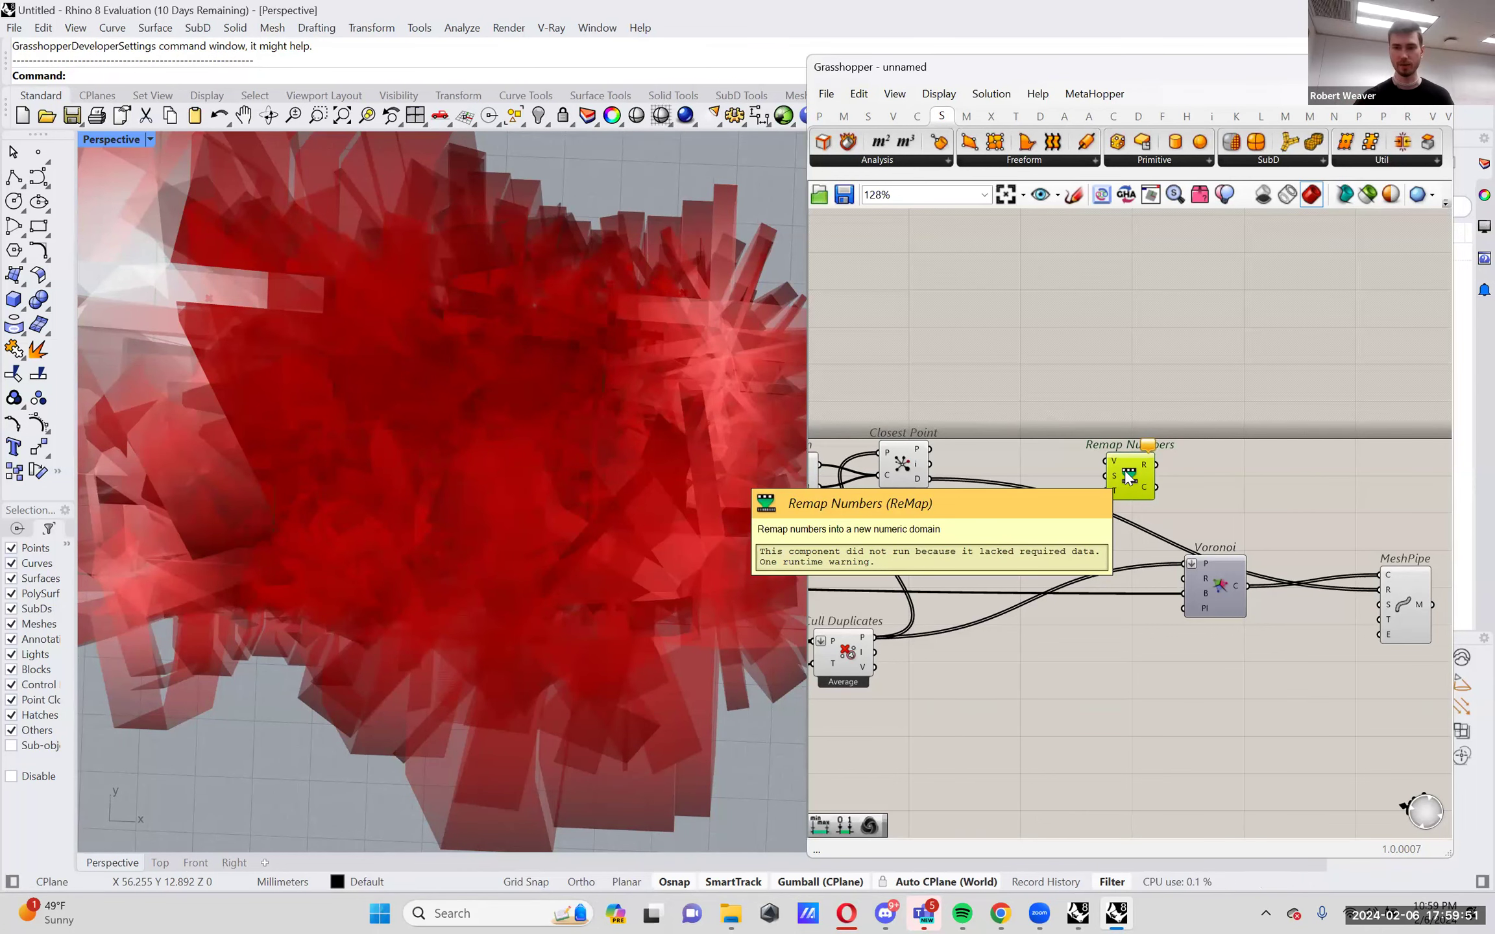
scroll(1128, 477, "up", 2)
left_click_drag(1129, 477, 1144, 482)
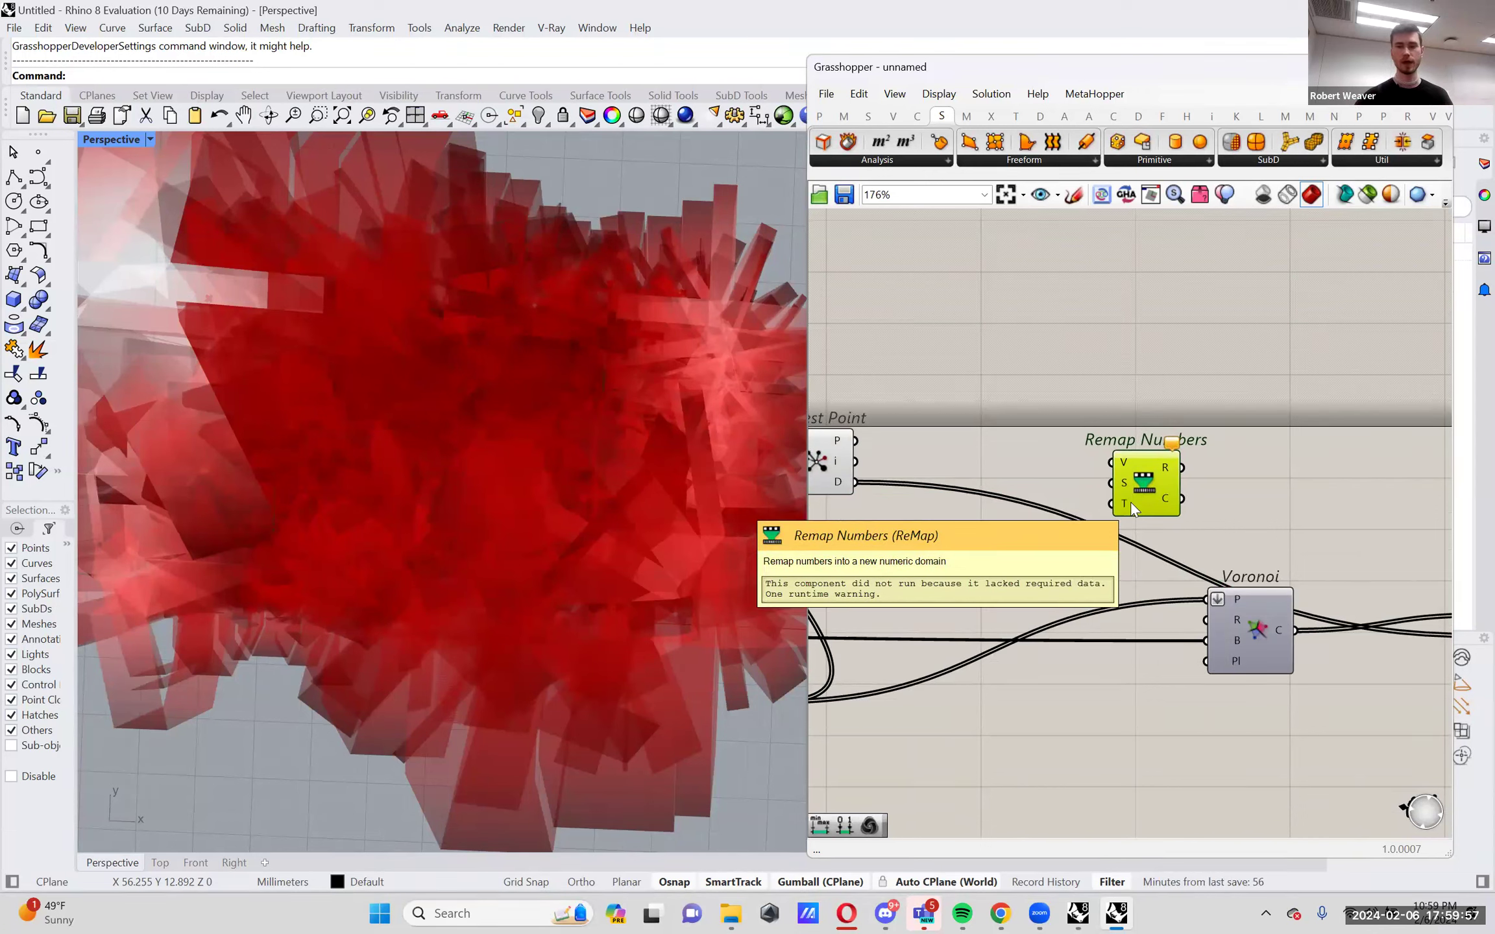
Feed Closest Point's Distance output into Remap Numbers' V input and shift Remap Numbers further from Closest Point.
right_click_drag(966, 454, 1076, 454)
left_click(1076, 454)
mouse_move(949, 482)
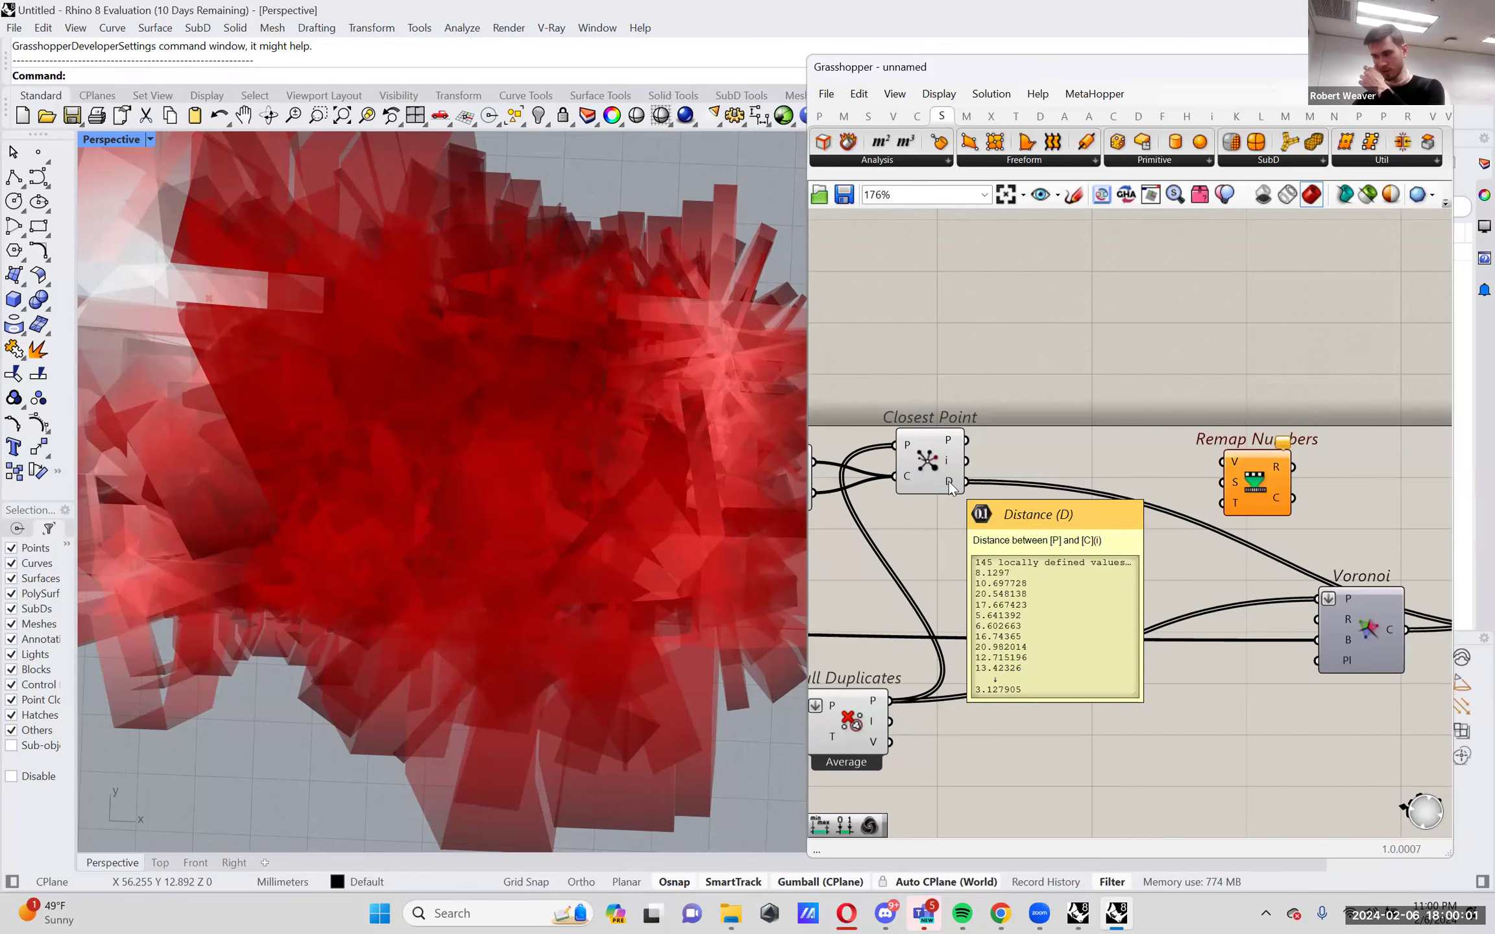
left_click_drag(1273, 474, 1317, 476)
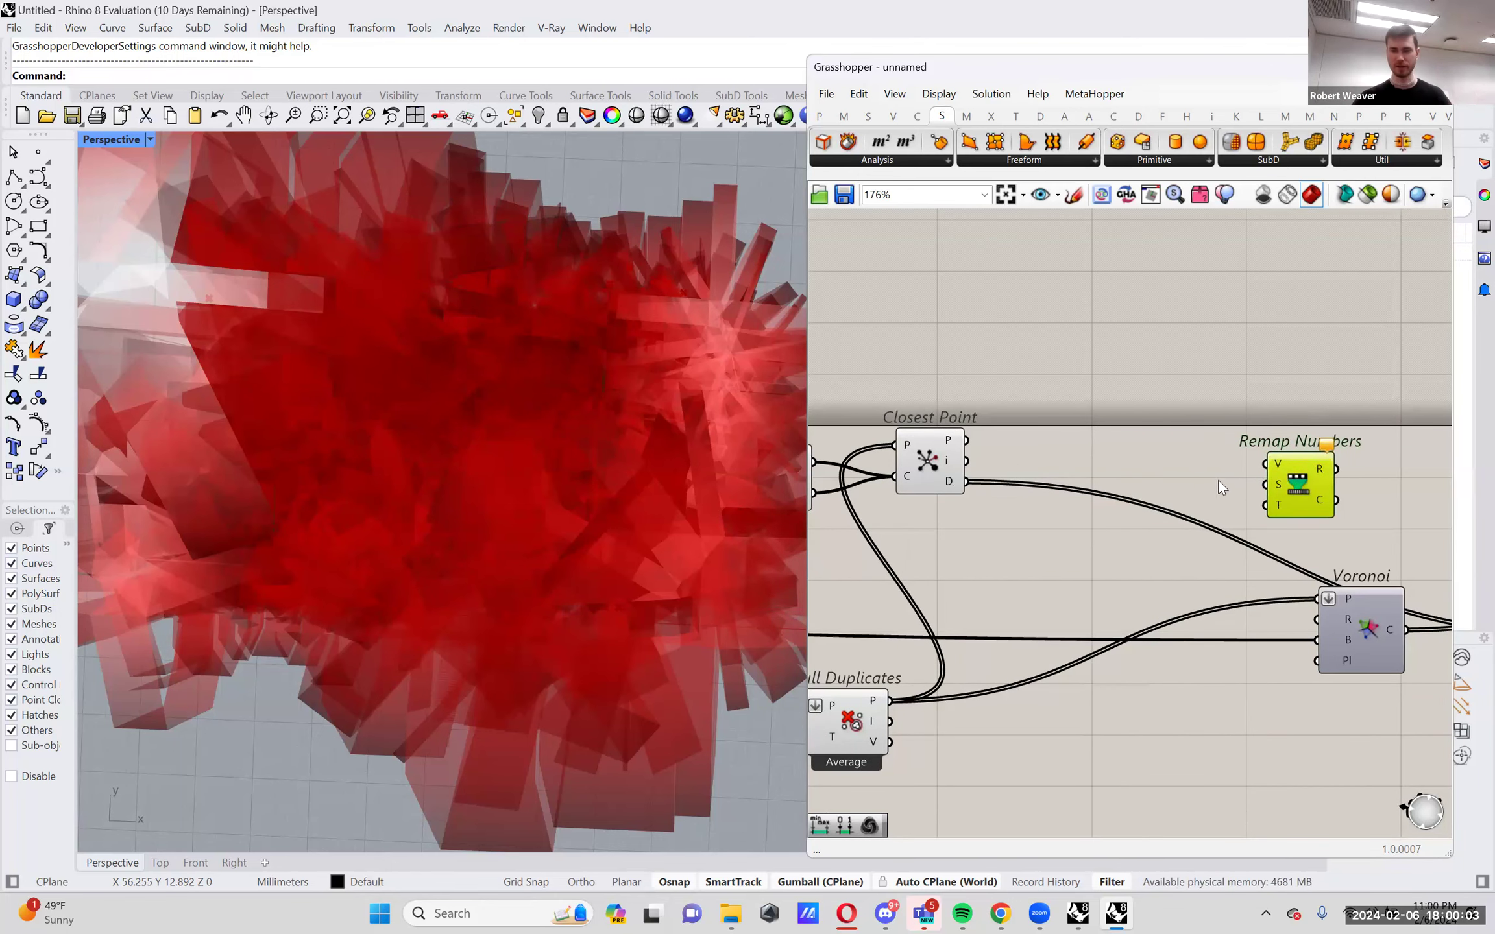
right_click_drag(1151, 477, 1145, 485)
left_click(1145, 485)
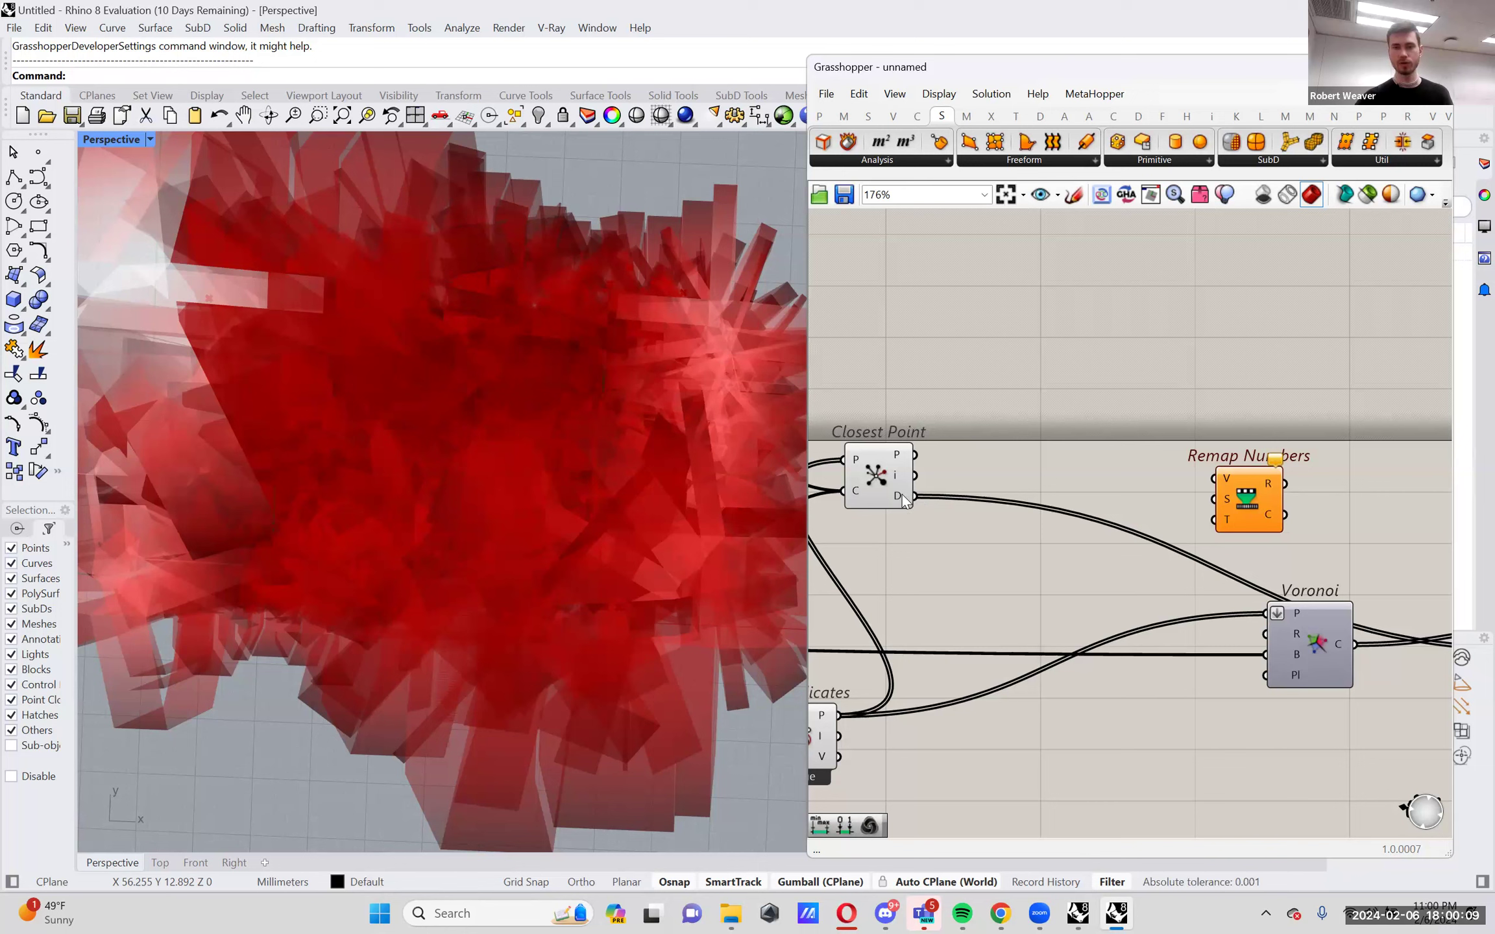
mouse_move(902, 494)
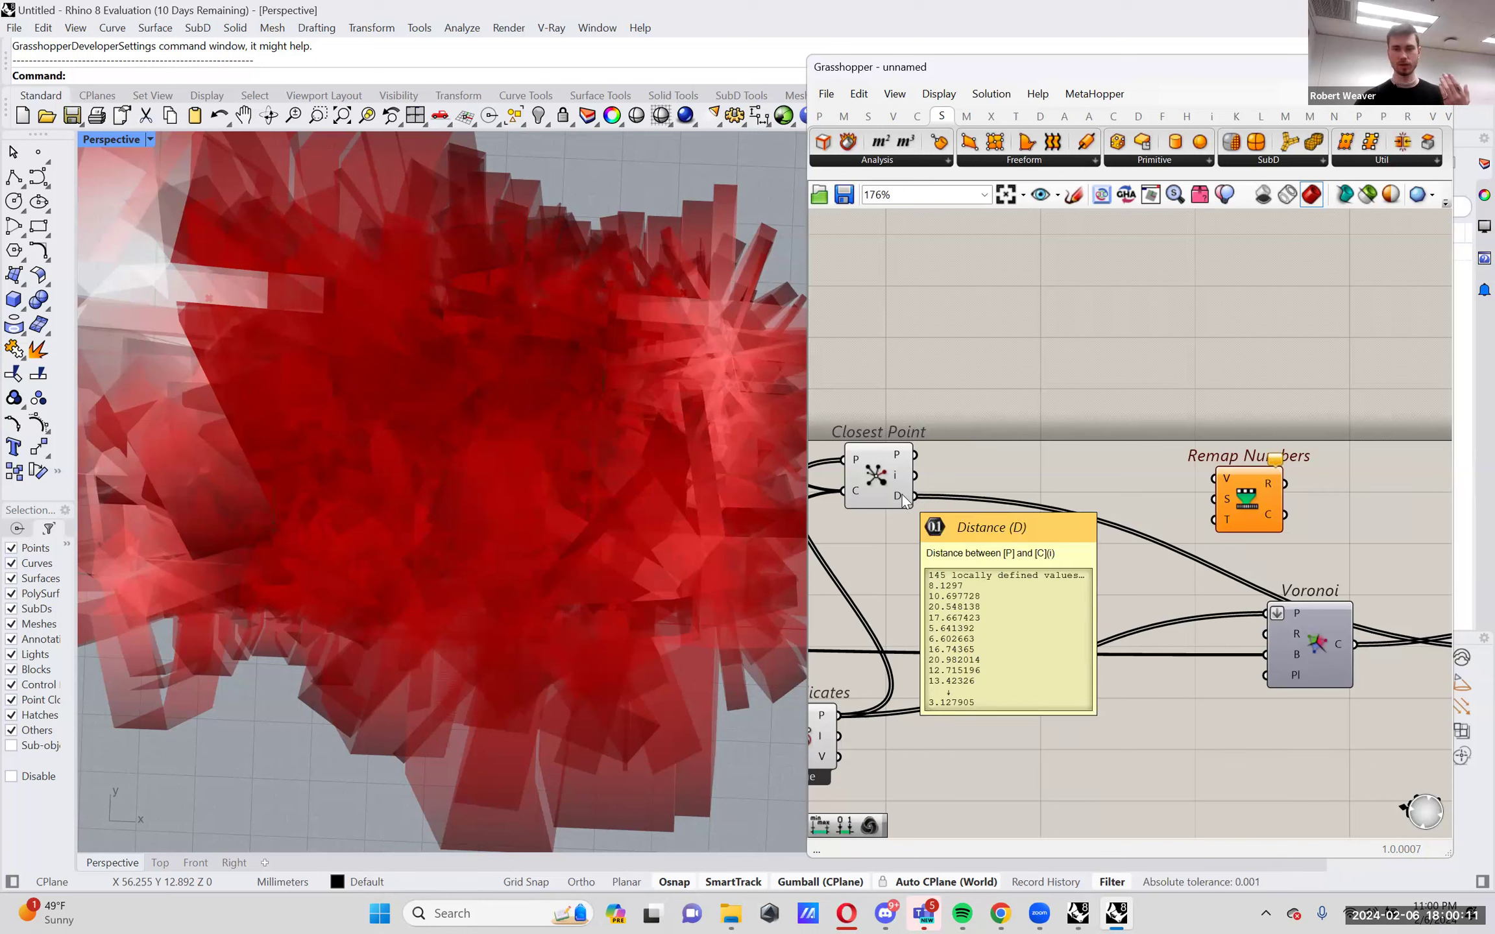
left_click_drag(914, 495, 1216, 466)
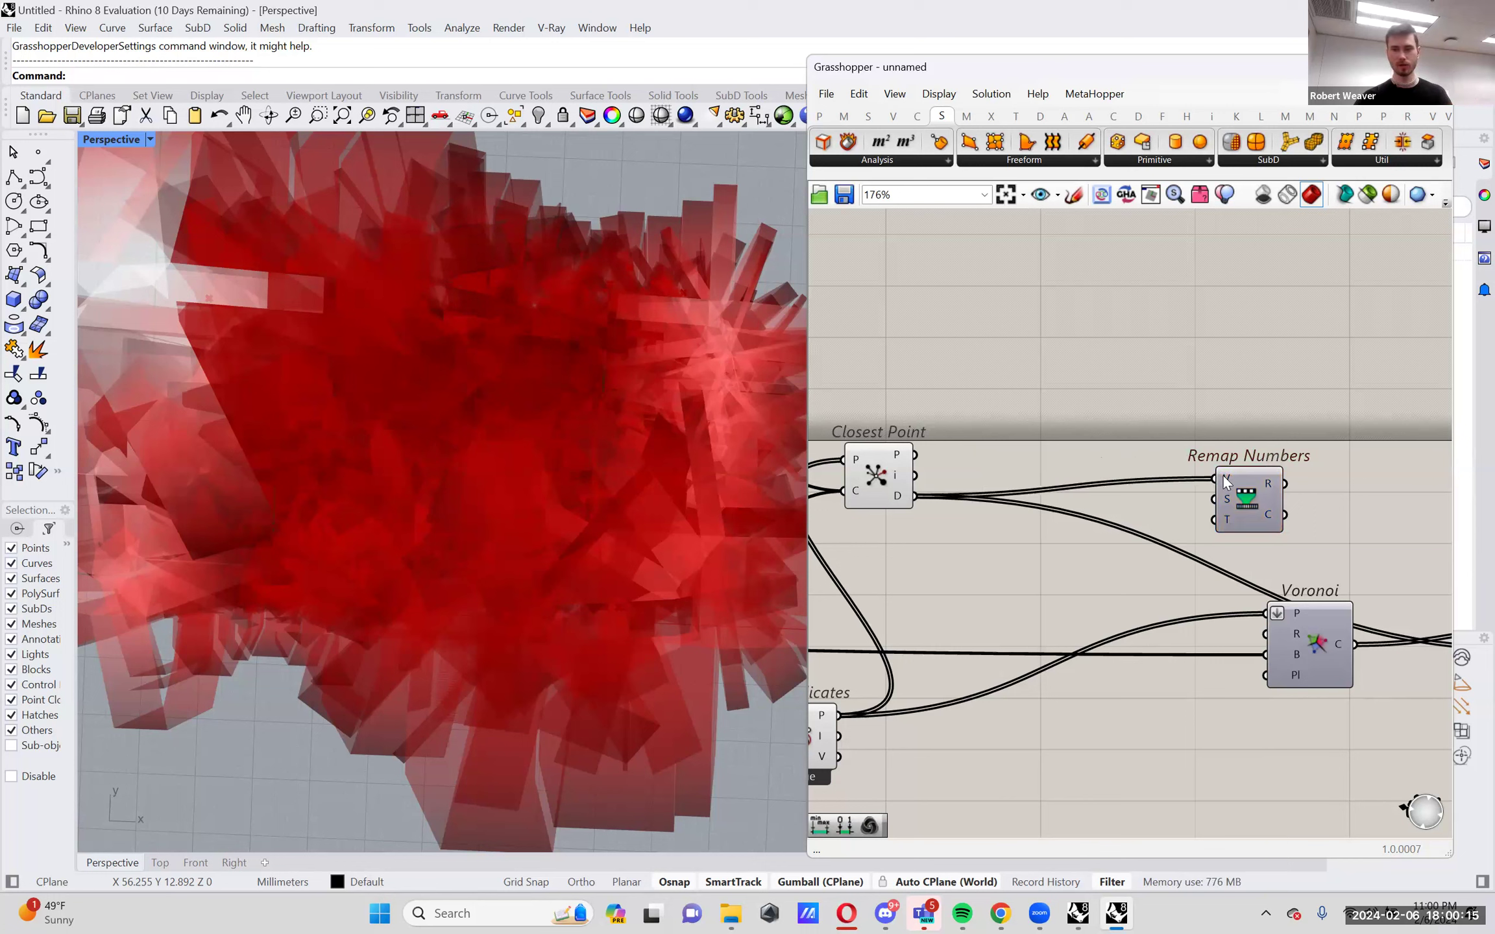
mouse_move(1224, 480)
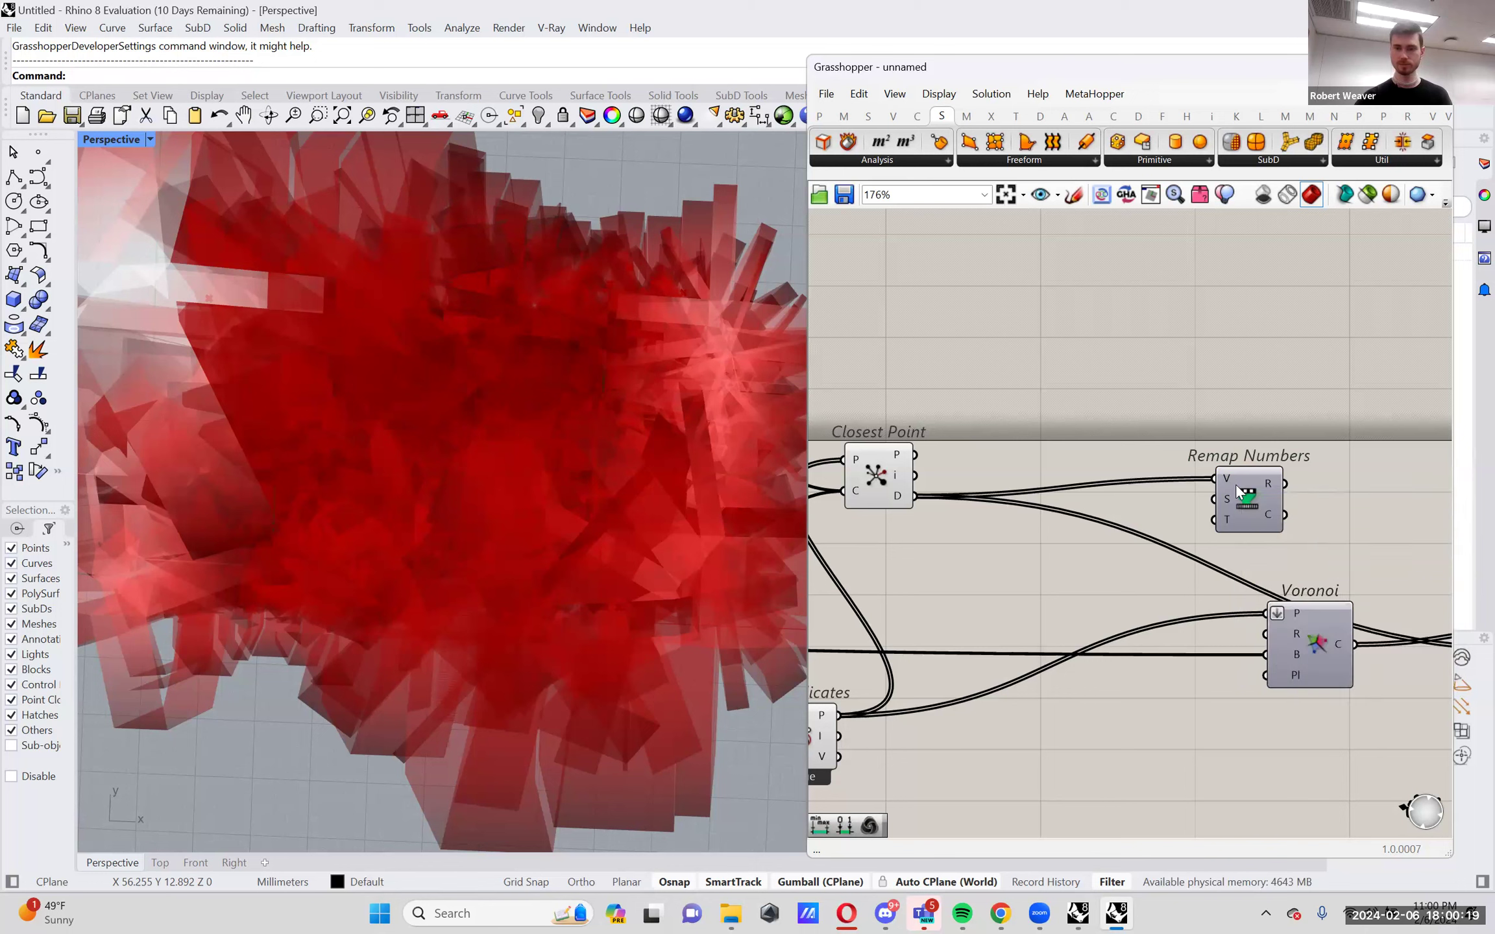
left_click_drag(1235, 484, 1247, 488)
mouse_move(1247, 488)
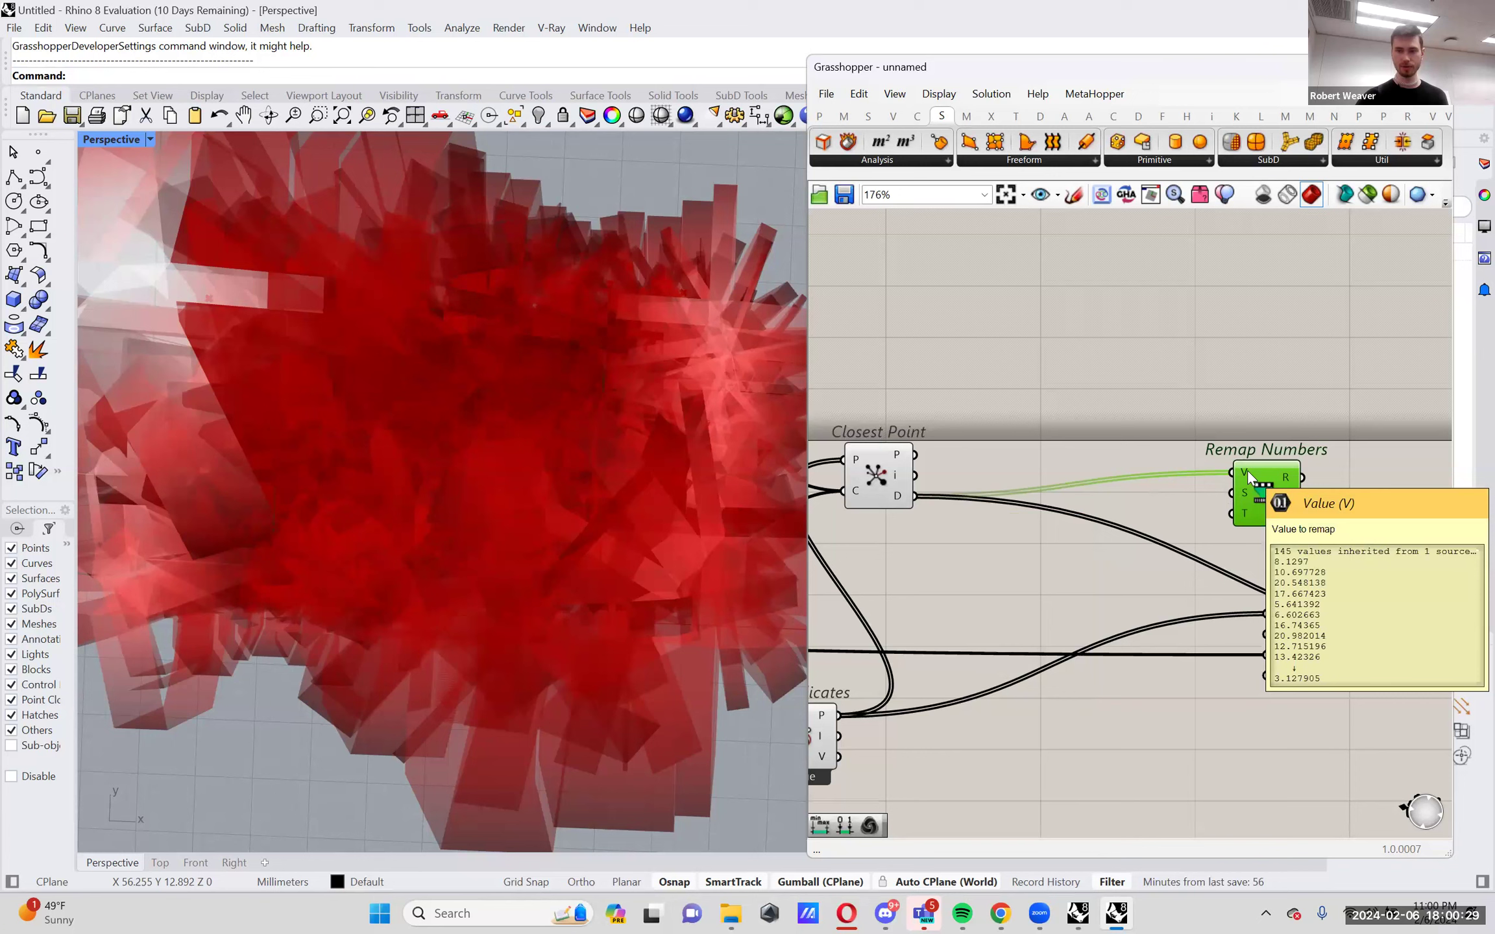
left_click_drag(1262, 487, 1269, 478)
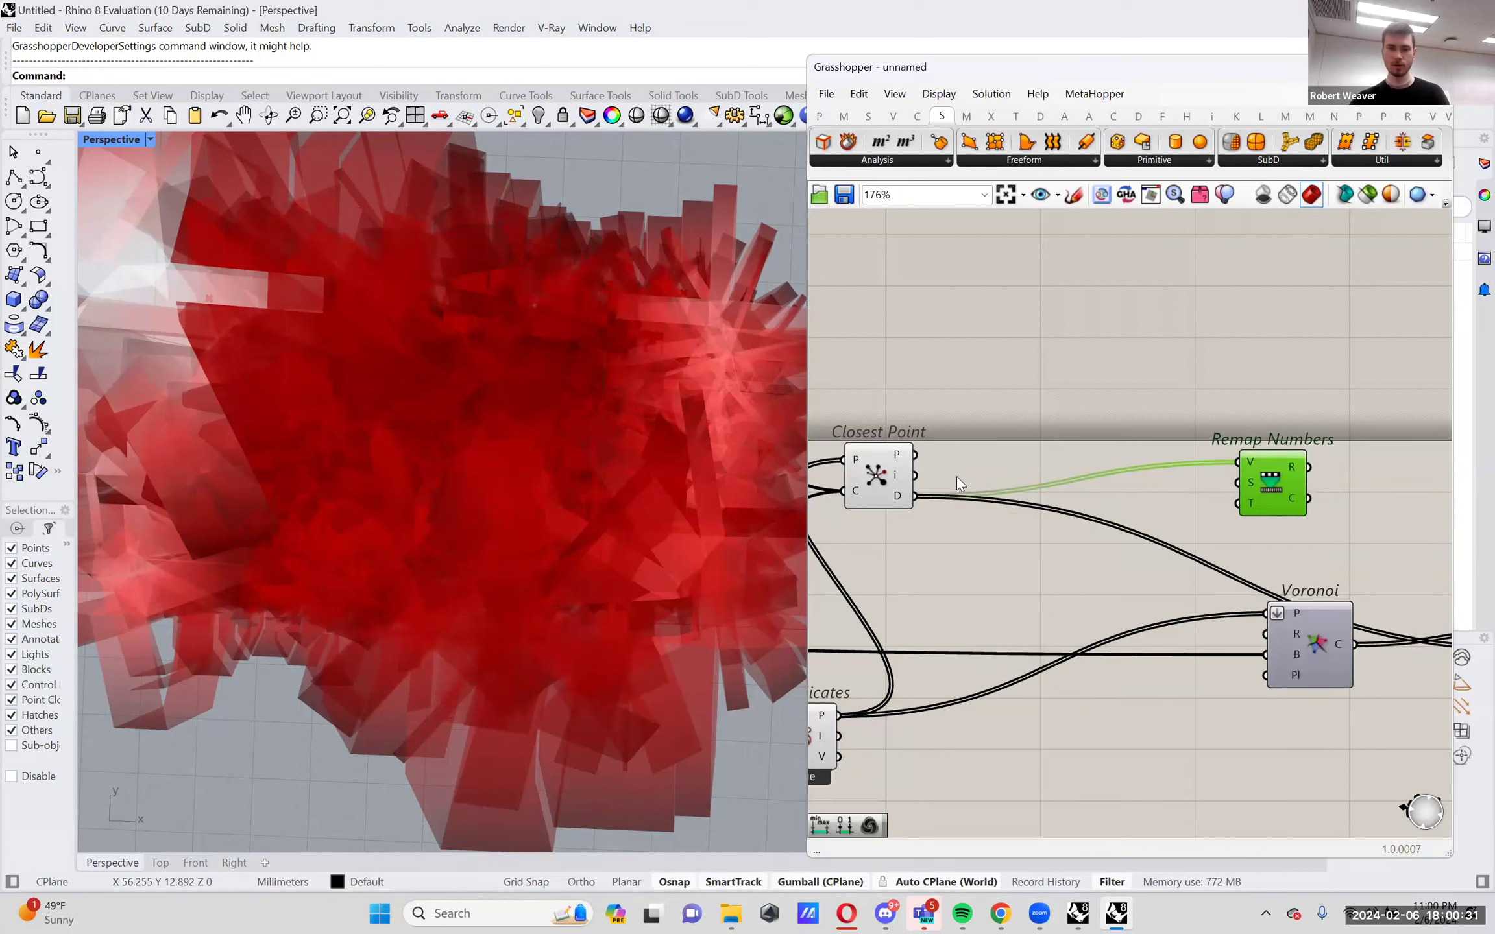
Add a Bounds component and feed Closest Point's Distance output into its N input.
mouse_move(898, 492)
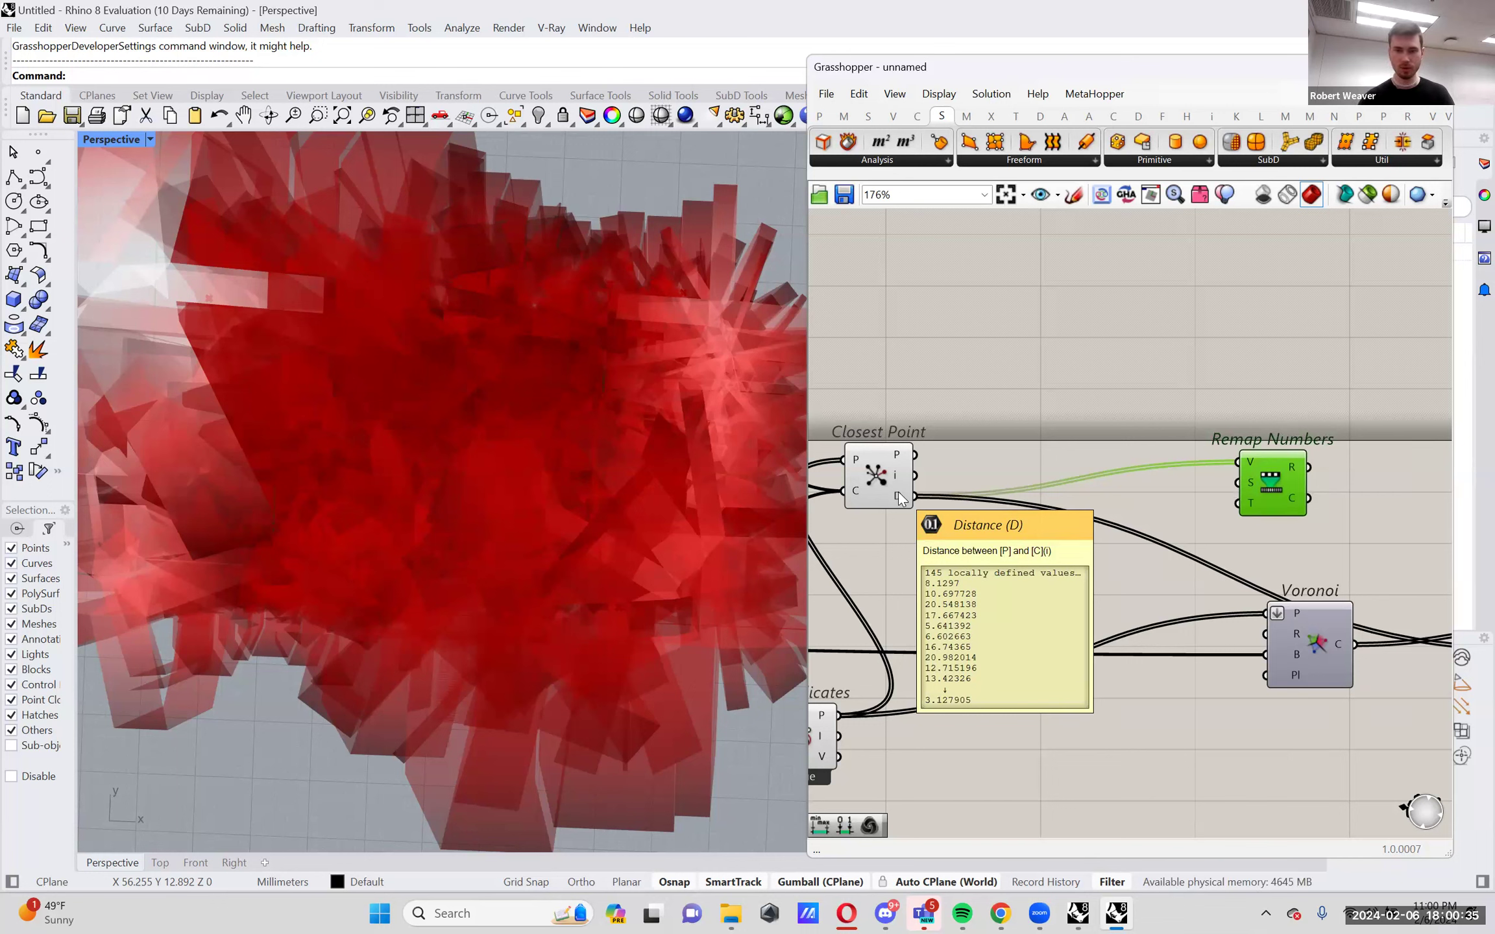
double_click(1048, 400)
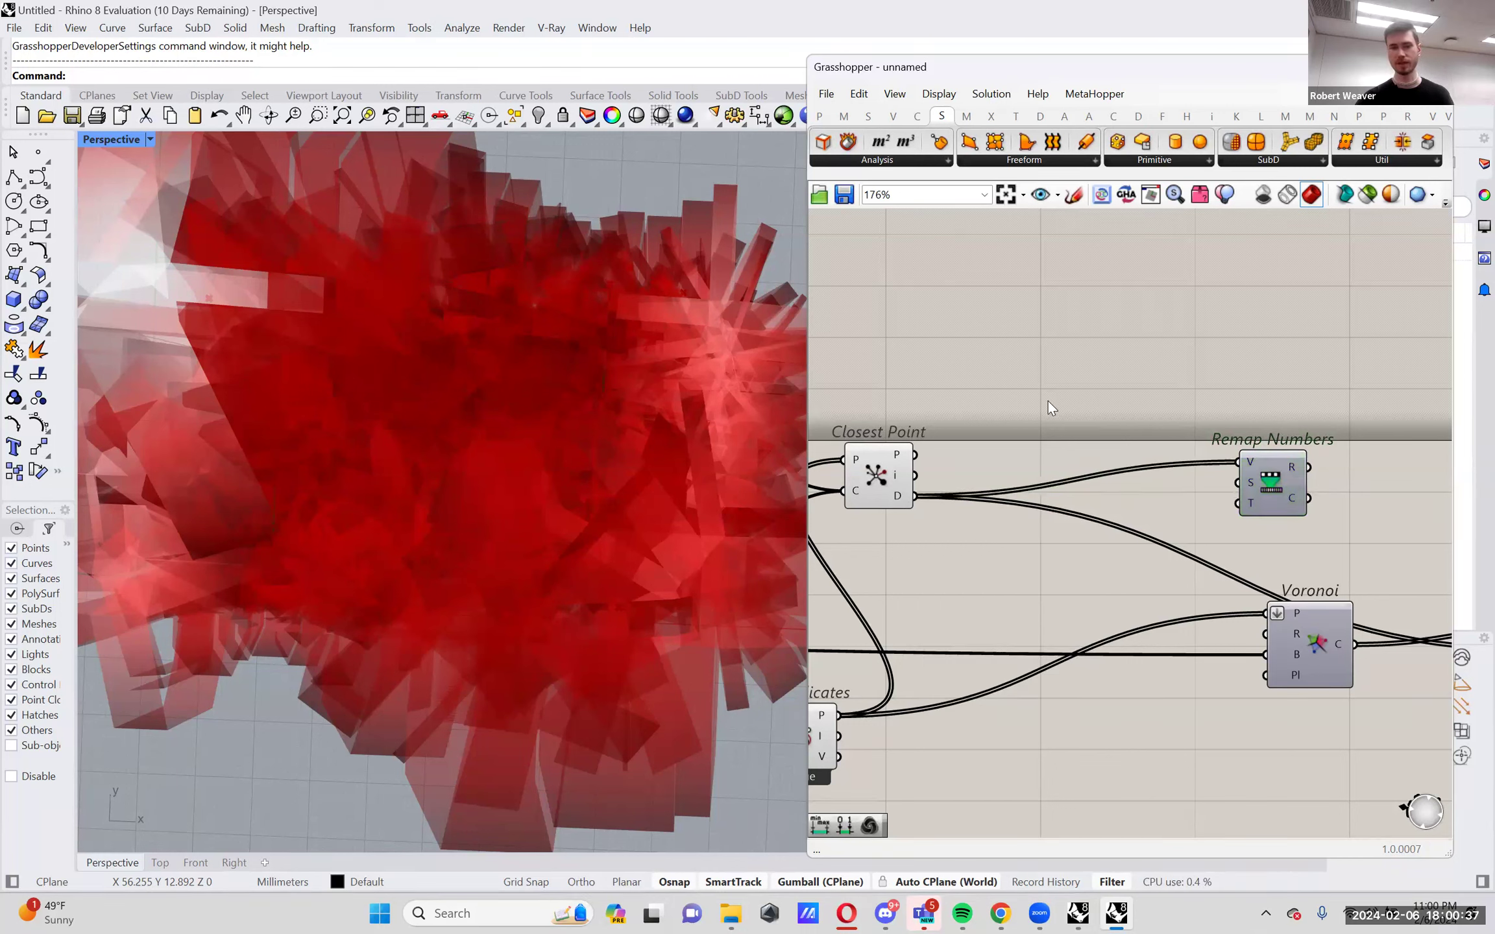
type("bounds")
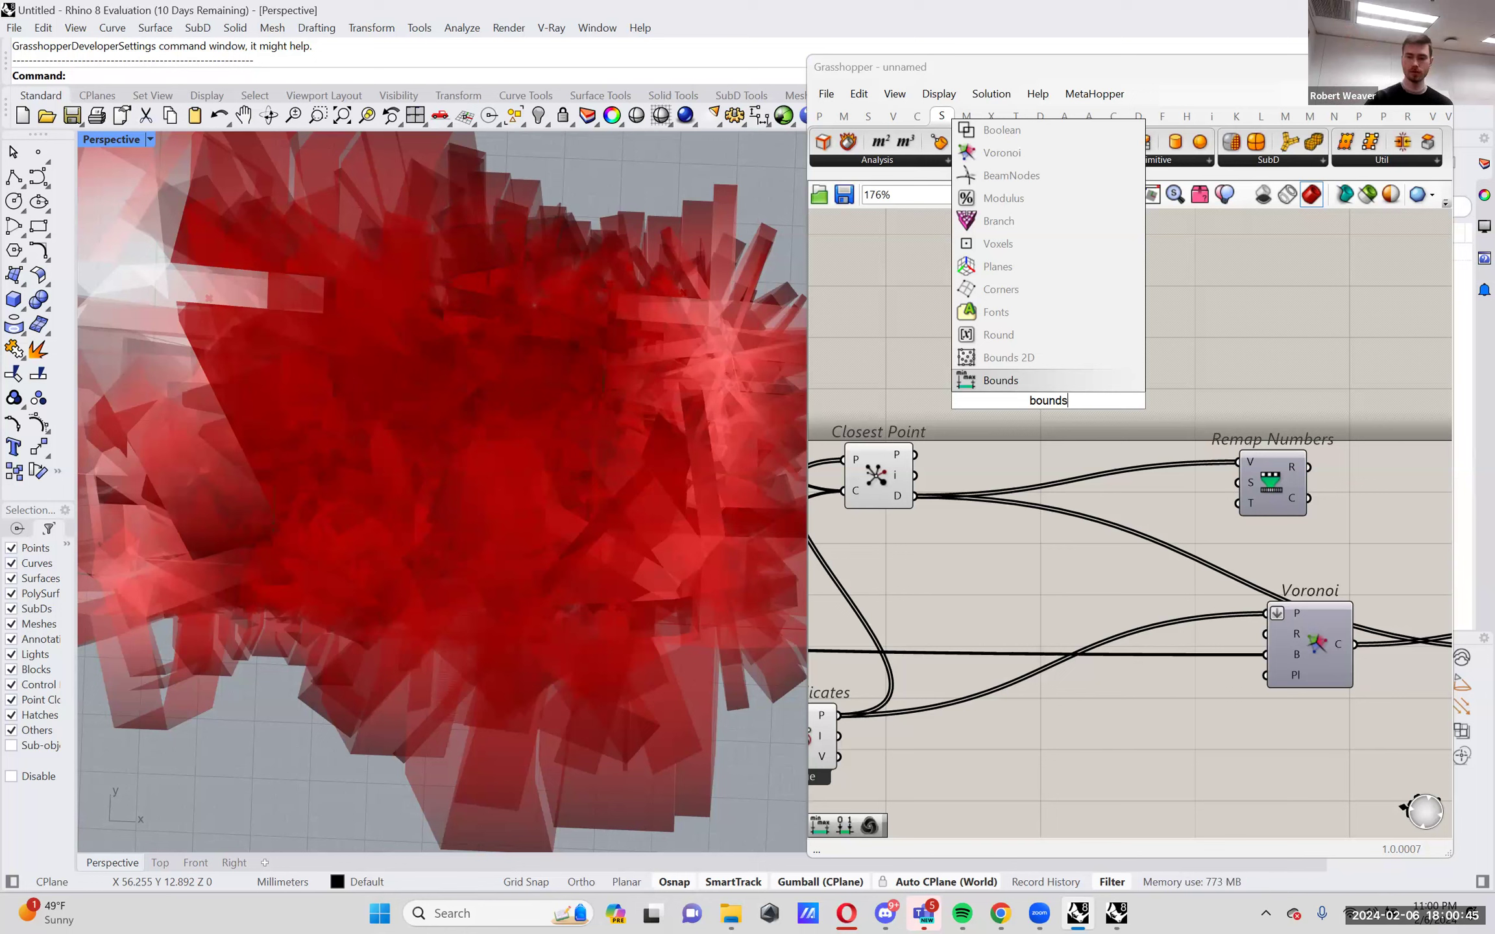
key("Return")
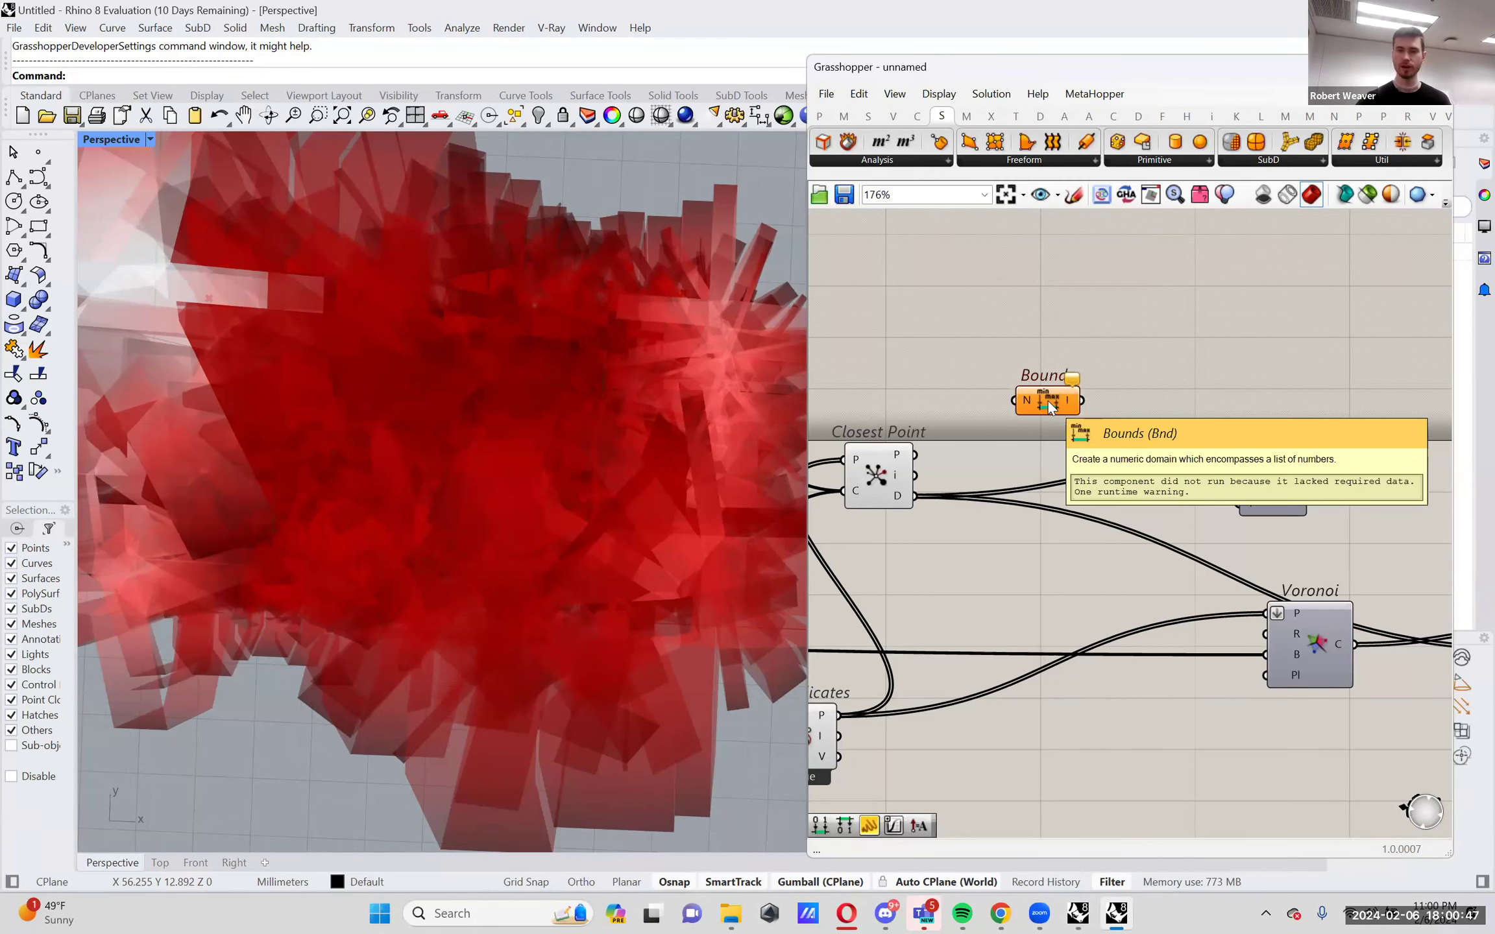
left_click_drag(915, 496, 1015, 400)
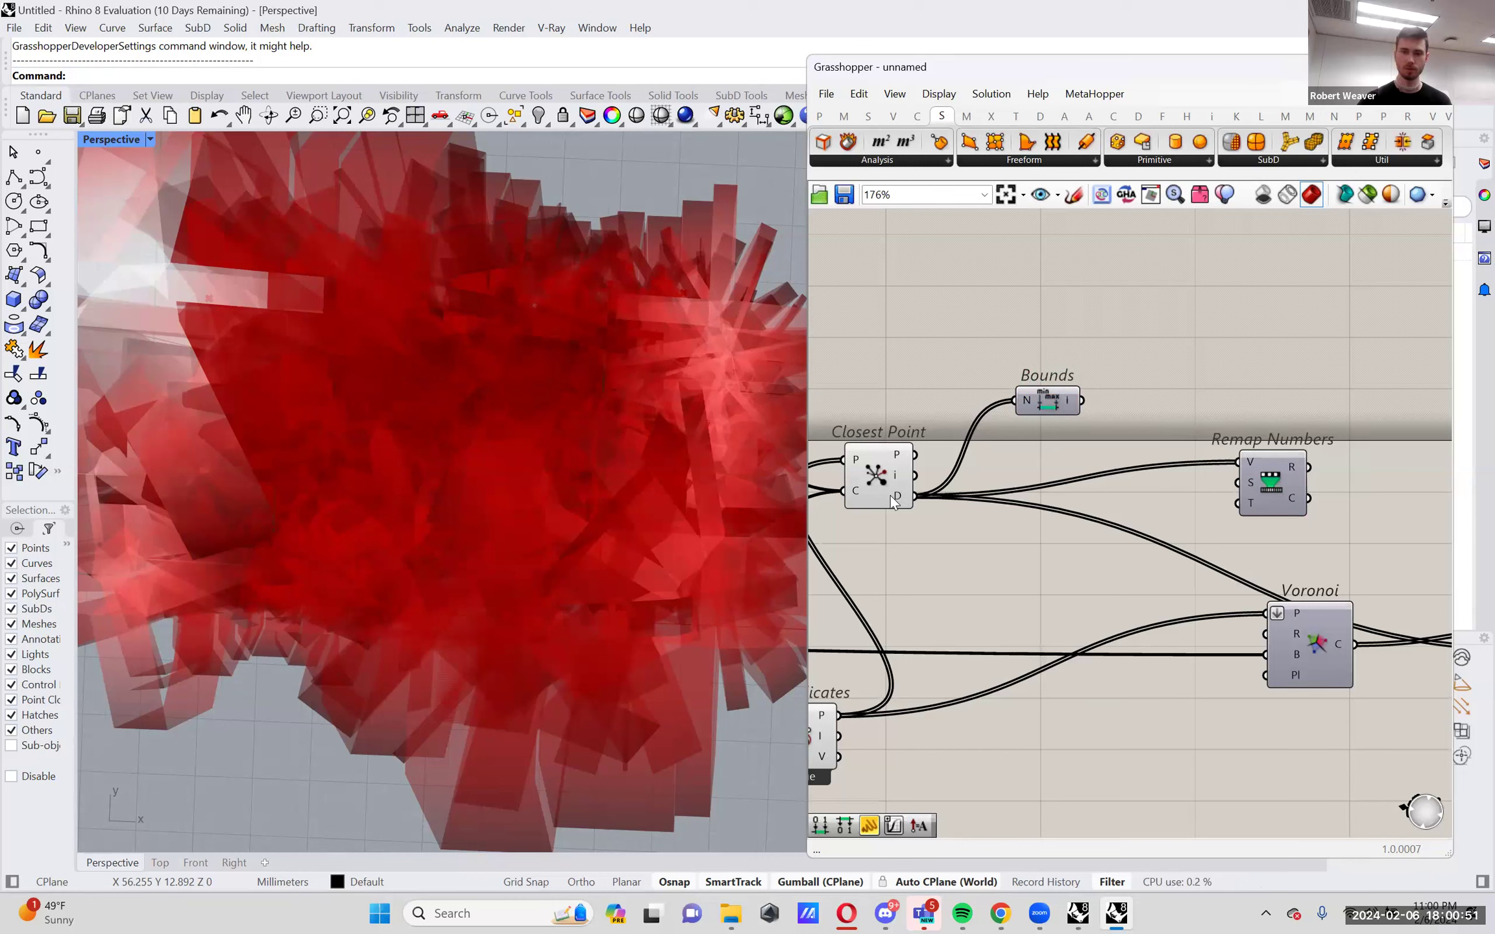
Feed Bounds' domain into Remap Numbers' S input, with Bounds placed between Closest Point and Remap Numbers.
mouse_move(1027, 406)
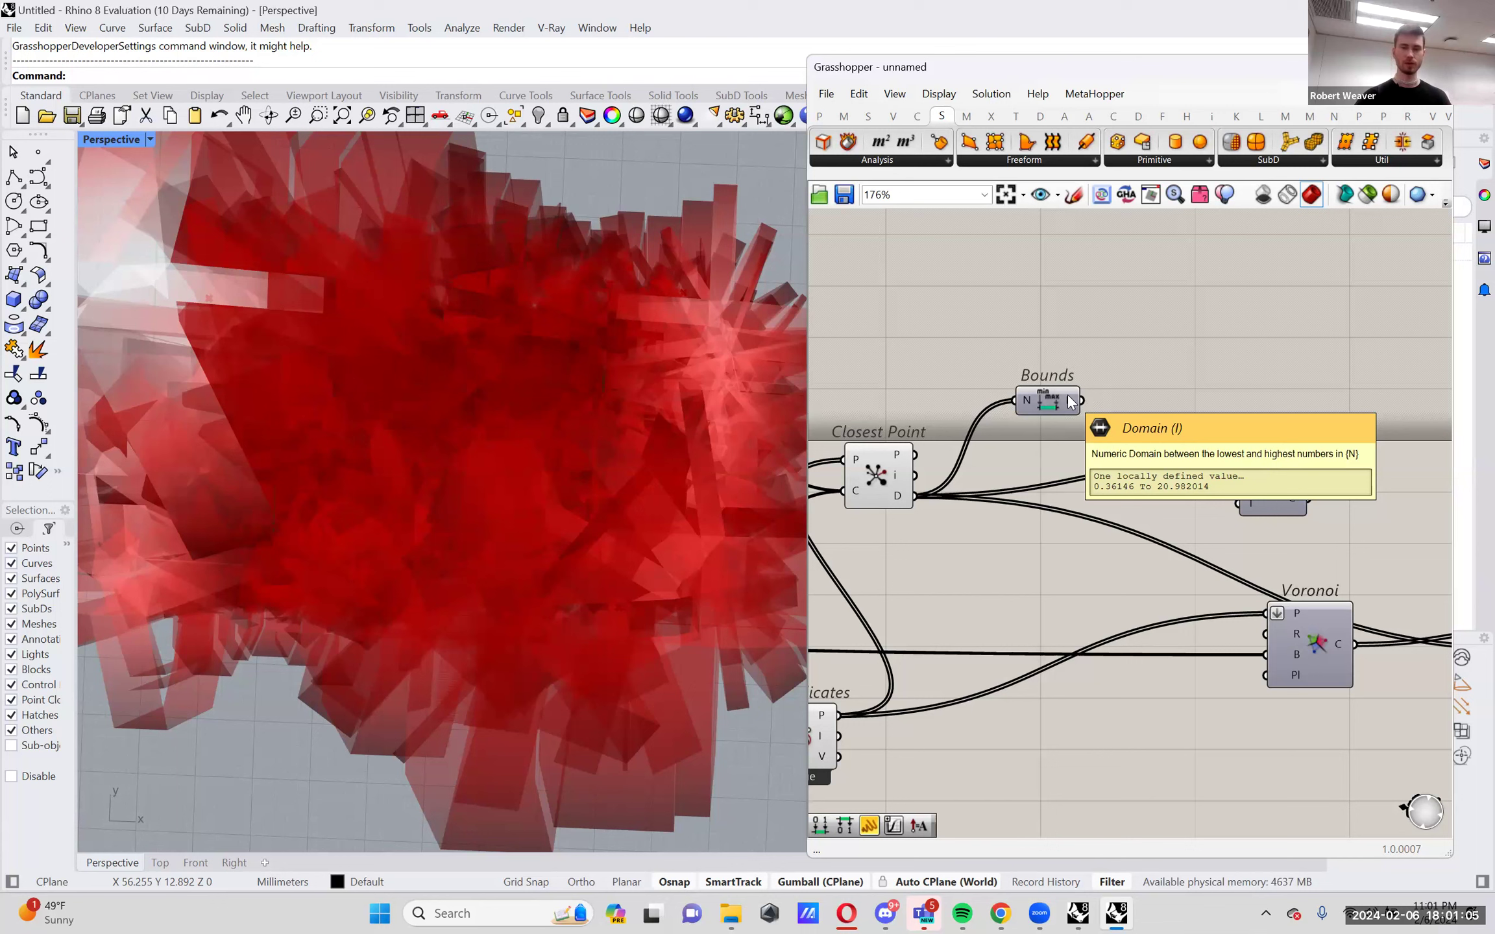
left_click_drag(1068, 395, 1251, 464)
scroll(1245, 511, "down", 6)
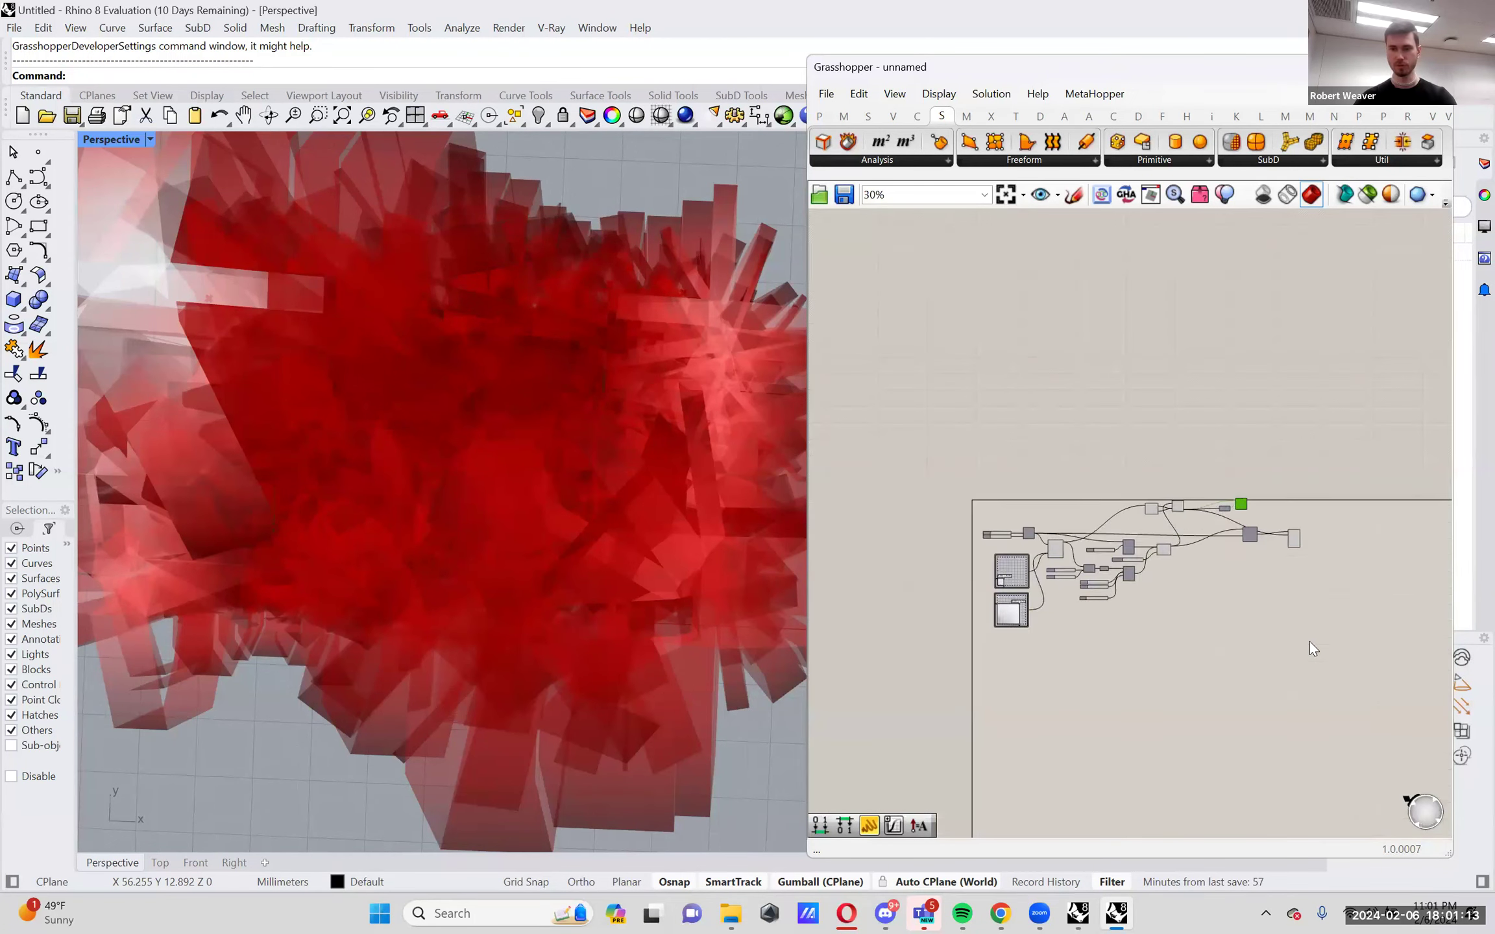
key("ctrl+a")
left_click(1310, 501)
scroll(1301, 539, "up", 8)
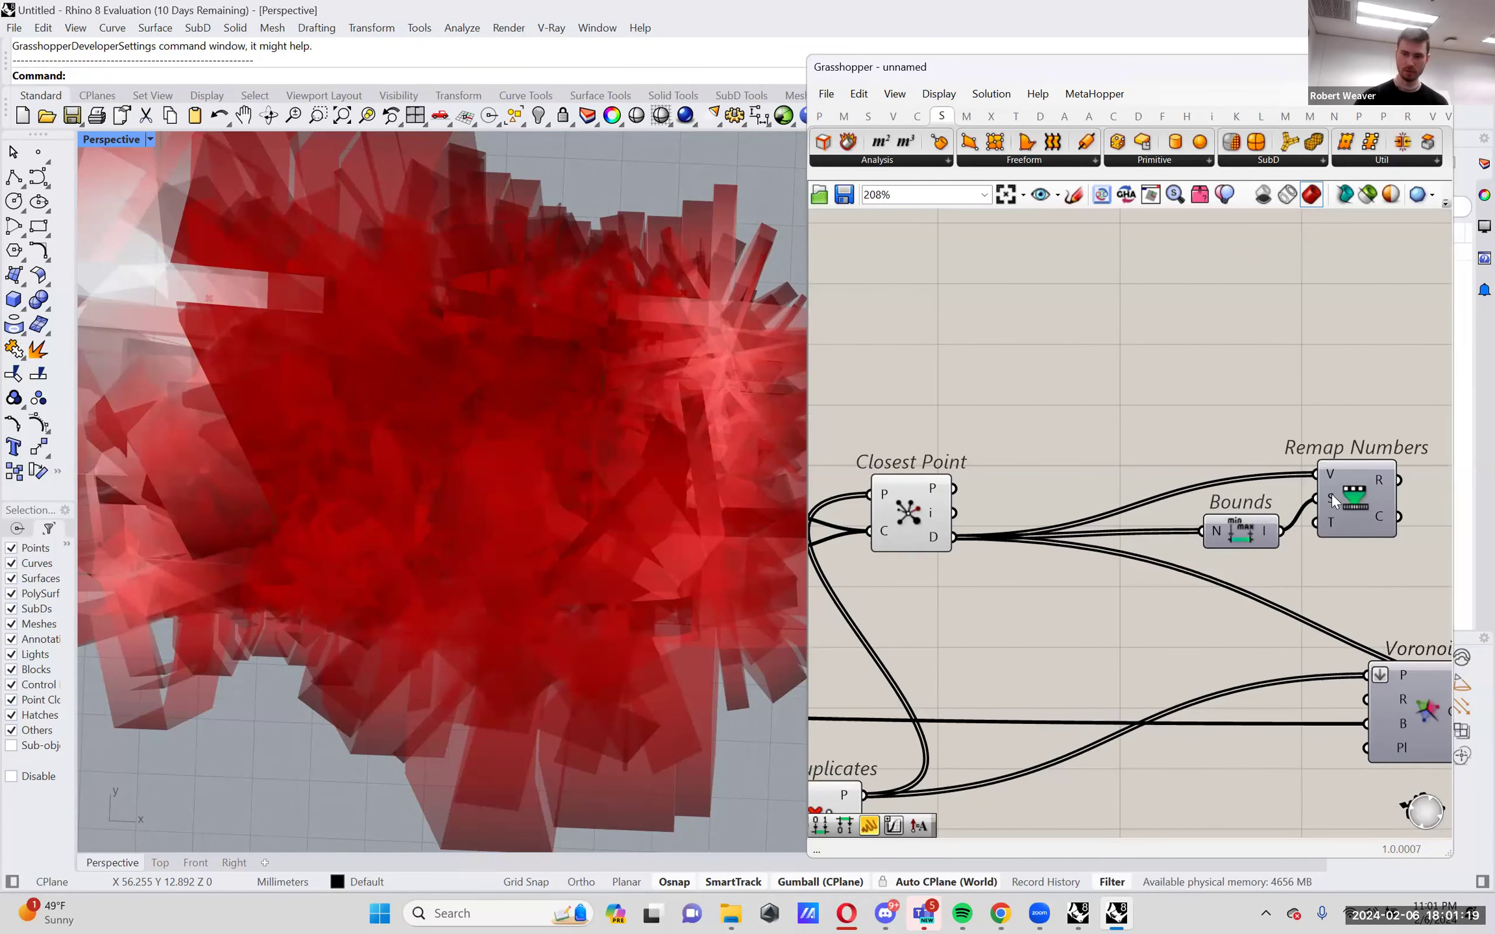
left_click_drag(1351, 498, 1359, 531)
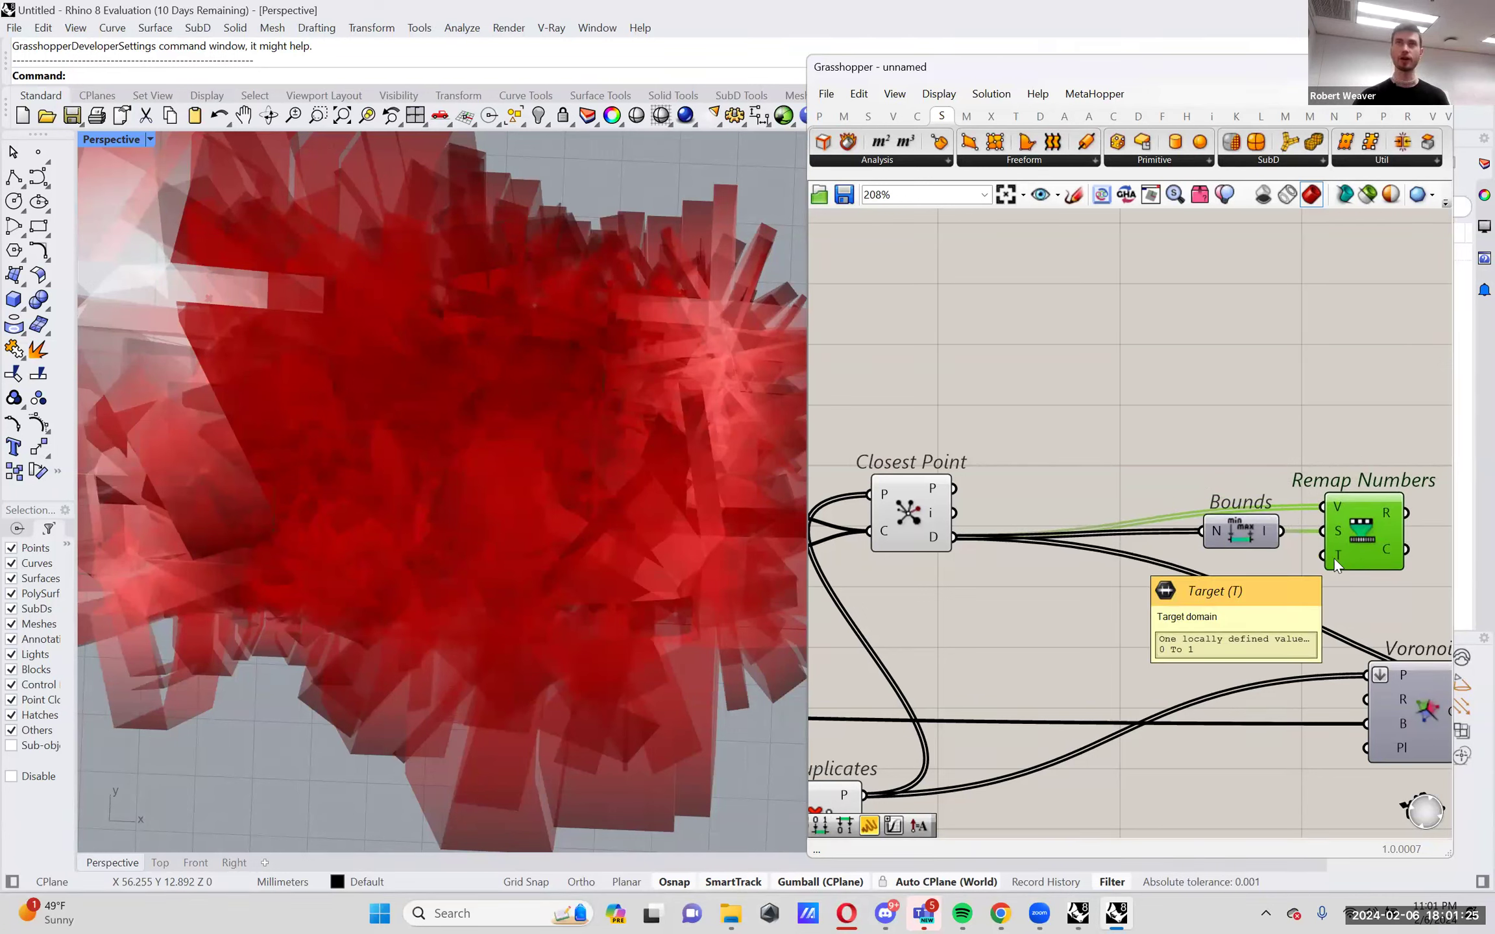
Check Remap Numbers' target domain and add a Construct Domain component below Bounds.
right_click_drag(1334, 557, 1195, 487)
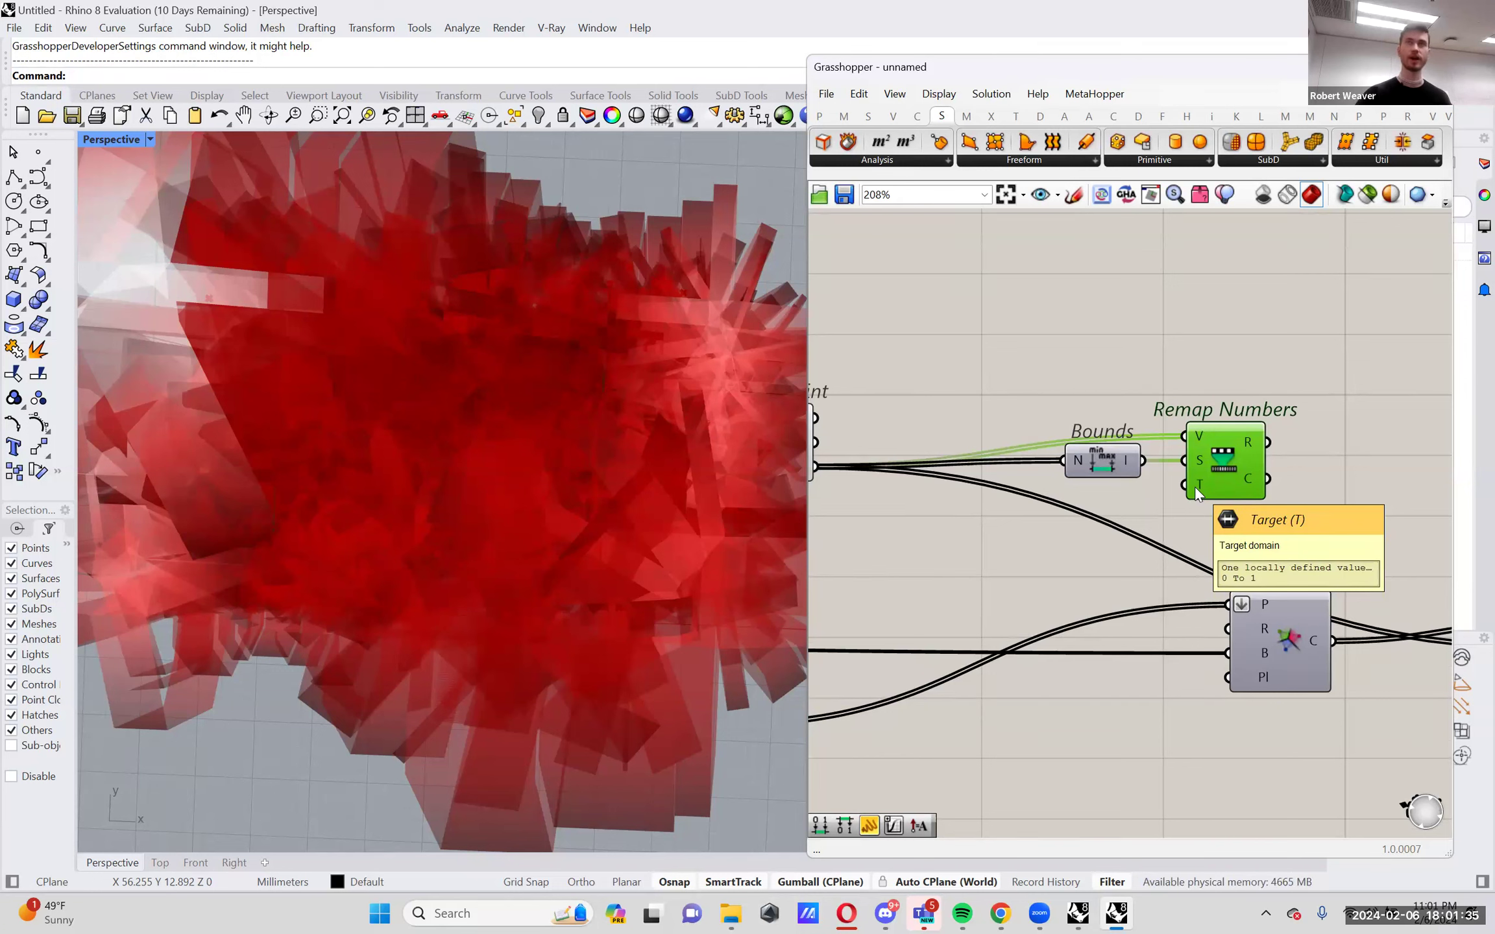
right_click_drag(1195, 487, 1235, 458)
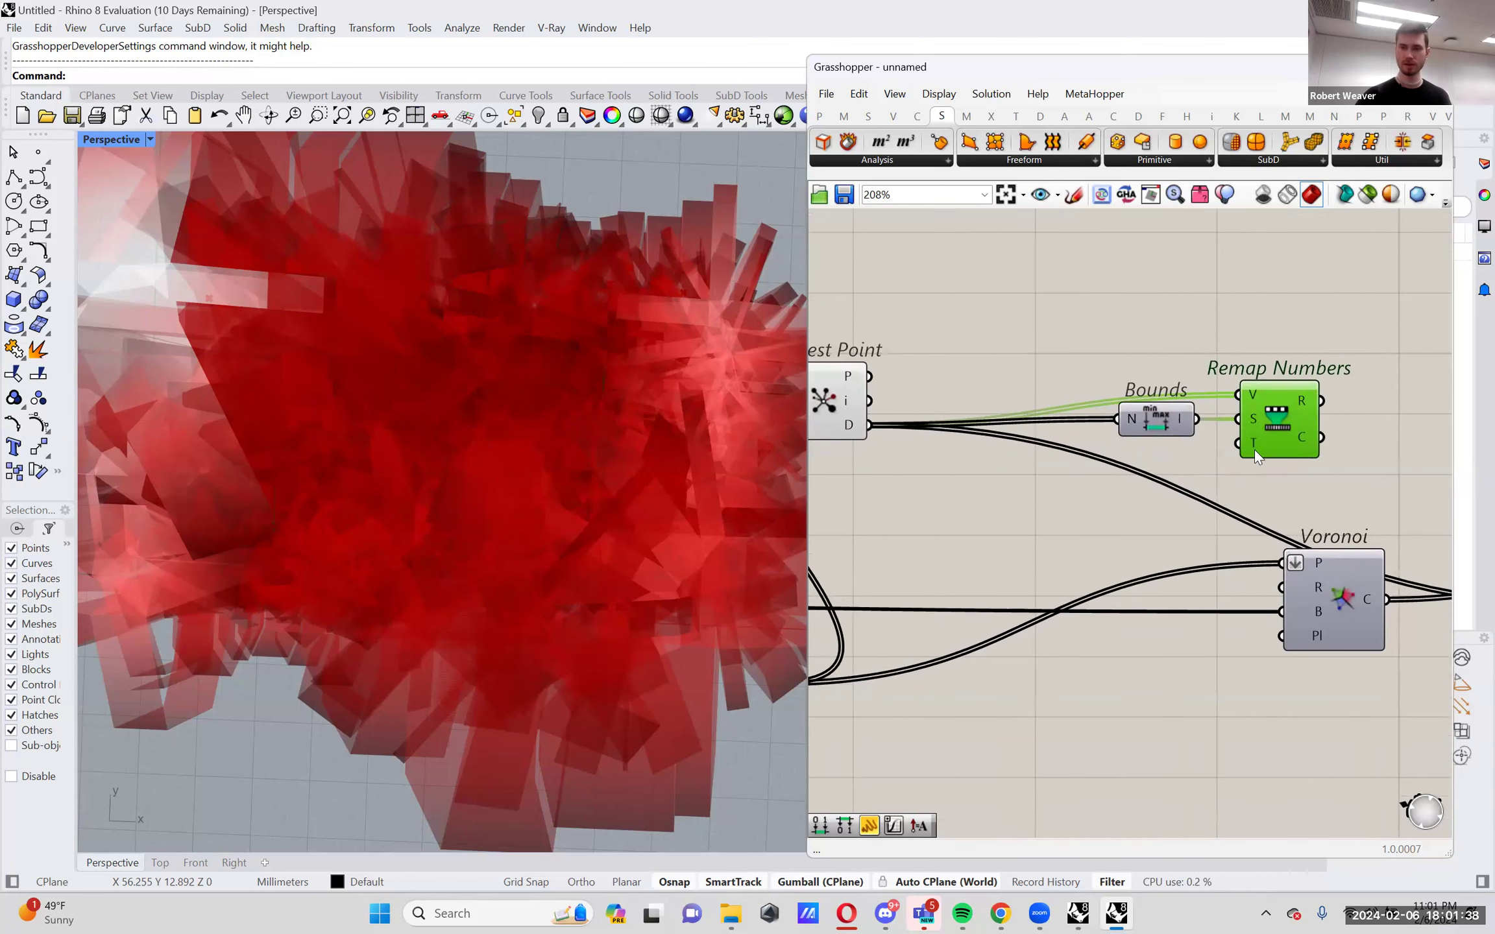
double_click(1055, 522)
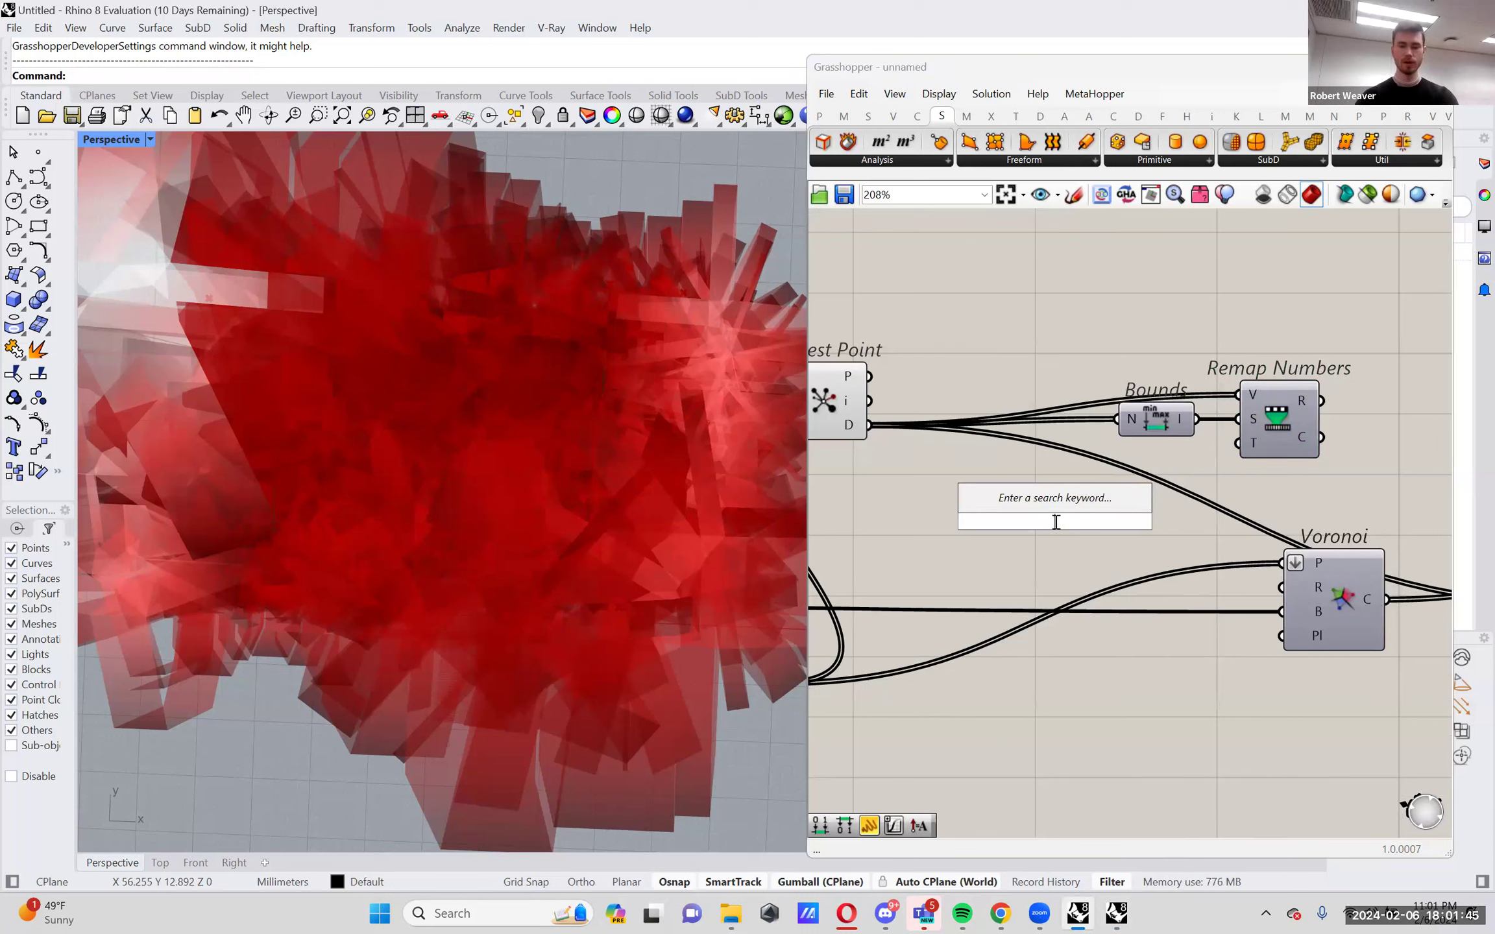
type("con")
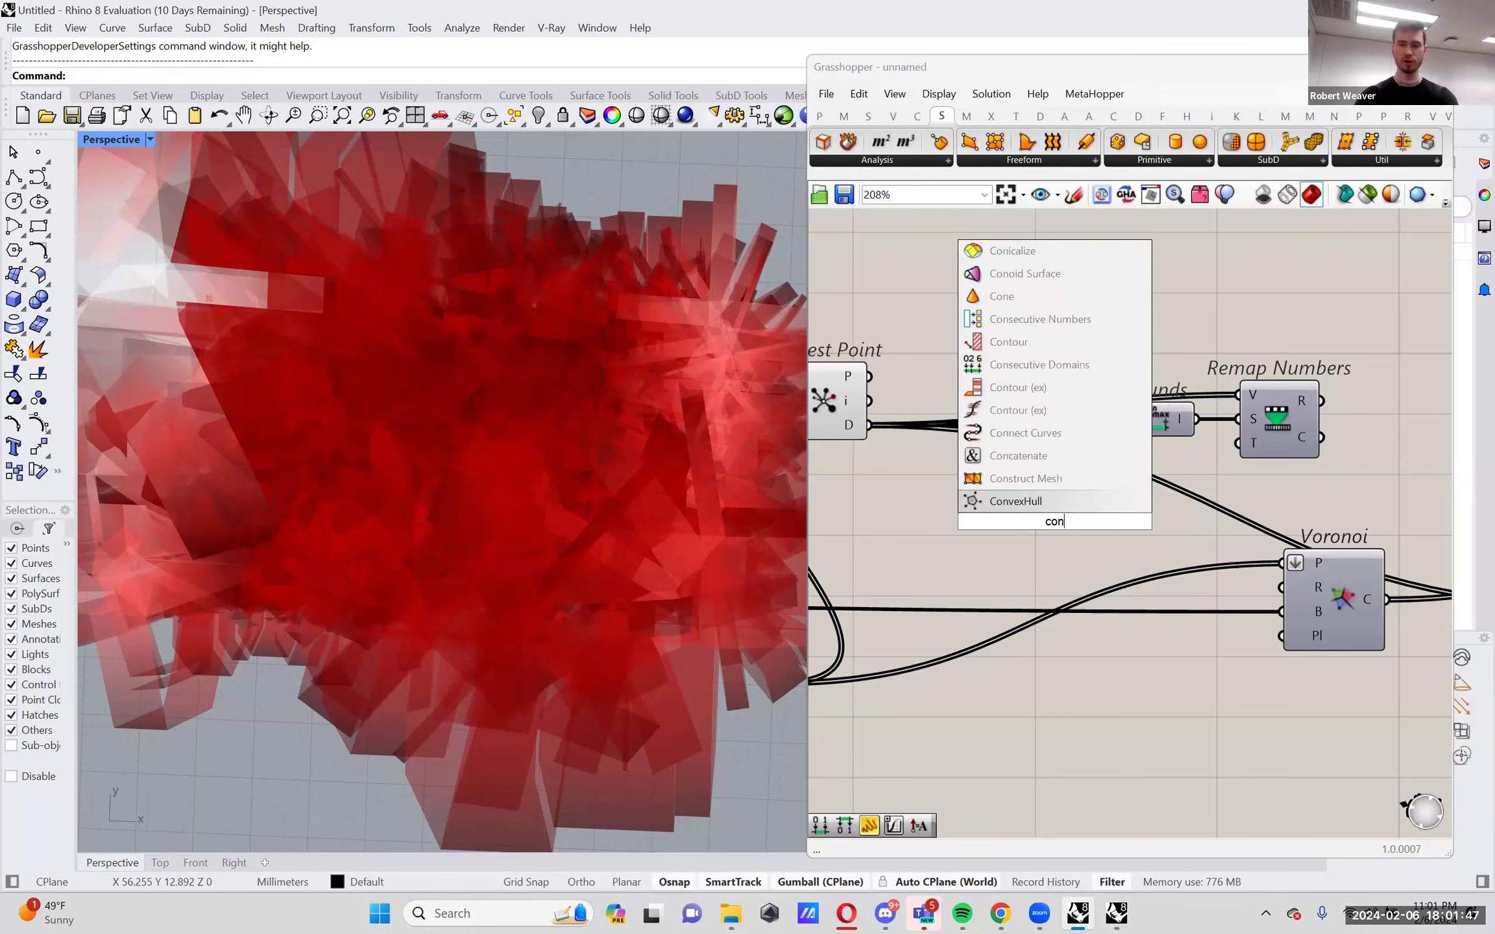
type(" dom")
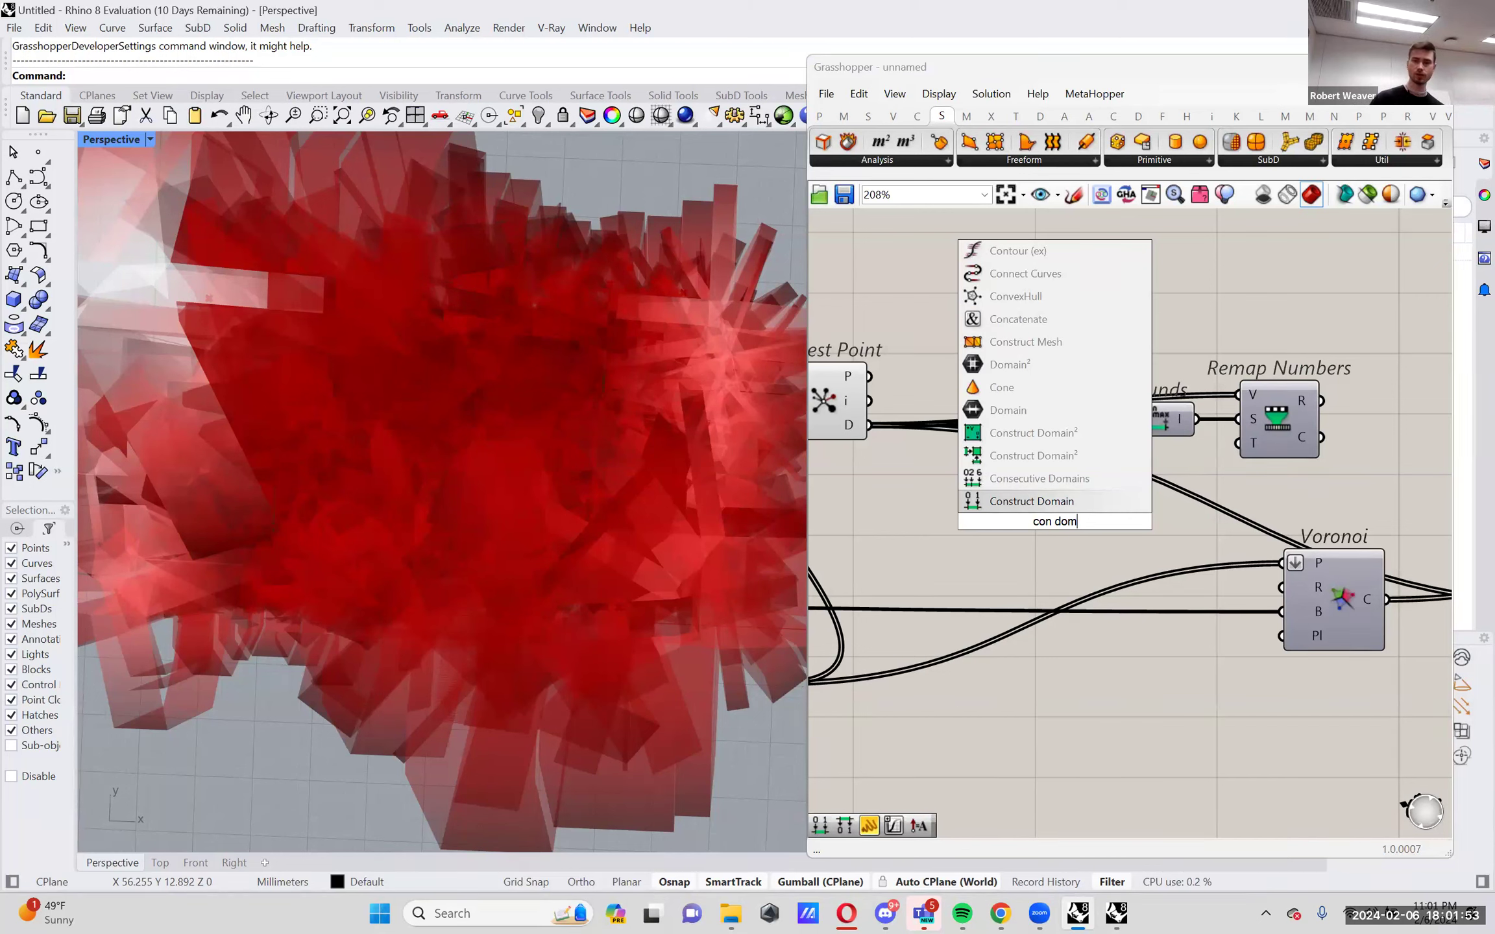
key("Return")
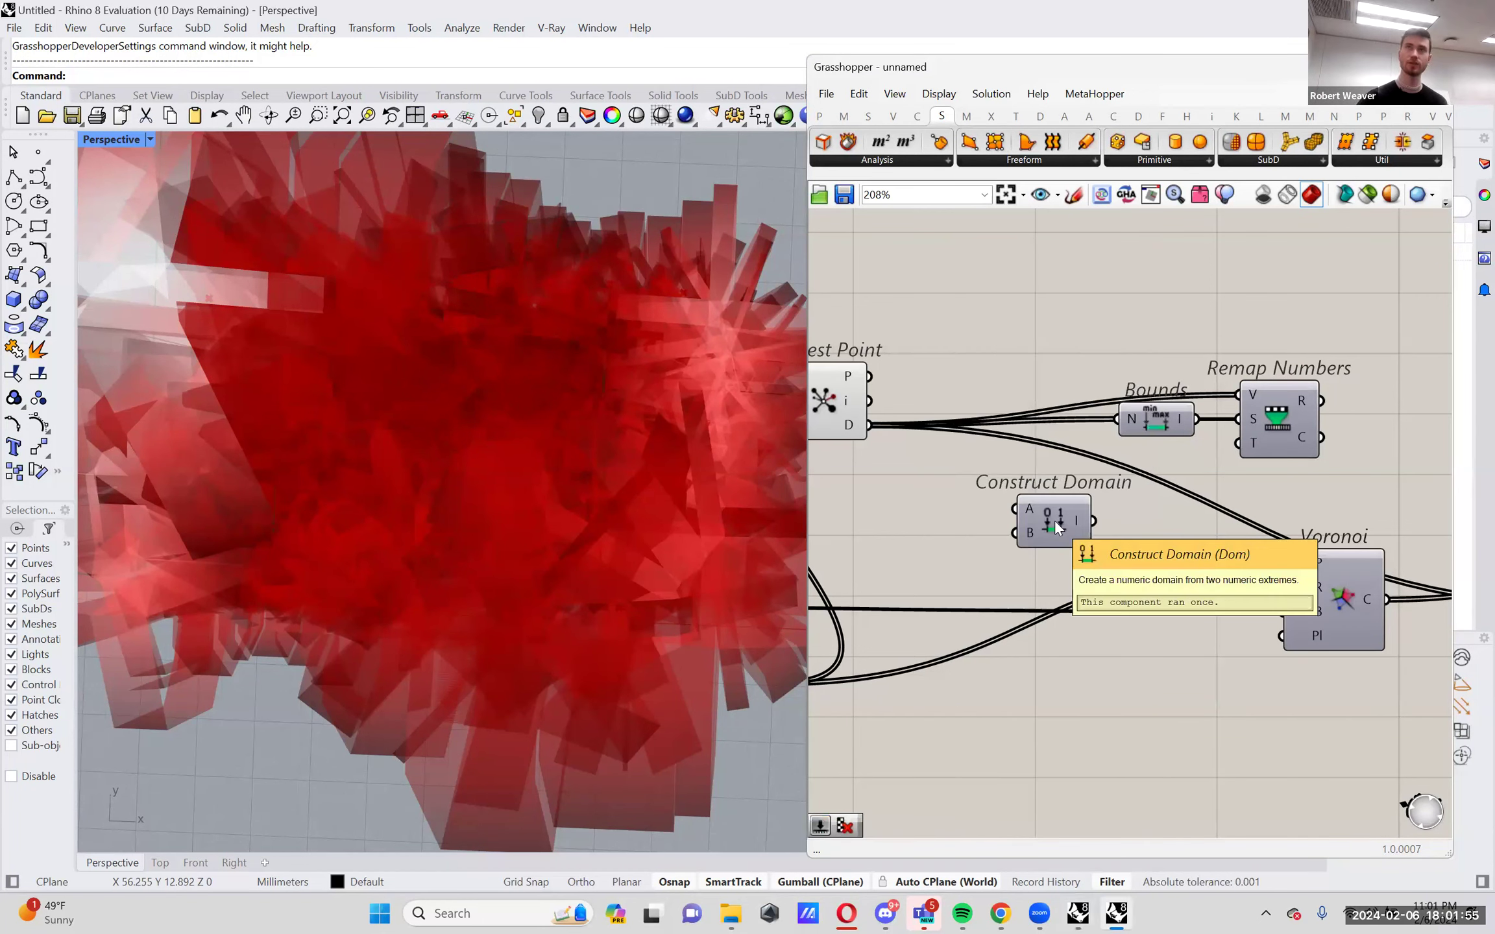
left_click_drag(1054, 520, 1084, 516)
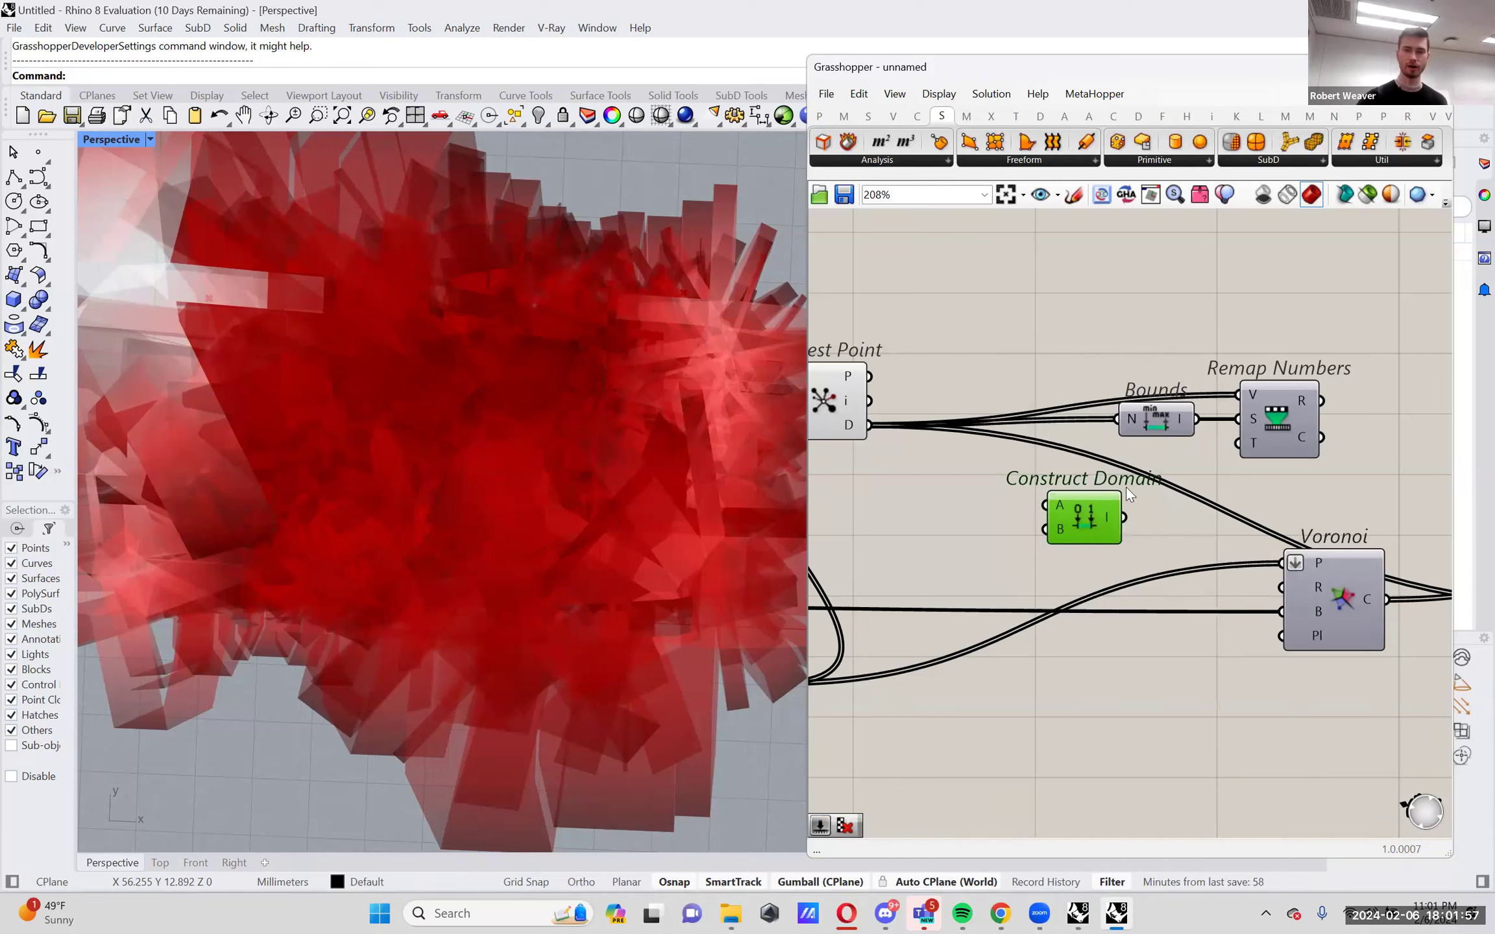
mouse_move(1181, 421)
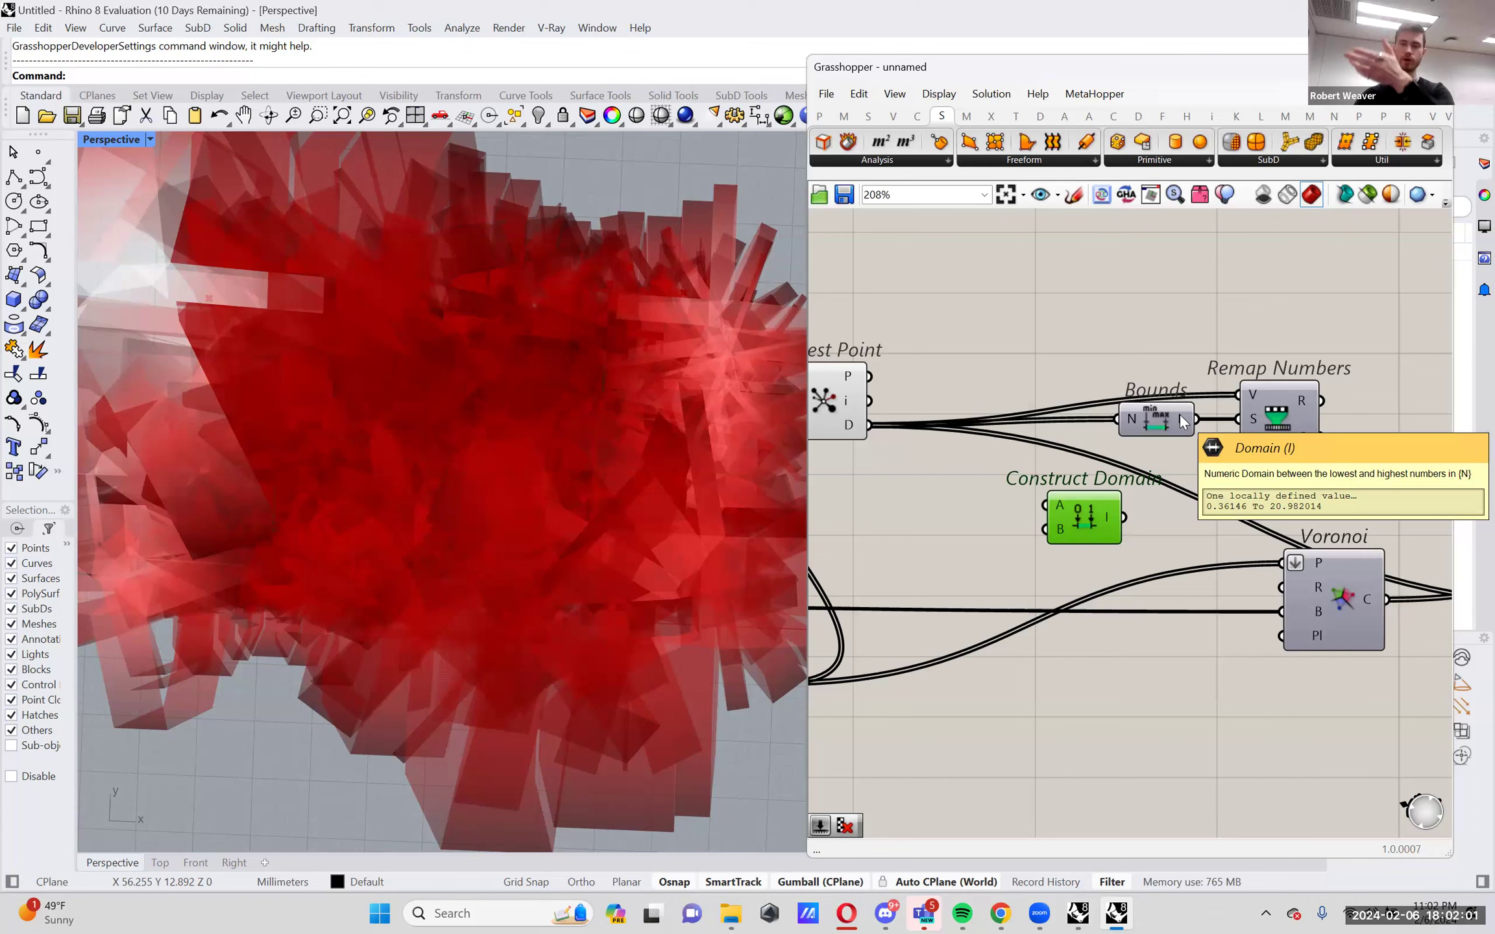
Add a number slider ranging from 0.01 to 20 beside Construct Domain, duplicate it below, and set the copy to 20.00.
right_click_drag(1004, 480, 1085, 473)
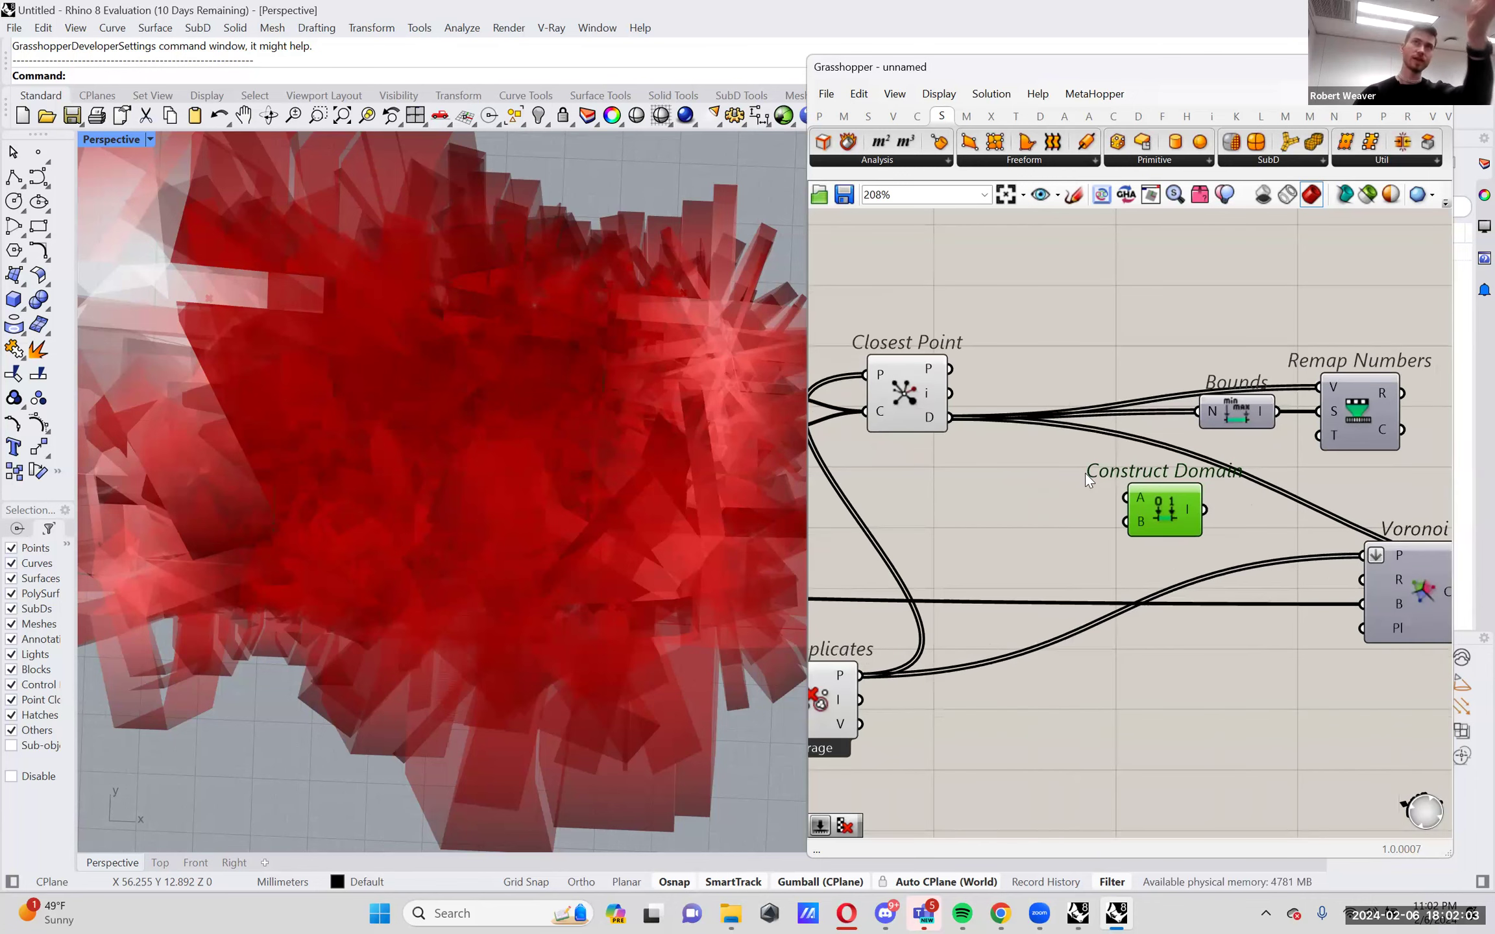
double_click(1043, 488)
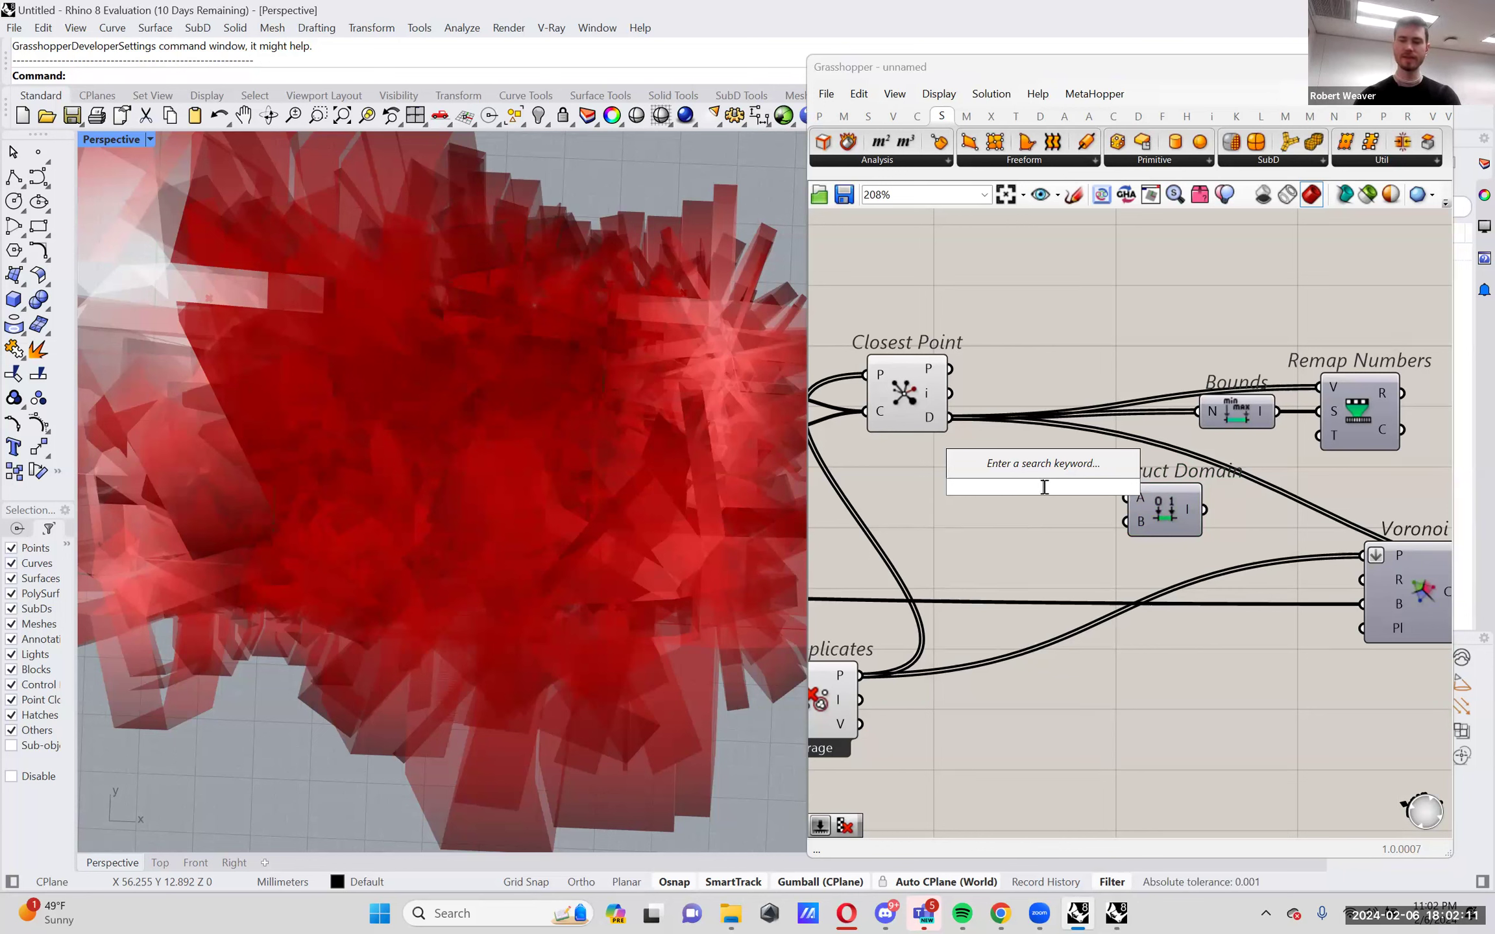
type(".01")
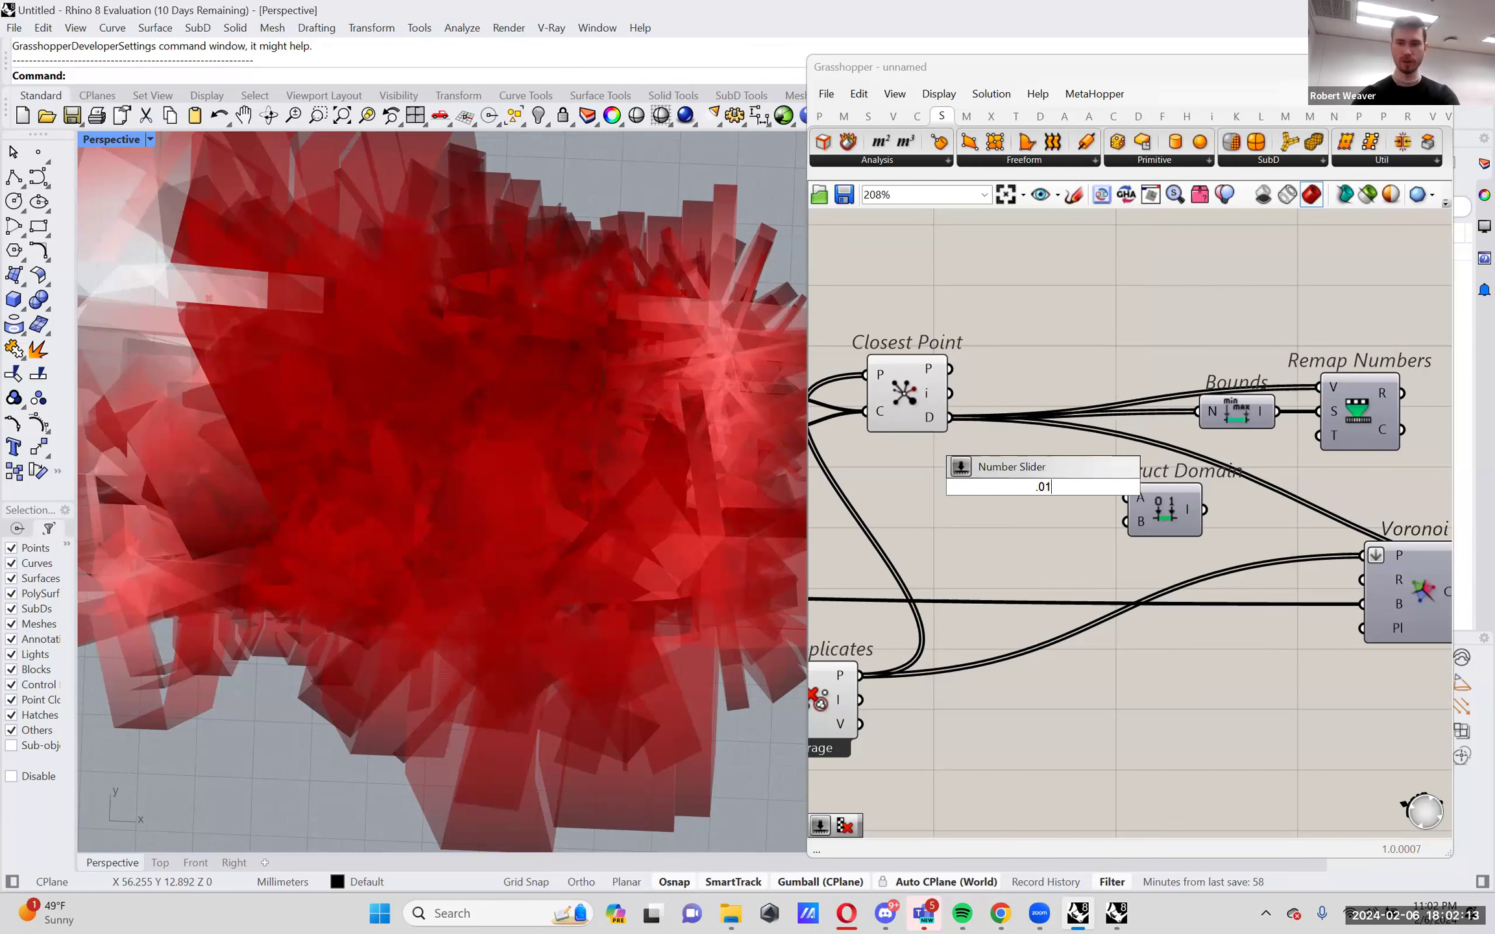
type("..20")
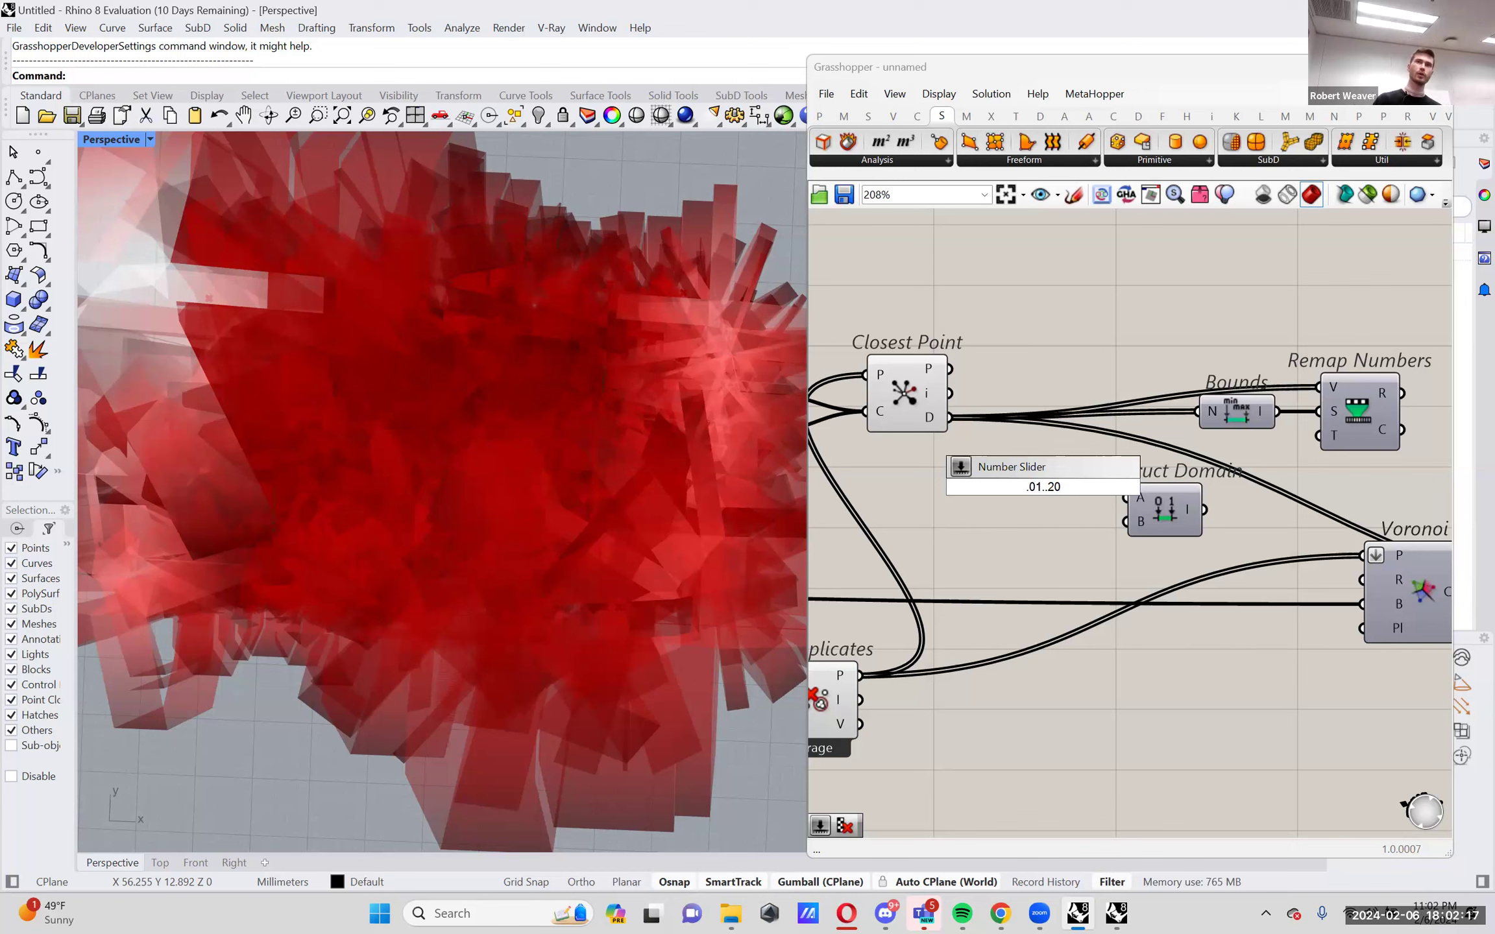
key("Return")
left_click_drag(1064, 487, 1025, 522)
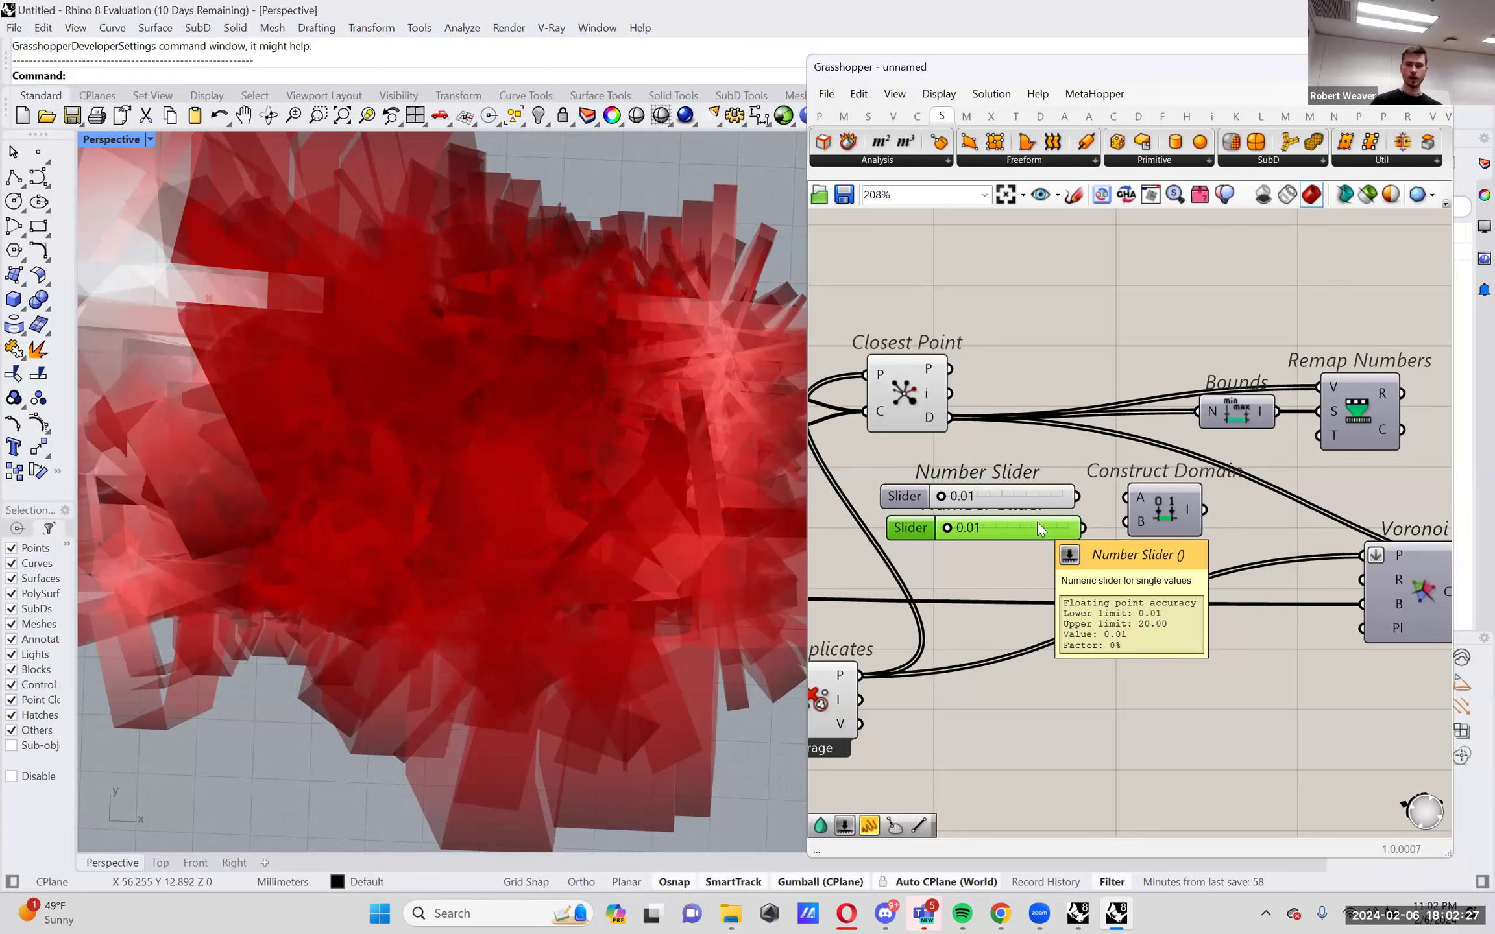
left_click_drag(948, 528, 1054, 487)
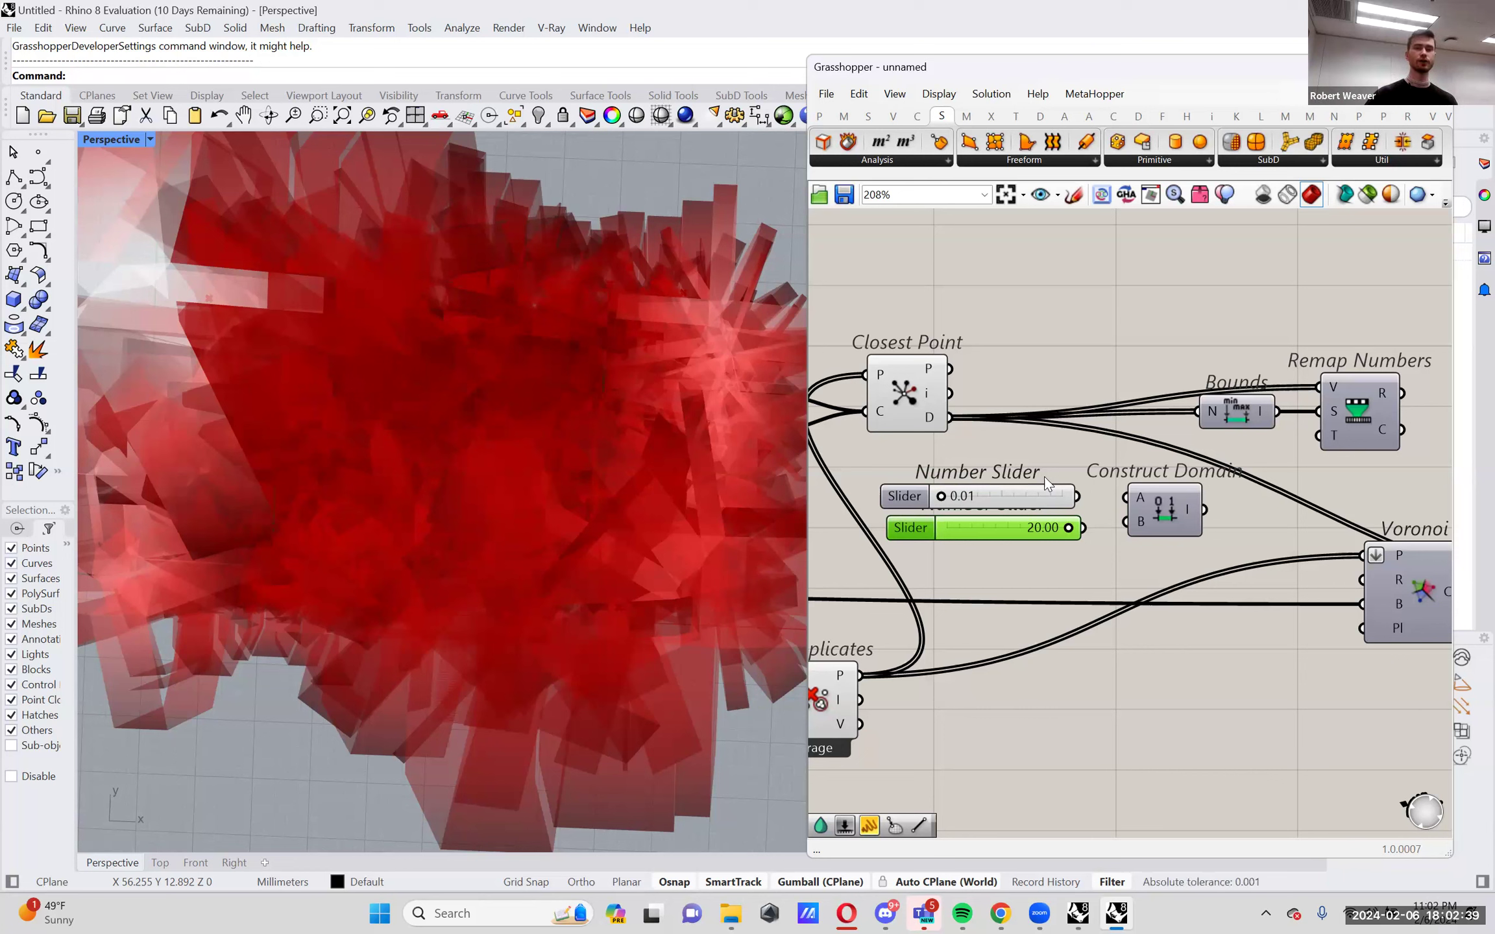
Connect the 0.01 and 20.00 sliders to Construct Domain's A and B inputs and feed its domain into Remap Numbers' T input.
left_click_drag(1077, 497, 1161, 520)
left_click_drag(1173, 517, 1192, 518)
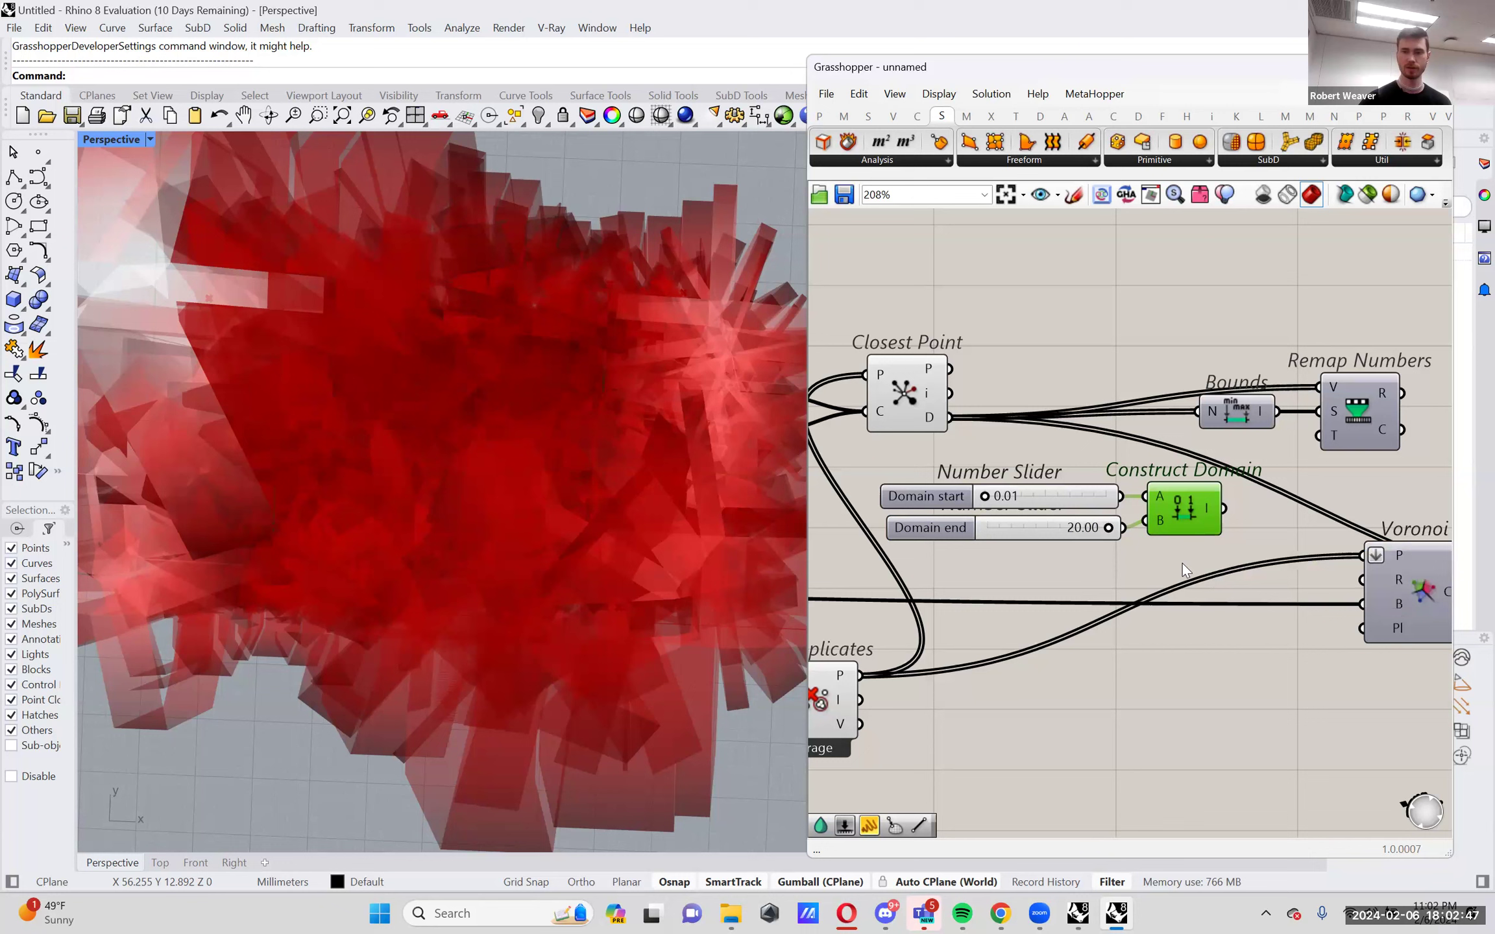
scroll(1183, 563, "up", 2)
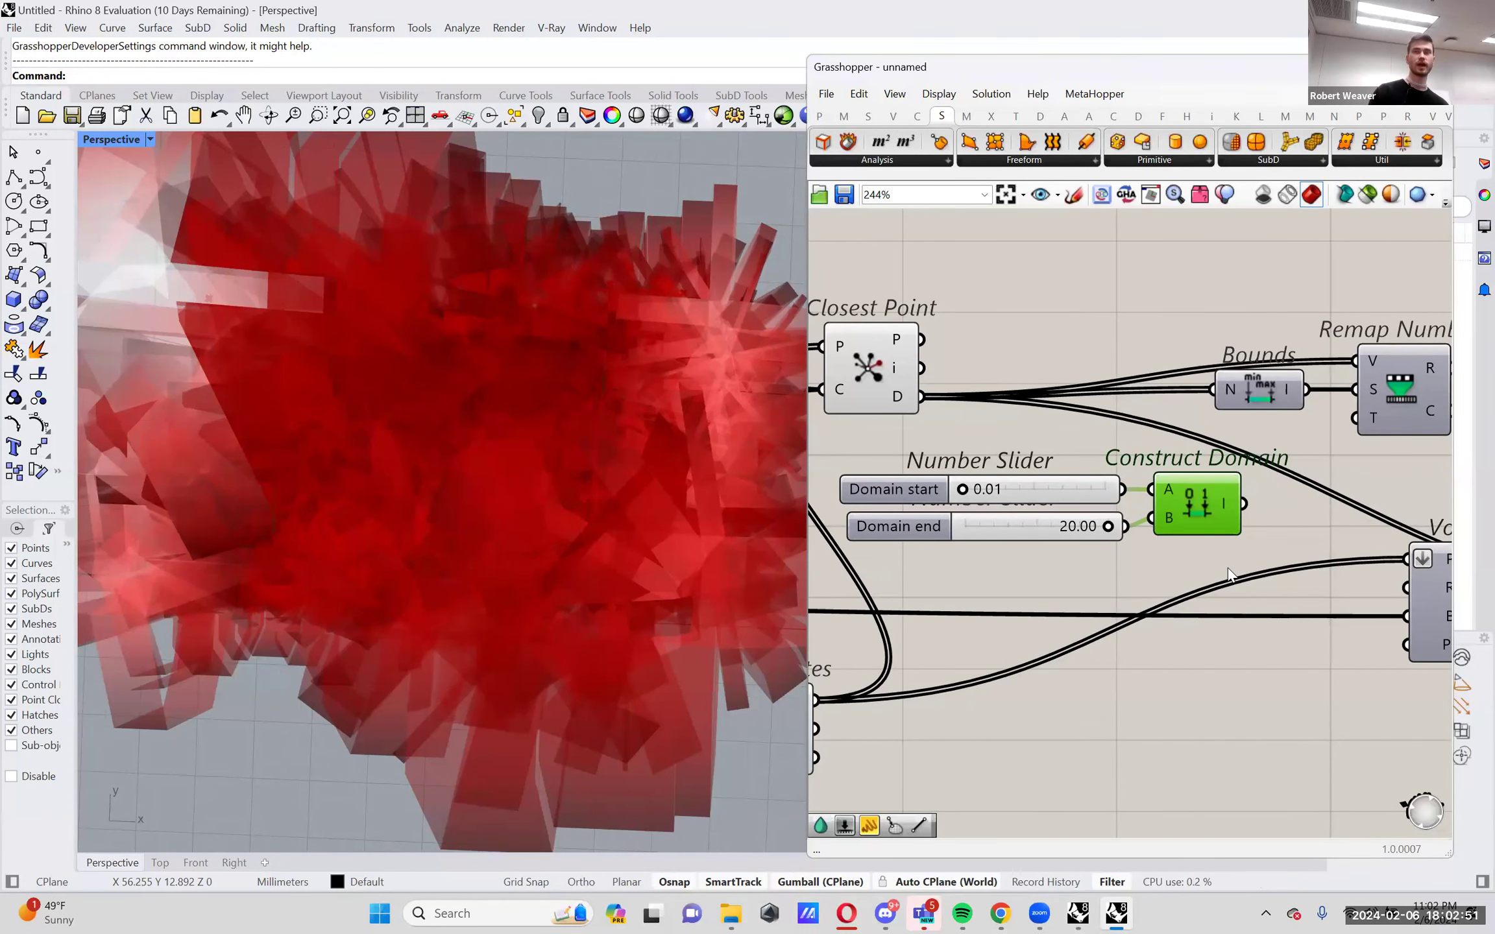
left_click_drag(1242, 504, 1356, 419)
right_click_drag(1375, 460, 1345, 468)
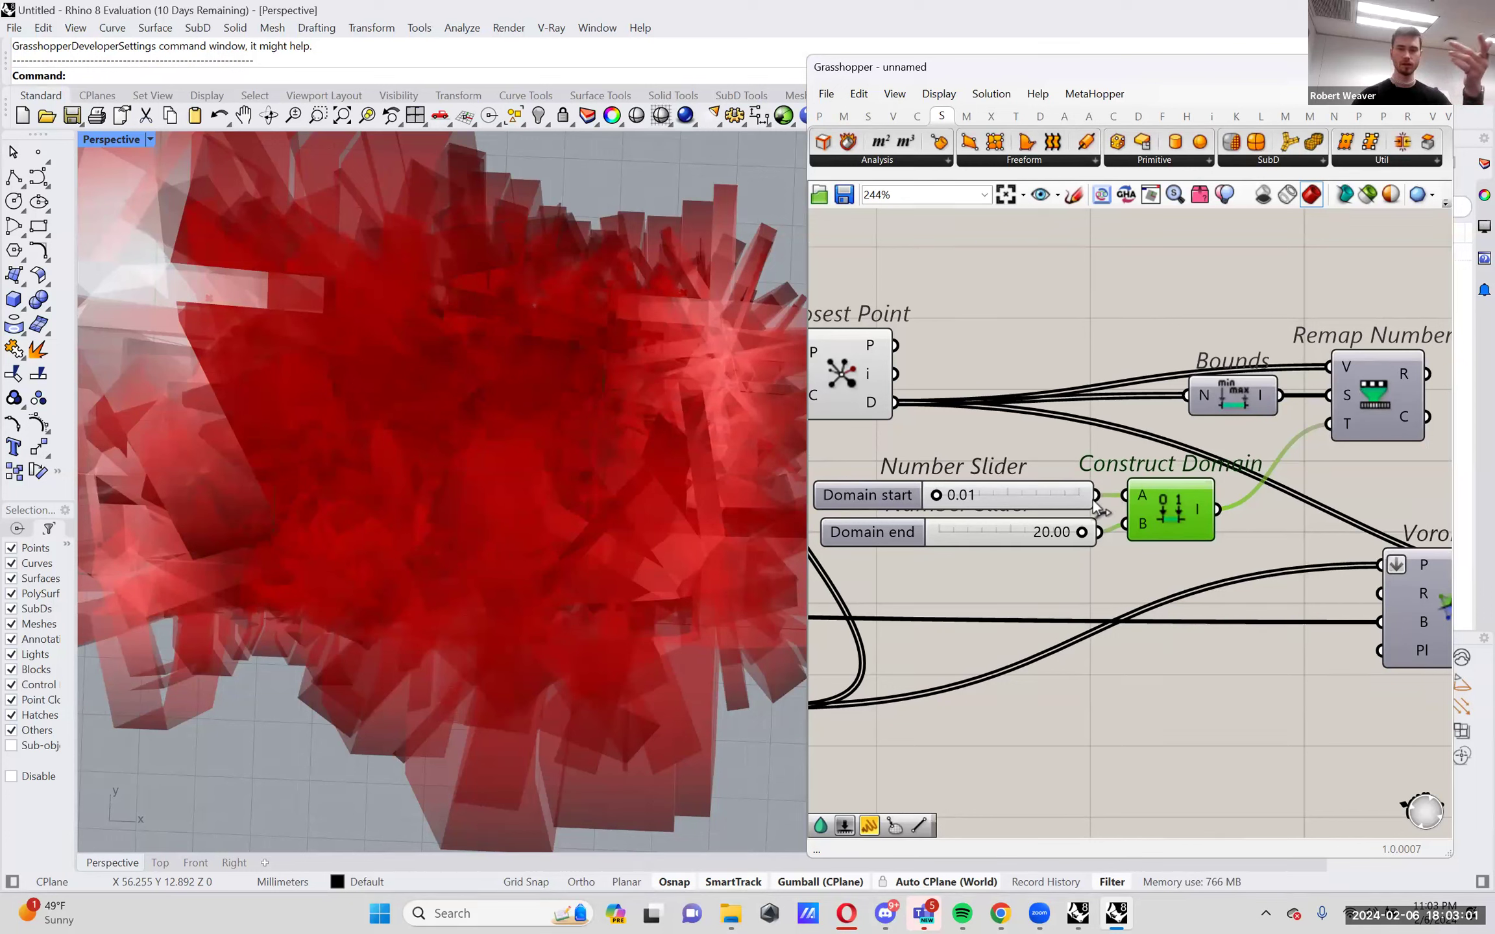
Widen the Grasshopper window and move MeshPipe close beside Voronoi, near Remap Numbers.
scroll(1149, 552, "down", 1)
right_click_drag(1210, 543, 1096, 513)
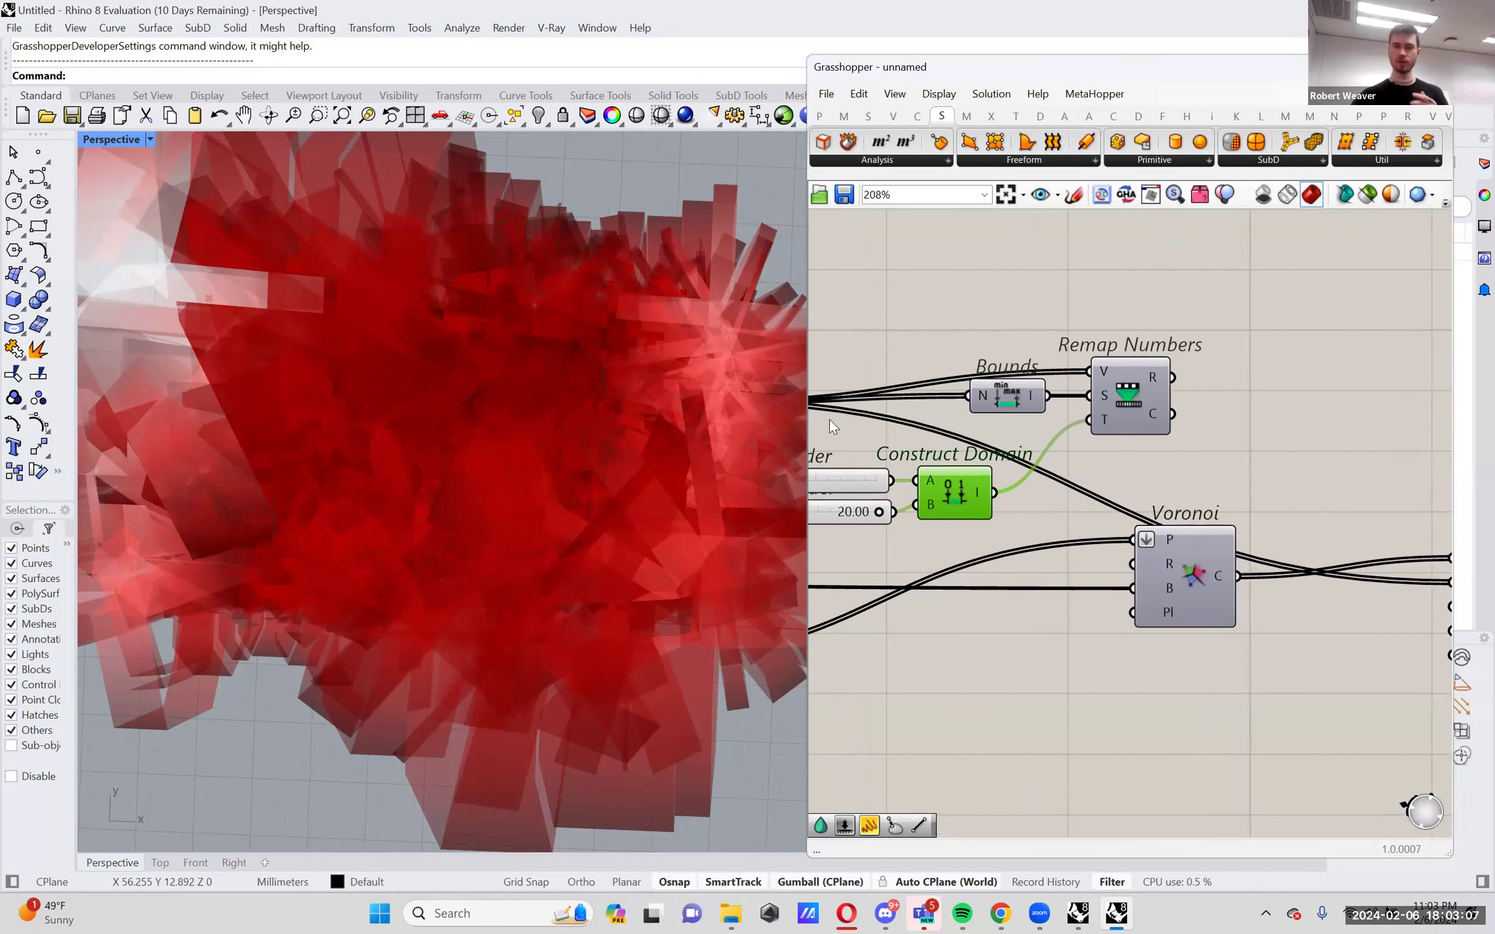
left_click_drag(804, 421, 733, 422)
scroll(1190, 448, "down", 2)
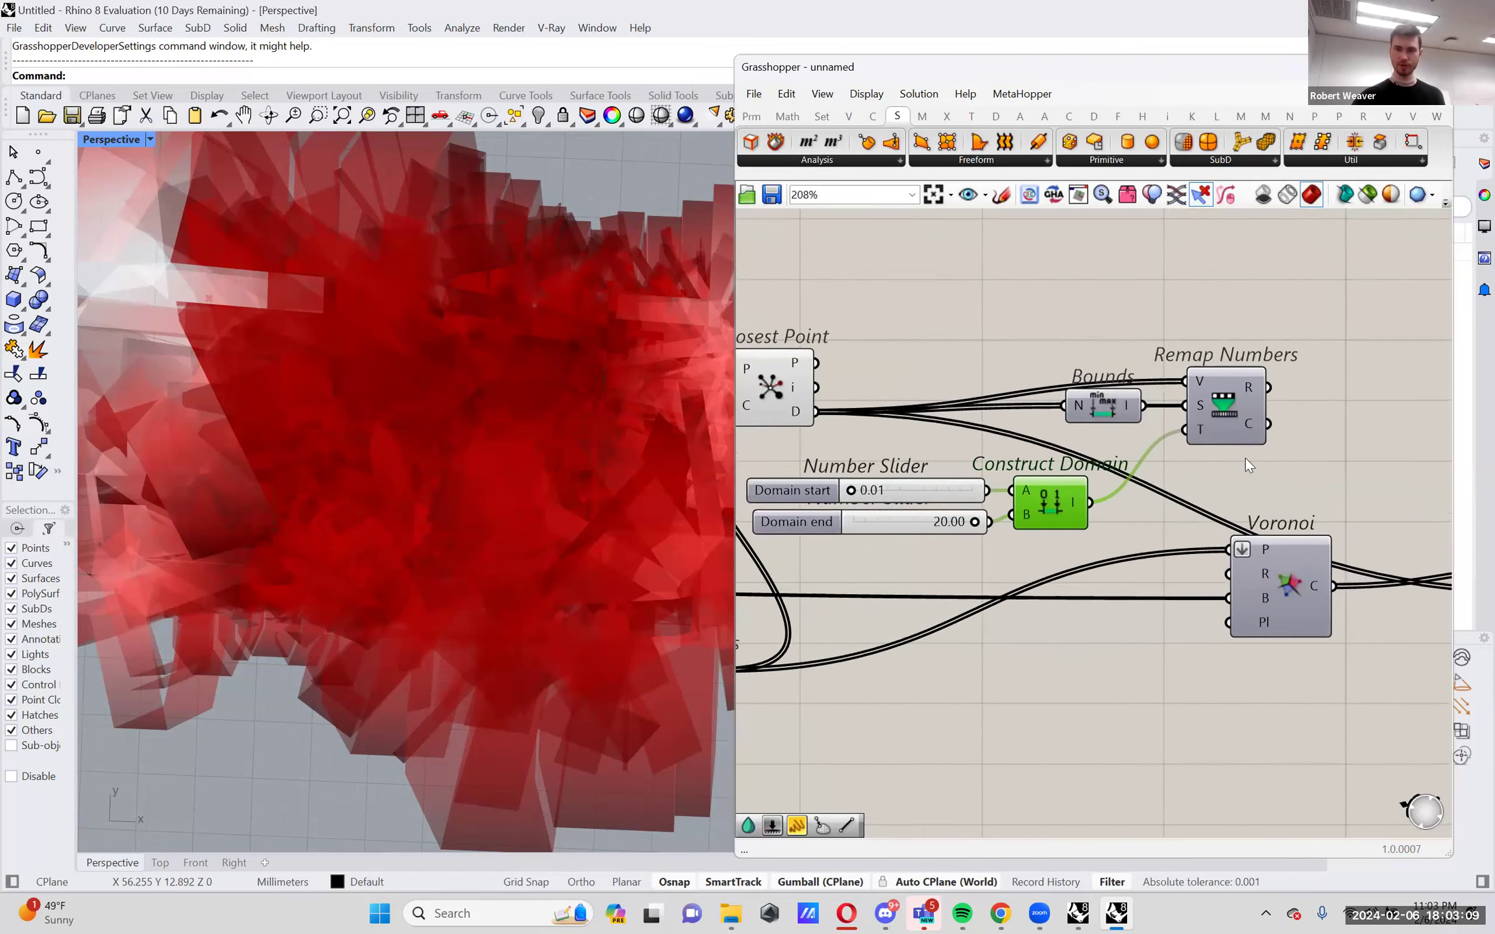
left_click_drag(1388, 534, 1276, 484)
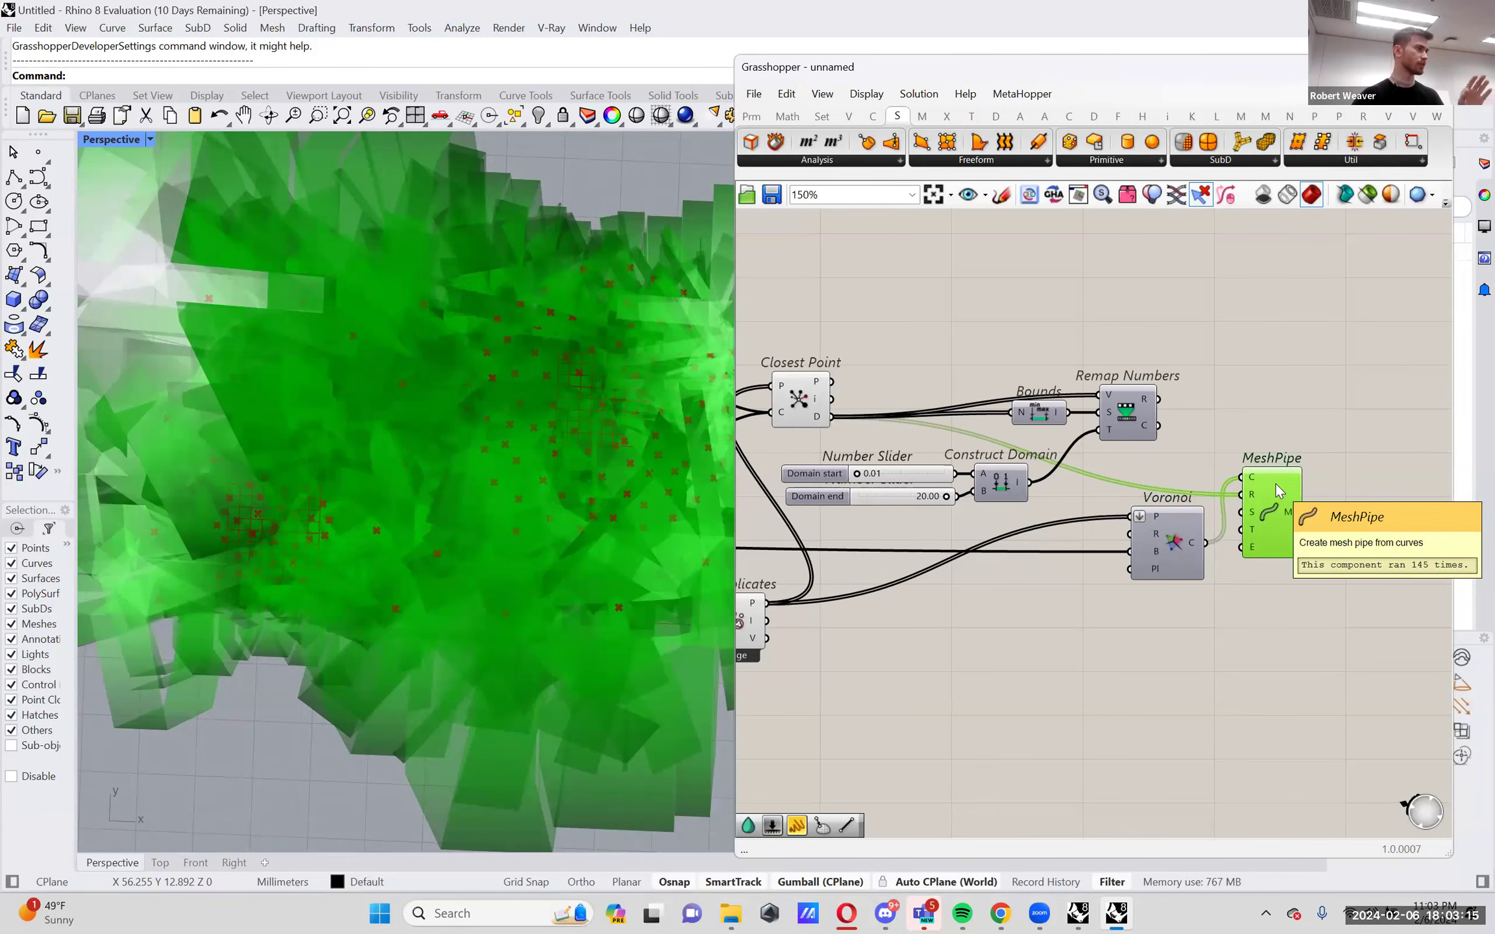
Replace MeshPipe's R input with the mapped R output of Remap Numbers.
scroll(1276, 483, "up", 2)
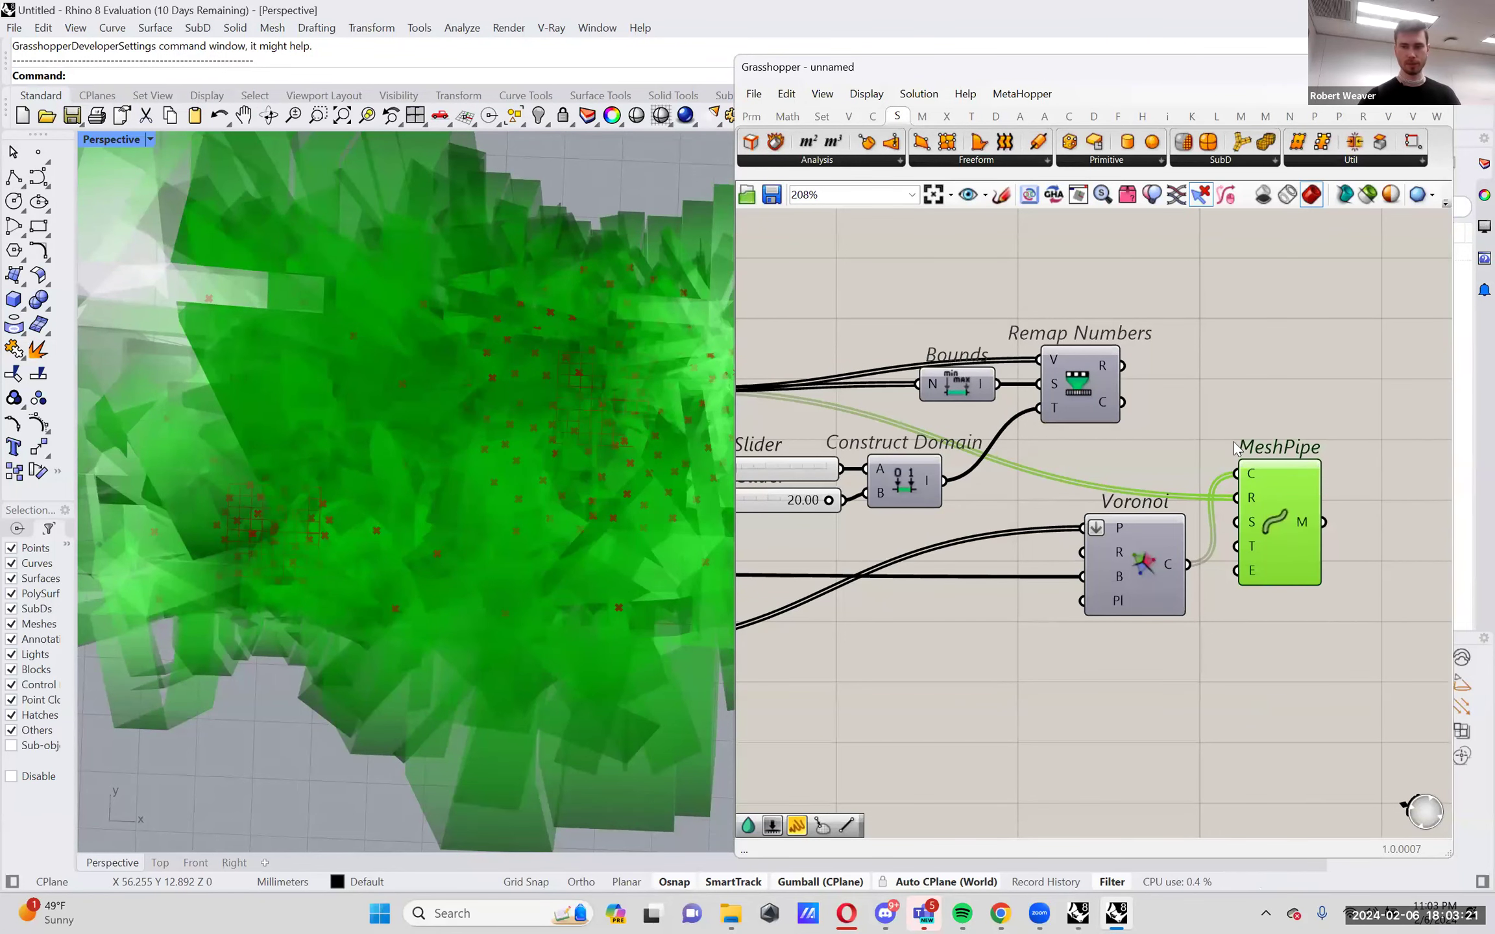
right_click_drag(1225, 412, 1233, 414)
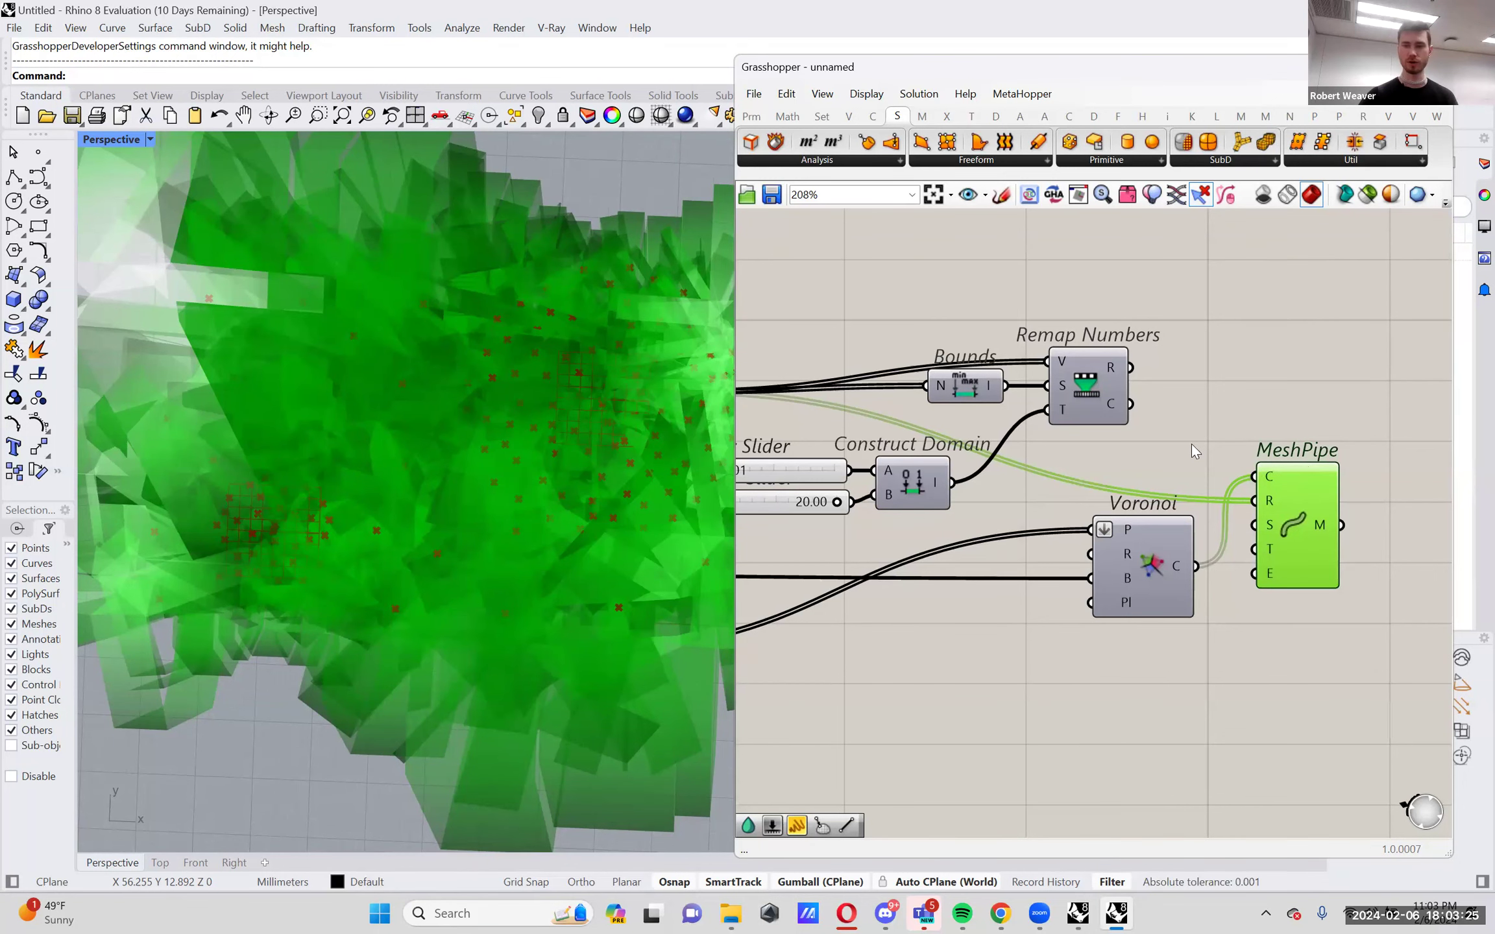
right_click_drag(1193, 451, 1236, 455)
left_click_drag(1177, 375, 1297, 505)
right_click_drag(1293, 416, 1310, 418)
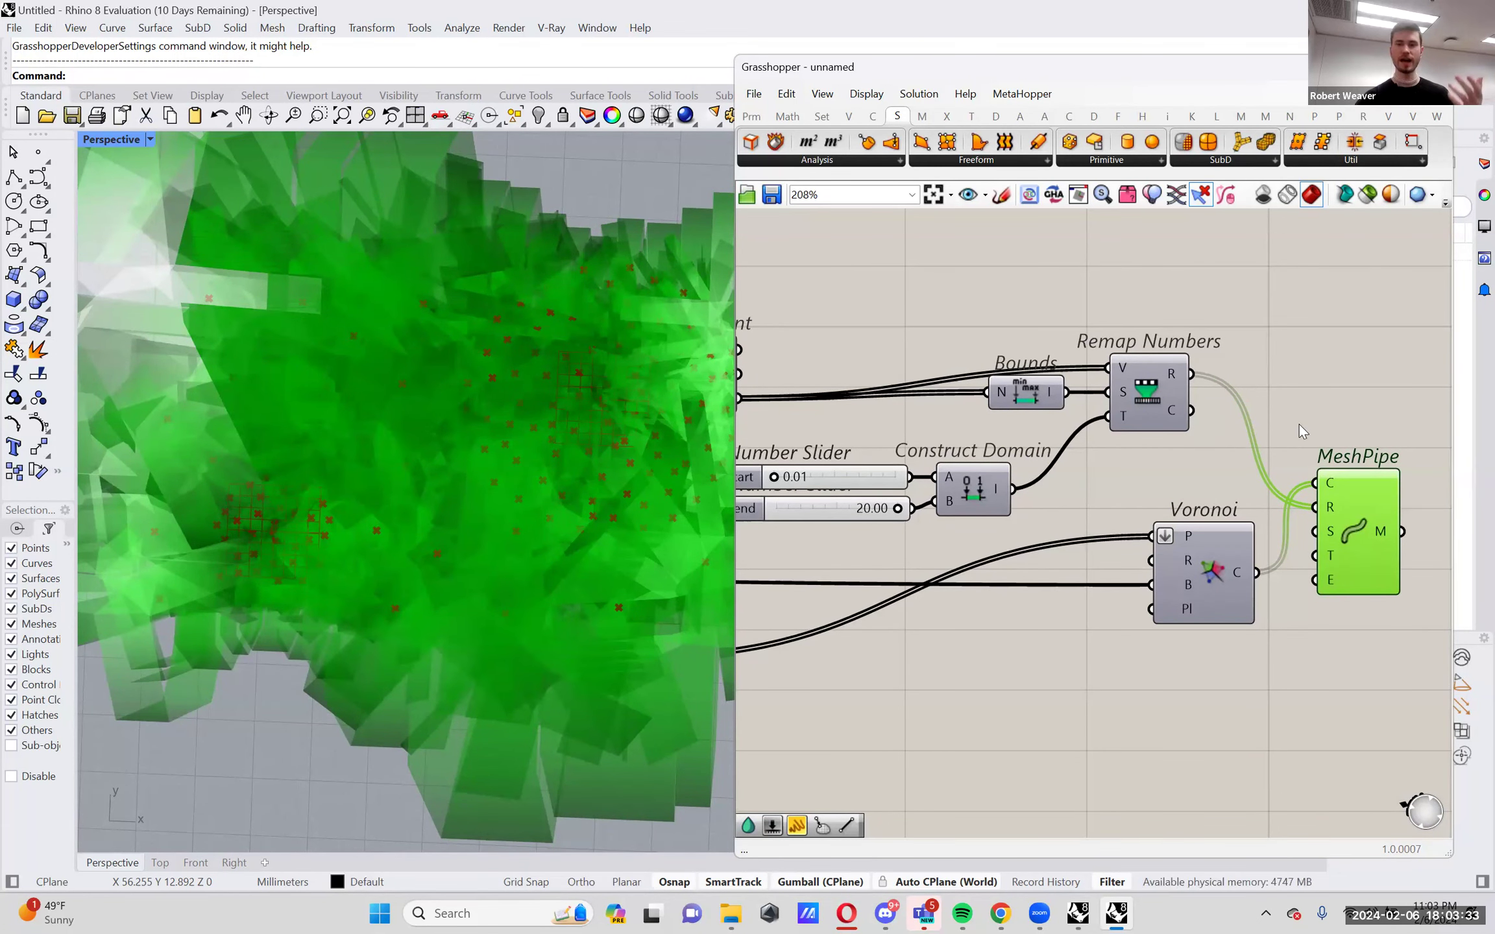
Set the domain end slider to 1.18 and the domain start slider to 0.15.
right_click_drag(1078, 509, 1088, 511)
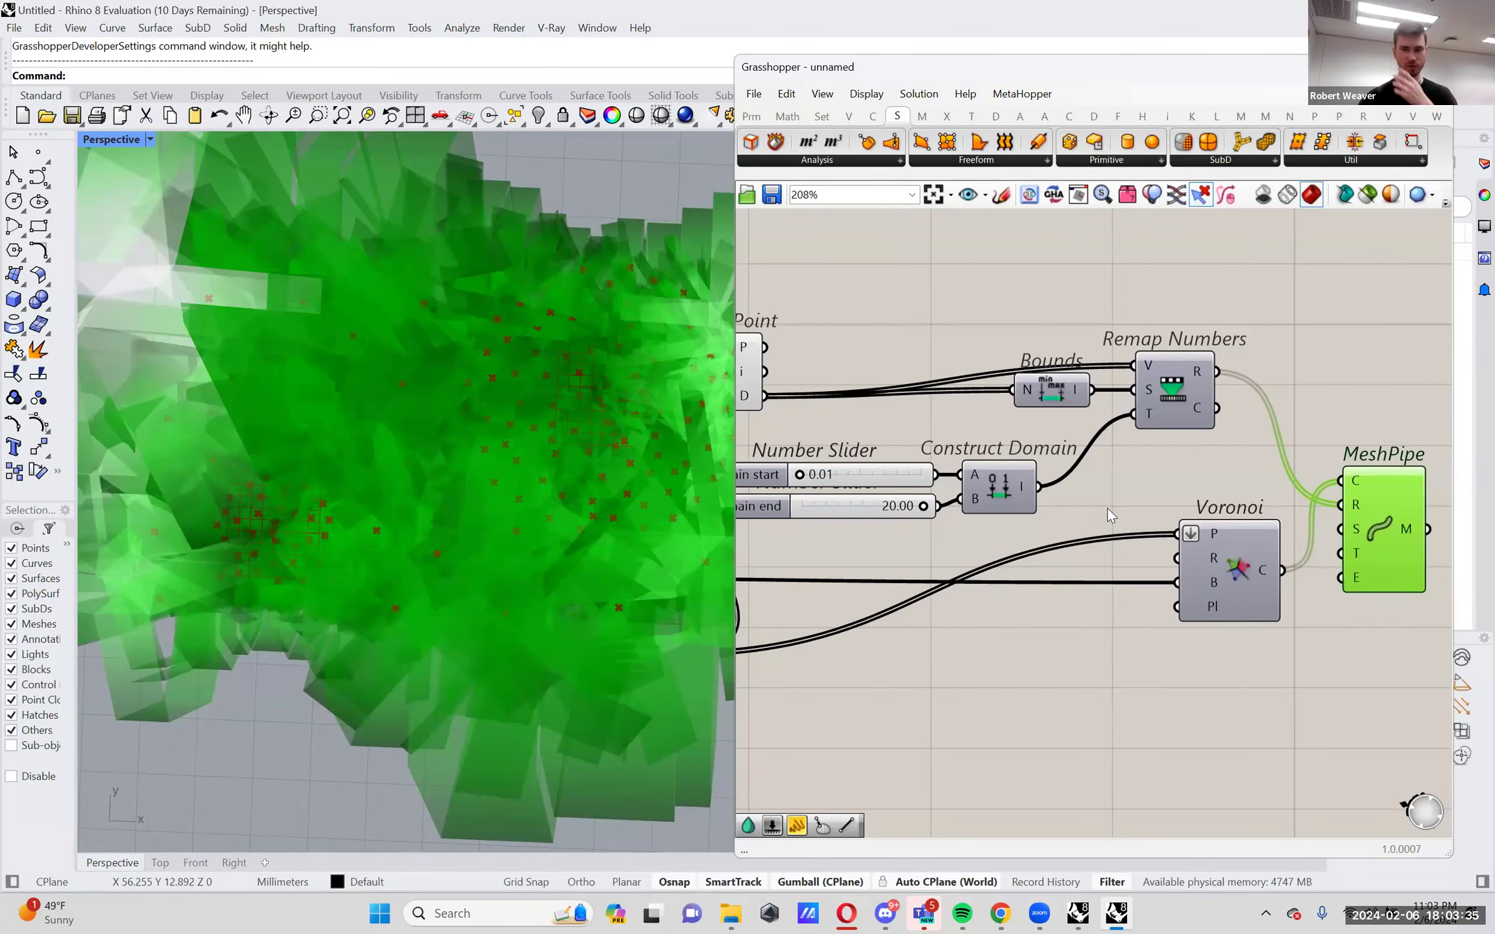
scroll(1109, 516, "up", 2)
left_click_drag(994, 516, 922, 517)
mouse_move(849, 478)
left_mouse_down()
mouse_move(886, 515)
mouse_move(859, 514)
mouse_move(842, 480)
left_mouse_up()
scroll(855, 478, "up", 6)
scroll(837, 477, "down", 2)
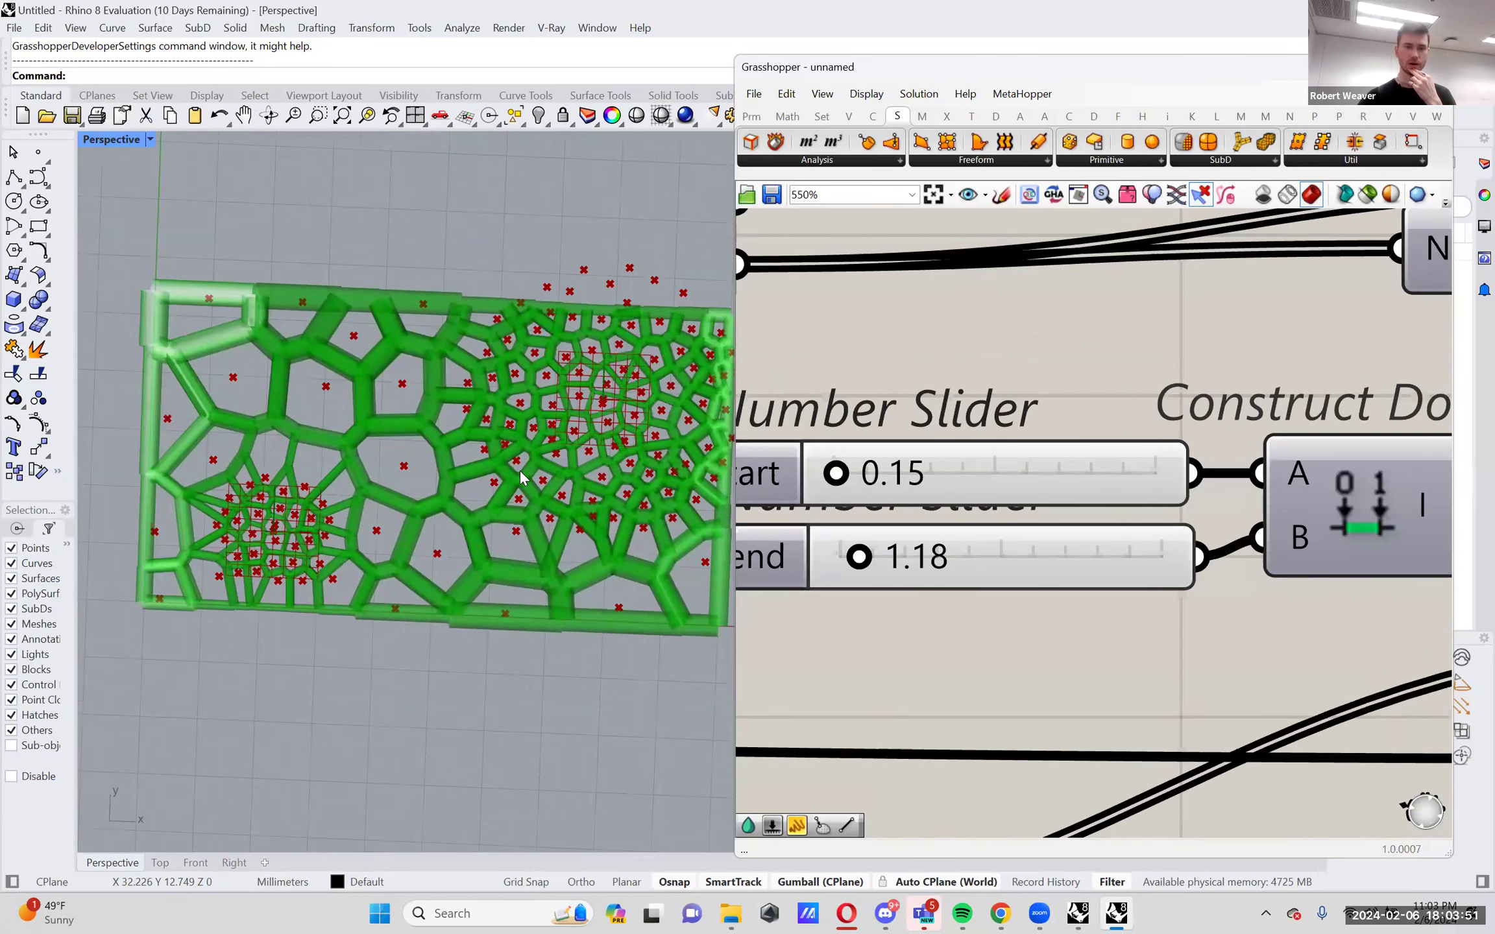
Inspect the thin pipes around the dense cells and set the domain start slider to 0.12.
scroll(276, 550, "up", 2)
scroll(276, 550, "up", 4)
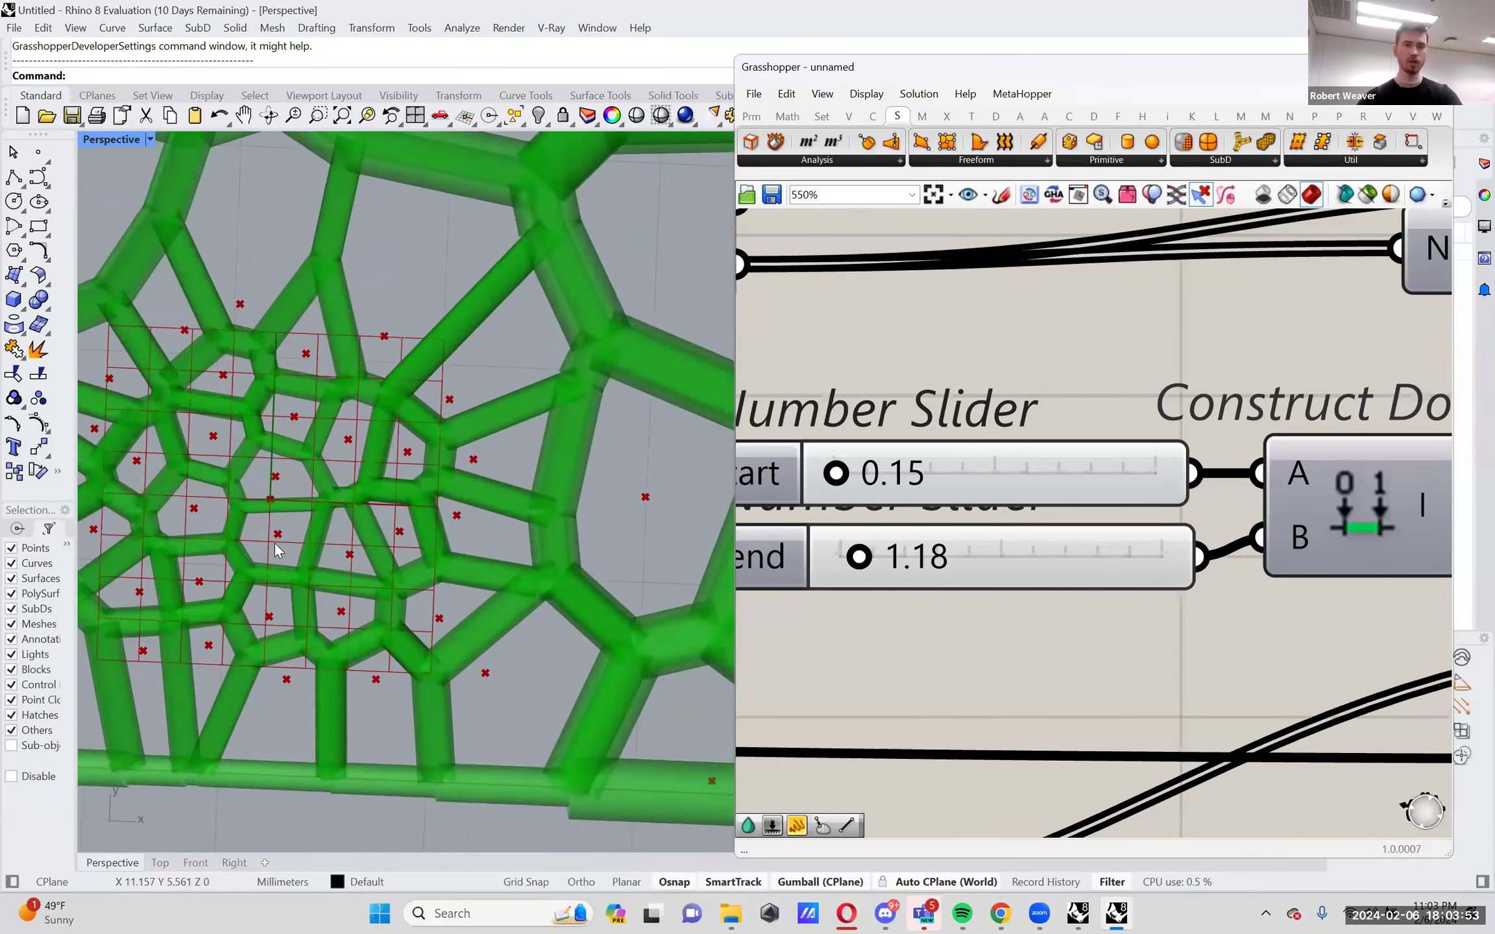
scroll(294, 550, "down", 4)
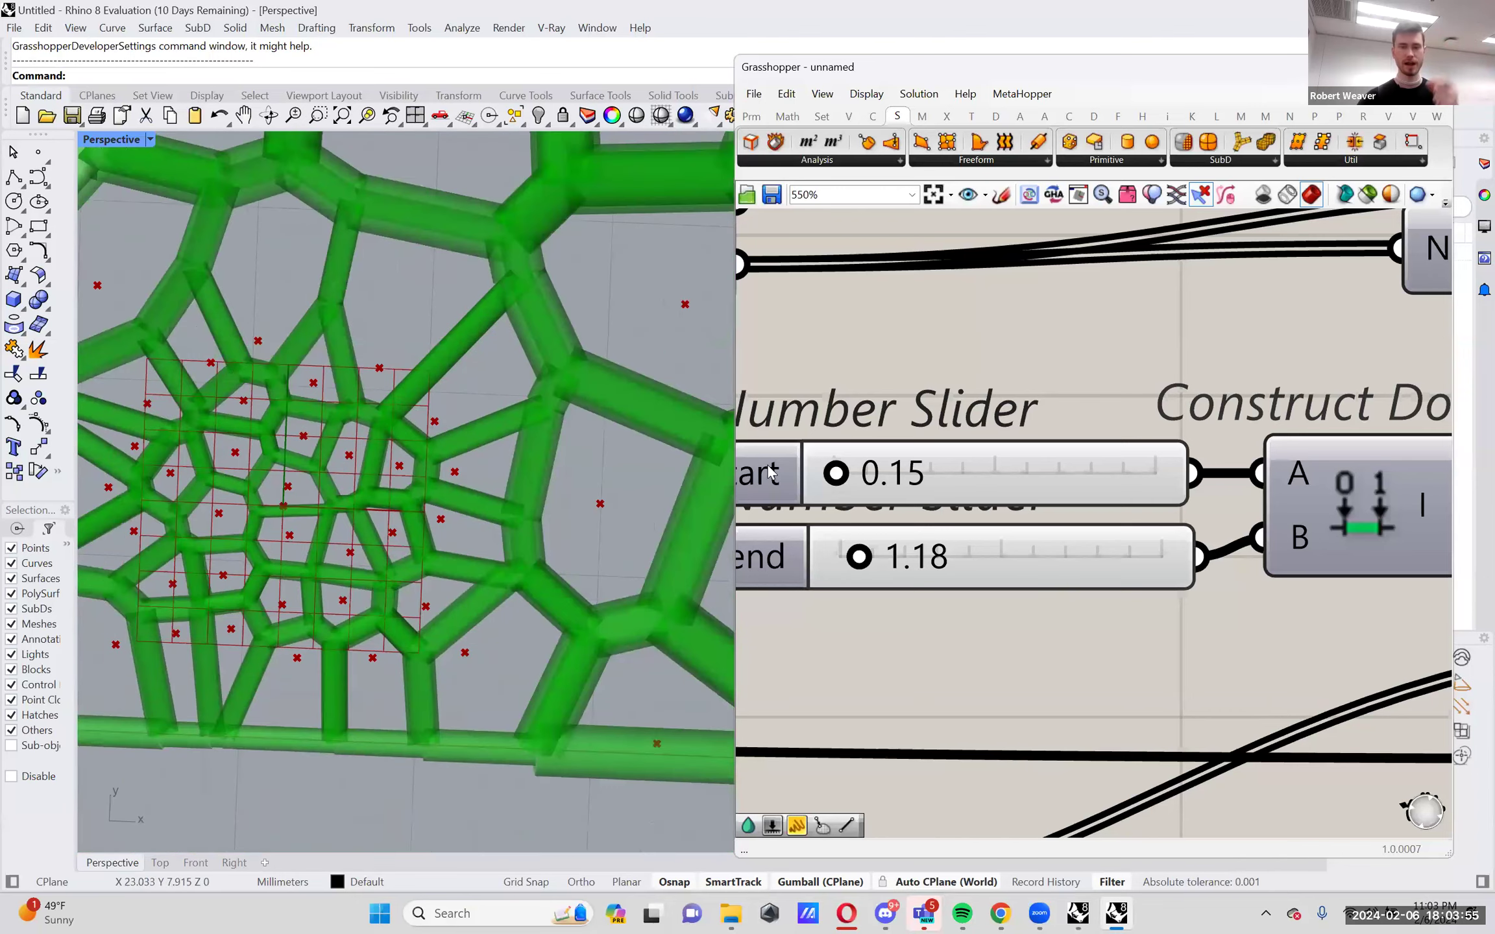
left_click_drag(836, 474, 835, 483)
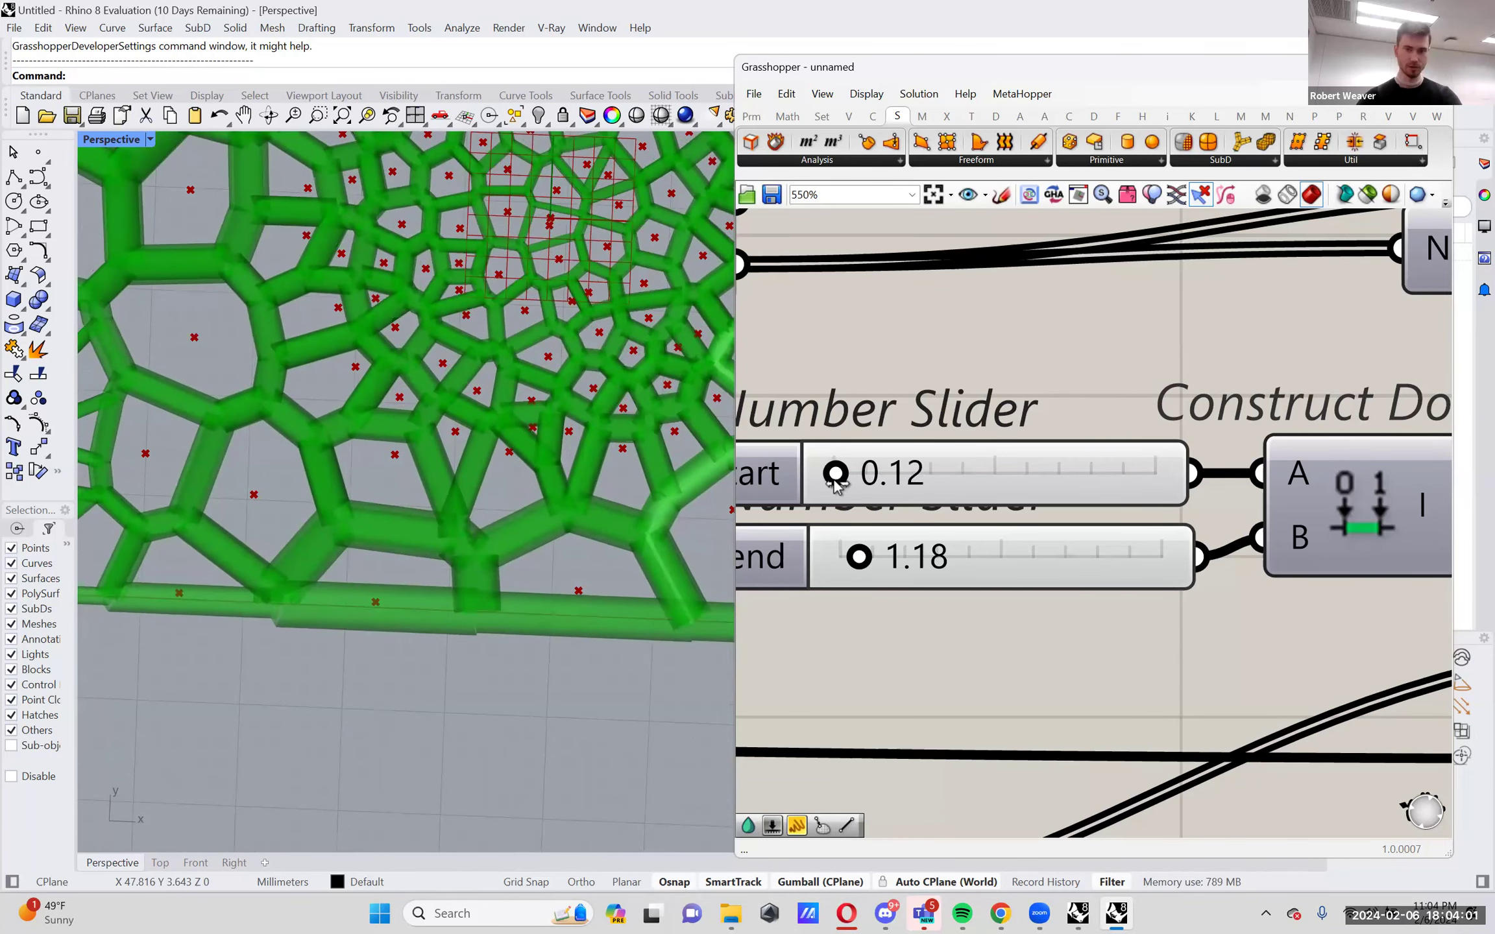
Inspect the thick pipes along the panel's edge and set the domain end slider to 1.05.
scroll(586, 493, "down", 5)
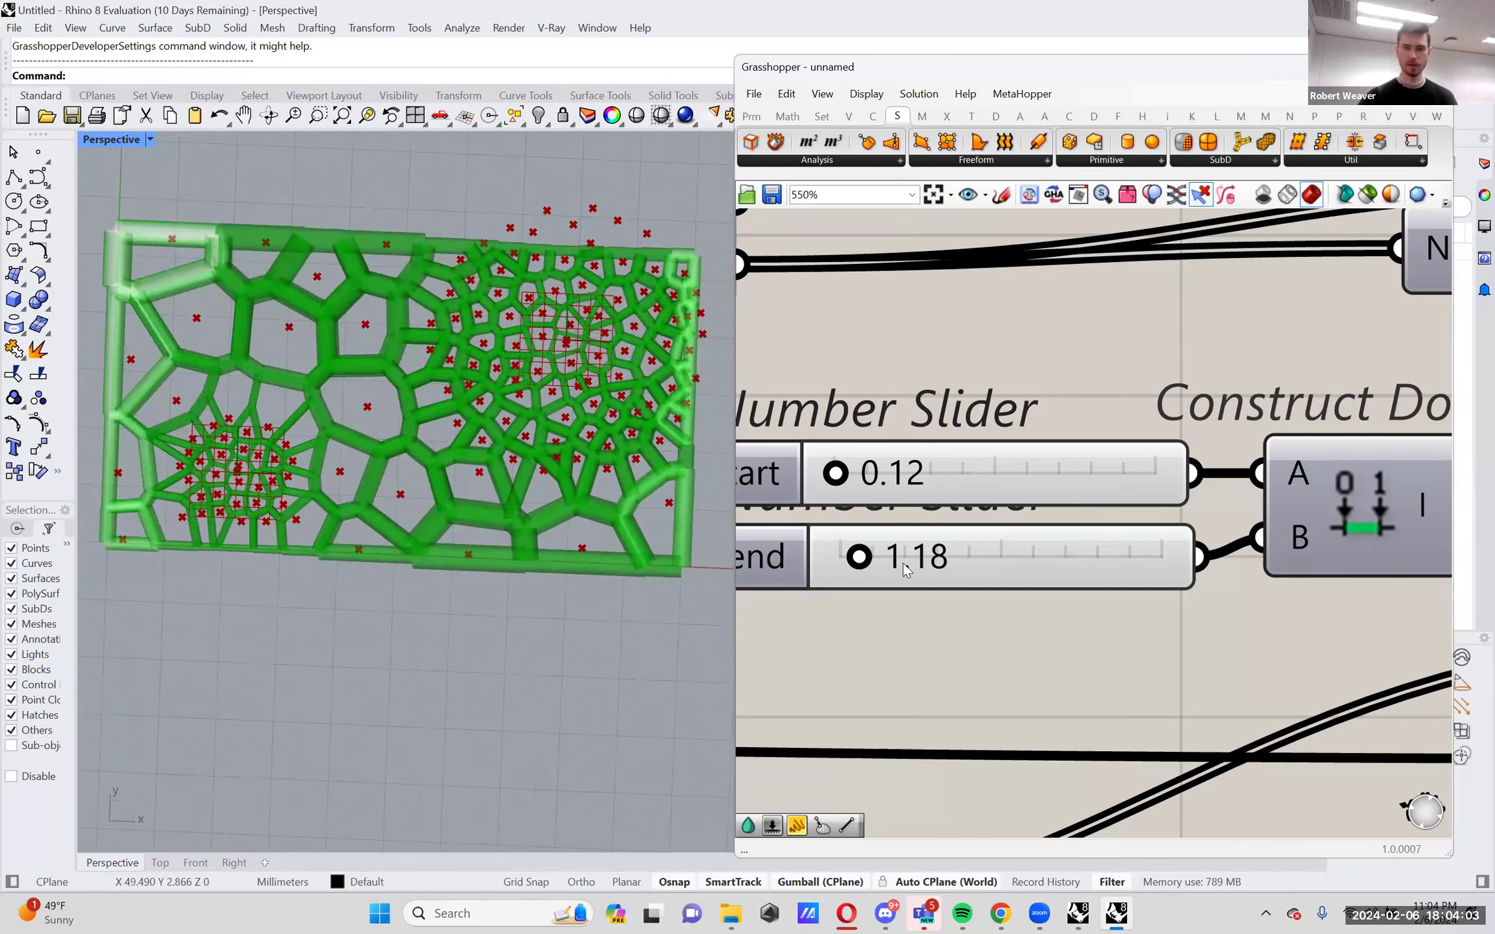
scroll(873, 558, "up", 3)
scroll(575, 540, "up", 5)
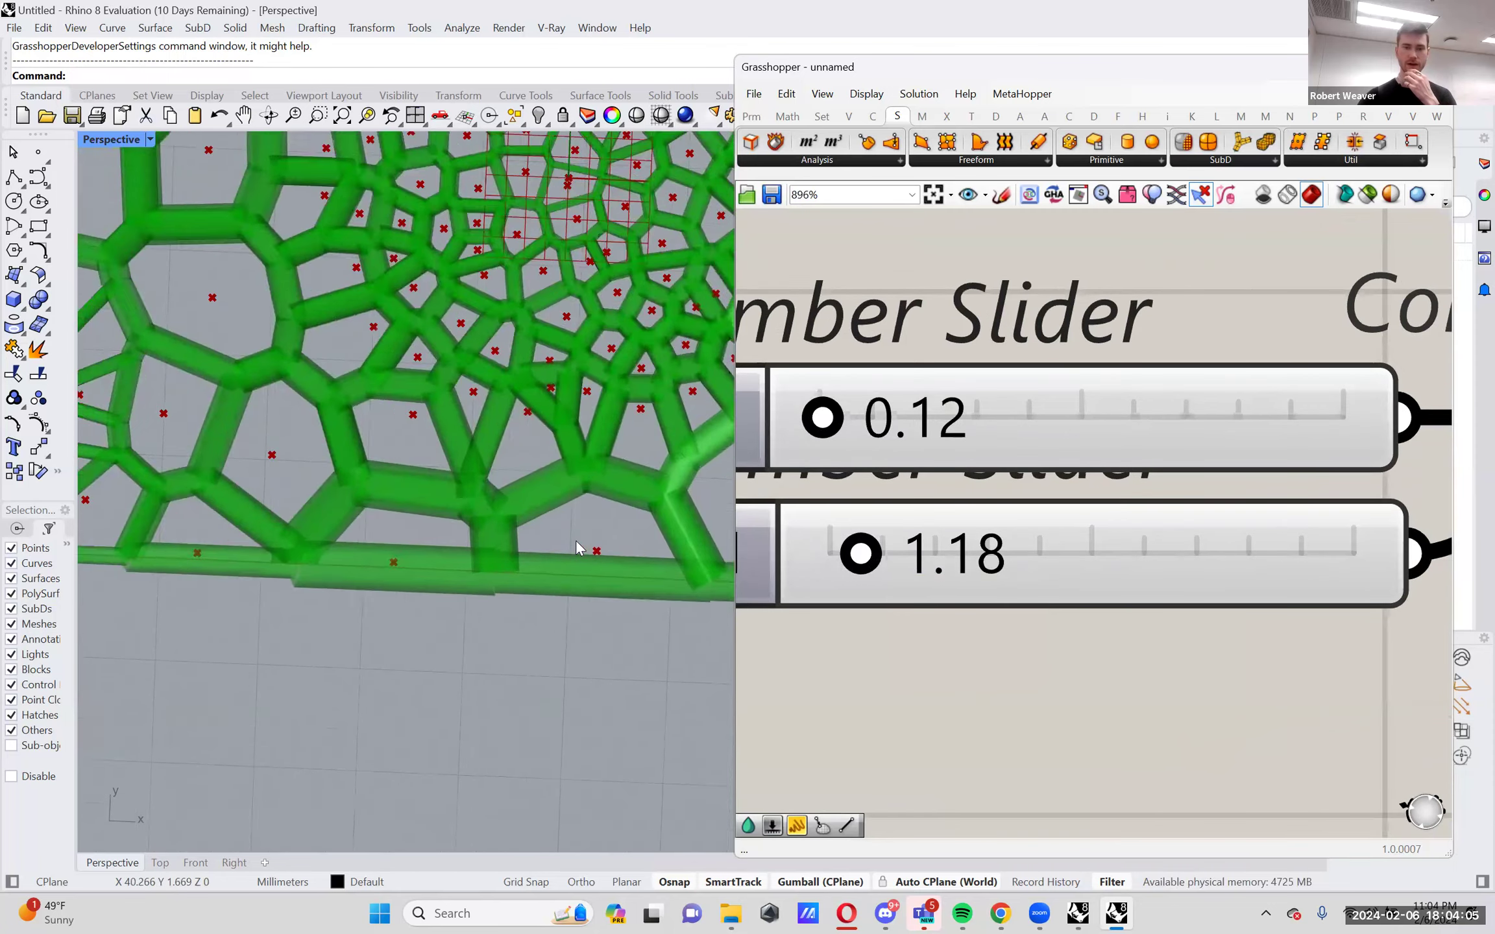
scroll(576, 541, "down", 2)
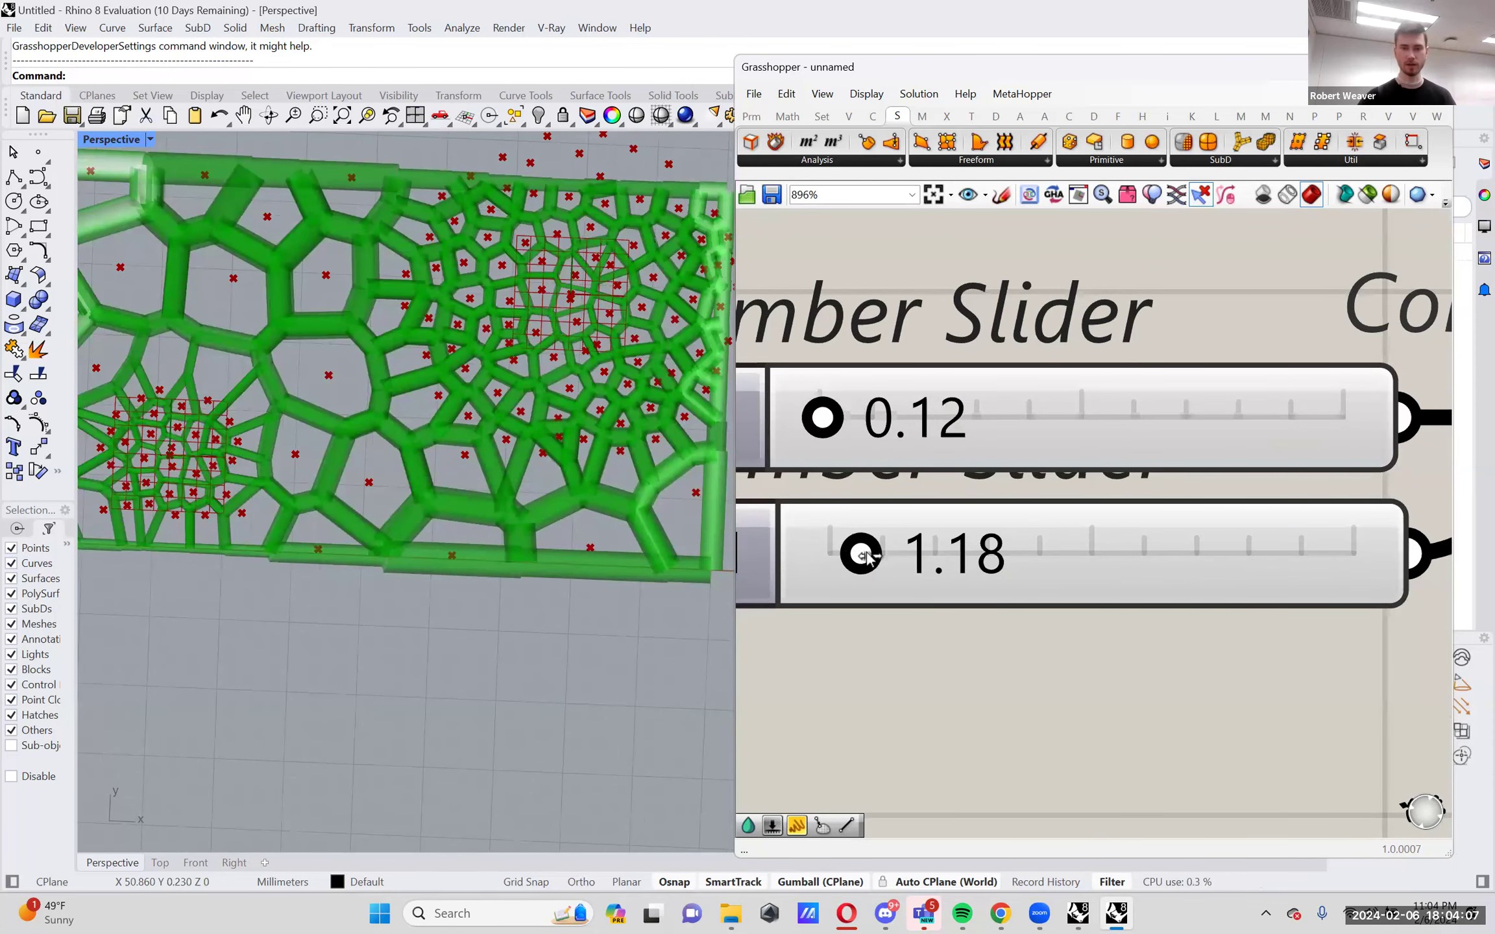
mouse_move(857, 555)
left_mouse_down()
mouse_move(895, 559)
mouse_move(867, 559)
left_mouse_up()
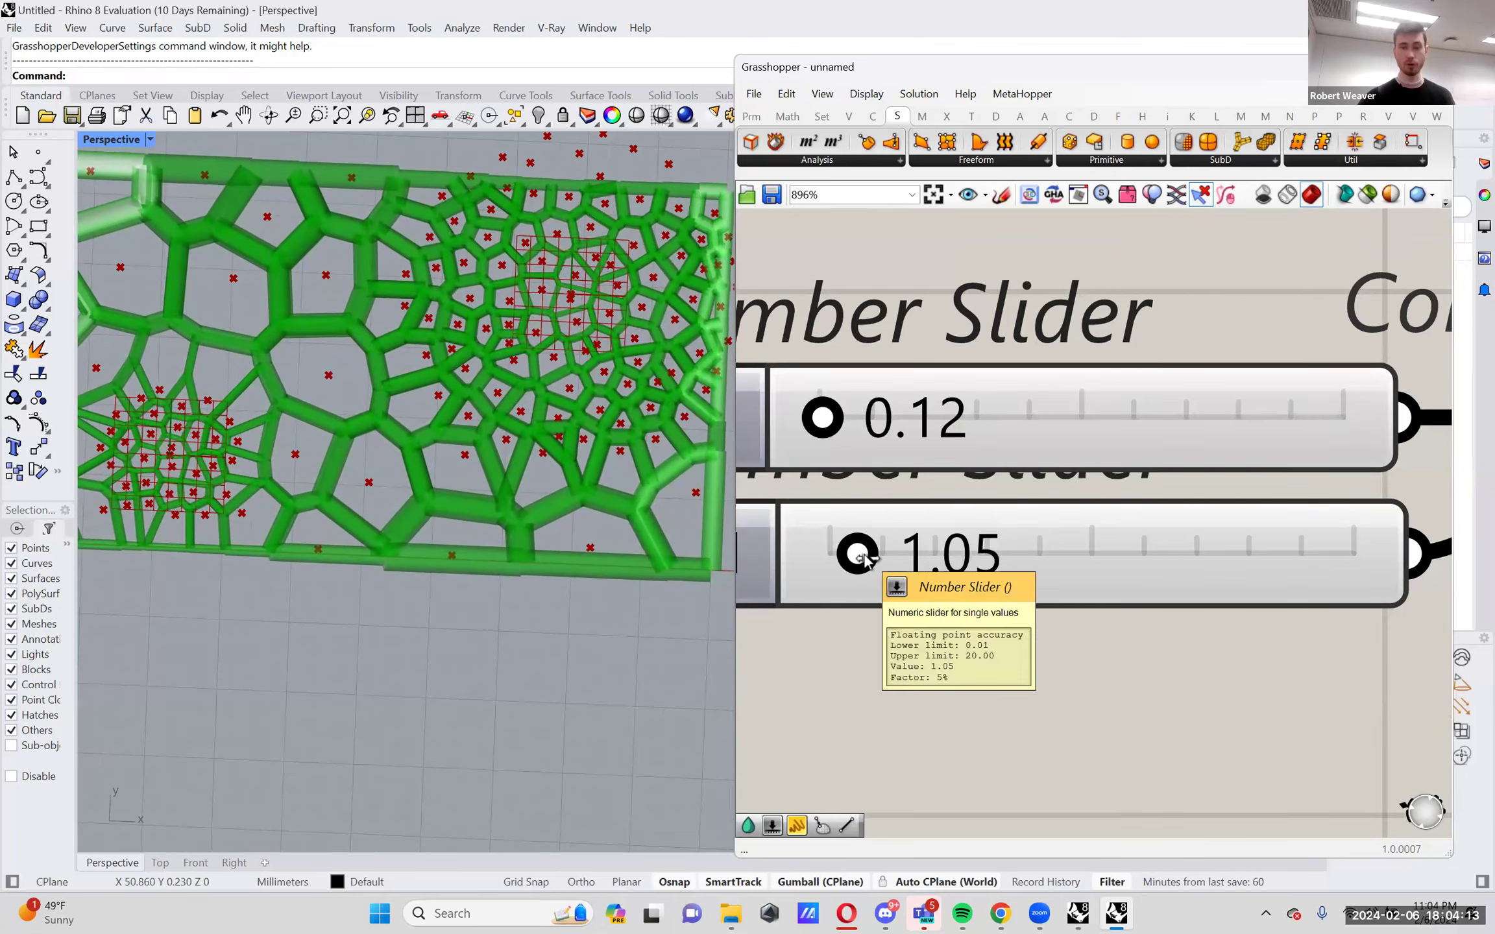
Examine the pipe thickness variation across the Voronoi panel and the mesh list in MeshPipe's M output.
scroll(862, 554, "down", 3)
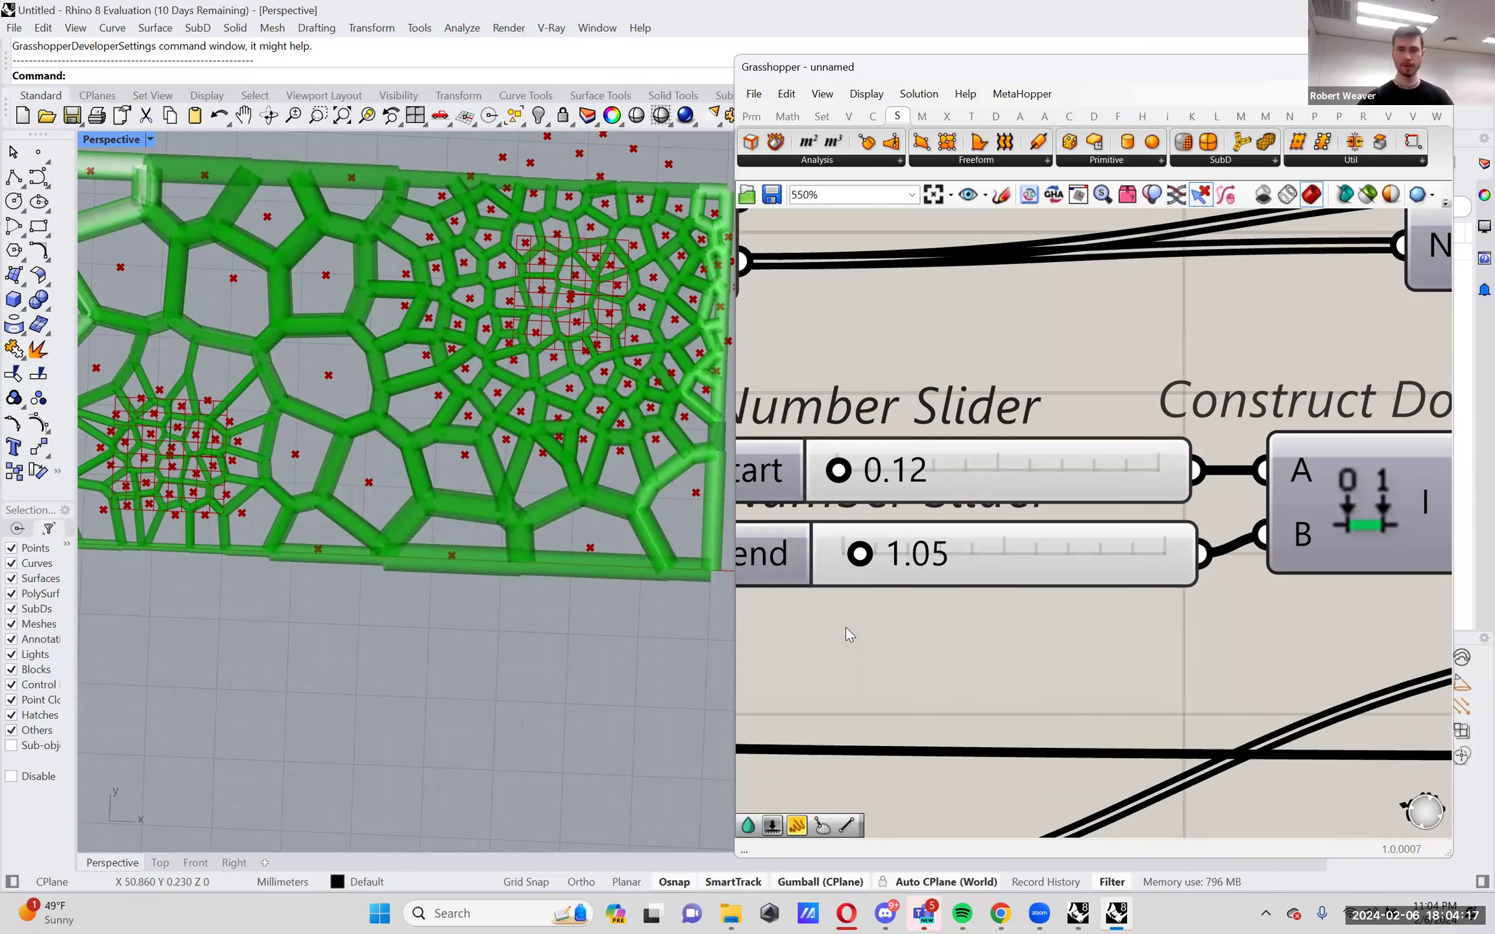
scroll(846, 628, "down", 4)
scroll(911, 642, "down", 4)
right_click_drag(1264, 636, 1171, 634)
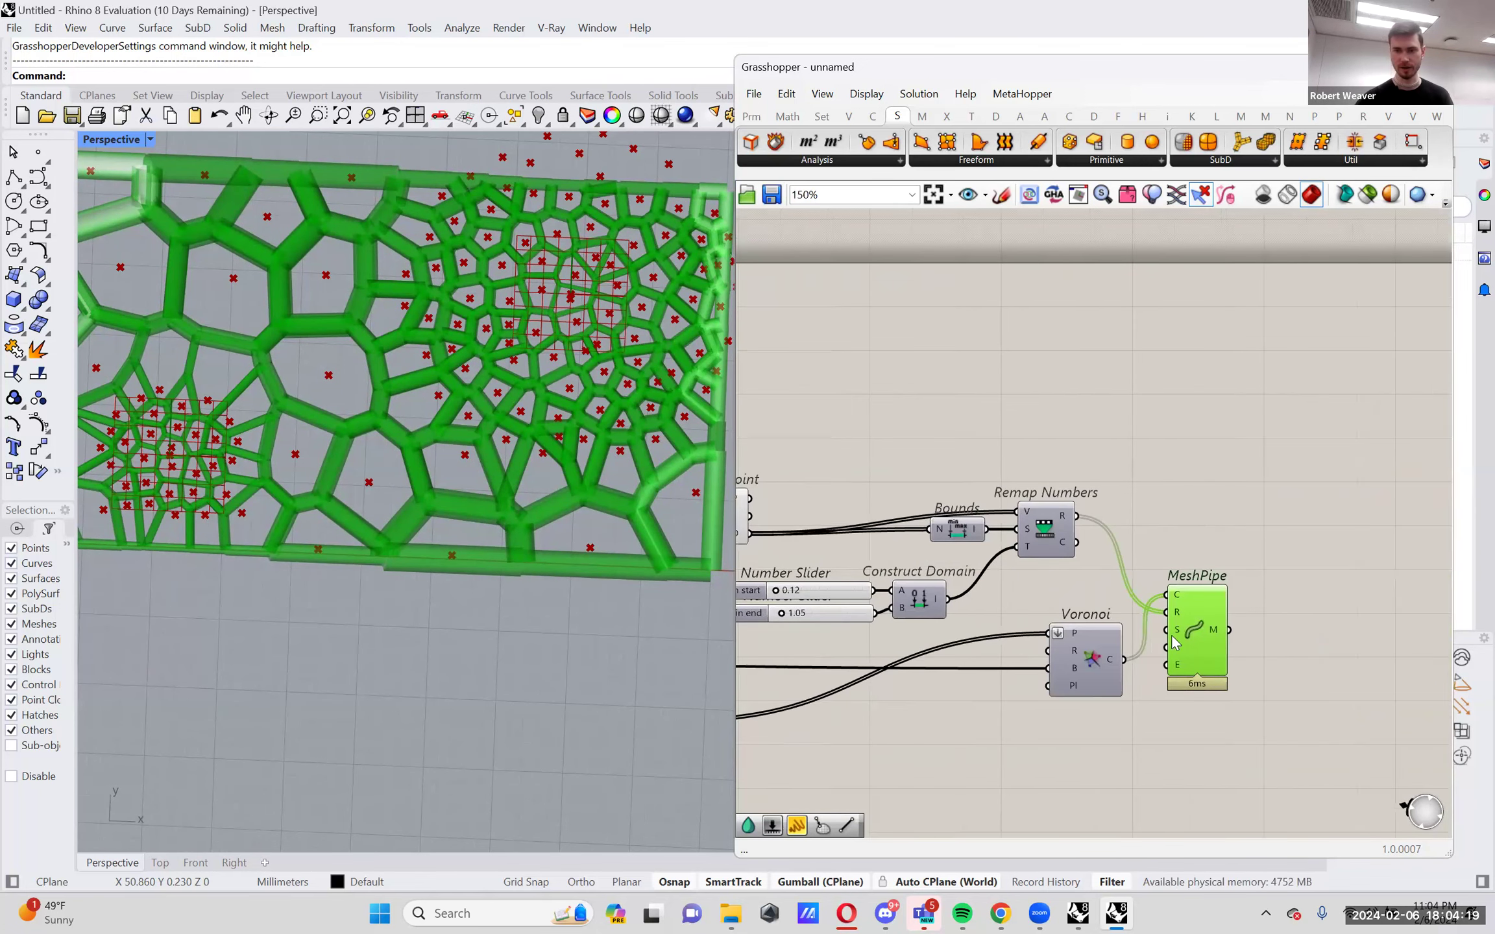
scroll(1172, 634, "up", 3)
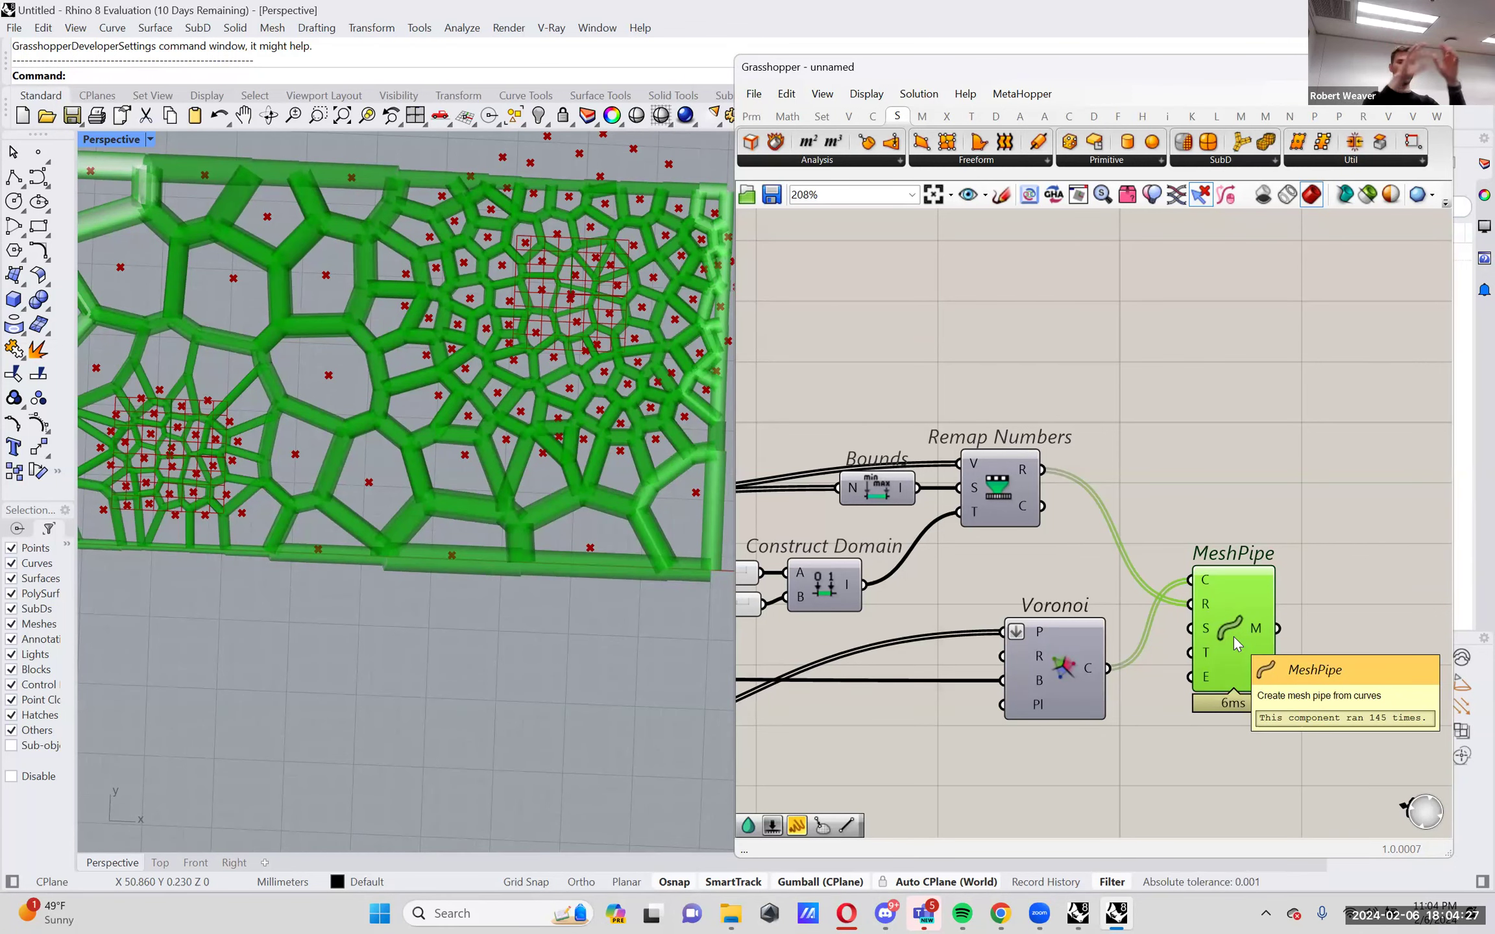
scroll(610, 586, "up", 4)
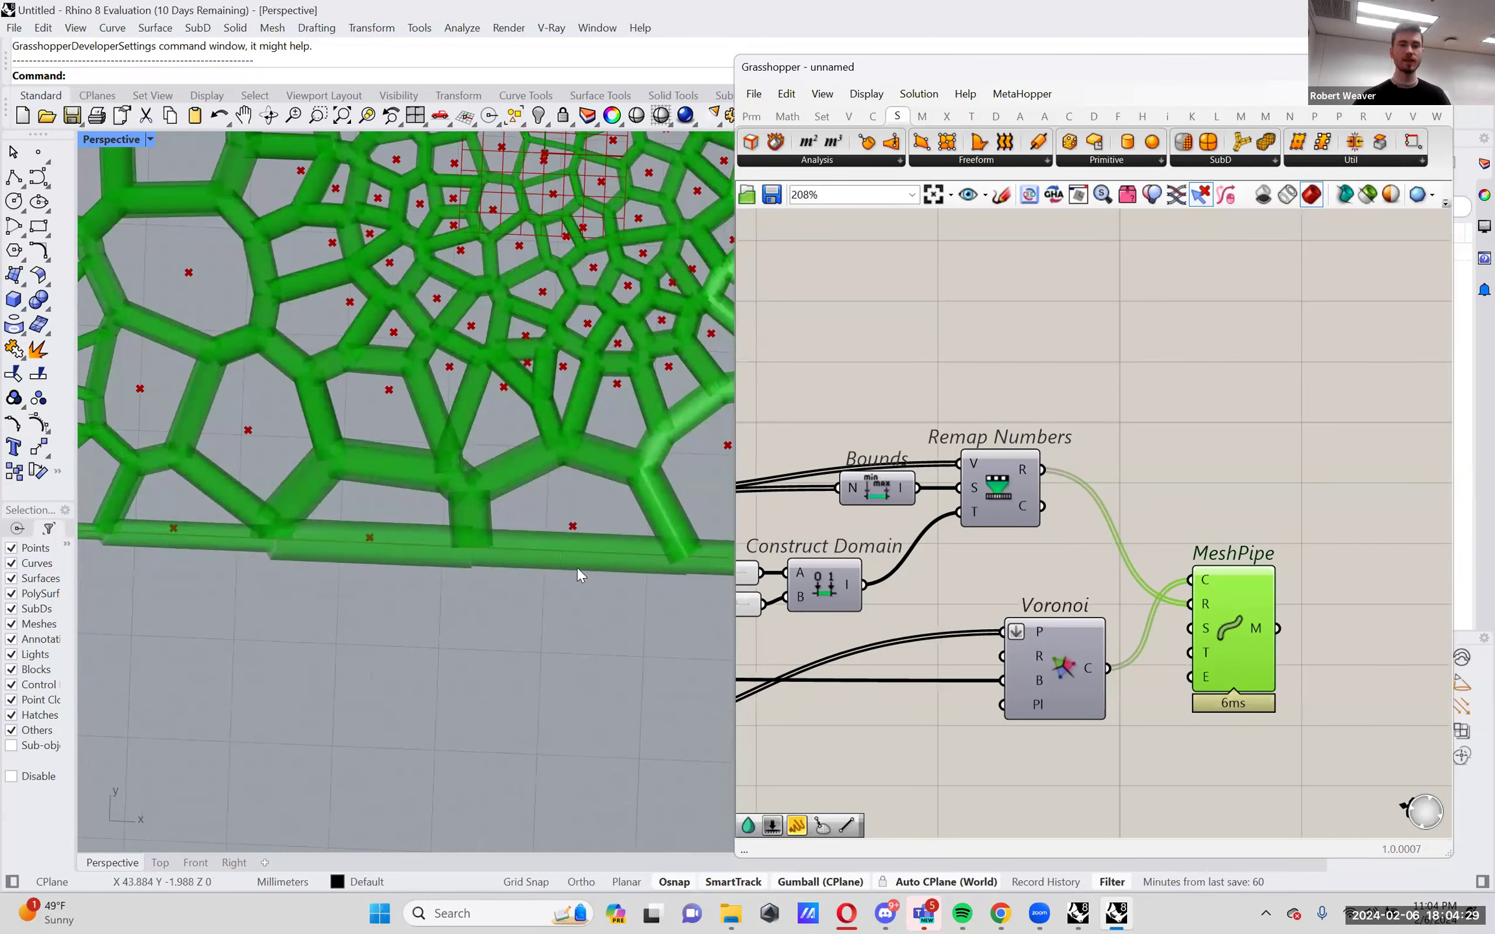
scroll(581, 550, "down", 4)
scroll(505, 553, "up", 2)
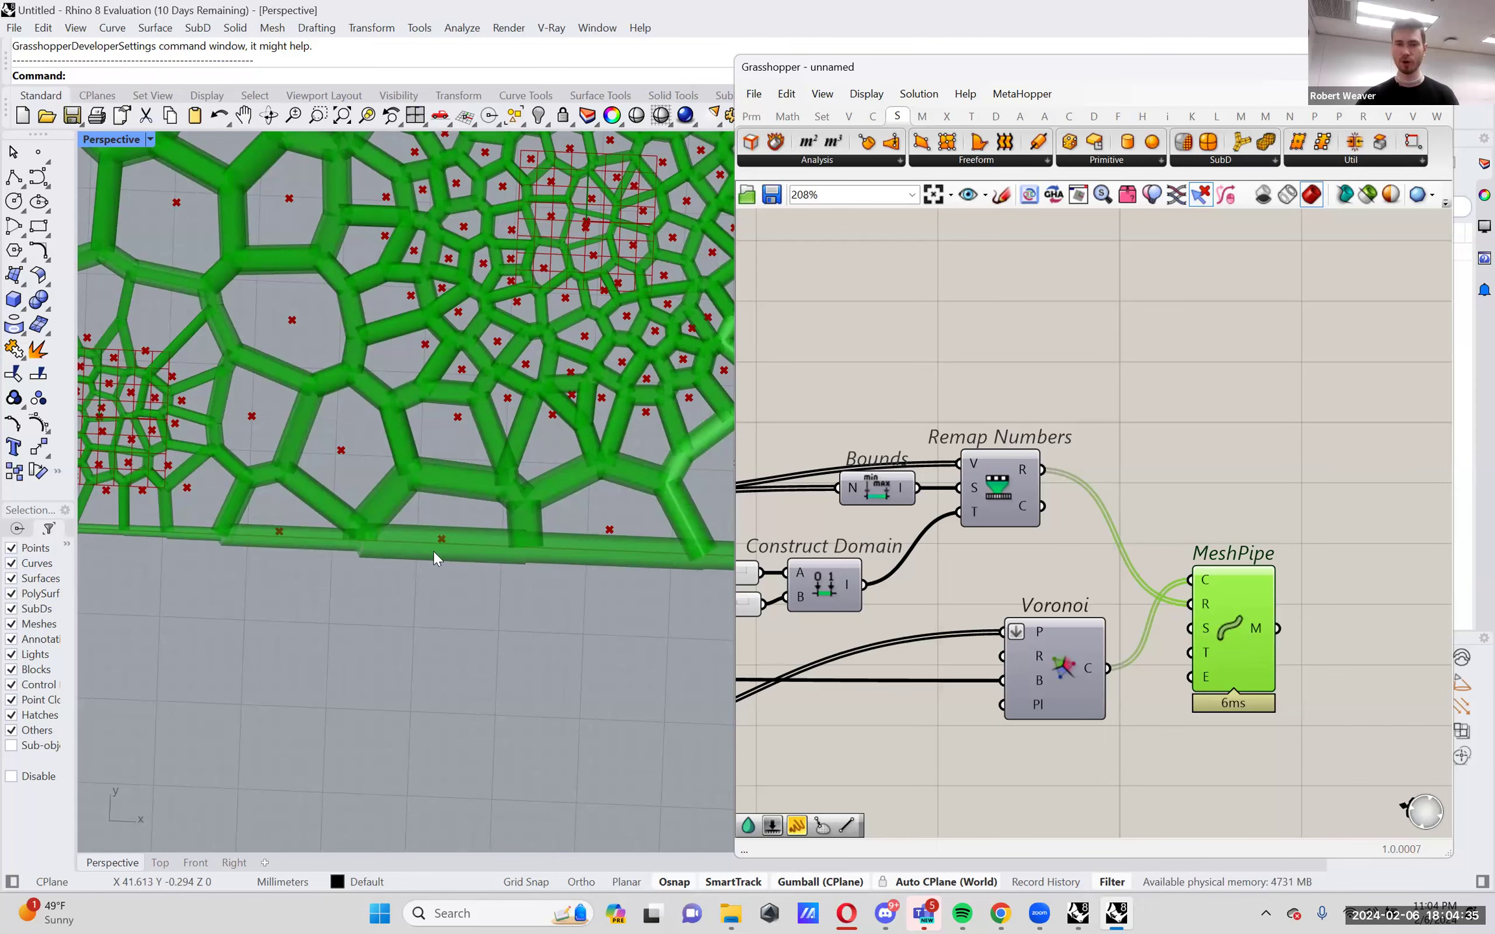
scroll(537, 554, "down", 5)
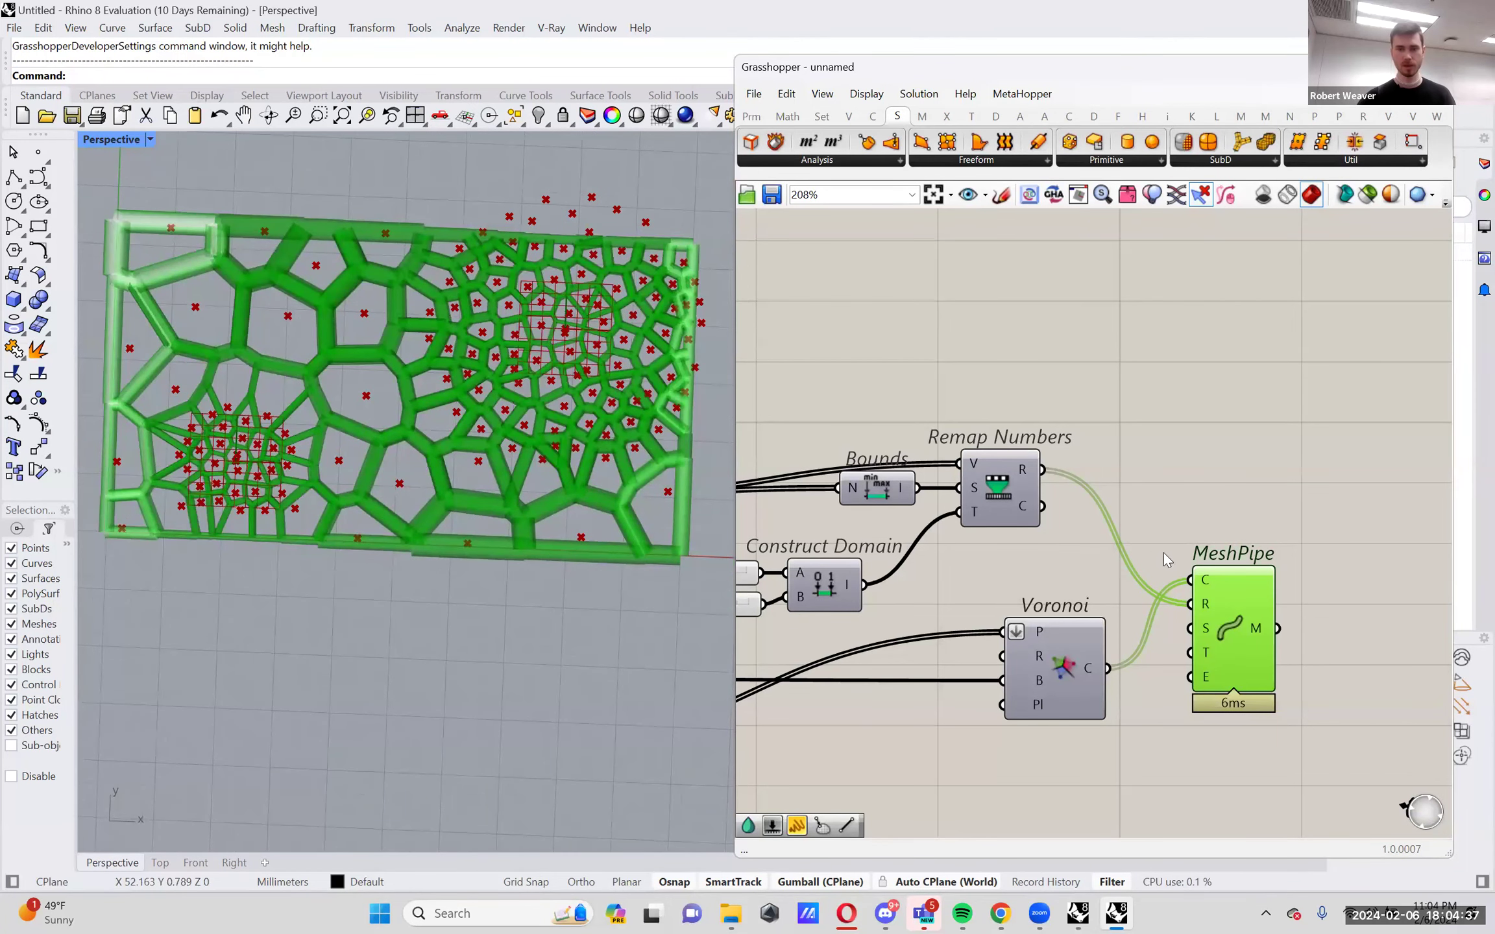
right_click_drag(1163, 560, 1234, 540)
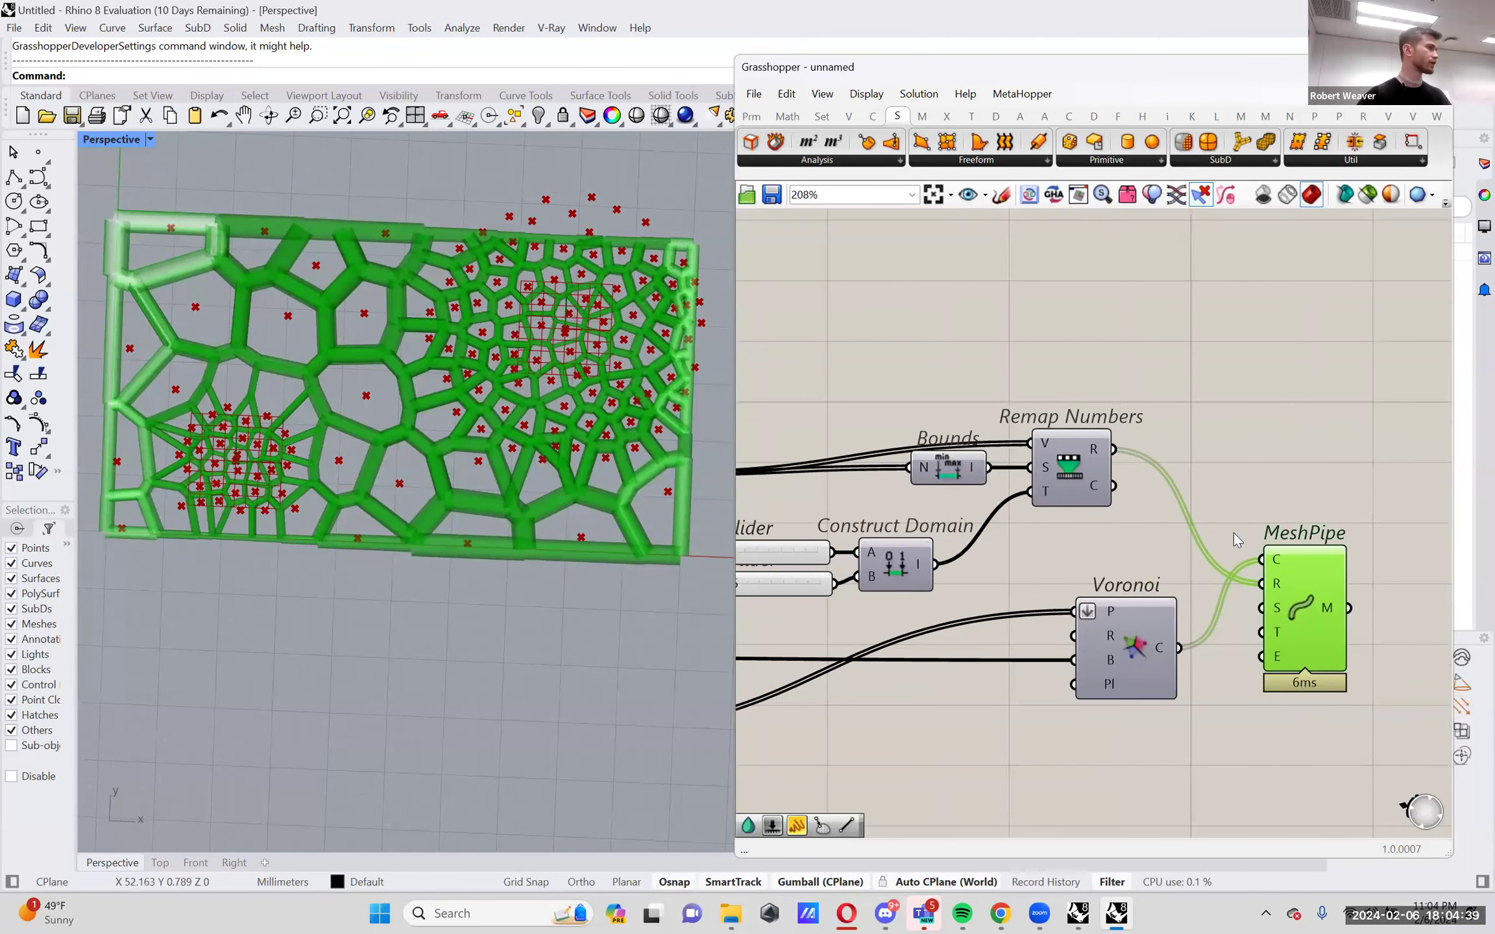
scroll(1233, 540, "down", 2)
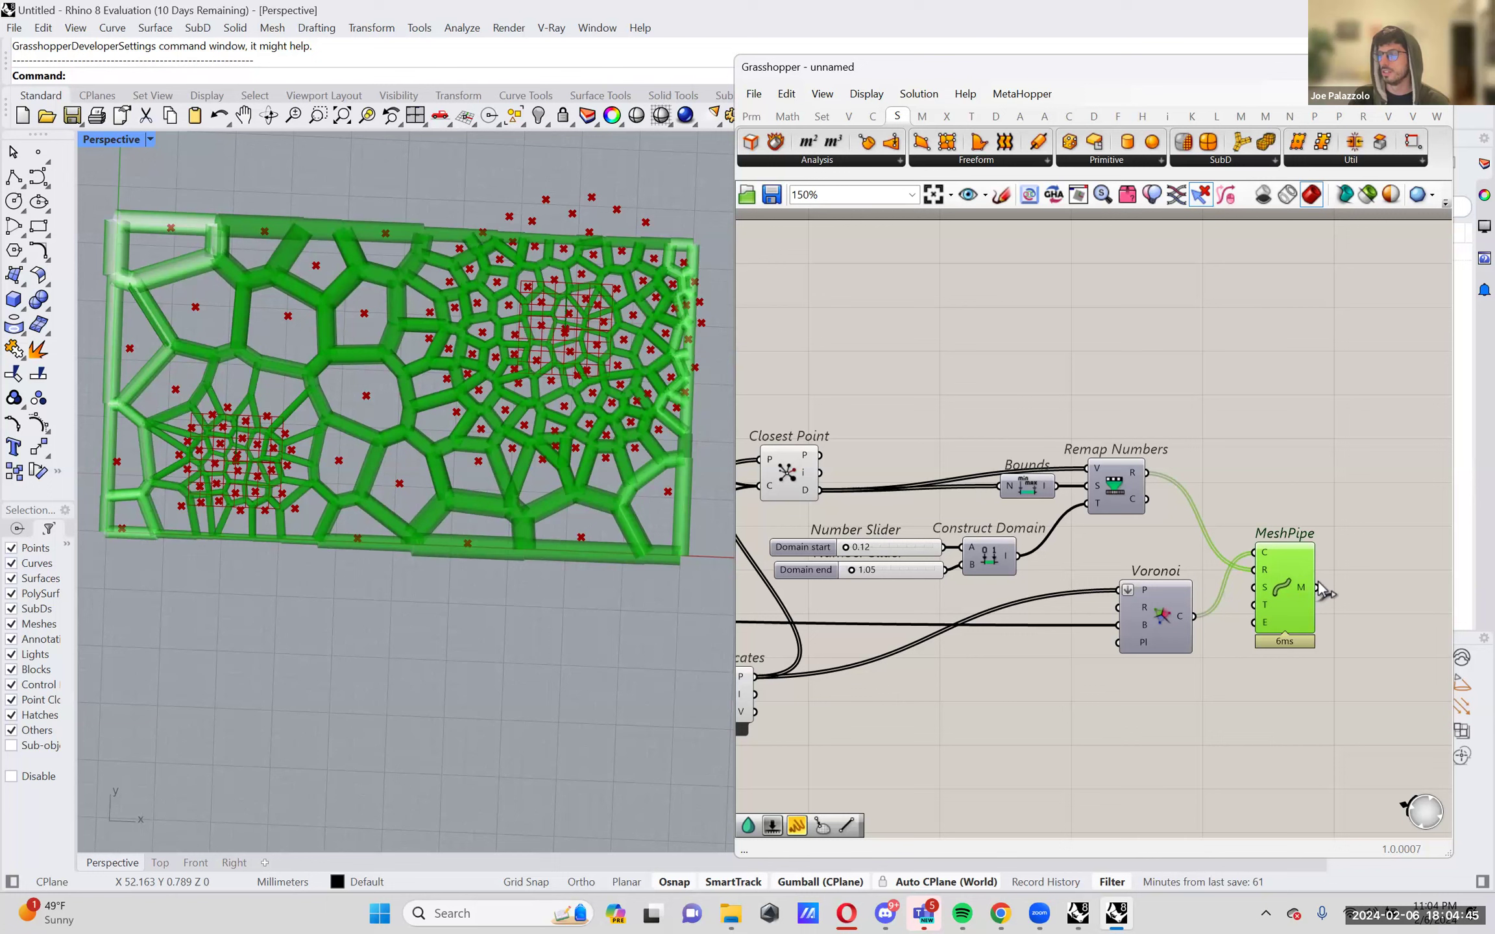
mouse_move(1296, 598)
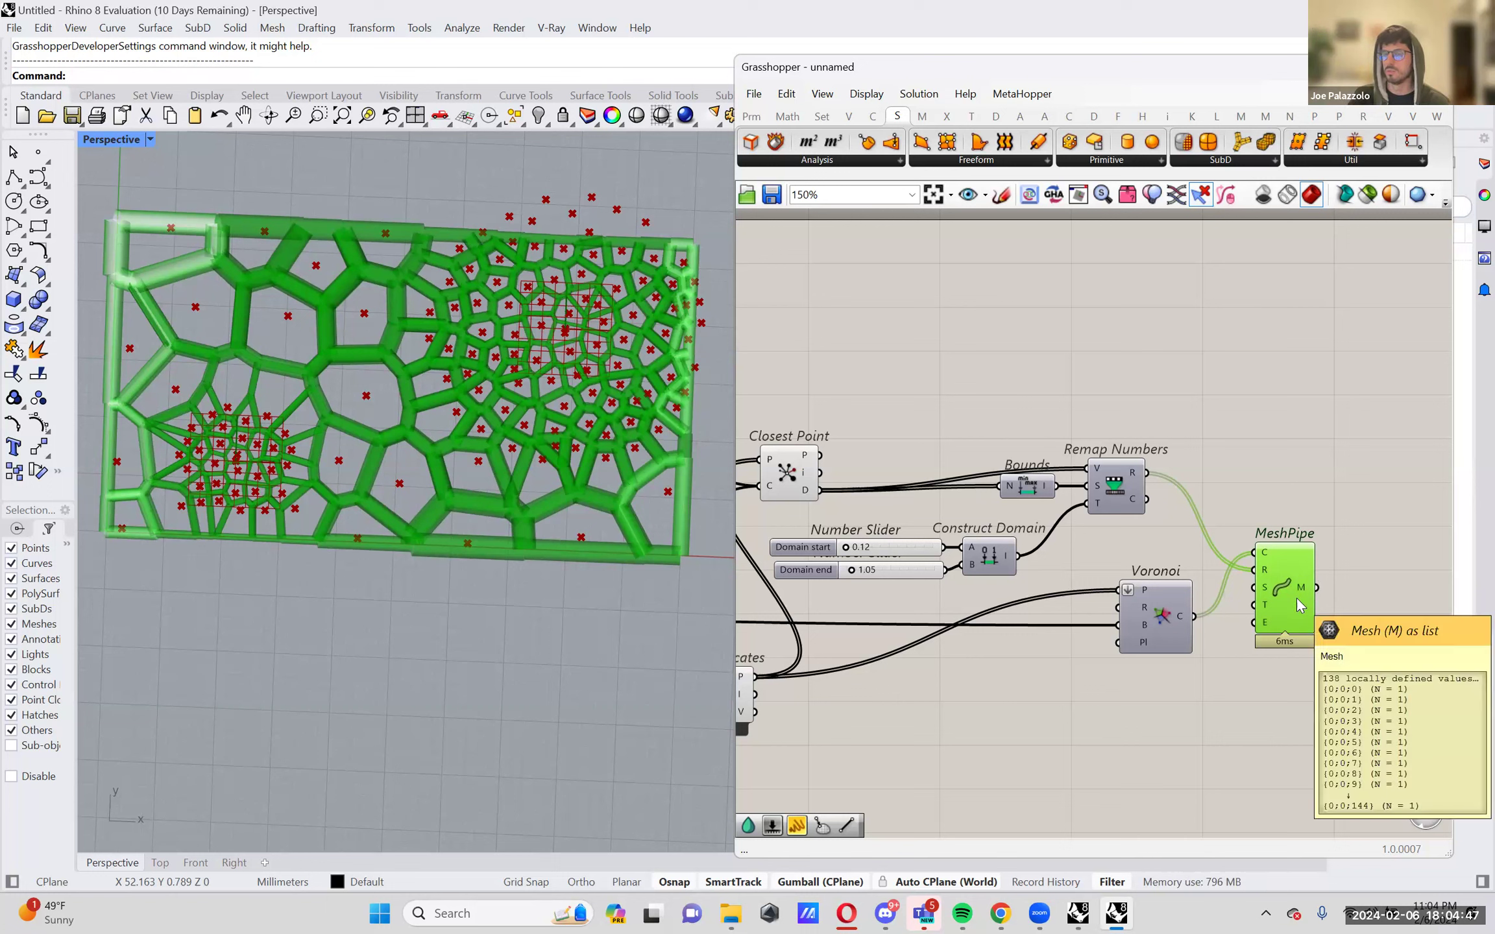
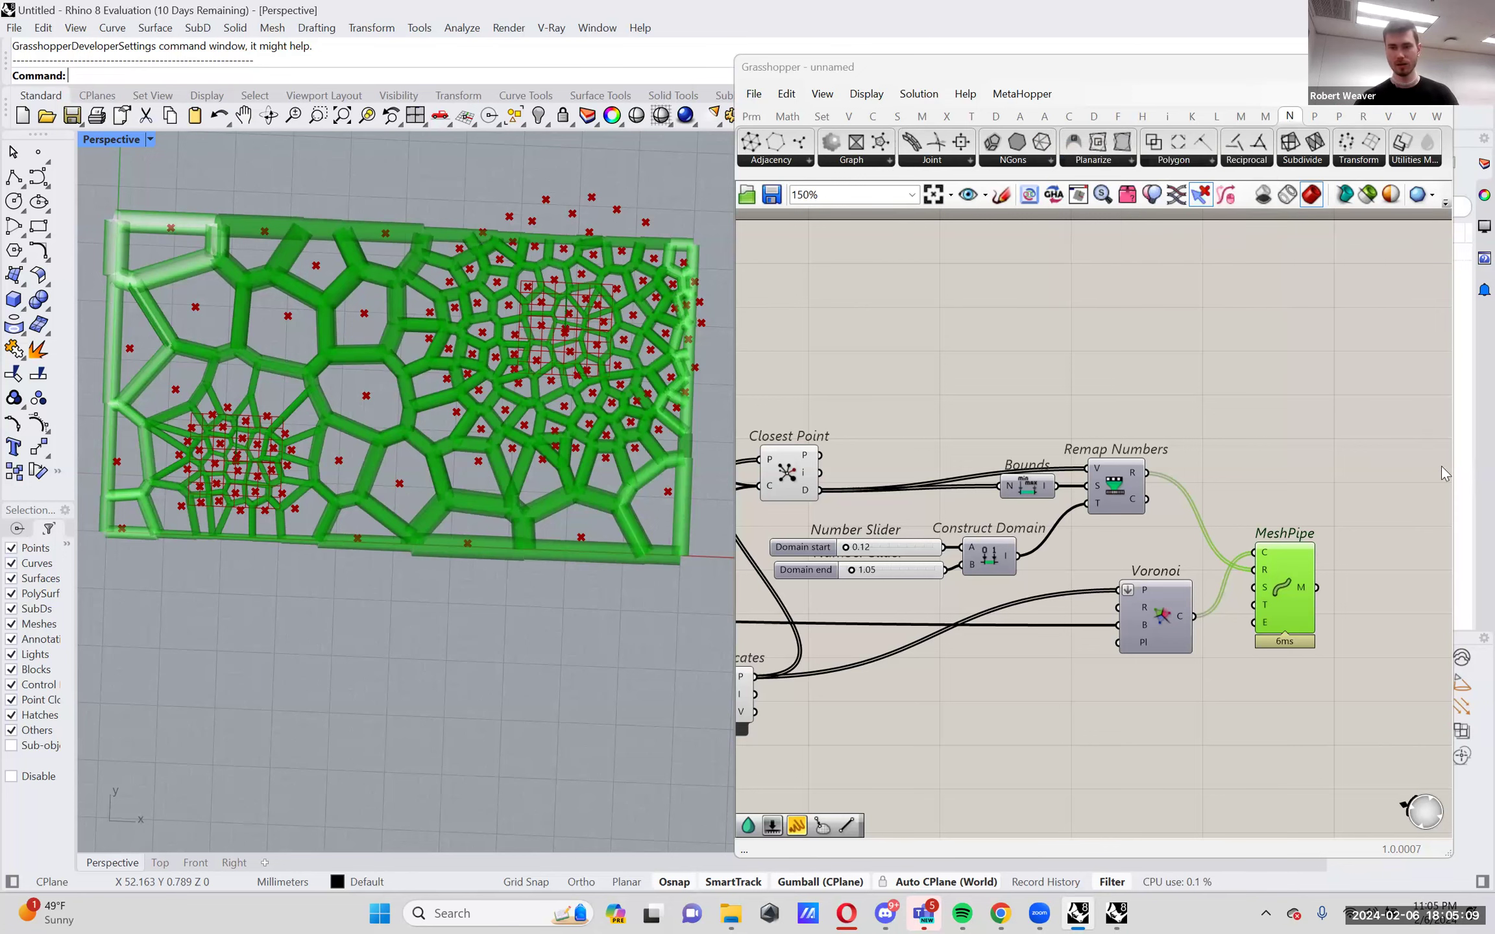
Move MeshPipe further away from Voronoi to leave more room between the components.
right_click_drag(1337, 506, 1337, 471)
left_click_drag(1288, 545, 1339, 545)
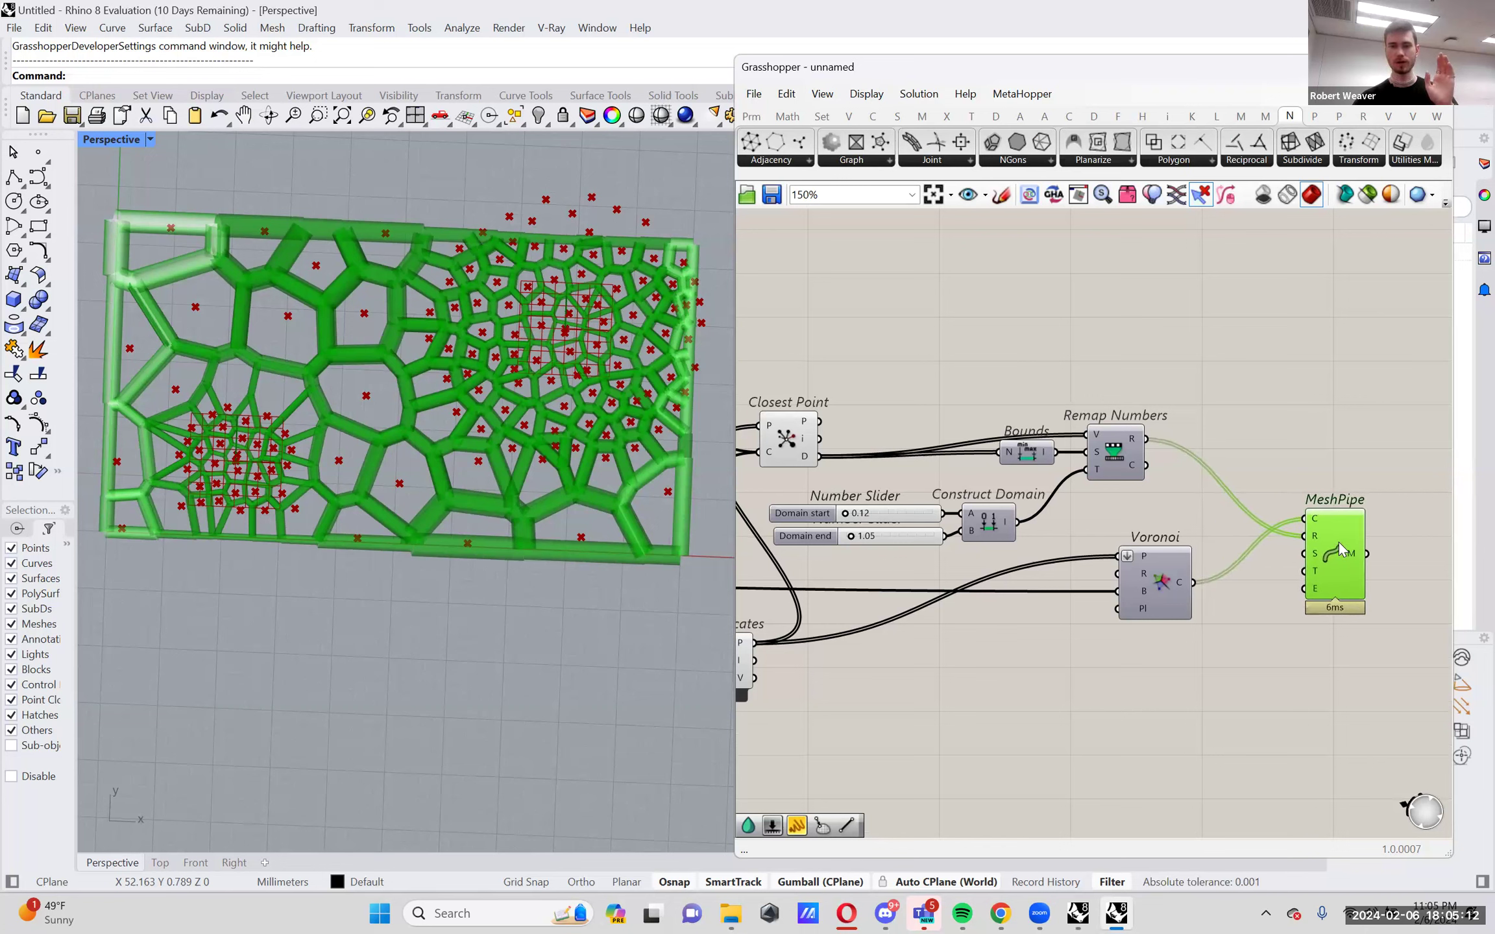
Add a Pipe component above MeshPipe, just past Remap Numbers.
double_click(1273, 425)
type("pip")
key("Return")
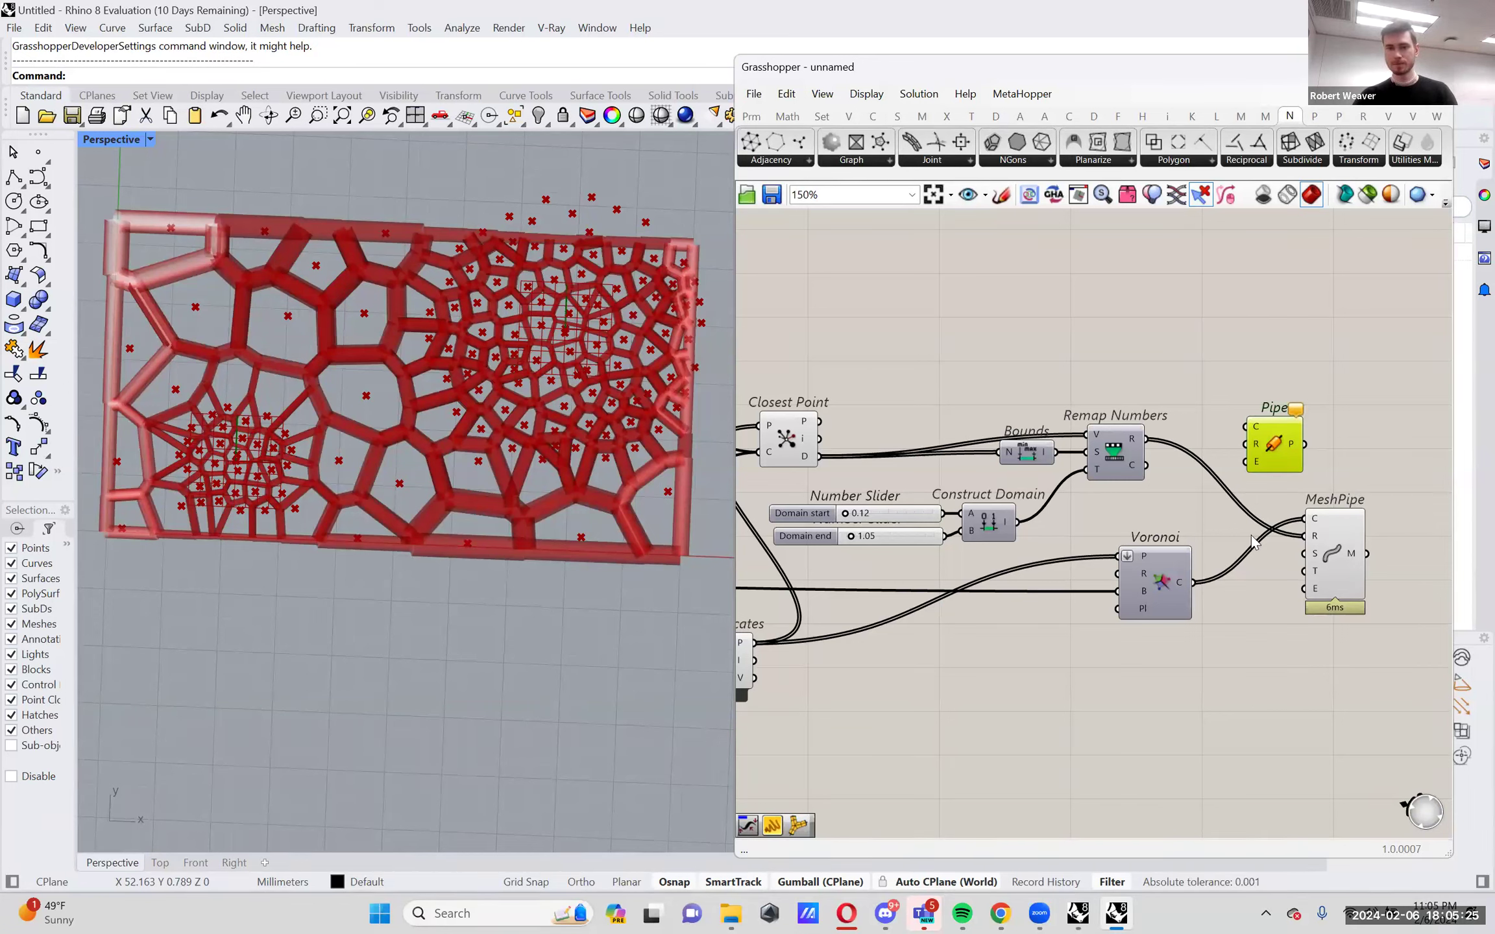
right_click_drag(1226, 519, 1269, 523)
scroll(1287, 529, "down", 1)
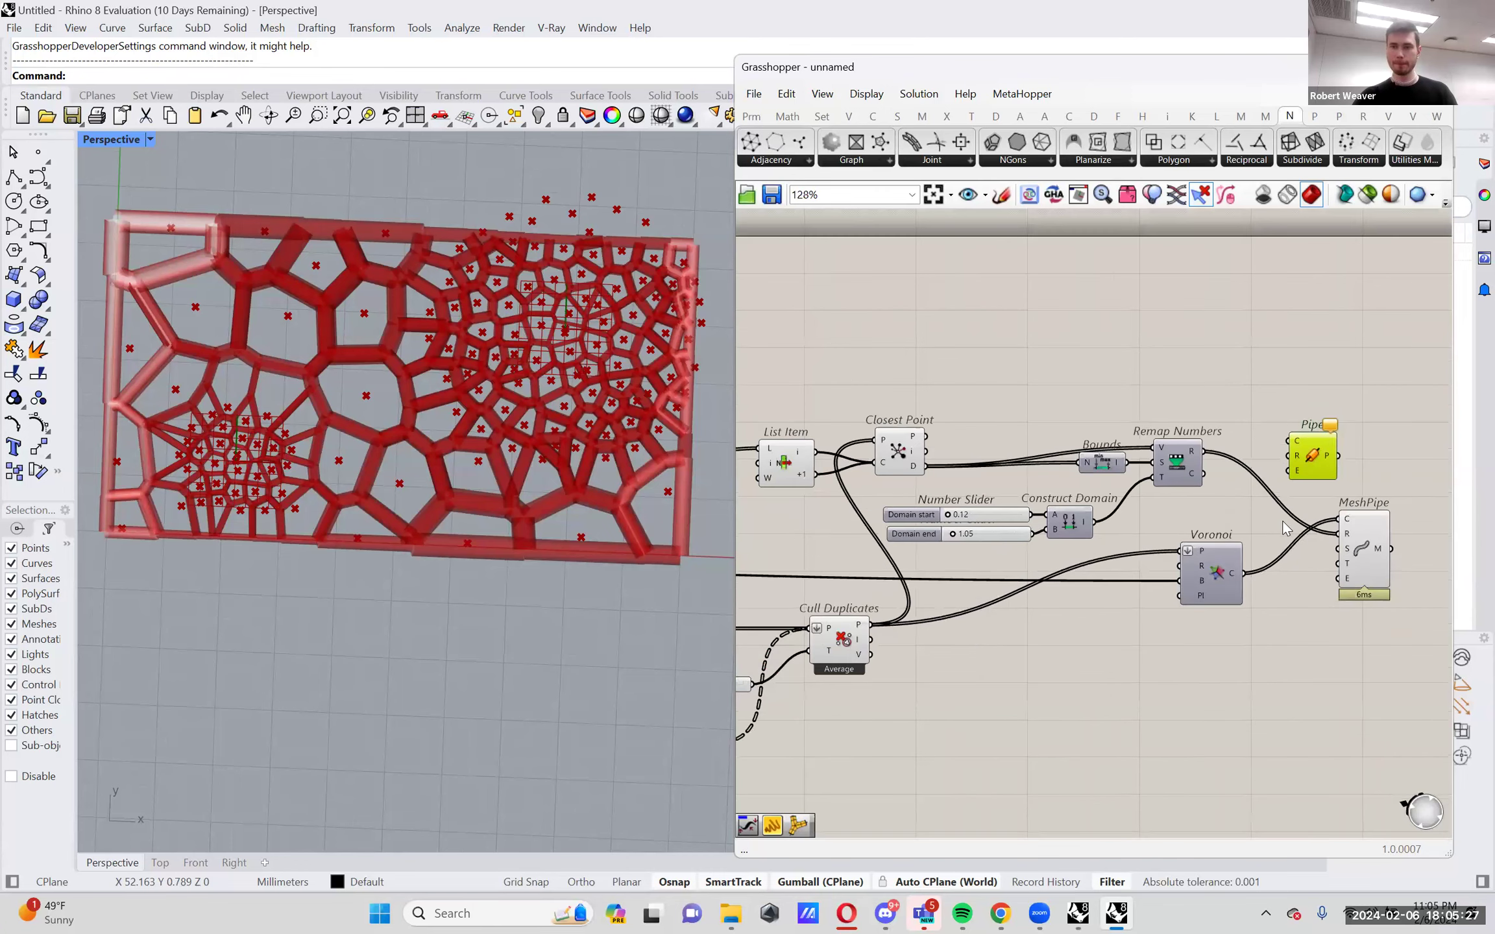
scroll(1286, 529, "up", 2)
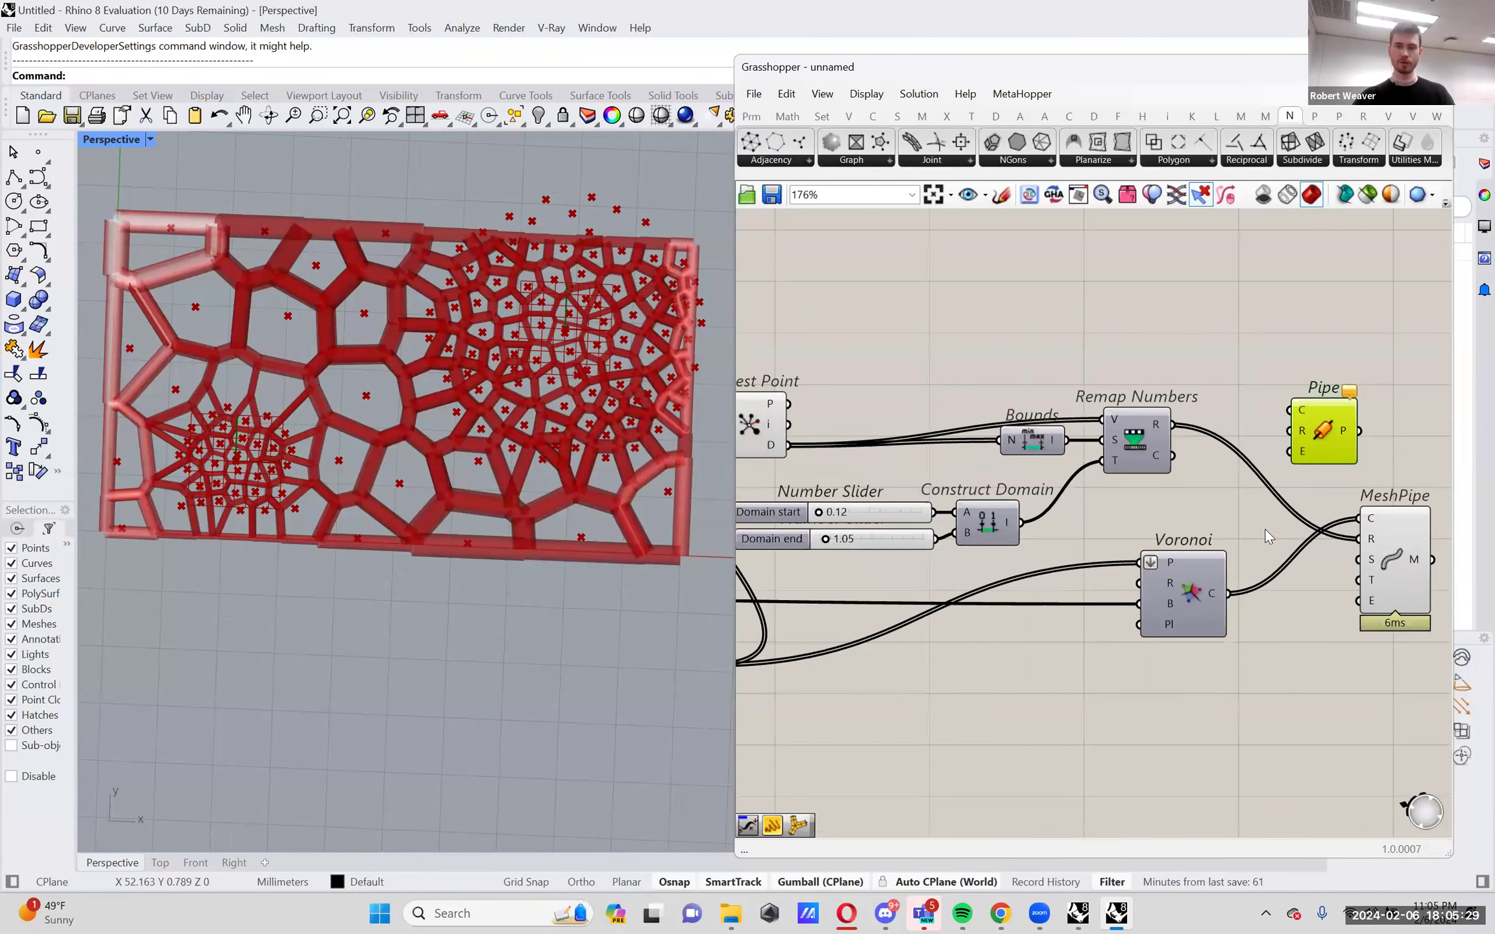
scroll(839, 517, "up", 5)
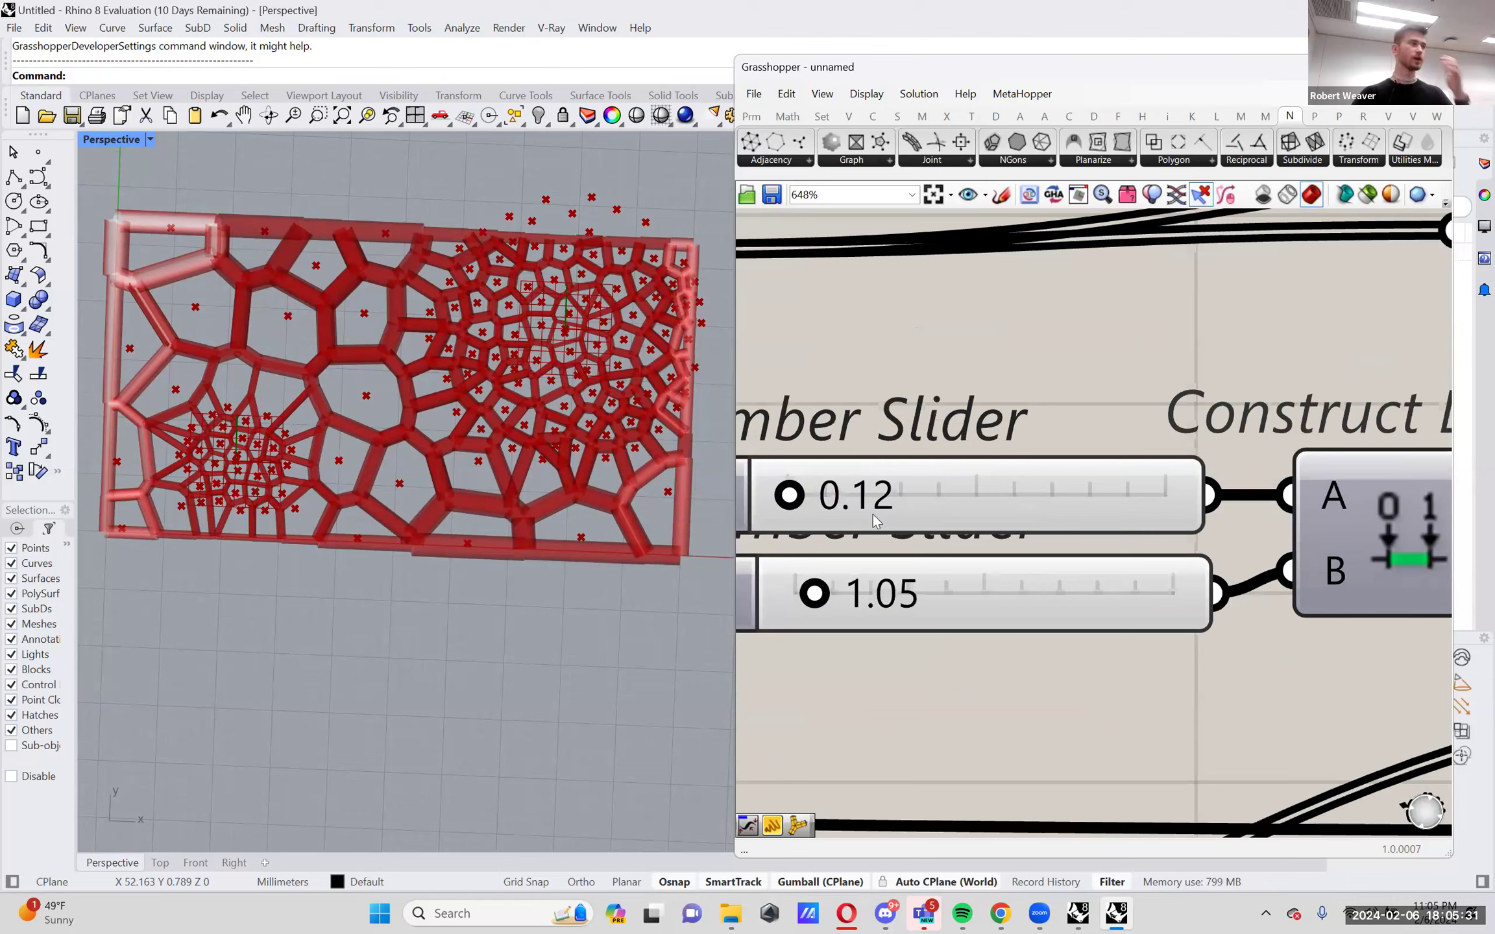
scroll(878, 516, "down", 4)
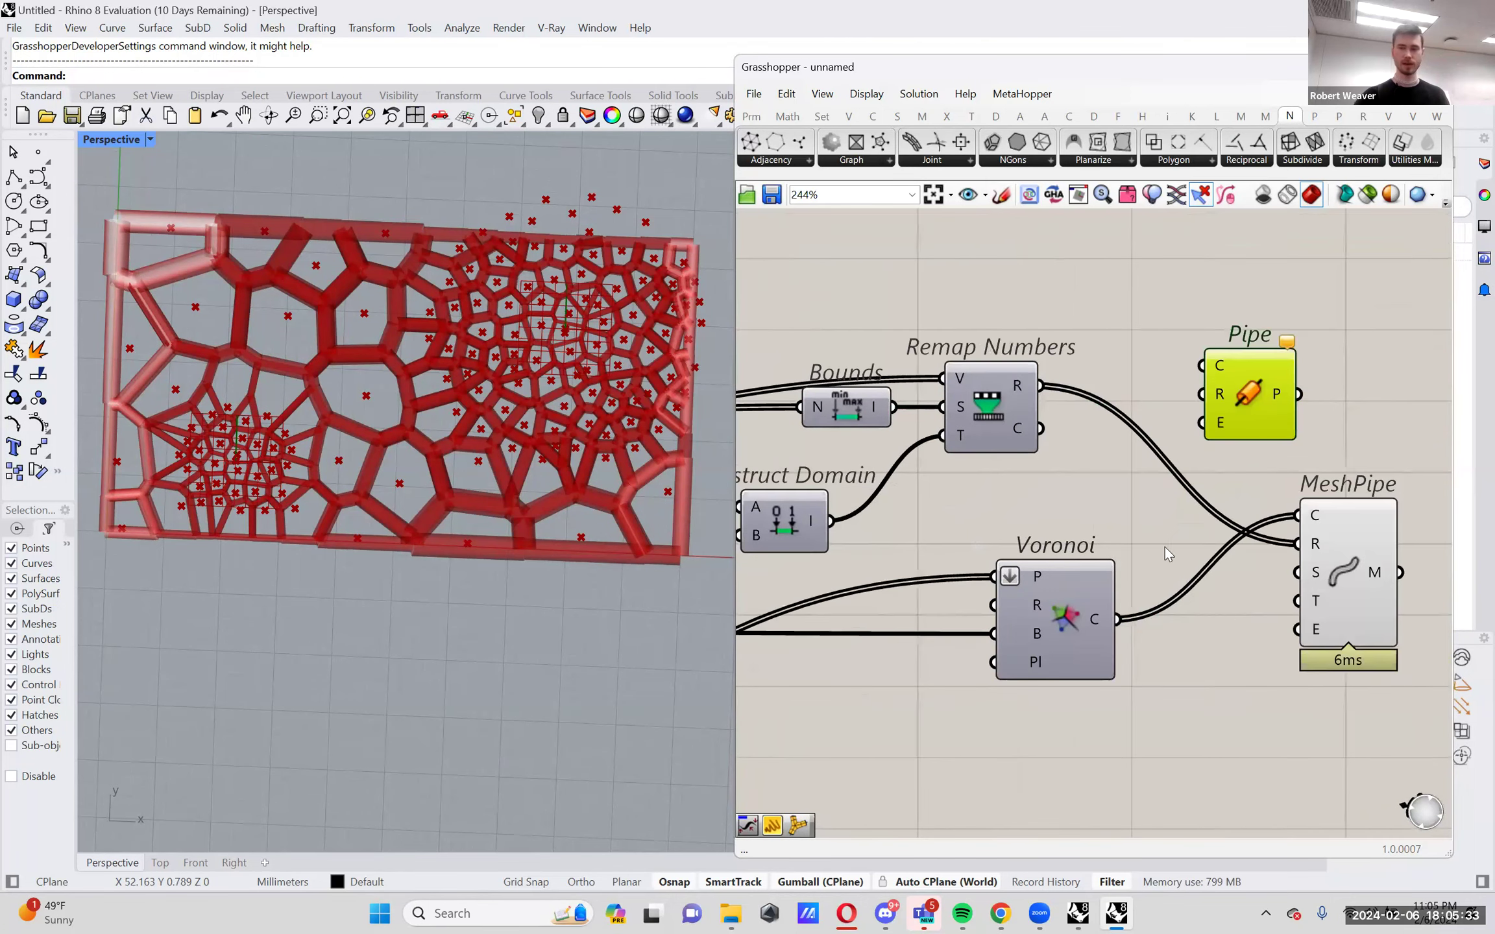
left_click_drag(1249, 416, 1259, 423)
Replace MeshPipe with Pipe, wiring Voronoi's cells into its C input and Remap Numbers' R output into its R input.
left_click_drag(1040, 386, 1153, 337)
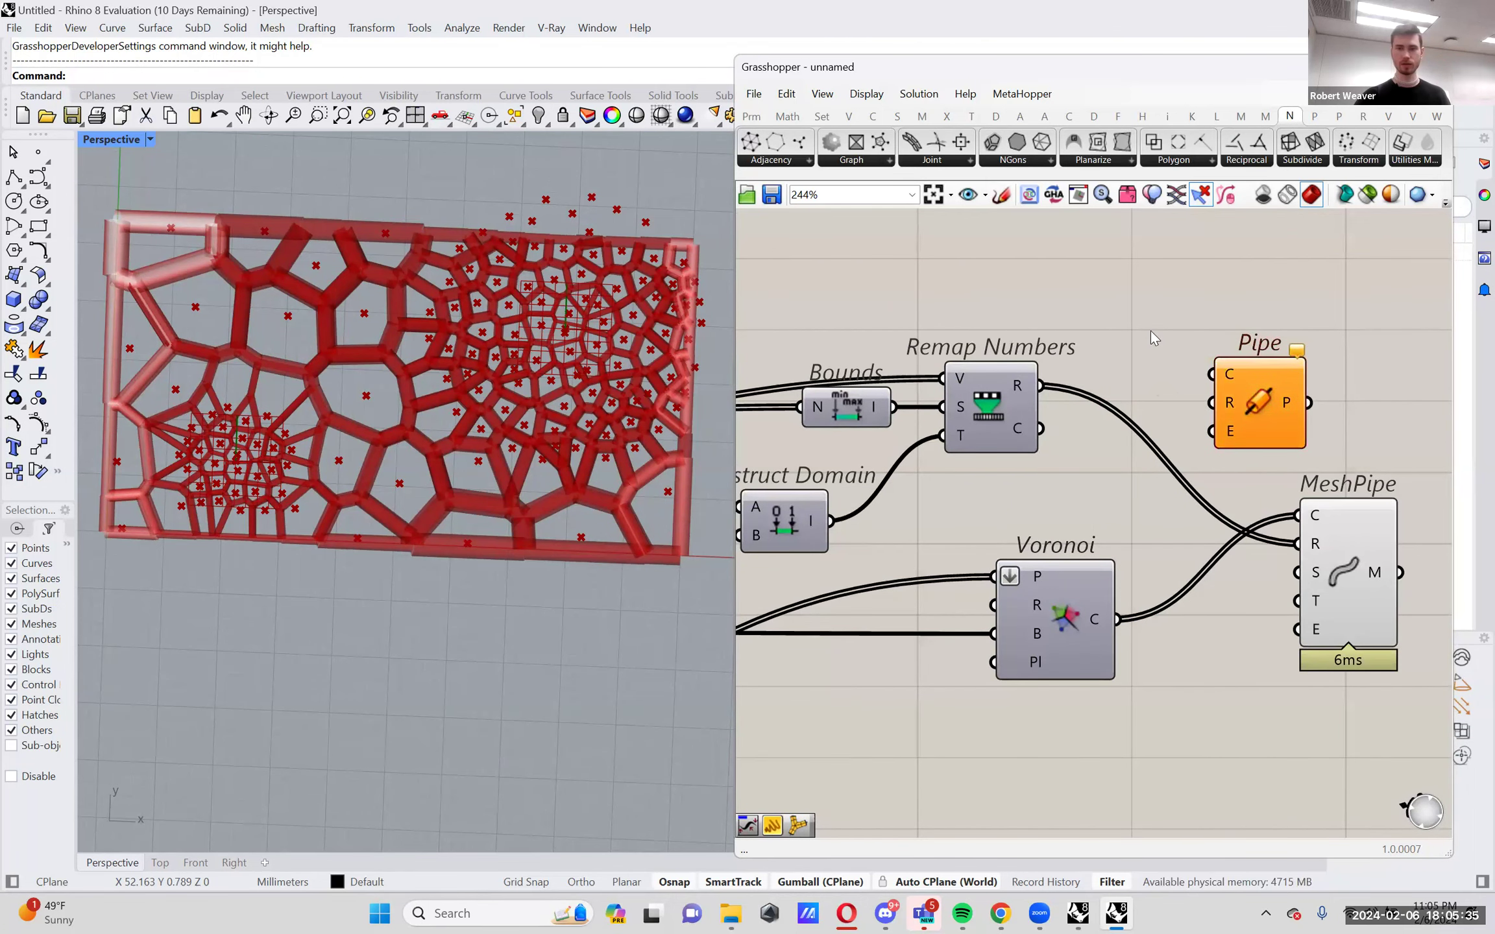
left_click_drag(1372, 550, 1381, 570)
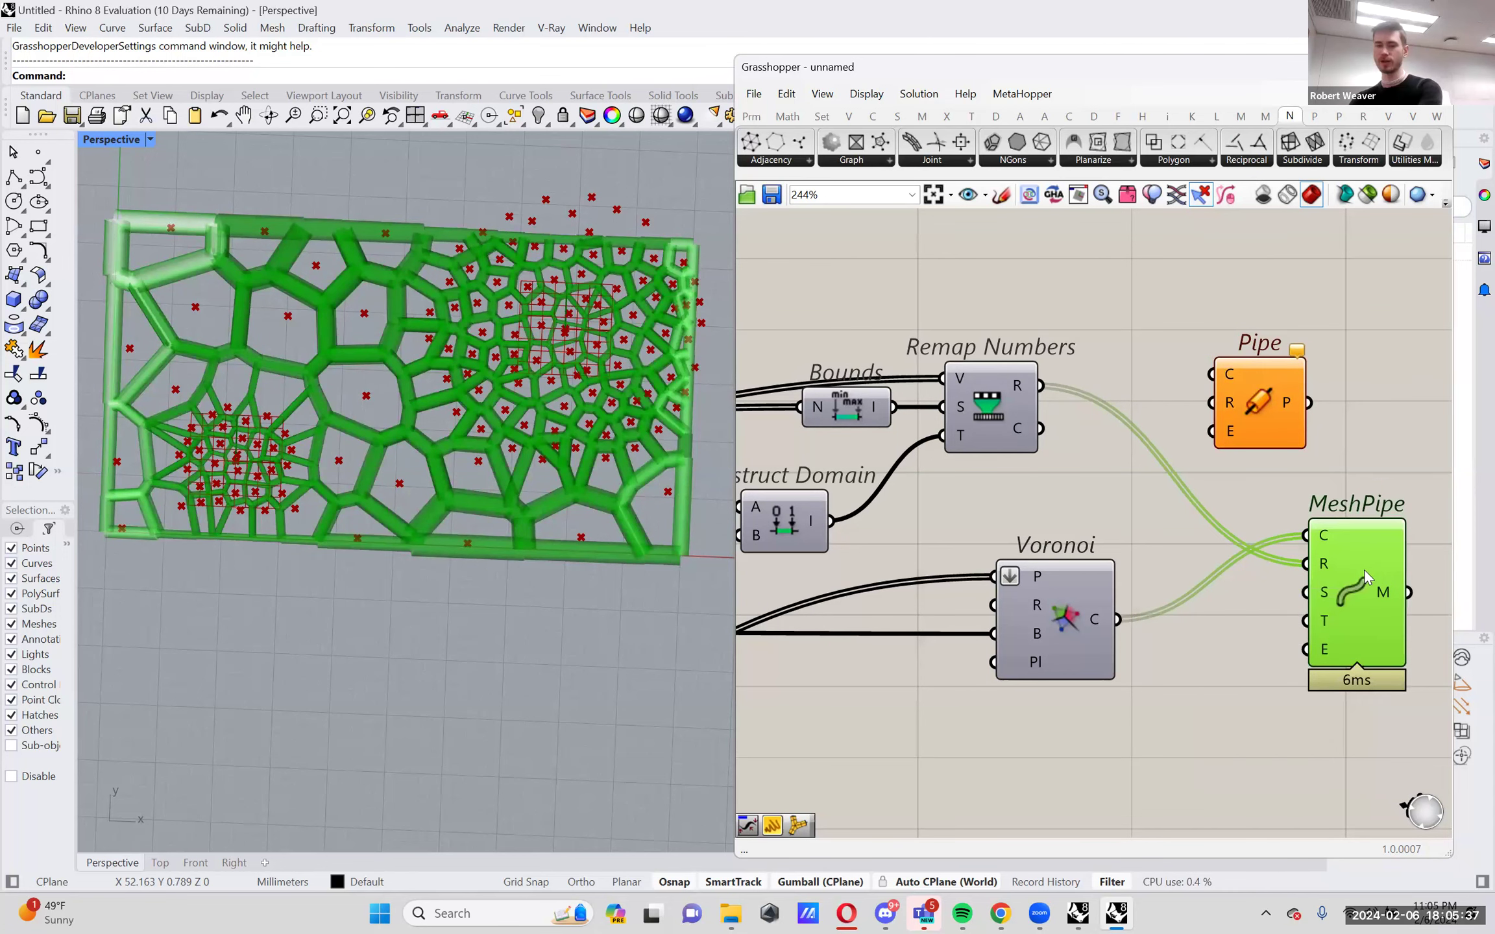
key("Delete")
left_click_drag(1117, 620, 1212, 374)
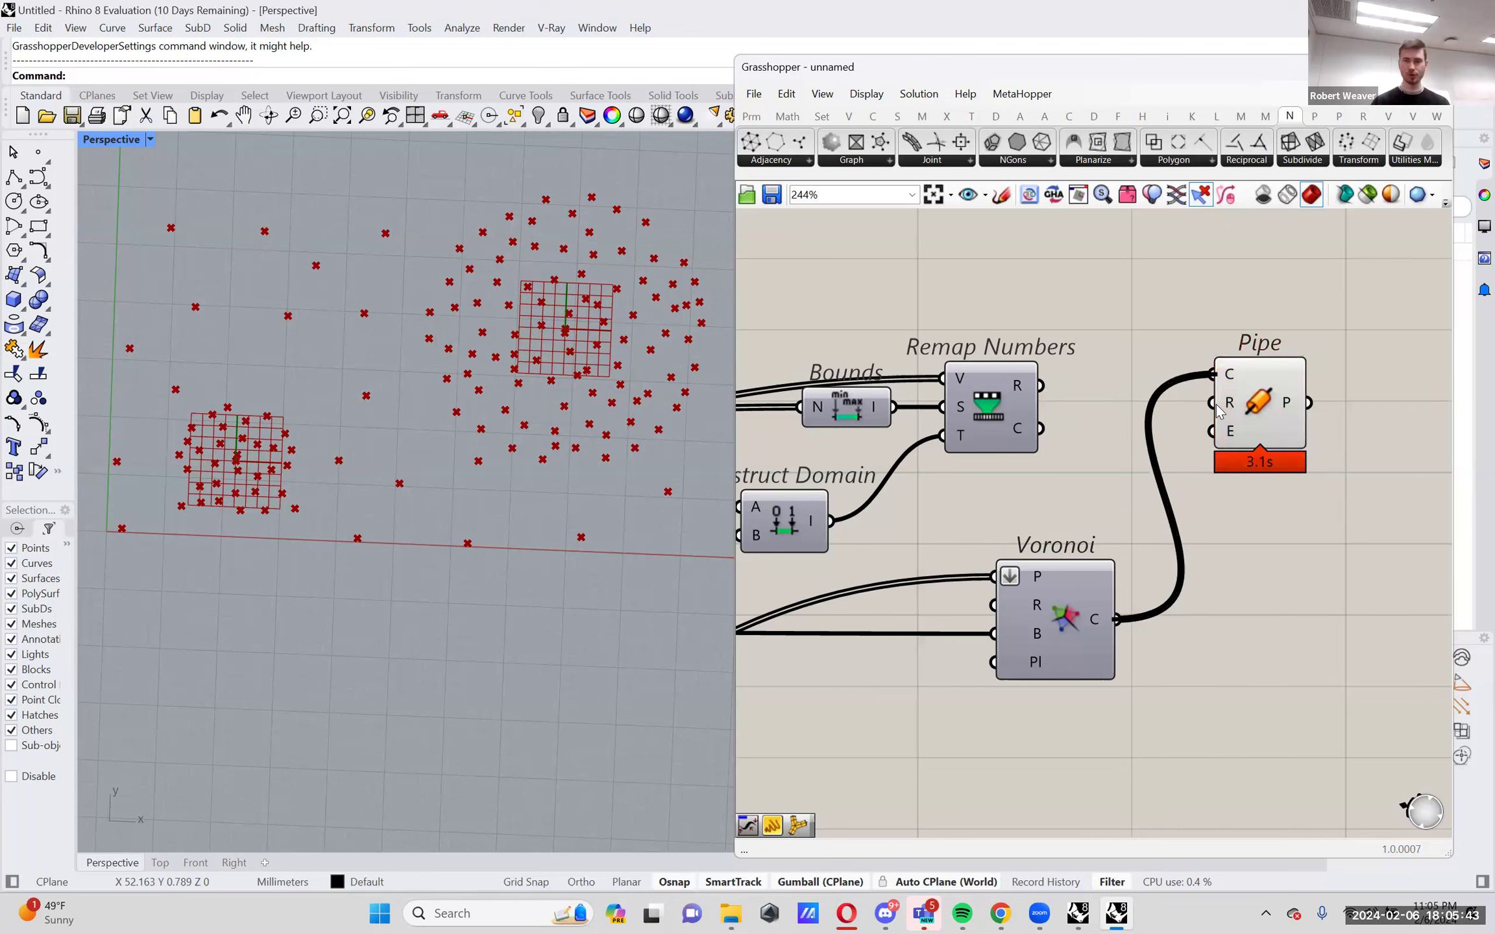
left_click_drag(1217, 406, 1217, 406)
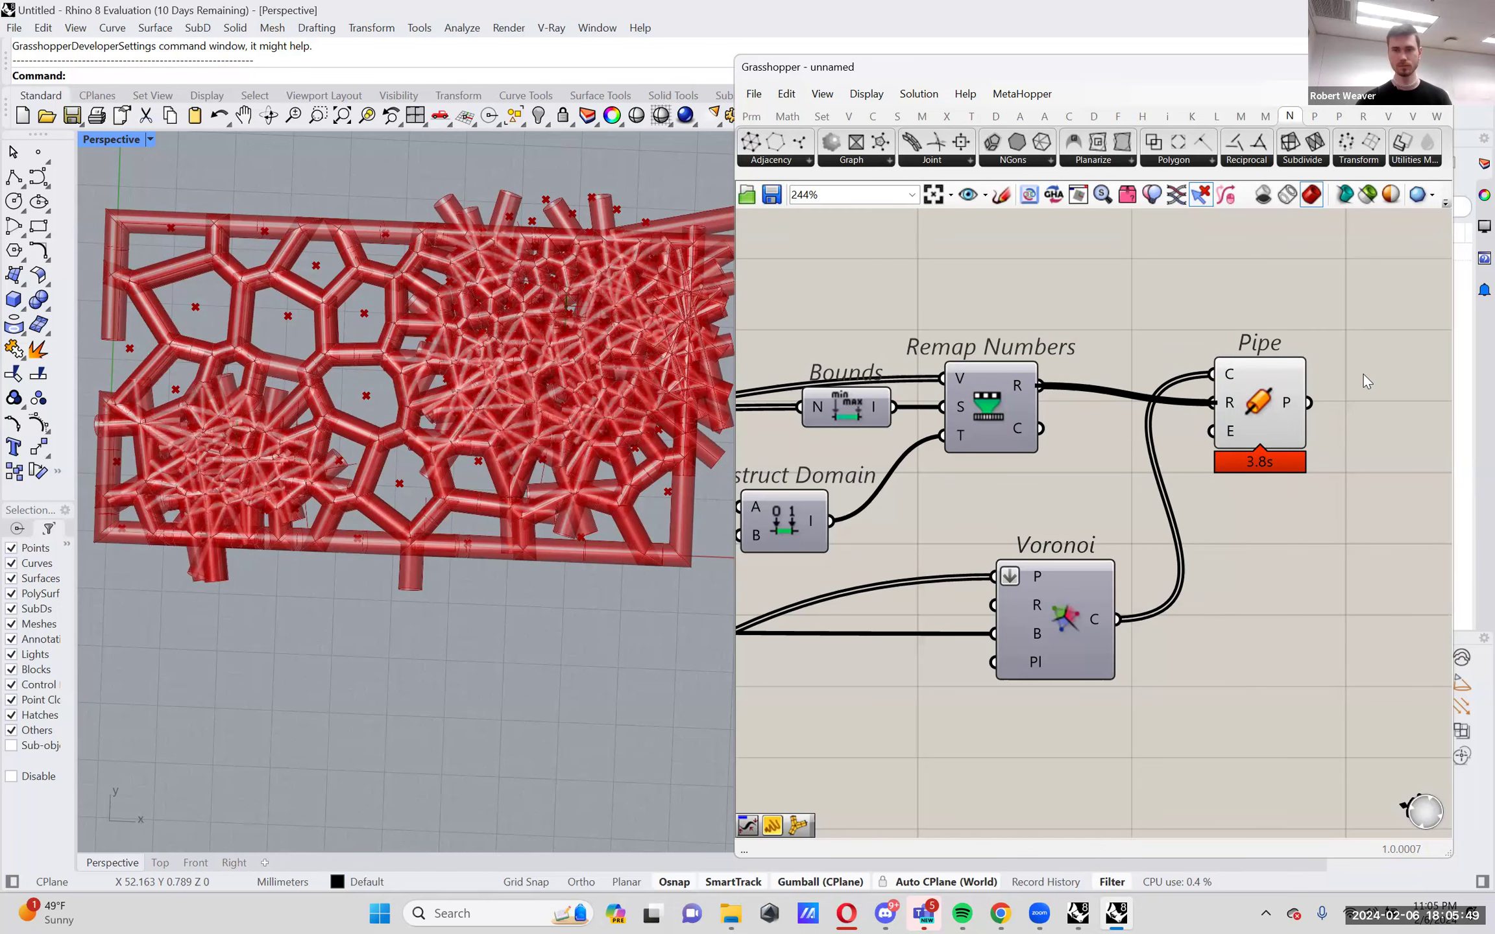
Examine the pipe joints and pipe ends along the panel's edges and around the dense Voronoi cells.
scroll(1363, 375, "down", 3)
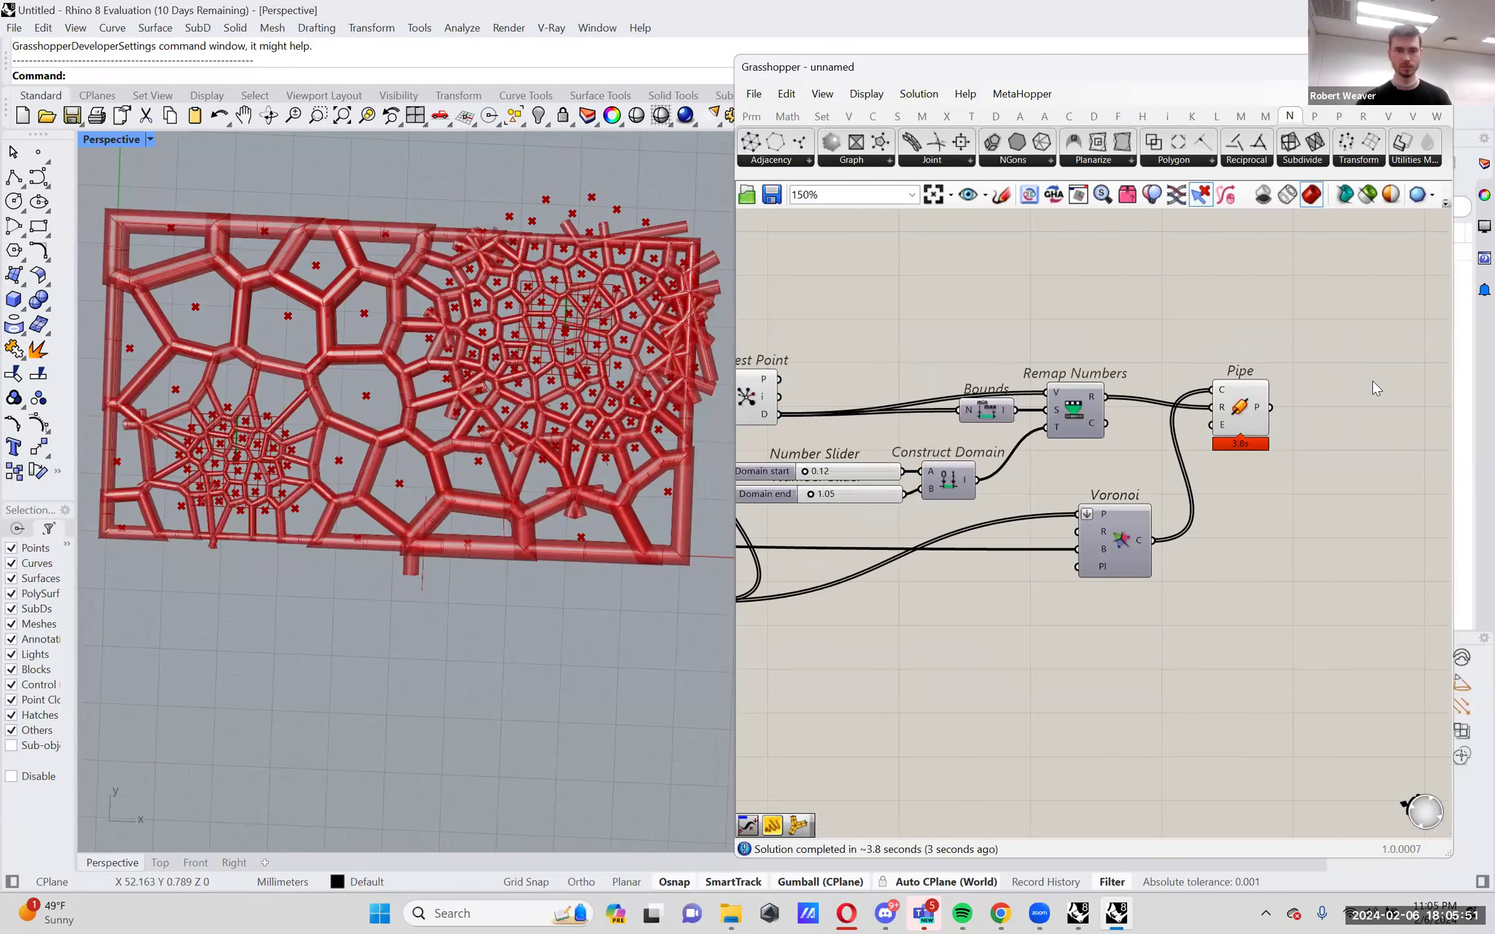
scroll(636, 394, "up", 3)
scroll(636, 394, "down", 2)
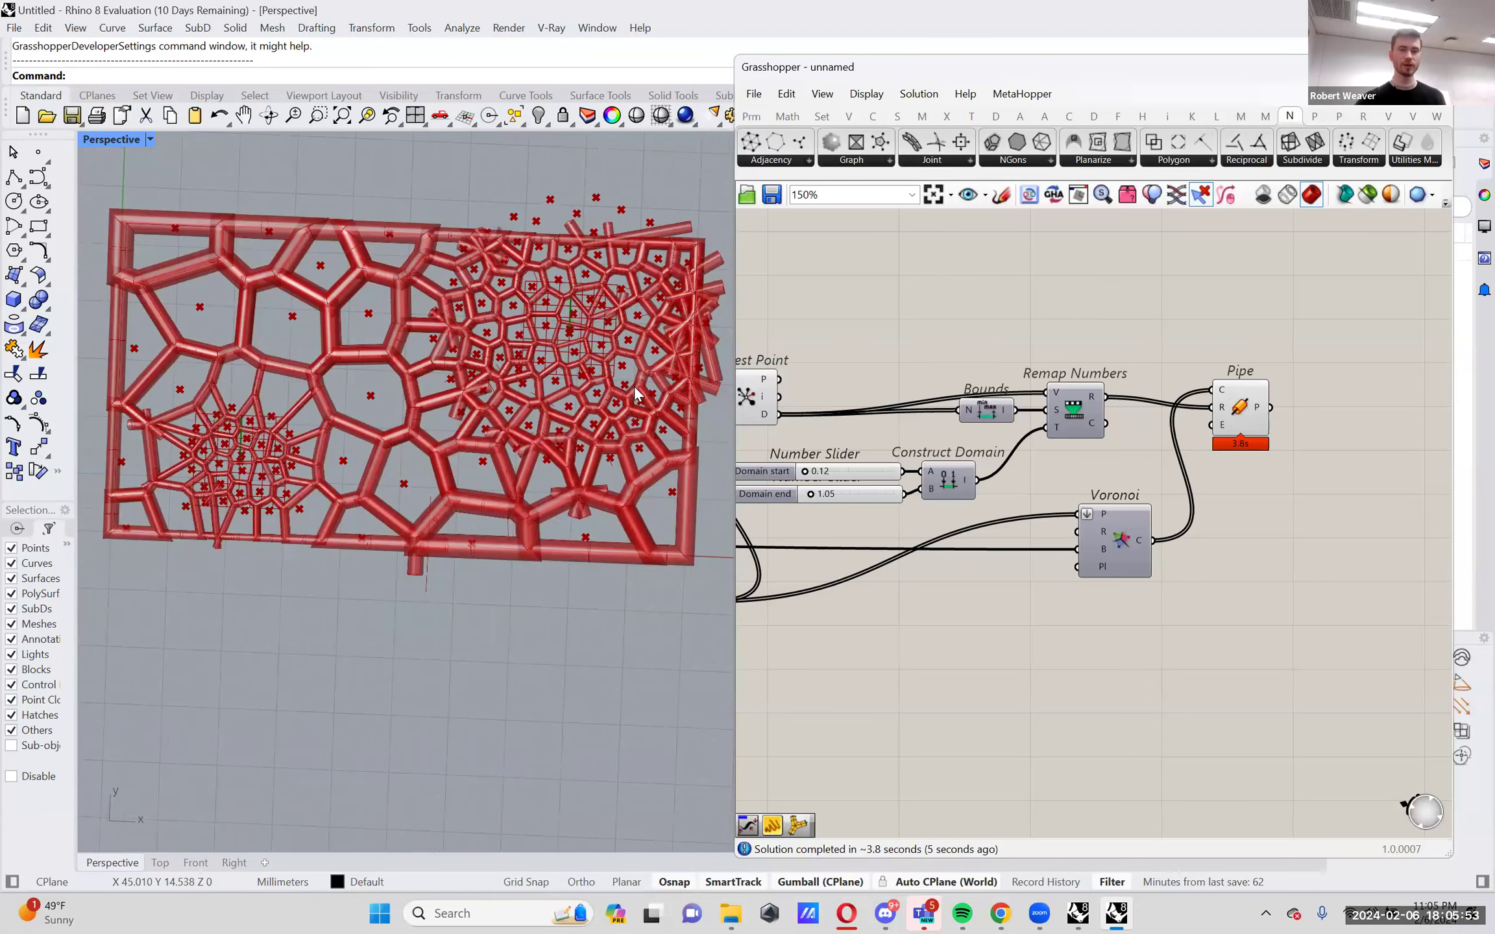
scroll(350, 601, "up", 3)
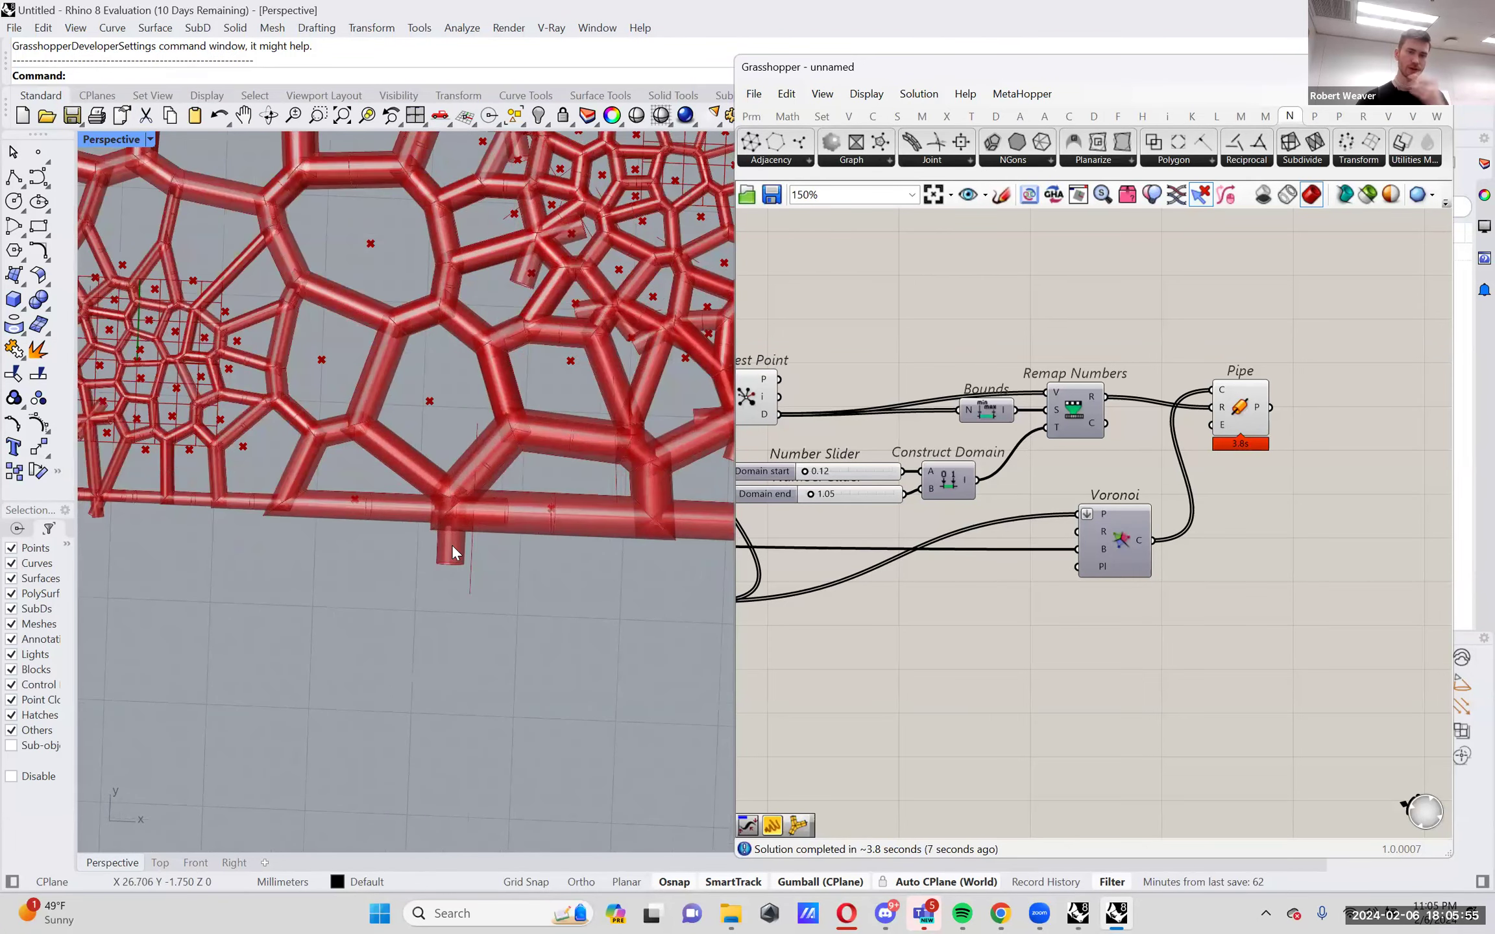
scroll(452, 552, "down", 2)
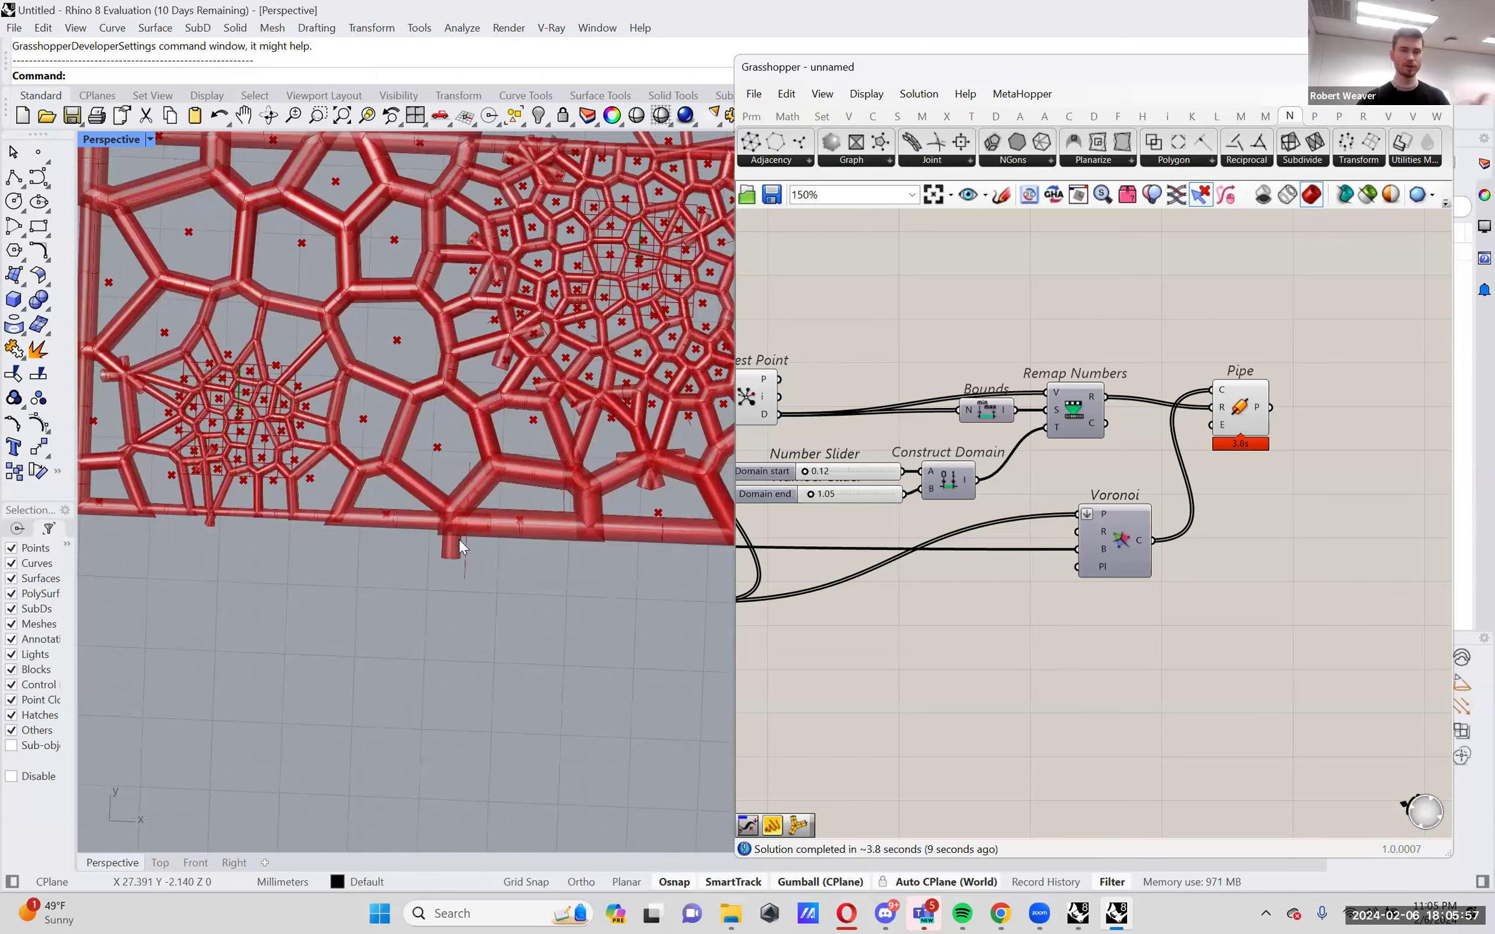
scroll(458, 546, "down", 4)
scroll(266, 509, "up", 3)
scroll(266, 509, "down", 3)
scroll(411, 502, "up", 1)
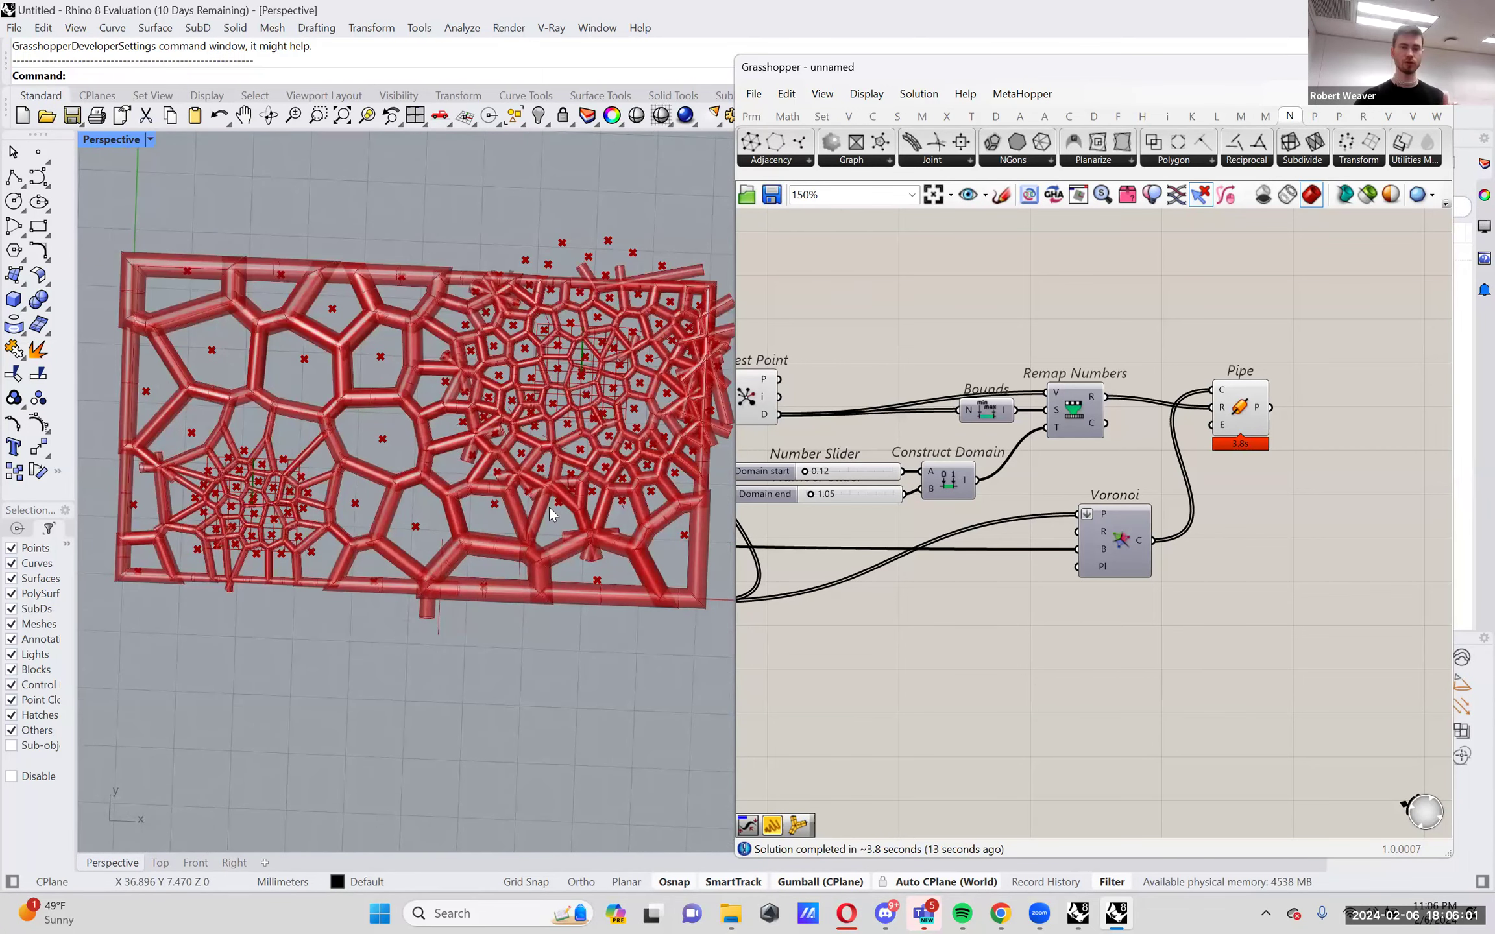
scroll(1056, 584, "down", 3)
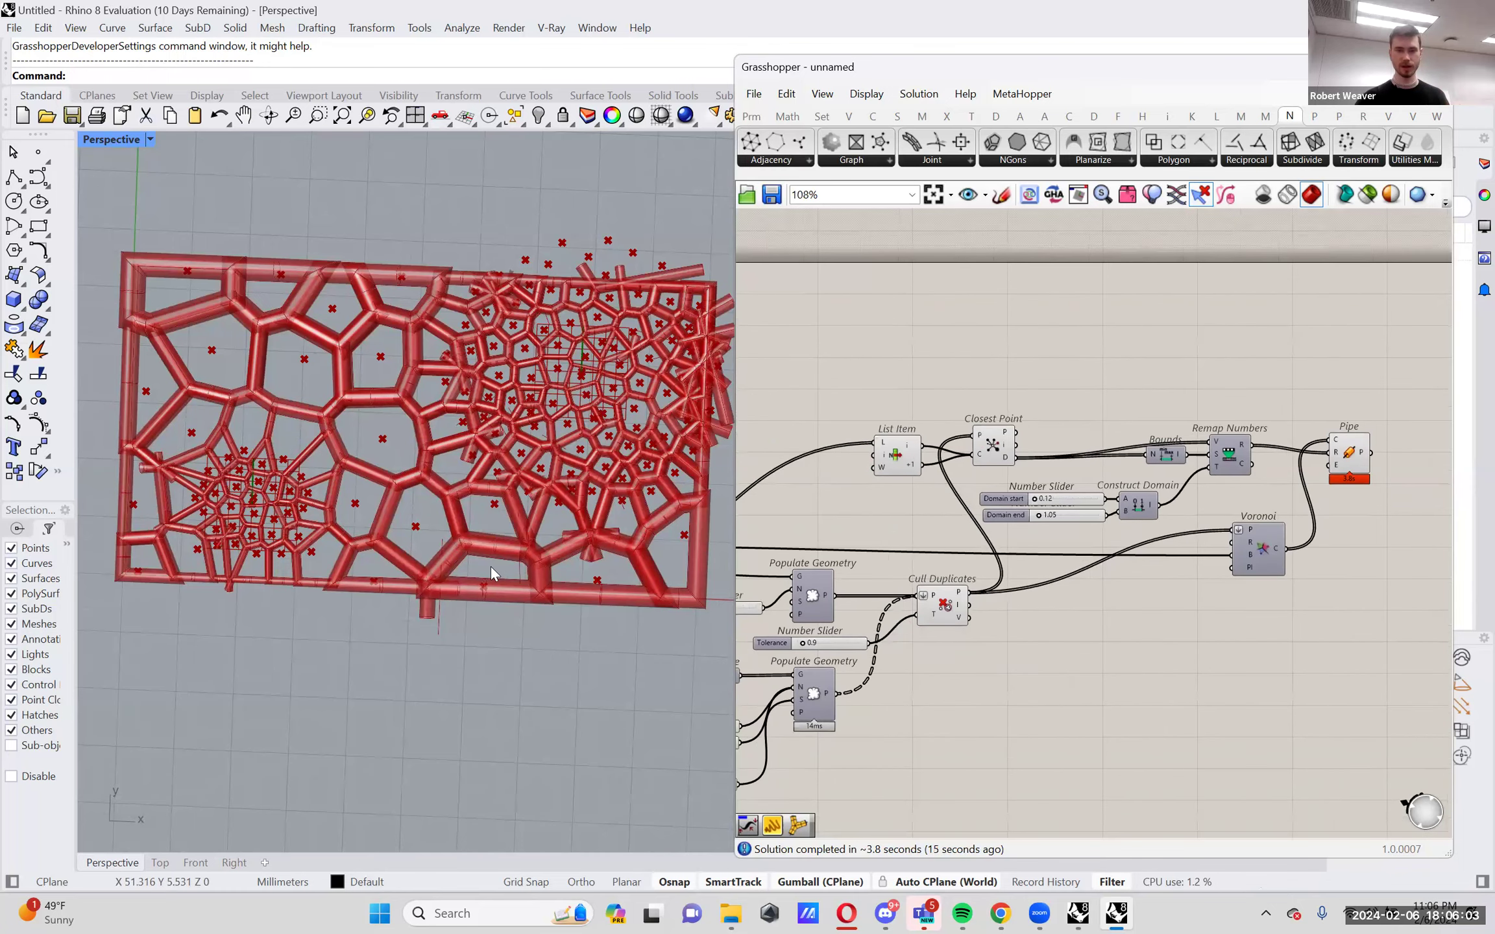
scroll(406, 556, "up", 2)
scroll(406, 556, "down", 3)
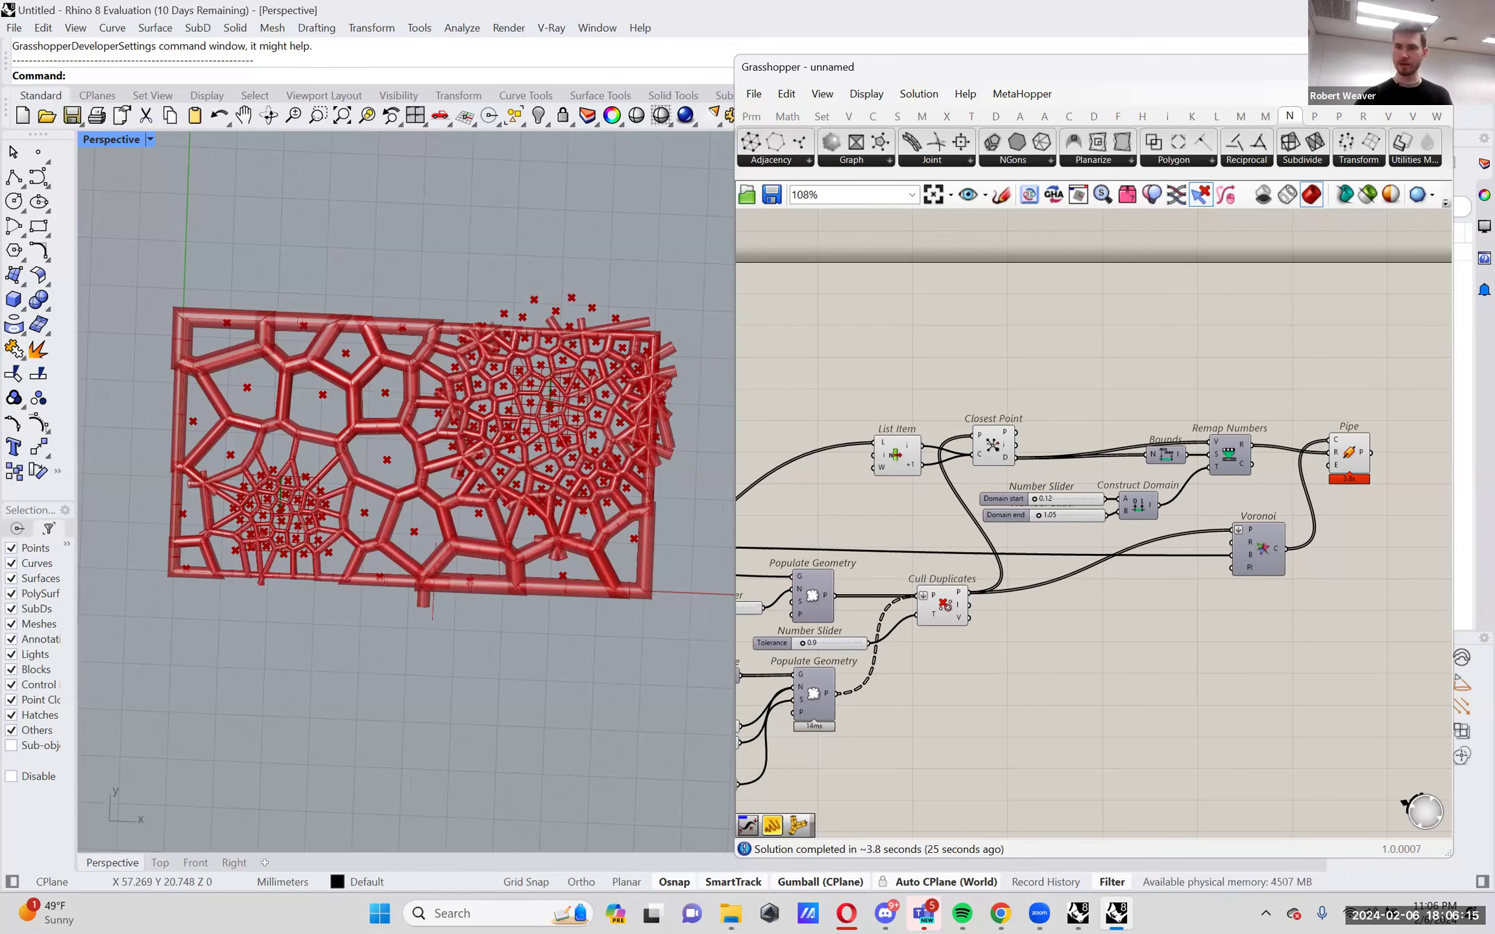
Switch to the VoronoiDualAttractorPoints2023 definition and examine the shape of its pipes around the individual cells.
left_click(1396, 281)
scroll(196, 496, "down", 7)
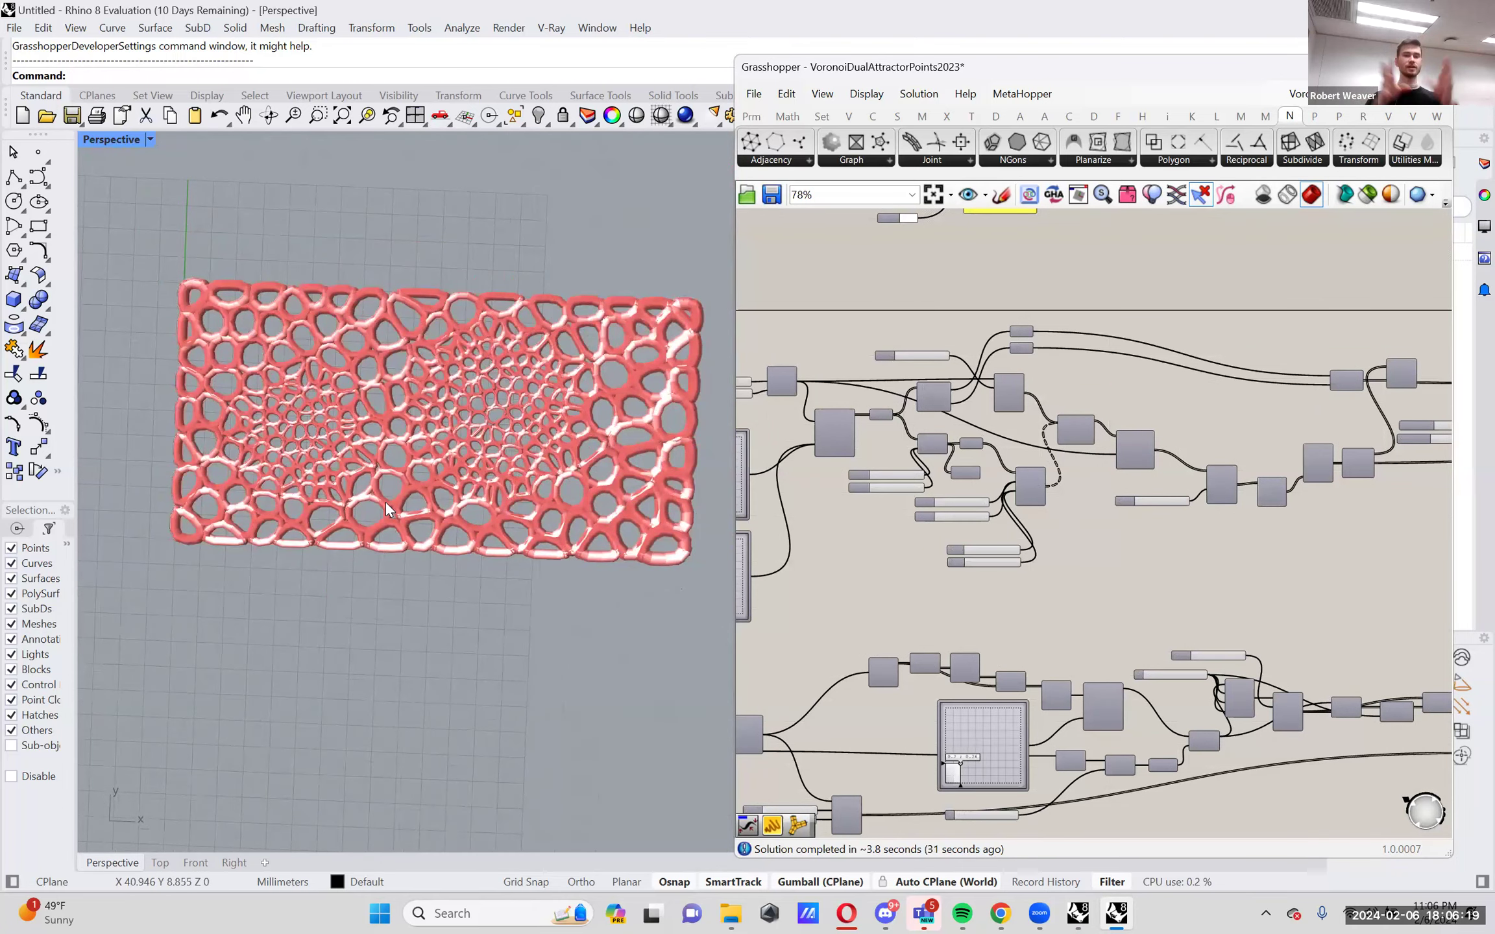
scroll(367, 529, "up", 3)
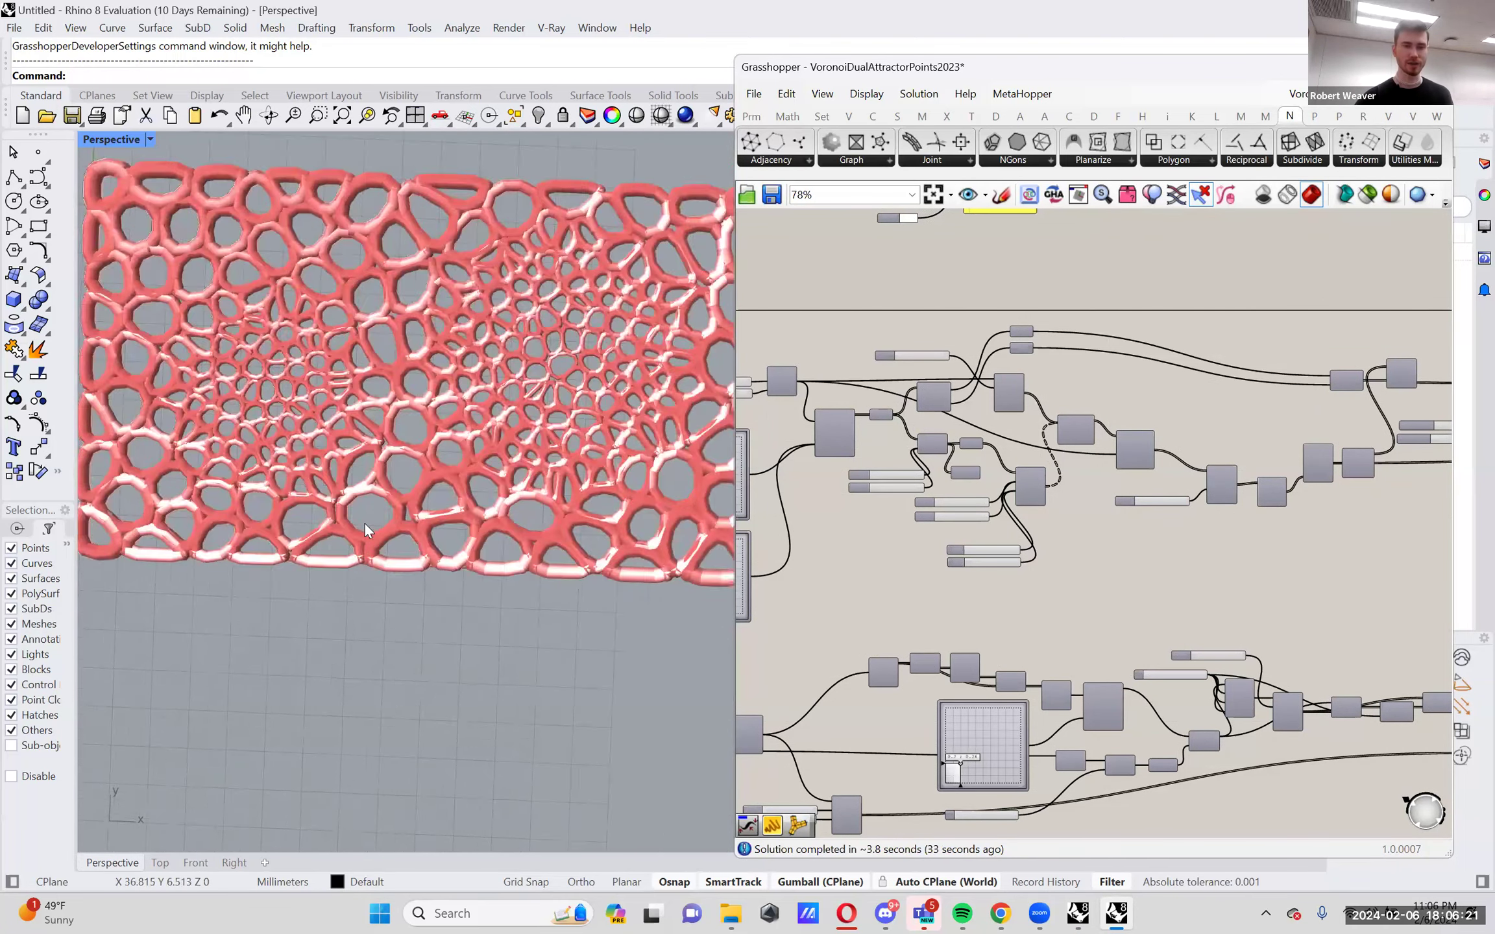
scroll(354, 561, "up", 4)
scroll(353, 571, "down", 3)
scroll(354, 571, "up", 3)
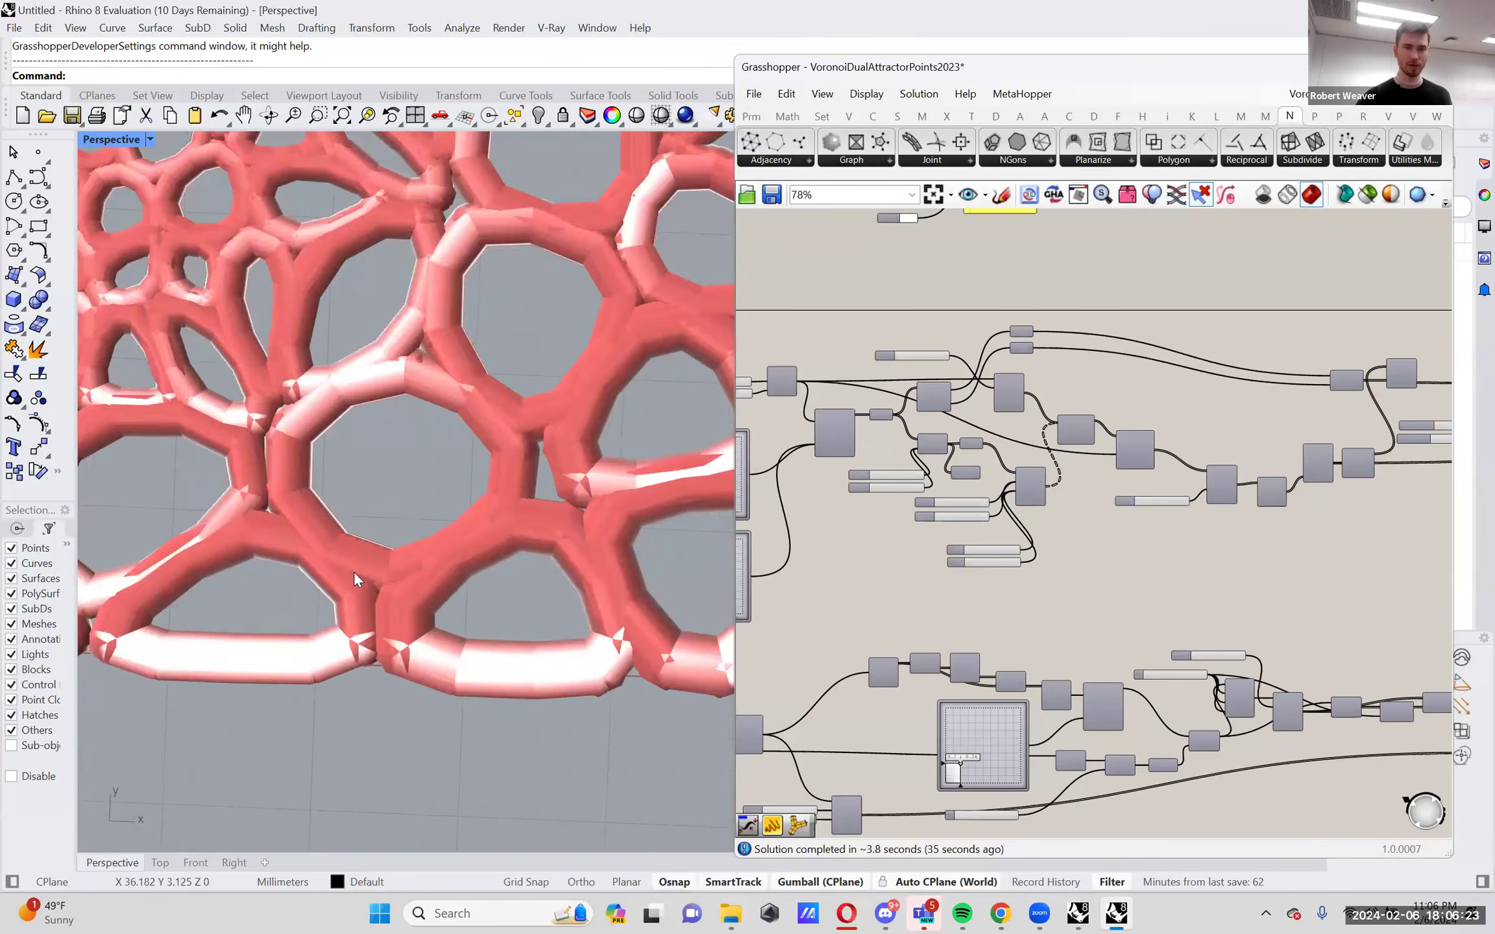
scroll(354, 571, "down", 6)
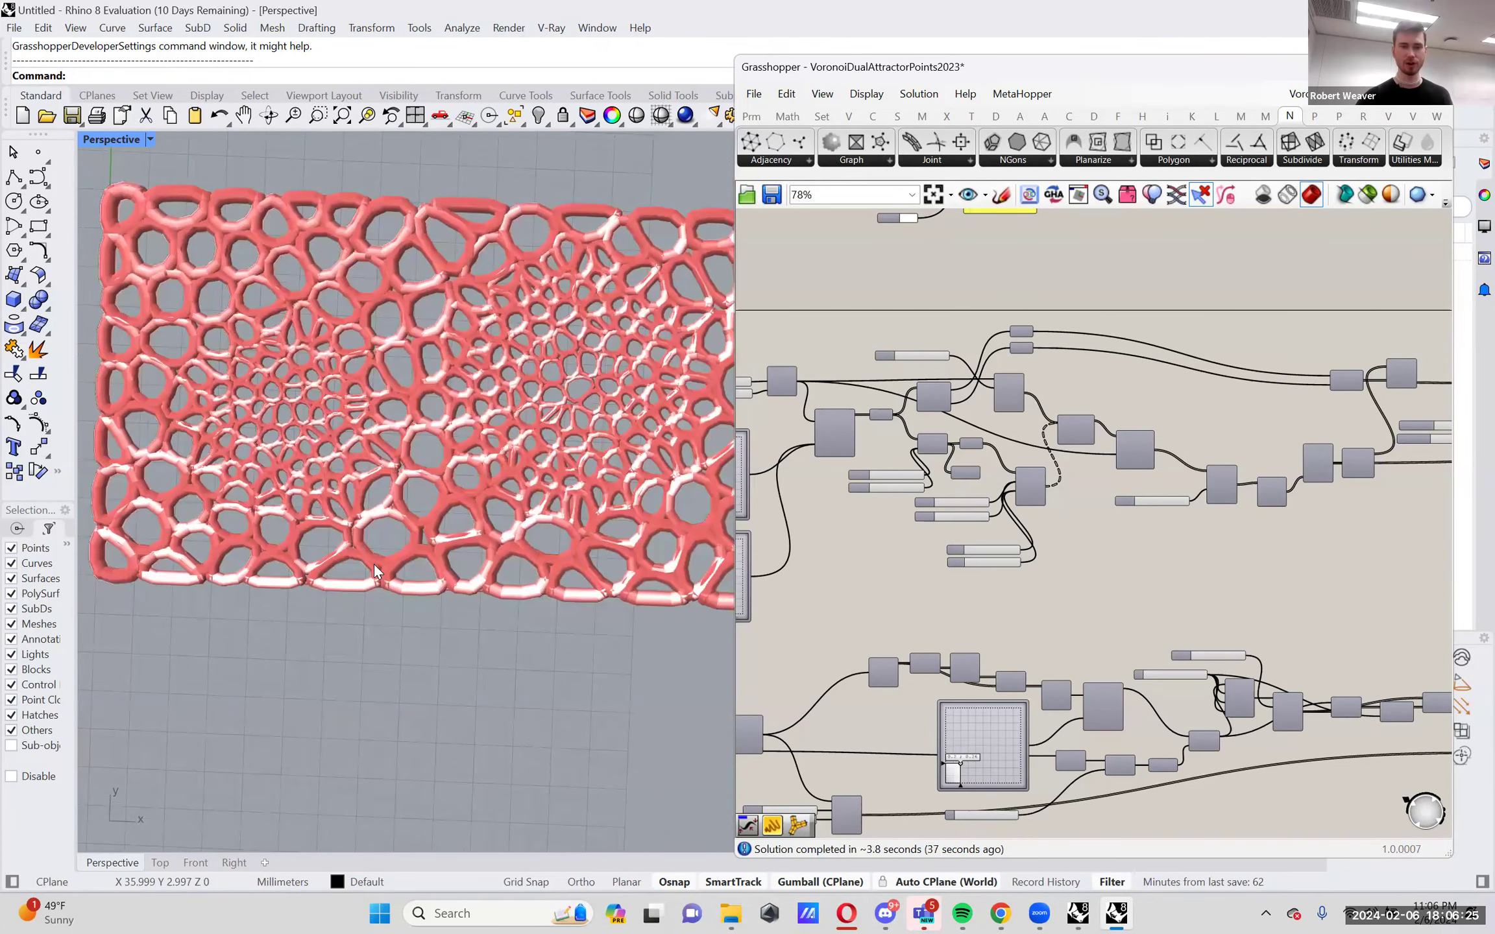
scroll(373, 571, "up", 2)
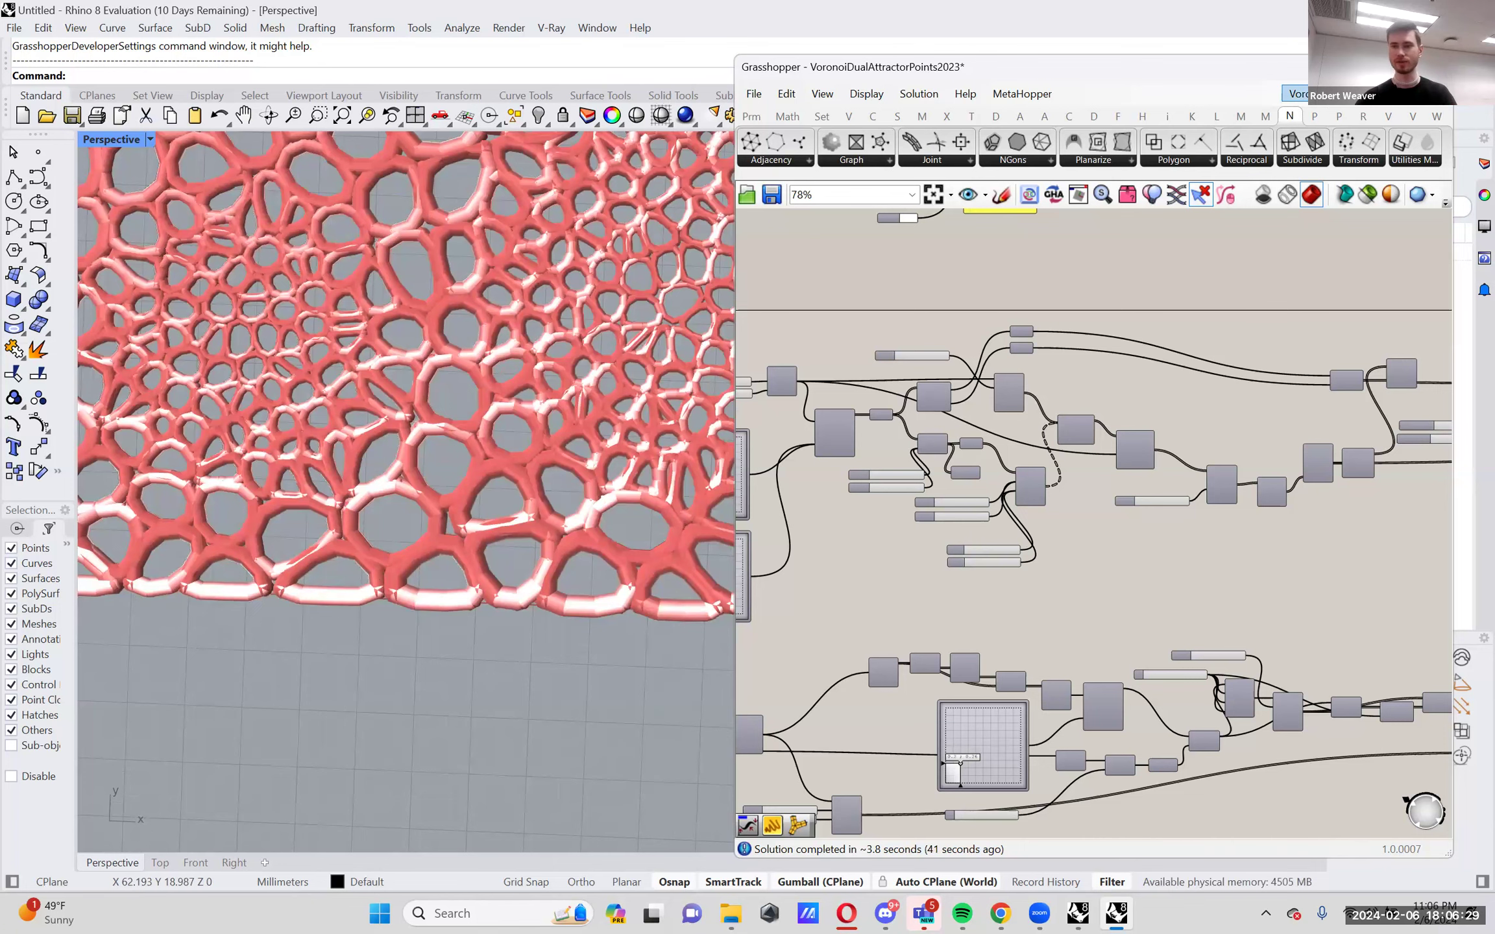
Return to the unnamed definition, move Pipe further away from Remap Numbers and disable it.
mouse_move(1297, 94)
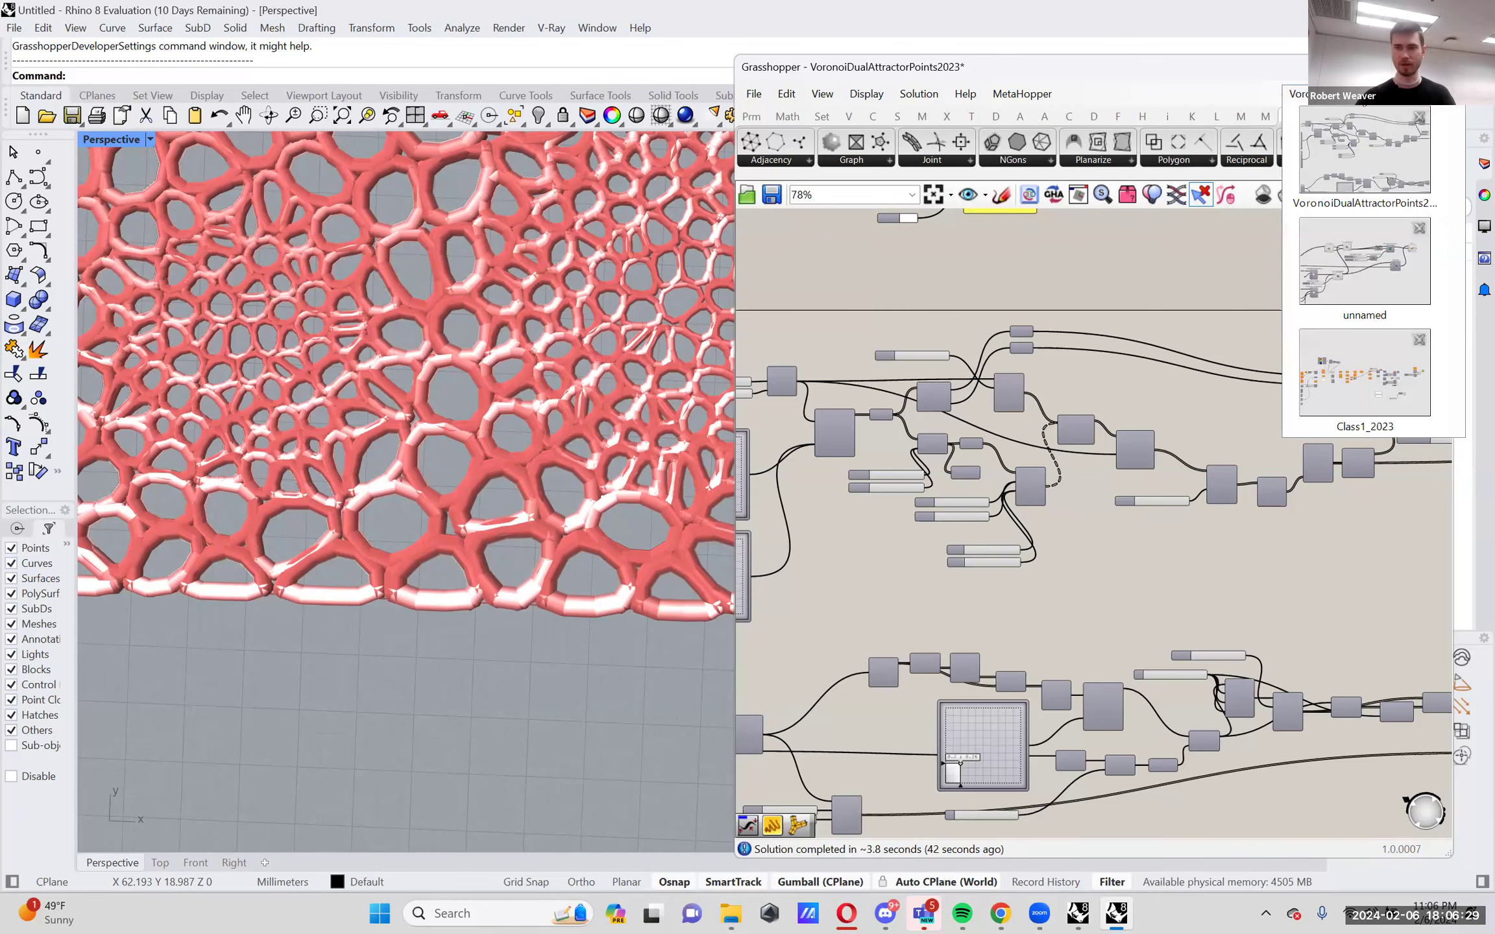
left_click(1368, 256)
right_click_drag(978, 646, 1033, 614)
right_click_drag(1378, 530, 1191, 550)
scroll(1208, 524, "up", 4)
right_click_drag(1276, 349, 1001, 383)
left_click_drag(1004, 390, 1316, 286)
right_click(1267, 307)
left_click(1304, 366)
left_click(1199, 477)
Turn on the Voronoi component's preview and examine the cell outlines across the panel.
right_click_drag(834, 608, 935, 576)
right_click(898, 550)
left_click(920, 586)
left_click_drag(911, 556, 918, 565)
scroll(320, 515, "down", 4)
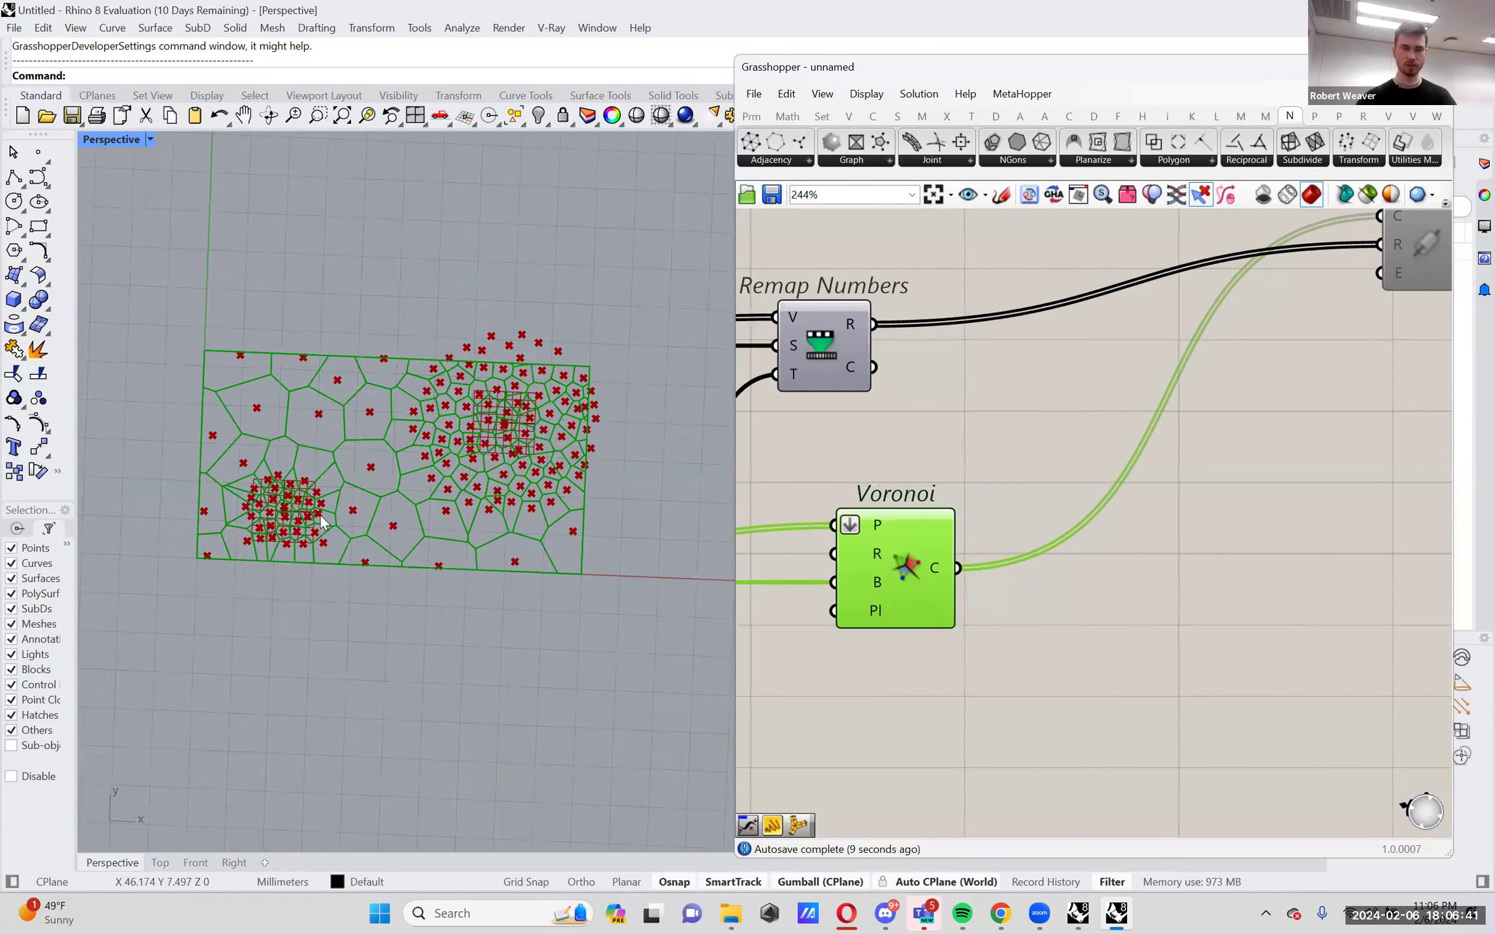
scroll(320, 515, "up", 5)
mouse_move(401, 518)
right_mouse_down("shift")
mouse_move(394, 537)
mouse_move(397, 516)
right_mouse_up("shift")
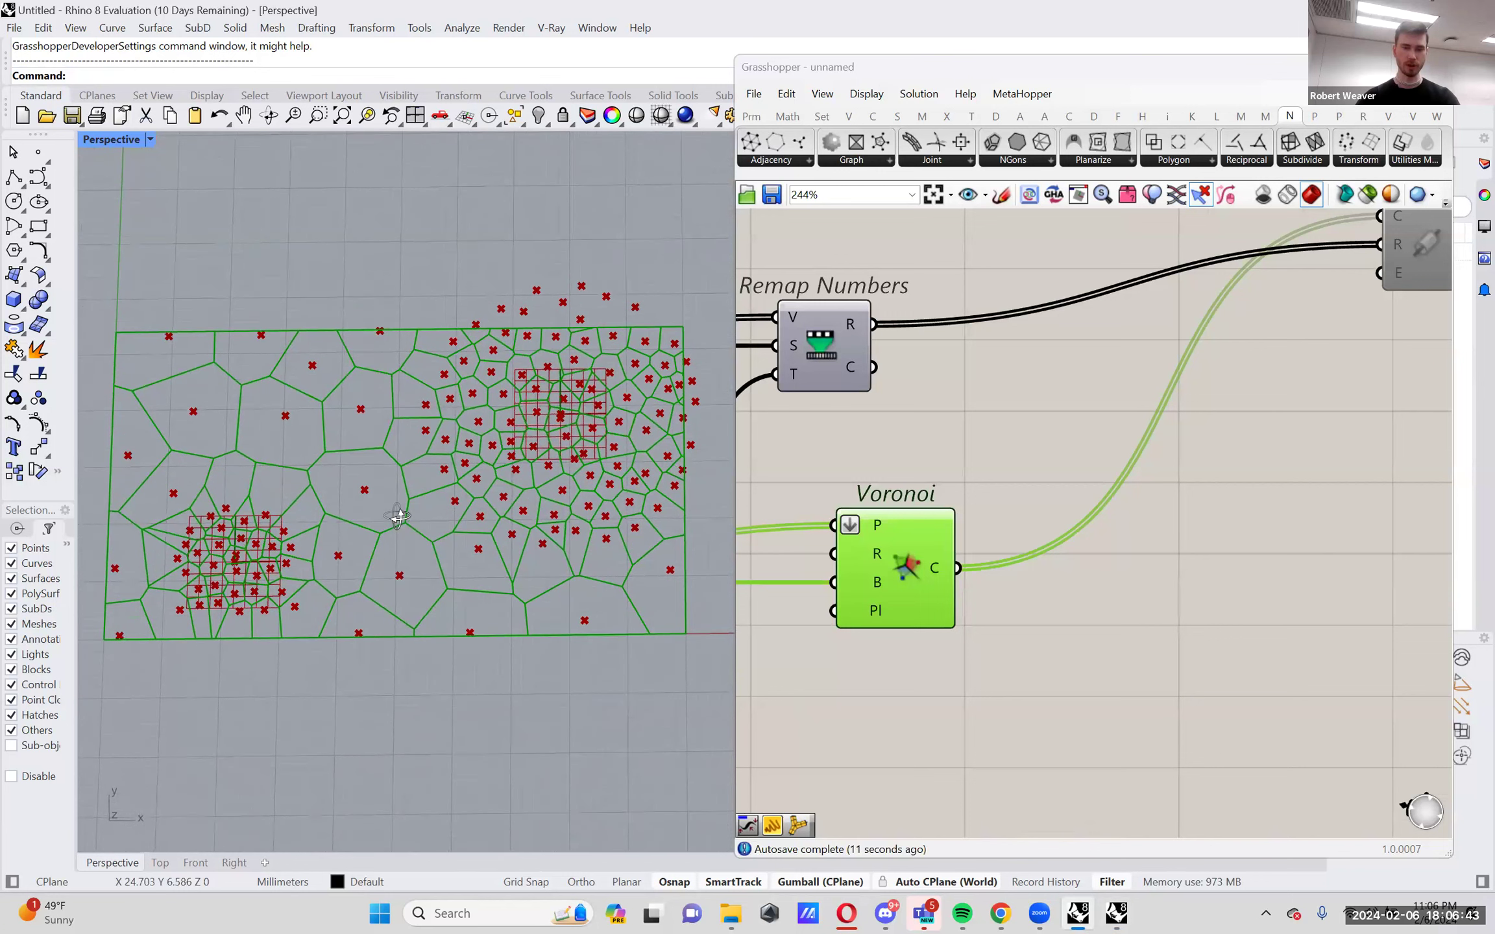
mouse_move(980, 481)
right_mouse_down()
mouse_move(964, 472)
mouse_move(987, 478)
right_mouse_up()
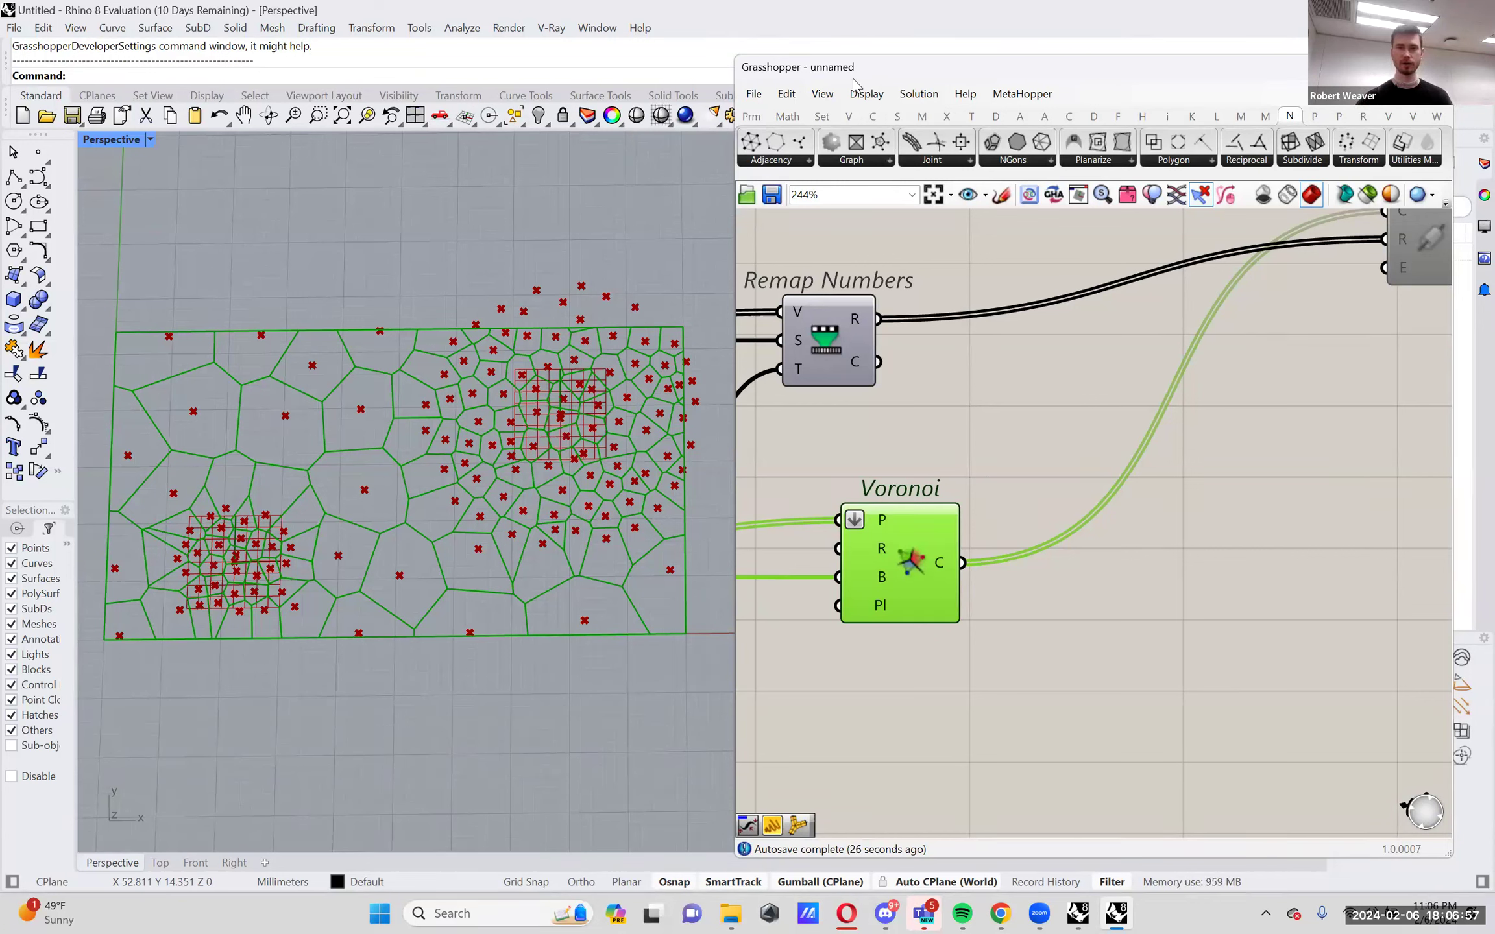
Add a Smooth Polyline component beyond Voronoi and wire Voronoi's cells into its P input.
left_click(870, 125)
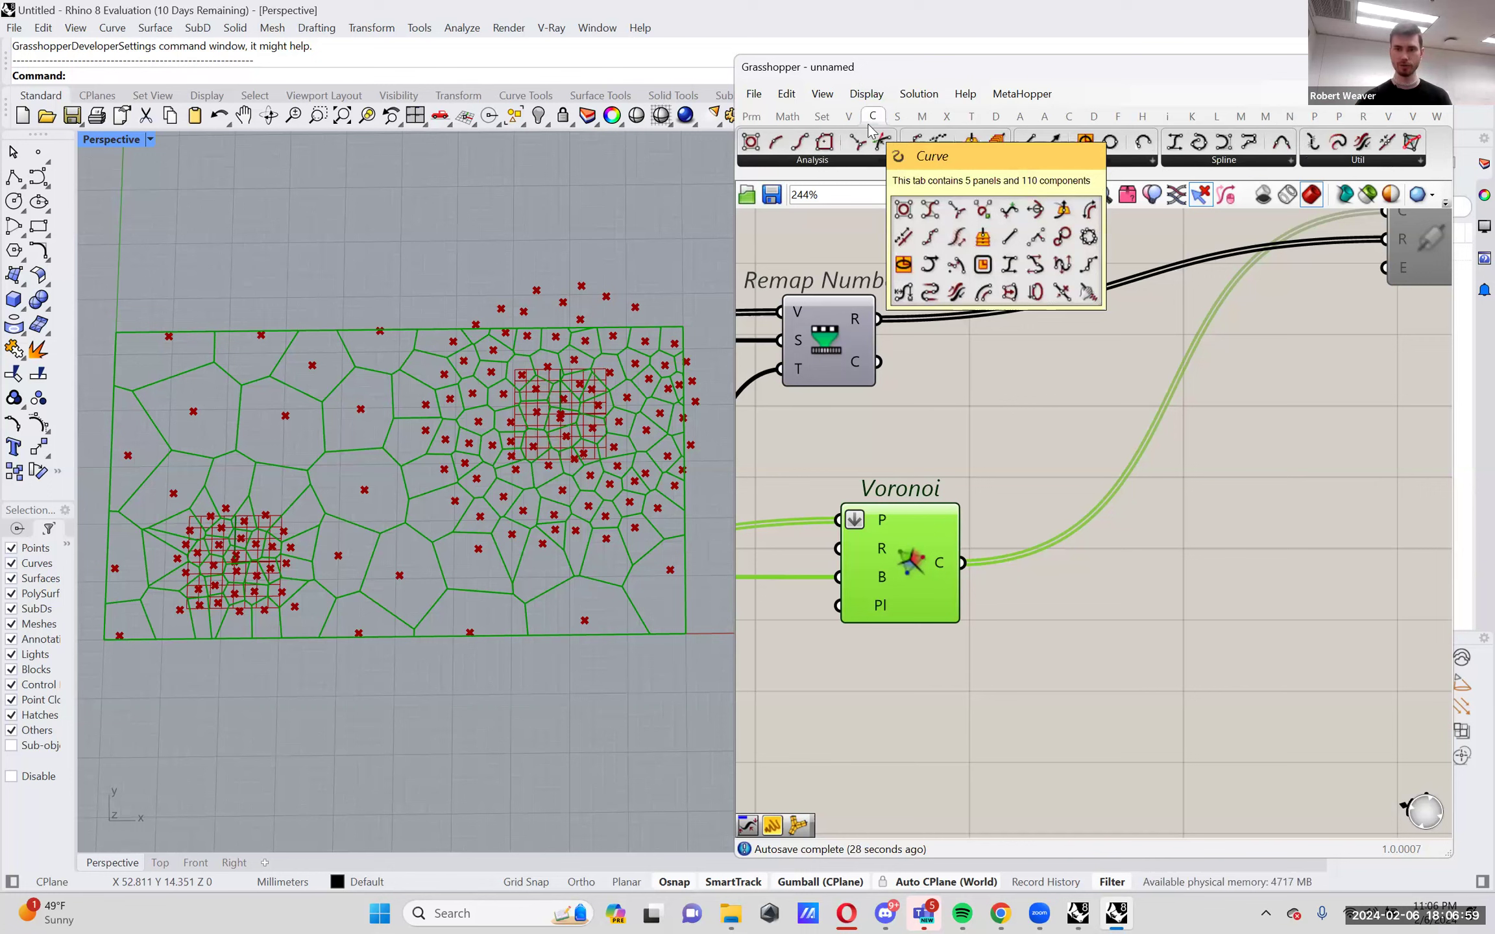
left_click(1346, 165)
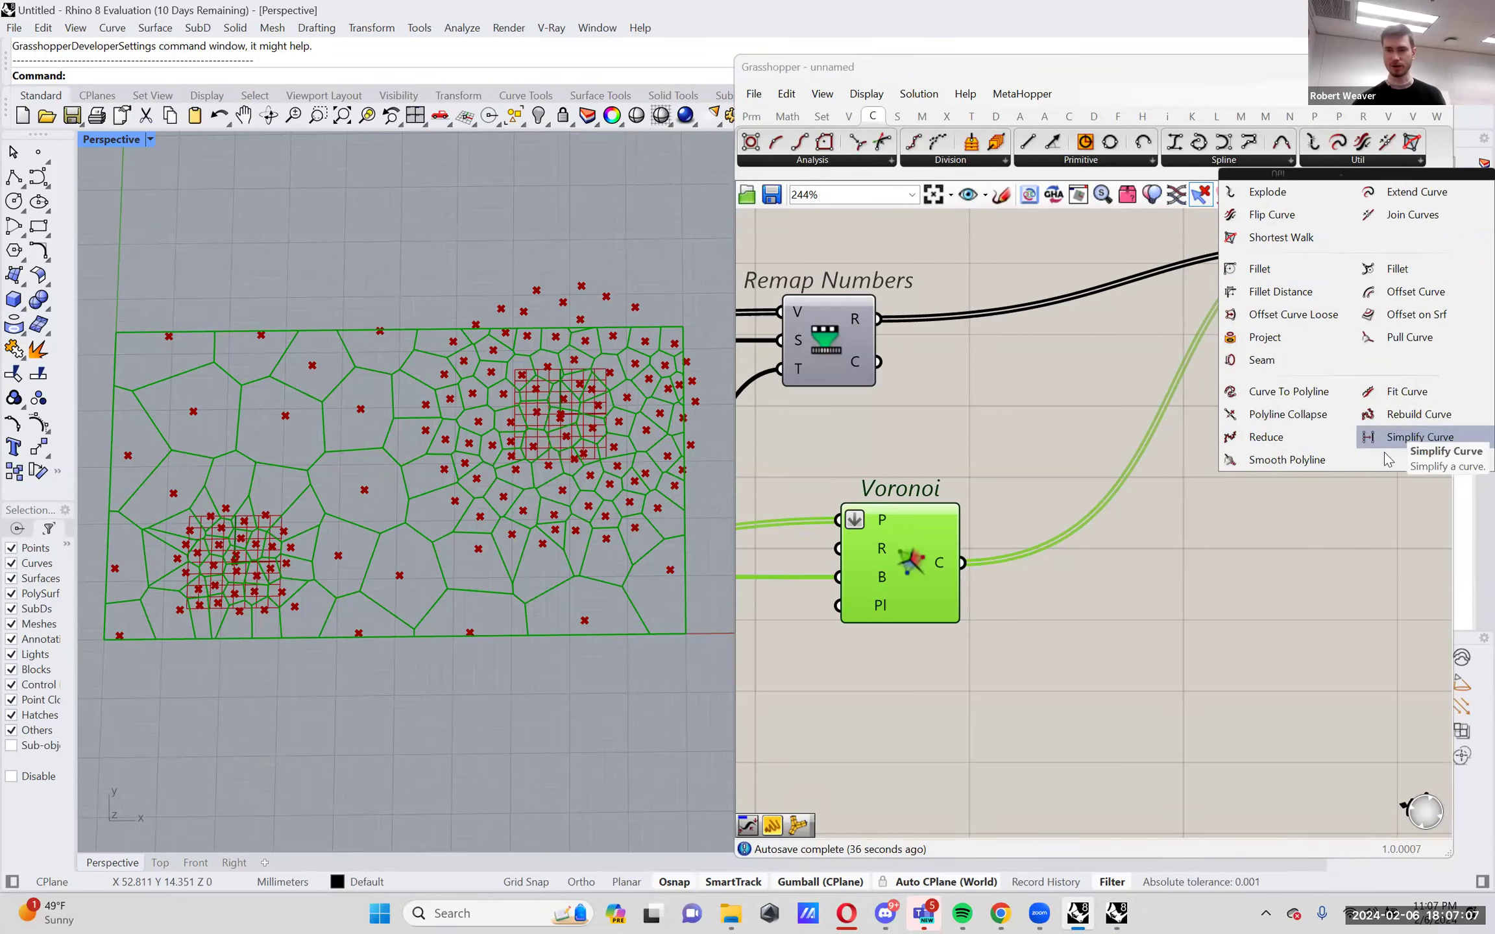
left_click(1302, 463)
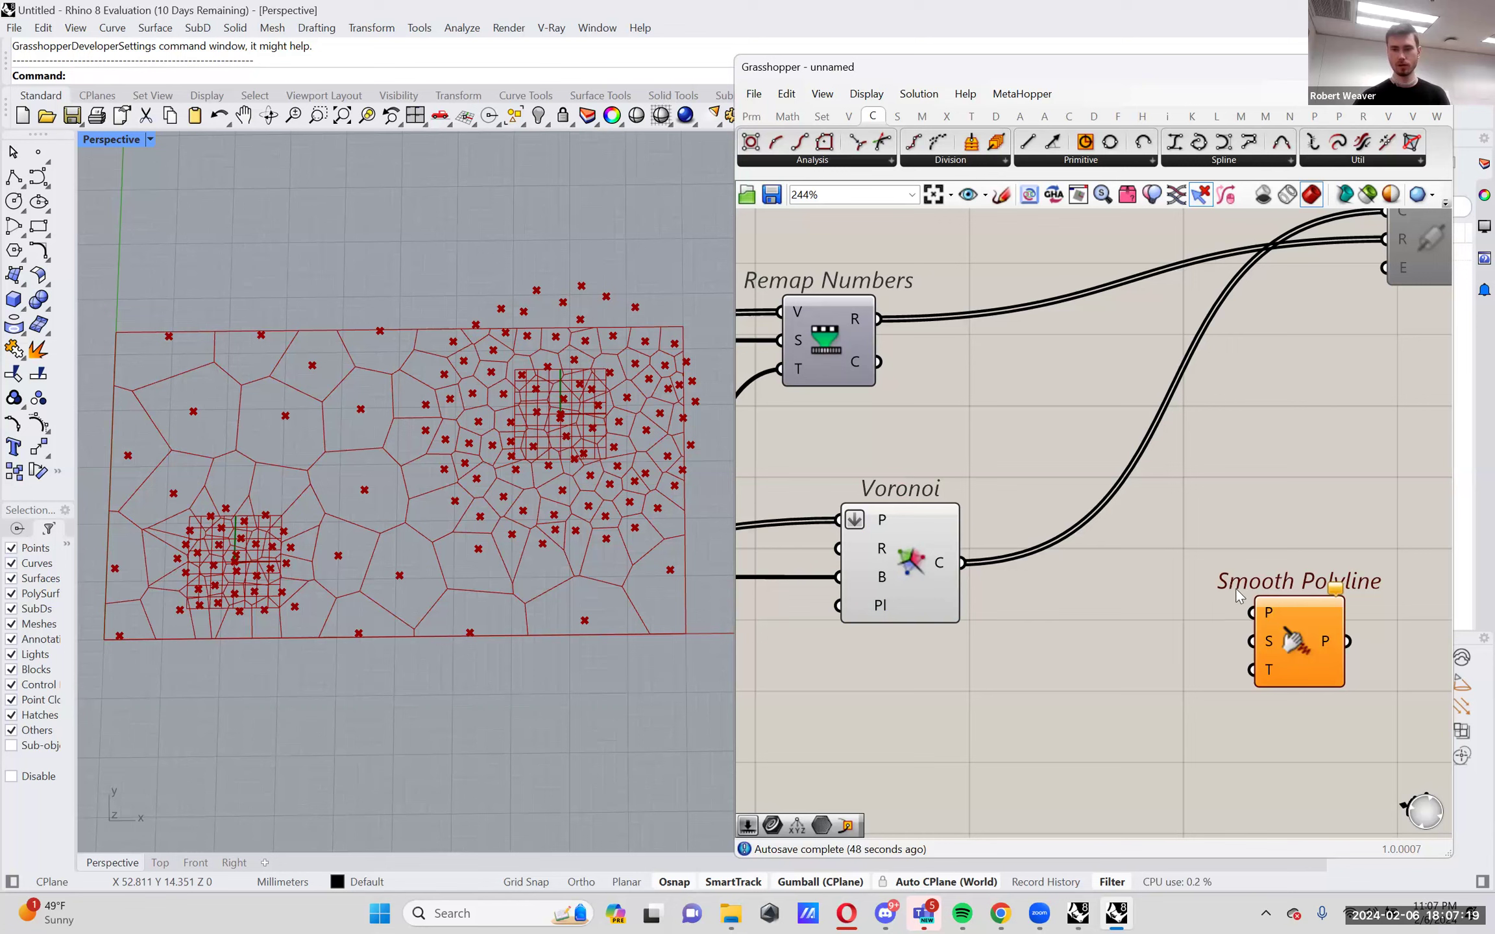
left_click_drag(966, 564, 1252, 612)
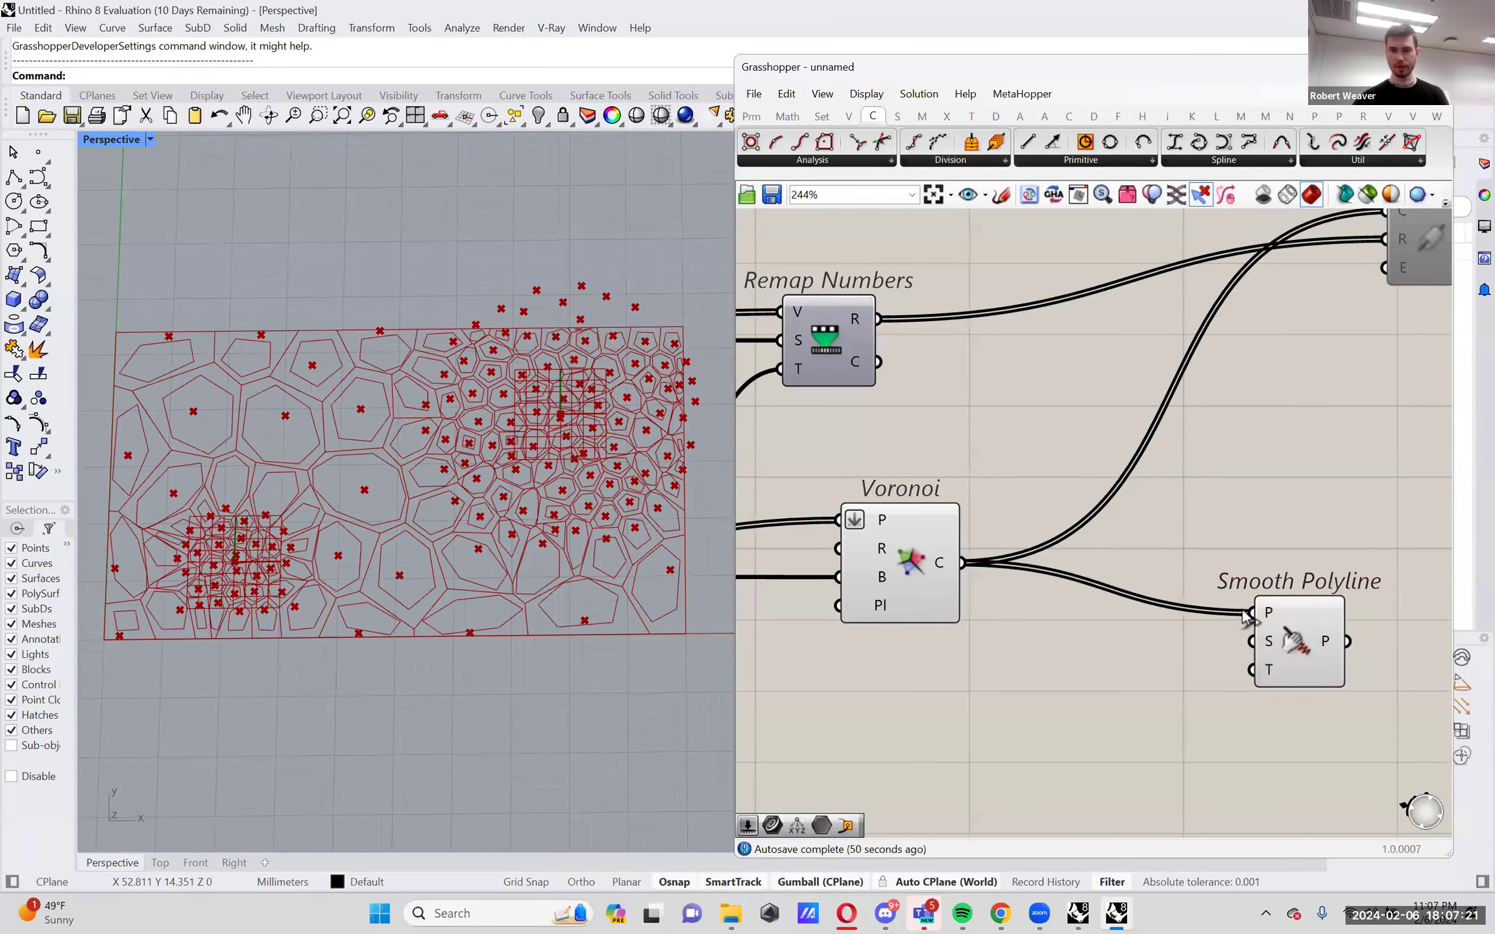
Compare the Voronoi cells with the smoothed polylines, check the P input's data and turn off Voronoi's preview.
left_click(931, 549)
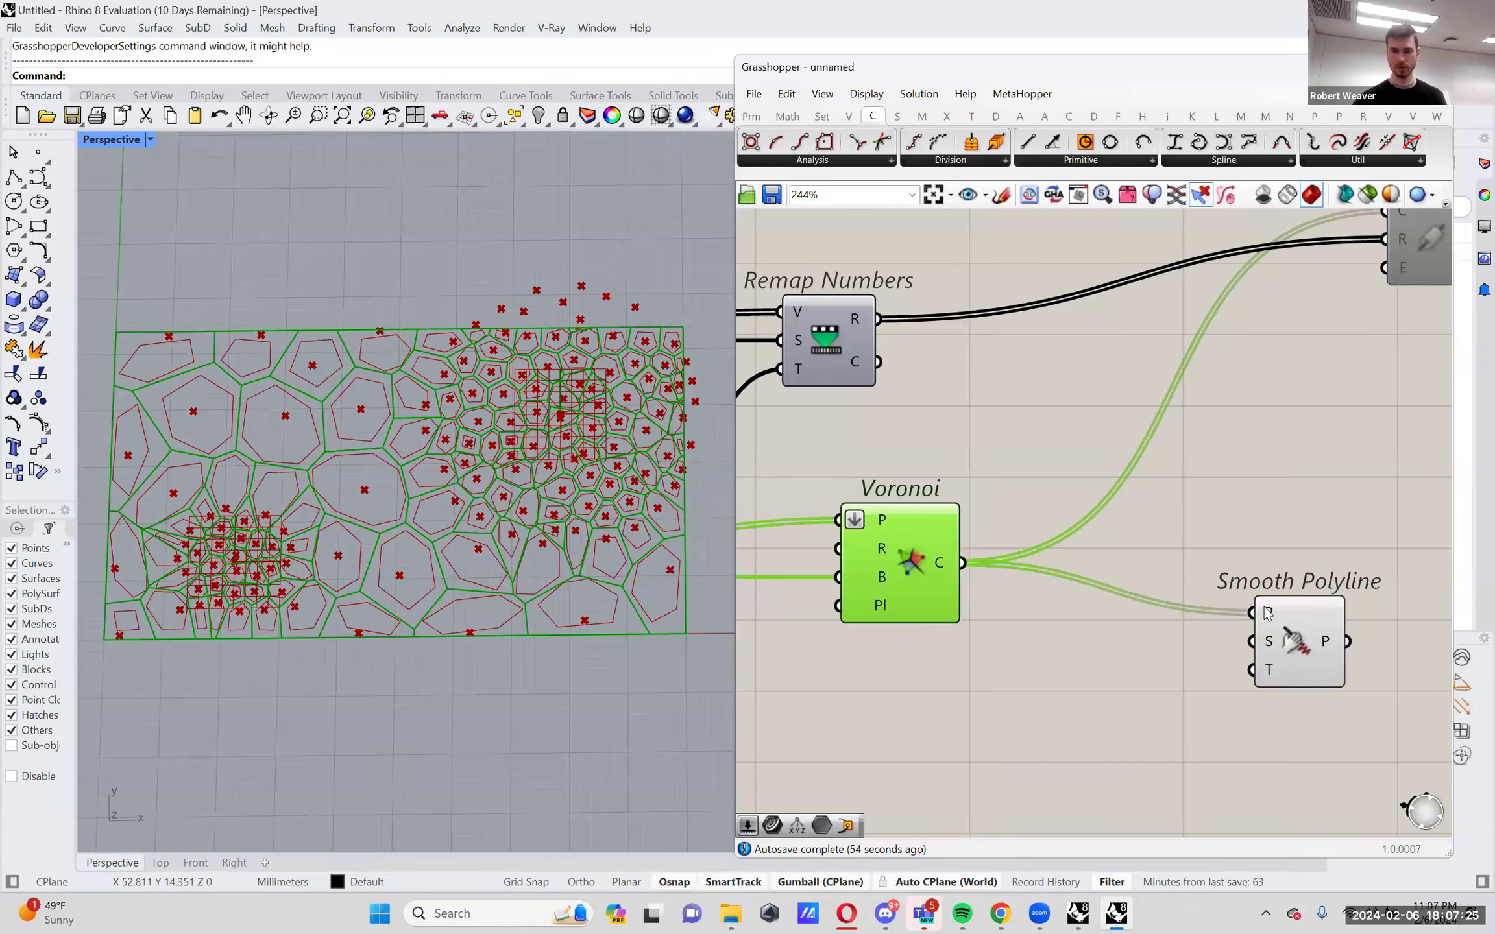
mouse_move(1268, 613)
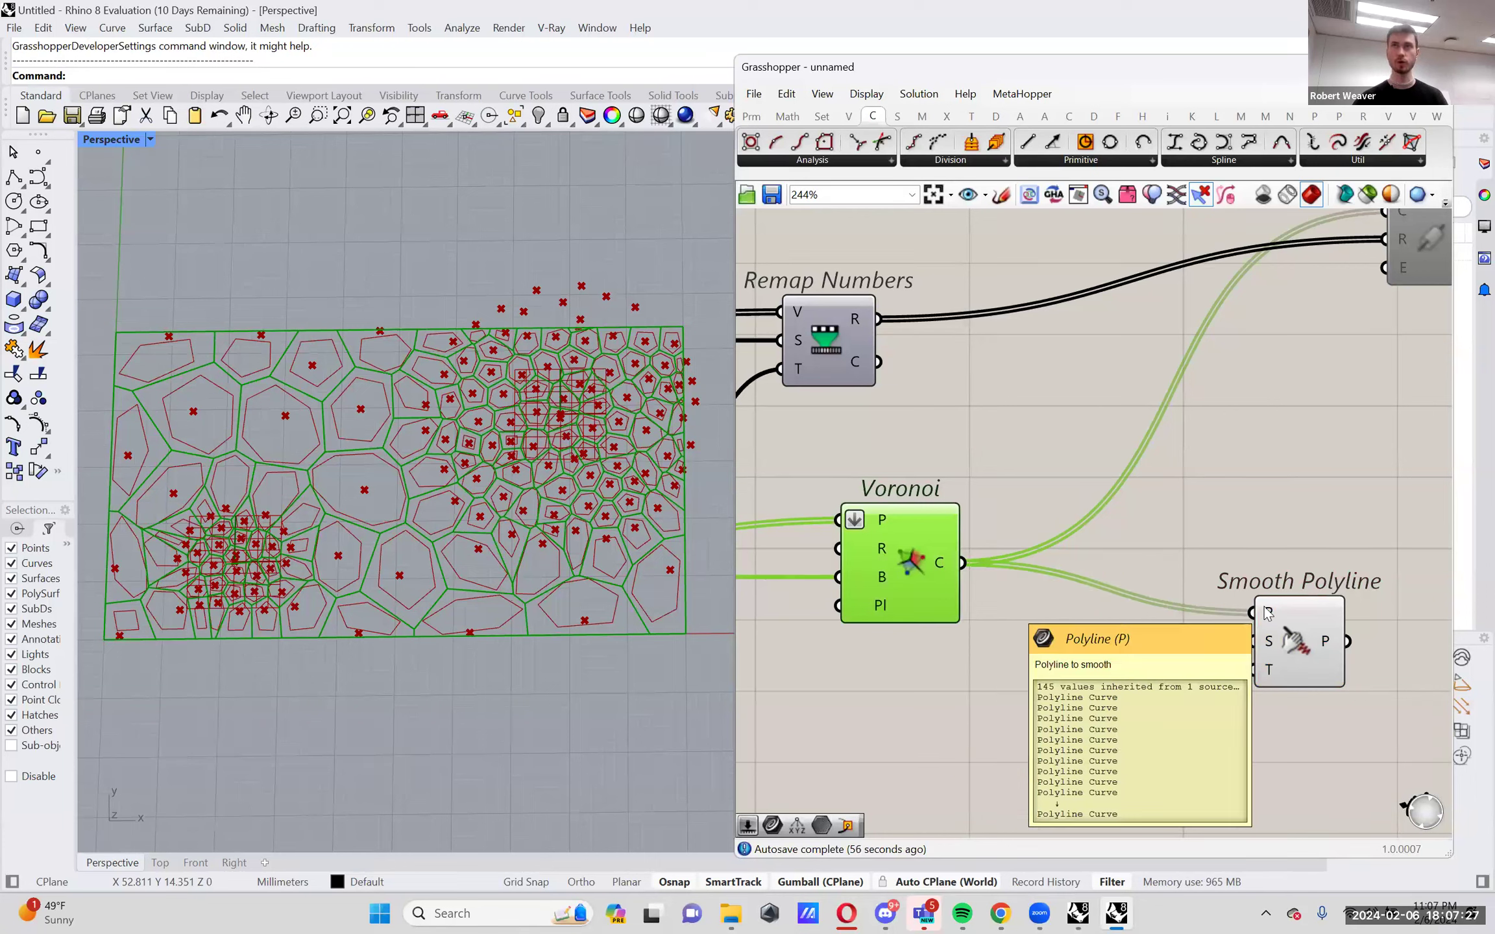
right_click(914, 561)
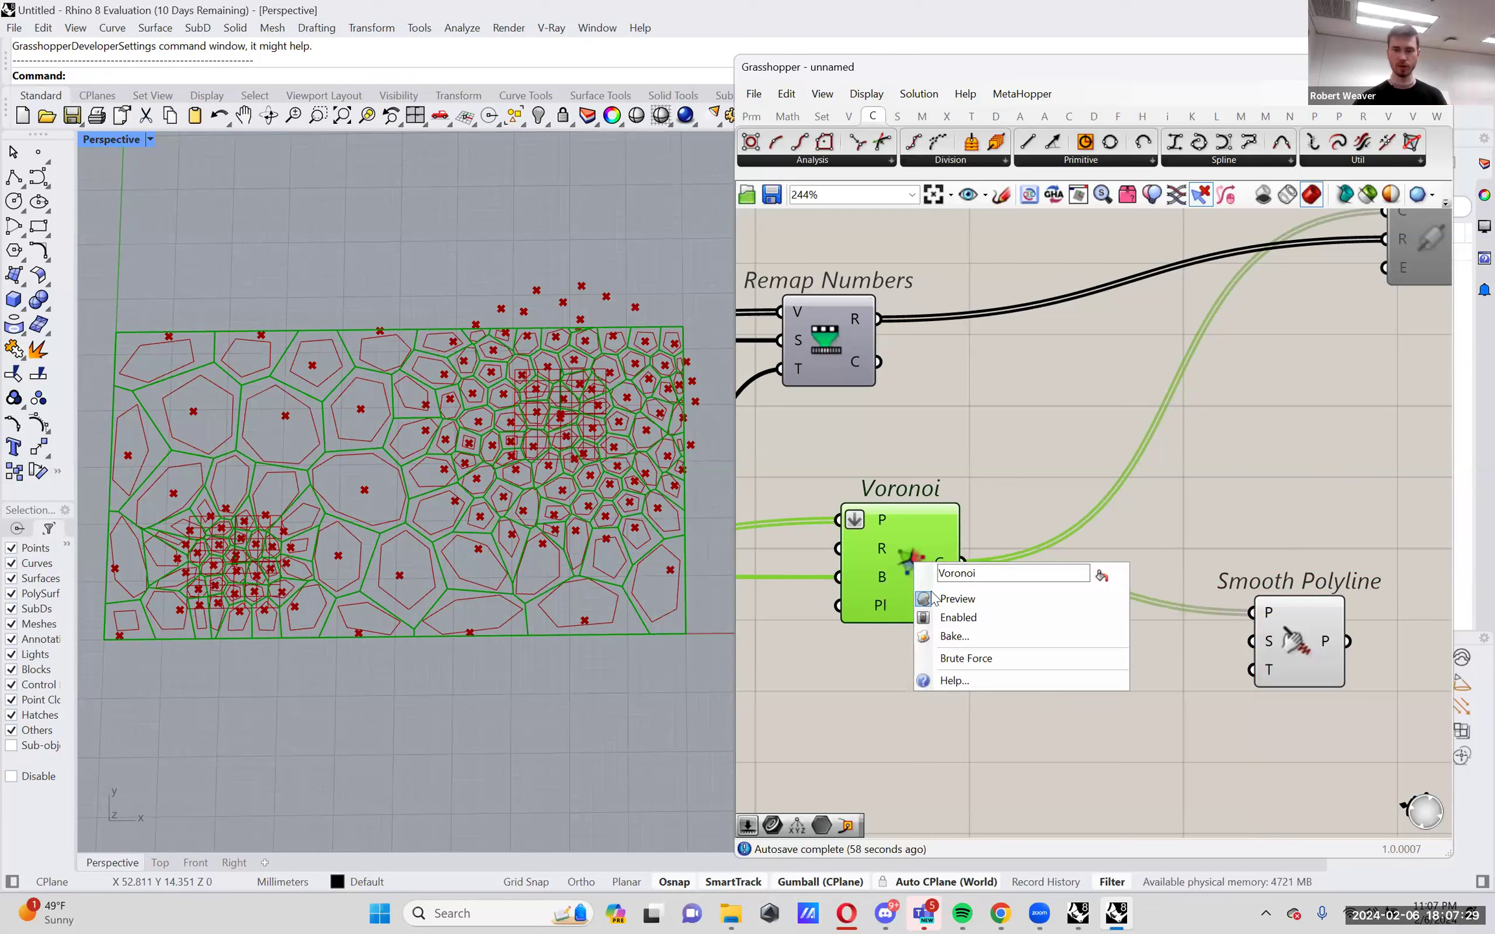
left_click(947, 598)
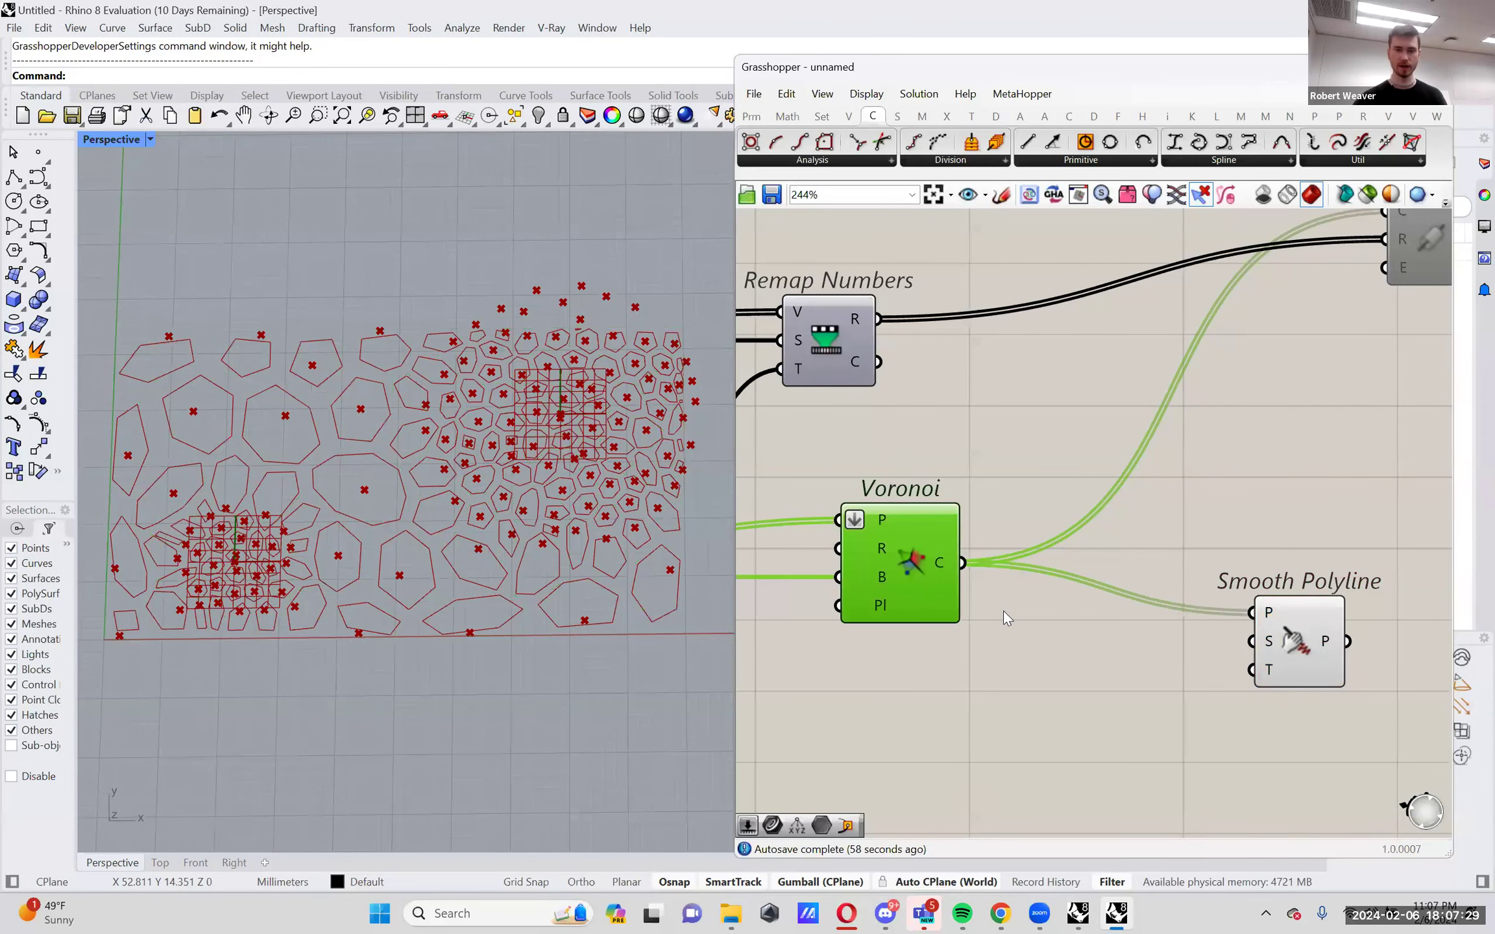
Highlight the smoothed cell outlines to inspect them and move Smooth Polyline slightly further from Voronoi.
left_click(1294, 654)
left_click(1193, 686)
left_click(1284, 666)
left_click(1193, 698)
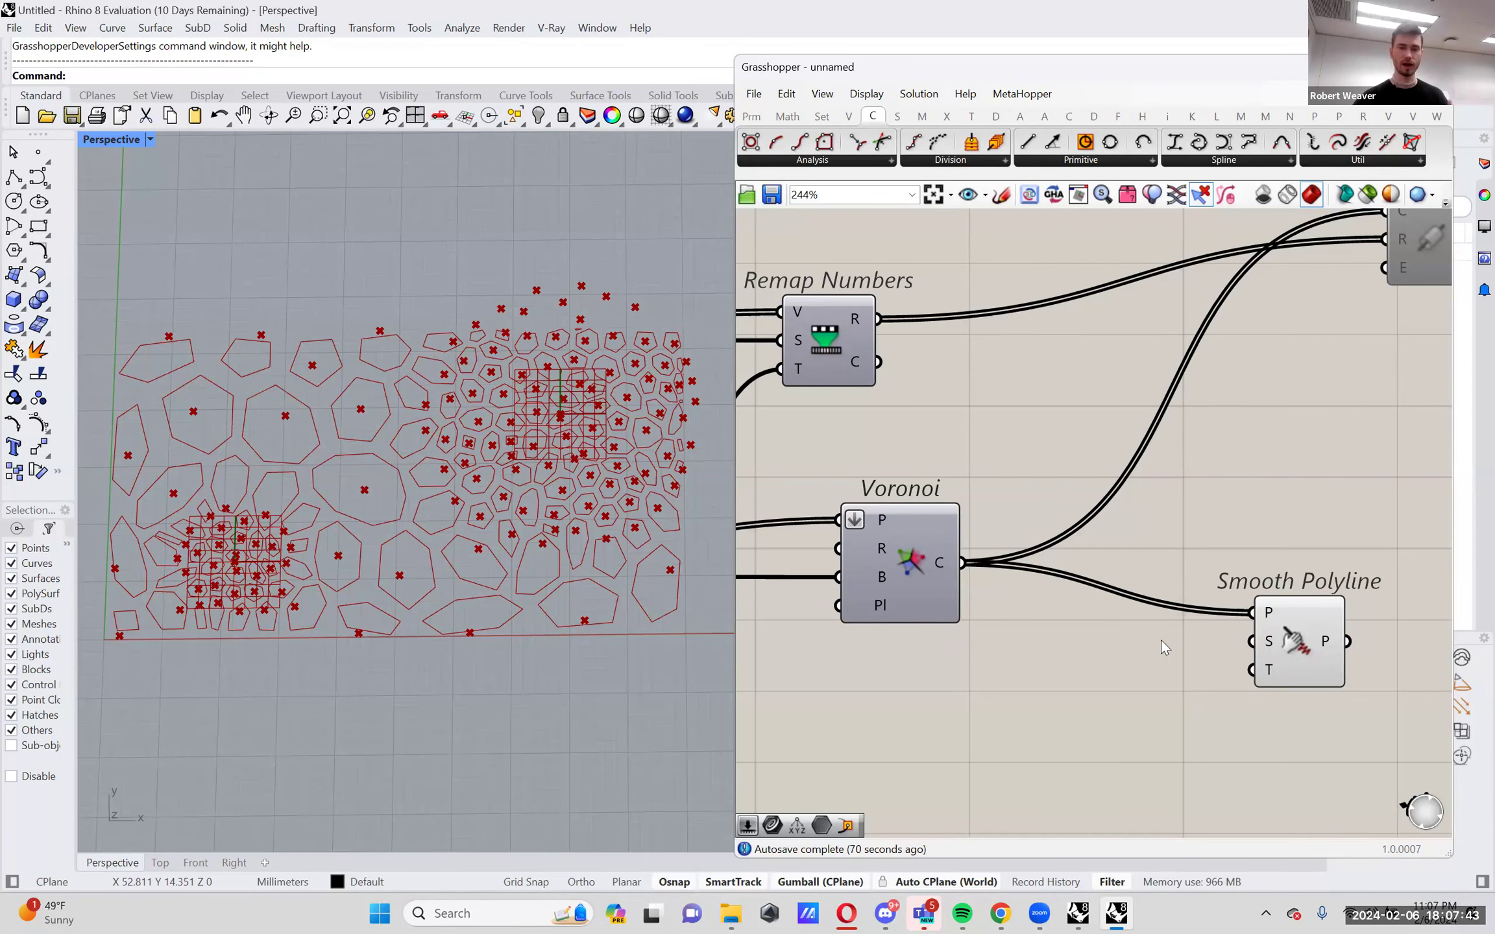
right_click_drag(1161, 639, 1095, 627)
left_click_drag(1227, 612, 1257, 594)
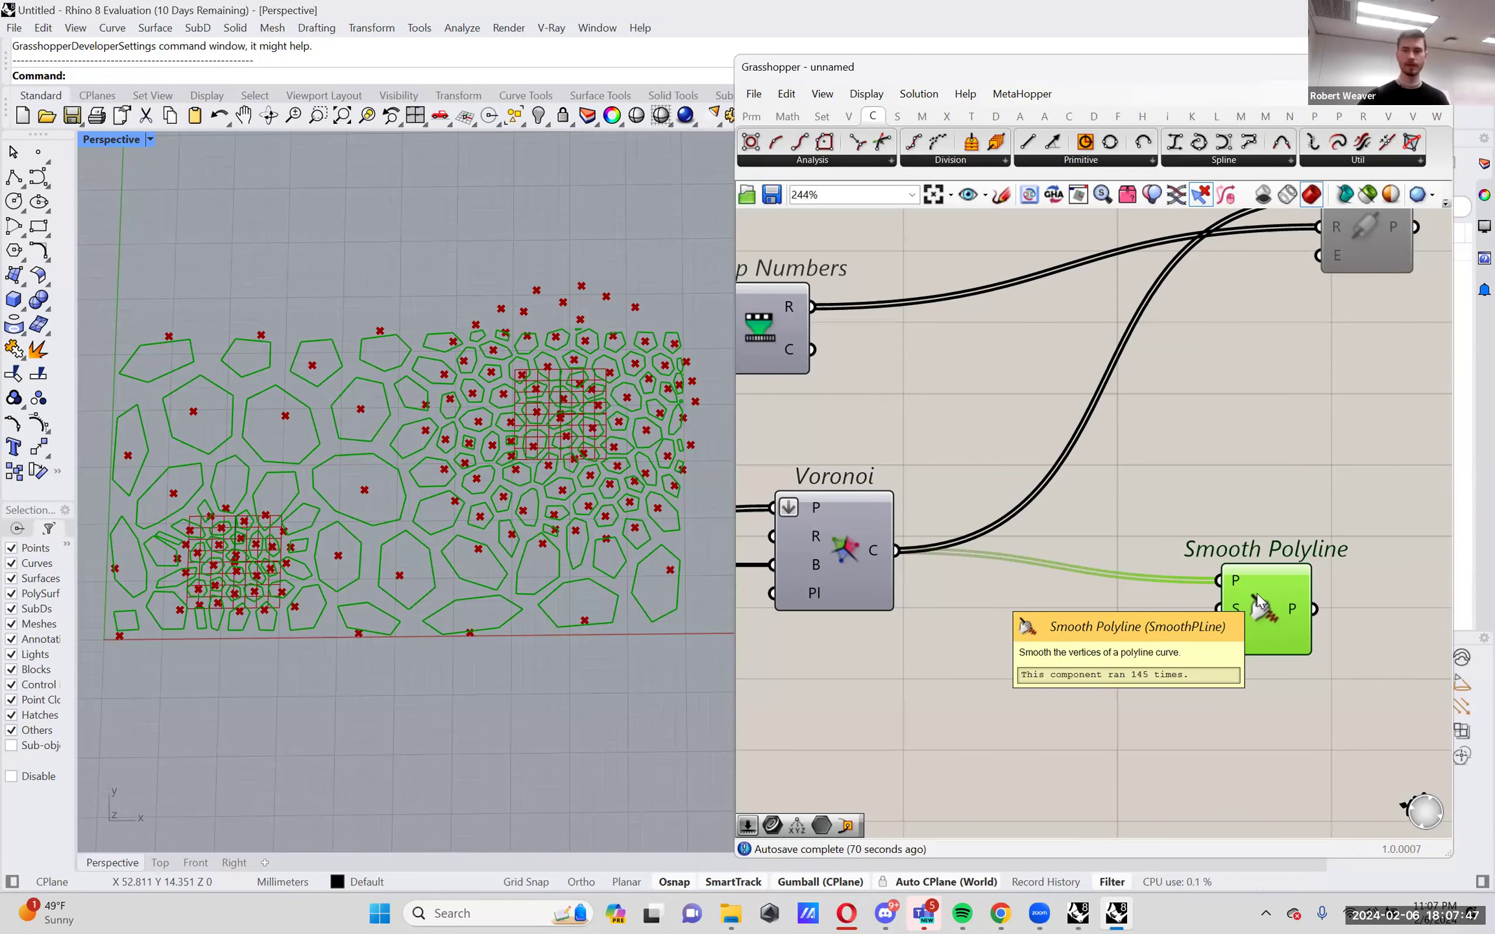
Add a Rebuild Curve component between Voronoi and Smooth Polyline and wire Voronoi's cells into its C input.
double_click(1085, 649)
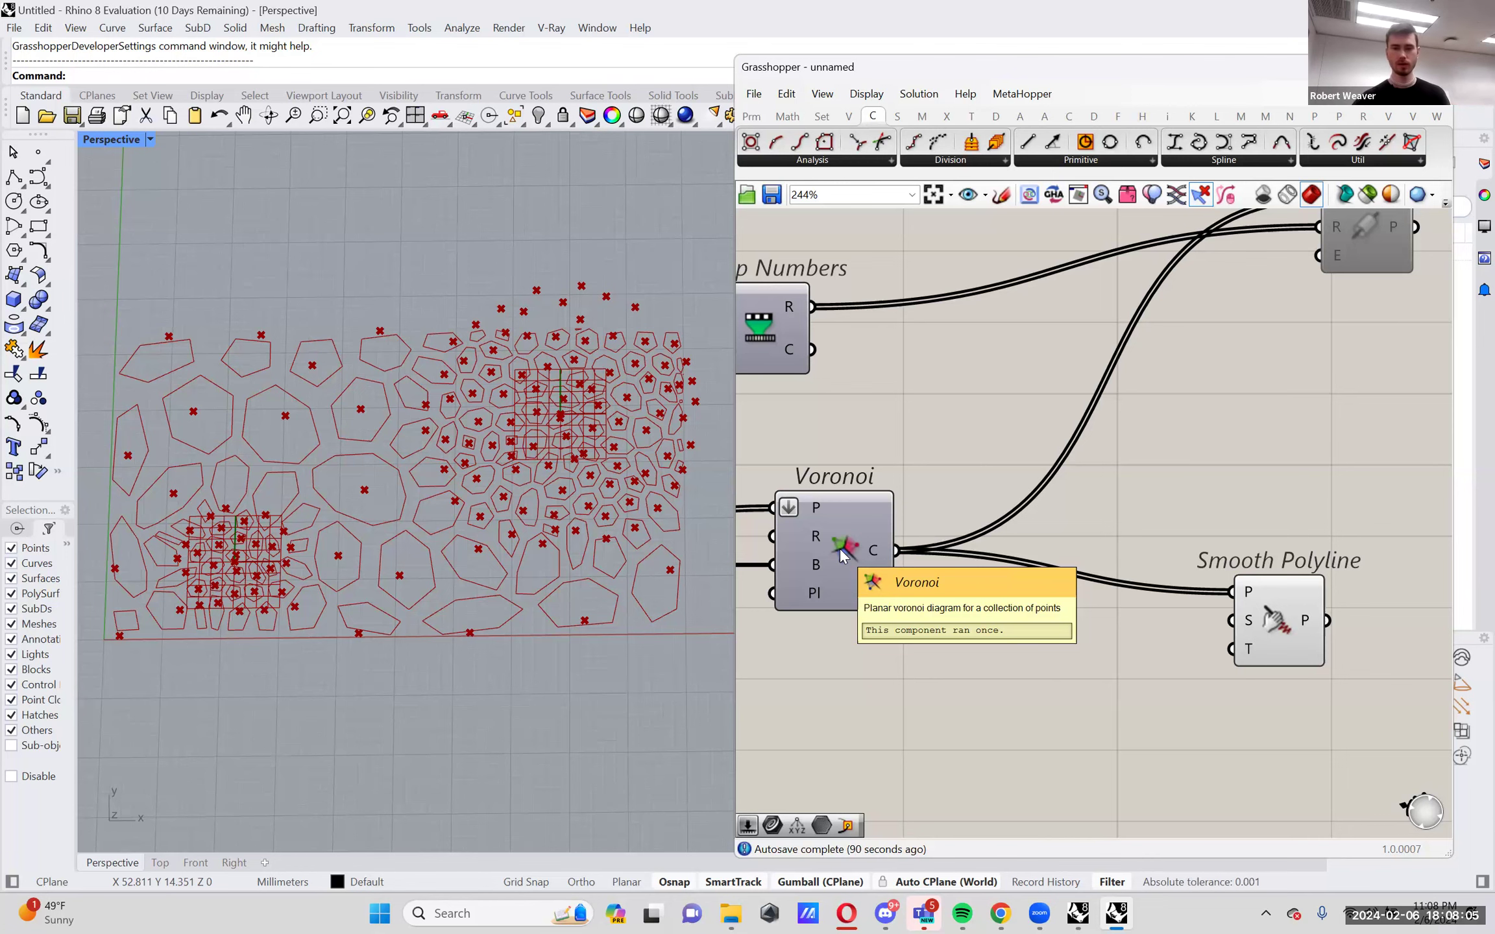
scroll(613, 613, "up", 5)
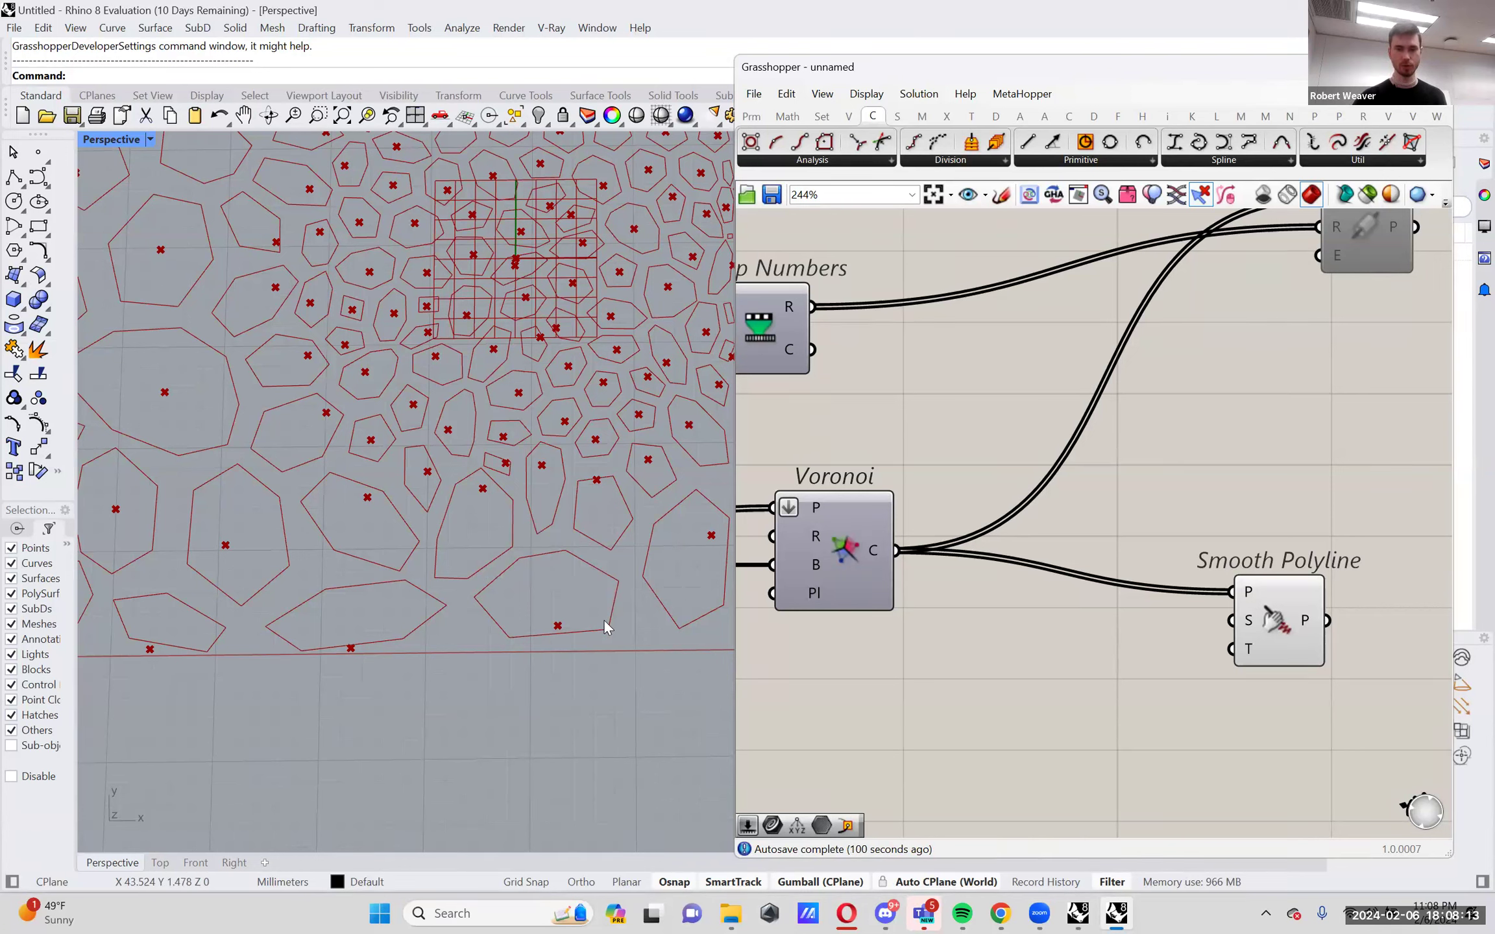
left_click(1273, 623)
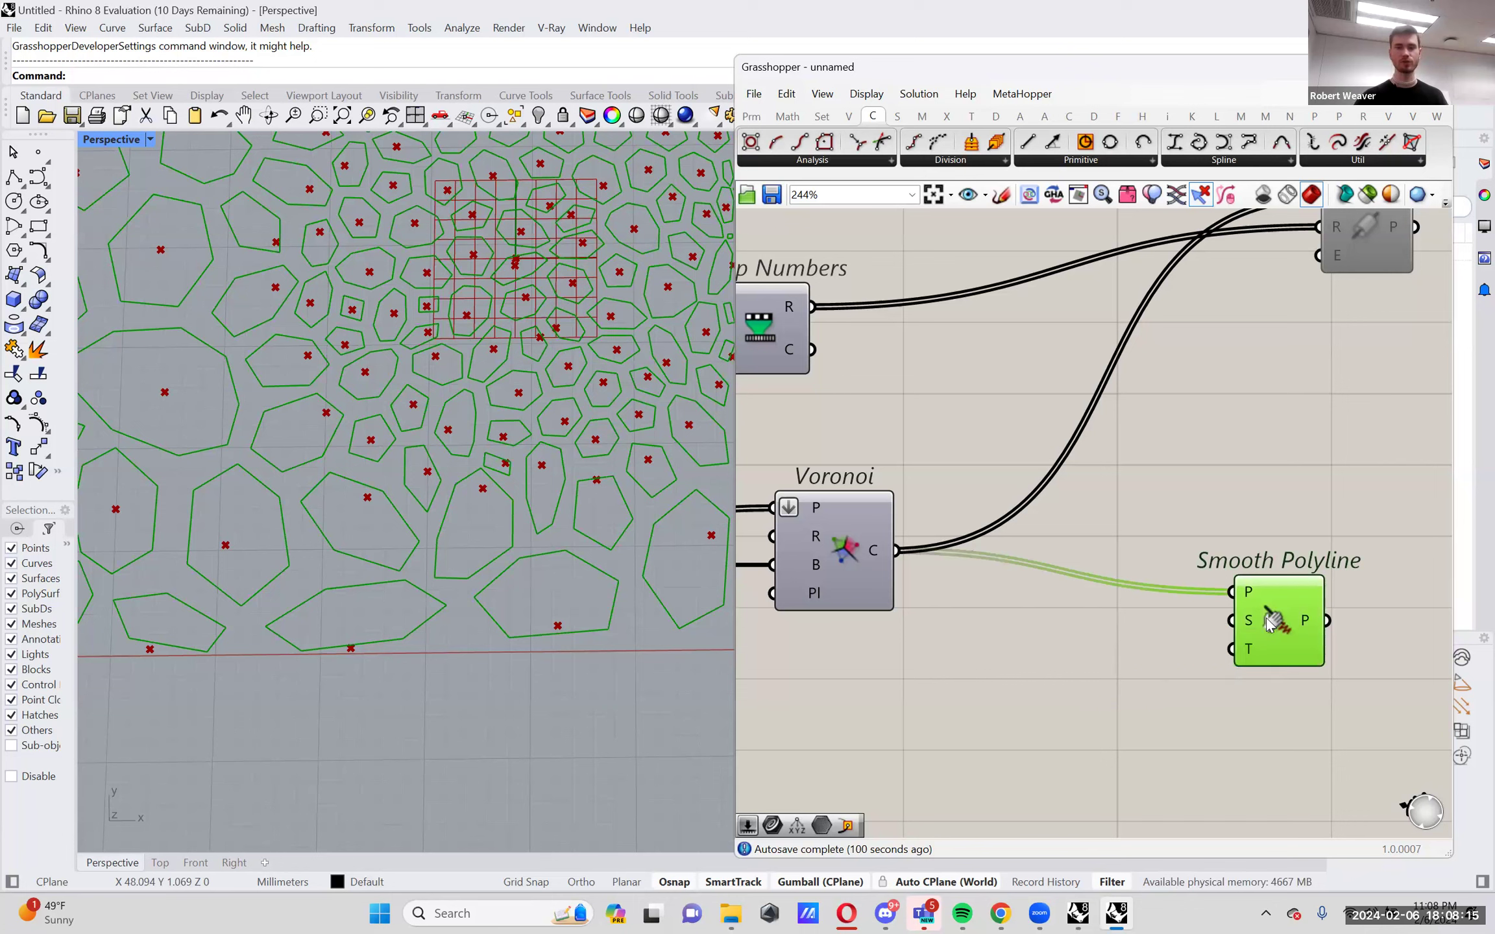
double_click(1059, 647)
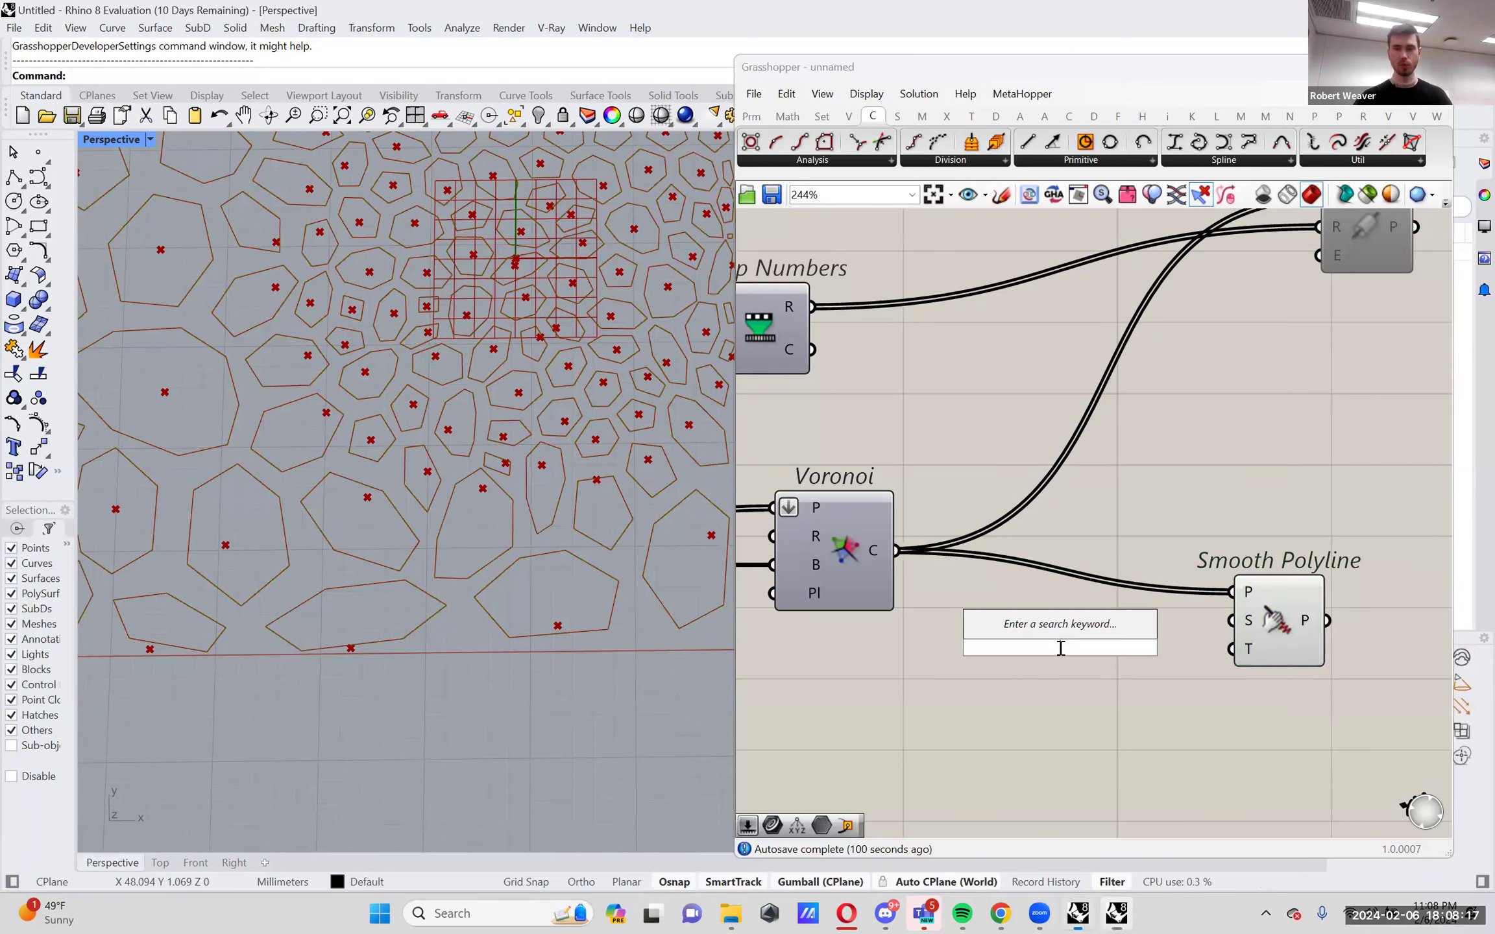
type("rebui")
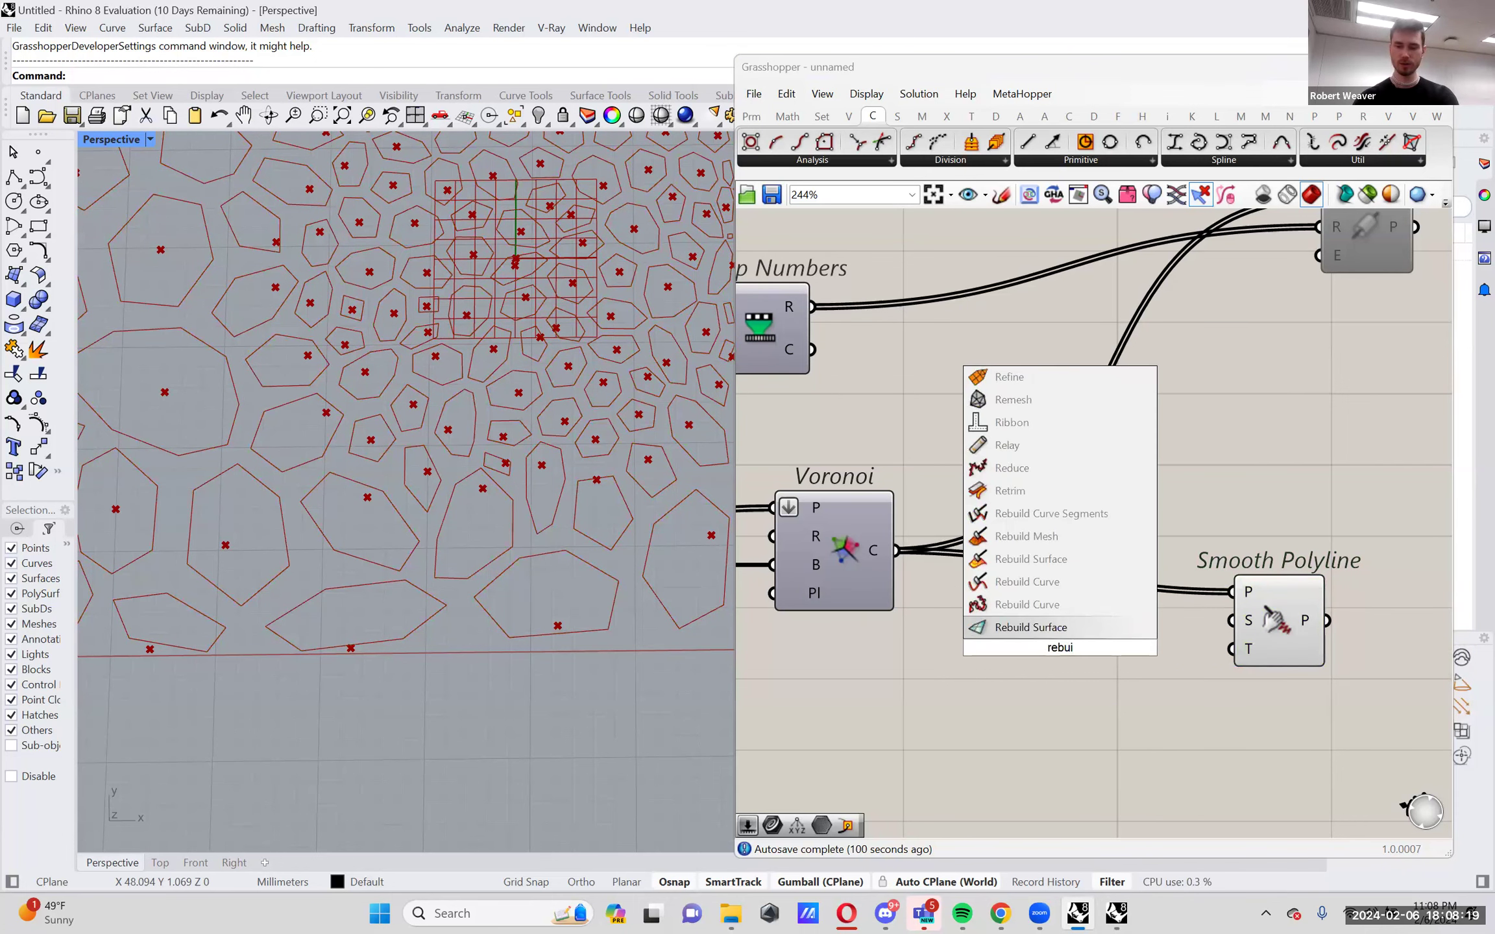
key("Up")
key("Return")
left_click_drag(1060, 645, 1064, 694)
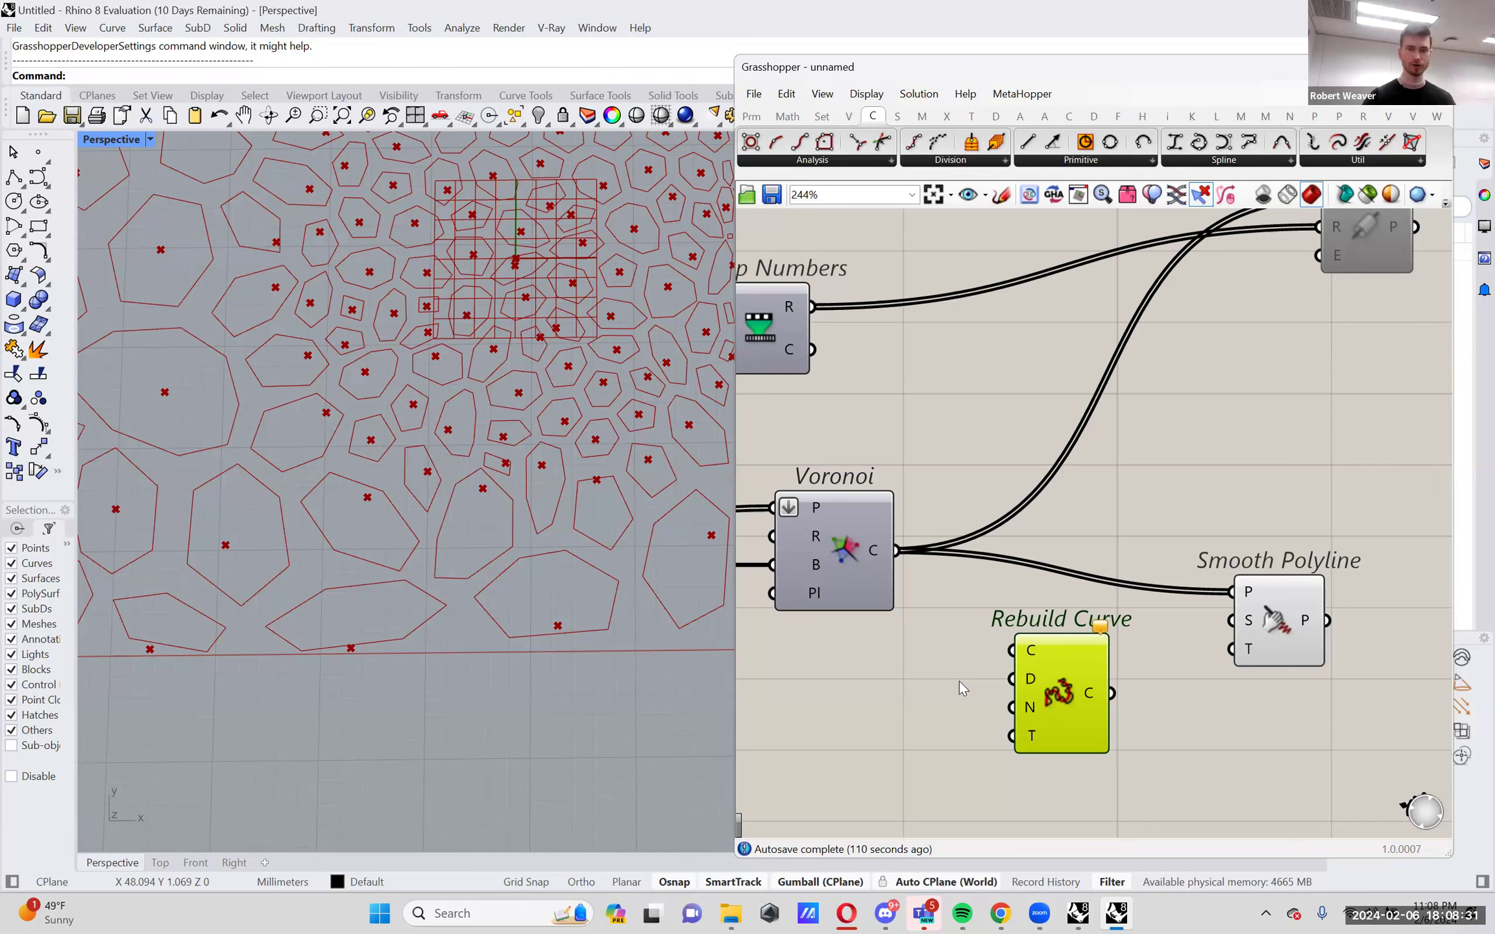
left_click_drag(897, 550, 1031, 650)
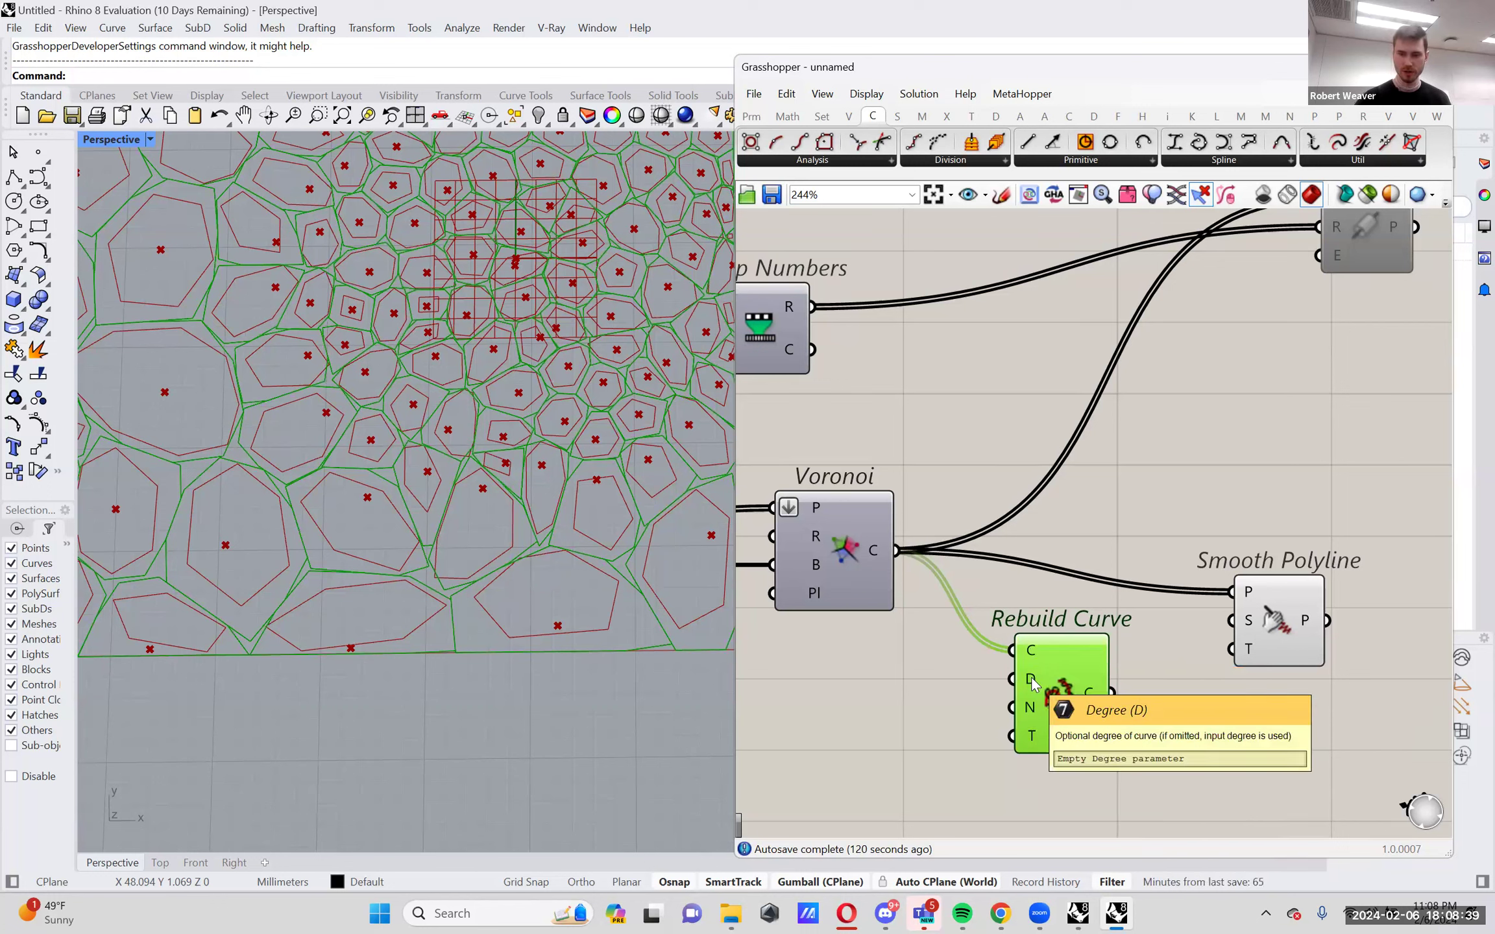
Add a number slider from 5 to 25 and wire it into Rebuild Curve's N input.
mouse_move(1032, 710)
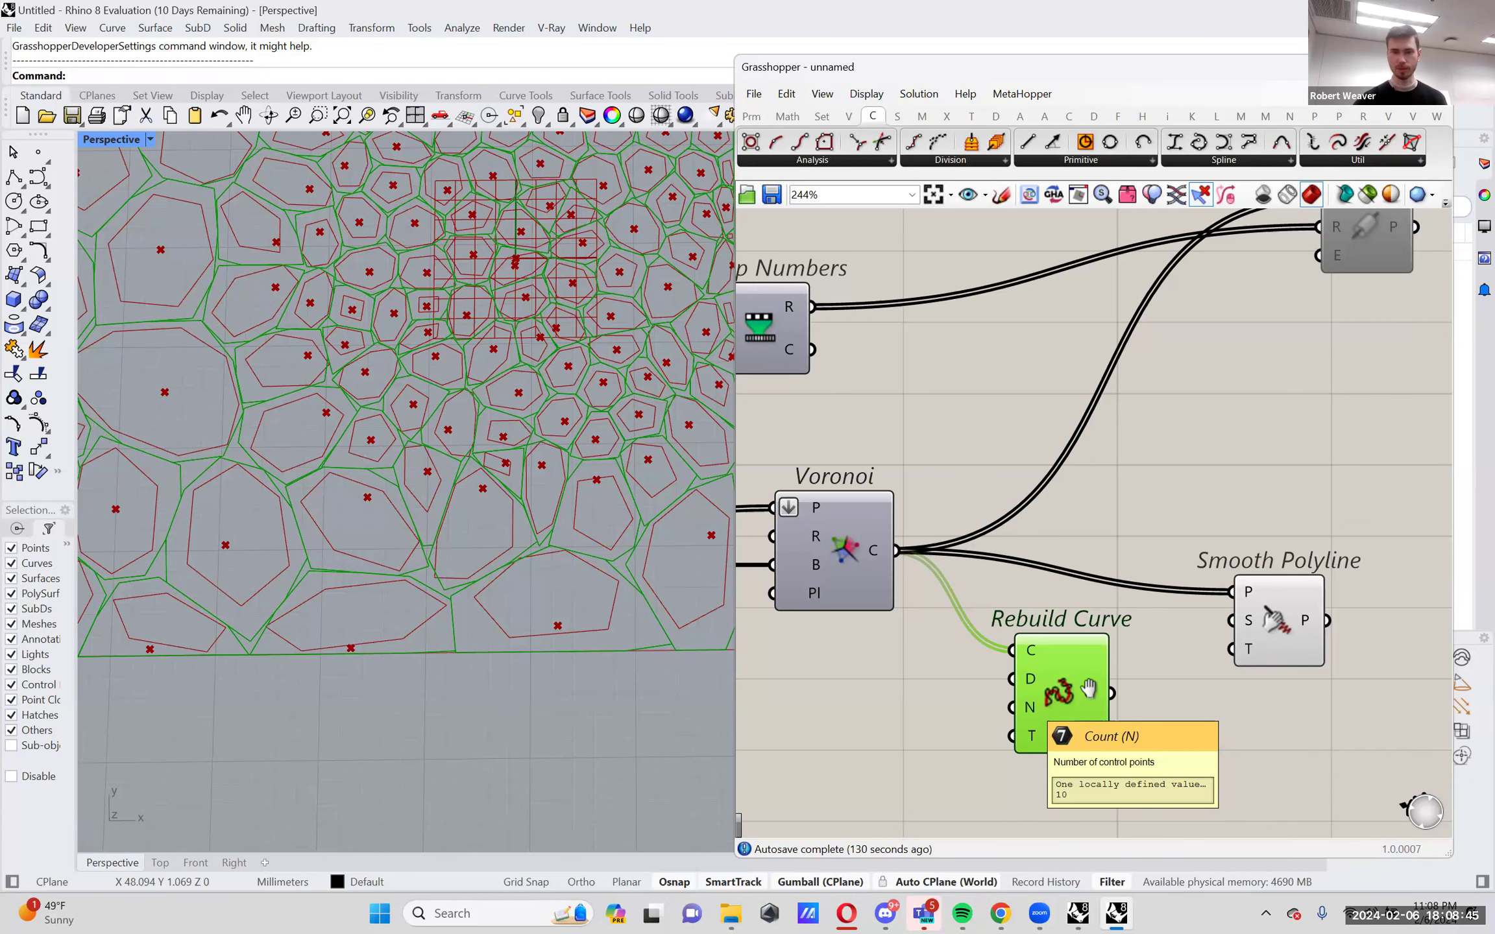
right_click_drag(906, 641, 978, 627)
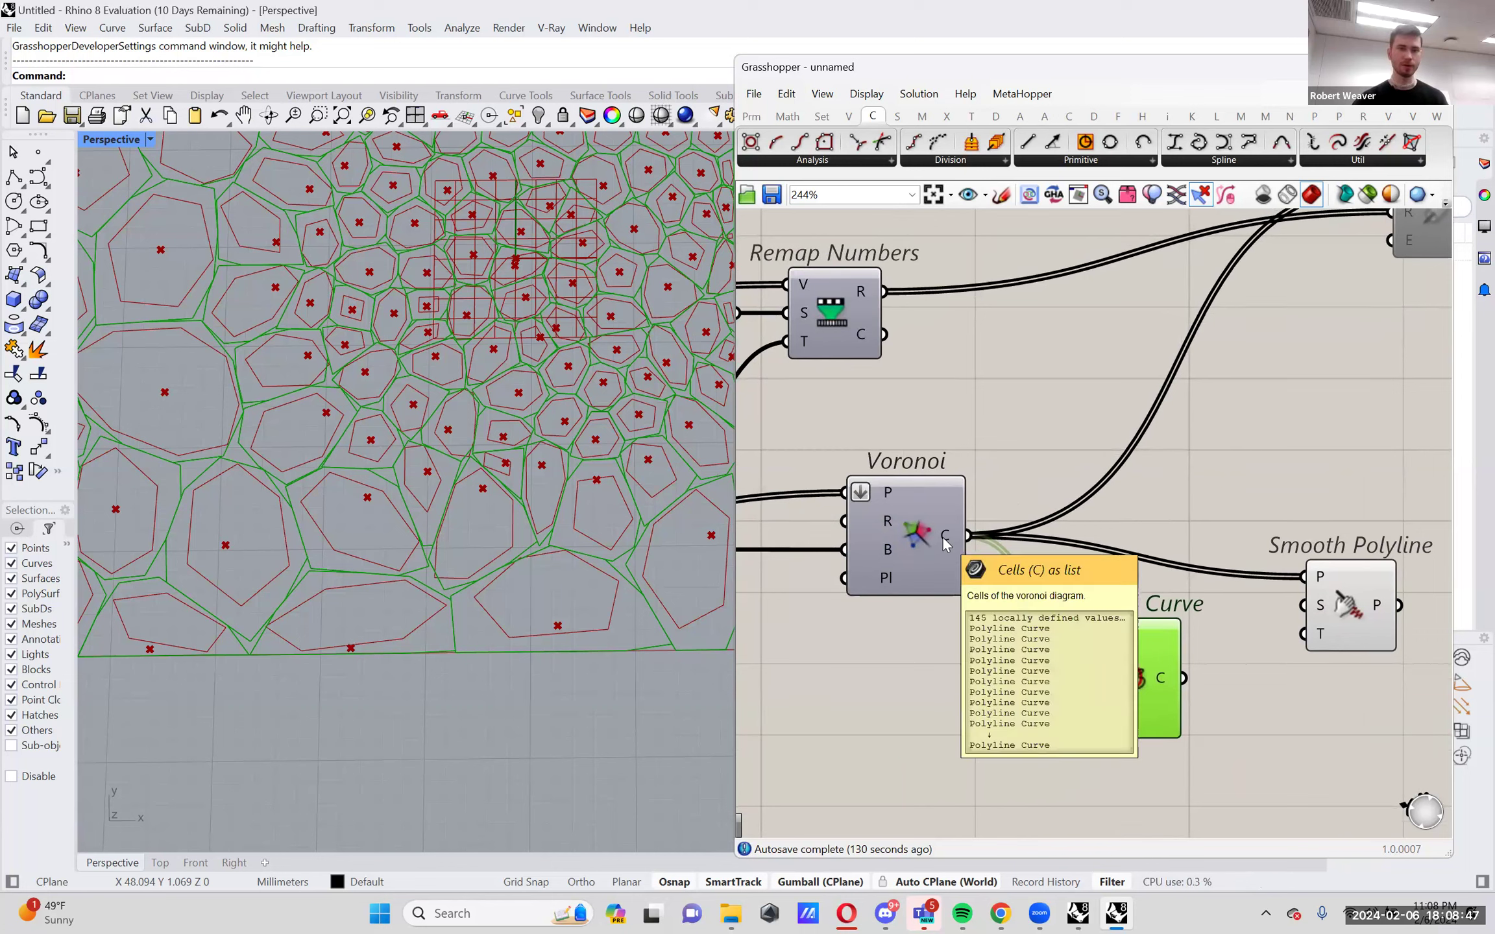
left_click(954, 643)
double_click(952, 638)
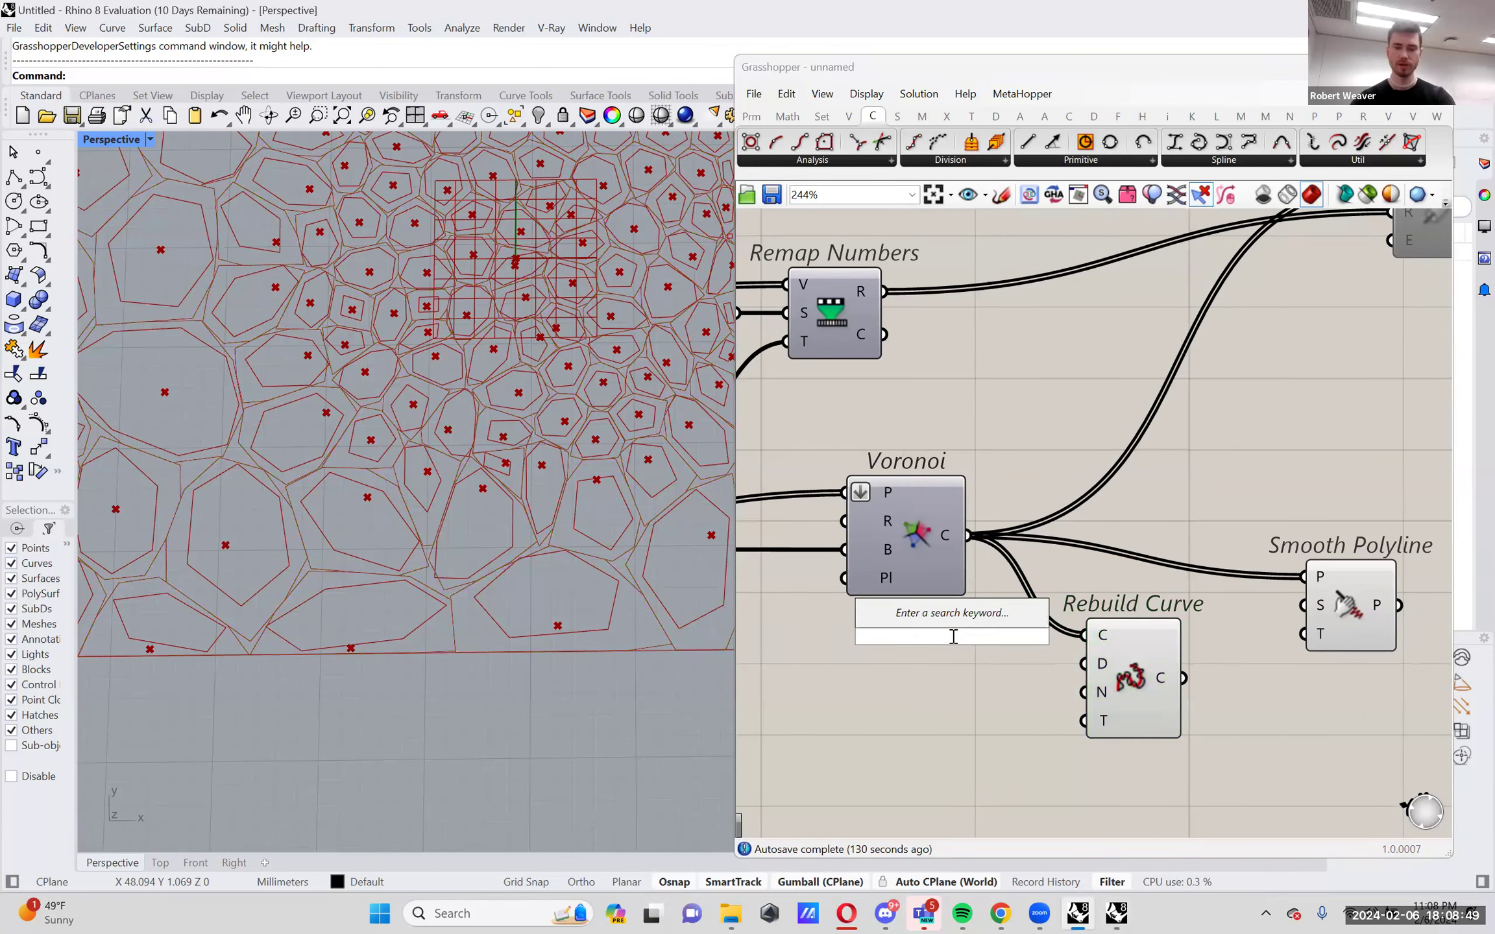
type("5..")
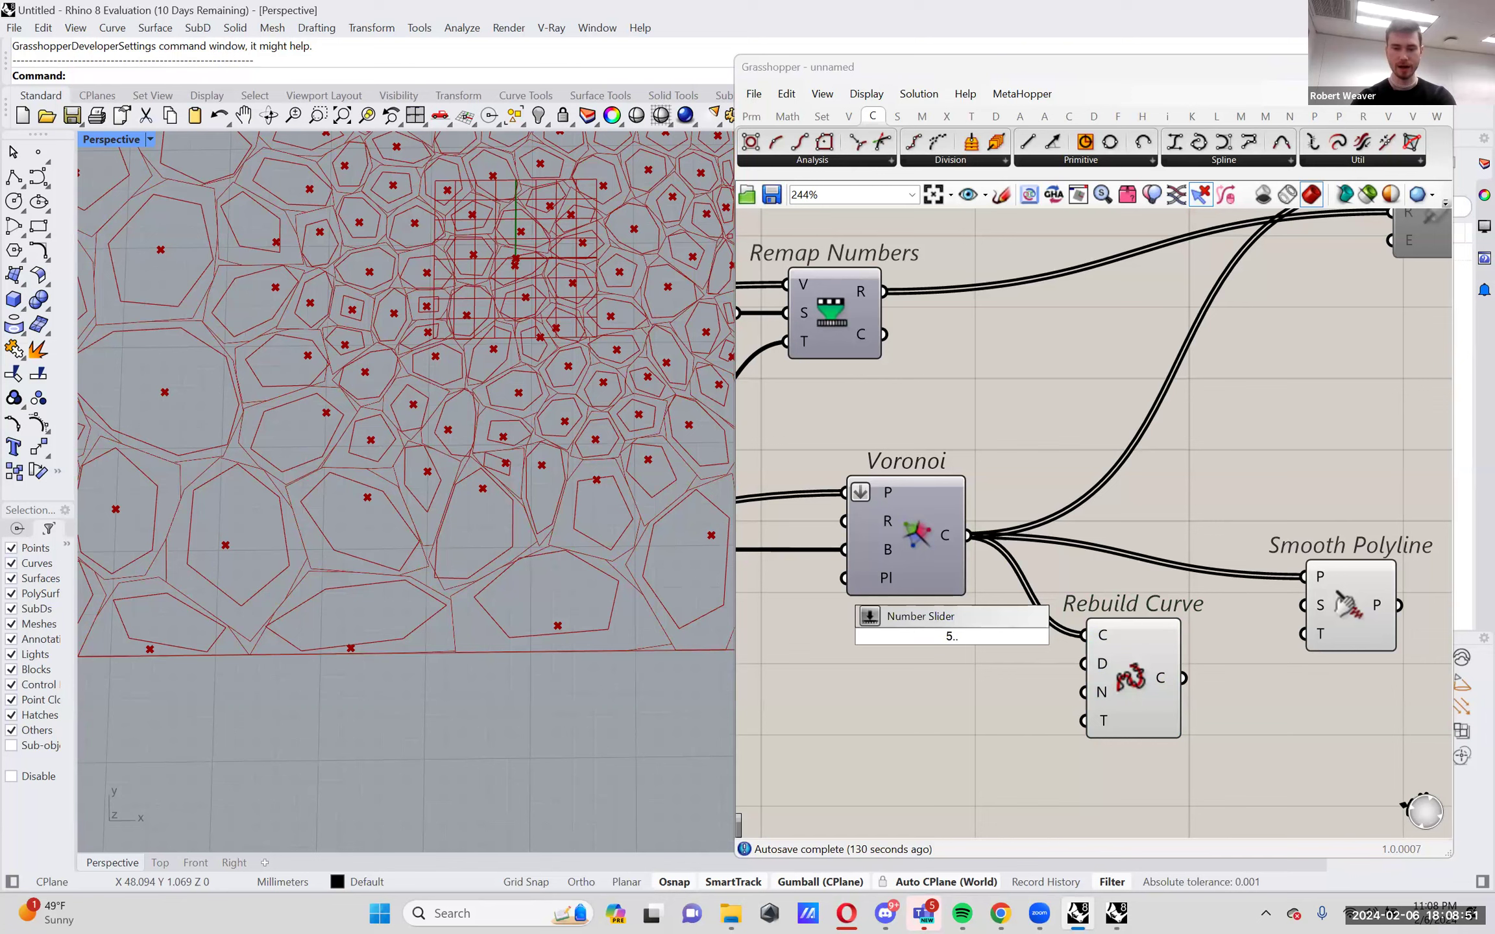
key("Return")
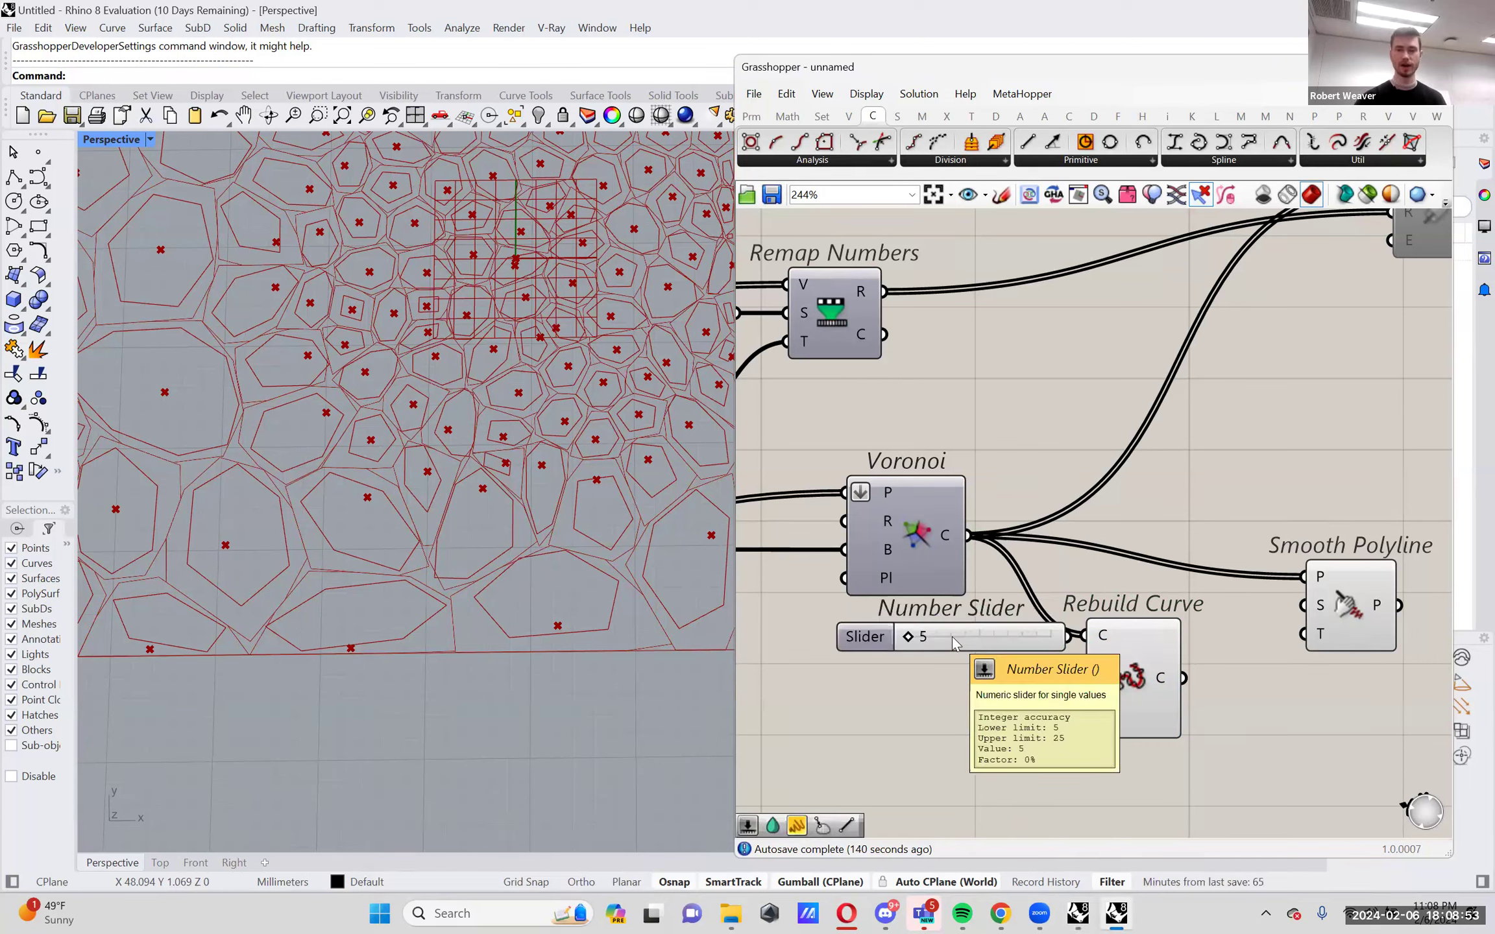
left_click_drag(952, 636, 931, 665)
left_click_drag(1047, 668, 1083, 692)
left_click_drag(989, 666, 988, 694)
Raise the Count slider to 17 and check the rebuilt cell curves across the panel.
left_click_drag(890, 692, 952, 693)
left_click(1117, 702)
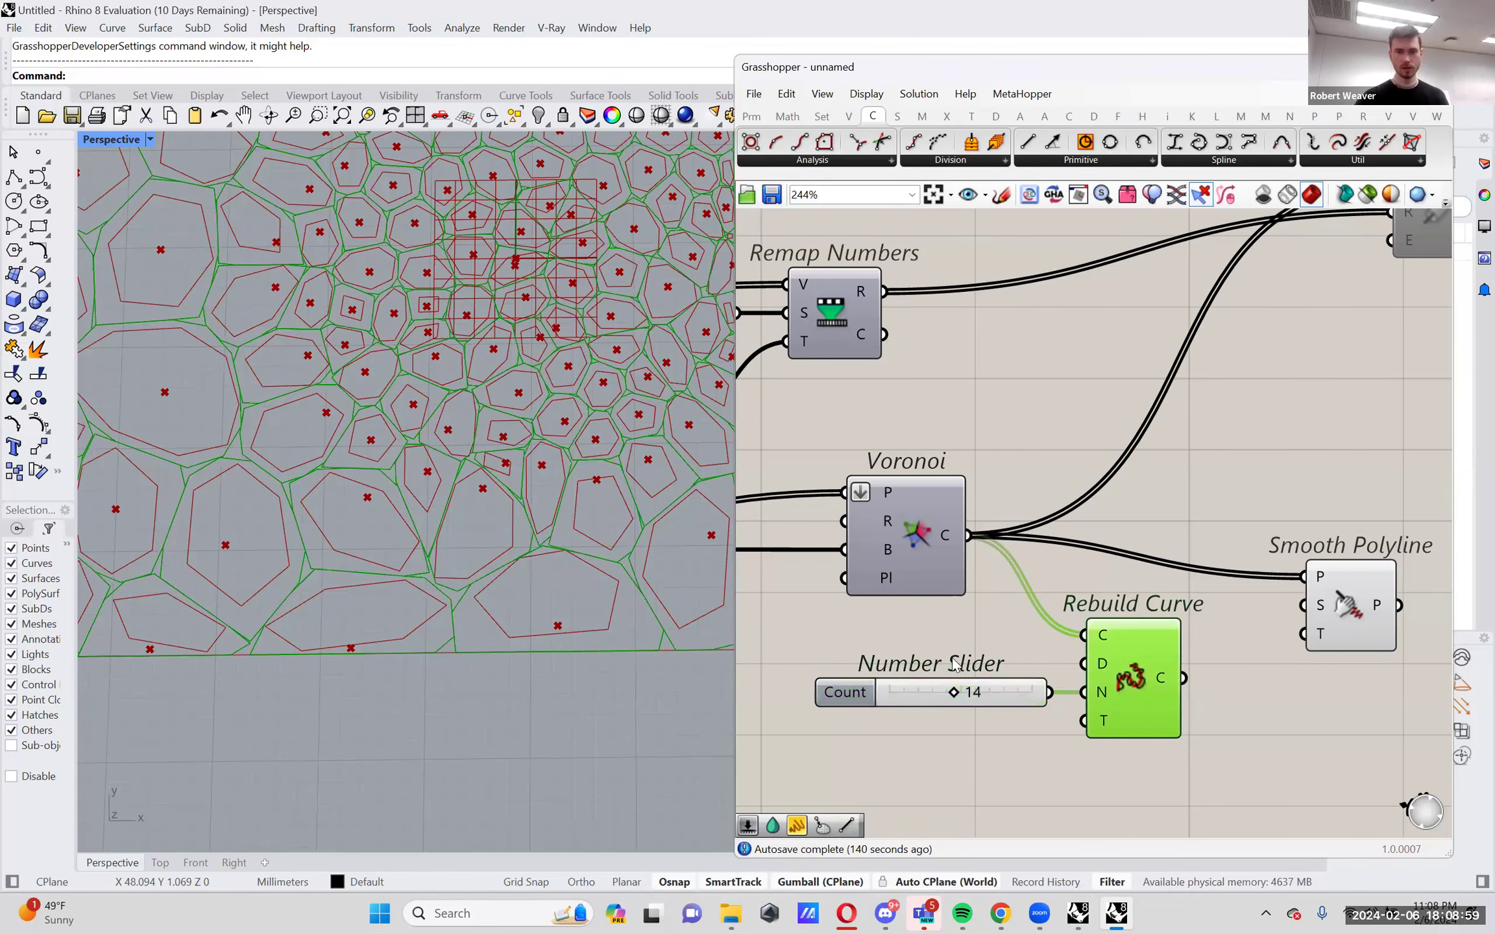
scroll(951, 662, "up", 1)
left_click(961, 694)
left_click_drag(961, 700, 986, 699)
left_click(1165, 701)
scroll(1167, 697, "down", 3)
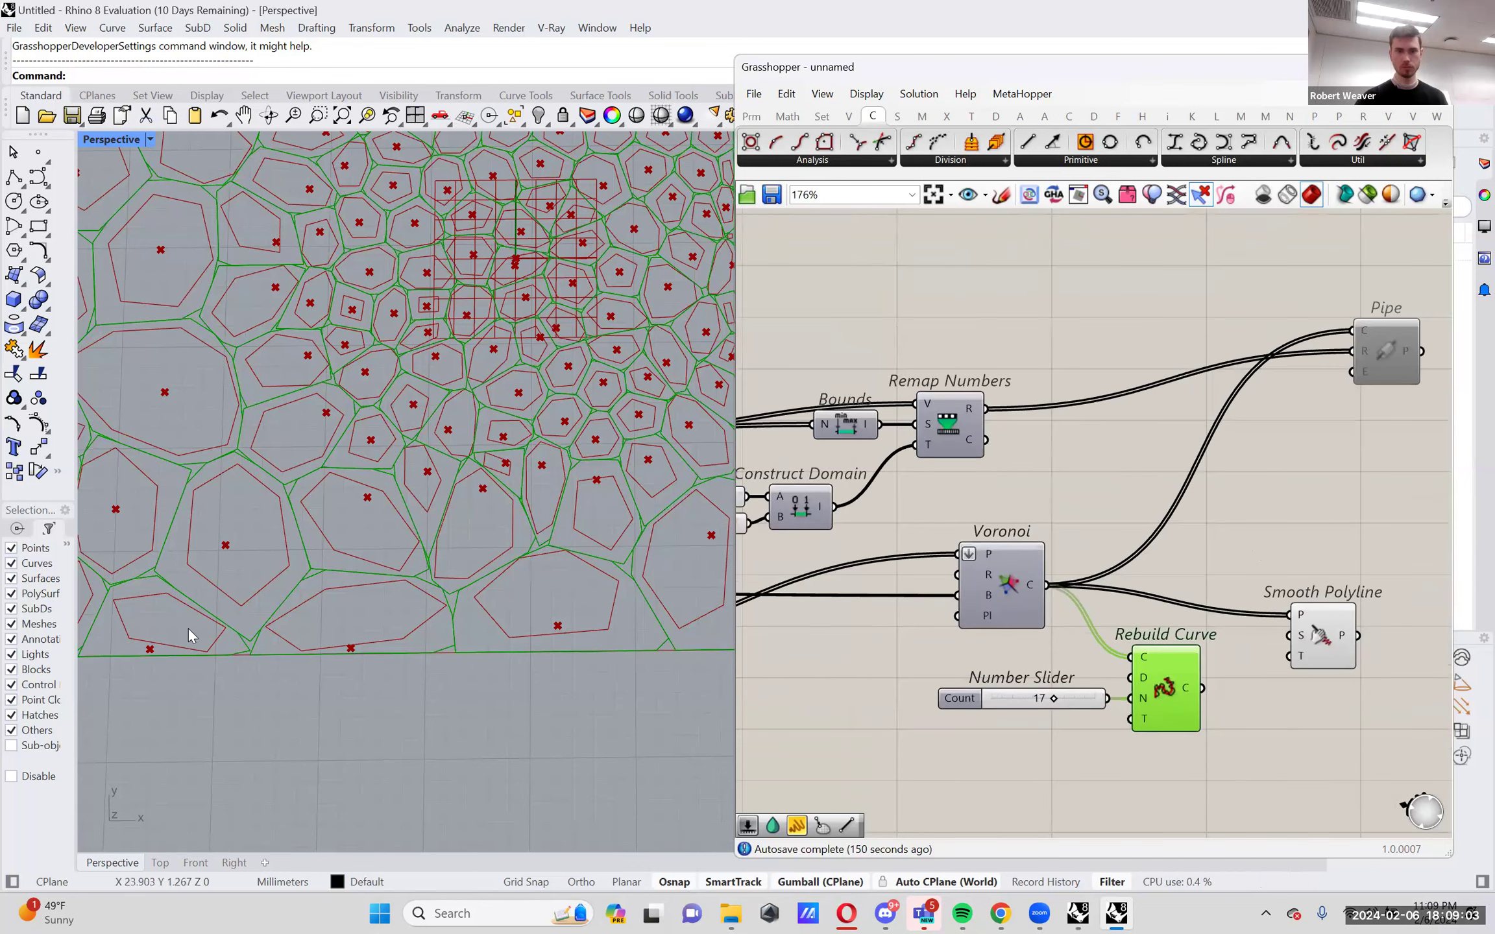
scroll(188, 628, "down", 3)
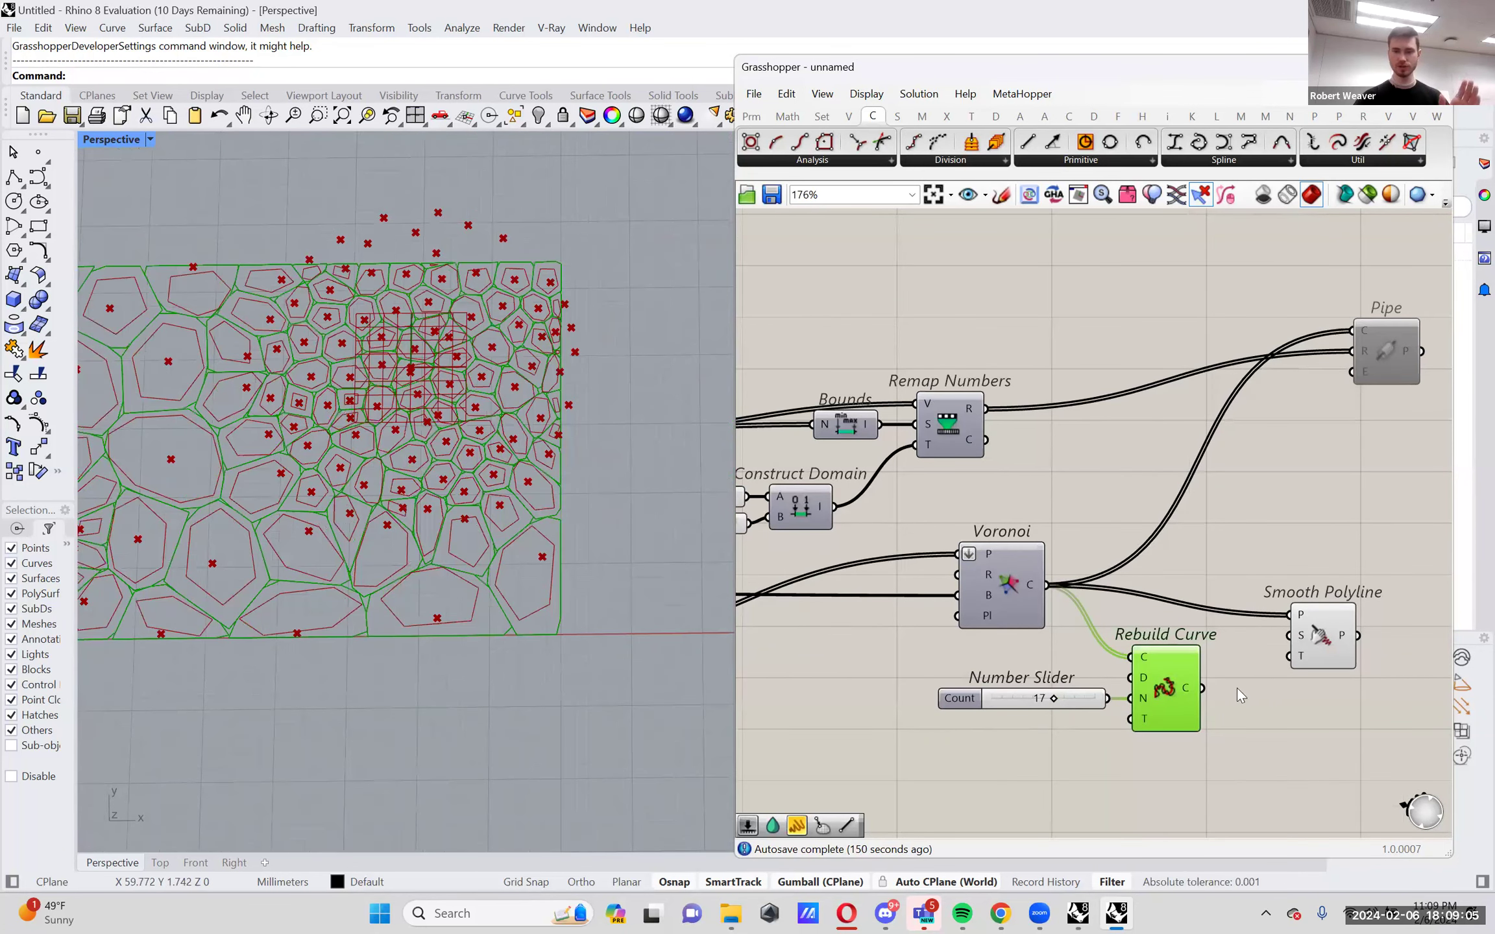
Wire Rebuild Curve's output into Smooth Polyline's P input, replacing the Voronoi cells, and turn off Rebuild Curve's preview.
left_click_drag(1201, 689, 1303, 706)
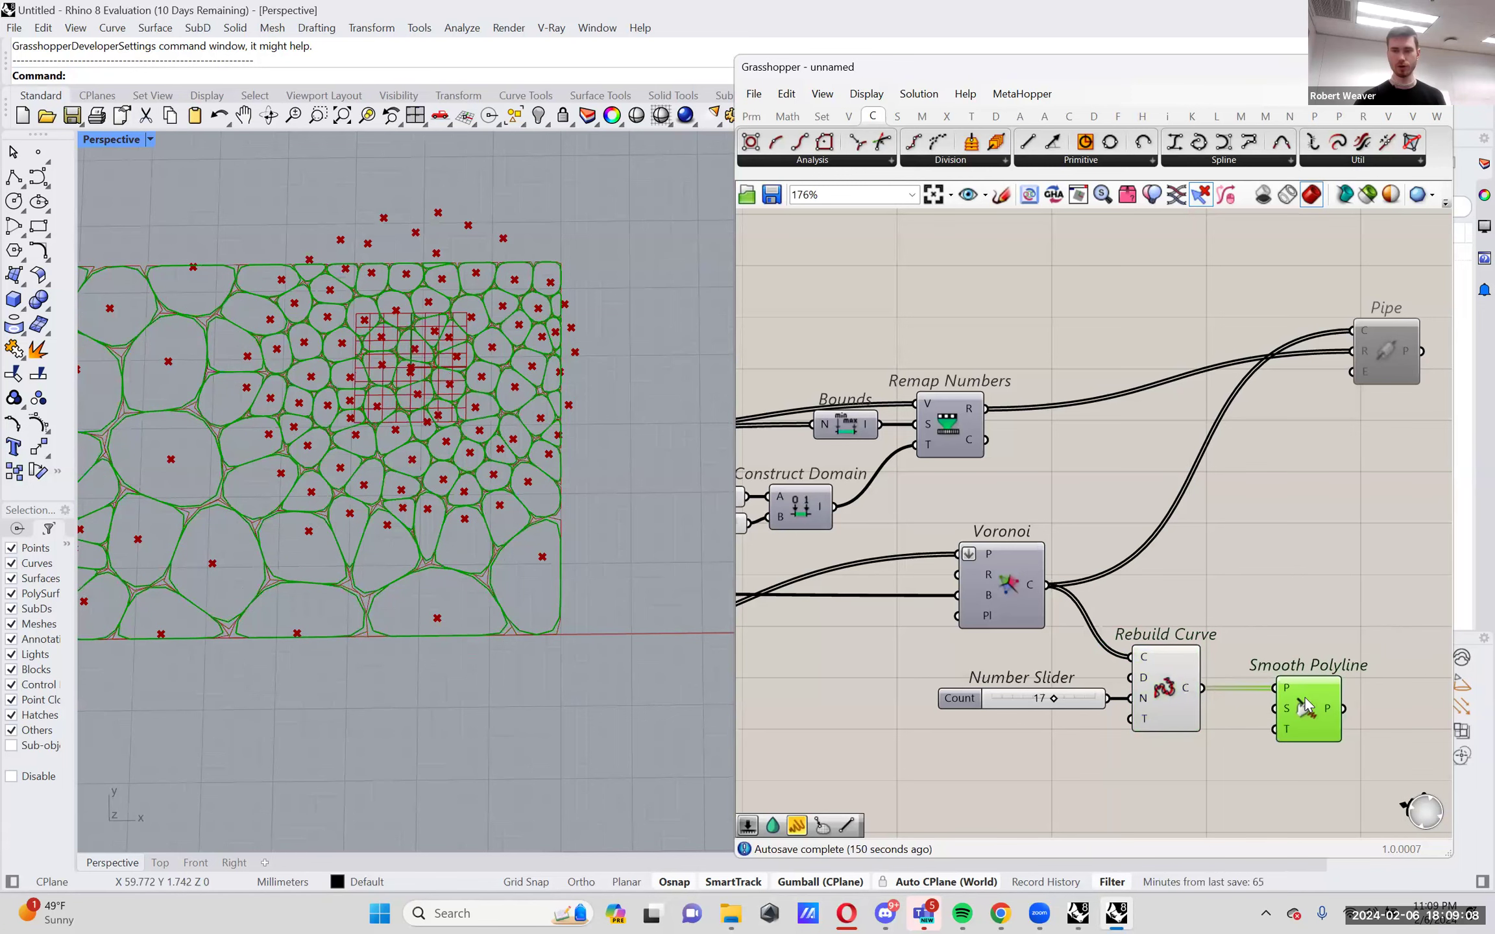
right_click(1185, 680)
right_click_drag(1256, 640, 1299, 632)
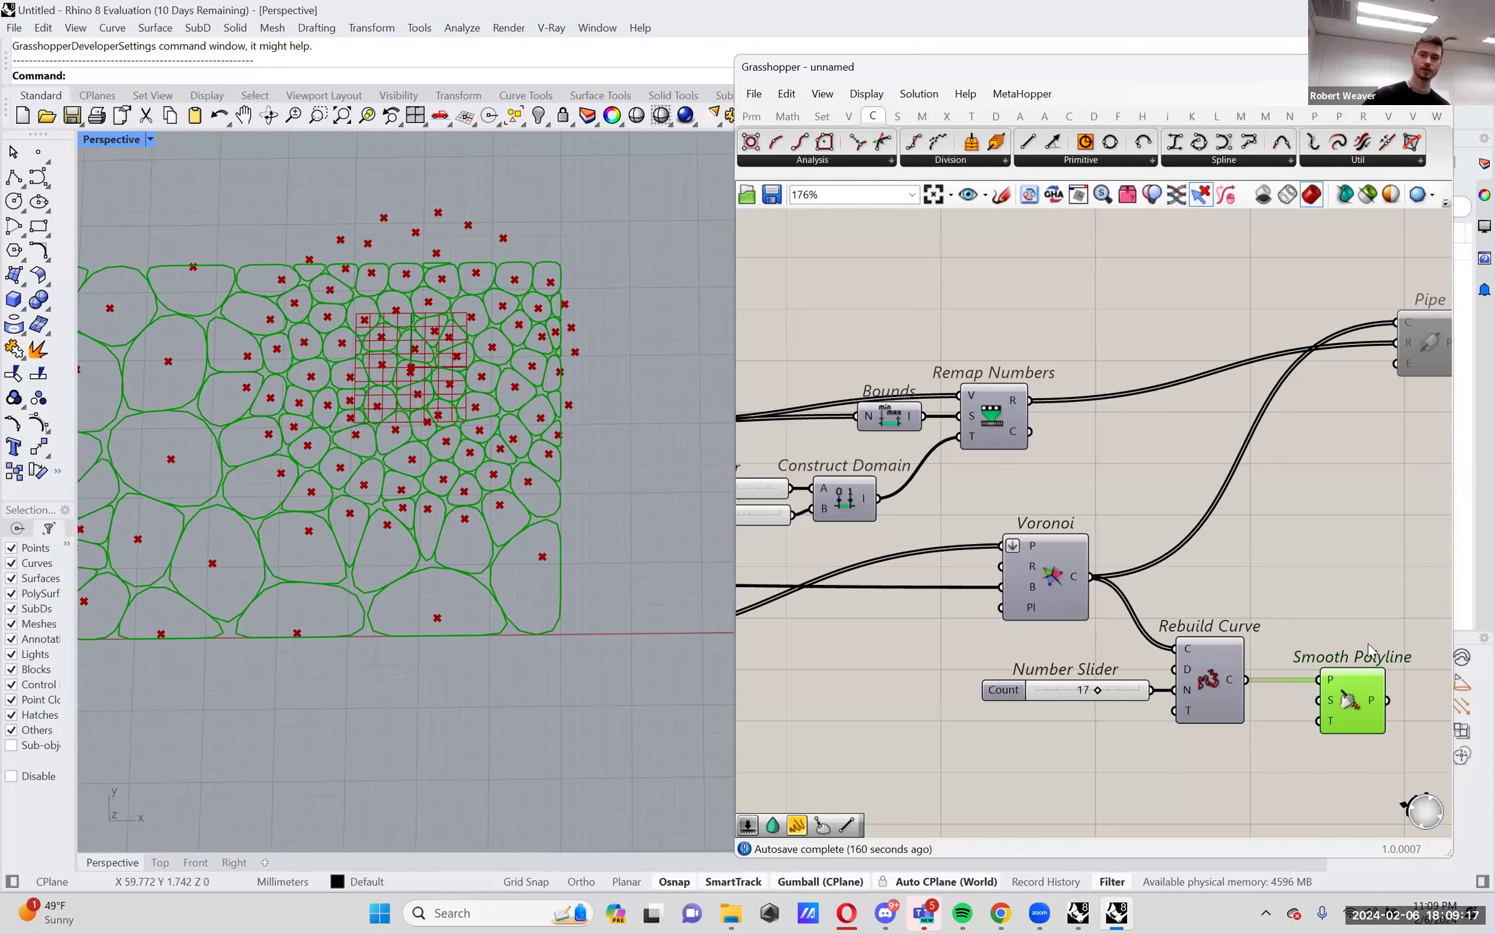
scroll(777, 490, "down", 1)
scroll(519, 509, "down", 4)
right_click_drag(508, 520, 683, 551, "shift")
scroll(508, 520, "up", 5)
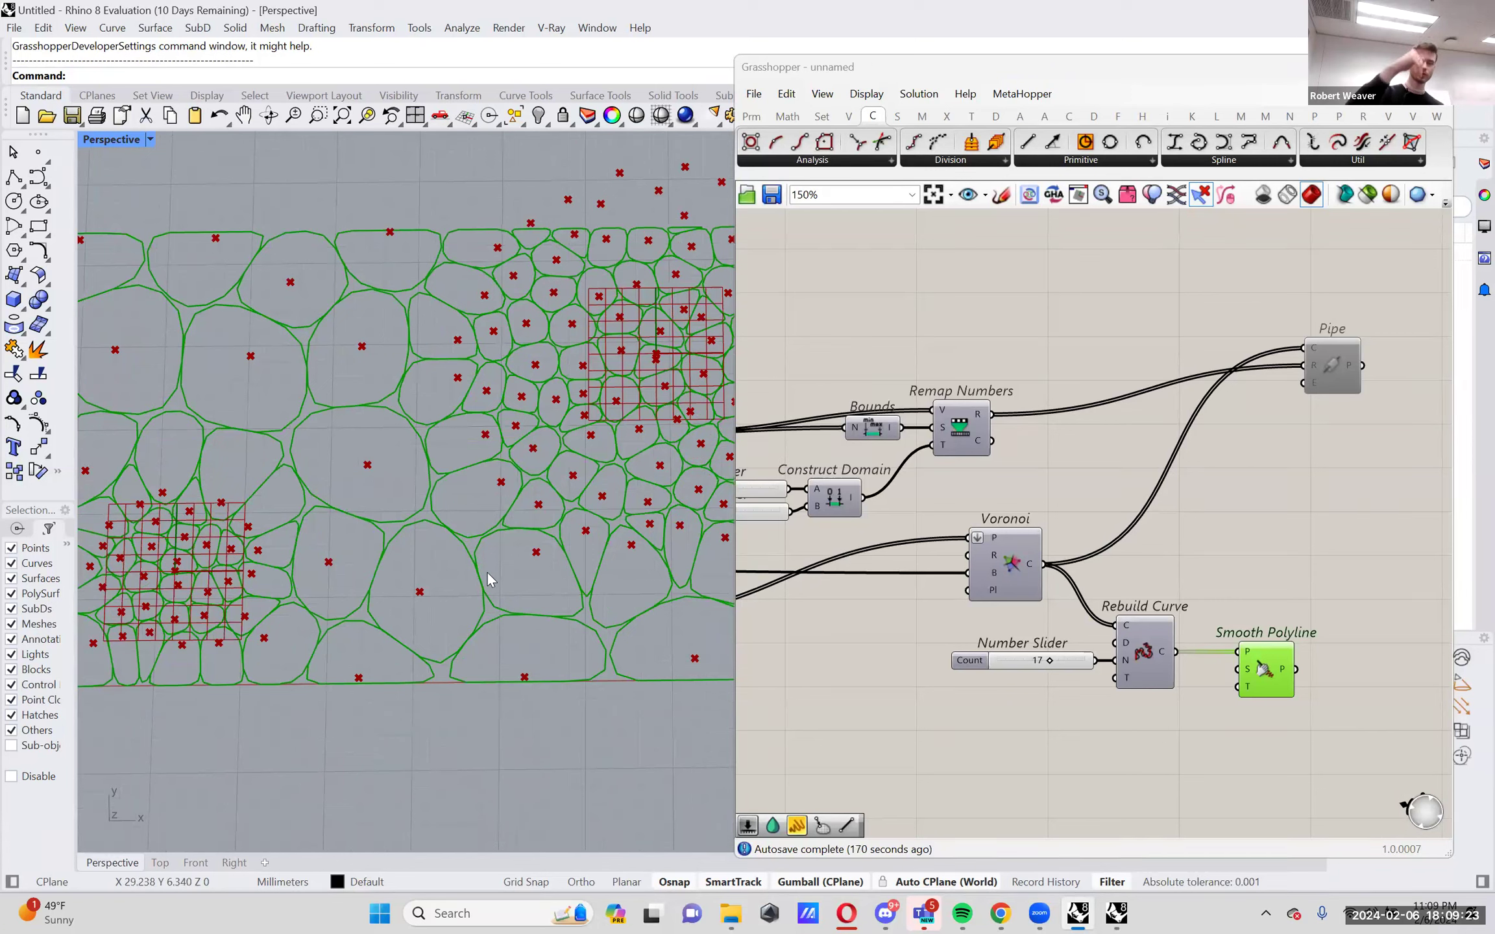
Feed Voronoi's cells straight into Smooth Polyline for comparison, and reconnect Rebuild Curve's output to the P input.
left_click_drag(1043, 565, 1239, 651)
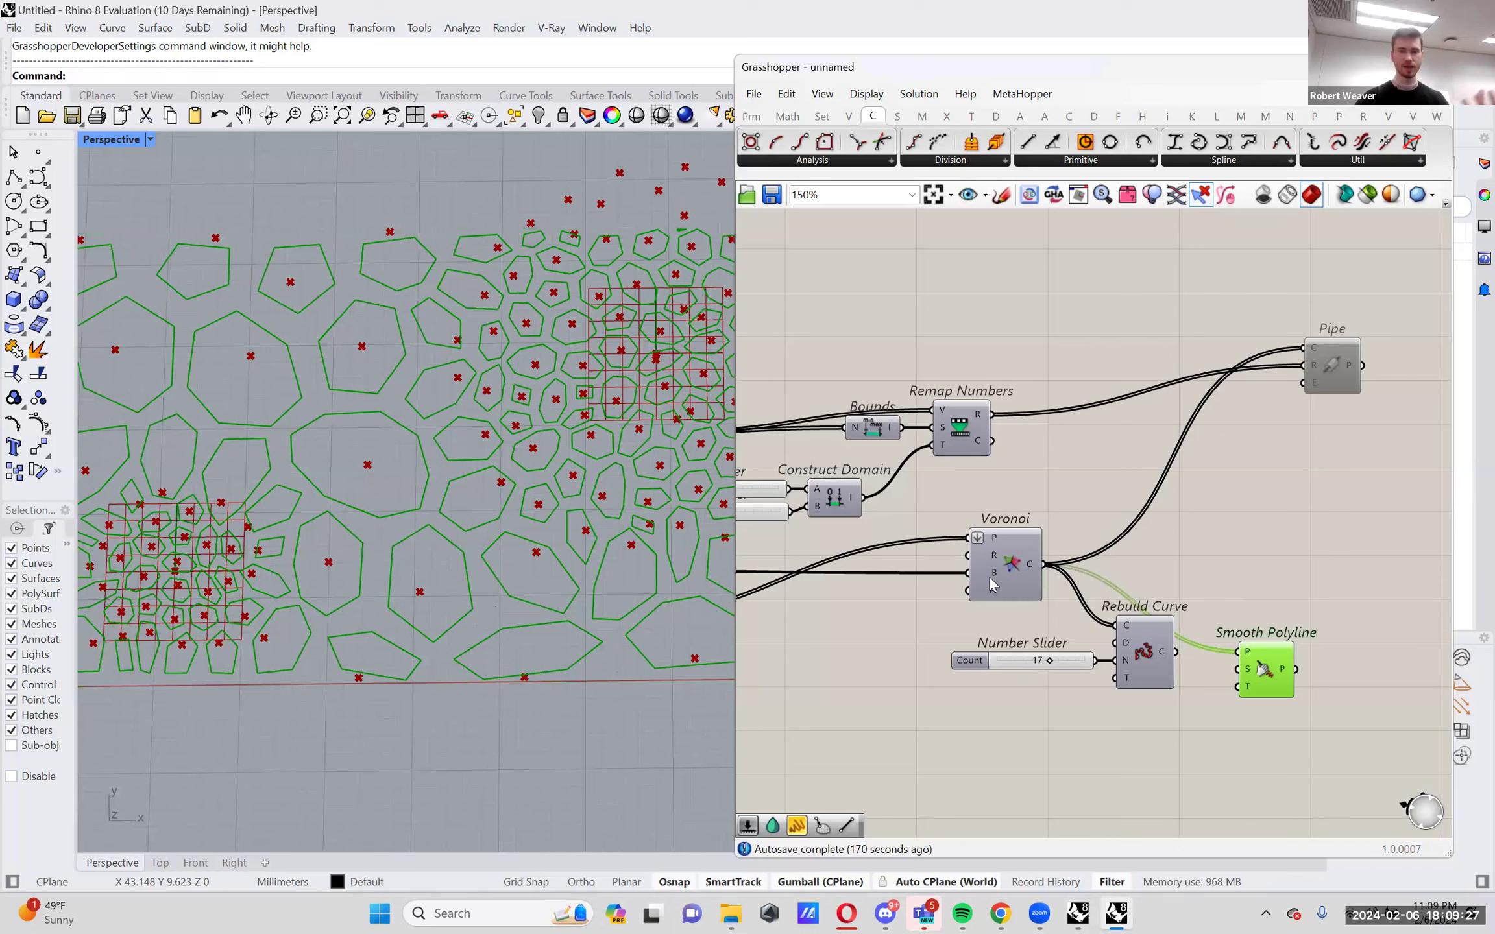
left_click_drag(1175, 652, 1237, 652)
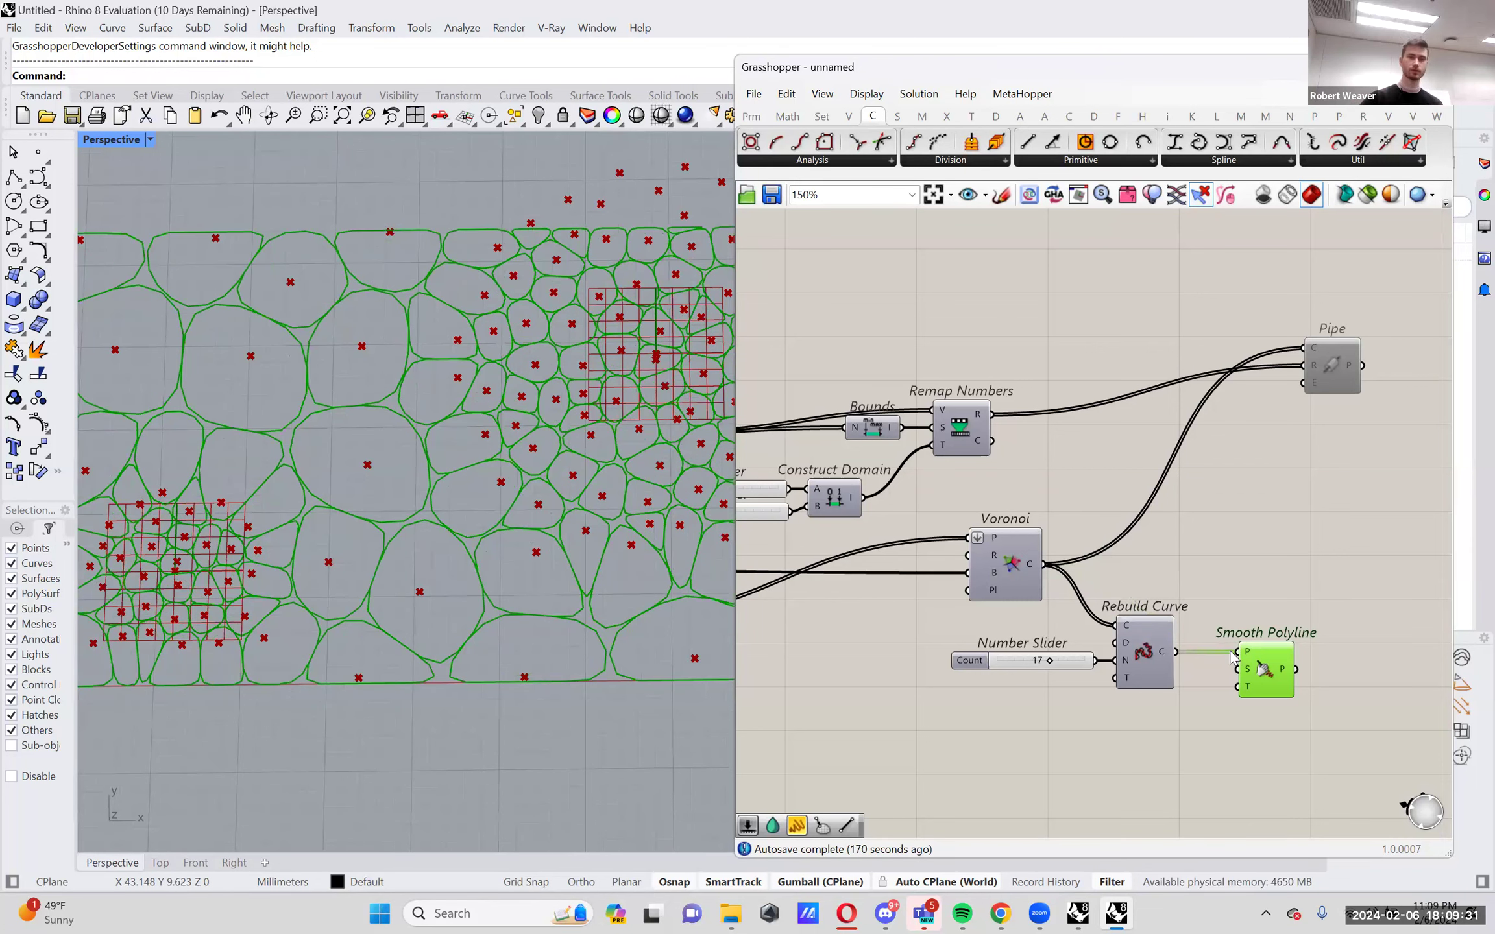
scroll(456, 505, "down", 2)
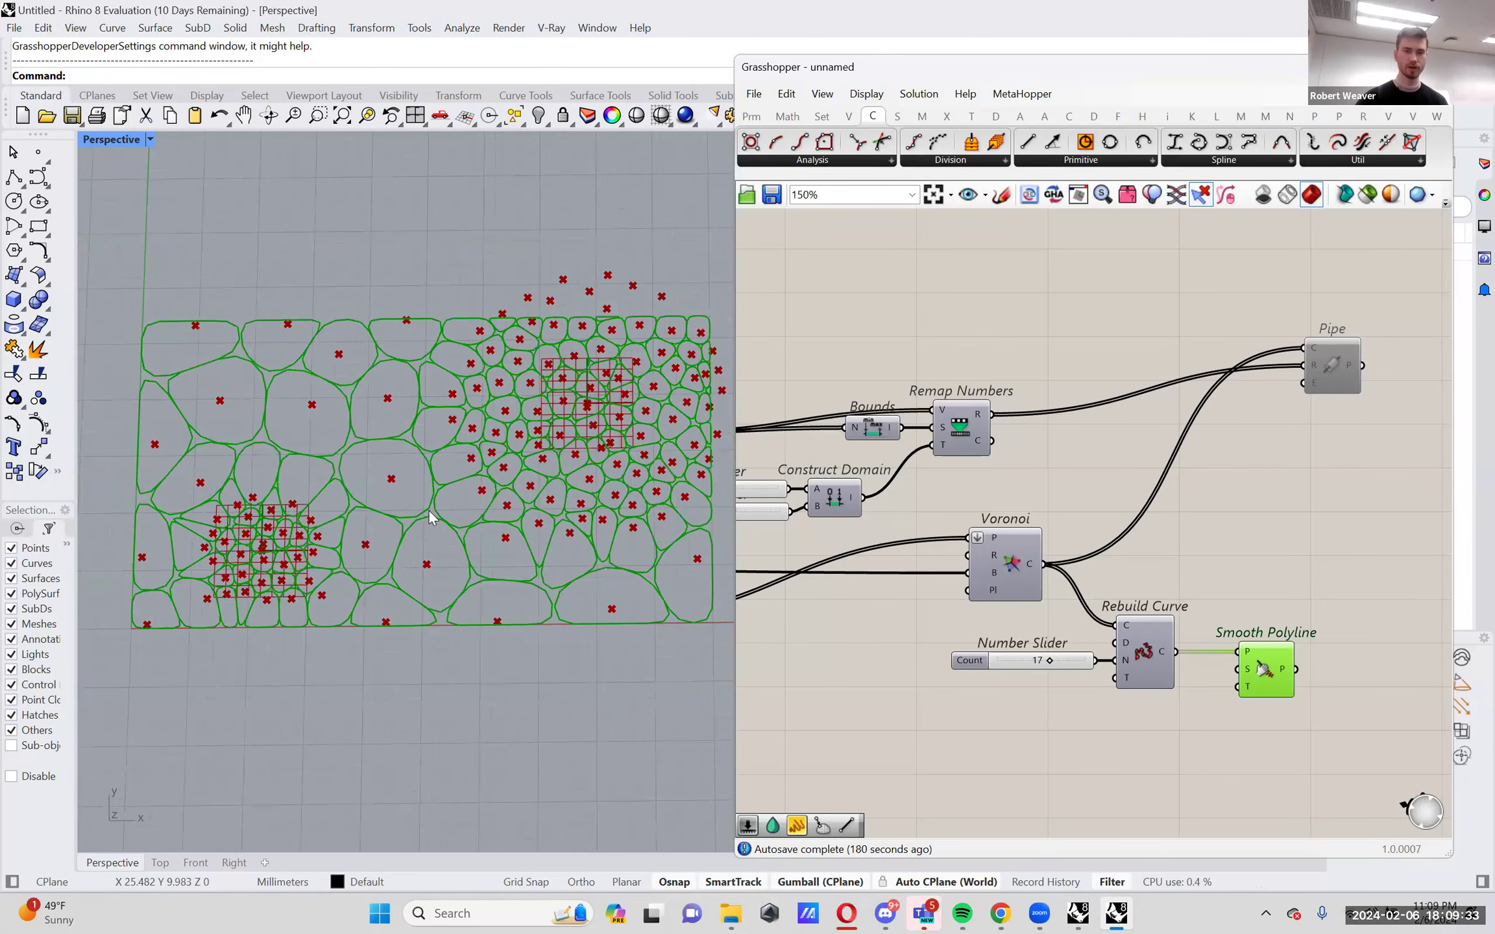
Turn off the previews of the point components around Populate Geometry and Cull Duplicates, and of Evaluate Surface.
scroll(1038, 565, "down", 3)
right_click_drag(787, 629, 1164, 595)
left_click_drag(1215, 626, 996, 373)
middle_click(993, 362)
left_click(1044, 389)
left_click(926, 493)
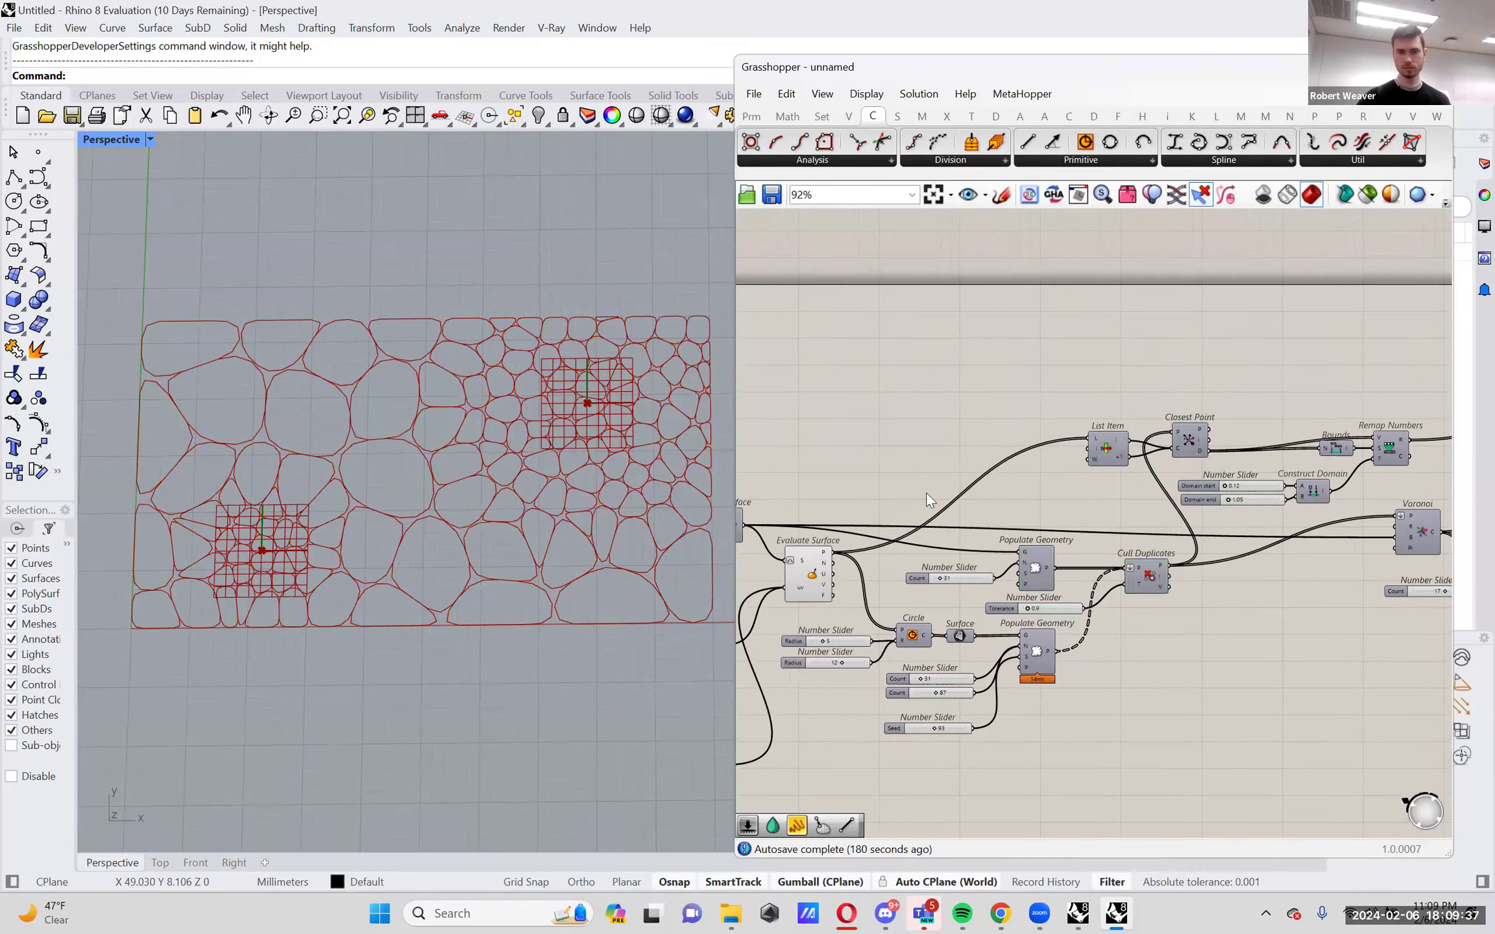
right_click(814, 580)
left_click(845, 611)
Add a number slider from 1 to 10 and wire it into Smooth Polyline's T input.
right_click_drag(1402, 584, 1240, 599)
scroll(1338, 581, "up", 3)
right_click_drag(1337, 581, 685, 535)
scroll(1084, 586, "up", 4)
right_click_drag(1075, 590, 1164, 566)
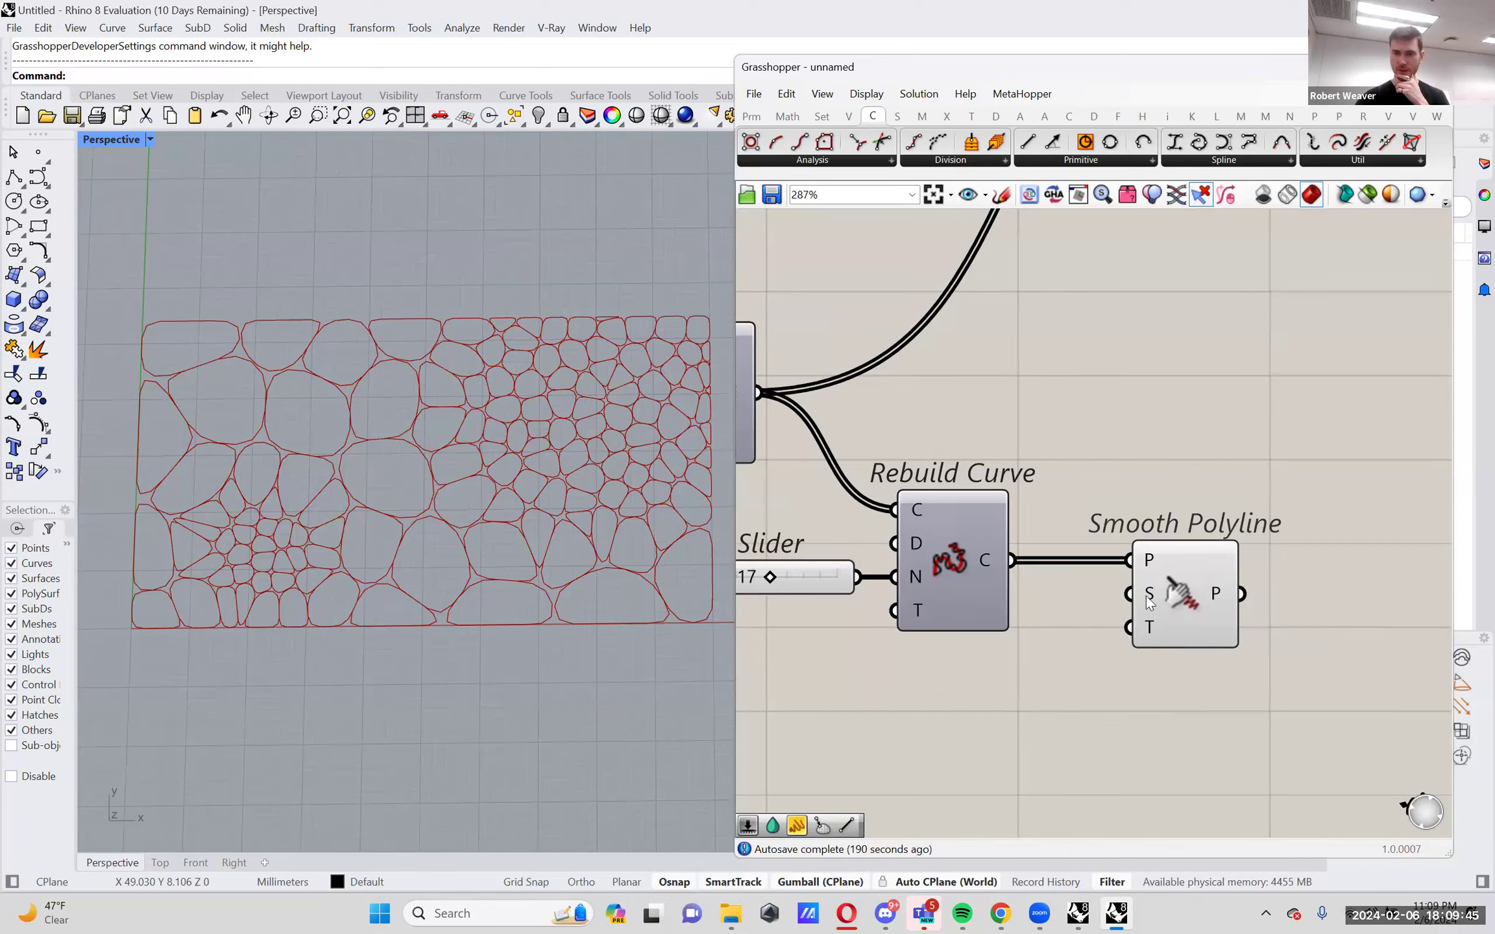
mouse_move(1145, 596)
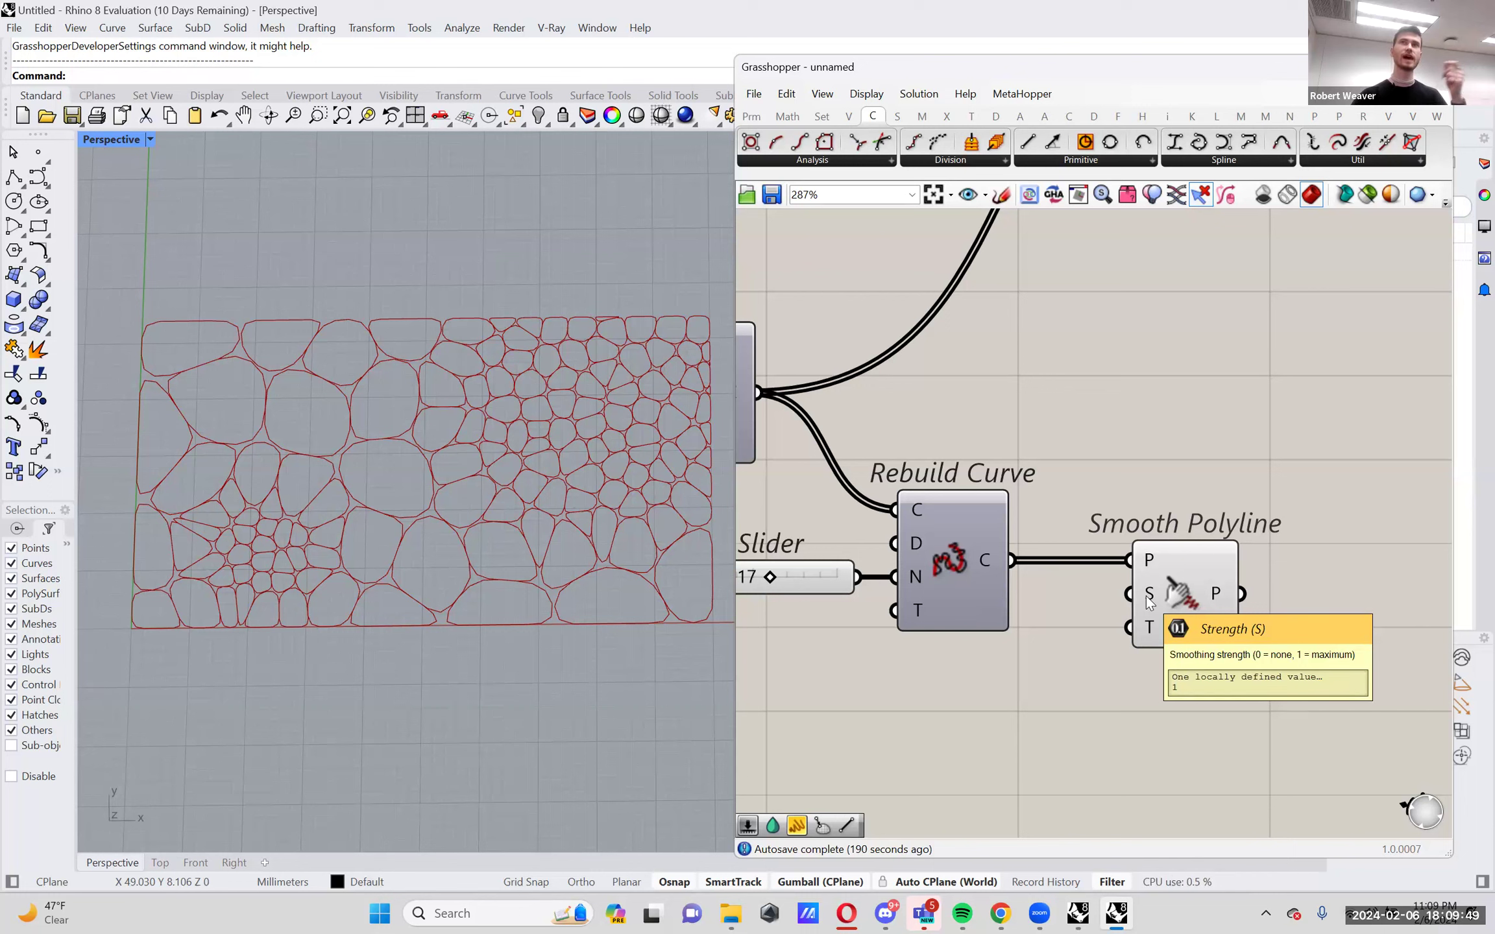
mouse_move(1144, 629)
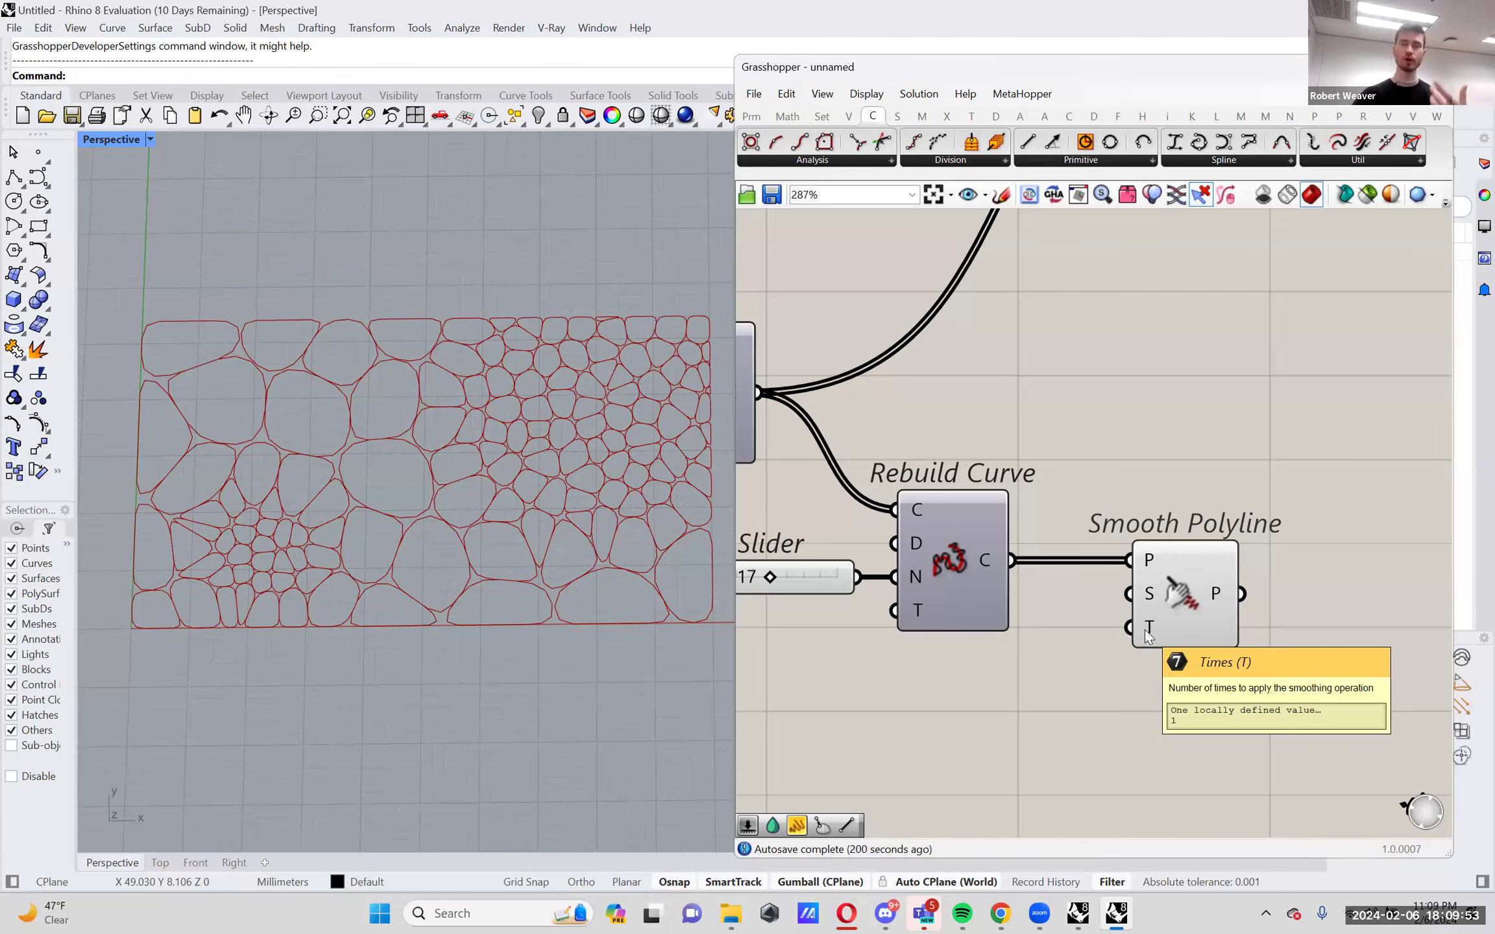
right_click_drag(1144, 629, 1210, 559)
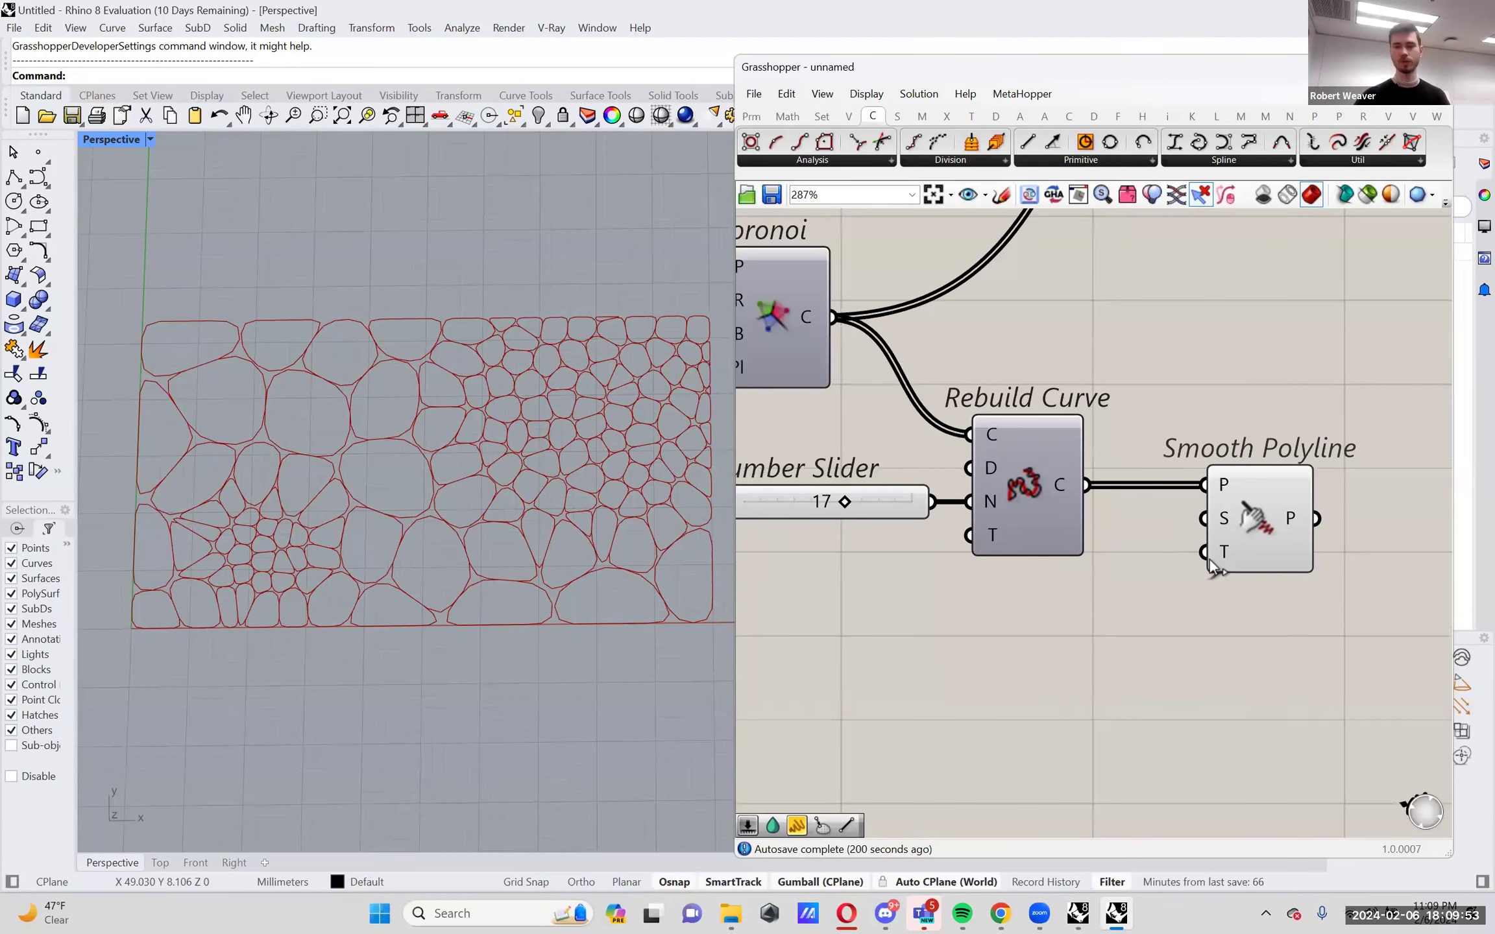
double_click(1069, 639)
type("1..10")
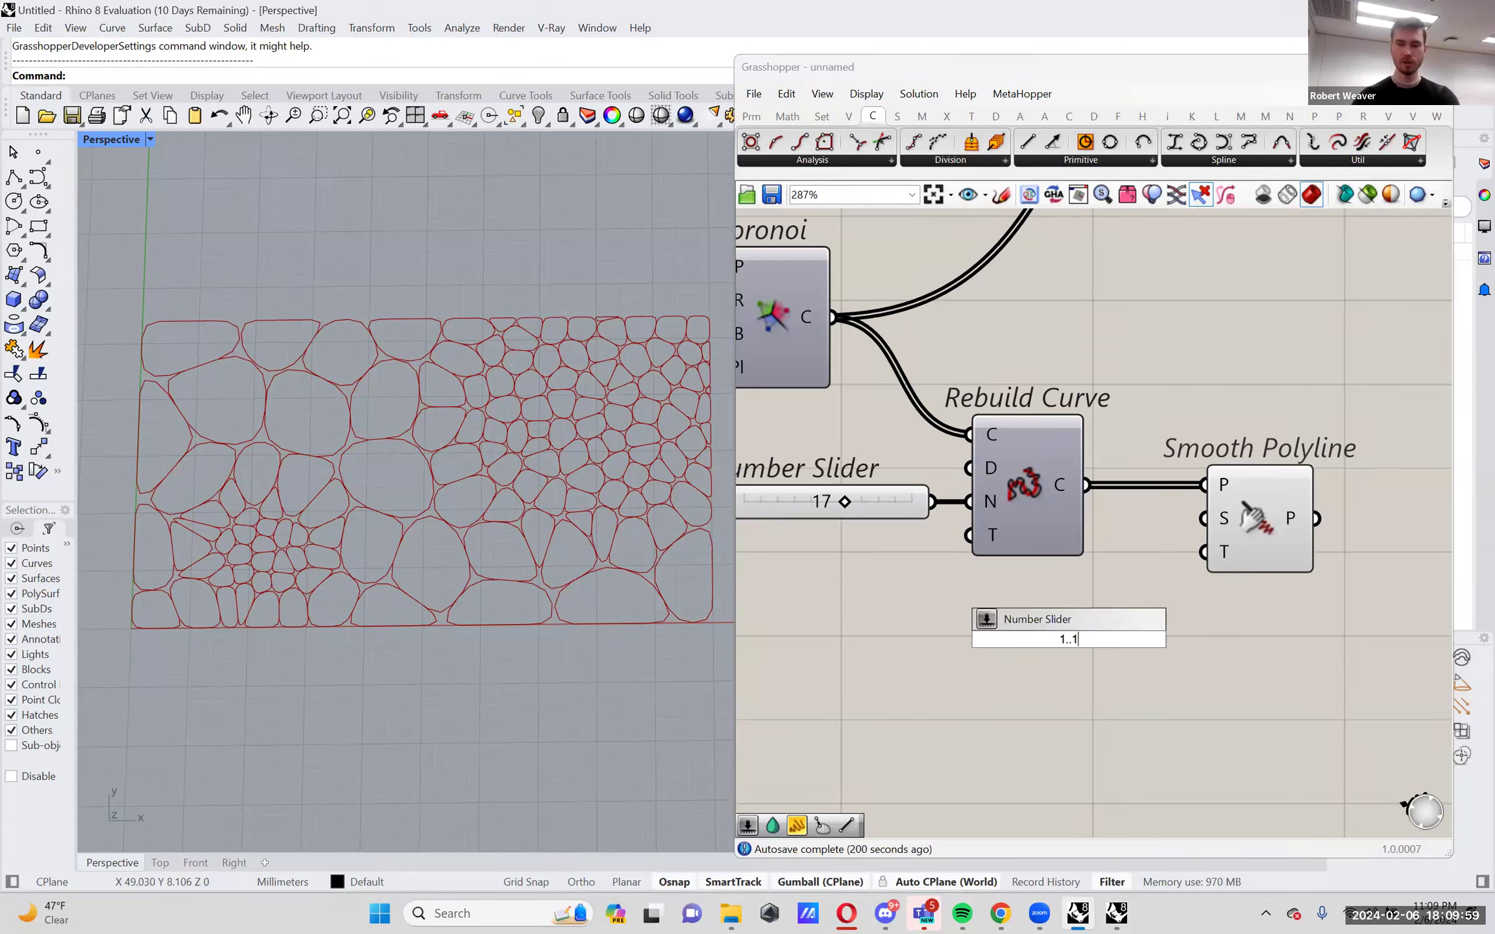
key("Return")
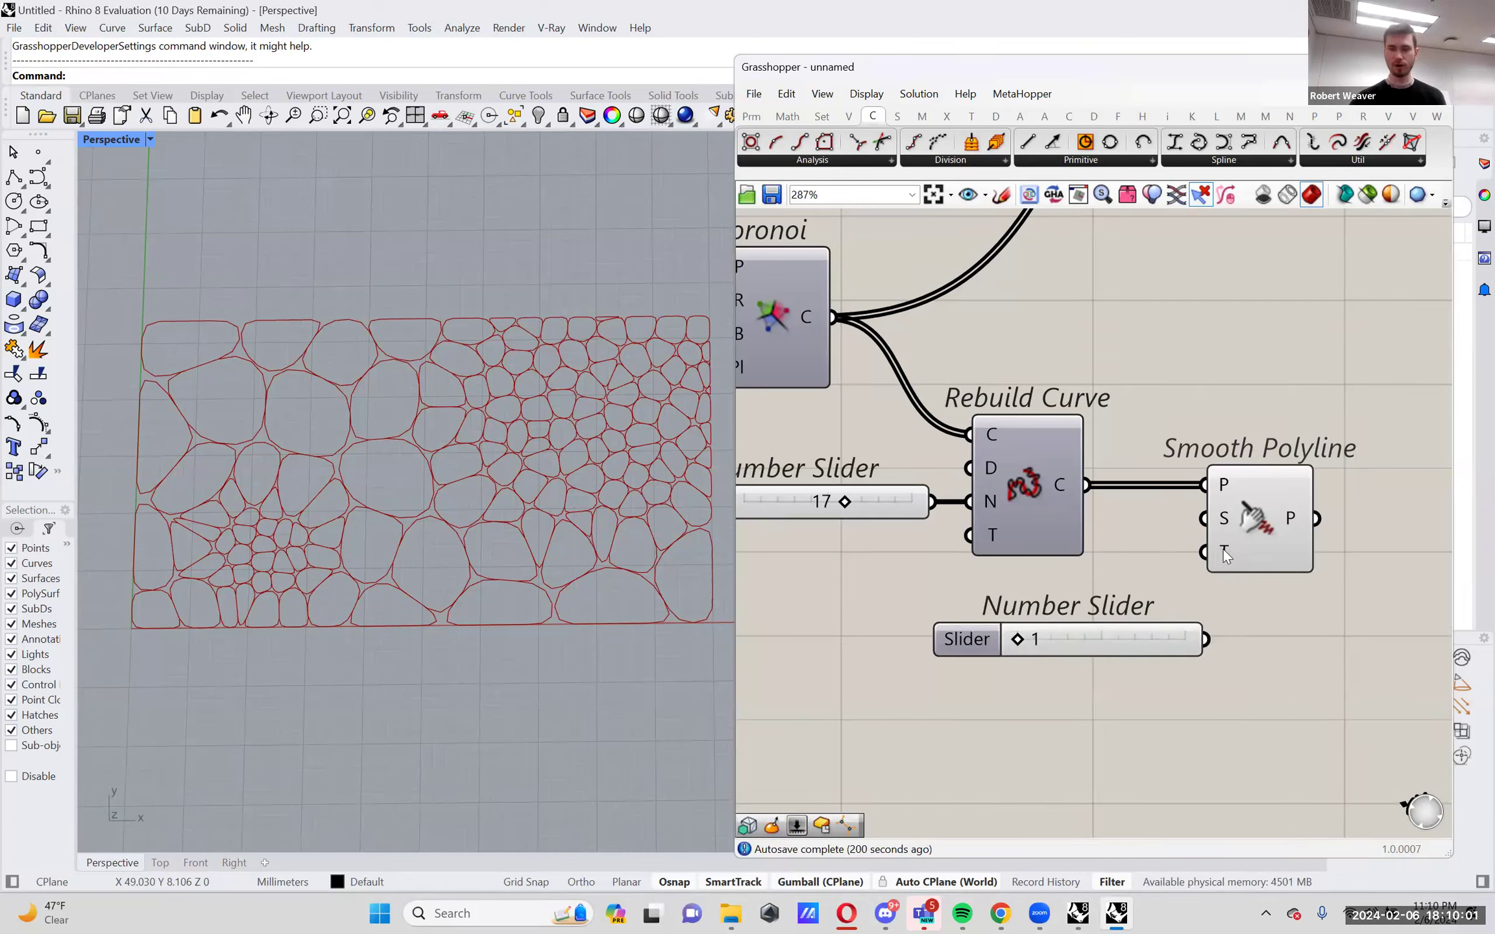
left_click_drag(1204, 639, 1204, 551)
Test the Times slider up to 10 smoothing passes and settle it at 3.
left_click_drag(1017, 640, 1165, 636)
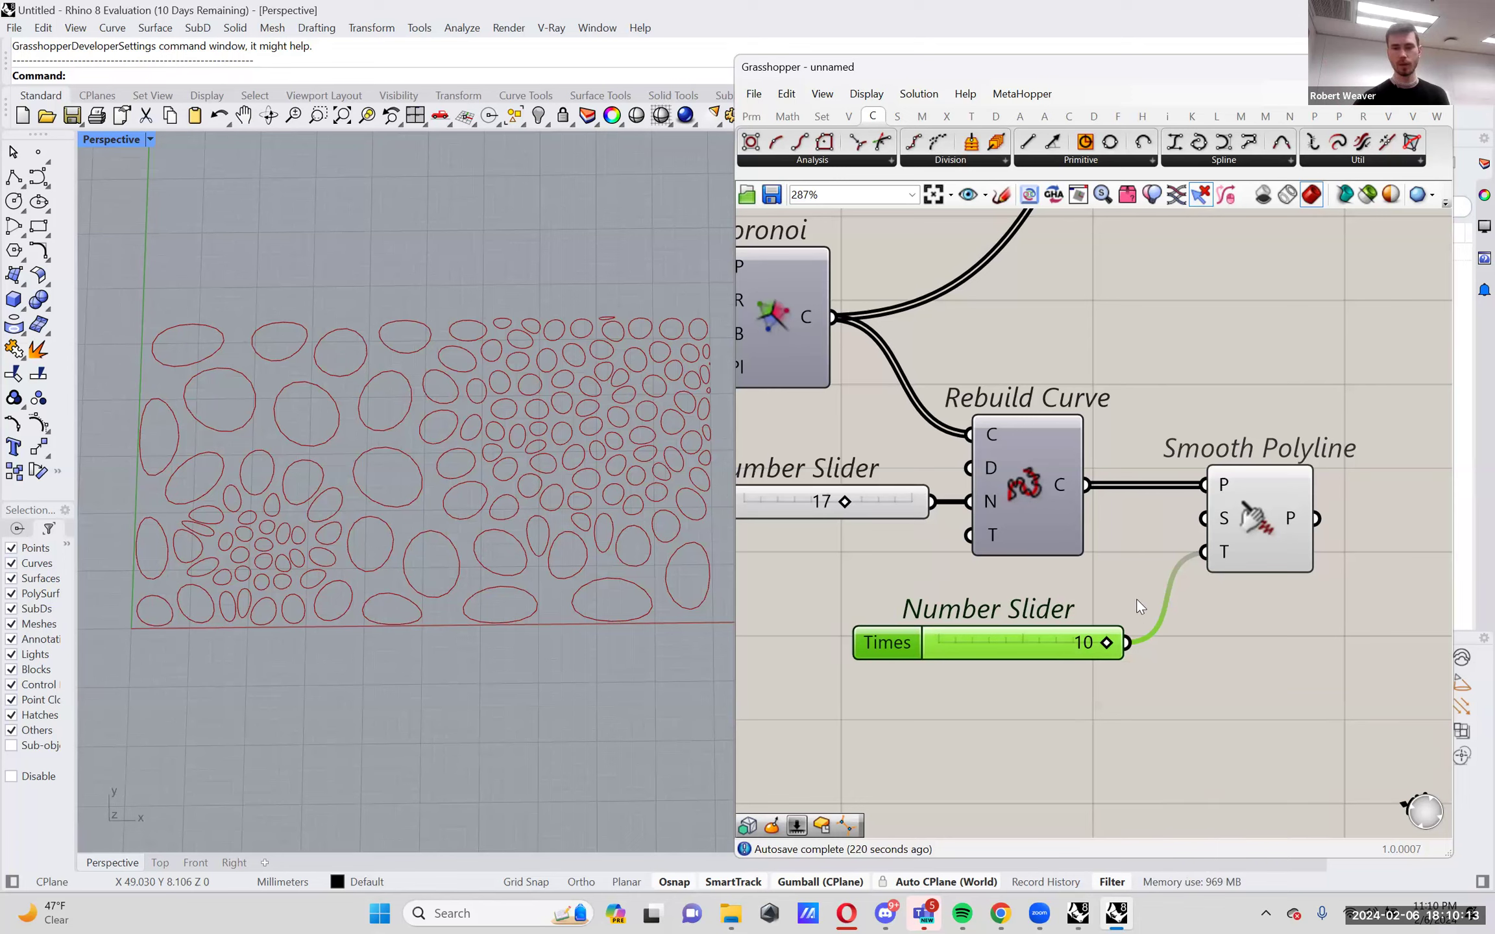
left_click_drag(1108, 644, 974, 649)
scroll(1083, 643, "down", 3)
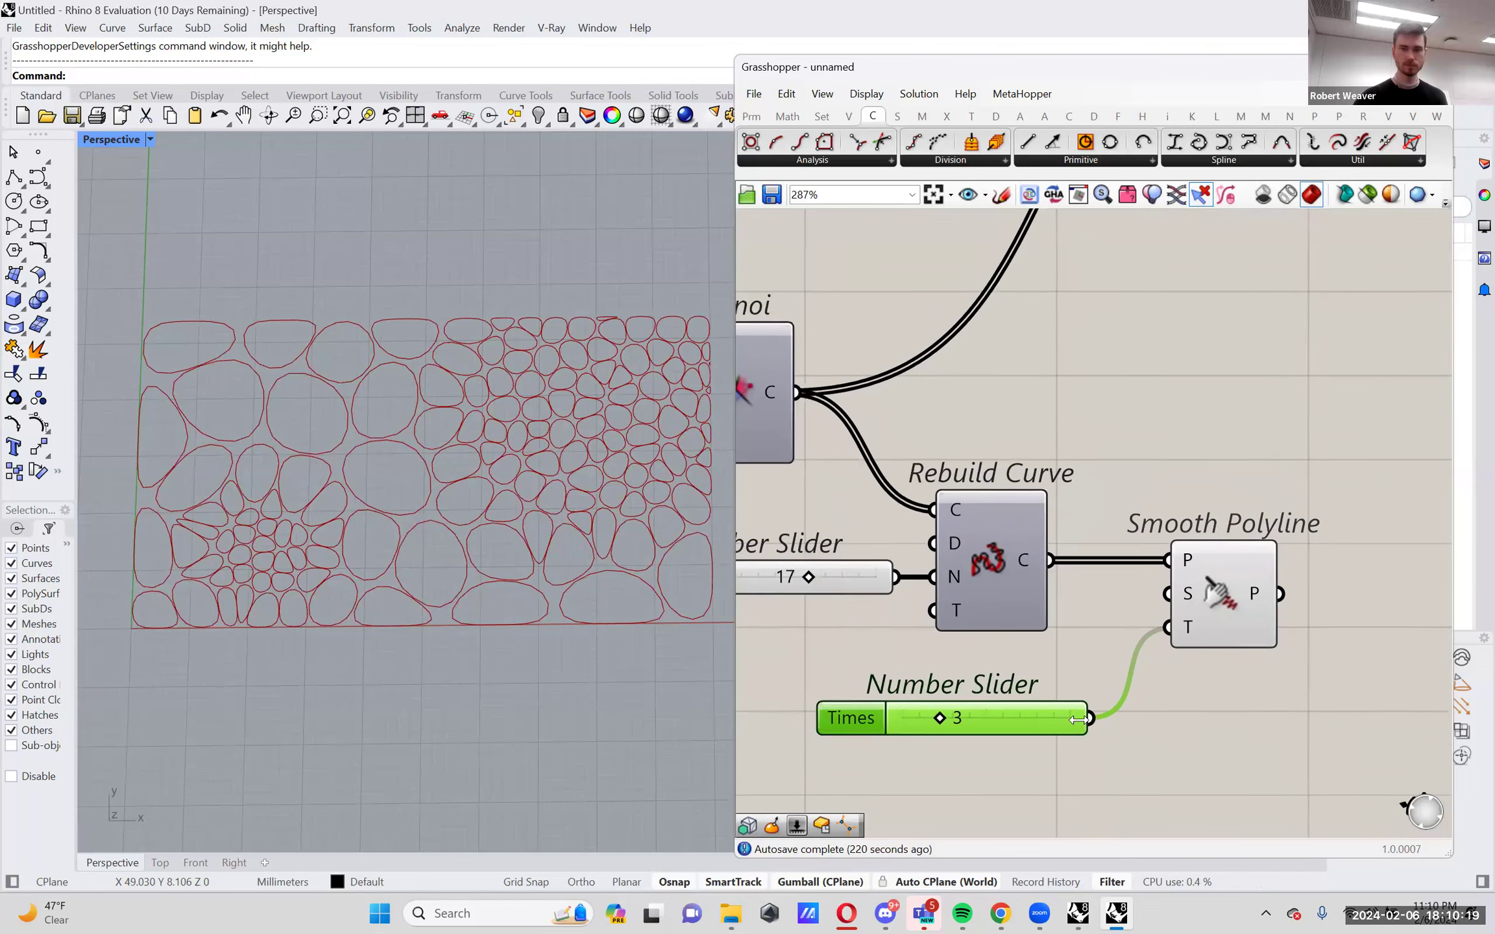
Move Pipe closer to Smooth Polyline and wire the smoothed polylines into Pipe's C input in place of Voronoi's cells.
left_click_drag(1212, 312, 1294, 516)
left_click(1256, 592)
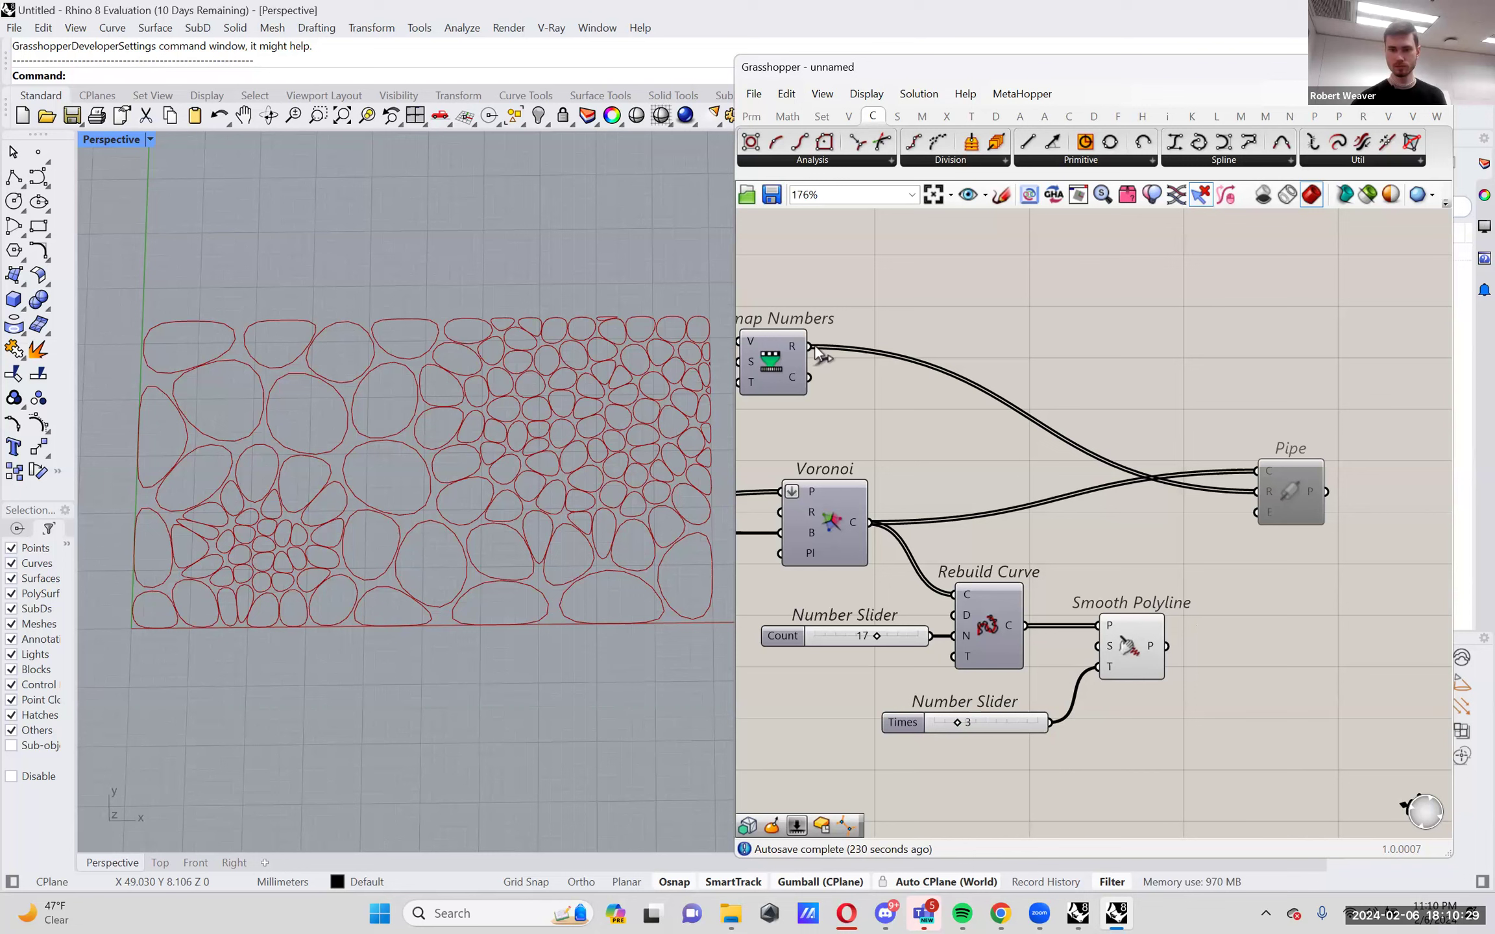
mouse_move(797, 349)
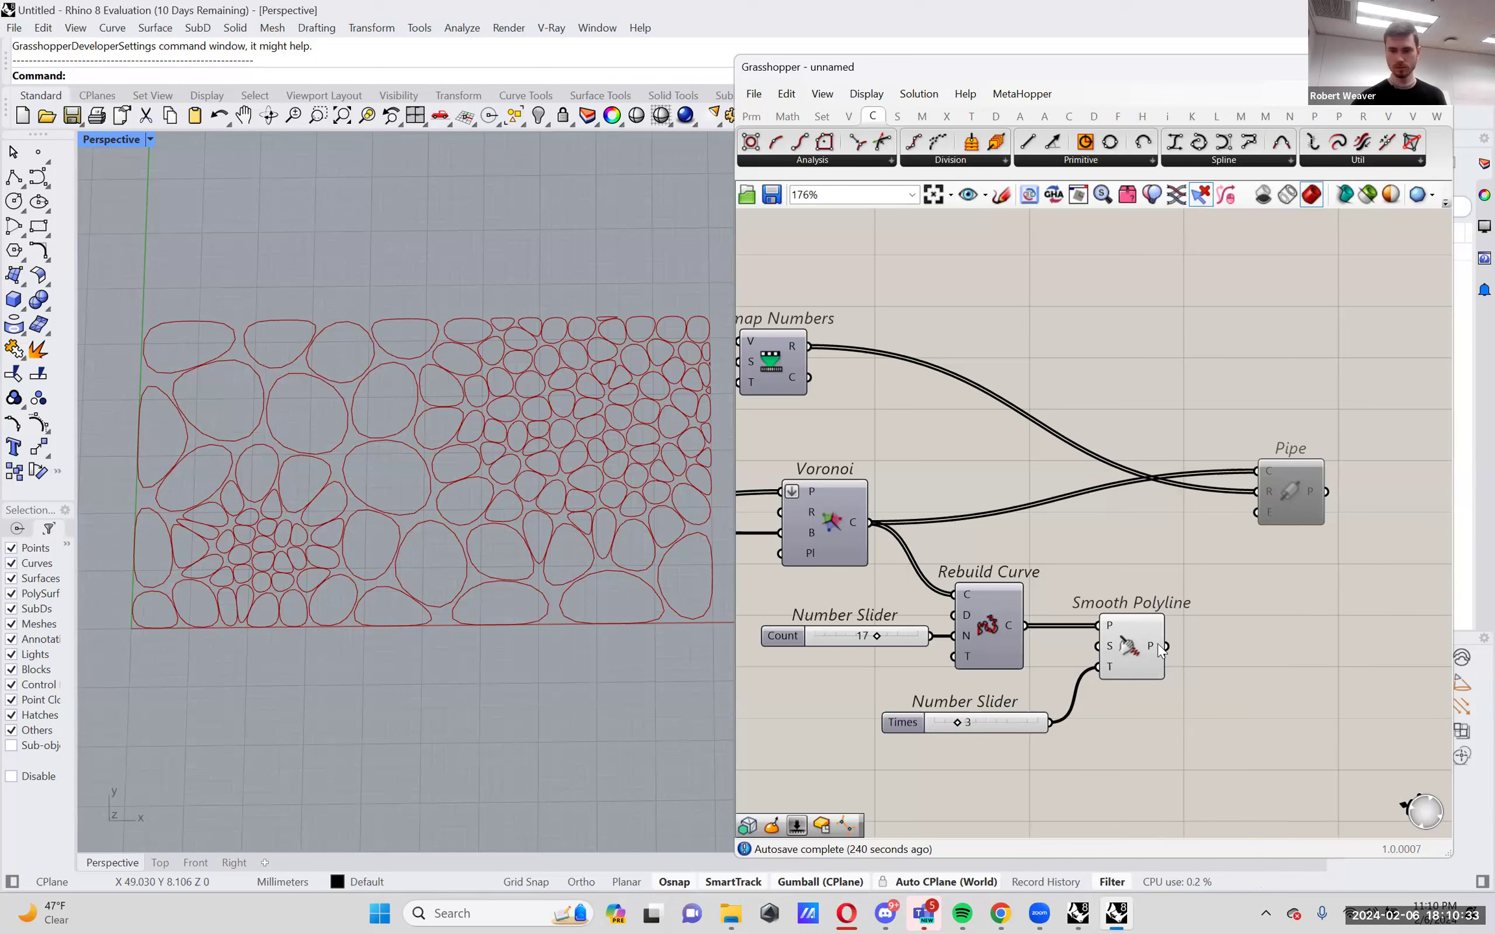
left_click_drag(1287, 508, 1311, 549)
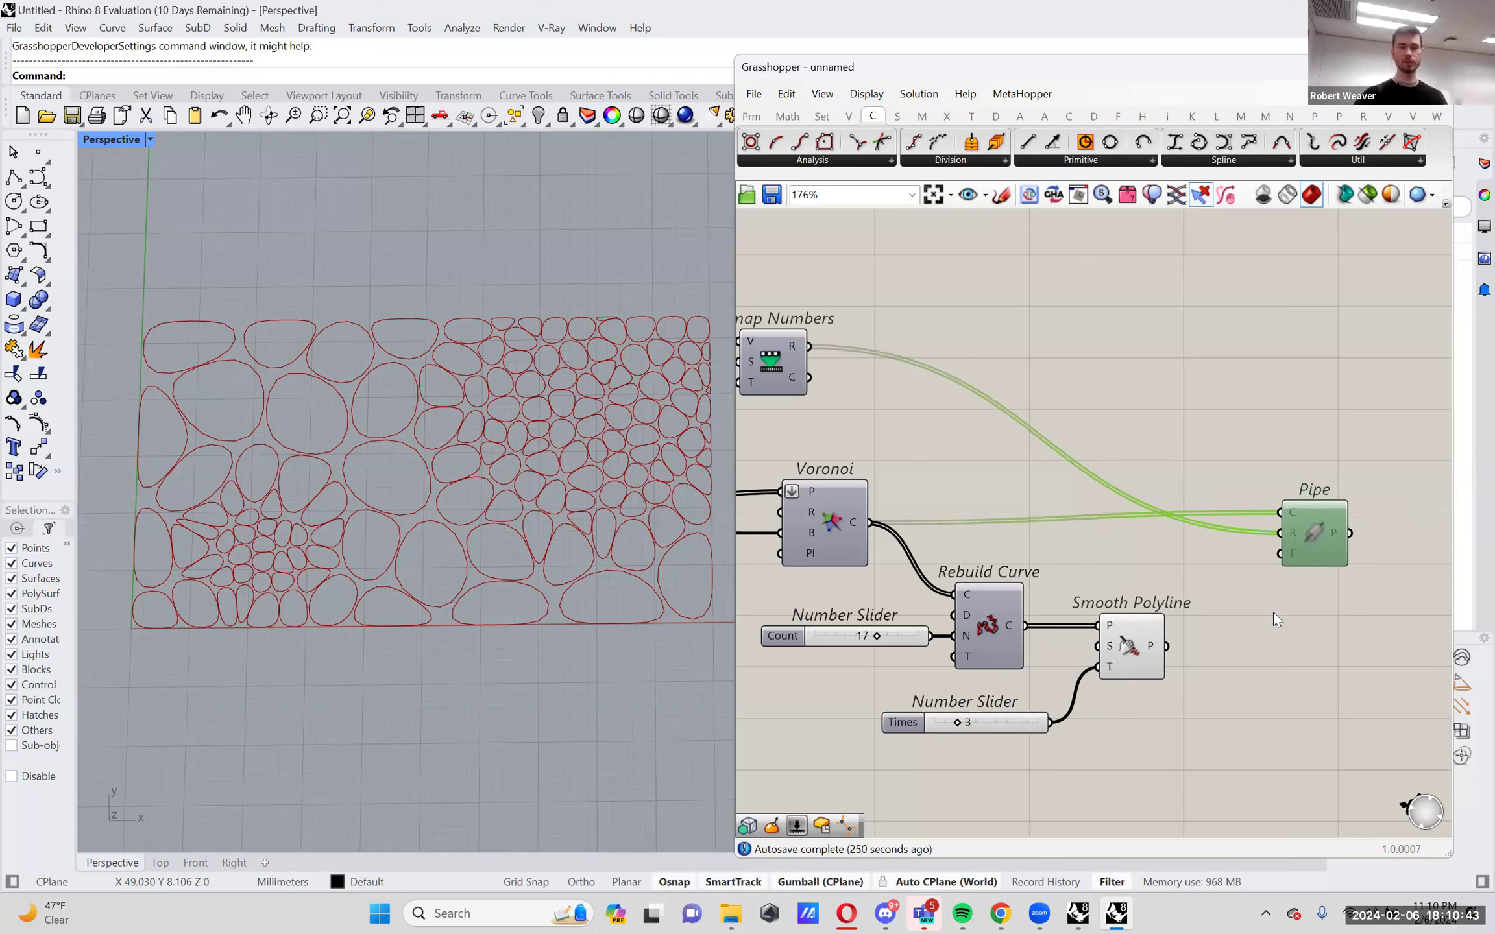
left_click_drag(1167, 646, 1325, 537)
Turn off Smooth Polyline's preview.
mouse_move(1156, 650)
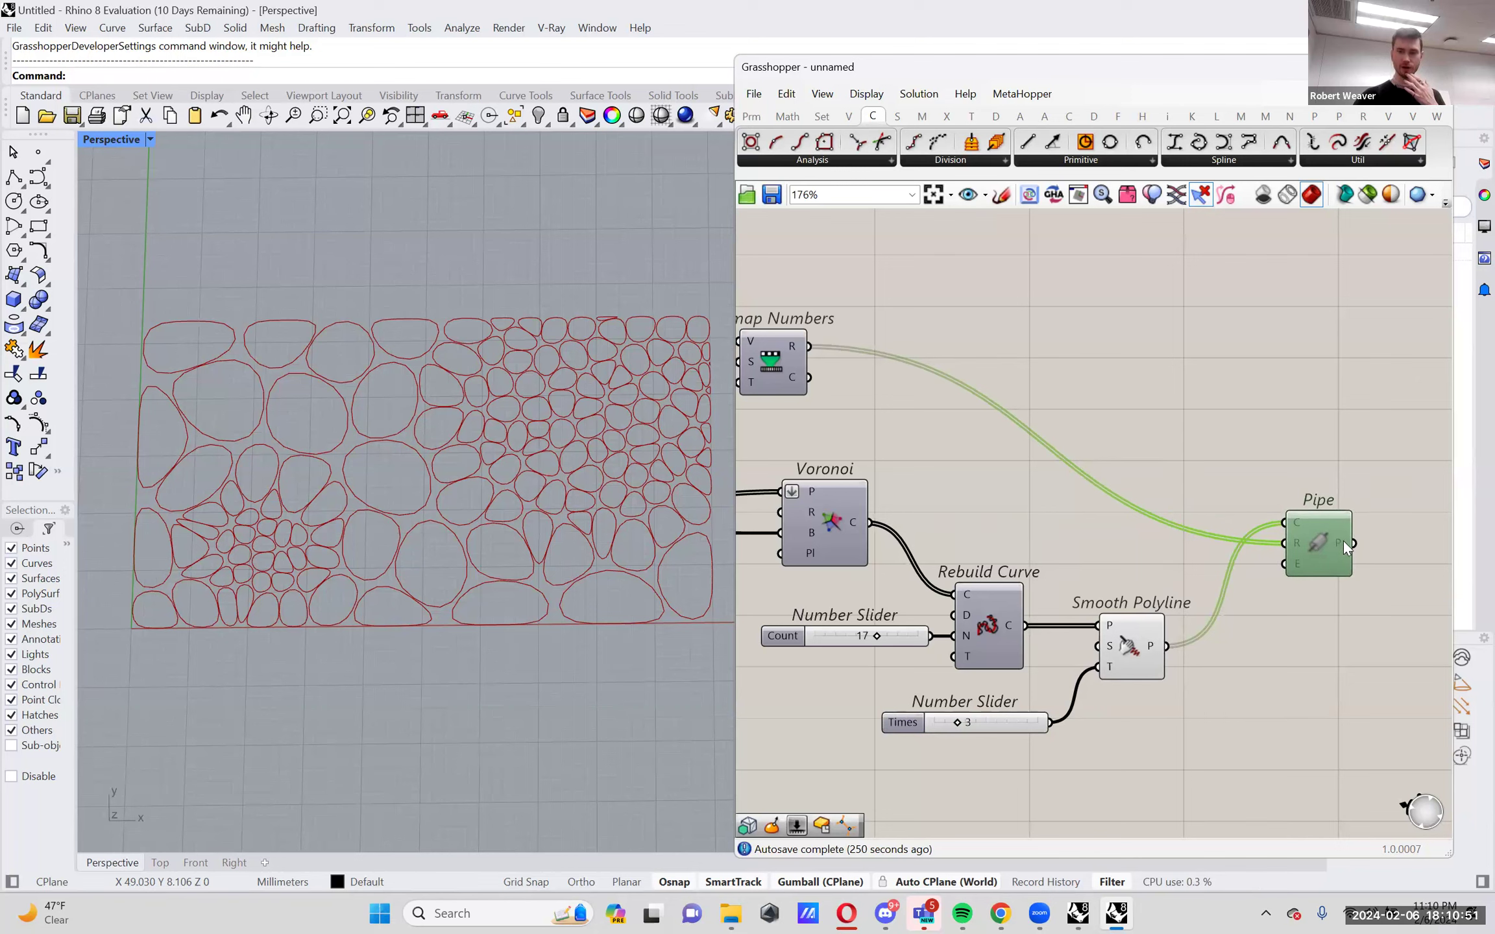
right_click(1130, 642)
left_click(1175, 694)
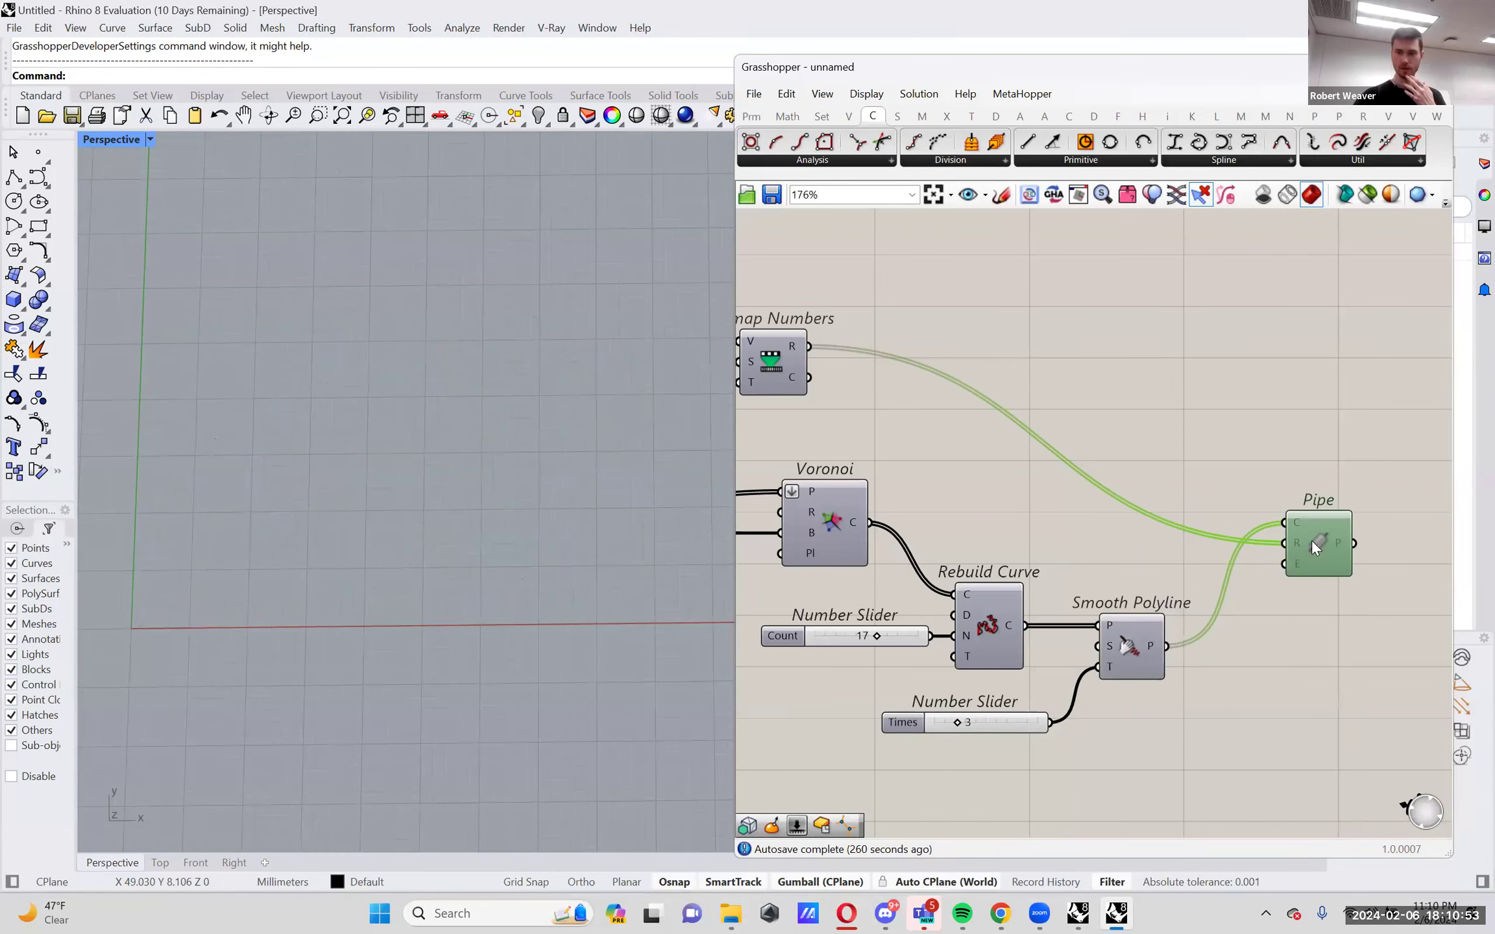
Re-enable the Pipe component so it pipes the smoothed cell curves.
right_click(1311, 540)
left_click(1363, 593)
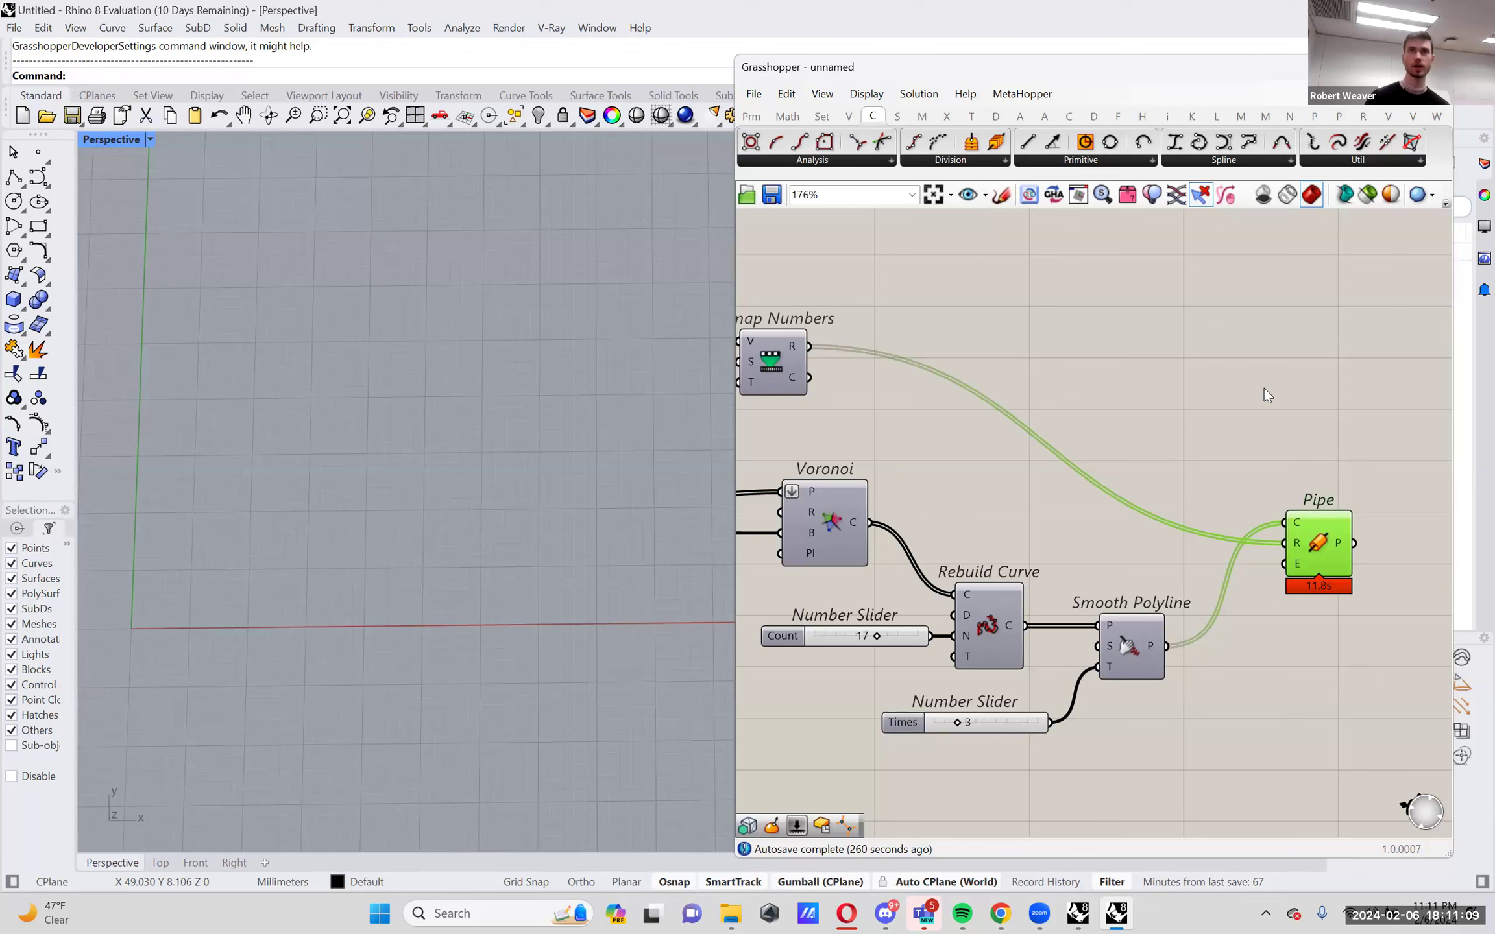
left_click(1225, 552)
Examine the piped rounded cells in the viewport and the options of Pipe's caps input.
scroll(1225, 552, "down", 1)
scroll(525, 558, "up", 2)
scroll(540, 563, "down", 4)
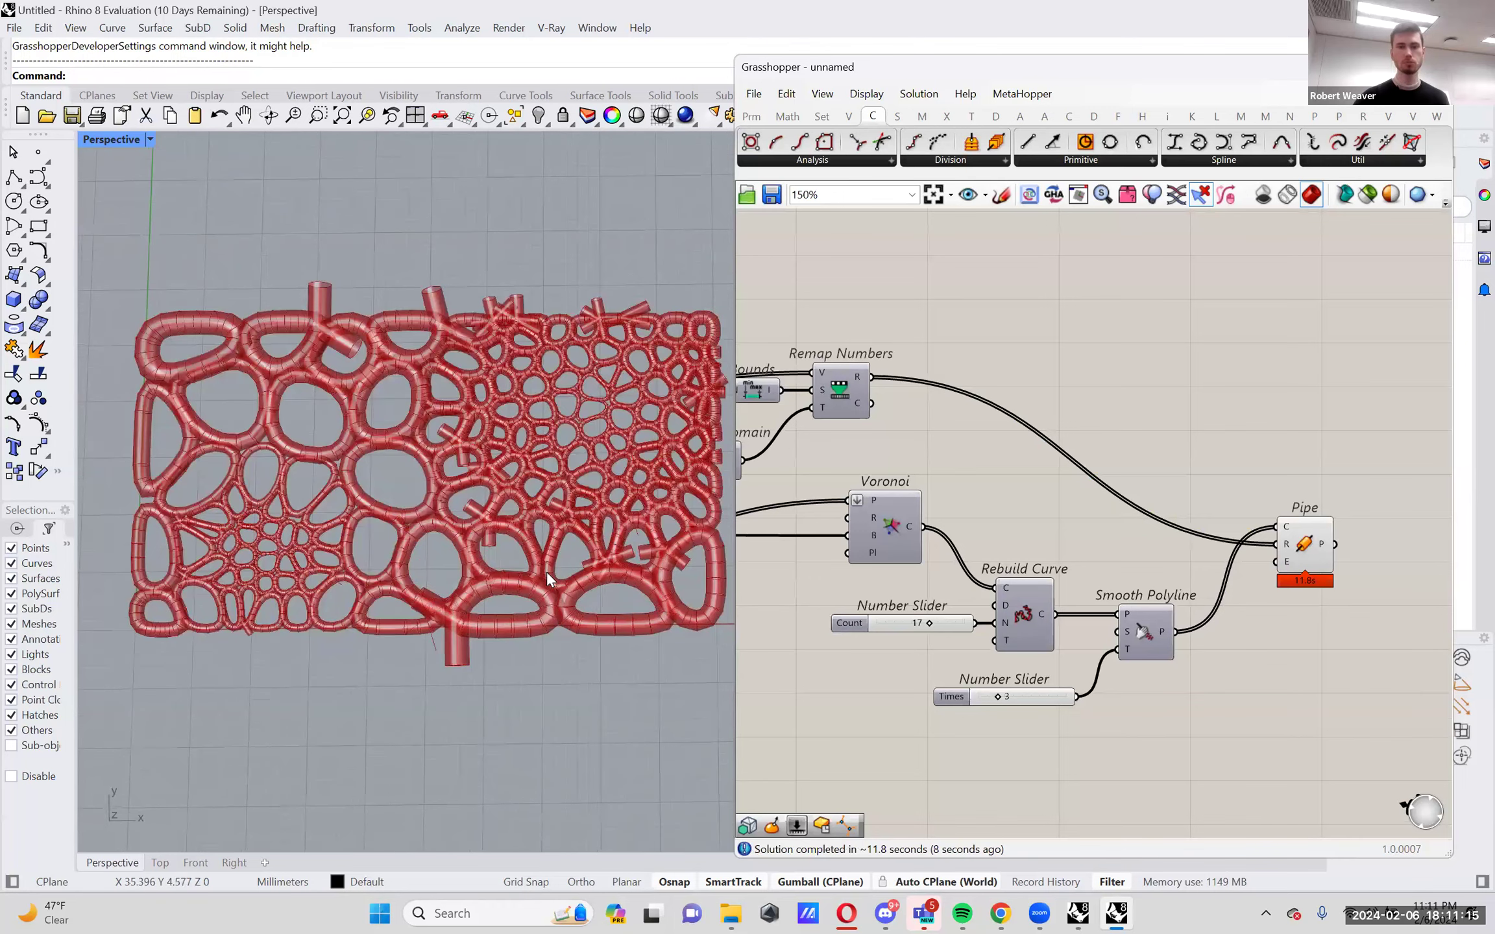
scroll(519, 601, "up", 2)
scroll(558, 604, "down", 4)
scroll(567, 605, "up", 1)
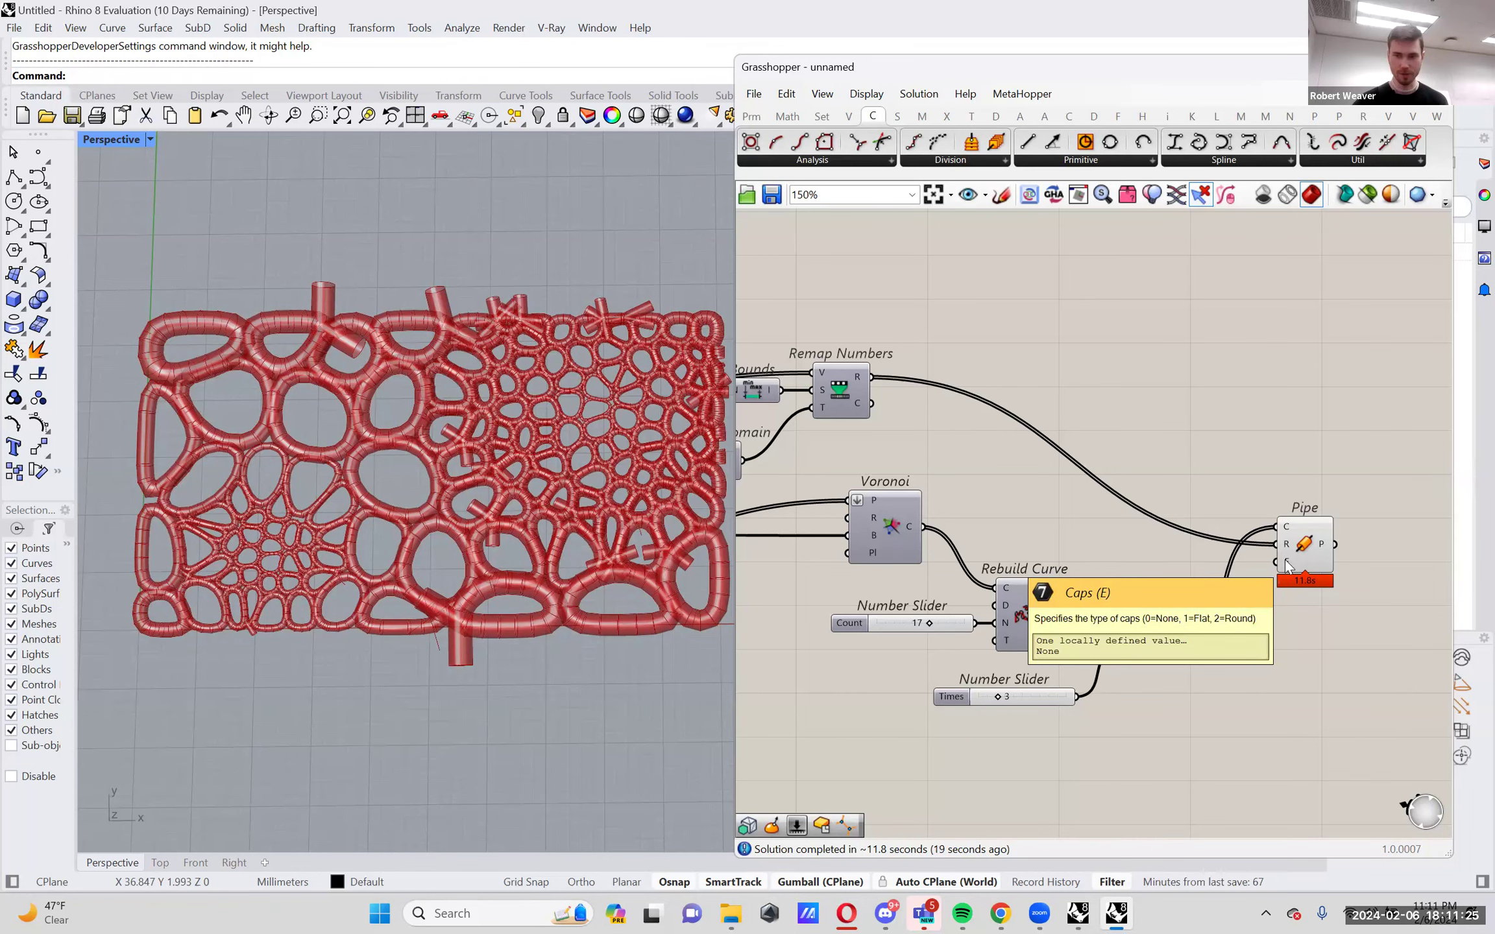
right_click_drag(1285, 625, 1270, 645)
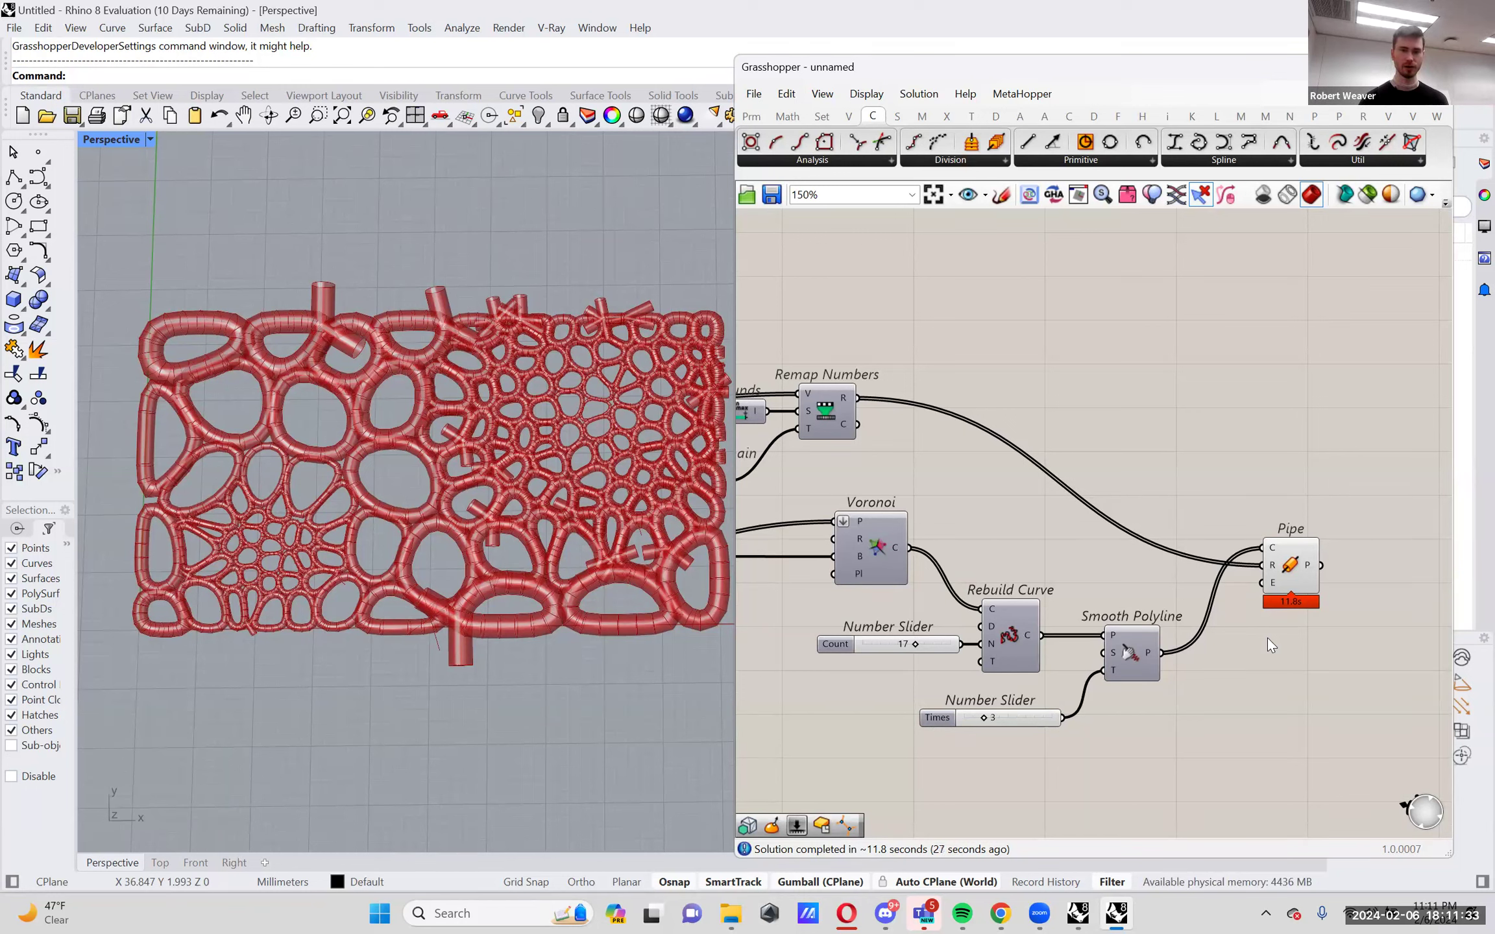
scroll(340, 520, "down", 2)
scroll(374, 525, "up", 2)
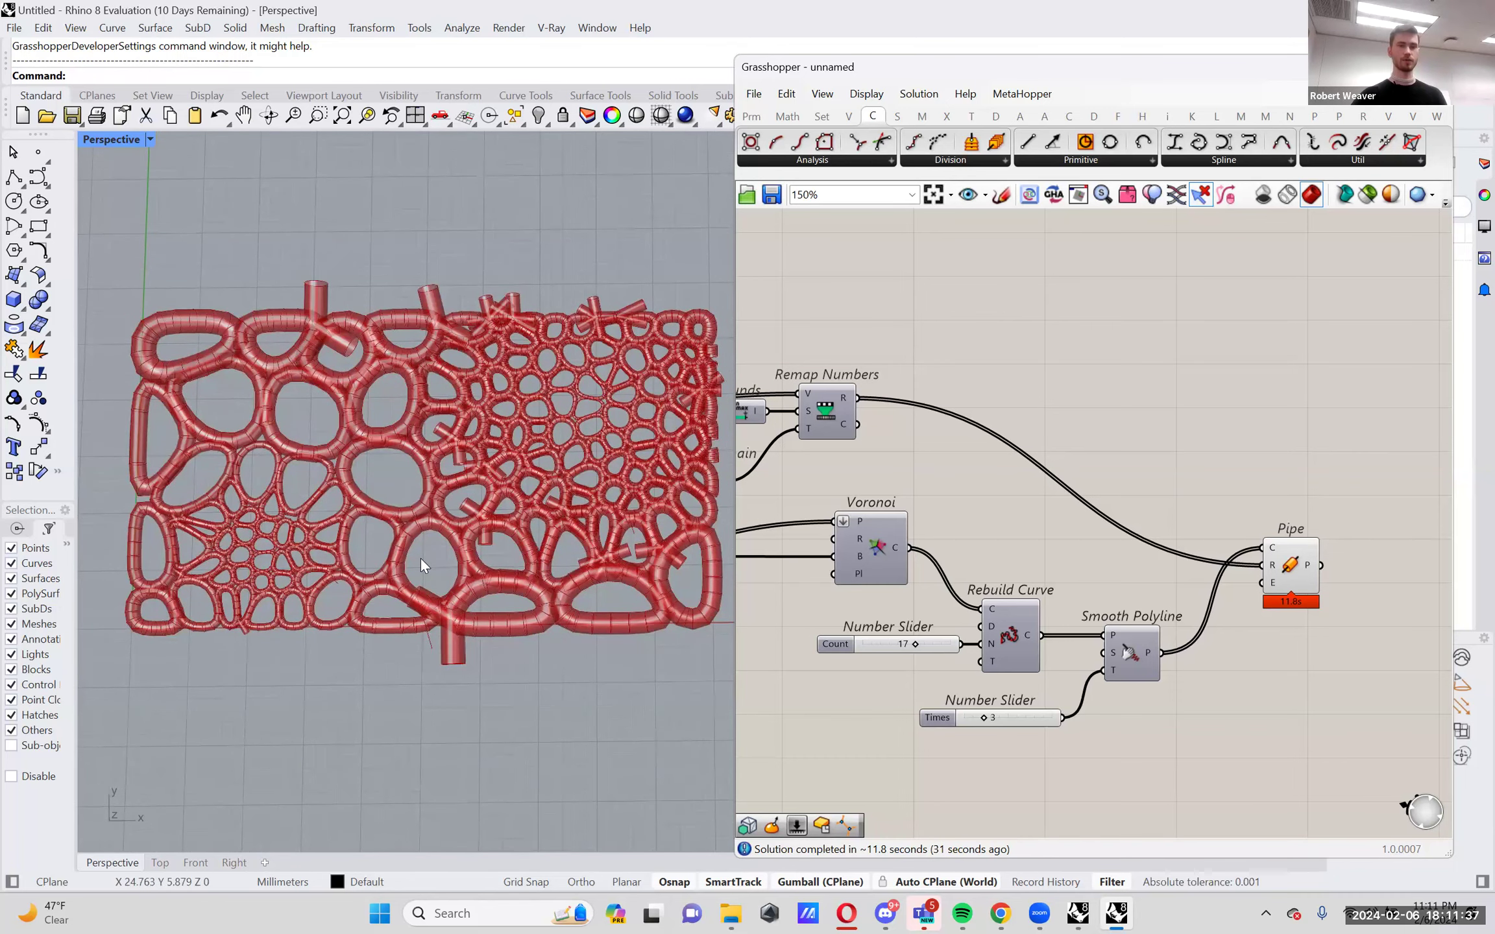
Add a Custom Preview beside Pipe, wire Pipe's output into its G input, and turn off Pipe's own preview.
right_click_drag(1196, 487, 961, 460)
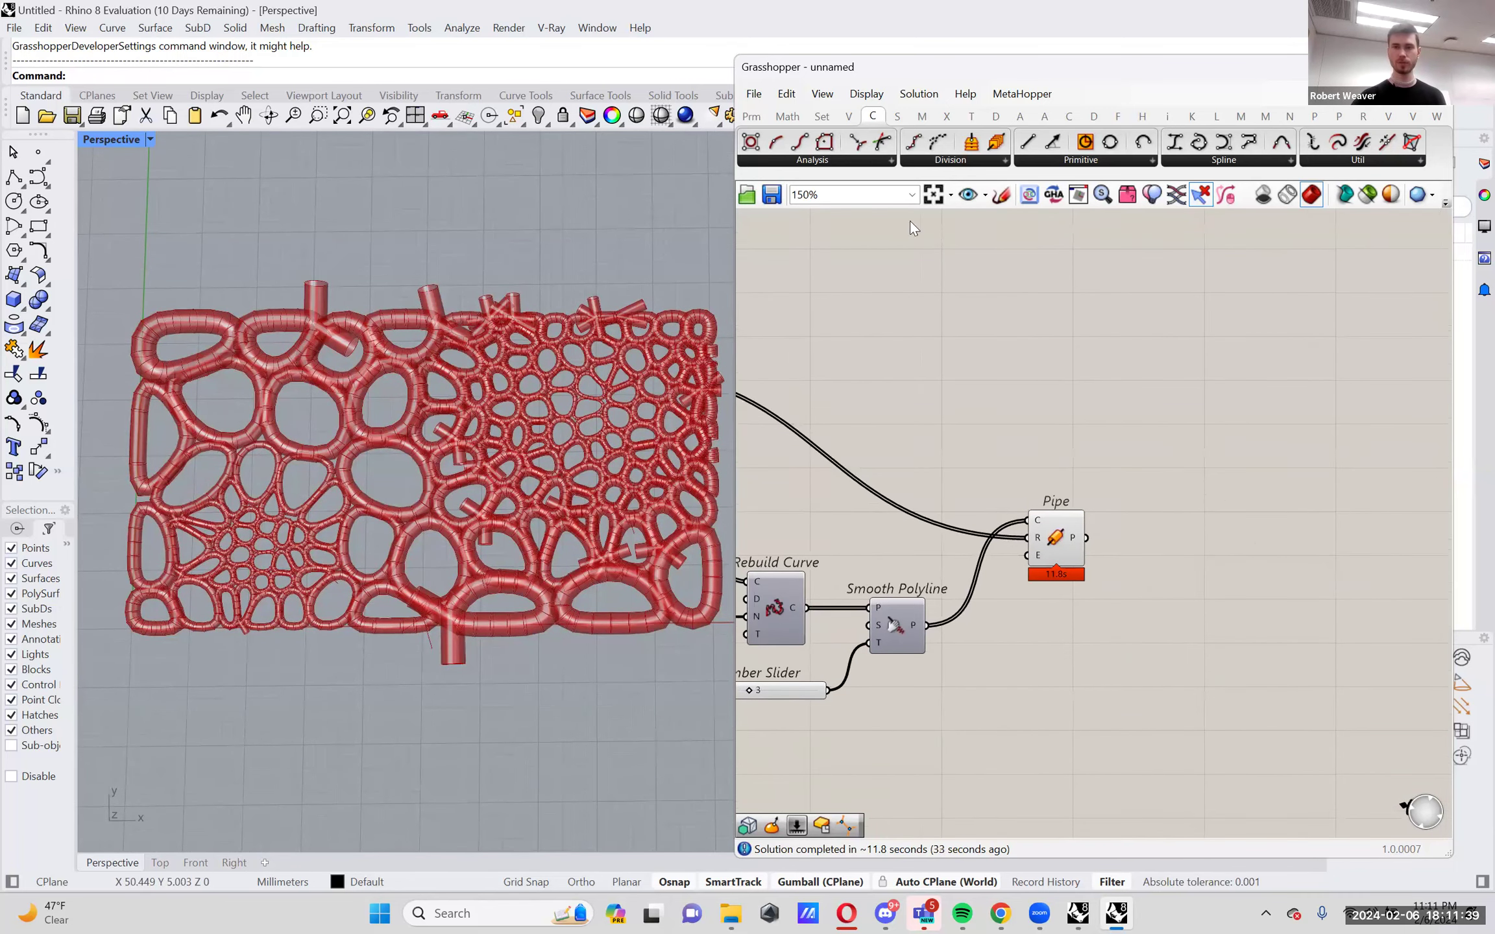
left_click(998, 117)
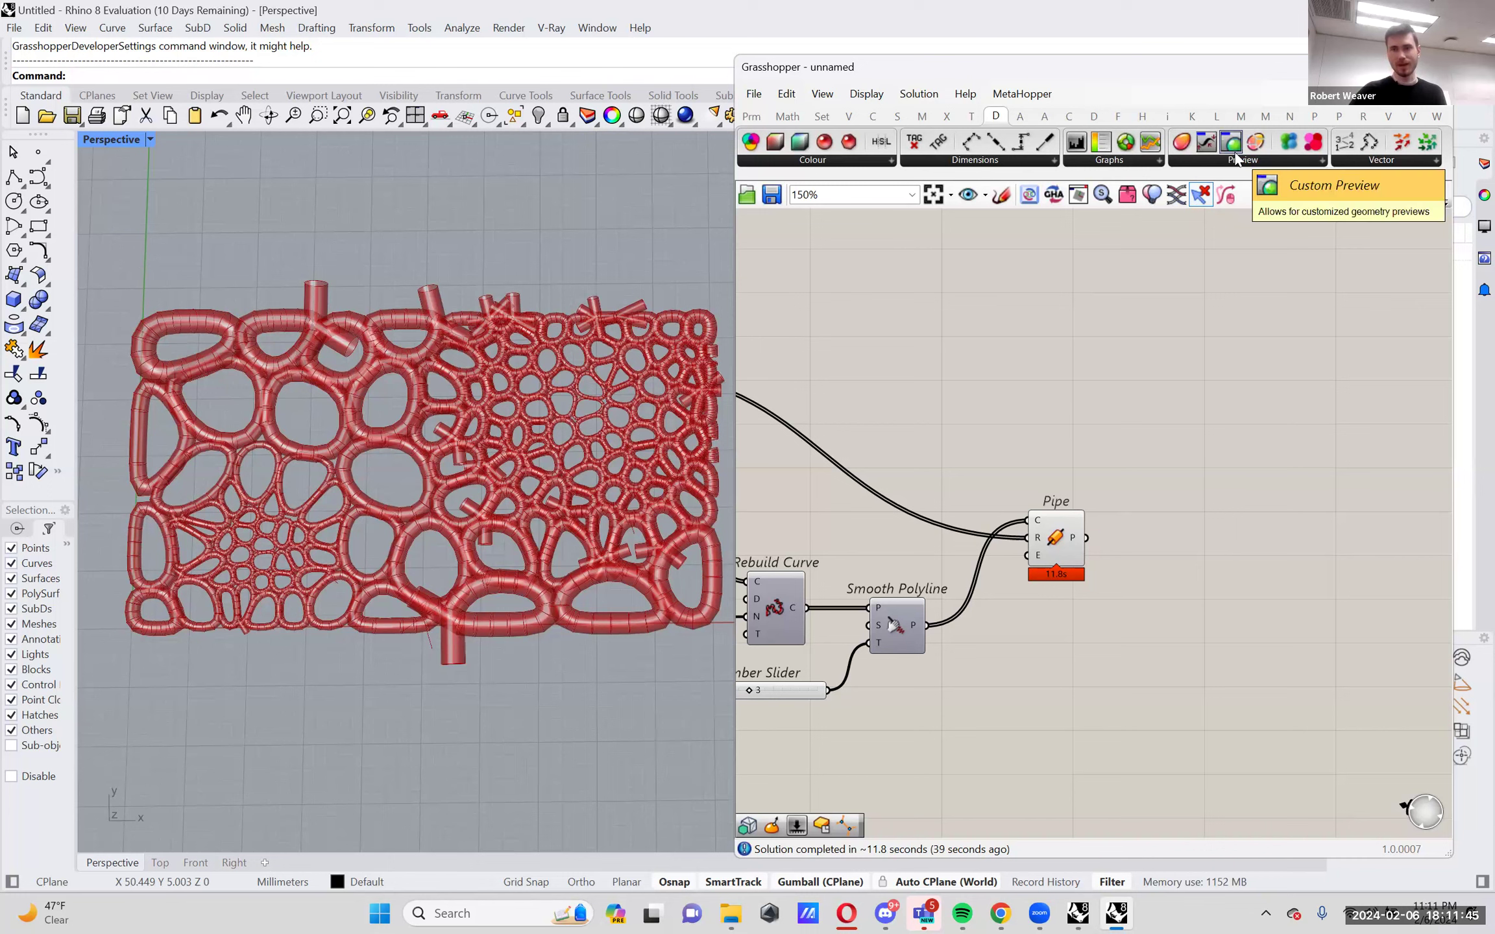
mouse_move(996, 119)
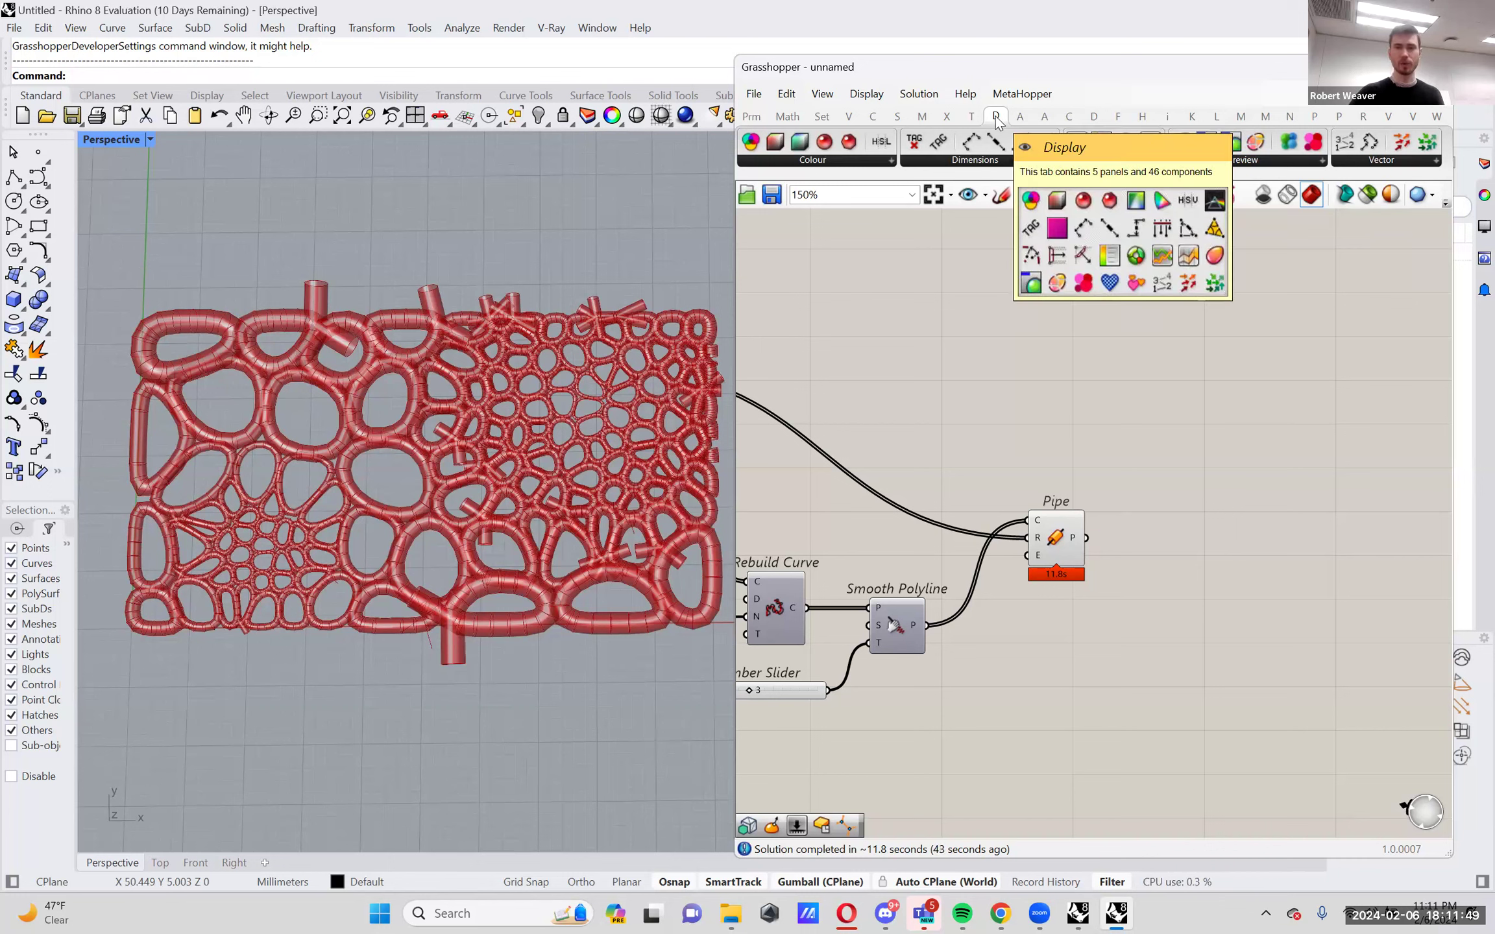
left_click_drag(1231, 145, 1223, 535)
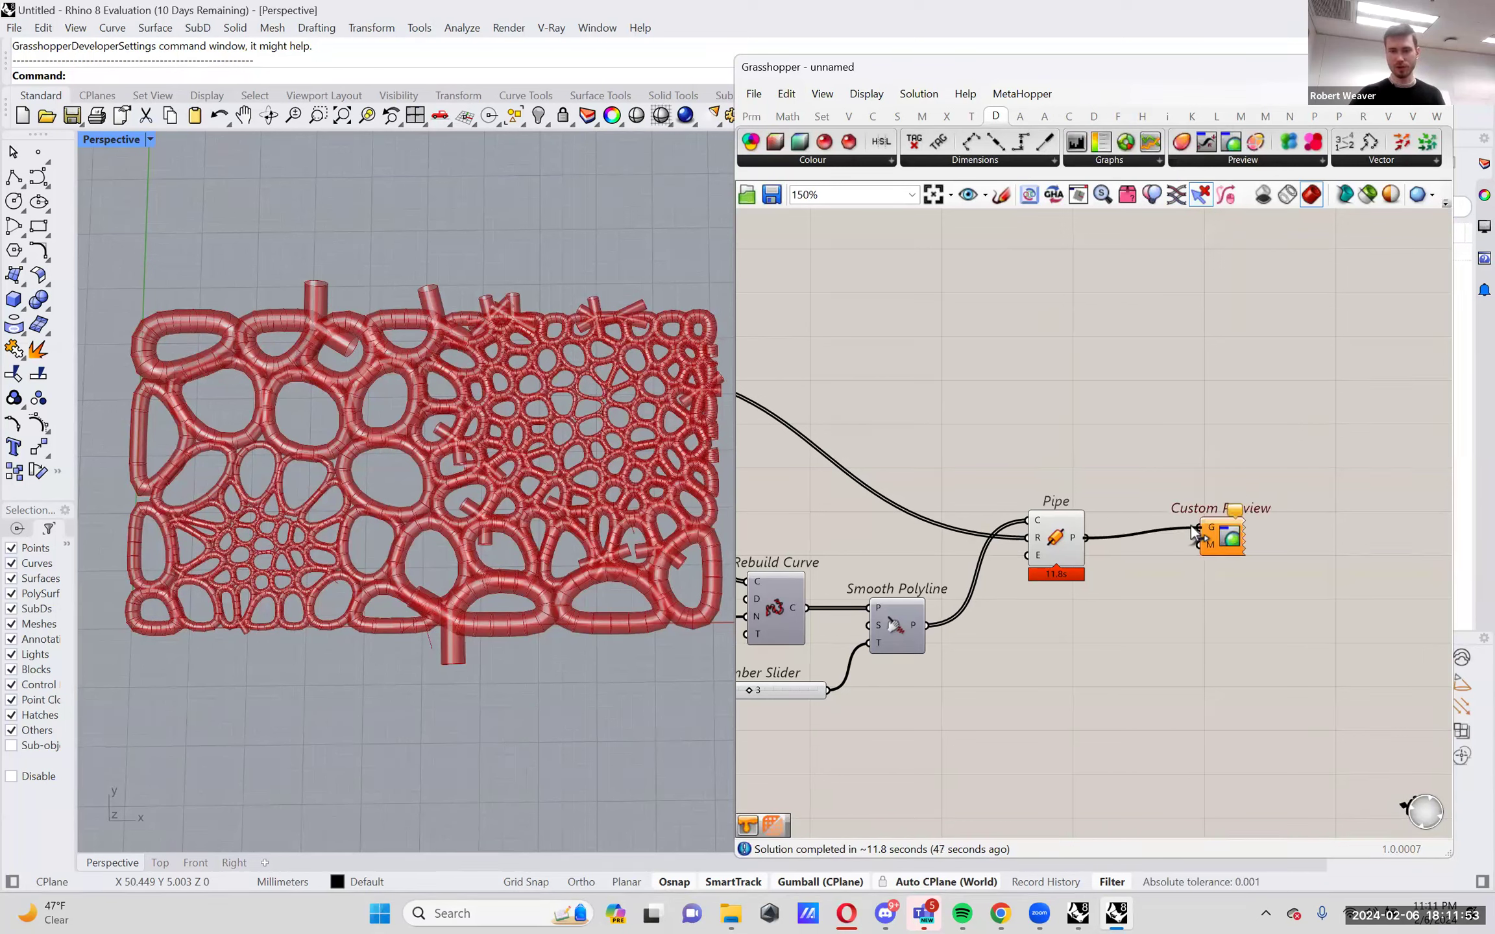
left_click_drag(1085, 538, 1199, 528)
right_click(1064, 536)
key("Escape")
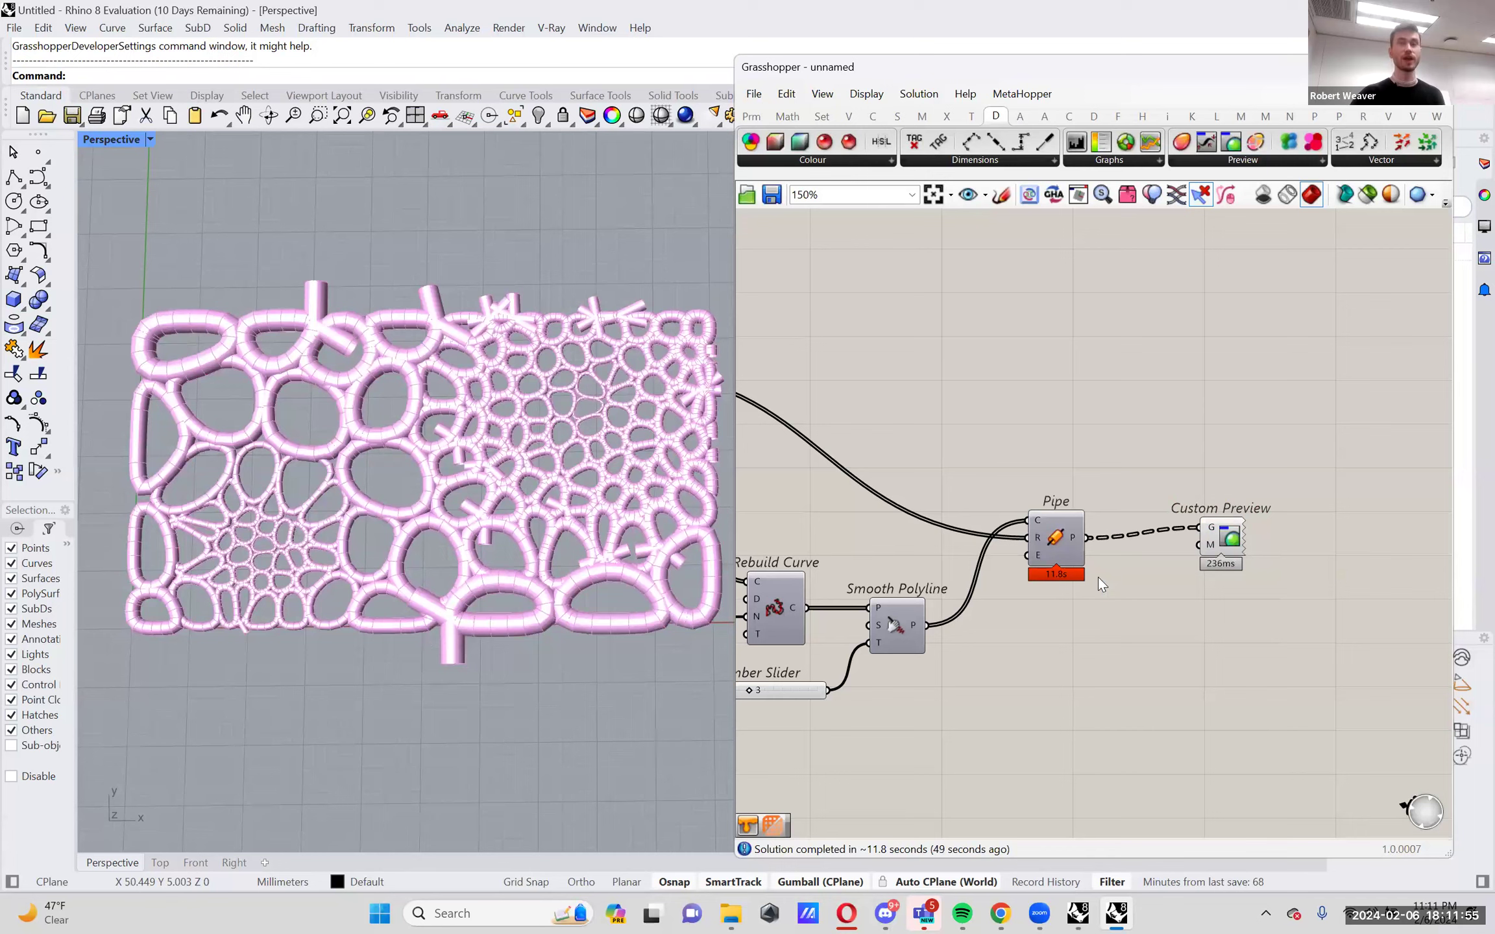
left_click_drag(1231, 544, 1246, 556)
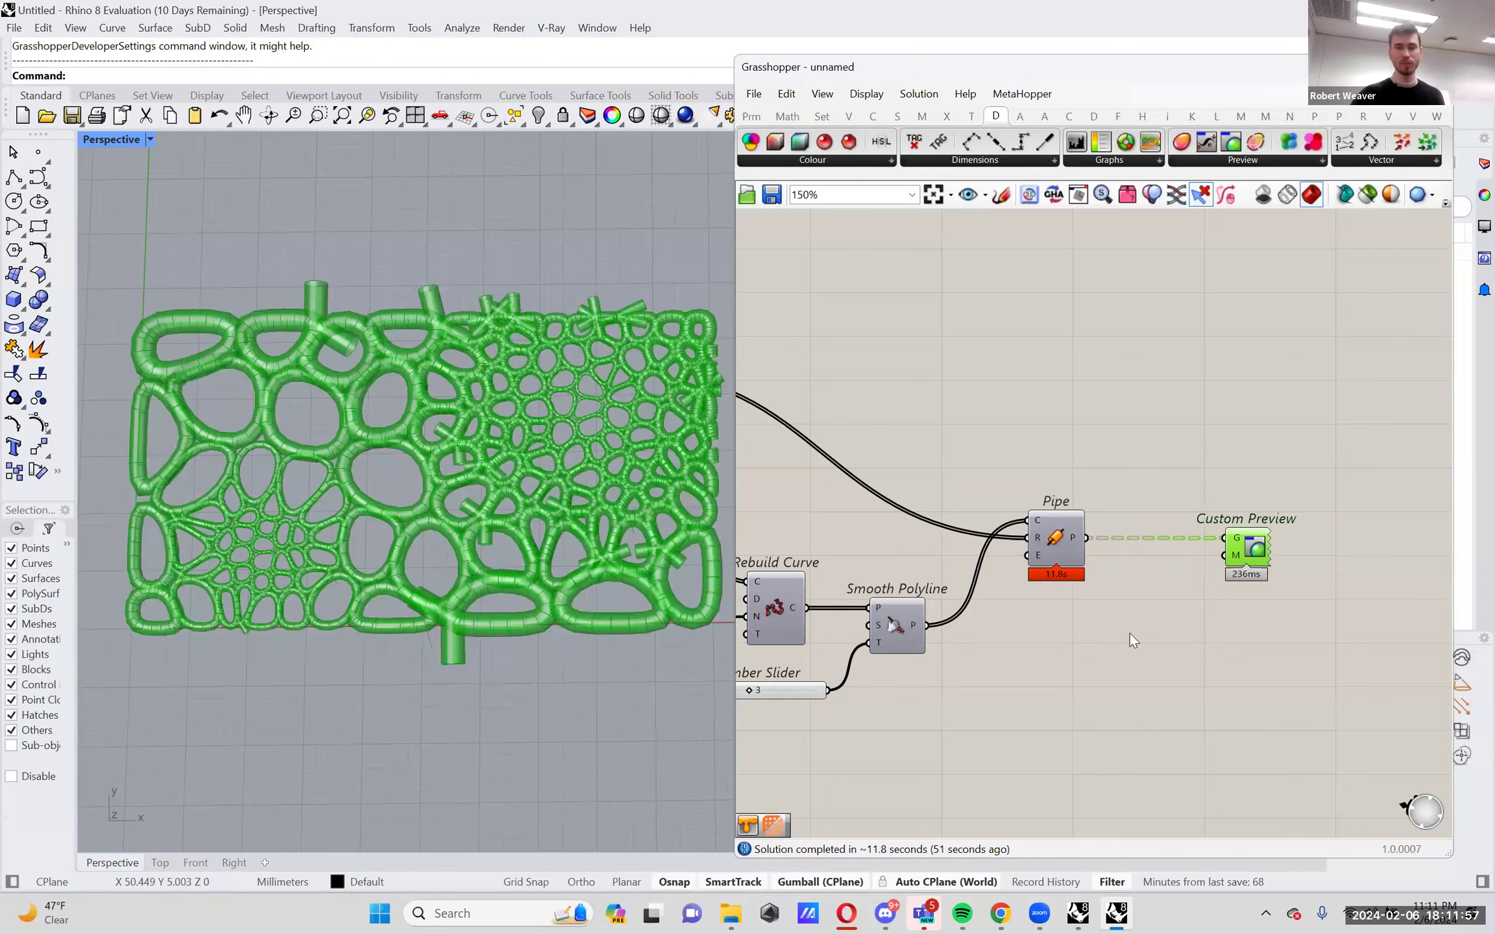
Add a Colour Swatch below Pipe and wire it into Custom Preview's M input.
double_click(1120, 653)
type("swatch")
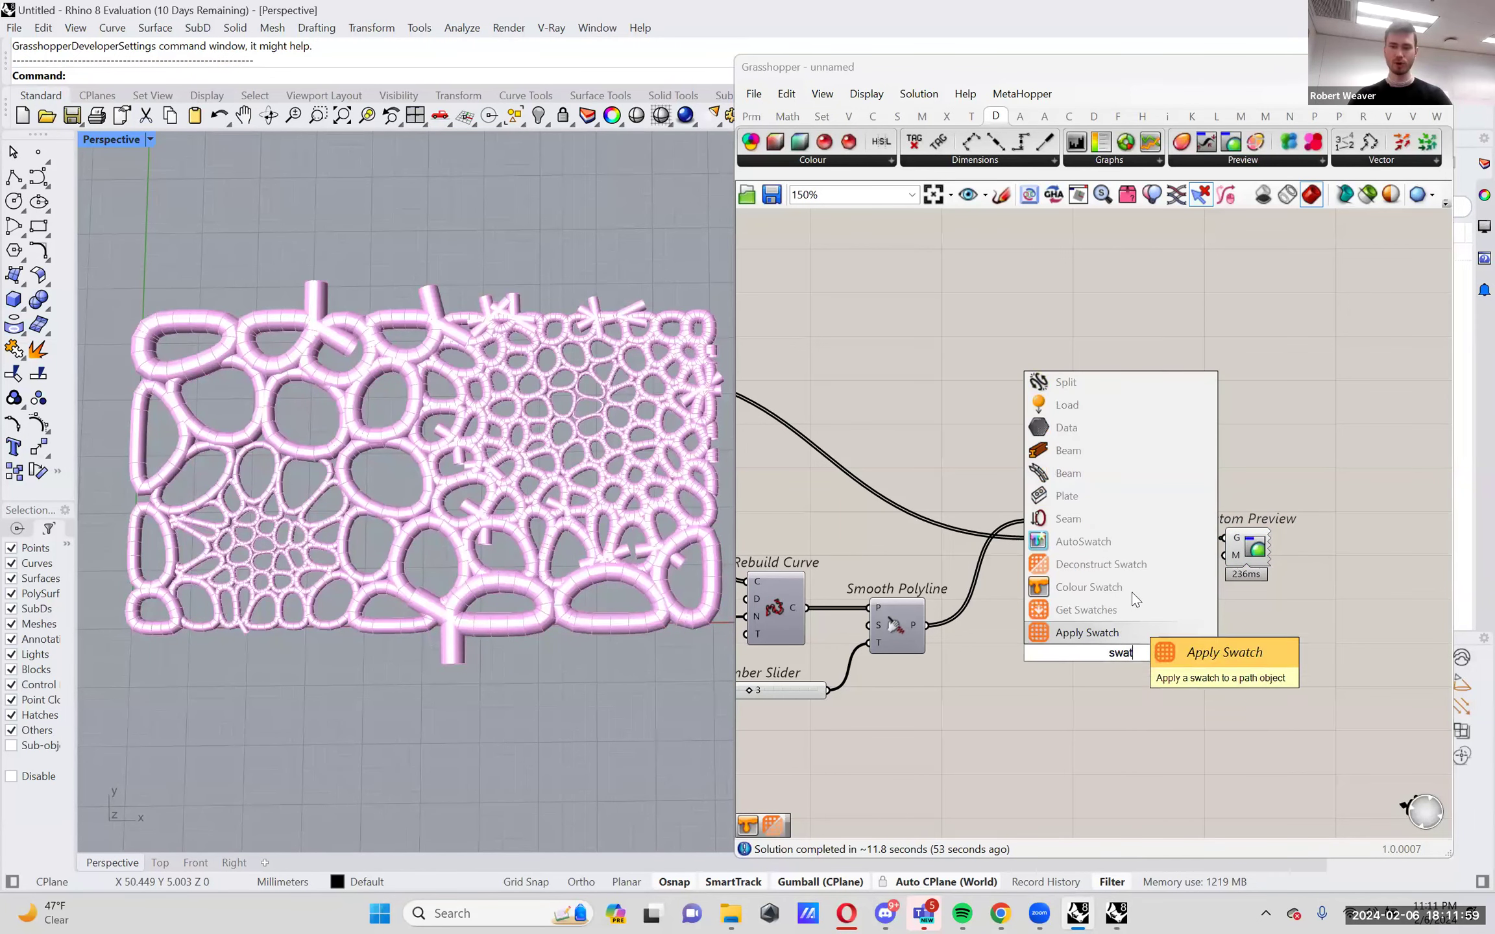
key("Return")
left_click_drag(1223, 556, 1160, 651)
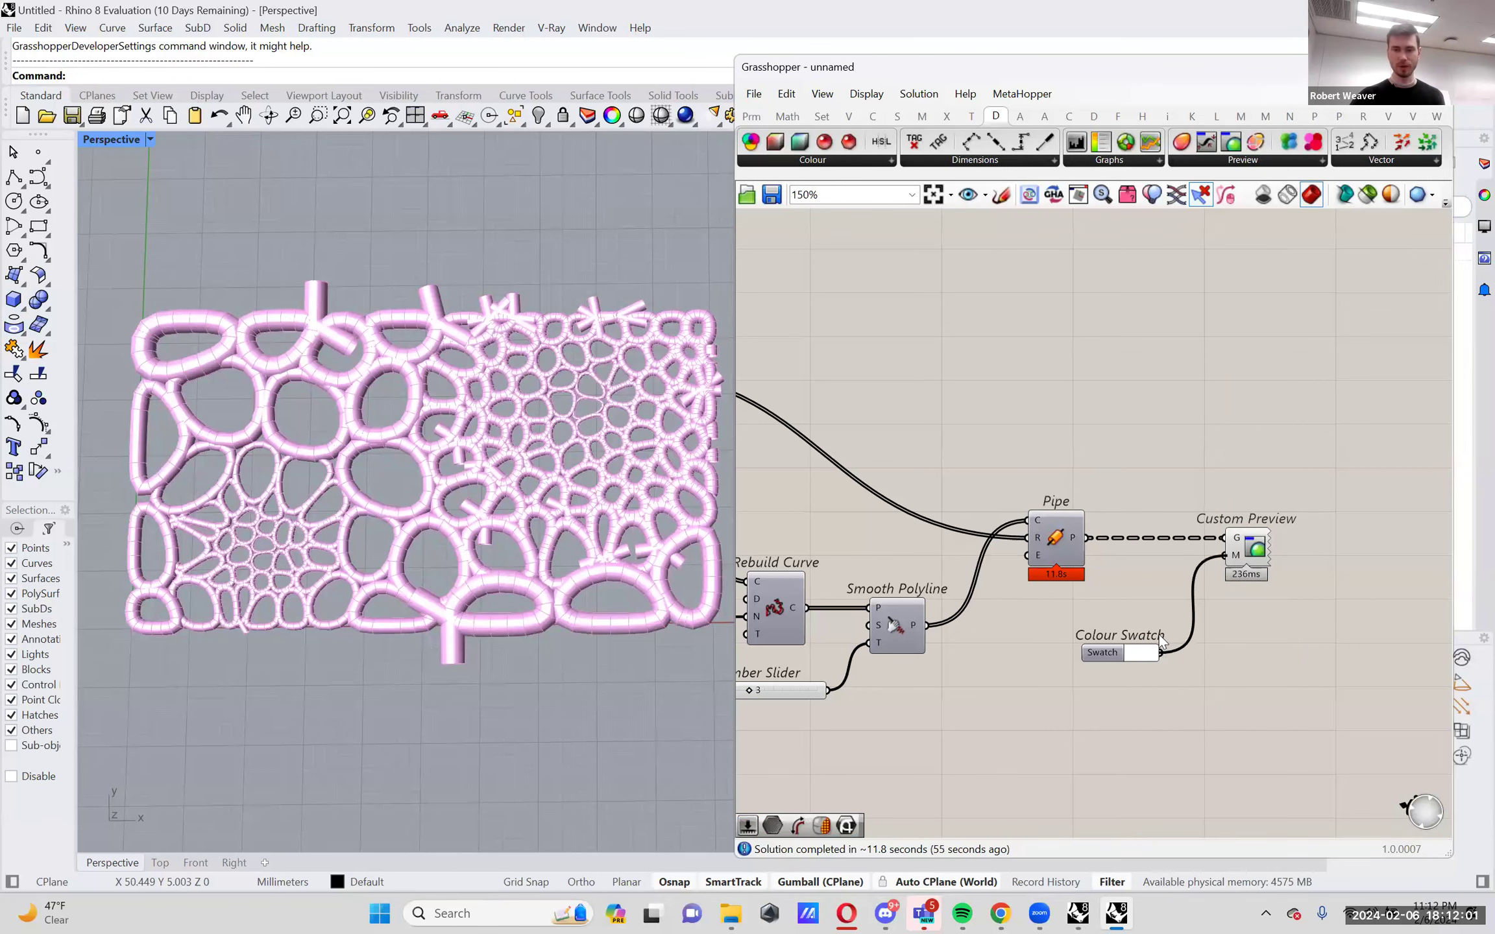
Change the swatch colour to a medium blue and move the swatch closer to Custom Preview.
left_click(1142, 652)
left_click(1204, 711)
scroll(1200, 689, "up", 10)
mouse_move(1248, 681)
left_mouse_down()
mouse_move(1237, 715)
mouse_move(1227, 659)
left_mouse_up()
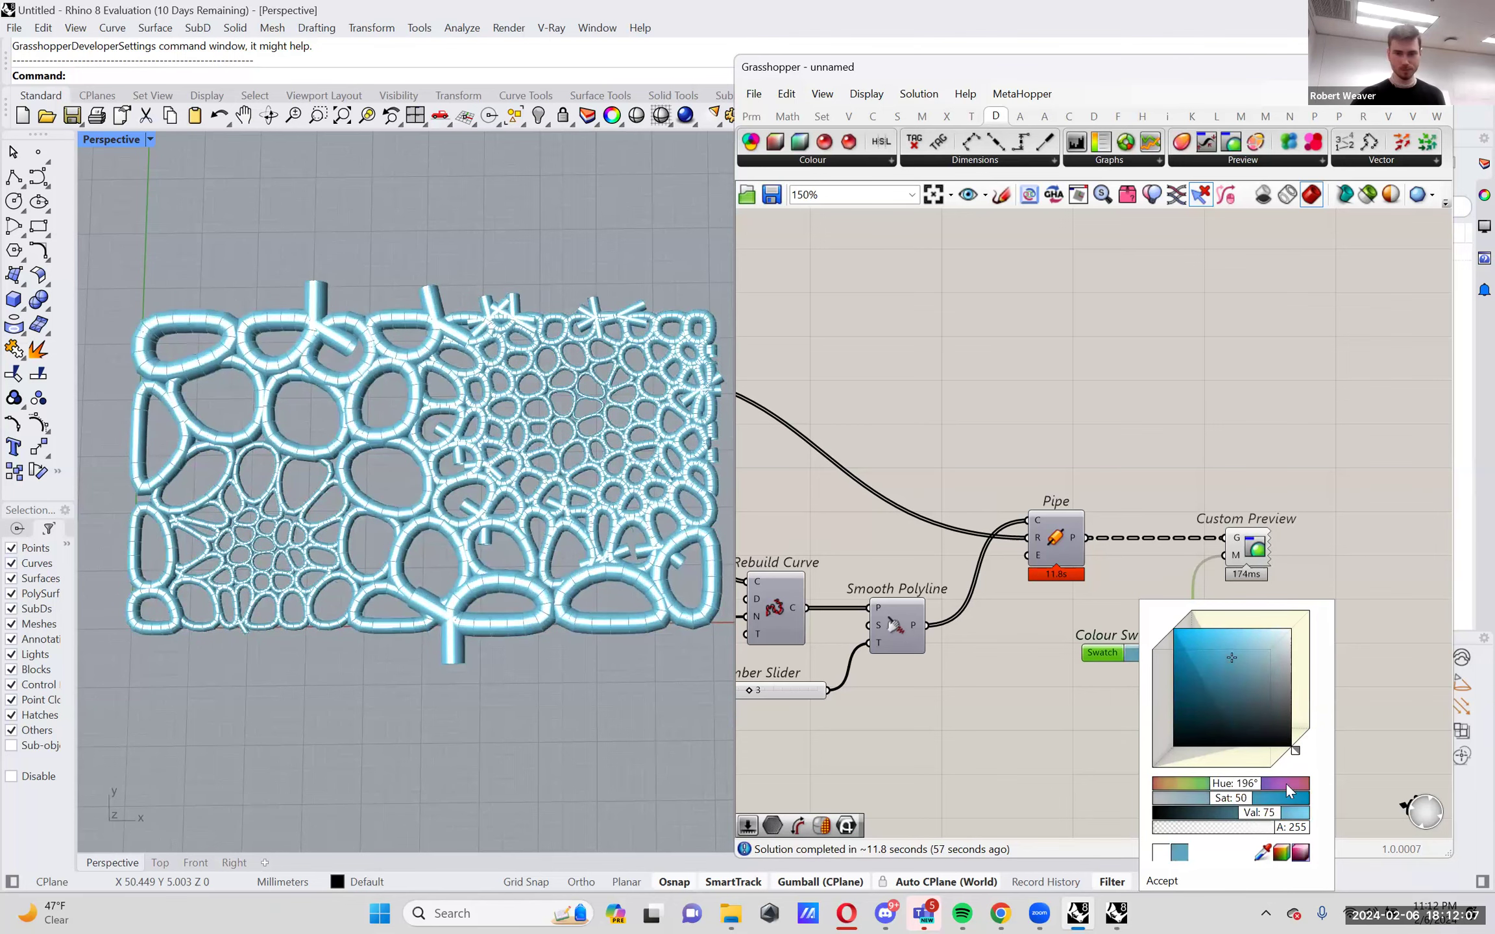
left_click_drag(1286, 784, 1257, 776)
left_click(1128, 581)
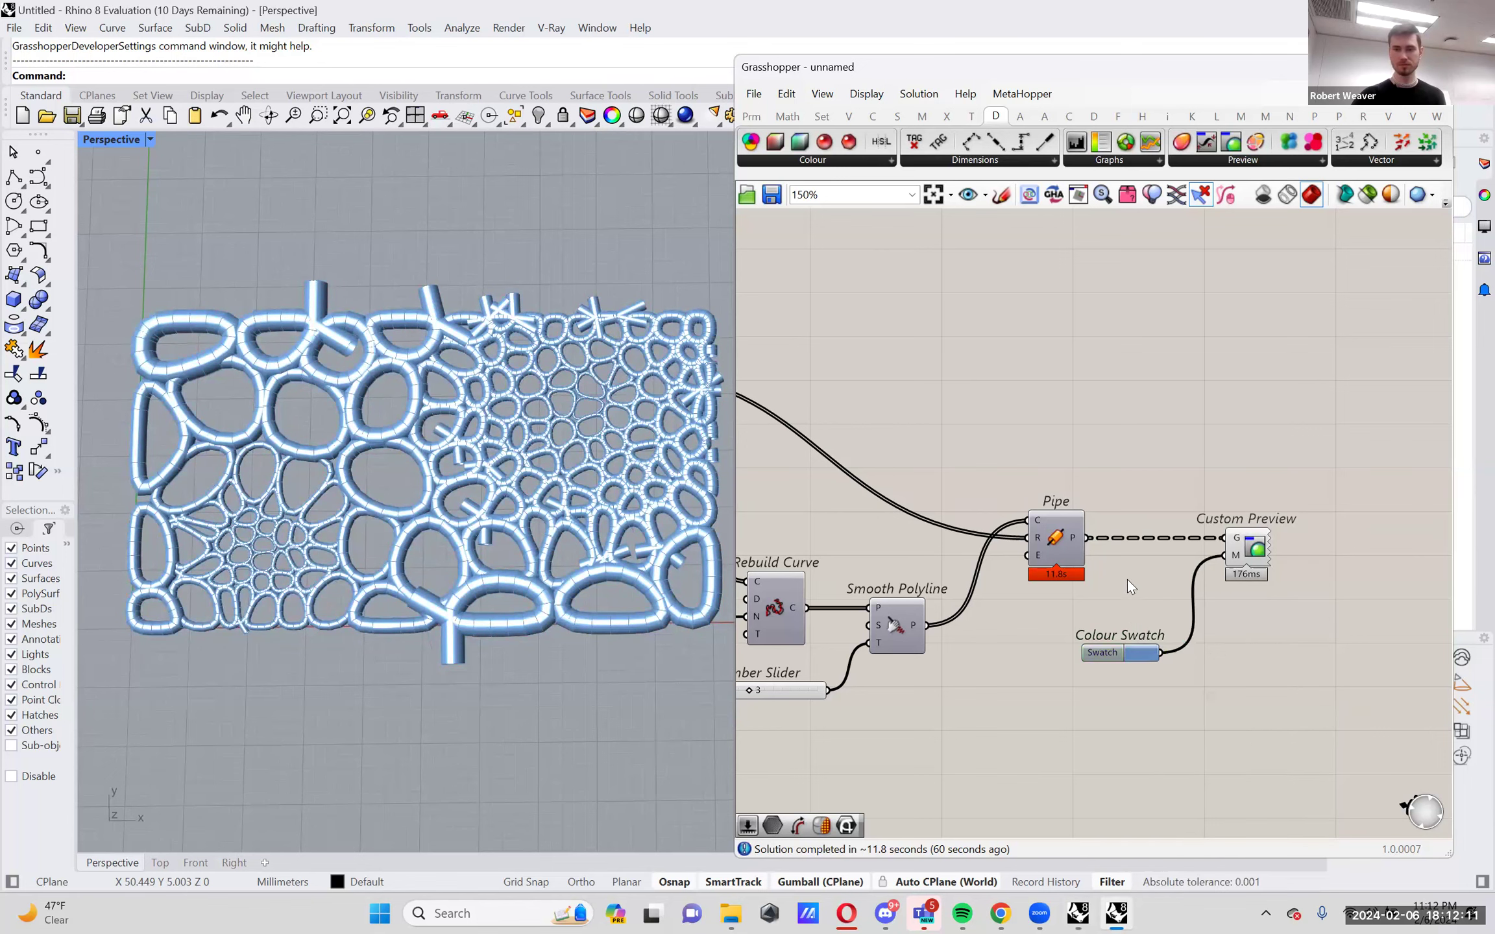
left_click_drag(1115, 651, 1154, 619)
right_click_drag(1150, 558, 1199, 574)
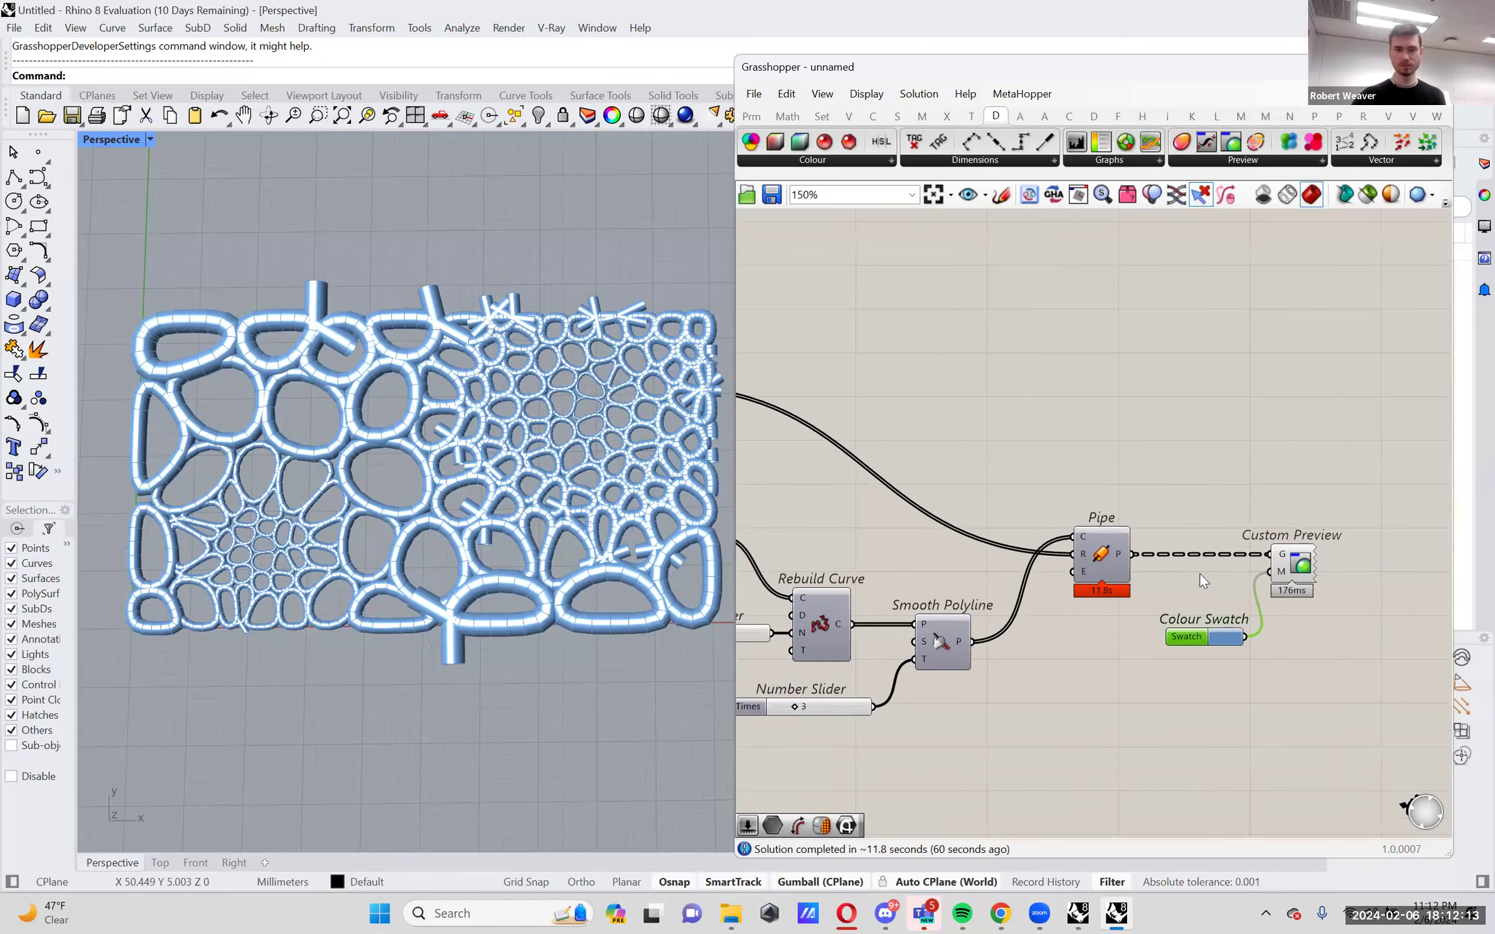
Turn off Custom Preview's display and disable the Pipe component.
right_click_drag(392, 491, 390, 434)
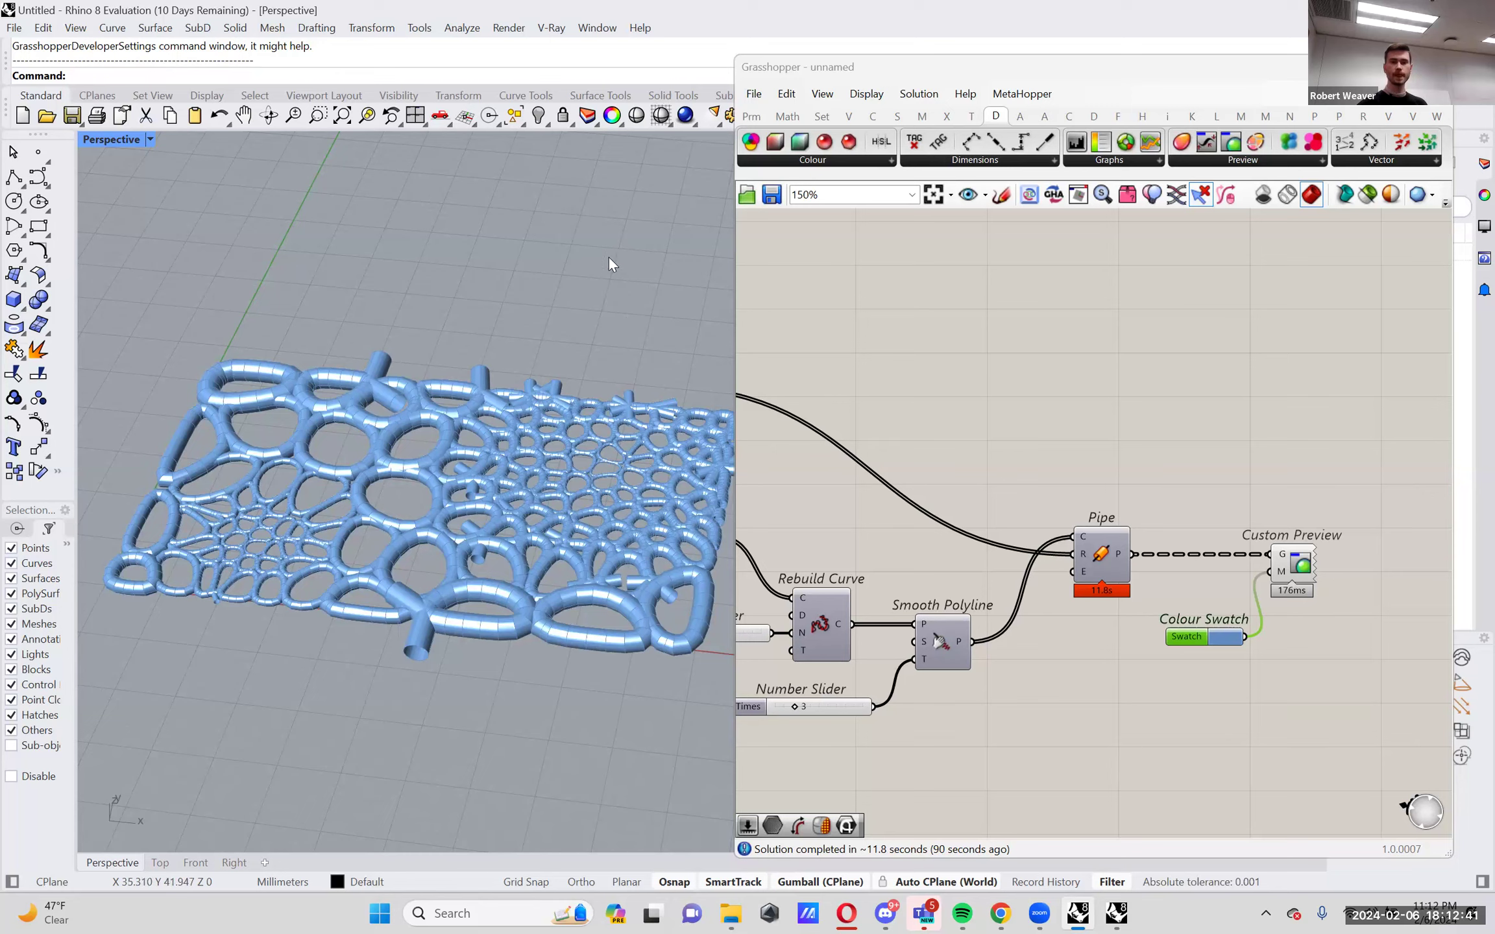
right_click_drag(815, 374, 1196, 441)
right_click_drag(992, 442, 1184, 448)
left_click(1130, 484)
right_click_drag(989, 387, 1089, 386)
left_click(1051, 391)
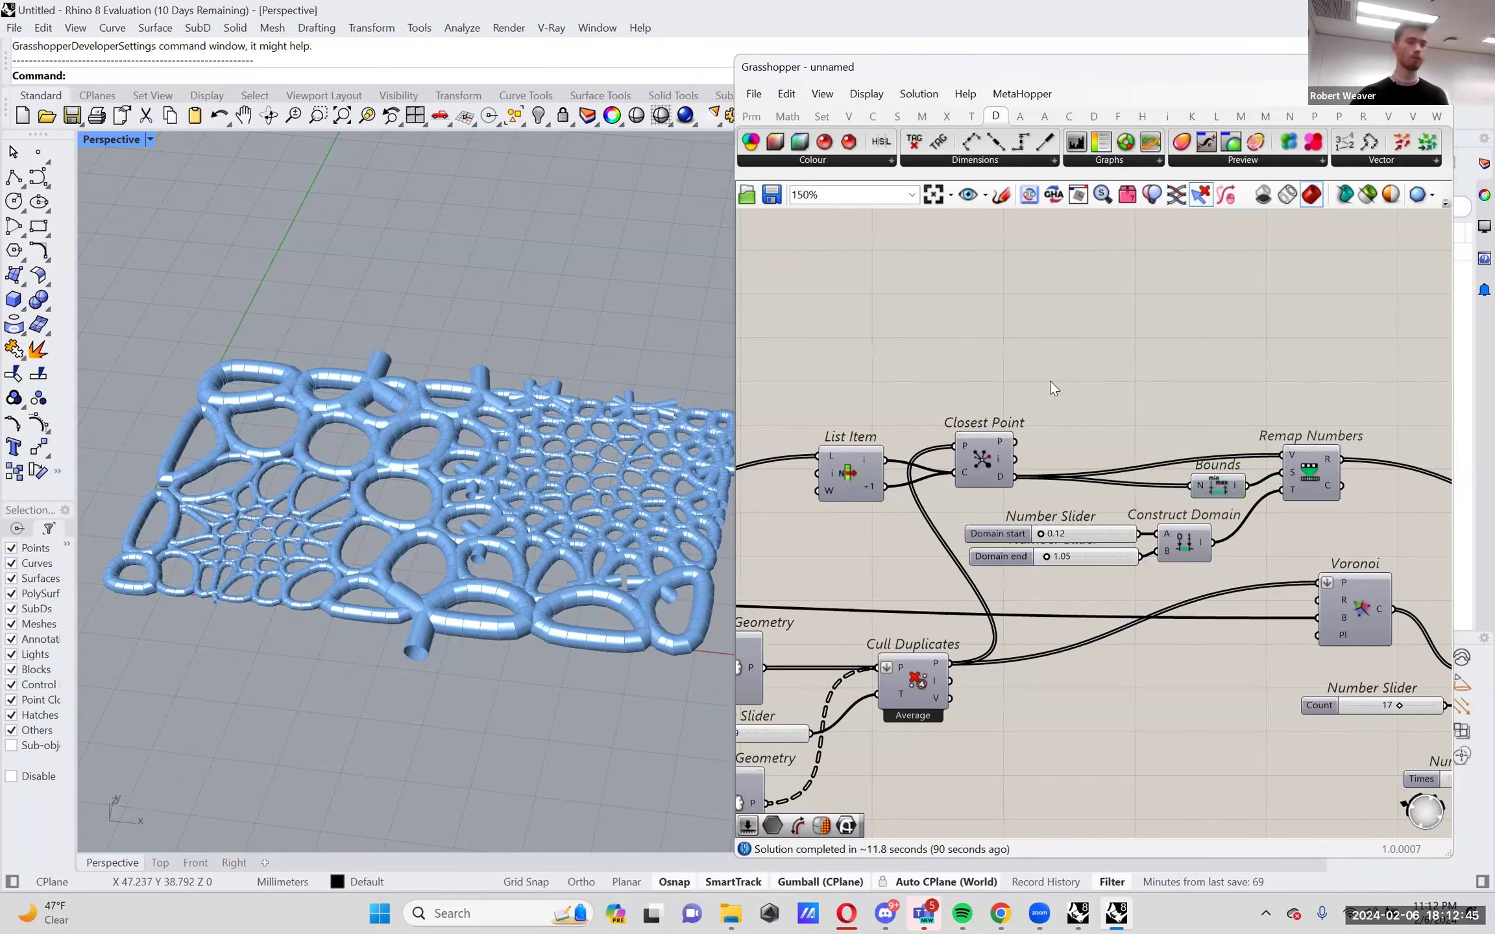
scroll(1077, 455, "down", 3)
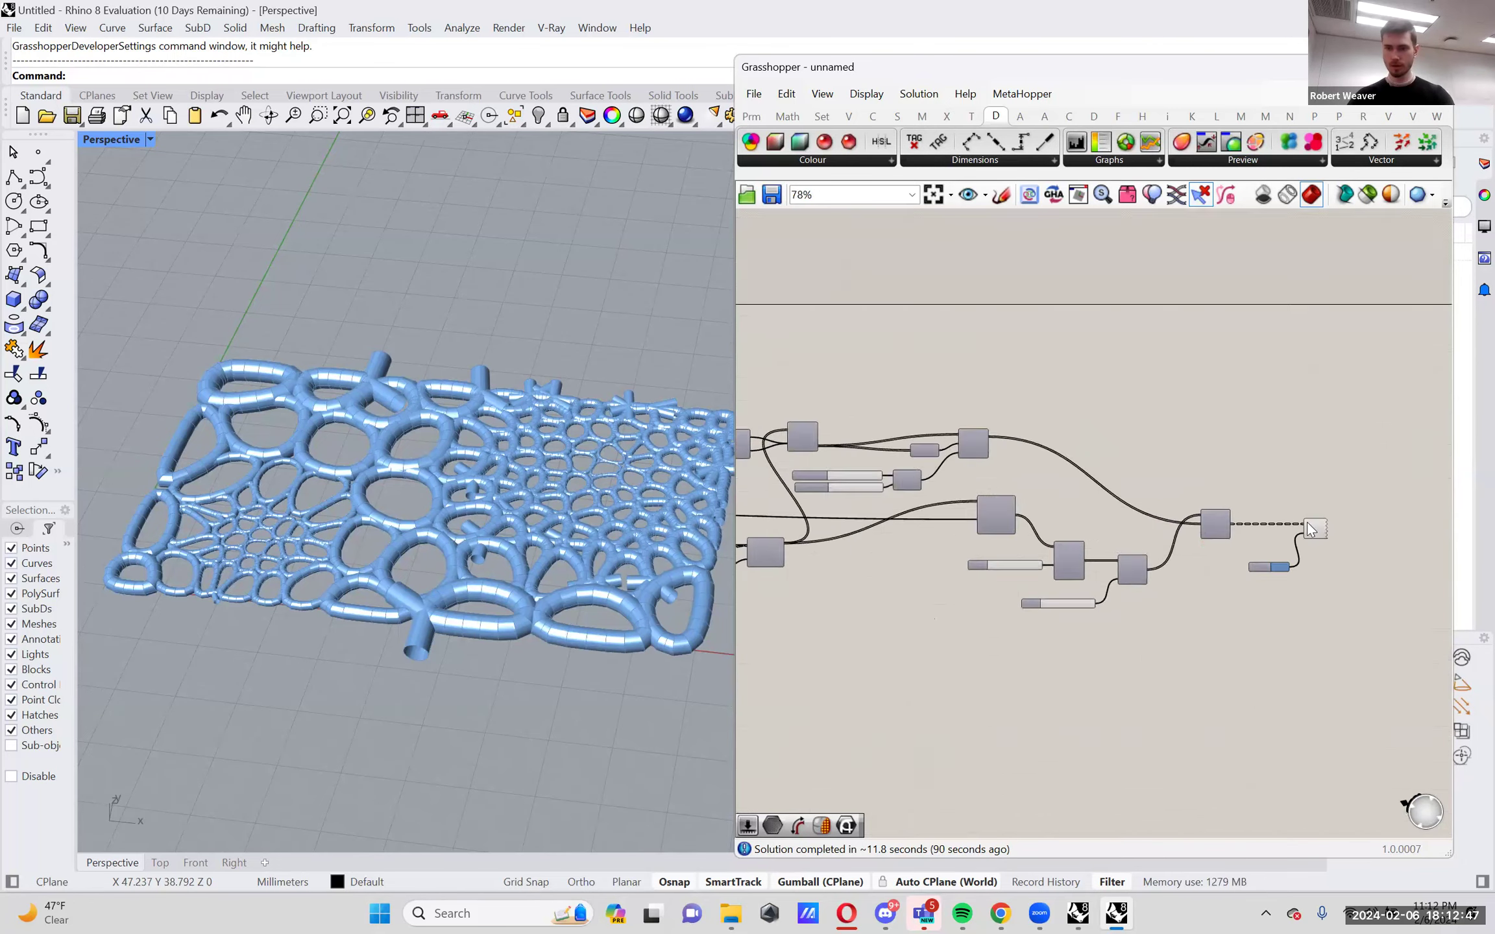
scroll(1324, 529, "up", 2)
right_click(1324, 528)
left_click(1341, 568)
right_click(1175, 524)
left_click(1208, 582)
Turn on Closest Point's preview.
right_click_drag(1300, 550, 1306, 550)
scroll(1306, 550, "down", 4)
scroll(992, 489, "up", 6)
right_click(946, 463)
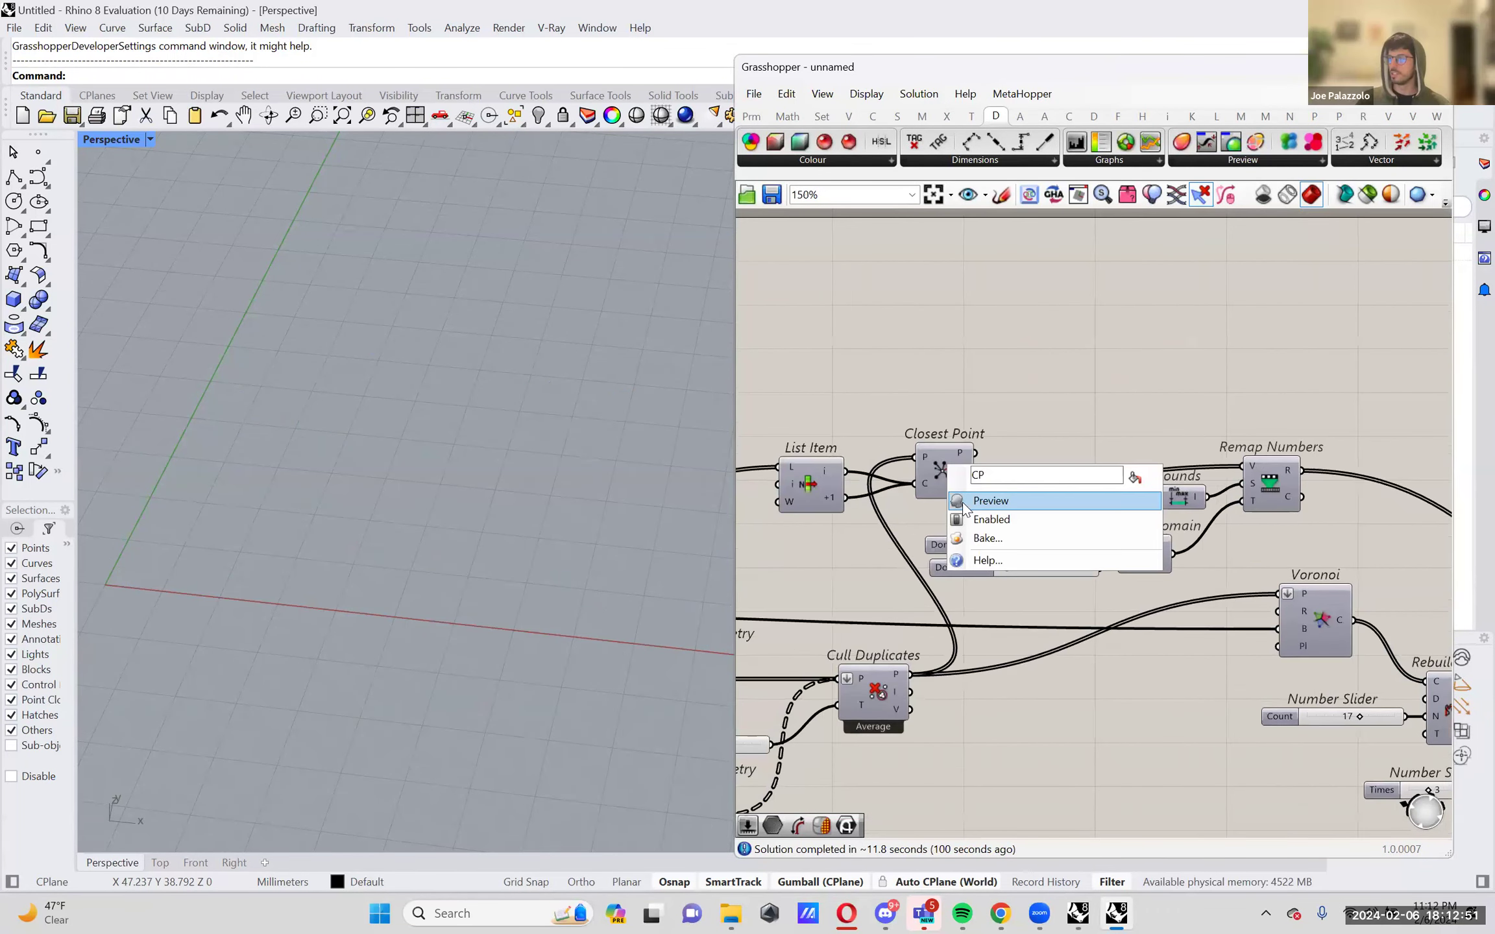
left_click(979, 500)
Add a two-point Line component above and beside Closest Point.
right_click_drag(1023, 393, 1053, 411)
double_click(1051, 411)
type("line")
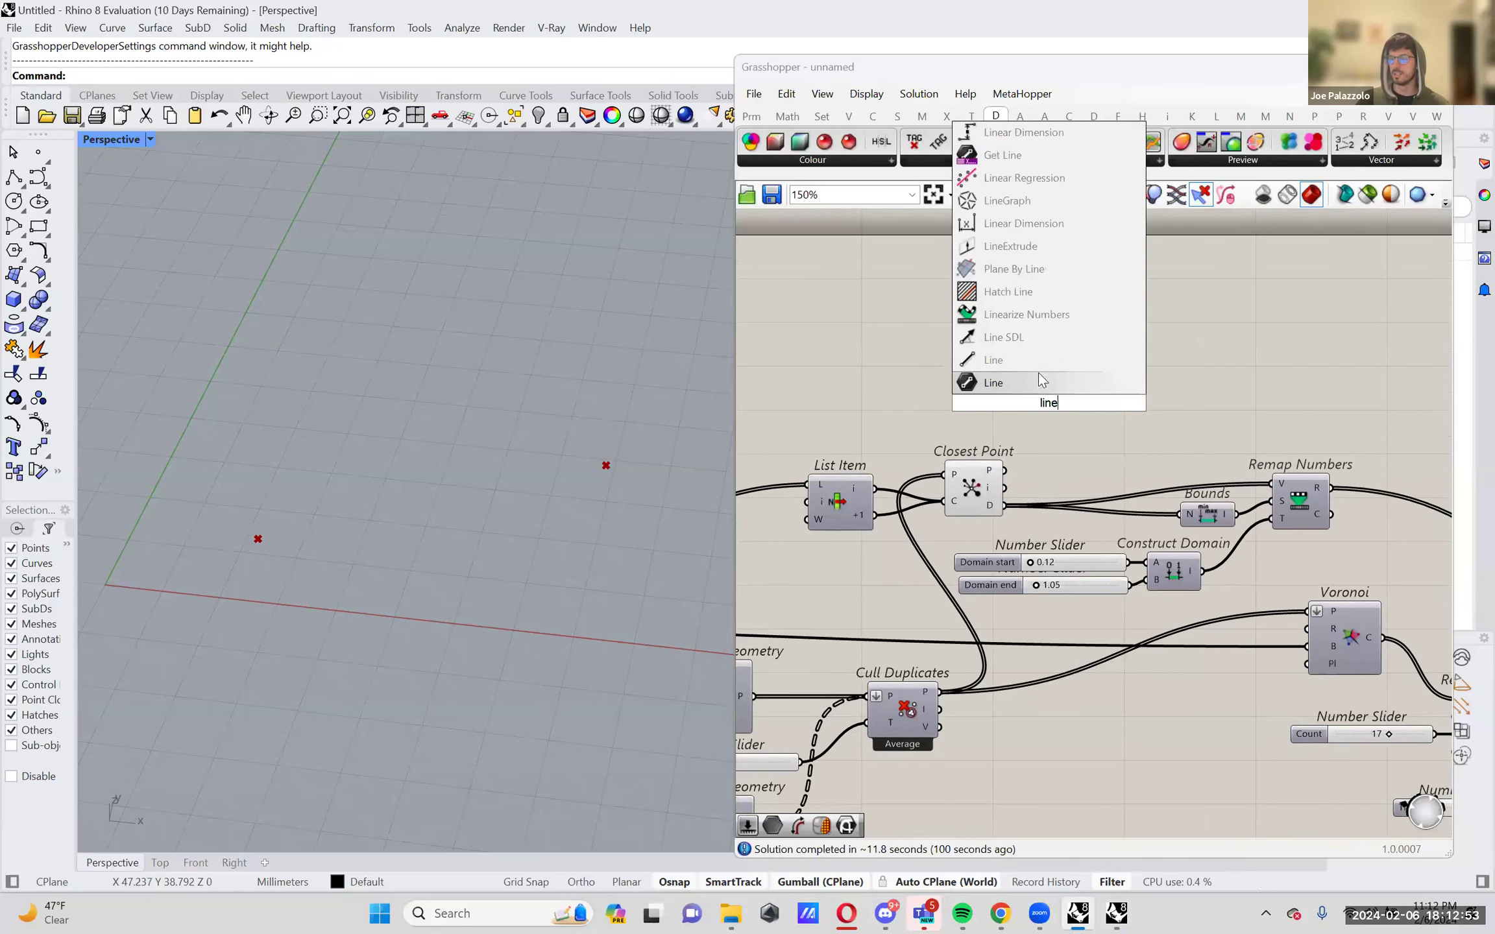
left_click(1038, 372)
left_click_drag(1053, 405, 1096, 437)
right_click_drag(1063, 460, 1115, 449)
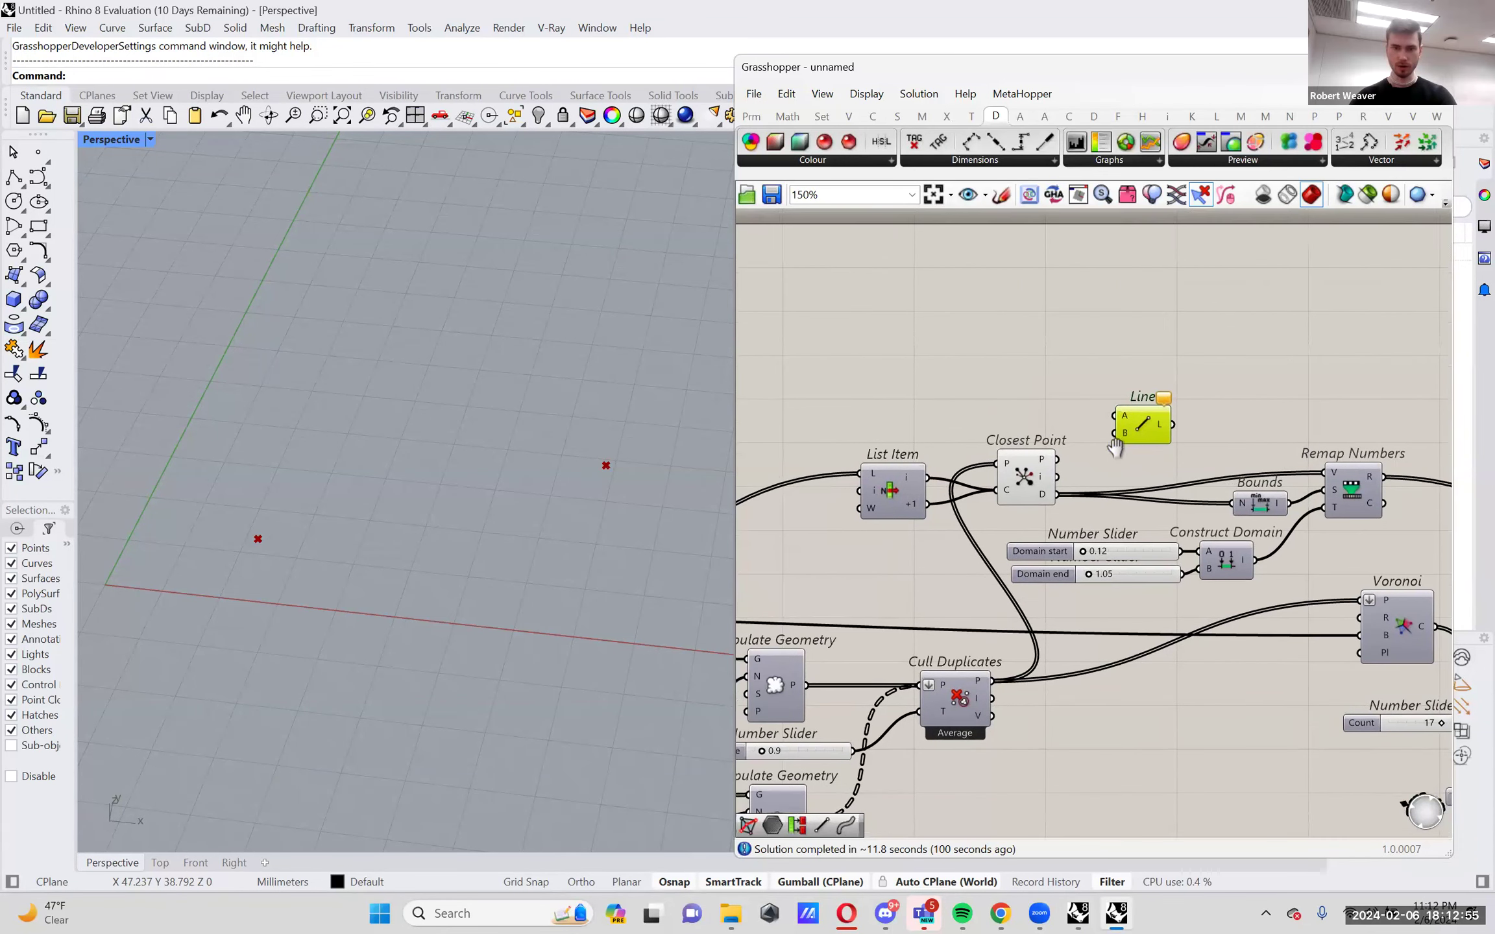
Check the List Item connections feeding Closest Point and turn on Cull Duplicates' preview.
left_click(1026, 484)
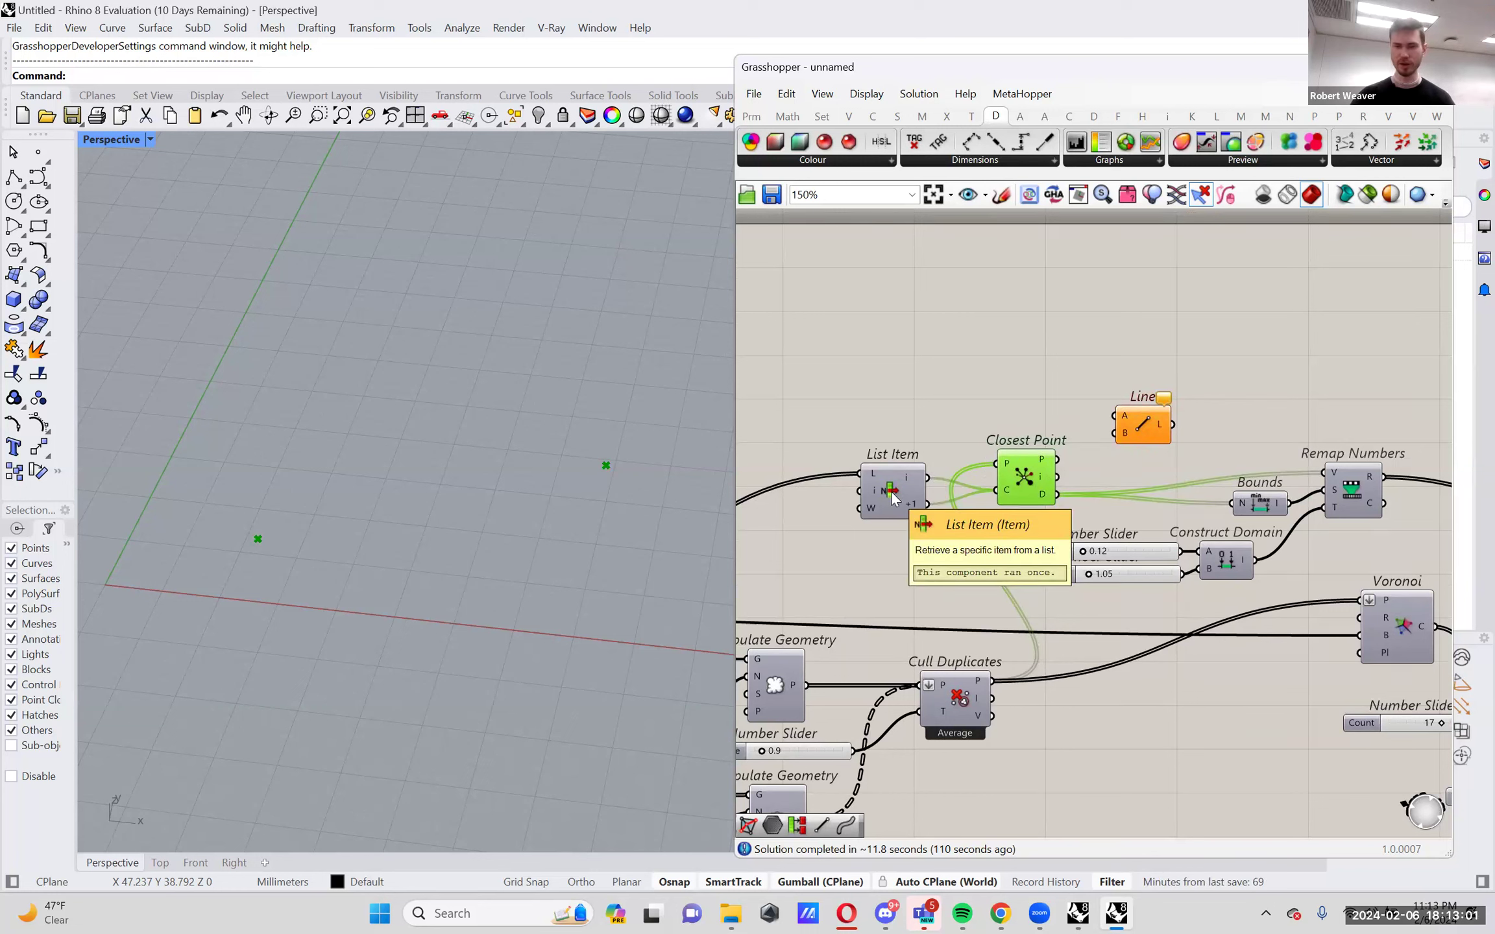
right_click_drag(892, 496, 843, 509)
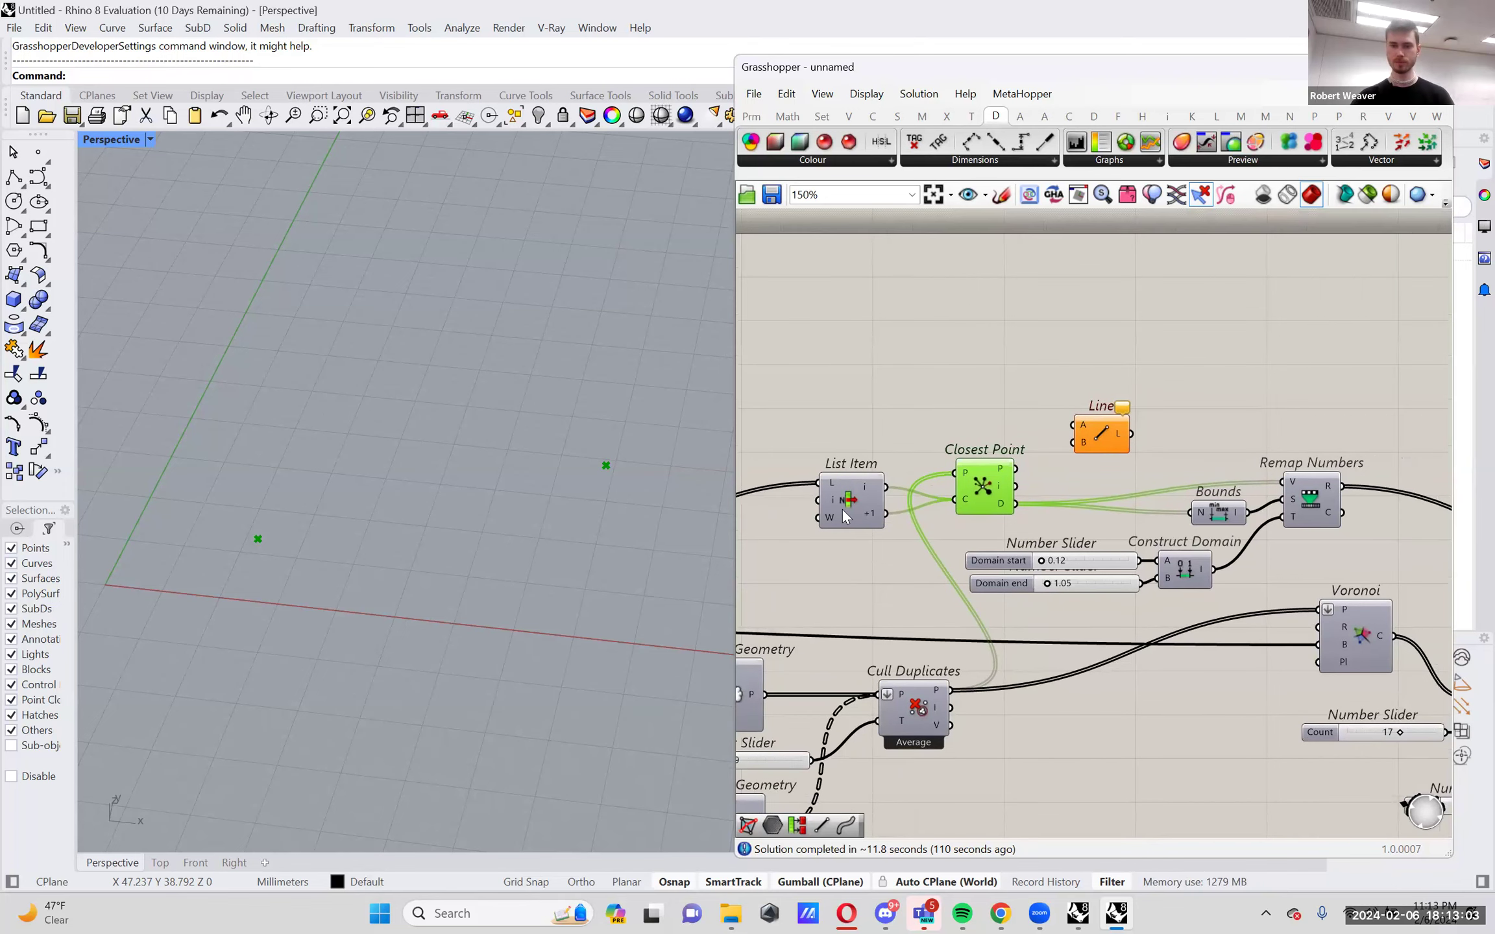
scroll(842, 510, "up", 2)
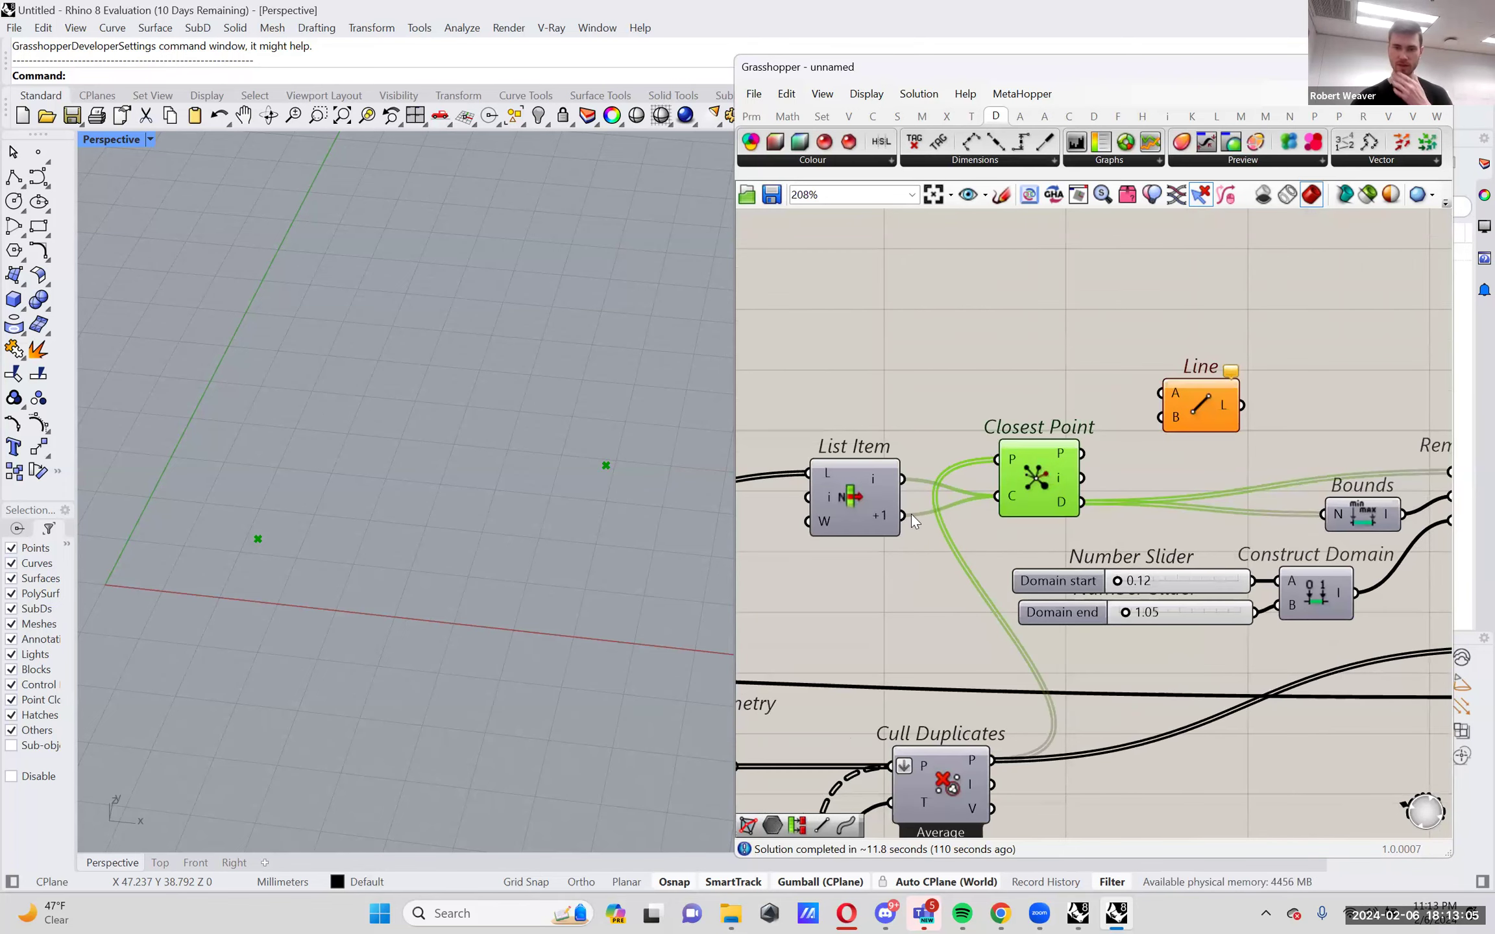
mouse_move(1001, 489)
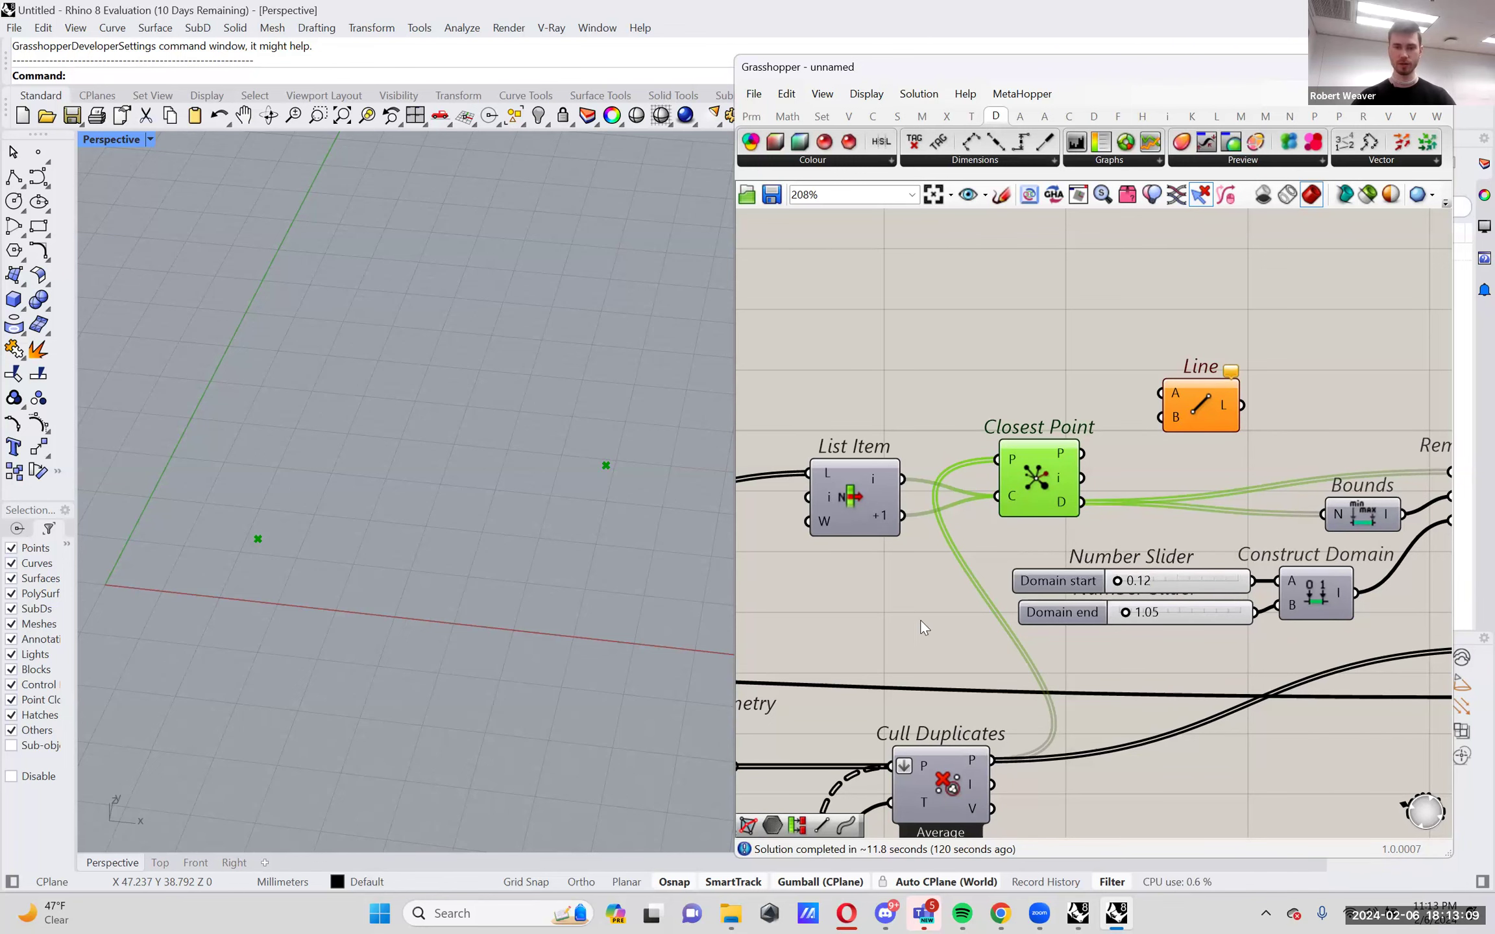
right_click_drag(918, 619, 959, 562)
right_click(966, 709)
left_click(909, 595)
right_click(979, 721)
left_click(1012, 761)
Turn on Evaluate Surface's preview to show the attractor points.
right_click_drag(895, 476, 1200, 449)
scroll(936, 449, "down", 3)
right_click_drag(782, 628, 944, 578)
scroll(944, 577, "up", 1)
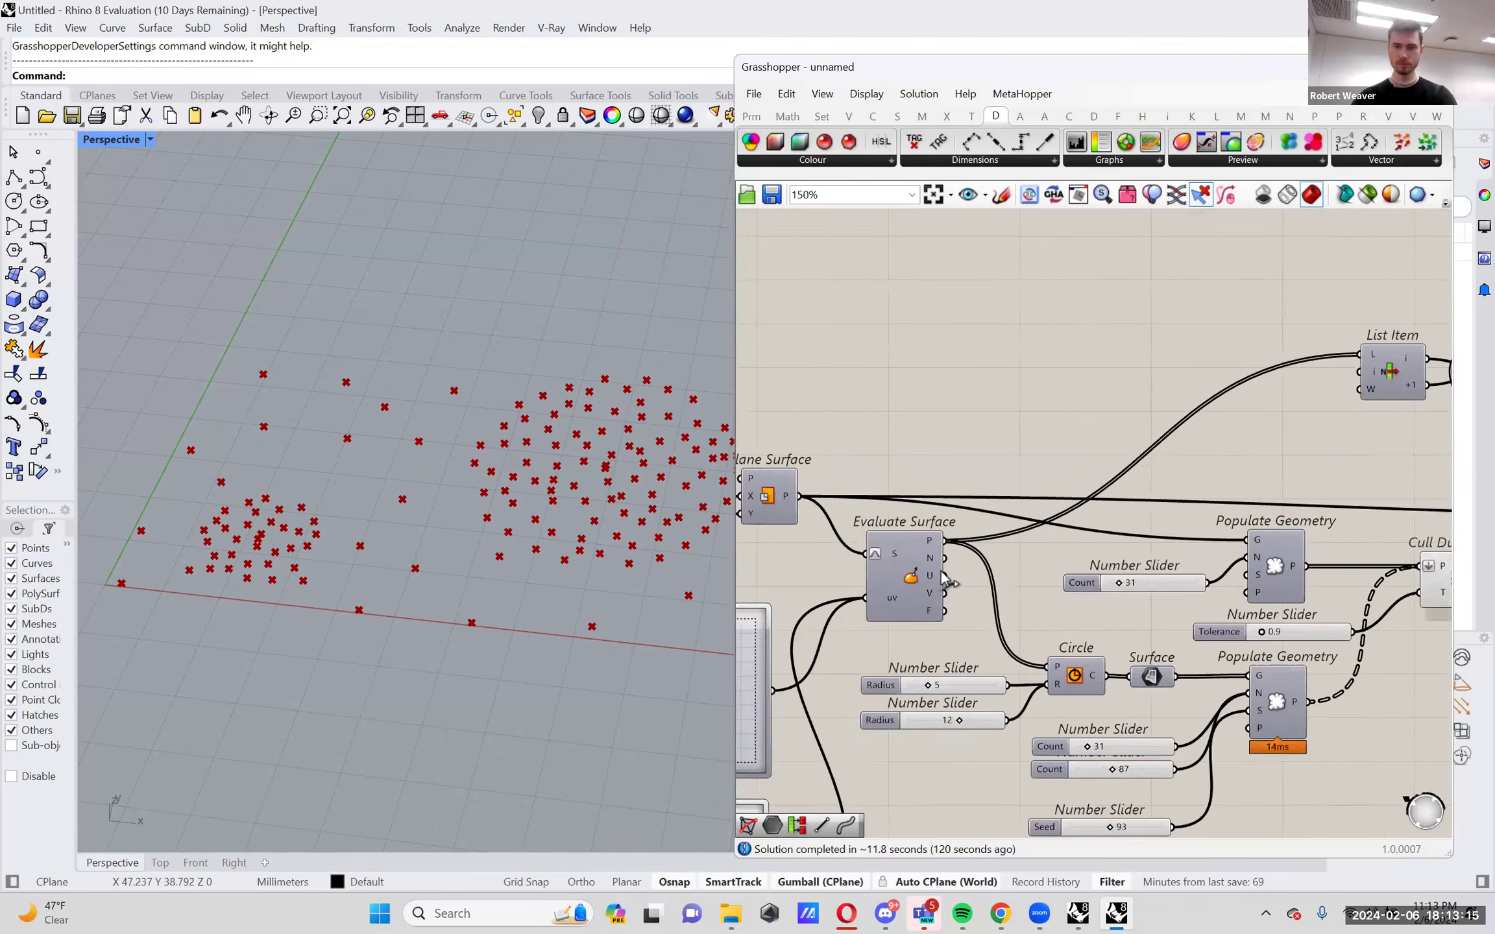
right_click(939, 578)
left_click(966, 610)
Wire Closest Point's P output into Line's A input and Cull Duplicates' points into Line's B input.
scroll(1107, 532, "down", 2)
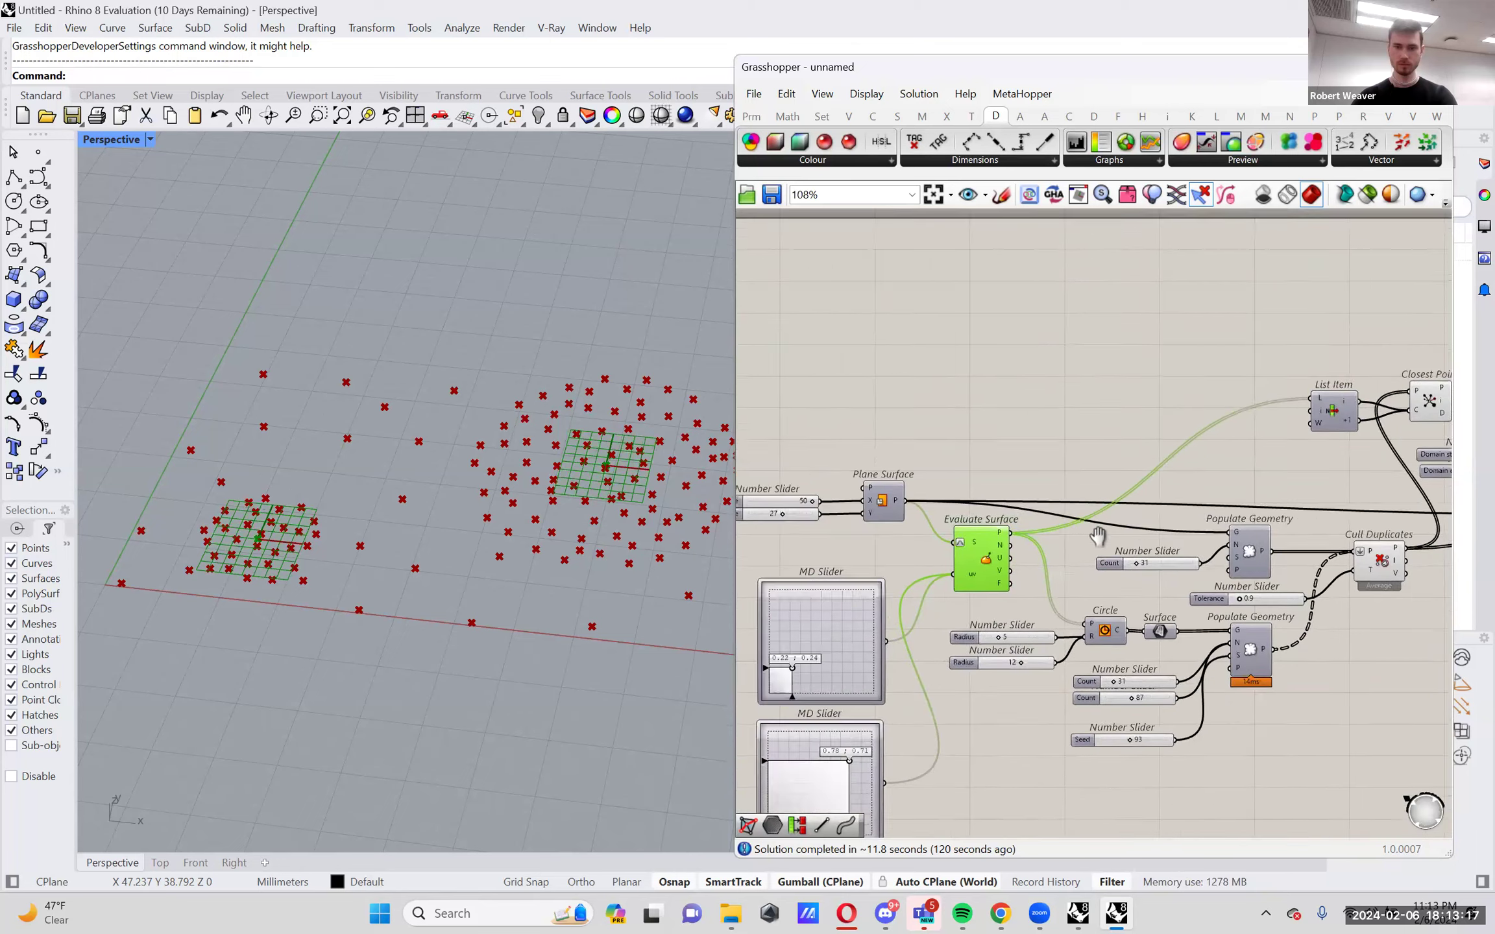
right_click_drag(1097, 536, 981, 556)
right_click_drag(474, 459, 506, 551)
right_click_drag(1367, 397, 1250, 427)
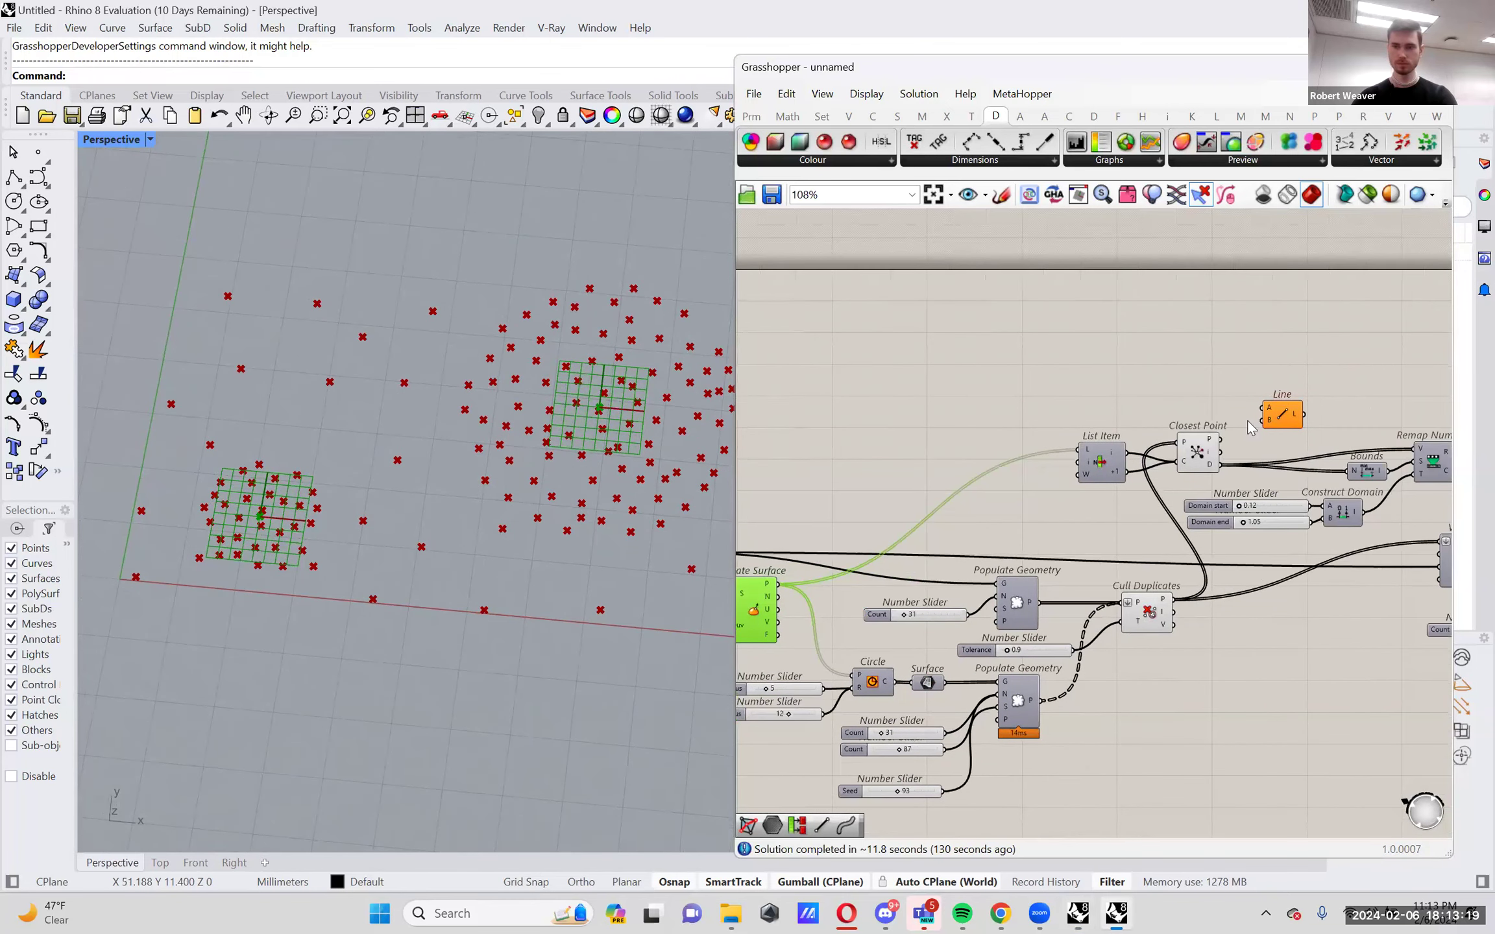
scroll(1262, 433, "up", 2)
left_click_drag(1262, 399, 1204, 441)
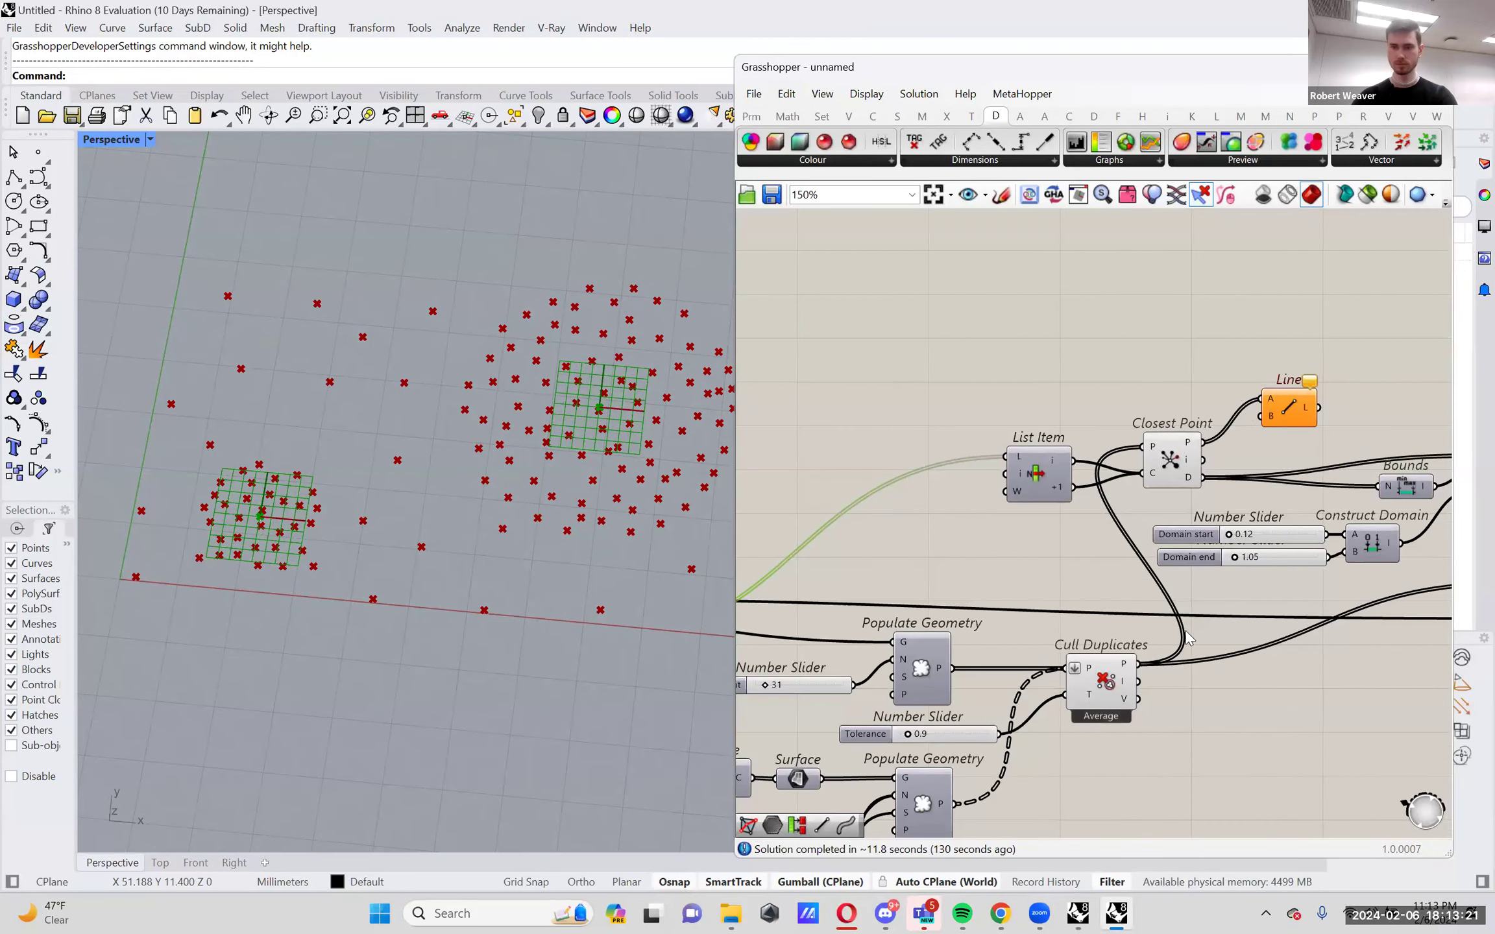
left_click_drag(1138, 663, 1260, 425)
left_click(1227, 384)
Move the attractor points by setting the first MD Slider to 0.3 ; 0.43 and the second to 0.72 ; 0.71.
scroll(977, 502, "down", 2)
left_click(902, 594)
right_click_drag(1291, 565, 1392, 506)
right_click_drag(1077, 545, 1103, 541)
scroll(1018, 570, "up", 4)
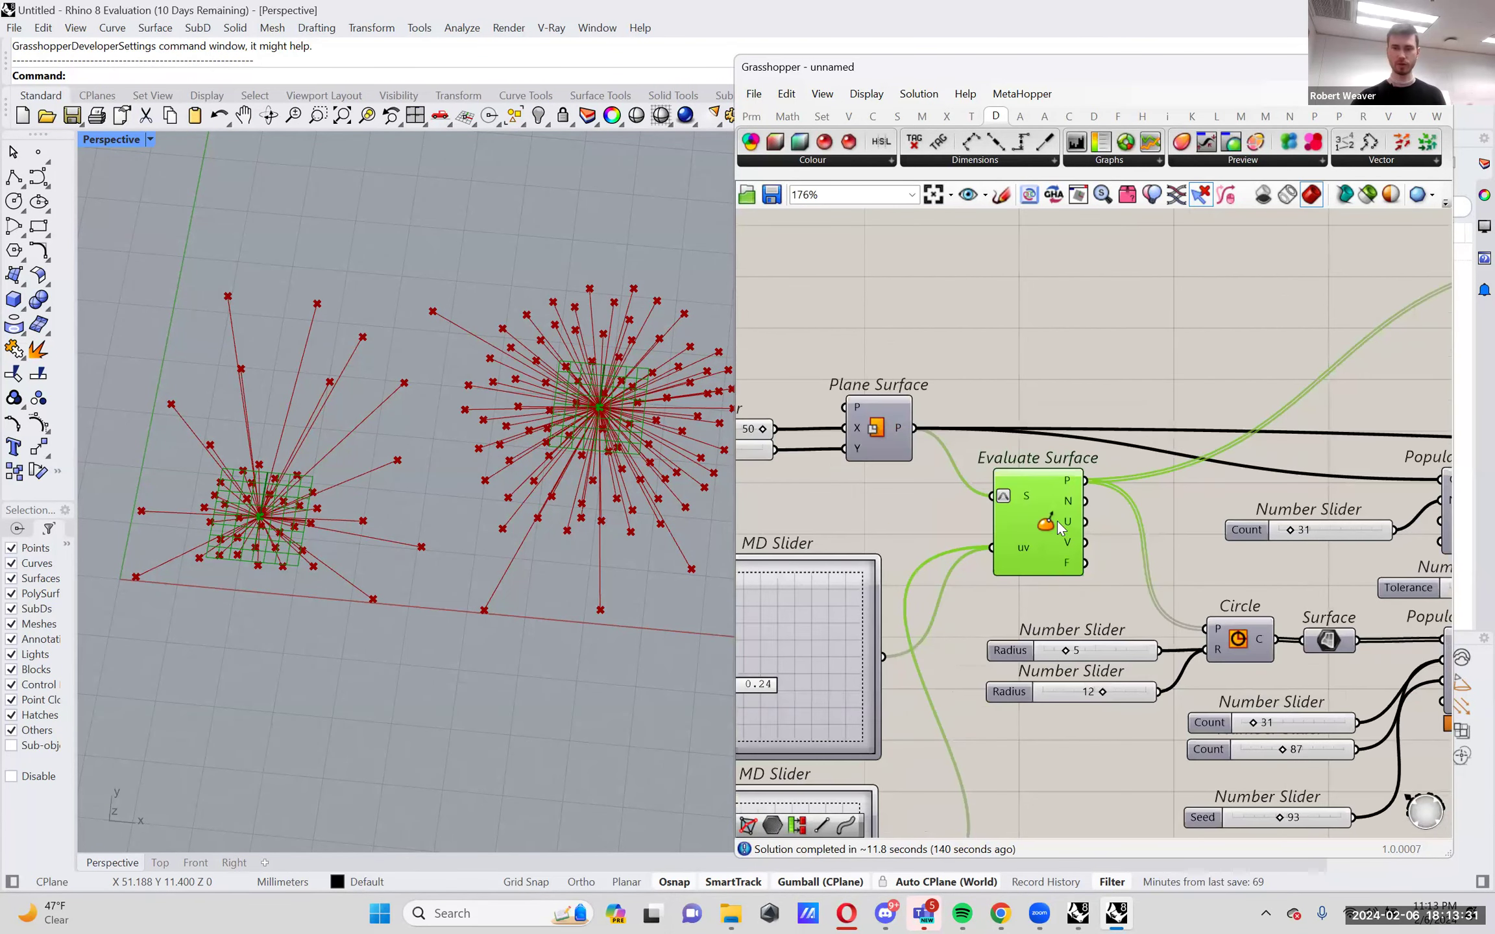
left_click_drag(1057, 521, 1064, 515)
right_click_drag(776, 671, 941, 600)
left_click_drag(903, 628, 916, 596)
right_click_drag(992, 735, 1000, 683)
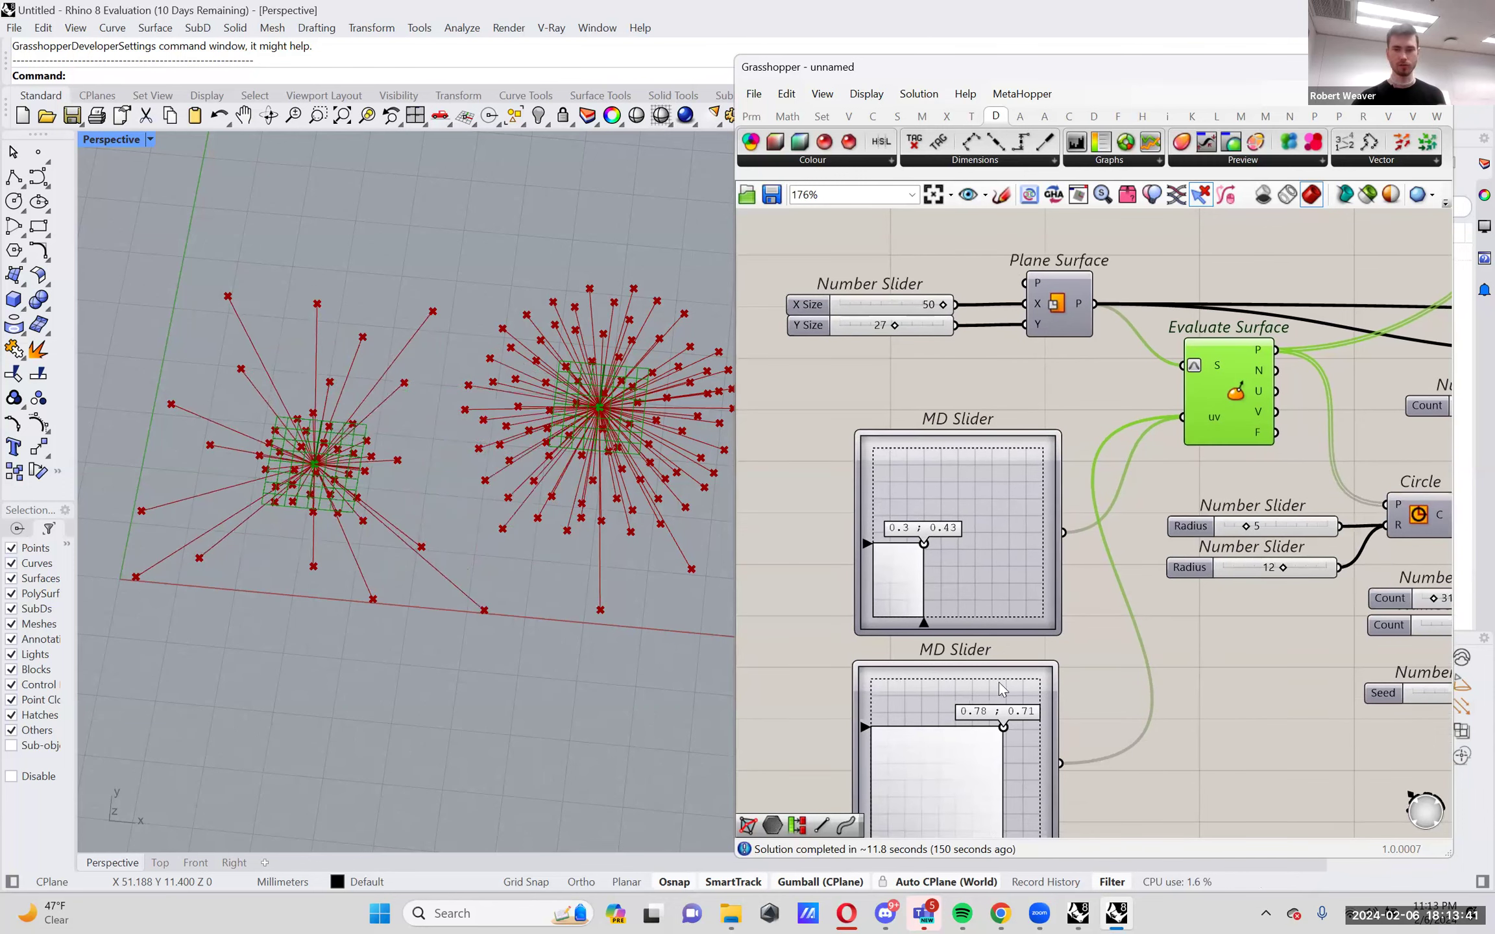
mouse_move(1004, 725)
left_mouse_down()
mouse_move(957, 730)
mouse_move(984, 733)
mouse_move(987, 708)
mouse_move(993, 728)
left_mouse_up()
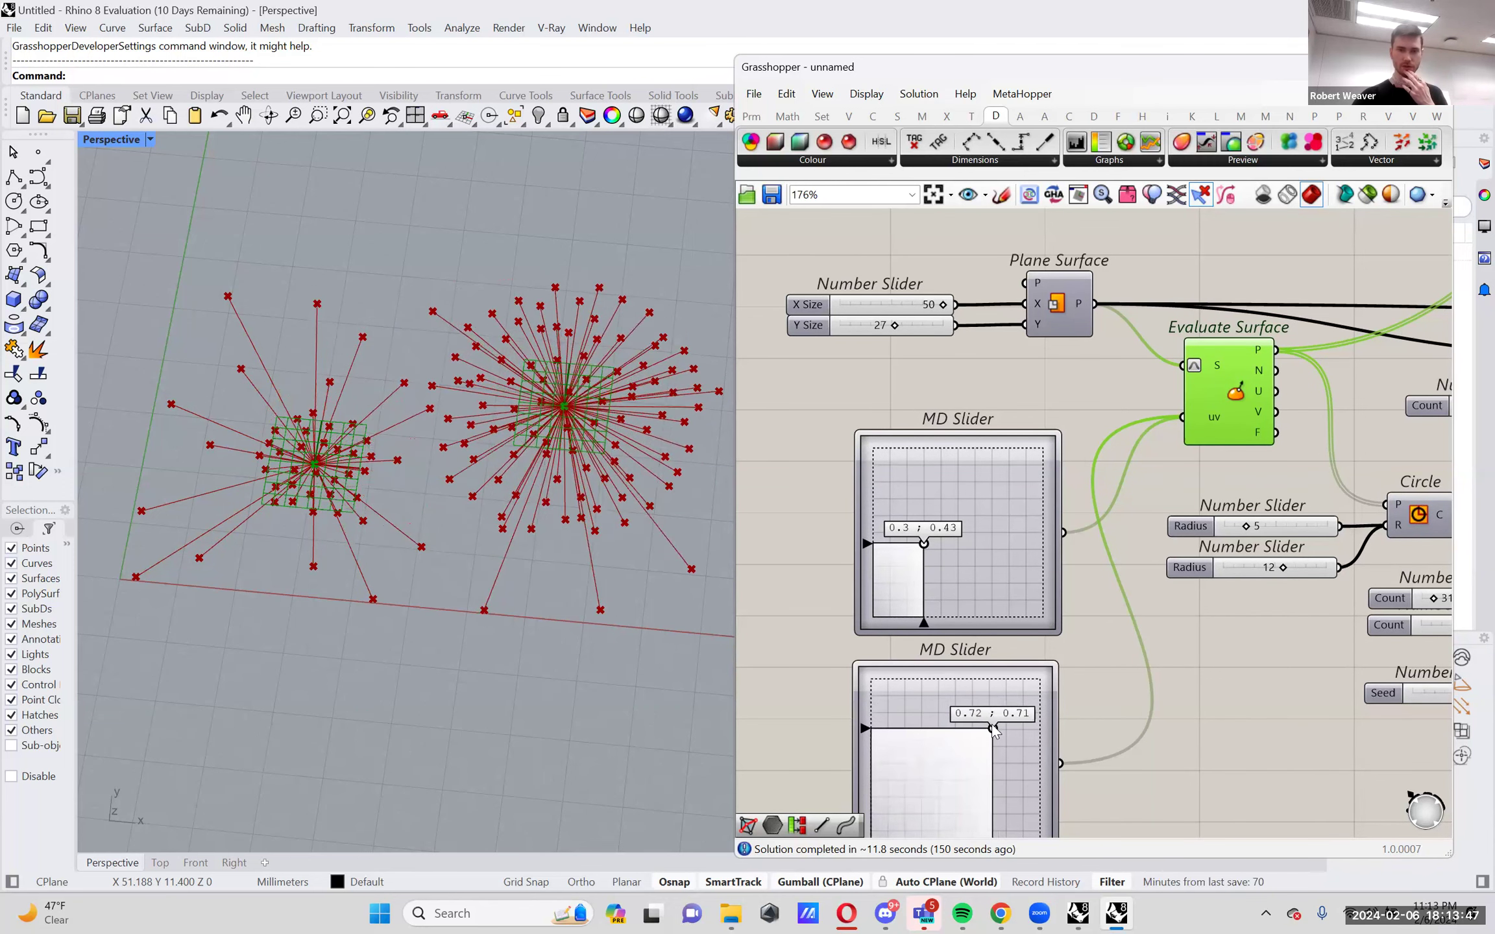
Inspect the point data feeding Closest Point's P input.
scroll(992, 726, "down", 2)
right_click_drag(1177, 623, 929, 652)
right_click_drag(1262, 457, 1083, 516)
scroll(1083, 517, "up", 4)
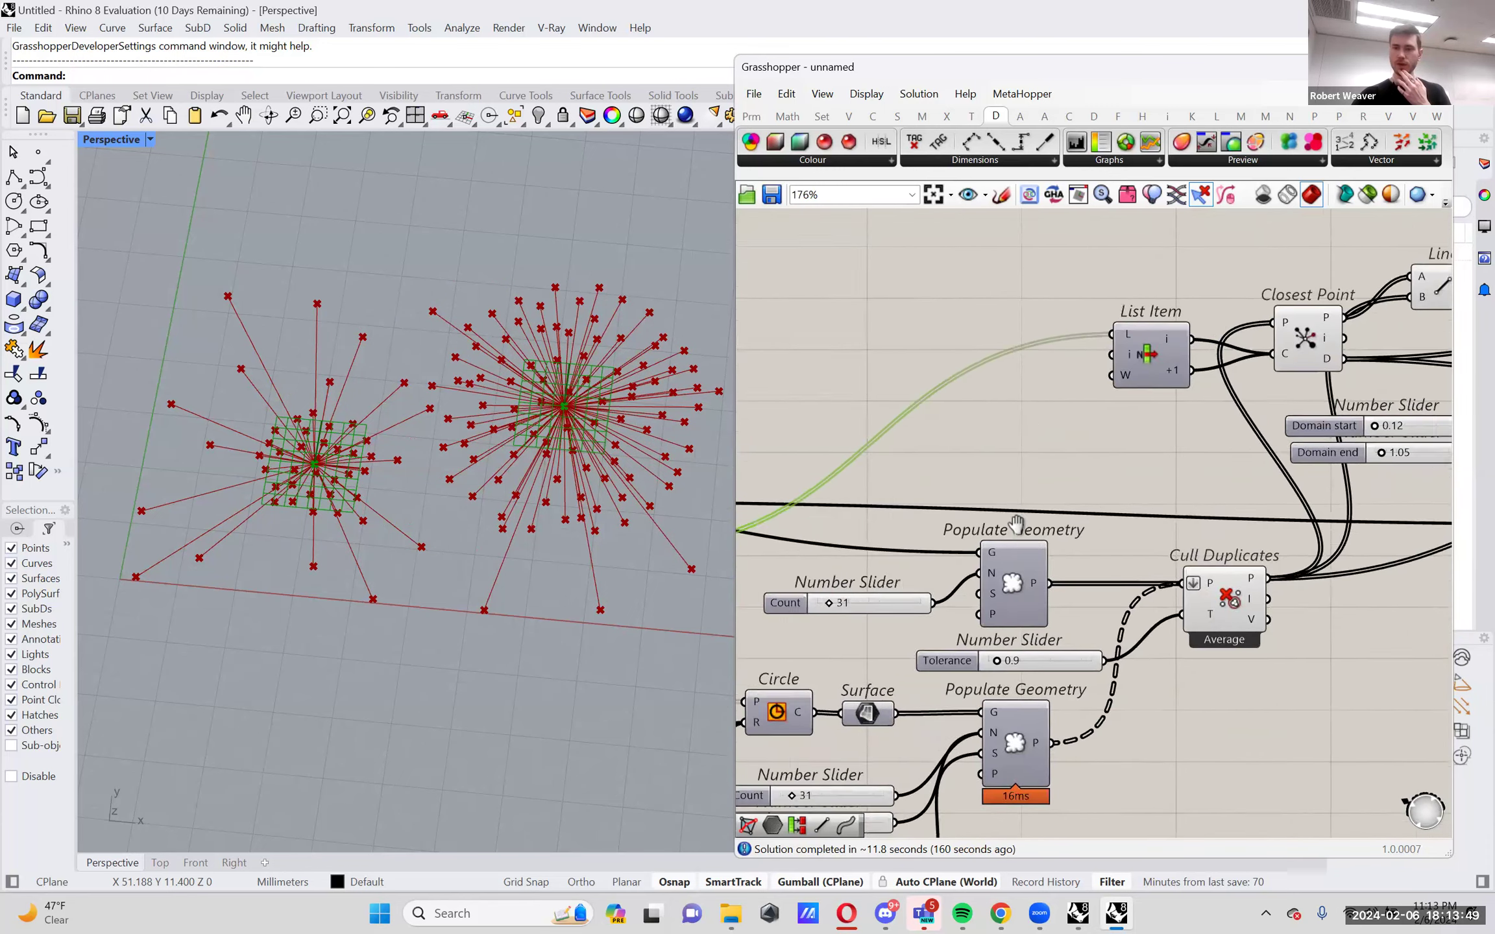
right_click_drag(1331, 399, 1101, 420)
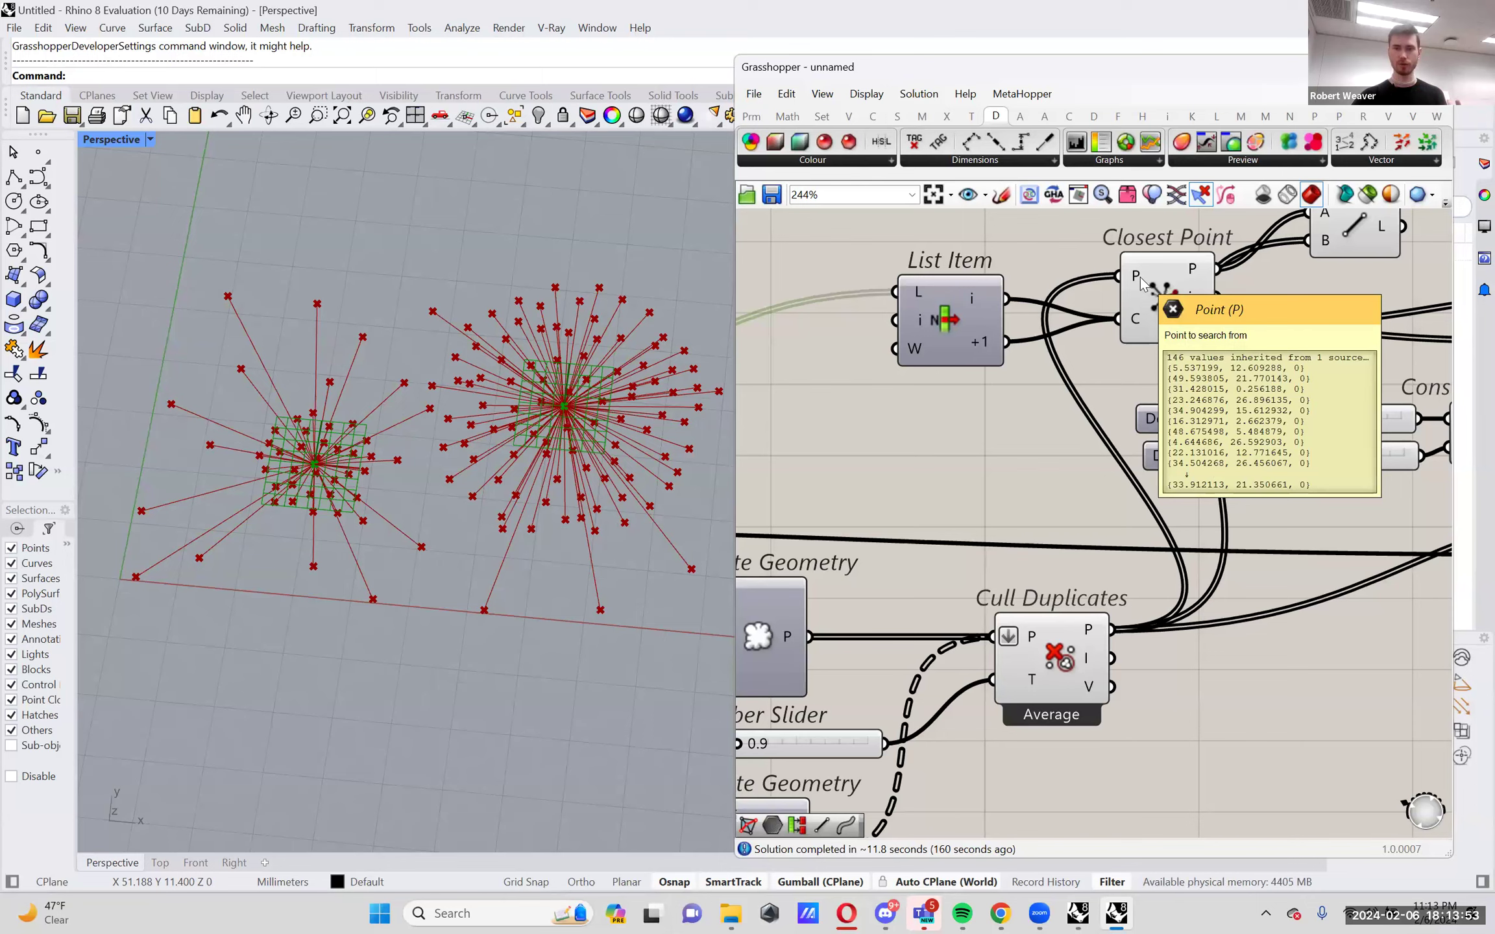
Highlight Cull Duplicates' points and inspect the data feeding Closest Point's P and C inputs.
right_click_drag(1079, 629, 1035, 662)
left_click(1015, 675)
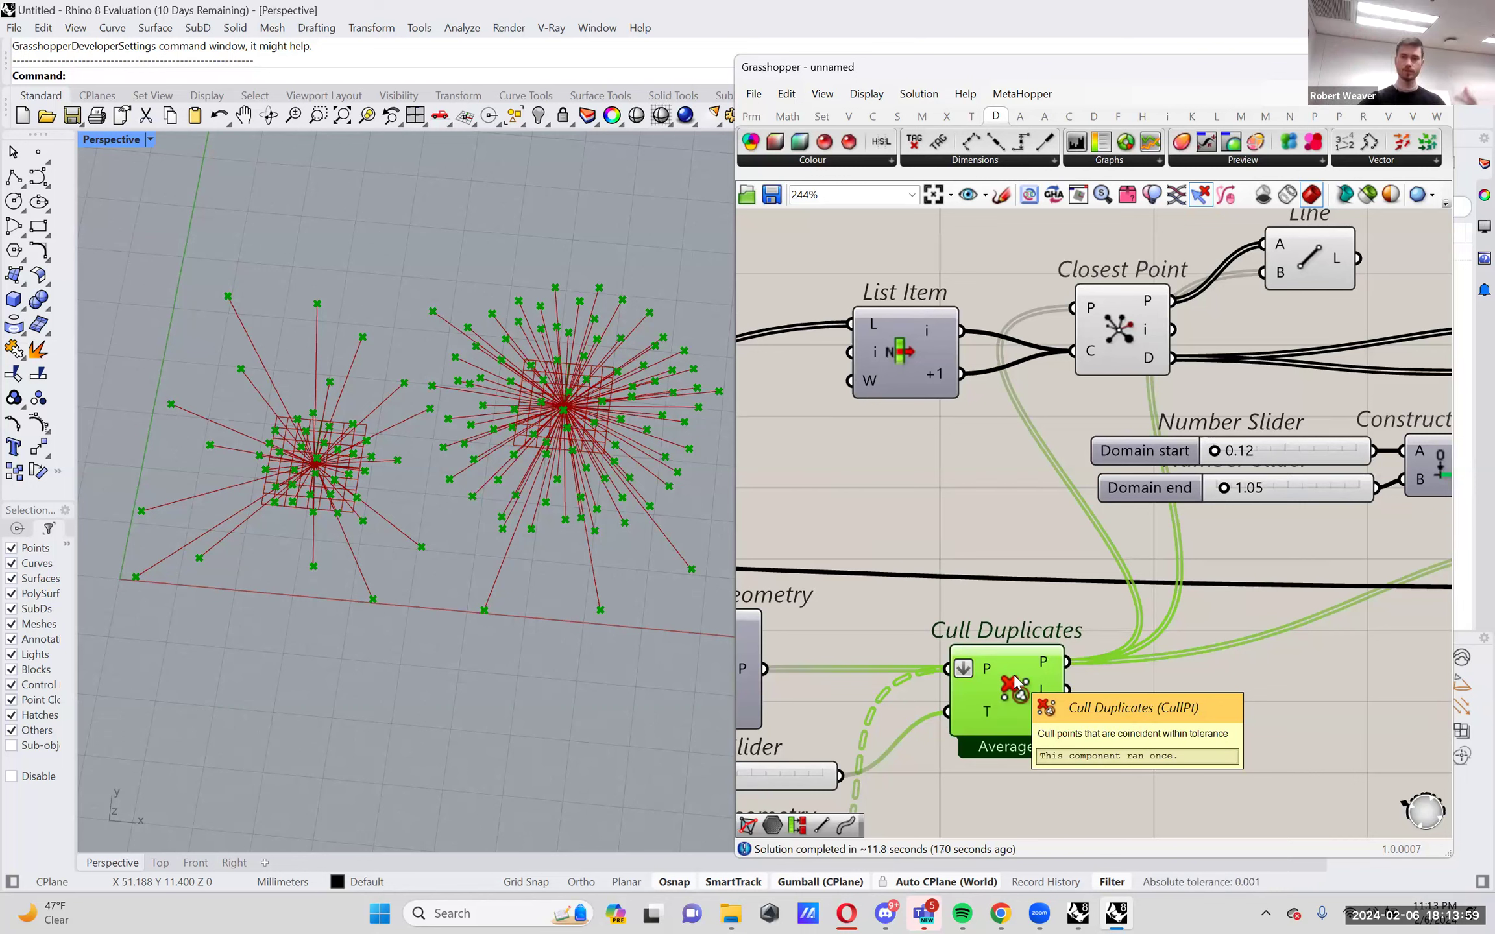
mouse_move(1092, 358)
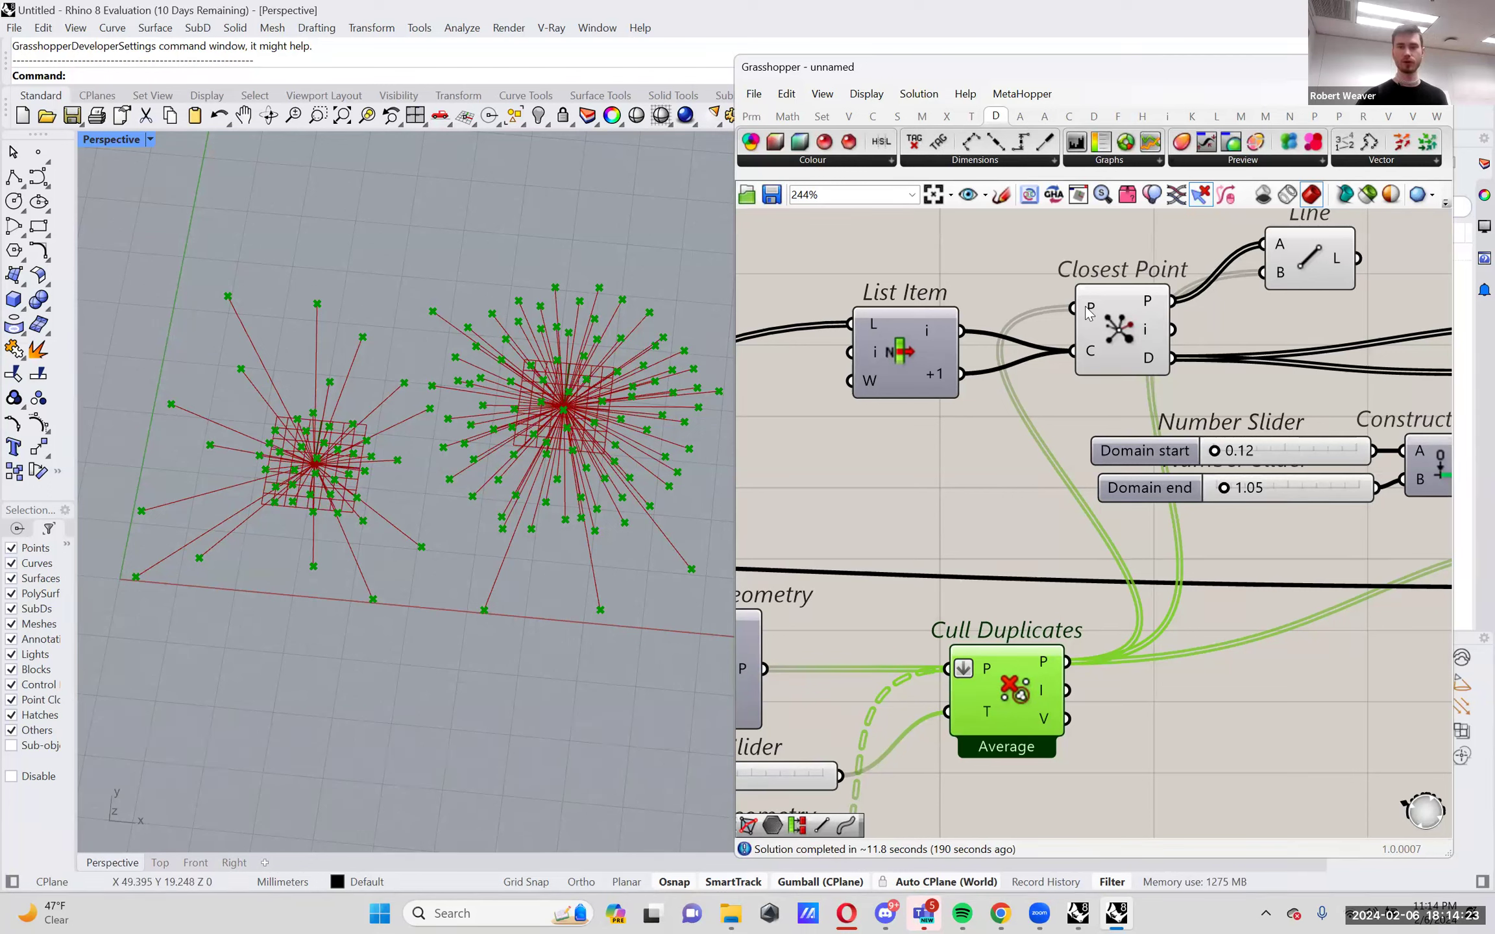
mouse_move(1089, 313)
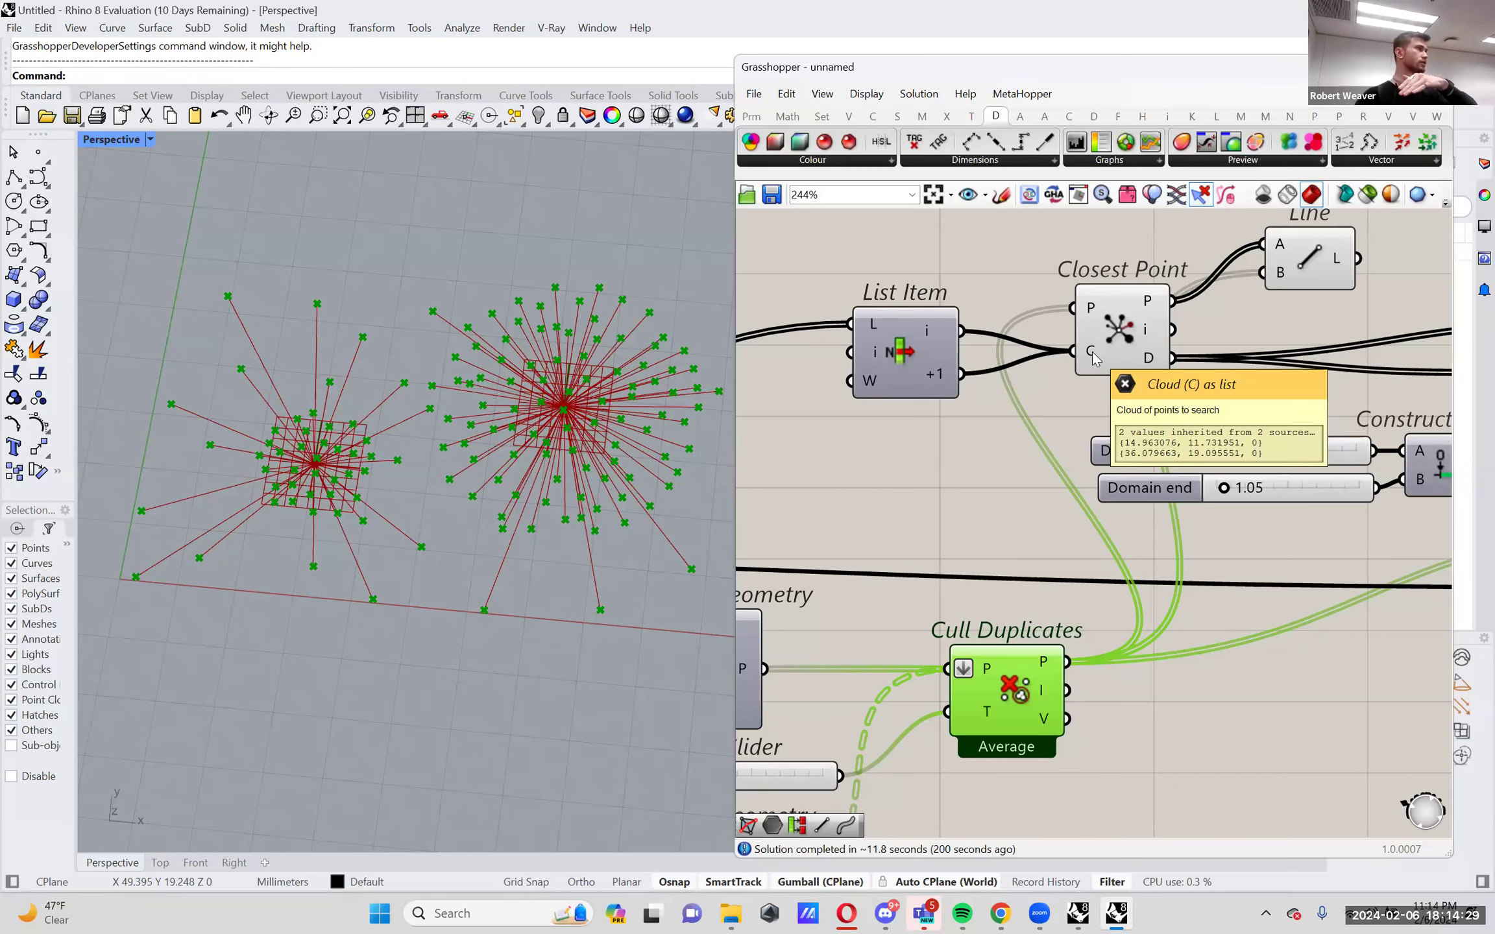
right_click_drag(1133, 301, 977, 338)
scroll(977, 337, "up", 1)
mouse_move(990, 336)
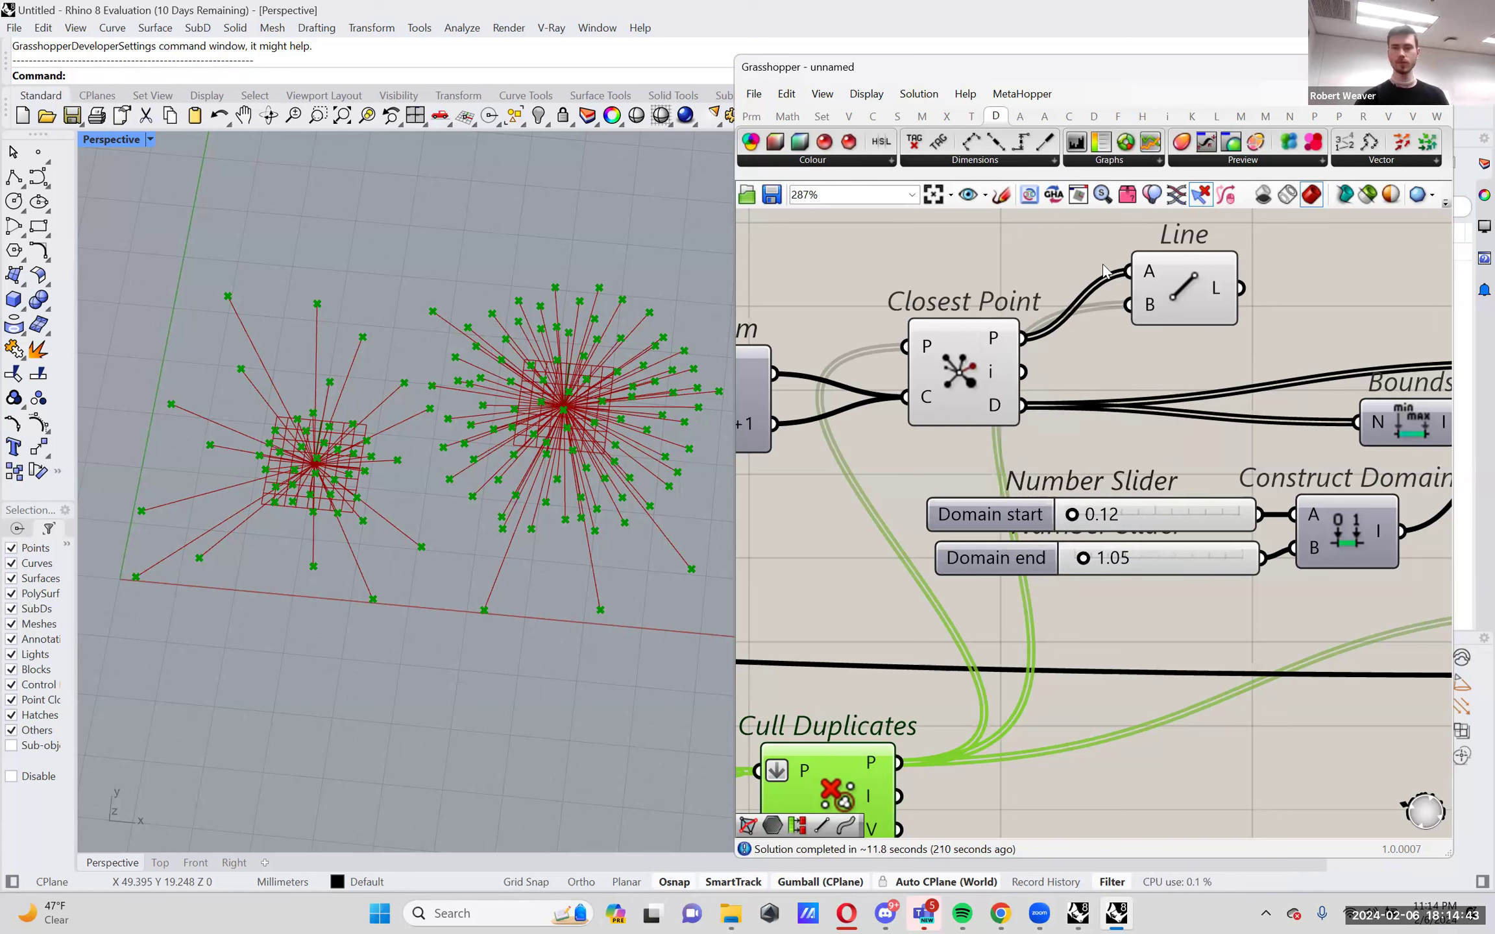
Highlight the Line, Cull Duplicates and Closest Point components in turn to compare their geometry in the viewport.
left_click(1190, 289)
scroll(1209, 314, "down", 1)
left_click_drag(1221, 330, 1234, 316)
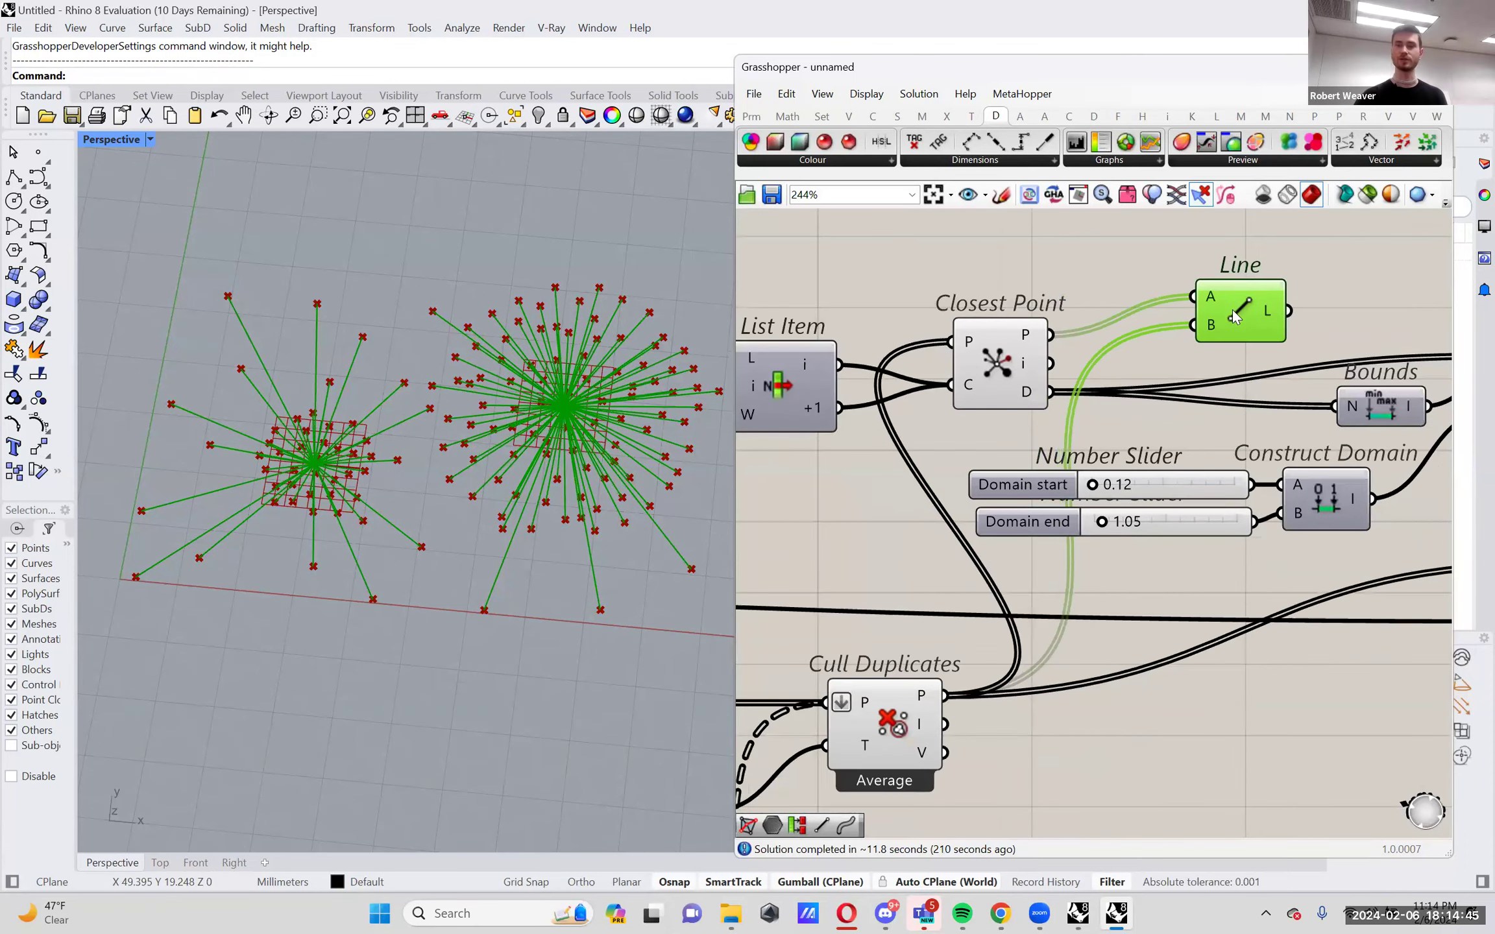
left_click(900, 703)
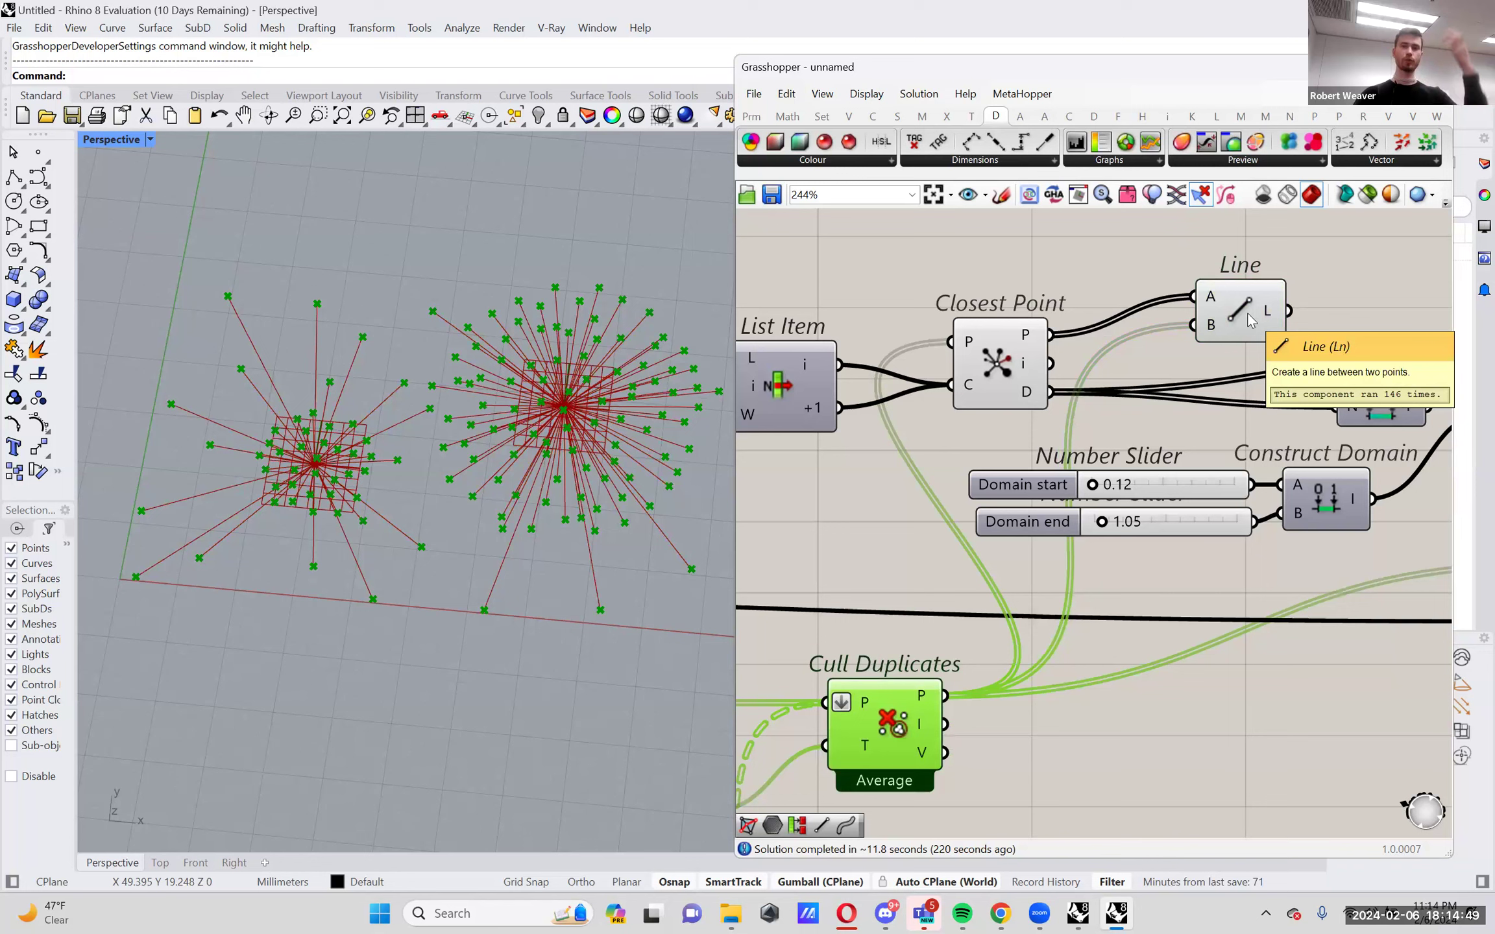
left_click(991, 365)
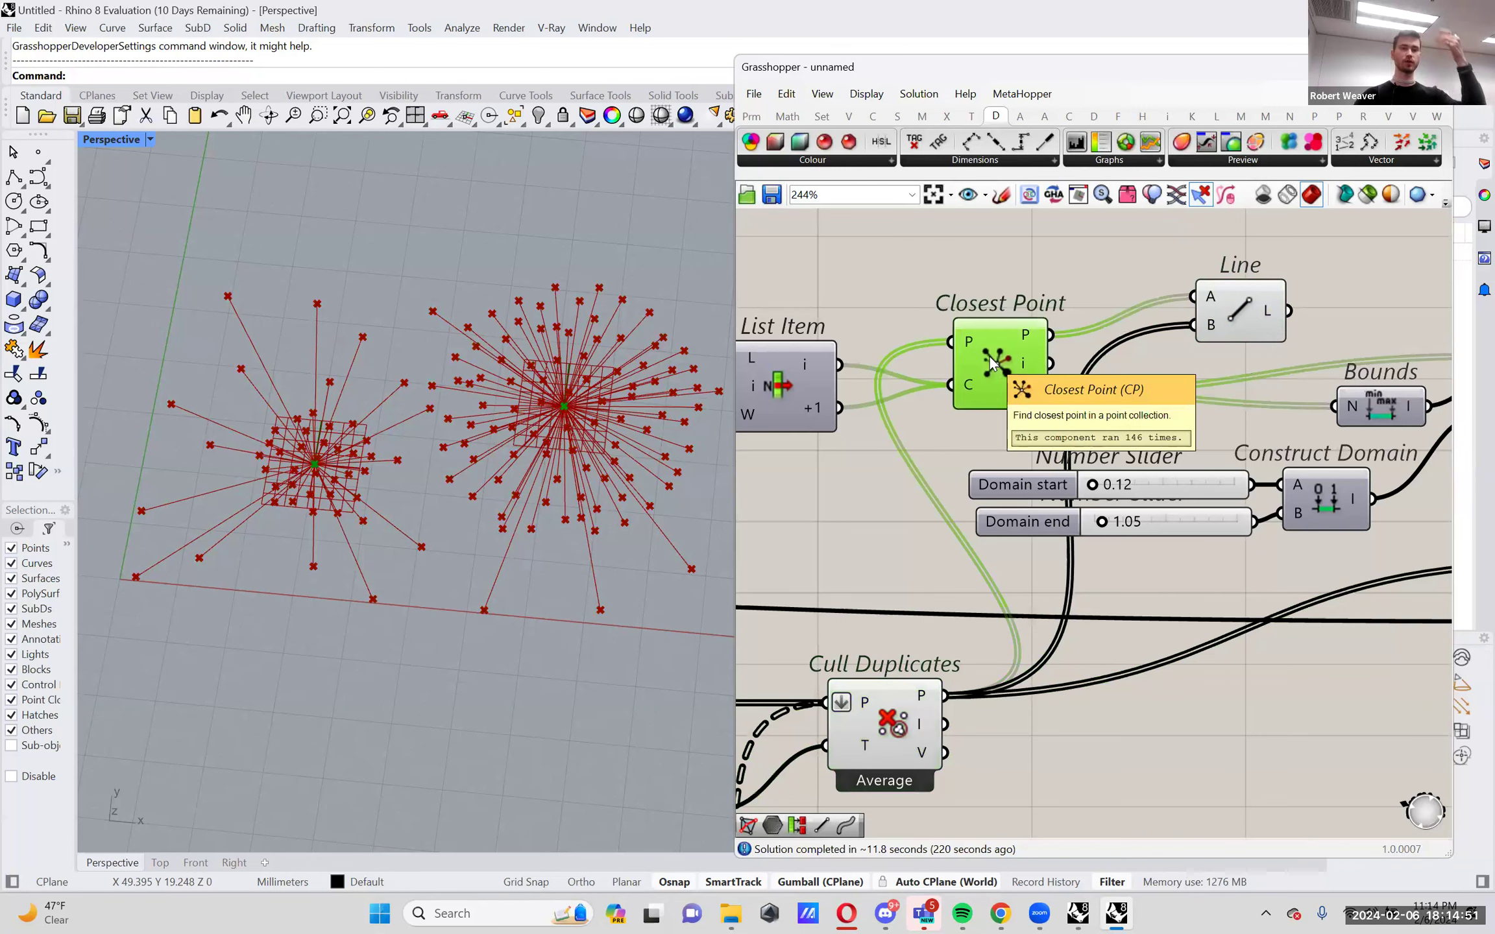
left_click(1223, 306)
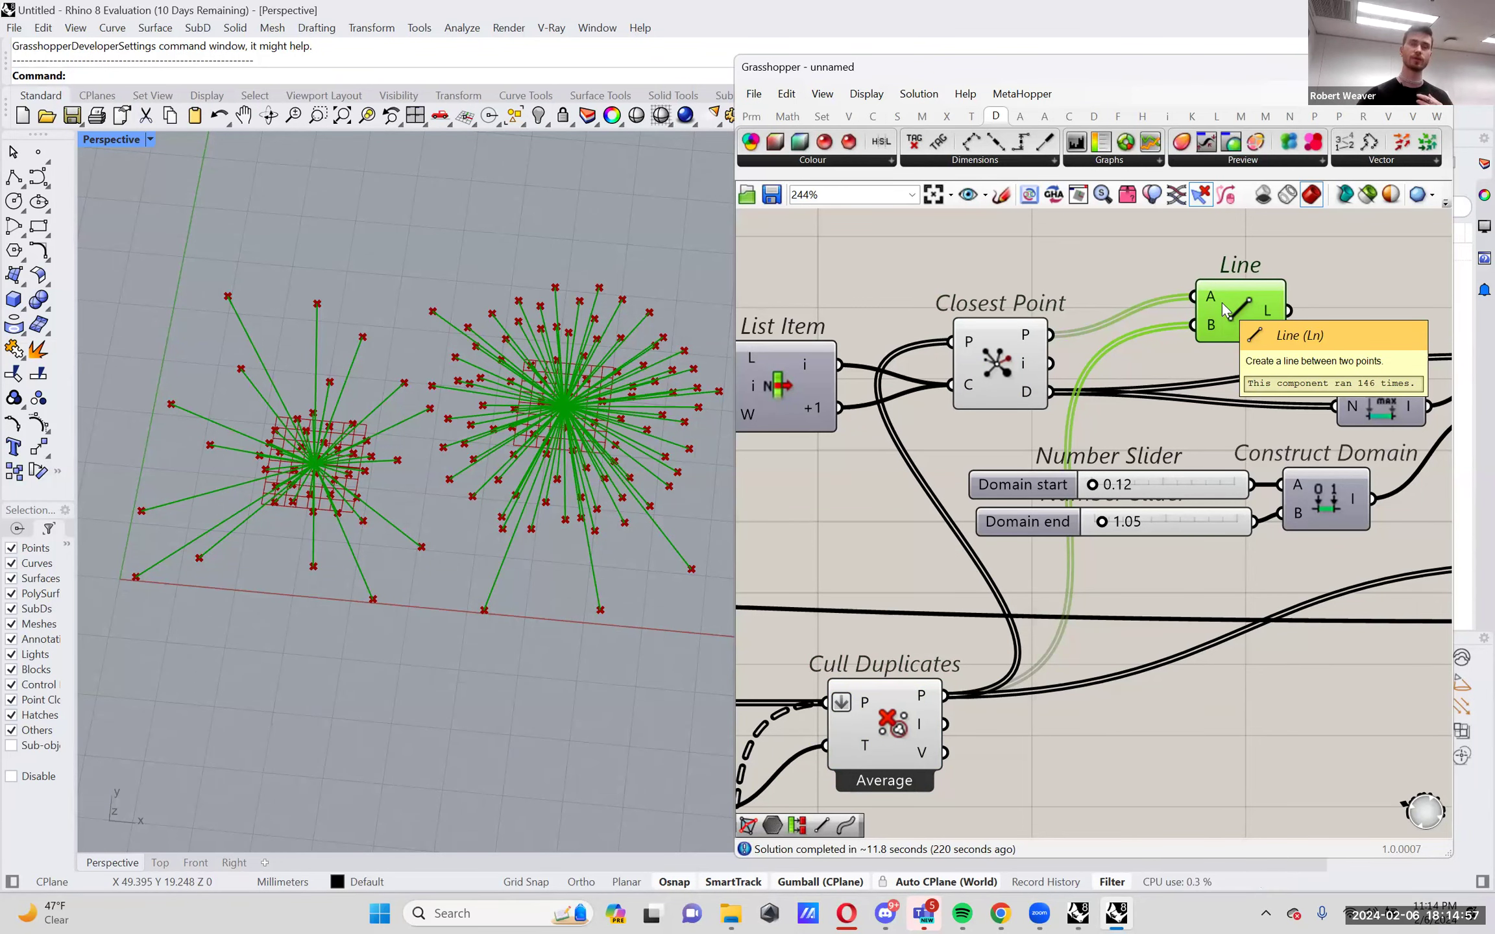
Move the first attractor point by setting the first MD Slider to 0.42 ; 0.41.
scroll(1116, 402, "down", 6)
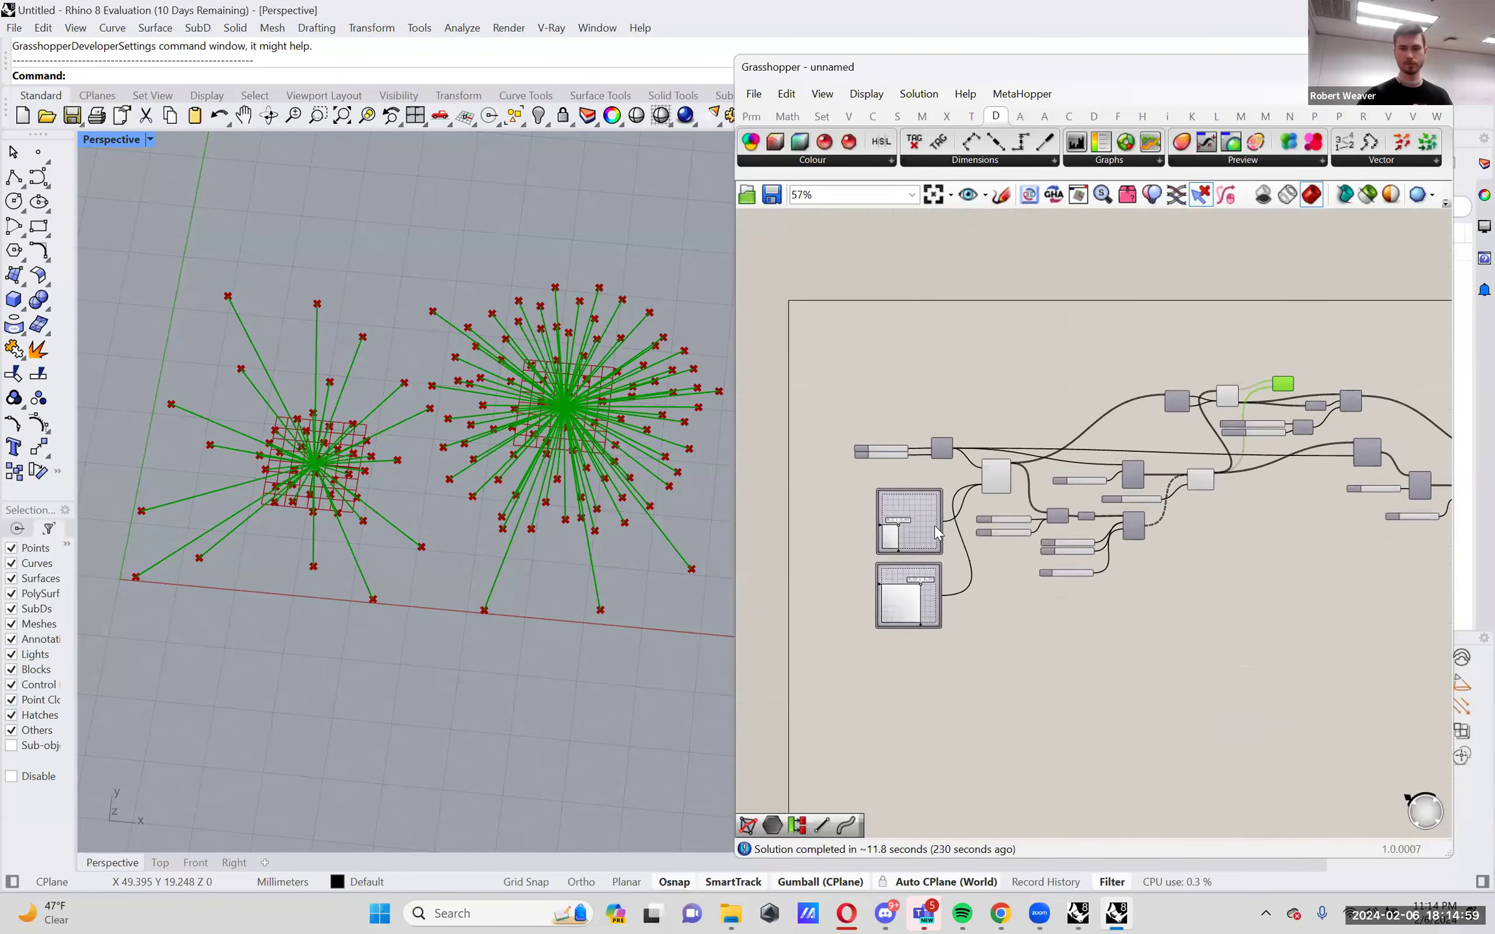
scroll(935, 527, "up", 5)
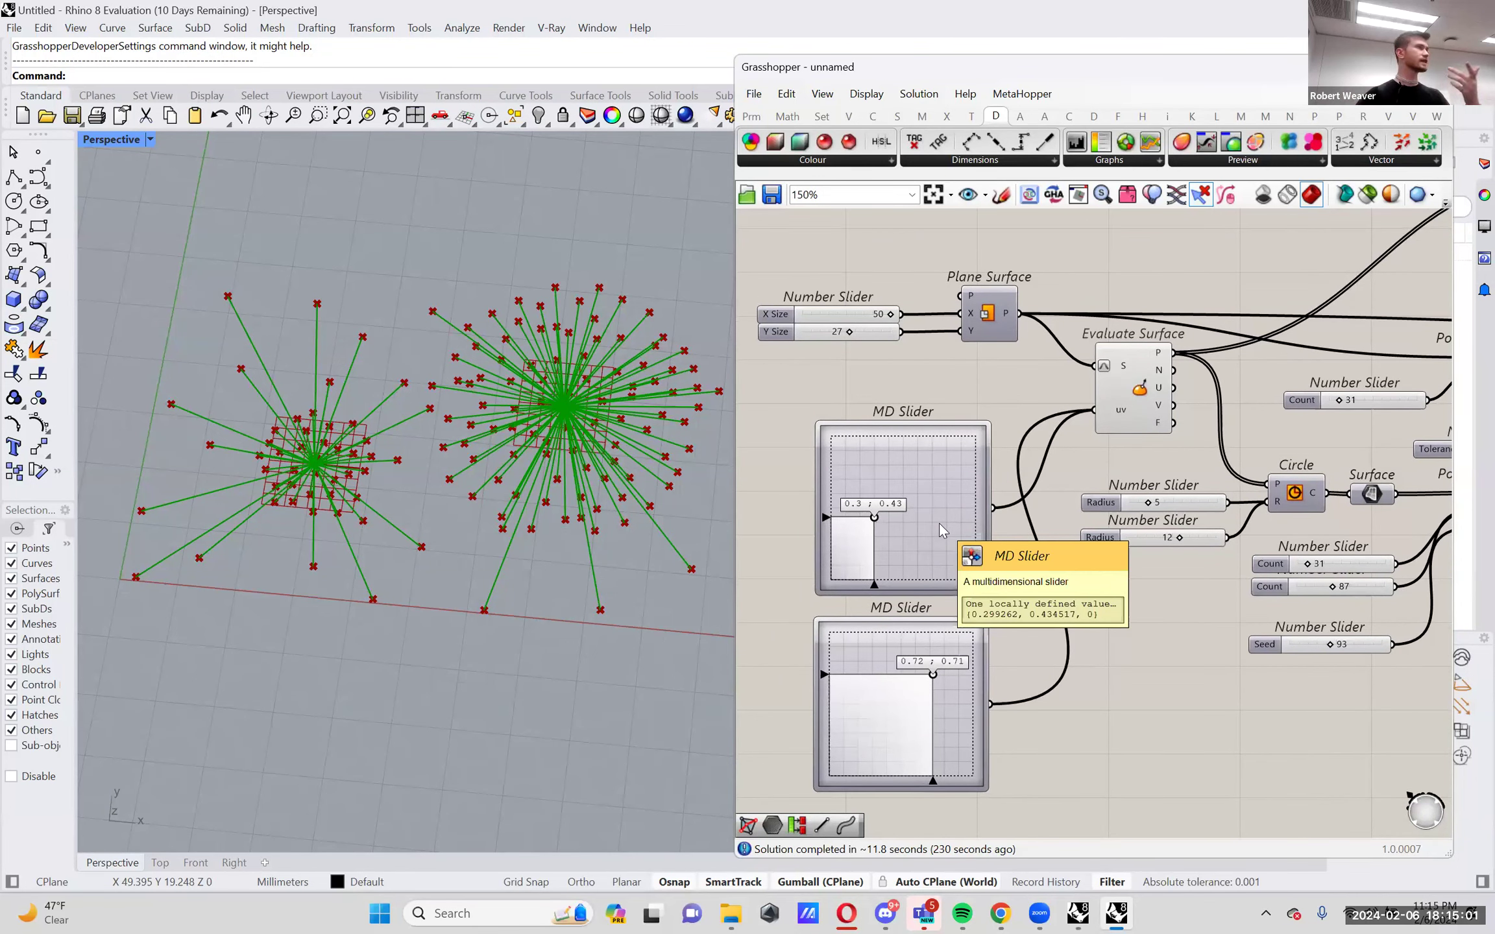
mouse_move(881, 517)
left_mouse_down()
mouse_move(963, 454)
mouse_move(905, 487)
mouse_move(946, 511)
mouse_move(935, 444)
mouse_move(913, 497)
mouse_move(955, 509)
mouse_move(957, 471)
mouse_move(934, 457)
mouse_move(892, 528)
left_mouse_up()
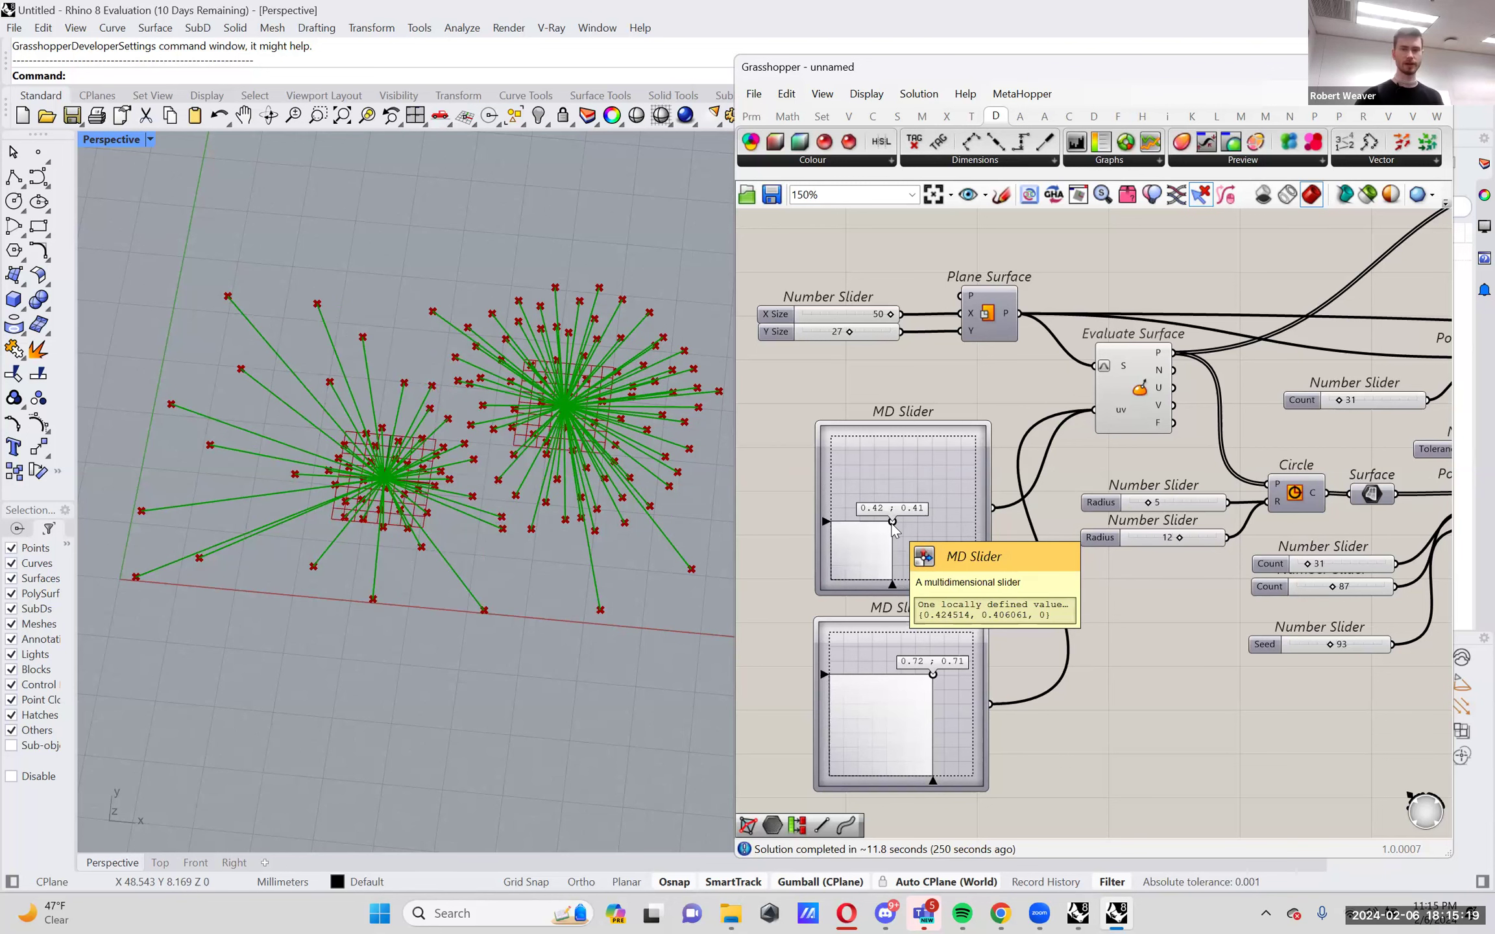
Reposition the Line component so its A input lines up with Closest Point's P output.
scroll(892, 529, "down", 3)
right_click_drag(1175, 549, 1103, 571)
scroll(1089, 581, "up", 5)
scroll(1203, 400, "up", 2)
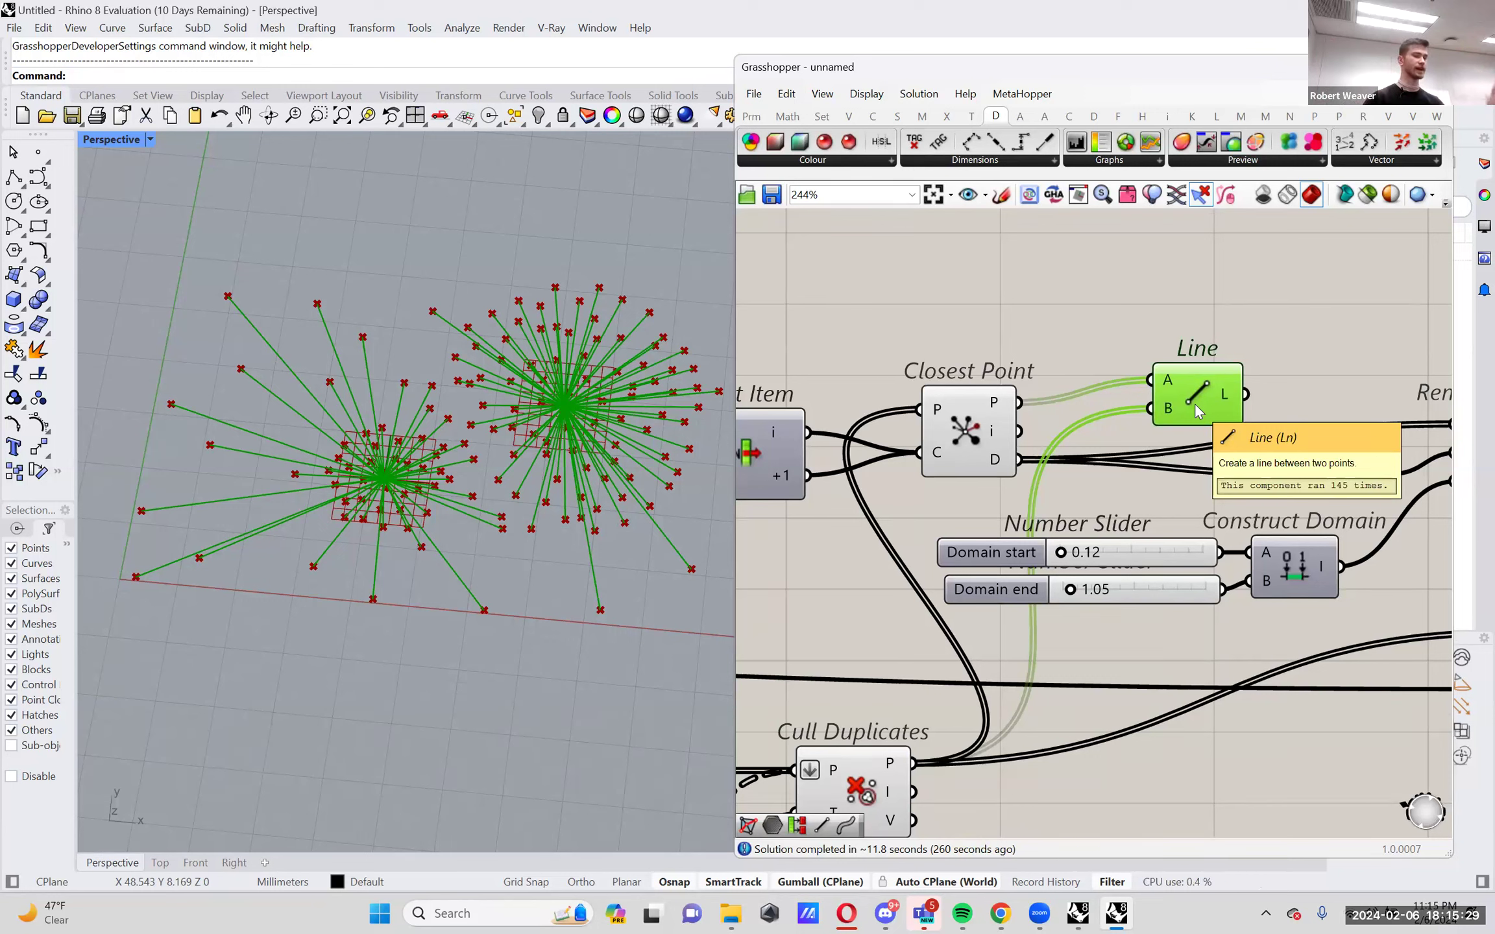
scroll(1194, 402, "down", 3)
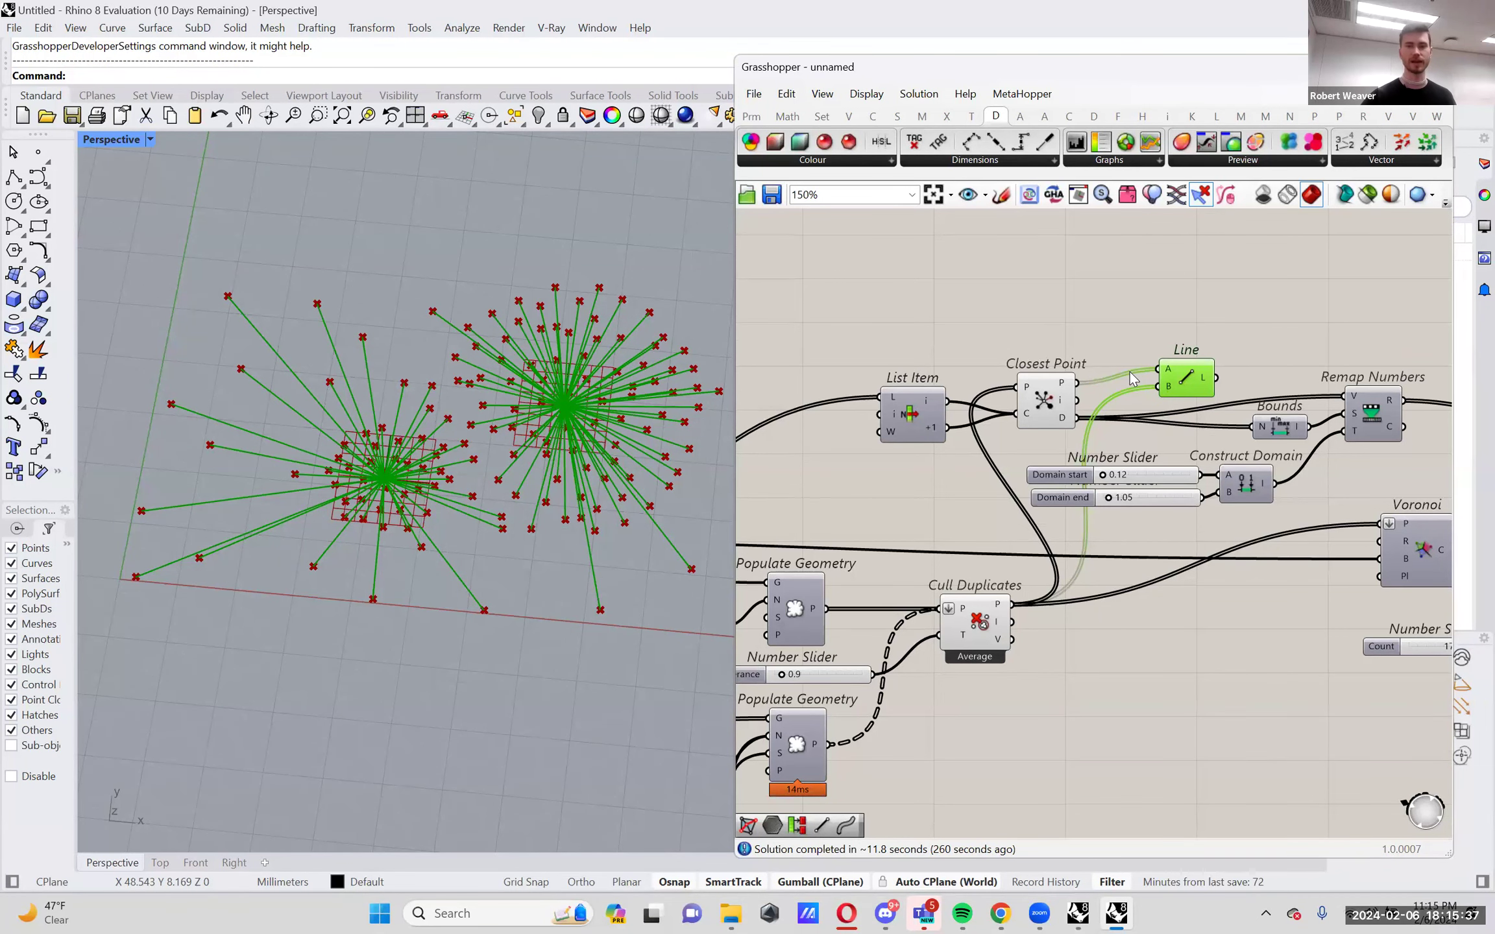
scroll(1009, 378, "up", 2)
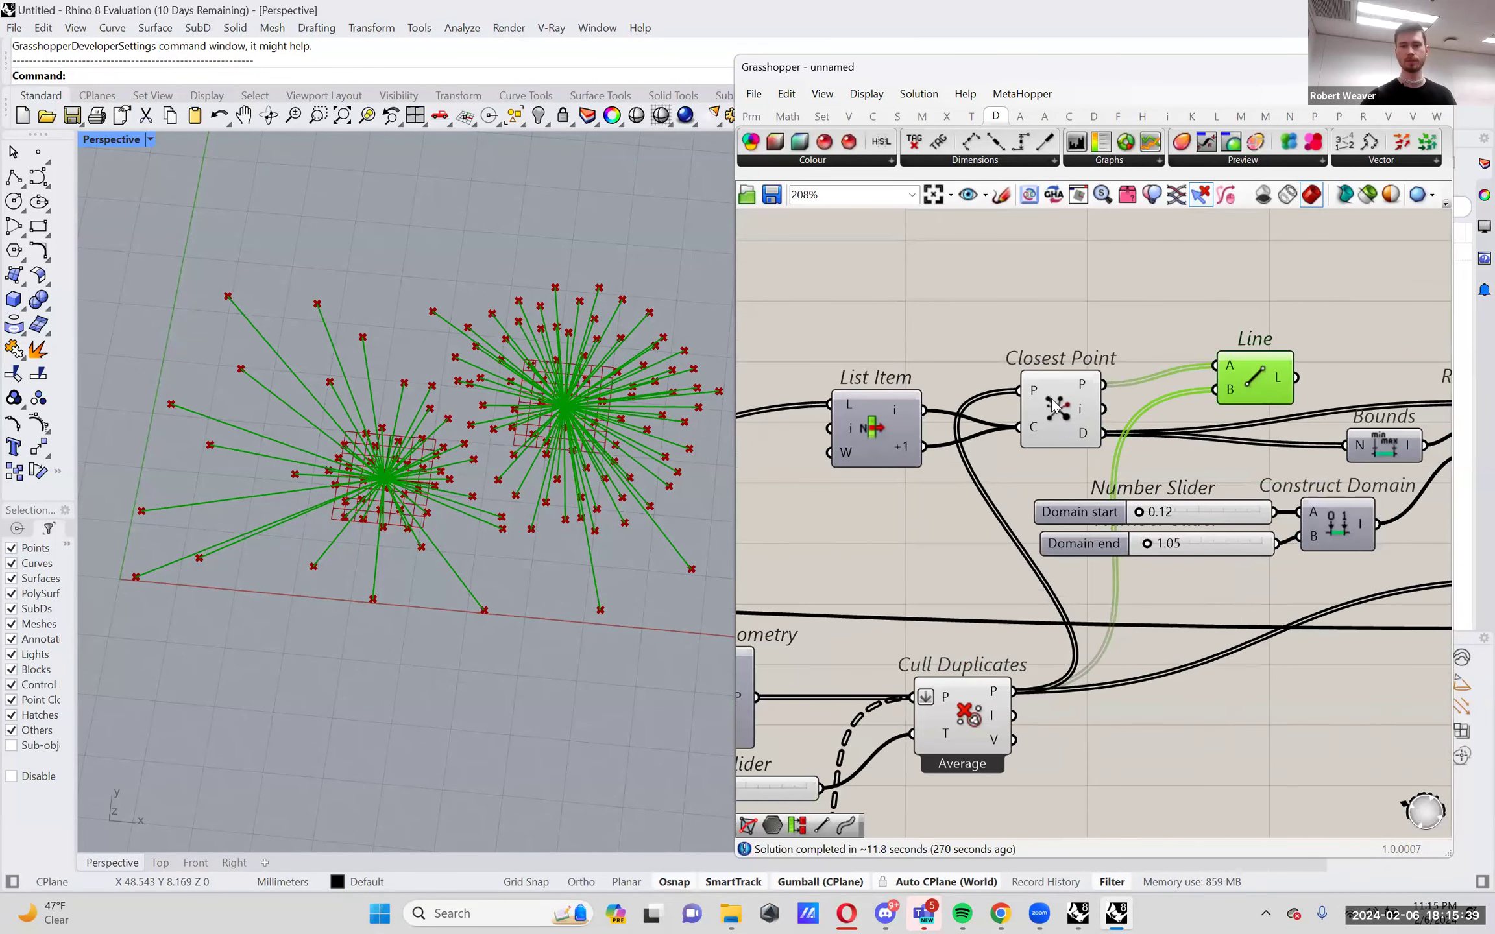
left_click_drag(1244, 377, 1236, 396)
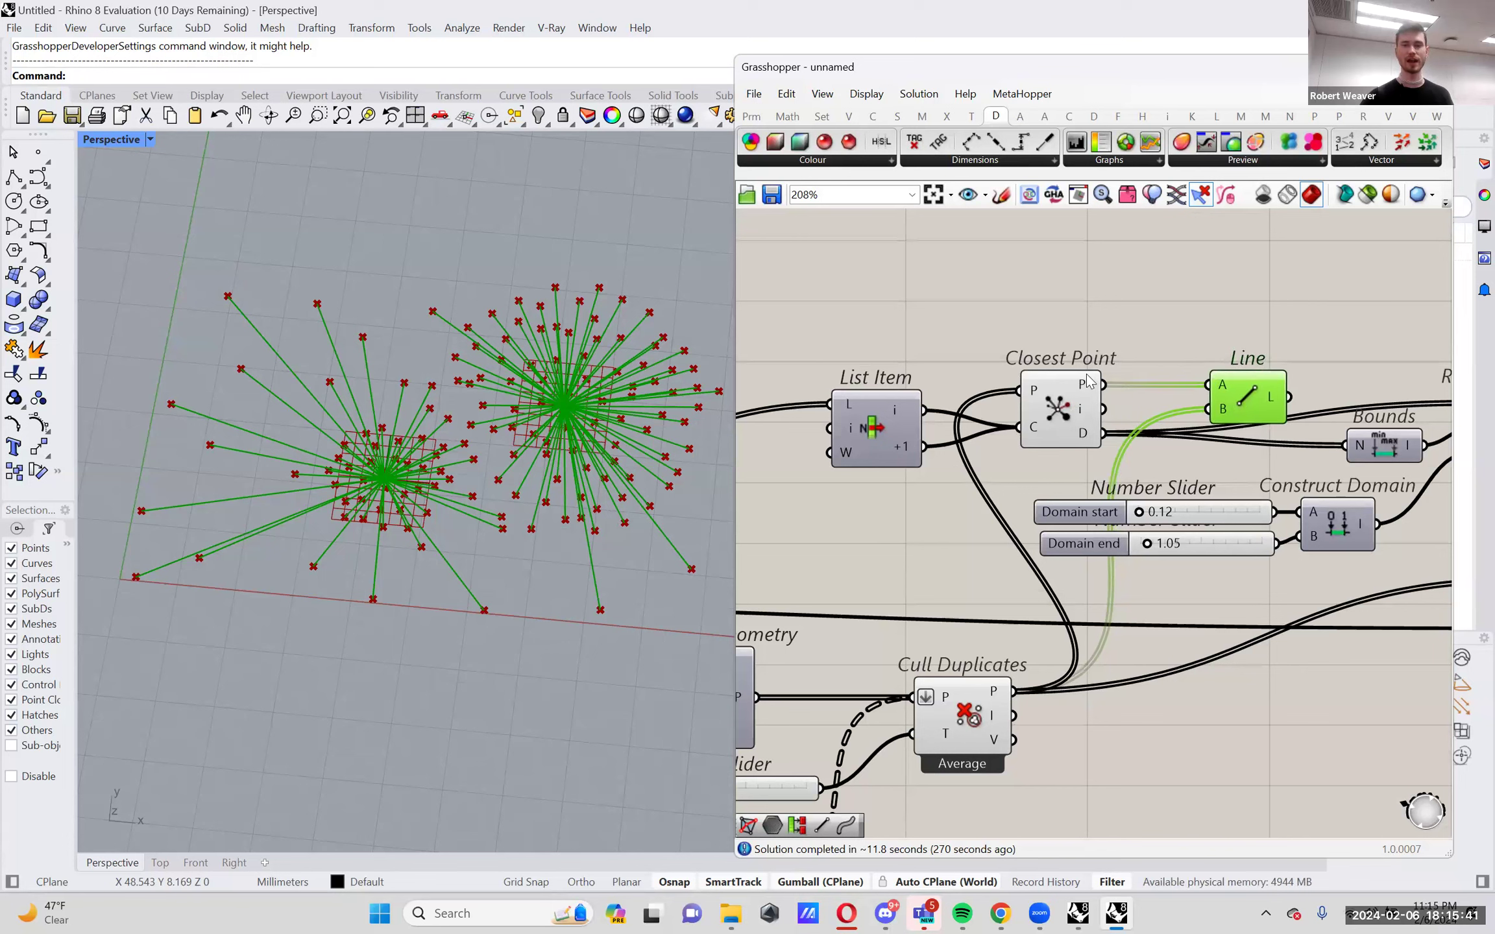
Highlight Closest Point's and Line's geometry and trace the definition through Remap Numbers and Voronoi to Pipe.
left_click(1063, 406)
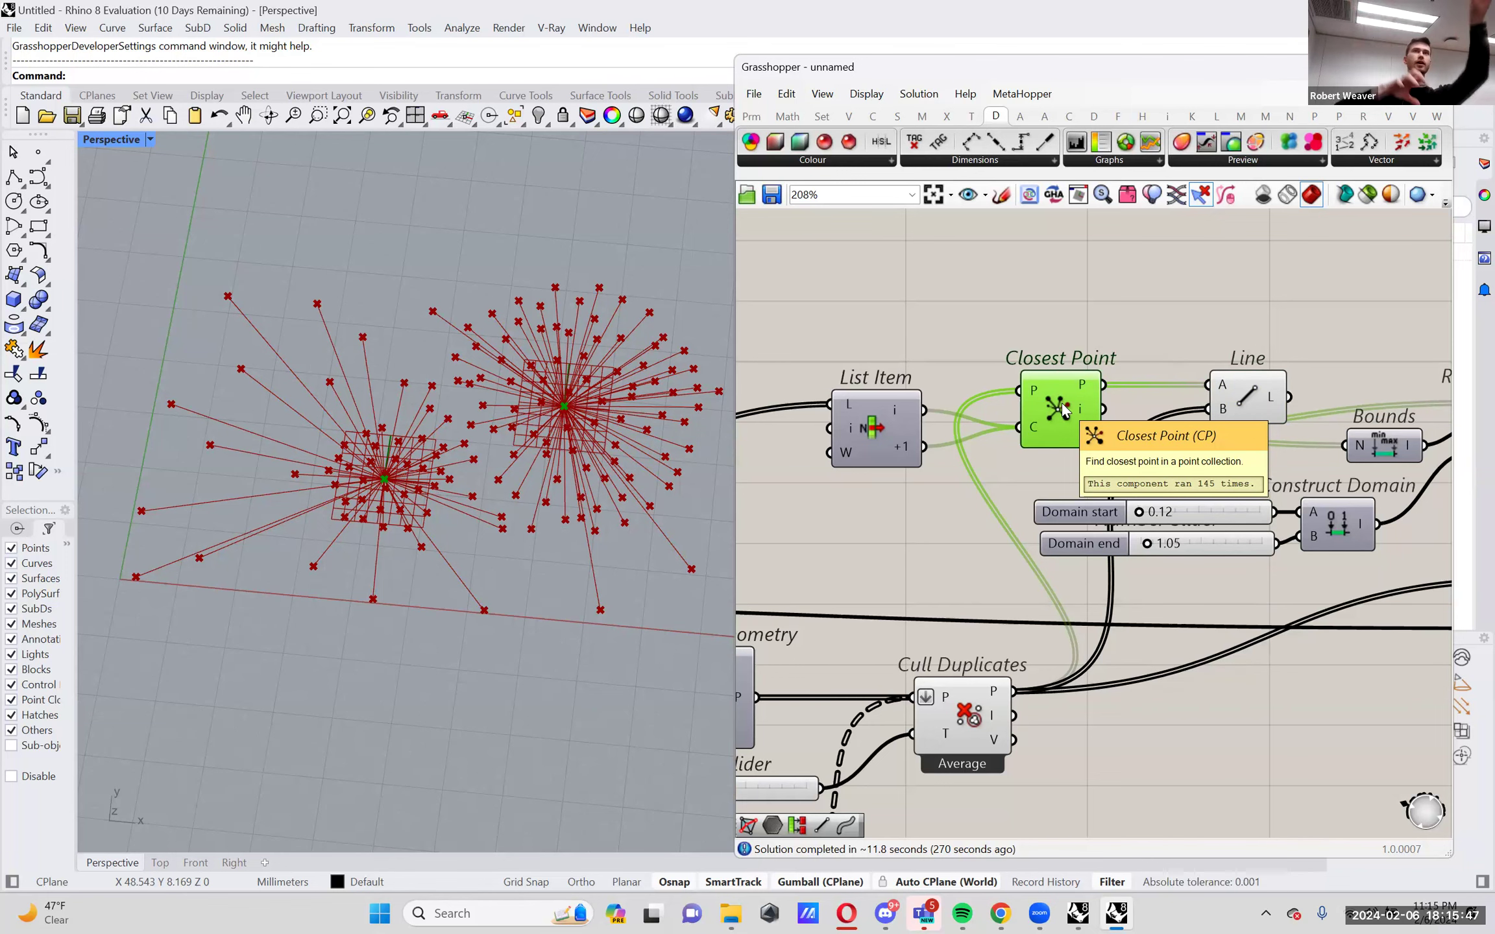
left_click(1244, 395)
scroll(1246, 398, "down", 2)
right_click_drag(1243, 391, 969, 390)
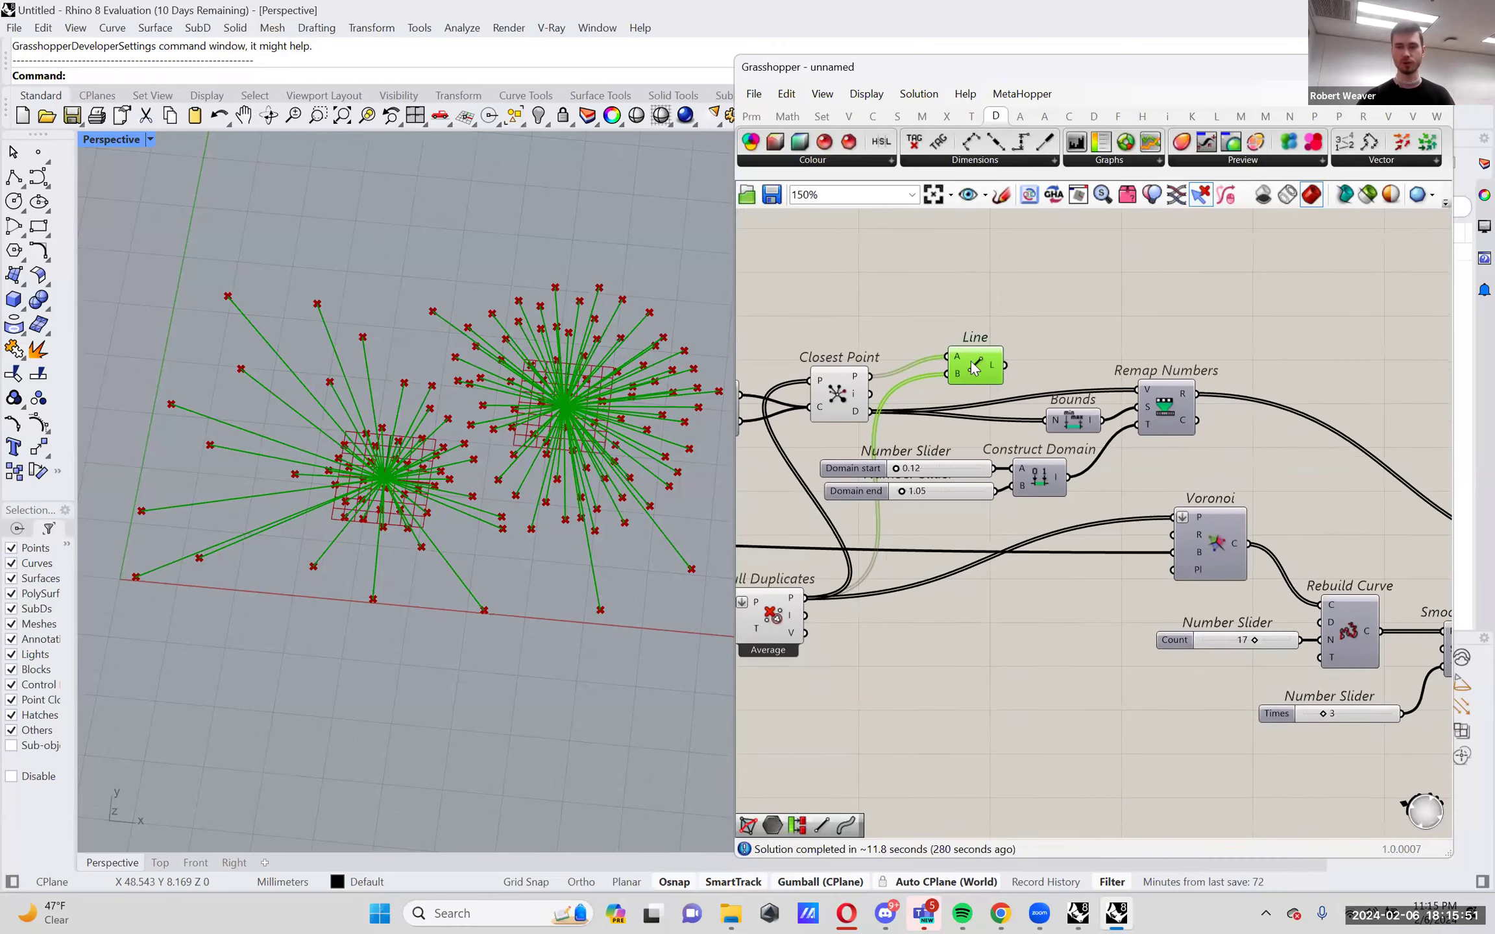
right_click_drag(1152, 489, 1049, 436)
right_click_drag(1260, 505, 1072, 470)
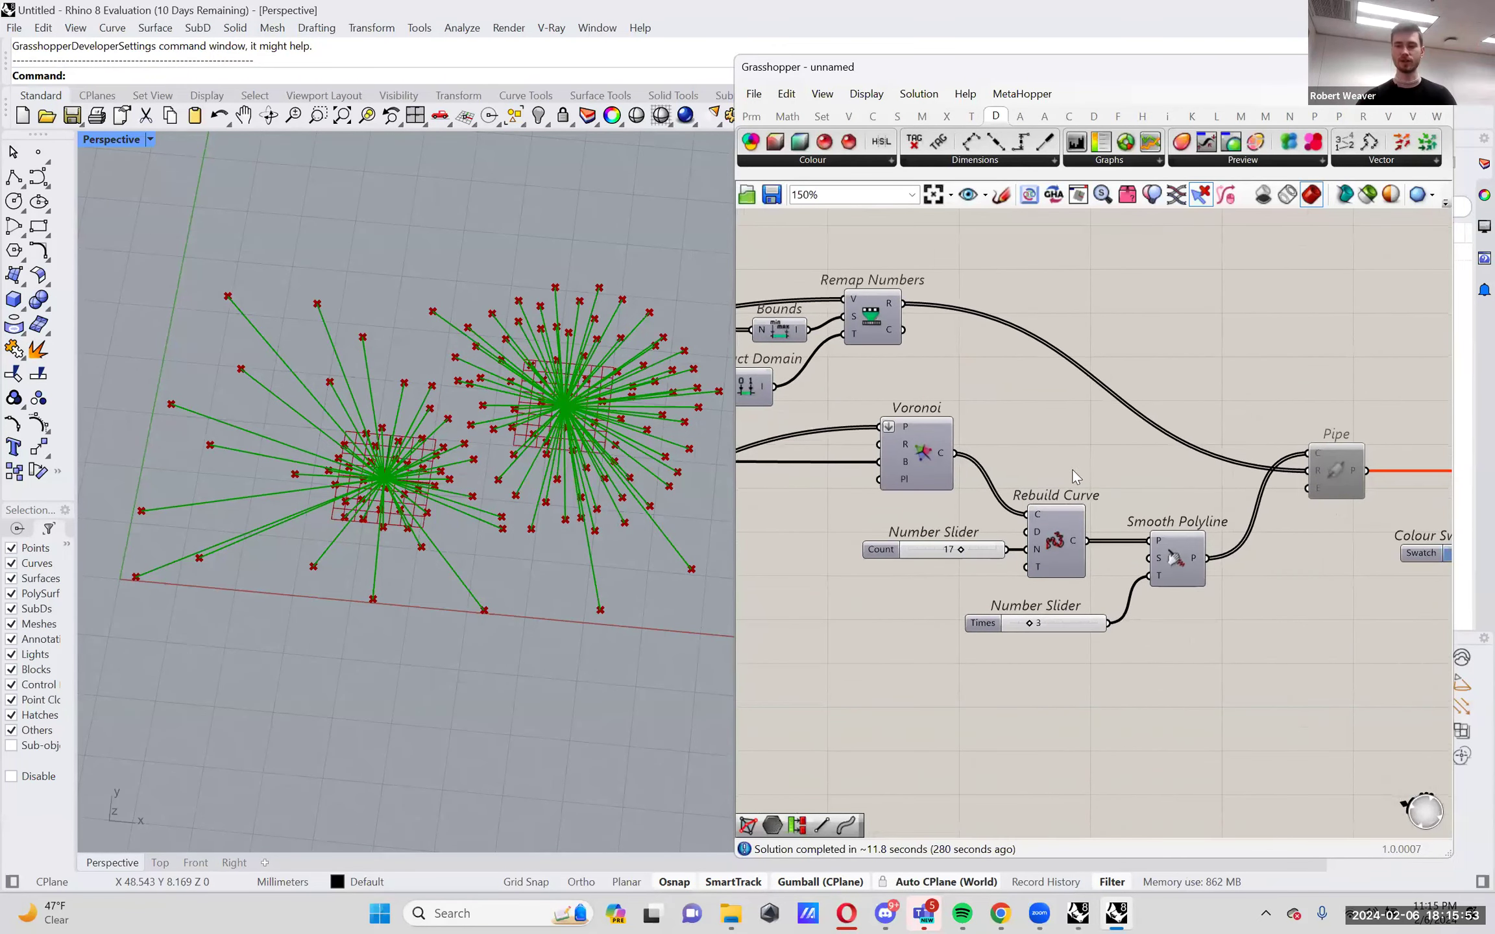
scroll(1187, 495, "up", 1)
right_click_drag(1185, 482, 1047, 481)
left_click(1042, 447)
Move both attractor points by setting the first MD Slider to about 0.28 ; 0.42 and the second to about 0.68 ; 0.66.
scroll(1042, 447, "down", 3)
scroll(1173, 464, "down", 1)
scroll(1197, 447, "up", 4)
scroll(1158, 477, "down", 2)
right_click_drag(1162, 477, 1282, 460)
scroll(1286, 460, "down", 2)
scroll(1286, 460, "down", 4)
right_click_drag(896, 555, 923, 511)
scroll(1045, 494, "up", 5)
scroll(1045, 494, "up", 2)
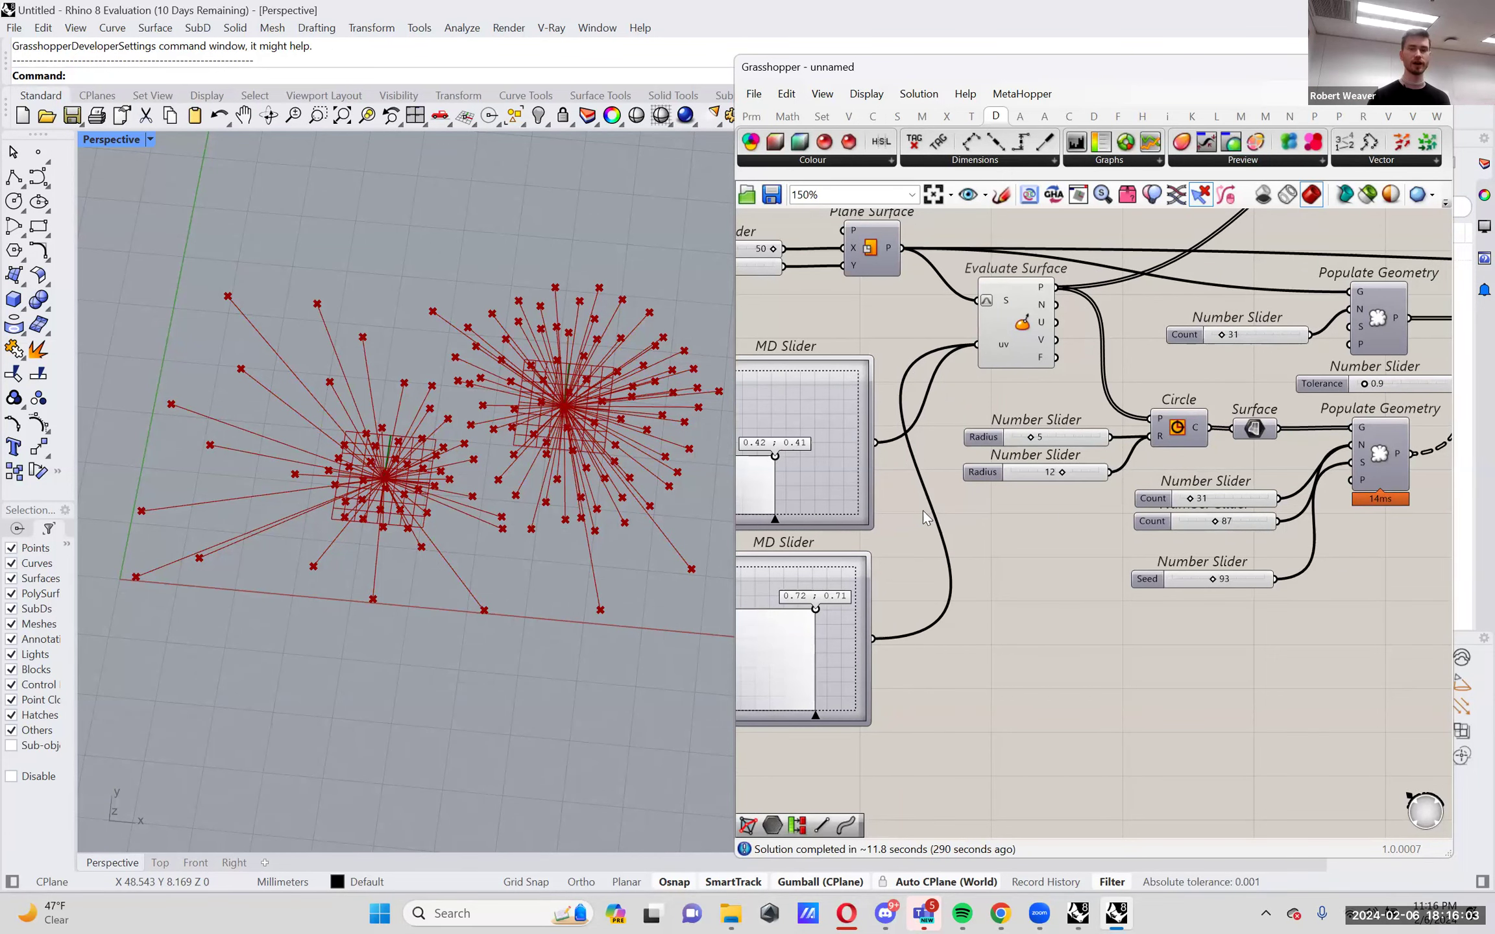
right_click_drag(823, 467, 851, 478)
left_click_drag(802, 468, 779, 467)
left_click_drag(842, 621, 838, 628)
right_click_drag(1101, 497, 989, 524)
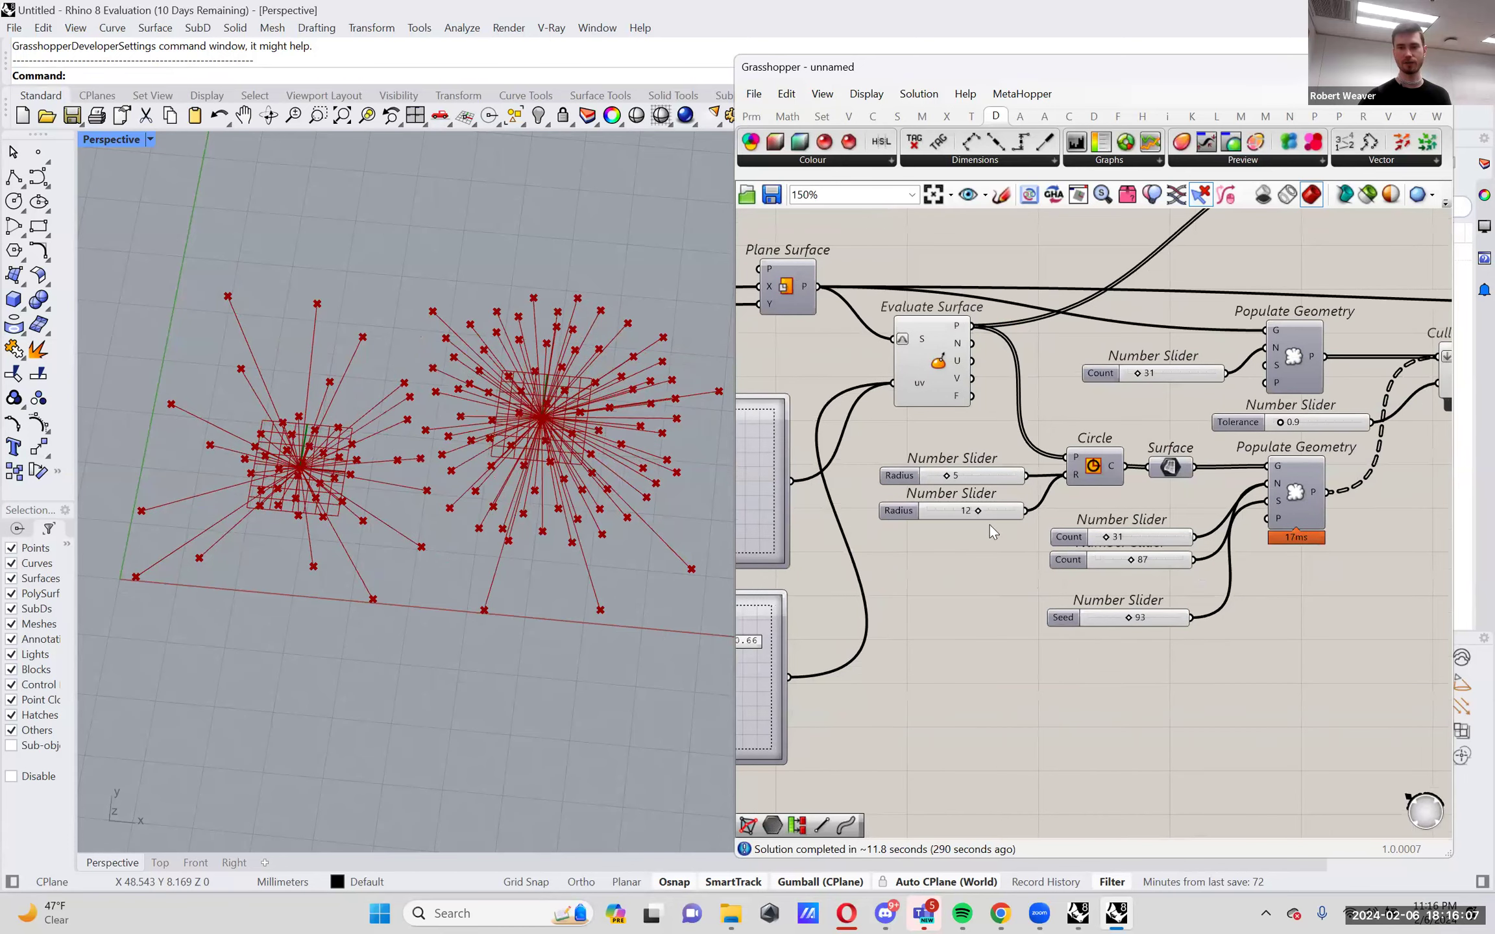
Set the first attractor circle's radius to 6 and its Populate Geometry point count to 27.
scroll(990, 524, "up", 3)
left_click_drag(934, 459, 941, 460)
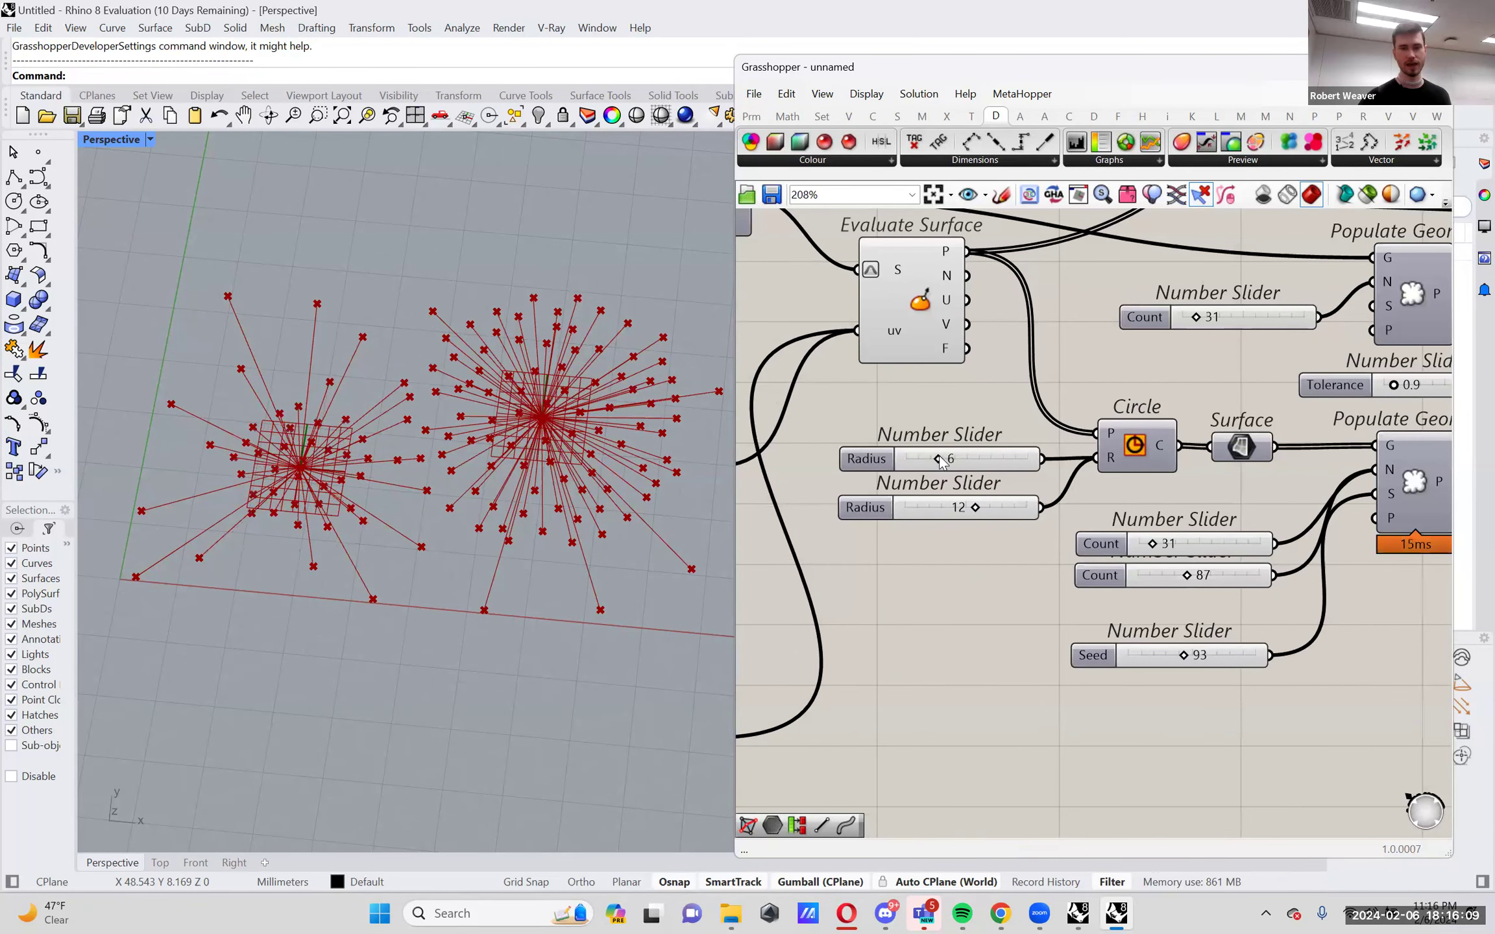
right_click_drag(1234, 599, 1039, 605)
mouse_move(959, 549)
left_mouse_down()
mouse_move(1033, 550)
mouse_move(972, 550)
left_mouse_up()
scroll(944, 549, "down", 3)
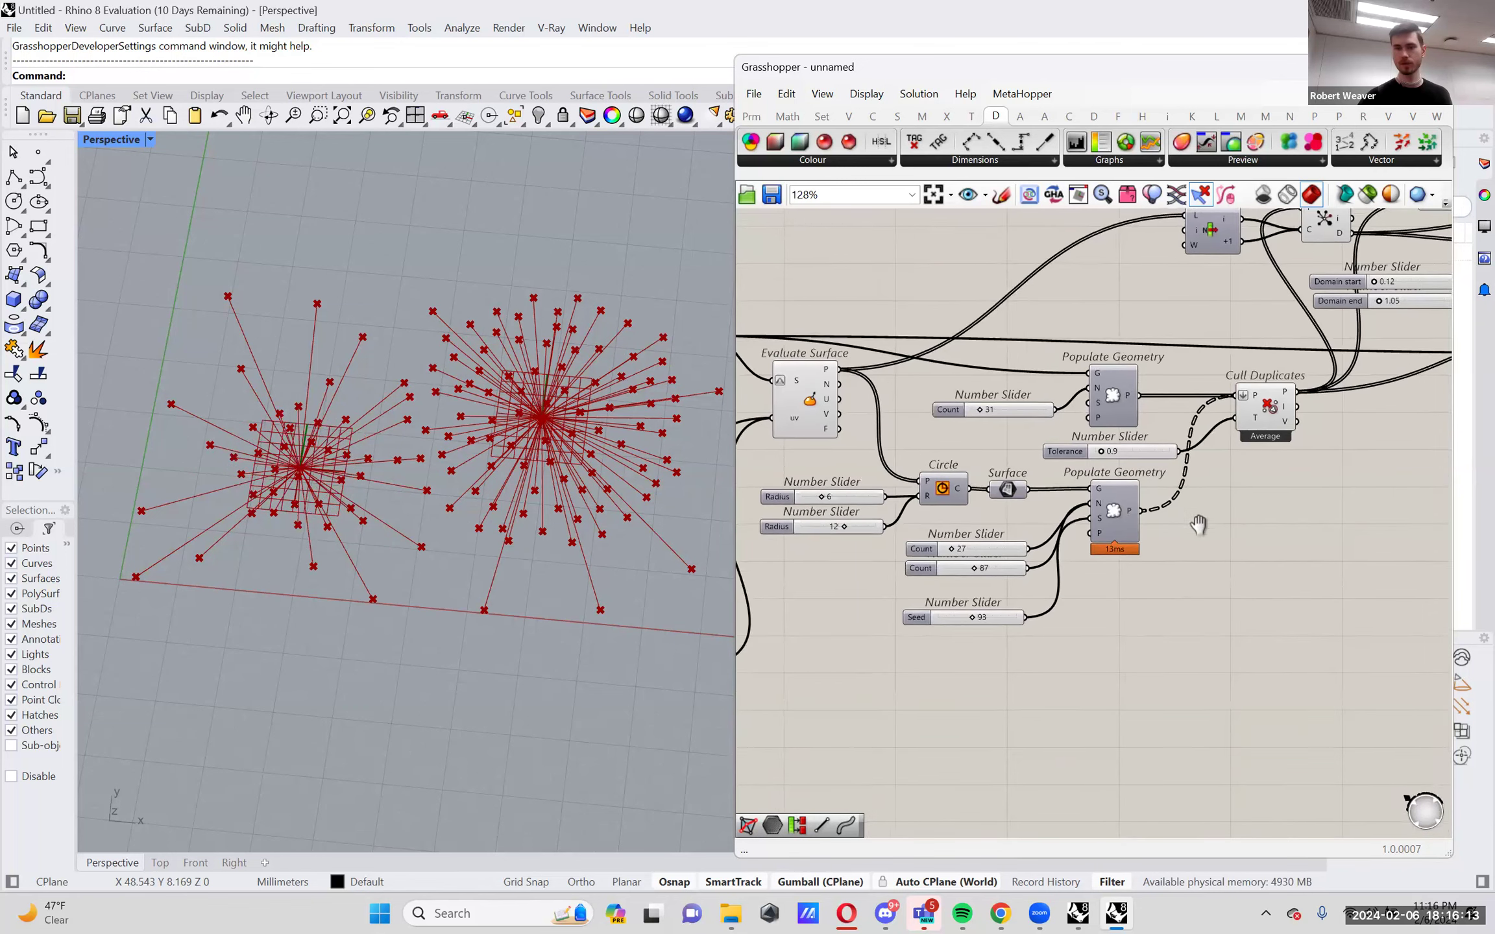
Set the Domain end slider feeding Construct Domain to 1.65.
scroll(1063, 389, "up", 4)
left_click_drag(902, 428, 856, 423)
scroll(898, 429, "down", 5)
scroll(918, 440, "up", 9)
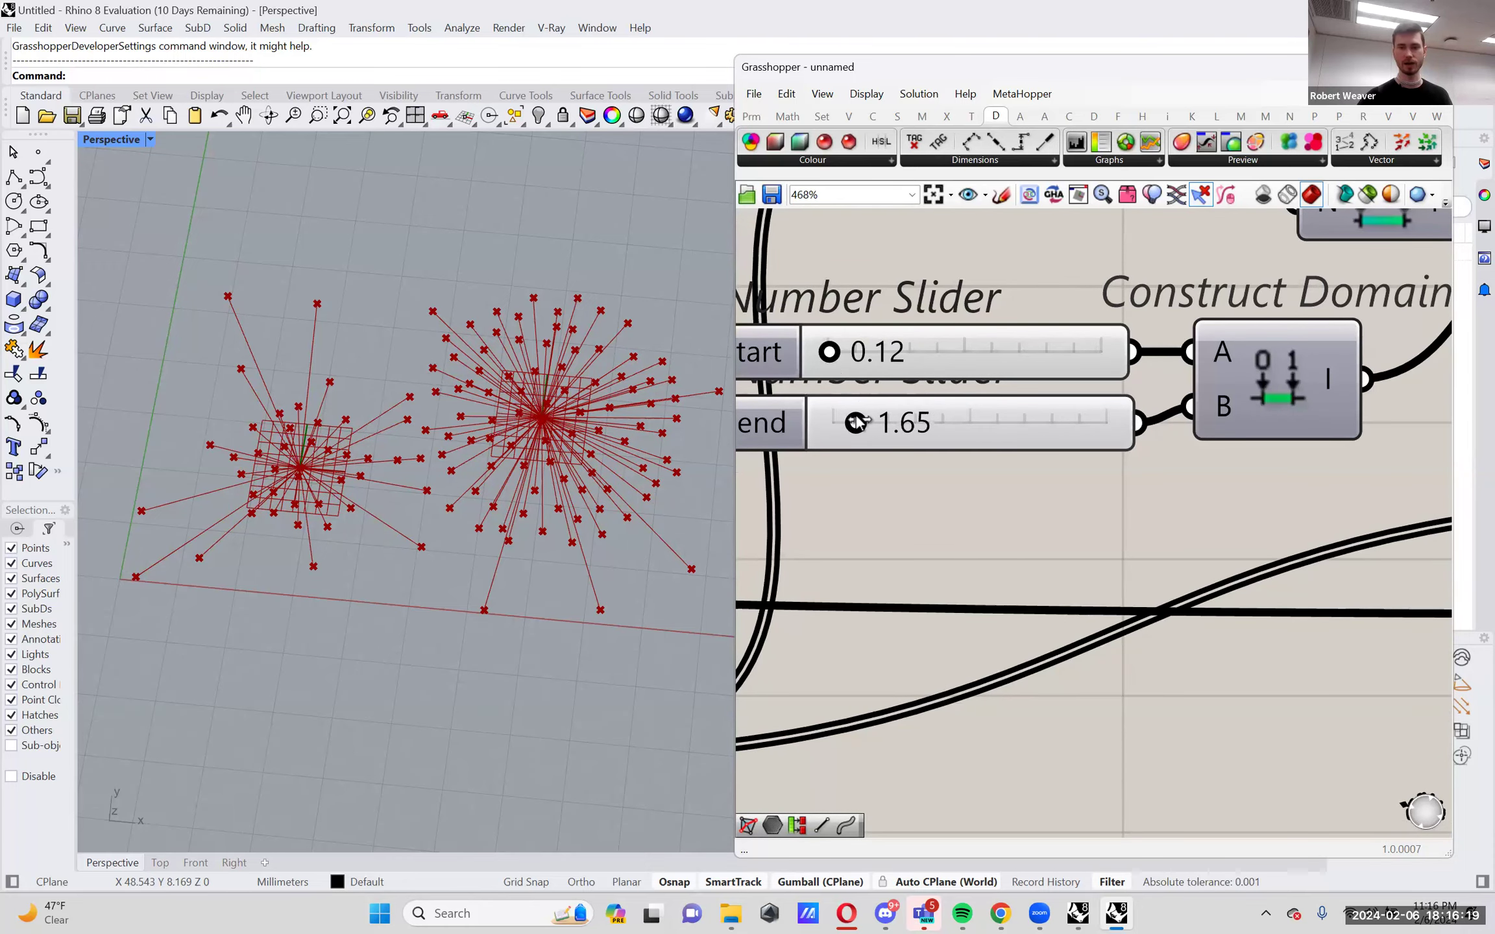
scroll(857, 423, "down", 8)
scroll(1029, 497, "up", 4)
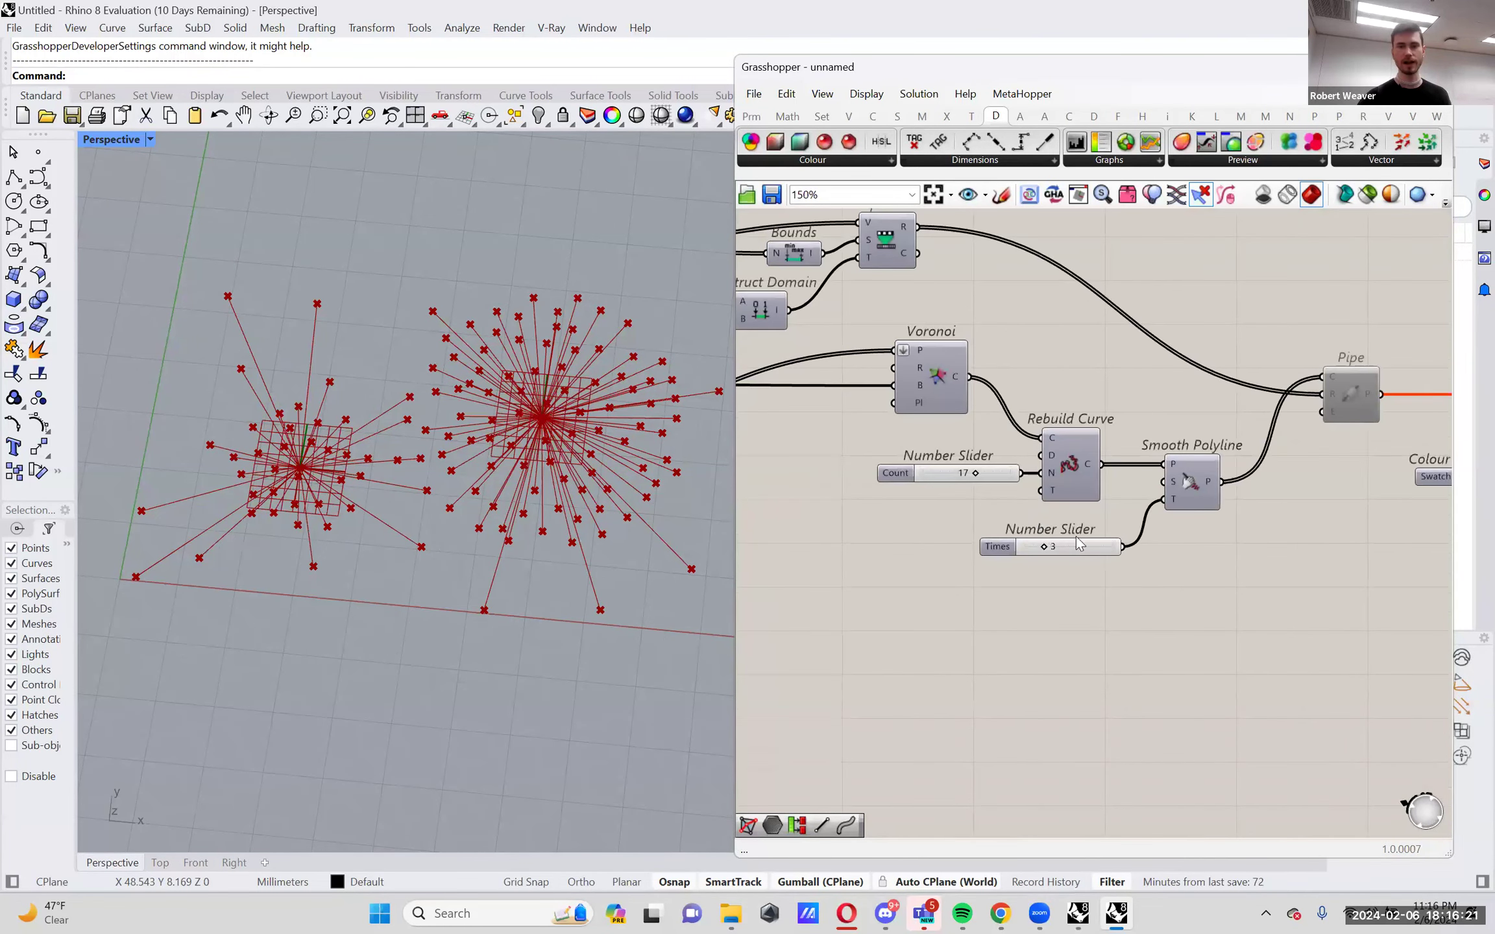
Turn off the viewport preview for all visible components of the Voronoi definition.
scroll(1307, 538, "down", 3)
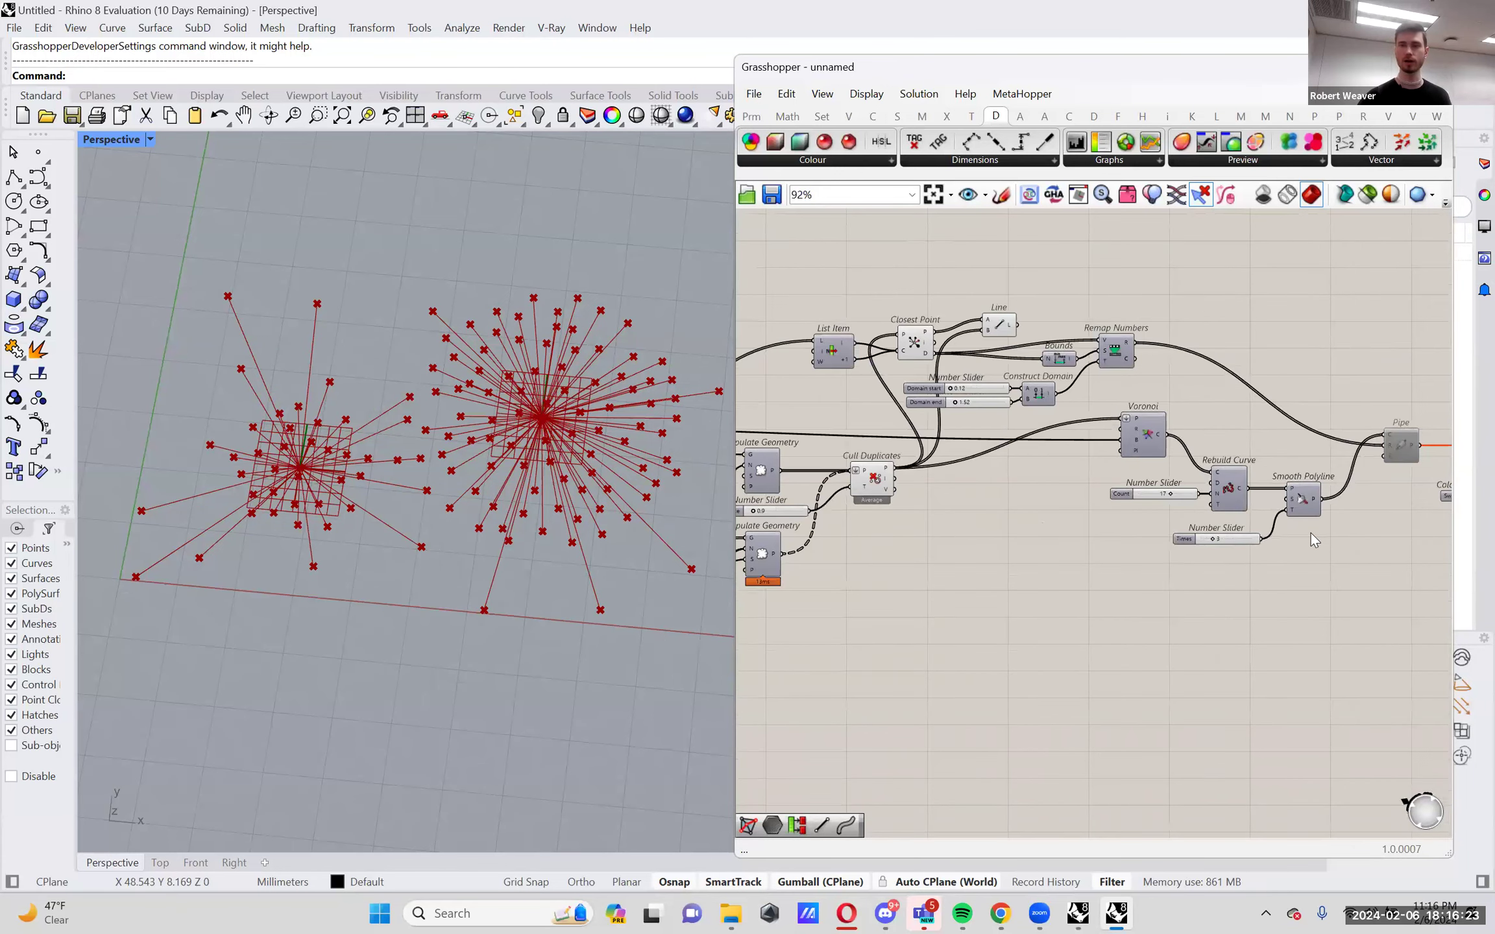
scroll(1311, 532, "down", 3)
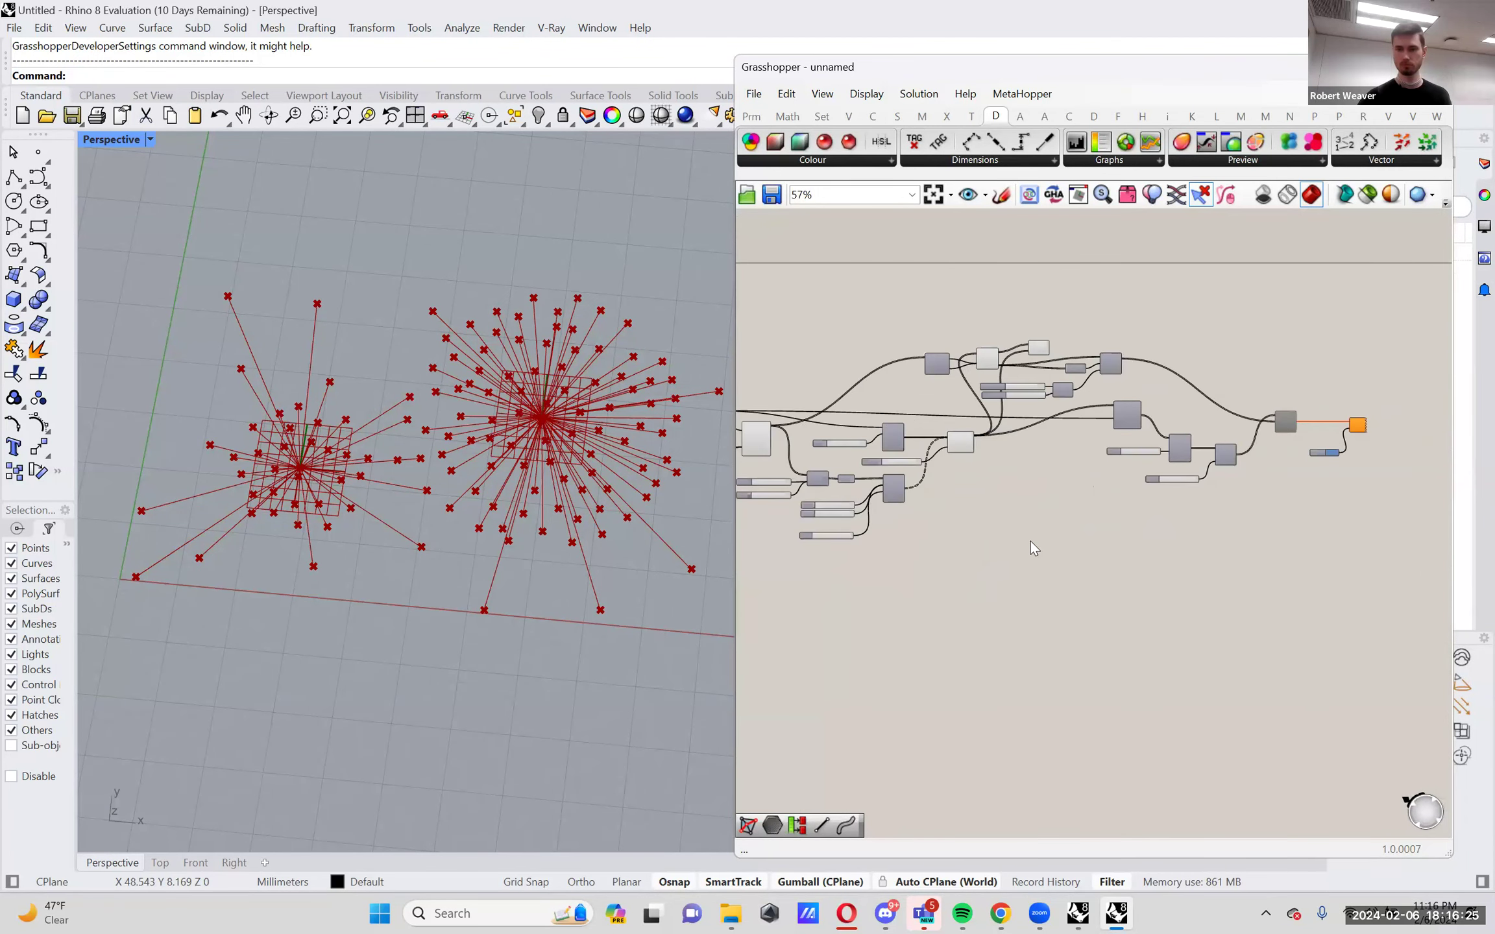
scroll(1360, 455, "up", 4)
scroll(1361, 456, "down", 6)
scroll(843, 594, "up", 5)
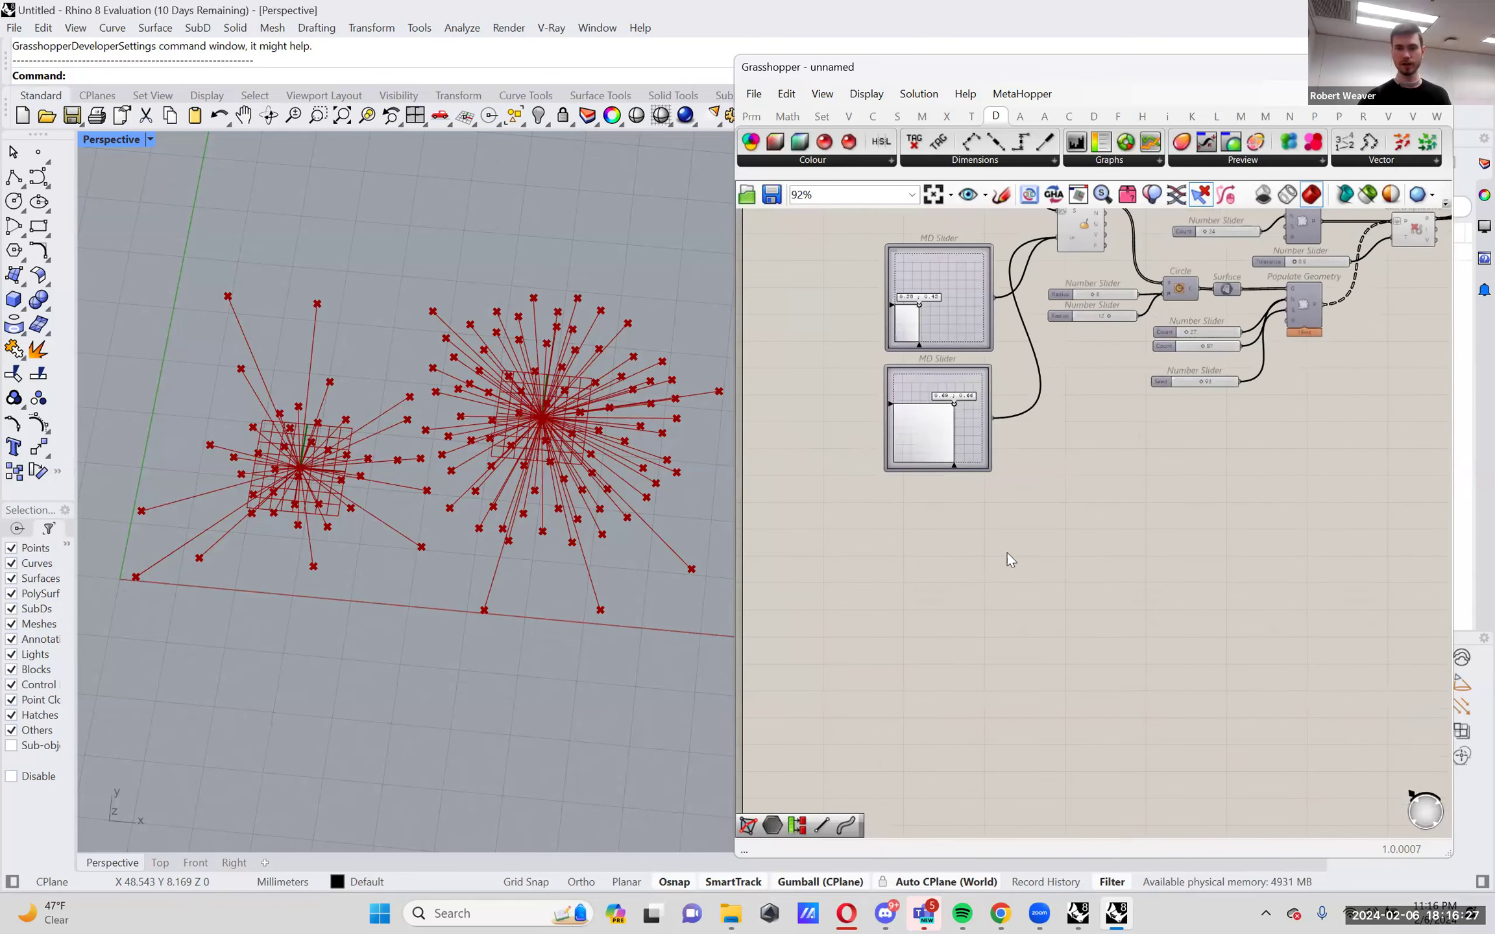
scroll(1007, 555, "down", 3)
left_click_drag(1288, 552, 818, 298)
right_click(818, 297)
left_click(837, 328)
left_click(817, 325)
Add a Center Box component on an empty area of the canvas.
right_click_drag(816, 324, 1009, 315)
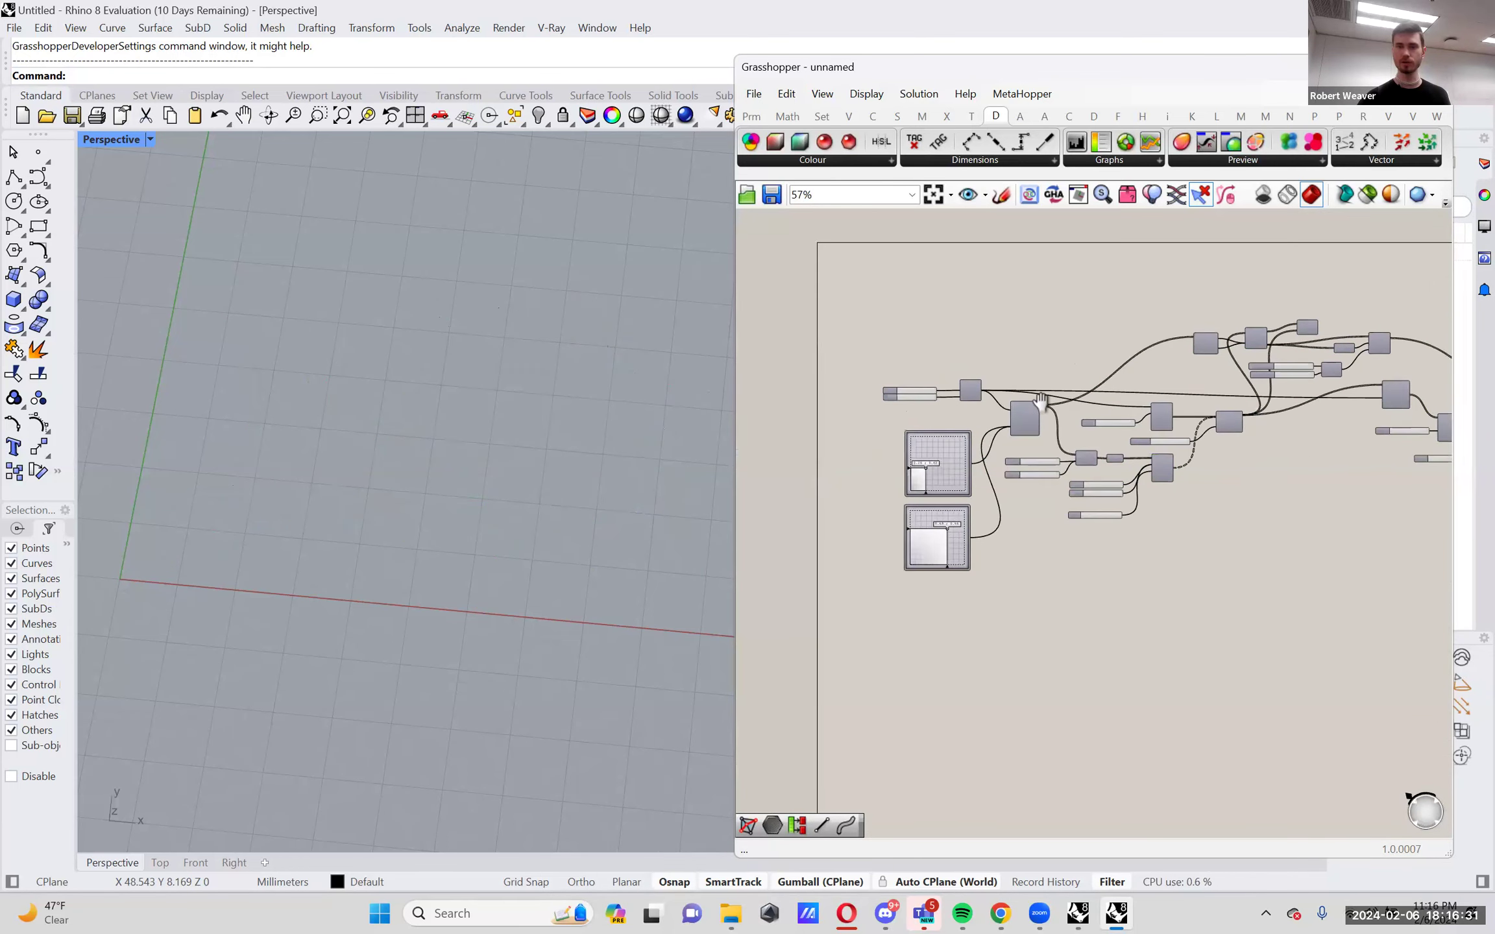
scroll(941, 483, "up", 5)
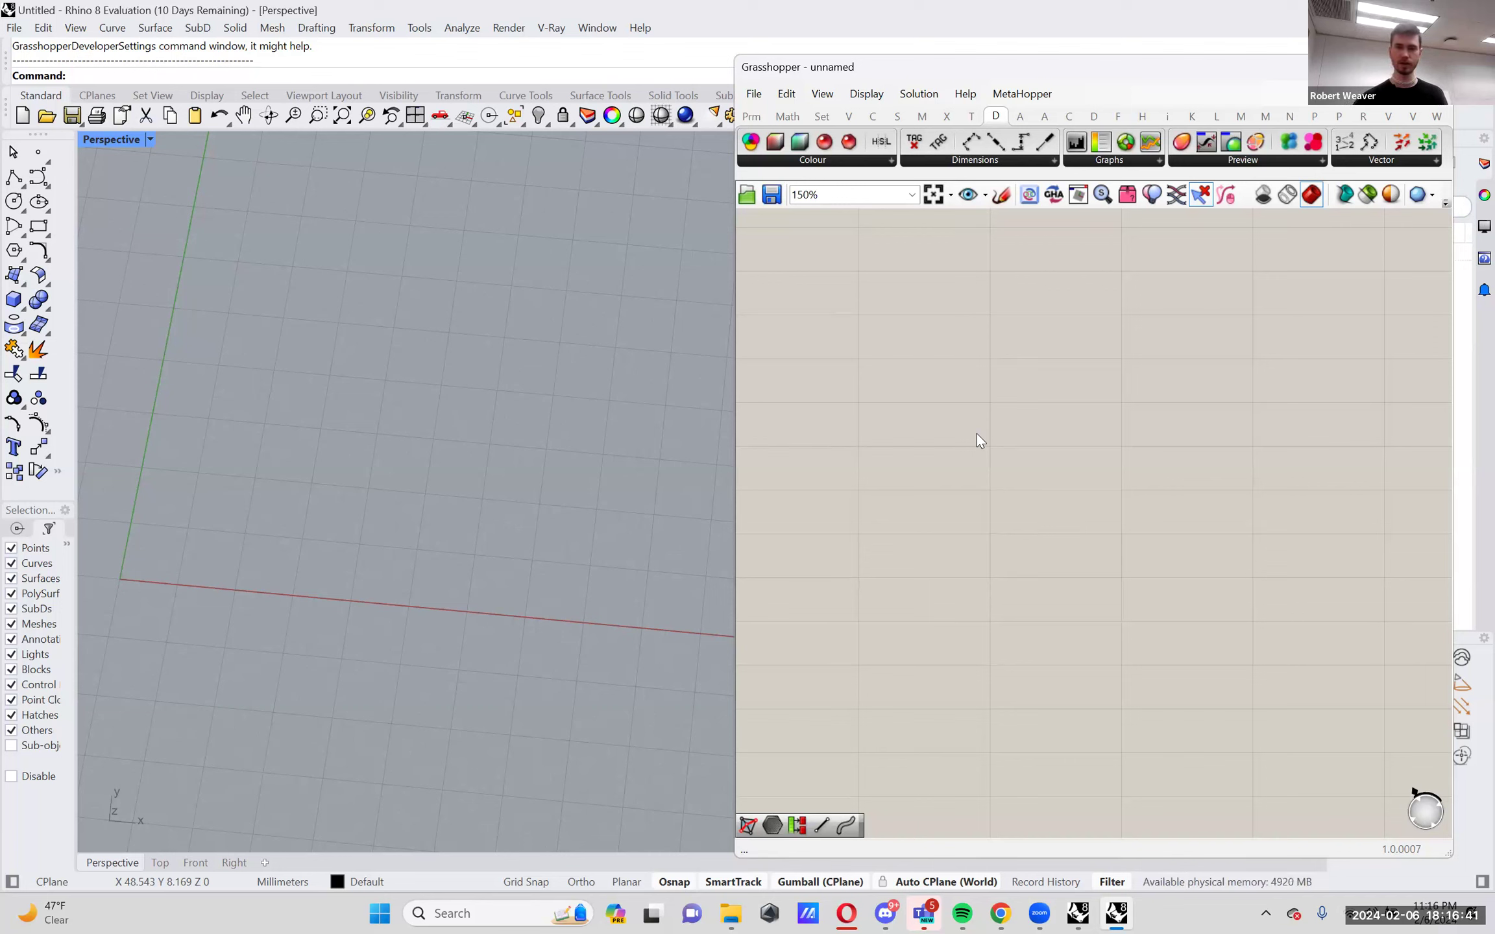
double_click(896, 504)
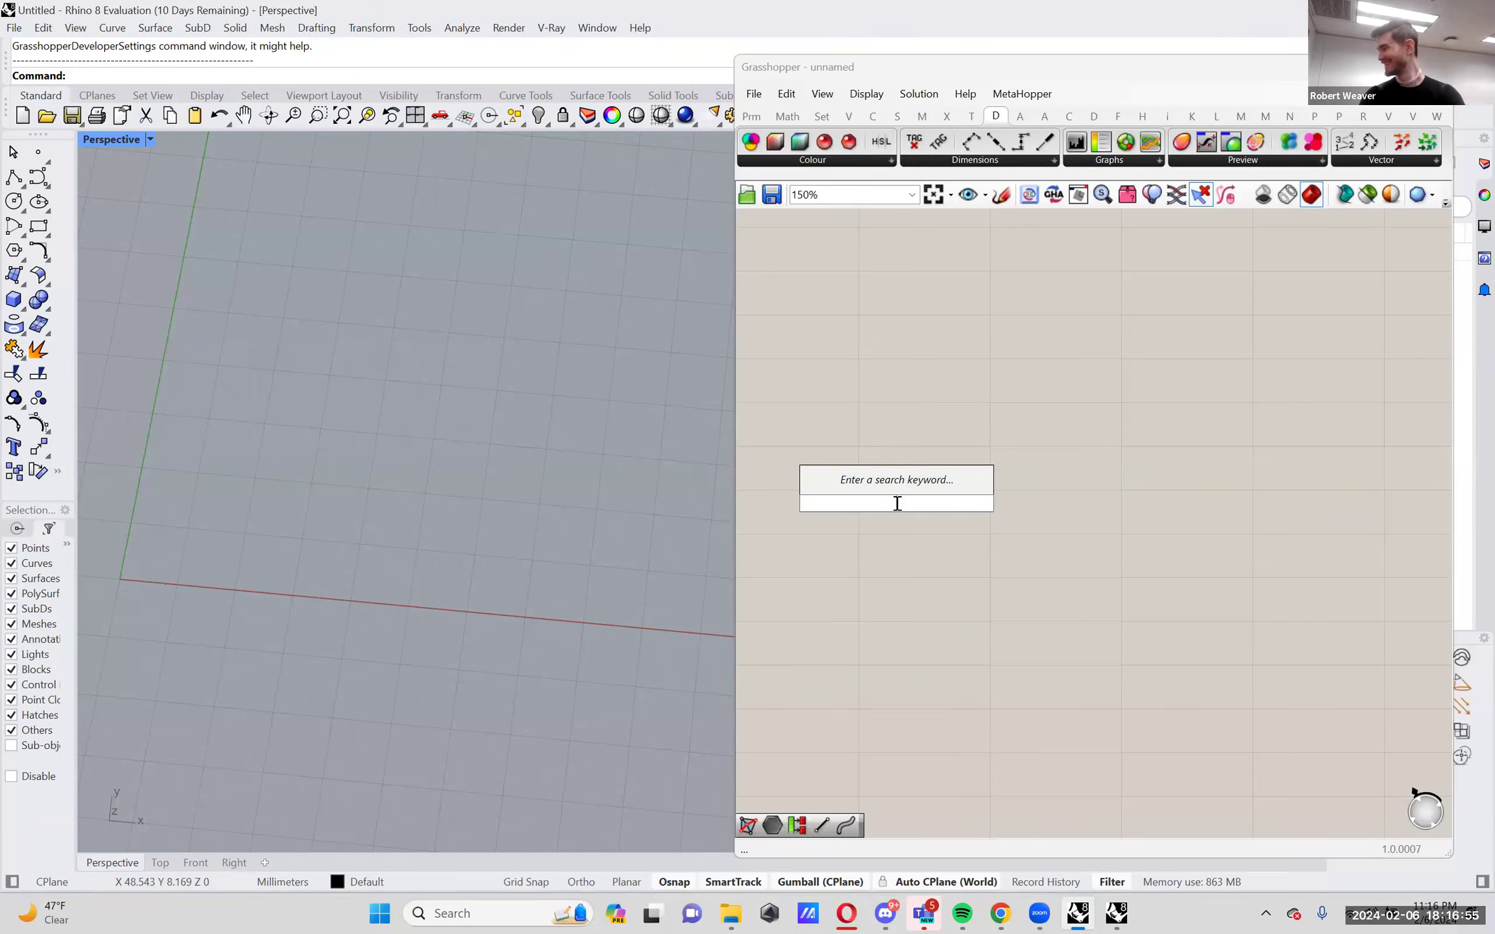
type("box")
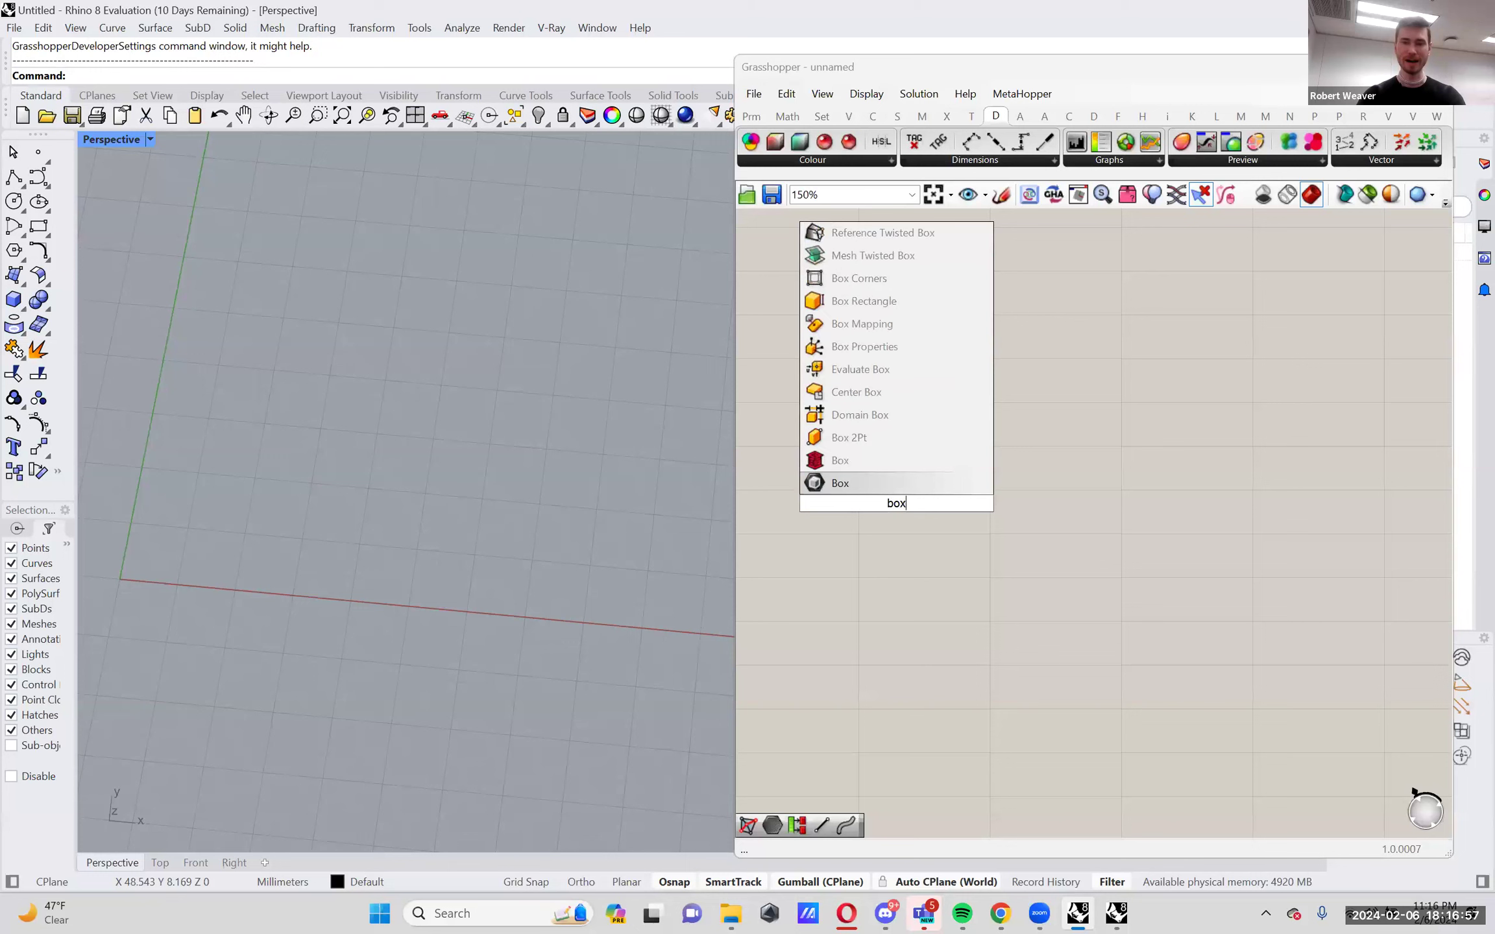
key("Up")
key("Up")
key("Up")
key("Up")
key("Up")
key("Up")
key("Up")
key("Up")
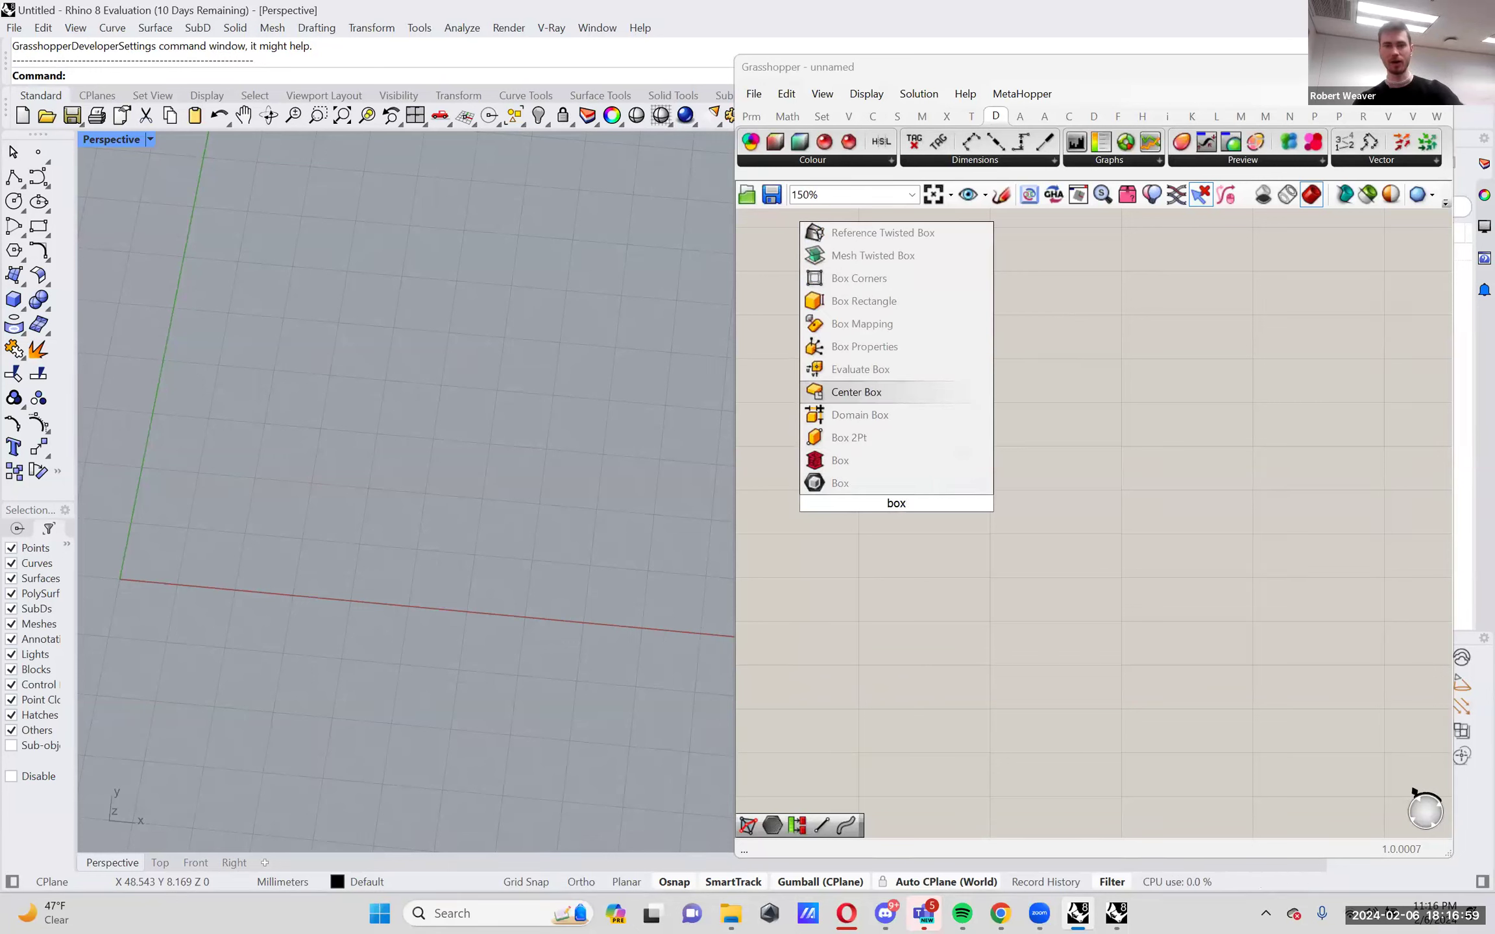
key("Down")
key("Down")
key("Down")
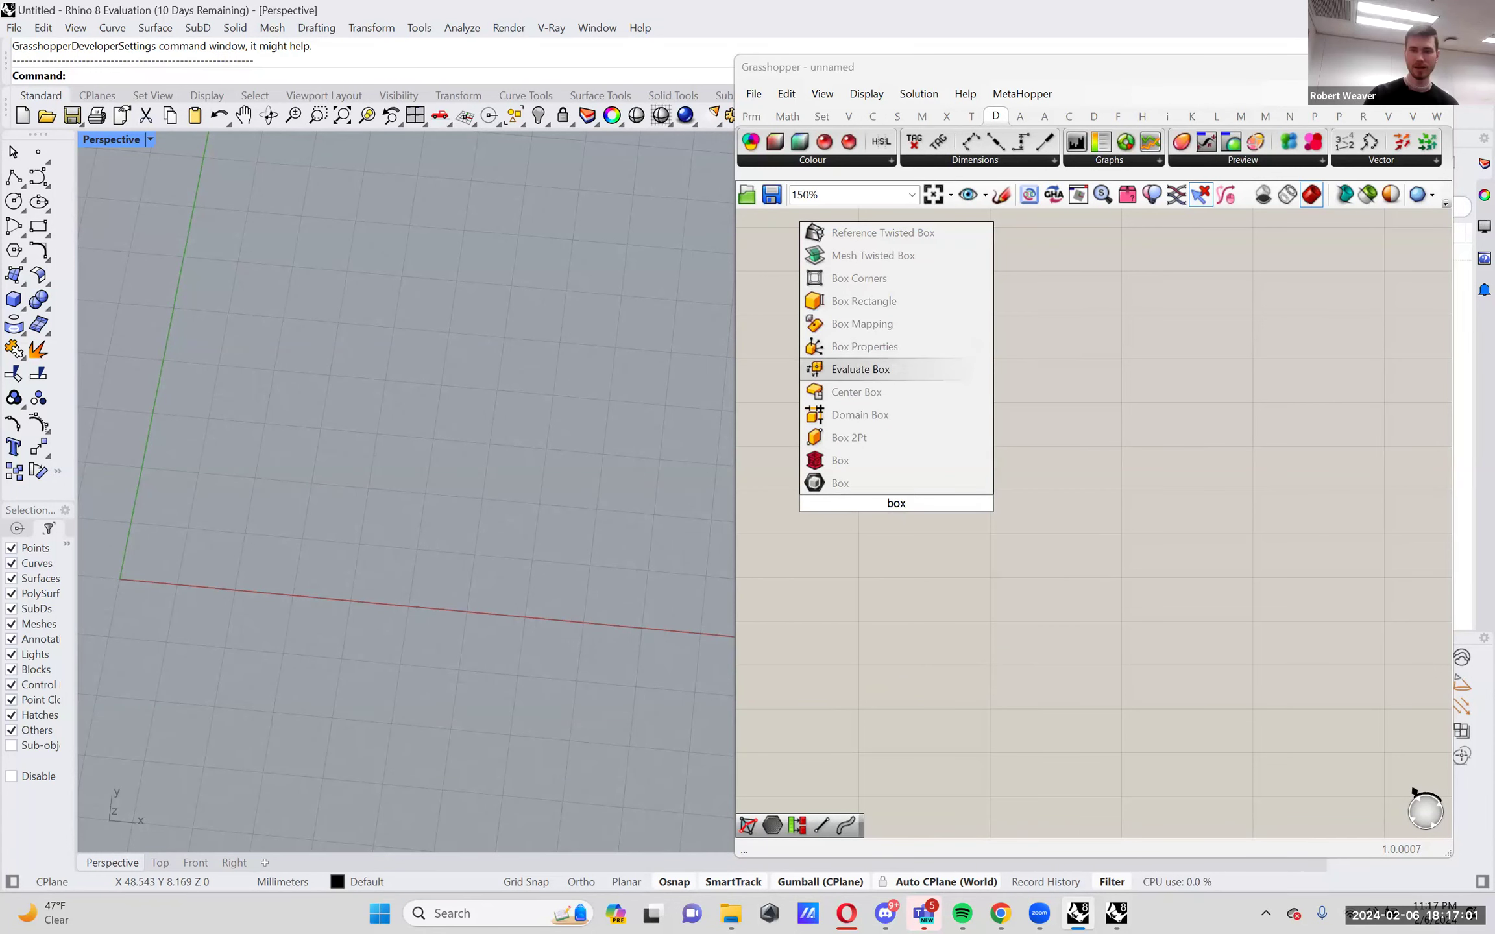
key("Down")
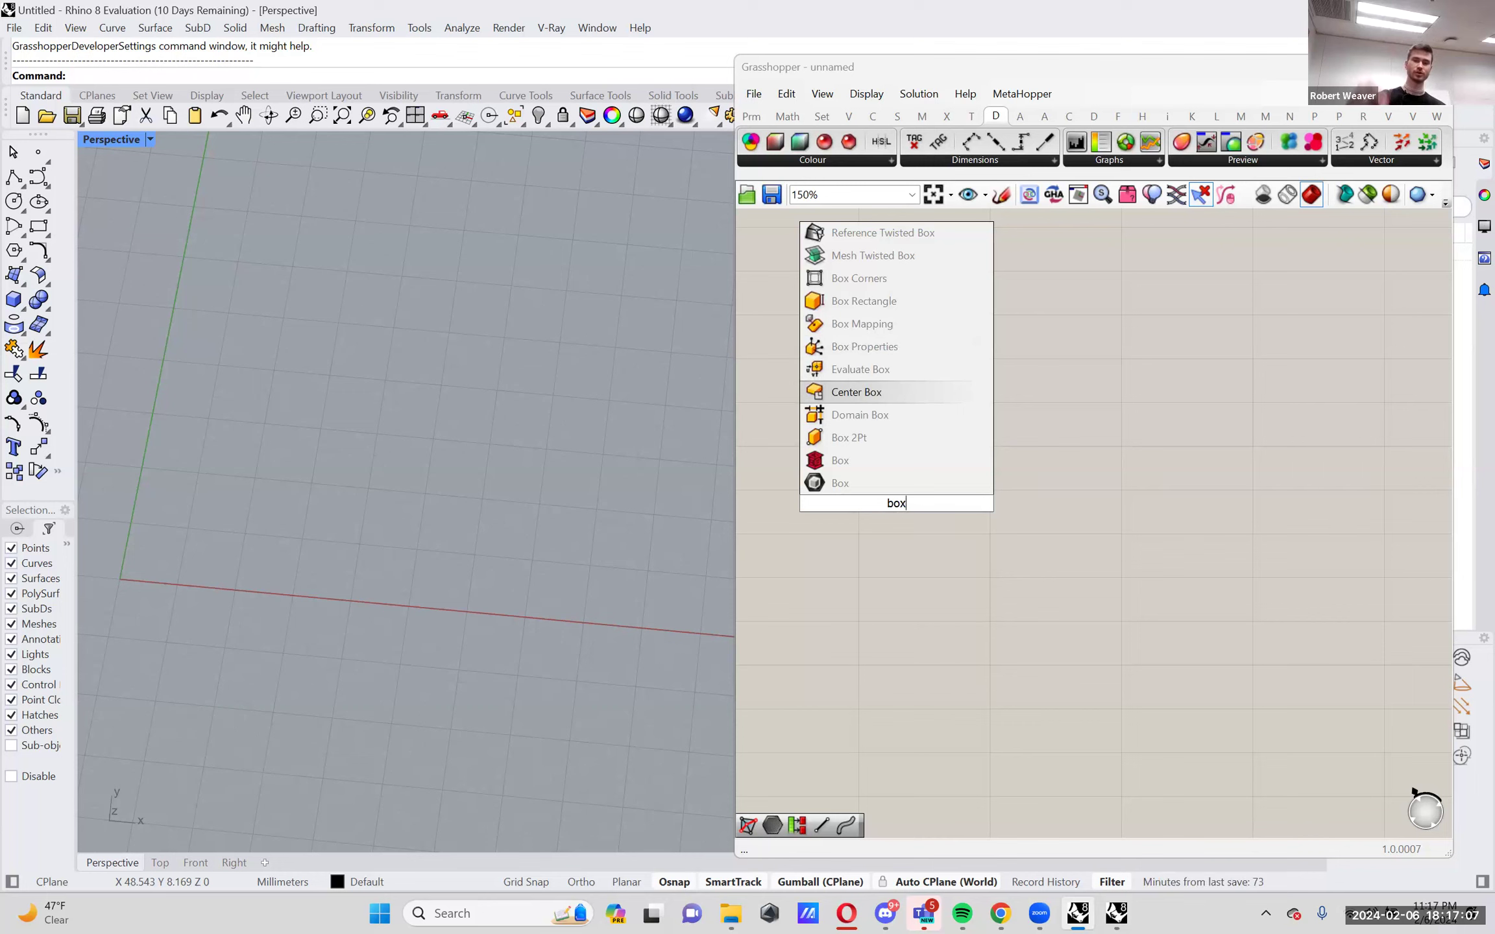
key("Return")
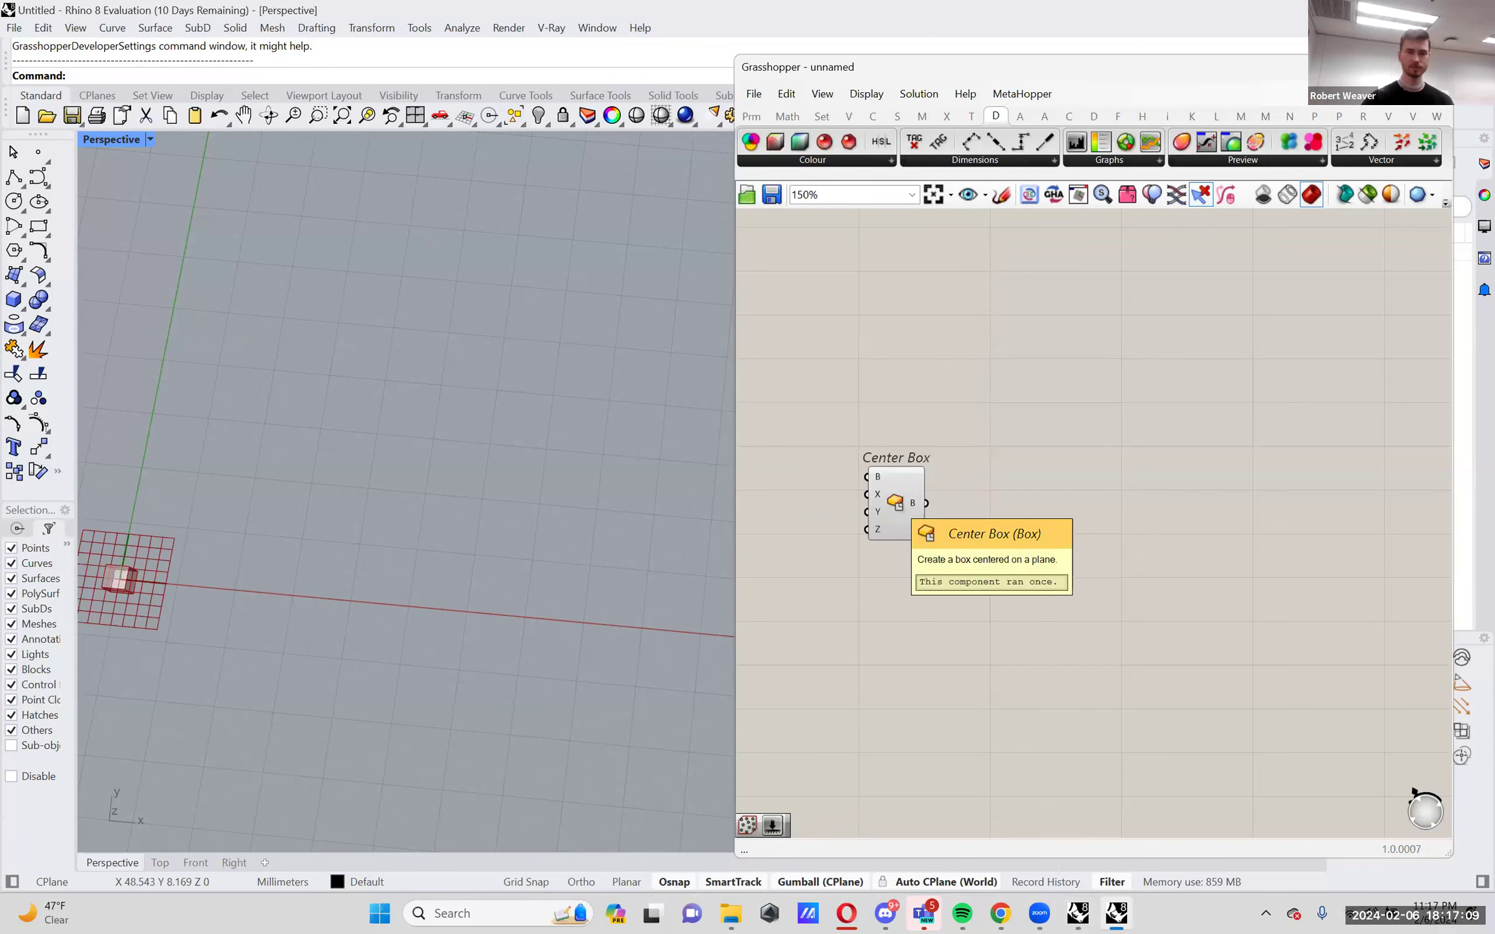
Examine the default Center Box in the viewport and the component's base plane and X, Y and Z size inputs.
scroll(1128, 474, "down", 2)
right_click_drag(380, 543, 403, 448, "shift")
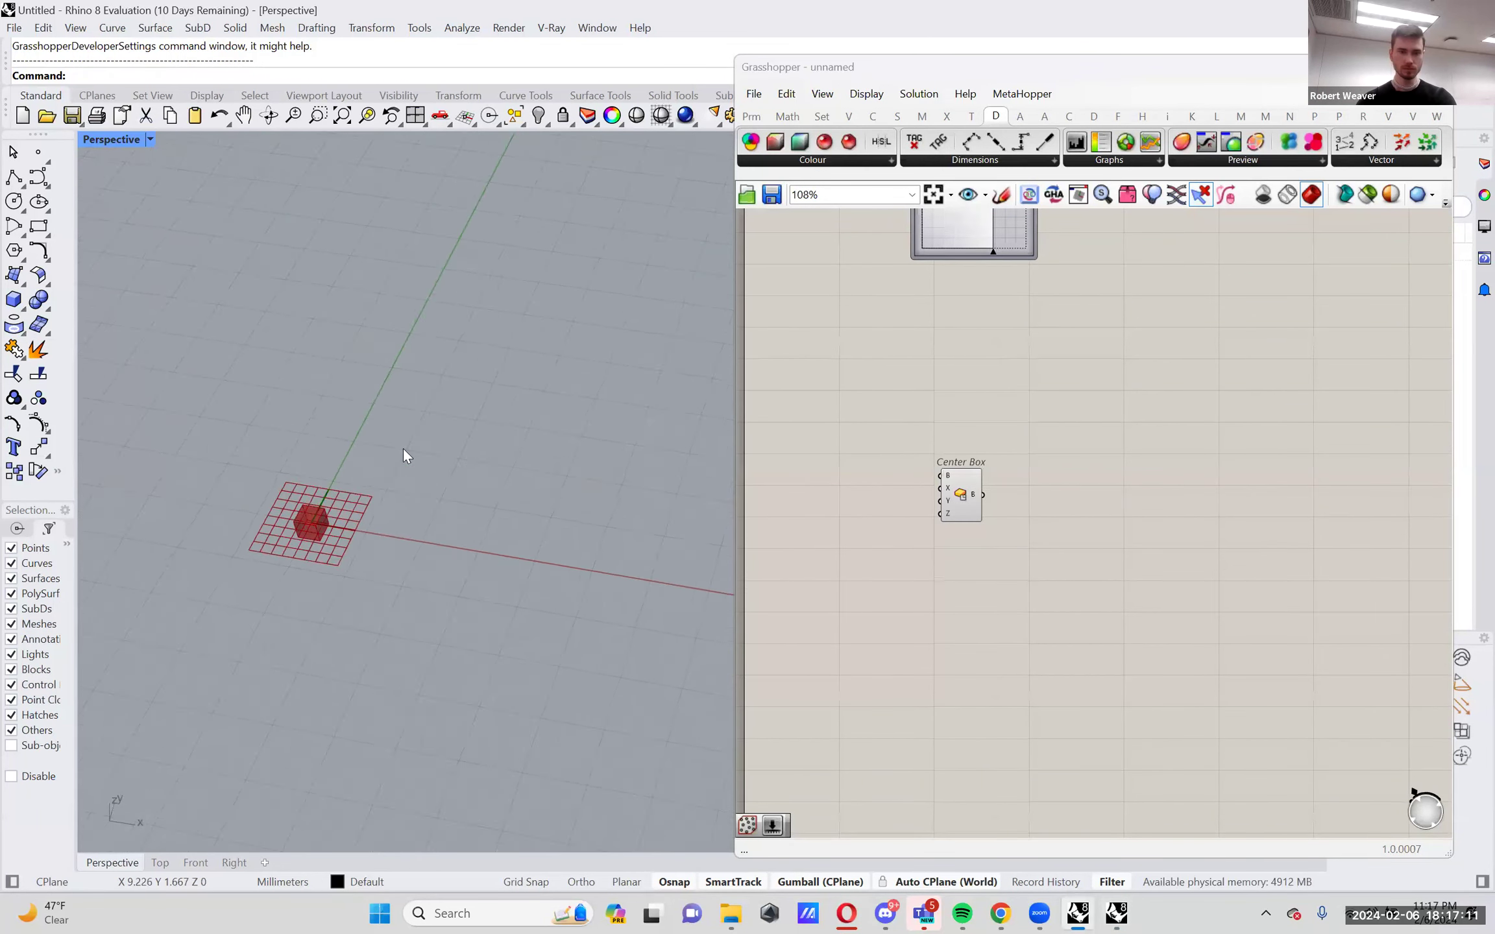
scroll(280, 535, "up", 5)
scroll(280, 535, "up", 3)
mouse_move(388, 584)
right_mouse_down()
mouse_move(410, 511)
mouse_move(405, 556)
right_mouse_up()
scroll(922, 508, "up", 3)
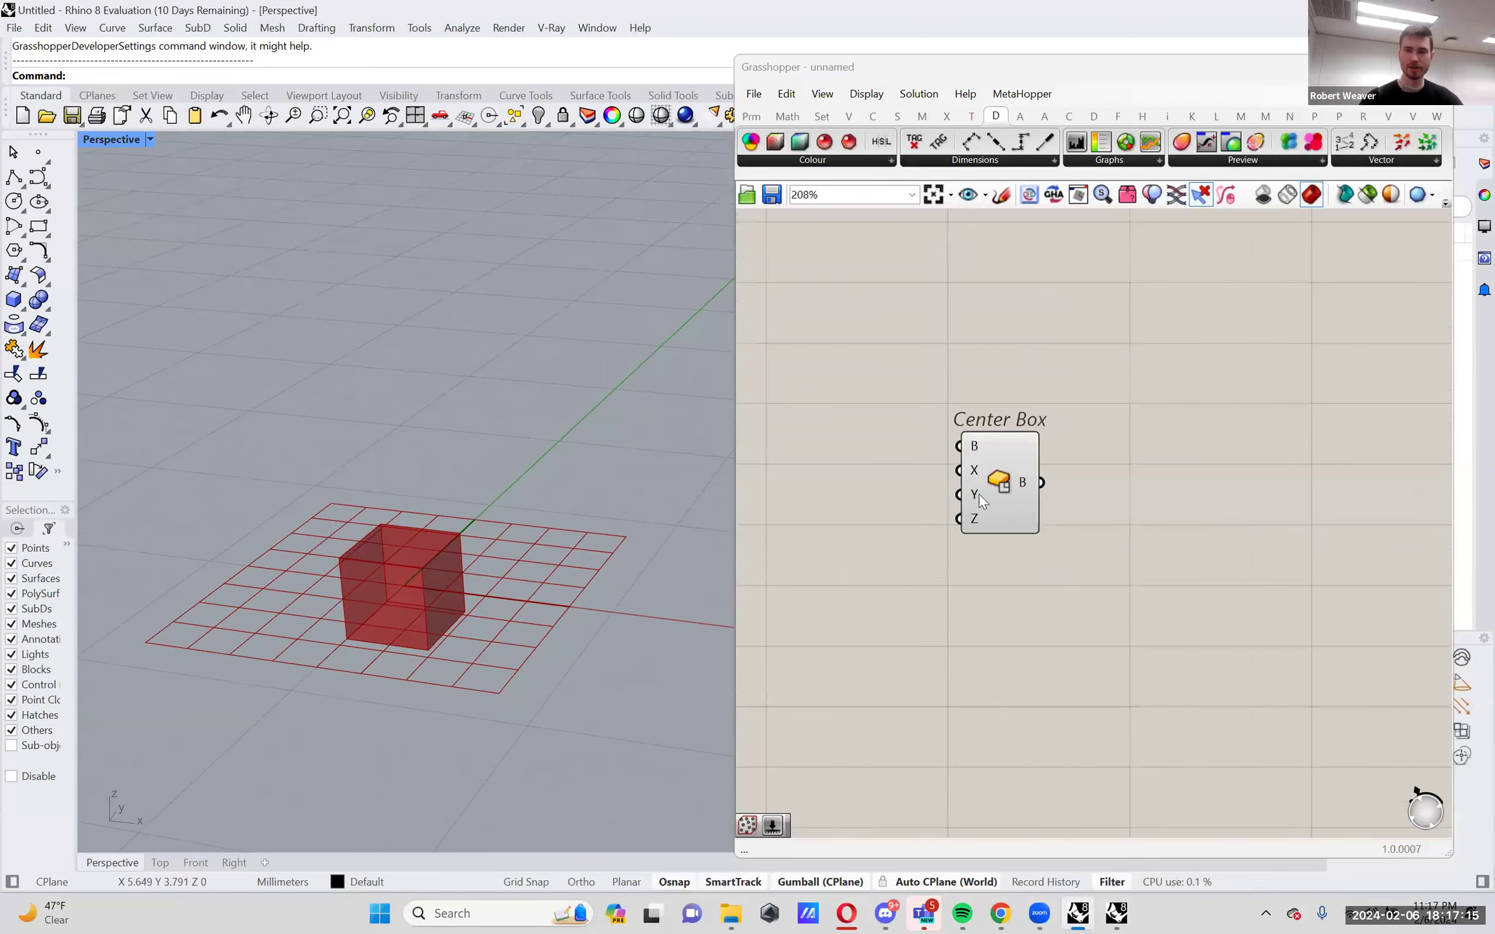
left_click_drag(982, 496, 1079, 500)
mouse_move(1069, 447)
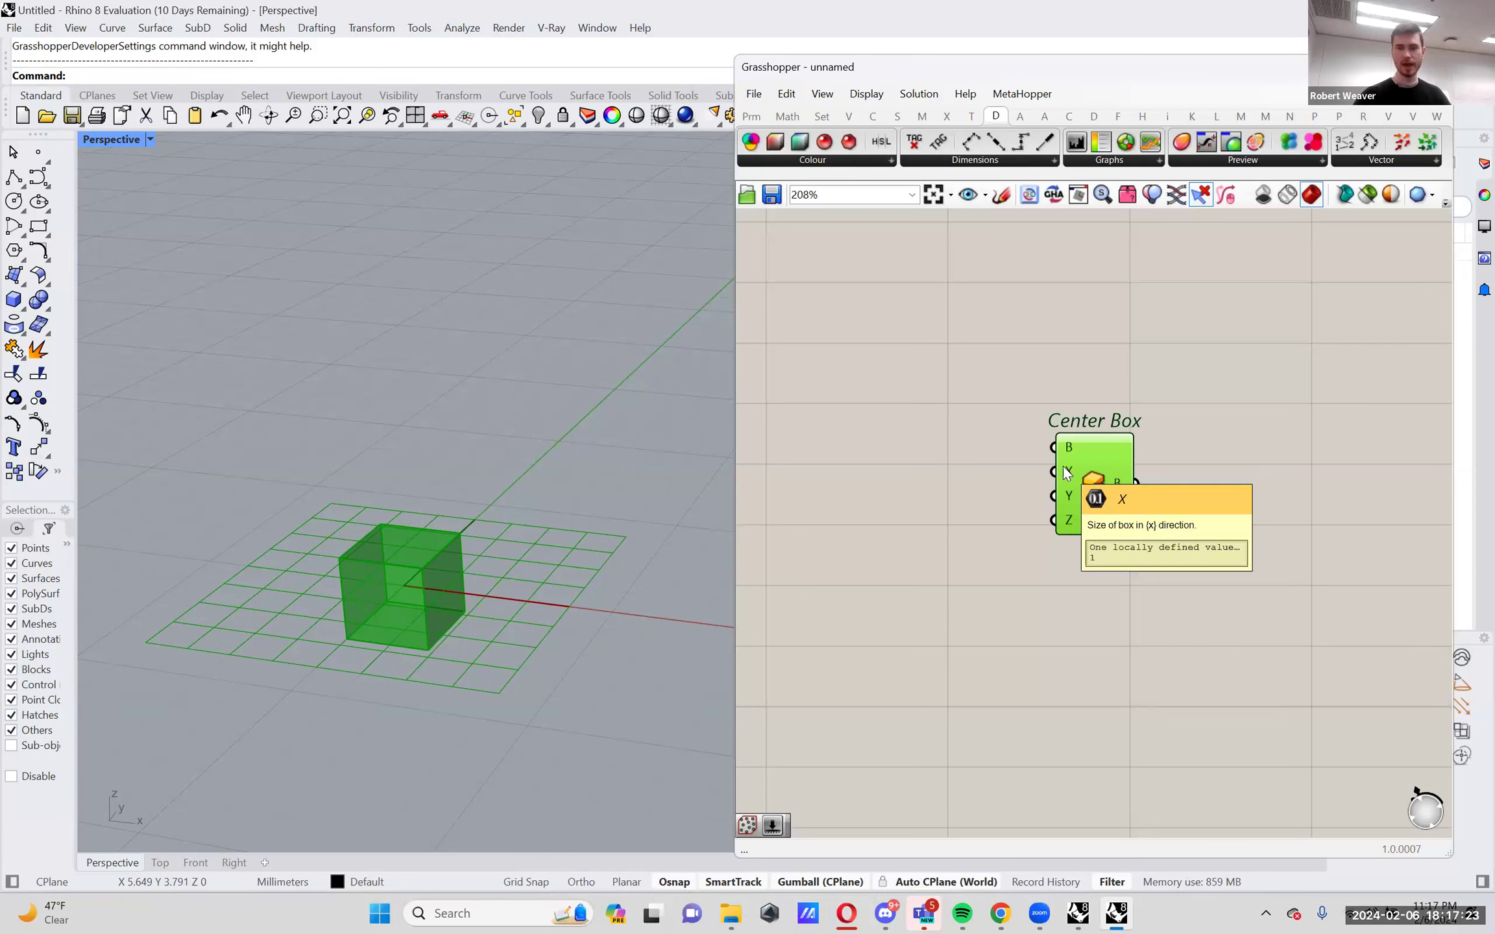
mouse_move(1070, 513)
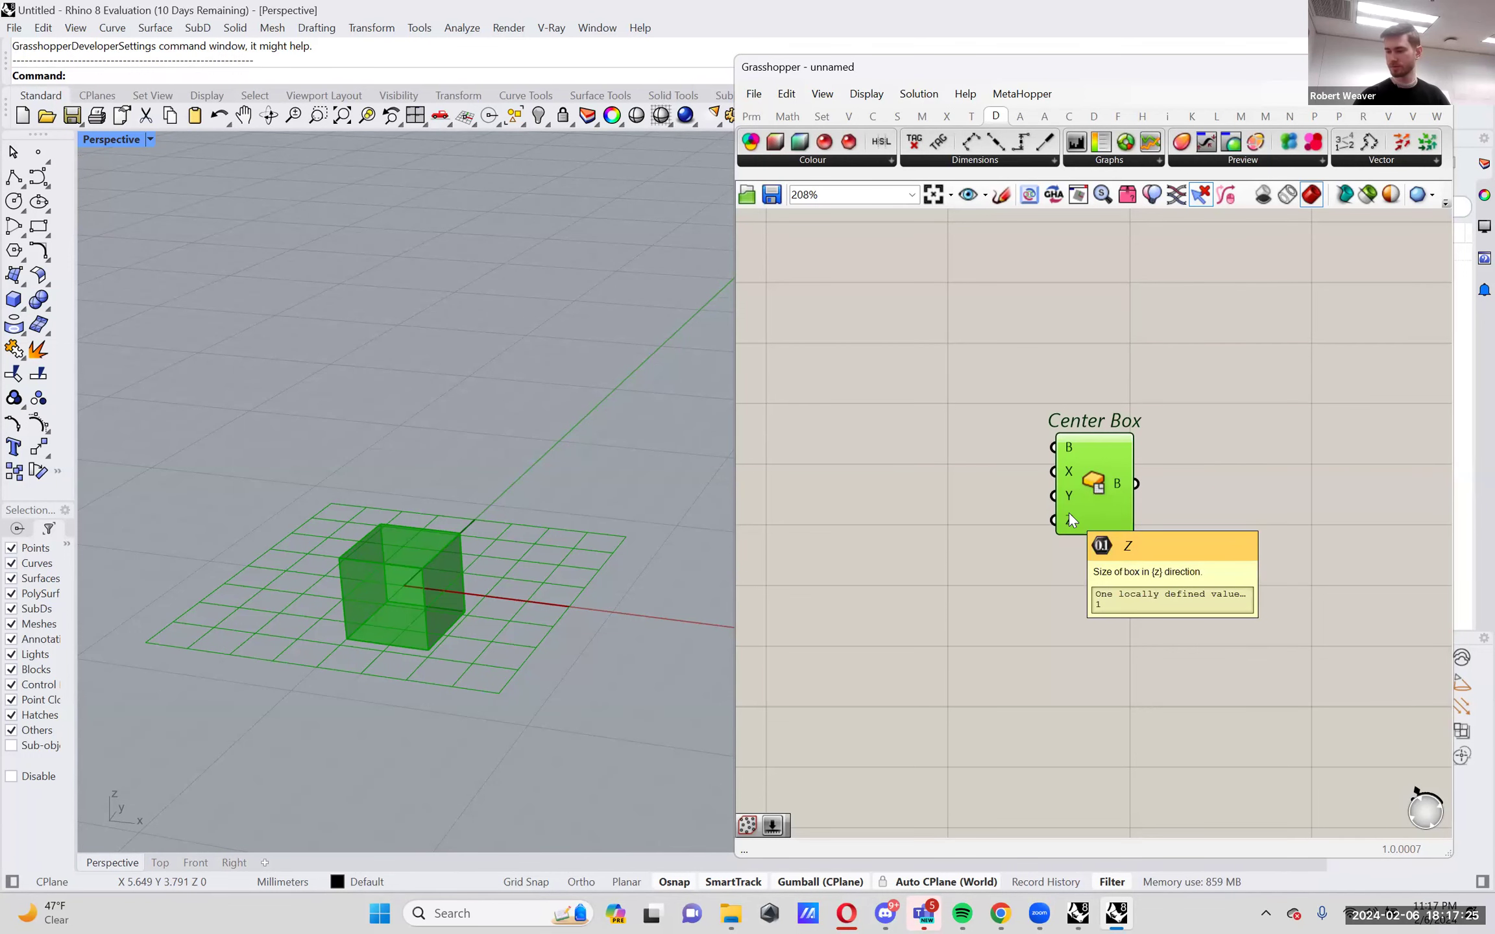
right_click_drag(1070, 519, 1175, 489)
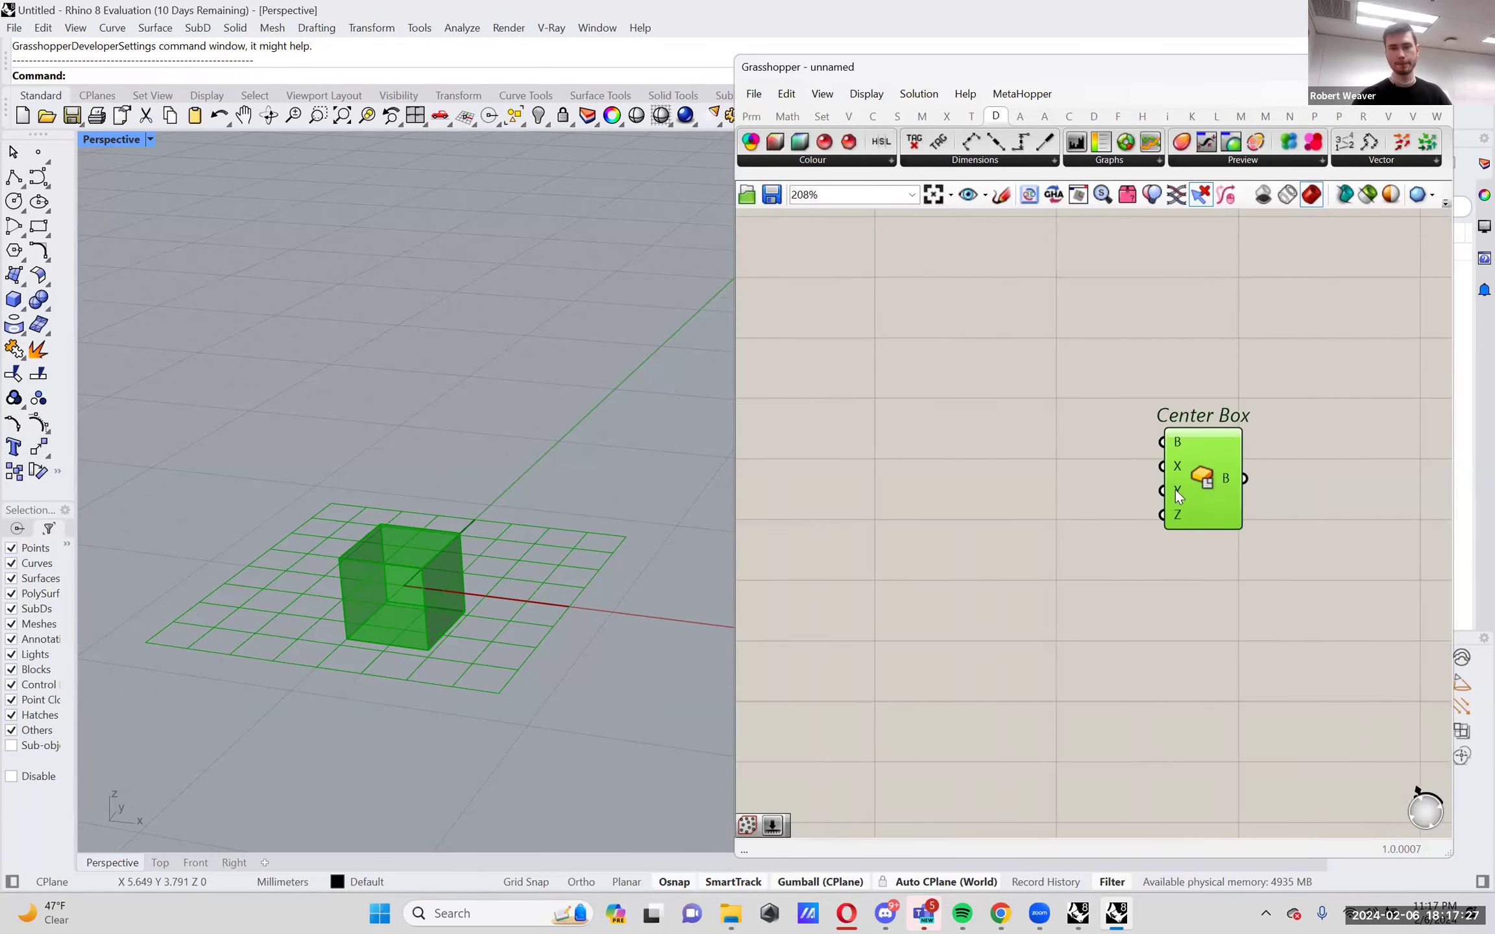
mouse_move(1175, 466)
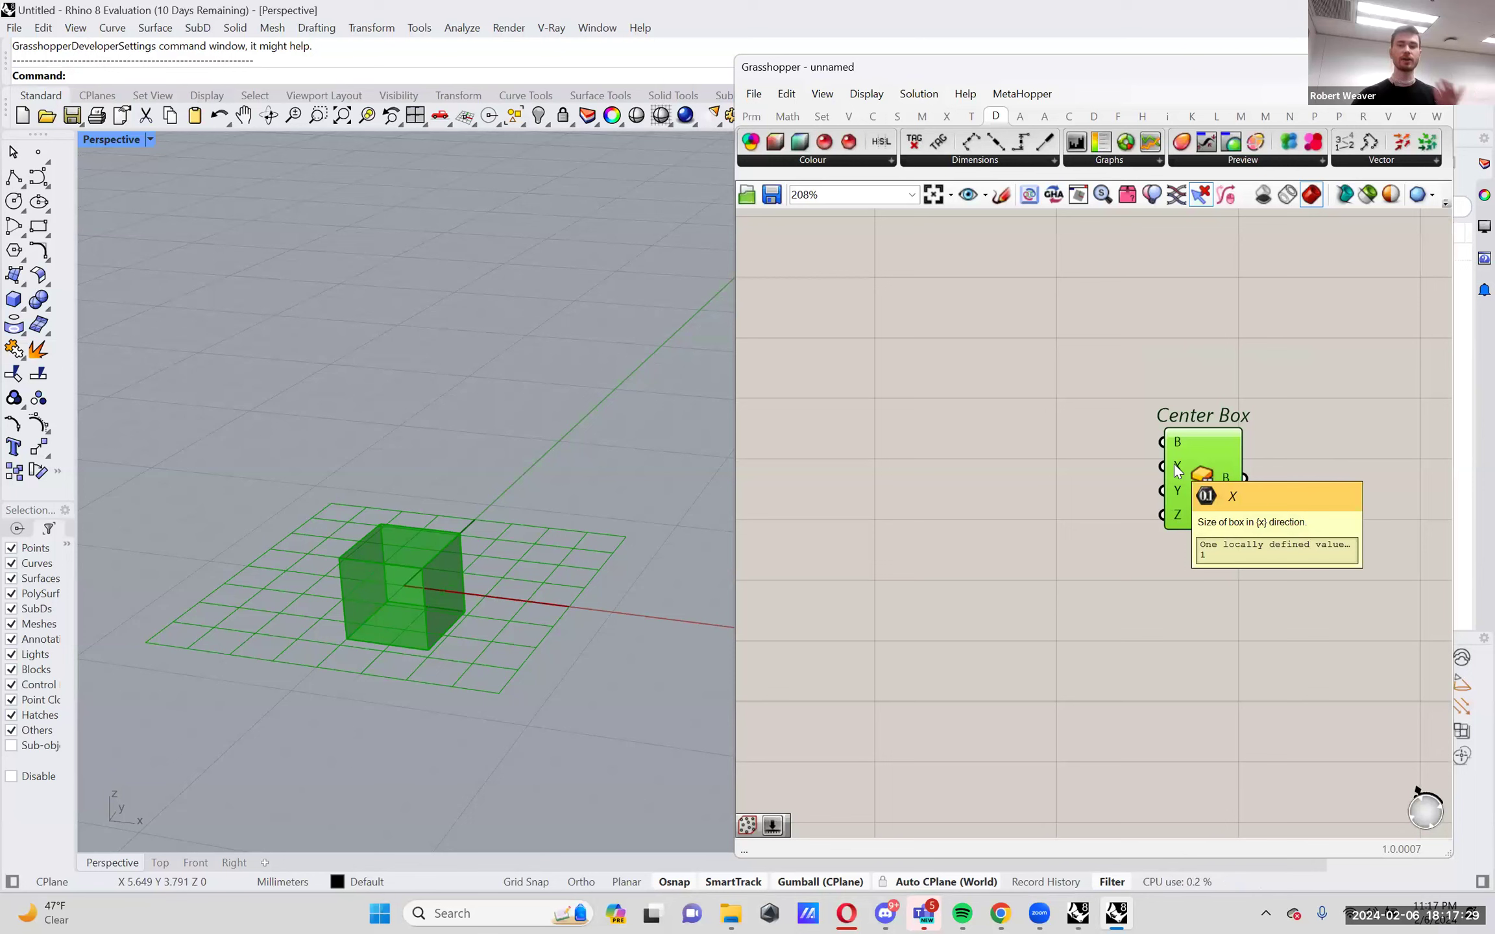
Add an integer slider ranging from 1 to 100, set it to 33 and wire it into the Center Box's X, Y and Z inputs.
double_click(927, 517)
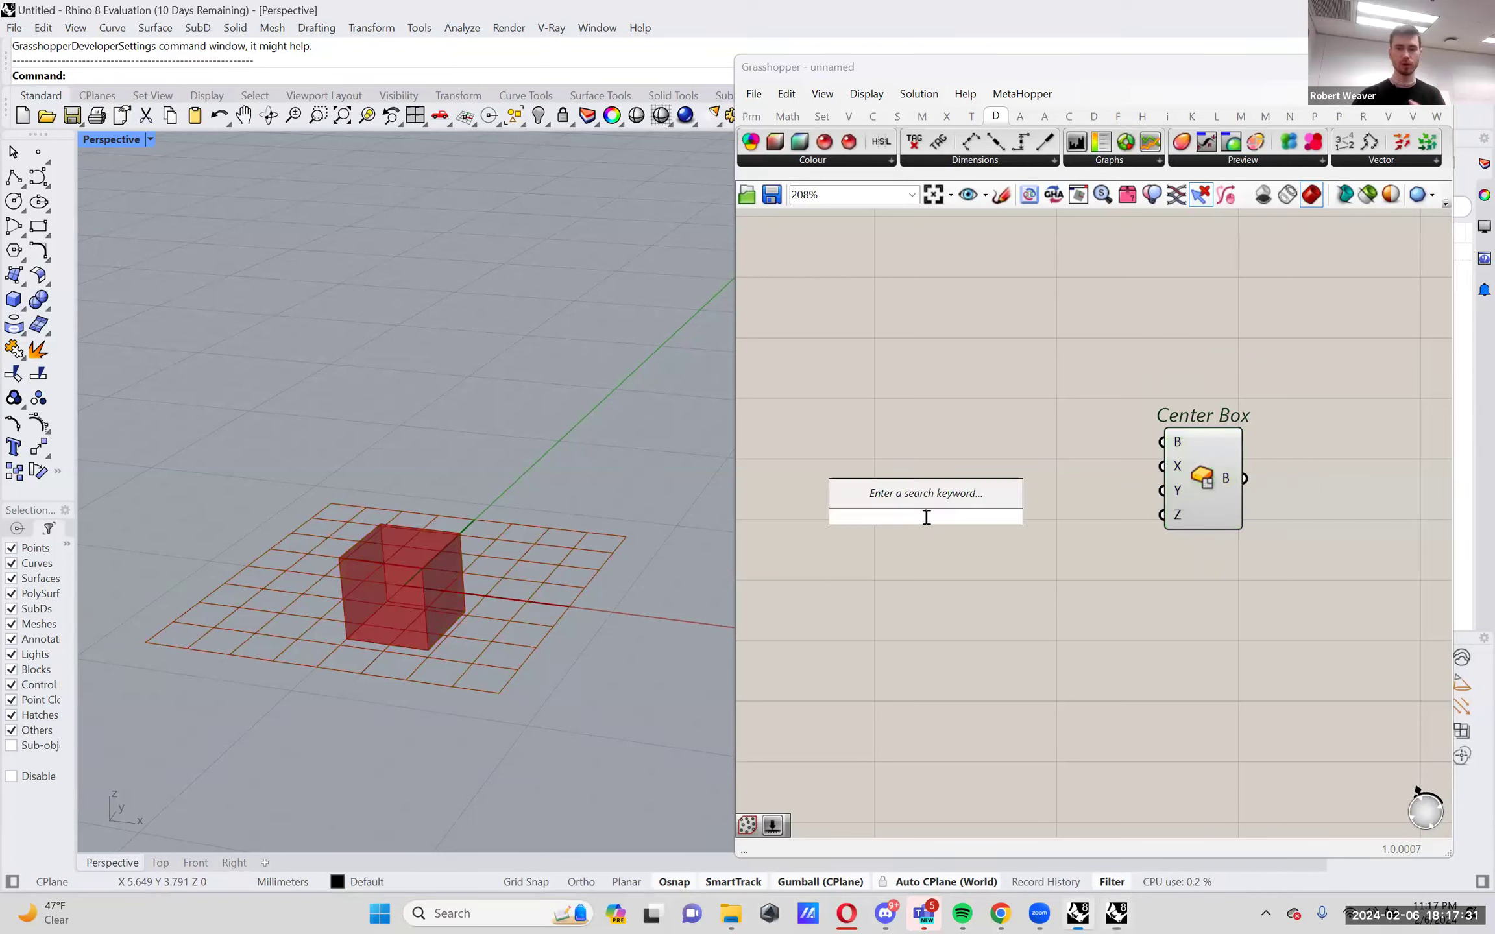
type("1..100")
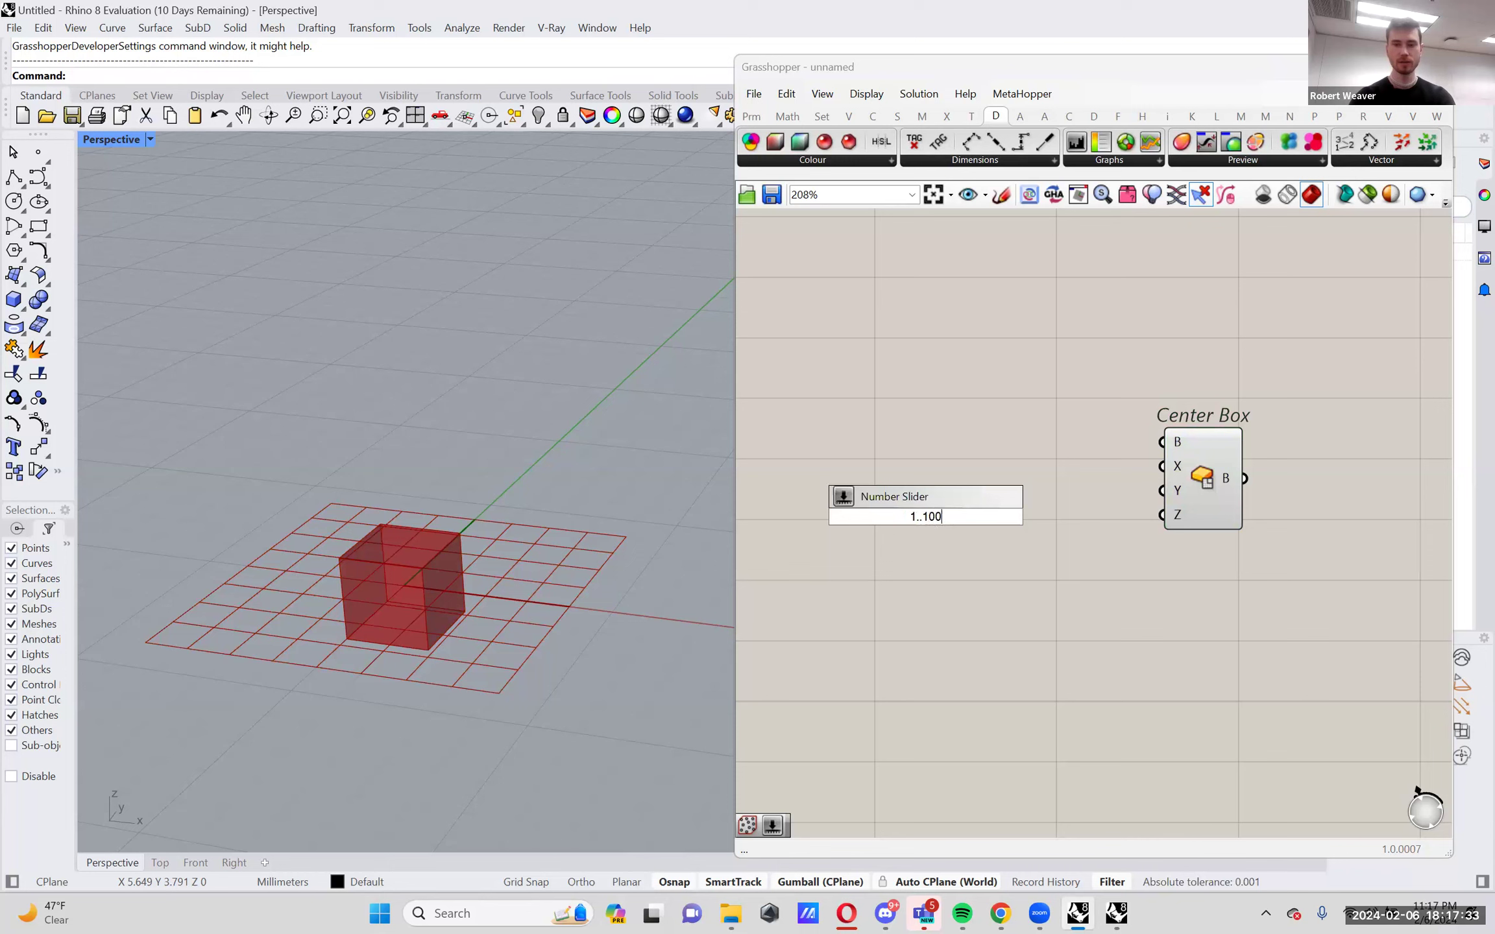
key("Return")
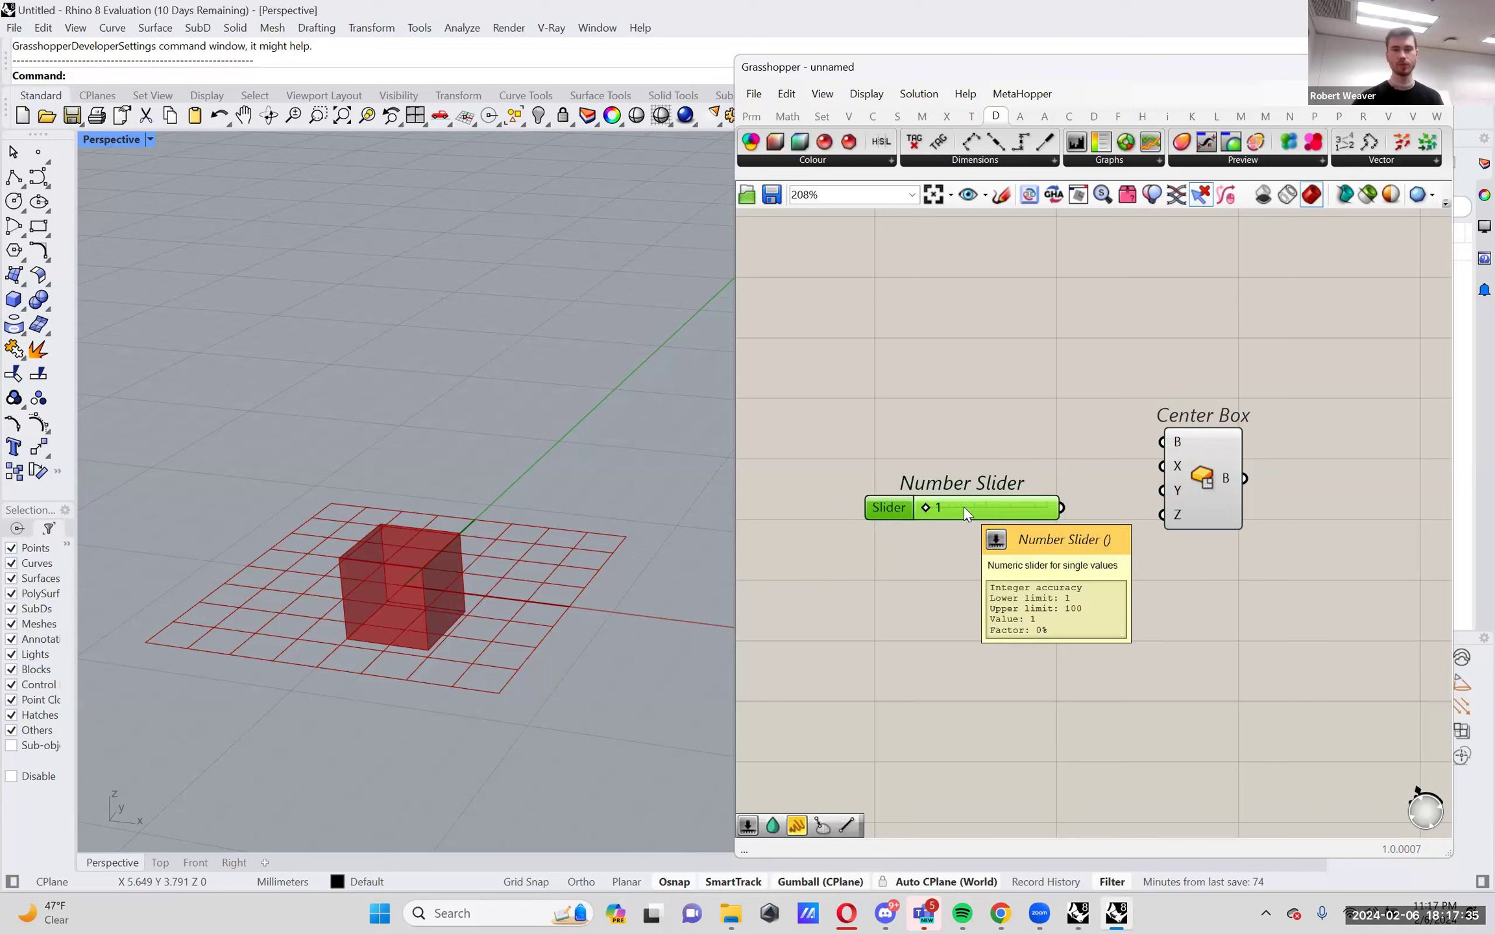
left_click_drag(965, 512, 963, 490)
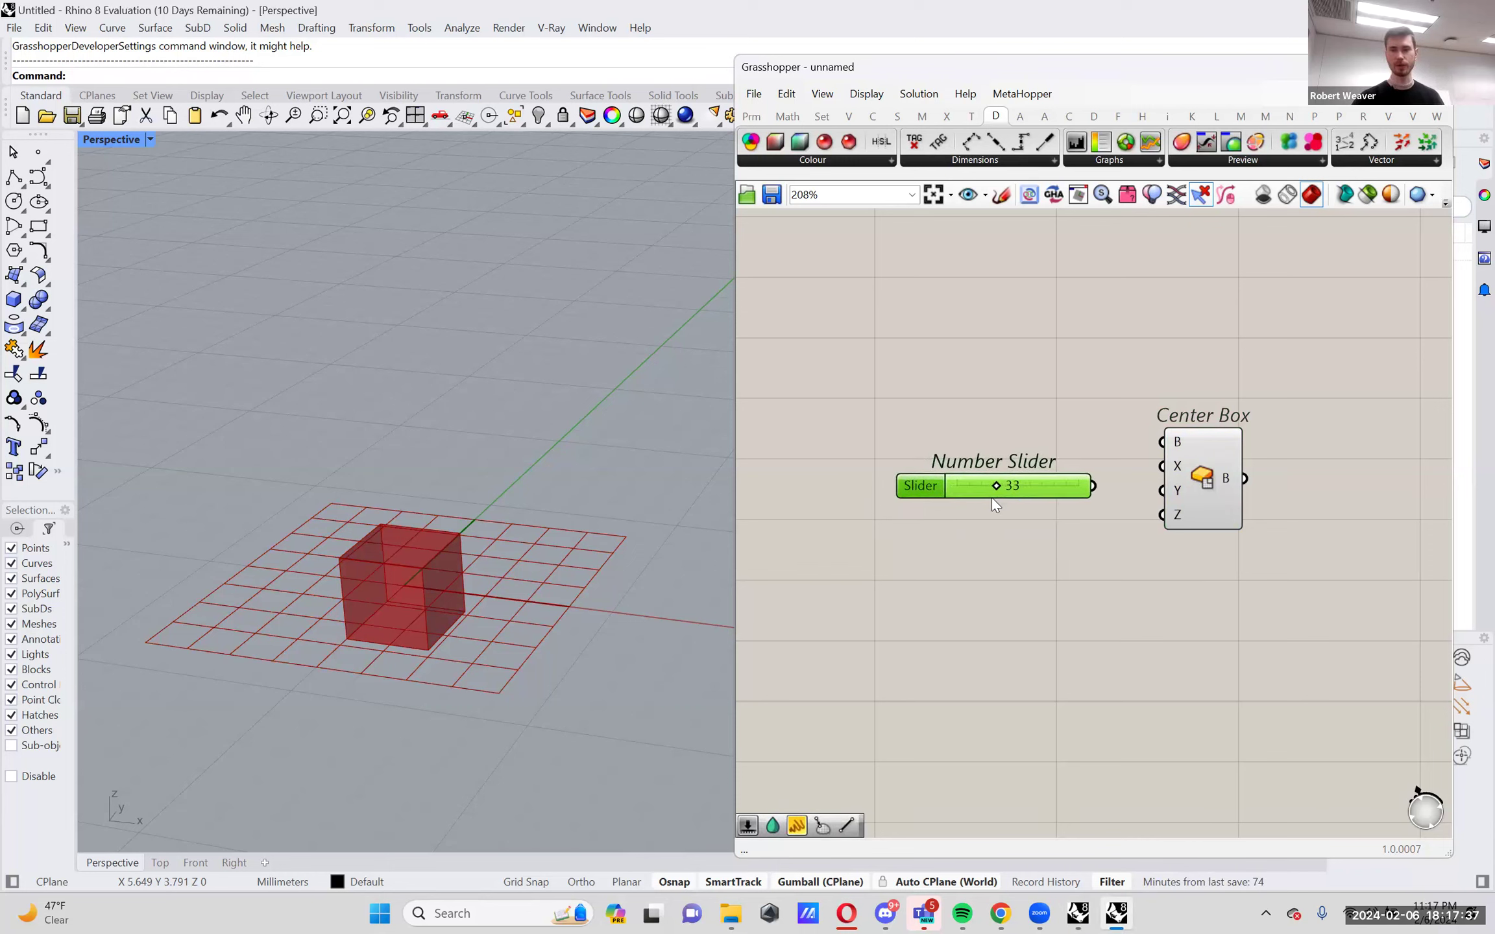
left_click_drag(1094, 486, 1162, 514)
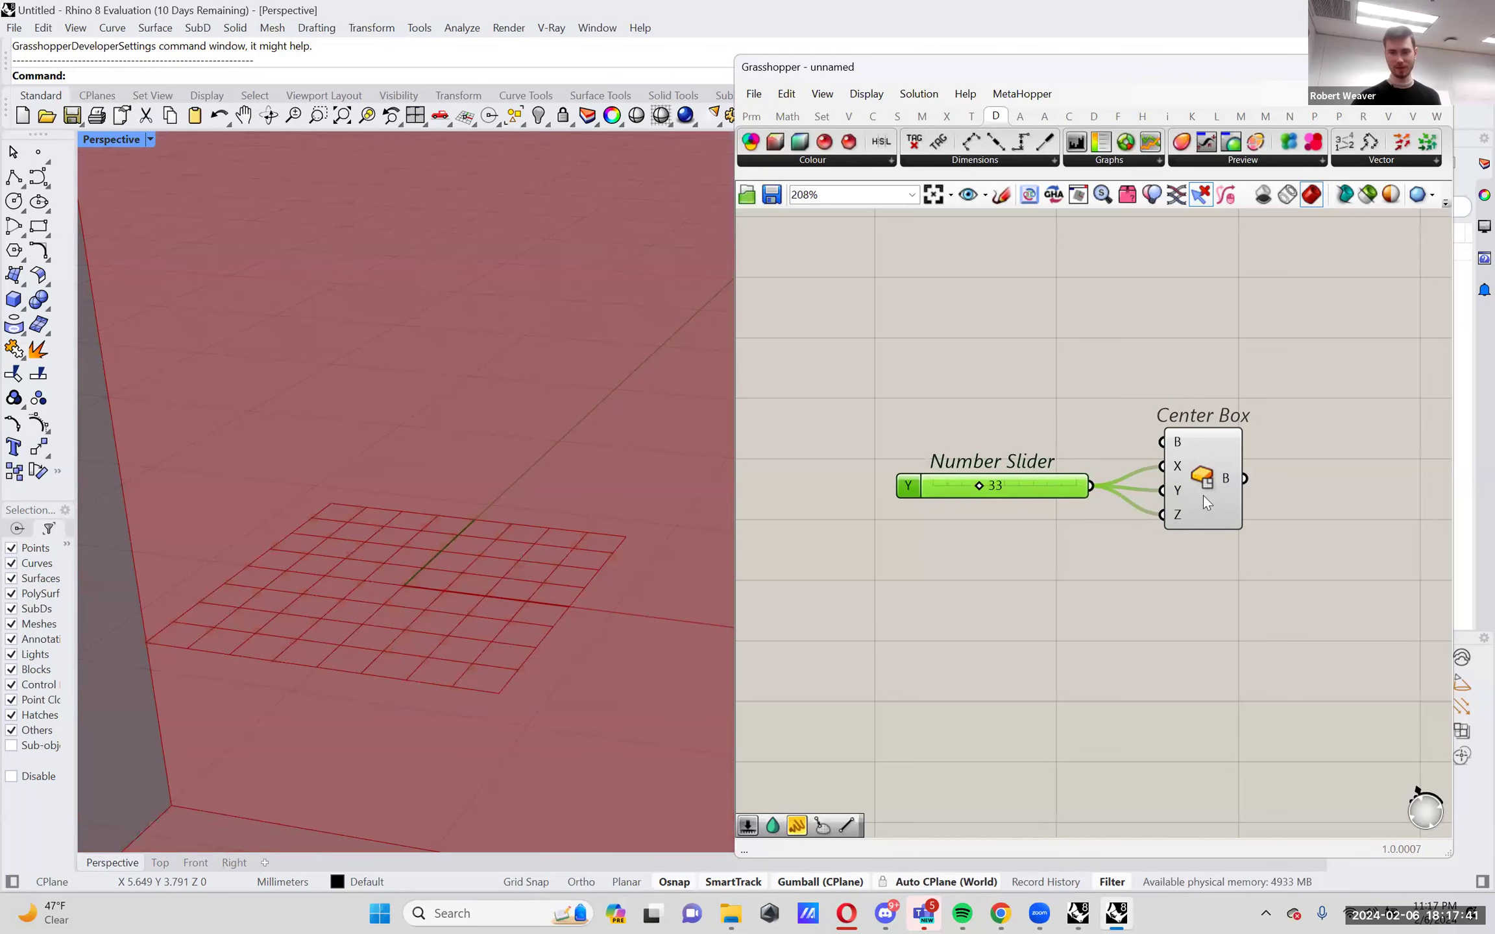
Set the slider driving the Center Box's size to 27.
scroll(413, 558, "down", 3)
mouse_move(978, 483)
left_mouse_down()
mouse_move(931, 482)
mouse_move(1011, 489)
mouse_move(942, 492)
mouse_move(968, 492)
left_mouse_up()
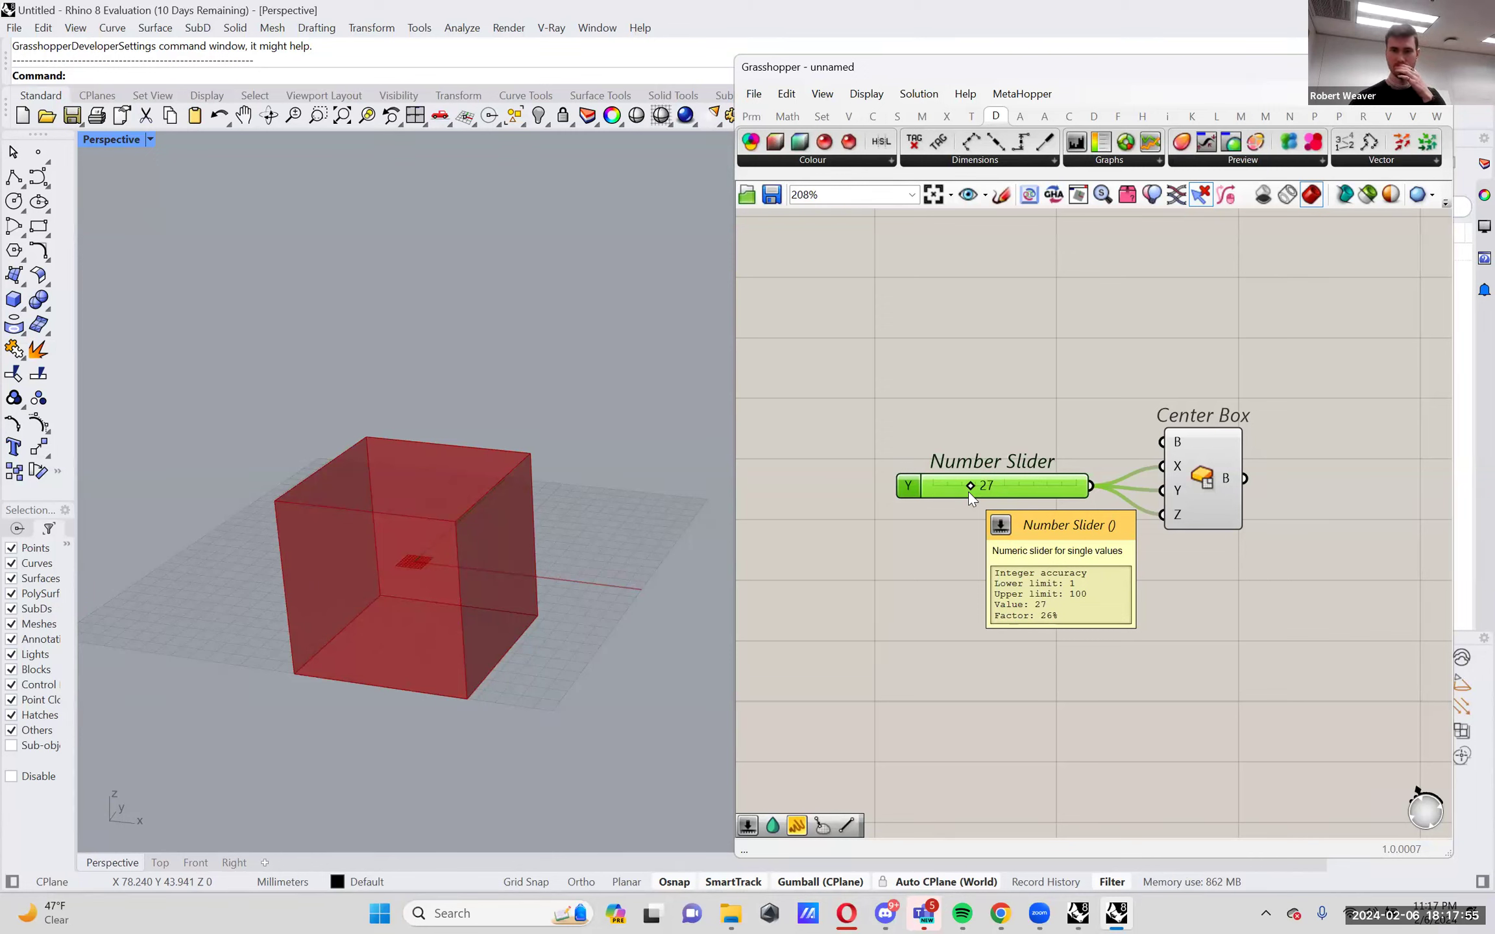
left_click_drag(1023, 475, 981, 486)
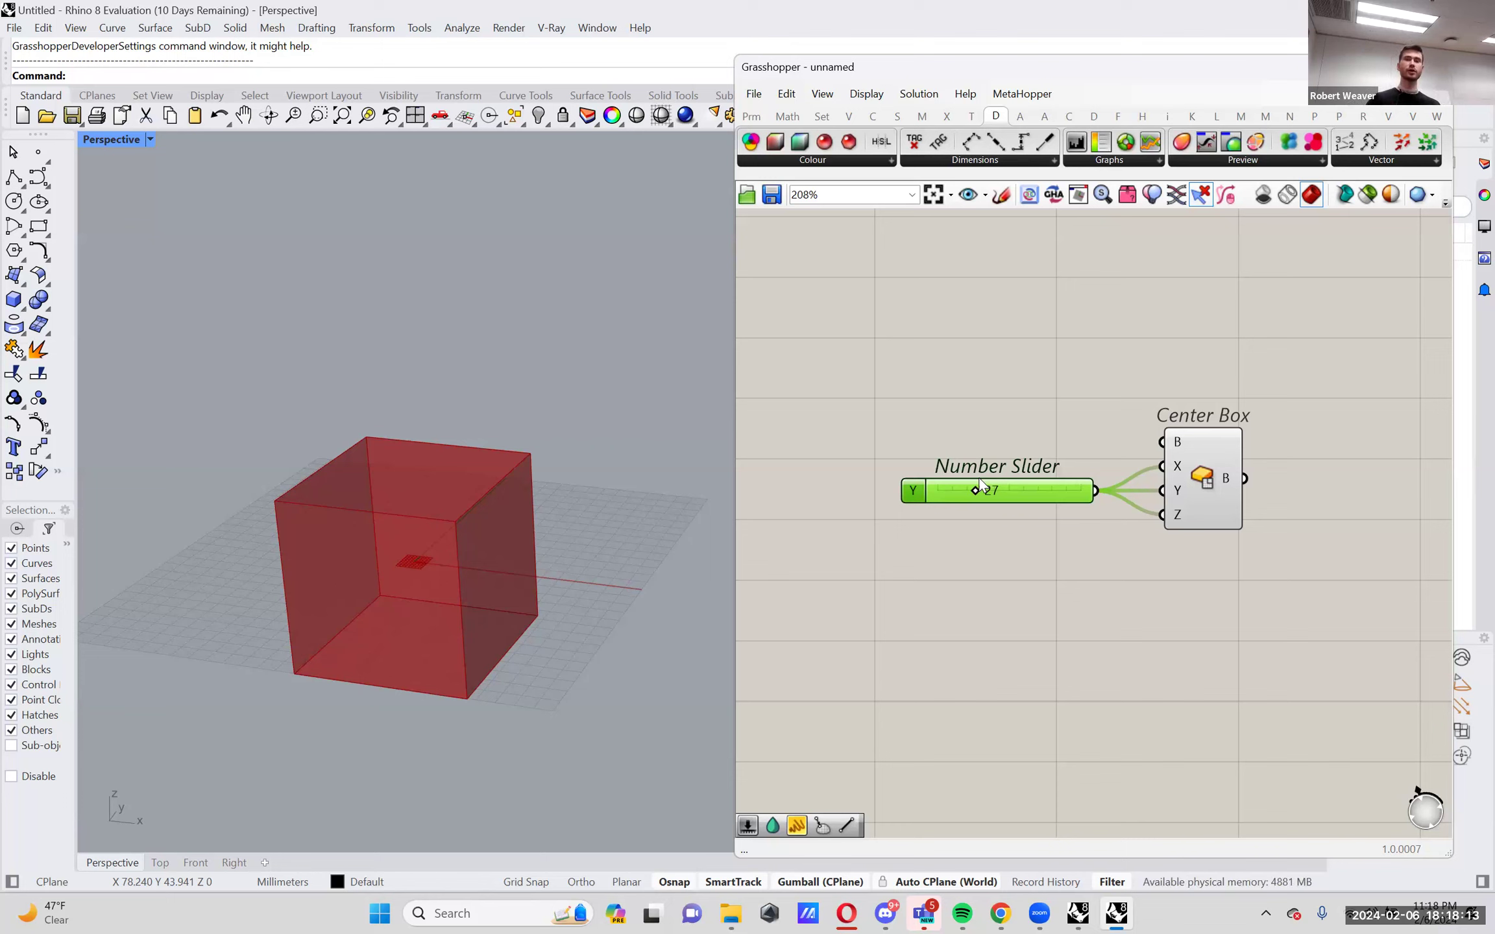
Add a Voronoi 3D component beyond the Center Box, leaving room between them for another component.
right_click_drag(1177, 628, 970, 628)
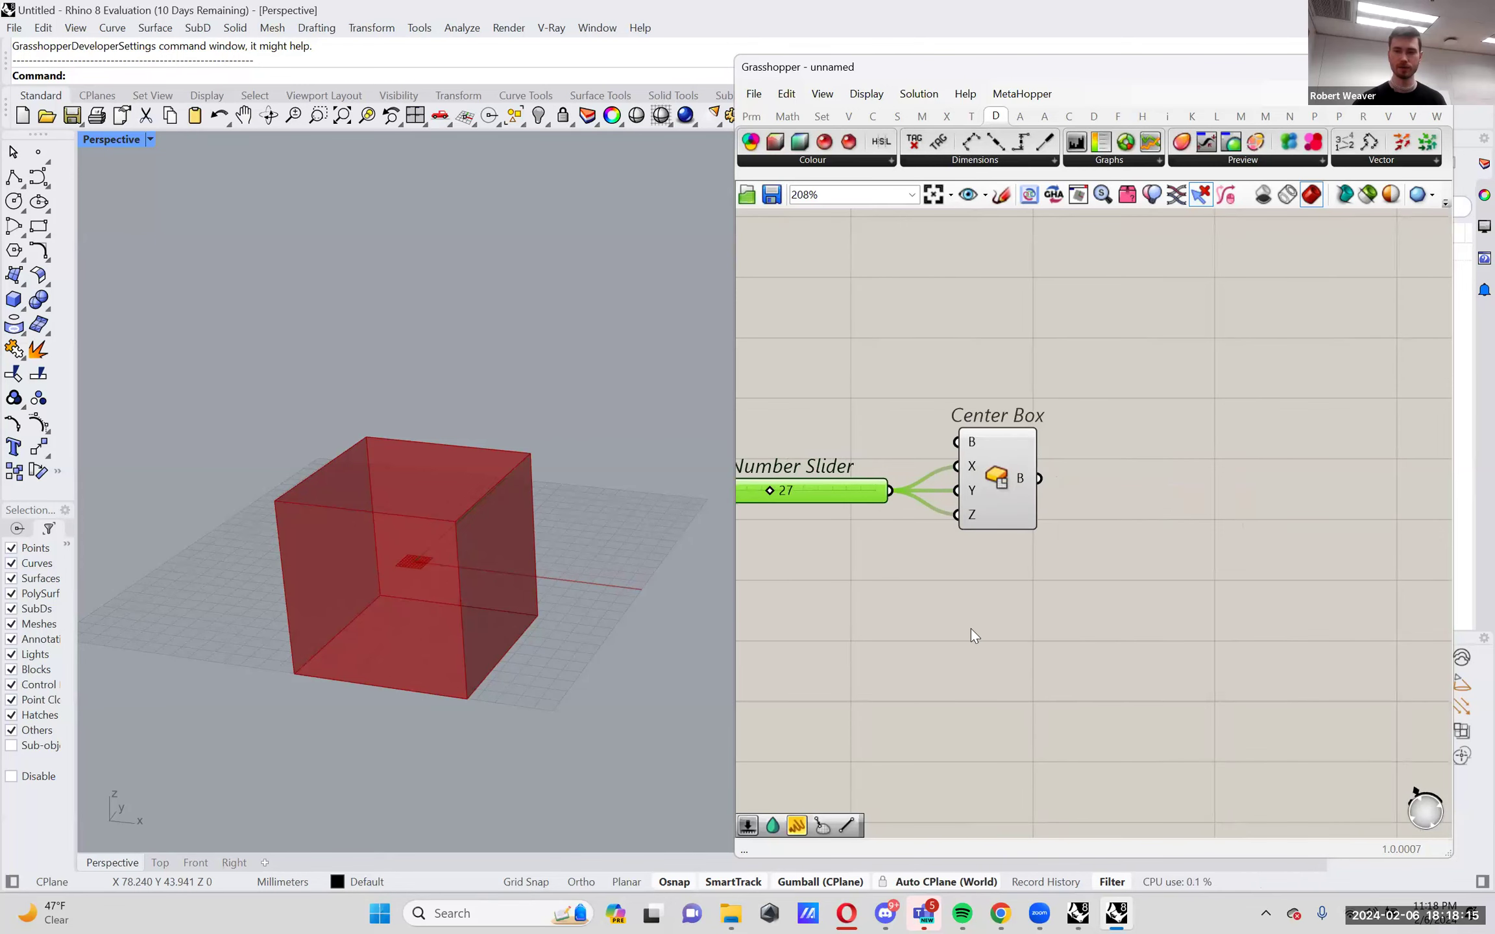
left_click(922, 116)
left_click(1105, 160)
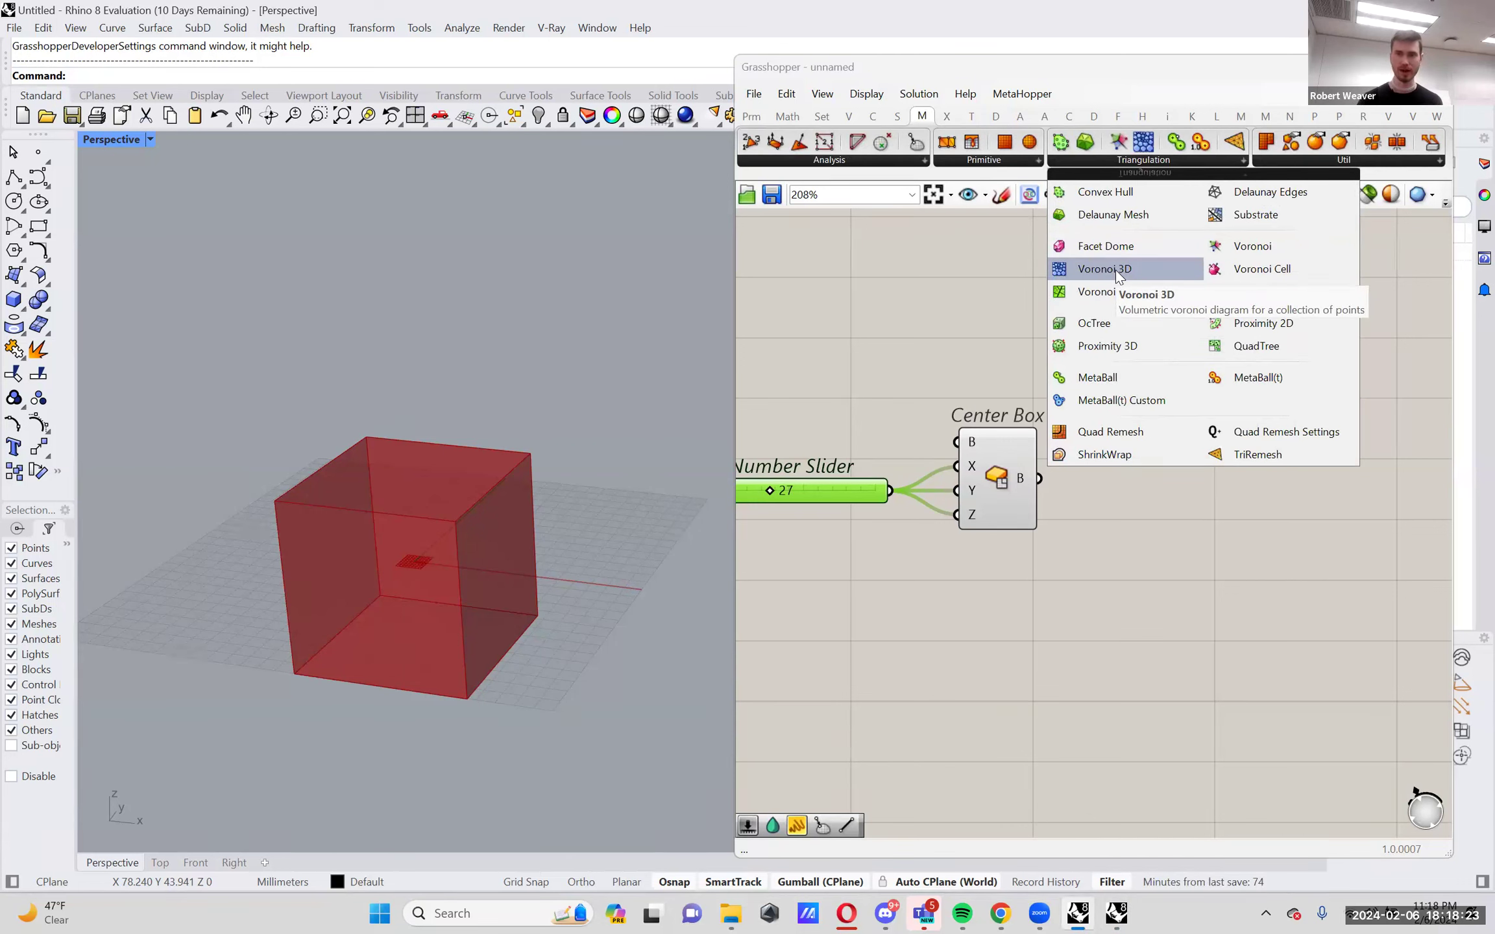
left_click(1115, 270)
left_click(1270, 482)
left_click_drag(1271, 482, 1336, 484)
right_click_drag(1220, 507, 1208, 494)
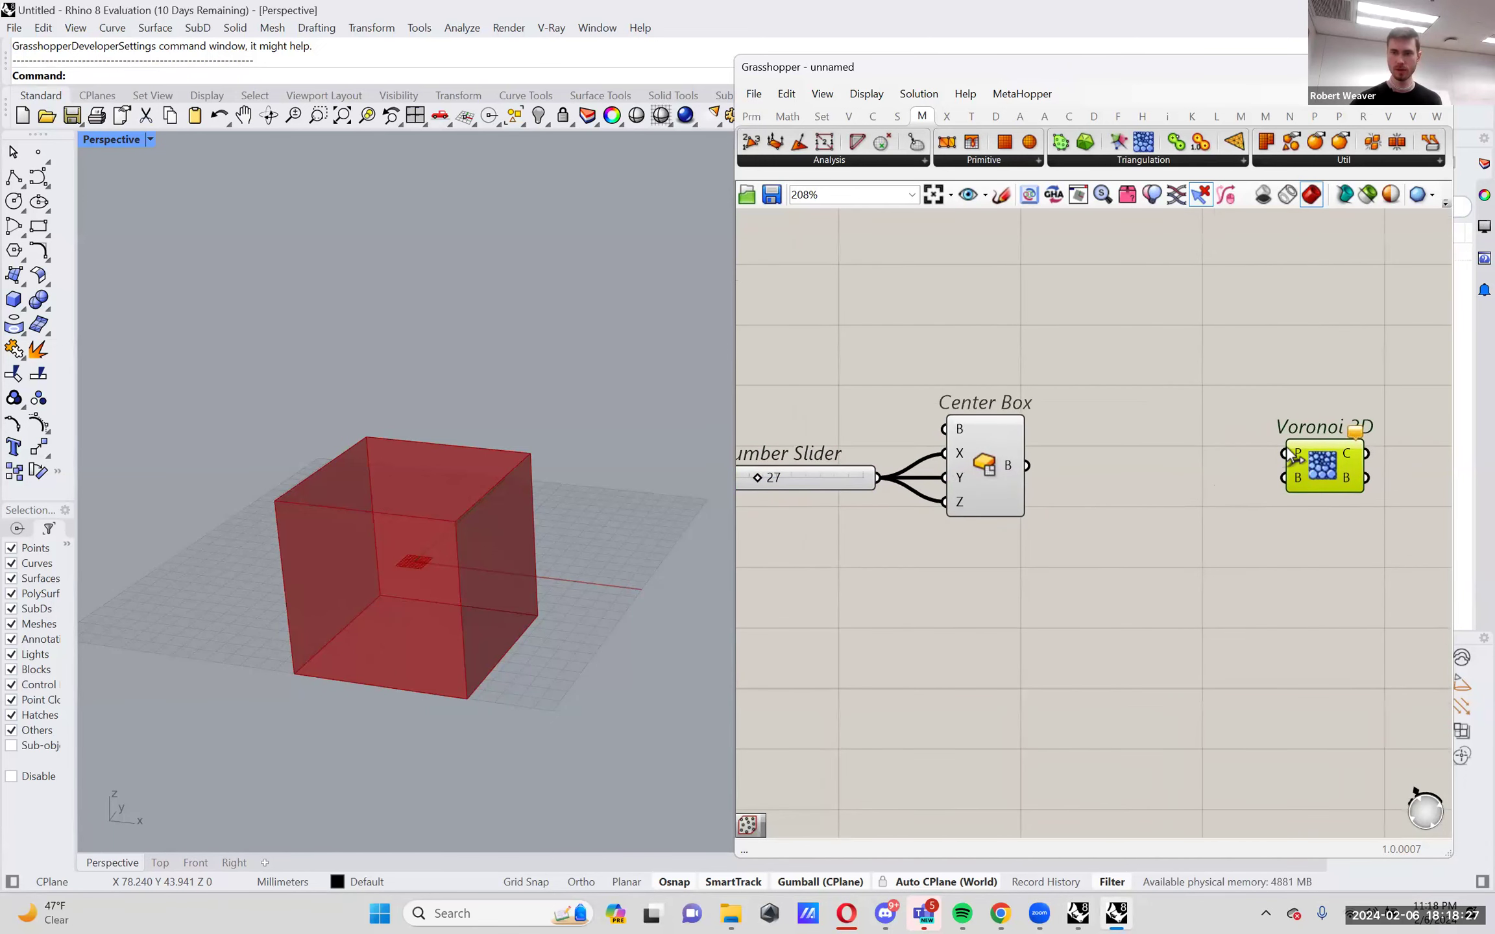
right_click_drag(1230, 436, 1199, 398)
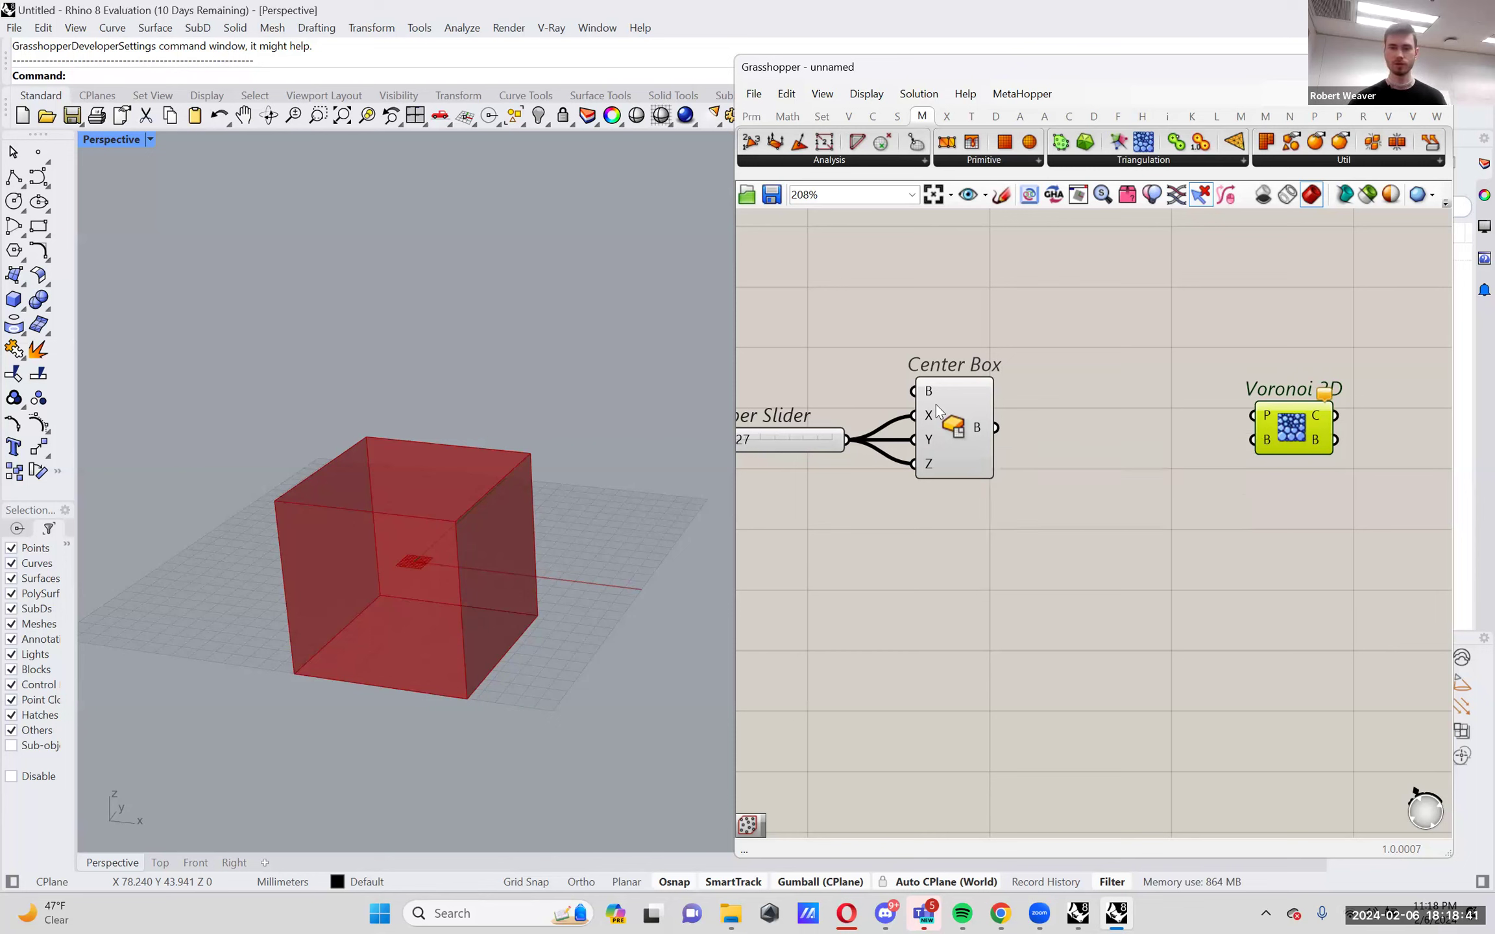
Try scattering points over the Center Box with a Populate Geometry component and delete that component.
left_click(949, 418)
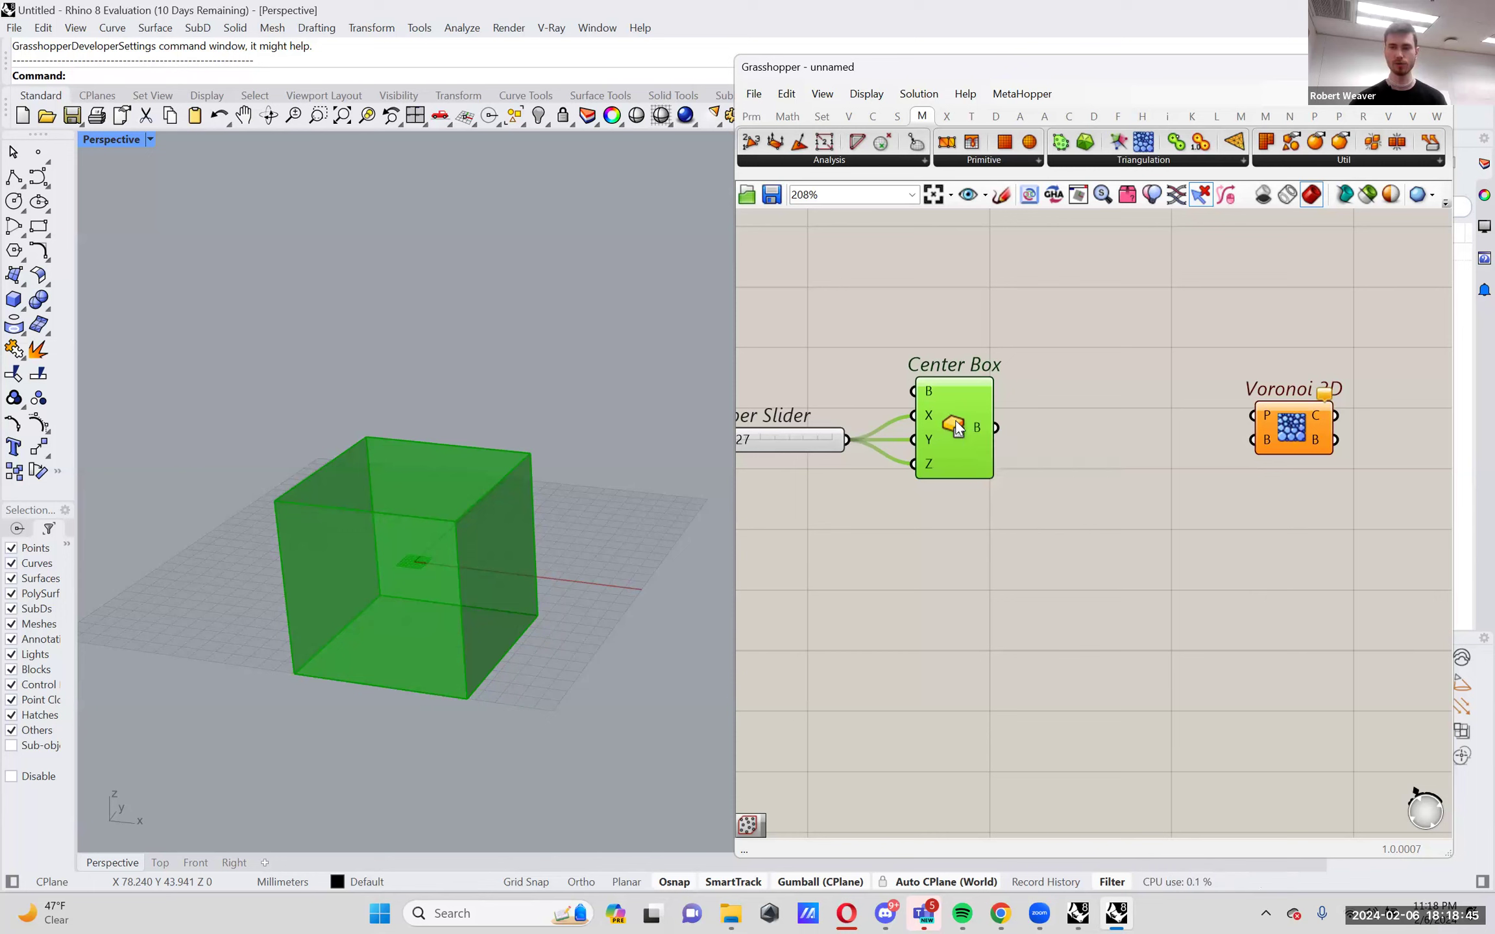
double_click(1098, 425)
type("pop")
key("Up")
key("Up")
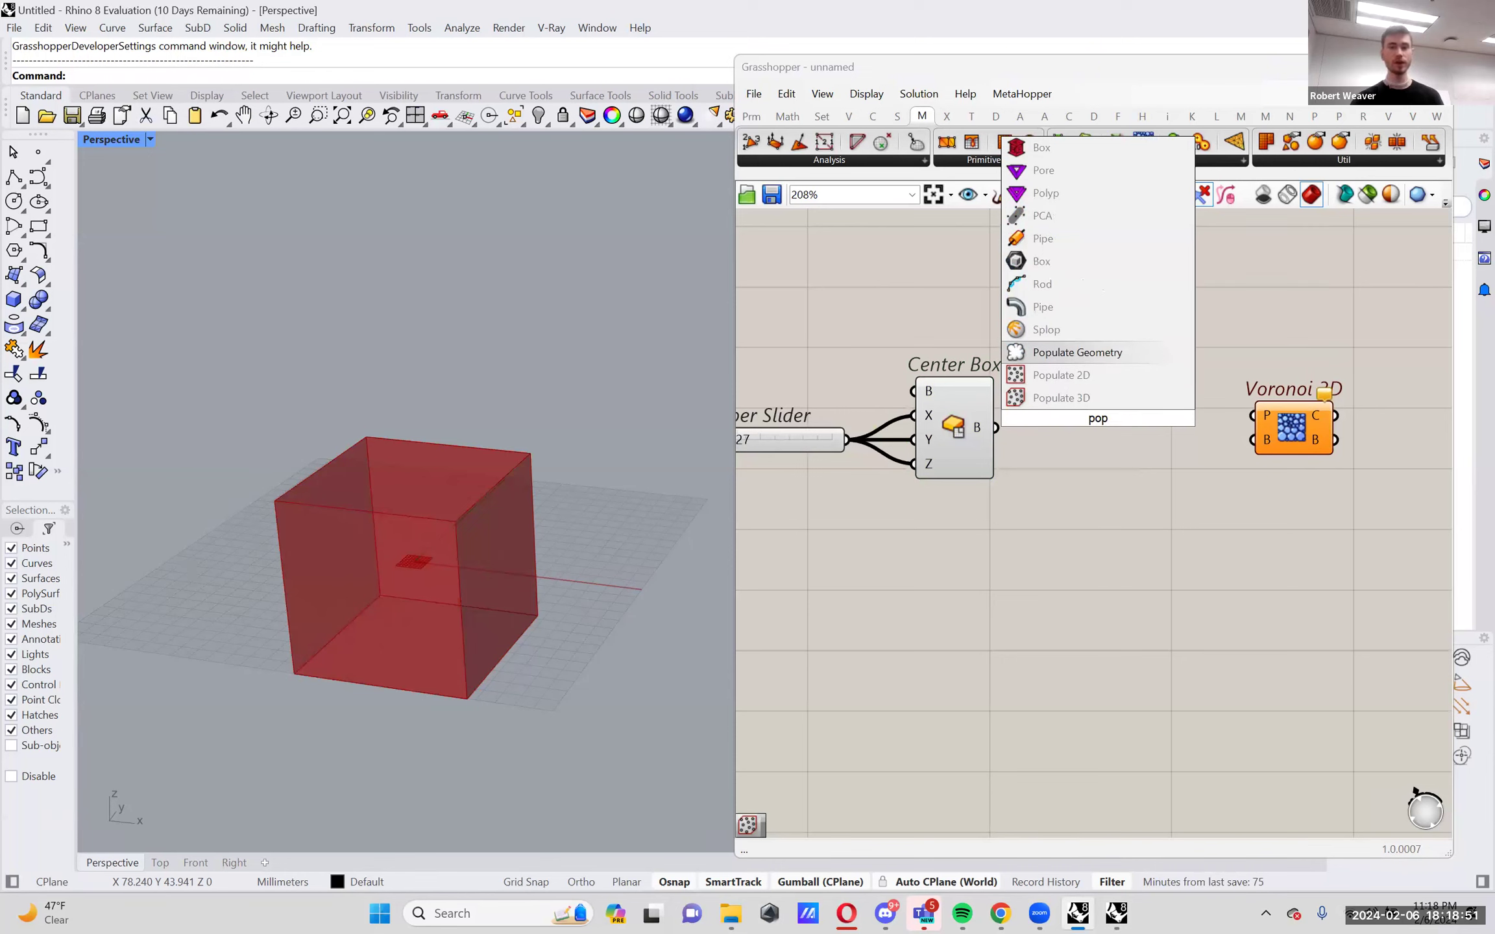
key("Return")
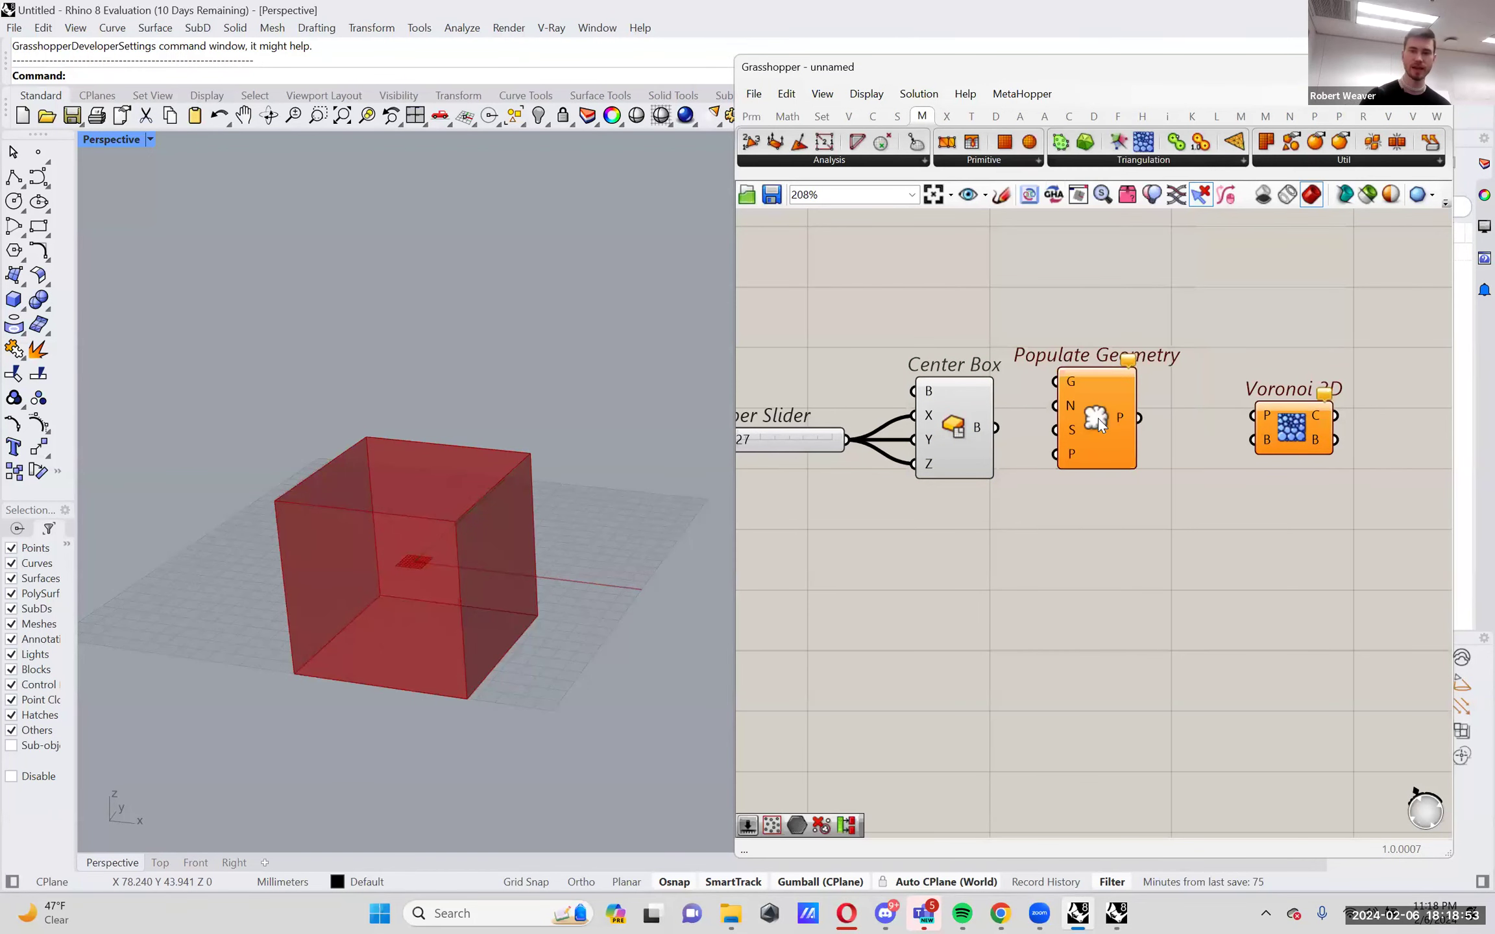
left_click_drag(1033, 399, 1055, 382)
right_click_drag(564, 502, 726, 448)
left_click(1096, 416)
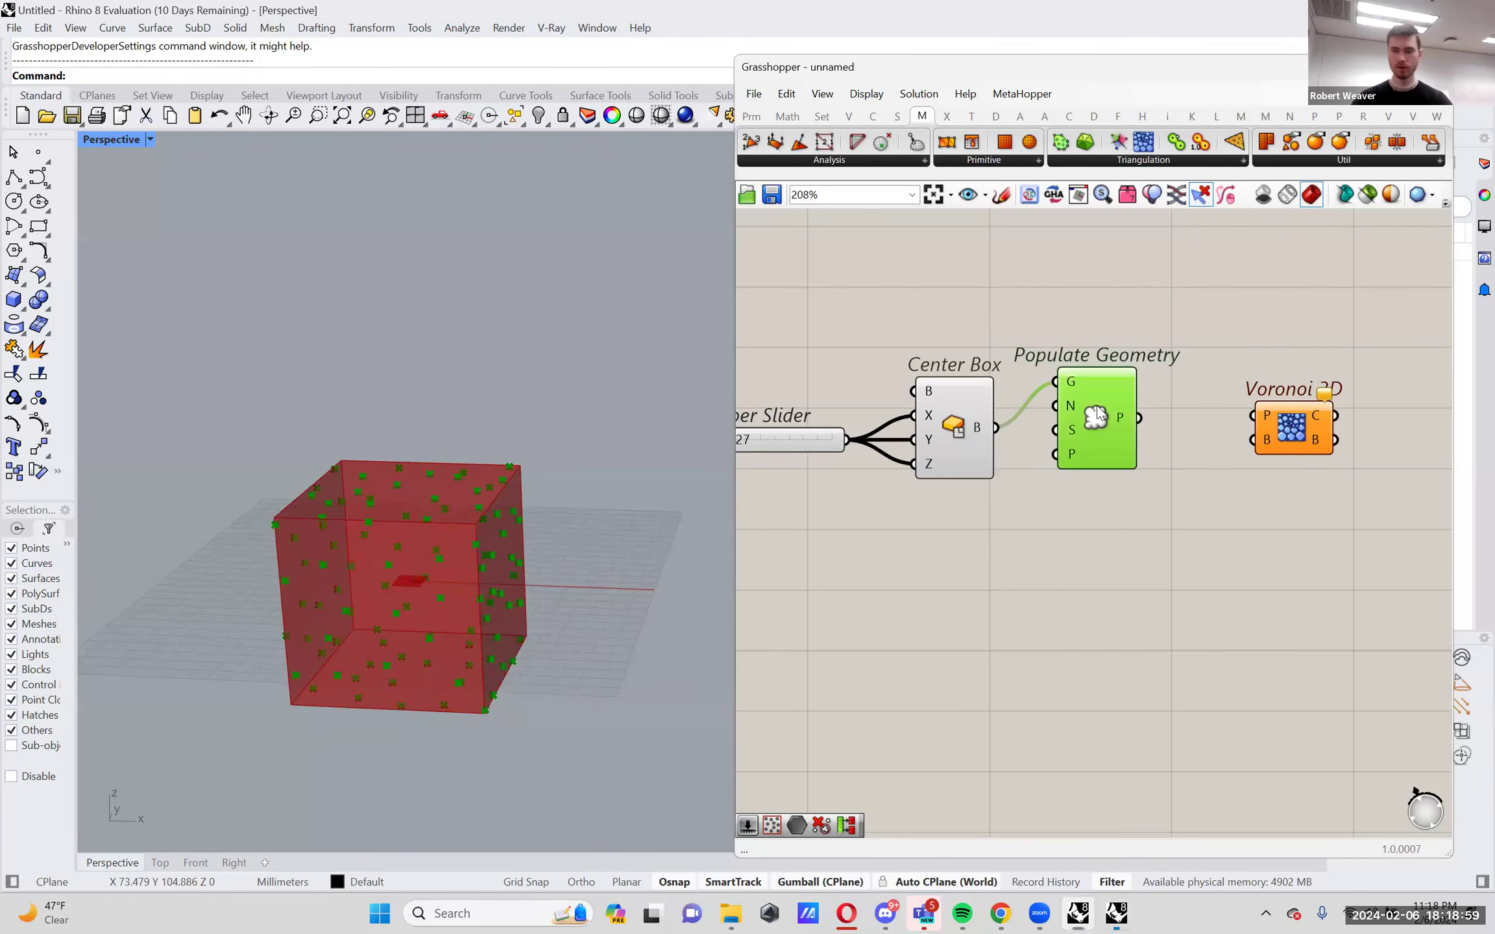
key("Delete")
Add a Populate 3D component and connect the Center Box output to its region input.
double_click(1097, 406)
type("pop")
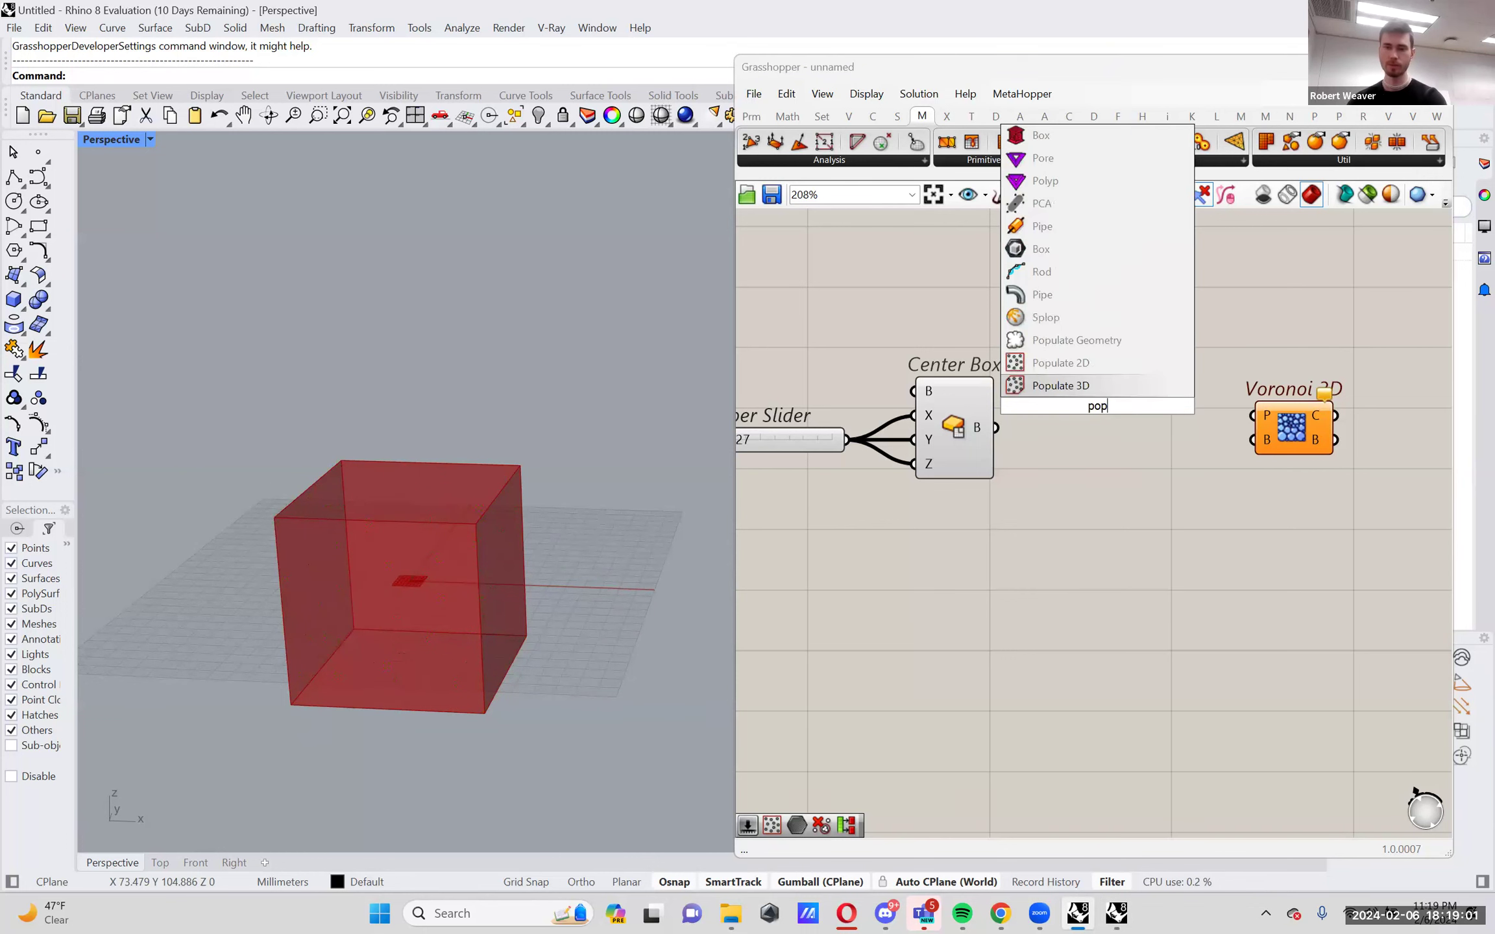
left_click(1104, 385)
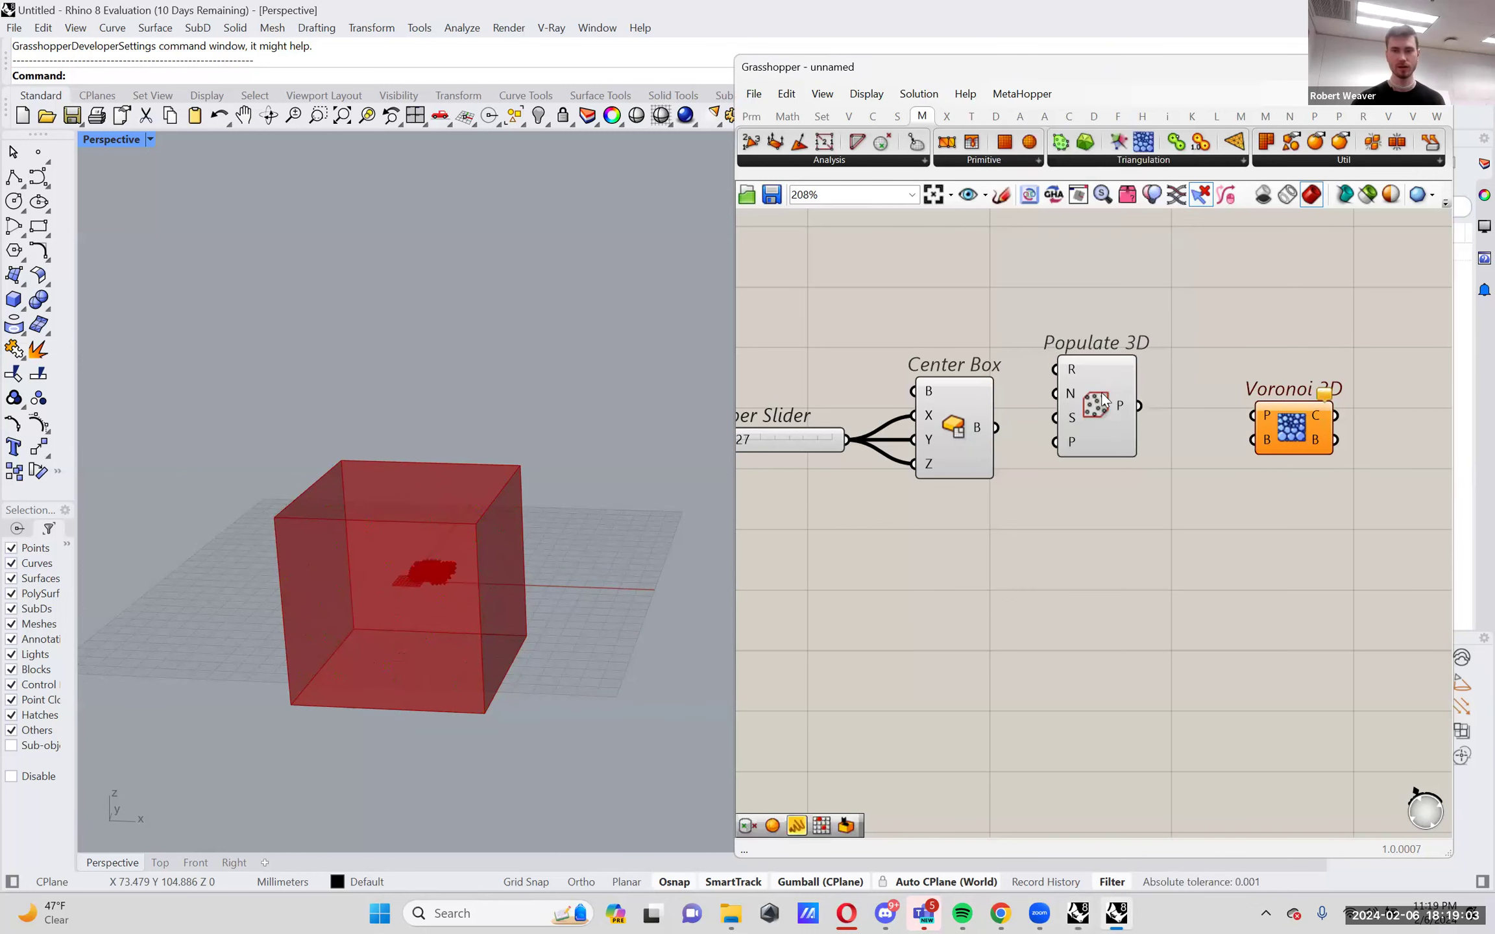
left_click_drag(1002, 426, 1122, 452)
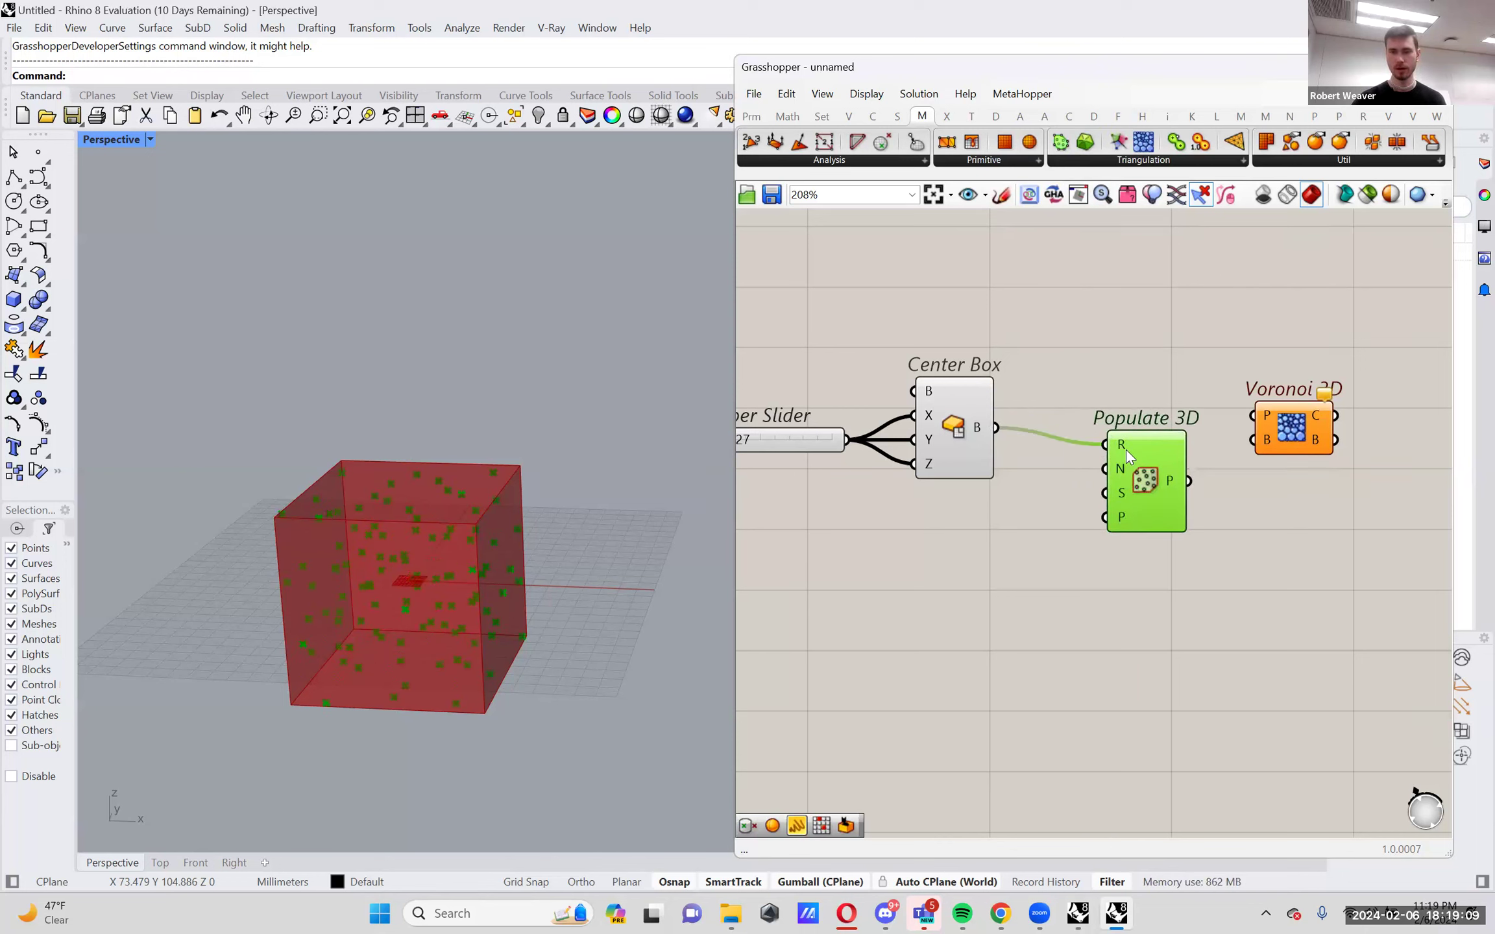
left_click_drag(1130, 463, 1084, 434)
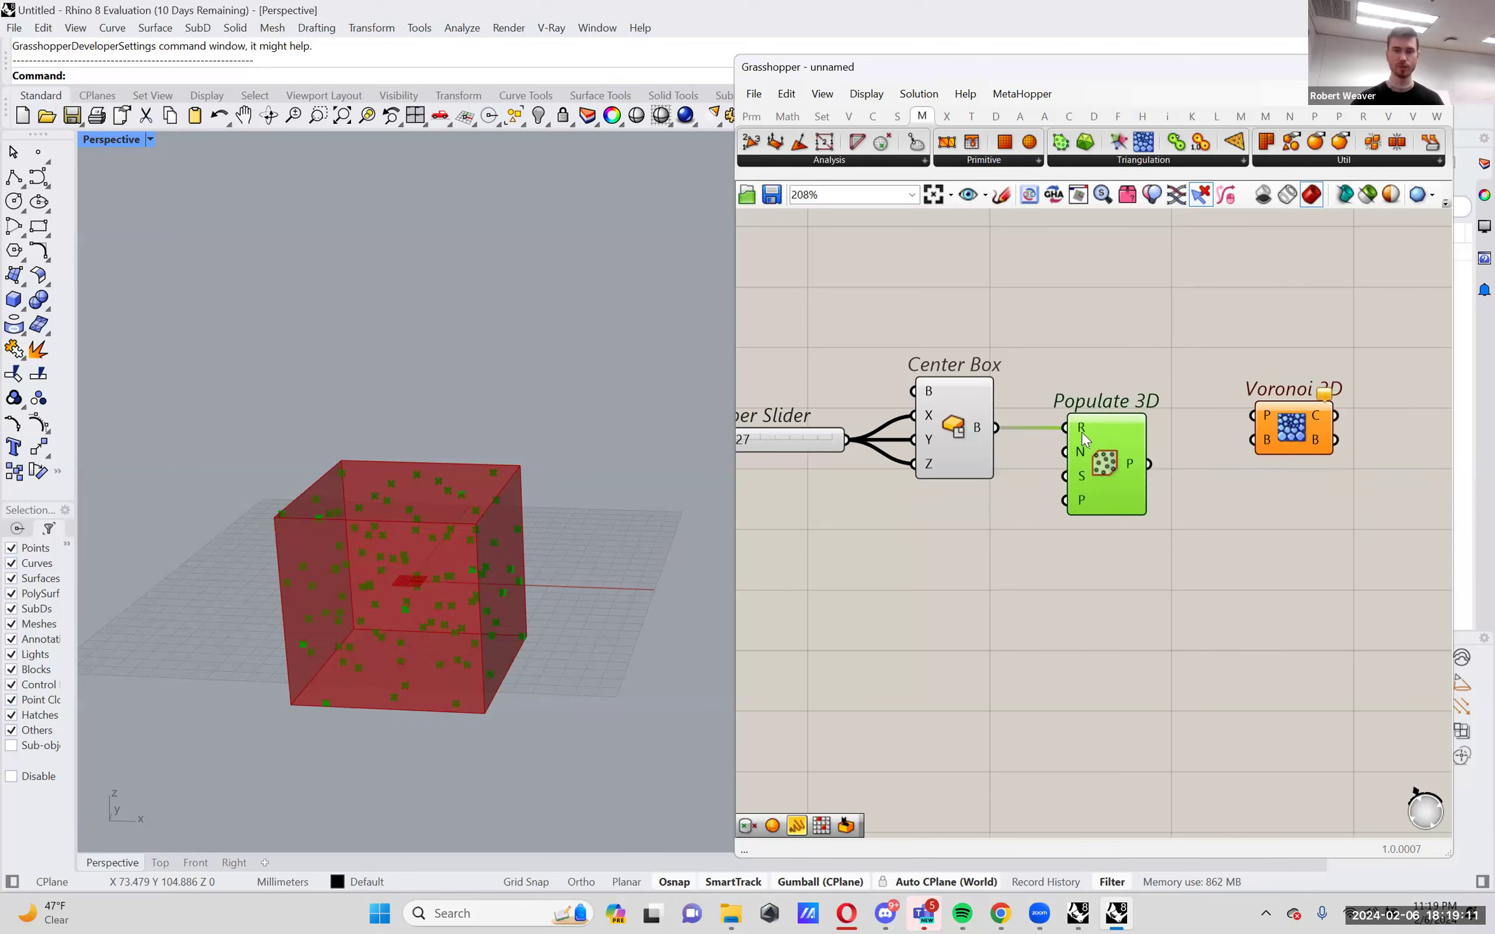
right_click_drag(384, 581, 421, 594)
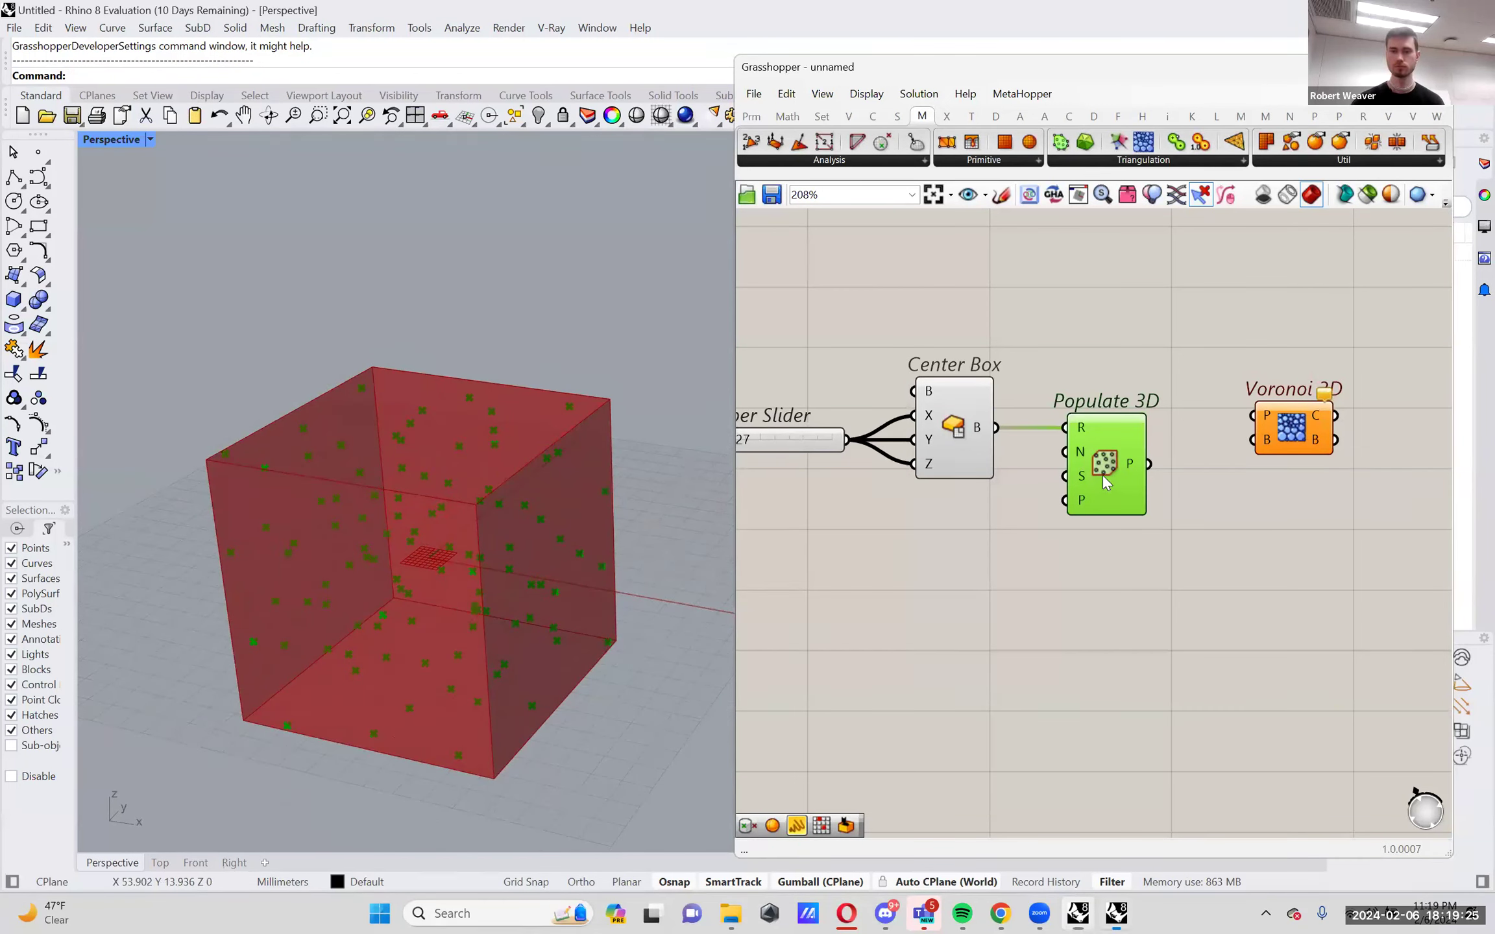
Connect the Populate 3D points to the Voronoi 3D points input and inspect the resulting cells in the viewport.
left_click_drag(1104, 476, 1092, 473)
left_click_drag(1283, 446, 1269, 458)
left_click(1236, 475)
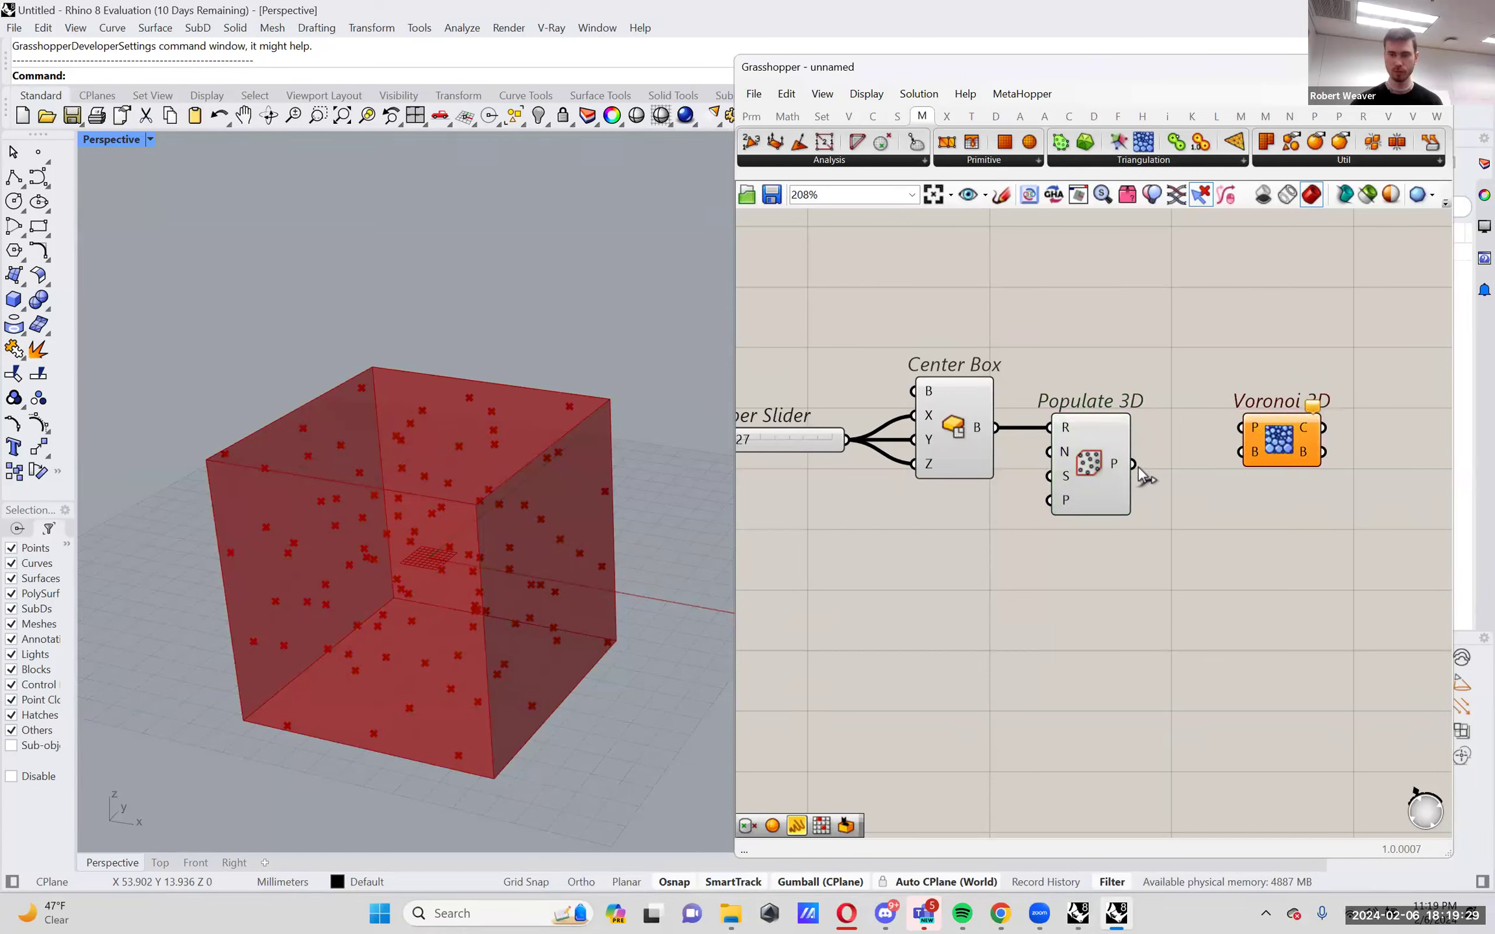
left_click_drag(1134, 465, 1253, 479)
left_click(1224, 379)
mouse_move(360, 556)
right_mouse_down()
mouse_move(434, 524)
mouse_move(390, 554)
right_mouse_up()
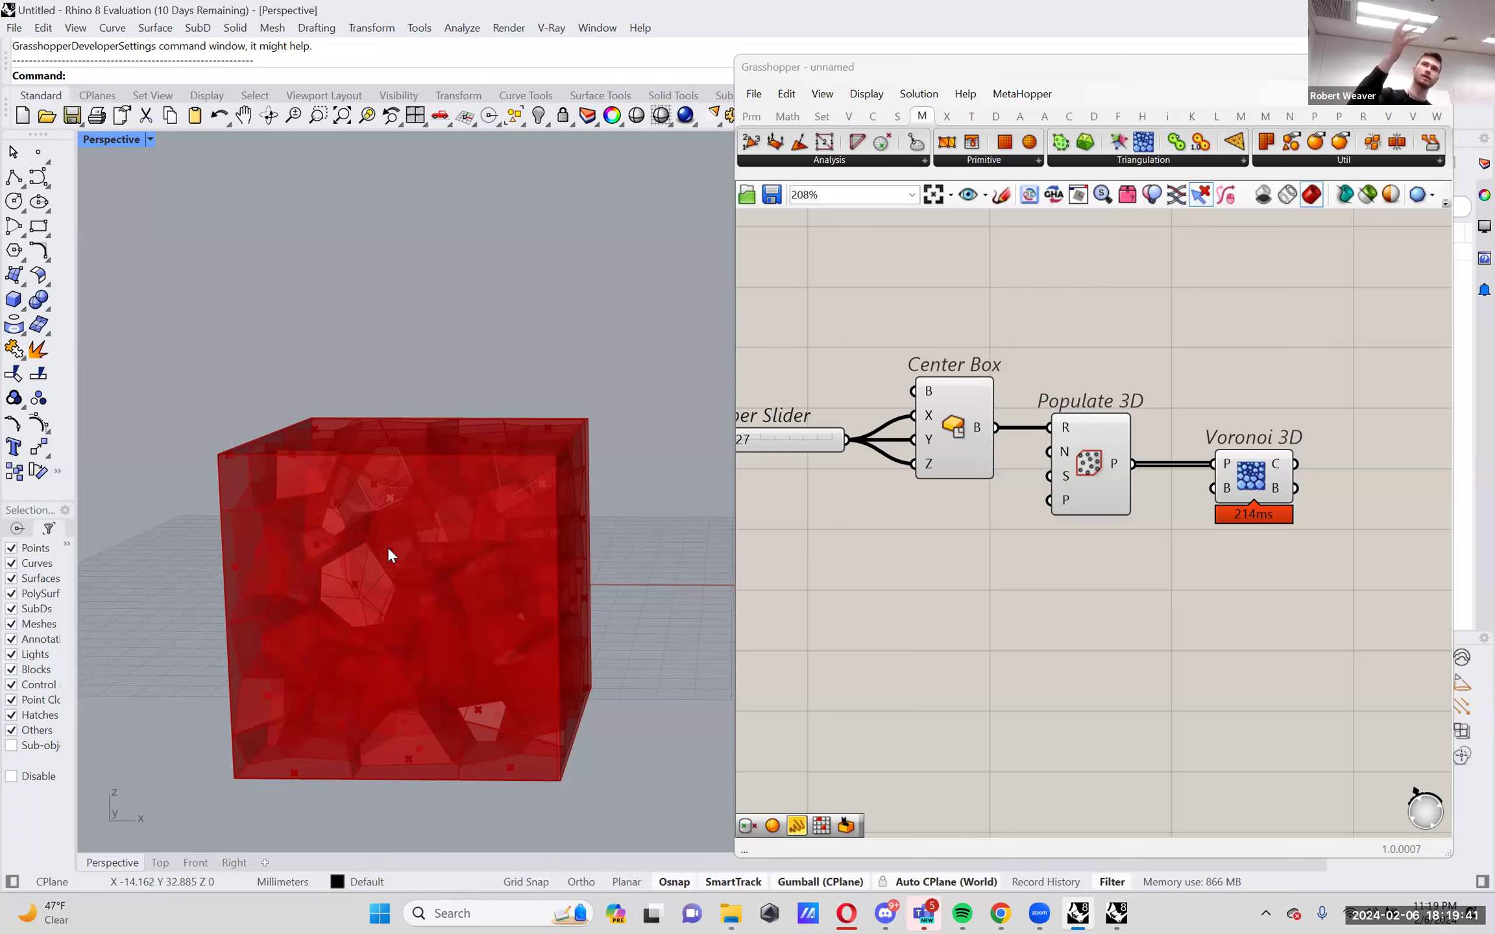
right_click_drag(443, 547, 444, 545)
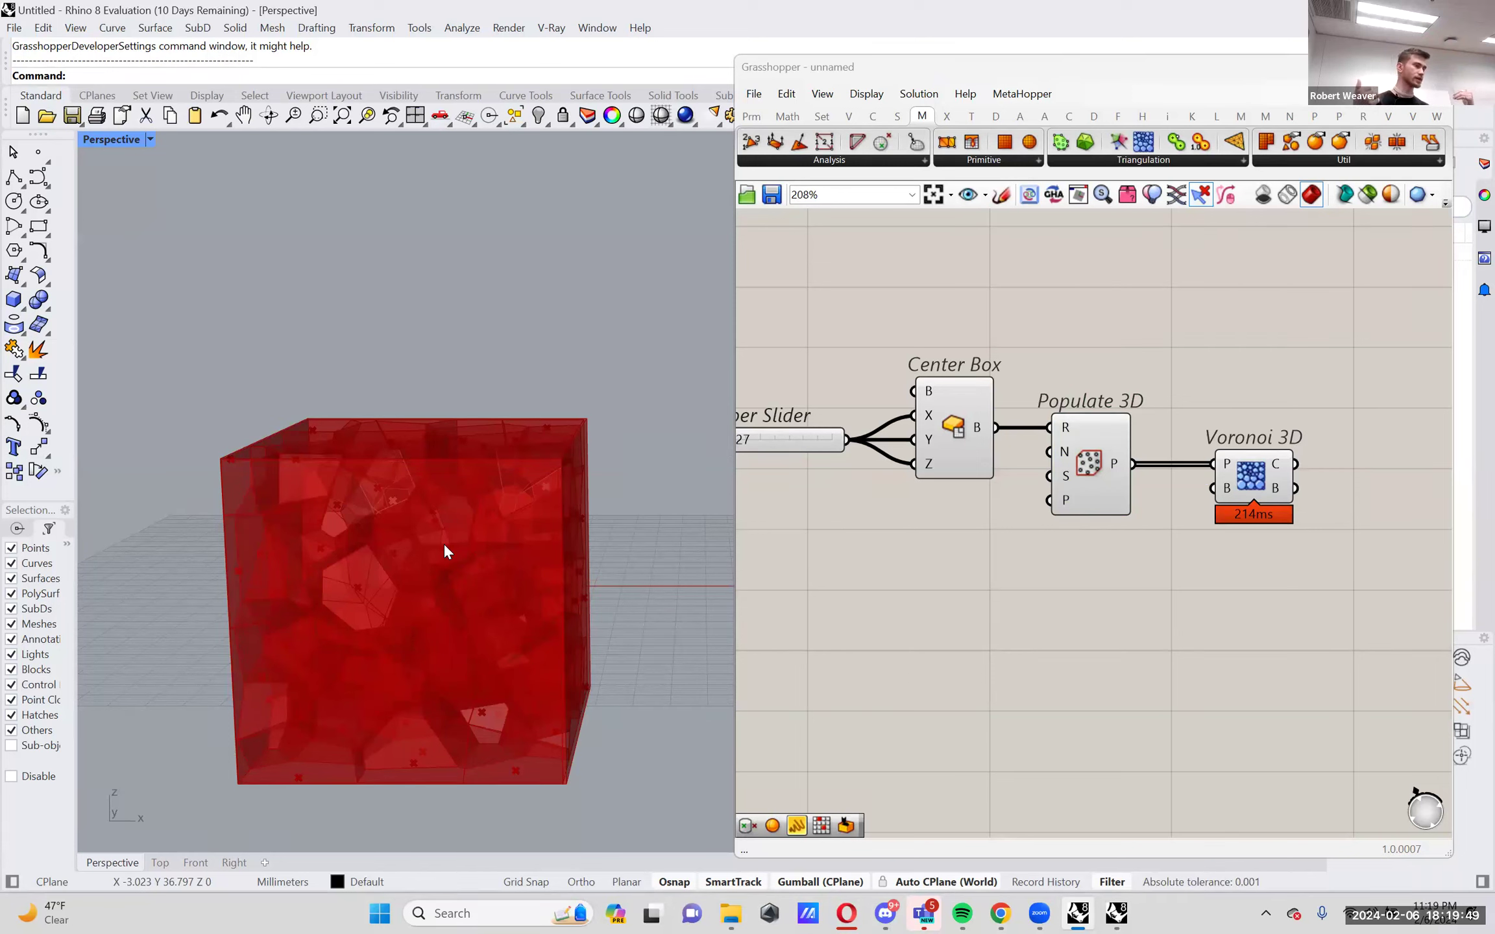
right_click_drag(534, 477, 470, 523)
Add a List Item component beside Voronoi 3D and feed the Voronoi cells into its list input.
right_click_drag(1108, 570, 994, 612)
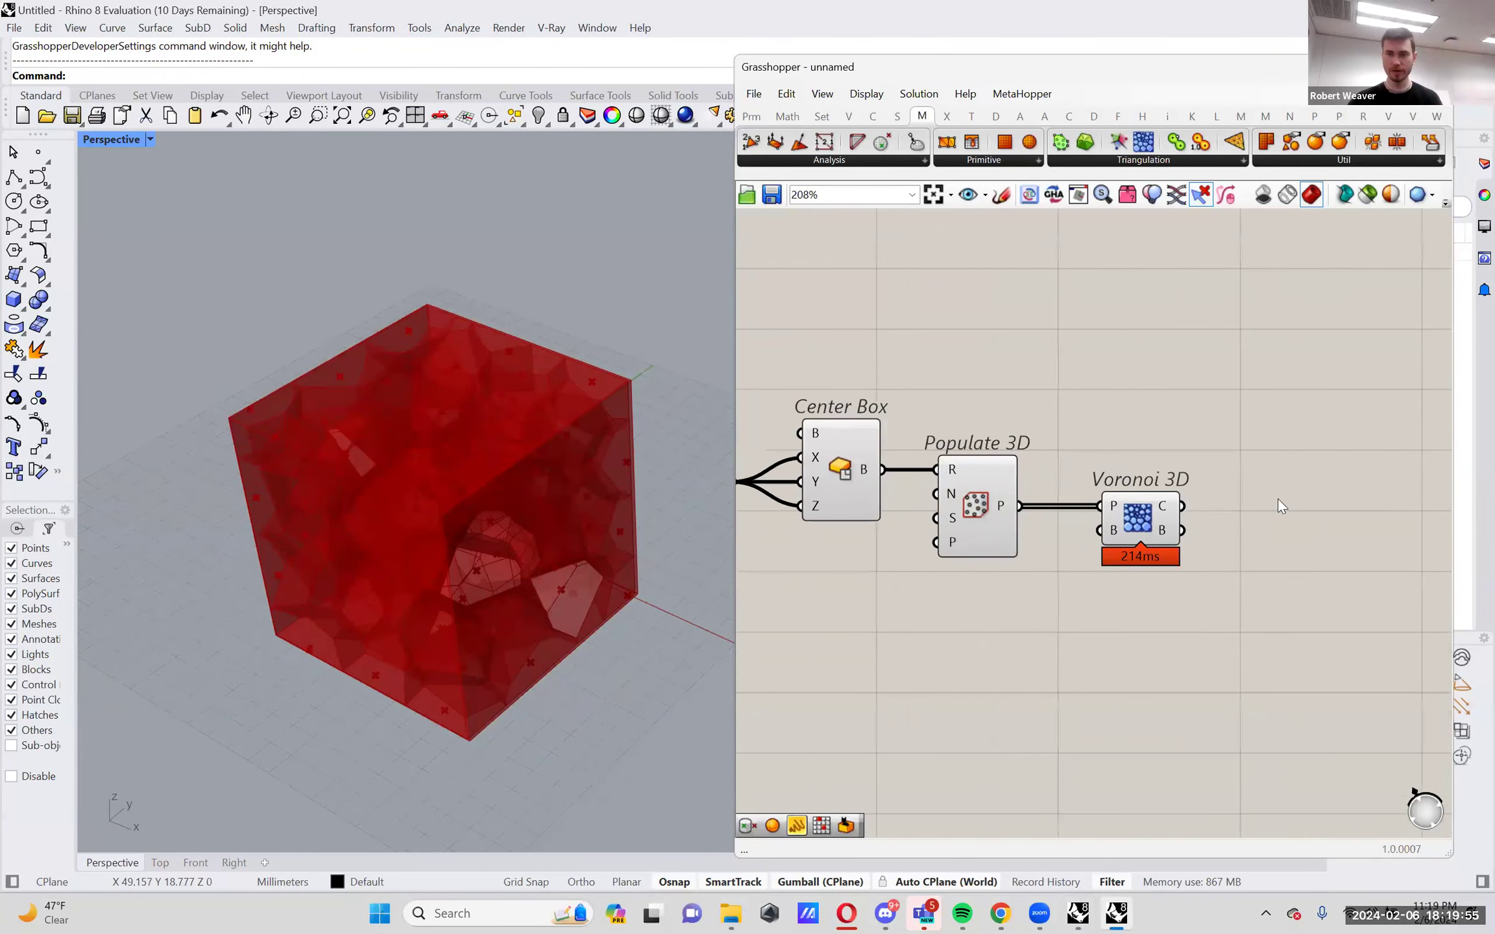
double_click(1278, 499)
type("item")
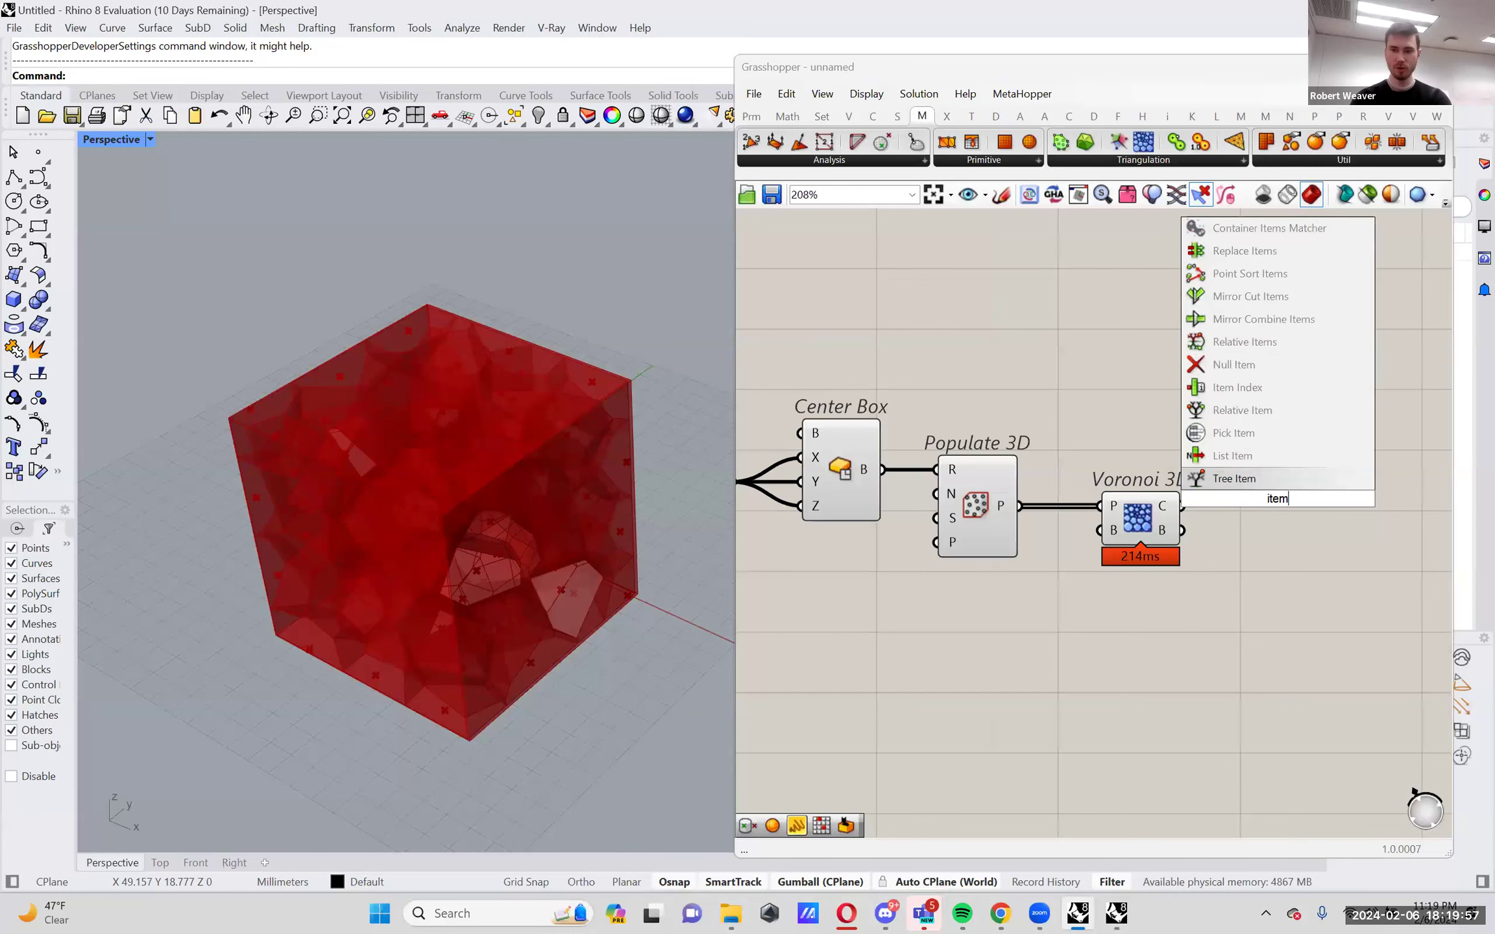
key("Up")
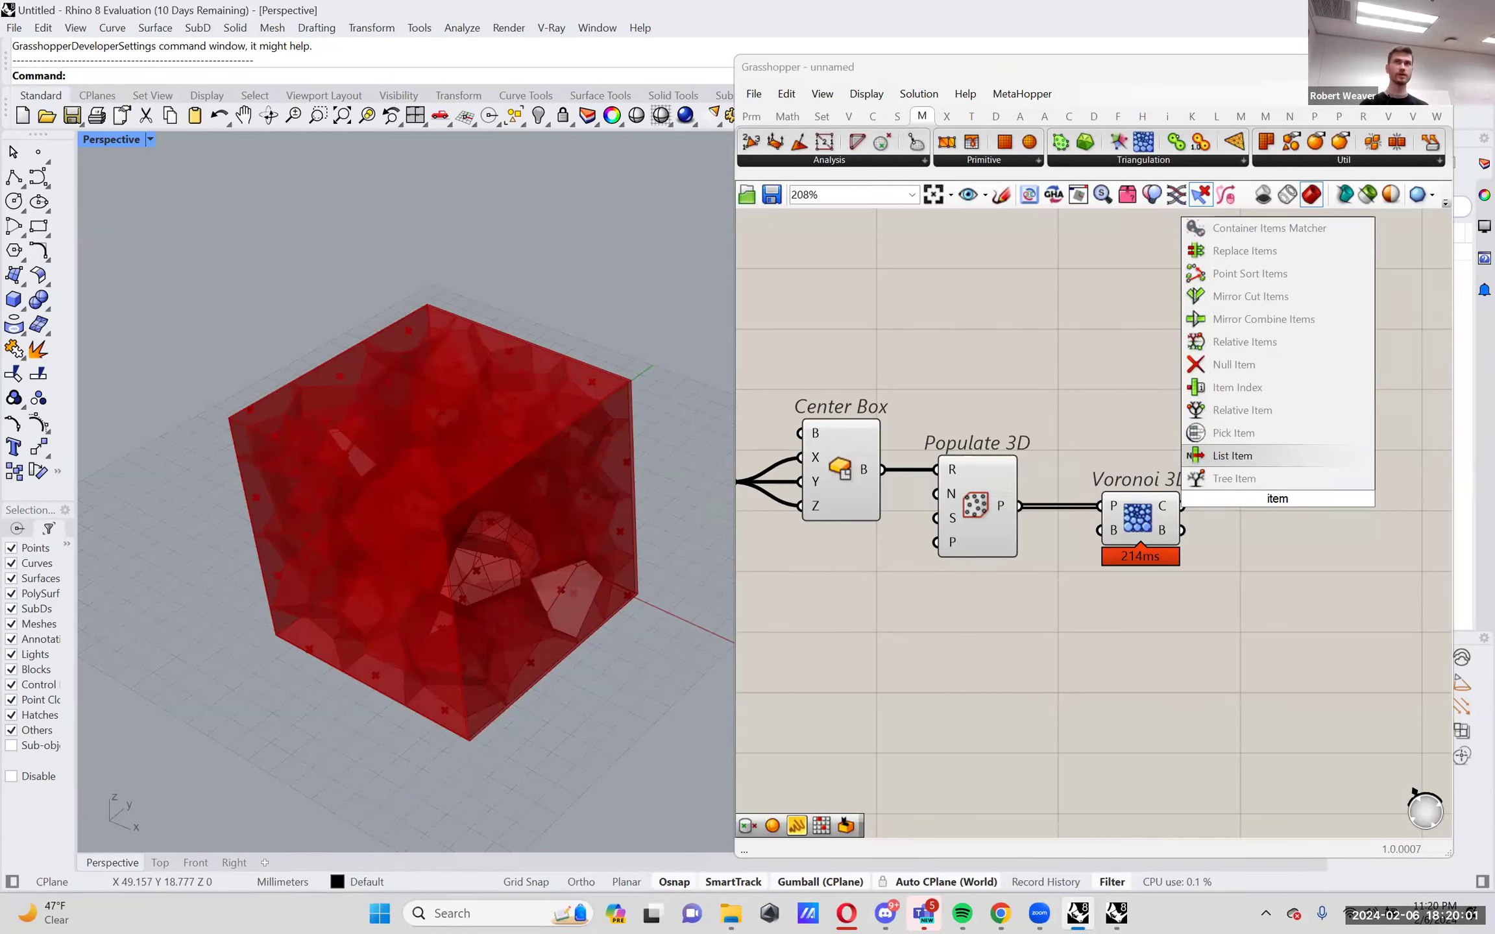
key("Return")
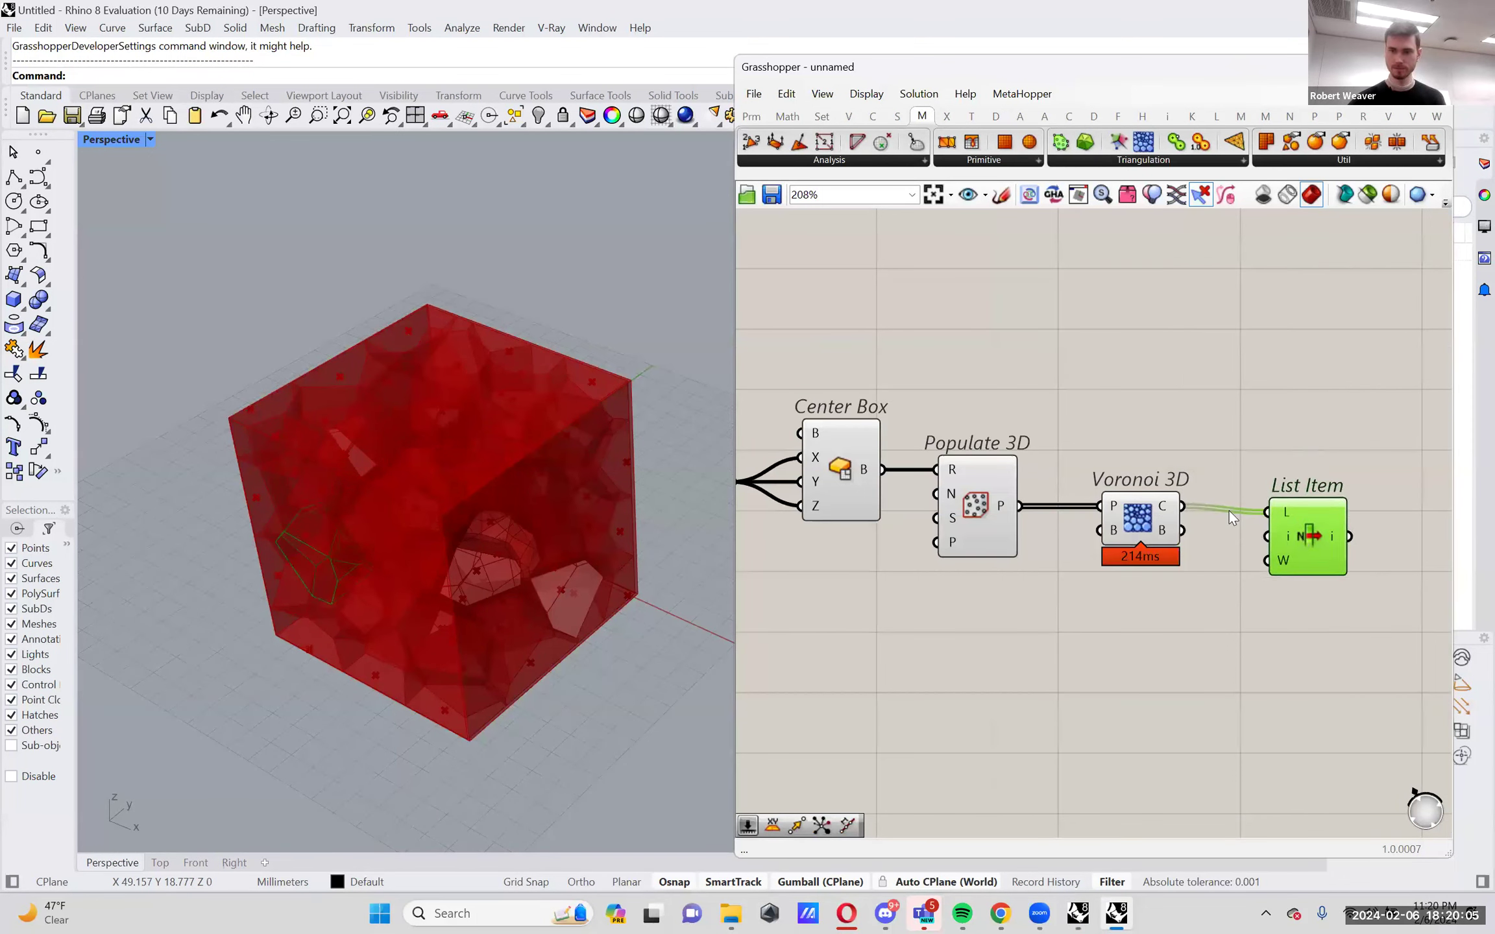
mouse_move(1171, 506)
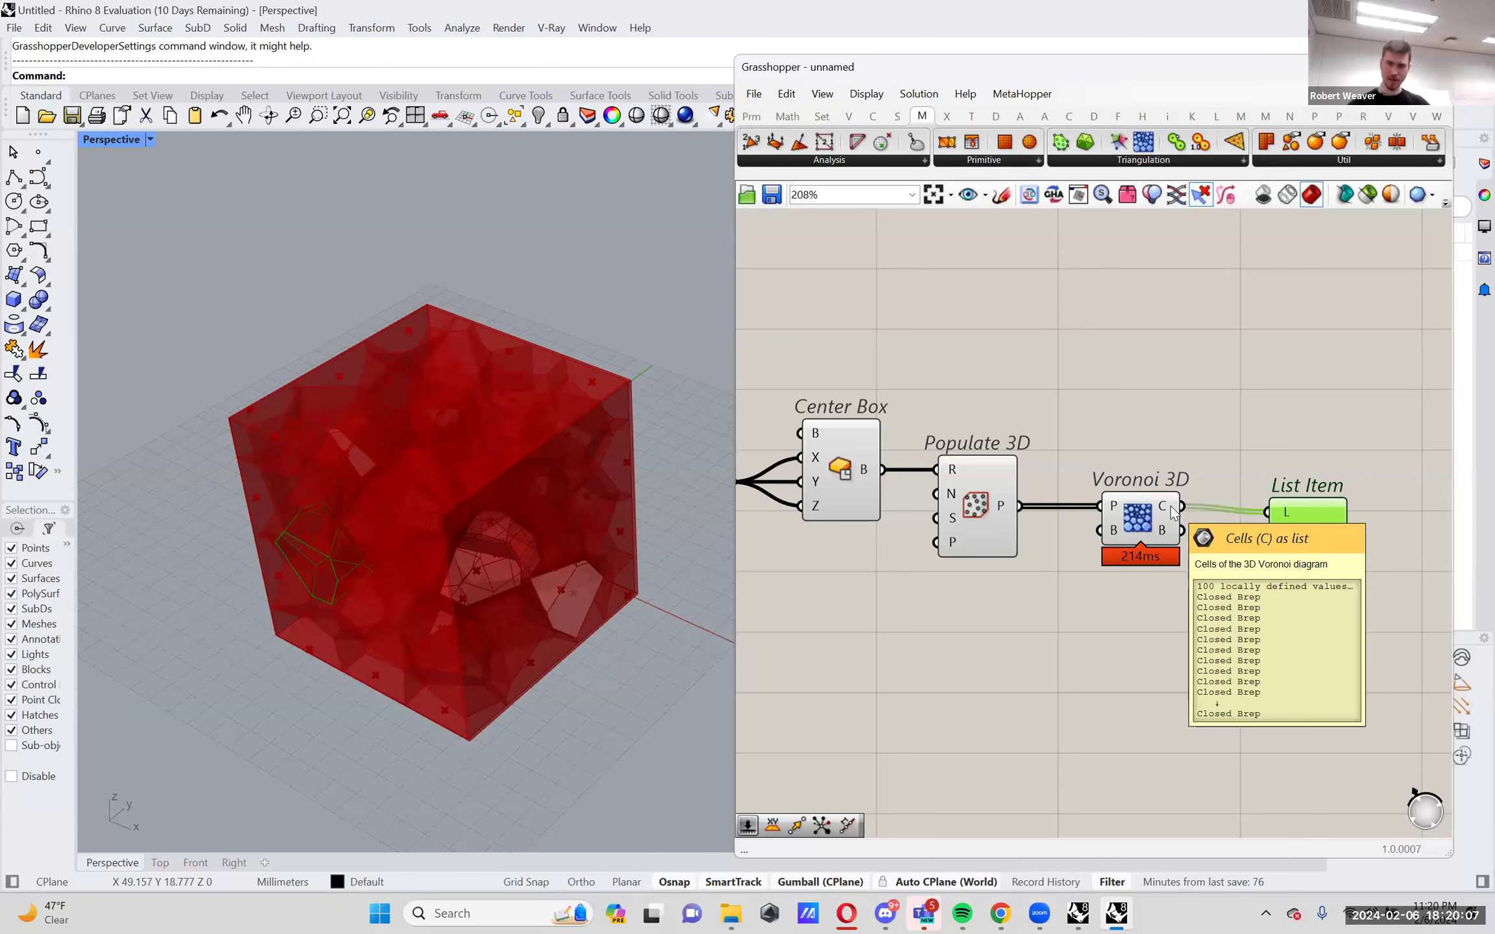
left_click_drag(1322, 523, 1314, 519)
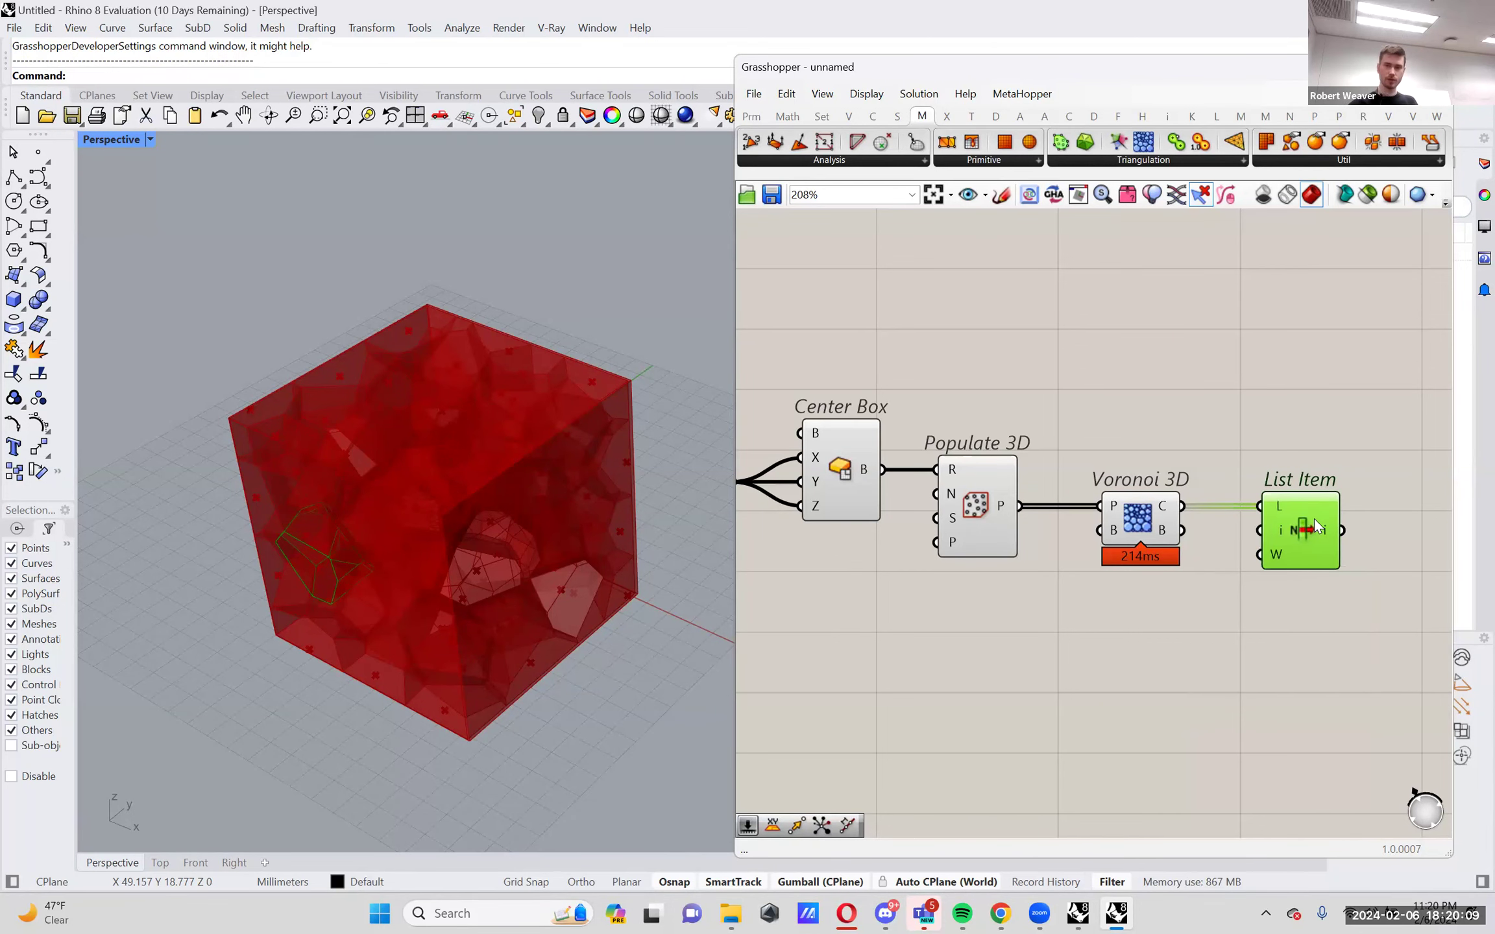
Turn off the preview of Center Box, Populate 3D and Voronoi 3D, and select List Item to isolate its cell.
right_click_drag(1180, 608, 1261, 628)
left_click_drag(1261, 628, 829, 360)
right_click(840, 356)
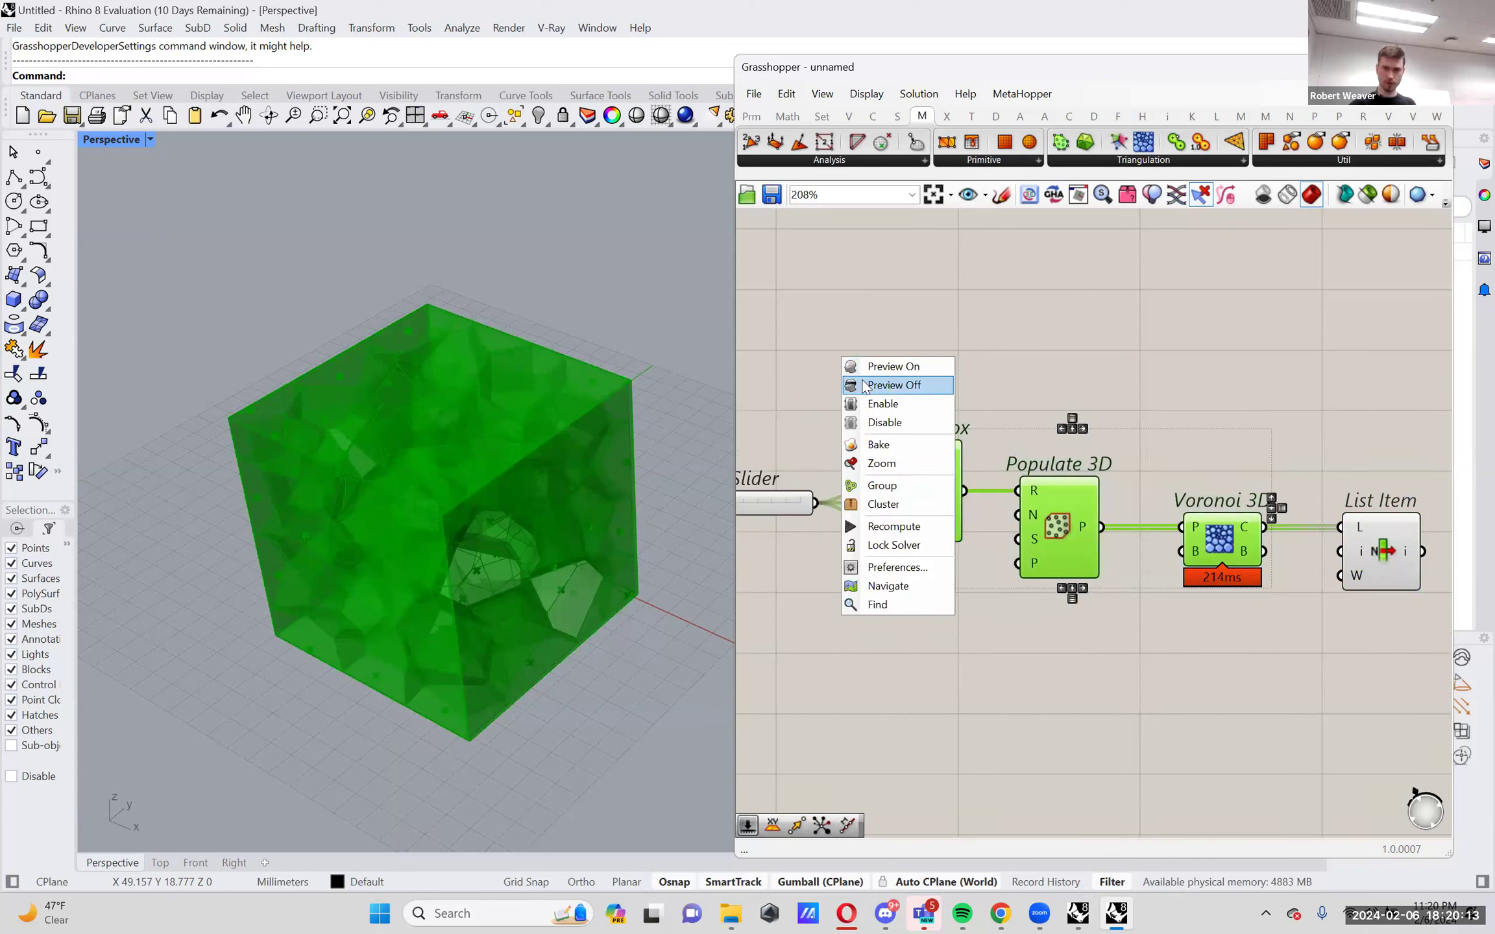
left_click(864, 386)
left_click(1374, 552)
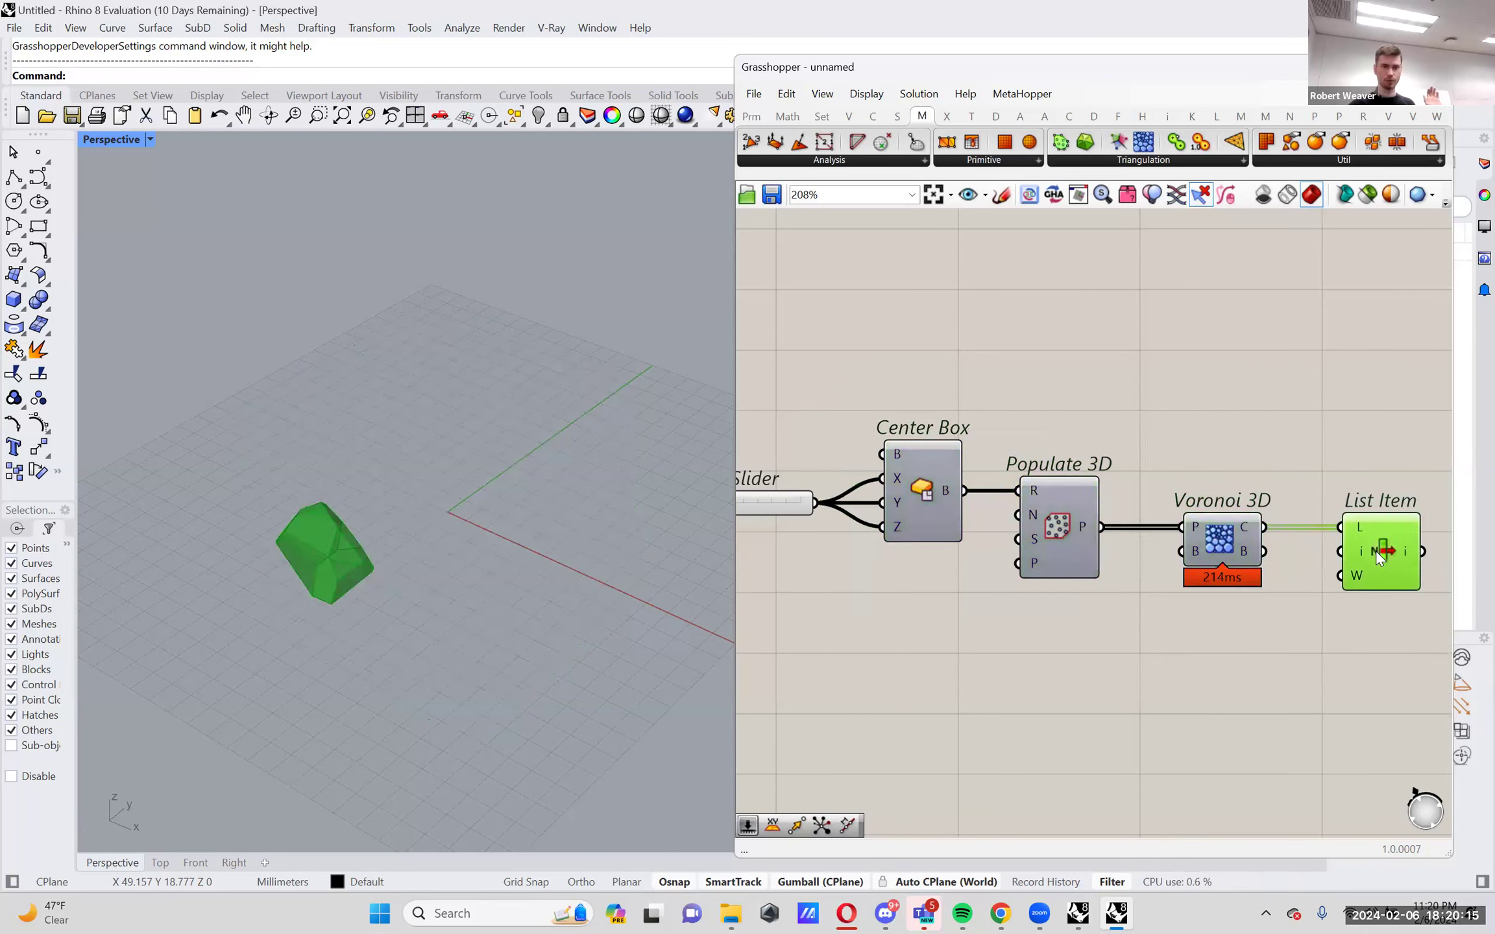
right_click_drag(1211, 669, 1176, 610)
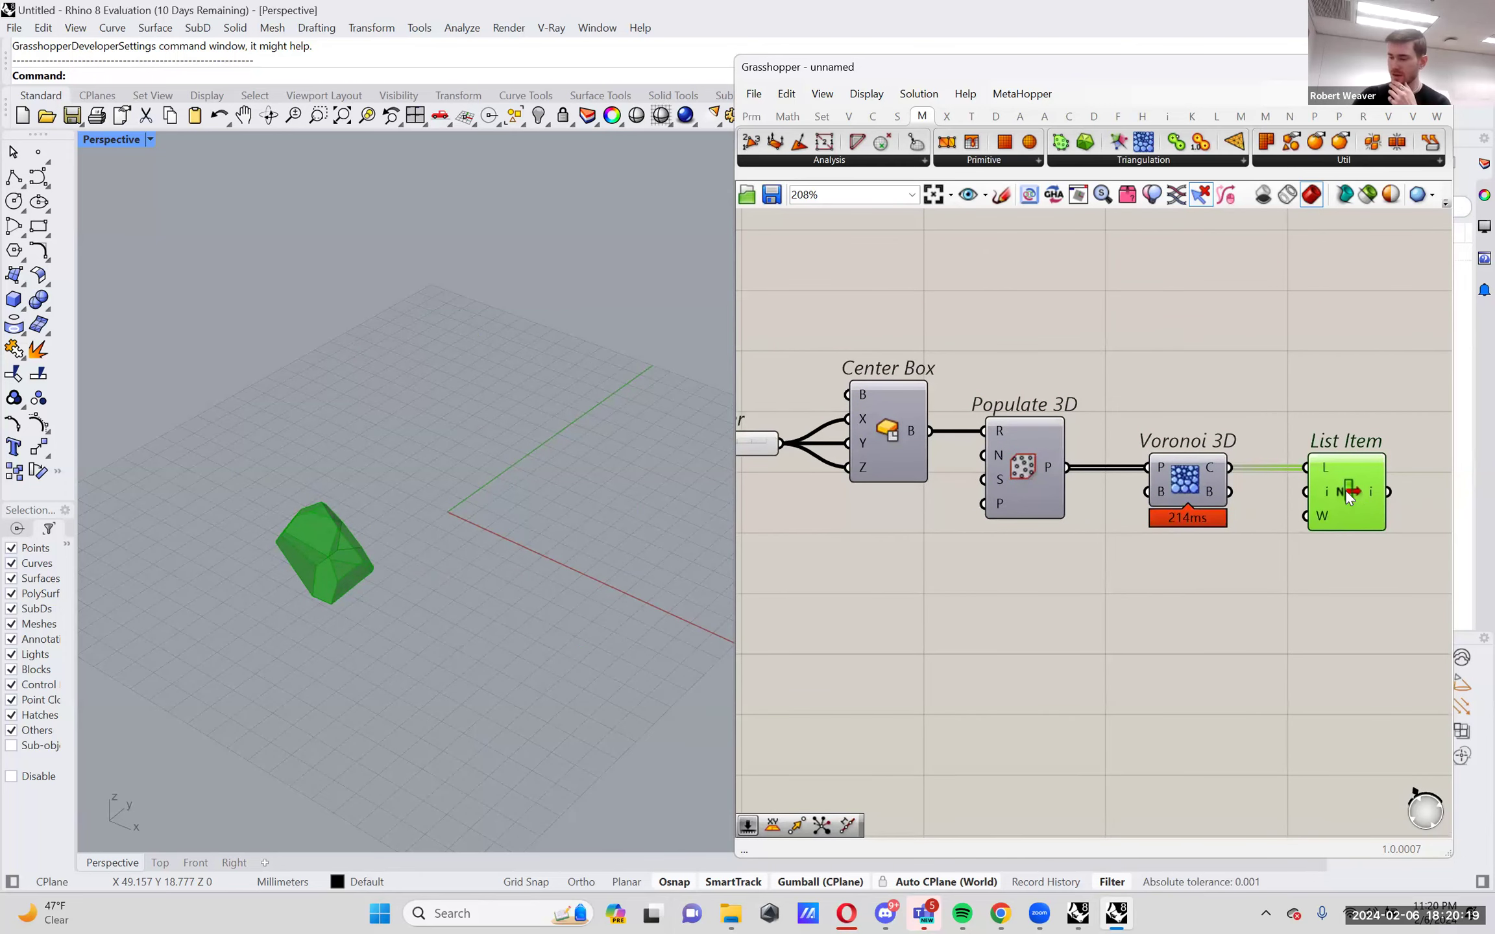
Move List Item lower, add a Number Slider connected to its index input, and set the slider to 21.
left_click_drag(1345, 489, 1352, 572)
left_click(1143, 602)
double_click(1144, 603)
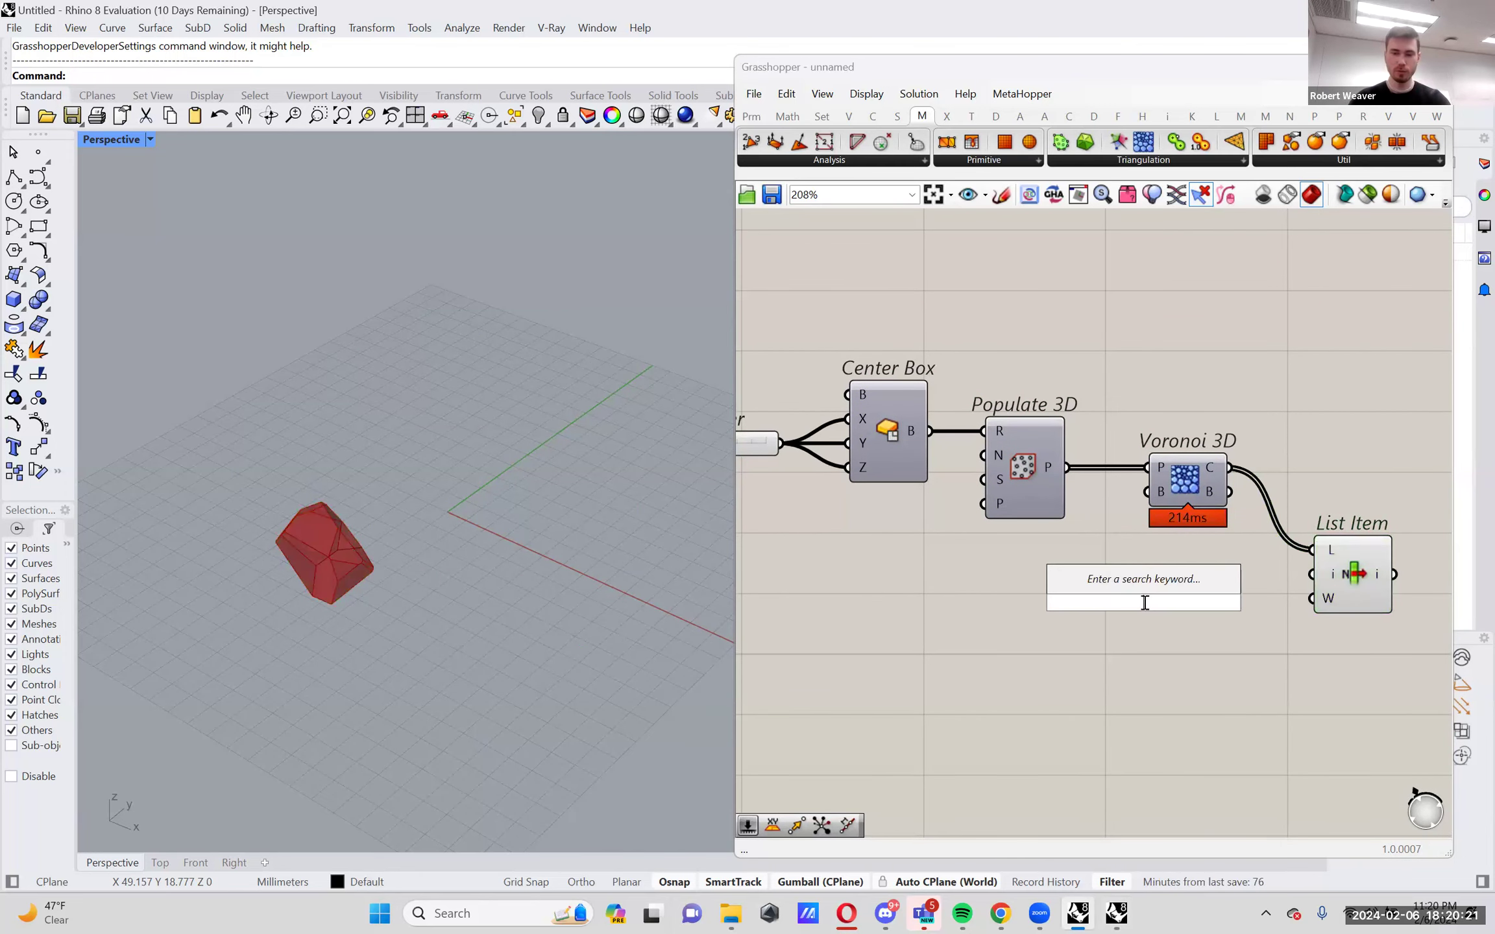
type("slider")
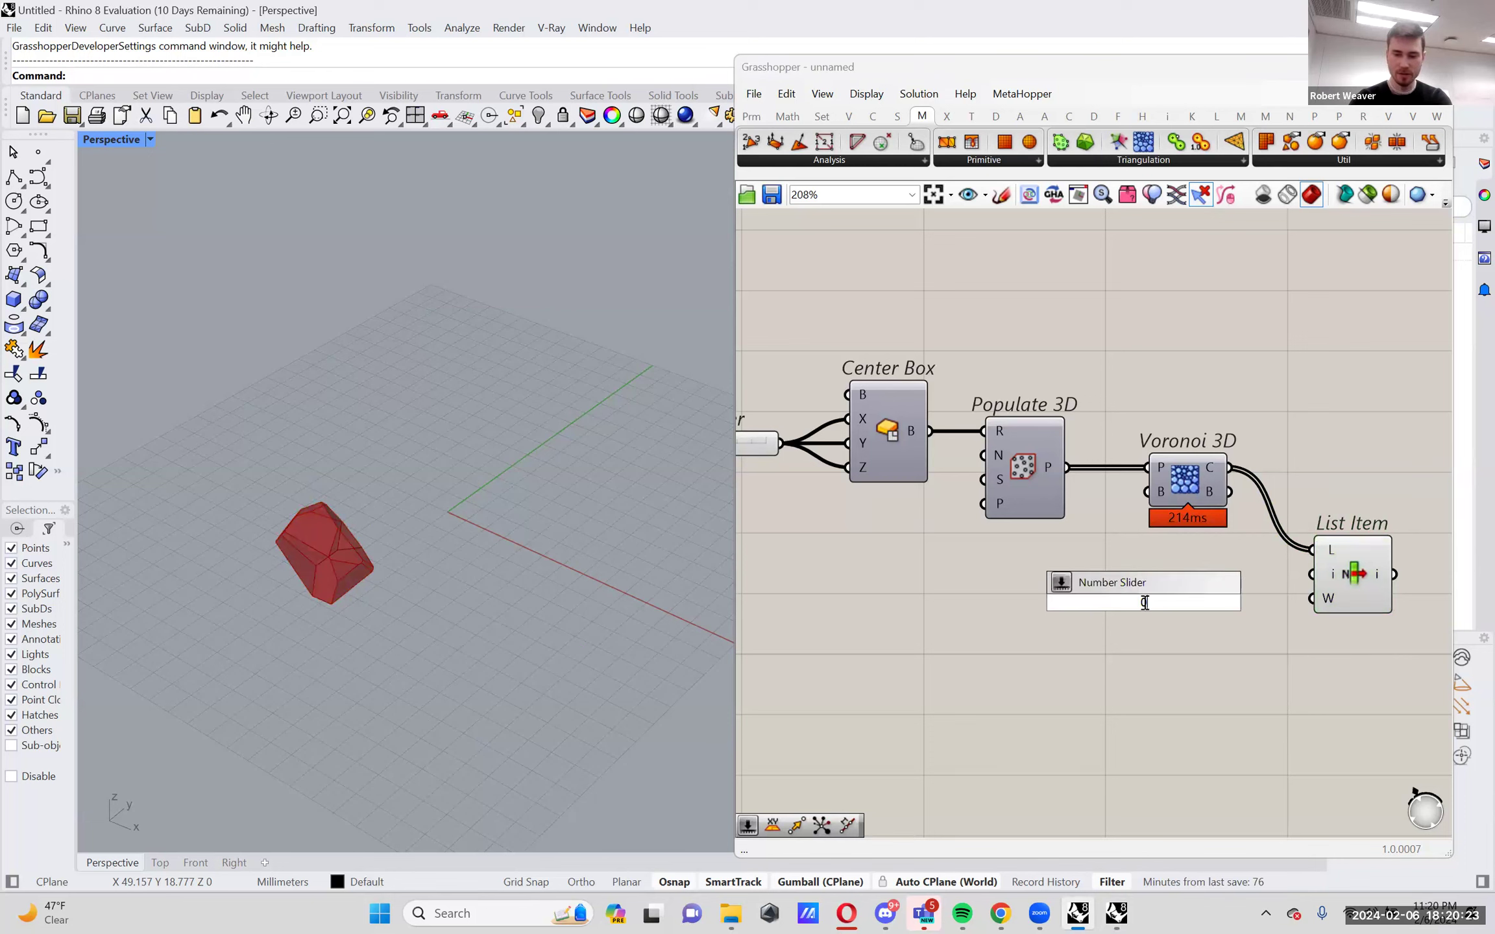
key("Return")
left_click_drag(1242, 603, 1312, 574)
right_click_drag(405, 580, 471, 591)
mouse_move(1105, 605)
left_mouse_down()
mouse_move(1235, 604)
mouse_move(1104, 601)
mouse_move(1130, 604)
left_mouse_up()
scroll(200, 483, "up", 3)
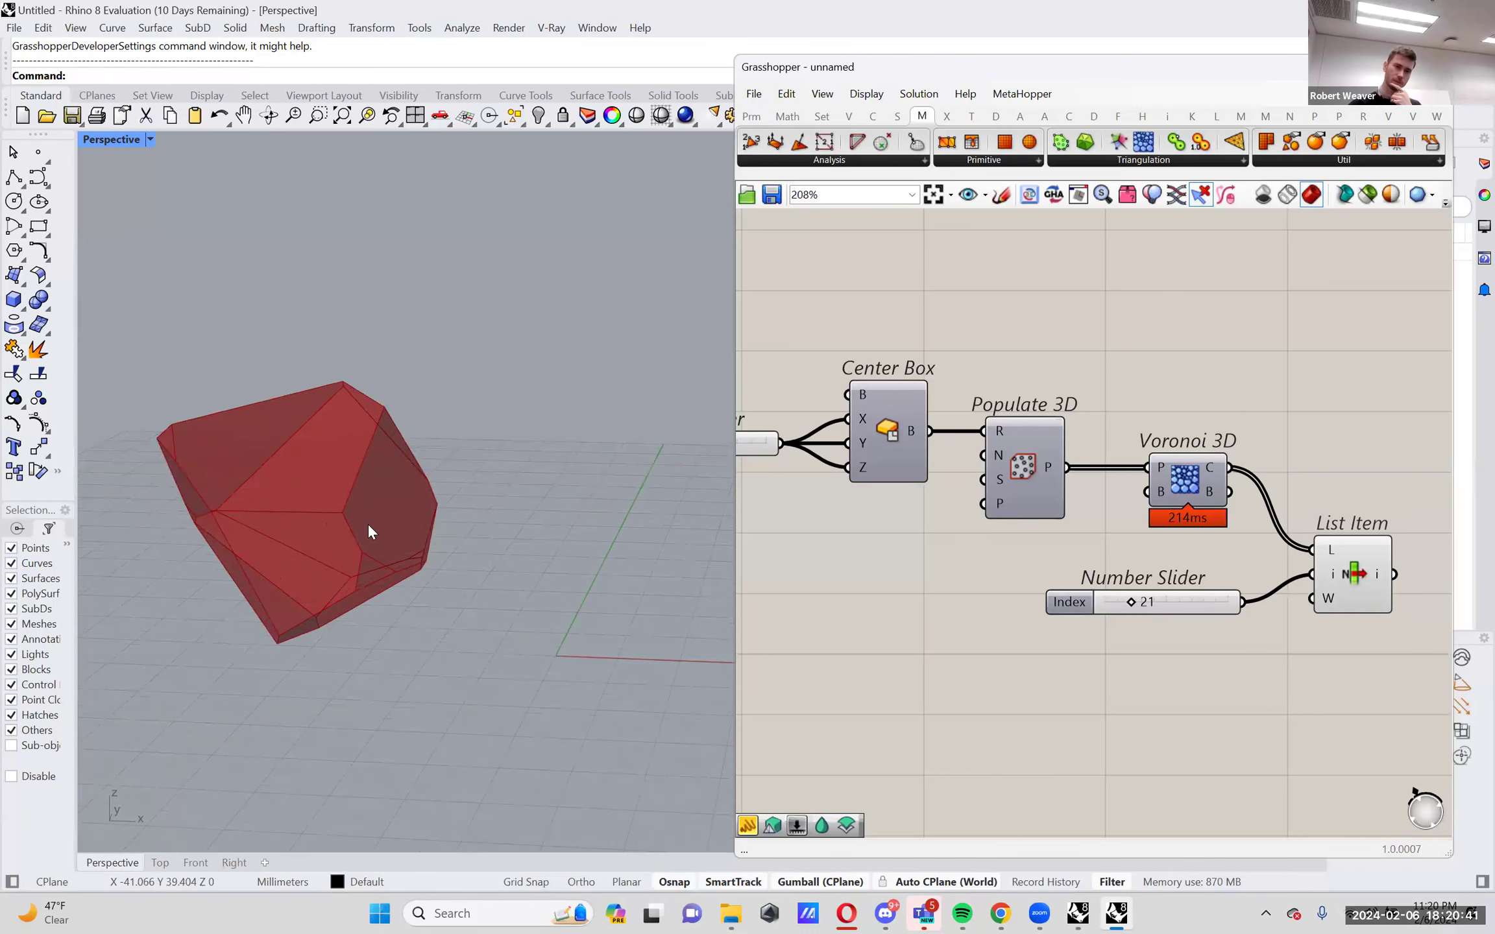
Turn on the Populate 3D preview and examine its points around the single Voronoi cell.
right_click(1019, 493)
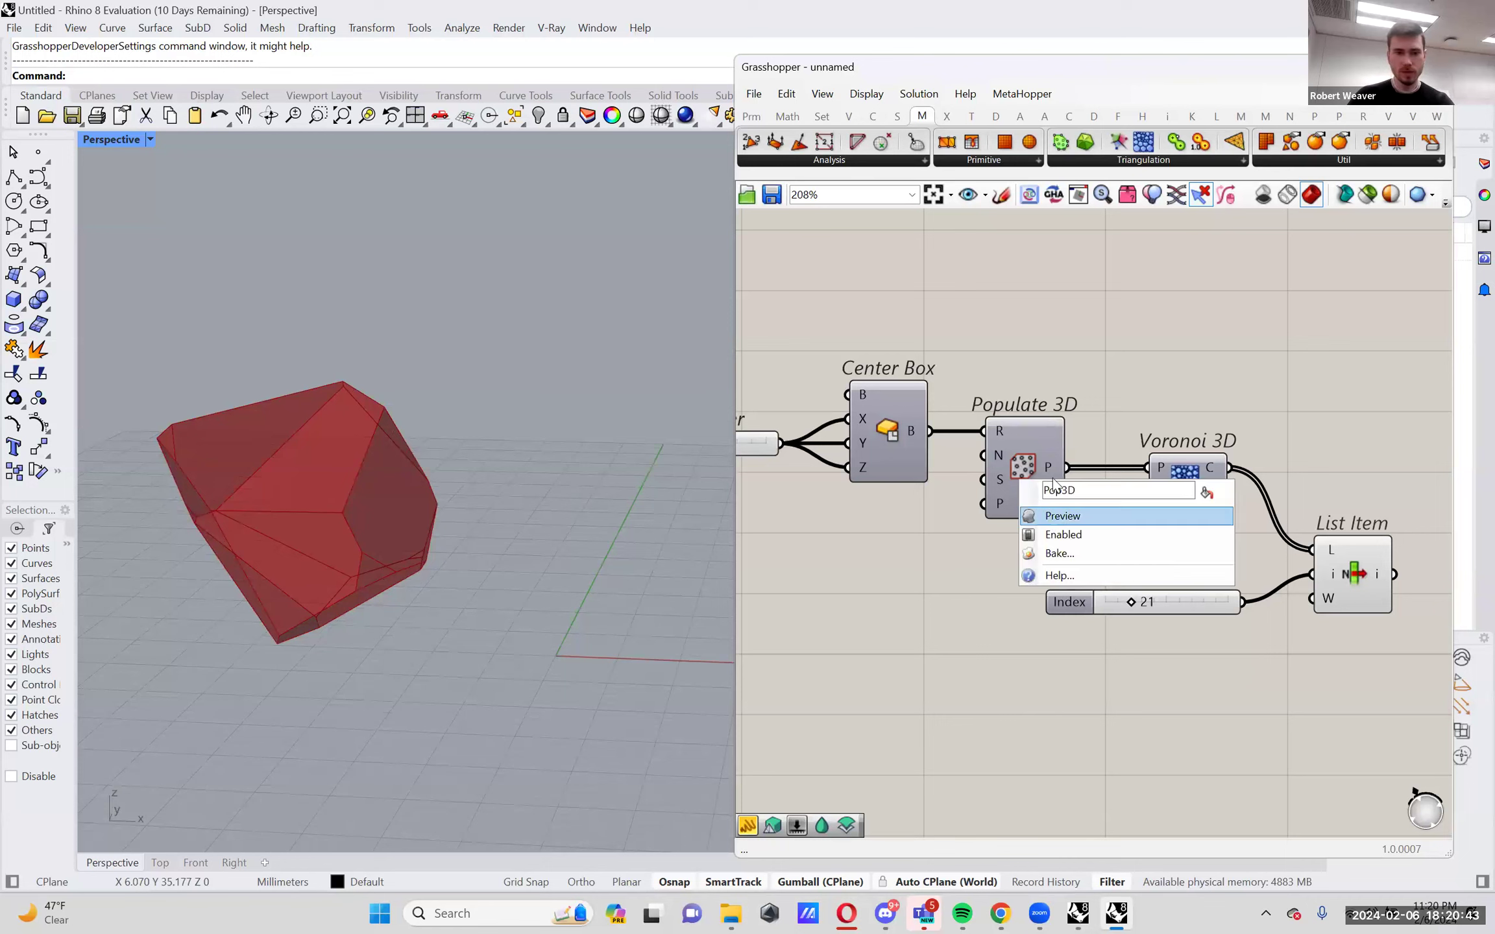
left_click(1042, 517)
left_click(1025, 479)
right_click_drag(333, 517, 411, 454)
right_click_drag(375, 378, 489, 527)
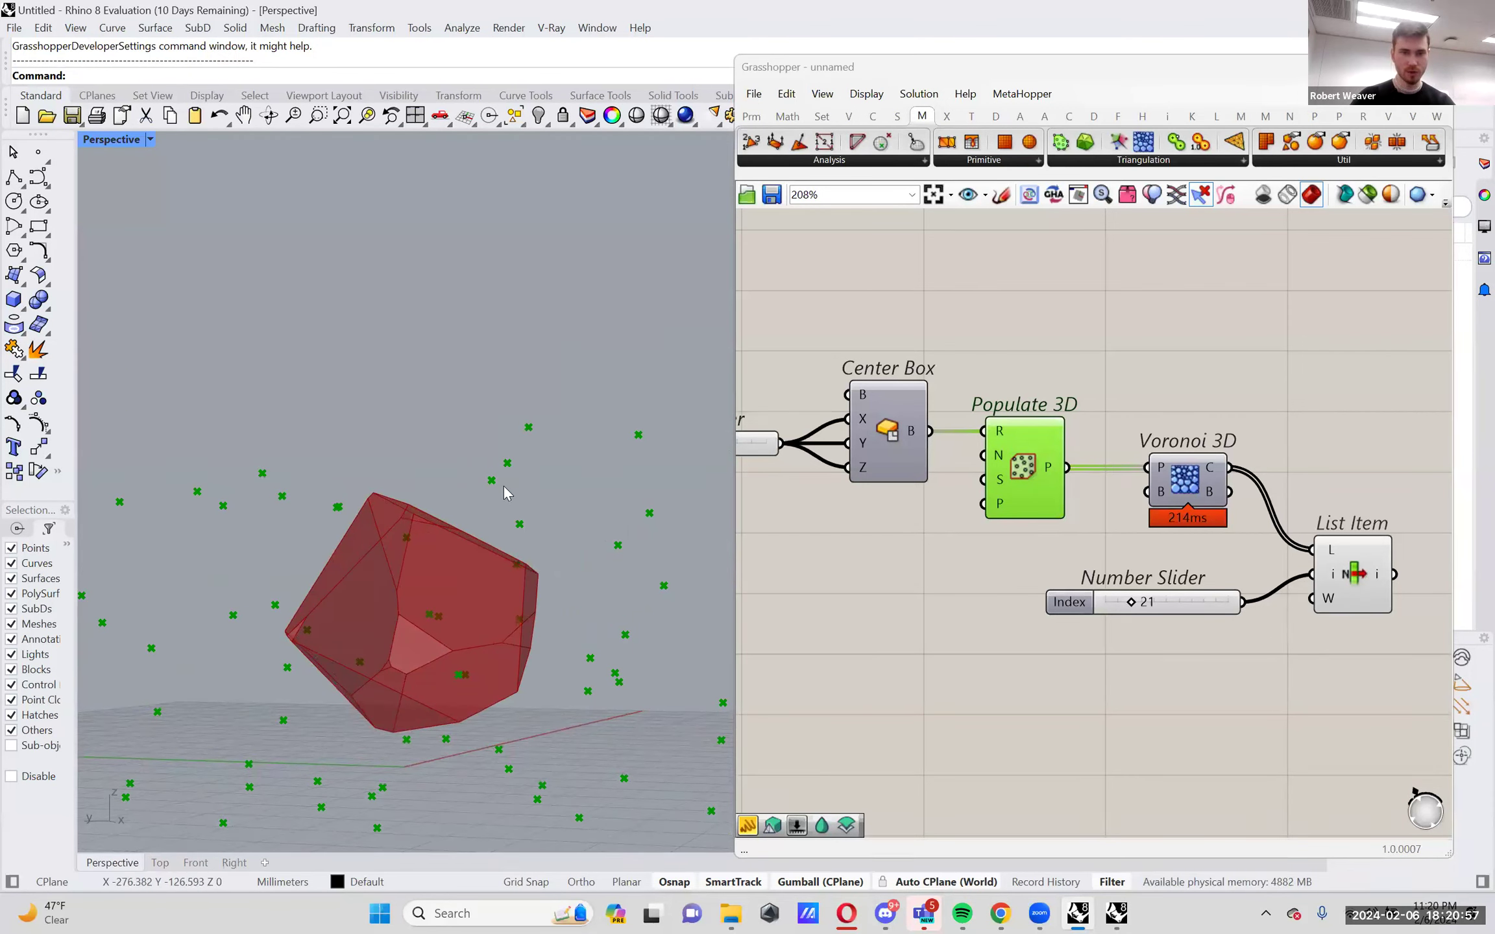
right_click_drag(262, 488, 369, 656)
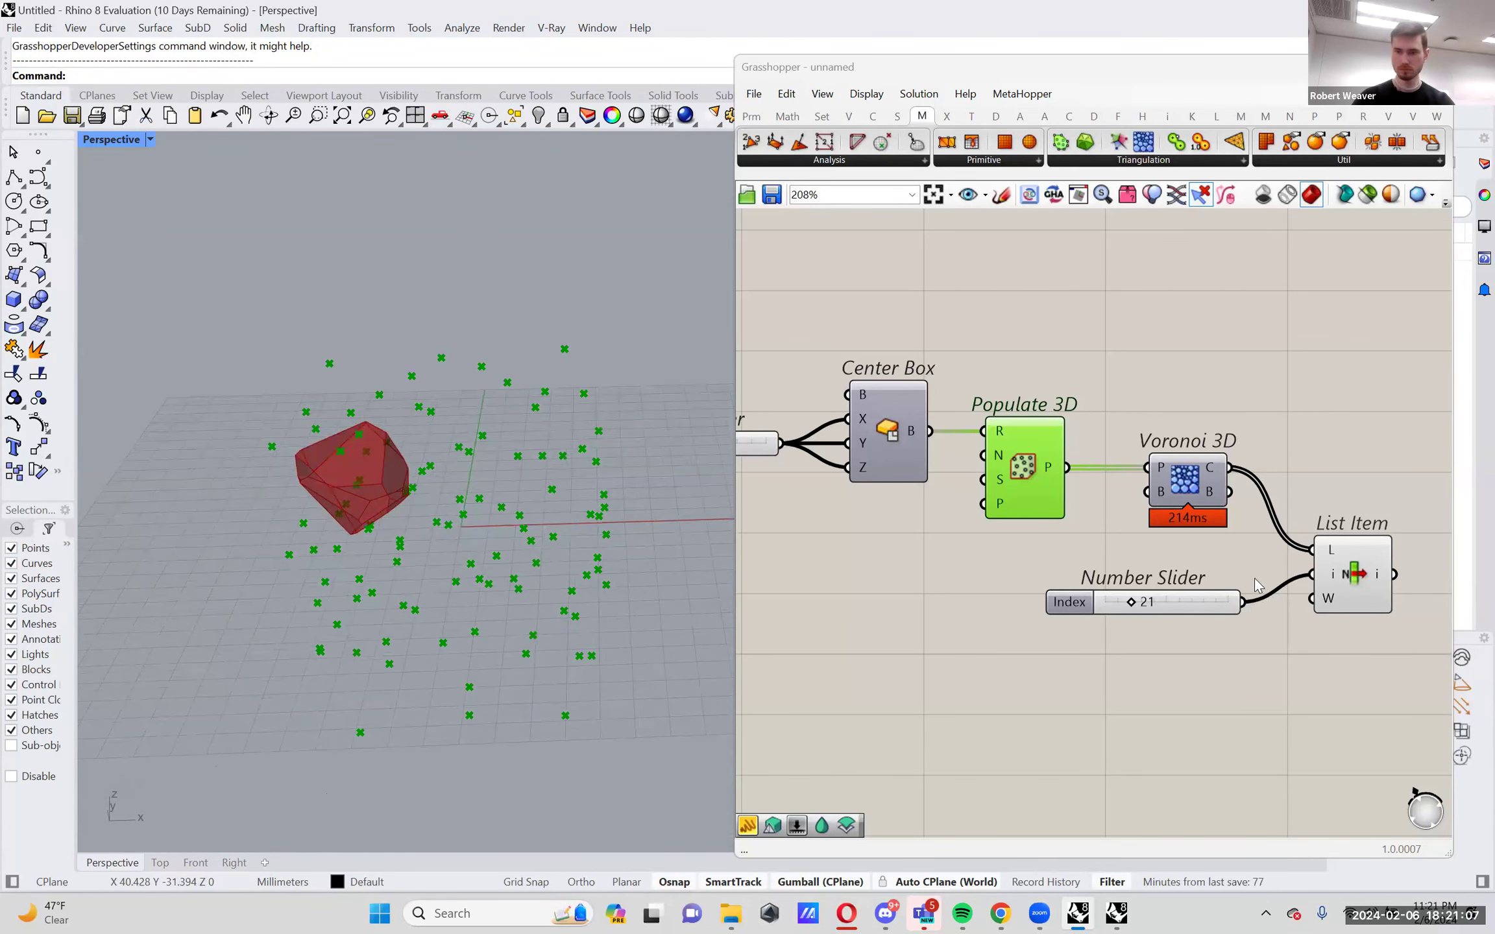
Turn off the previews of Populate 3D and List Item, and shift List Item slightly lower on the canvas.
right_click_drag(1249, 600, 1189, 624)
right_click(949, 505)
left_click(992, 541)
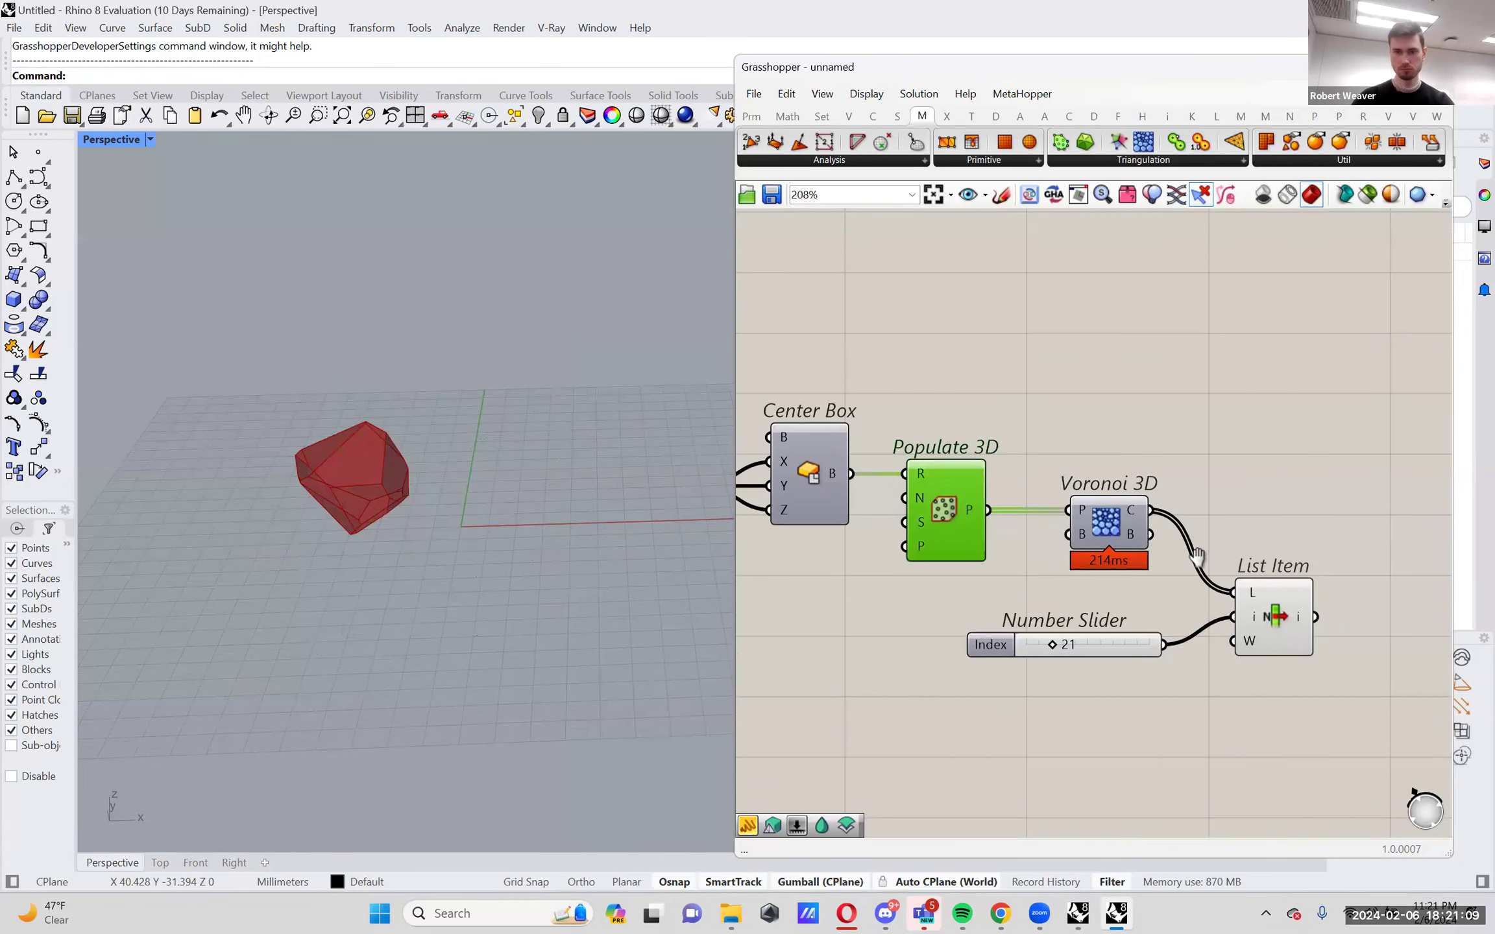
right_click_drag(1214, 551, 1174, 563)
right_click(1241, 614)
left_click(1256, 651)
left_click_drag(1245, 613, 1225, 639)
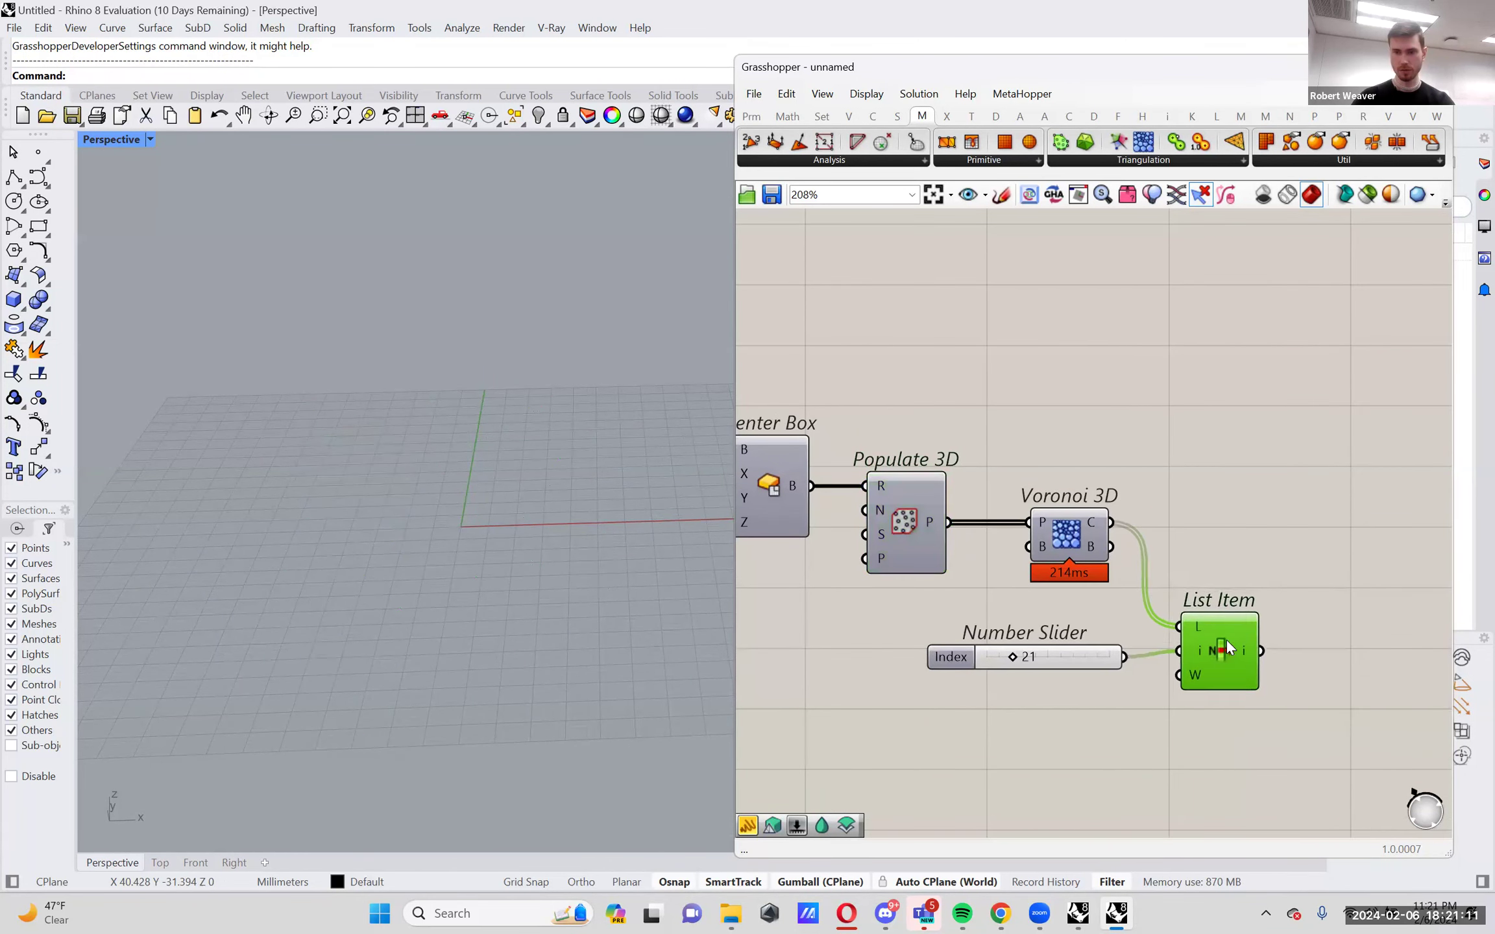
Turn on the Voronoi 3D preview and shift the component slightly closer to Populate 3D.
right_click(1074, 527)
left_click(1112, 567)
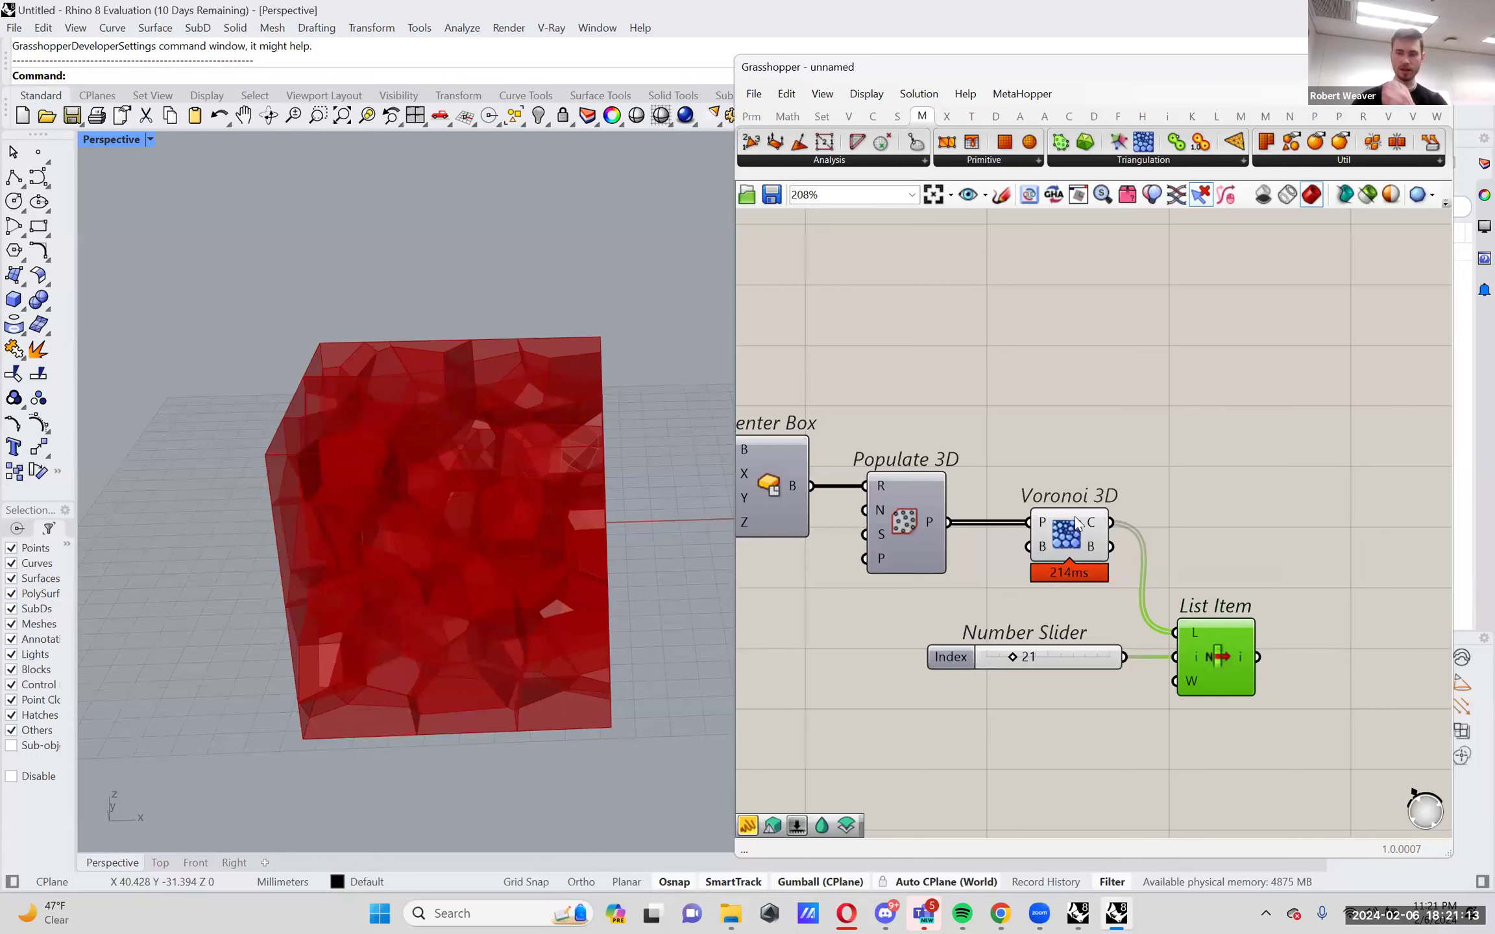
left_click_drag(1075, 519, 1063, 515)
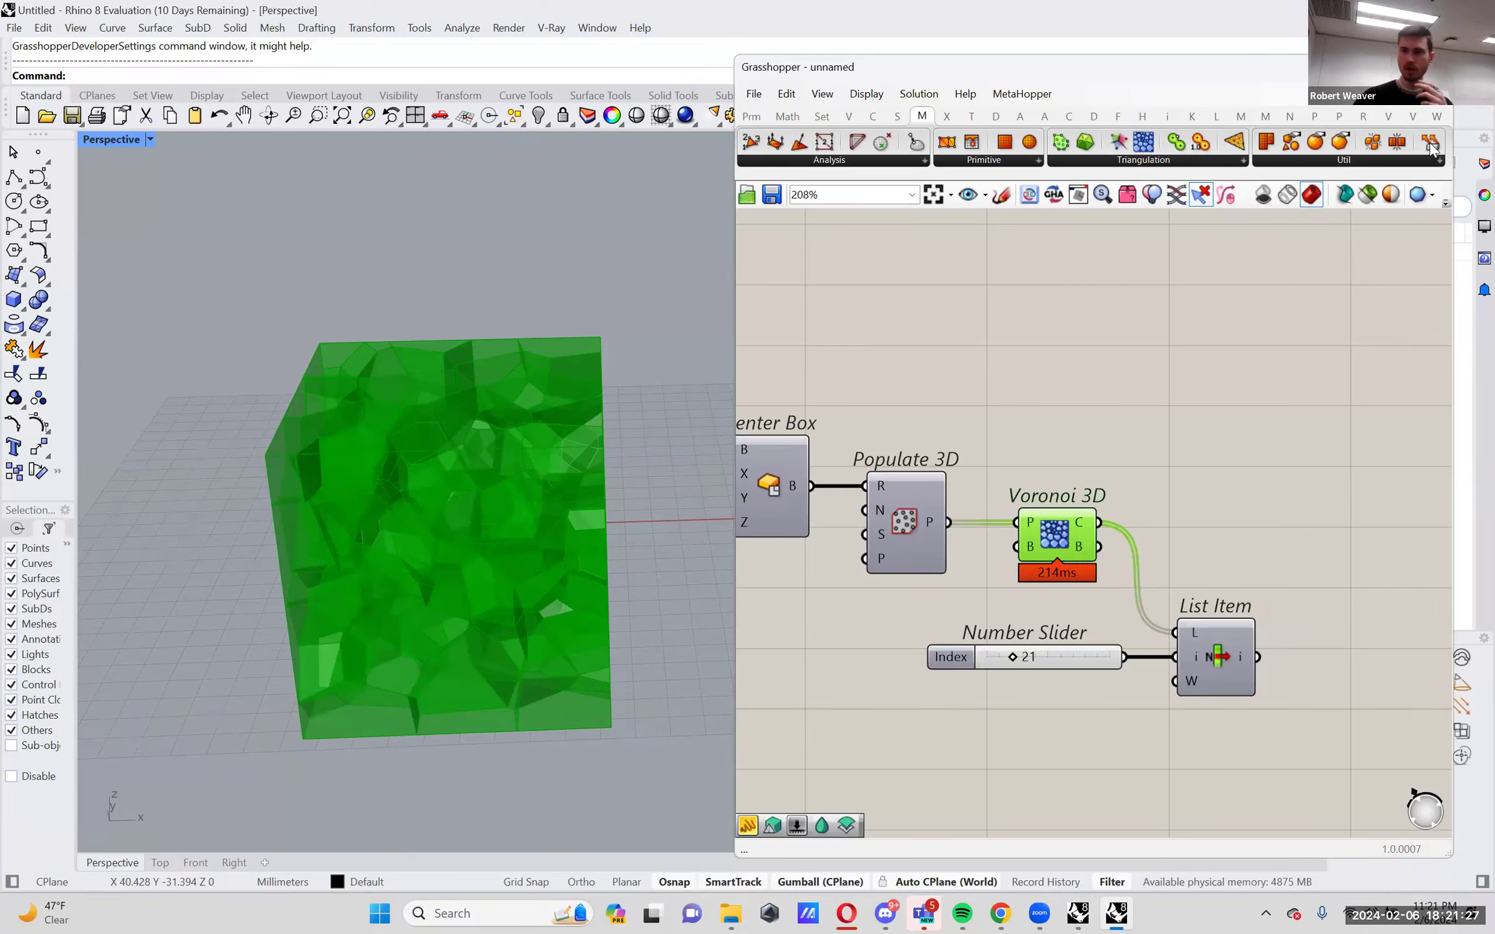
Switch to the VoronoiDualAttractorPoints2023 definition and turn off the preview of its Custom Preview component.
left_click(1411, 94)
left_click(1404, 282)
scroll(1301, 518, "down", 4)
scroll(1378, 453, "up", 4)
right_click(1278, 465)
left_click(1299, 501)
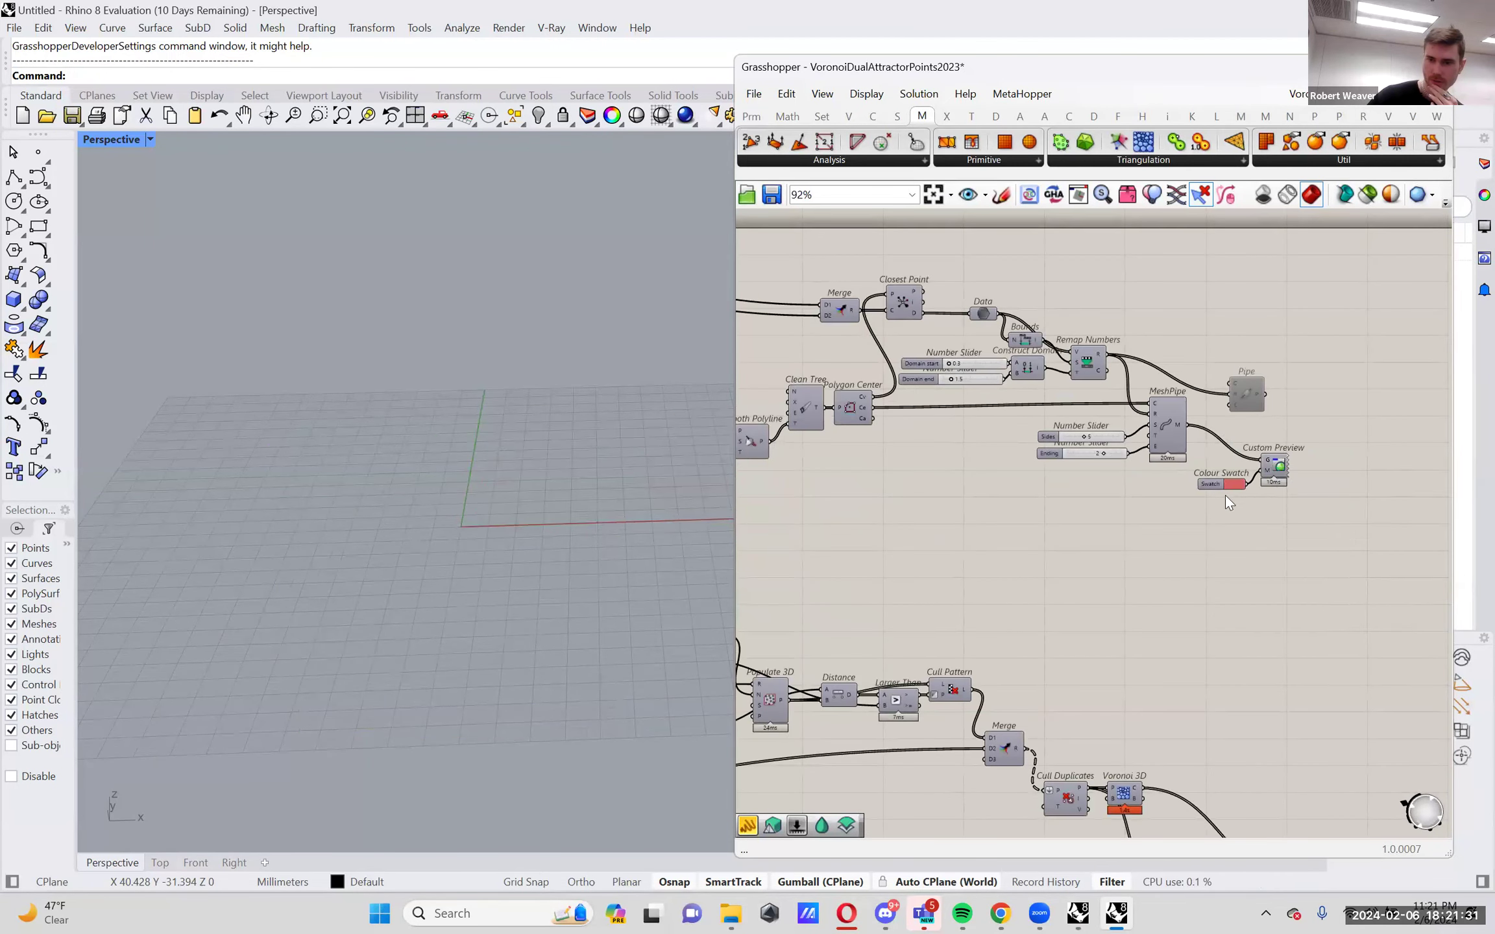
Turn on the preview of the Scale component before Brep Edges and examine the scaled cells from several angles.
scroll(1233, 492, "down", 4)
scroll(1355, 661, "up", 2)
scroll(1357, 663, "up", 4)
right_click_drag(1357, 663, 1293, 628)
scroll(1293, 628, "up", 1)
right_click(1320, 618)
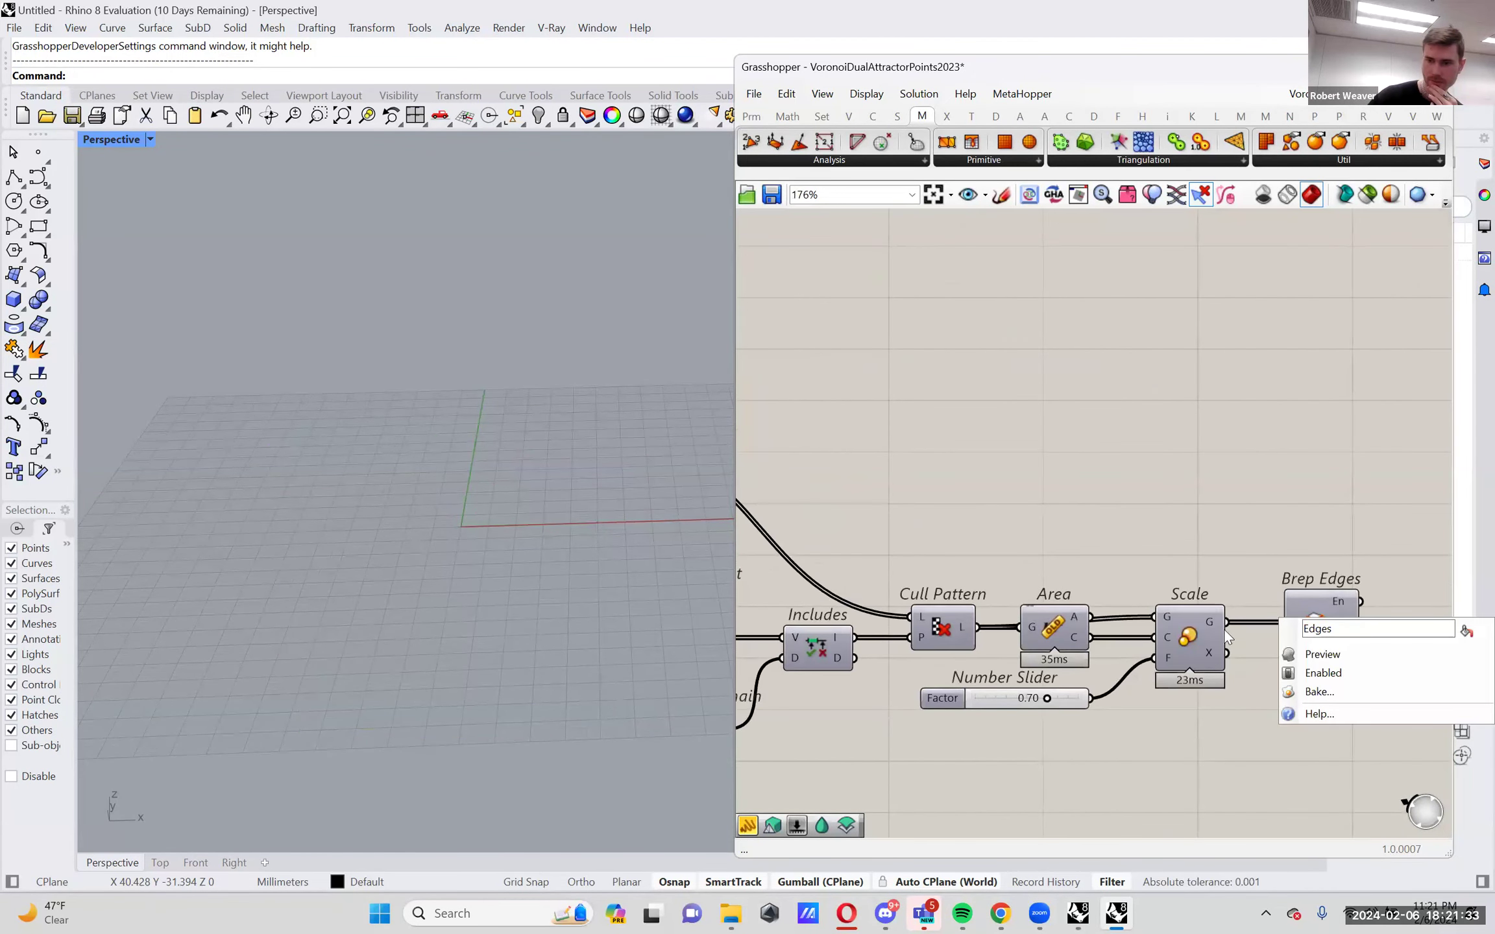
right_click_drag(1192, 635, 1244, 627)
right_click(1244, 631)
left_click(1279, 664)
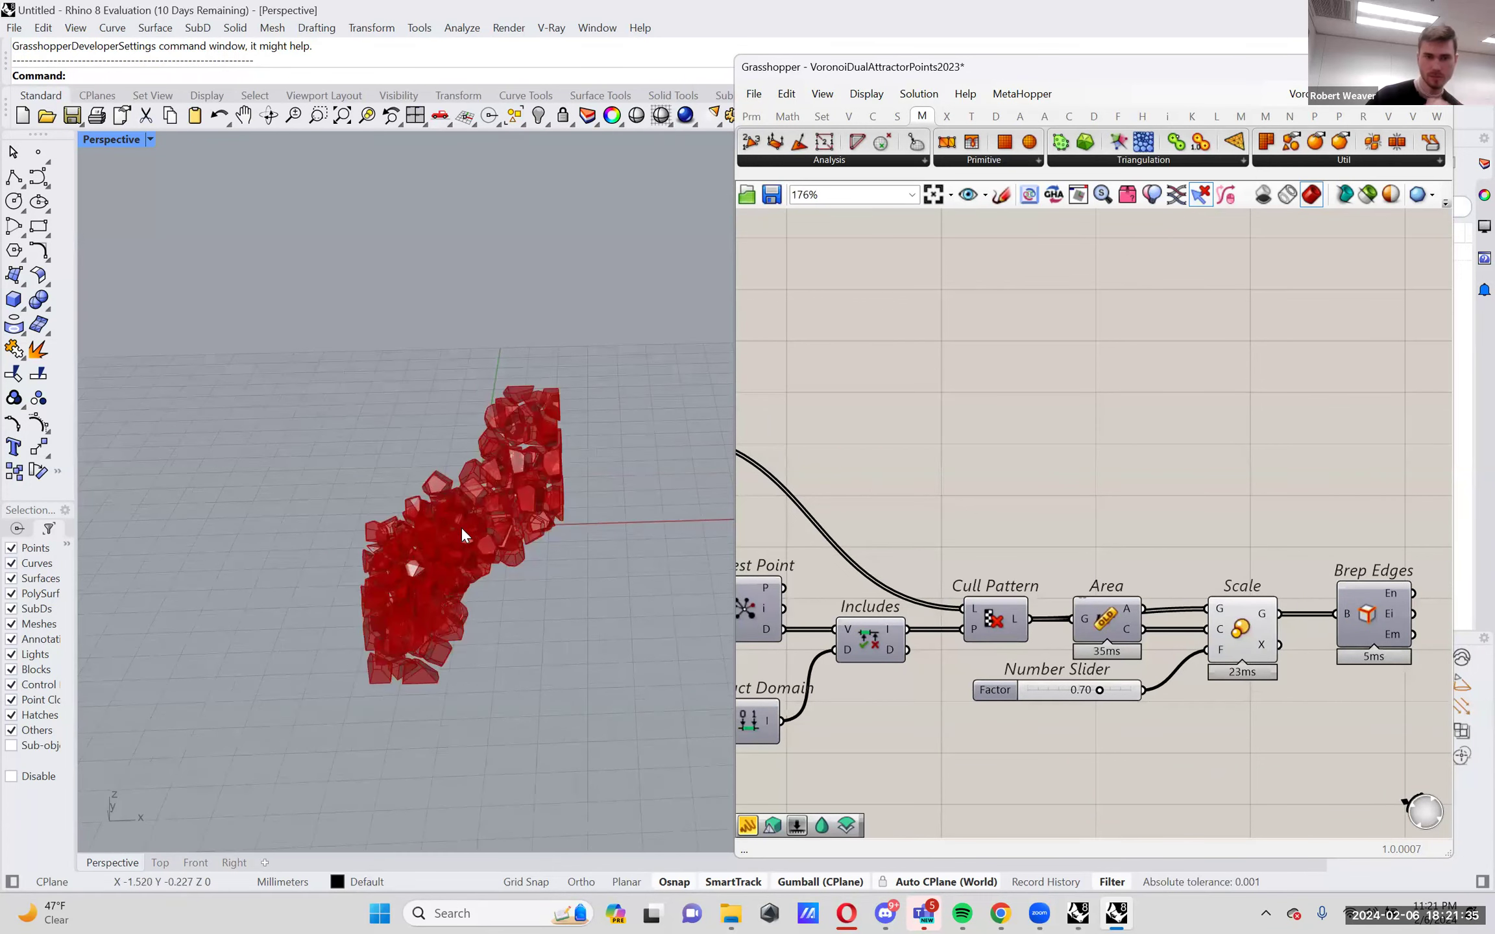
right_click_drag(444, 557, 499, 534)
scroll(499, 534, "down", 5)
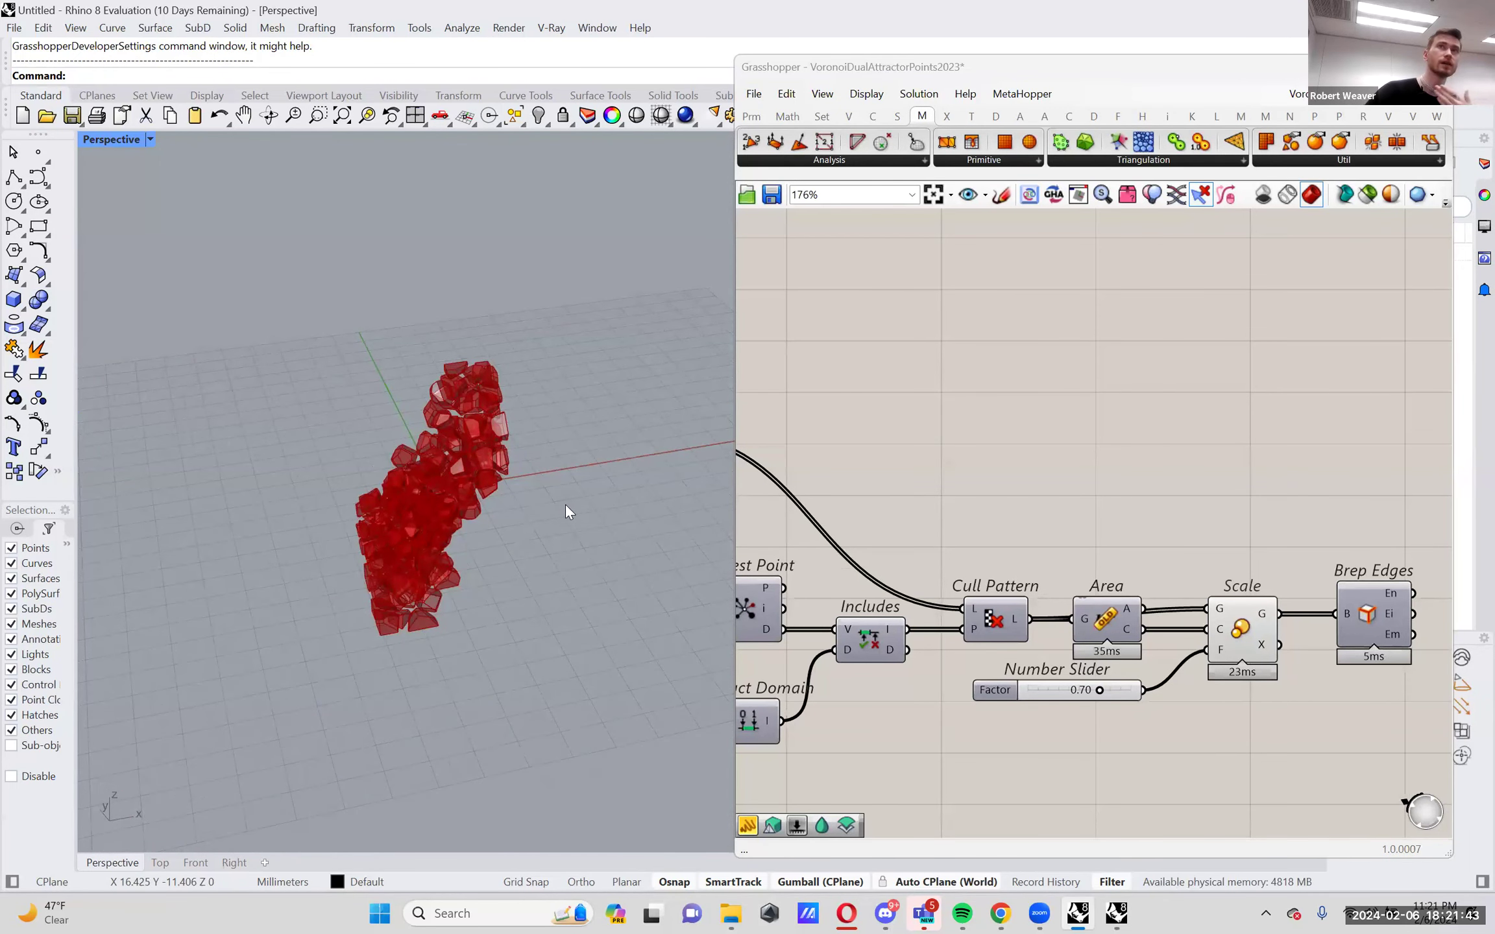
right_click_drag(565, 505, 623, 494)
Select the Curve parameter feeding Divide Curve and turn off the preview of the Scale component.
right_click_drag(908, 584, 1090, 584)
scroll(907, 636, "down", 1)
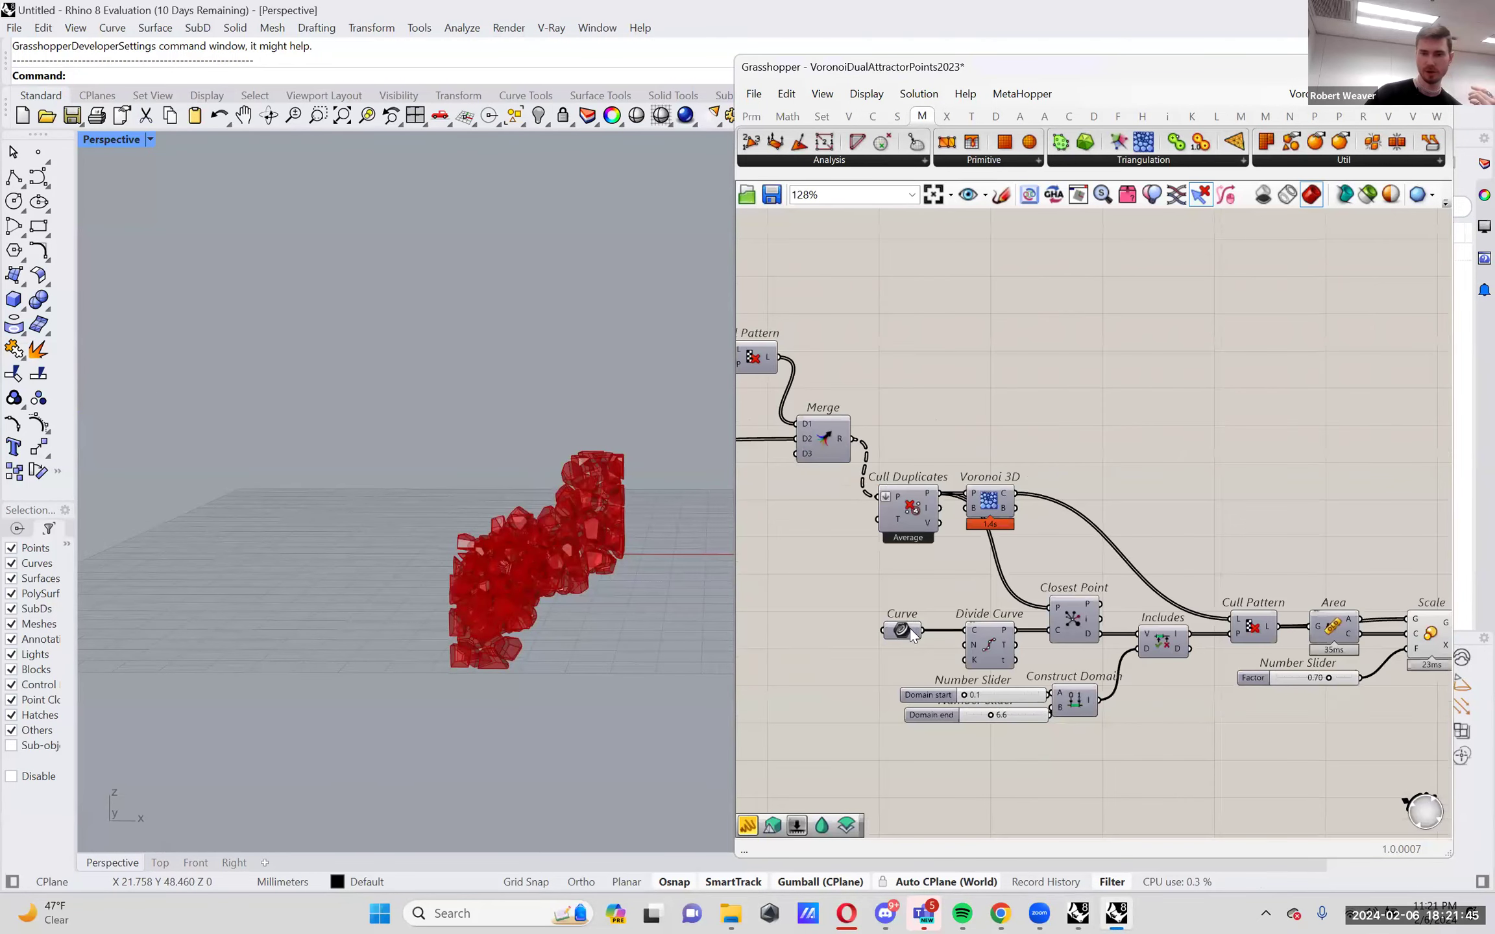
scroll(906, 636, "up", 3)
right_click(906, 636)
left_click(904, 637)
scroll(905, 635, "down", 3)
right_click_drag(908, 636, 564, 626)
right_click(1221, 627)
left_click(1236, 662)
Turn on the preview of the Voronoi 3D component after Cull Duplicates and examine the full block of cells.
right_click_drag(350, 511, 1187, 559)
right_click(1208, 535)
left_click(1234, 567)
left_click(1208, 531)
scroll(333, 613, "up", 5)
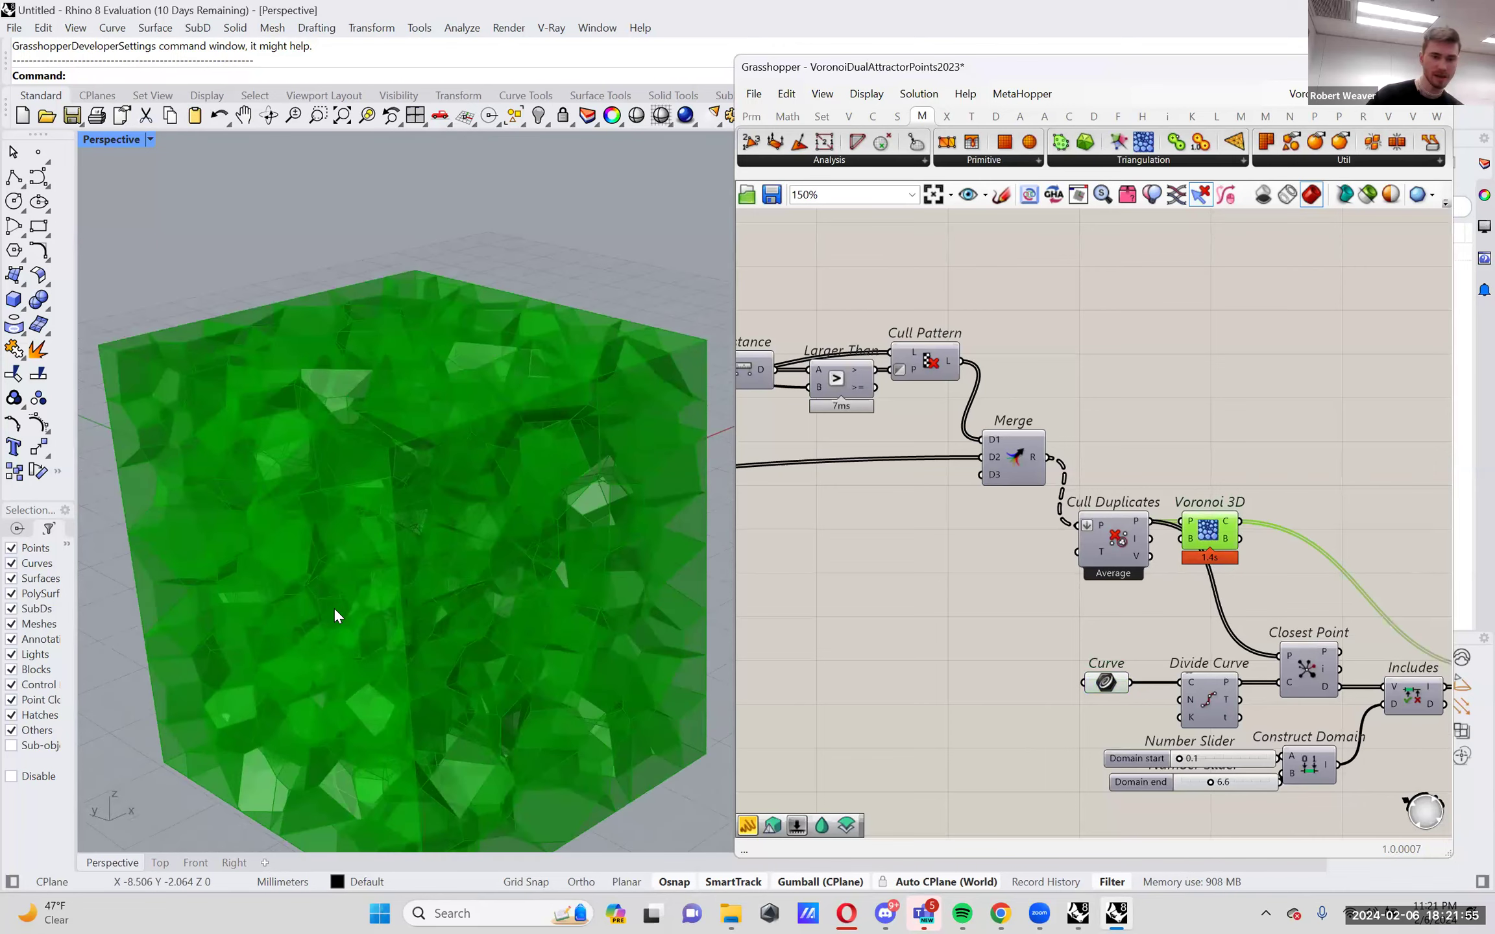
Turn off the Voronoi 3D preview and select the Curve parameter to examine the guide curve alone.
right_click(1204, 532)
left_click(1232, 564)
scroll(961, 605, "down", 2)
left_click(931, 634)
right_click_drag(934, 642, 877, 639)
scroll(1103, 616, "up", 2)
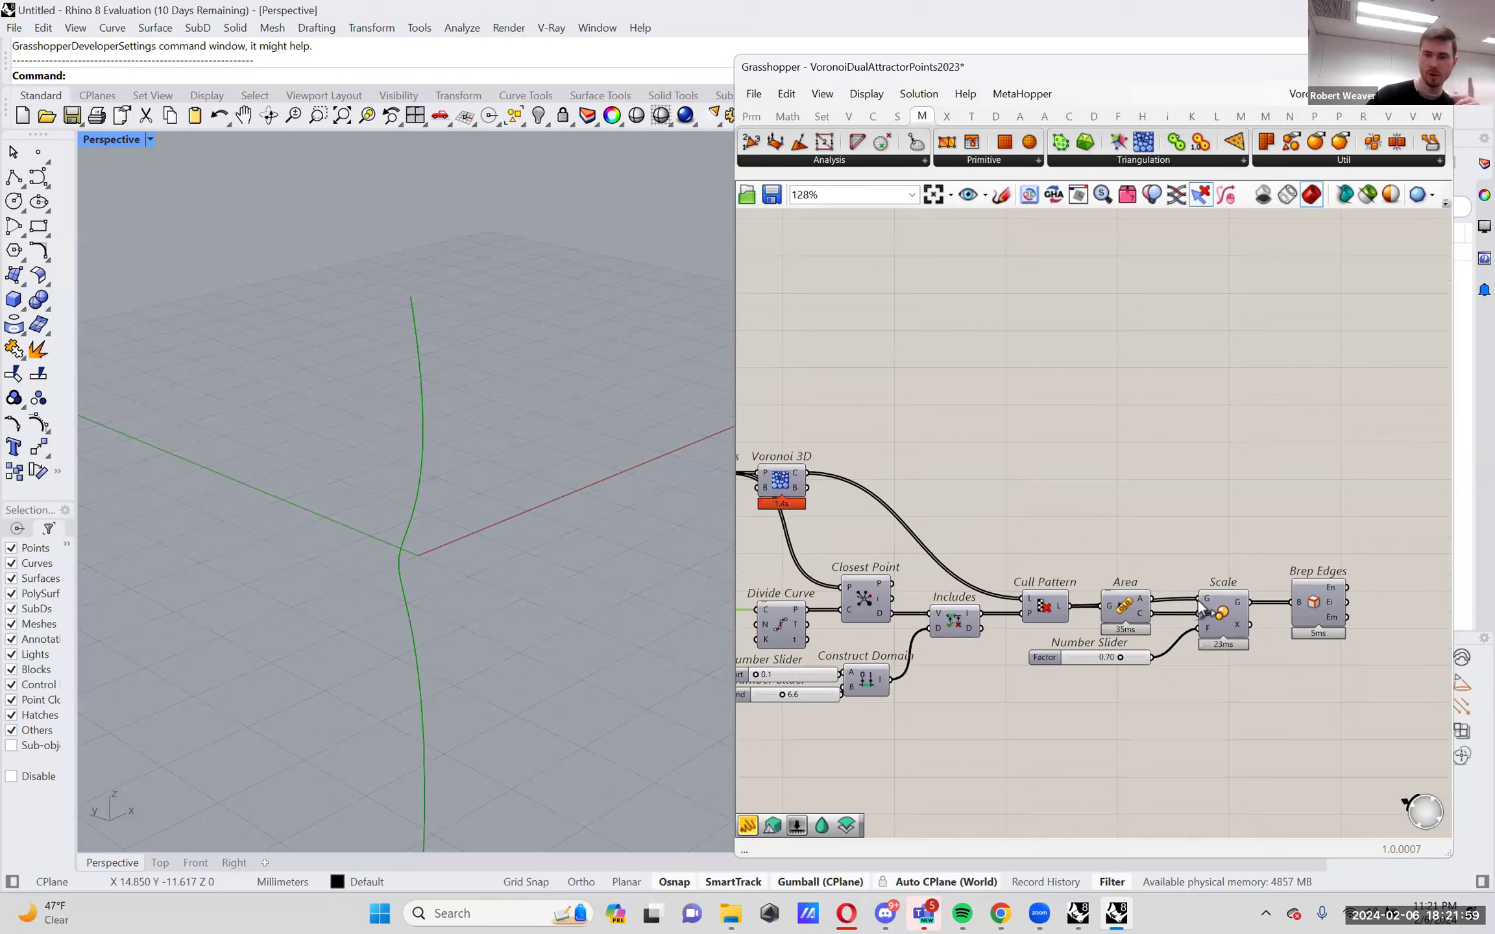
Turn the Scale preview back on and examine the culled, scaled cells that follow the curve.
right_click_drag(1380, 630, 1226, 617)
right_click(1228, 617)
left_click(1246, 645)
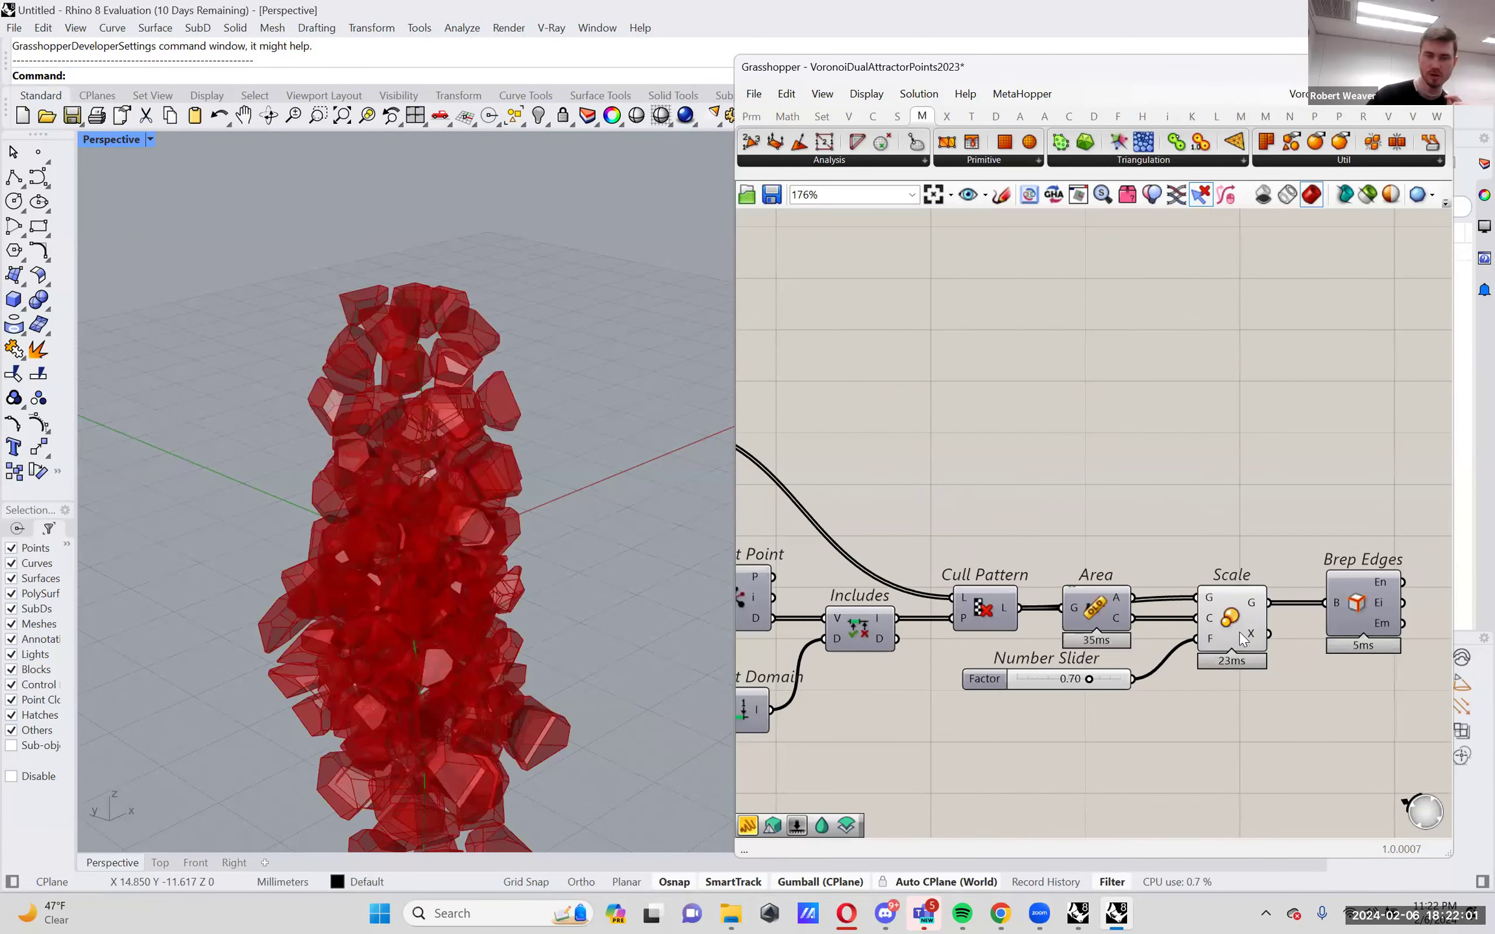
left_click(1239, 633)
scroll(429, 488, "down", 3)
right_click_drag(430, 488, 503, 587)
left_click(503, 587)
scroll(502, 588, "up", 3)
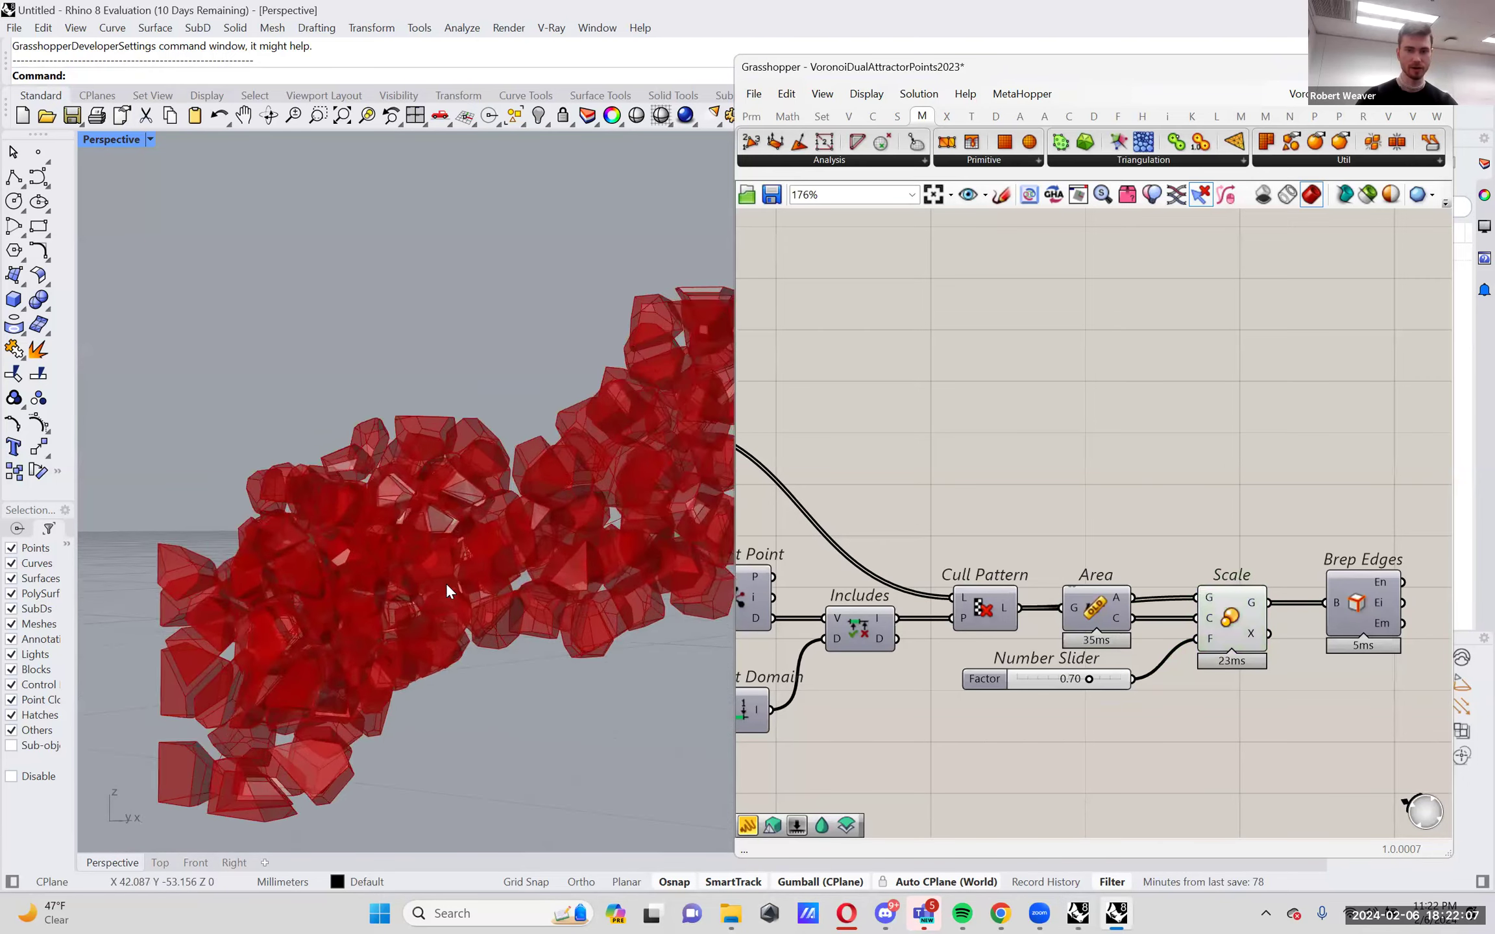
Select the Curve parameter and compare the guide curve with the surrounding scaled cells.
scroll(447, 583, "down", 1)
scroll(1010, 503, "left", 5)
left_click(820, 589)
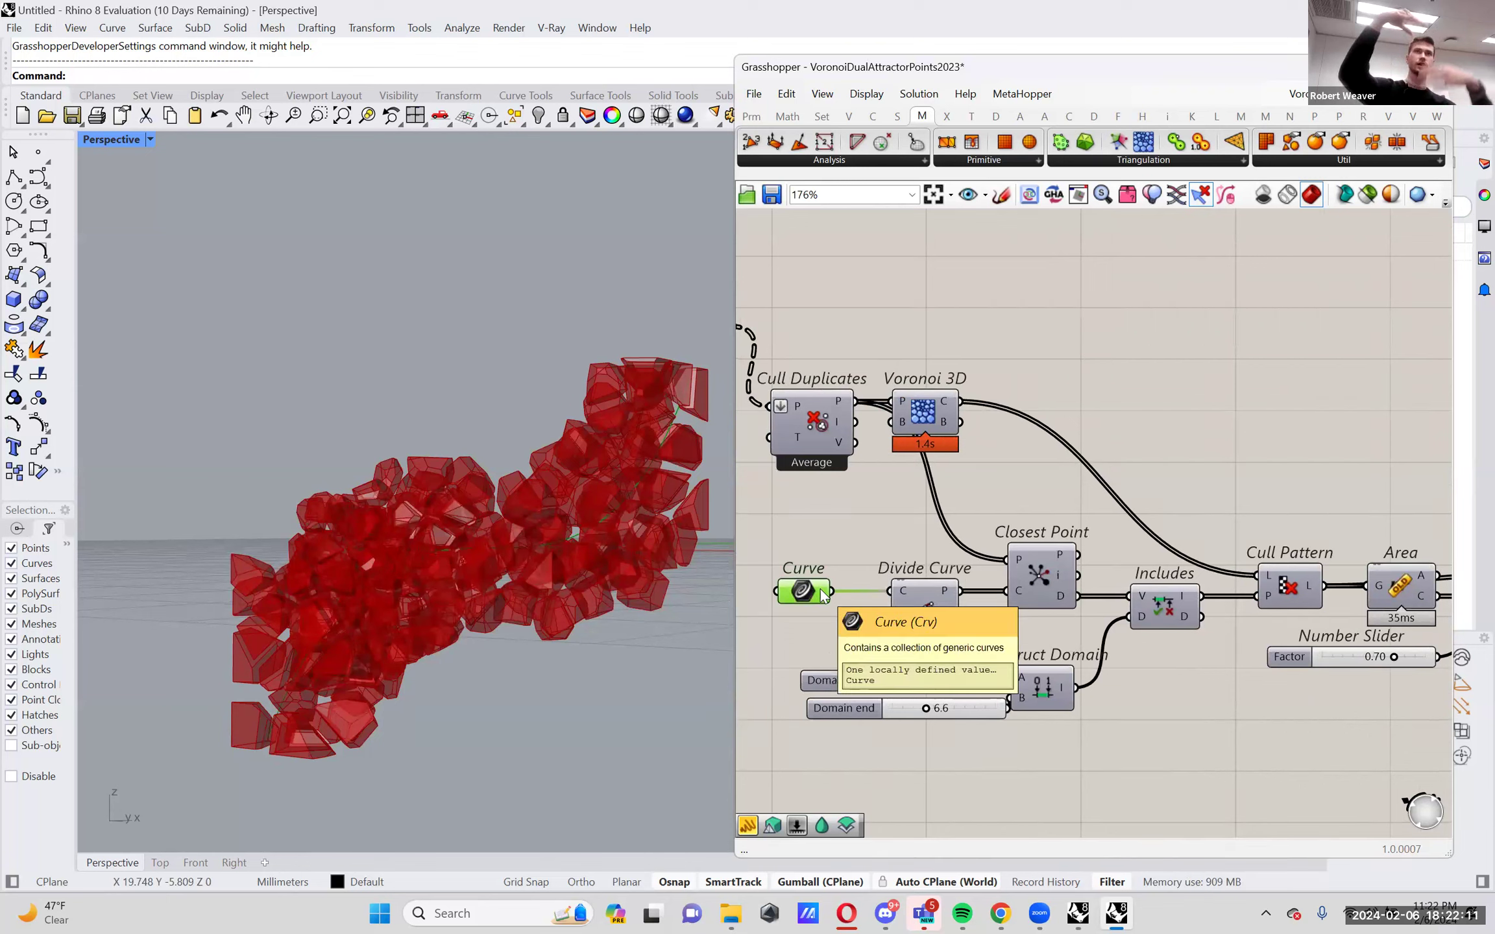
right_click_drag(371, 587, 454, 519)
Set the MD Slider that drives the Evaluate Surface uv input to about 0.33 ; 0.29.
right_click_drag(858, 516, 1174, 565)
scroll(993, 517, "down", 2)
scroll(1174, 565, "down", 1)
right_click_drag(1038, 570, 1188, 580)
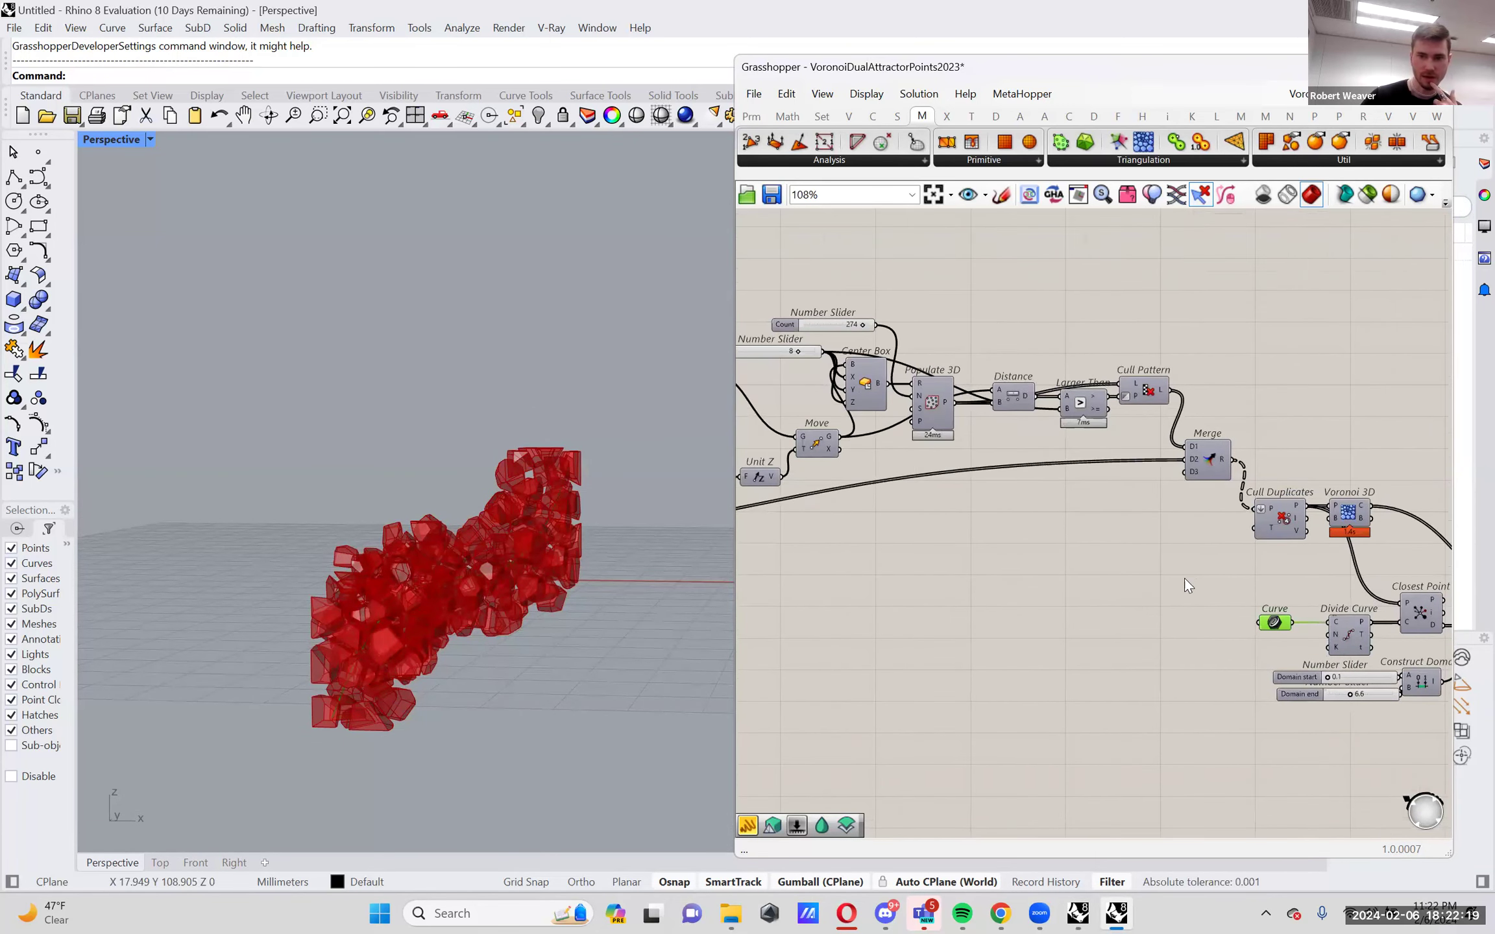
scroll(1293, 588, "down", 2)
right_click_drag(1293, 589, 1348, 559)
scroll(916, 499, "up", 4)
right_click_drag(1000, 536, 935, 517)
right_click_drag(1228, 543, 965, 513)
scroll(966, 513, "down", 1)
right_click_drag(1274, 557, 1412, 517)
scroll(853, 488, "up", 3)
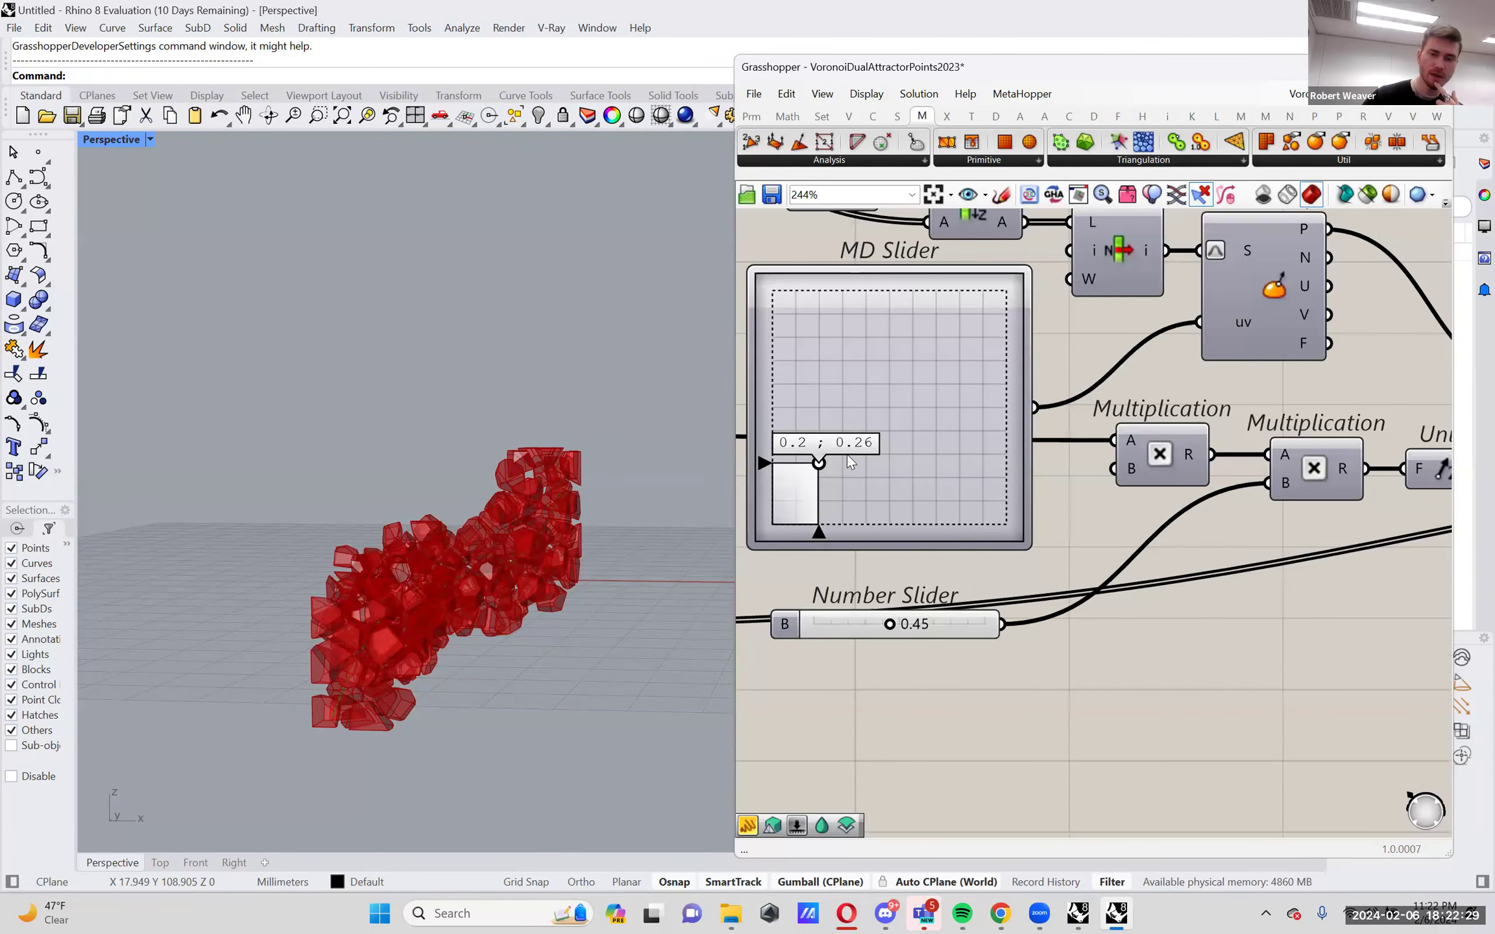
left_click(850, 455)
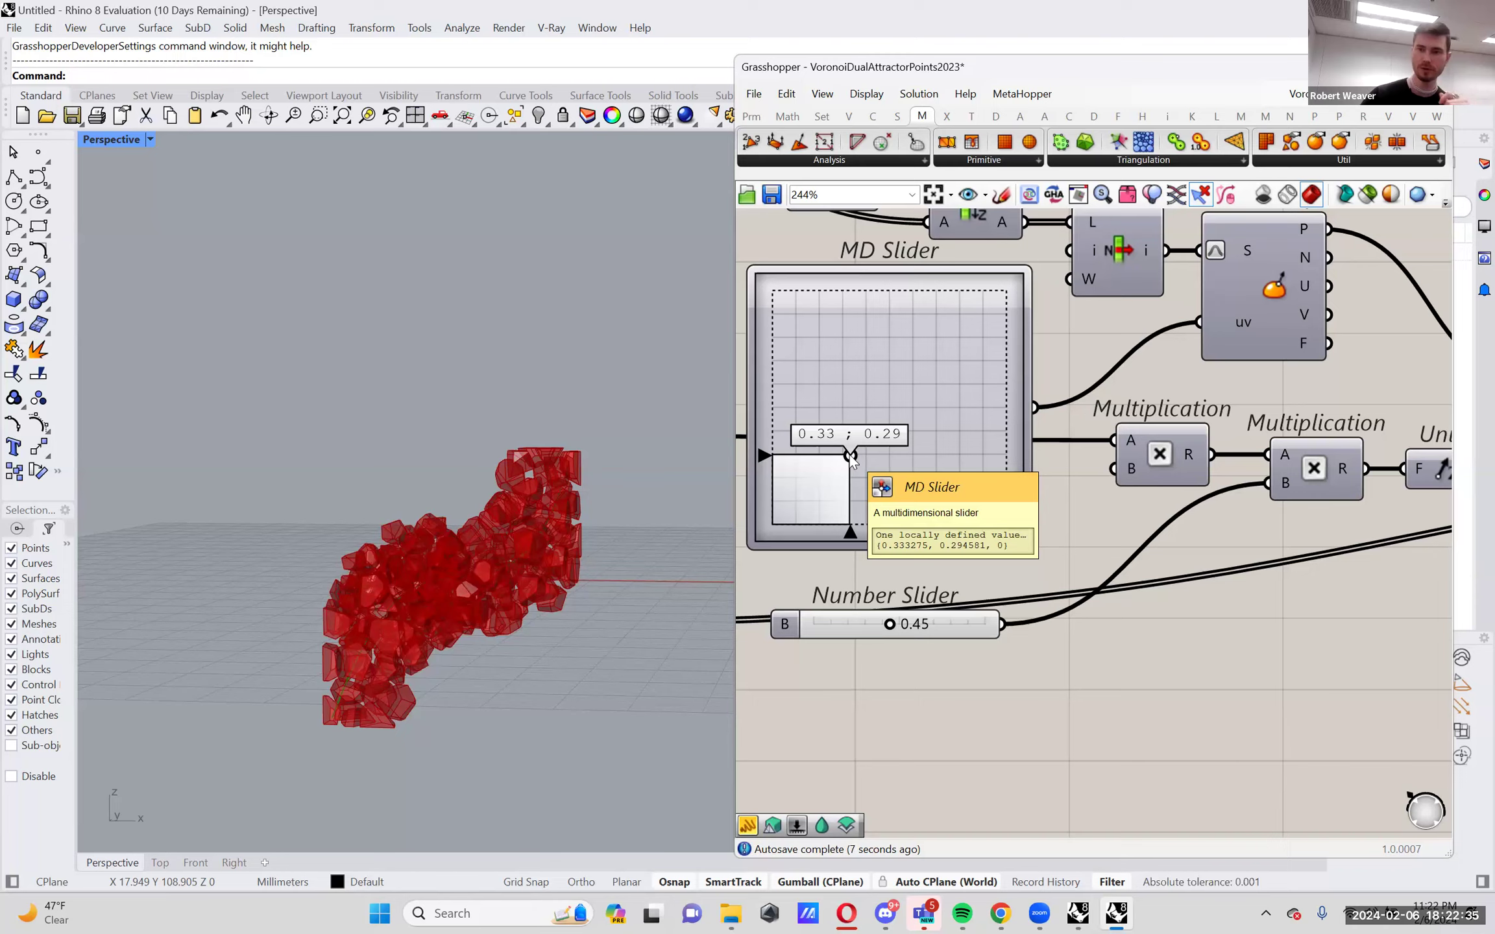
scroll(850, 457, "down", 3)
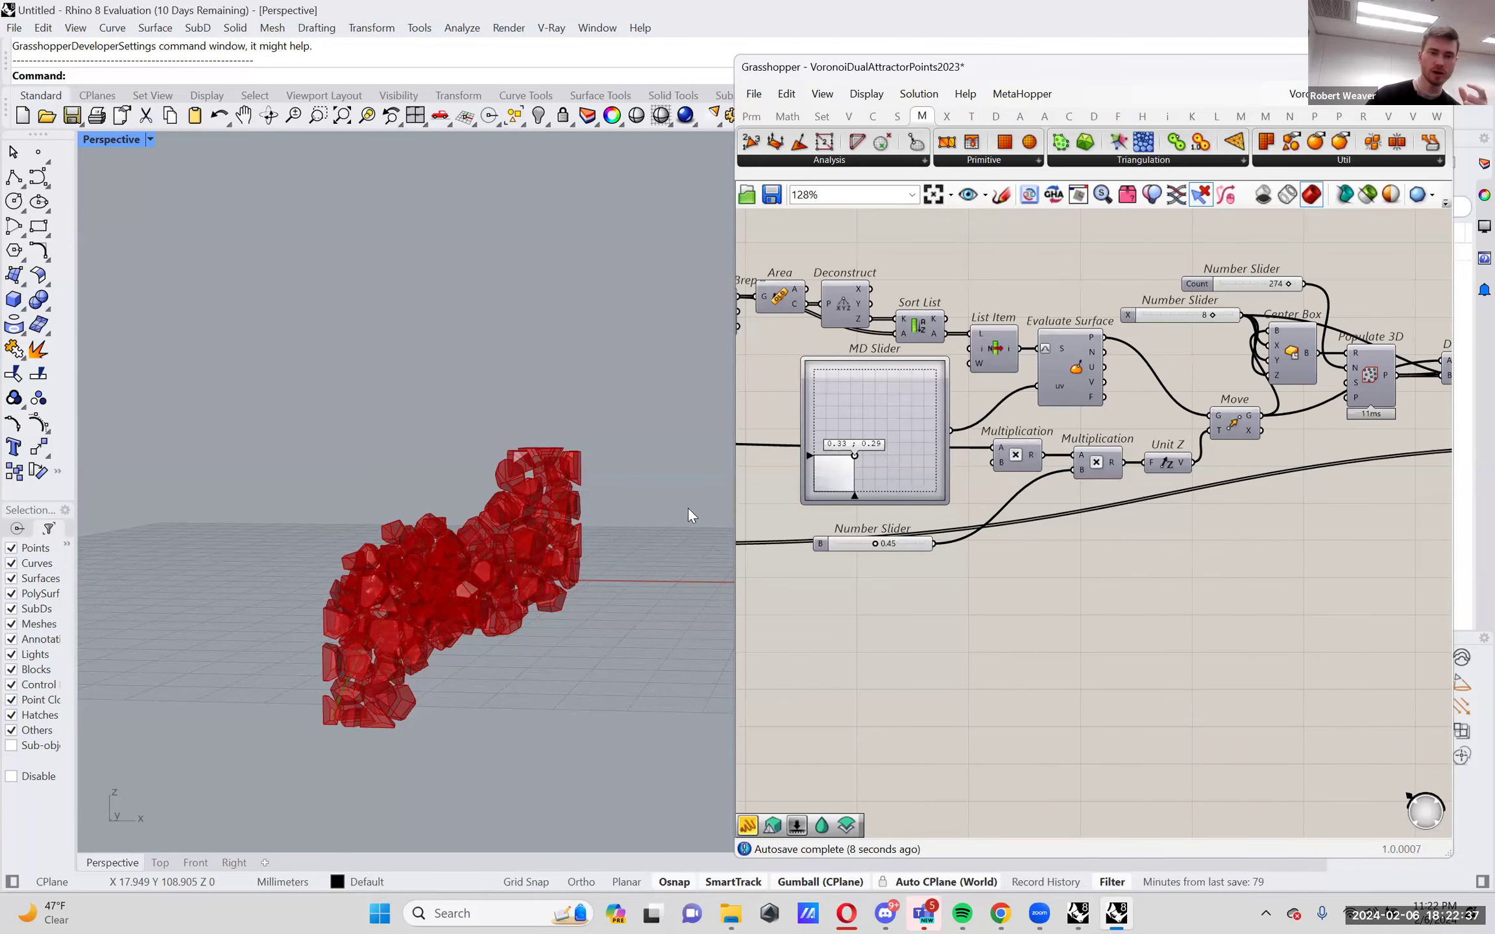
Toggle the Evaluate Surface preview and select the component to examine its attractor point among the cells.
scroll(457, 587, "up", 6)
right_click_drag(522, 591, 559, 681)
right_click(1074, 364)
left_click(1117, 400)
left_click(1077, 389)
scroll(372, 550, "up", 2)
scroll(383, 558, "down", 3)
right_click_drag(416, 682, 378, 635)
scroll(468, 790, "up", 5)
scroll(476, 787, "down", 2)
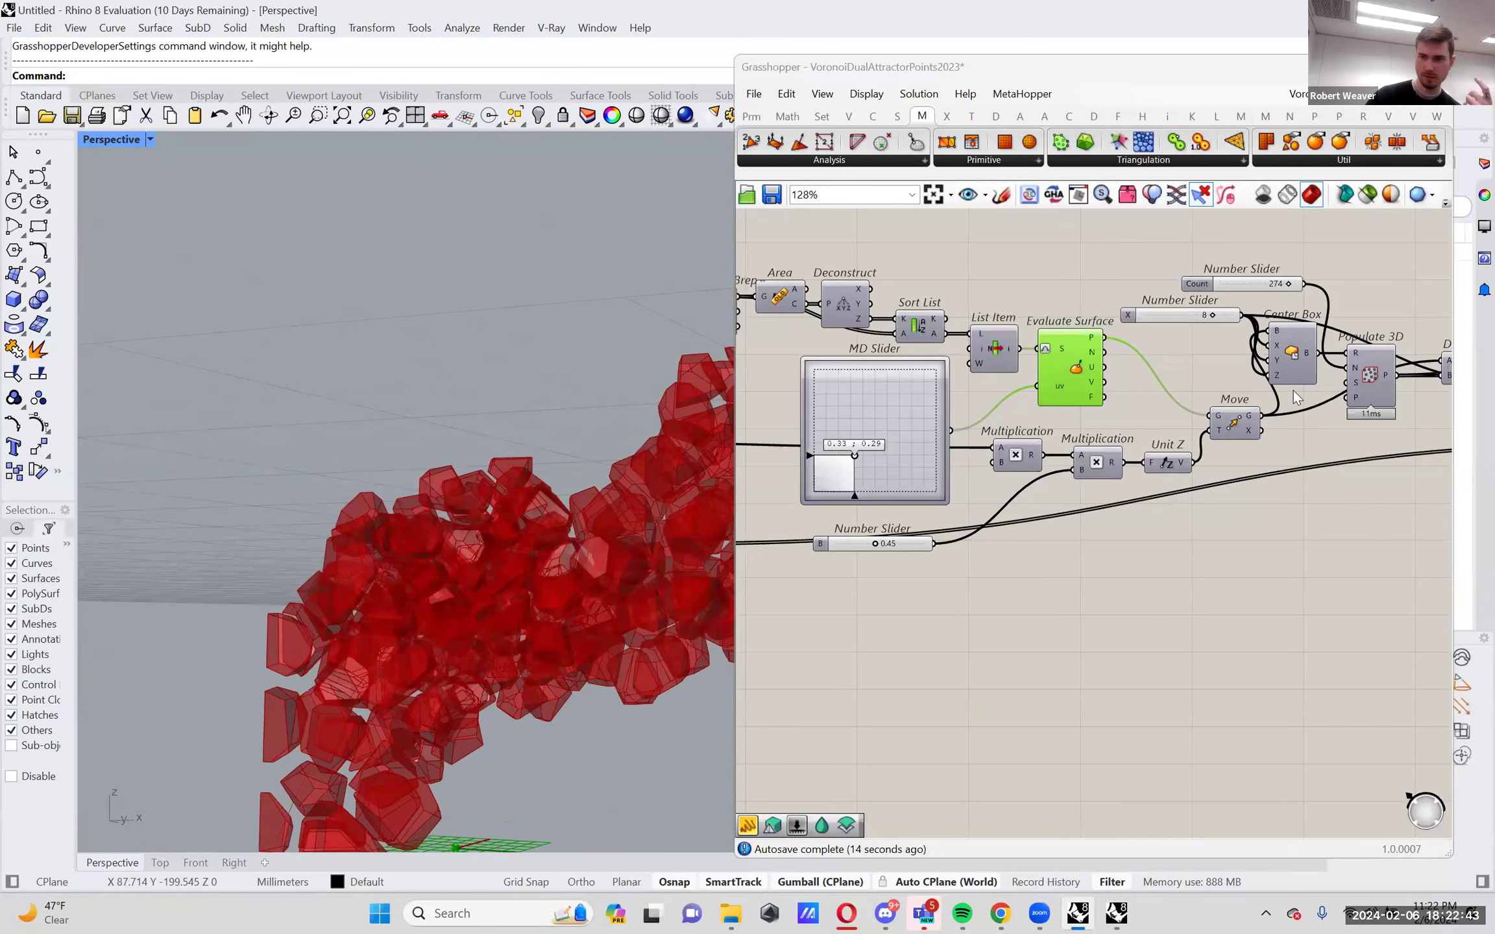
Toggle the Center Box preview to examine the box around the attractor point.
right_click_drag(1292, 412, 1197, 405)
right_click(1182, 383)
left_click(1229, 414)
right_click_drag(402, 467, 525, 655)
right_click(1178, 399)
left_click(1229, 410)
right_click_drag(550, 408, 605, 355)
Switch back to the unnamed definition and select Populate 3D, Voronoi 3D, Number Slider and List Item together.
left_click(1294, 93)
left_click(1365, 245)
left_click(997, 371)
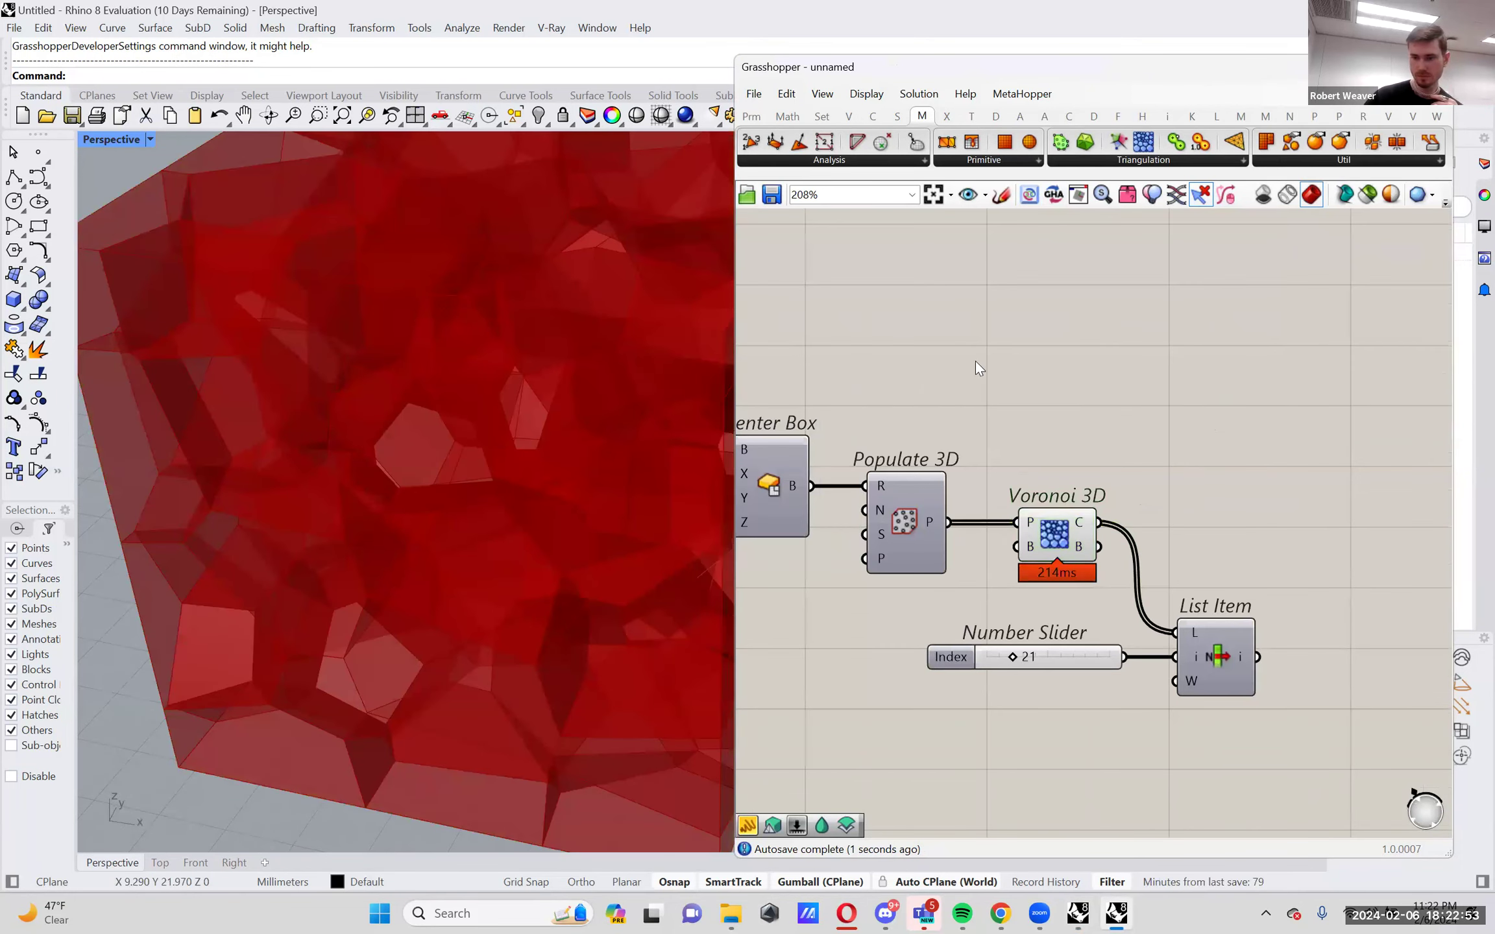
scroll(1000, 533, "down", 6)
right_click_drag(1029, 539, 1045, 553)
scroll(1078, 567, "up", 5)
left_click_drag(1141, 708, 871, 503)
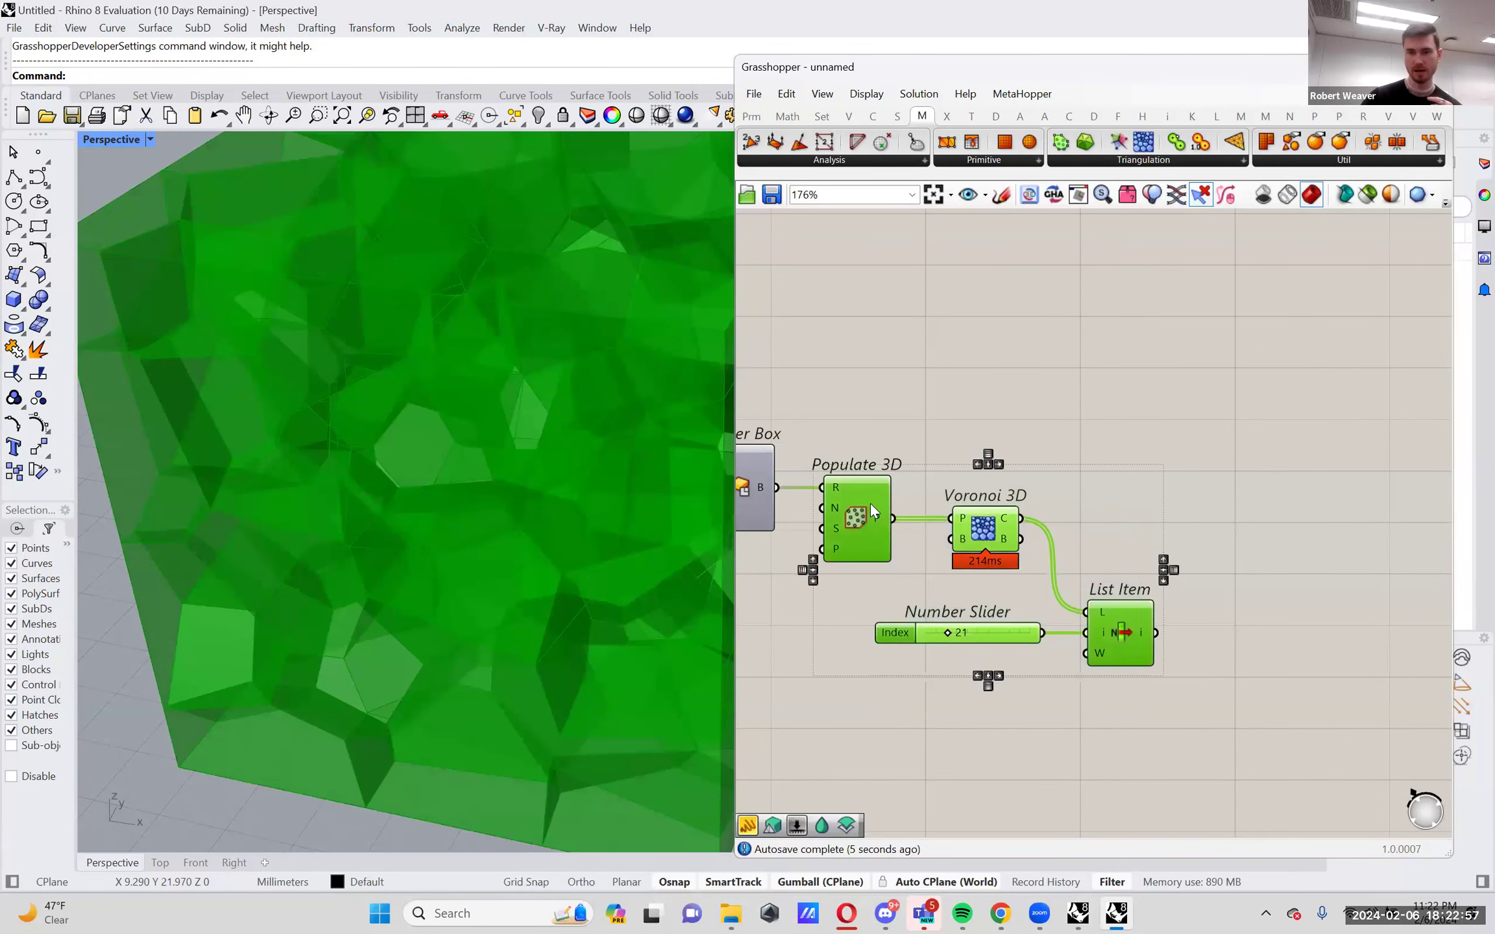
Move the Voronoi 3D, index Number Slider and List Item components together farther away from Populate 3D.
left_click(1013, 429)
left_click_drag(1163, 750, 975, 546)
left_click_drag(1113, 613, 1335, 663)
left_click(1145, 470)
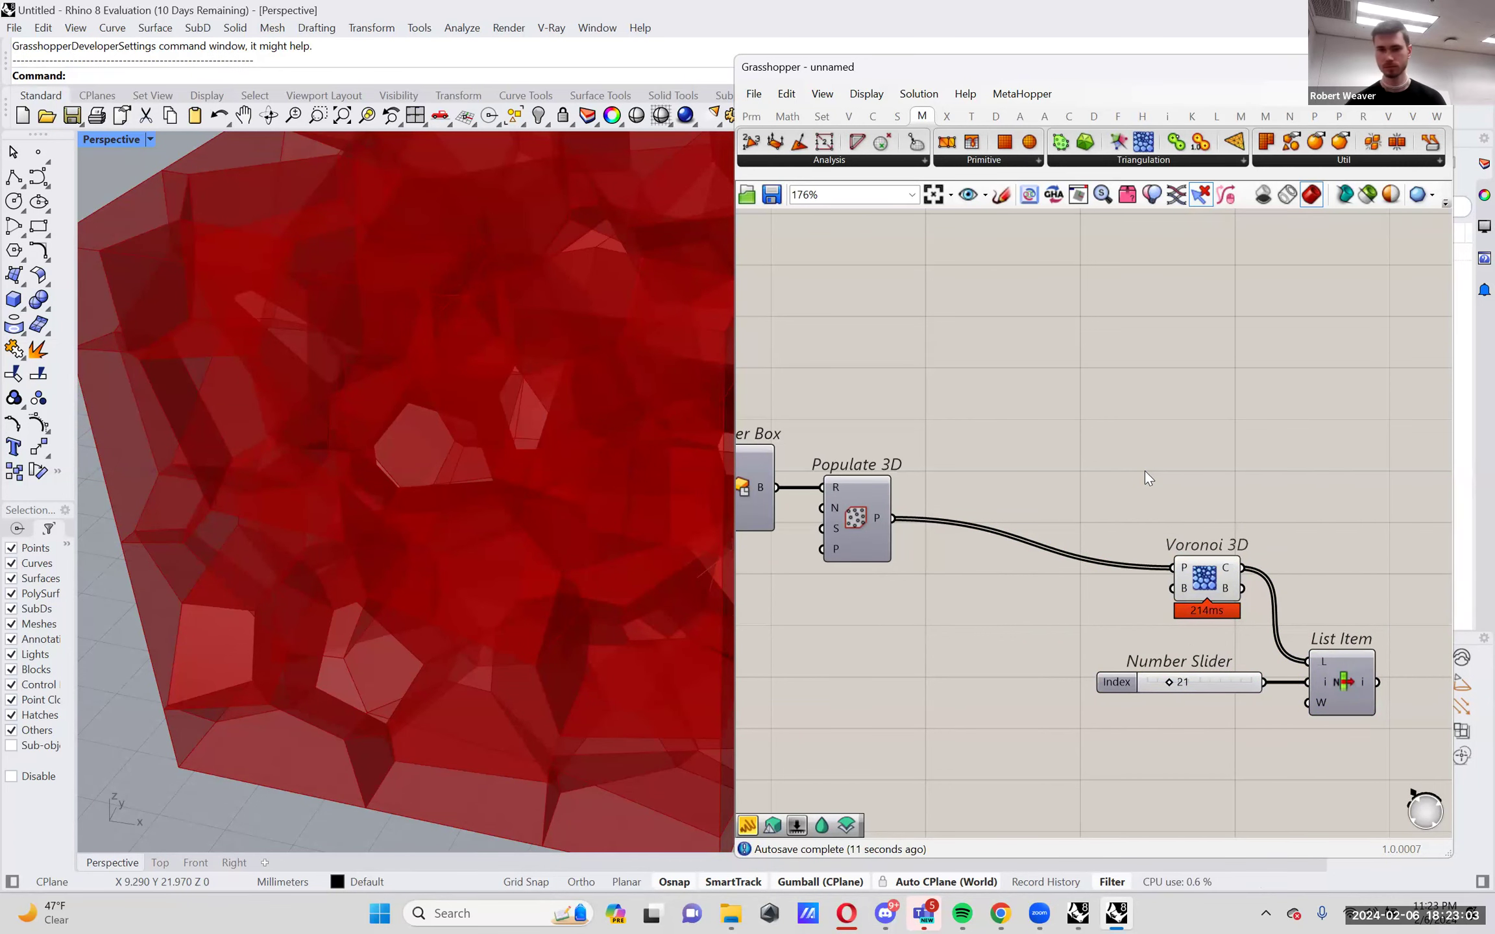
Reposition Populate 3D lower between Center Box and Voronoi 3D, roughly level with the Voronoi 3D component.
right_click_drag(878, 445, 887, 447)
left_click_drag(898, 536, 933, 602)
right_click_drag(823, 512, 898, 501)
left_click(836, 490)
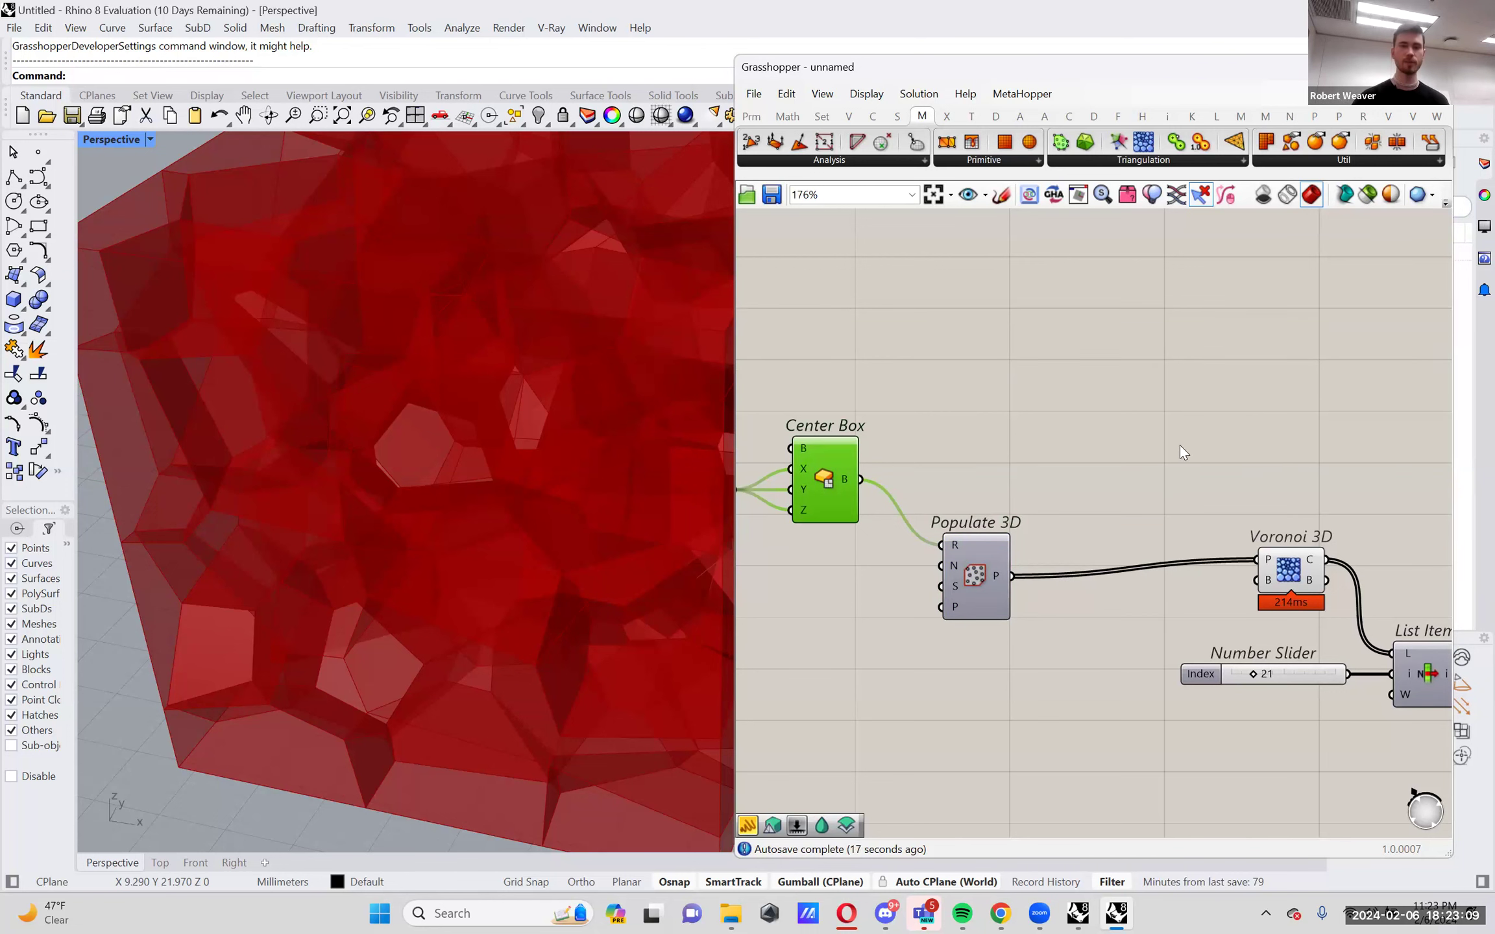
scroll(1106, 462, "down", 3)
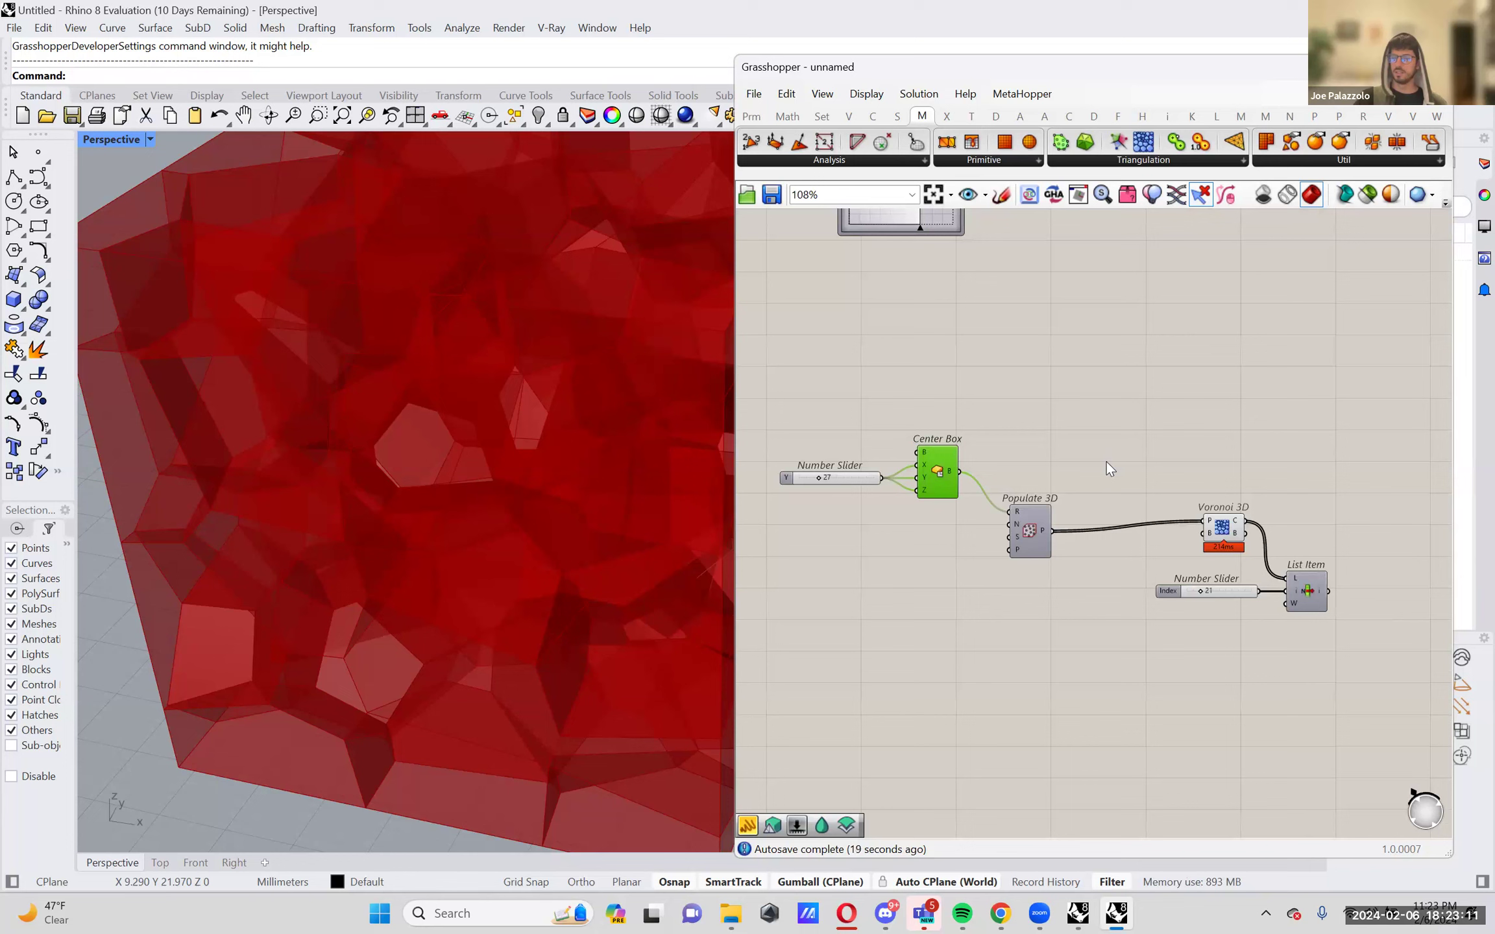
left_click_drag(1035, 530, 1054, 519)
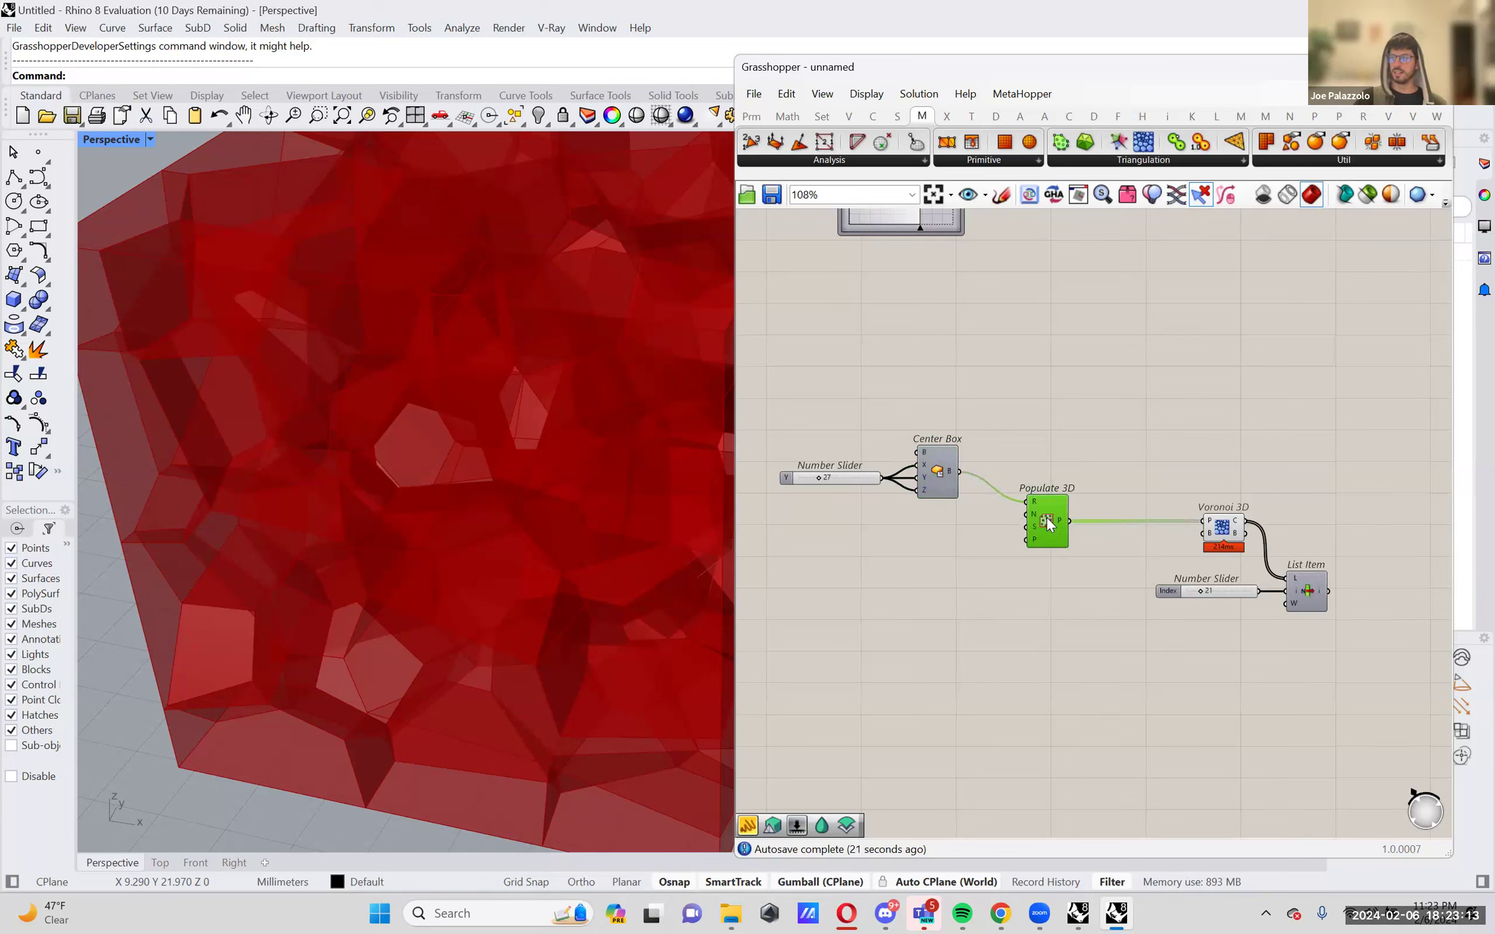
left_click(1096, 476)
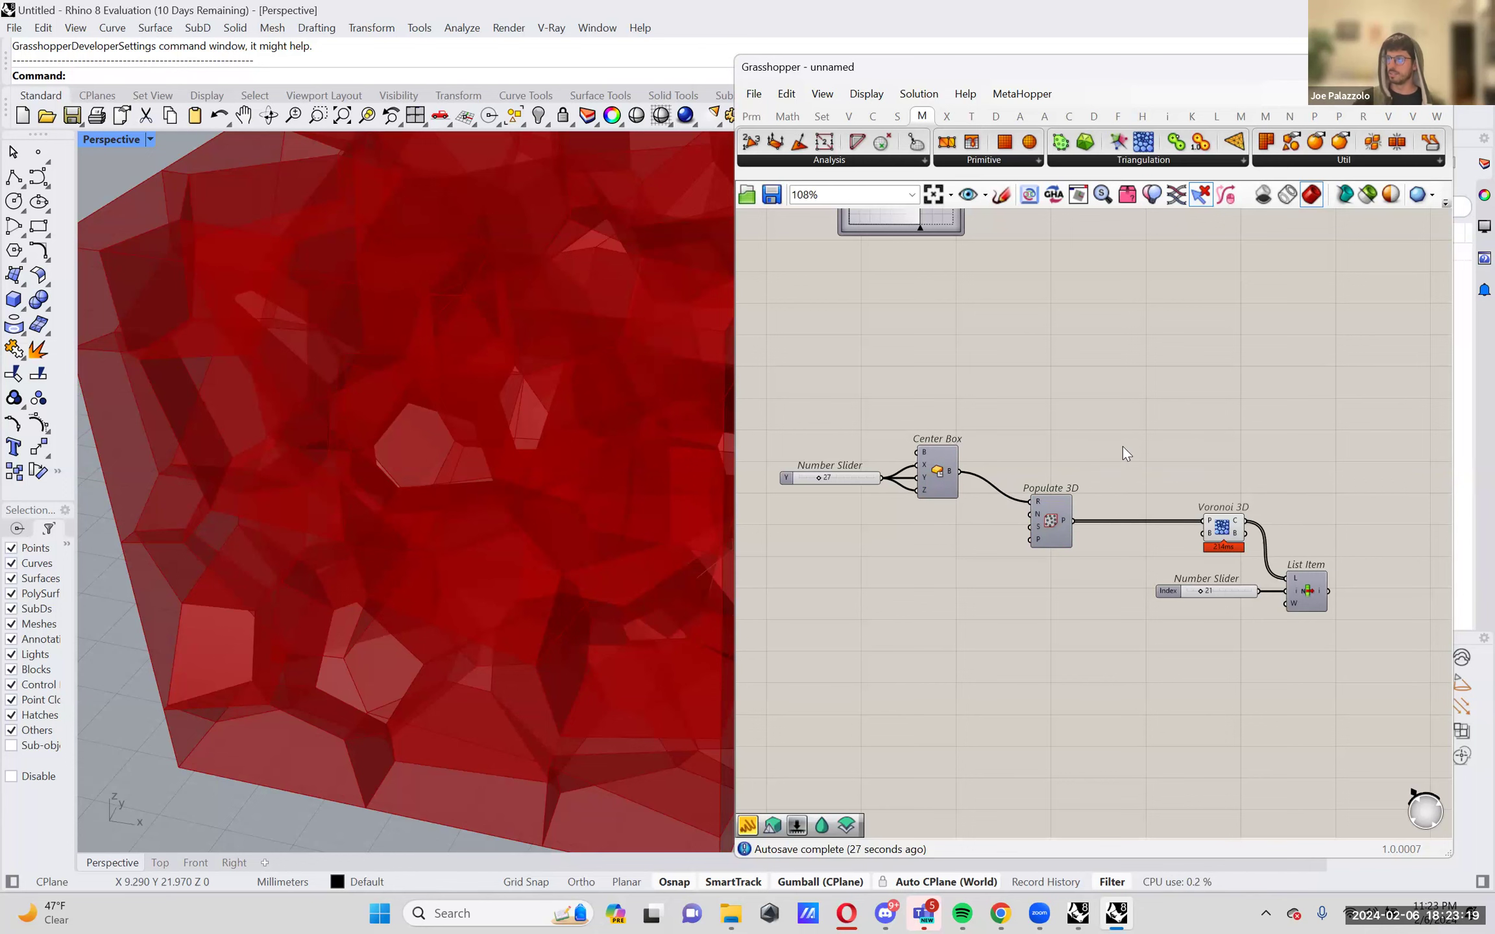
Move Voronoi 3D slightly closer to Populate 3D, above the index Number Slider.
scroll(1123, 447, "up", 3)
left_click(1183, 532)
left_click_drag(1183, 532, 1143, 531)
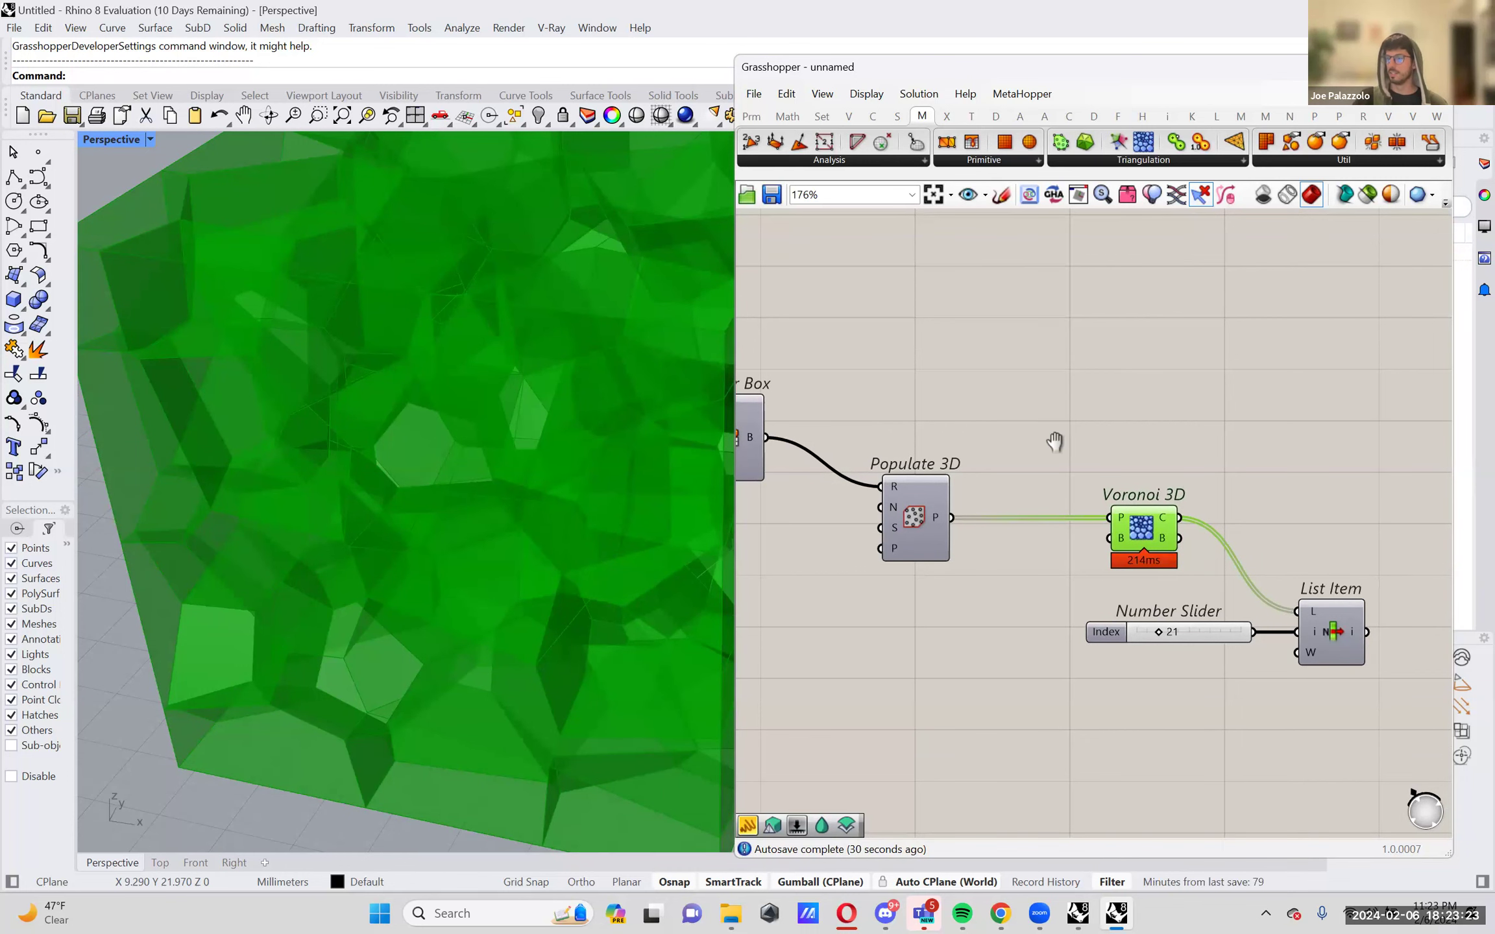
left_click(1091, 444)
right_click_drag(1090, 443, 996, 445)
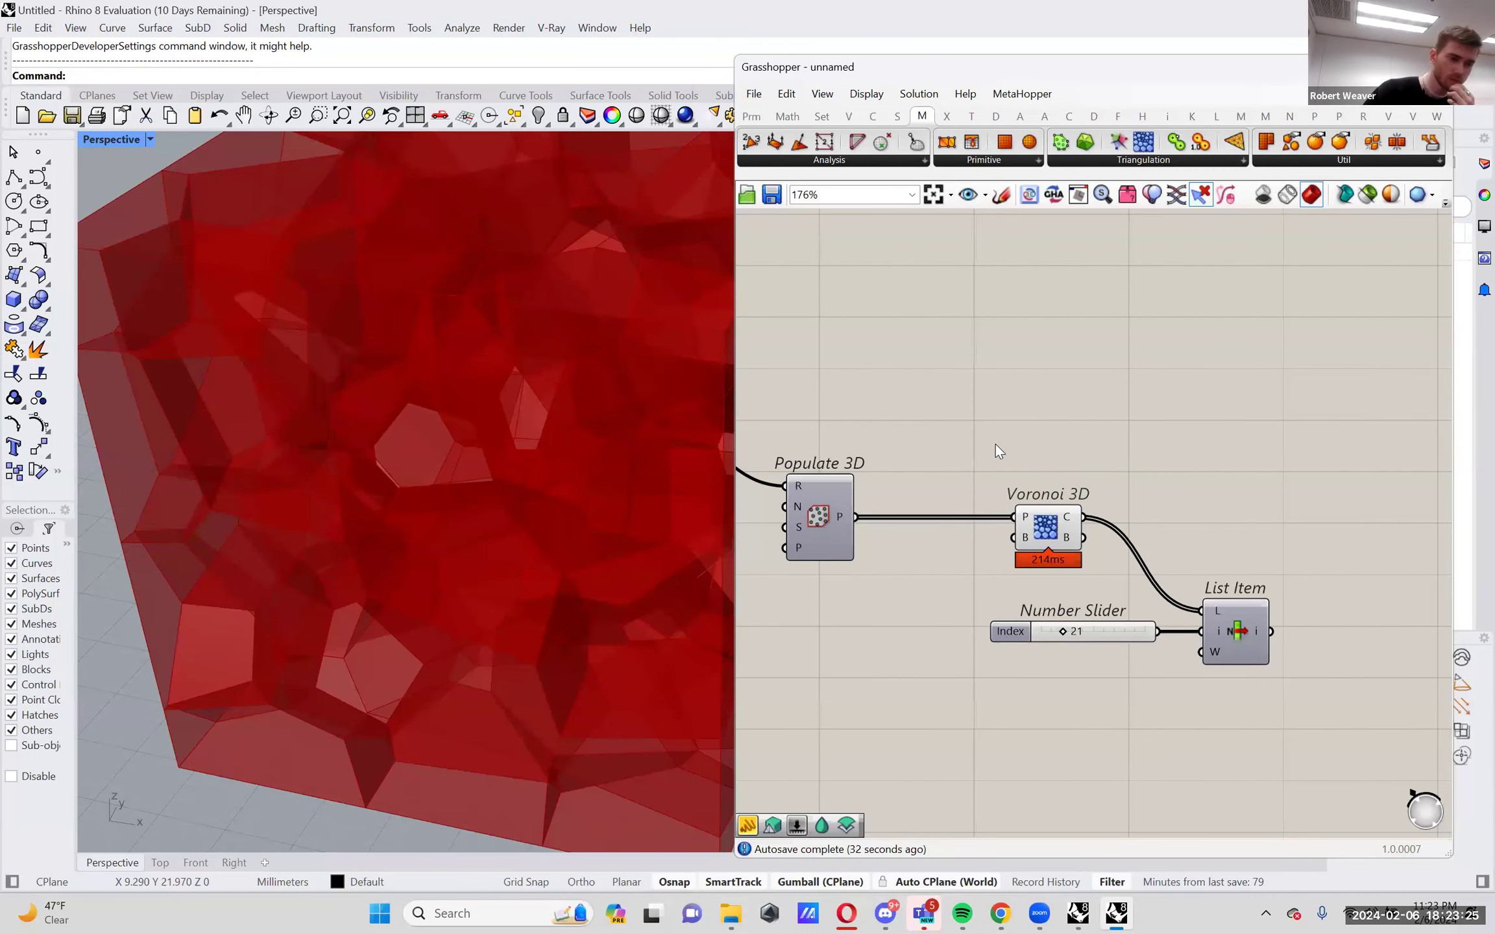
scroll(924, 470, "down", 2)
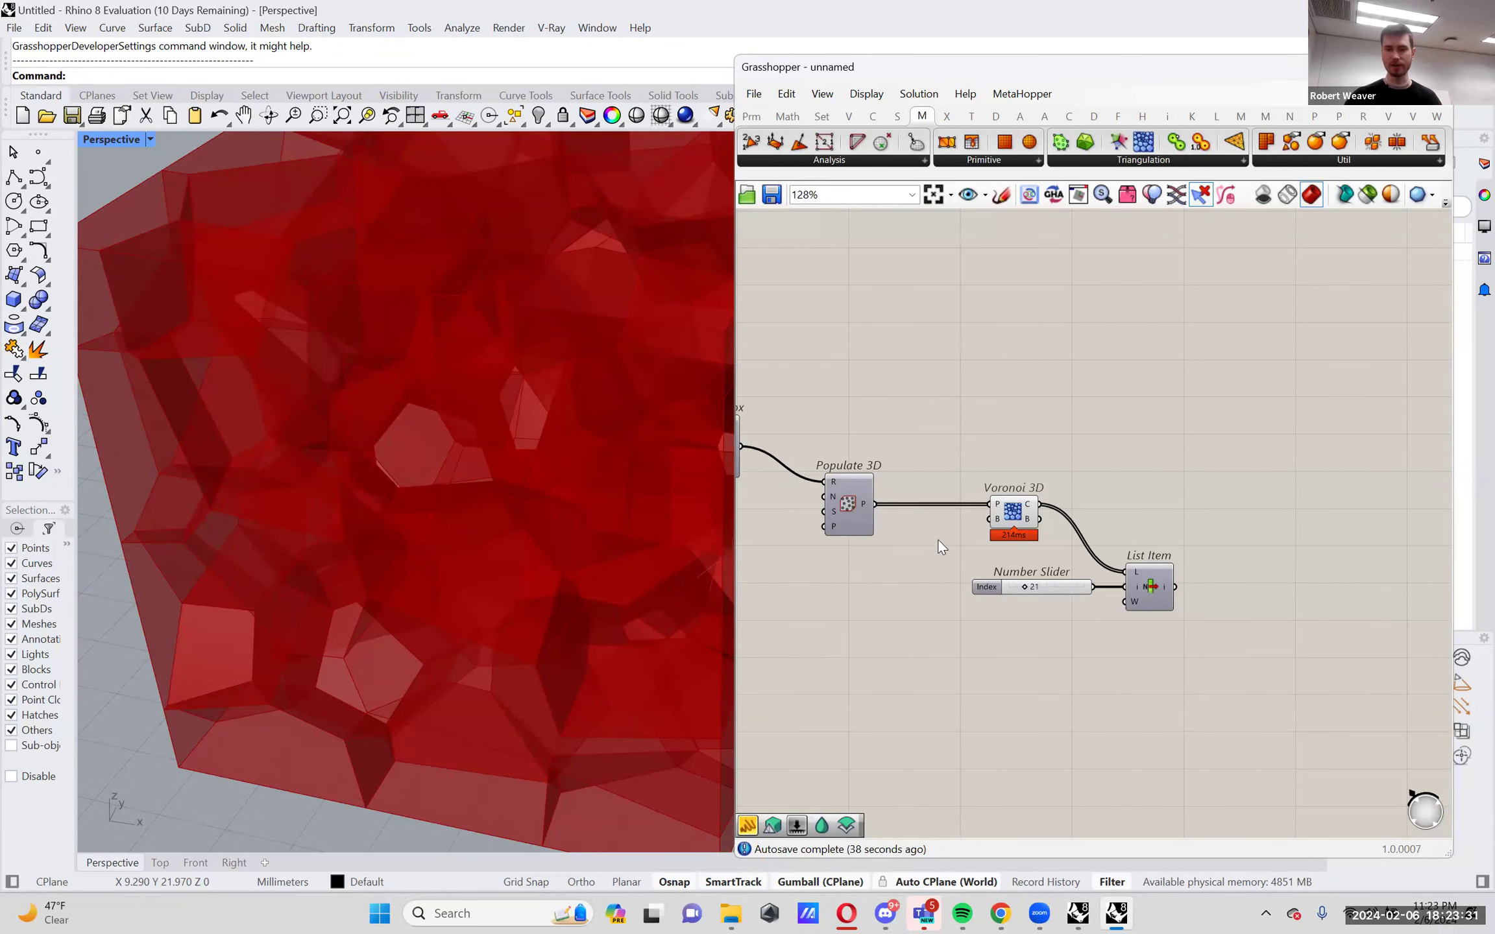
scroll(937, 535, "up", 3)
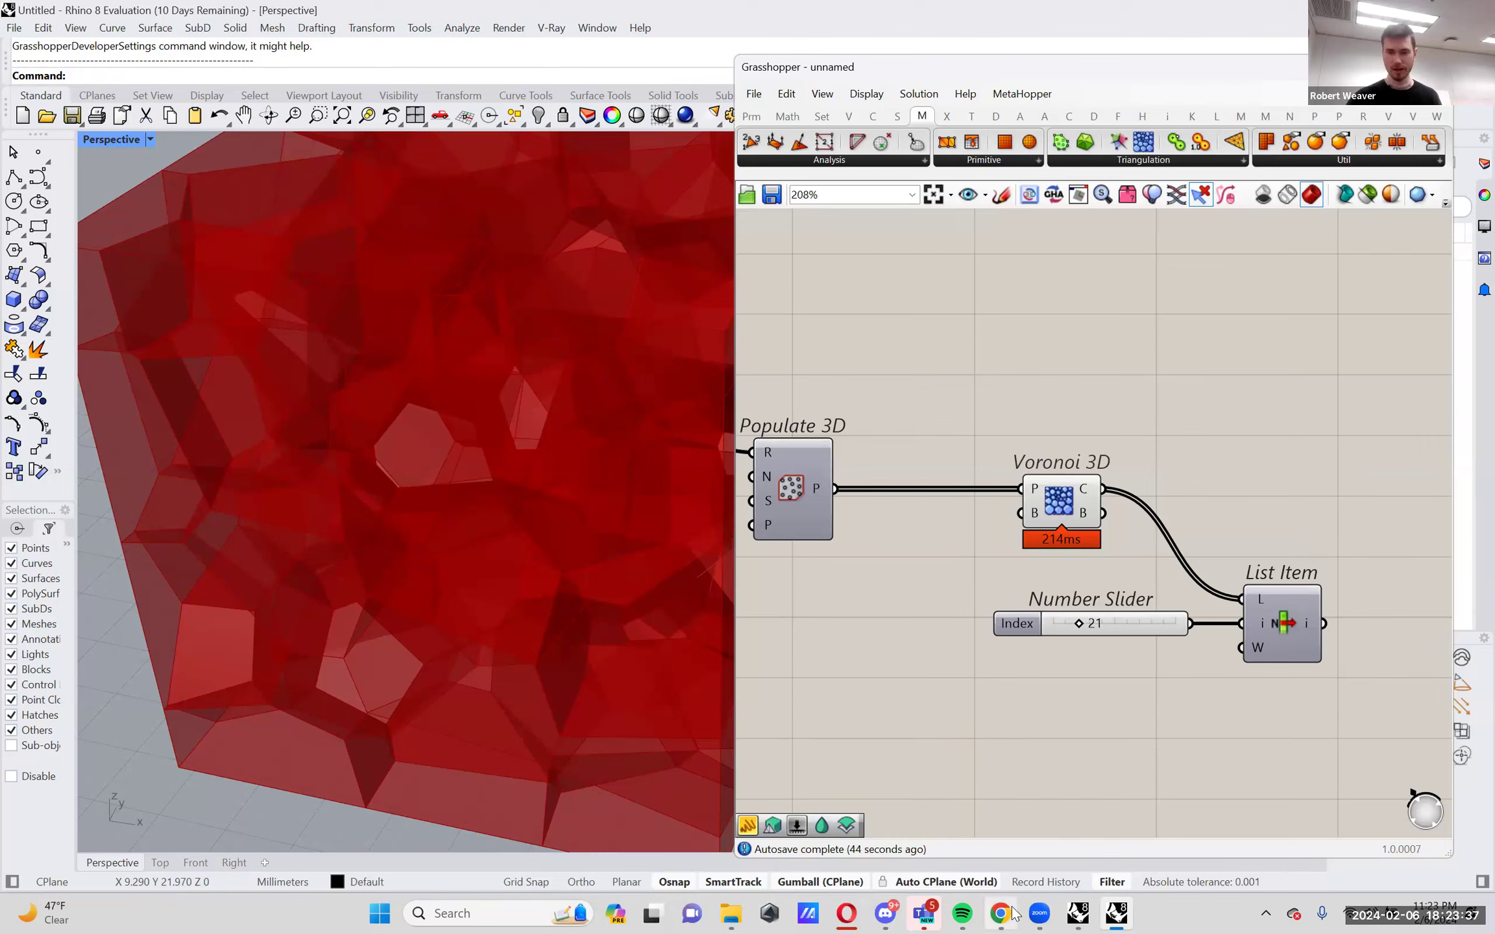
Switch to Chrome, search Google for "adidas 4dfwd" in a new tab and browse the image results.
mouse_move(1014, 915)
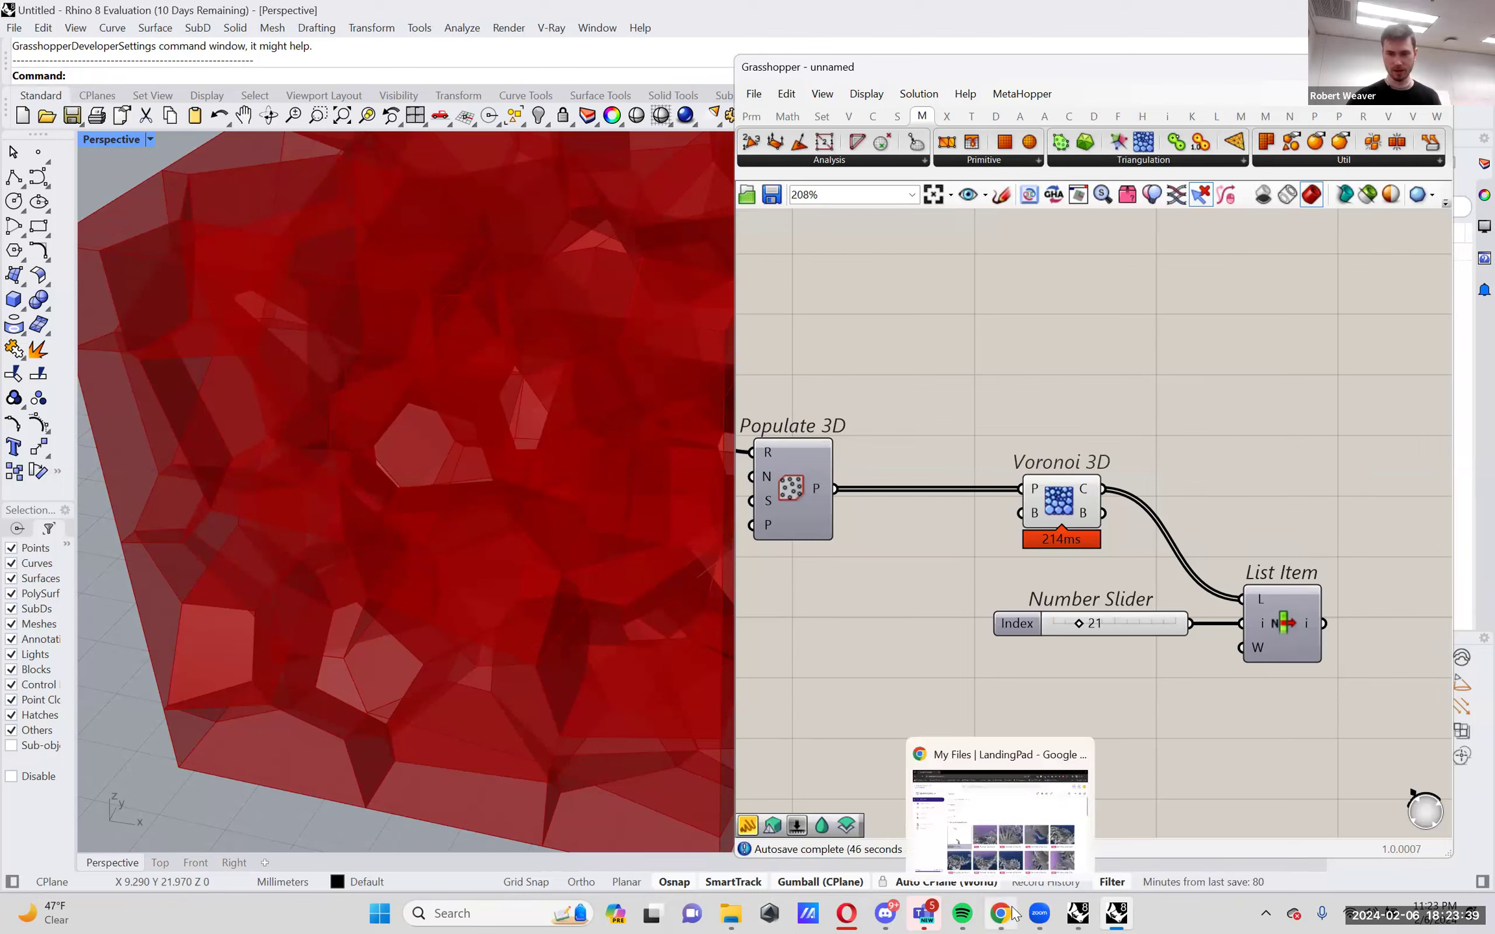
left_click(1025, 868)
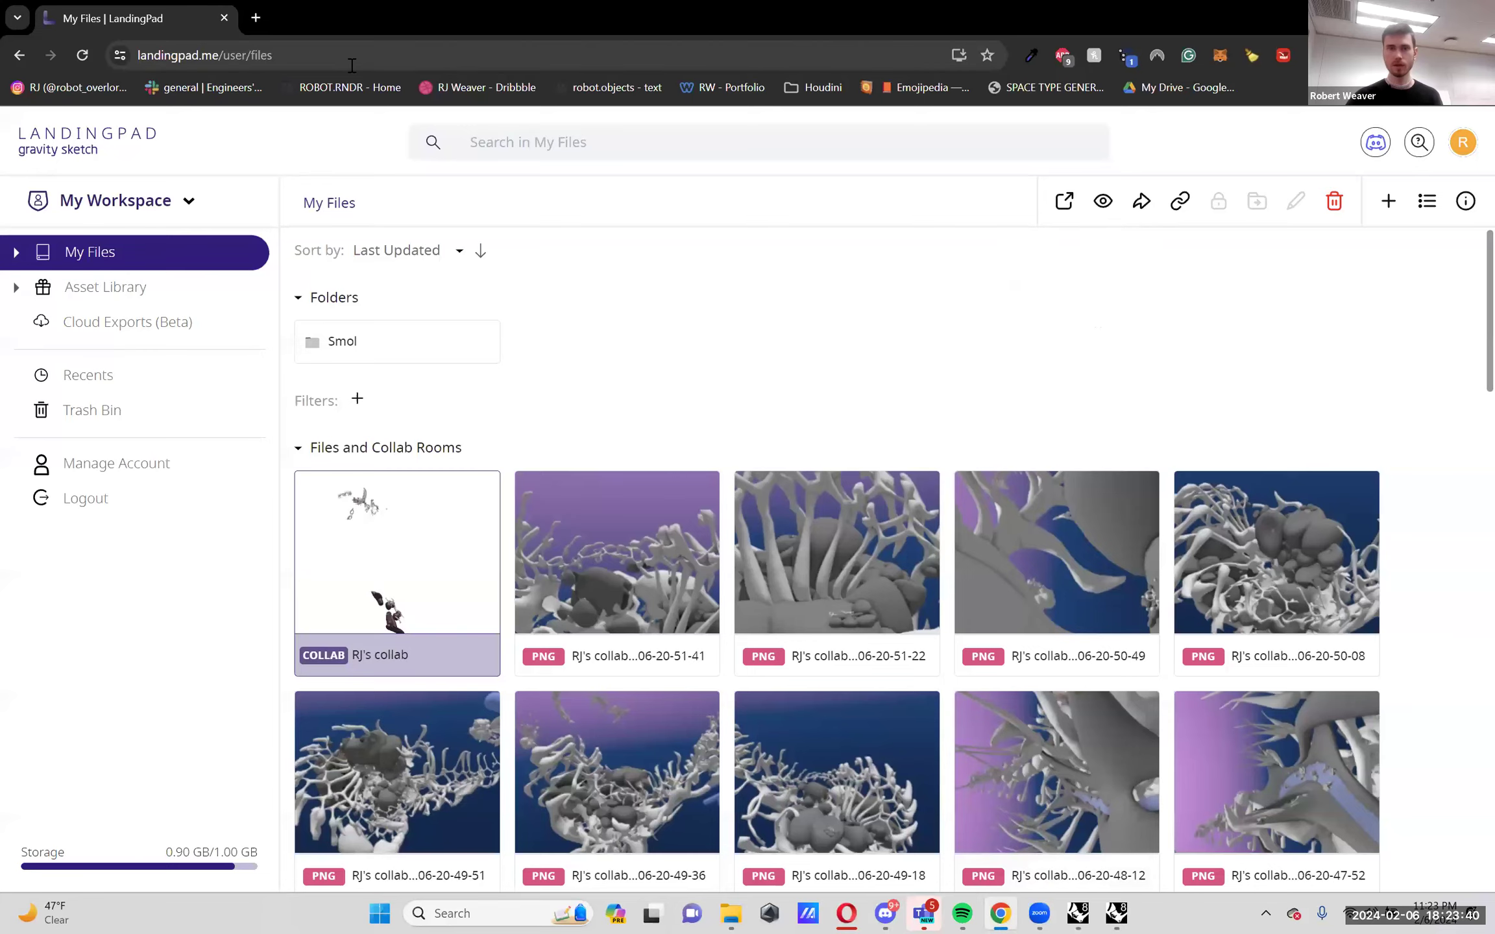
left_click(257, 18)
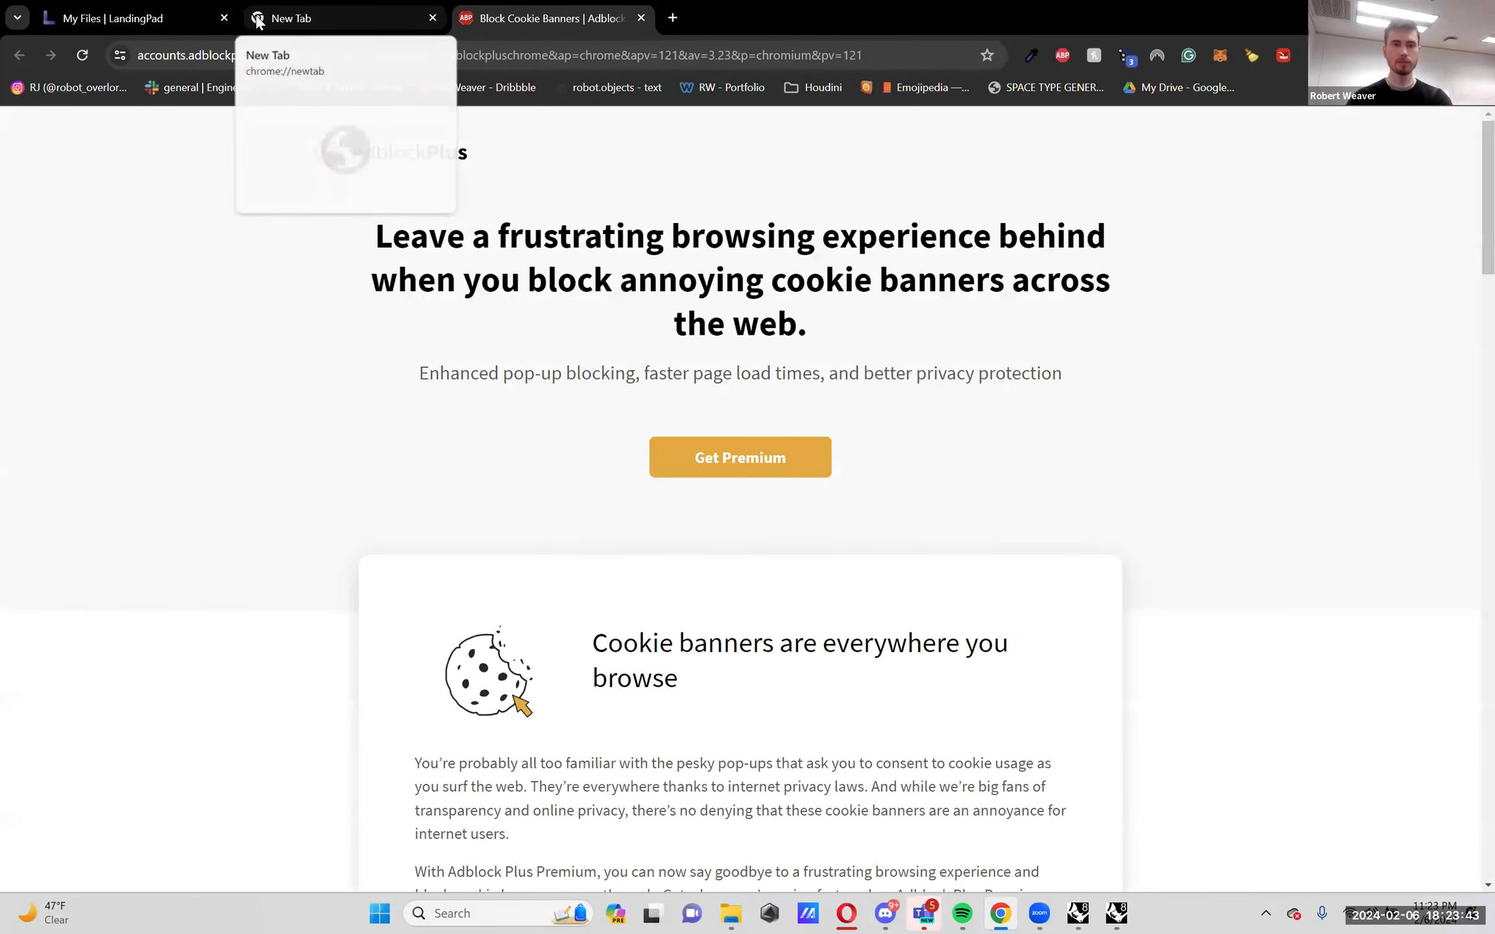
left_click(534, 57)
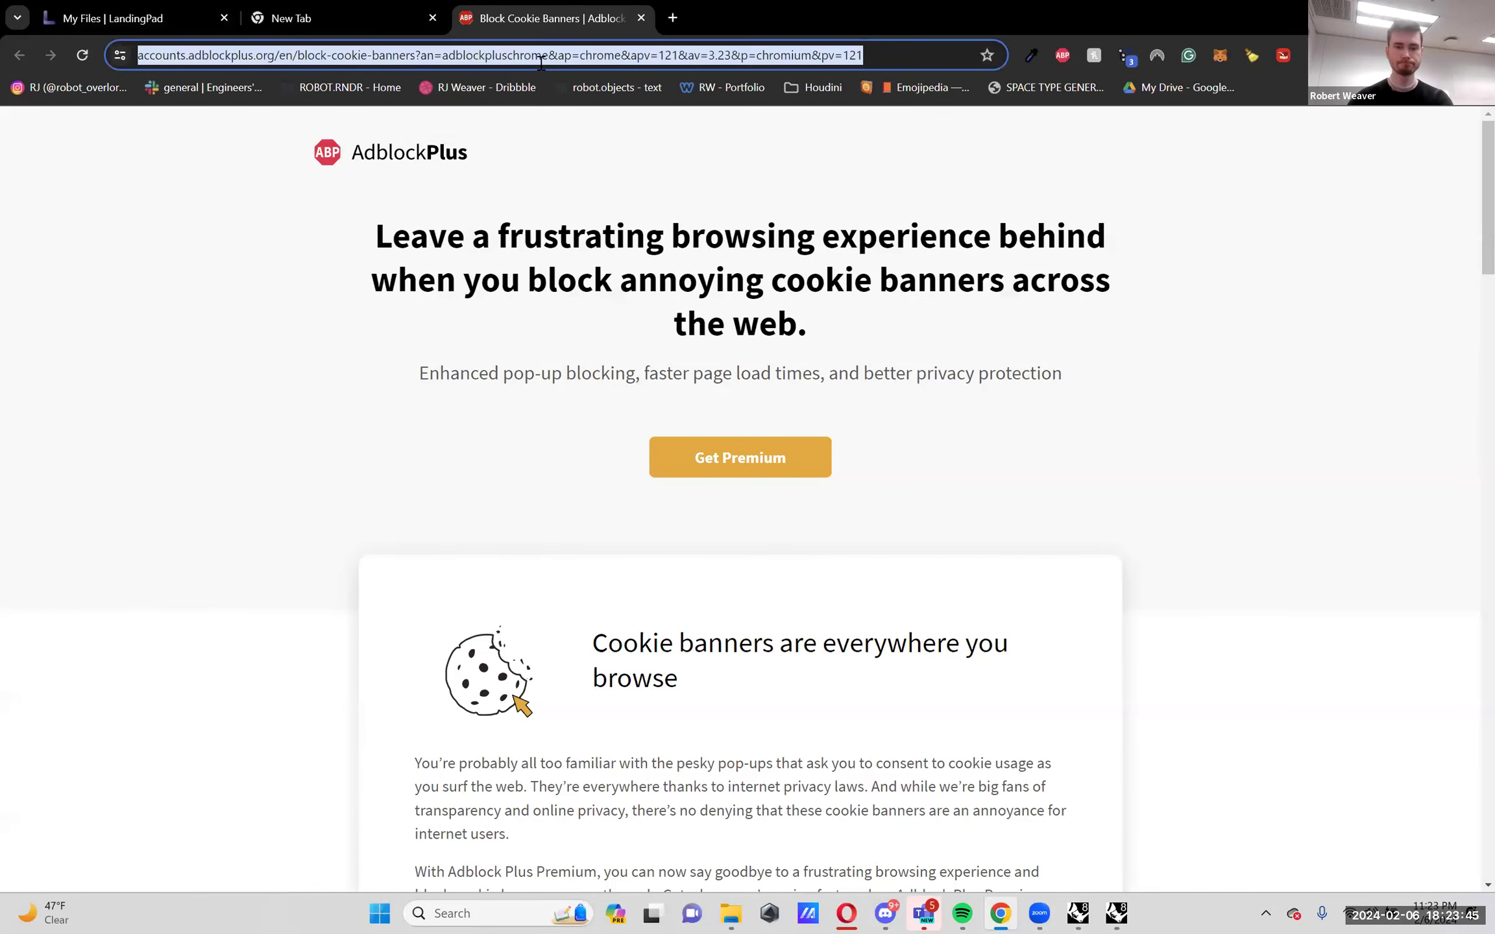
type("adidas ")
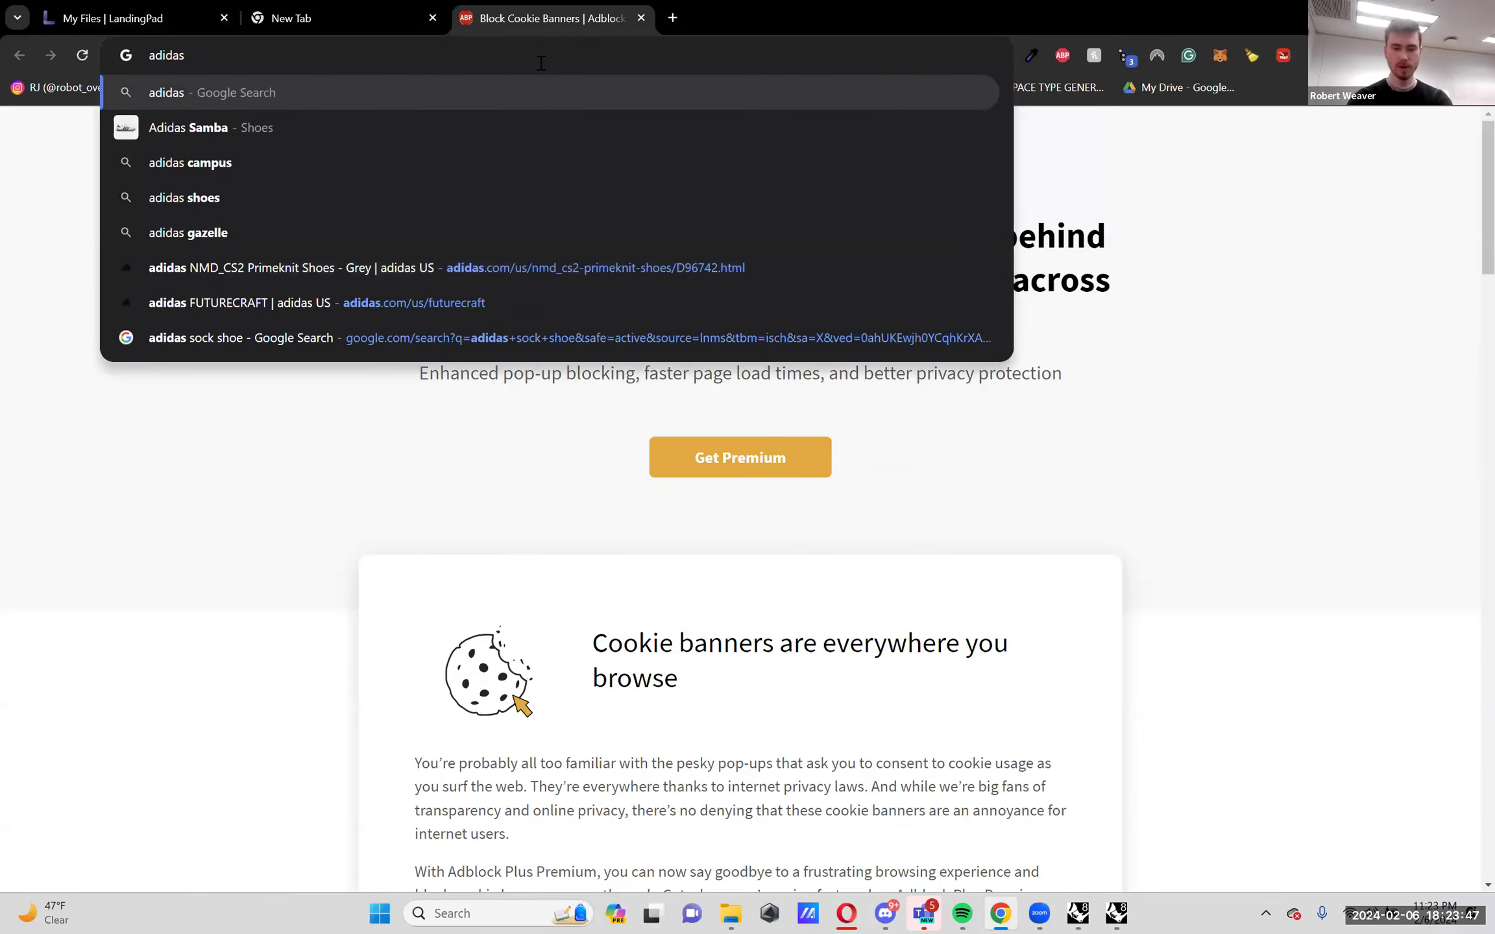
type("4d")
key("Down")
key("Return")
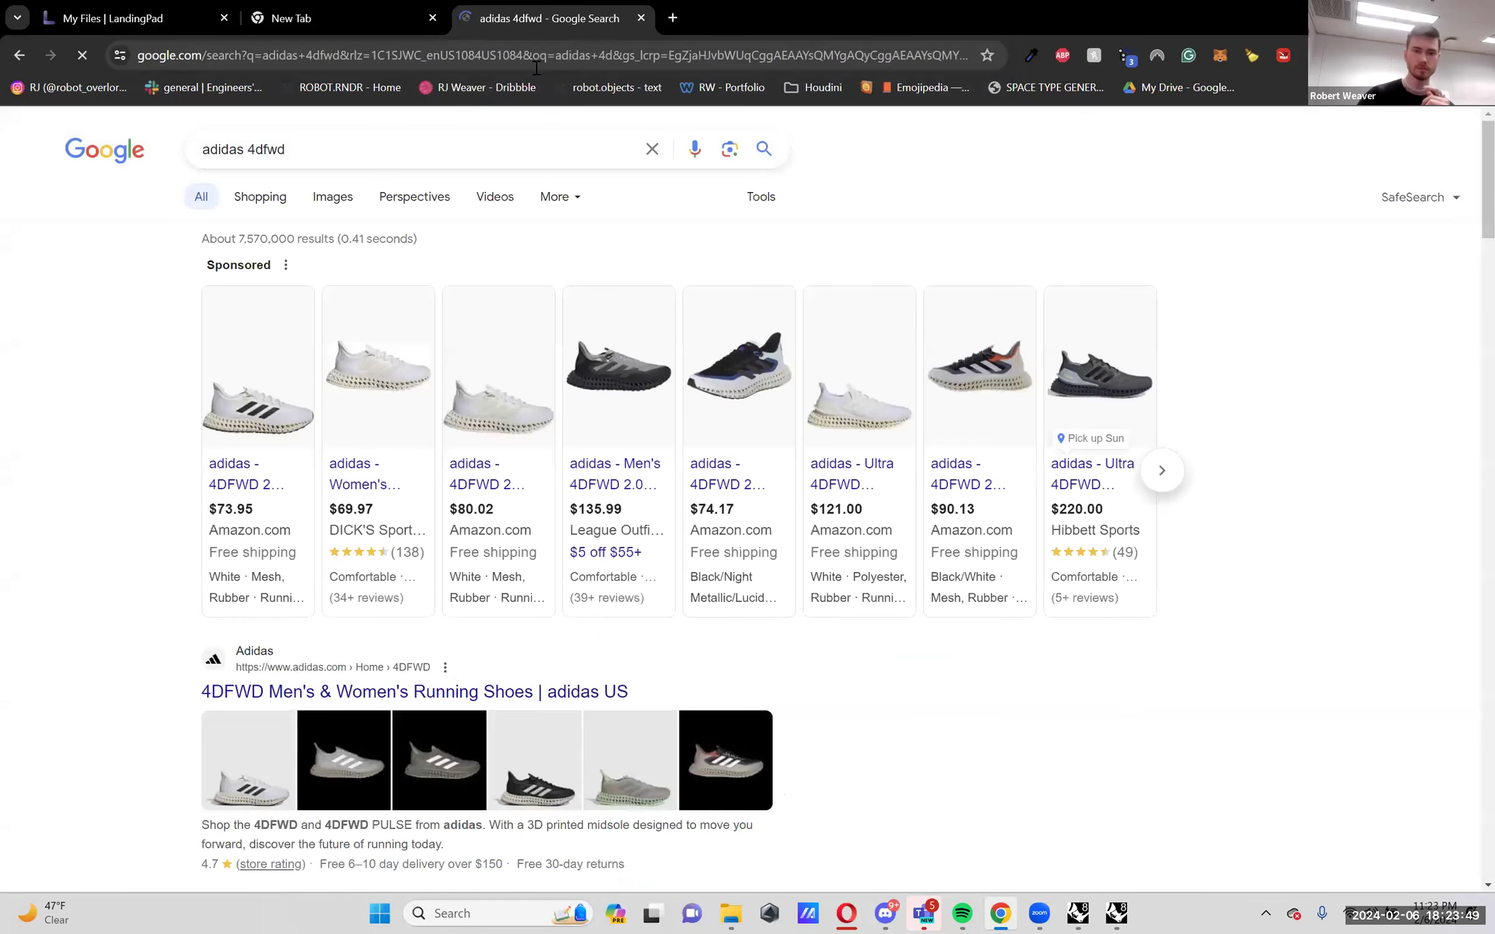
left_click(331, 198)
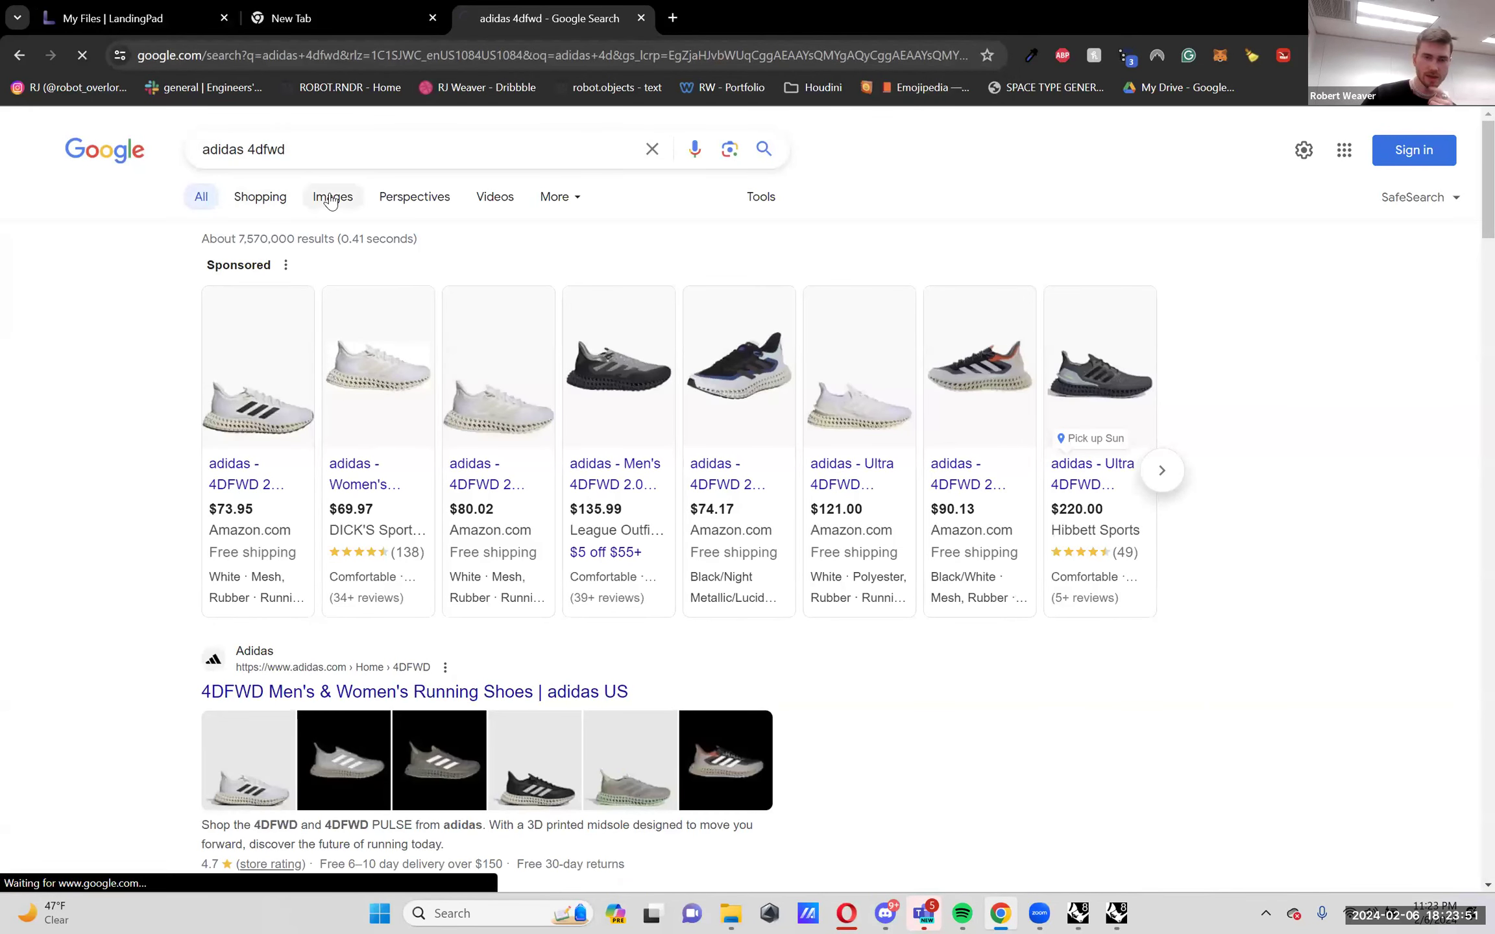
scroll(534, 433, "down", 4)
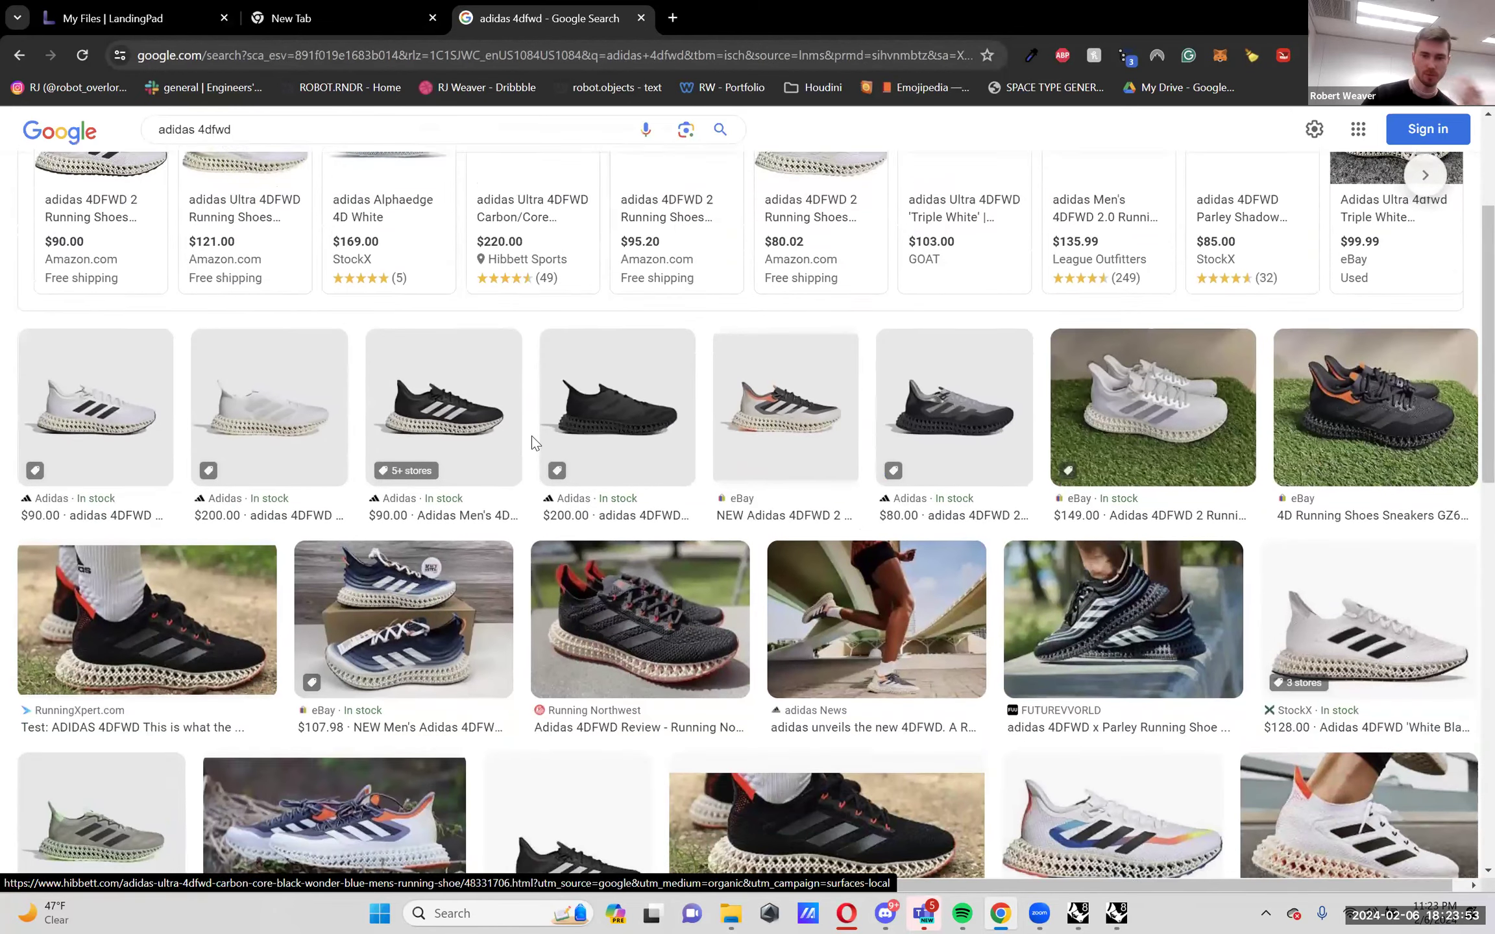
Search Google Images for "resin printed helmets".
scroll(534, 443, "up", 4)
left_click_drag(241, 147, 154, 137)
type("resin")
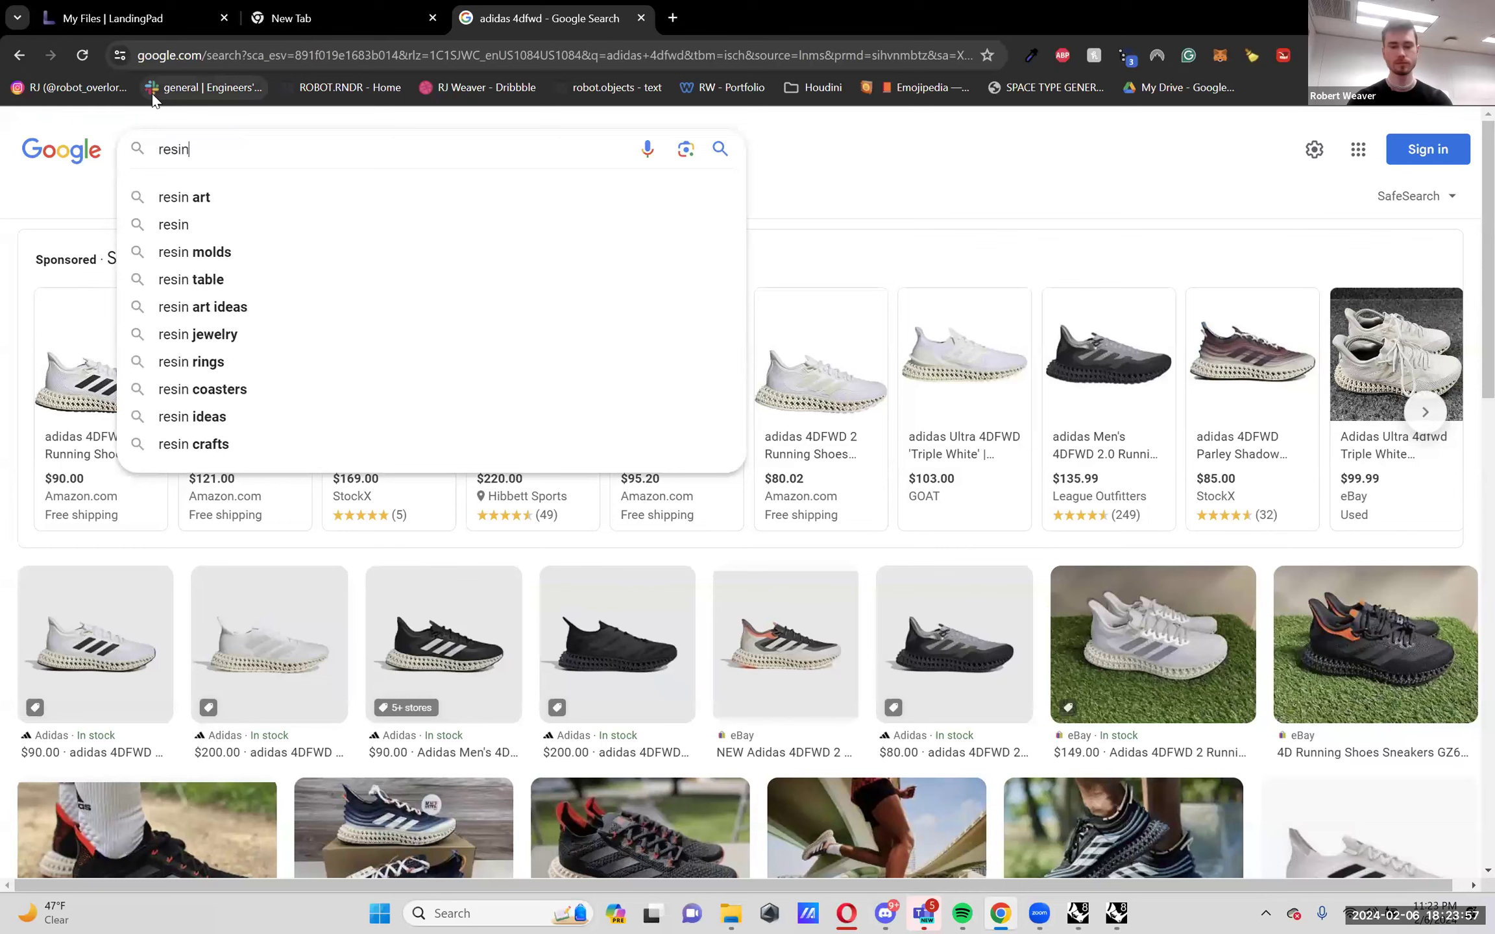
type(" printed helme")
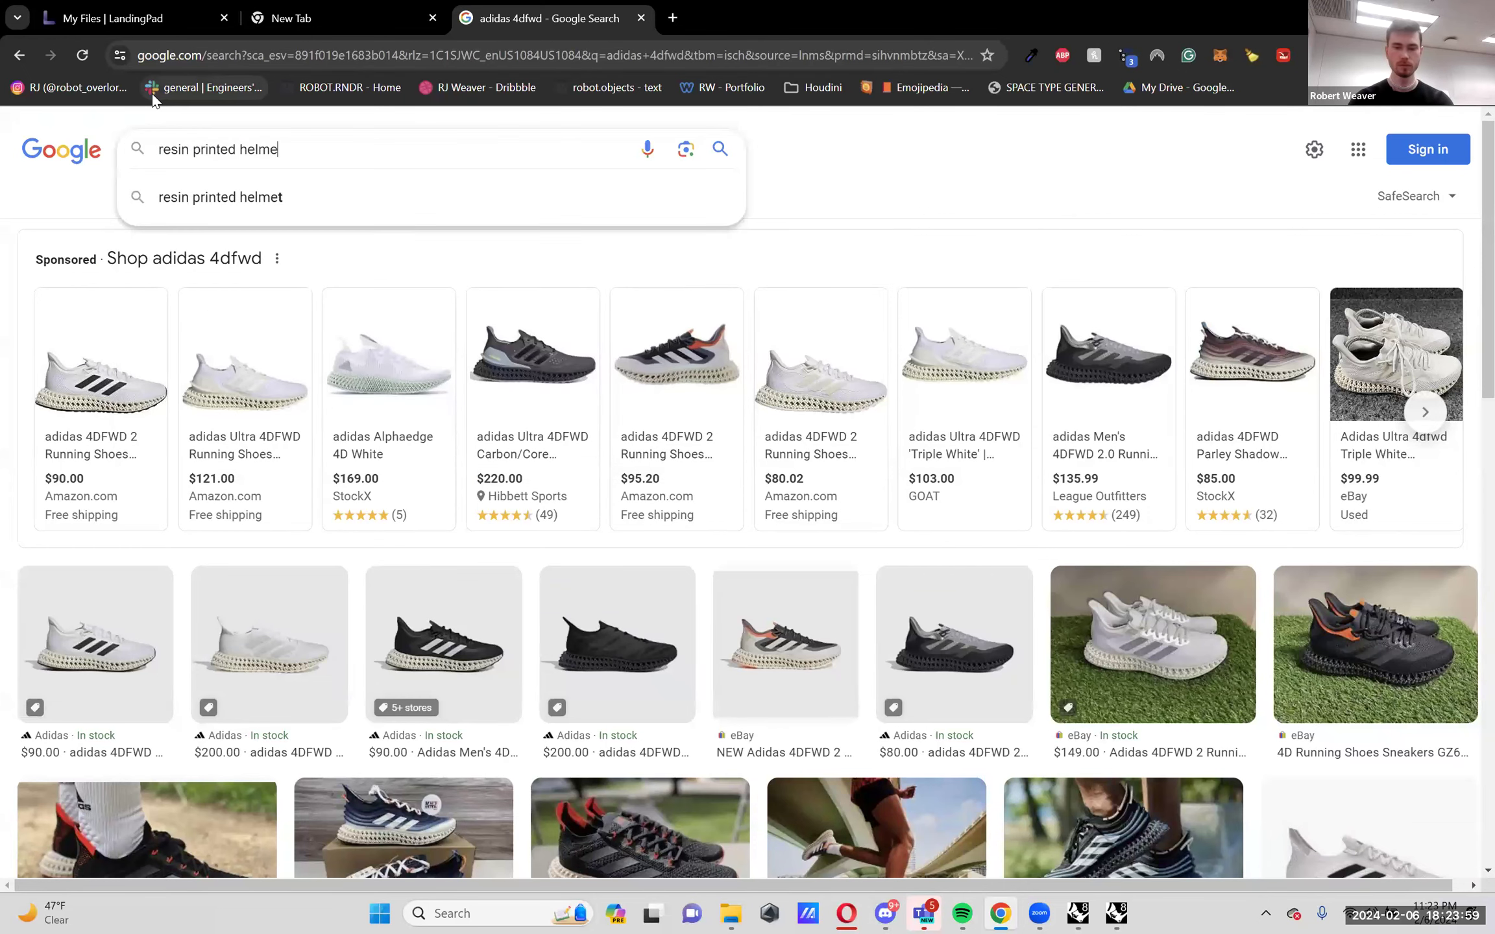
type("ts")
key("Return")
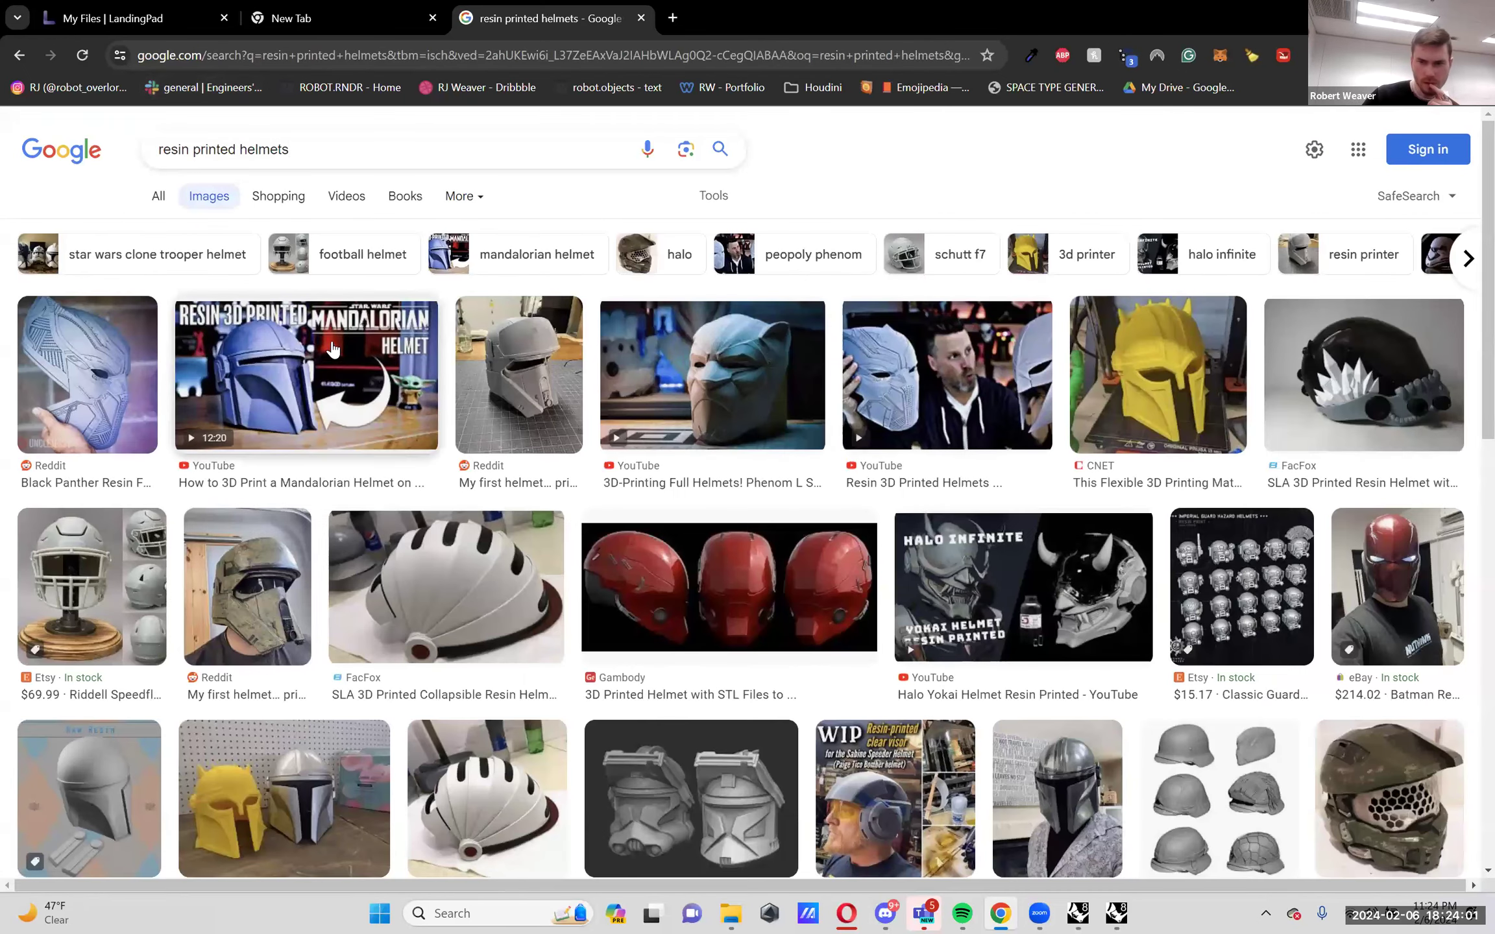
Change the image search to "resin lattice helmets".
left_click_drag(235, 146, 196, 142)
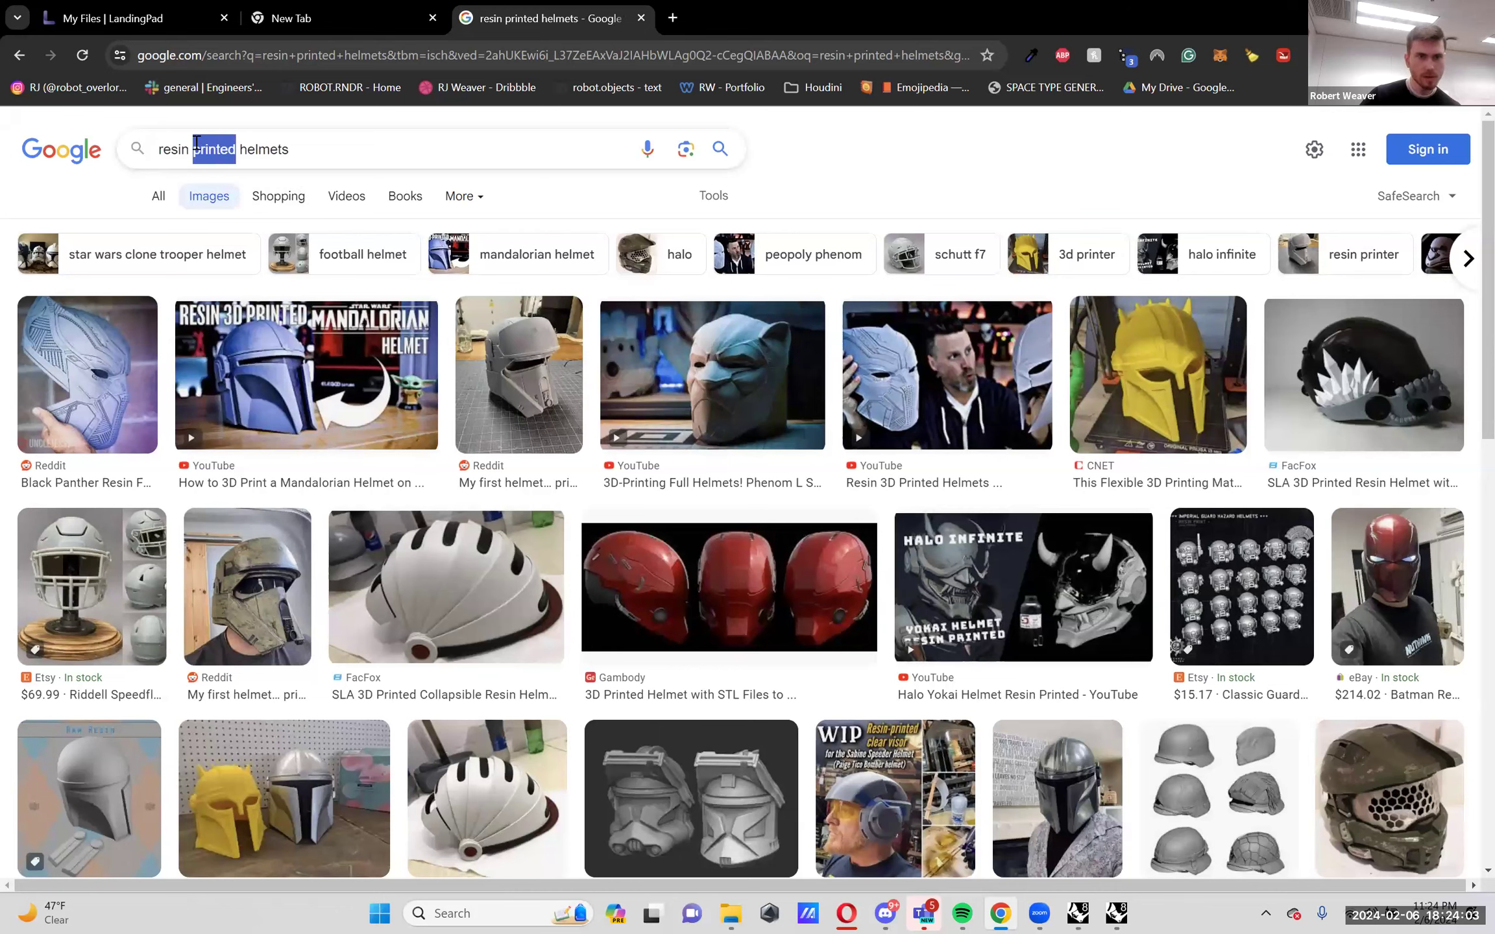
type("lattice")
key("Return")
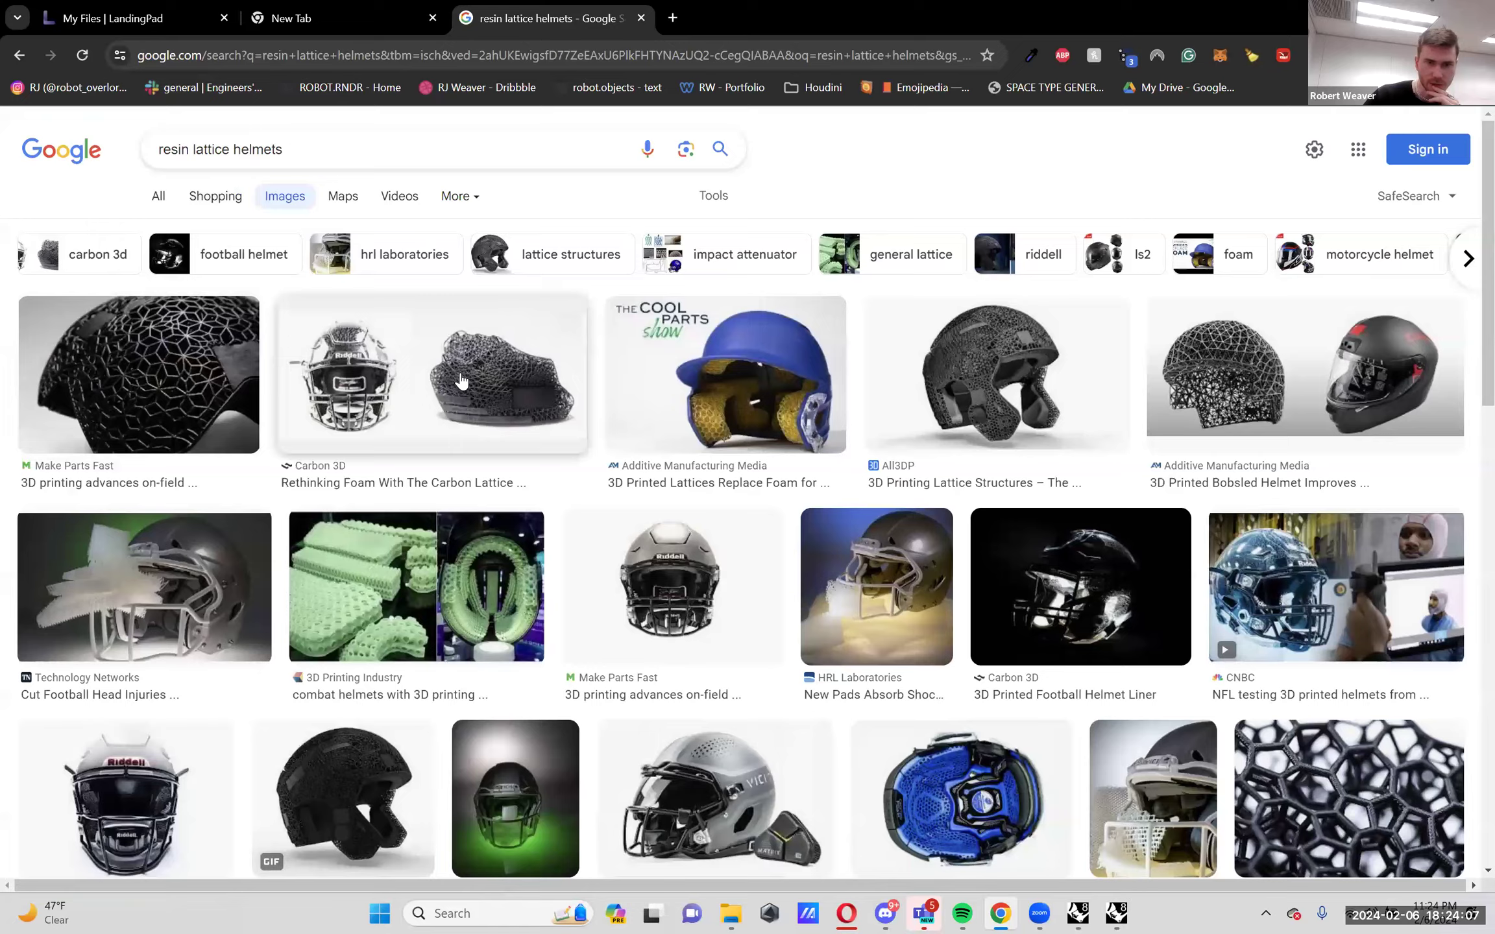
Preview the lattice images from Carbon 3D, 3D Printing Industry and Additive Manufacturing Media, and check the related pictures.
left_click(461, 381)
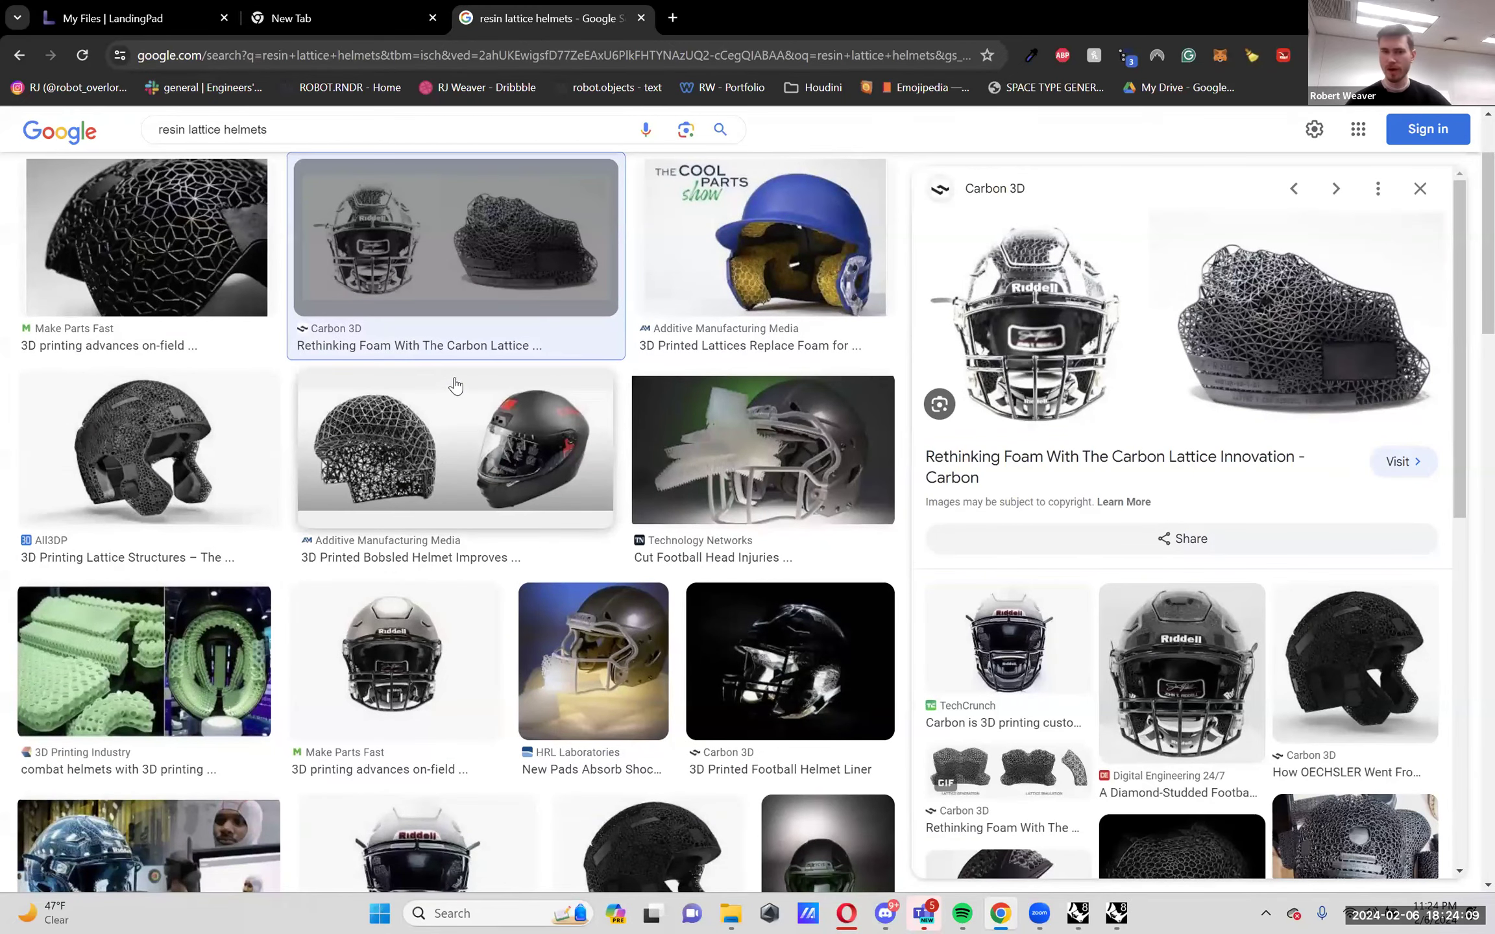
left_click(135, 645)
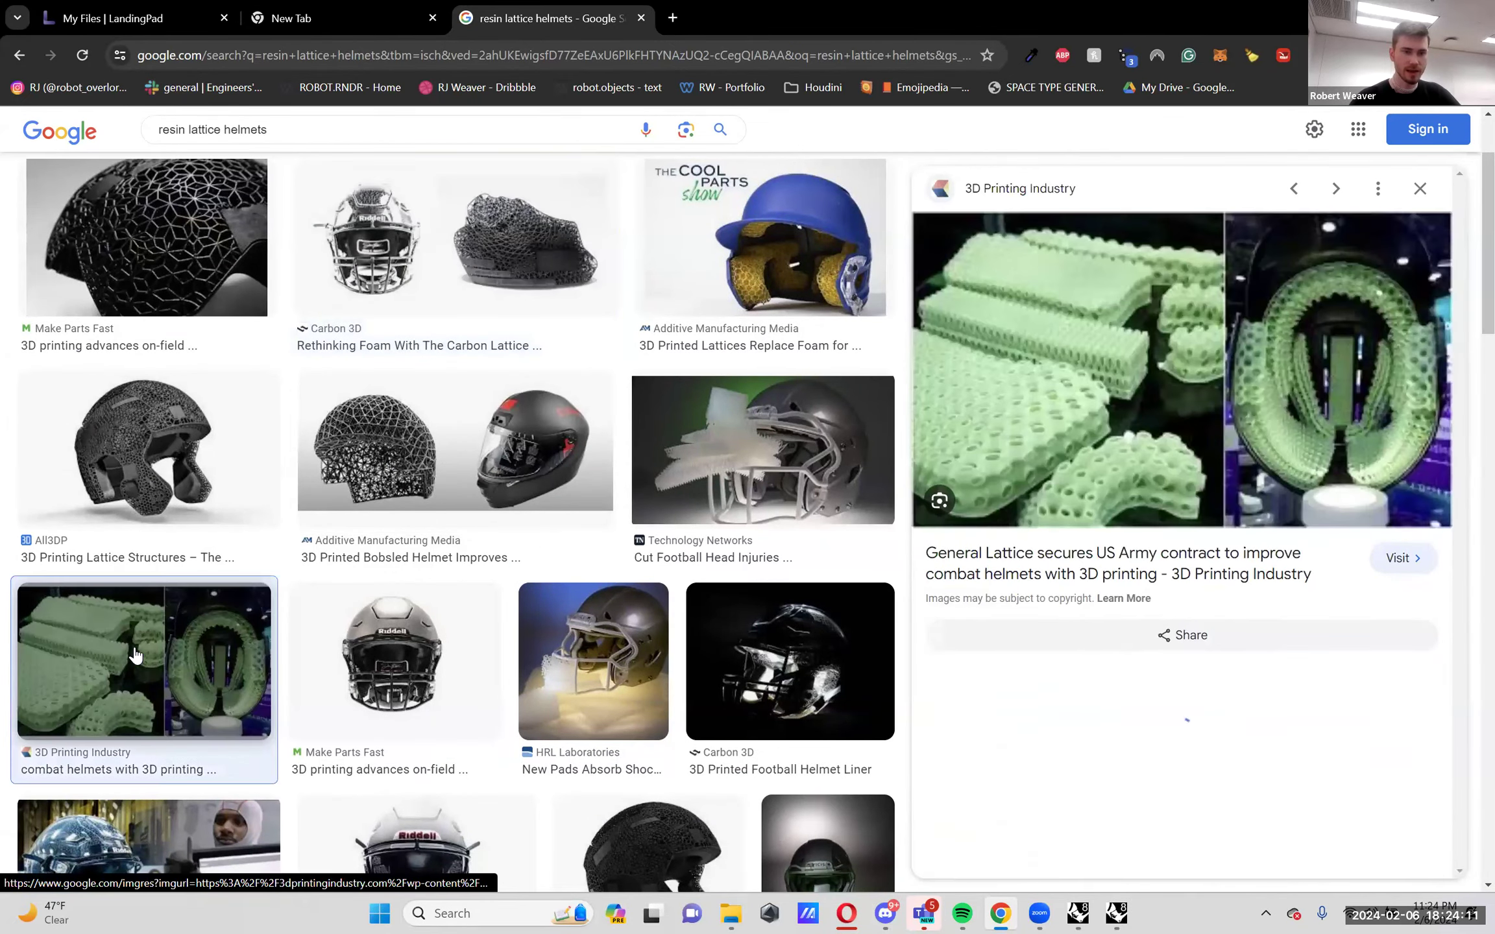
left_click(534, 467)
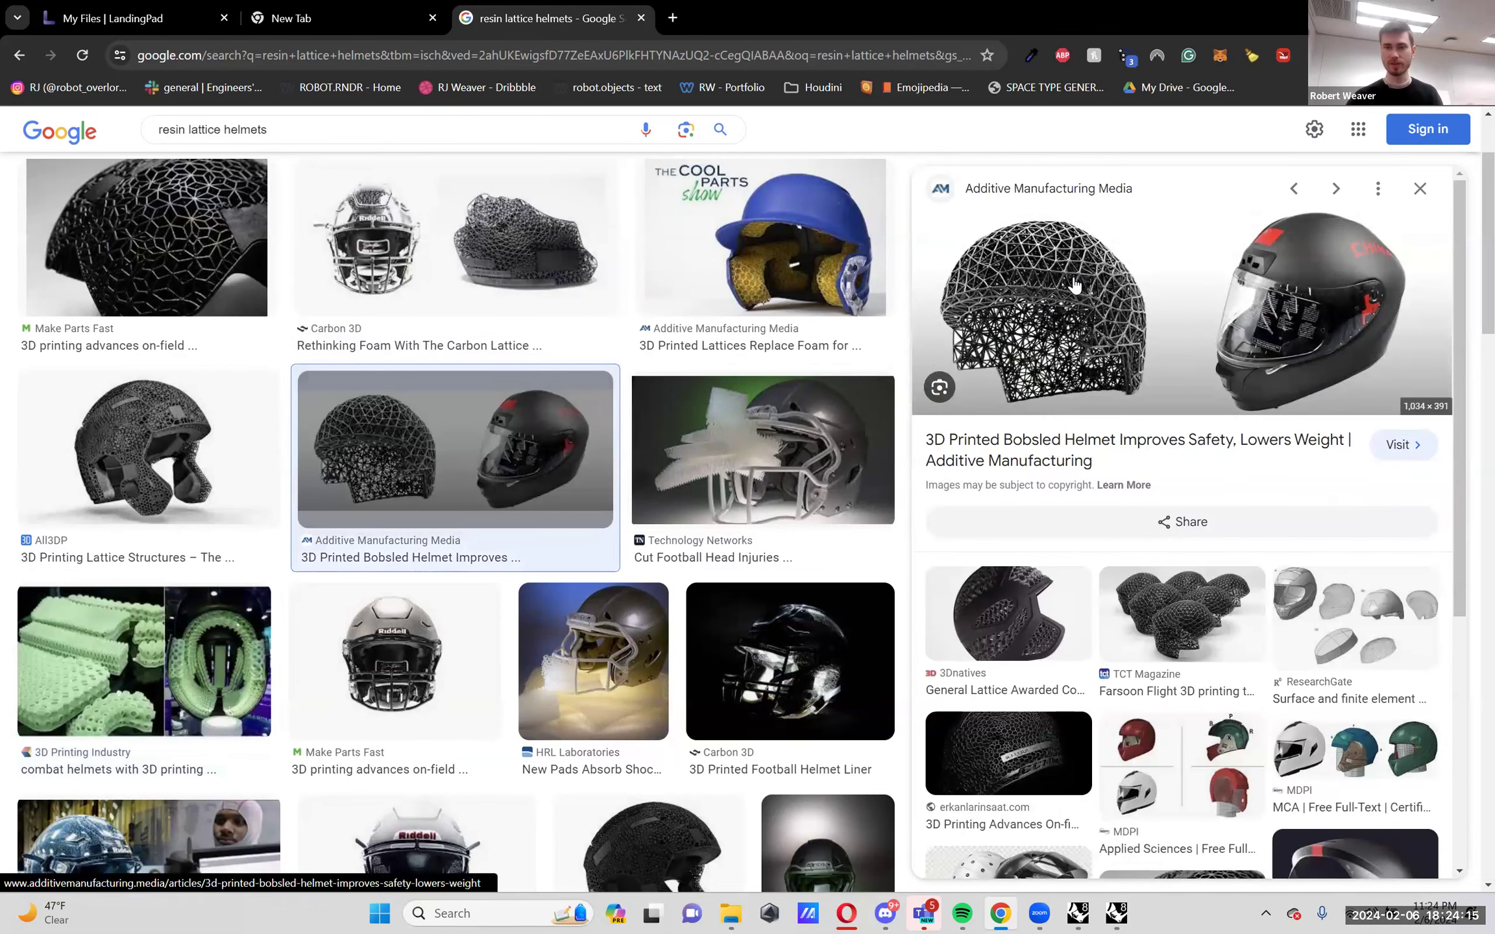
scroll(1090, 506, "down", 2)
scroll(1089, 514, "down", 2)
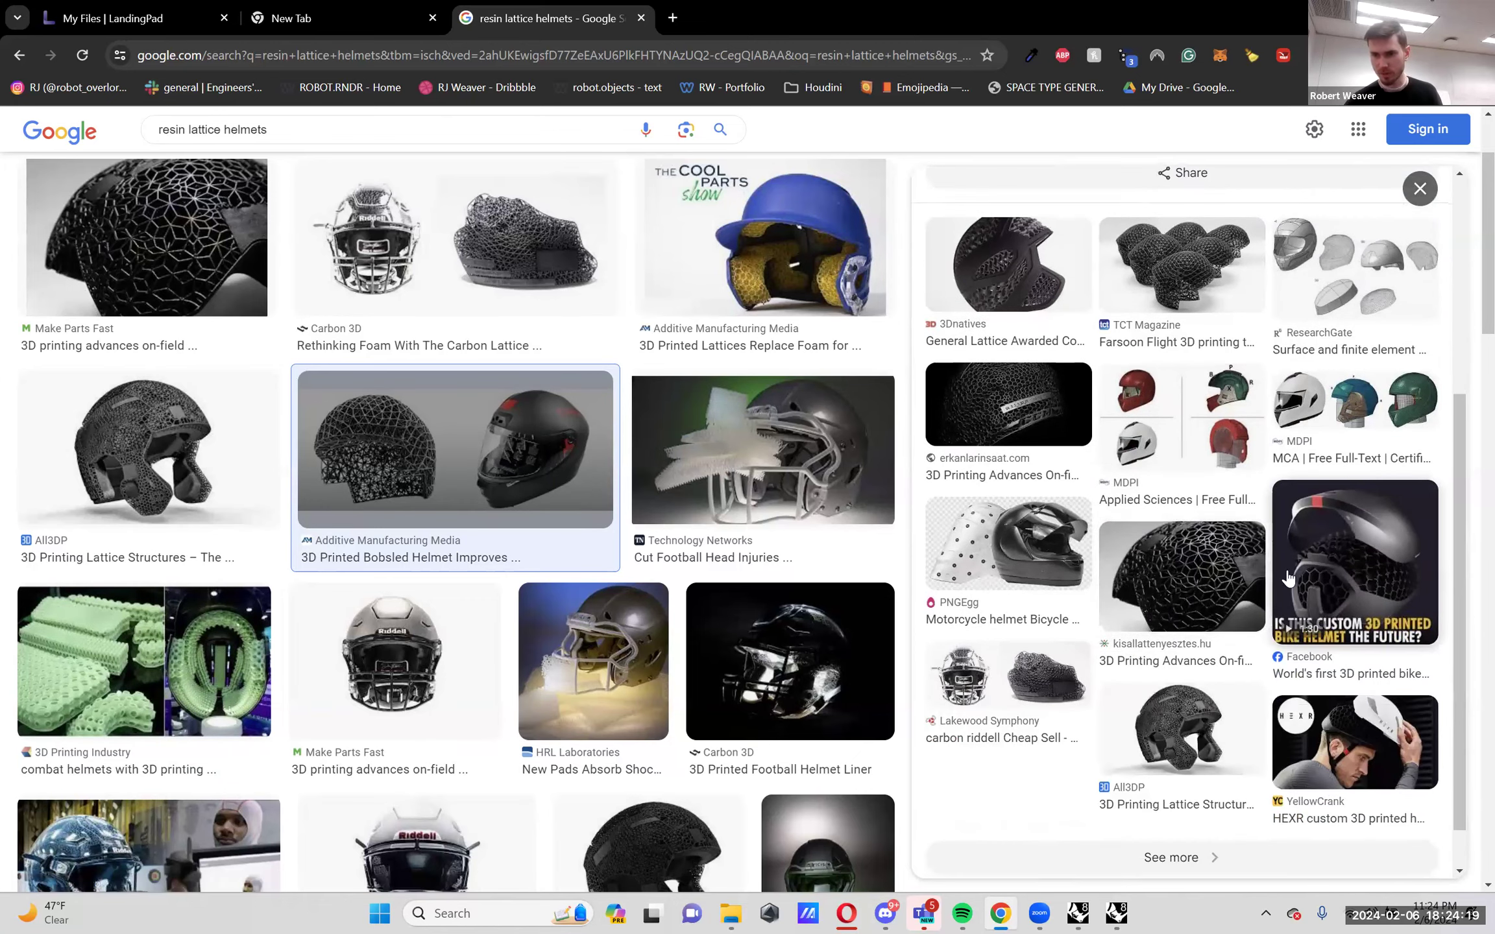
Open the related All3DP lattice helmet image and look through the other lattice helmet results.
left_click(1168, 719)
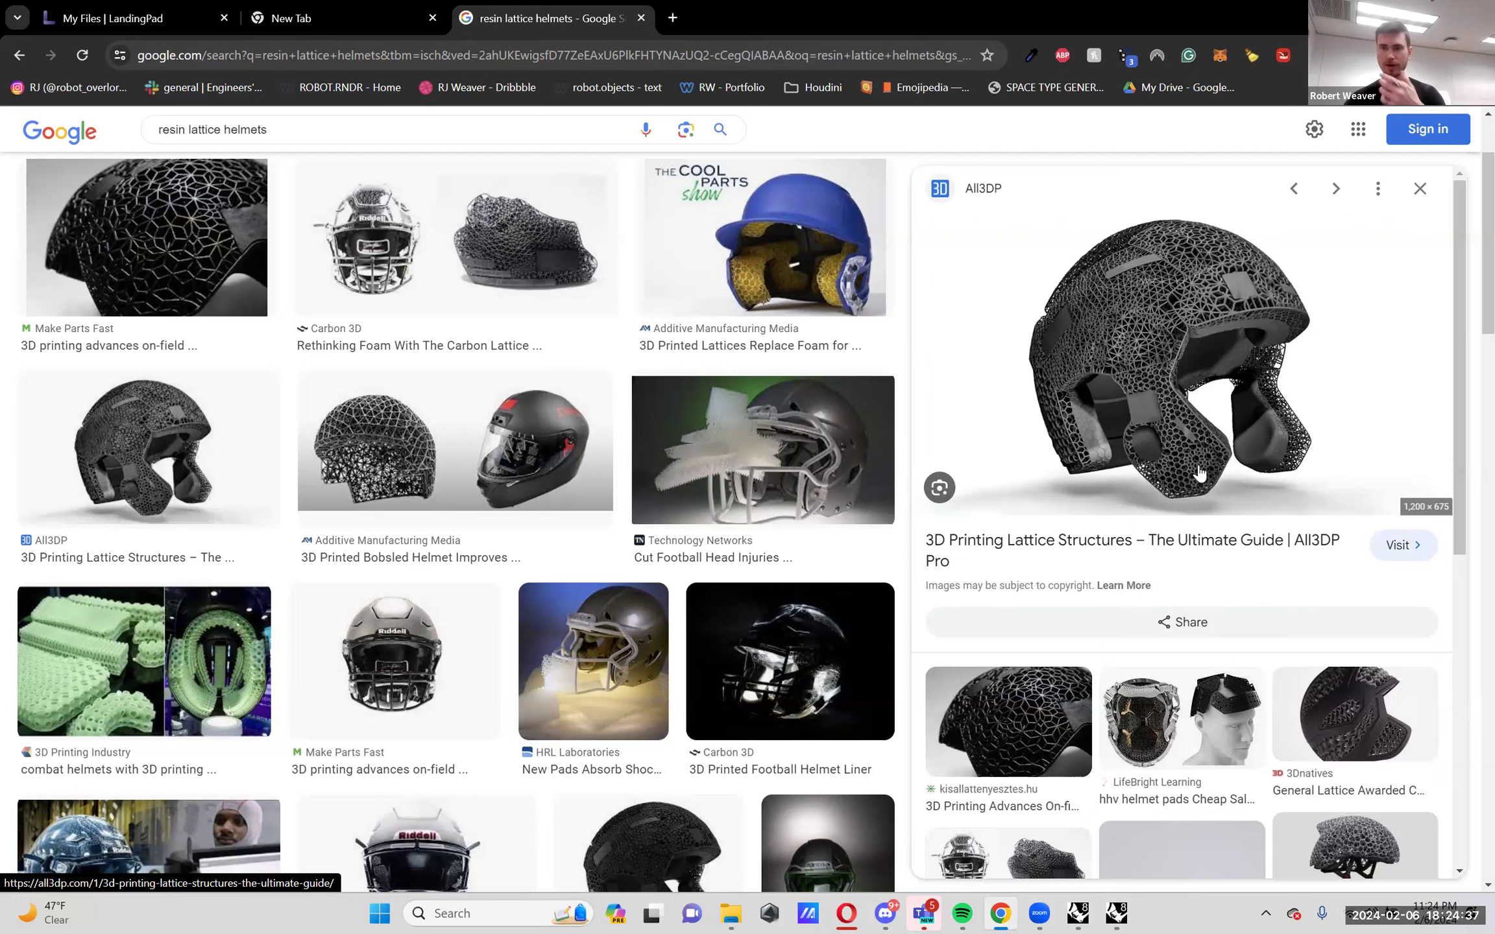
scroll(1128, 378, "down", 3)
scroll(553, 487, "down", 5)
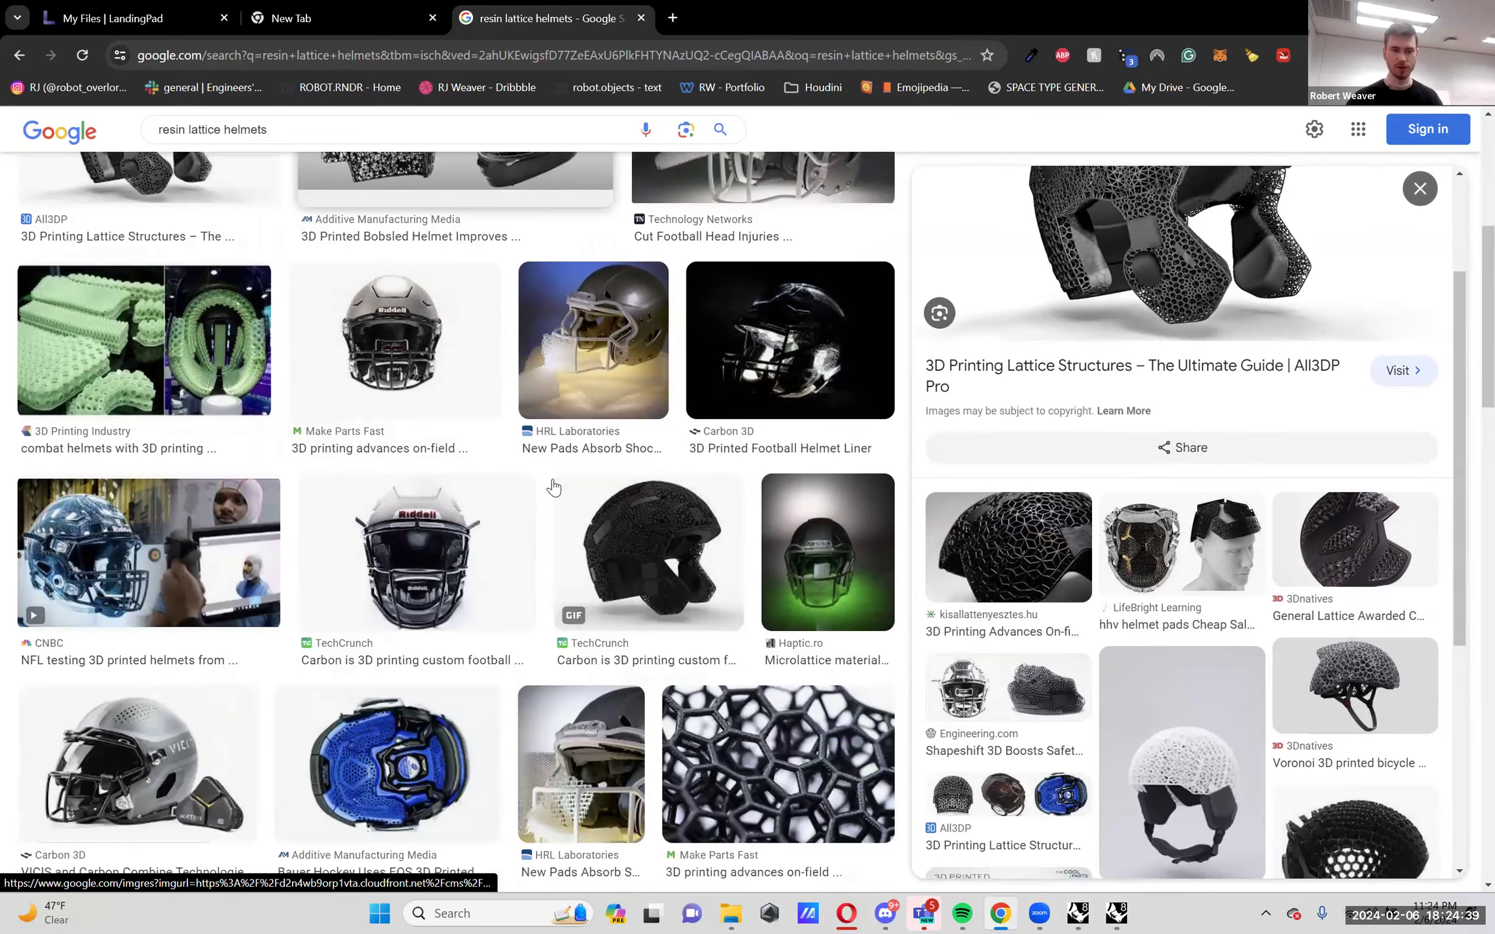
scroll(675, 517, "down", 2)
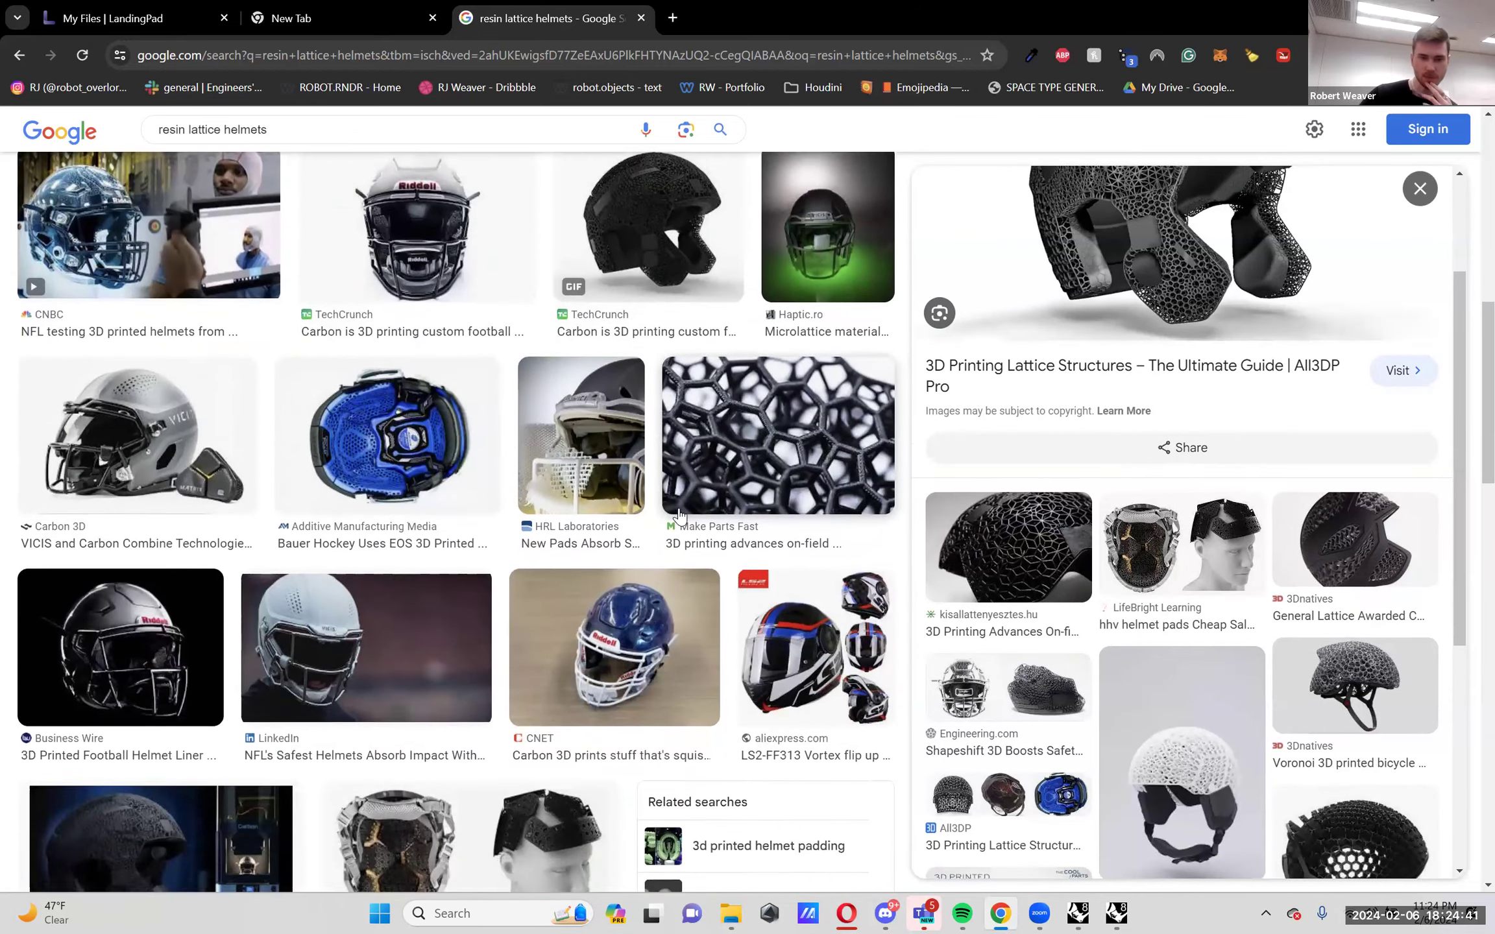
scroll(680, 517, "up", 9)
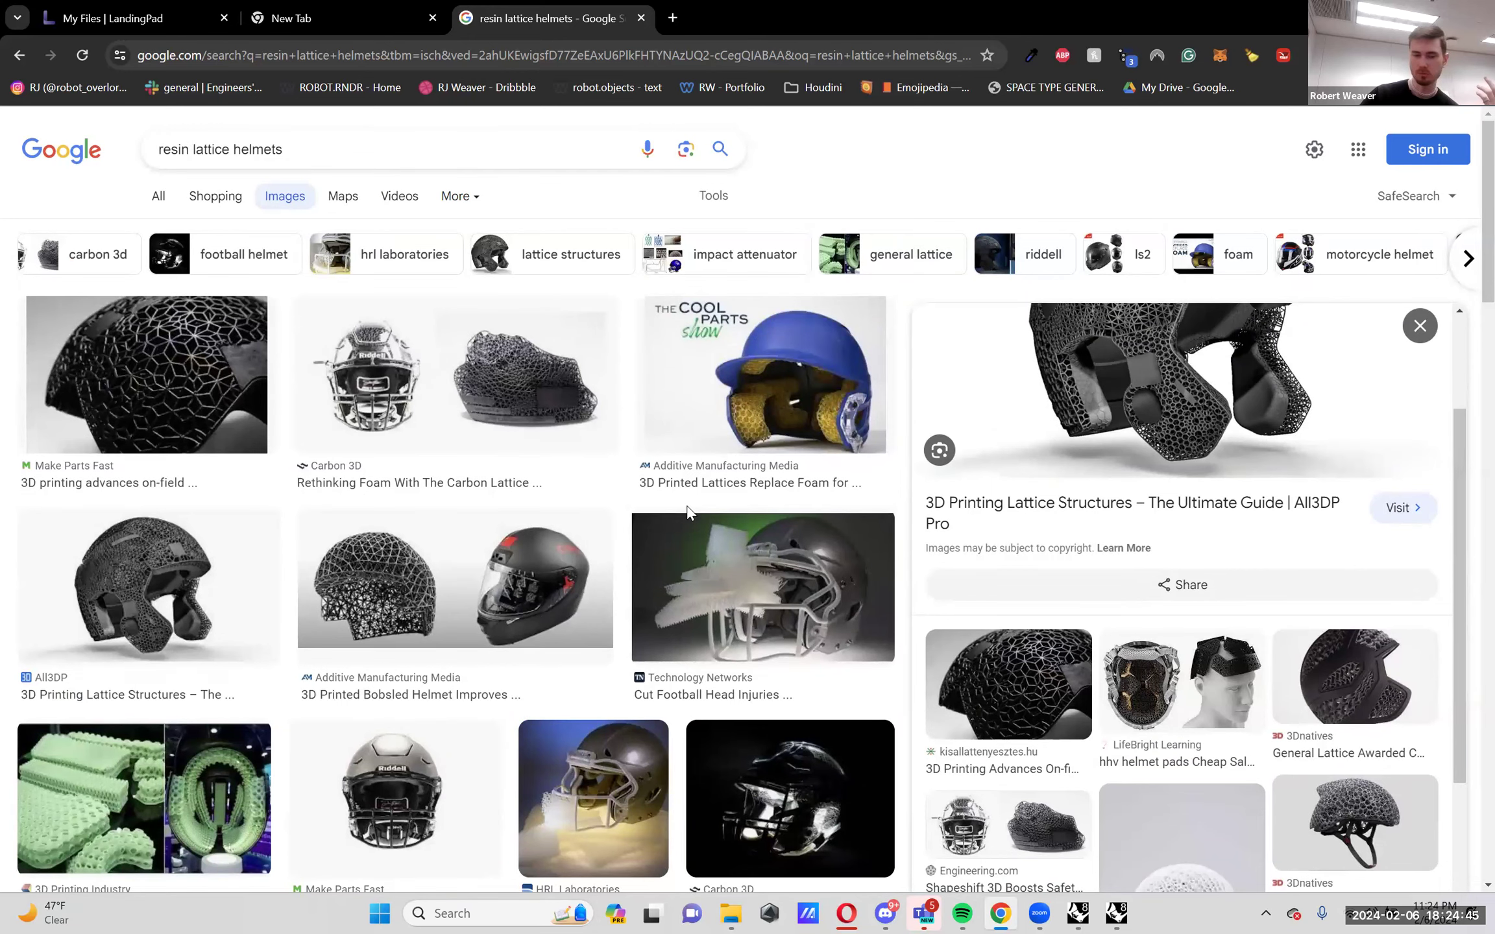
scroll(689, 513, "down", 5)
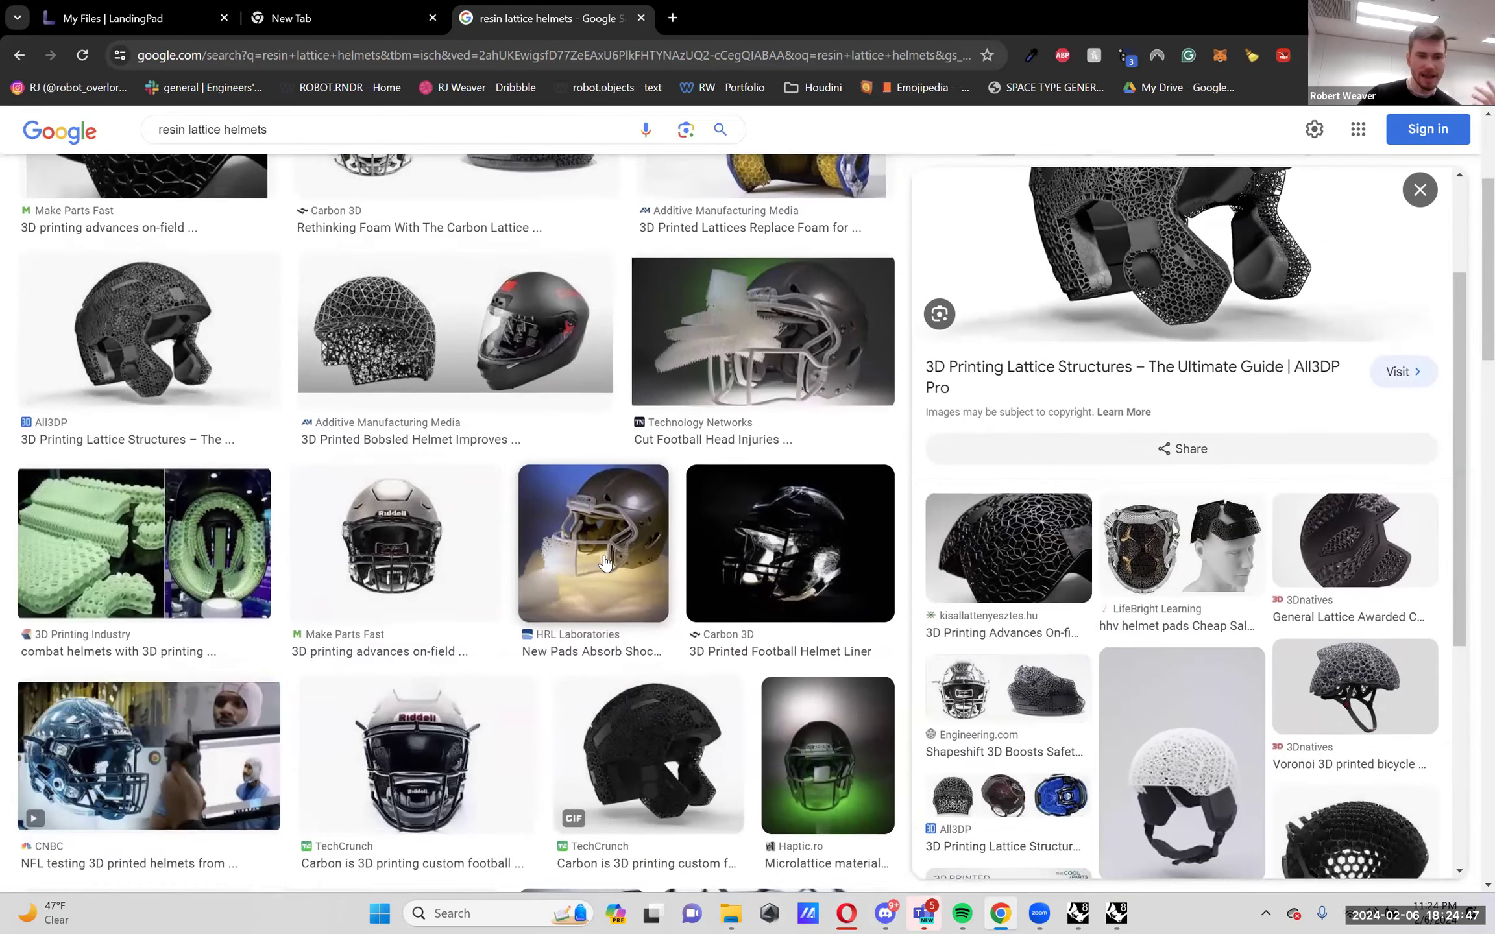
scroll(610, 558, "up", 5)
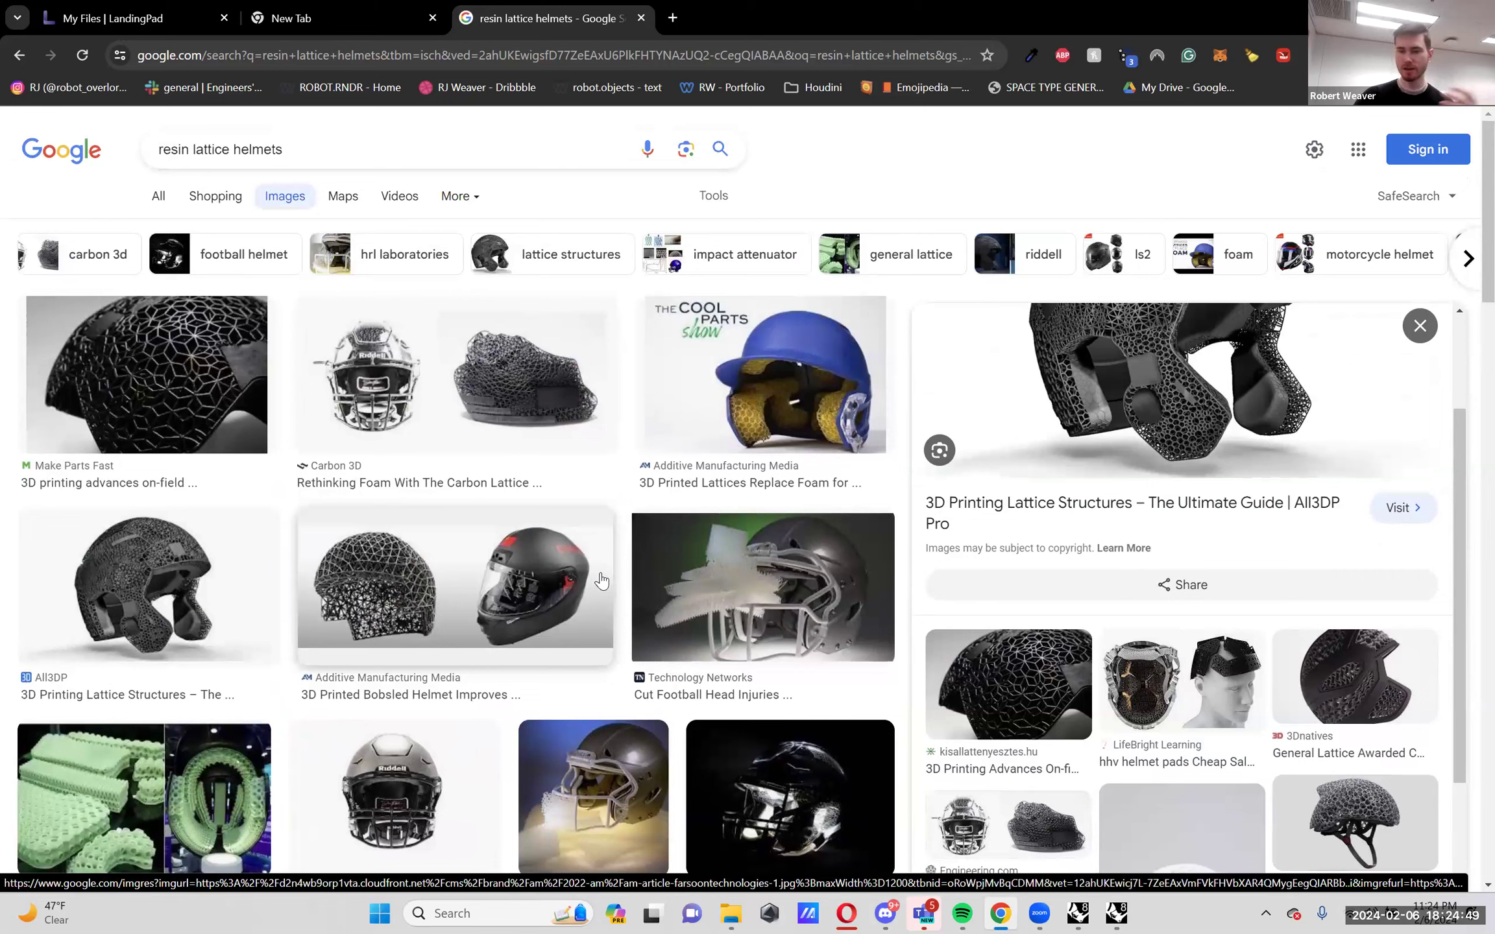
Switch back to Rhino and Grasshopper and examine the Voronoi cell cube from several angles in the Perspective viewport.
left_click(1116, 913)
scroll(1025, 758, "down", 2)
right_click_drag(994, 746, 1123, 771)
scroll(1091, 722, "up", 2)
scroll(191, 657, "down", 6)
scroll(318, 584, "up", 5)
right_click_drag(458, 609, 495, 617)
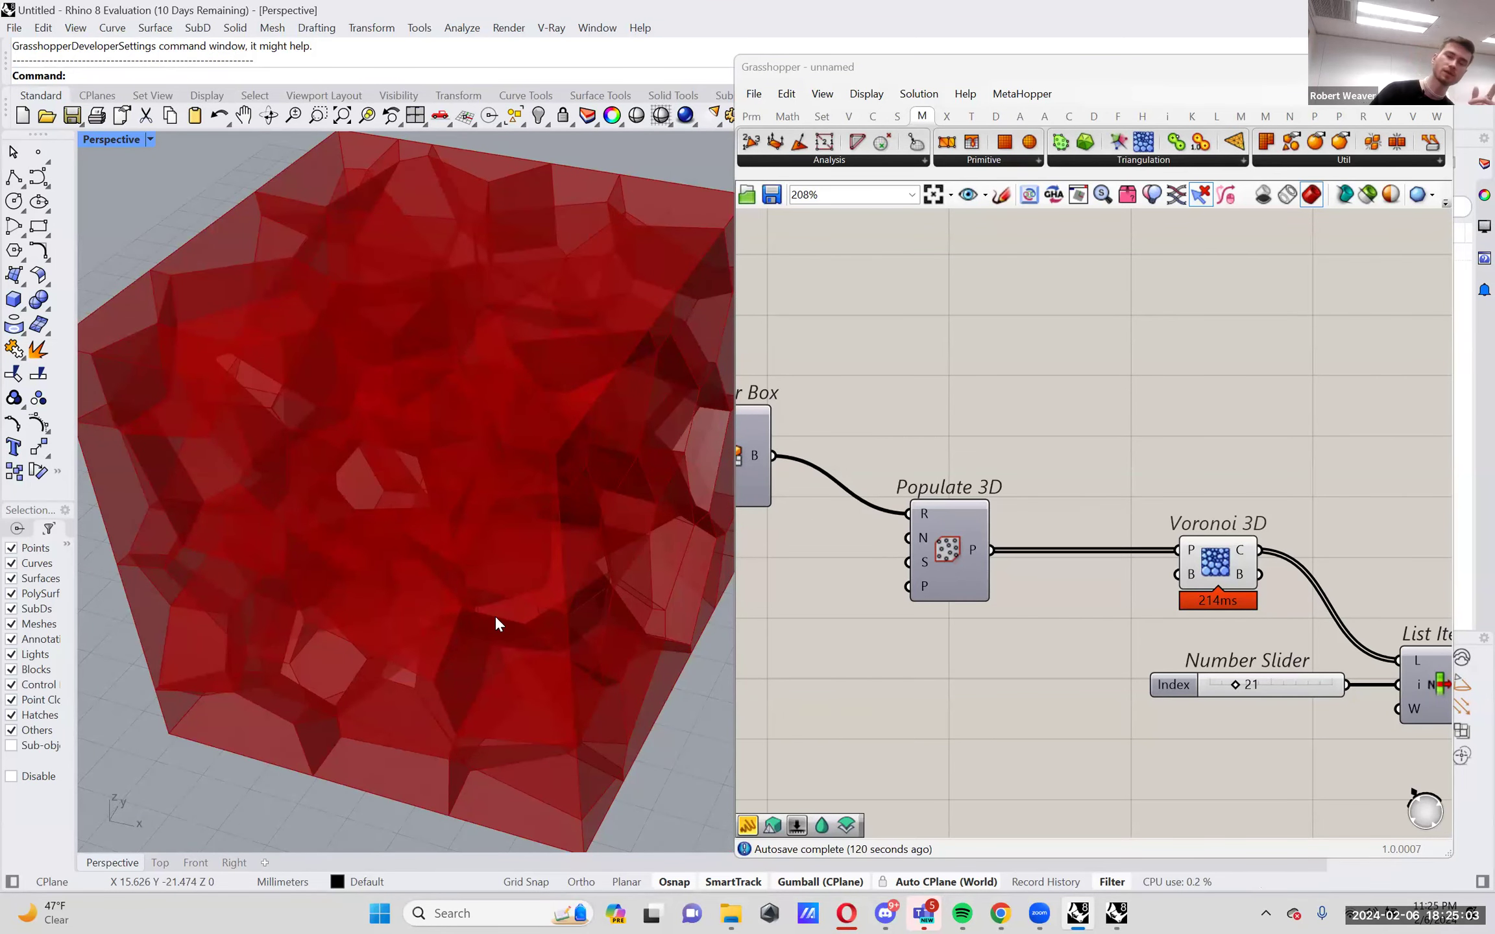
right_click_drag(517, 619, 542, 608)
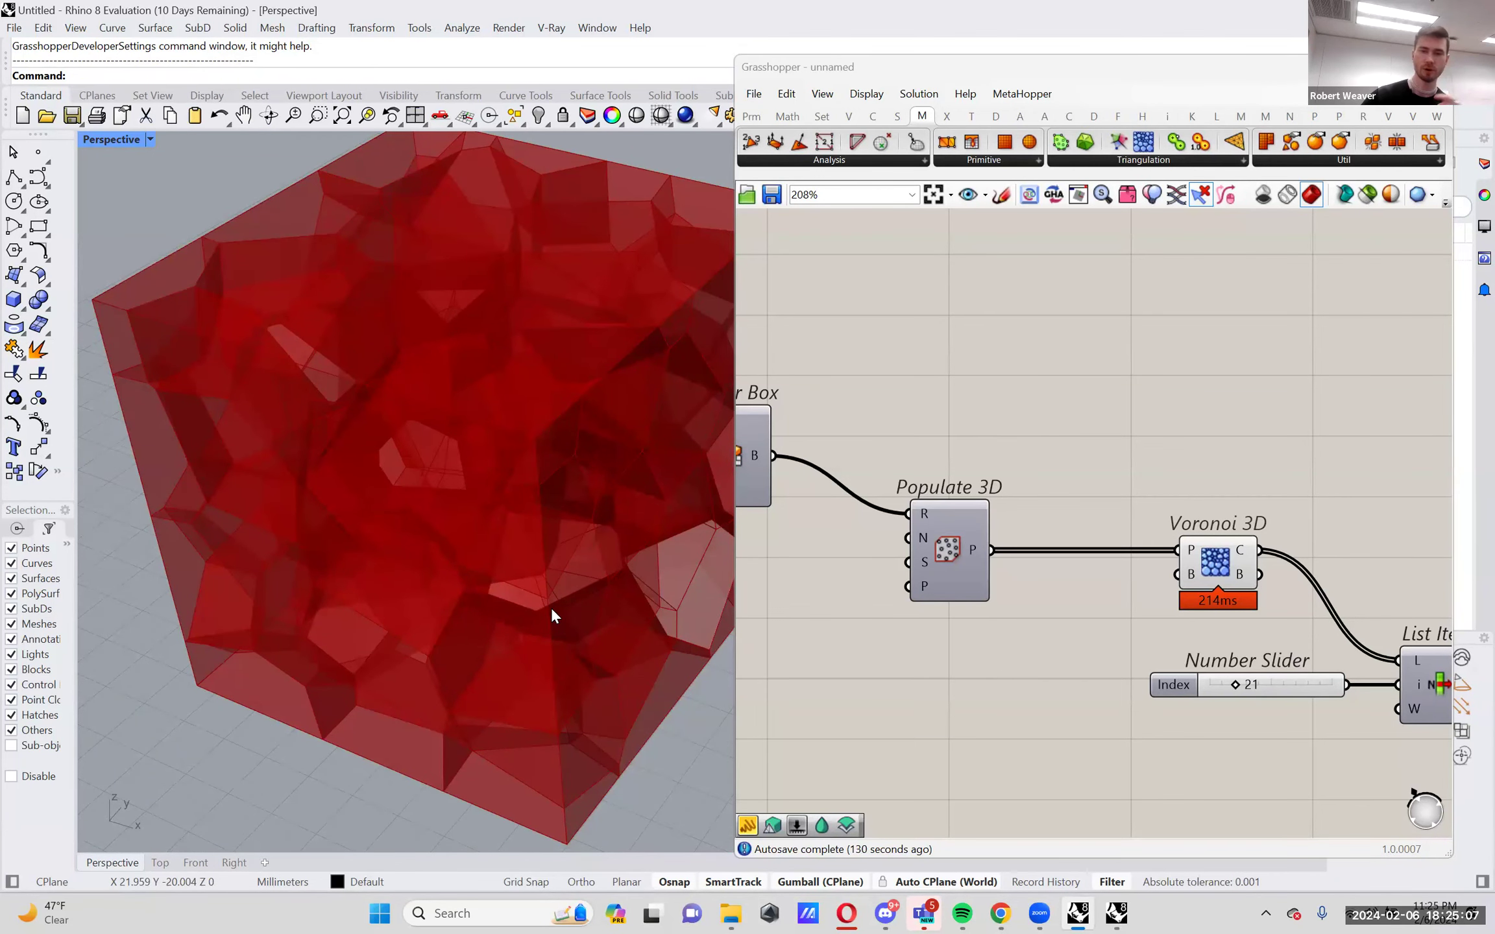
scroll(551, 607, "down", 3)
right_click_drag(523, 614, 424, 650)
right_click_drag(553, 621, 457, 646)
scroll(447, 655, "up", 4)
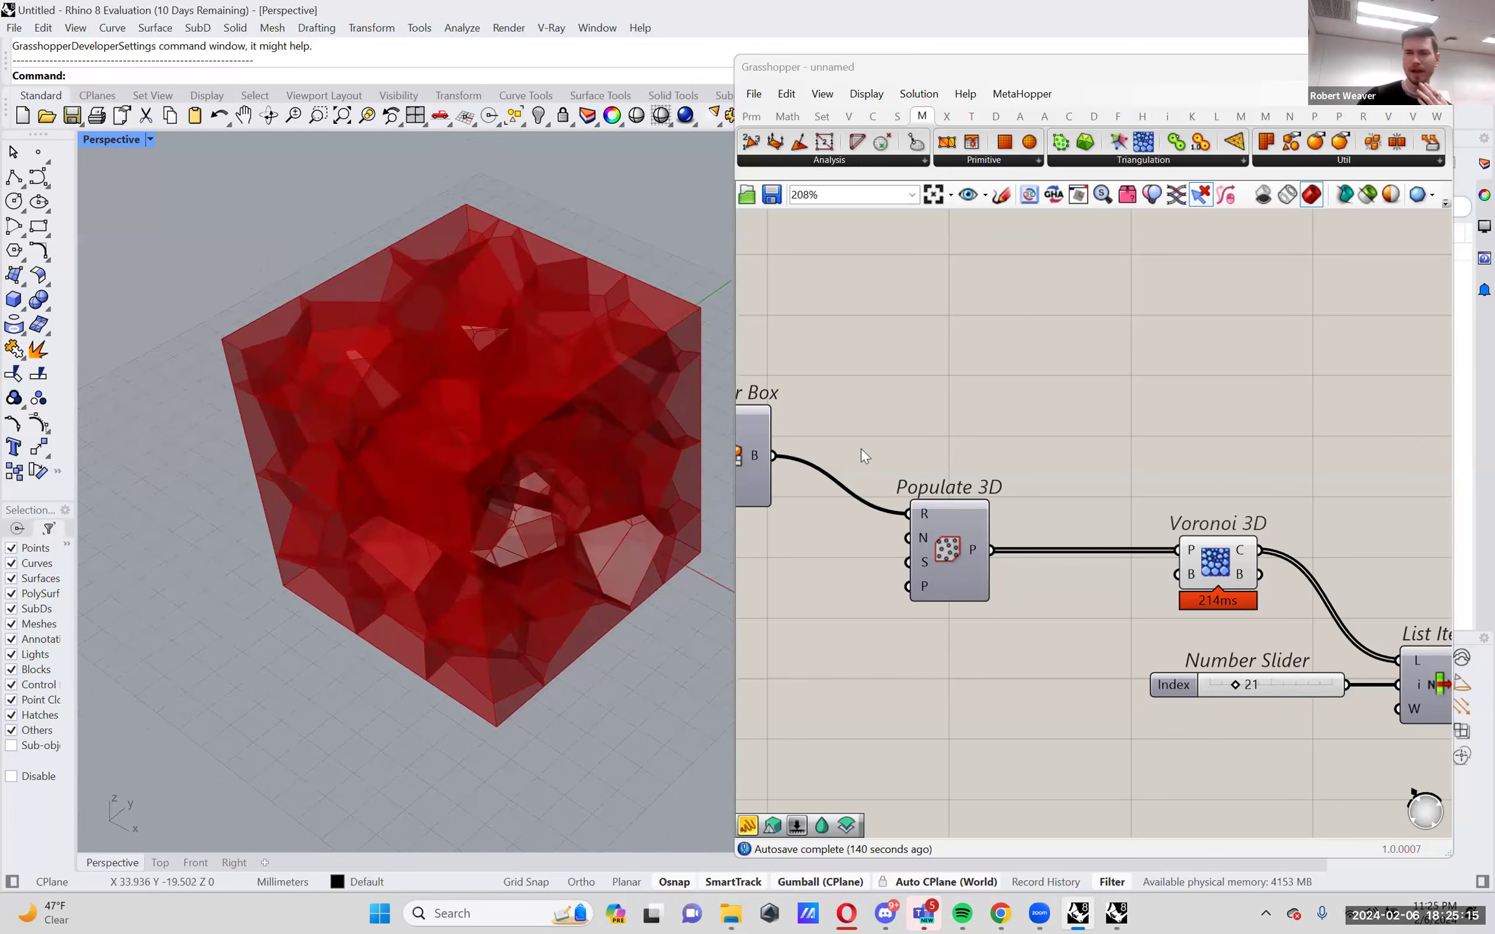
Review the available Triangulation components and nudge the Voronoi 3D component slightly closer to Populate 3D.
left_click(1142, 160)
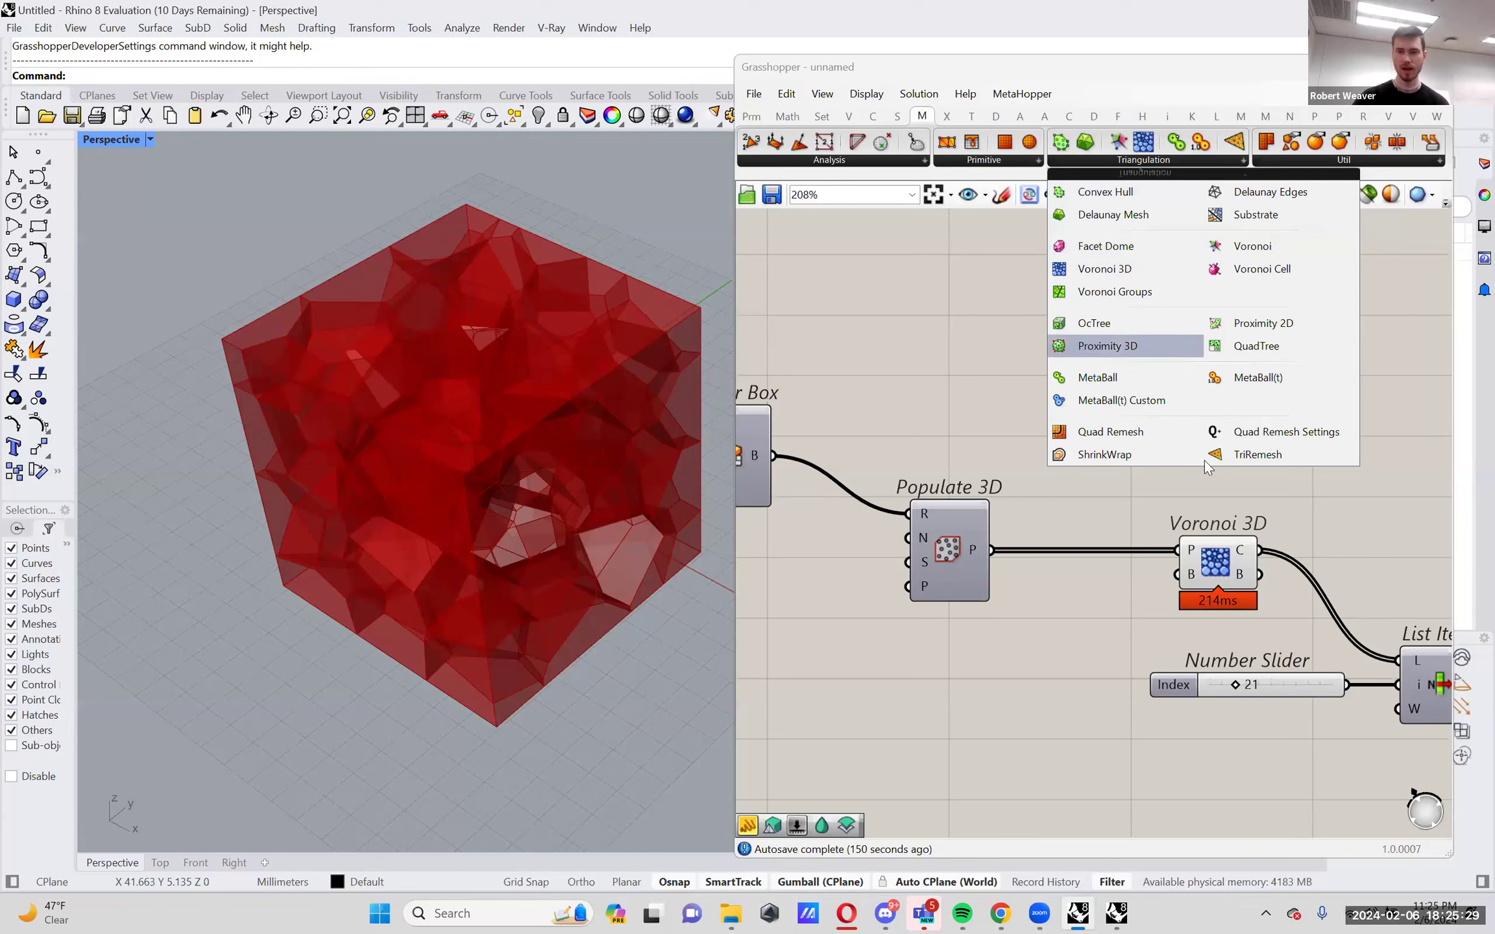
left_click(1207, 567)
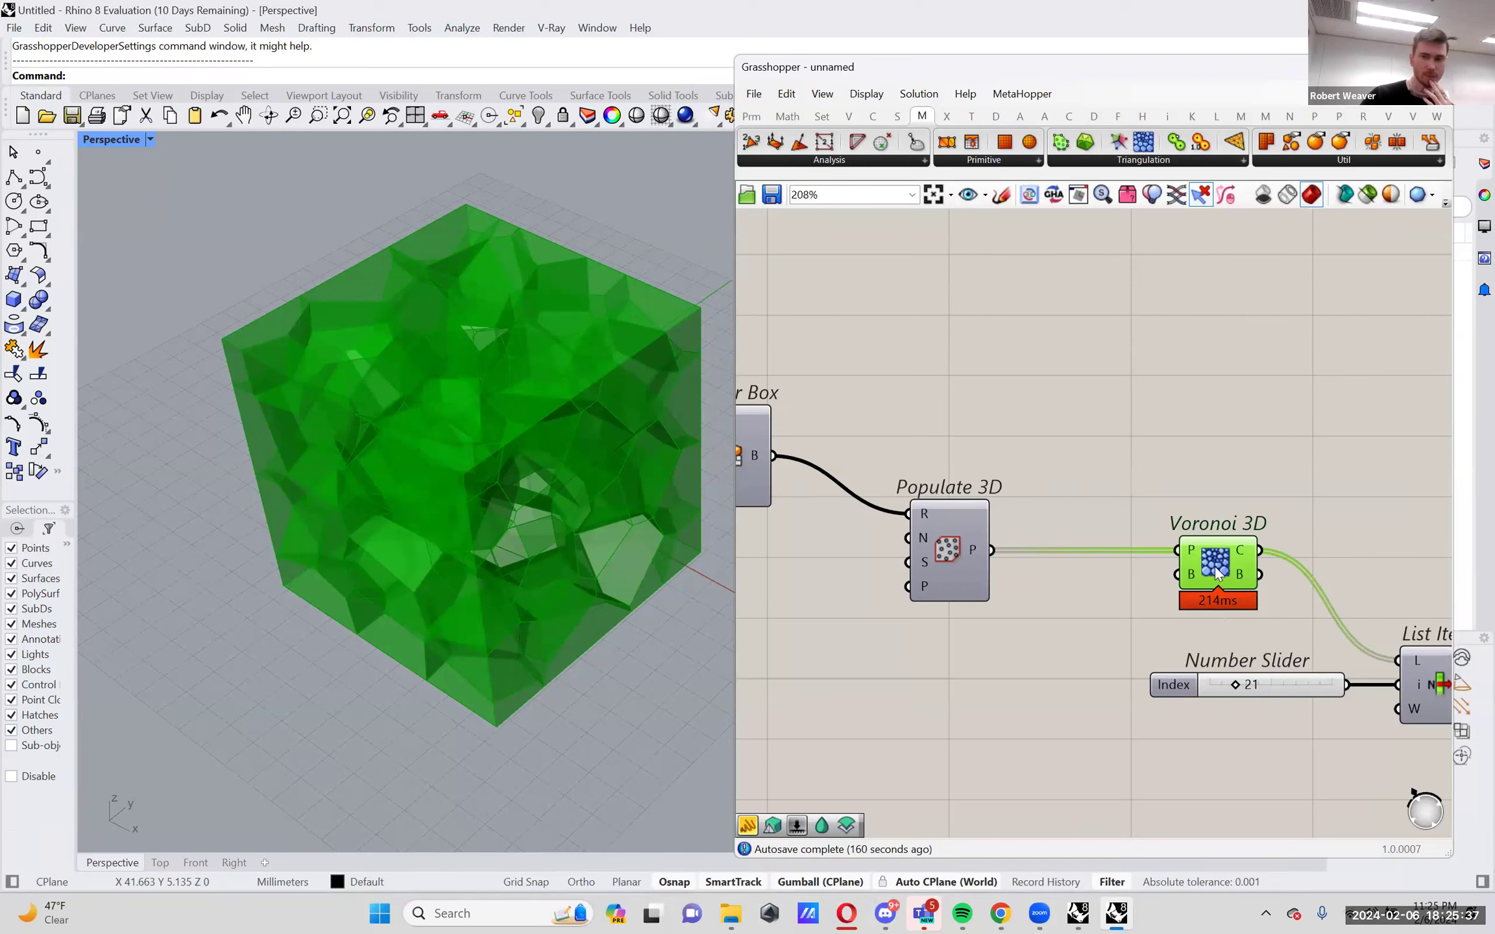
left_click_drag(1215, 567, 1204, 565)
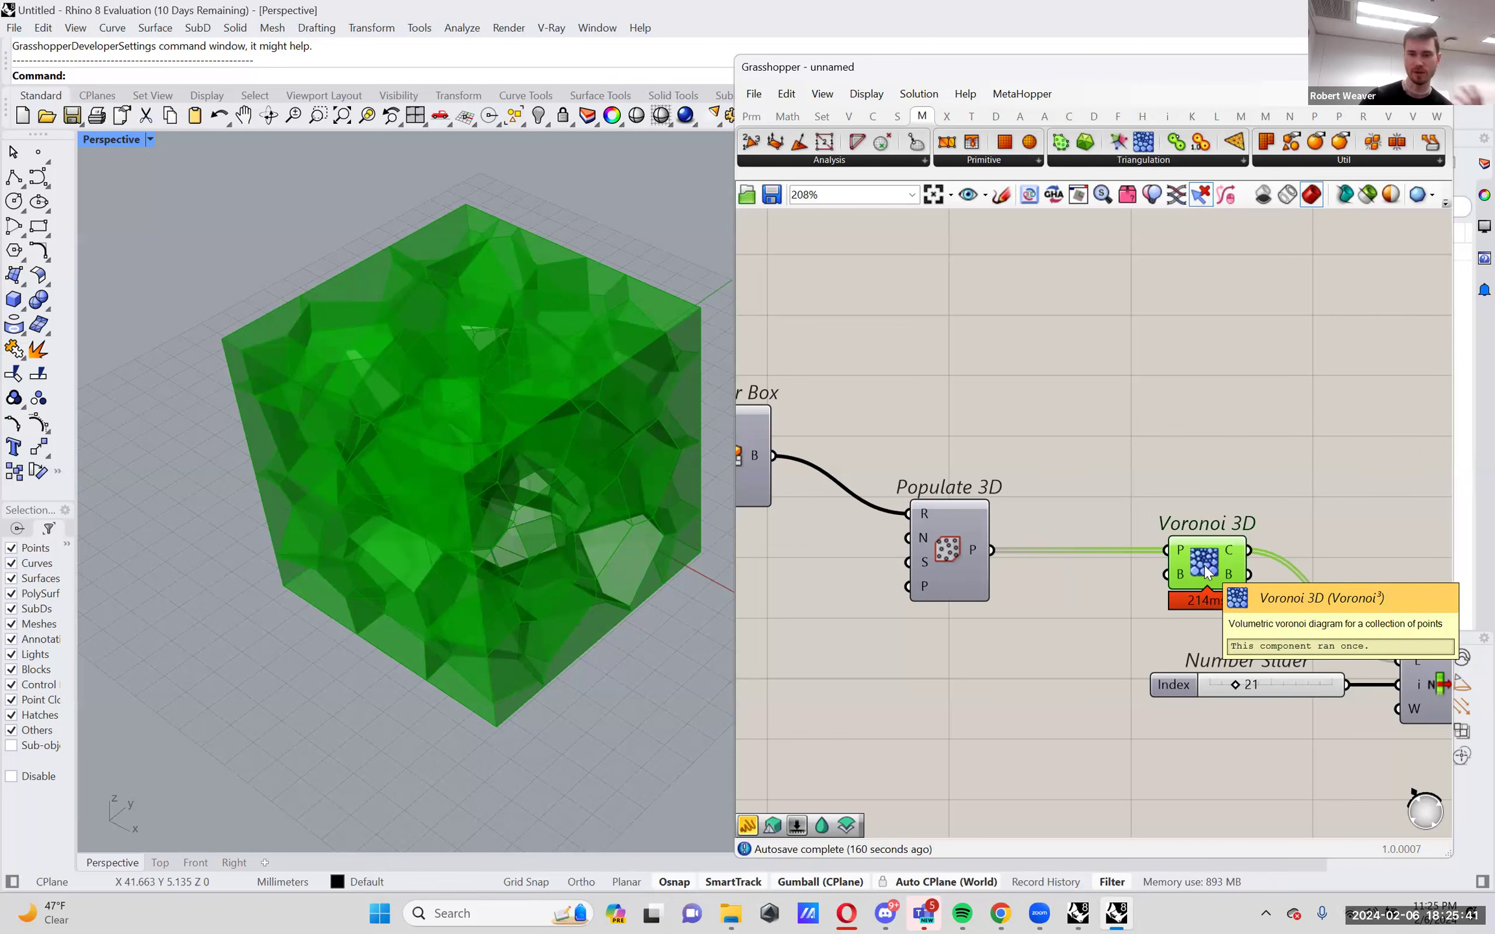
scroll(1205, 565, "down", 1)
scroll(1127, 590, "up", 1)
scroll(1152, 588, "down", 1)
scroll(1158, 592, "up", 1)
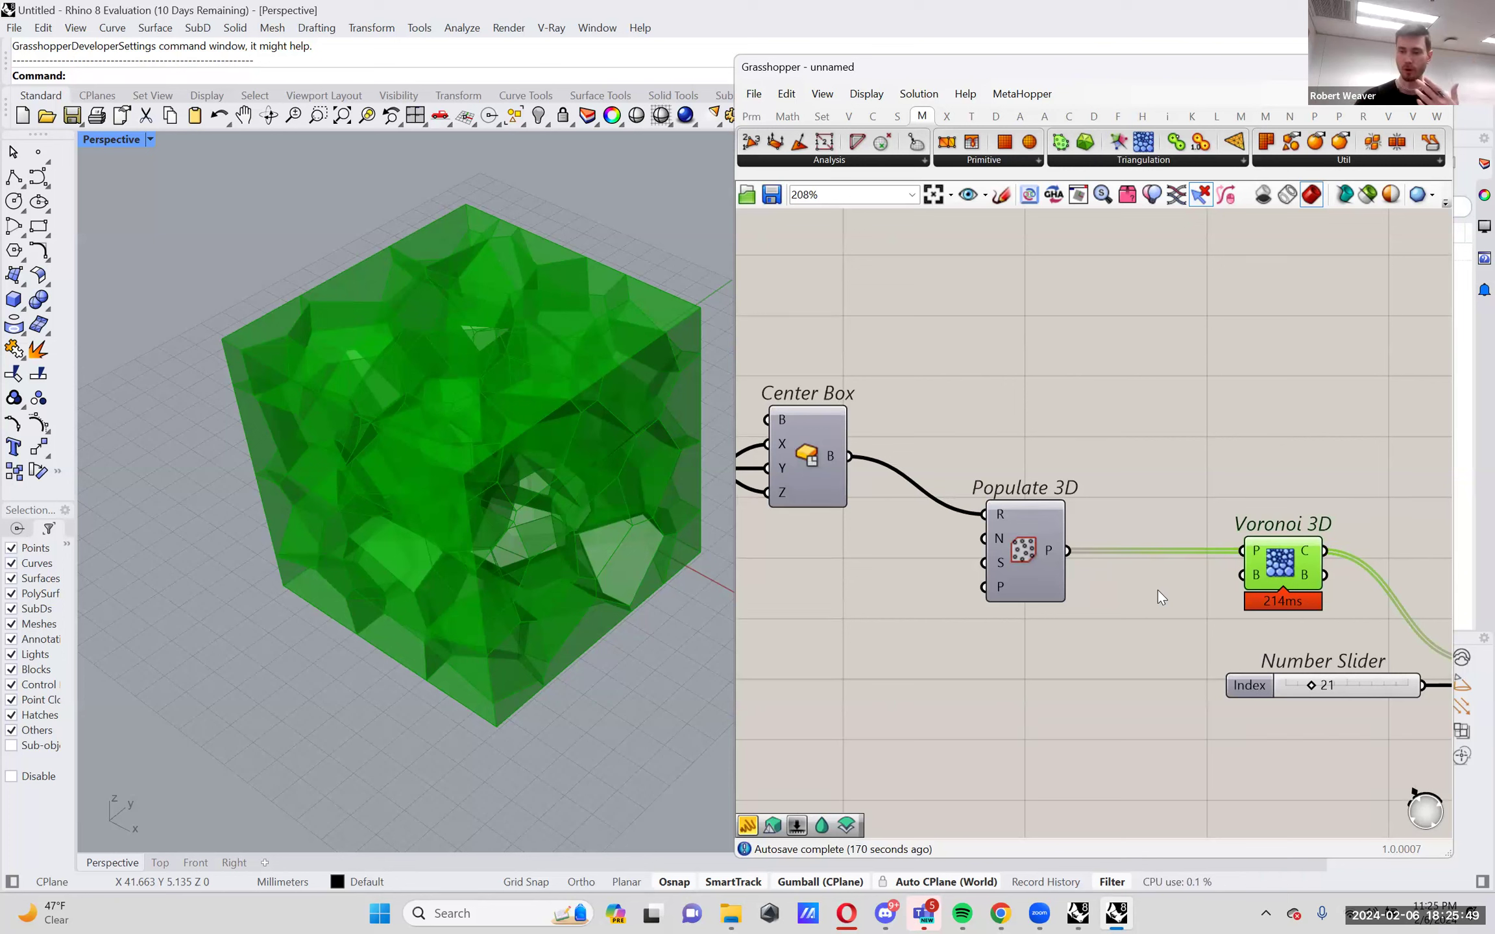
scroll(1157, 590, "down", 1)
right_click_drag(1158, 587, 1062, 592)
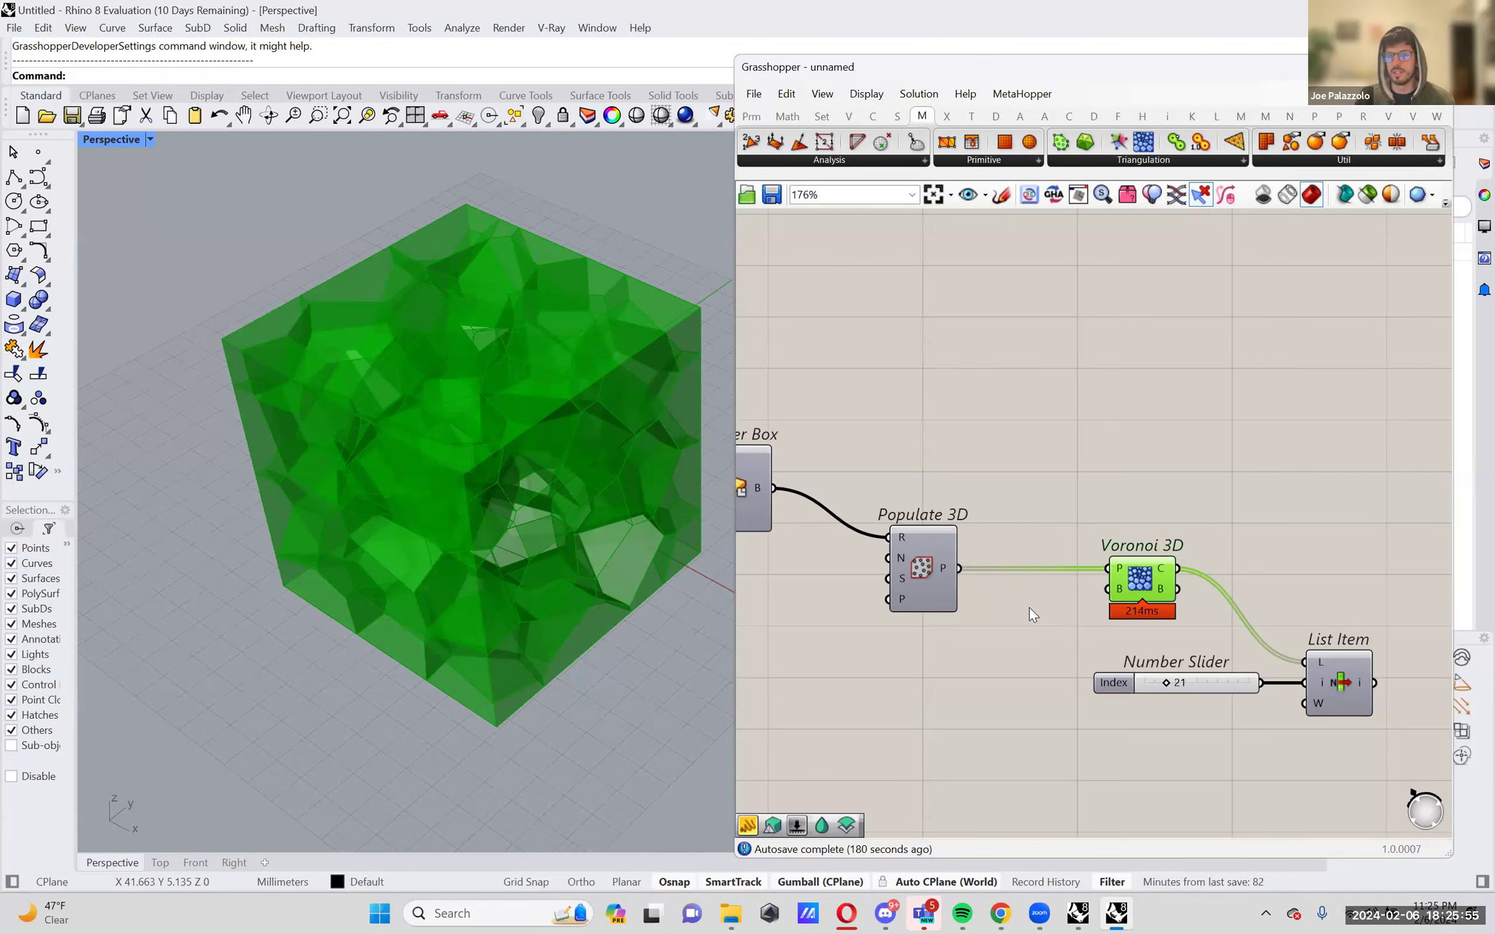
right_click_drag(1029, 608, 1127, 608)
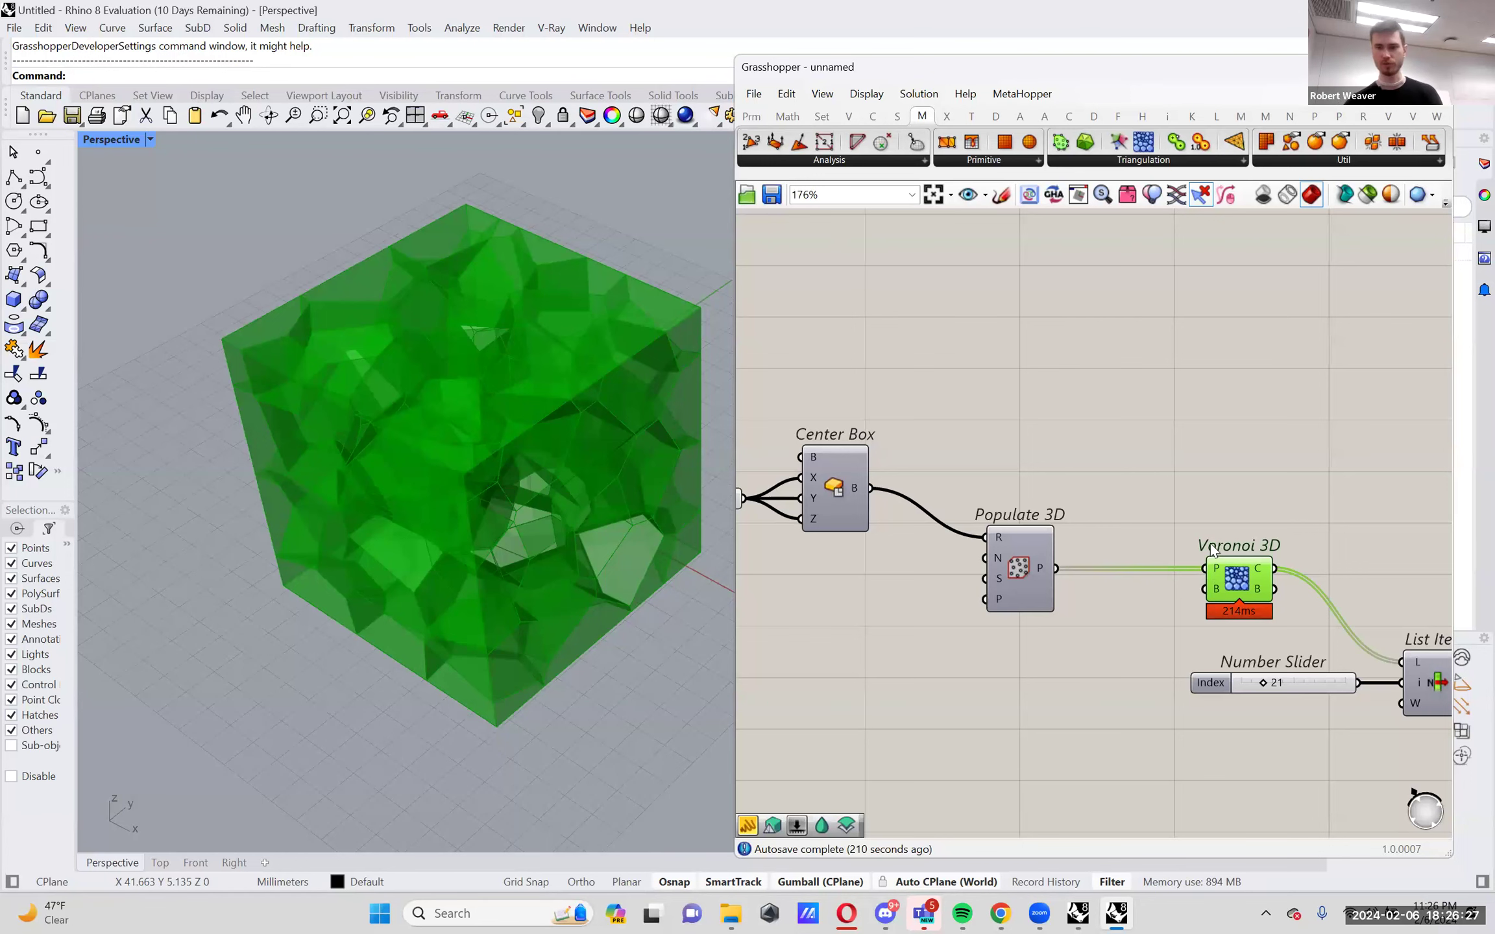
left_click_drag(1235, 571, 1225, 571)
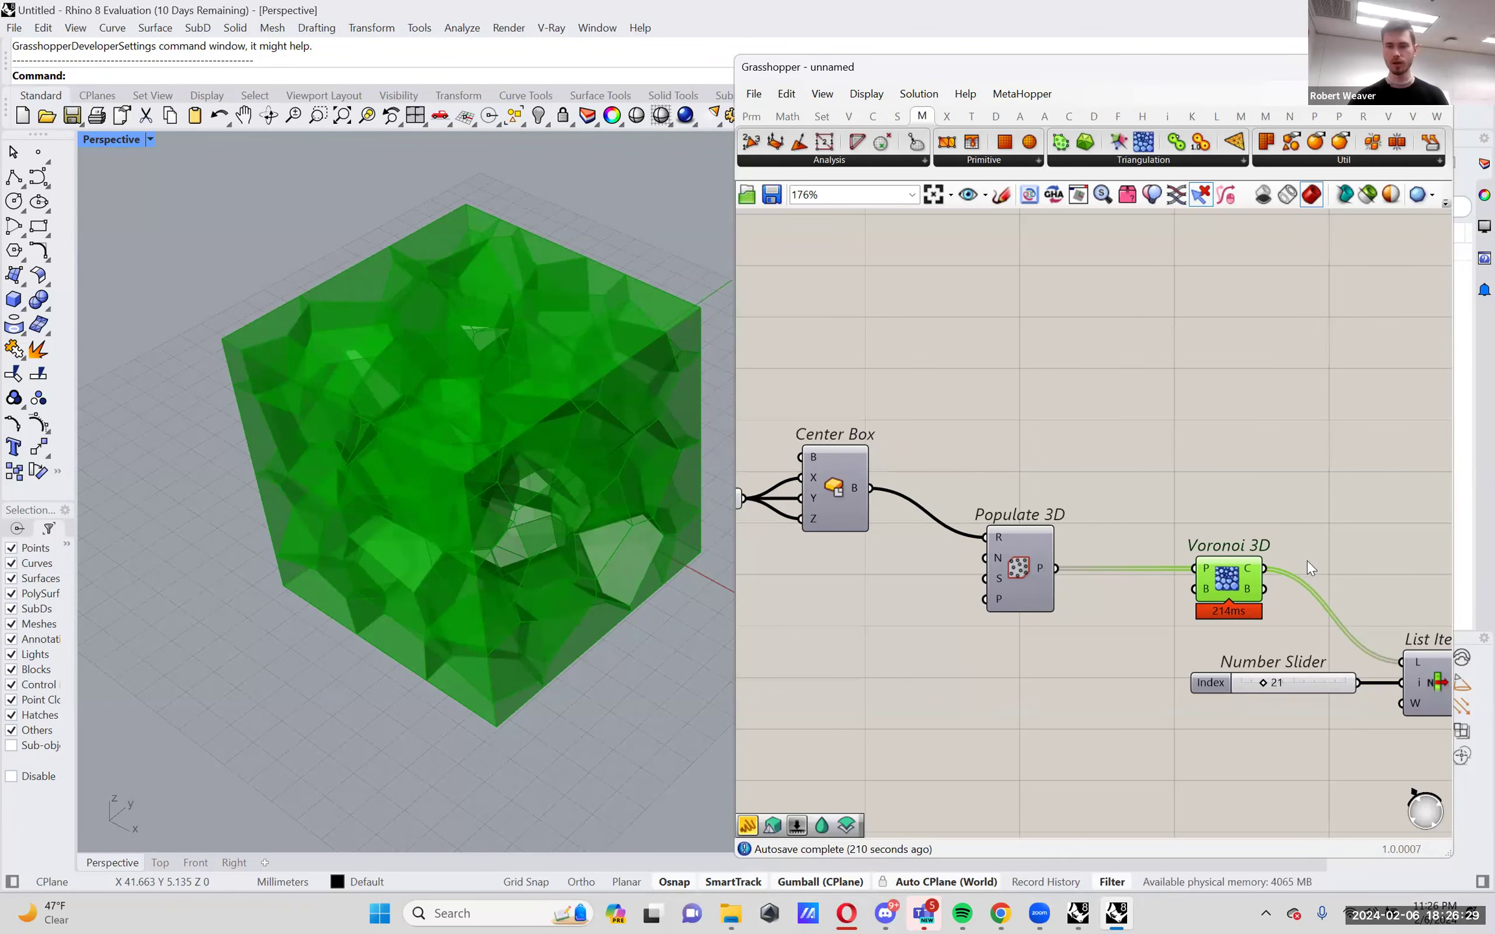
Reposition the index Number Slider and the List Item component together, leaving them clear below Voronoi 3D.
right_click_drag(1357, 592, 1237, 578)
left_click(1299, 726)
left_click_drag(1299, 726, 1214, 665)
left_click_drag(1322, 666, 1326, 629)
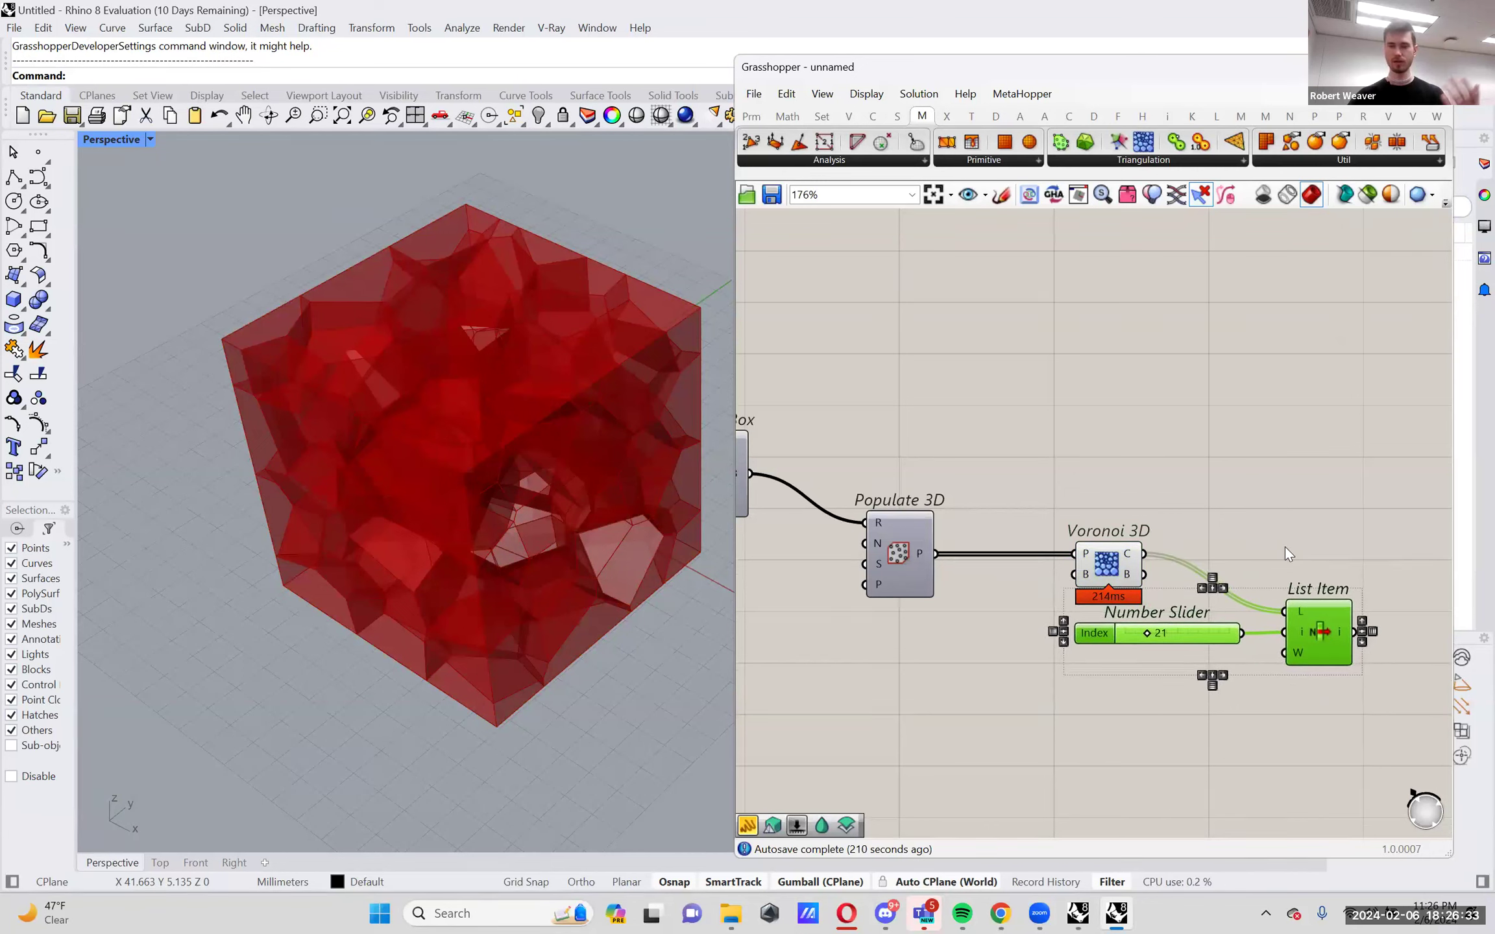
left_click(1284, 546)
left_click_drag(1120, 638, 1125, 638)
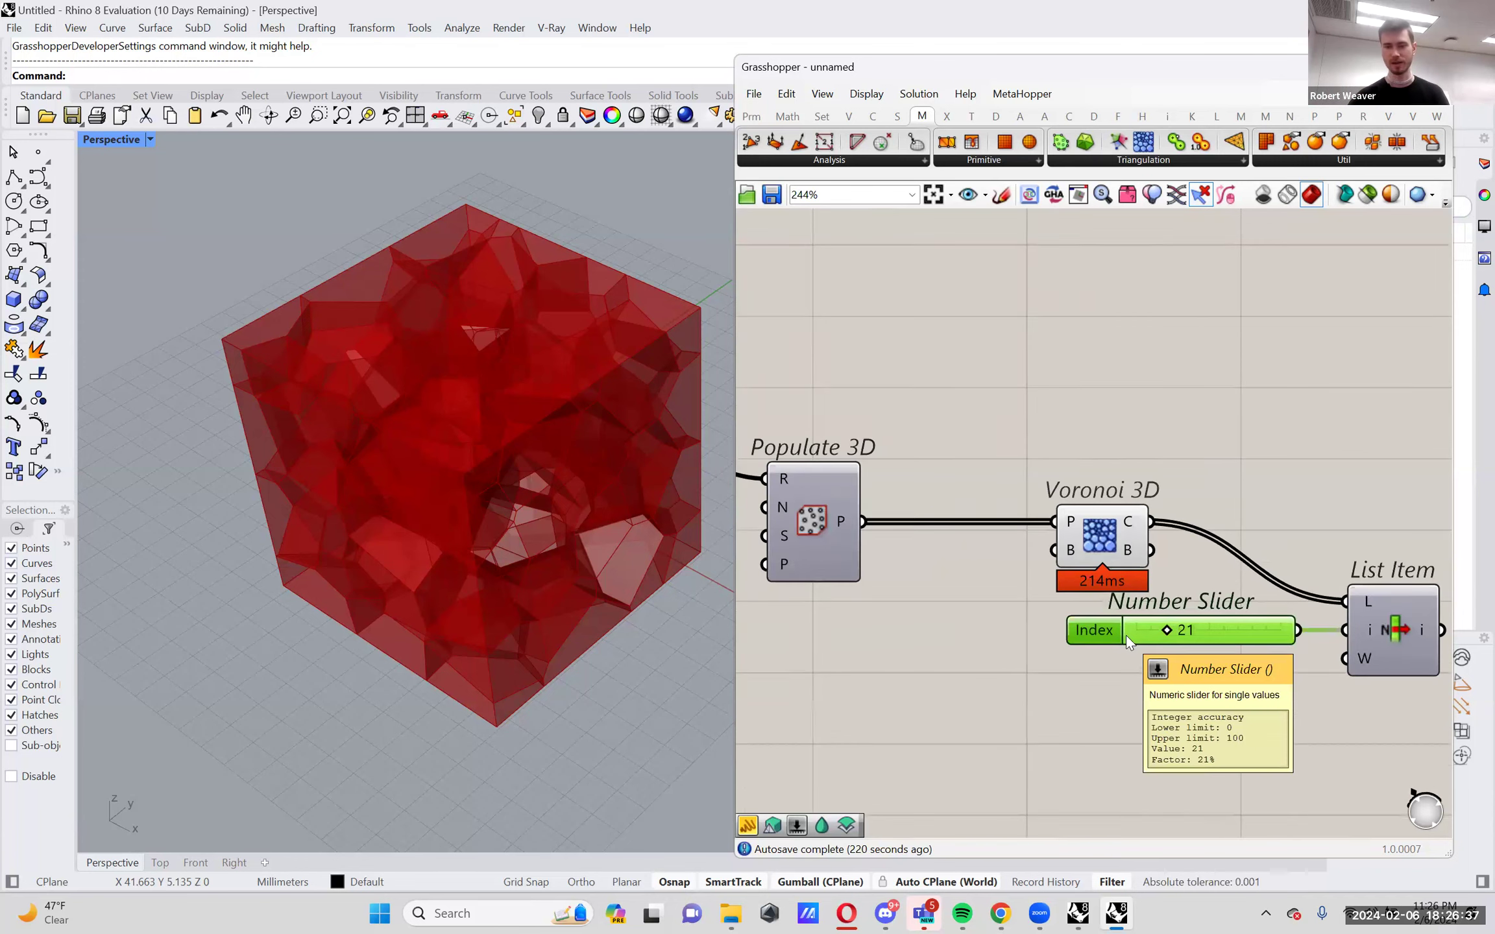
right_click_drag(1127, 642, 1163, 660)
left_click_drag(1369, 716, 1262, 642)
left_click_drag(1356, 648, 1350, 715)
left_click(1327, 579)
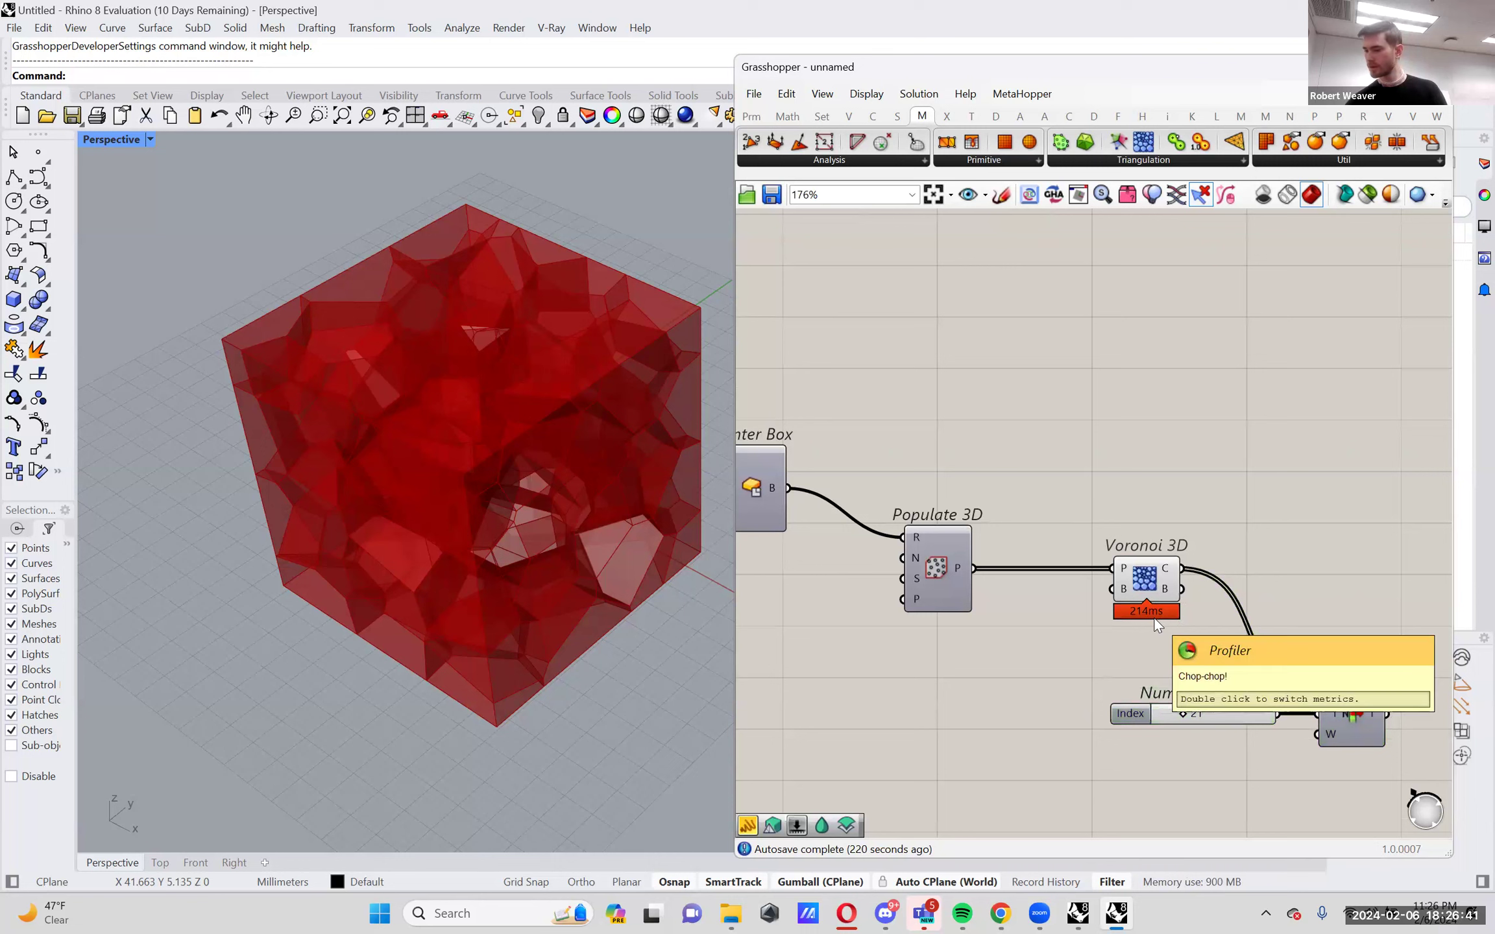
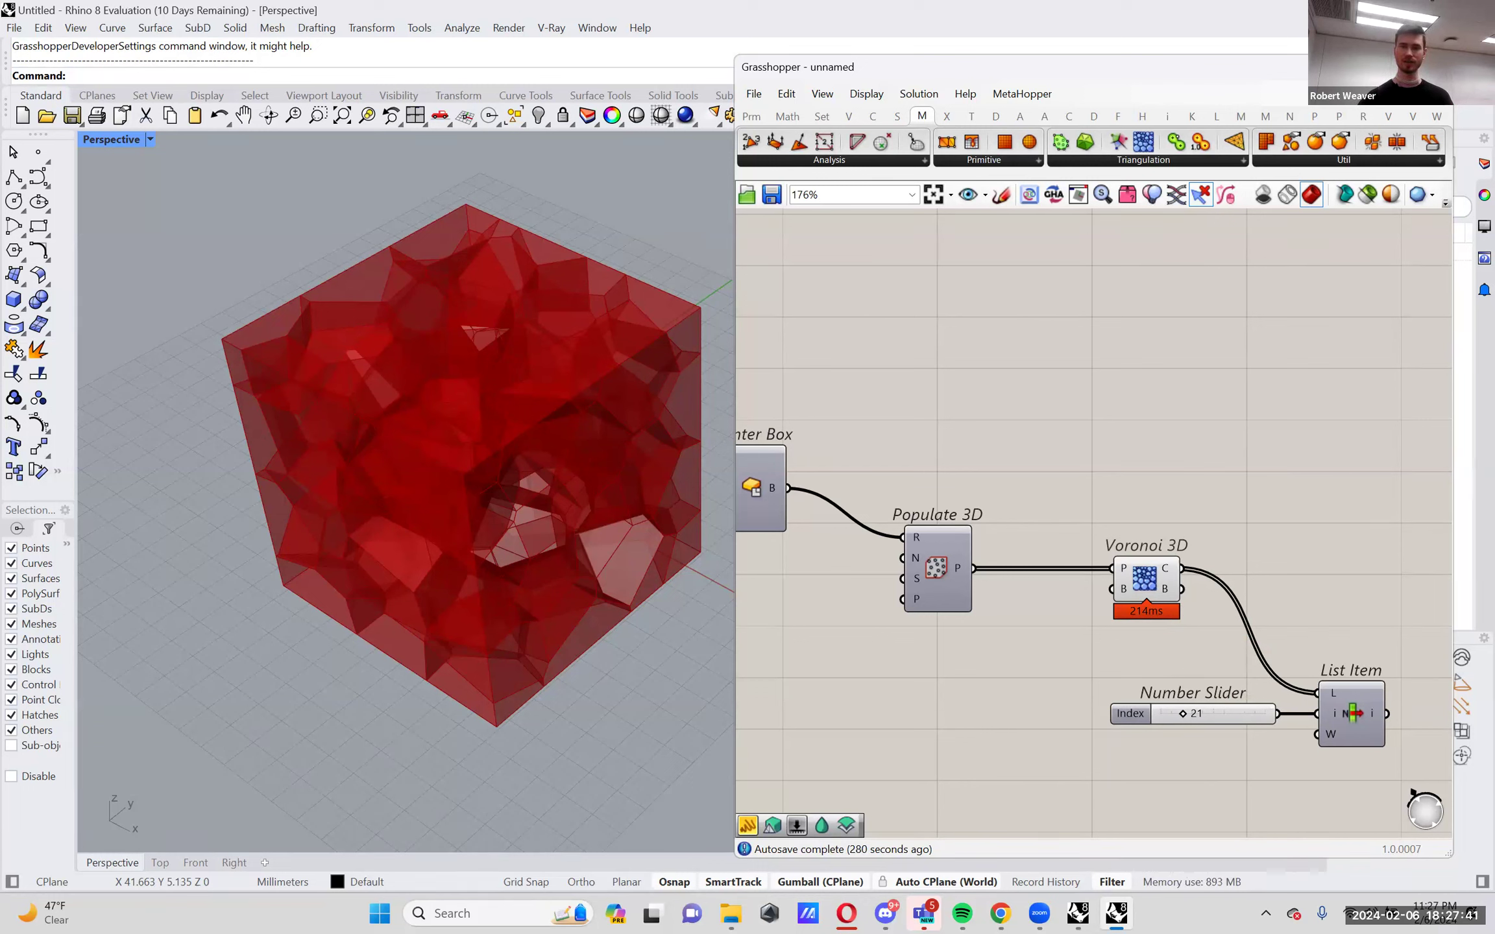
Look over the component chain and examine the Voronoi cube from another angle in the Perspective viewport.
right_click_drag(1109, 426, 1021, 535)
scroll(1249, 447, "down", 2)
scroll(914, 488, "up", 1)
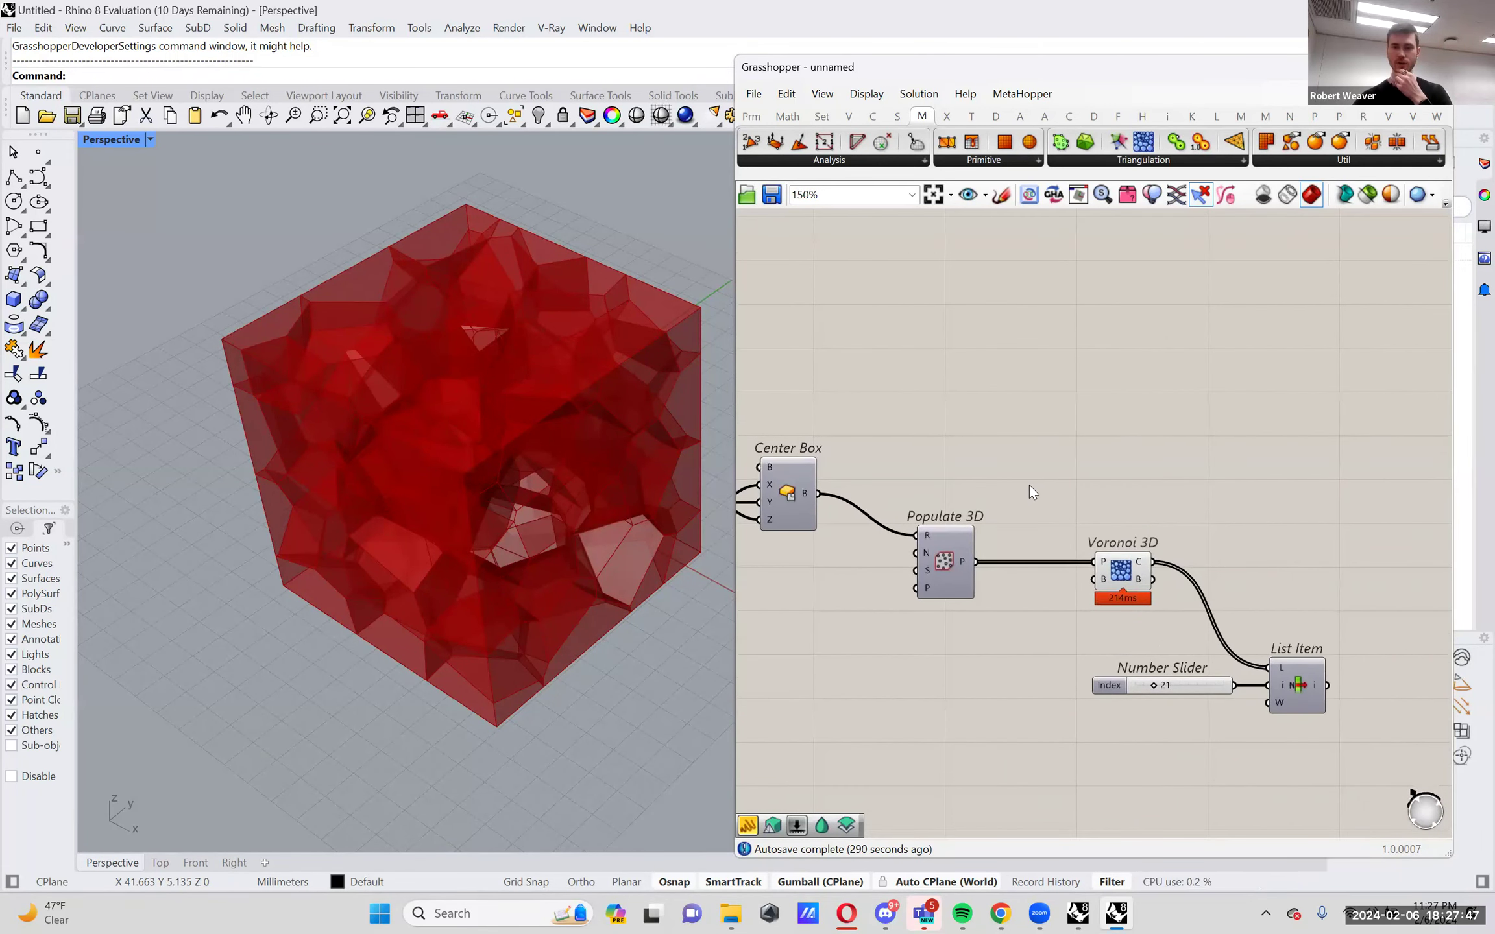
scroll(337, 529, "down", 5)
scroll(343, 526, "up", 7)
right_click_drag(389, 516, 448, 511)
scroll(418, 490, "down", 5)
scroll(450, 516, "up", 3)
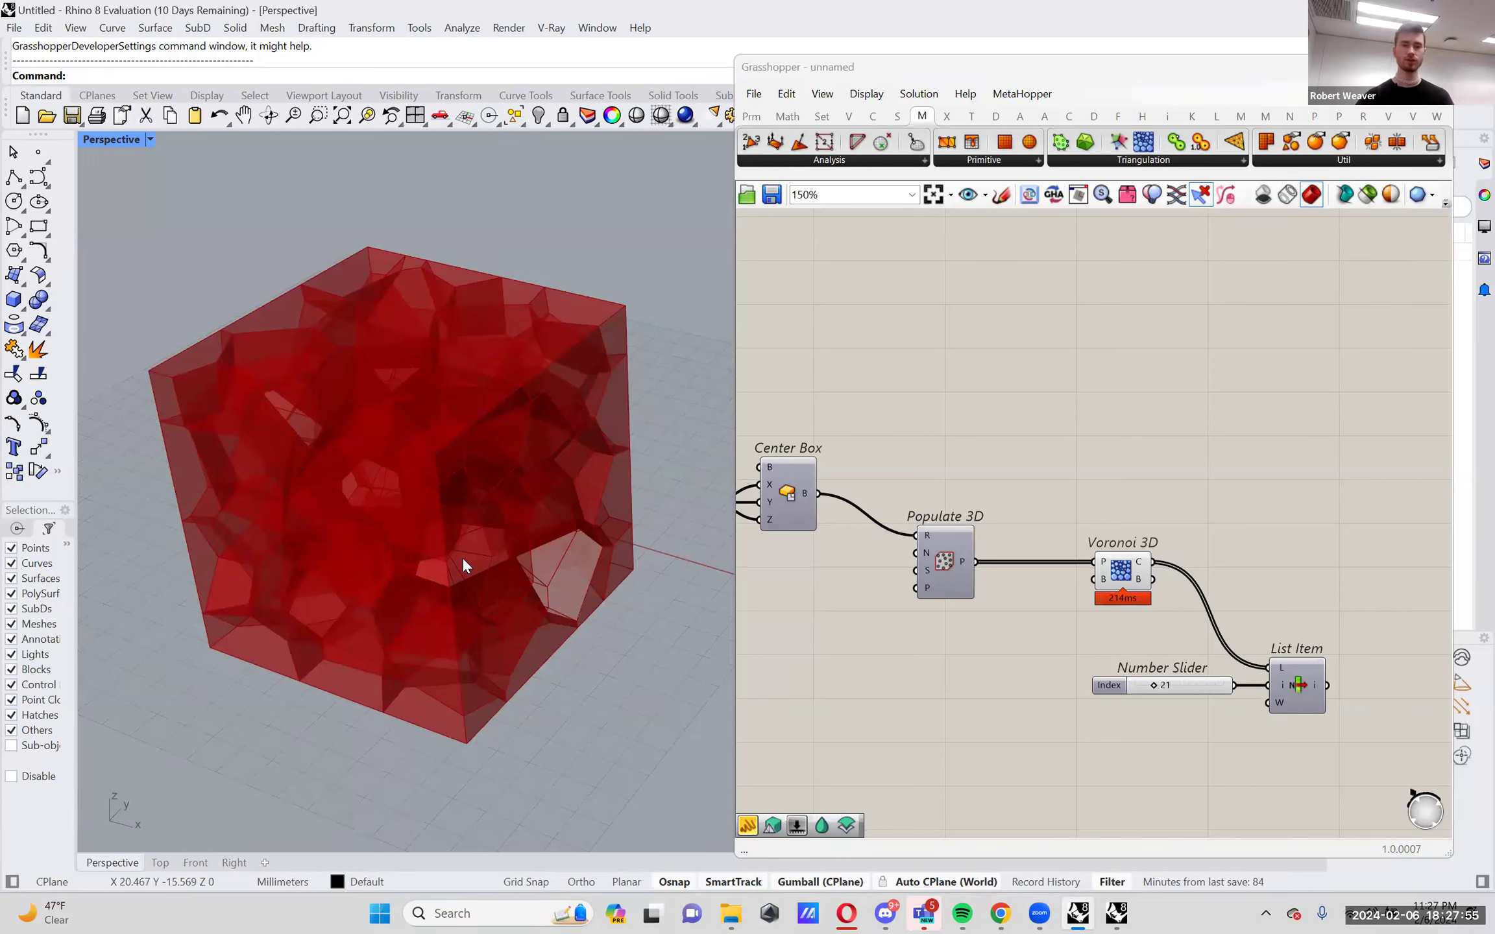
Add a Point parameter to the canvas and place it above the Populate 3D component.
double_click(1015, 421)
type("point")
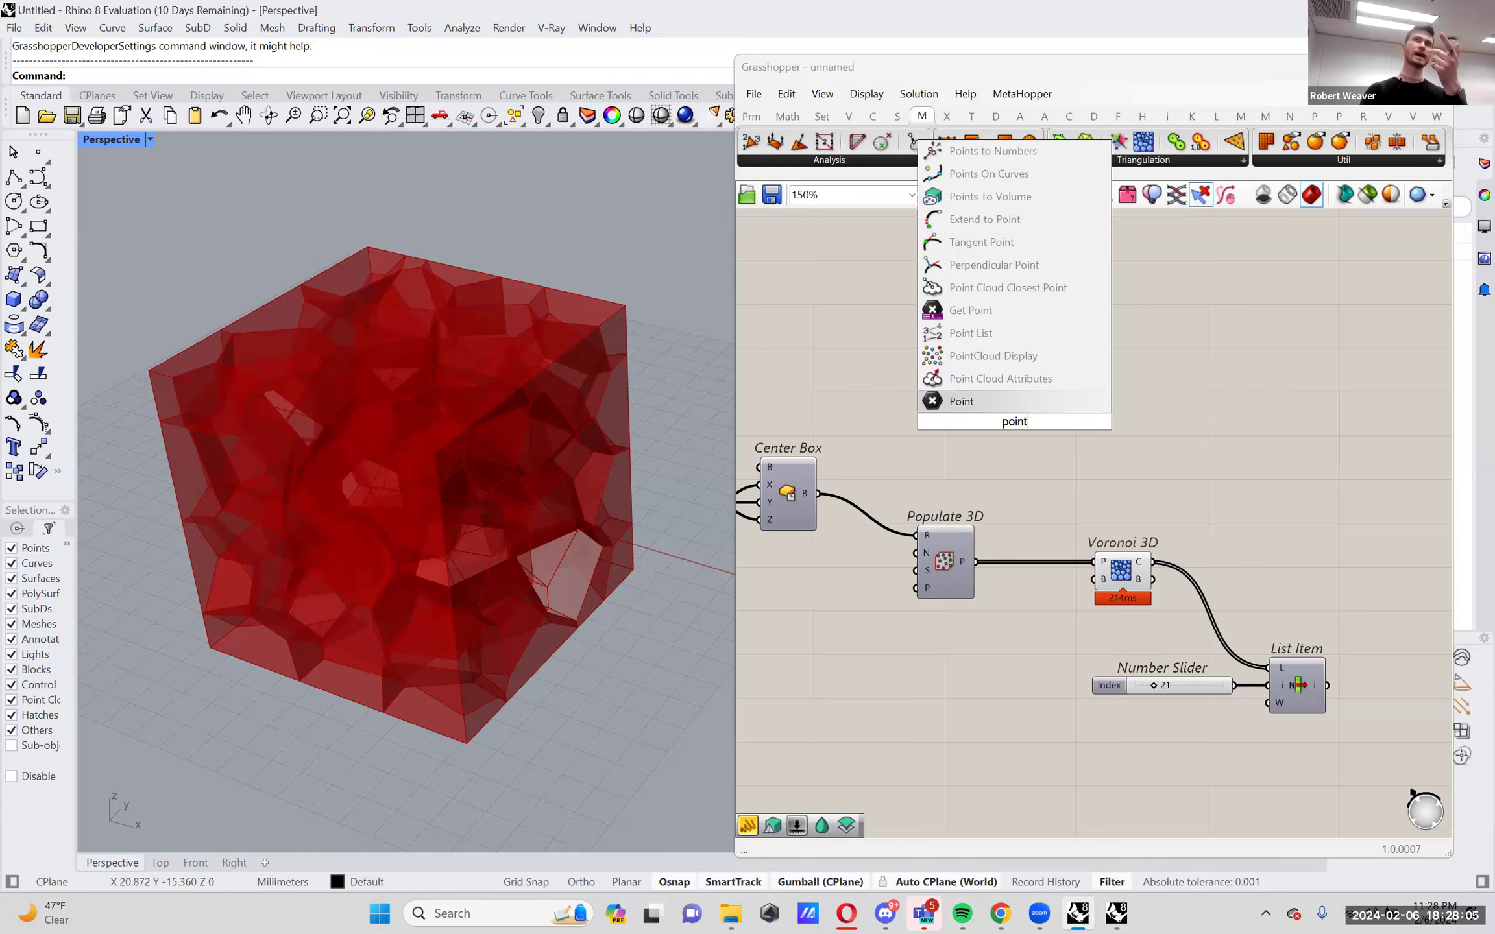
key("Return")
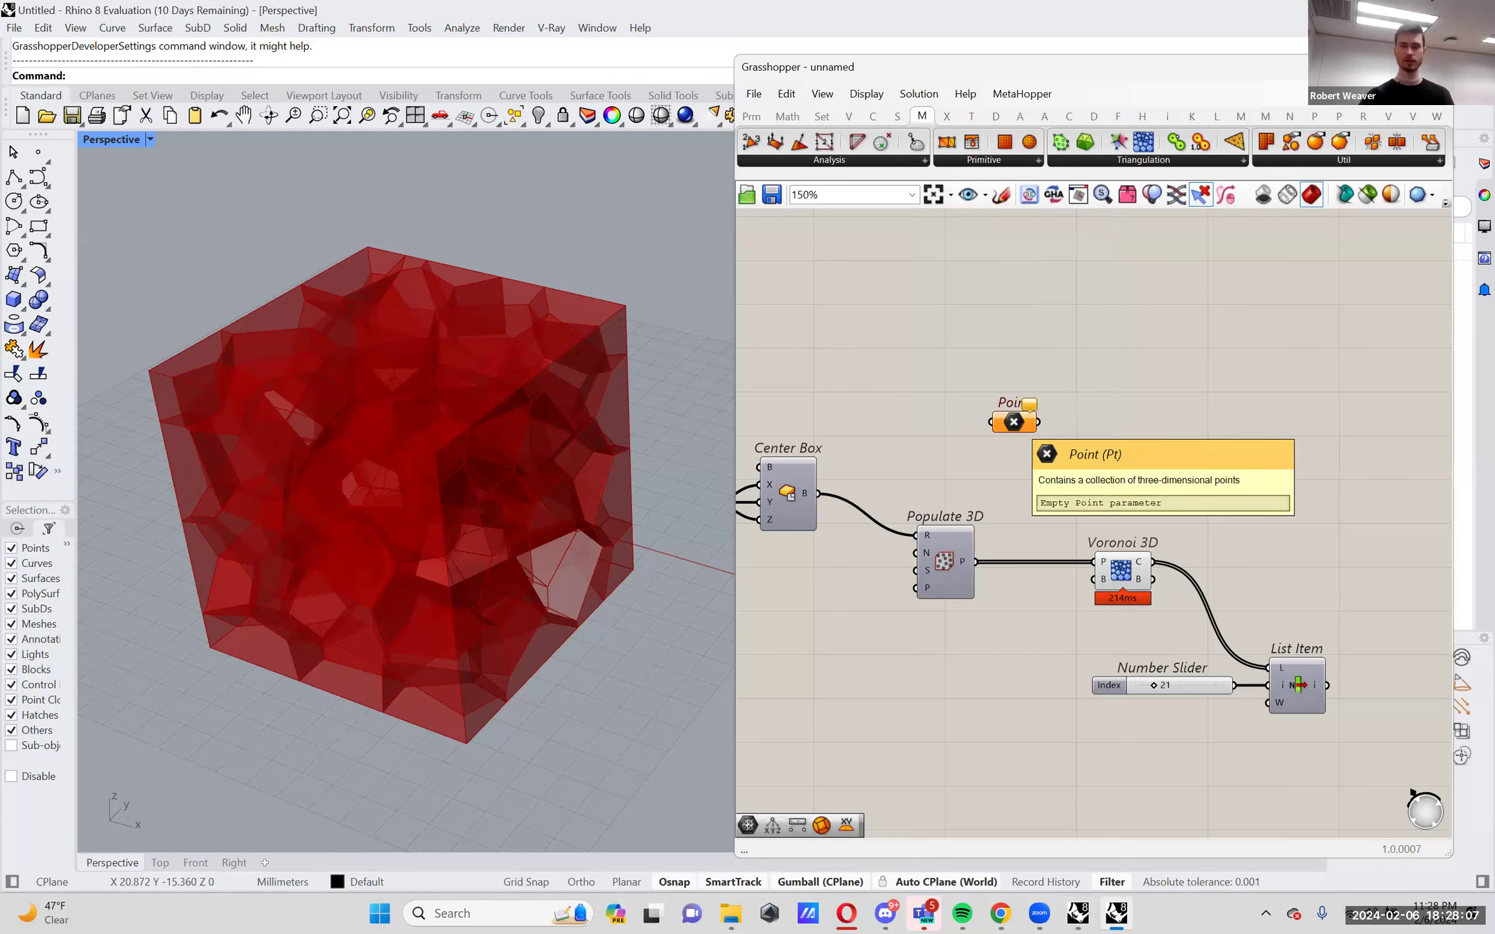
left_click_drag(1011, 423, 953, 440)
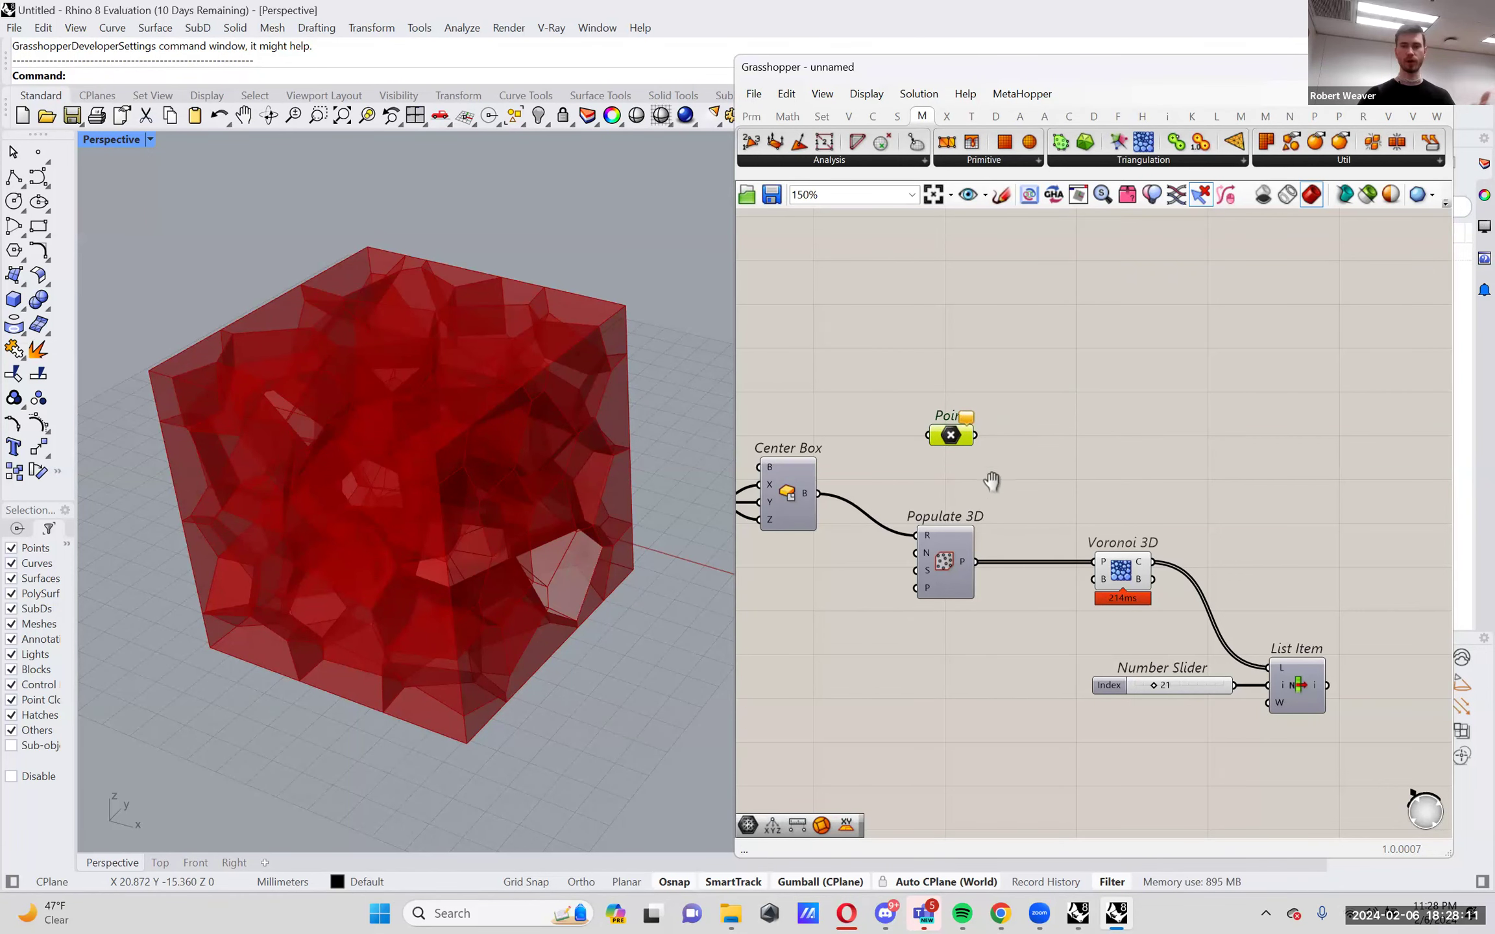
right_click_drag(990, 476, 1003, 513)
Look through the Geometry and Primitive parameter types available in Grasshopper.
left_click(753, 117)
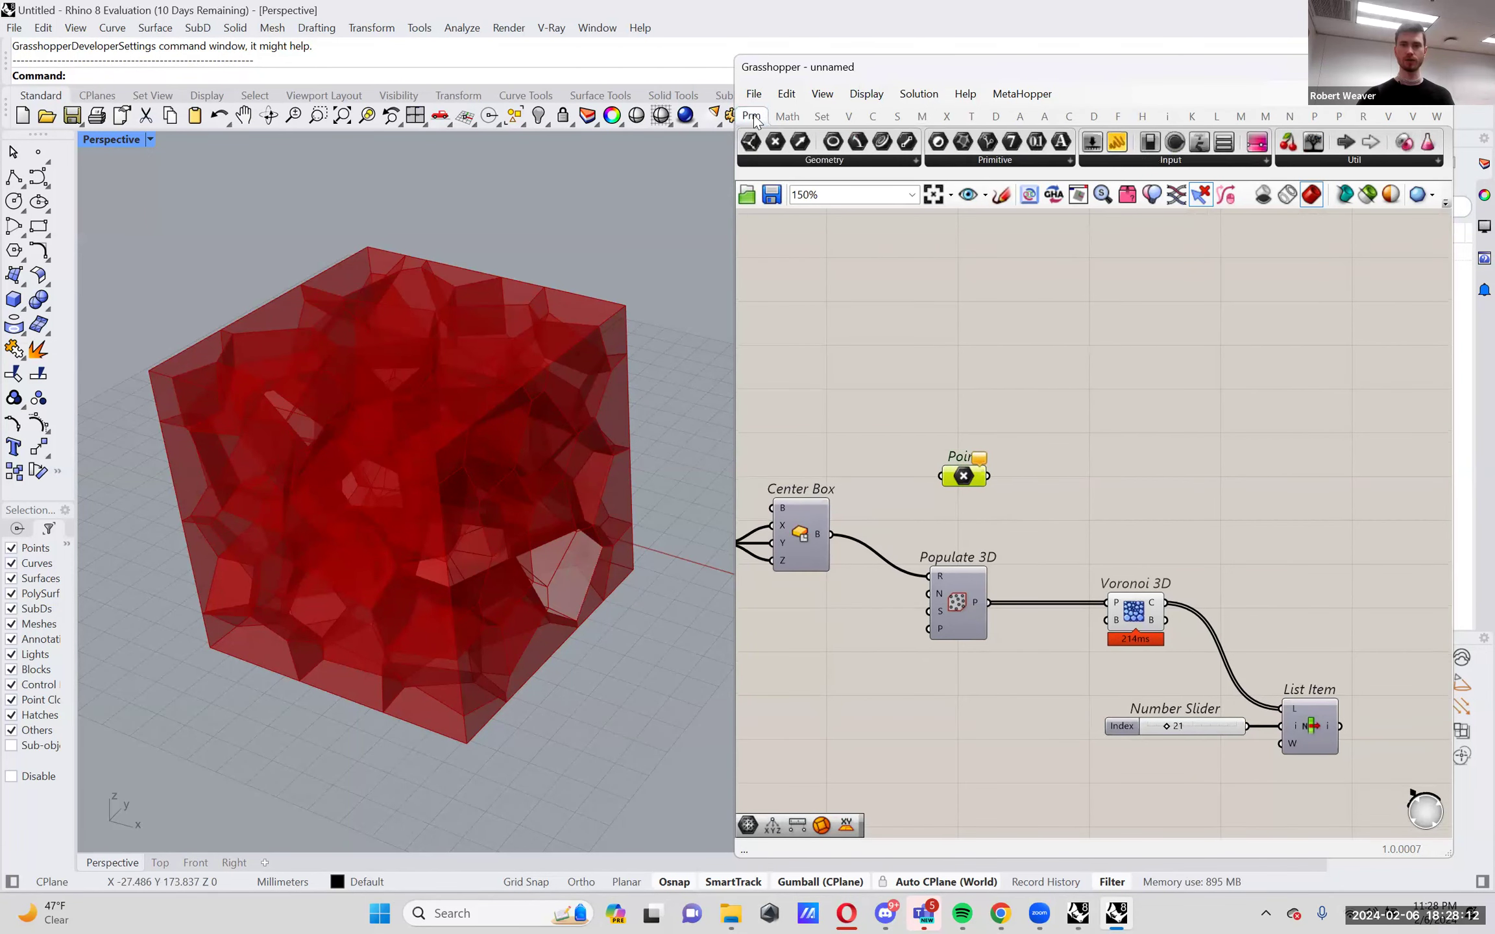
left_click(805, 161)
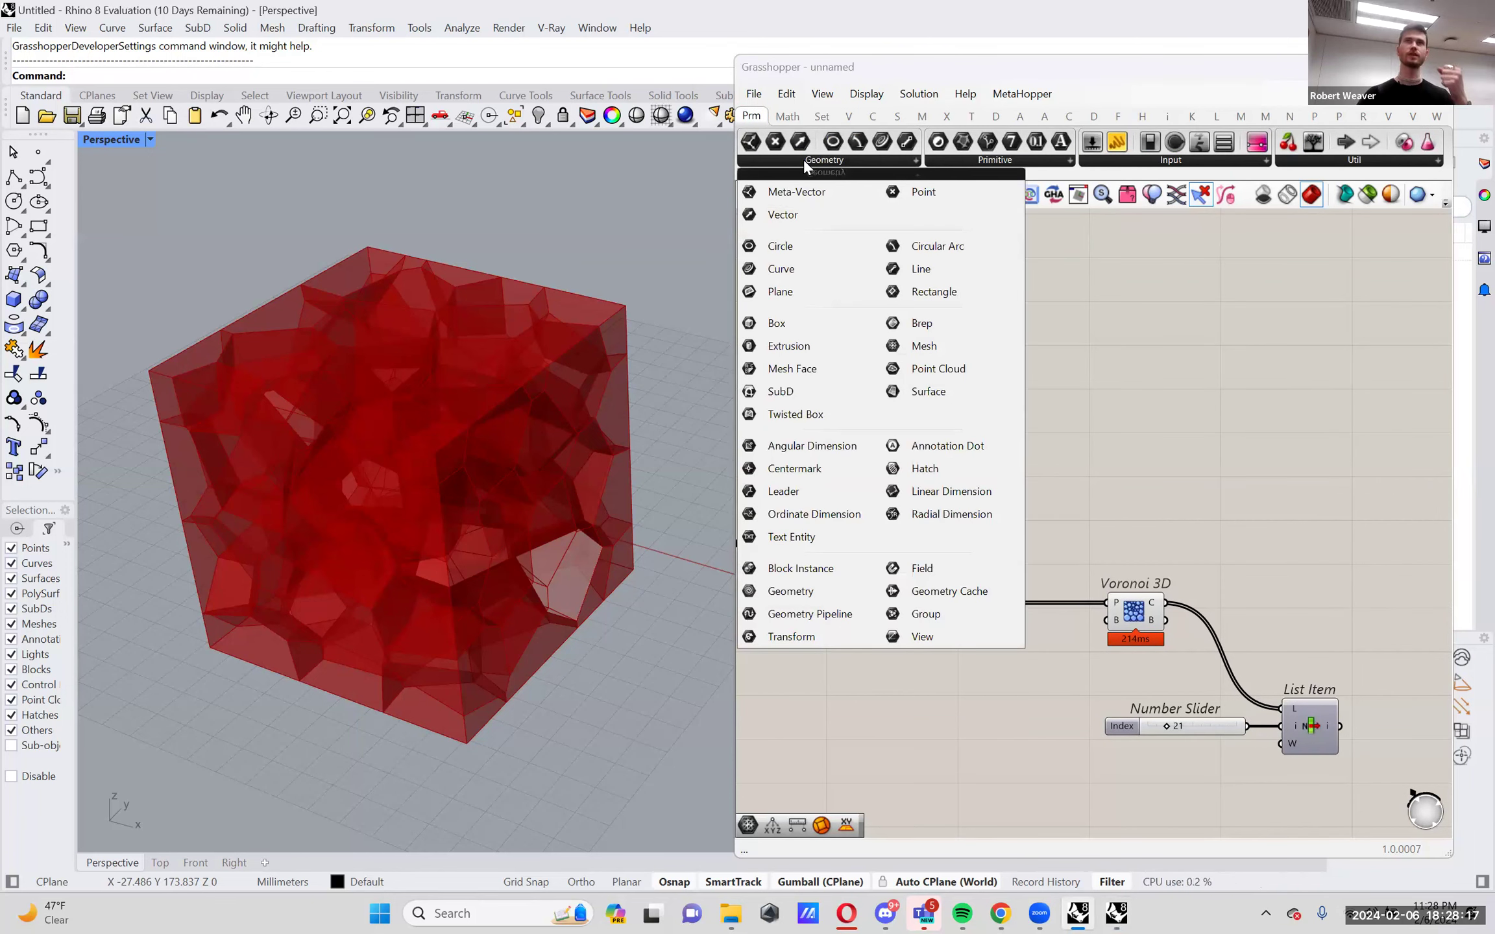
left_click(990, 161)
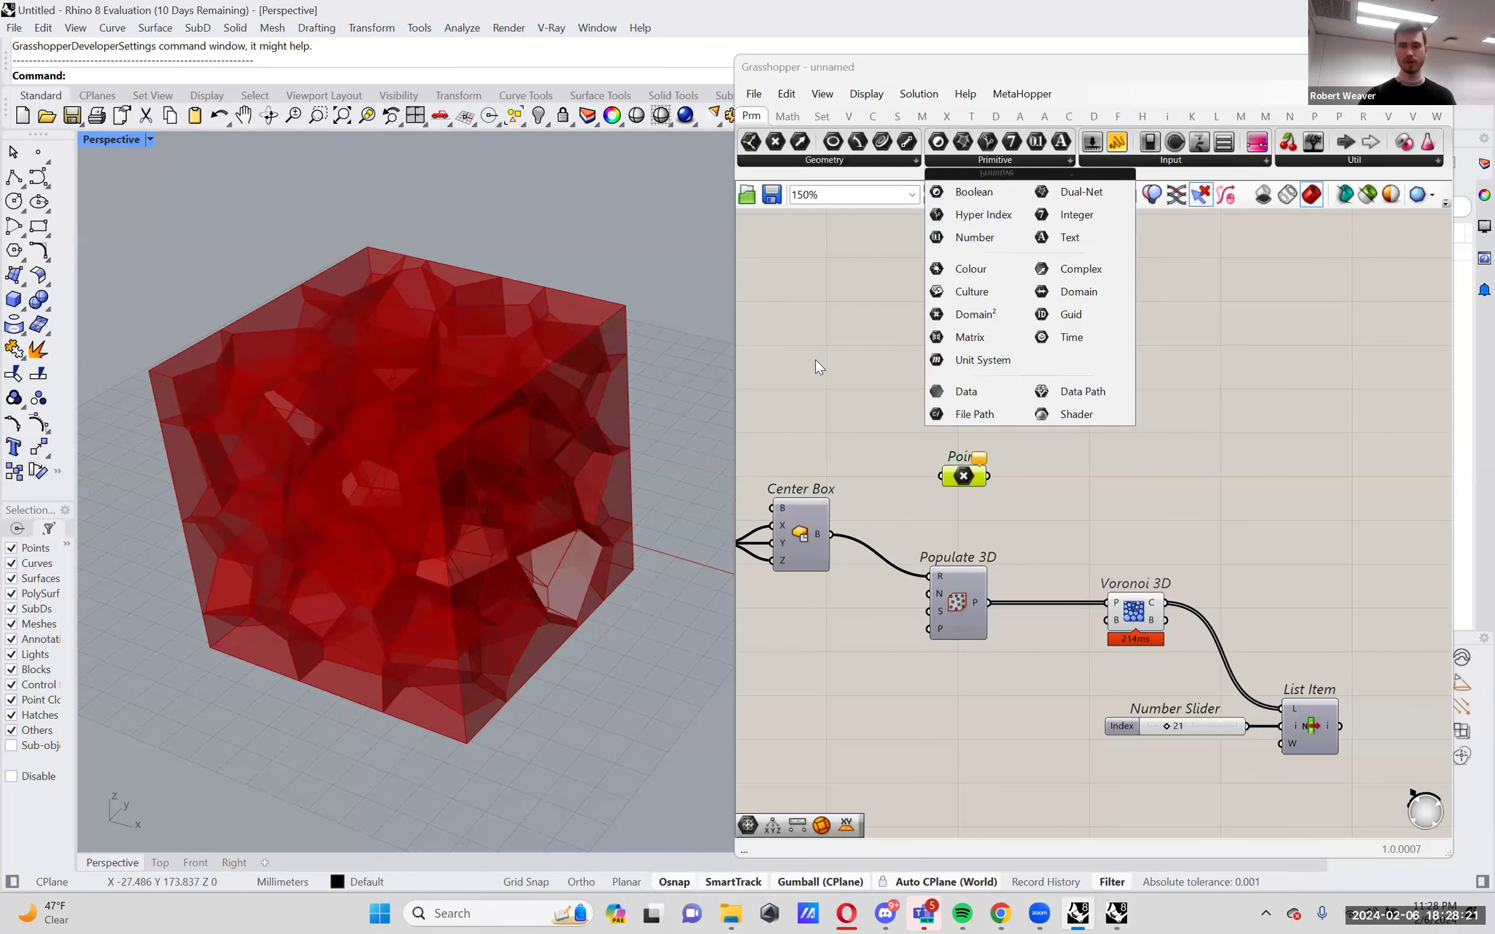
left_click(854, 408)
Set one point in the Point parameter, using the Coordinate type, beside the Voronoi cube at about 57.7, -12.5, 0.
left_click_drag(965, 483, 961, 488)
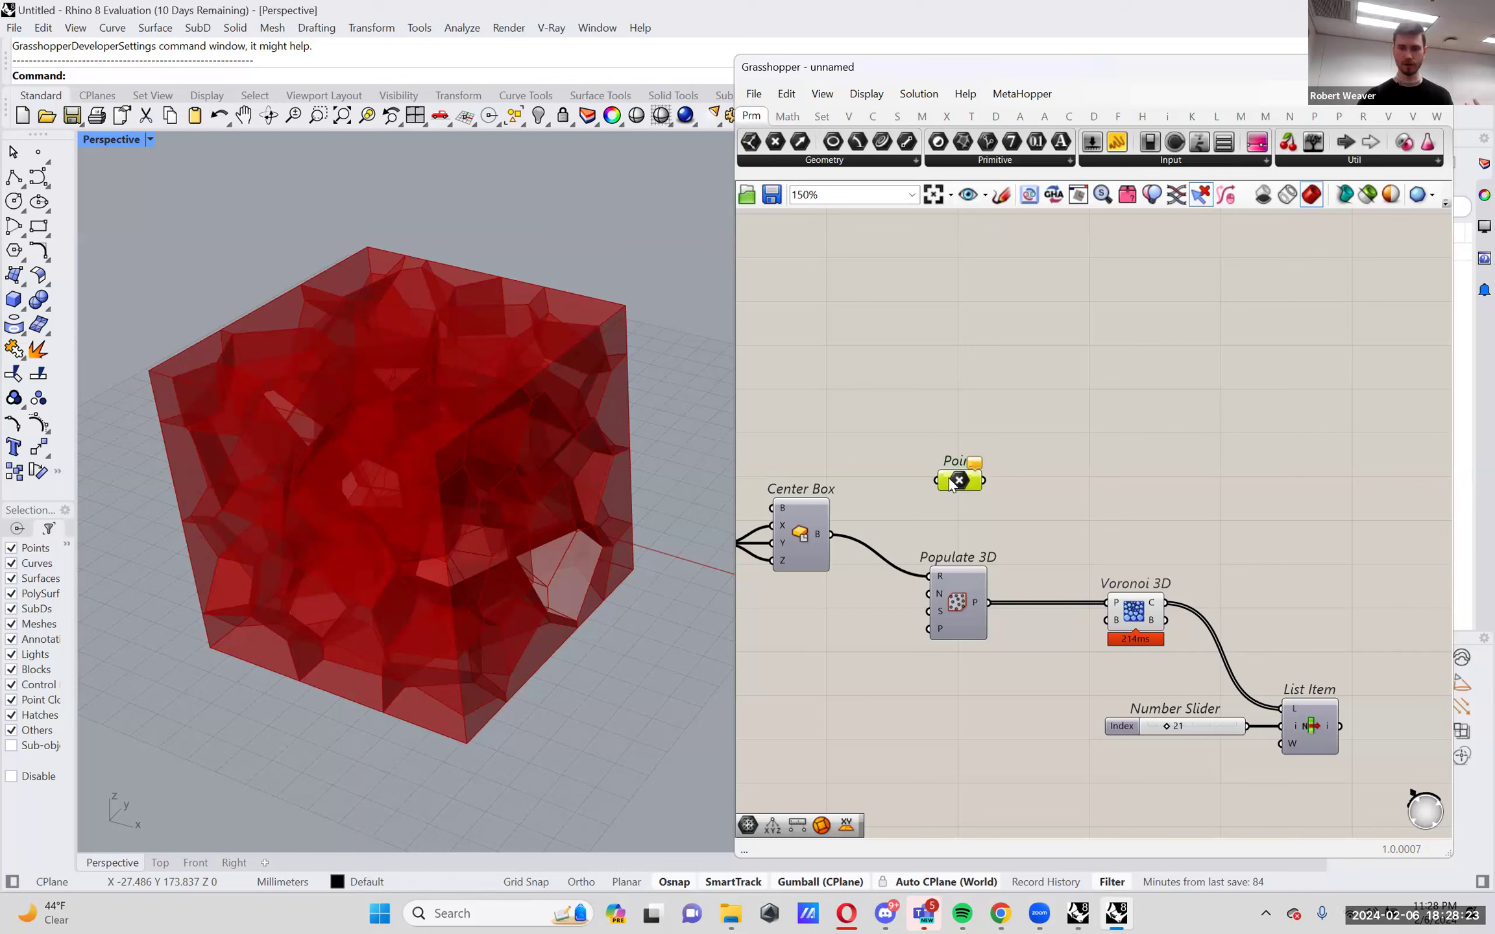
right_click(959, 482)
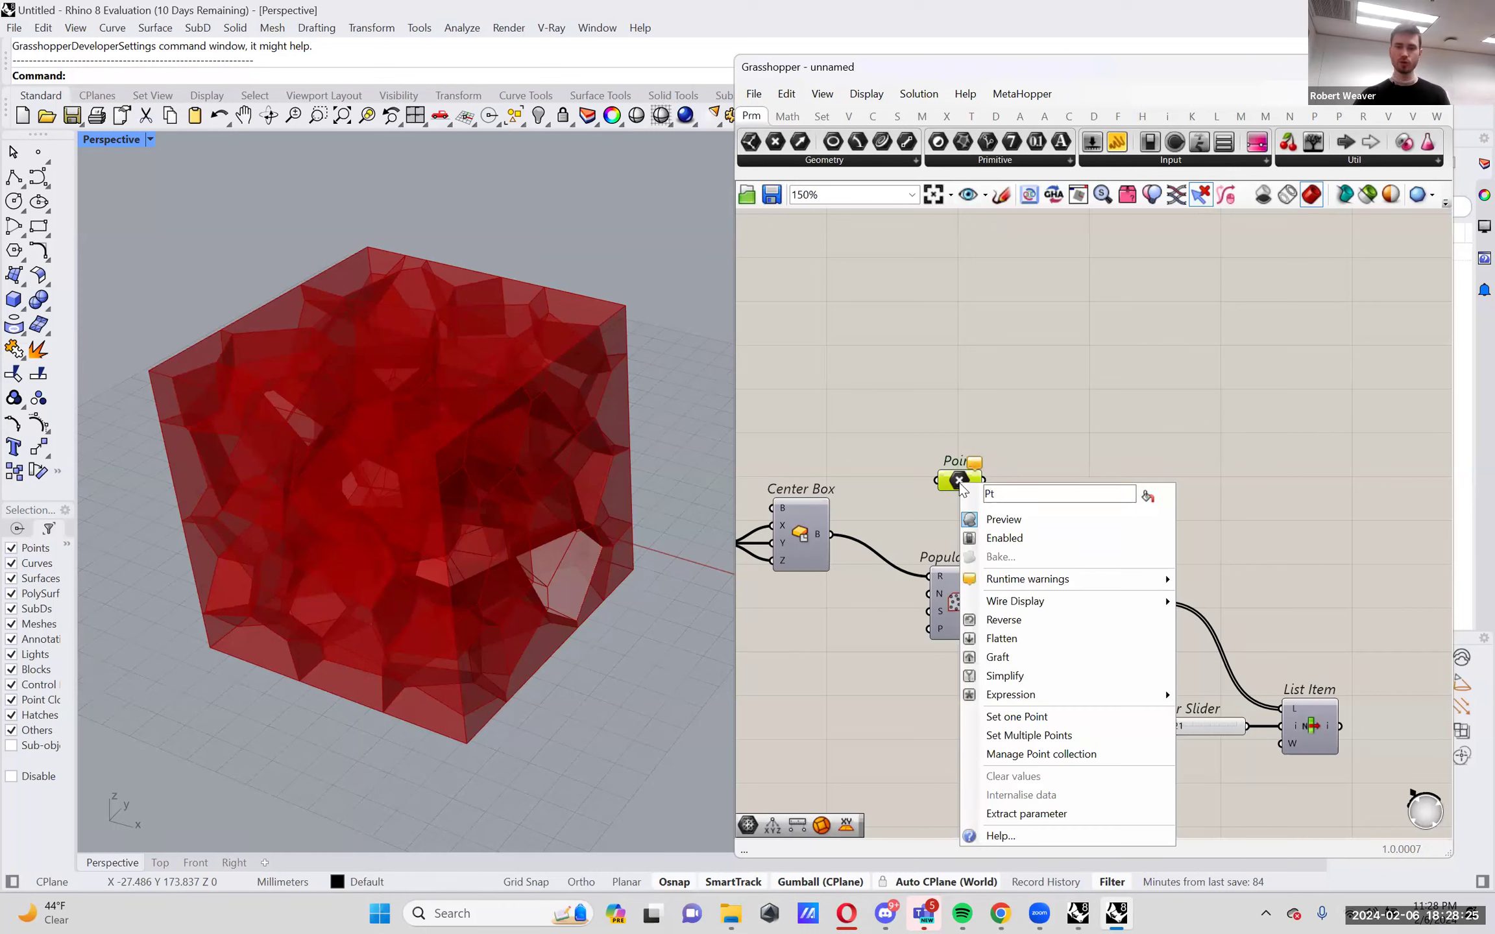
left_click(985, 716)
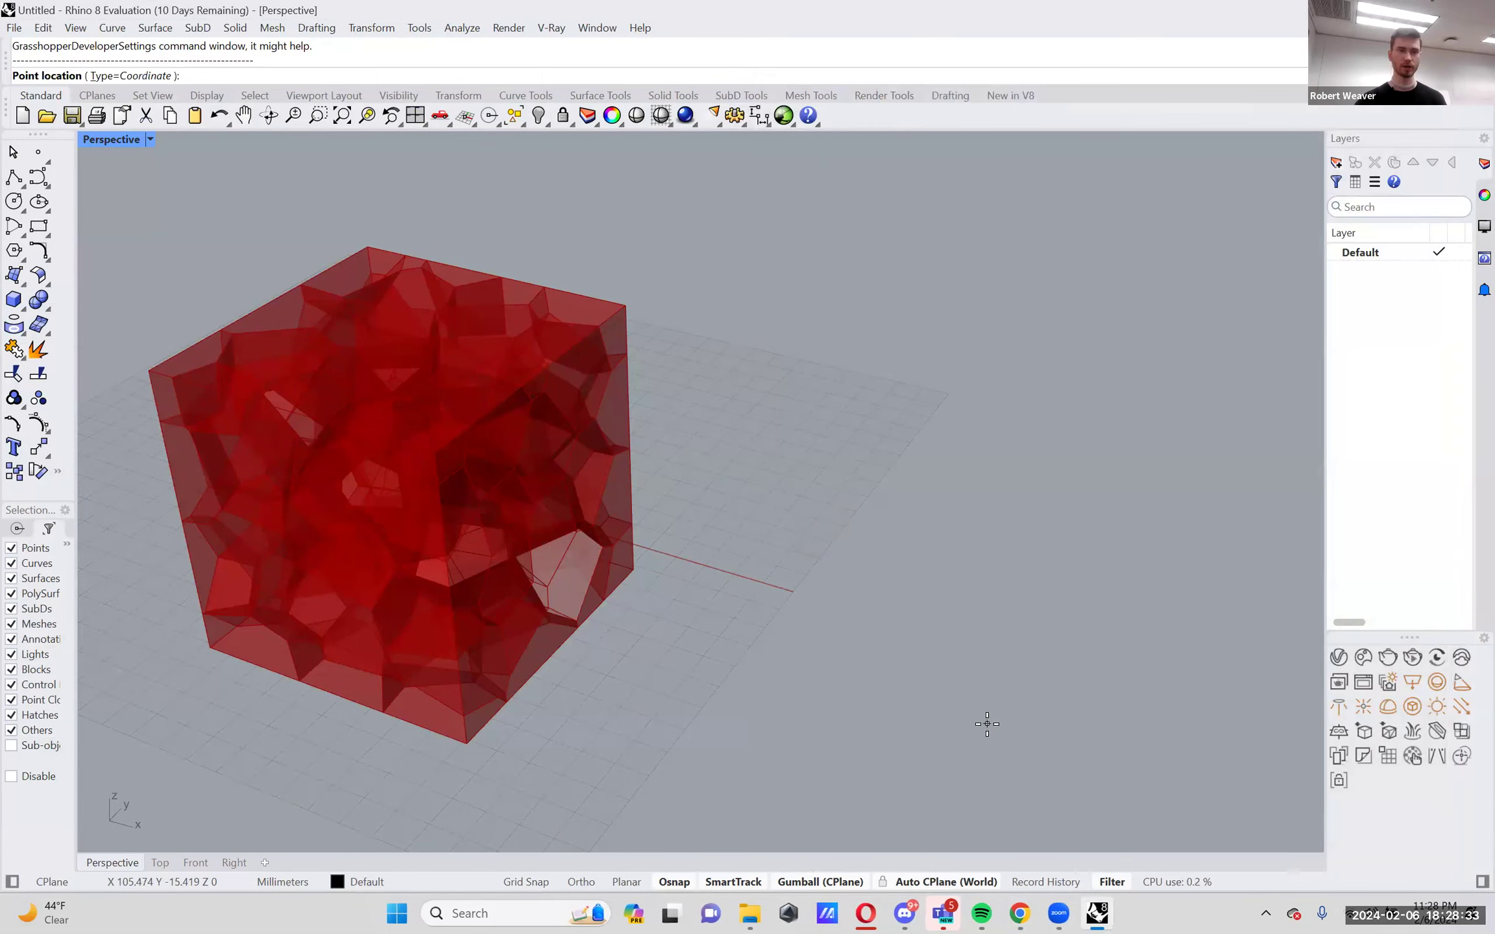
left_click(163, 78)
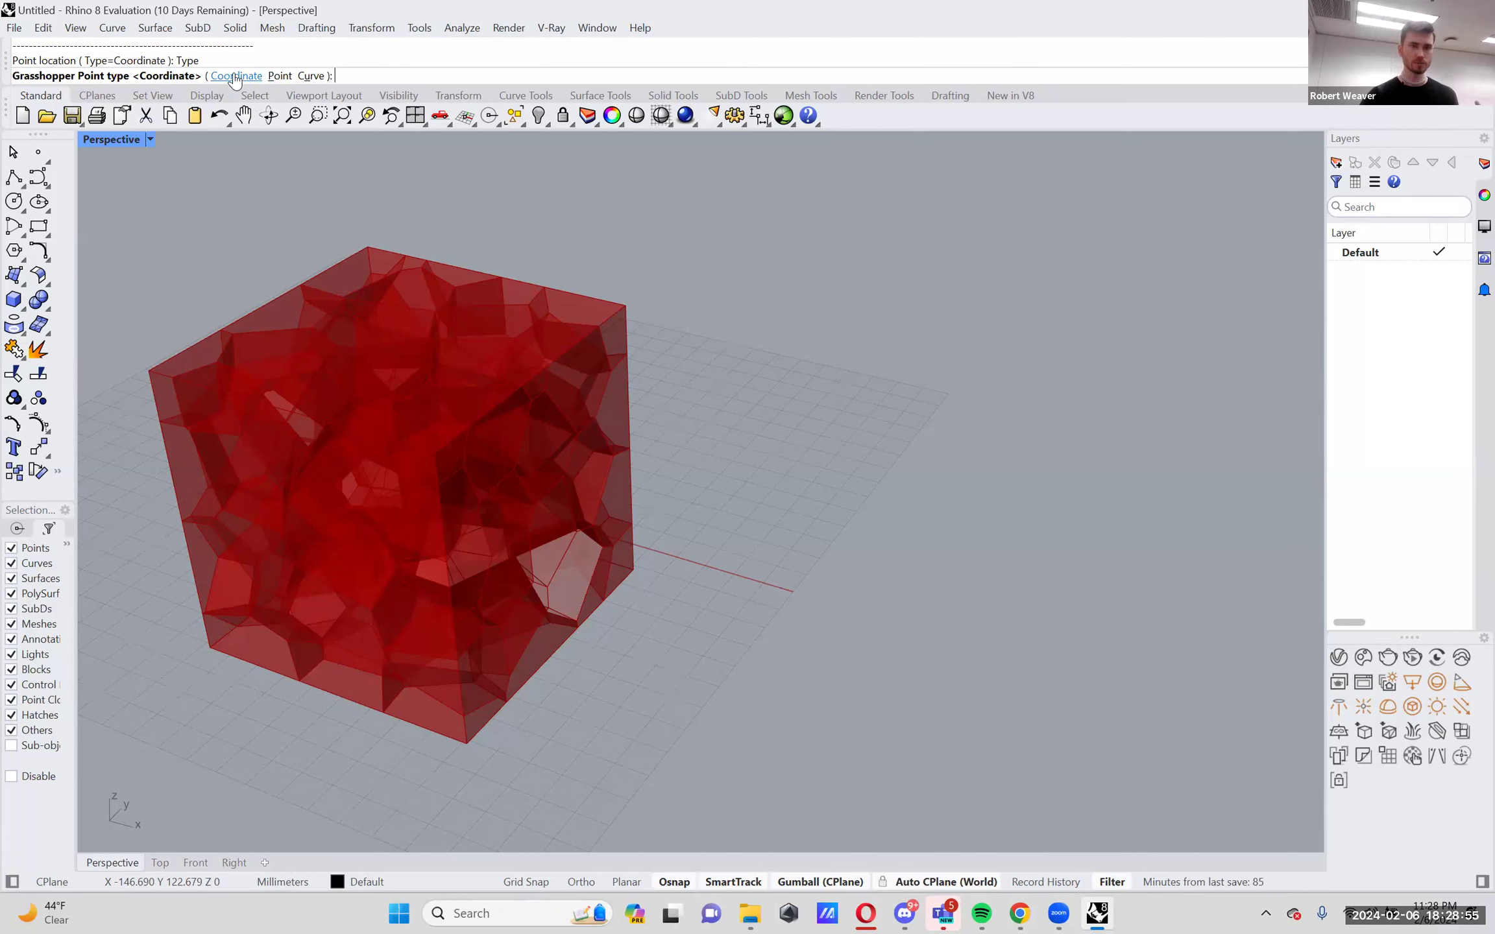
left_click(280, 77)
left_click(159, 76)
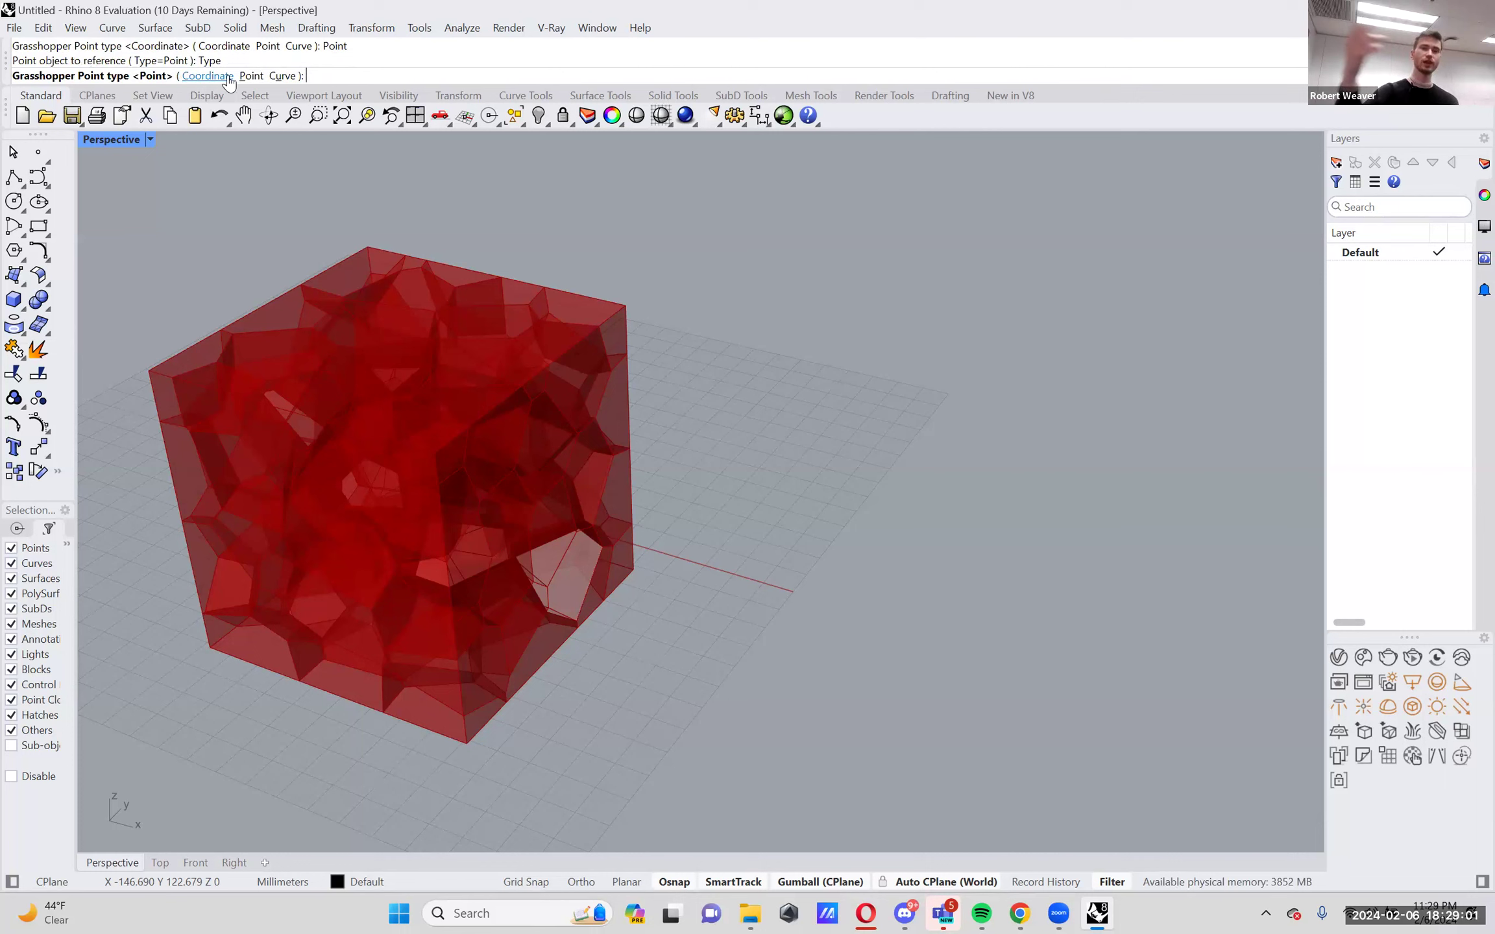
left_click(208, 76)
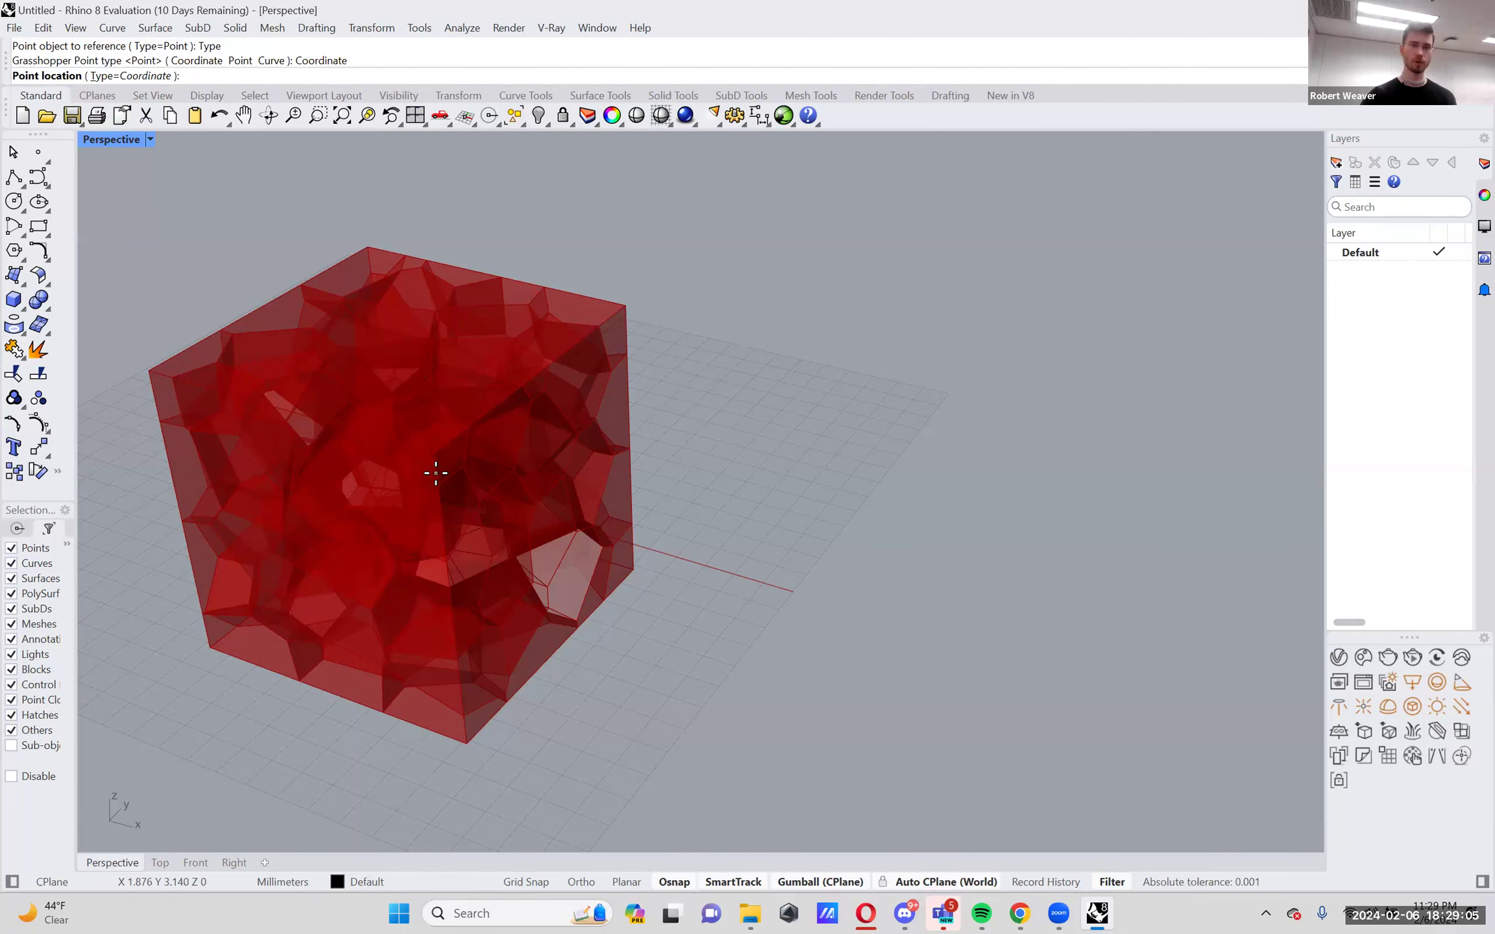
left_click(682, 613)
left_click(956, 484)
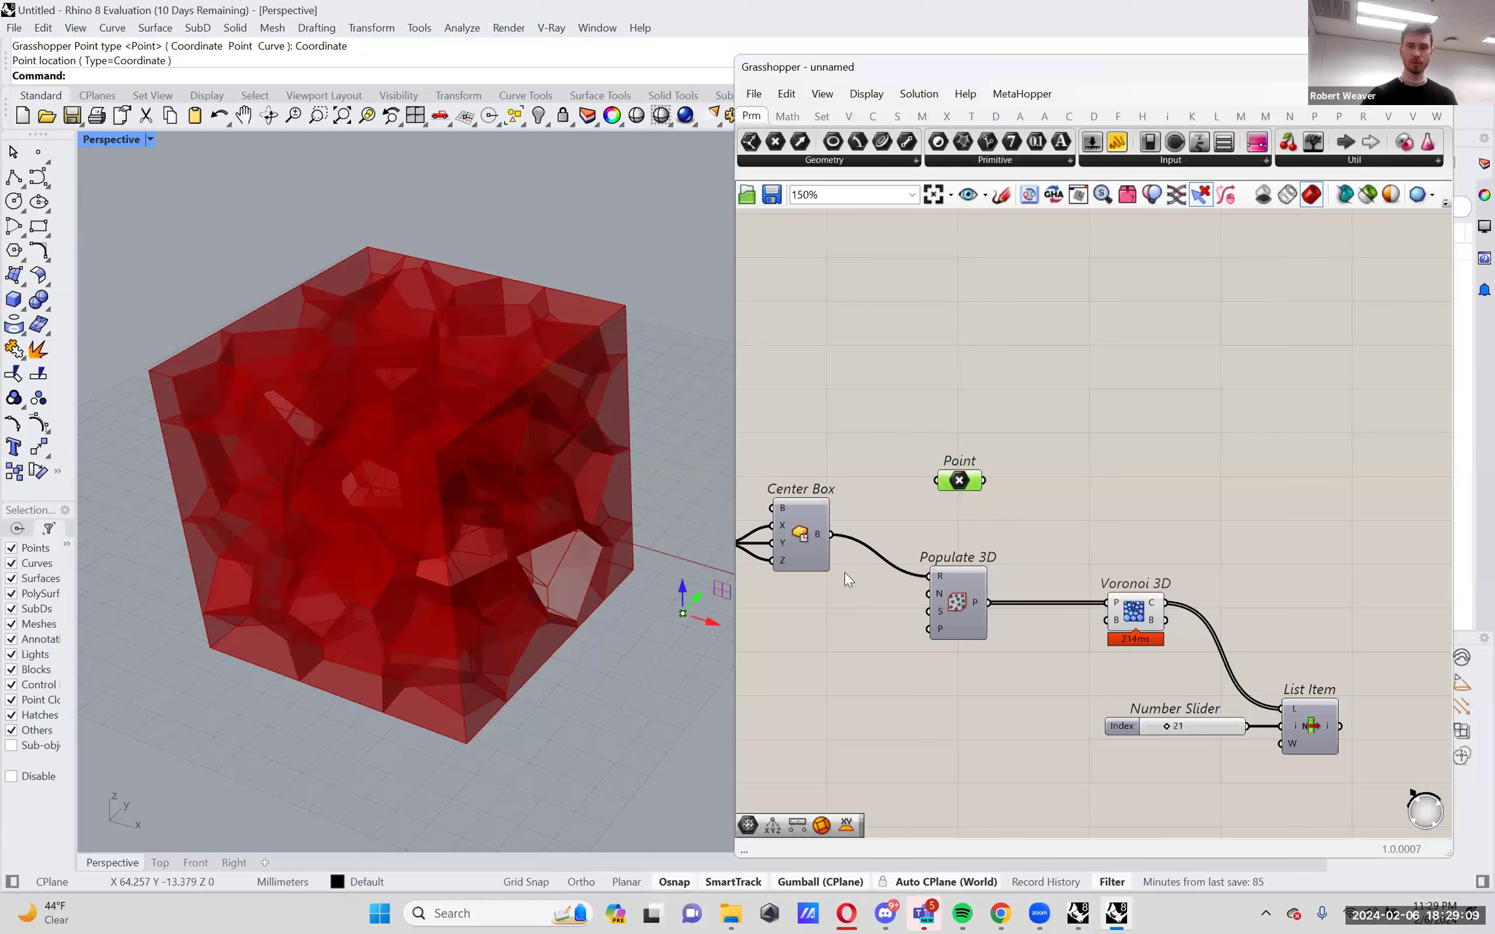
Check the coordinates stored in the Point parameter and raise the point vertically above the ground plane with the gumball.
left_click(901, 476)
mouse_move(963, 488)
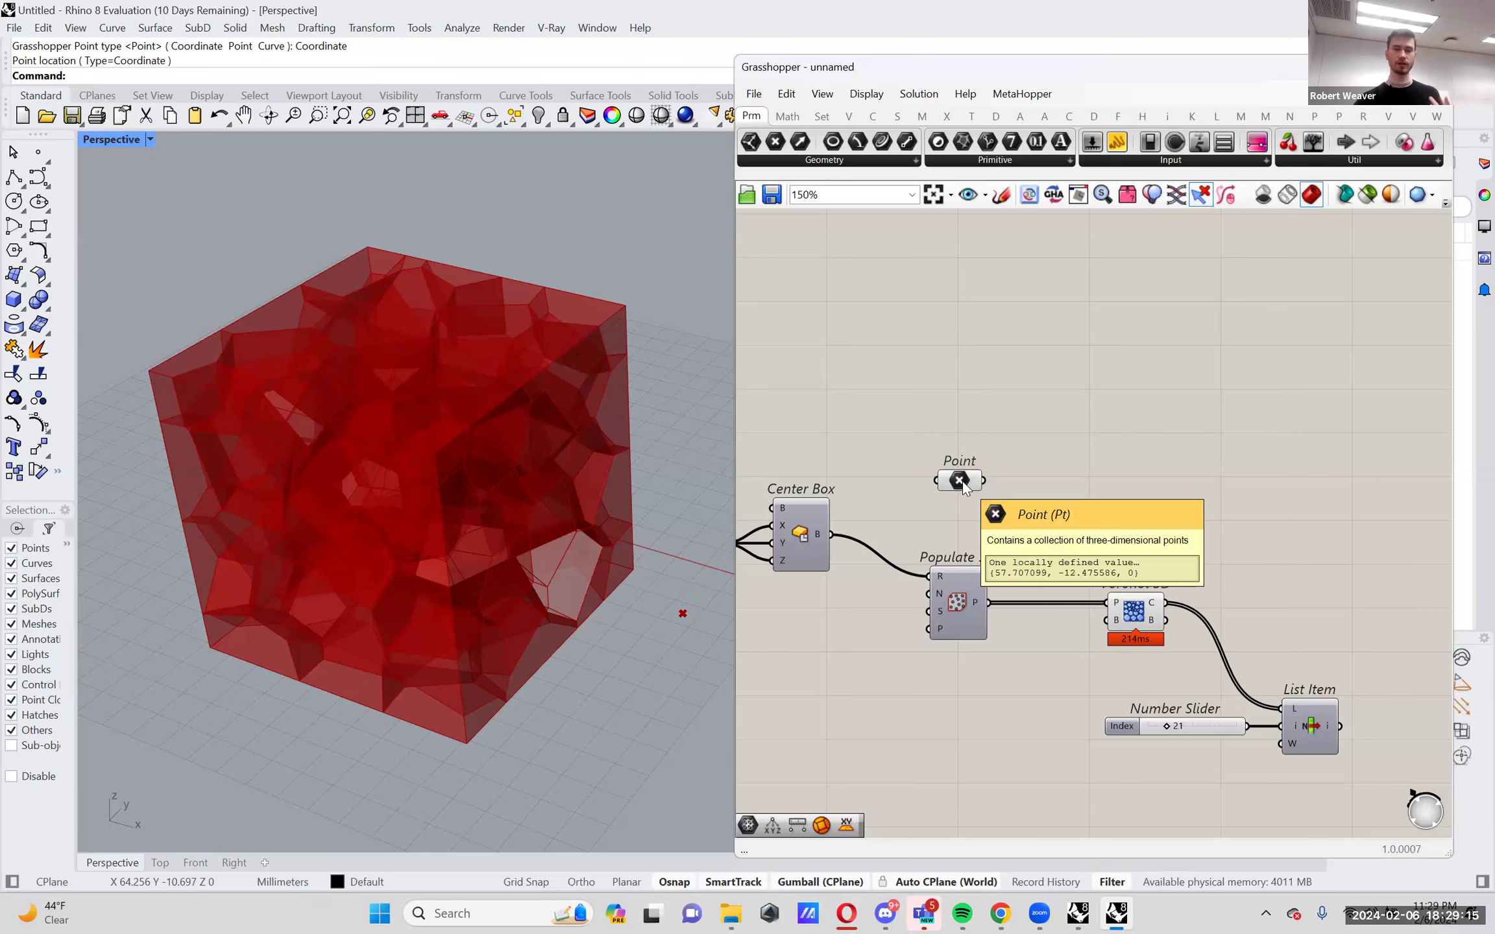
left_click(962, 485)
left_click_drag(636, 574, 638, 477)
right_click_drag(604, 587, 571, 497)
Deselect and reselect the Point parameter to compare how its point and gumball display in the viewport.
left_click(870, 503)
left_click(960, 481)
scroll(959, 484, "up", 2)
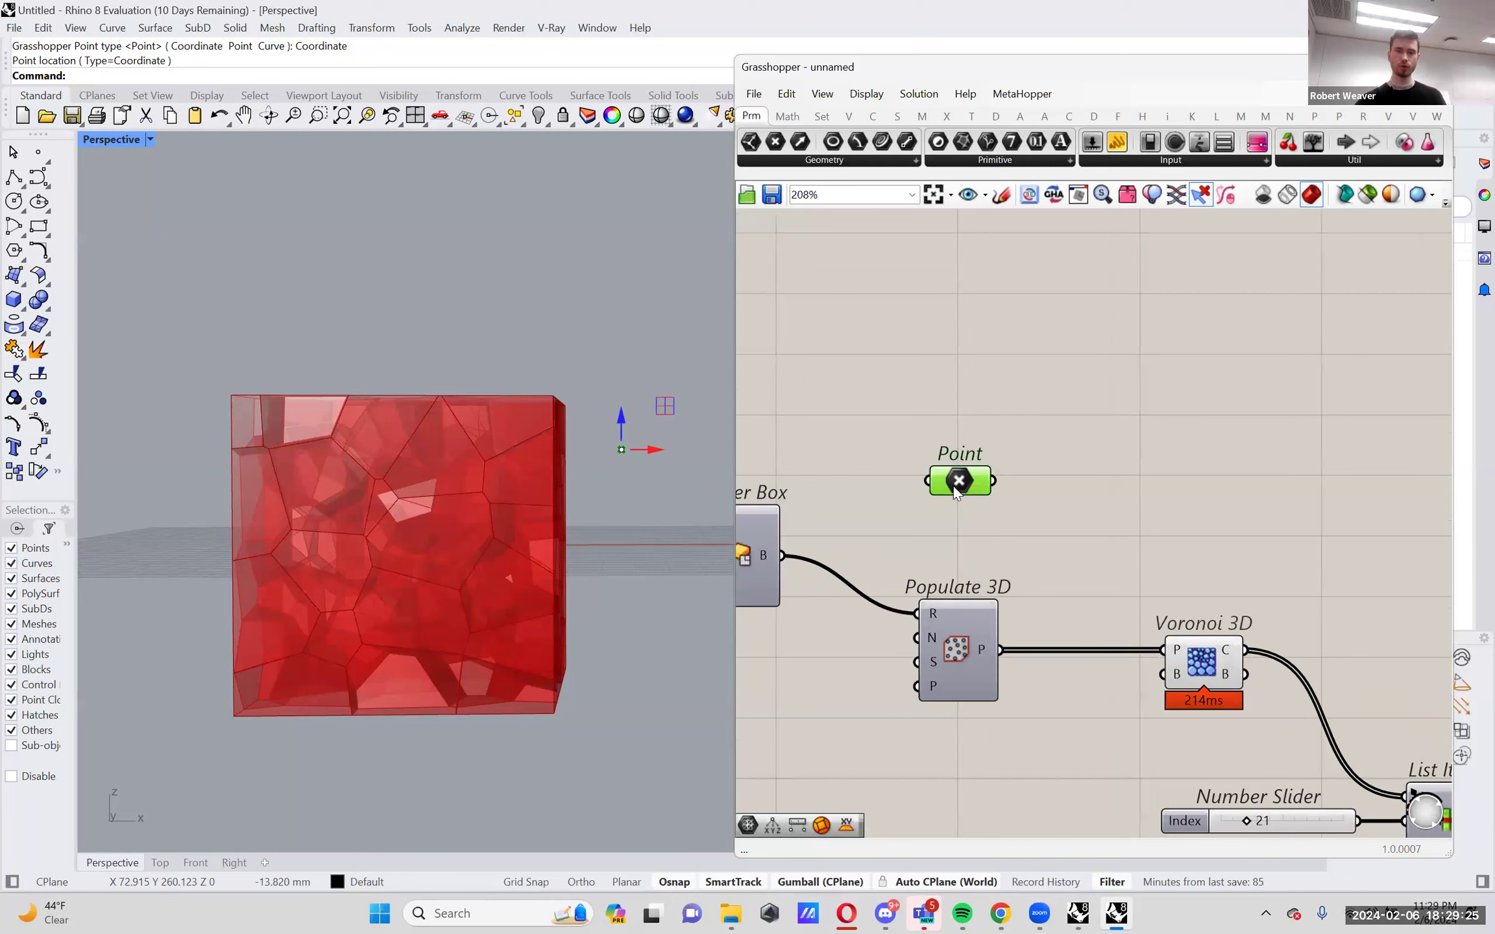
left_click(657, 485)
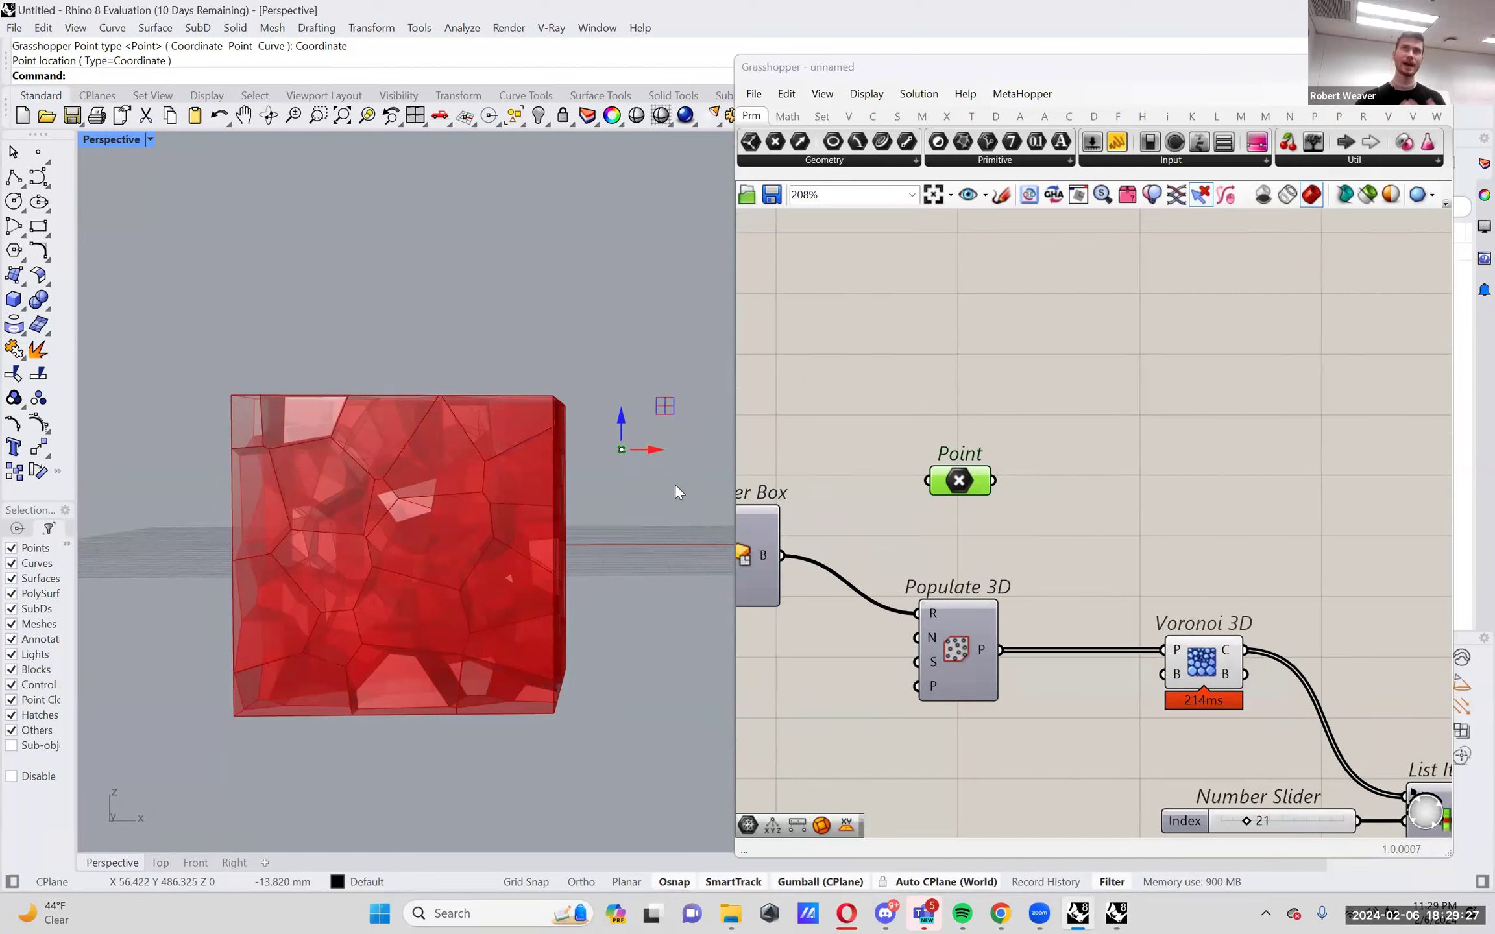
left_click(825, 446)
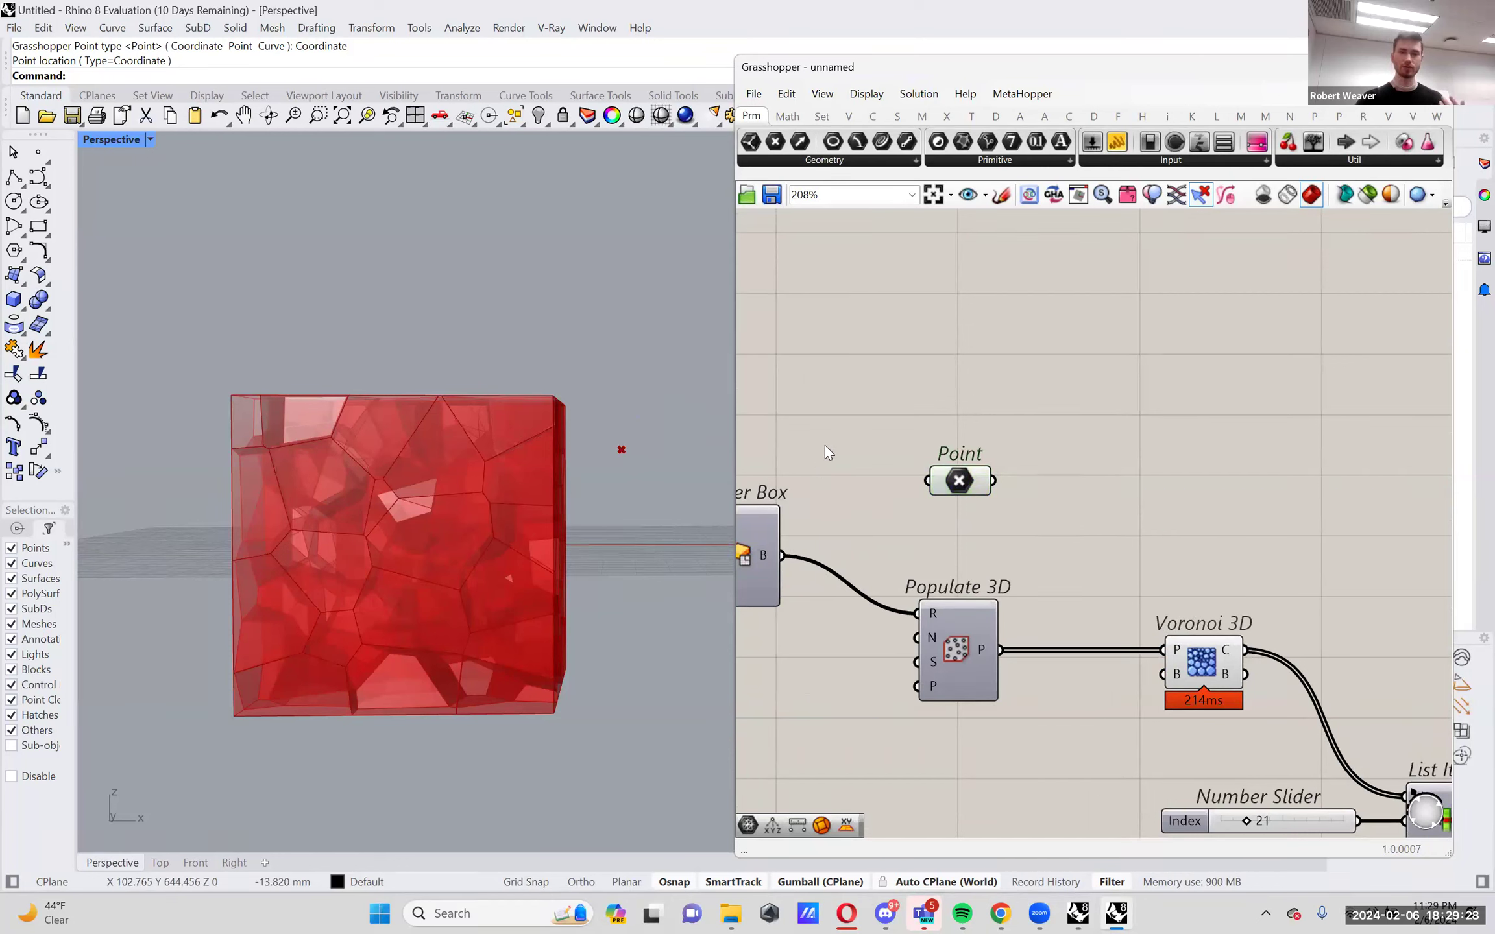
left_click(960, 484)
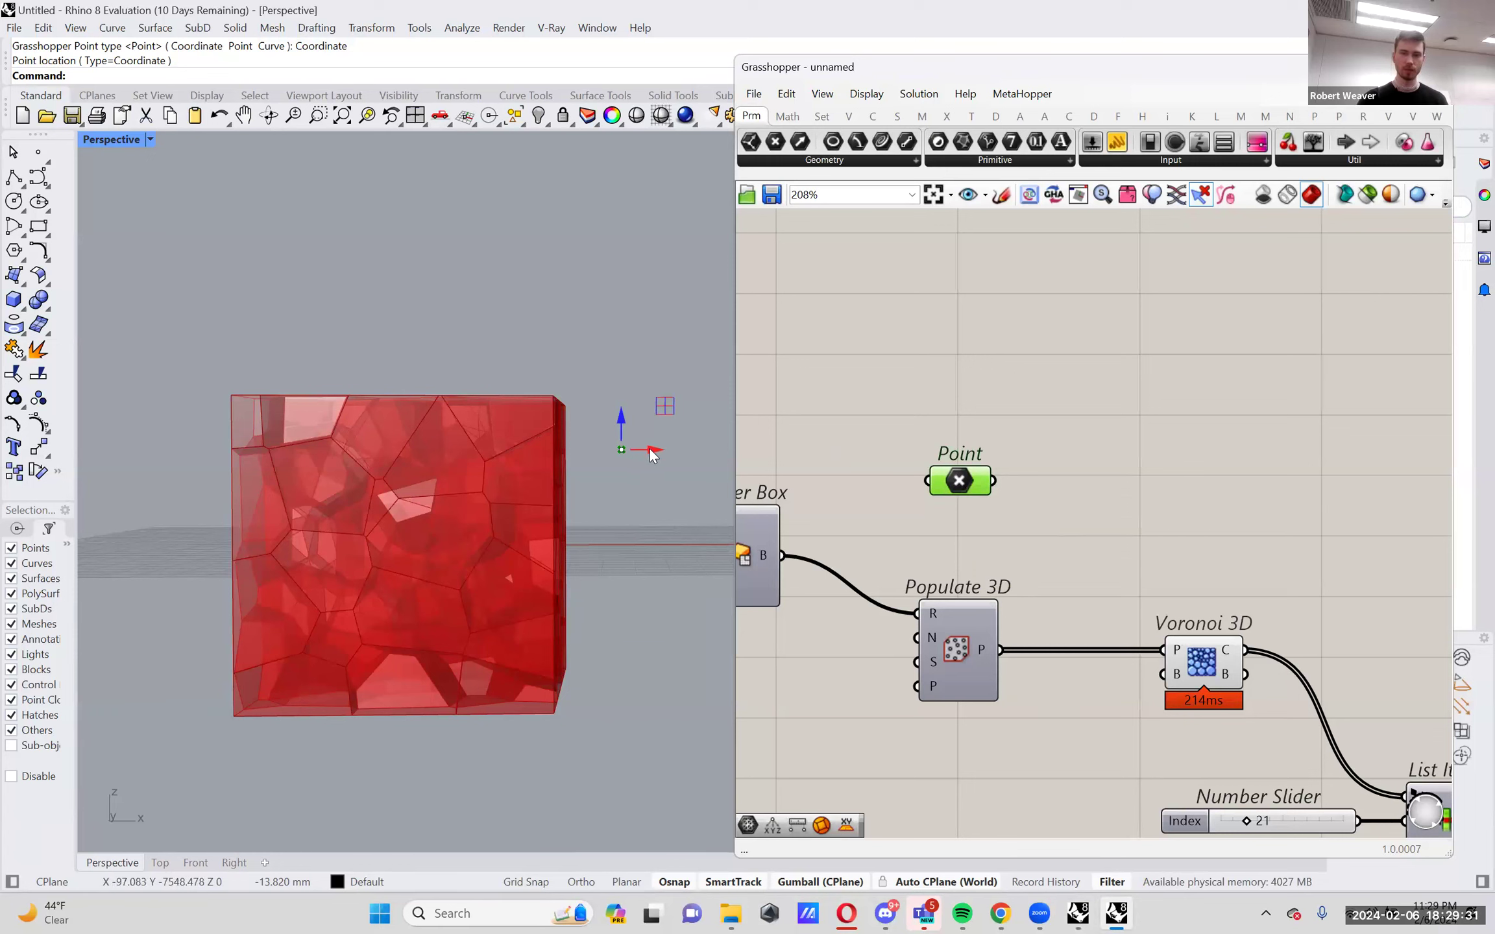
Move the point into the interior of the Voronoi cube with the gumball, checking its position from several angles.
right_click_drag(452, 450, 402, 439)
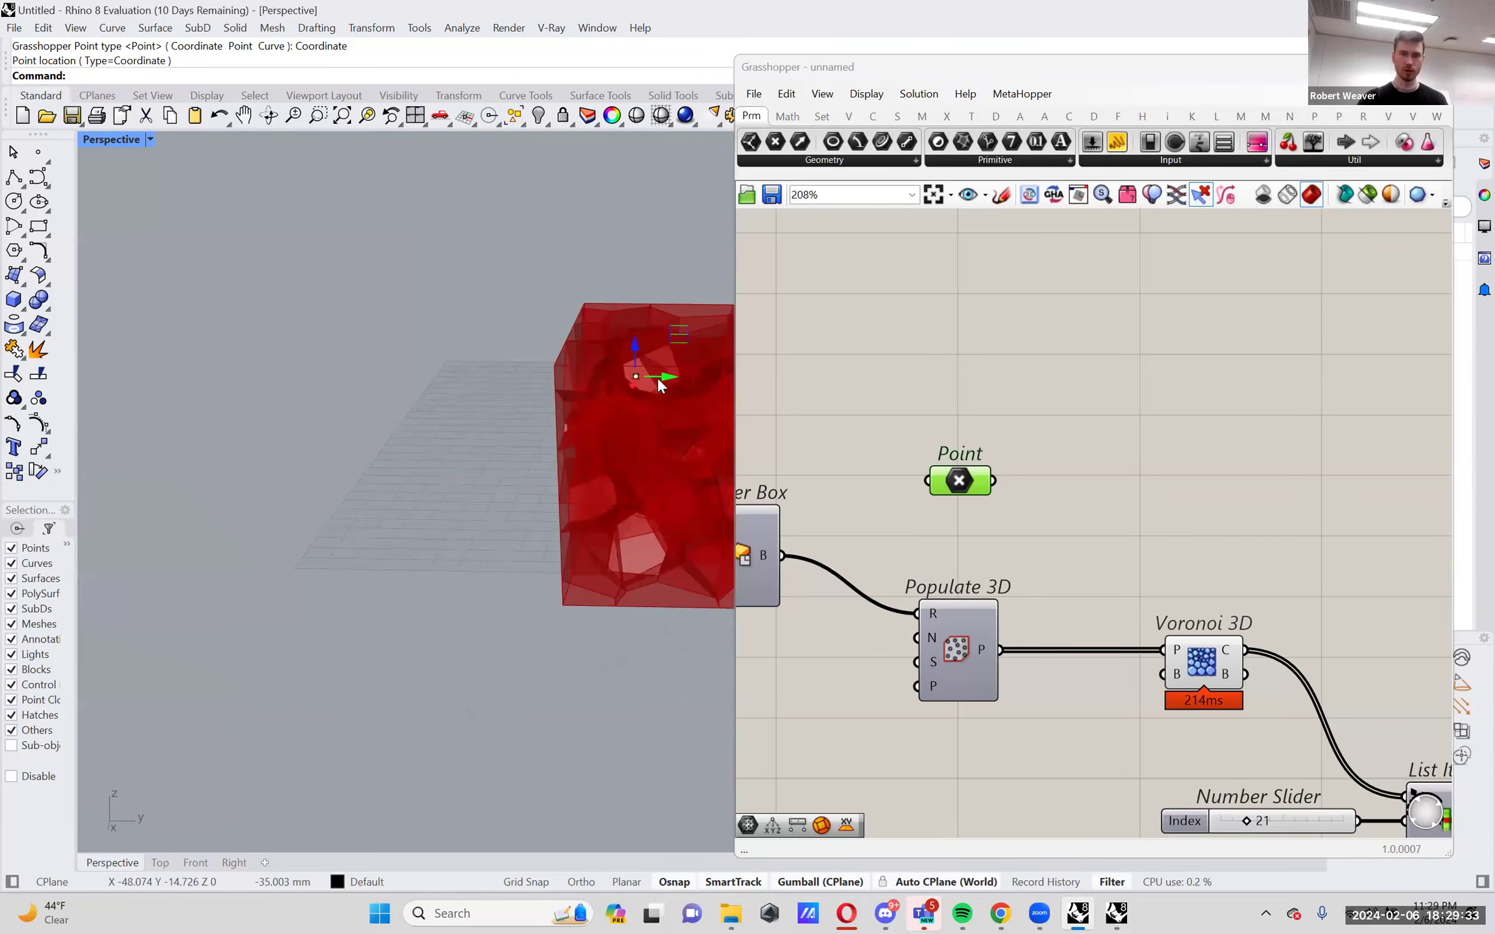
right_click_drag(686, 387, 438, 397)
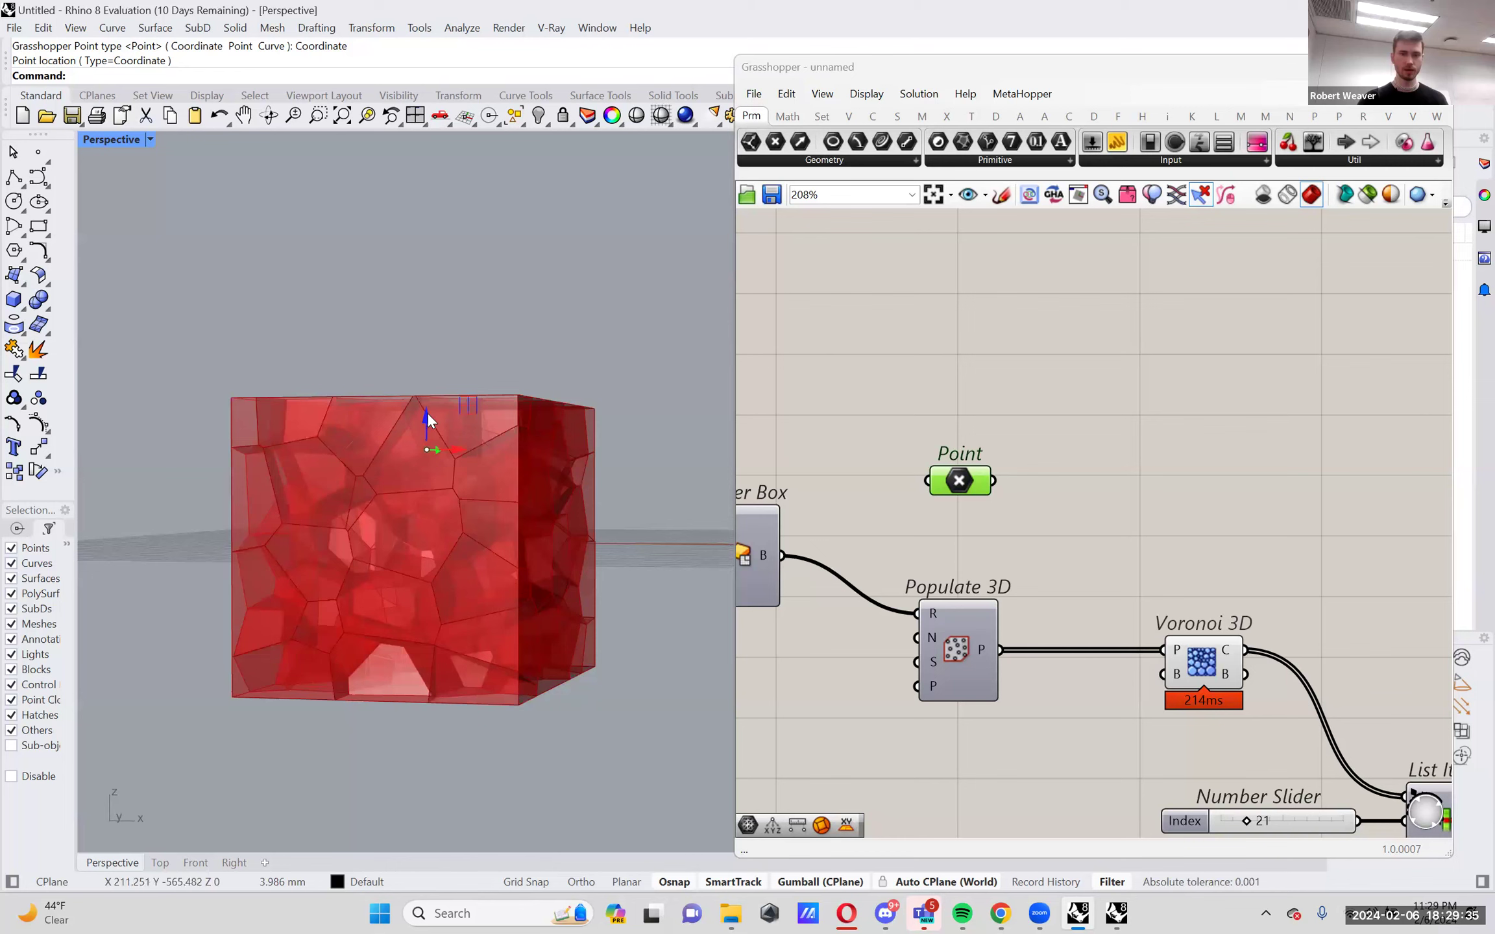
right_click_drag(417, 524, 522, 531)
right_click_drag(598, 482, 447, 525)
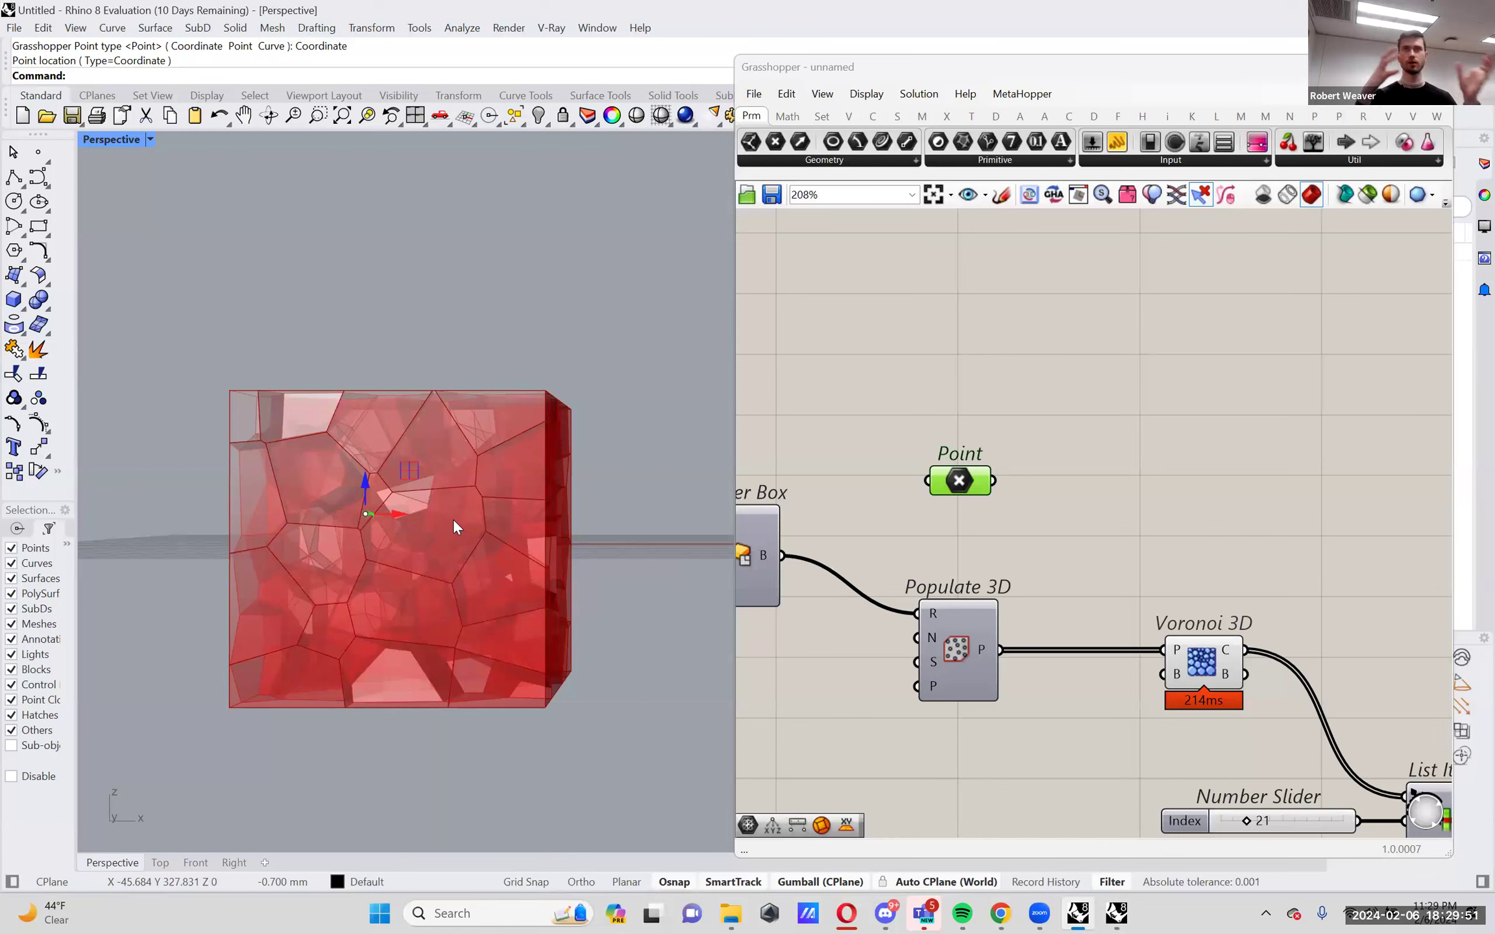
scroll(453, 518, "down", 4)
mouse_move(453, 518)
right_mouse_down()
mouse_move(459, 579)
mouse_move(449, 543)
right_mouse_up()
scroll(458, 579, "up", 5)
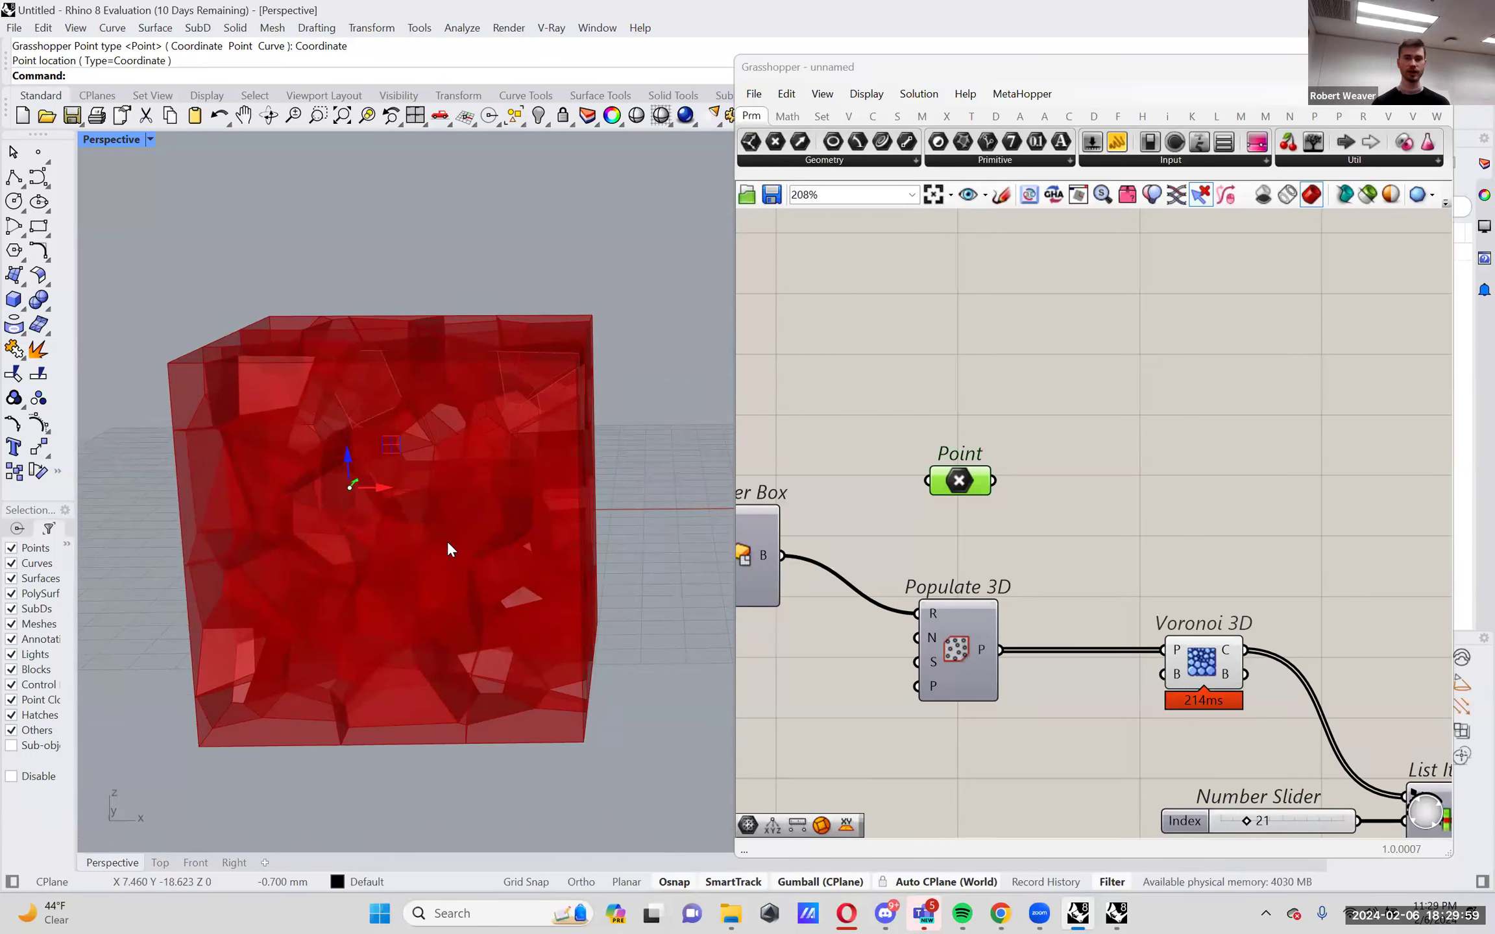
Add a Center Box component beside the Point parameter.
double_click(1109, 396)
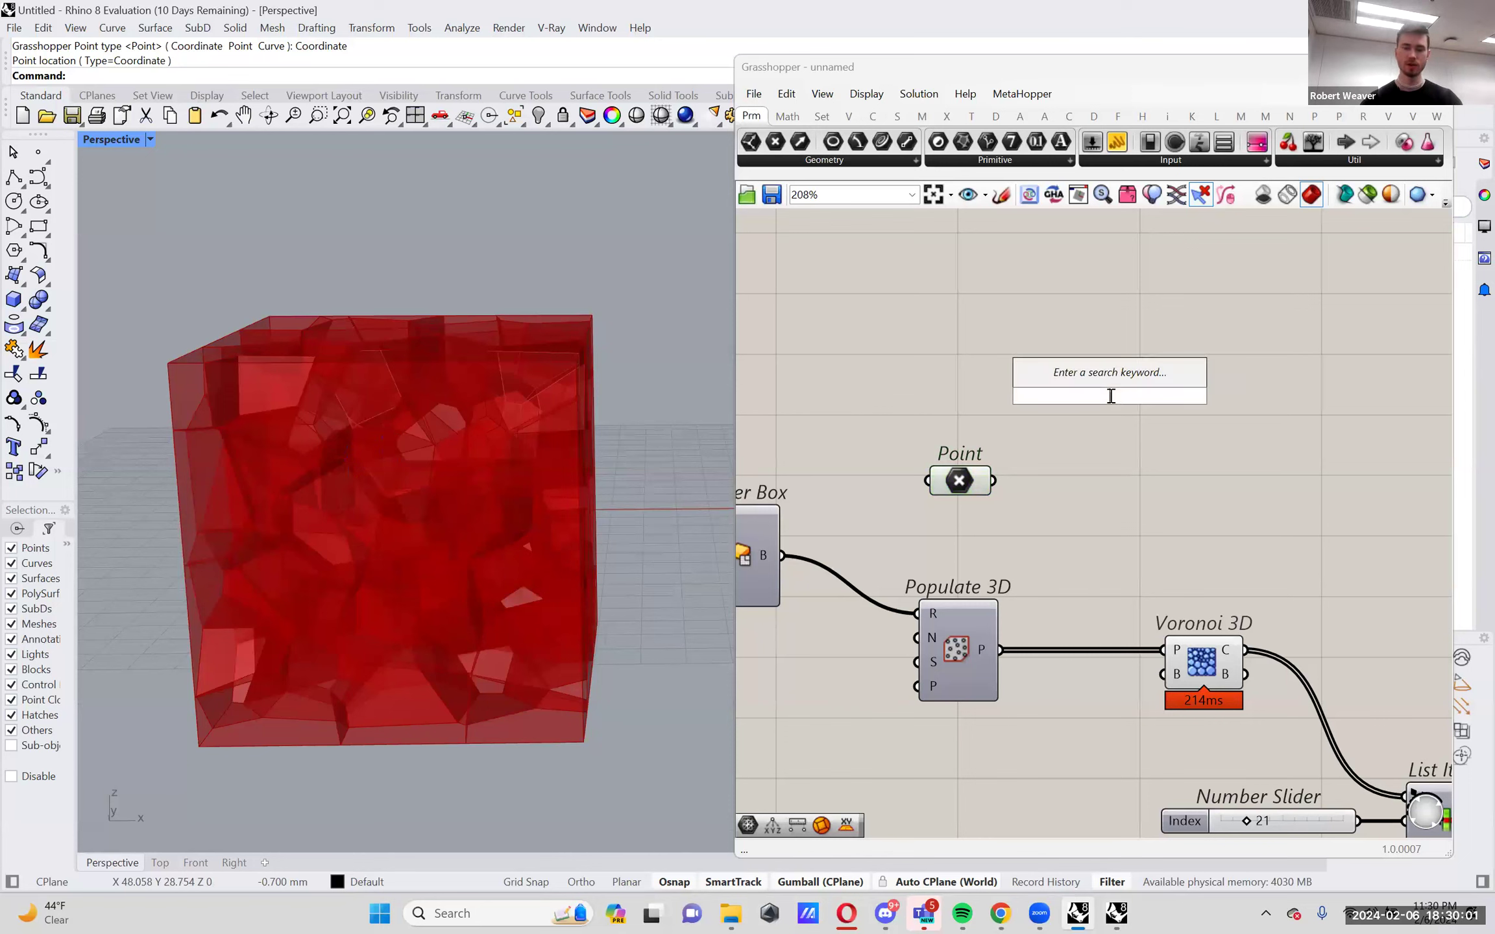
type("center")
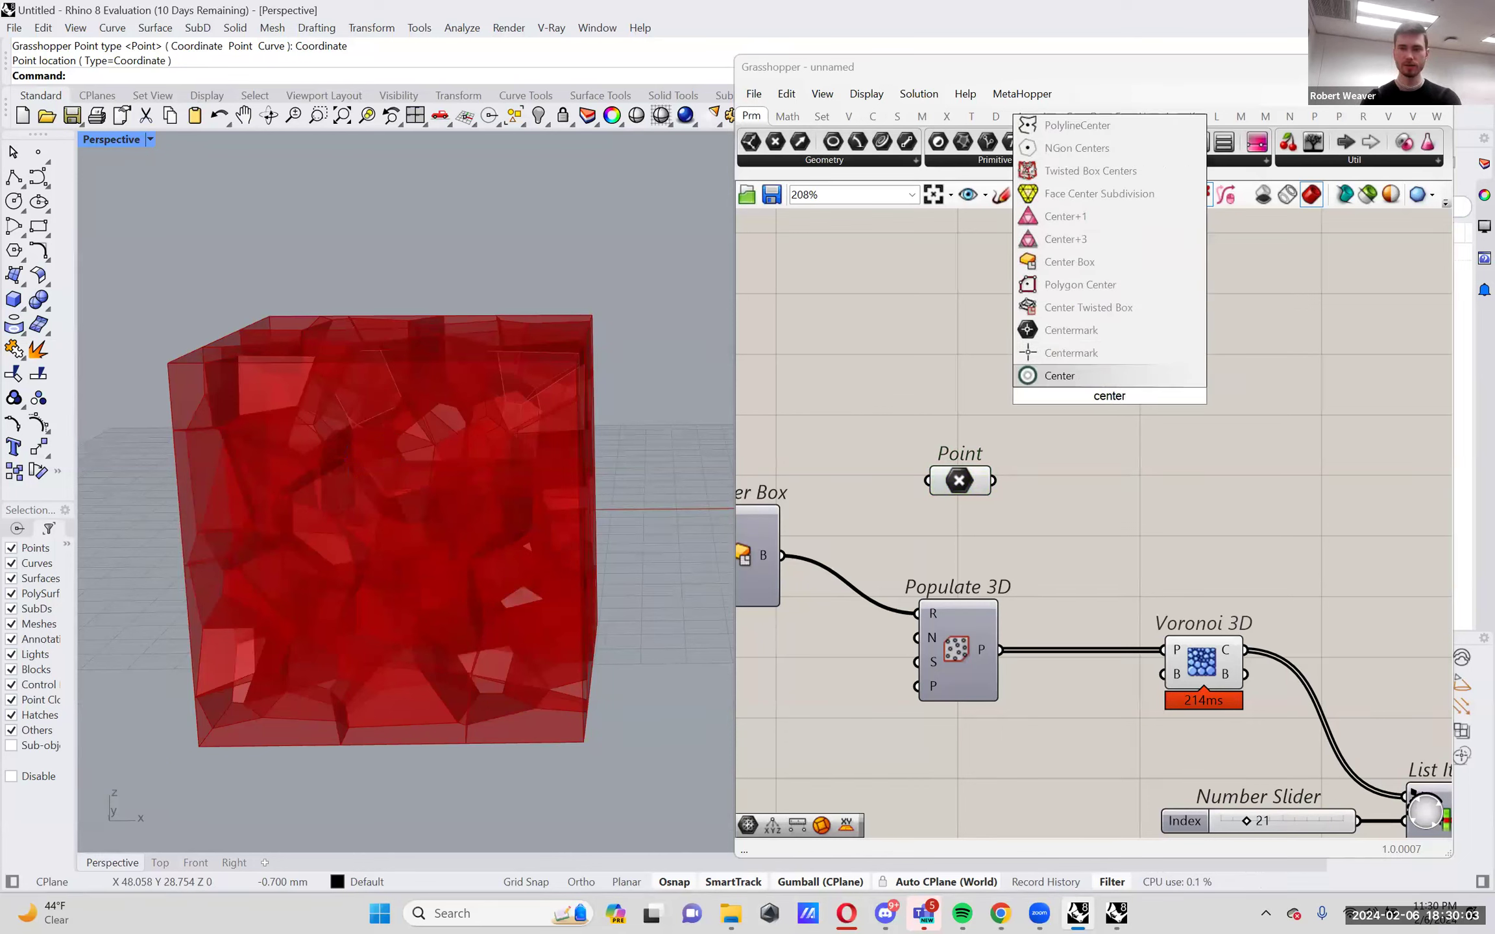
key("Up")
key("Up")
key("Up")
key("Up")
key("Up")
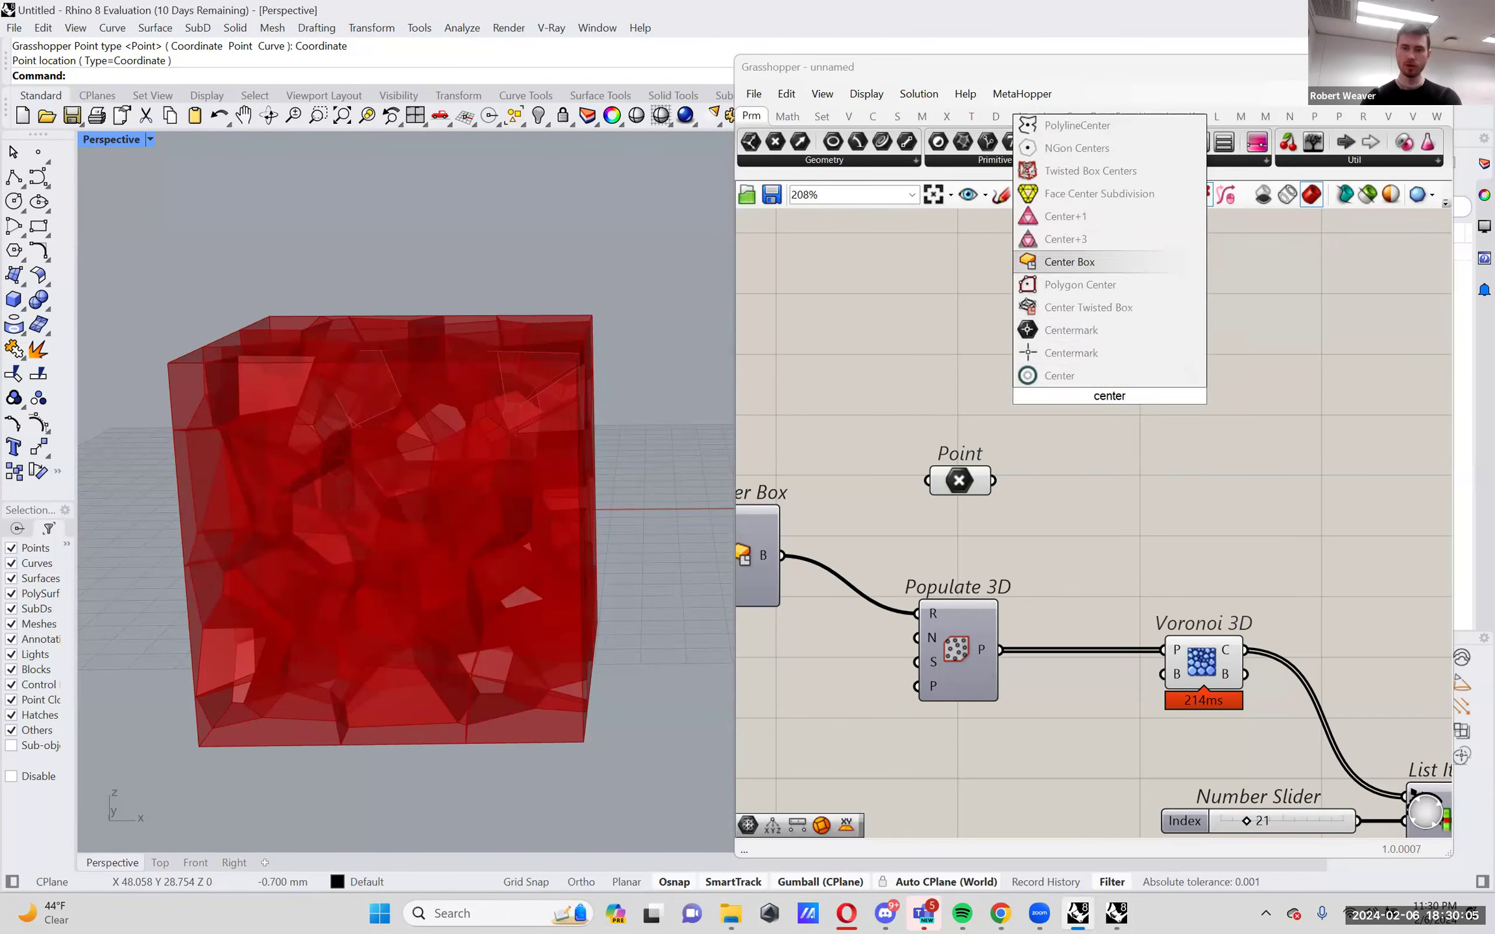
key("Return")
left_click_drag(1107, 414, 1076, 495)
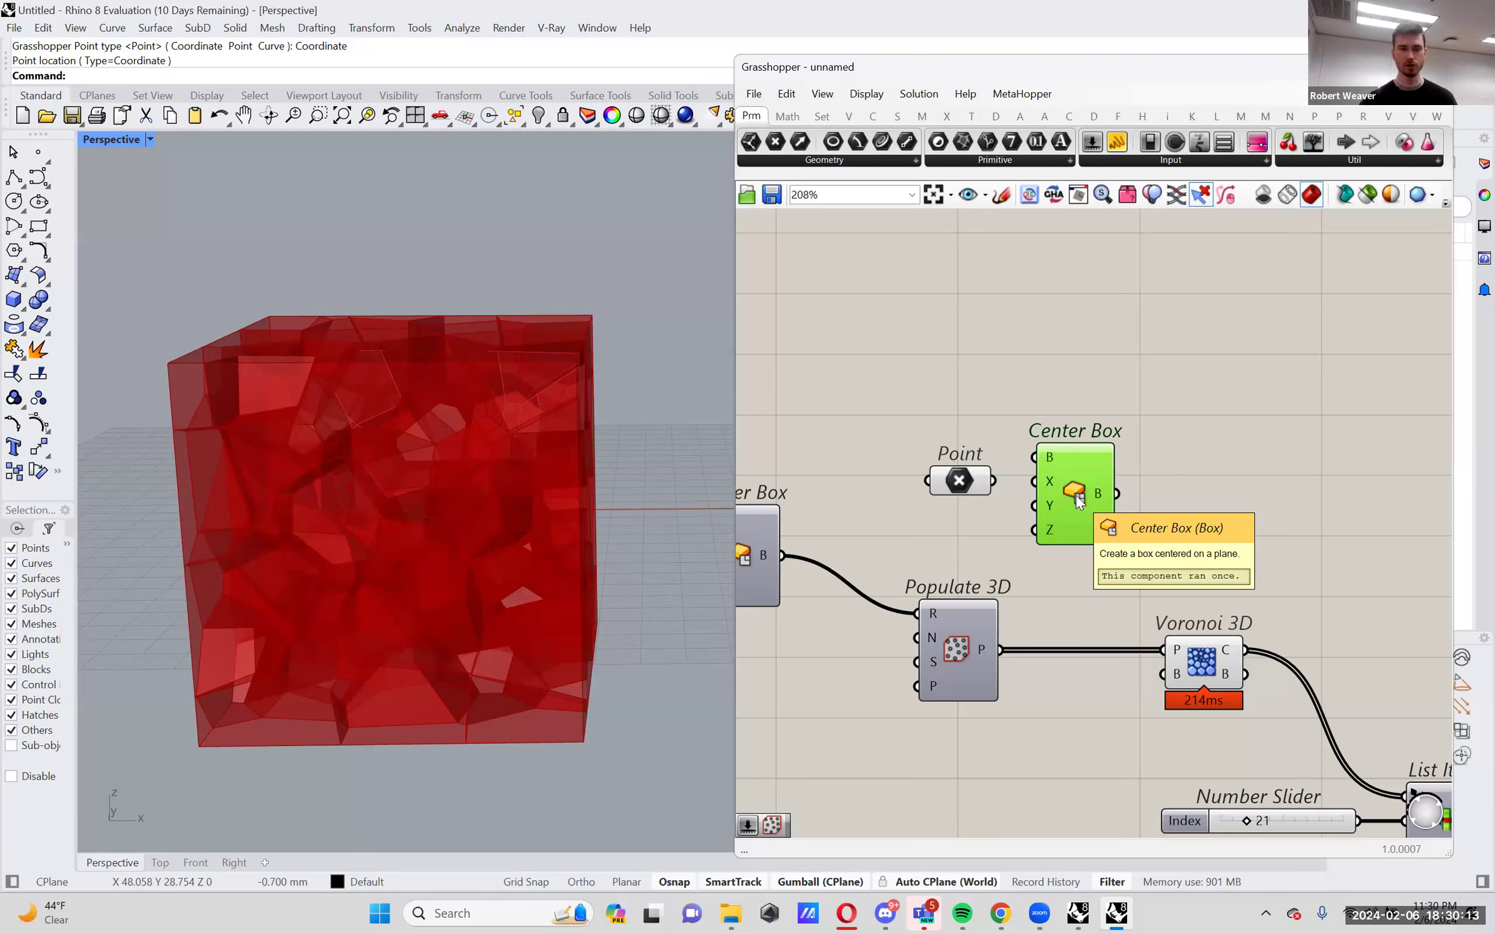
Connect the Point parameter to the new Center Box's base input and check the box inside the Voronoi cube.
left_click_drag(959, 481, 1030, 457)
left_click(1079, 473)
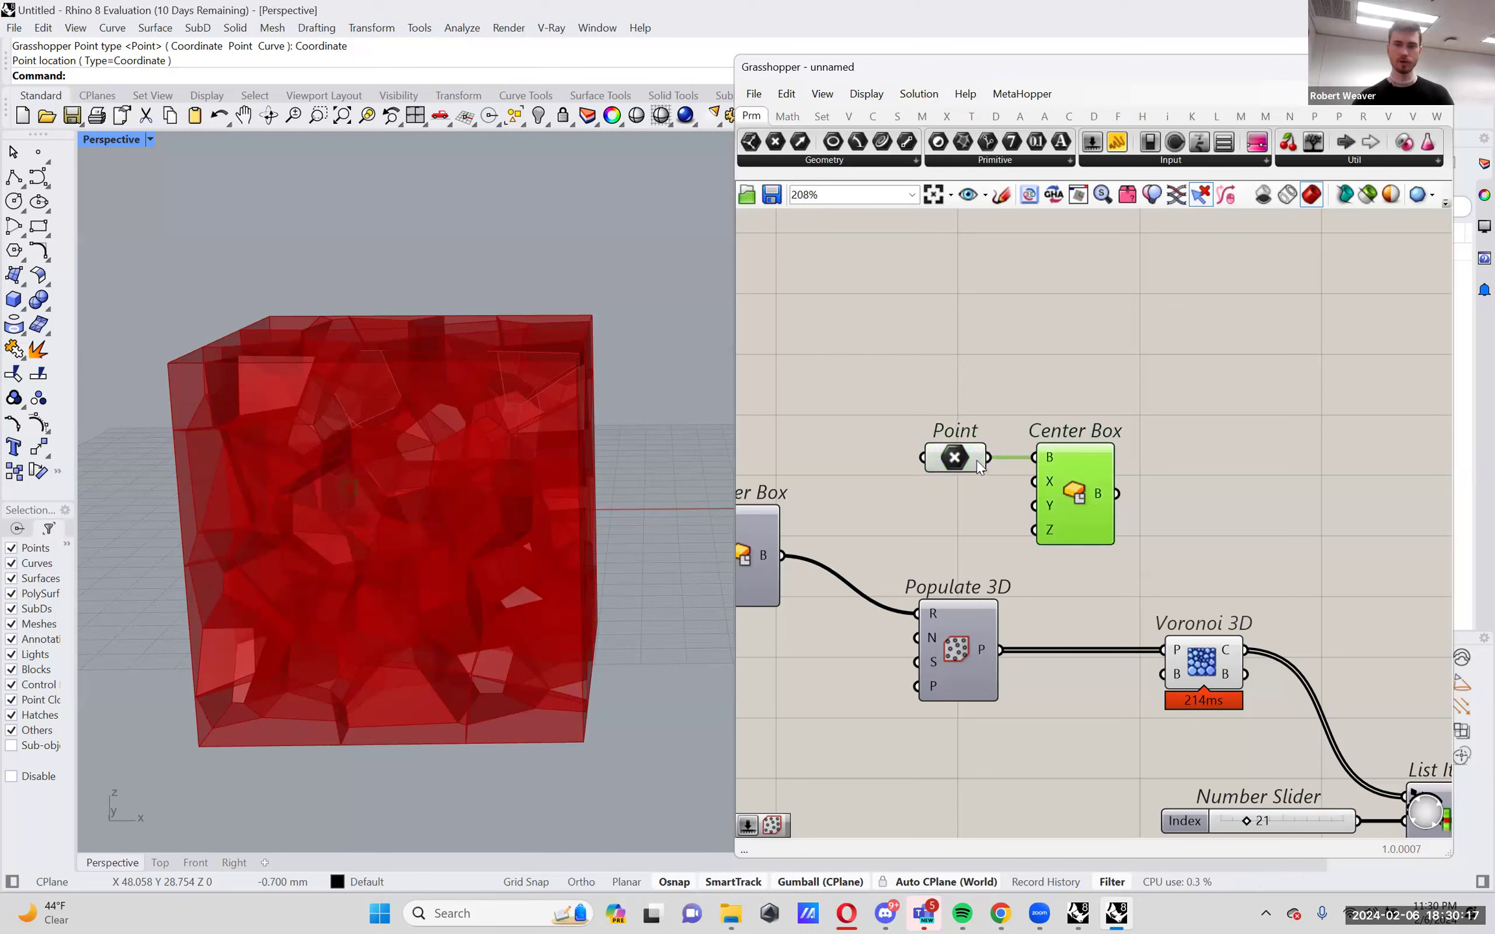
mouse_move(1052, 458)
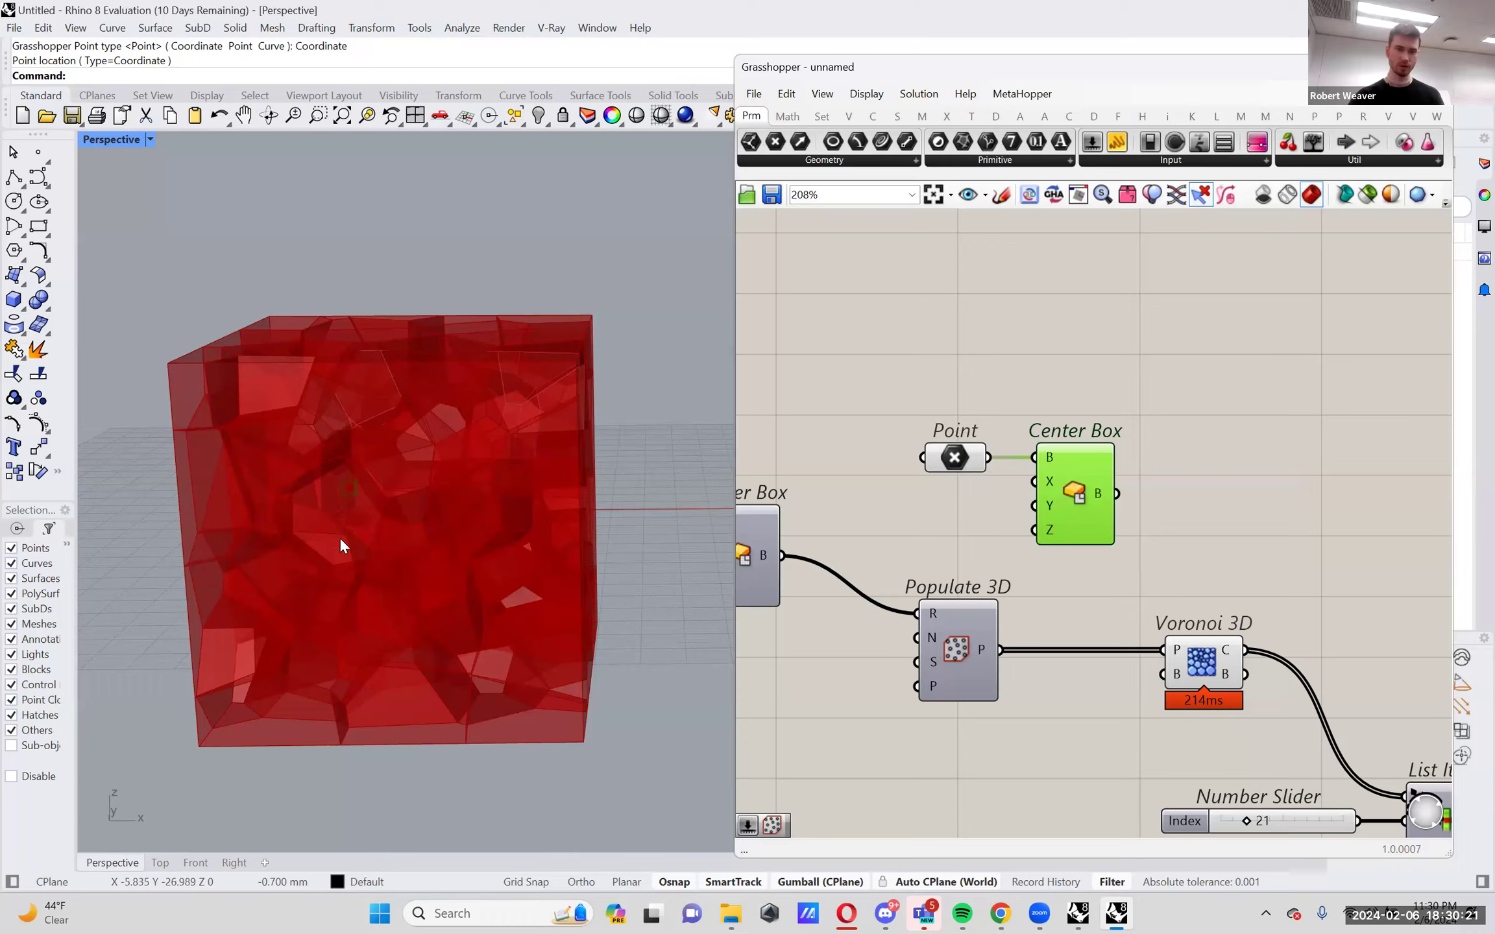
scroll(357, 465, "up", 5)
scroll(358, 464, "down", 5)
scroll(342, 466, "up", 5)
scroll(354, 460, "down", 6)
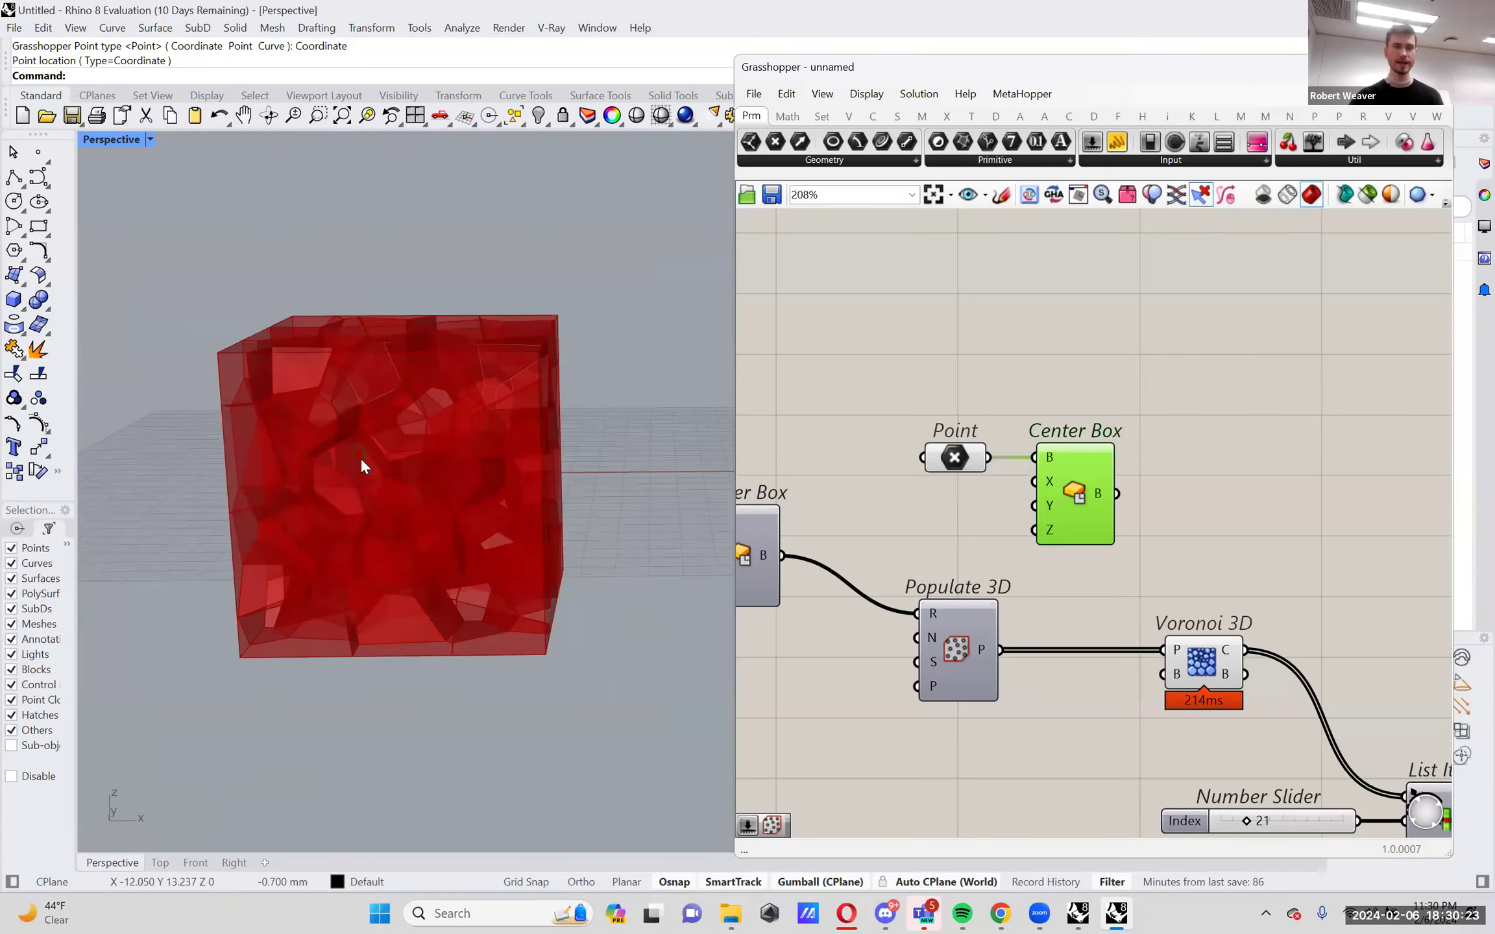
right_click_drag(383, 440, 568, 533)
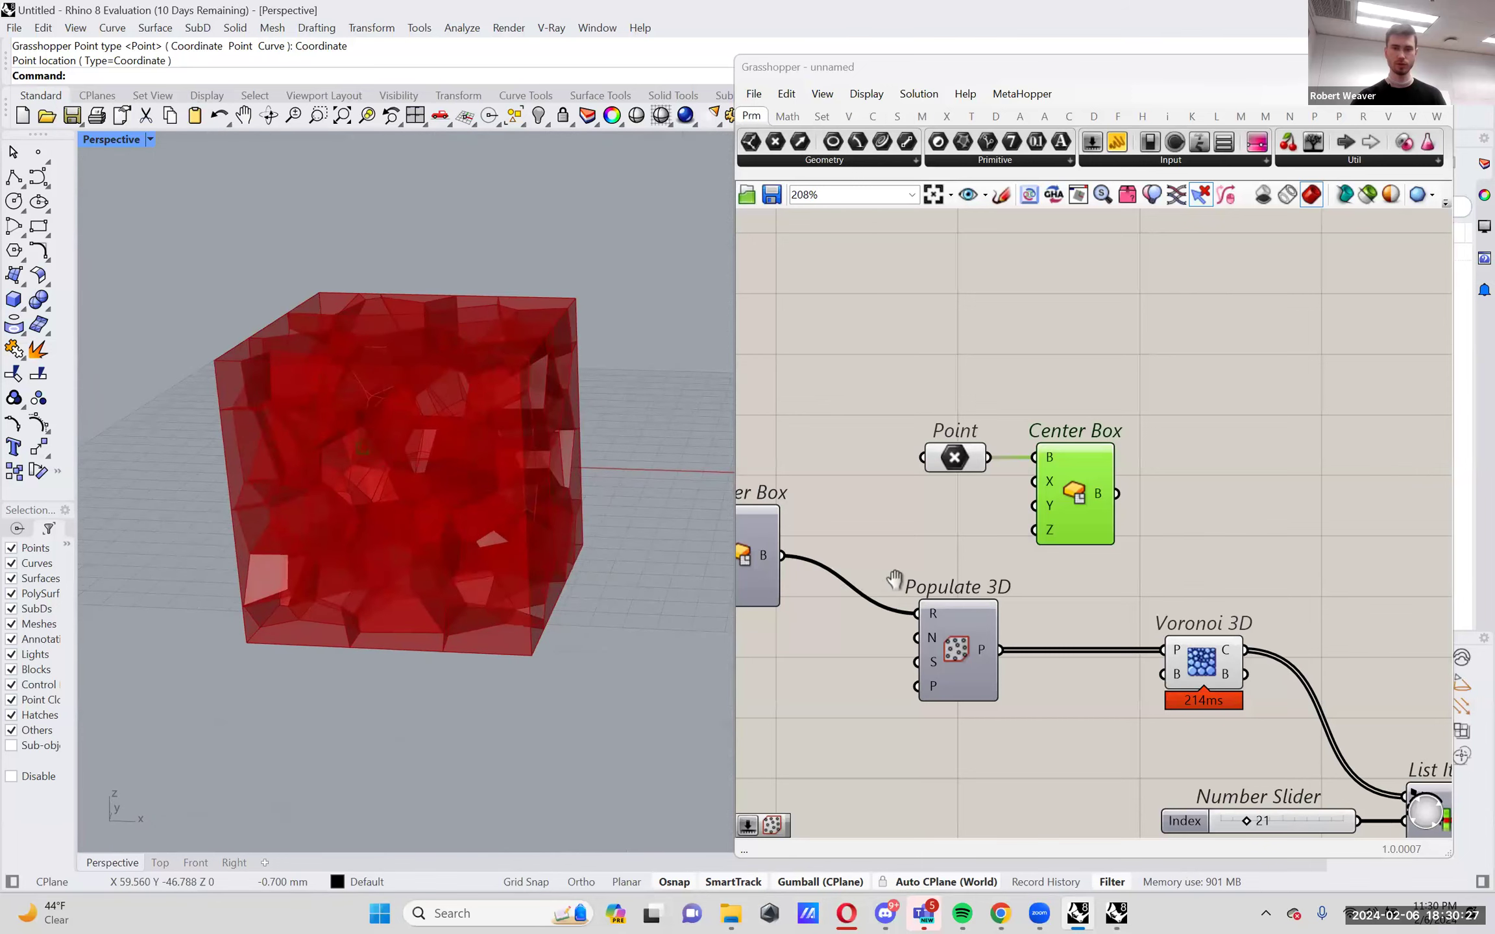
Drive the new Center Box's X, Y and Z sizes with one copied number slider and set it to 13.
right_click_drag(850, 580, 953, 581)
scroll(954, 582, "down", 1)
left_click_drag(806, 575, 1177, 540)
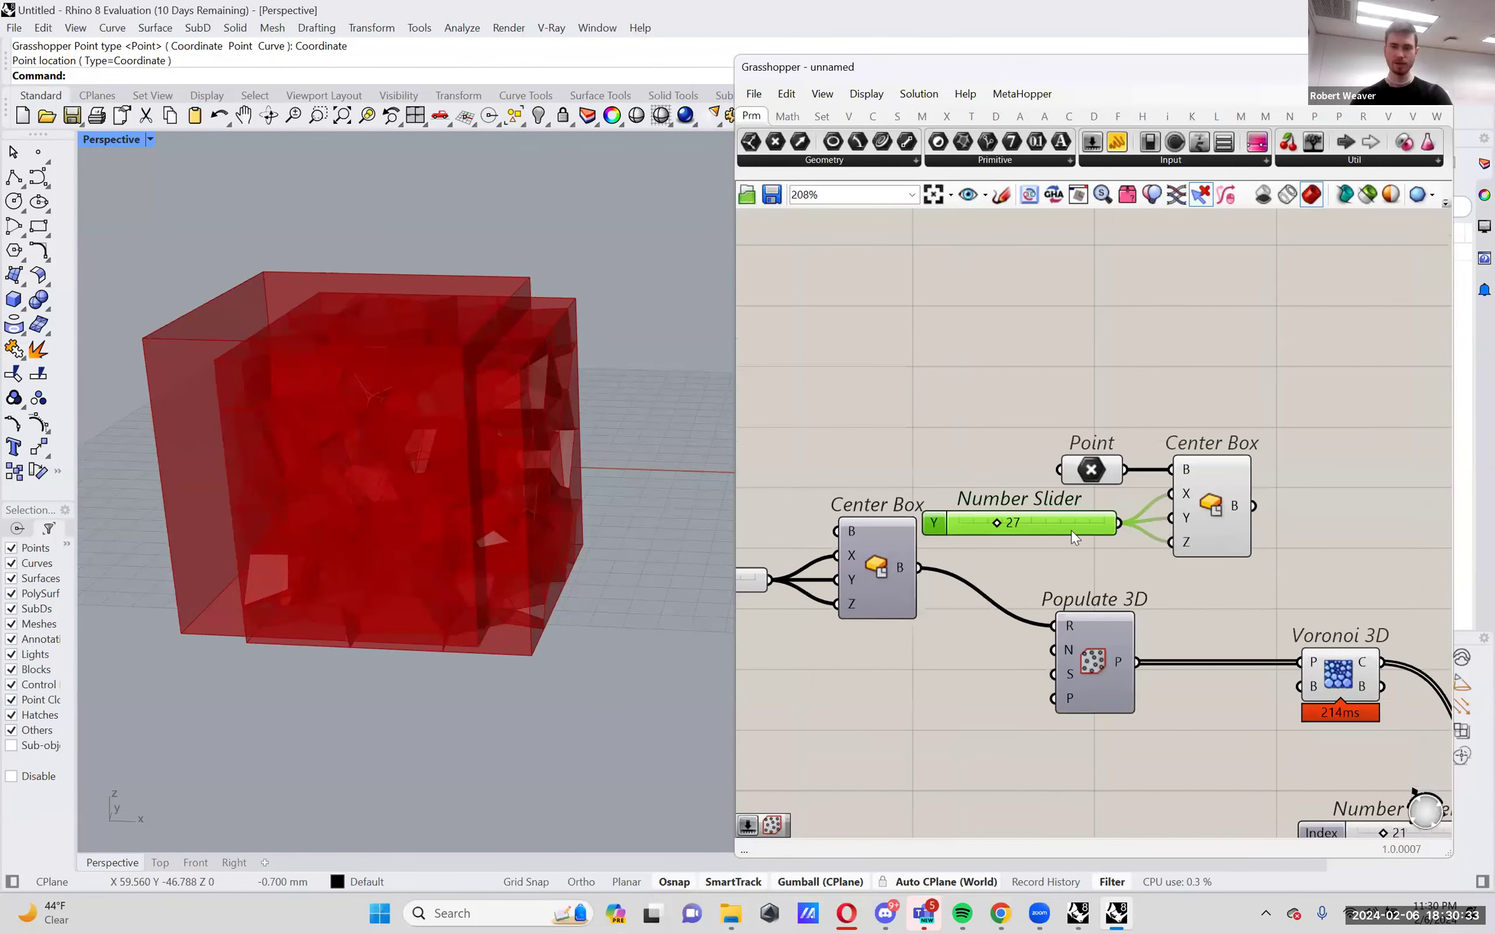
scroll(1013, 513, "up", 3)
left_click_drag(994, 508, 954, 508)
left_click(1258, 499)
Examine the smaller box inside the cube and place its size slider just below the Point parameter.
right_click_drag(414, 467, 426, 559)
scroll(390, 440, "up", 3)
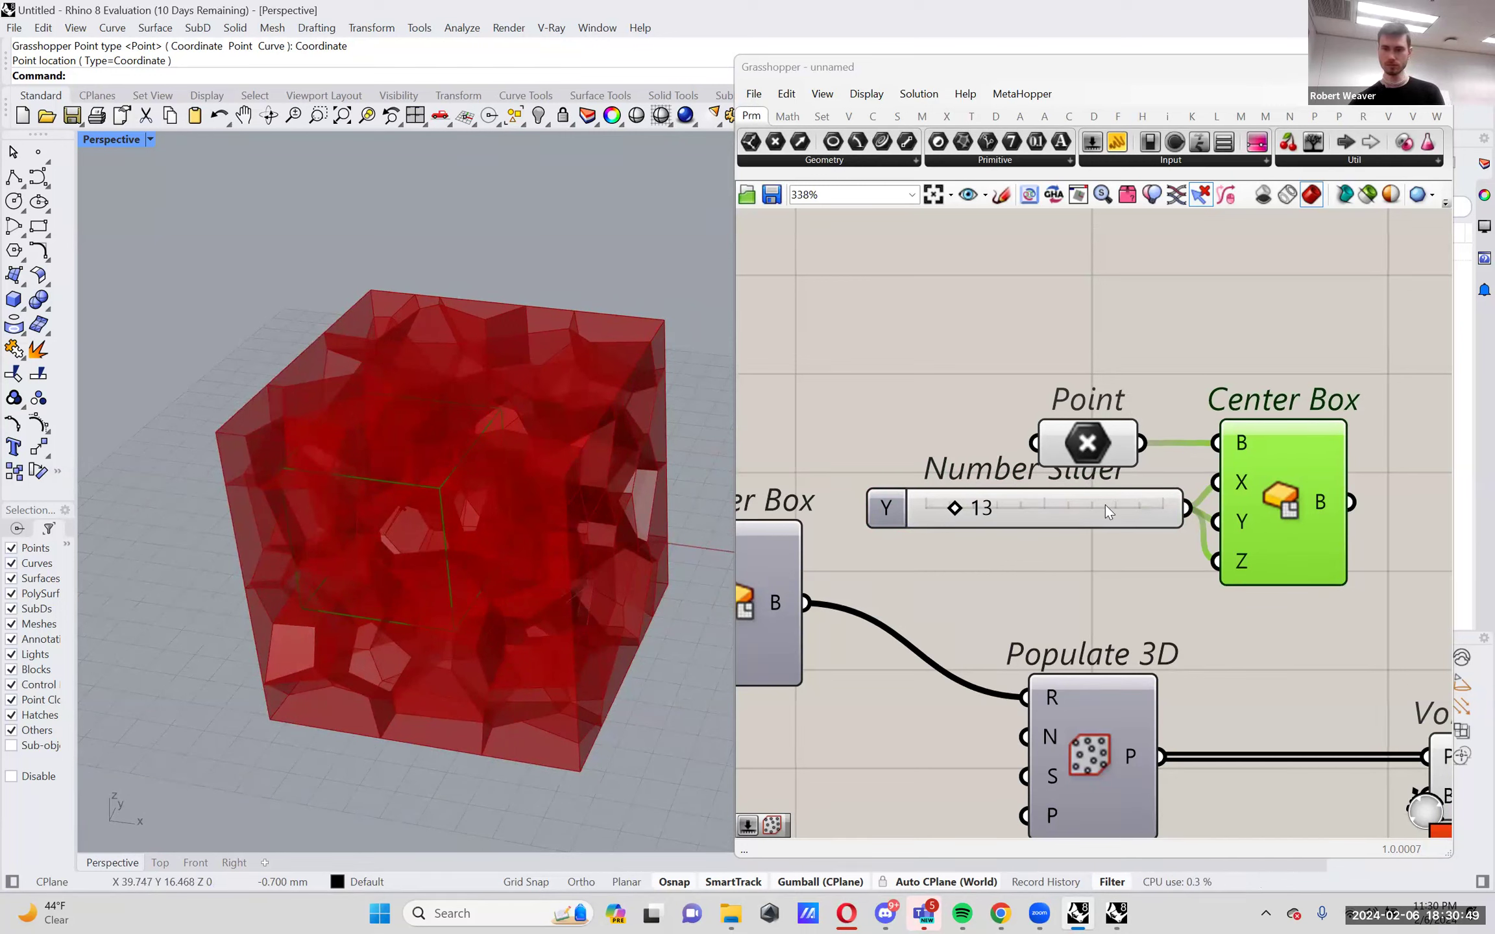
left_click_drag(1105, 505, 1103, 518)
left_click(1258, 507)
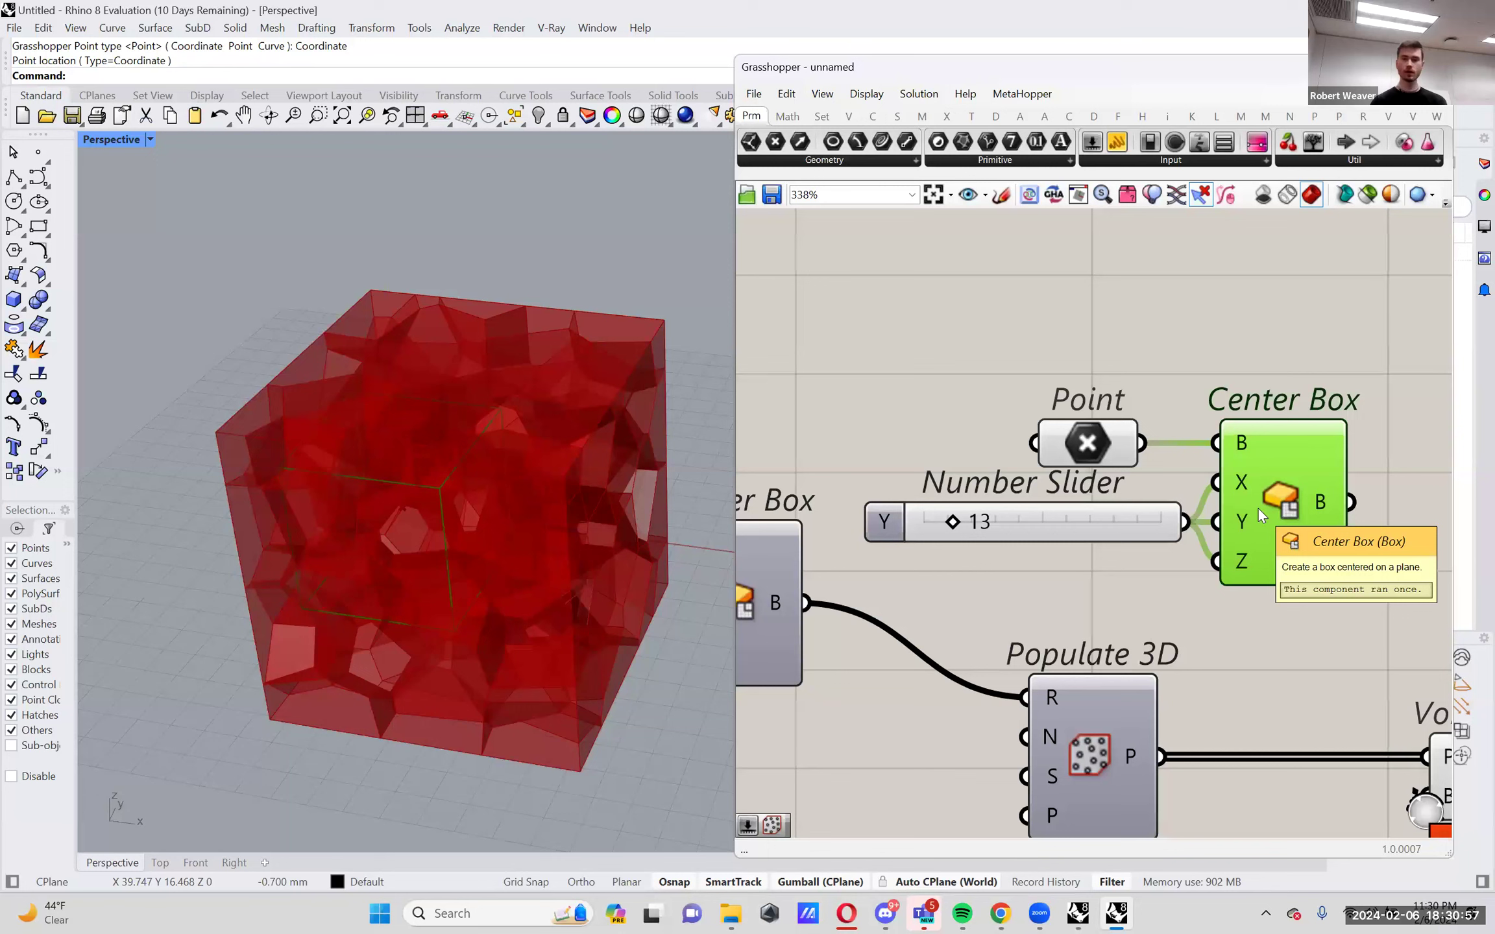
left_click(1059, 356)
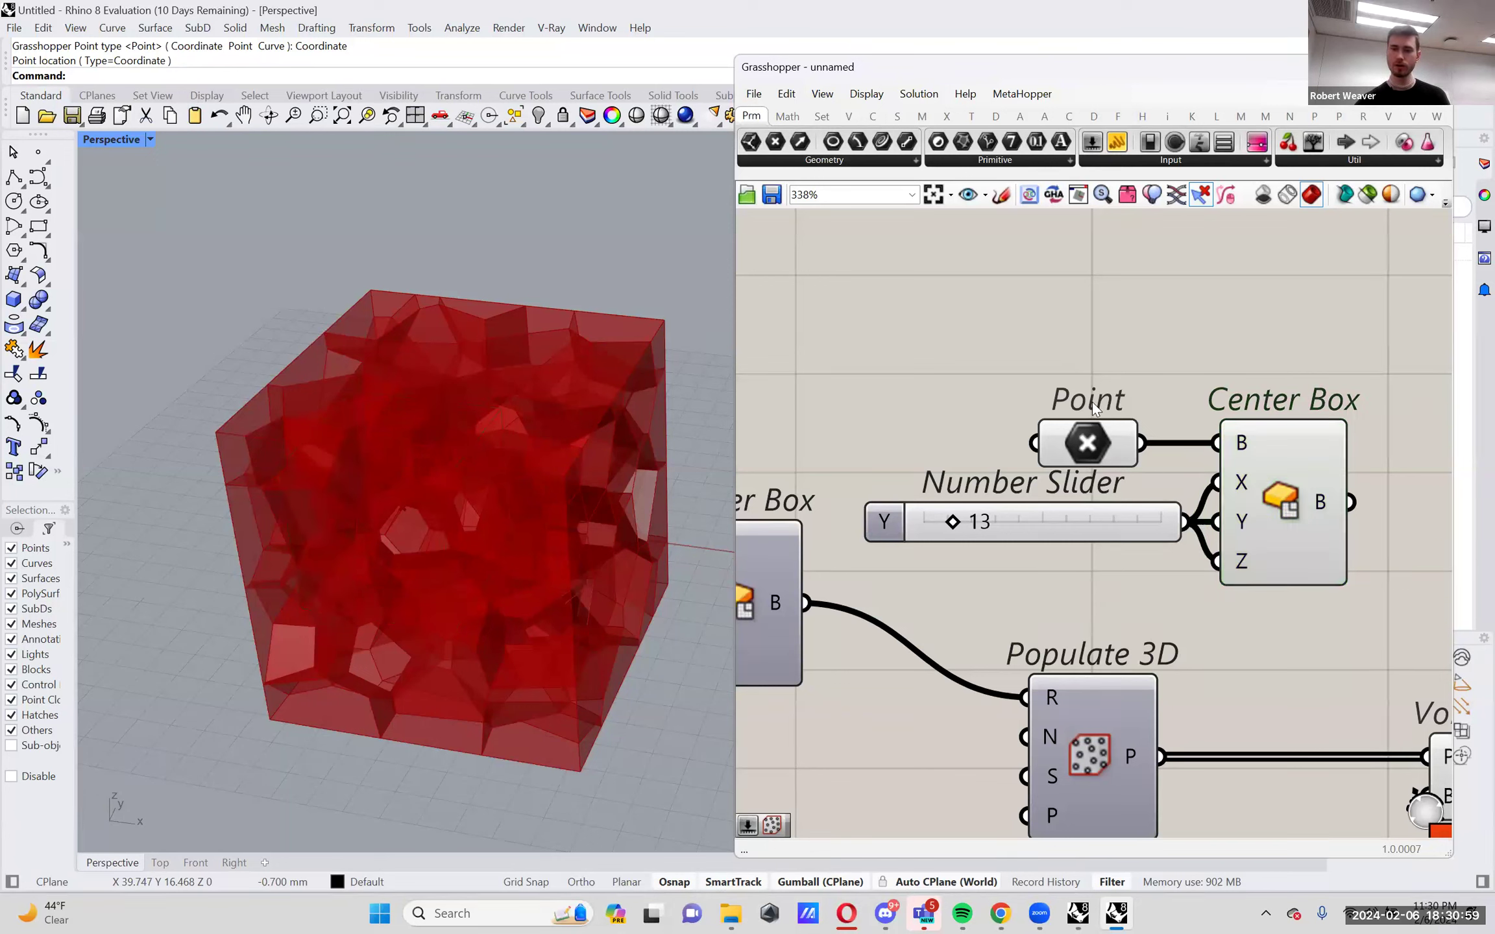
Set one new point in the Point parameter, near the cube's front corner at about 41, -18.7, 0.
left_click(1098, 441)
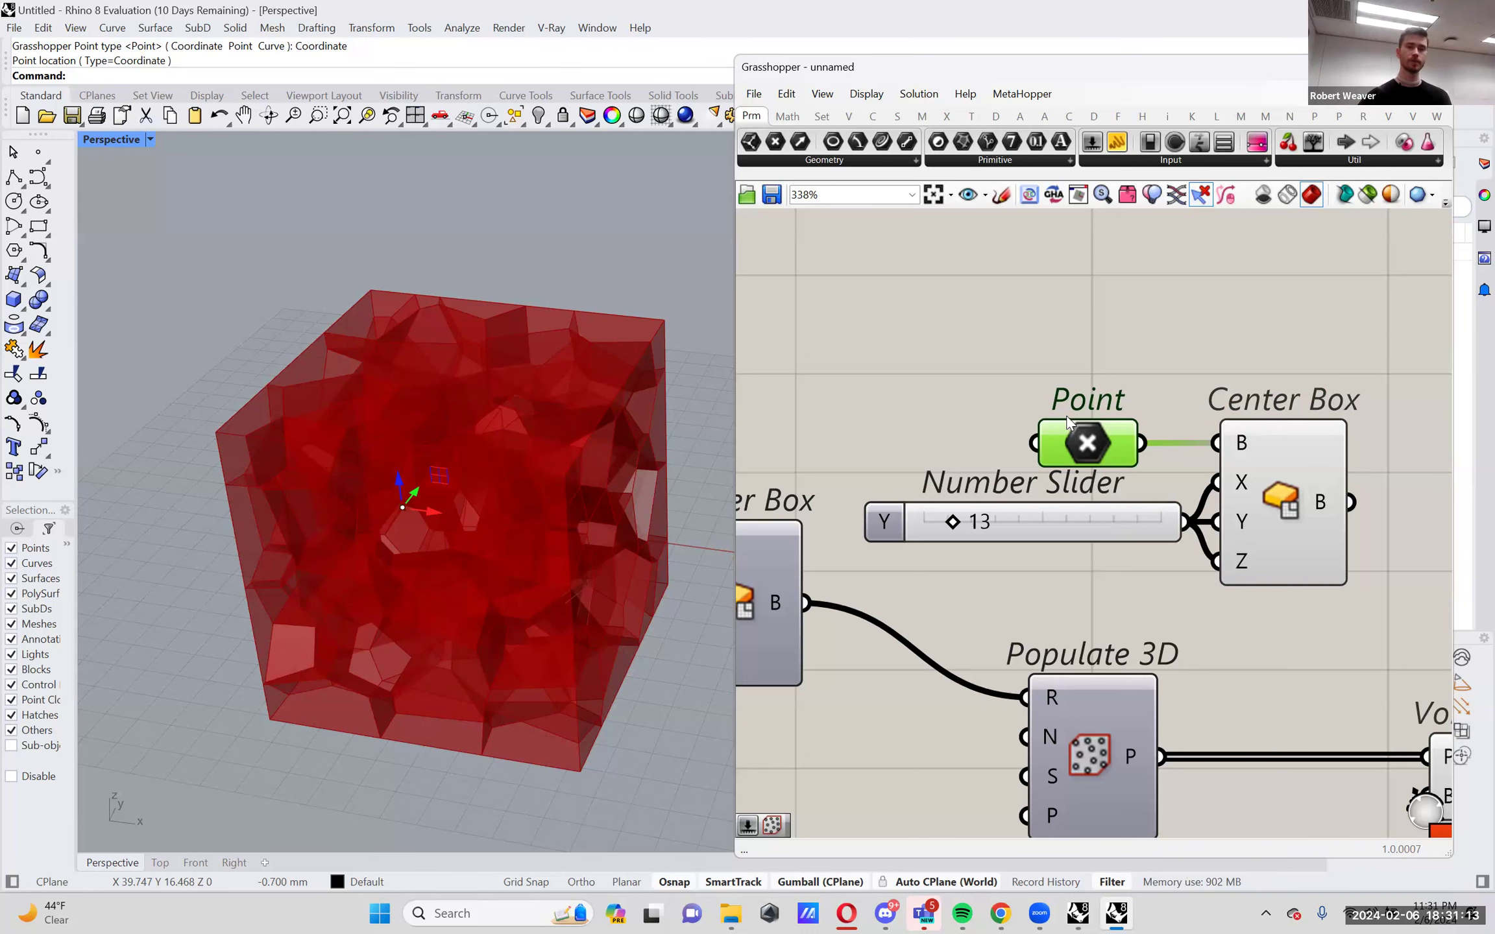
right_click(1085, 439)
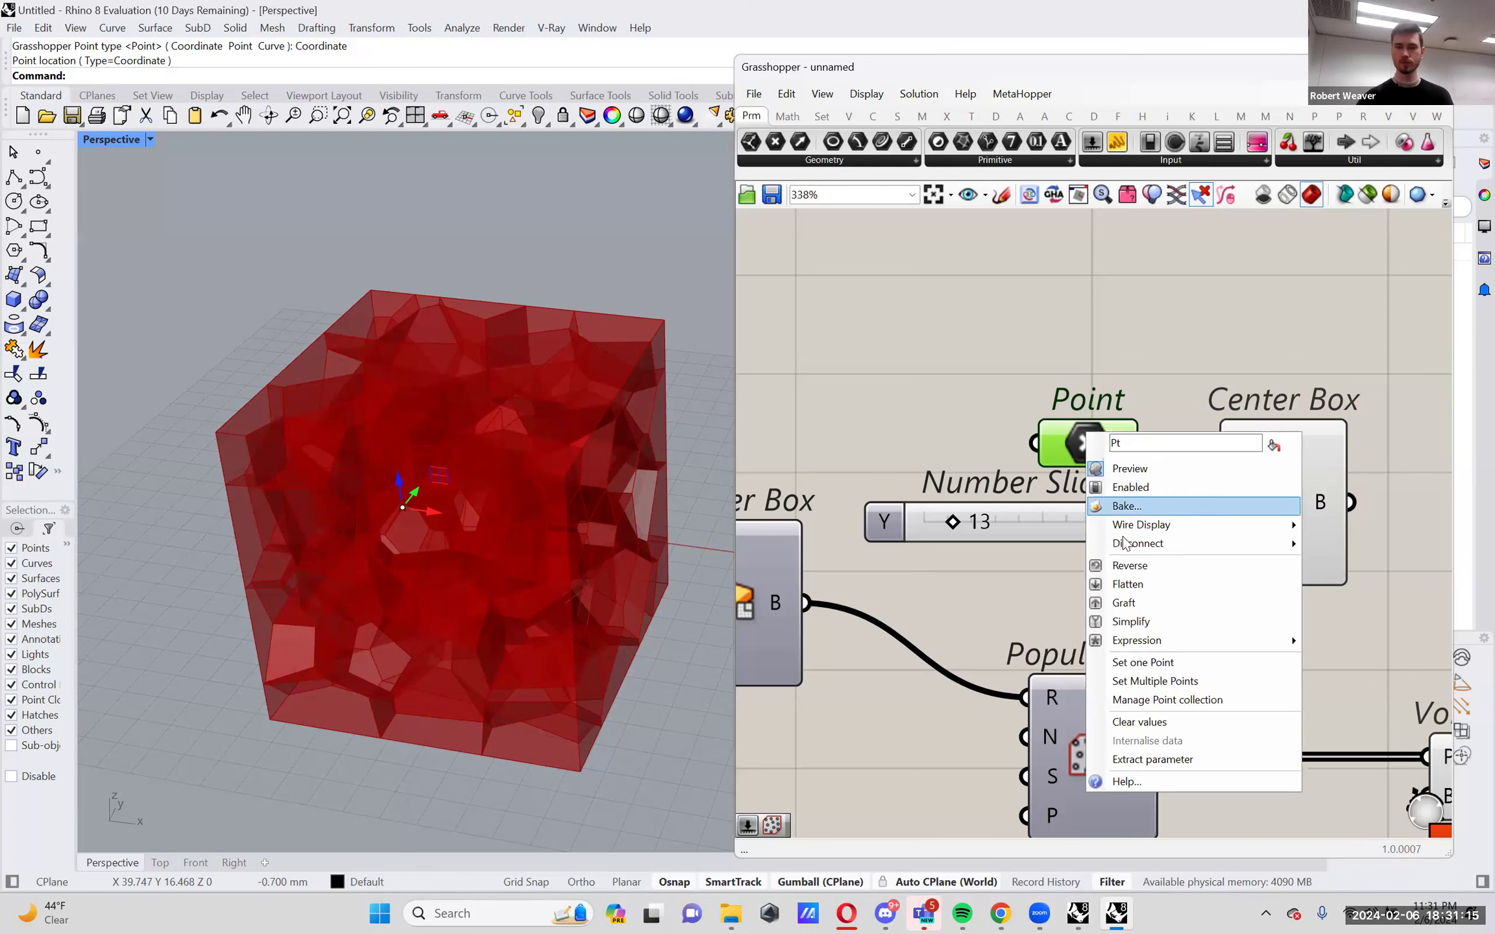
left_click(1141, 663)
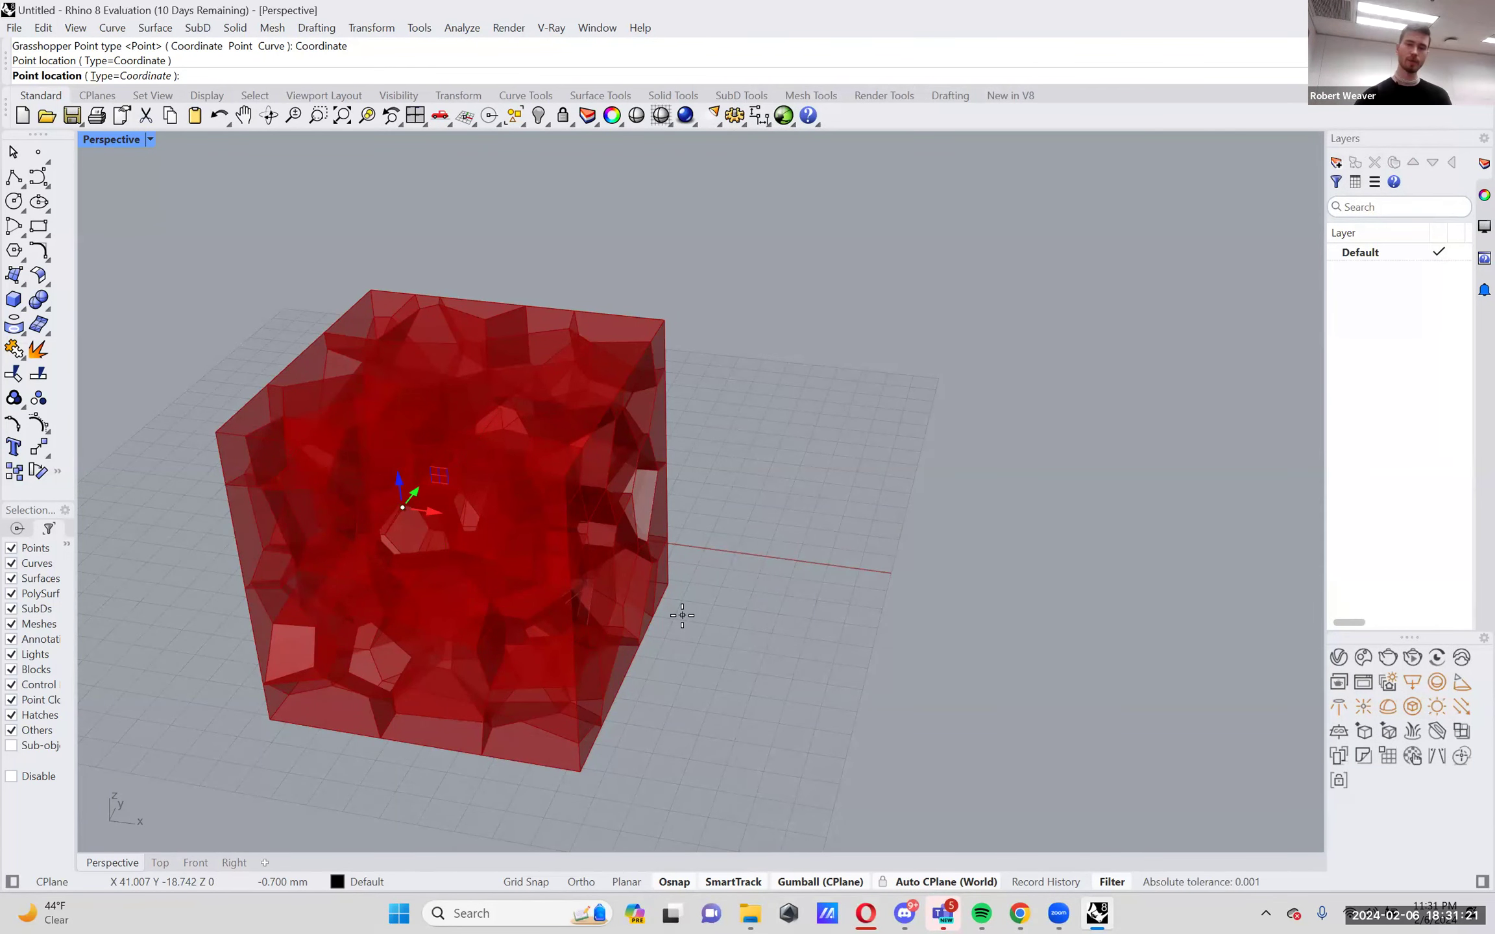
left_click(681, 615)
scroll(645, 632, "up", 2)
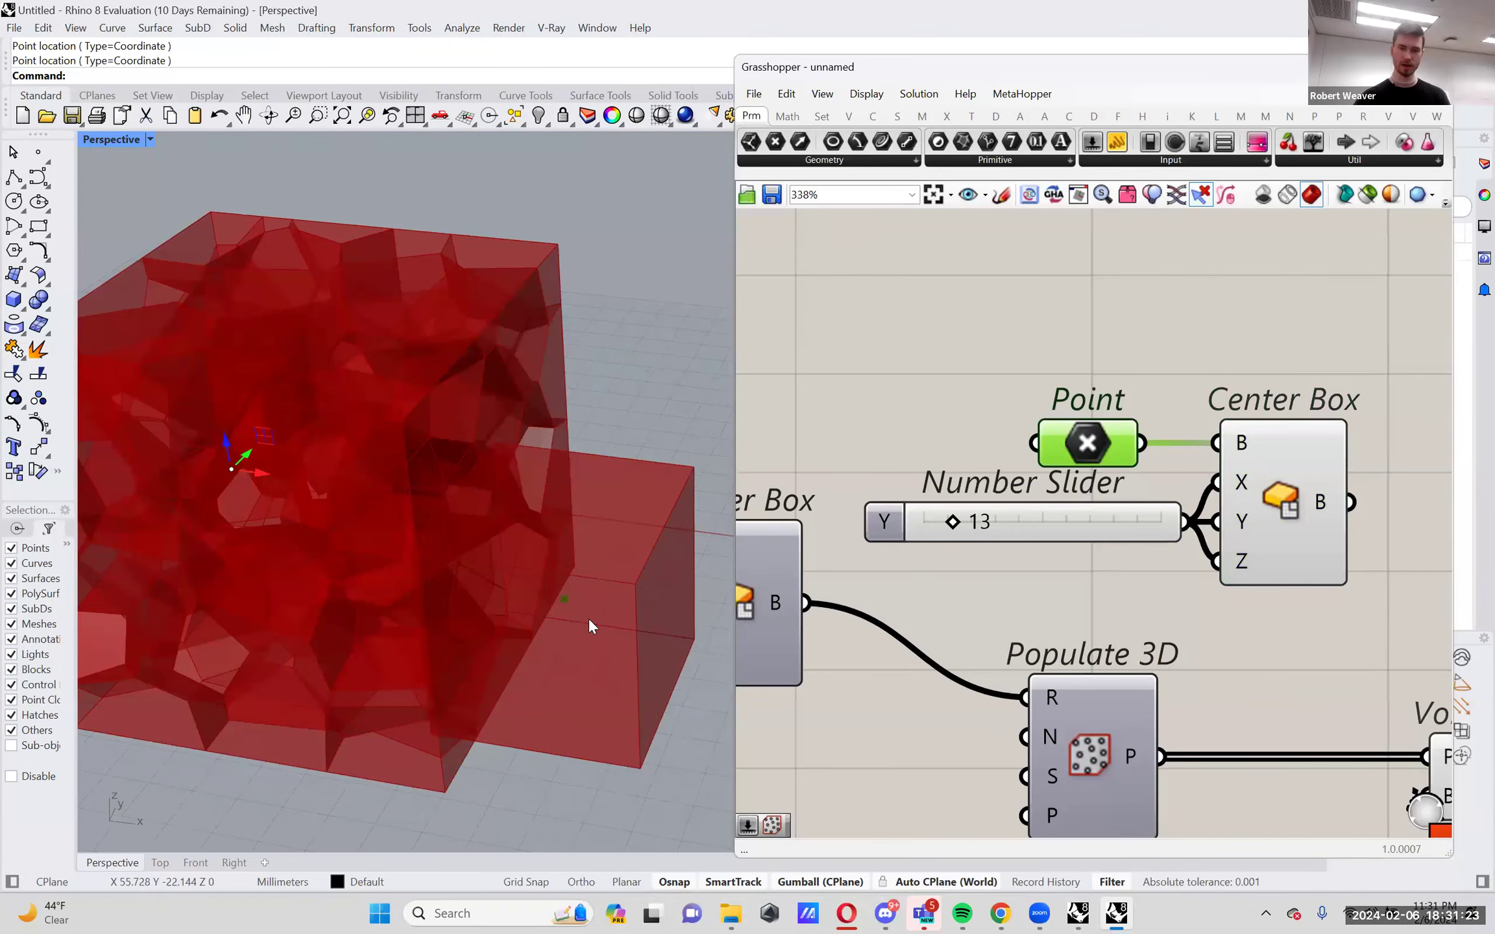
scroll(579, 610, "up", 2)
left_click(922, 412)
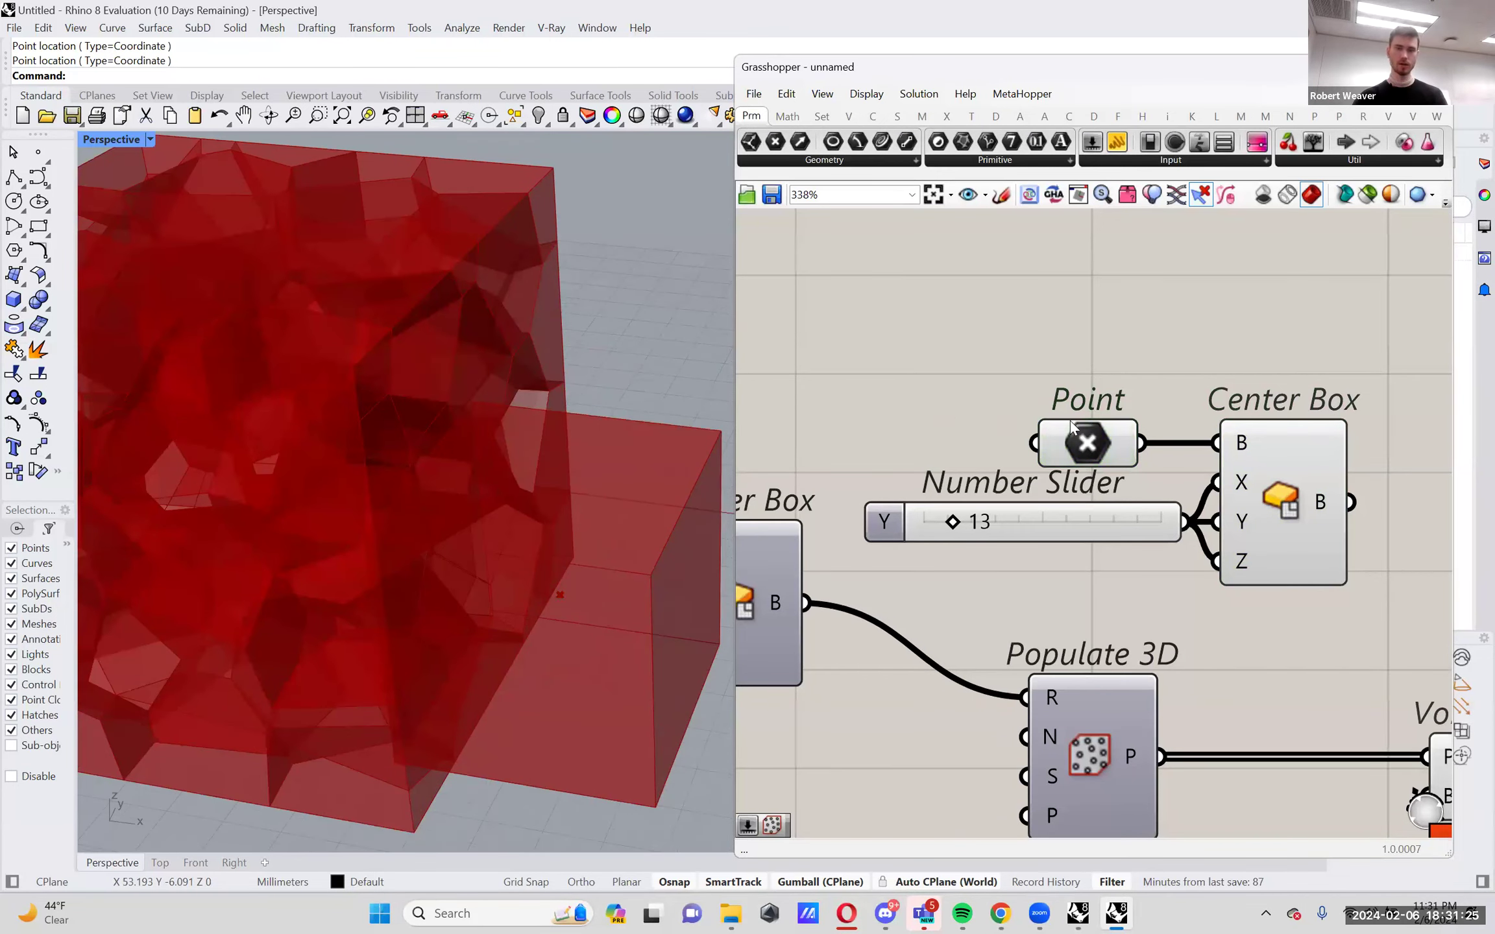
Move the point and its smaller box back inside the Voronoi cube with the gumball, checking the position from several angles.
left_click(1111, 449)
scroll(593, 584, "up", 3)
scroll(616, 532, "down", 3)
left_click_drag(639, 542, 353, 538)
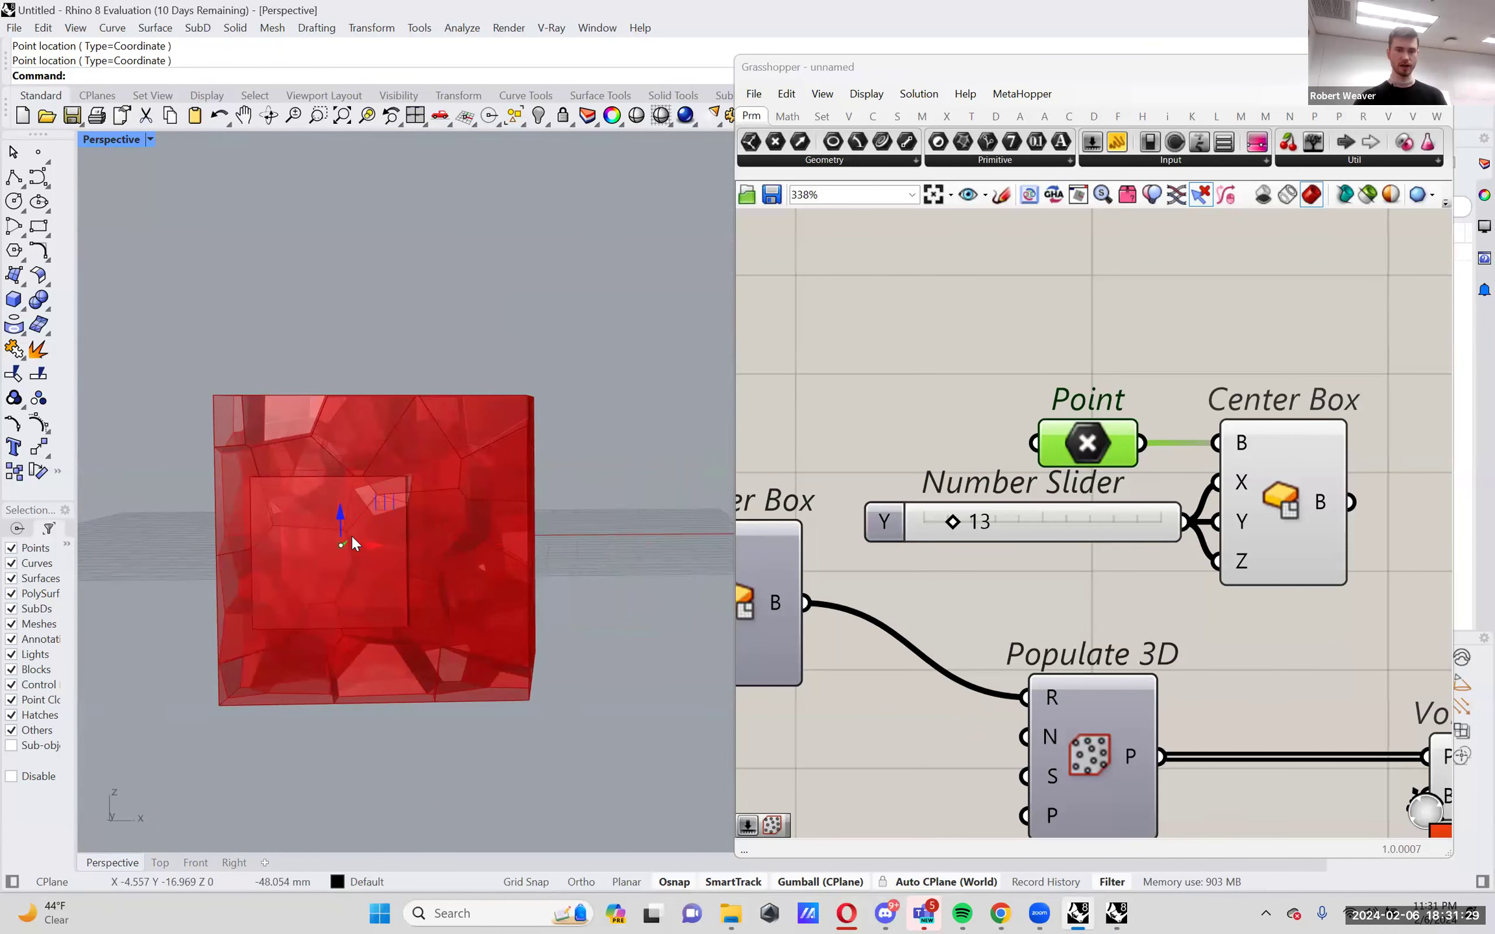
right_click_drag(404, 460, 389, 624)
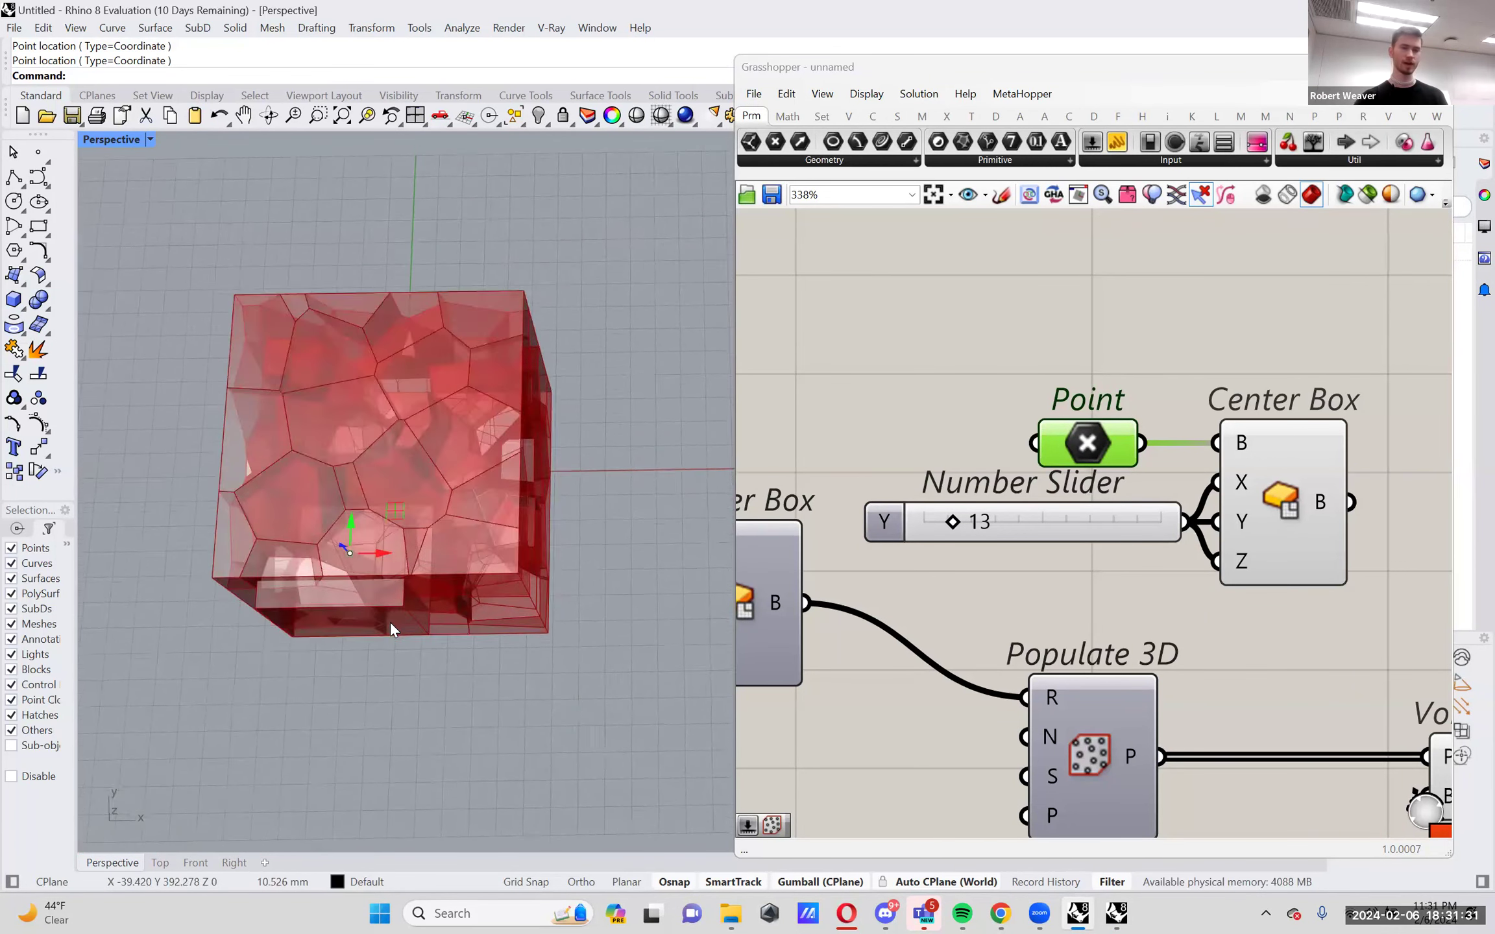
right_click_drag(354, 454, 448, 488)
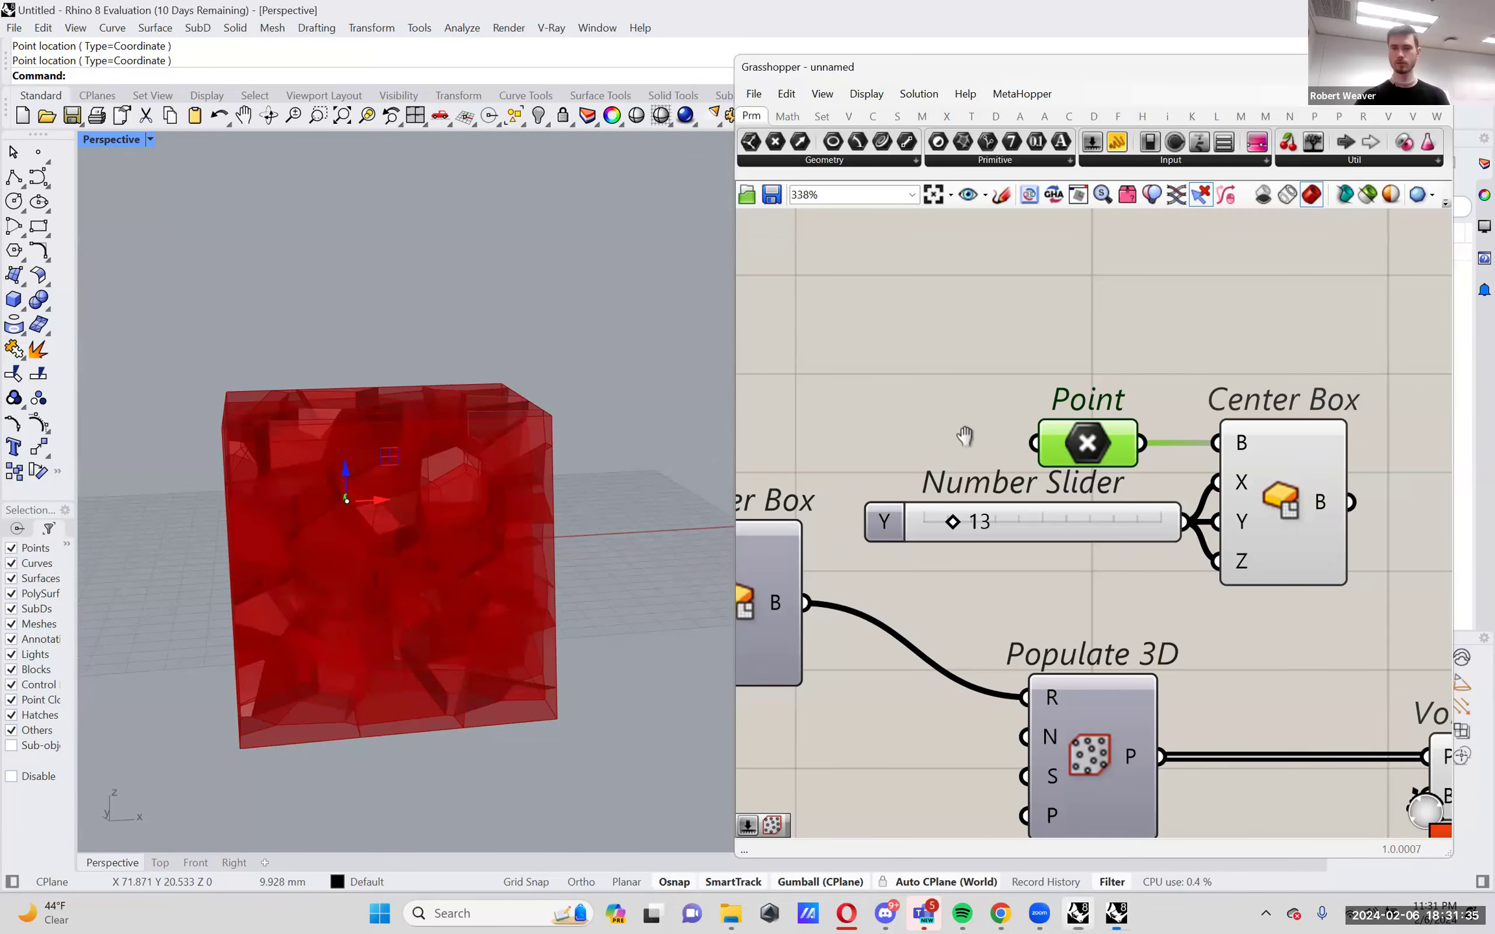
Duplicate Populate 3D beside the smaller Center Box, feed that box into its region input and enable its preview.
right_click_drag(1111, 437, 922, 437)
left_click(1093, 452)
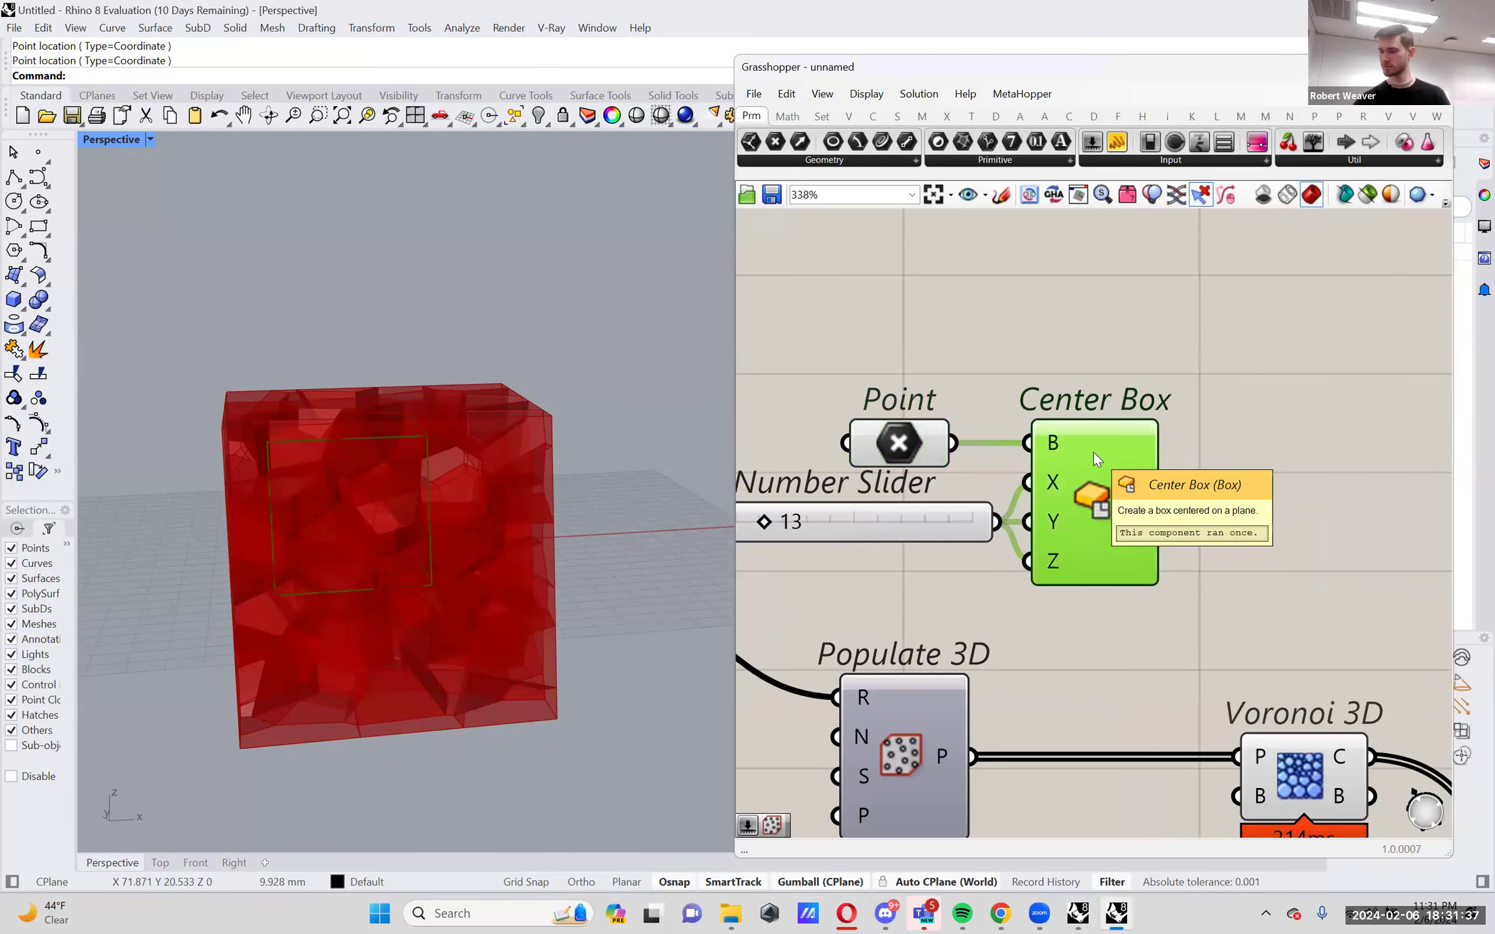
scroll(1146, 493, "down", 4)
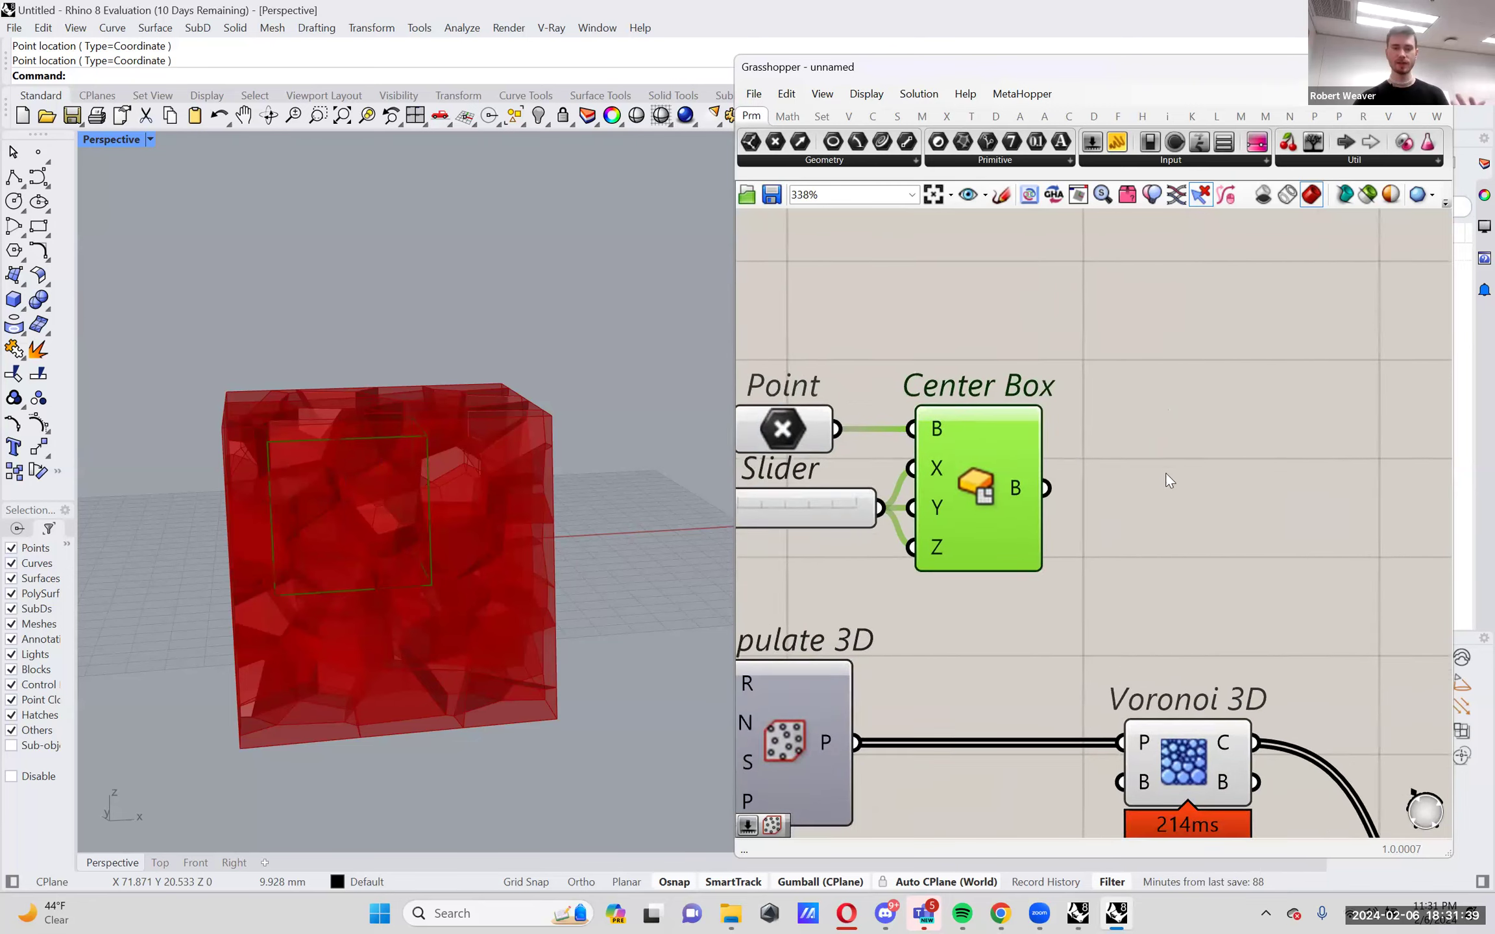
left_click(907, 663)
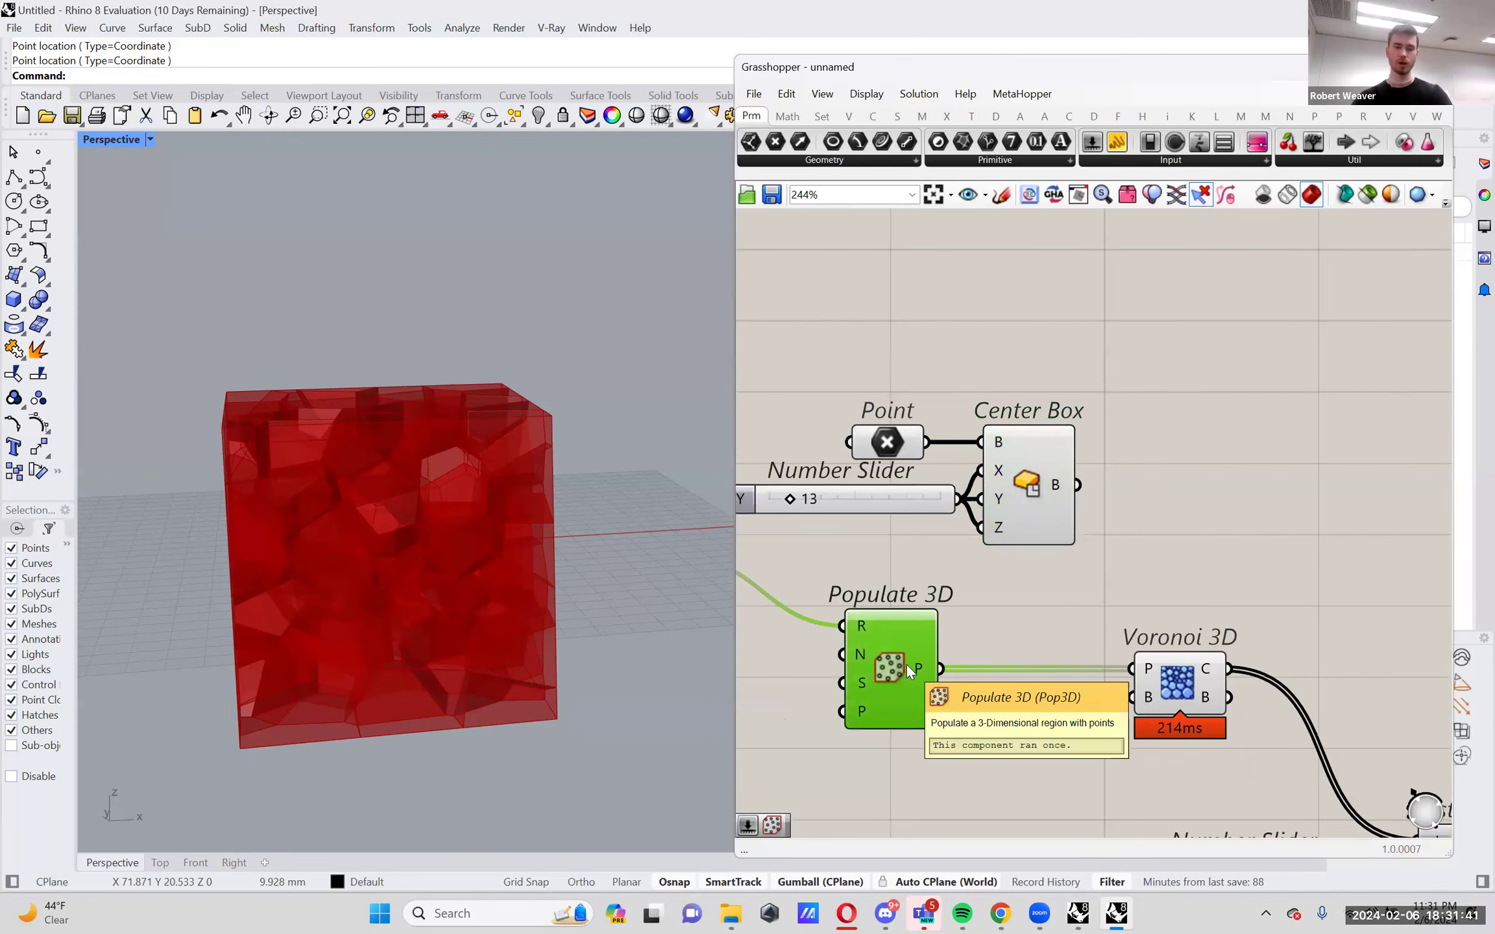
left_click_drag(886, 665, 1179, 516, "alt")
left_click_drag(1091, 488, 1166, 505)
right_click(1165, 505)
left_click(1181, 539)
Shift Voronoi 3D and its downstream components away from Populate 3D, and examine the smaller box's points in the cube.
right_click_drag(569, 556, 477, 532)
right_click_drag(1127, 602, 1028, 546)
left_click_drag(1053, 626, 1140, 626)
right_click_drag(1101, 610, 1106, 623)
left_click(1077, 597)
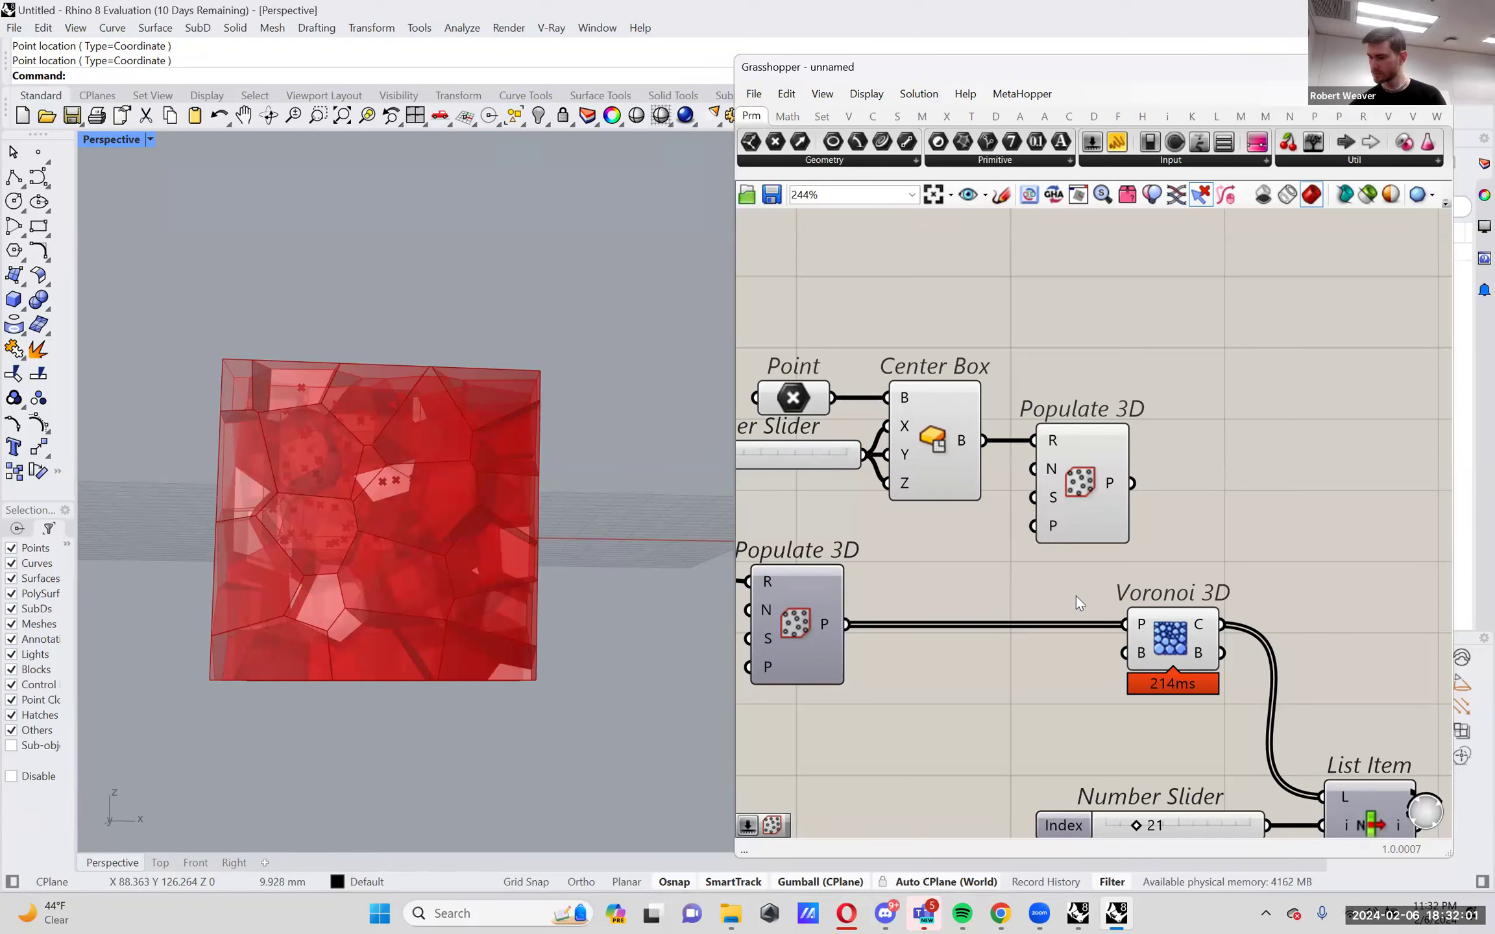
left_click(1067, 452)
right_click_drag(426, 394, 477, 448)
scroll(1093, 571, "down", 2)
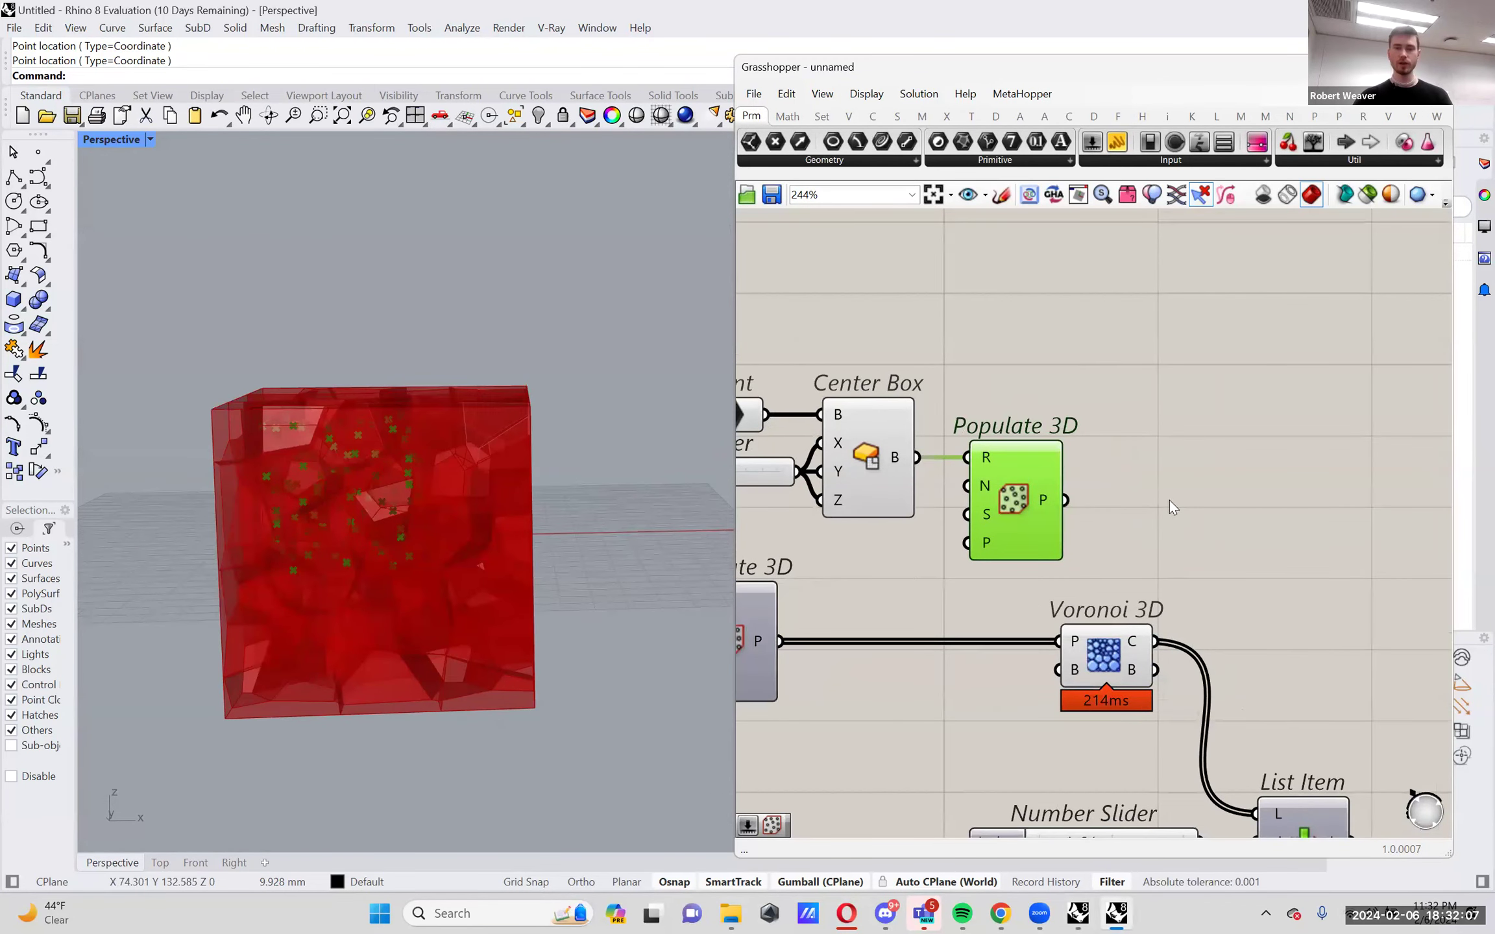
Move the Voronoi 3D and List Item group farther along the canvas to free space for another component.
scroll(981, 556, "down", 2)
left_click_drag(1154, 691, 1022, 531)
left_click_drag(1038, 564, 1193, 585)
left_click(1036, 512)
scroll(1035, 513, "up", 3)
Add a Cull Duplicates component and connect the smaller box's Populate 3D points to its points input.
double_click(1066, 501)
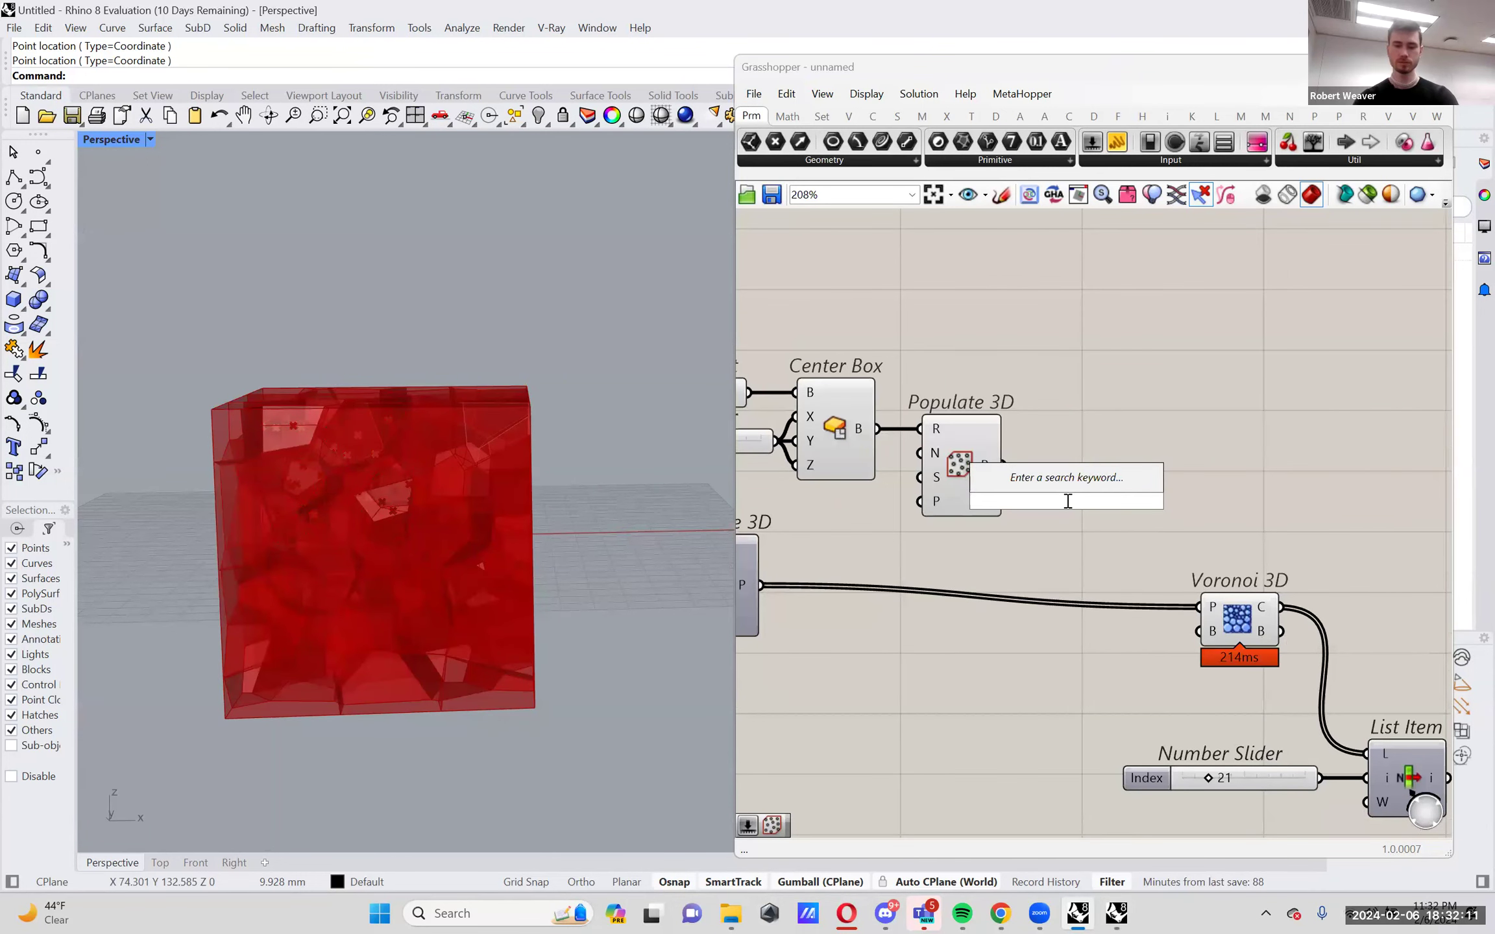
type("dupl")
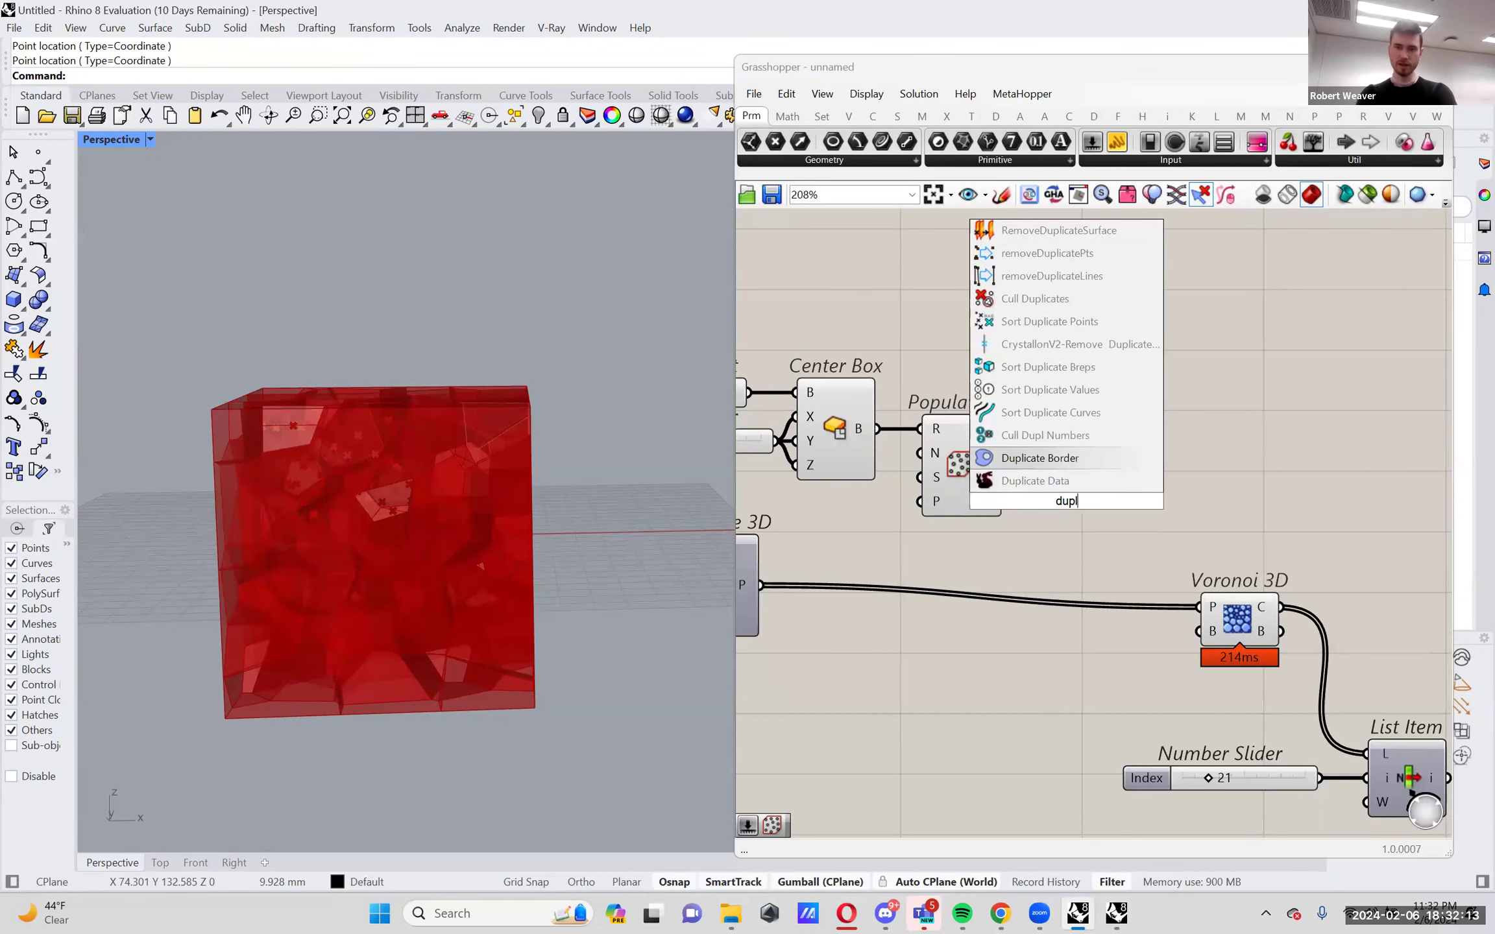
left_click(1035, 299)
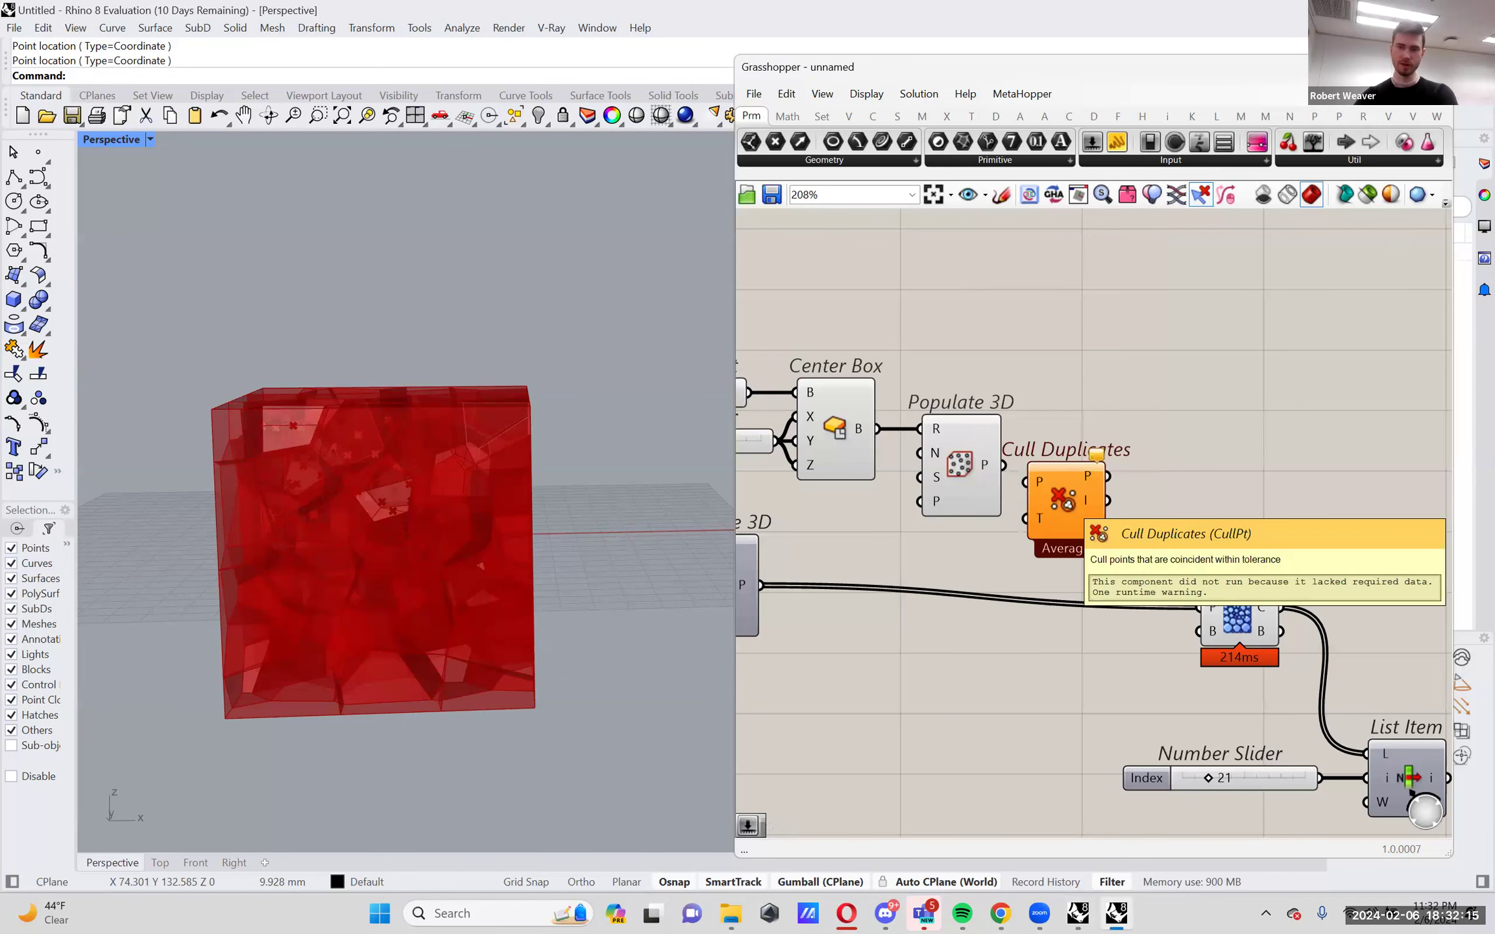
mouse_move(1072, 500)
left_mouse_down()
mouse_move(1103, 517)
mouse_move(1052, 479)
left_mouse_up()
right_click_drag(954, 556, 1016, 556)
Connect a 0.1 to 10 number slider, set at 0.1, to the Cull Duplicates tolerance and place the component before Voronoi 3D.
double_click(1016, 556)
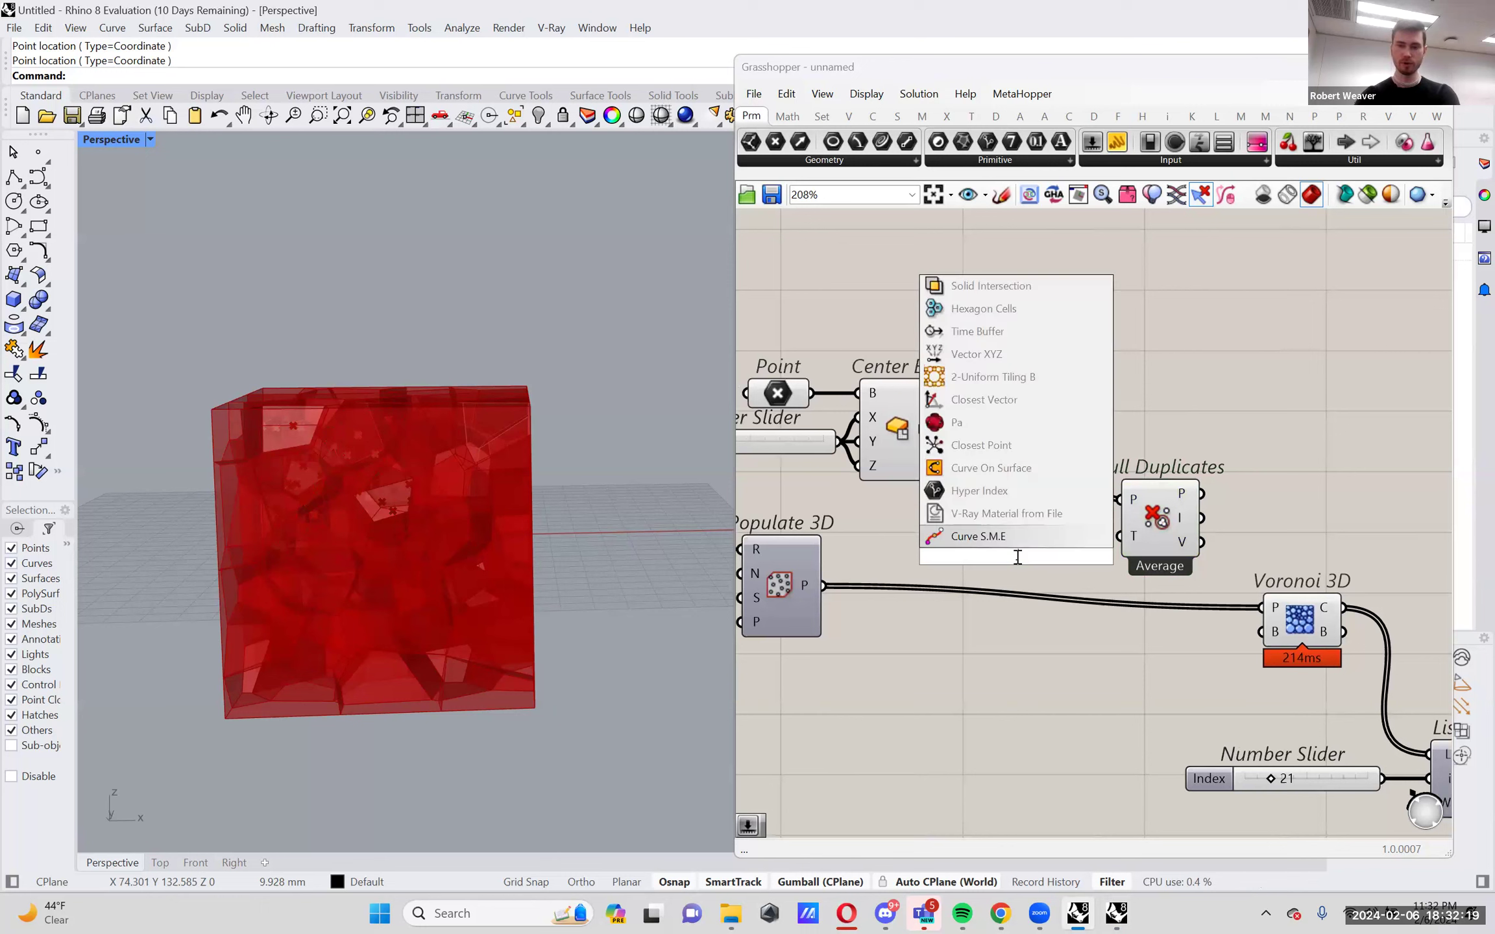
type("1..")
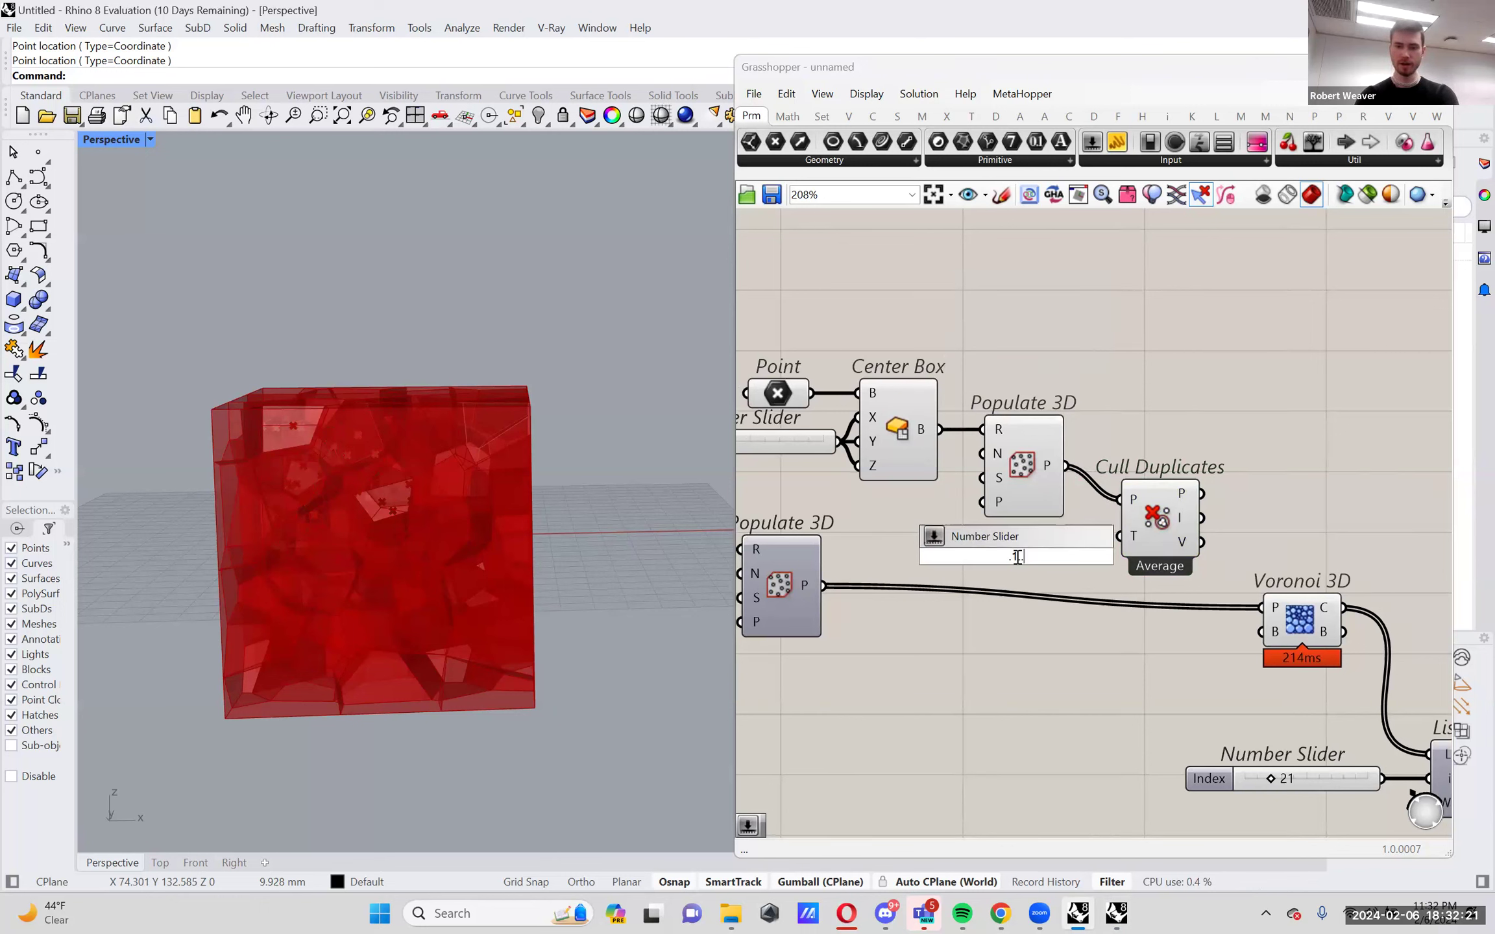
type("10")
key("Return")
left_click(1035, 556)
left_click_drag(1093, 546, 1182, 586)
left_click(1112, 523)
left_click(1187, 556)
Enable the original Populate 3D's preview and add its points alongside the second set in the Cull Duplicates points input.
left_click(1023, 462)
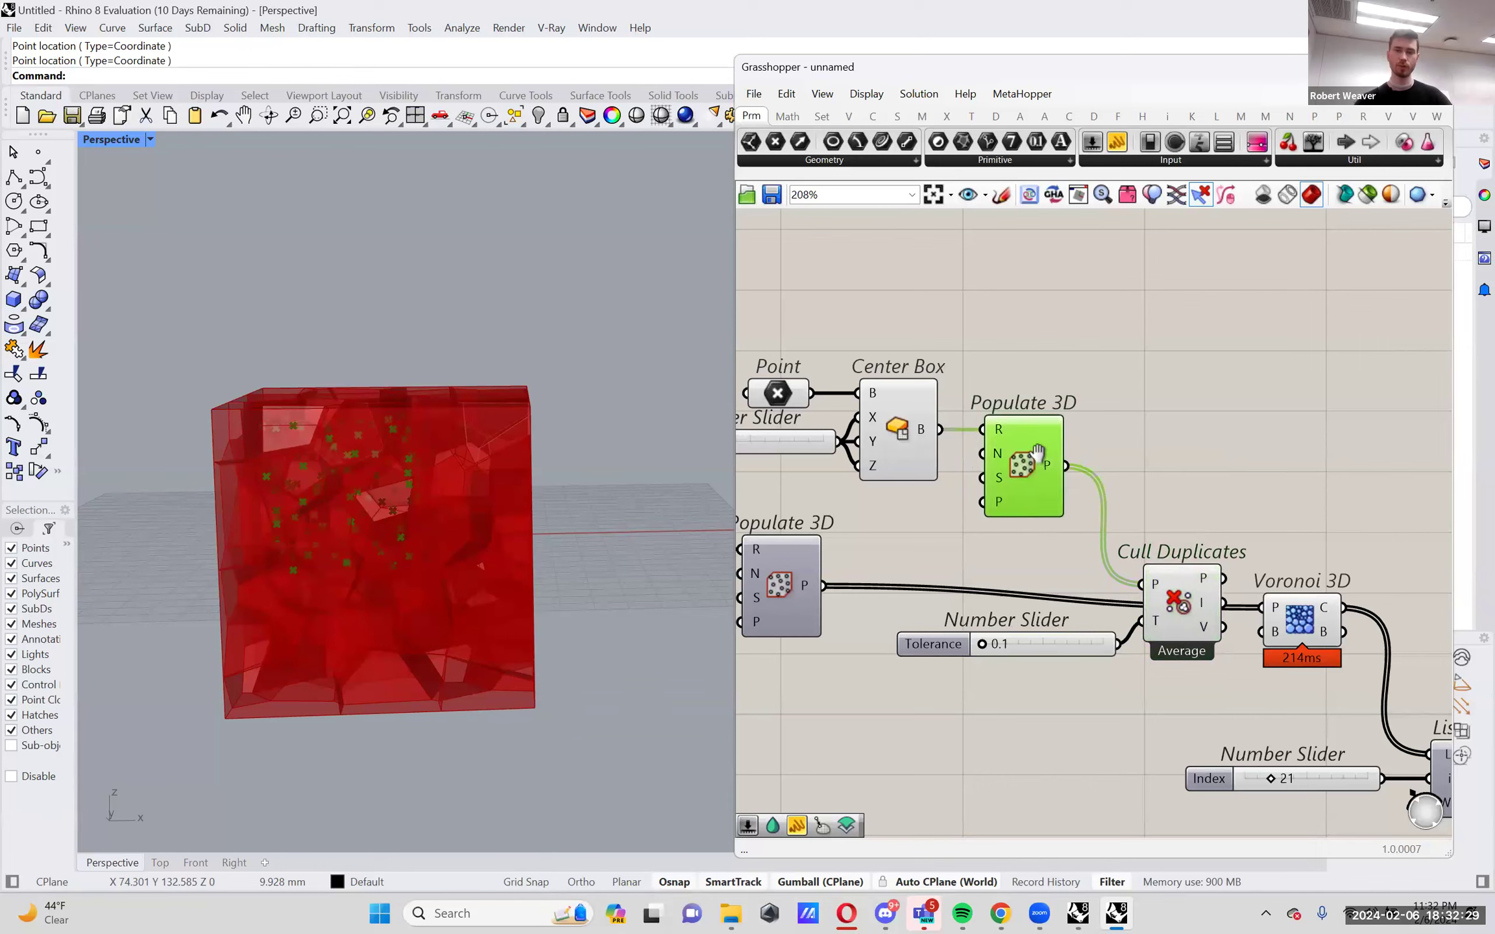
right_click_drag(1023, 462, 1140, 461)
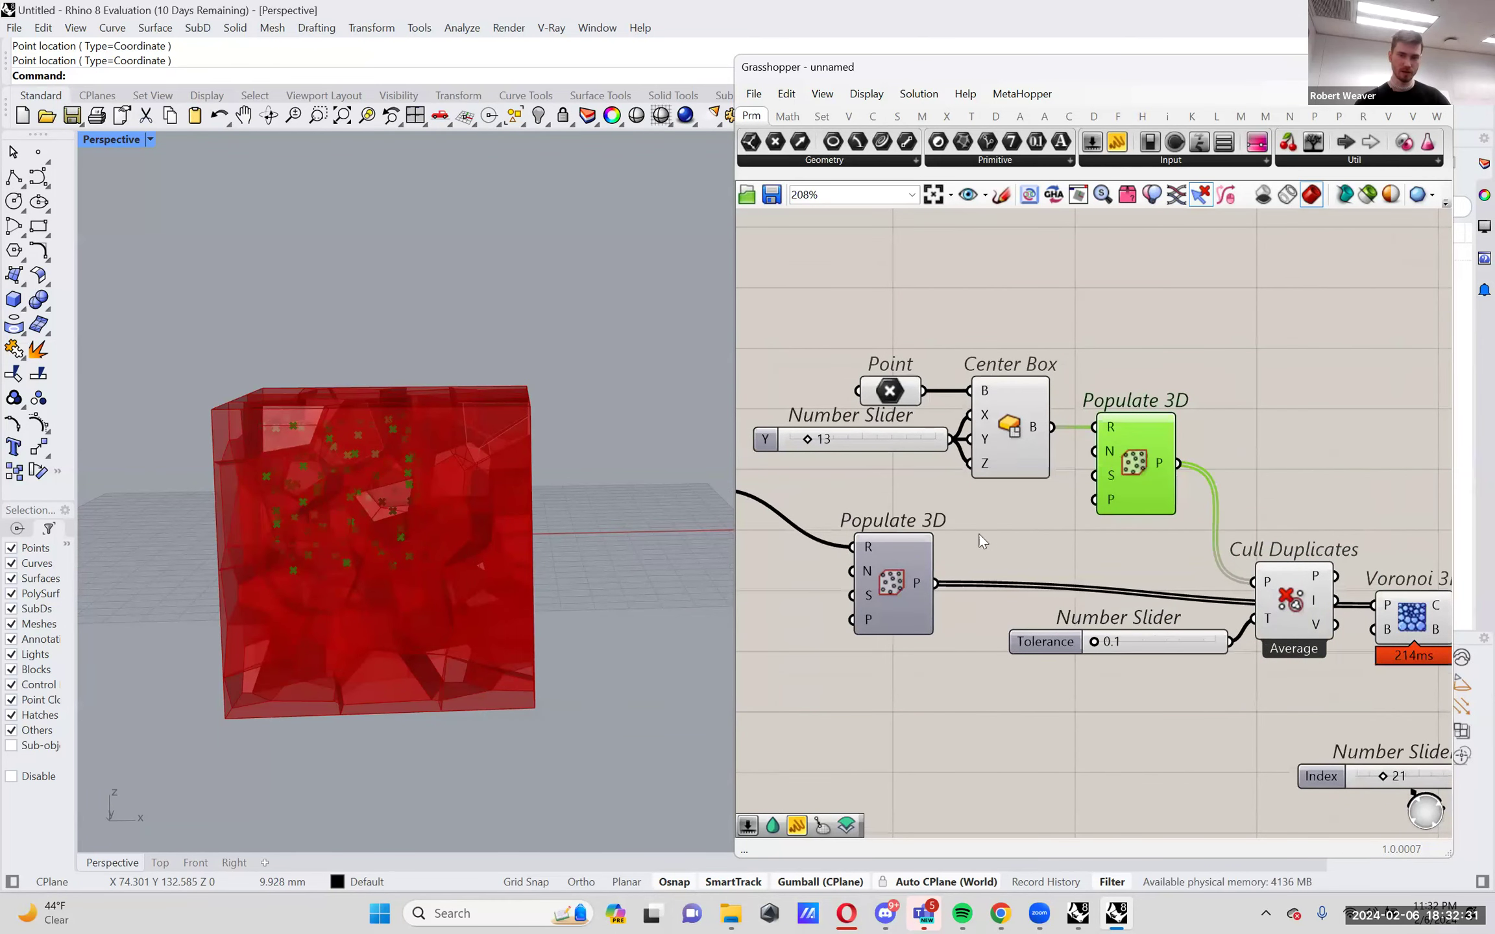
right_click(900, 579)
left_click(890, 587)
right_click_drag(892, 552, 861, 512)
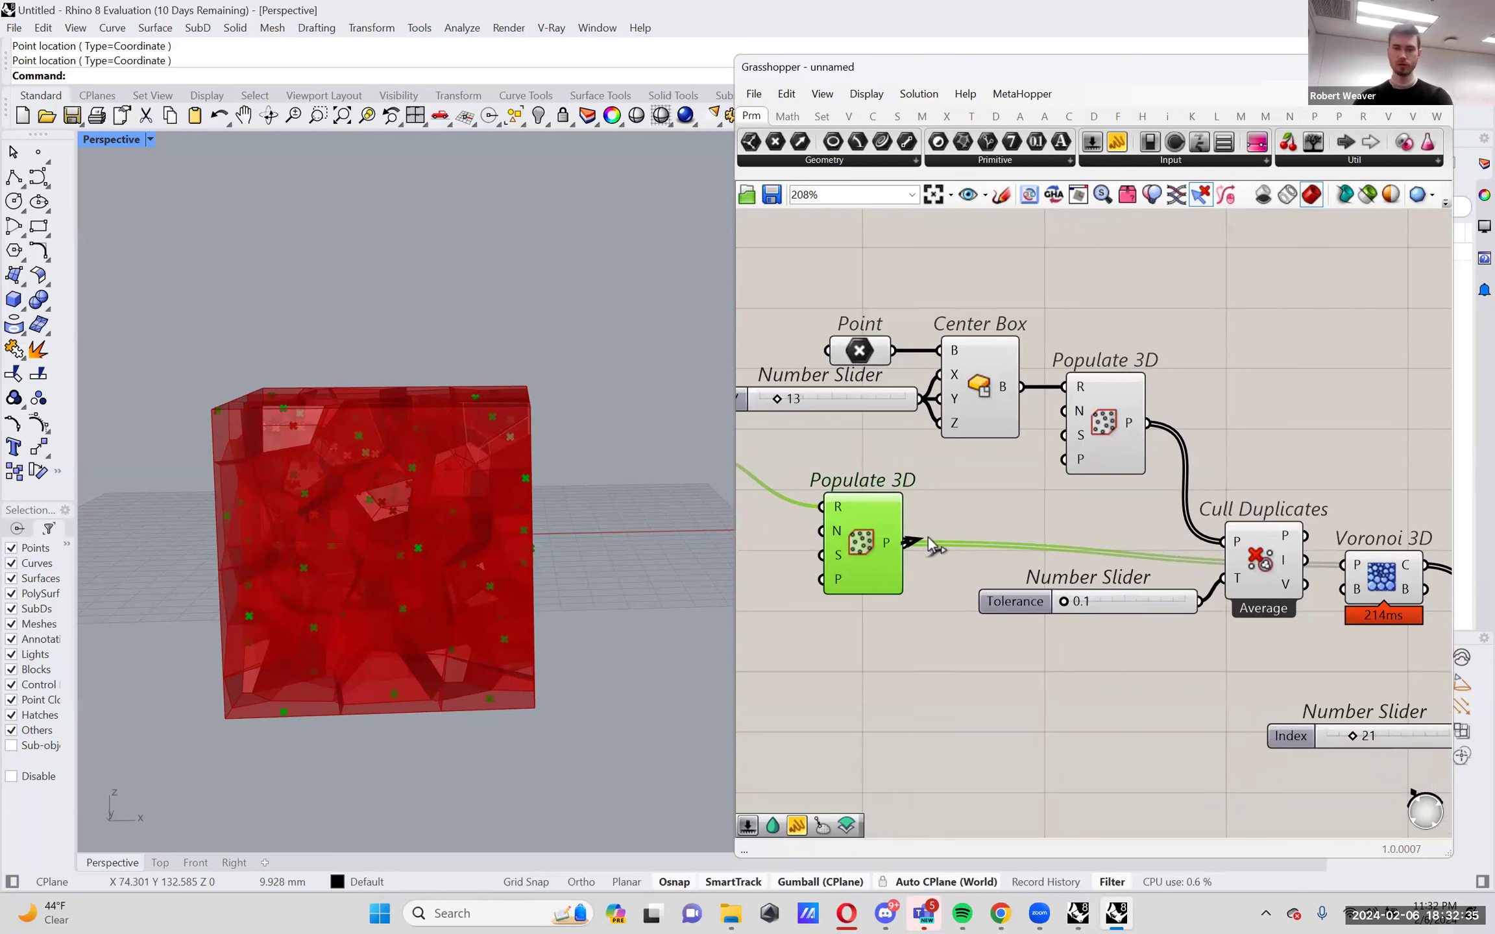
left_click_drag(1106, 516, 1258, 545)
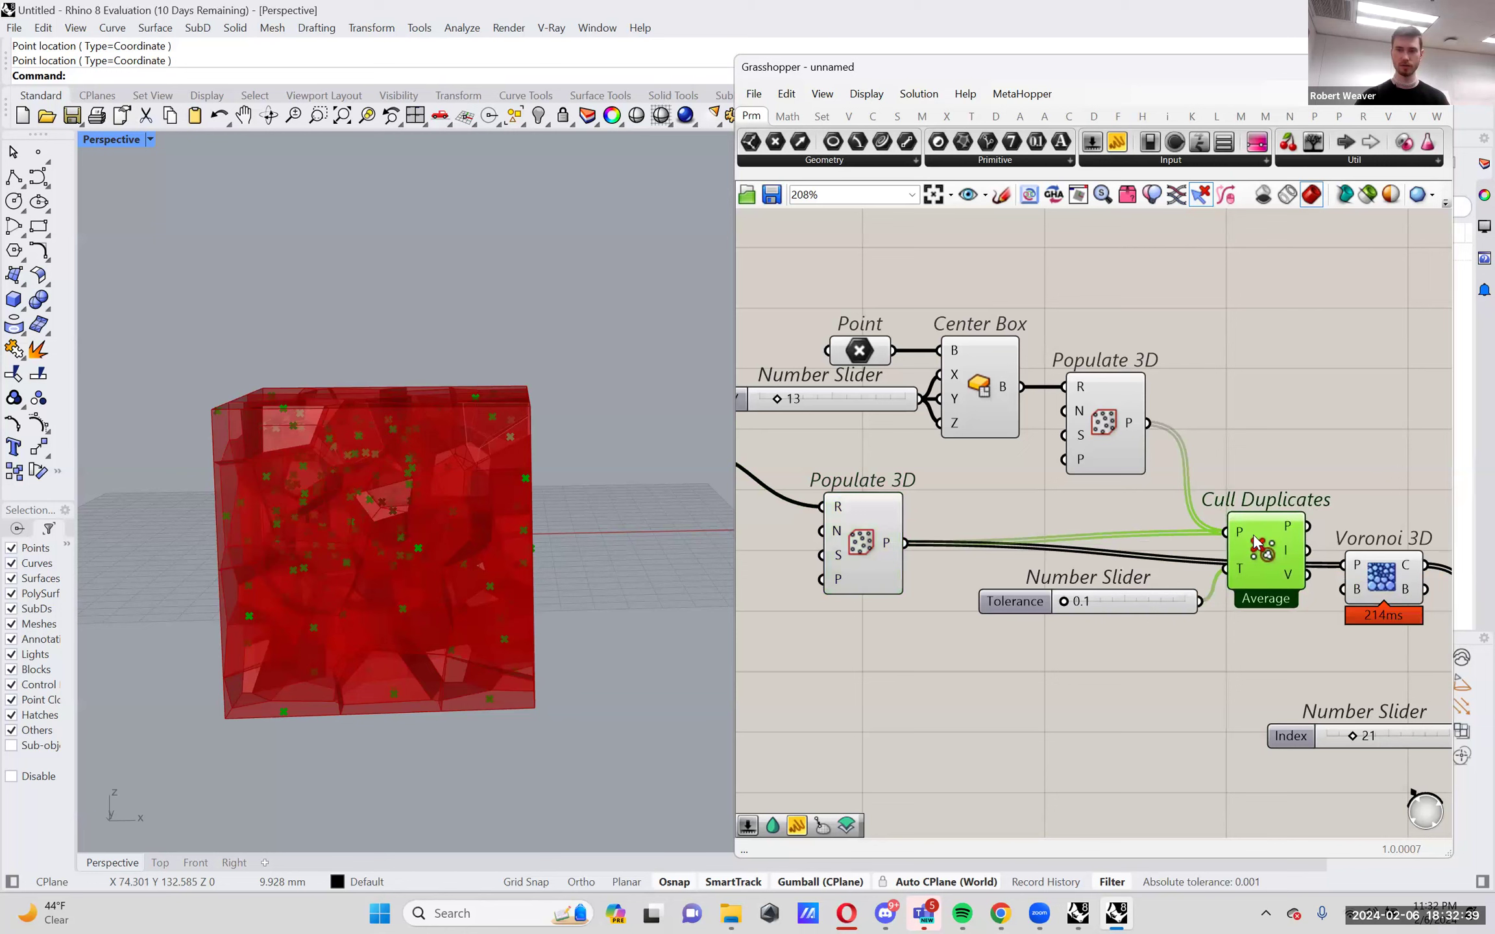
mouse_move(1240, 533)
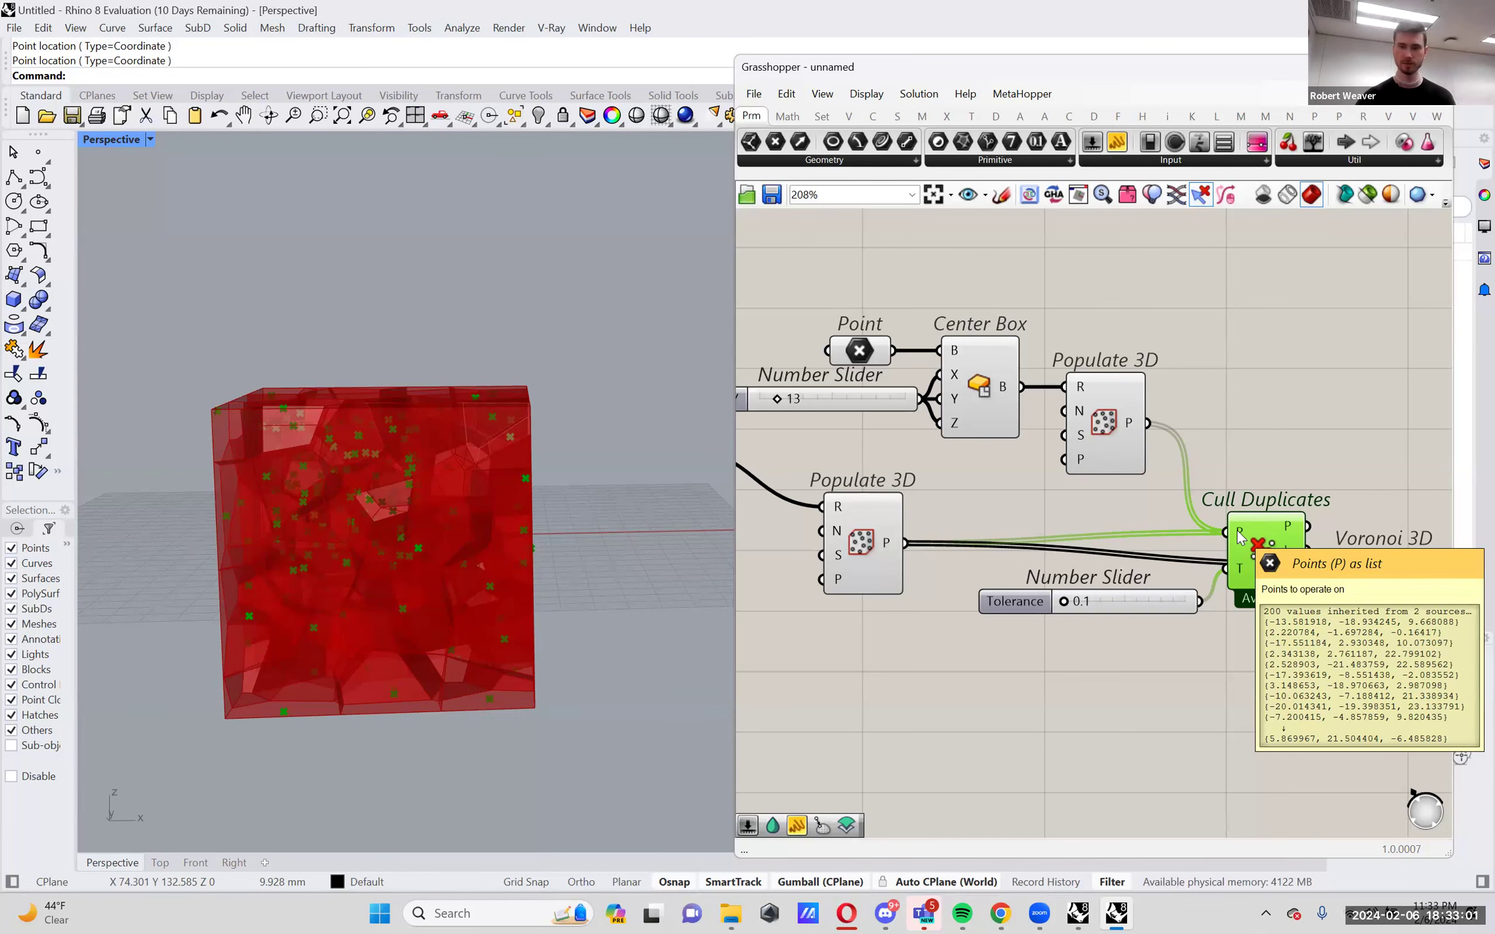
Set the tolerance slider of Cull Duplicates to 2.5.
right_click_drag(1164, 443, 1041, 444)
scroll(1040, 445, "up", 1)
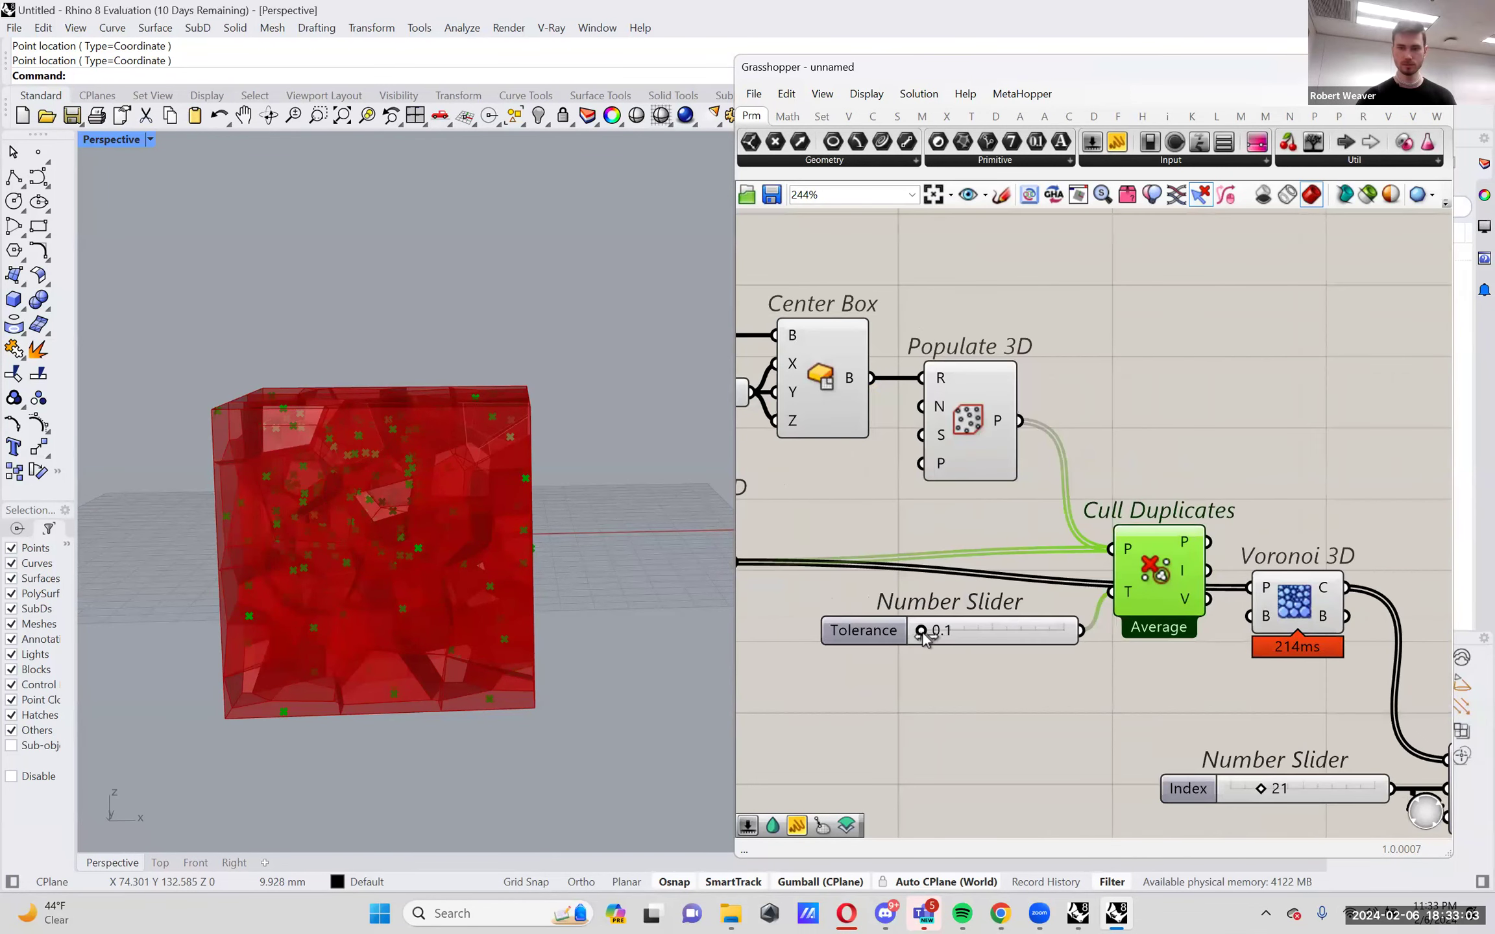
left_click_drag(928, 633, 1021, 621)
right_click_drag(1171, 583, 1168, 591)
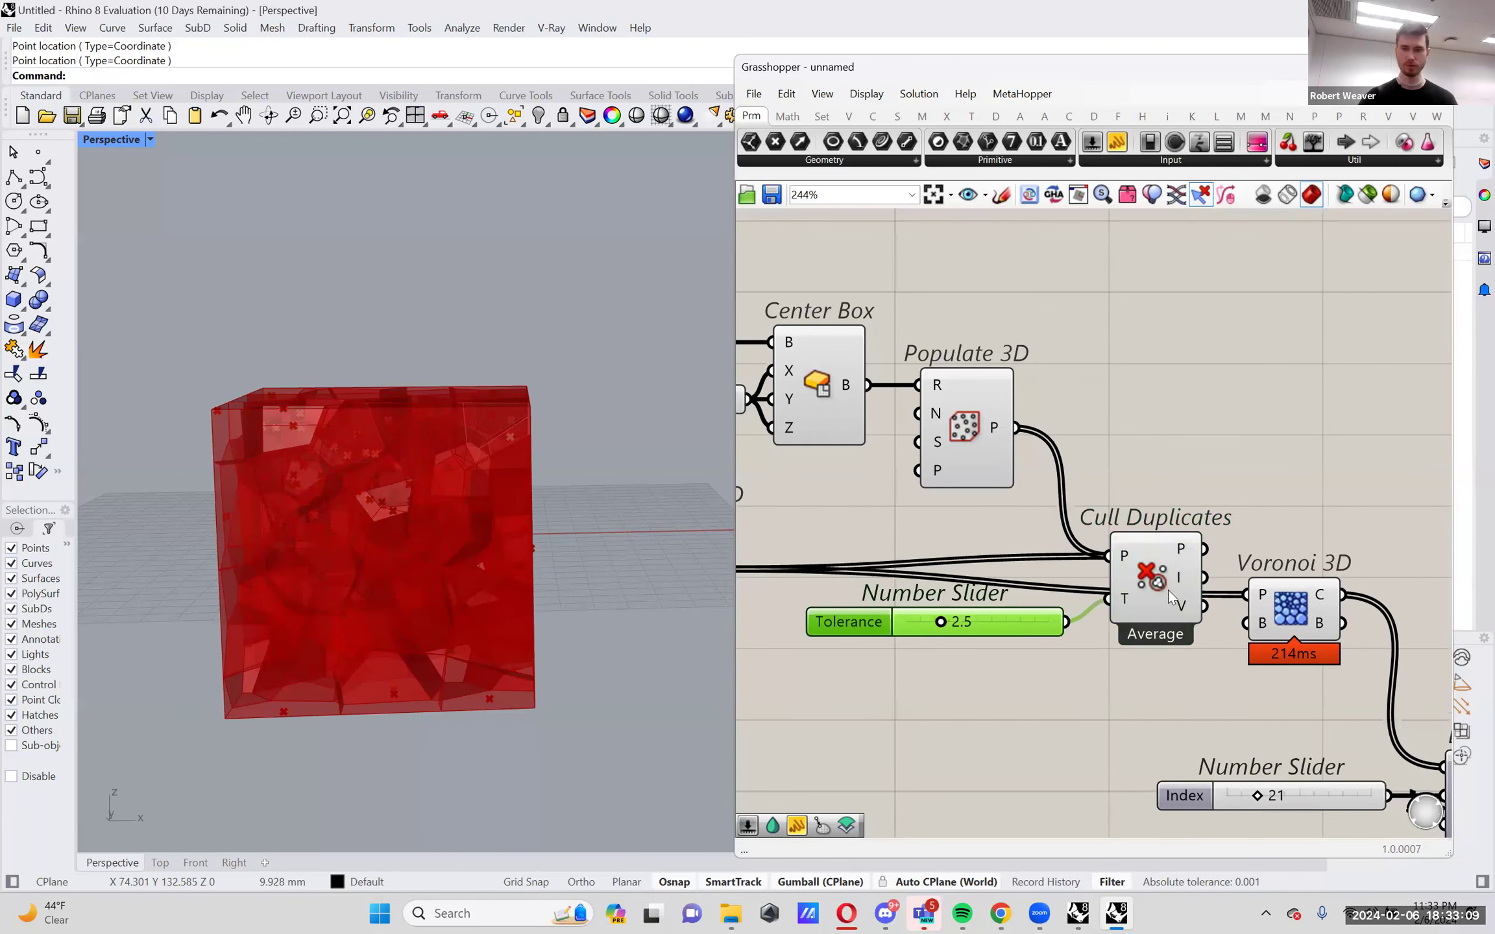
Feed the culled points from Cull Duplicates into the points input of Voronoi 3D, replacing its previous source.
left_click_drag(1168, 591, 1159, 586)
right_click_drag(435, 511, 448, 558)
right_click_drag(1188, 571, 1093, 546)
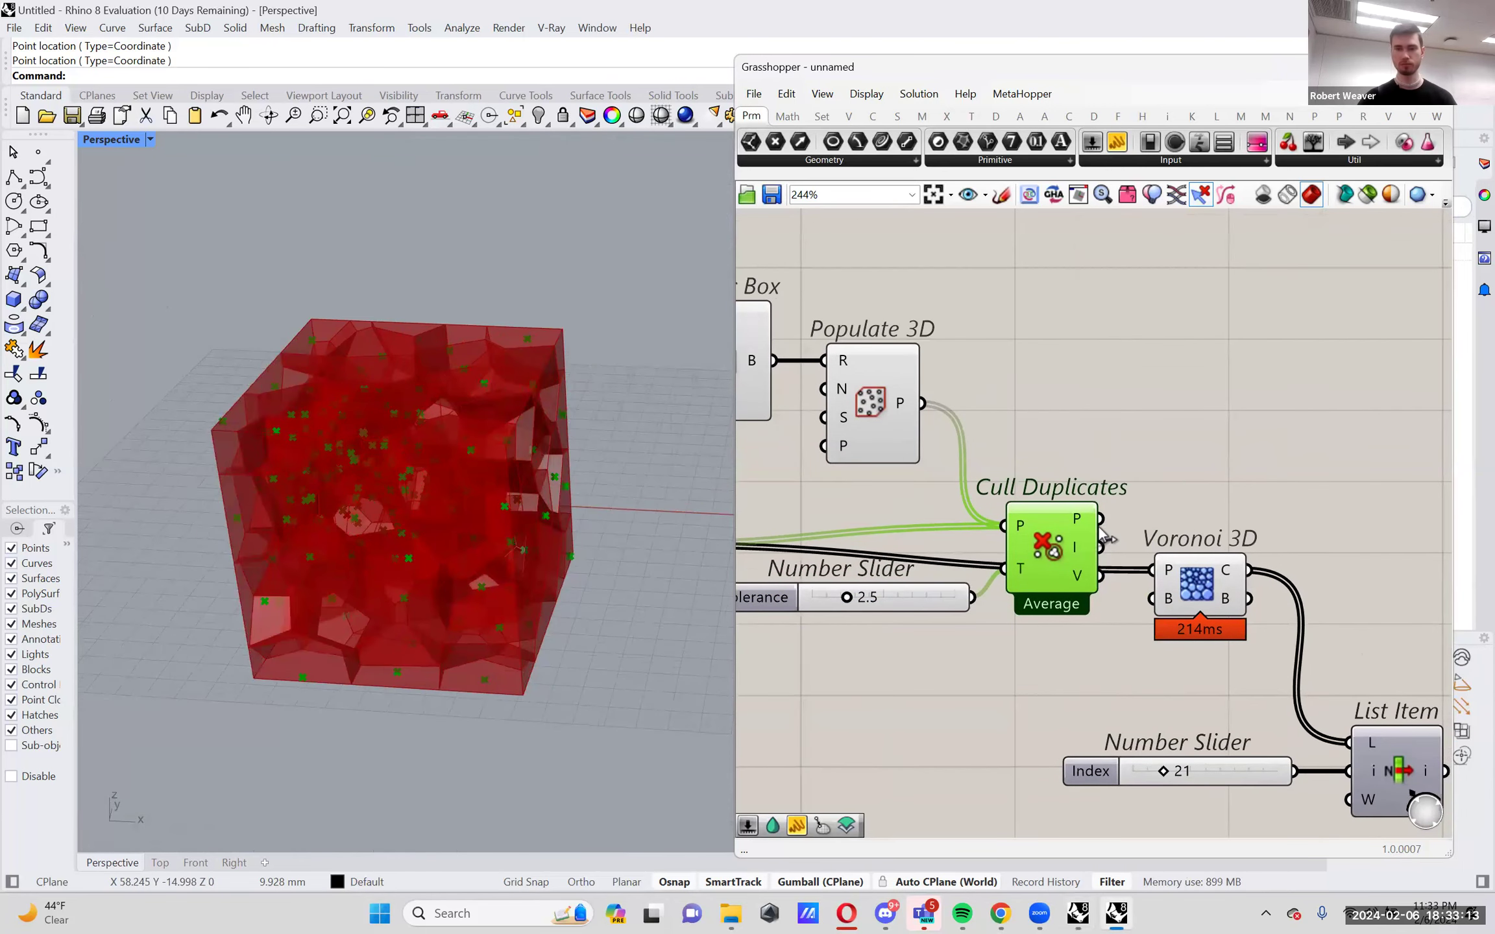
mouse_move(1085, 521)
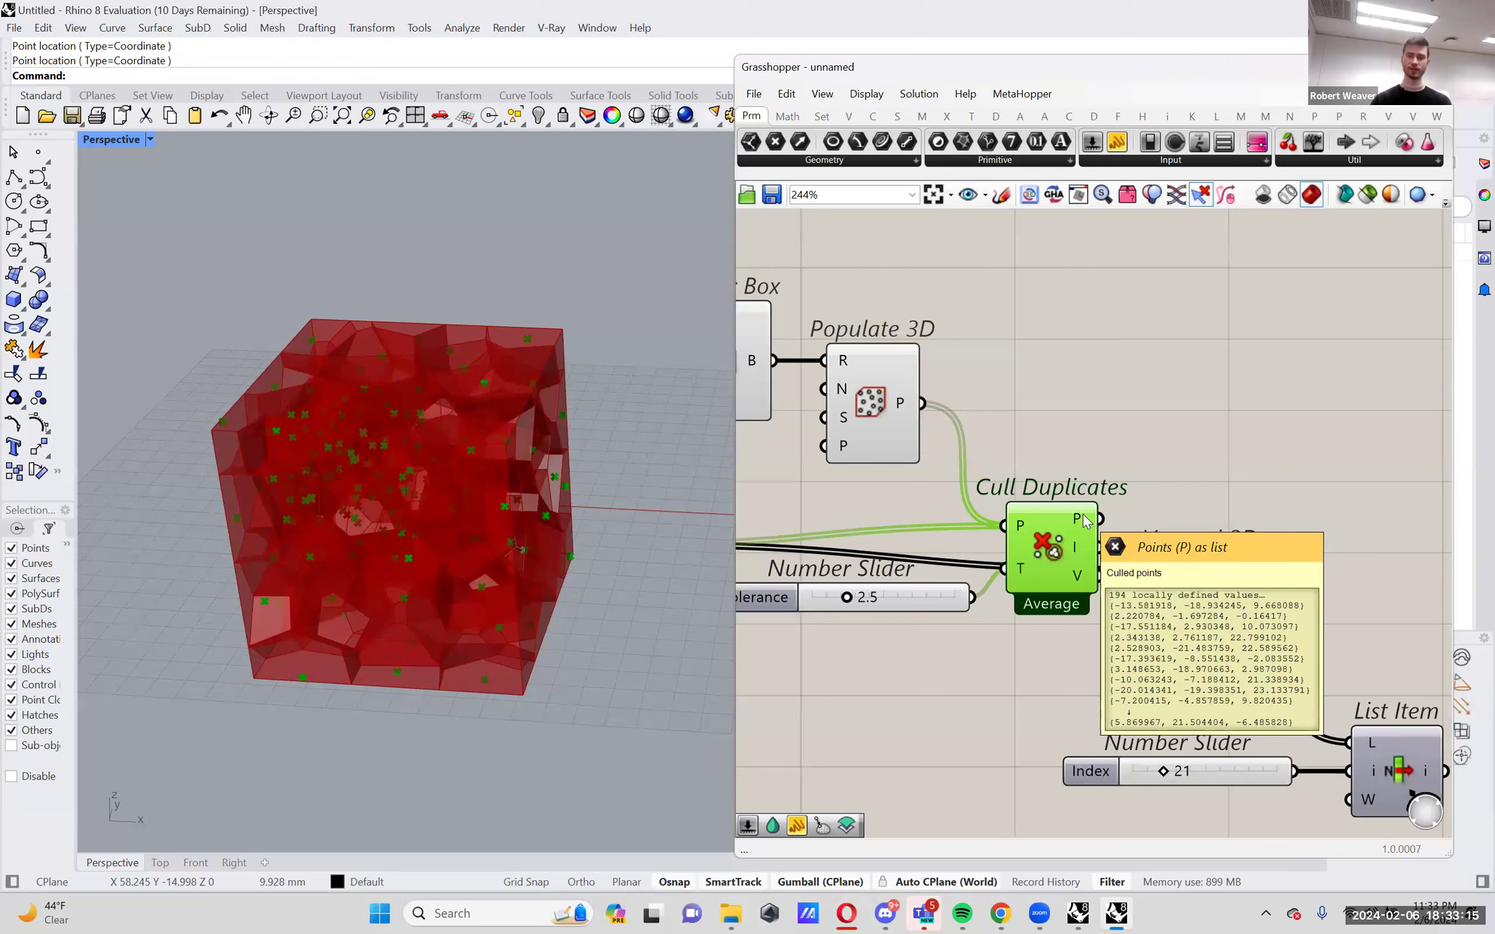
left_click_drag(1120, 514, 1213, 580)
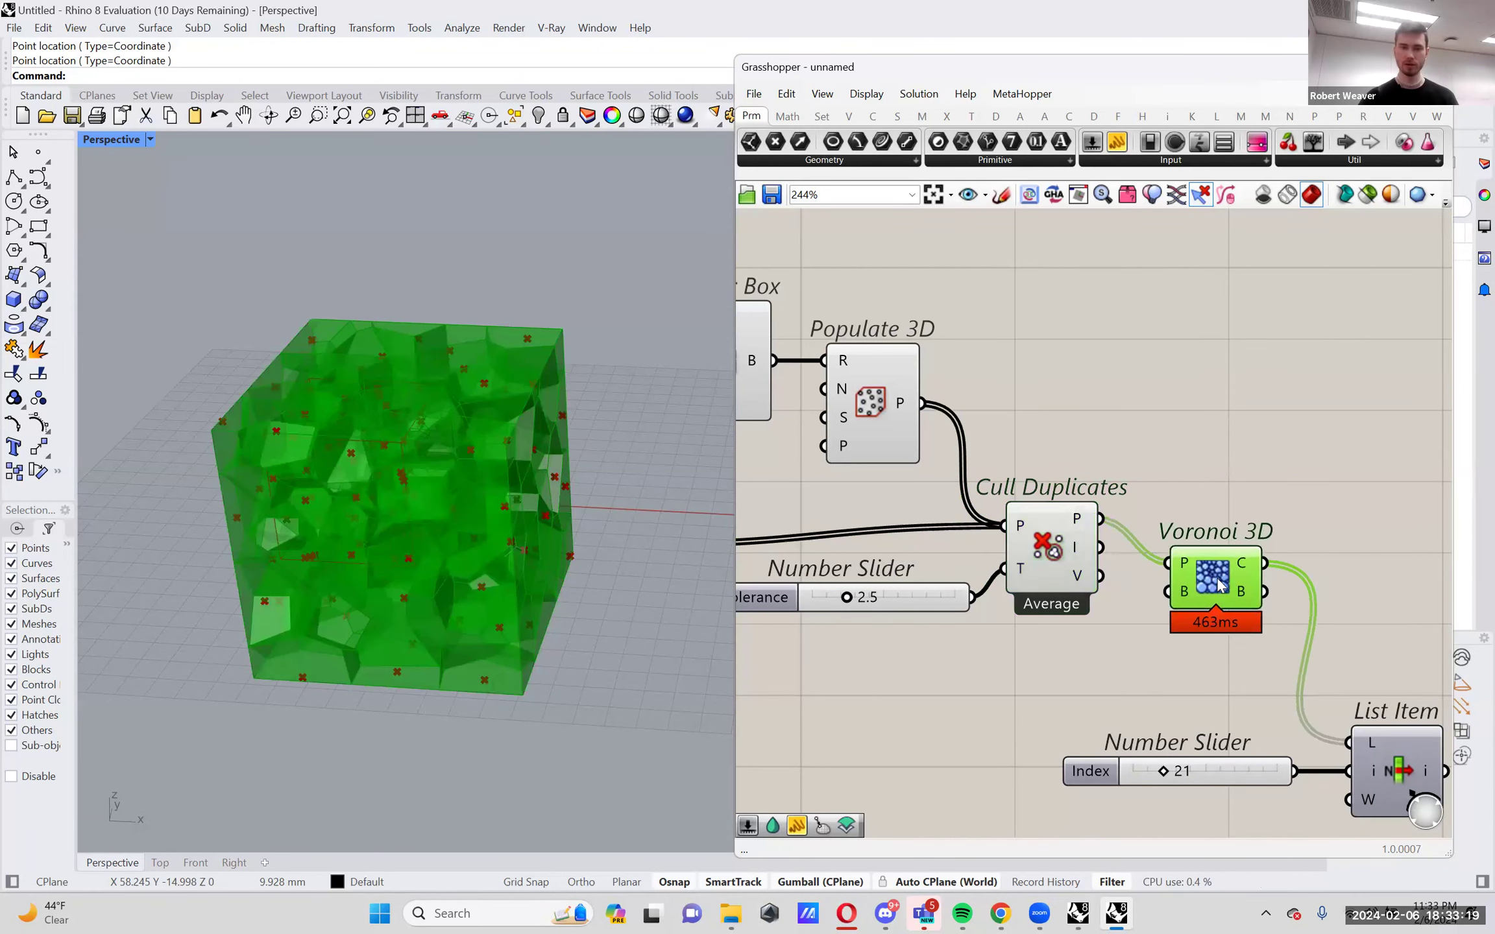
Turn off the preview of the components feeding Voronoi 3D, including both Populate 3D components and Cull Duplicates.
scroll(1199, 580, "down", 5)
left_click_drag(1243, 642, 976, 403)
right_click(977, 403)
left_click(1028, 430)
Examine the Voronoi cells from the side, top and close up to compare their density across the box.
scroll(375, 487, "up", 3)
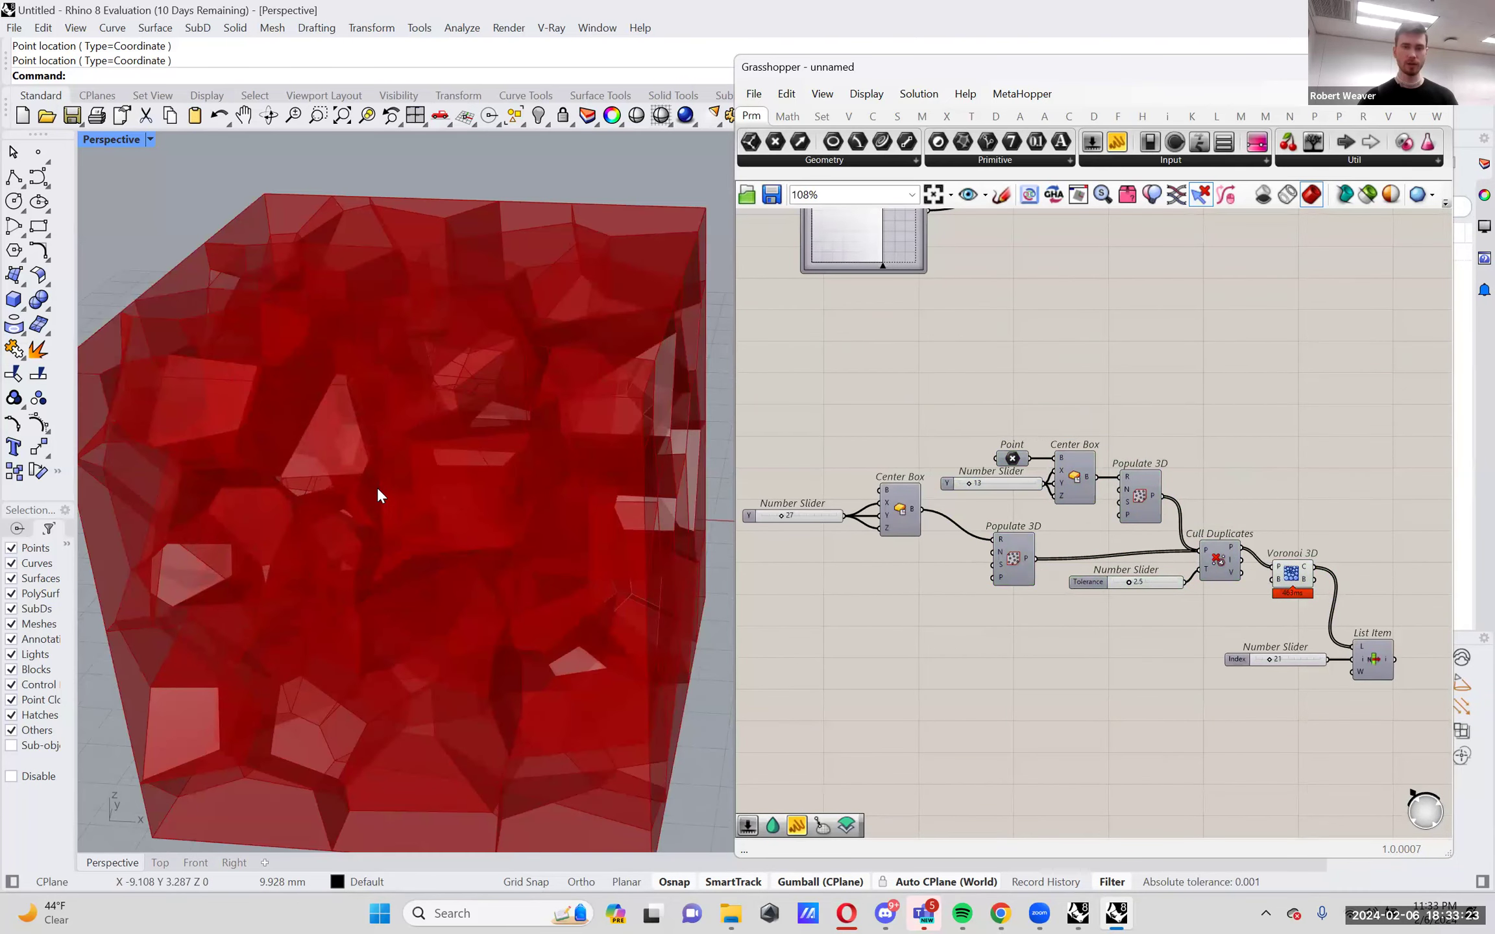
scroll(377, 487, "down", 3)
right_click_drag(402, 532, 464, 551)
scroll(354, 561, "up", 5)
scroll(357, 562, "down", 2)
scroll(464, 551, "down", 4)
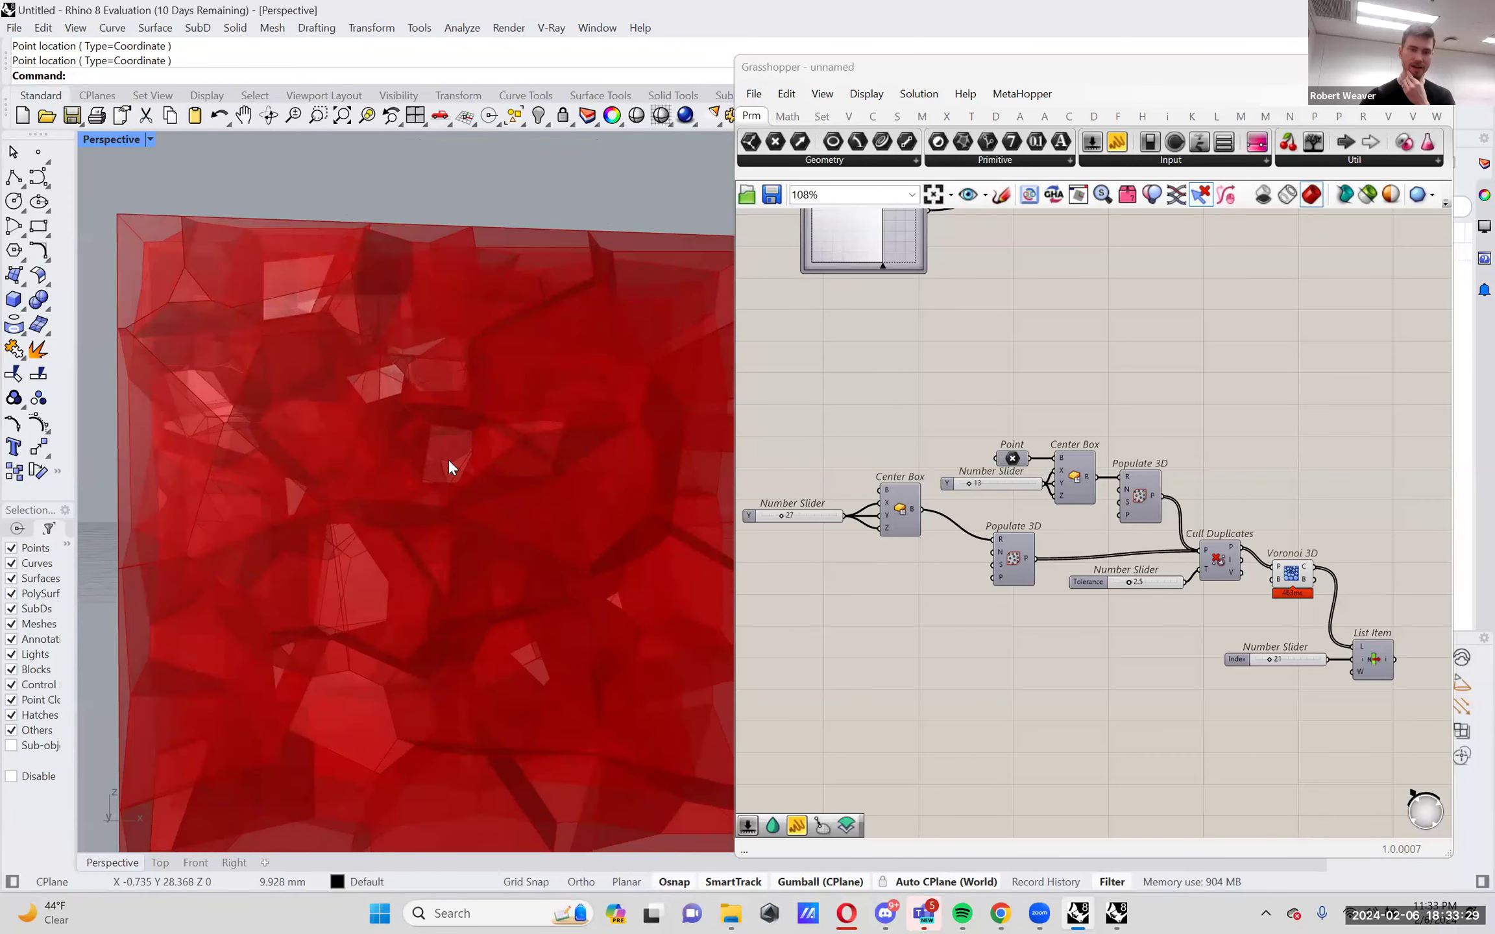
scroll(390, 590, "down", 3)
scroll(444, 540, "up", 3)
right_click_drag(444, 541, 423, 617)
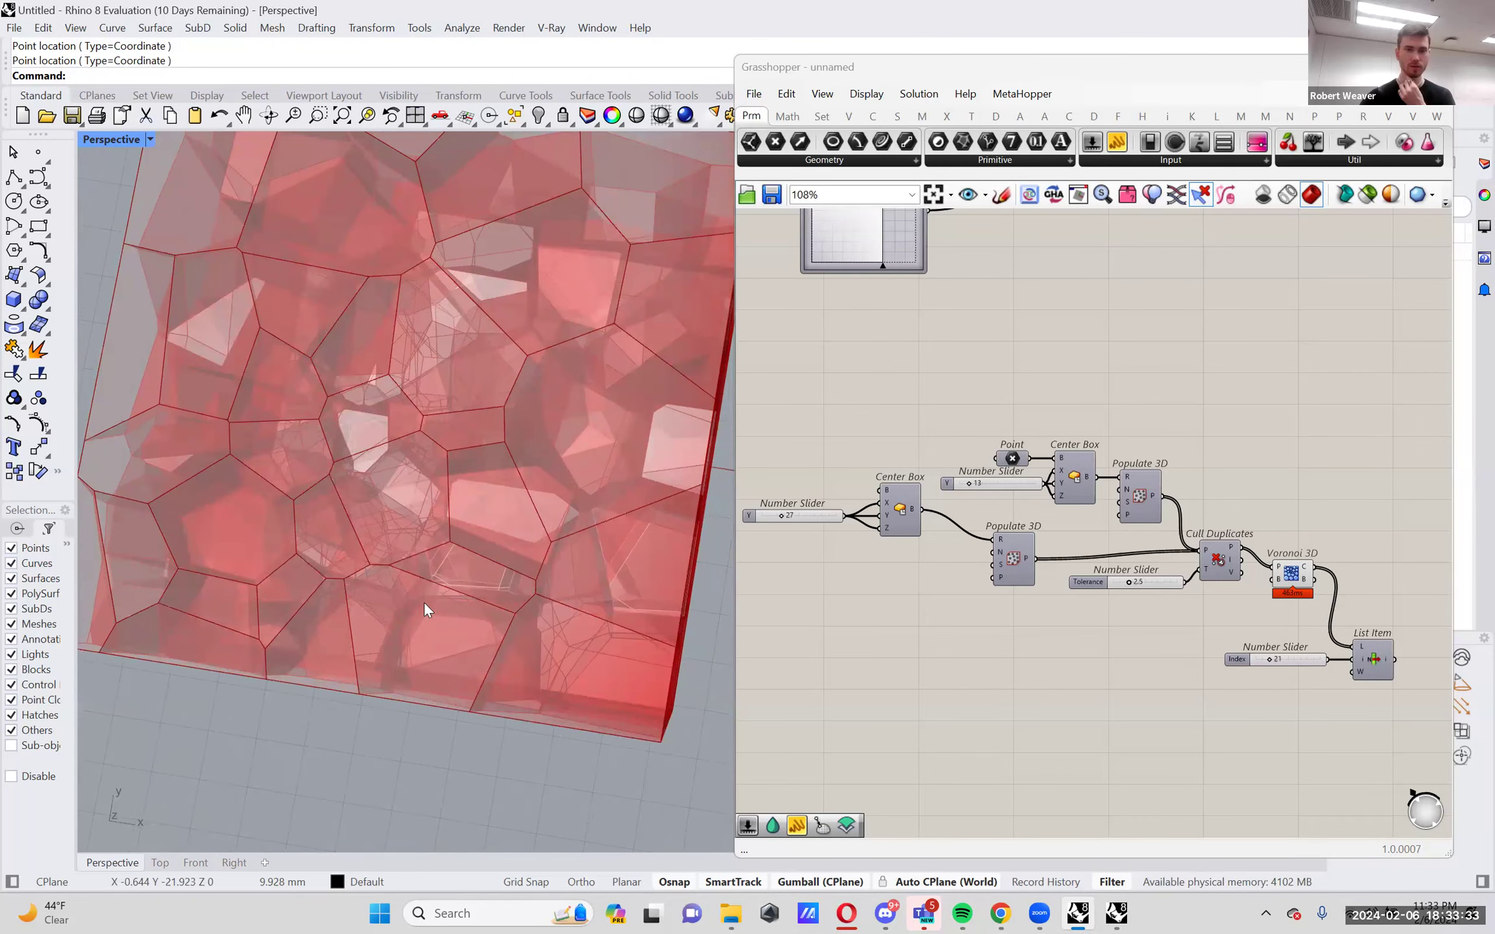
scroll(389, 447, "up", 3)
mouse_move(389, 448)
right_mouse_down()
mouse_move(384, 433)
mouse_move(383, 446)
right_mouse_up()
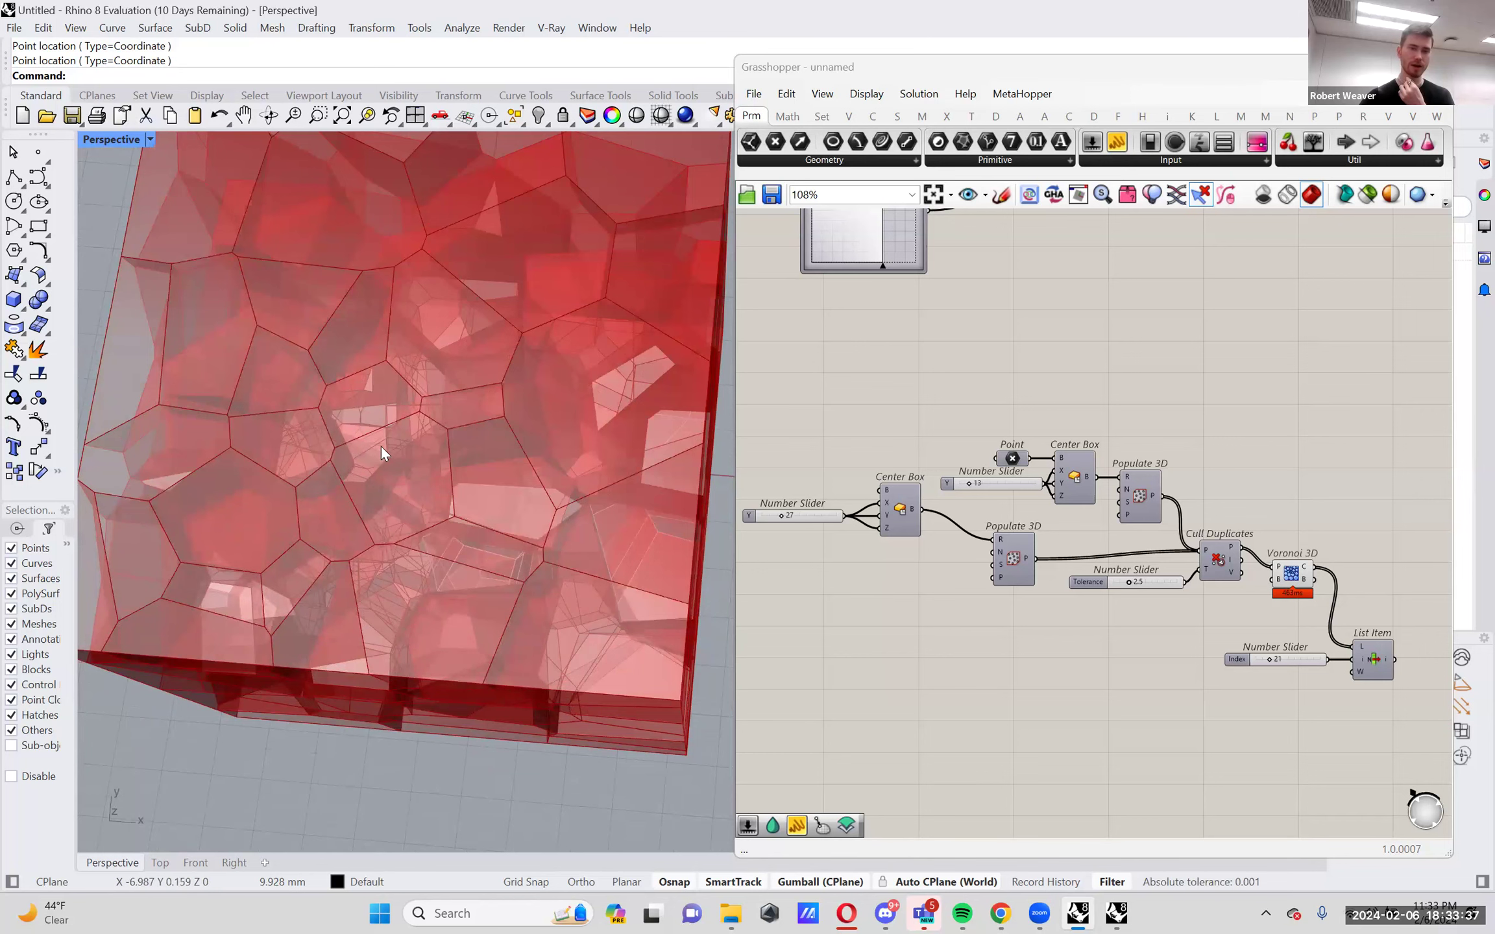
scroll(487, 383, "down", 5)
right_click_drag(467, 496, 454, 414)
scroll(350, 521, "up", 4)
right_click_drag(351, 520, 383, 477)
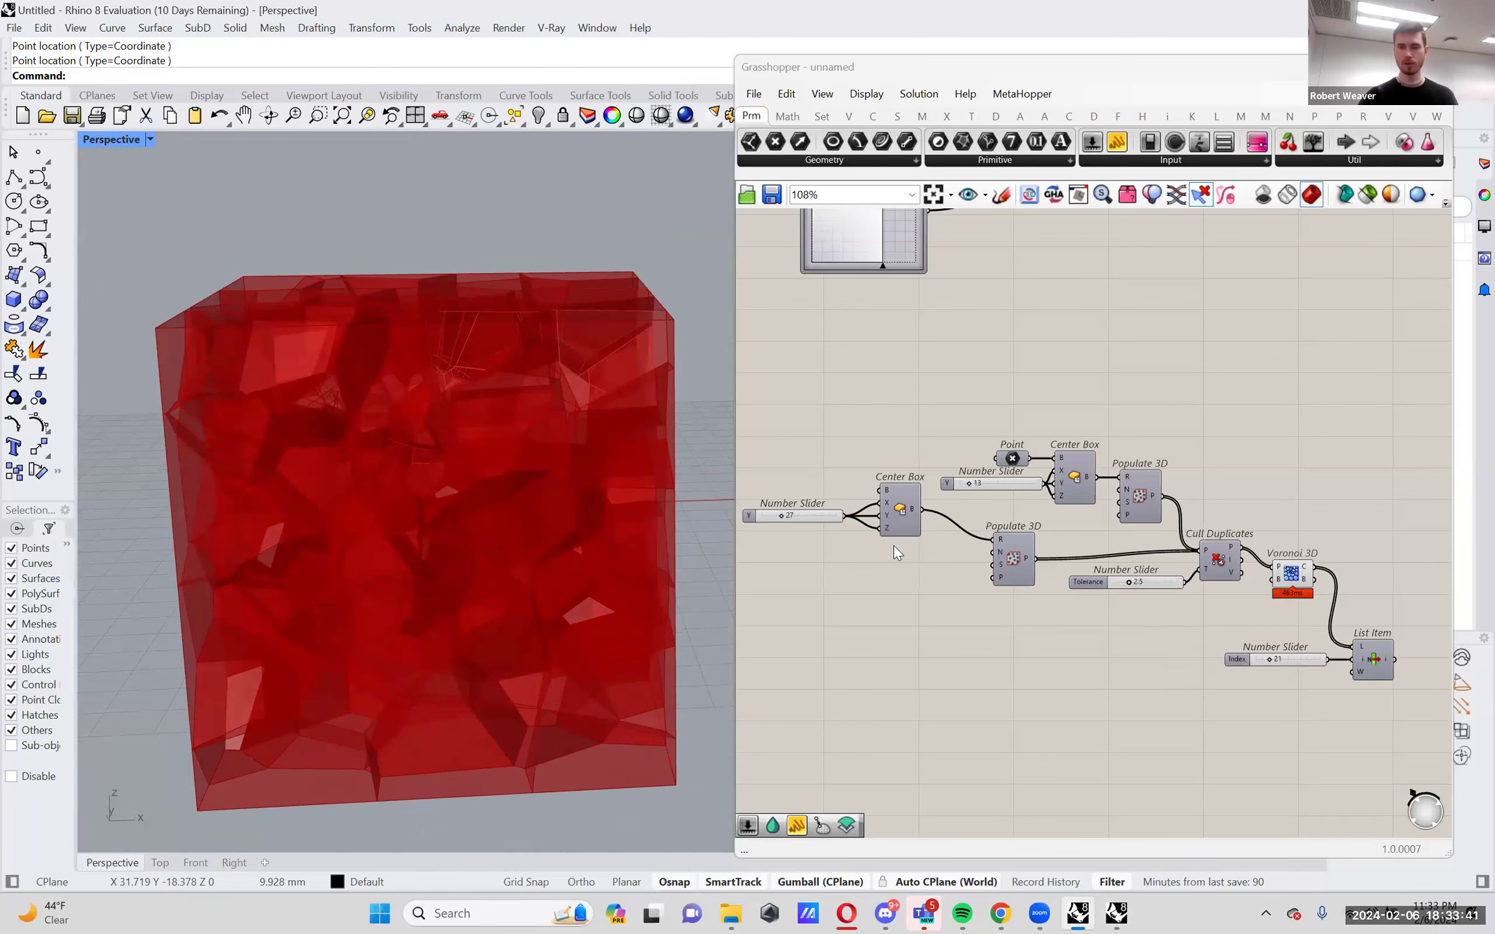
Select the Point parameter and move its control point about 13.4 mm in the negative X direction.
scroll(886, 461, "up", 3)
right_click(1064, 458)
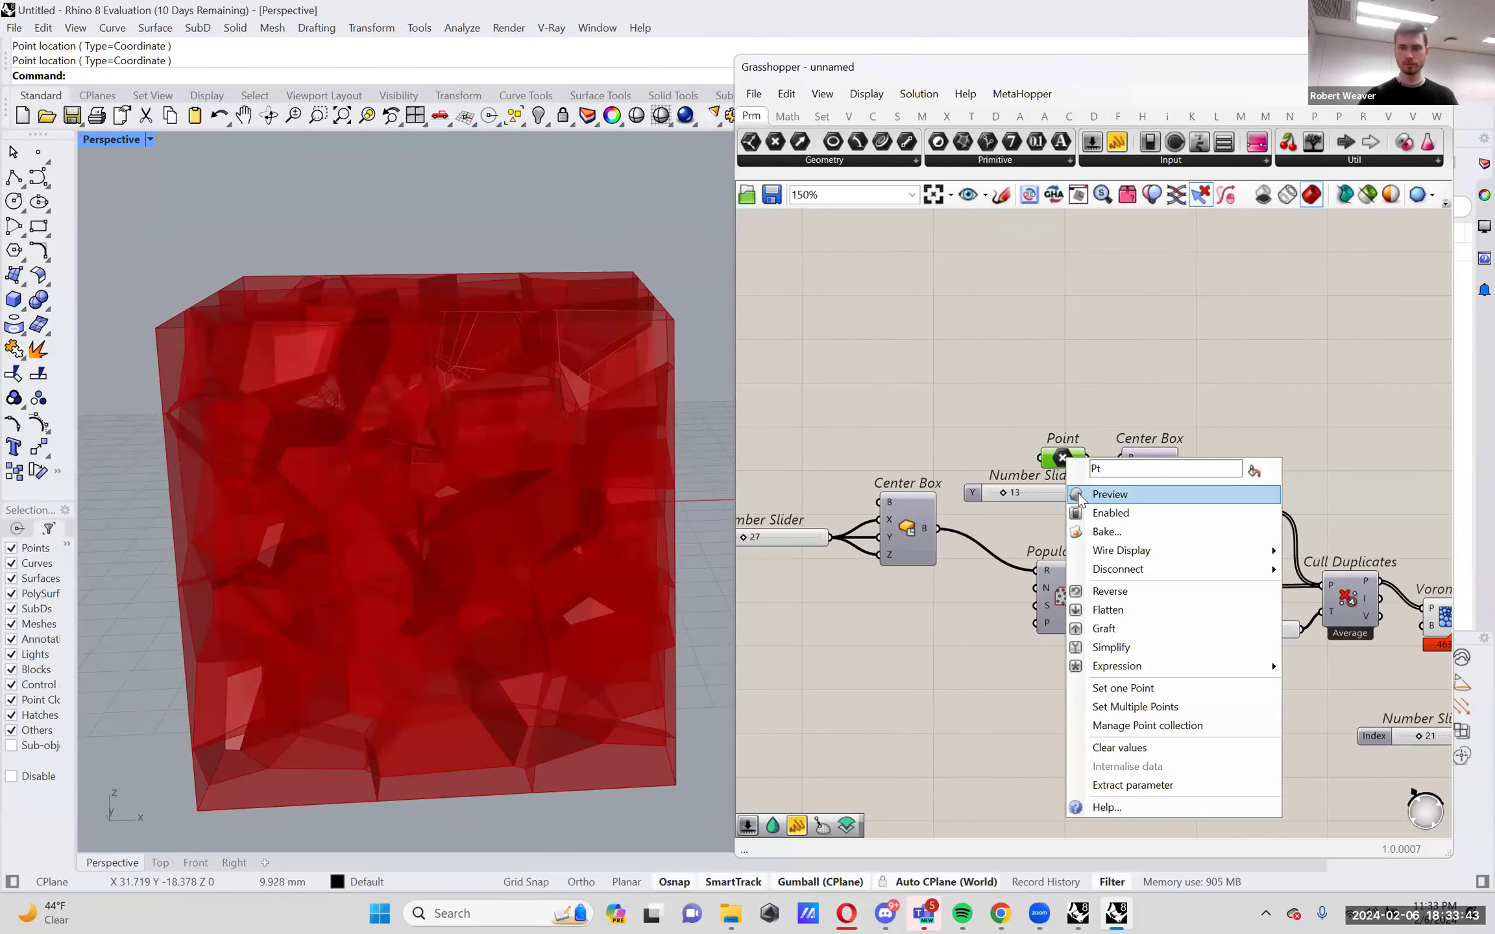
left_click(1063, 460)
left_click(1082, 443)
scroll(551, 467, "down", 5)
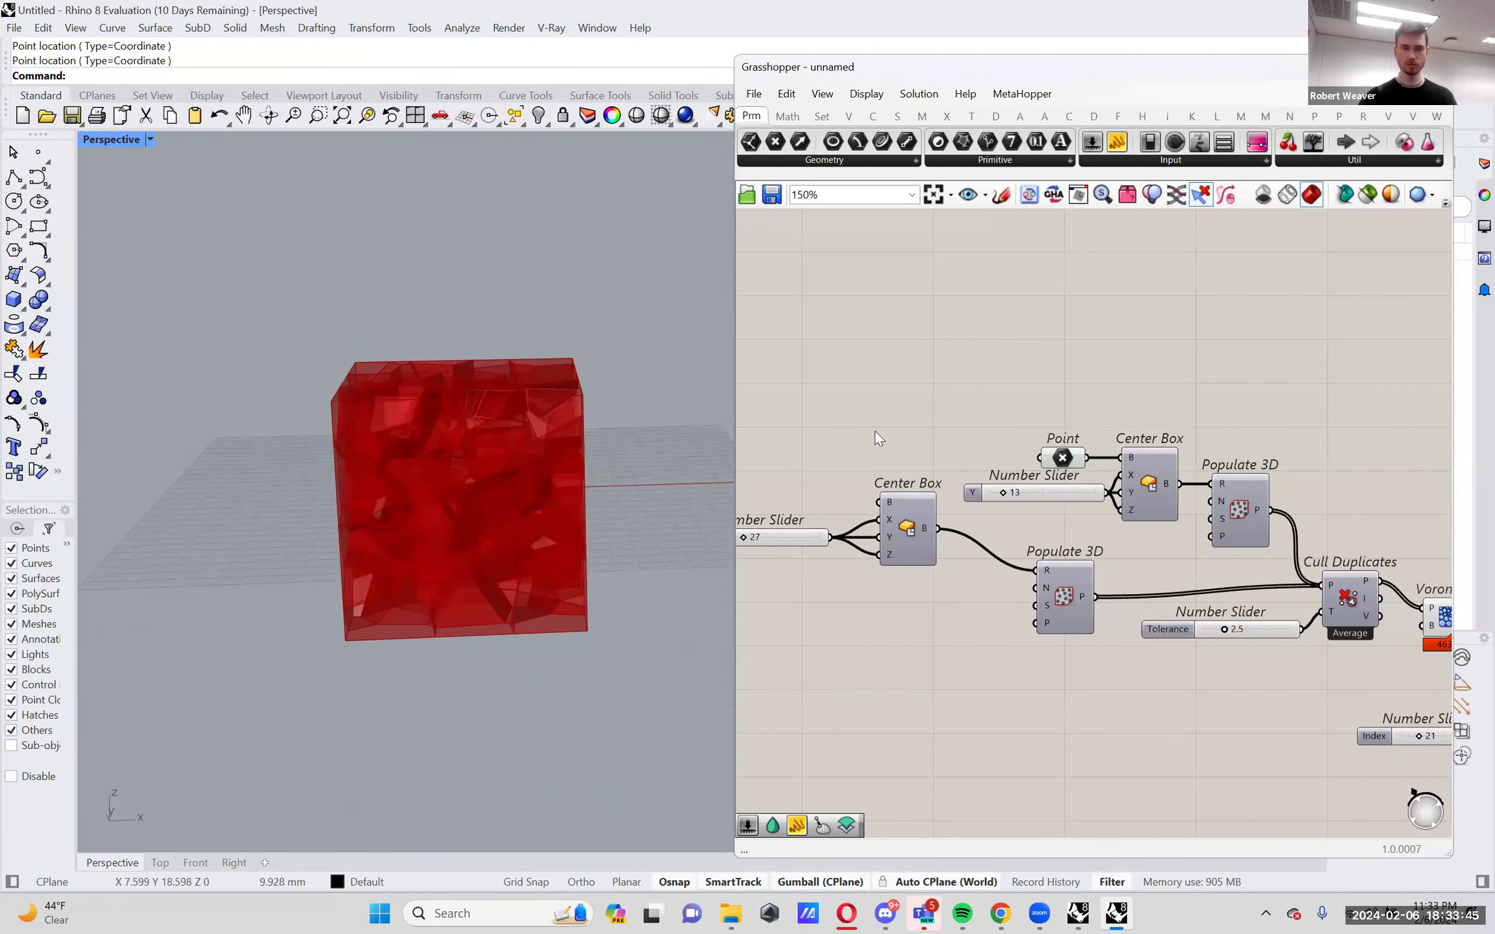
left_click(1061, 458)
right_click_drag(534, 466, 517, 450)
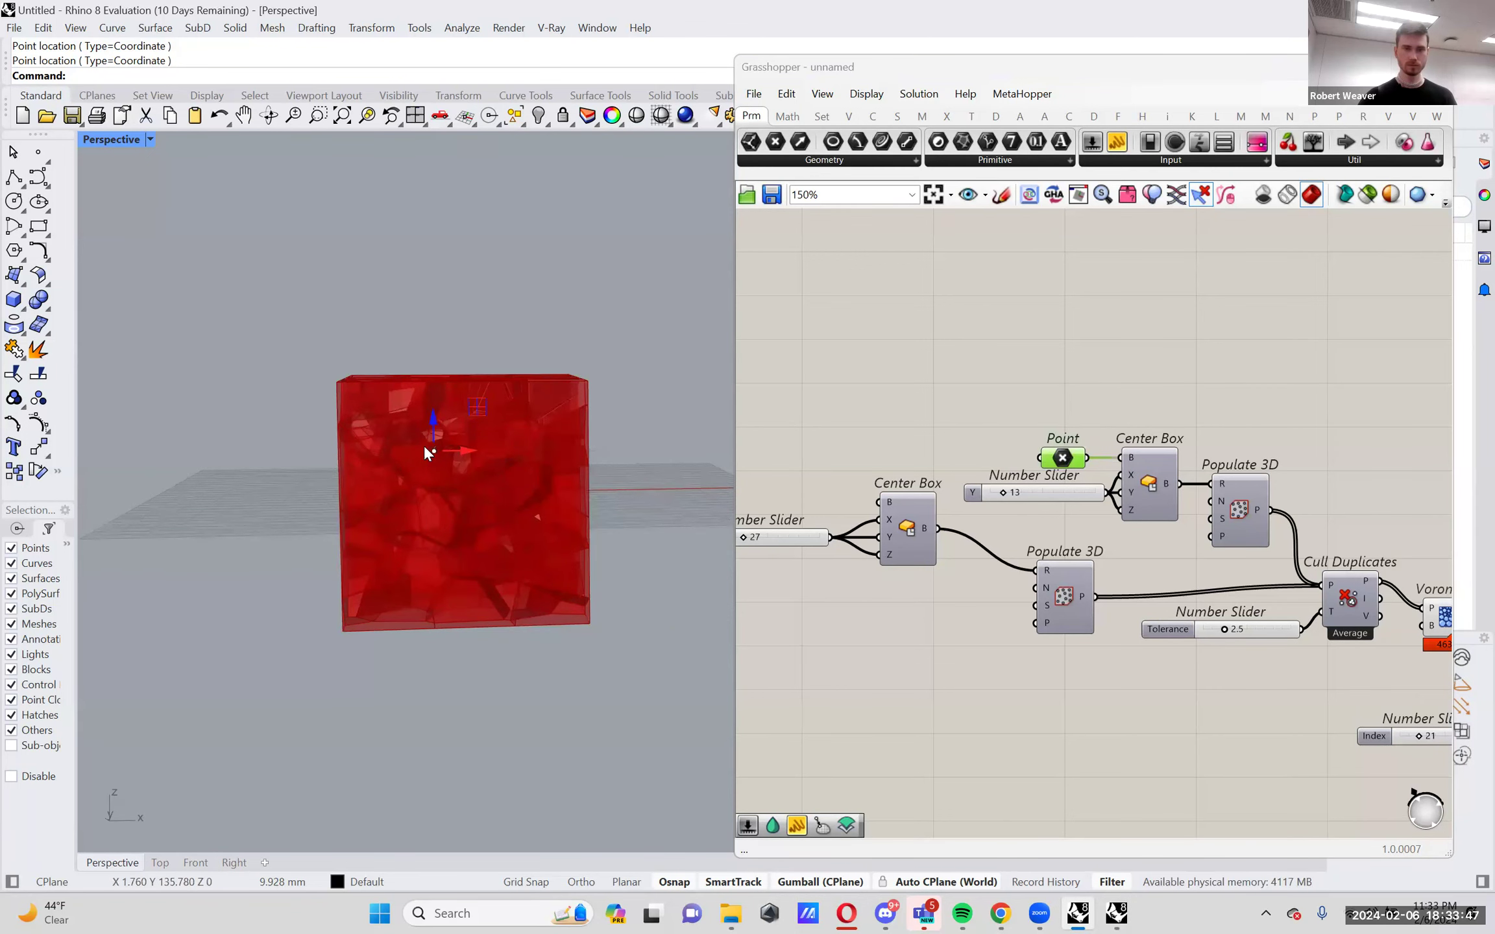
left_click_drag(423, 452, 366, 451)
mouse_move(468, 503)
right_mouse_down()
mouse_move(474, 621)
mouse_move(554, 462)
mouse_move(487, 434)
mouse_move(471, 450)
mouse_move(468, 513)
right_mouse_up()
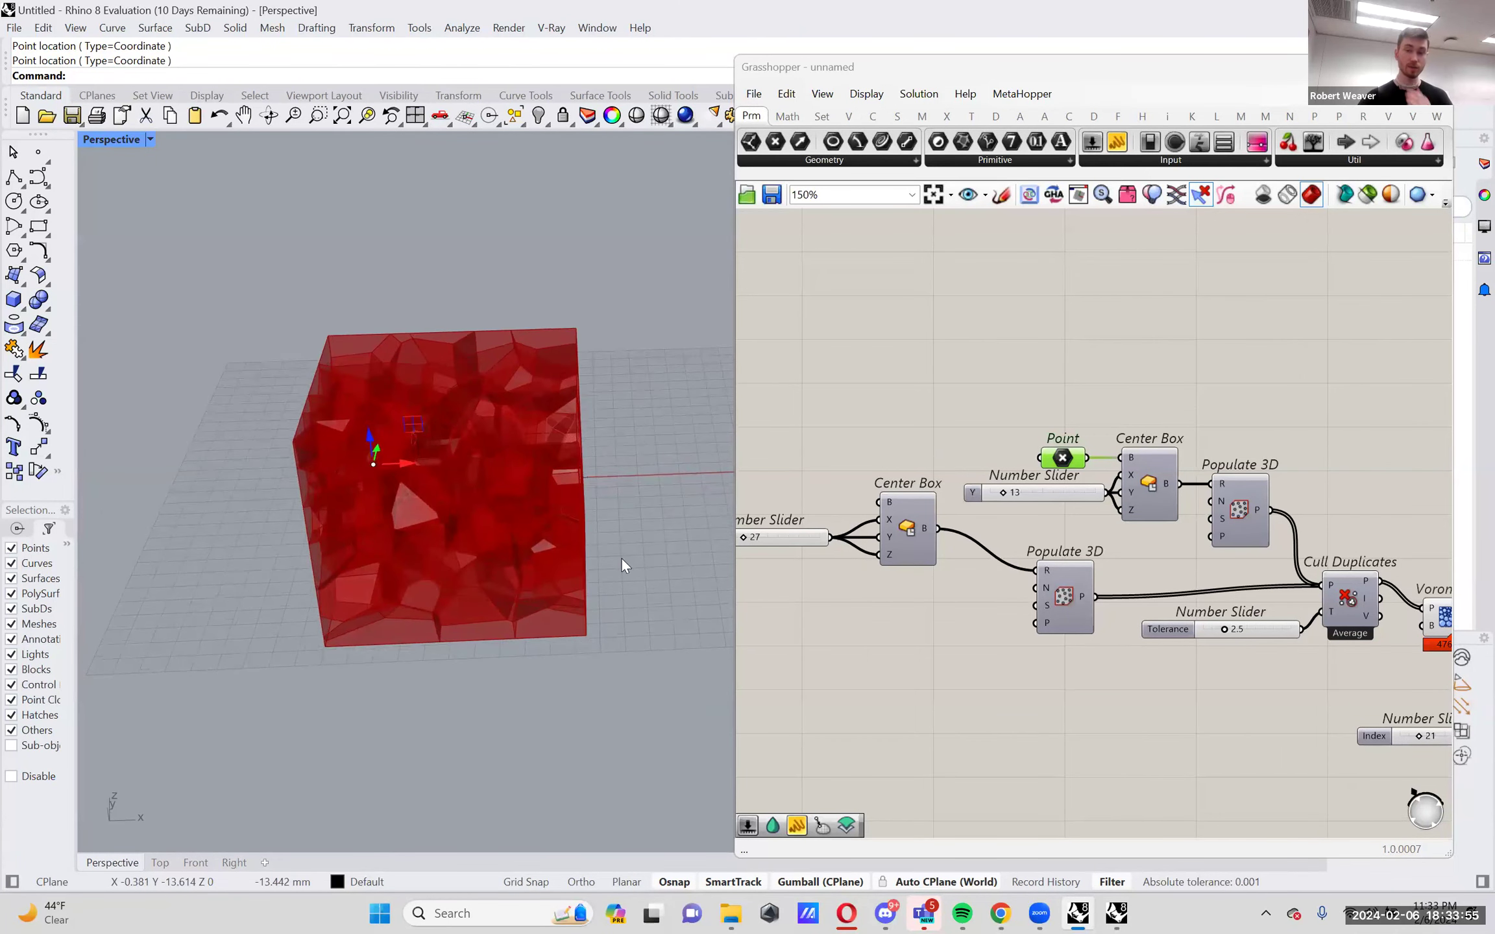
Connect the larger Center Box output to the box input of Voronoi 3D and select Voronoi 3D to highlight the cells.
right_click_drag(987, 663, 902, 627)
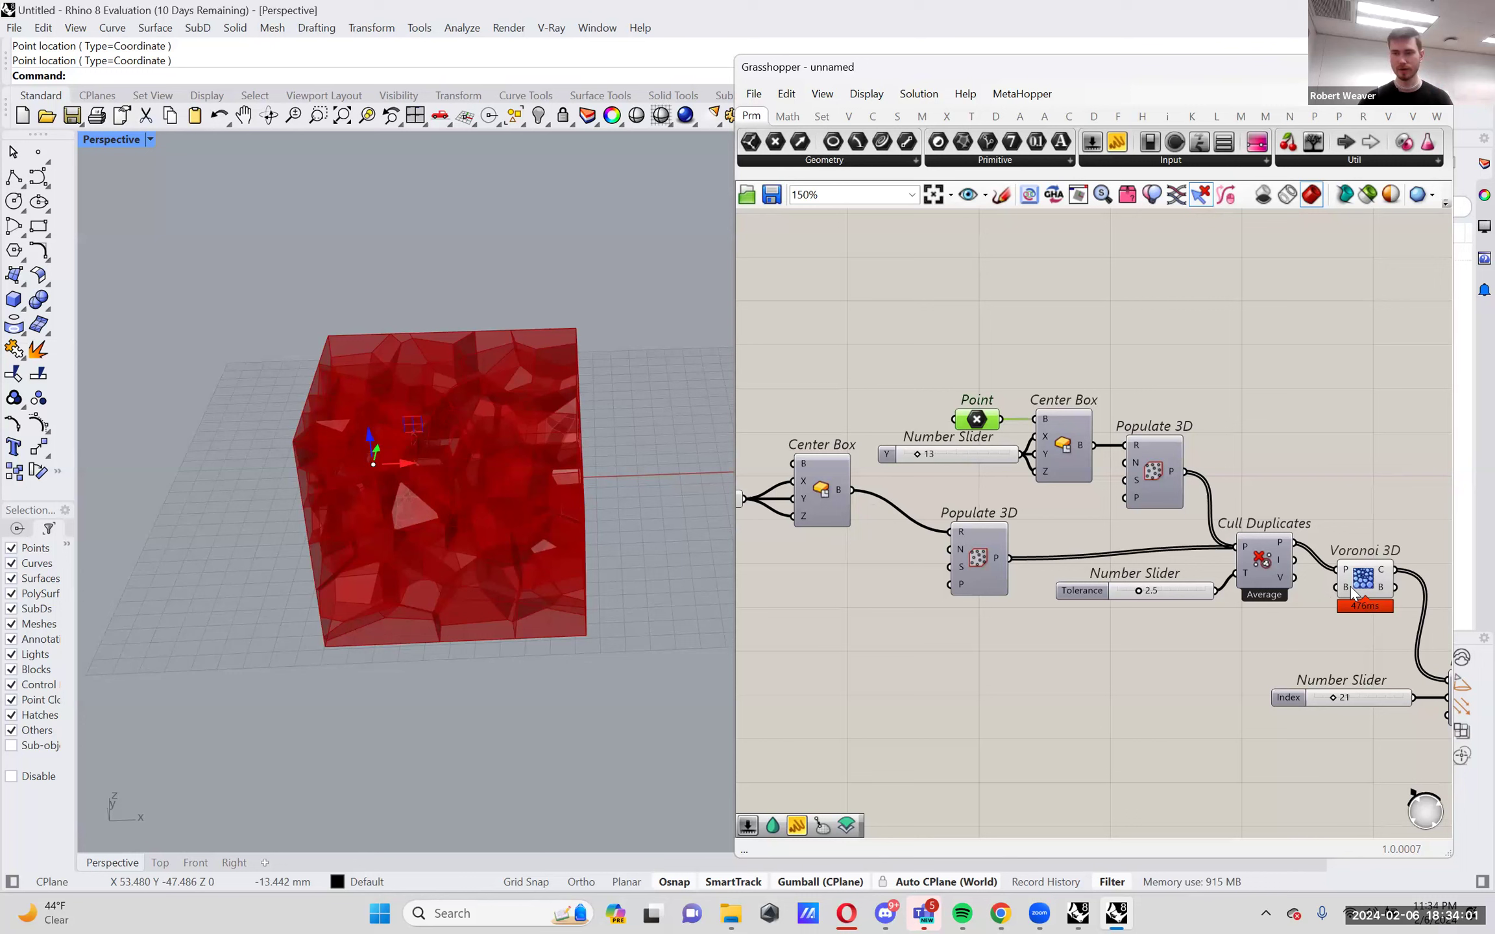
mouse_move(1347, 590)
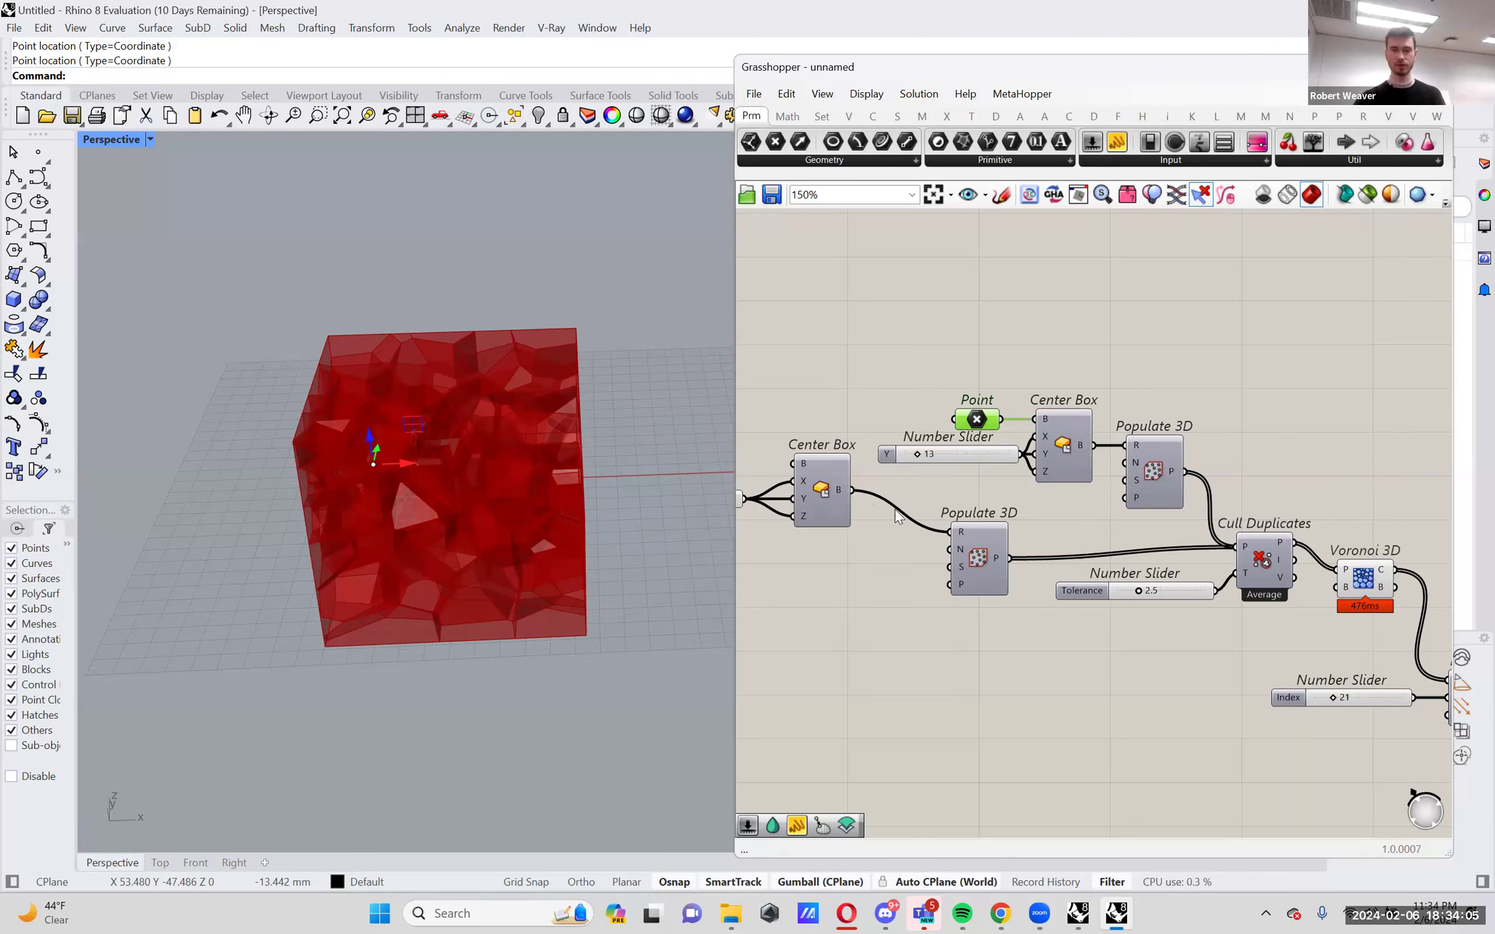
left_click_drag(853, 491, 1339, 591)
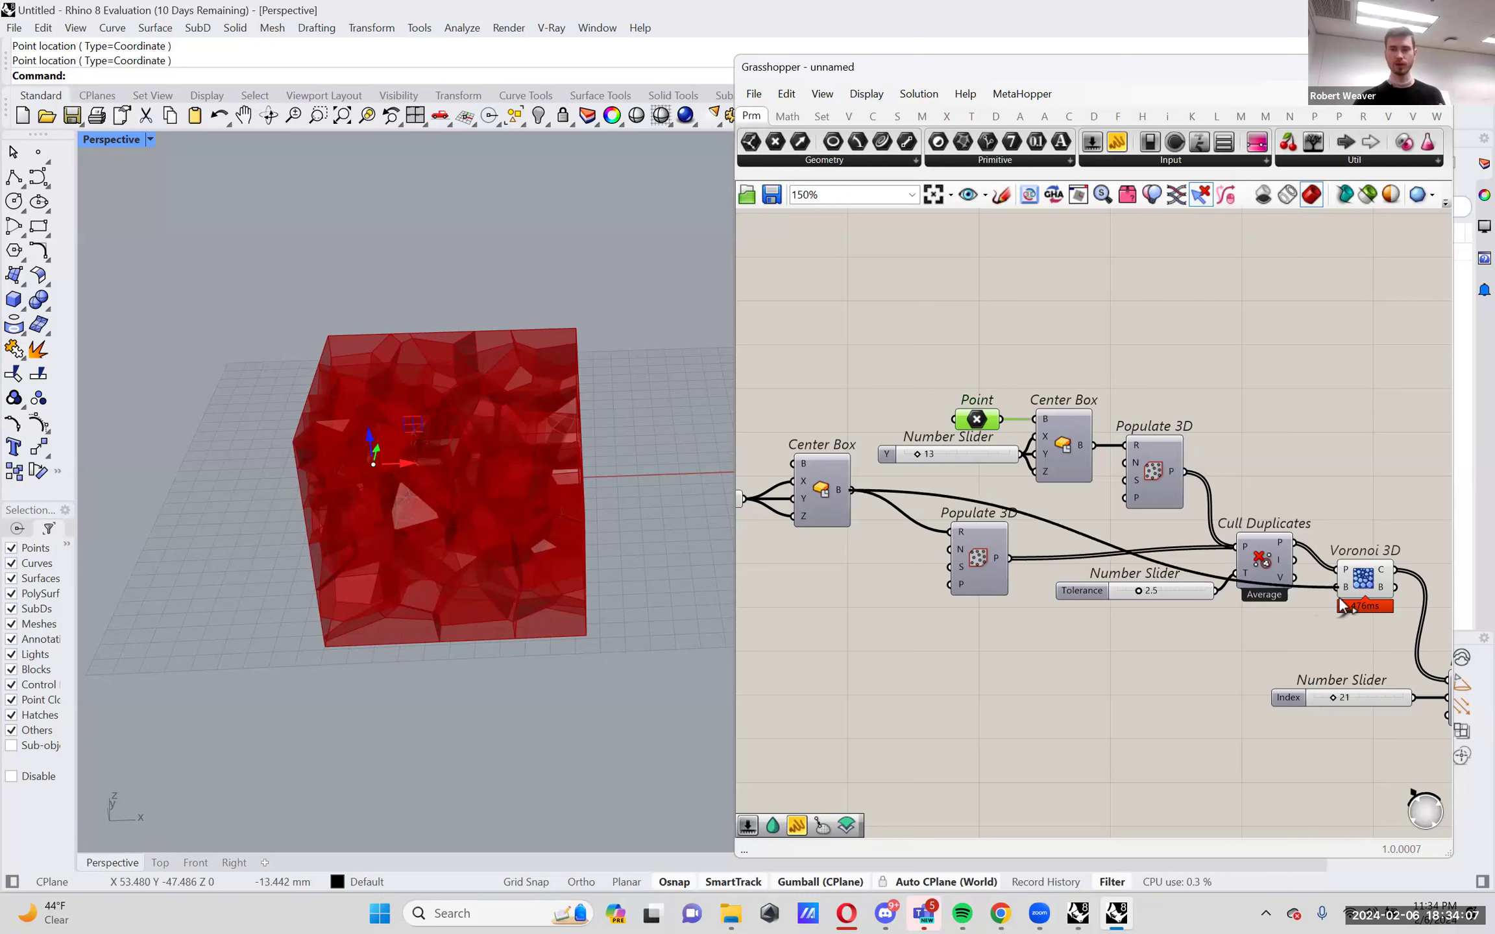
left_click(1363, 580)
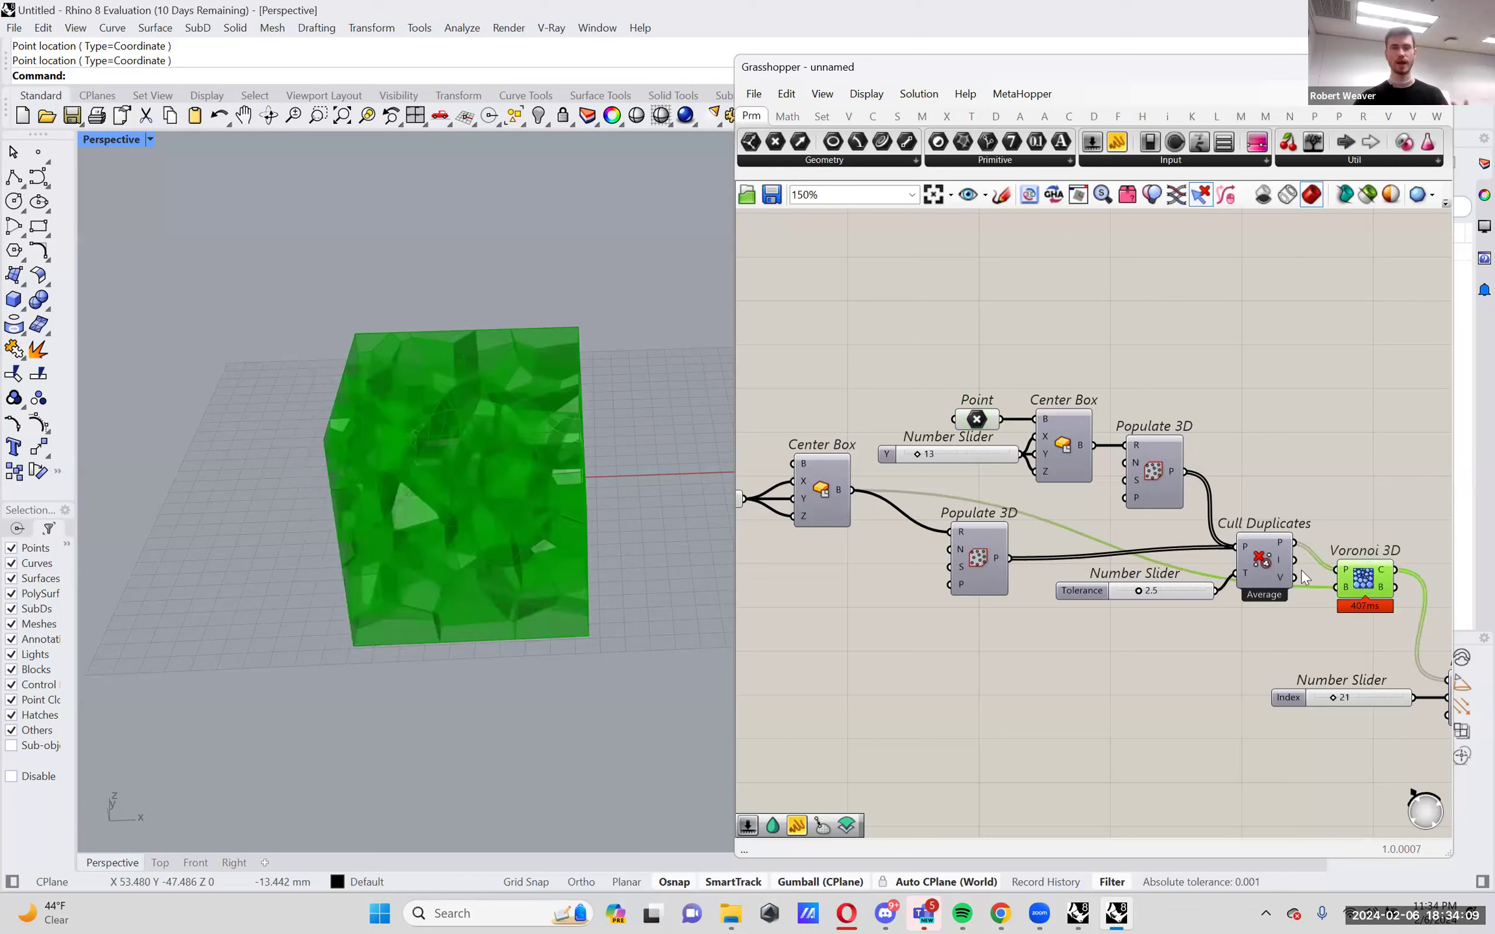
right_click_drag(569, 536, 639, 526)
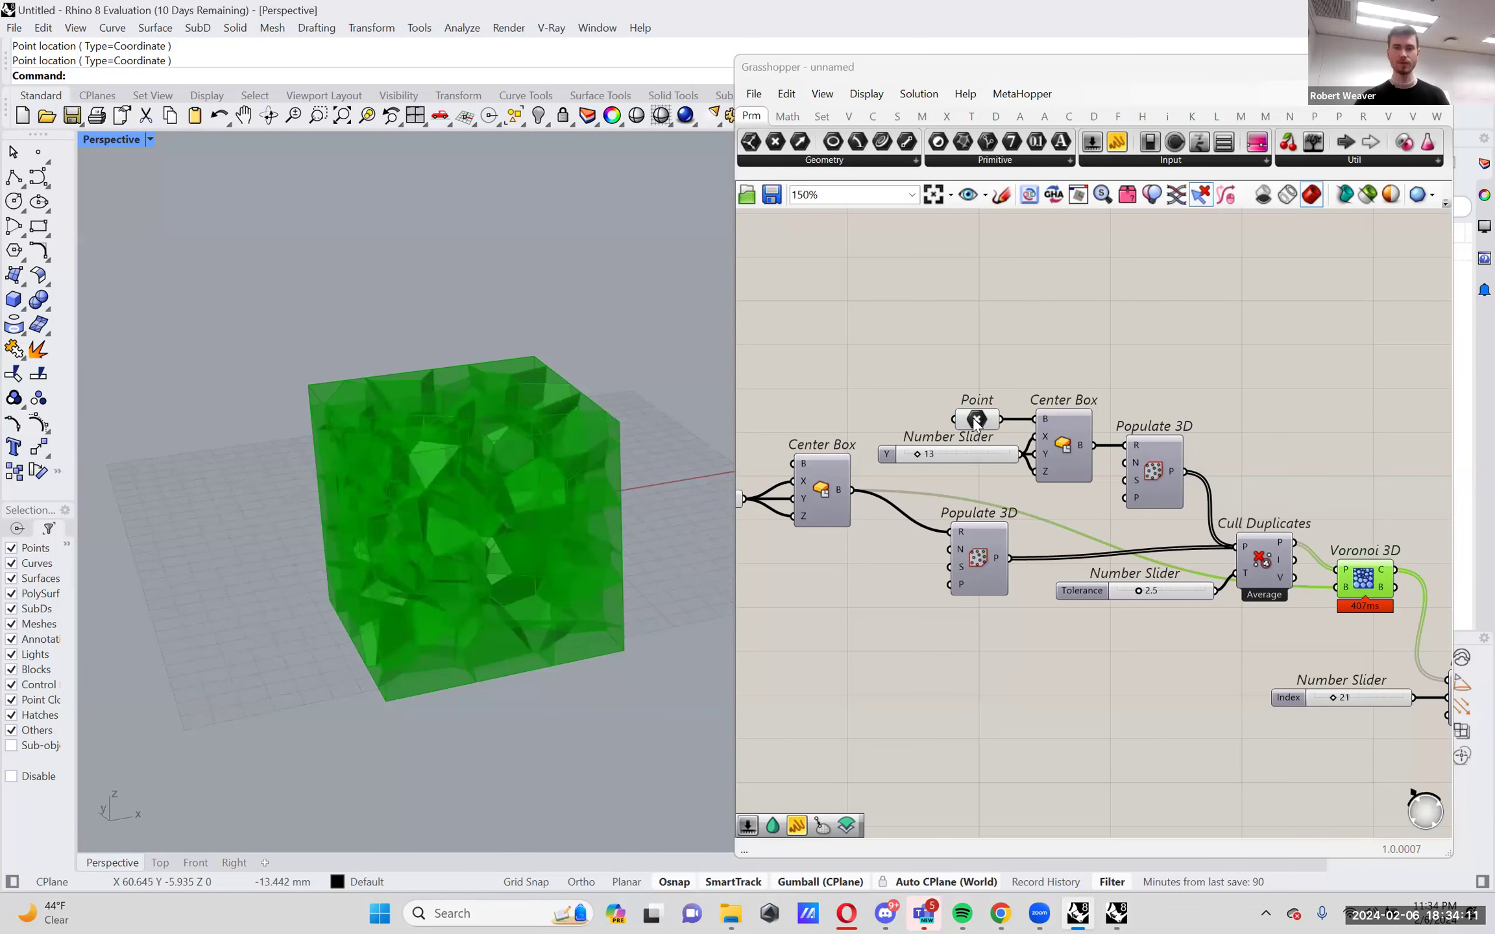
Select the Point parameter again and move its control point in the positive X direction, farther into the box.
left_click(973, 422)
right_click_drag(539, 524, 412, 502)
left_click_drag(366, 507, 391, 508)
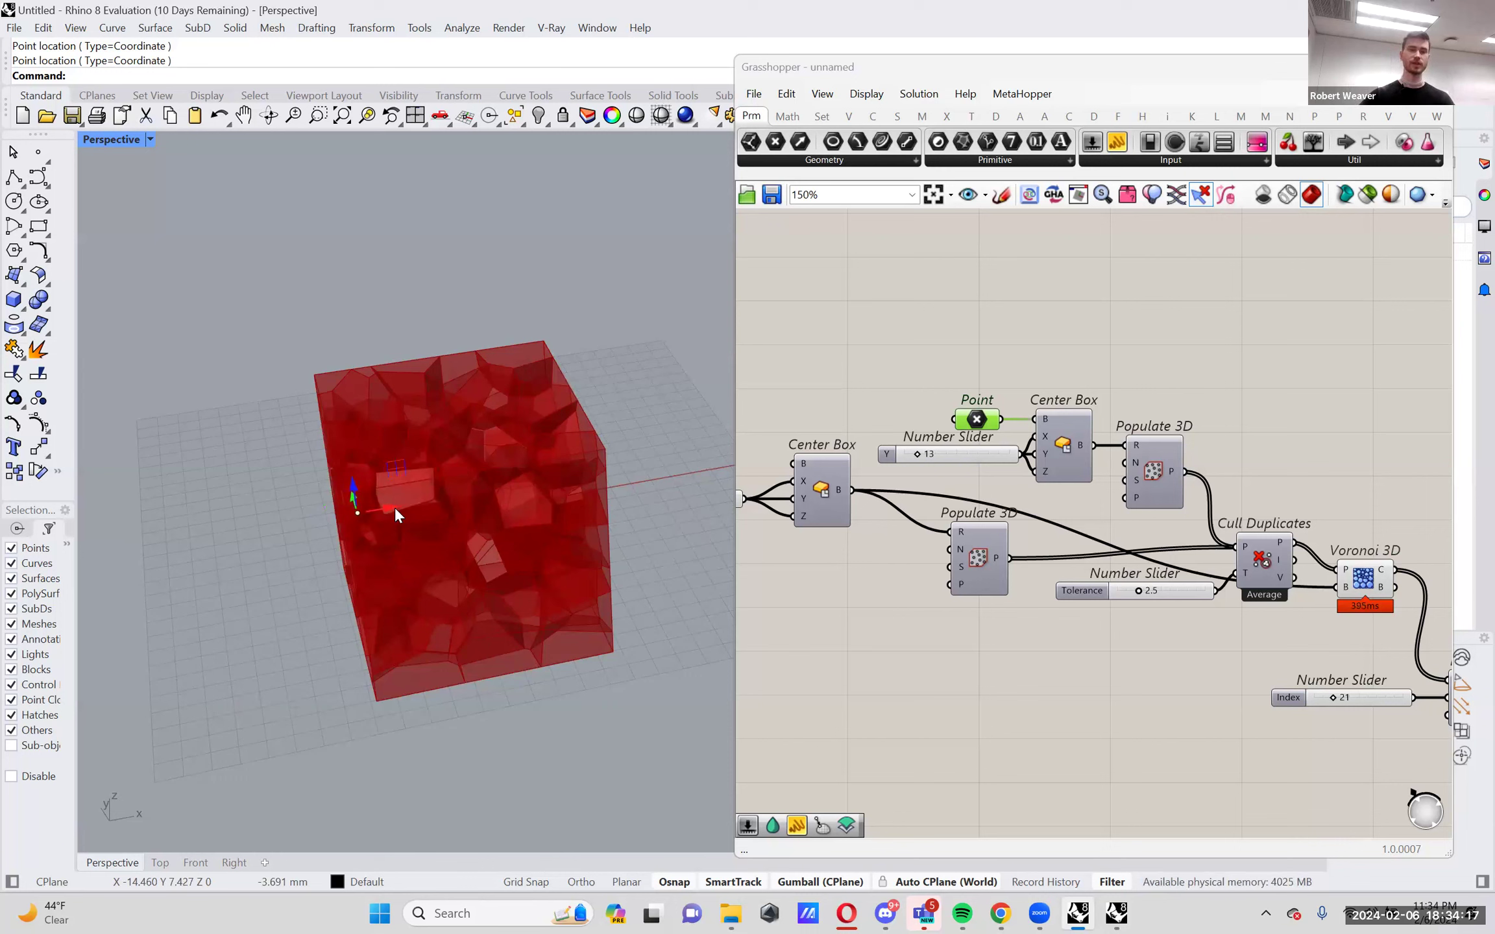
left_click_drag(386, 514, 486, 514)
Examine the cell density around the relocated control point from several angles and close up.
right_click_drag(486, 514, 559, 516)
right_click_drag(462, 546, 417, 619, "shift")
right_click_drag(280, 357, 410, 465, "shift")
scroll(301, 388, "down", 2)
right_click_drag(495, 527, 433, 392, "shift")
scroll(475, 502, "up", 6)
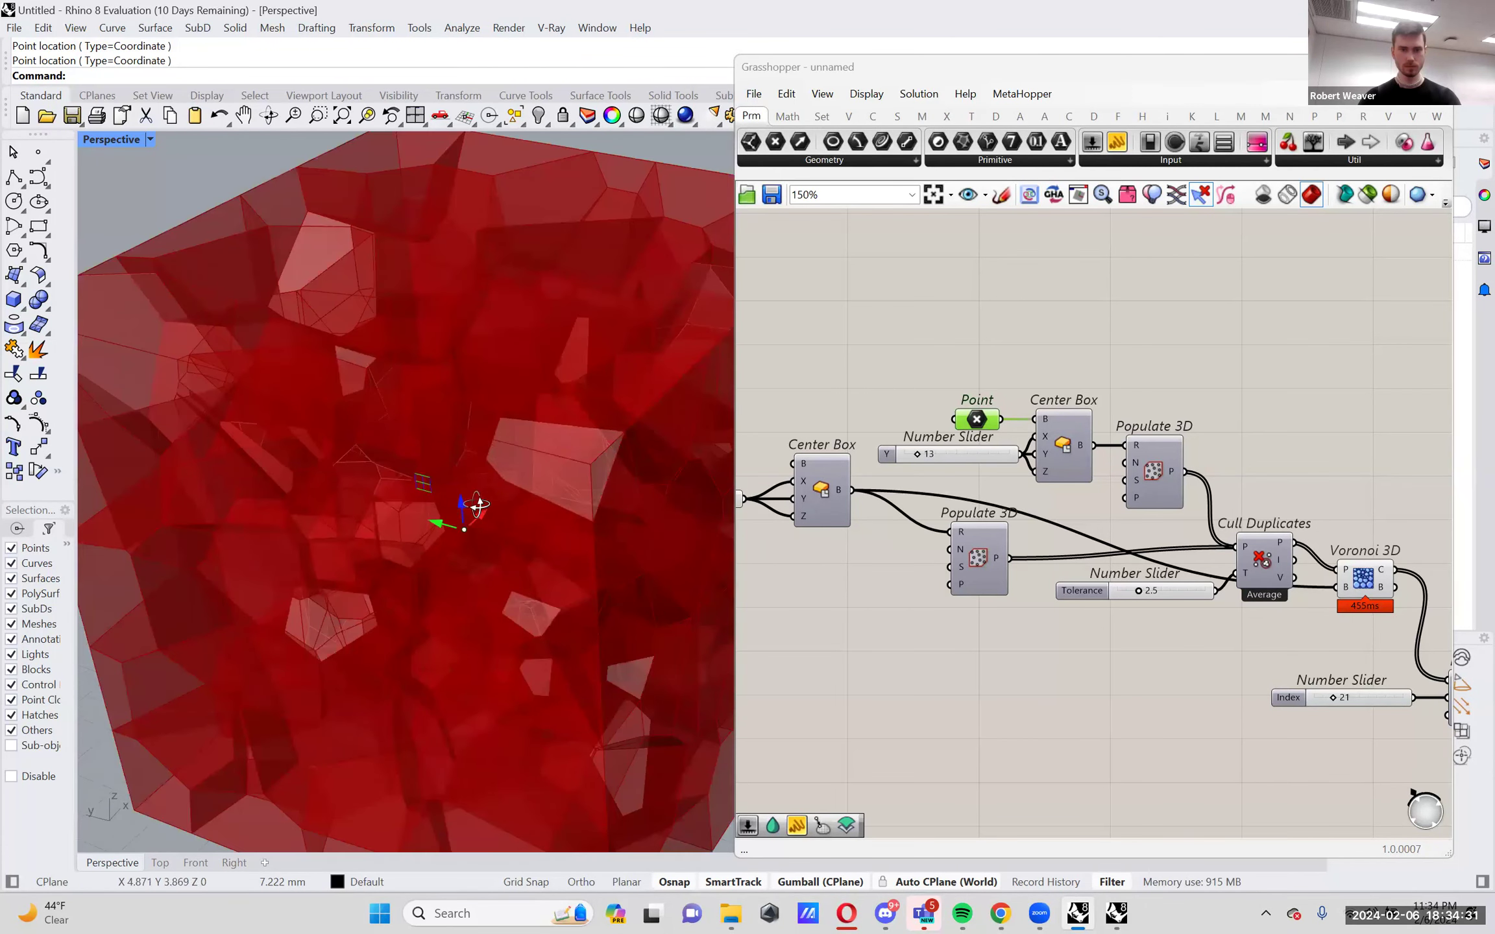
right_click_drag(477, 504, 457, 458)
scroll(457, 458, "down", 4)
Delete the List Item component with its Index slider and select Voronoi 3D.
right_click_drag(1362, 484, 1068, 397)
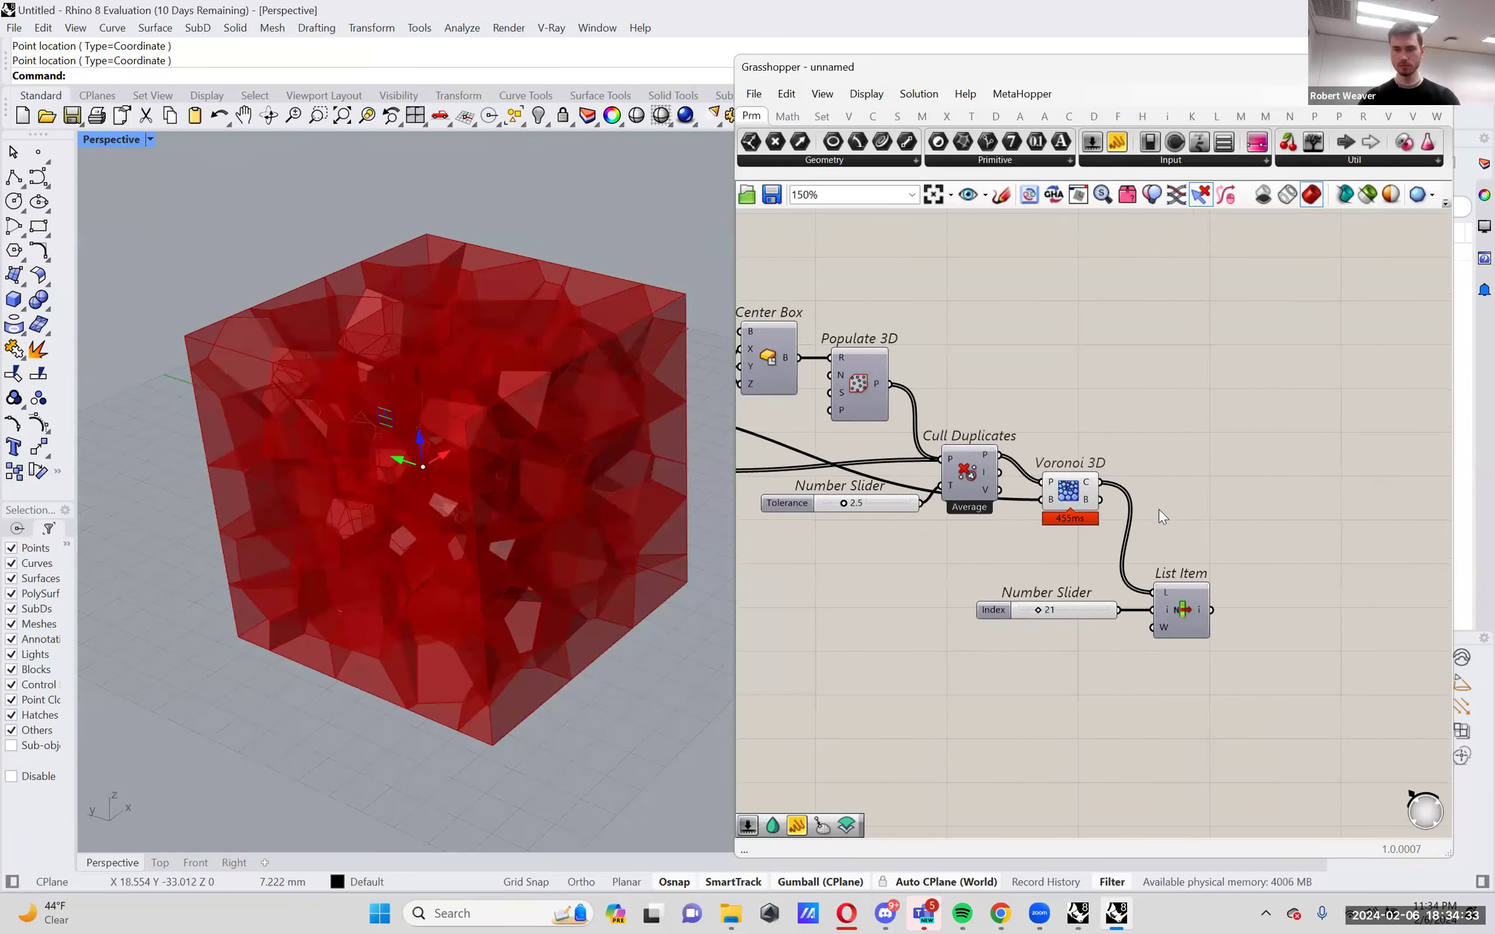
left_click(1070, 491)
left_click_drag(1061, 596, 1060, 587)
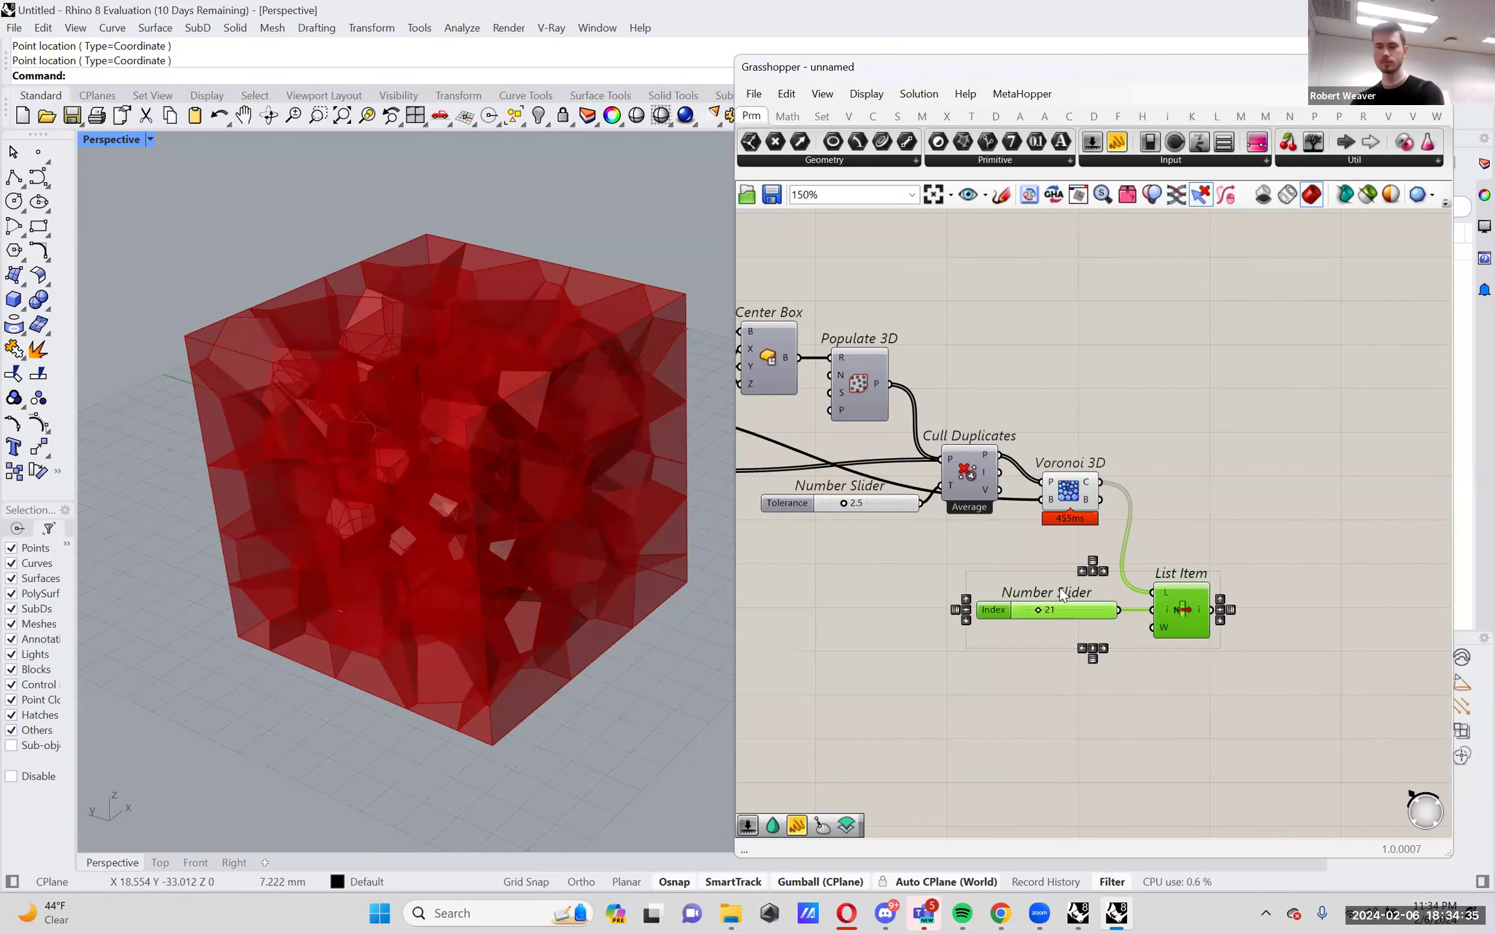
key("Delete")
left_click_drag(1032, 448, 1158, 545)
right_click_drag(1120, 585, 1161, 563)
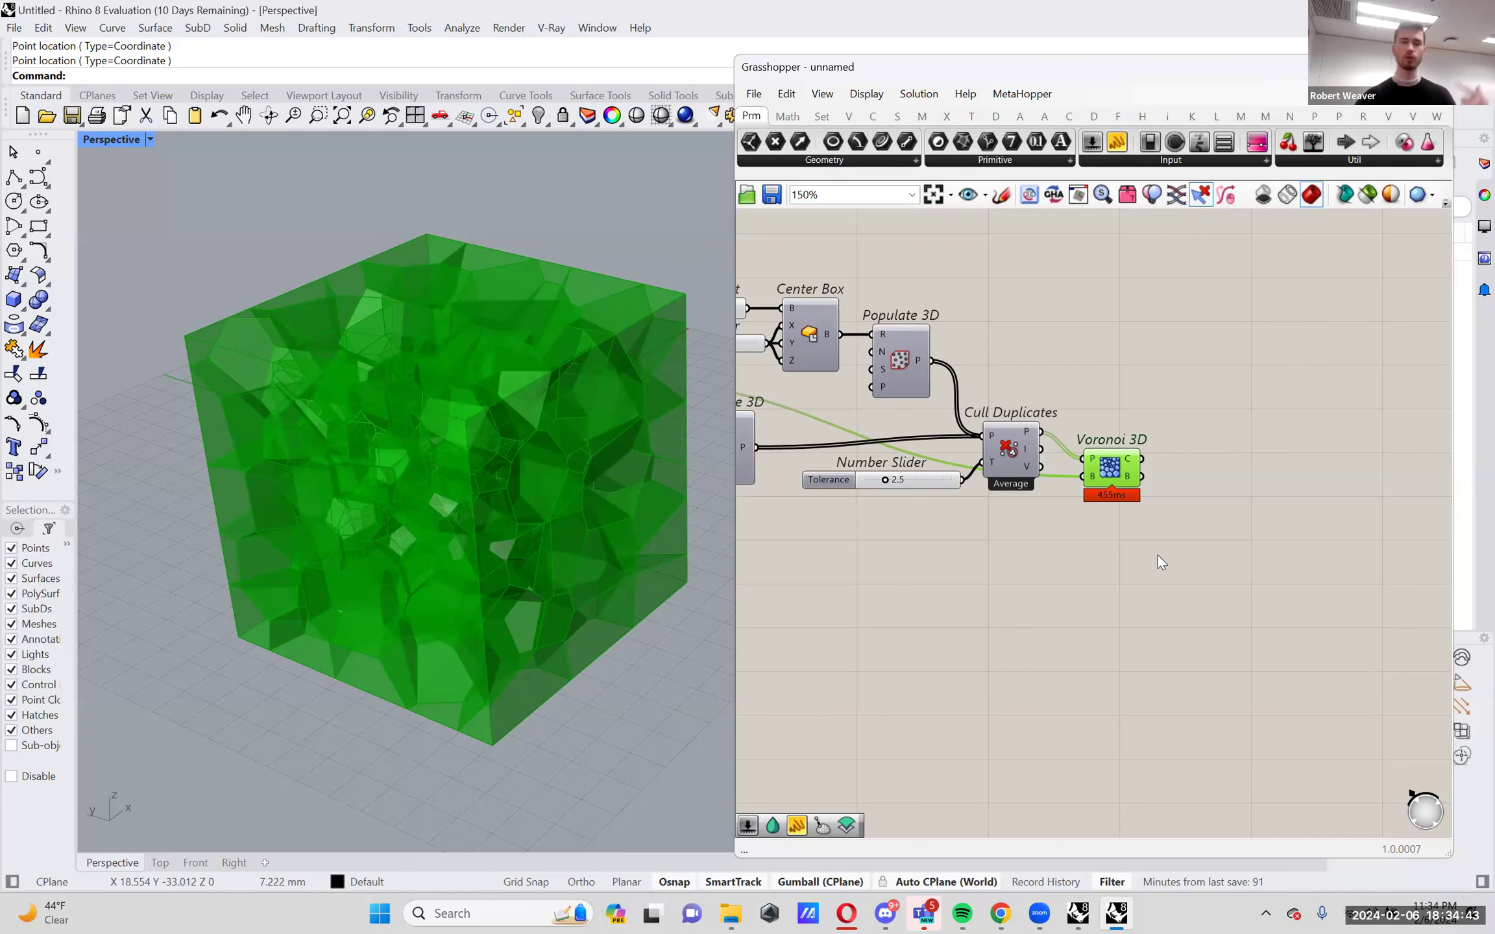
Draw an interpolated curve through four points in a top-down view, winding diagonally across the Voronoi box between opposite corners.
right_click_drag(626, 485, 701, 519)
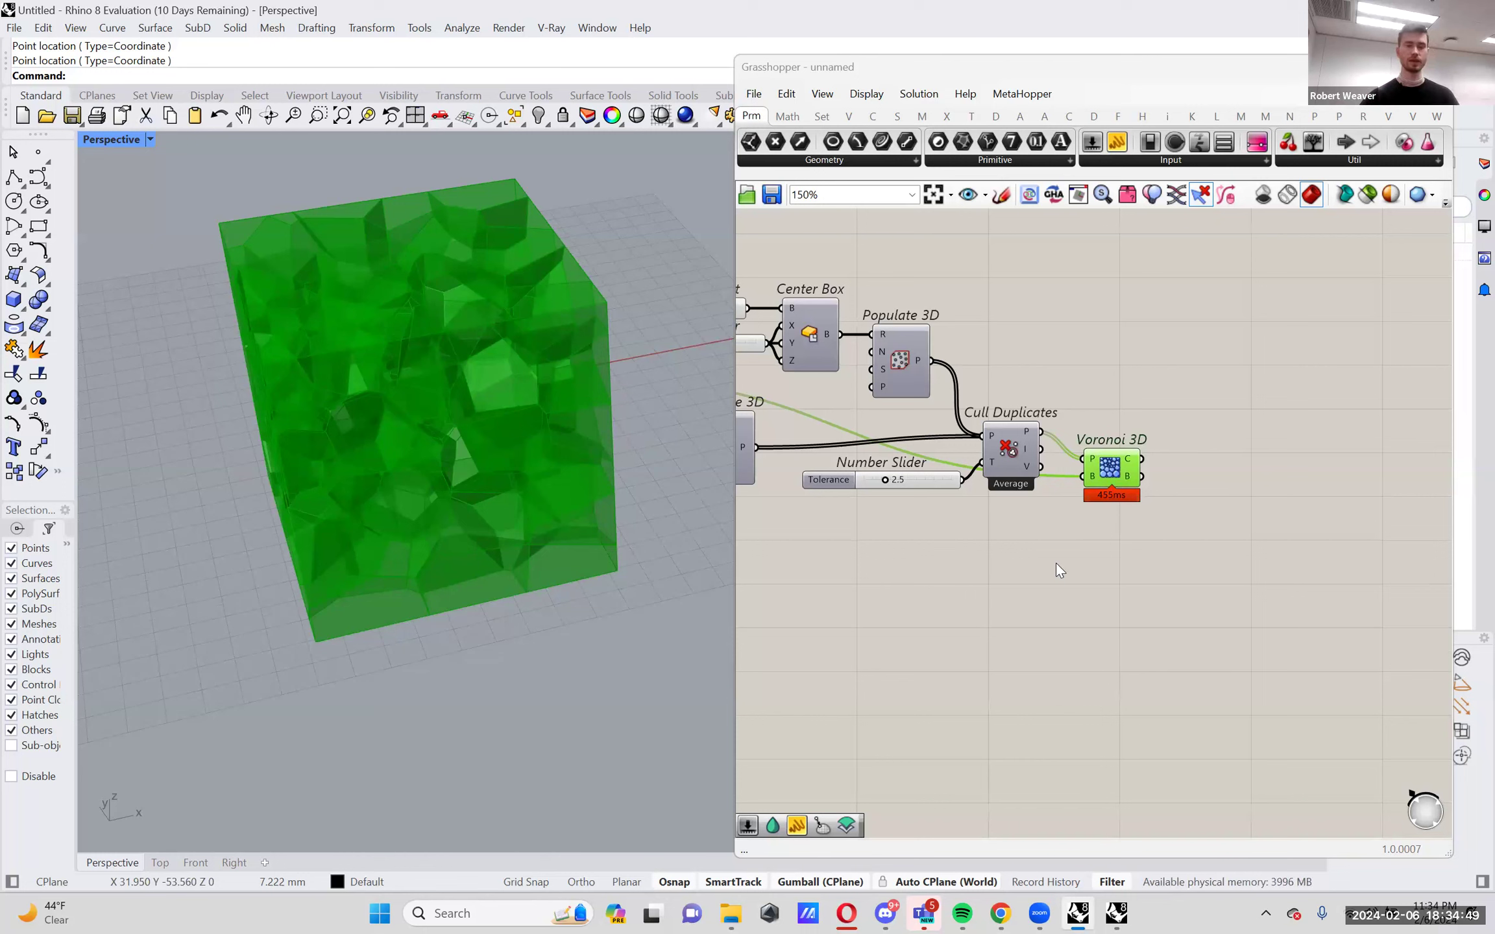
right_click_drag(616, 545, 534, 547)
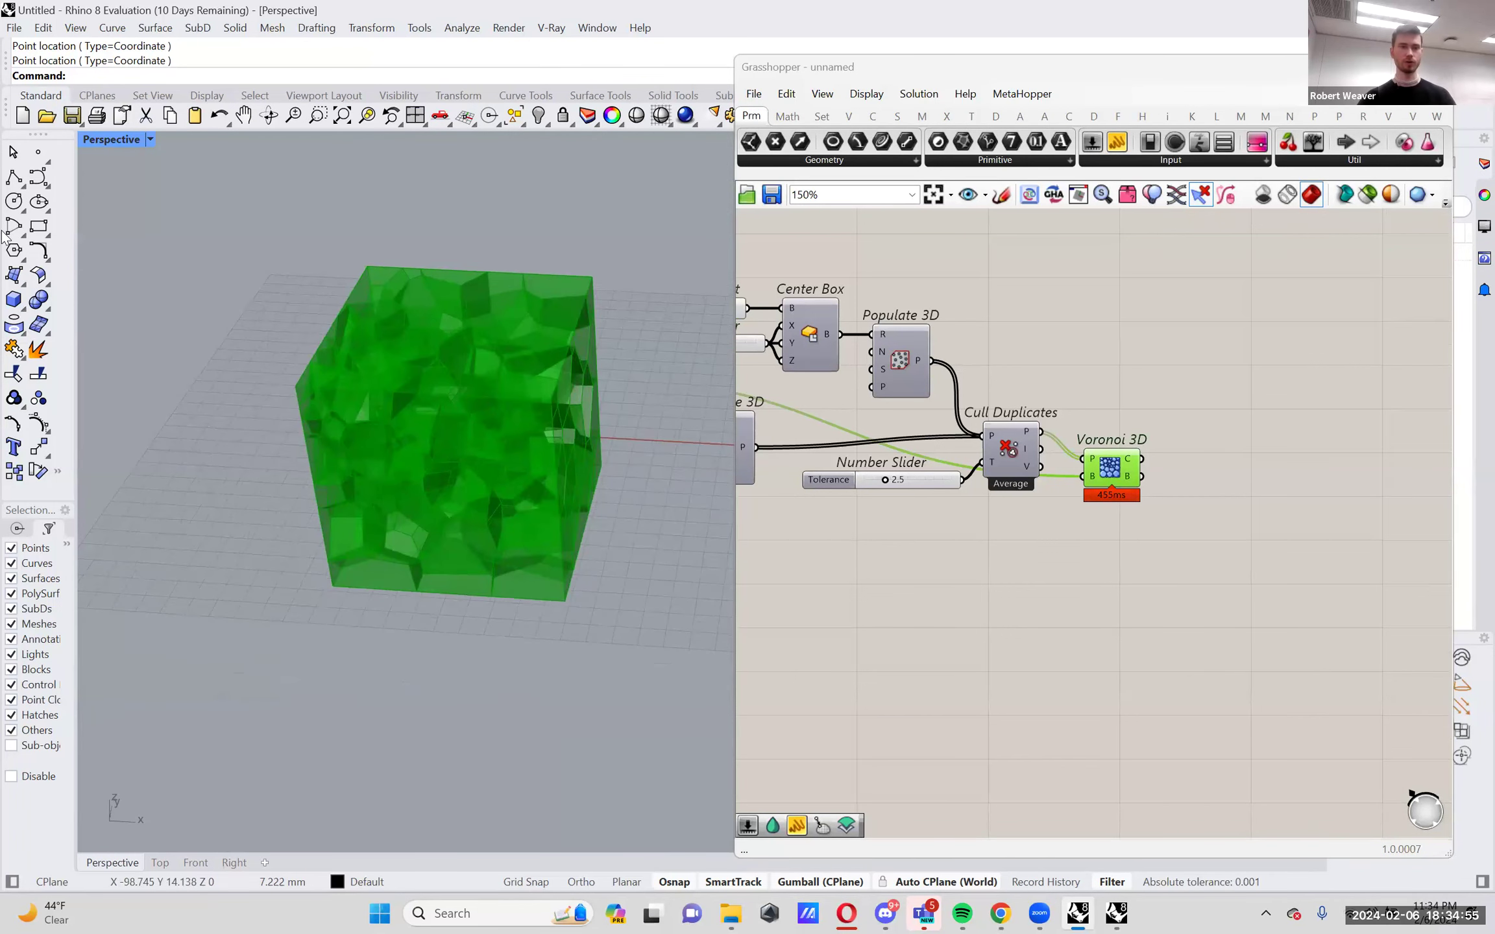
left_click(47, 184)
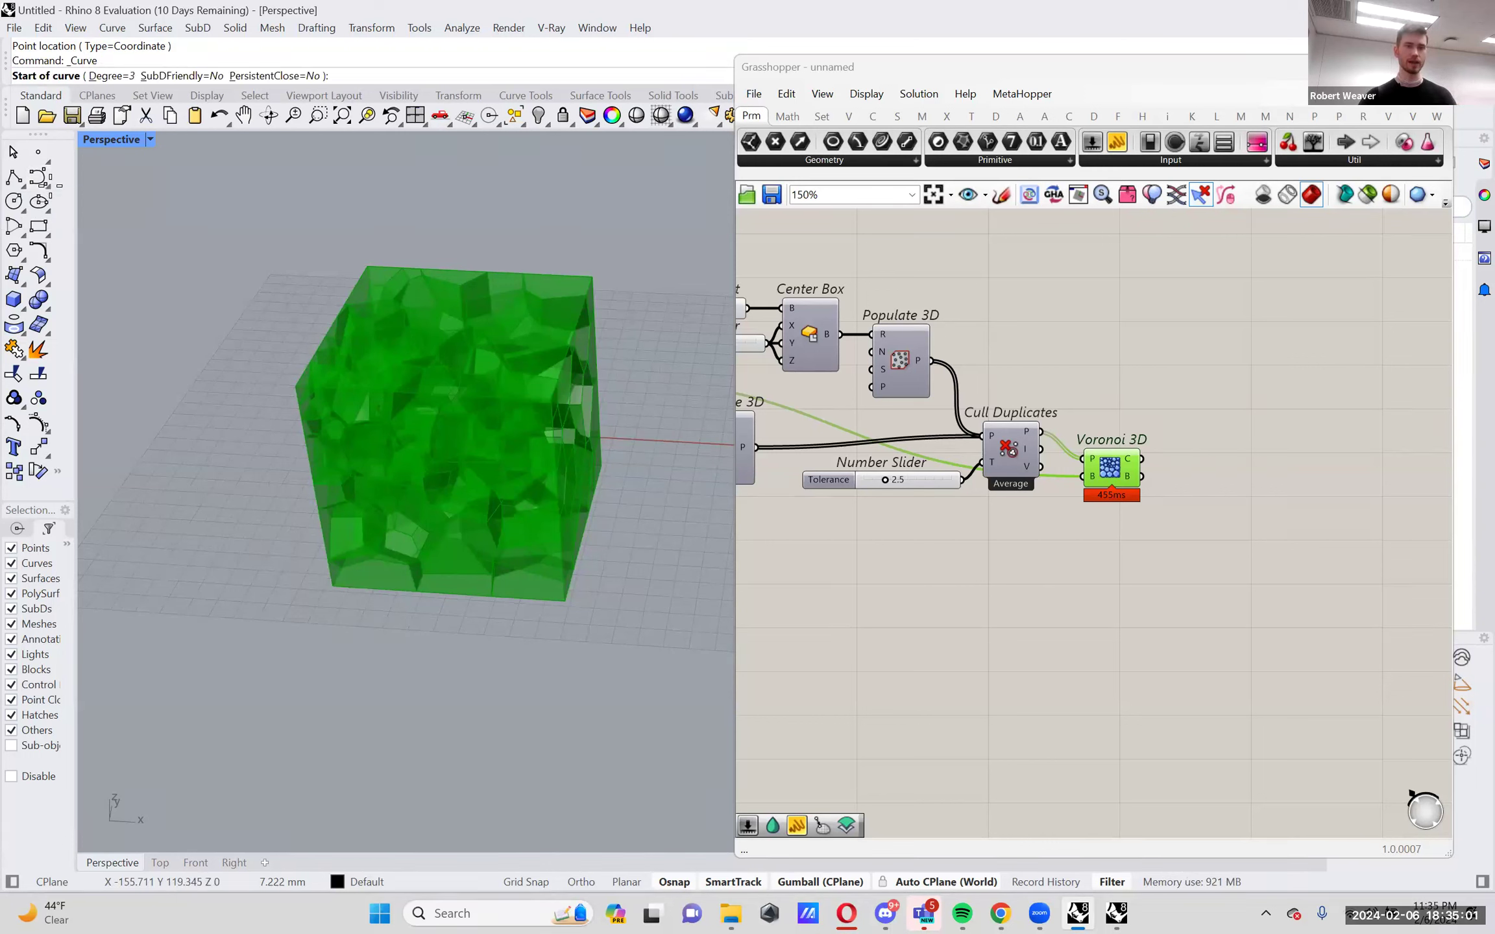
key("Escape")
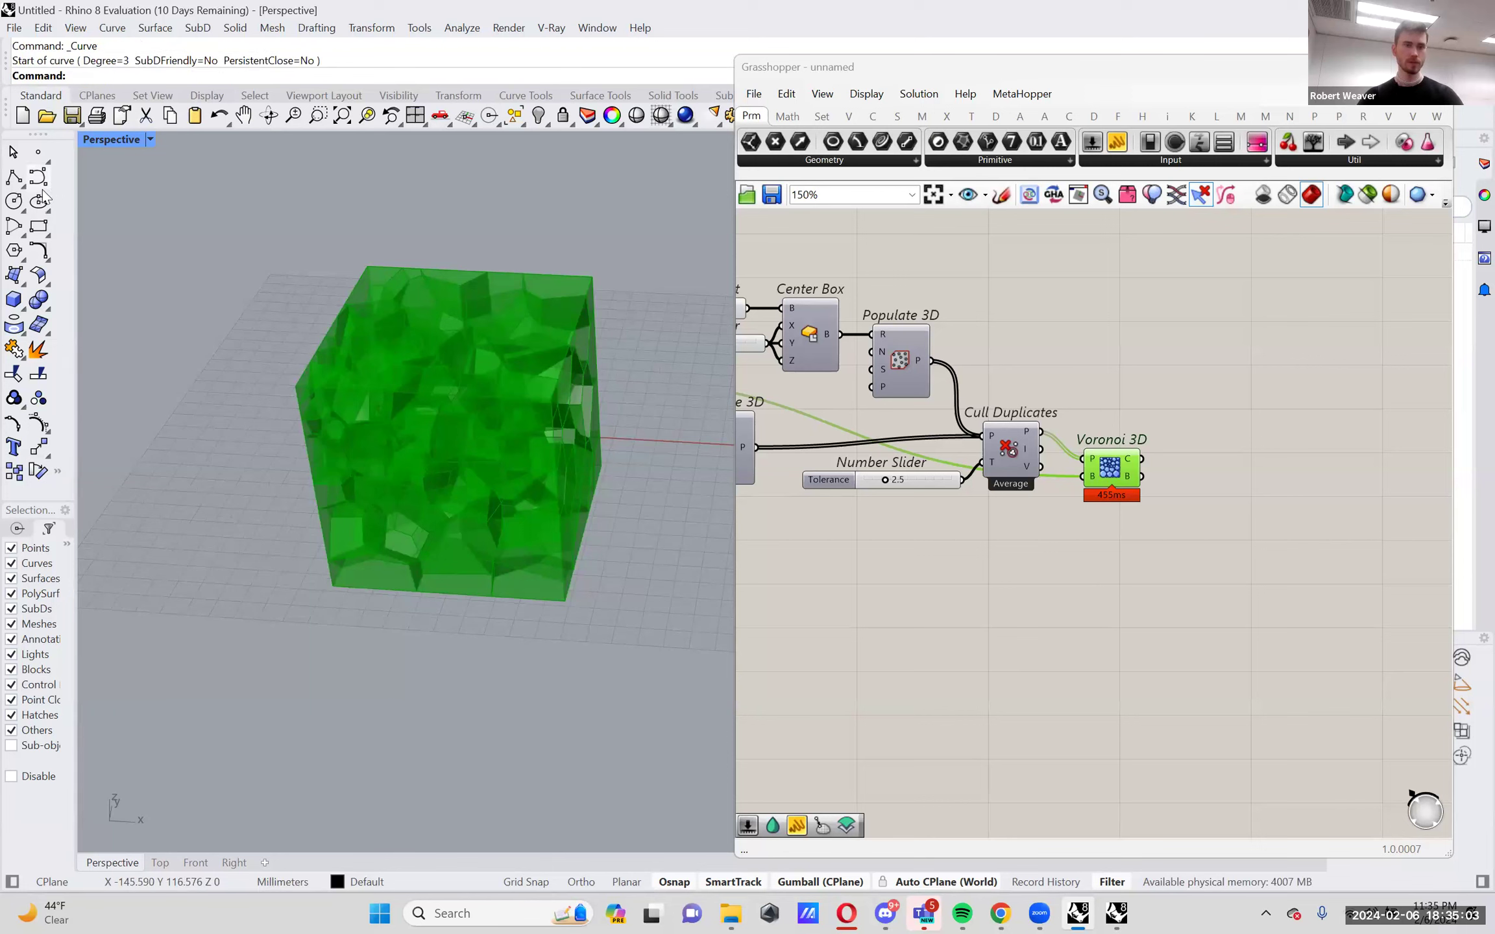
left_click(49, 184)
left_click(68, 205)
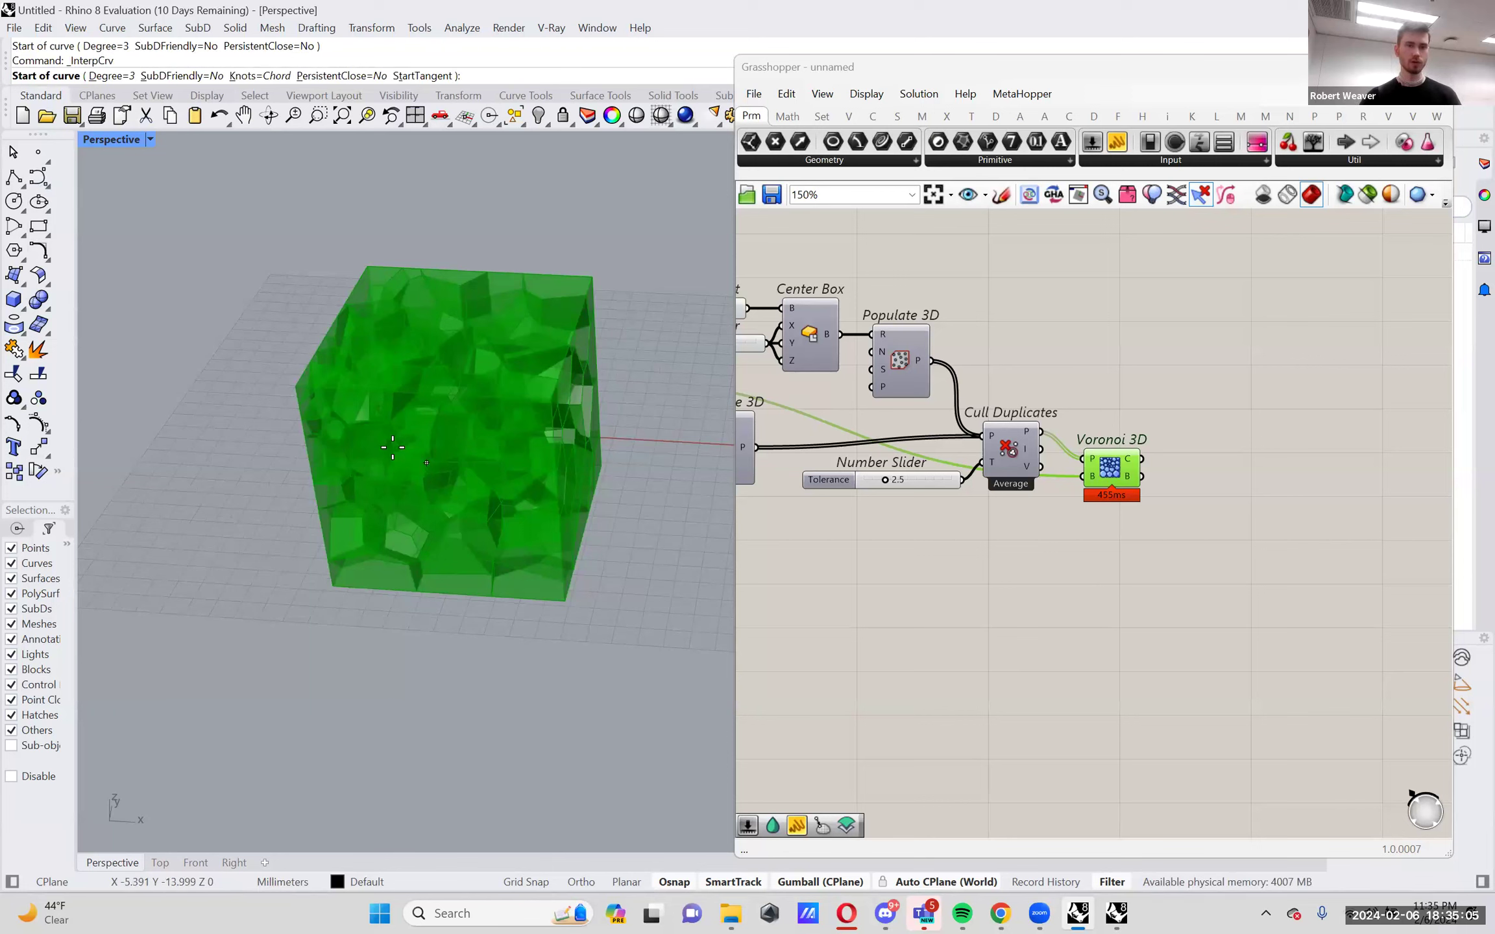
right_click_drag(373, 519, 510, 658)
right_click_drag(567, 608, 579, 621, "shift")
left_click(463, 603)
left_click(480, 513)
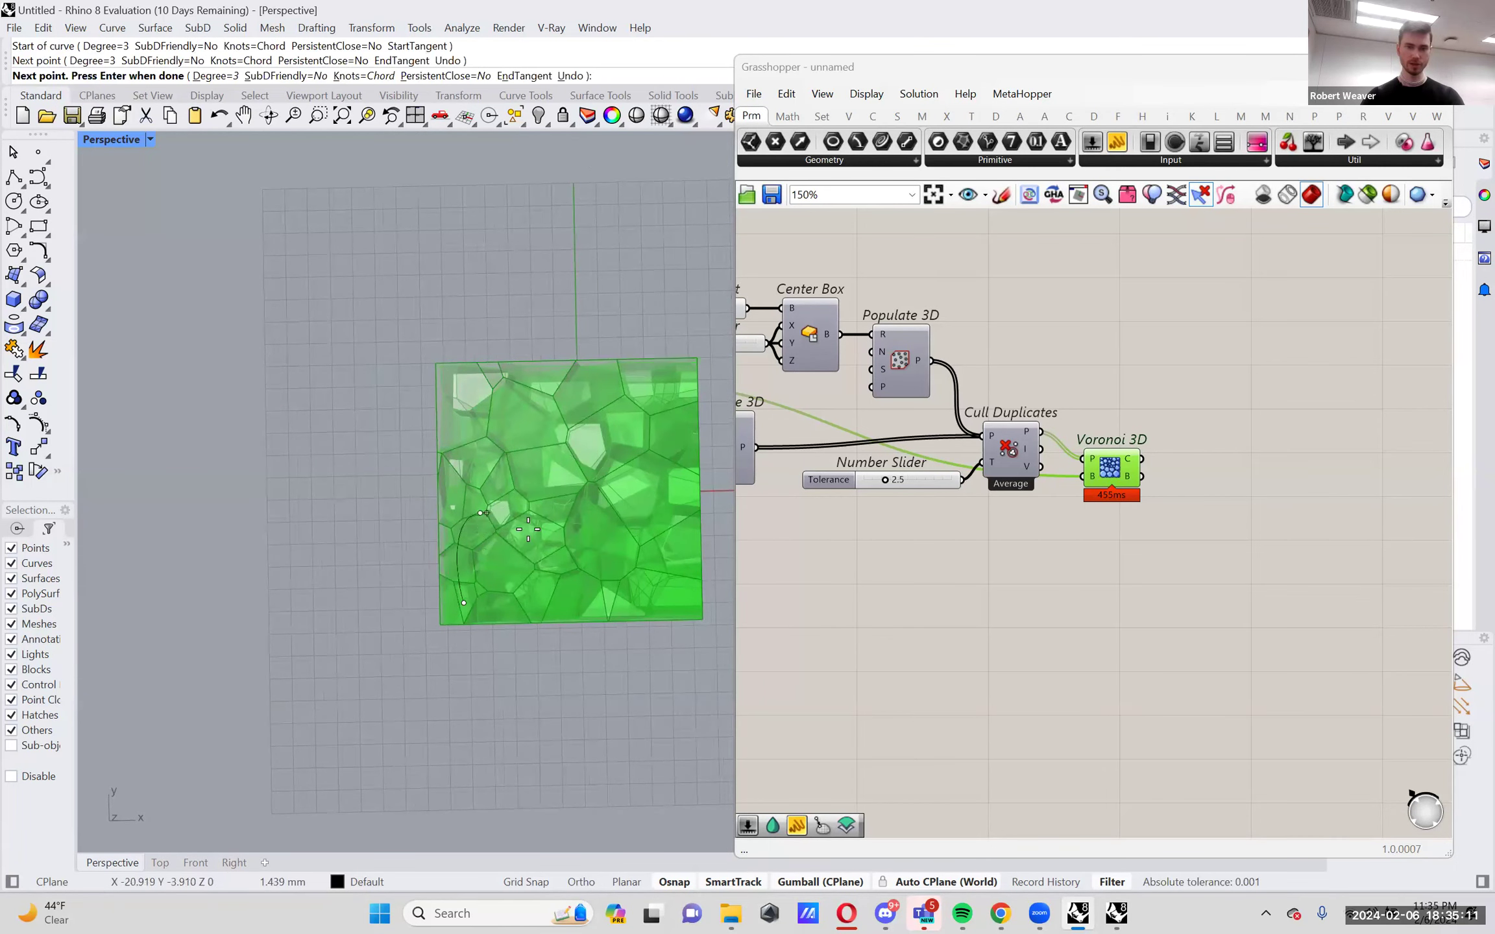
left_click(592, 527)
left_click(671, 408)
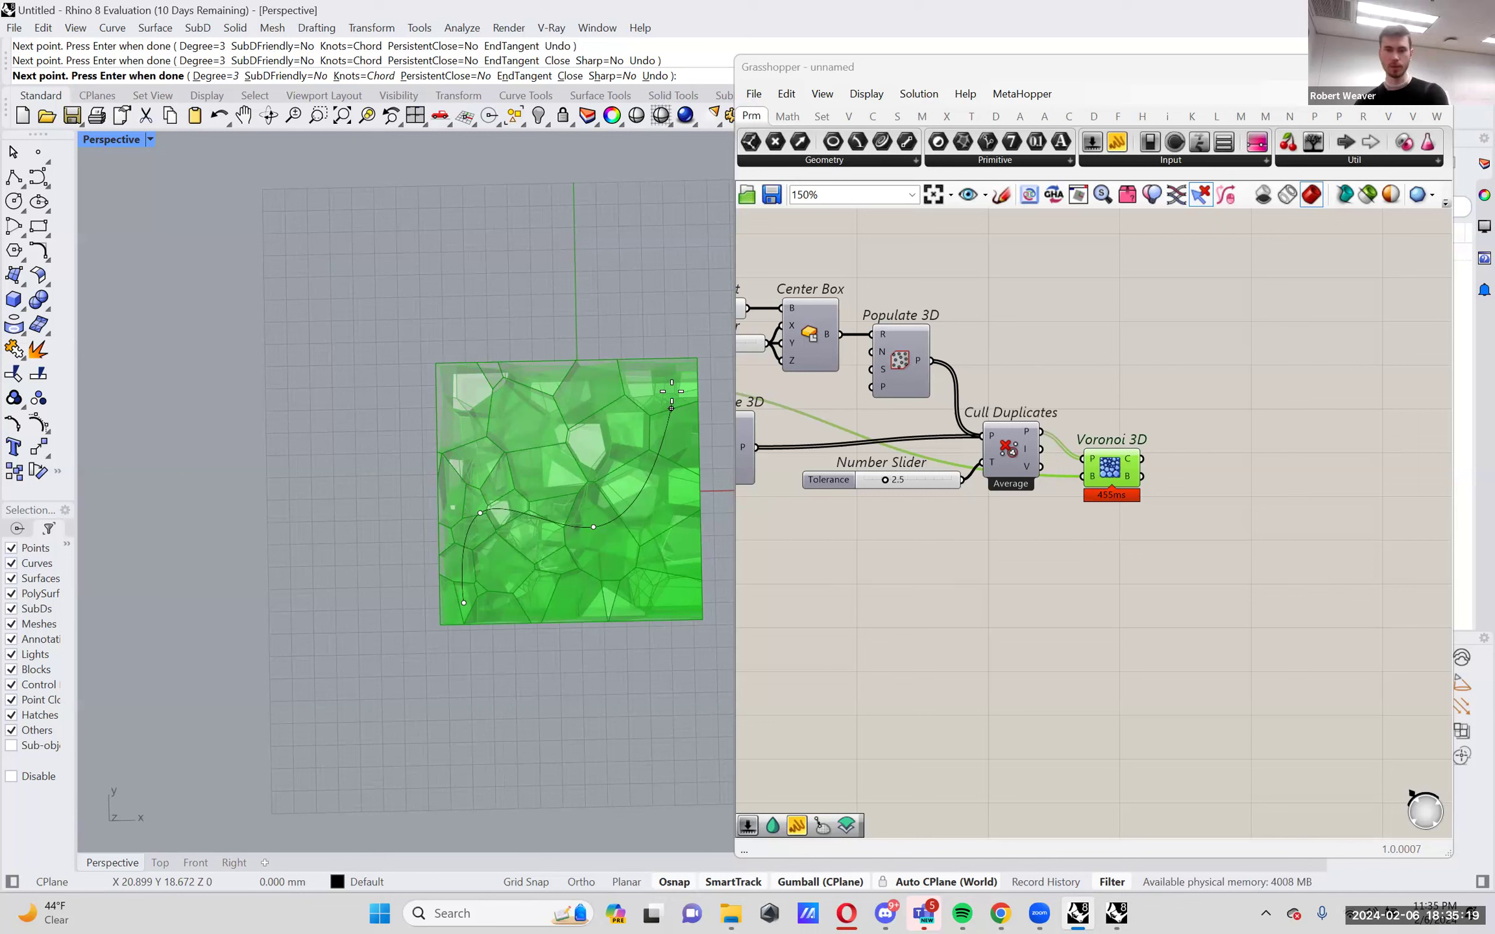
key("Escape")
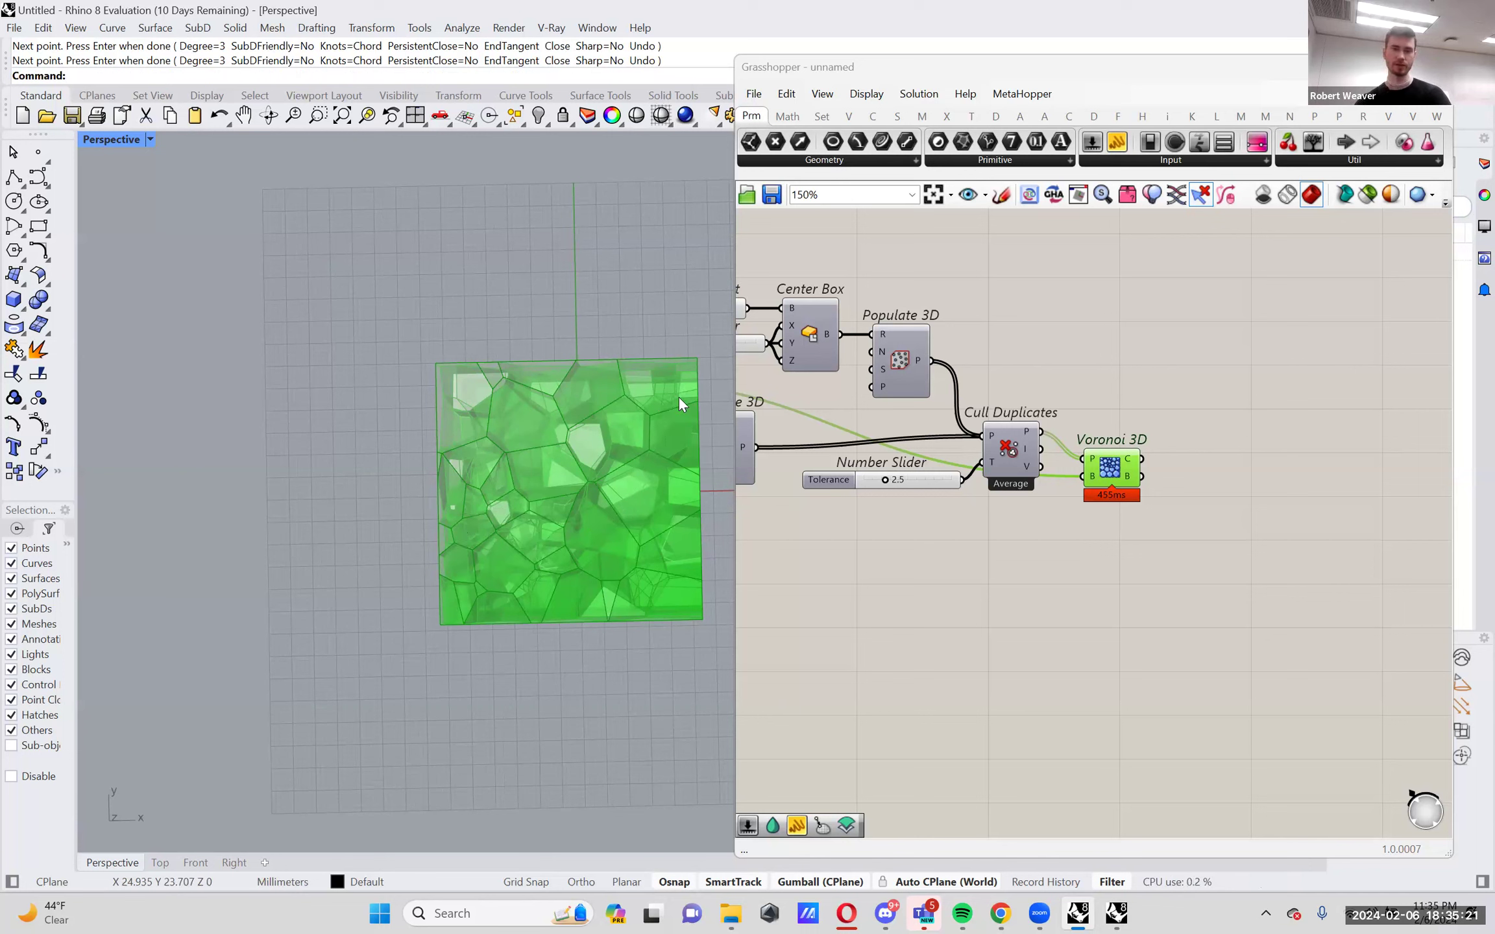
Select the new curve and tilt it out of the ground plane so it winds through the Voronoi box.
left_click(665, 445)
right_click_drag(652, 542, 646, 657)
right_click(488, 526)
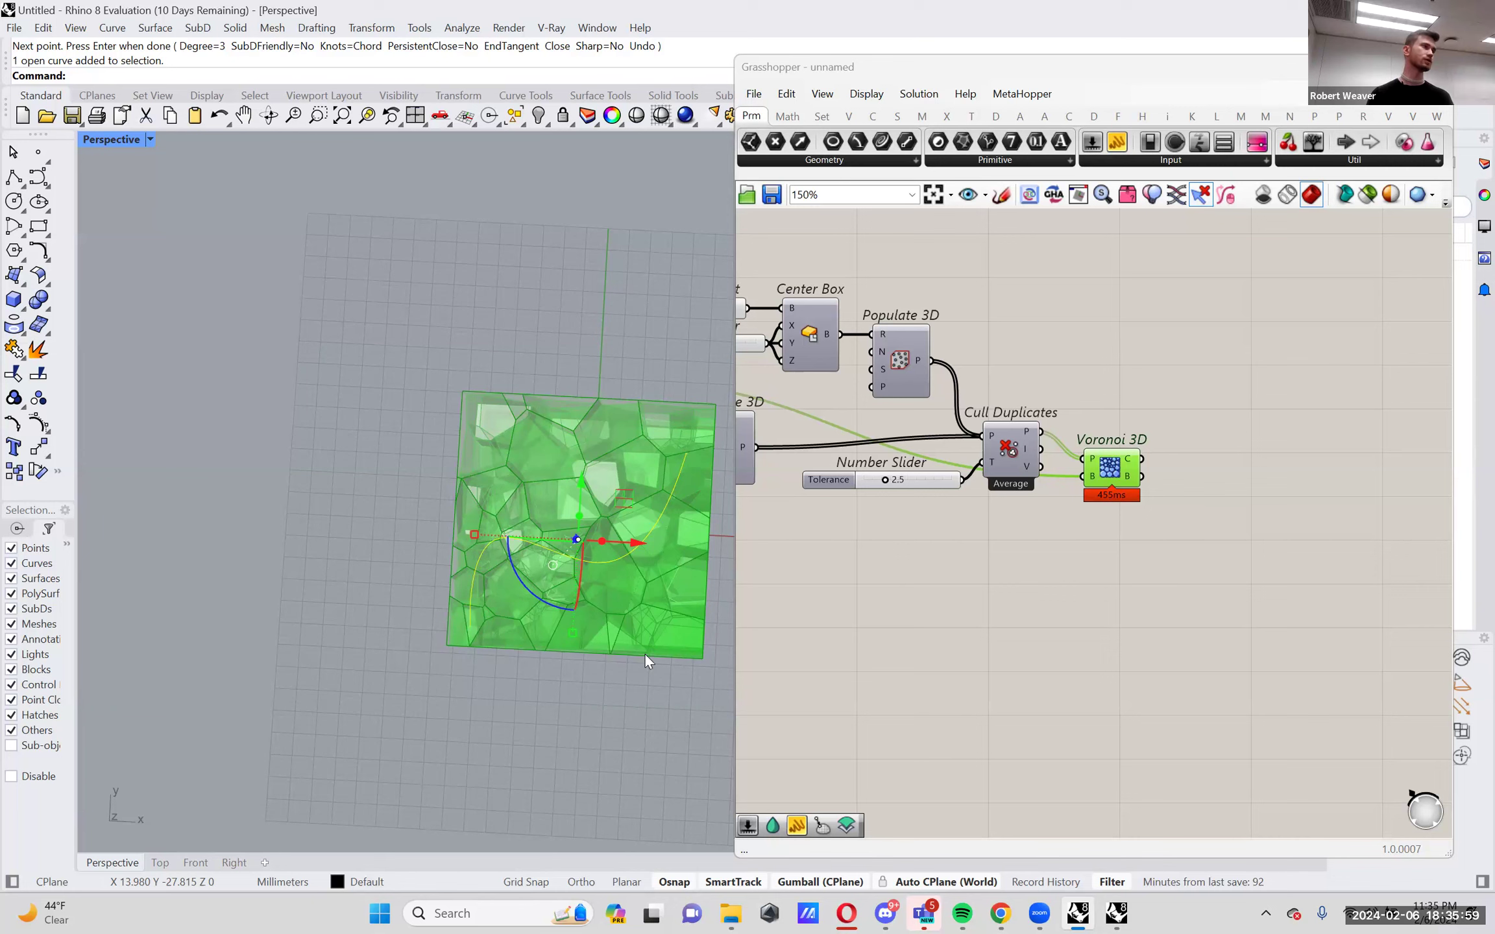
right_click_drag(644, 651, 454, 519)
left_click(533, 571)
left_click(604, 499)
right_click_drag(655, 589, 538, 602, "shift")
scroll(517, 600, "up", 2)
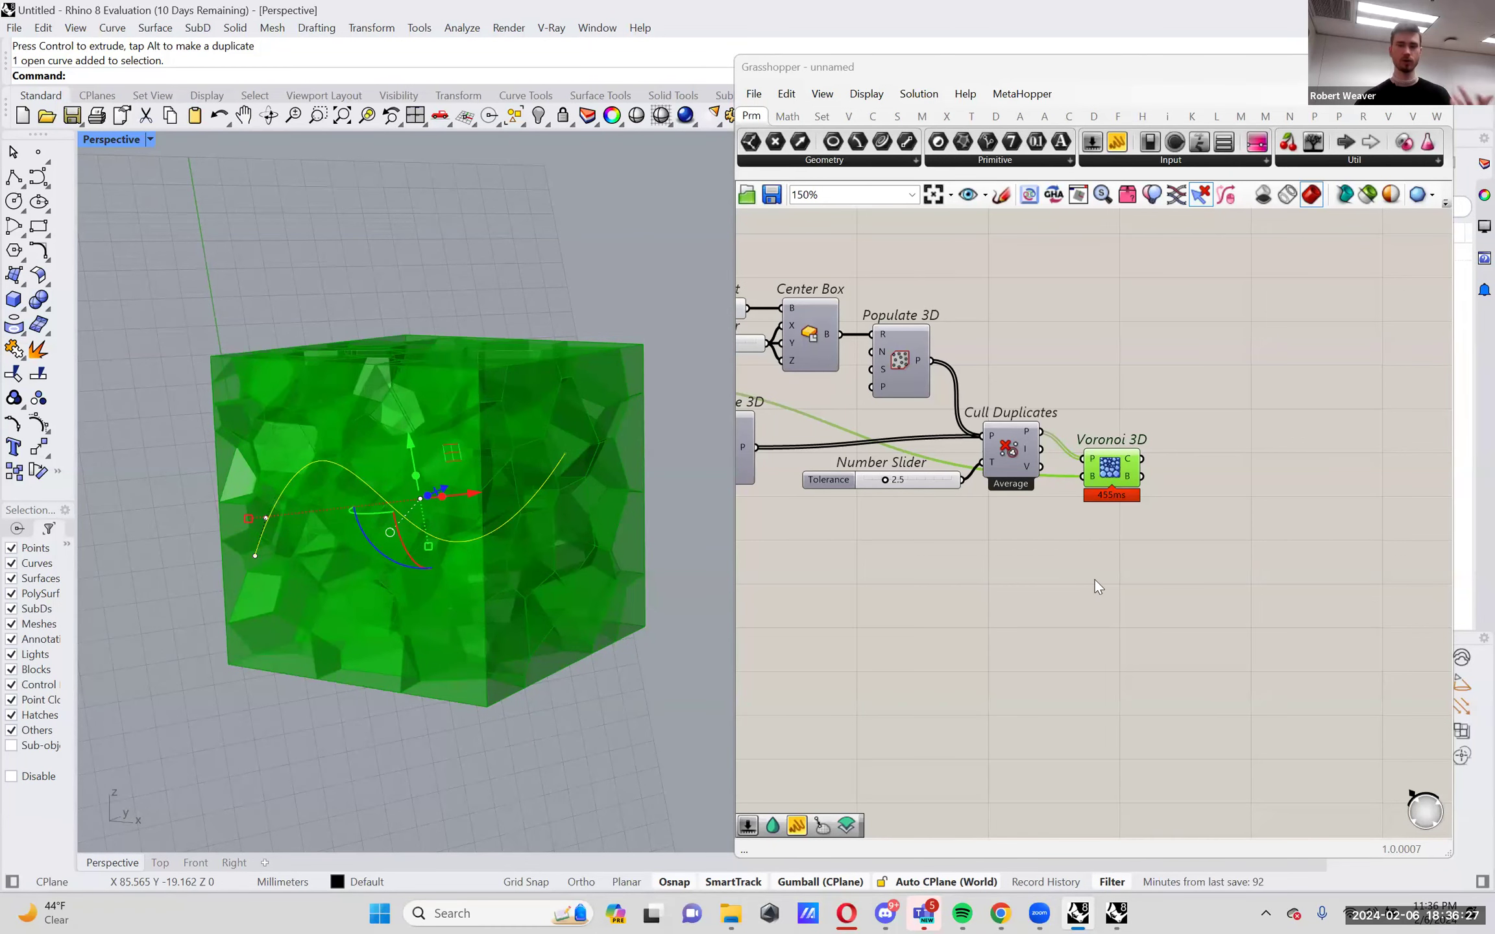
Add a Closest Point component to the canvas and place it past the Voronoi 3D component.
right_click_drag(982, 593, 953, 595)
double_click(1166, 558)
type("close")
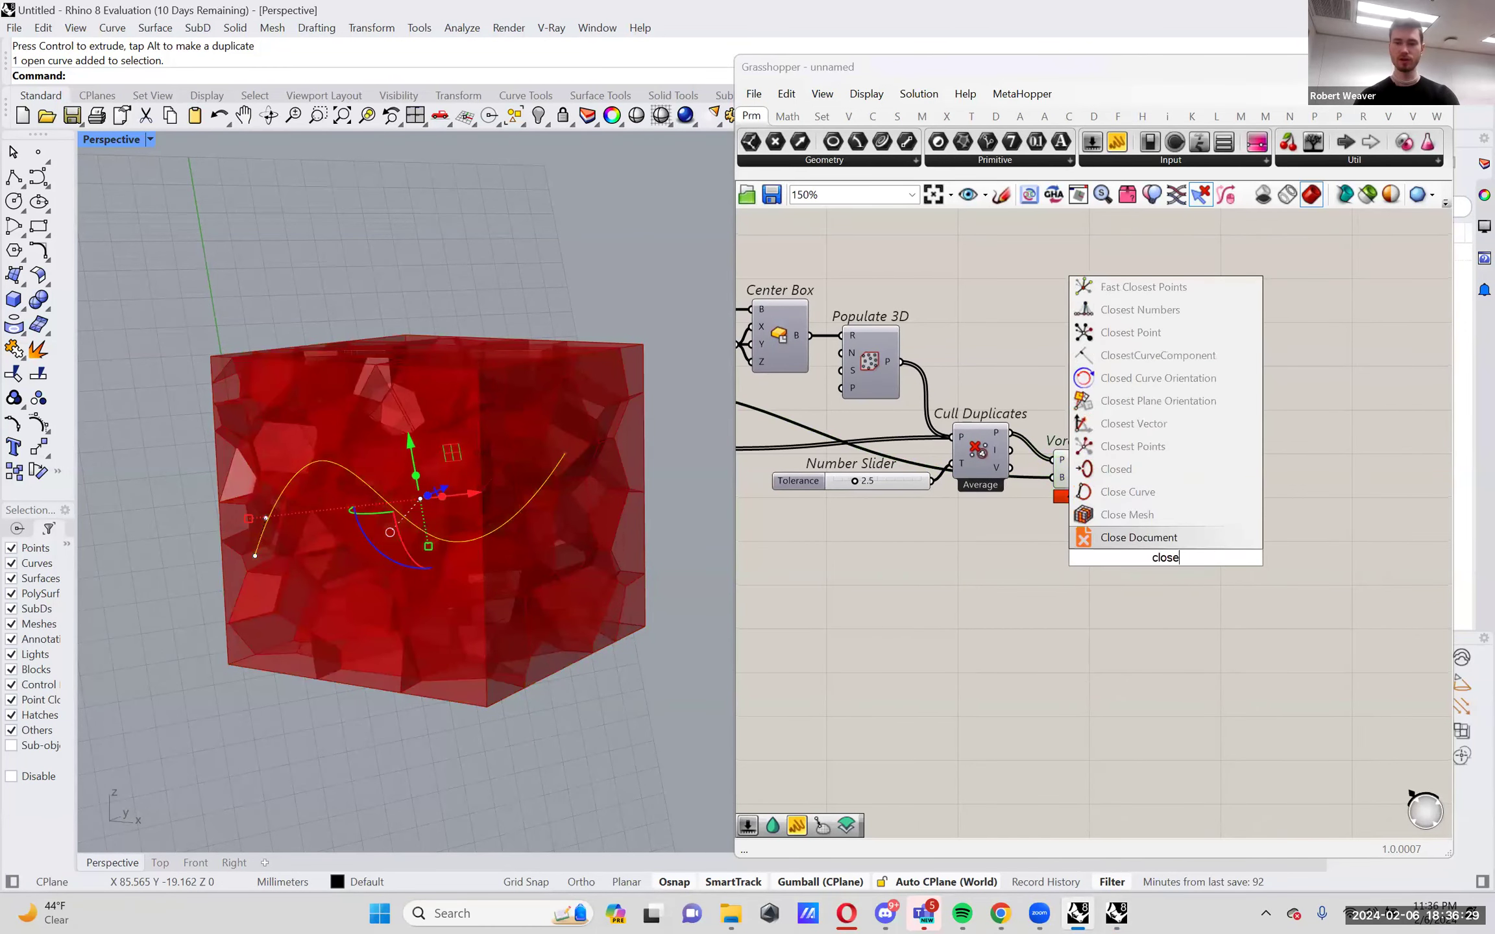
key("Up")
key("Up")
key("Up")
key("Up")
key("Up")
key("Up")
key("Up")
key("Up")
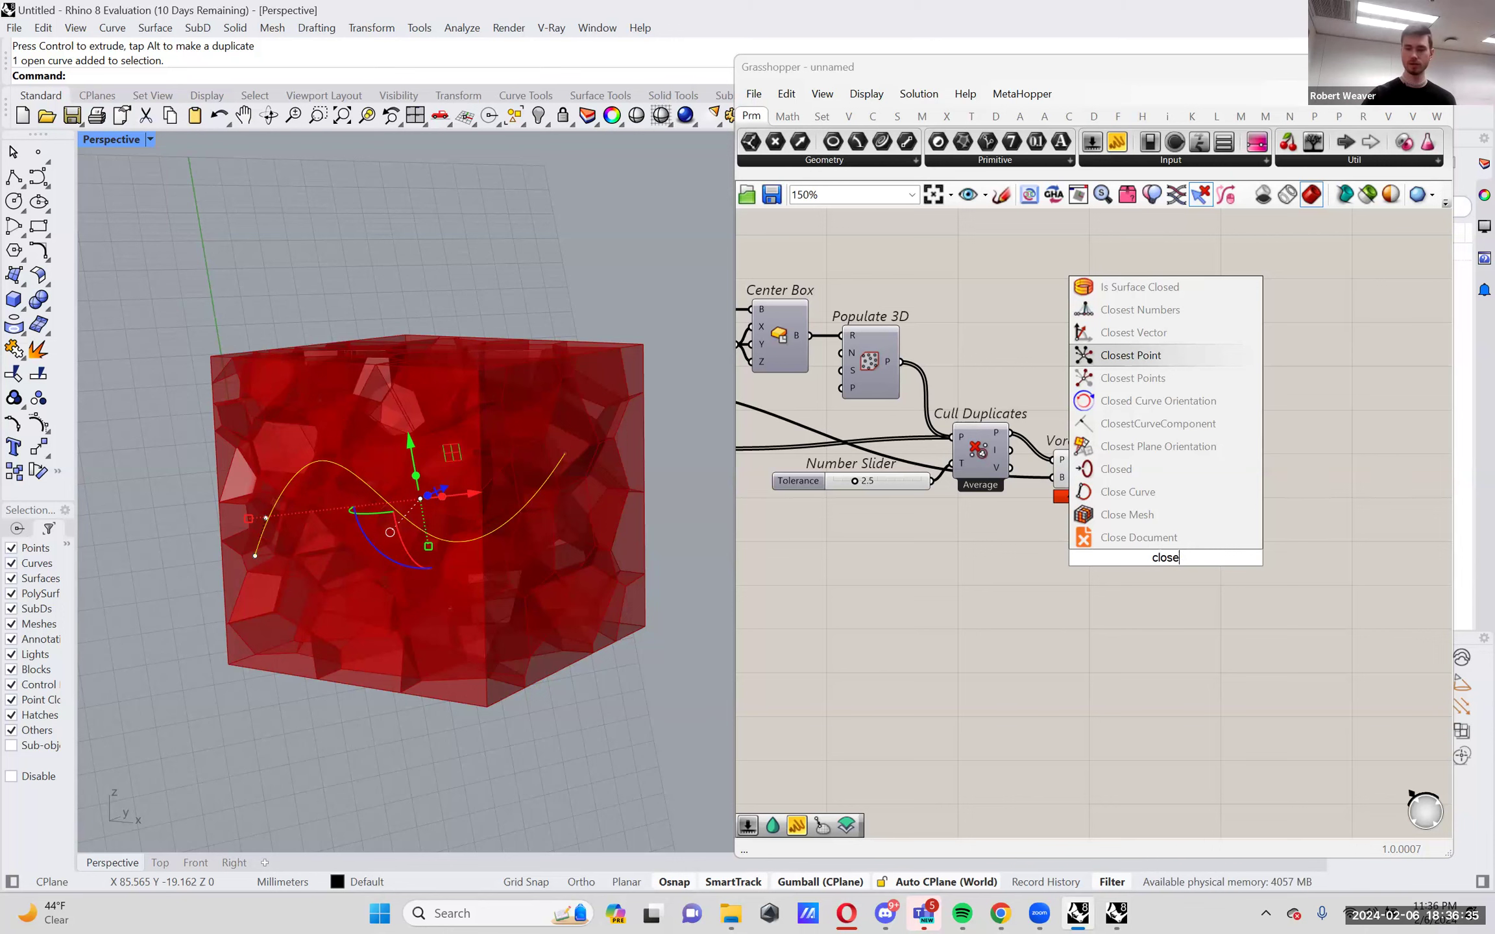
key("Return")
left_click_drag(1165, 558, 1213, 555)
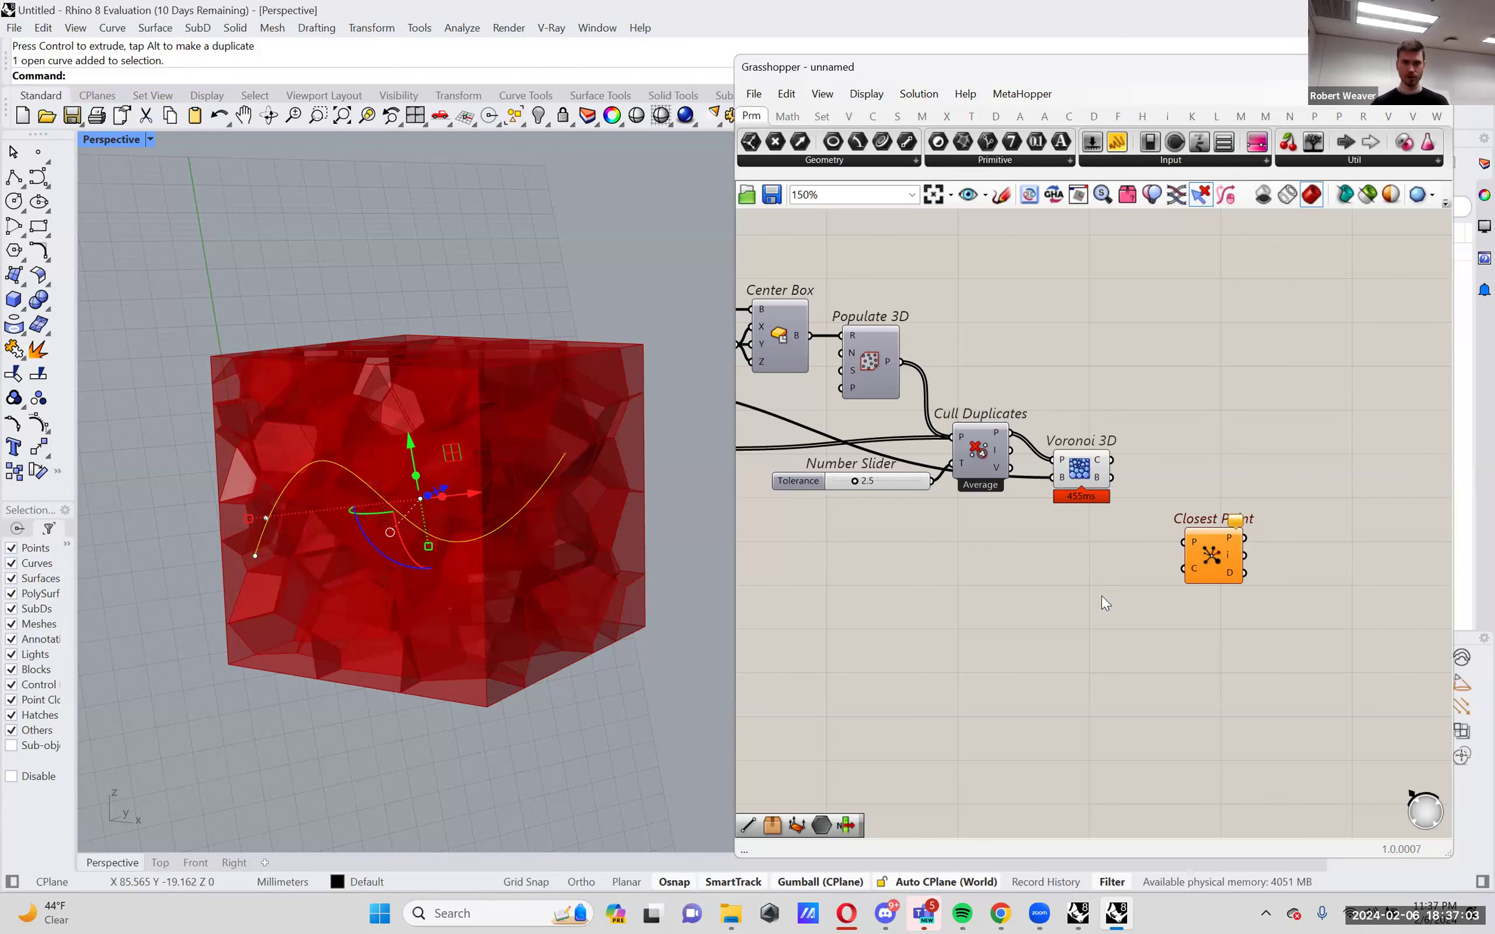
right_click_drag(1043, 600, 1063, 606)
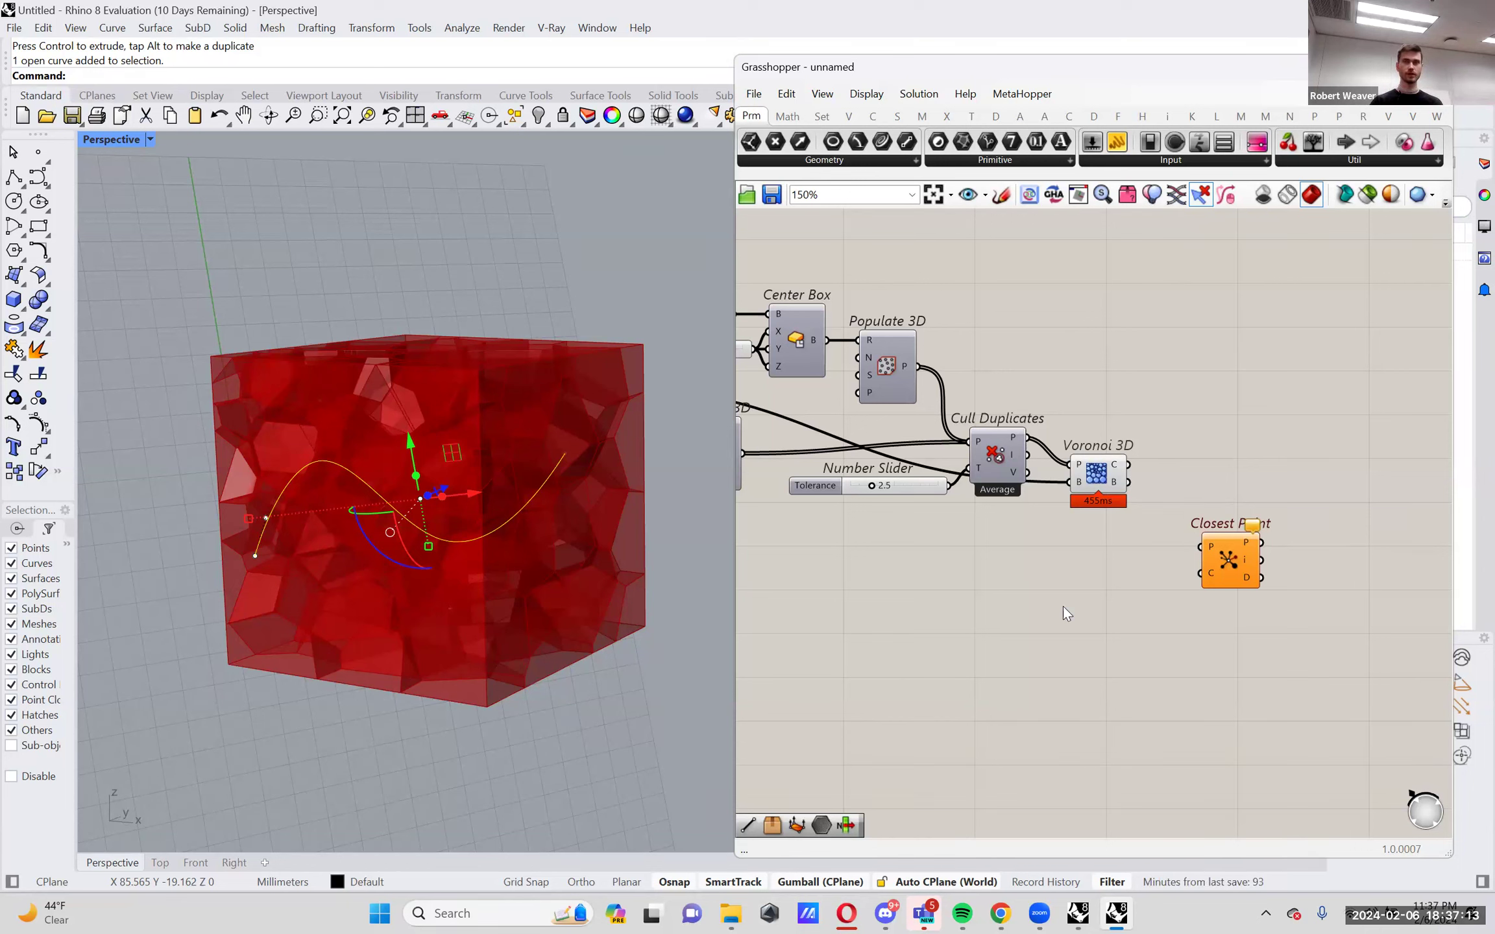
Add a Curve parameter below Cull Duplicates and reference the drawn interpolated curve in it.
double_click(948, 591)
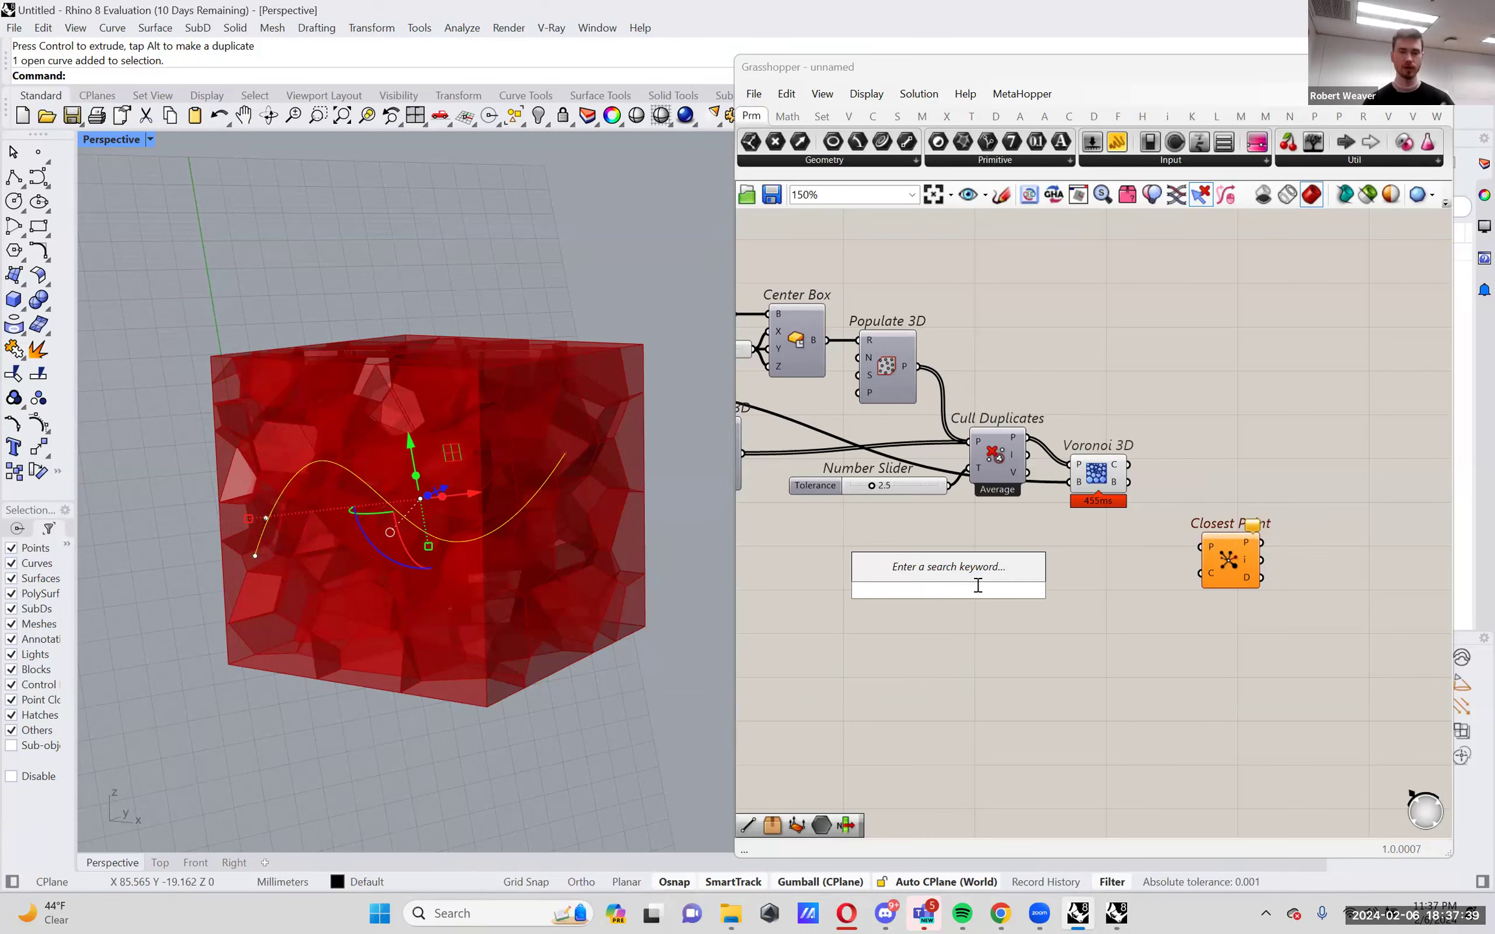
type("crv")
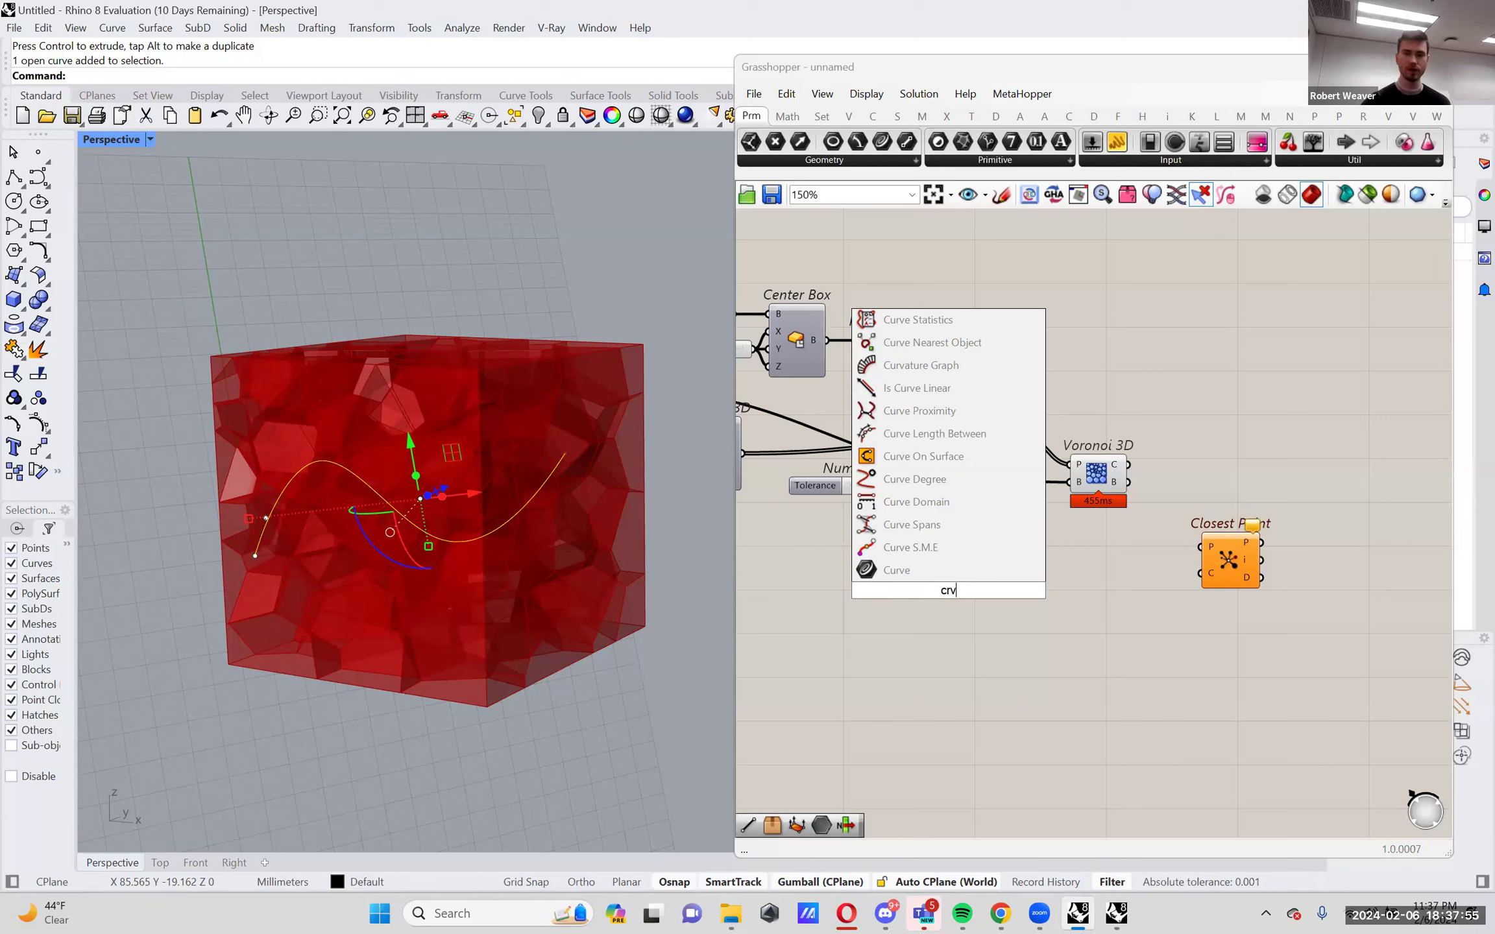
left_click(934, 569)
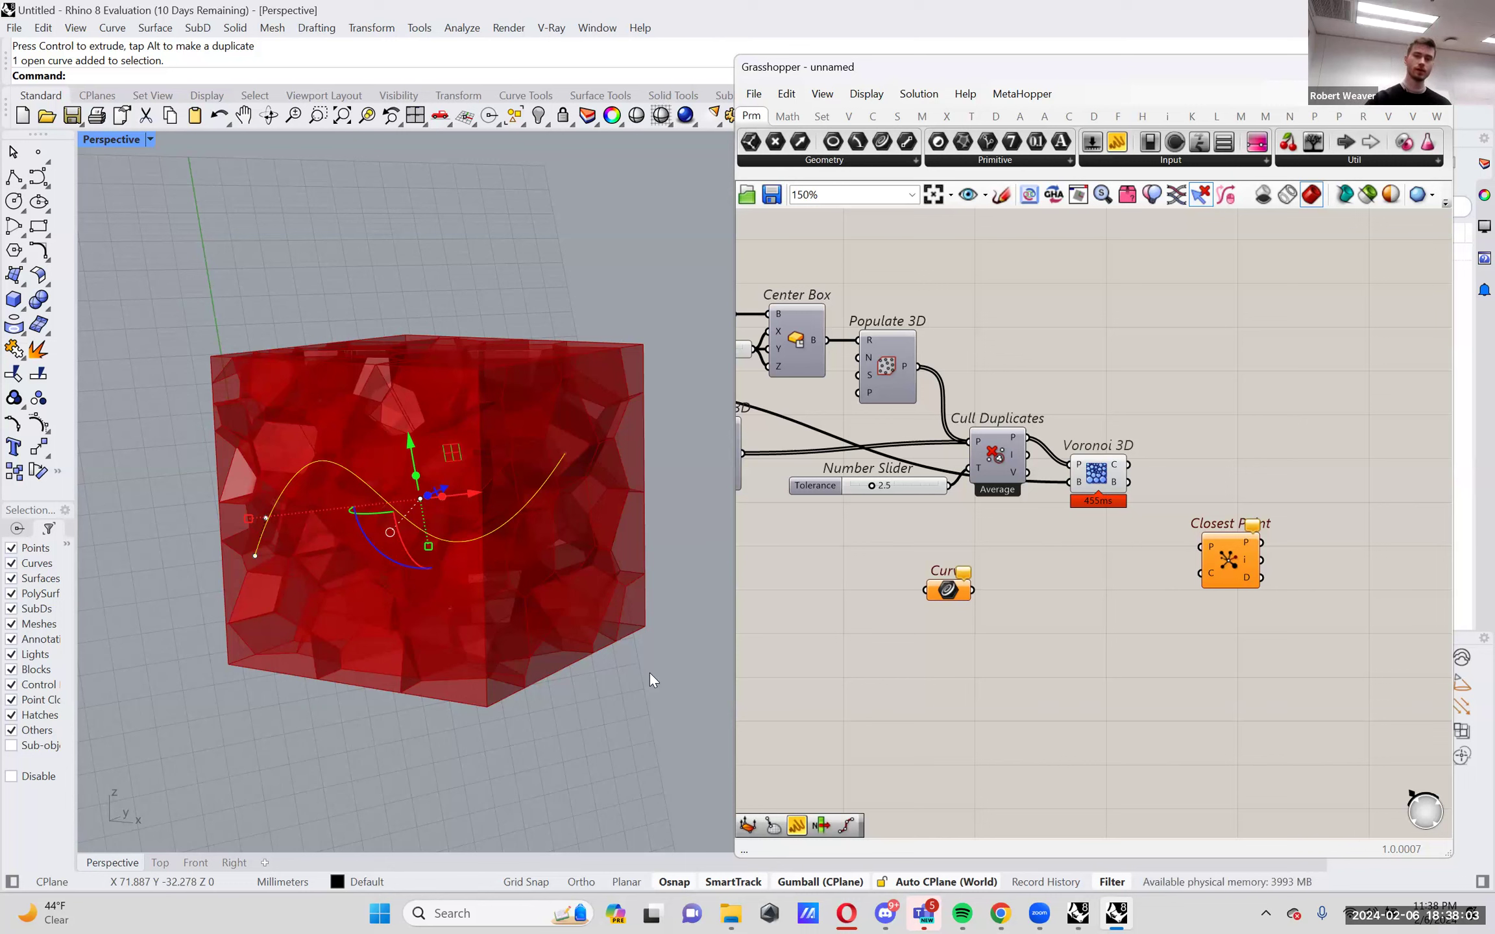
right_click(948, 592)
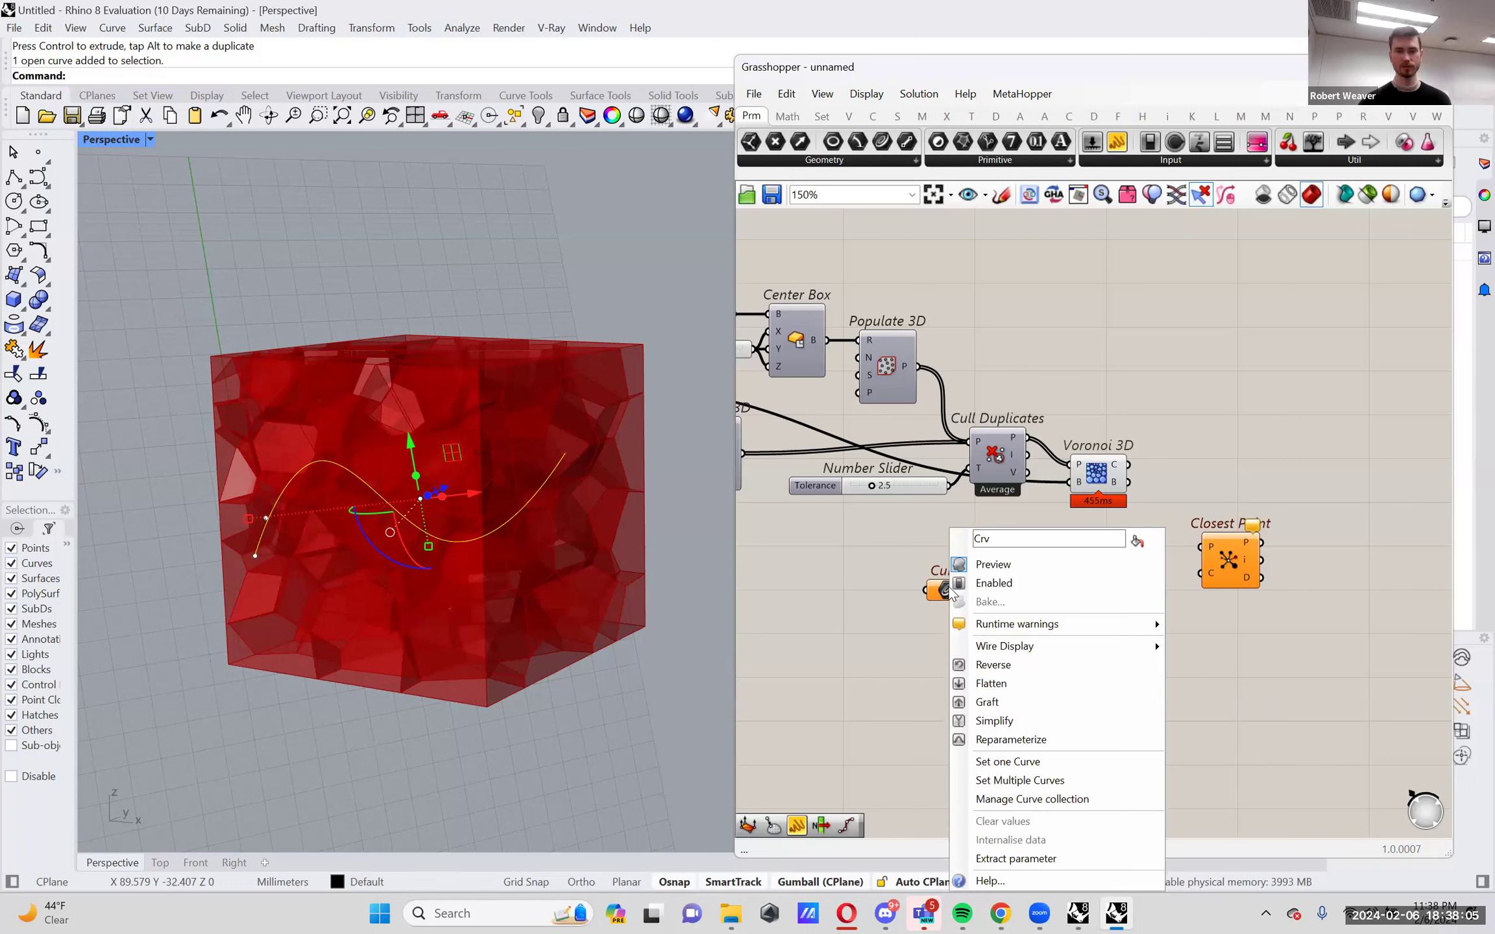
left_click(1029, 765)
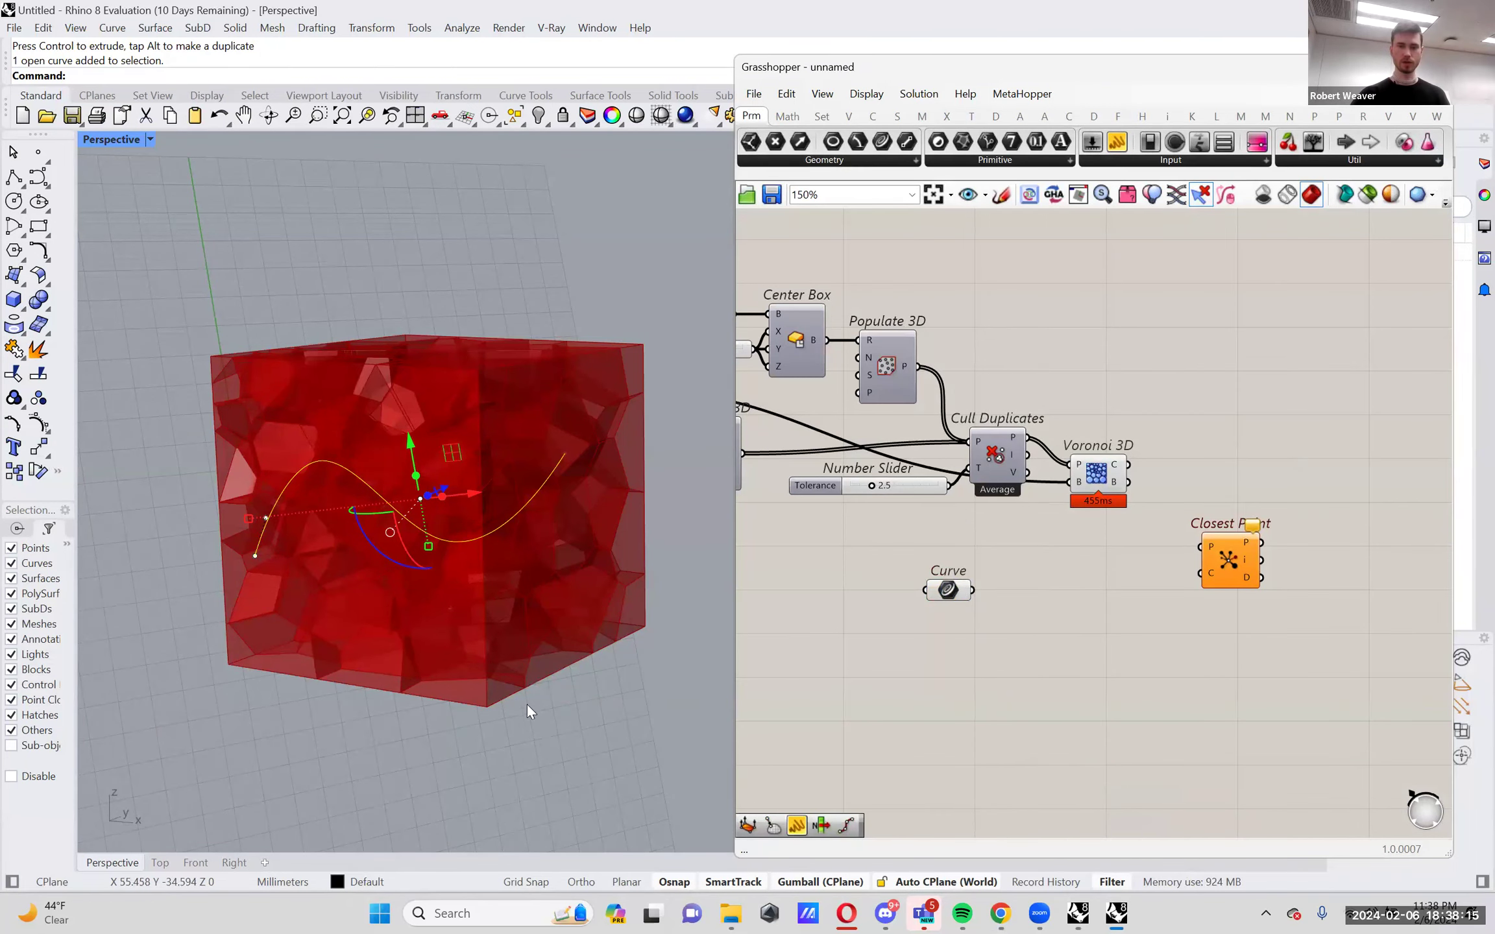
left_click_drag(957, 591, 982, 596)
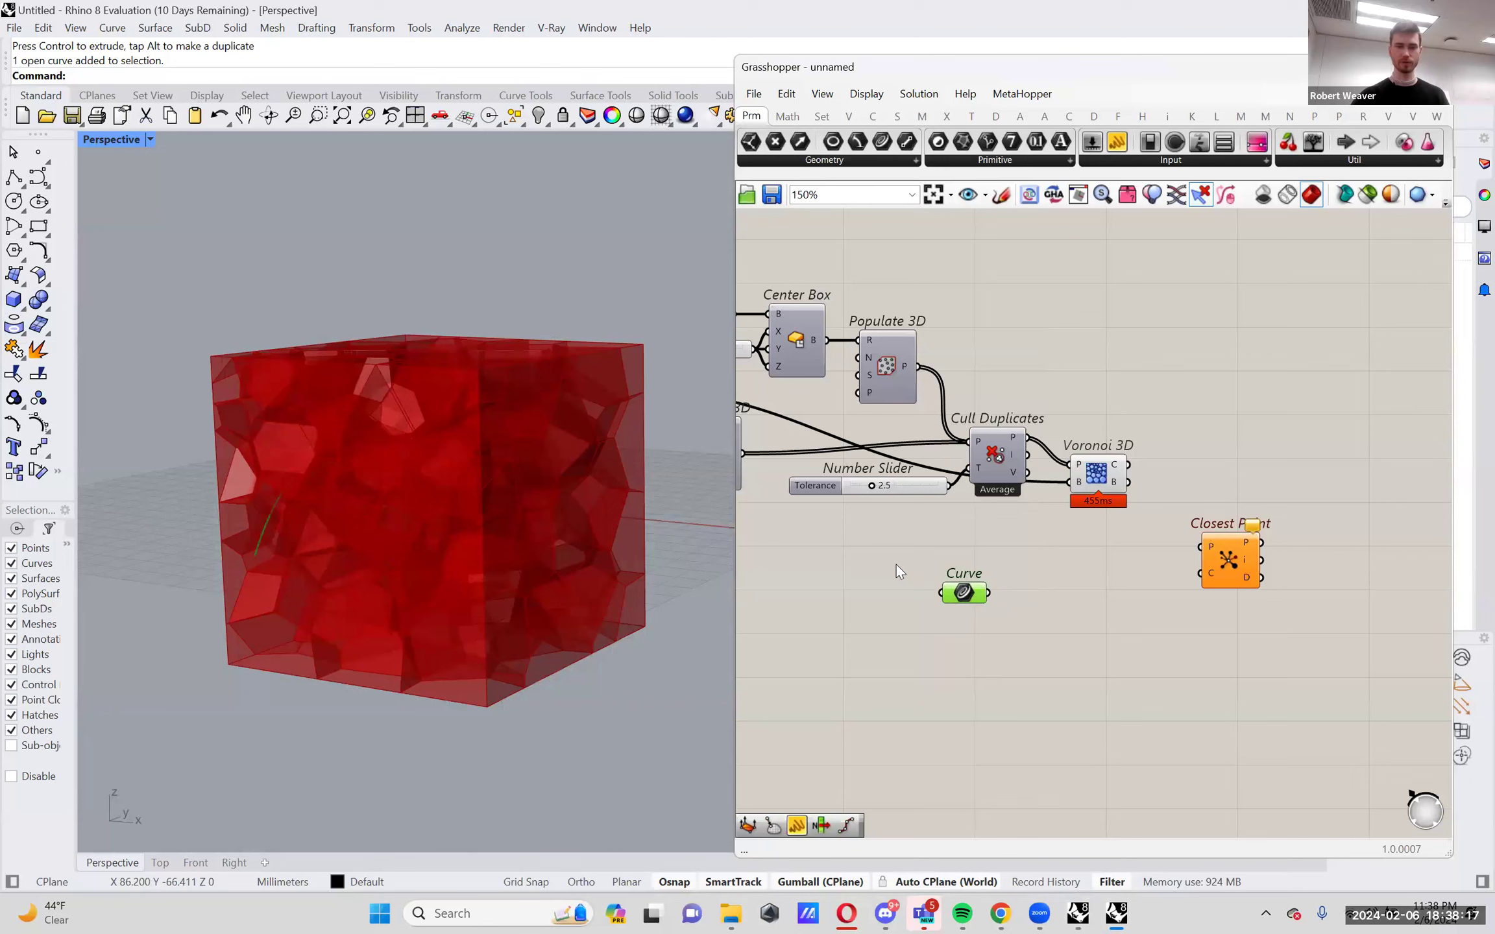
Hide the Voronoi 3D preview and examine the referenced curve from several angles.
right_click(1095, 478)
left_click(1141, 501)
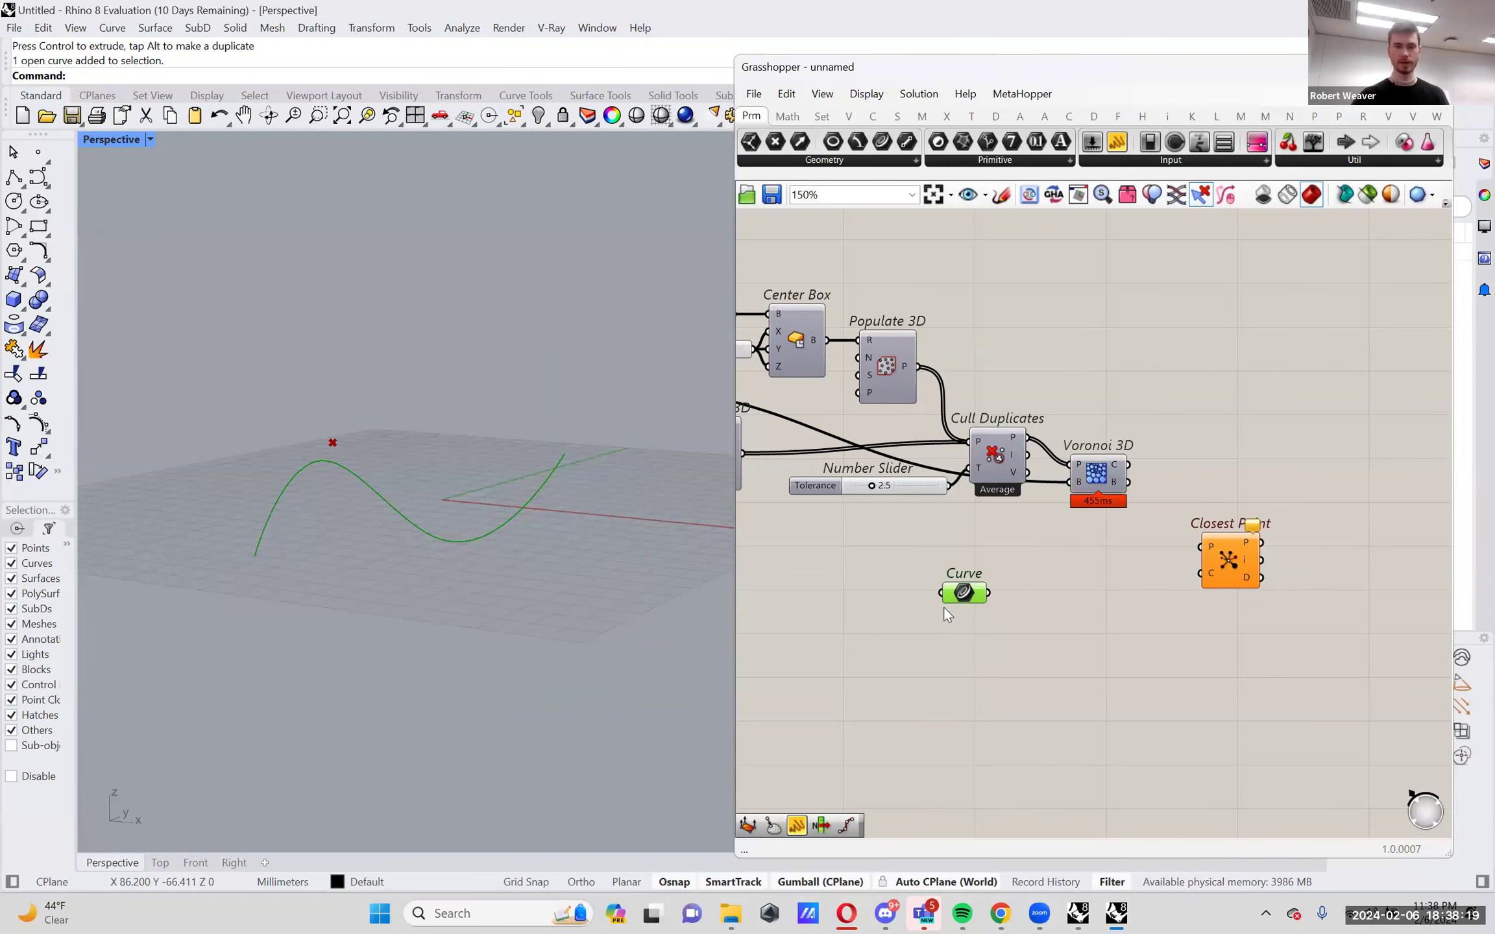
key("ctrl+e")
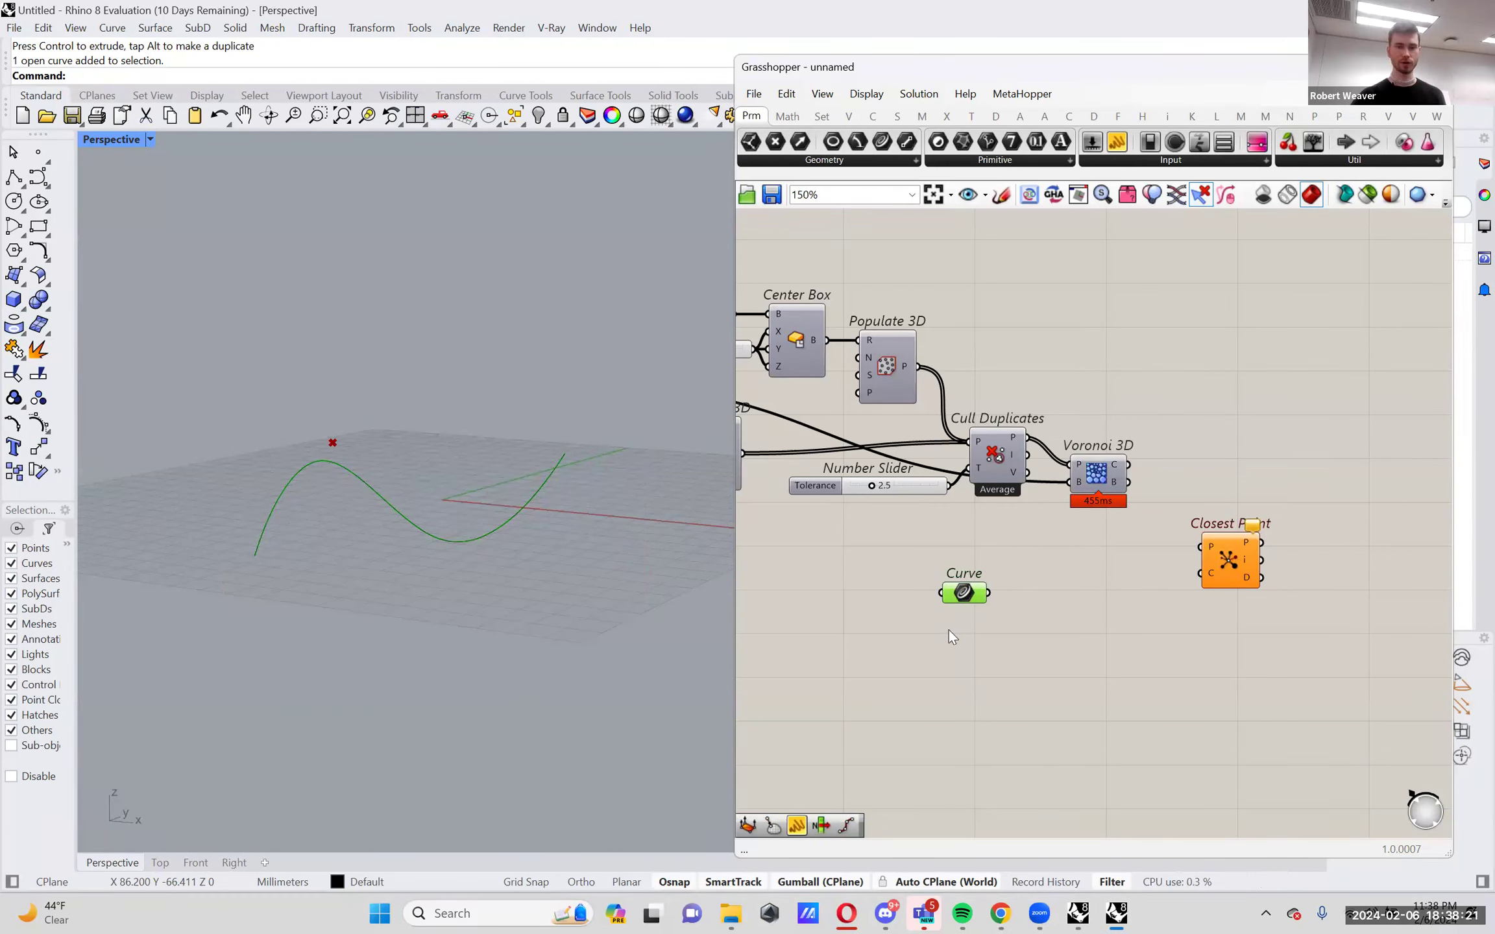
right_click_drag(661, 625, 407, 587)
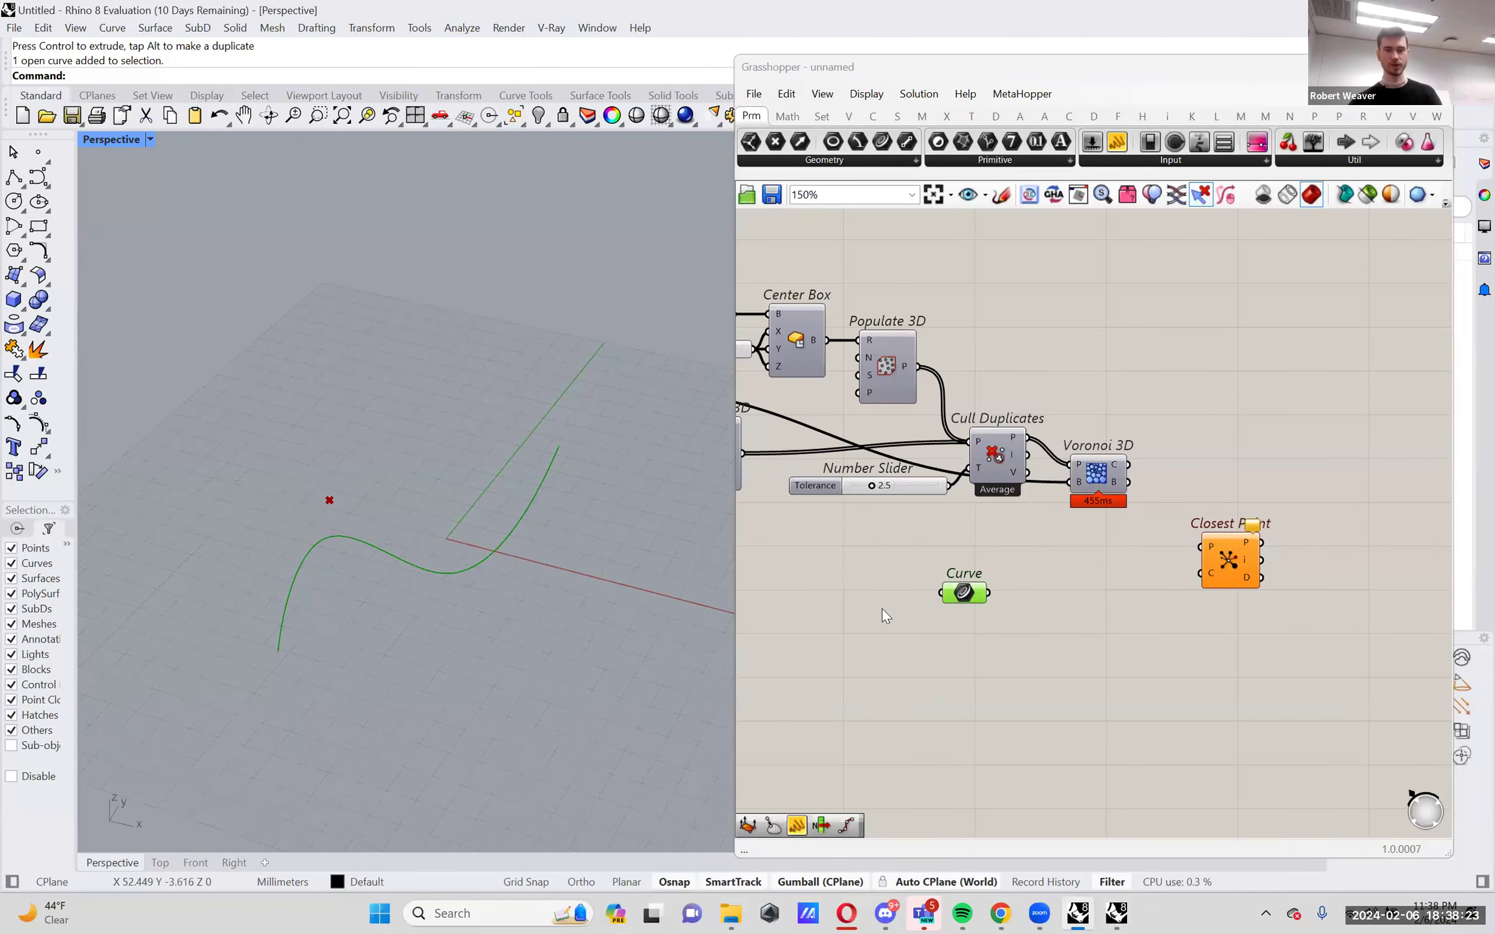
key("ctrl+e")
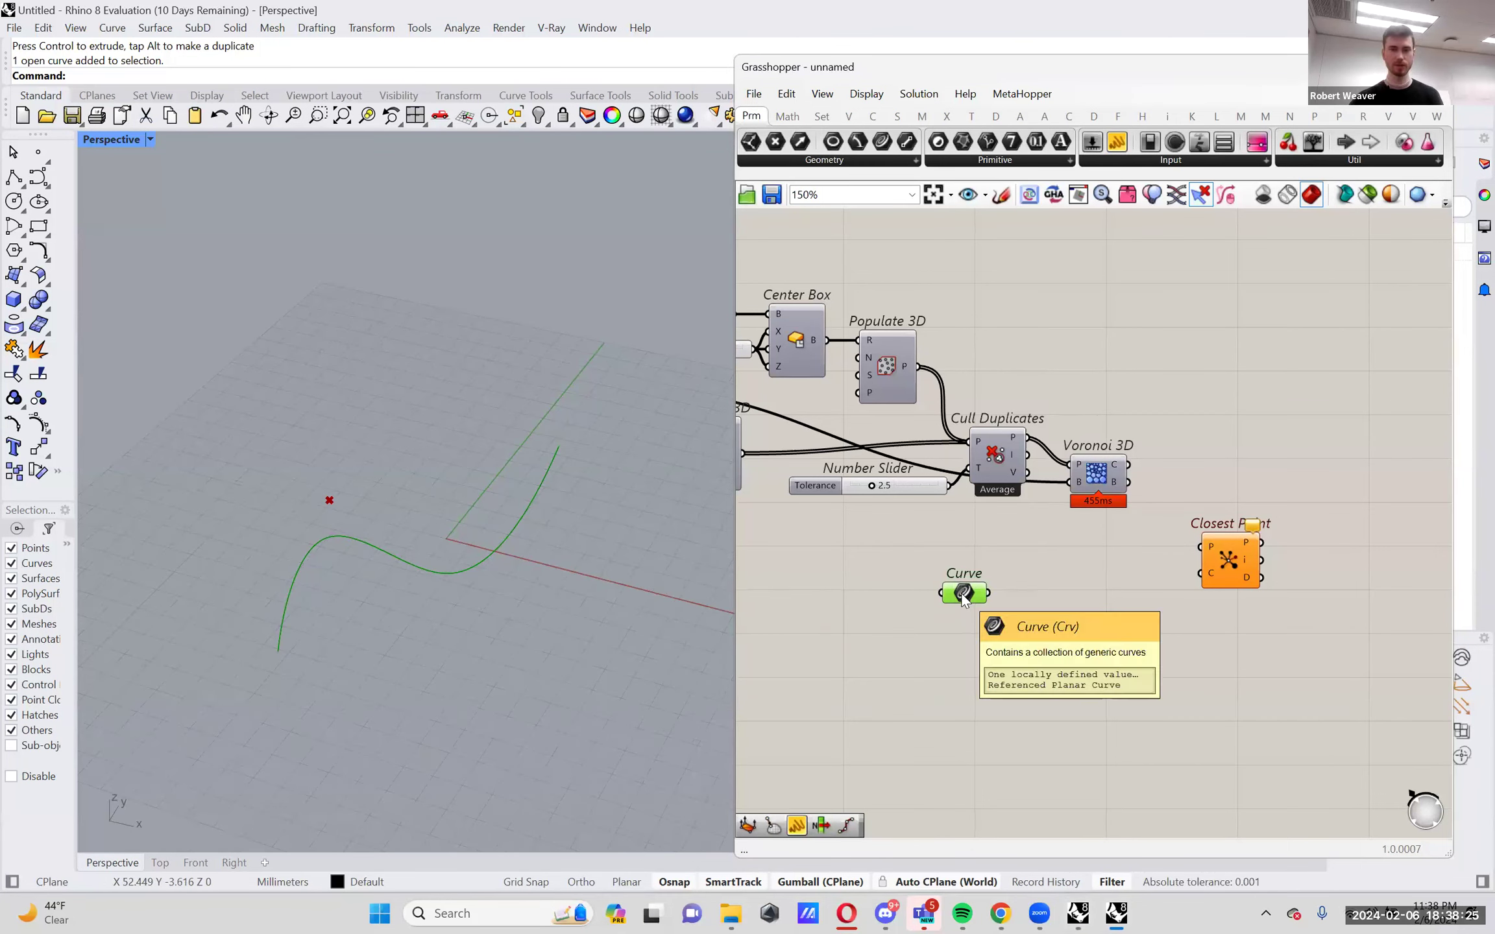
left_click(965, 618)
right_click_drag(417, 603, 447, 570)
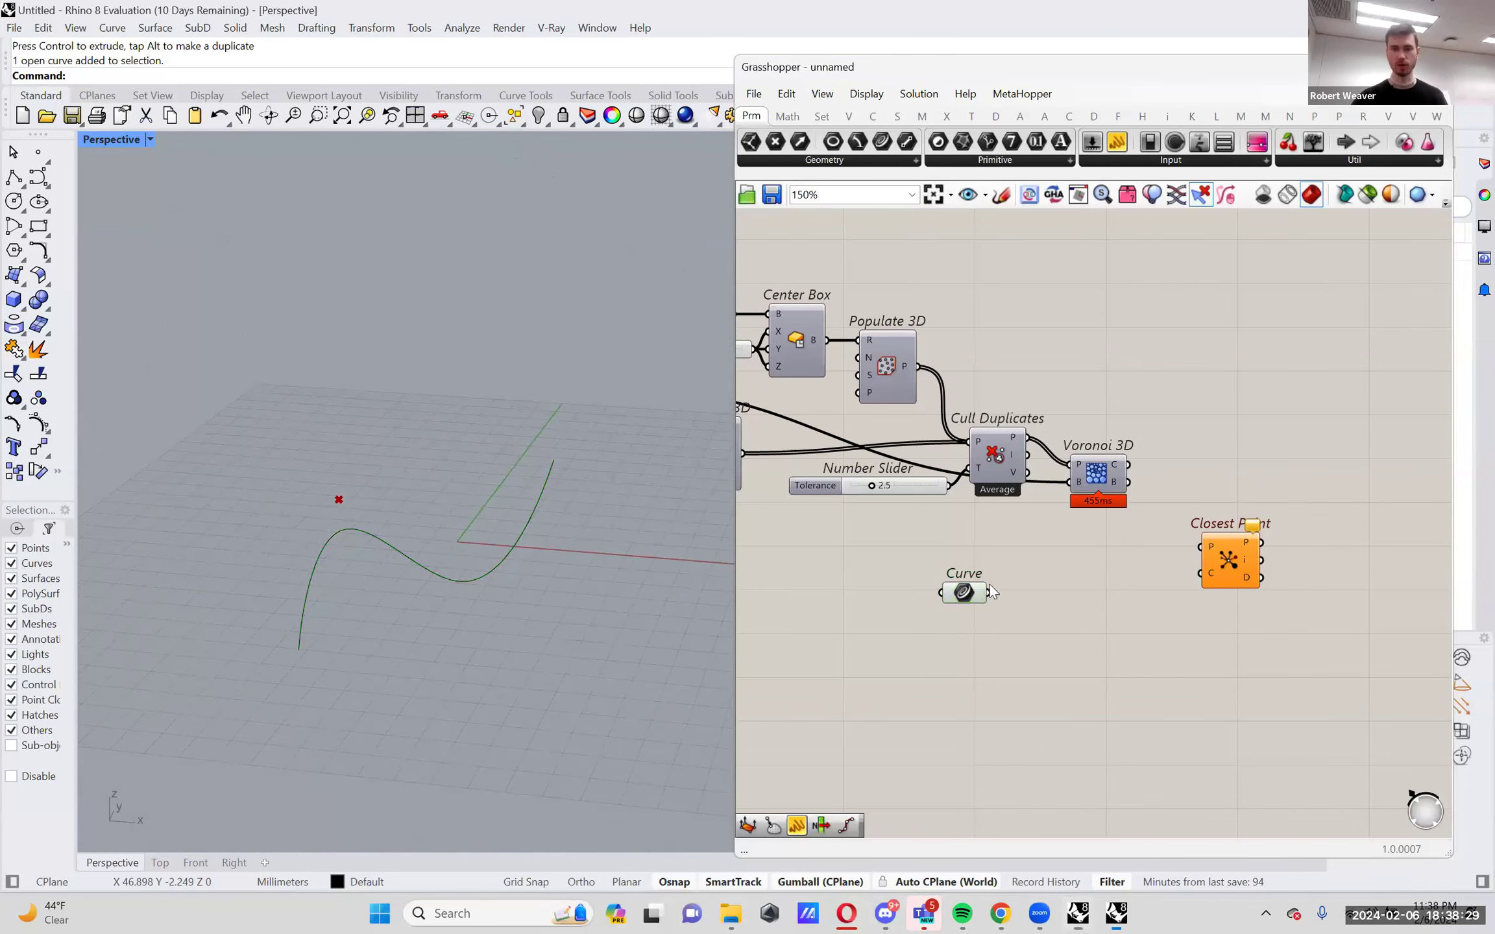
left_click_drag(975, 600, 956, 568)
right_click_drag(407, 572, 523, 589)
left_click(905, 649)
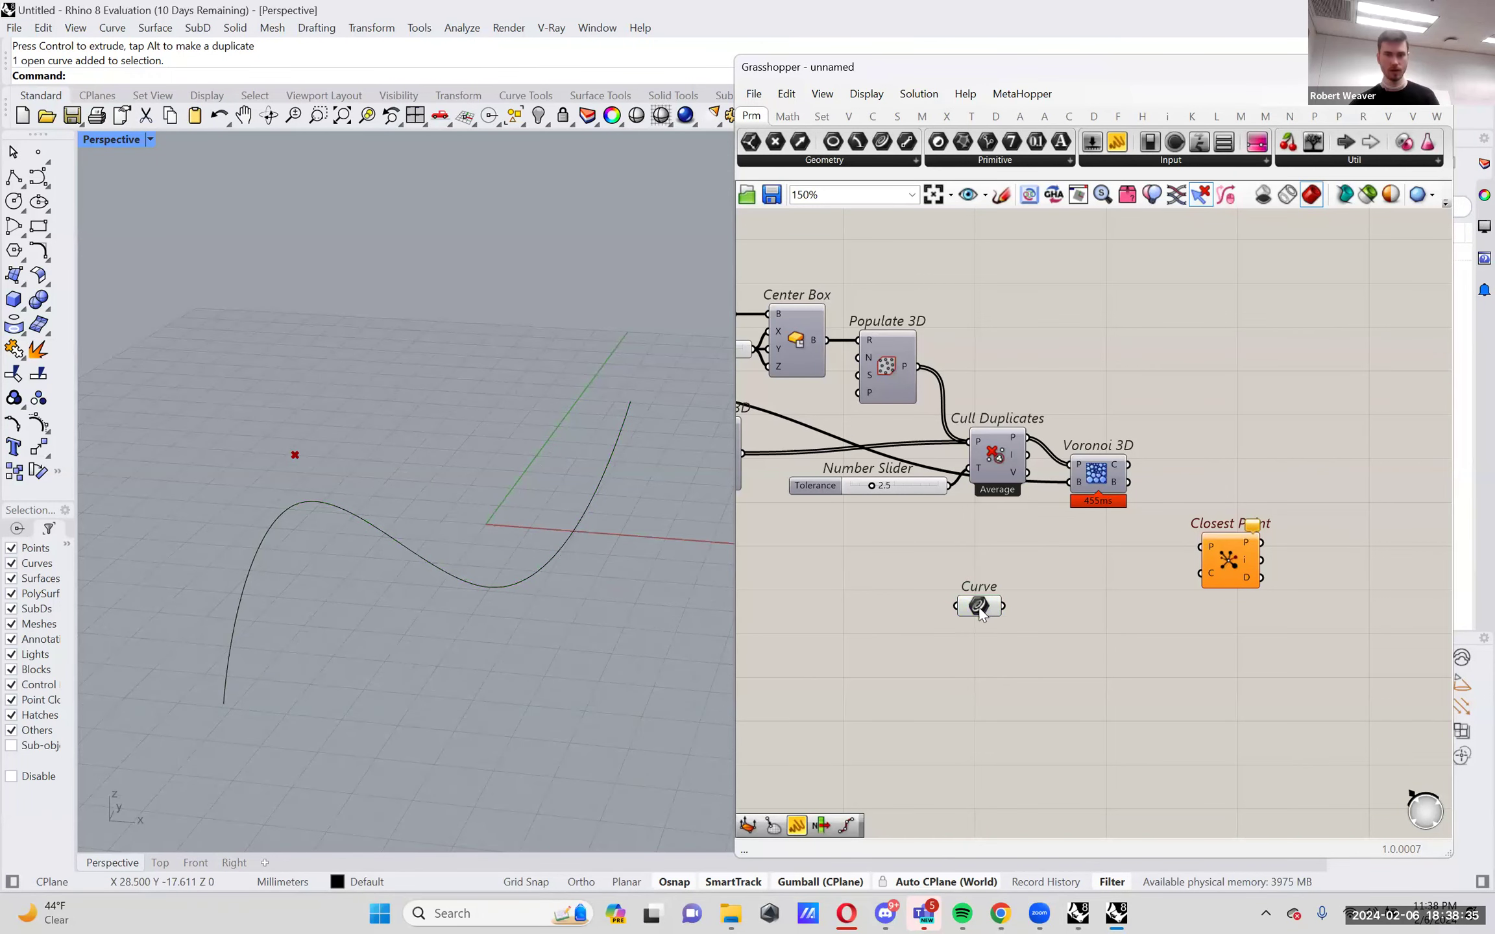
left_click(980, 609)
left_click(928, 611)
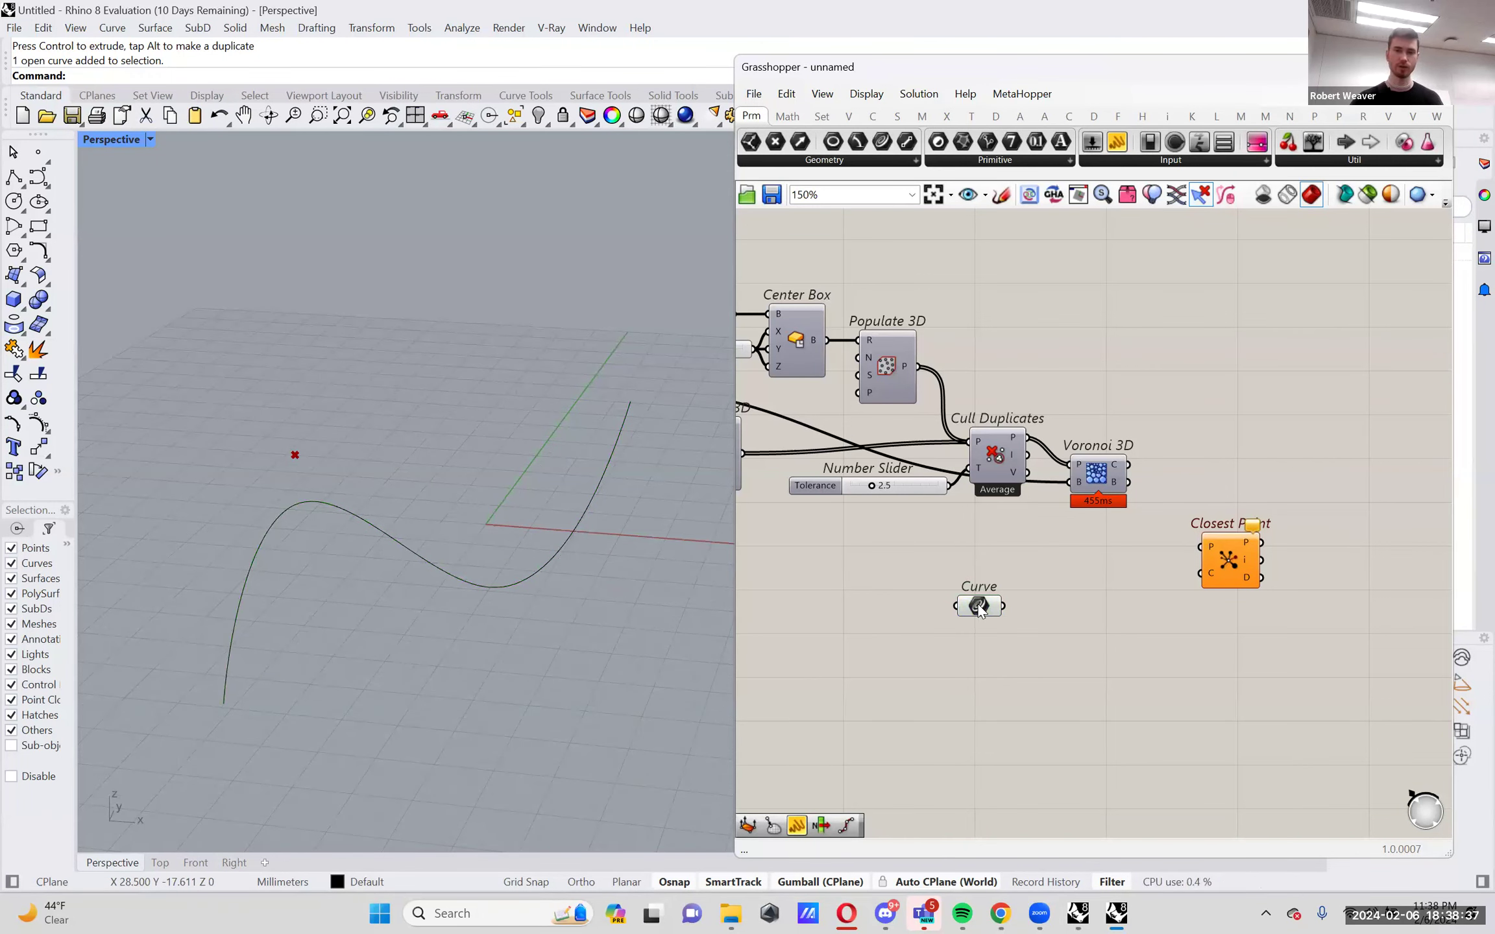
Reference the interpolated curve again in the Curve parameter and shift the parameter slightly on the canvas.
right_click(980, 609)
left_click(1026, 763)
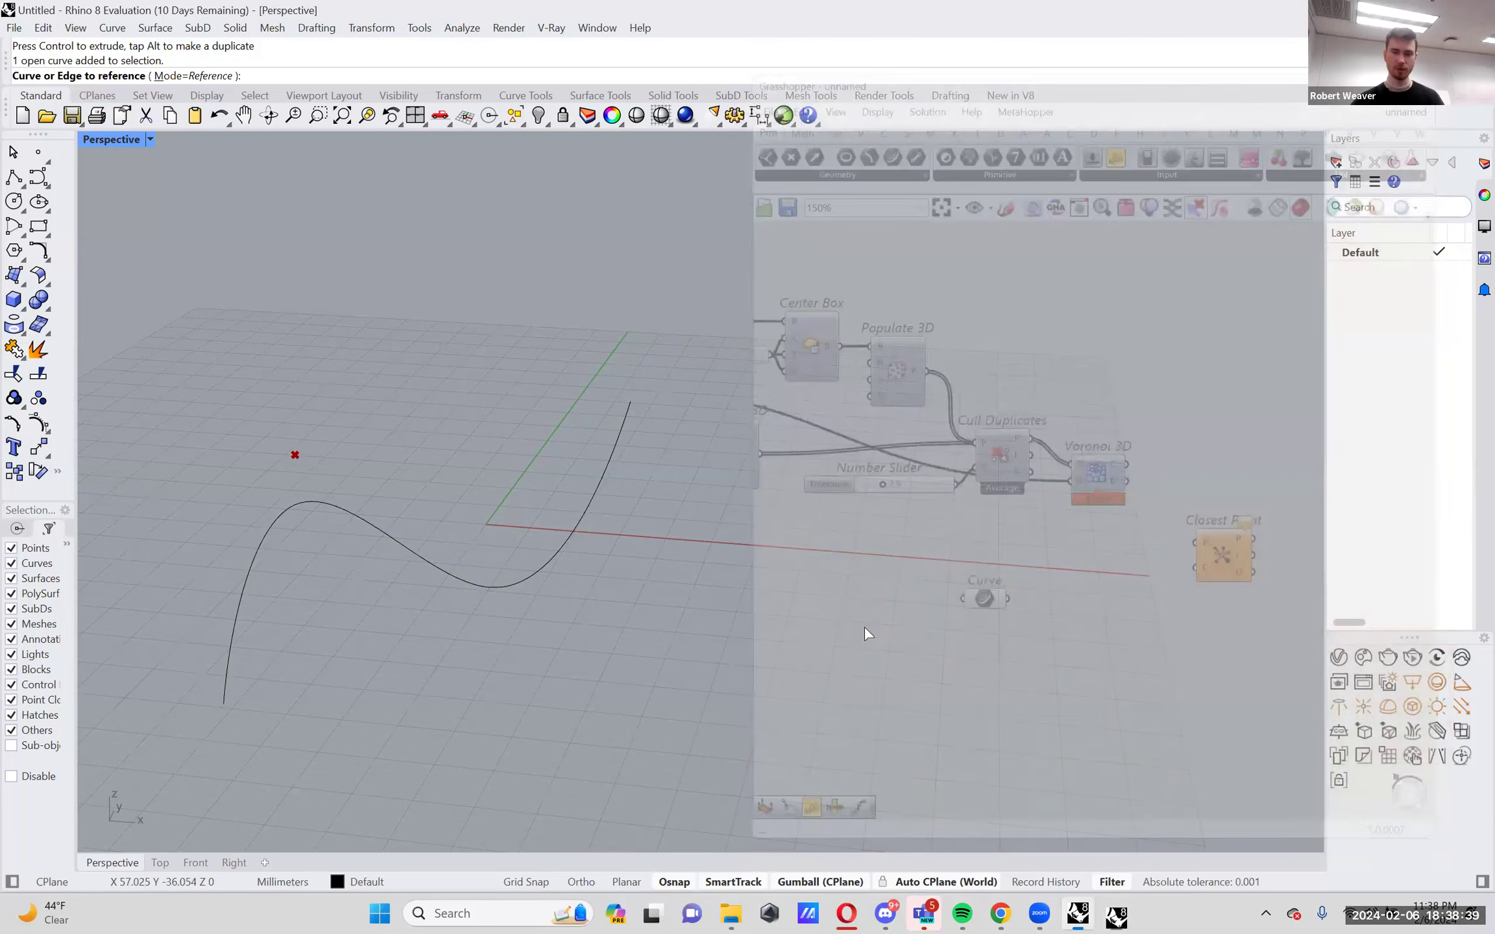
left_click(508, 586)
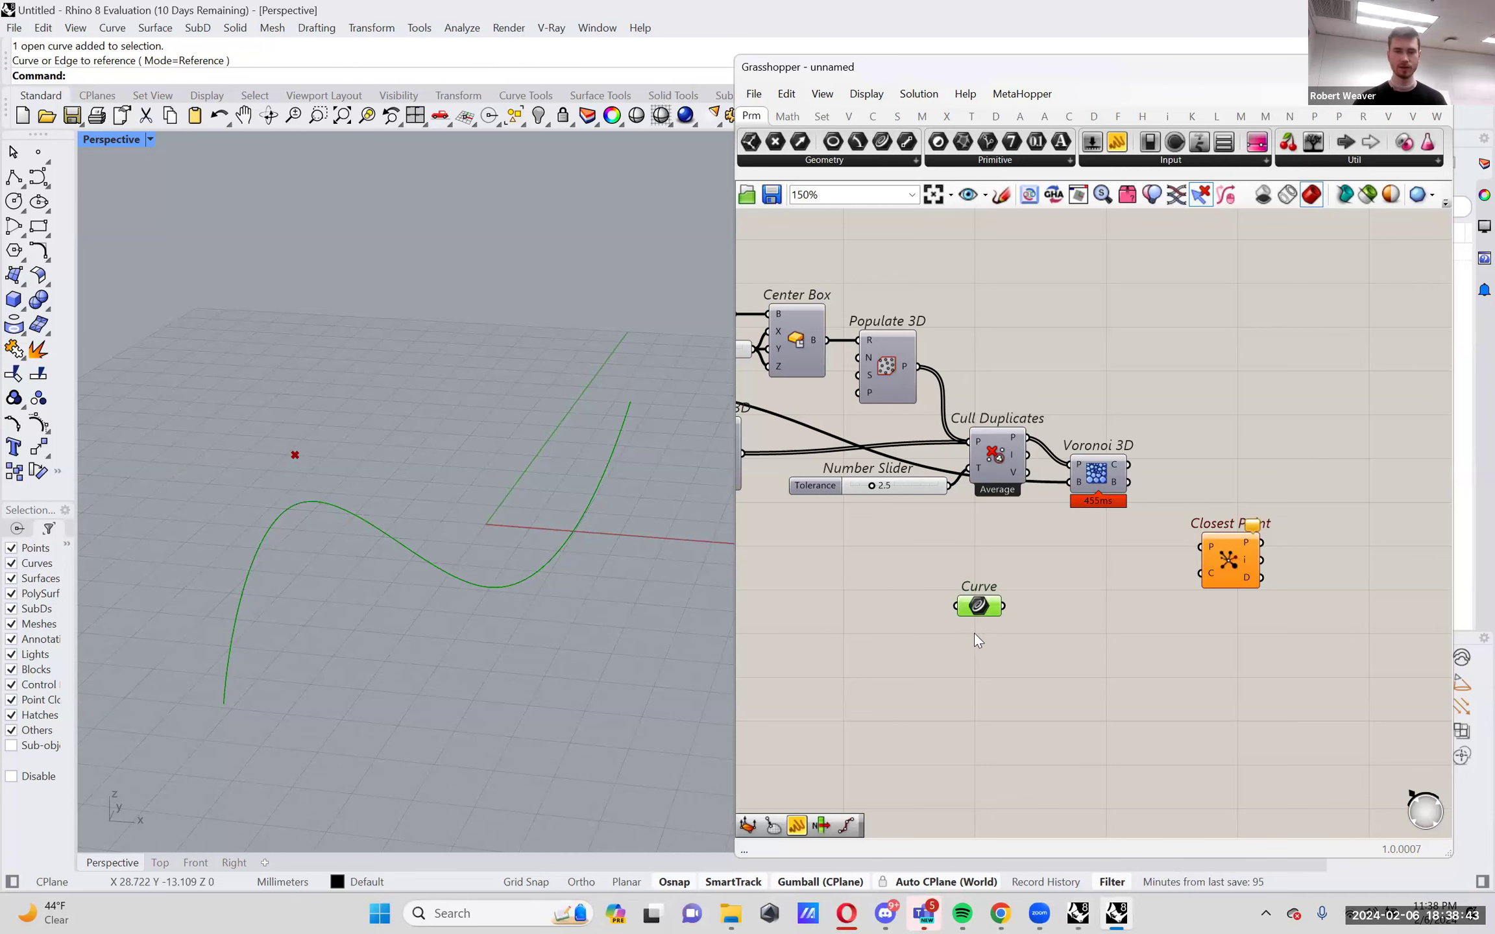
left_click_drag(985, 610, 1047, 642)
Show the Voronoi 3D preview again and move Closest Point farther from the Curve parameter to make room between them.
right_click_drag(1153, 585, 980, 597)
right_click(920, 485)
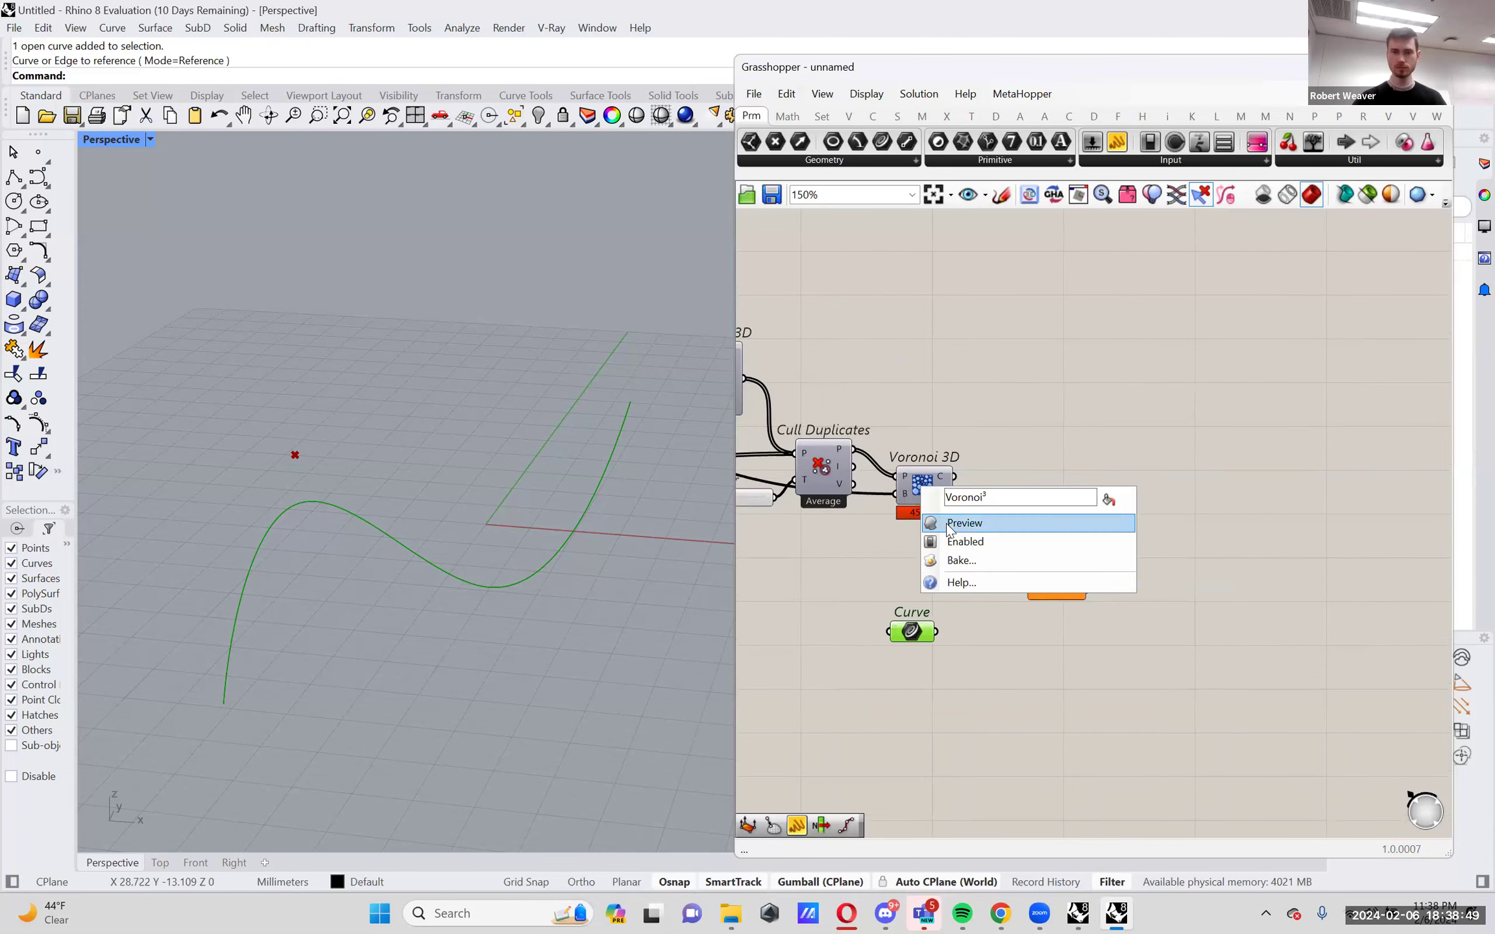
left_click(968, 524)
left_click_drag(1059, 570, 1159, 583)
left_click_drag(910, 631, 925, 625)
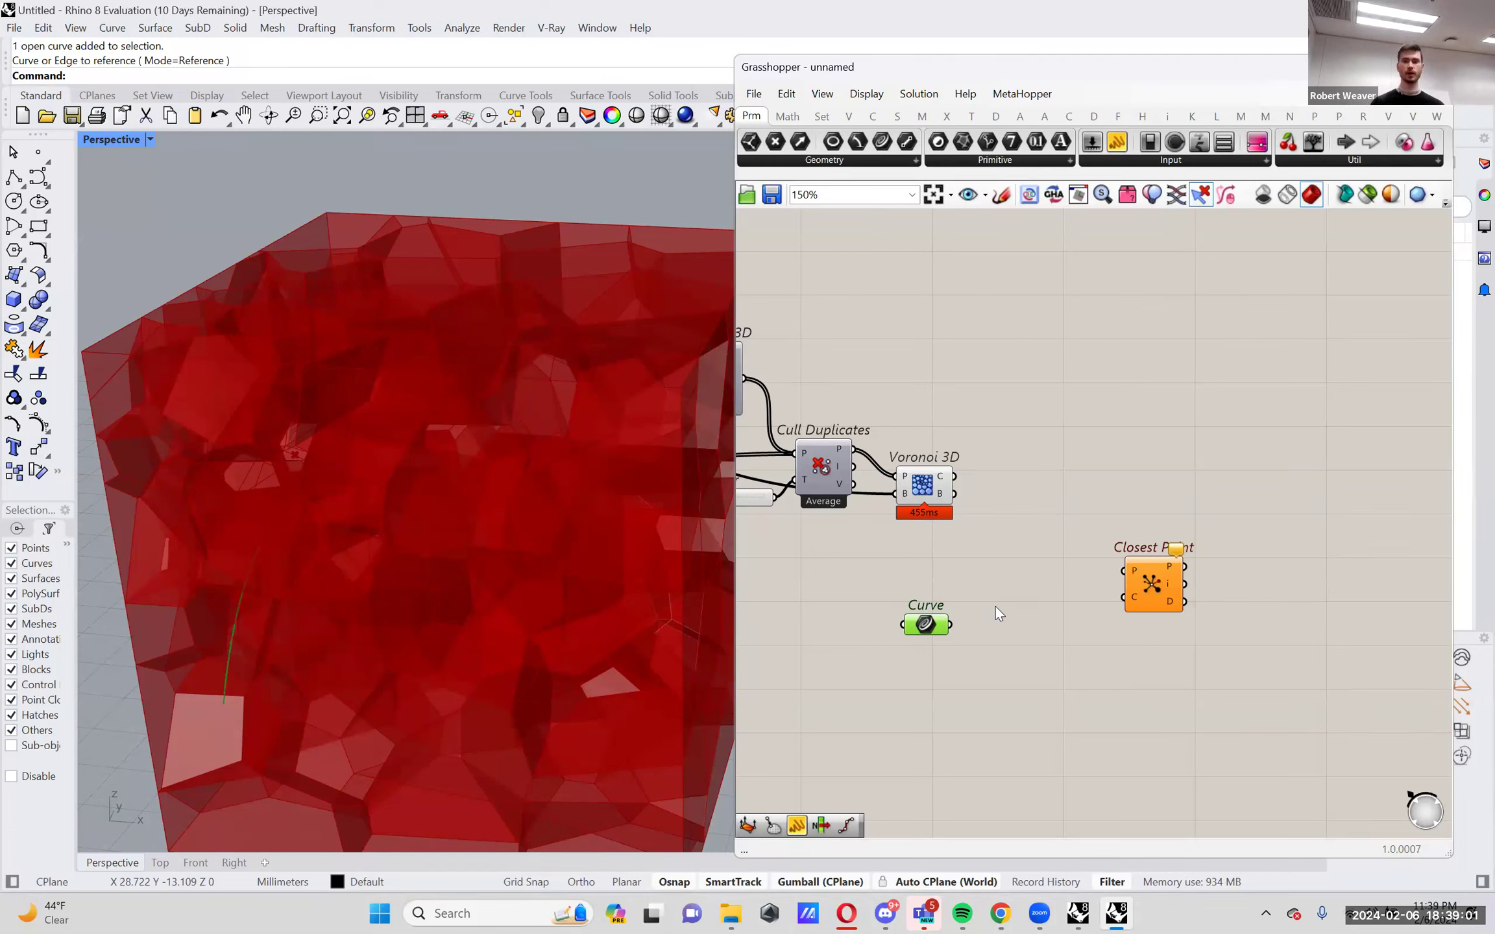
Add a Divide Curve component between Curve and Closest Point and connect the Curve parameter to its C input.
left_click(873, 116)
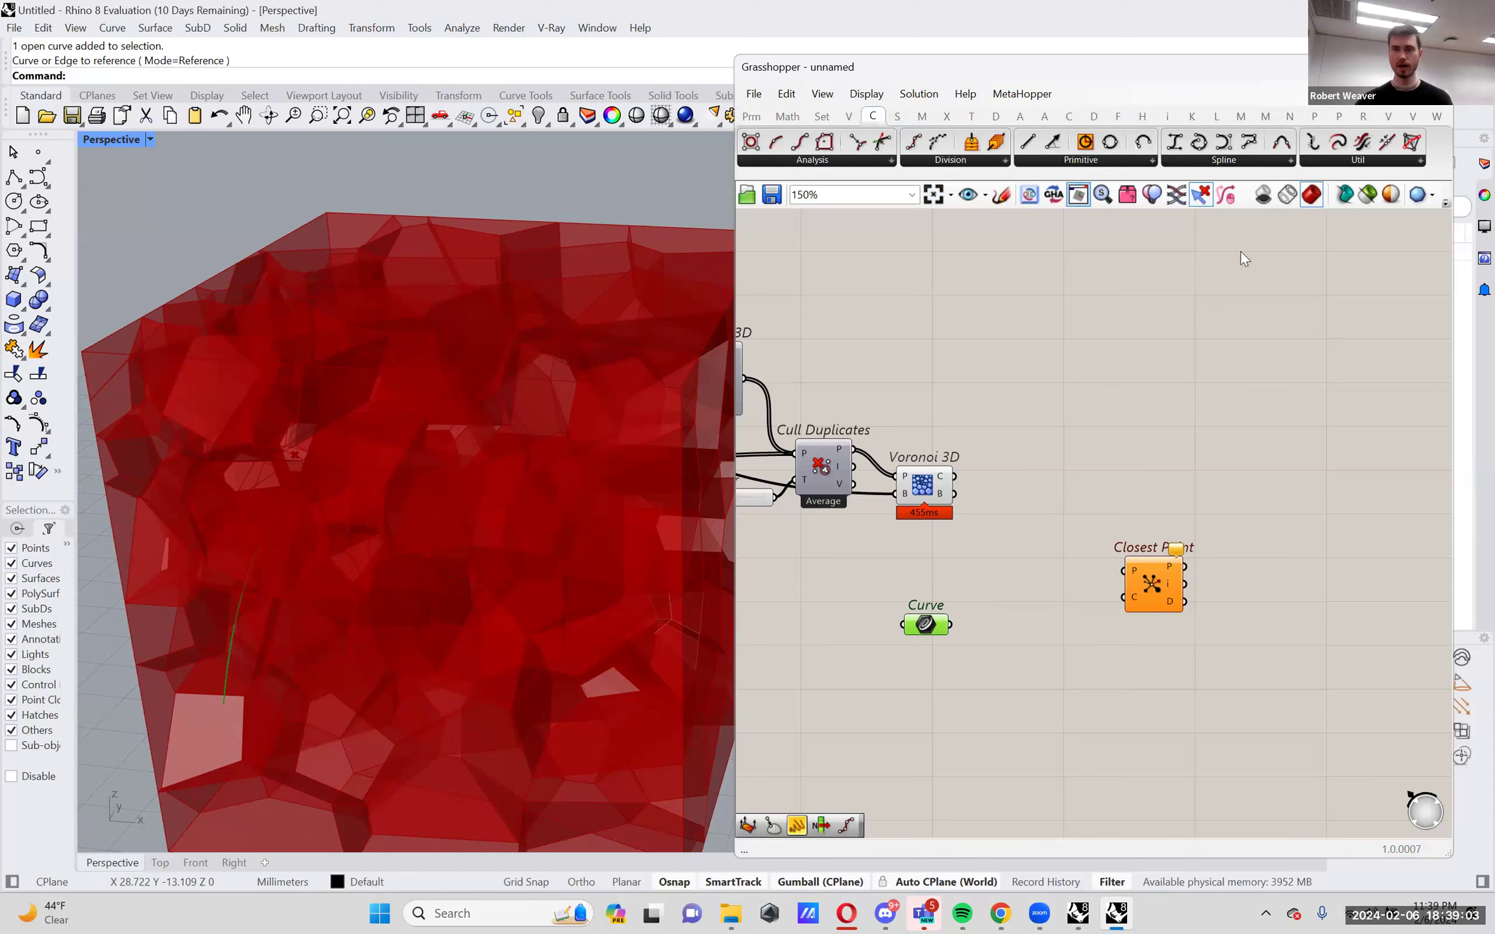
left_click(1351, 159)
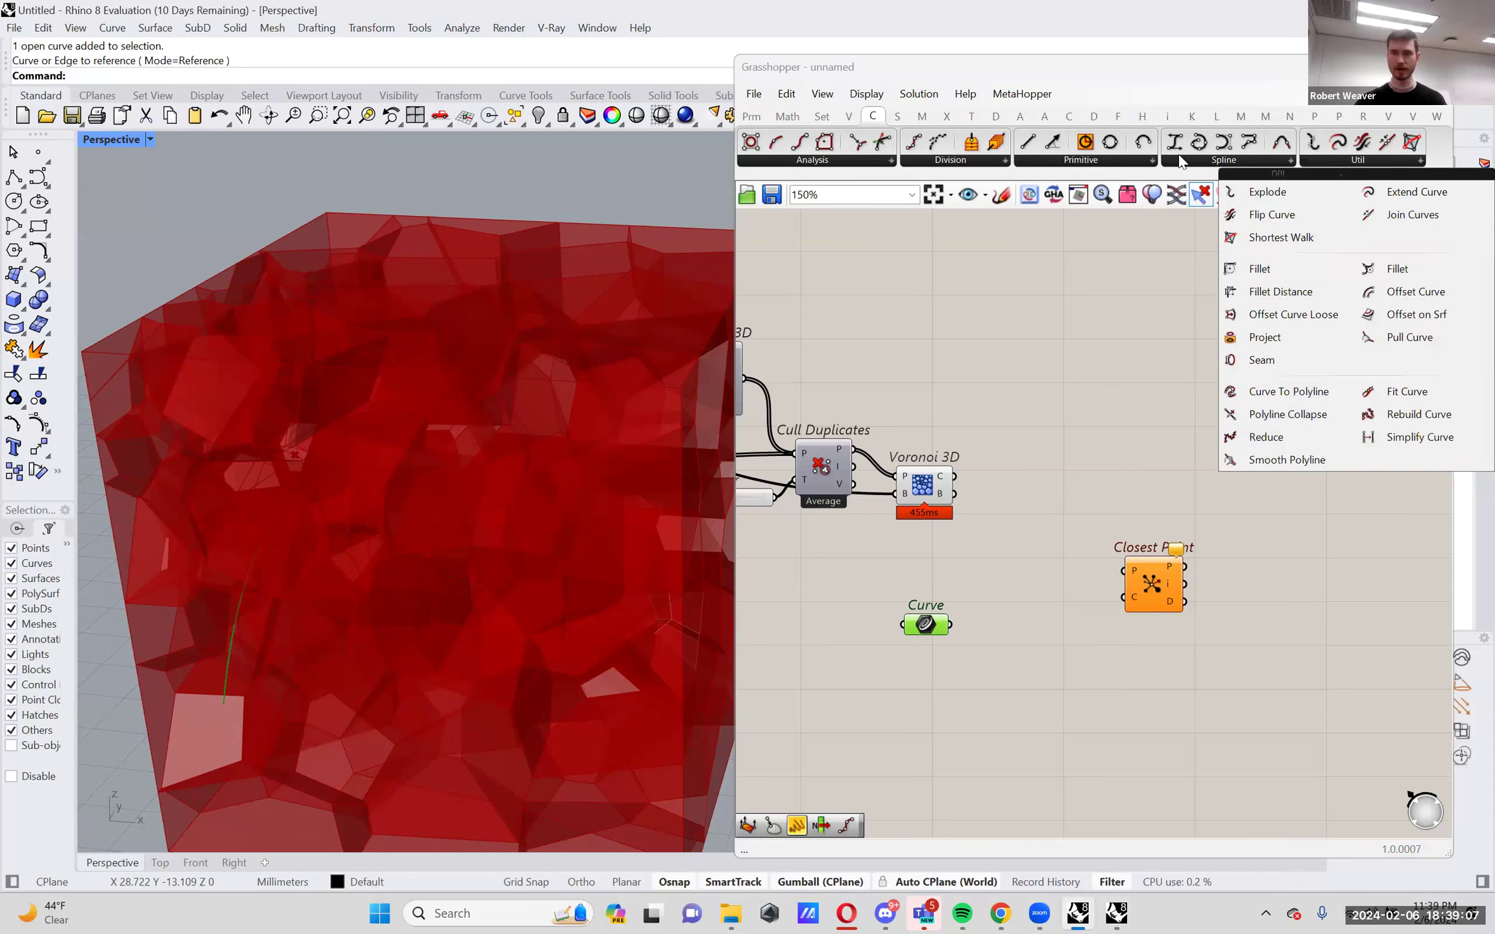
left_click(972, 162)
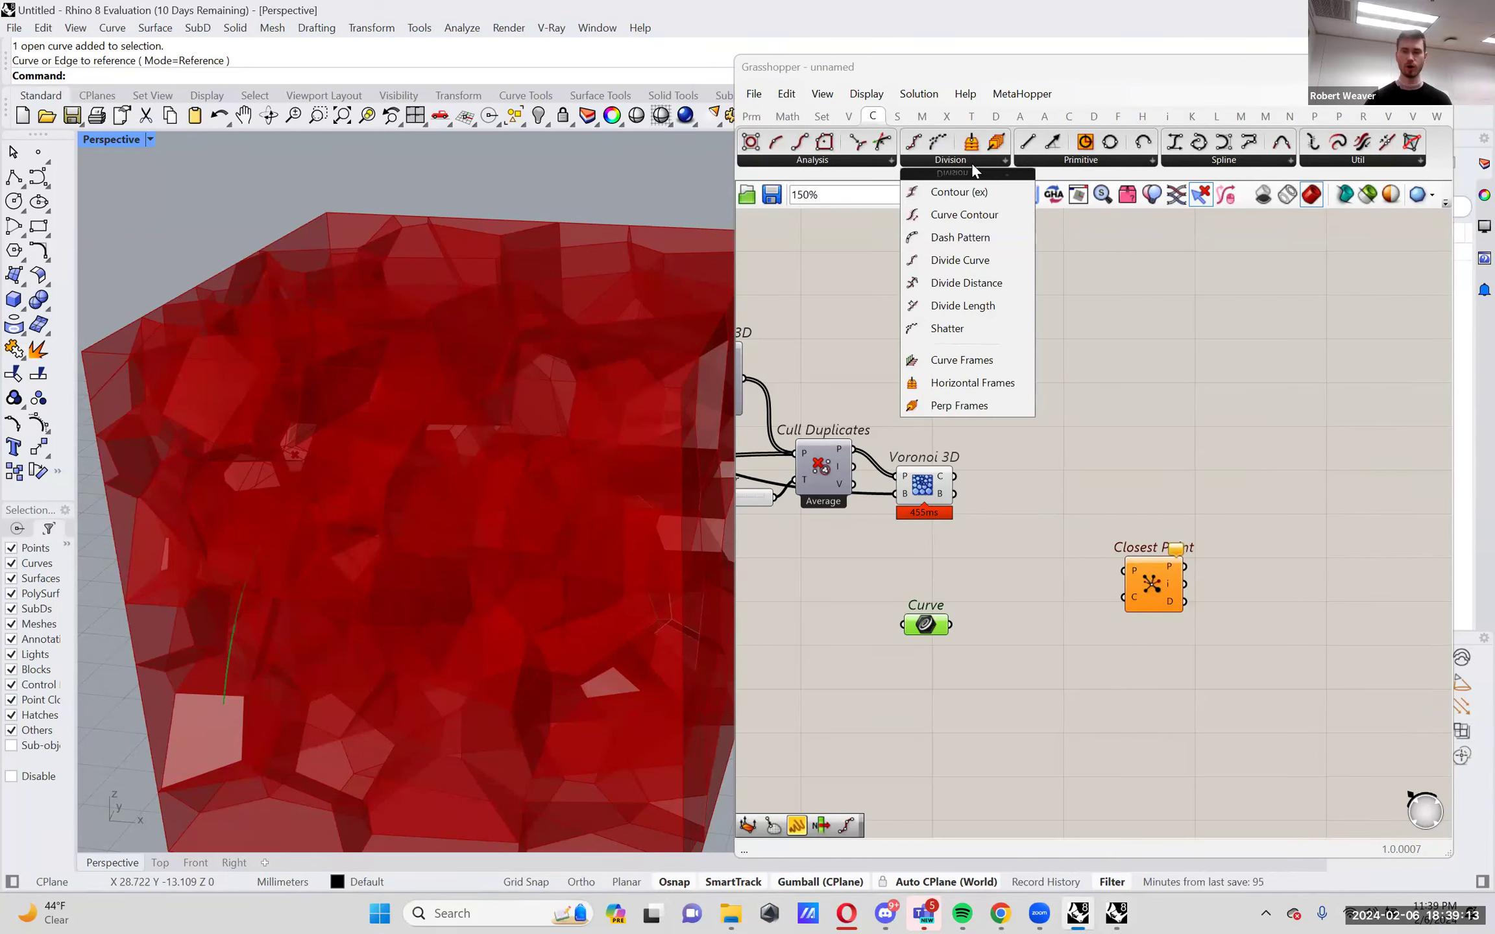
left_click(974, 254)
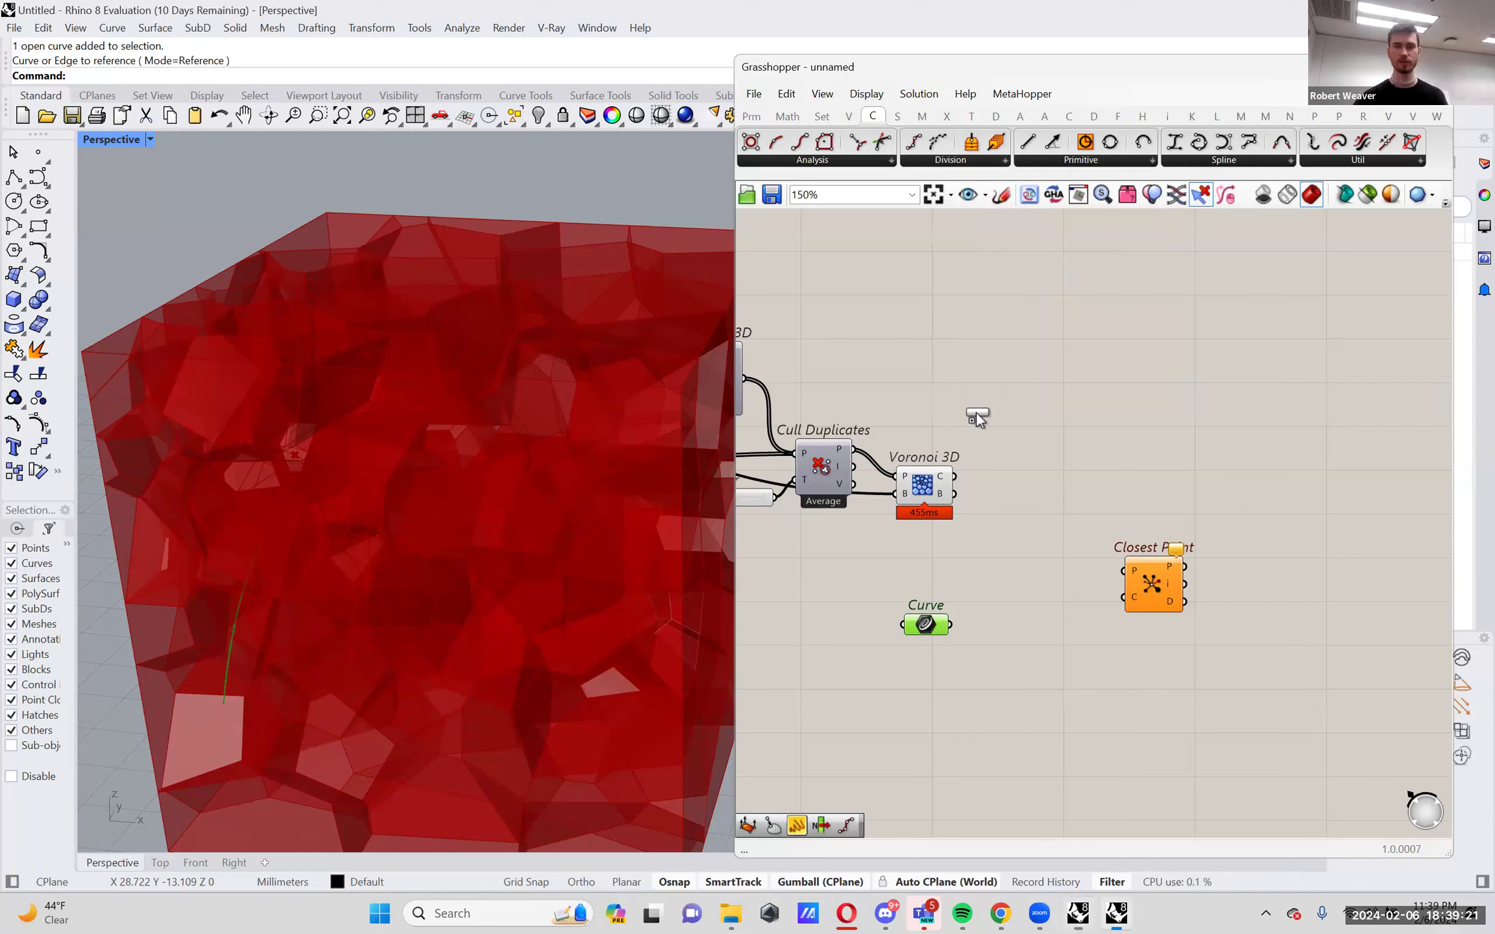
left_click(1003, 565)
left_click_drag(1003, 566, 1022, 642)
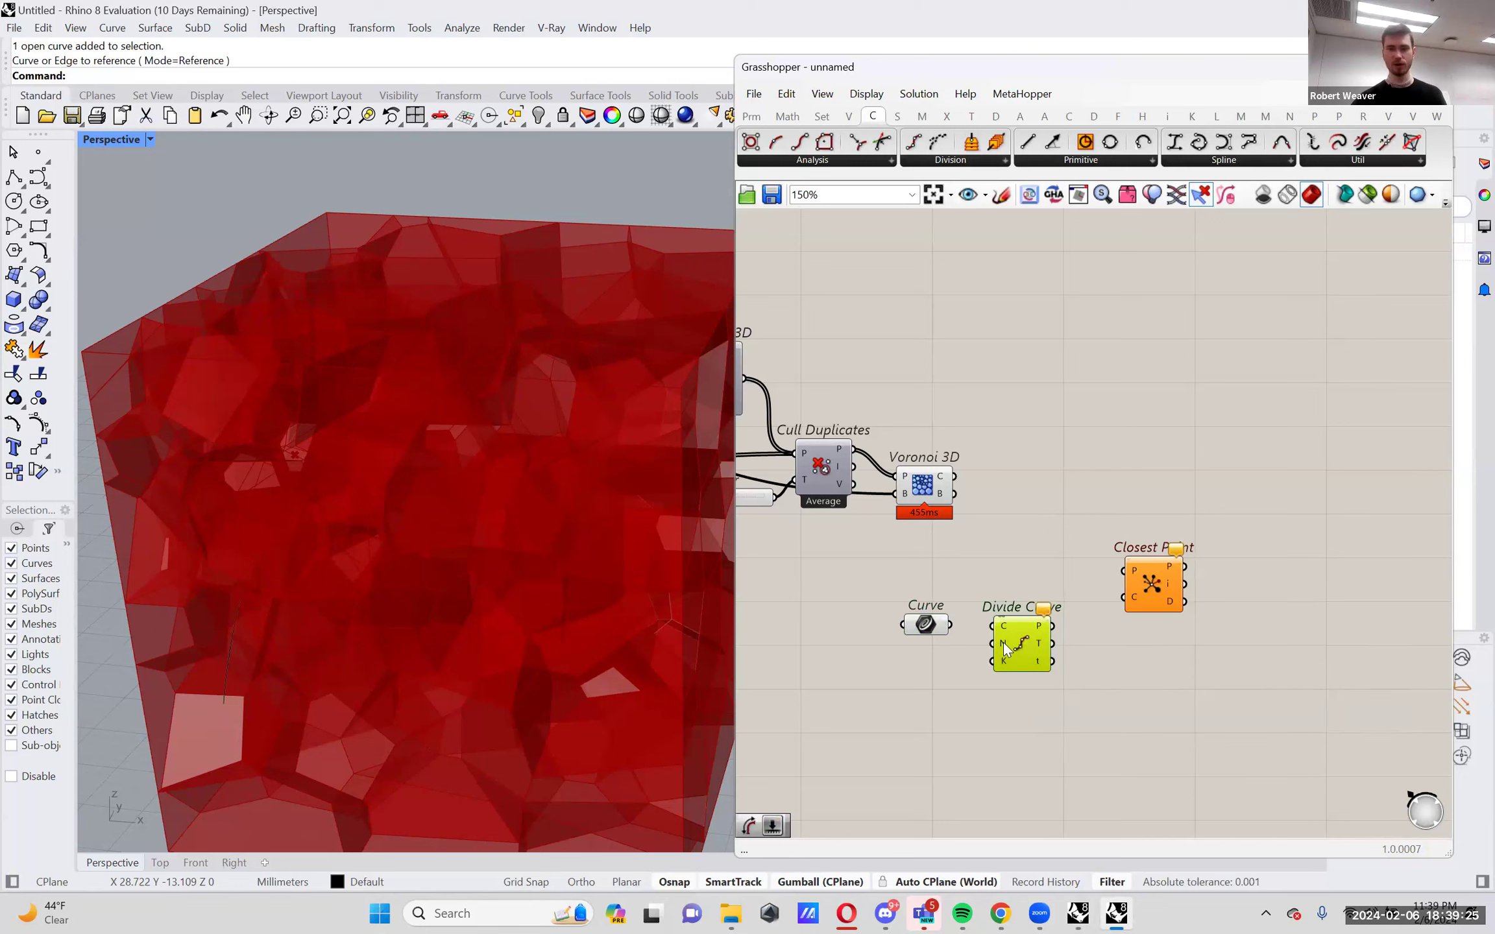
mouse_move(1003, 643)
left_click_drag(950, 624, 1000, 625)
Hide the Voronoi 3D preview and inspect the division points along the curve.
right_click(926, 495)
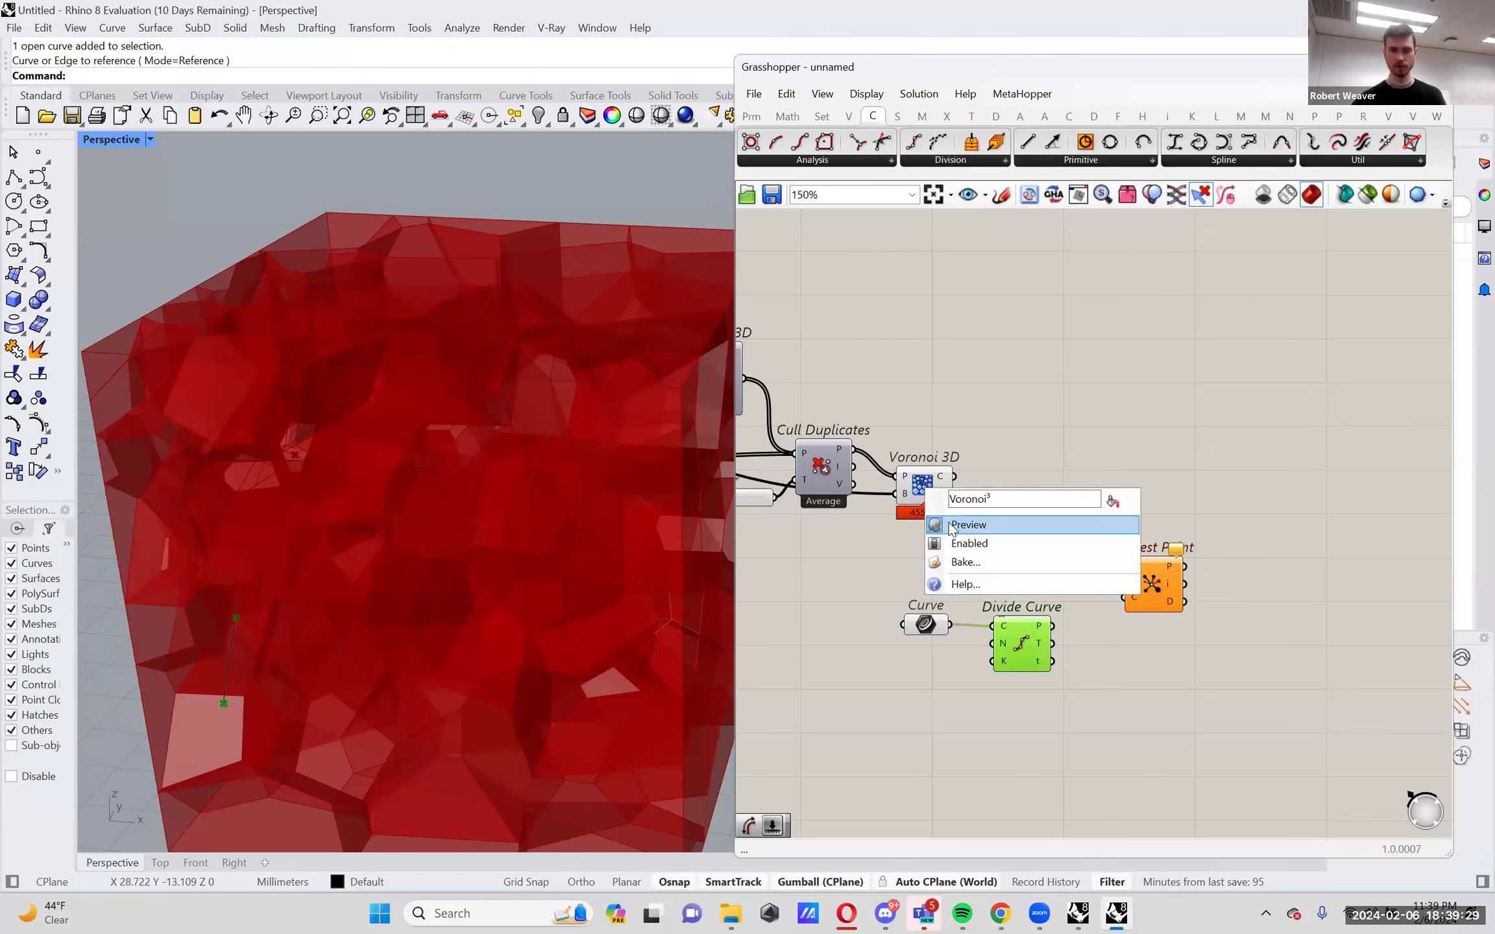
left_click(949, 522)
left_click_drag(937, 631, 945, 633)
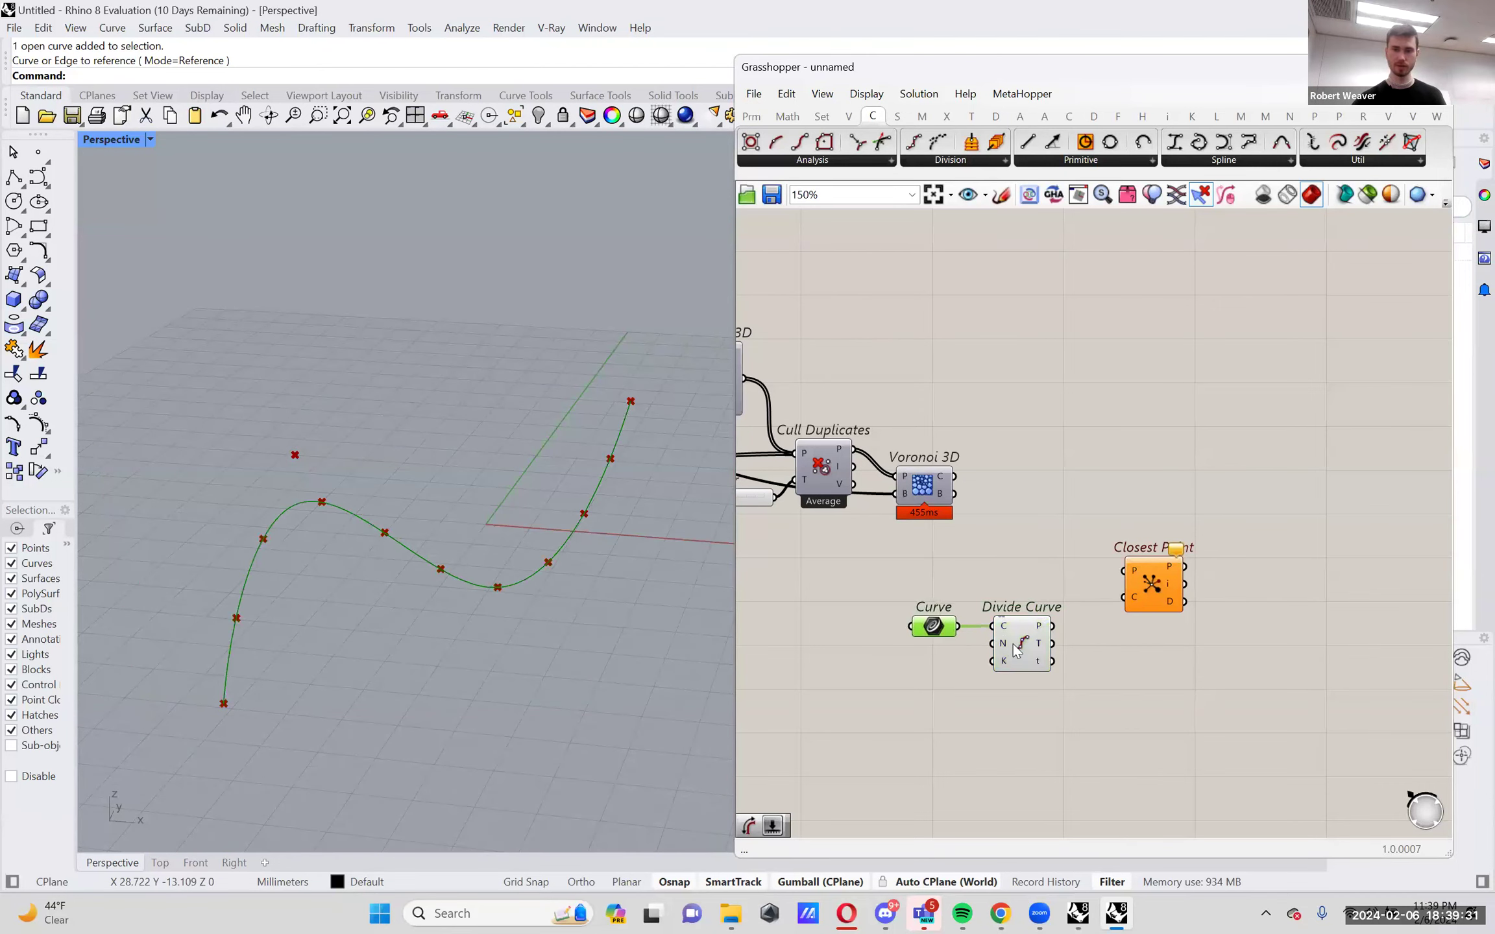
right_click_drag(518, 586, 381, 564)
scroll(383, 562, "up", 4)
left_click(1023, 564)
left_click(1024, 639)
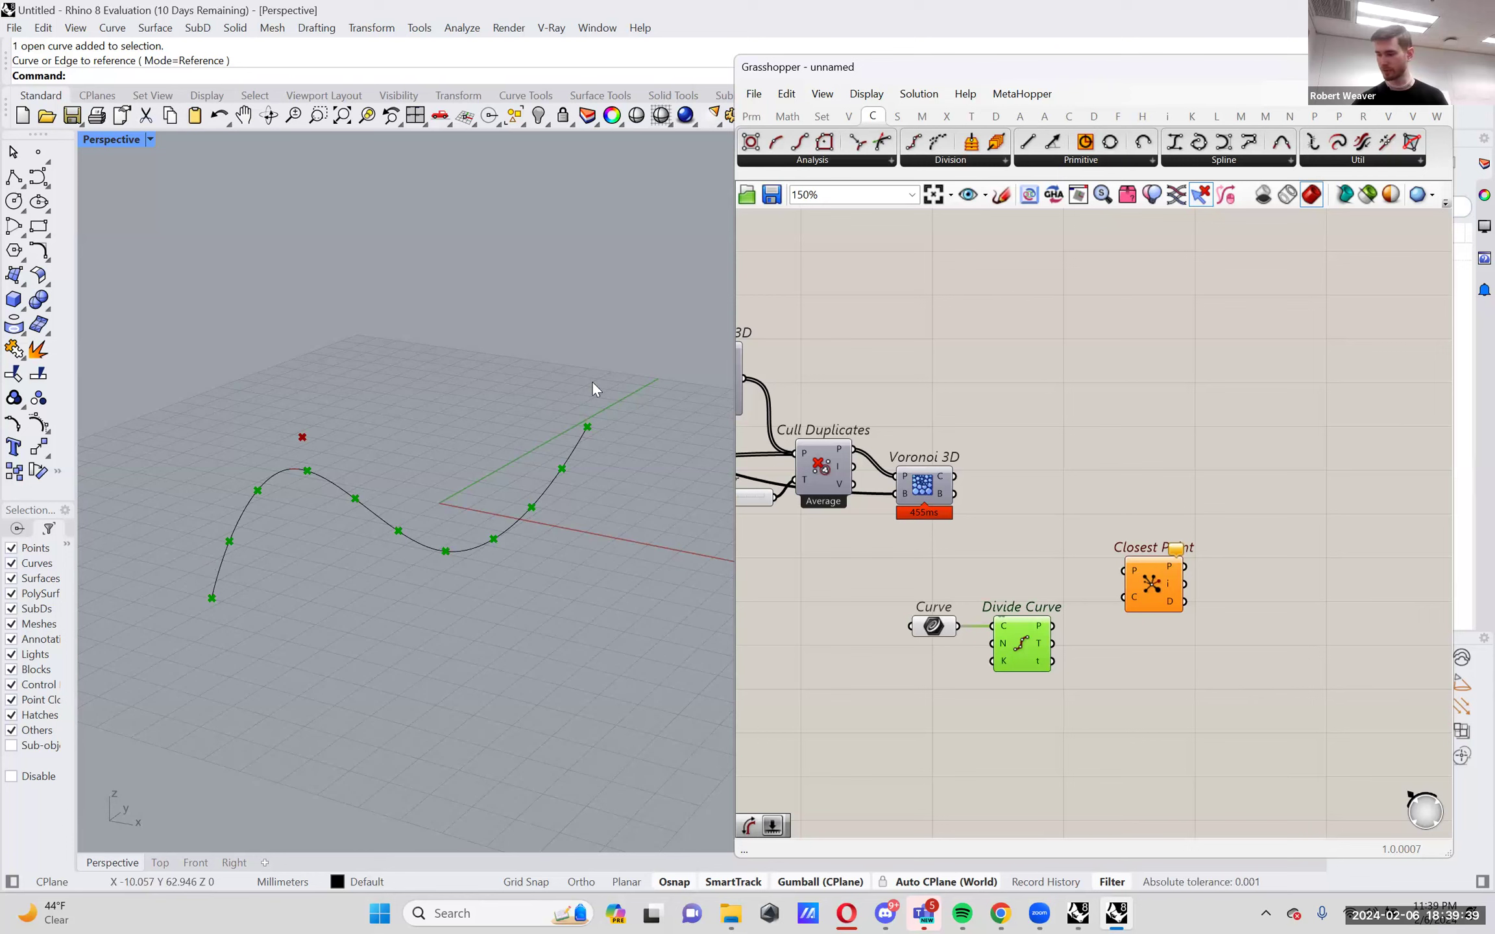
right_click_drag(614, 557, 643, 571)
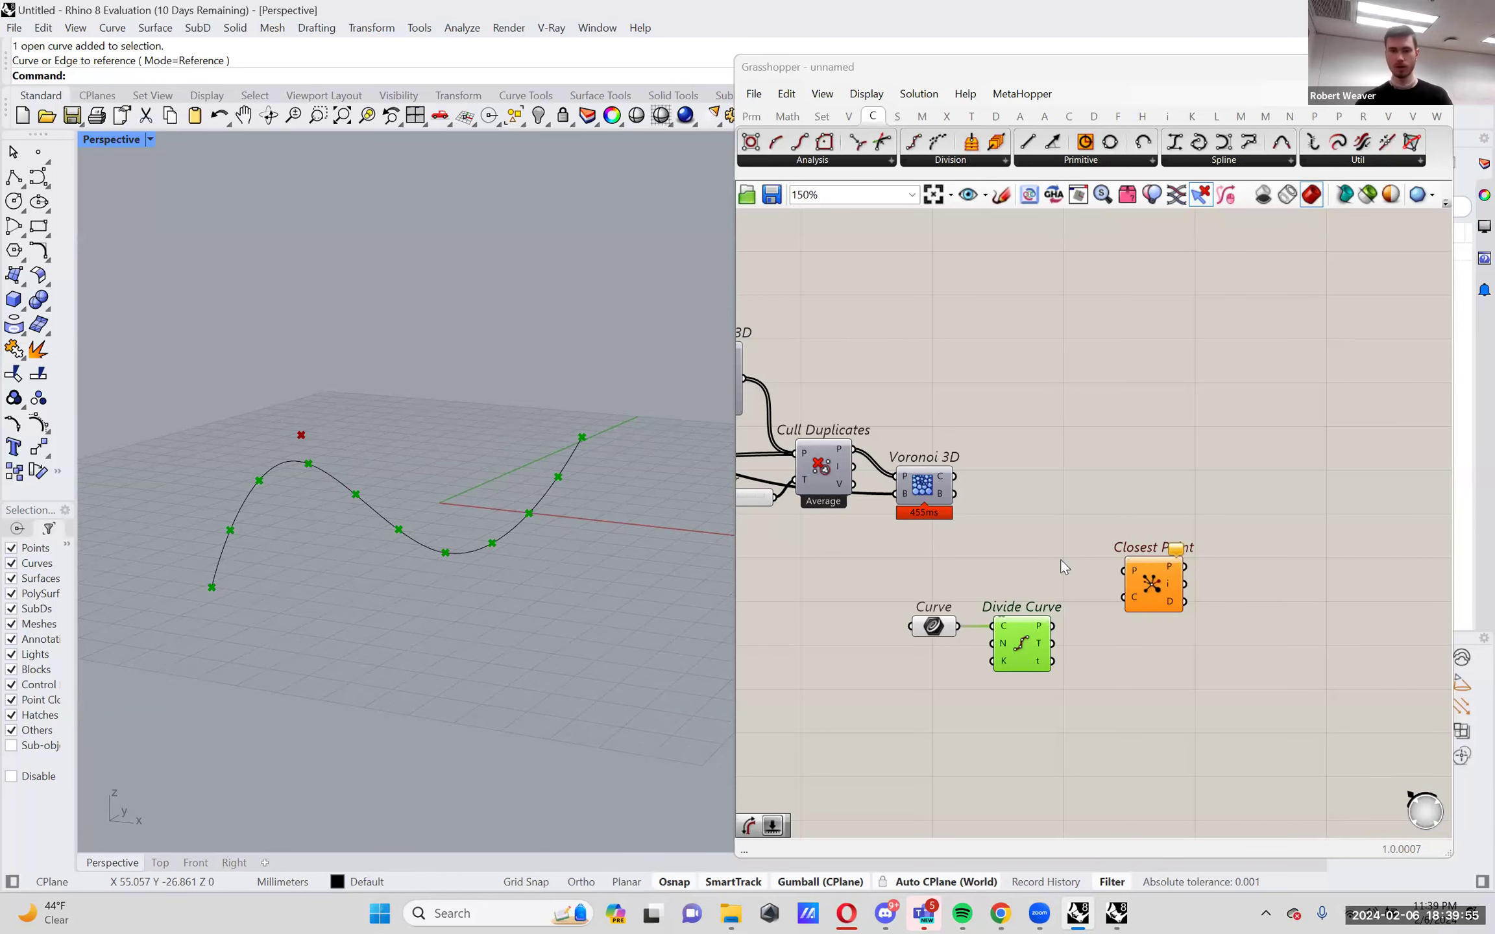
Connect the points output of Divide Curve to the C input of Closest Point.
right_click_drag(1060, 560, 1095, 562)
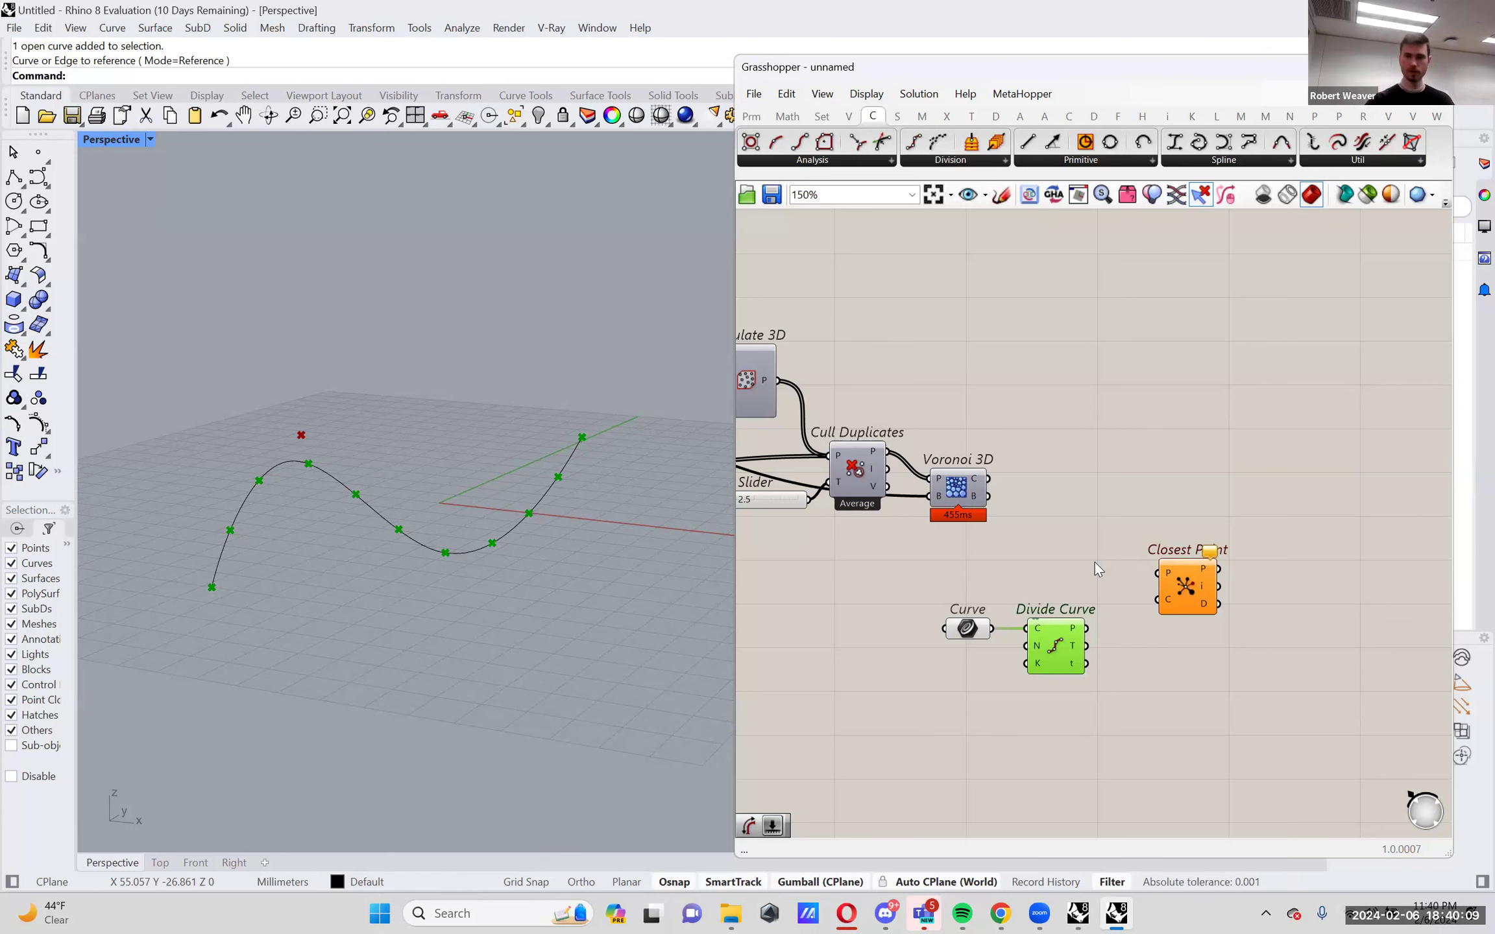
left_click_drag(1086, 628, 1158, 599)
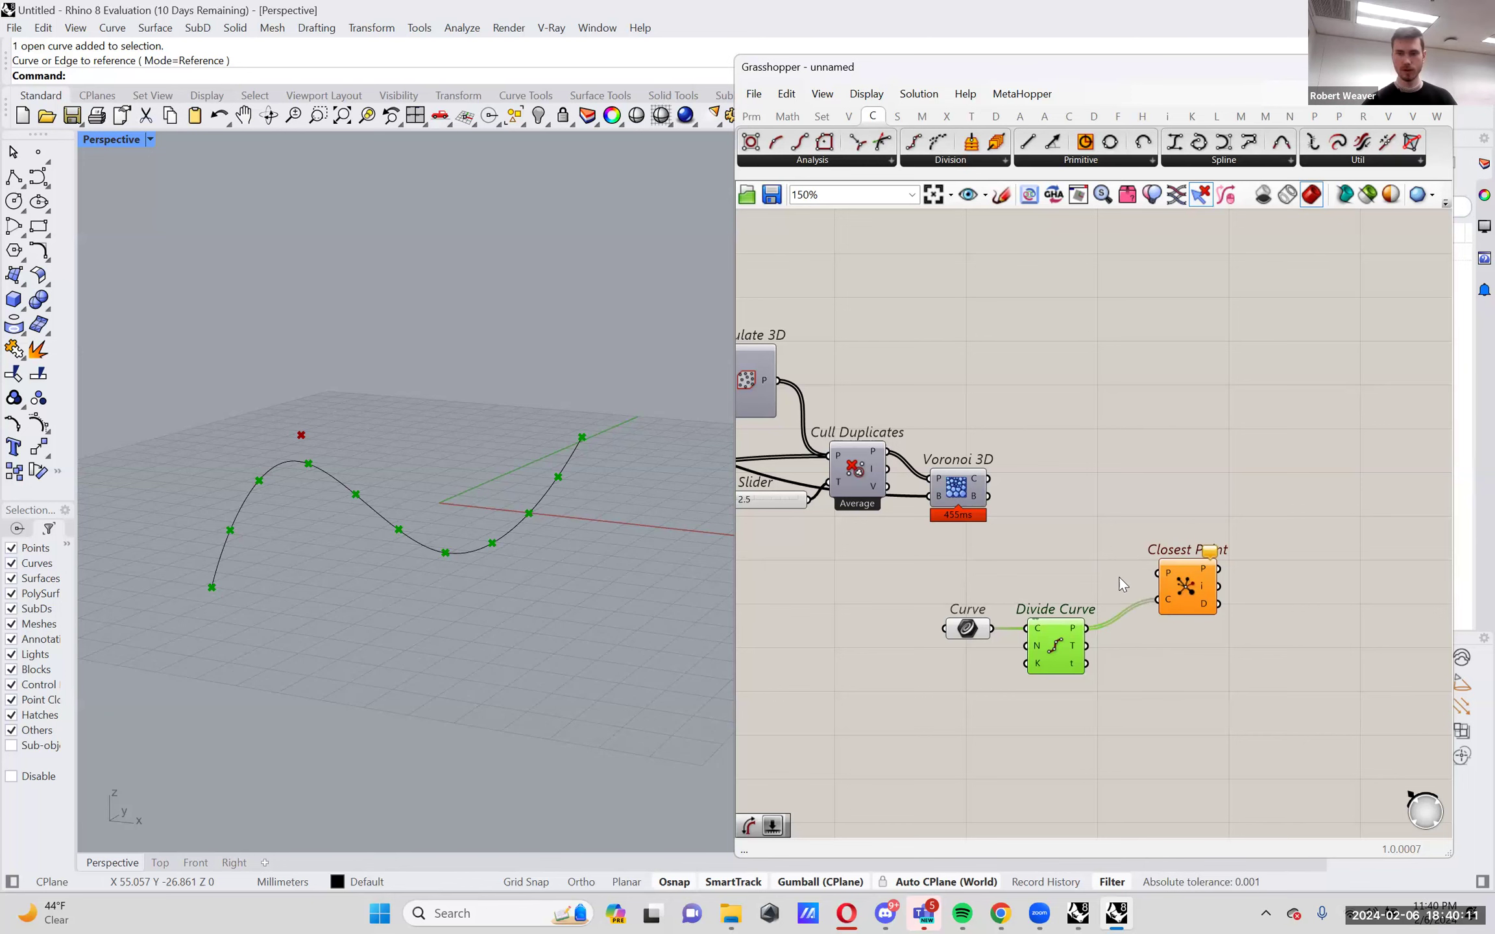
right_click_drag(1120, 573, 1119, 558)
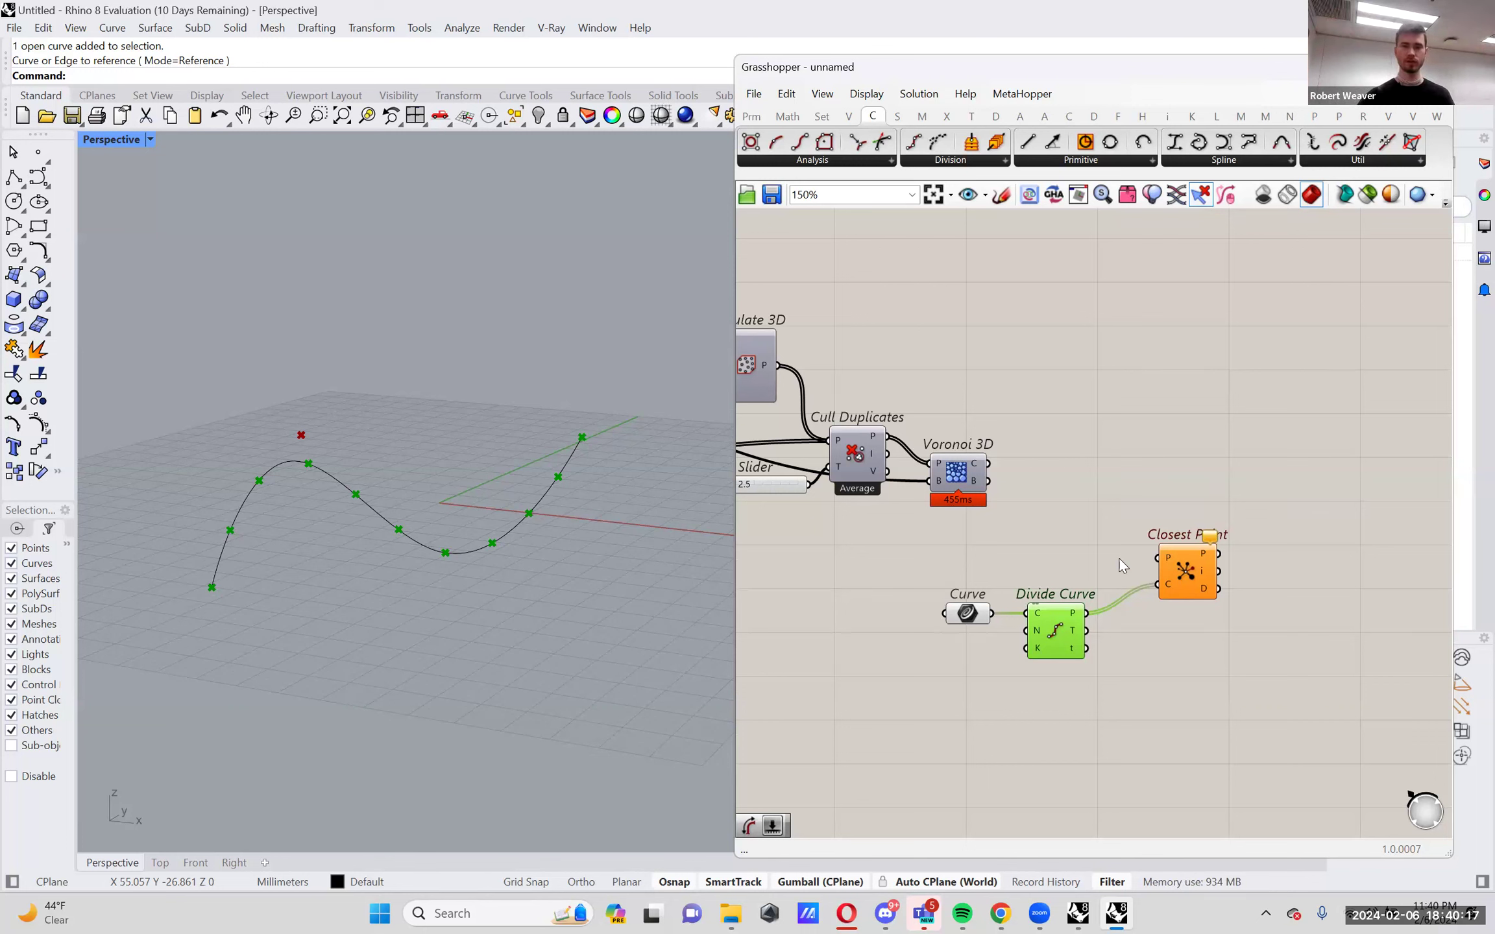
Turn on the Cull Duplicates preview and connect its points output to the P input of Closest Point.
right_click(856, 456)
left_click(892, 488)
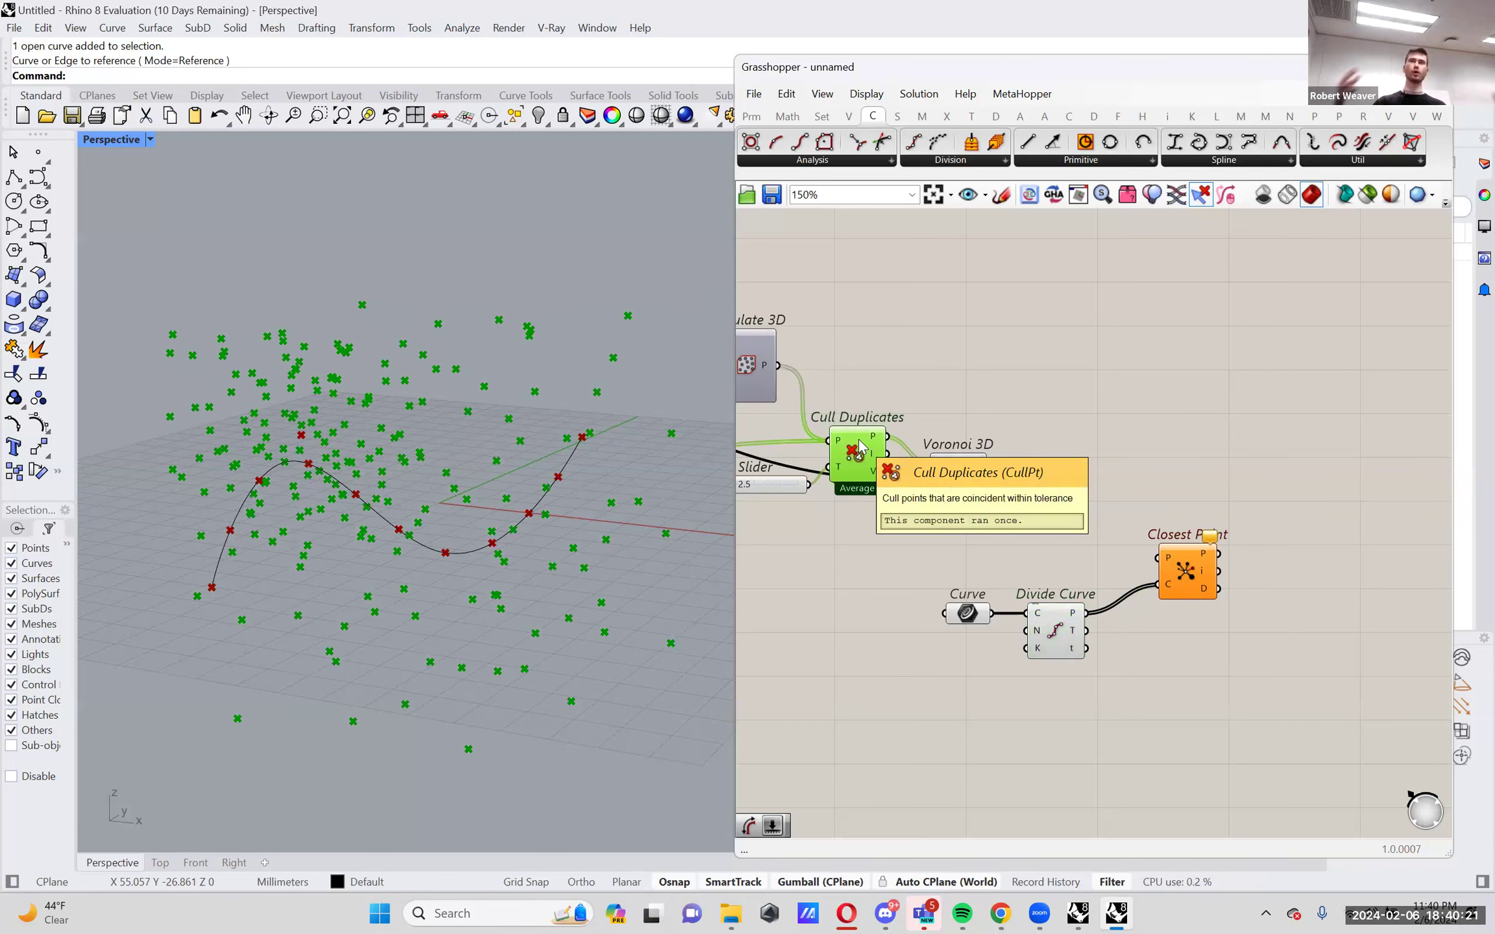
left_click_drag(888, 436, 1191, 569)
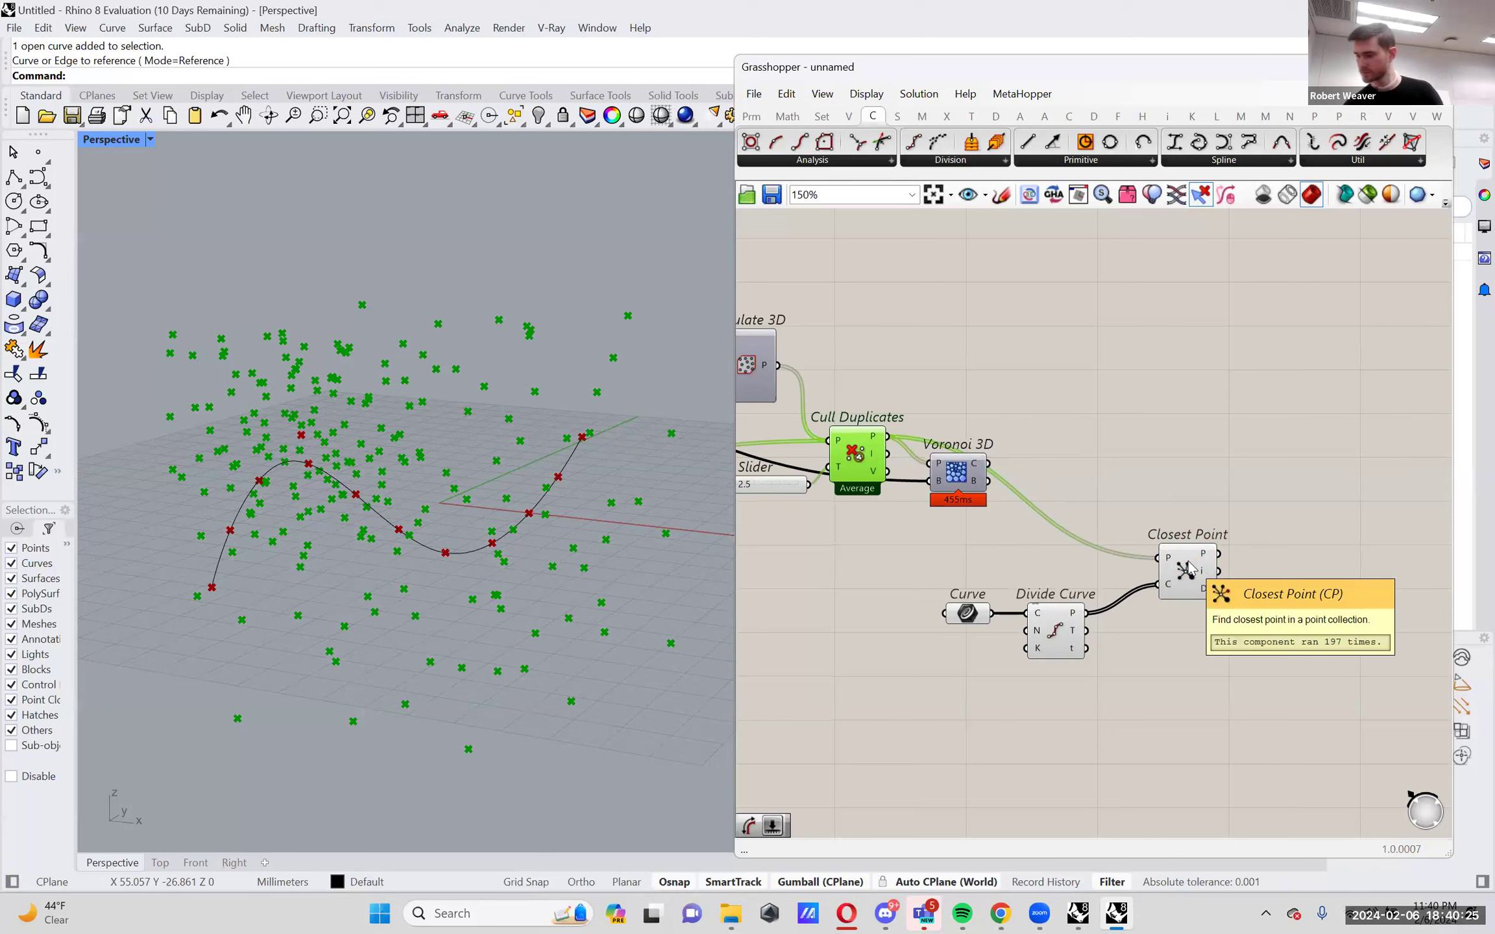
Add a Line component and connect Cull Duplicates' points to its A input and Closest Point's points output to B.
left_click(1189, 569)
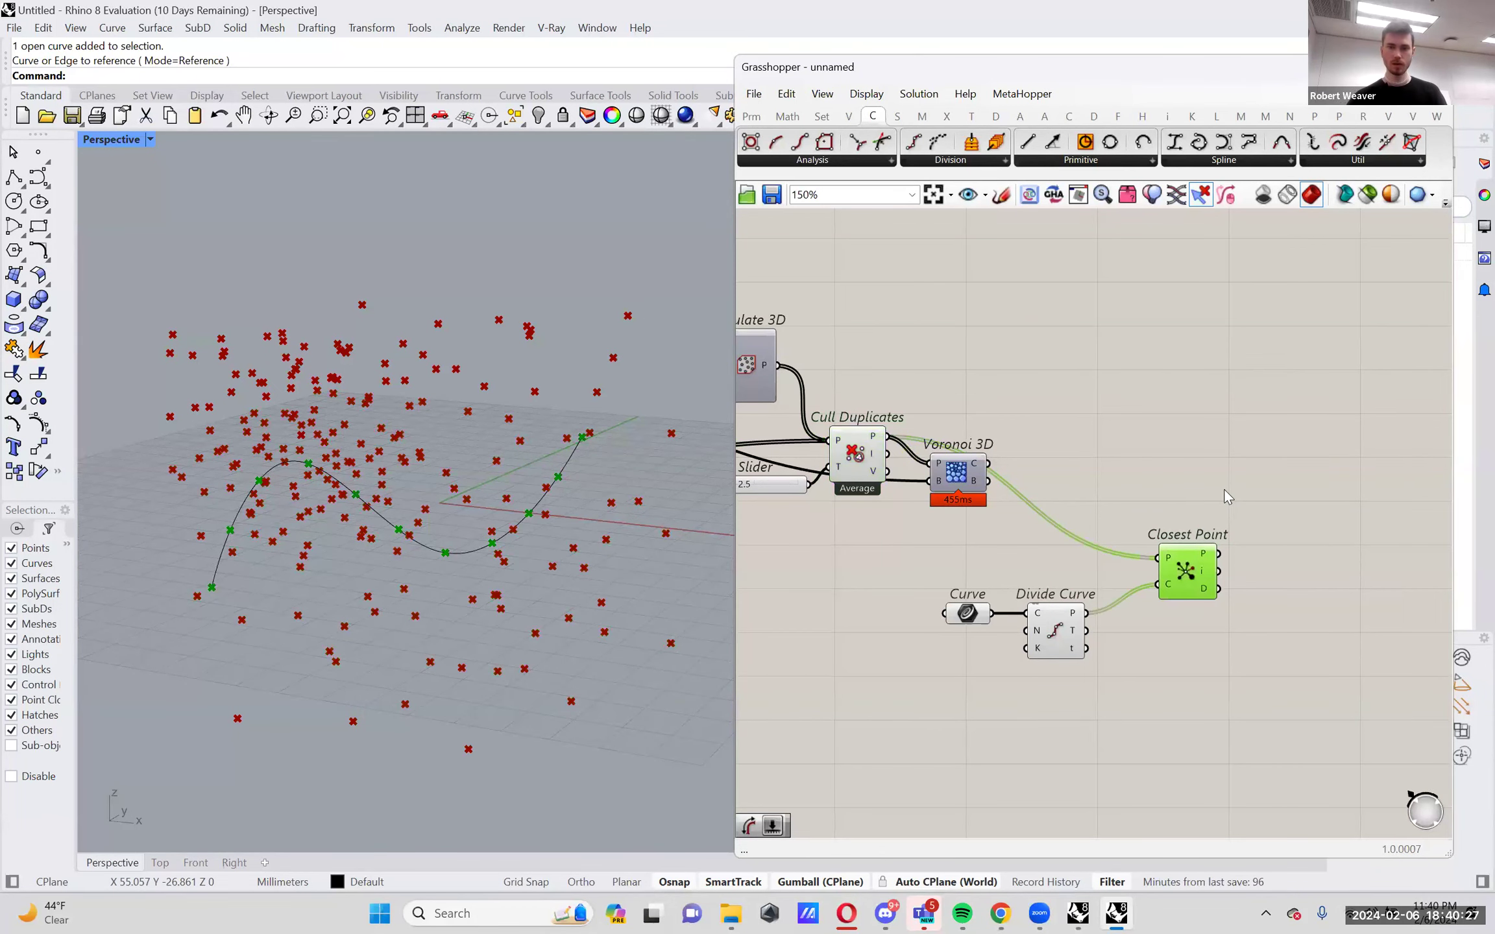
right_click_drag(1220, 495, 1182, 491)
double_click(1182, 492)
type("line")
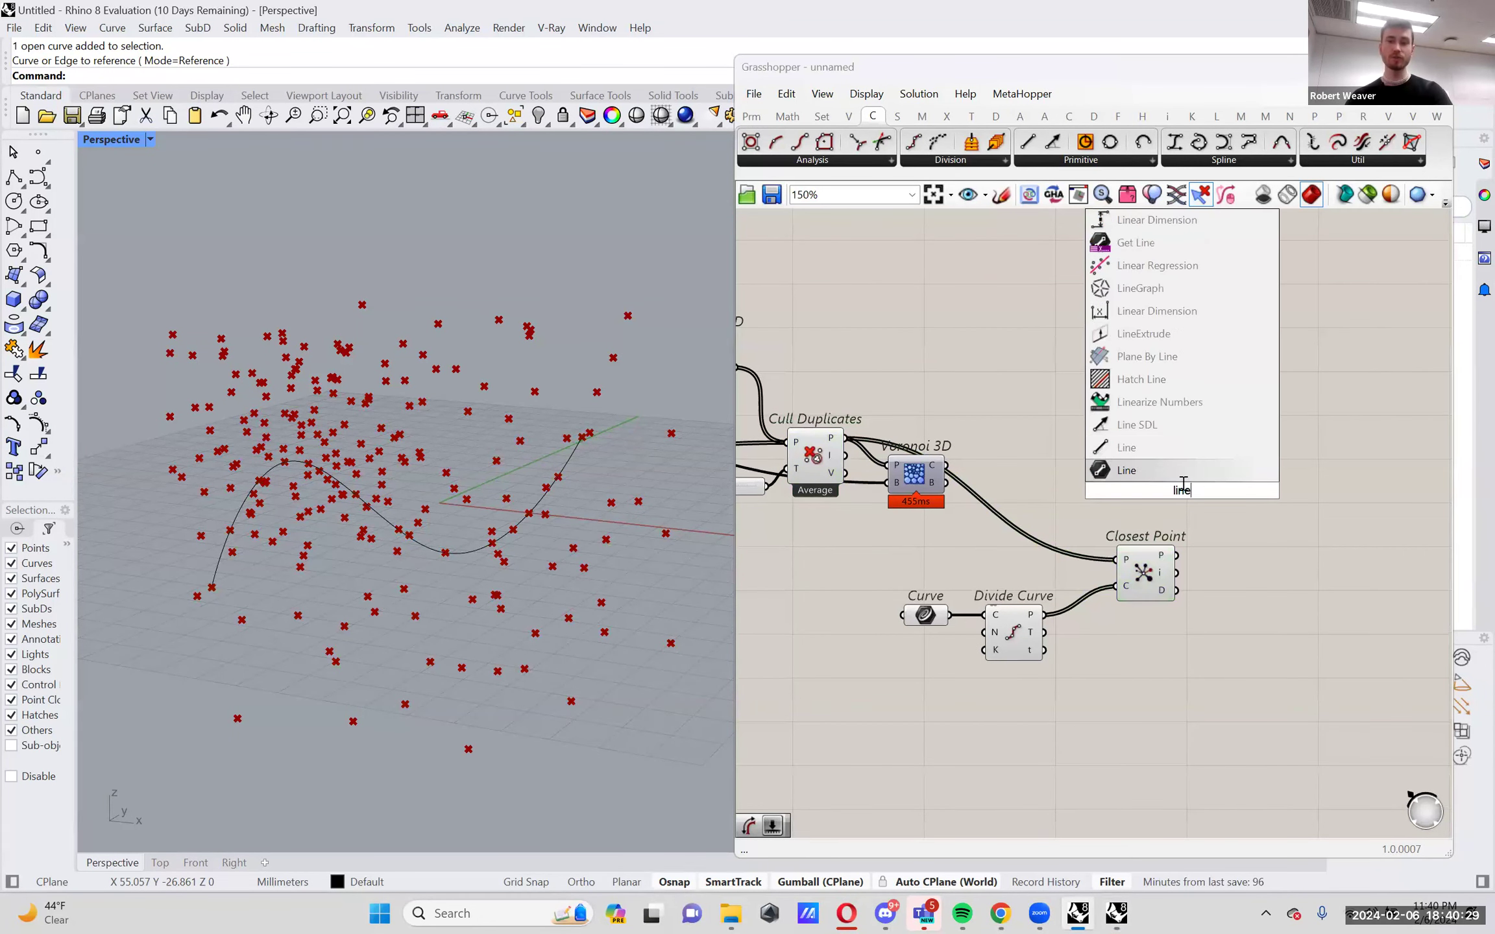
key("Return")
left_click_drag(1240, 516, 1267, 531)
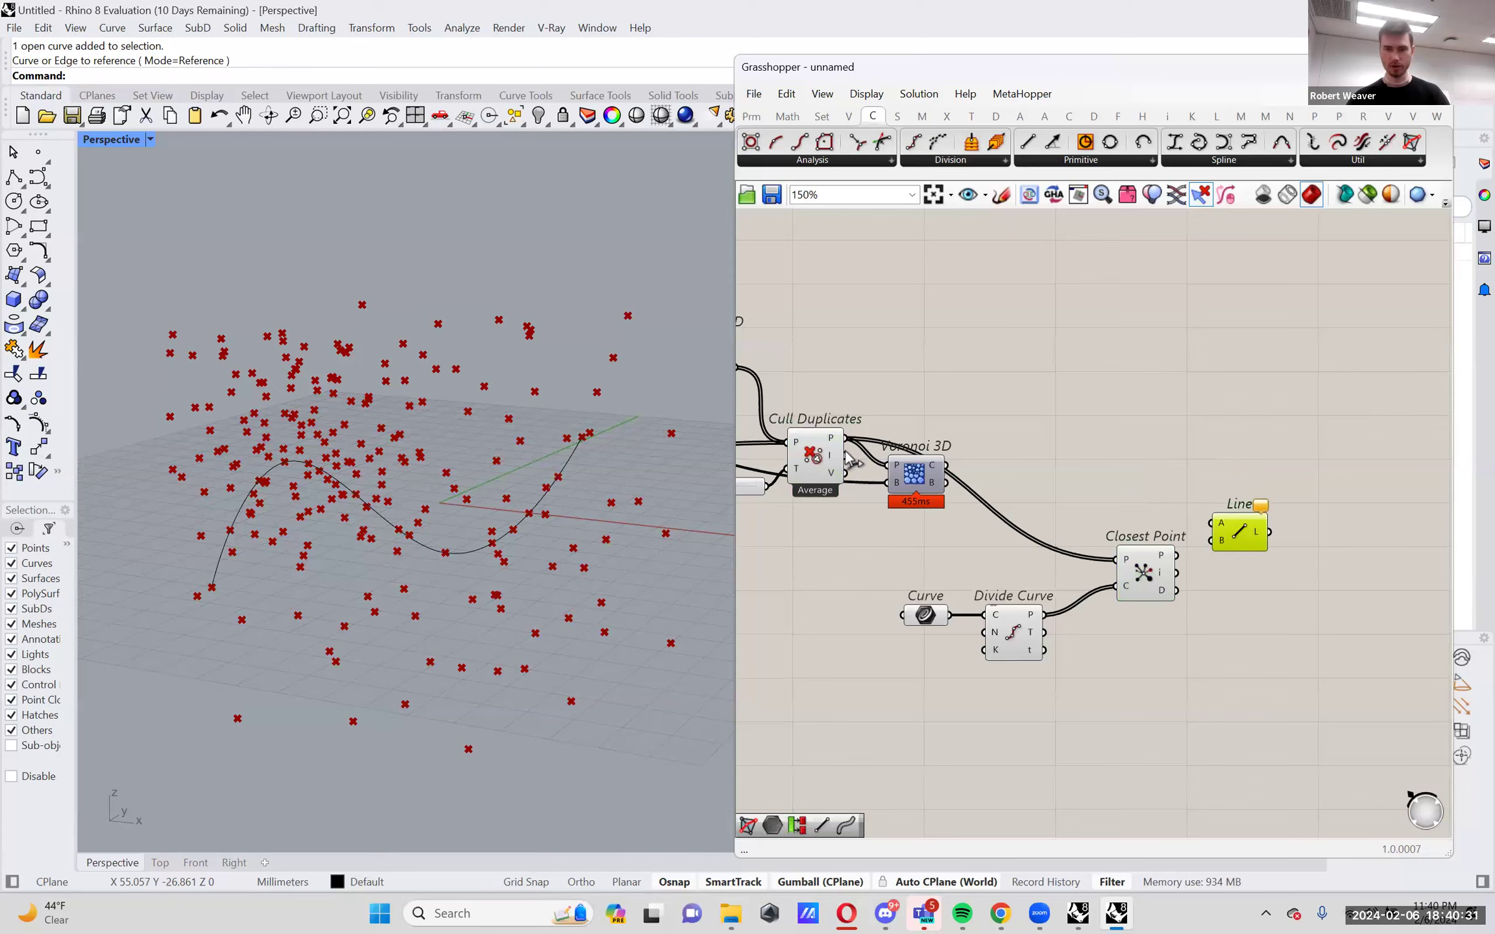
left_click_drag(843, 440, 1214, 540)
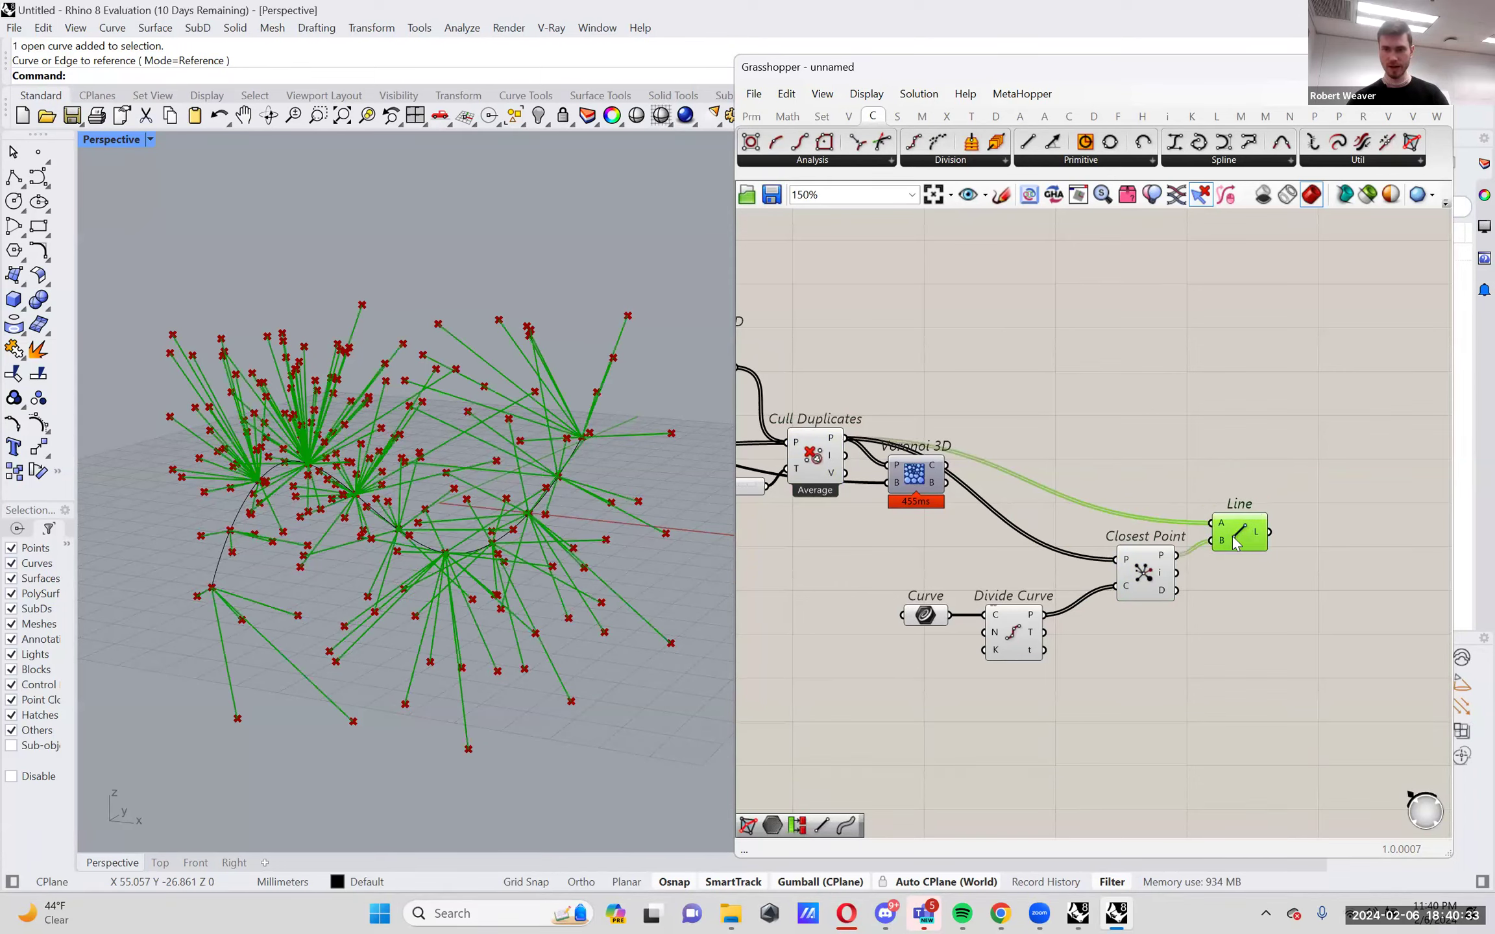
Inspect the lines between the cell points and the curve's division points from several angles, and delete the Line component.
right_click_drag(394, 506, 238, 610)
right_click_drag(223, 548, 247, 500)
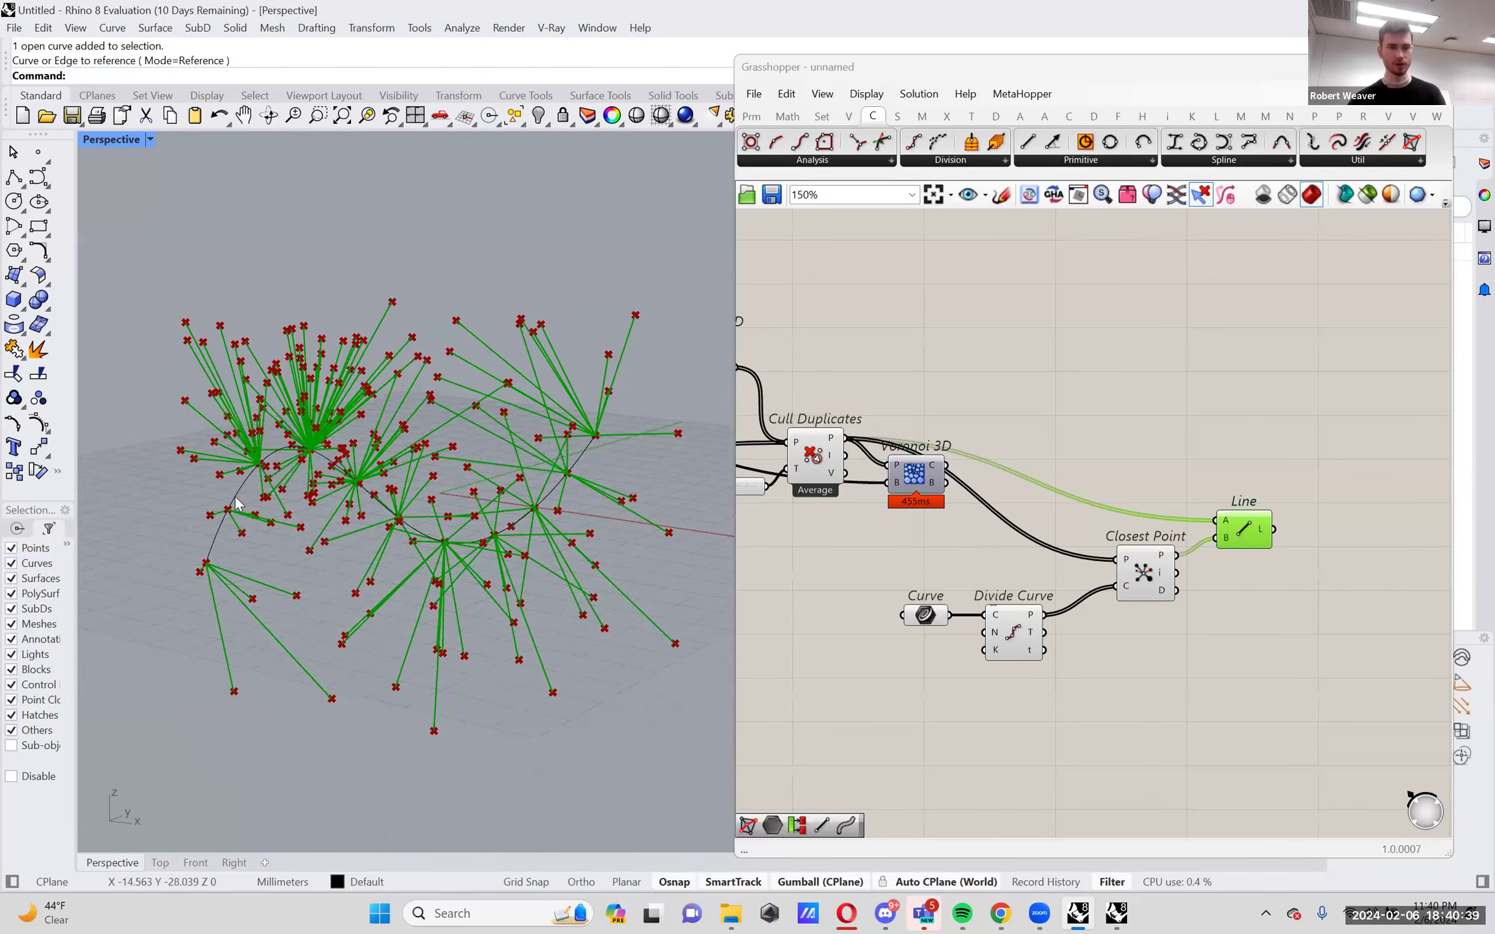
right_click_drag(563, 508, 564, 544)
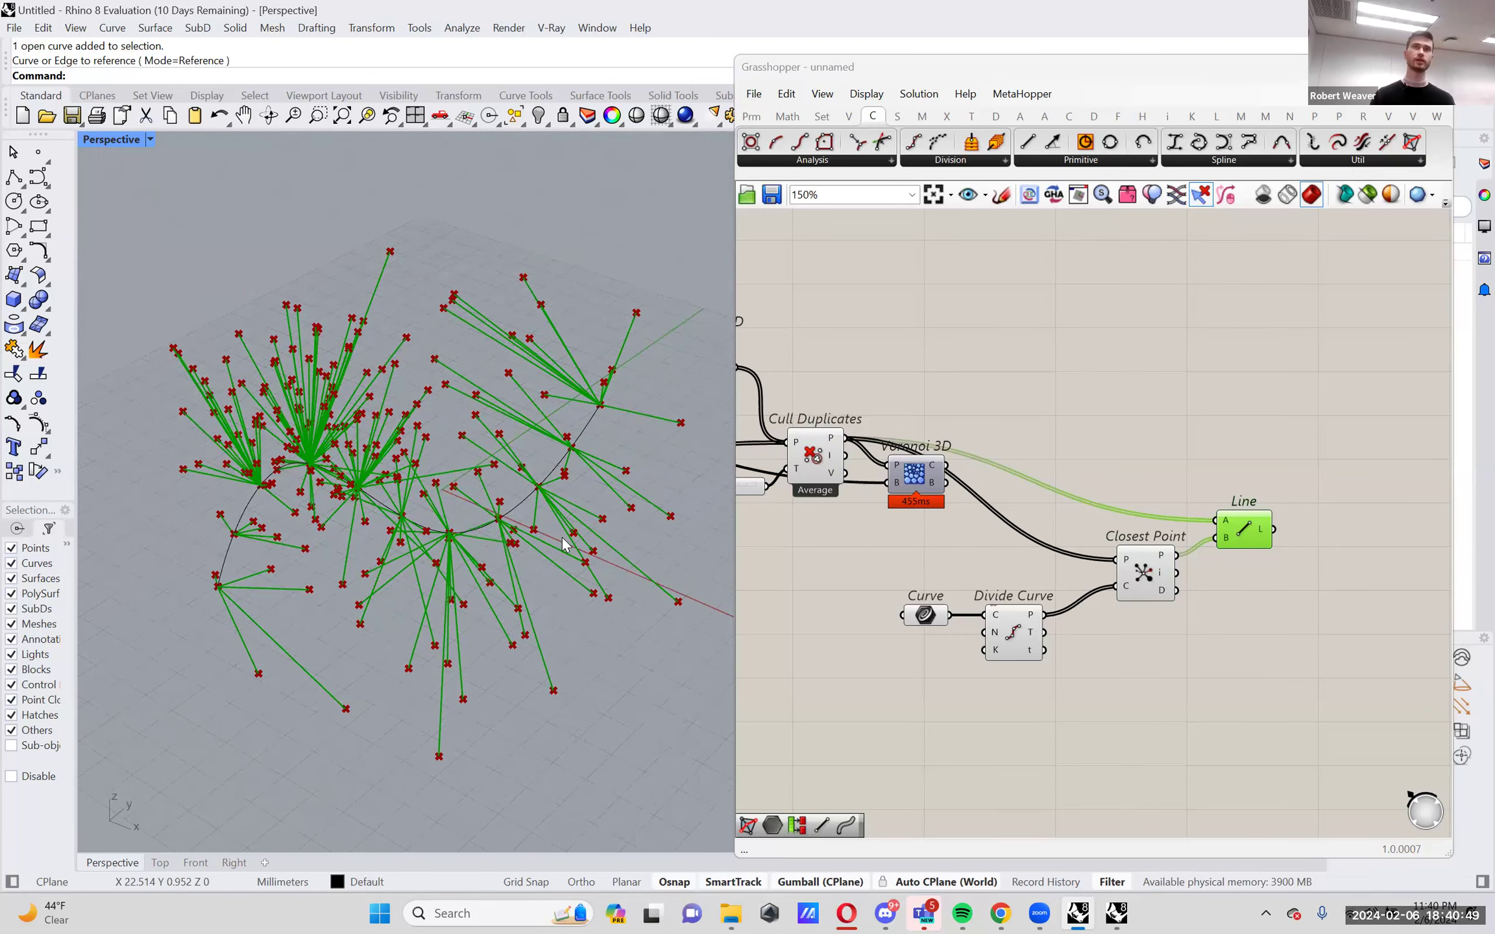
right_click_drag(563, 544, 610, 472)
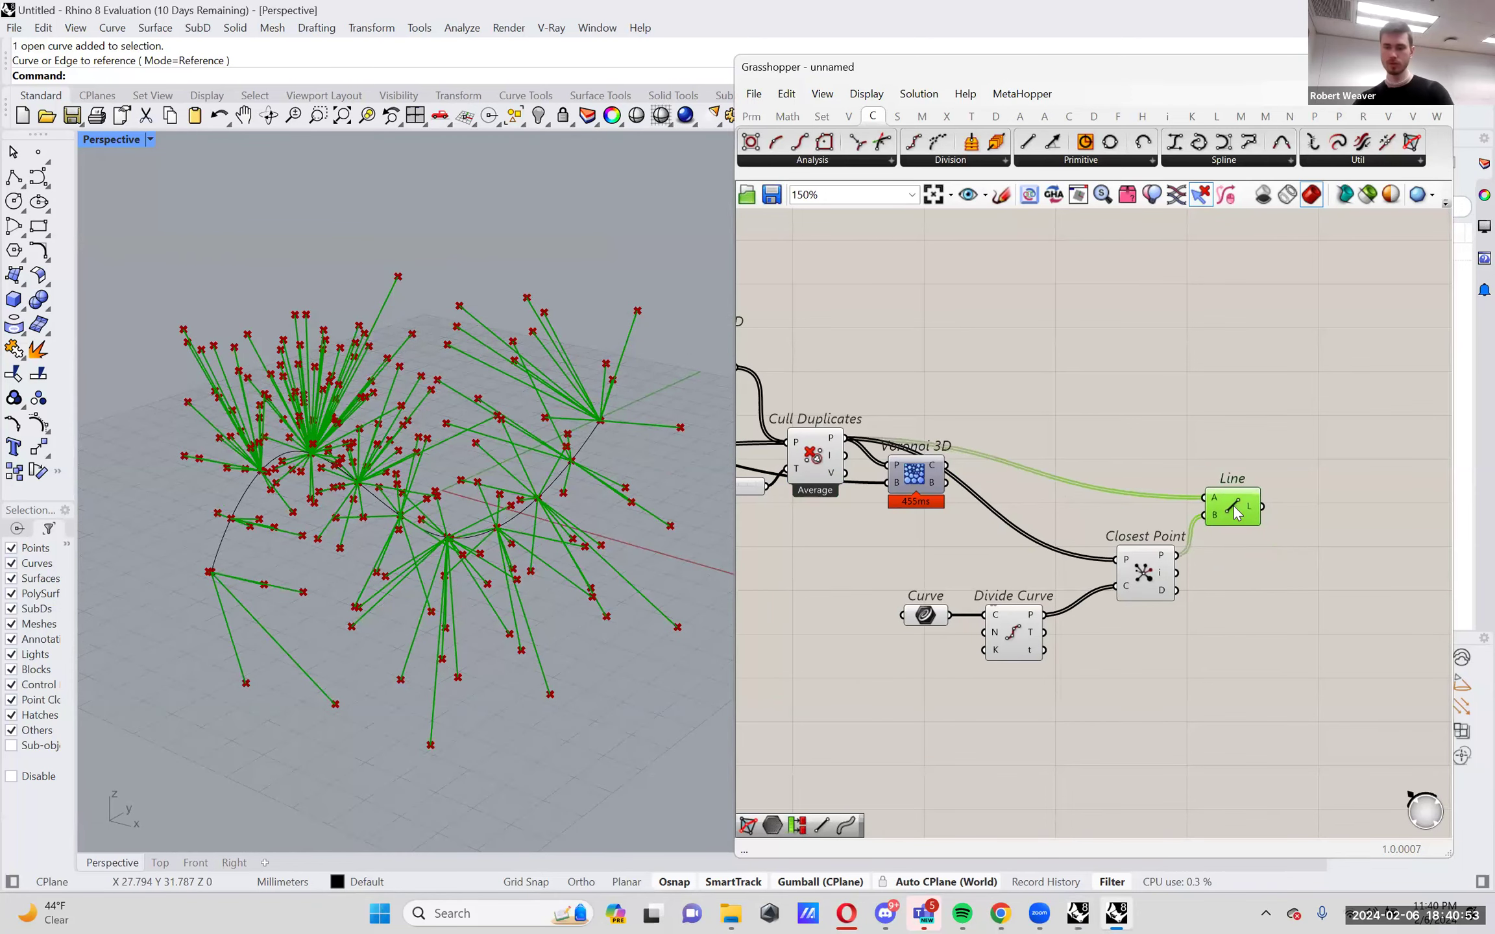
key("Delete")
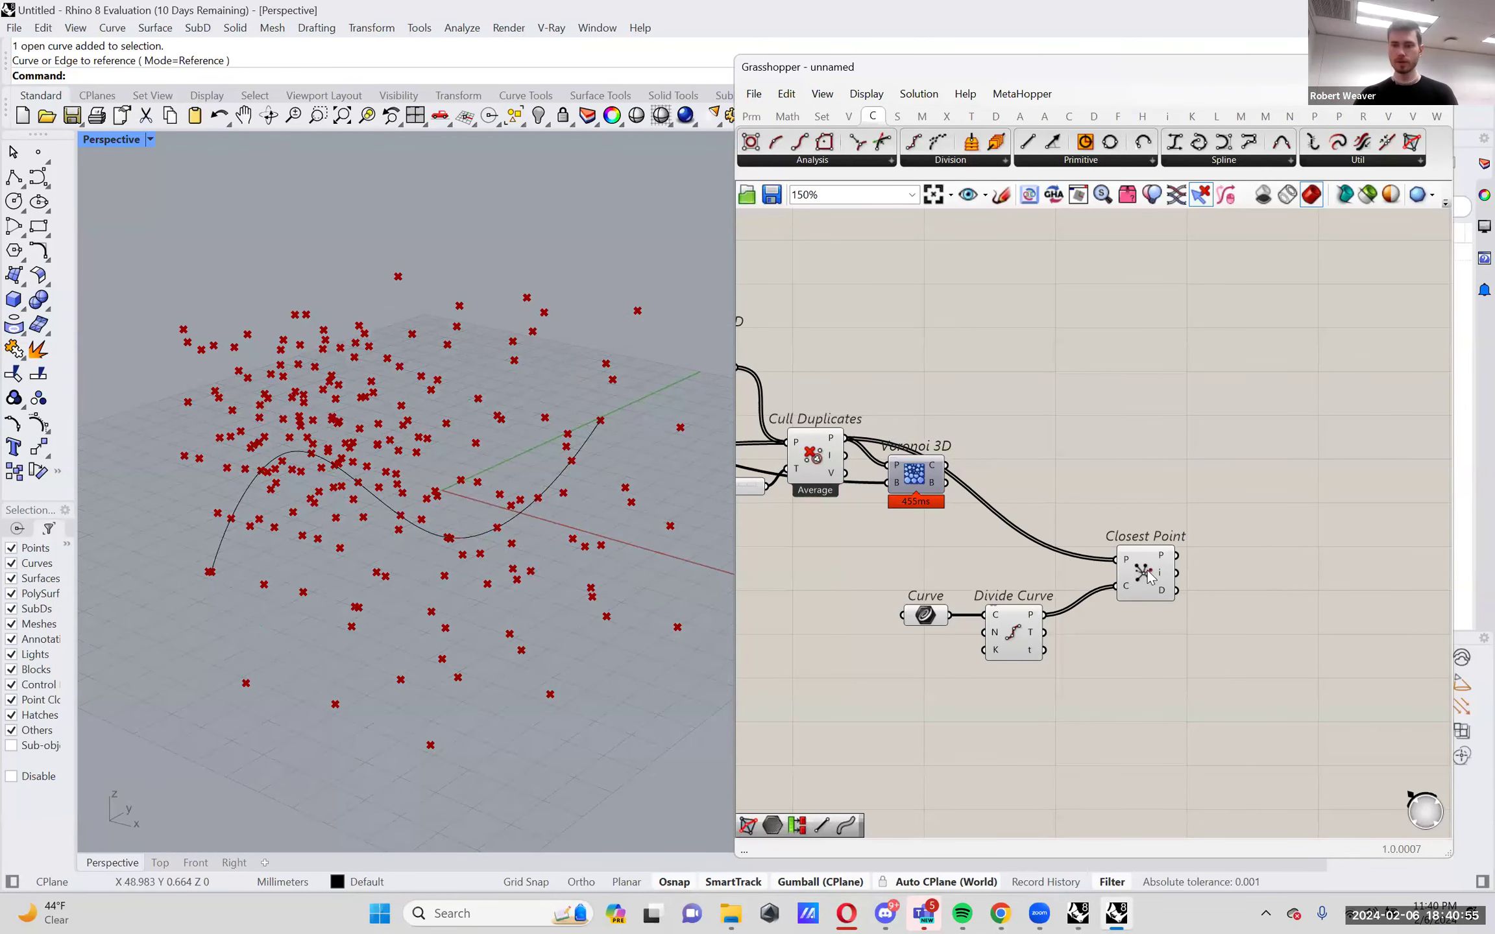
Reposition the Closest Point and Voronoi 3D components so that Voronoi 3D sits above Closest Point with clear space around both.
left_click_drag(1147, 570, 1108, 570)
left_click(1099, 517)
right_click_drag(880, 474, 884, 491)
left_click_drag(916, 501, 1074, 493)
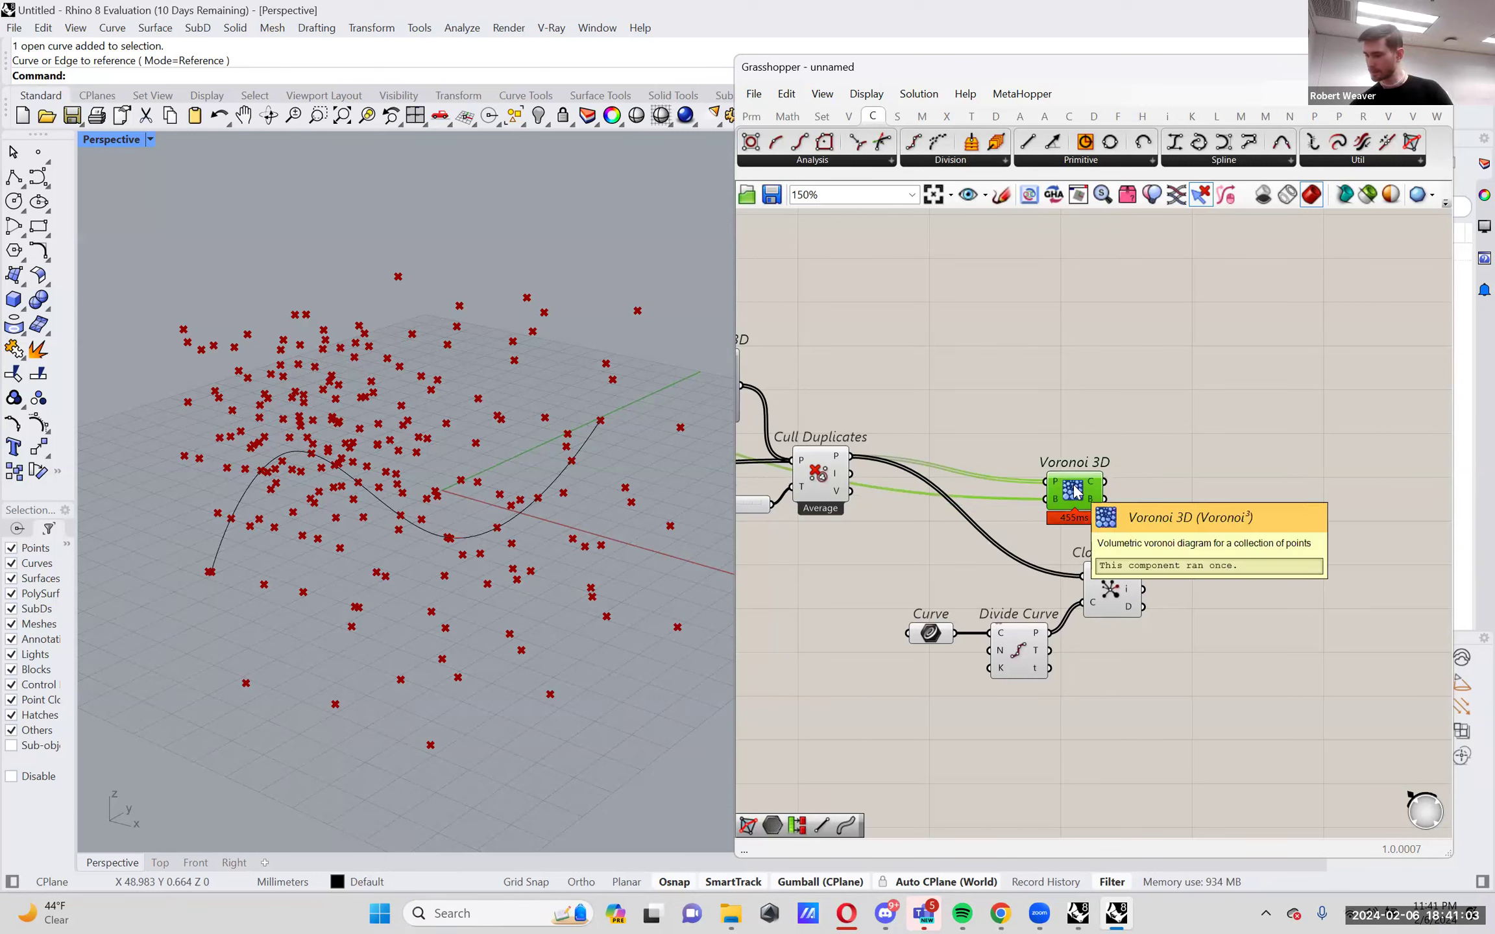
left_click_drag(1071, 490, 1073, 487)
left_click(931, 635)
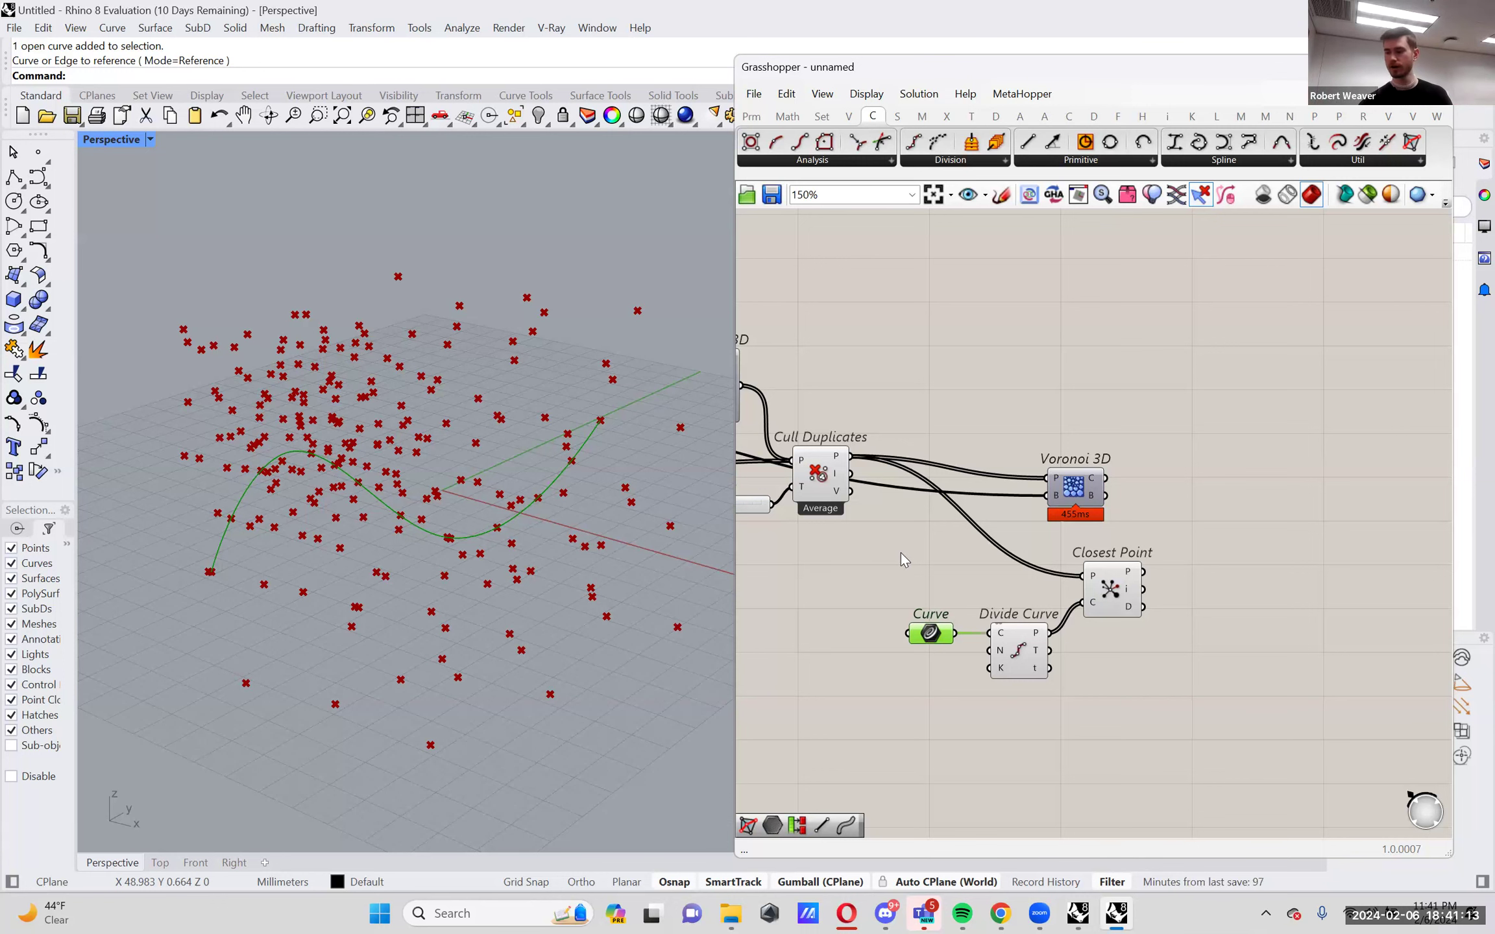
Add a Cull Pattern component well to the right of Voronoi 3D and Closest Point, leaving room for components in between.
right_click_drag(1195, 533, 1197, 539)
double_click(1222, 539)
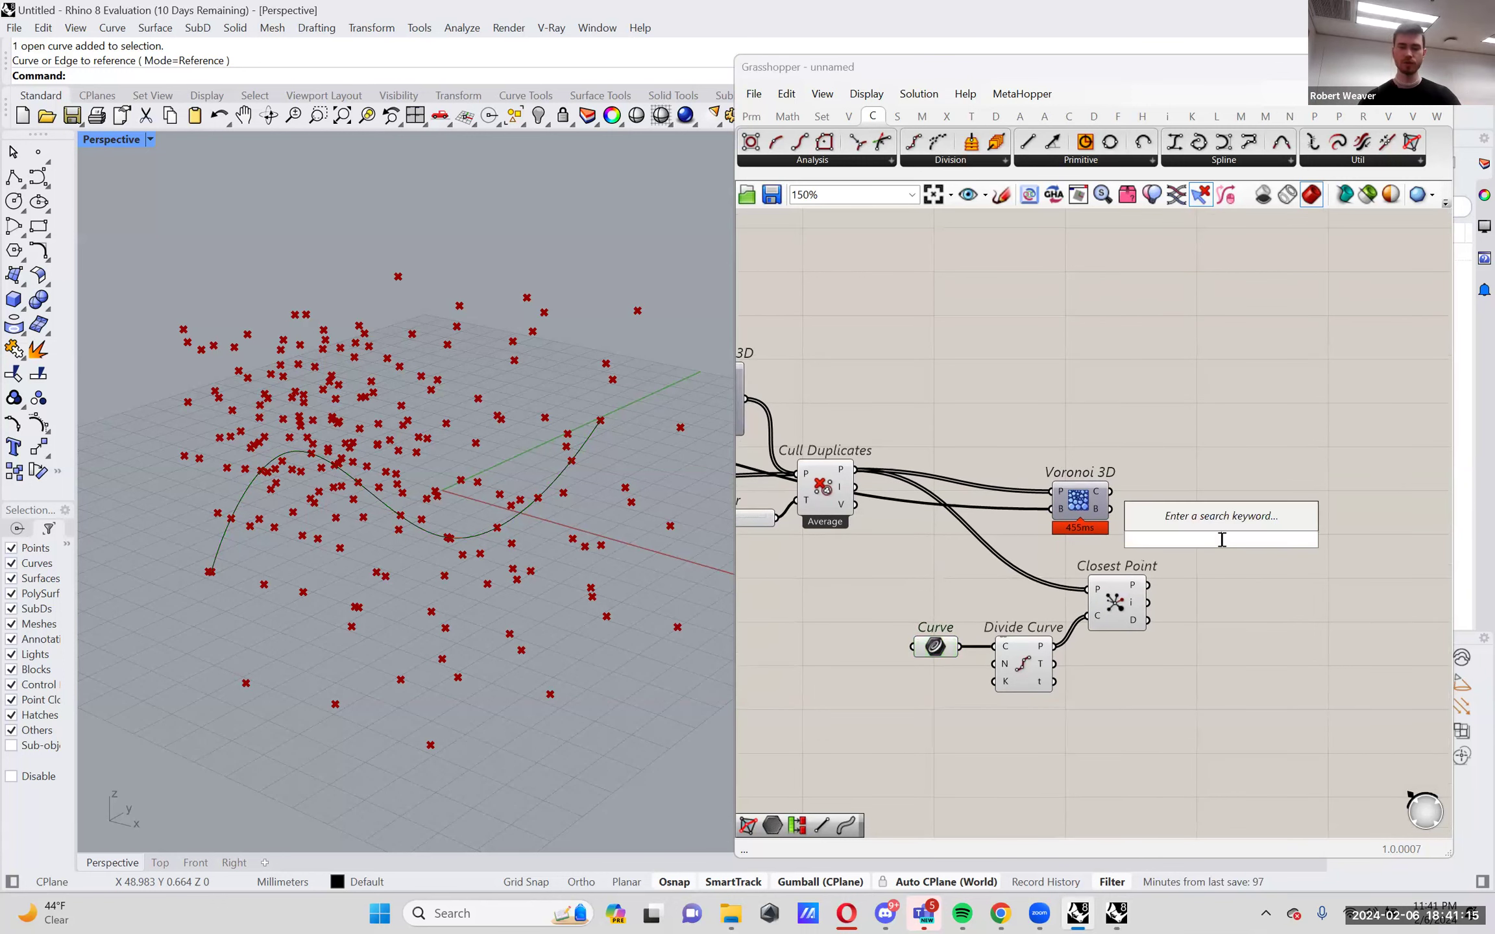
type("cull")
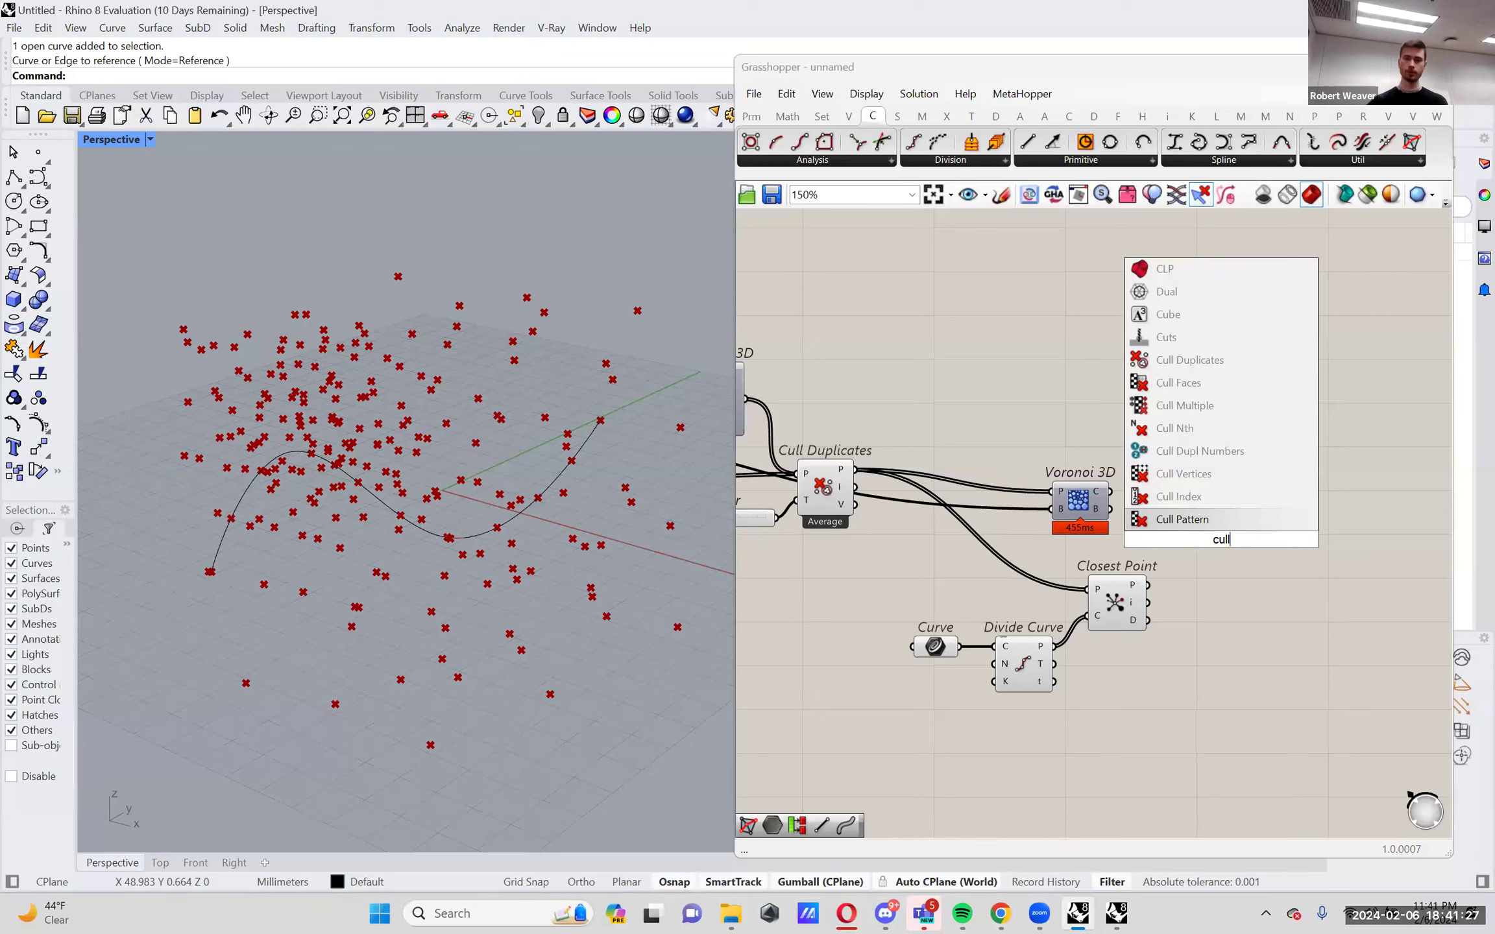
key("Return")
left_click_drag(1251, 547, 1263, 549)
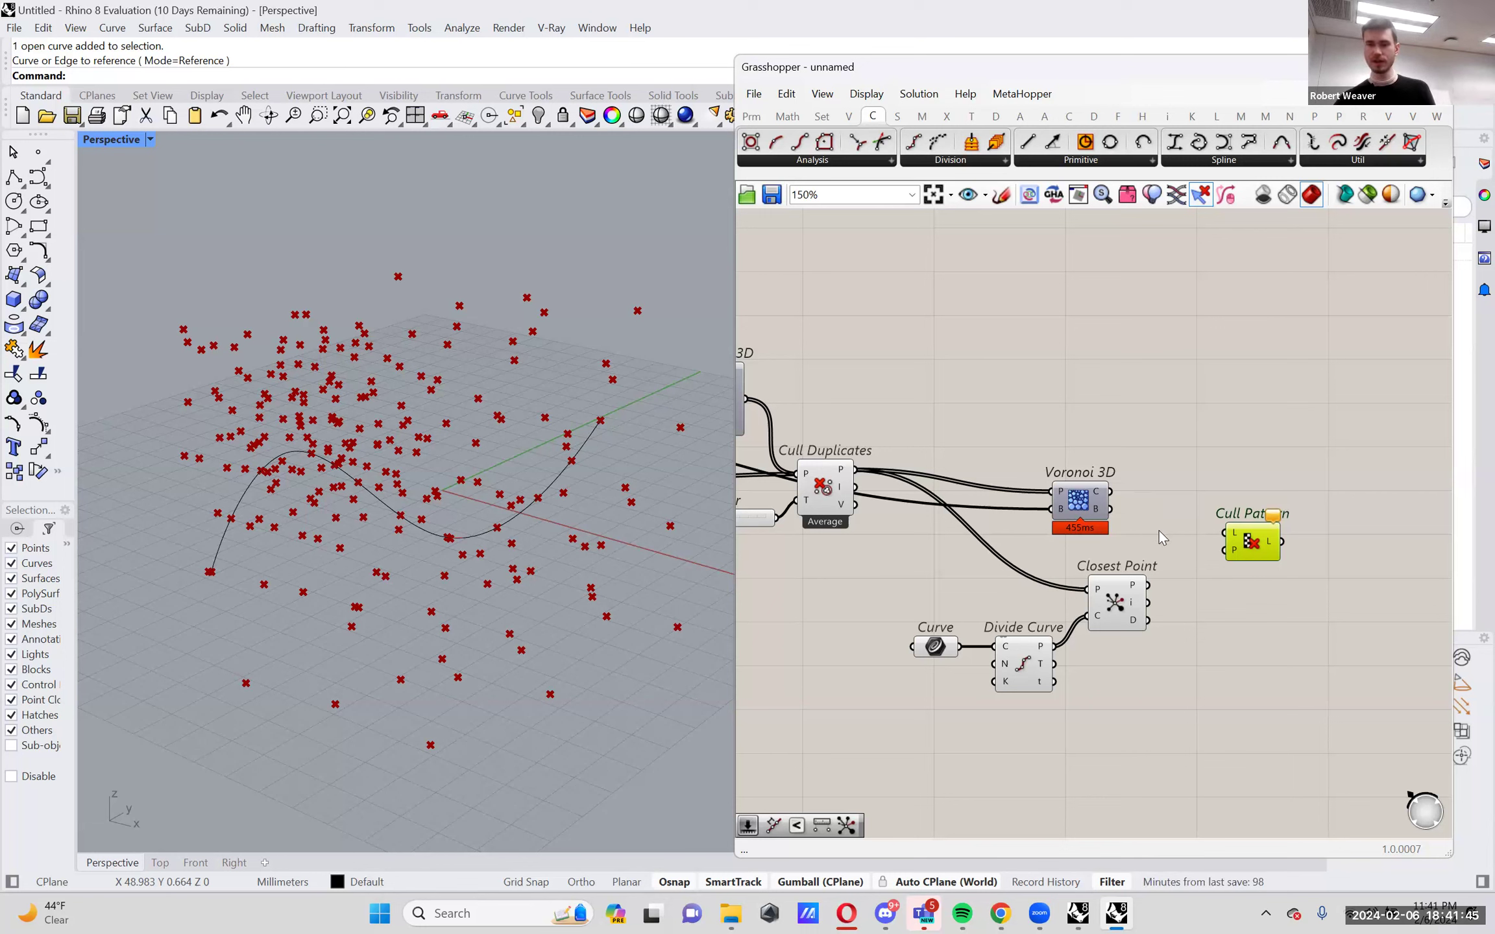
left_click_drag(1260, 553, 1308, 566)
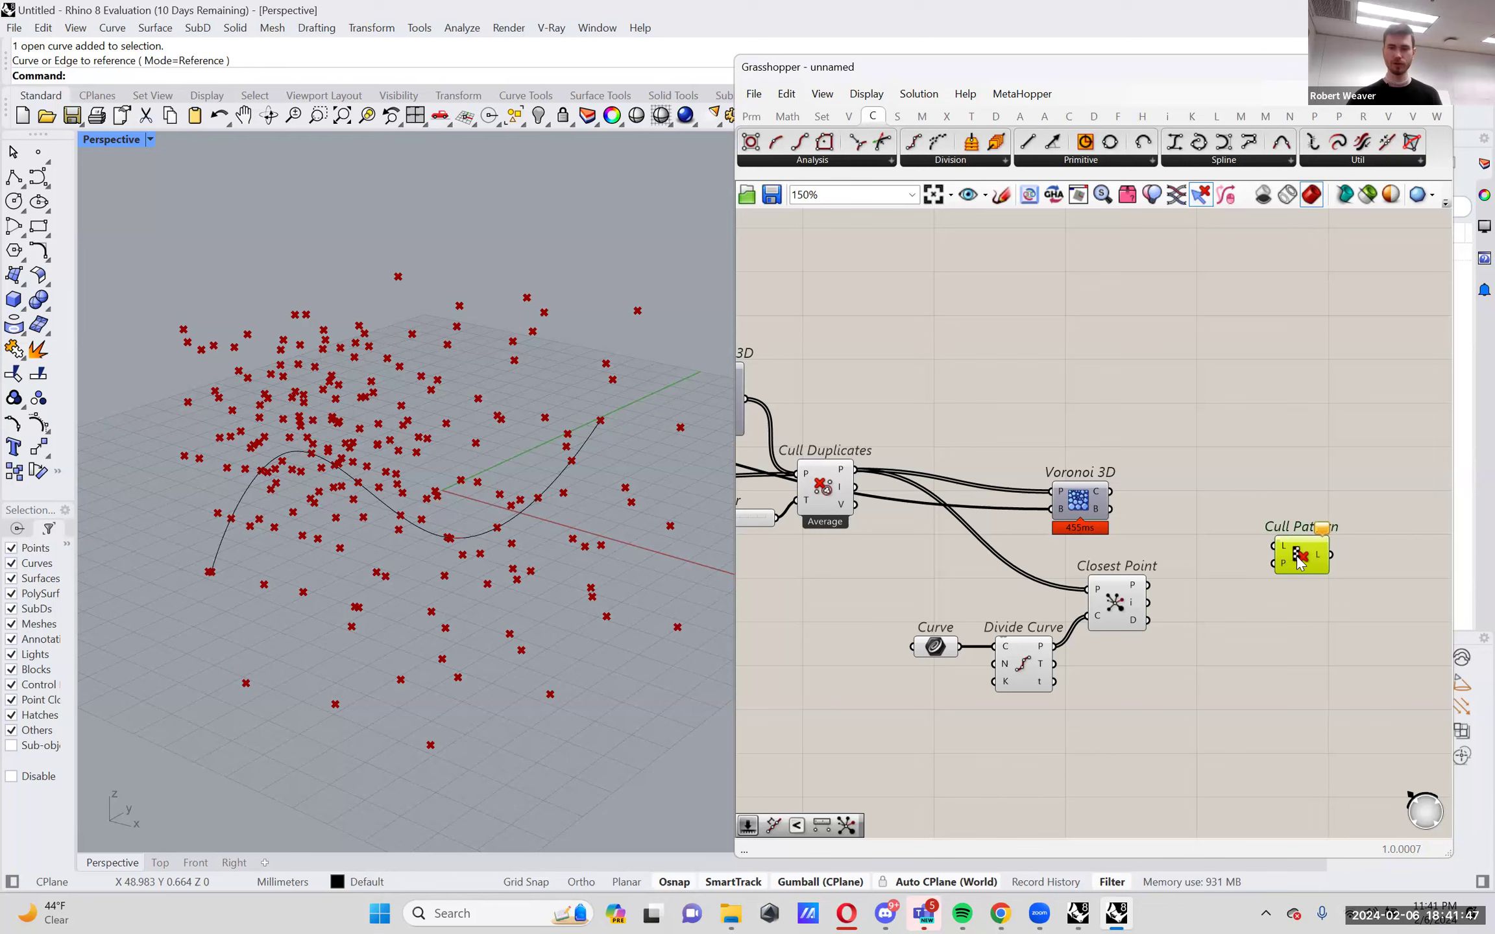
left_click_drag(1076, 501, 1096, 511)
left_click_drag(1288, 564, 1337, 576)
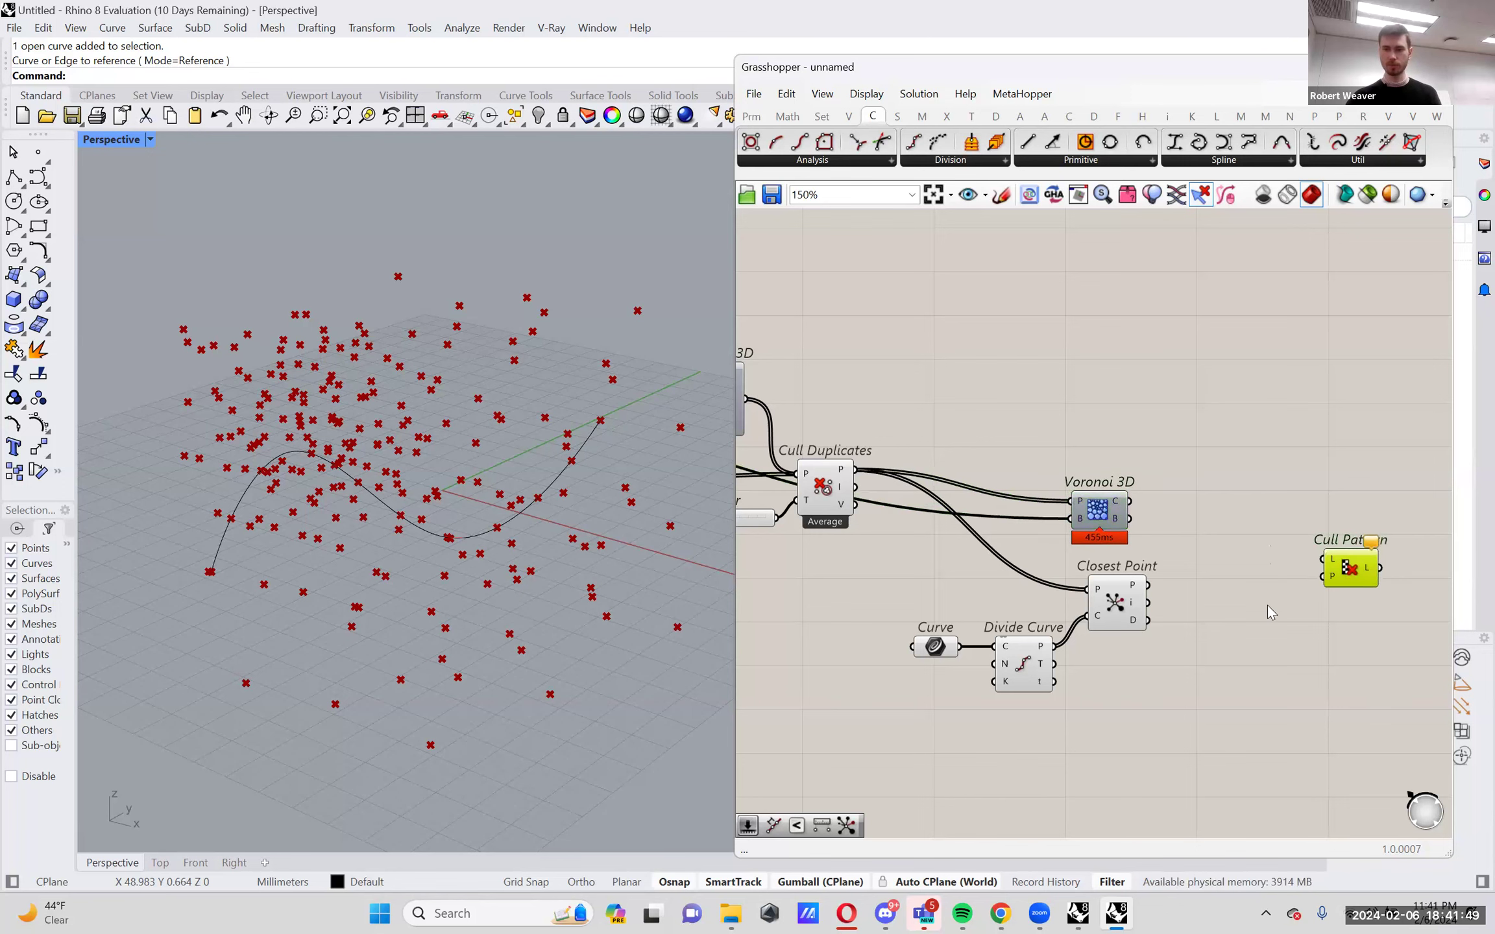
right_click_drag(1267, 604, 1188, 556)
left_click_drag(1263, 534, 1300, 539)
scroll(1134, 584, "up", 1)
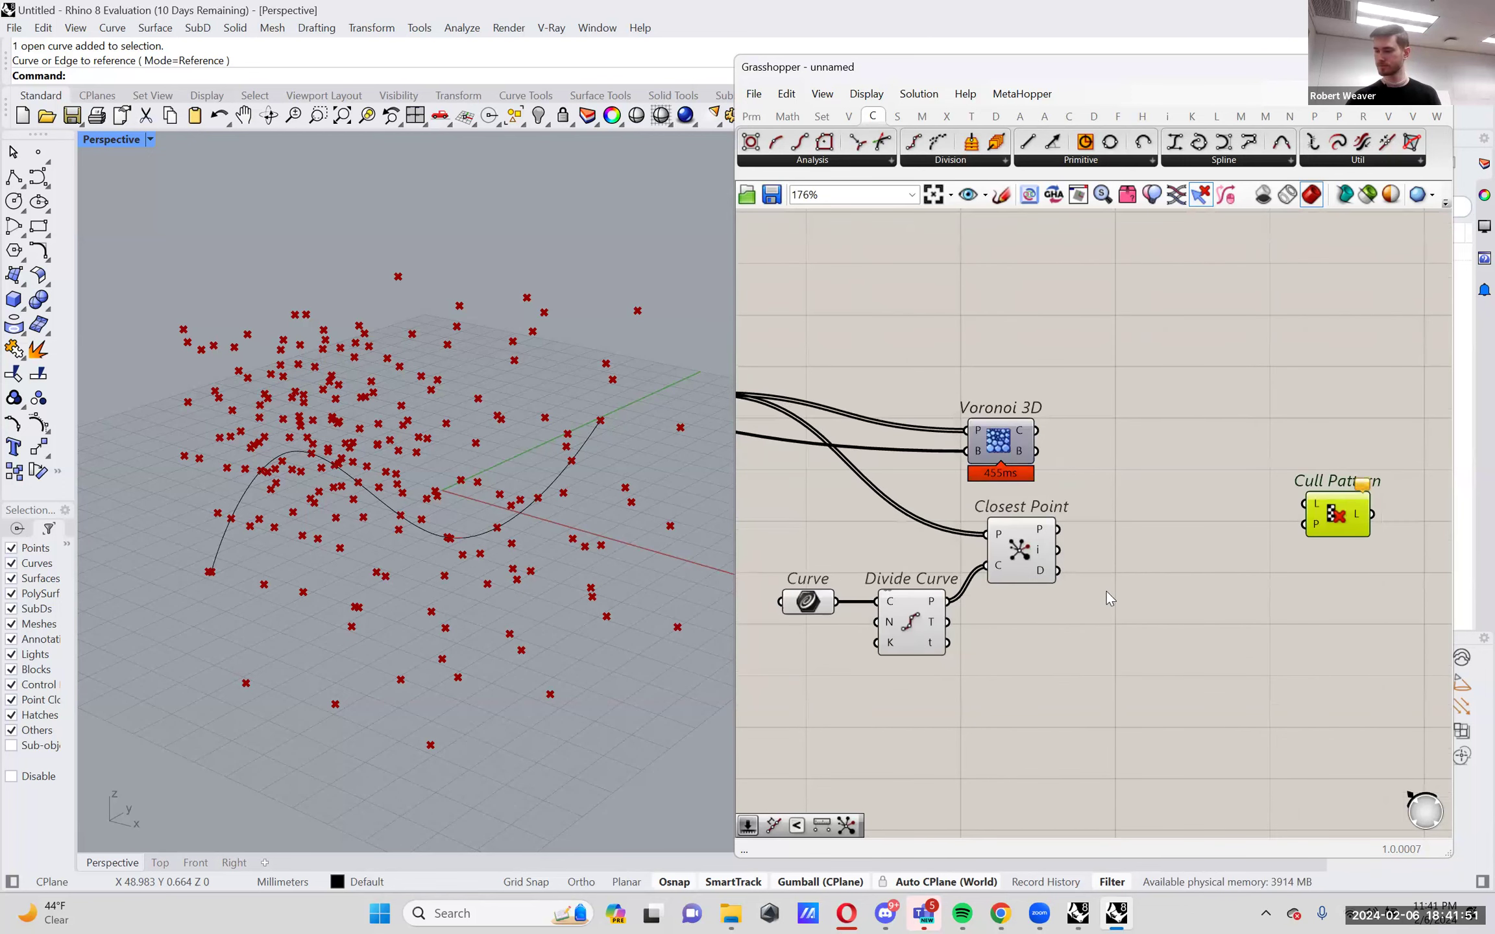
Look up the Smaller Than and Larger Than components in the component search.
right_click_drag(1106, 591, 1136, 570)
double_click(1143, 594)
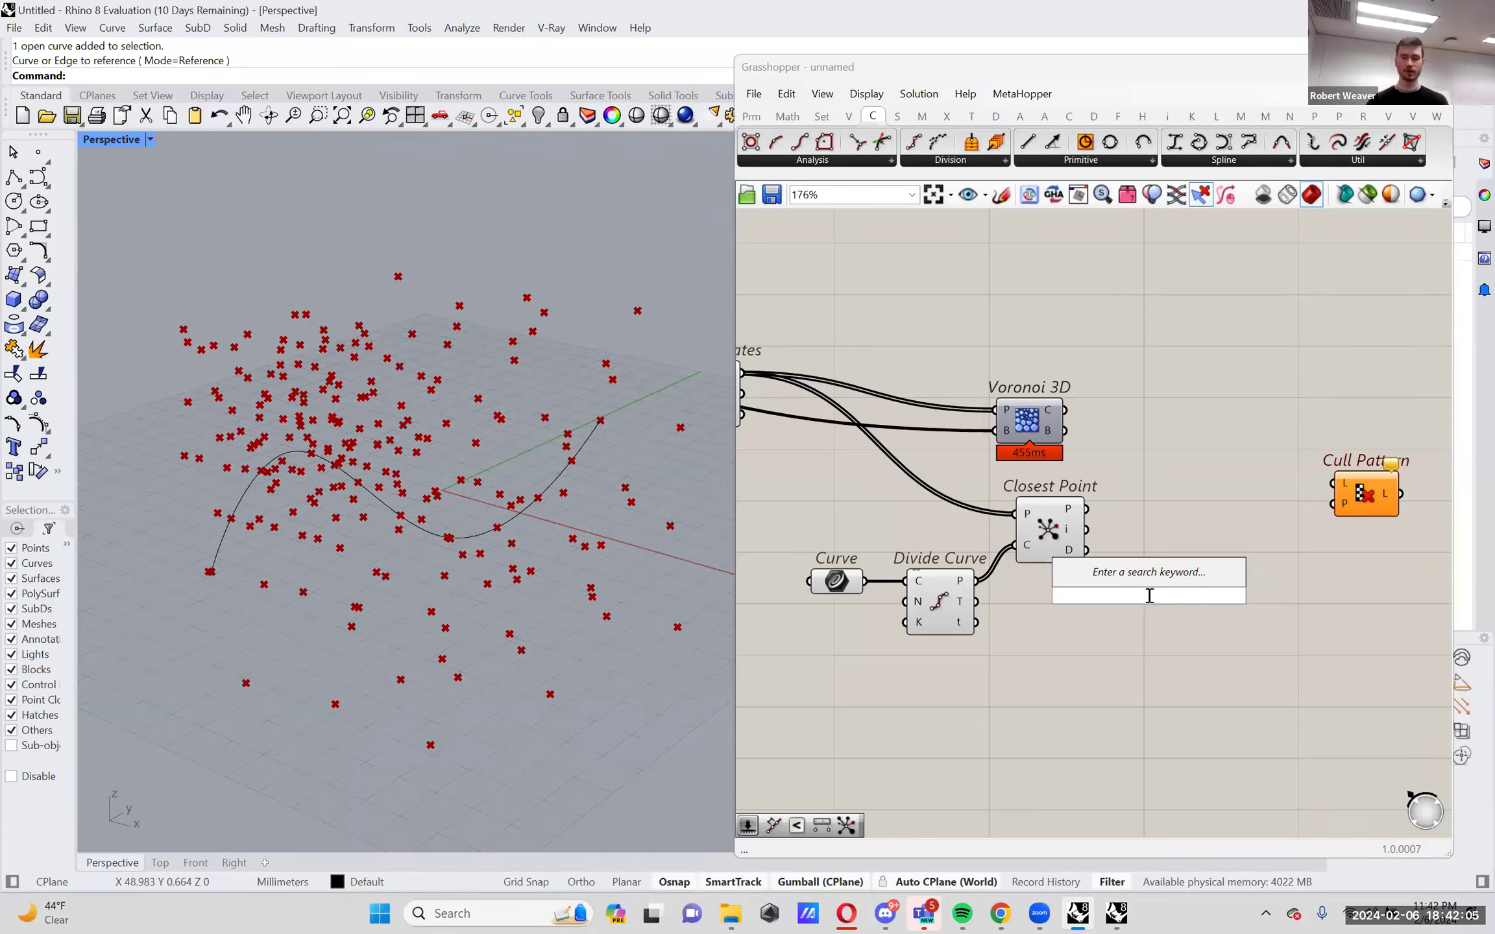
type("small")
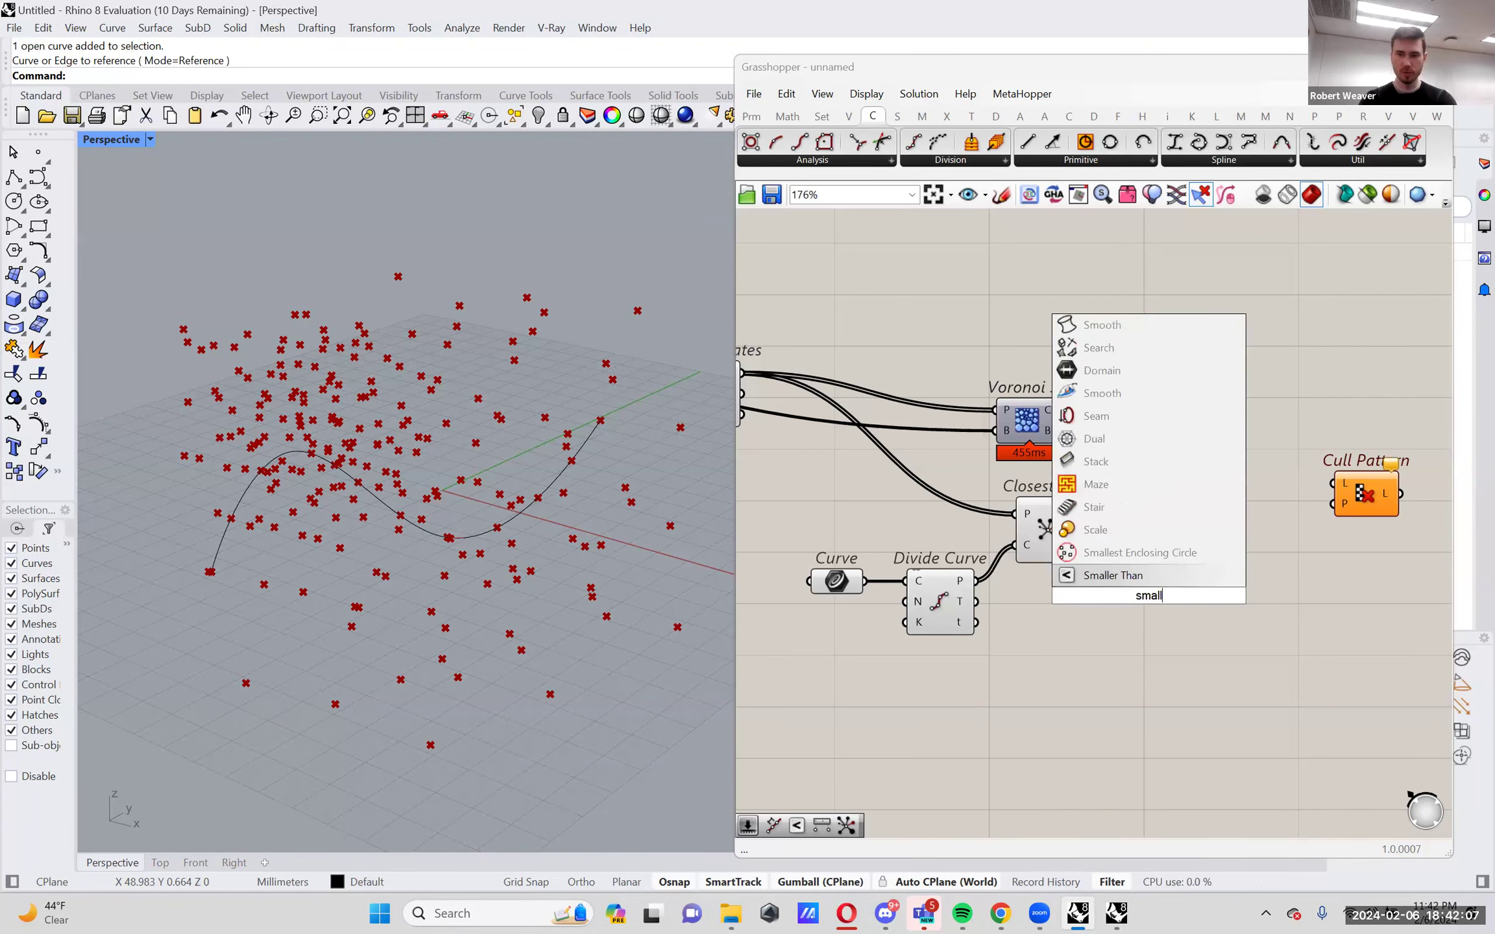
key("BackSpace")
key("BackSpace")
key("BackSpace")
key("BackSpace")
key("BackSpace")
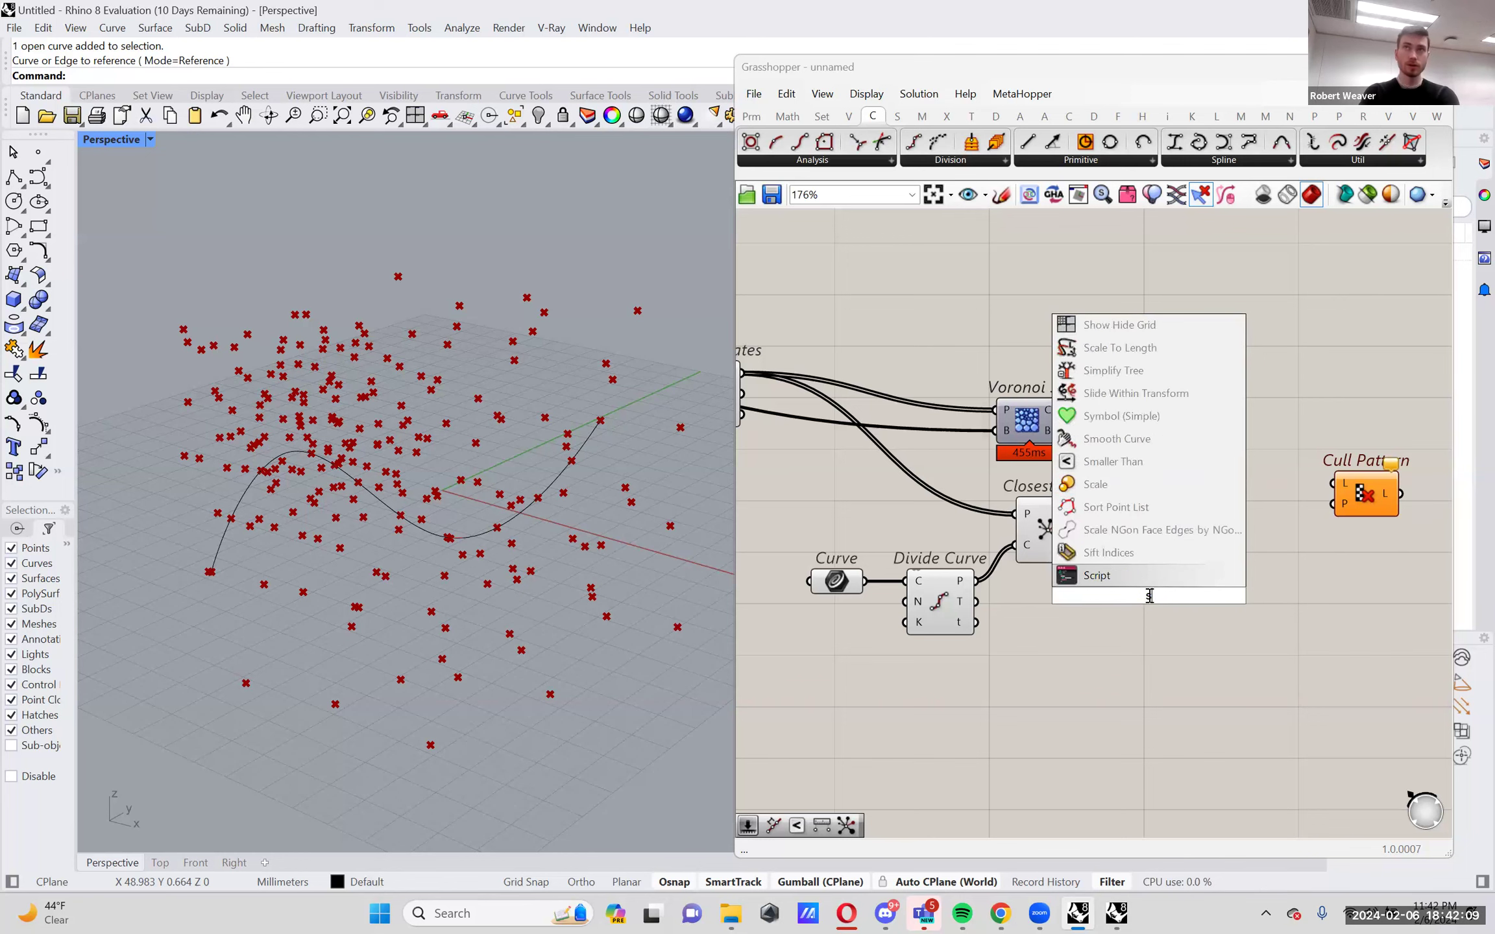
type("larg")
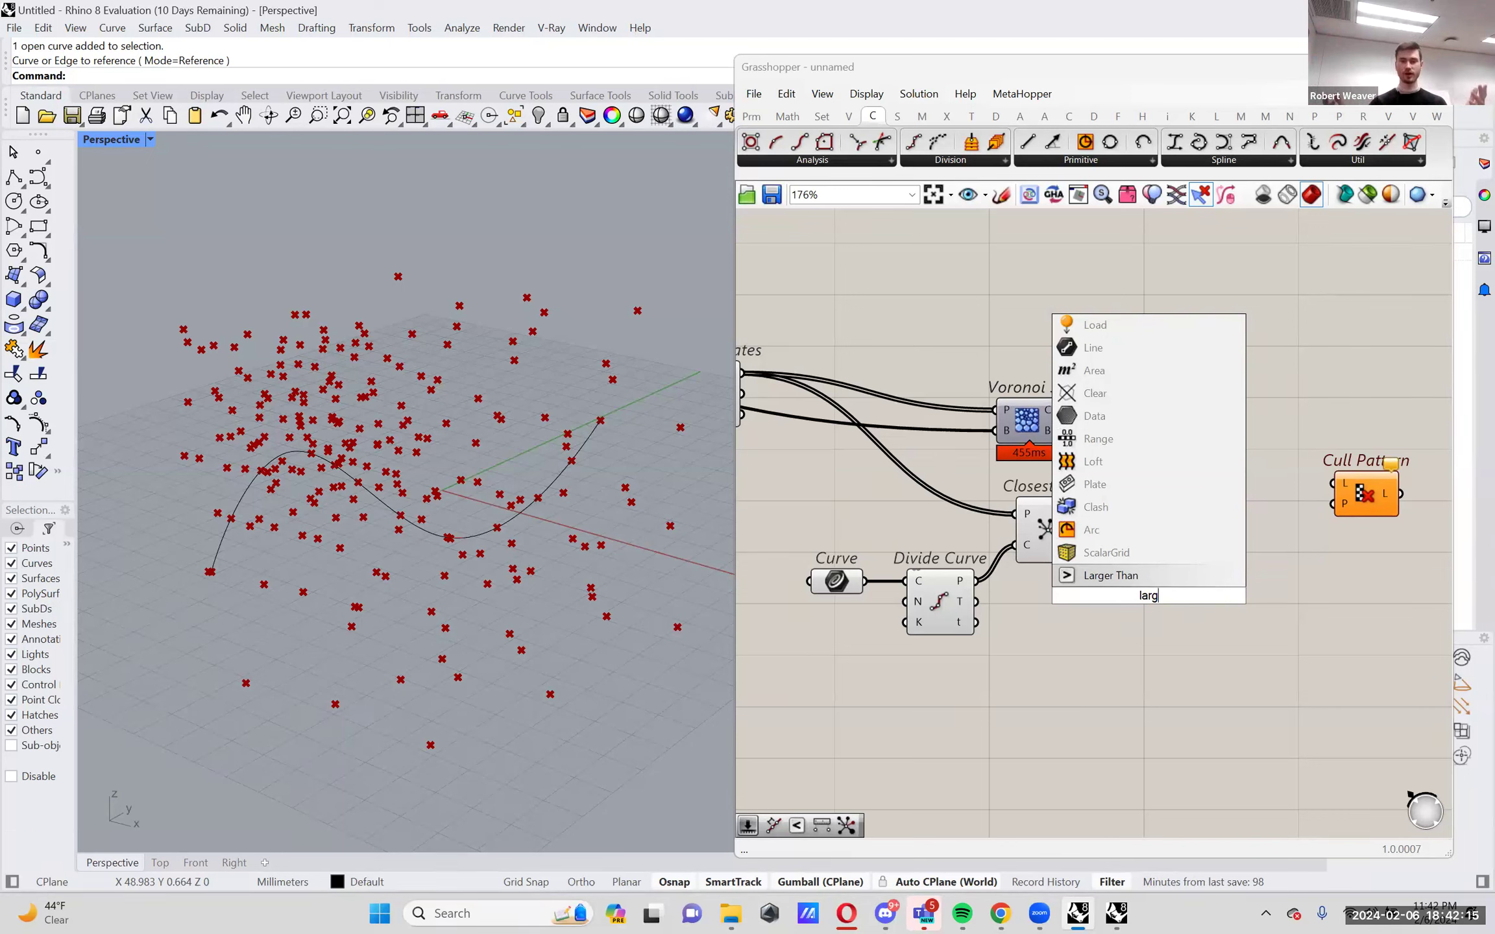
key("BackSpace")
key("BackSpace")
key("BackSpace")
key("BackSpace")
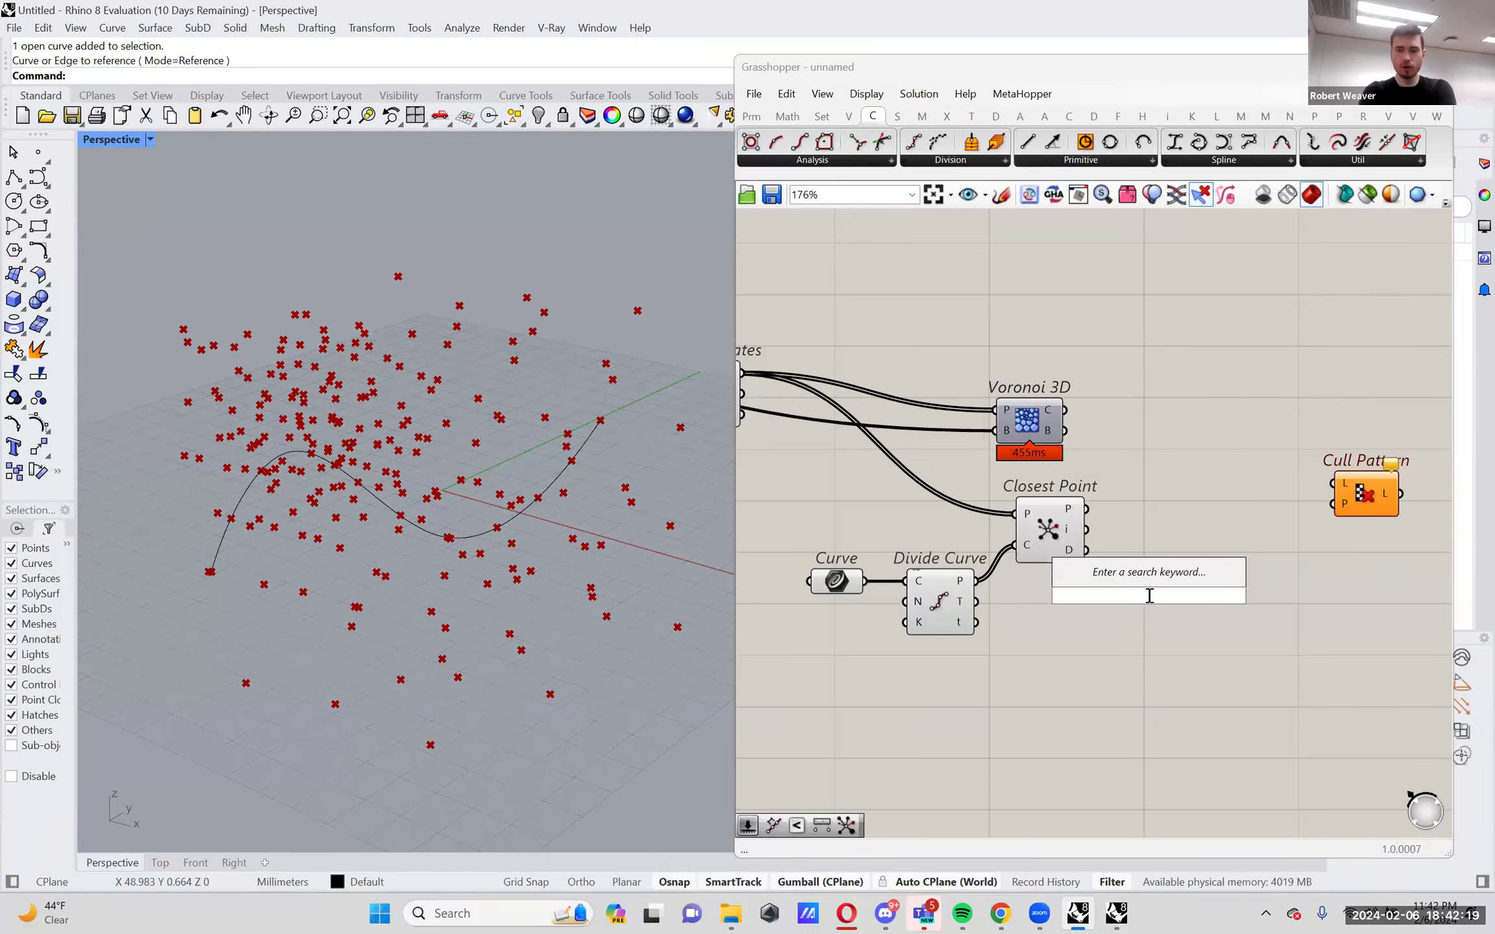
Add an Includes component next to Closest Point and connect Closest Point's distance output D to its V input.
type("incl")
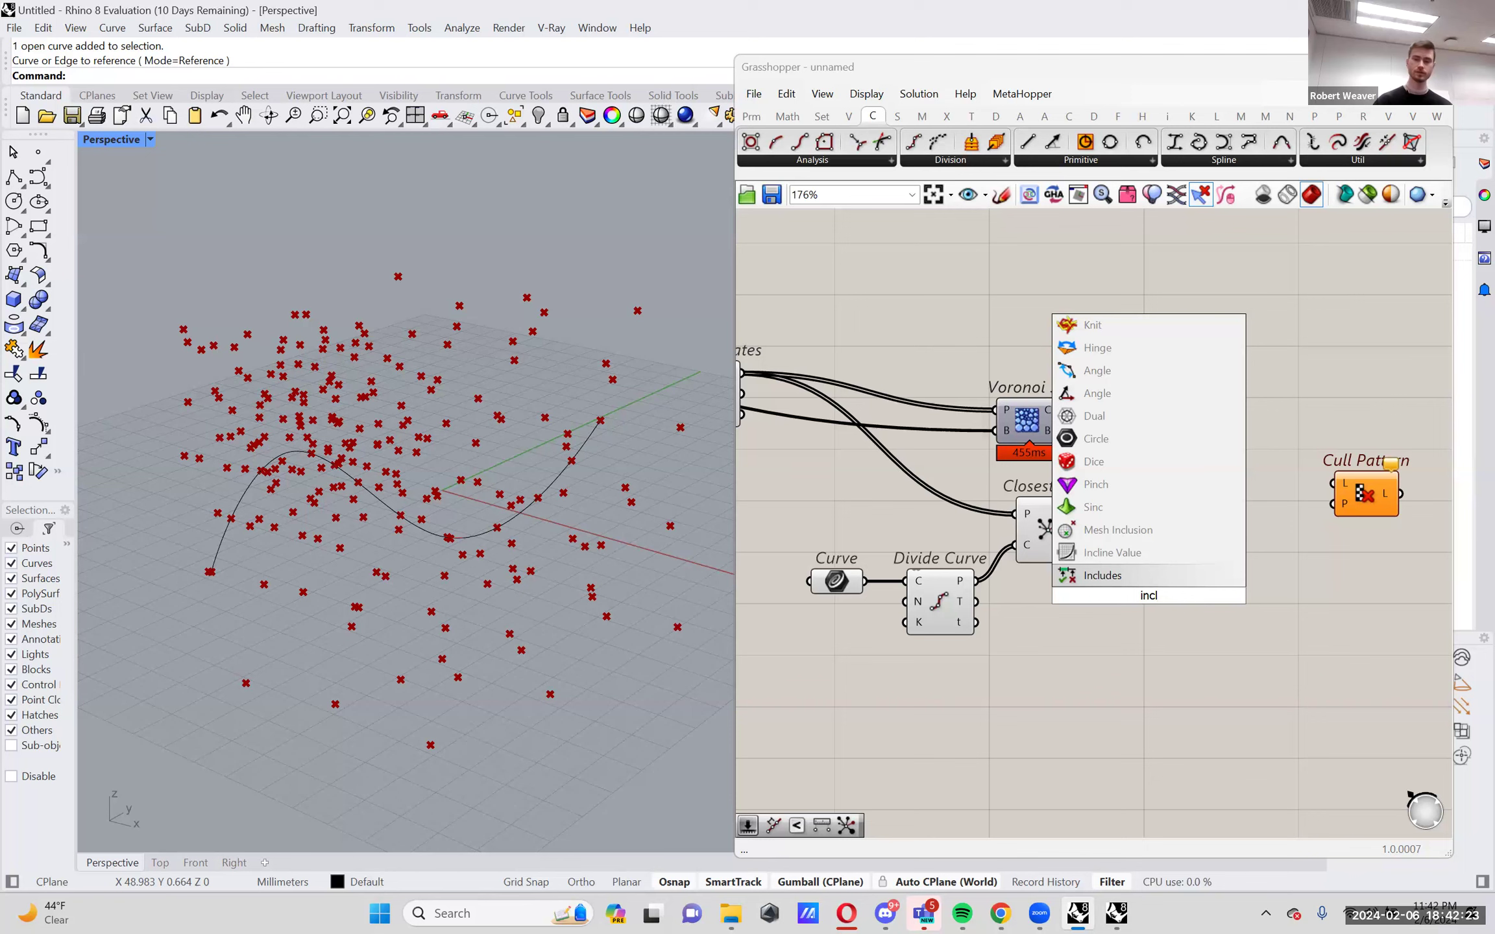
key("Return")
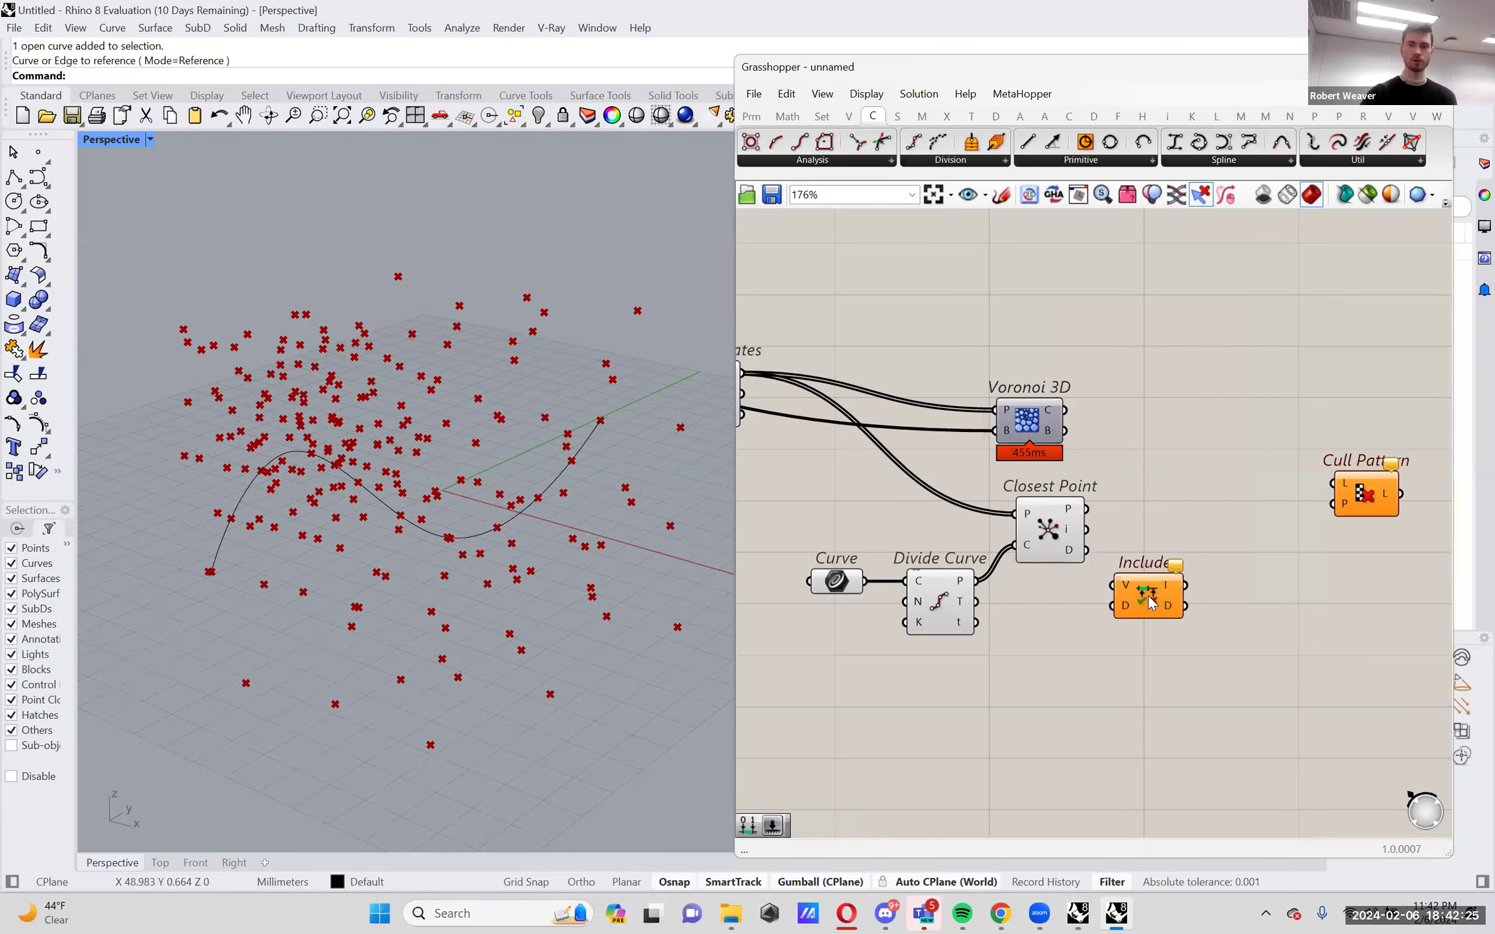
left_click(1179, 615)
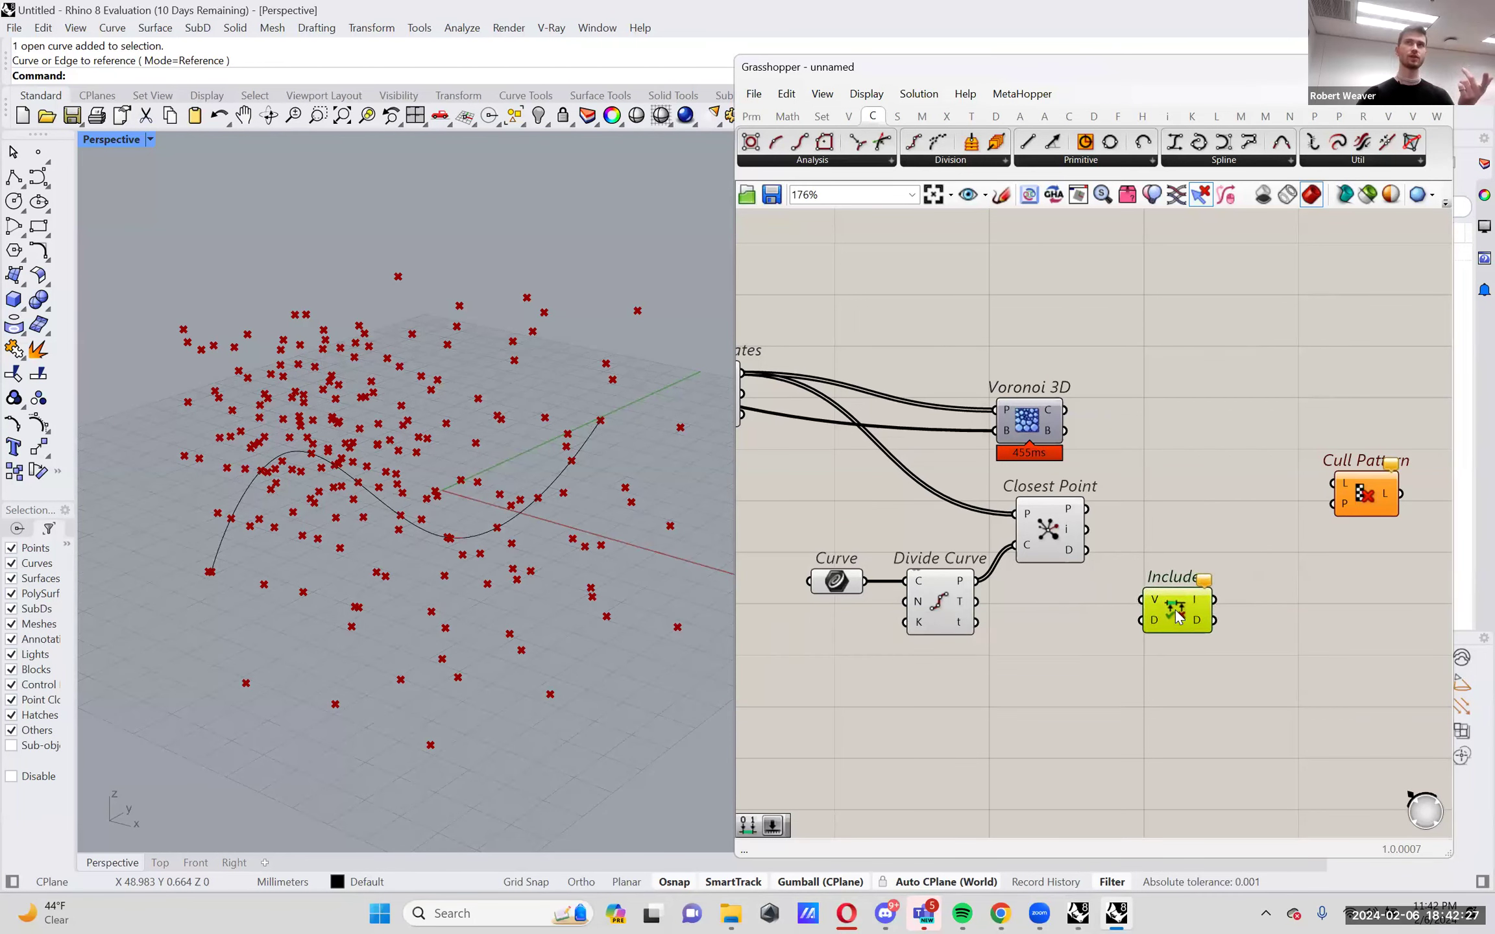
left_click_drag(1178, 615, 1205, 591)
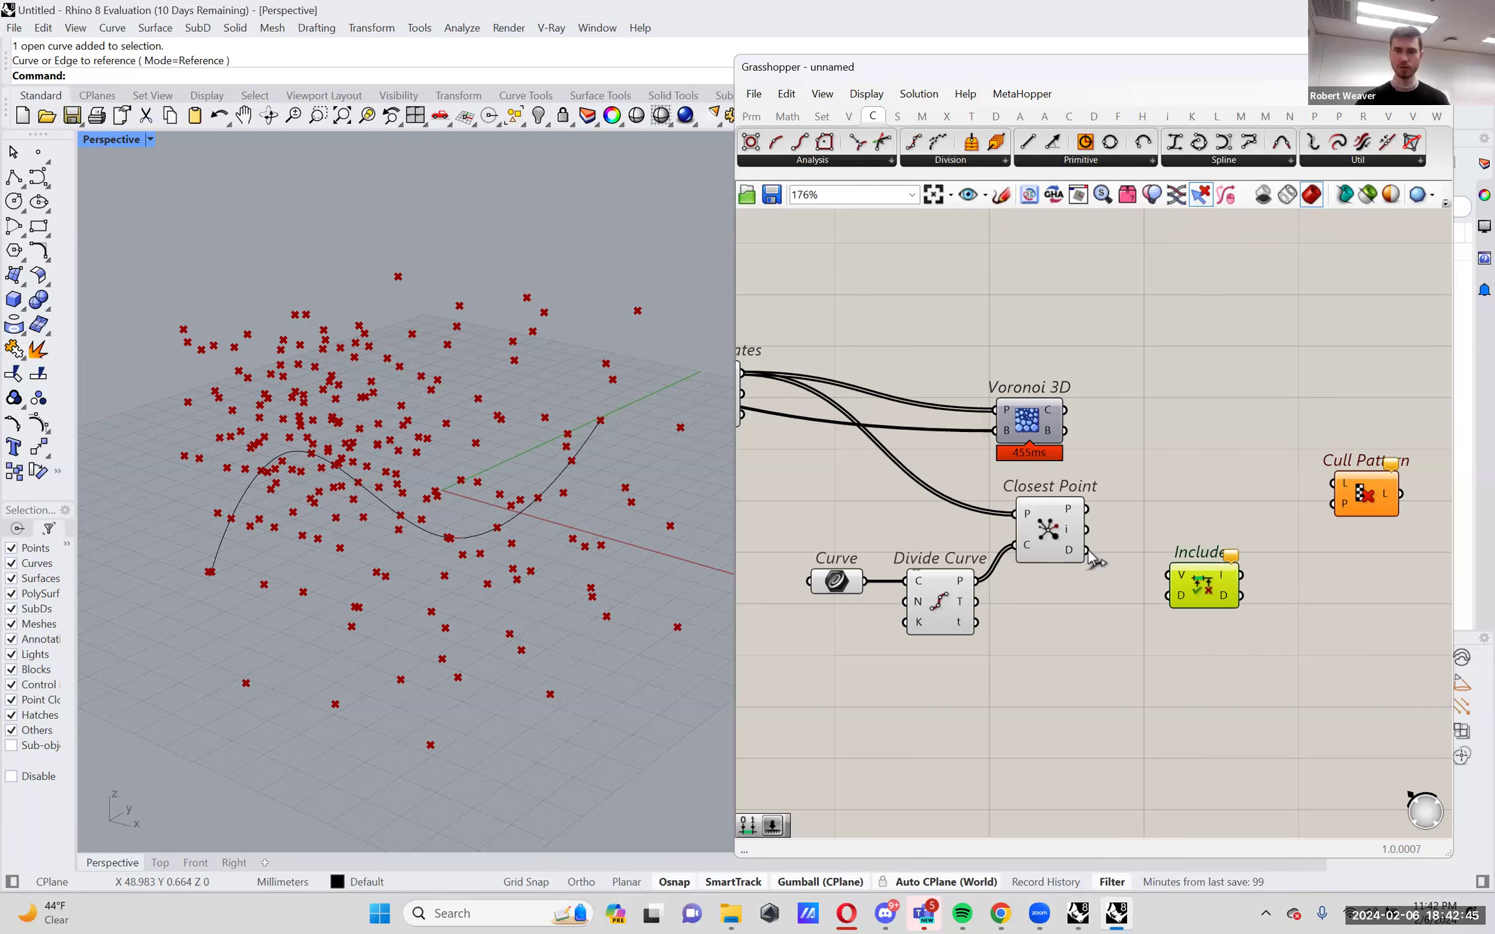
left_click_drag(1083, 551, 1204, 600)
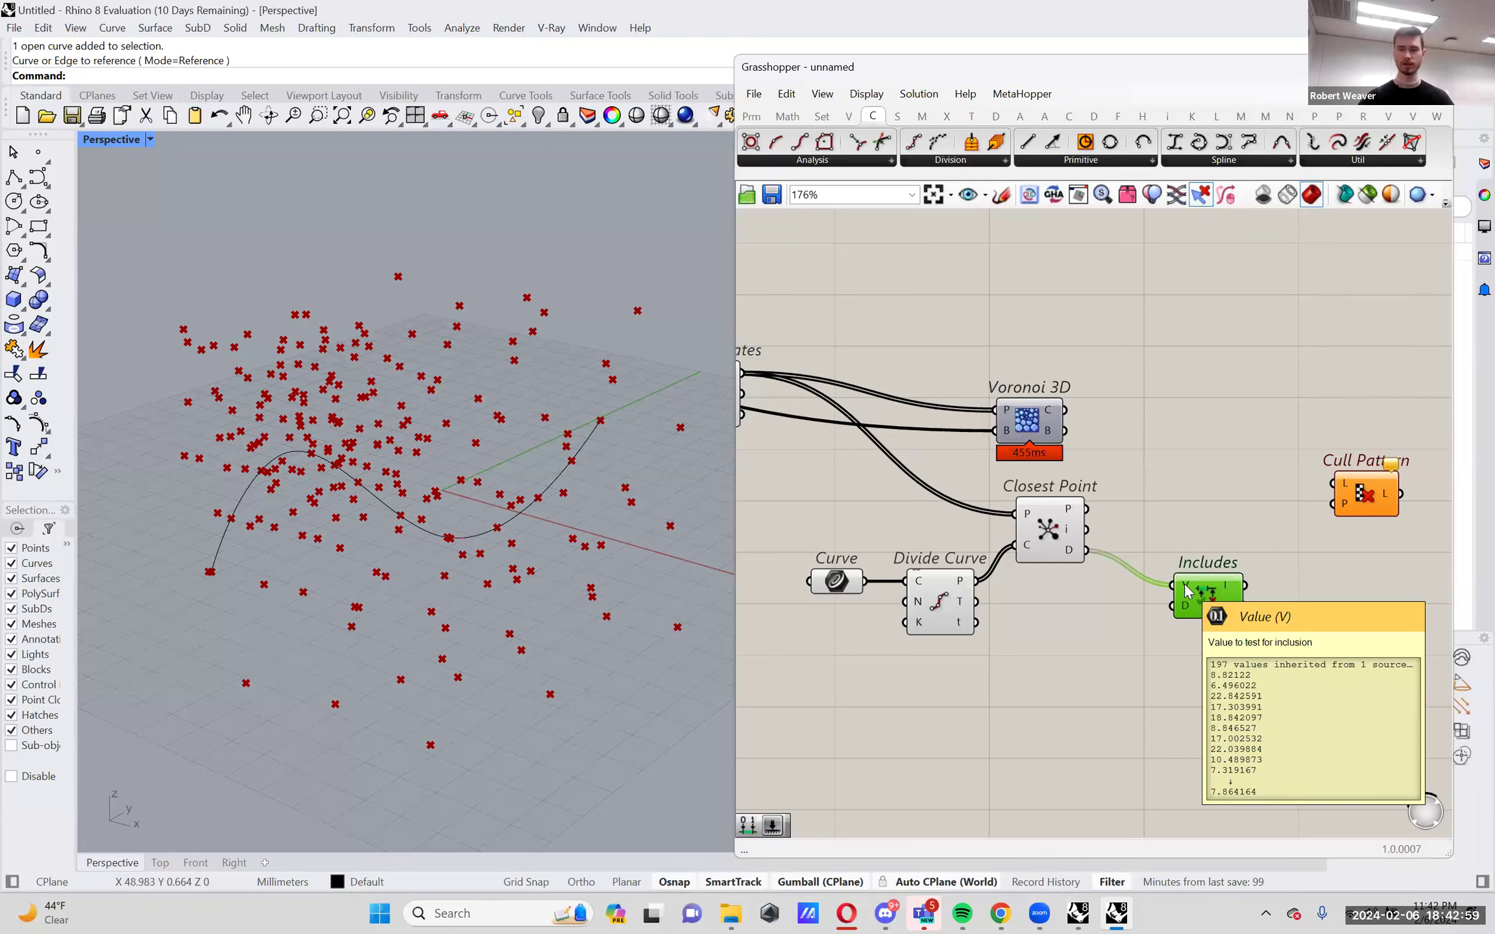
Add a Construct Domain component below Closest Point and Includes.
double_click(1103, 654)
type("con")
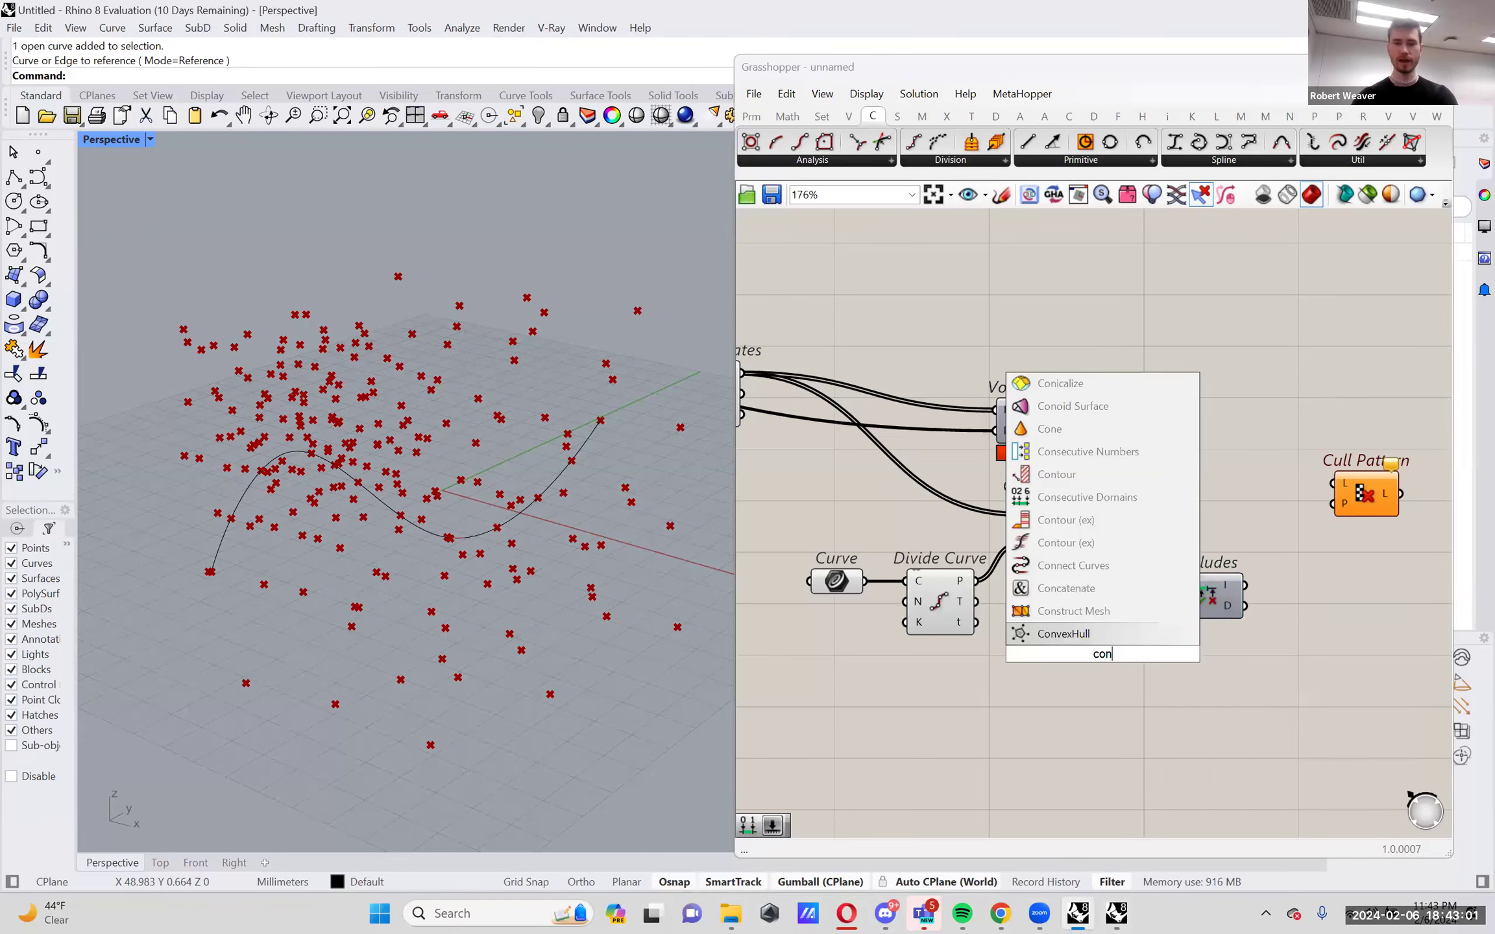
type("s dom")
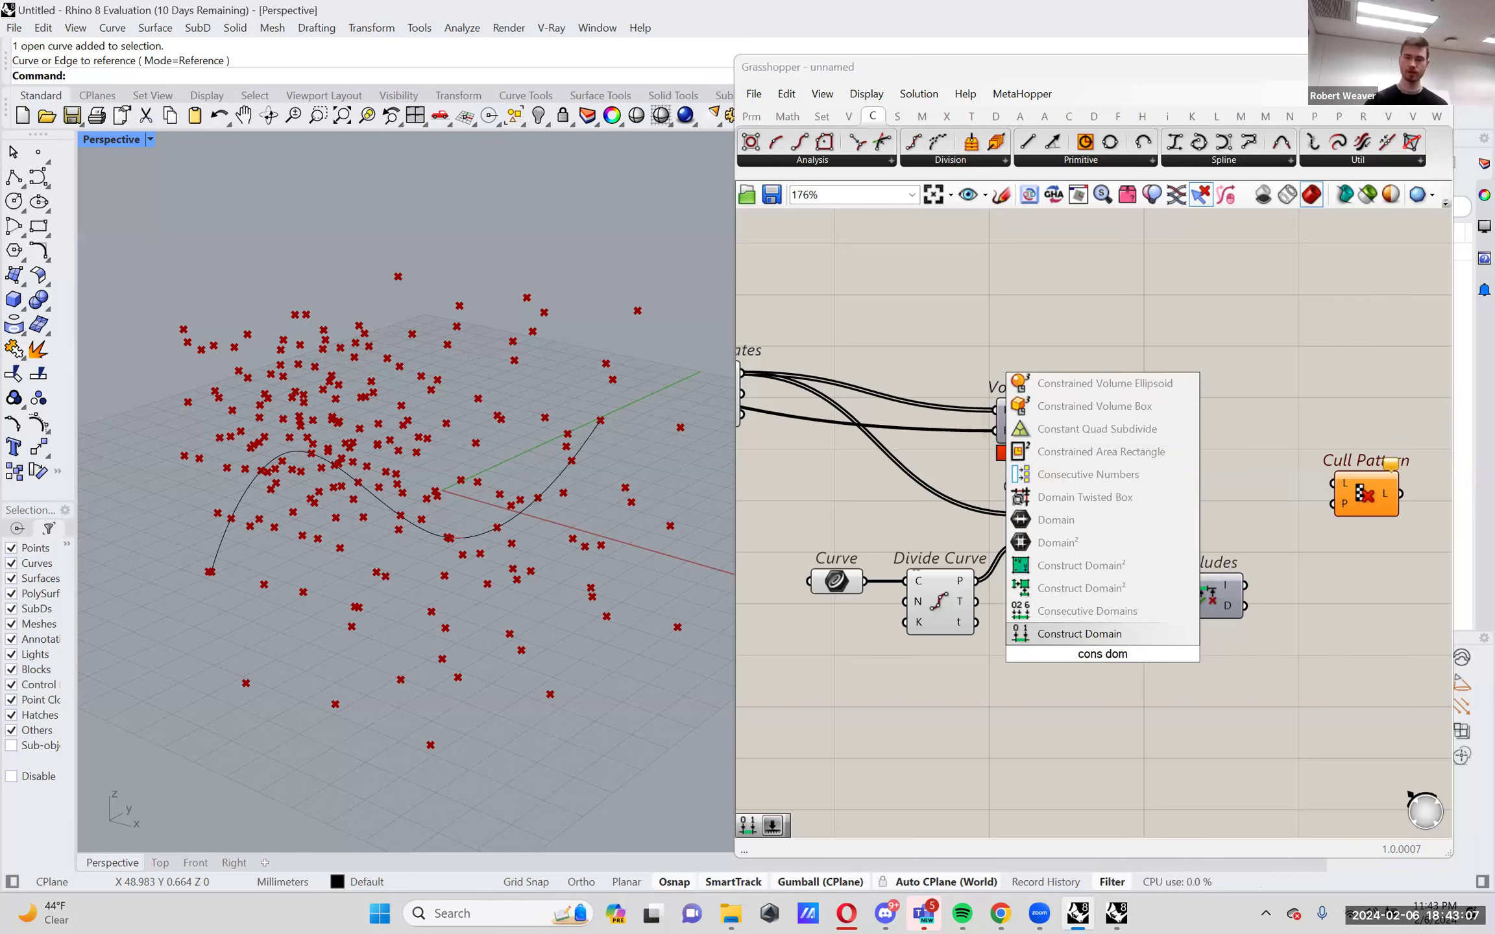
key("Return")
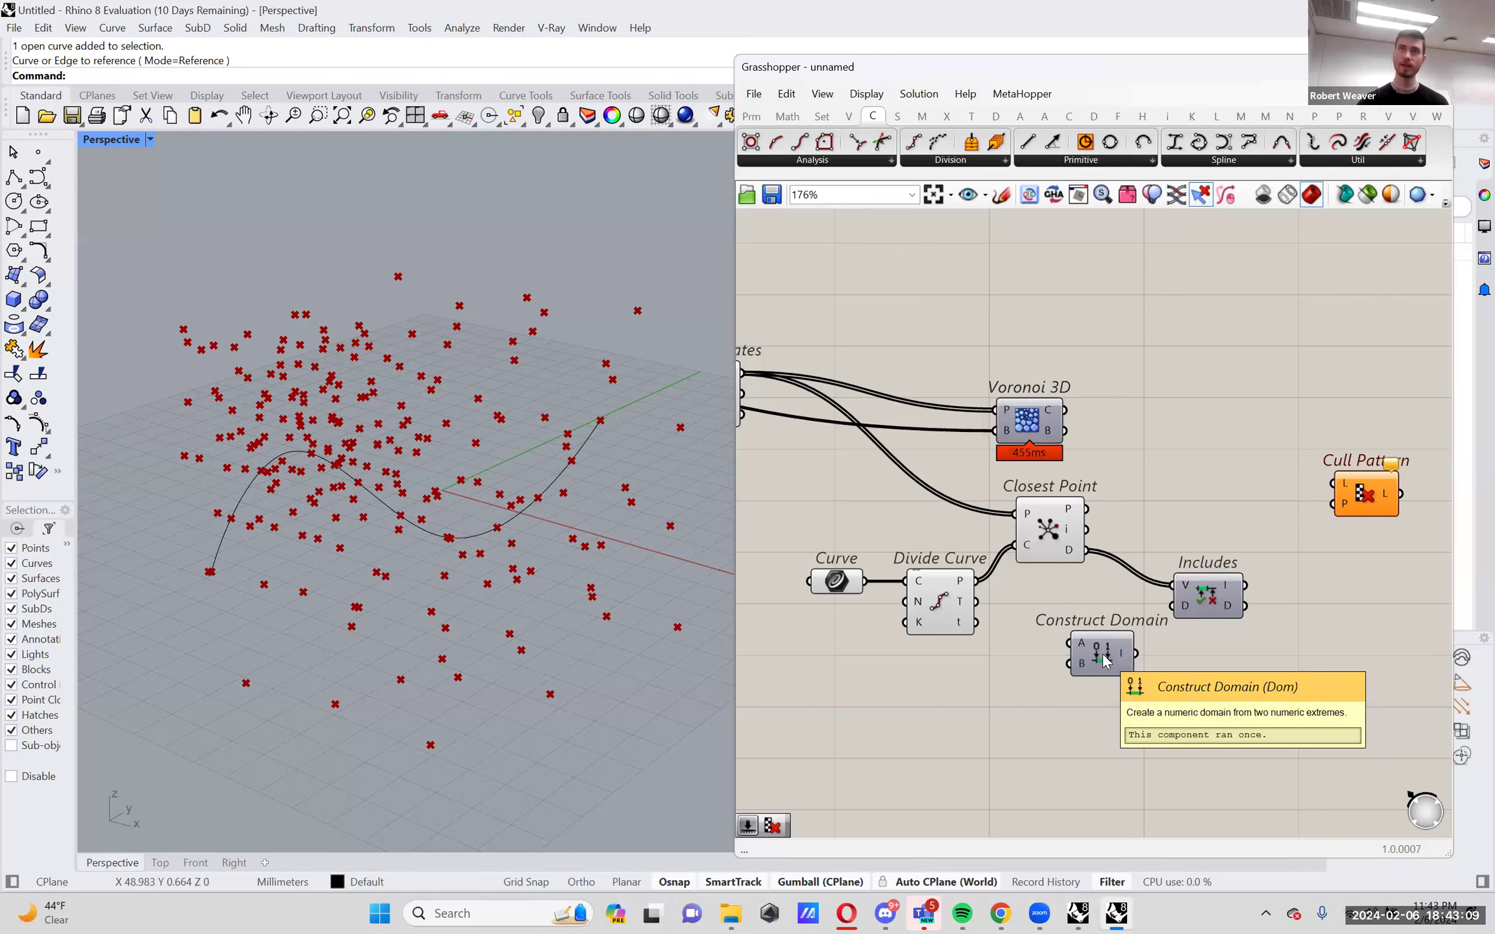
left_click(1102, 654)
left_click_drag(1103, 654, 1125, 658)
double_click(1004, 667)
key("Escape")
mouse_move(1066, 554)
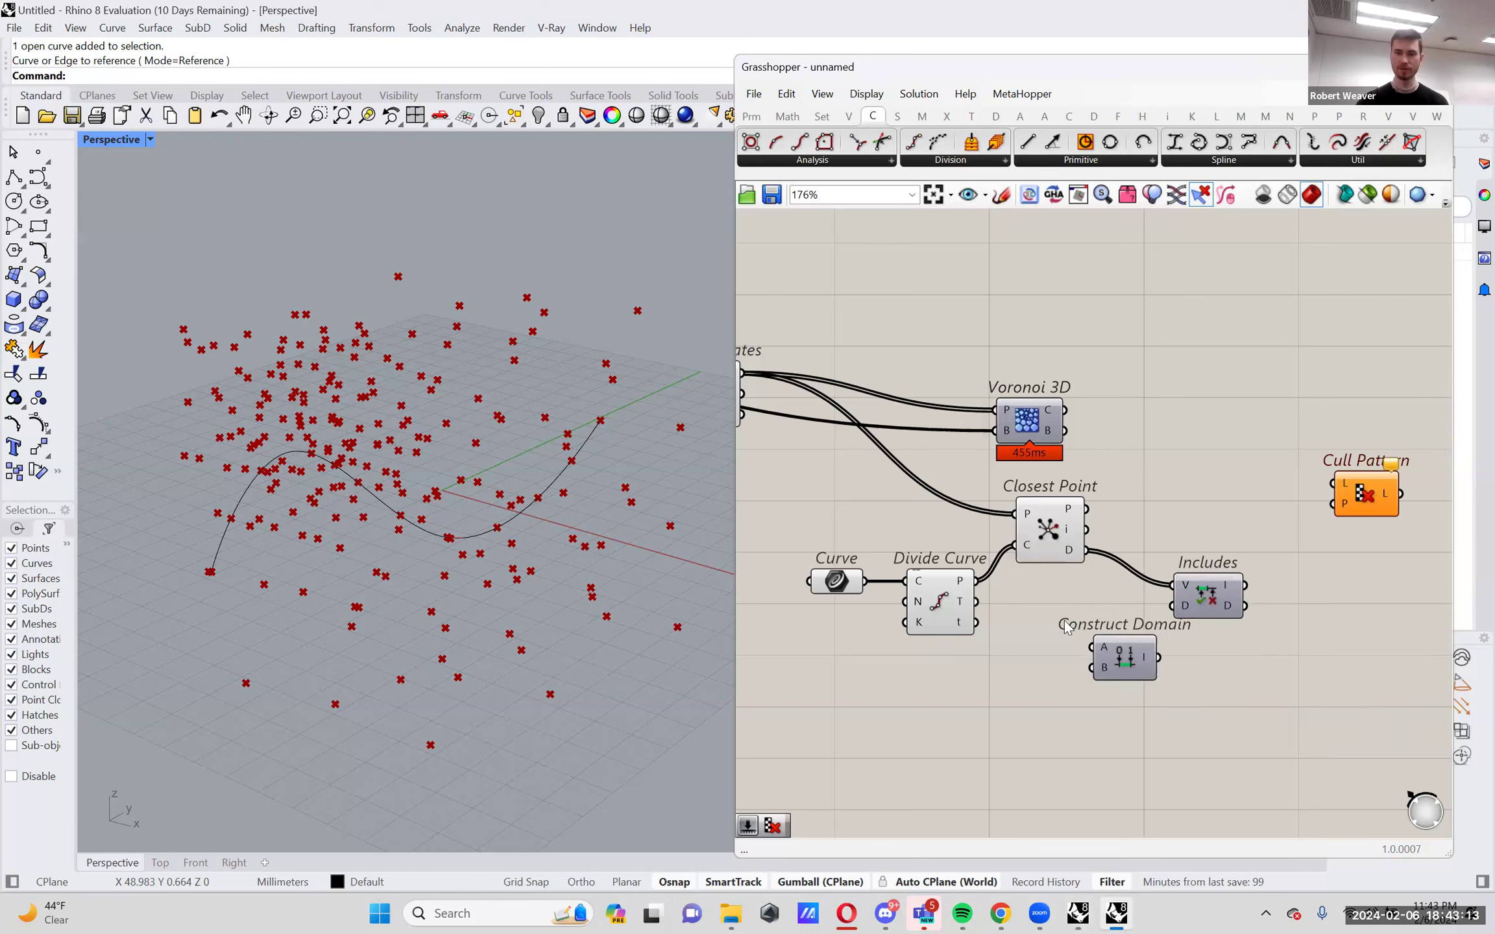
mouse_move(1106, 659)
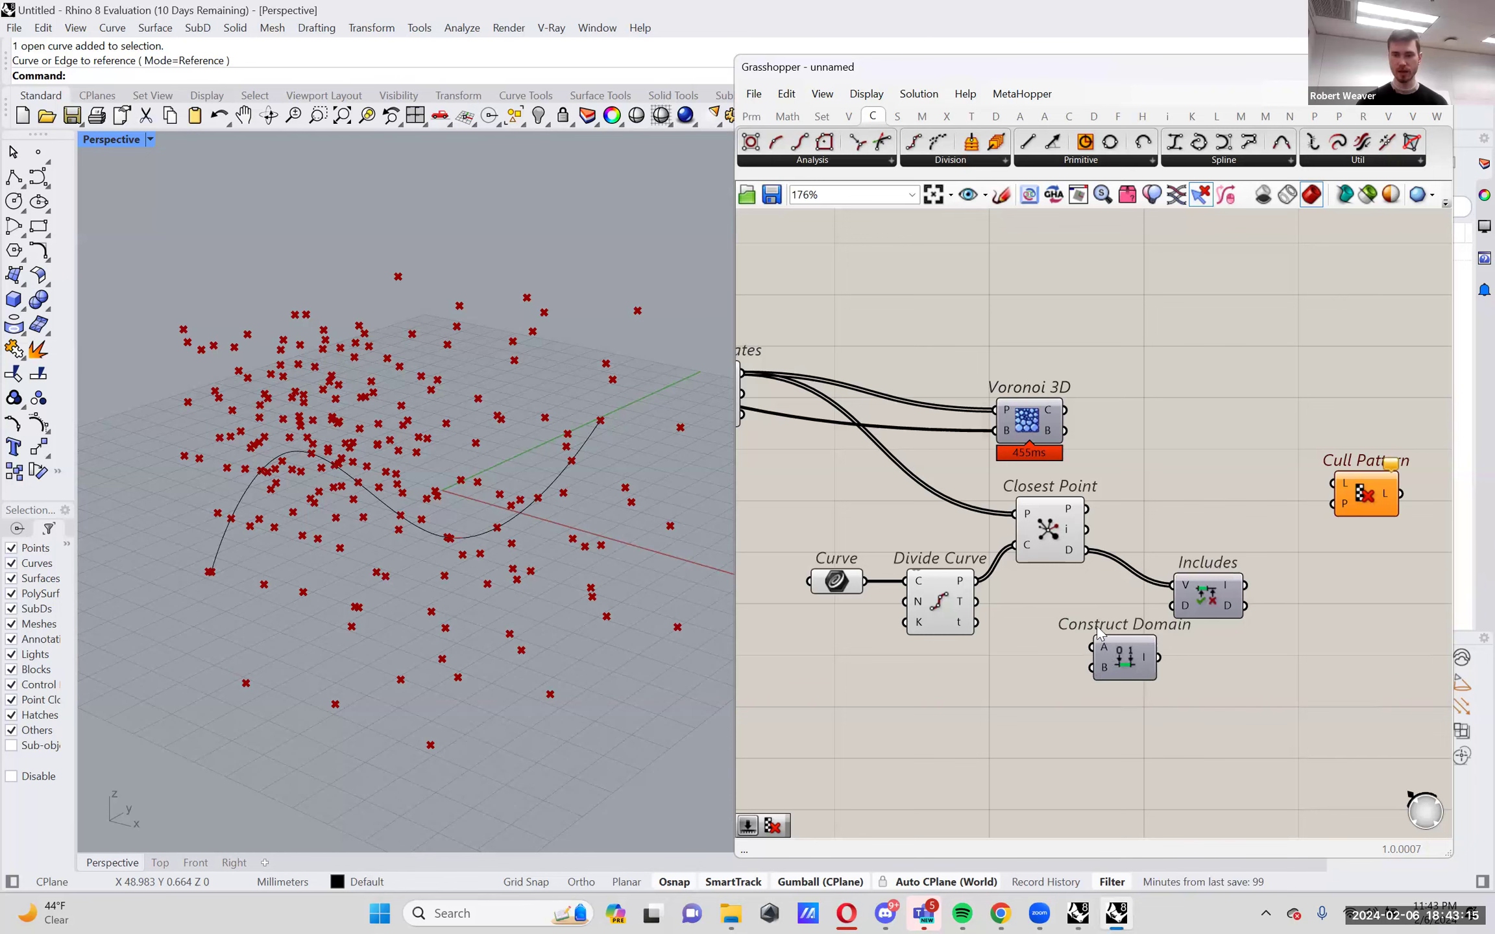
right_click_drag(963, 690, 994, 684)
double_click(994, 684)
left_click(1021, 736)
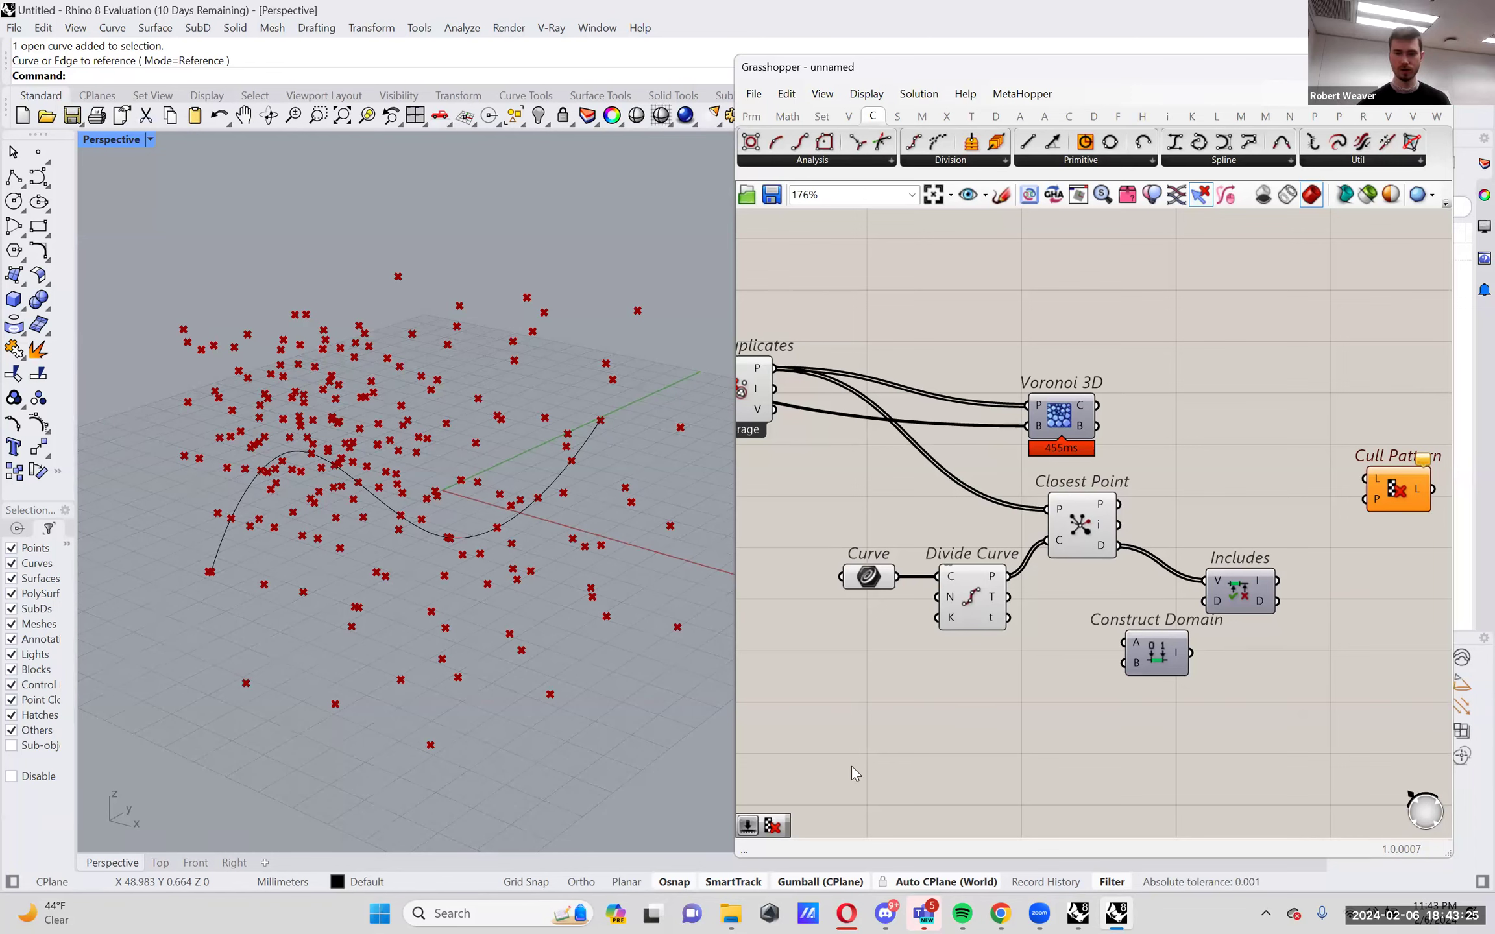
Create two number sliders ranging from 0.01 to 100 and connect them to the A and B inputs of Construct Domain.
double_click(965, 700)
type(".01..100")
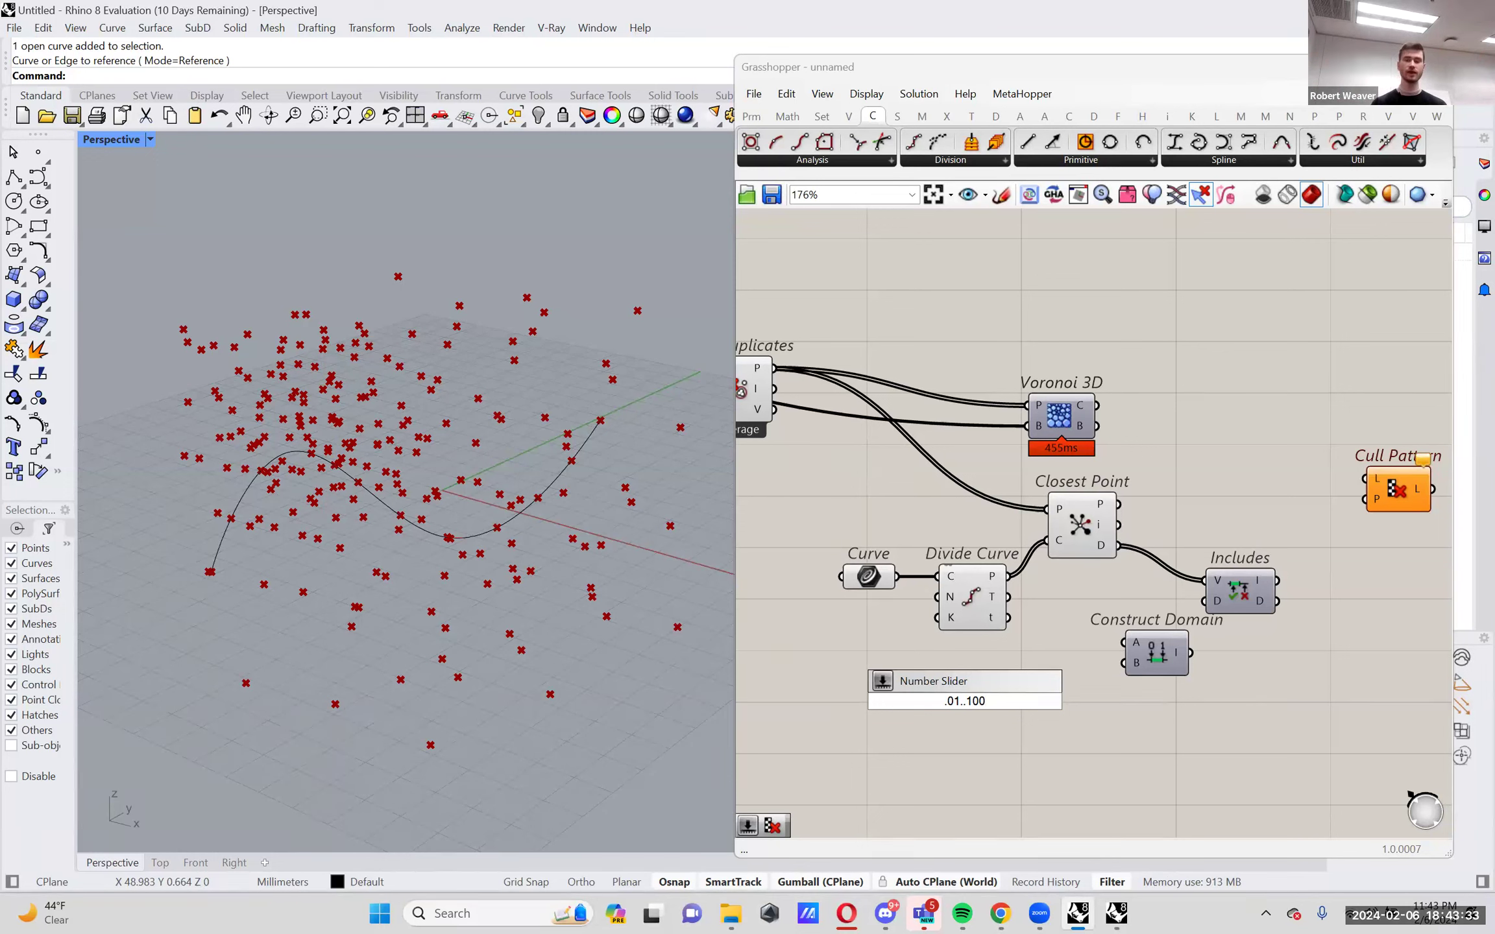
key("Return")
left_click_drag(965, 701, 1125, 645)
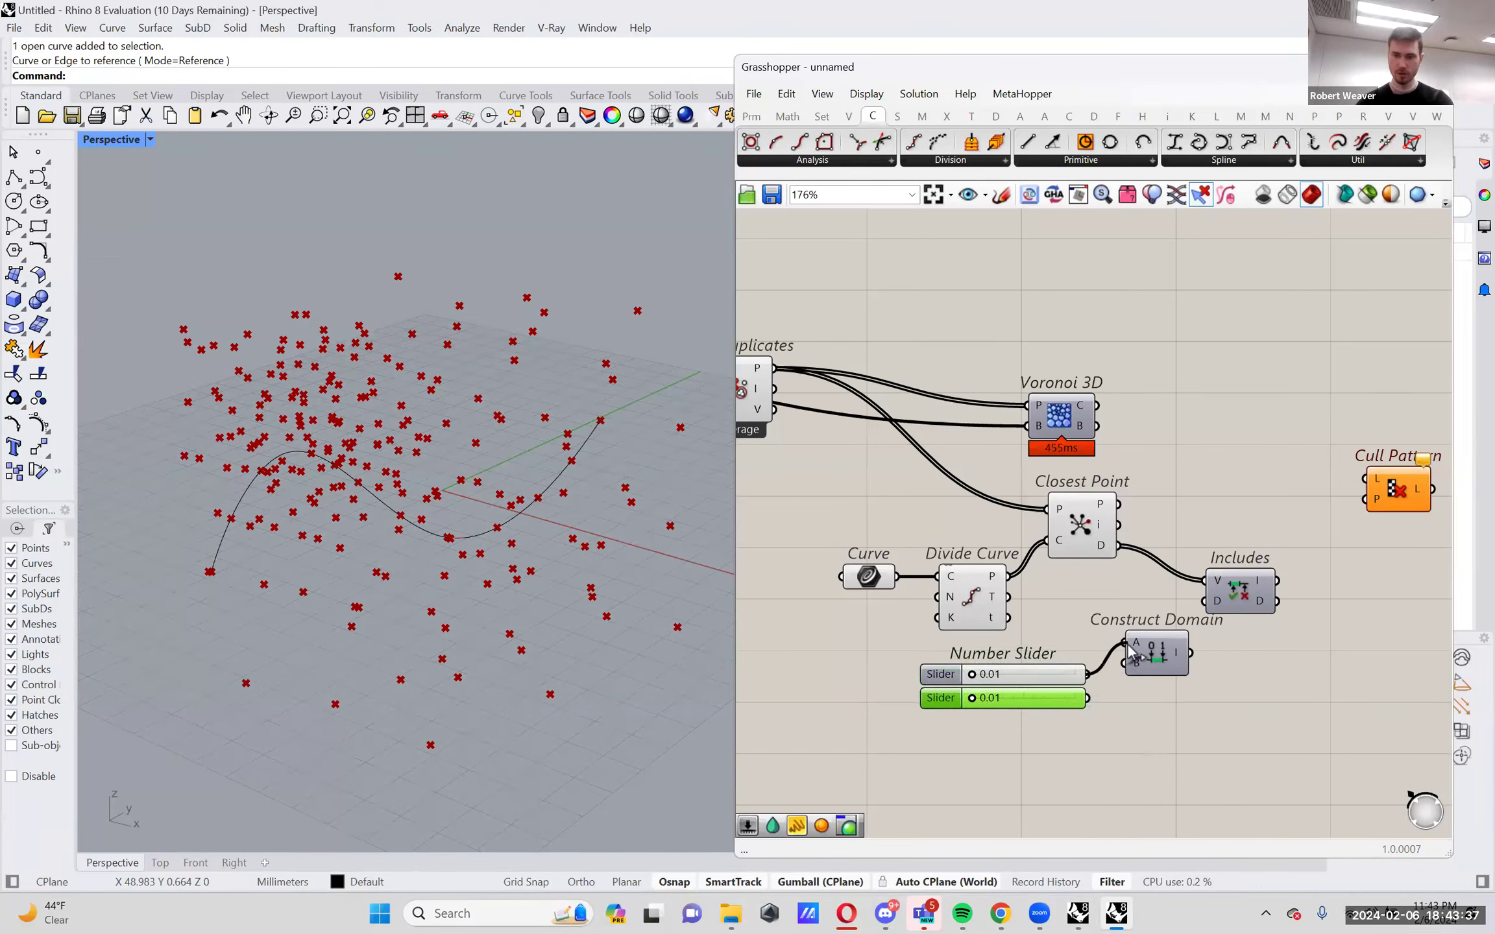
left_click_drag(1091, 700, 1170, 693)
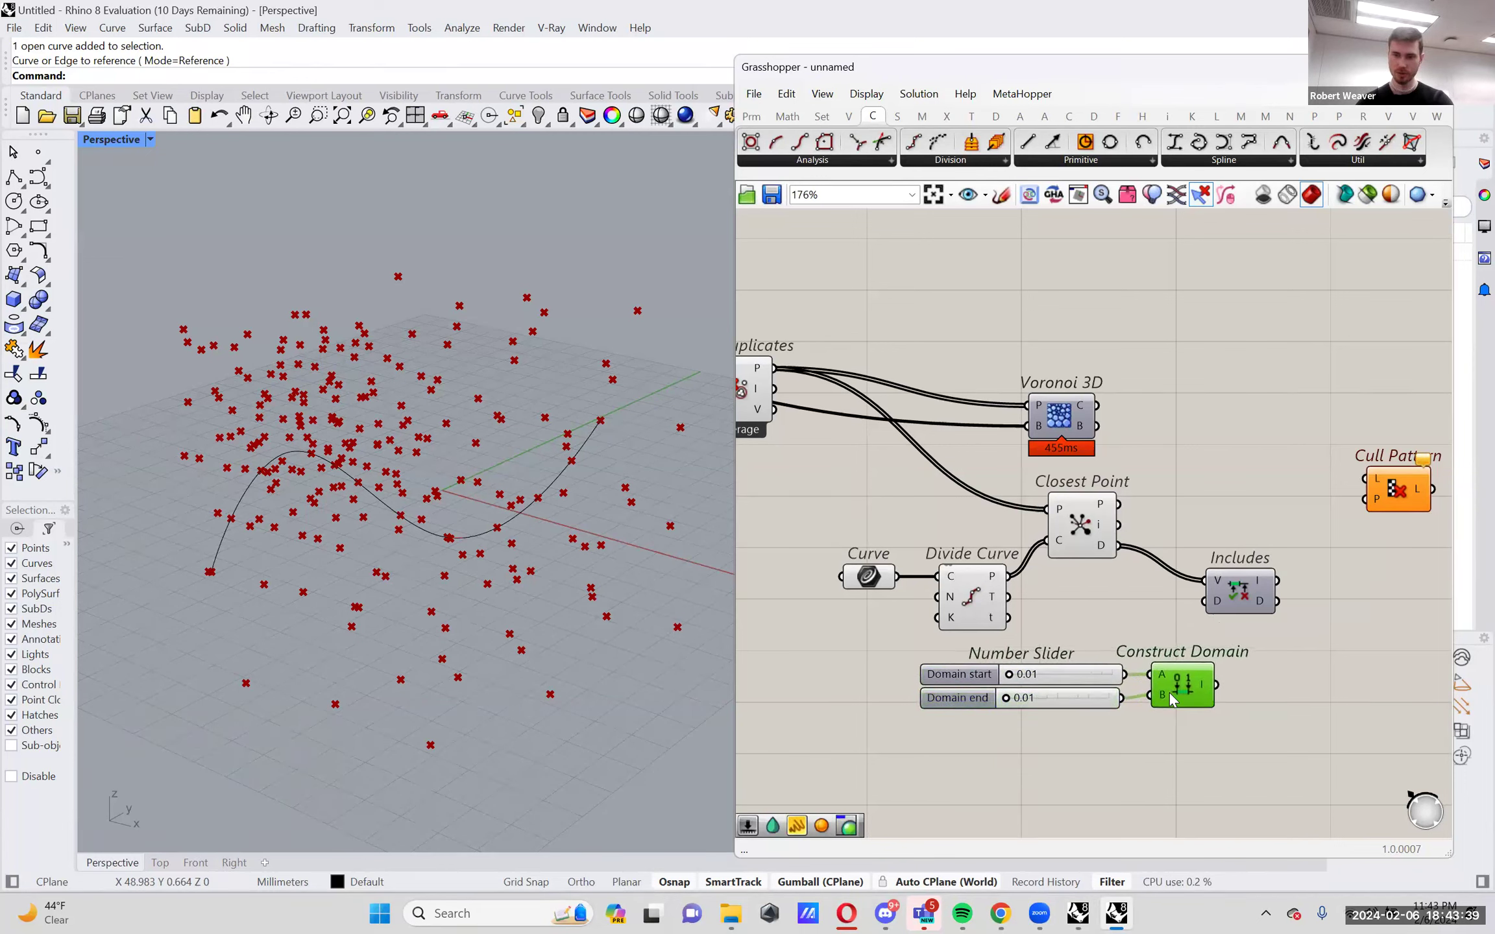
Set the Domain end slider to 100.00 and space it farther below the Domain start slider.
left_click_drag(1007, 698, 1153, 686)
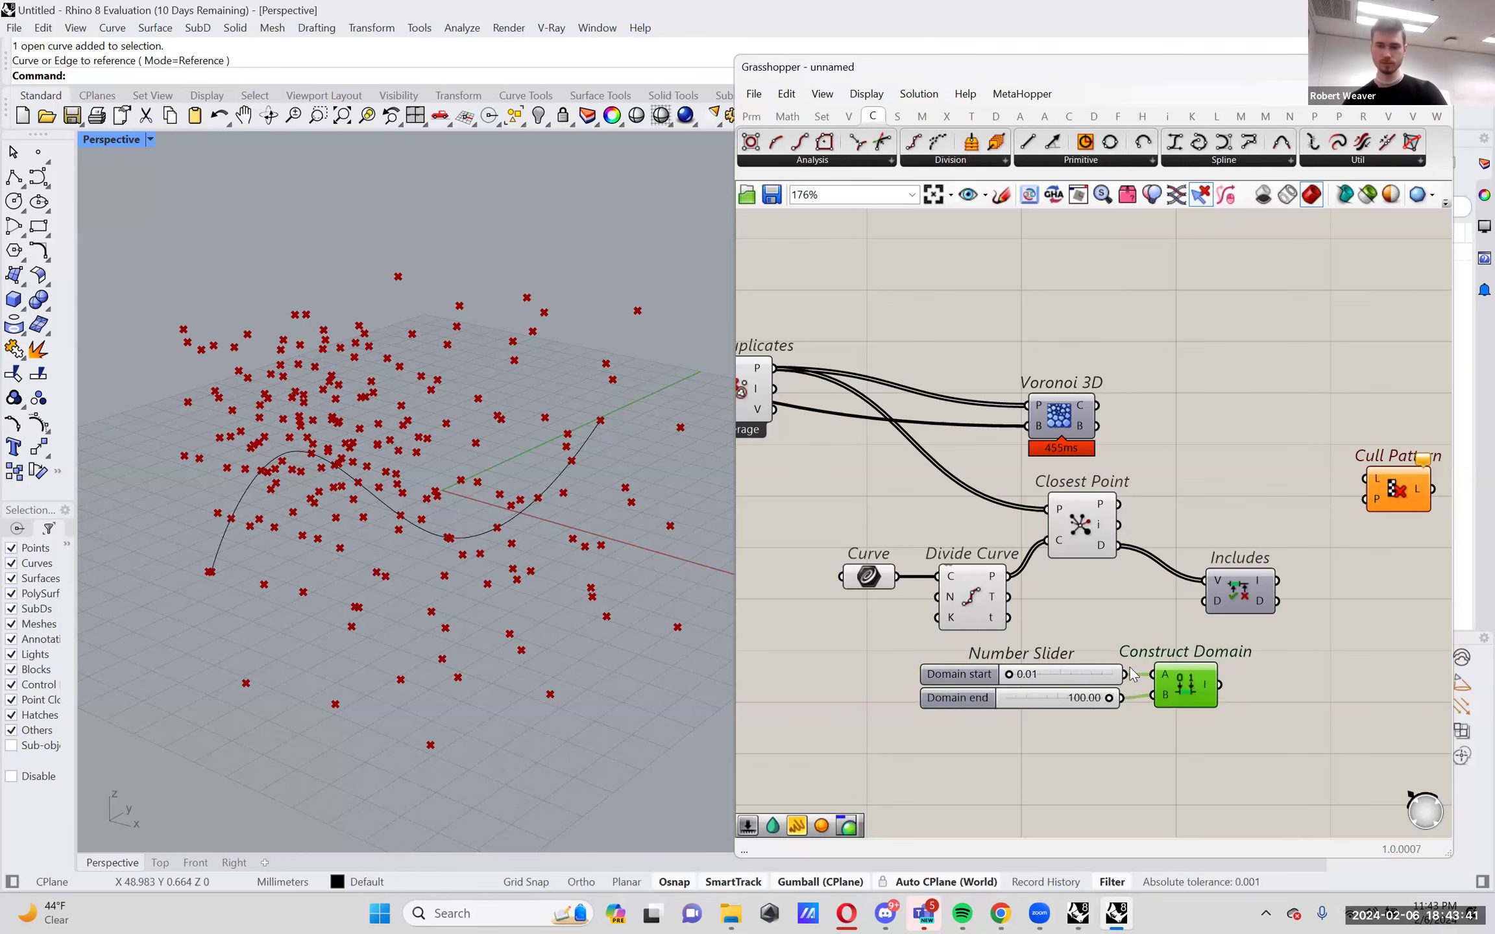
right_click_drag(1104, 651, 1087, 654)
scroll(1078, 683, "up", 2)
left_click_drag(1054, 678, 1052, 708)
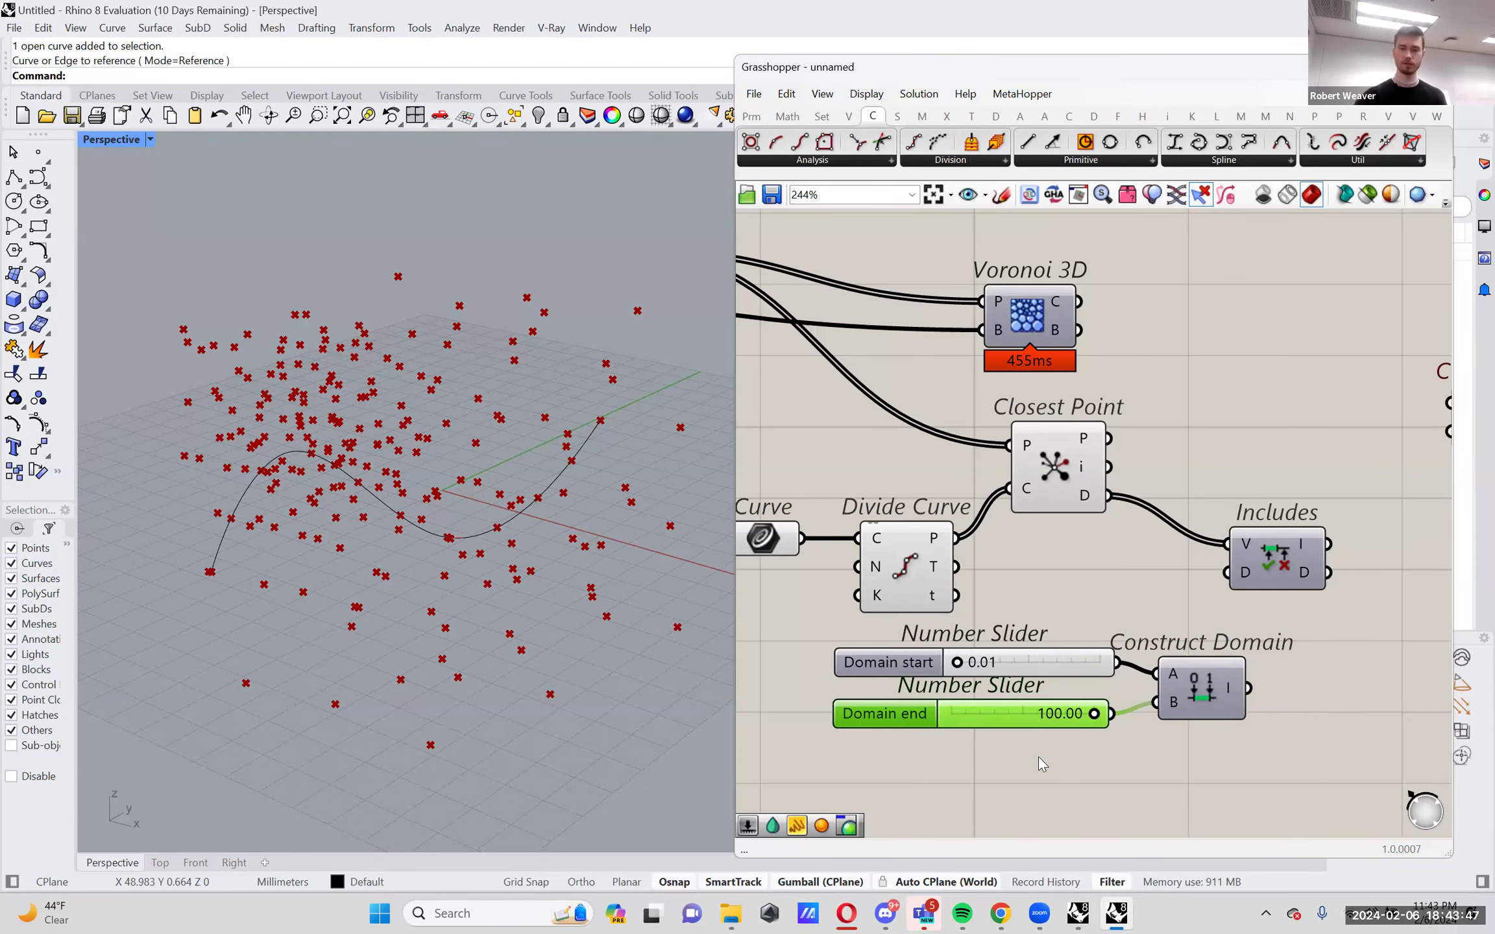
Connect Construct Domain's I output to the D input of Includes and check the domain it receives.
left_click_drag(1246, 688, 1227, 572)
right_click_drag(1234, 595, 1145, 621)
left_click_drag(1195, 593, 1230, 587)
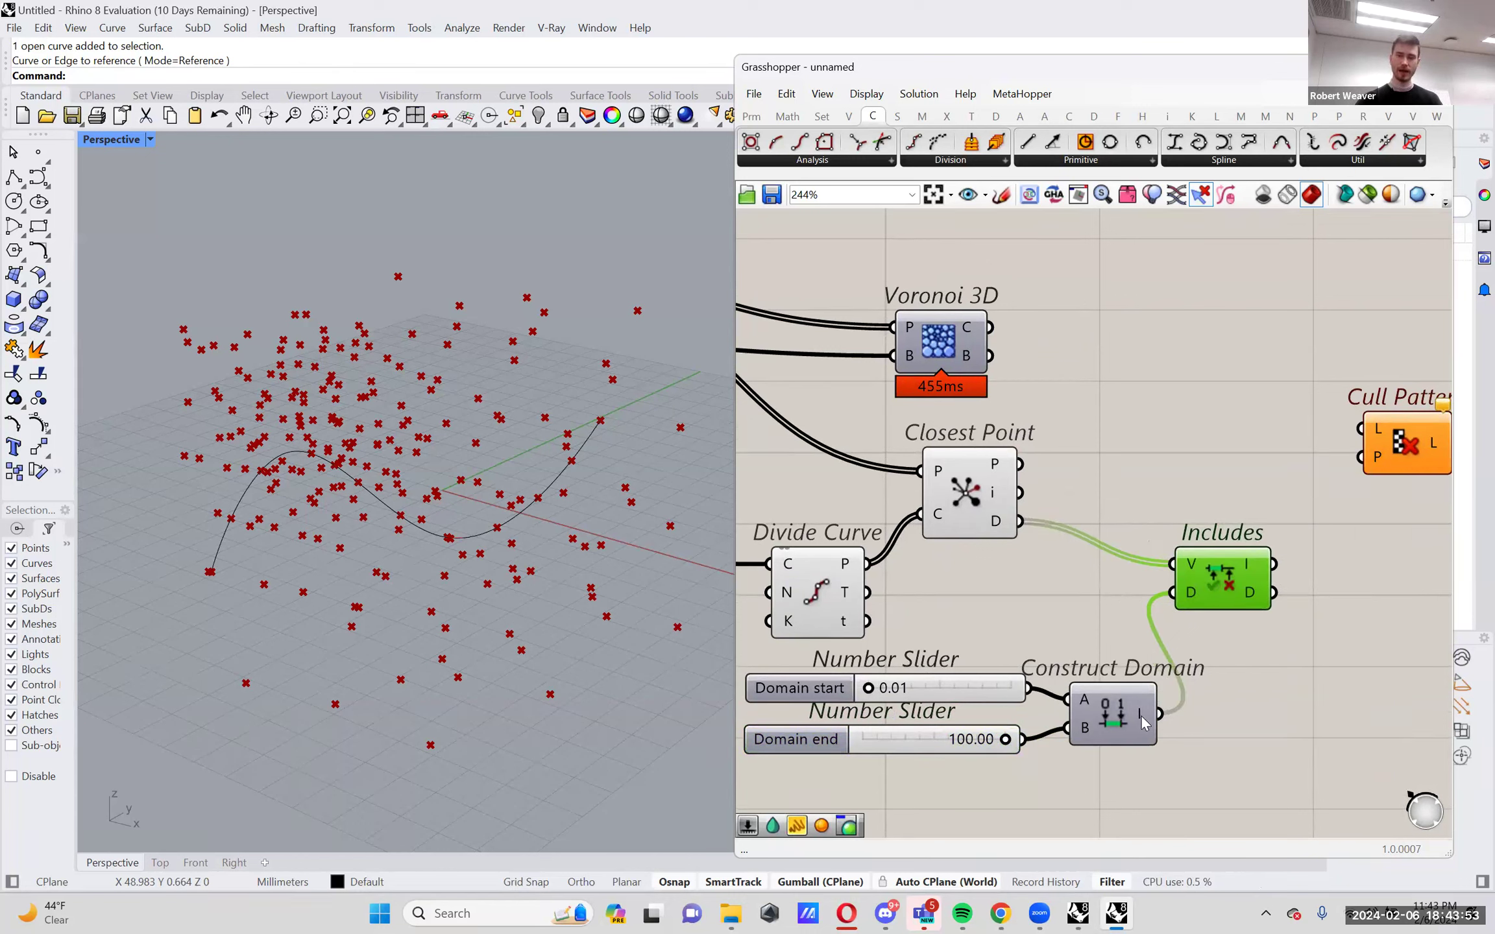
mouse_move(1143, 722)
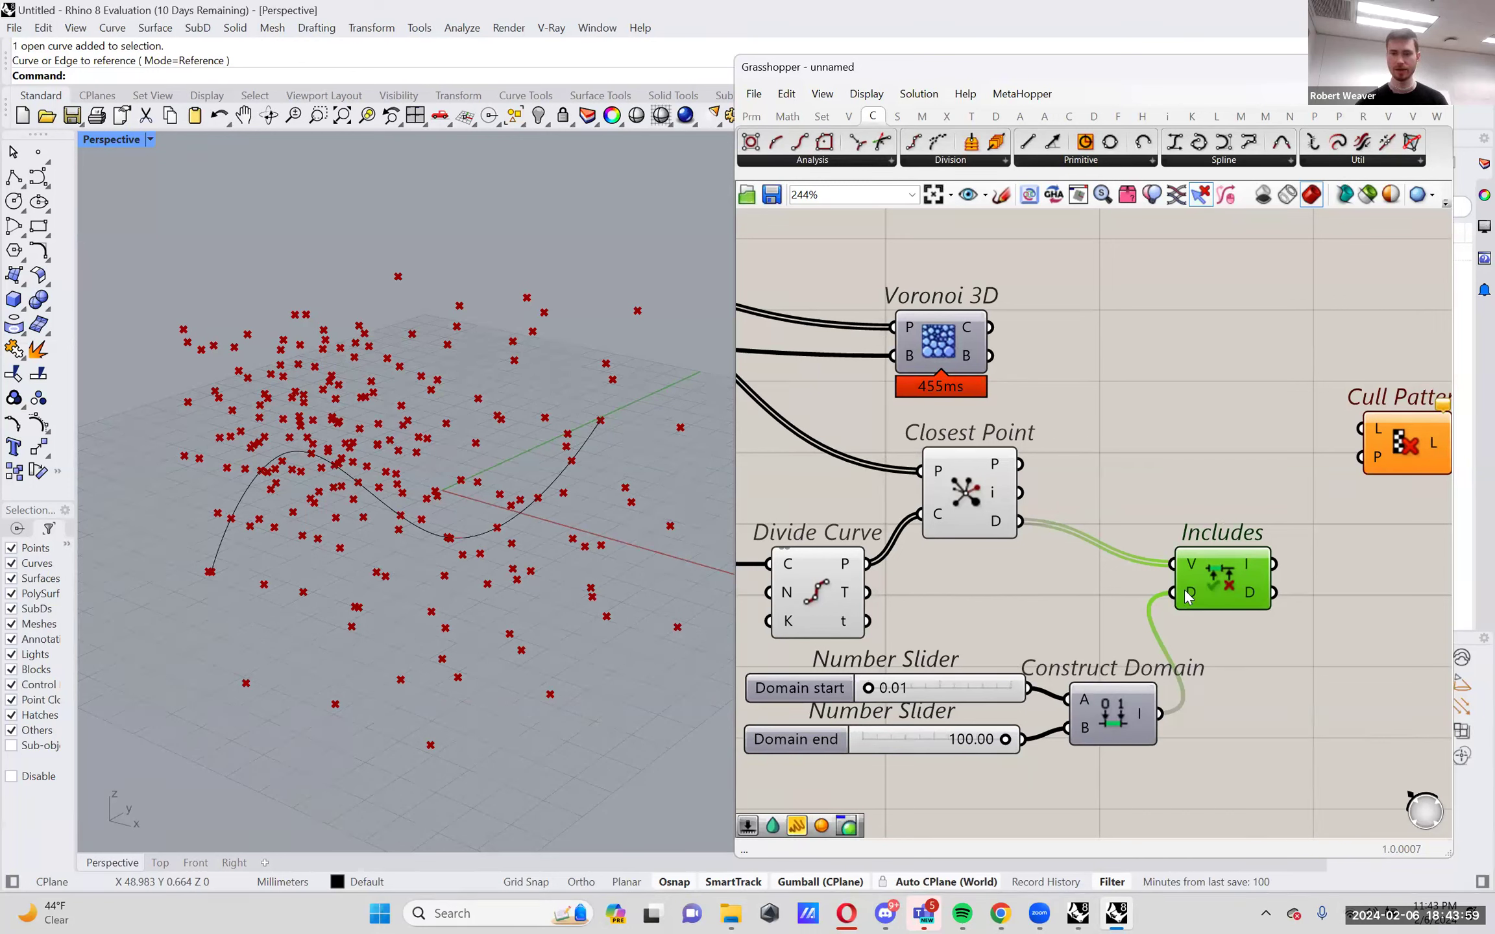
mouse_move(1186, 596)
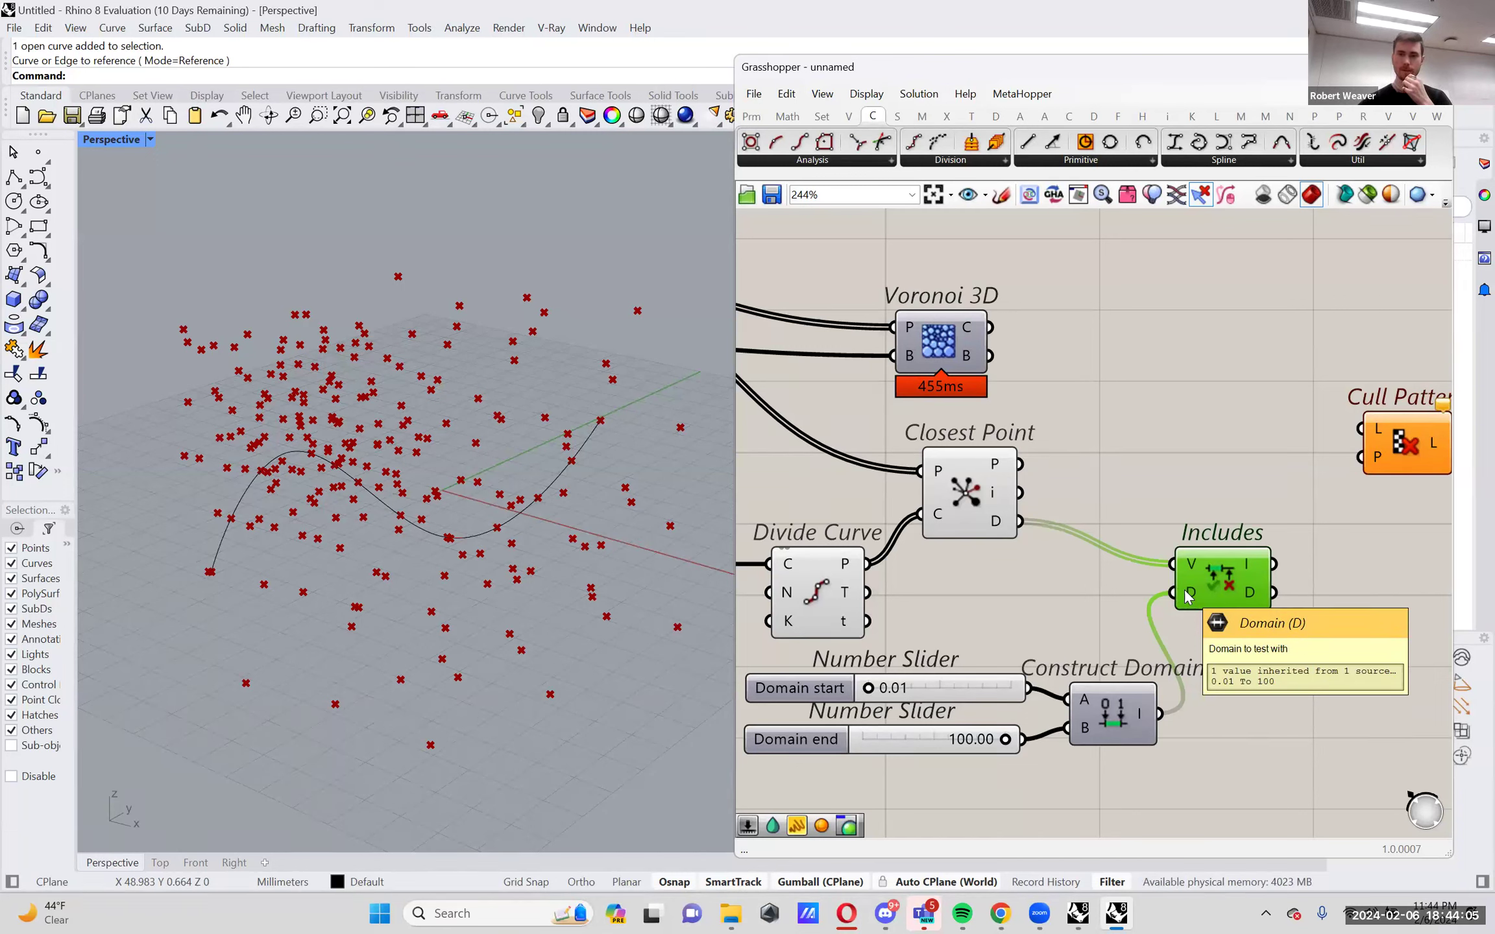
right_click_drag(1186, 596, 1140, 579)
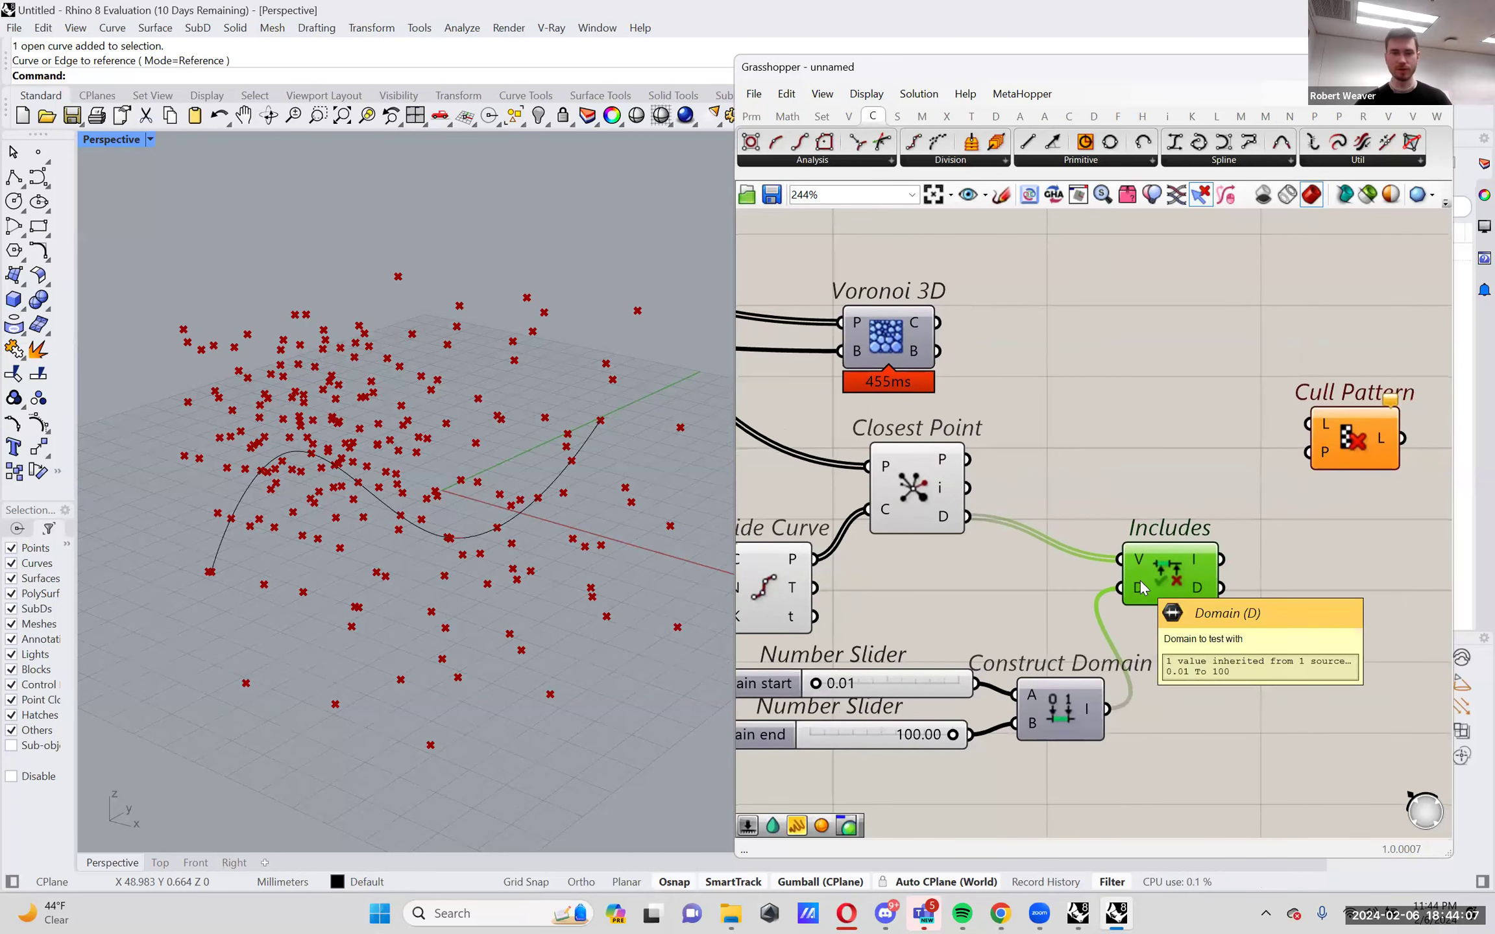
Shift Includes slightly and connect its I output to the P input of Cull Pattern.
left_click_drag(1187, 582, 1192, 585)
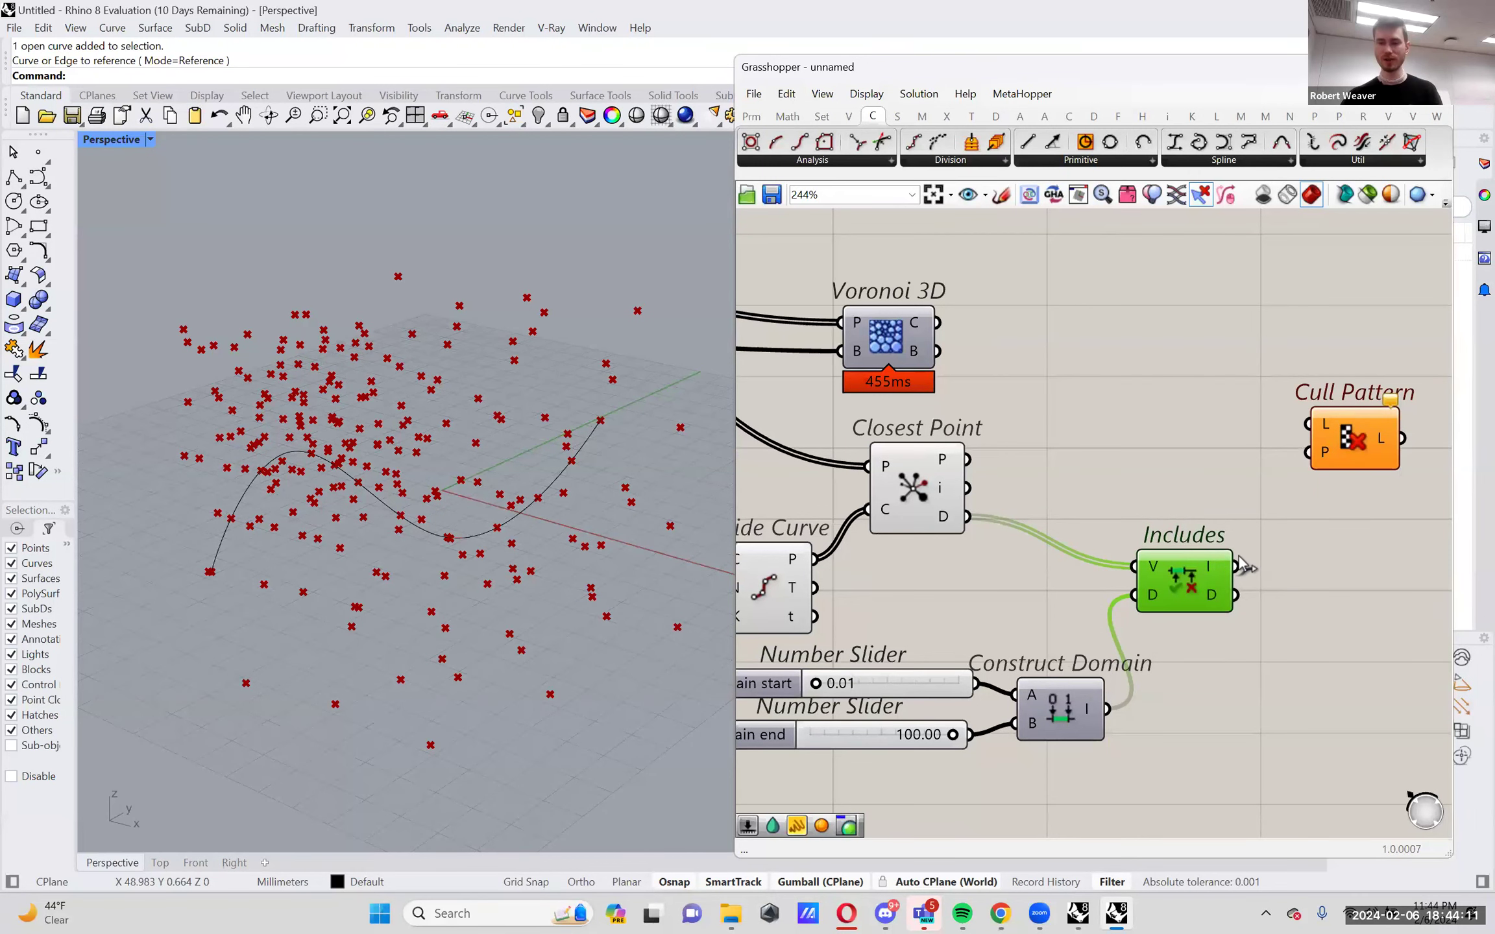
mouse_move(1219, 568)
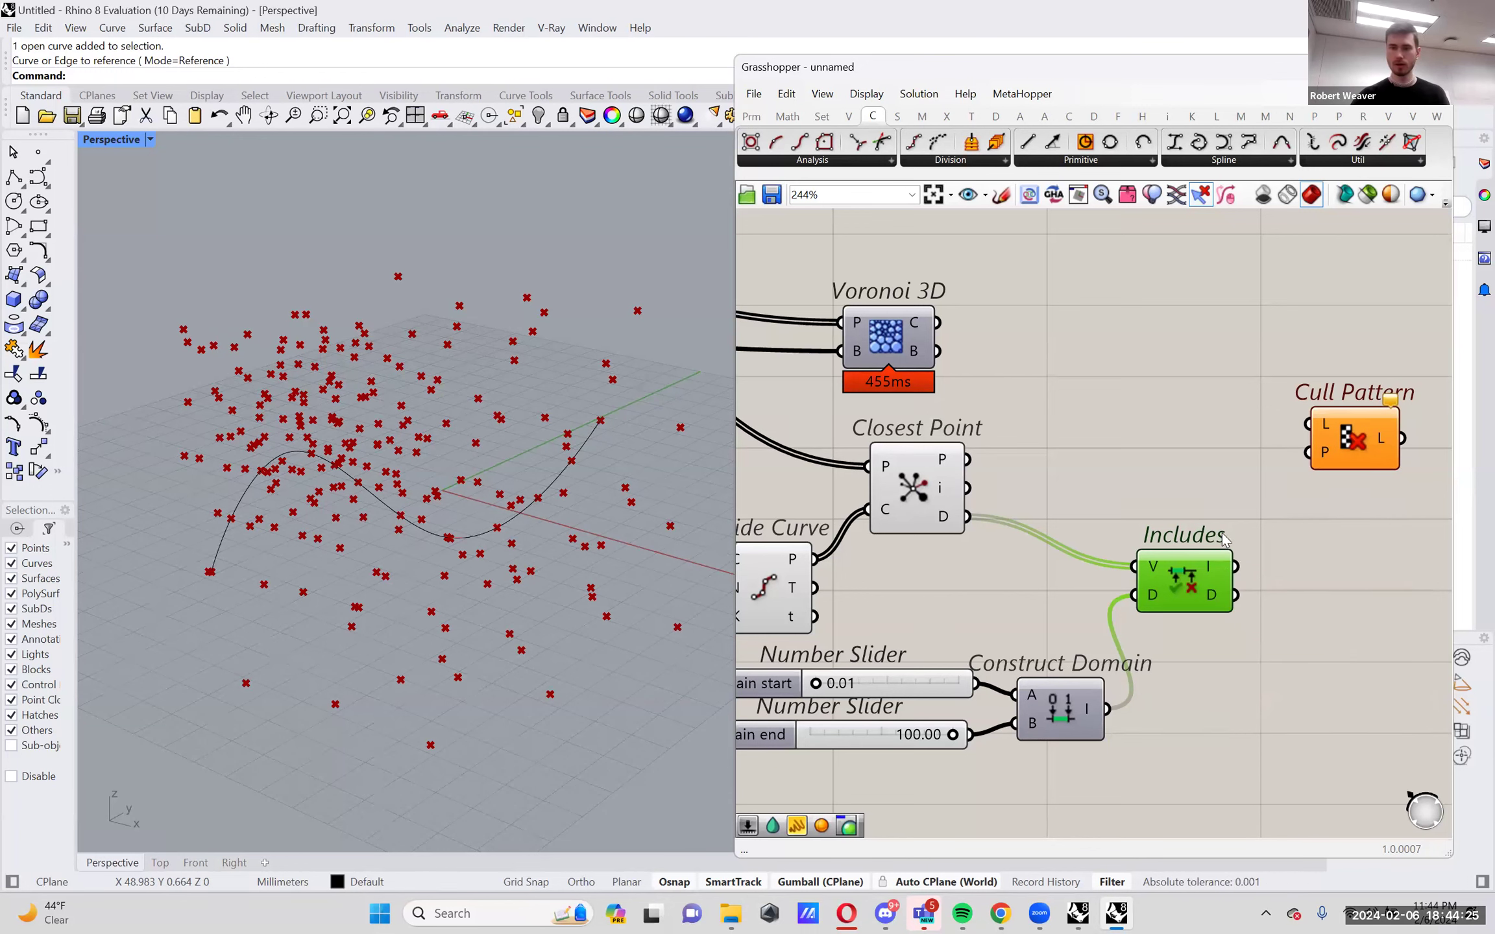
left_click_drag(1240, 569, 1321, 456)
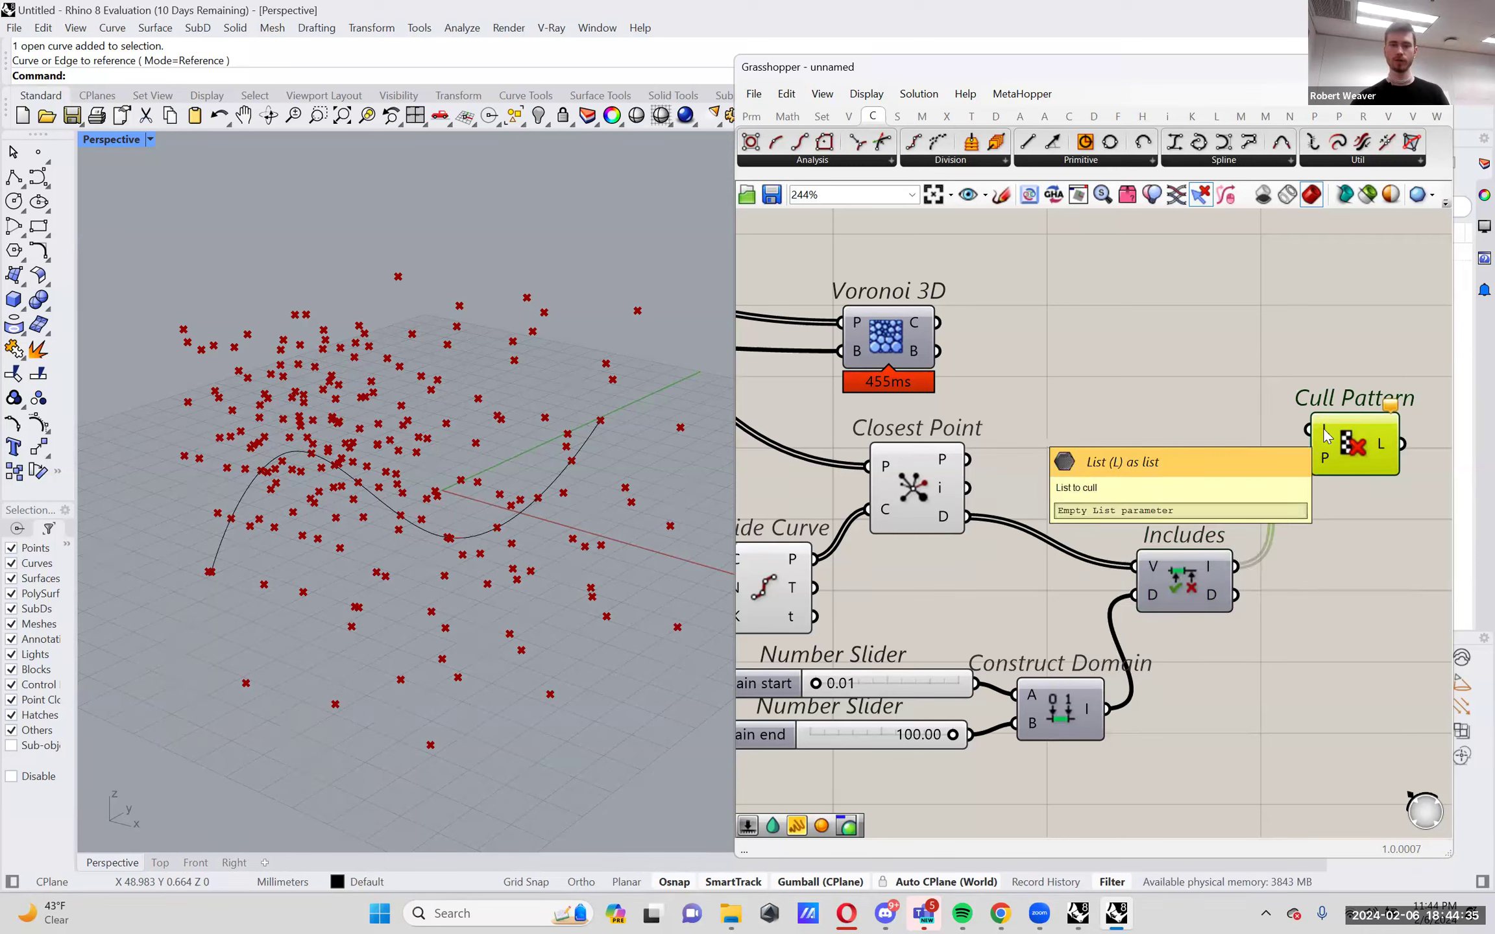
Turn the Voronoi 3D preview on to view the cells, and switch it back off.
left_click_drag(907, 330, 926, 333)
right_click(908, 325)
left_click(941, 356)
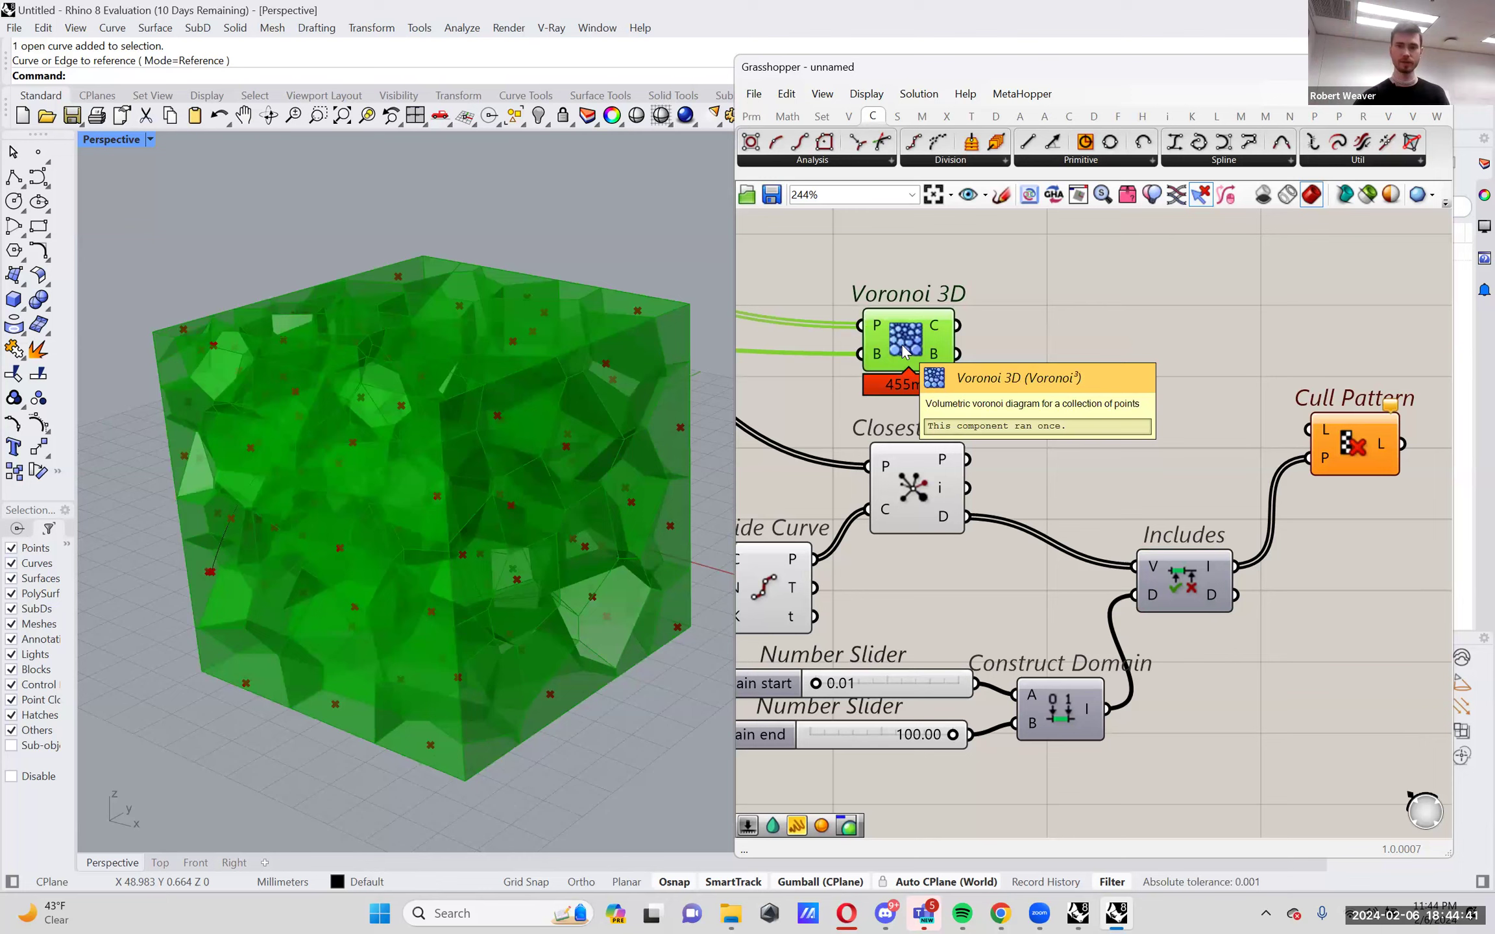
right_click_drag(902, 347, 993, 361)
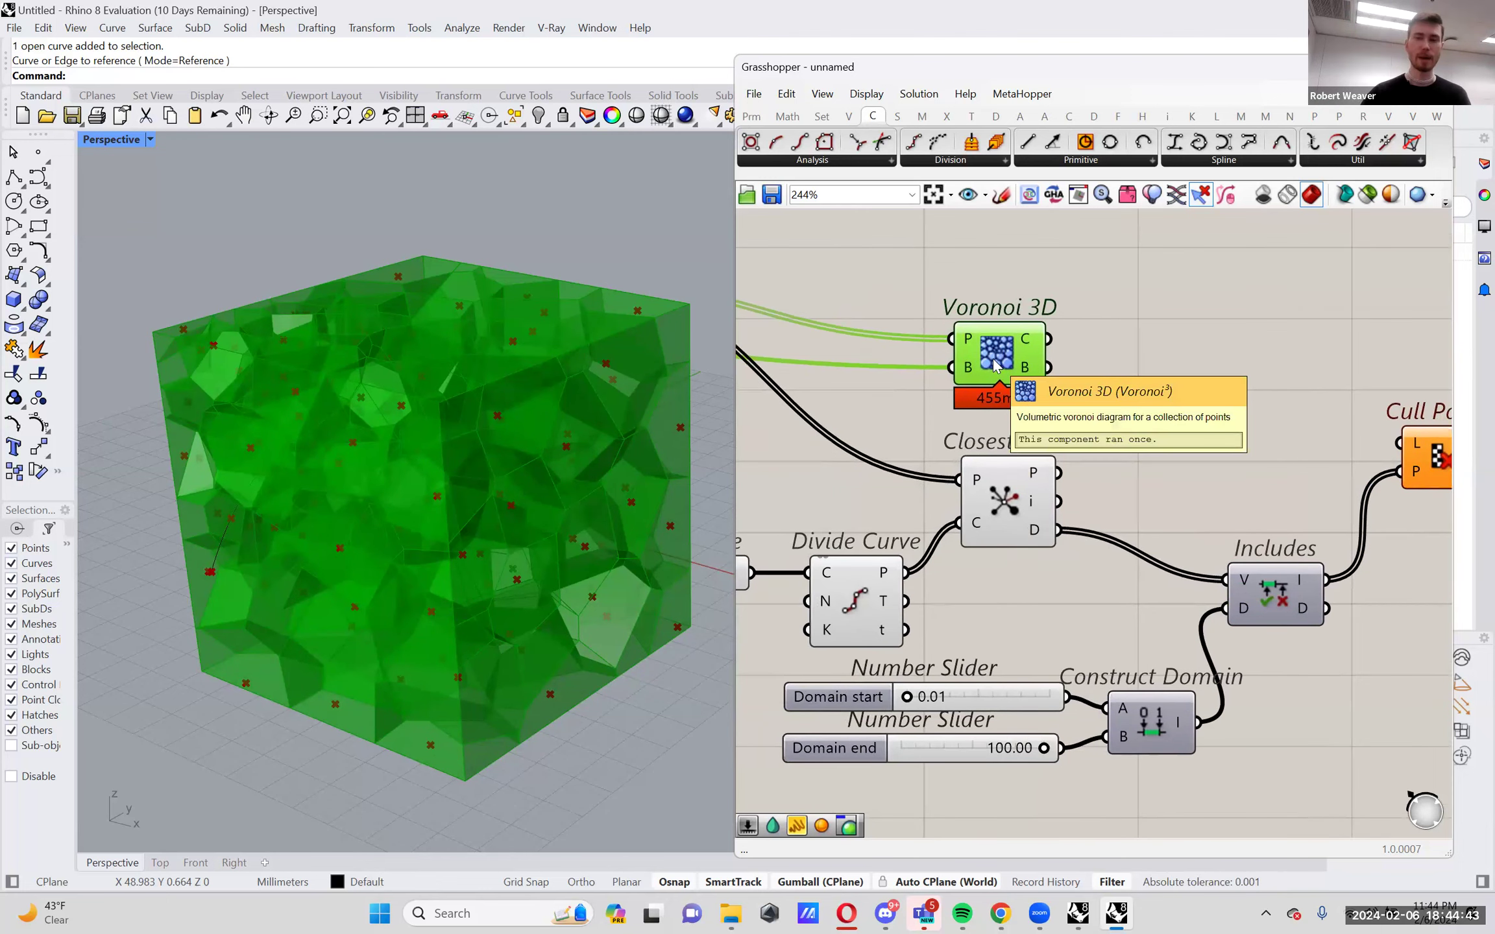
right_click(994, 362)
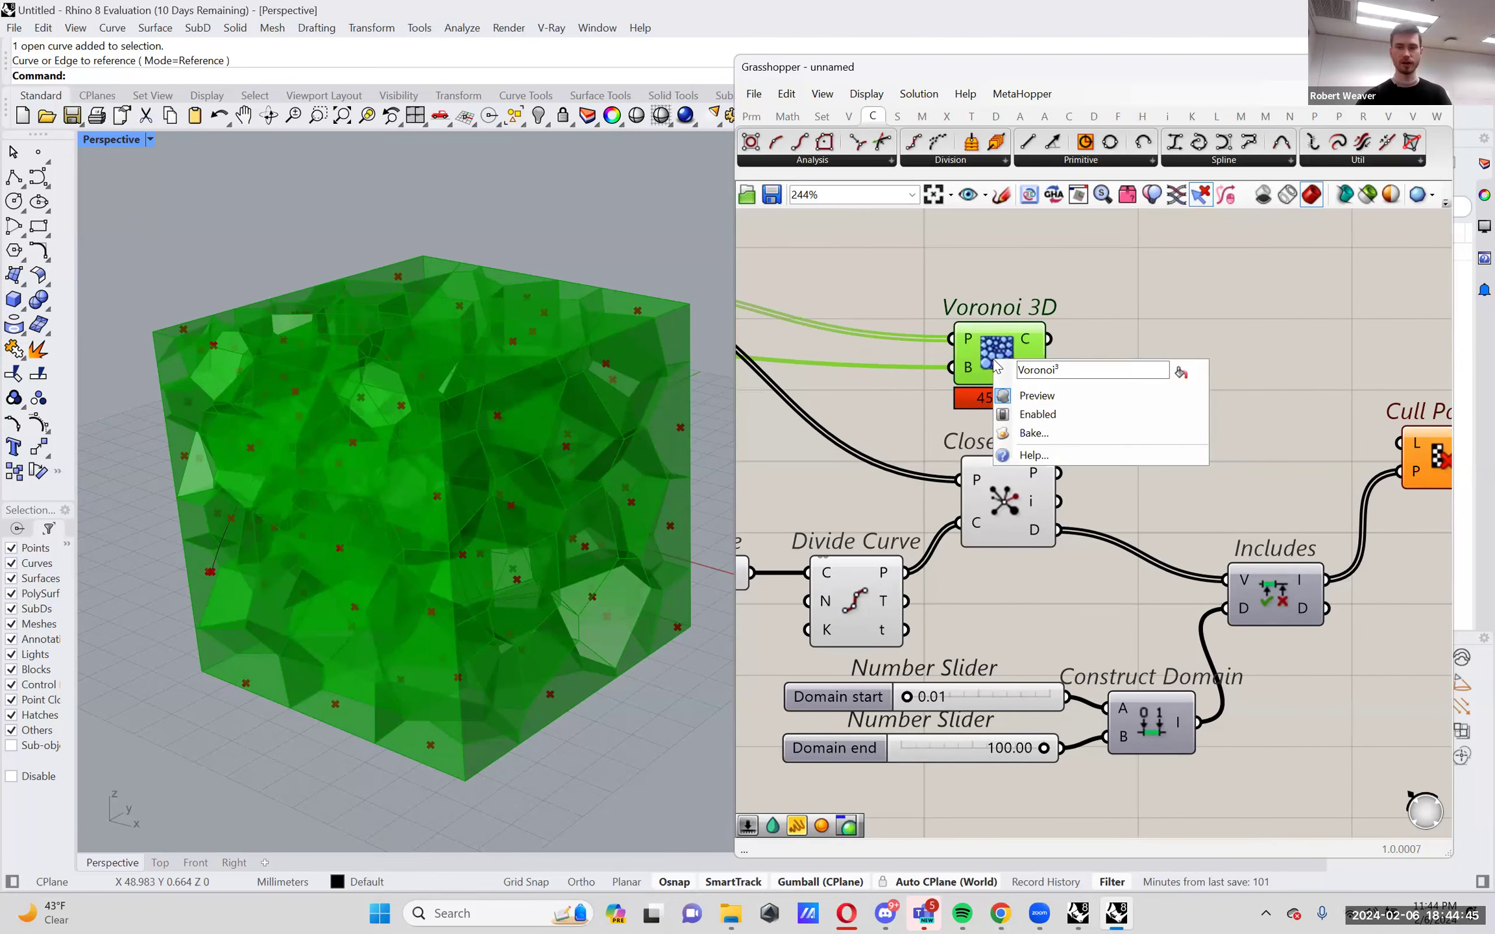
left_click(1017, 396)
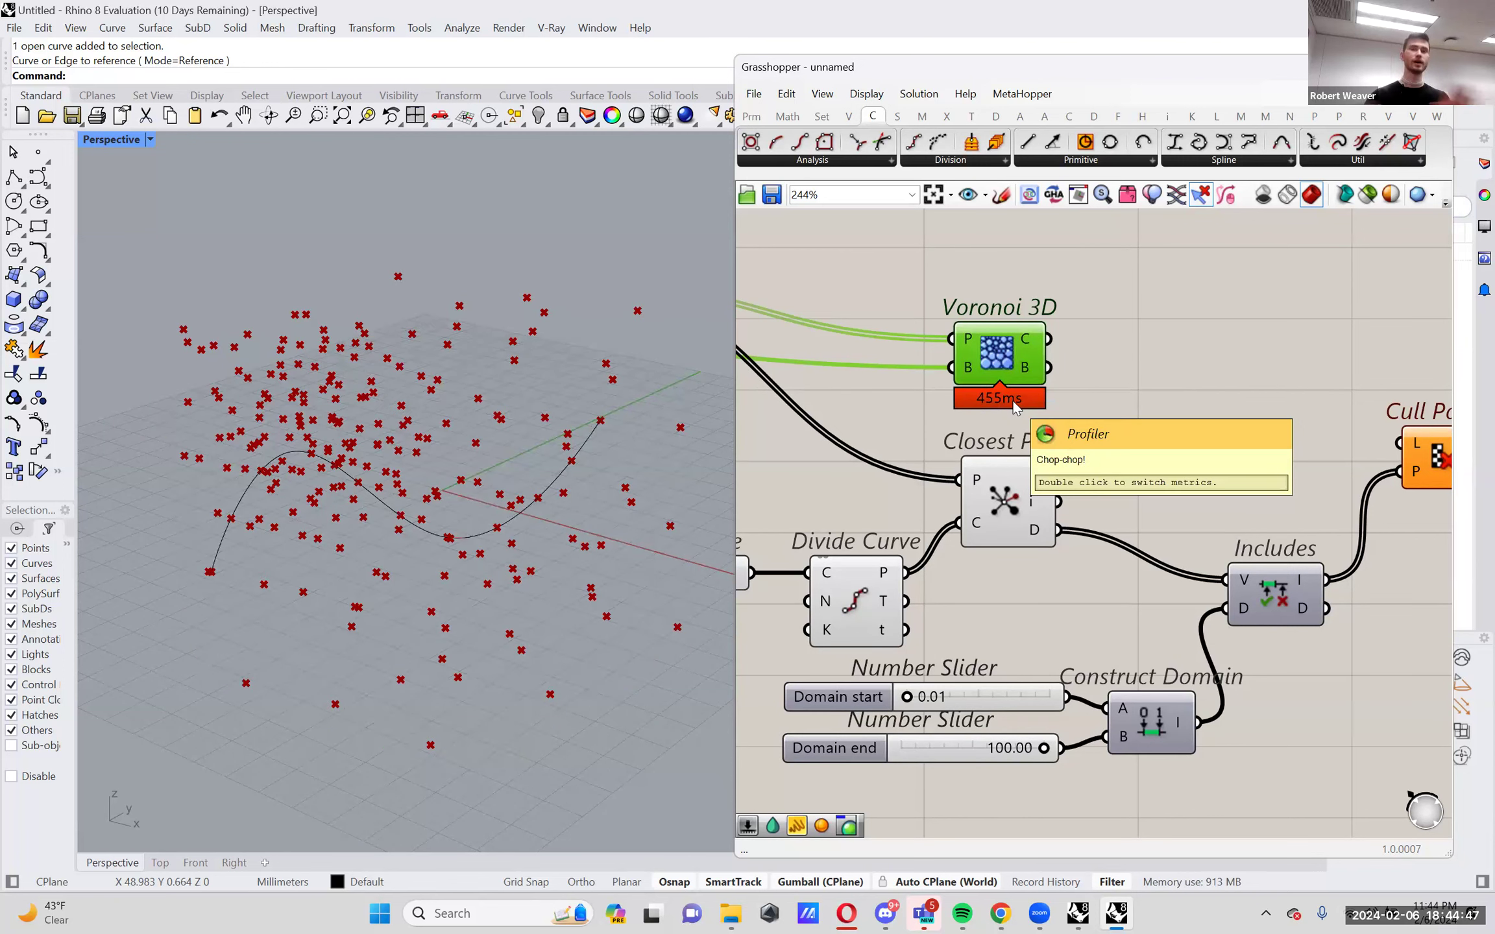
Turn off the previews of the Closest Point, Divide Curve, Cull Duplicates and Populate 3D components.
right_click_drag(1008, 581, 1145, 574)
scroll(1146, 574, "down", 2)
left_click_drag(1154, 596, 1051, 494)
left_click(1009, 365)
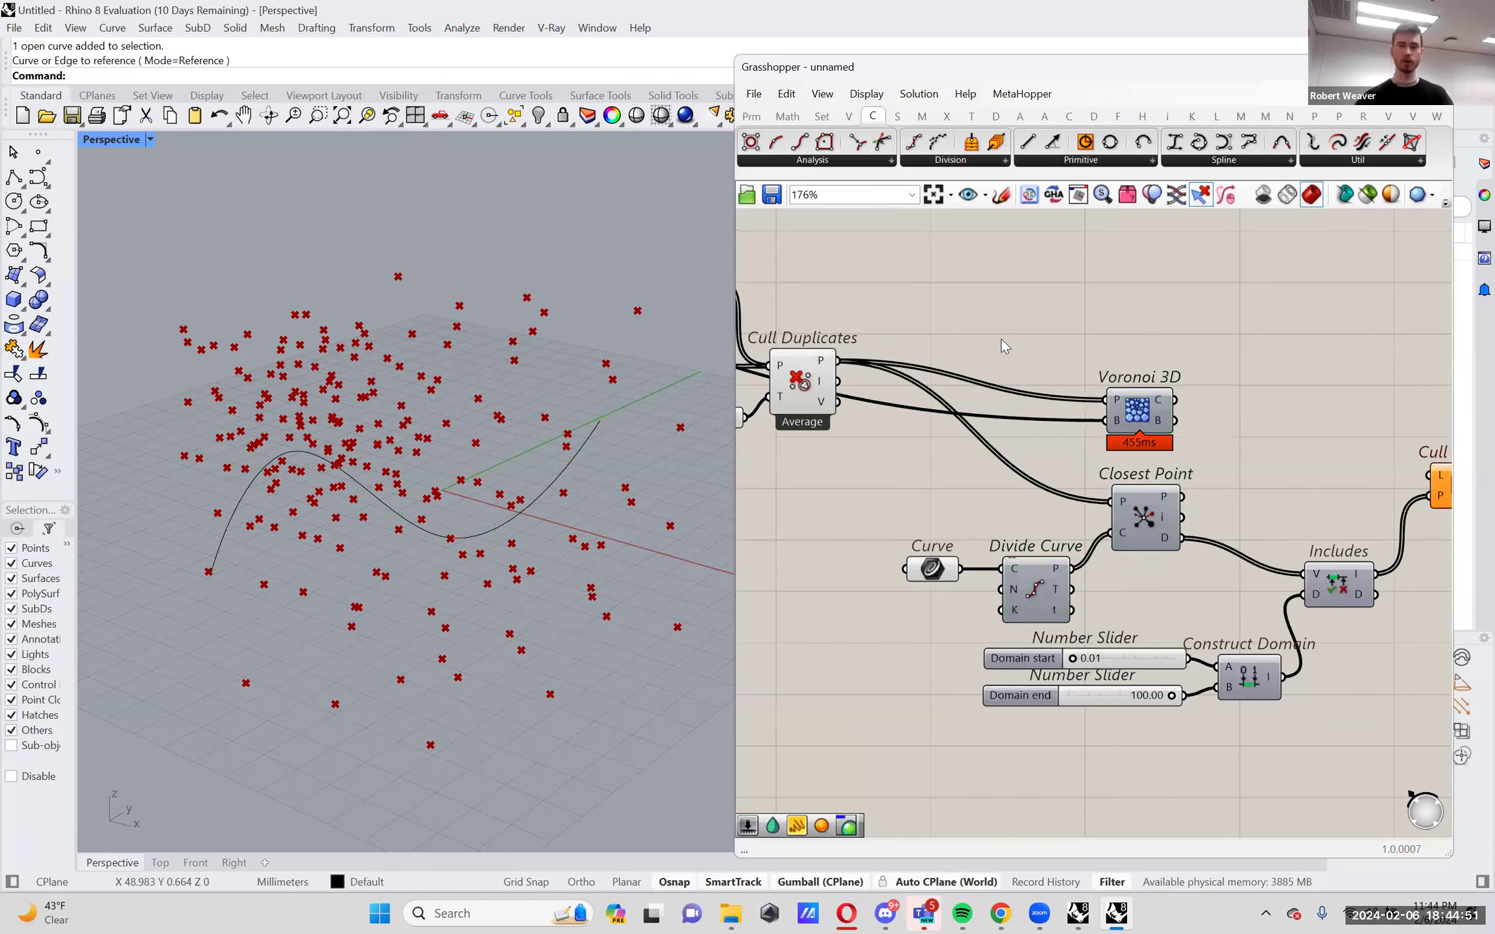
right_click_drag(940, 439, 1079, 454)
left_click_drag(1079, 454, 963, 280)
right_click(964, 280)
left_click(980, 308)
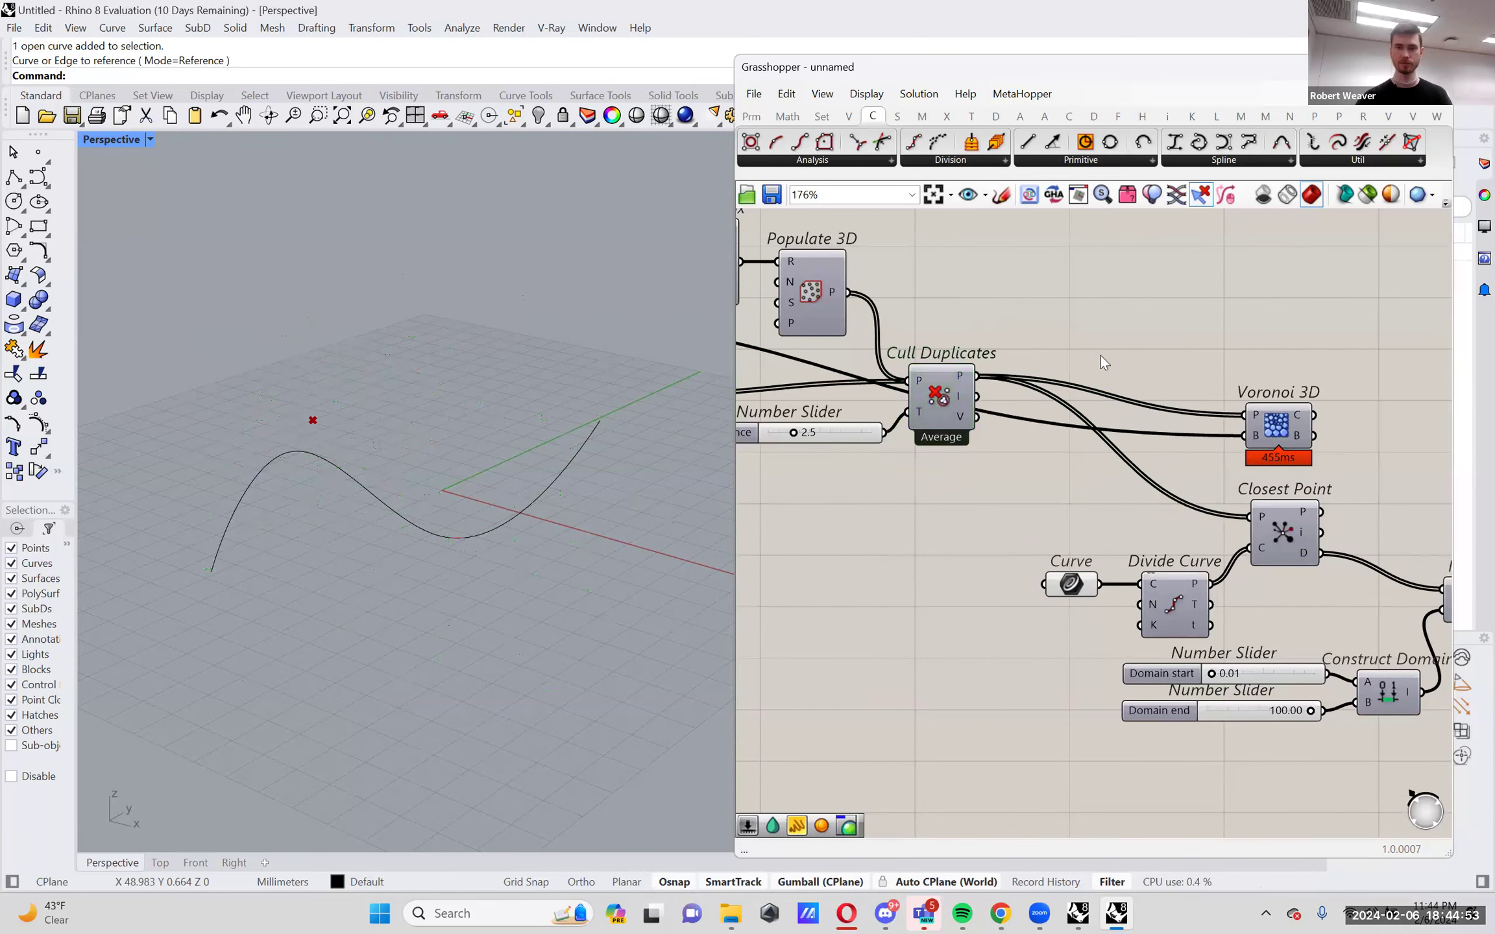
Connect Voronoi 3D's cells output C to the L input of Cull Pattern and select Cull Pattern to highlight its output.
right_click_drag(1288, 430, 1053, 432)
scroll(1105, 443, "up", 2)
left_click(944, 350)
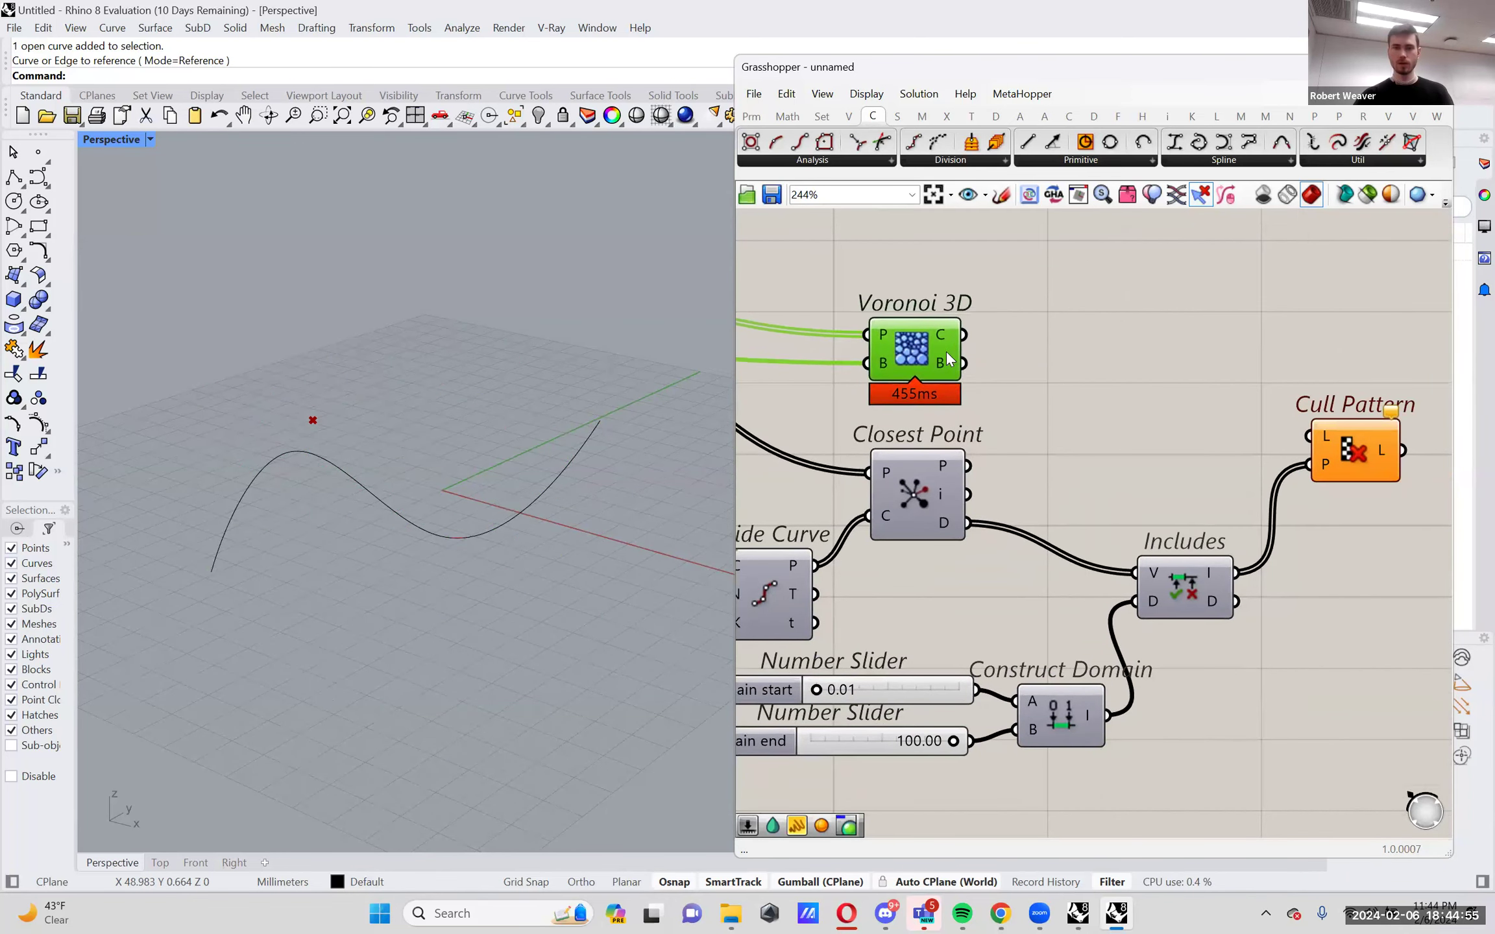
mouse_move(958, 347)
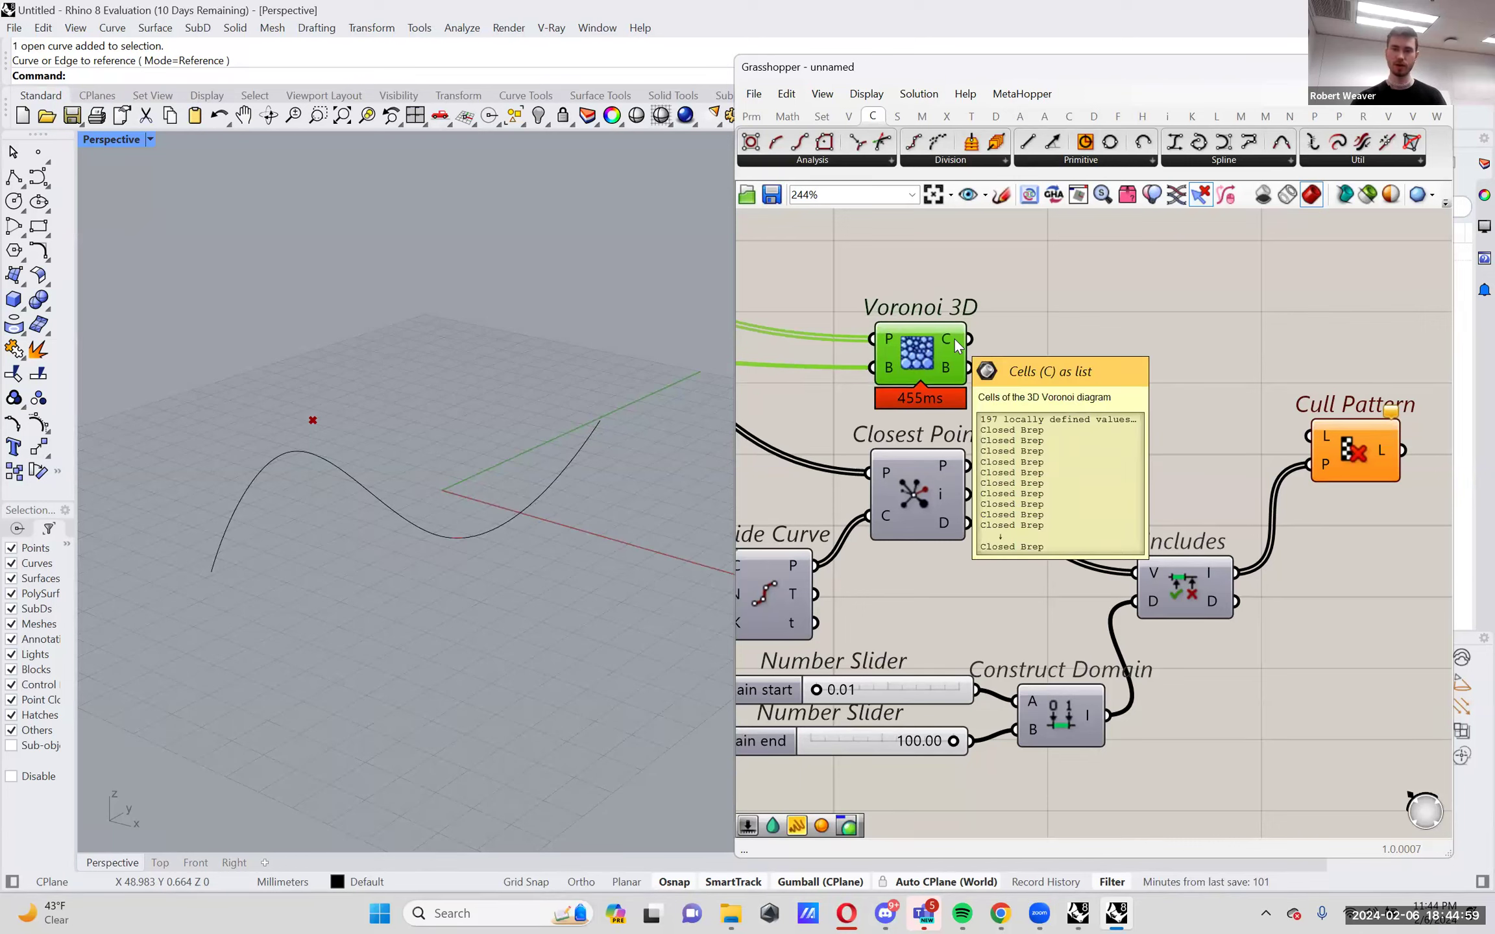
left_click_drag(968, 338, 1325, 442)
mouse_move(1326, 443)
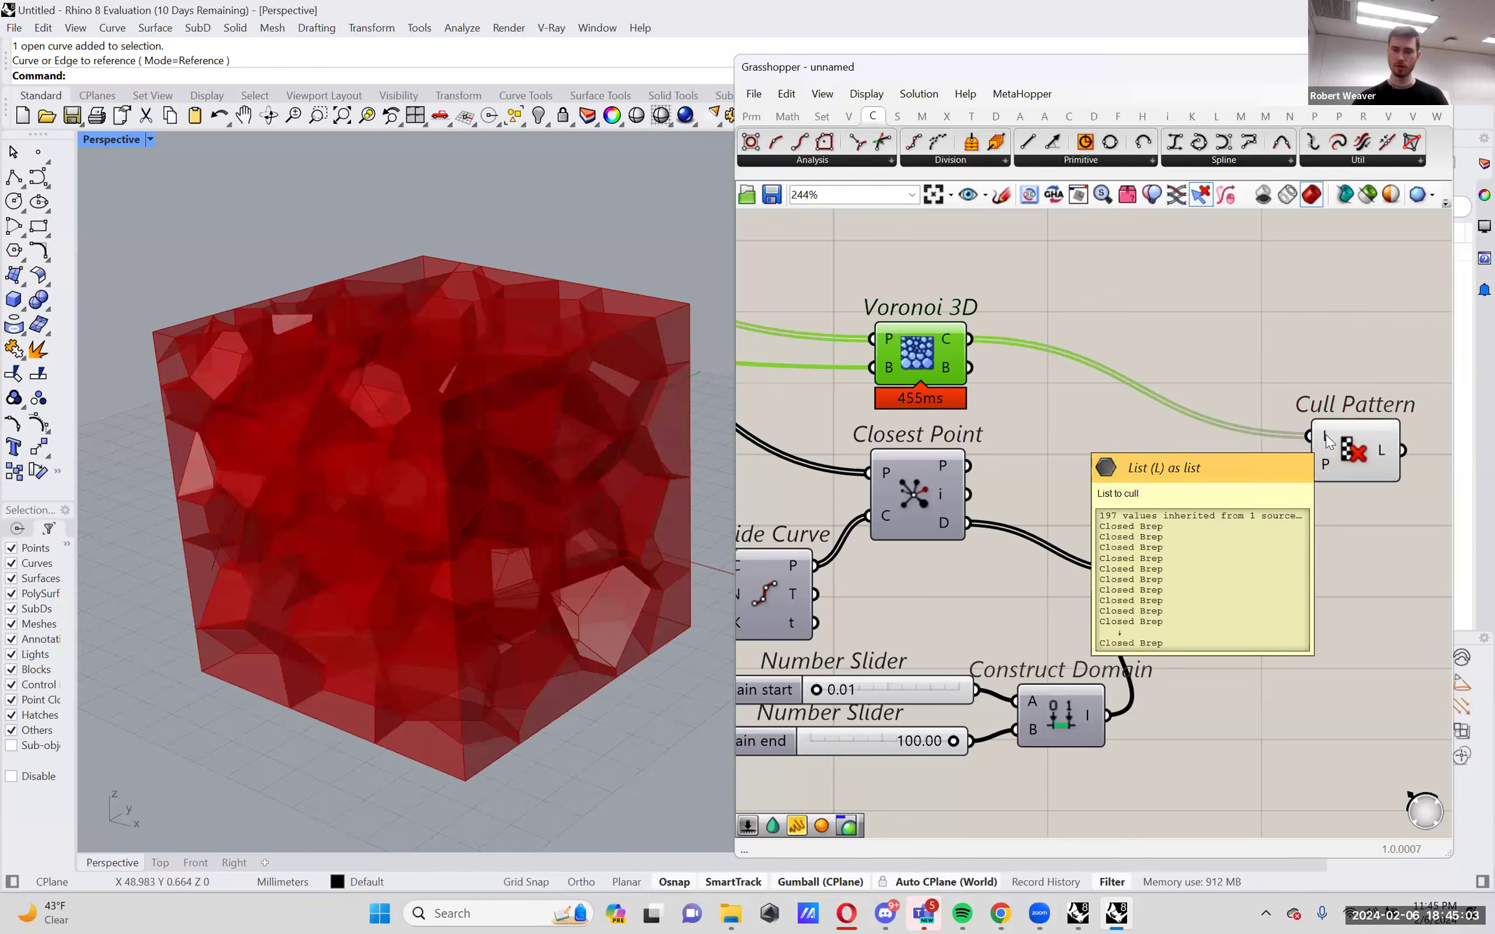
right_click_drag(1327, 442, 1281, 409)
left_click(1317, 422)
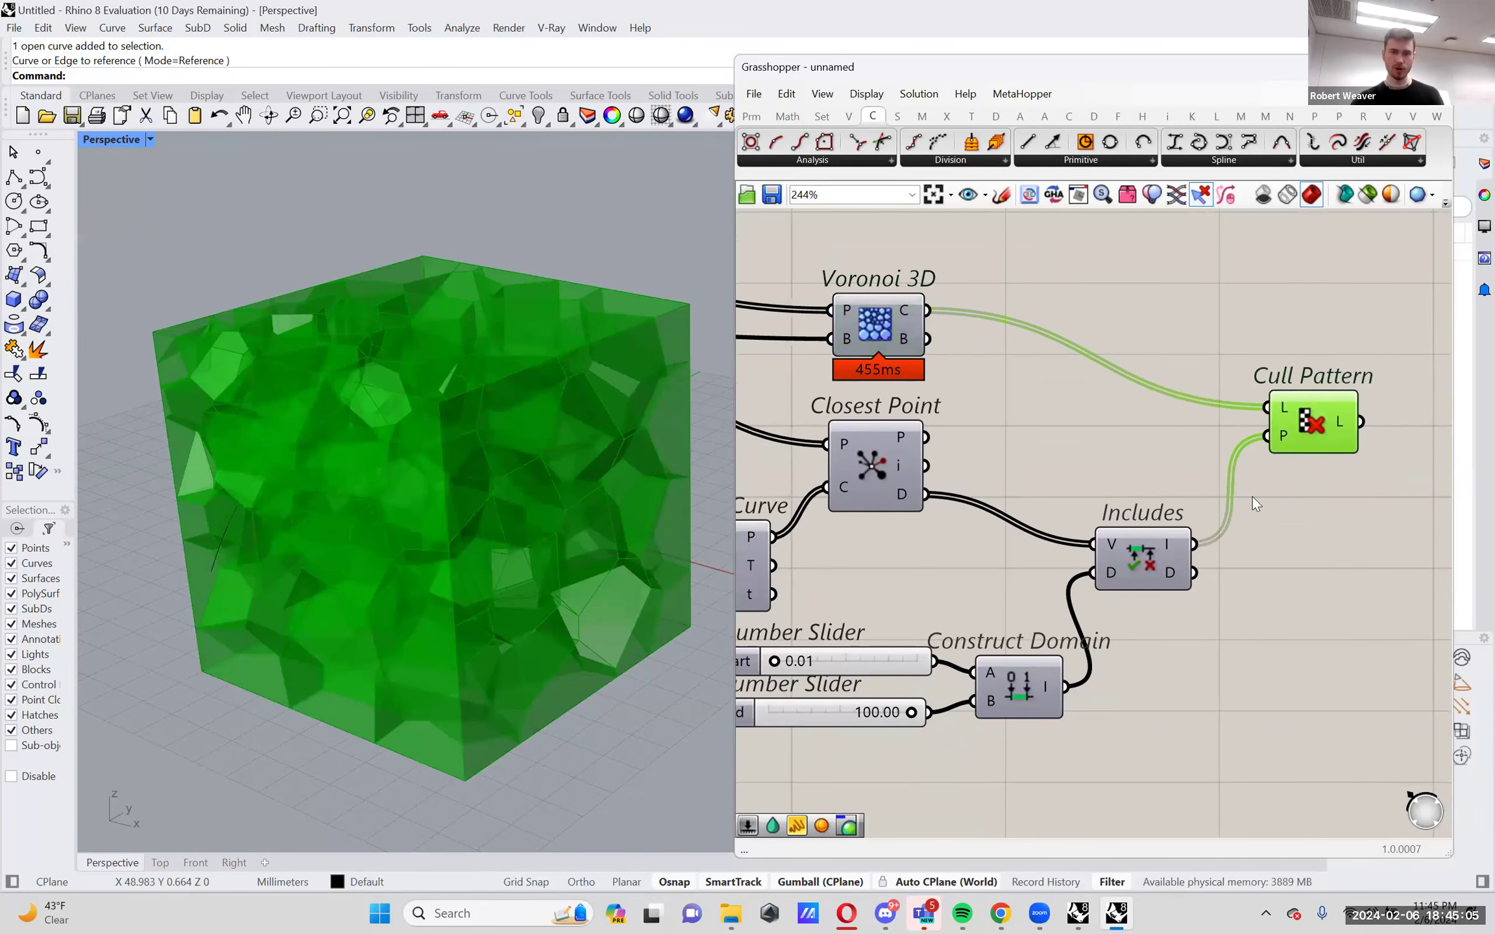
Set the Domain end slider to 10.57 to cull the Voronoi cells farther from the curve.
right_click_drag(925, 750, 984, 732)
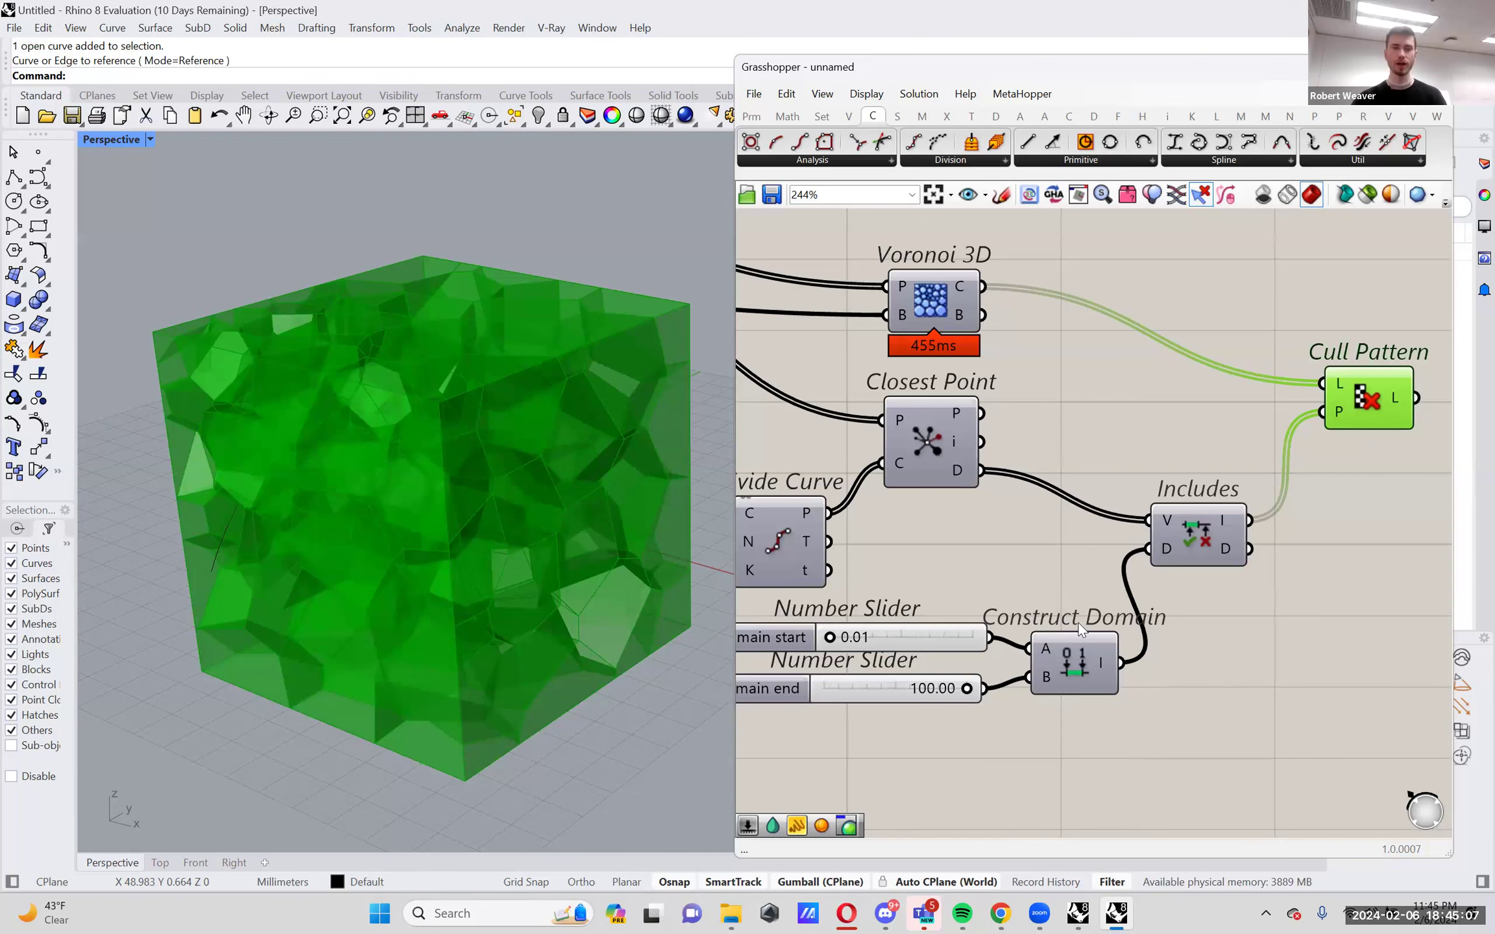
scroll(964, 690, "up", 1)
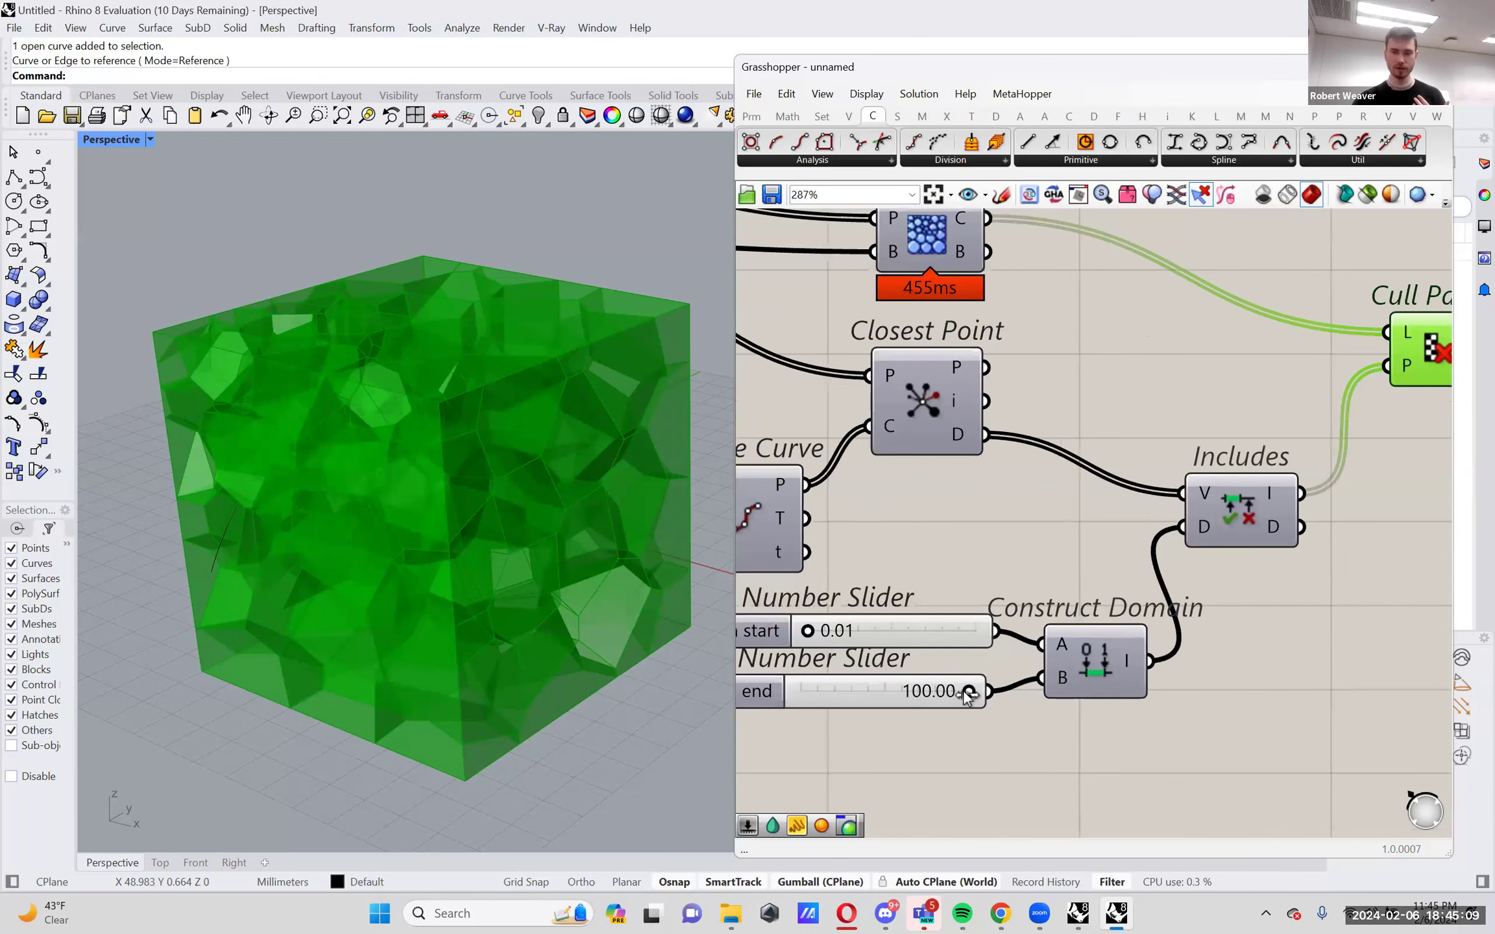
left_click_drag(967, 693, 818, 697)
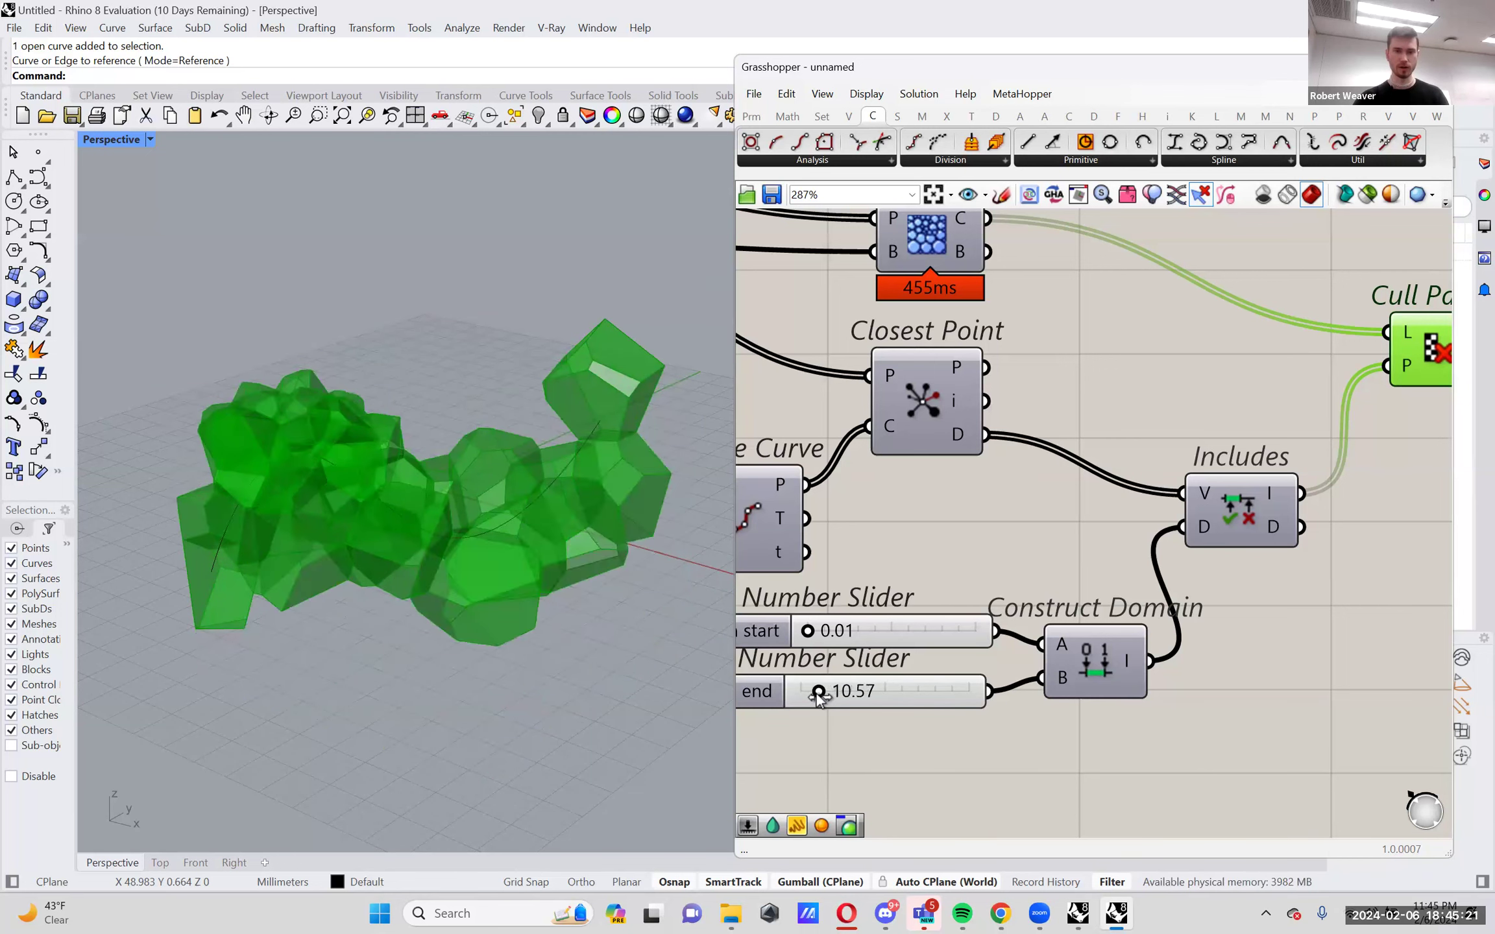
scroll(798, 693, "up", 1)
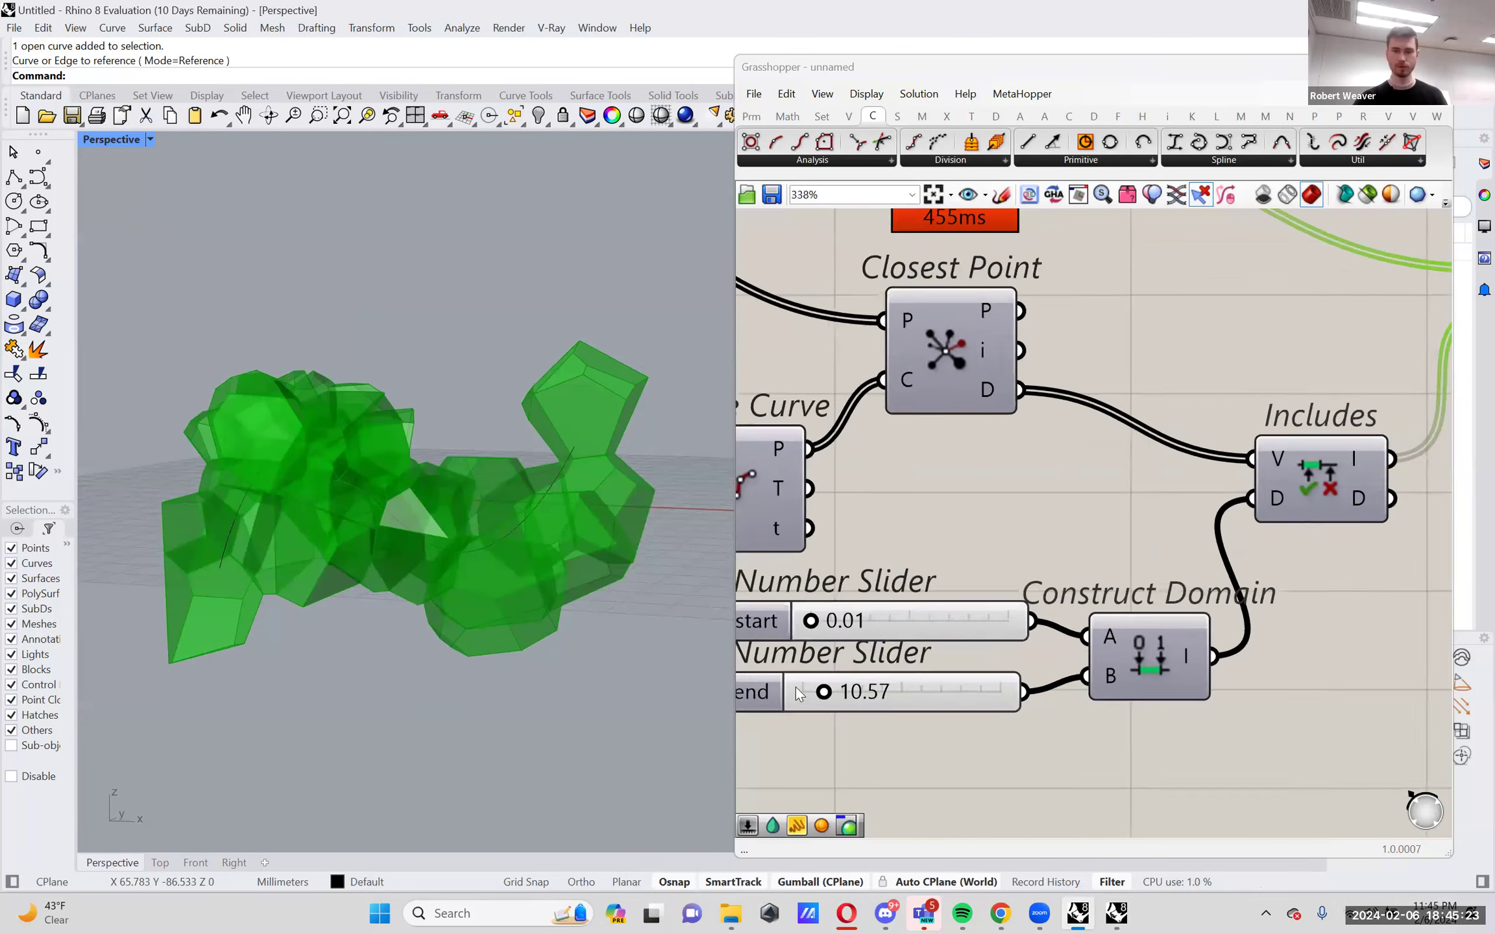
scroll(798, 693, "up", 1)
left_click_drag(828, 693, 828, 693)
right_click_drag(574, 587, 545, 604)
scroll(1142, 617, "down", 6)
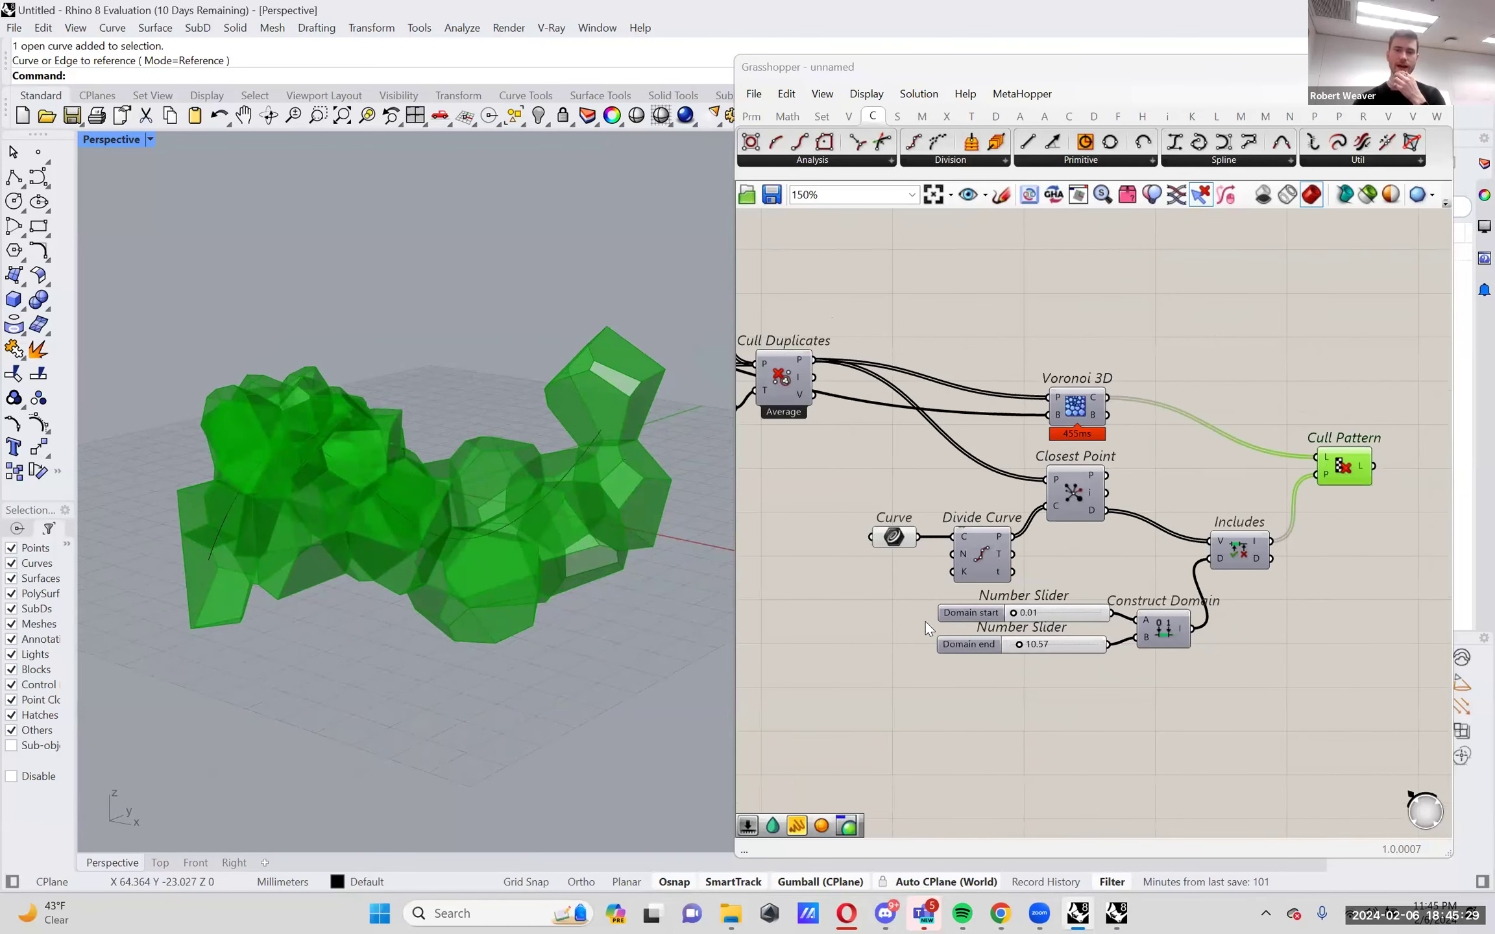
Select the Point parameter that feeds the Center Box with the size slider of 13 and move its point along the X axis.
right_click_drag(925, 622, 1039, 621)
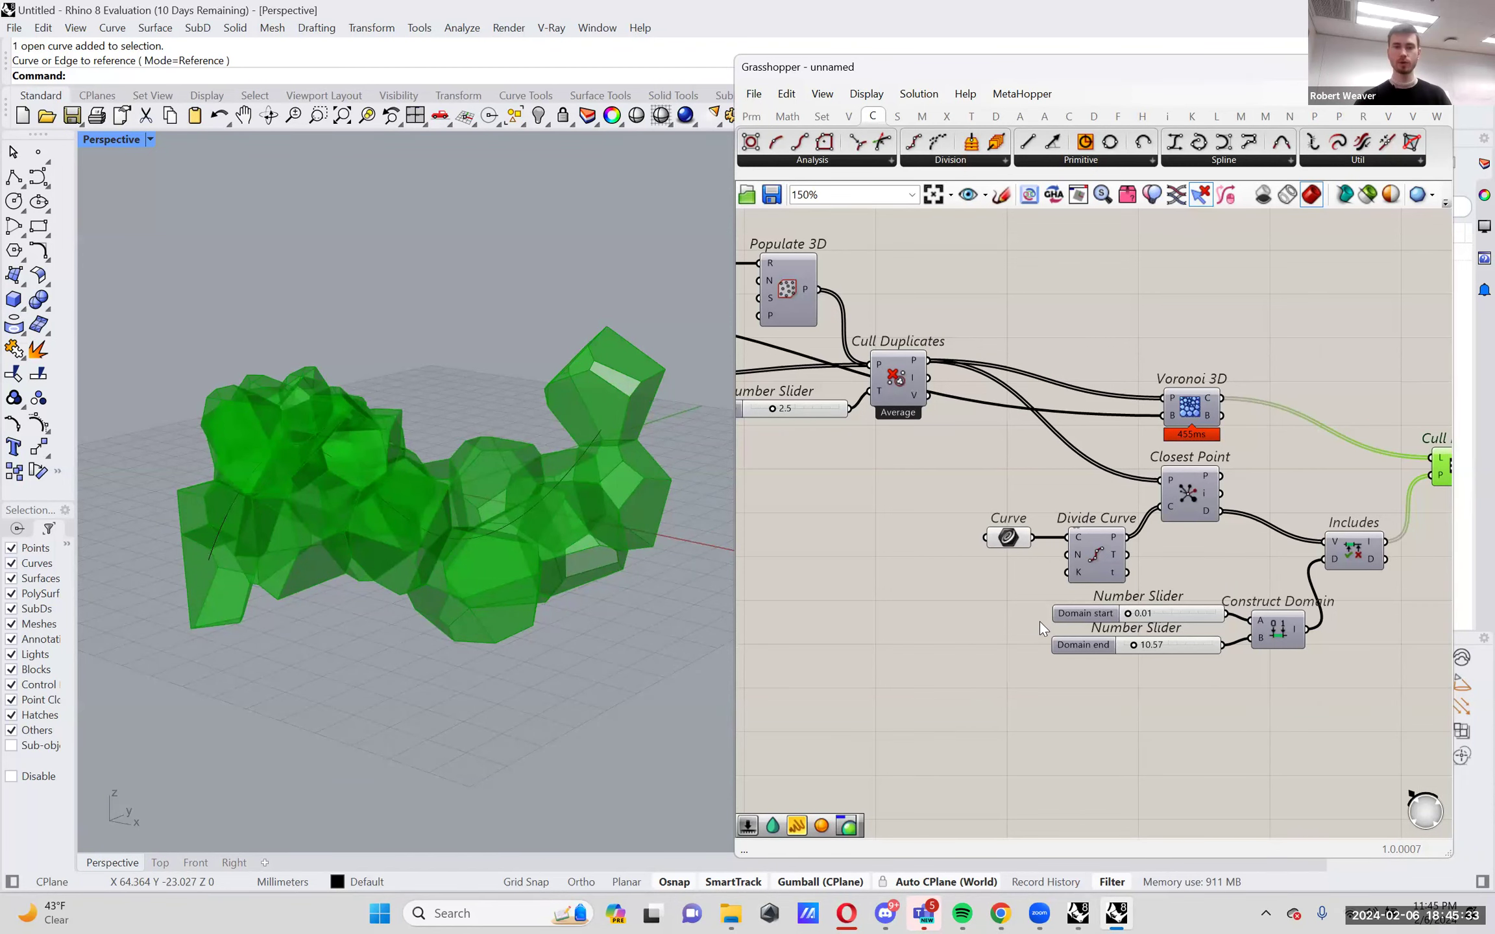
right_click_drag(1077, 606, 1056, 618)
right_click_drag(508, 594, 559, 552)
right_click_drag(1046, 506, 1274, 556)
scroll(865, 365, "up", 1)
right_click_drag(965, 355, 1021, 361)
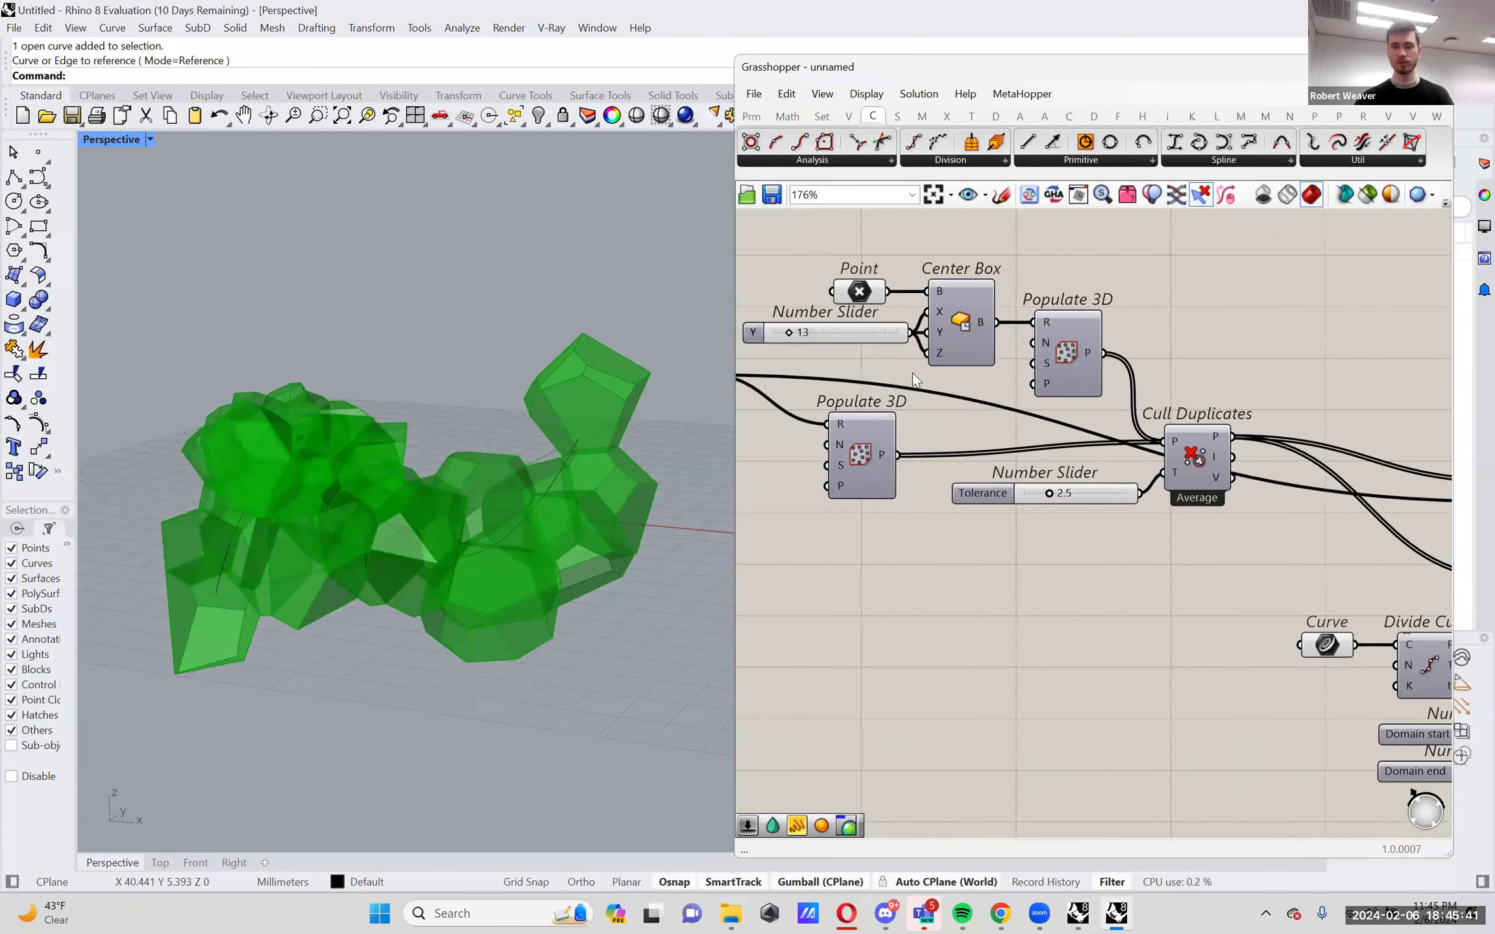
scroll(886, 519, "down", 3)
right_click_drag(482, 596, 287, 490)
scroll(317, 476, "up", 5)
left_click(870, 377)
scroll(282, 430, "down", 3)
right_click_drag(282, 431, 371, 592)
scroll(264, 464, "up", 5)
scroll(266, 465, "down", 5)
right_click_drag(266, 465, 332, 481)
left_click_drag(330, 480, 375, 540)
right_click_drag(415, 535, 378, 525)
left_click_drag(381, 491, 400, 507)
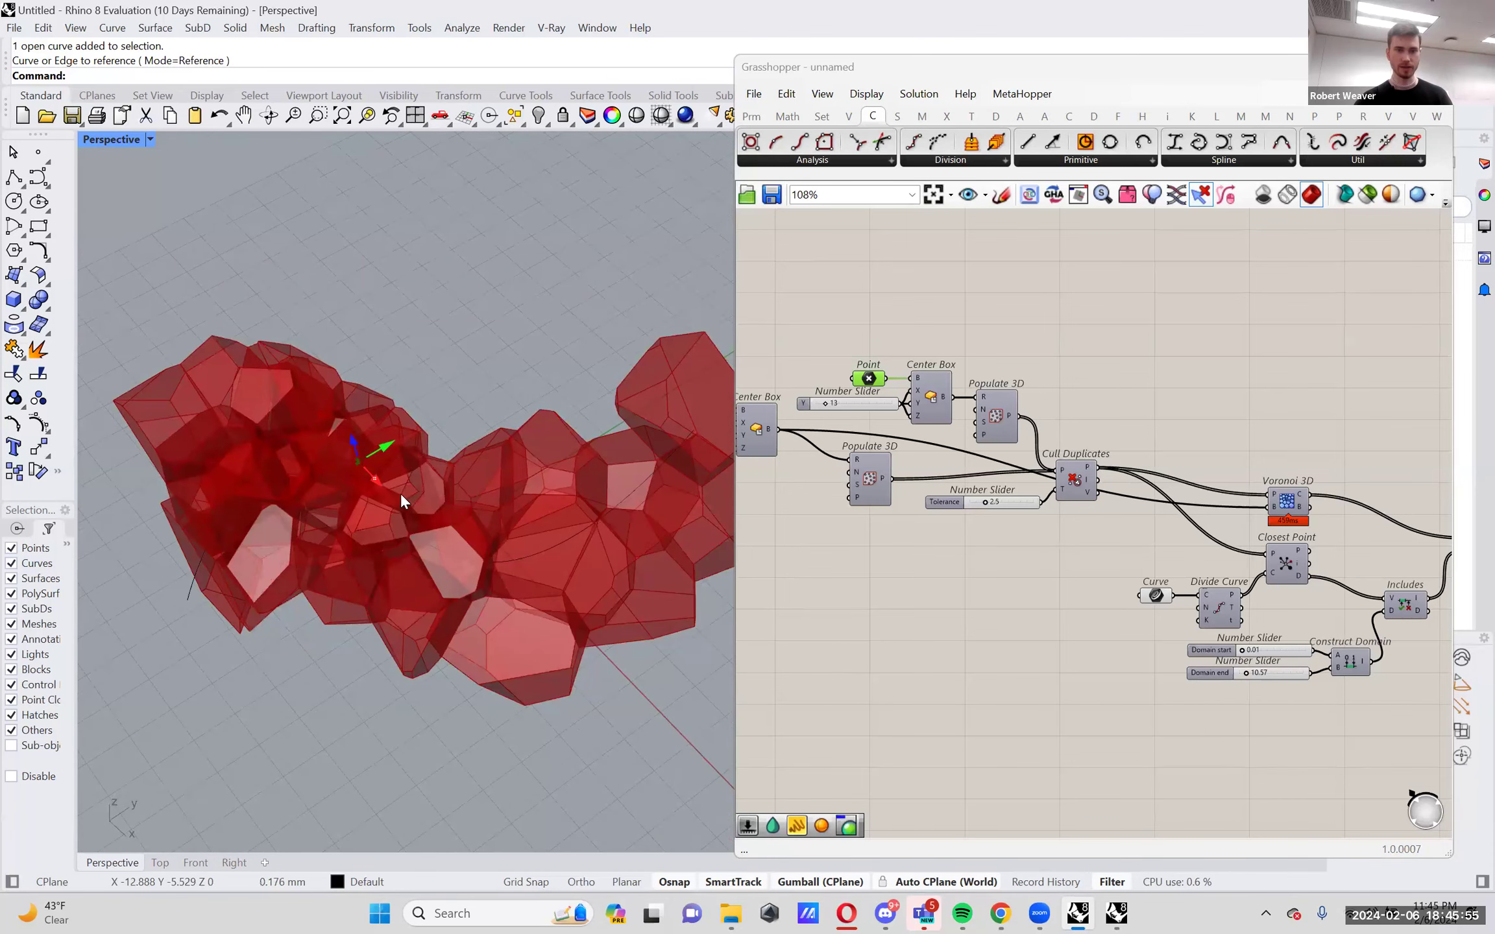
Lower the control point vertically to relocate the dense cluster of Voronoi cells.
right_click_drag(447, 462, 441, 415)
left_click_drag(437, 349, 441, 434)
mouse_move(477, 515)
right_mouse_down()
mouse_move(492, 587)
mouse_move(382, 519)
mouse_move(459, 531)
right_mouse_up()
scroll(459, 530, "down", 4)
scroll(458, 531, "up", 2)
scroll(1101, 562, "down", 1)
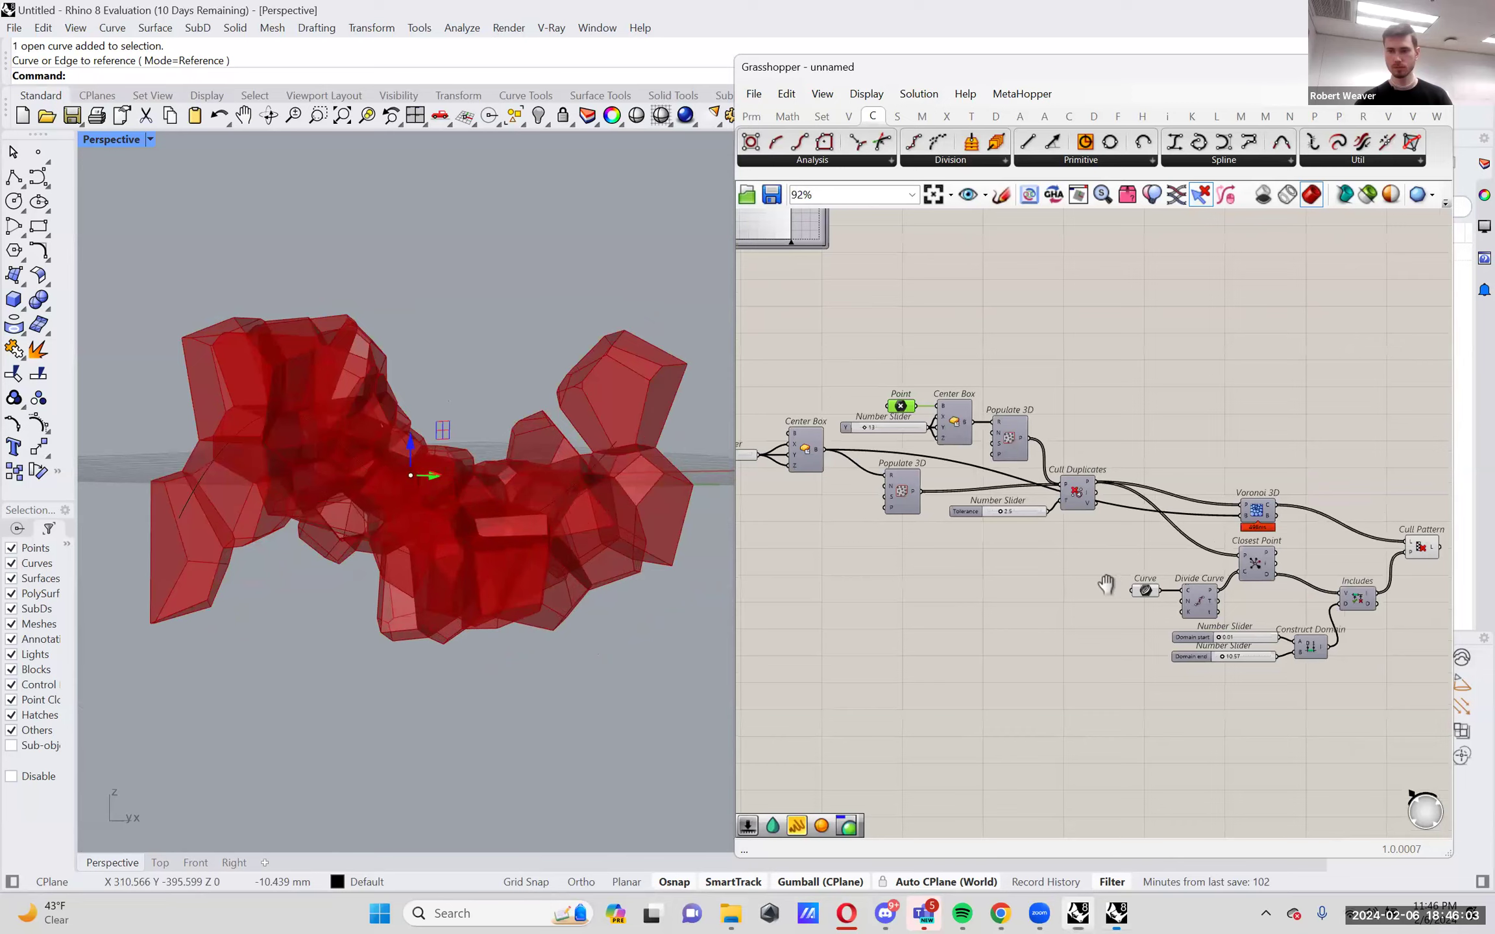
Examine the culled Voronoi structure from several angles together with the Includes, Construct Domain and Cull Pattern chain.
right_click_drag(1403, 518, 1306, 520)
scroll(1306, 521, "up", 2)
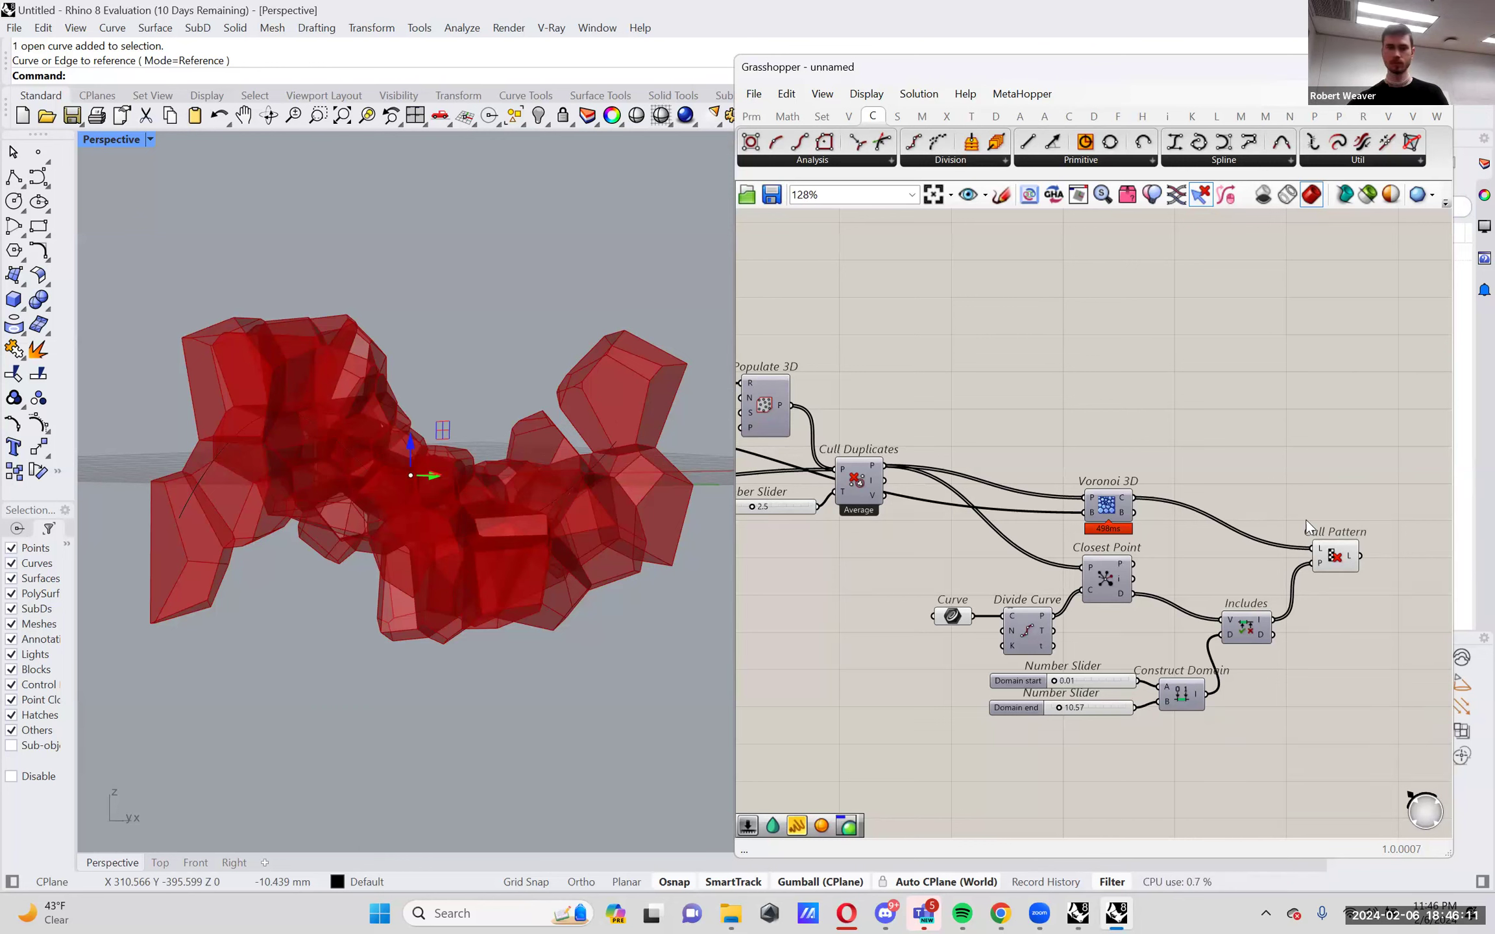
right_click_drag(421, 558, 463, 576)
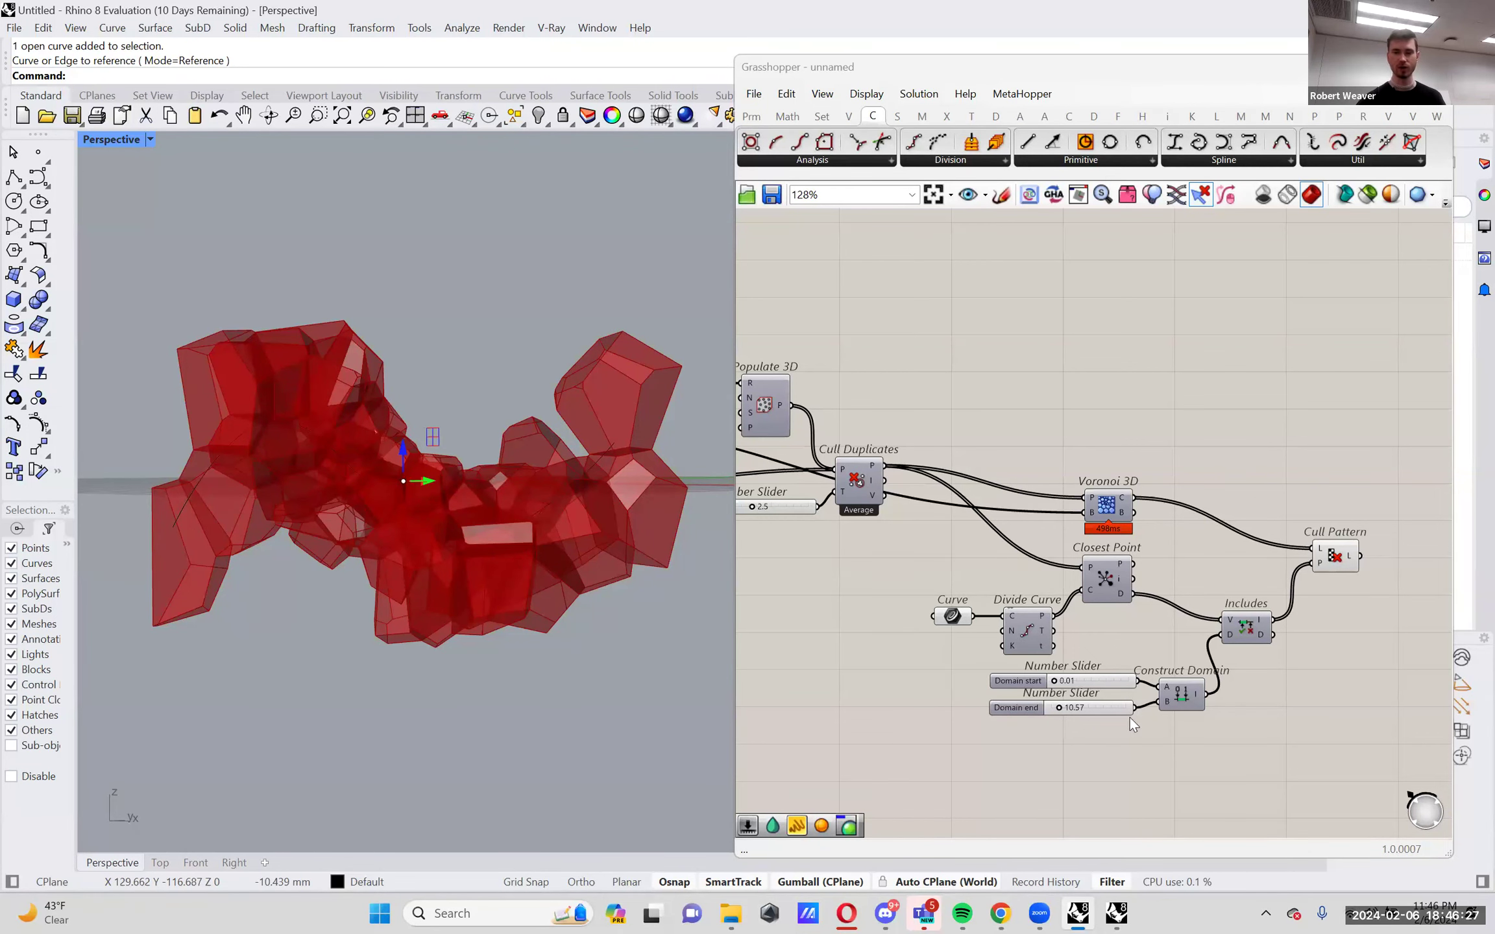
scroll(1172, 710, "up", 4)
right_click_drag(1086, 721, 1052, 725)
scroll(1029, 728, "down", 3)
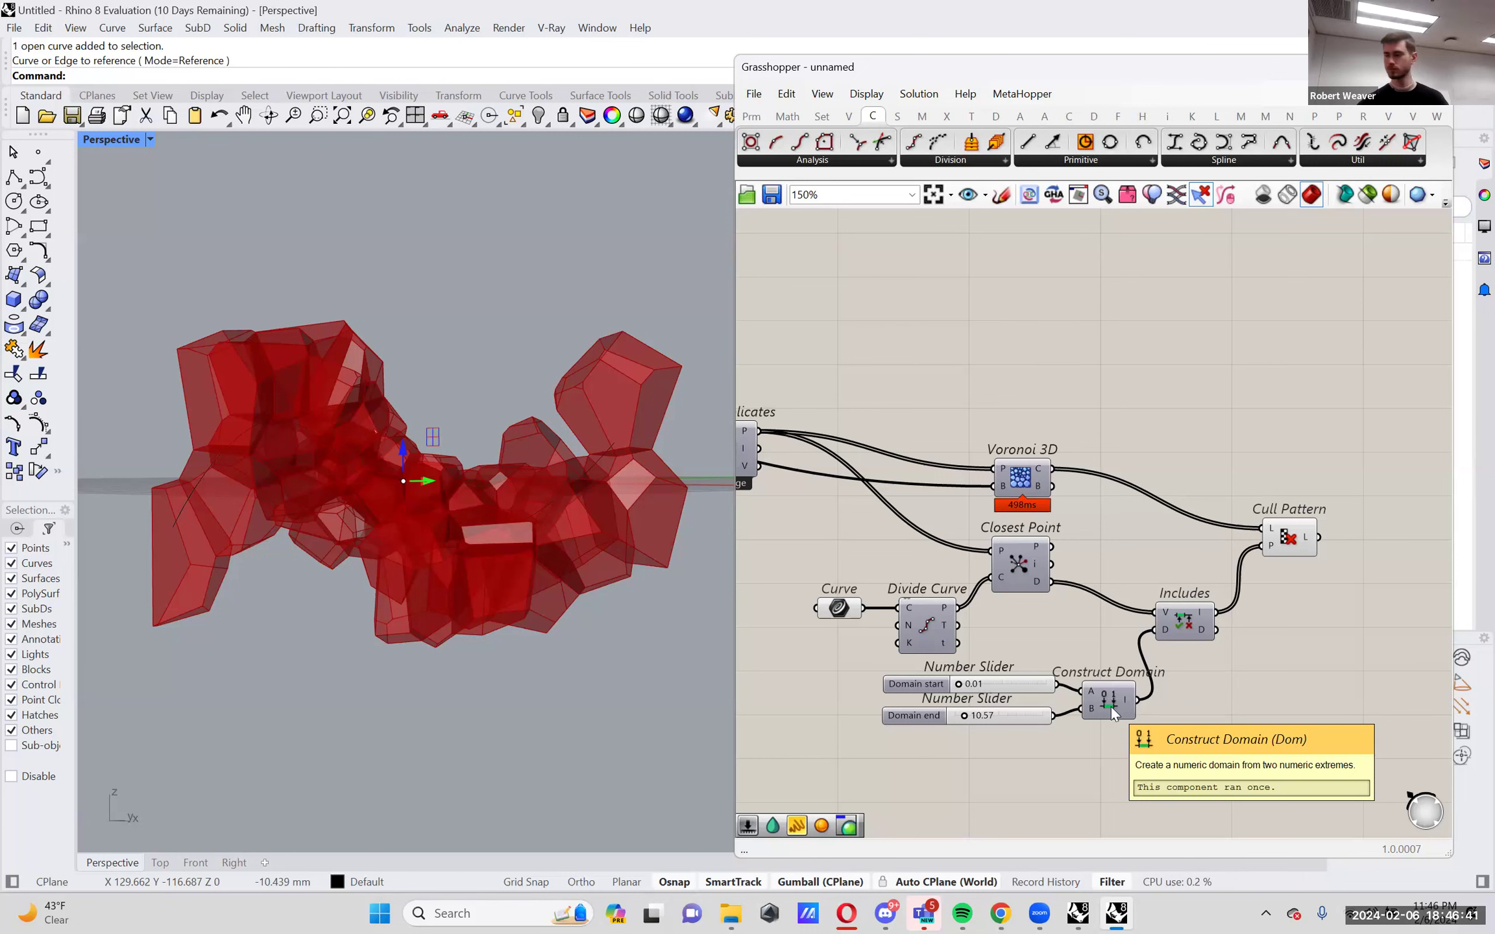
right_click_drag(1270, 625, 1143, 642)
left_click(453, 546)
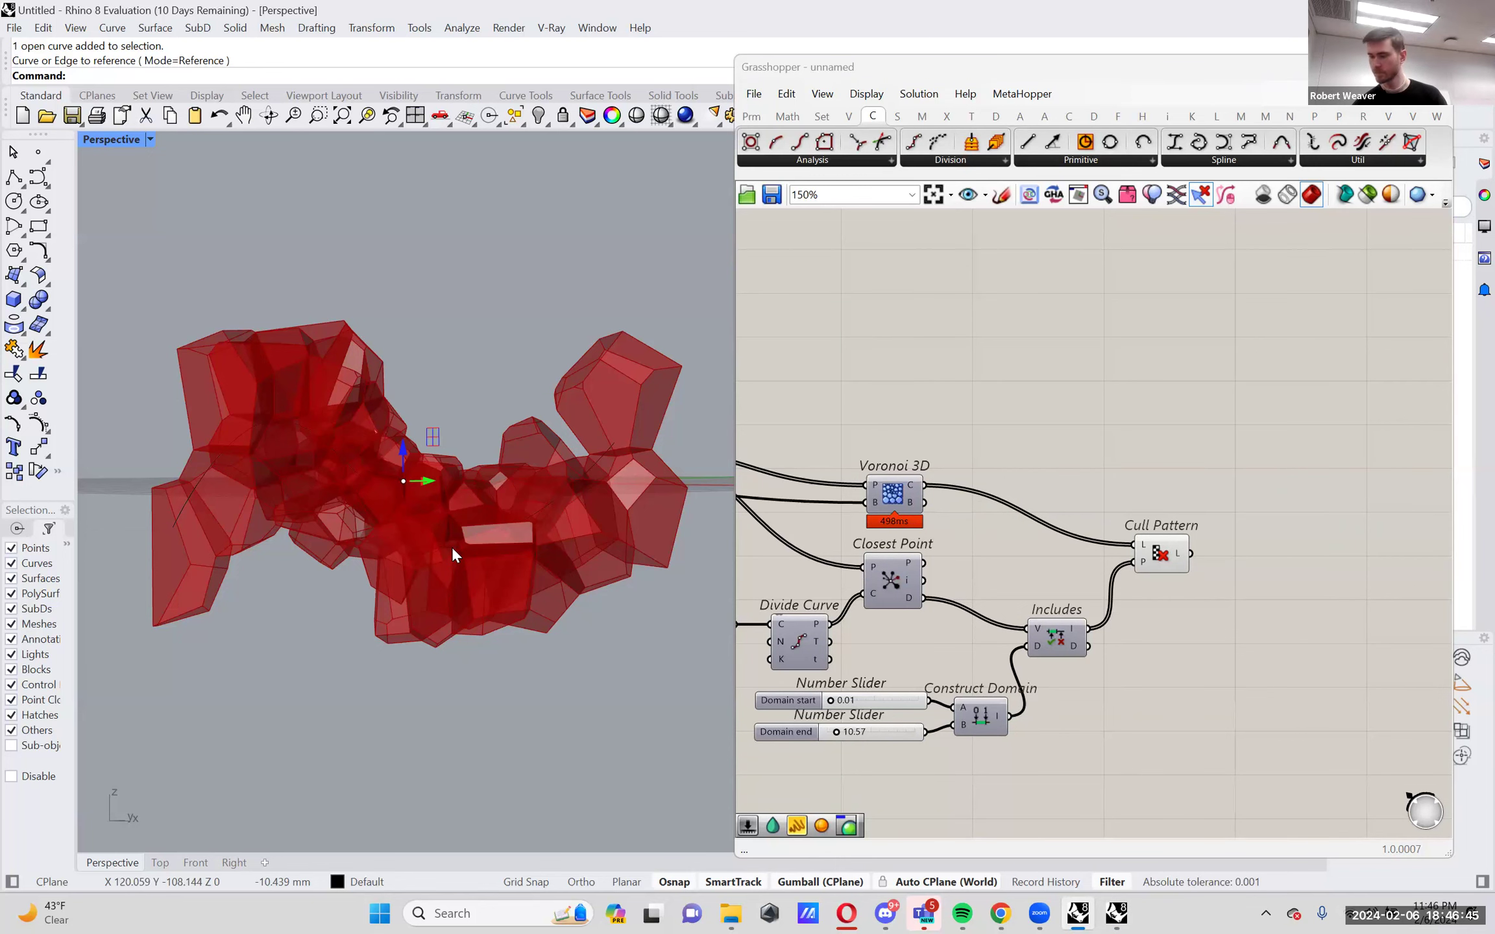
right_click_drag(571, 581, 603, 675)
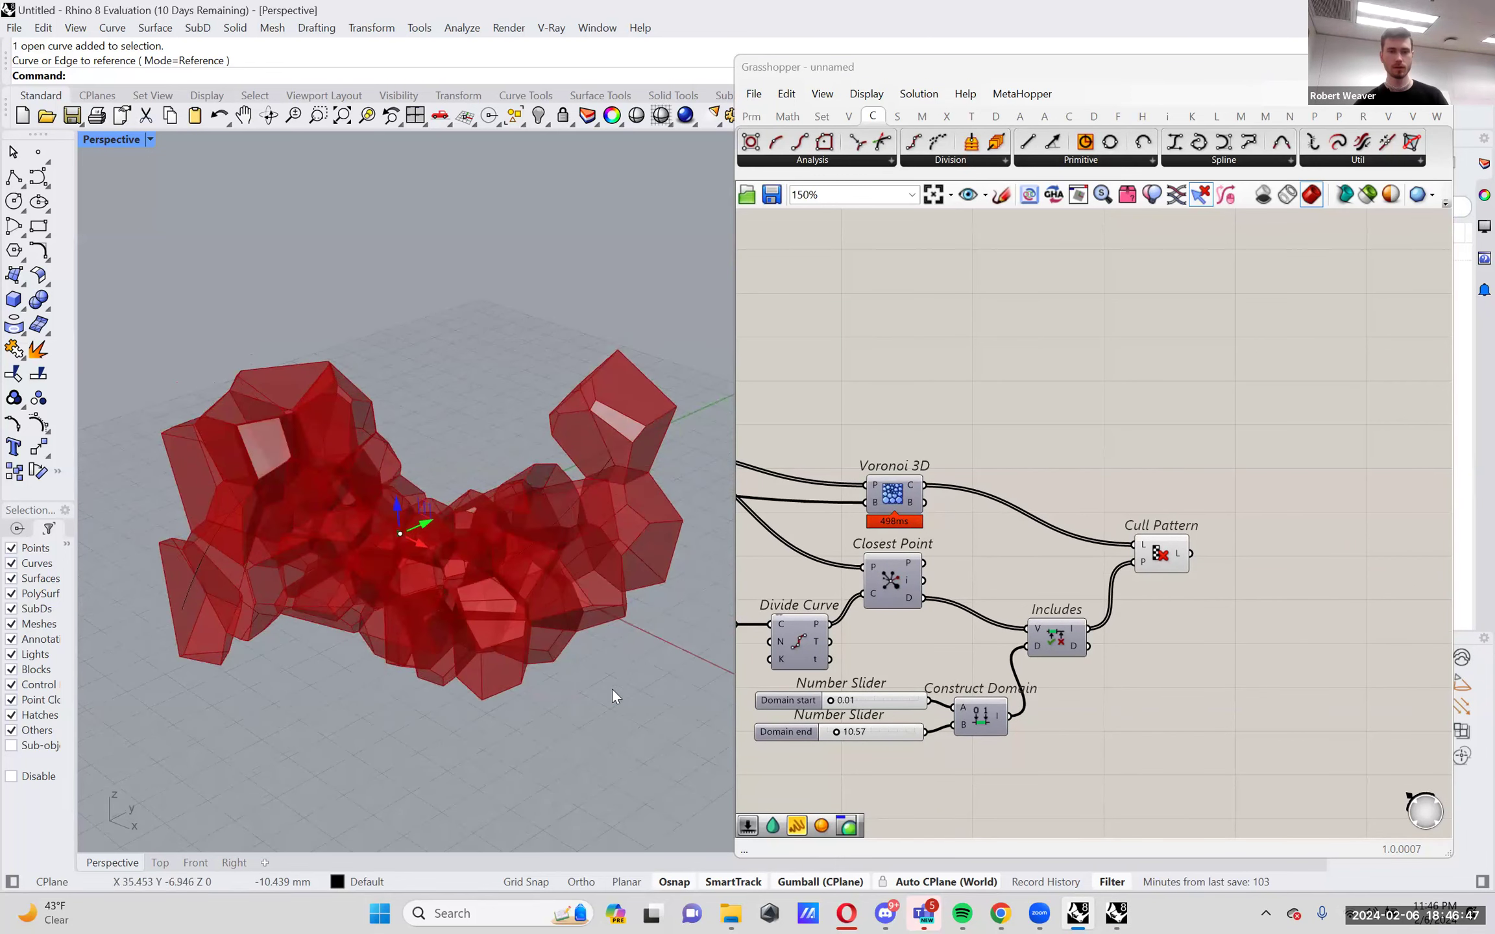
right_click_drag(1017, 567, 1052, 581)
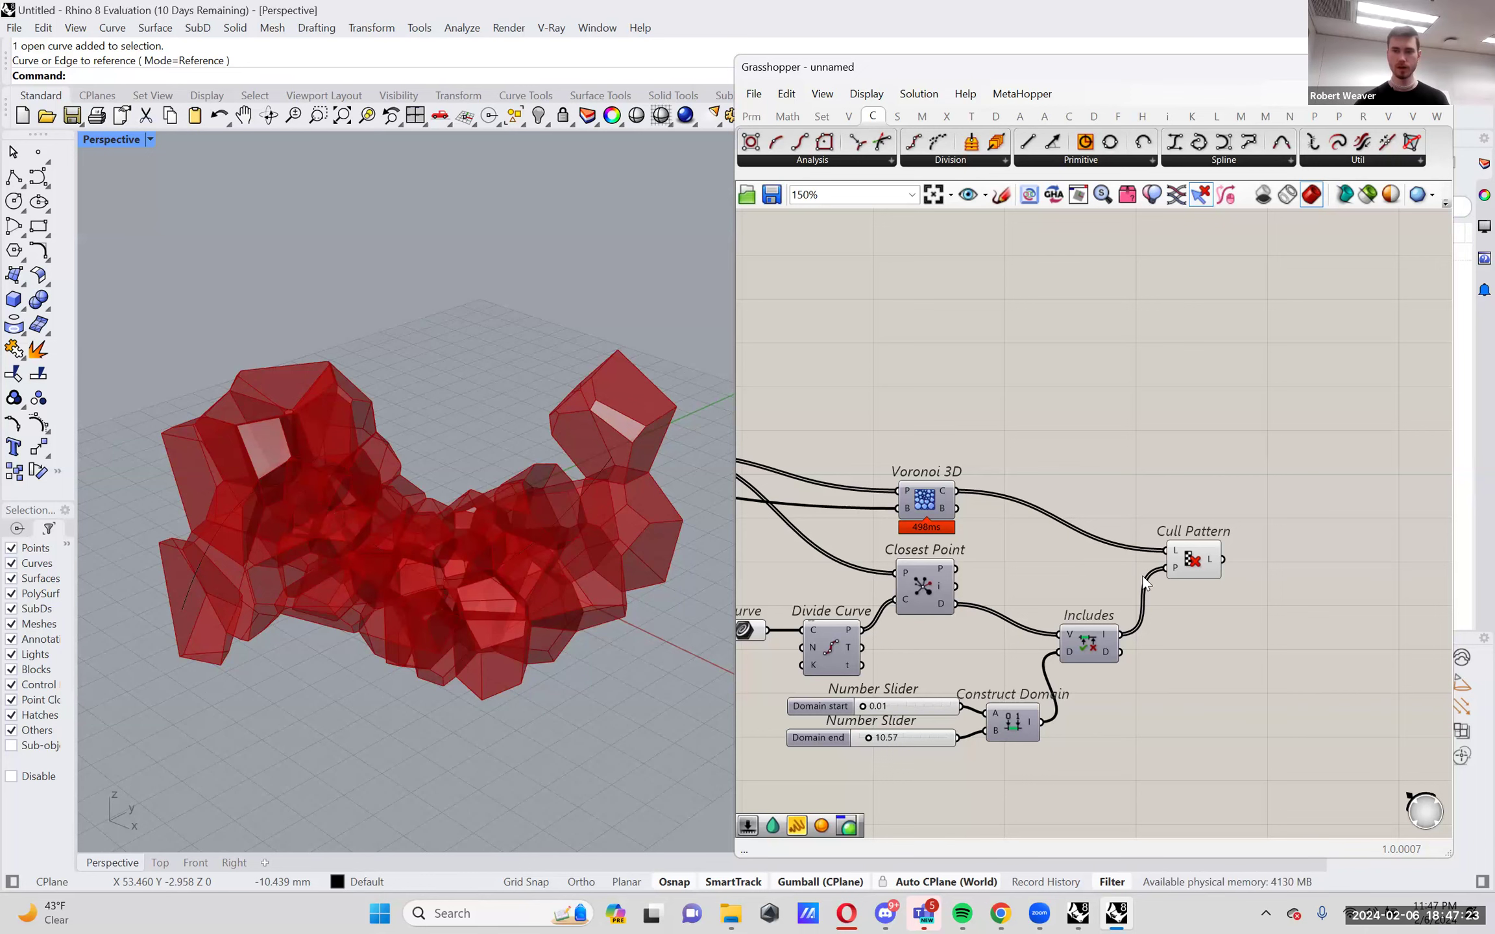
right_click_drag(1144, 583, 1157, 574)
right_click_drag(626, 562, 611, 522)
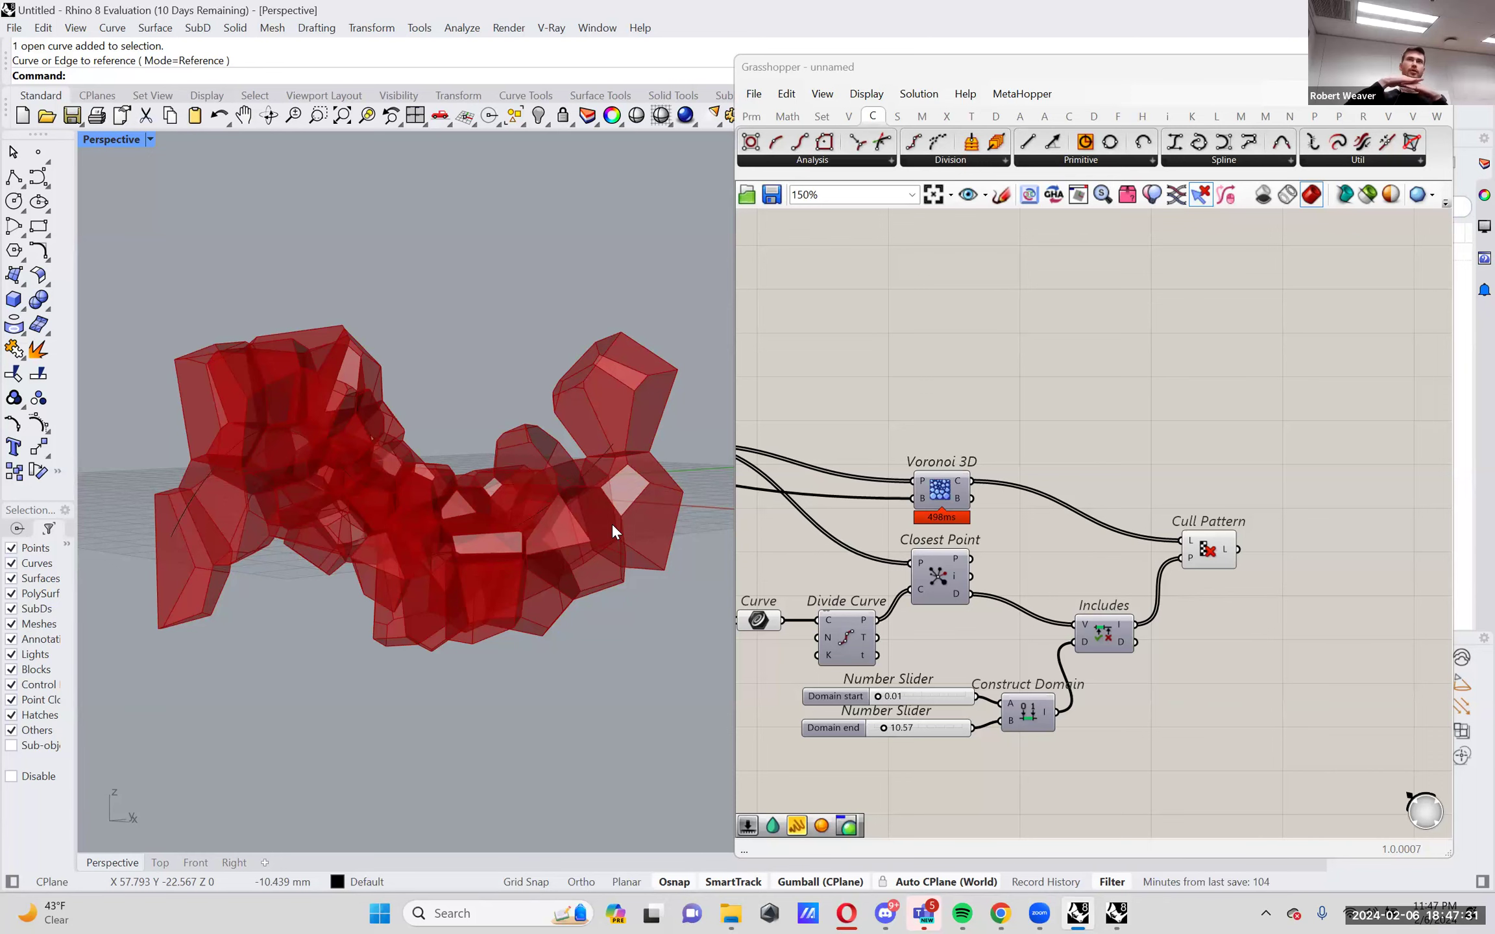
Add a Scale component to the canvas just beyond Cull Pattern.
right_click_drag(1333, 556, 1191, 558)
double_click(1191, 558)
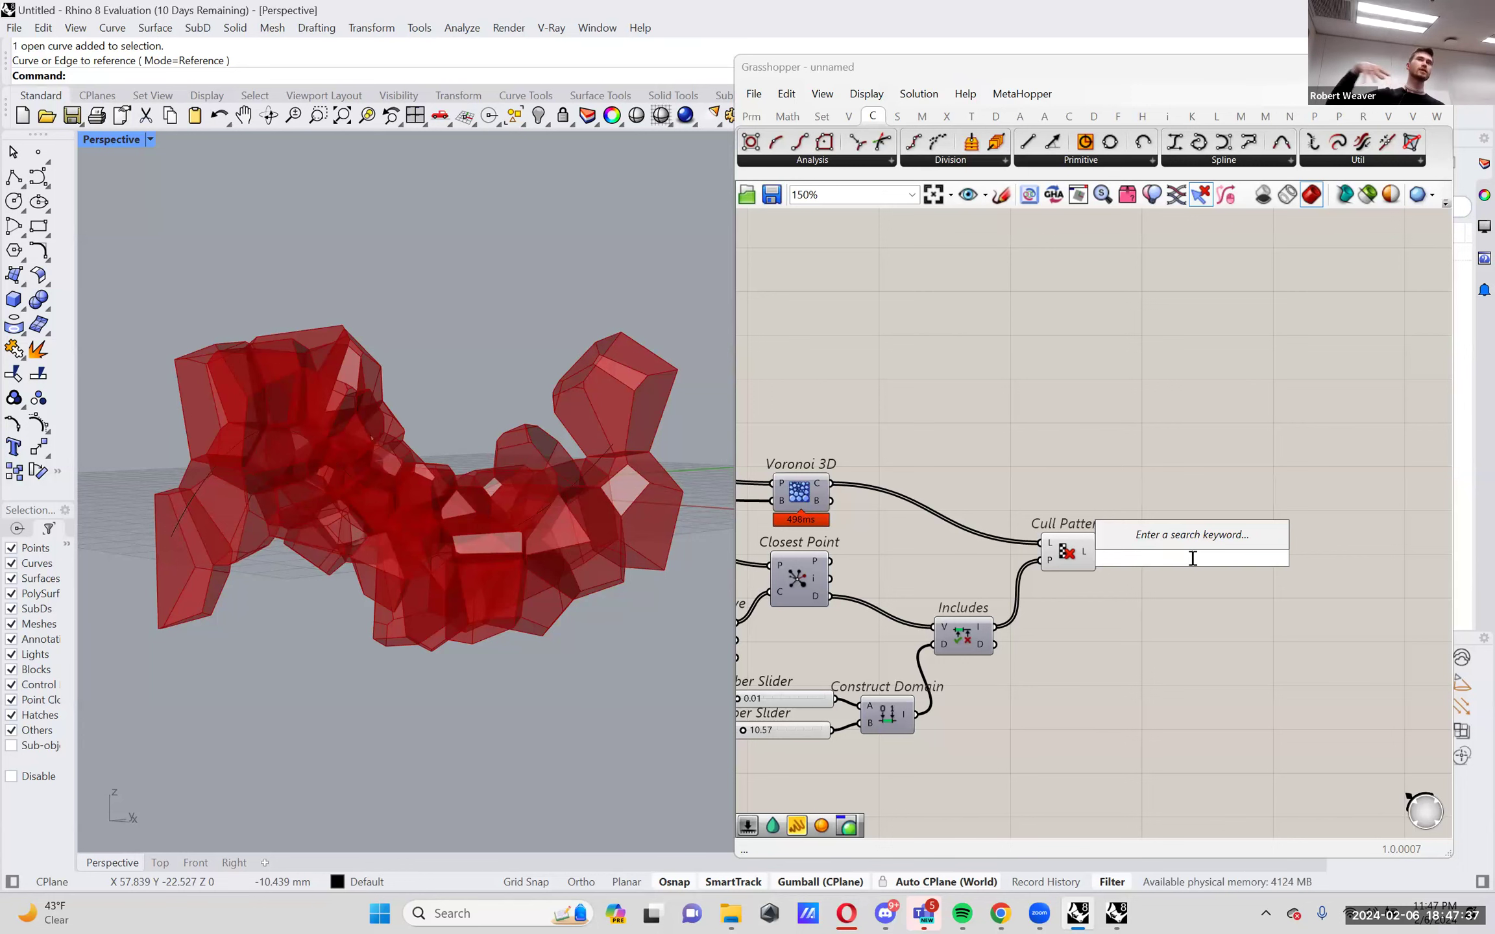
right_click_drag(1273, 584, 1193, 564)
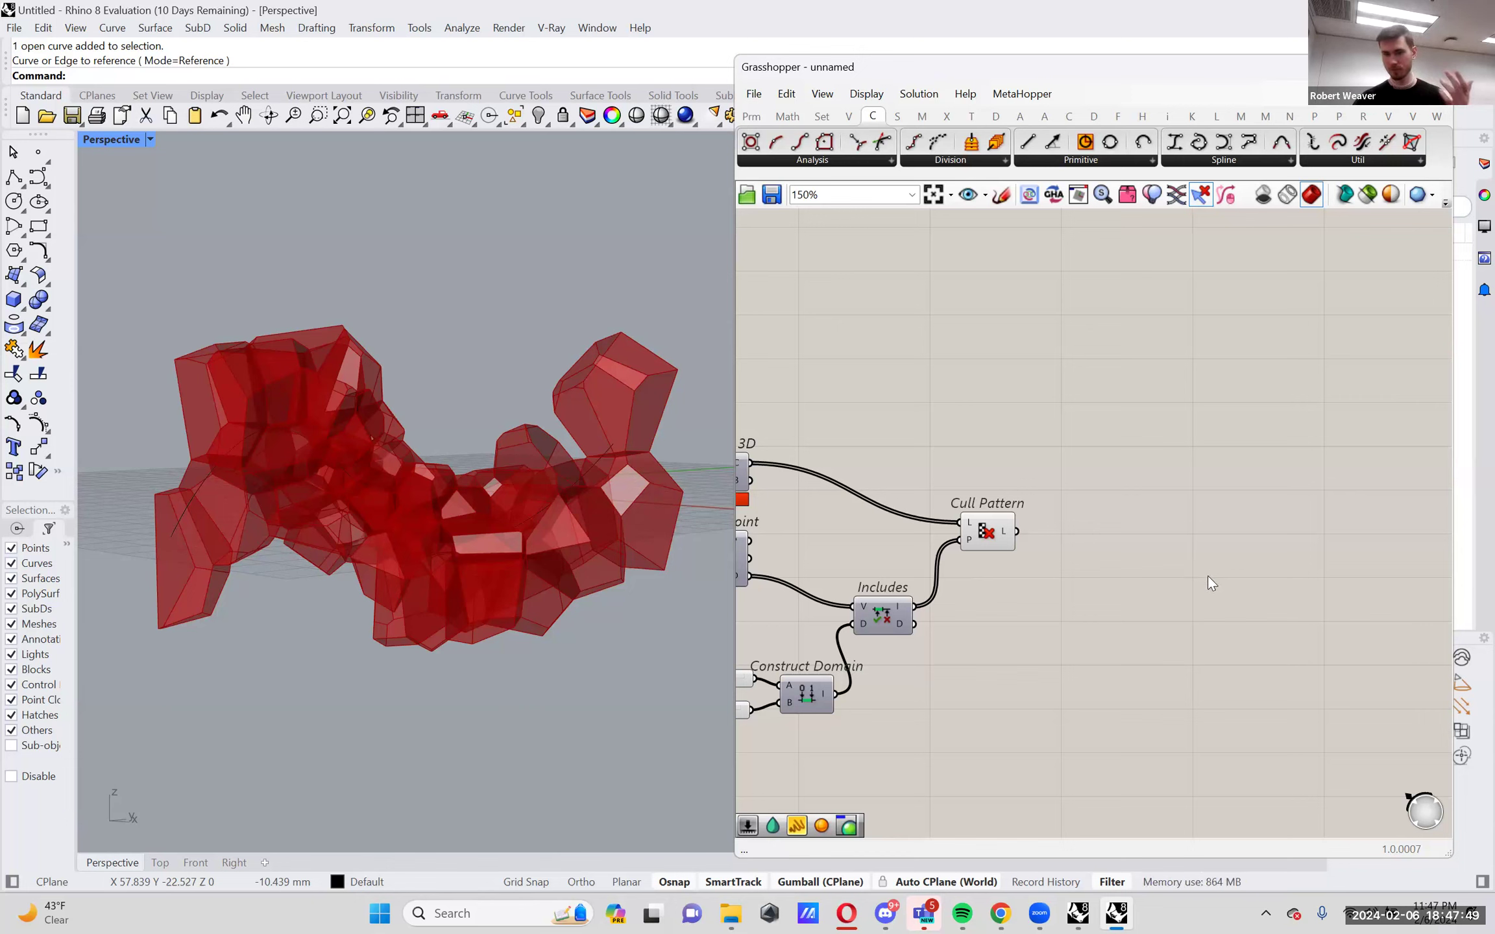
double_click(1198, 560)
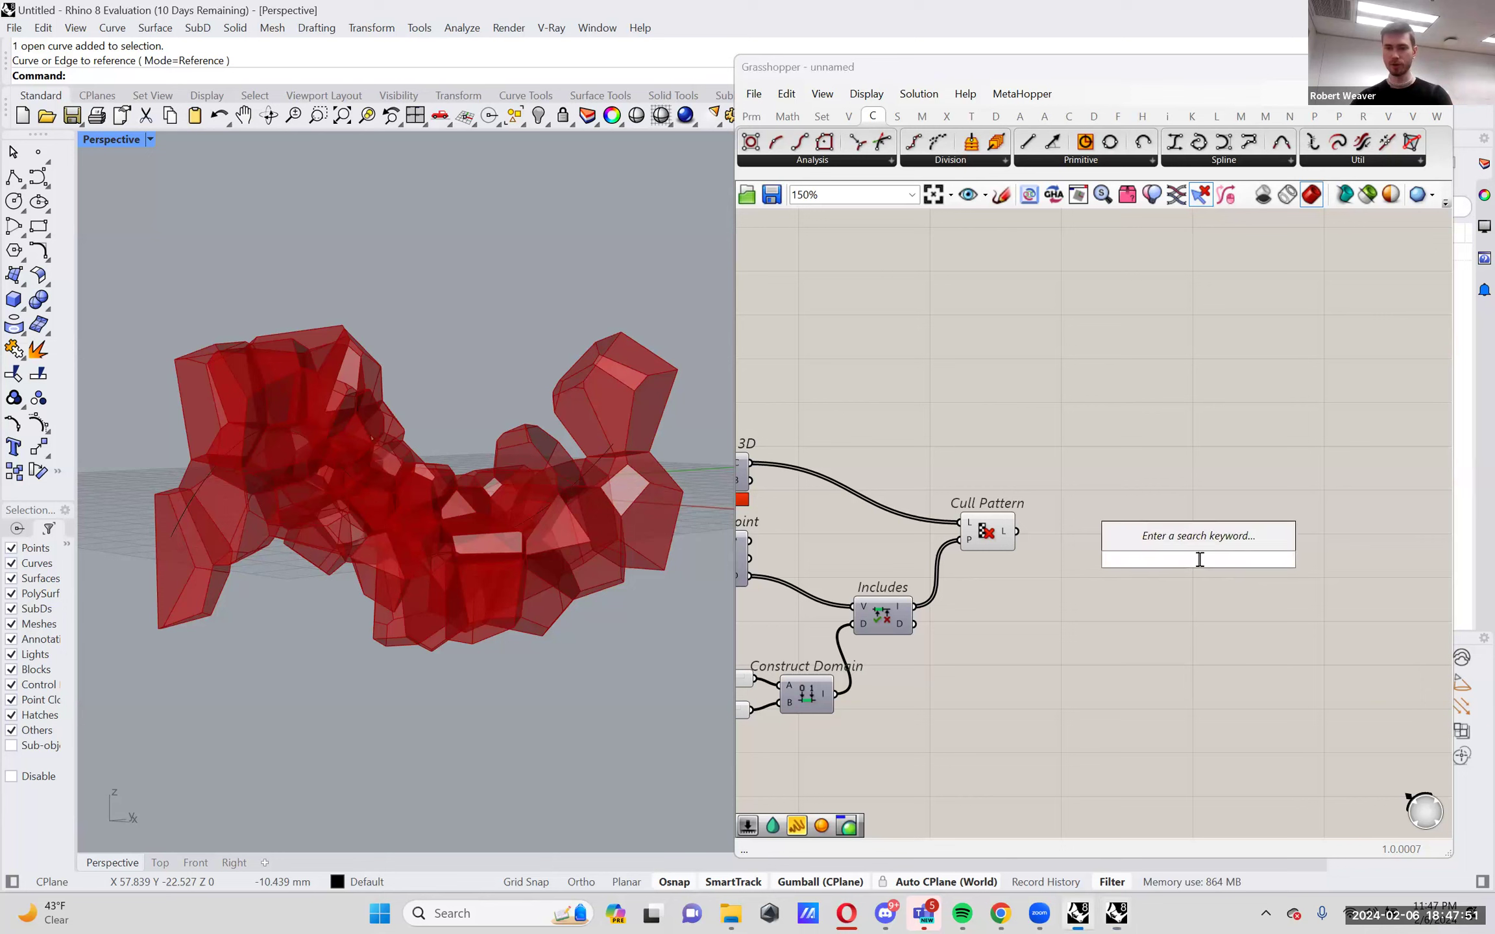
type("scale")
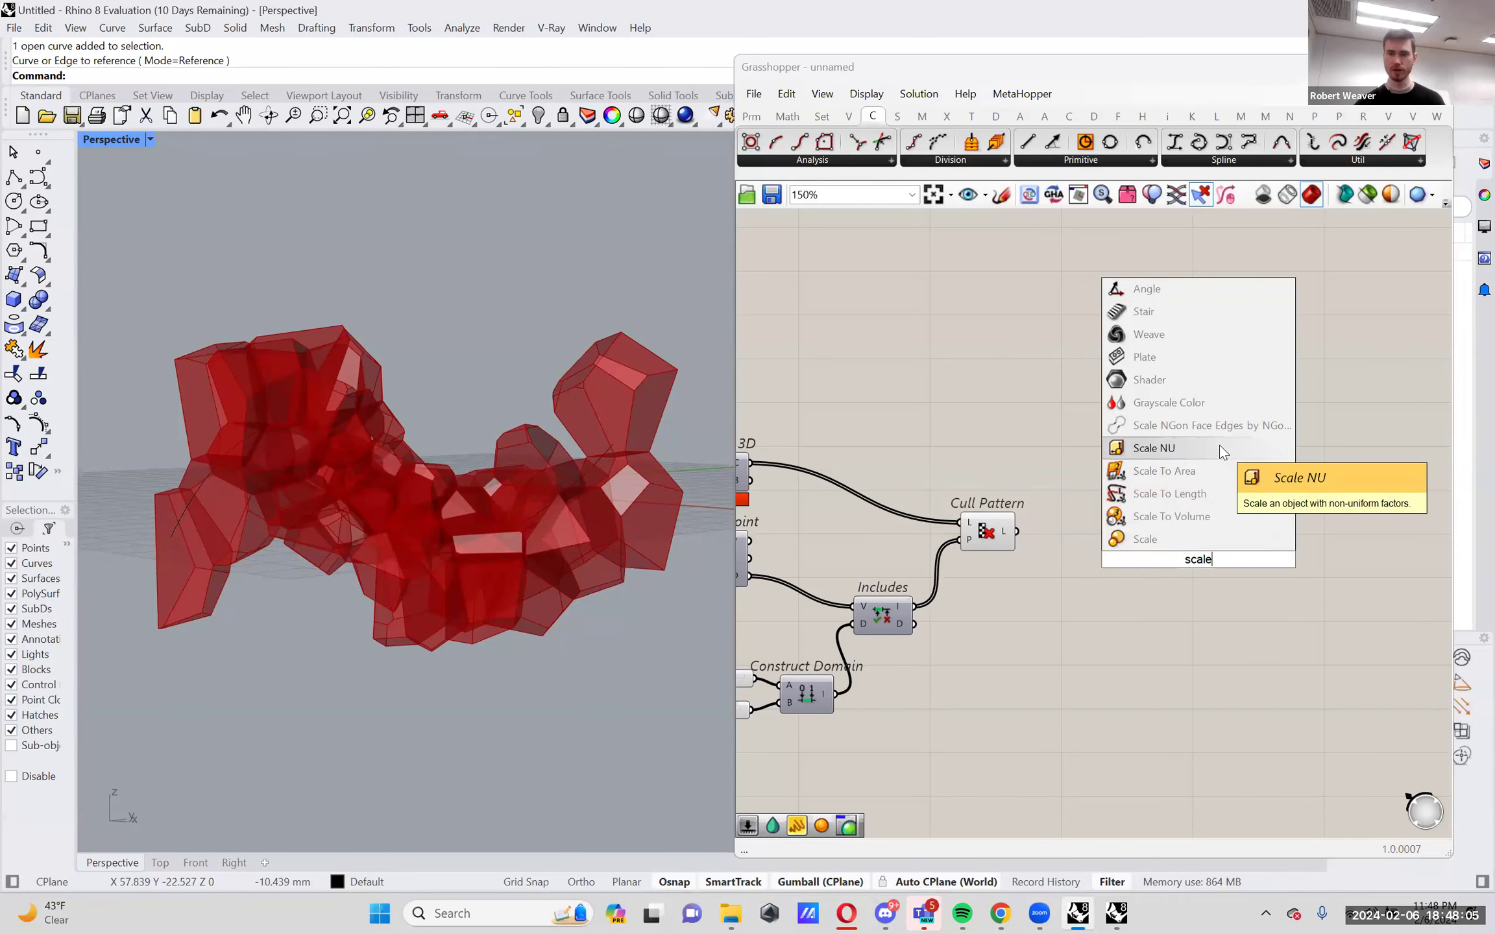
left_click(1203, 544)
left_click_drag(1206, 559, 1210, 533)
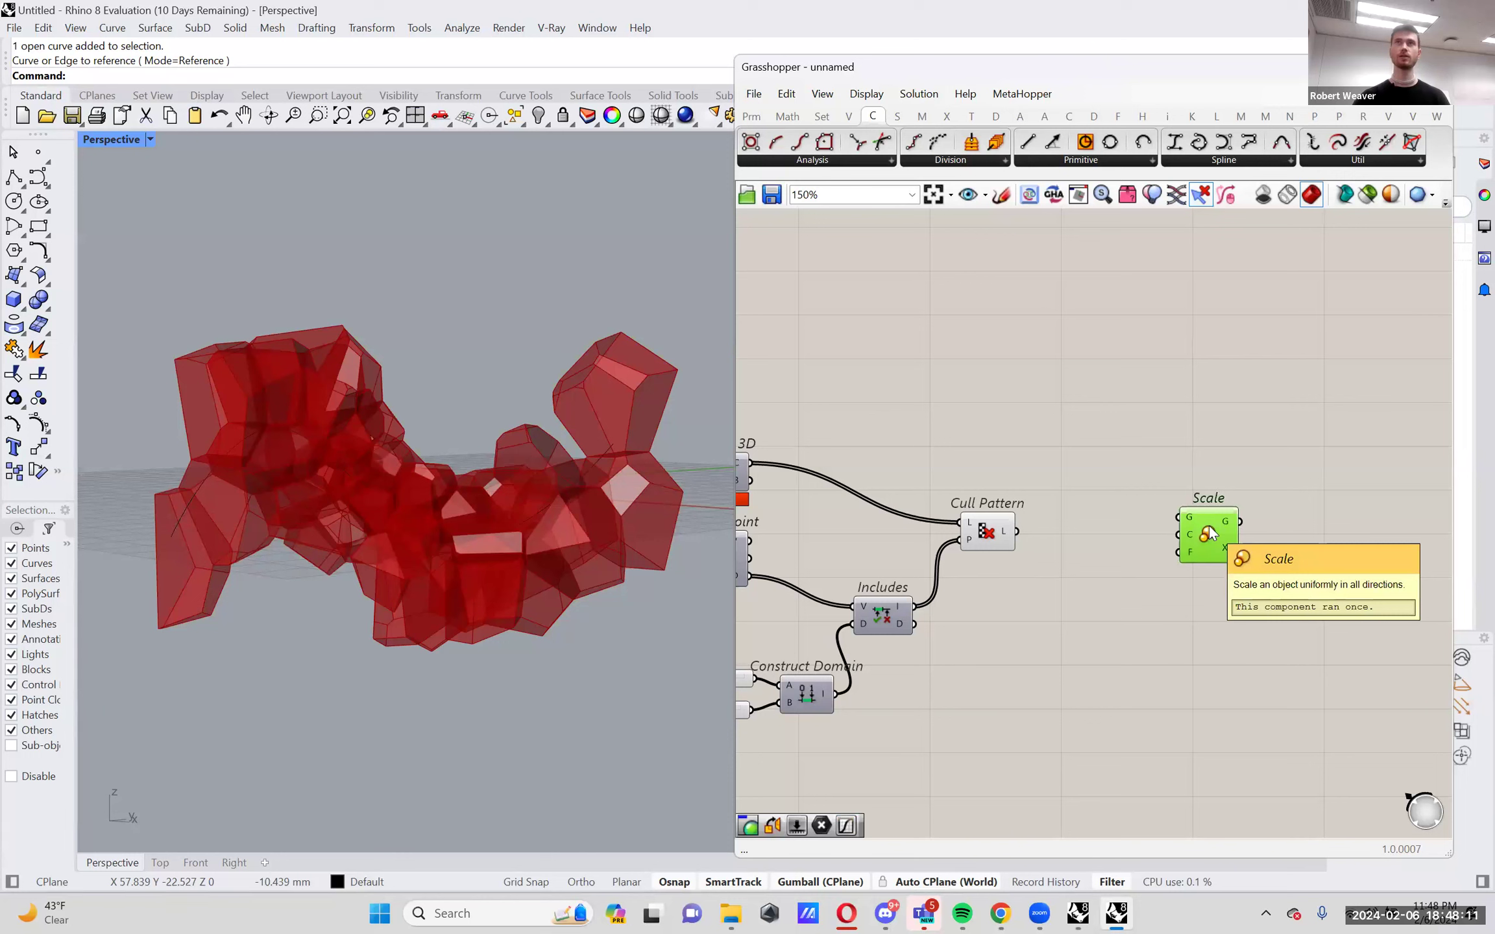
Align Scale with Cull Pattern and feed the culled list into Scale's Geometry input.
left_click(1114, 552)
left_click_drag(1207, 530, 1214, 548)
left_click(1129, 535)
left_click_drag(1016, 531, 1187, 535)
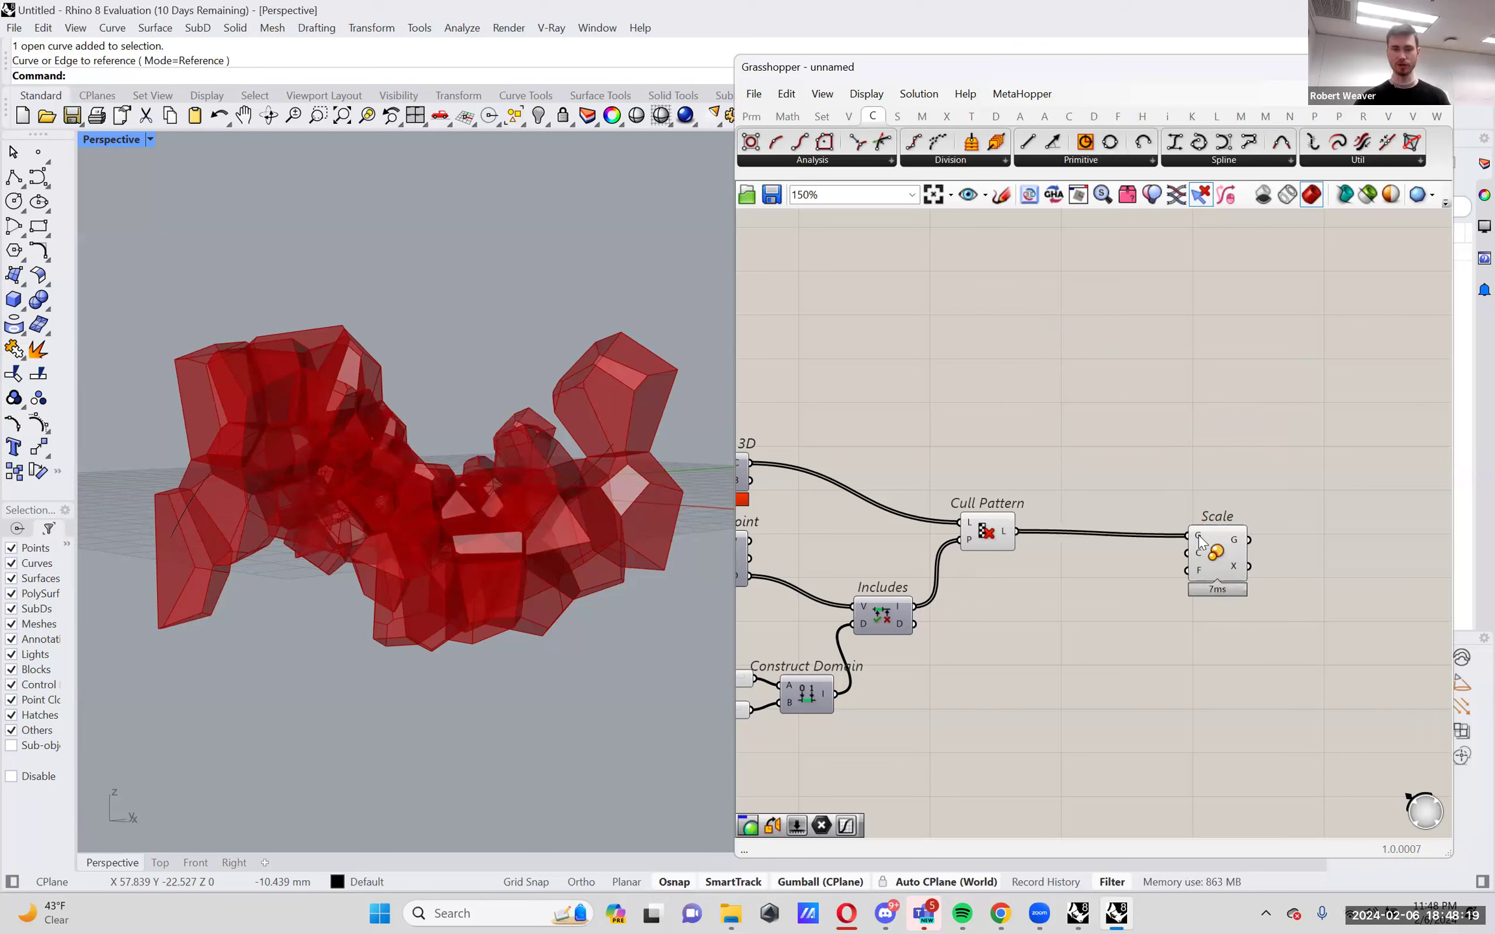
Hide the Cull Pattern preview and shift the Scale component farther away from it.
right_click(982, 530)
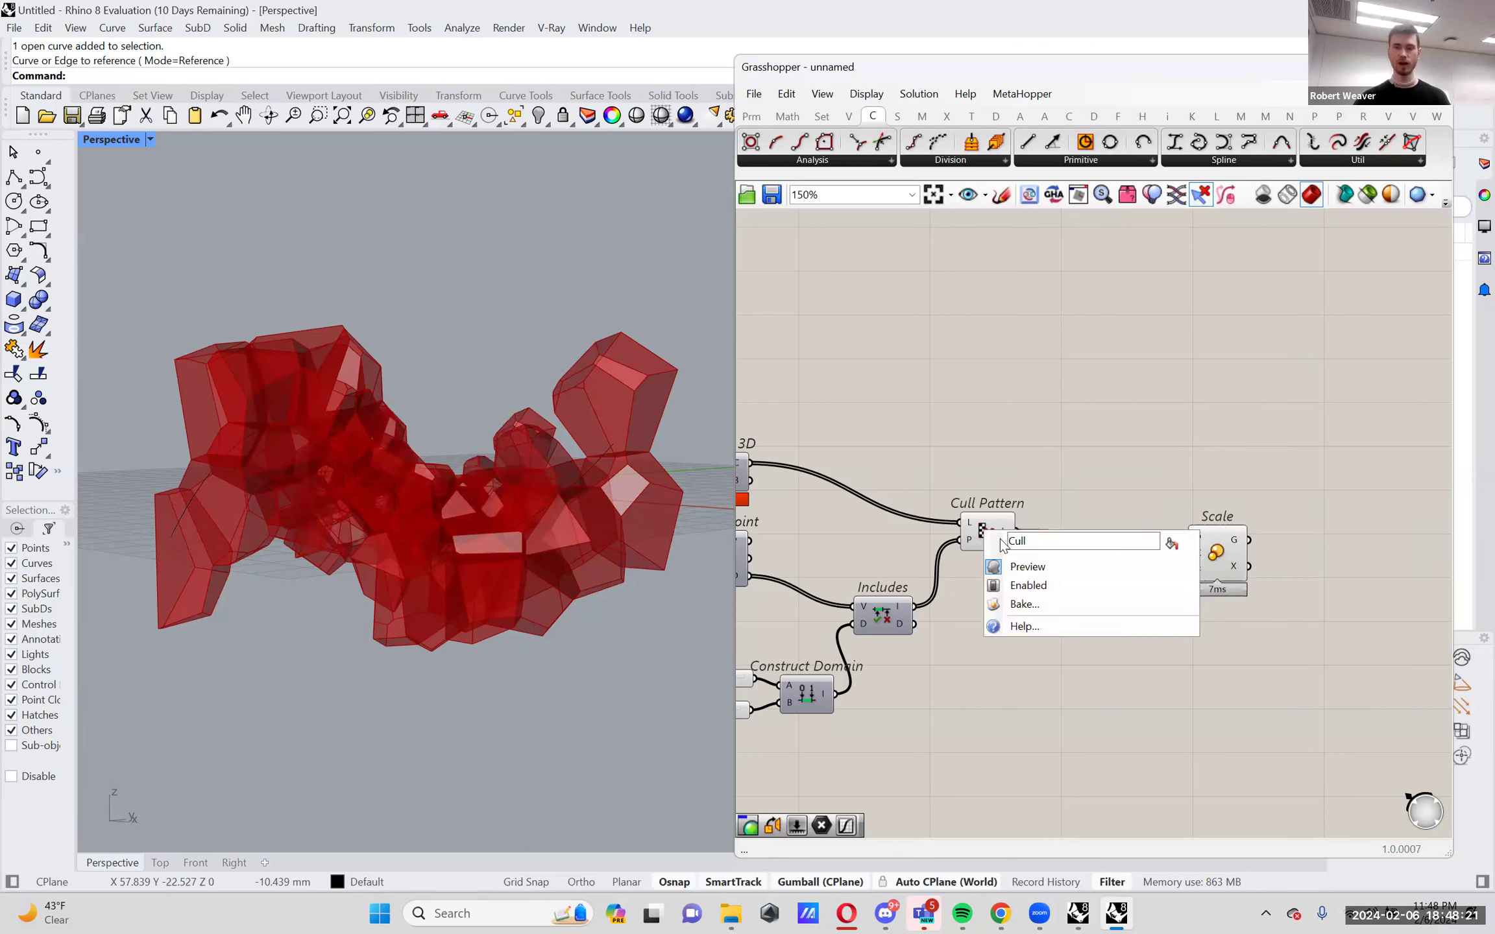
left_click(1007, 564)
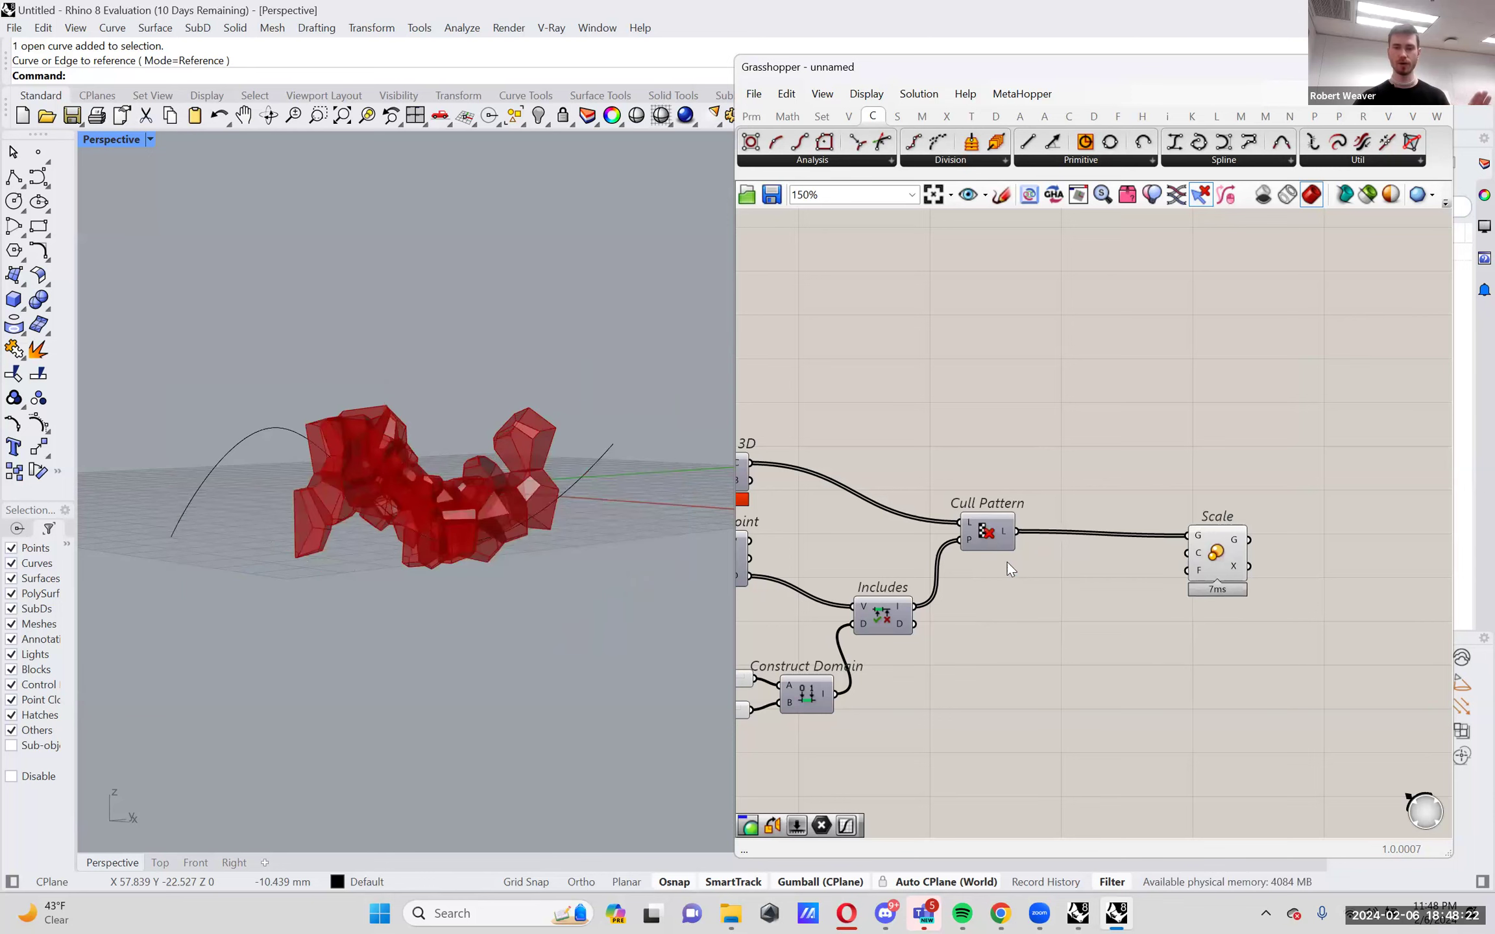
left_click(1218, 562)
left_click_drag(1218, 562, 1245, 561)
left_click(1203, 573)
left_click(1238, 558)
left_click(1156, 594)
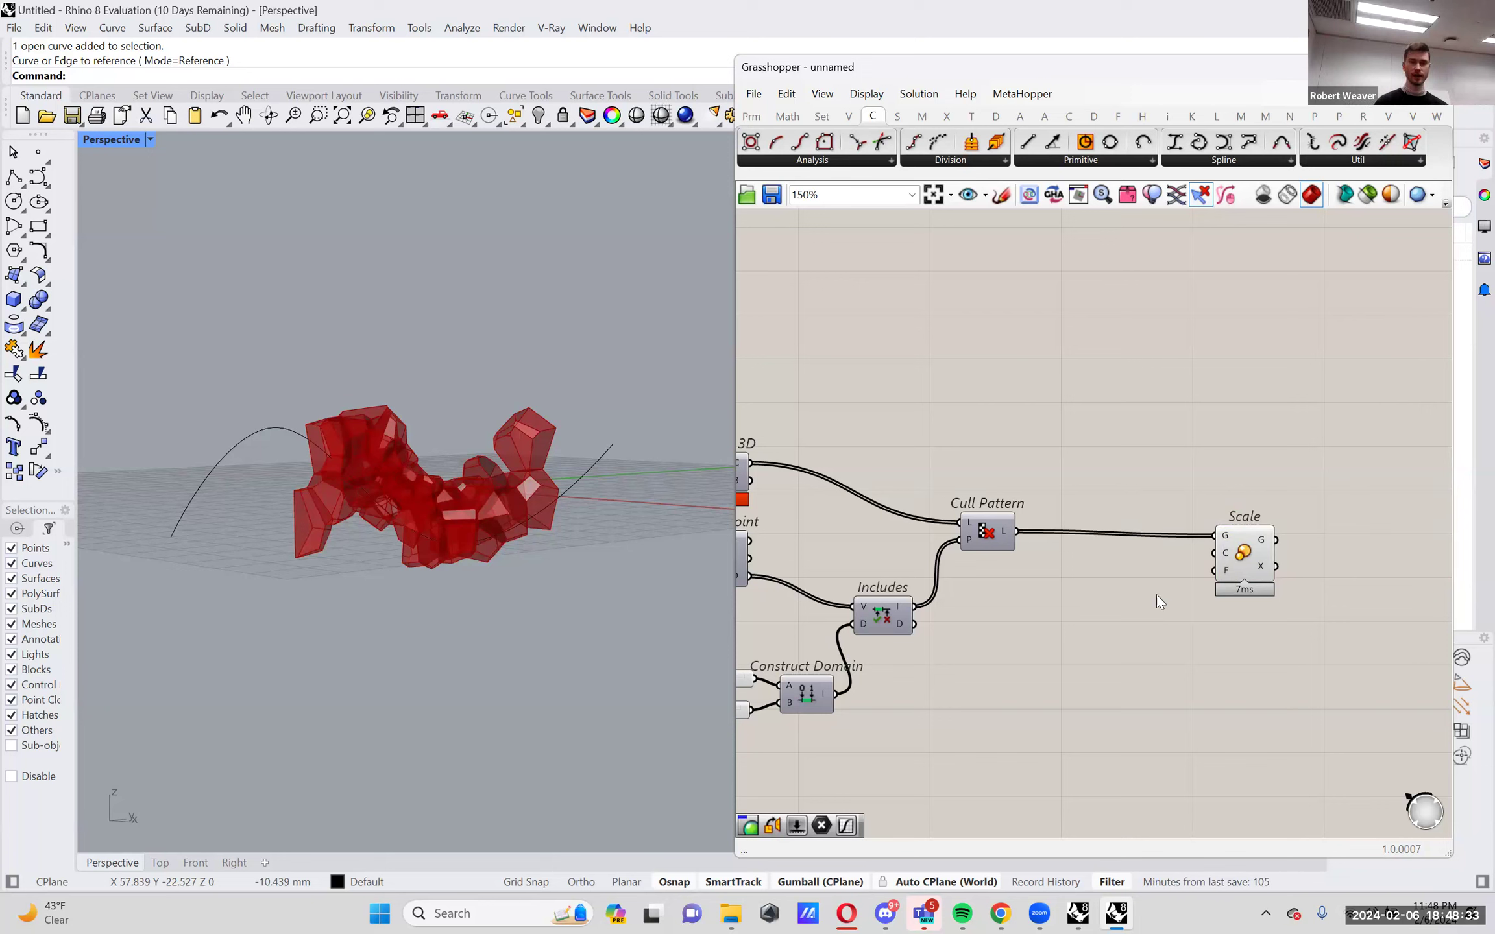
Examine the scaled cells in the Perspective view and check Scale's default Factor and Center inputs.
right_click_drag(406, 266, 1159, 469)
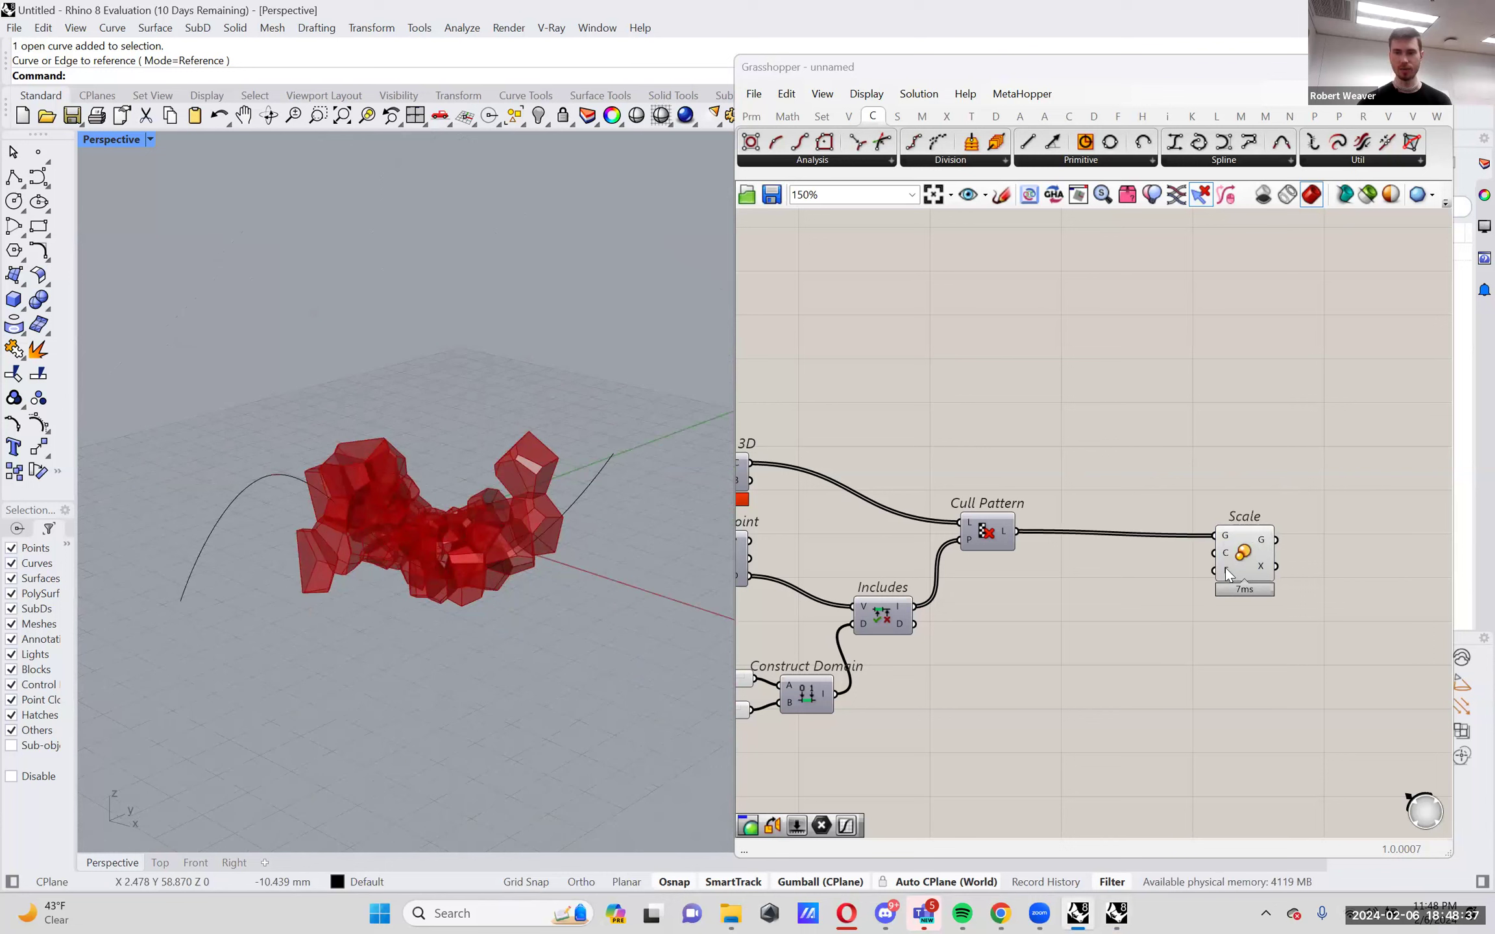
mouse_move(1228, 572)
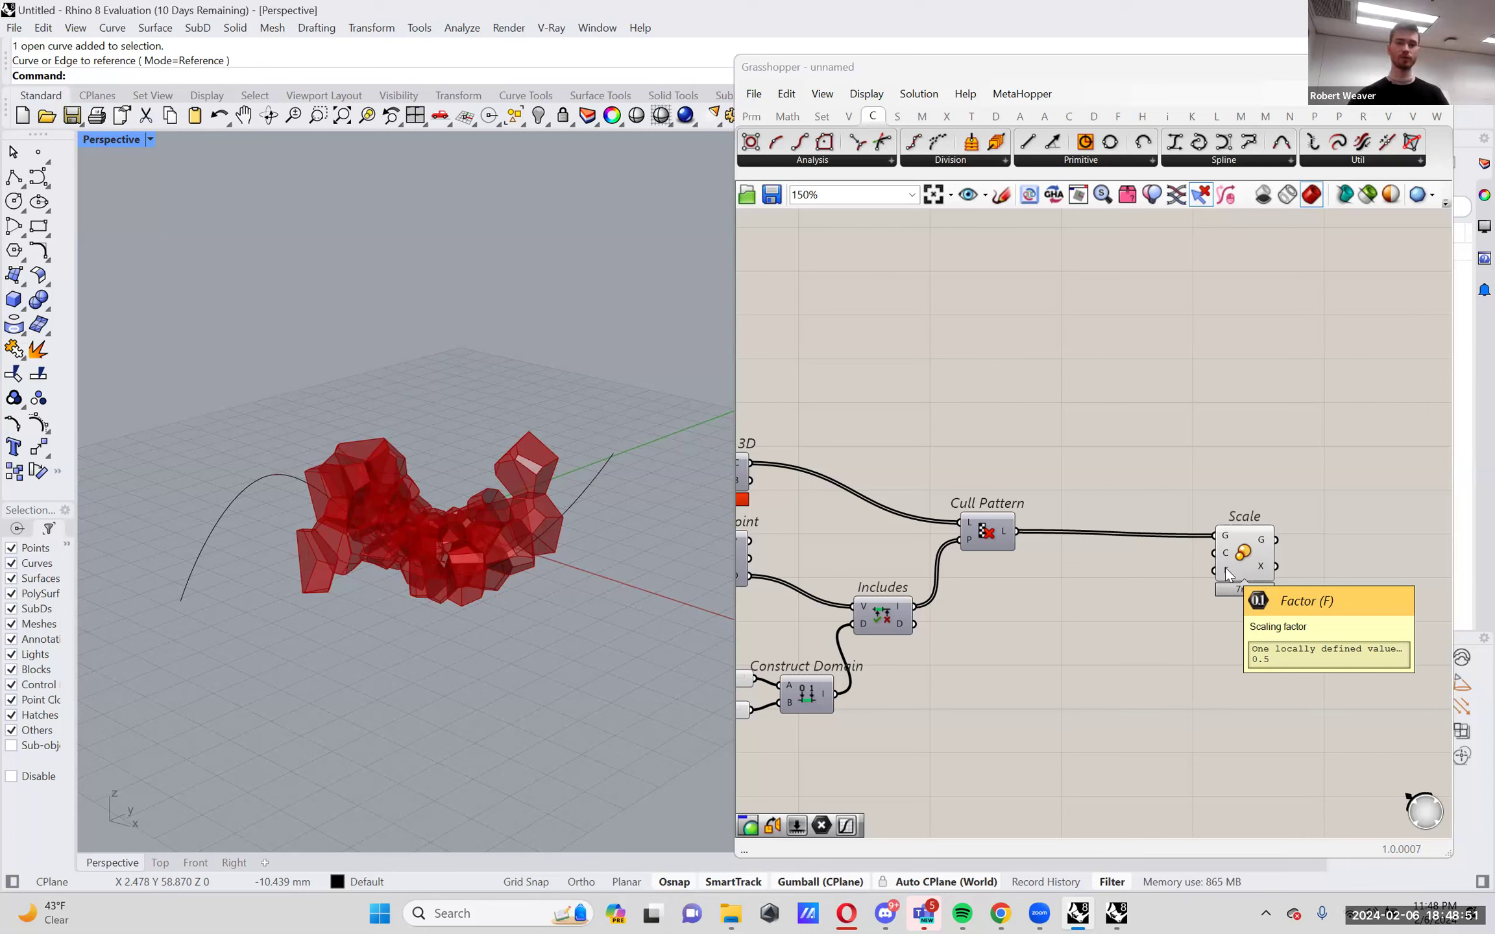
scroll(1220, 574, "up", 3)
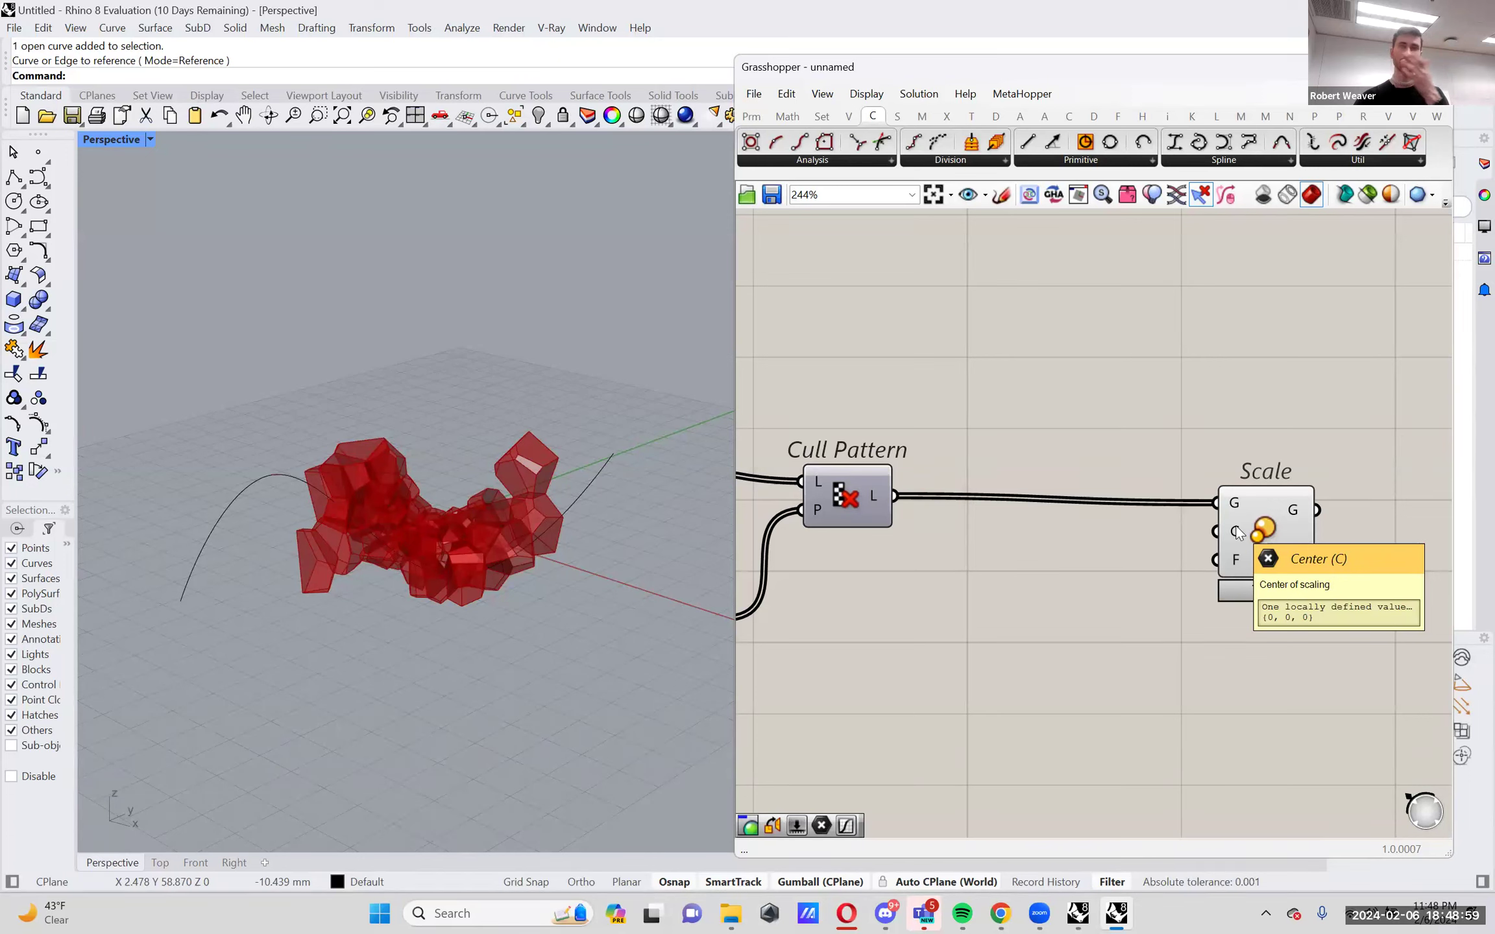
right_click_drag(1117, 547, 1144, 547)
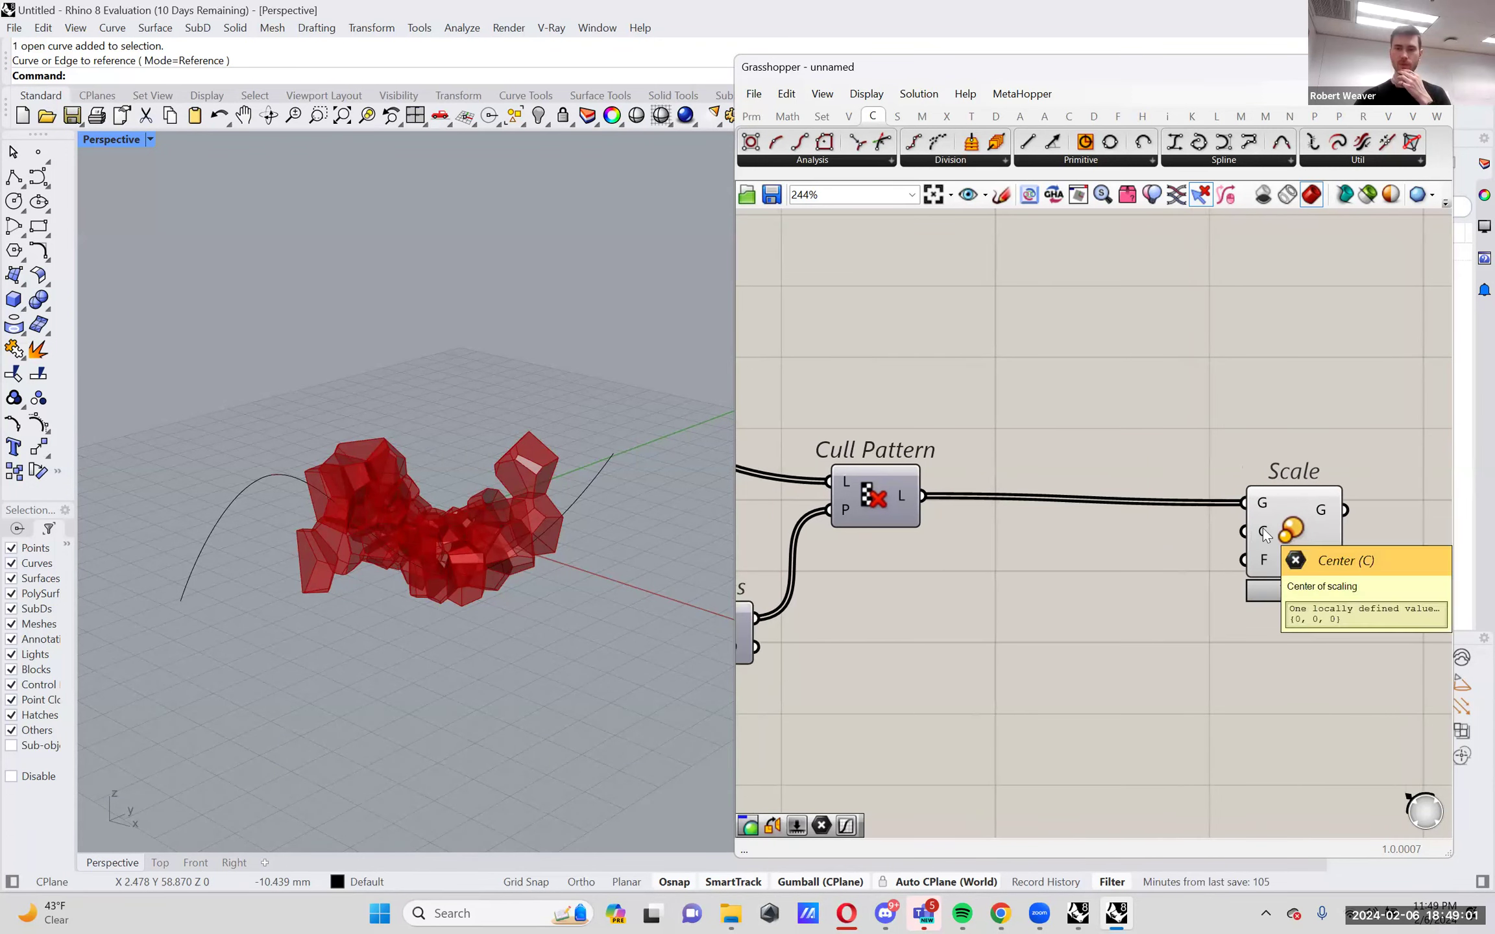
scroll(1263, 528, "down", 1)
Turn the Cull Pattern preview back on and select the component.
right_click(934, 498)
left_click(947, 532)
left_click(945, 512)
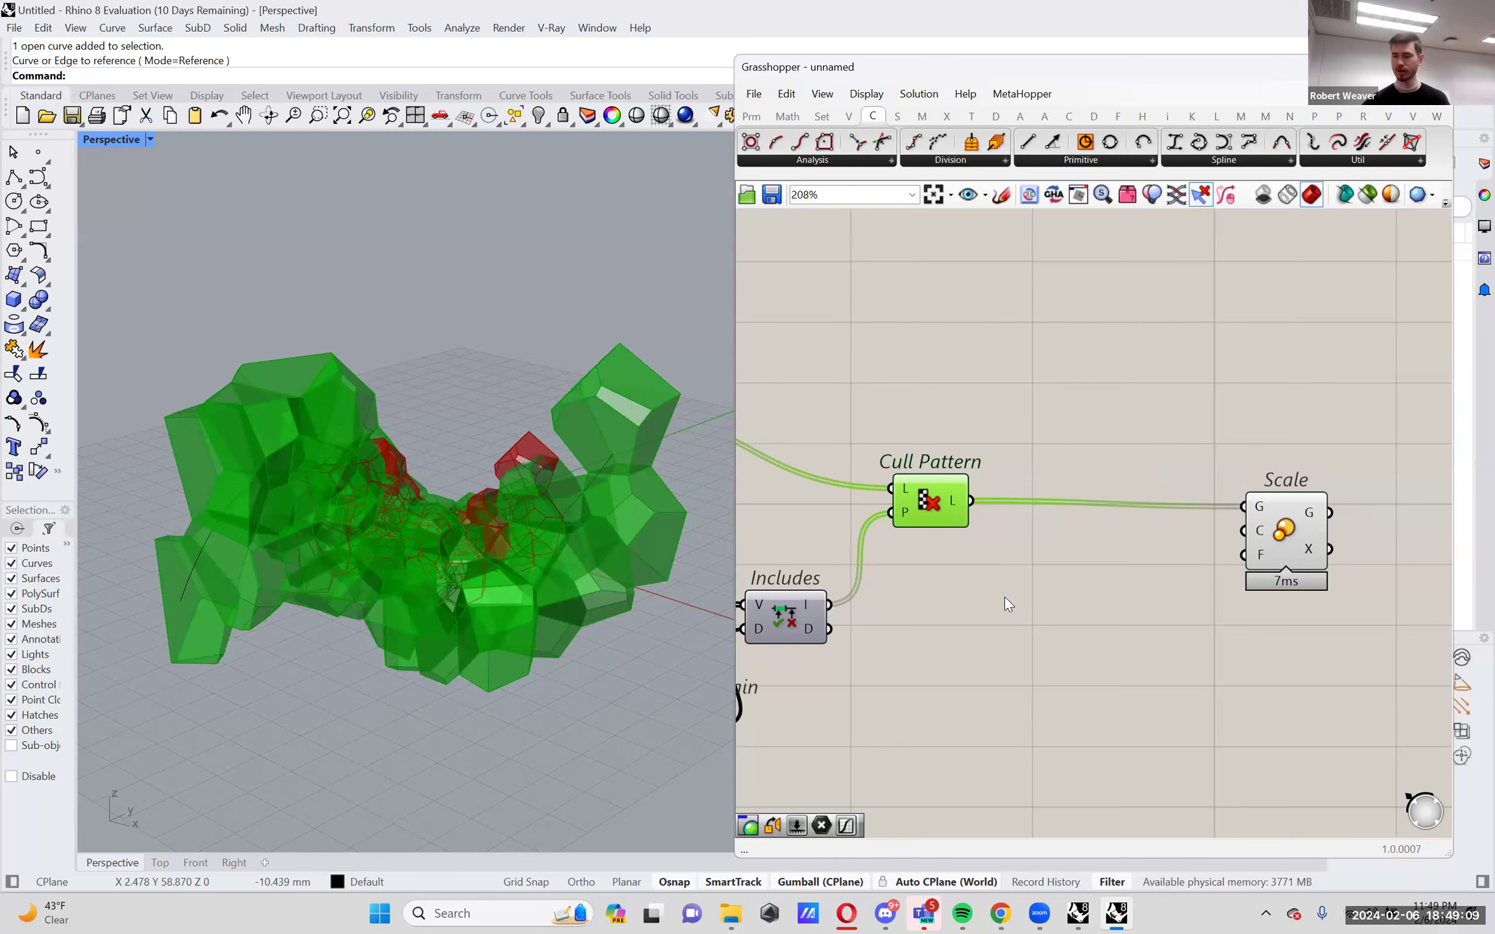
Add an Area component below Cull Pattern and feed the culled cells into its Geometry input.
double_click(1025, 563)
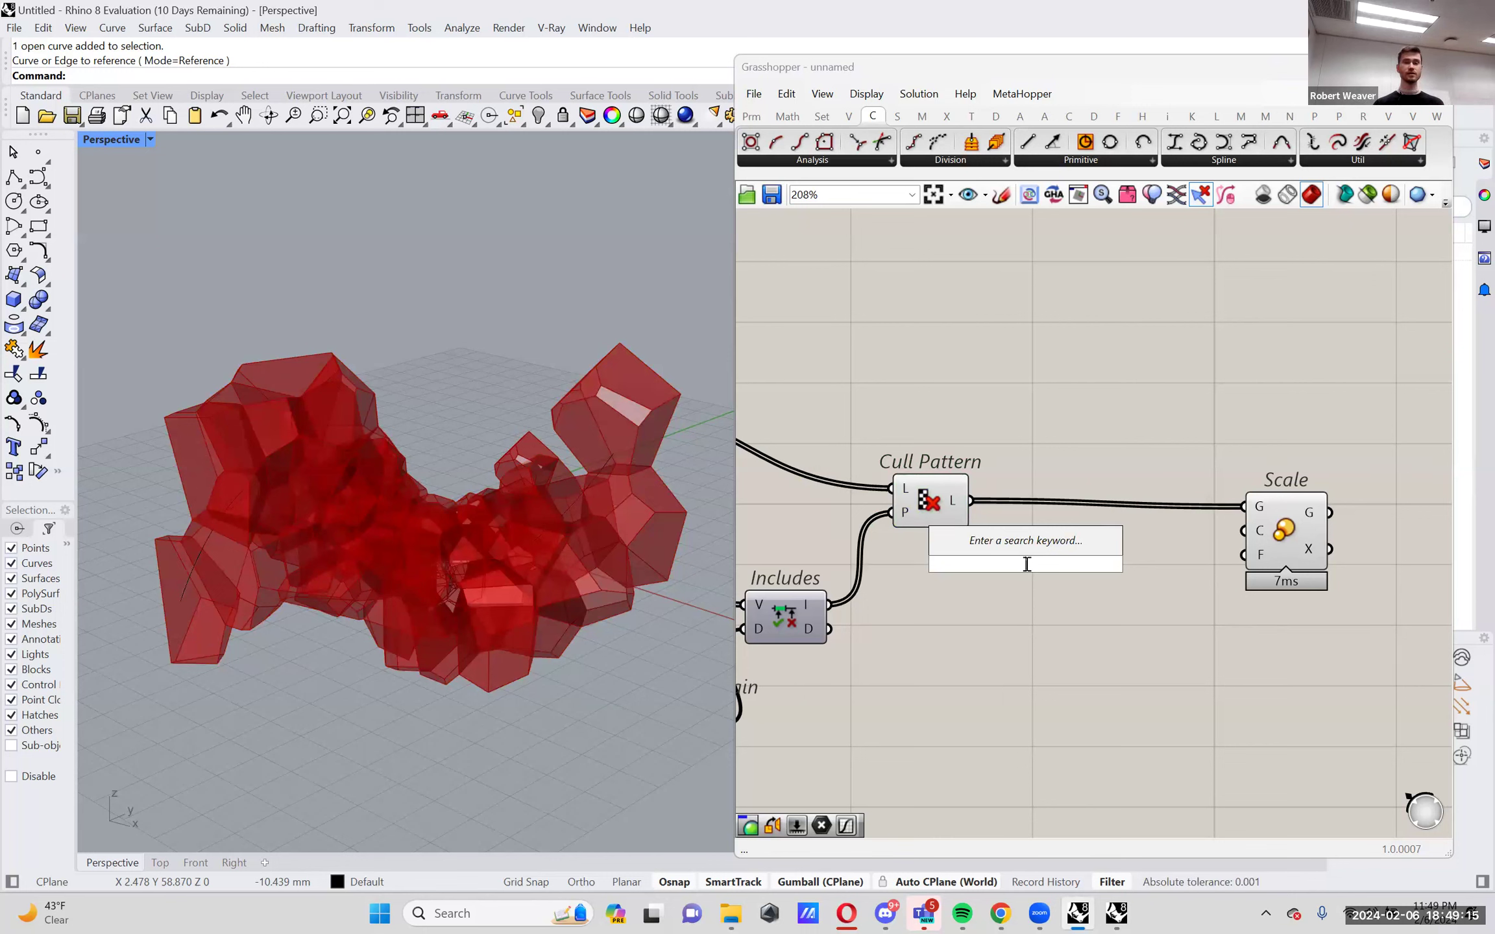
type("area")
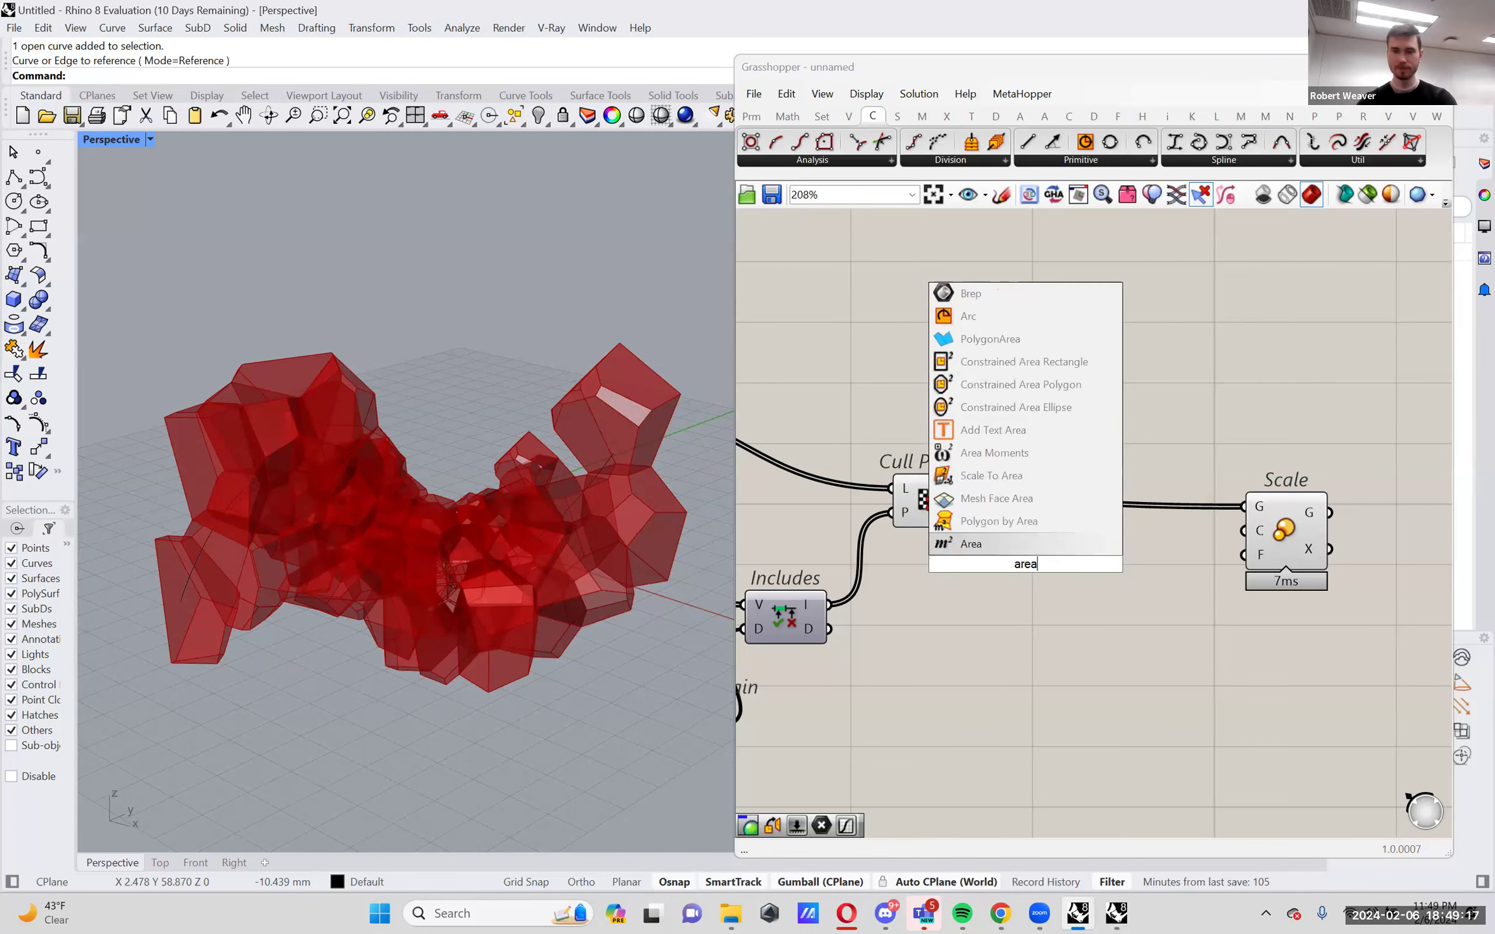
key("Return")
left_click_drag(1015, 560, 1024, 568)
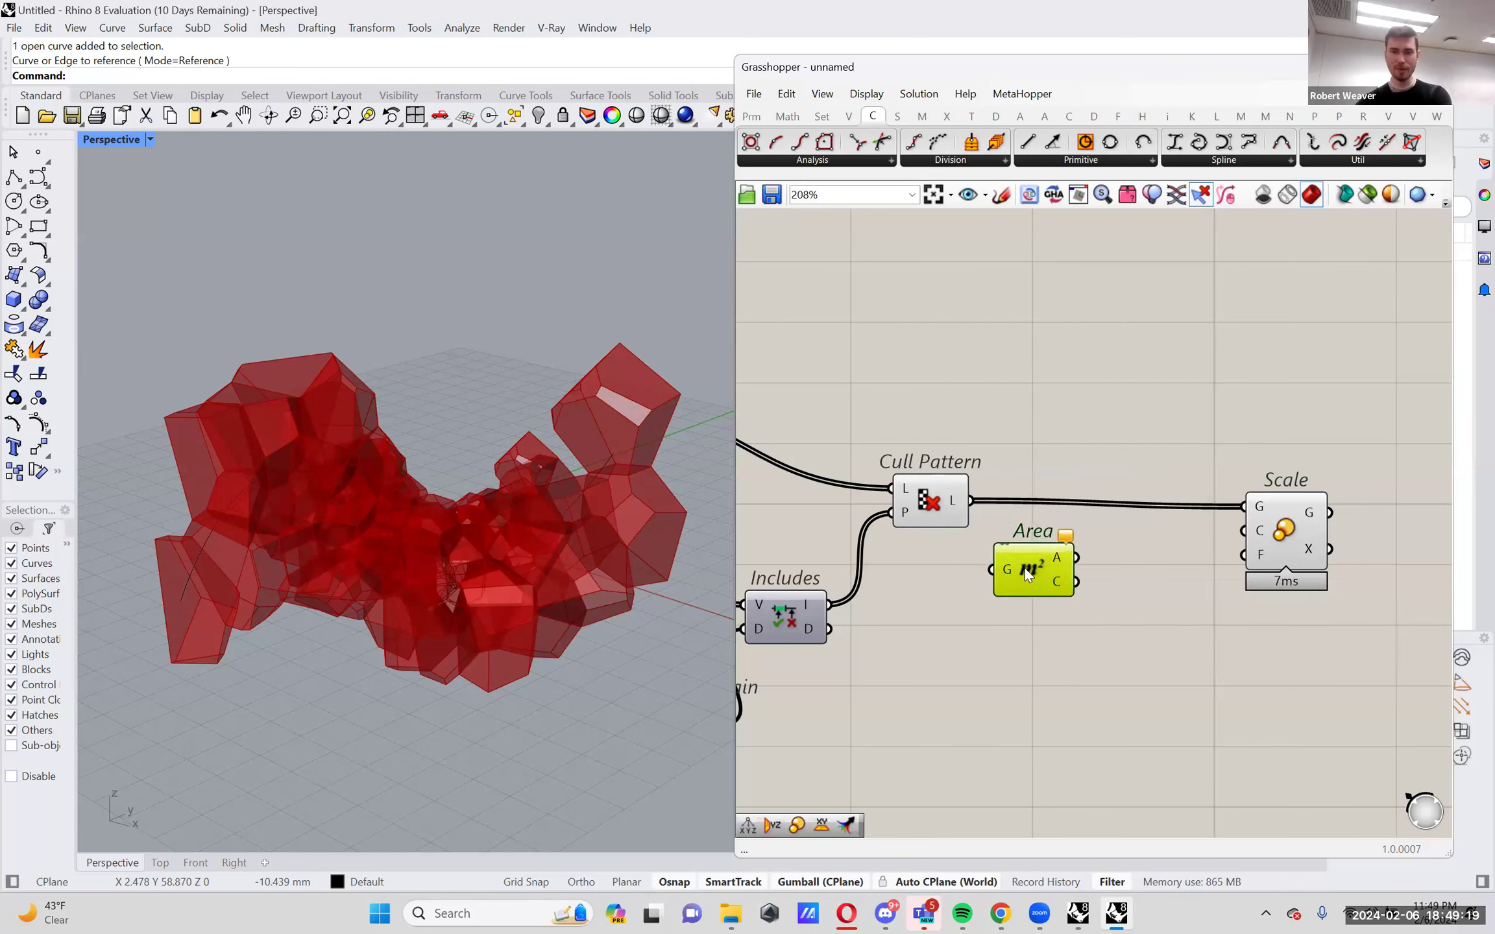
left_click_drag(972, 495, 1000, 557)
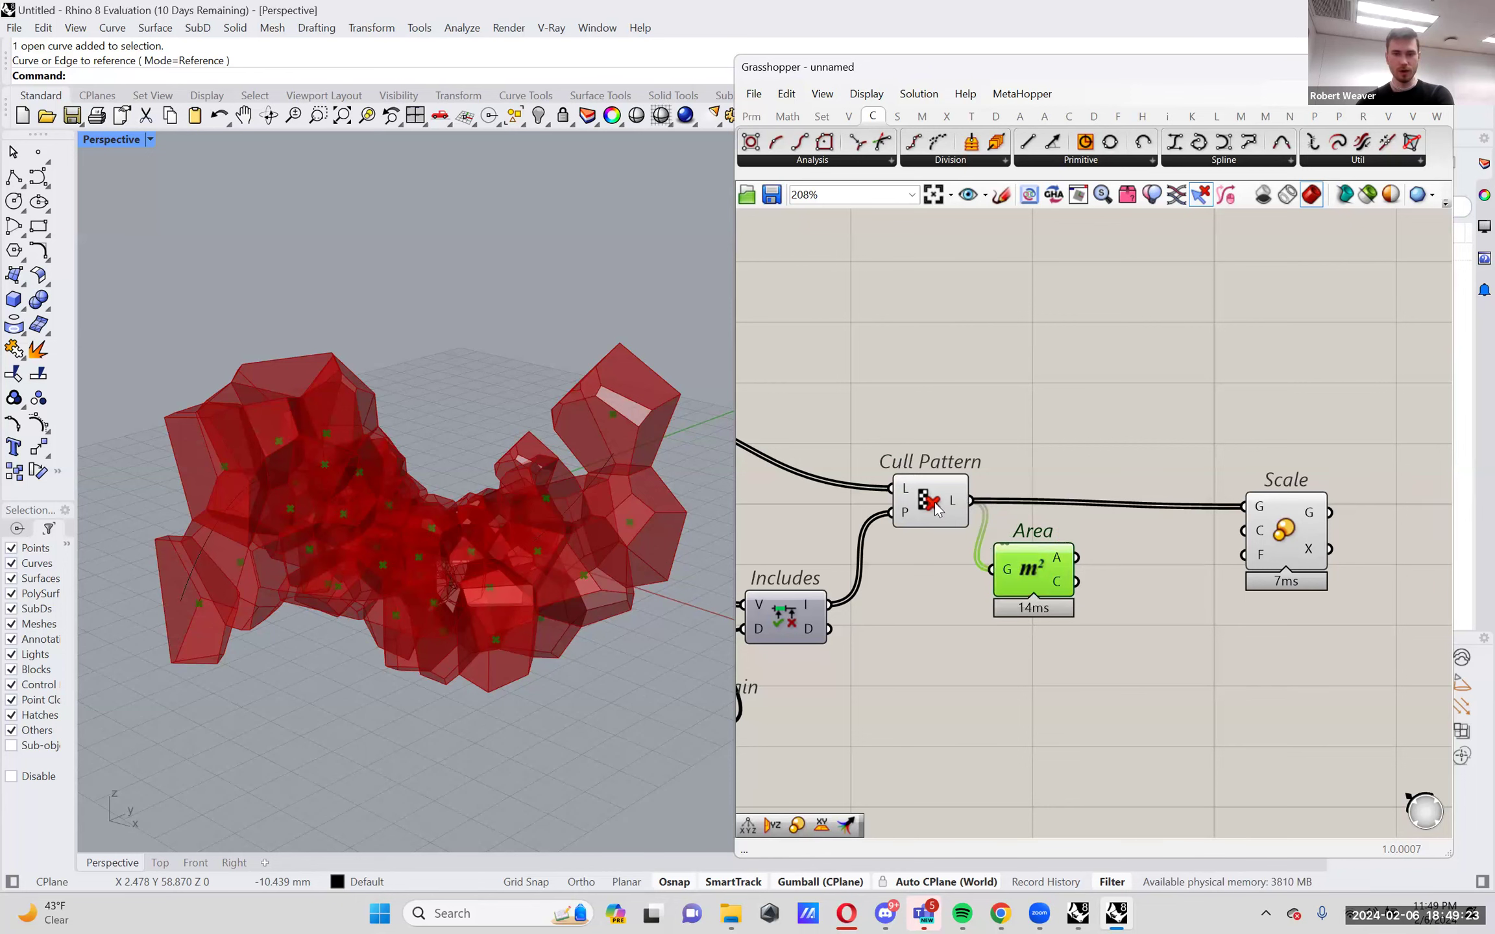
Inspect Area's Centroid output and orbit around the cells to view their centroids.
left_click(936, 509)
left_click(1027, 571)
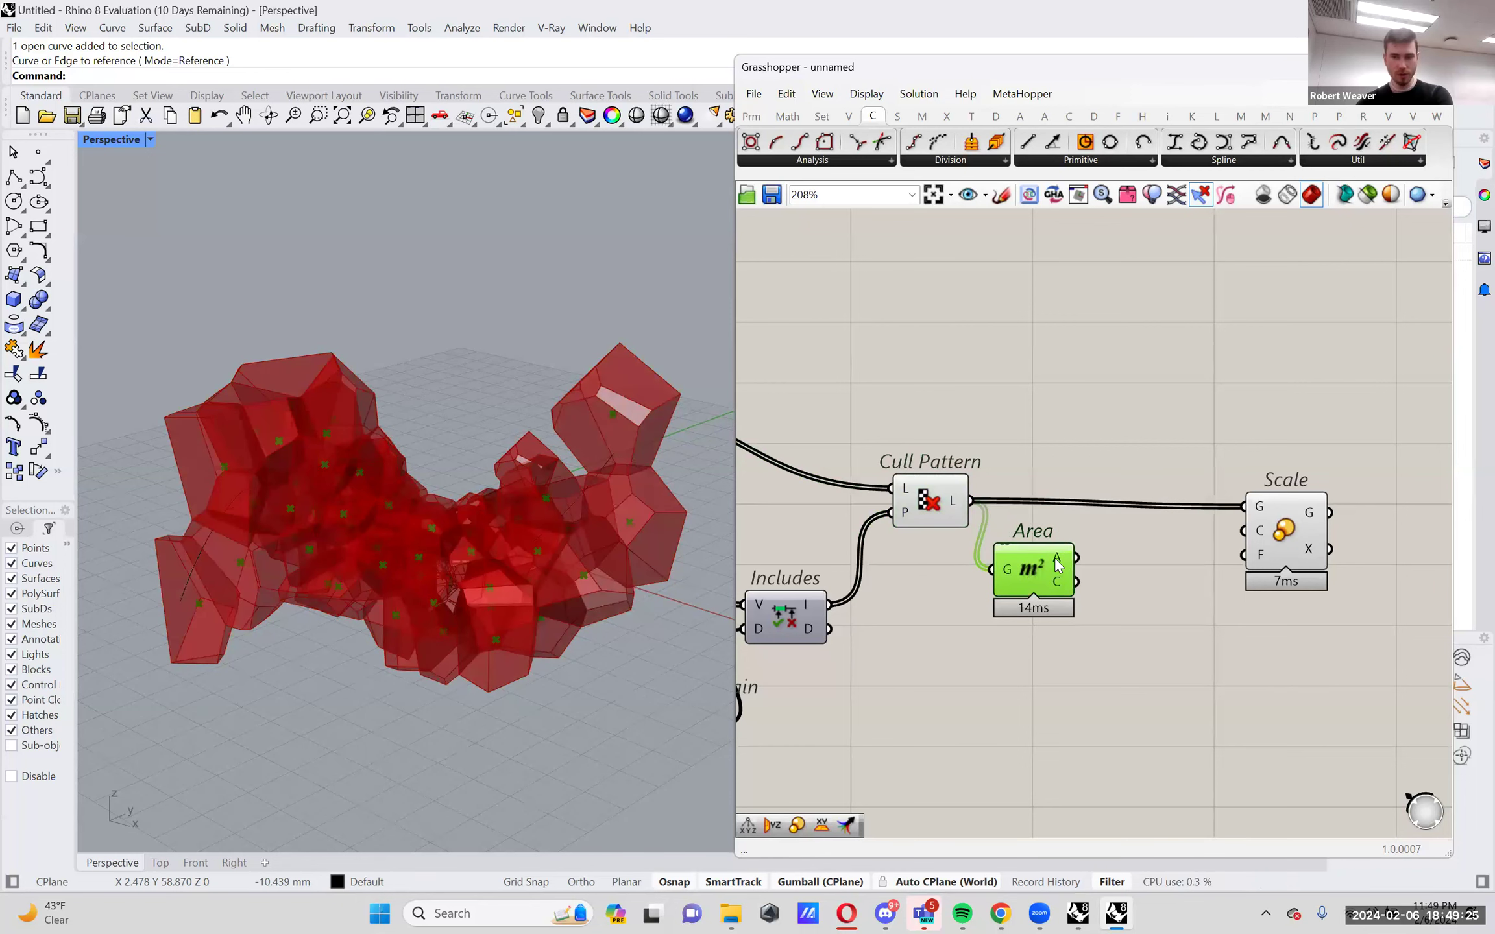
mouse_move(1056, 564)
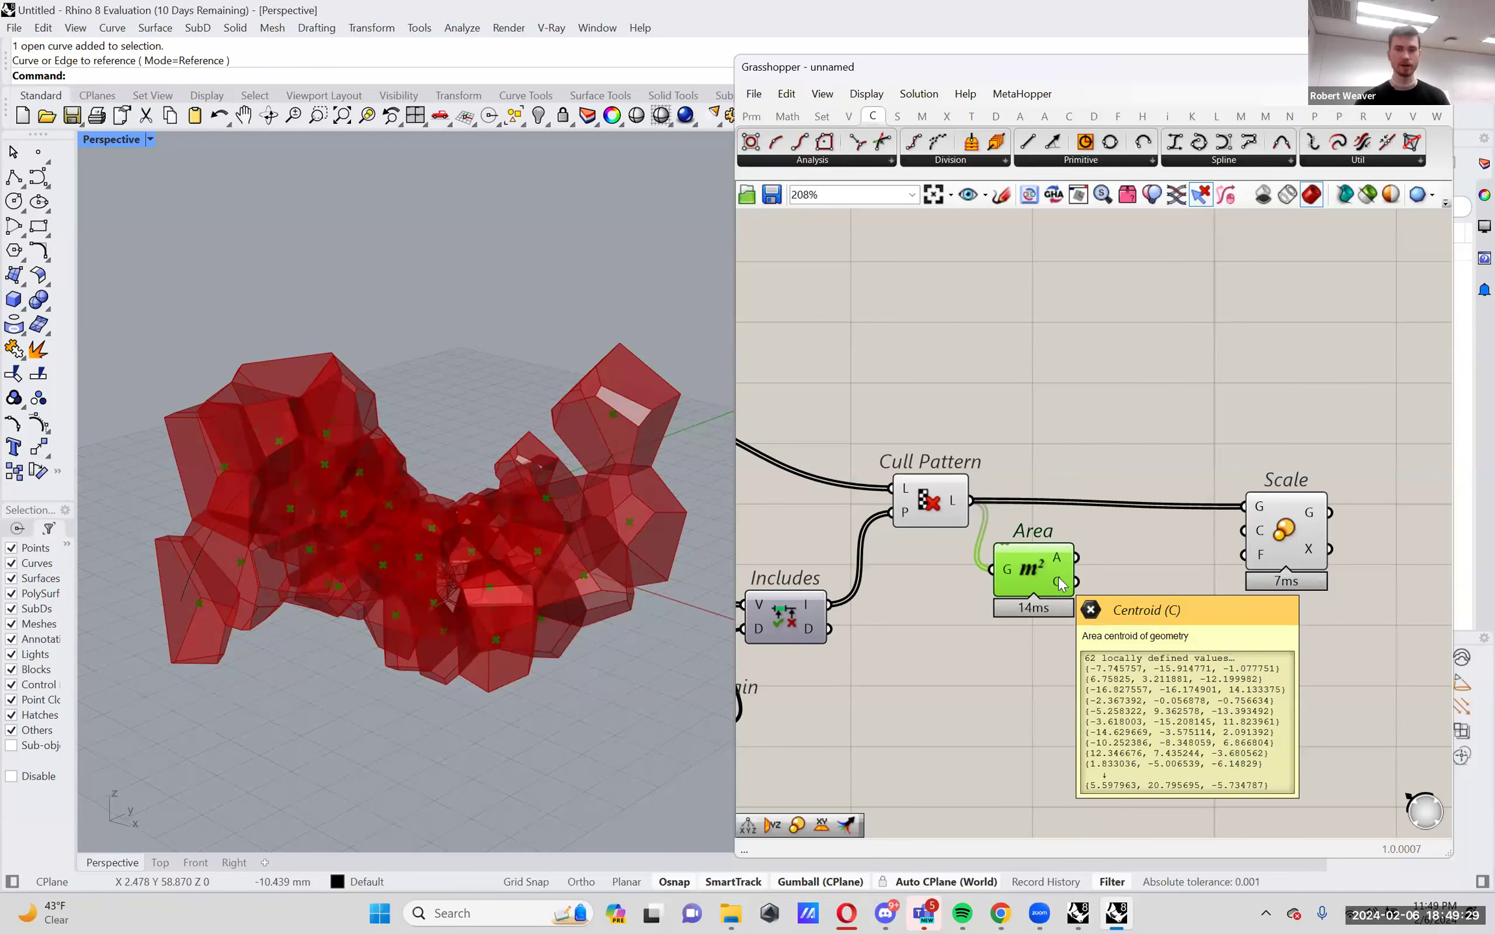
right_click_drag(425, 567, 423, 503)
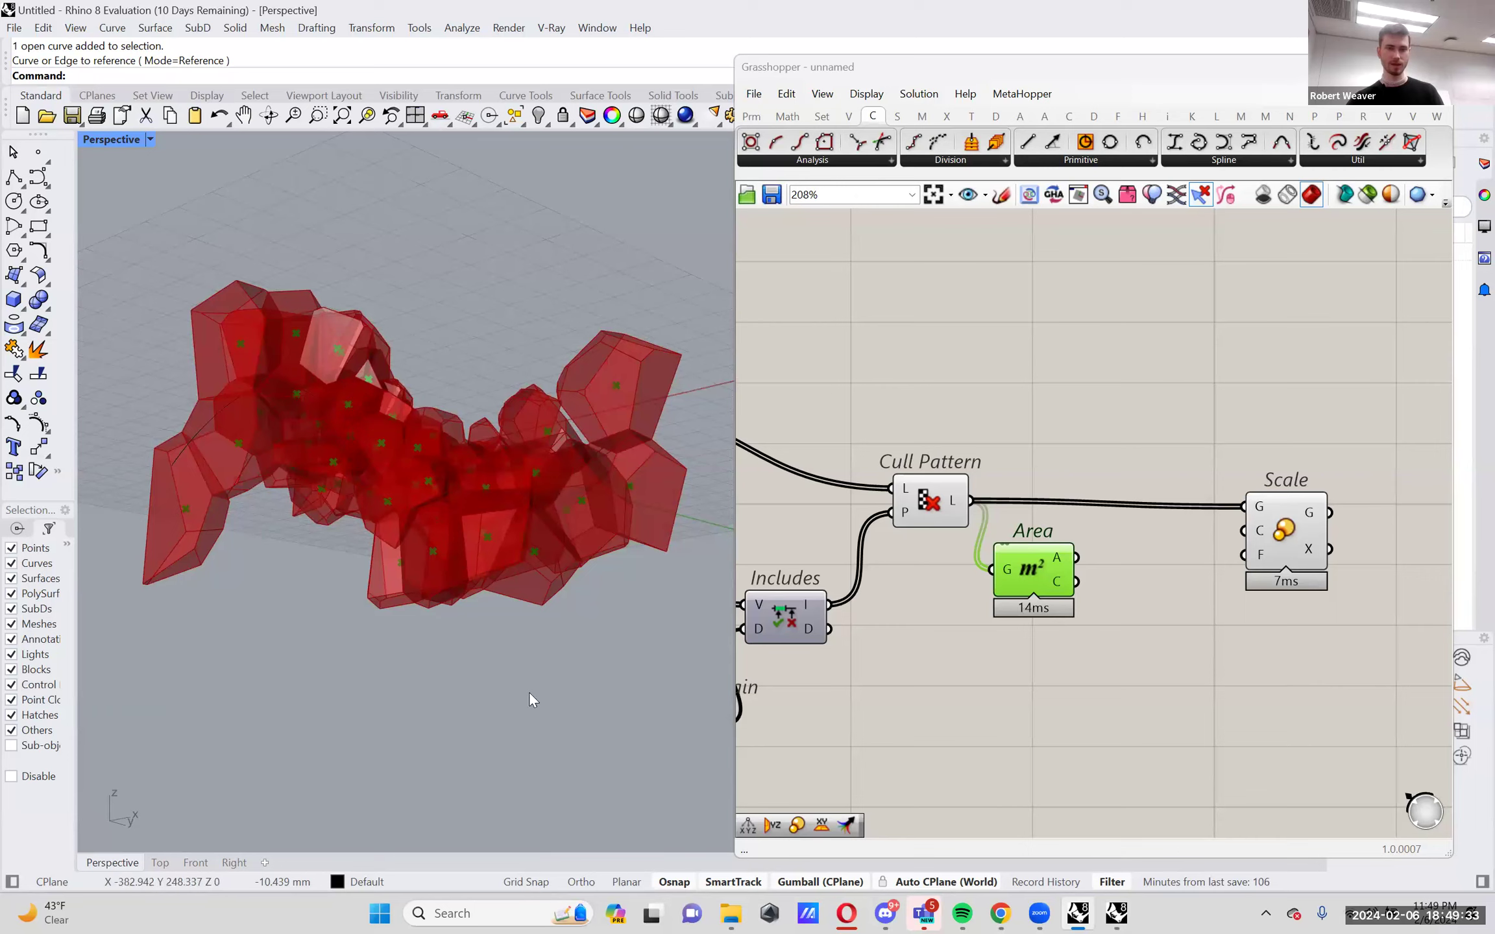
mouse_move(360, 310)
right_mouse_down()
mouse_move(347, 443)
mouse_move(353, 336)
mouse_move(383, 331)
right_mouse_up()
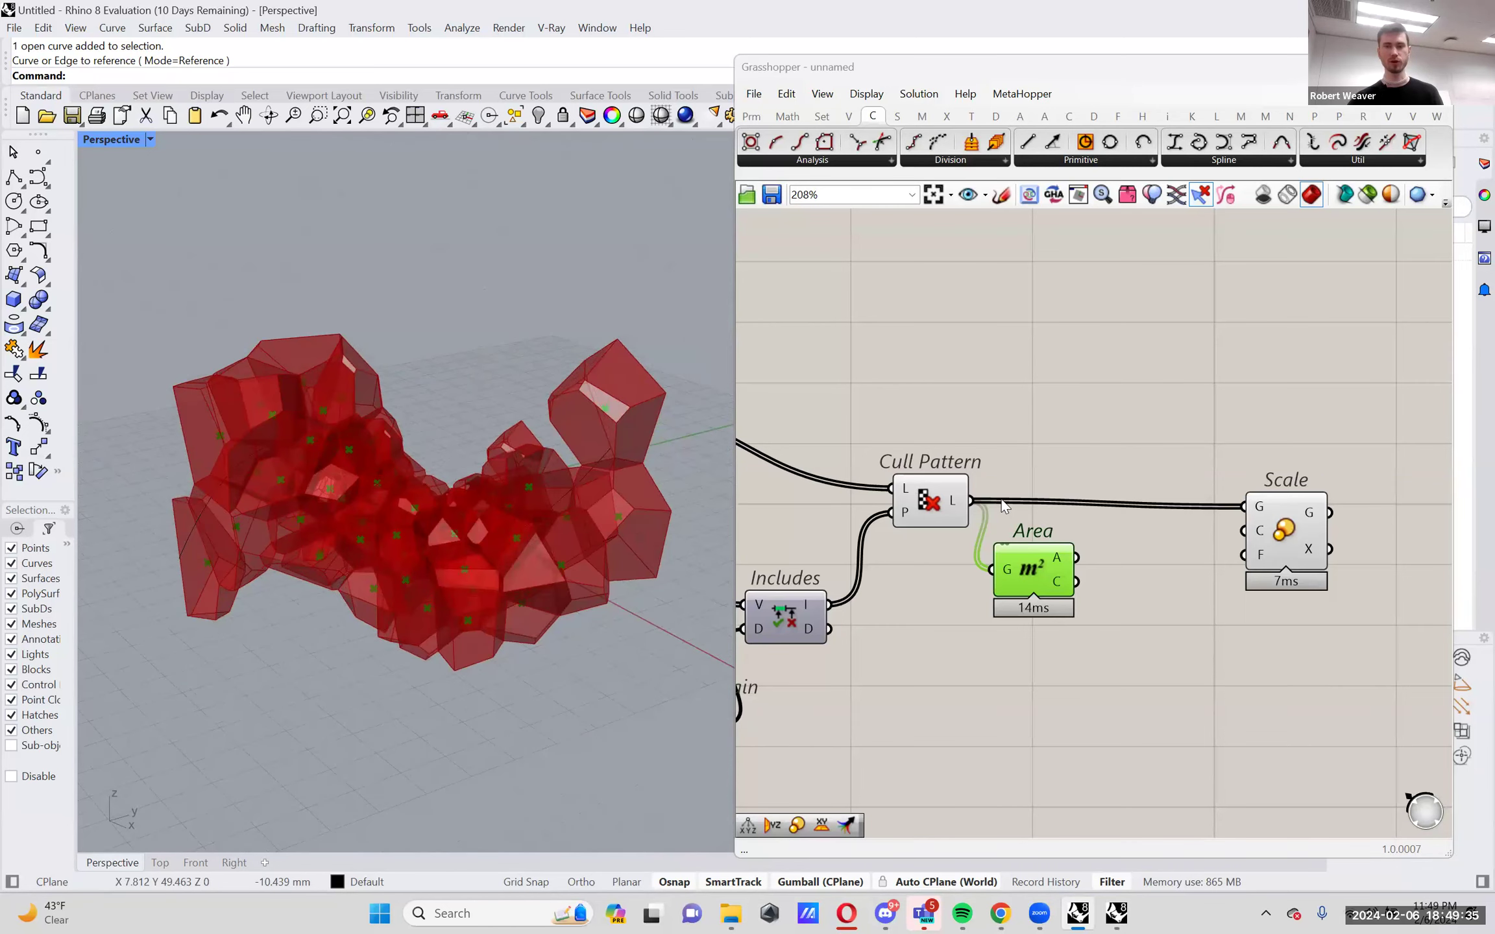
Show the Cull Duplicates points in the viewport for comparison with the cell centroids, and hide them again.
scroll(1112, 556, "down", 5)
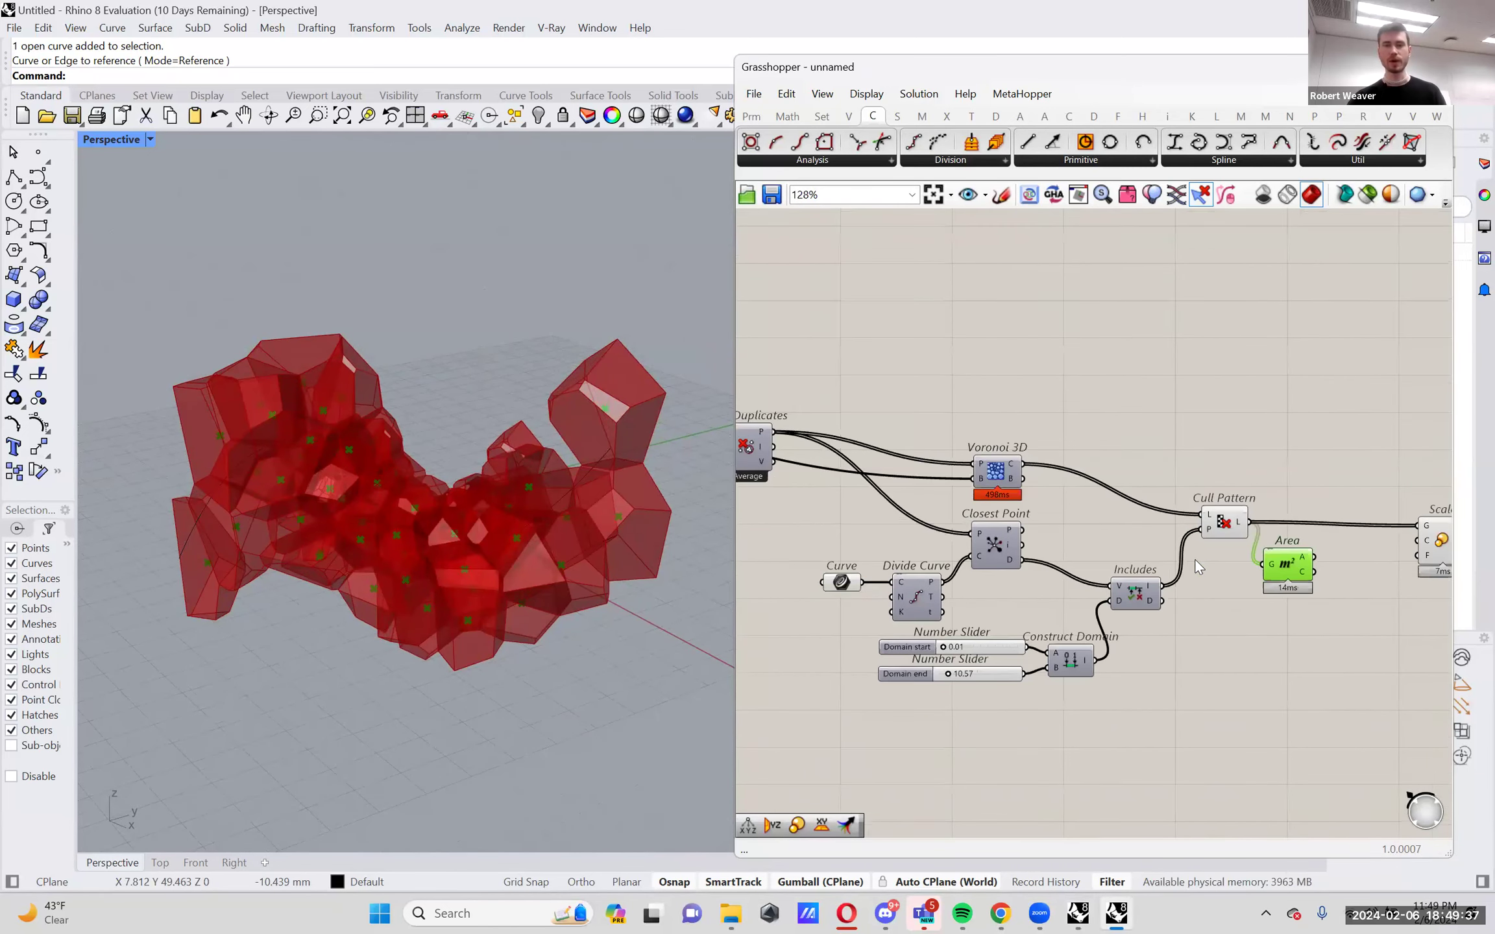
right_click_drag(1194, 559, 1229, 559)
right_click(783, 455)
left_click(811, 483)
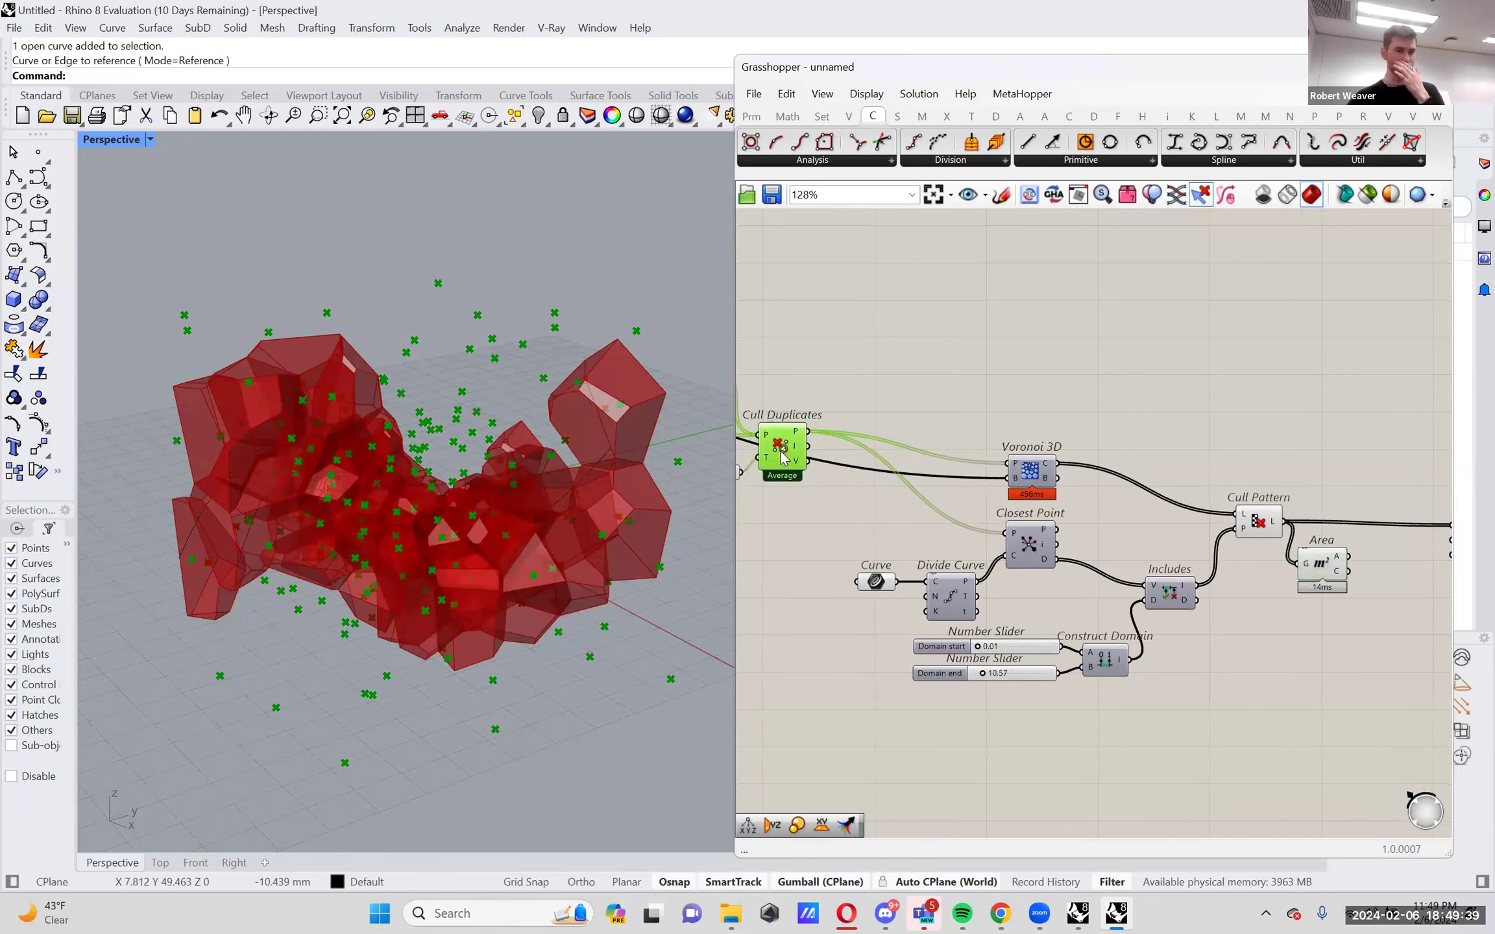
right_click(783, 454)
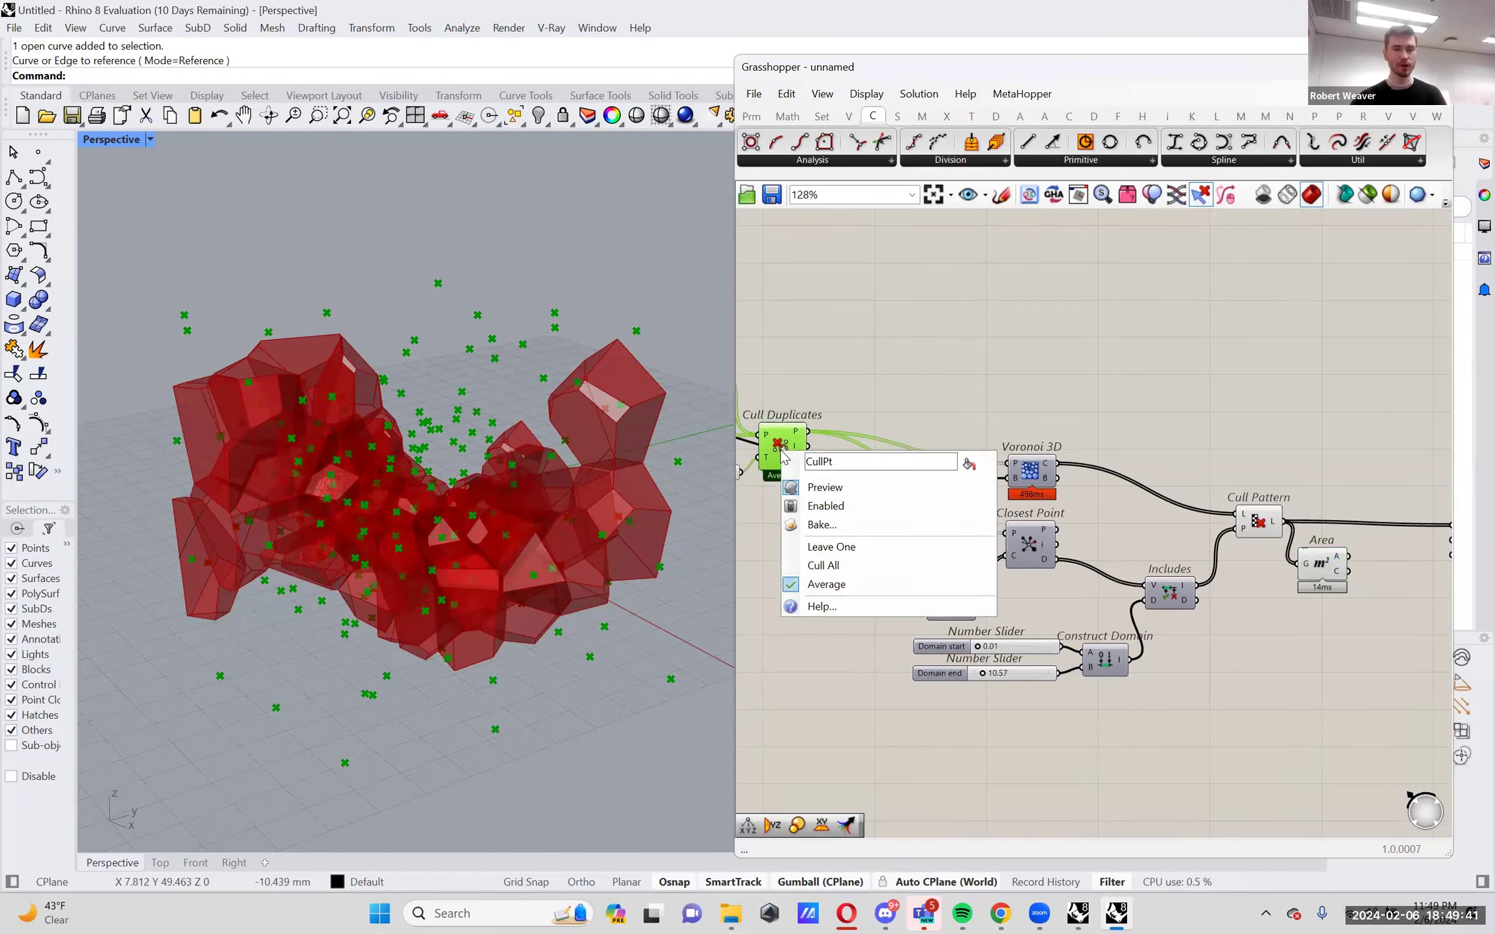
left_click(804, 486)
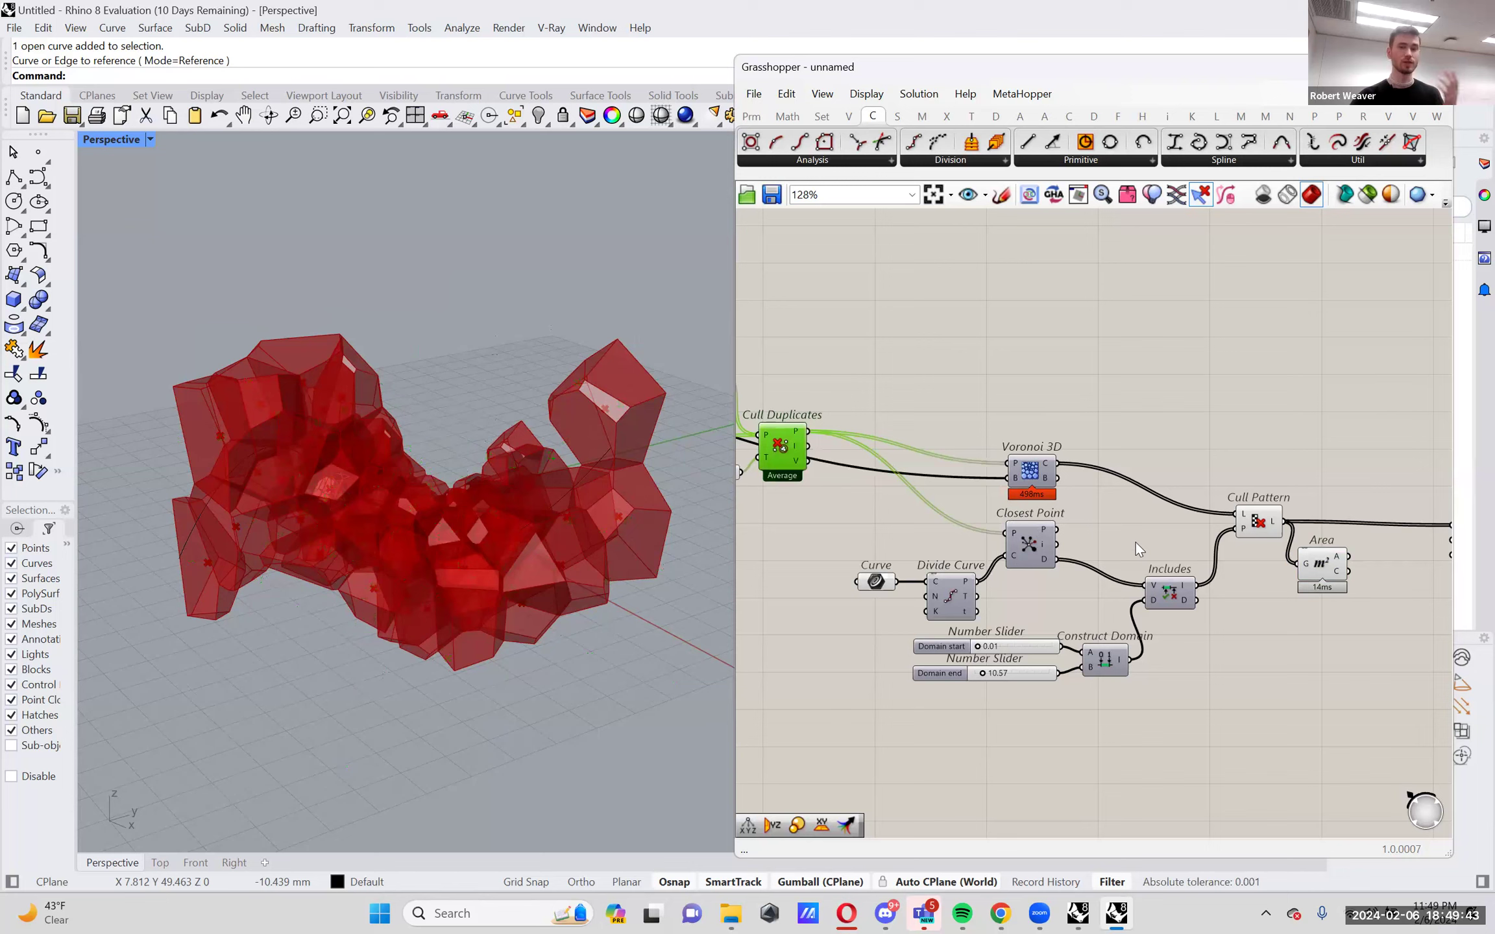
Compare the culled list from Cull Pattern with the Points output of Cull Duplicates.
right_click_drag(1136, 542, 1089, 547)
mouse_move(1202, 543)
right_mouse_down()
mouse_move(1146, 549)
mouse_move(1186, 552)
right_mouse_up()
left_click_drag(1262, 565, 1278, 566)
left_click(1214, 530)
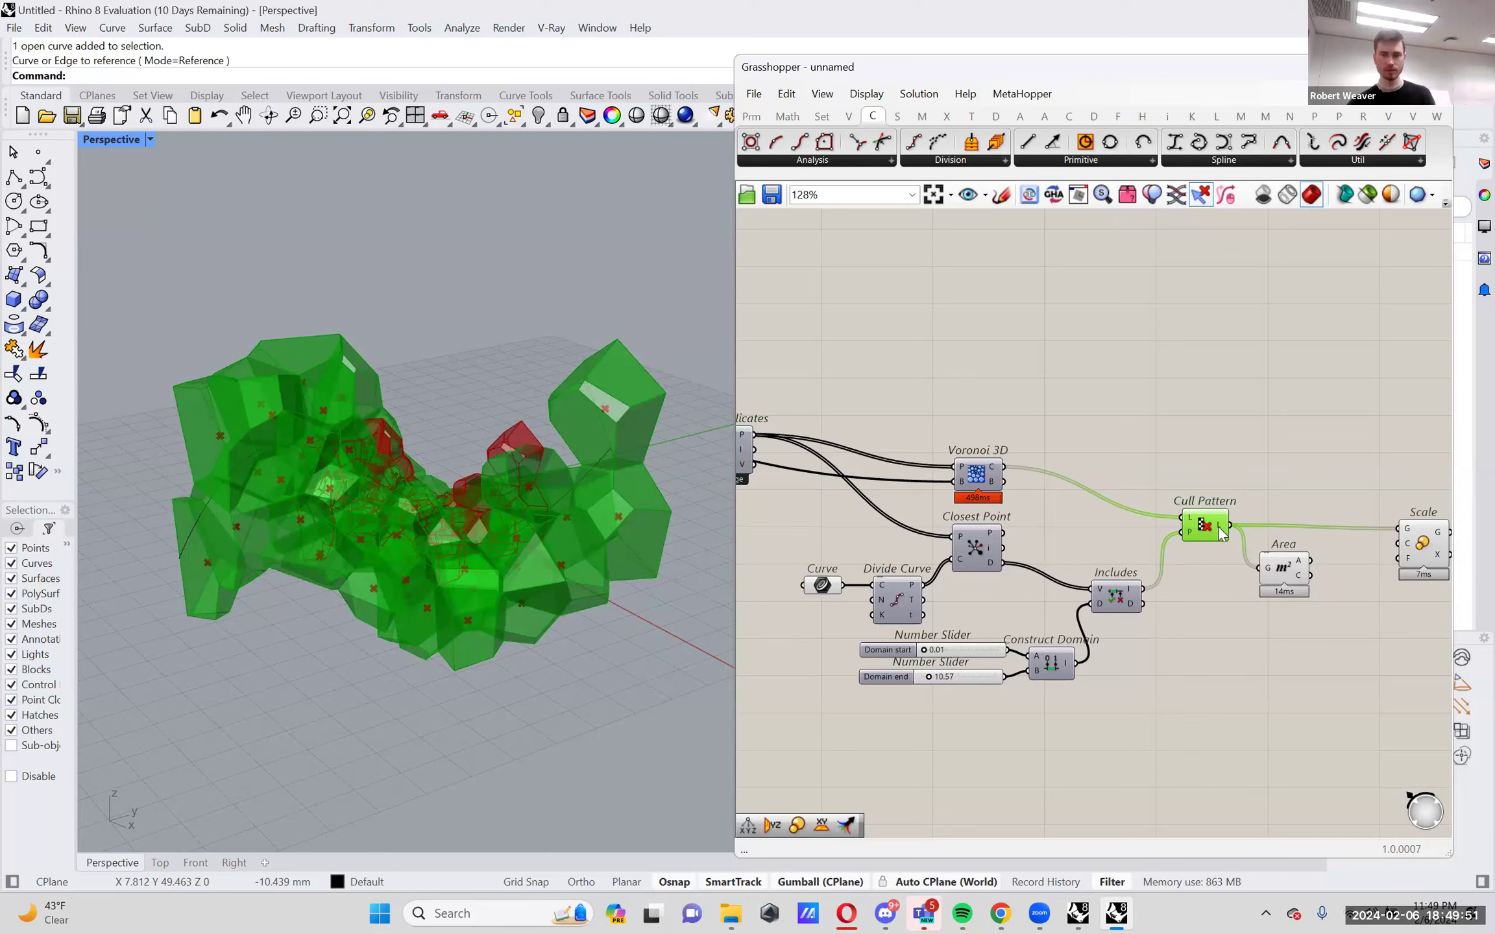
mouse_move(1221, 530)
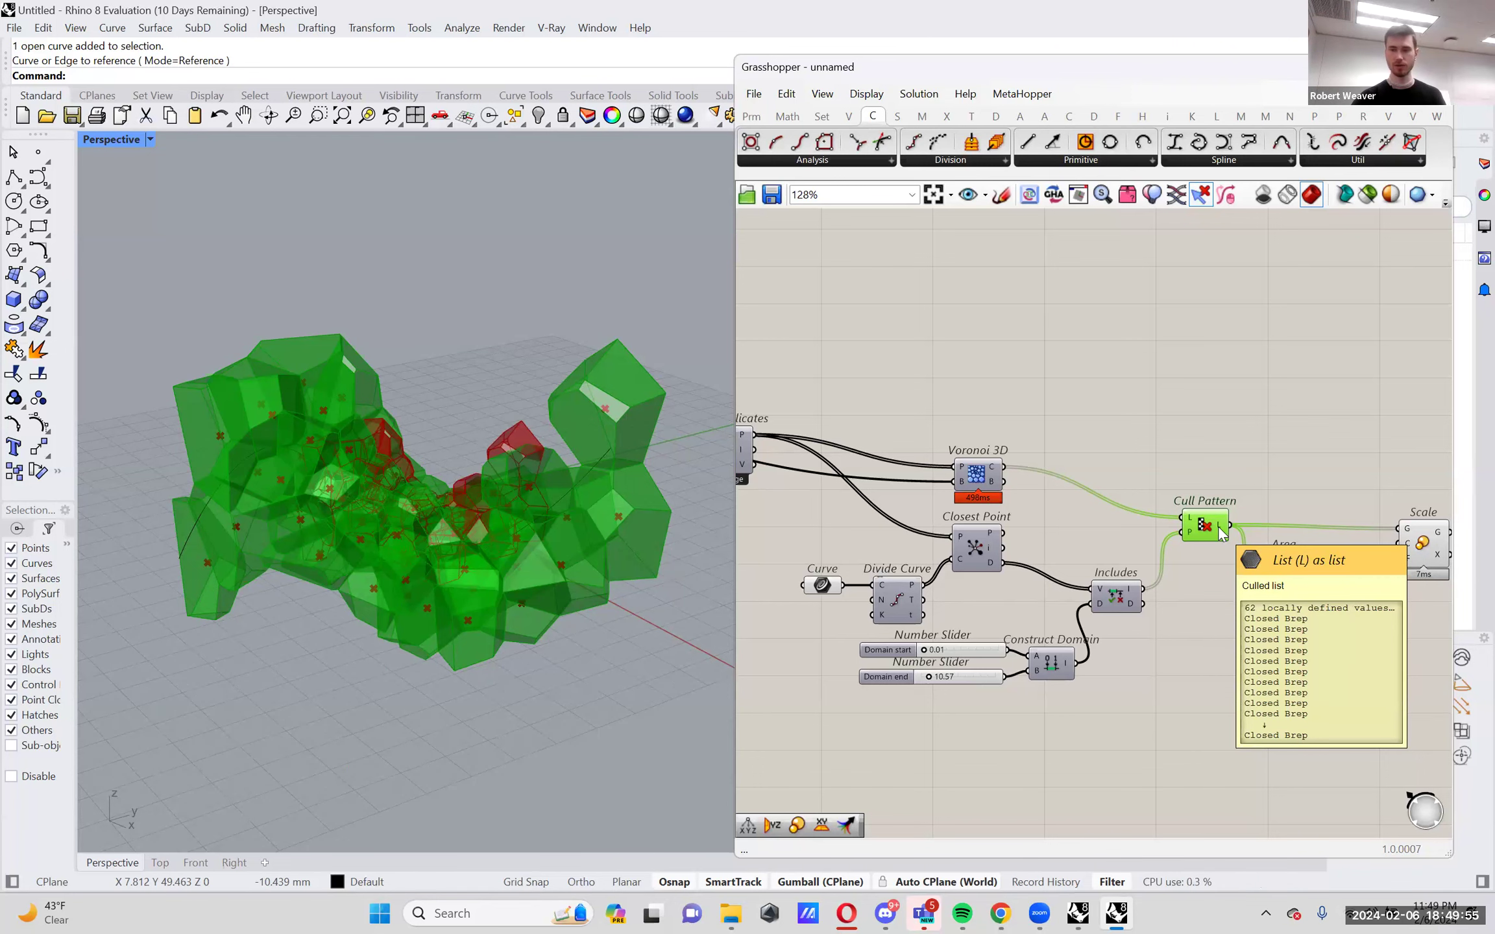
right_click_drag(1095, 547, 1190, 548)
scroll(834, 457, "up", 2)
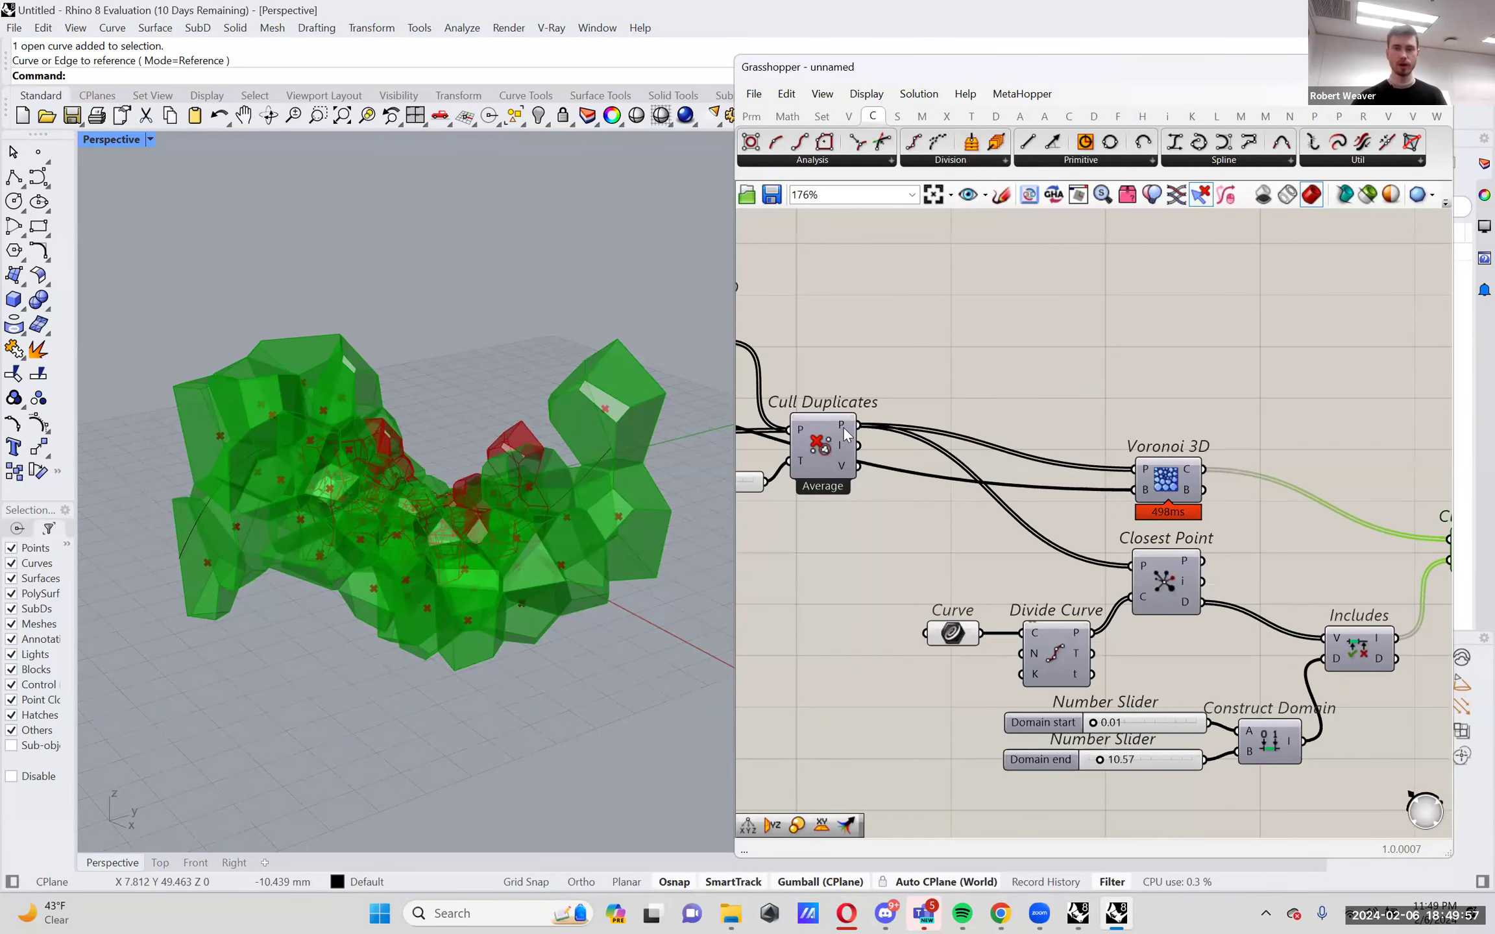
mouse_move(846, 435)
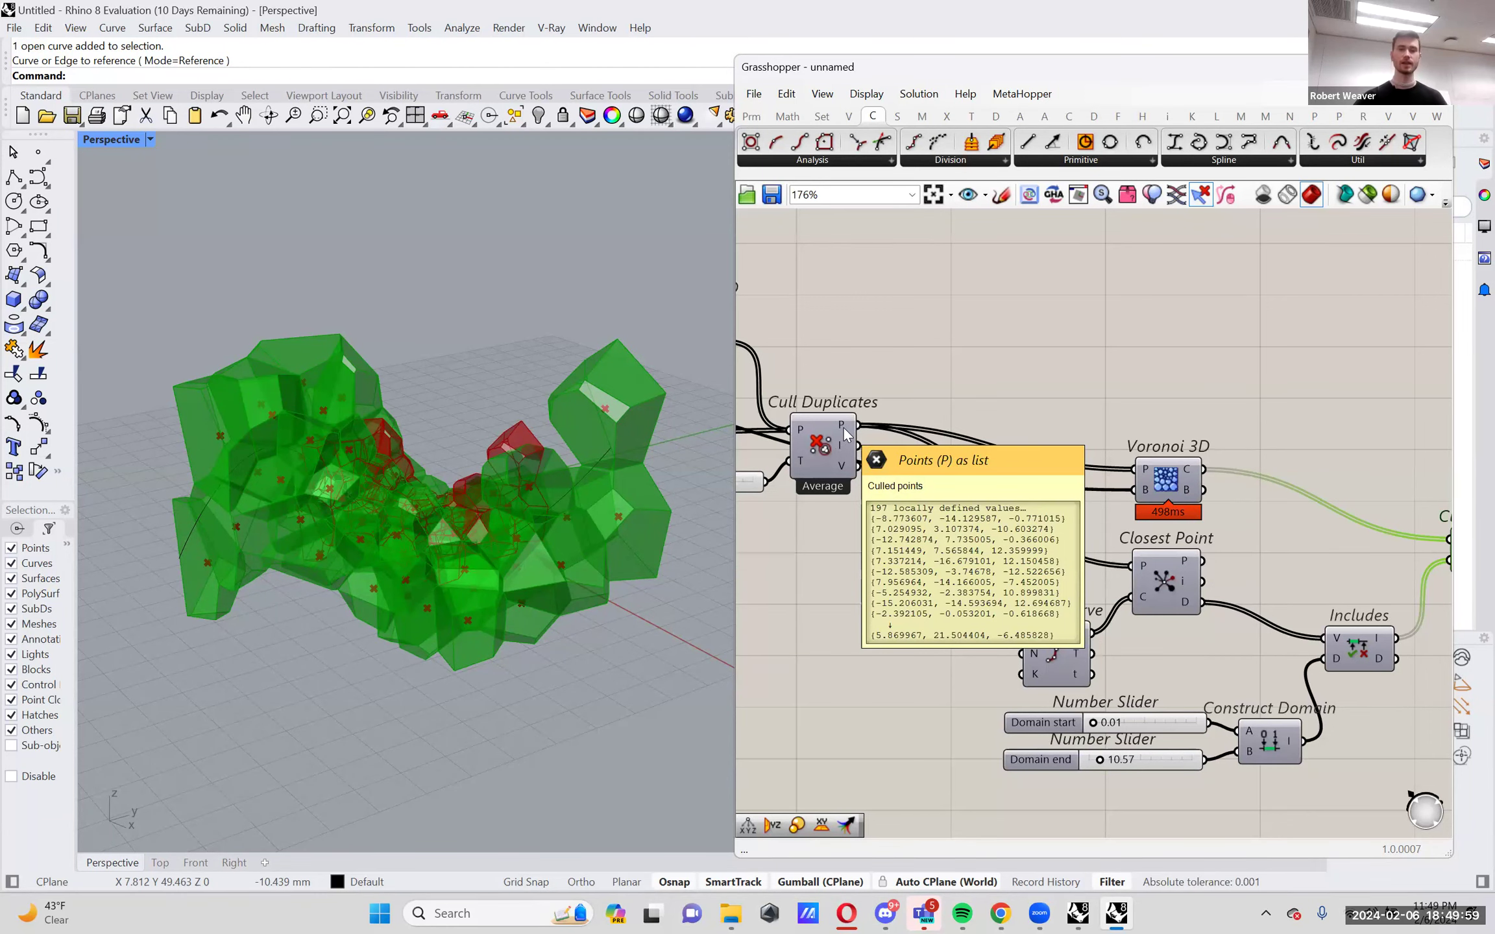
scroll(844, 428, "down", 3)
right_click_drag(1229, 531, 1069, 562)
scroll(1145, 550, "up", 2)
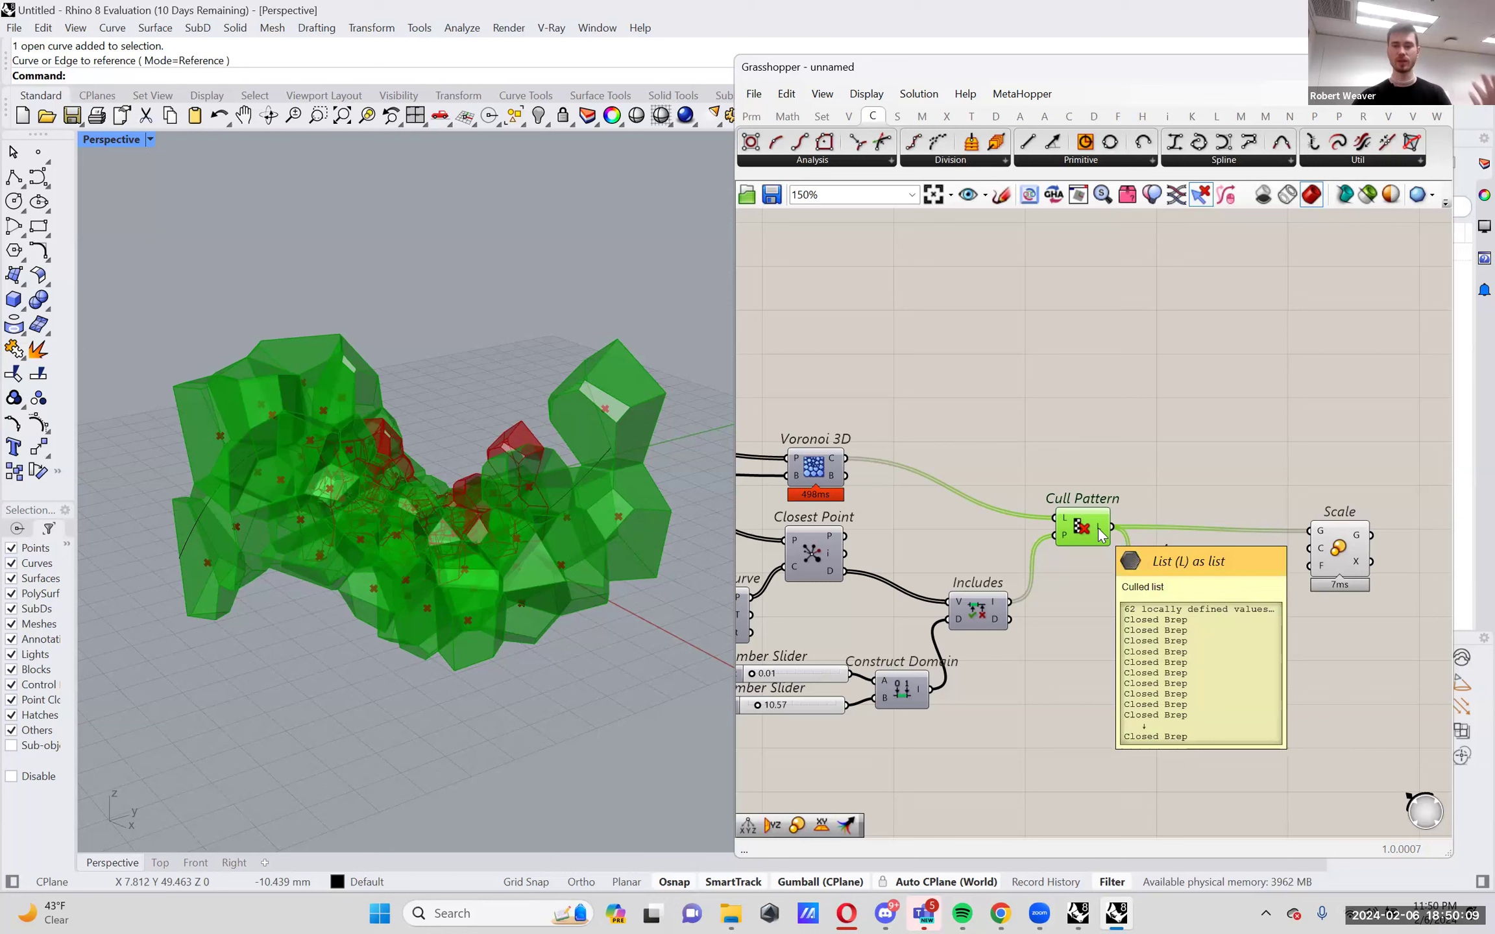
Connect Area's Centroid output to Scale's Center input so each cell scales about its own centroid.
mouse_move(1127, 540)
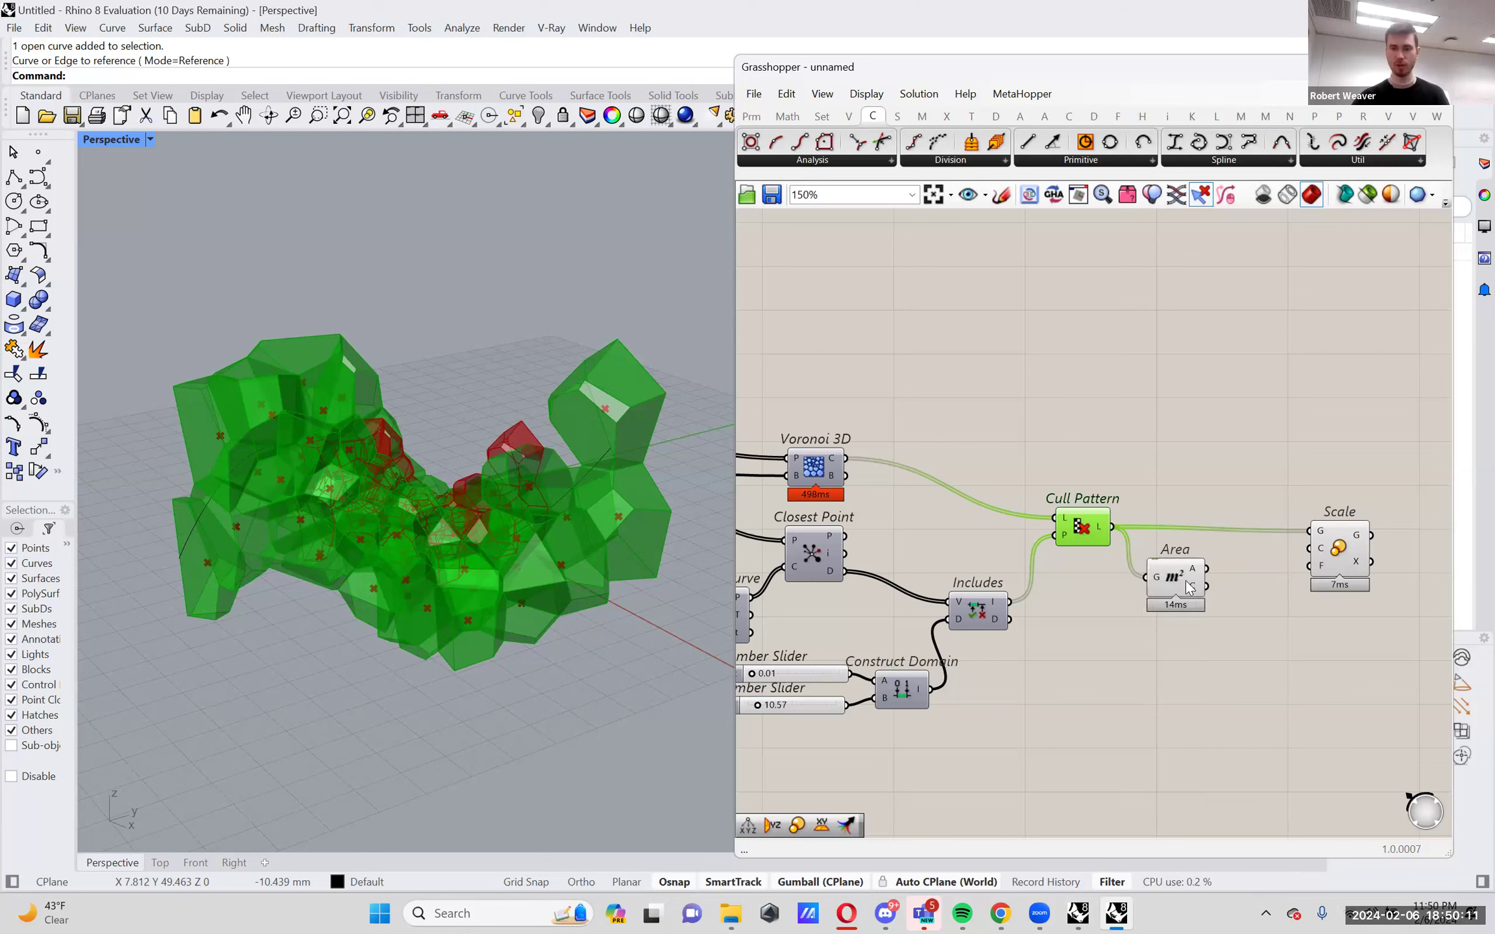
left_click(1182, 584)
mouse_move(1199, 589)
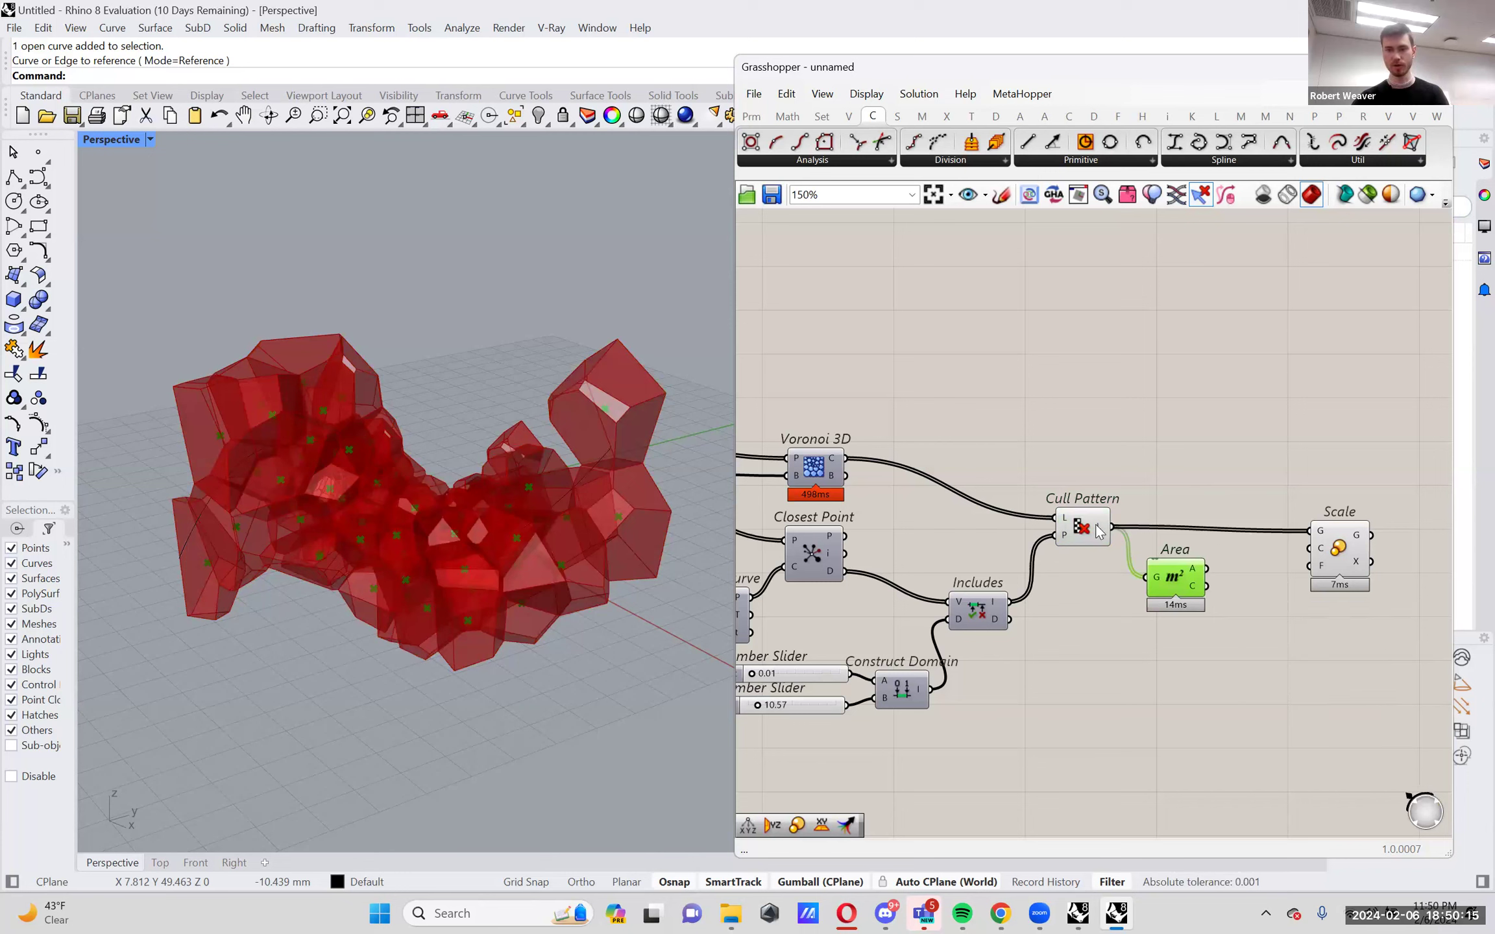
mouse_move(1099, 531)
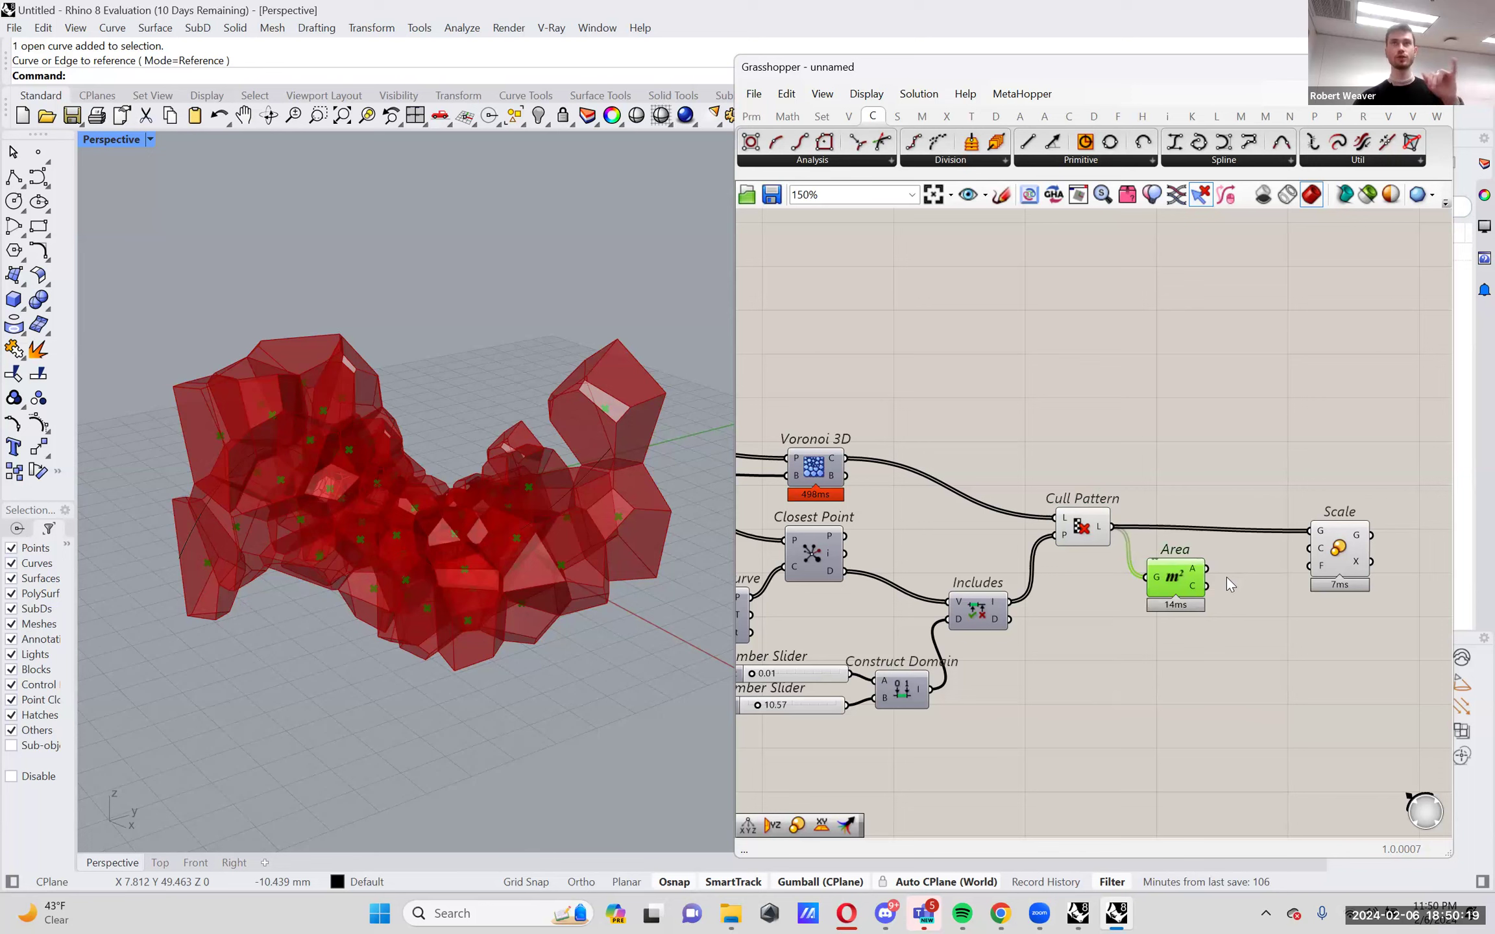
right_click_drag(1227, 576, 1215, 582)
left_click_drag(1194, 591, 1308, 554)
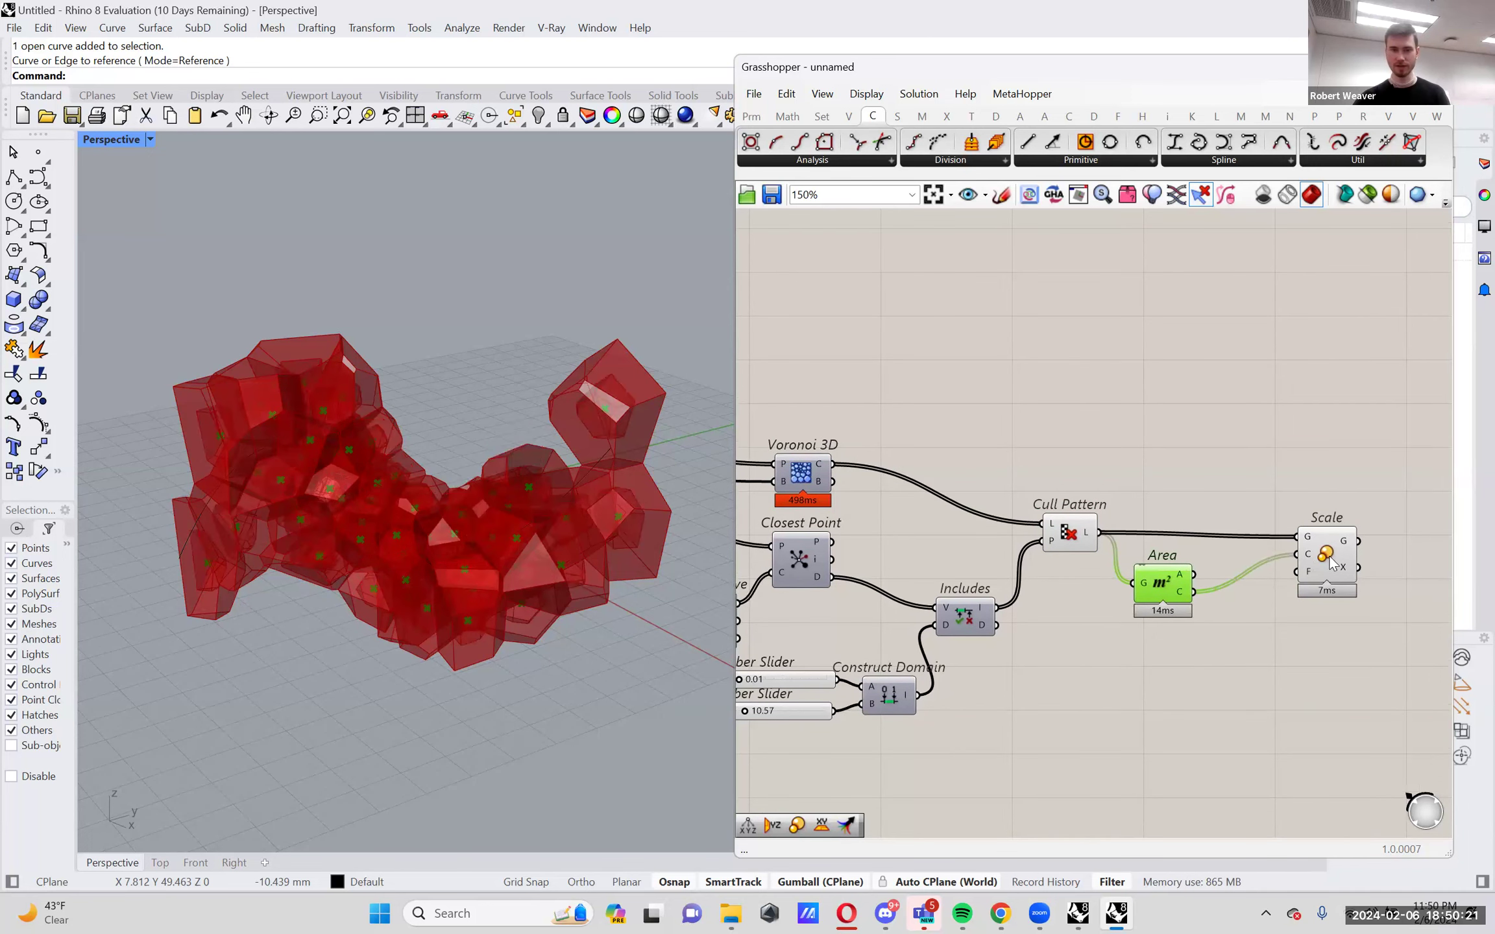
Highlight Scale and Area in turn and orbit the view to compare the scaled cells with their centroids.
left_click(1328, 562)
right_click(1072, 530)
left_click(1139, 563)
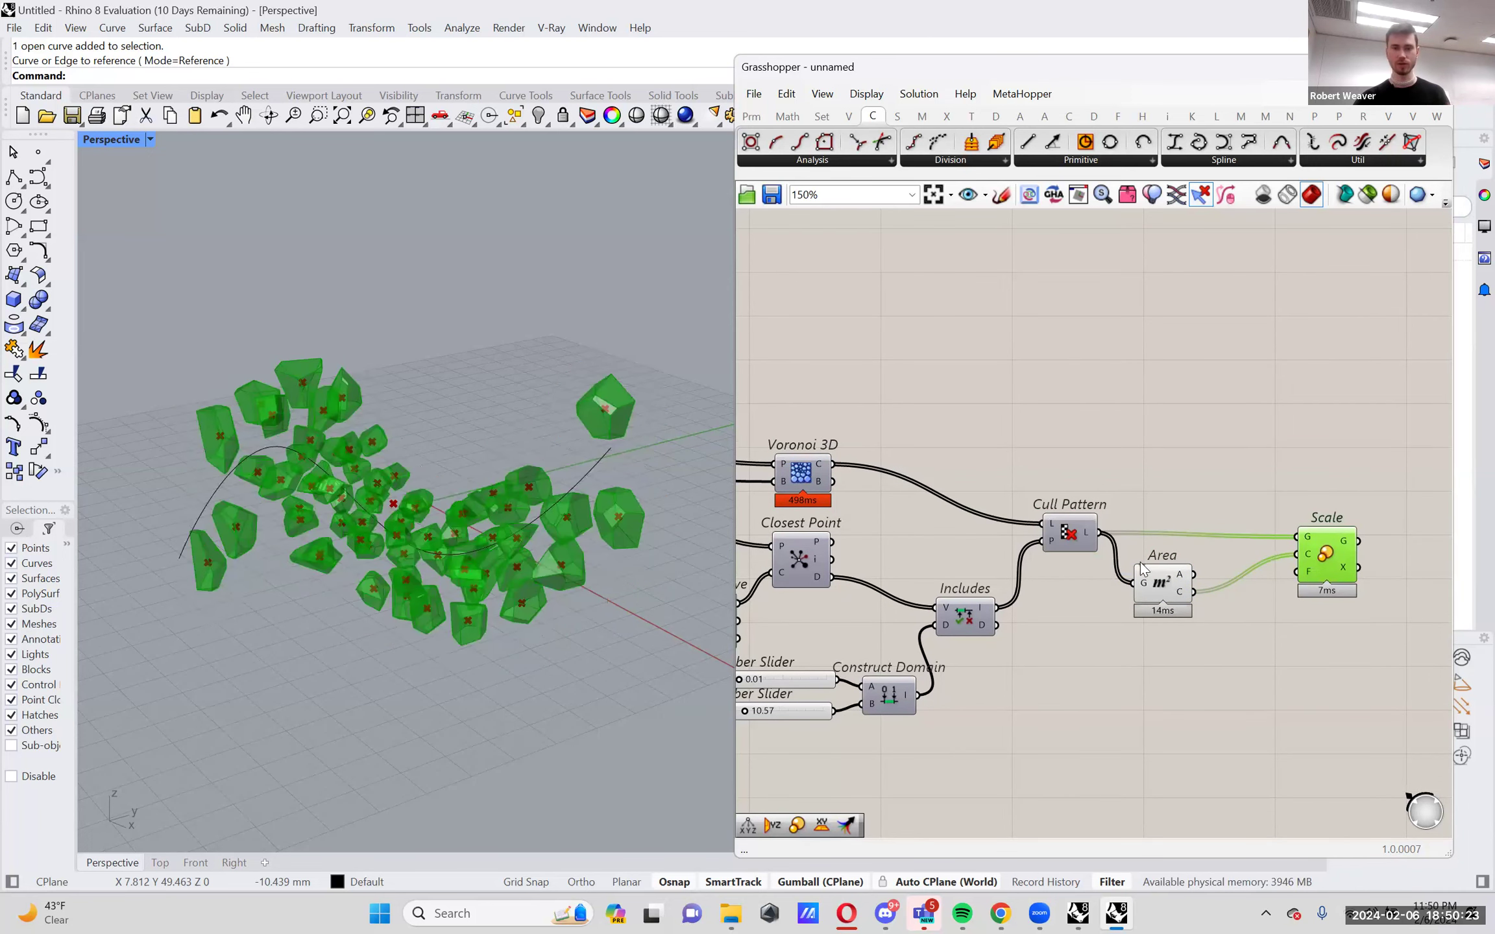
left_click_drag(1158, 587, 1180, 577)
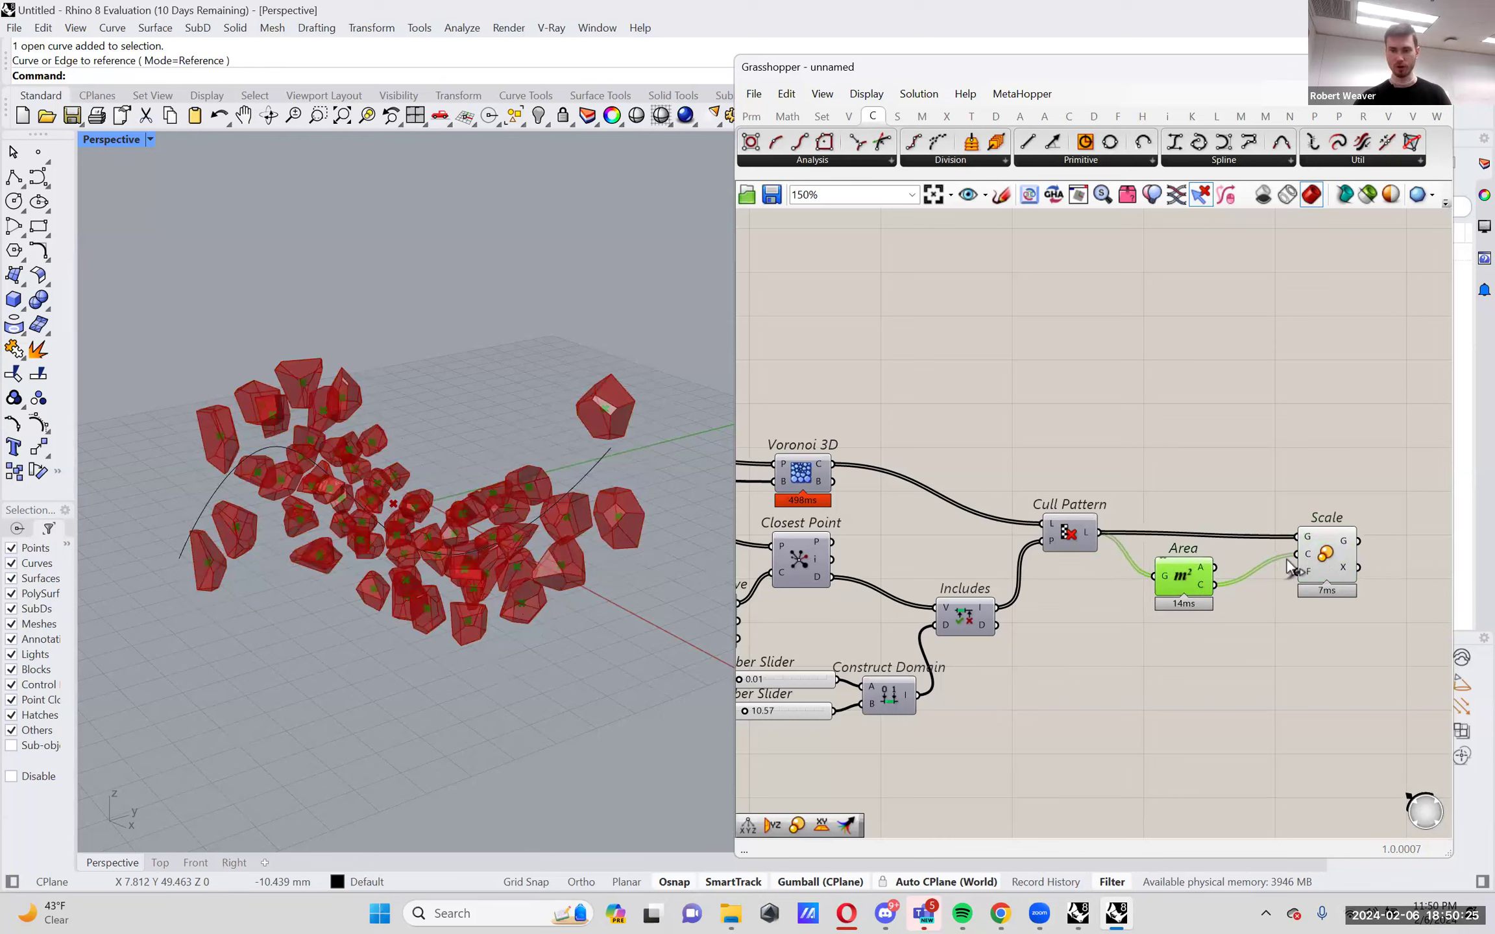
right_click_drag(550, 573, 583, 509)
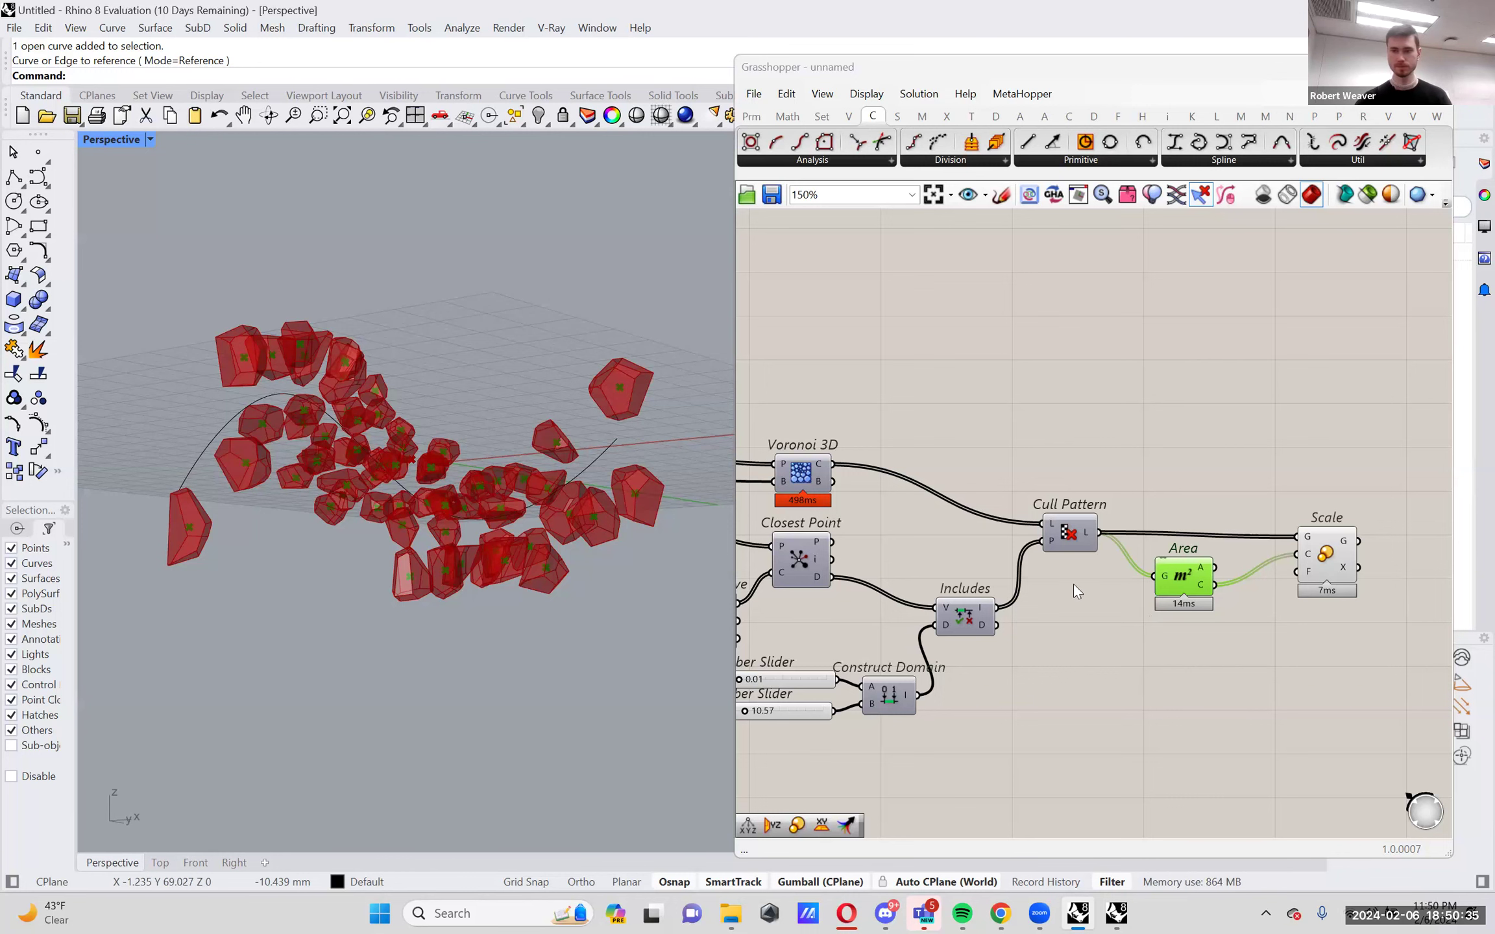
Add a number slider ranging from 0.1 to 1, connect it to Scale's Factor input, and set it to 0.8.
left_click_drag(1197, 593, 1222, 588)
right_click_drag(1221, 589, 1173, 597)
double_click(1158, 665)
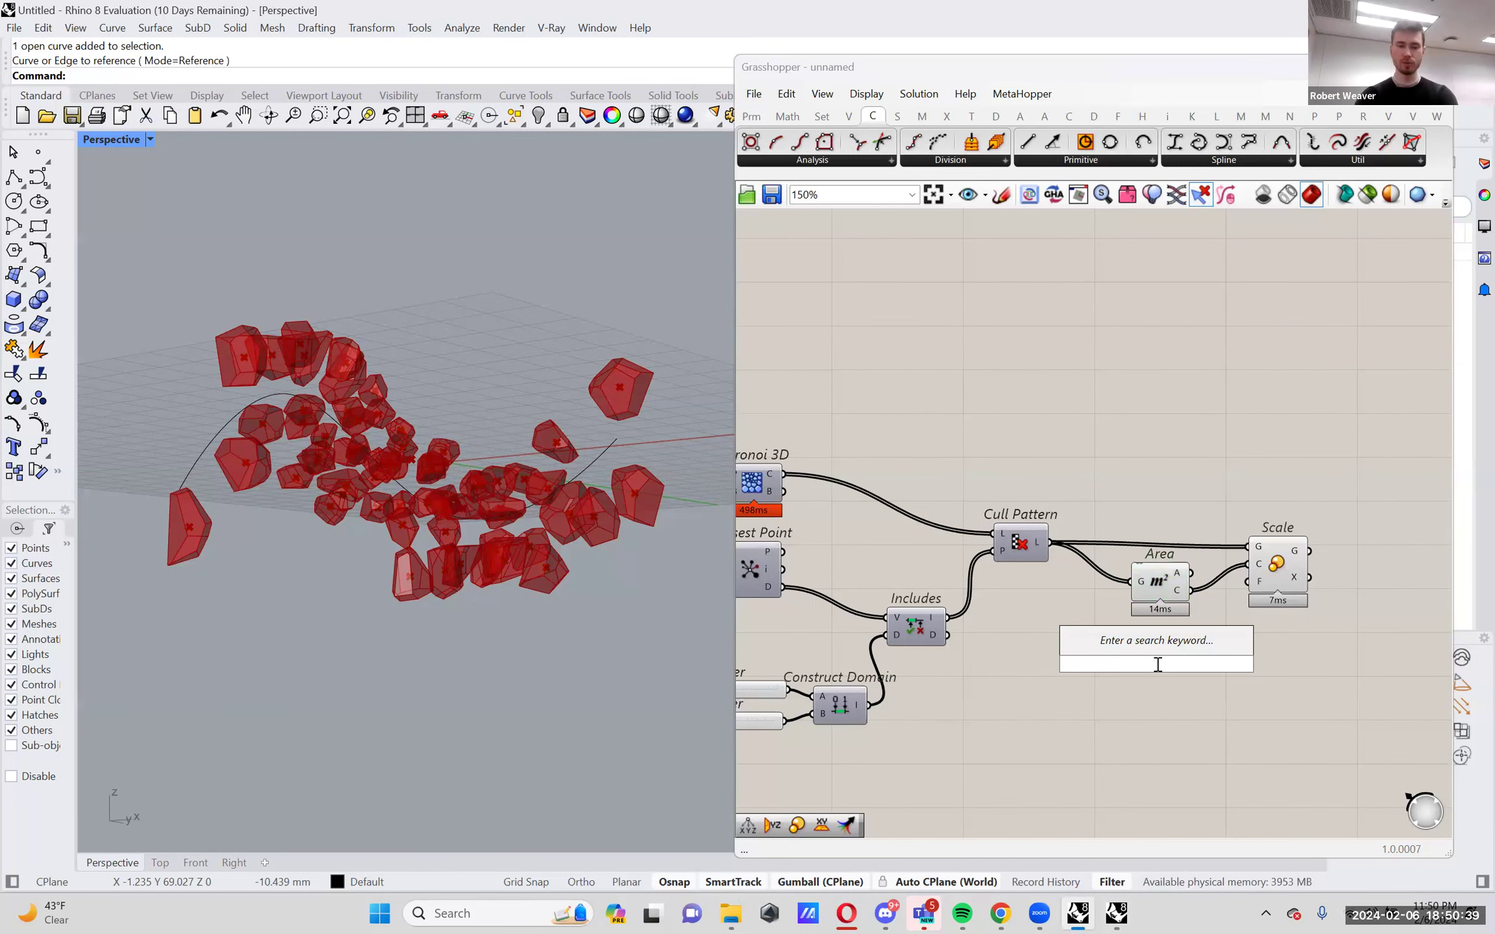
type(".1..1")
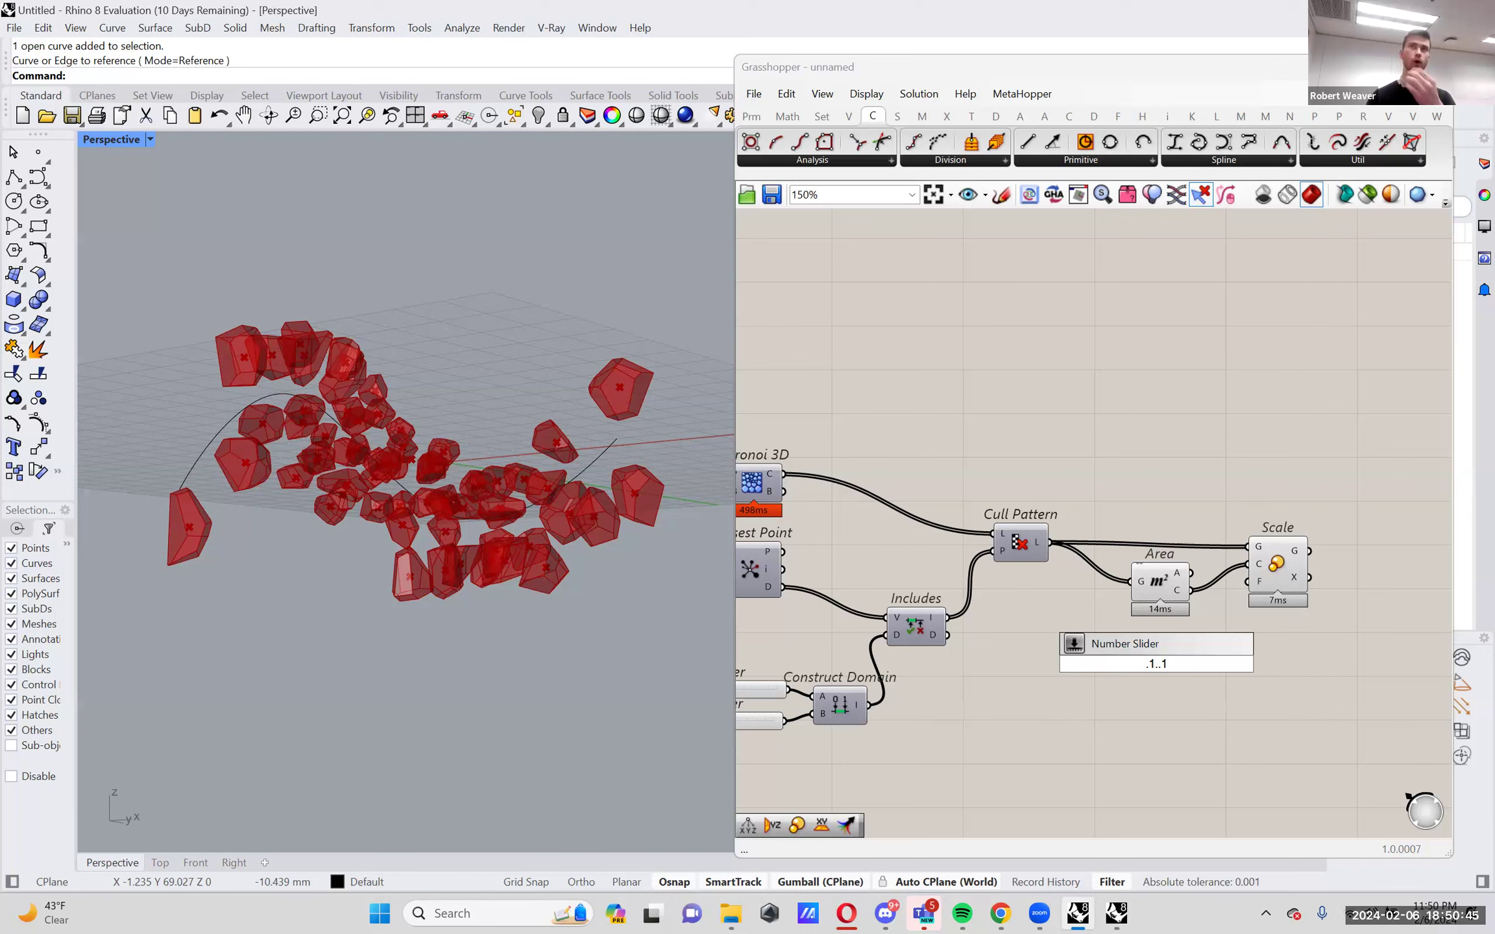
key("Return")
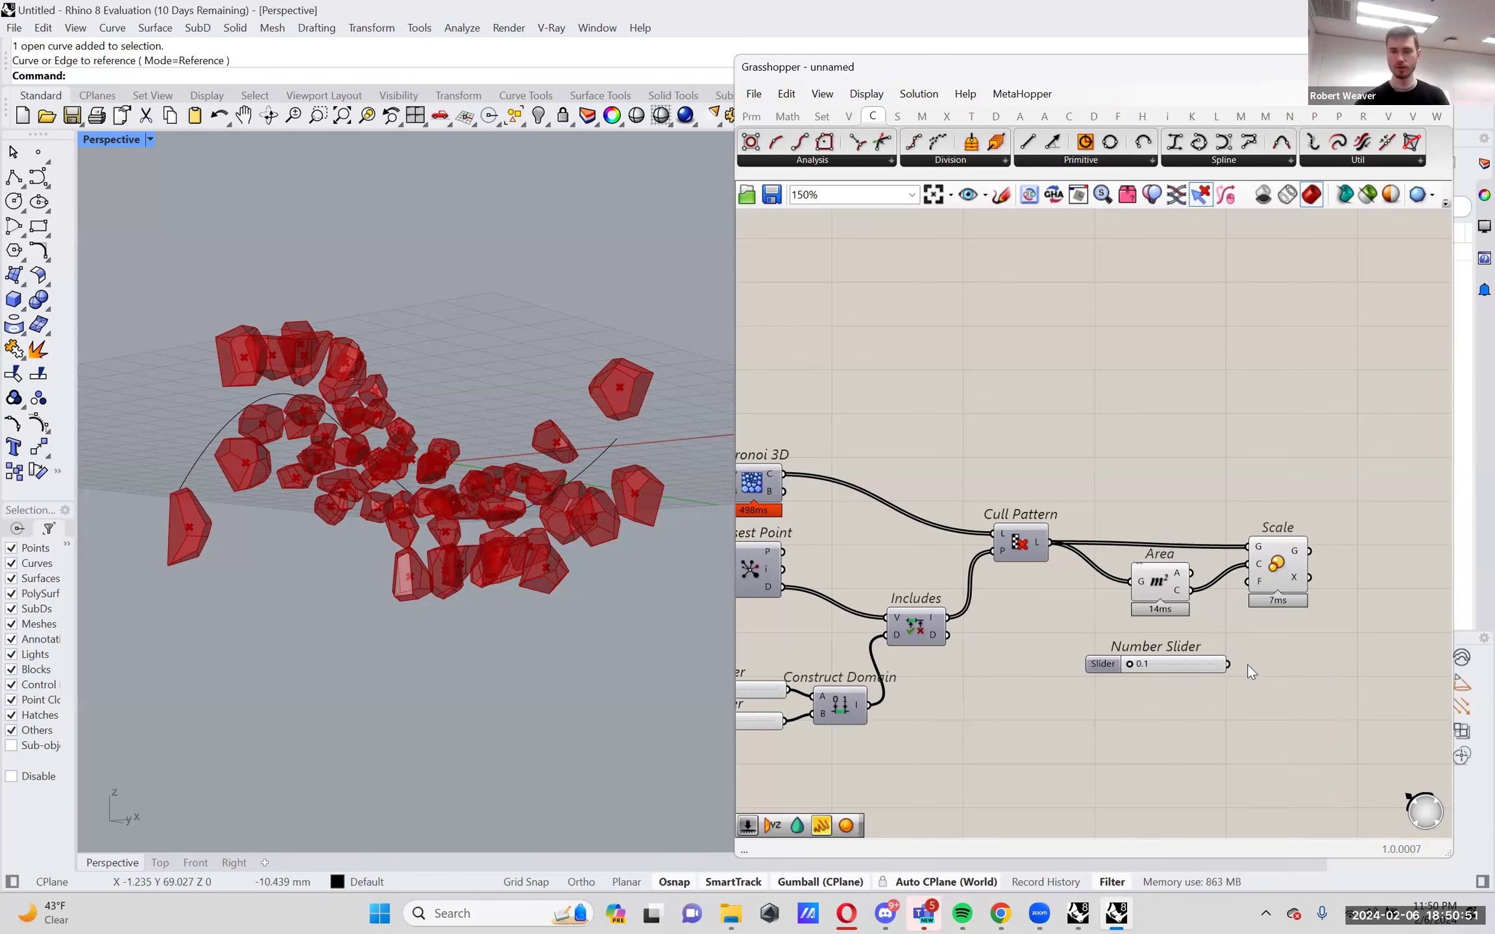
left_click_drag(1228, 664, 1248, 581)
left_click_drag(1132, 664, 1199, 664)
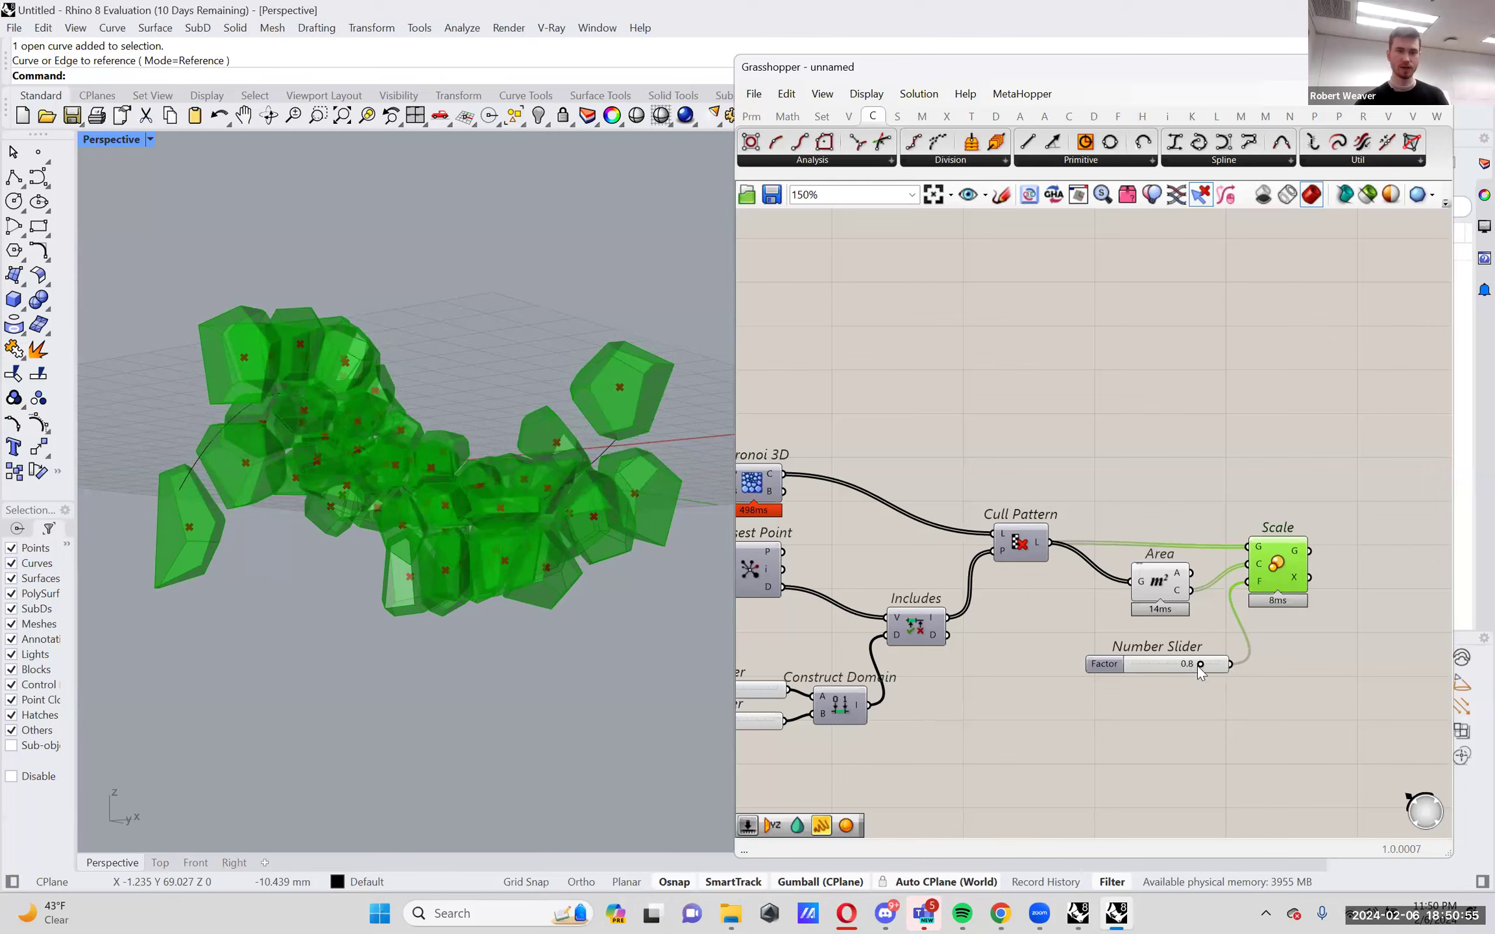
Orbit around the cells scaled by 0.8 and inspect the values in Scale's Center input.
left_click(1083, 733)
right_click_drag(517, 610, 503, 568)
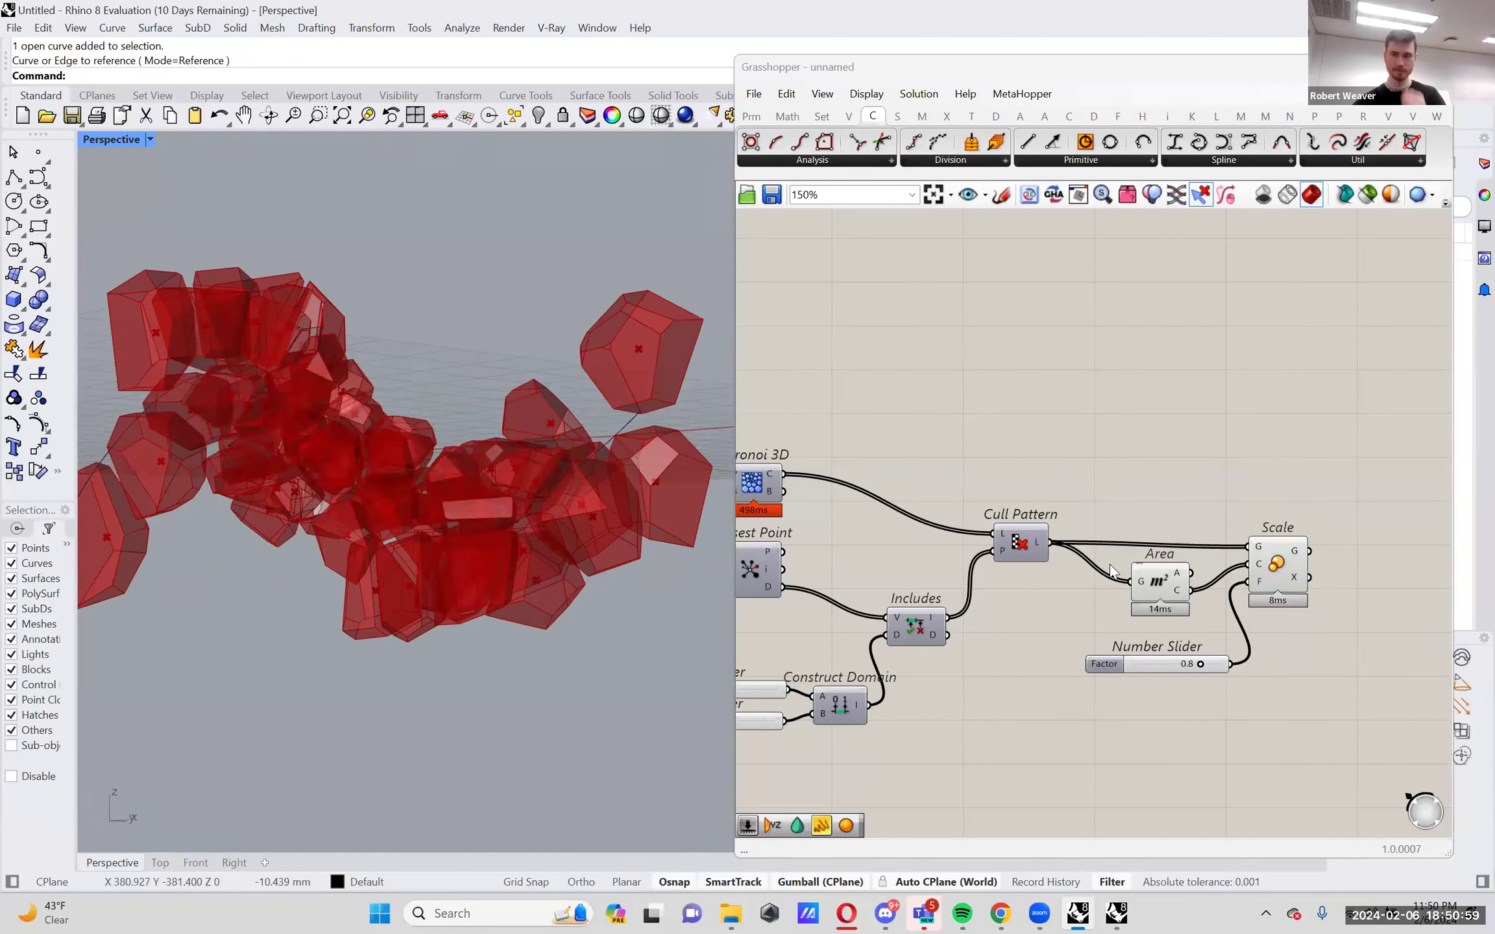
mouse_move(1200, 662)
left_mouse_down()
mouse_move(1125, 668)
mouse_move(1219, 668)
mouse_move(1150, 683)
mouse_move(1199, 686)
left_mouse_up()
right_click_drag(470, 514, 496, 568)
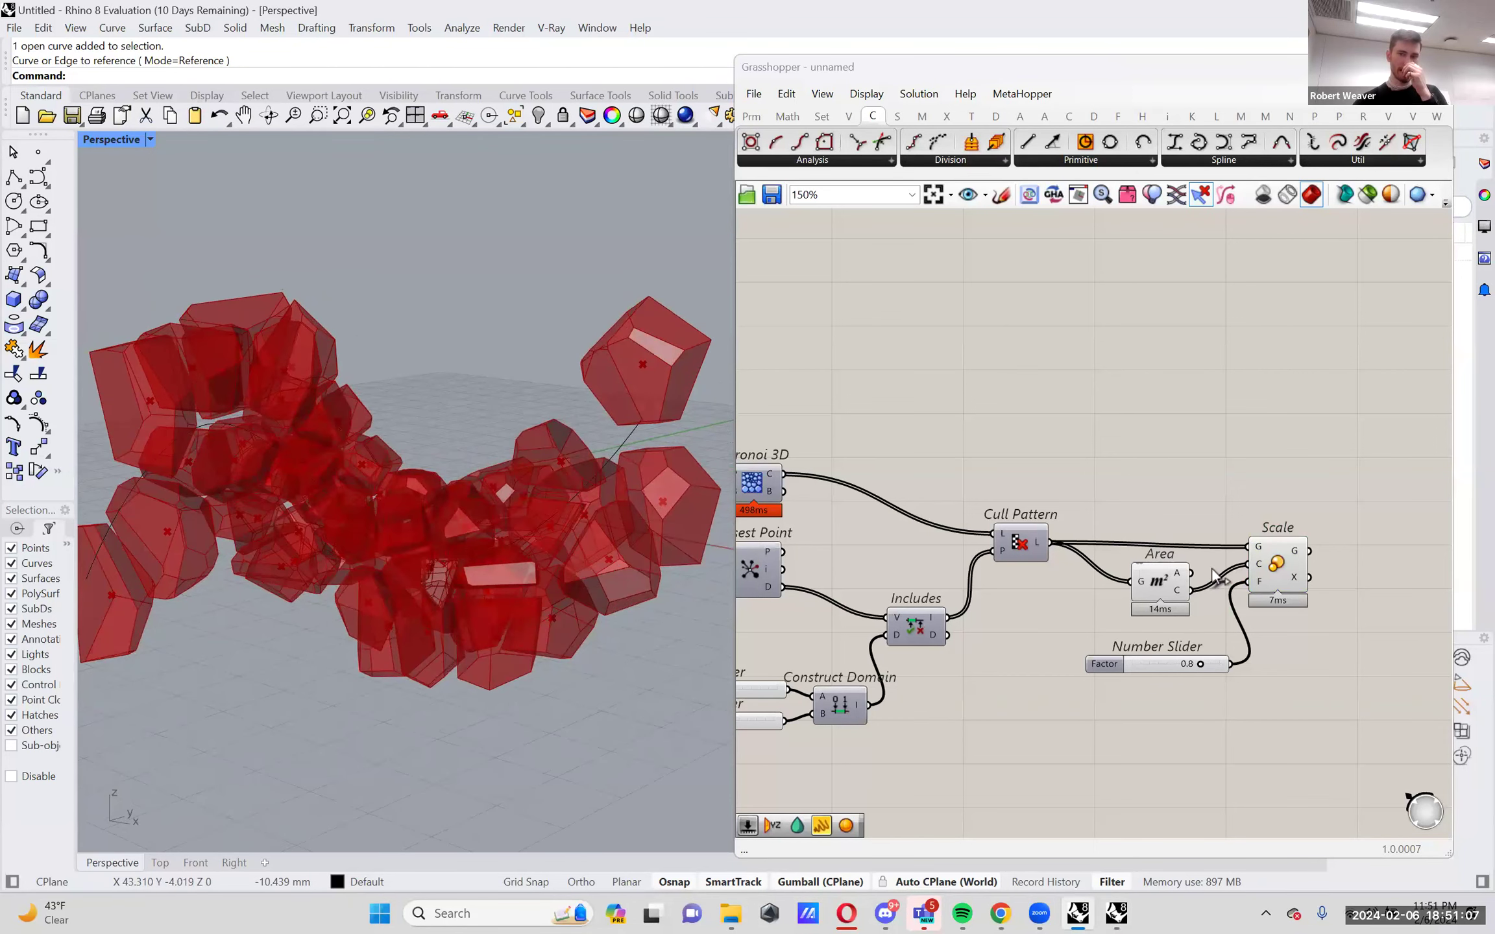
mouse_move(1257, 569)
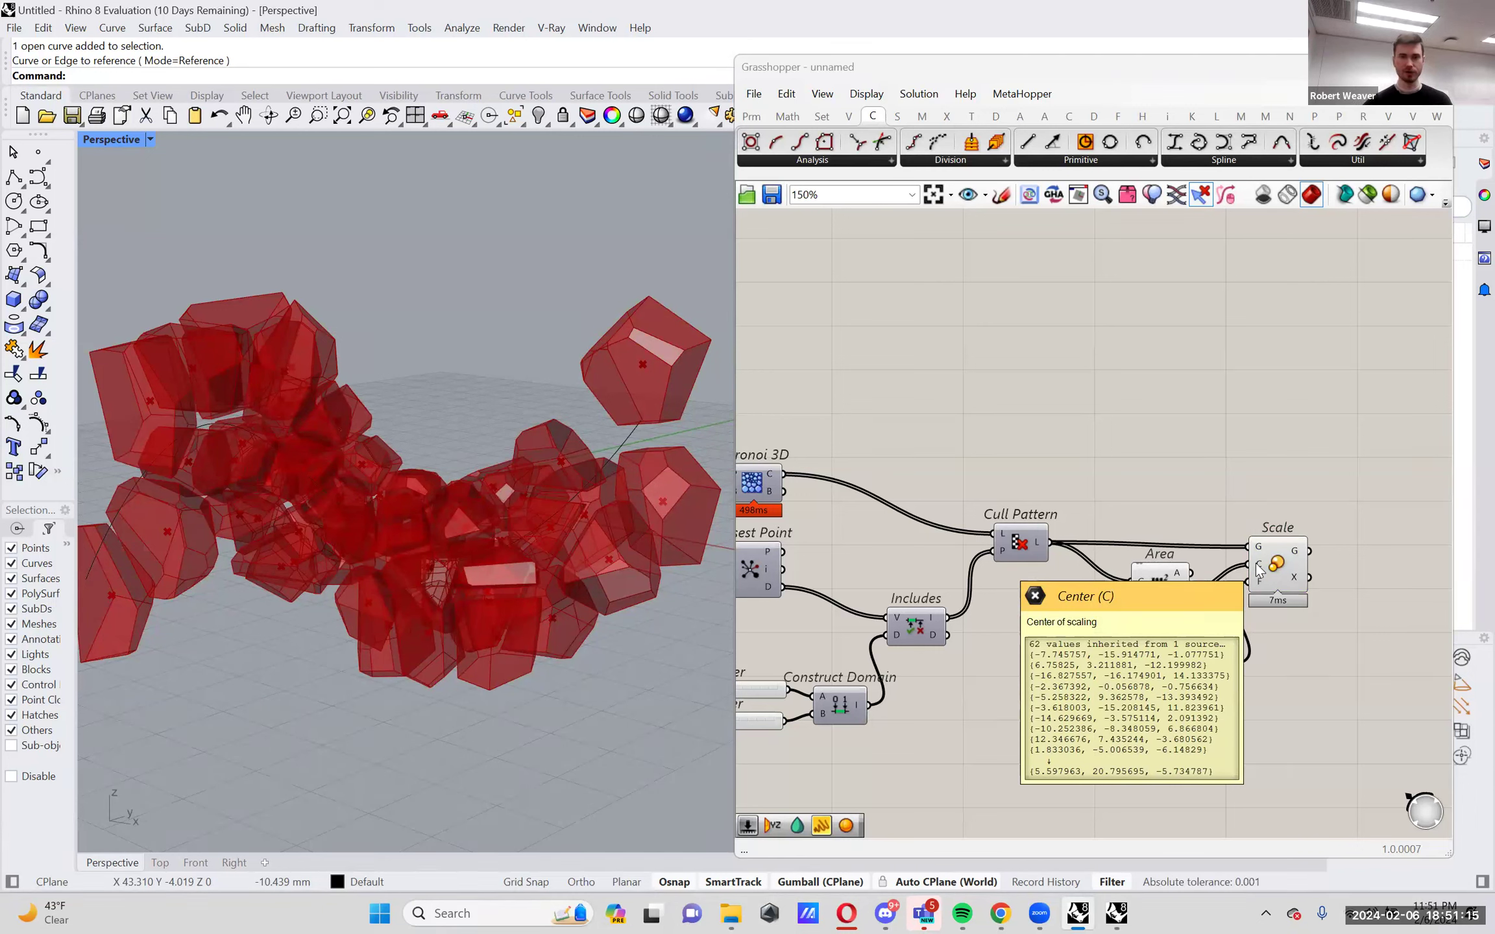
scroll(430, 380, "down", 3)
right_click_drag(421, 379, 422, 358)
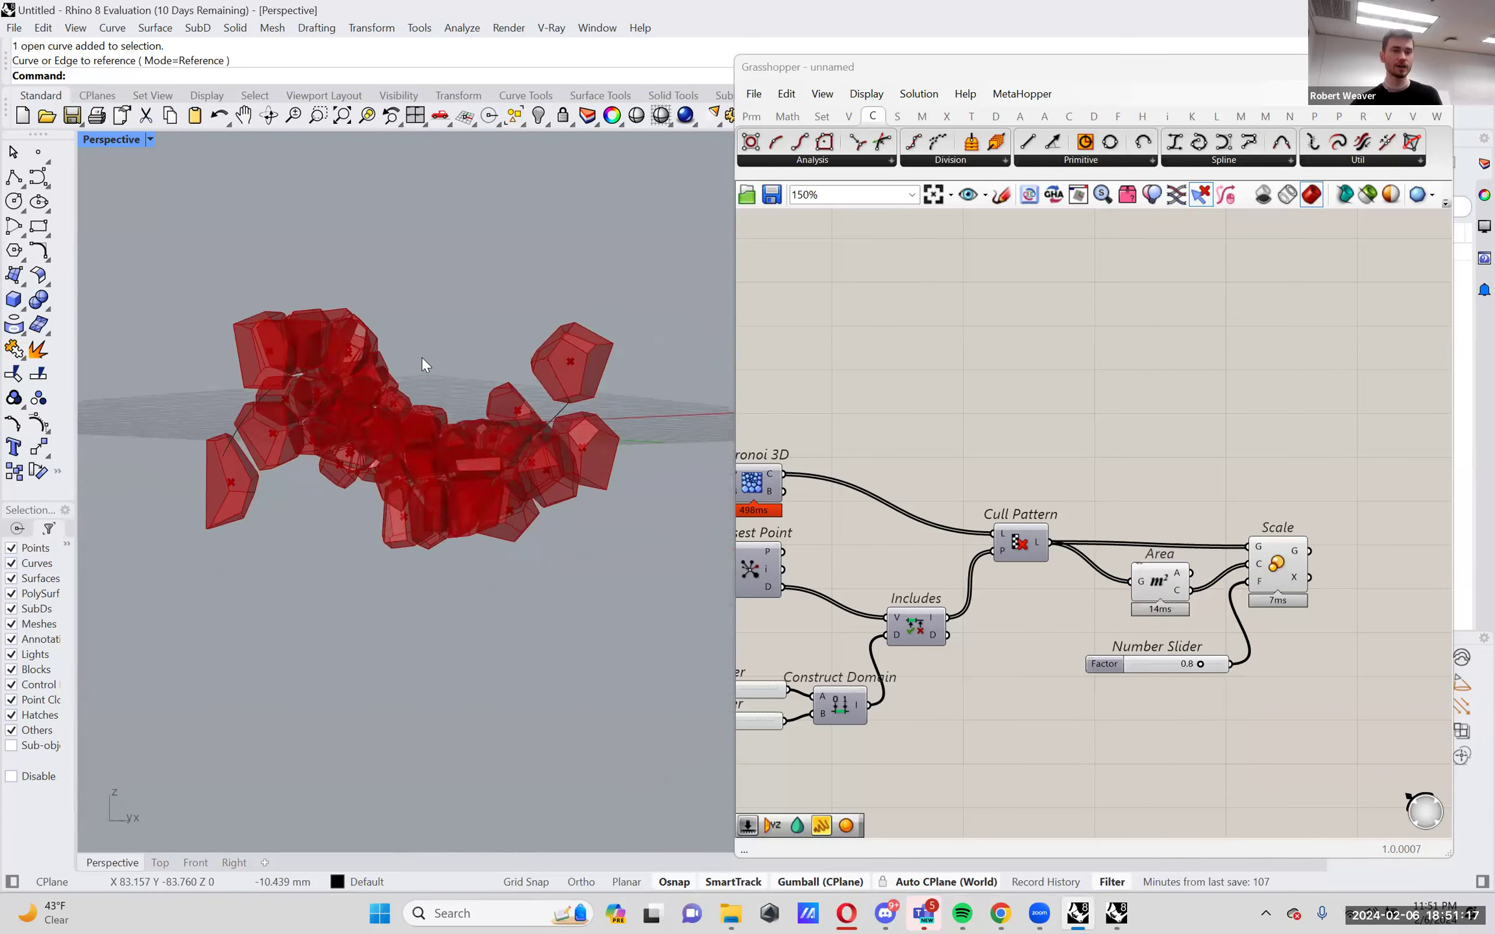
scroll(422, 358, "up", 2)
mouse_move(1200, 661)
left_mouse_down()
mouse_move(1180, 660)
mouse_move(1201, 664)
left_mouse_up()
Reposition the Area component between Cull Pattern and Scale, and inspect its Centroid output.
left_click_drag(1150, 584, 1143, 600)
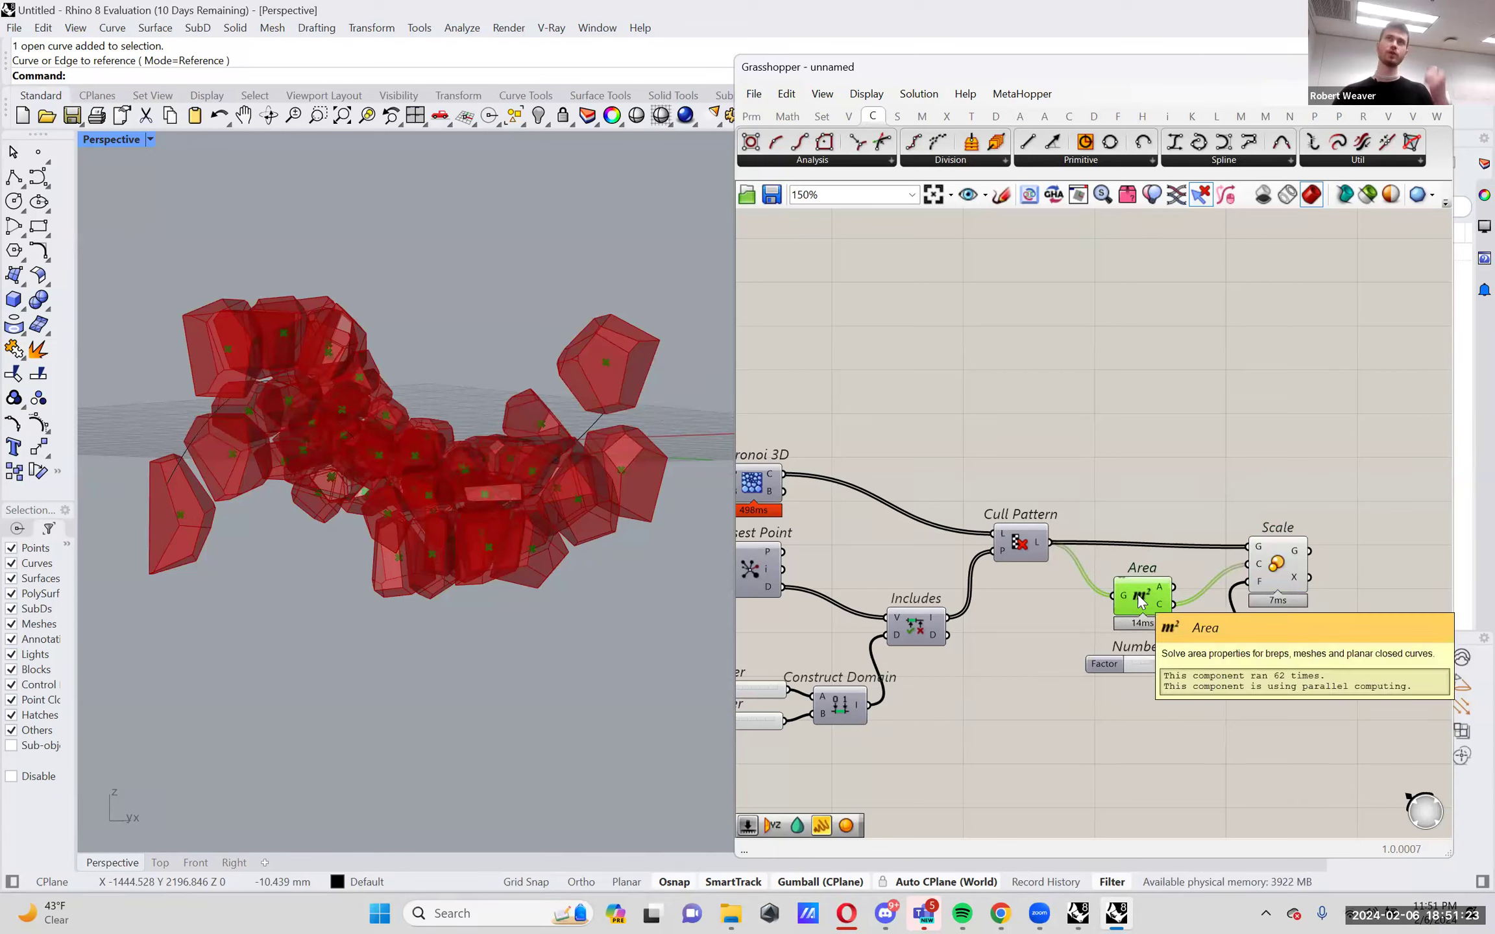
left_click(1019, 541)
left_click_drag(1140, 601, 1133, 599)
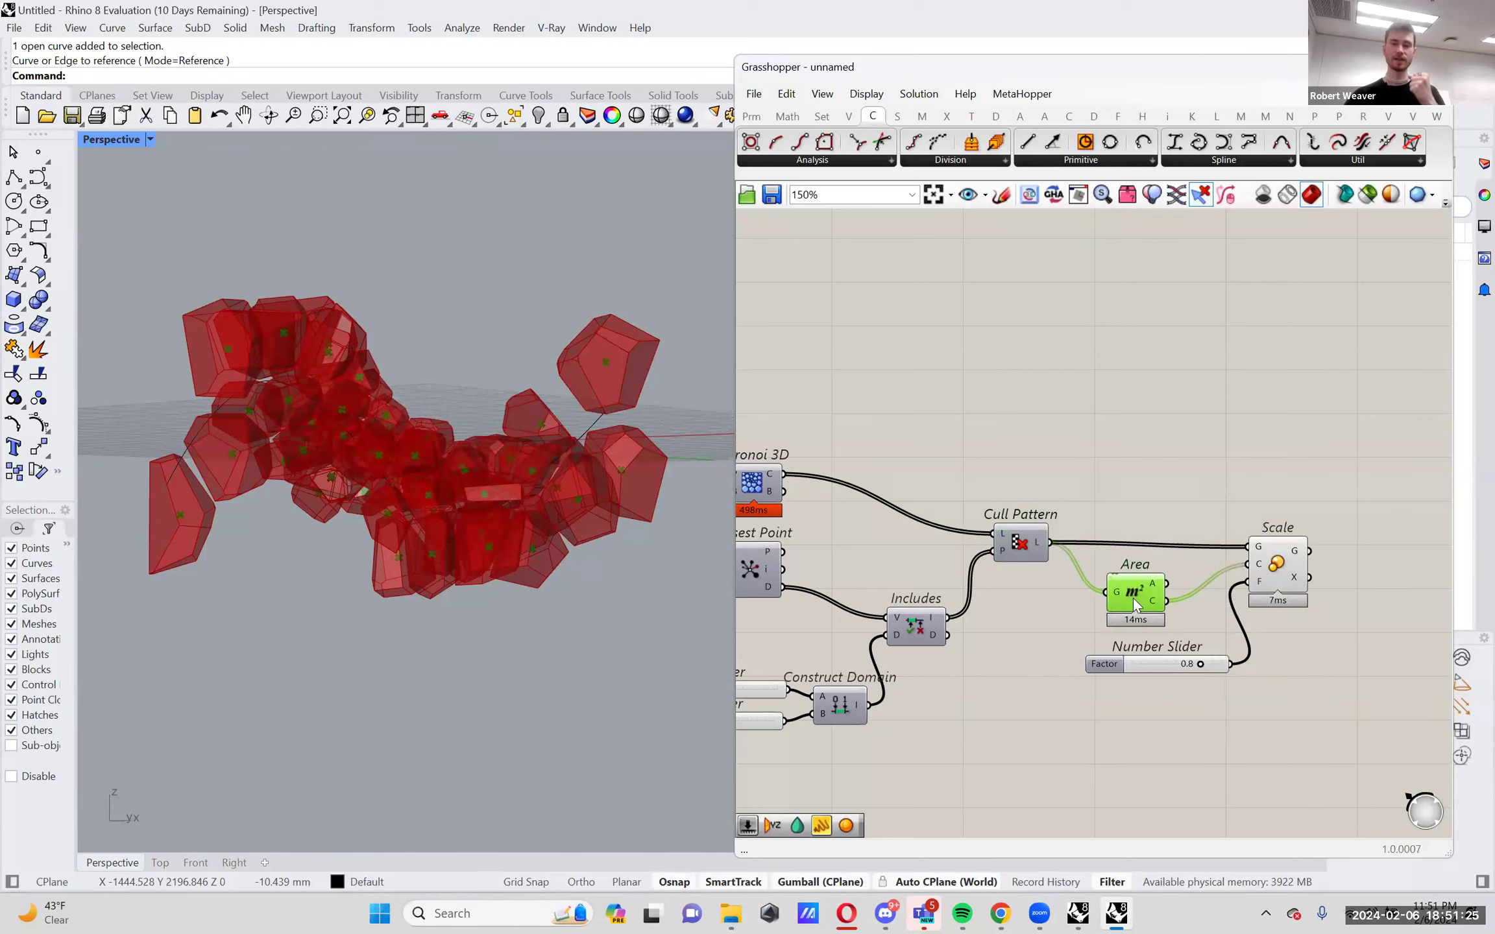
mouse_move(1148, 599)
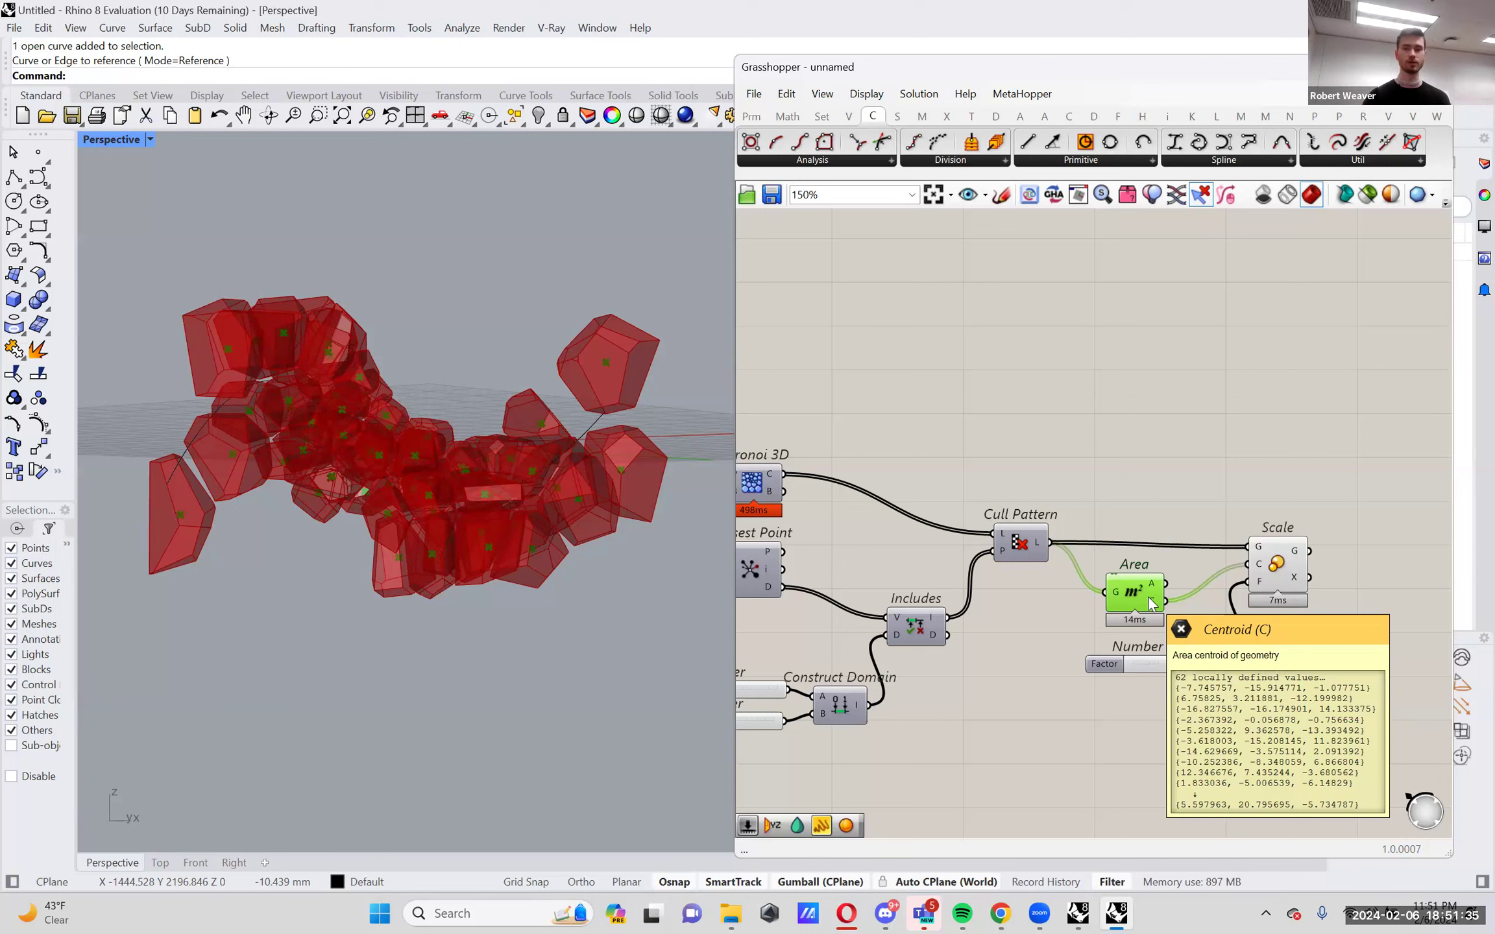
Add a Jitter component and route Area's centroids through it into Scale's Center input.
double_click(1113, 483)
type("jite")
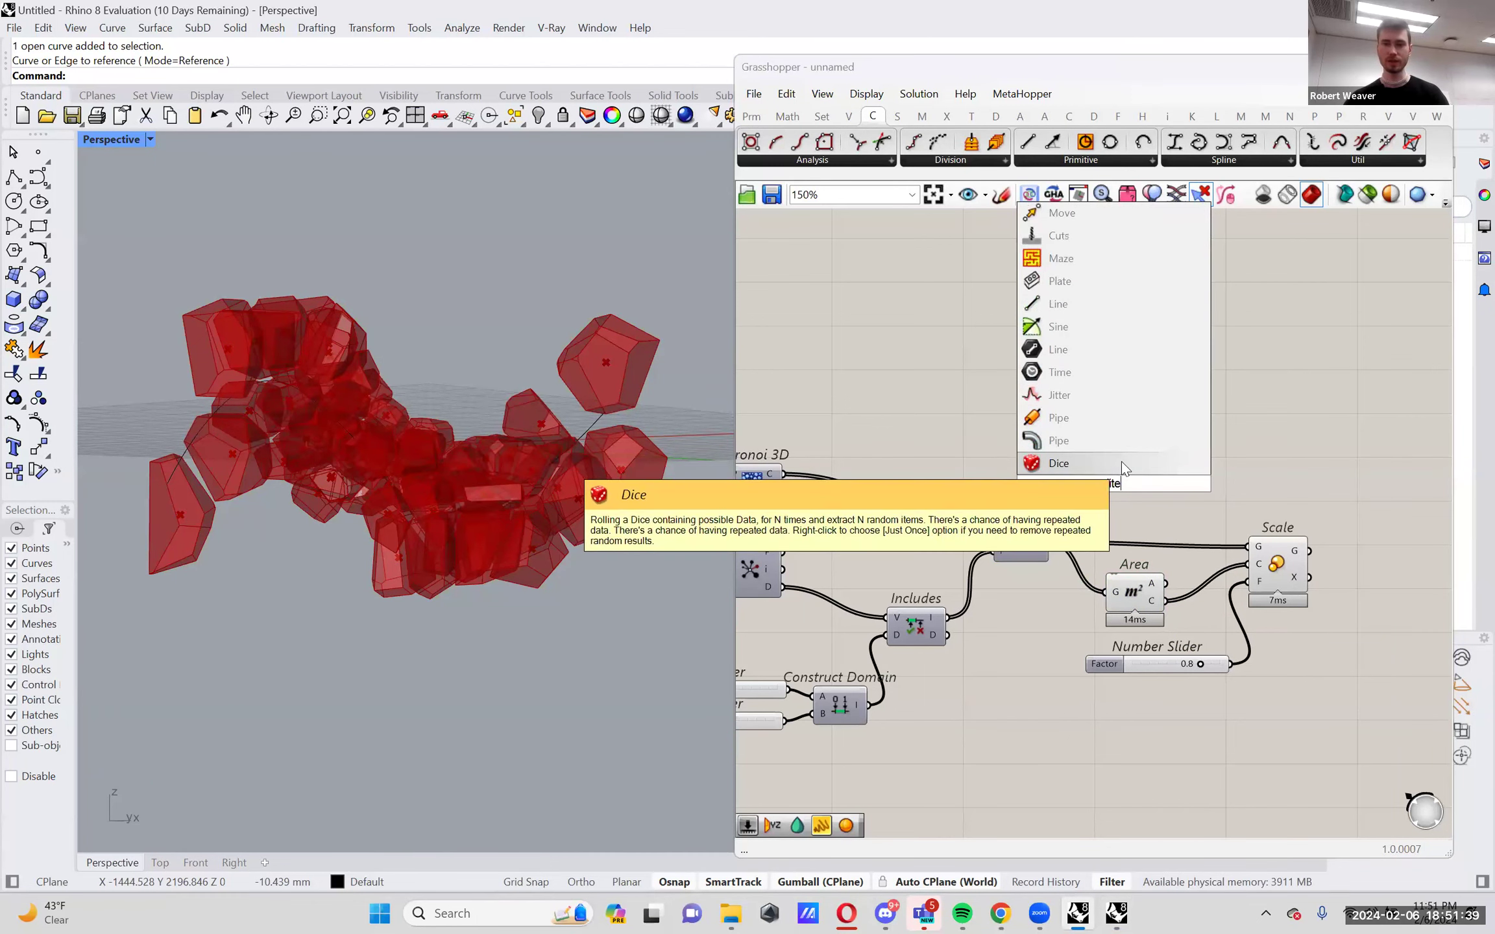
left_click(1116, 395)
left_click_drag(1117, 467, 1161, 471)
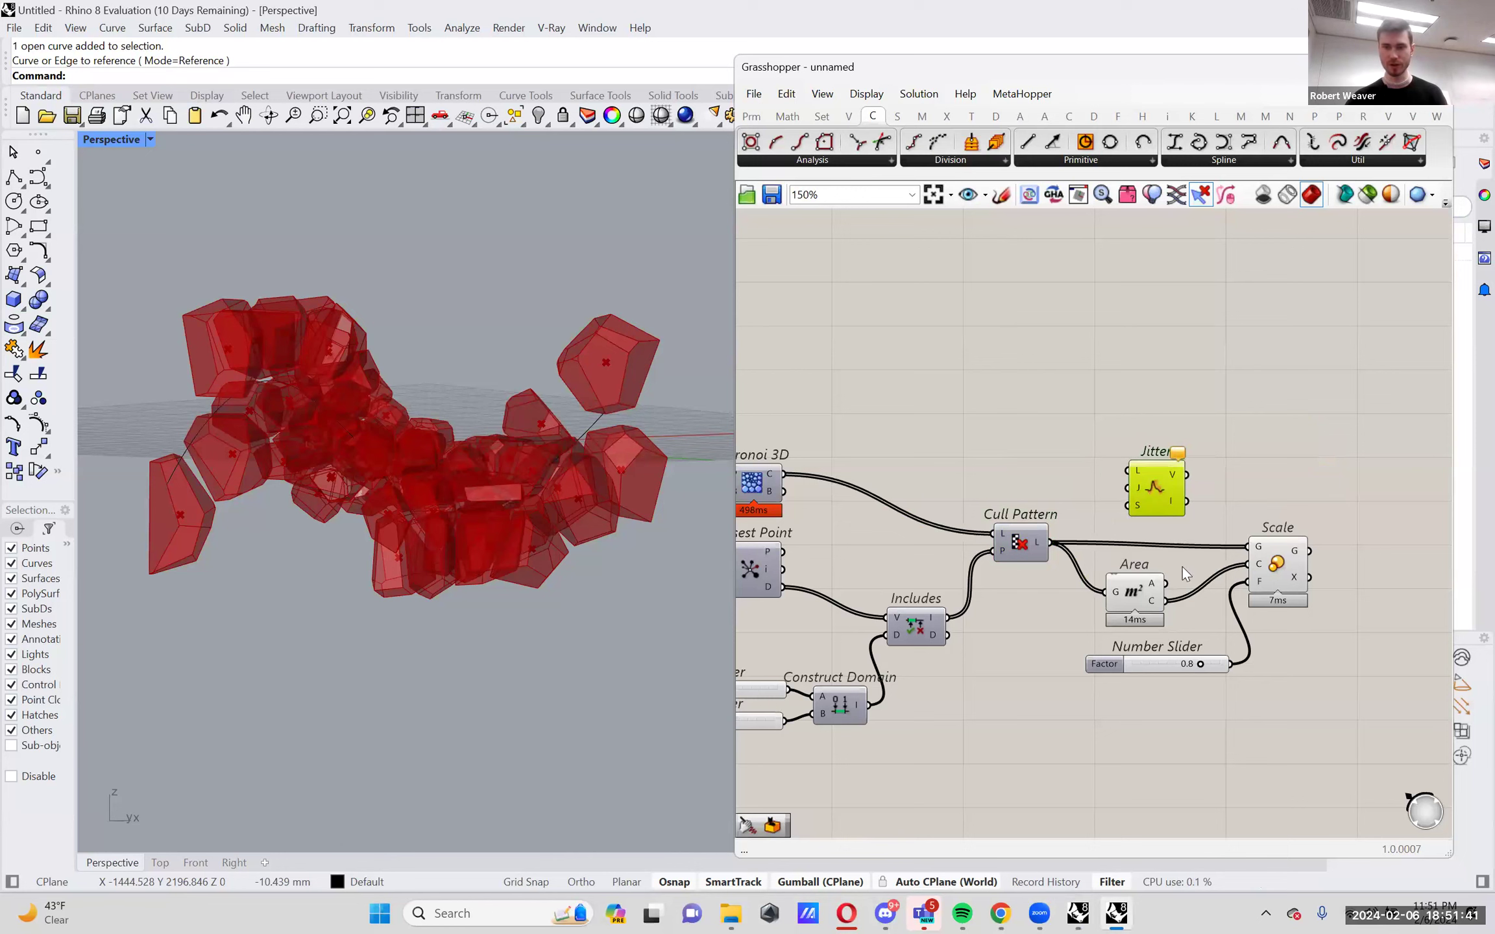
left_click_drag(1165, 601, 1257, 565)
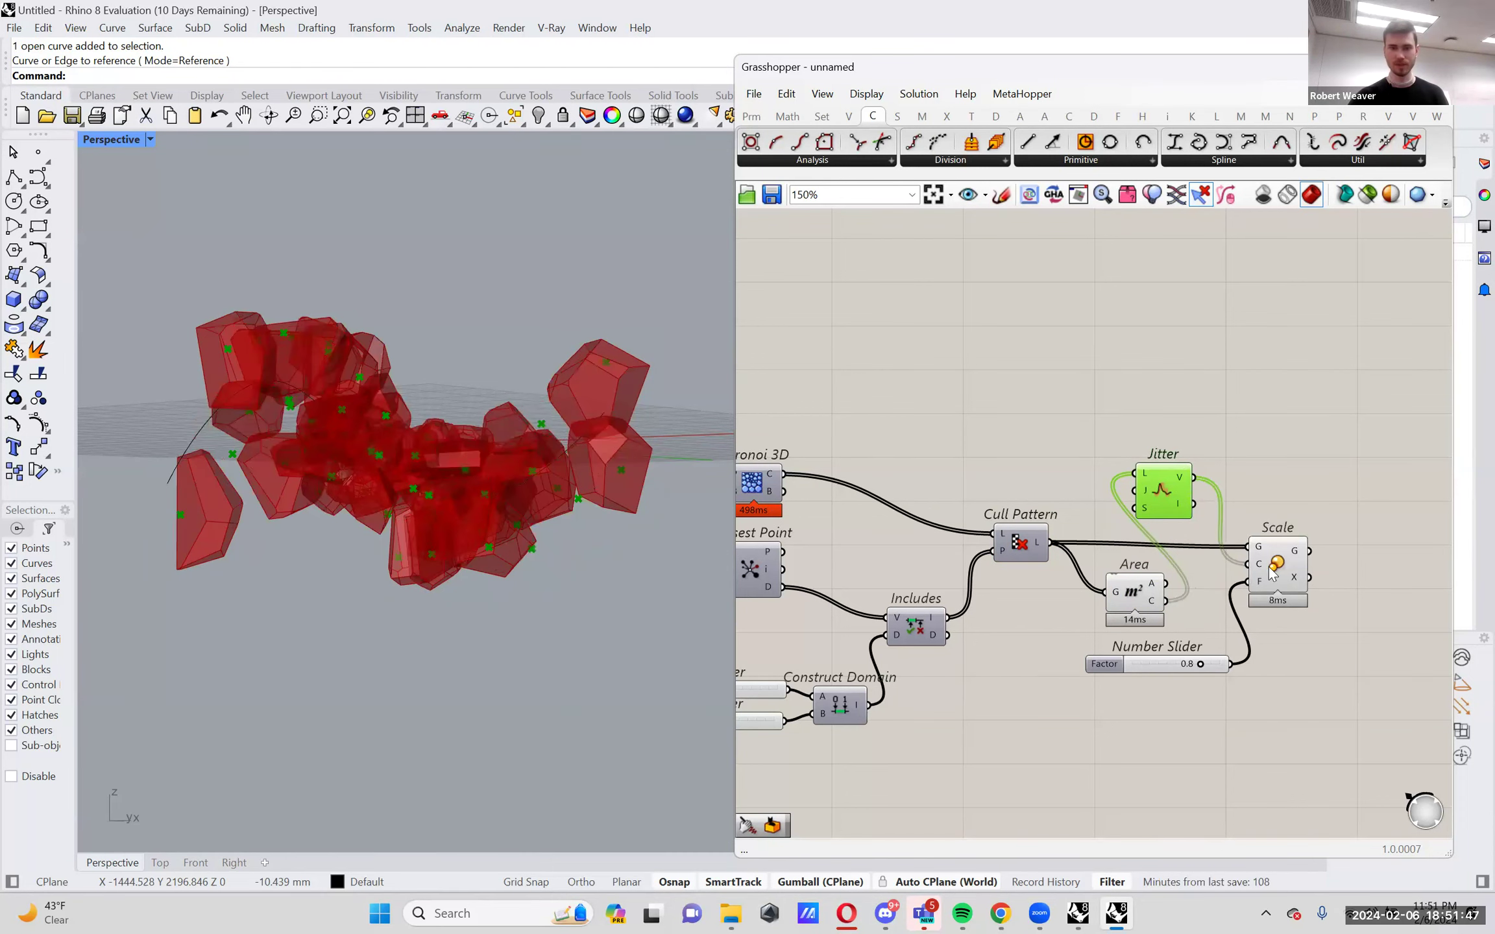
Highlight Scale and examine the cells scaled about the shuffled centroids from closer up and another angle.
left_click(1276, 563)
scroll(577, 504, "up", 4)
scroll(577, 505, "down", 4)
right_click_drag(577, 505, 601, 573)
Reconnect Area's Centroid output directly to Scale's Center input and delete the Jitter component.
left_click_drag(1165, 601, 1240, 569)
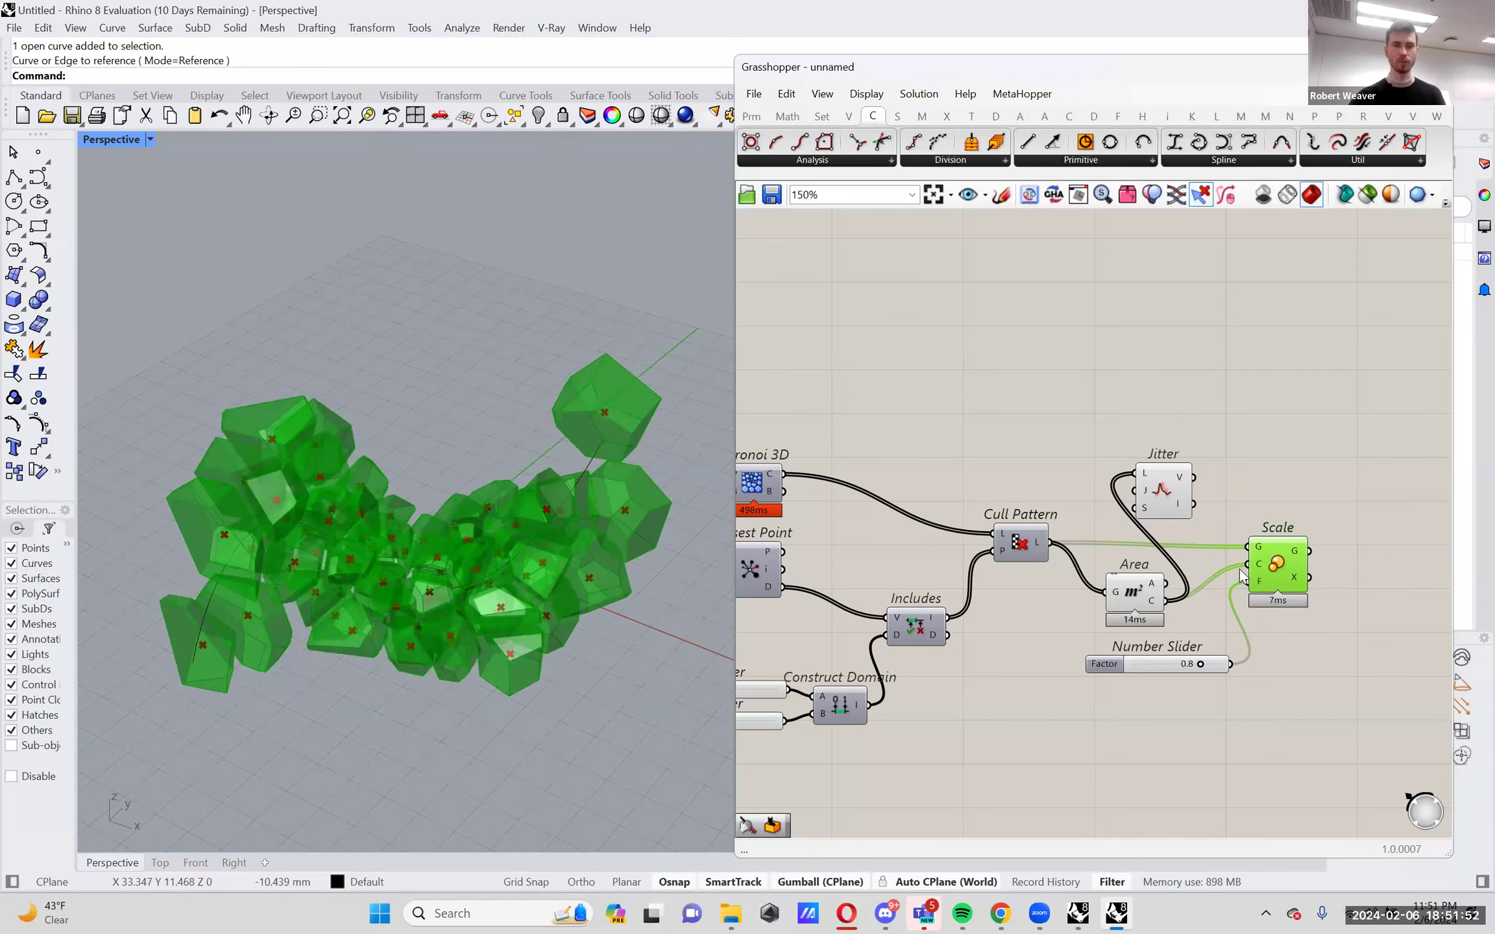
left_click(1168, 497)
key("Delete")
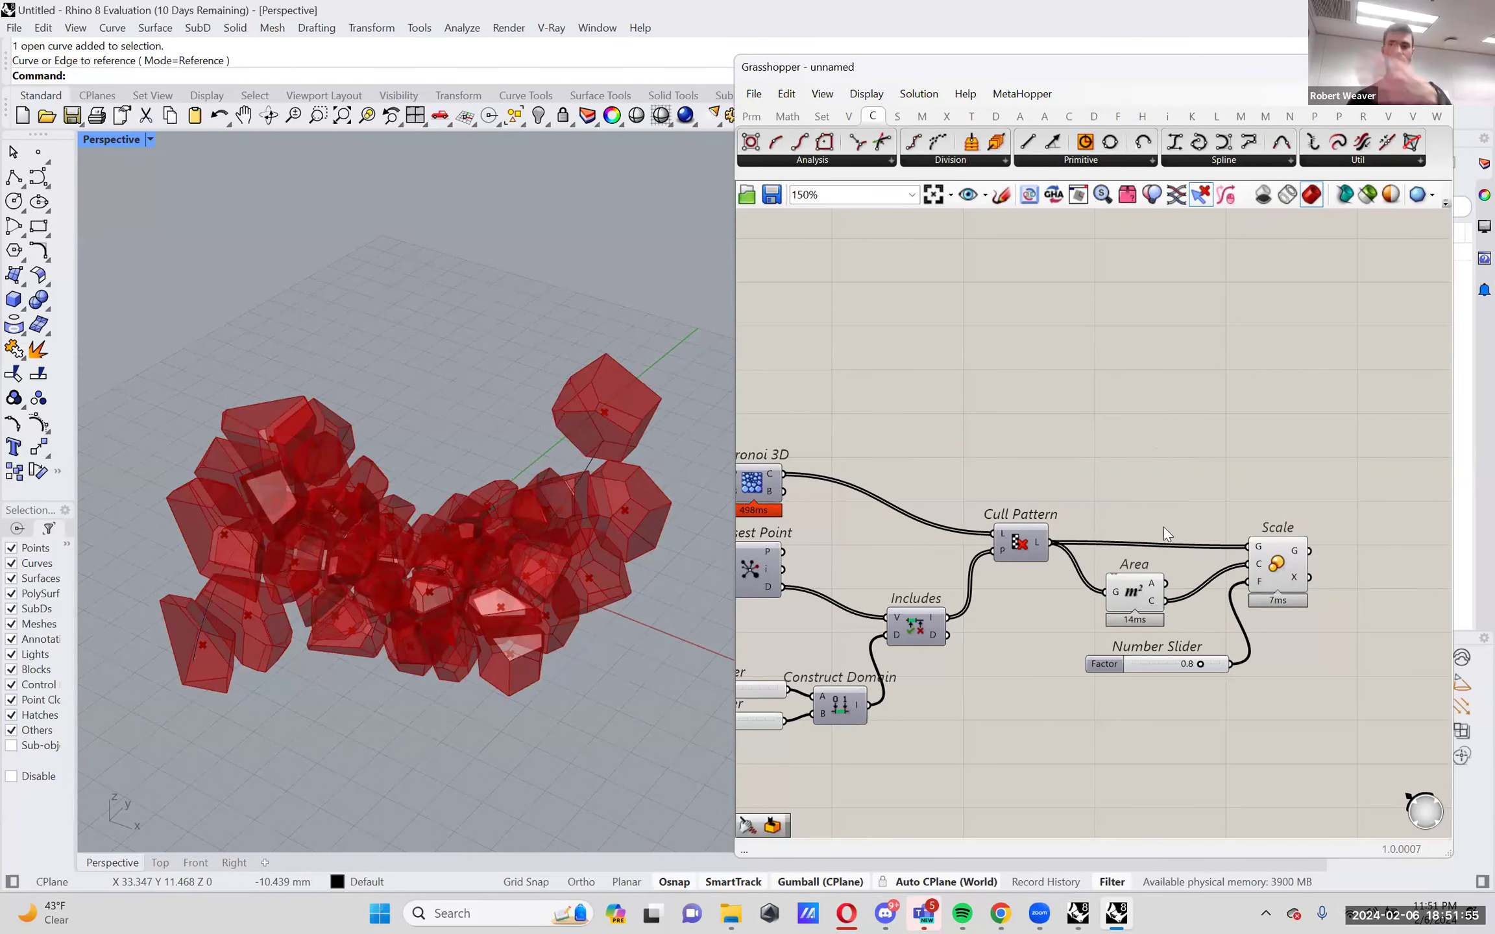
Highlight the Scale output and orbit around the cells scaled about their own centroids.
left_click(1268, 575)
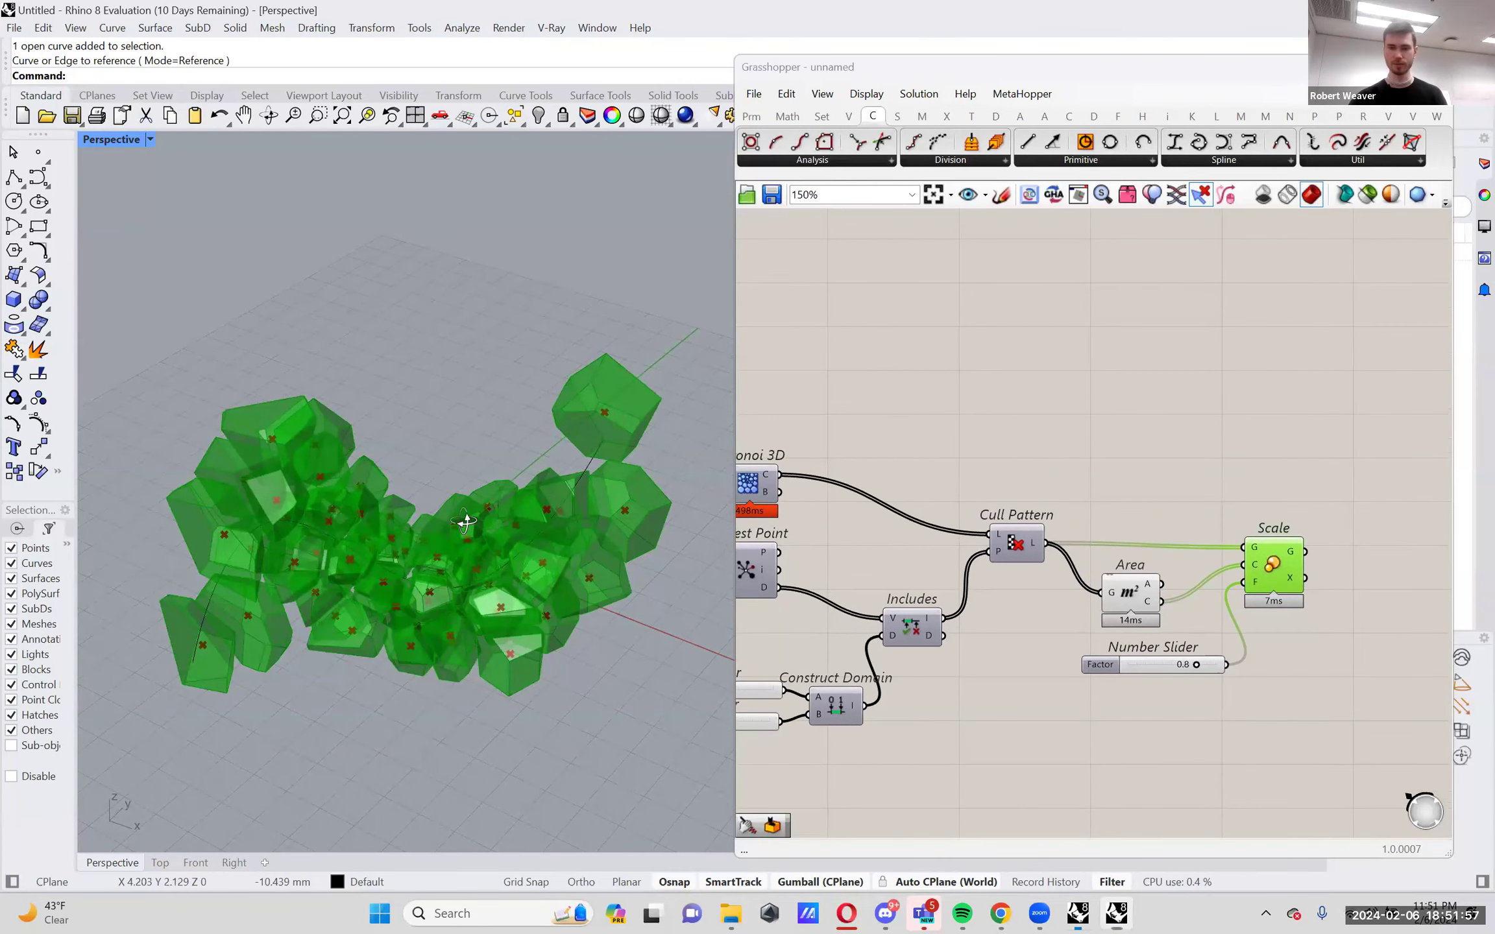
right_click_drag(604, 558, 613, 479)
right_click_drag(1133, 588, 1061, 604)
left_click_drag(1061, 604, 1063, 597)
left_click(1159, 513)
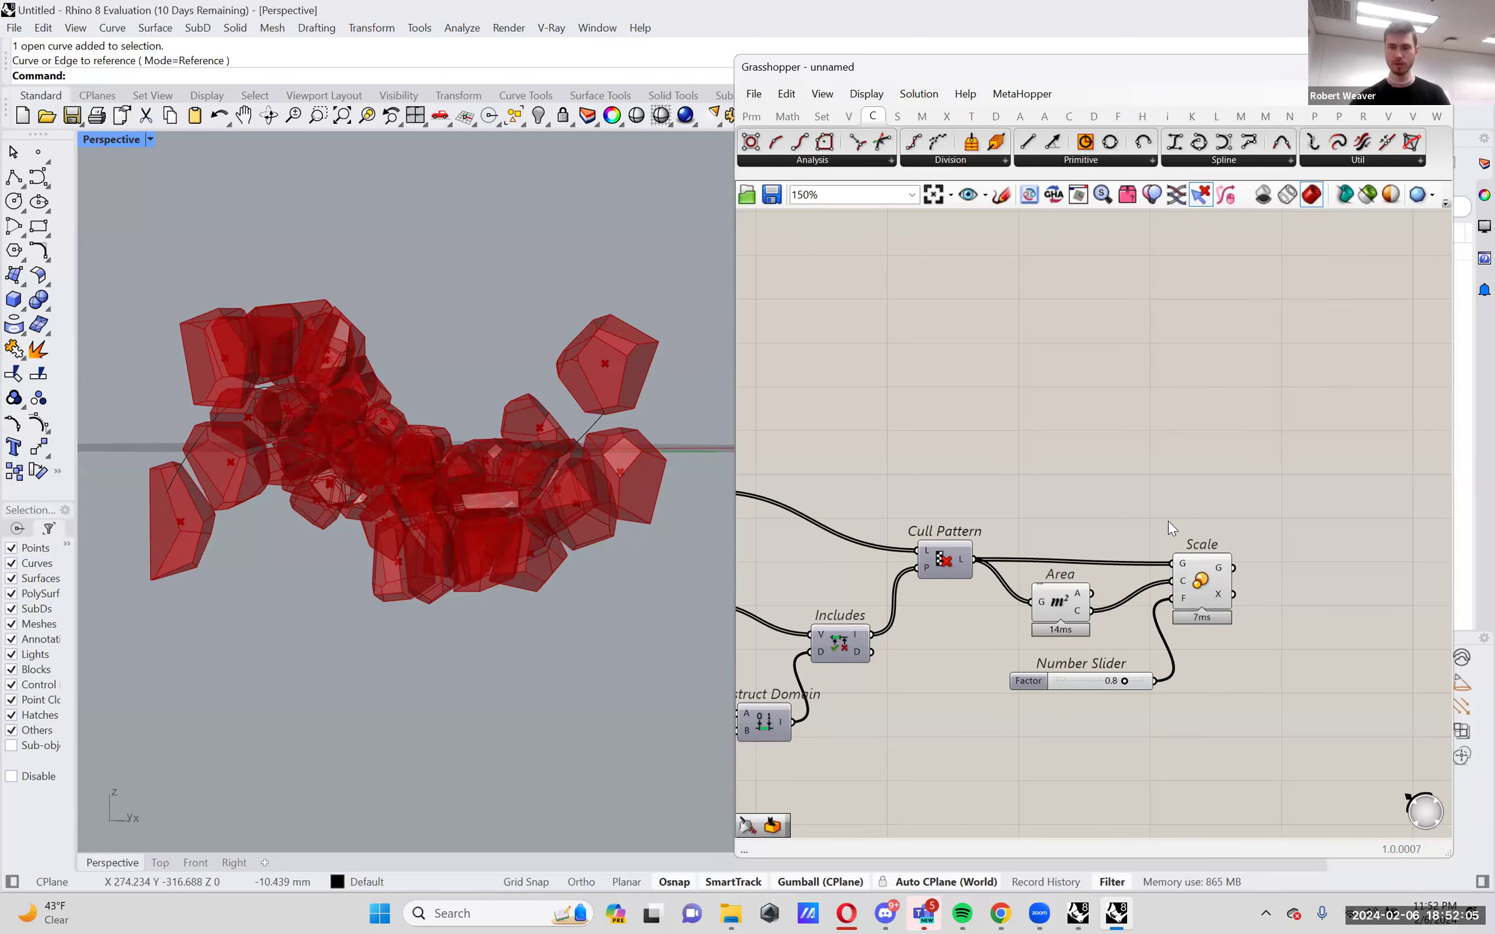
Add a Custom Preview component and place it well beyond Scale on the canvas.
right_click_drag(1163, 514, 944, 447)
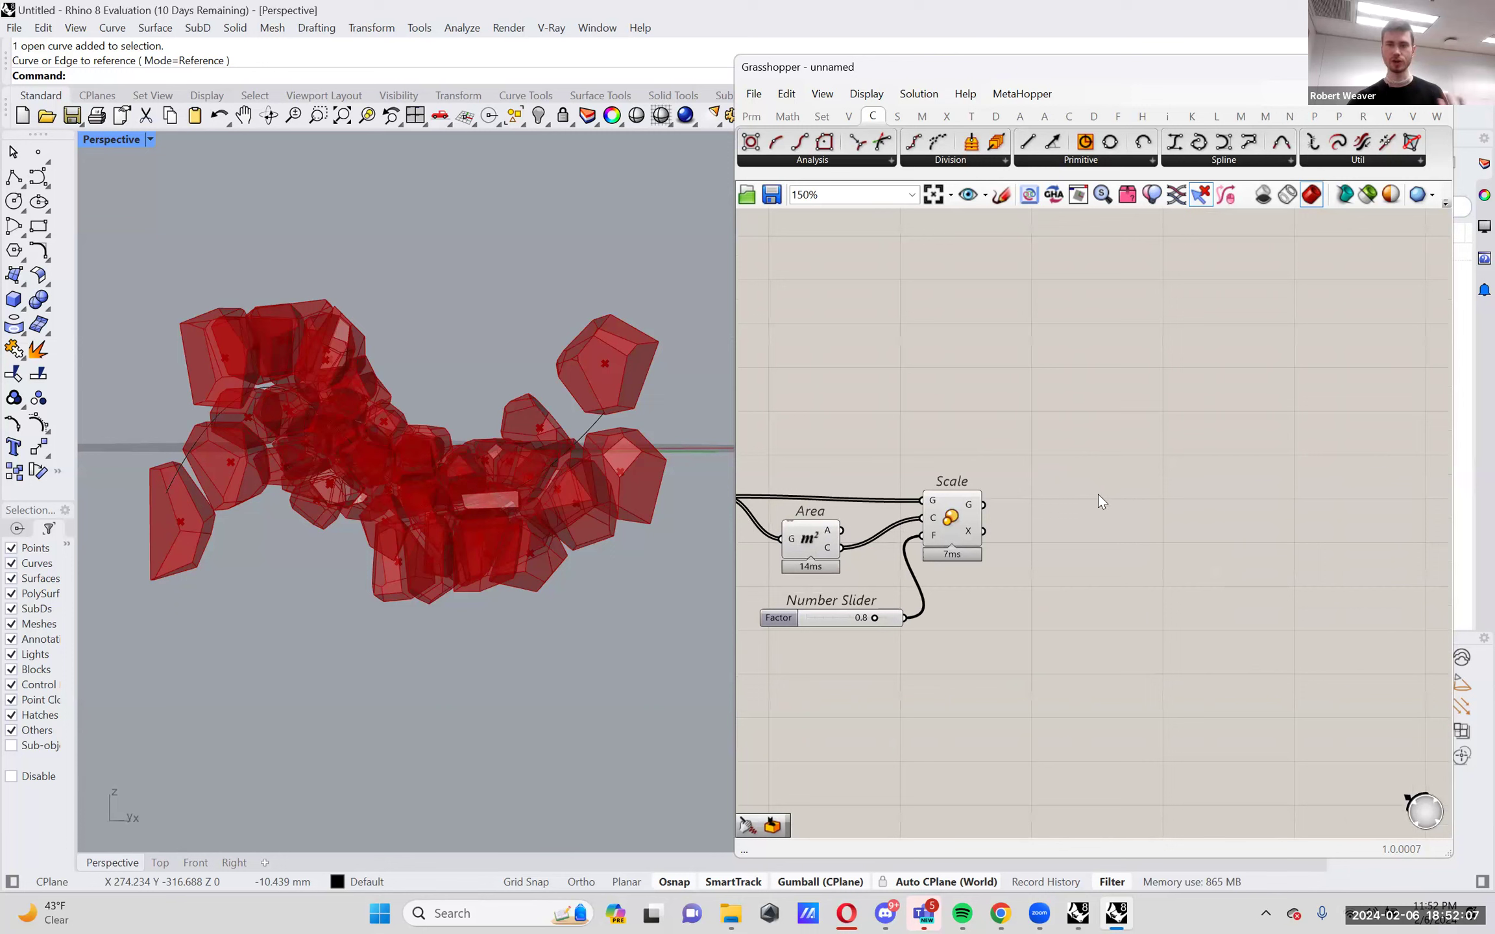
left_click(998, 119)
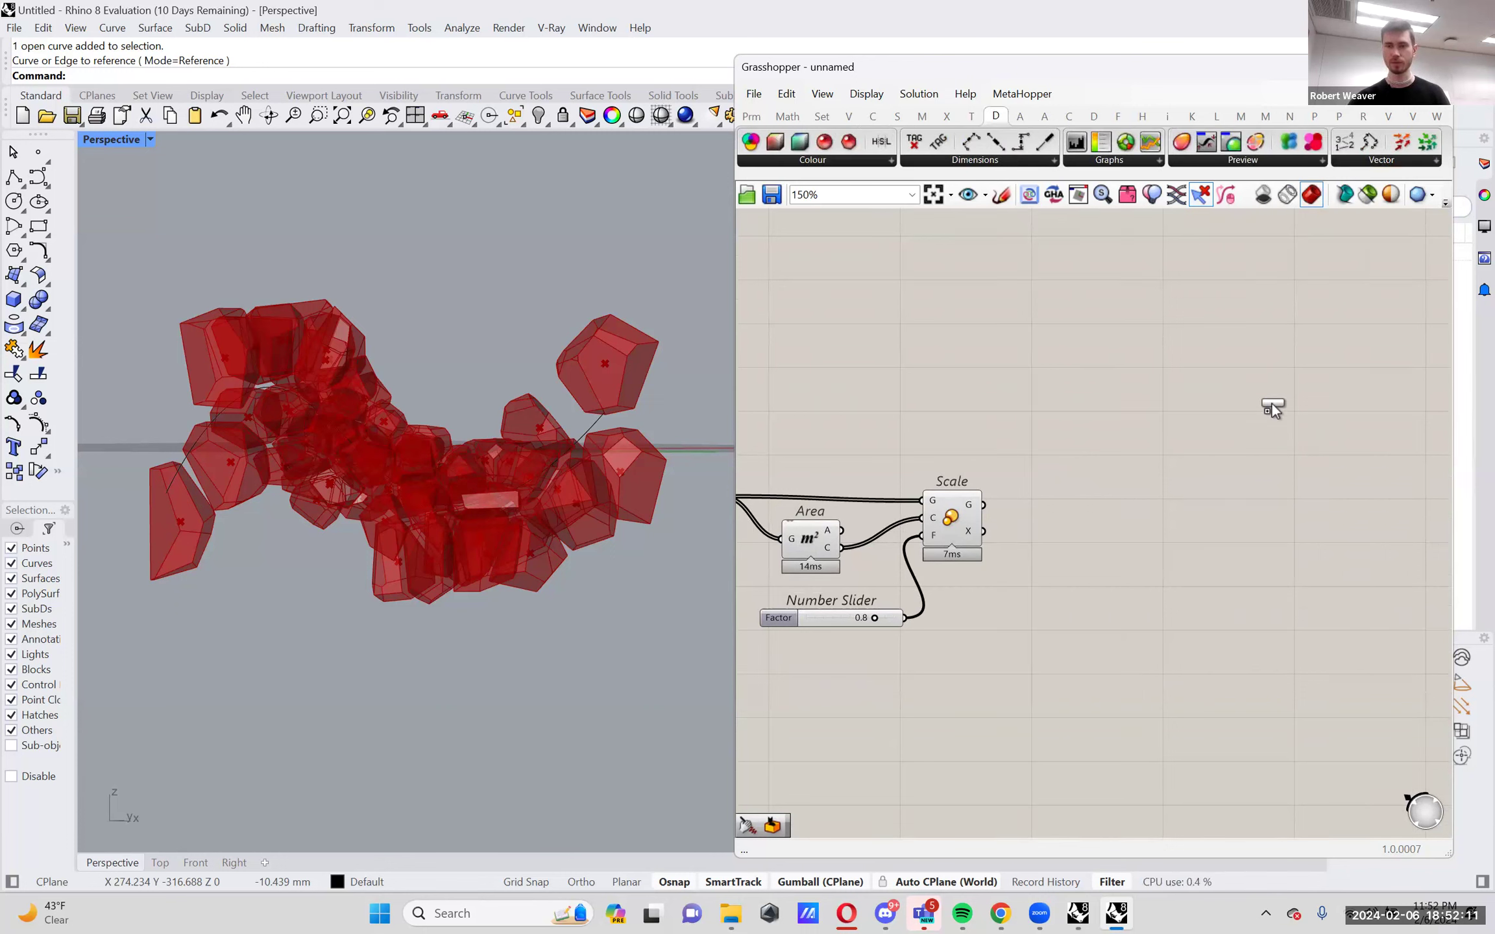
left_click_drag(1272, 398, 1272, 406)
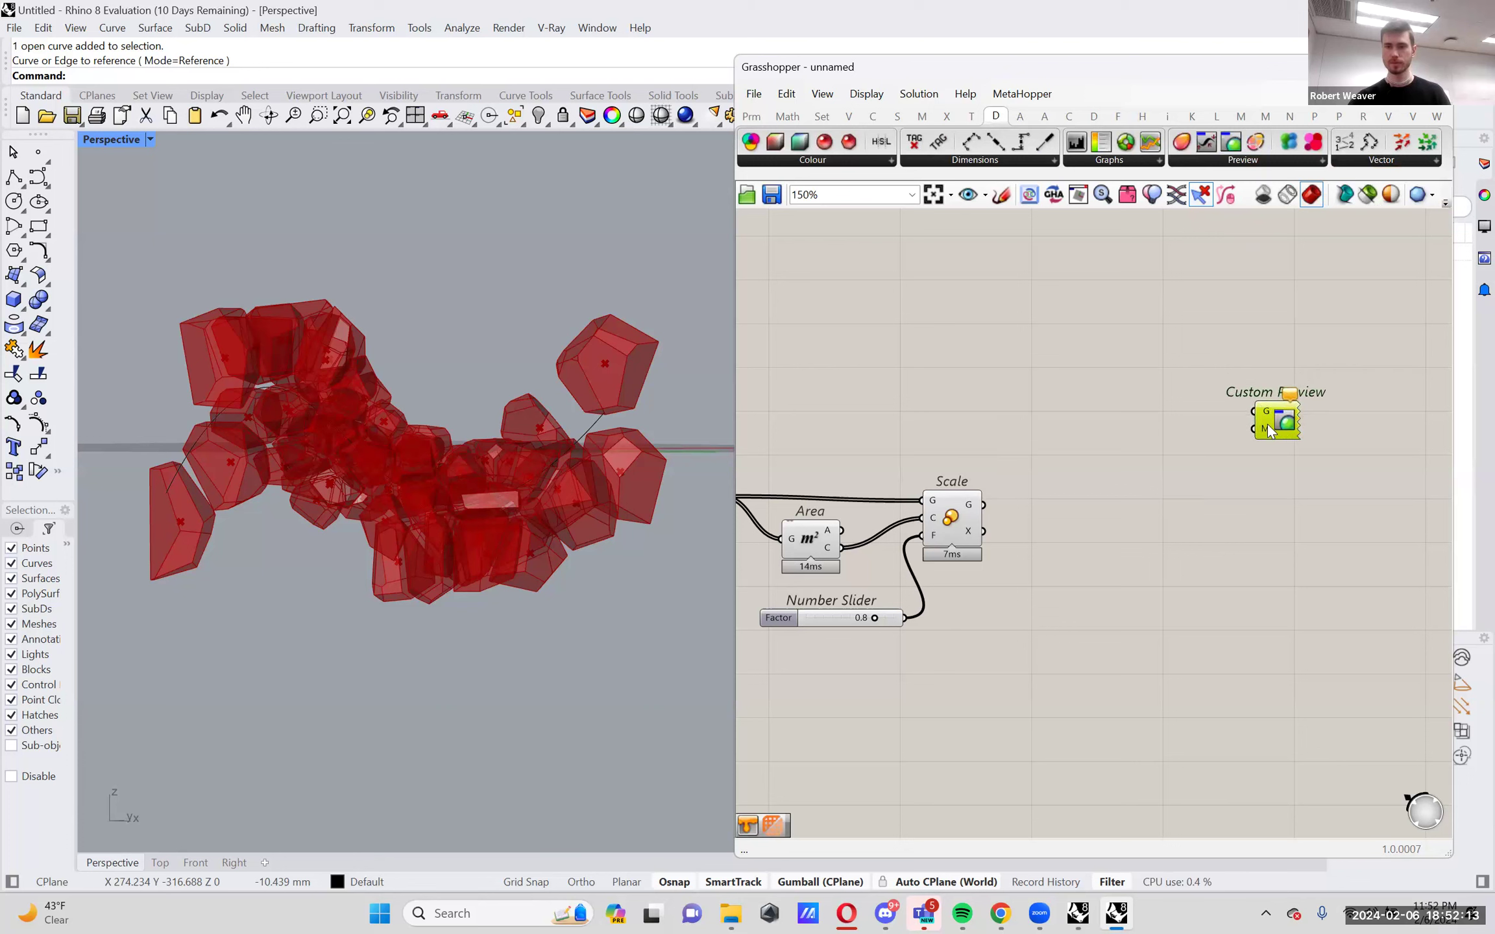
left_click_drag(1276, 421, 1310, 515)
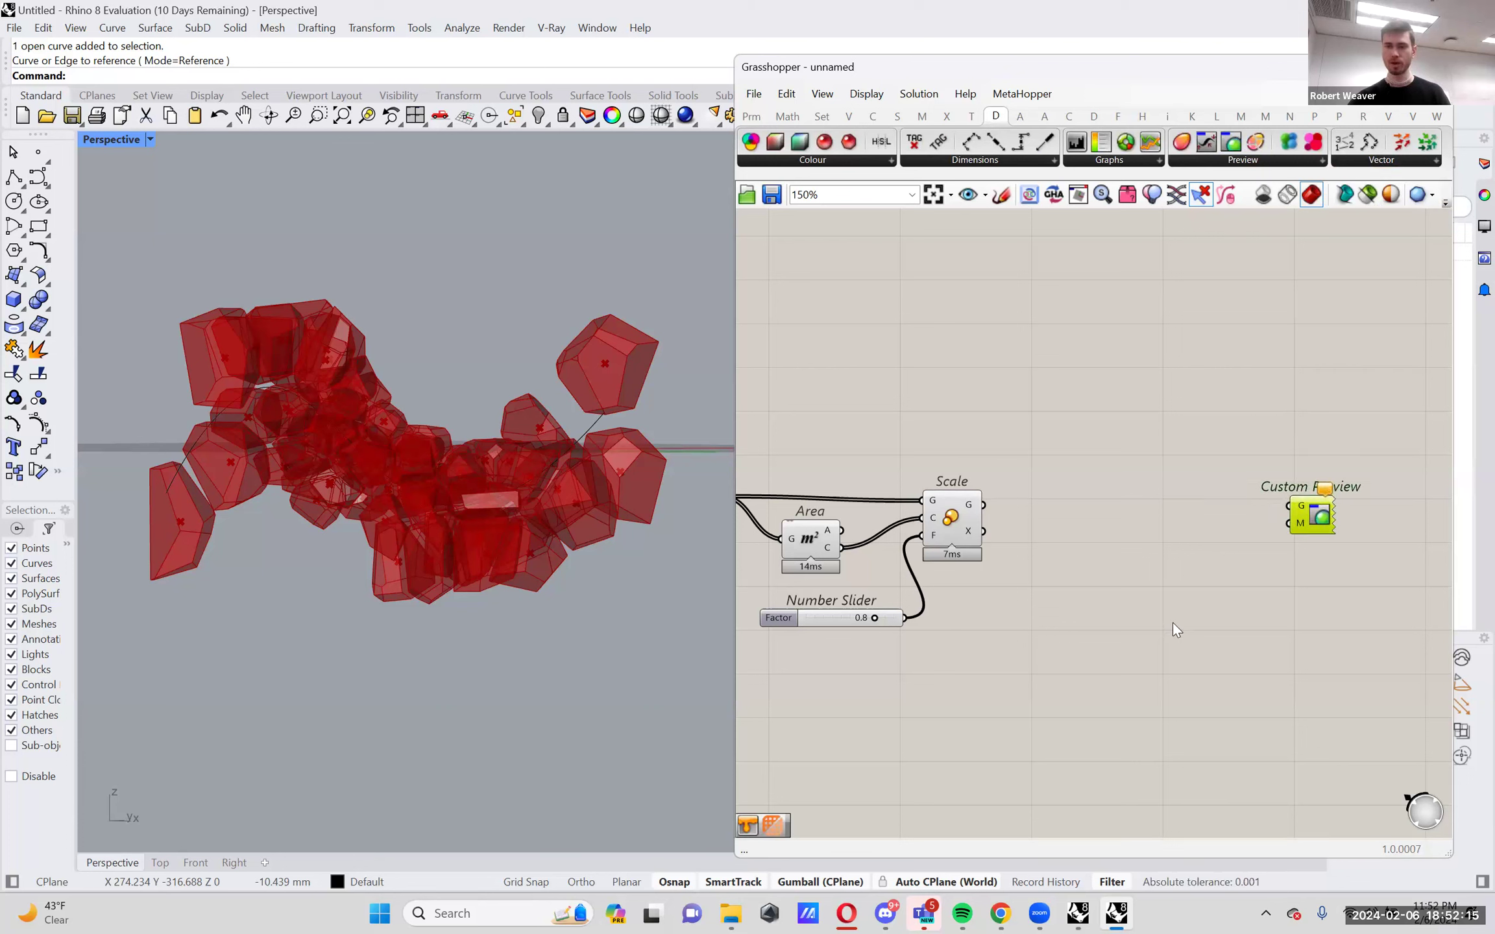
Add a Gradient component between Scale and Custom Preview.
double_click(1180, 619)
type("grad")
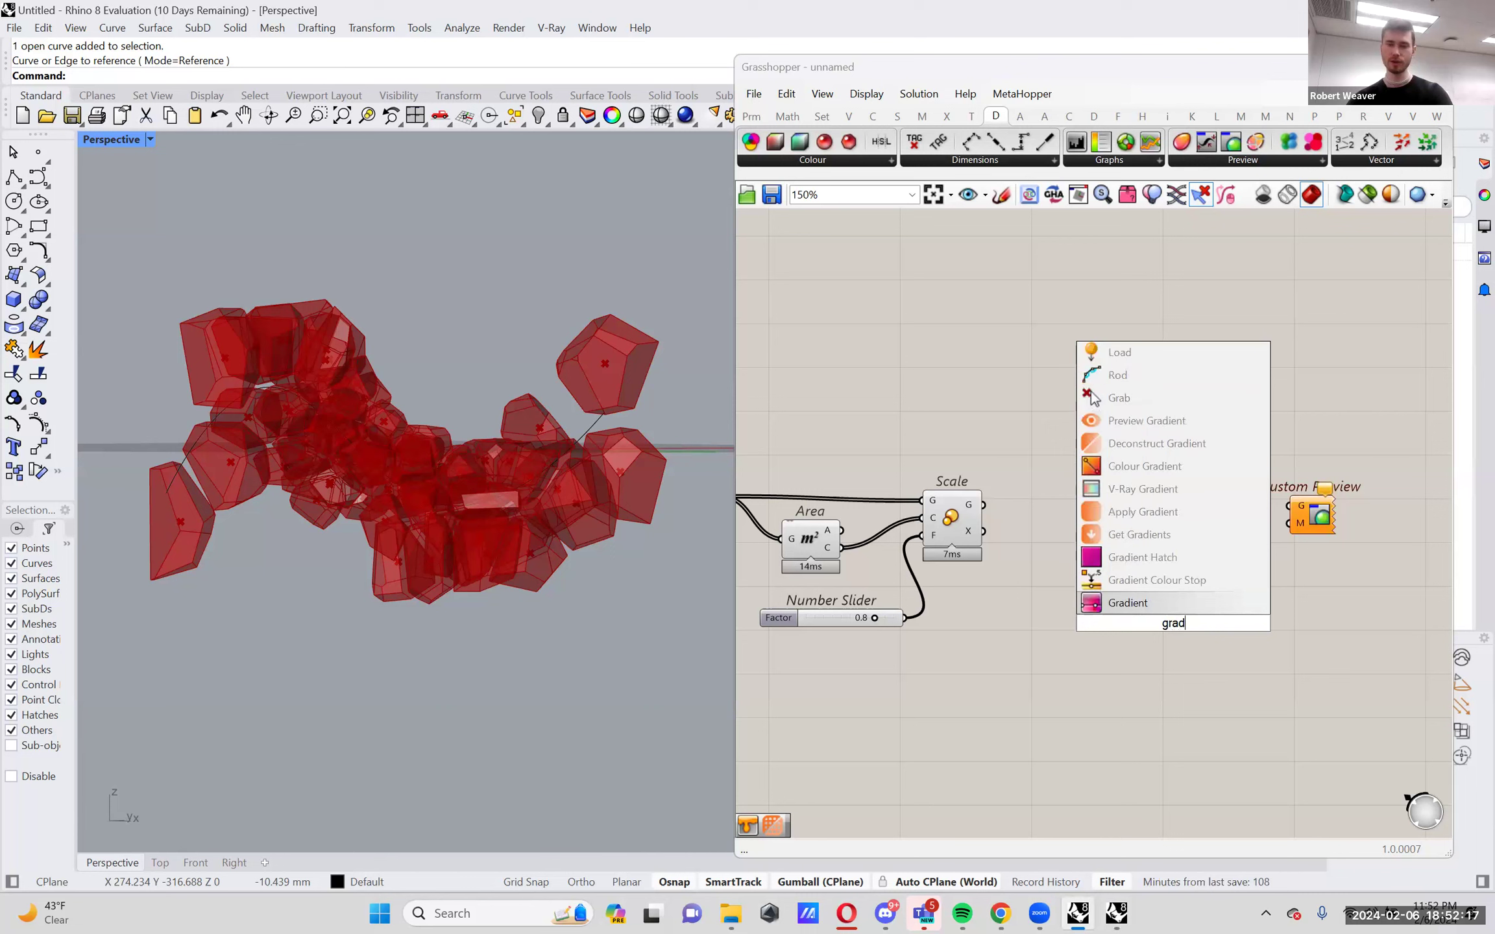
left_click(1175, 609)
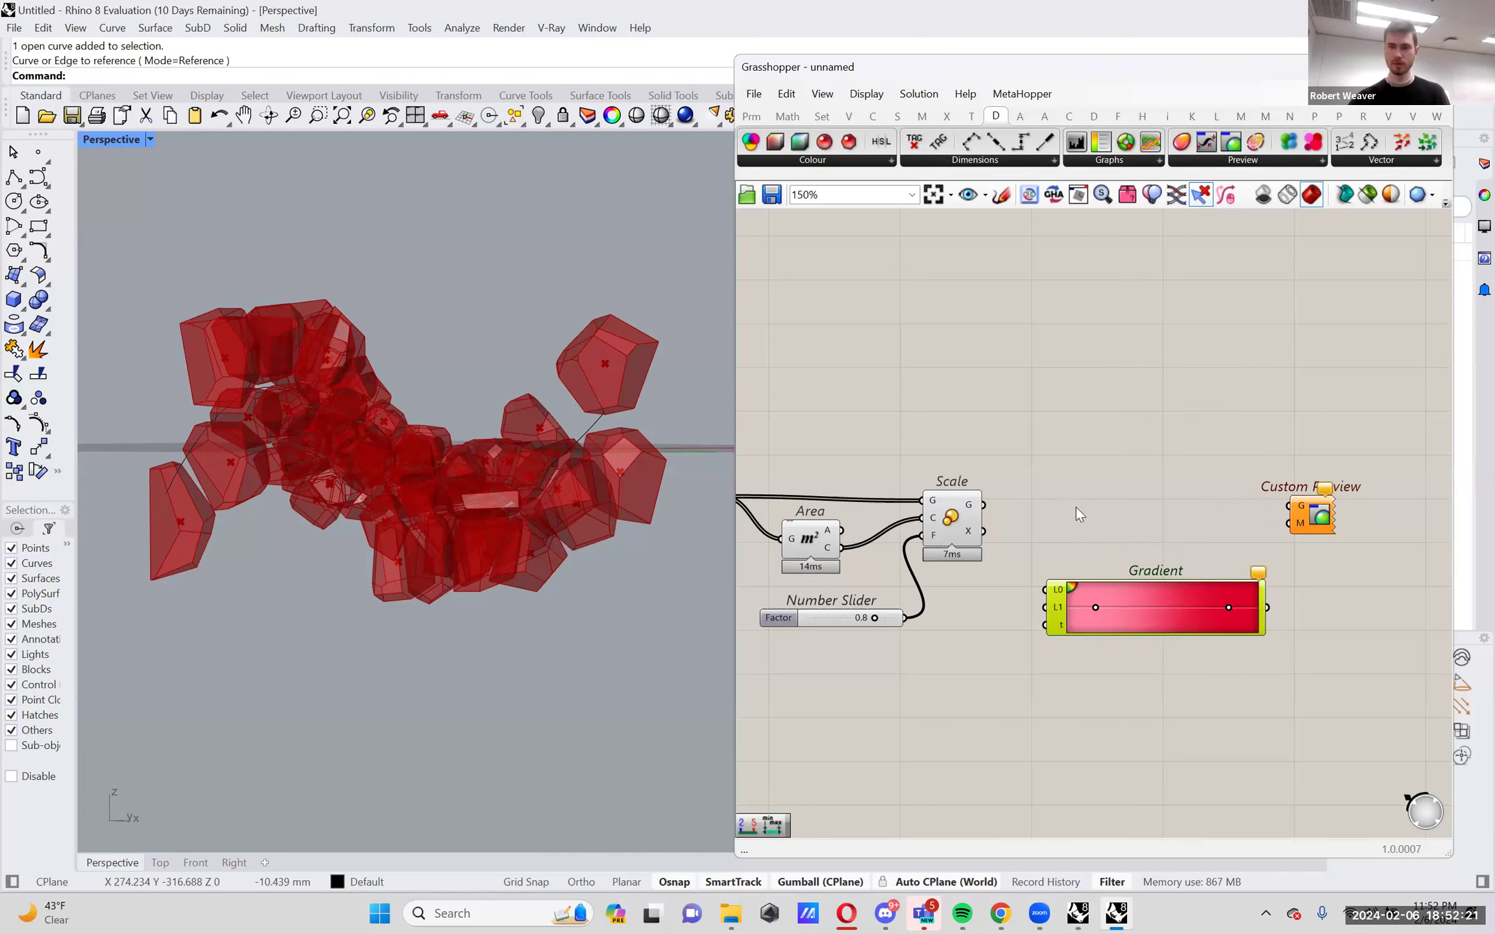
Connect Scale's Geometry output to Custom Preview's Geometry input, and turn off the viewport preview of Area and Scale.
left_click_drag(983, 505, 1340, 513)
left_click(1094, 557)
right_click_drag(1003, 566, 1081, 580)
left_click_drag(1082, 580, 819, 408)
middle_click(827, 410)
left_click(835, 437)
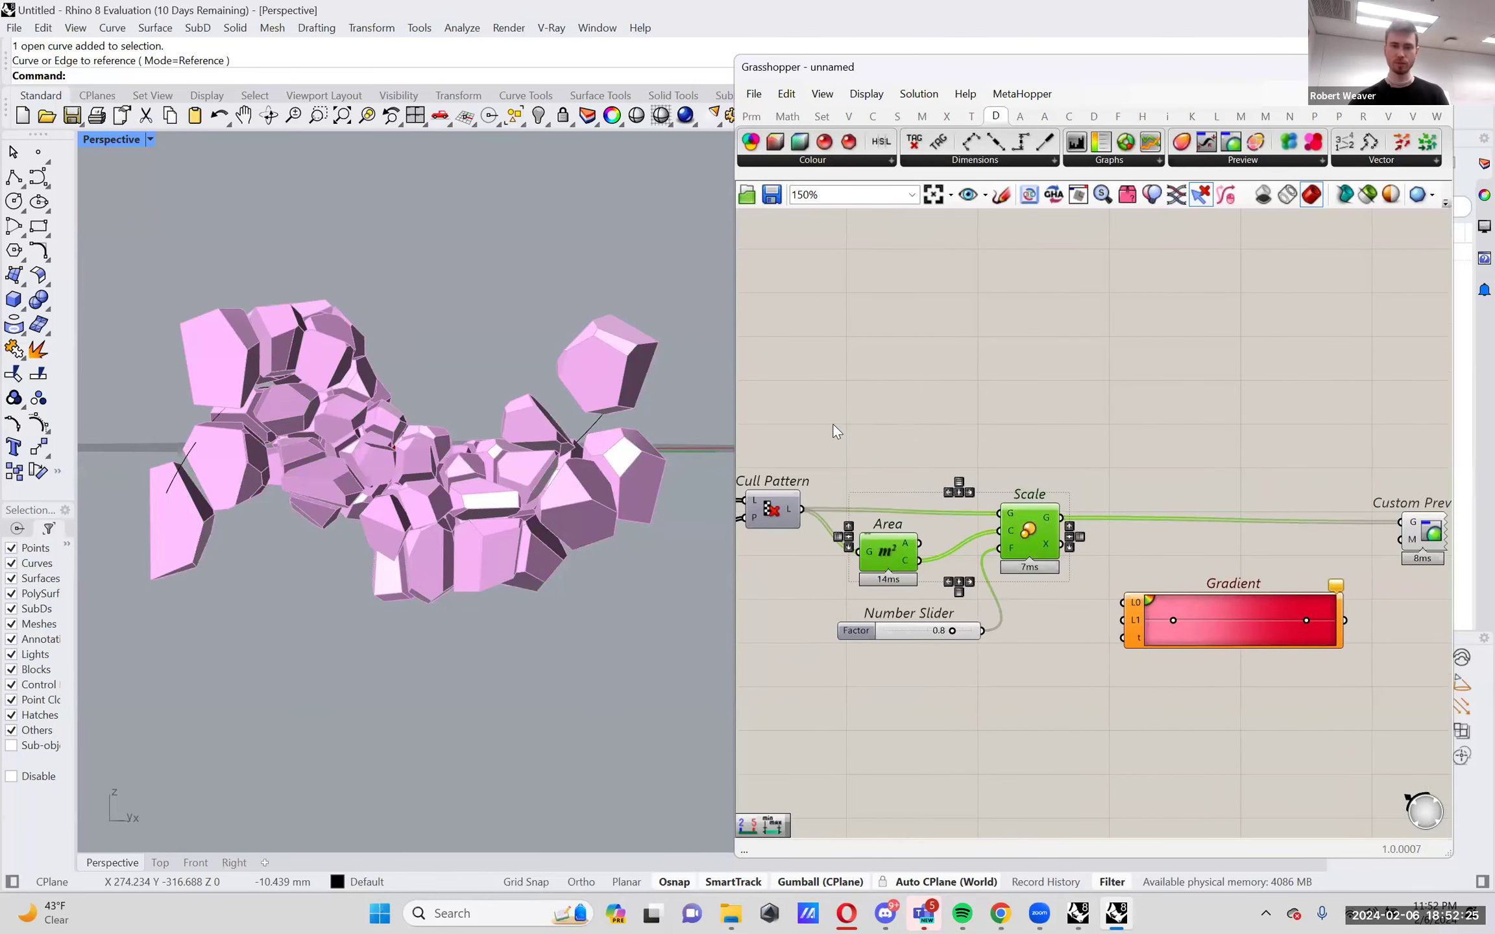
left_click(882, 444)
right_click_drag(884, 444, 912, 435)
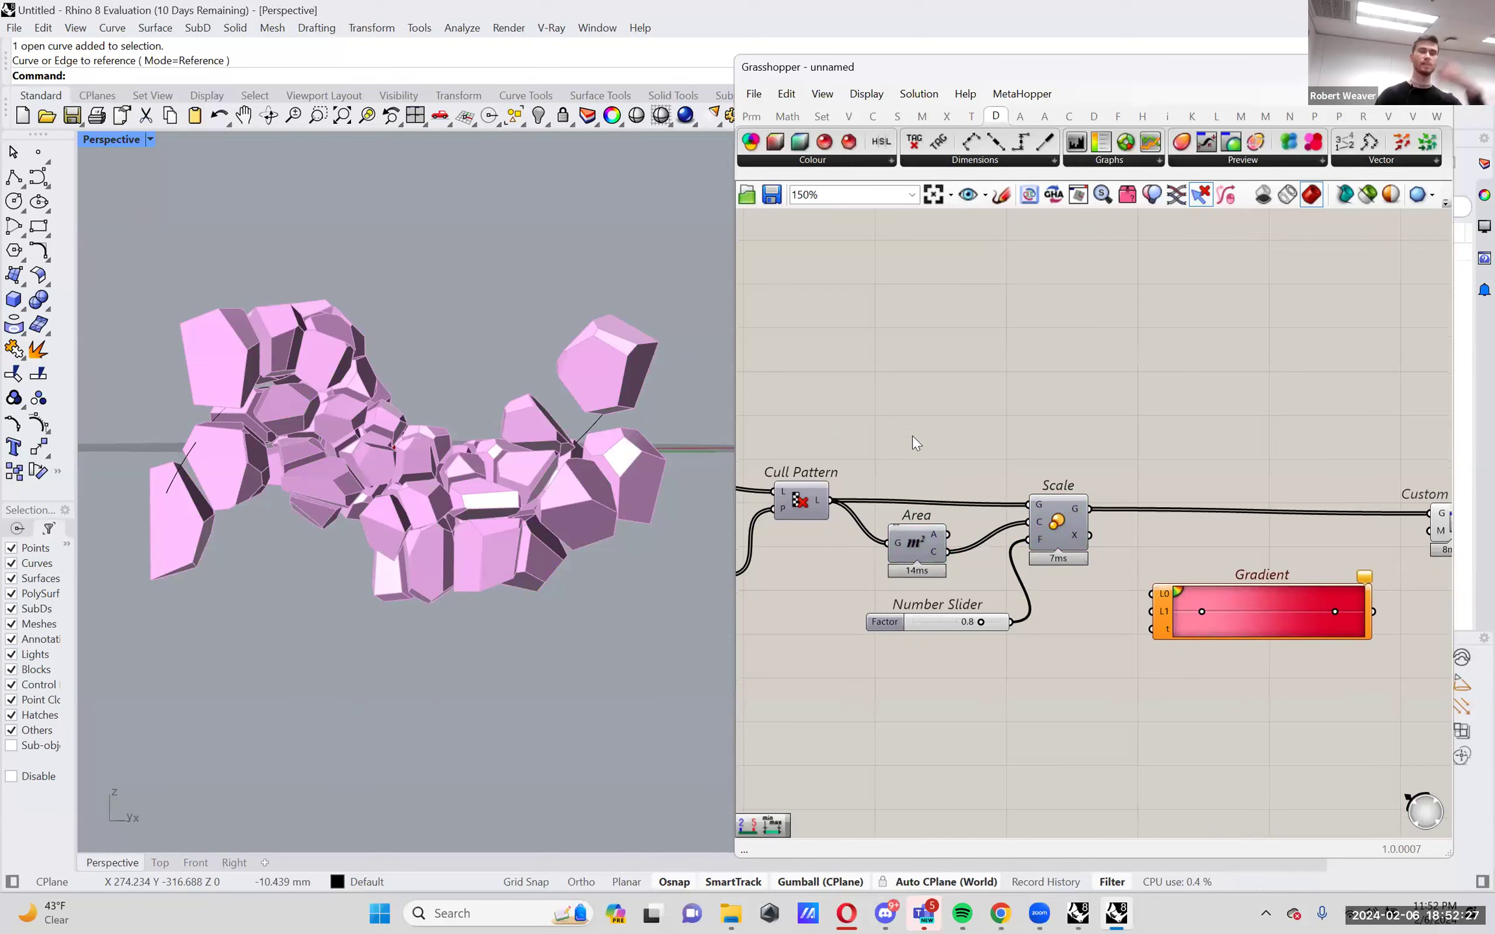
Reposition the Gradient component below the wire to Custom Preview and inspect its Parameter input.
right_click_drag(1191, 523, 1082, 530)
left_click_drag(1187, 603, 1218, 606)
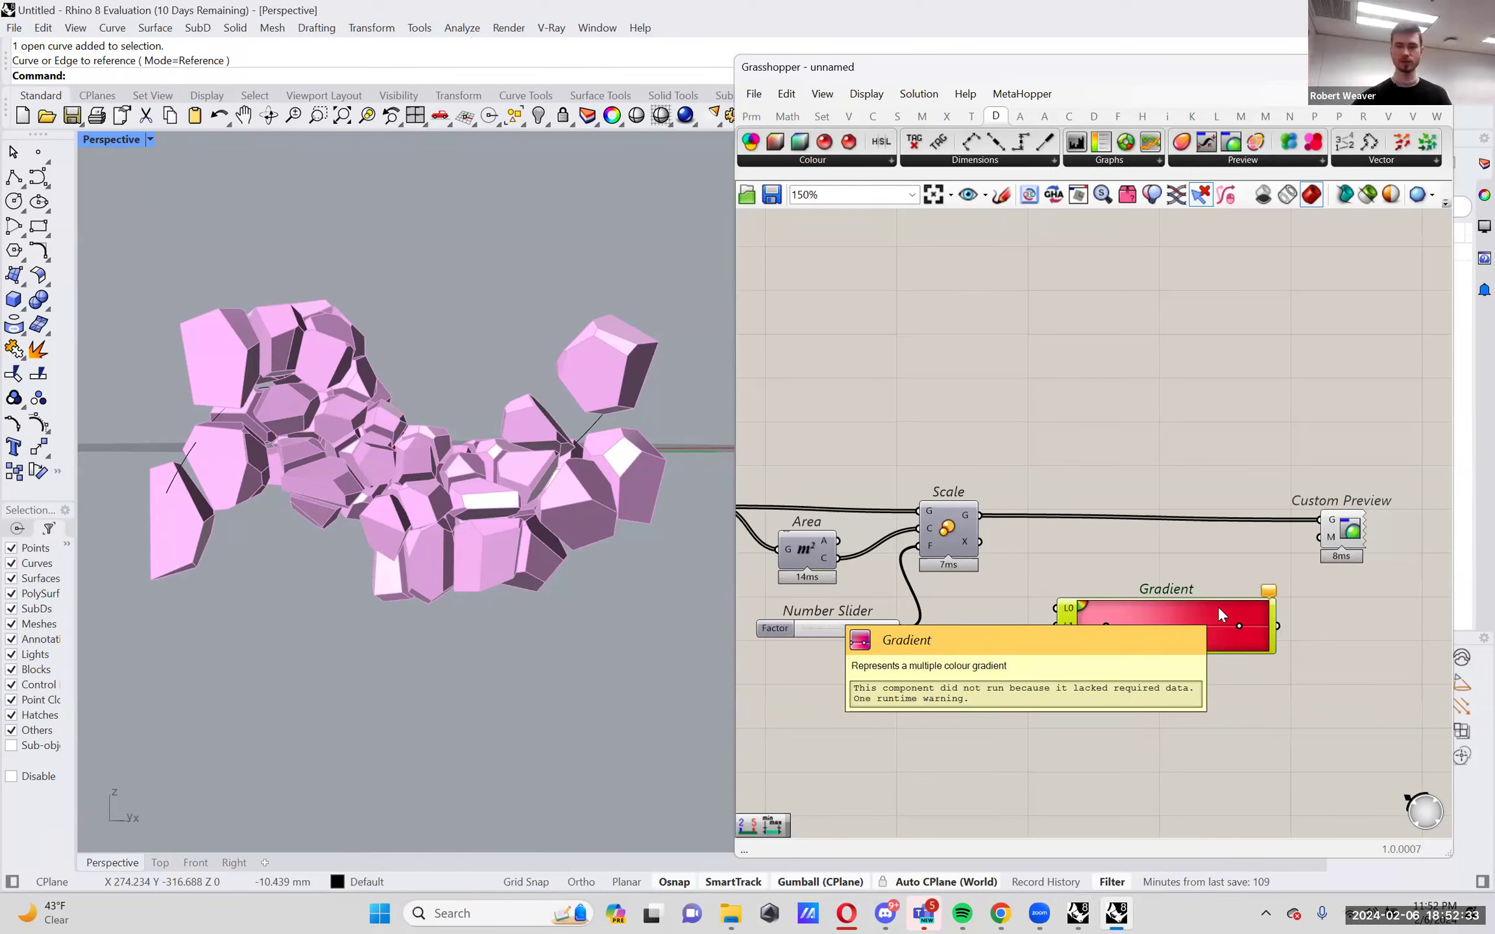
mouse_move(1328, 521)
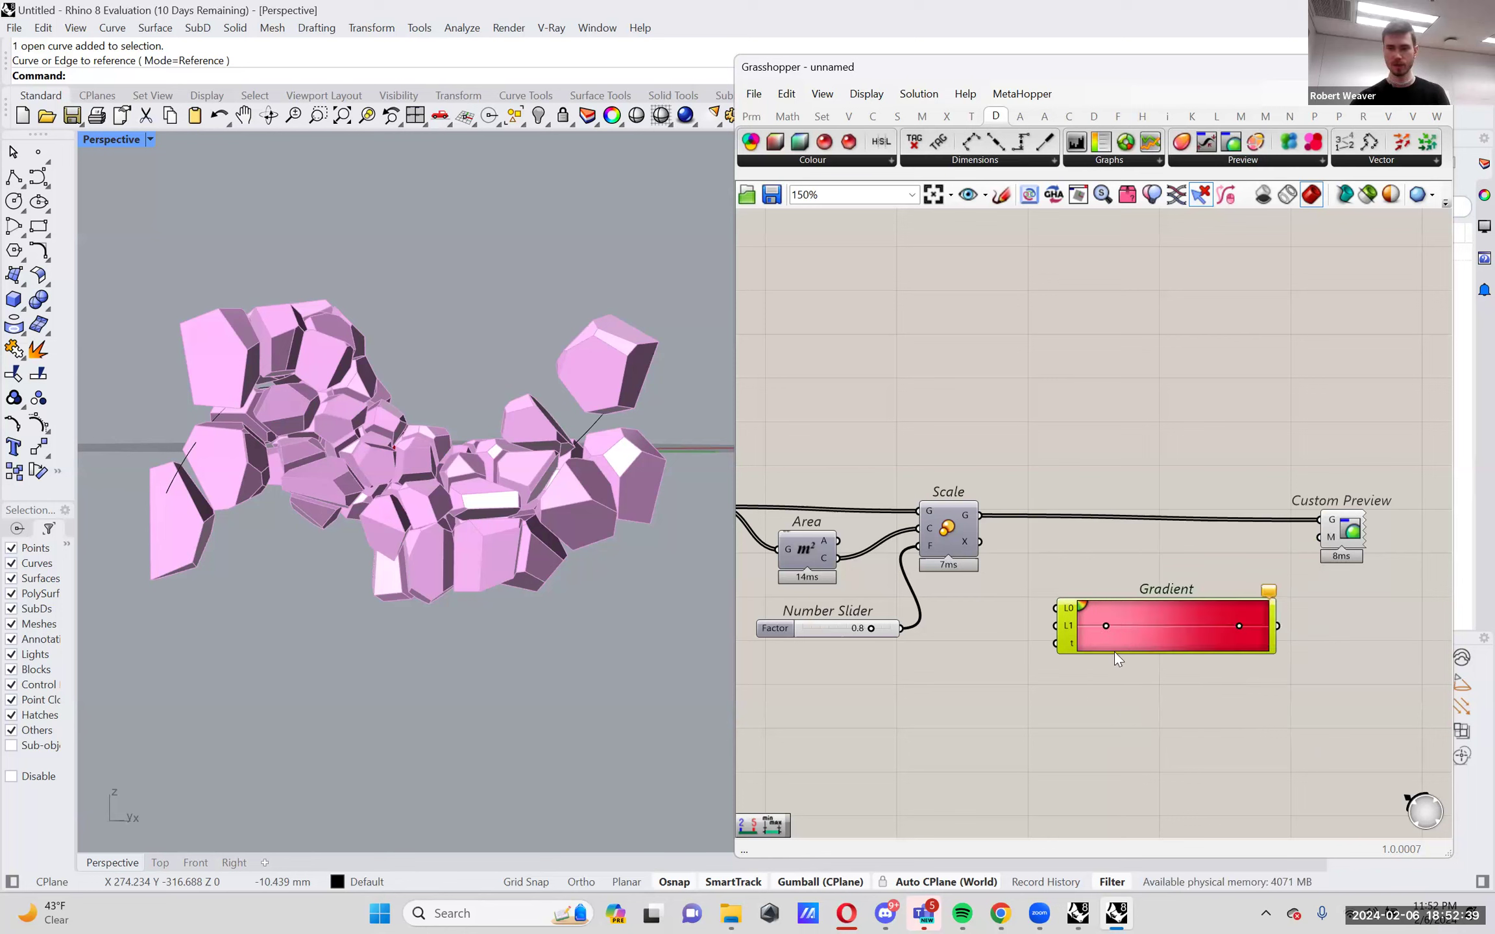
left_click_drag(1157, 629, 1184, 643)
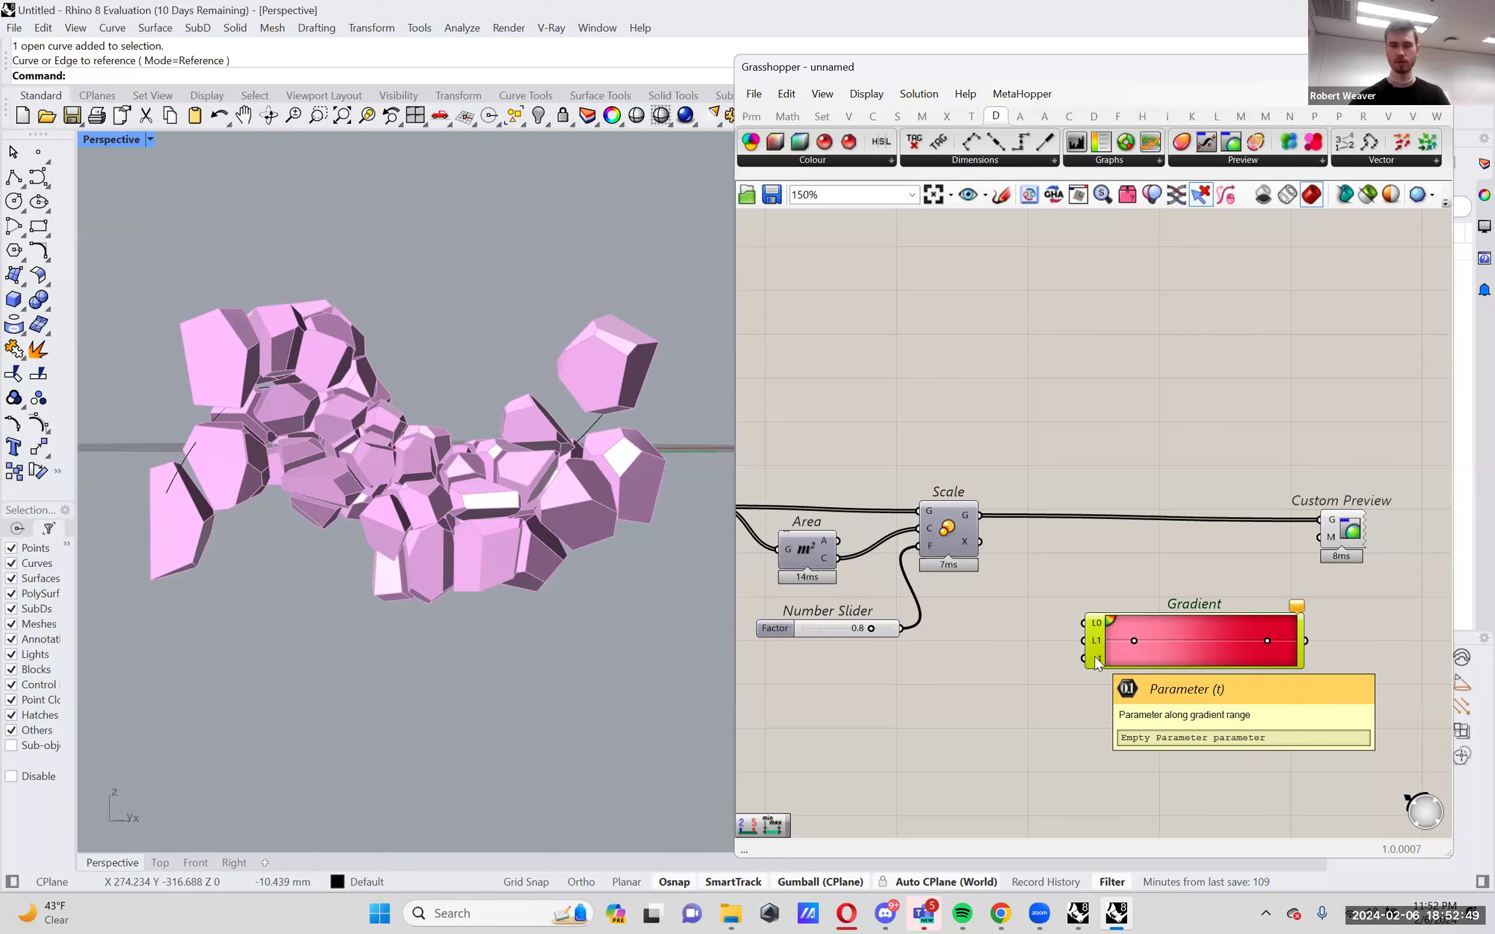
Add a List Length component fed by Scale's Geometry output, and shift the Gradient component slightly away from it.
double_click(1009, 614)
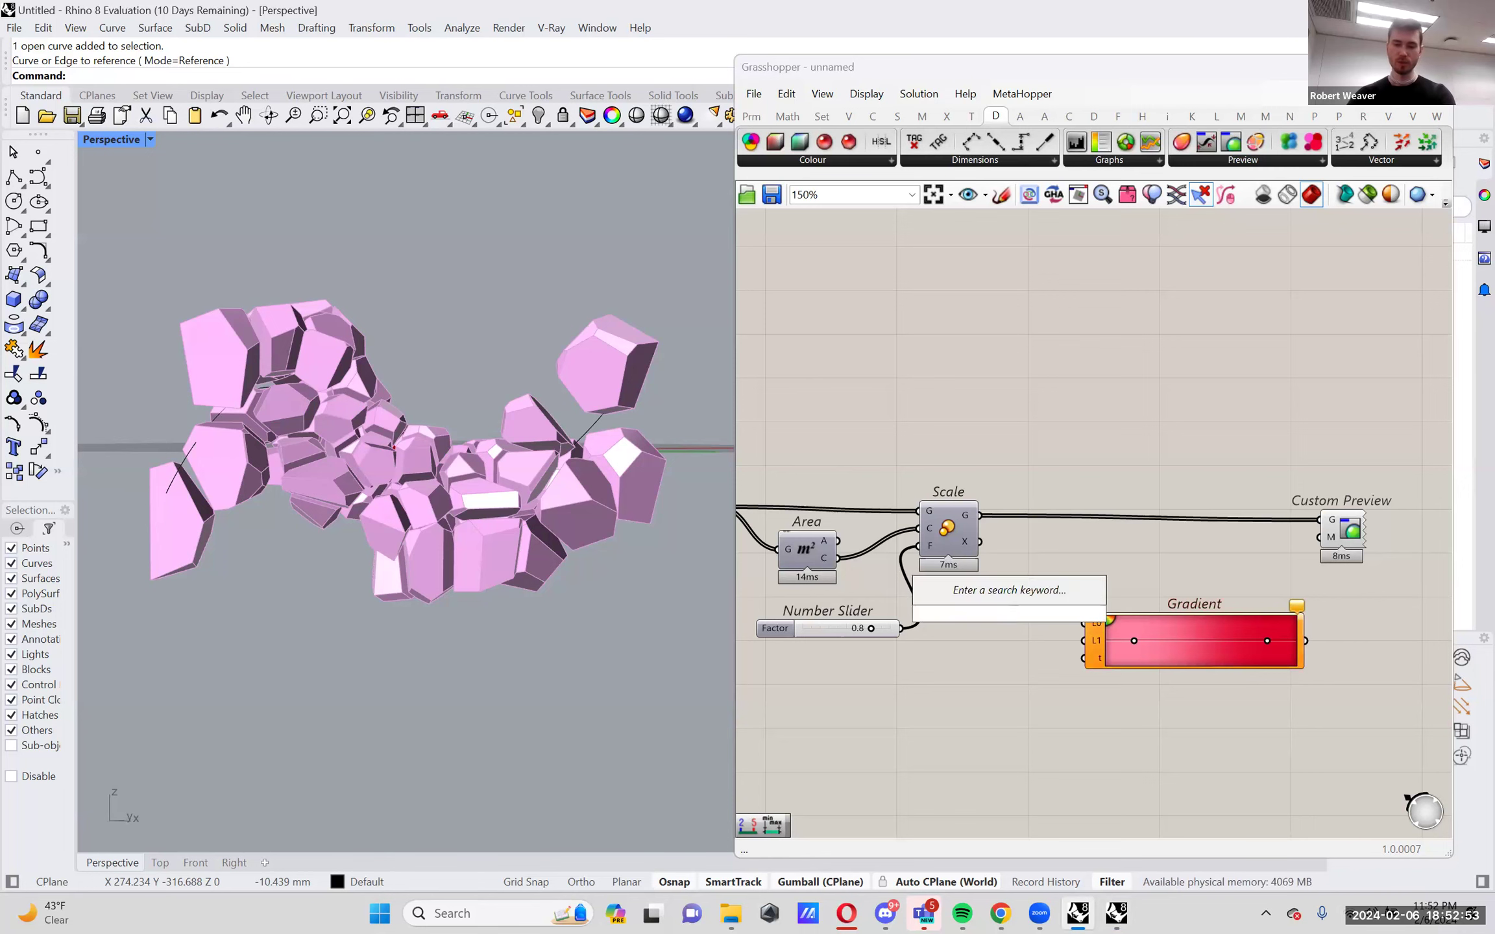
type("li")
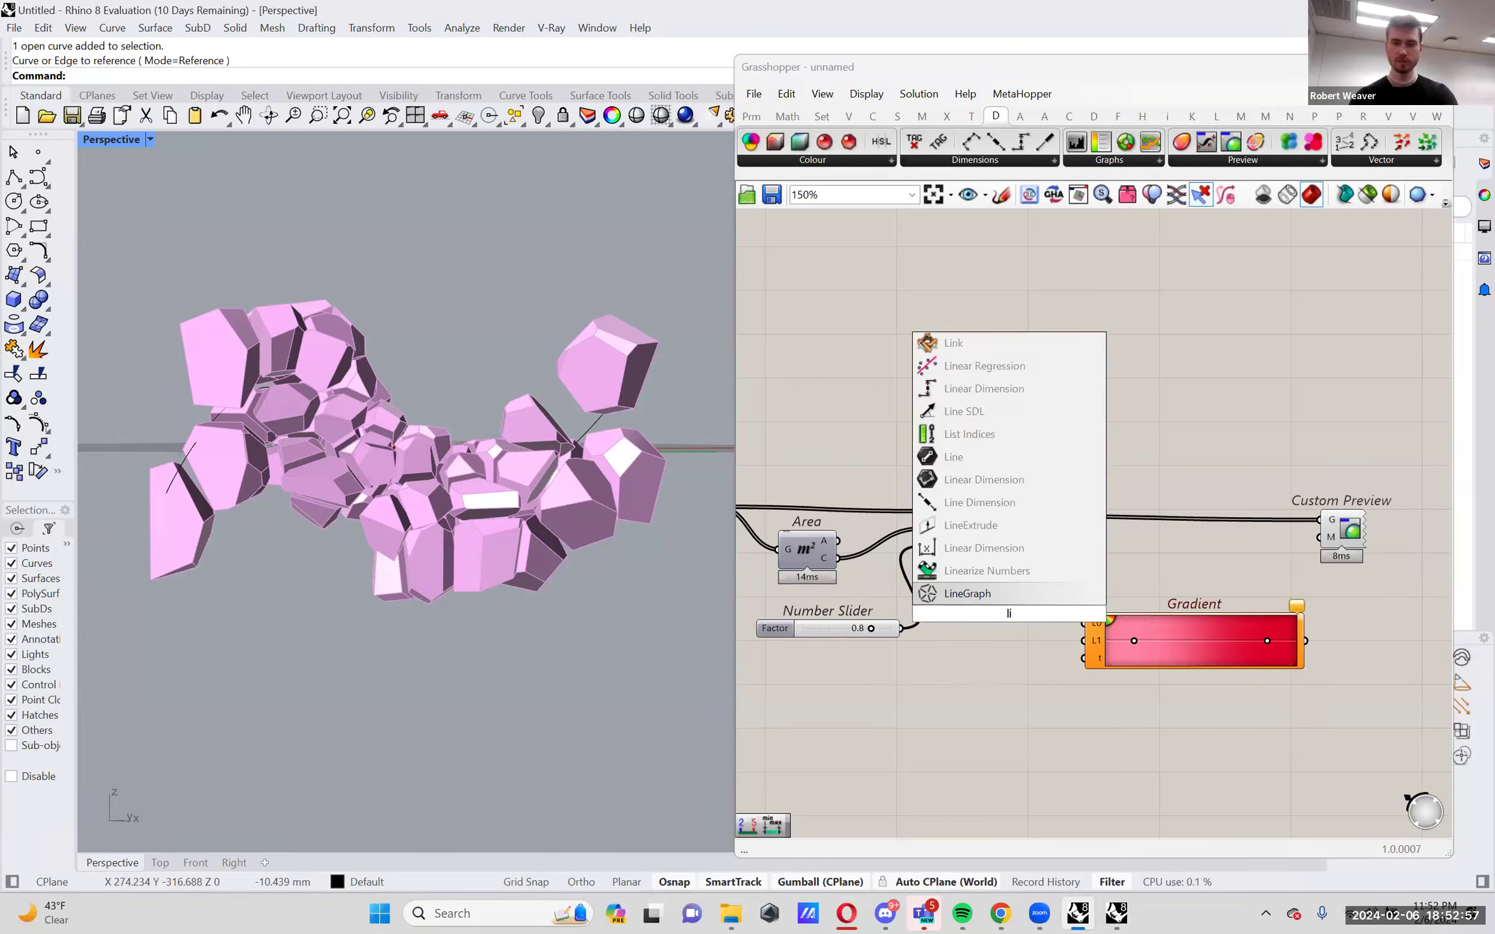
type("s le")
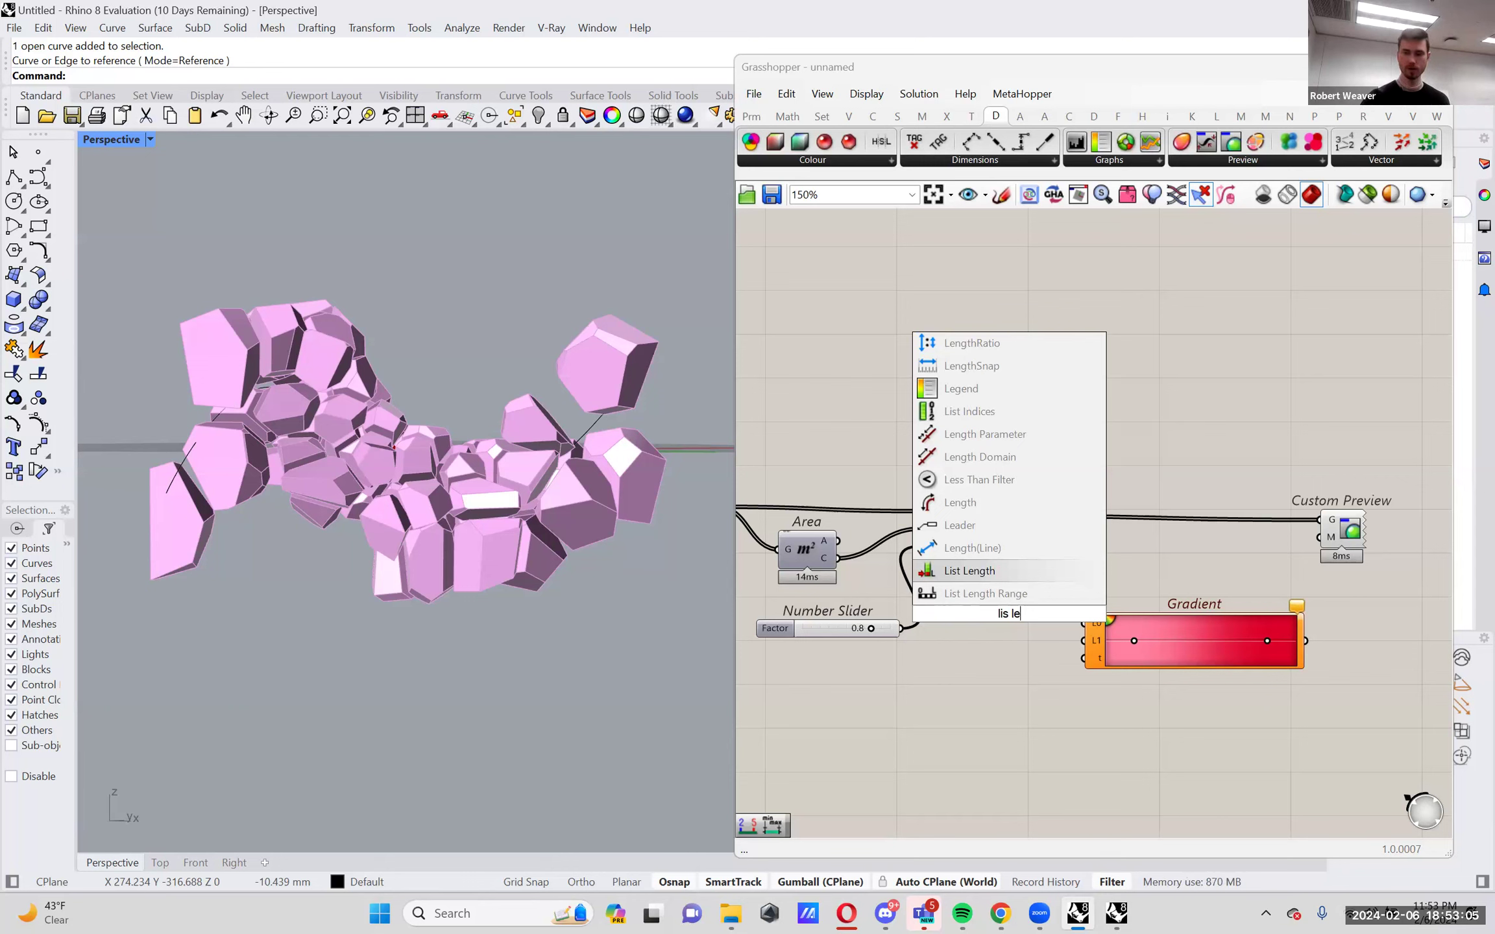
key("Return")
left_click_drag(978, 516, 1028, 622)
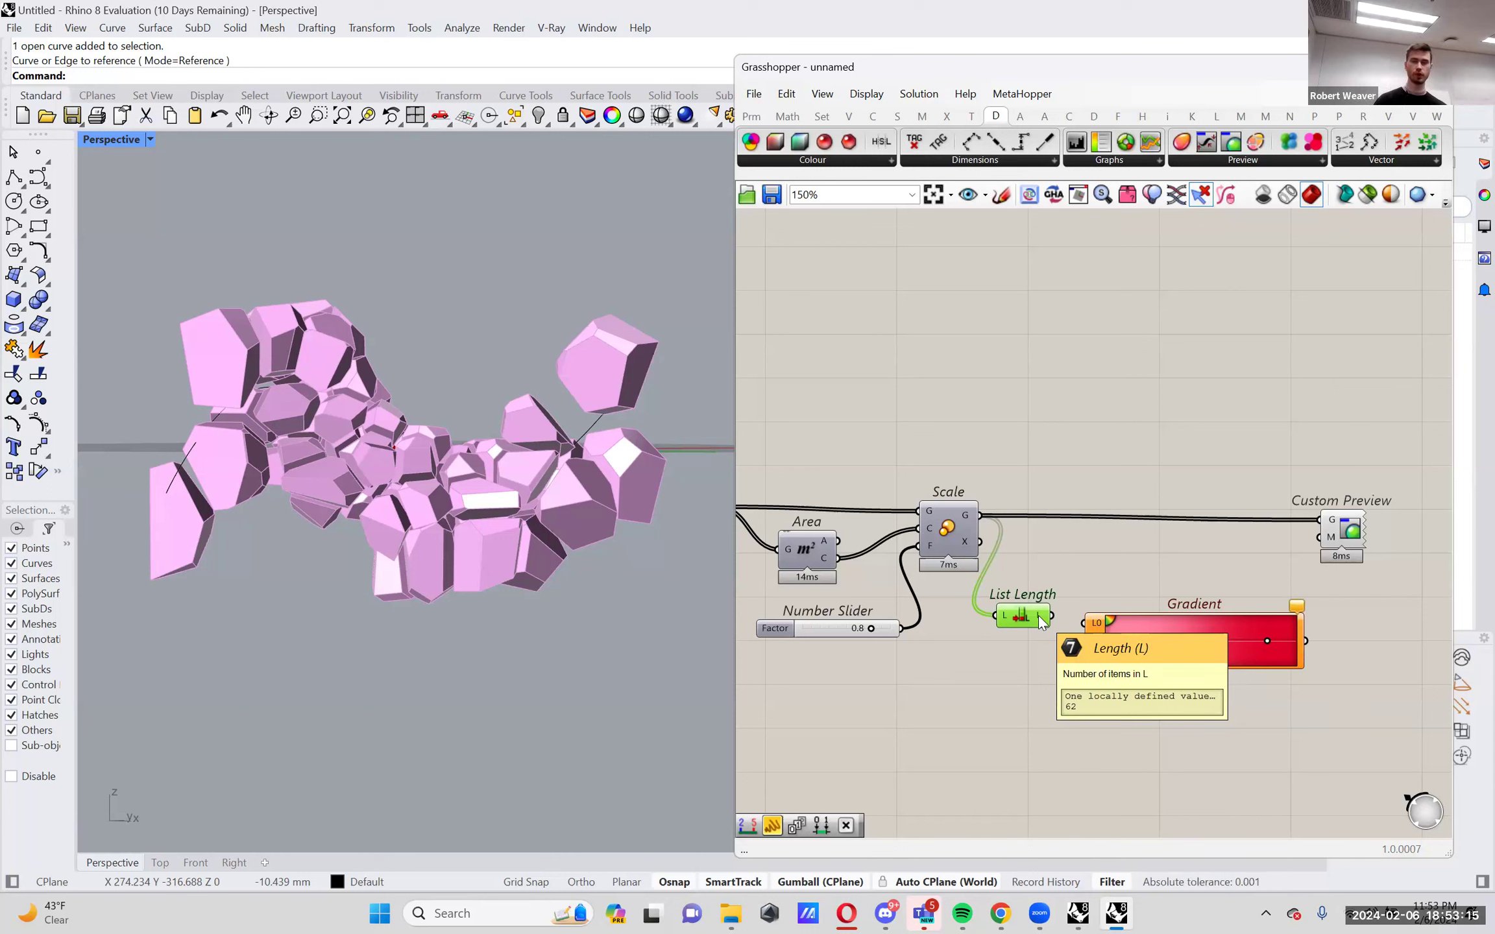
left_click_drag(1116, 652, 1139, 654)
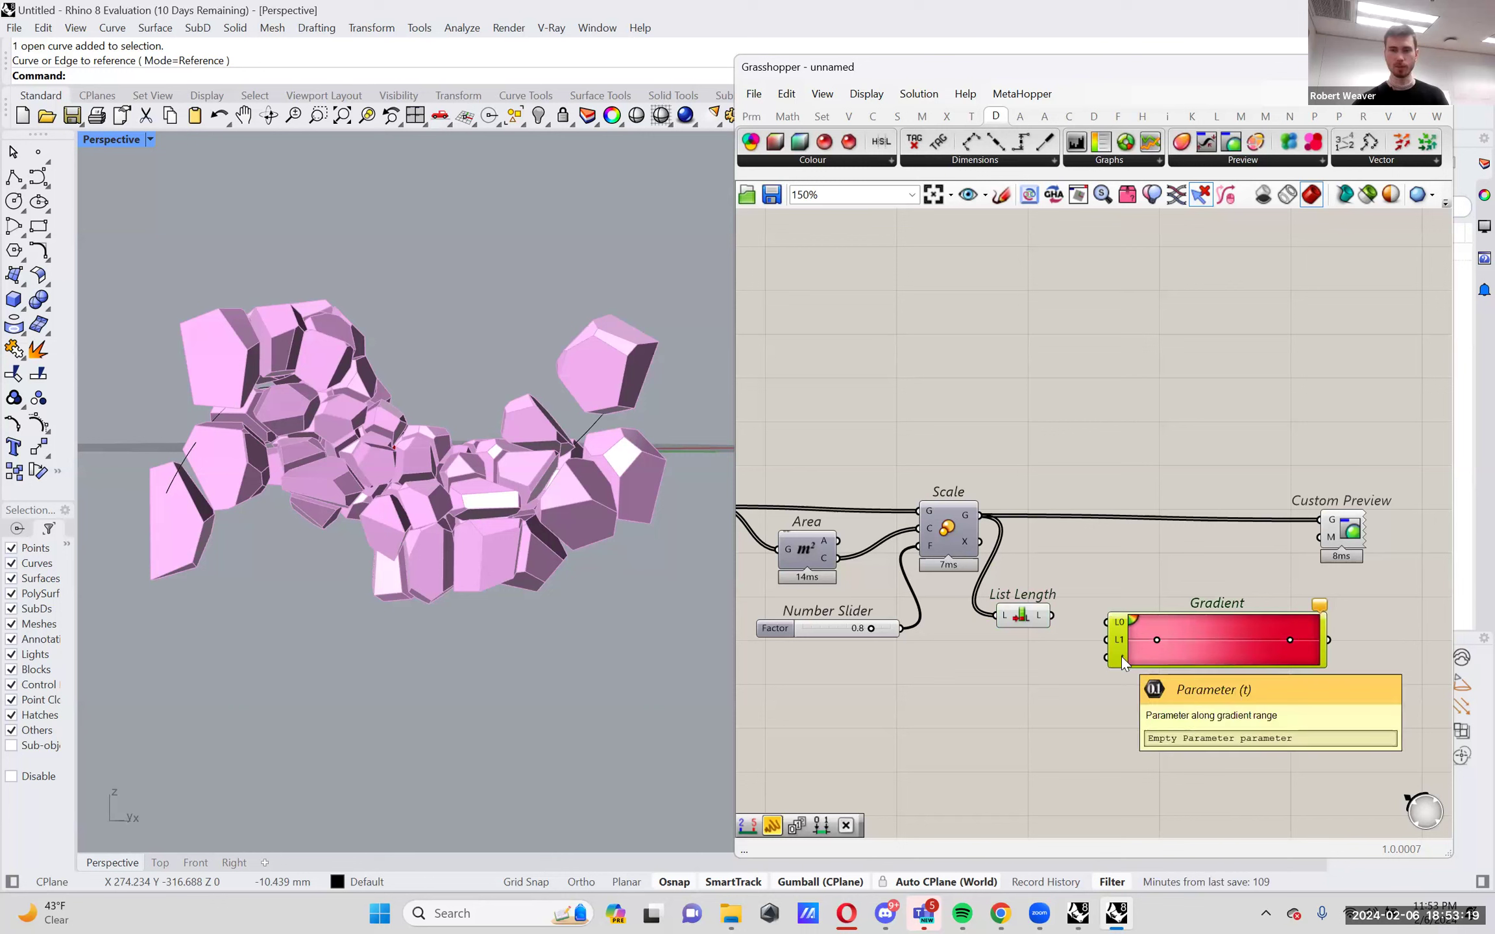
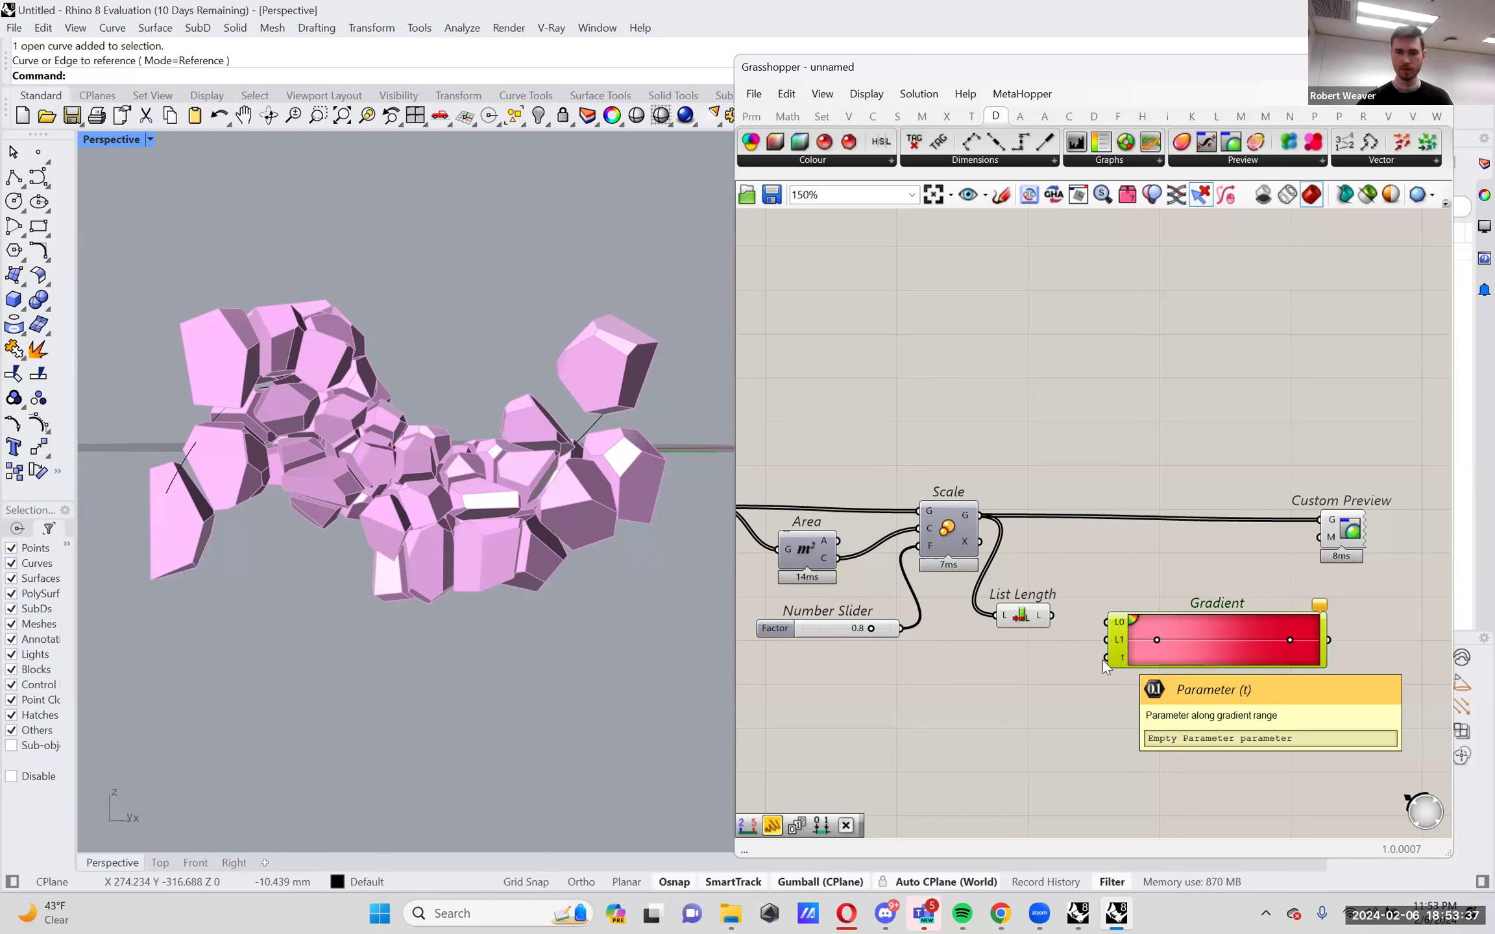
Add a Range component, connect List Length's output to its Steps input, and align List Length beside it.
double_click(1037, 669)
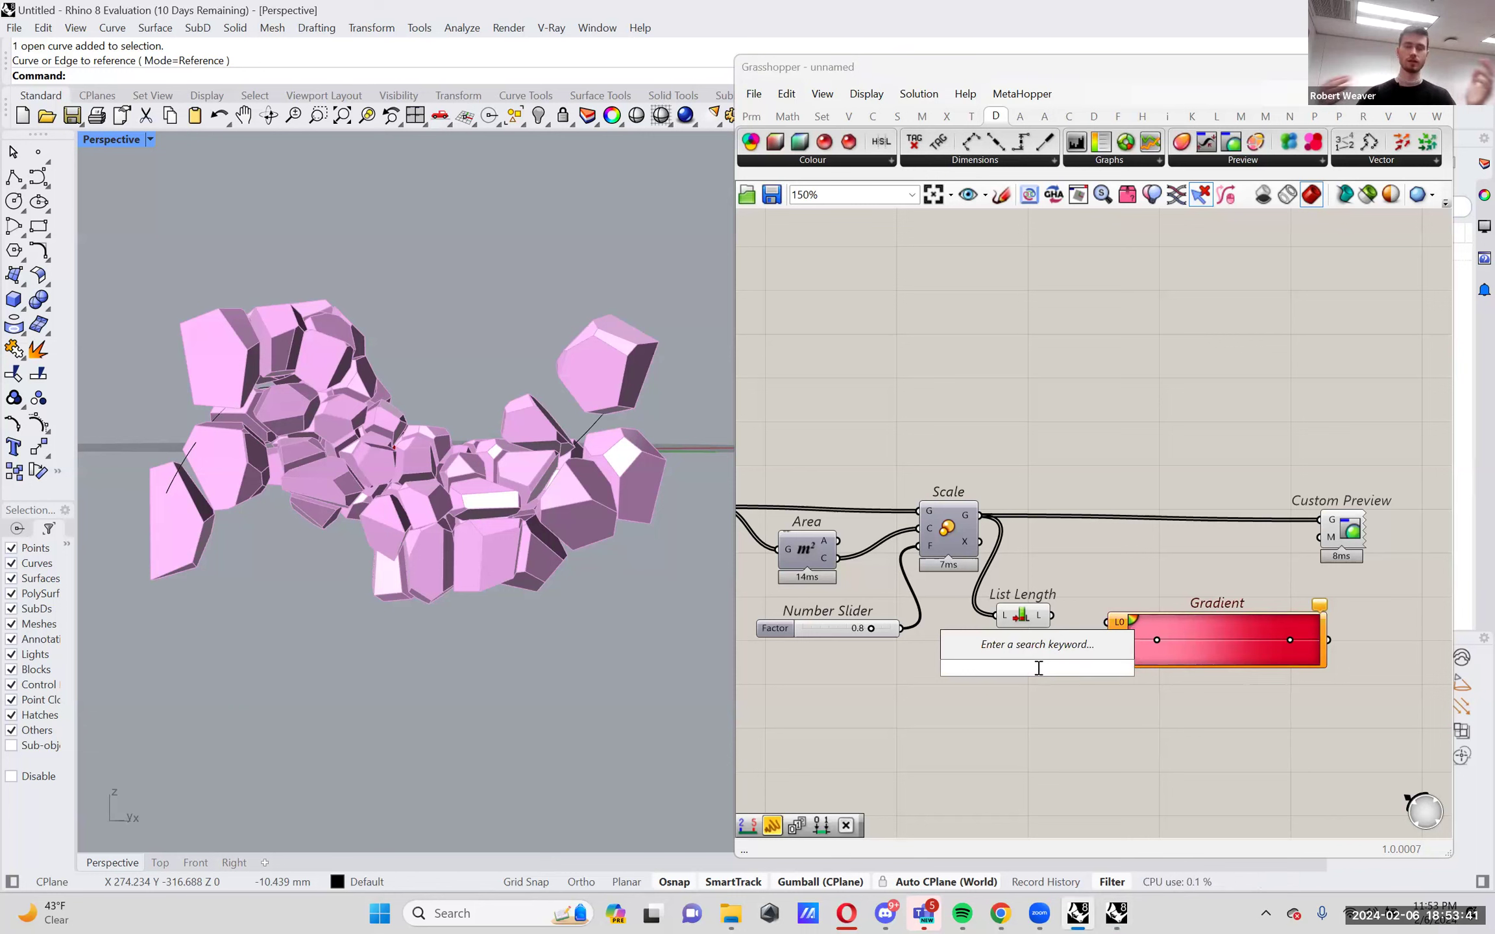
type("range")
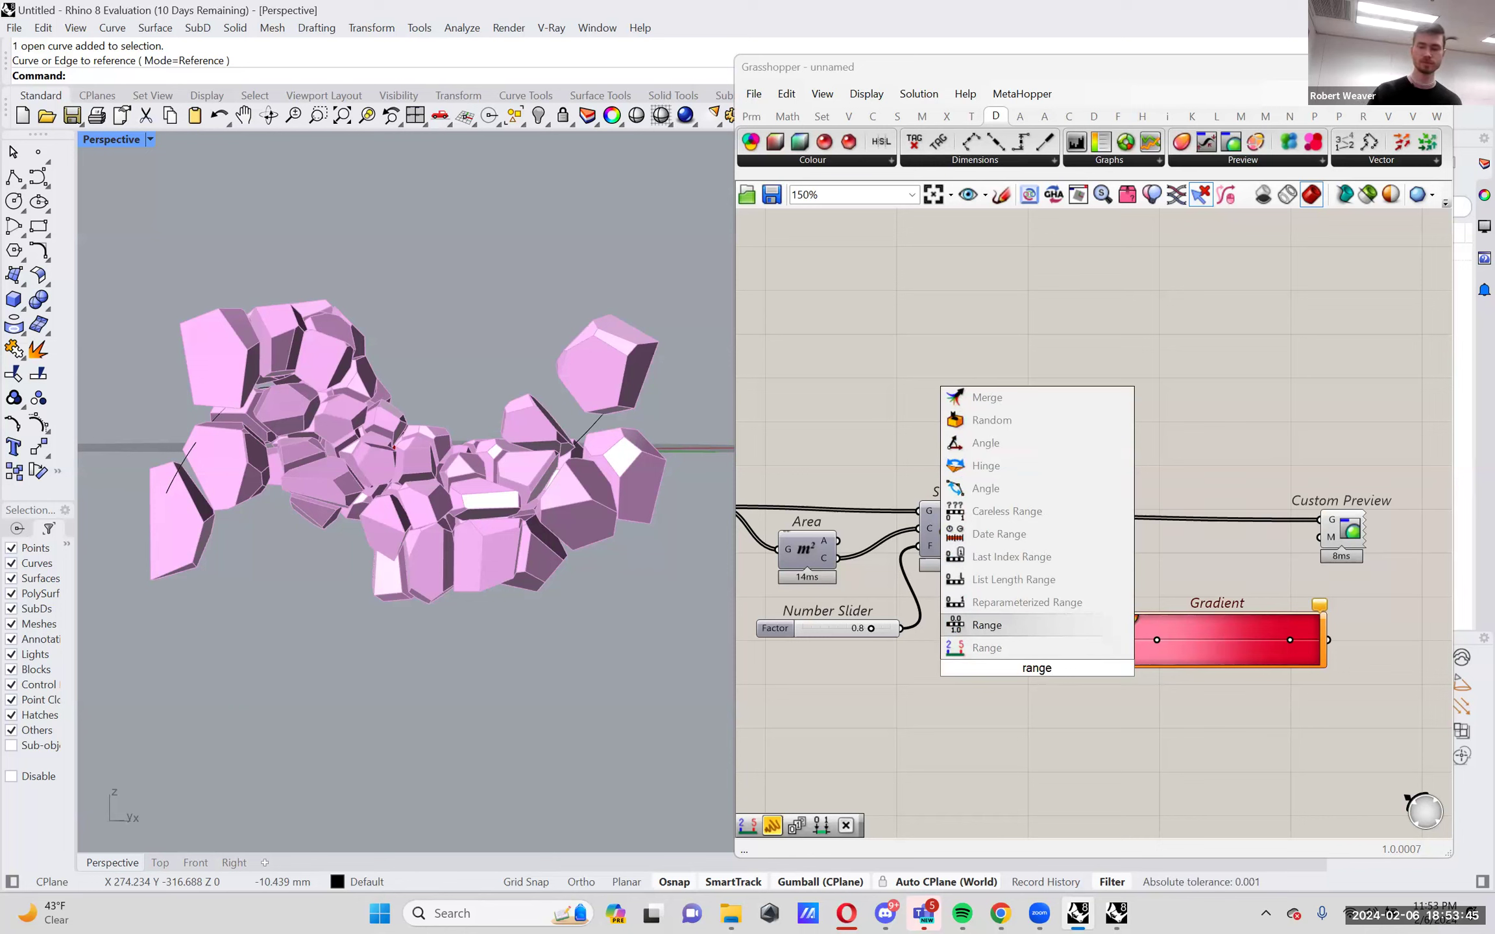
key("Return")
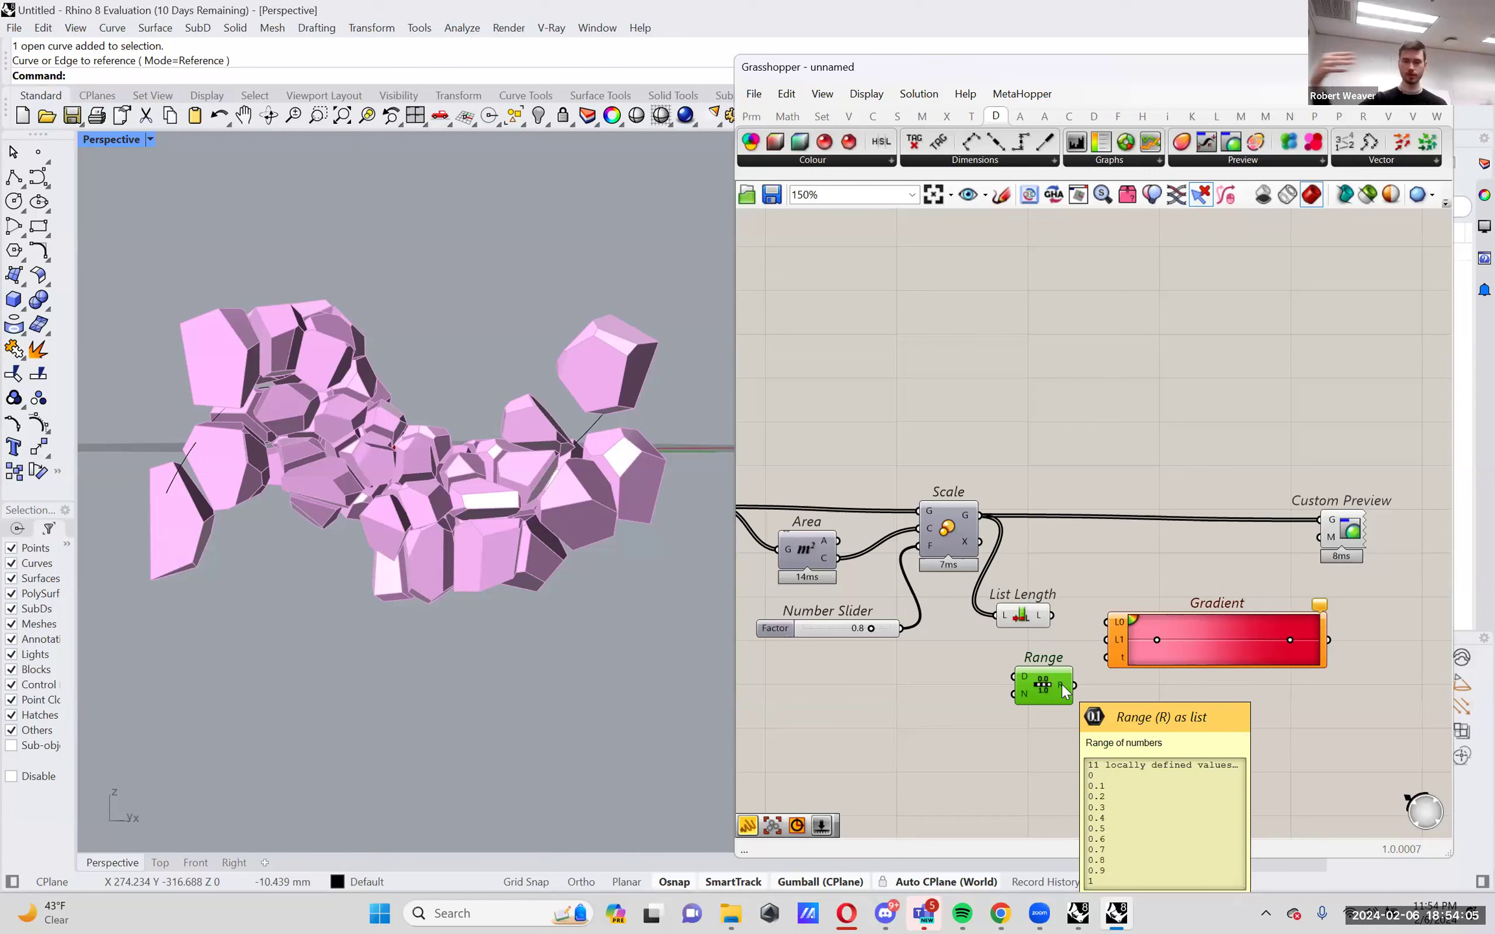
left_click_drag(1052, 616, 1049, 691)
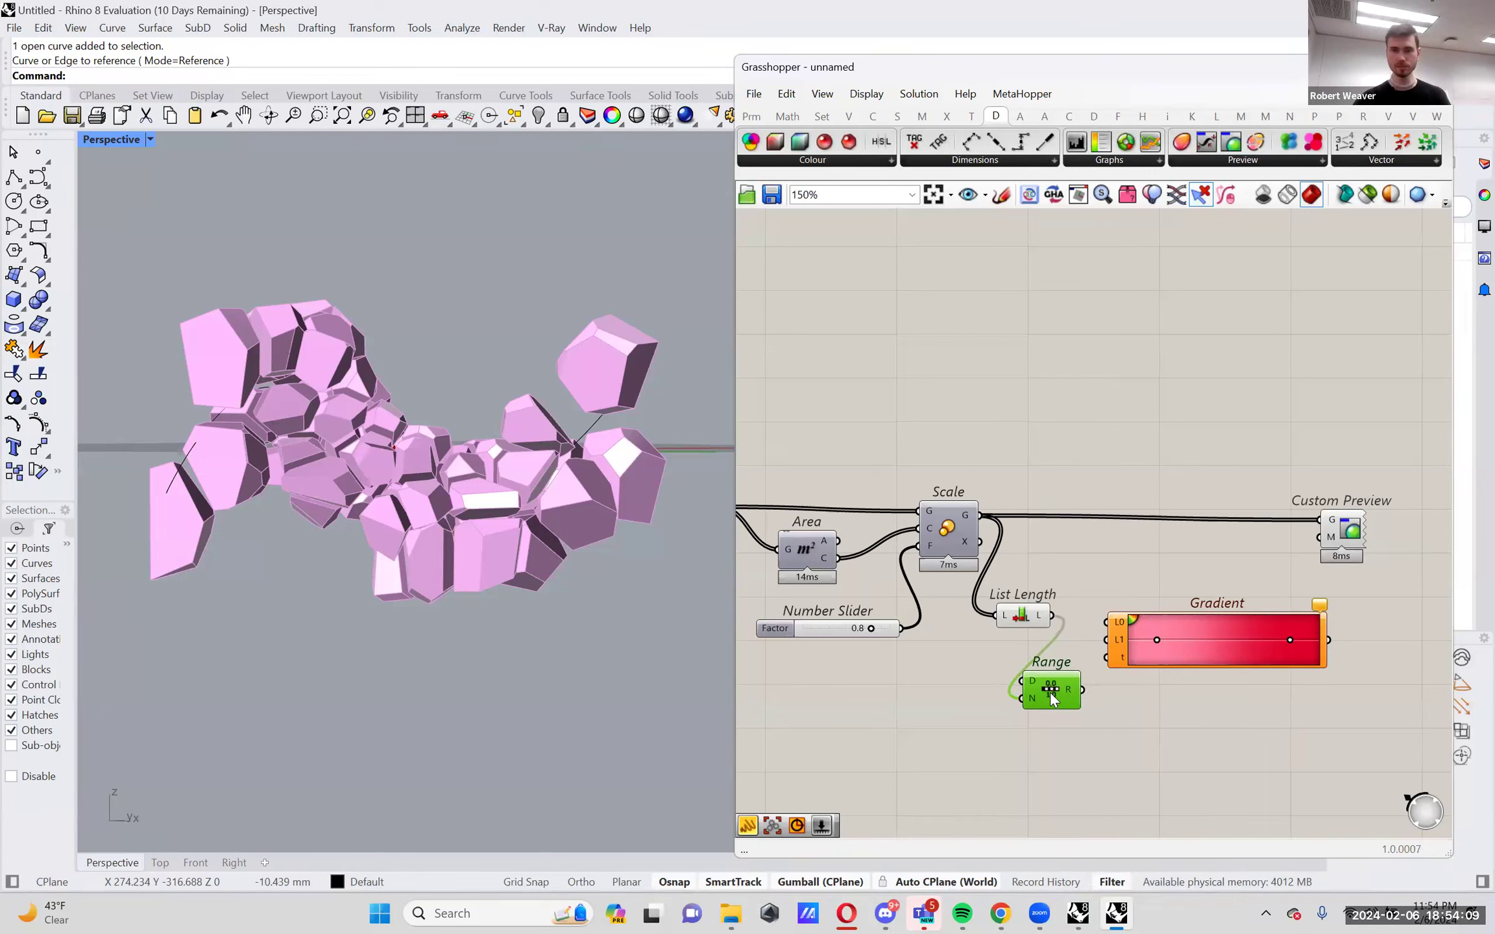
left_click_drag(1032, 619, 1050, 697)
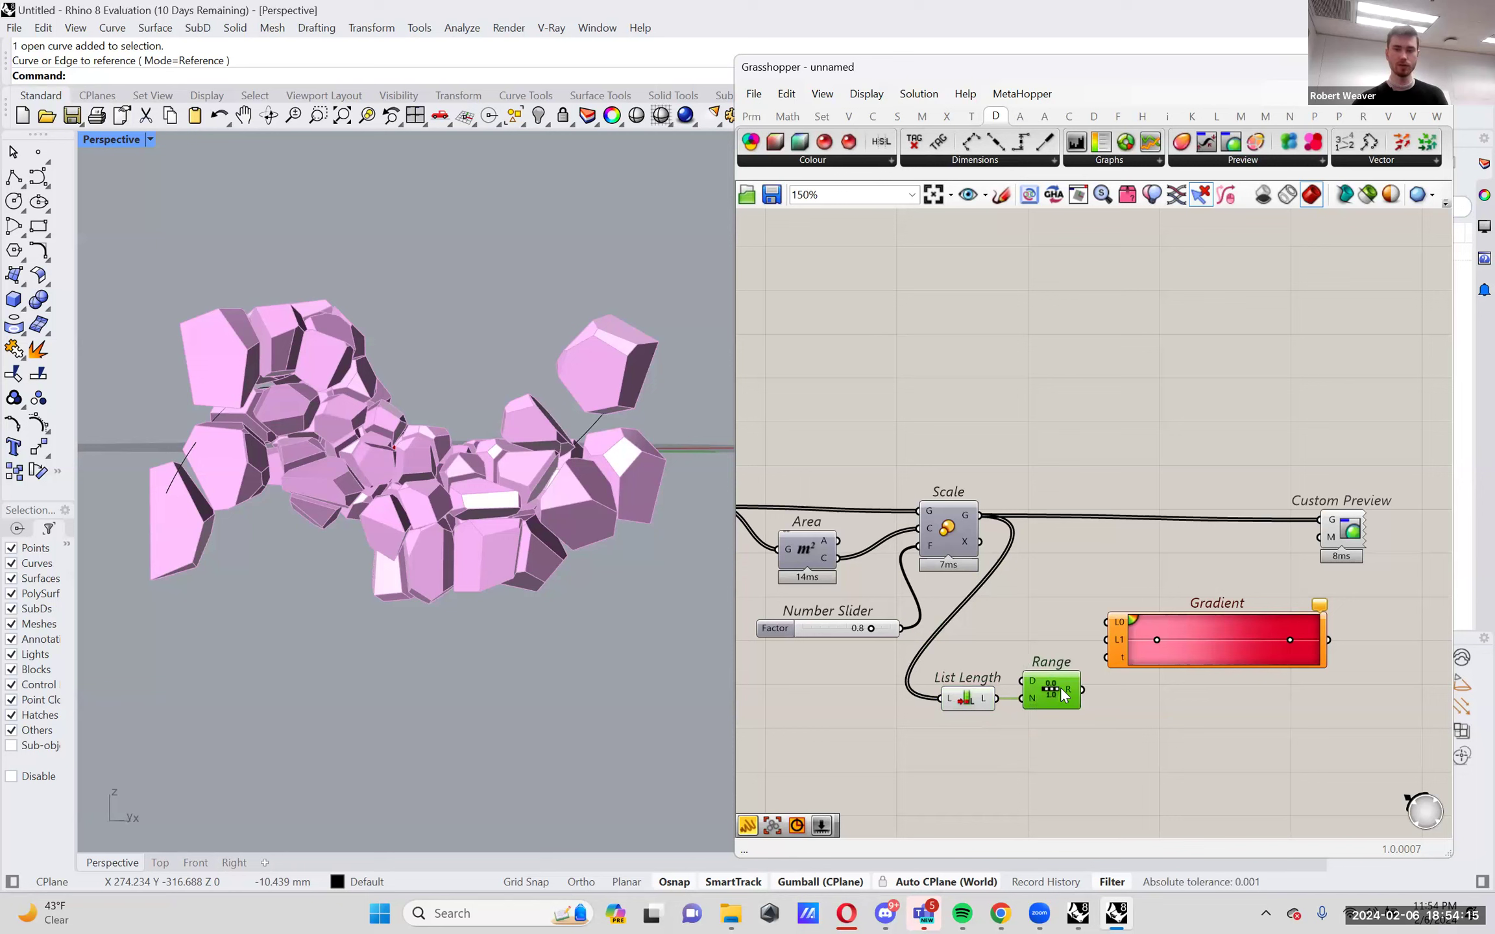
mouse_move(1031, 698)
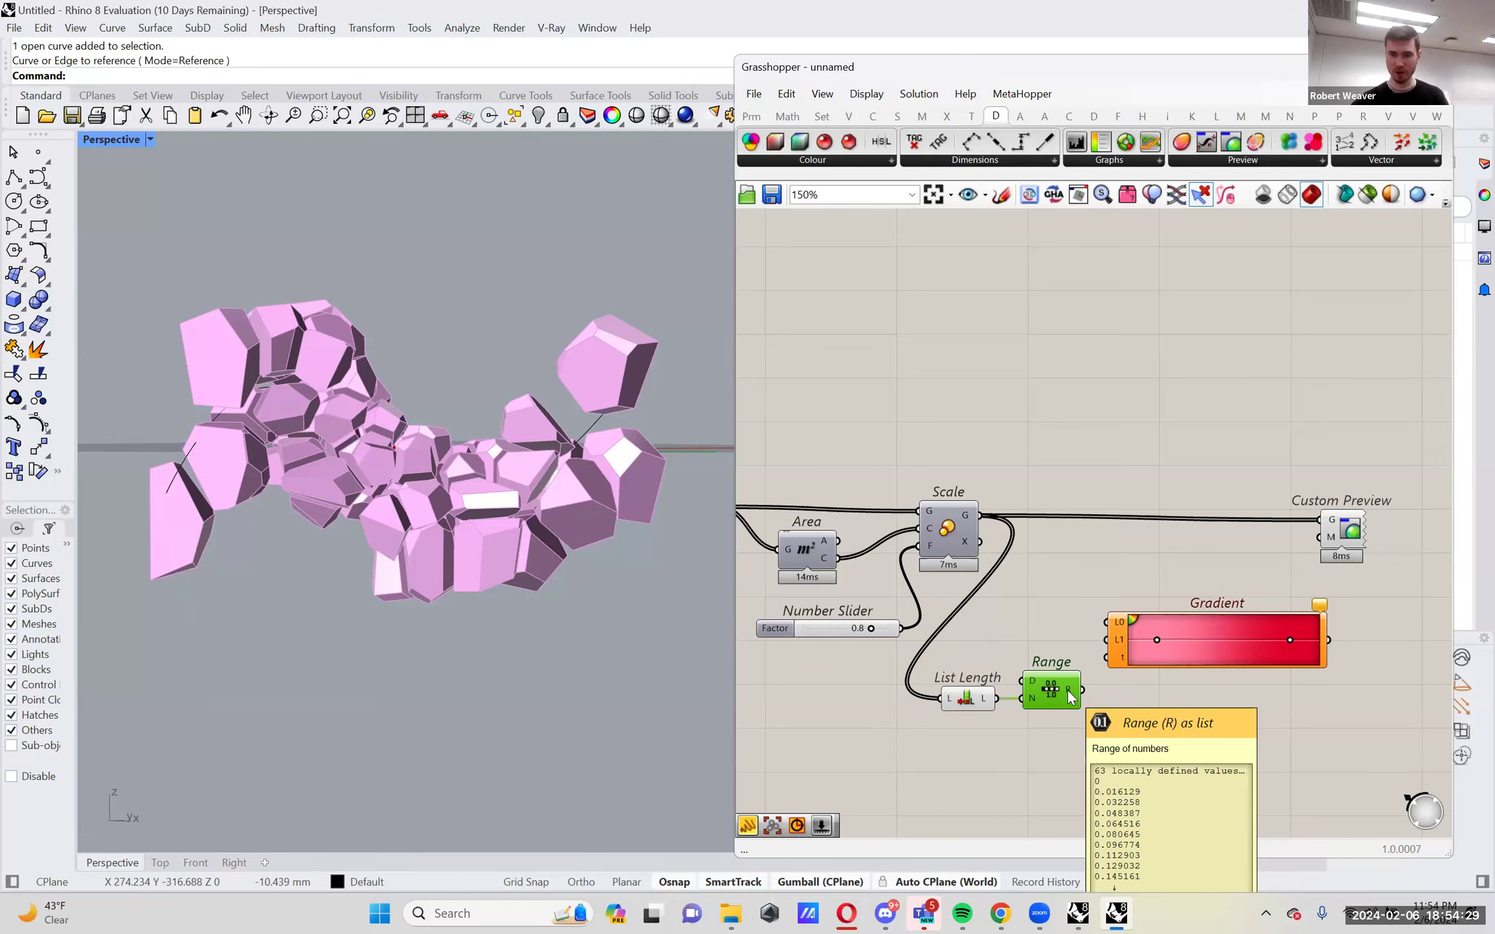
Space the Range component farther from List Length and raise the Gradient component to make room.
left_click_drag(1052, 691, 1066, 691)
left_click_drag(1211, 642, 1213, 609)
left_click(1070, 690)
mouse_move(1058, 698)
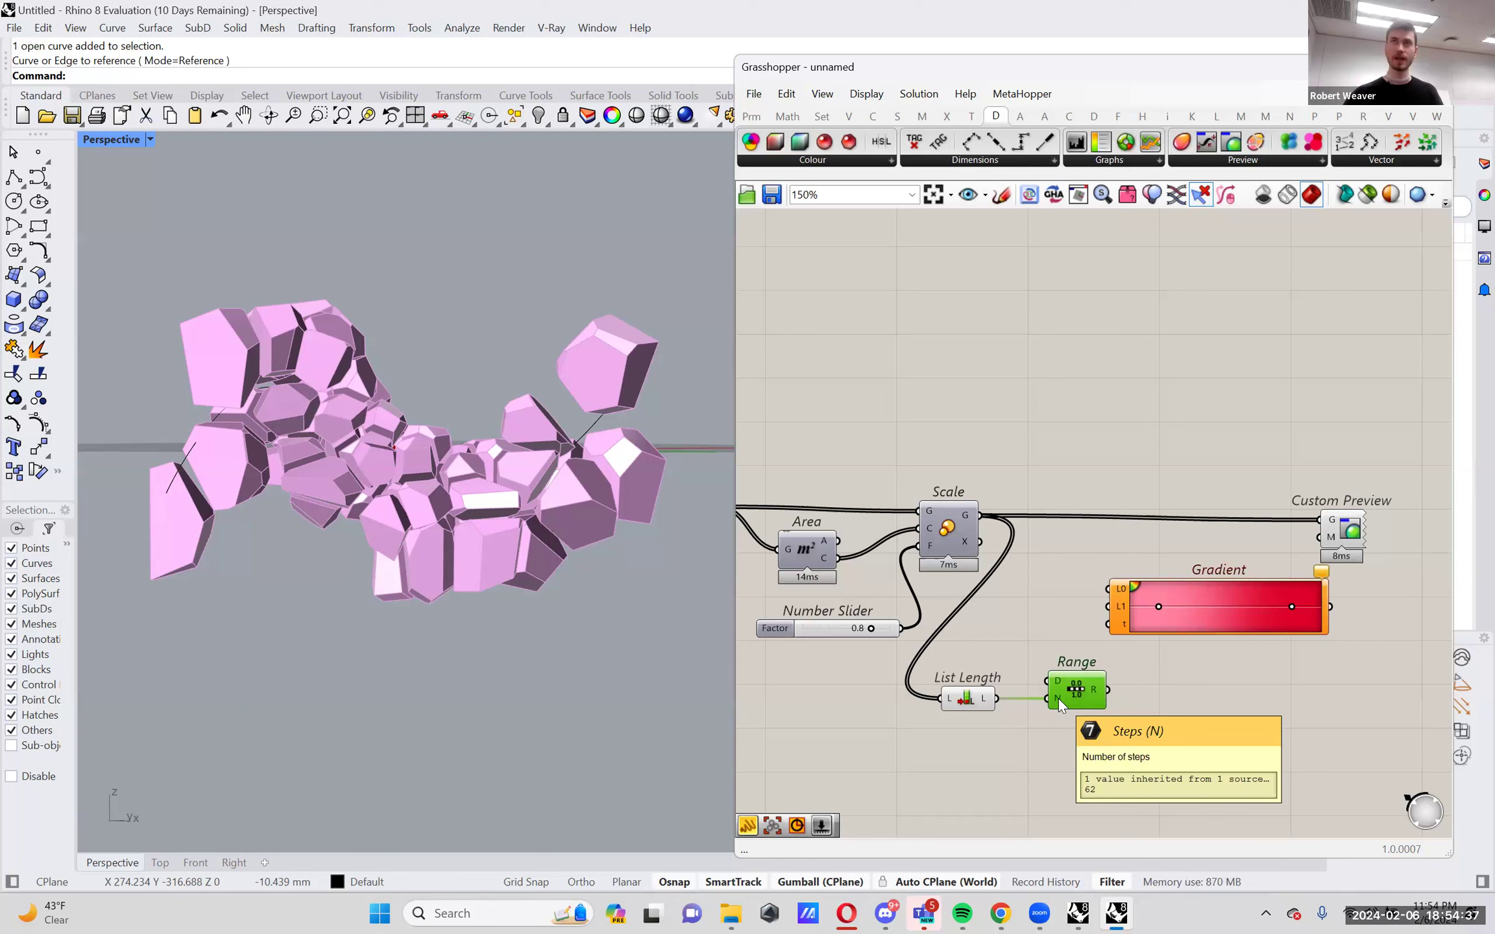
right_click(1059, 698)
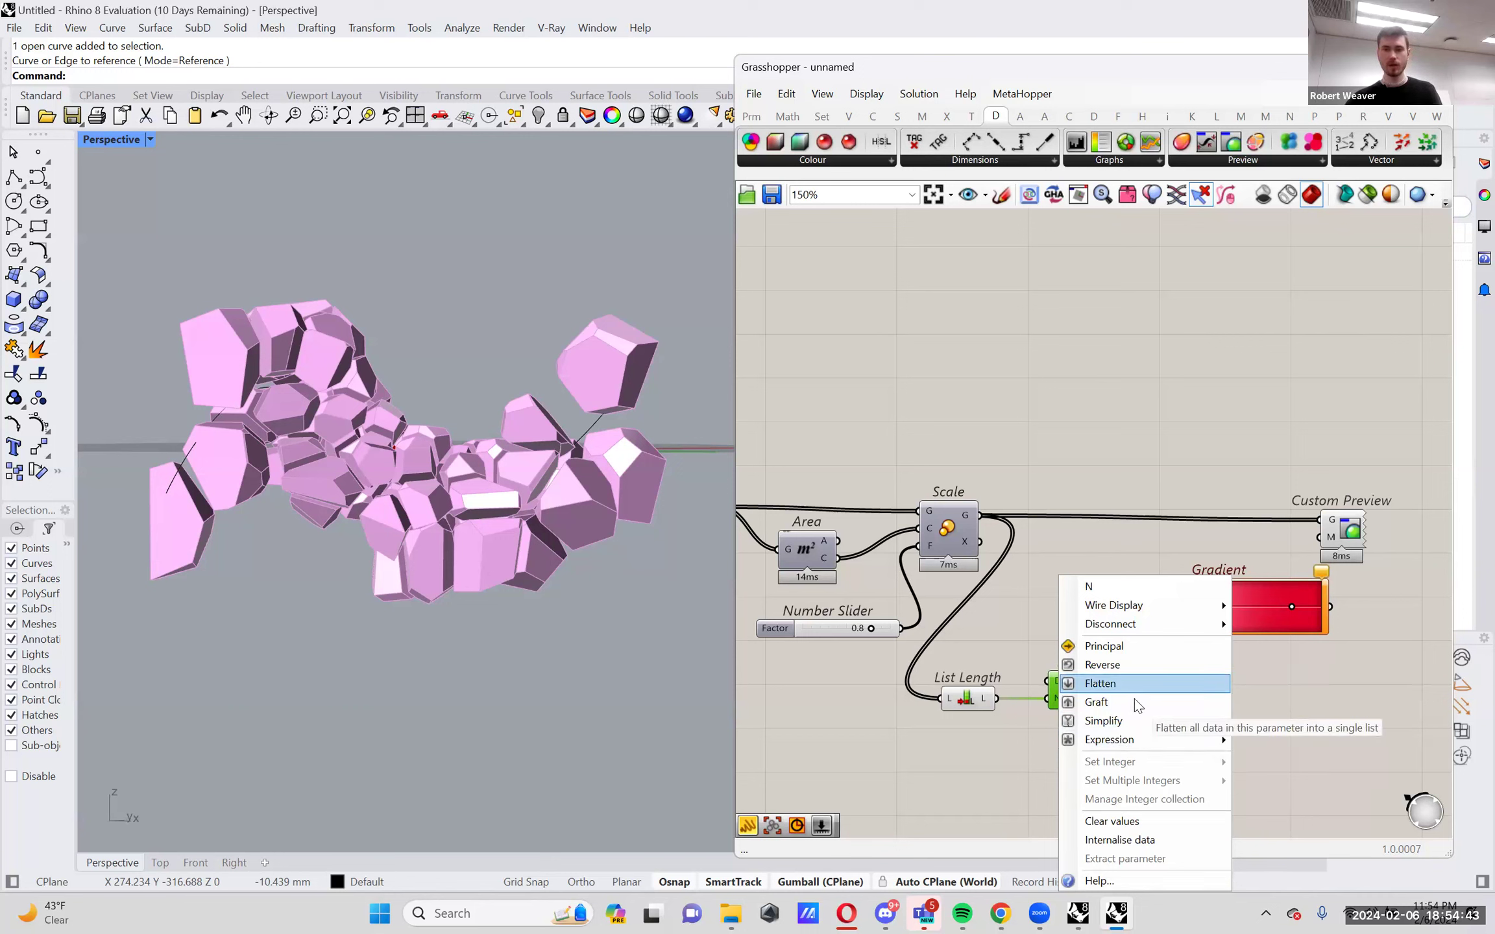
left_click(1032, 739)
right_click(1058, 695)
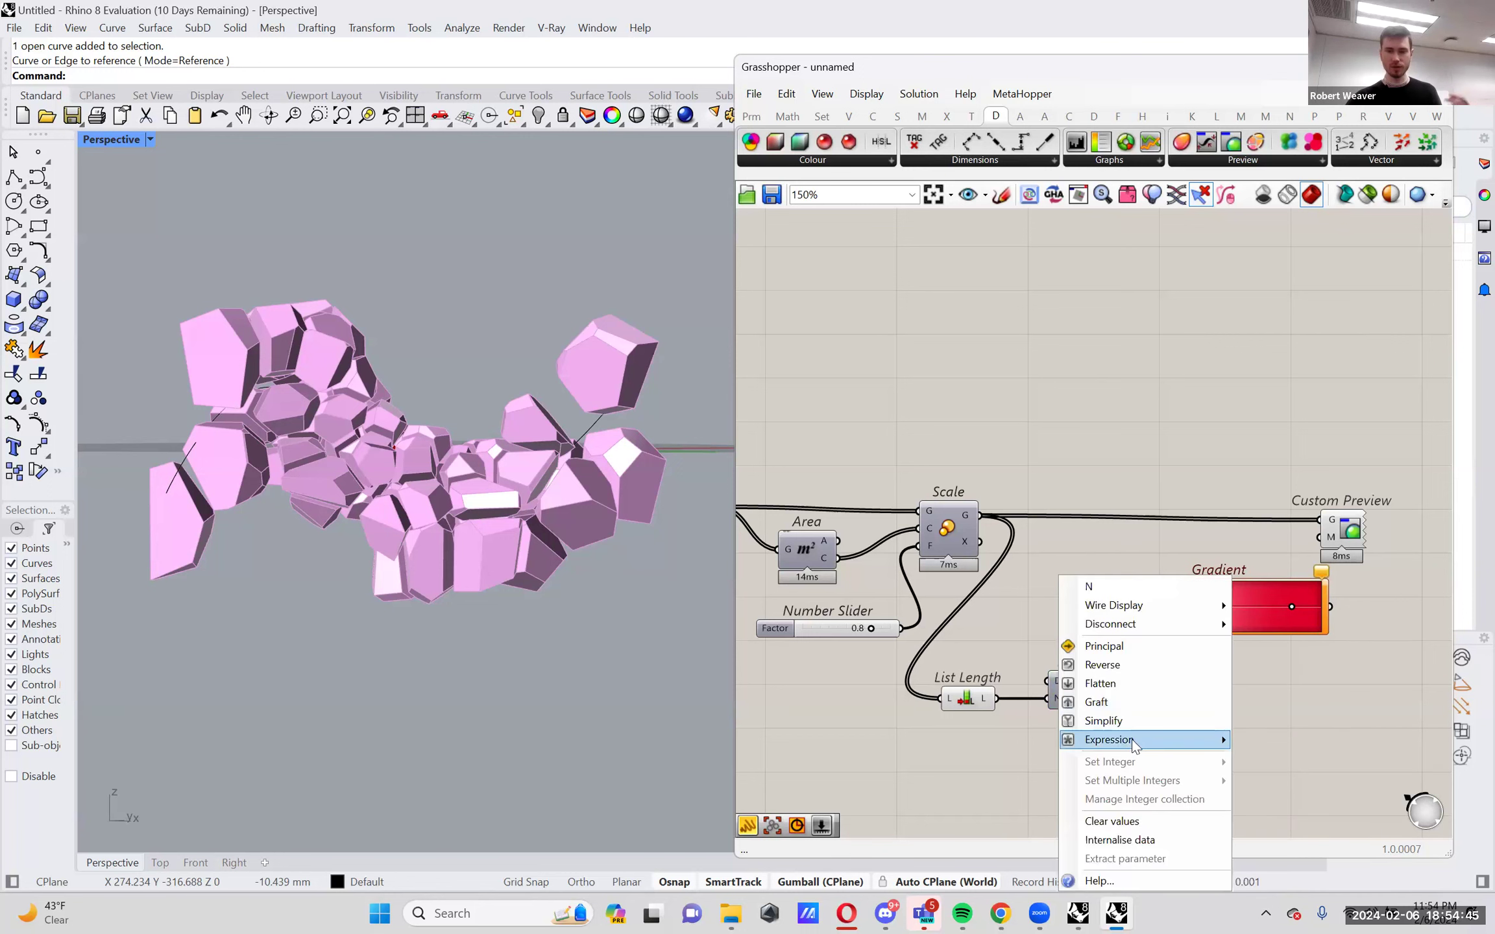
mouse_move(1132, 740)
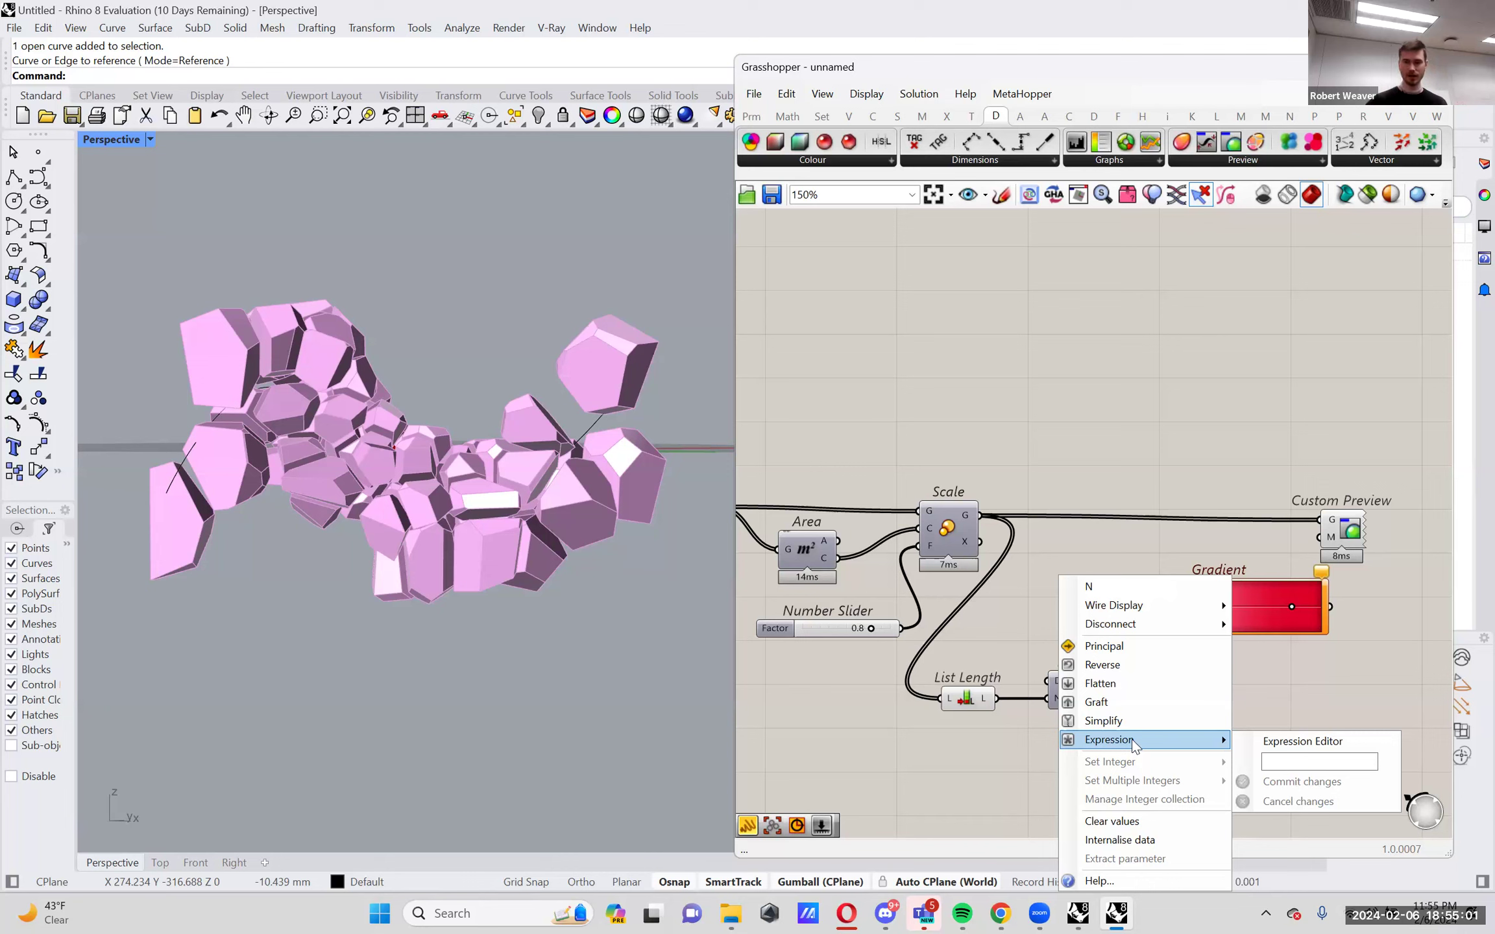
left_click(1016, 667)
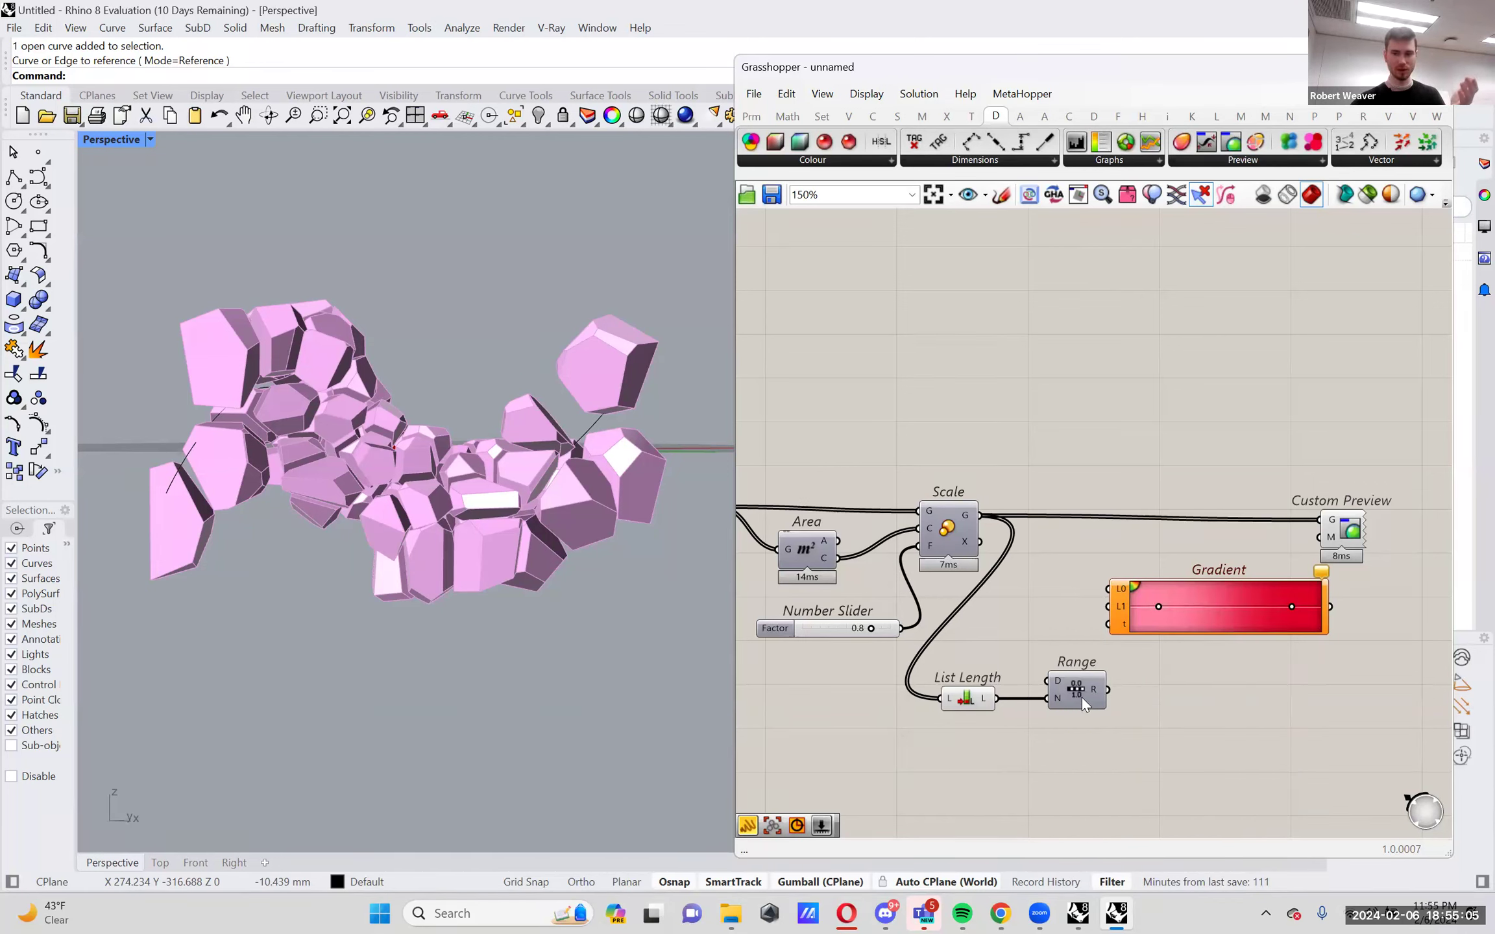
mouse_move(1092, 690)
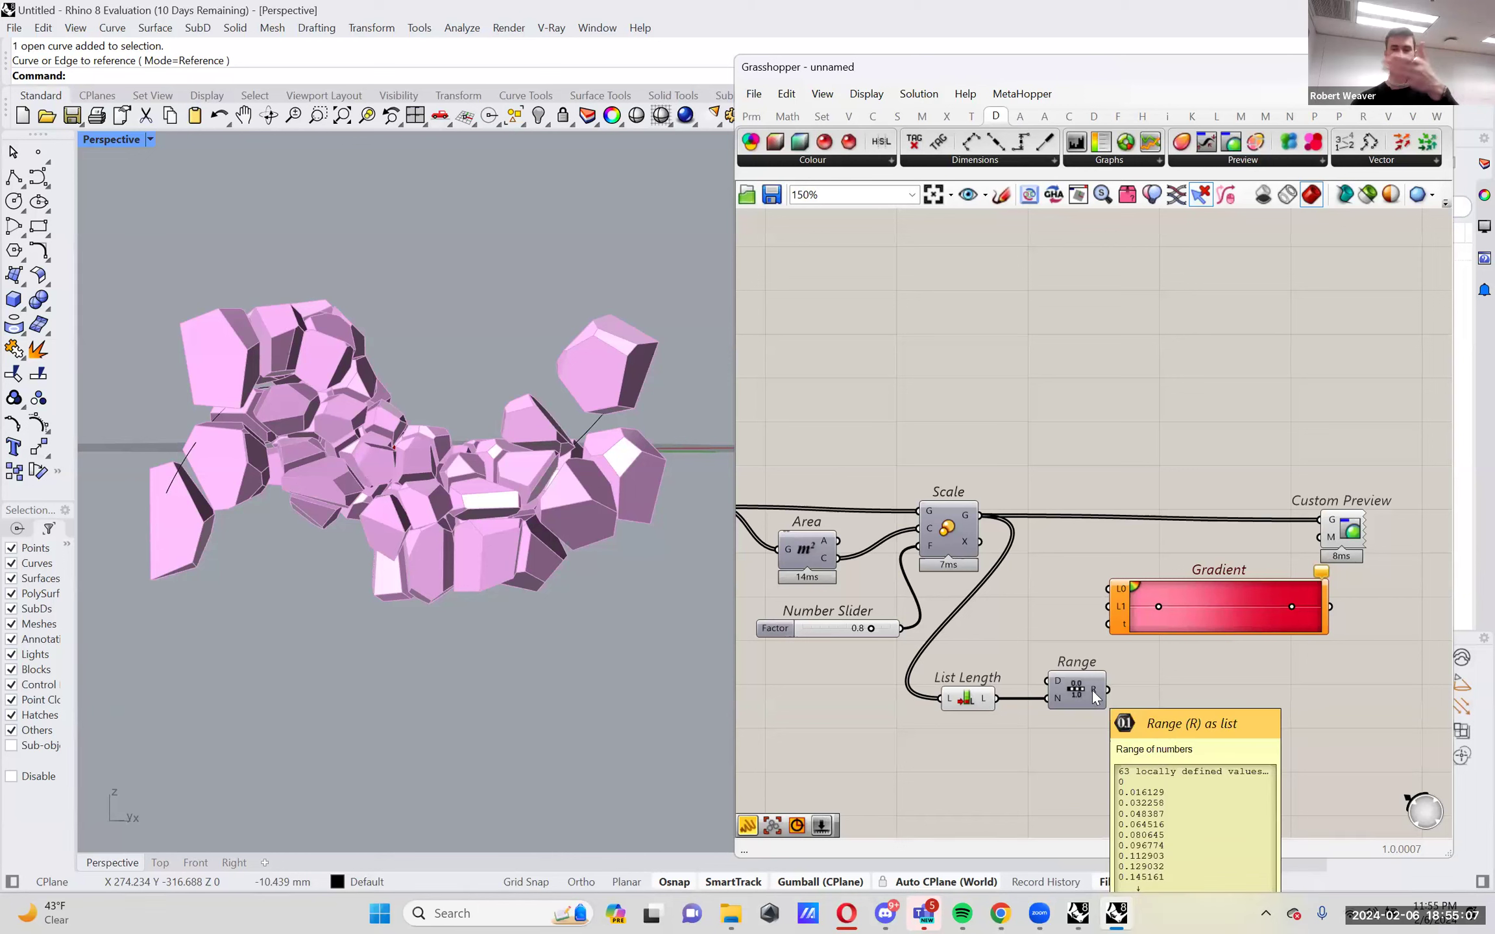
Set the expression x-1 on Range's Steps input and check the Range output list.
right_click(1058, 697)
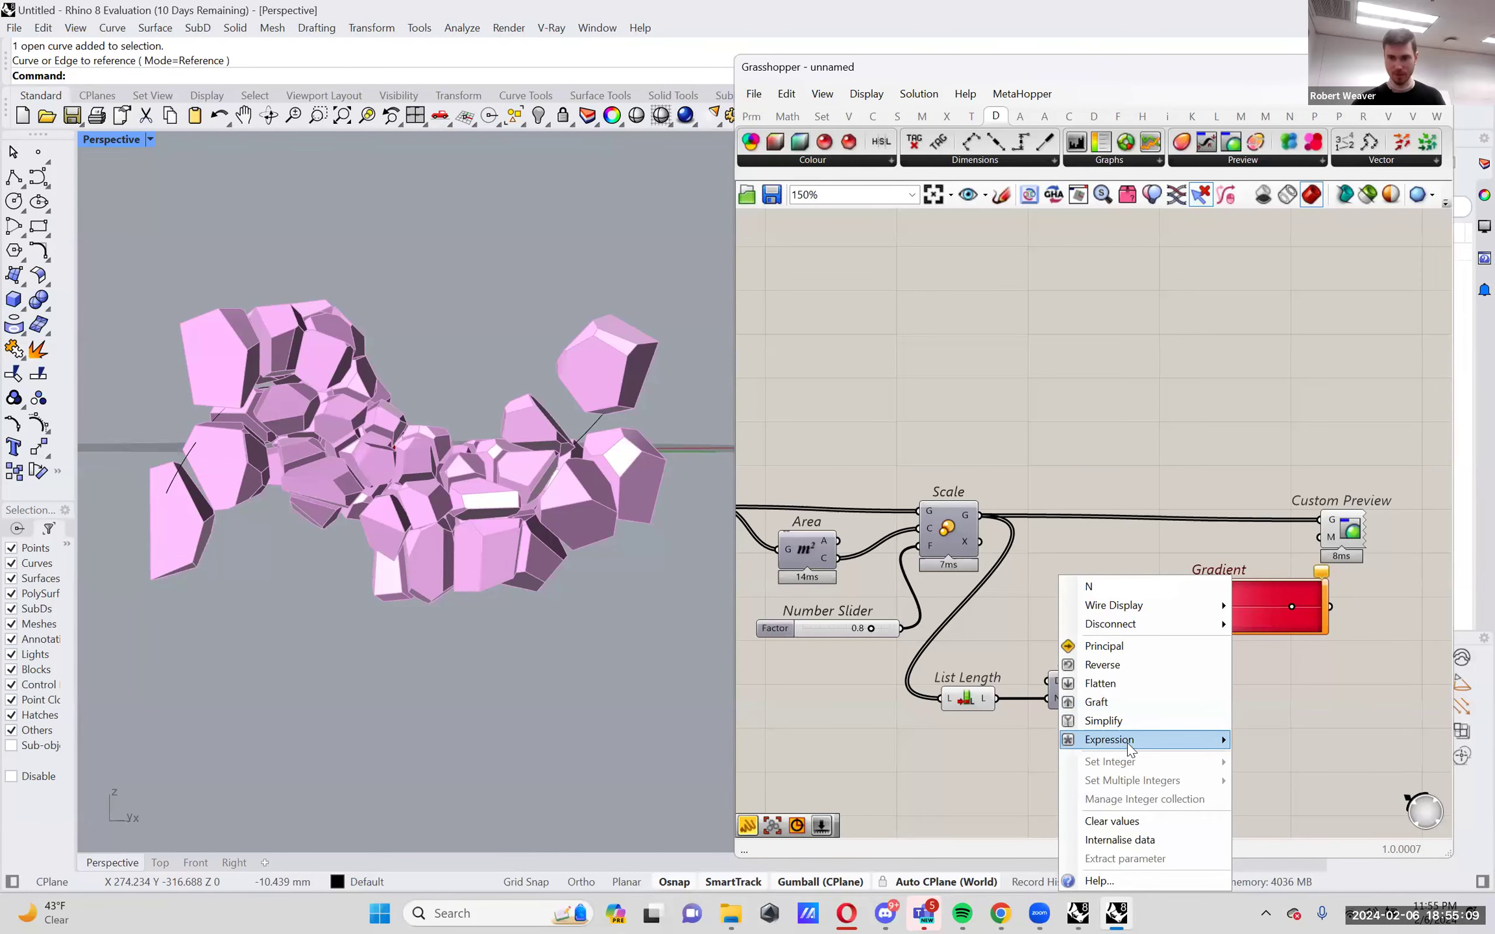
left_click(1309, 759)
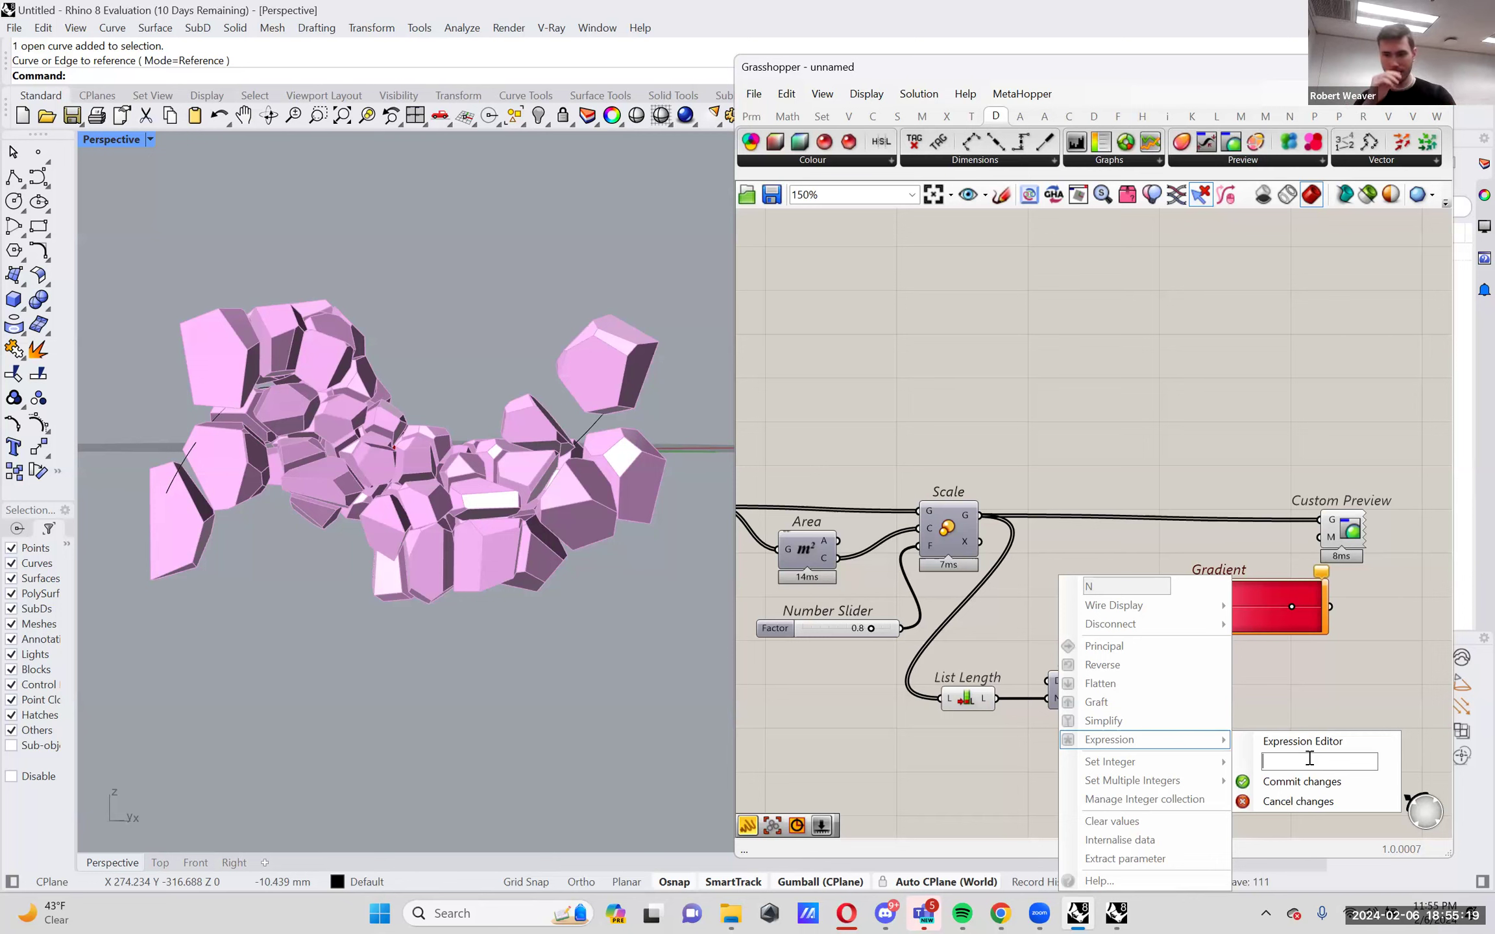
type("x-1")
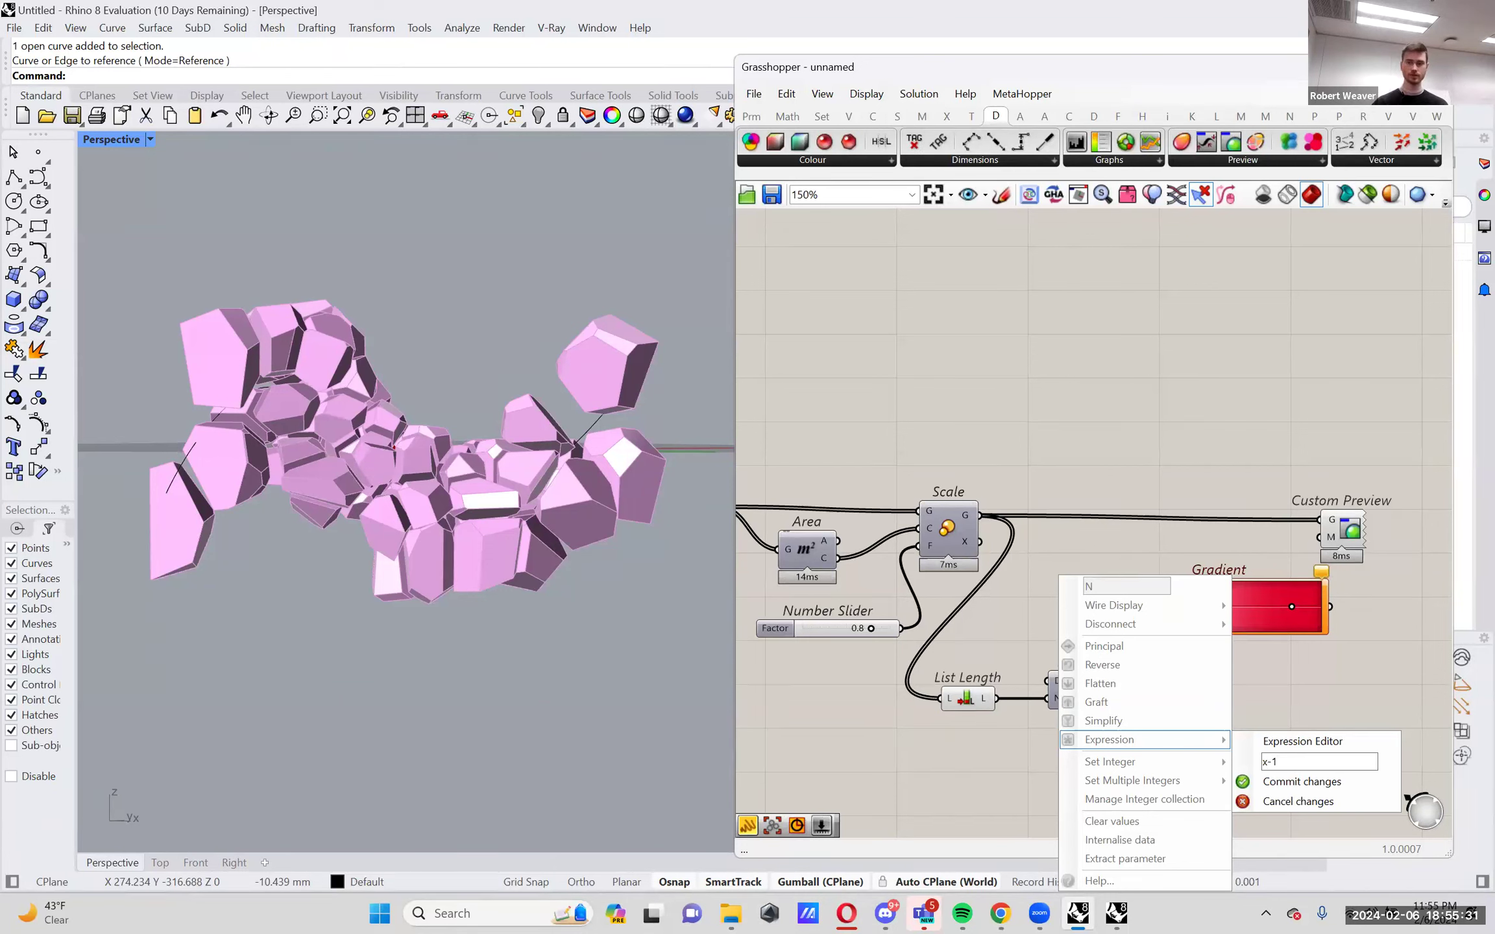
left_click(1319, 783)
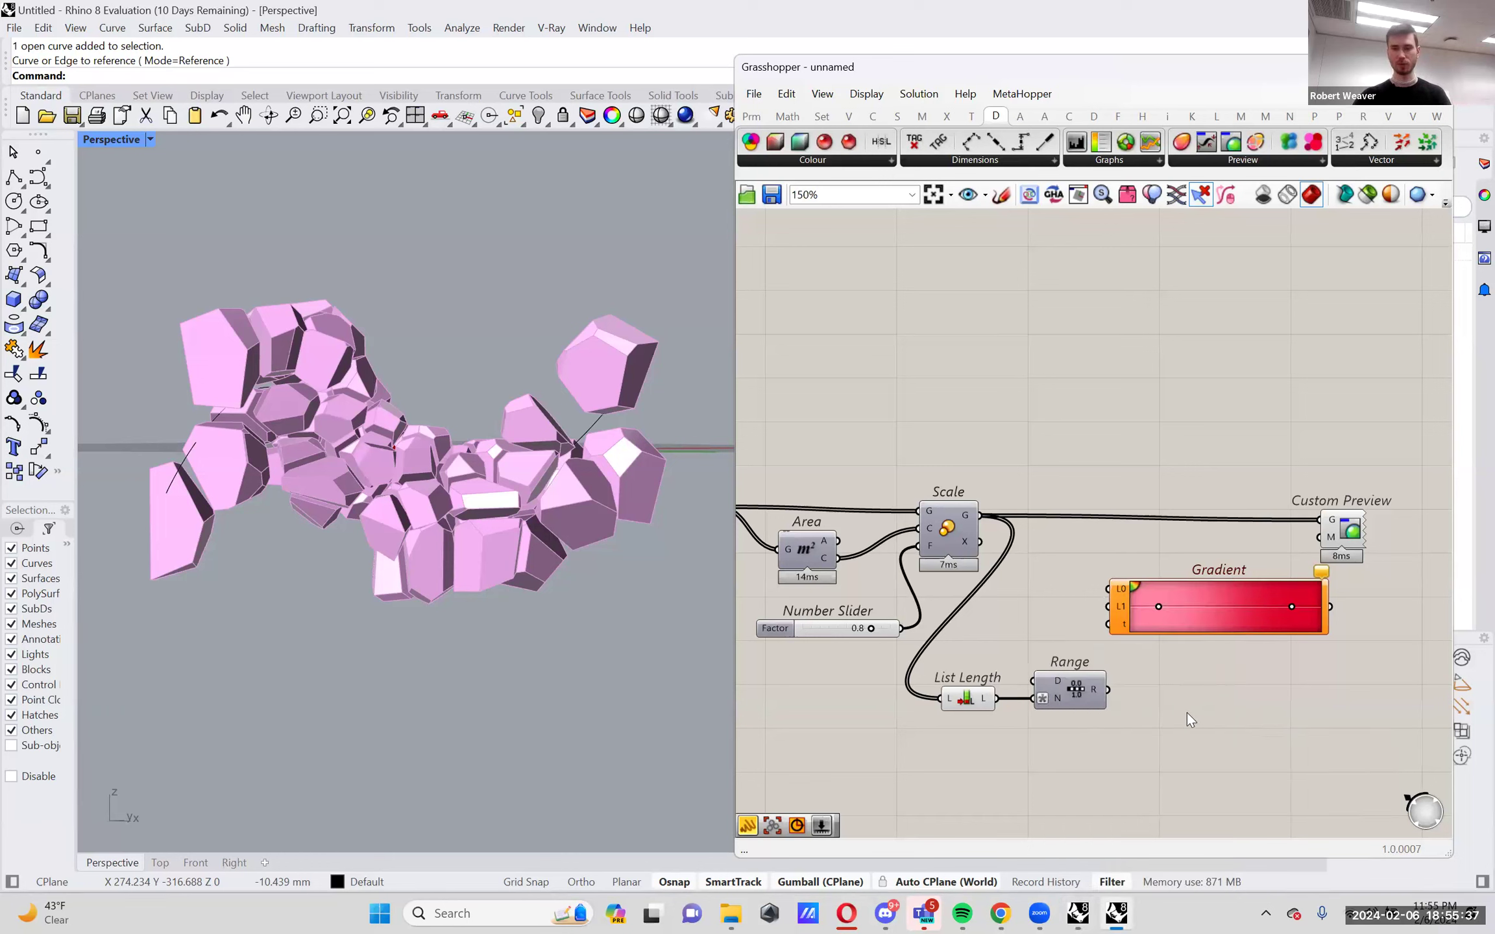
mouse_move(1096, 686)
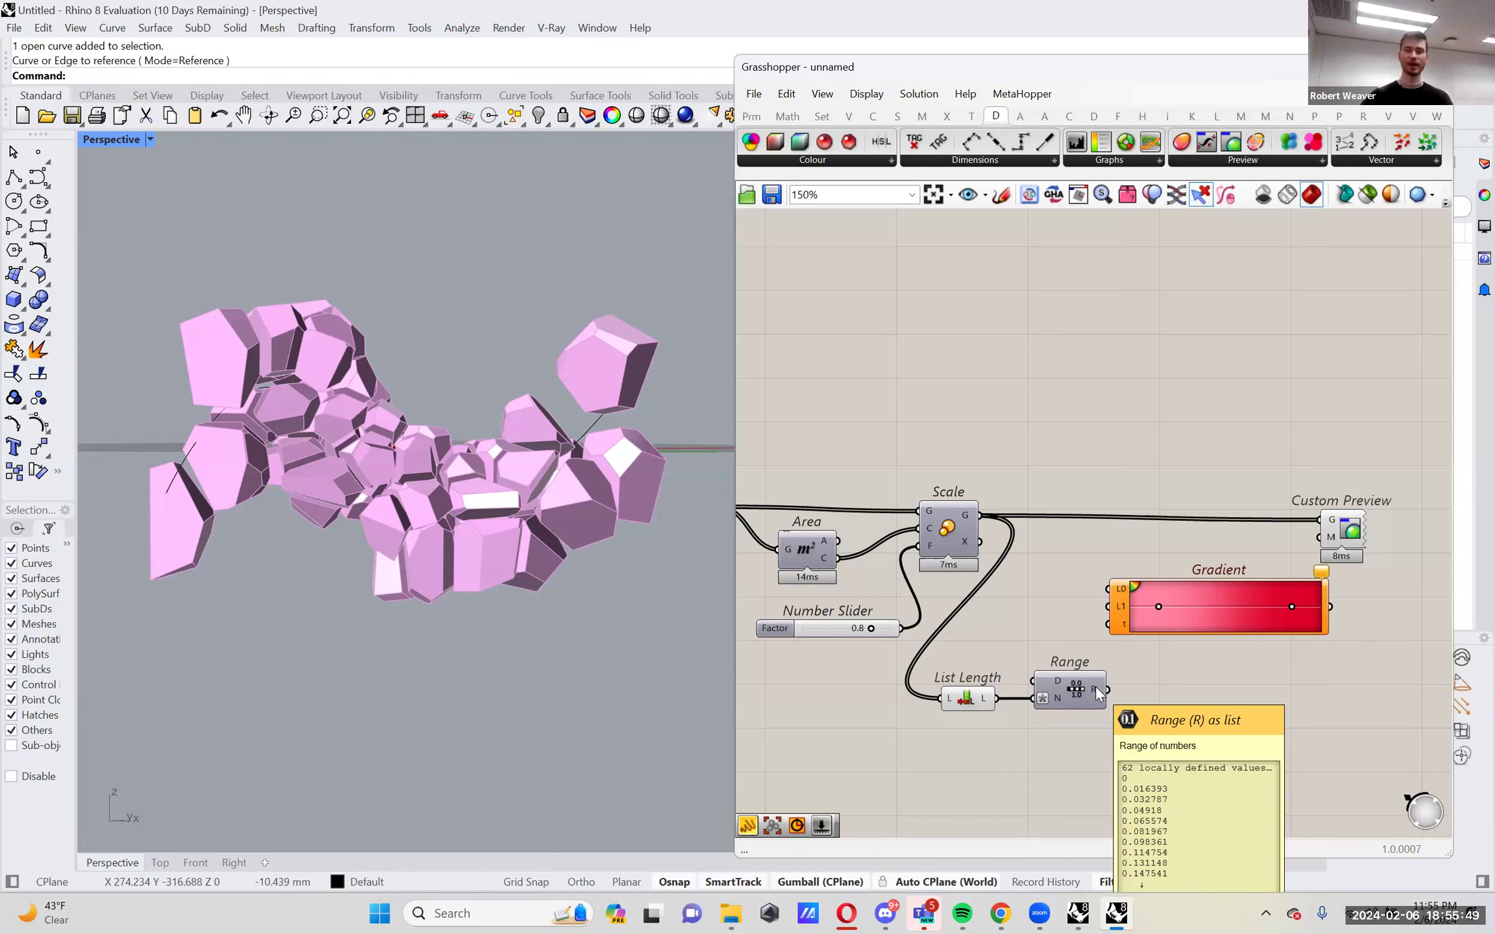
Bring Range closer to List Length, connect its output to Gradient's Parameter input, and align Gradient beside Range.
left_click_drag(1090, 688, 1074, 688)
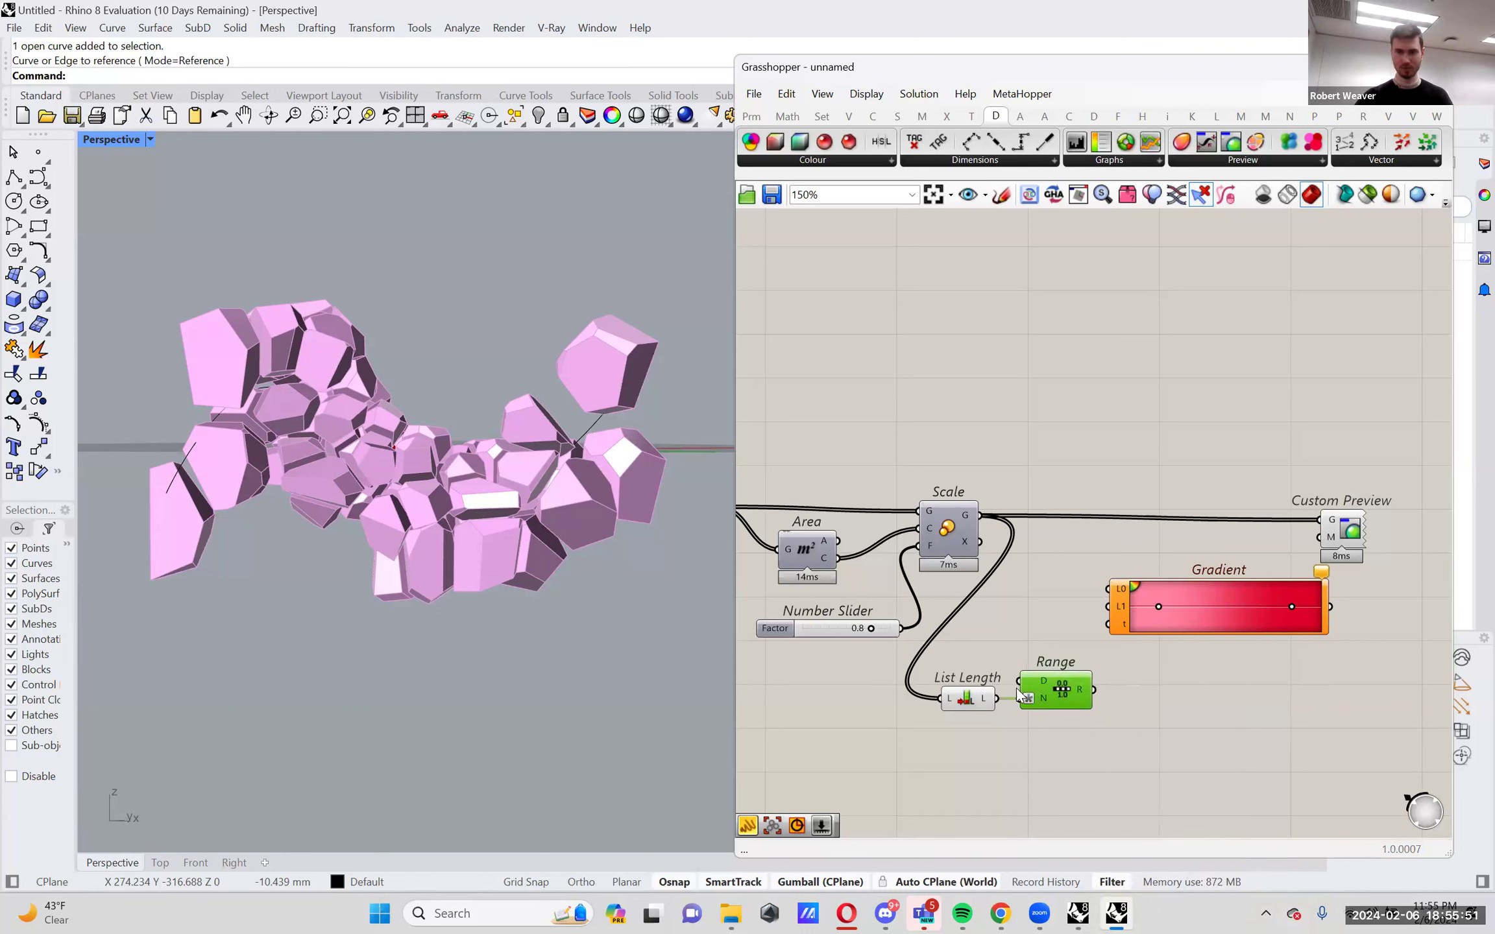
mouse_move(984, 704)
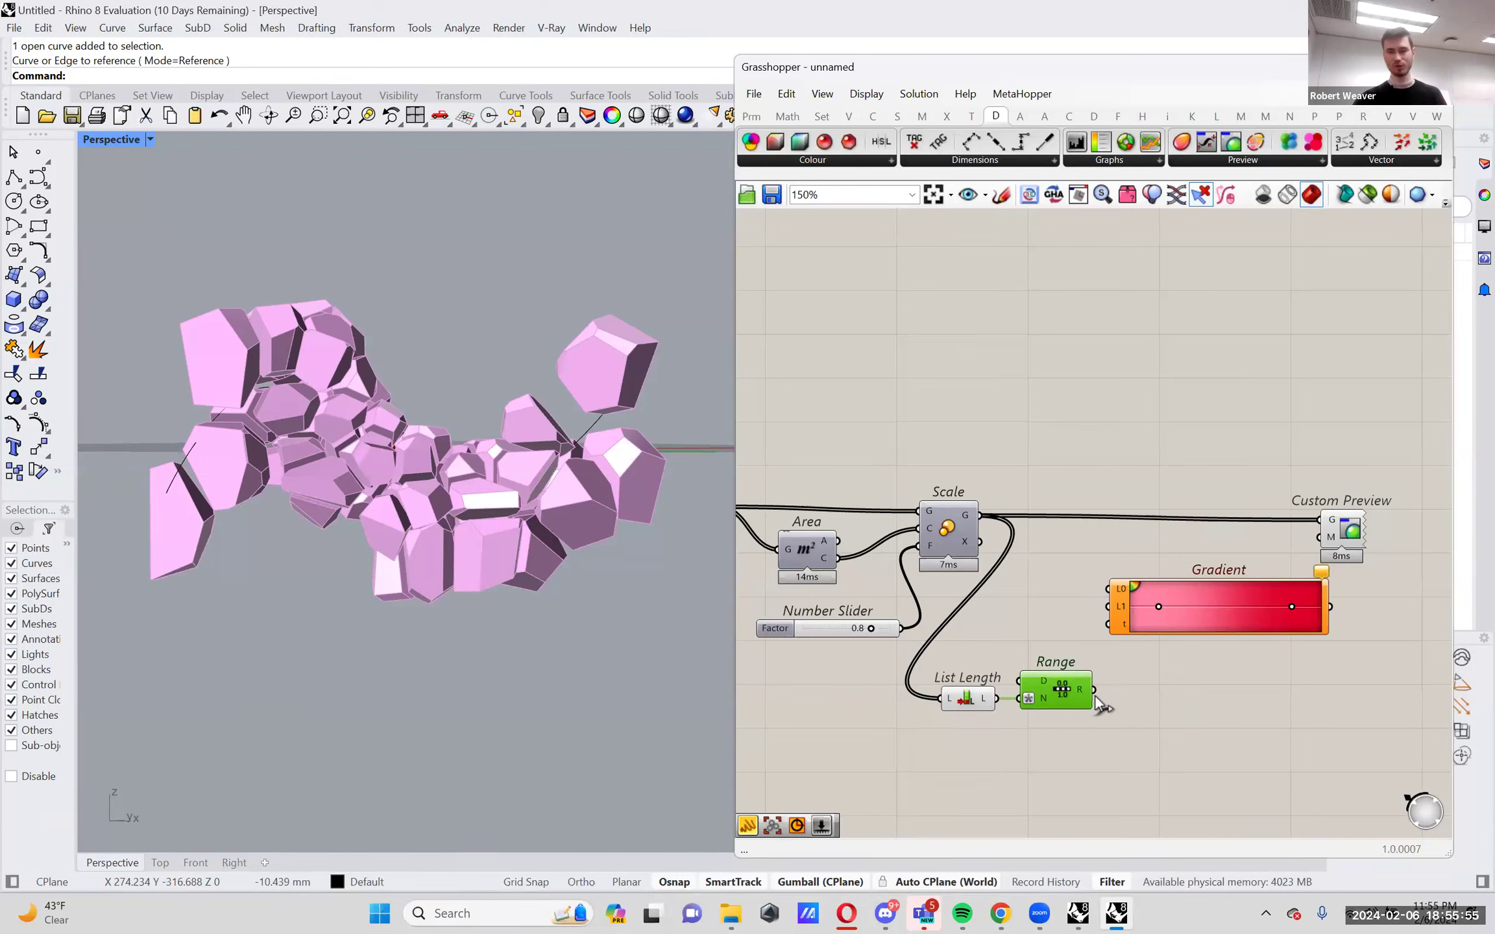
left_click_drag(1095, 691, 1170, 645)
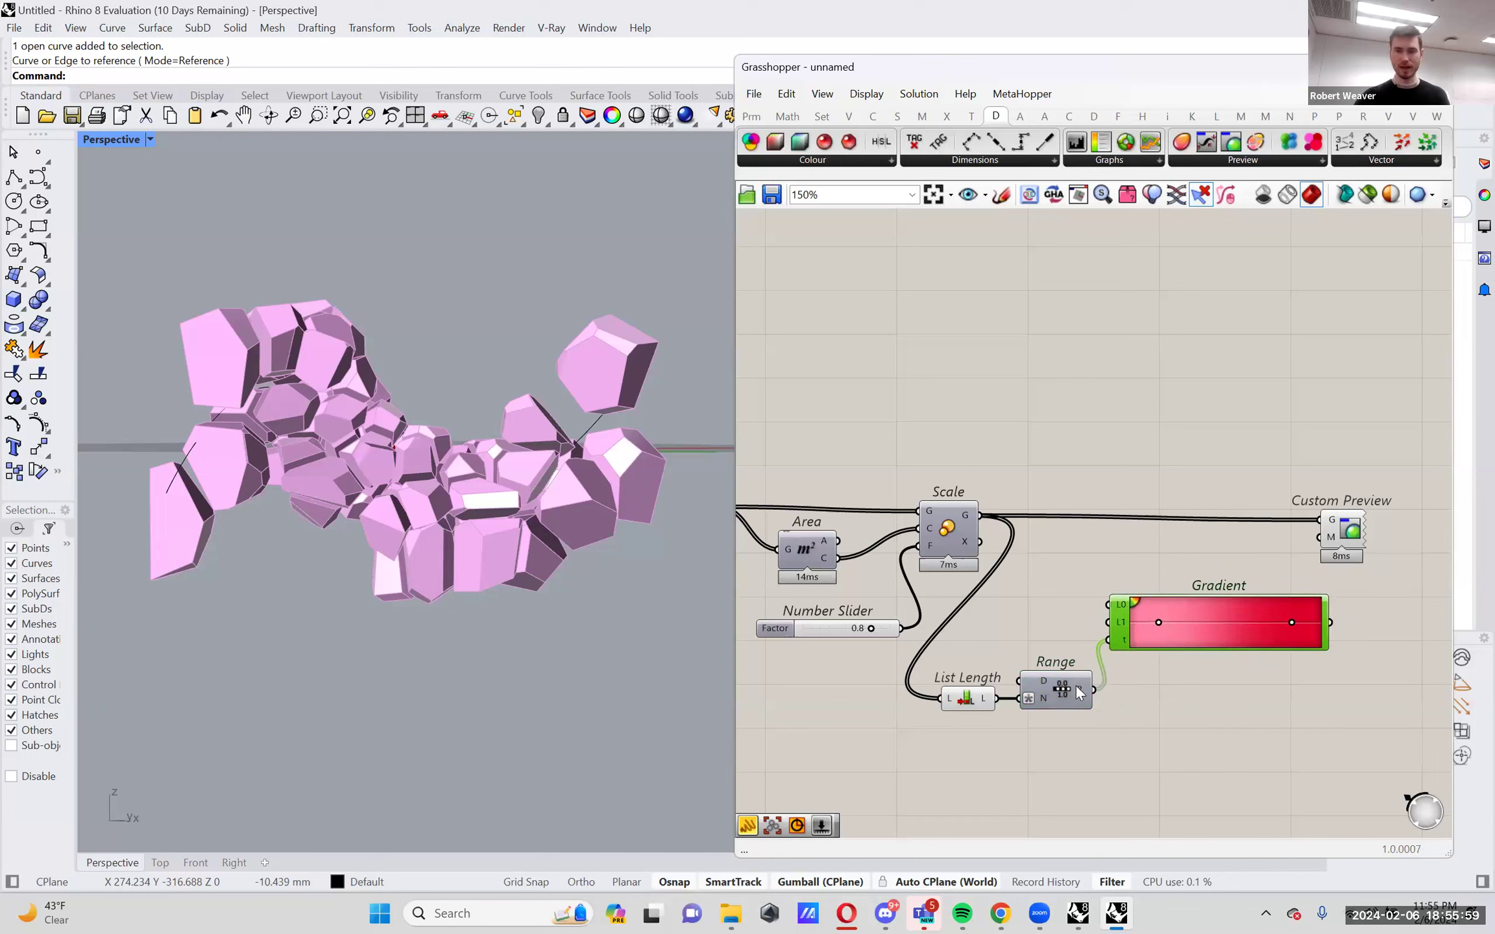
mouse_move(1078, 686)
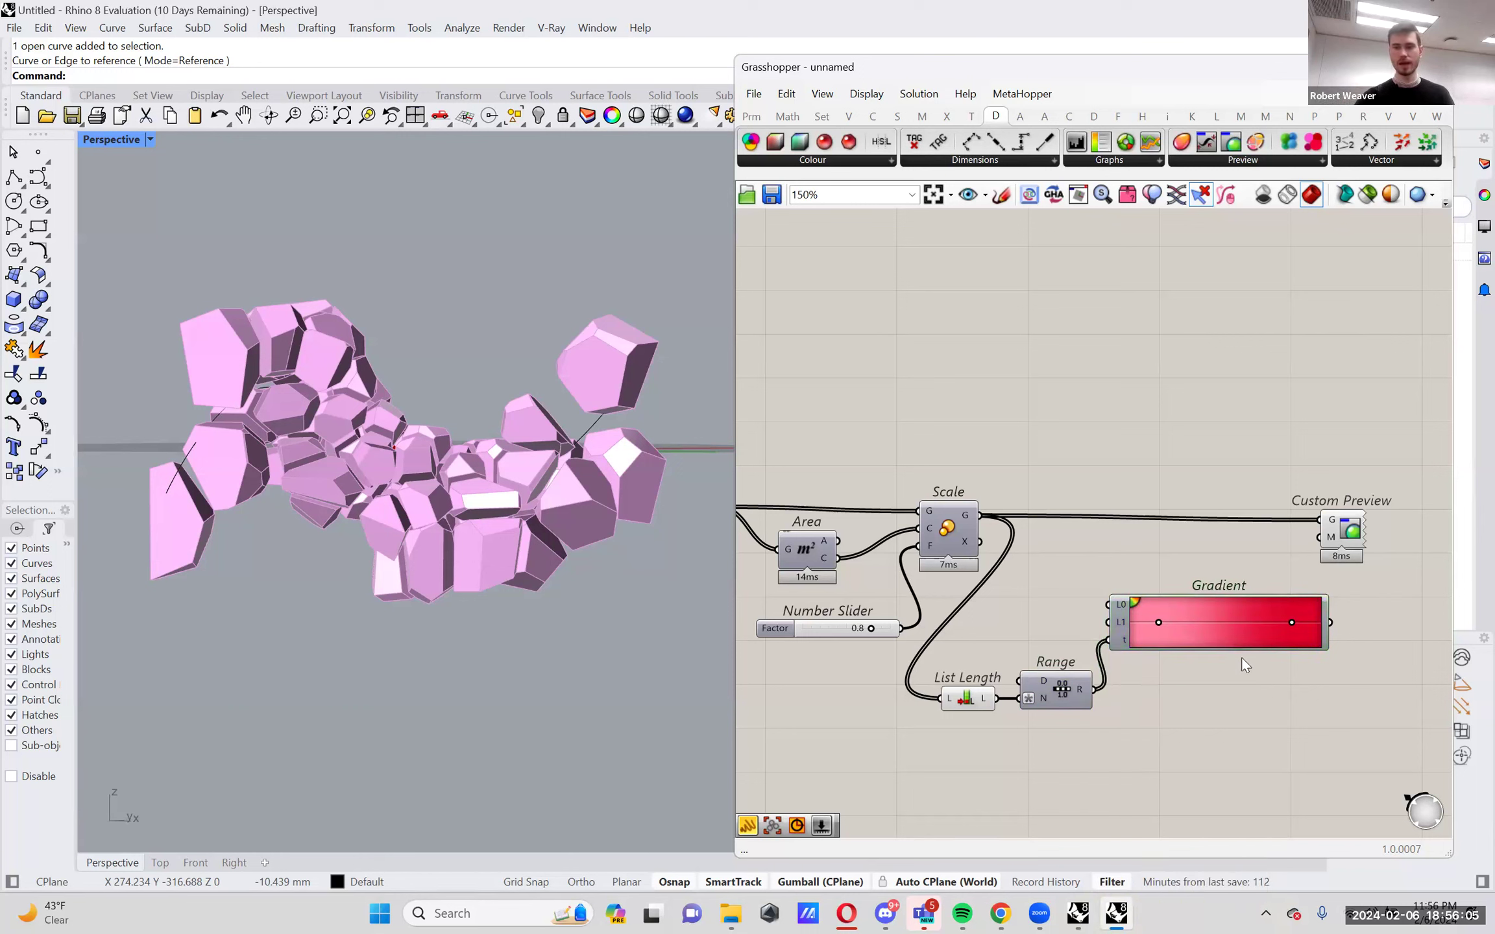
left_click_drag(1250, 644, 1246, 692)
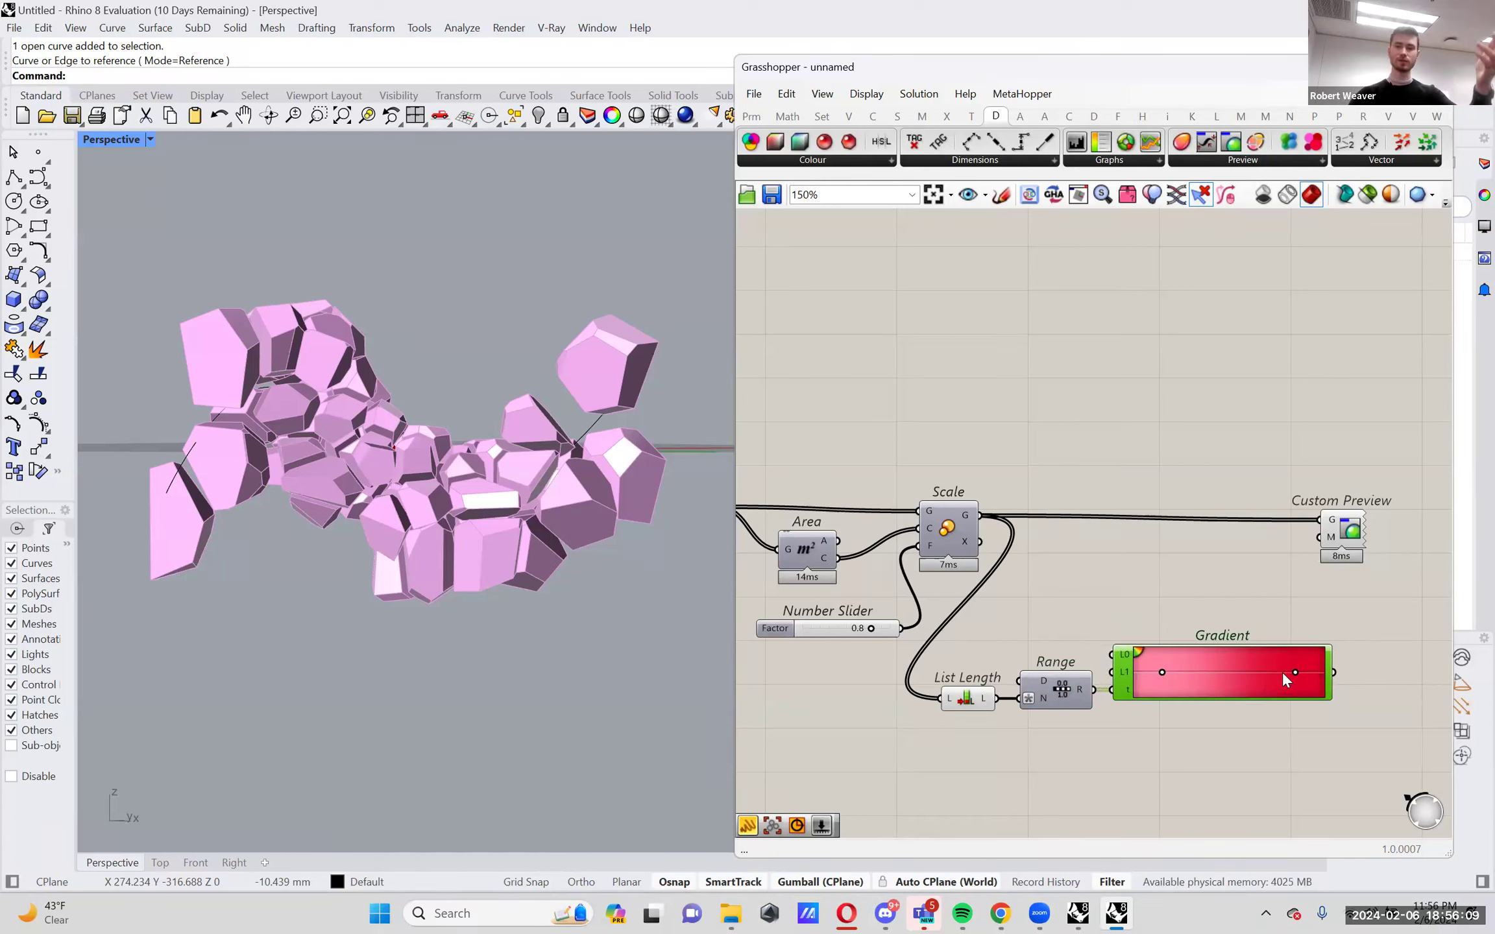
Connect Gradient's output to Custom Preview's Material input and check the colored cells and the Material data.
left_click_drag(1333, 625, 1319, 539)
right_click_drag(668, 545, 600, 618)
scroll(582, 621, "up", 3)
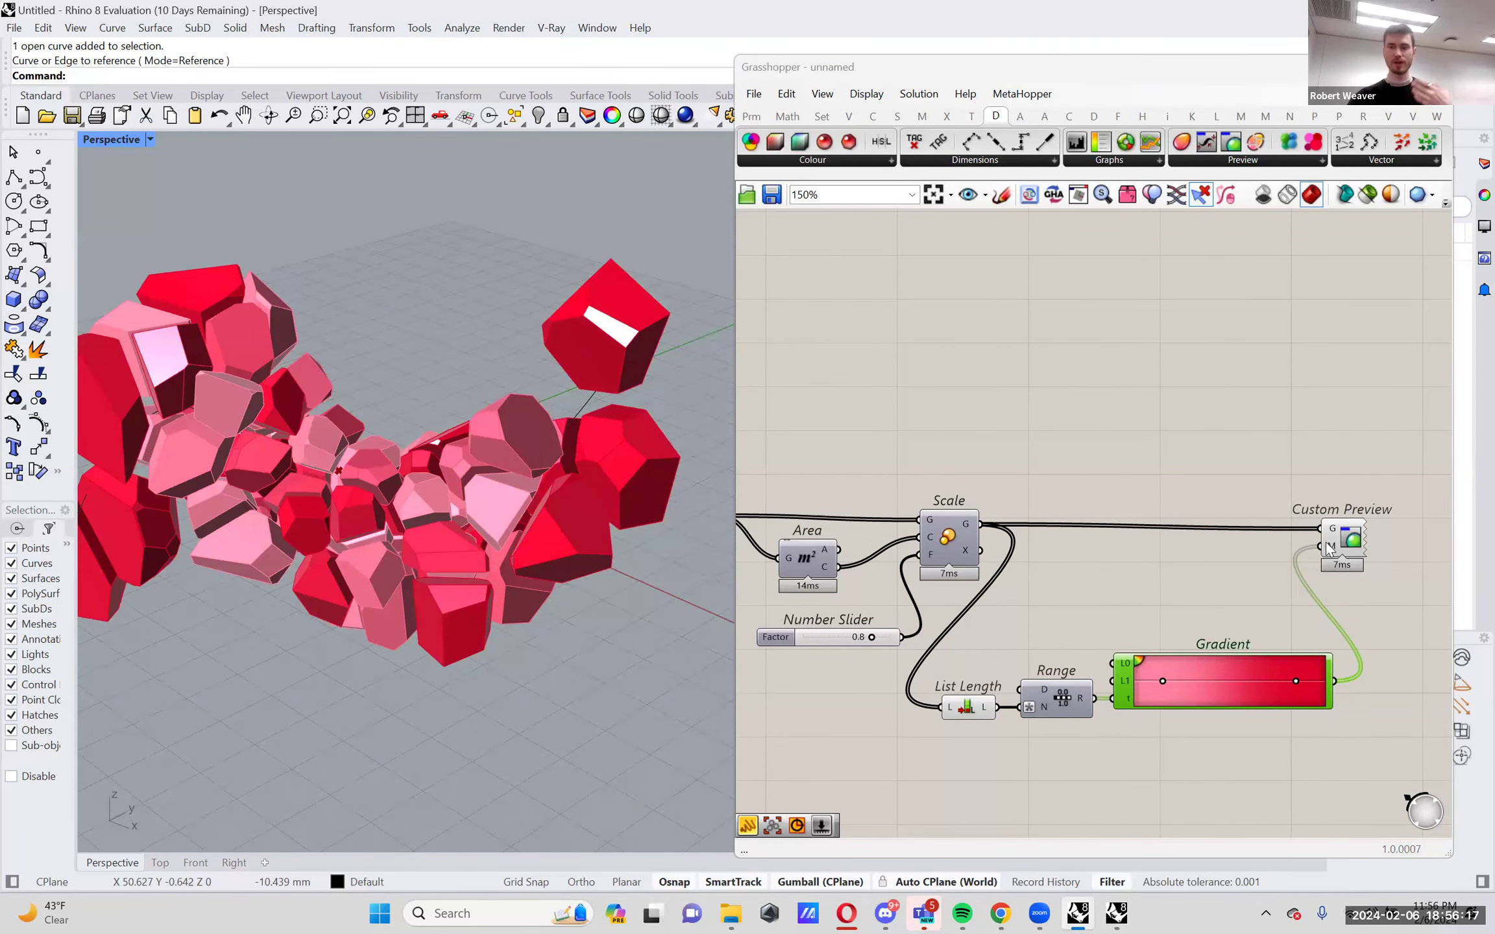
mouse_move(1330, 542)
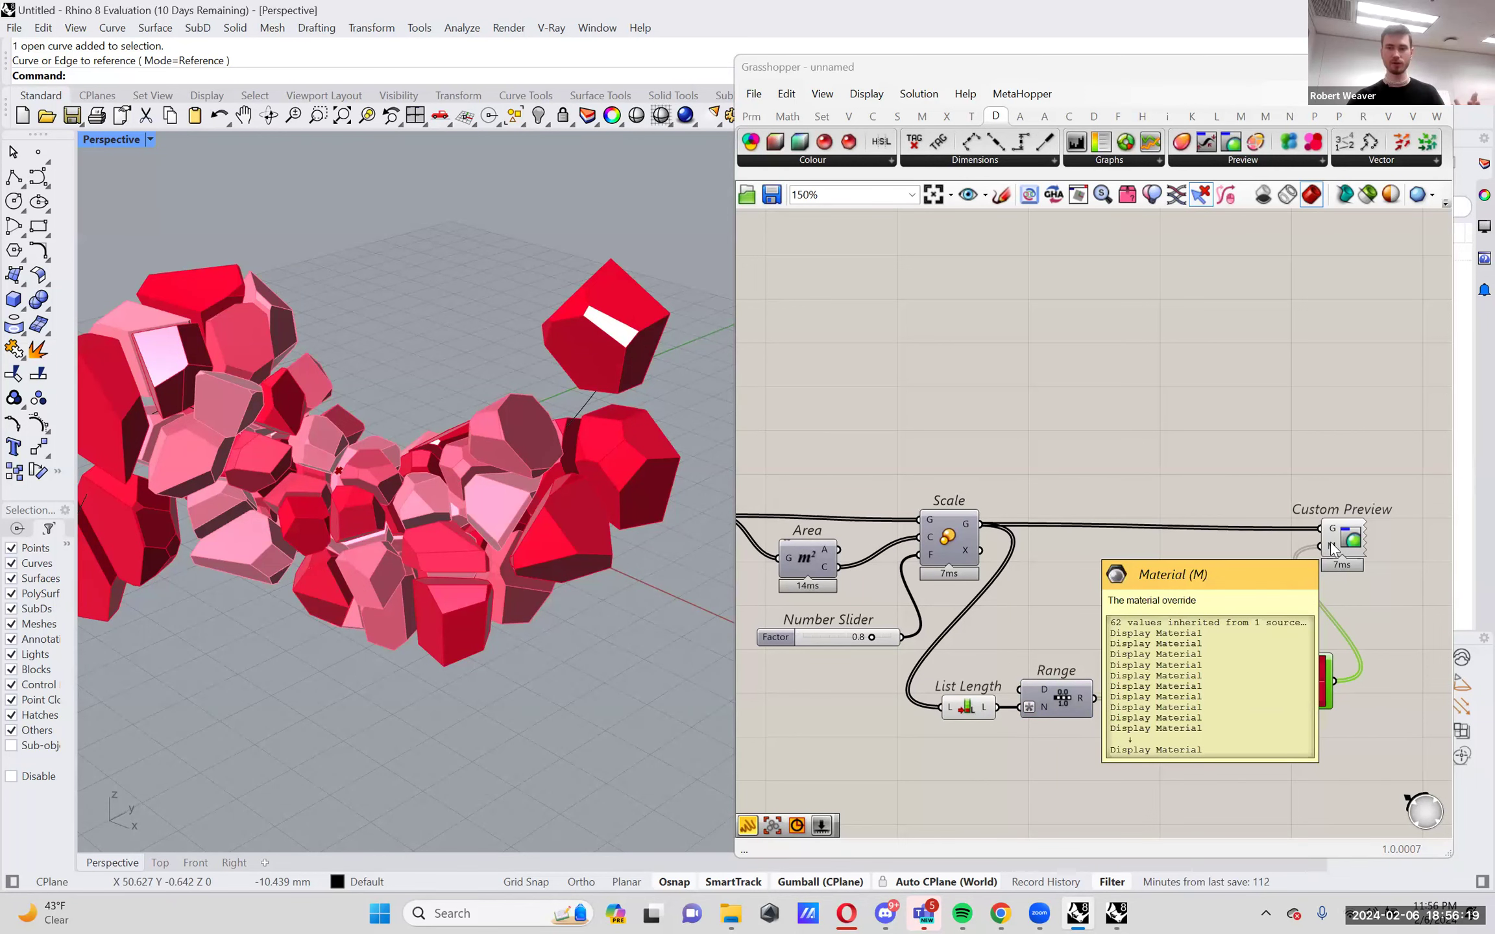
Apply the multicolor rainbow spectrum preset to the Gradient component and view the recolored Voronoi cells.
right_click_drag(998, 718, 1041, 718)
right_click(1009, 706)
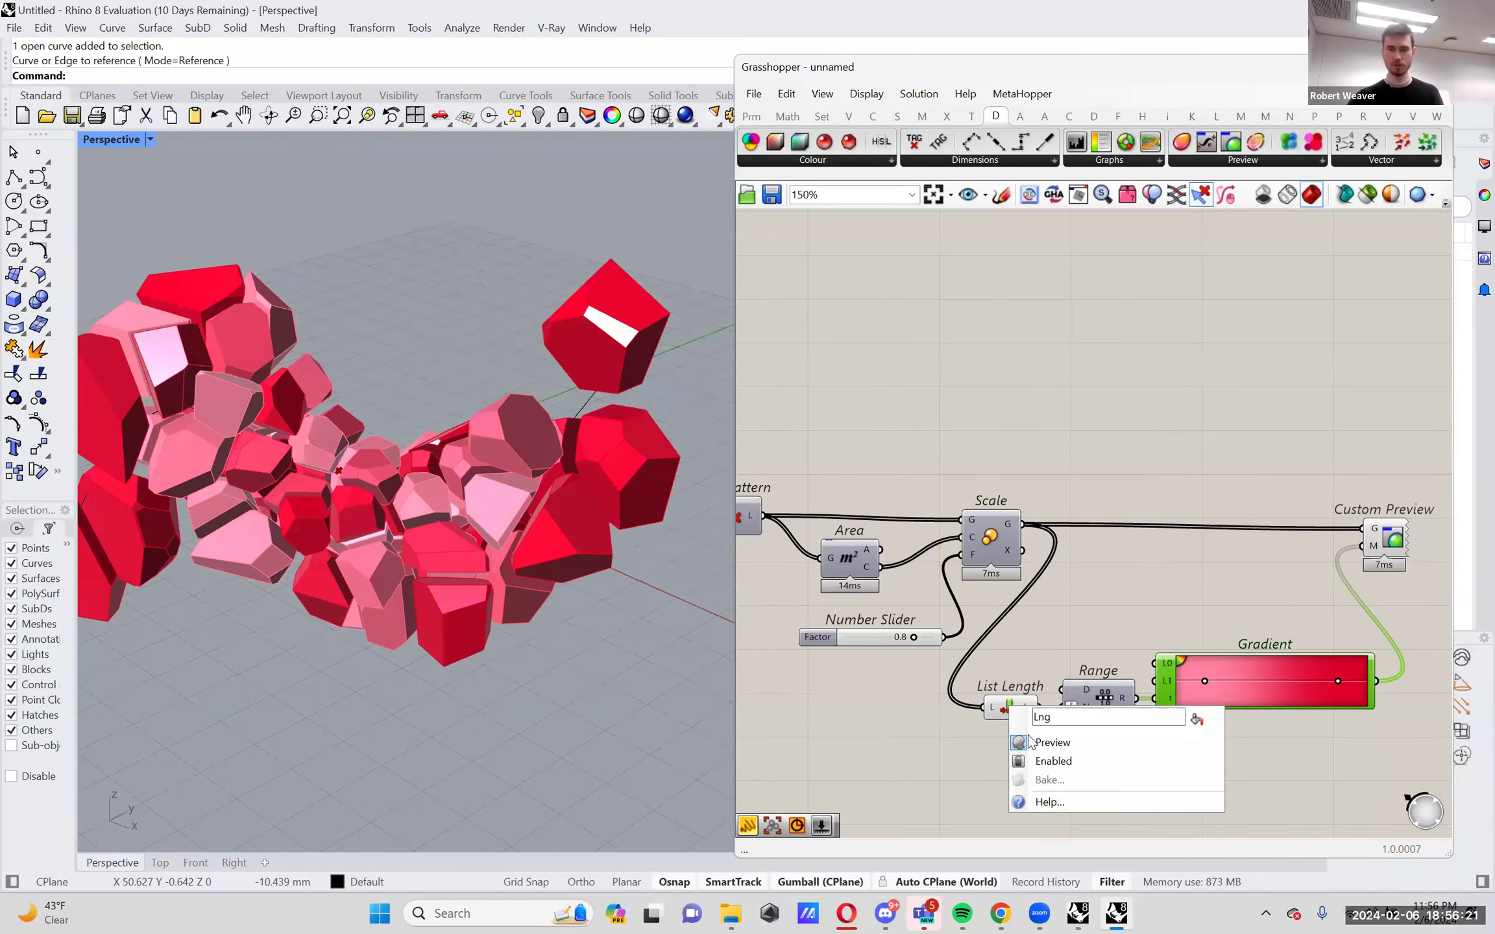
scroll(444, 545, "down", 8)
right_click_drag(444, 545, 464, 506)
scroll(451, 614, "up", 4)
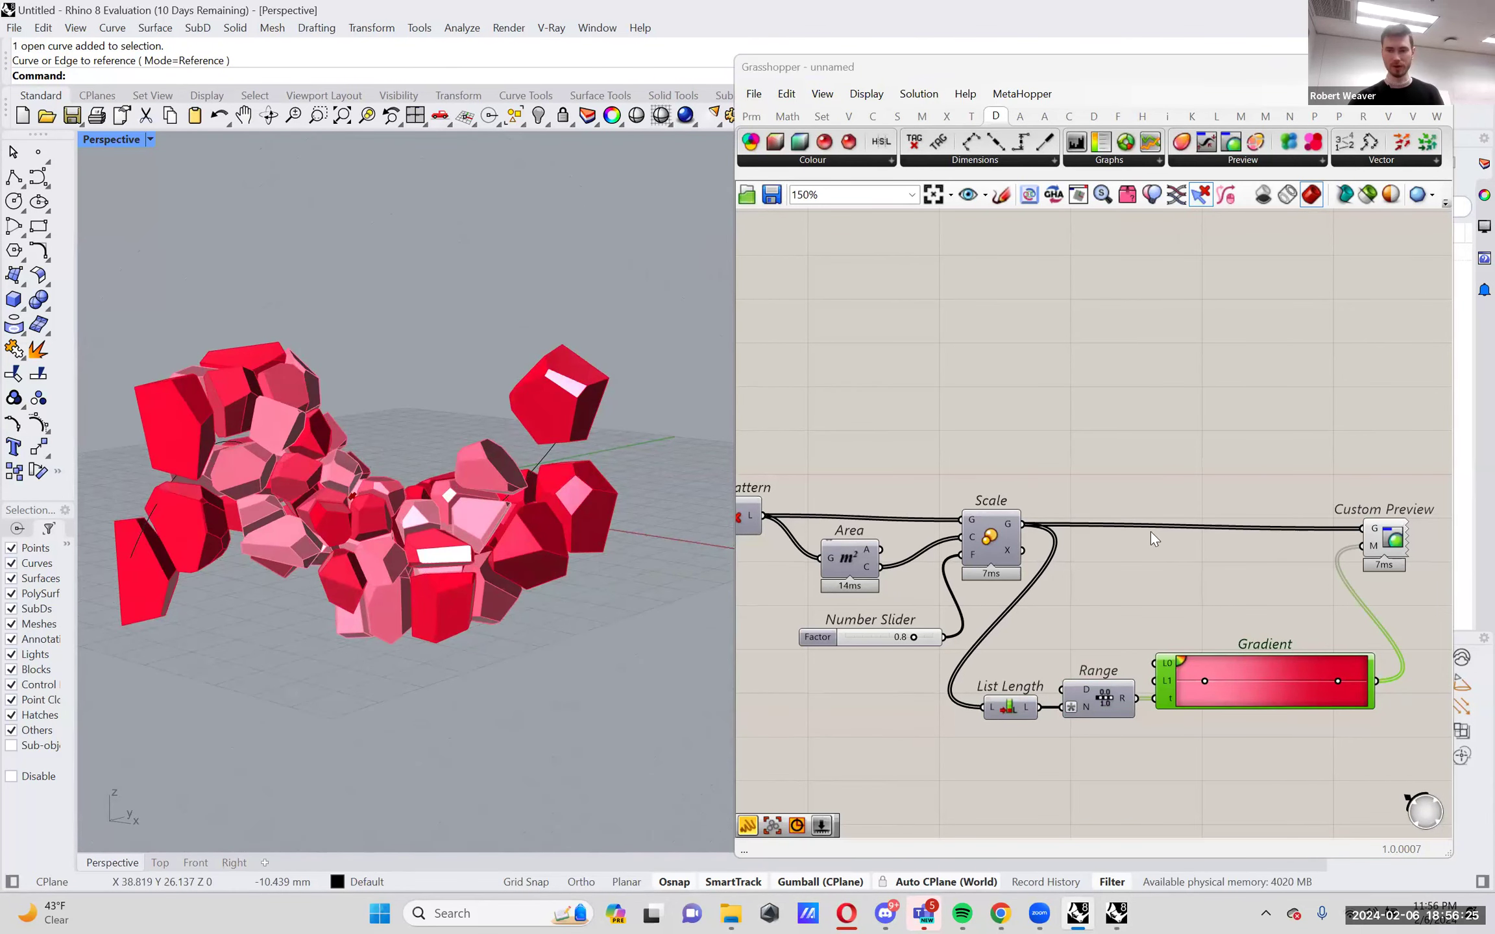
right_click(1247, 677)
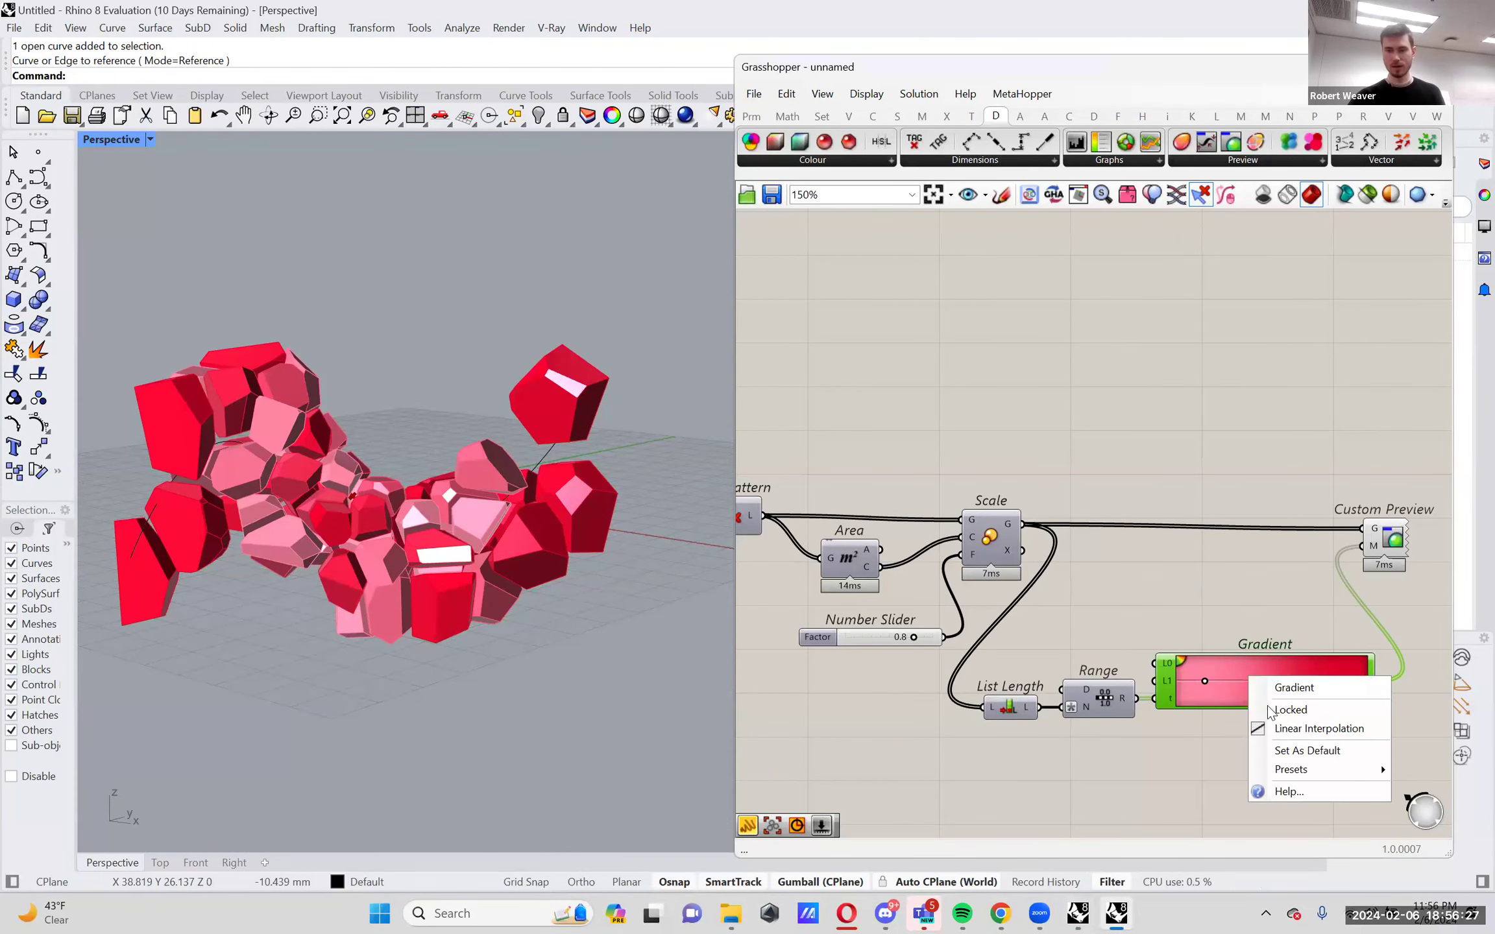
mouse_move(1282, 771)
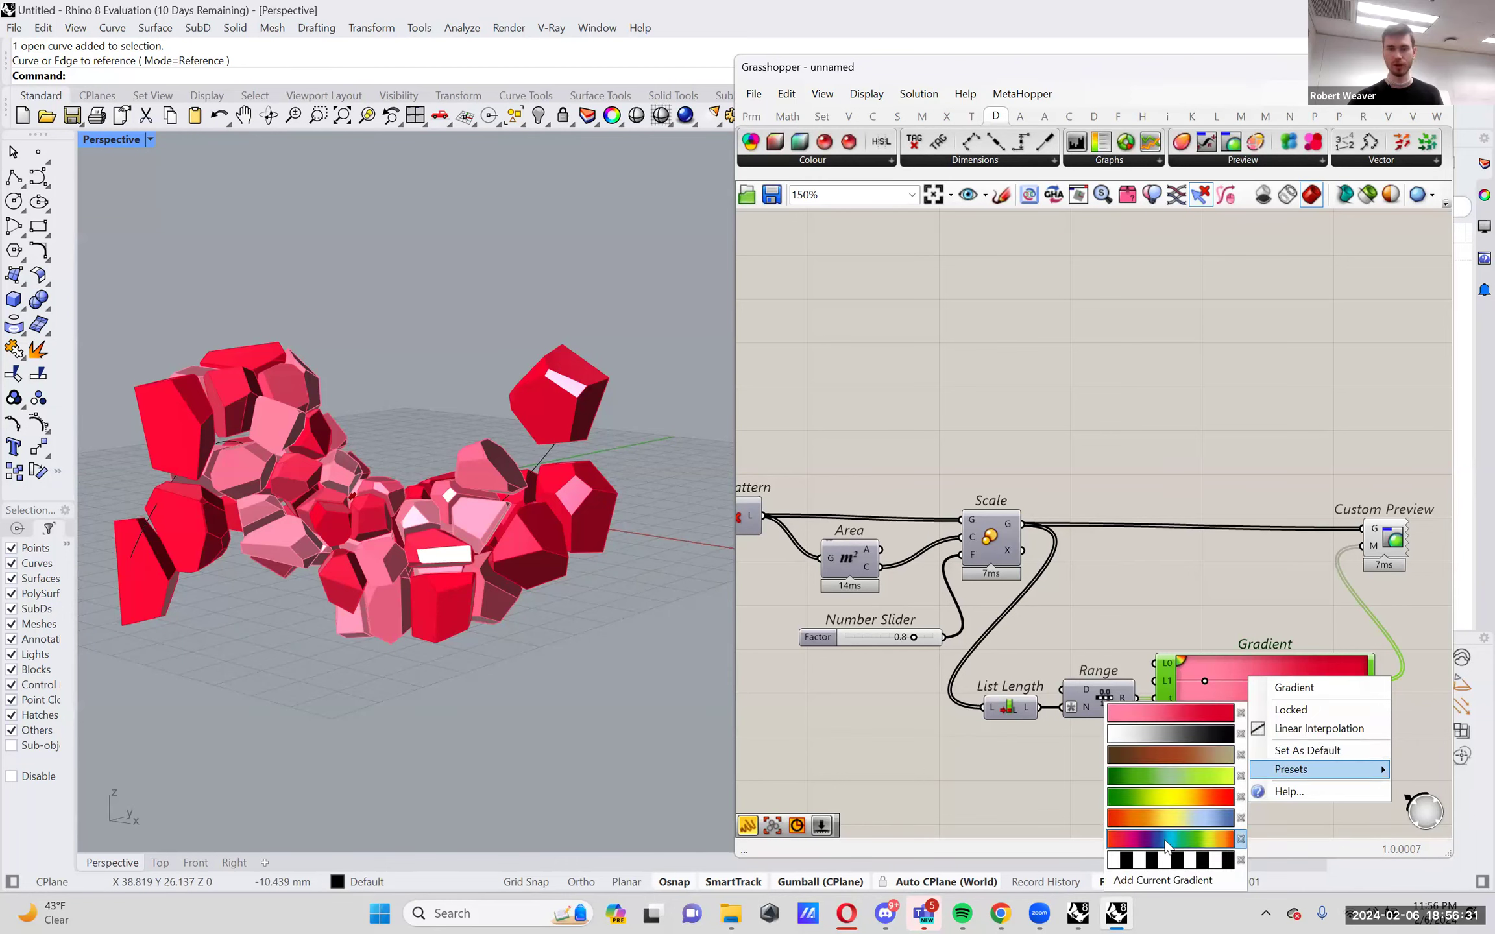
left_click(1165, 844)
right_click_drag(506, 617, 542, 503)
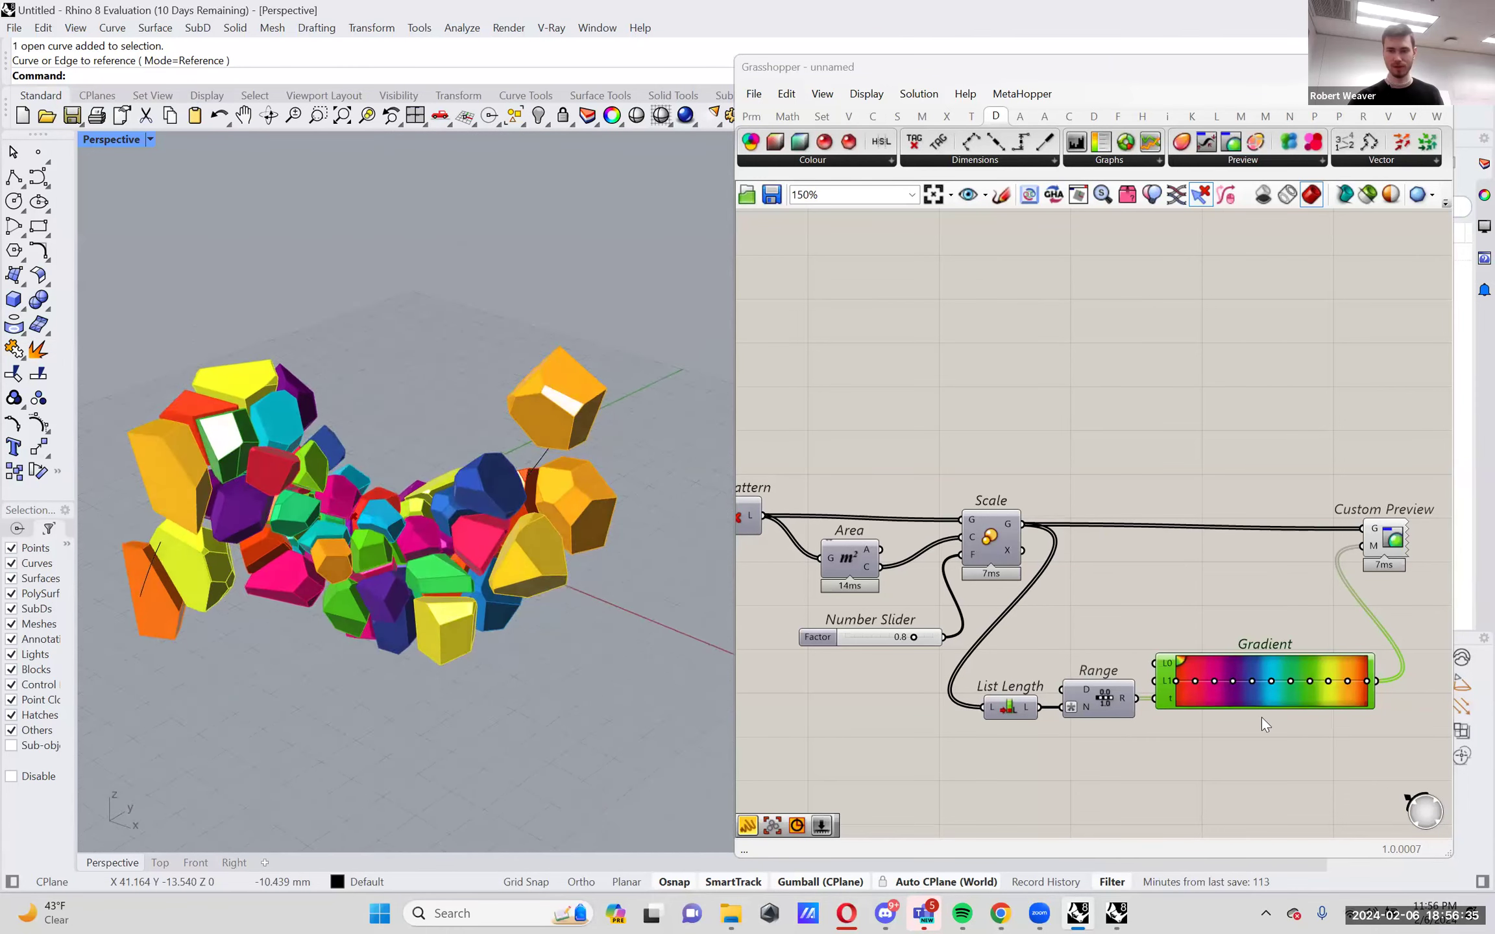
Apply the green-to-lime preset to the Gradient component and shift a middle color grip toward its lime end, recoloring the cells.
right_click(1247, 689)
mouse_move(1284, 782)
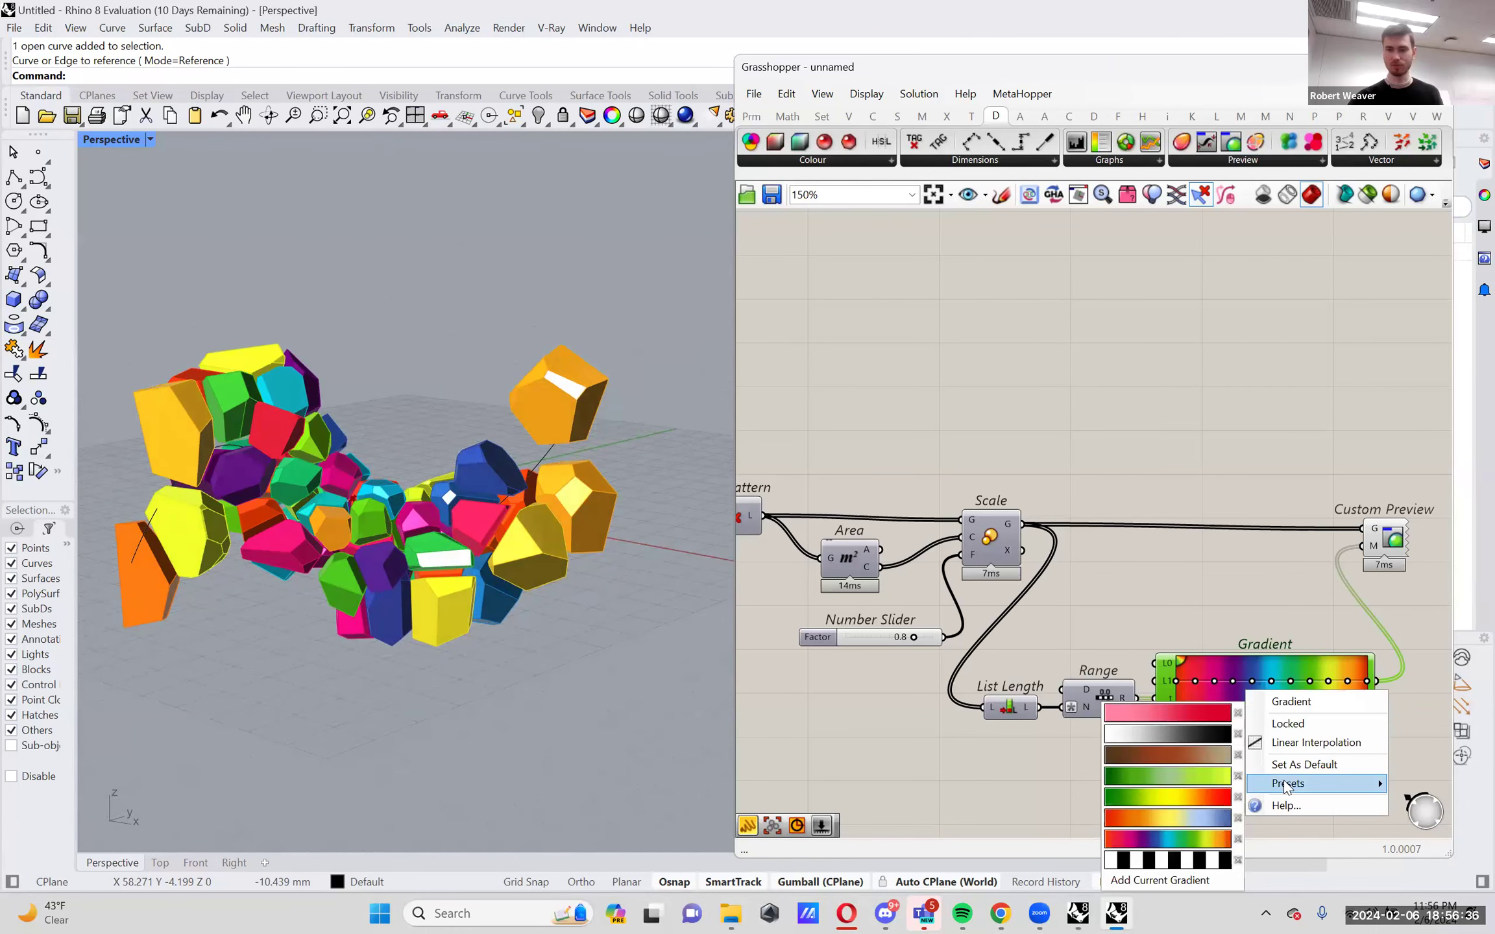
left_click(1198, 776)
left_click_drag(1220, 682, 1323, 682)
mouse_move(704, 501)
right_mouse_down()
mouse_move(617, 587)
mouse_move(611, 617)
mouse_move(597, 574)
mouse_move(730, 503)
right_mouse_up()
Move Custom Preview slightly away from Gradient and line it up with Scale's geometry output wire.
left_click_drag(1375, 532, 1381, 528)
left_click(1330, 565)
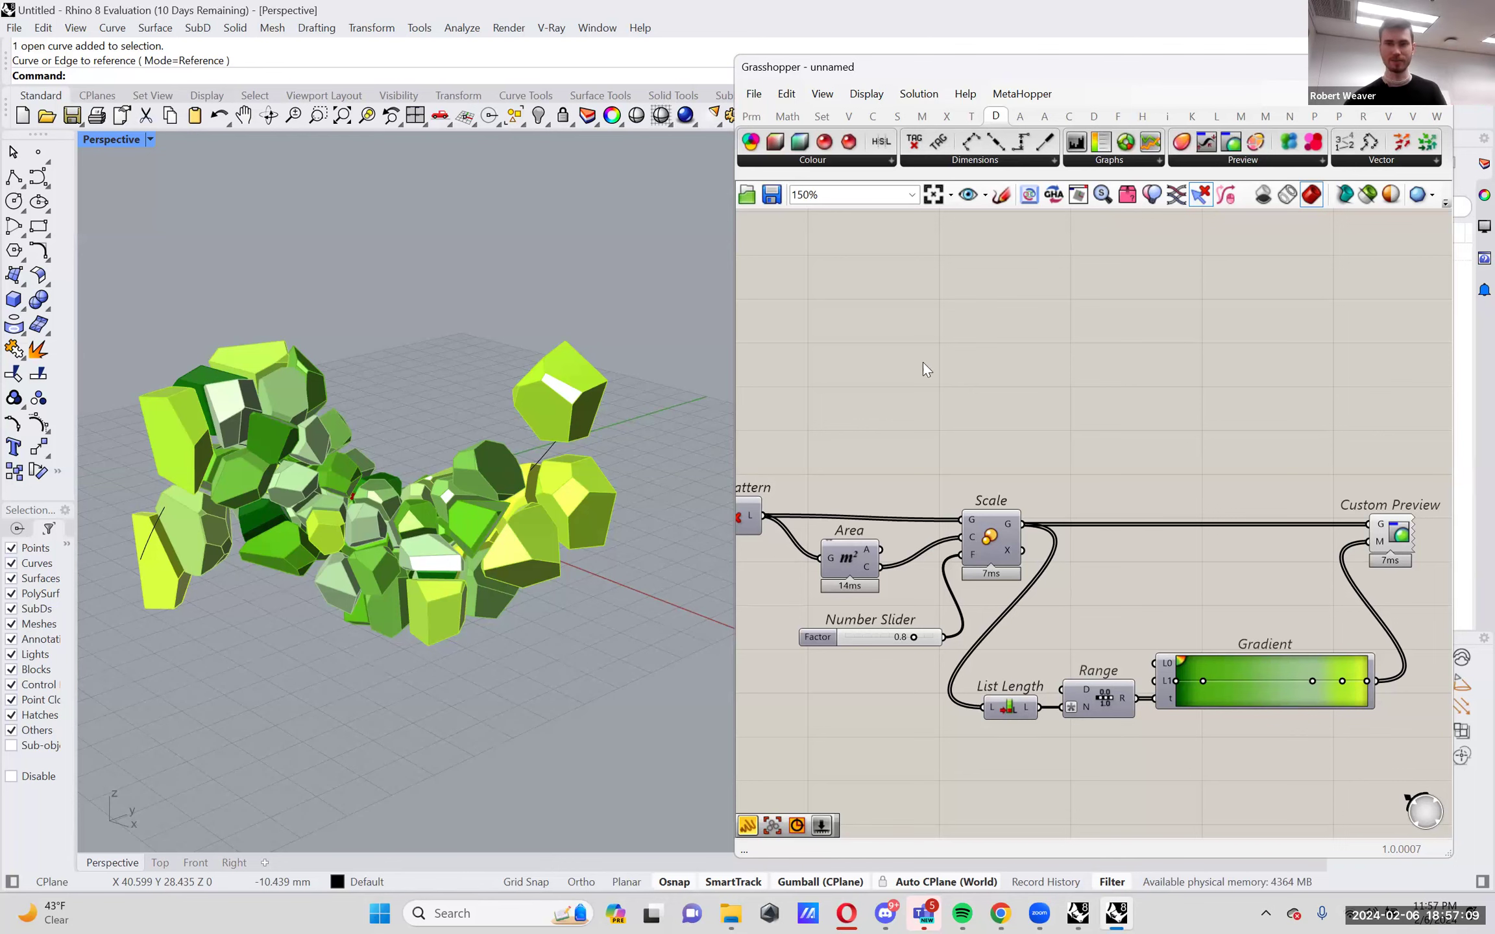
scroll(1167, 476, "down", 2)
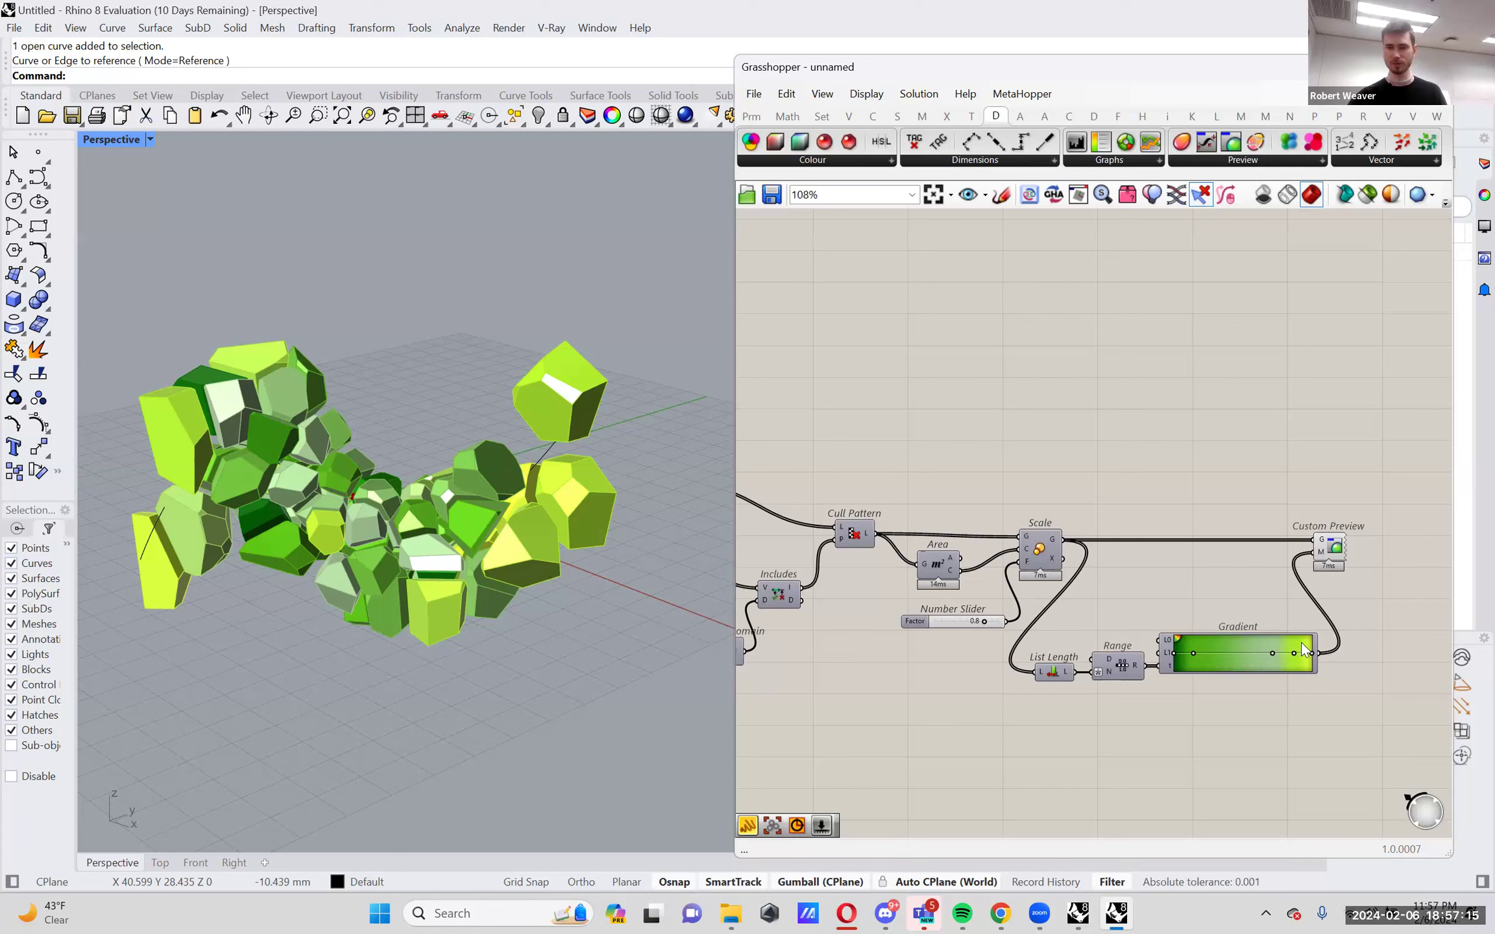
left_click_drag(1334, 548, 1342, 548)
left_click(1221, 491)
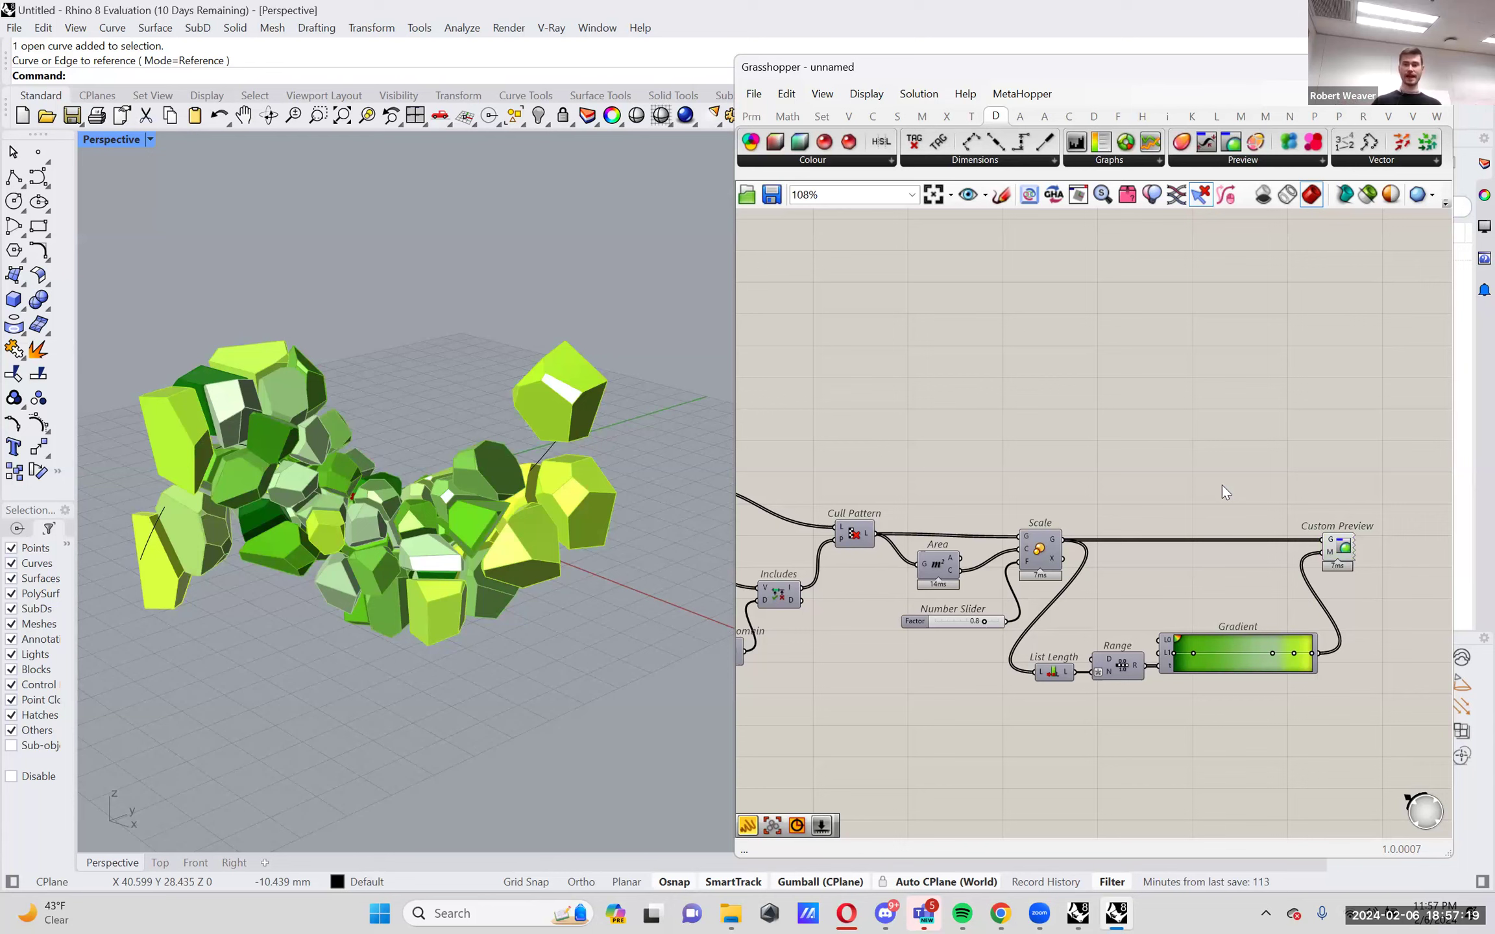
Open the Challenge Crate 1 definition from the Instructor Only folder inside DDWClassGHExamples.
left_click(753, 93)
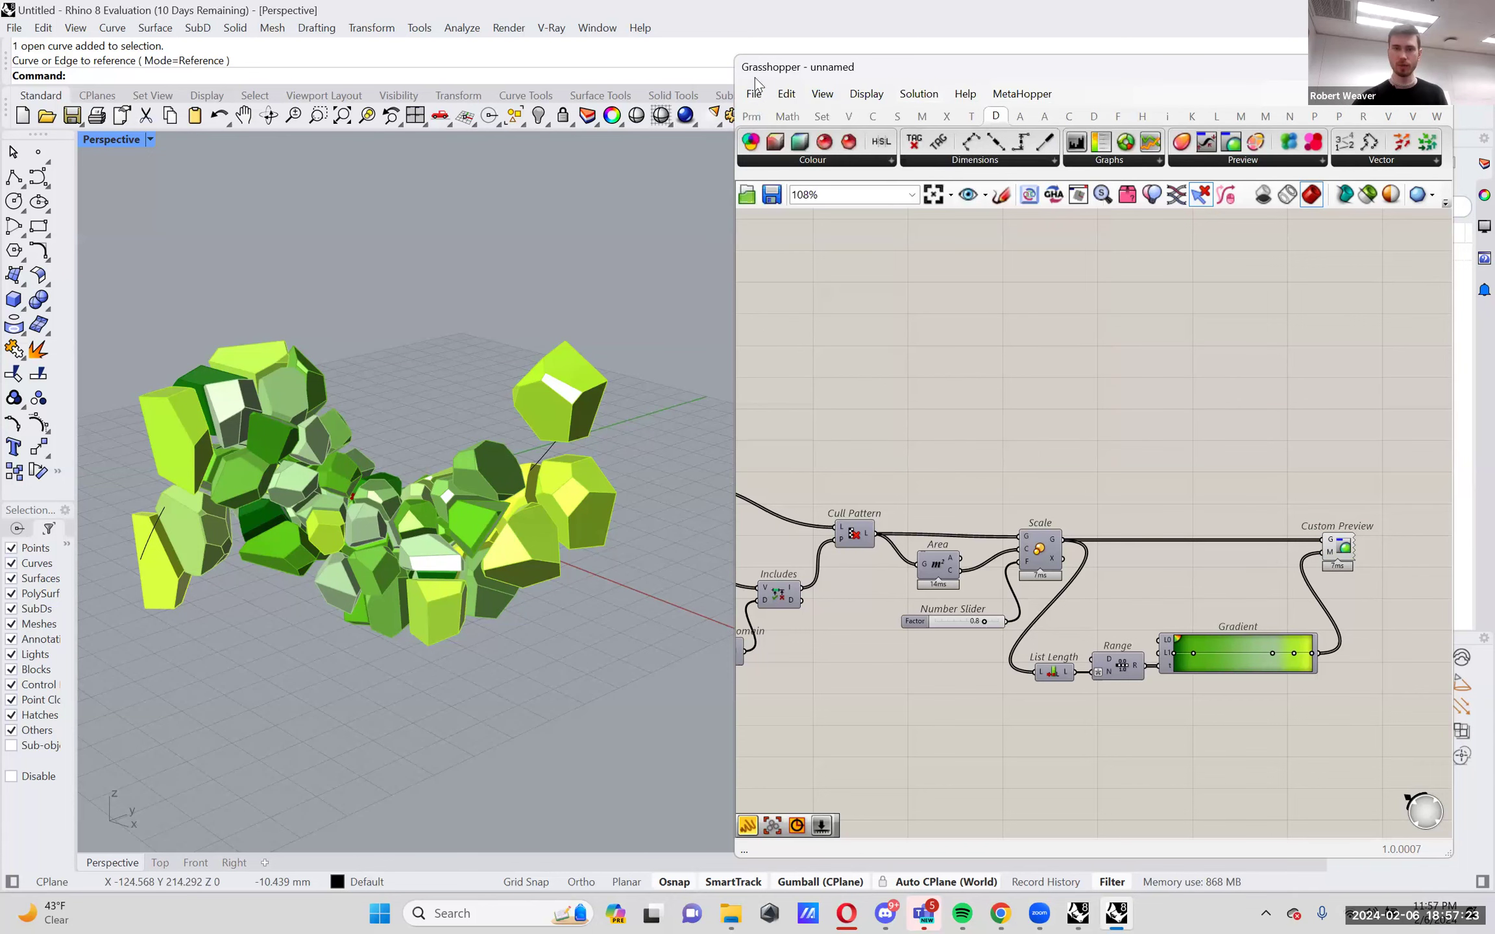
left_click(755, 93)
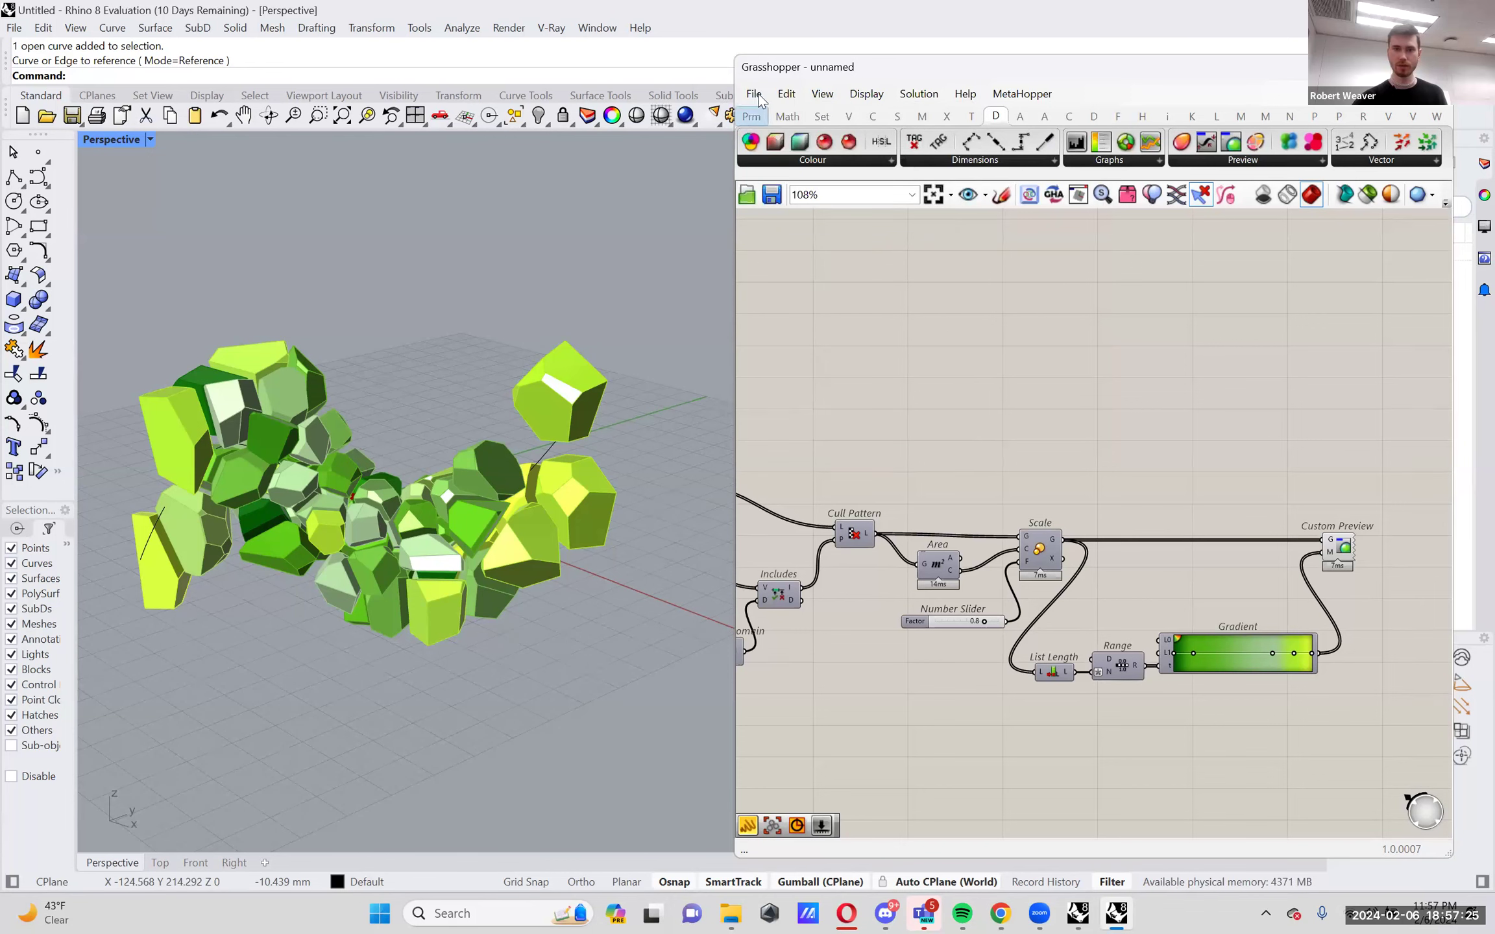
left_click(782, 139)
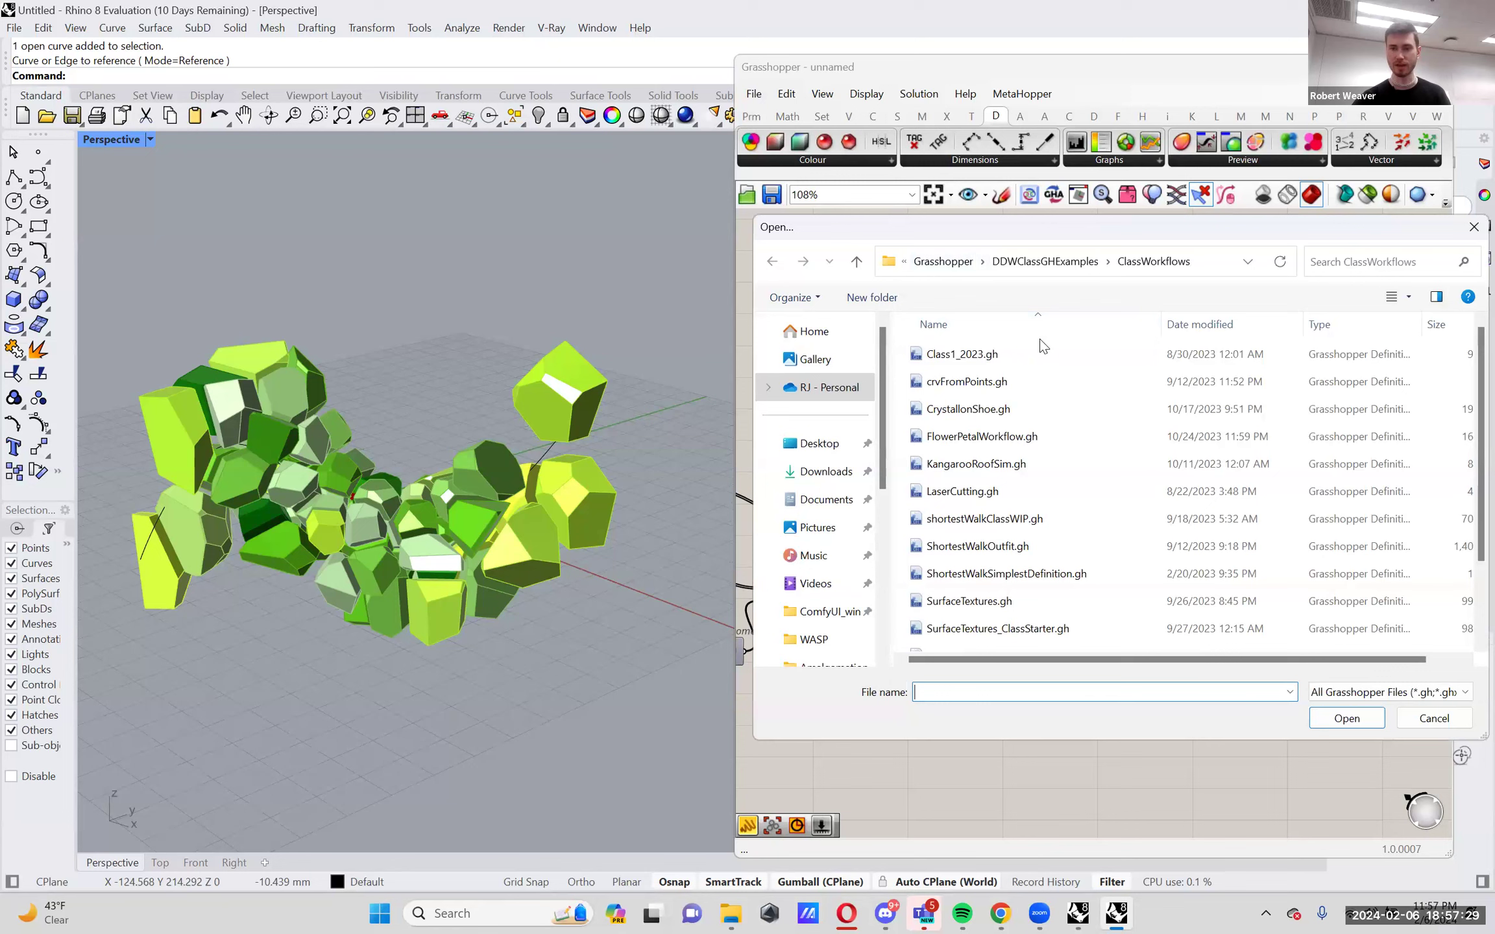
left_click(1087, 268)
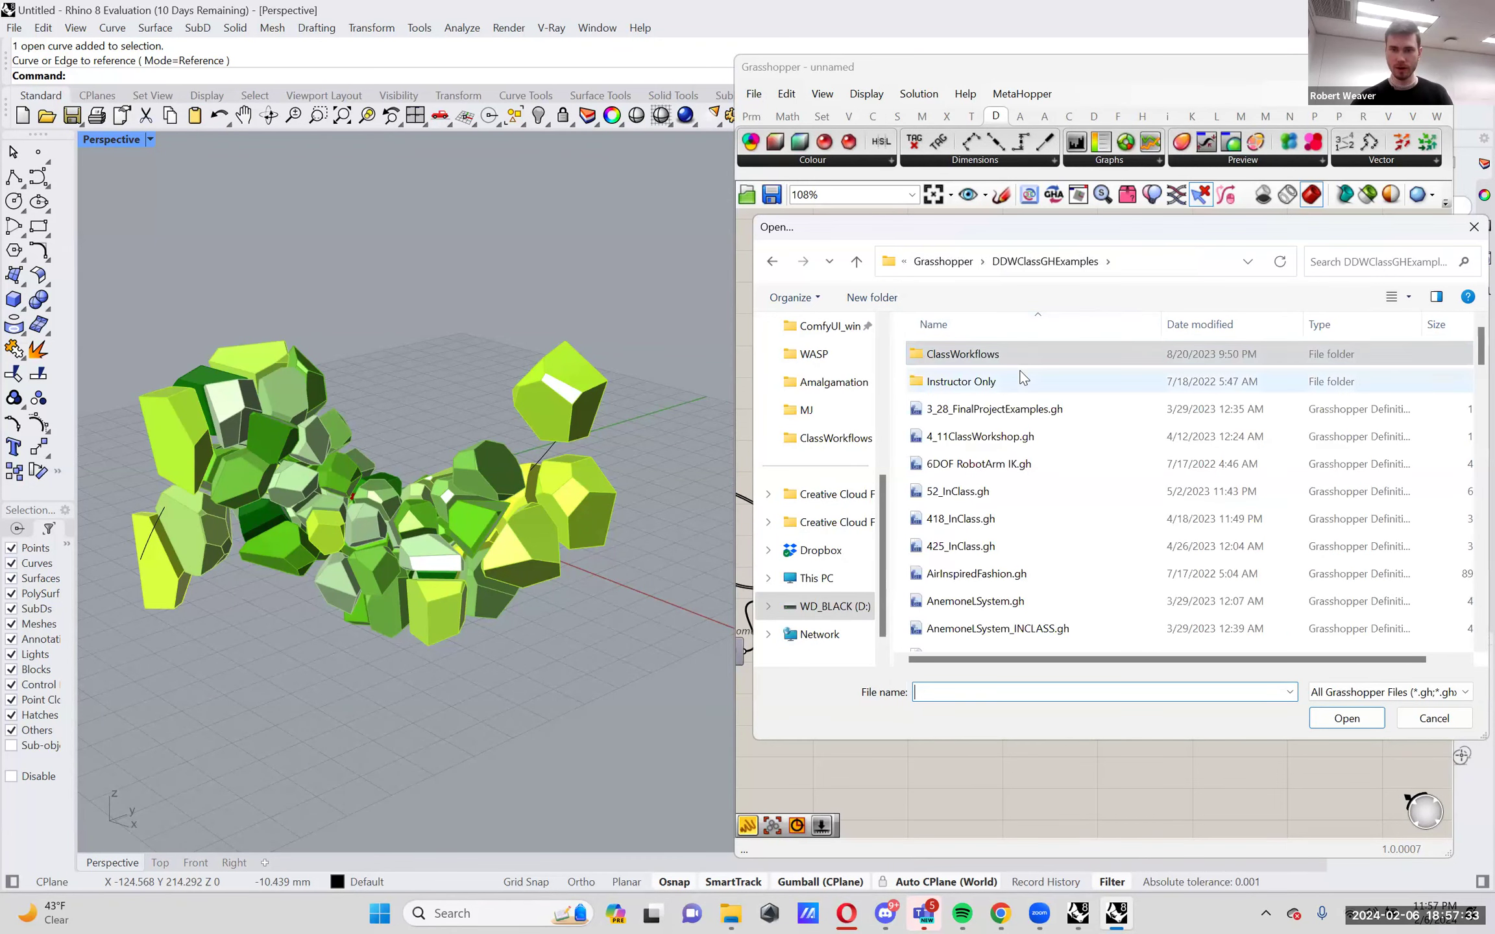
double_click(1020, 383)
double_click(1034, 382)
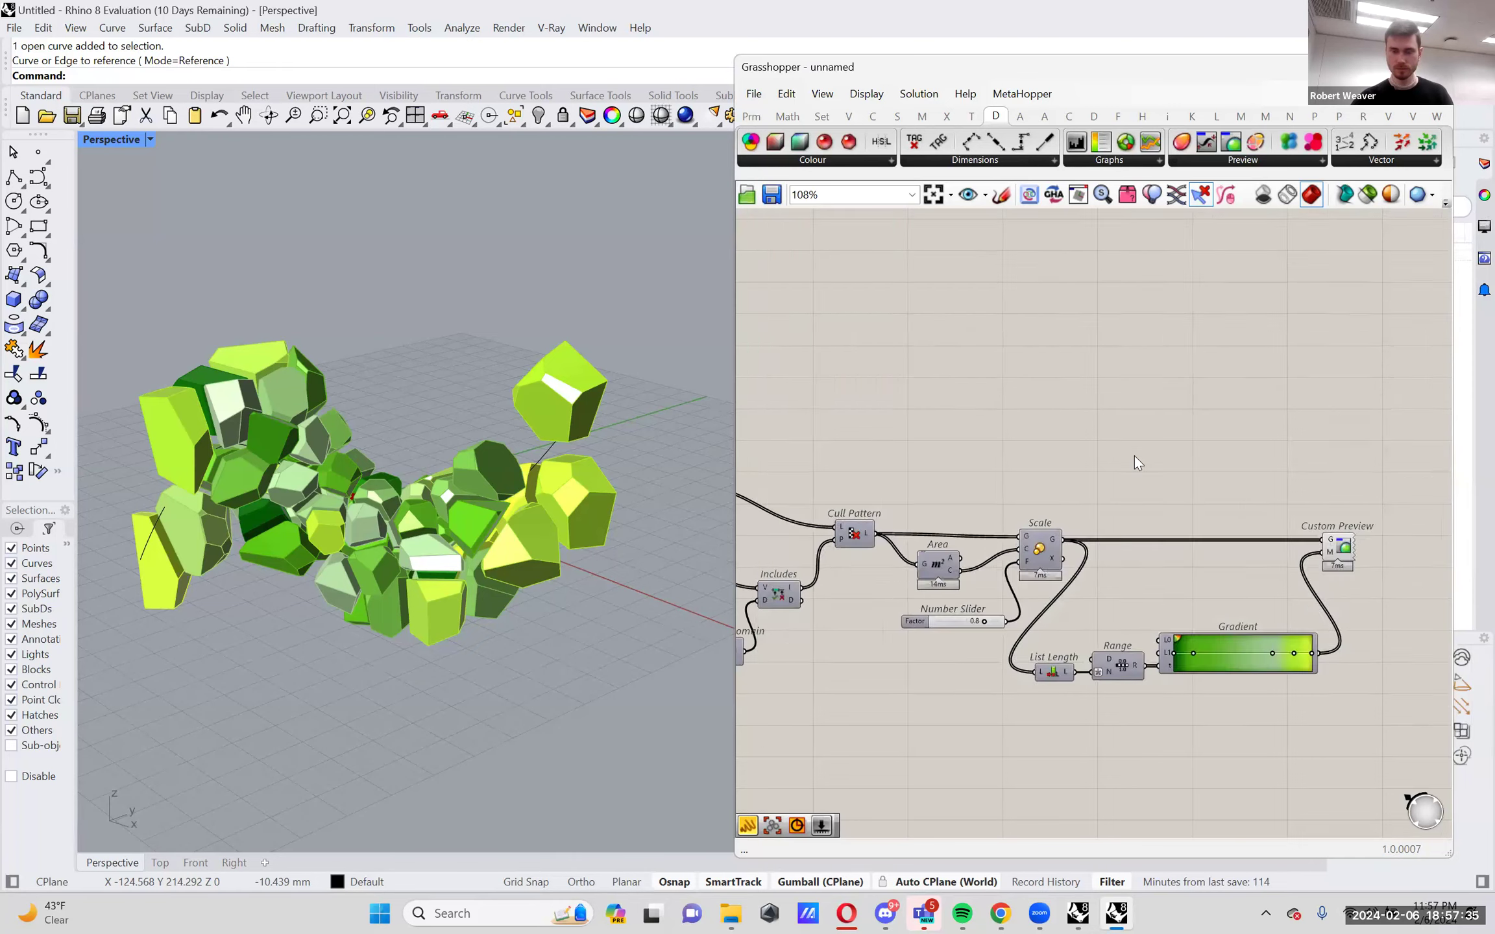
right_click_drag(1059, 545, 1072, 544)
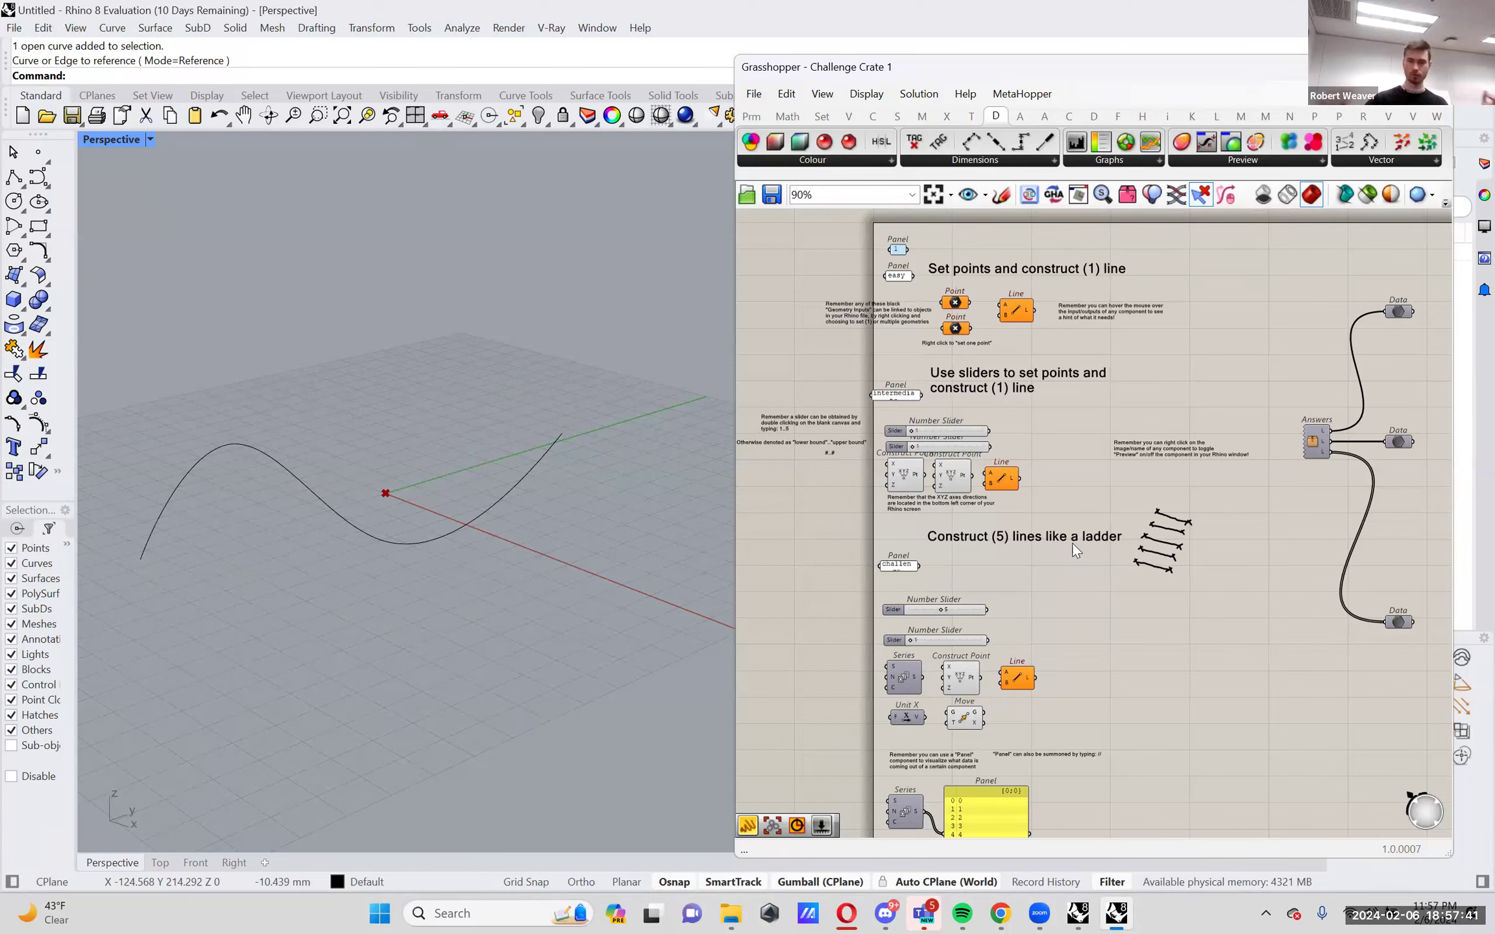
Switch to Discord, view the class server's challenge-crates channel, and return to the Challenge Crate 1 definition in Grasshopper.
left_click(887, 914)
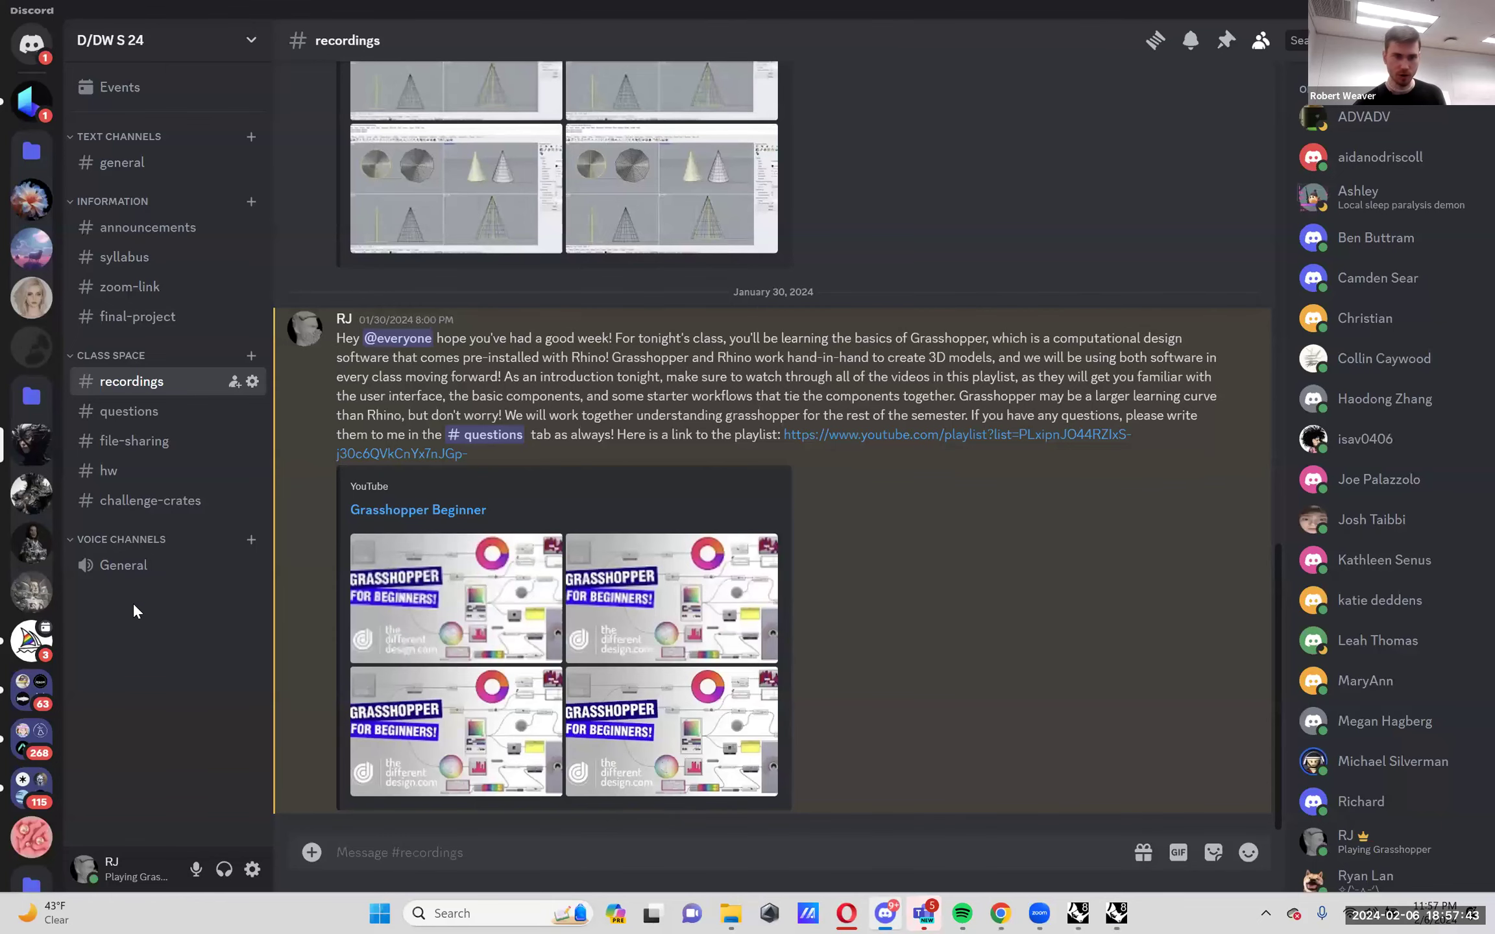
left_click(154, 506)
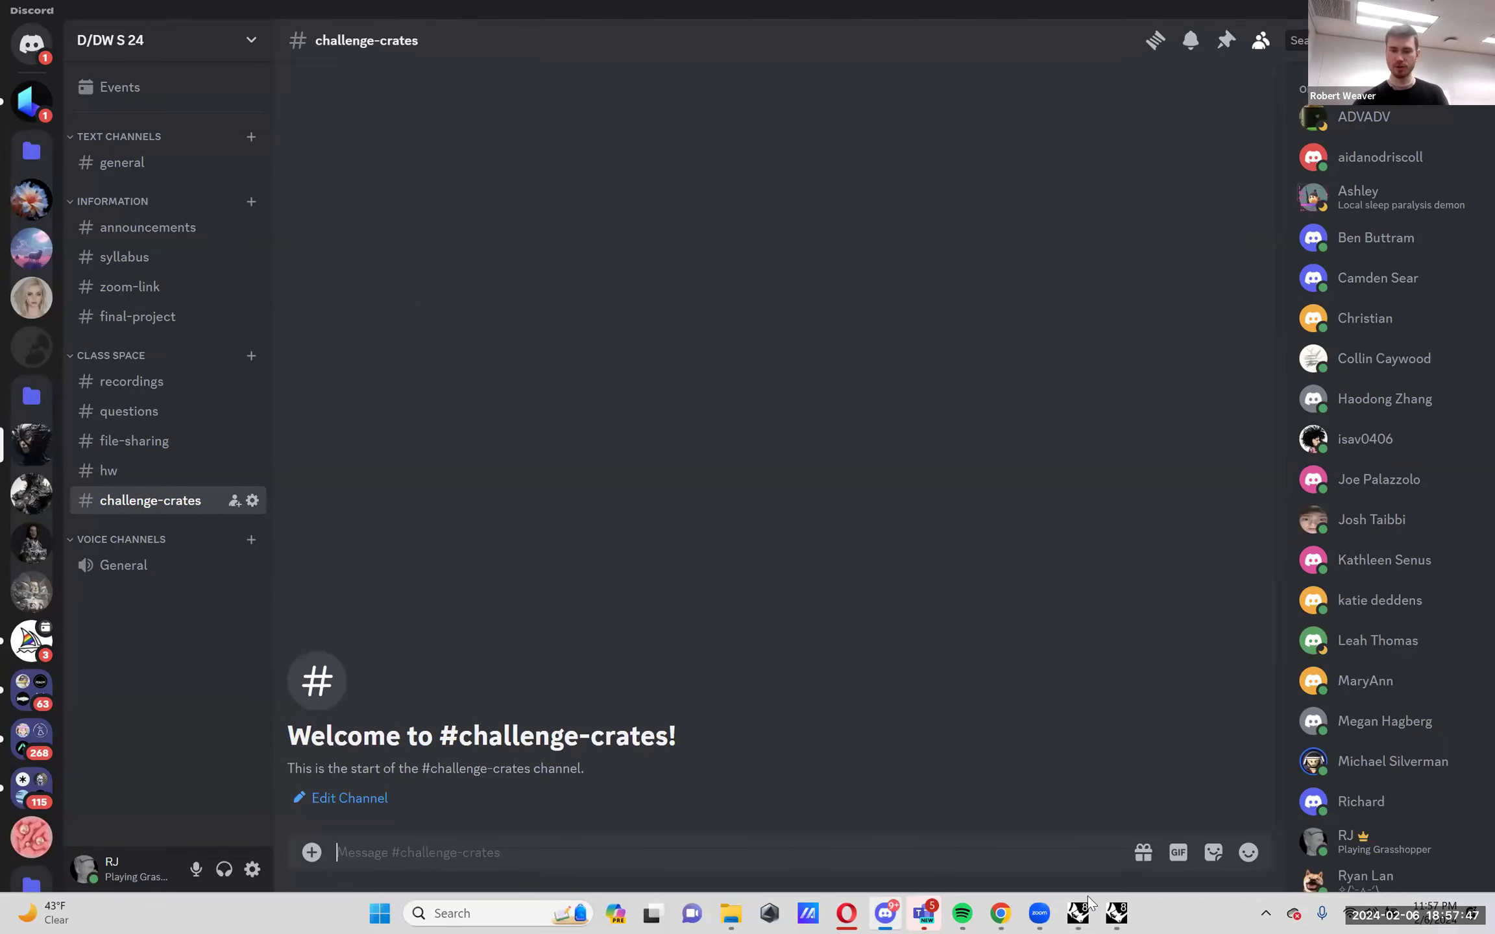
mouse_move(1116, 913)
left_click(1122, 785)
Examine the easy exercise for setting points and constructing one line, including its Point and Line components.
right_click_drag(1143, 751, 1112, 759)
scroll(934, 422, "up", 6)
right_click_drag(935, 423, 1089, 536)
scroll(1088, 536, "up", 1)
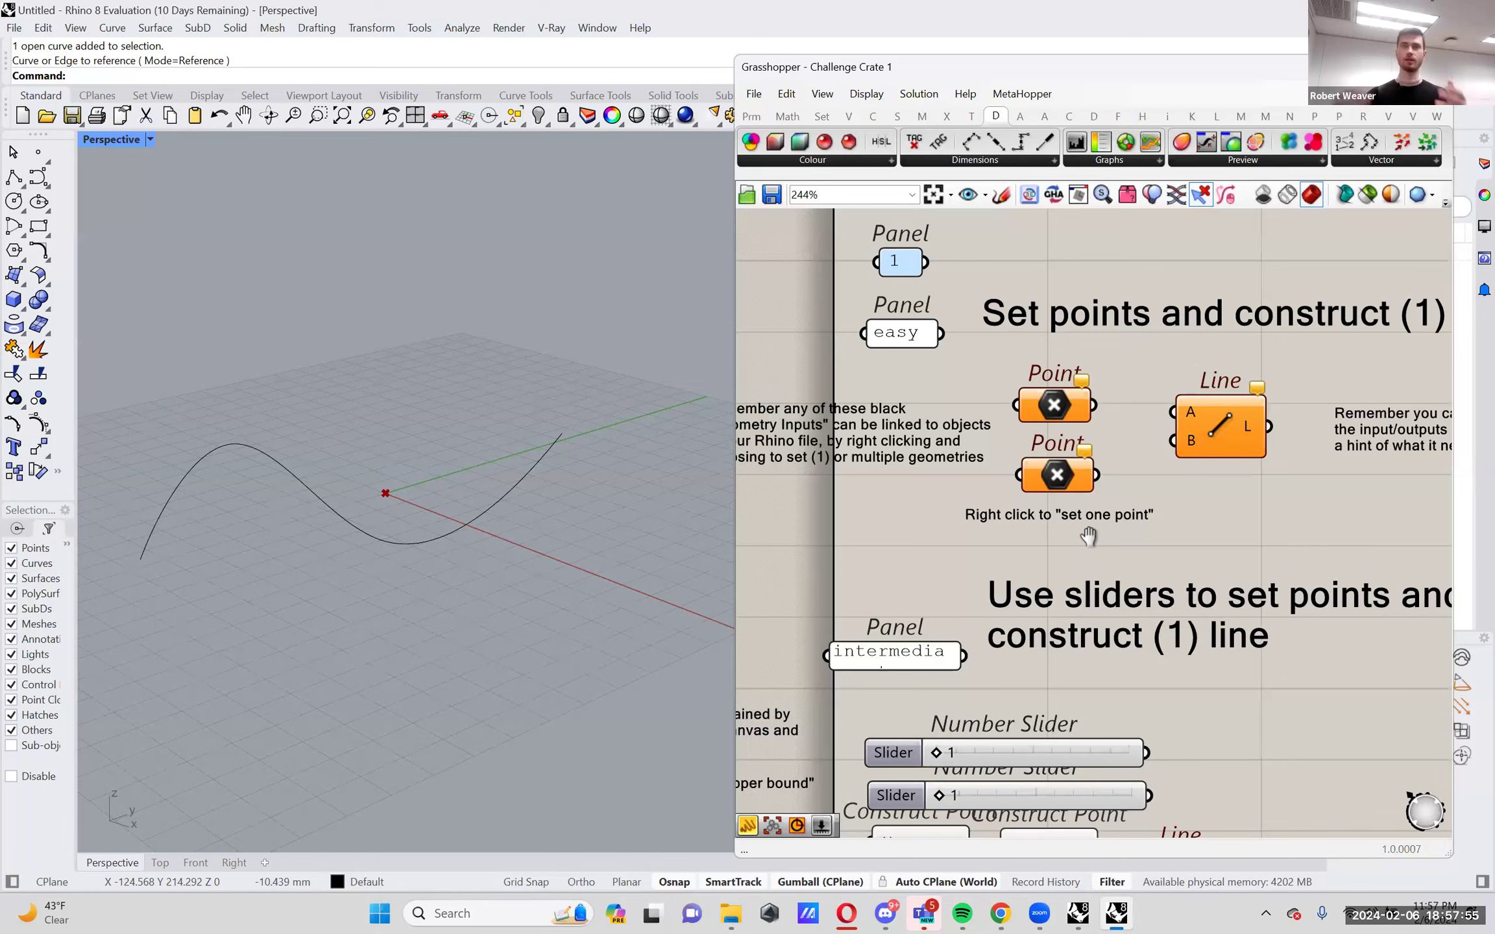
right_click_drag(1088, 536, 1065, 501)
scroll(1073, 404, "down", 3)
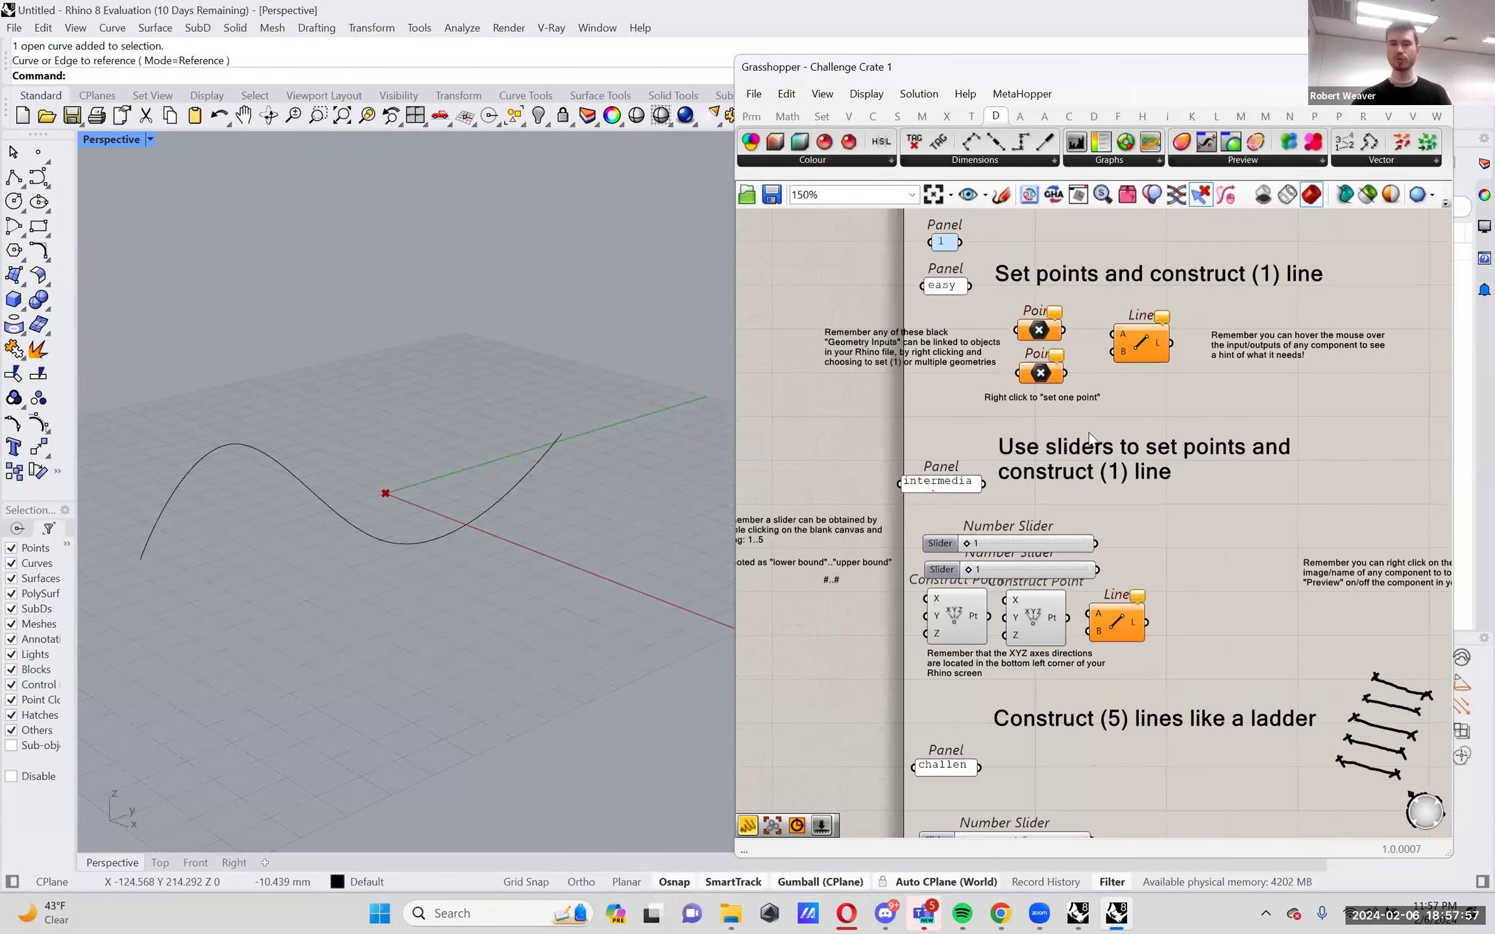
right_click_drag(1133, 441, 1105, 476)
scroll(1118, 418, "up", 2)
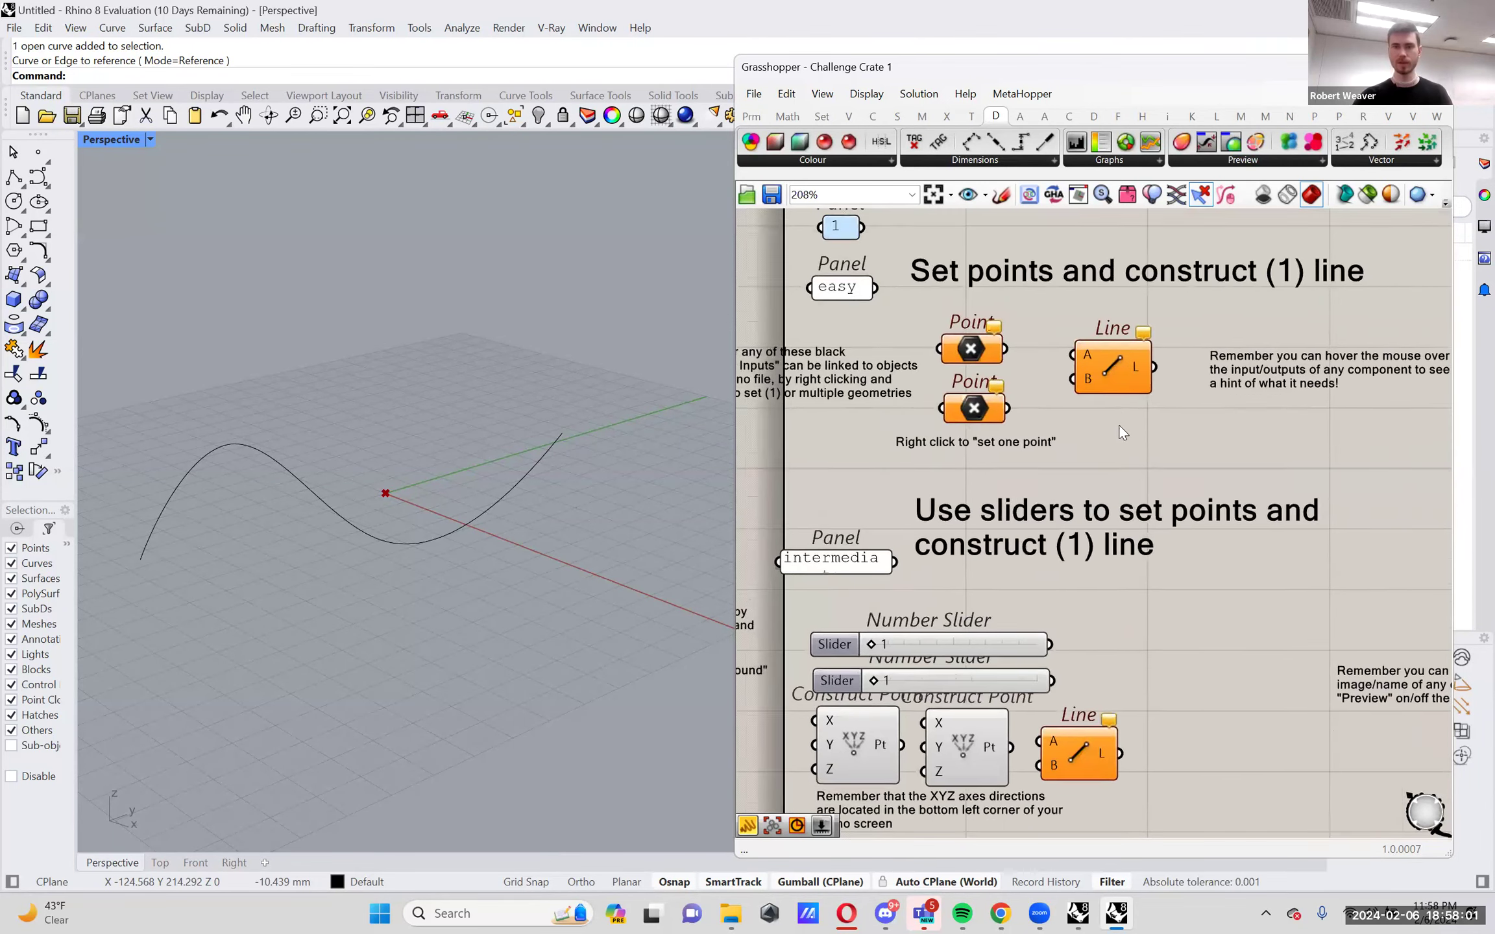
right_click_drag(1118, 418, 1124, 458)
Look over the slider-driven line exercise and the five-line ladder exercise, then check the easy exercise's Line component description.
scroll(1111, 459, "down", 3)
right_click_drag(983, 558, 959, 446)
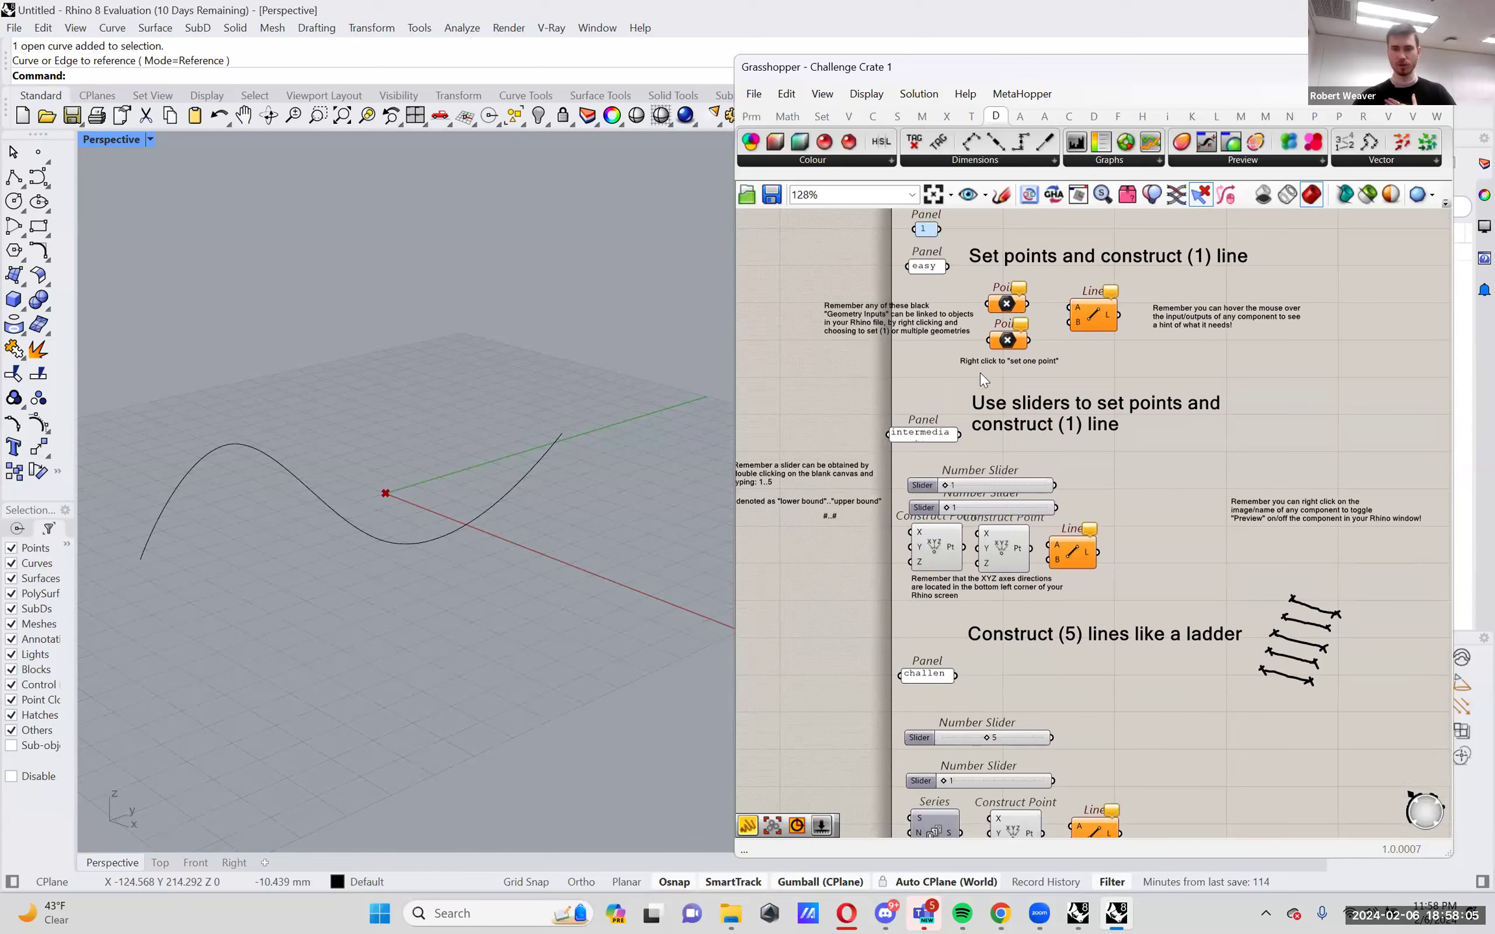
right_click_drag(981, 371, 980, 355)
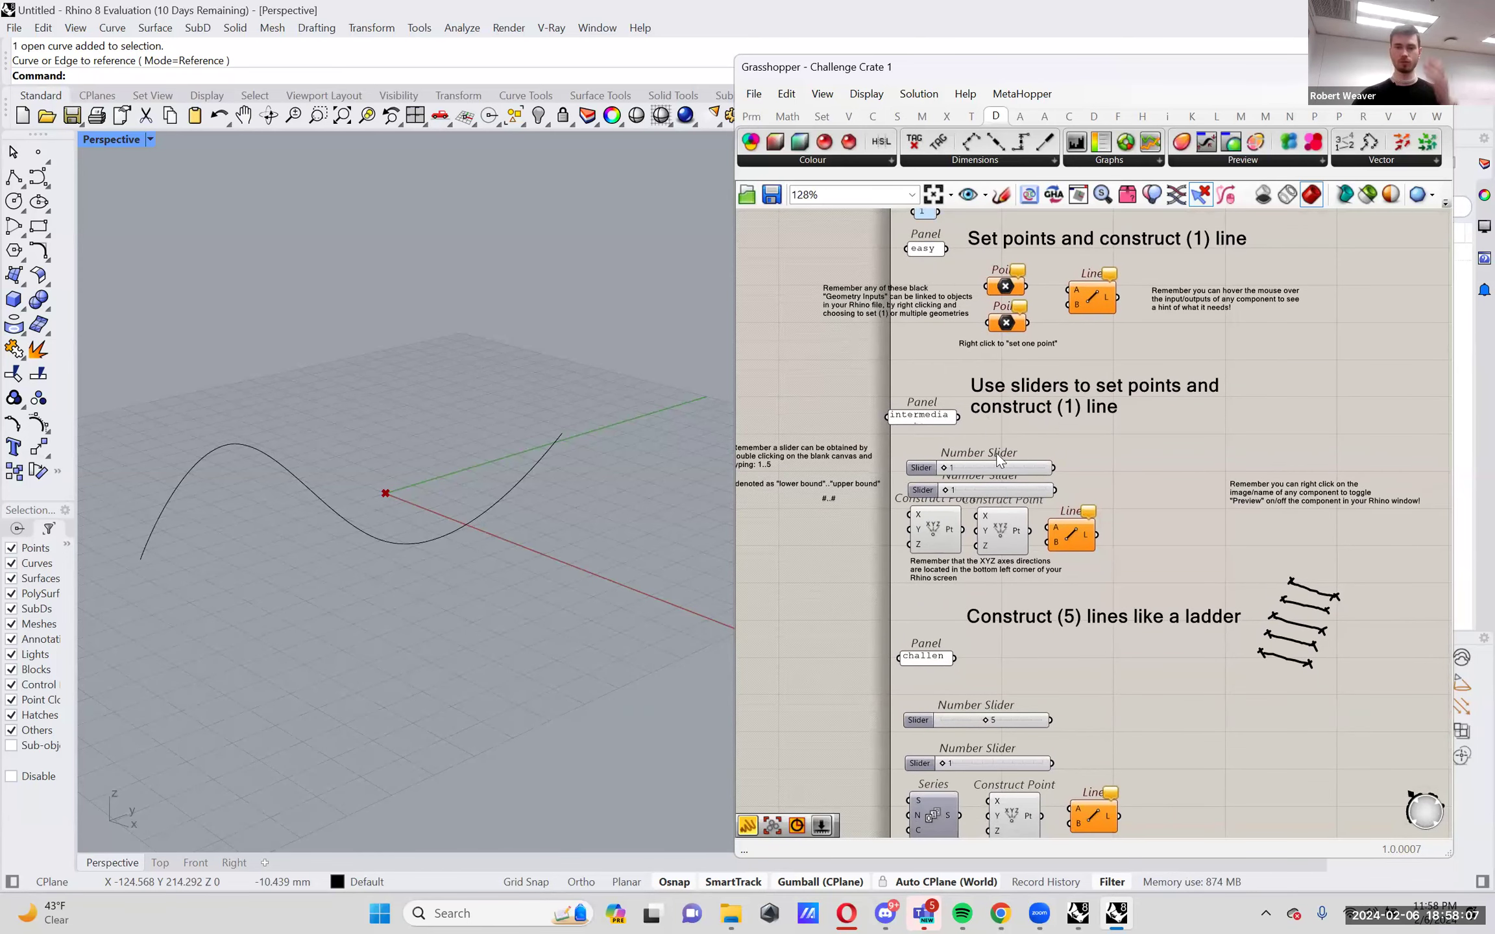
right_click_drag(1005, 511, 993, 473)
right_click_drag(1090, 477, 965, 512)
scroll(1032, 467, "up", 5)
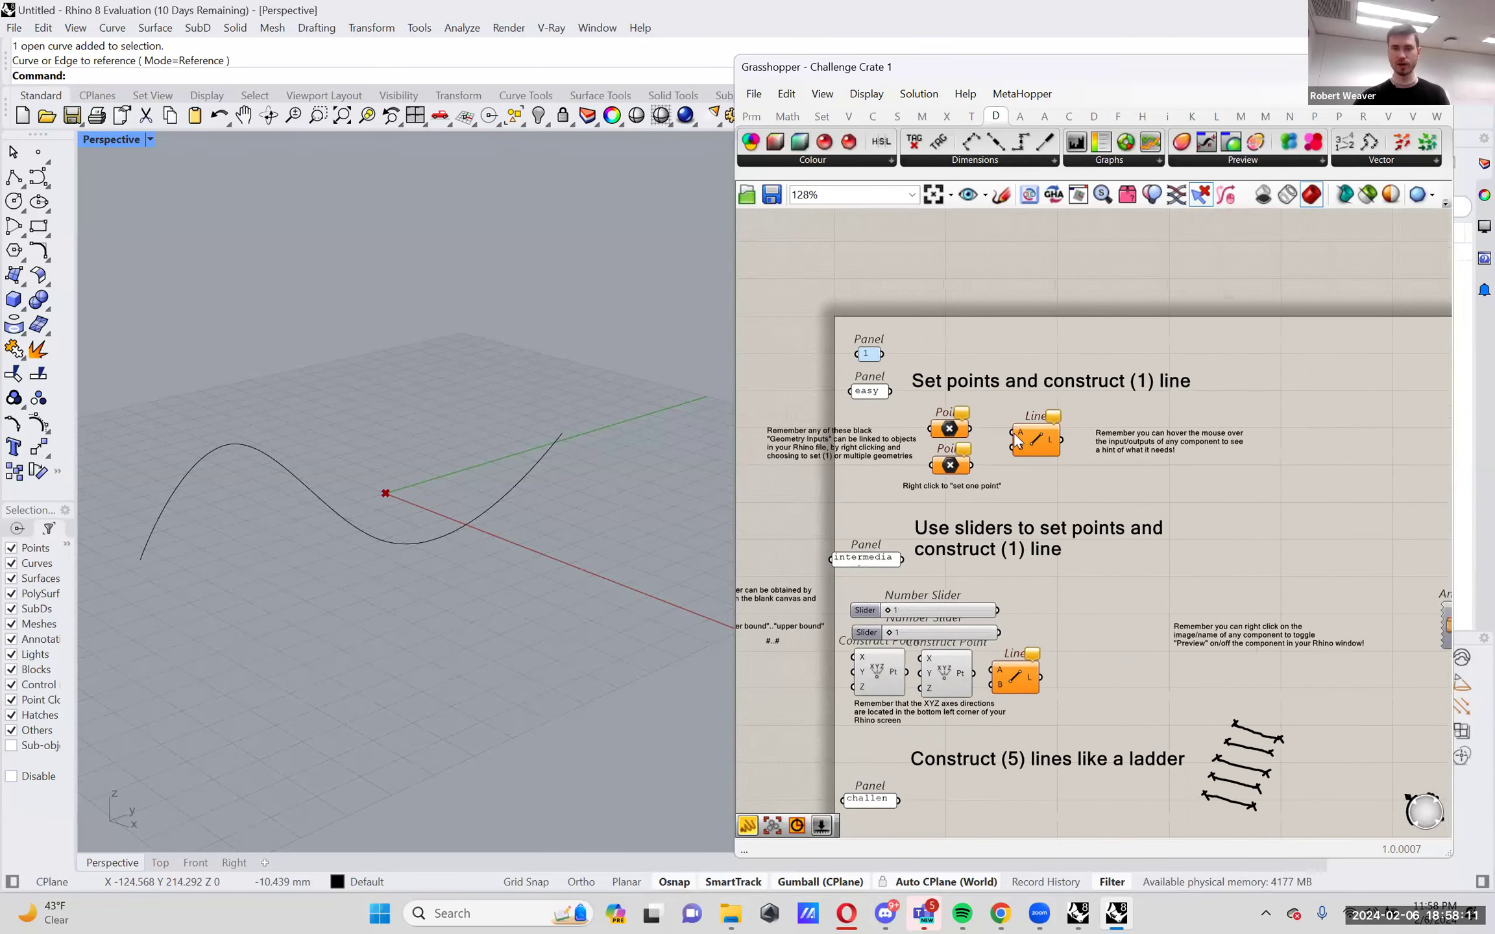
scroll(1072, 479, "down", 2)
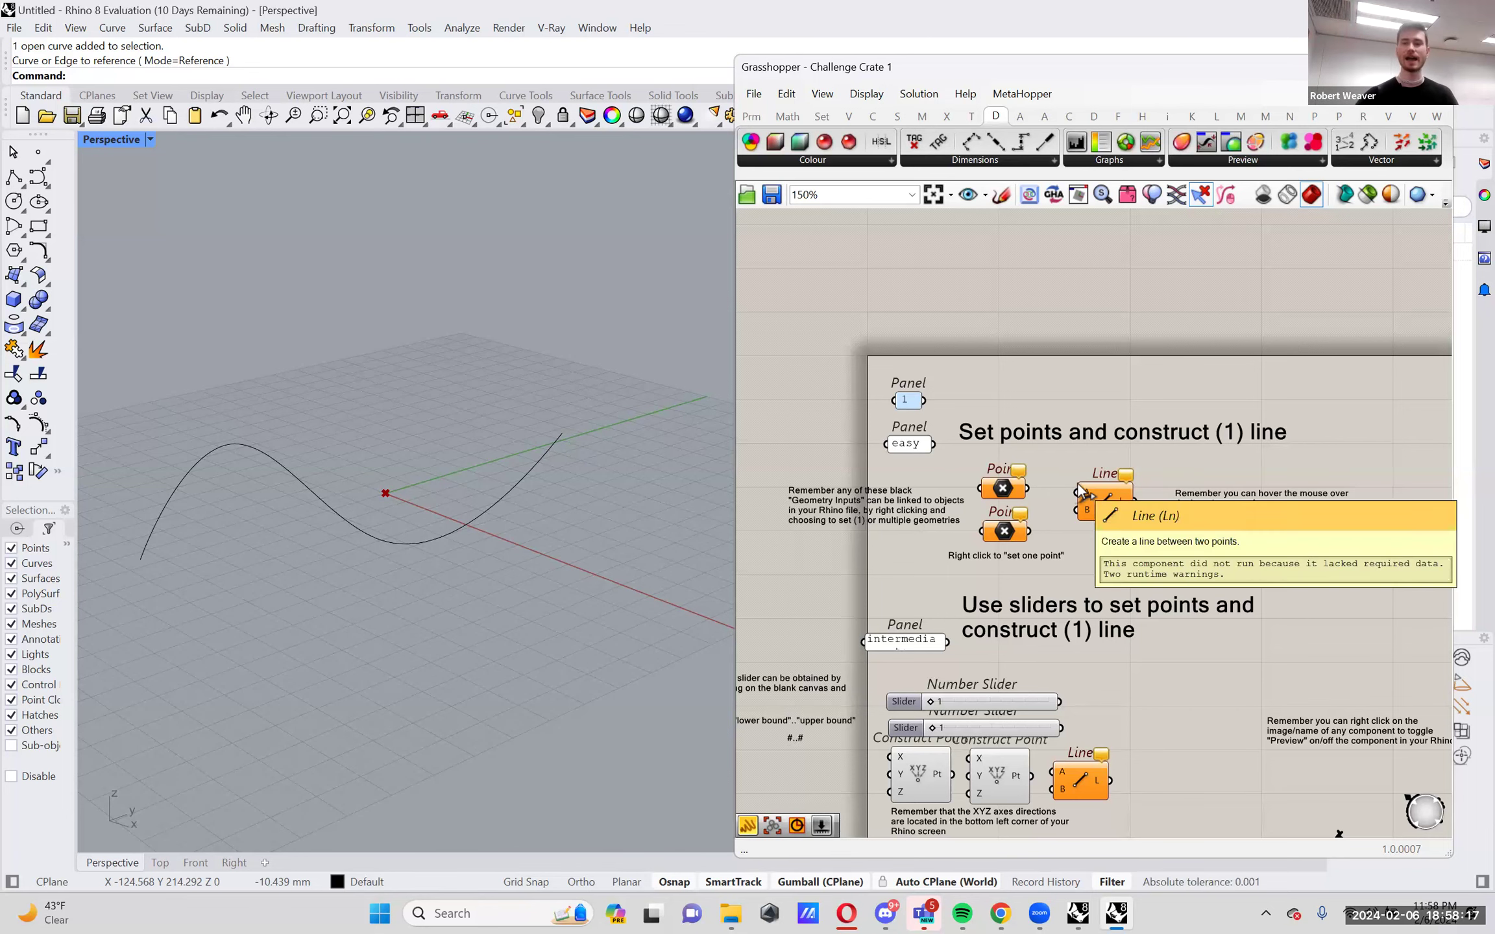
scroll(1040, 488, "up", 2)
left_click_drag(1061, 500, 1094, 525)
key("ctrl+z")
key("ctrl+z")
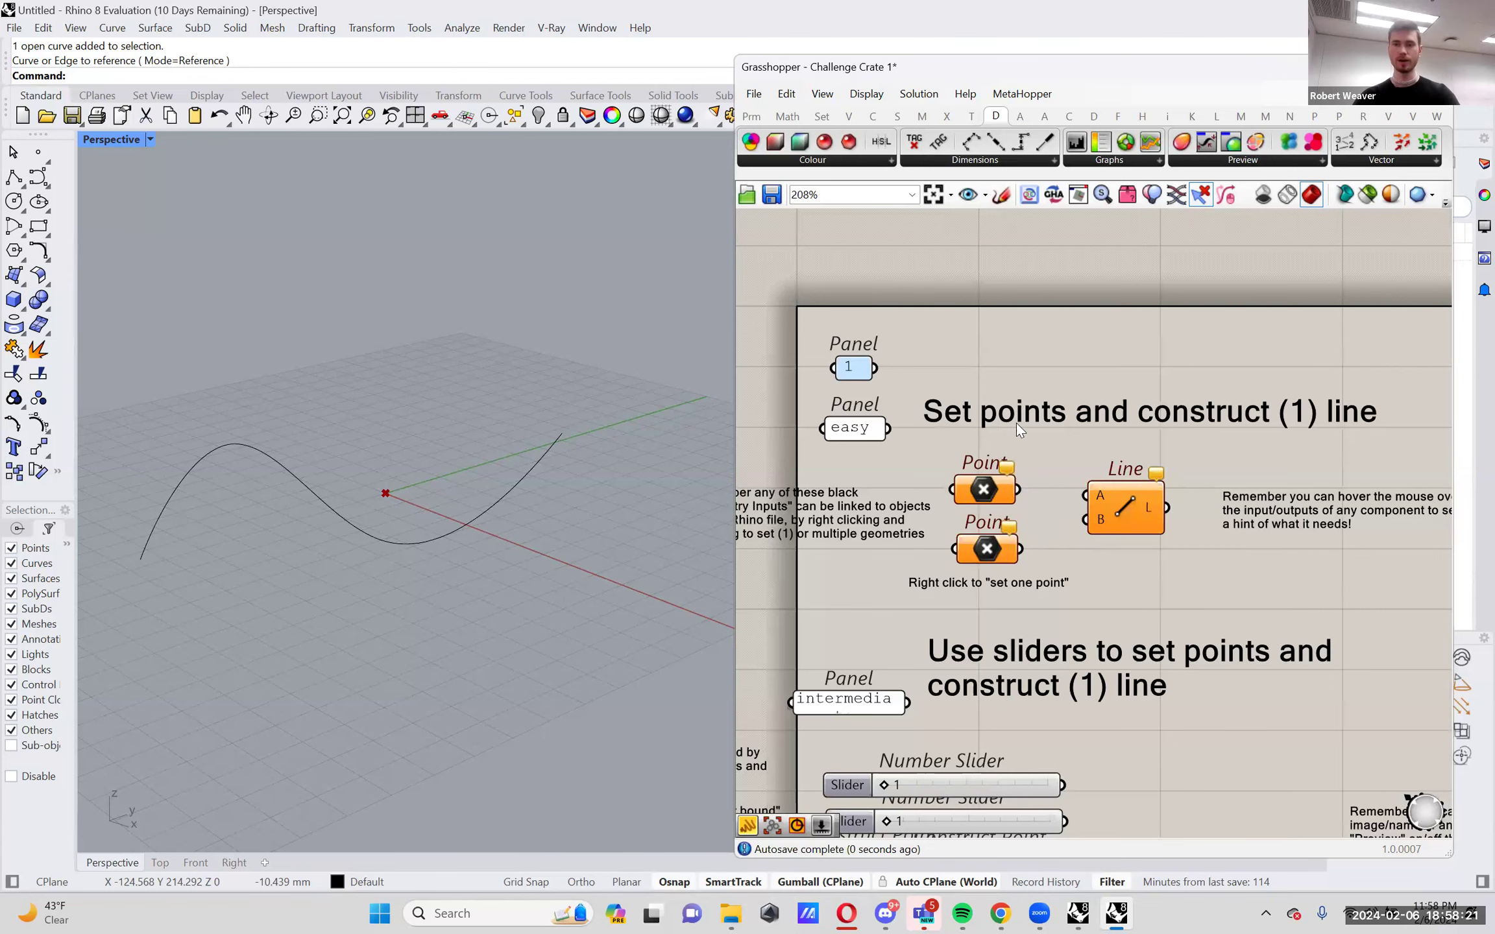
Nudge the easy exercise's title text and its geometry-input note, and read the note about hovering over component inputs.
right_click_drag(1022, 418, 1015, 416)
mouse_move(1015, 416)
left_mouse_down()
mouse_move(1035, 428)
mouse_move(1036, 412)
left_mouse_up()
scroll(1036, 411, "down", 1)
right_click_drag(824, 506, 929, 498)
scroll(914, 499, "up", 2)
left_click_drag(933, 498, 926, 495)
right_click_drag(1214, 527, 938, 529)
scroll(1017, 498, "down", 4)
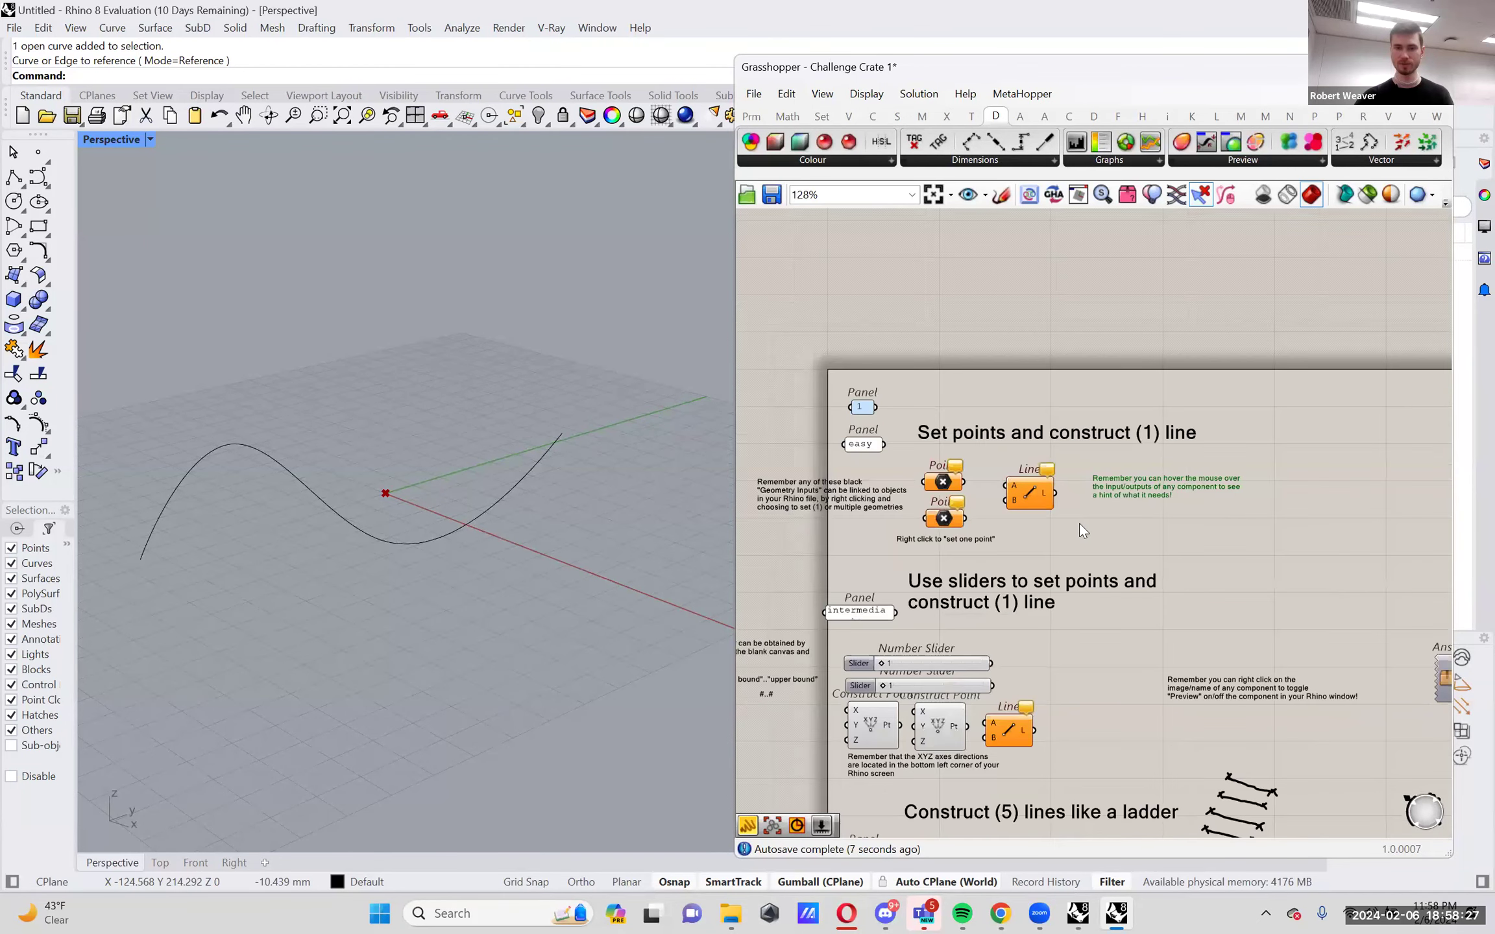
Move the first and third Data components on the Answers cluster's outputs closer to the cluster.
scroll(1165, 575, "up", 1)
right_click_drag(1165, 575, 1091, 487)
scroll(1091, 486, "up", 1)
right_click_drag(1175, 392, 1105, 344)
scroll(1105, 344, "up", 1)
right_click_drag(1054, 426, 1029, 411)
left_click_drag(1111, 282, 1114, 331)
left_click_drag(1118, 770, 1130, 726)
Turn on the preview of the first Data answer and inspect its line in the Perspective view.
right_click(1116, 325)
left_click(1157, 359)
left_click(1117, 324)
right_click_drag(587, 557, 652, 605)
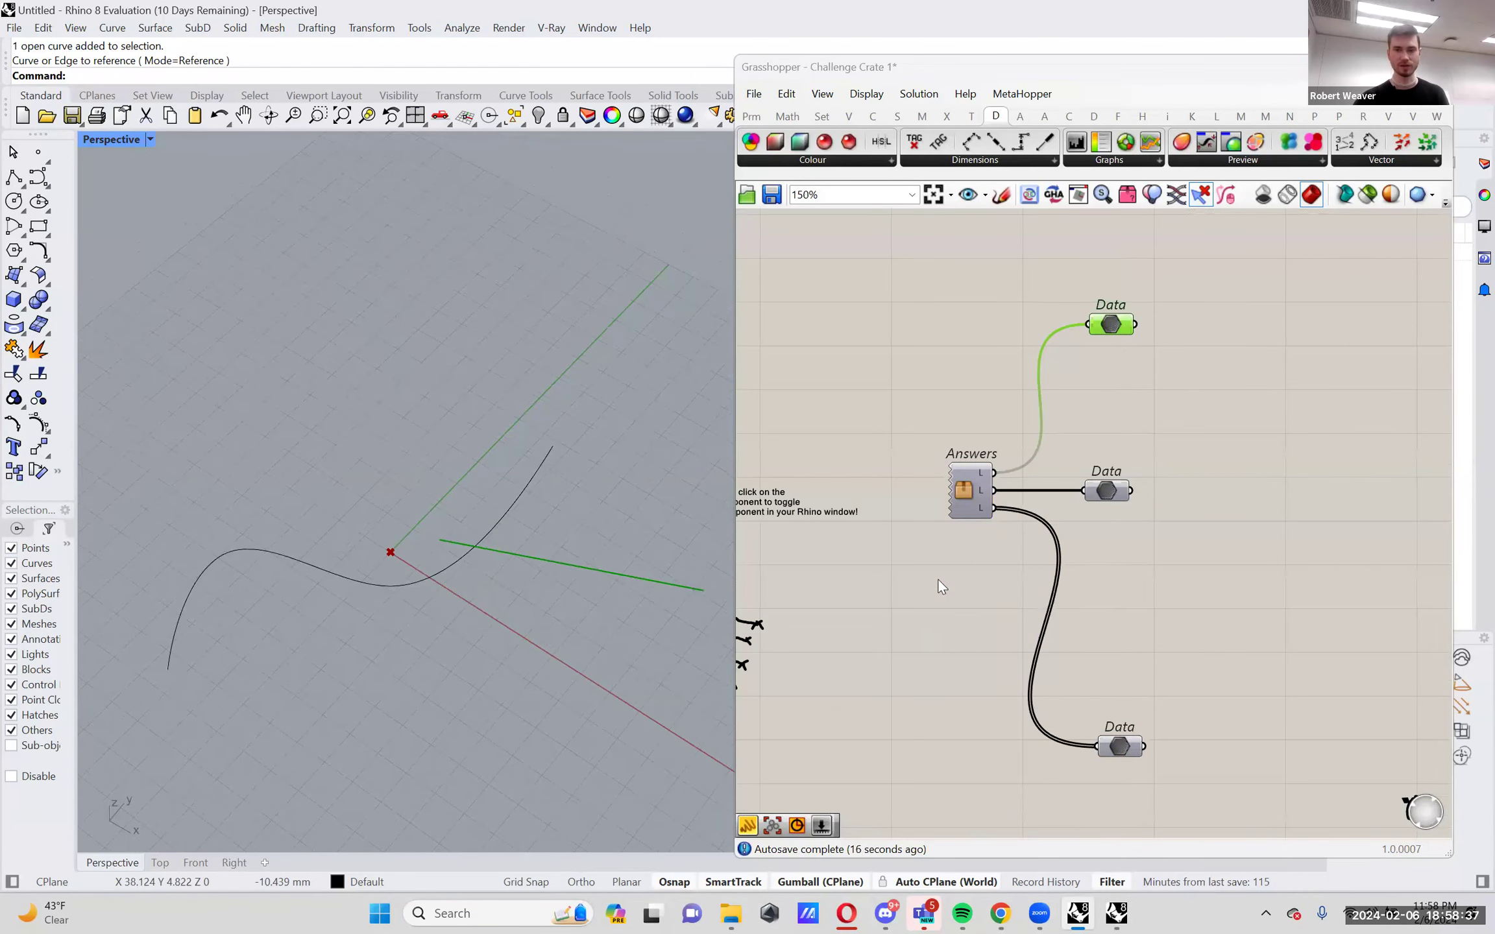
scroll(1038, 516, "down", 6)
scroll(835, 456, "up", 6)
right_click_drag(1413, 641, 894, 482)
Hide the first Data answer's preview, show the second one's, and inspect its line near the origin.
right_click(1208, 337)
left_click(1246, 372)
right_click(1208, 512)
left_click(1246, 542)
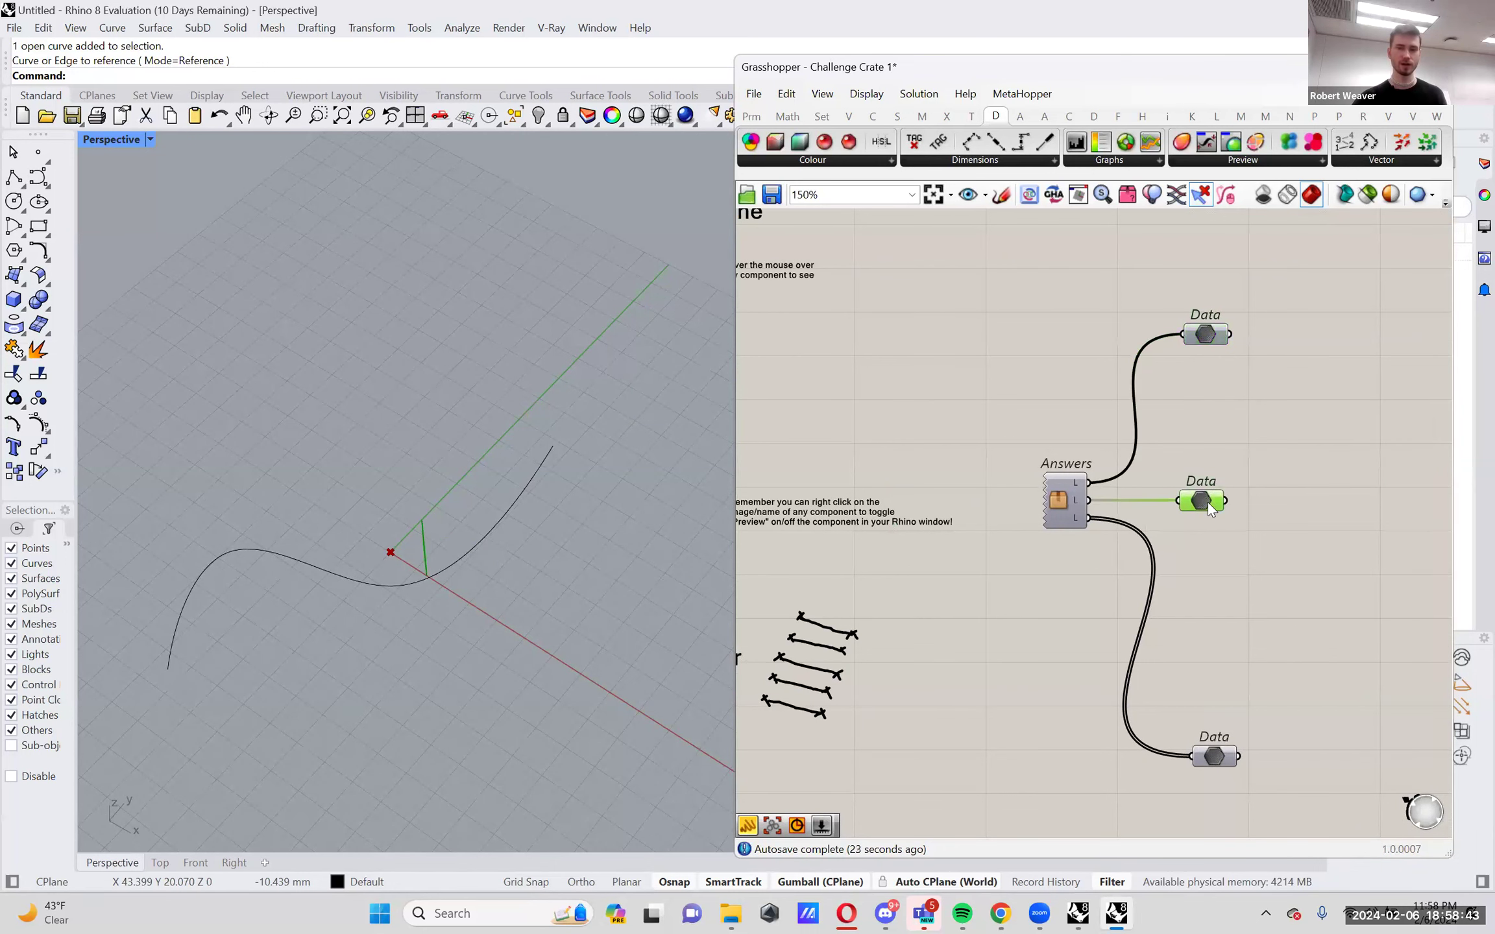
right_click_drag(422, 613, 467, 544)
scroll(468, 558, "up", 4)
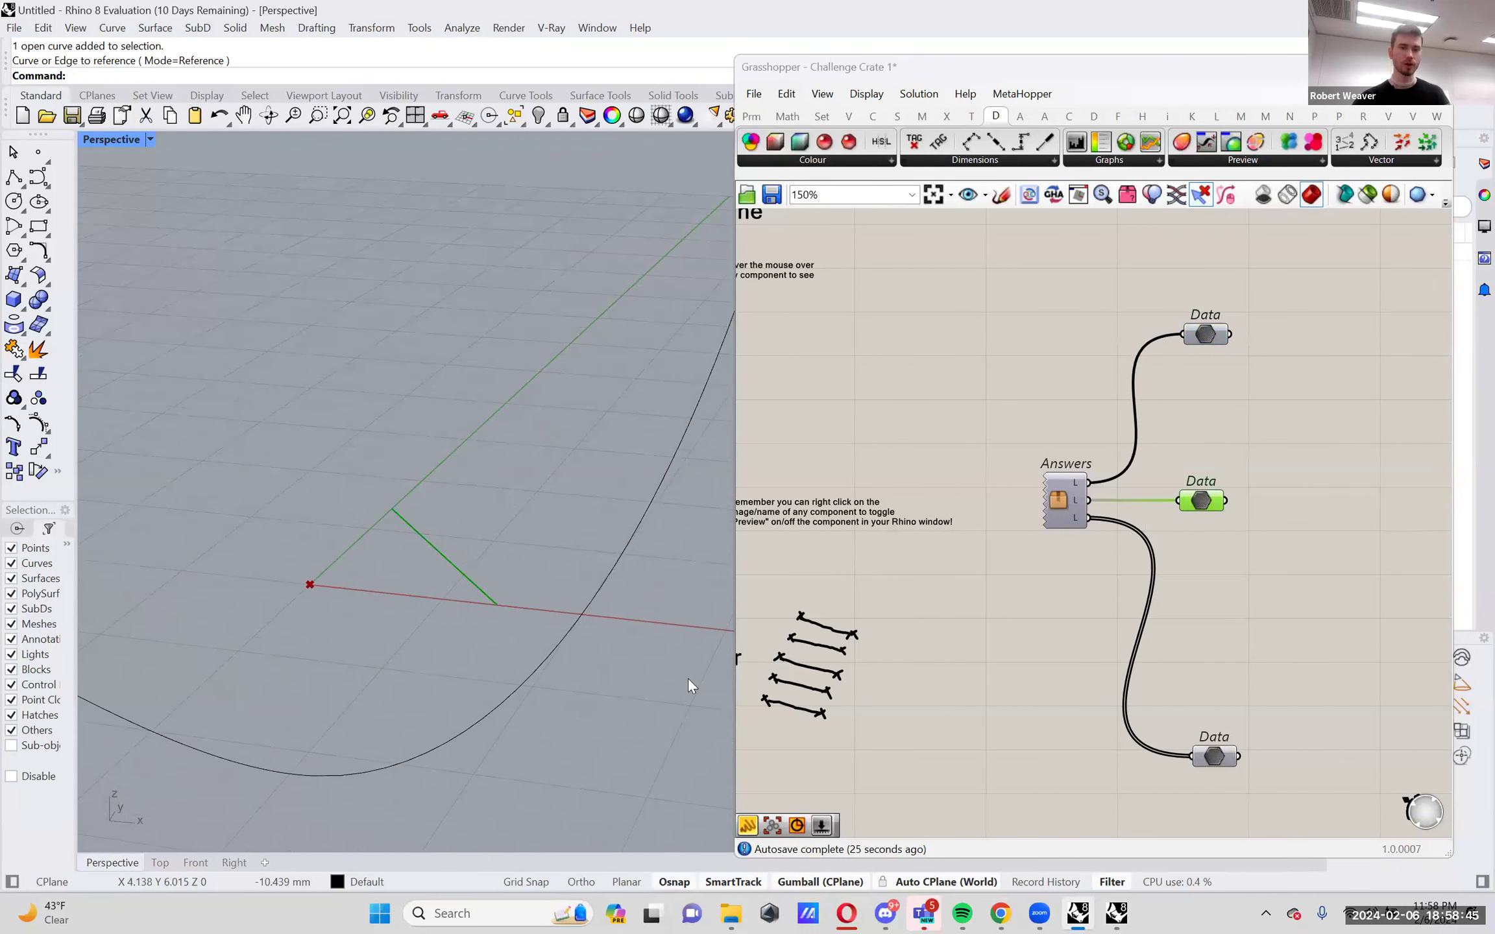
Hide the second Data answer's preview, show the third one's, and inspect the five ladder lines in the viewport.
right_click(1215, 508)
left_click(1245, 537)
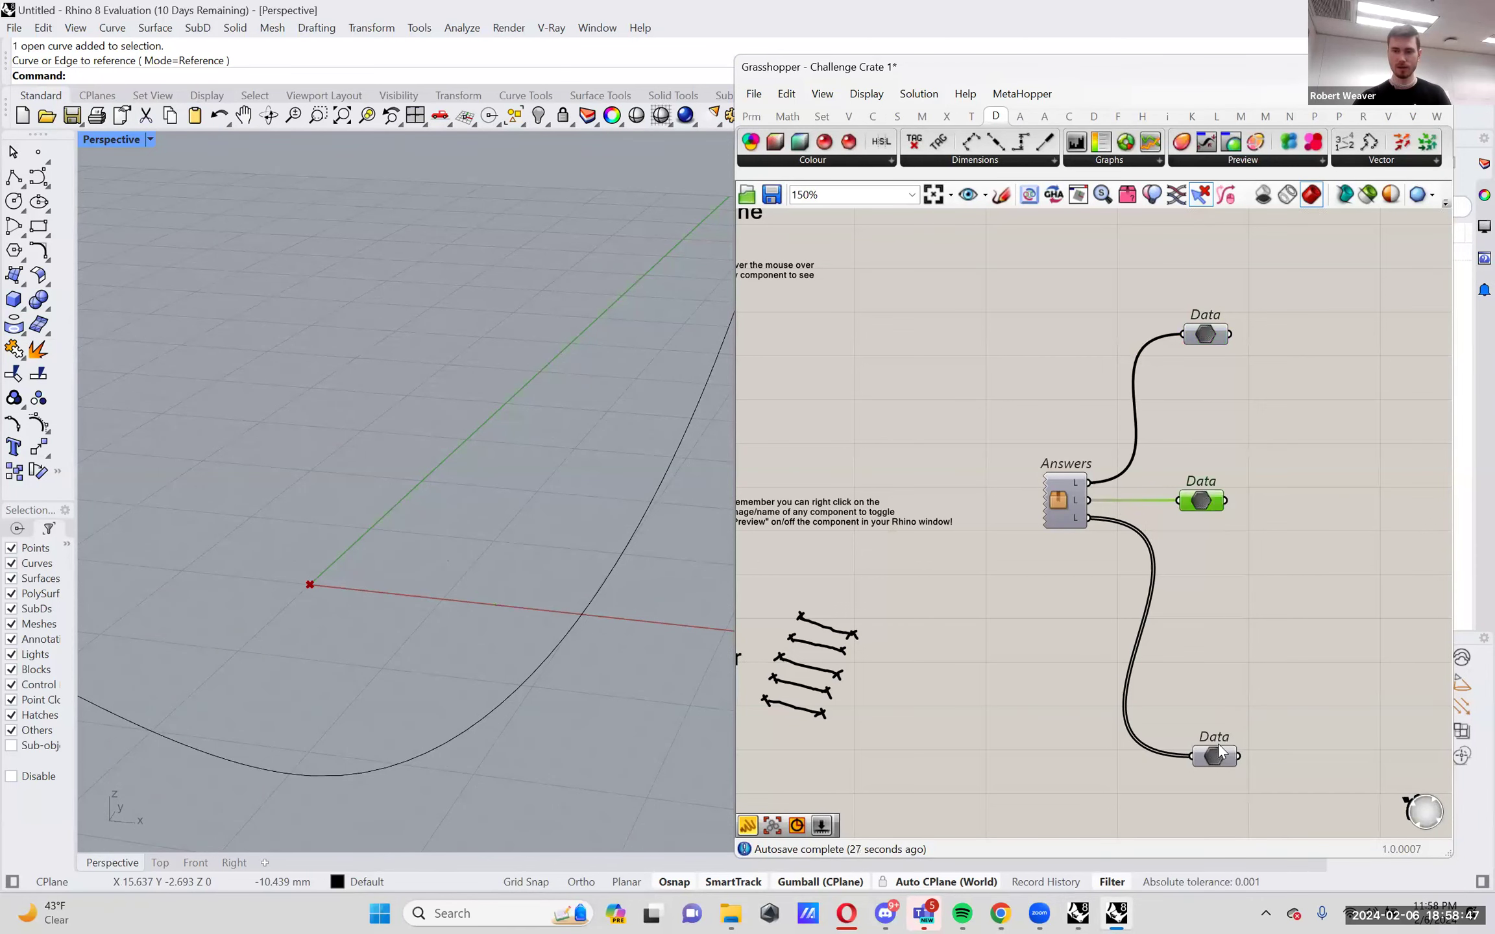
right_click(1219, 755)
left_click(1265, 587)
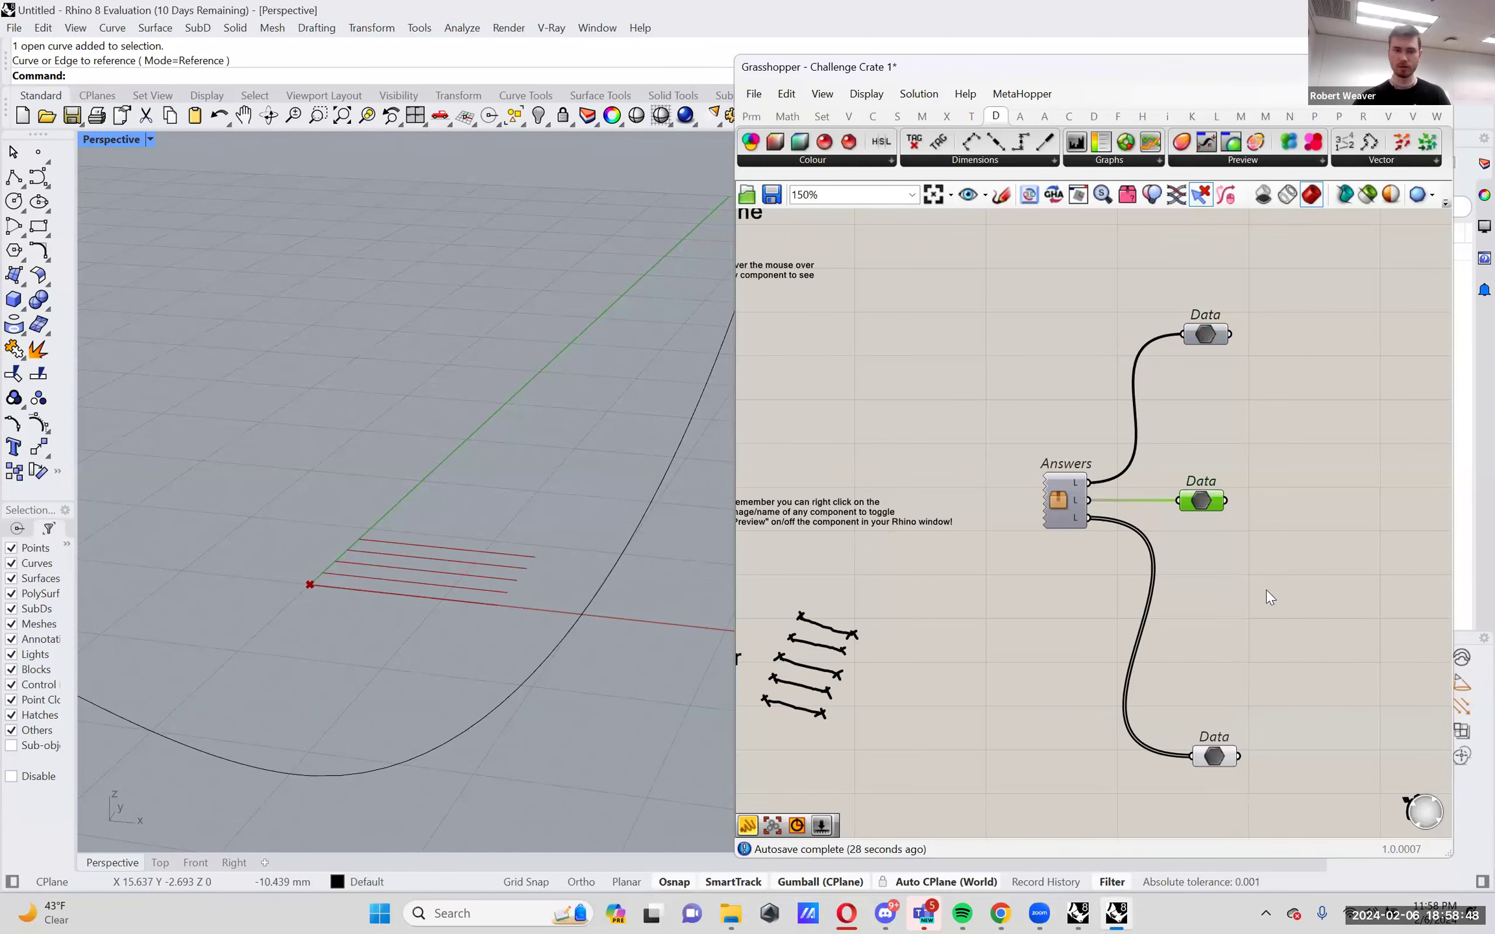
left_click(1228, 758)
scroll(513, 639, "up", 4)
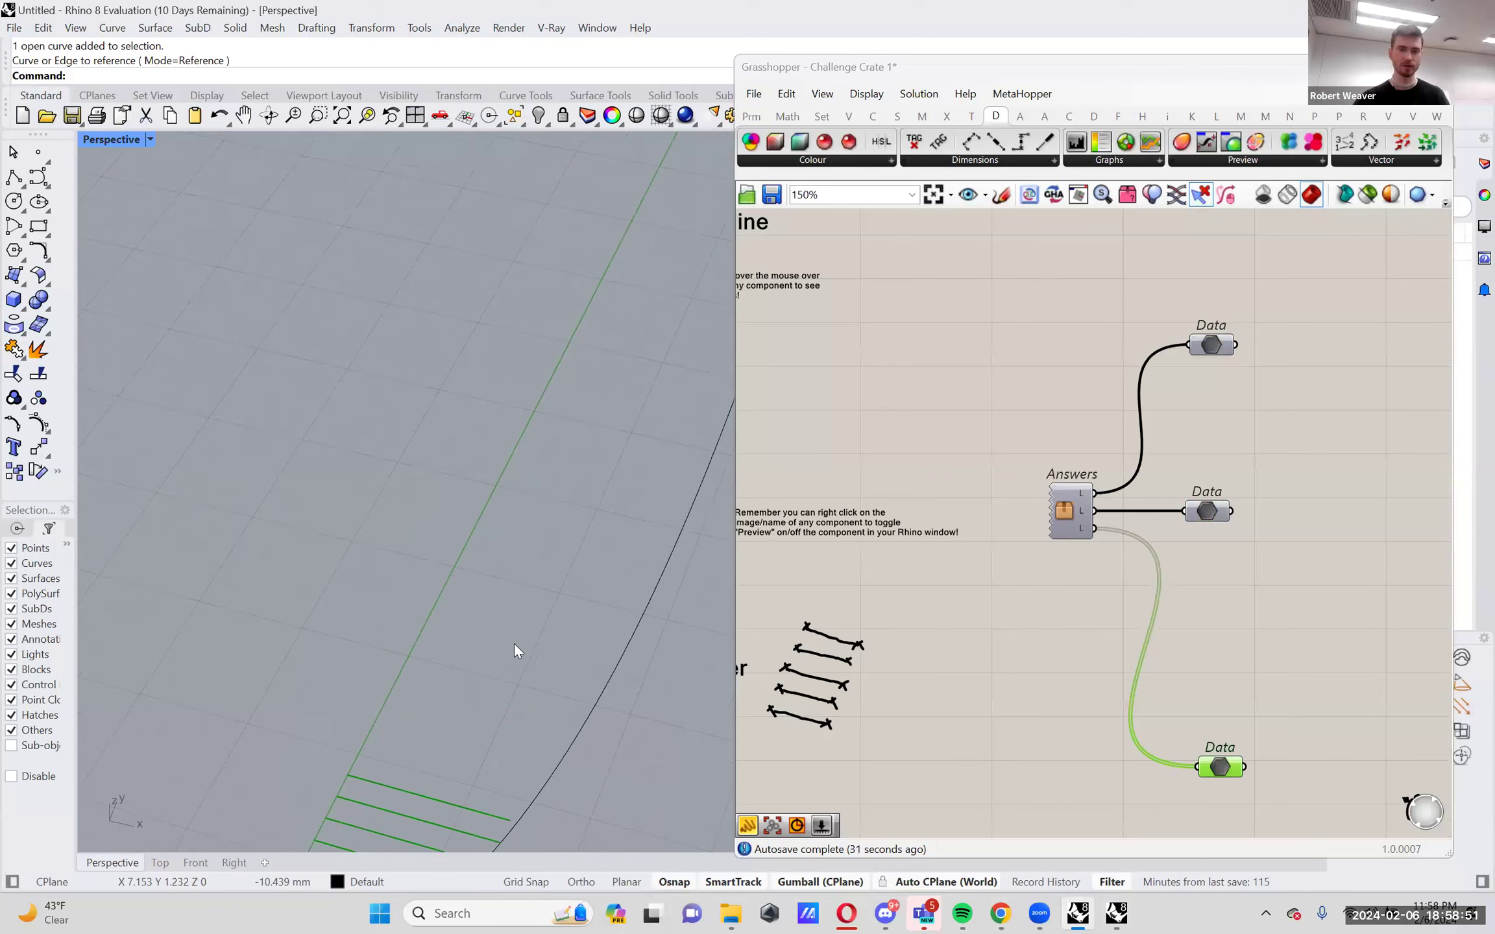
scroll(610, 617, "down", 3)
Check the ladder exercise's supplied components against the previewed answer, and turn off the third Data answer's preview.
right_click_drag(753, 659, 1252, 540)
mouse_move(1080, 560)
right_mouse_down()
mouse_move(1085, 393)
mouse_move(1093, 570)
right_mouse_up()
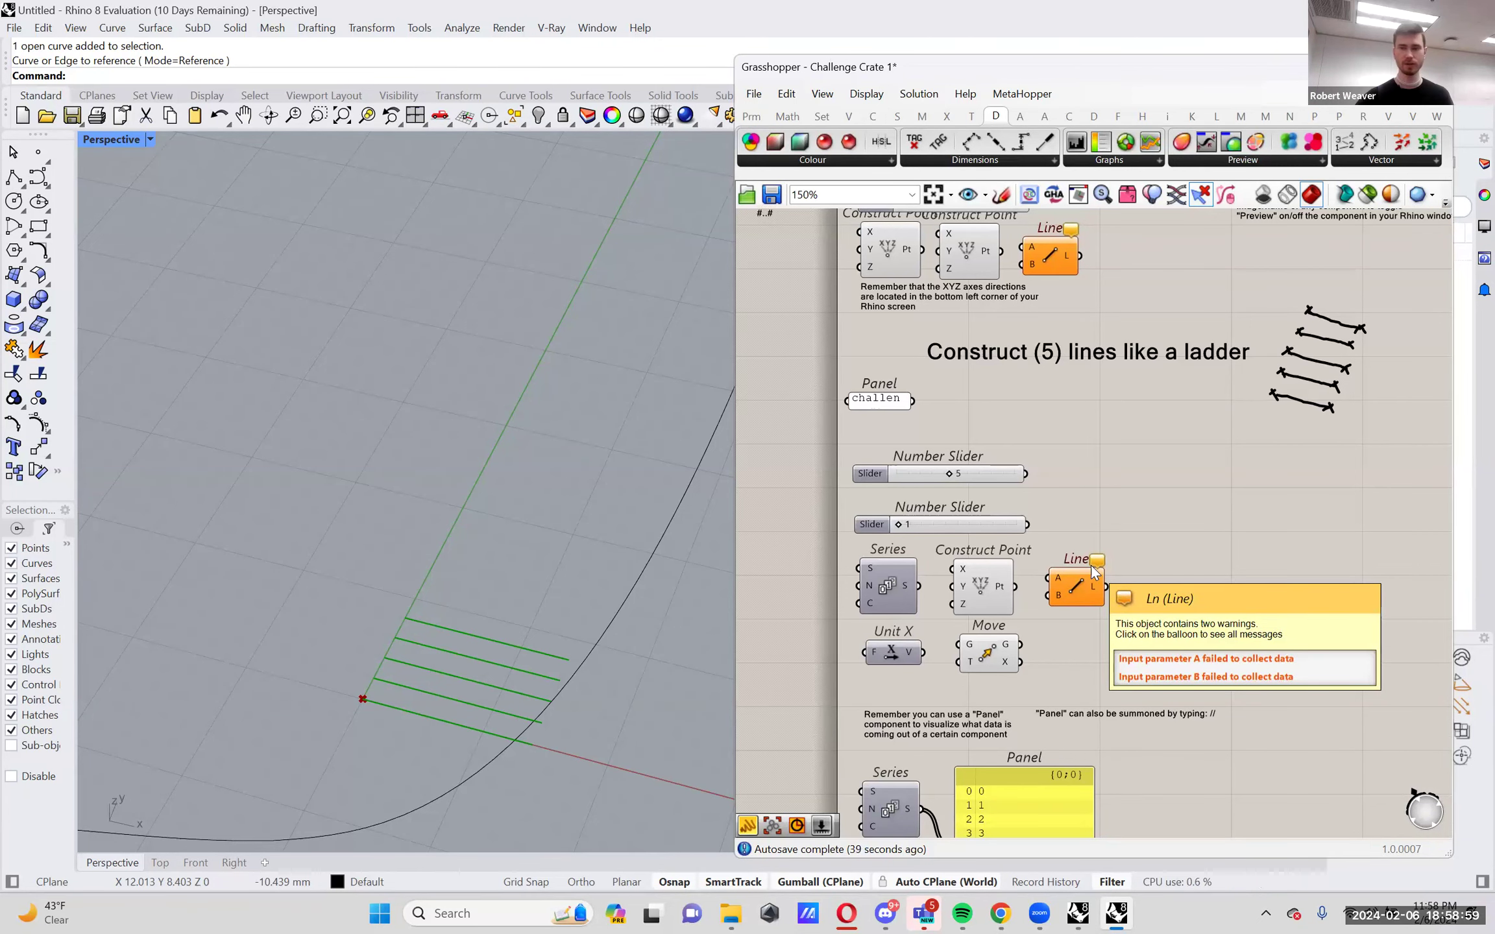
scroll(1092, 566, "down", 2)
right_click_drag(1091, 566, 758, 610)
scroll(1176, 577, "up", 3)
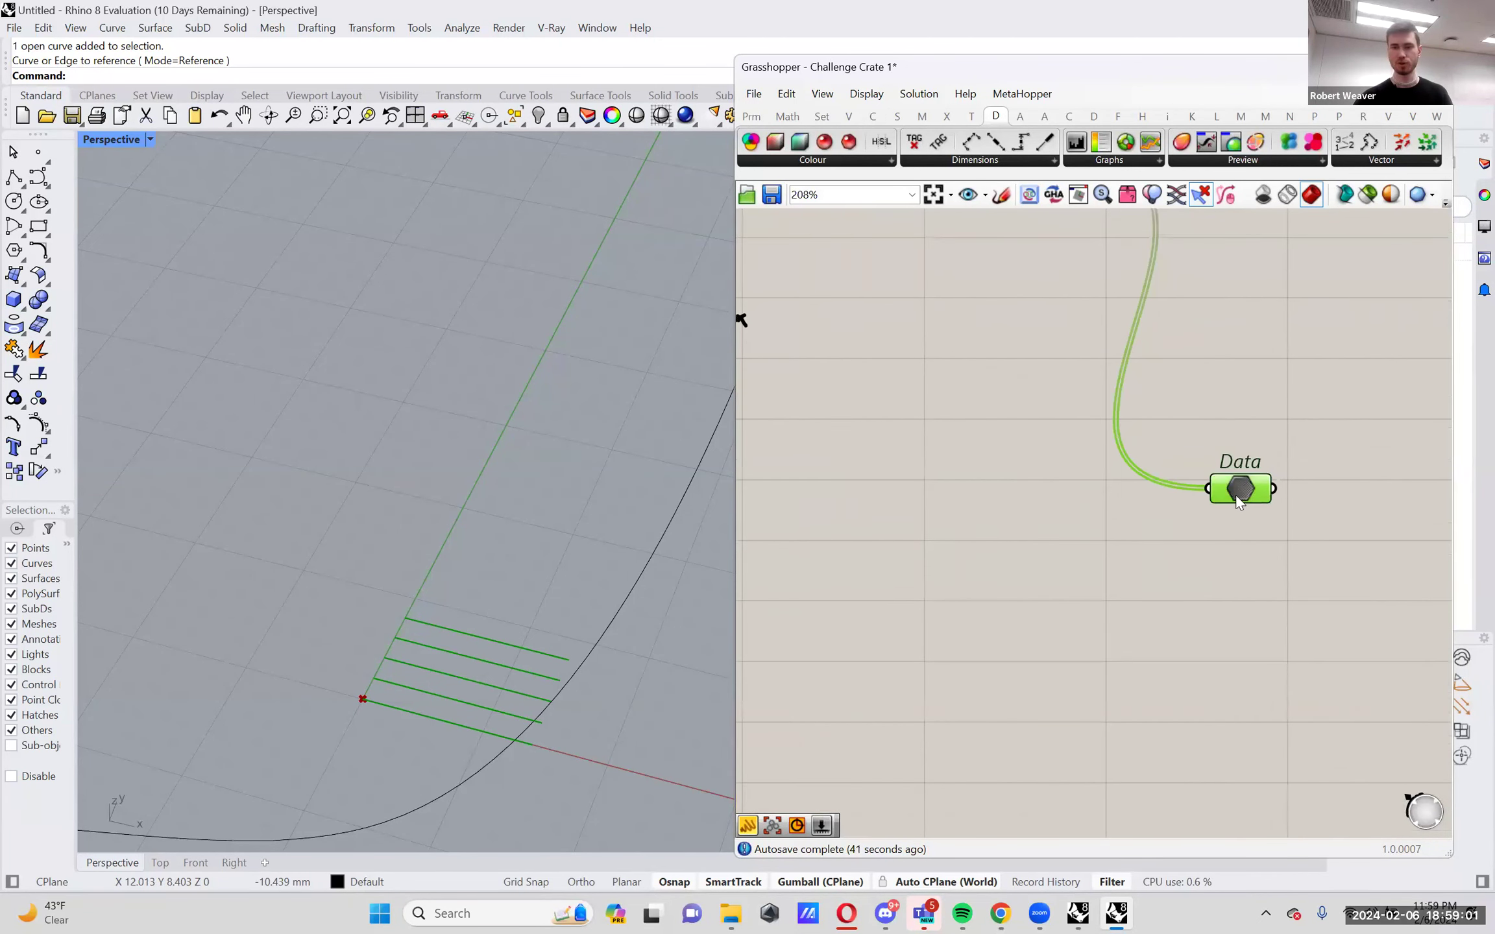
right_click(1235, 497)
left_click(1273, 526)
scroll(1273, 526, "down", 3)
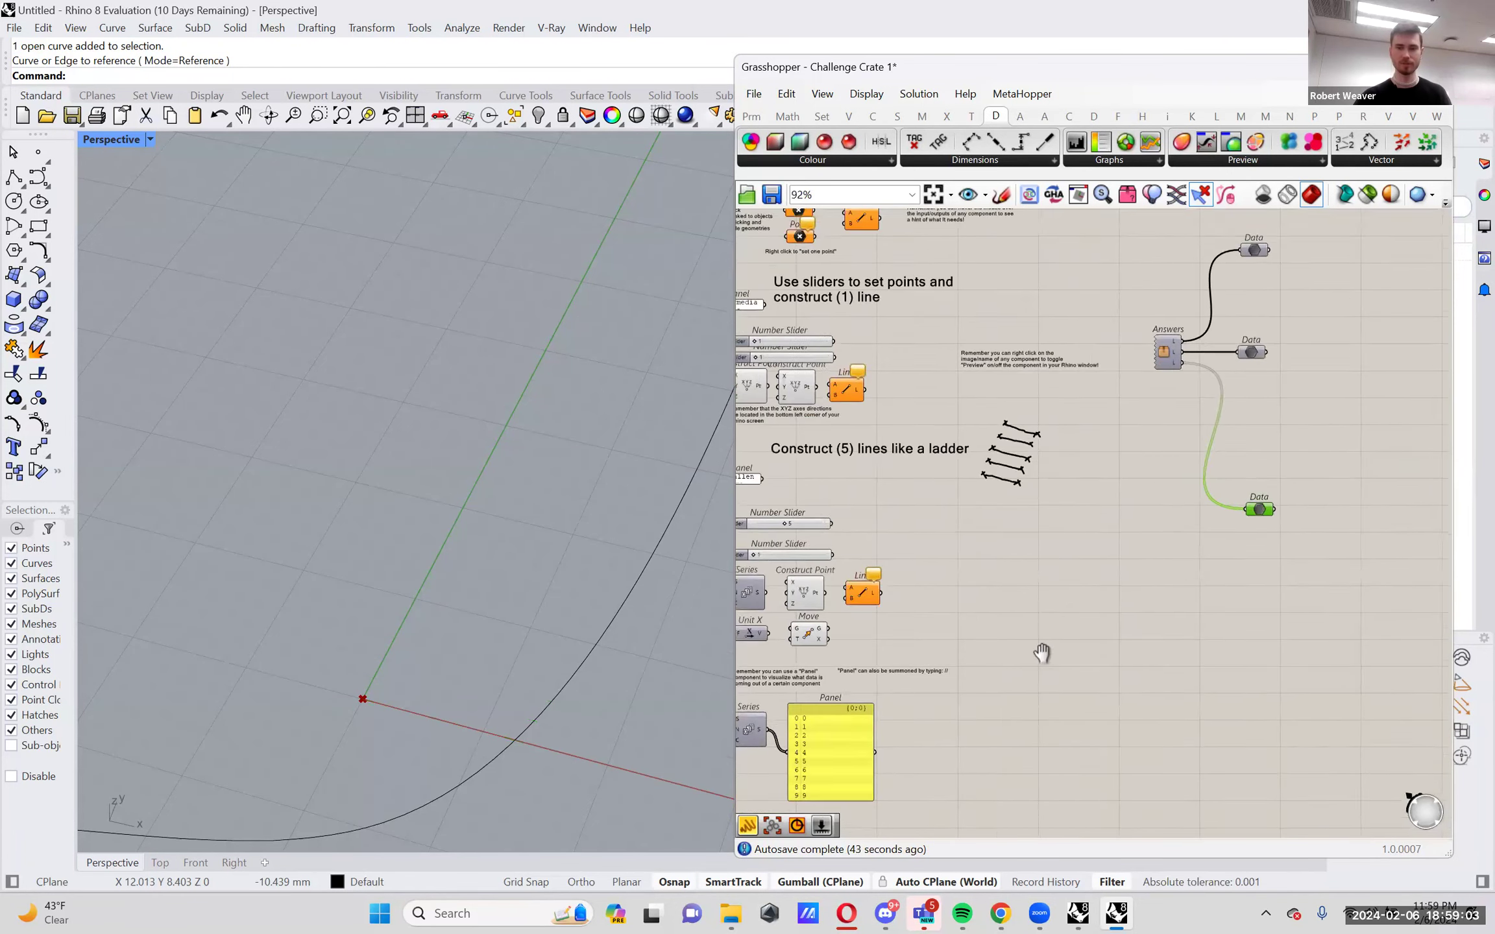
Nudge the example Panel closer to its Series component and review the Panel hints and the full challenge layout.
right_click_drag(1037, 657, 1102, 635)
scroll(1102, 635, "up", 2)
left_click_drag(1086, 664, 1076, 659)
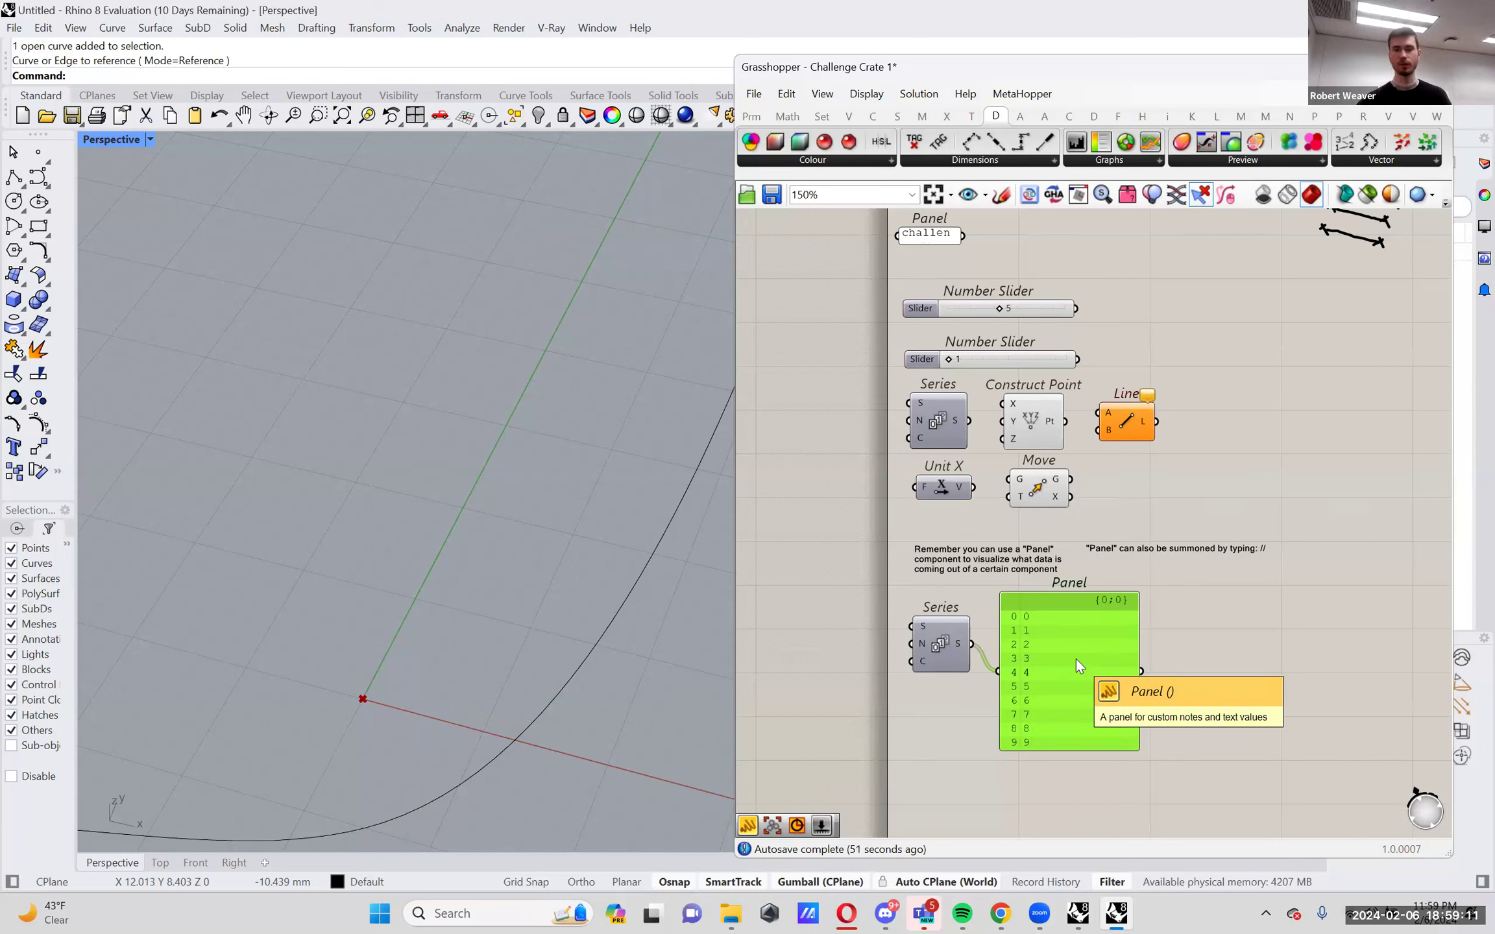
mouse_move(911, 914)
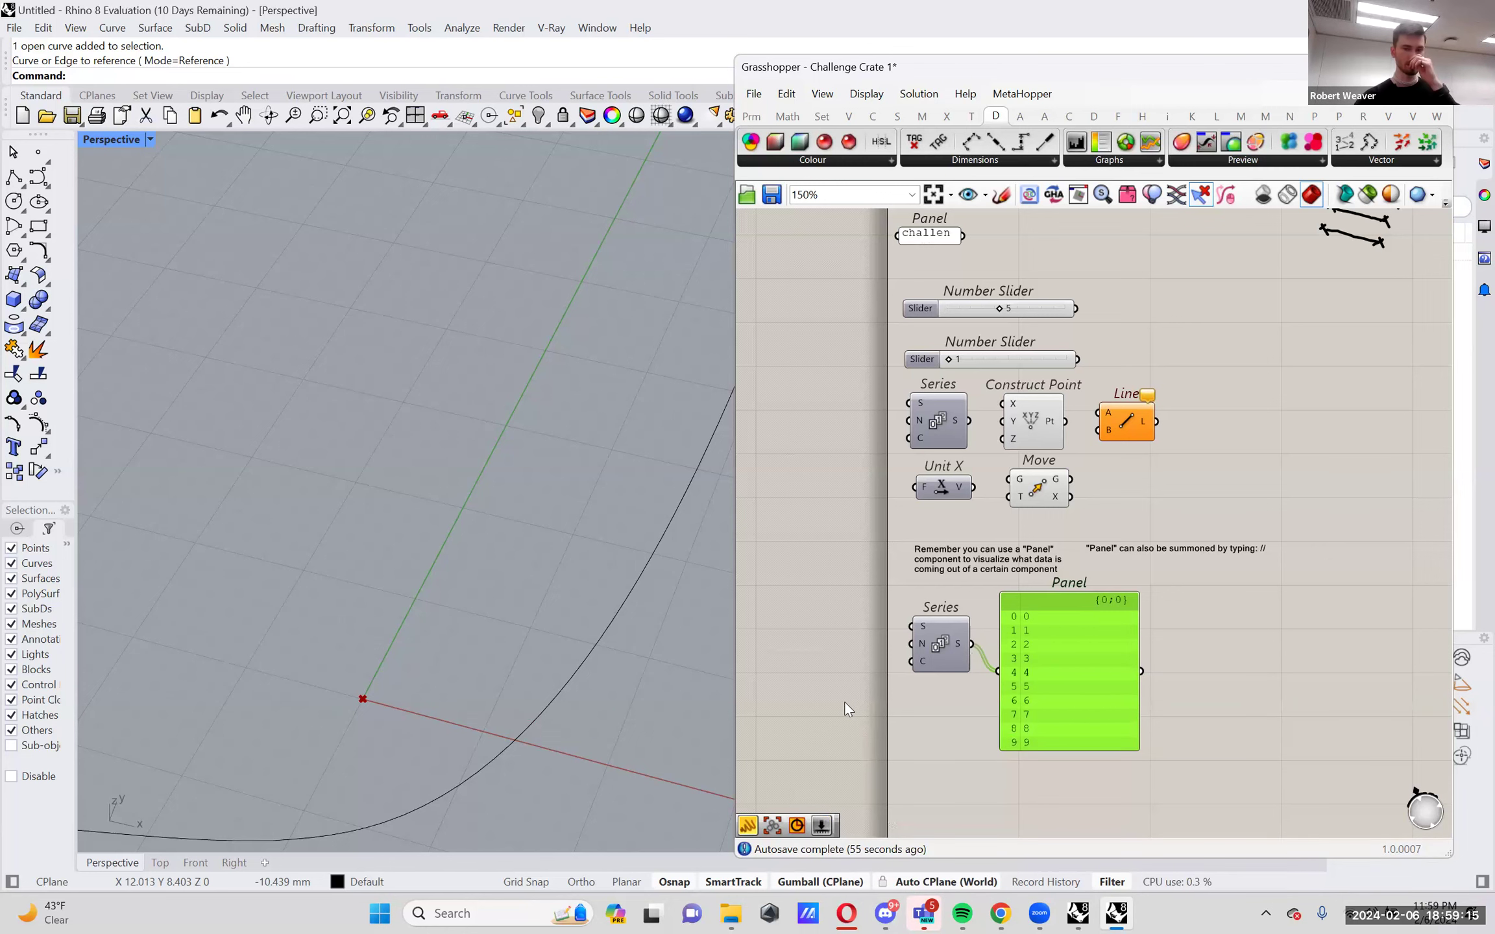
scroll(1118, 639, "down", 5)
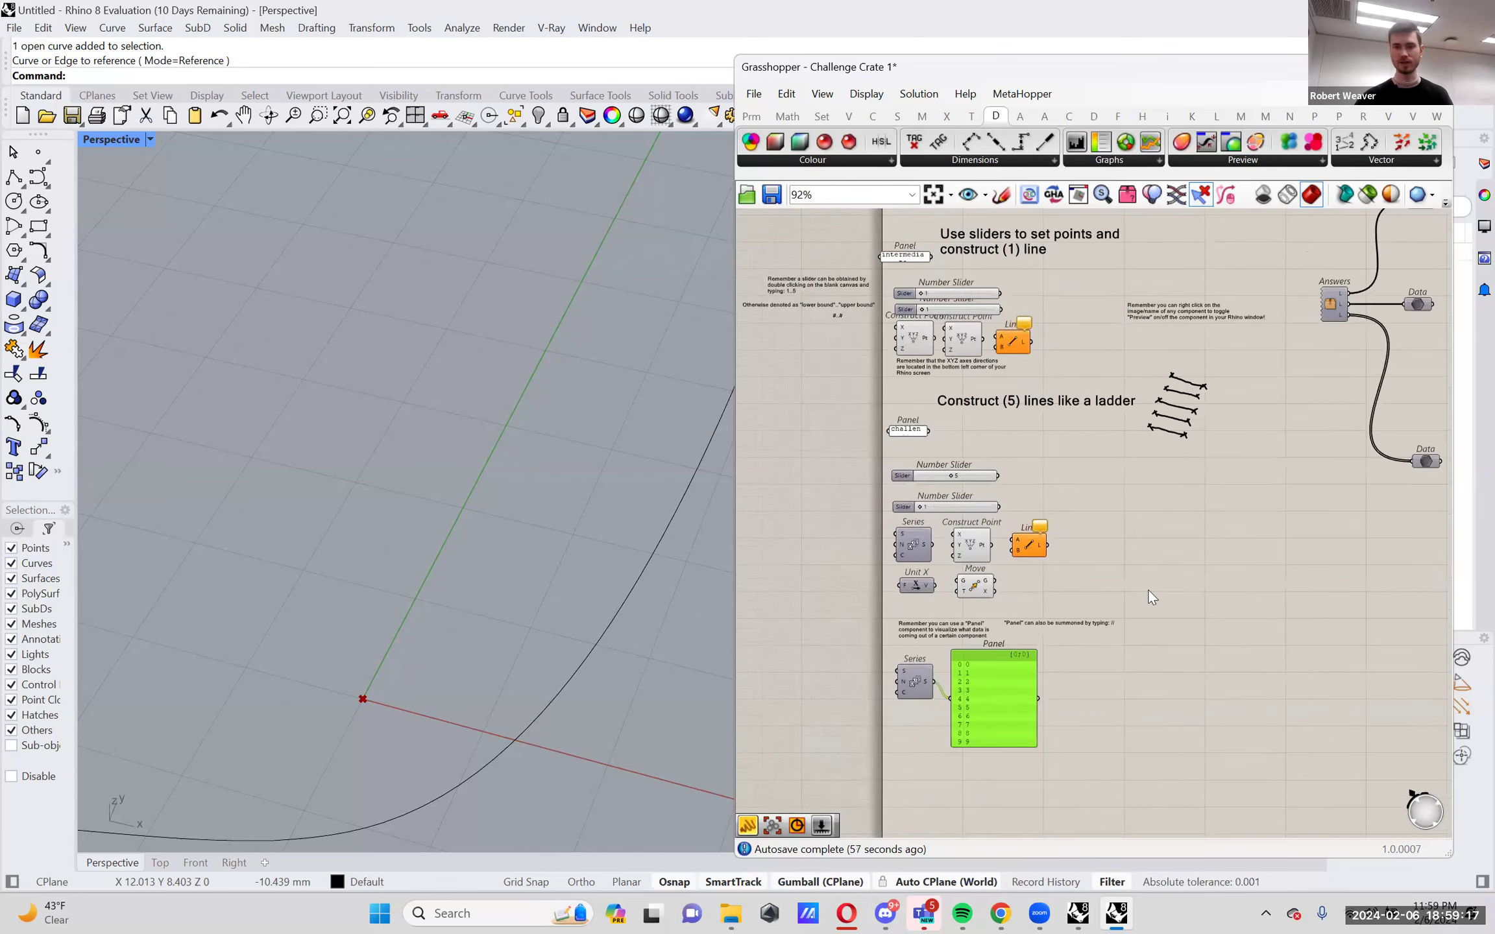
right_click_drag(1153, 634, 1182, 620)
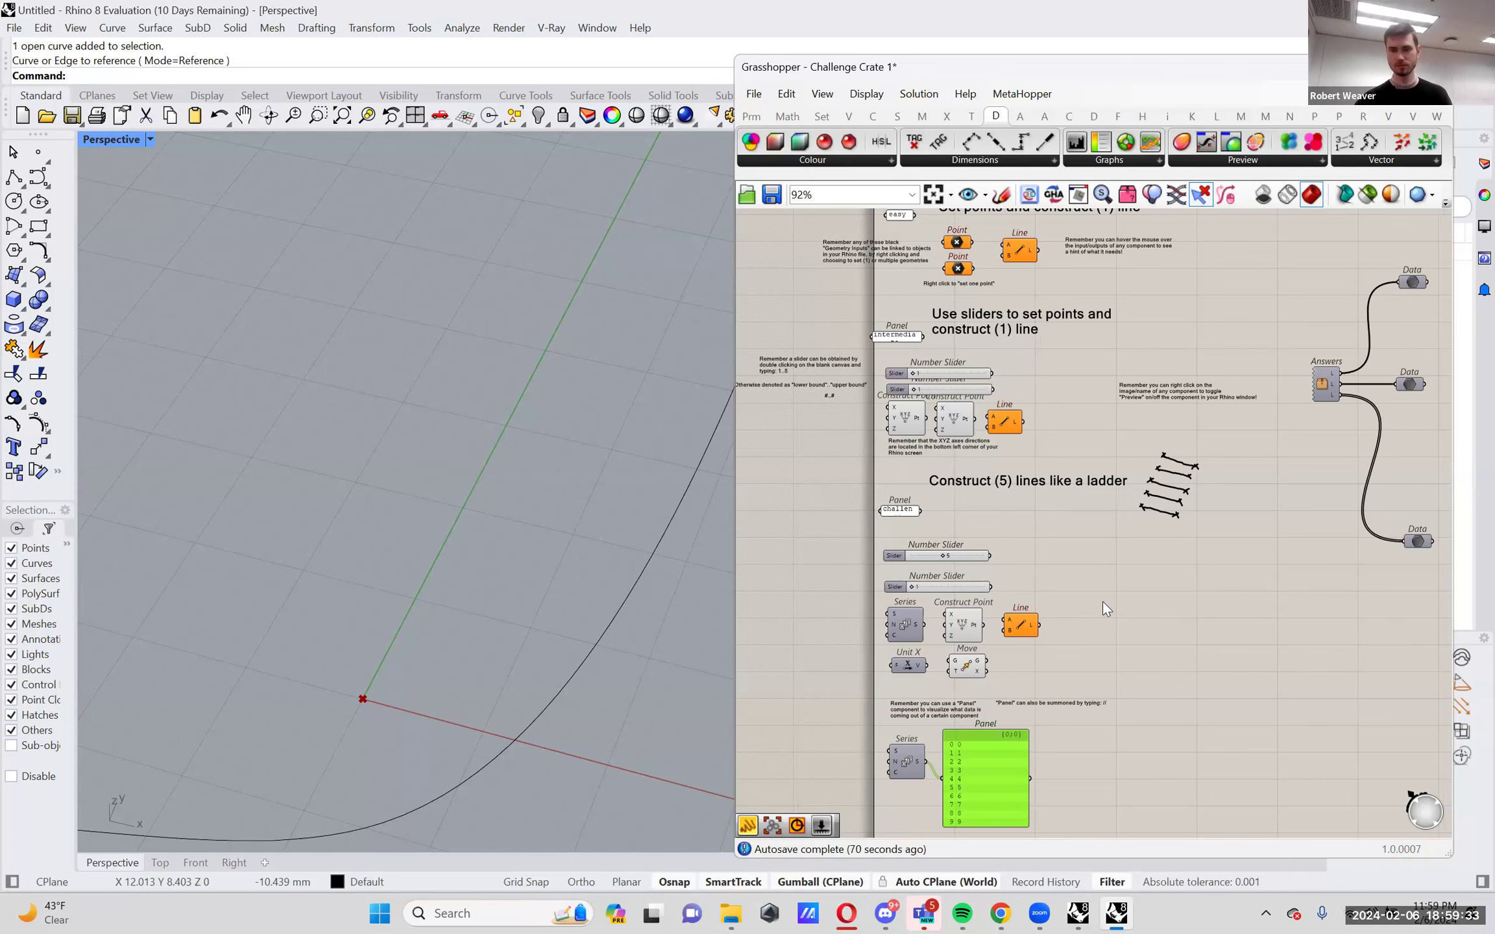
right_click_drag(1102, 601, 1067, 612)
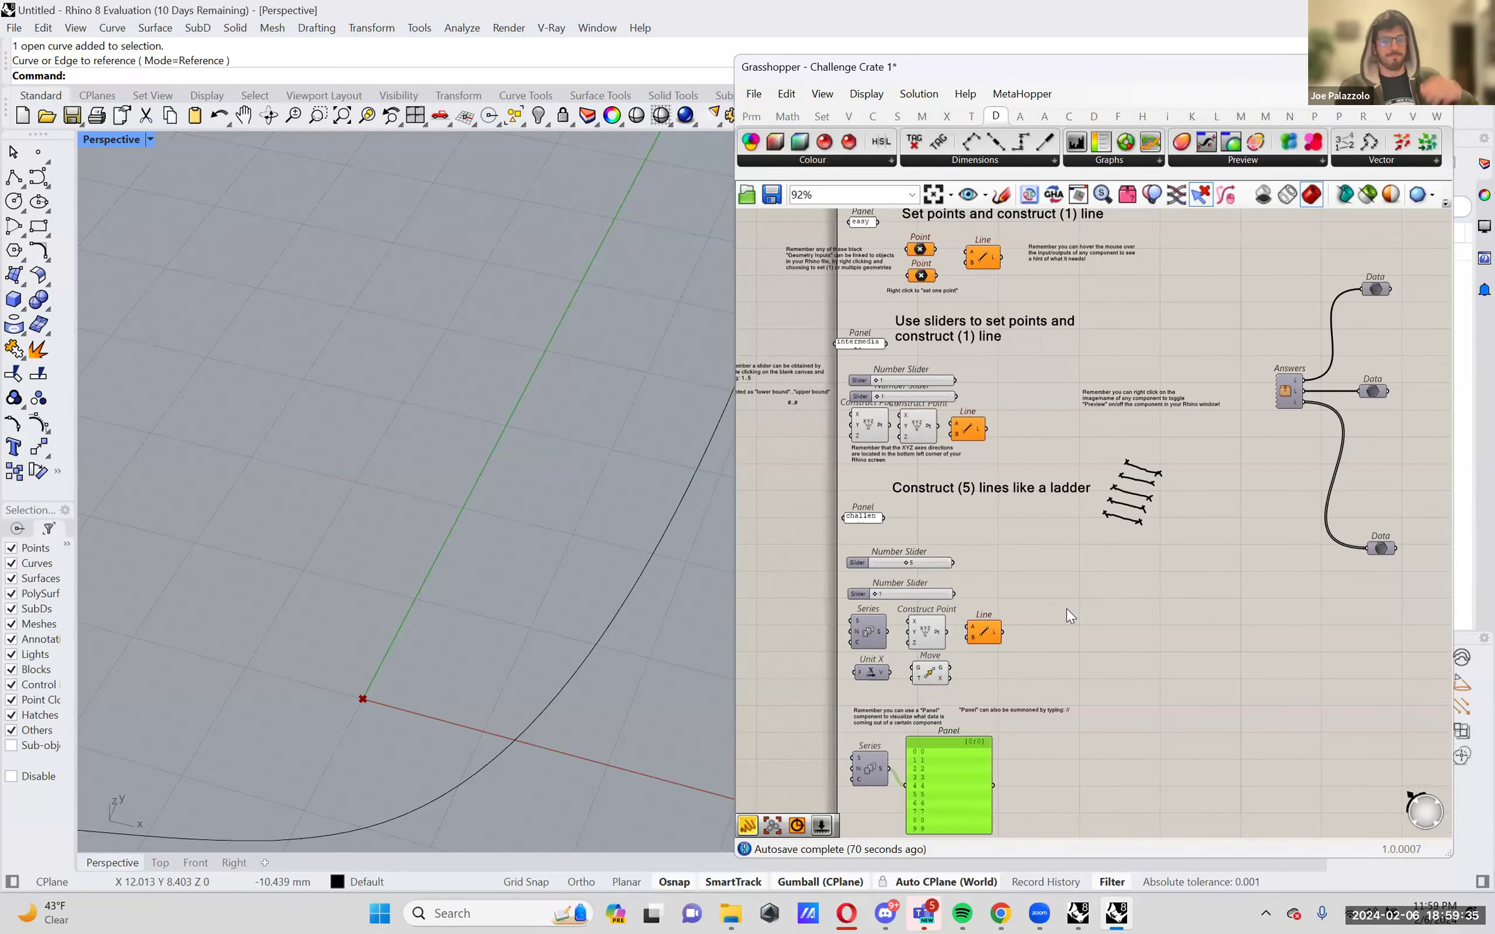